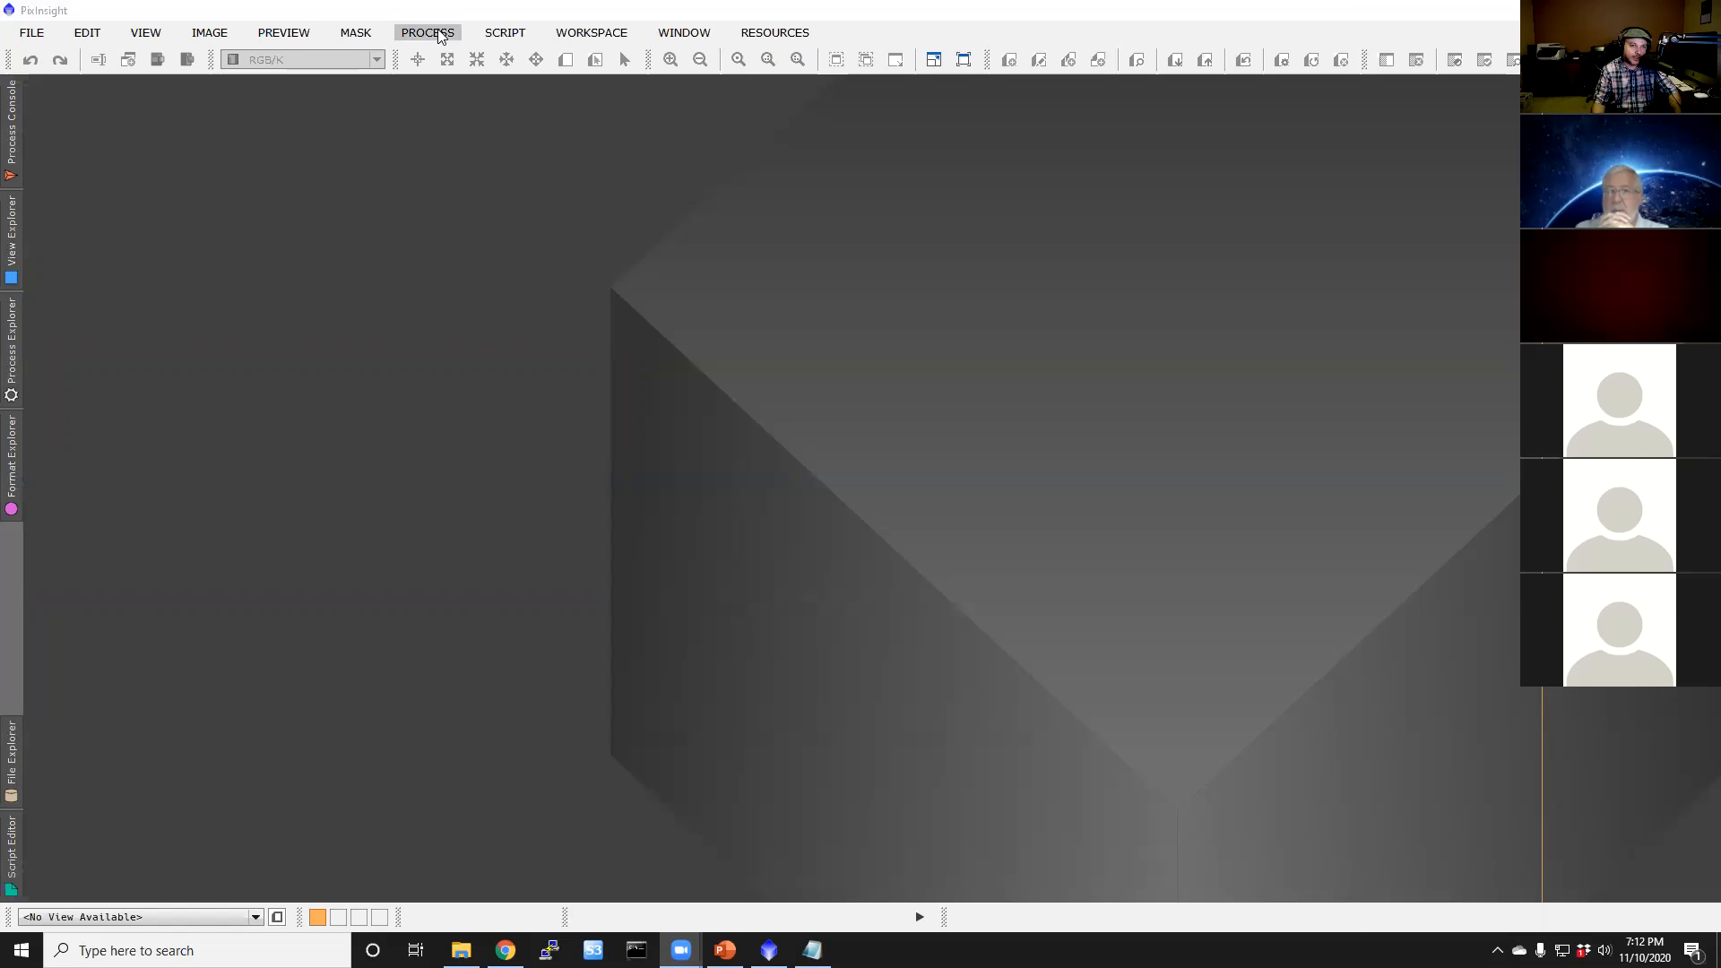
Step: Load the process icons from the FranksWorkflow file and view the saved settings of the TGVD icon
{"action": "left_click", "coordinate": [440, 36]}
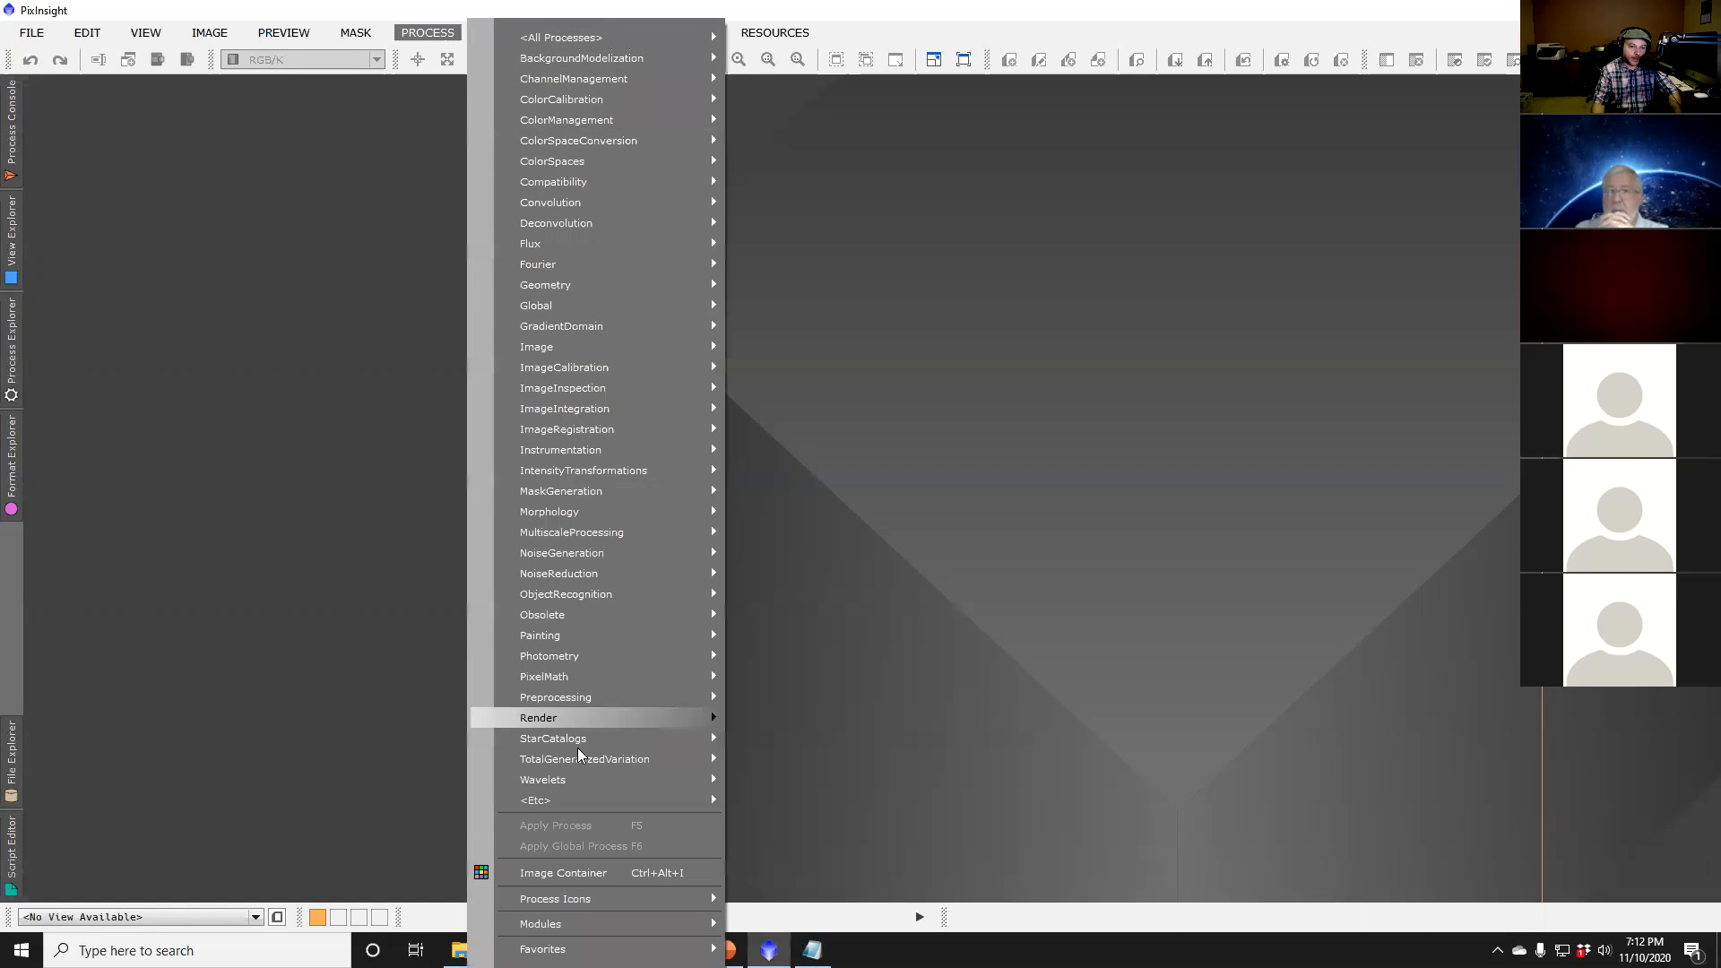
{"action": "mouse_move", "coordinate": [570, 899]}
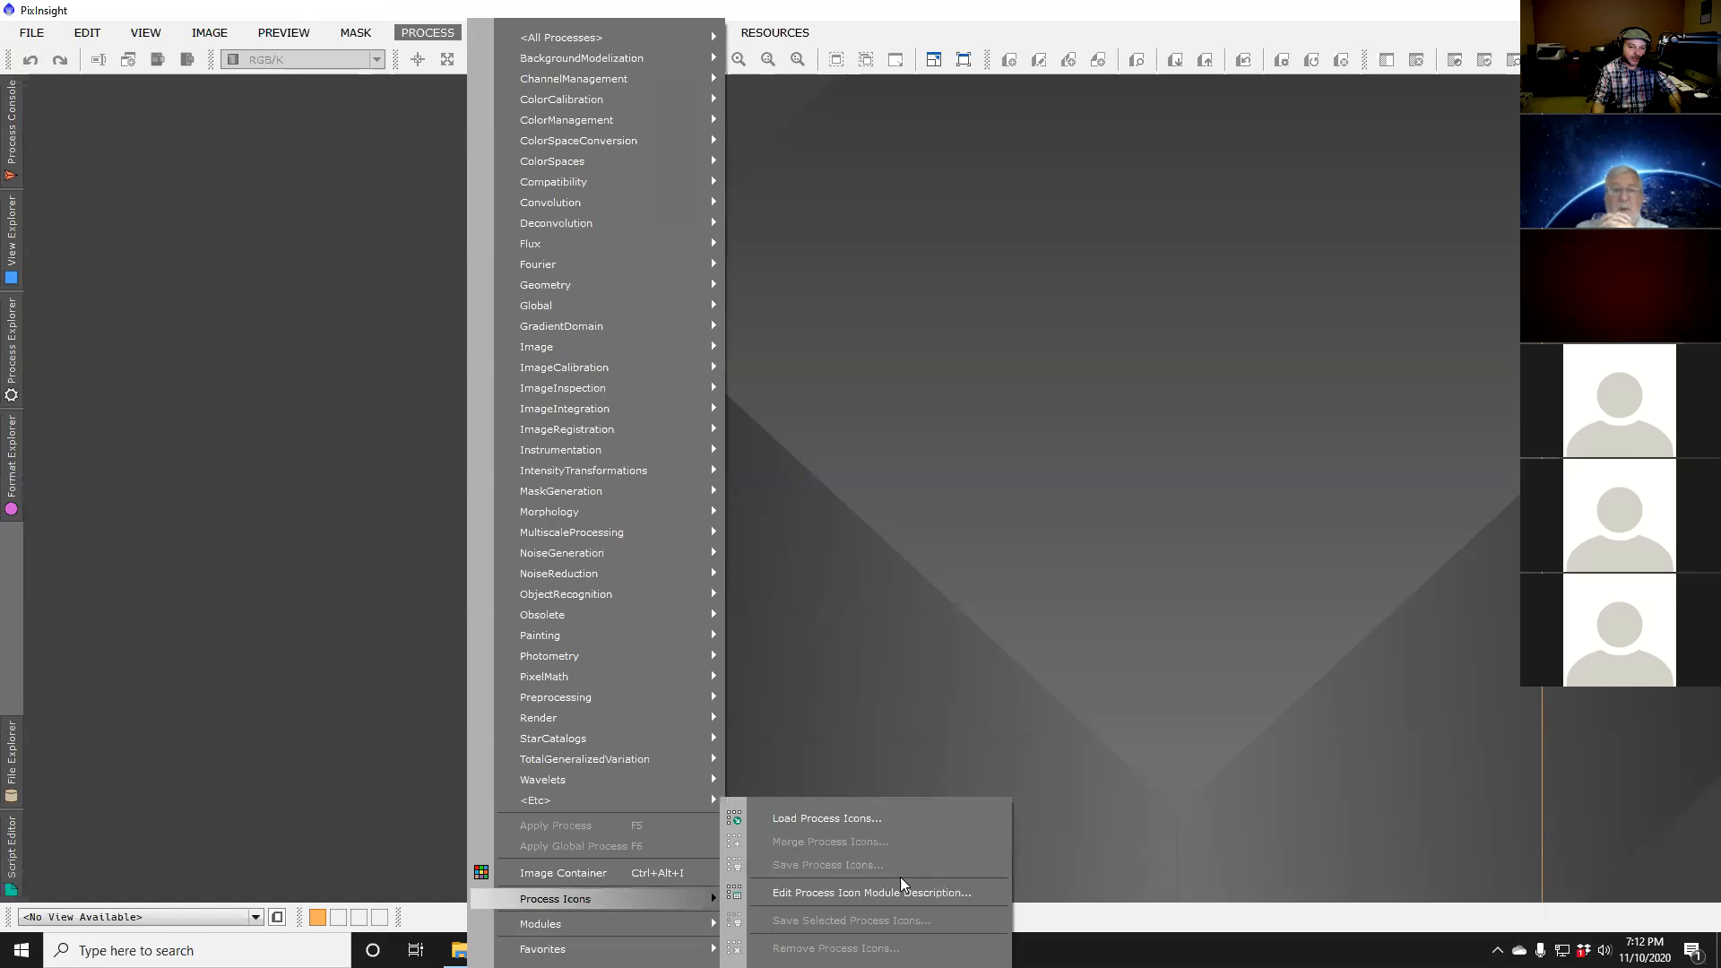
{"action": "left_click", "coordinate": [870, 820]}
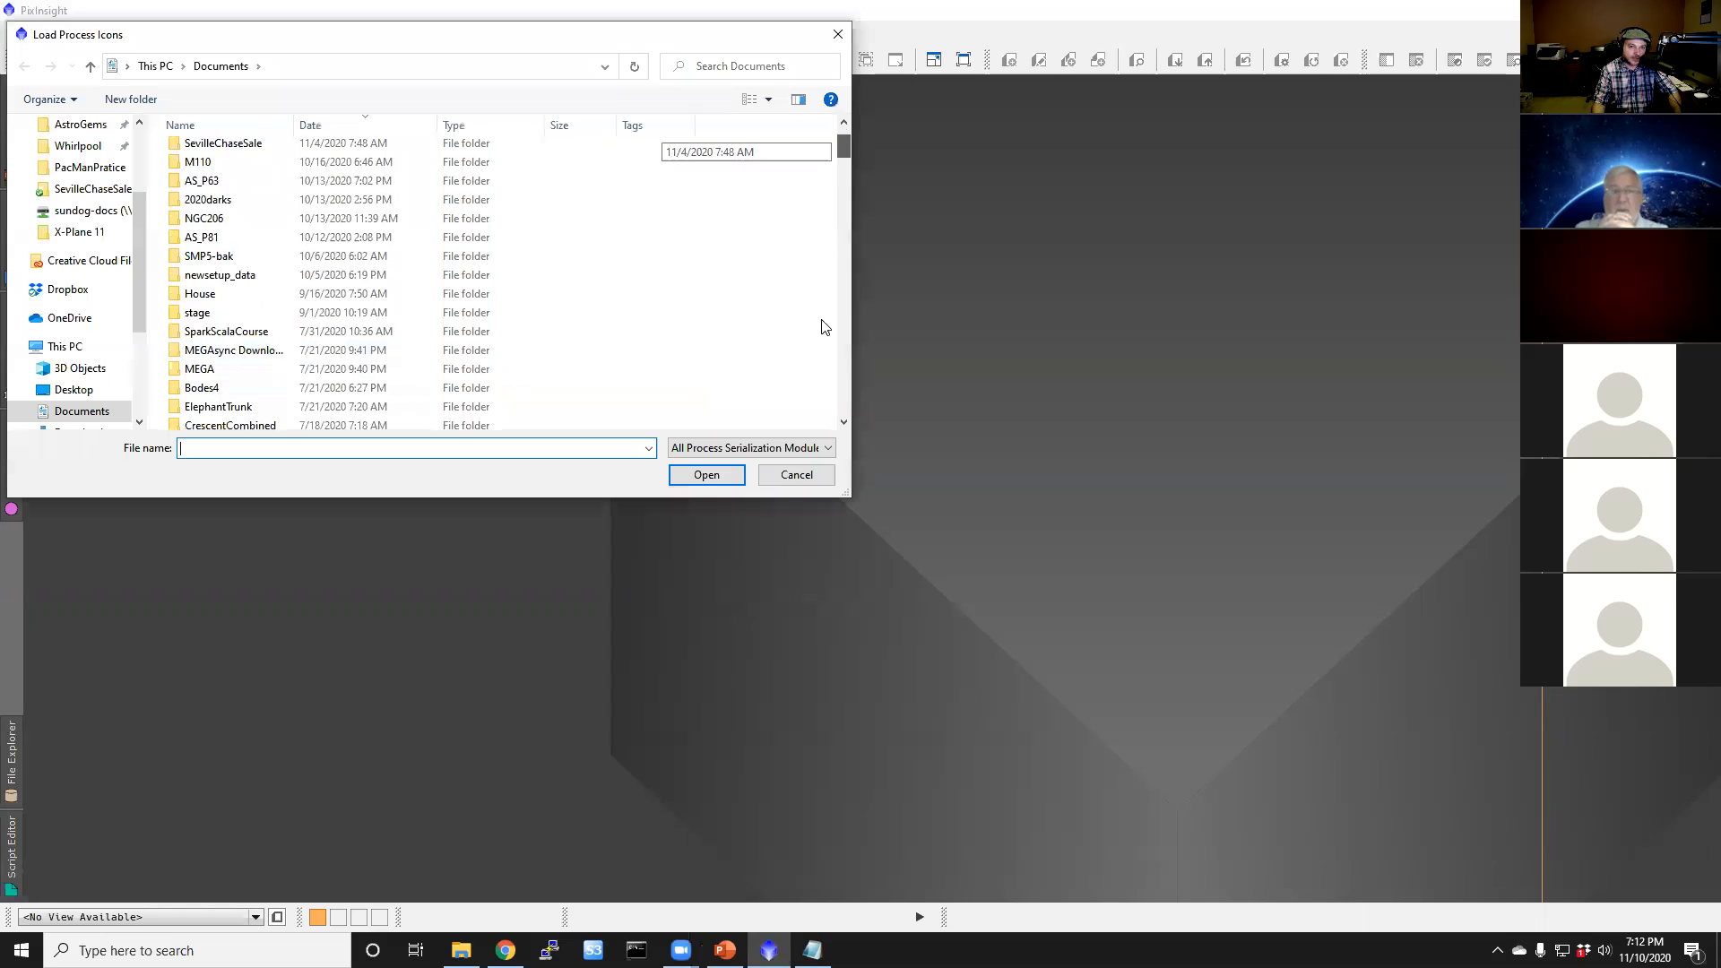
{"action": "scroll", "coordinate": [825, 326], "scroll_direction": "down", "scroll_amount": 15}
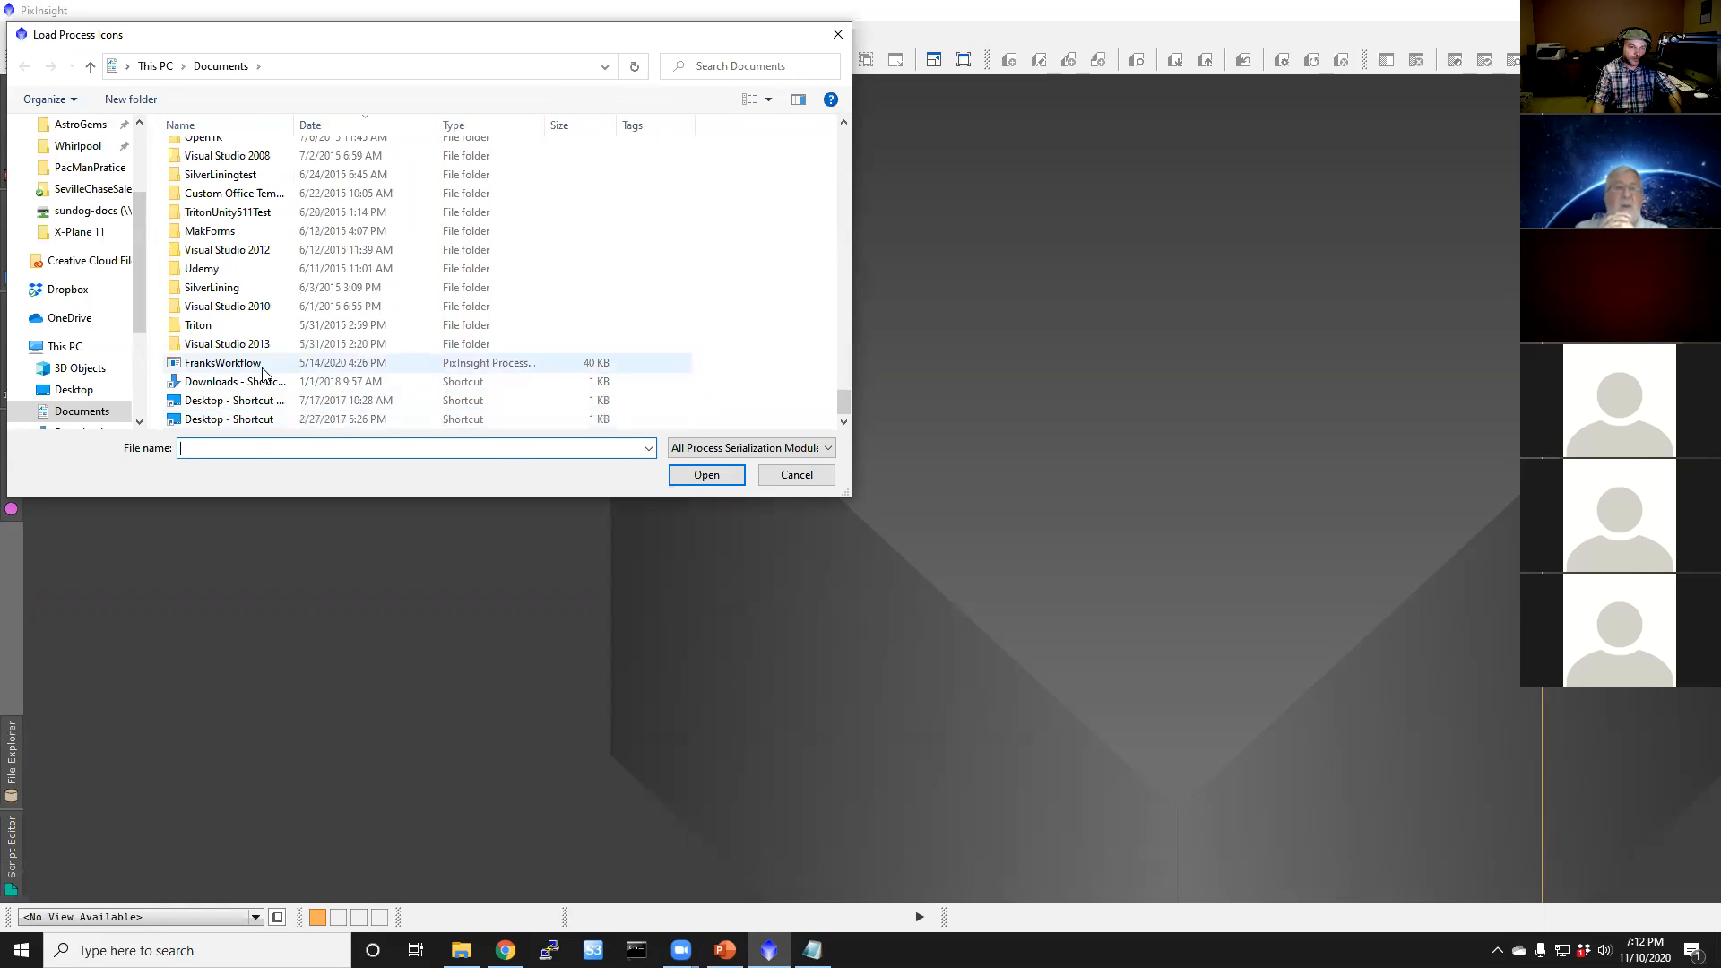
{"action": "double_click", "coordinate": [222, 363]}
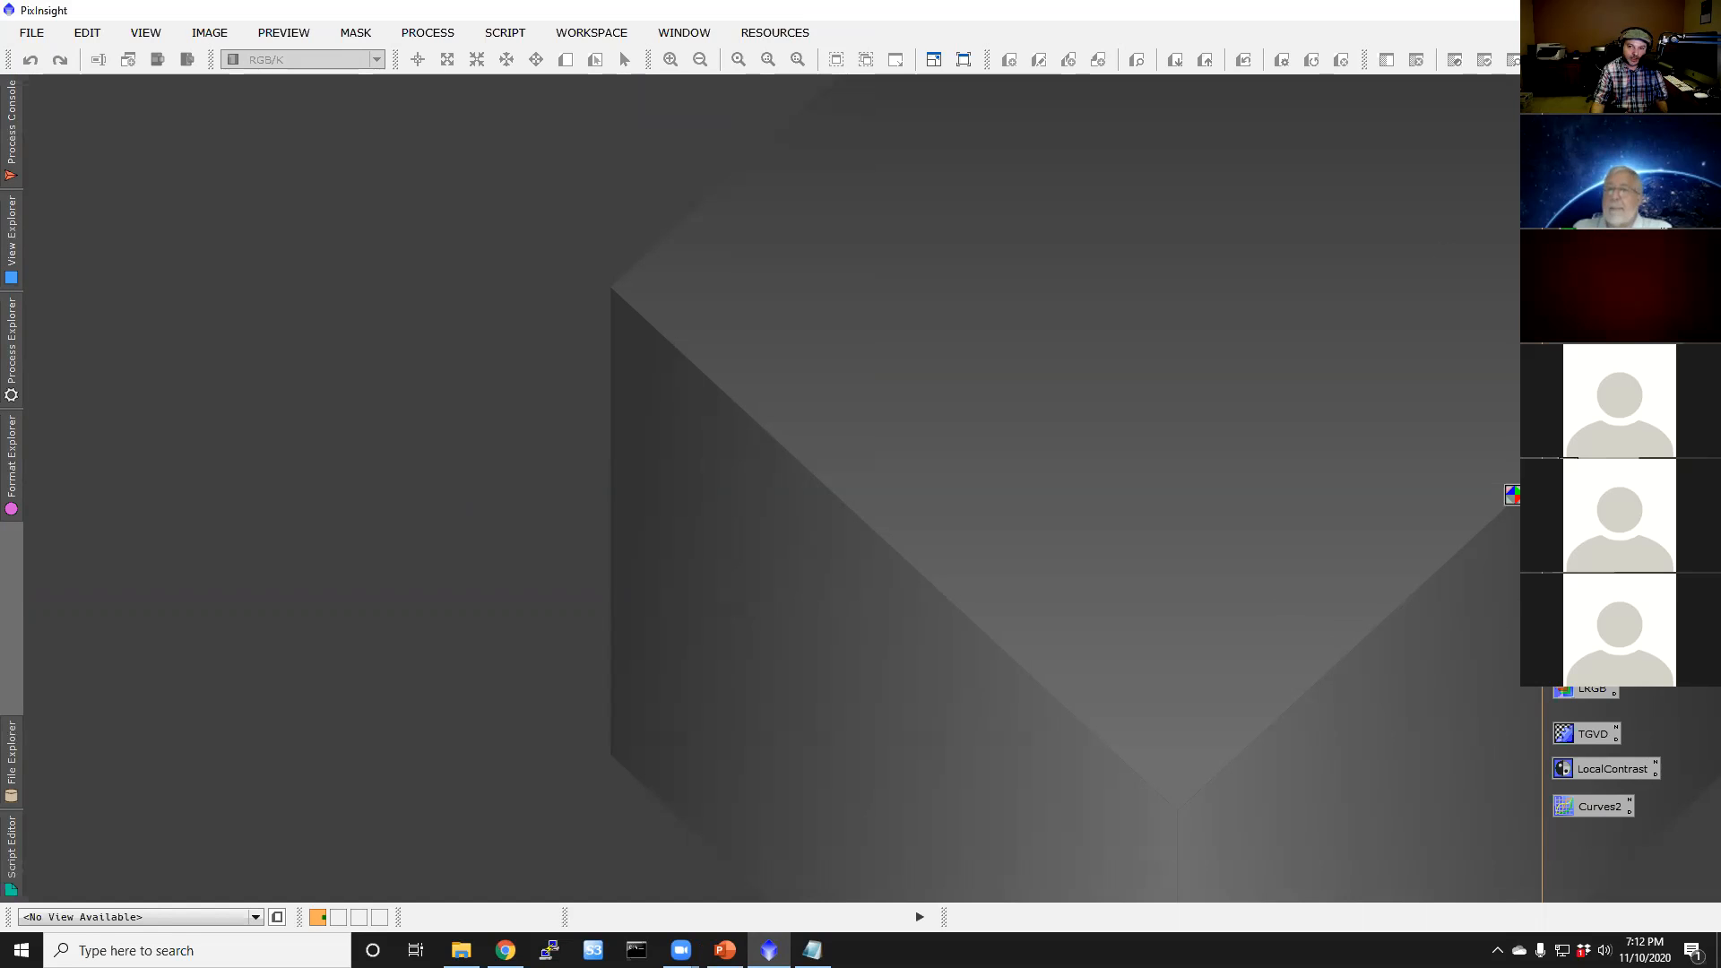
{"action": "double_click", "coordinate": [1594, 735]}
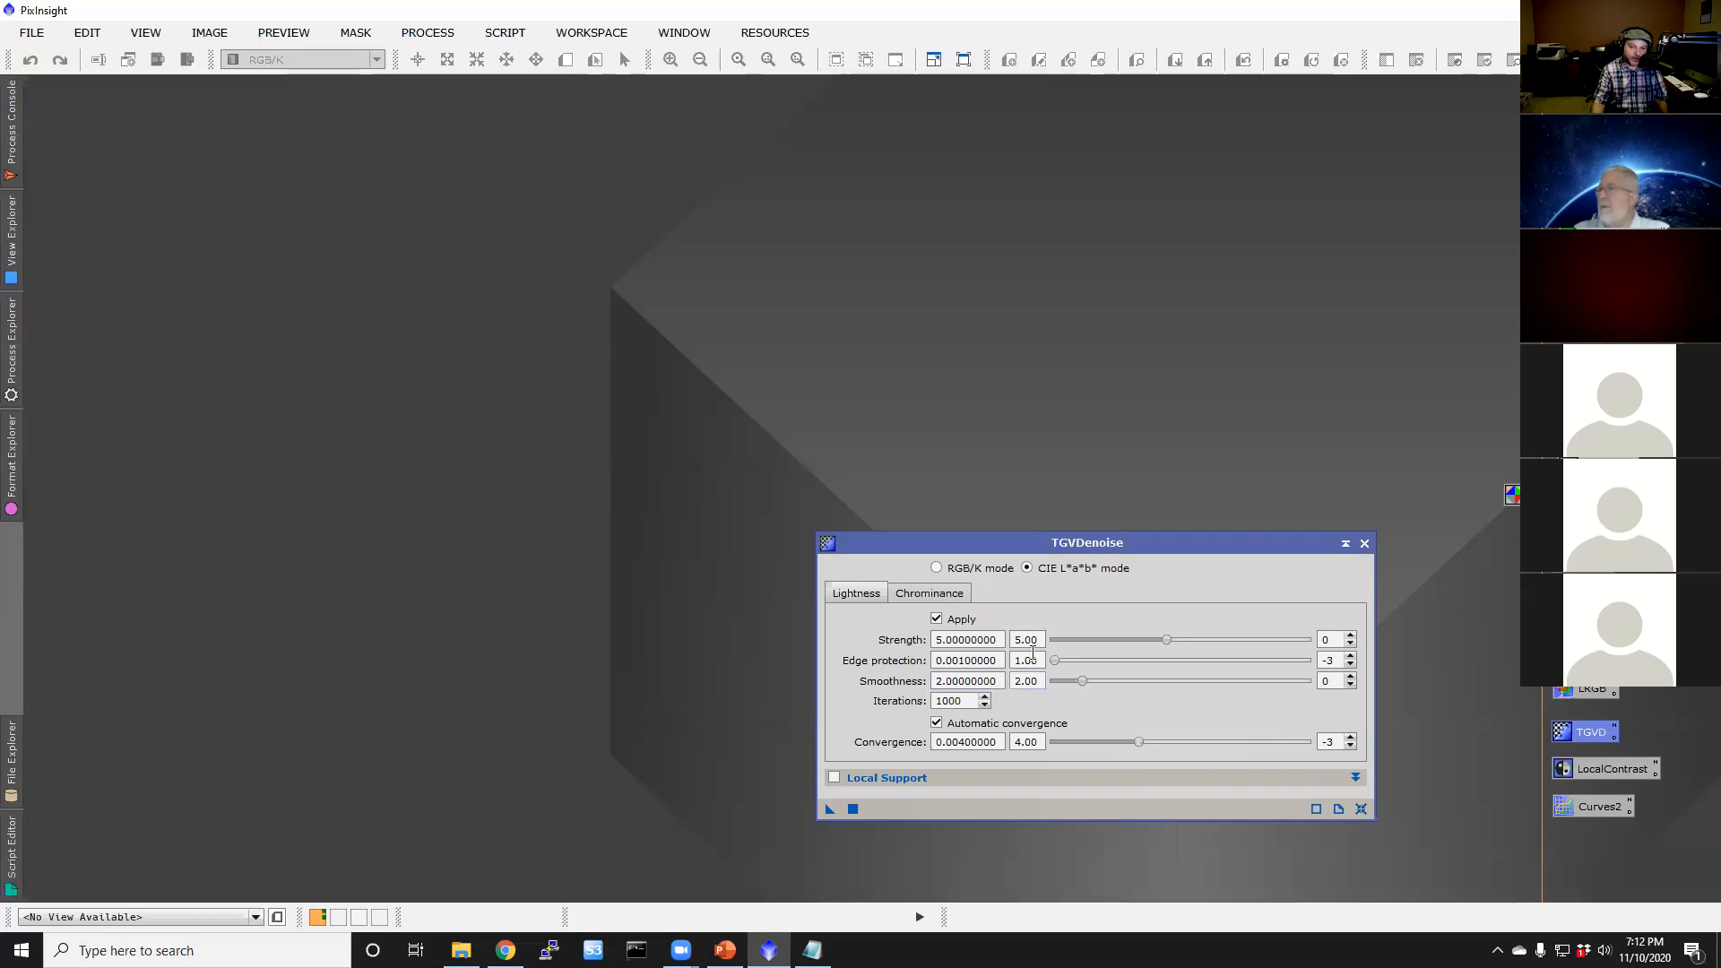
{"action": "left_click", "coordinate": [1365, 545]}
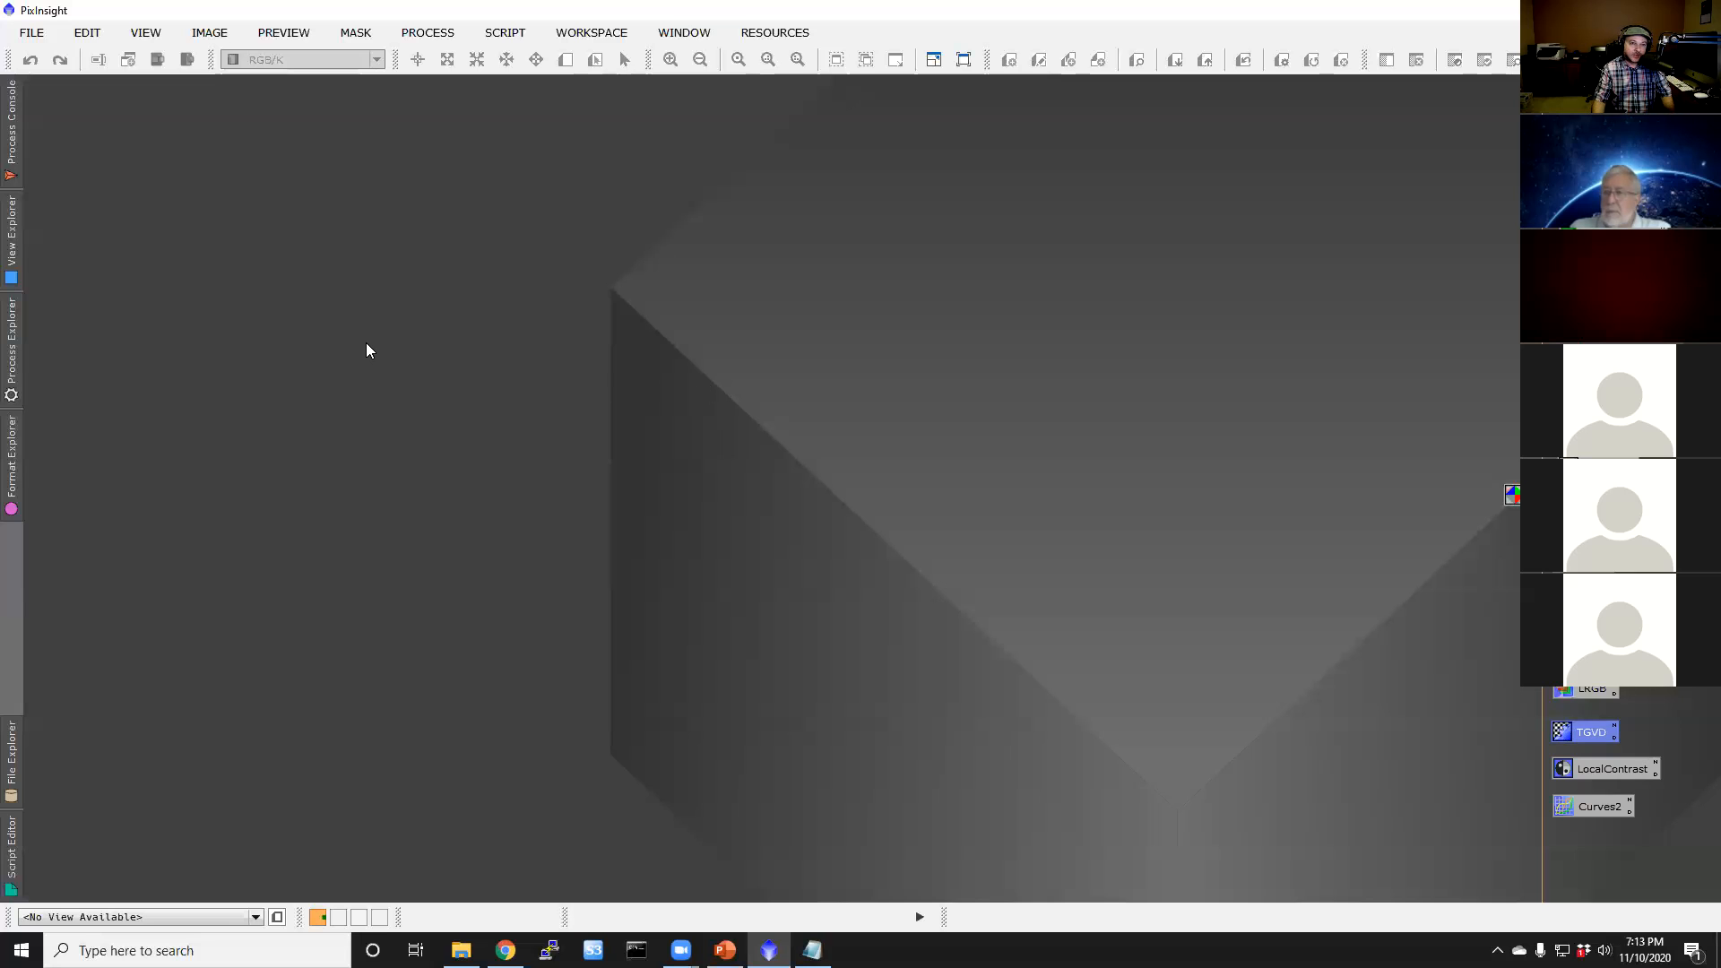
Step: Open the Blink process
{"action": "left_click", "coordinate": [439, 32]}
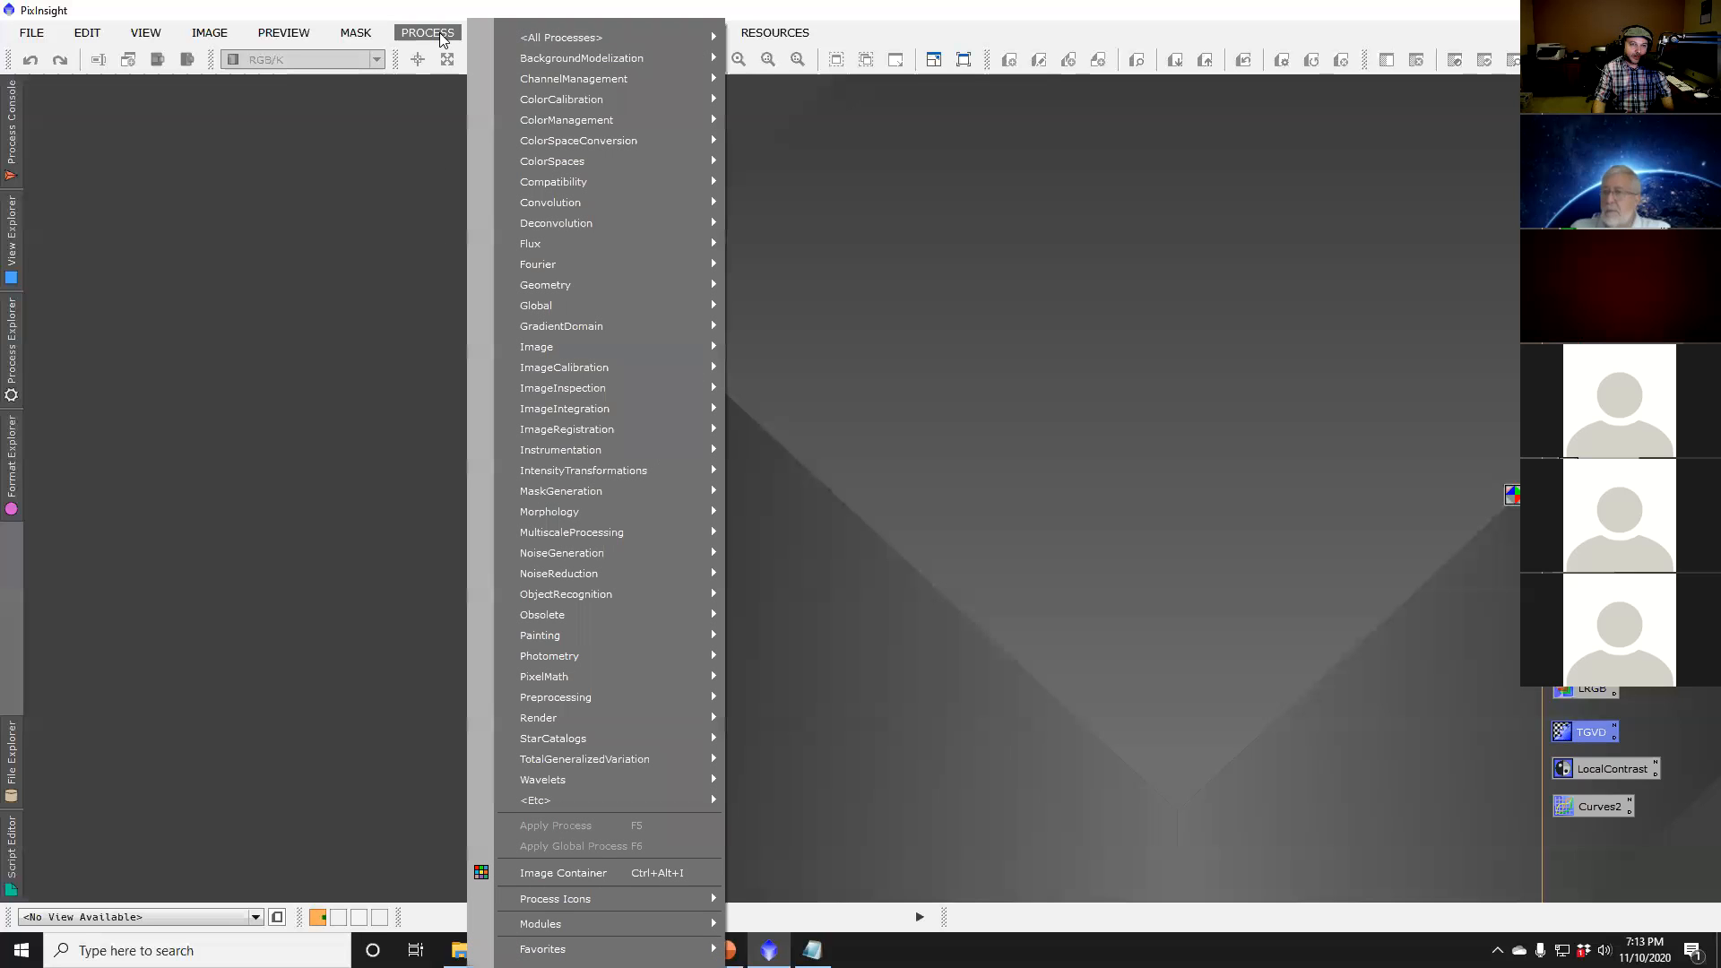
{"action": "mouse_move", "coordinate": [533, 49]}
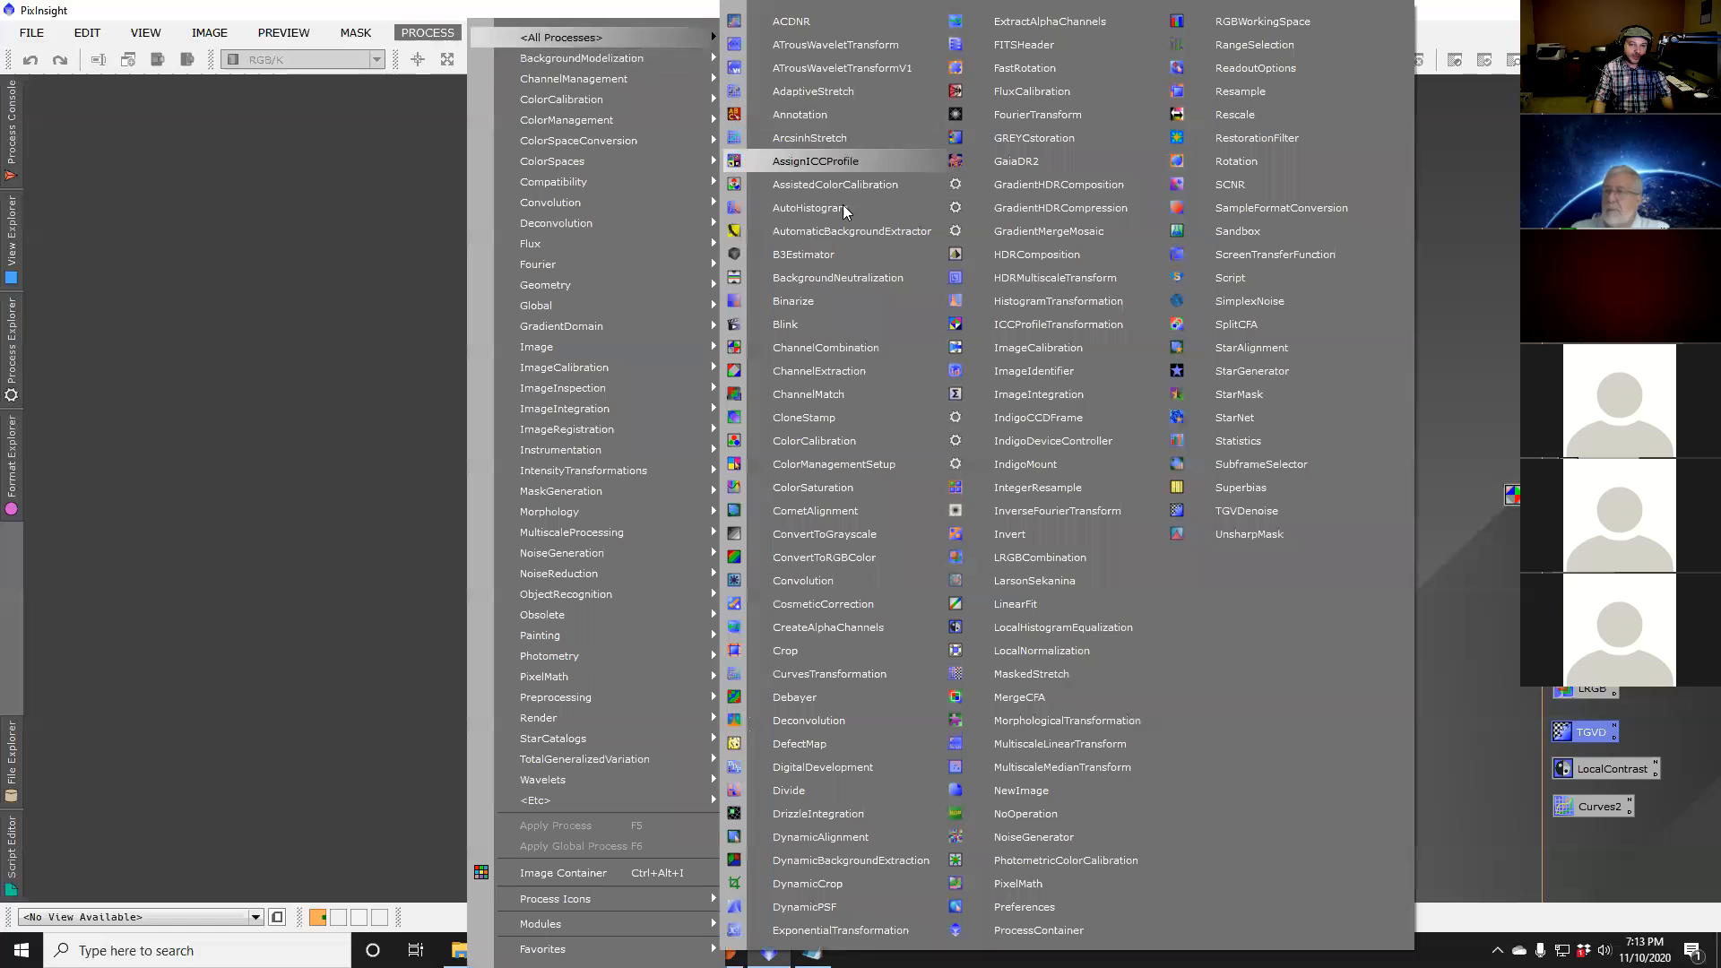
{"action": "left_click", "coordinate": [868, 335]}
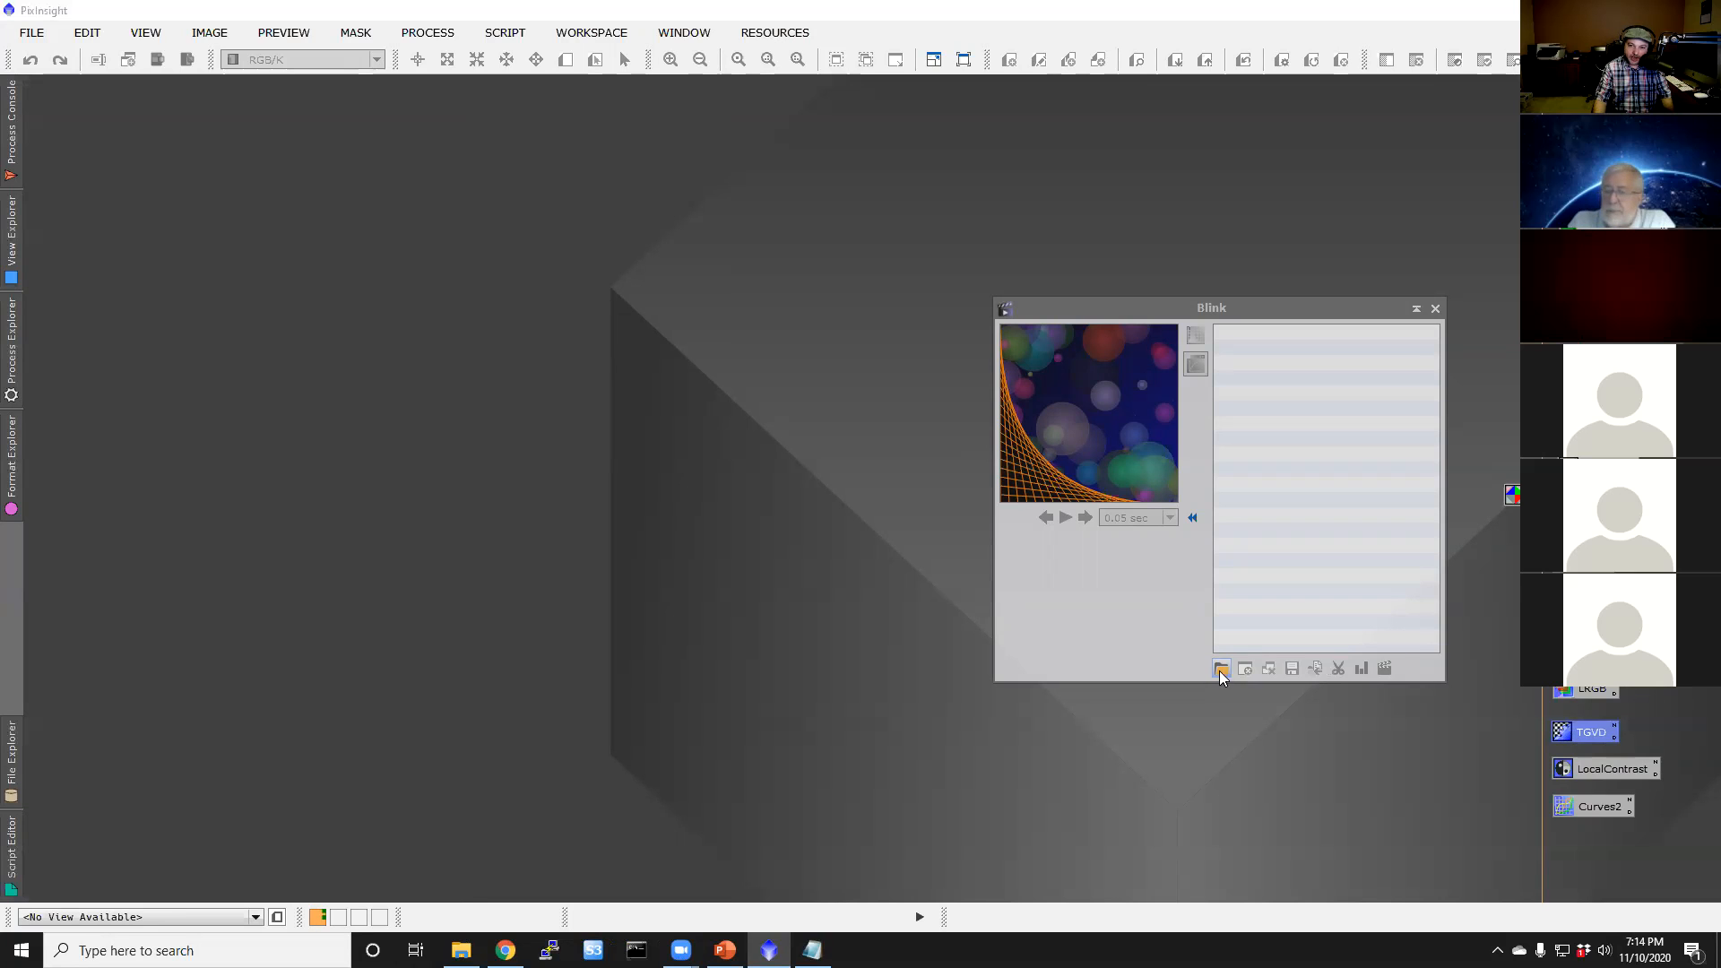
Step: Start adding images to Blink and browse to the Dropbox folder Imaging > PacManData > 20191005
{"action": "left_click", "coordinate": [1222, 669]}
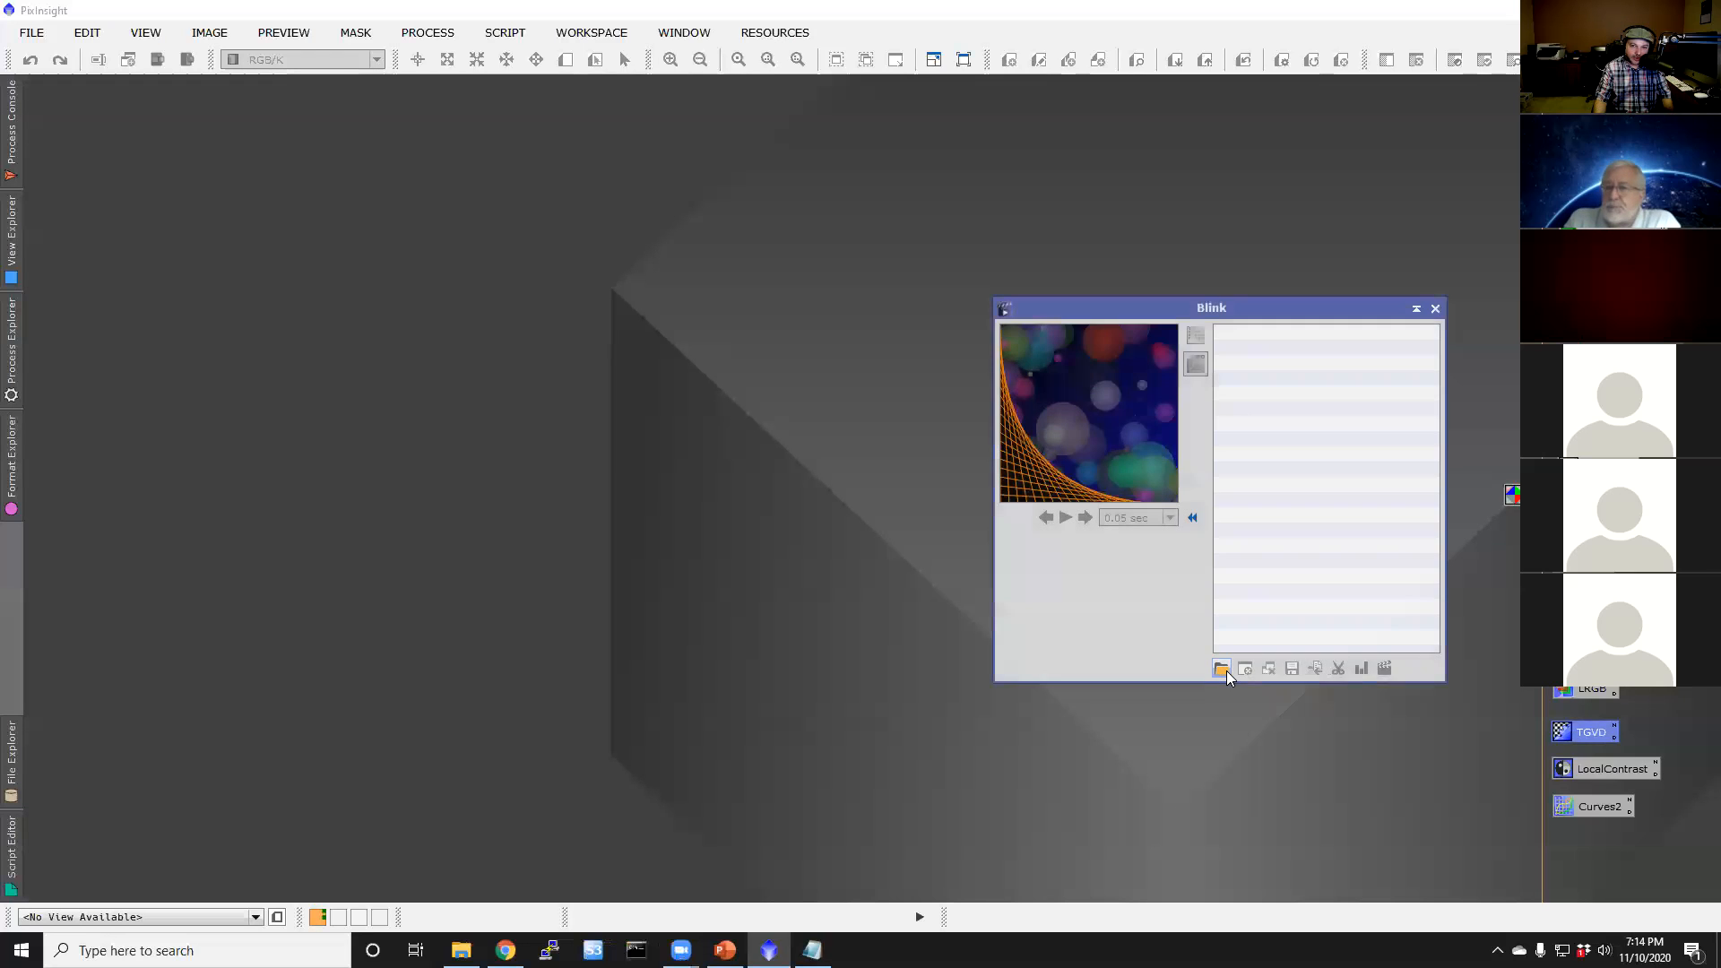
{"action": "left_click_drag", "start_coordinate": [1151, 323], "coordinate": [359, 243]}
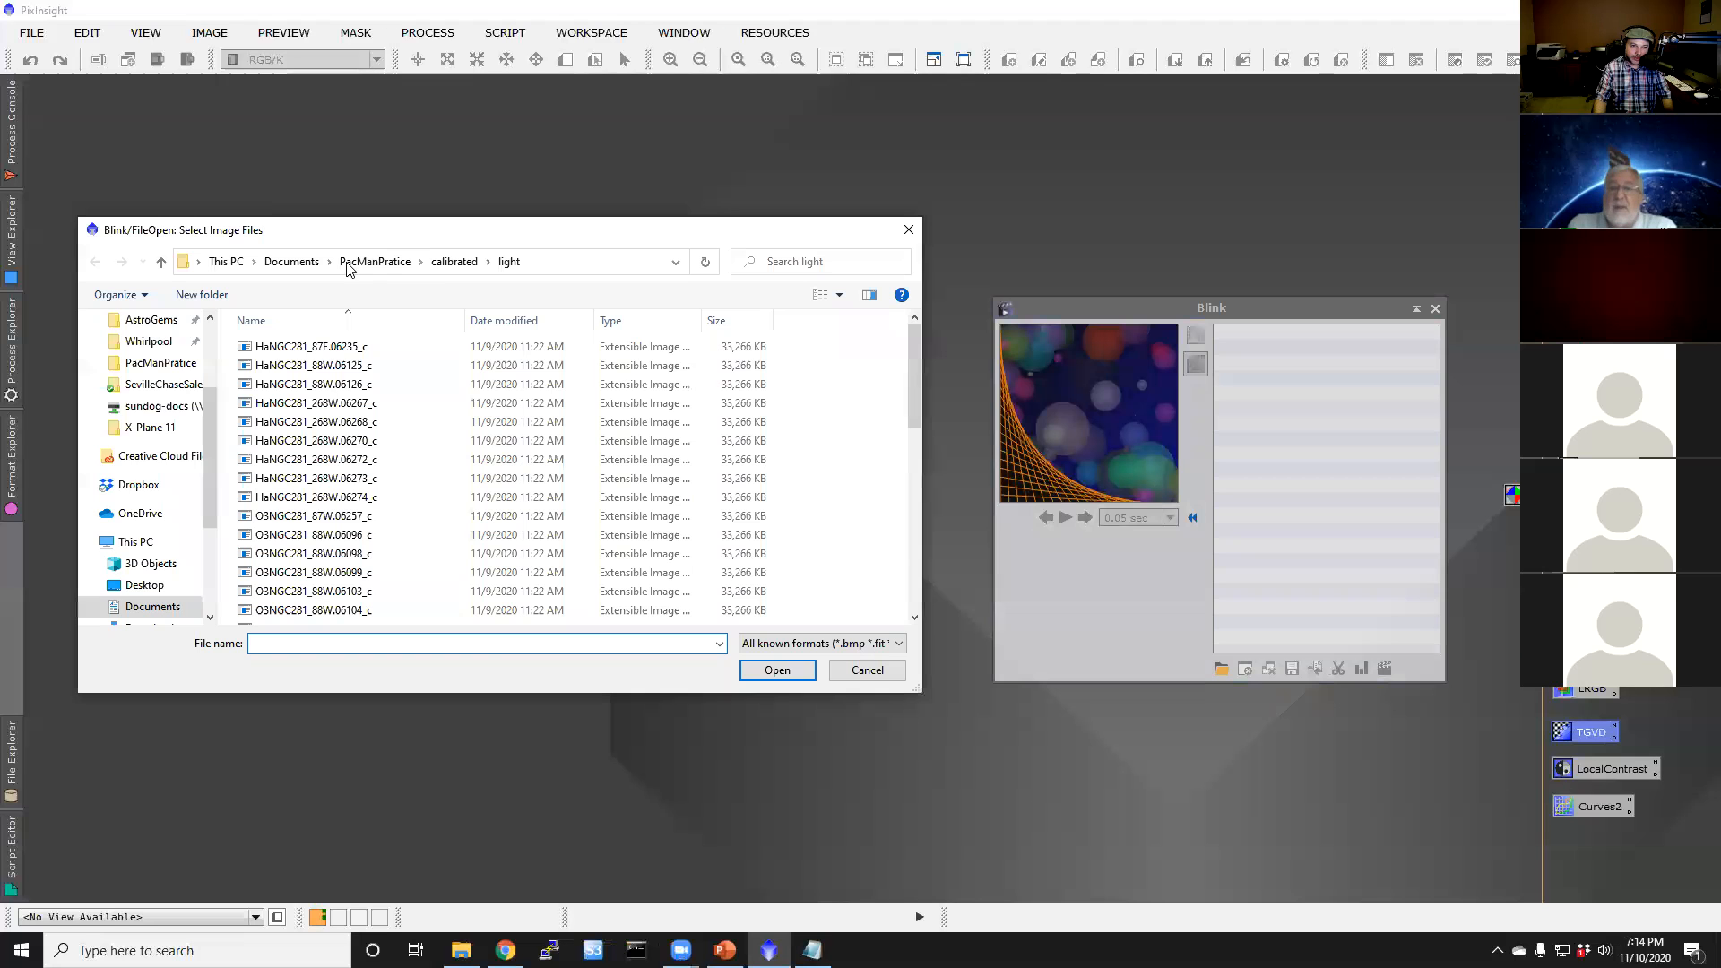
{"action": "left_click", "coordinate": [152, 485]}
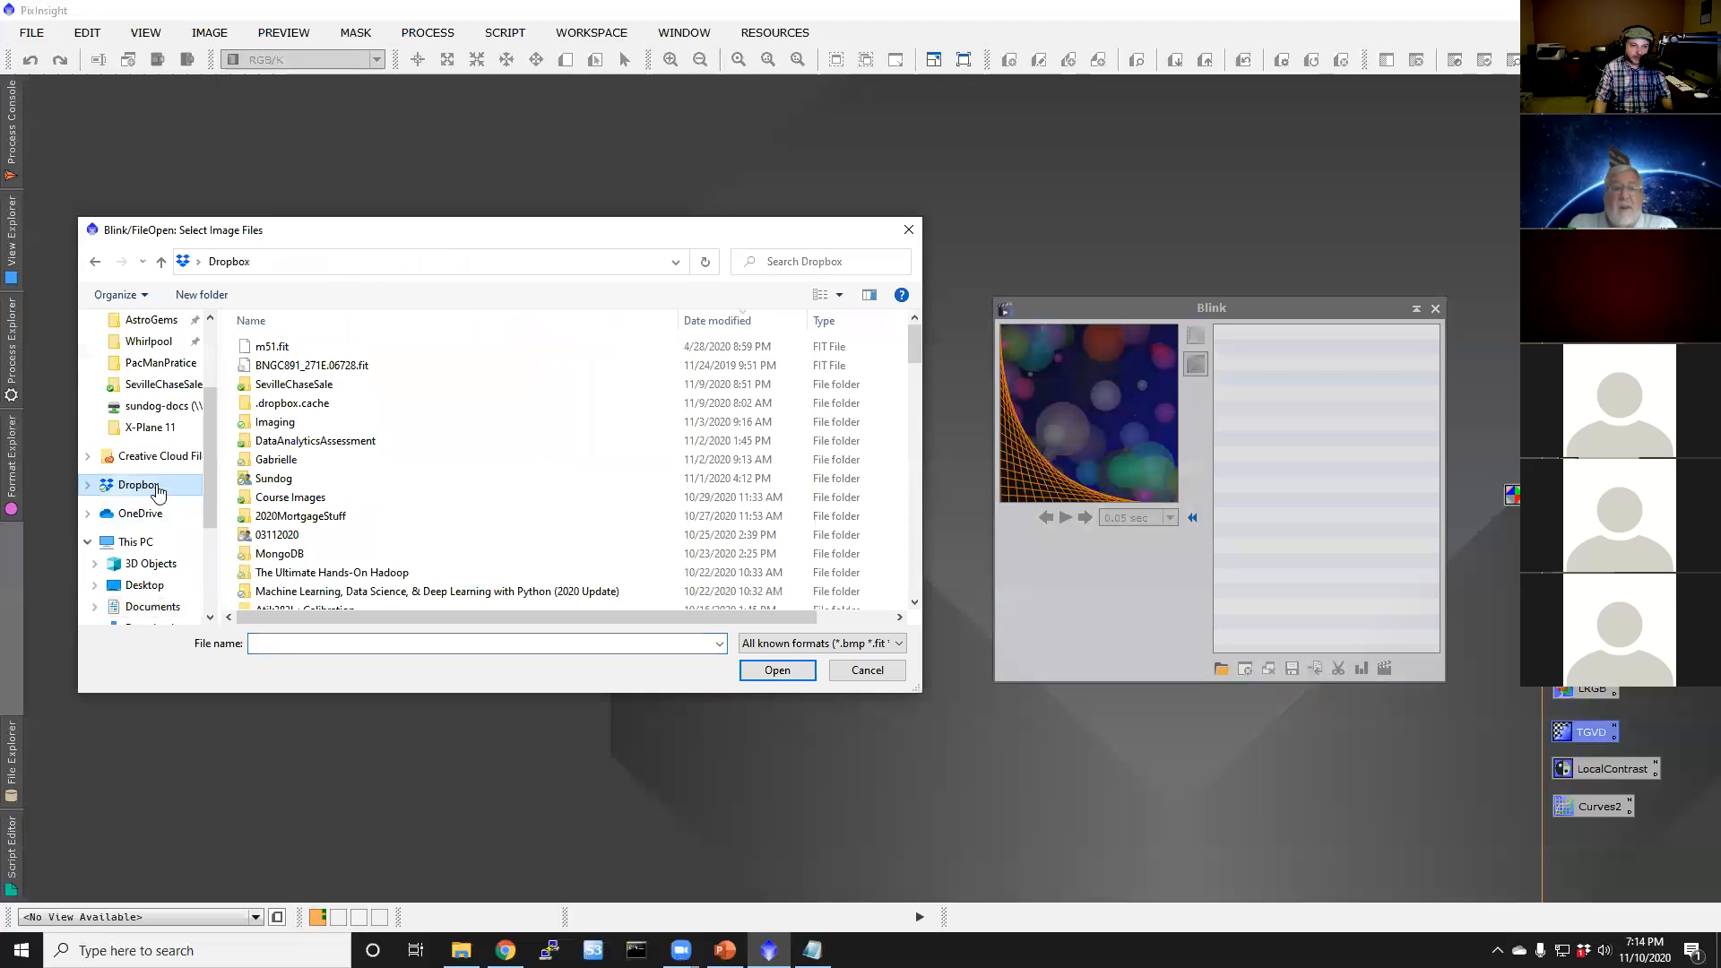
{"action": "double_click", "coordinate": [370, 422]}
{"action": "double_click", "coordinate": [377, 366]}
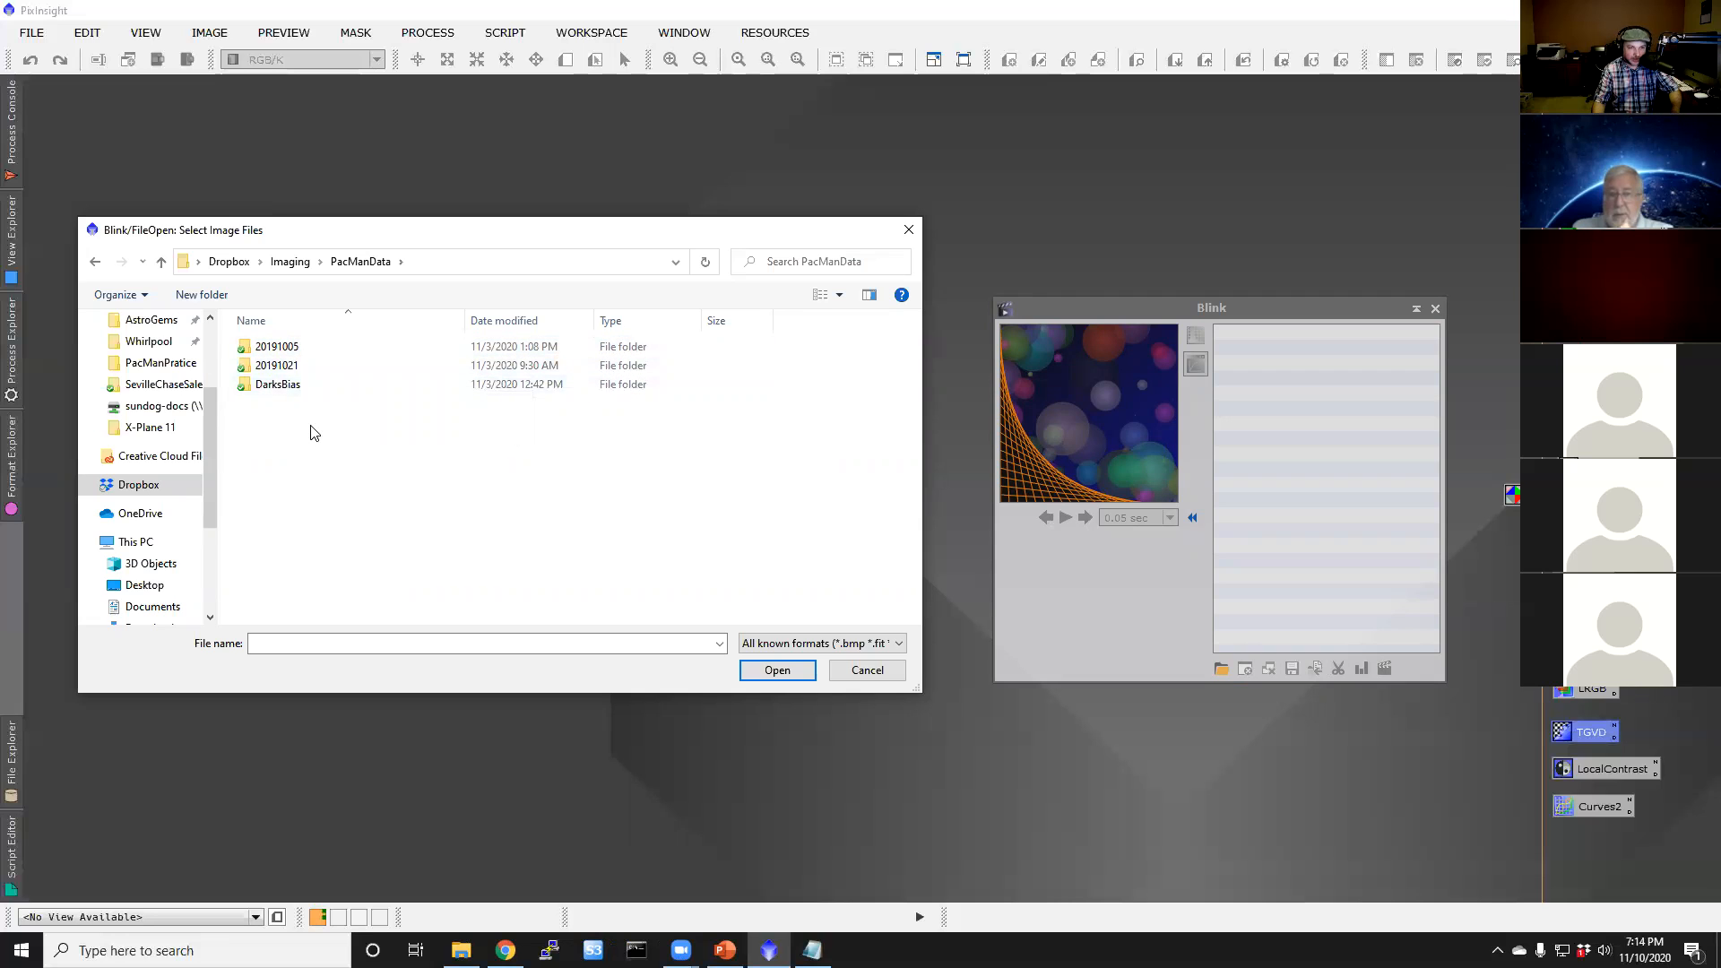
{"action": "double_click", "coordinate": [339, 352]}
Step: Load all FIT files of the 20191005 folder into Blink, leaving out the Calibration Files folder
{"action": "left_click", "coordinate": [441, 425]}
{"action": "key", "text": "ctrl+a"}
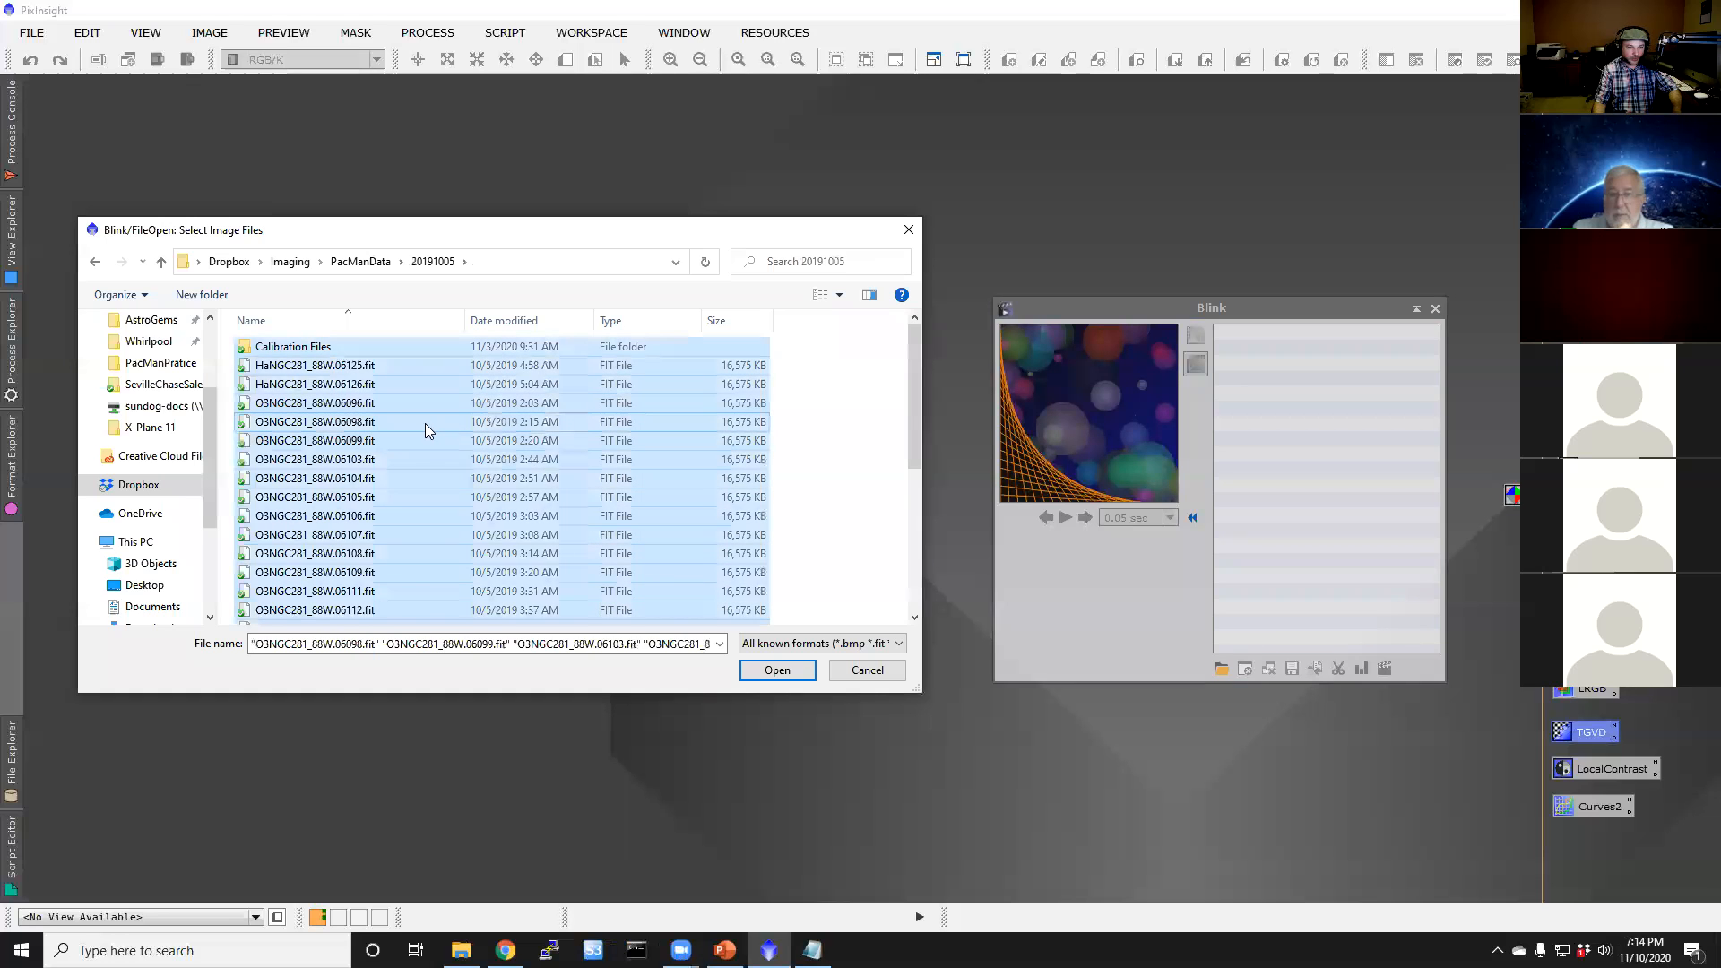
{"action": "left_click", "coordinate": [336, 350], "text": "ctrl"}
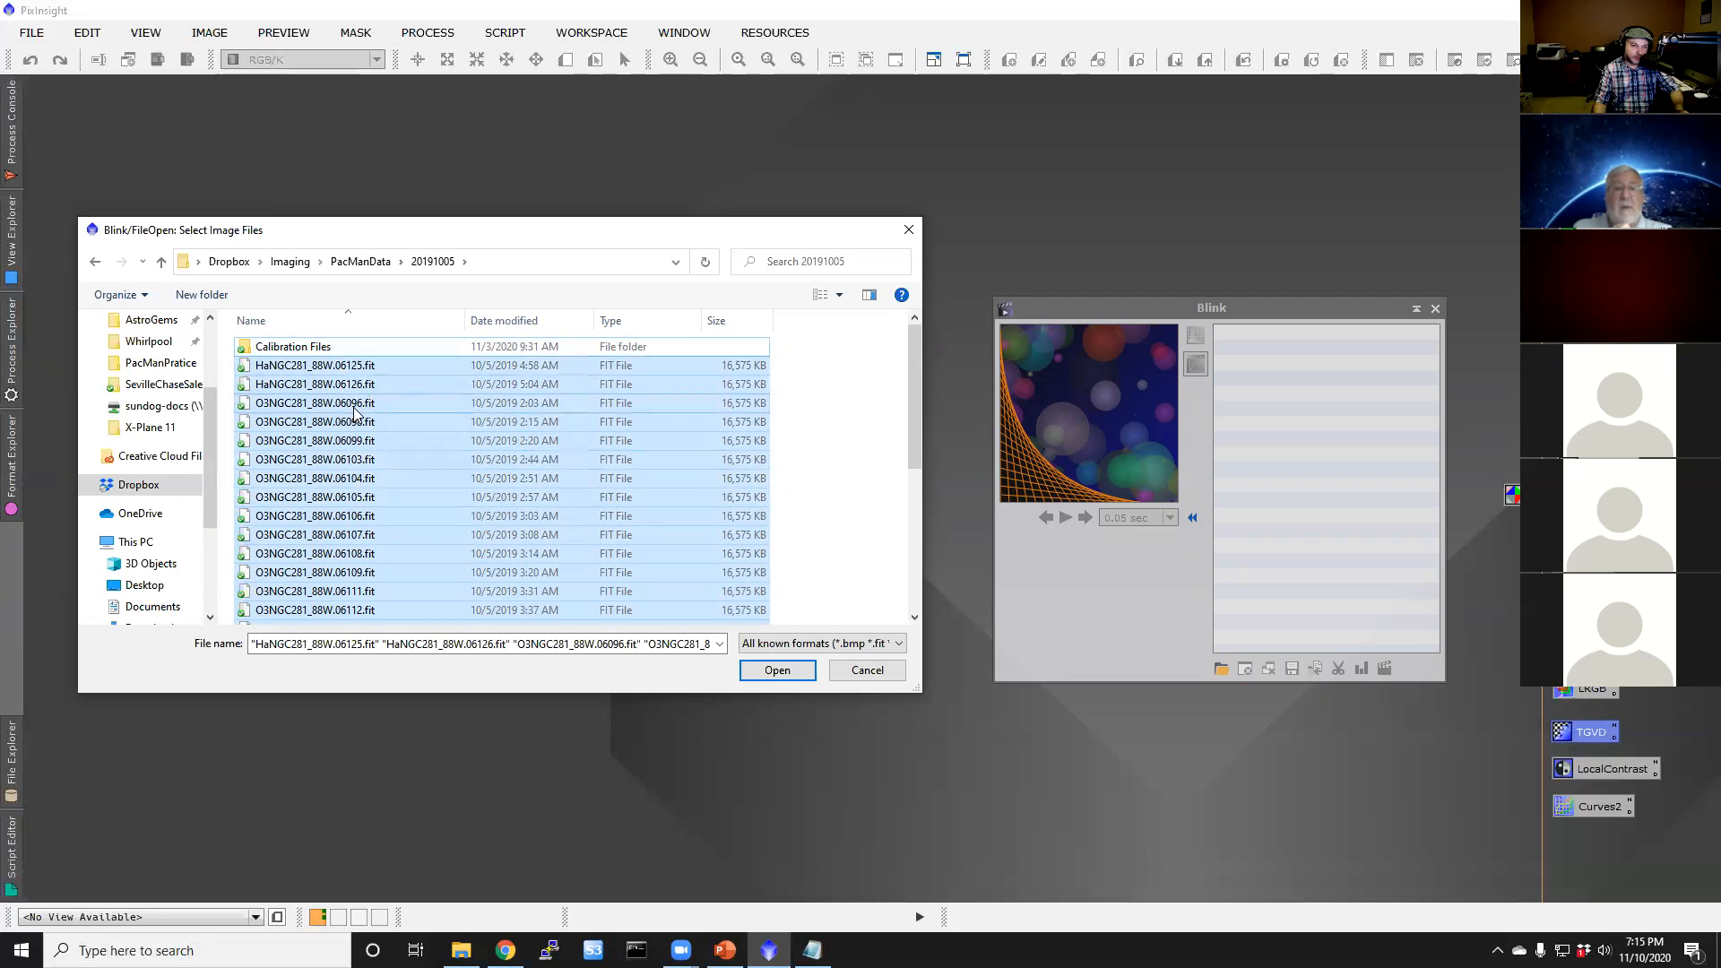
{"action": "scroll", "coordinate": [336, 444], "scroll_direction": "down", "scroll_amount": 5}
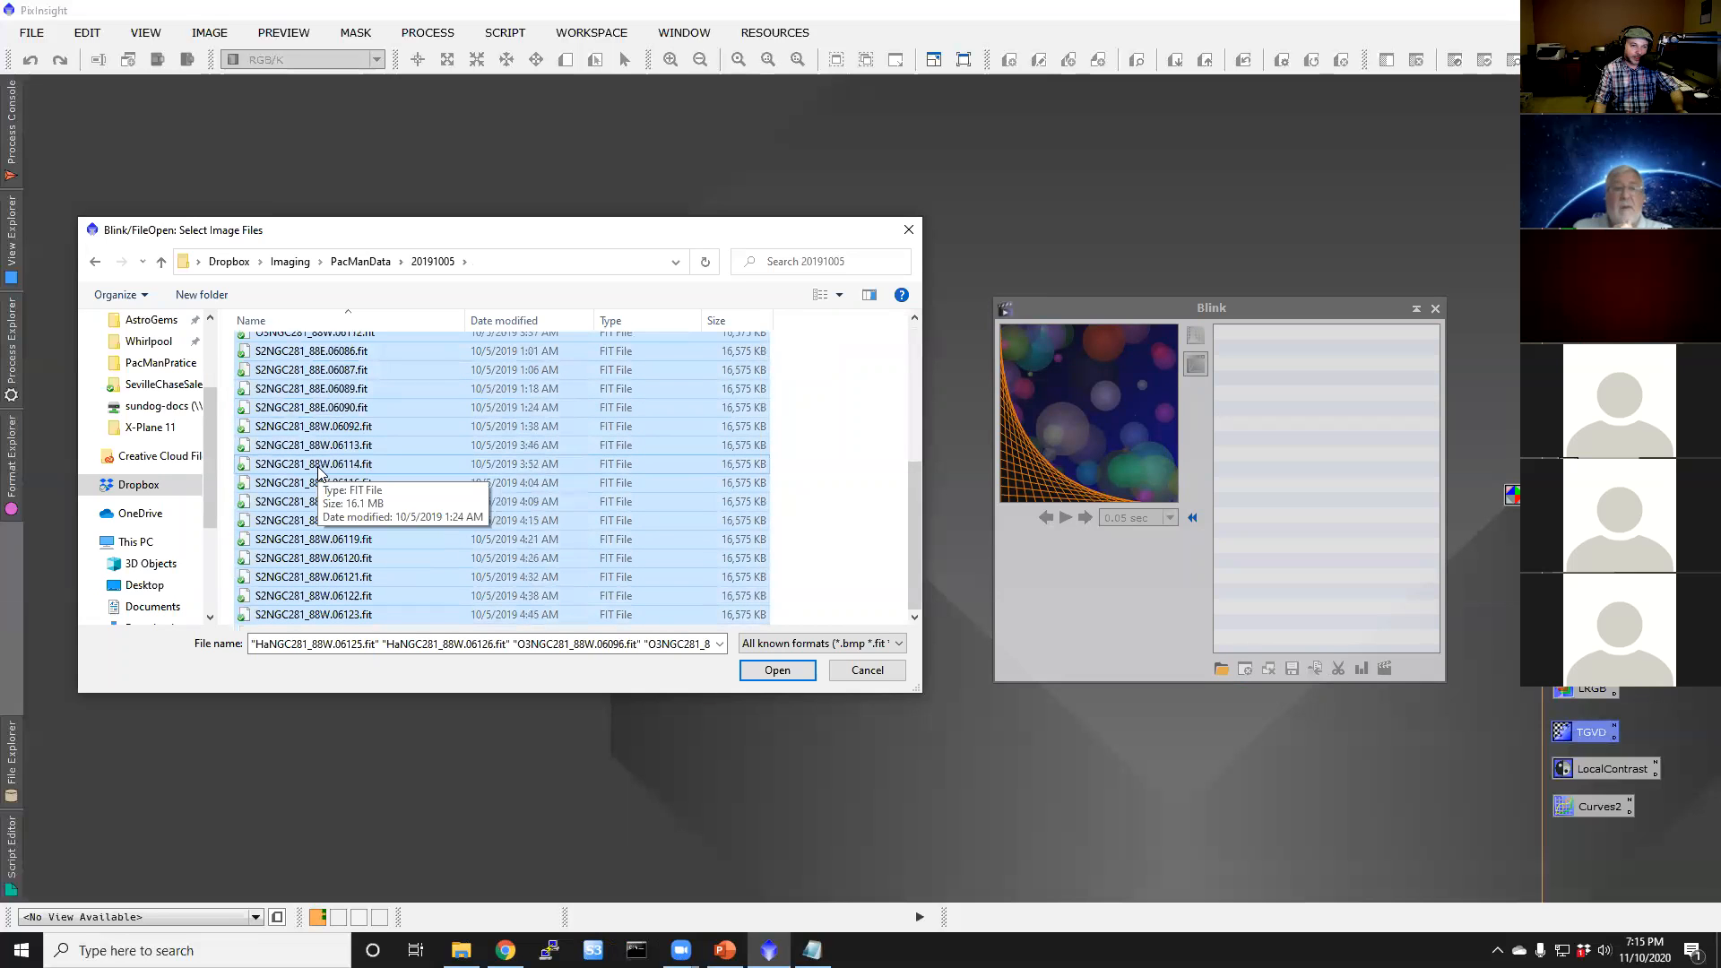
{"action": "scroll", "coordinate": [339, 502], "scroll_direction": "up", "scroll_amount": 3}
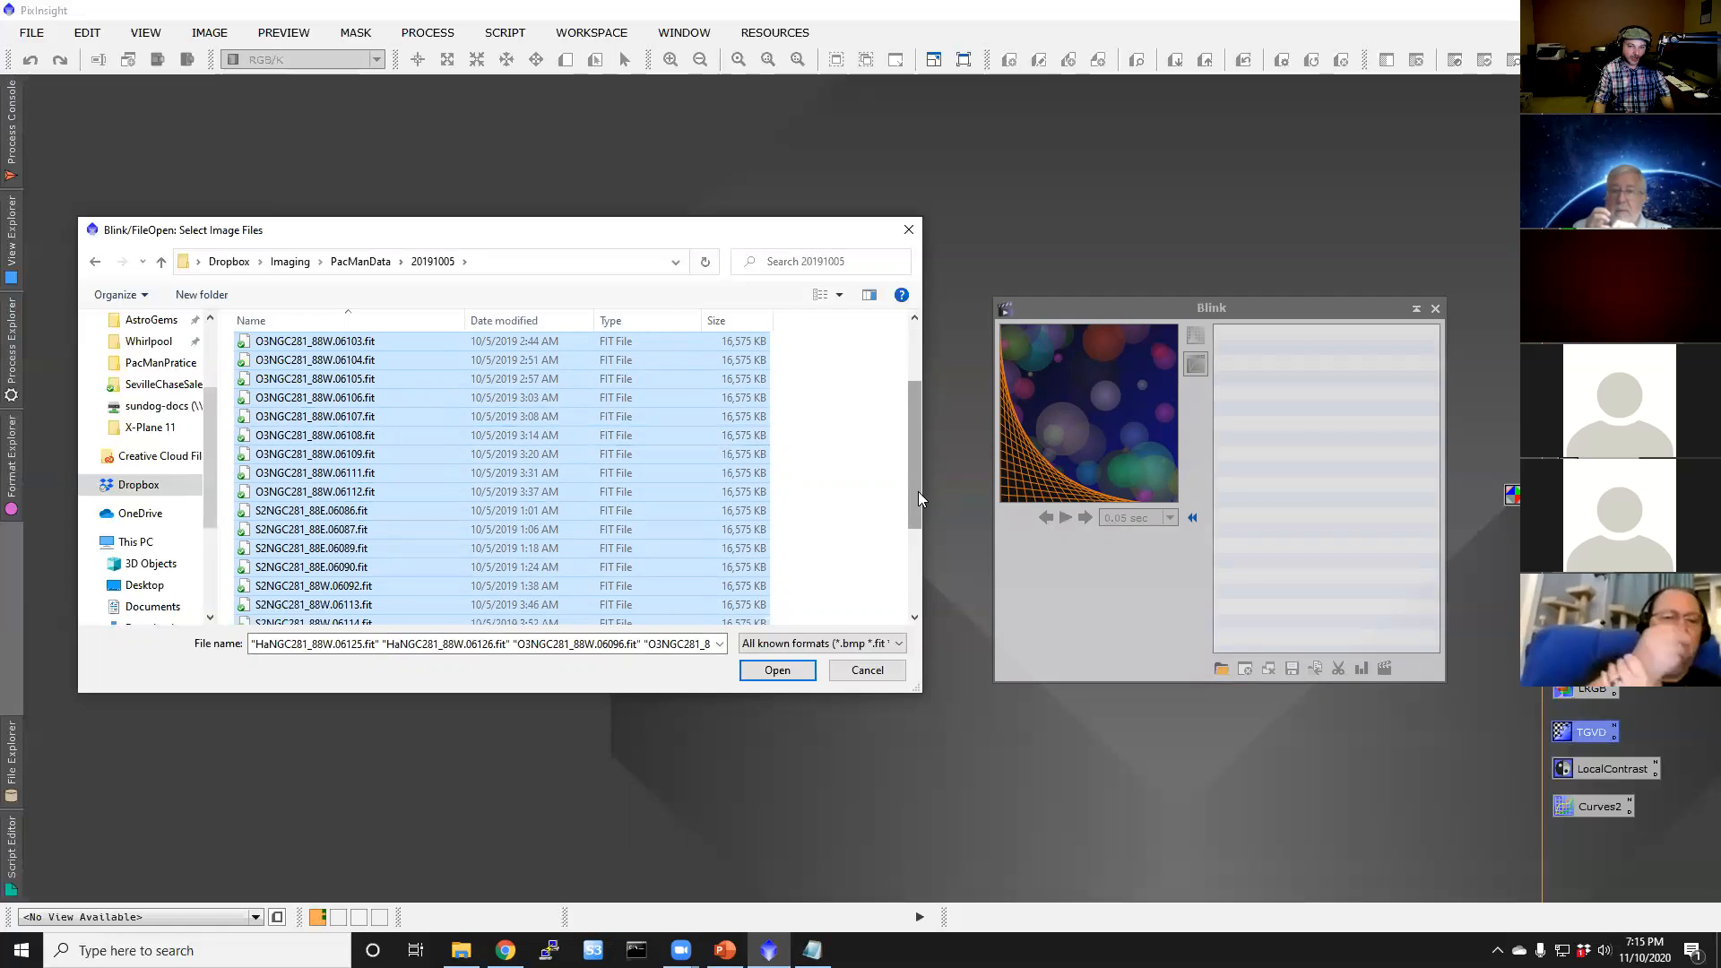
{"action": "left_click_drag", "start_coordinate": [918, 489], "coordinate": [918, 423]}
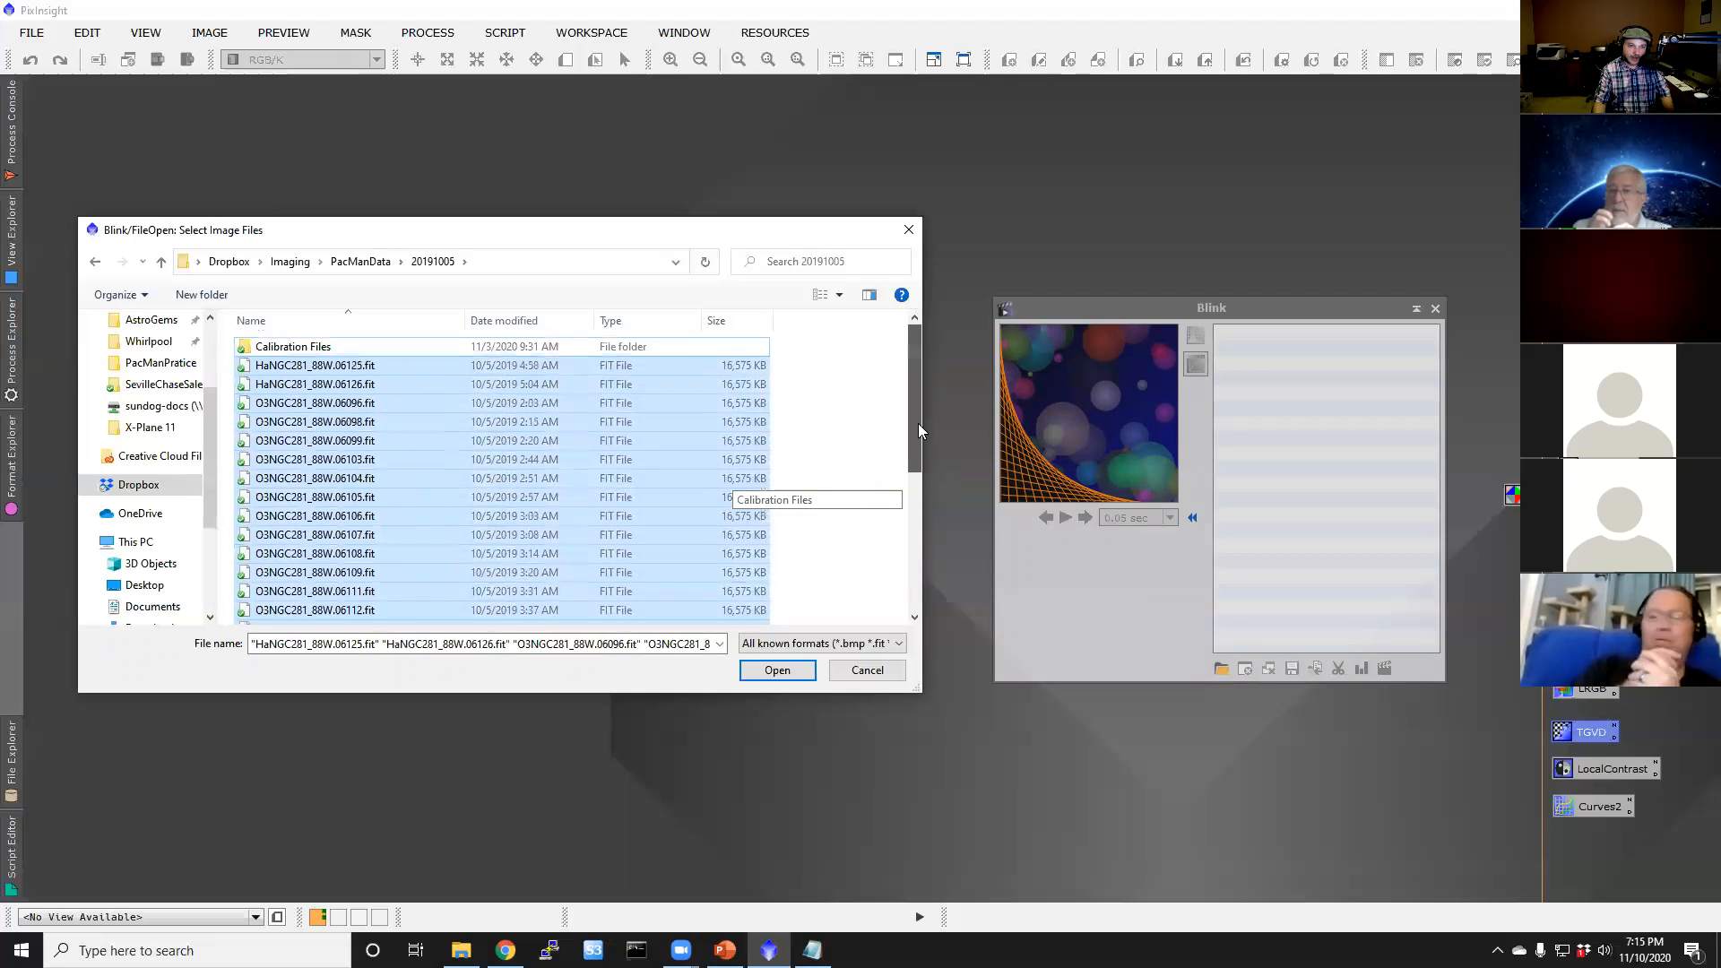
{"action": "left_click", "coordinate": [777, 671]}
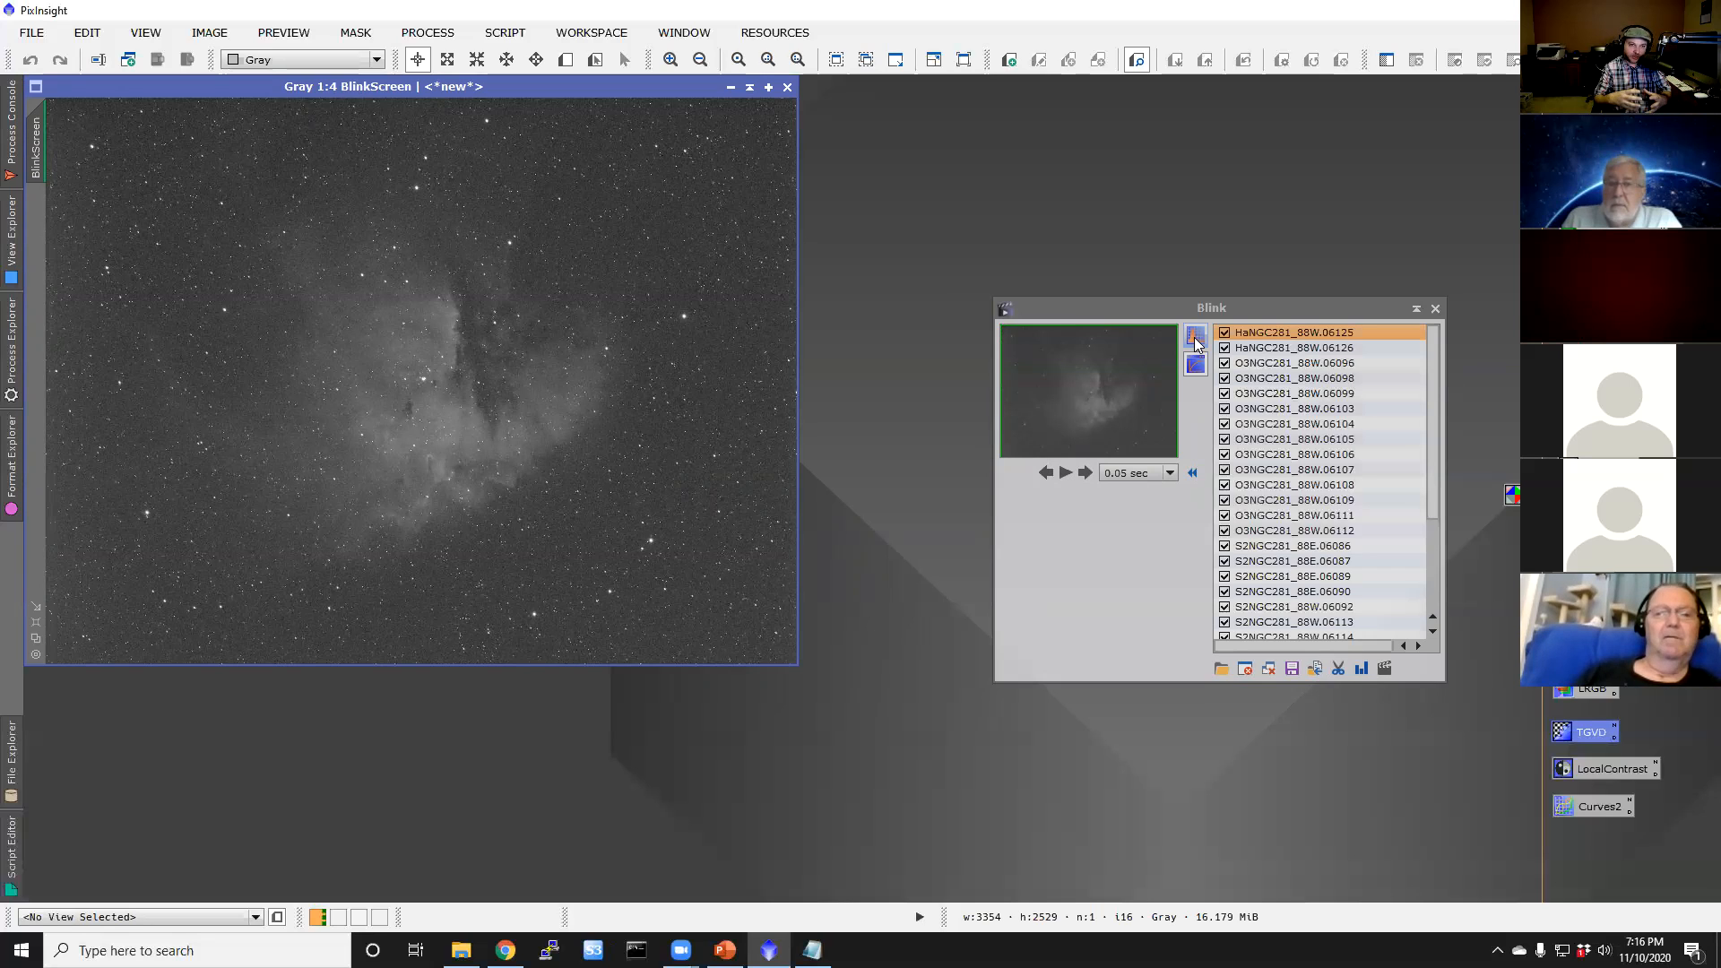
Step: Apply the automatic histogram stretch to the images loaded in Blink
{"action": "left_click", "coordinate": [1195, 341]}
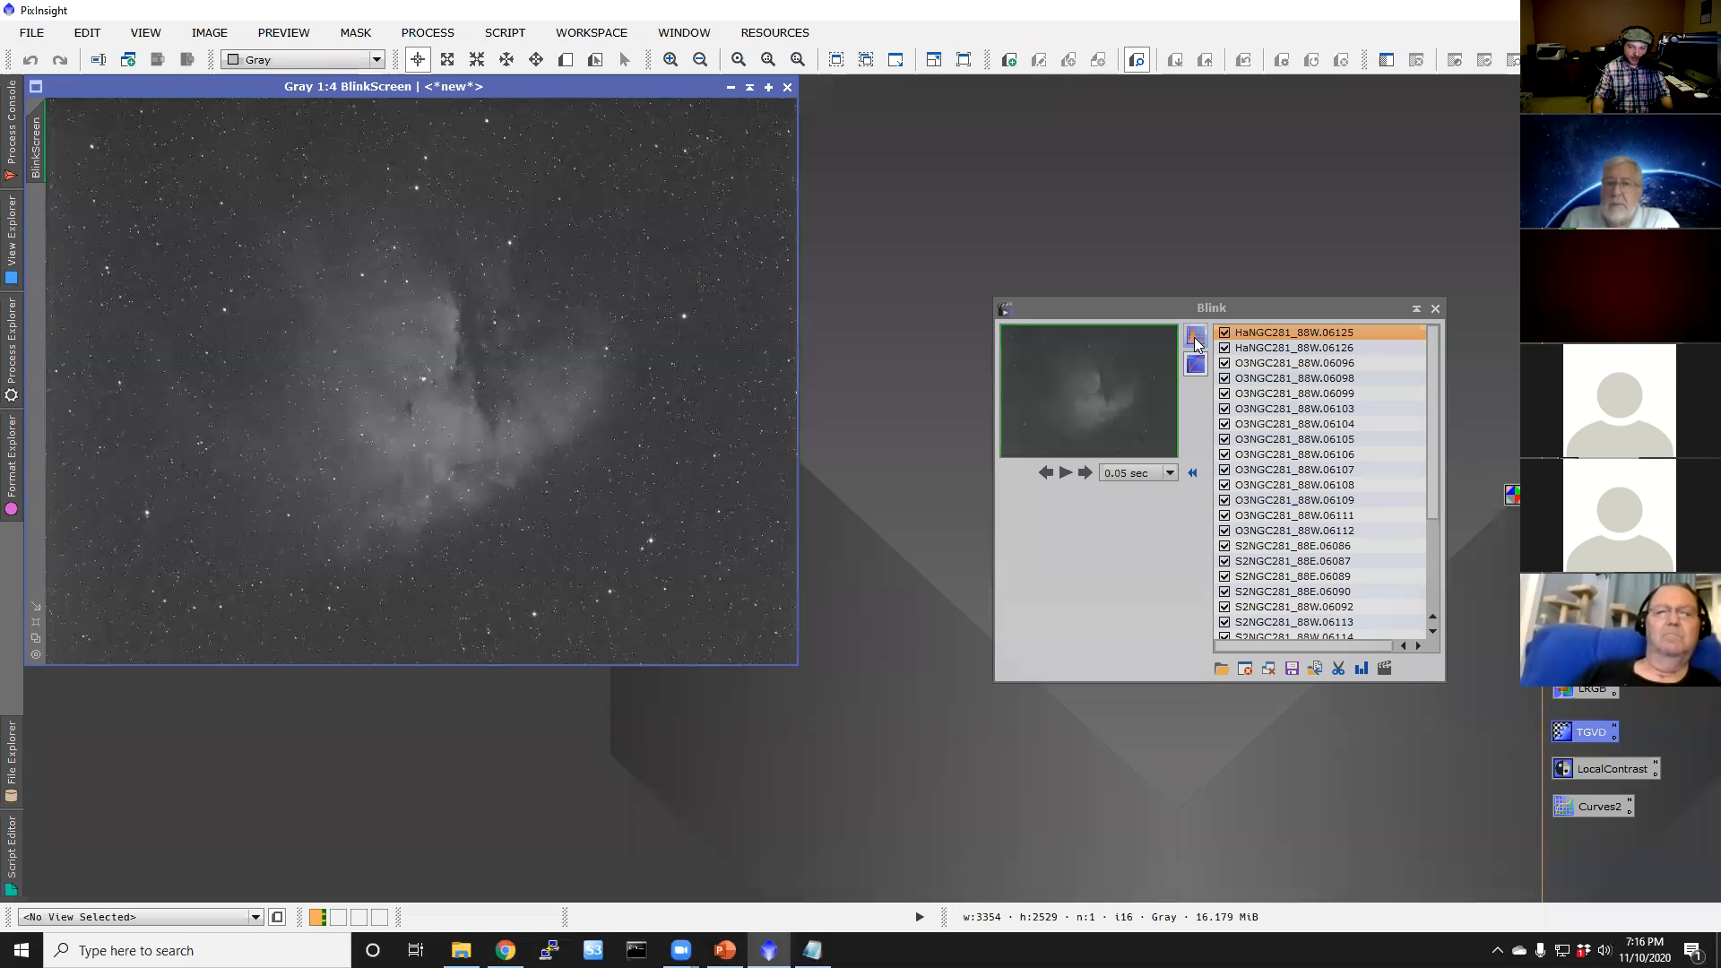
{"action": "left_click", "coordinate": [1196, 341]}
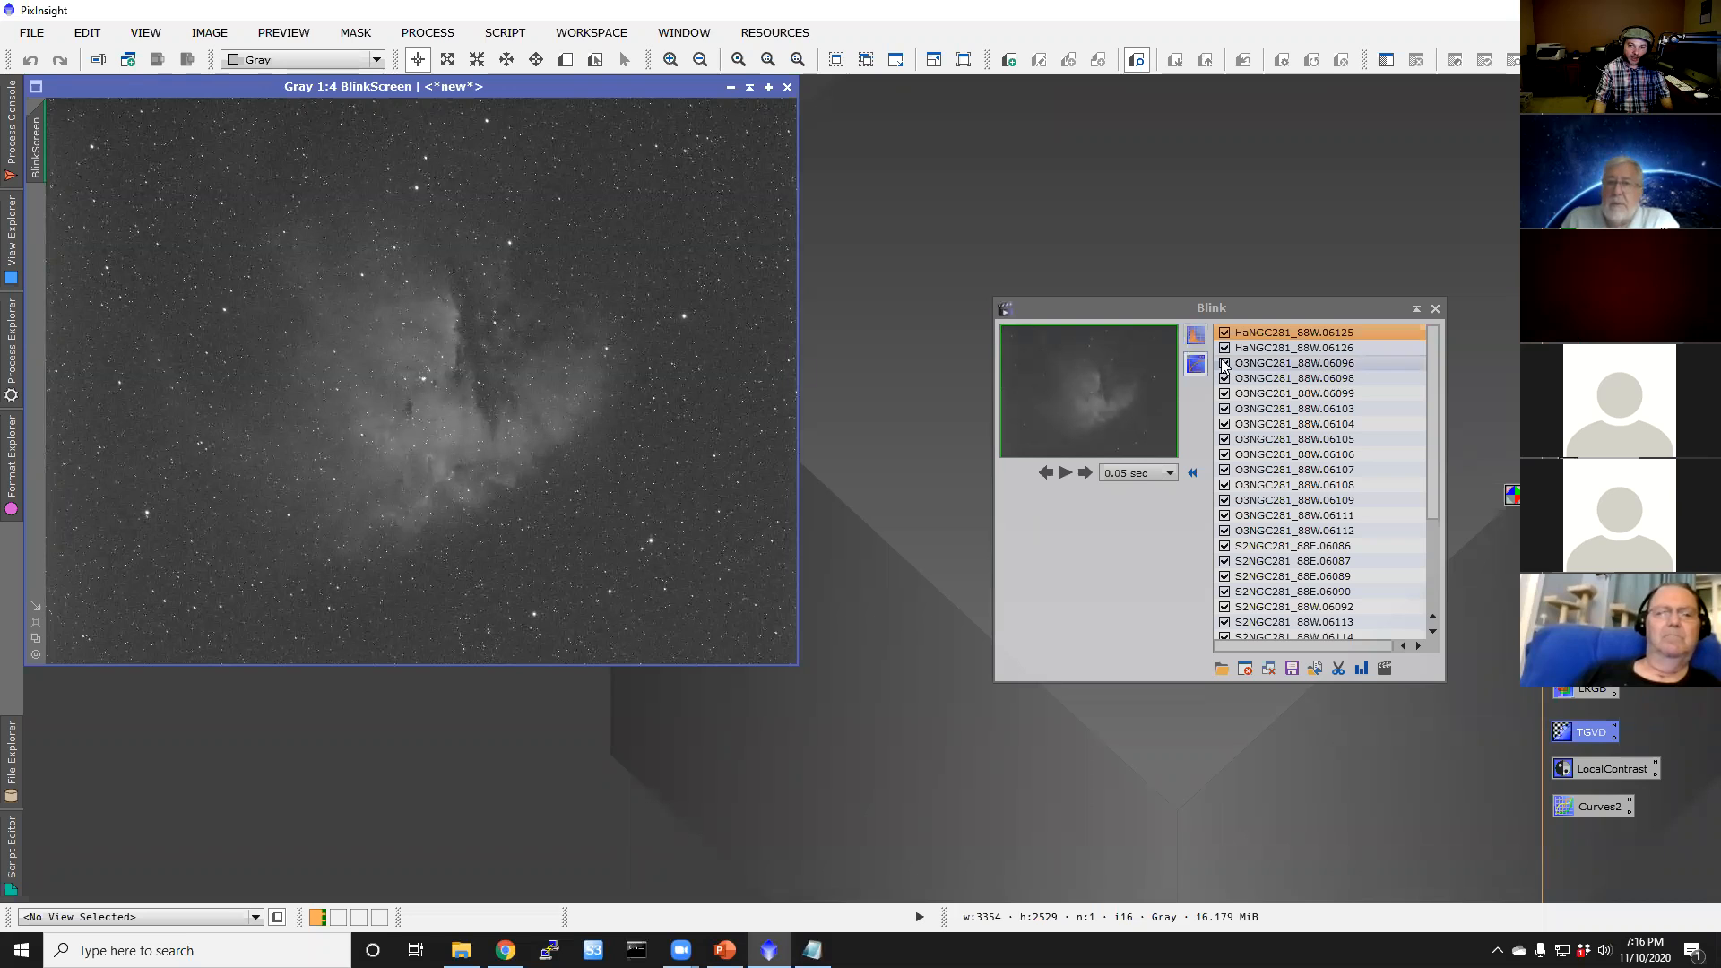
{"action": "left_click", "coordinate": [1194, 340]}
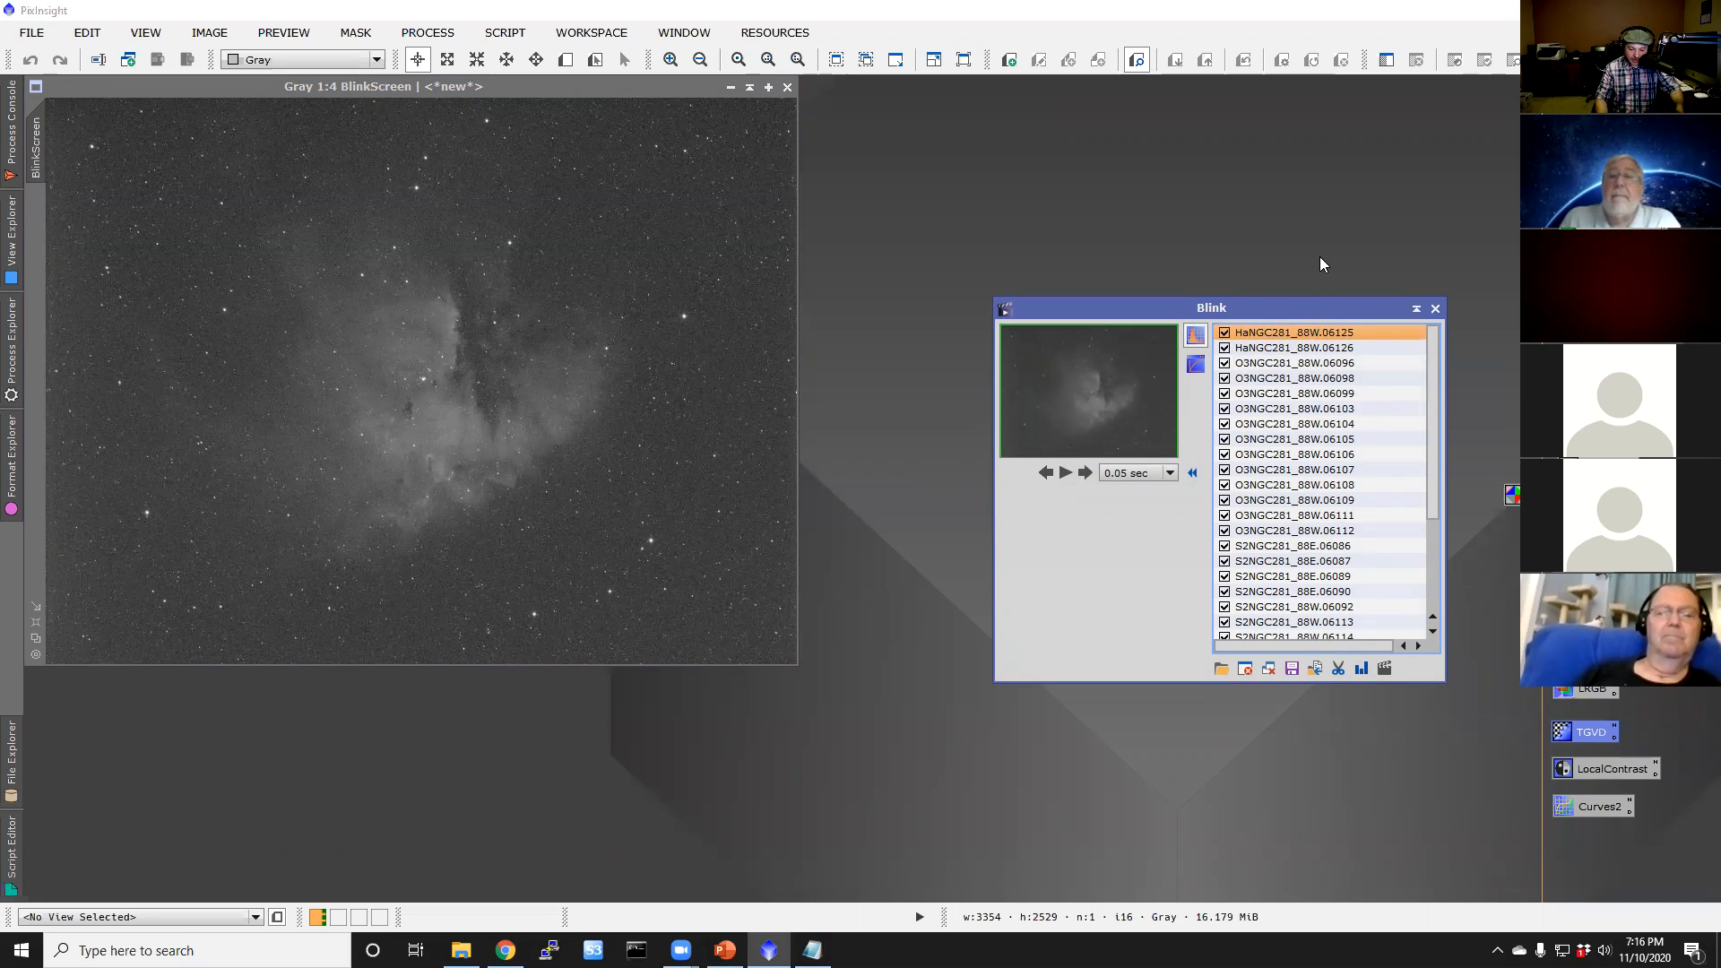
Step: Compare the Ha frames HaNGC281_88W.06125 and HaNGC281_88W.06126 by switching back and forth between them
{"action": "key", "text": "Down"}
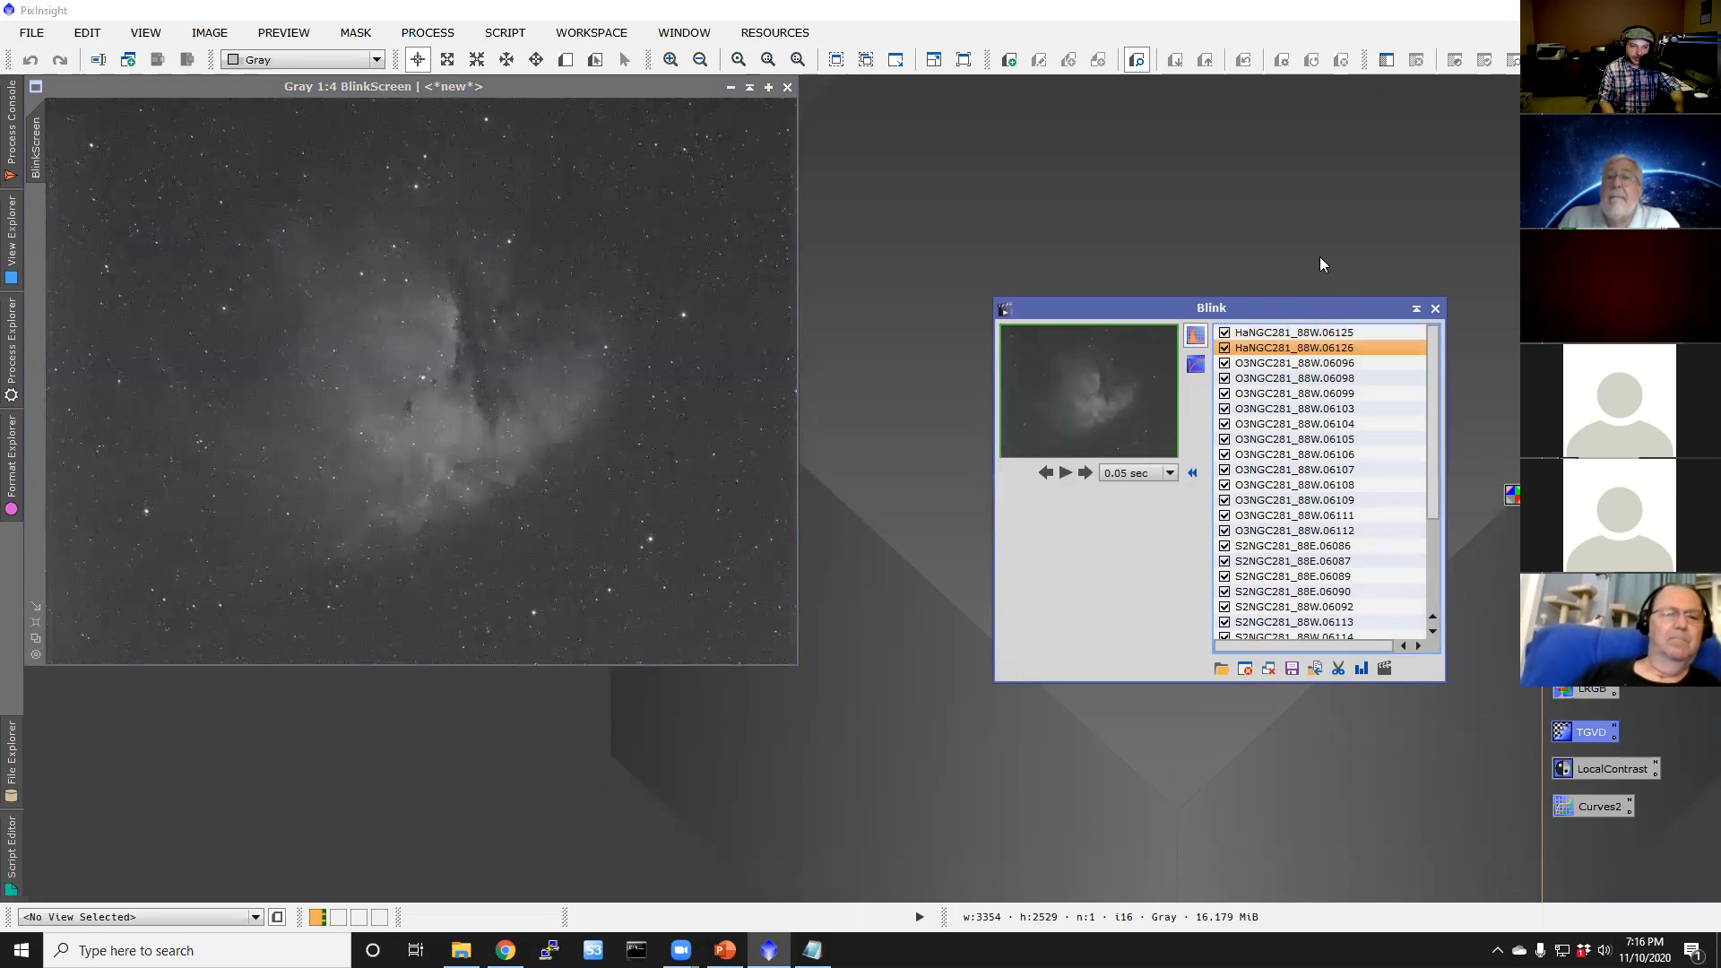
{"action": "key", "text": "Down"}
{"action": "key", "text": "Up"}
{"action": "key", "text": "Up"}
{"action": "key", "text": "Down"}
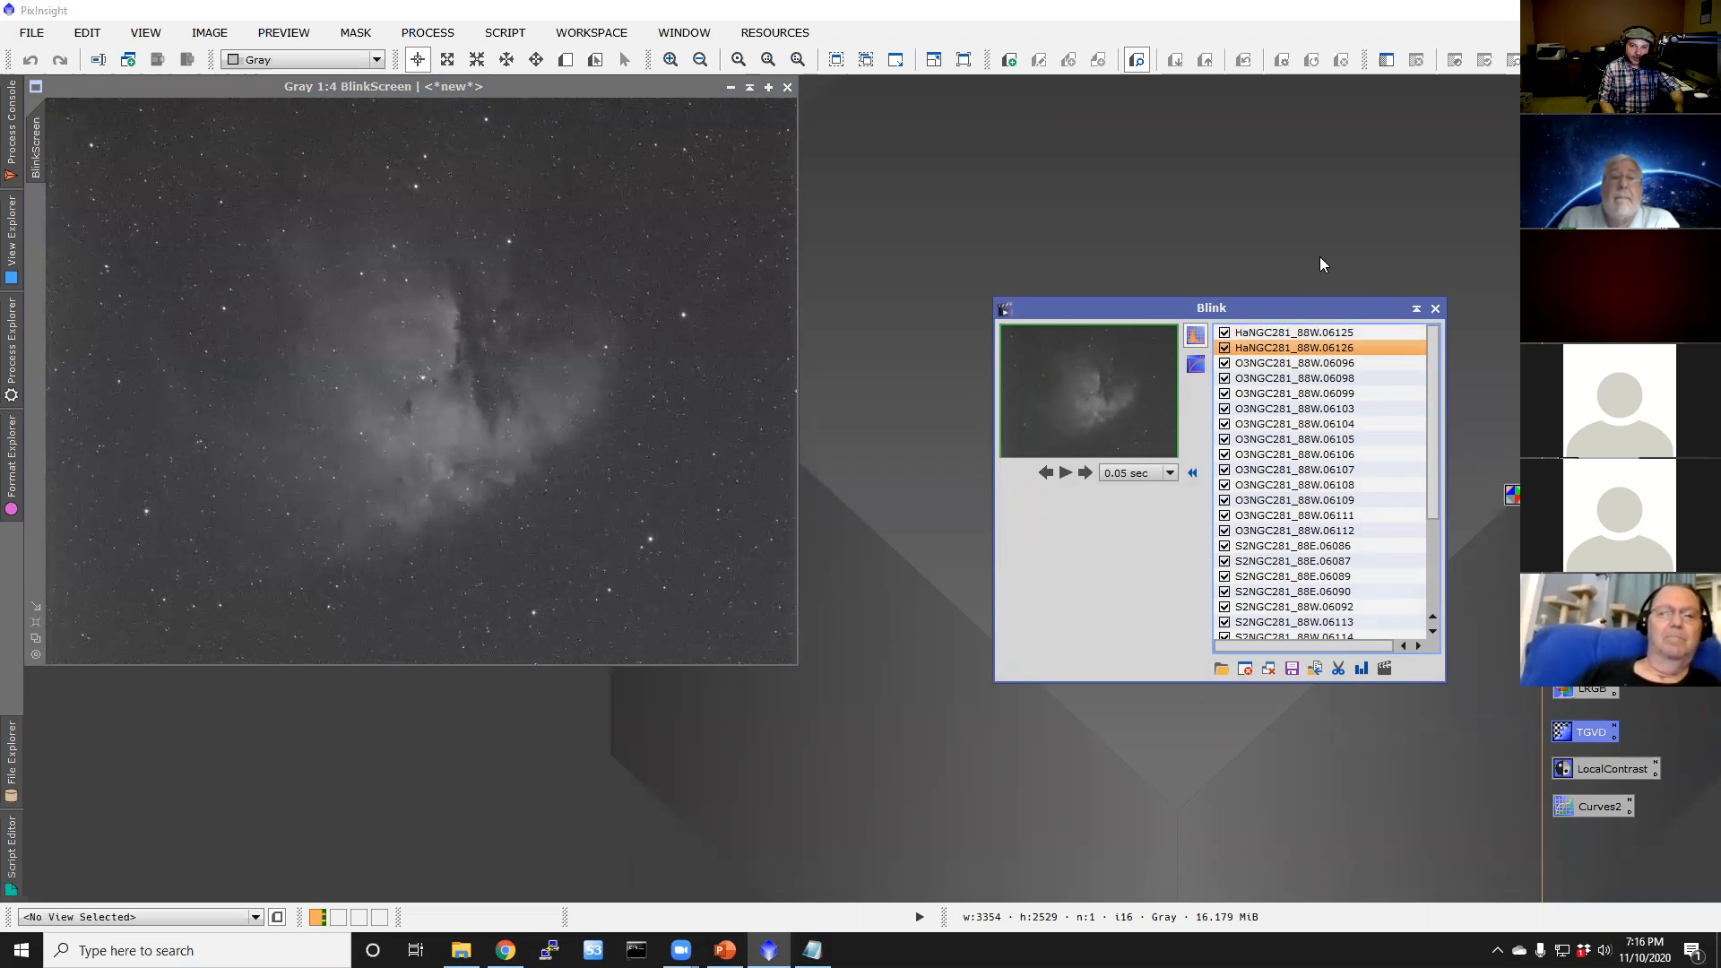
Step: Examine the O3 frames one by one from O3NGC281_88W.06096 up to the first S2 frame, S2NGC281_88E.06086
{"action": "key", "text": "Down"}
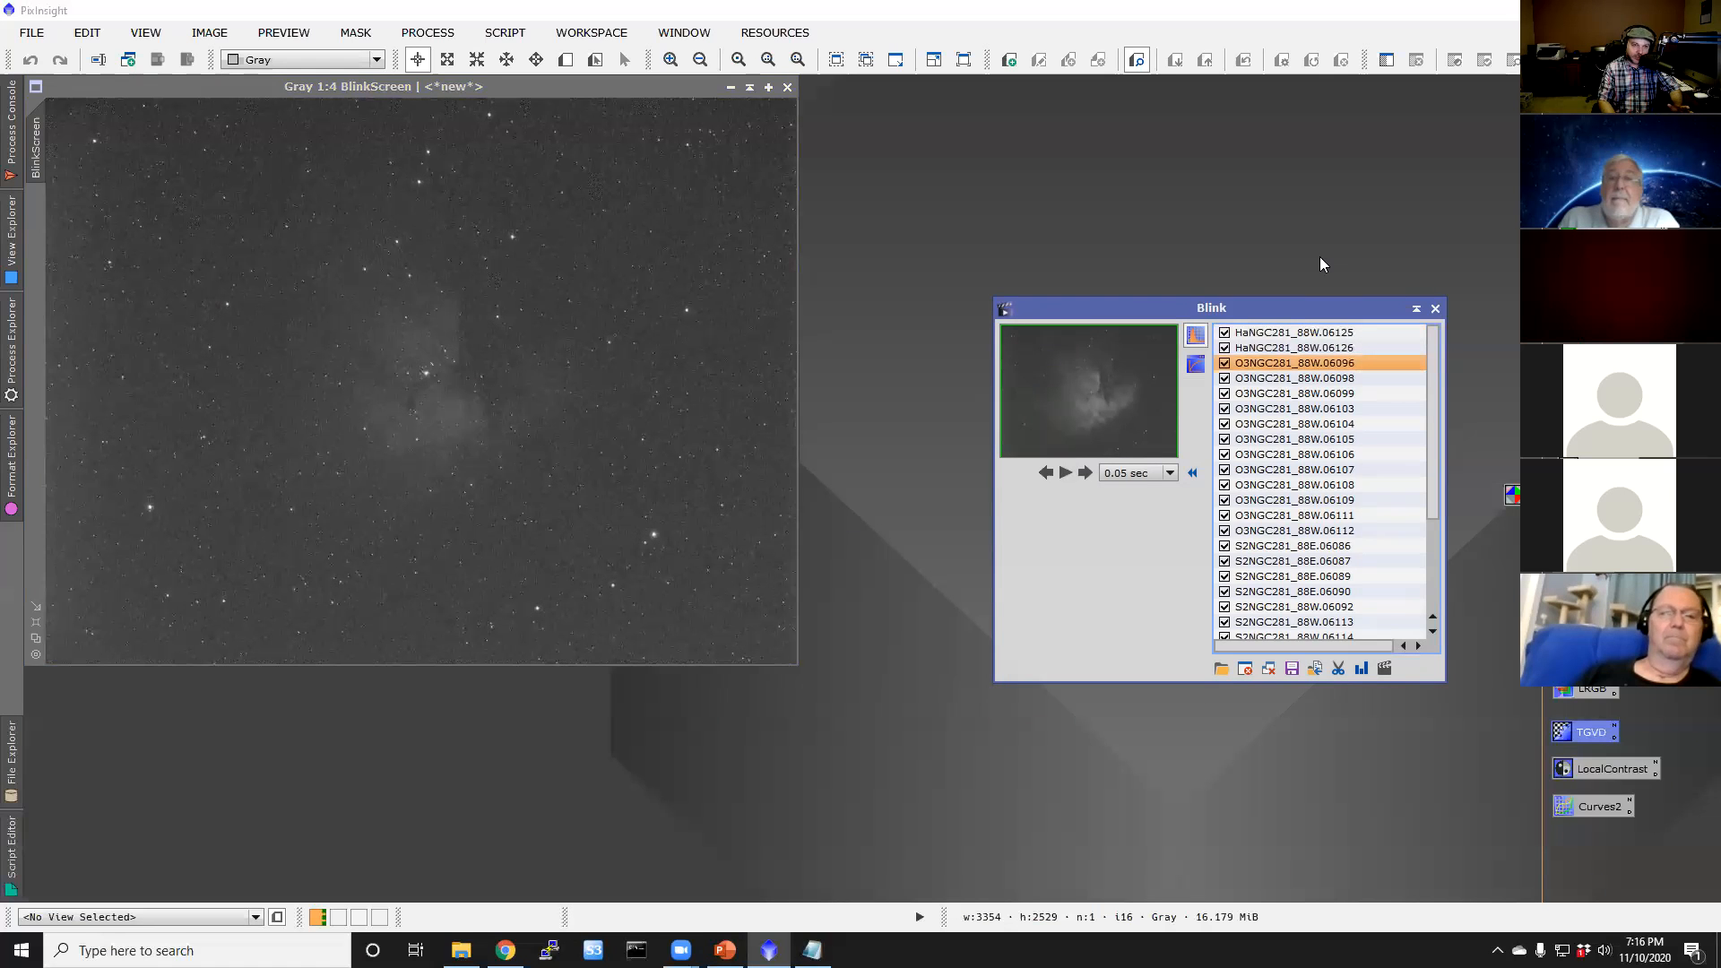
{"action": "key", "text": "Down"}
{"action": "key", "text": "Down"}
{"action": "key", "text": "Down"}
{"action": "key", "text": "Down"}
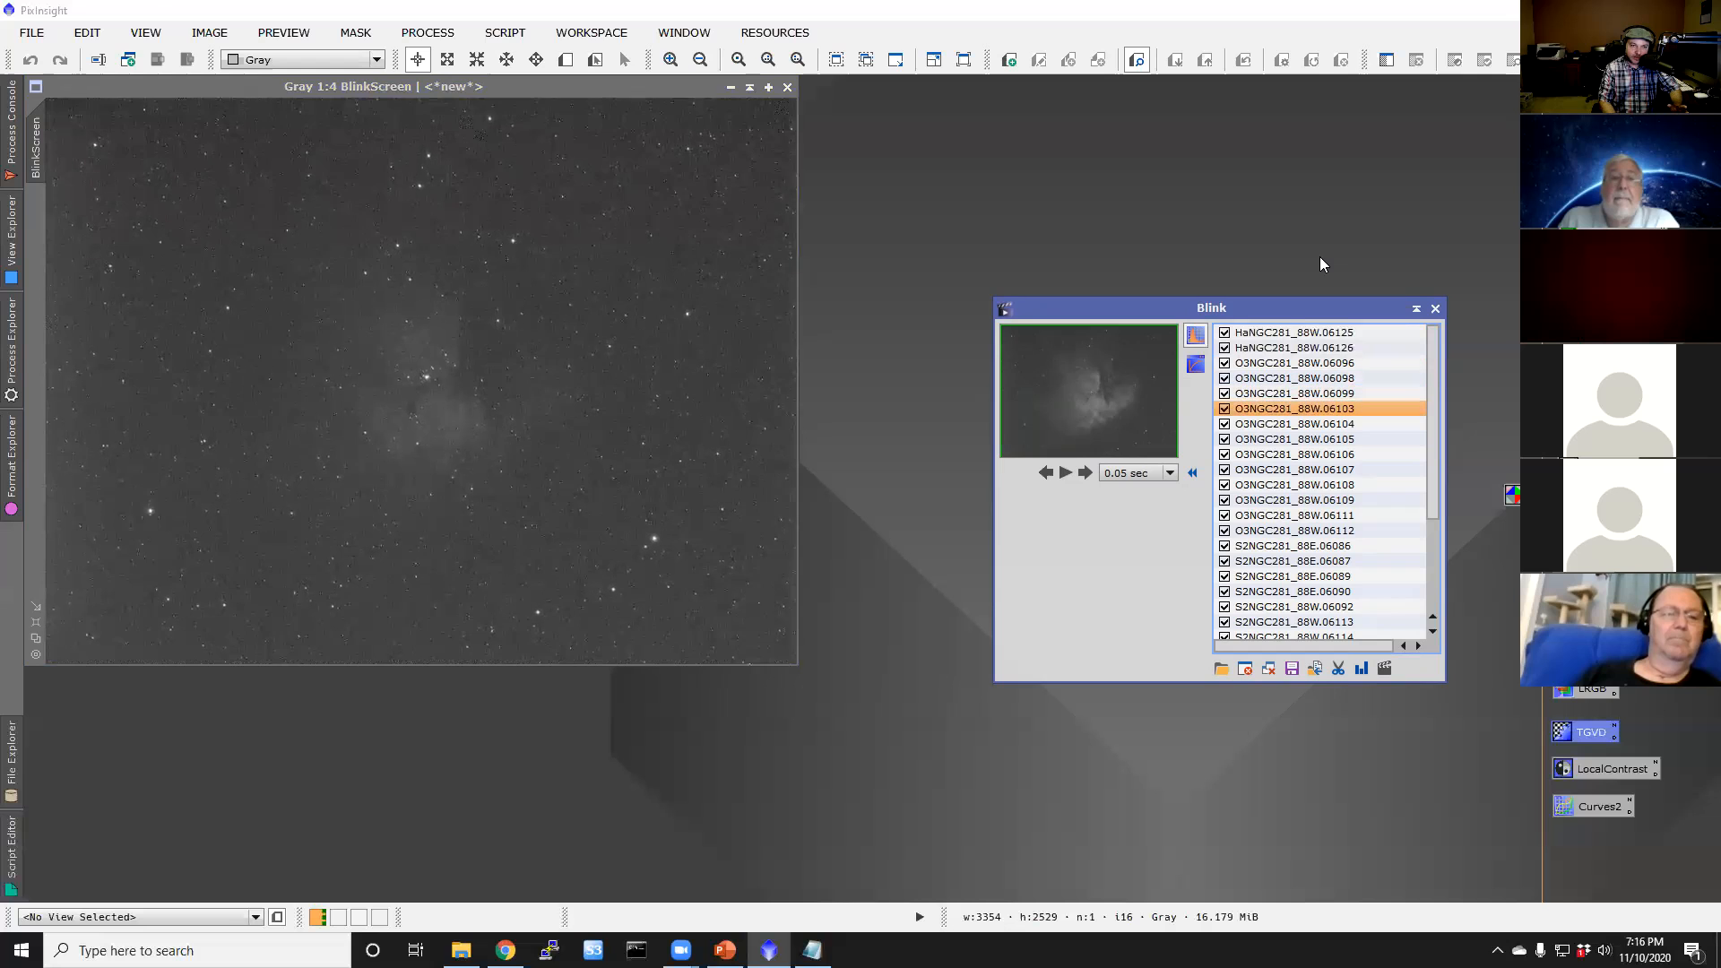
{"action": "key", "text": "Down"}
{"action": "key", "text": "Down"}
{"action": "key", "text": "Down"}
{"action": "key", "text": "Down"}
{"action": "key", "text": "Down"}
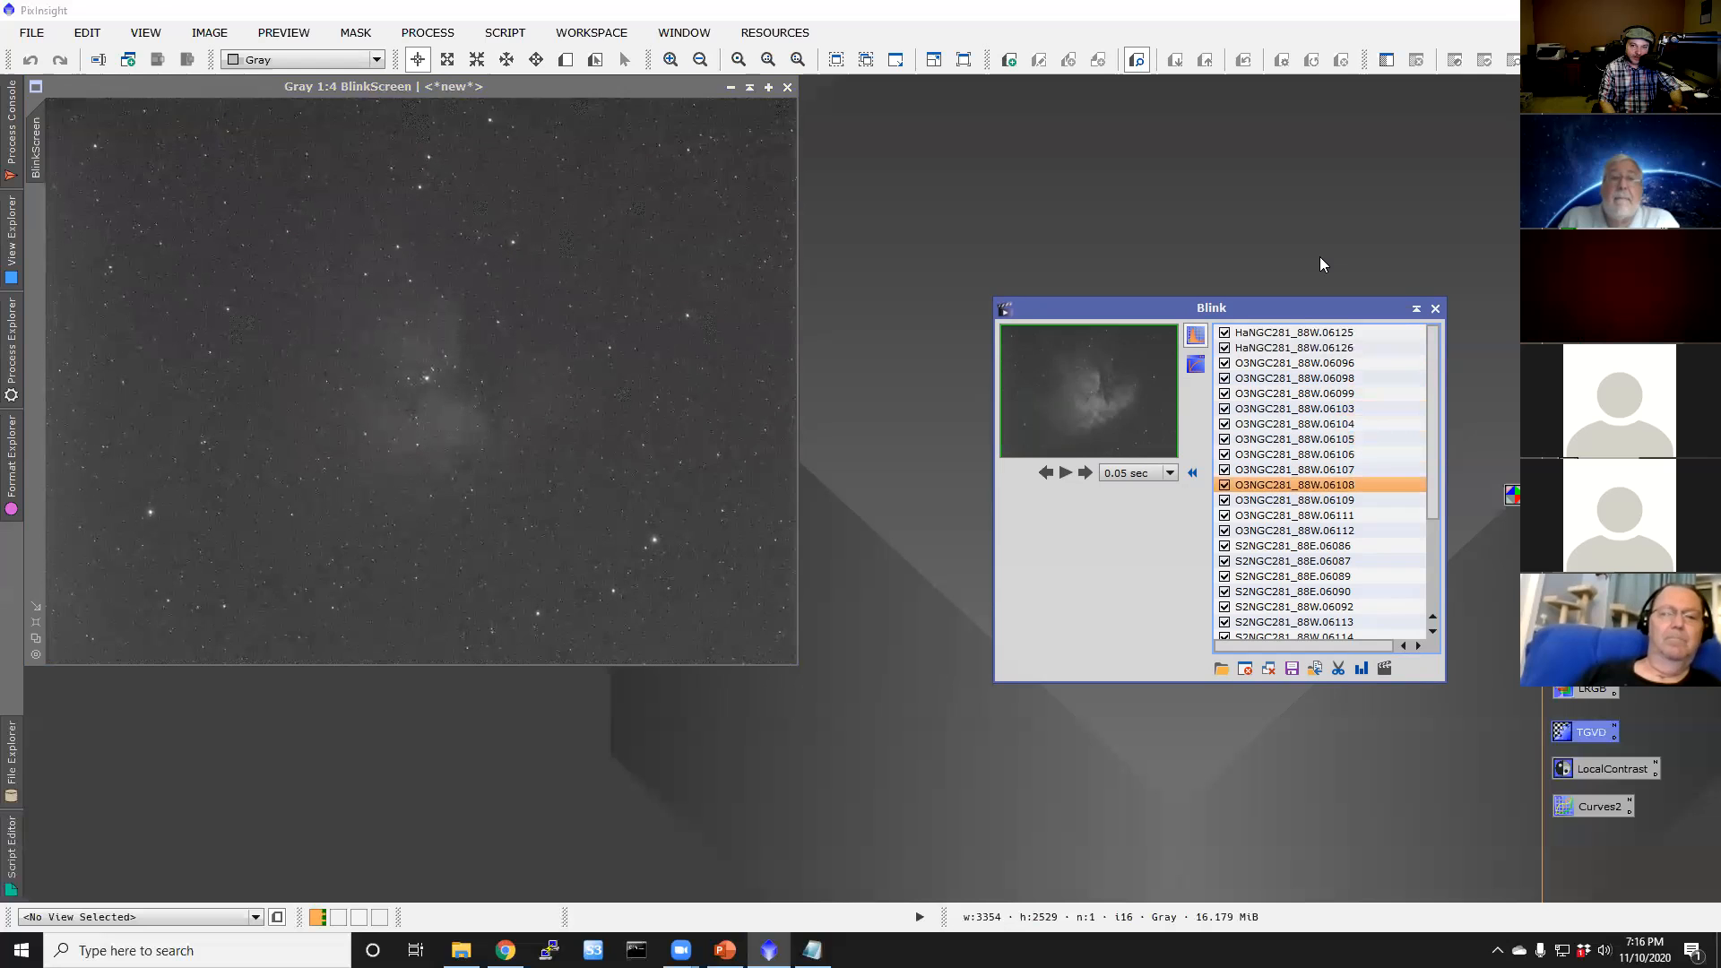
{"action": "key", "text": "Down"}
{"action": "key", "text": "Down"}
{"action": "key", "text": "Down"}
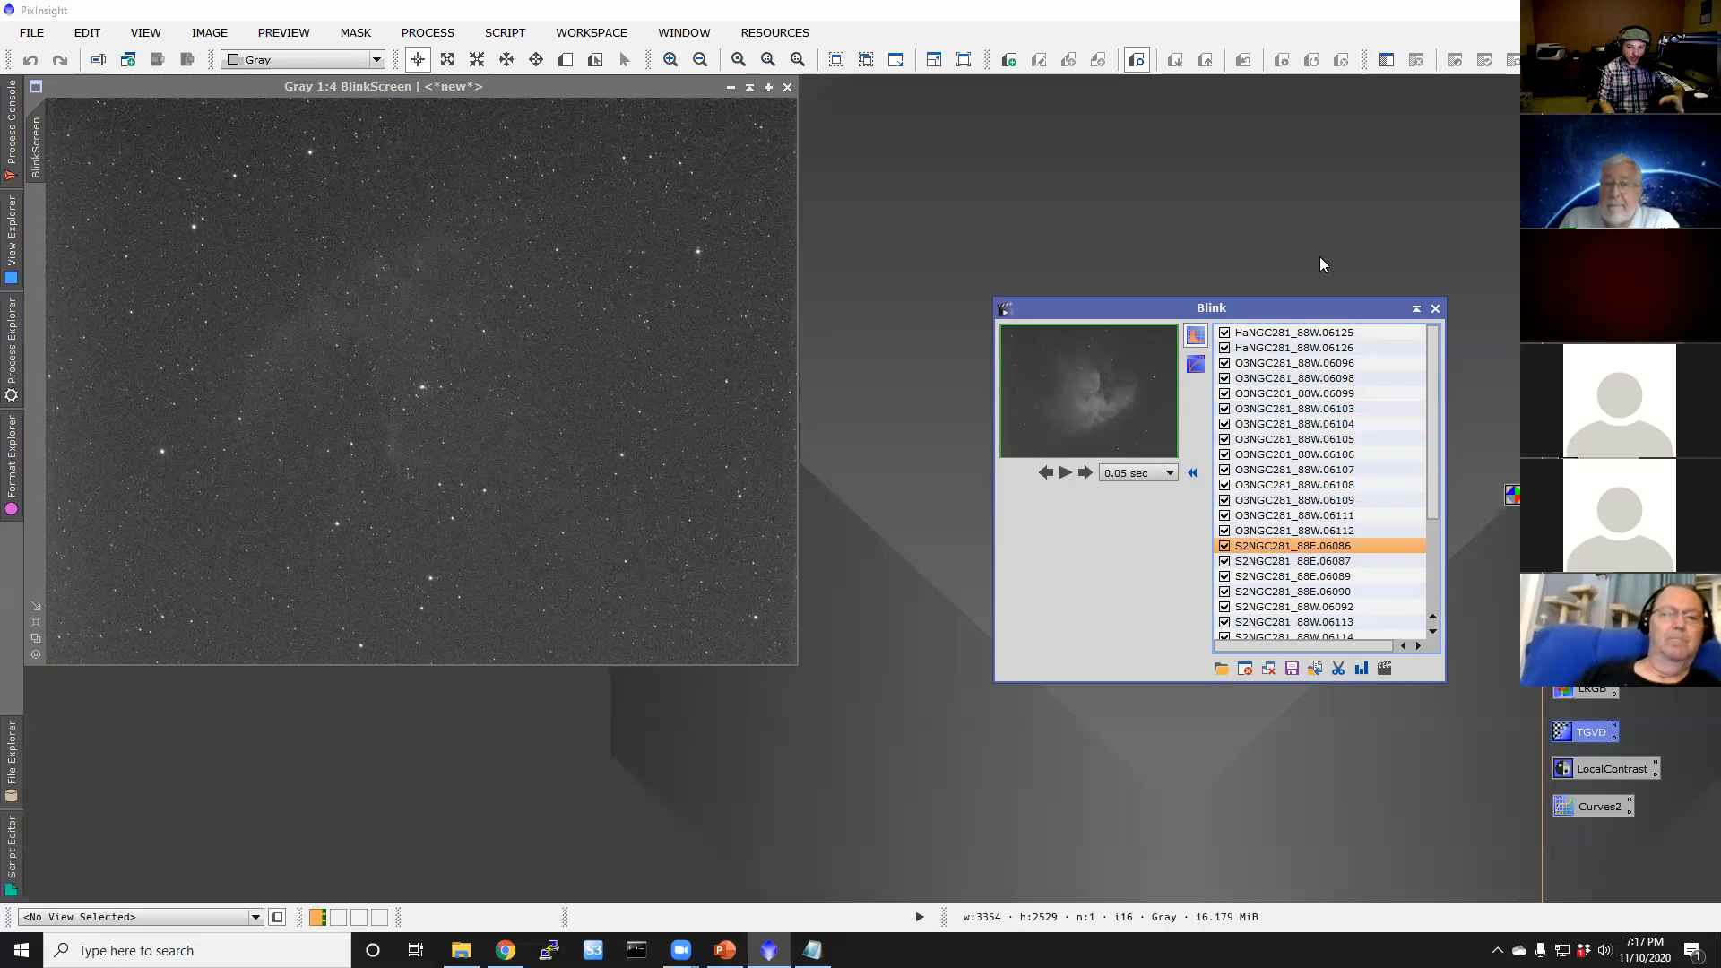
Step: Examine the remaining S2 88E frames and compare S2NGC281_88E.06090 with S2NGC281_88W.06092
{"action": "key", "text": "Down"}
{"action": "key", "text": "Down"}
{"action": "key", "text": "Down"}
{"action": "key", "text": "Down"}
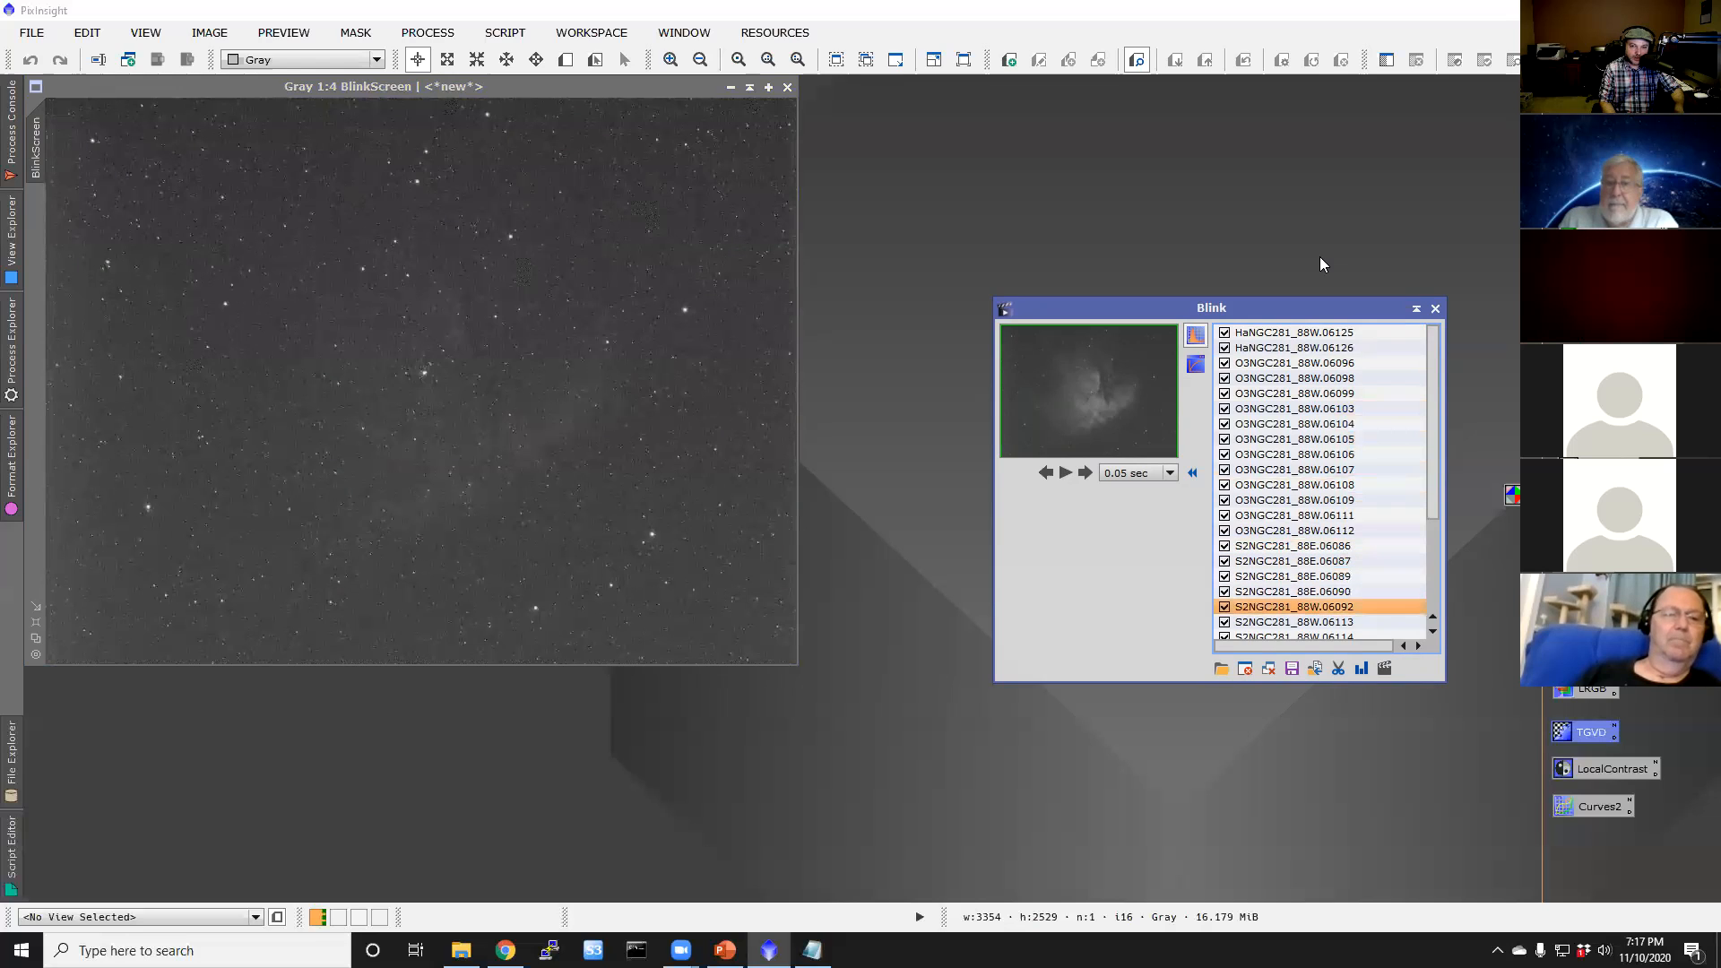
{"action": "key", "text": "Up"}
{"action": "key", "text": "Down"}
{"action": "key", "text": "Up"}
{"action": "key", "text": "Down"}
{"action": "key", "text": "Up"}
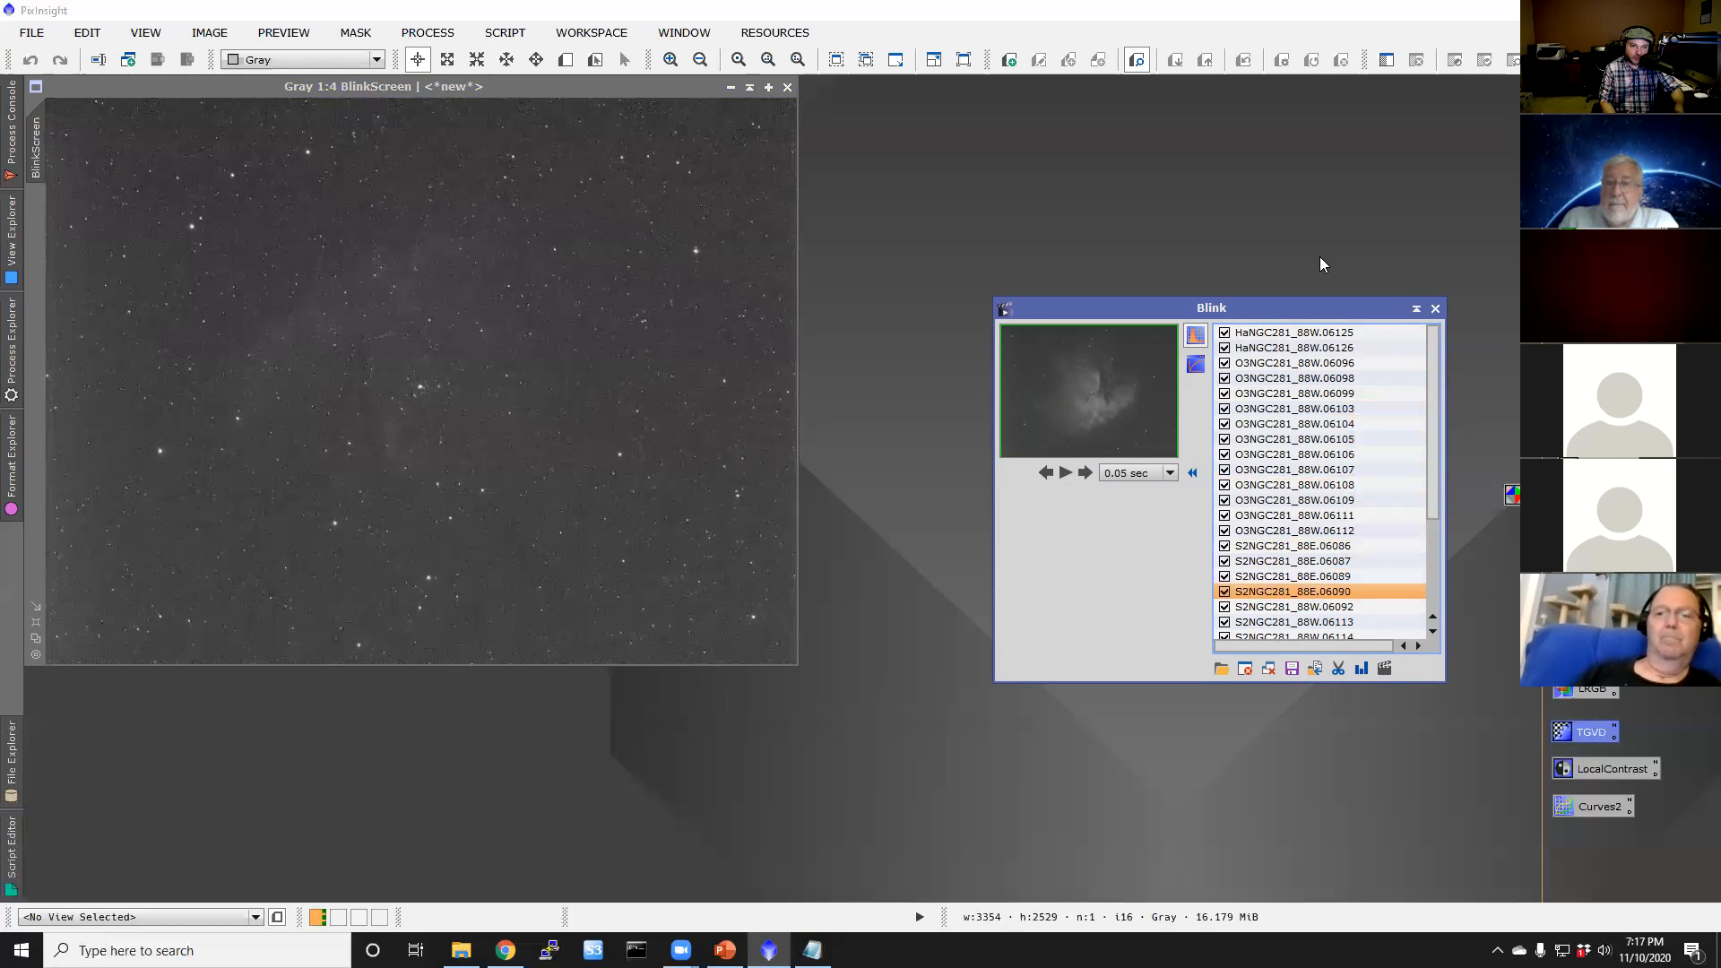
{"action": "key", "text": "Down"}
{"action": "key", "text": "Down"}
{"action": "key", "text": "Down"}
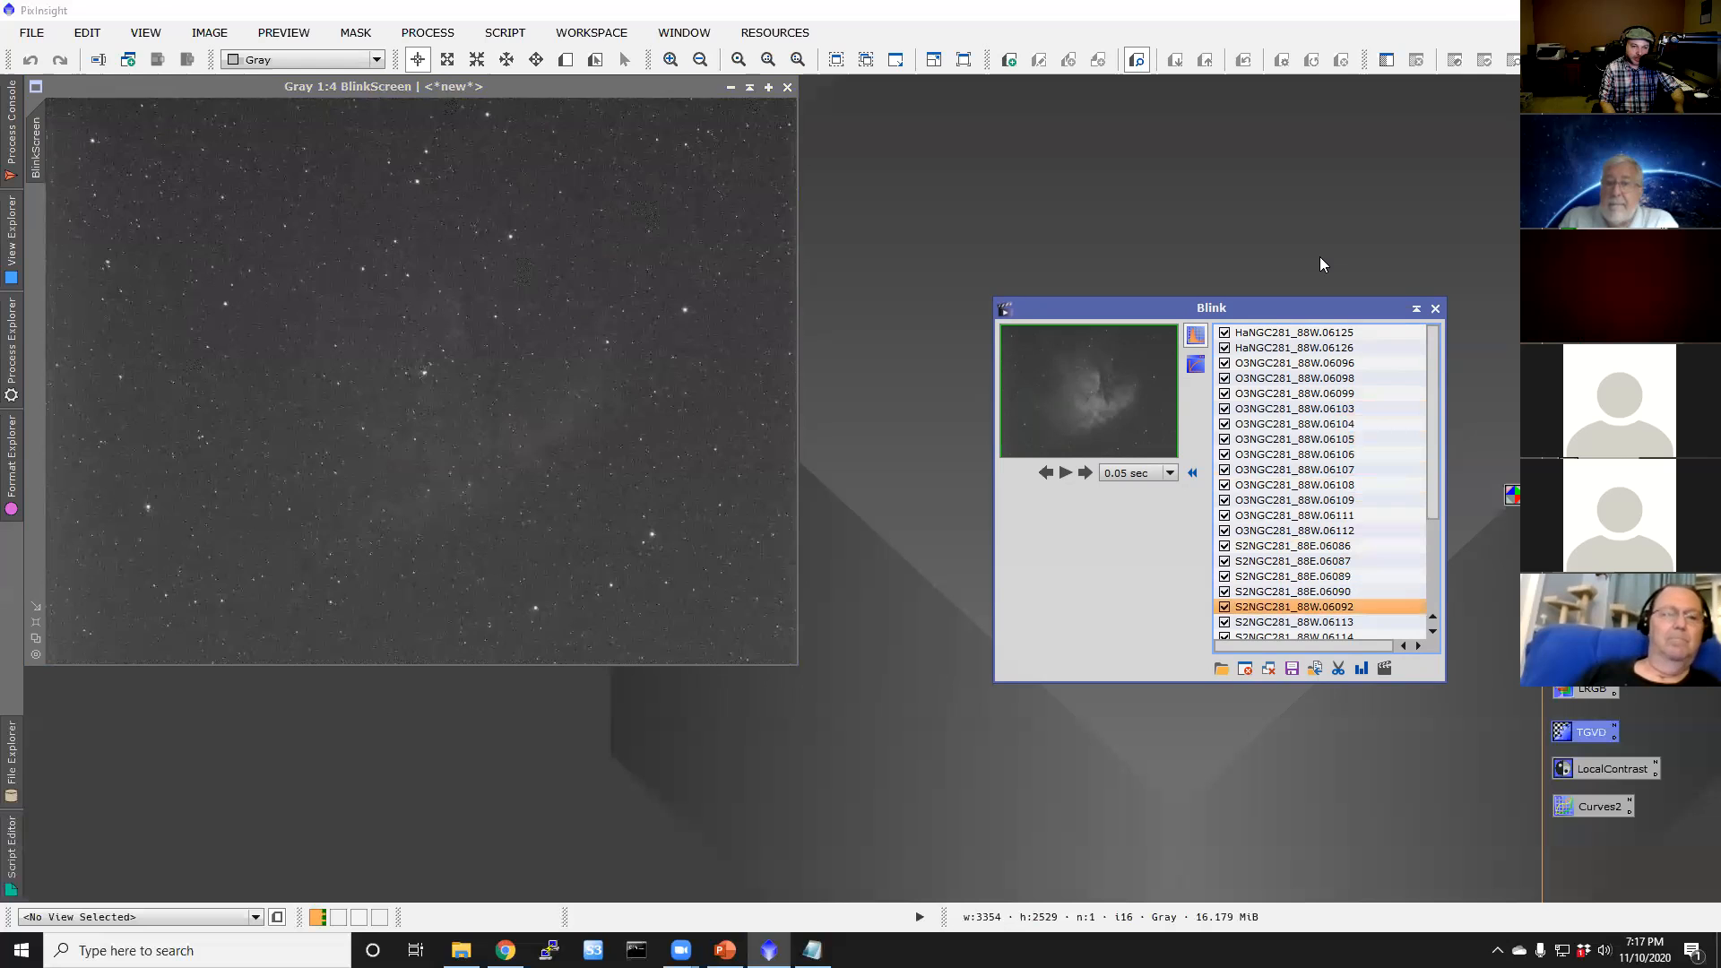
Step: Examine the rest of the S2 88W frames one by one through the last one, S2NGC281_88W.06123
{"action": "key", "text": "Down"}
{"action": "key", "text": "Down"}
{"action": "key", "text": "Down"}
{"action": "key", "text": "Down"}
{"action": "key", "text": "Down"}
{"action": "key", "text": "Down"}
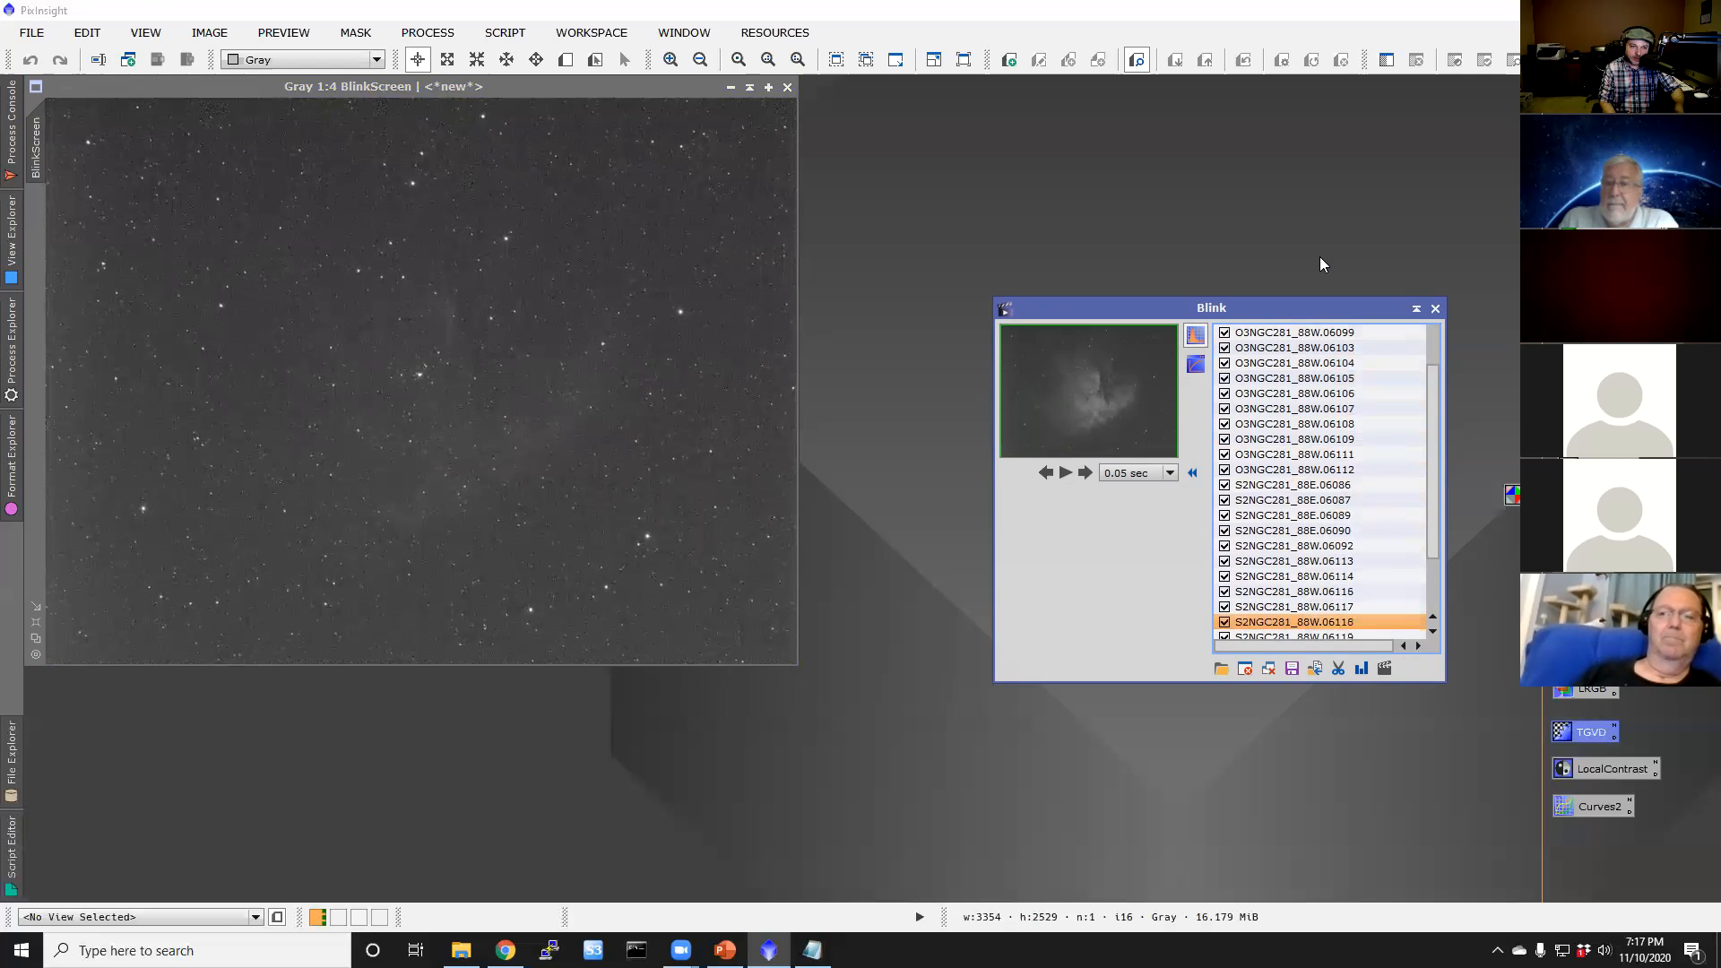
{"action": "key", "text": "Down"}
{"action": "key", "text": "Down"}
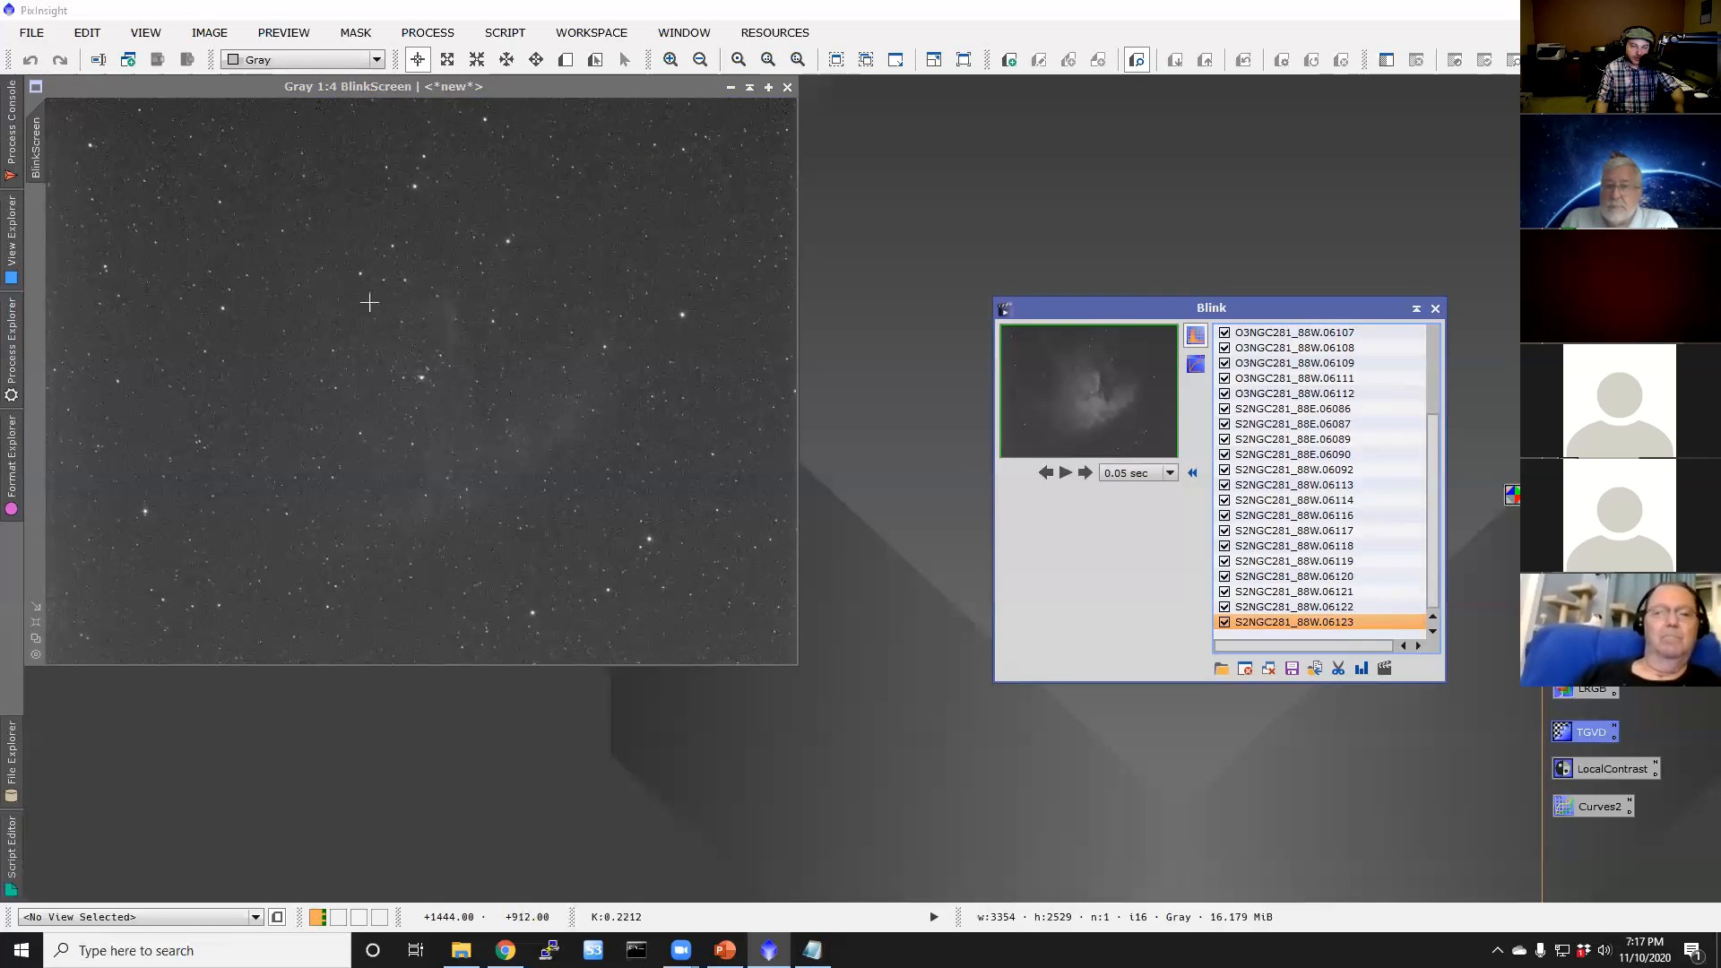
{"action": "scroll", "coordinate": [439, 377], "scroll_direction": "up", "scroll_amount": 1}
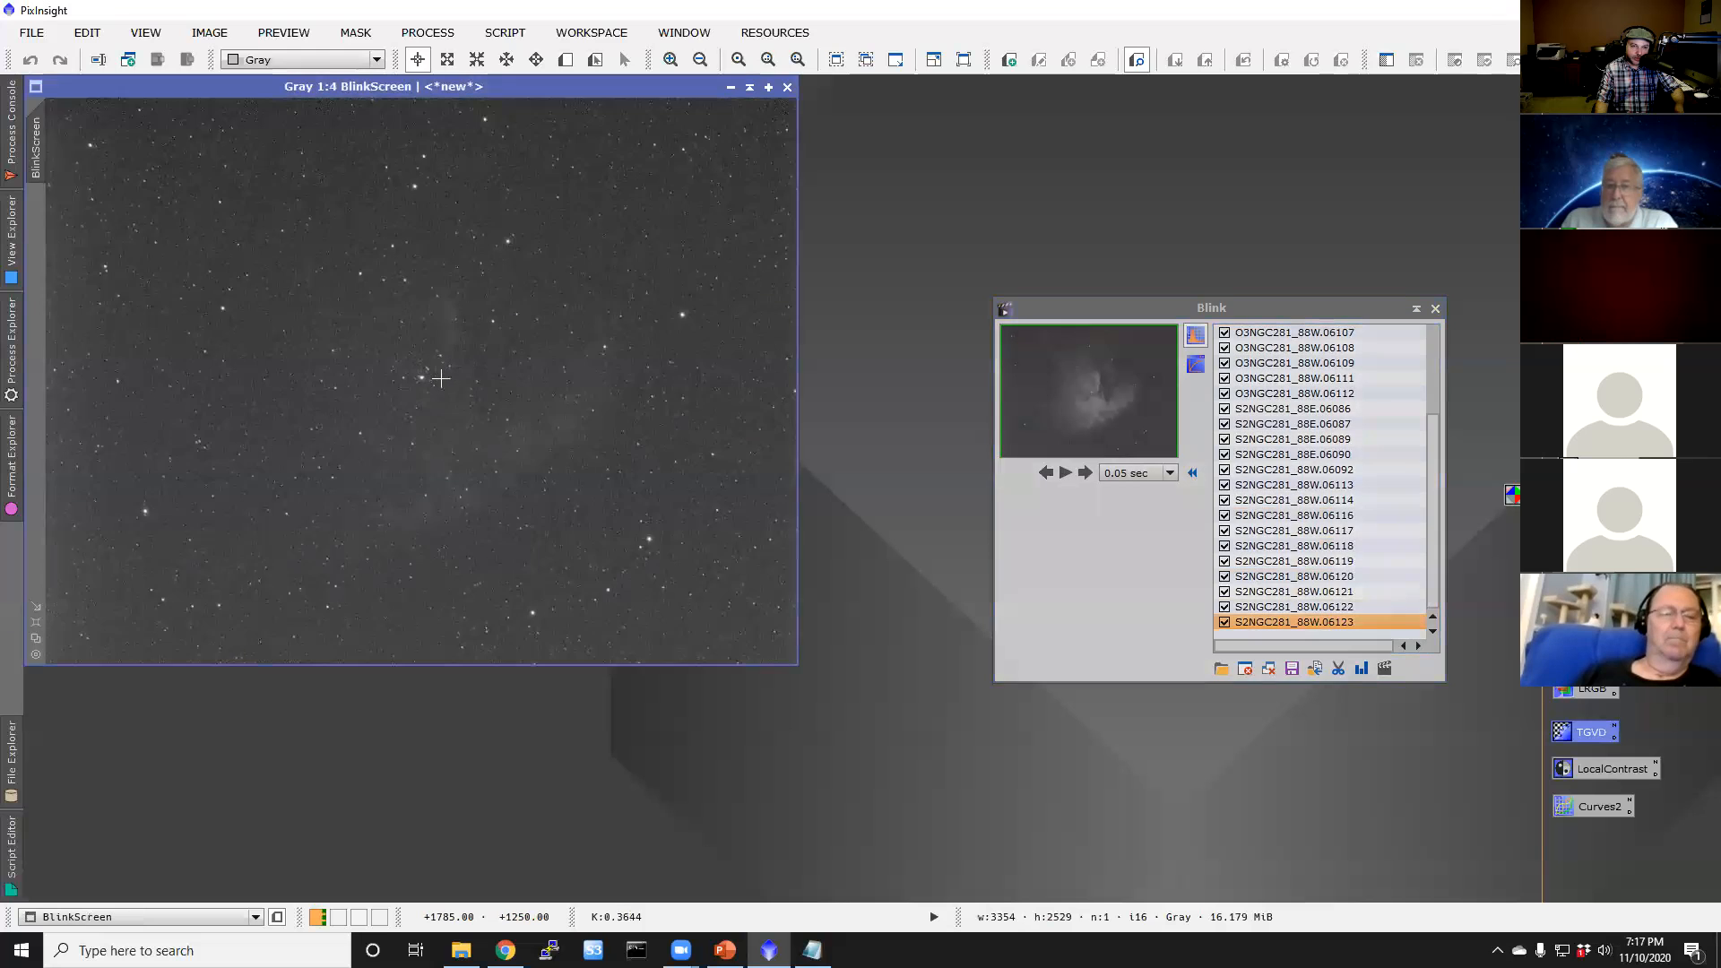
Step: Examine the star shapes around the central cluster of S2NGC281_88W.06123 at high magnification
{"action": "scroll", "coordinate": [439, 378], "scroll_direction": "up", "scroll_amount": 3}
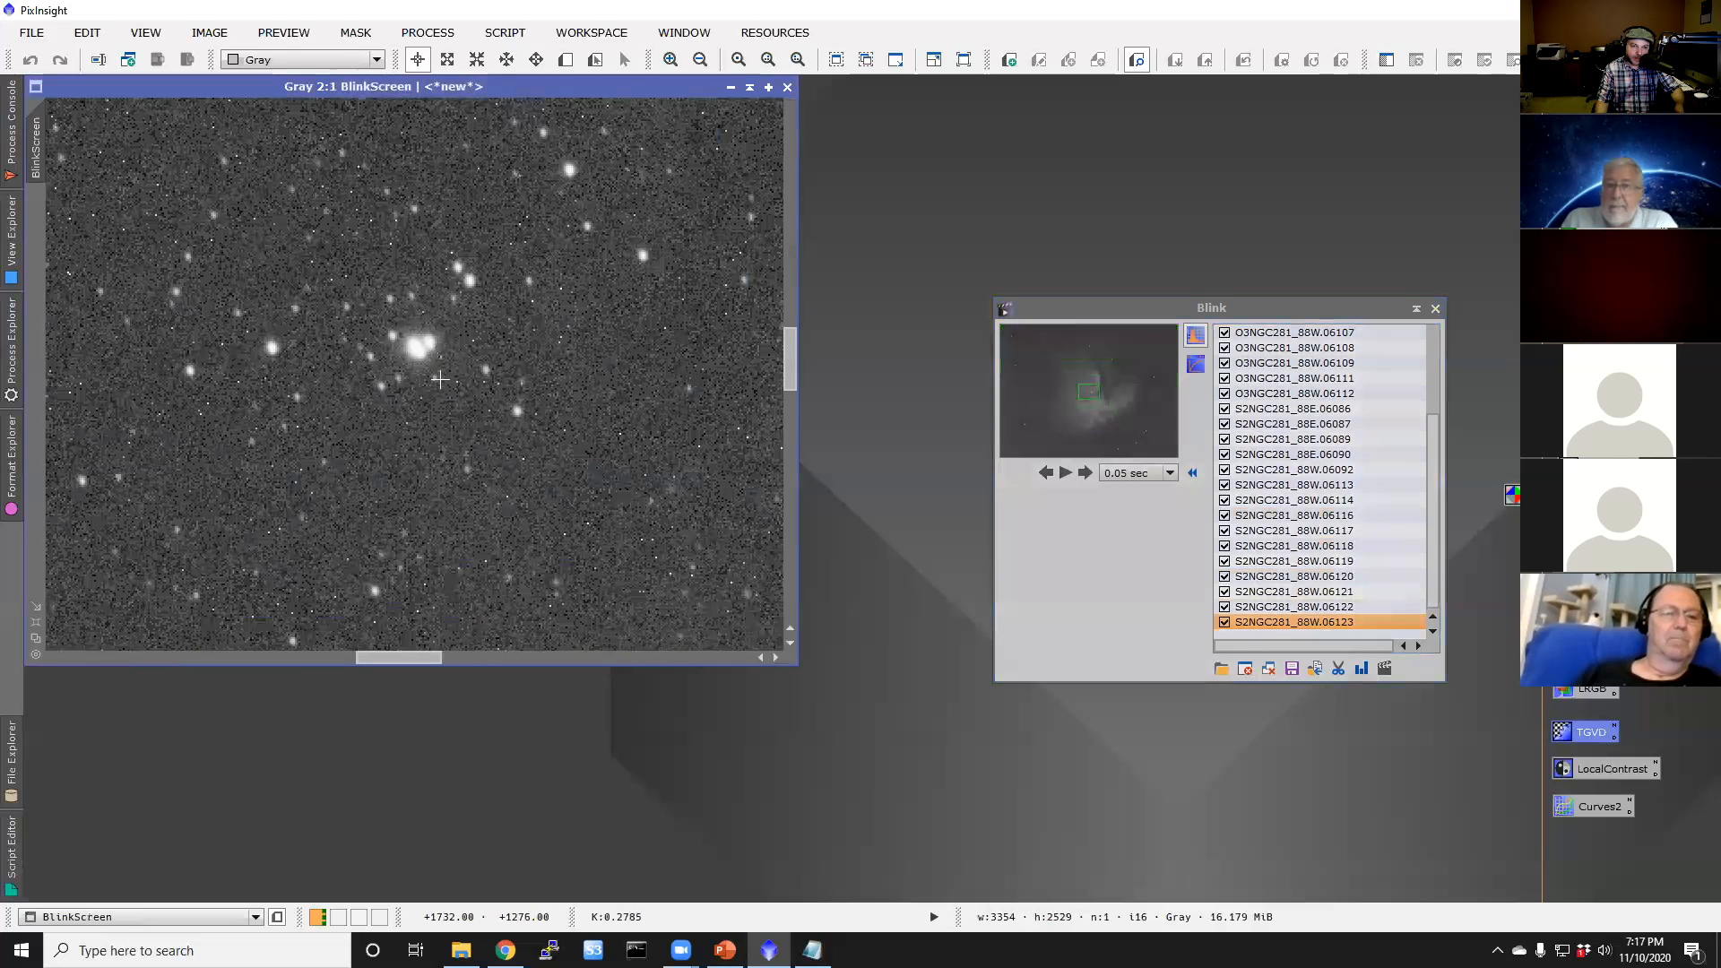
{"action": "scroll", "coordinate": [439, 381], "scroll_direction": "down", "scroll_amount": 1}
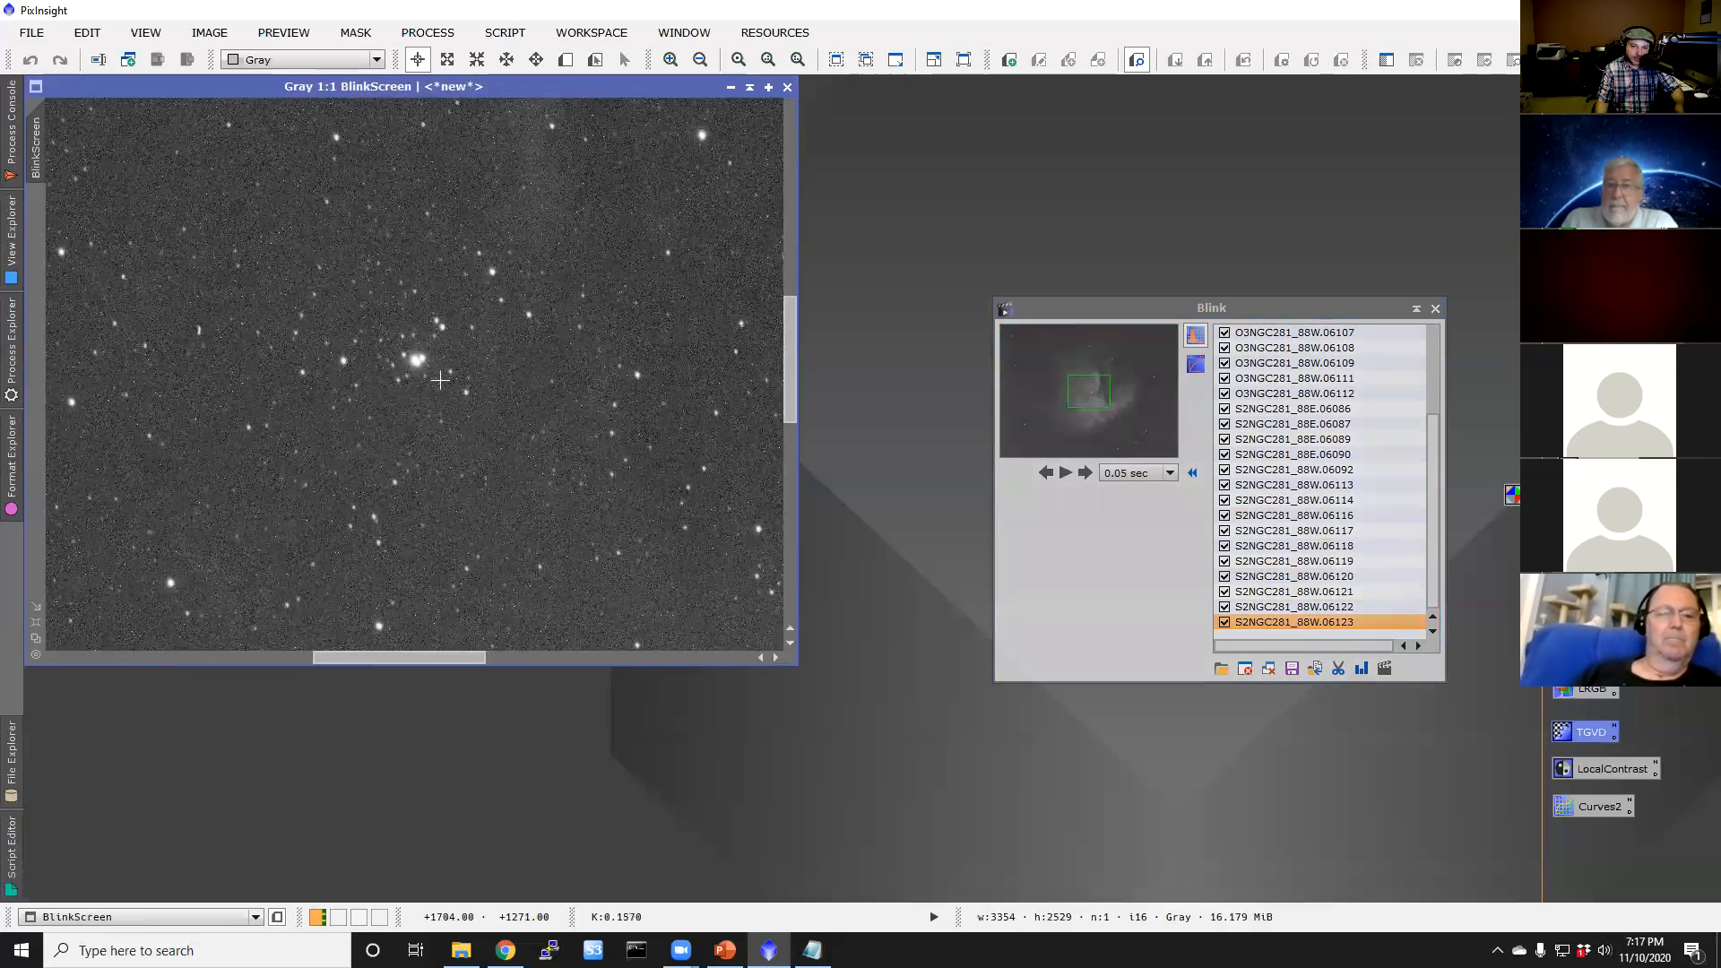
{"action": "scroll", "coordinate": [1432, 563], "scroll_direction": "up", "scroll_amount": 3}
Step: Examine the stars at 1:1 zoom frame by frame from HaNGC281_88W.06125 through the O3 frames to S2NGC281_88E.06086
{"action": "left_click", "coordinate": [1291, 333]}
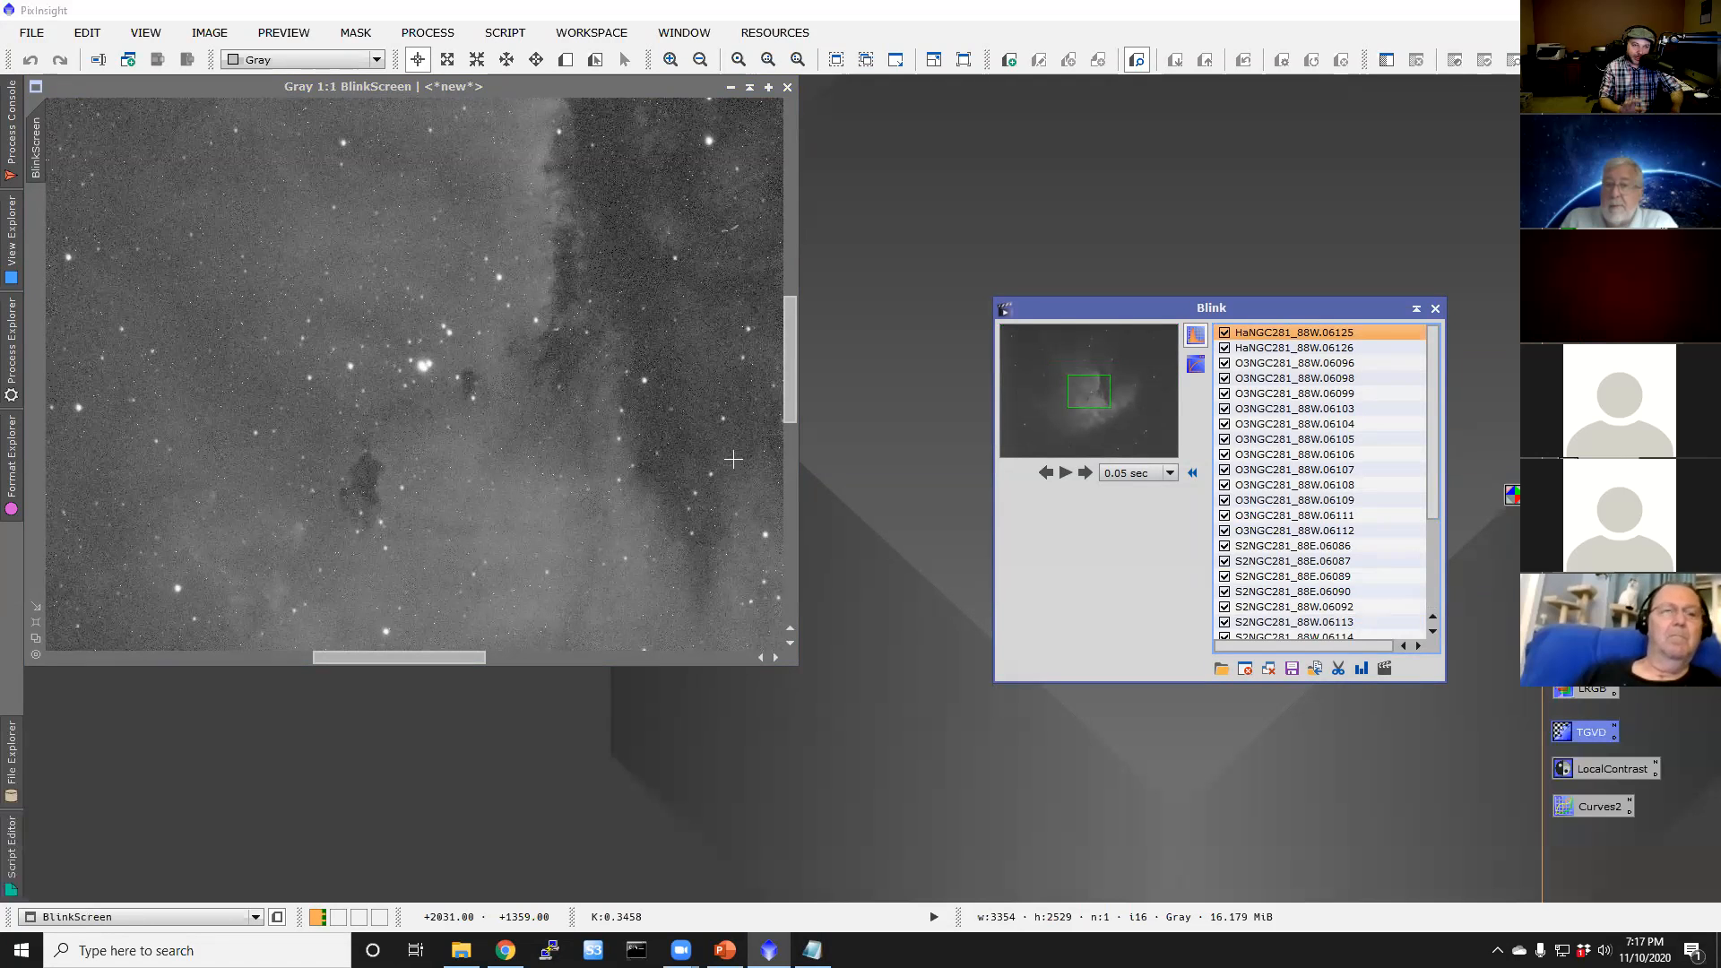
{"action": "key", "text": "Down"}
{"action": "key", "text": "Down"}
{"action": "key", "text": "Down"}
{"action": "key", "text": "Down"}
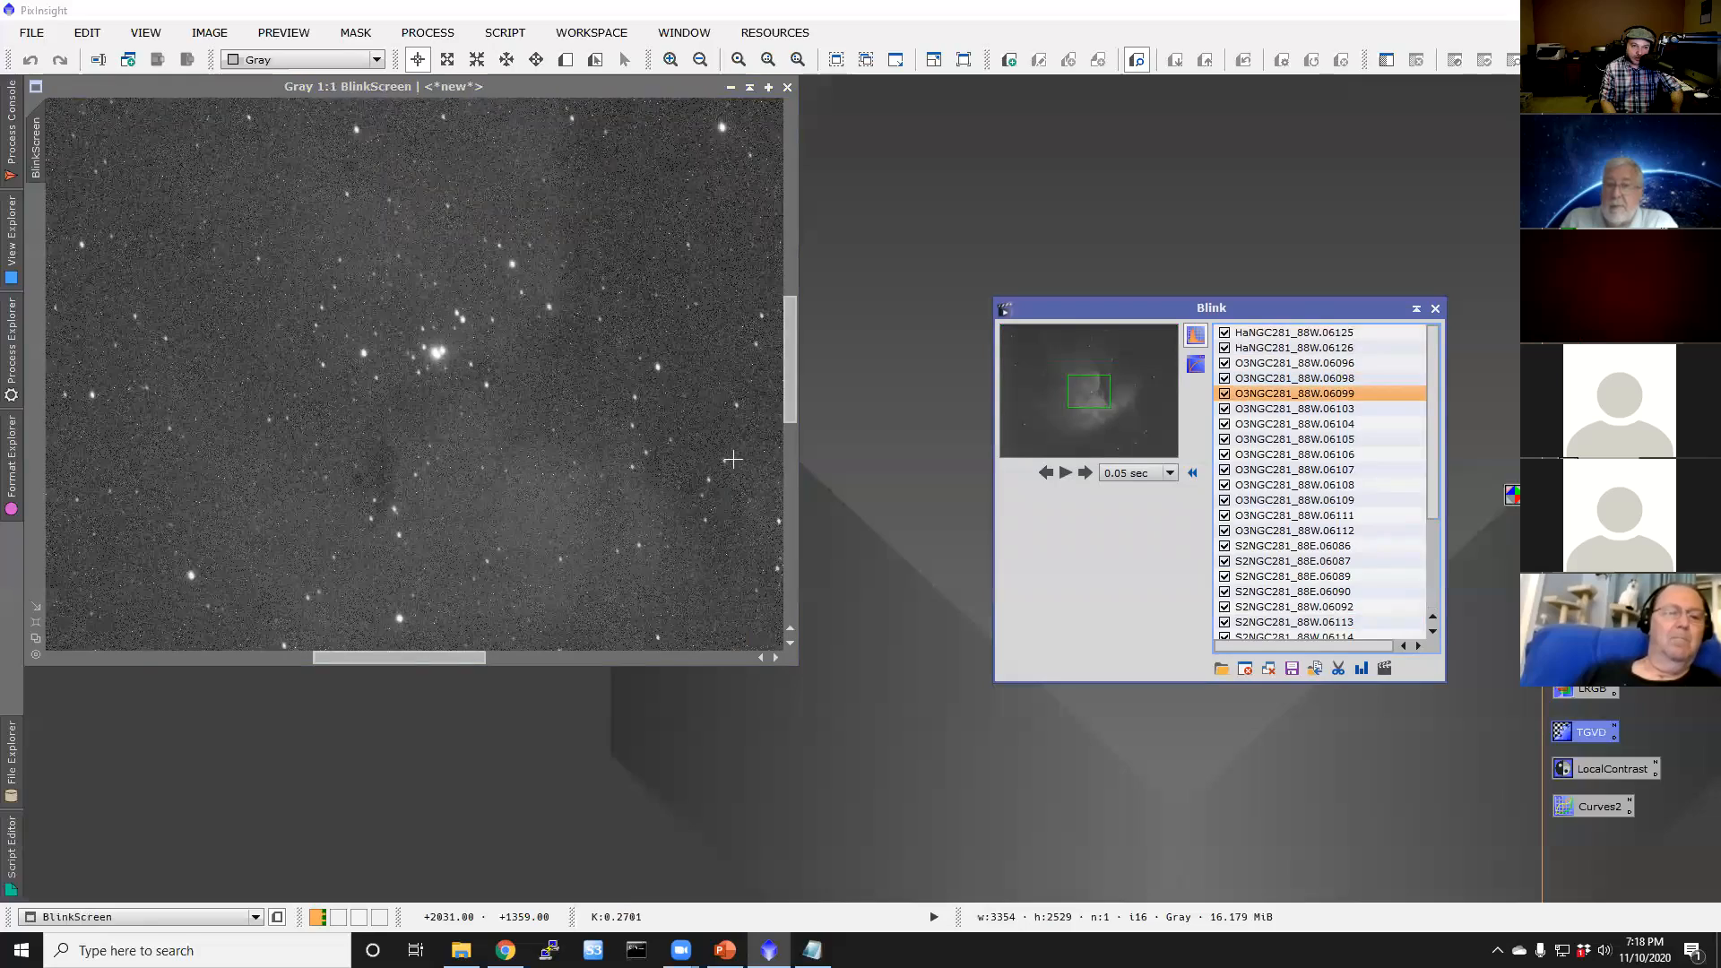
{"action": "key", "text": "Down"}
{"action": "key", "text": "Down"}
{"action": "key", "text": "Down"}
{"action": "key", "text": "Down"}
{"action": "key", "text": "Down"}
{"action": "key", "text": "Down"}
{"action": "key", "text": "Down"}
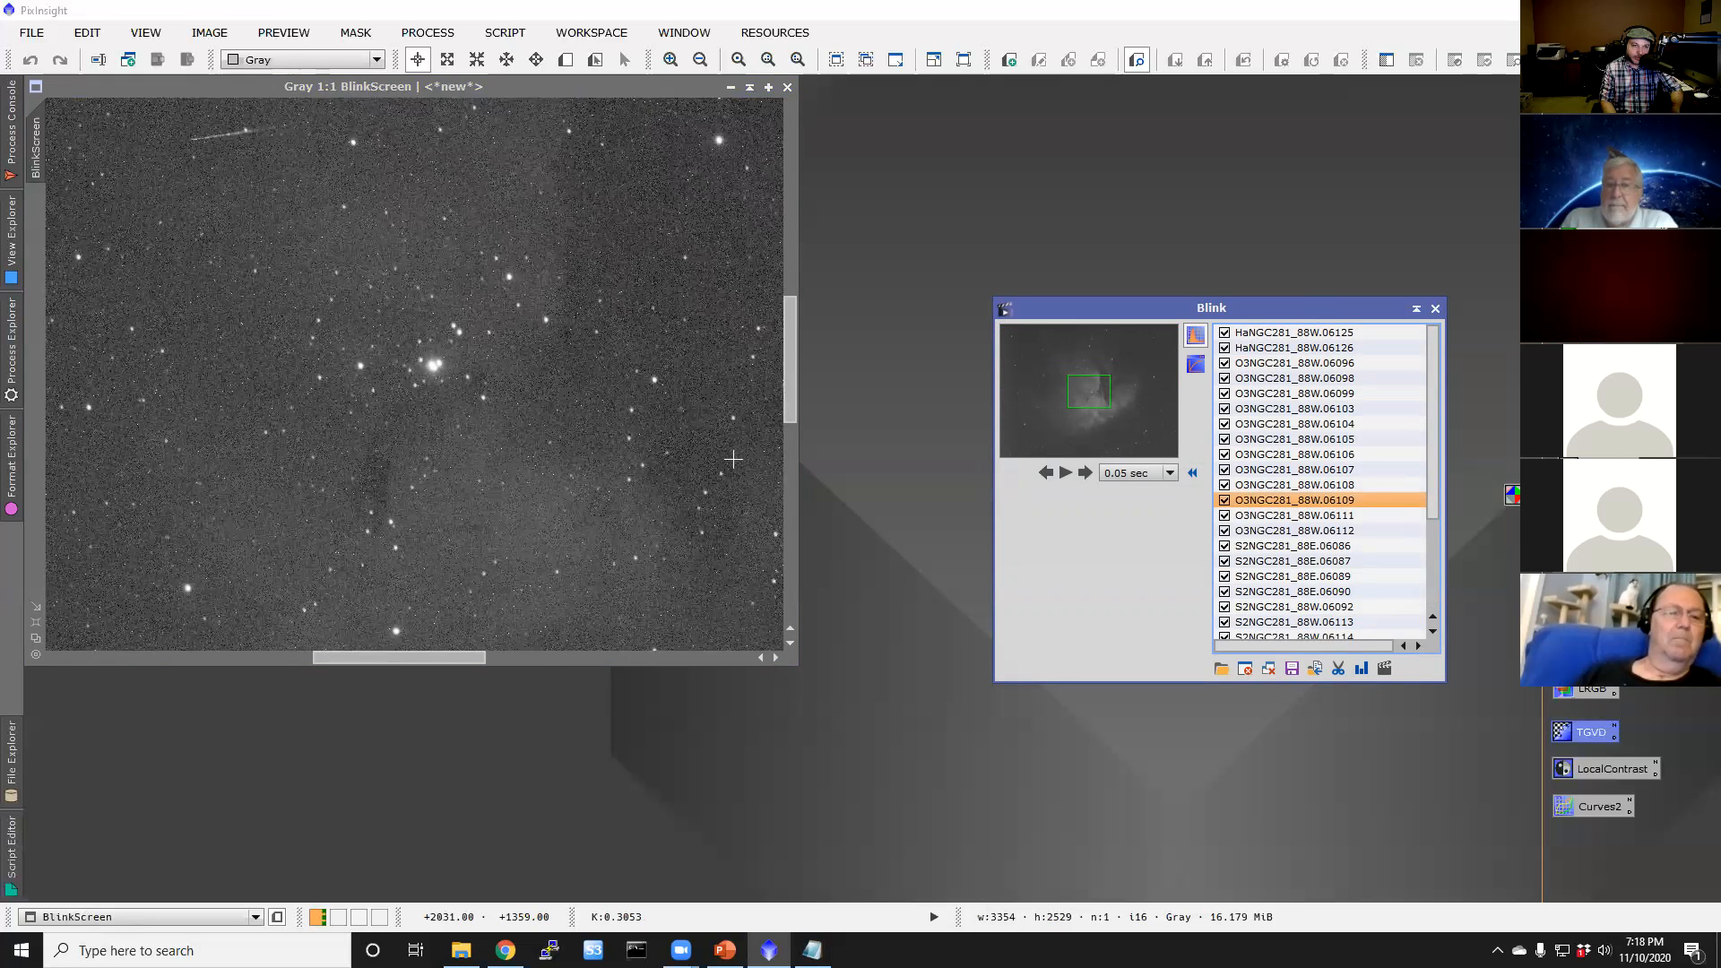
{"action": "key", "text": "Down"}
{"action": "key", "text": "Down"}
{"action": "key", "text": "Down"}
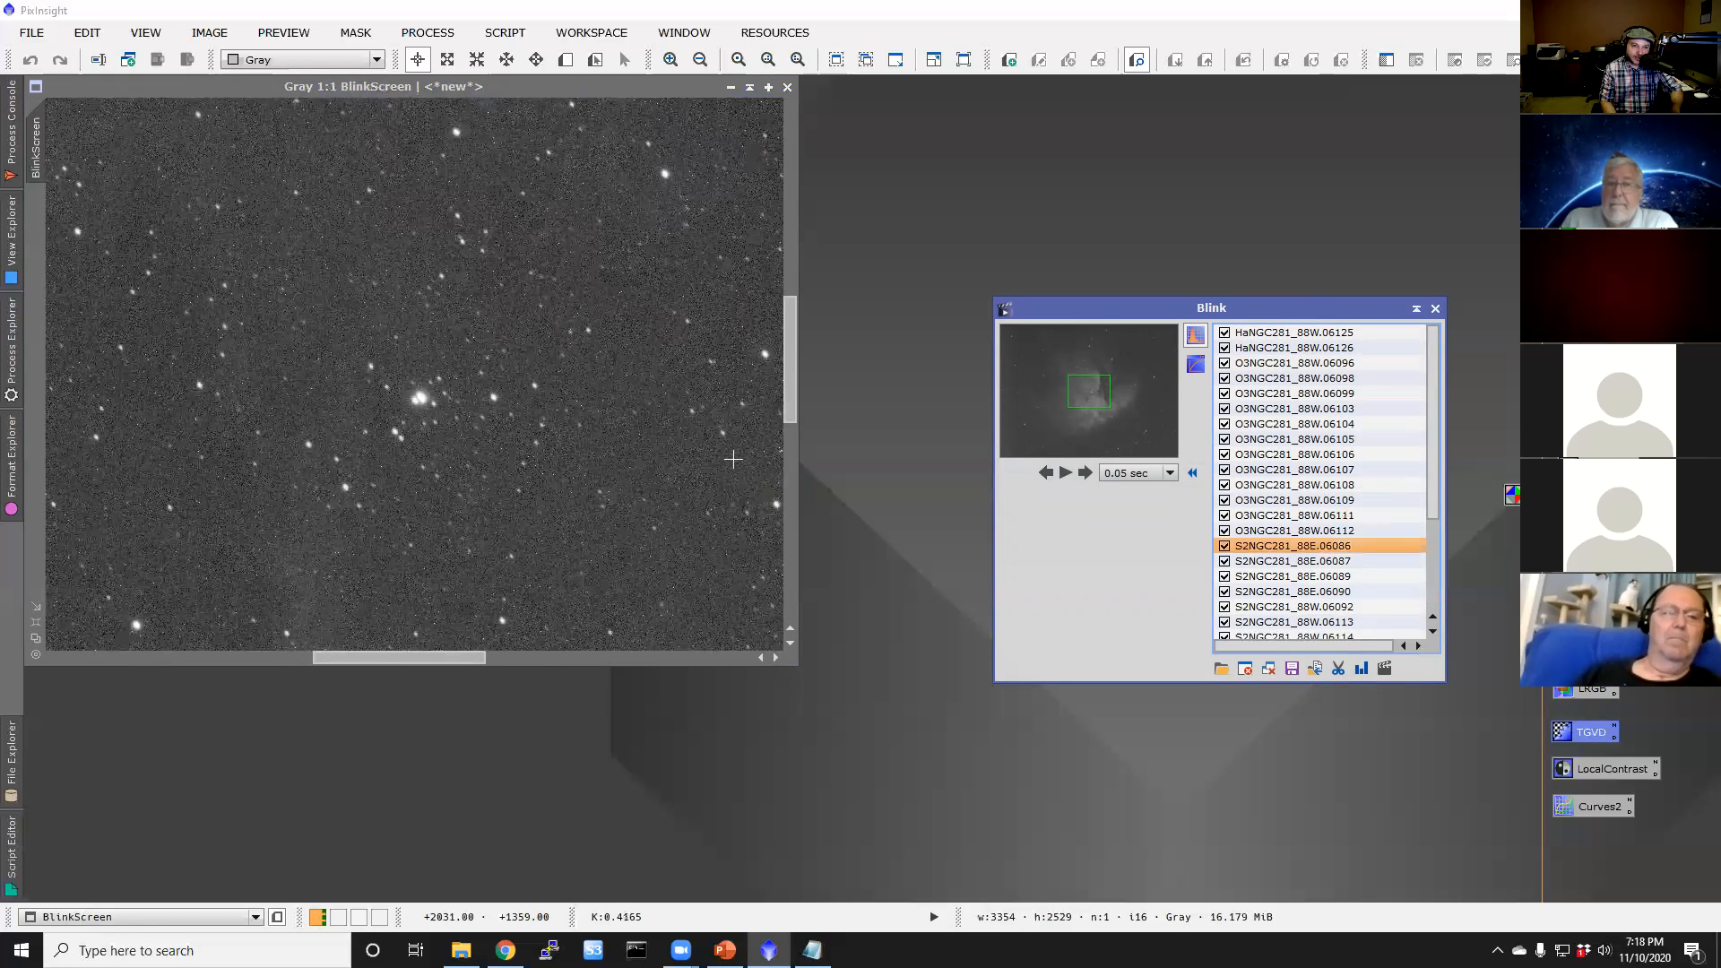
Step: Examine the stars in the remaining S2 frames one by one through S2NGC281_88W.06123
{"action": "key", "text": "Down"}
{"action": "key", "text": "Down"}
{"action": "key", "text": "Down"}
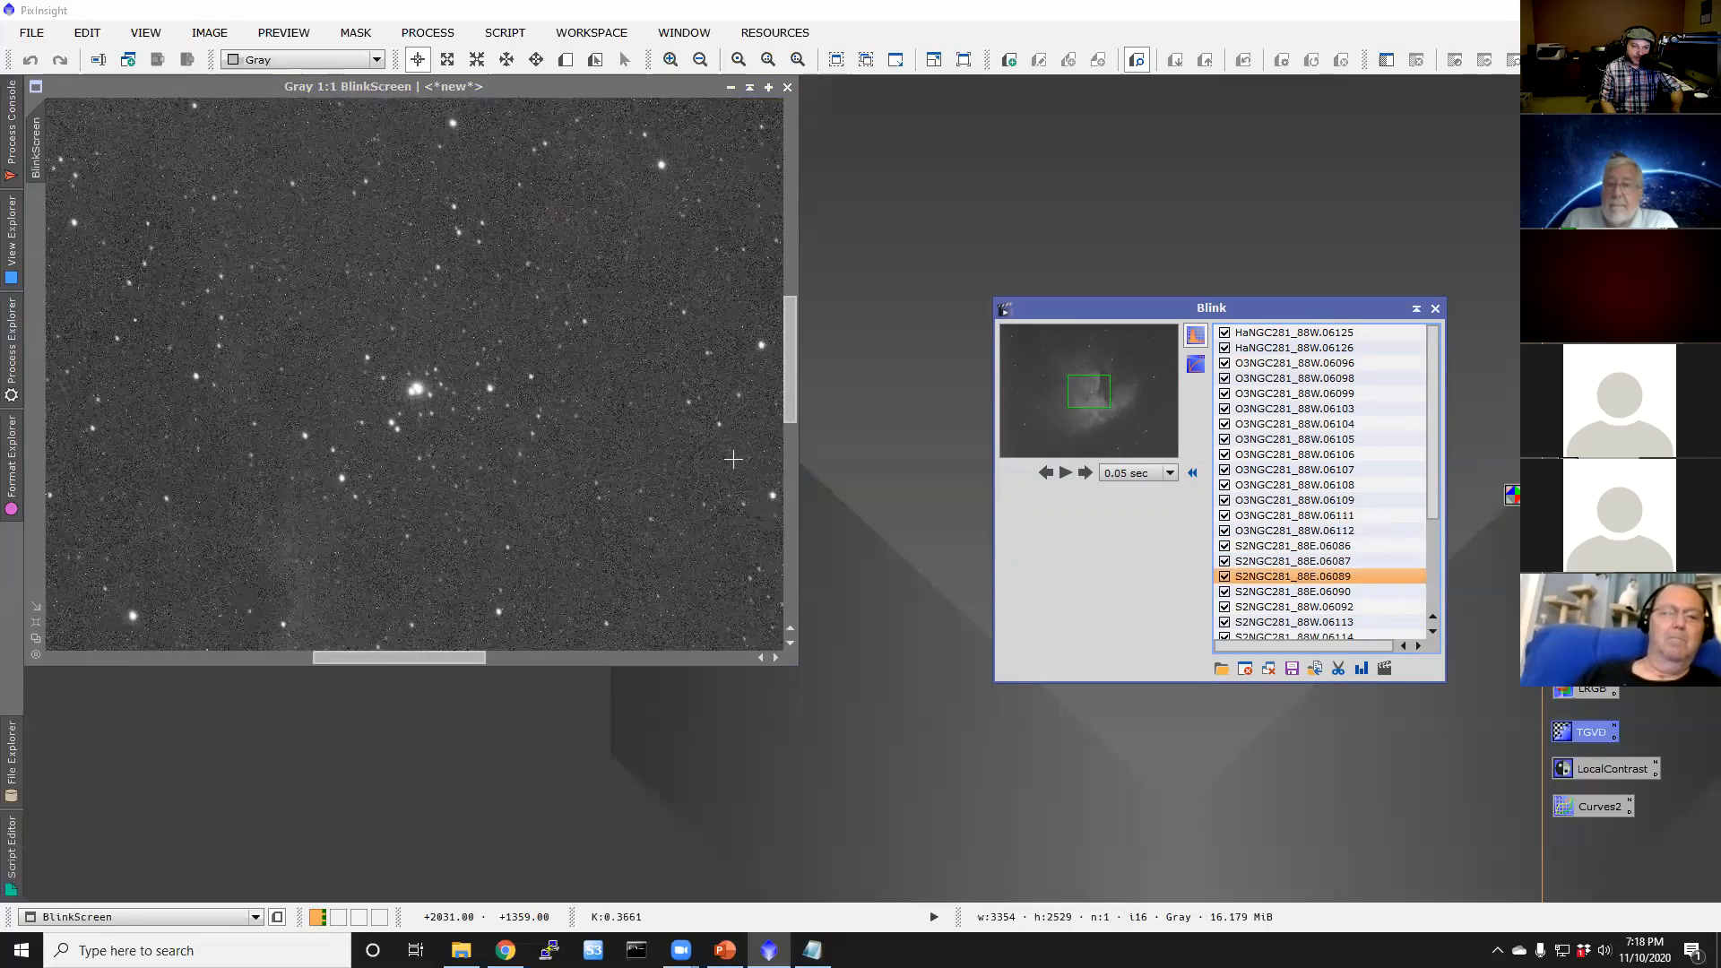
{"action": "key", "text": "Down"}
{"action": "key", "text": "Down"}
{"action": "key", "text": "Down"}
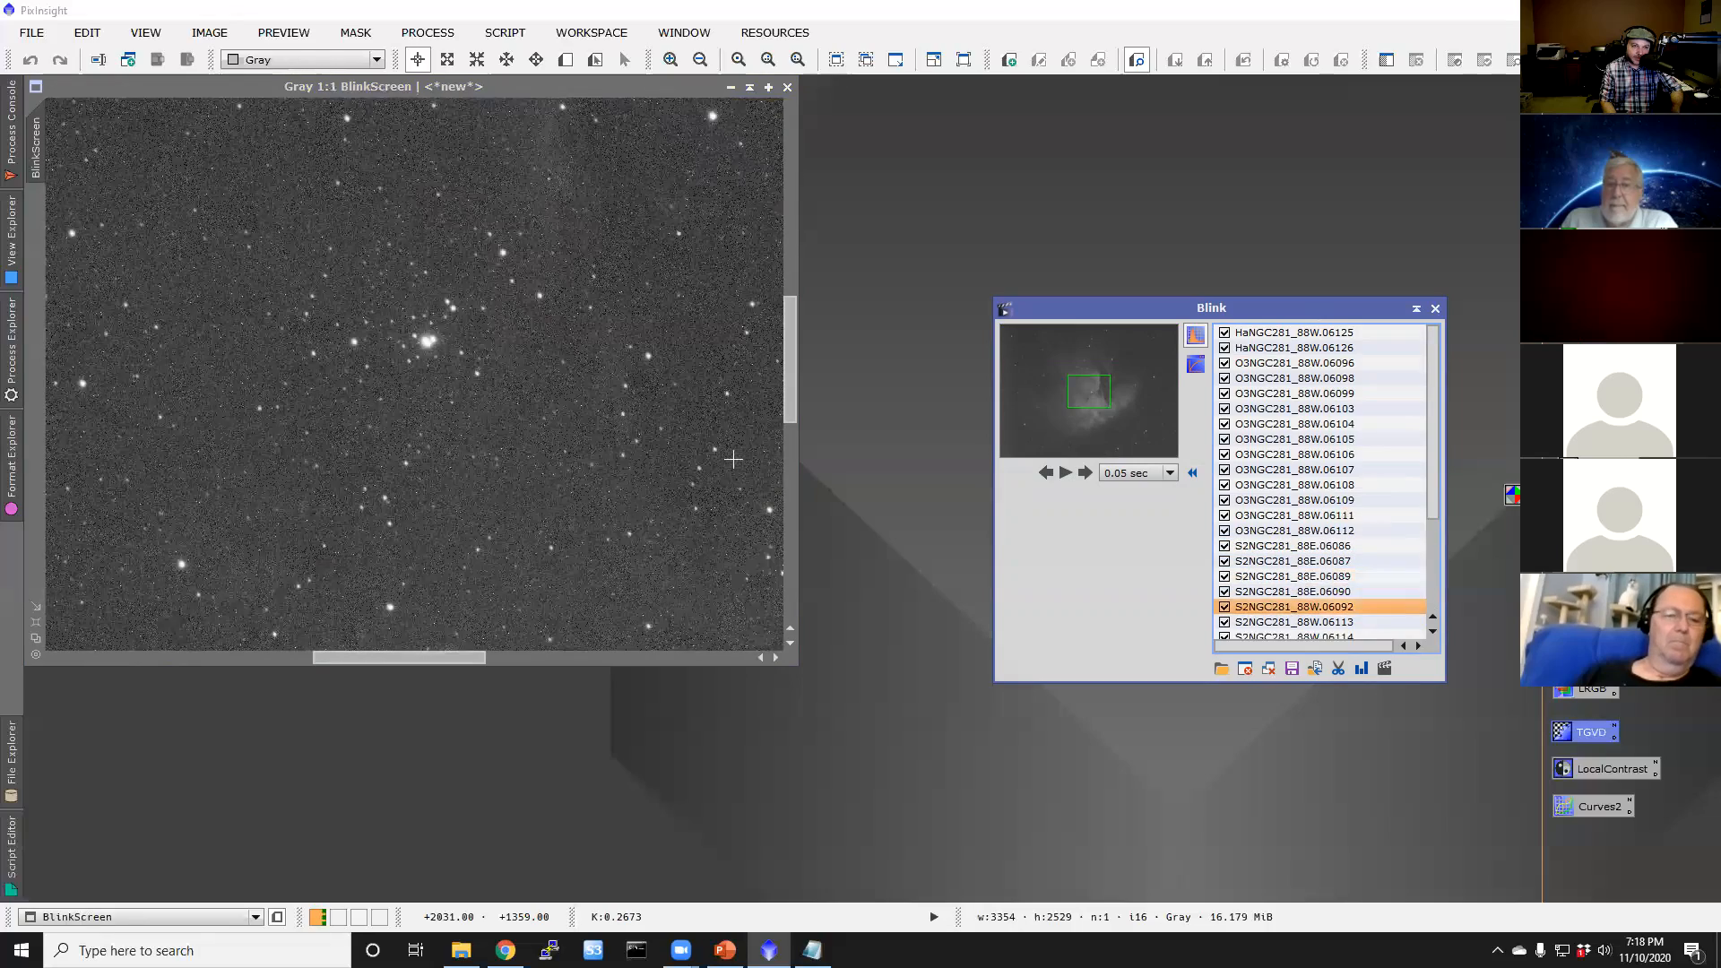
{"action": "key", "text": "Down"}
{"action": "key", "text": "Down"}
{"action": "key", "text": "Down"}
{"action": "key", "text": "Down"}
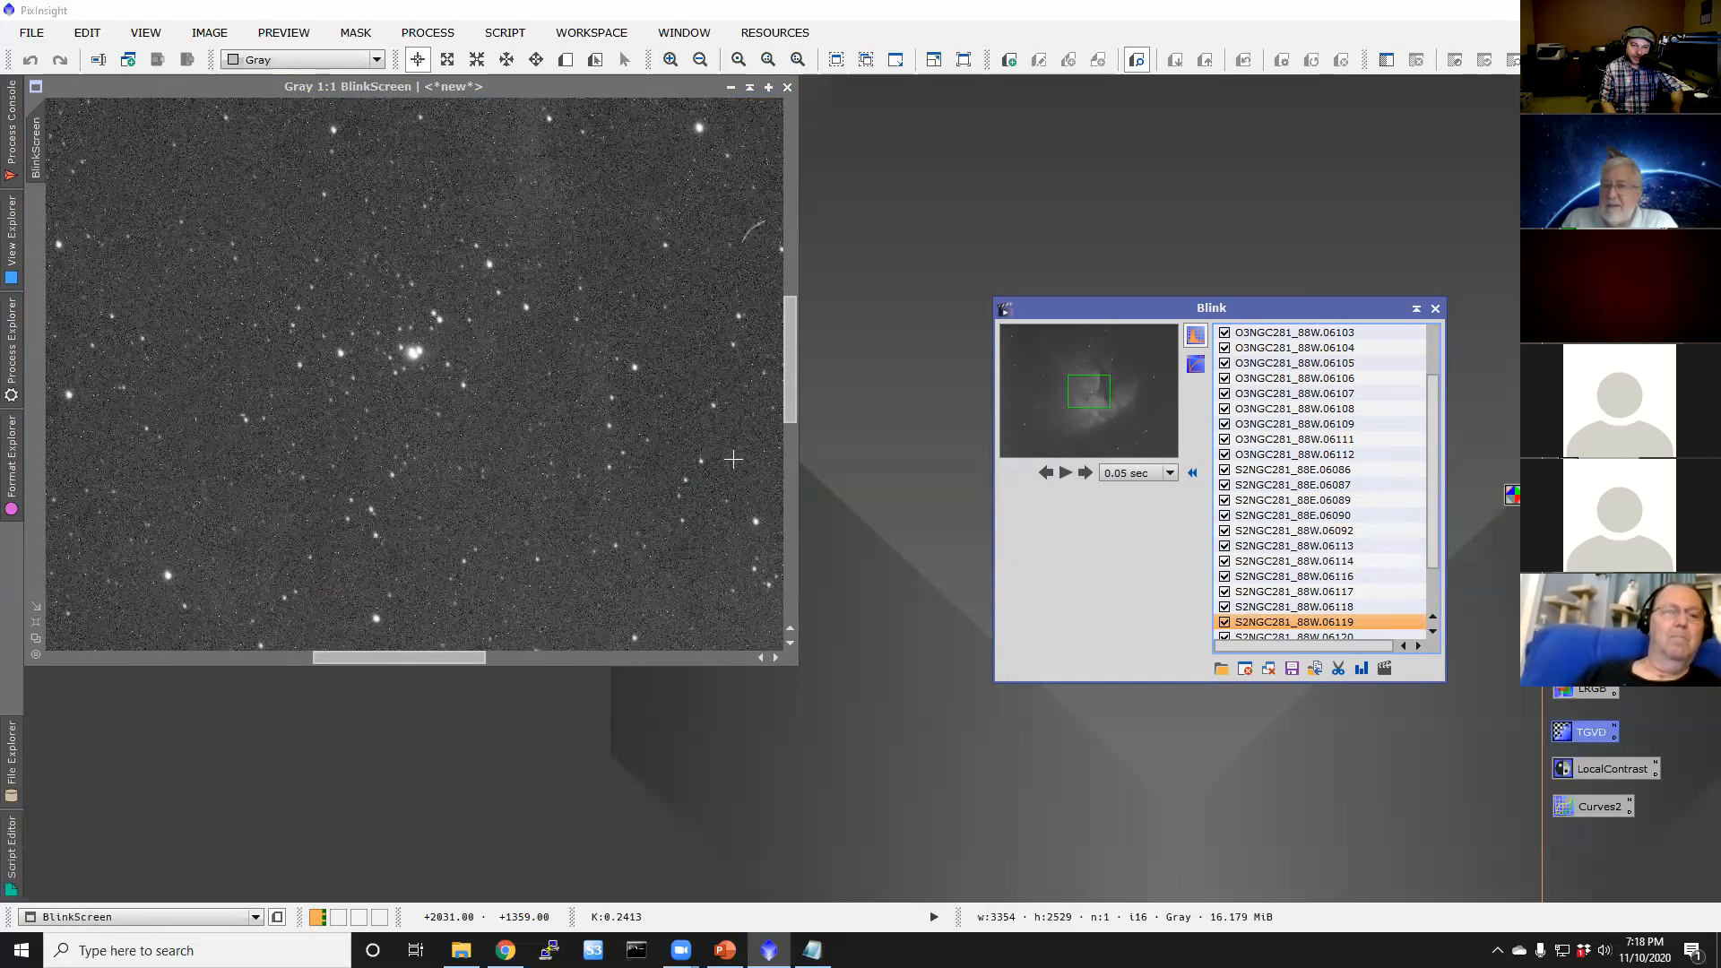
{"action": "key", "text": "Down"}
{"action": "key", "text": "Down"}
{"action": "key", "text": "Down"}
{"action": "key", "text": "Down"}
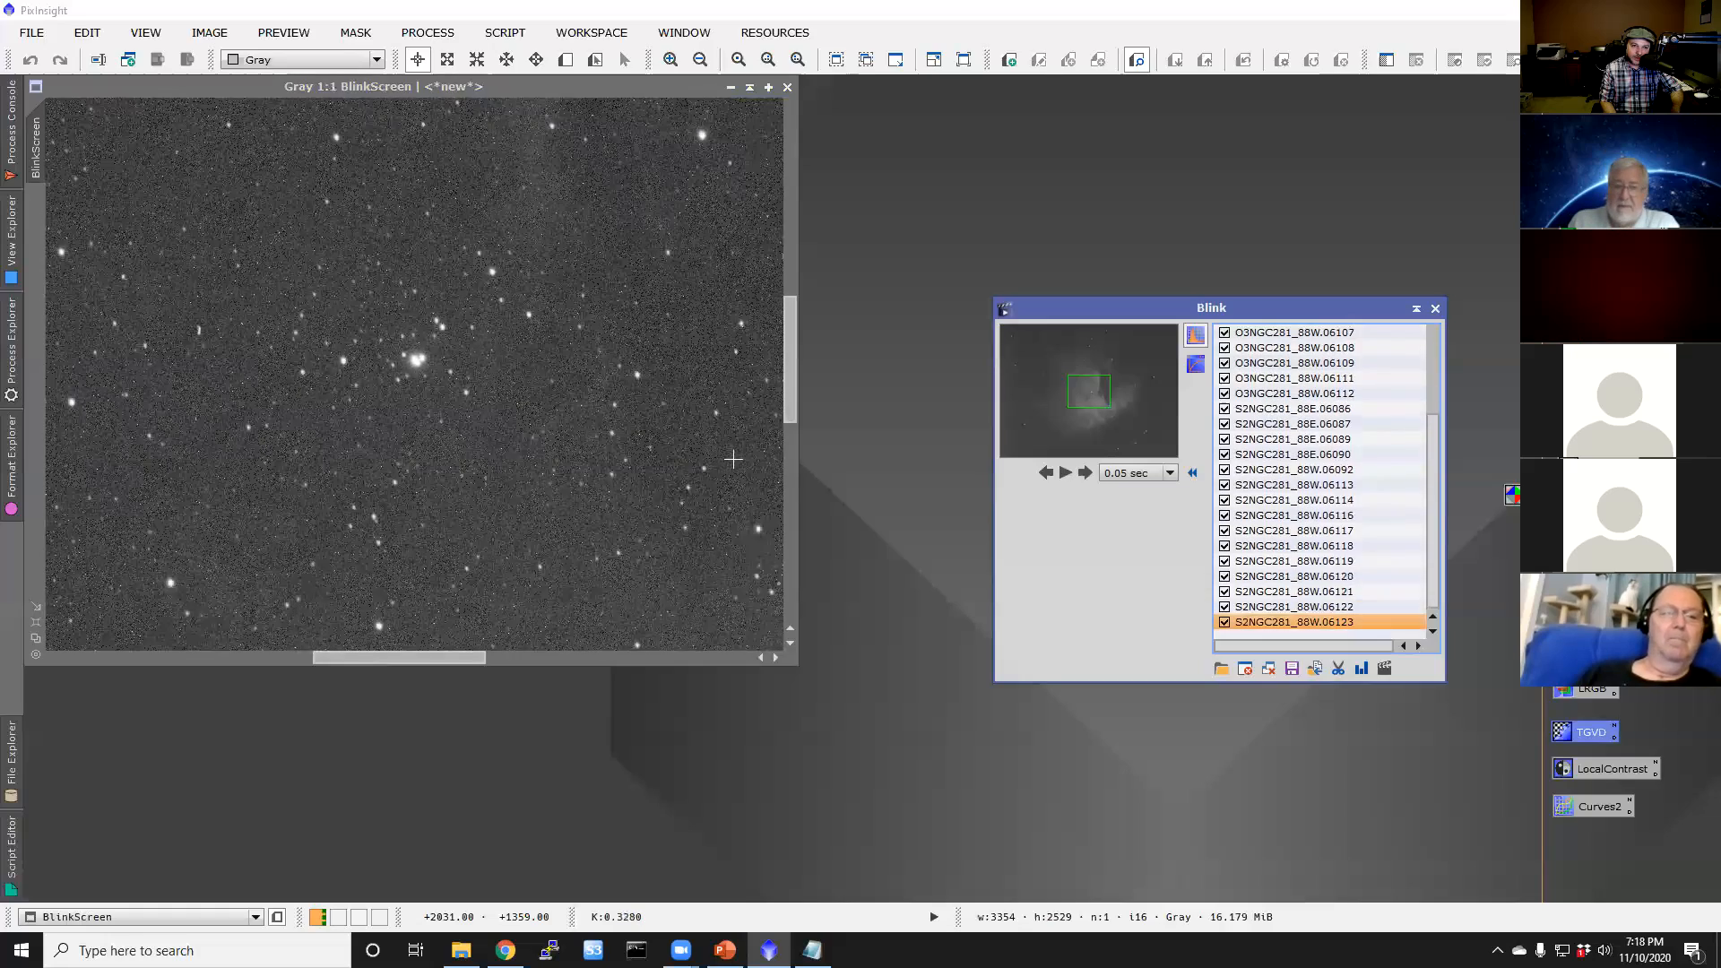
Step: Review the frames in reverse order from S2NGC281_88W.06123 back to O3NGC281_88W.06108
{"action": "key", "text": "Up"}
{"action": "key", "text": "Up"}
{"action": "key", "text": "Up"}
{"action": "key", "text": "Up"}
{"action": "key", "text": "Up"}
{"action": "key", "text": "Up"}
{"action": "key", "text": "Up"}
{"action": "key", "text": "Up"}
{"action": "key", "text": "Up"}
{"action": "key", "text": "Up"}
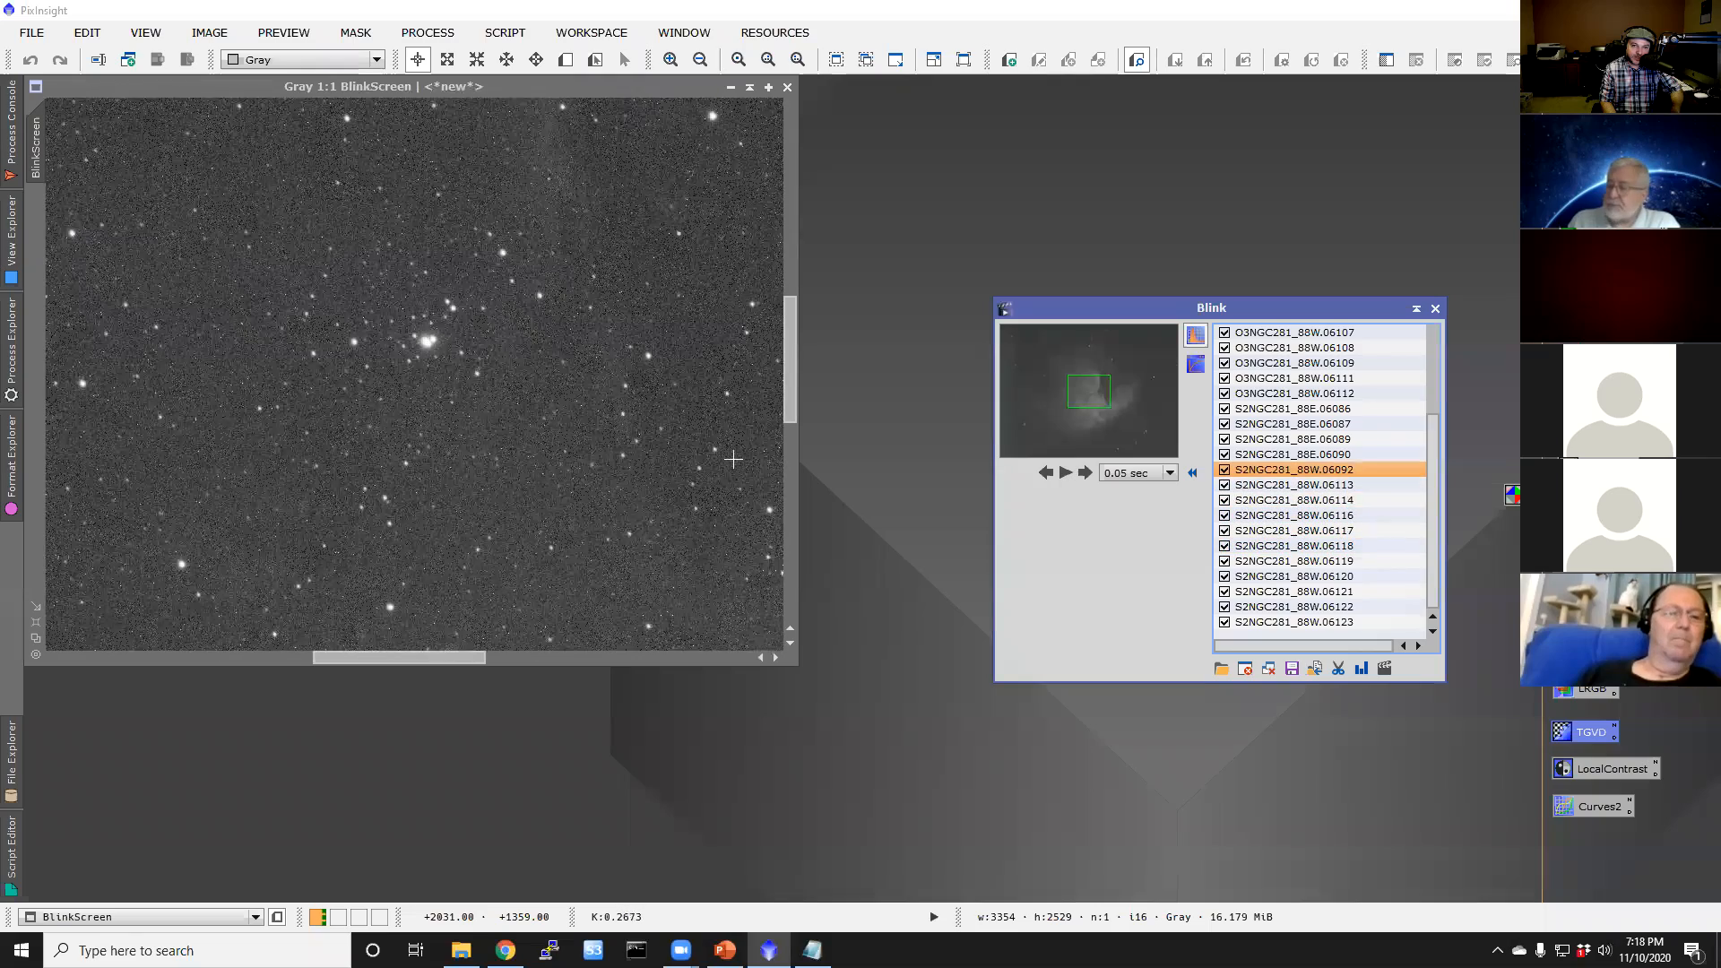
{"action": "key", "text": "Up"}
{"action": "key", "text": "Up"}
{"action": "key", "text": "Up"}
{"action": "key", "text": "Up"}
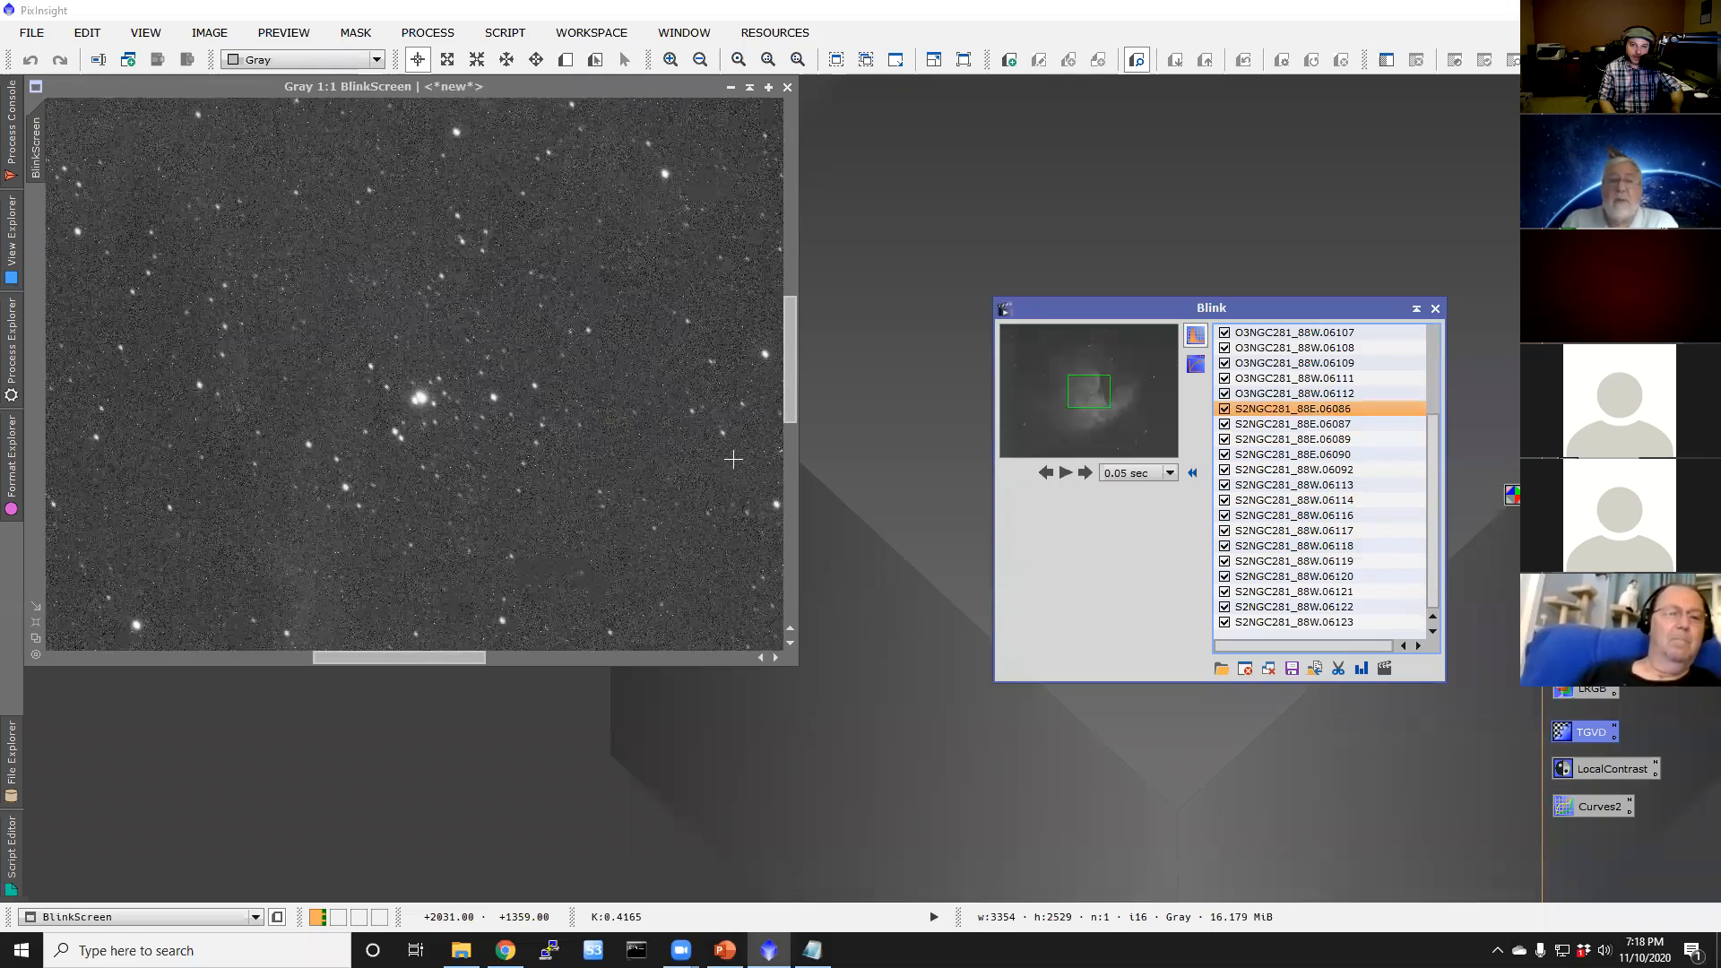
{"action": "key", "text": "Up"}
{"action": "key", "text": "Up"}
{"action": "key", "text": "Up"}
{"action": "key", "text": "Up"}
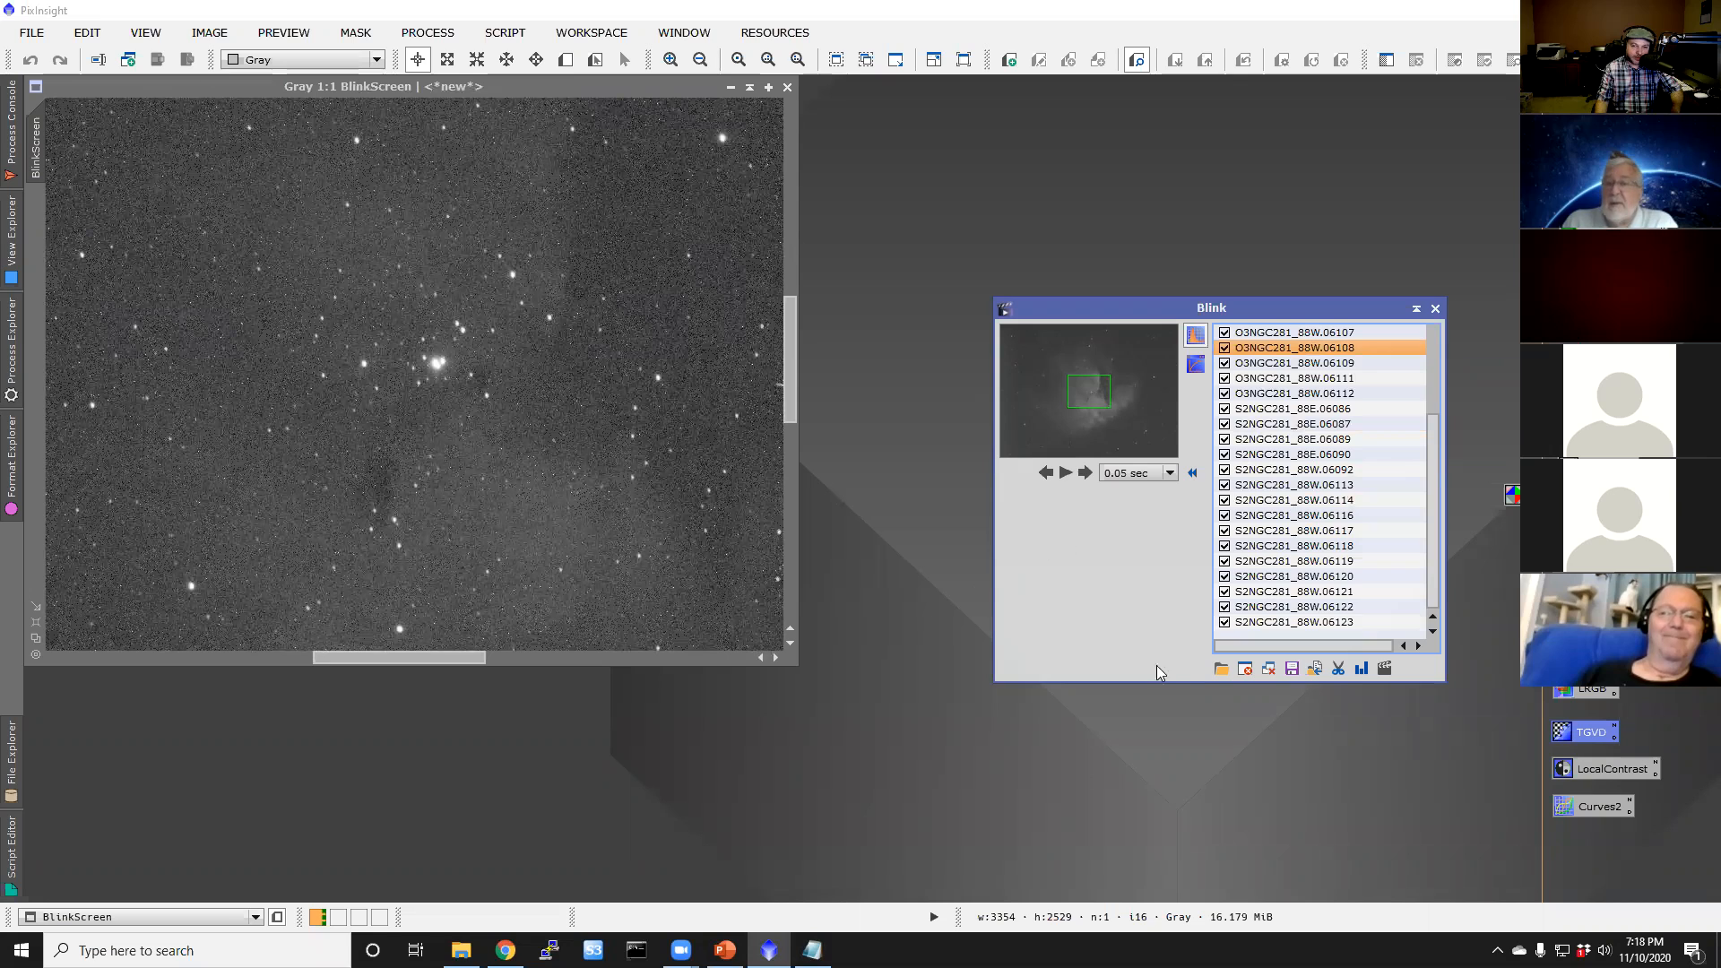
Step: Close all blinked frames and load every FIT file from PacManData's 20191021 folder, leaving out the Calibration Files folder
{"action": "left_click", "coordinate": [1268, 668]}
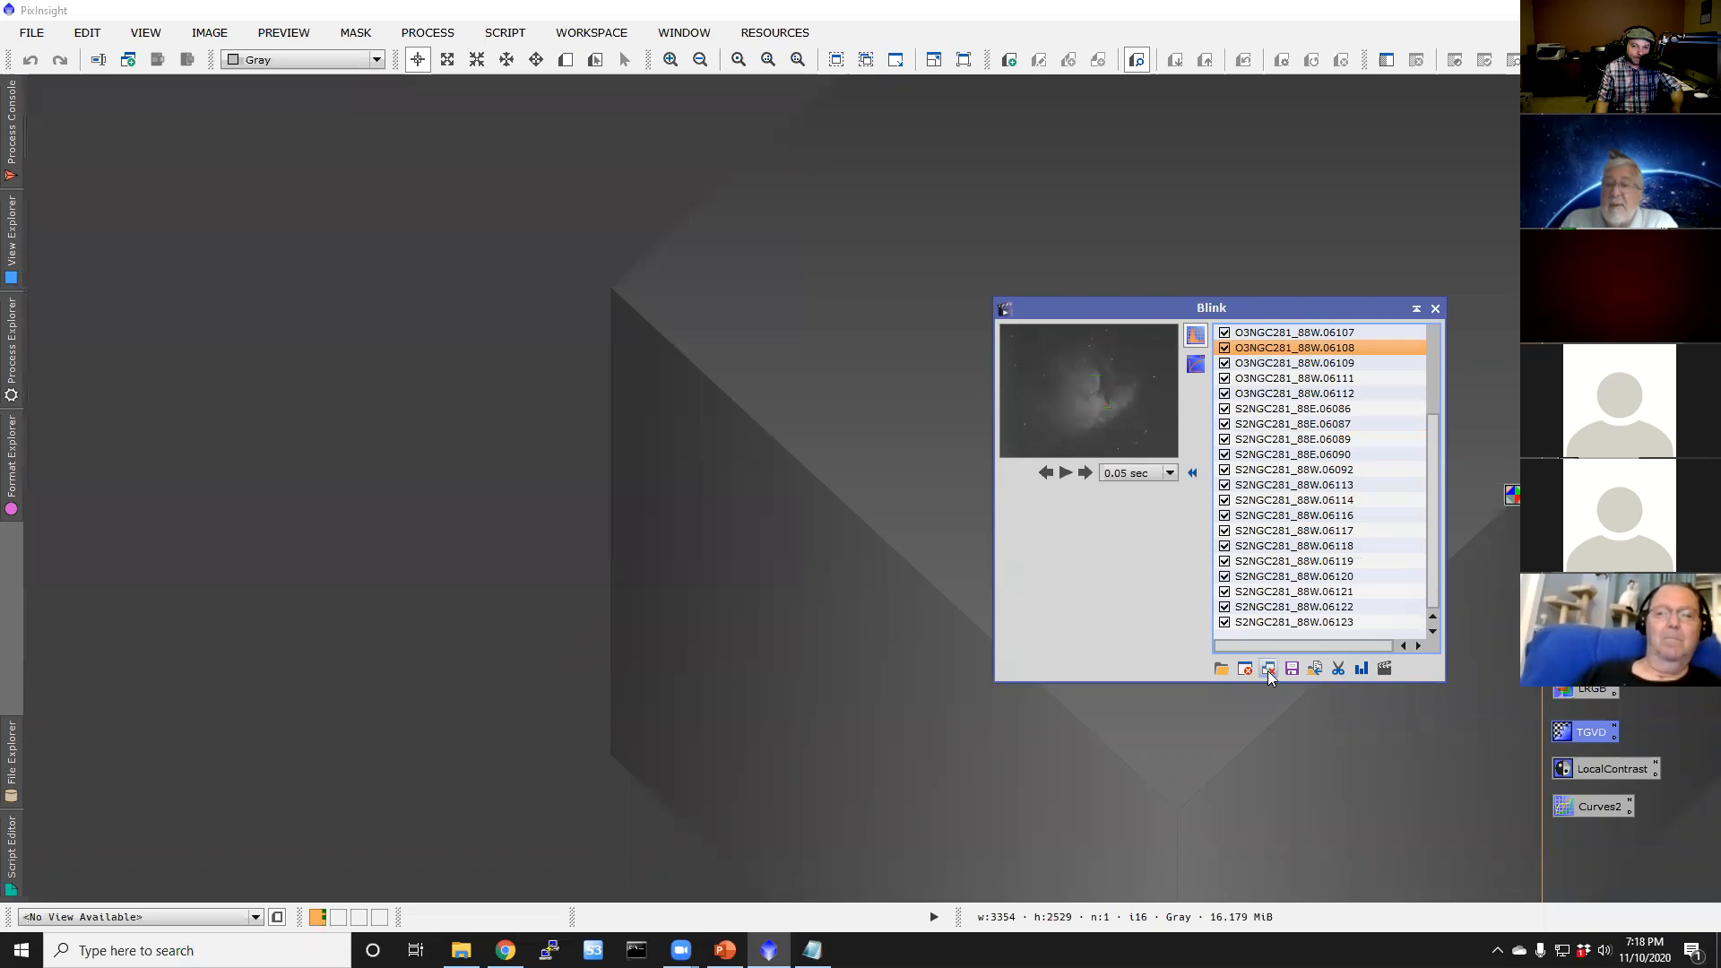
{"action": "left_click", "coordinate": [1220, 668]}
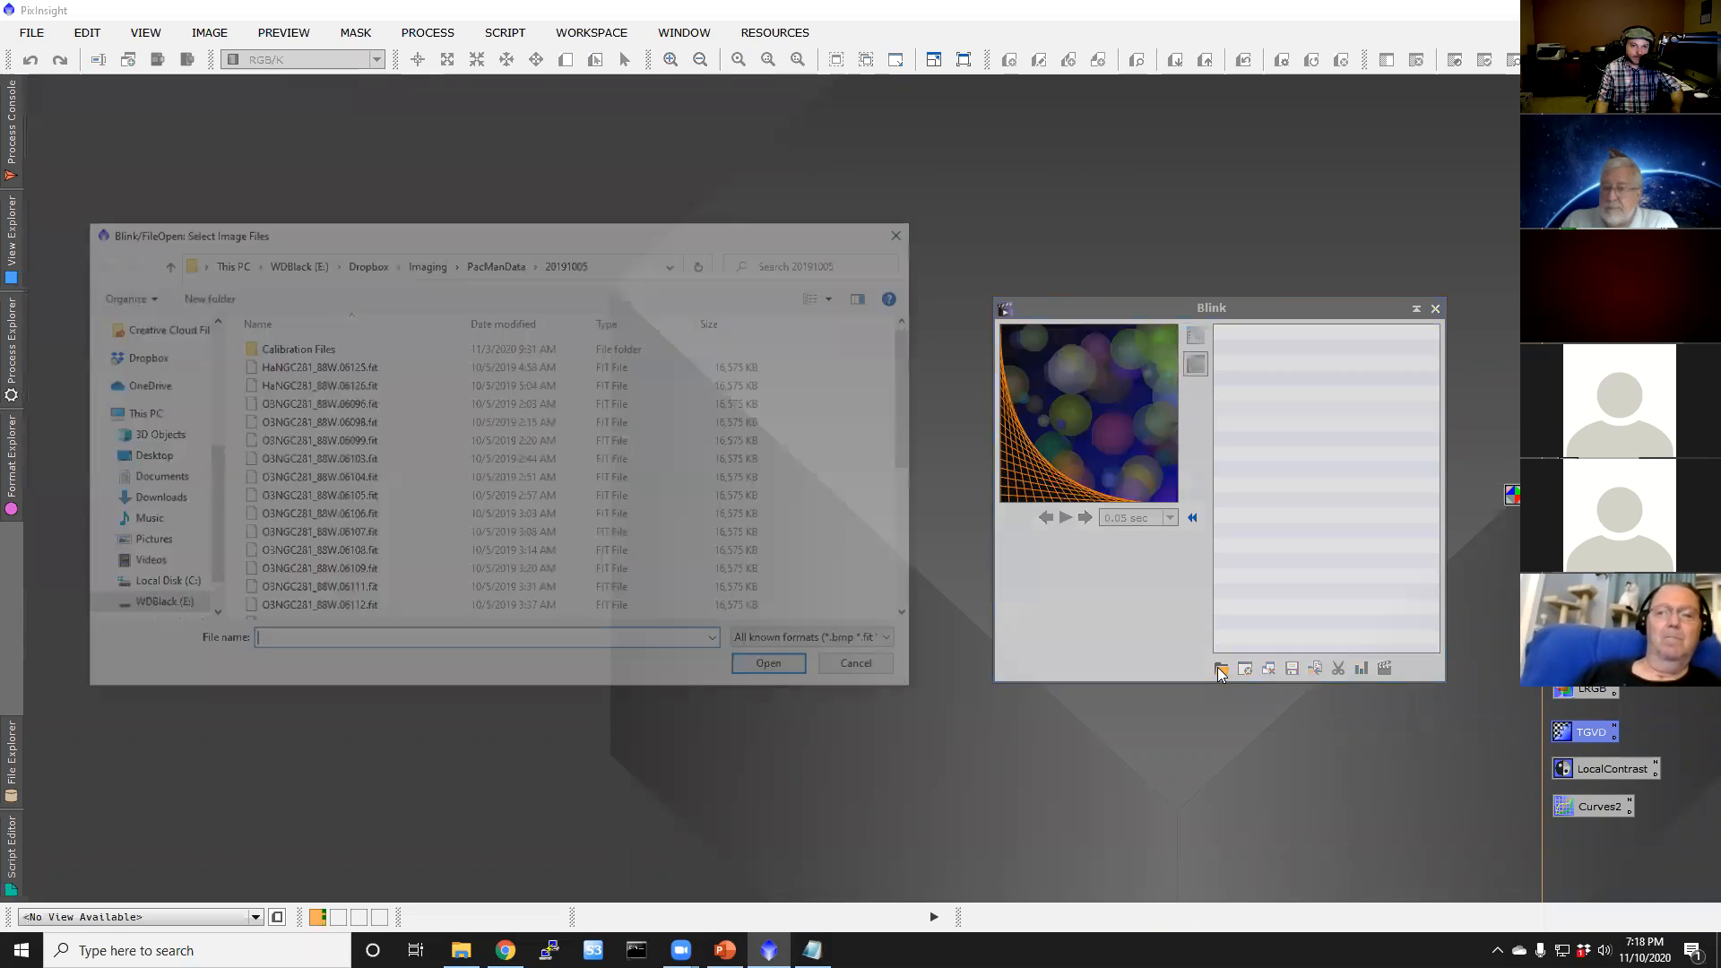
{"action": "left_click", "coordinate": [525, 261]}
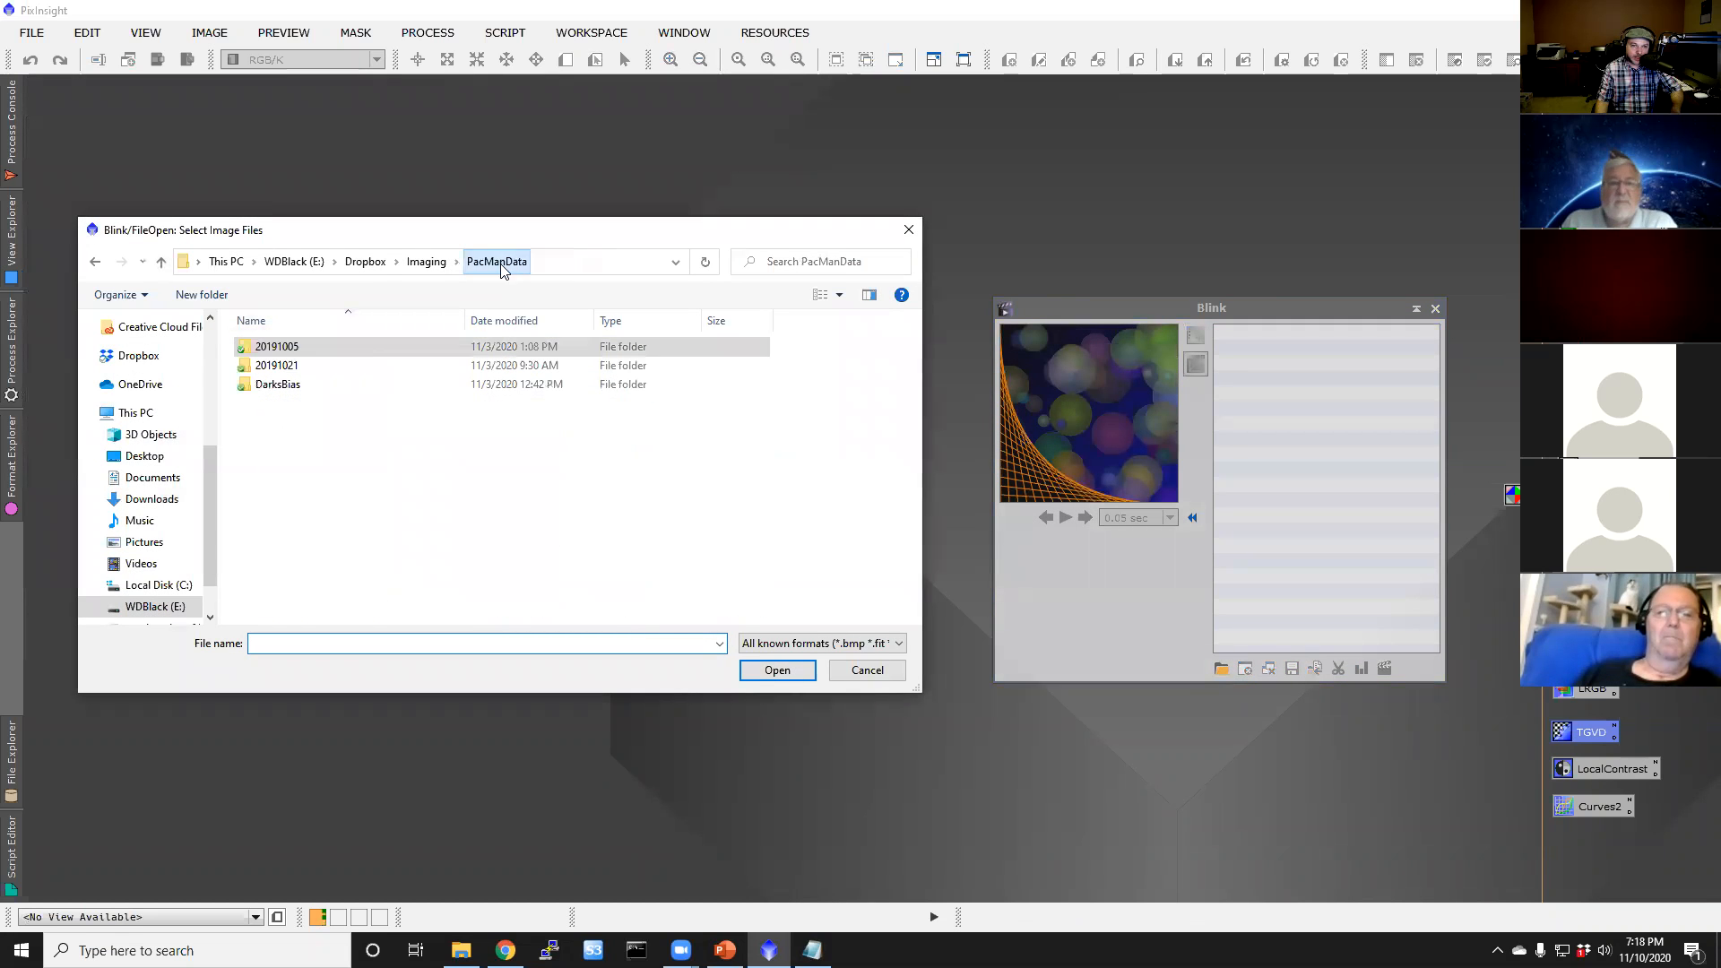
{"action": "double_click", "coordinate": [339, 365]}
{"action": "left_click", "coordinate": [441, 425]}
{"action": "key", "text": "ctrl+a"}
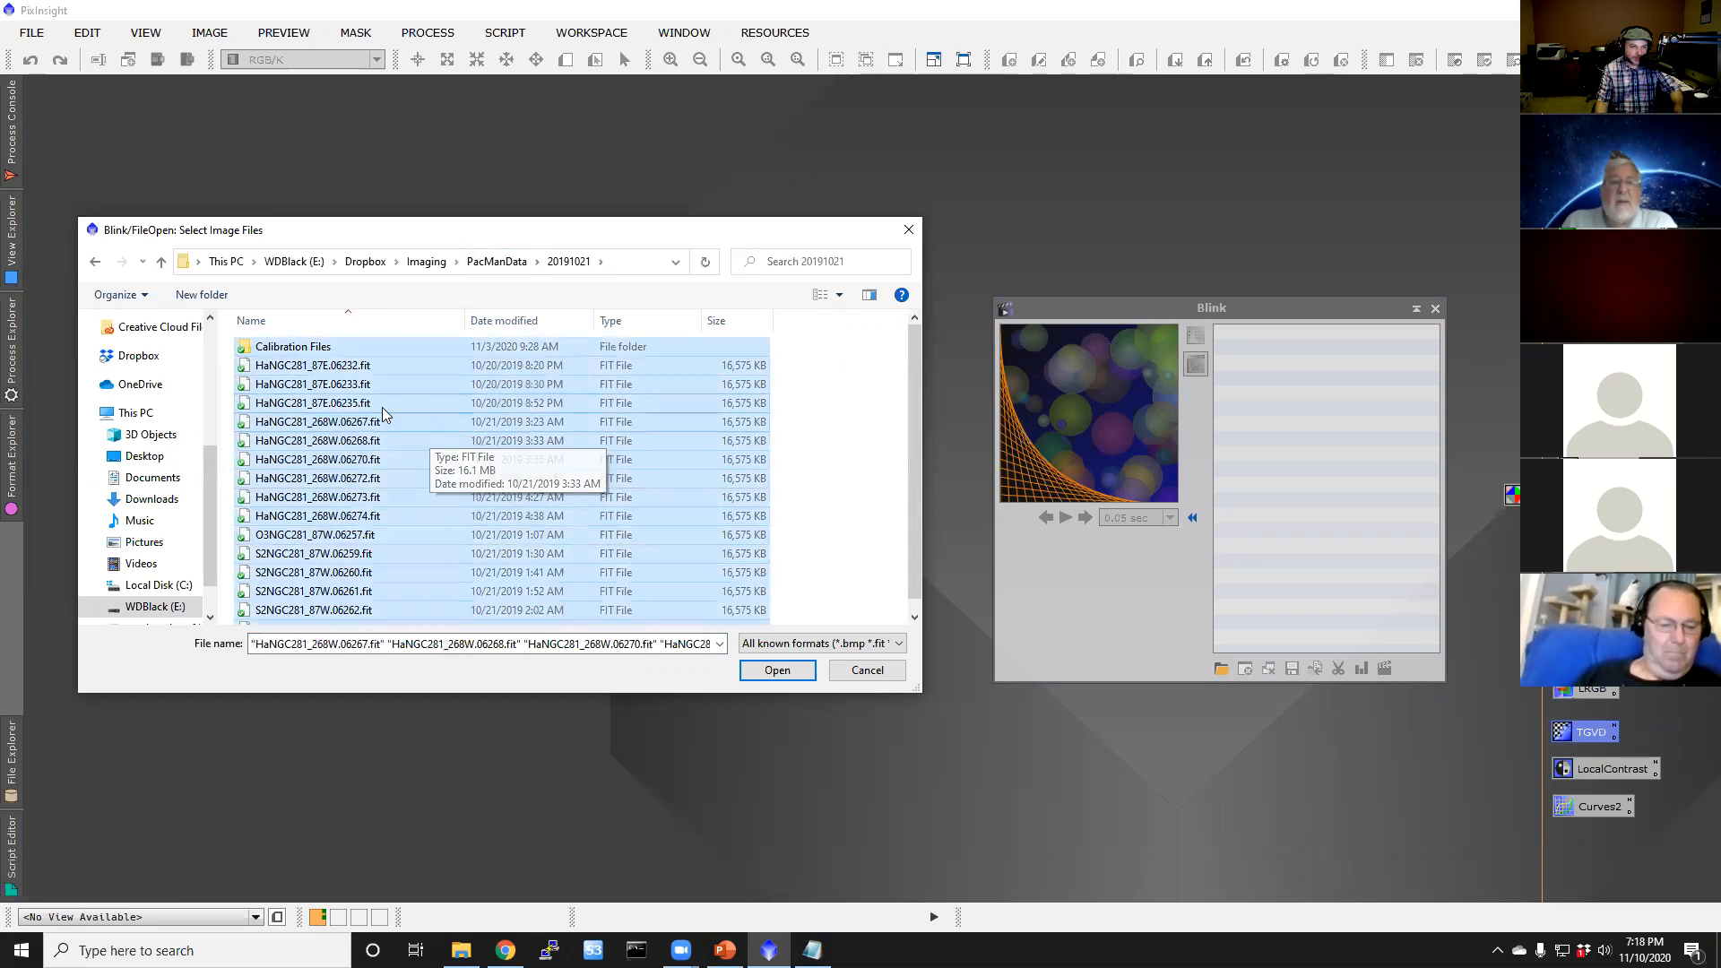
{"action": "left_click", "coordinate": [372, 349], "text": "ctrl"}
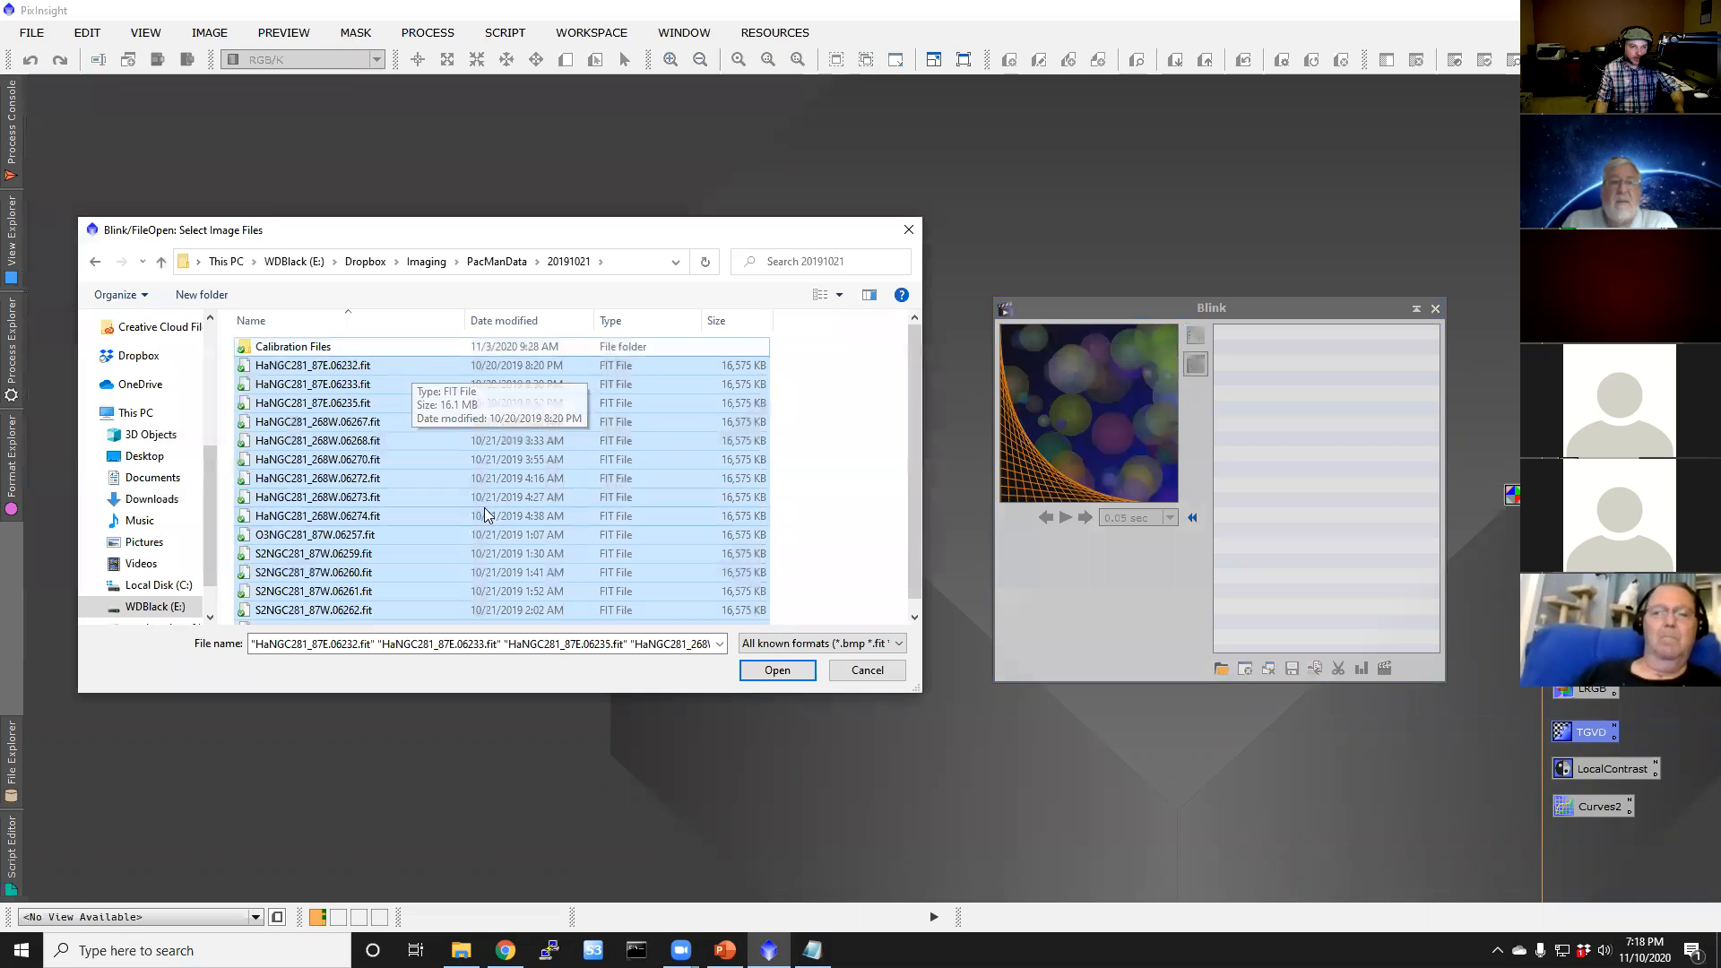
{"action": "left_click", "coordinate": [773, 674]}
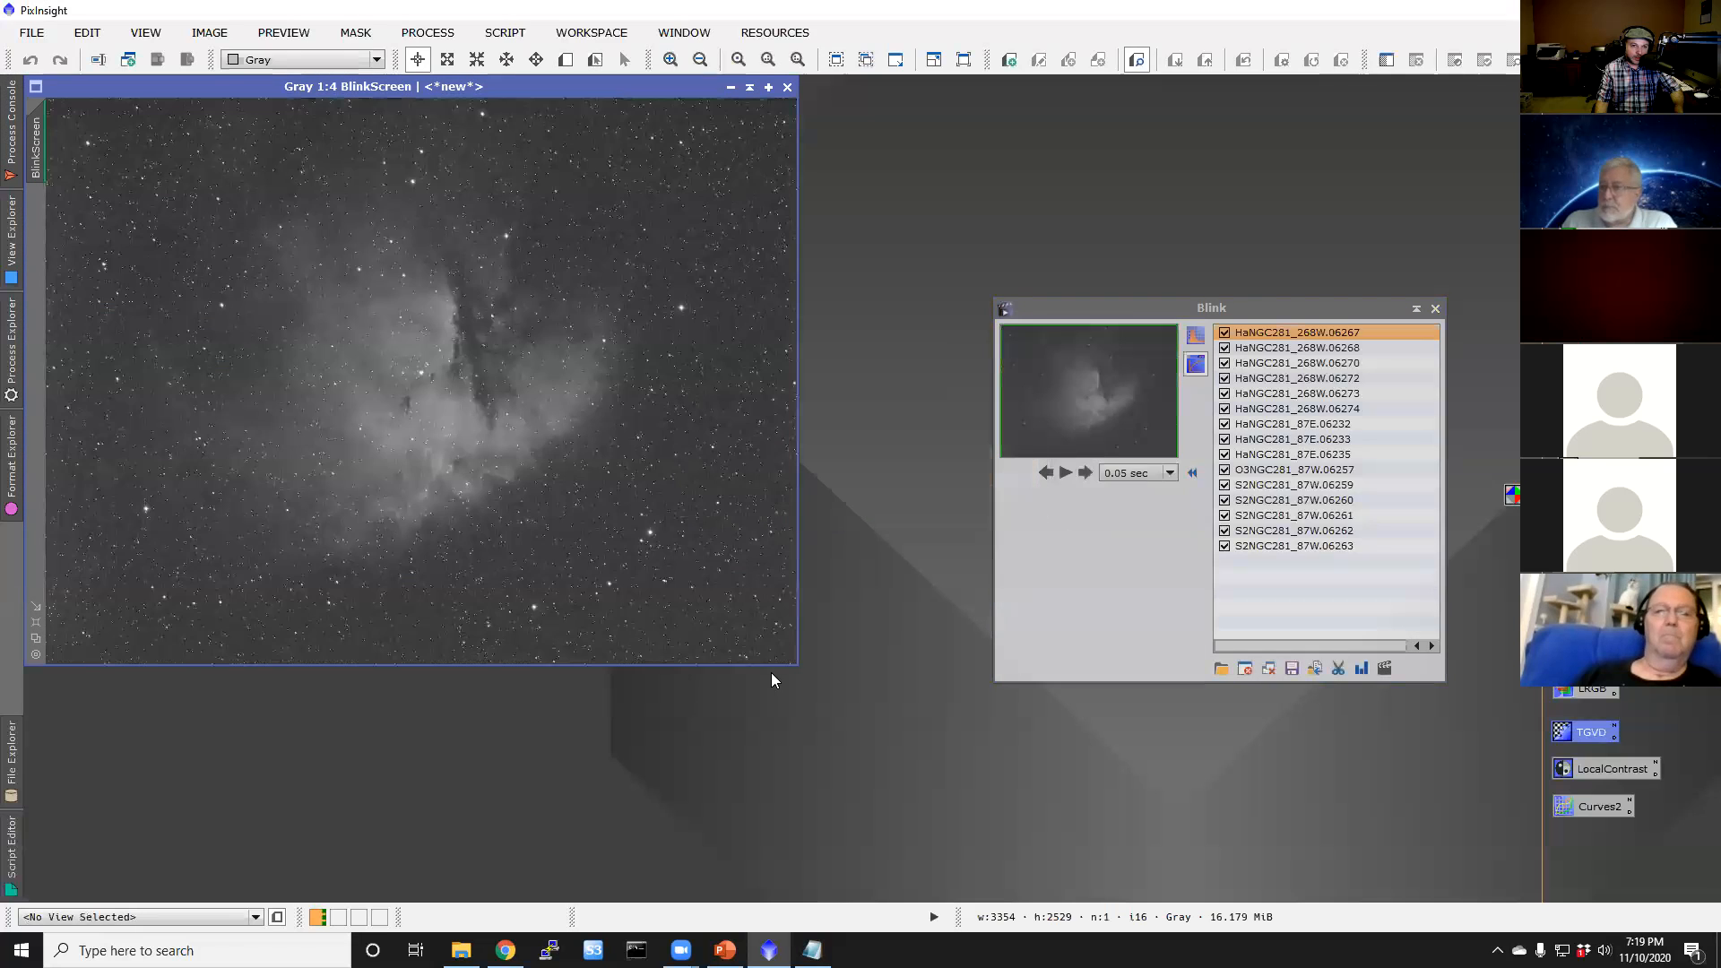
Step: Apply the automatic stretch to the frames and examine the Ha images from HaNGC281_268W.06267 to HaNGC281_87E.06232
{"action": "left_click", "coordinate": [1197, 339]}
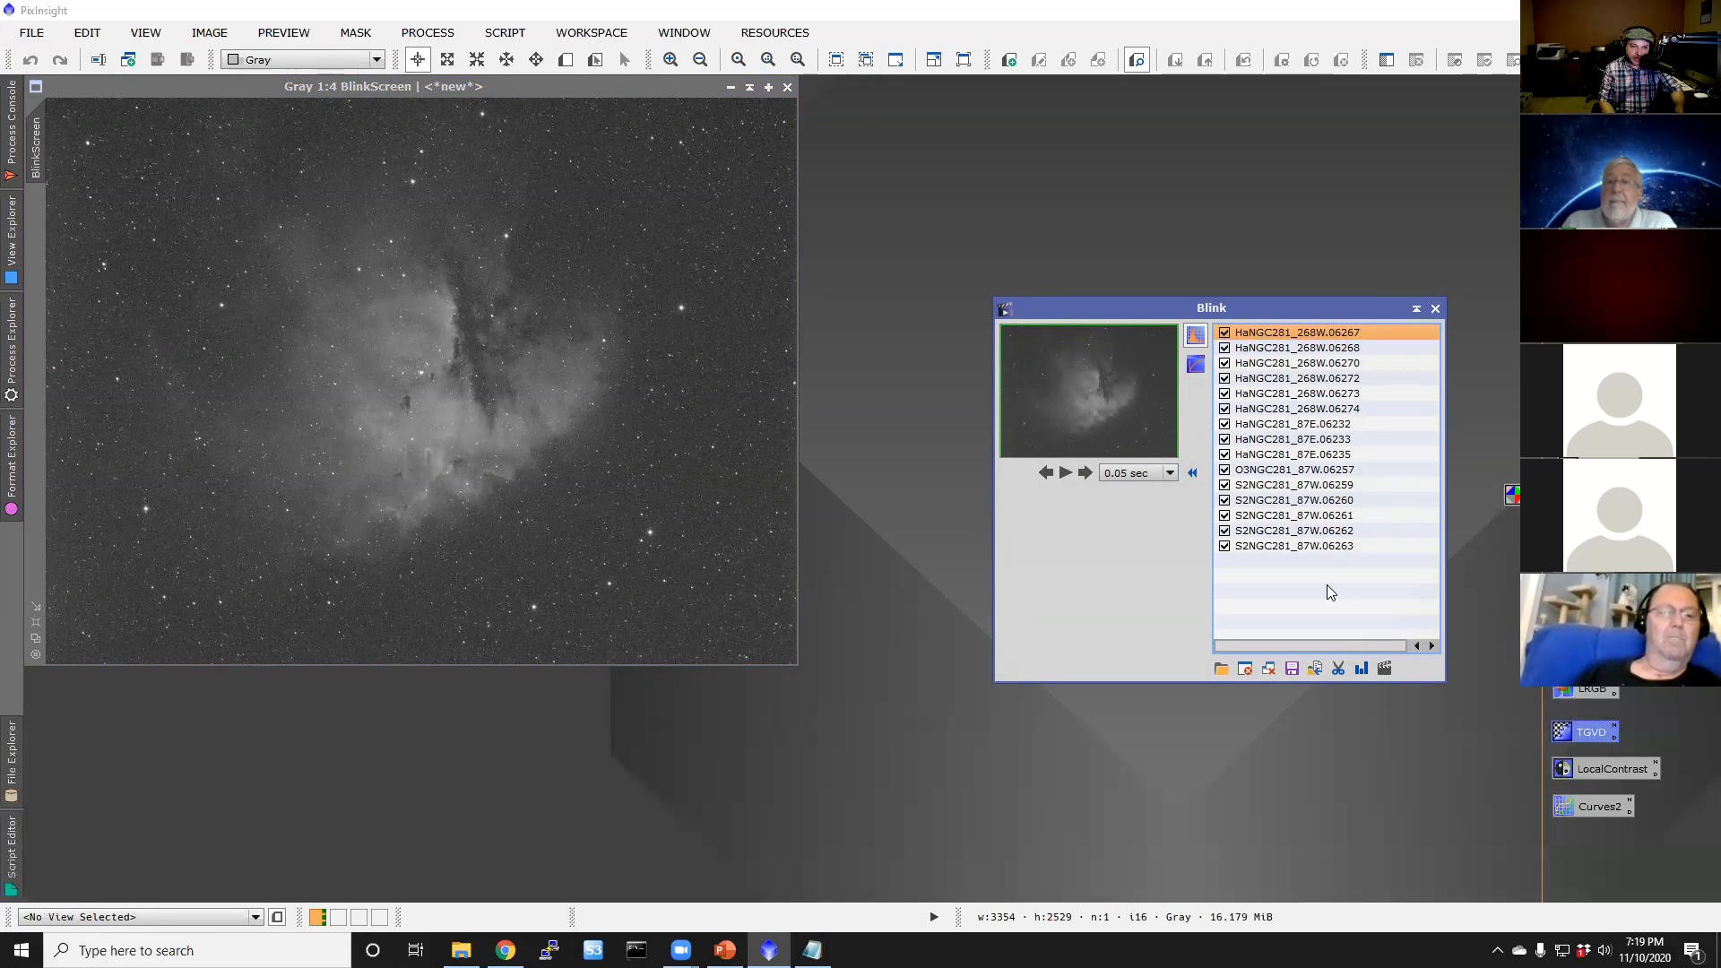
{"action": "key", "text": "Down"}
{"action": "key", "text": "Down"}
{"action": "key", "text": "Down"}
{"action": "key", "text": "Down"}
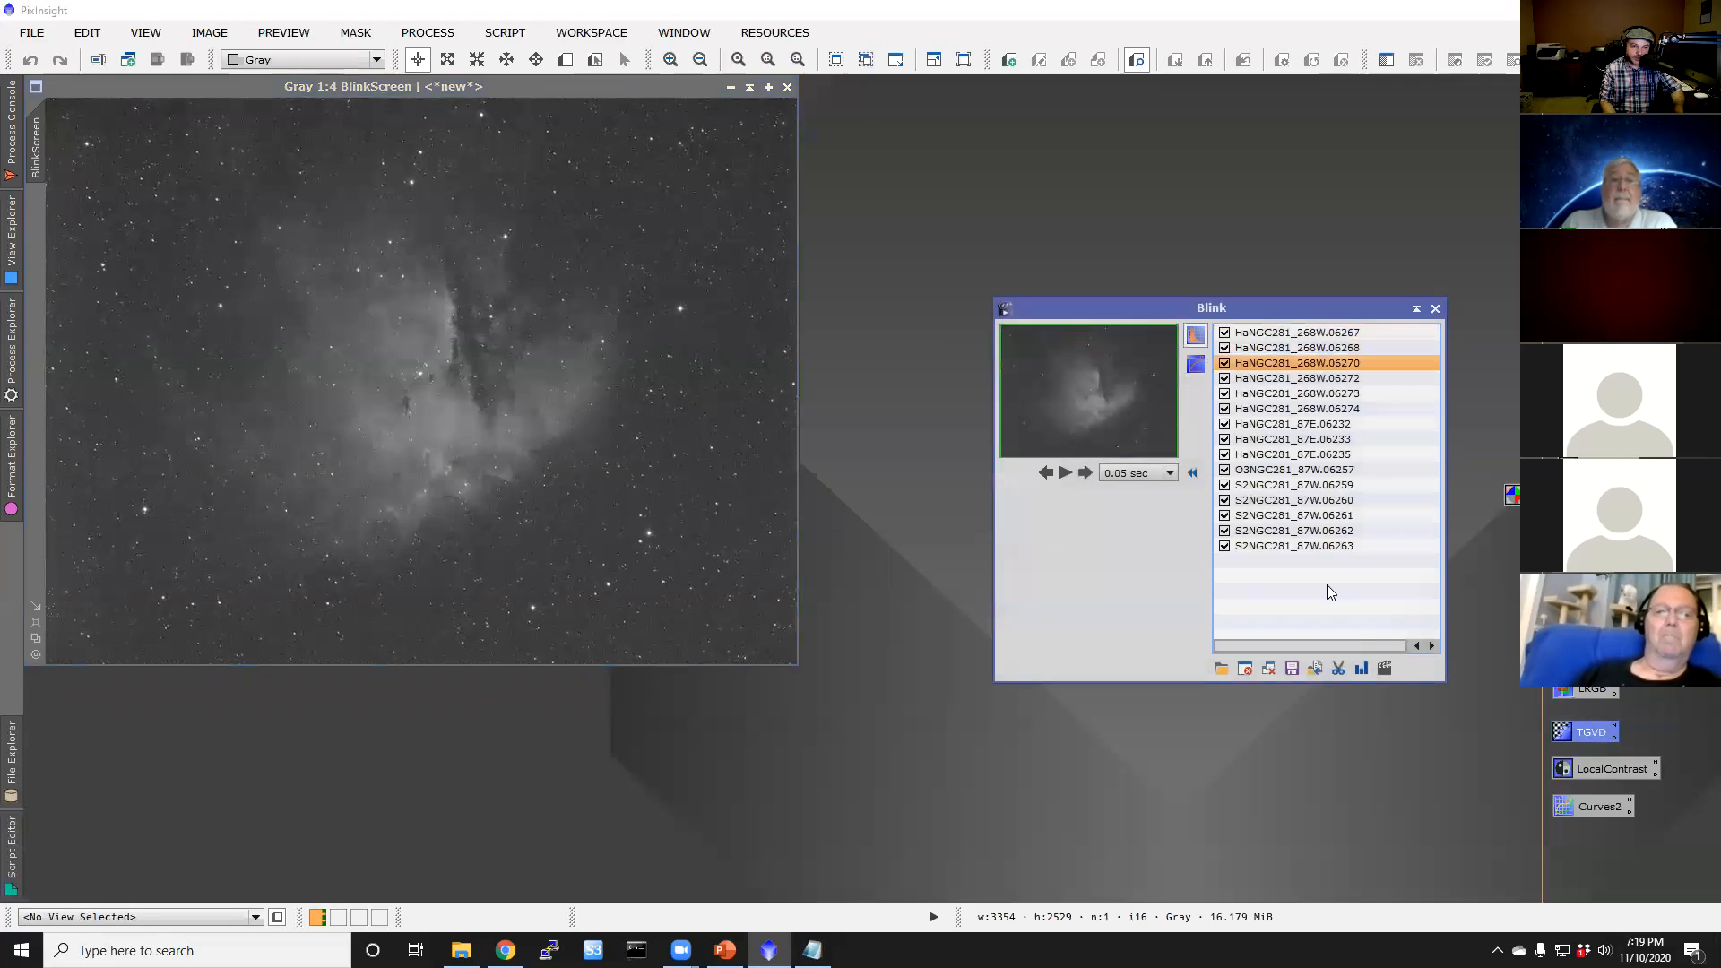
{"action": "key", "text": "Down"}
{"action": "key", "text": "Down"}
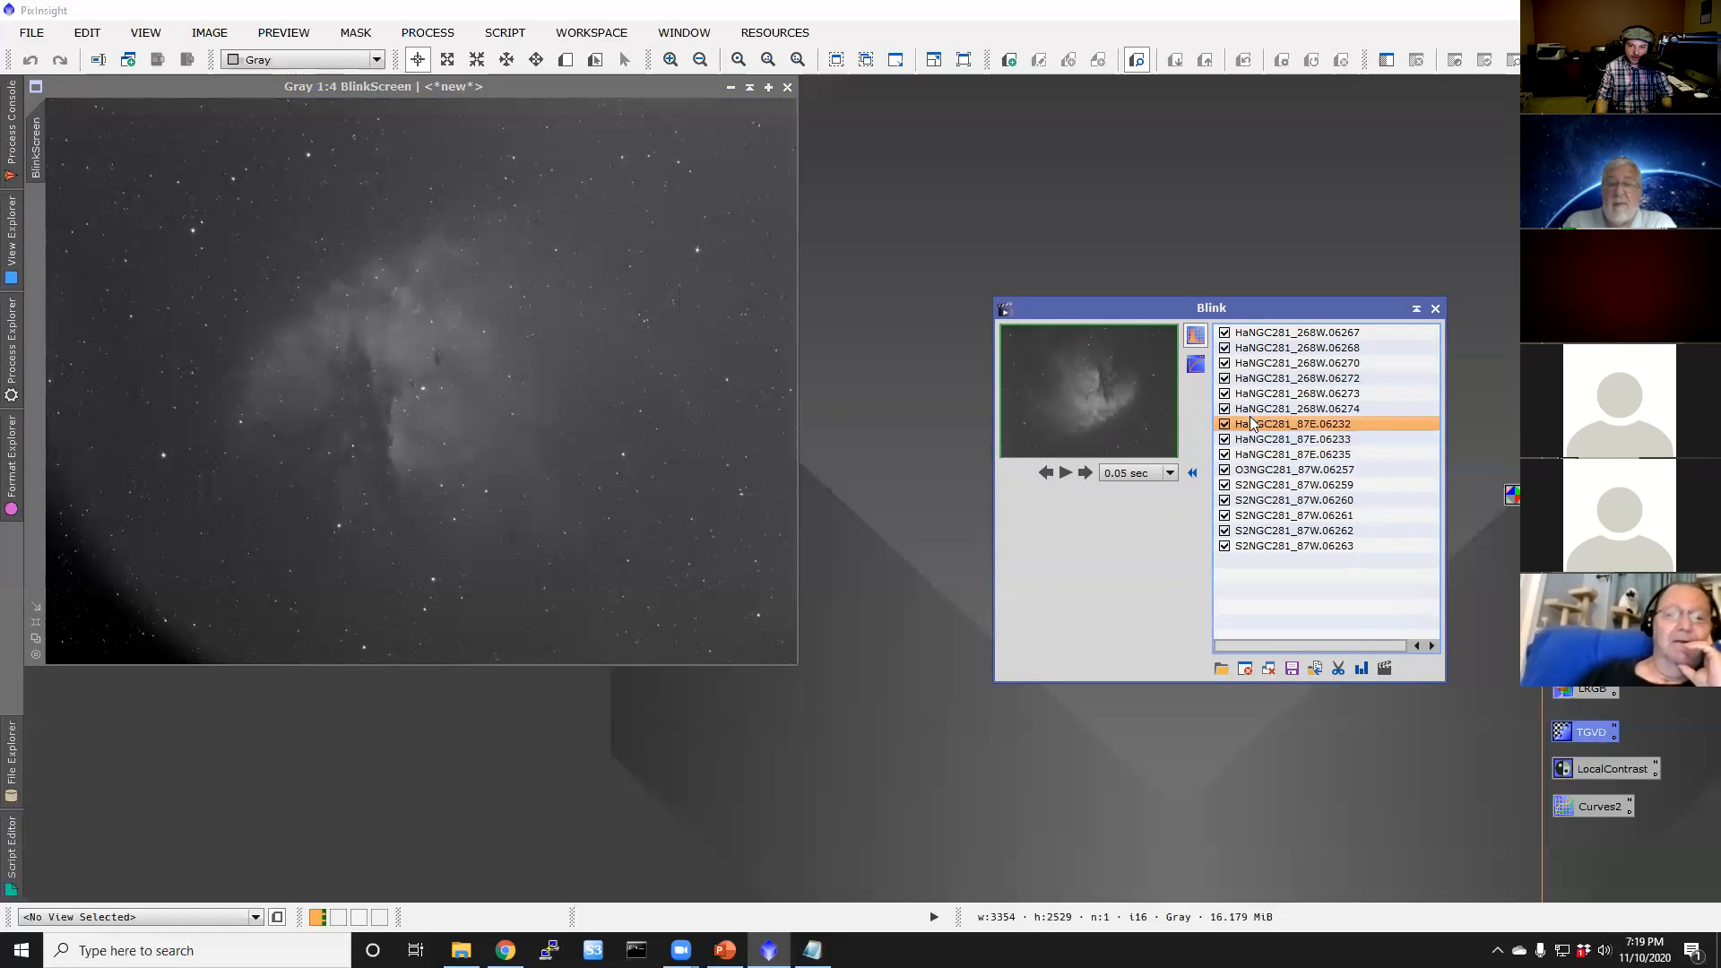
Step: Inspect the bright trail across HaNGC281_87E.06233 close up and in the full frame
{"action": "key", "text": "Down"}
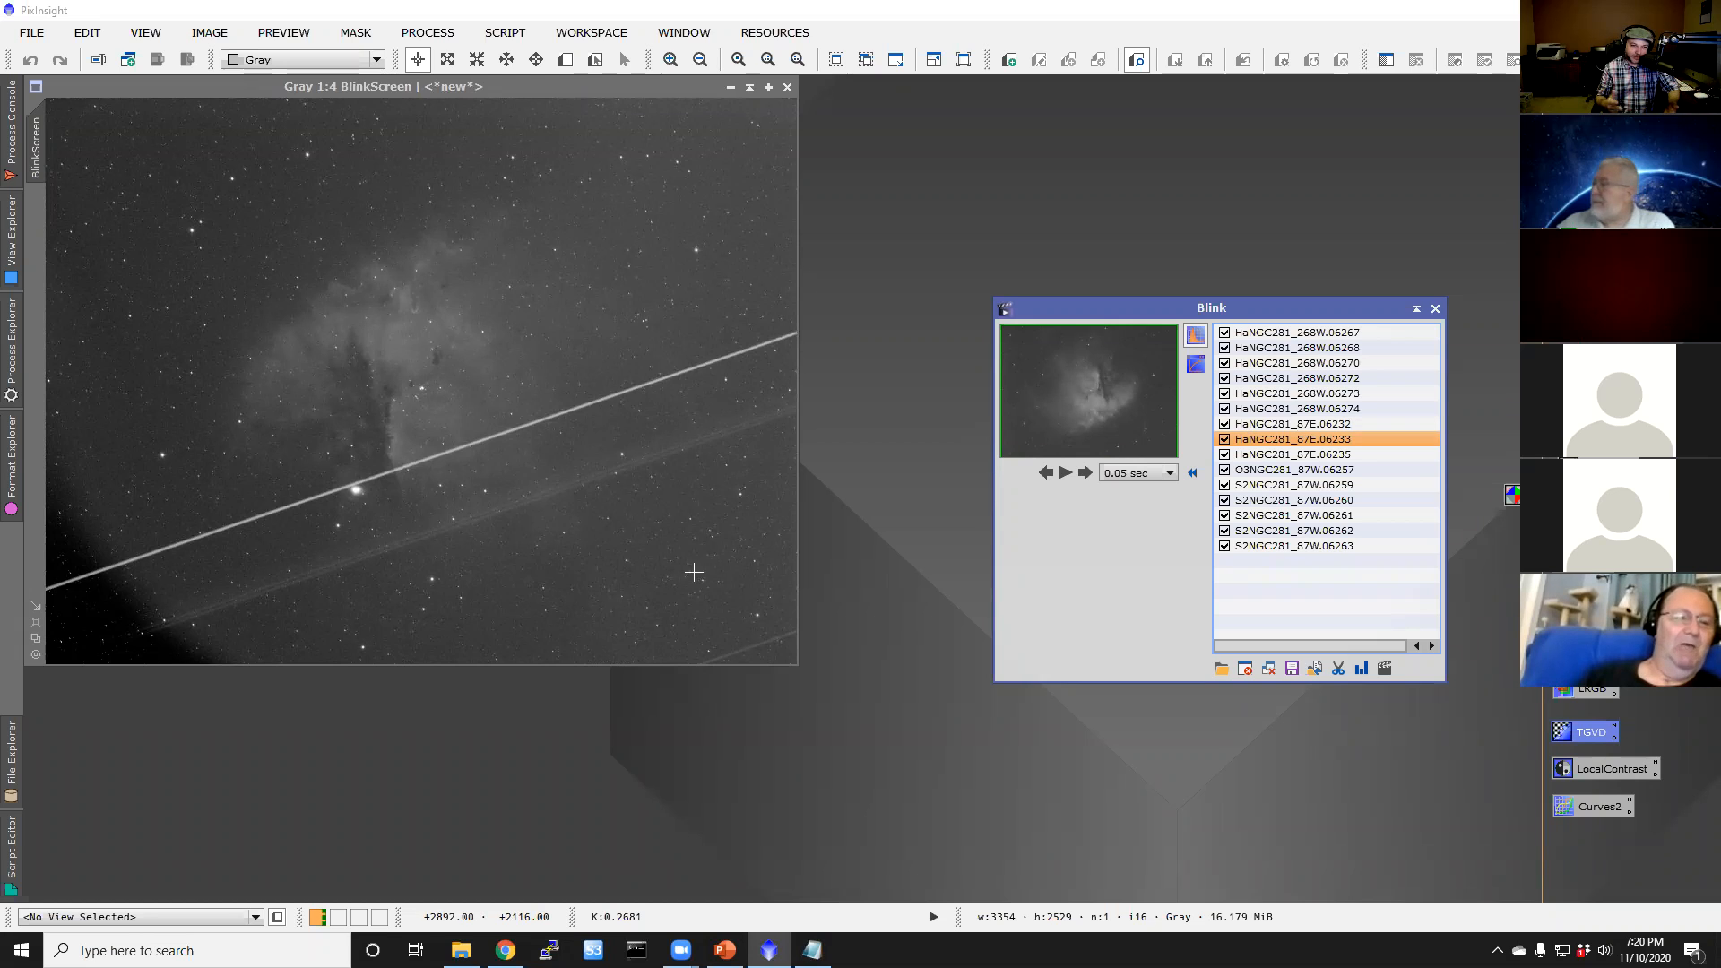
{"action": "scroll", "coordinate": [444, 472], "scroll_direction": "up", "scroll_amount": 3}
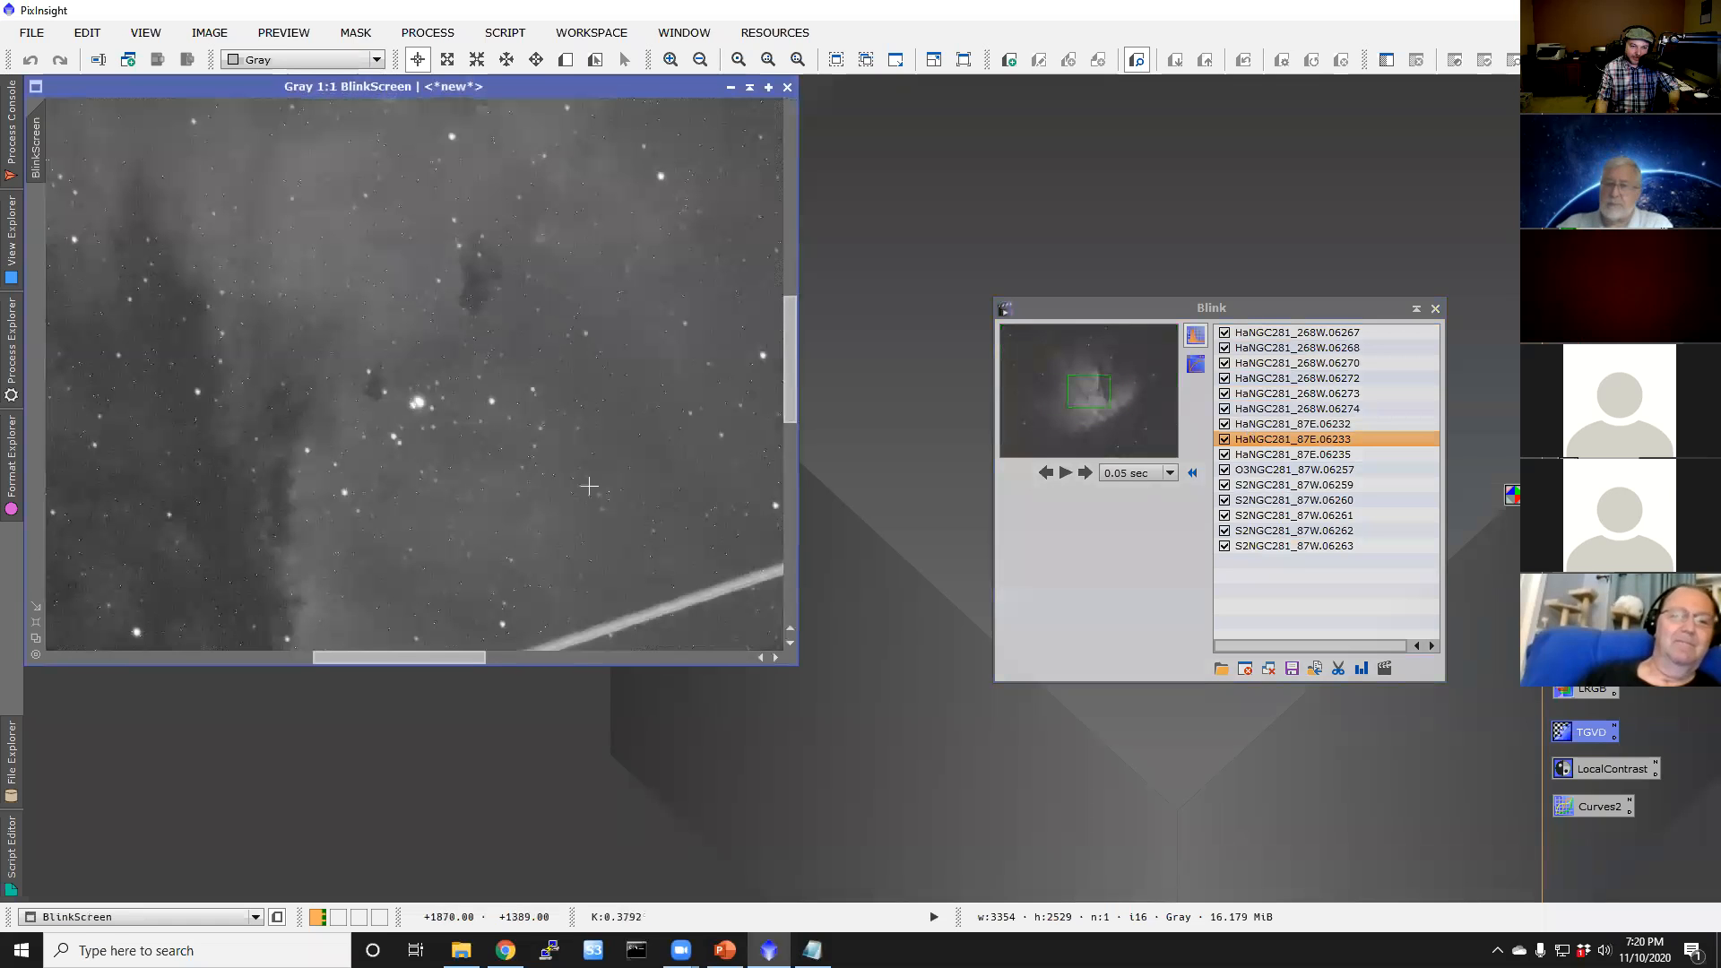
{"action": "left_click_drag", "start_coordinate": [785, 362], "coordinate": [786, 422]}
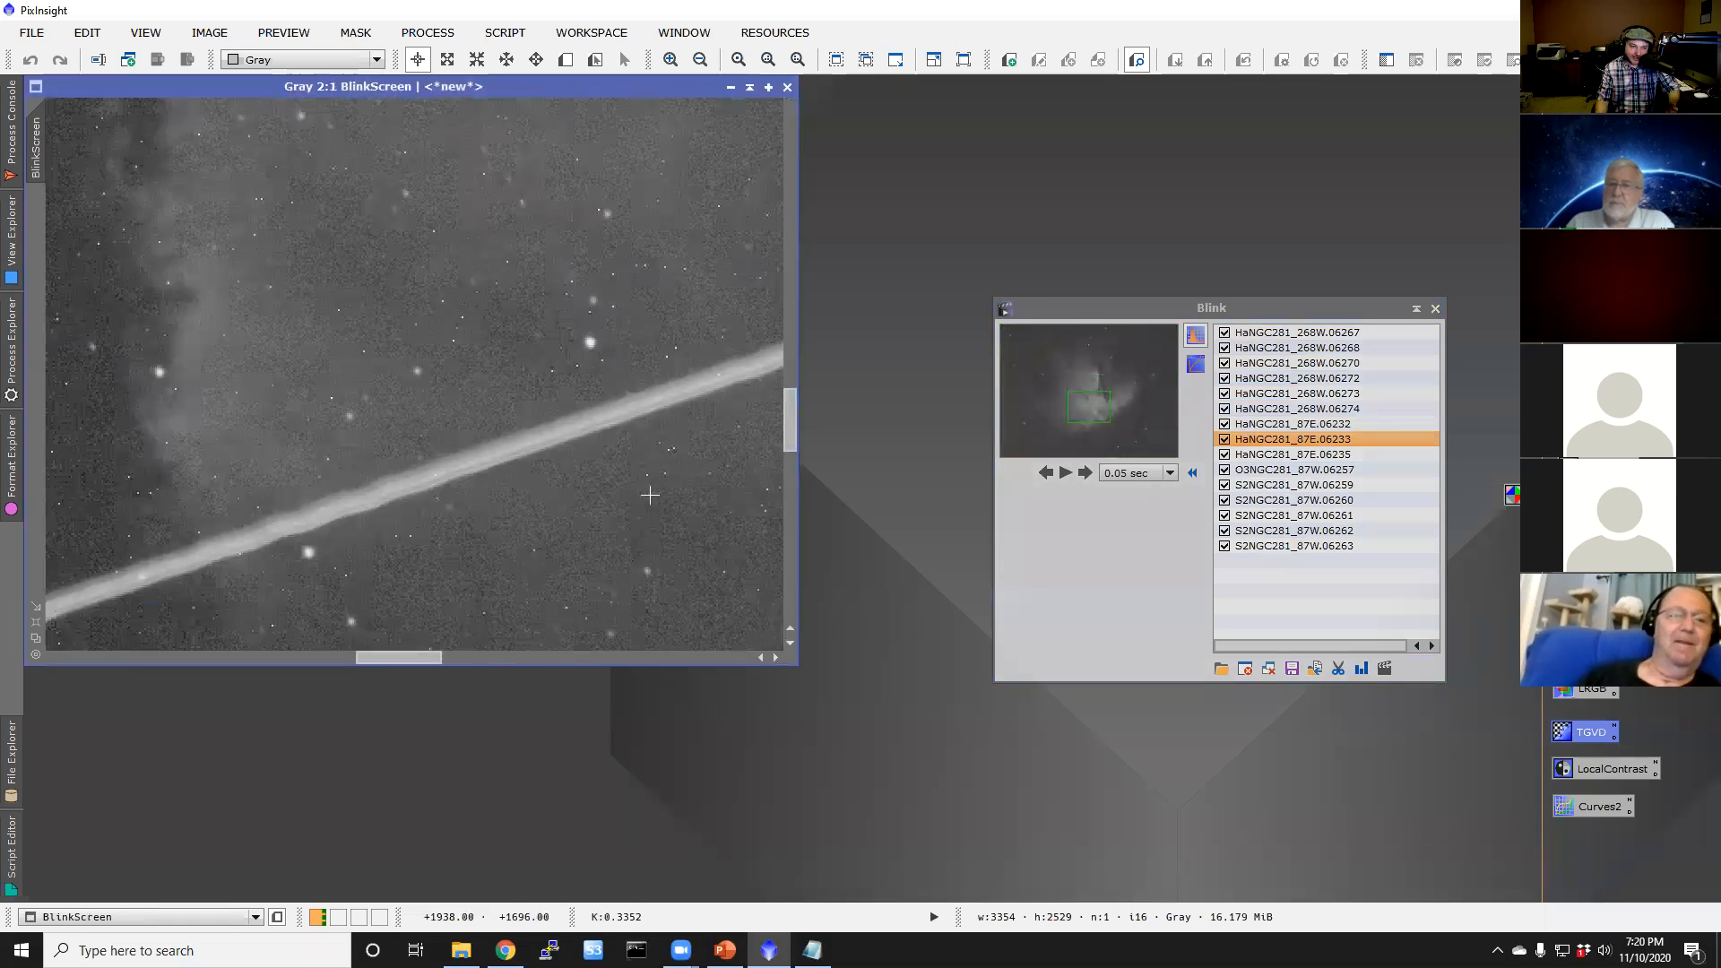
{"action": "scroll", "coordinate": [535, 522], "scroll_direction": "down", "scroll_amount": 1}
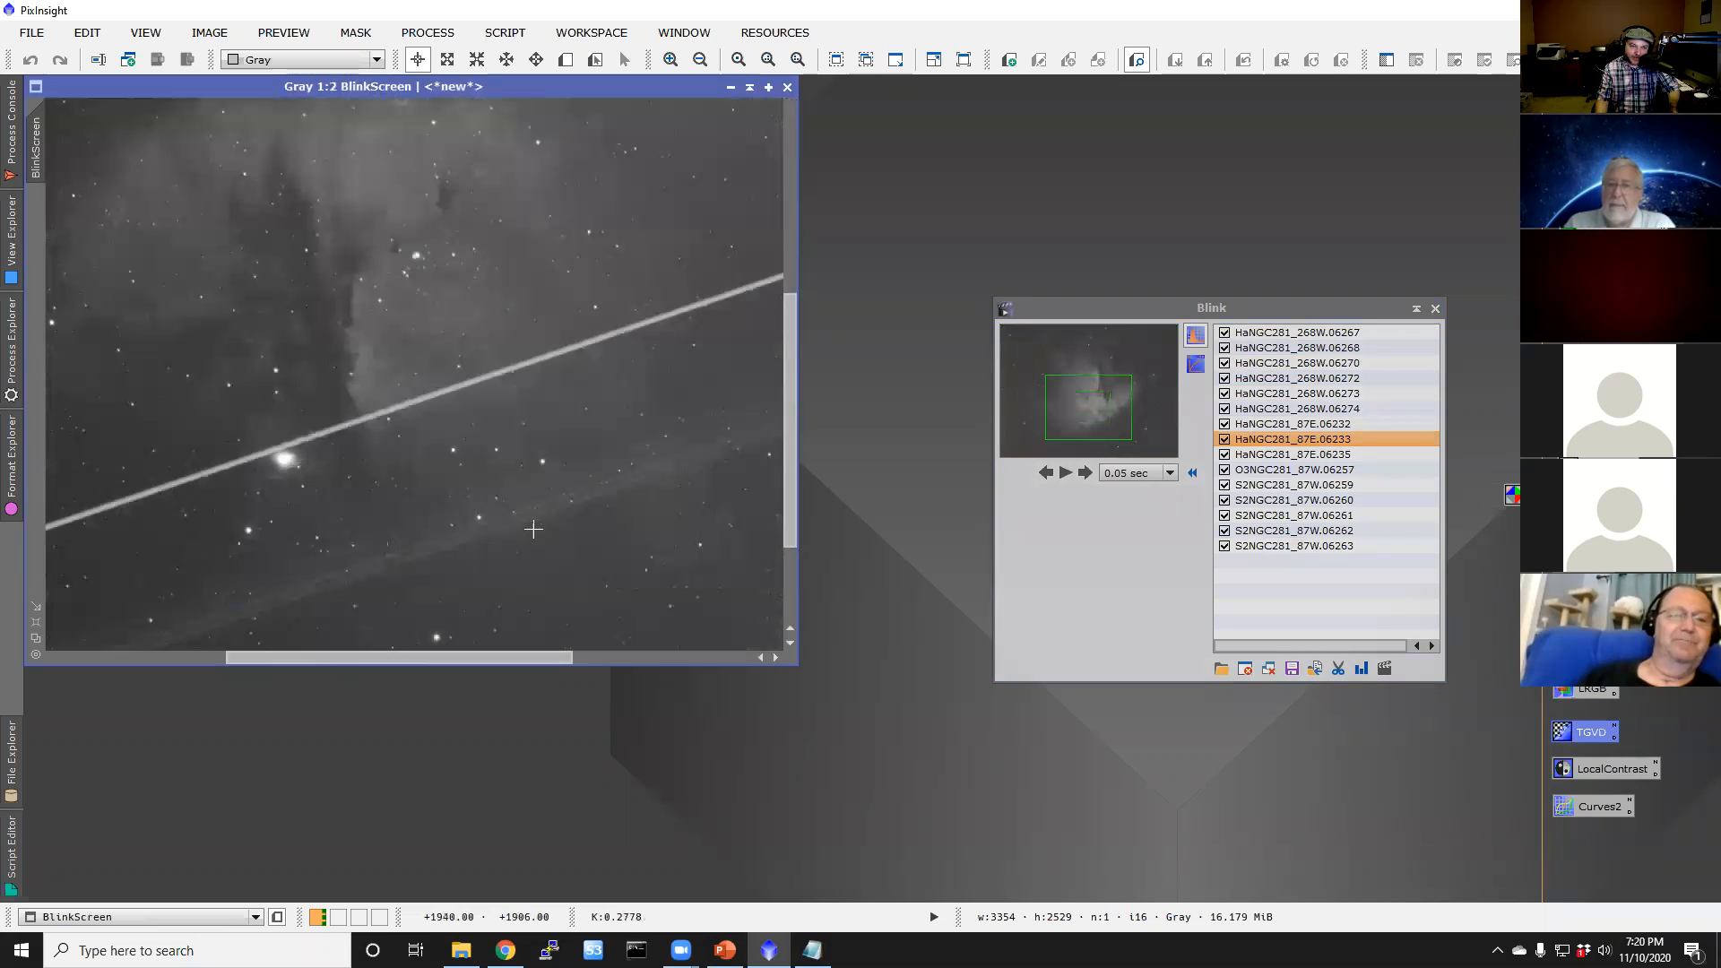
{"action": "scroll", "coordinate": [519, 542], "scroll_direction": "down", "scroll_amount": 1}
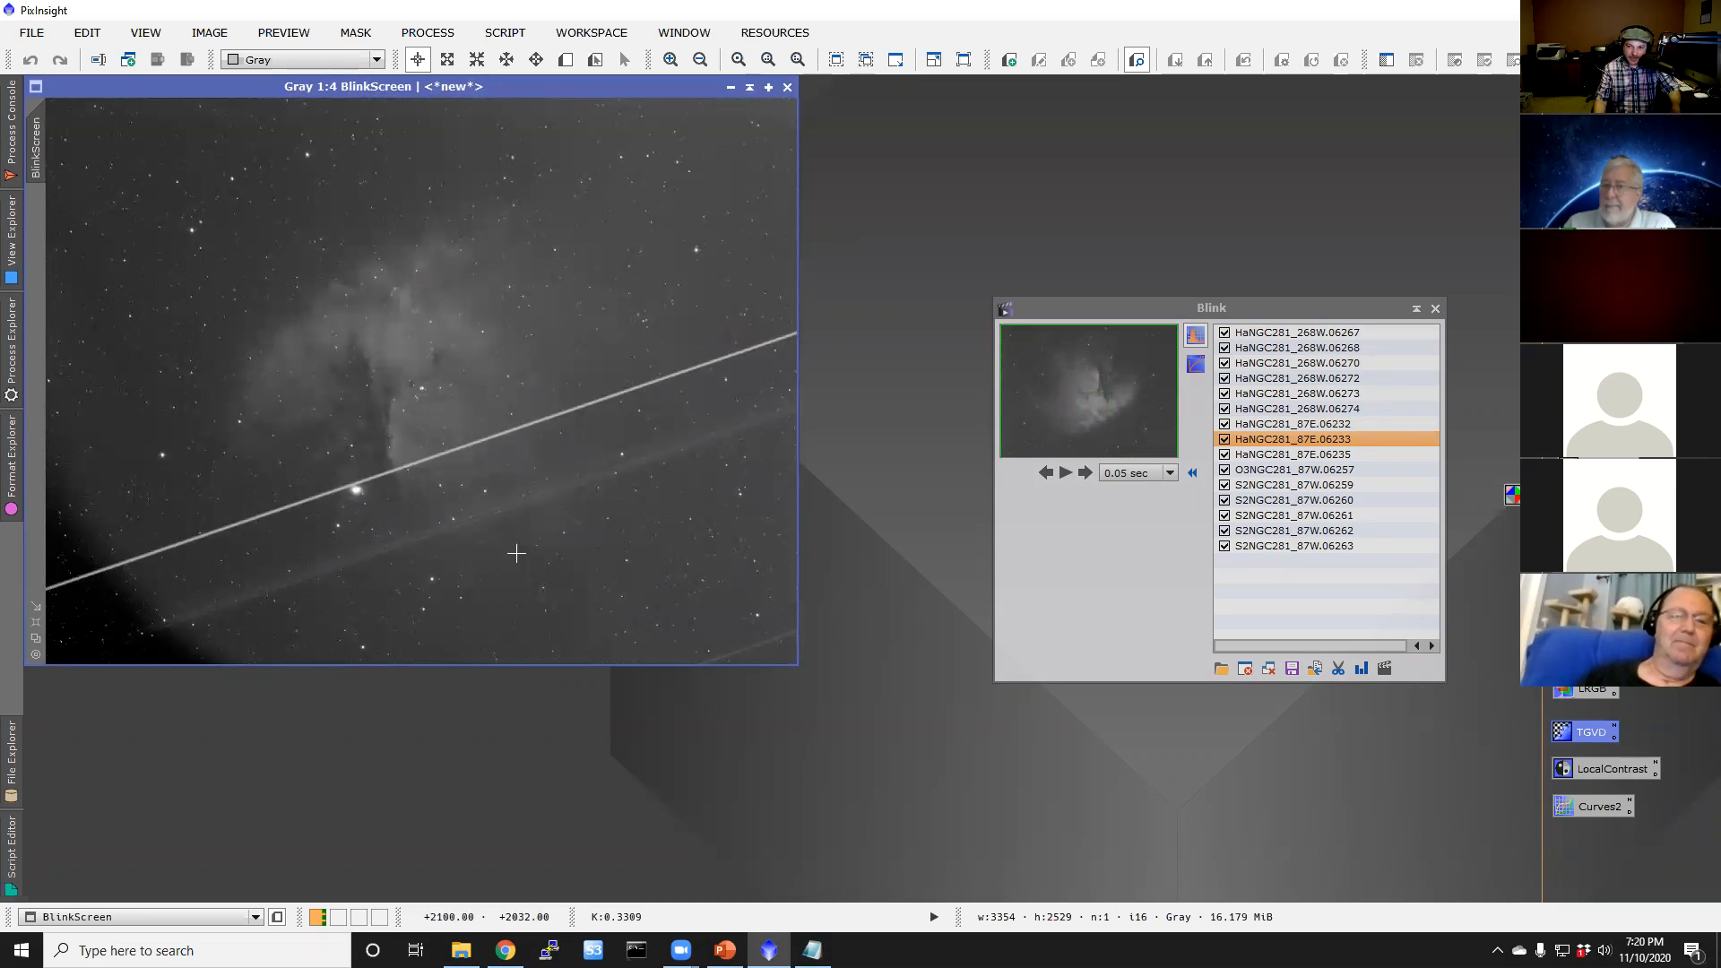
Step: Examine the frames from HaNGC281_87E.06235 through the O3 frame to the last S2 frame, S2NGC281_87W.06263
{"action": "left_click", "coordinate": [1284, 457]}
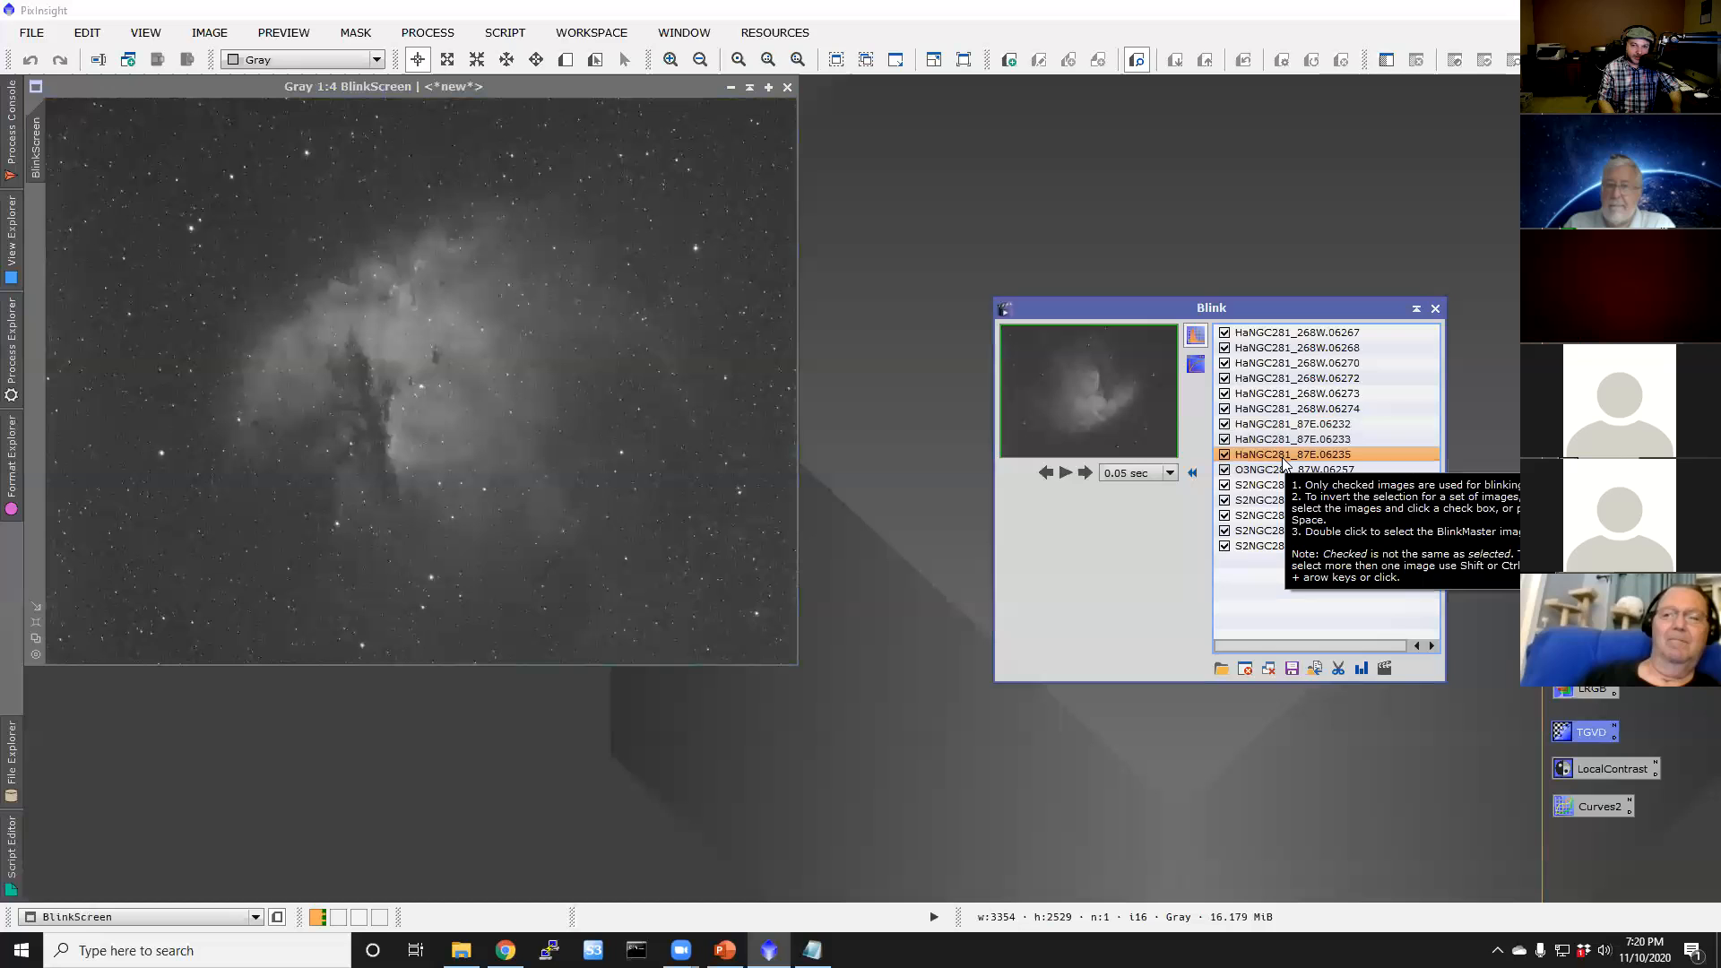
{"action": "key", "text": "Down"}
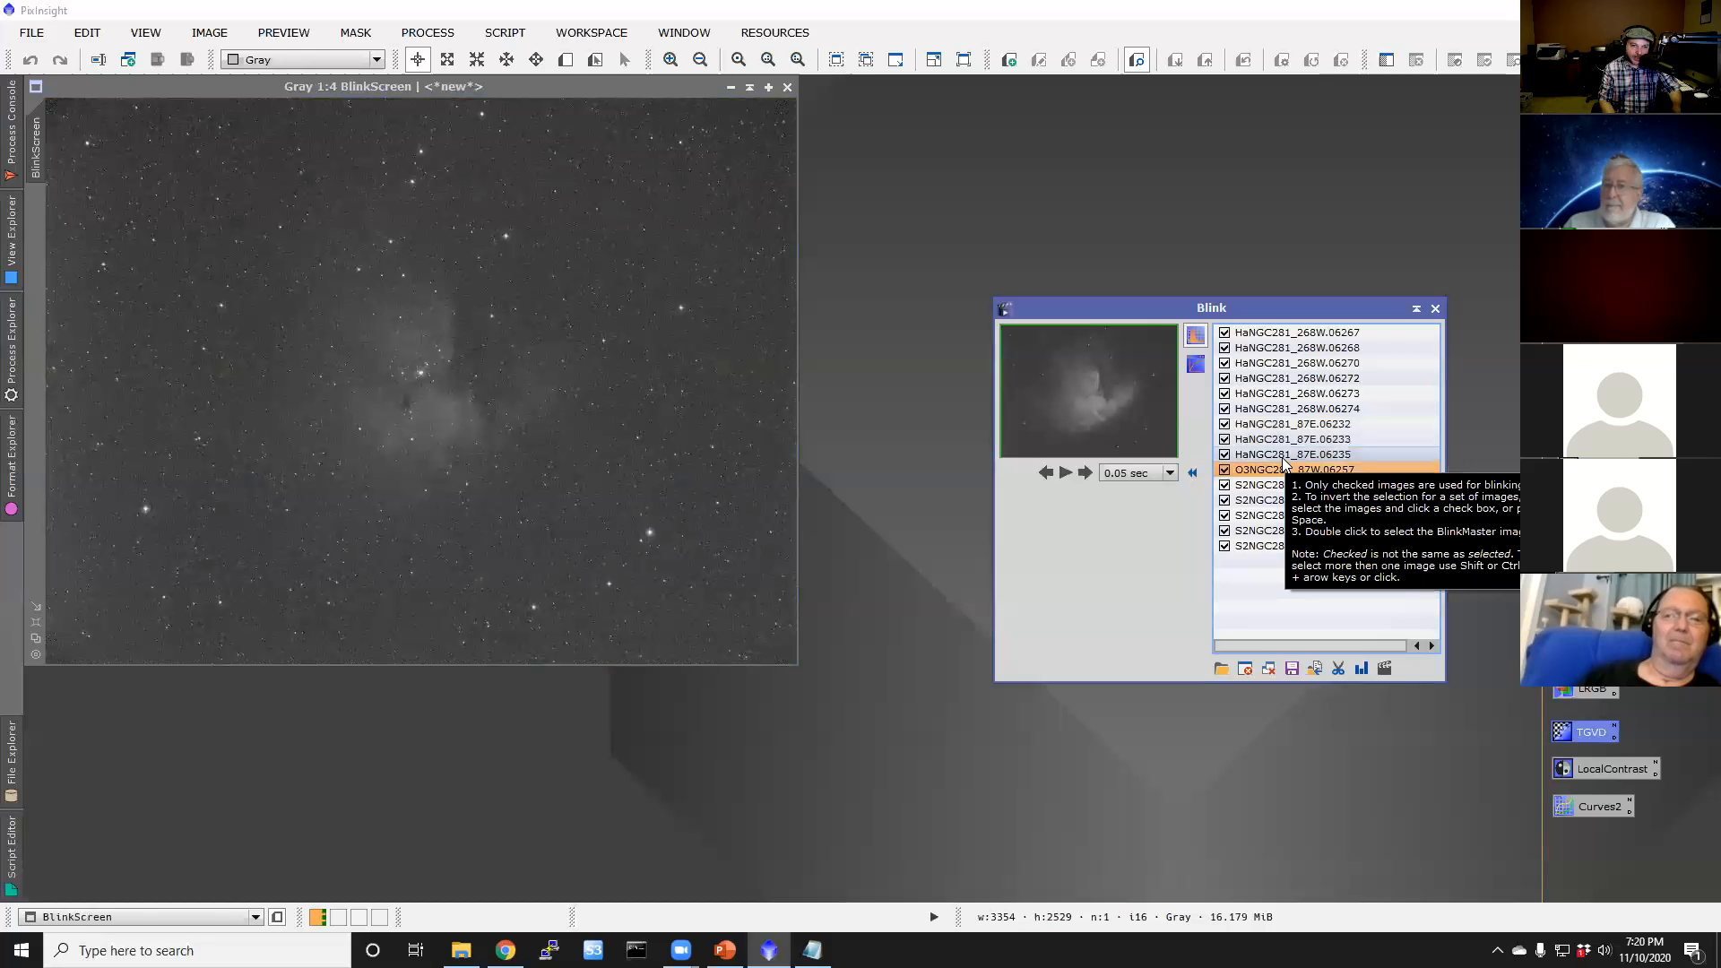
{"action": "key", "text": "Down"}
{"action": "key", "text": "Down"}
{"action": "key", "text": "Down"}
{"action": "key", "text": "Down"}
{"action": "key", "text": "Down"}
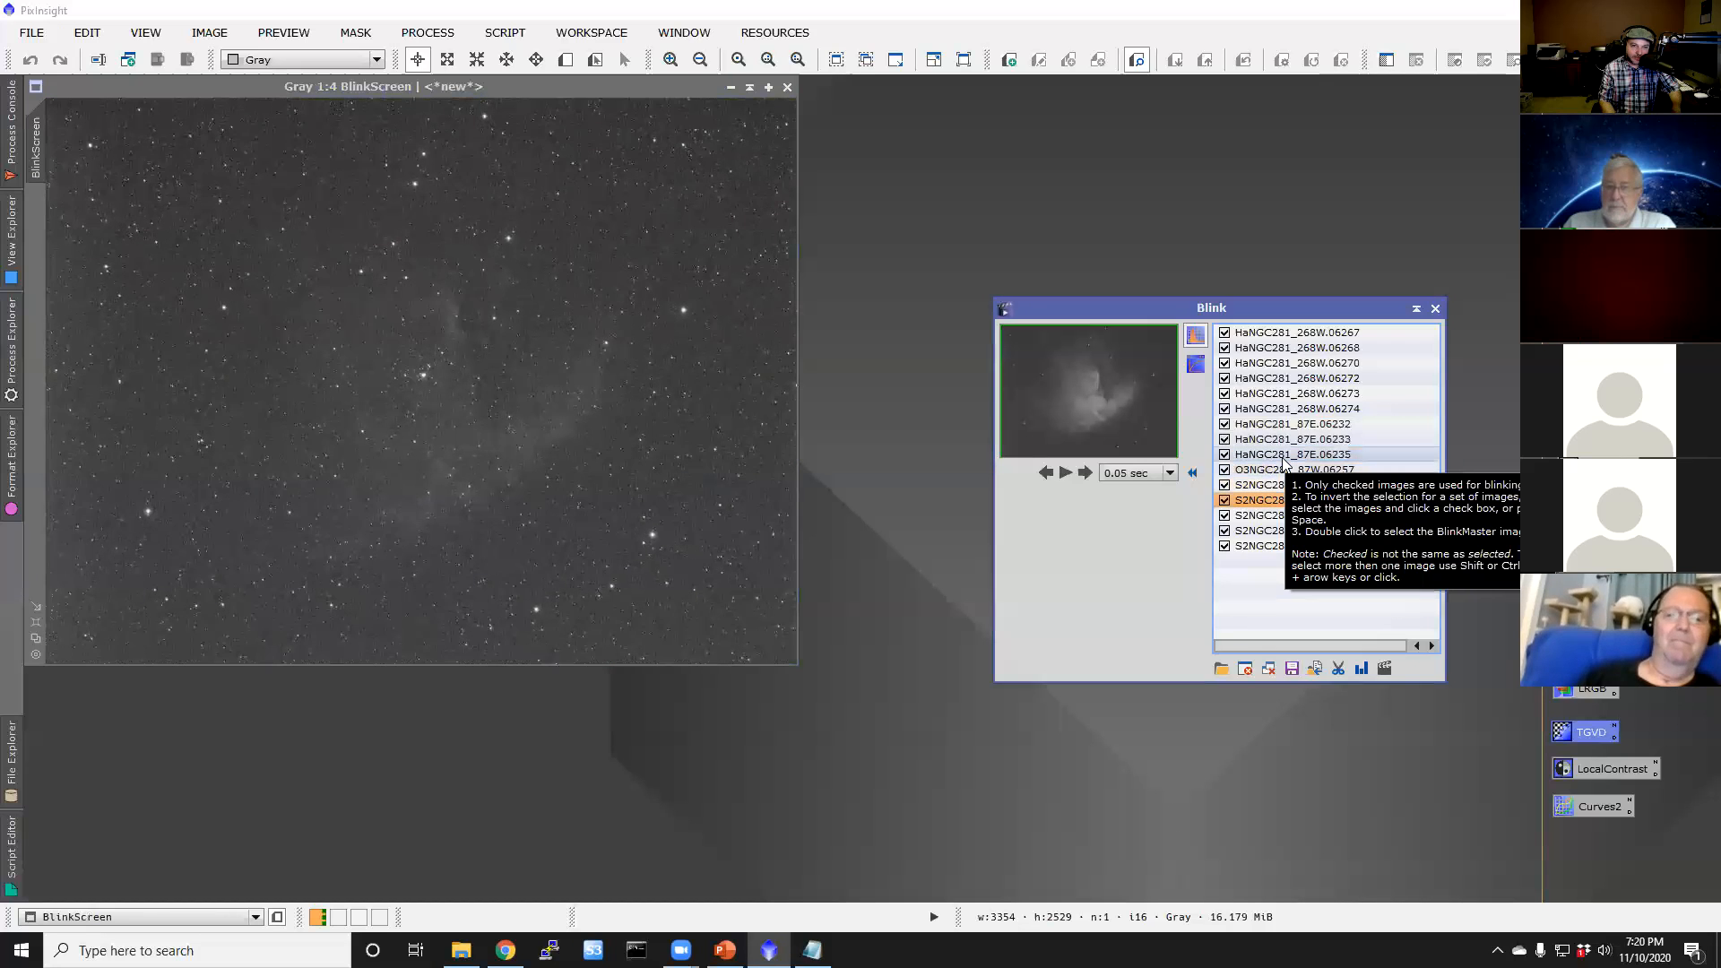
Step: Go back through the frames to recheck HaNGC281_87E.06233 and HaNGC281_87E.06232
{"action": "key", "text": "Up"}
{"action": "key", "text": "Up"}
{"action": "key", "text": "Up"}
{"action": "key", "text": "Up"}
{"action": "key", "text": "Up"}
{"action": "key", "text": "Up"}
{"action": "key", "text": "Up"}
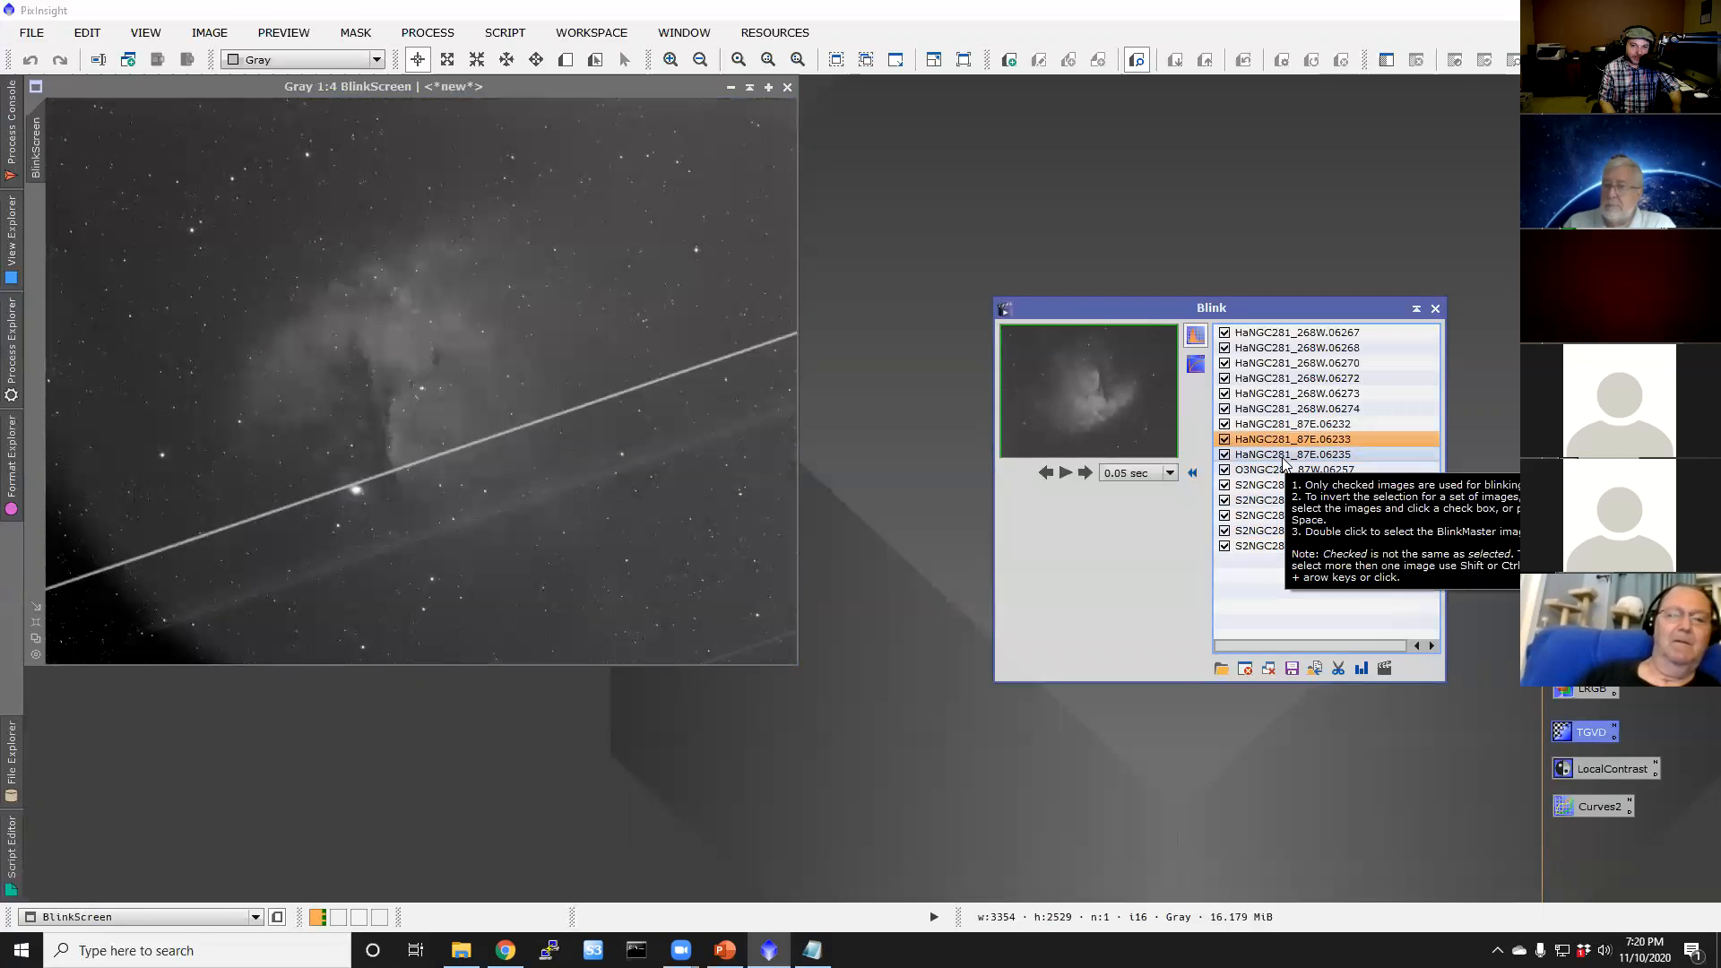
{"action": "key", "text": "Up"}
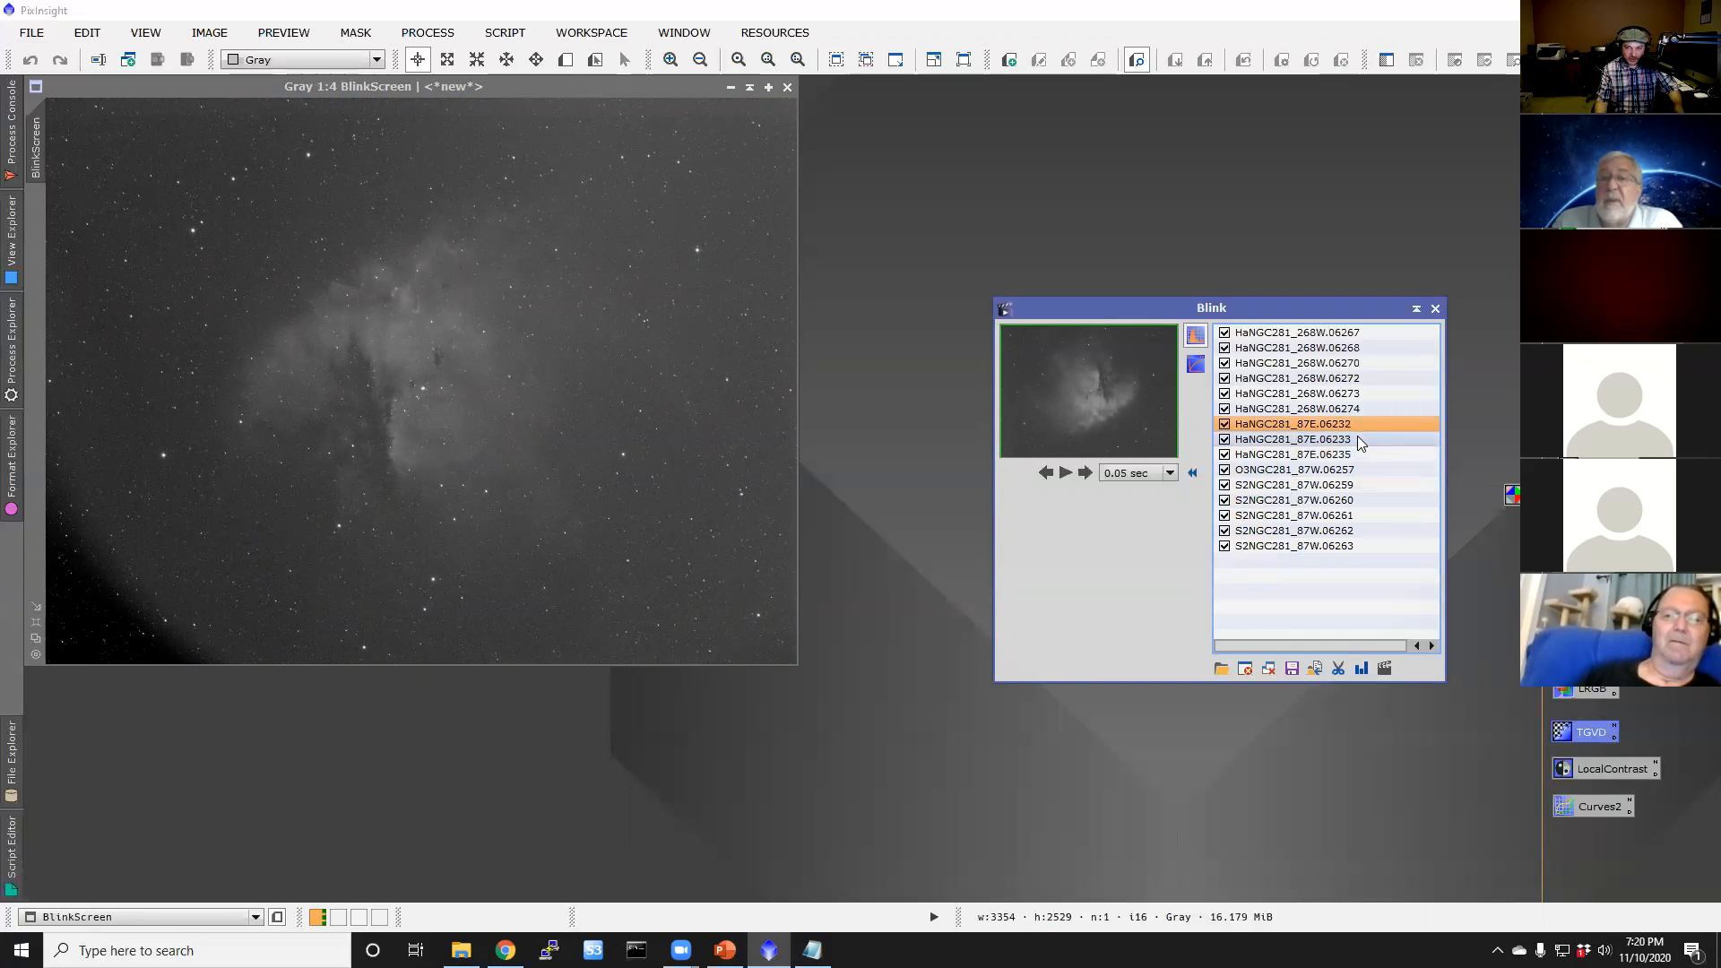
Step: Move frames HaNGC281_87E.06232 and HaNGC281_87E.06233 into a new folder named BadFrames inside Dropbox > Imaging > PacManData
{"action": "left_click", "coordinate": [1353, 439]}
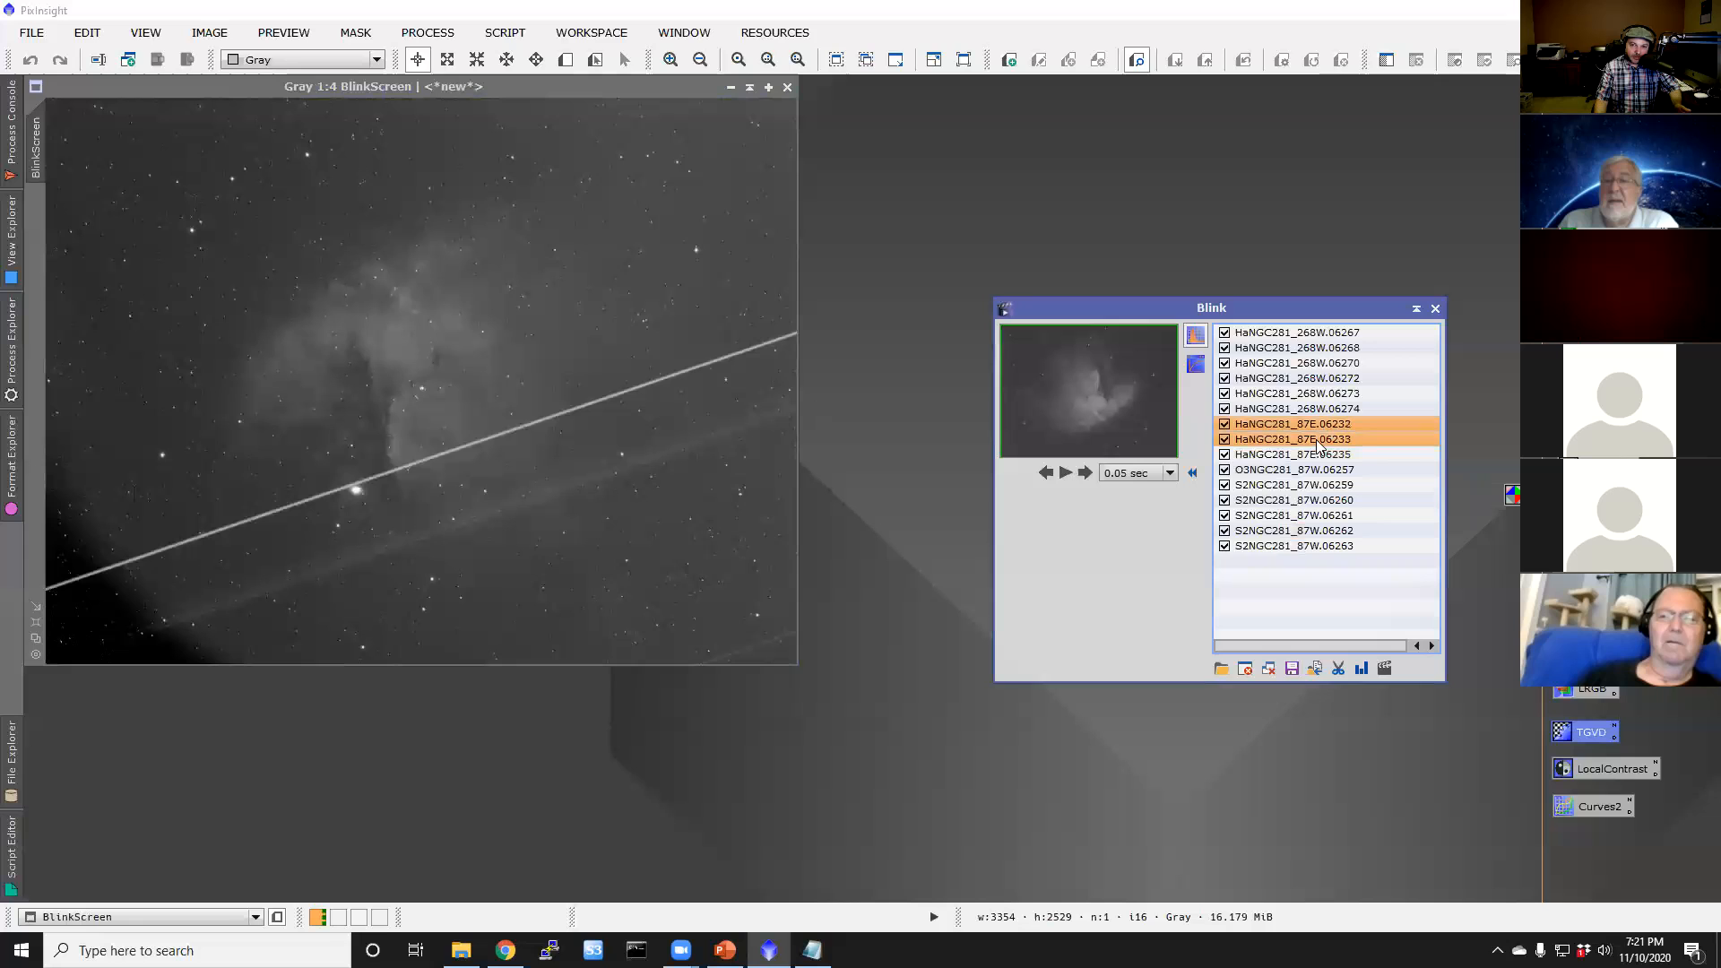
{"action": "left_click", "coordinate": [1315, 671]}
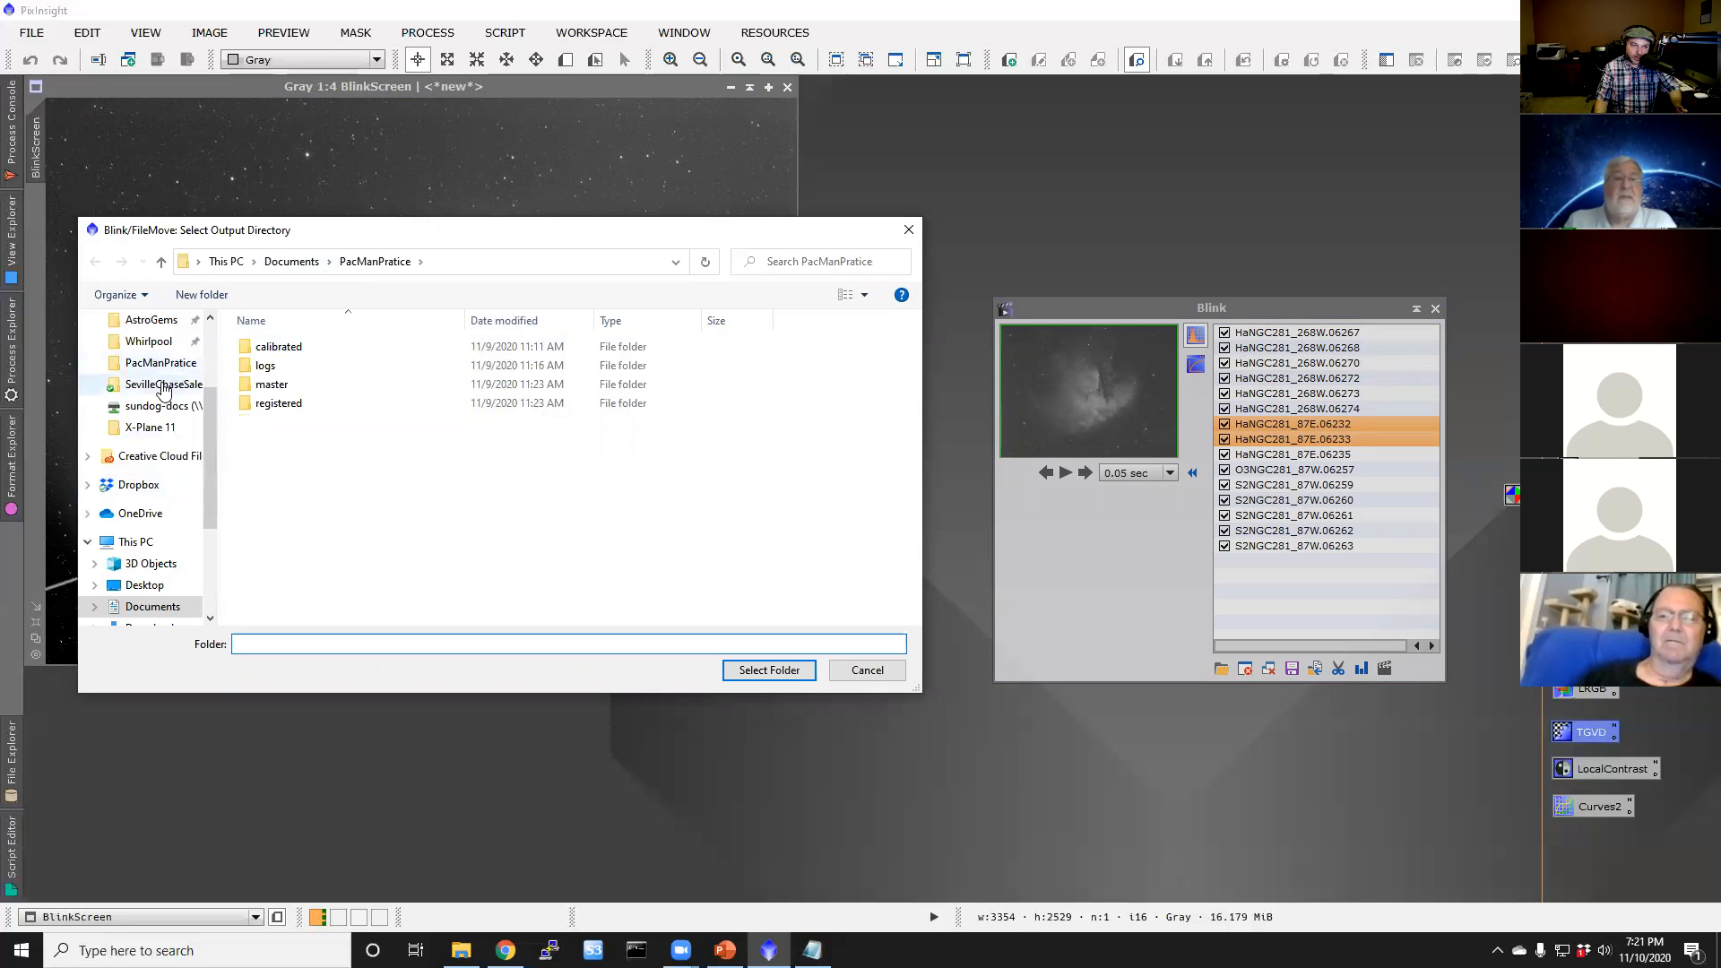
{"action": "left_click", "coordinate": [145, 491]}
{"action": "double_click", "coordinate": [302, 385]}
{"action": "double_click", "coordinate": [314, 349]}
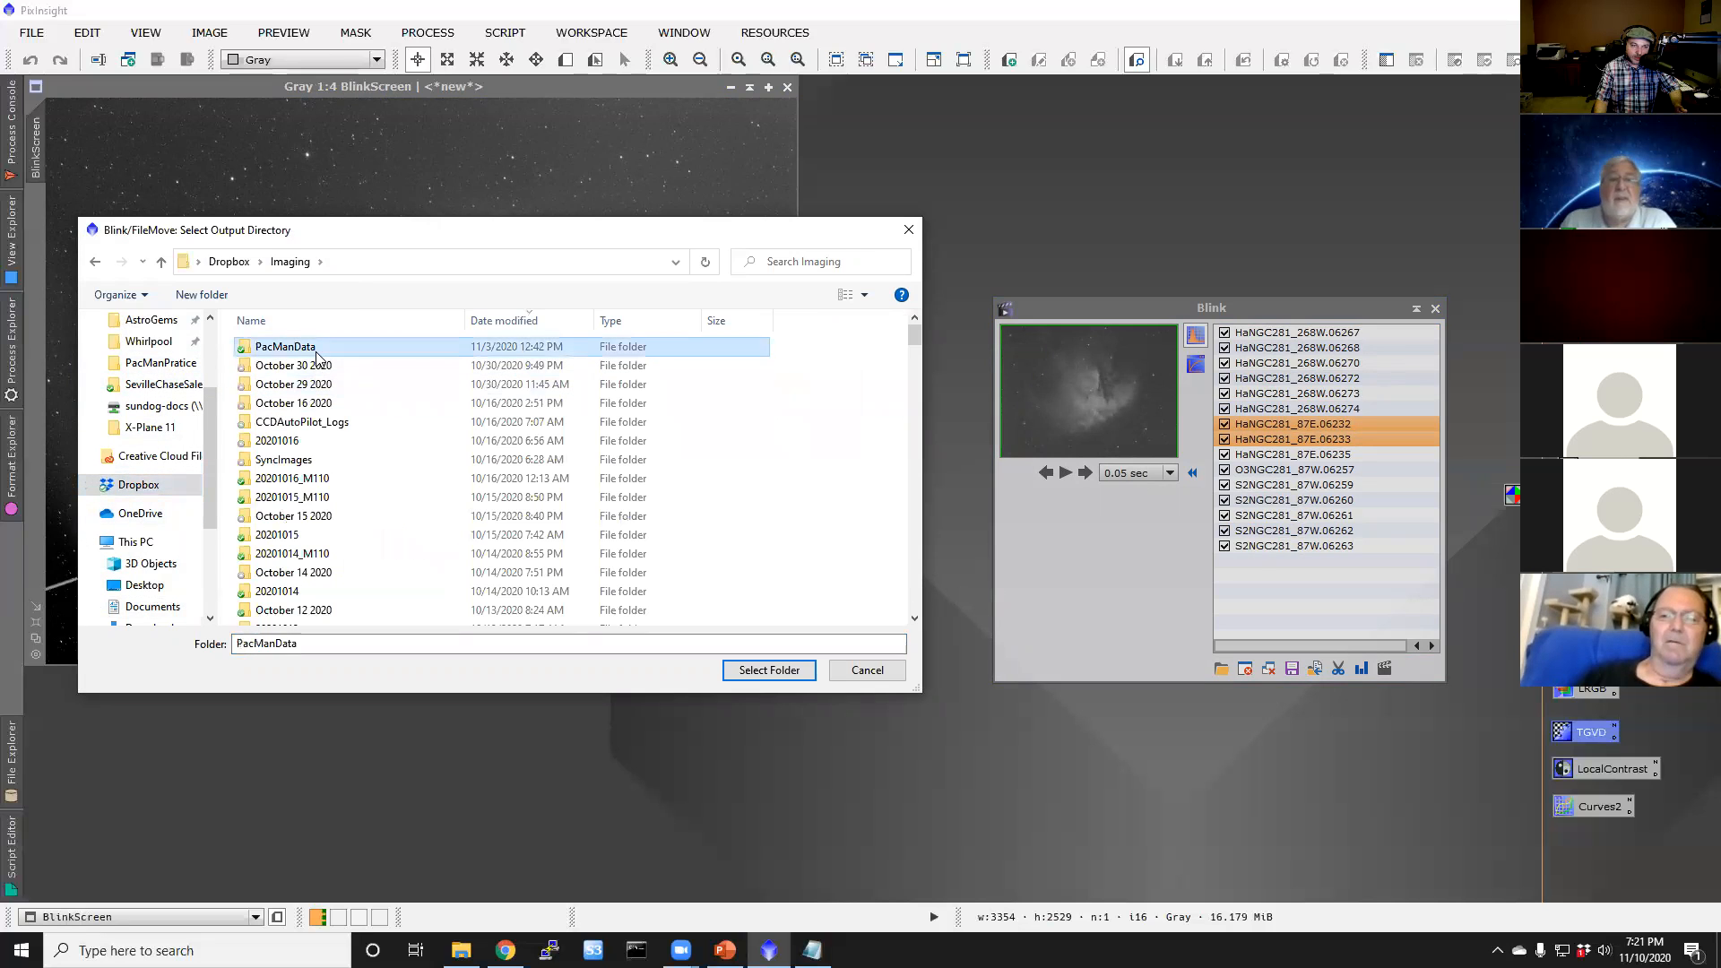
{"action": "left_click", "coordinate": [202, 295]}
{"action": "type", "text": "BadFrames"}
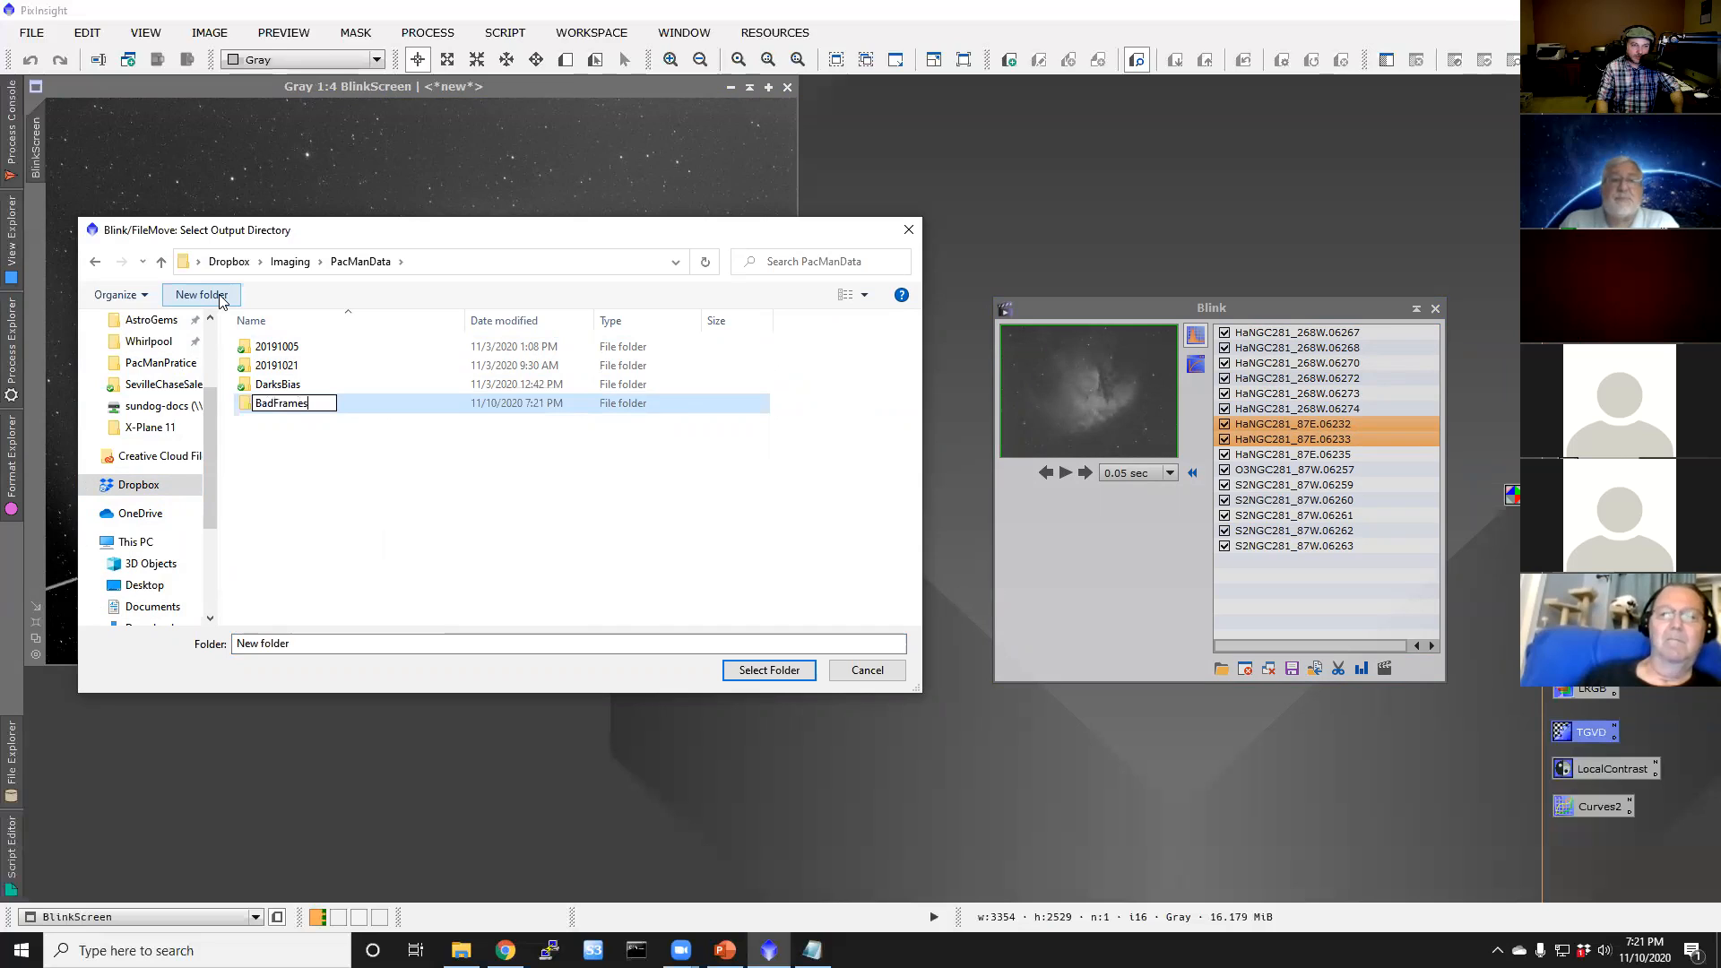
{"action": "key", "text": "Return"}
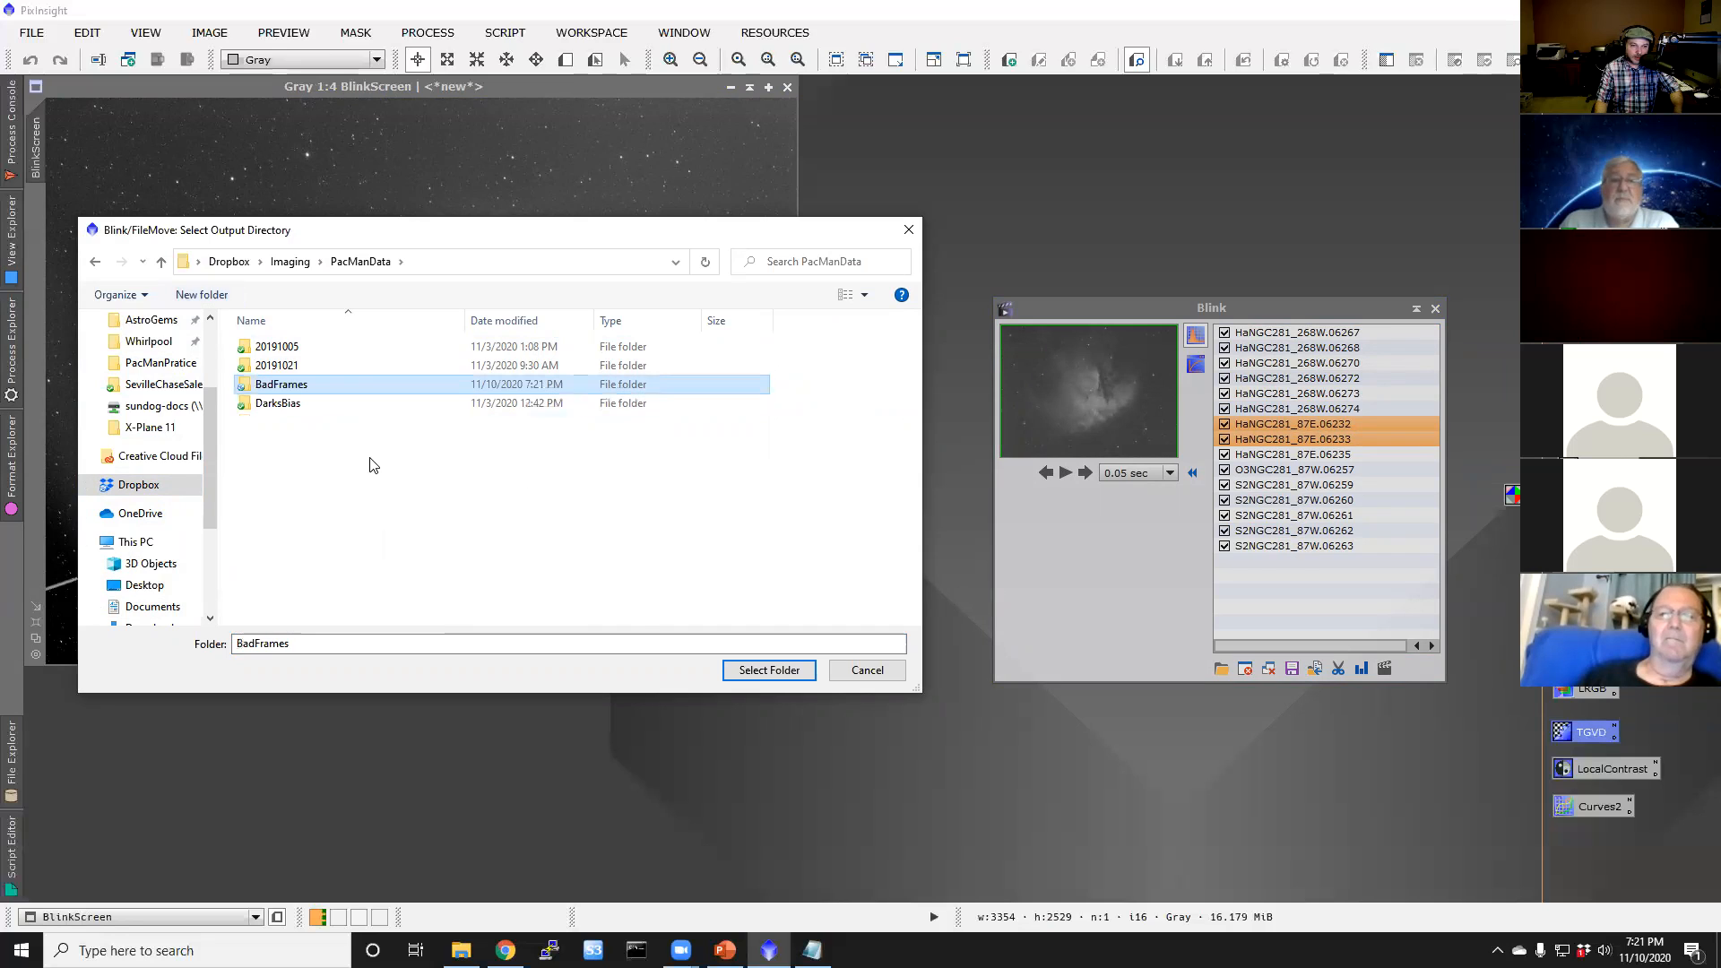
{"action": "double_click", "coordinate": [357, 392]}
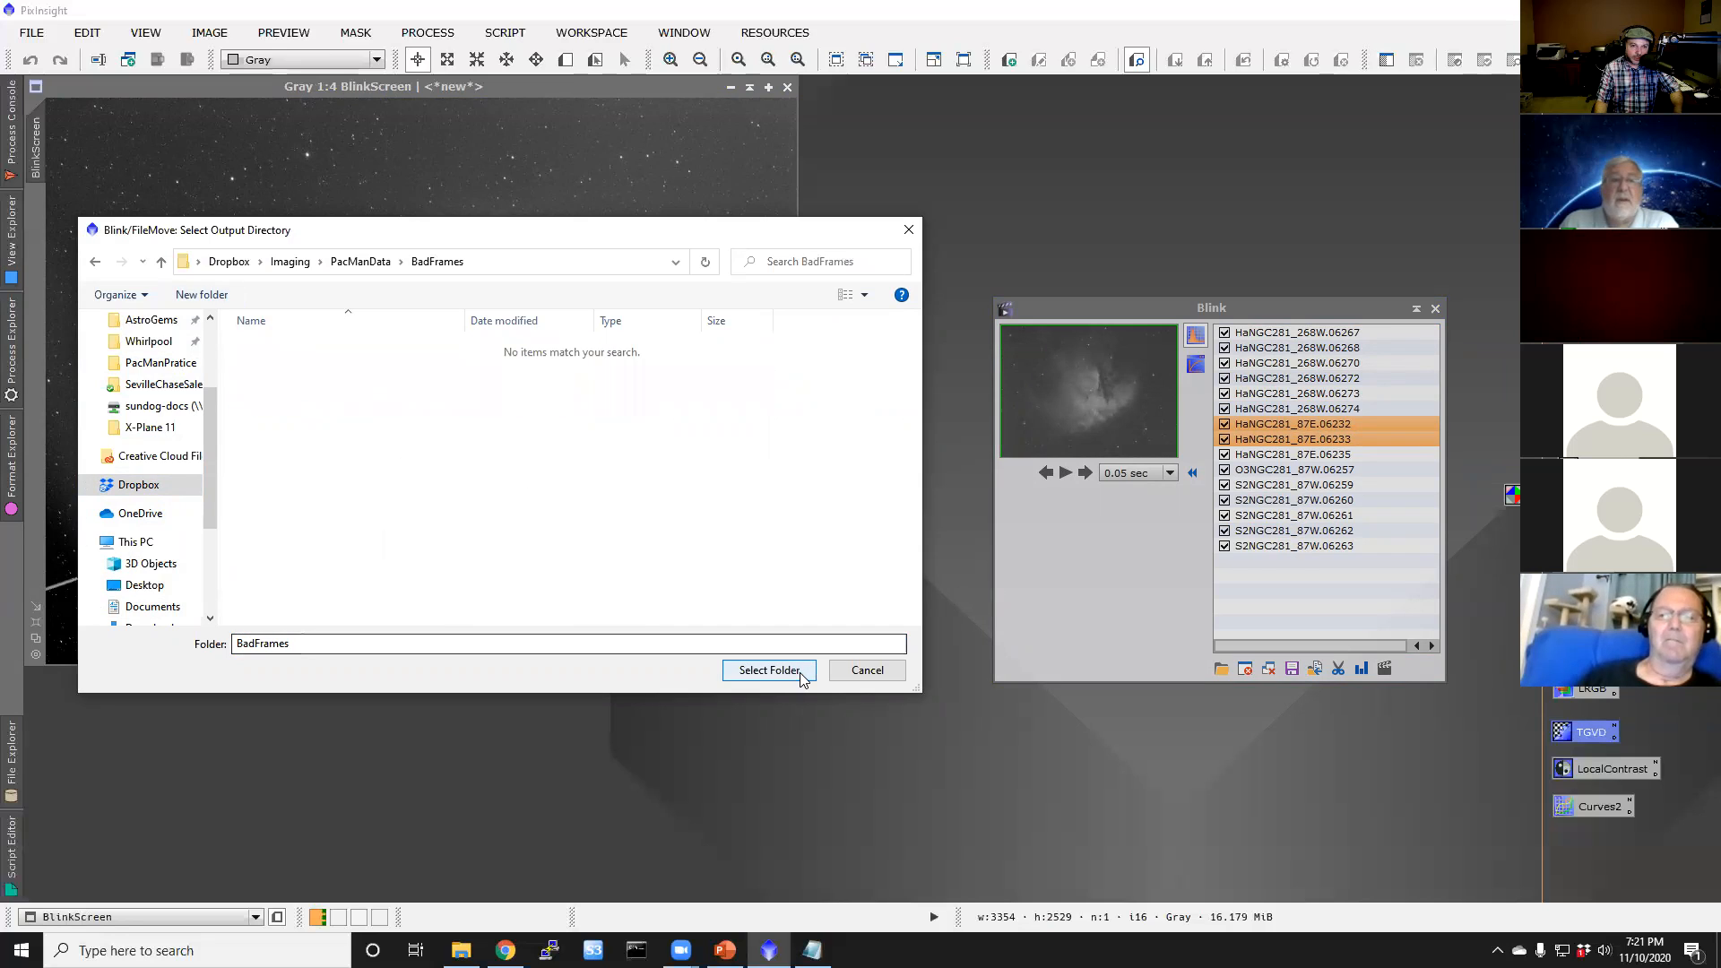
{"action": "left_click", "coordinate": [771, 670]}
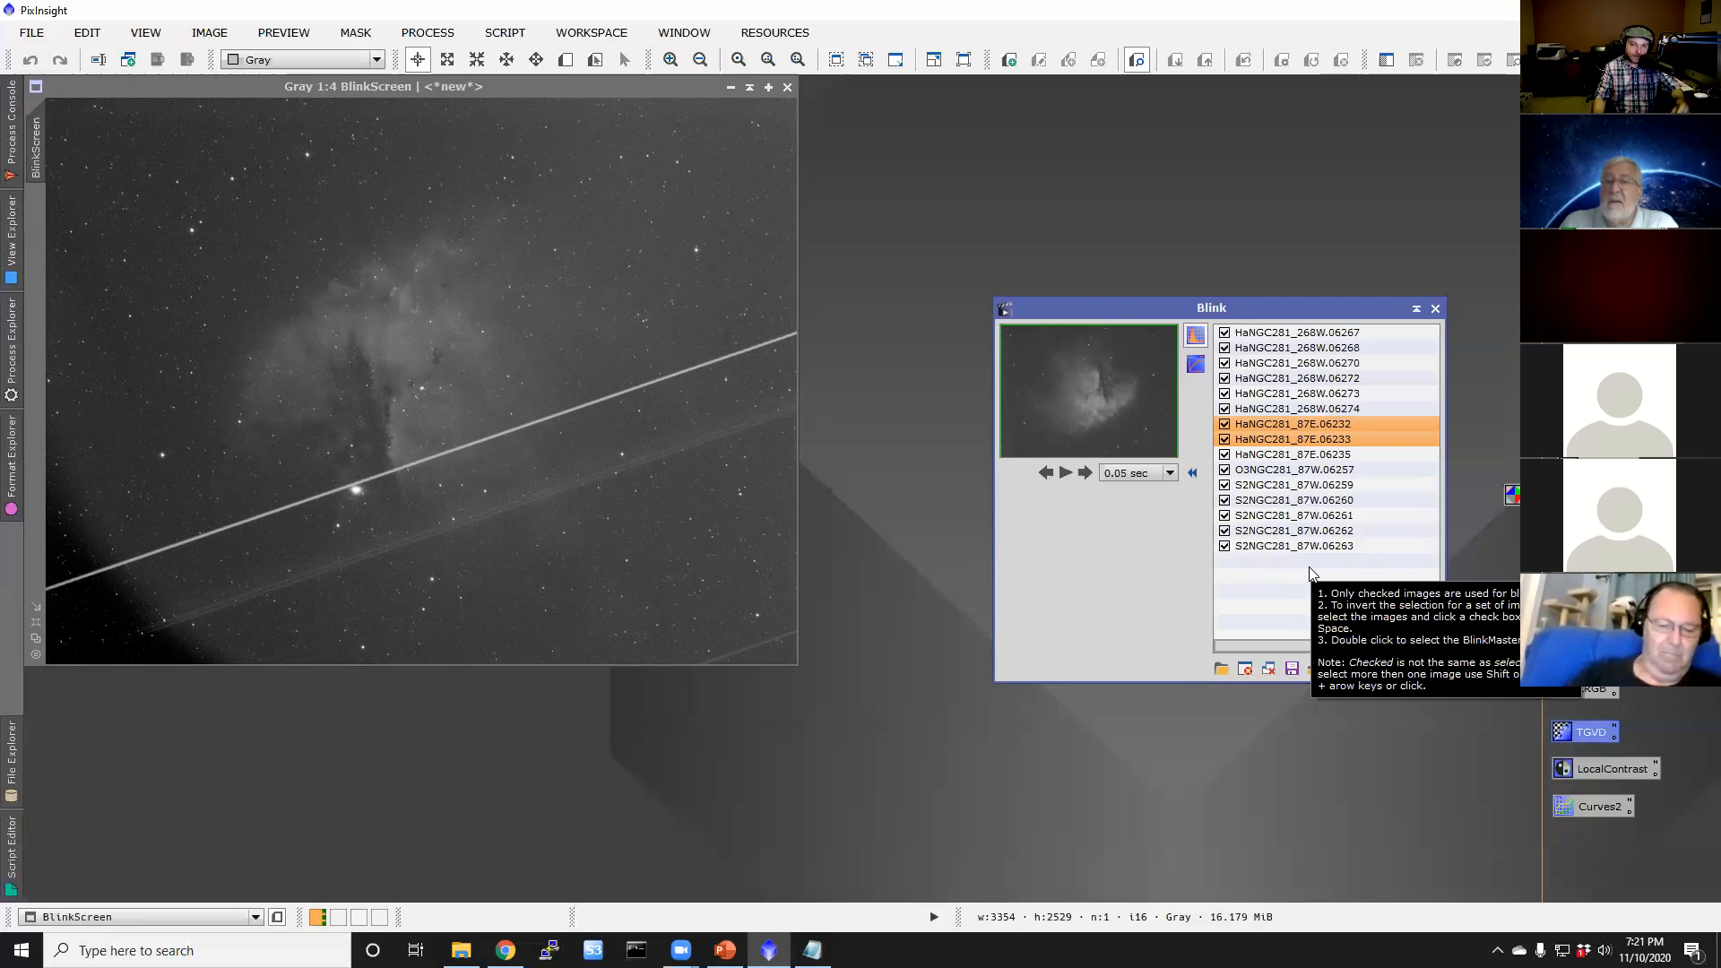
Step: Close Blink and its BlinkScreen image, and start the WeightedBatchPreprocessing script
{"action": "left_click", "coordinate": [1435, 310]}
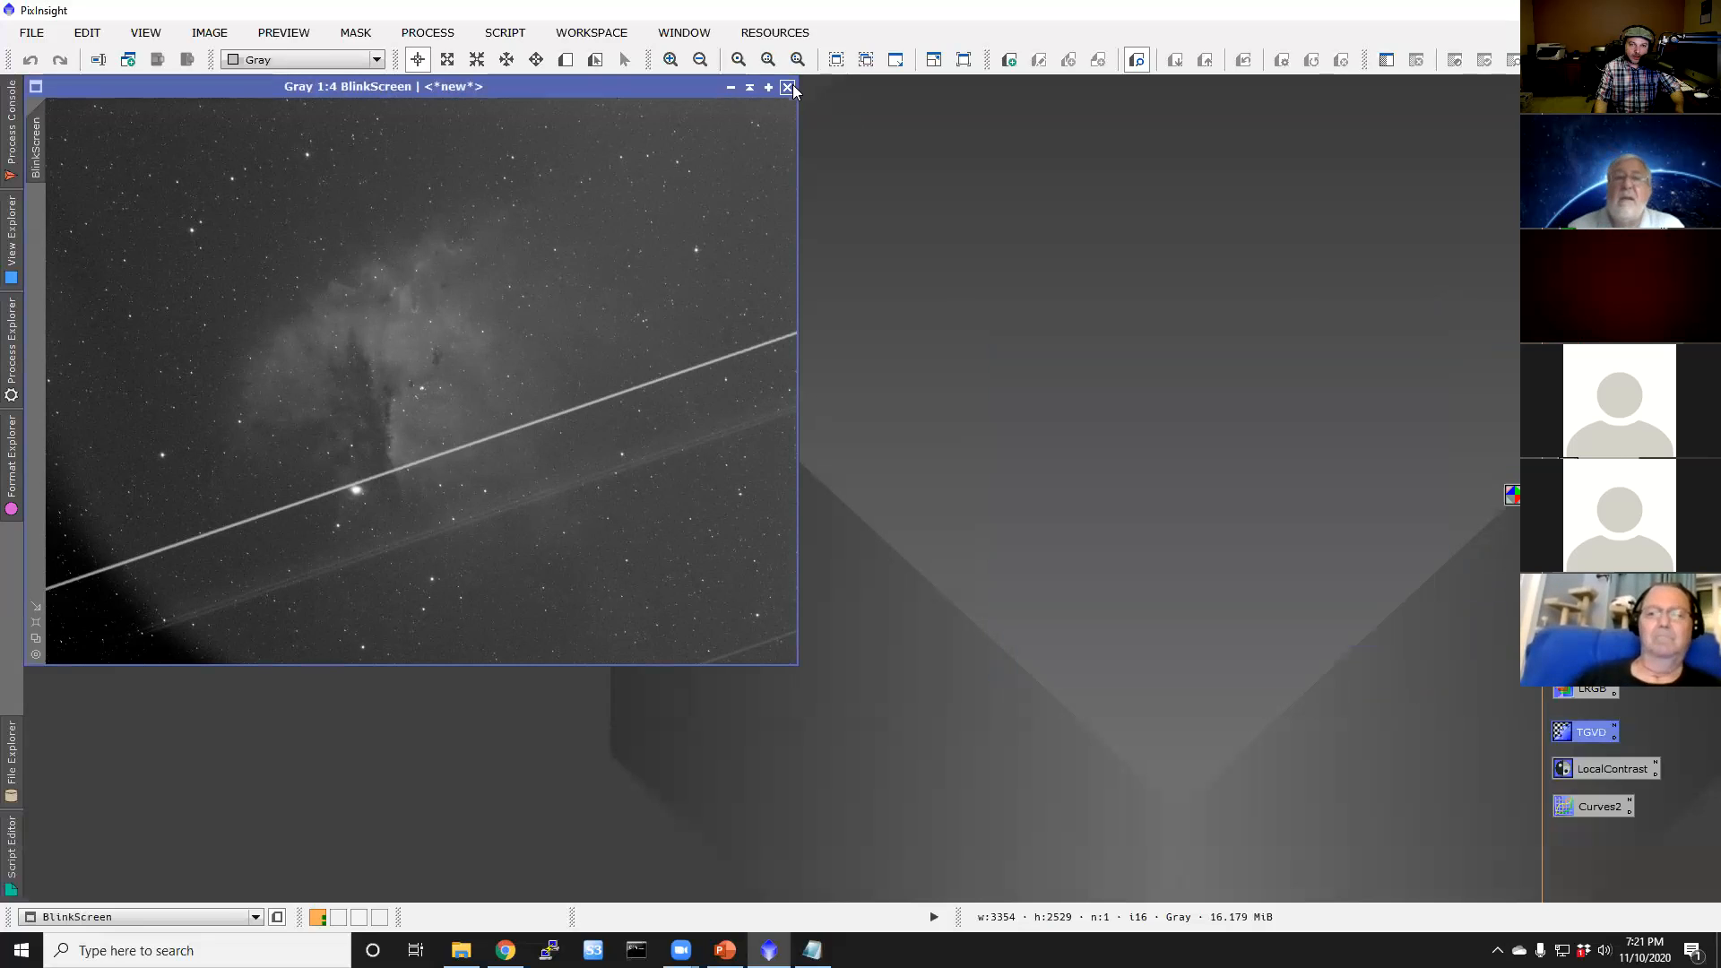
{"action": "left_click", "coordinate": [788, 87]}
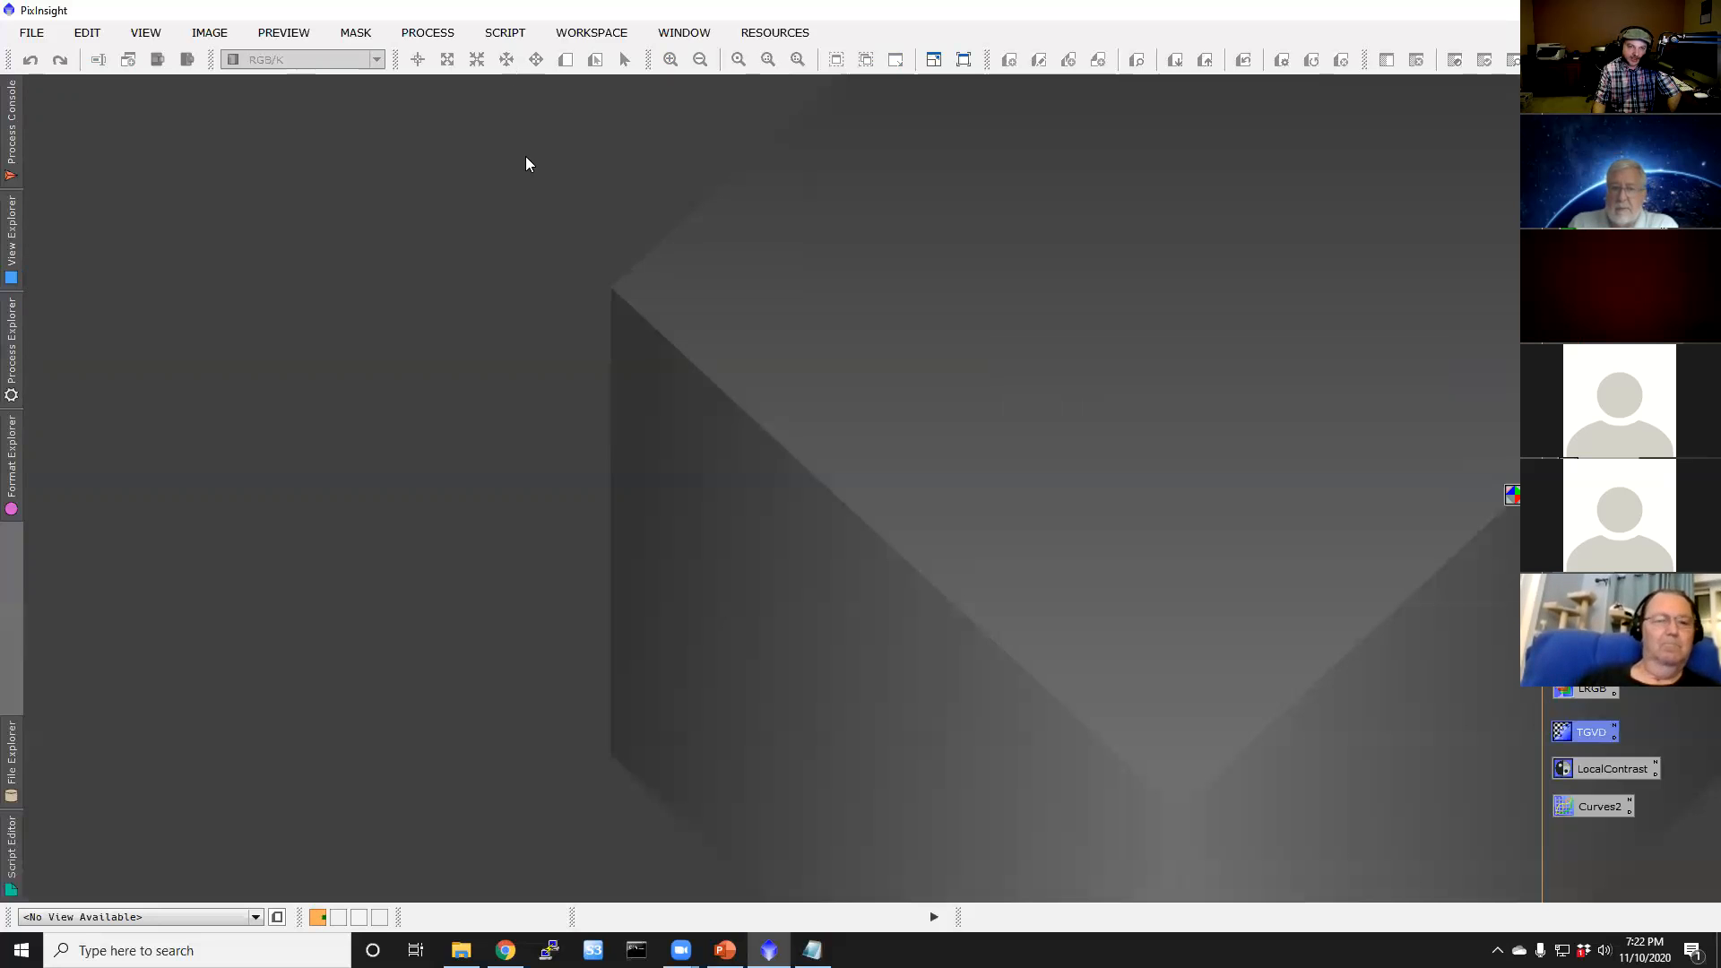
{"action": "left_click", "coordinate": [507, 36]}
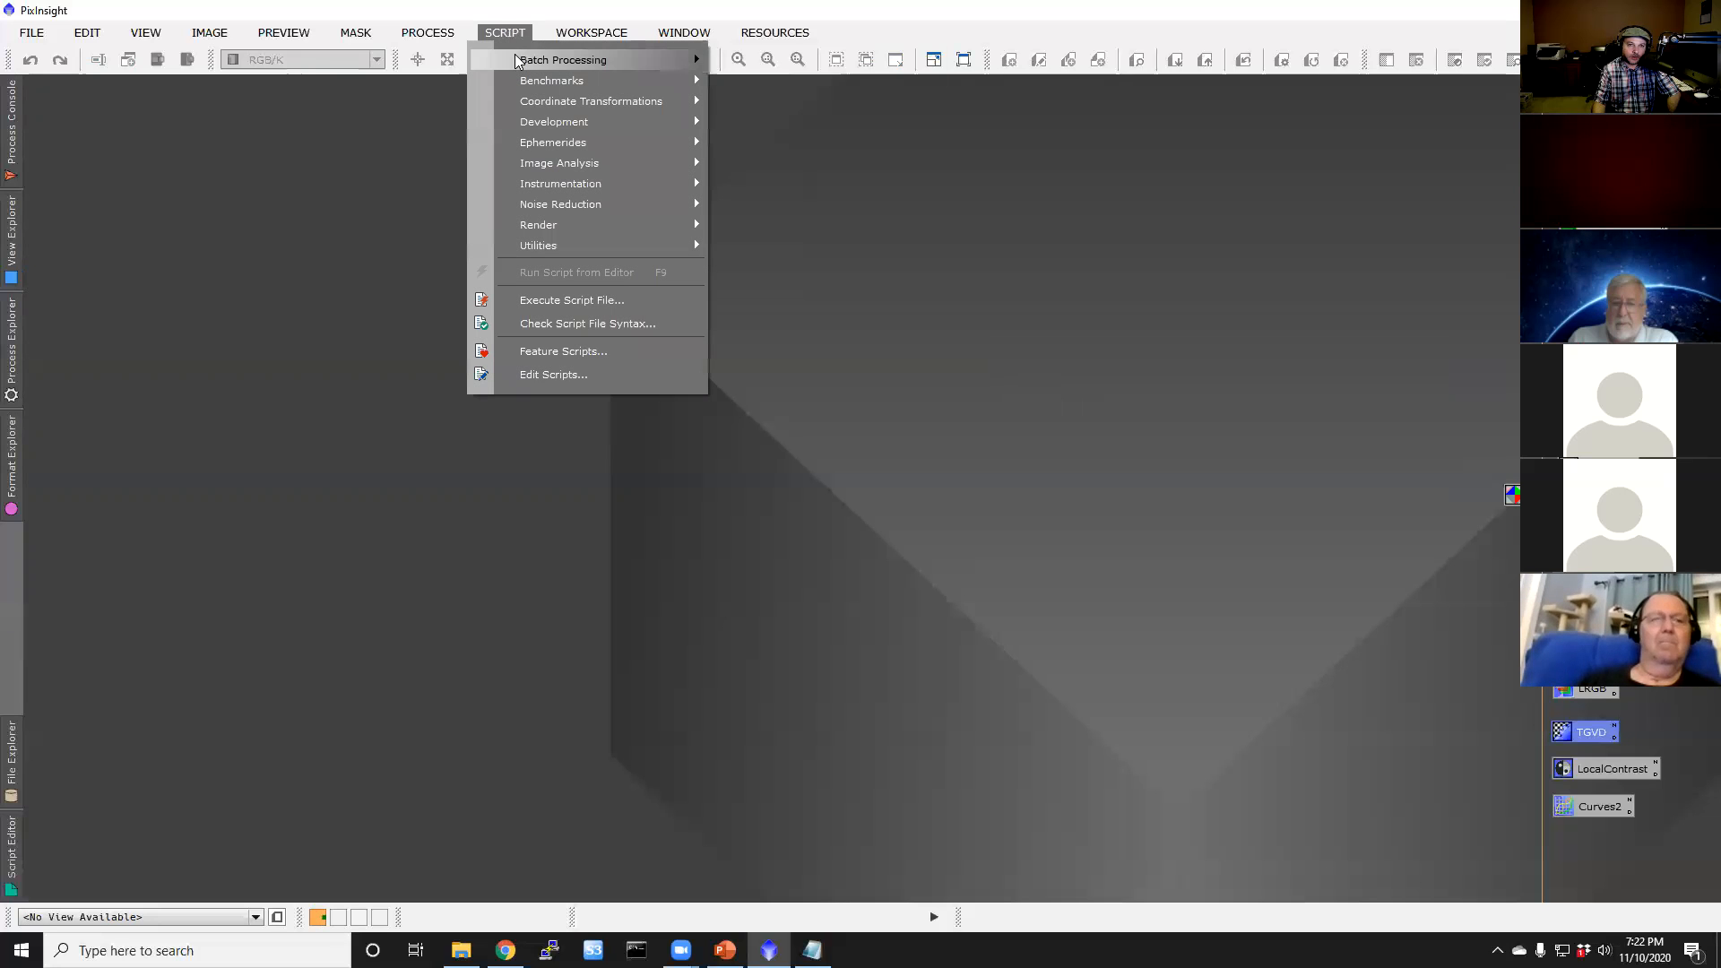
{"action": "mouse_move", "coordinate": [564, 58]}
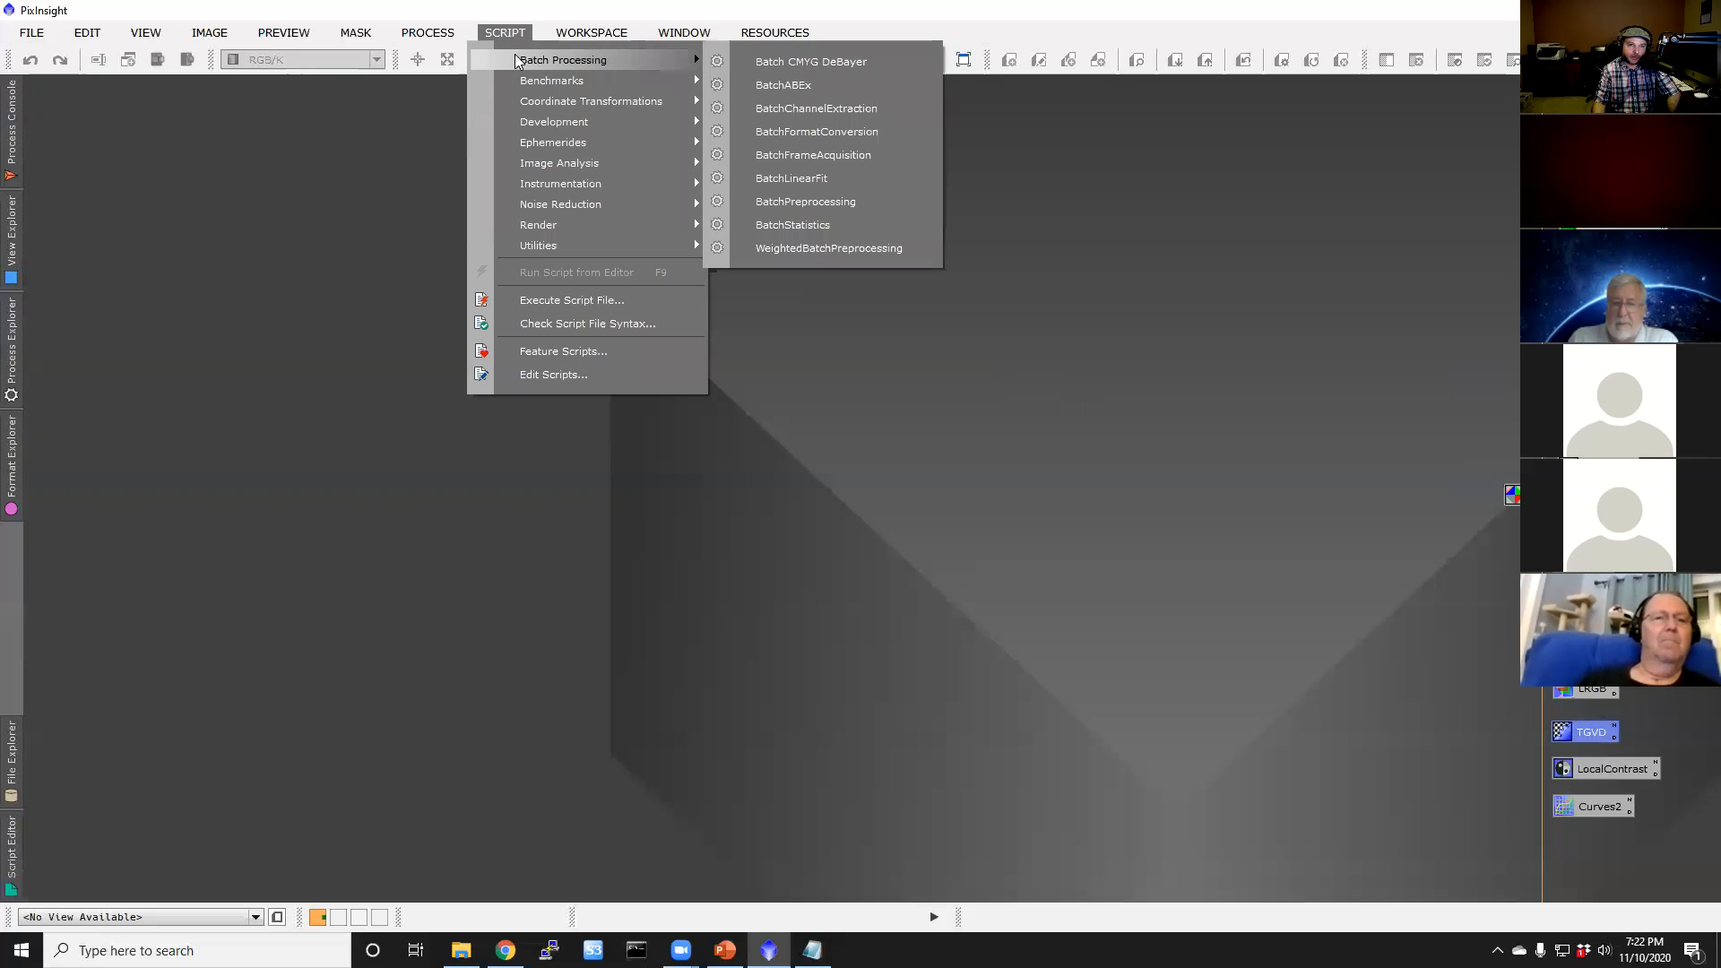
{"action": "left_click", "coordinate": [896, 254]}
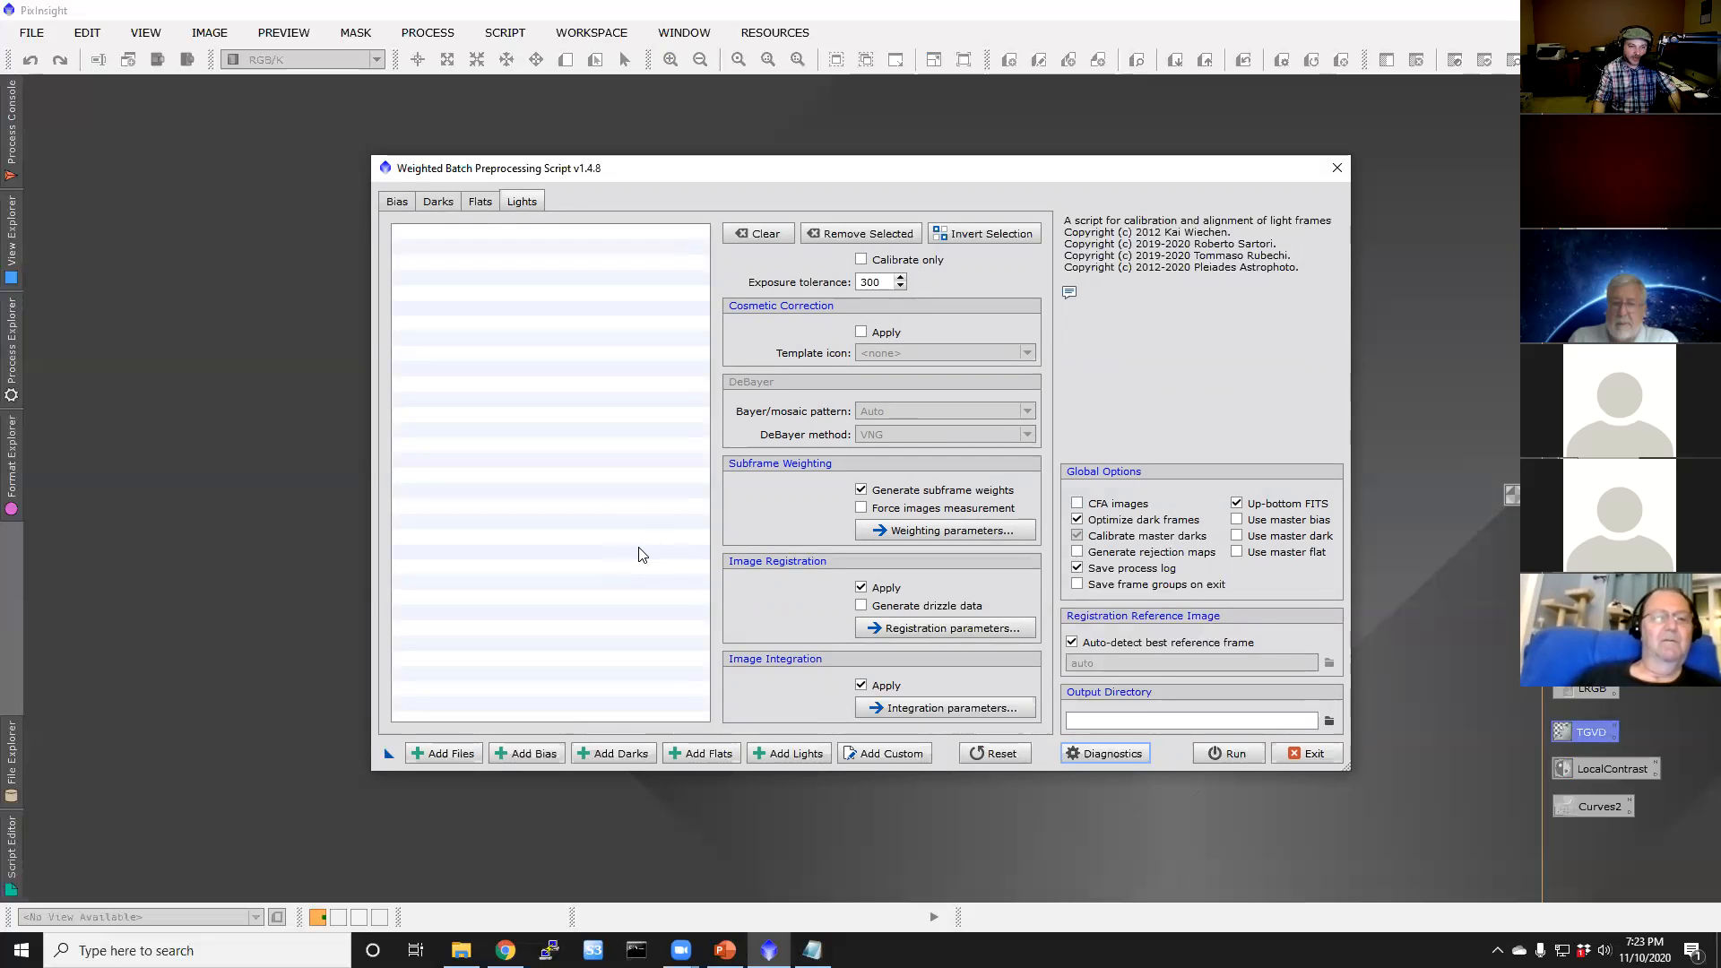
Step: Add superbias from the PacManData DarksBias folder as the bias frame
{"action": "left_click", "coordinate": [399, 201]}
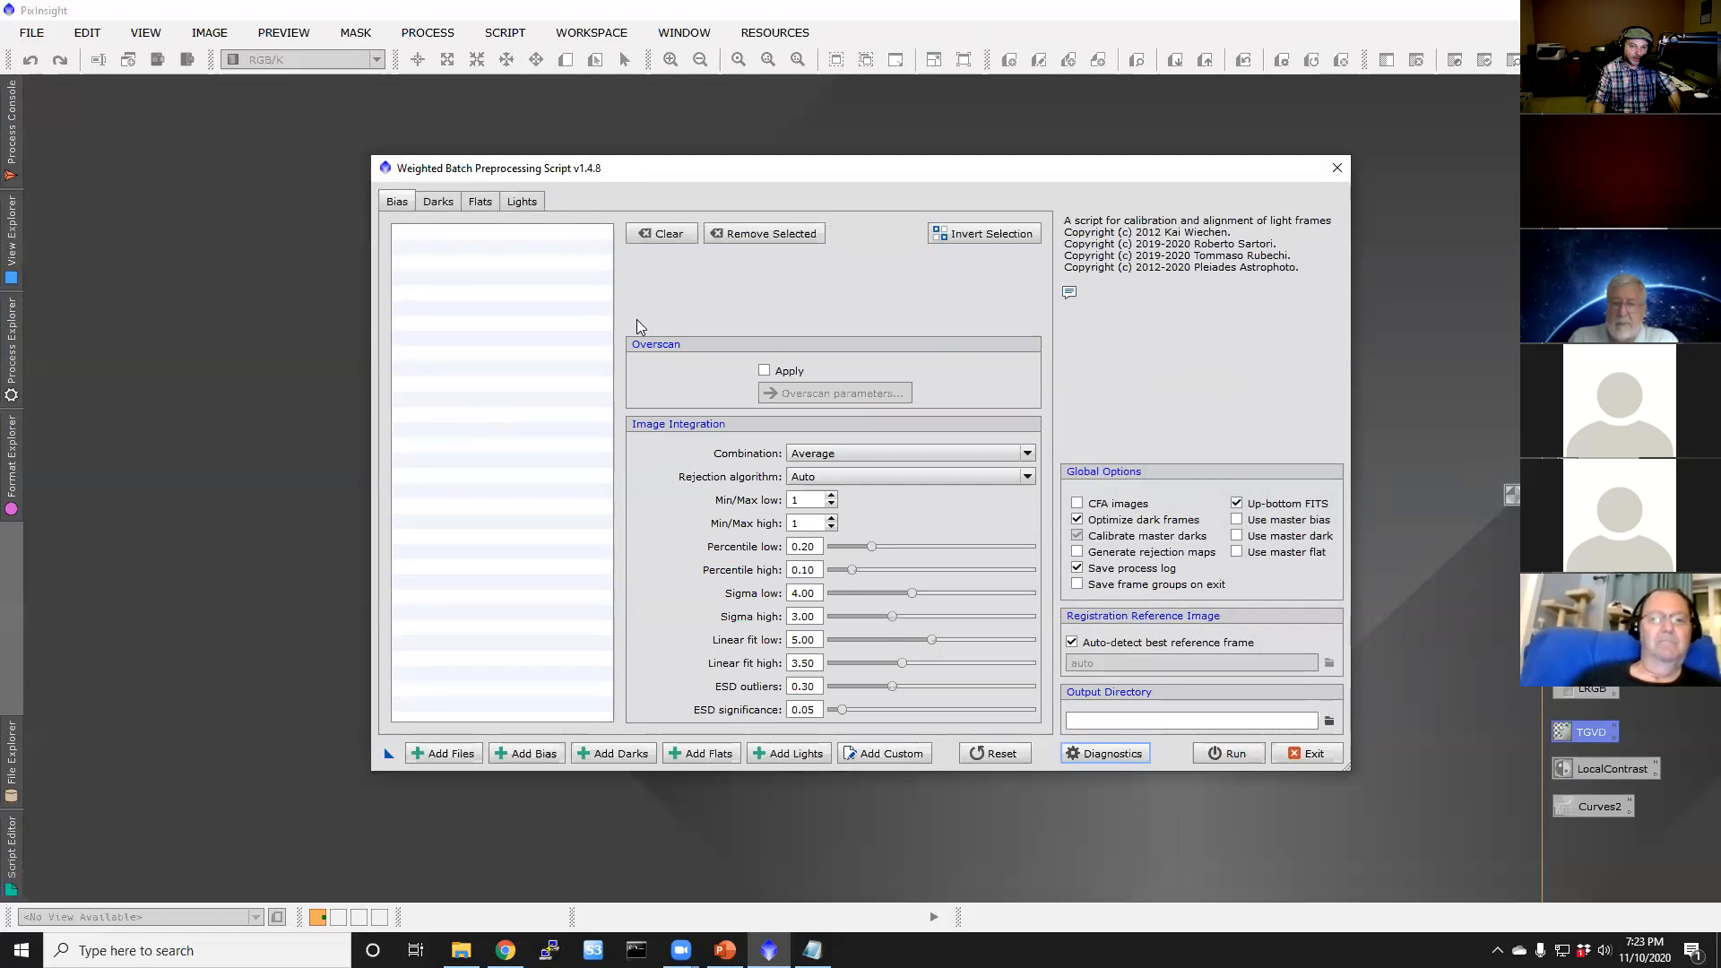
{"action": "left_click", "coordinate": [544, 756]}
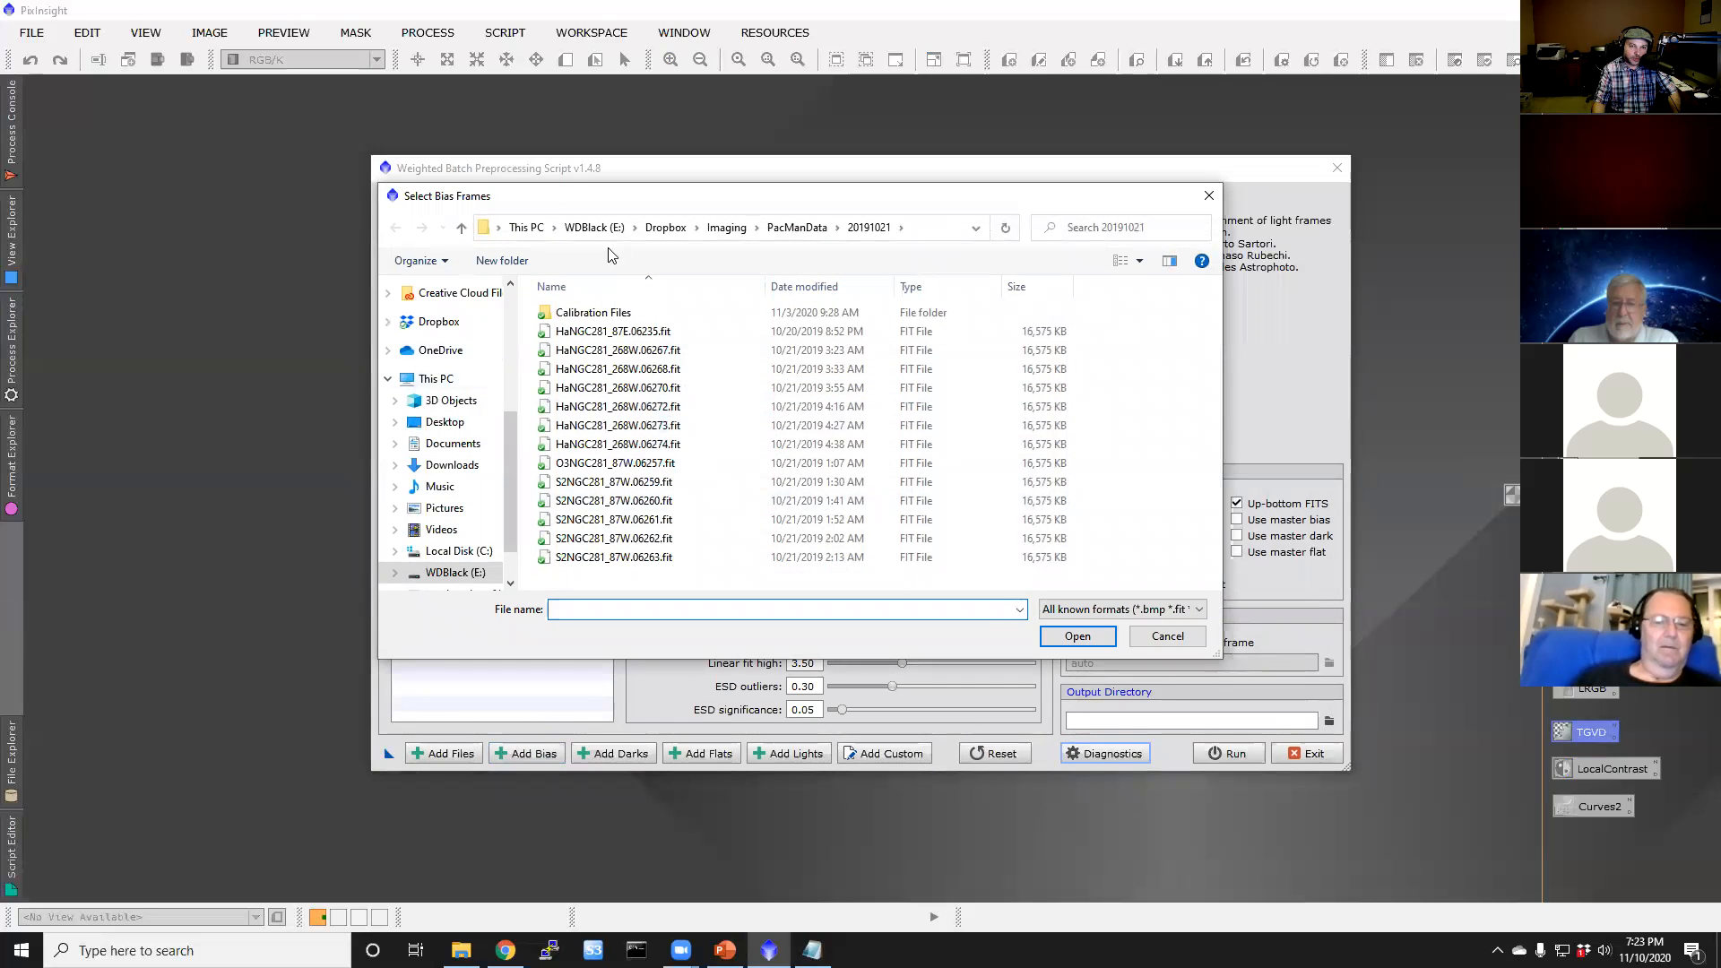
{"action": "left_click", "coordinate": [801, 228]}
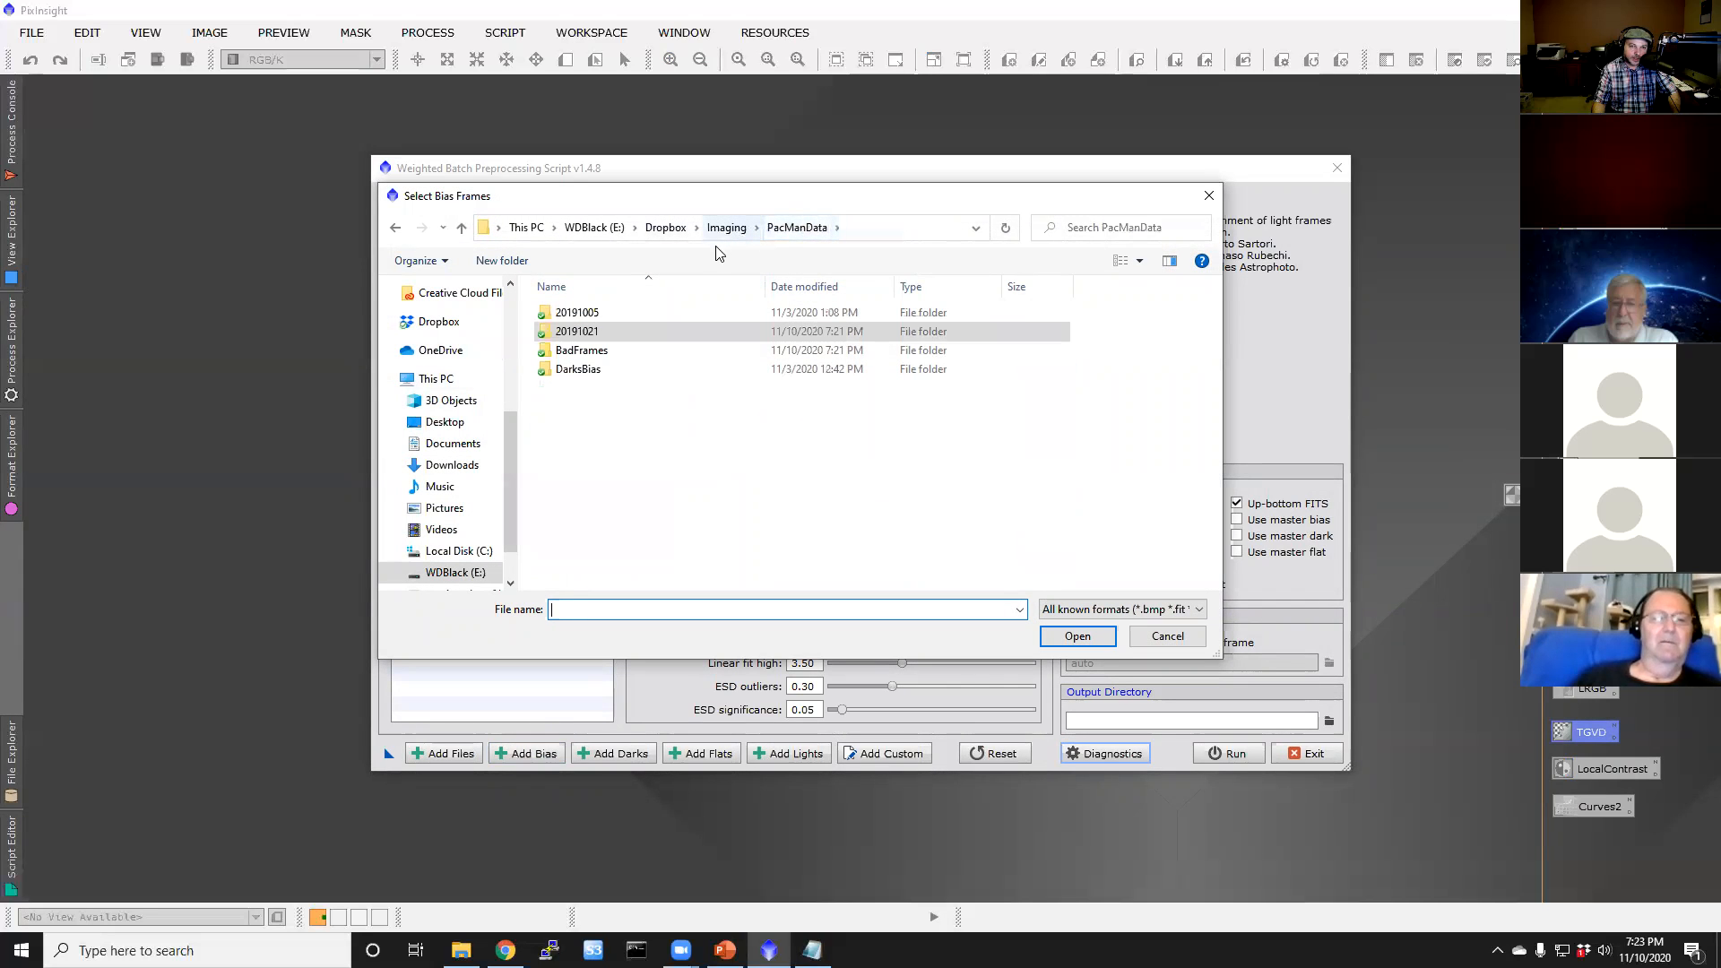
{"action": "left_click", "coordinate": [616, 375]}
{"action": "double_click", "coordinate": [616, 375]}
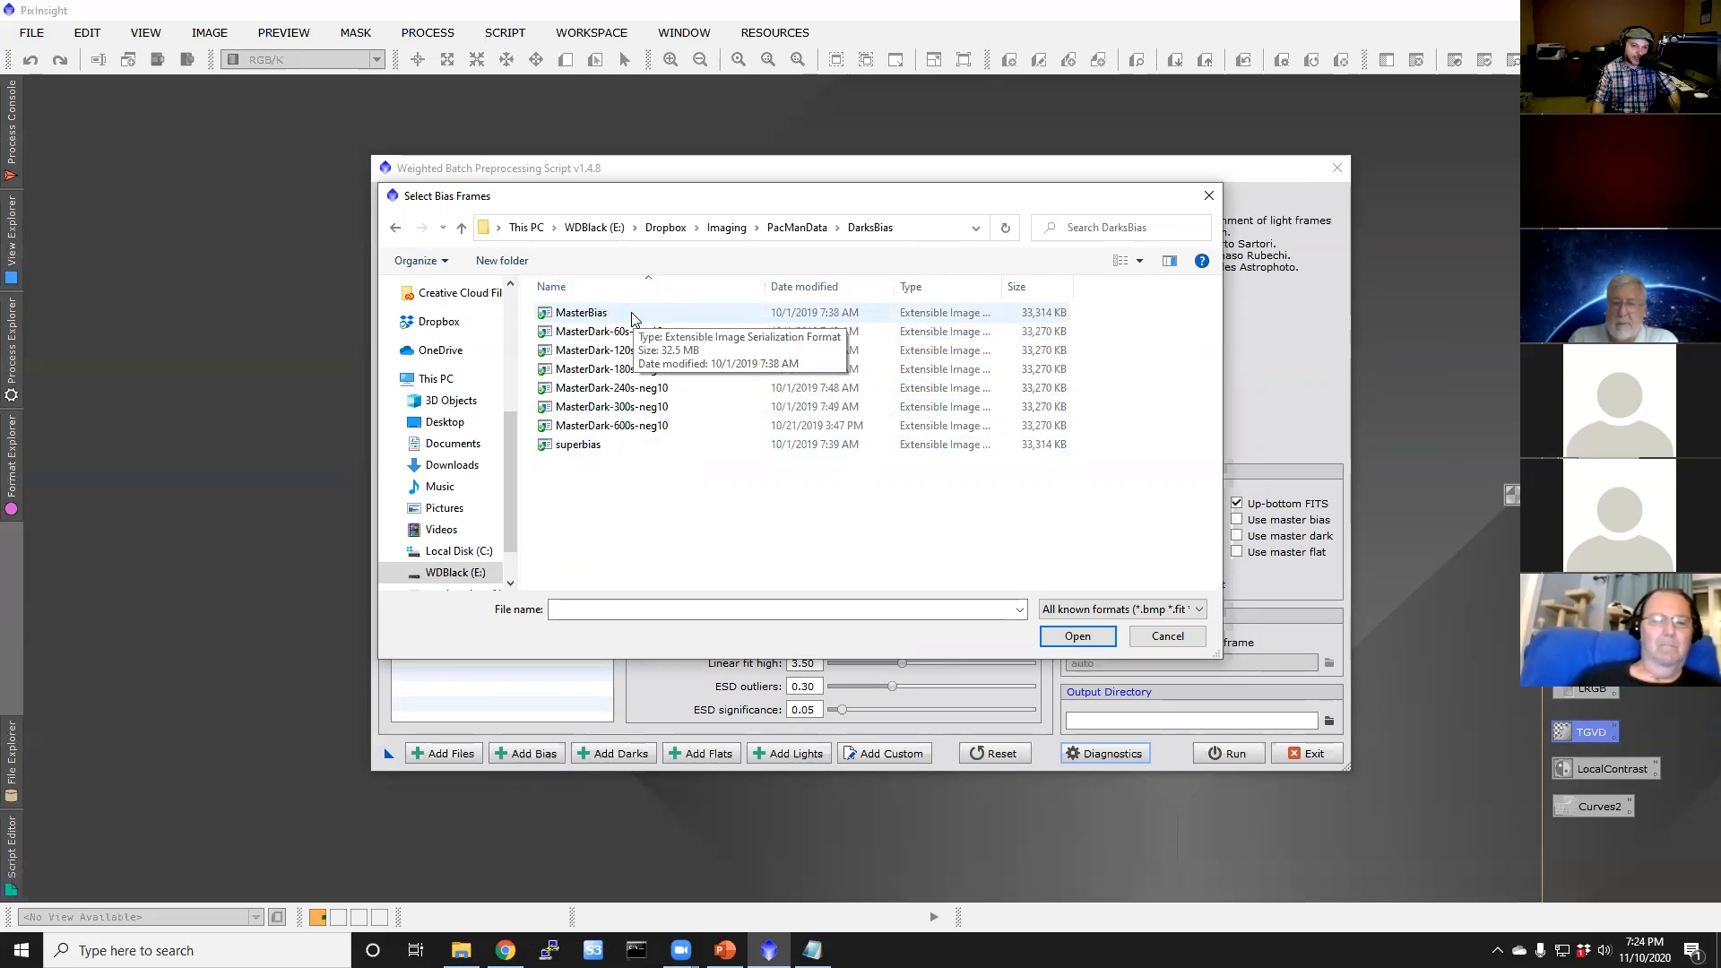
{"action": "left_click", "coordinate": [618, 448]}
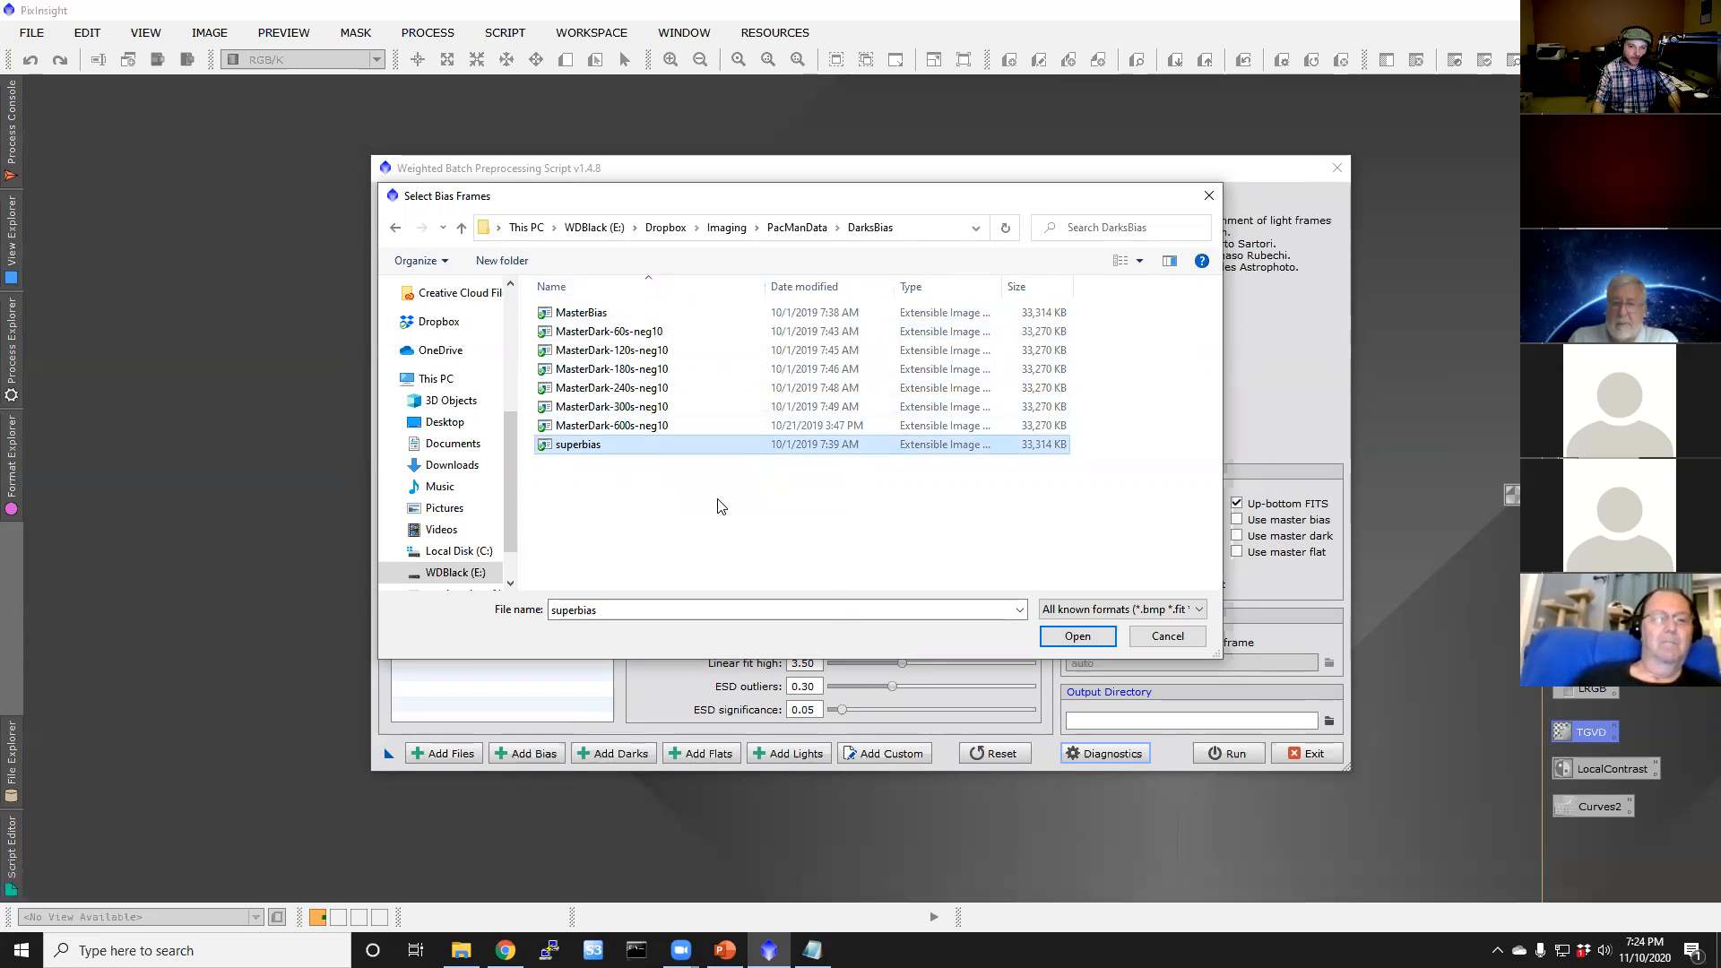
{"action": "left_click", "coordinate": [1058, 631]}
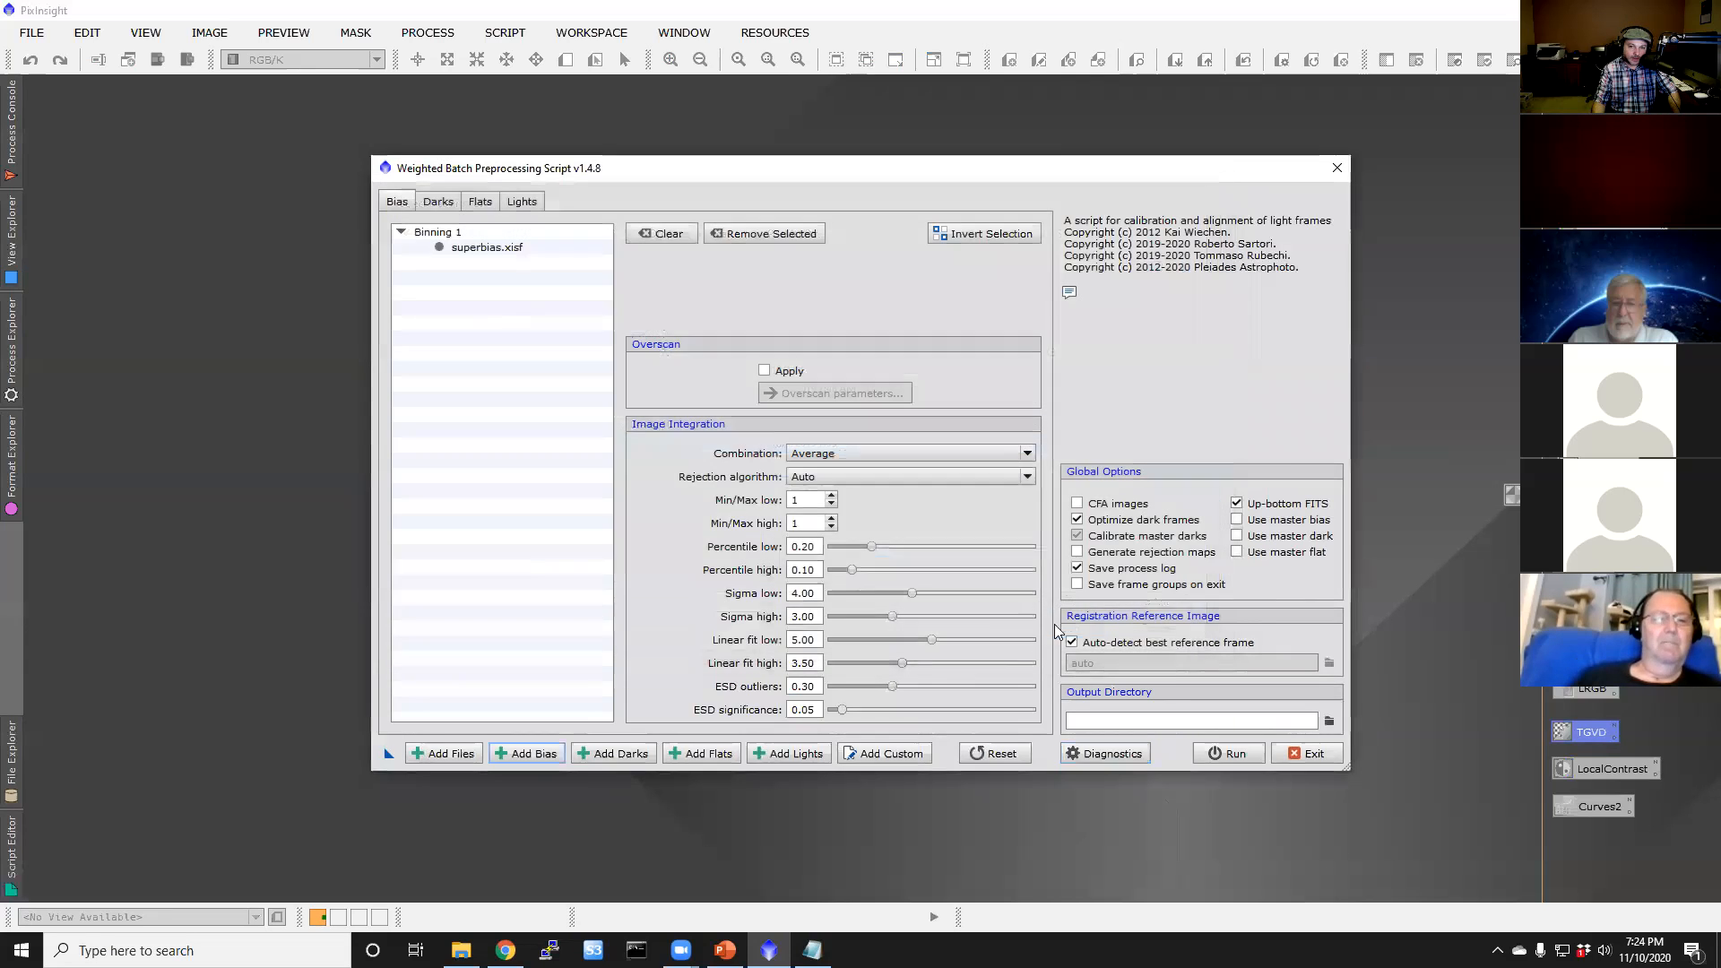
Step: Add the master darks MasterDark-60s-neg10, MasterDark-300s-neg10 and MasterDark-600s-neg10 as dark frames
{"action": "left_click", "coordinate": [604, 751]}
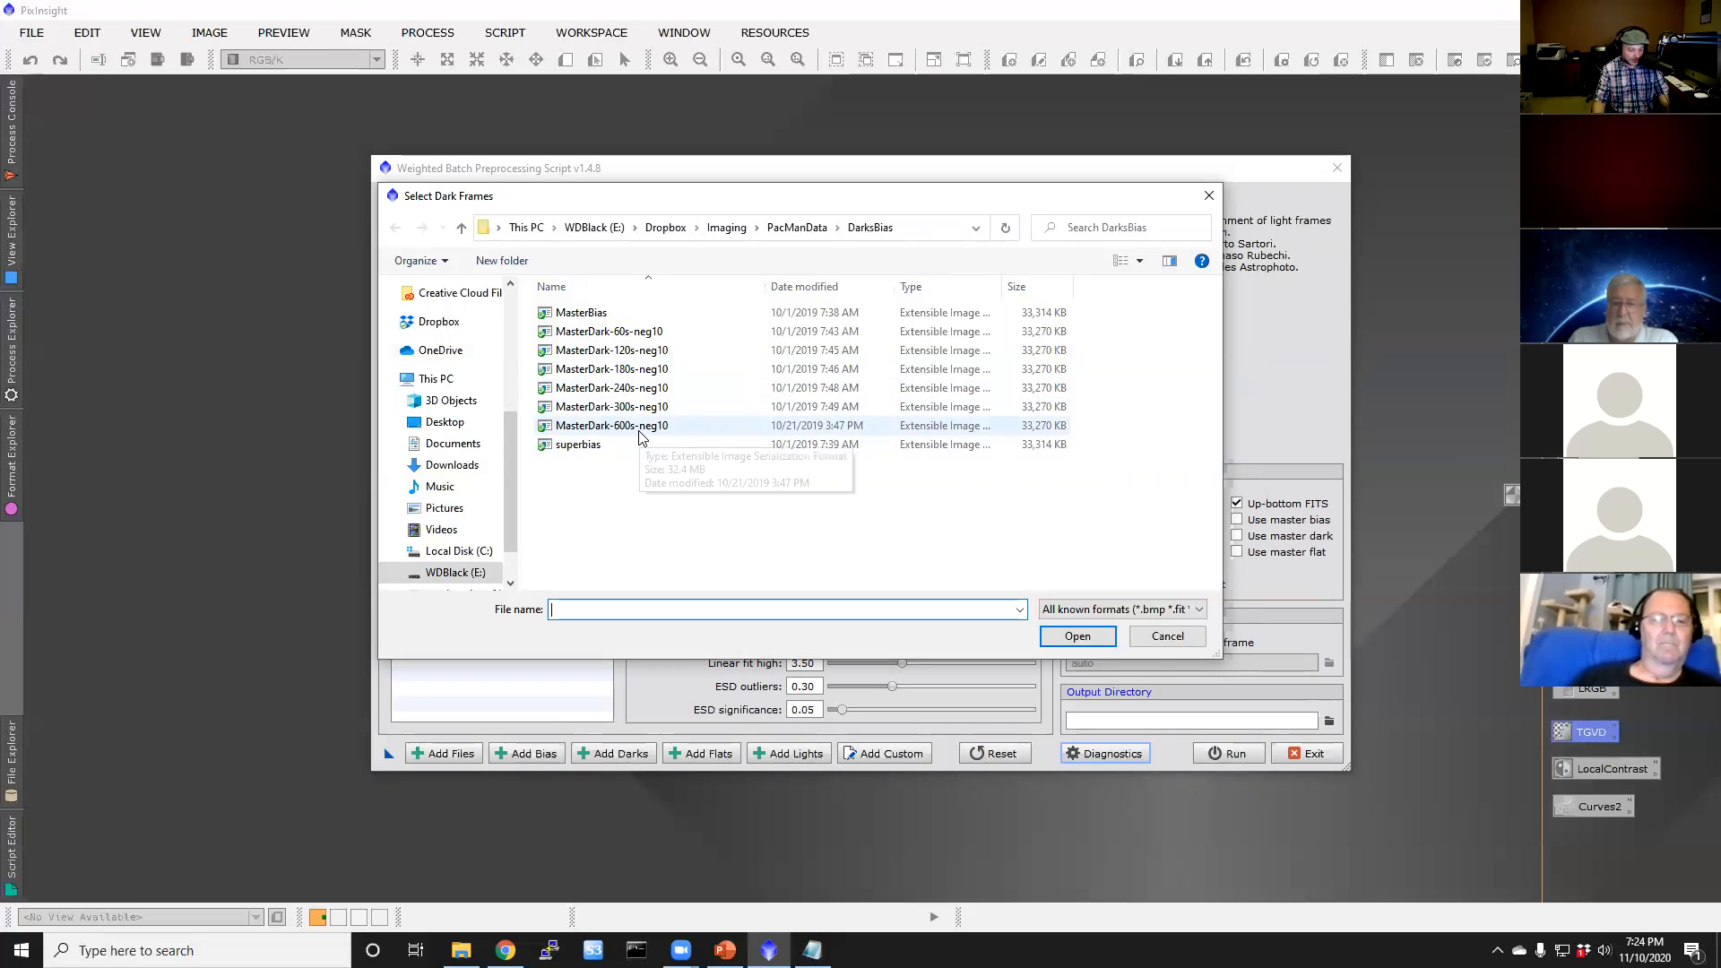
{"action": "left_click", "coordinate": [667, 330]}
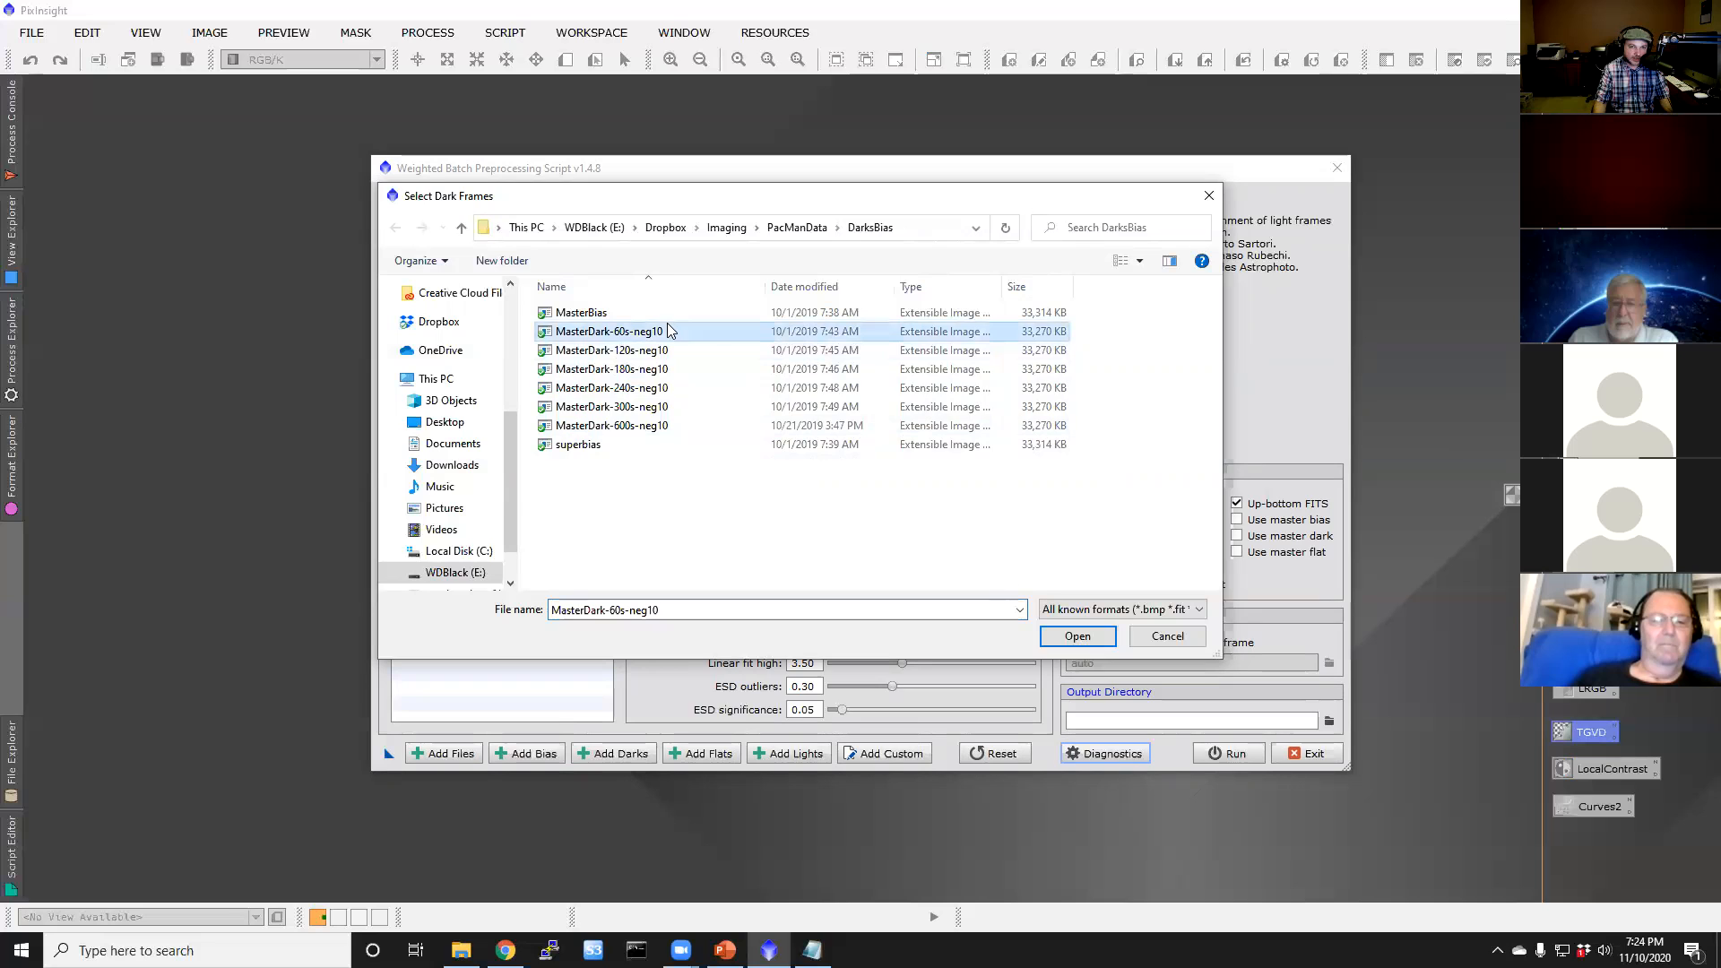
{"action": "left_click", "coordinate": [701, 411], "text": "ctrl"}
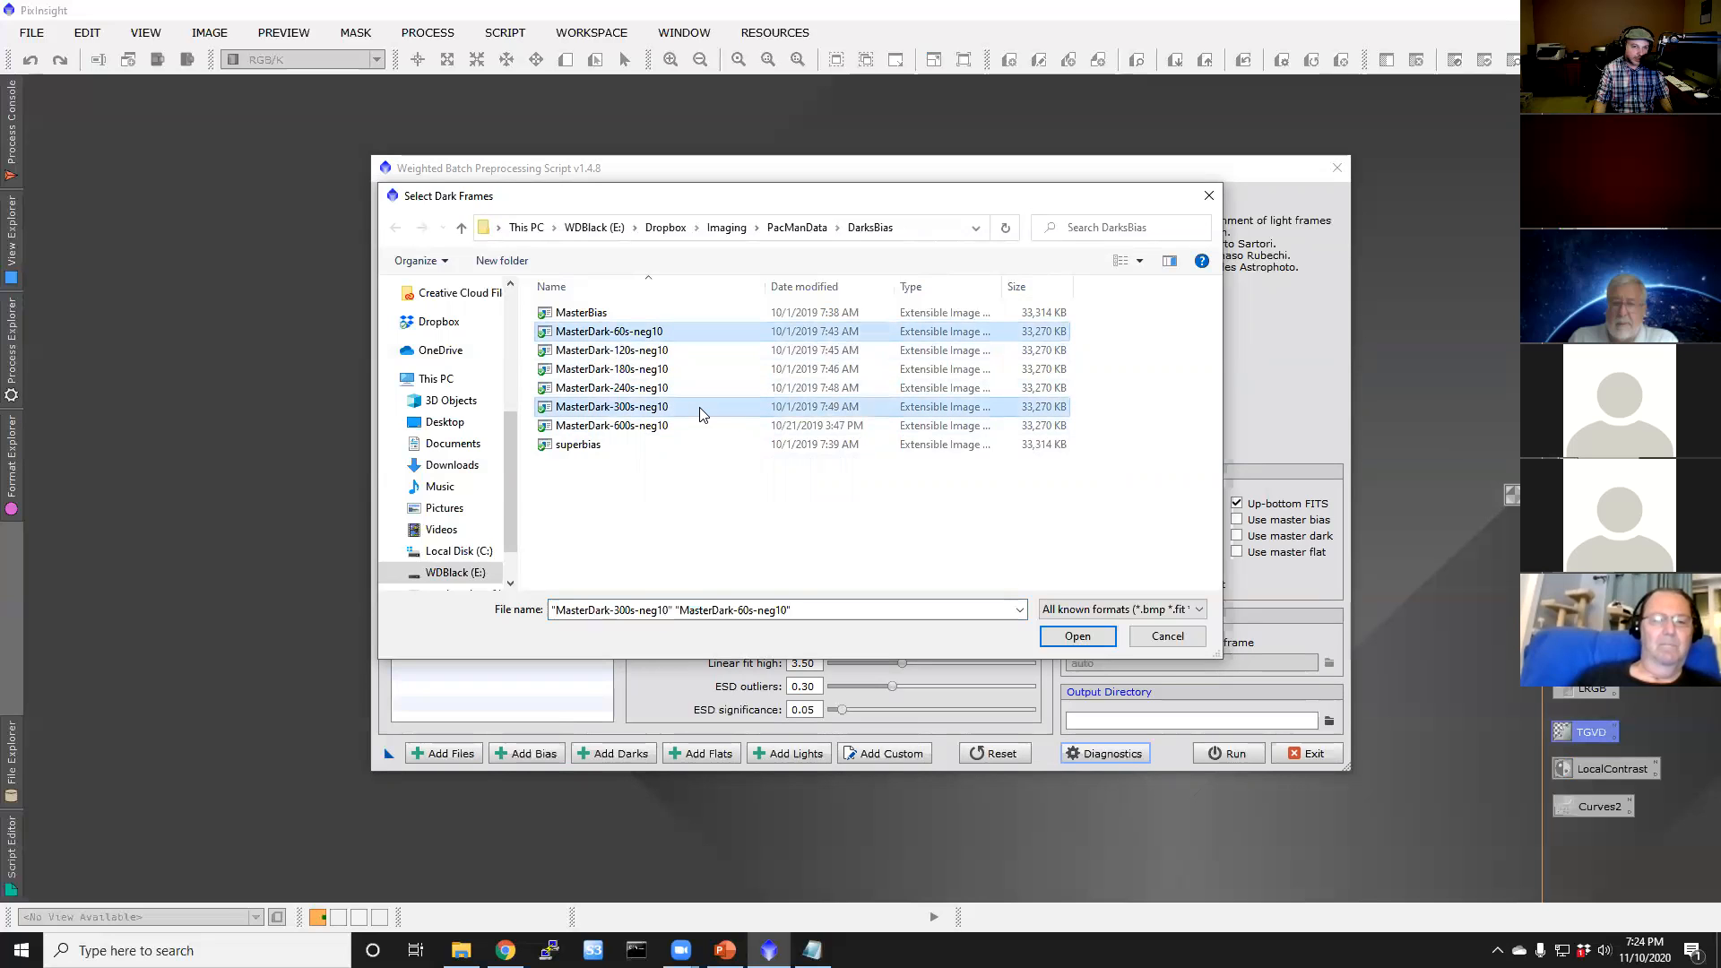
{"action": "left_click", "coordinate": [701, 424], "text": "ctrl"}
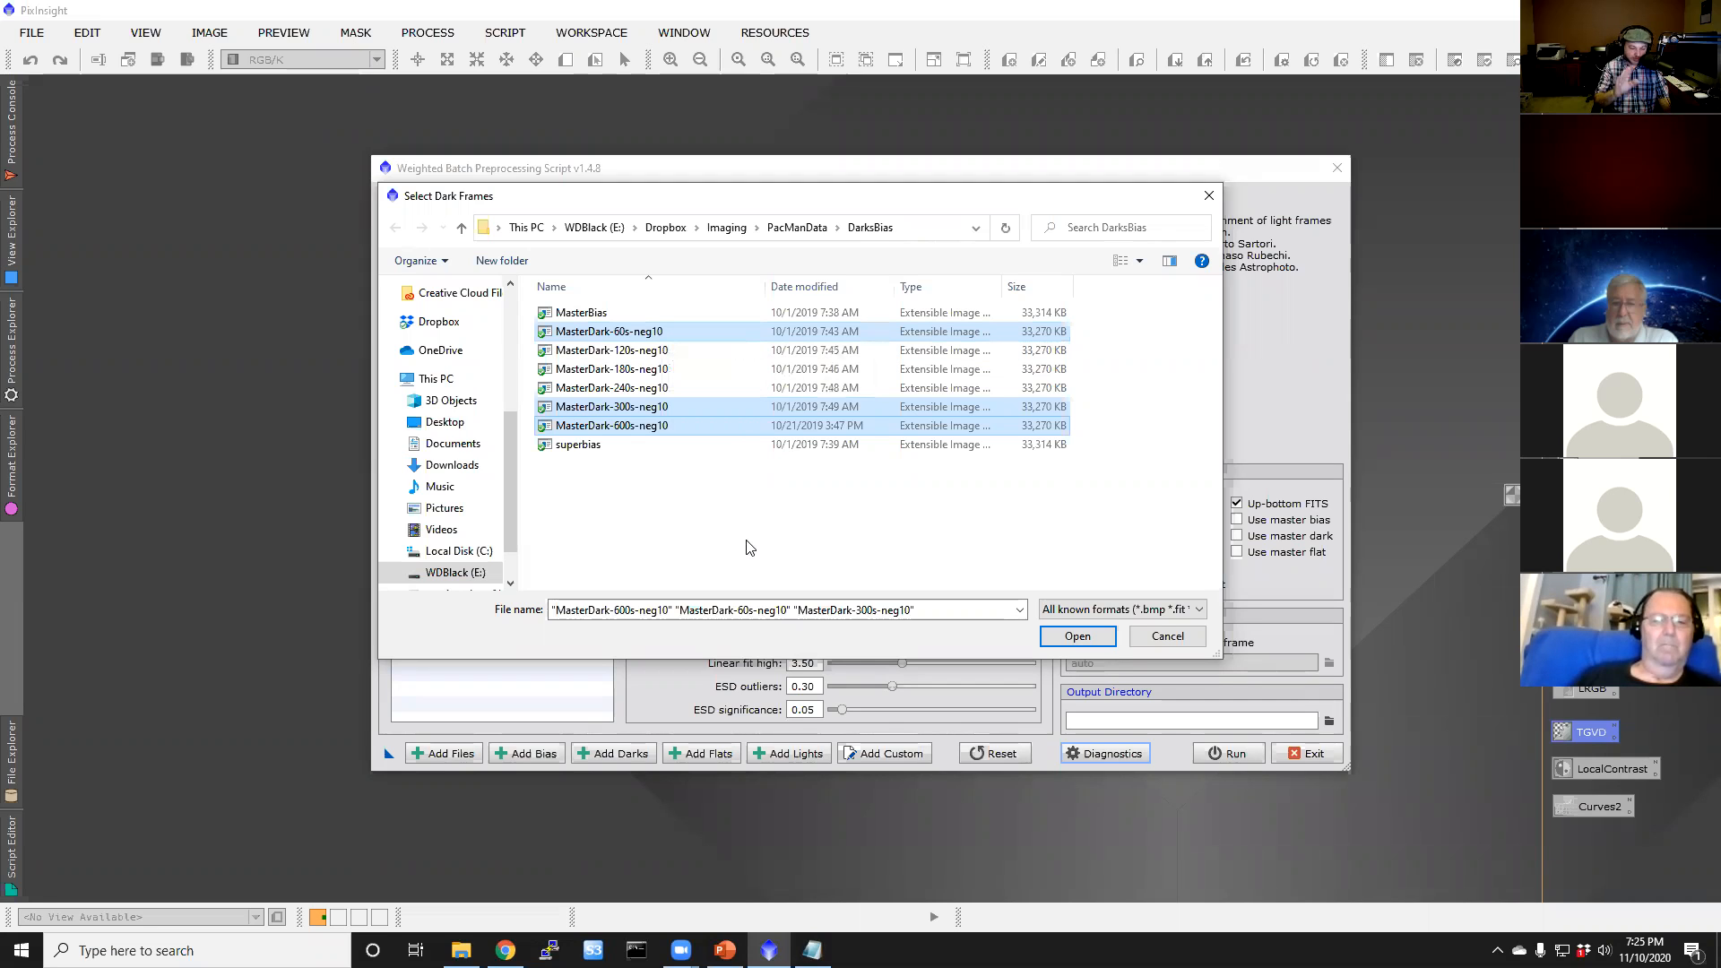
{"action": "left_click", "coordinate": [1096, 639]}
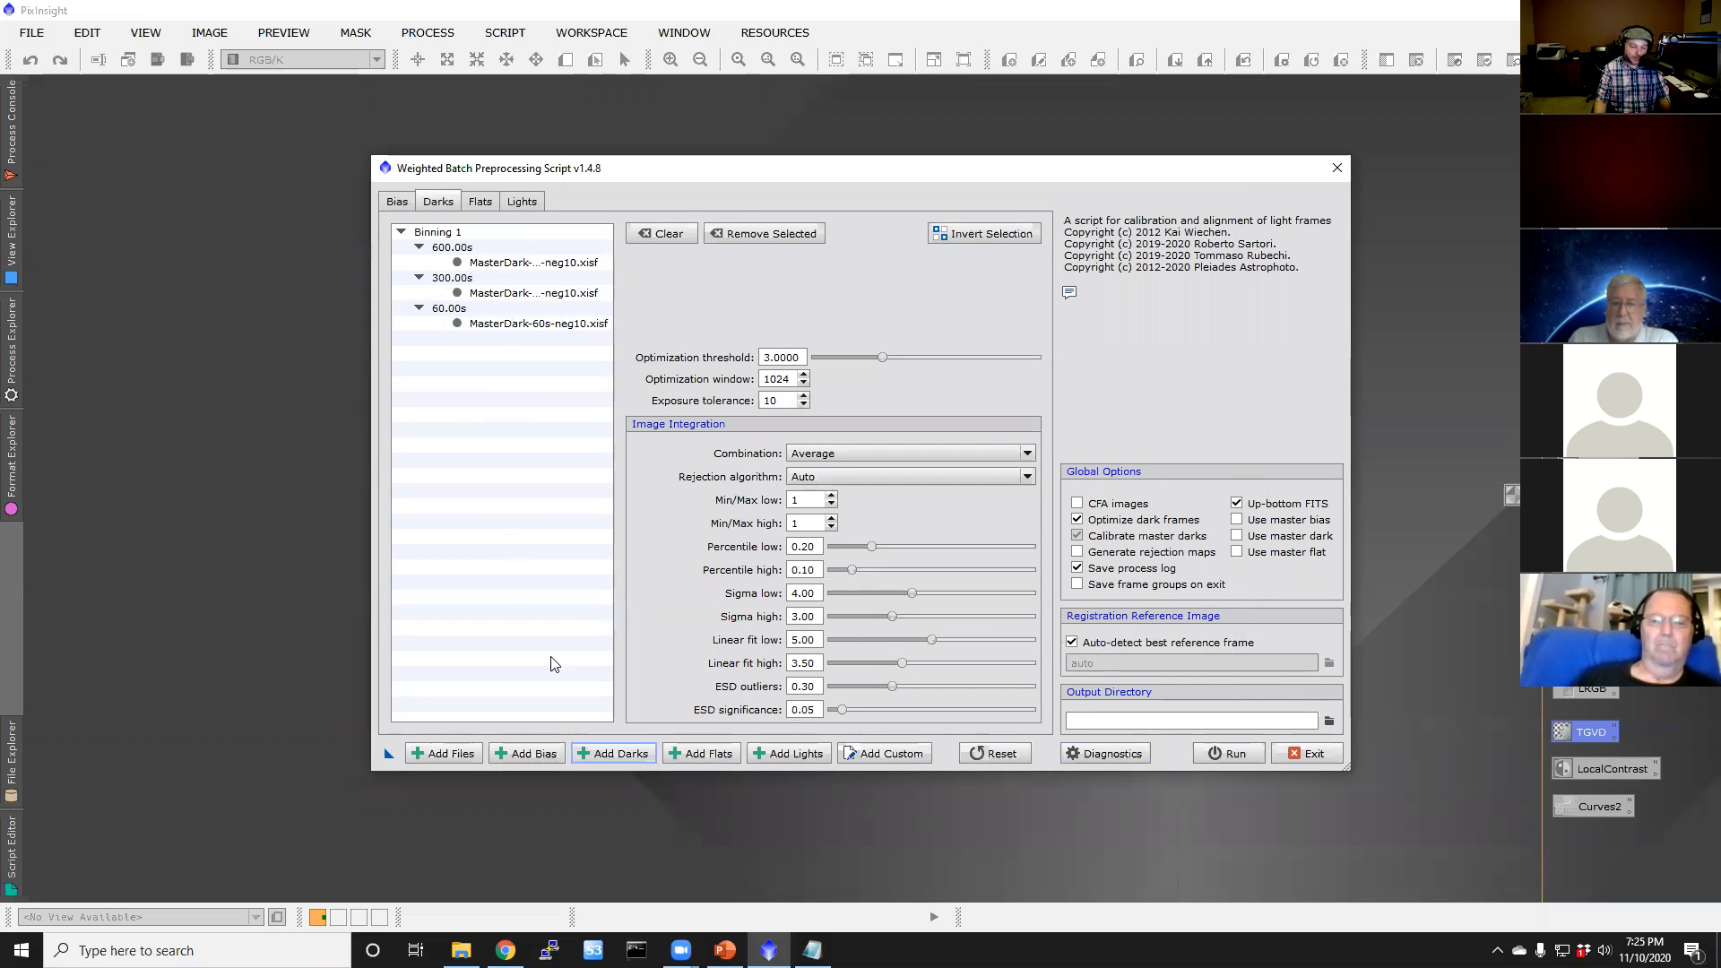
Step: Add all Ha, O3 and S2 files from the 20191005 night's Calibration Files folder as flat frames
{"action": "left_click", "coordinate": [711, 760]}
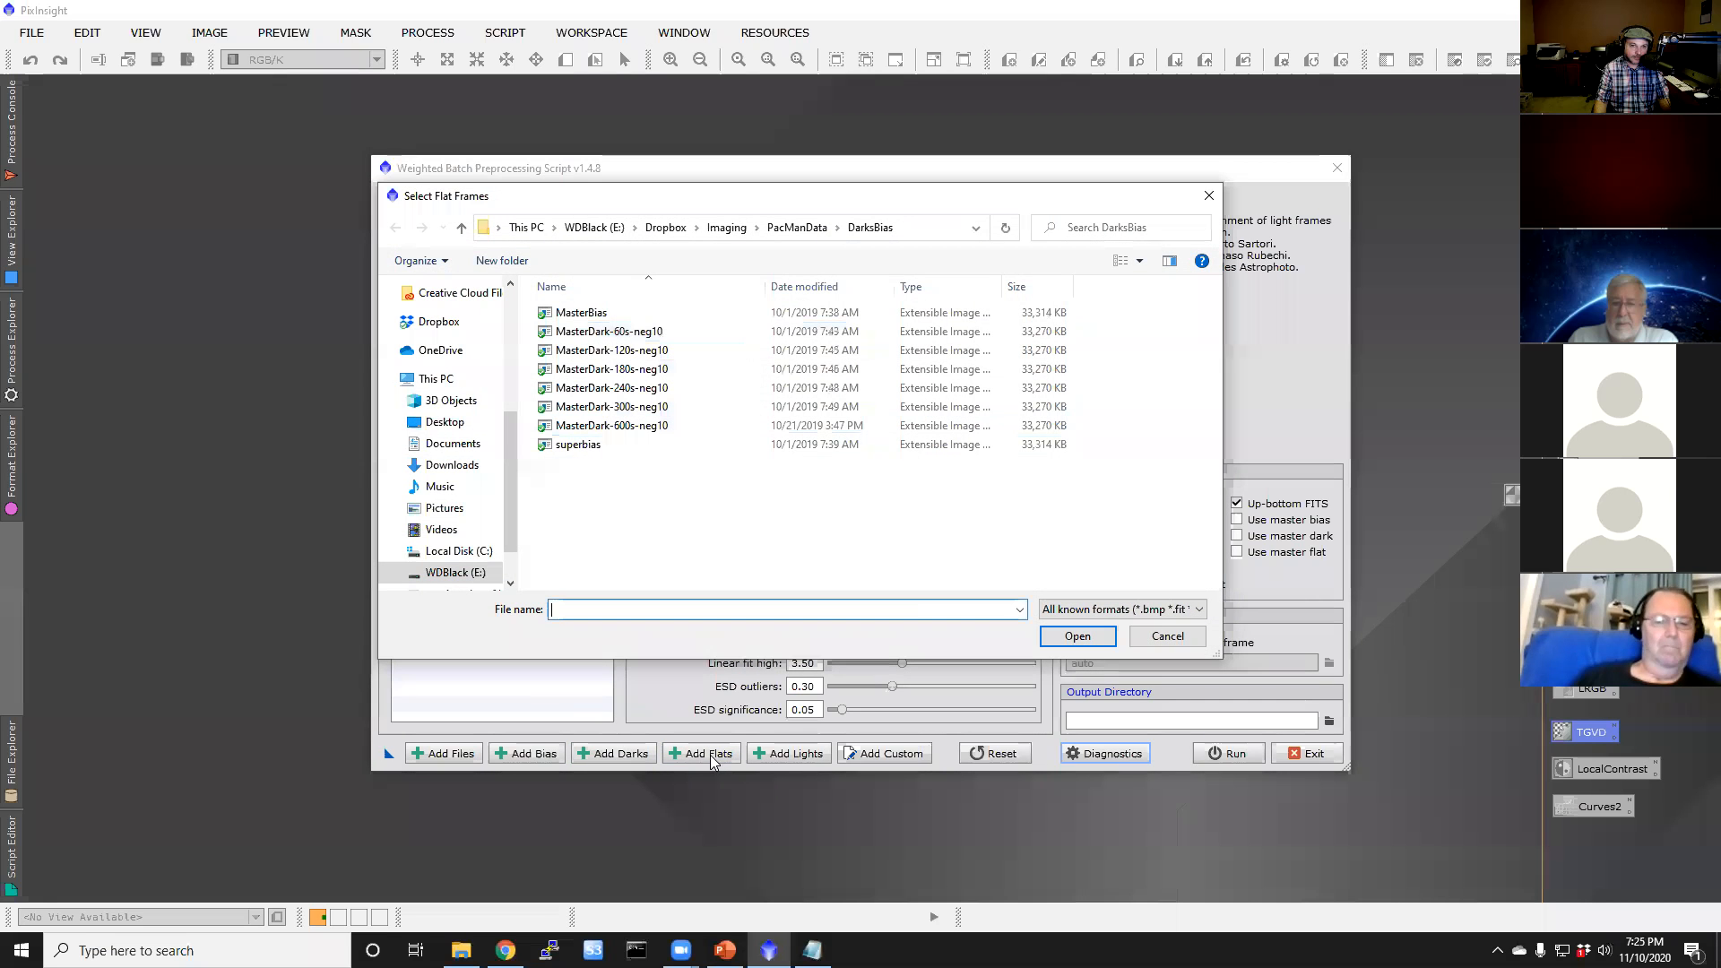
{"action": "left_click", "coordinate": [810, 232]}
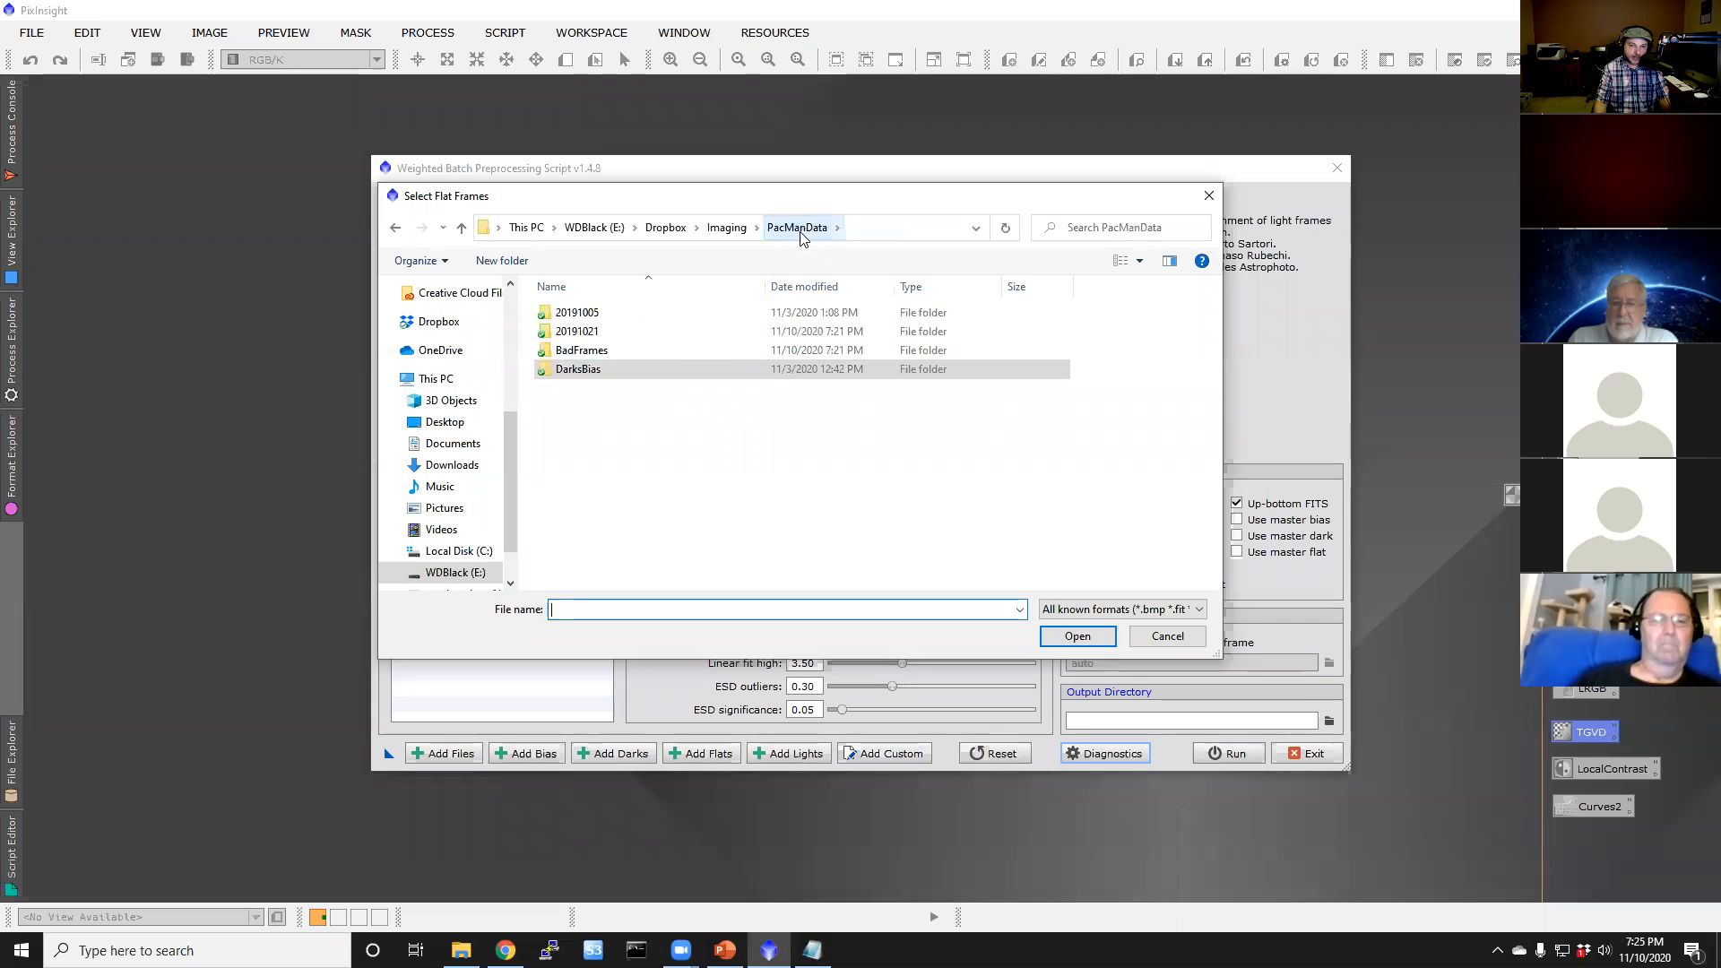
{"action": "double_click", "coordinate": [616, 320]}
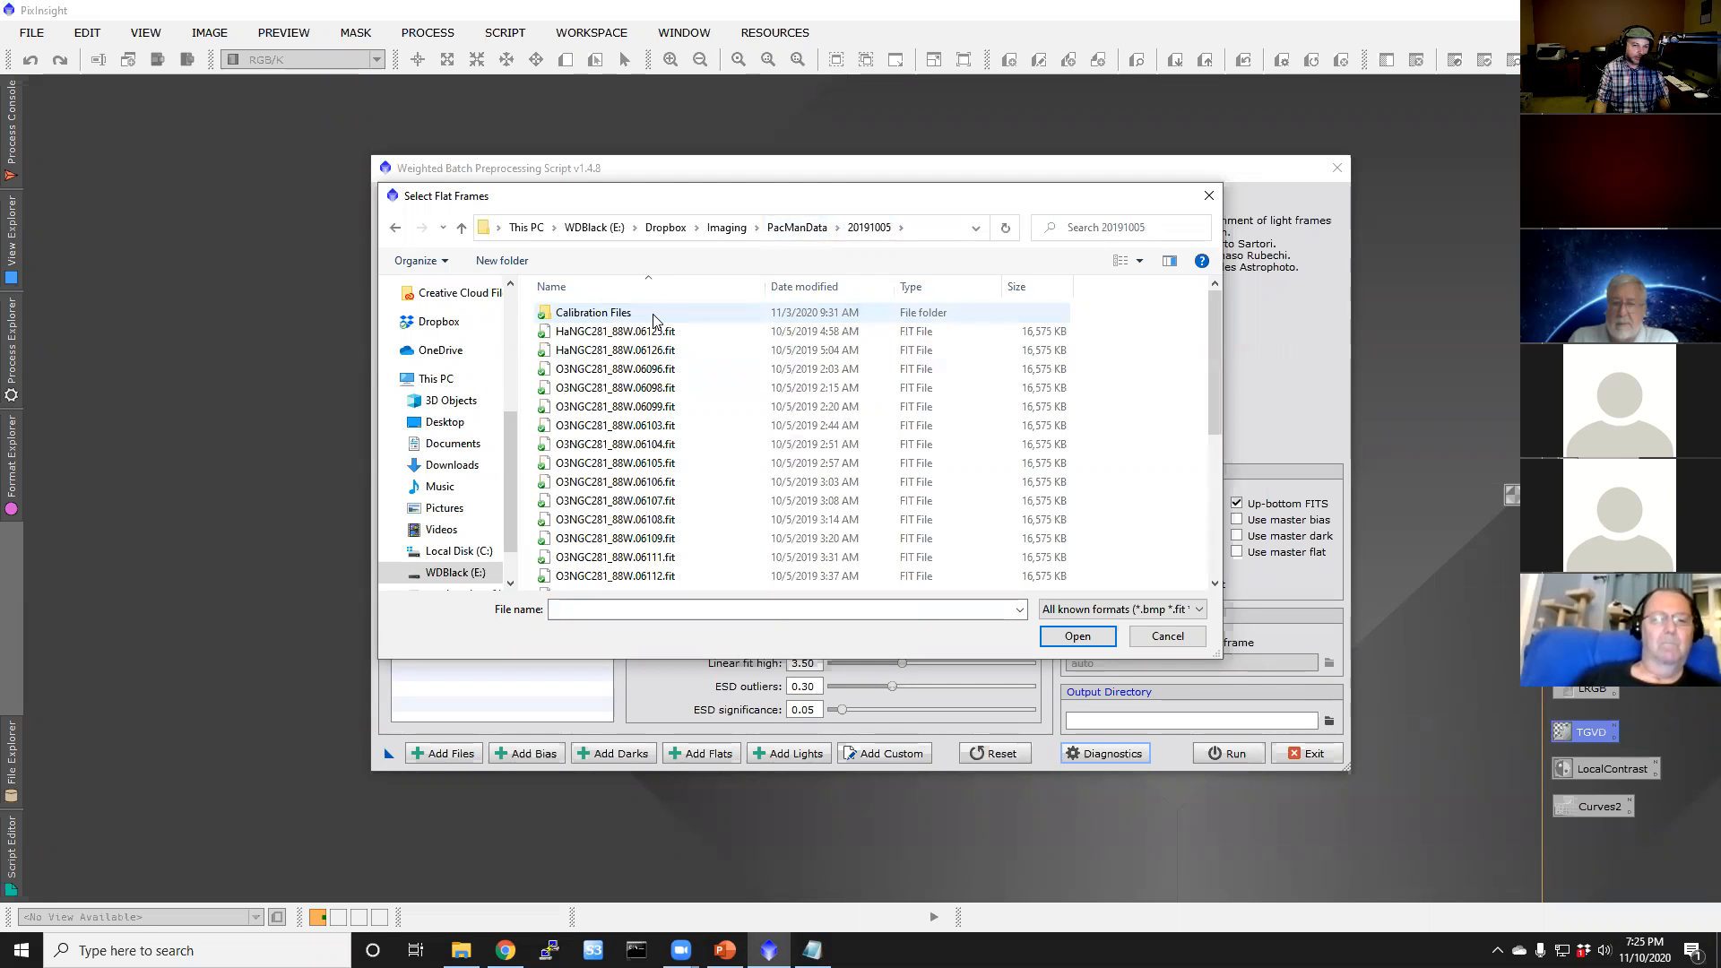
{"action": "double_click", "coordinate": [655, 316]}
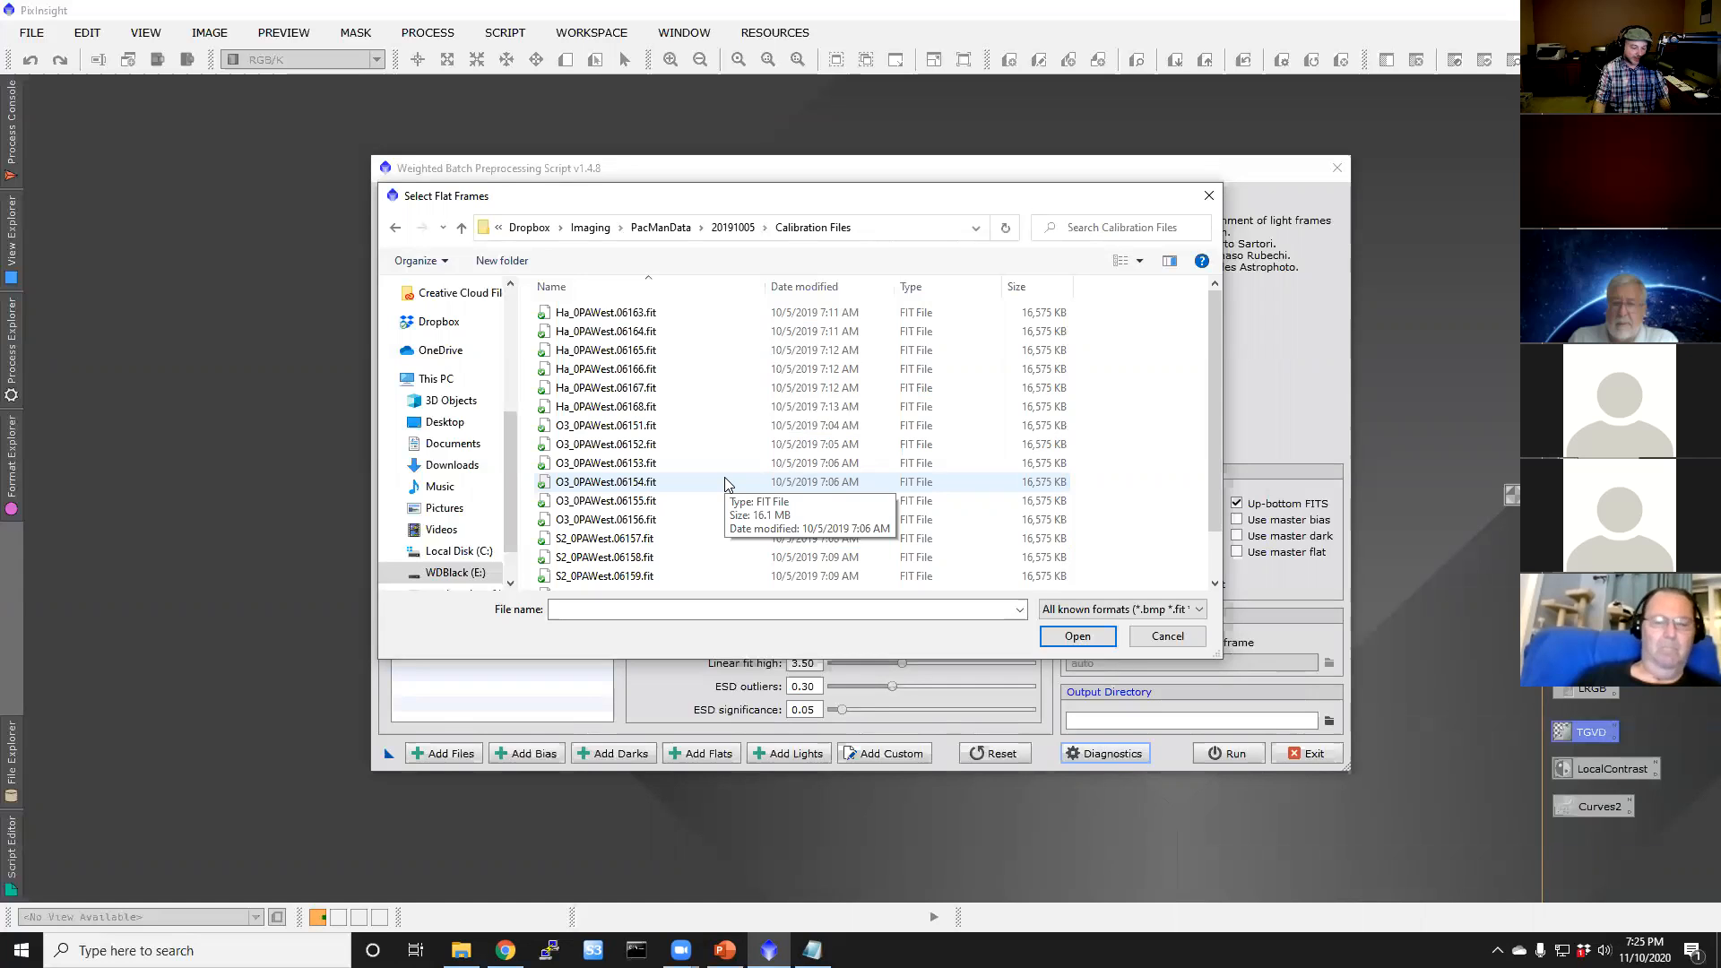
{"action": "left_click", "coordinate": [723, 466]}
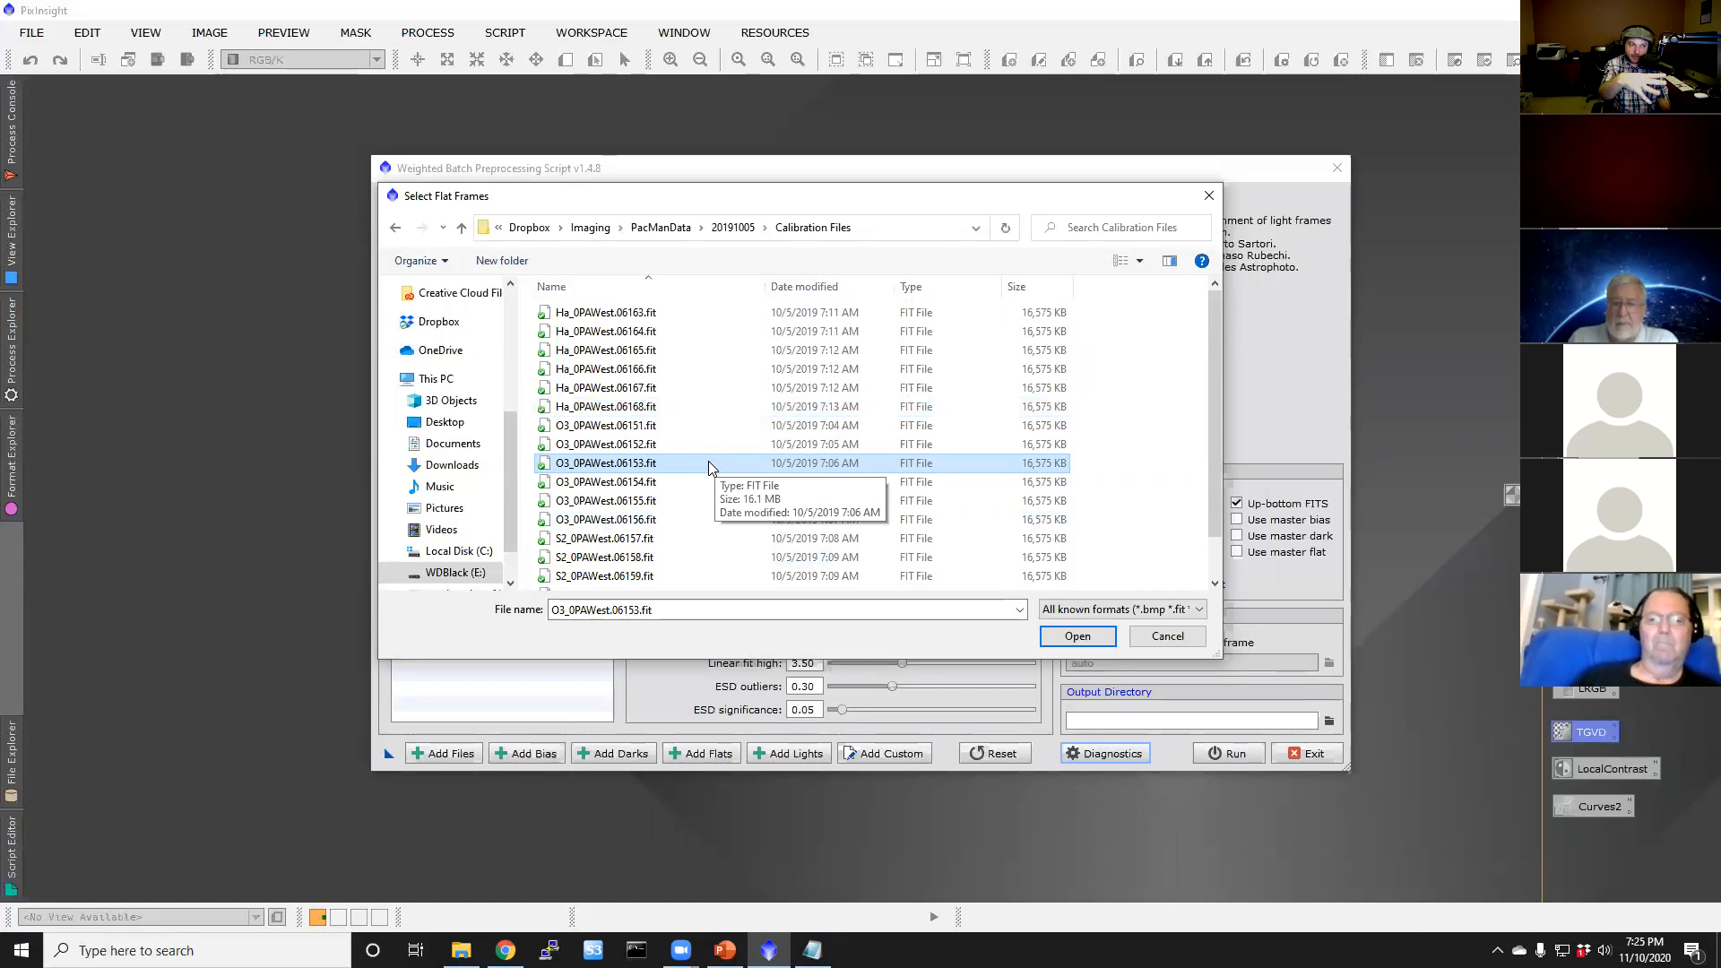
{"action": "left_click", "coordinate": [717, 460]}
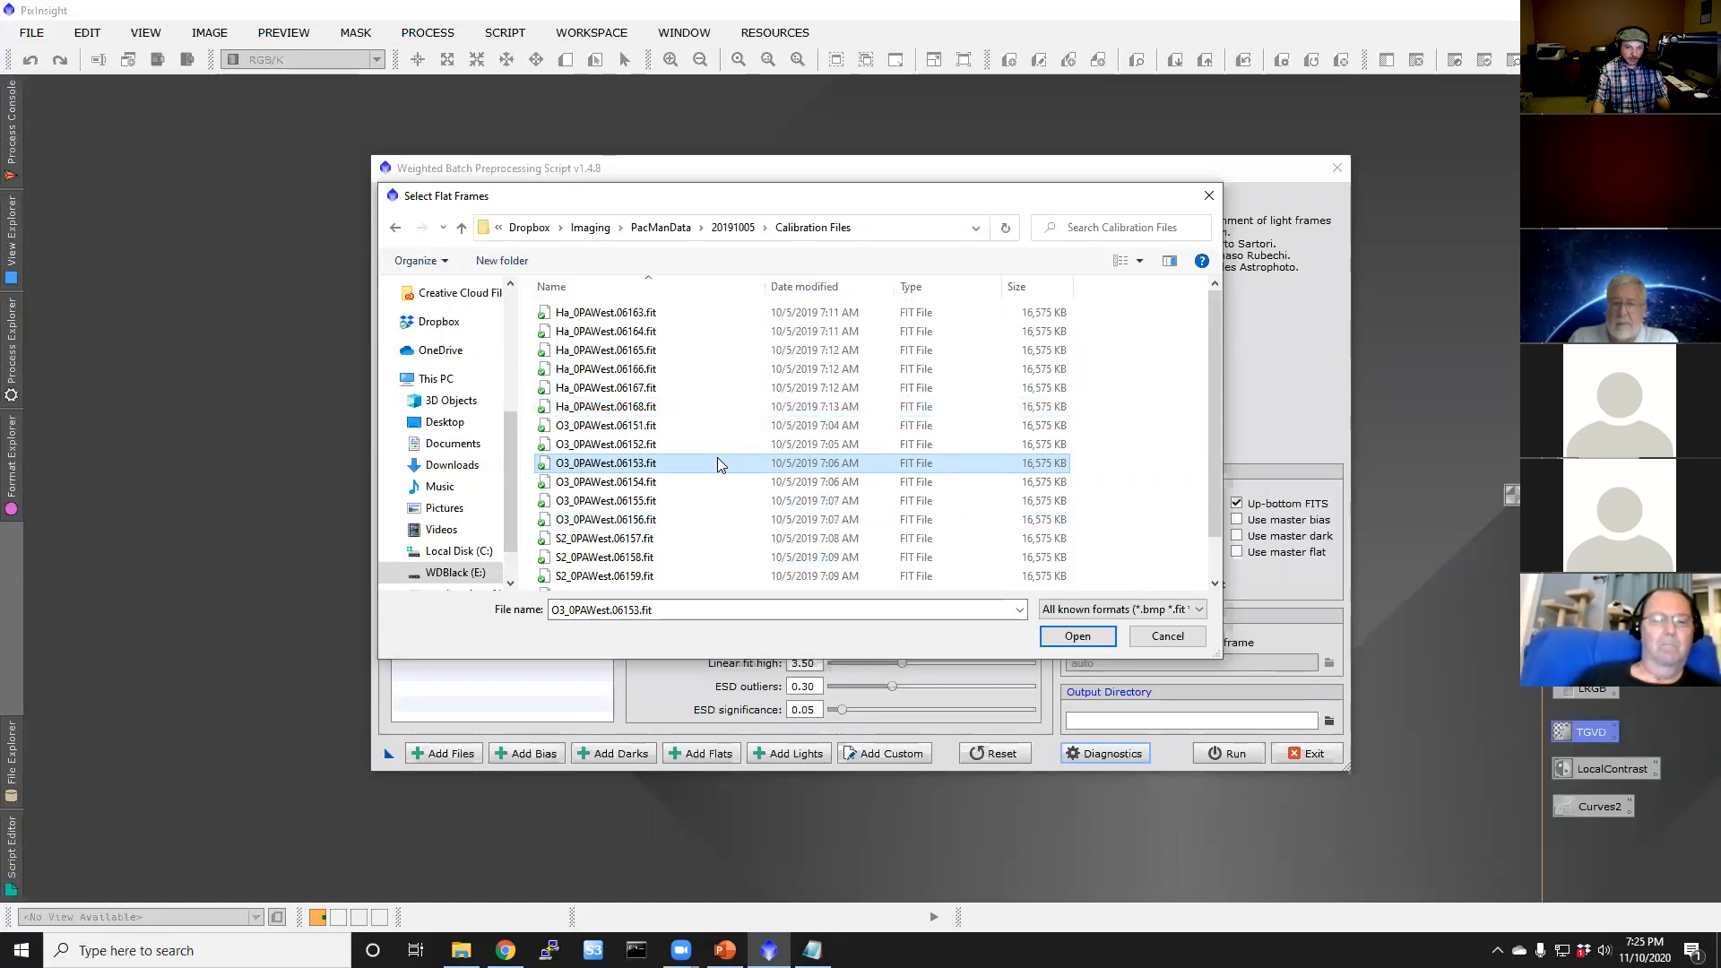
{"action": "left_click", "coordinate": [717, 461]}
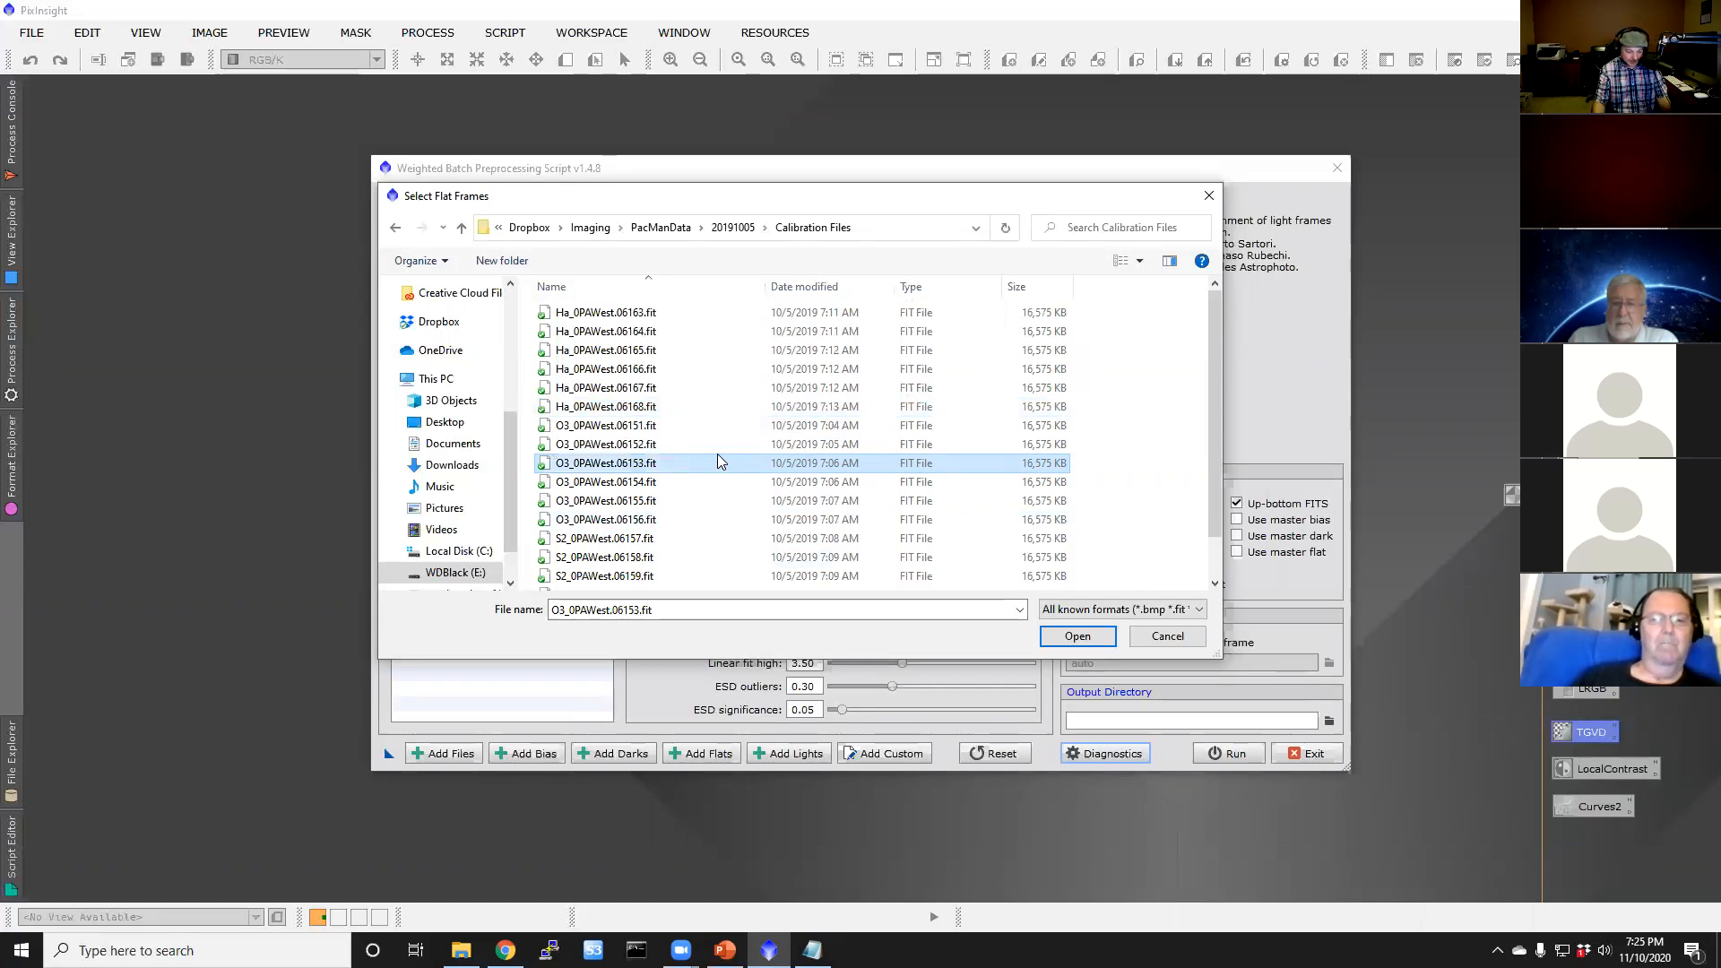
{"action": "key", "text": "ctrl+a"}
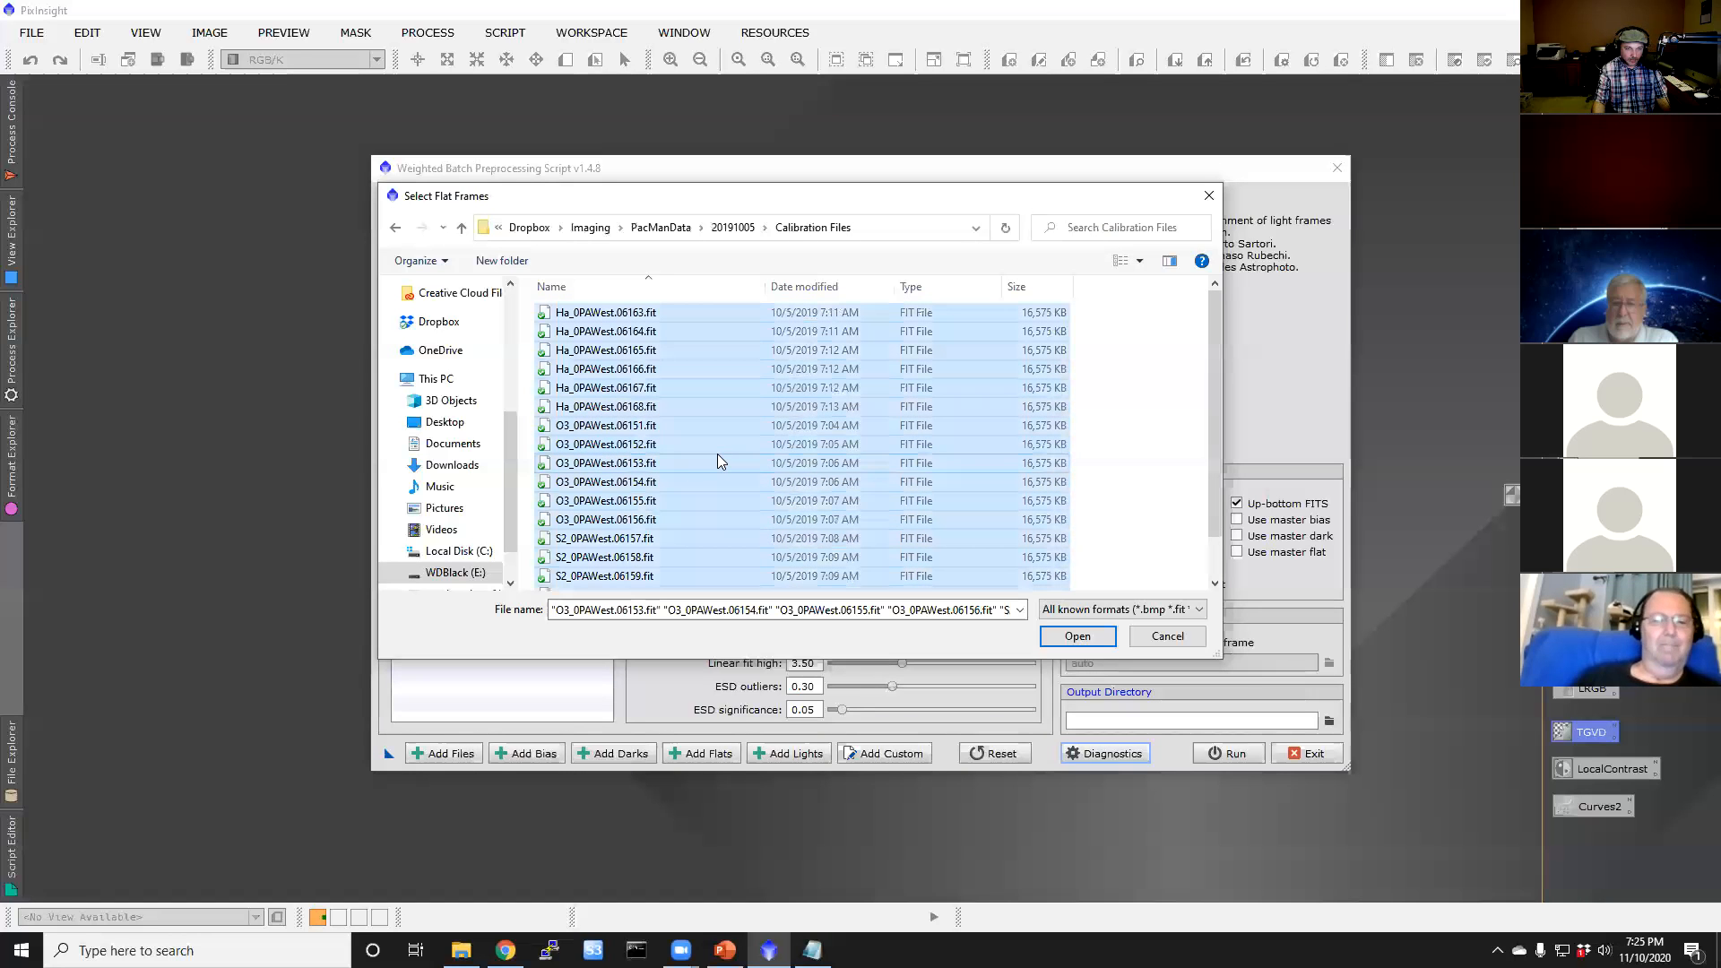
{"action": "left_click", "coordinate": [1077, 637]}
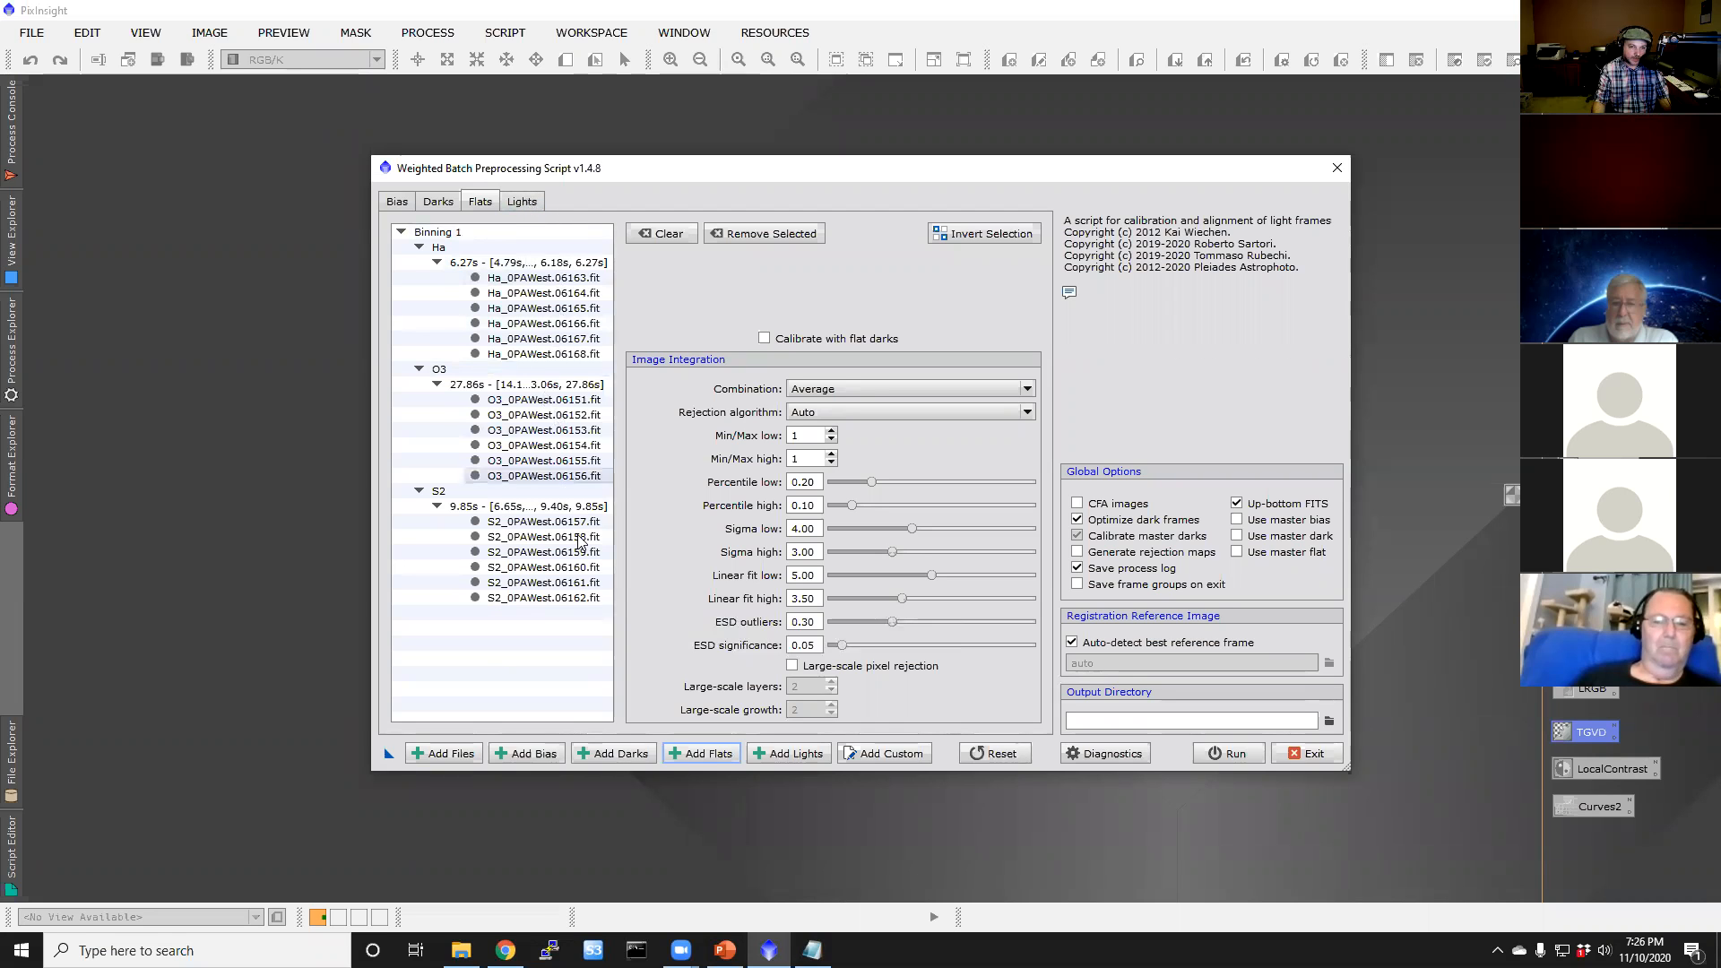
Step: Add all Ha, O3 and S2 NGC281 files from the 20191005 folder as light frames, excluding the Calibration Files subfolder
{"action": "left_click", "coordinate": [805, 759]}
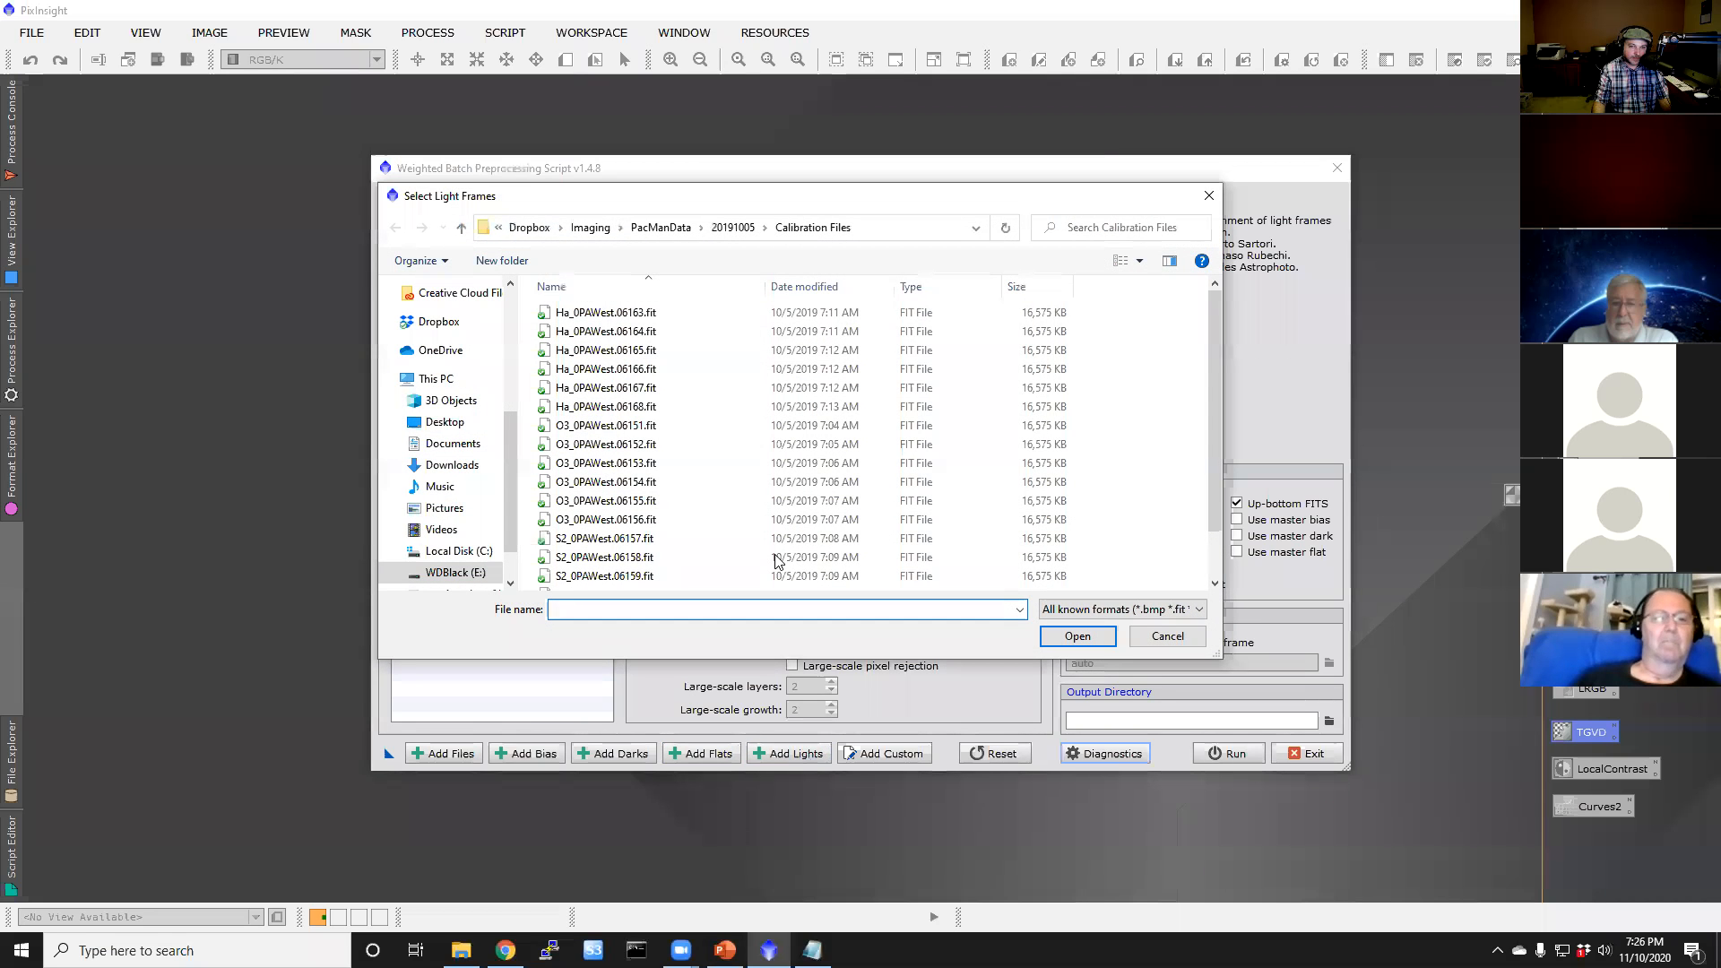
{"action": "left_click", "coordinate": [733, 229]}
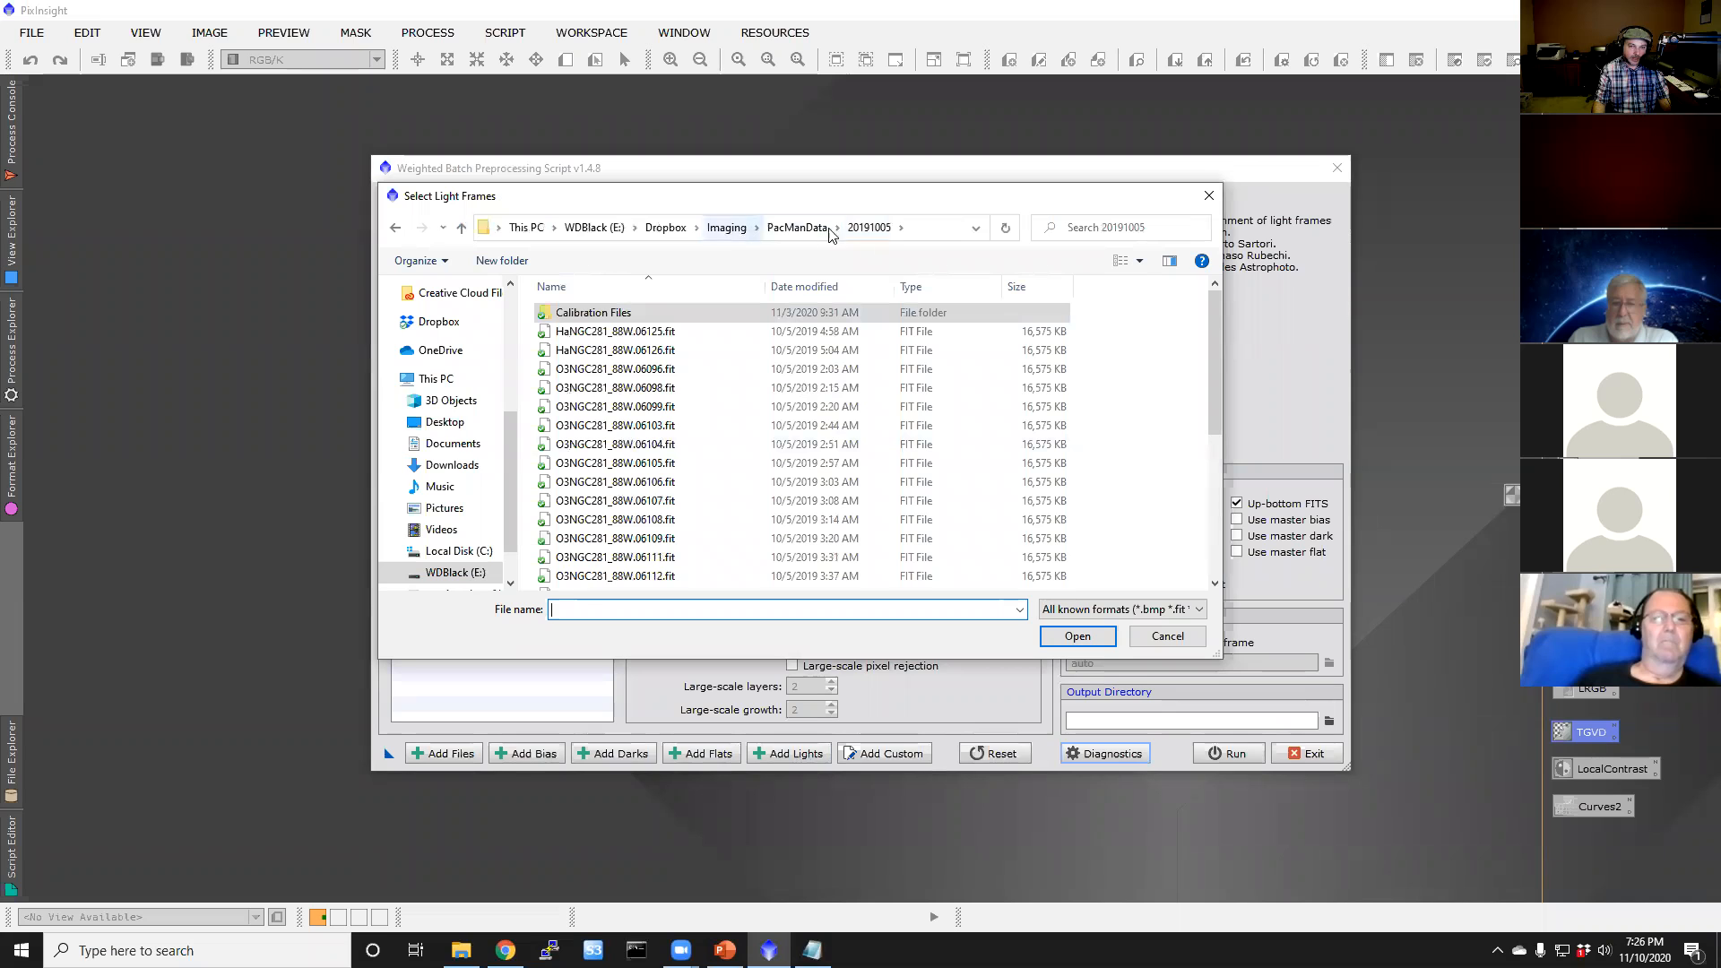
{"action": "left_click", "coordinate": [690, 411]}
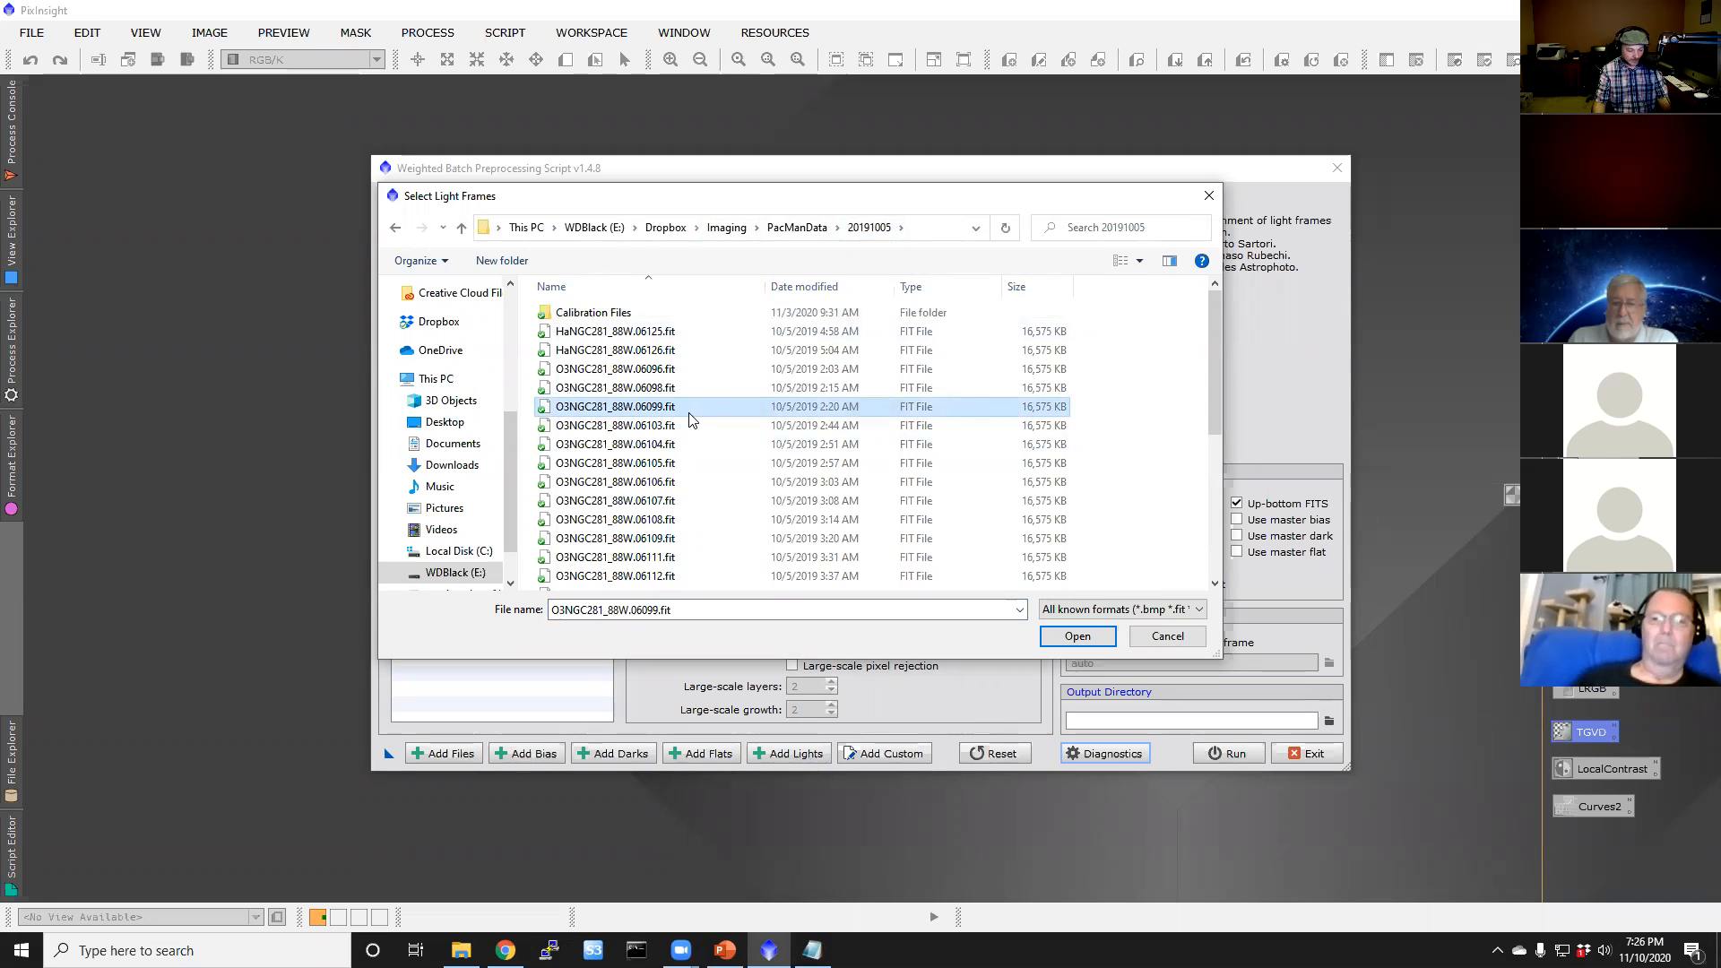
{"action": "key", "text": "ctrl+a"}
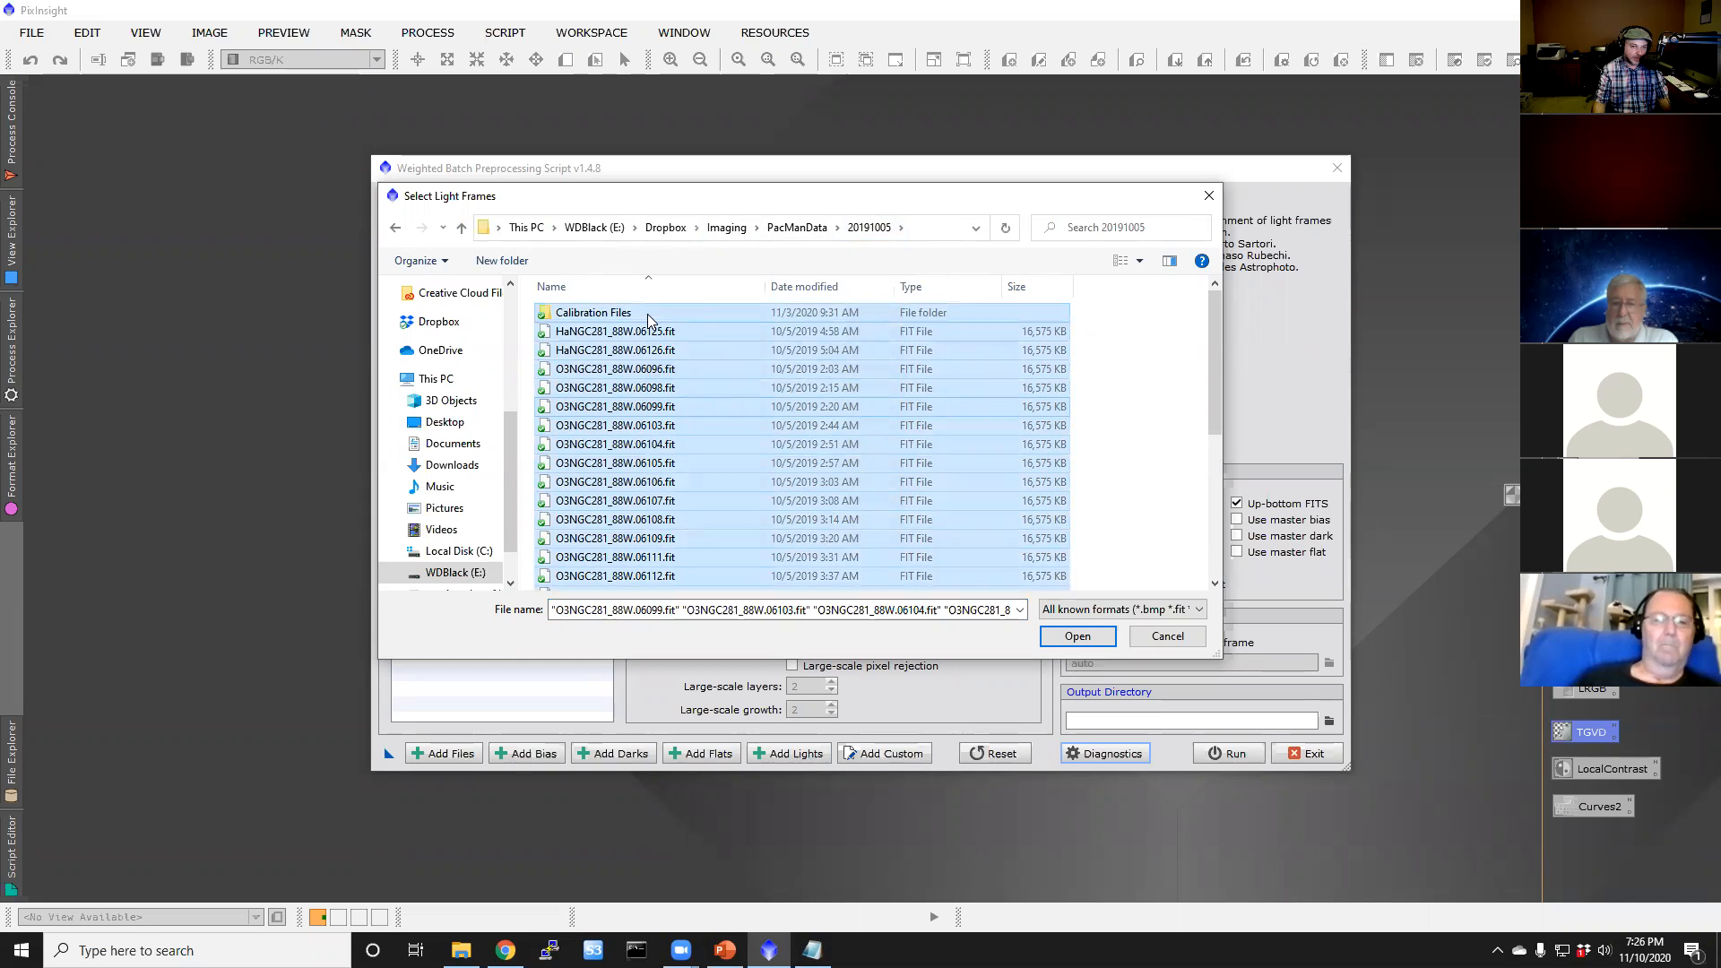
{"action": "left_click", "coordinate": [647, 314], "text": "ctrl"}
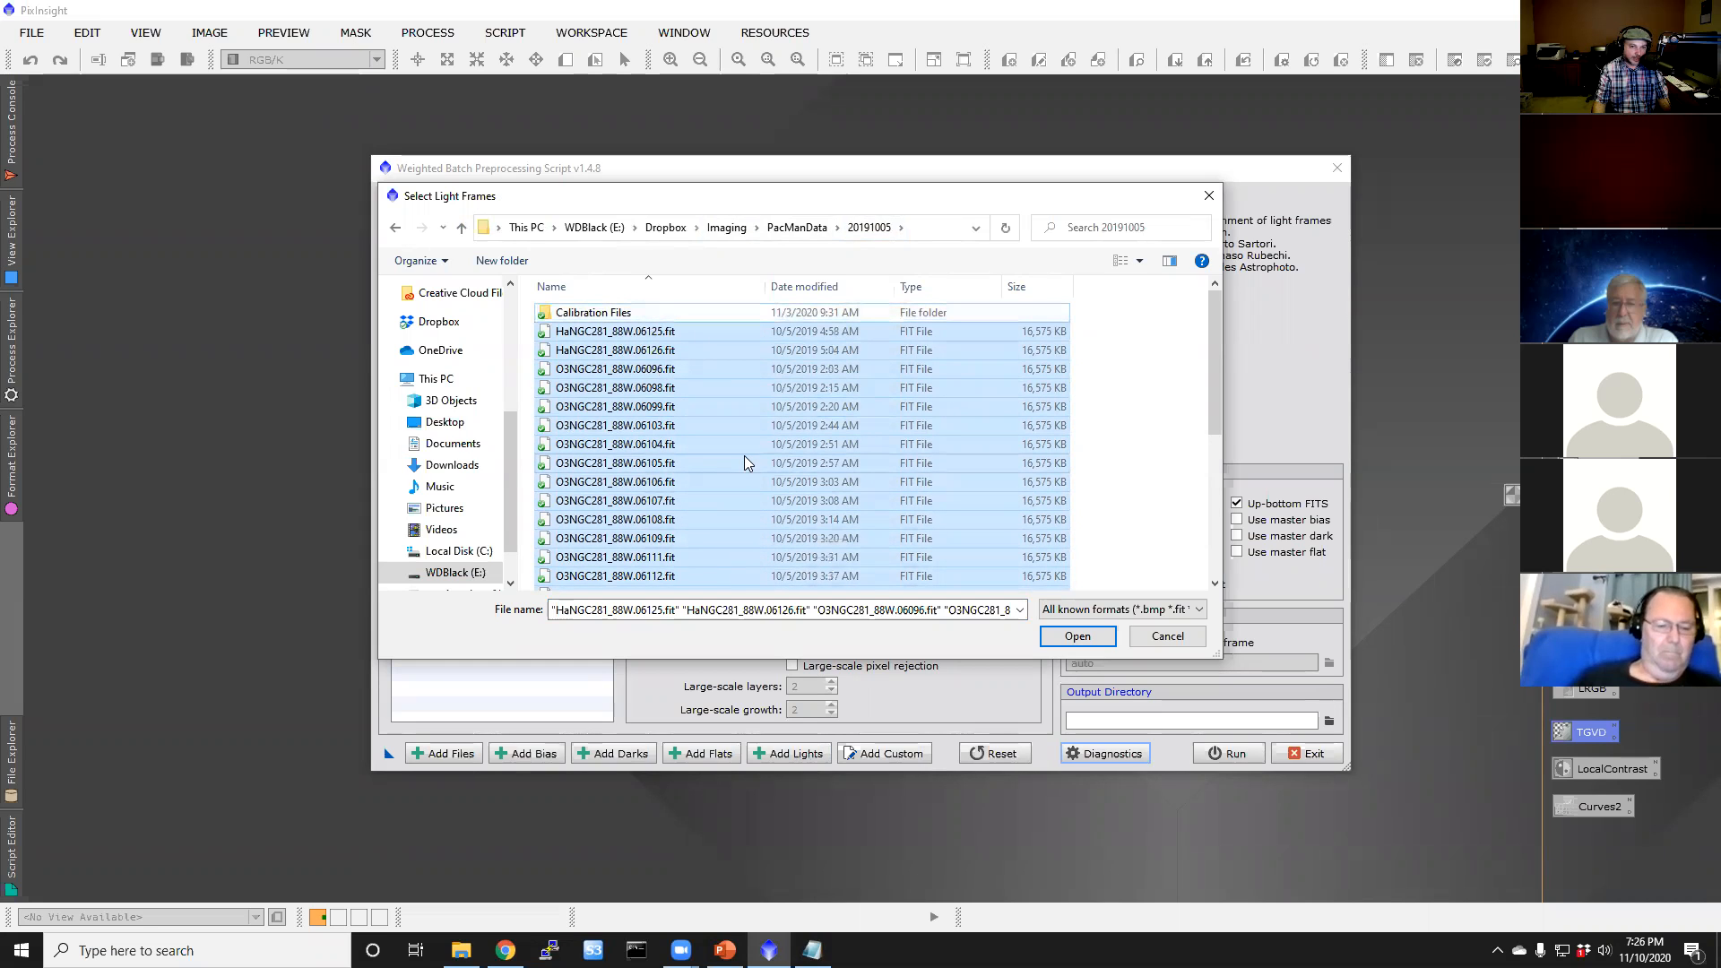
{"action": "scroll", "coordinate": [744, 455], "scroll_direction": "down", "scroll_amount": 2}
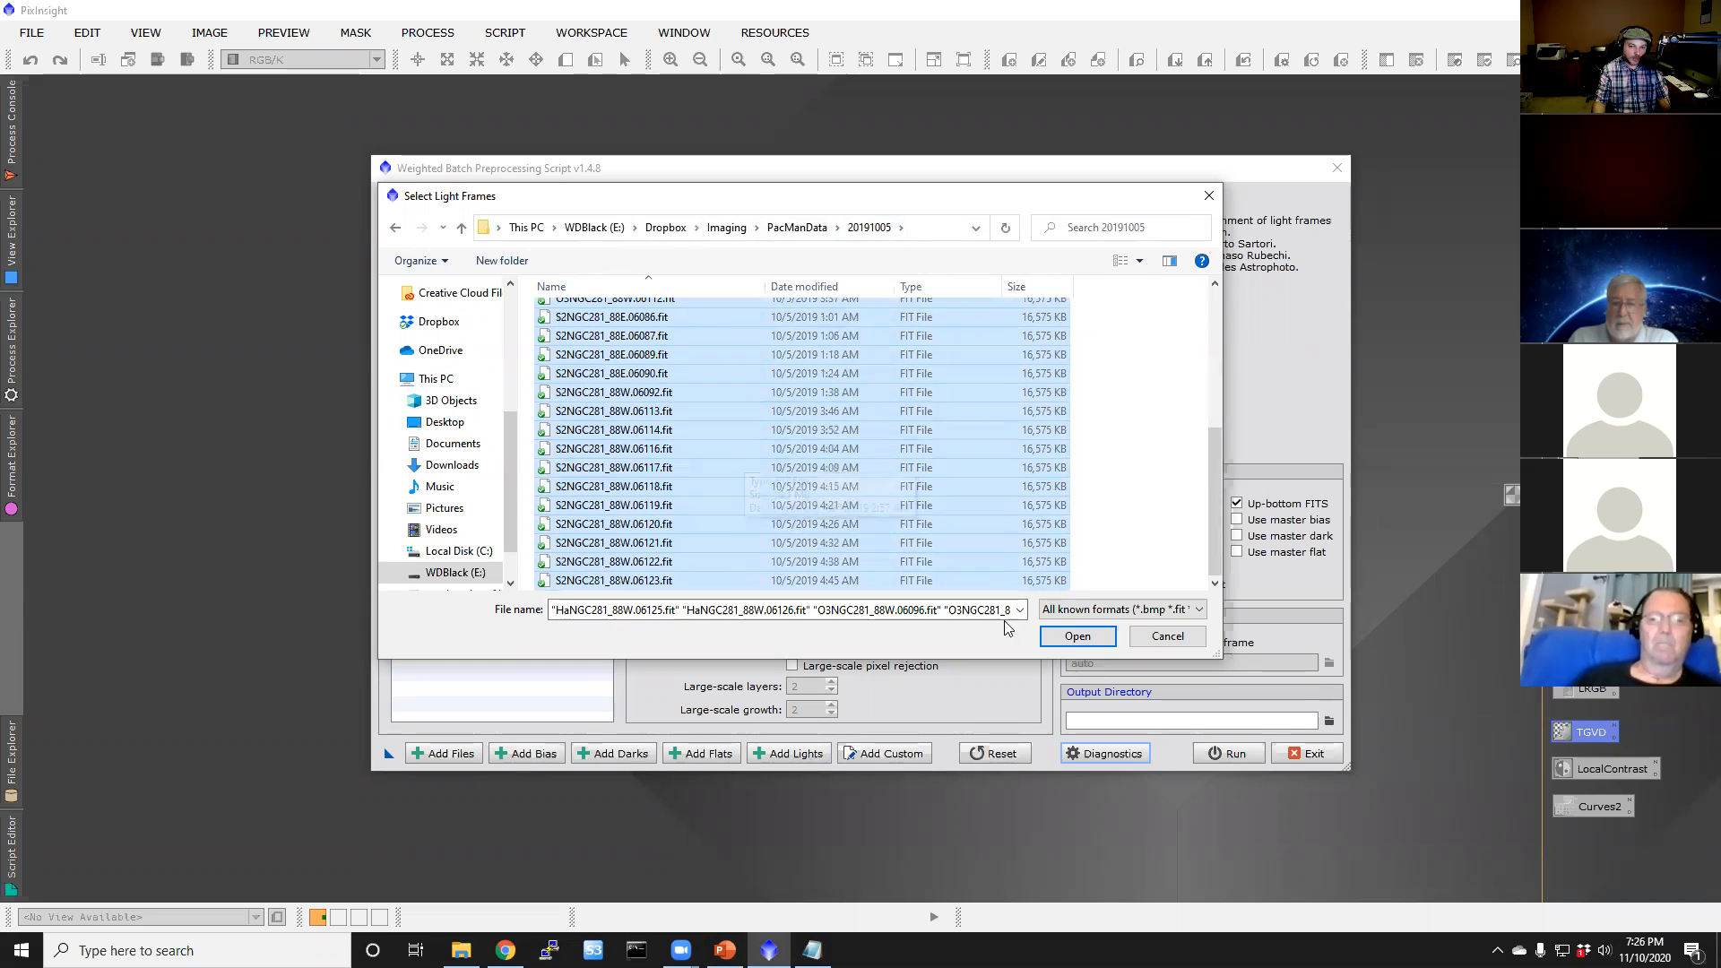
{"action": "left_click", "coordinate": [1056, 635]}
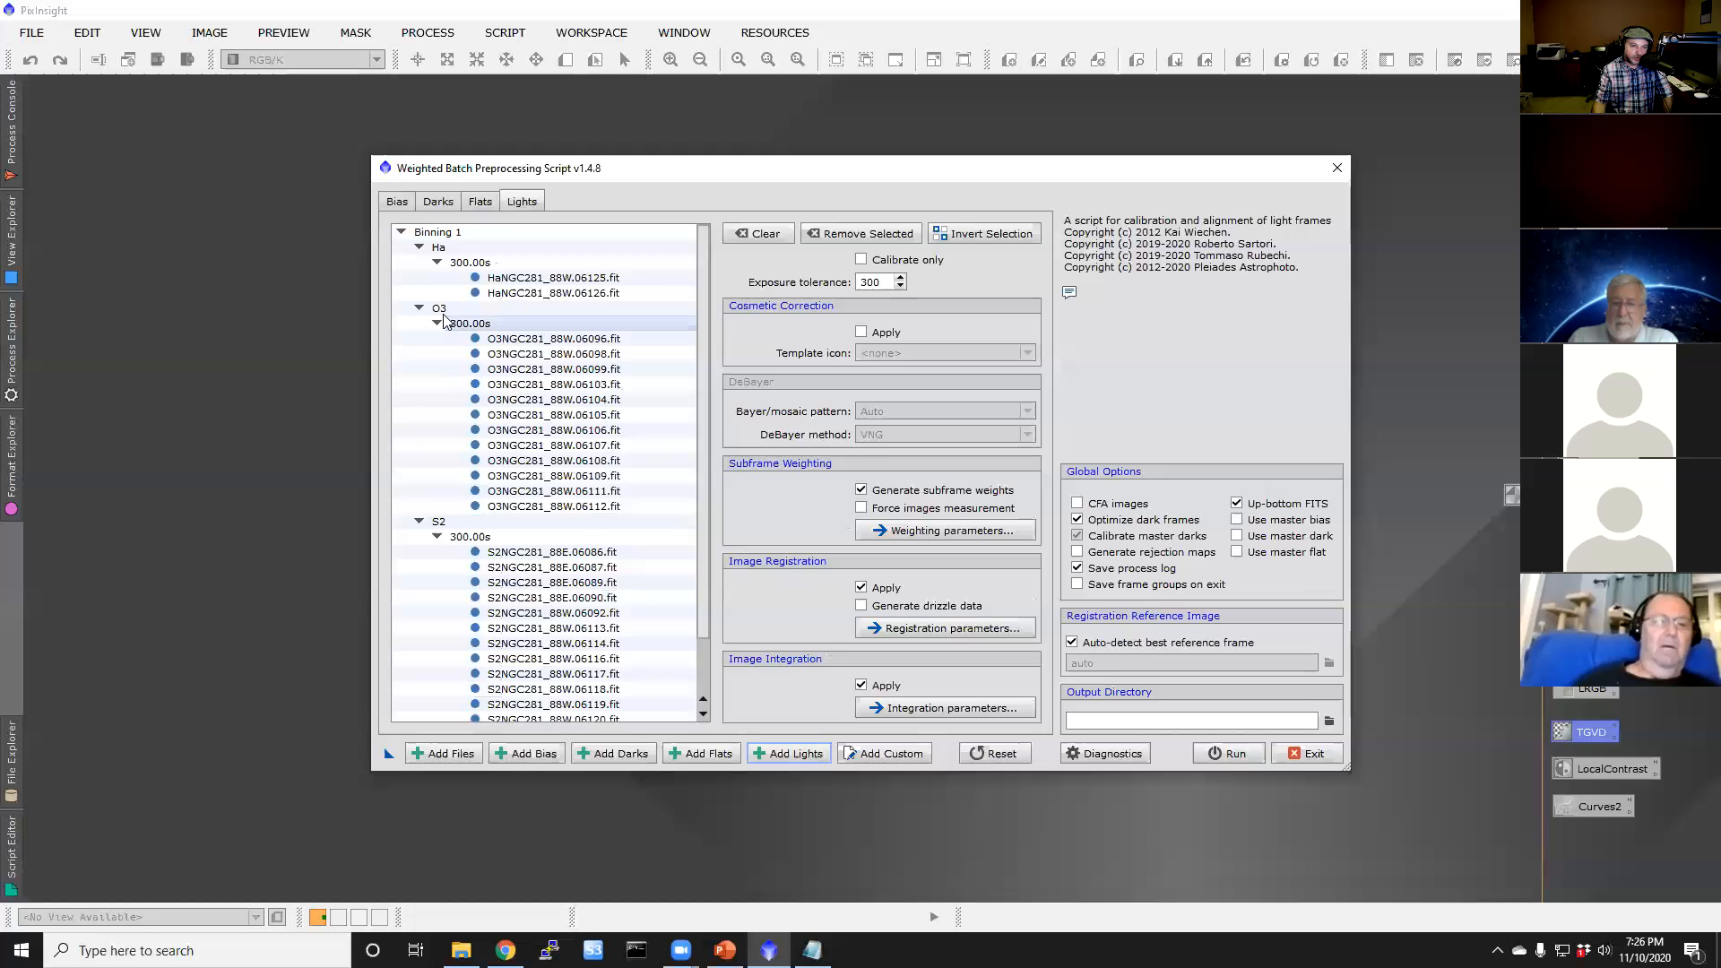
{"action": "scroll", "coordinate": [504, 568], "scroll_direction": "down", "scroll_amount": 2}
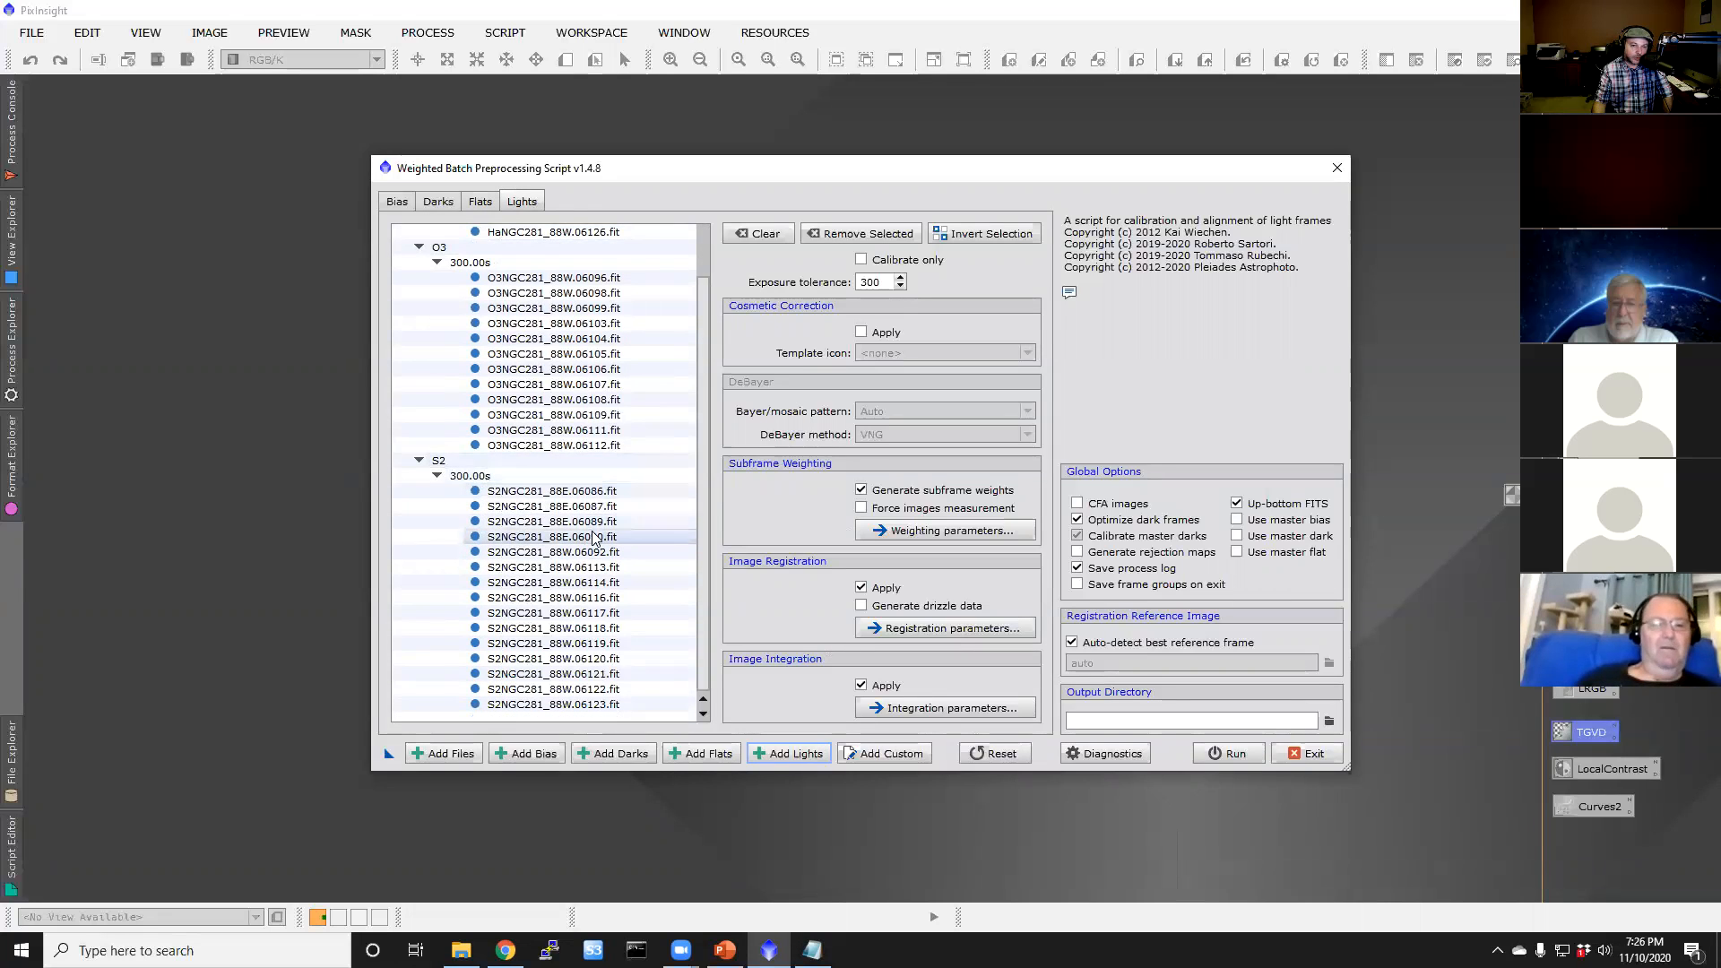
{"action": "scroll", "coordinate": [536, 549], "scroll_direction": "up", "scroll_amount": 2}
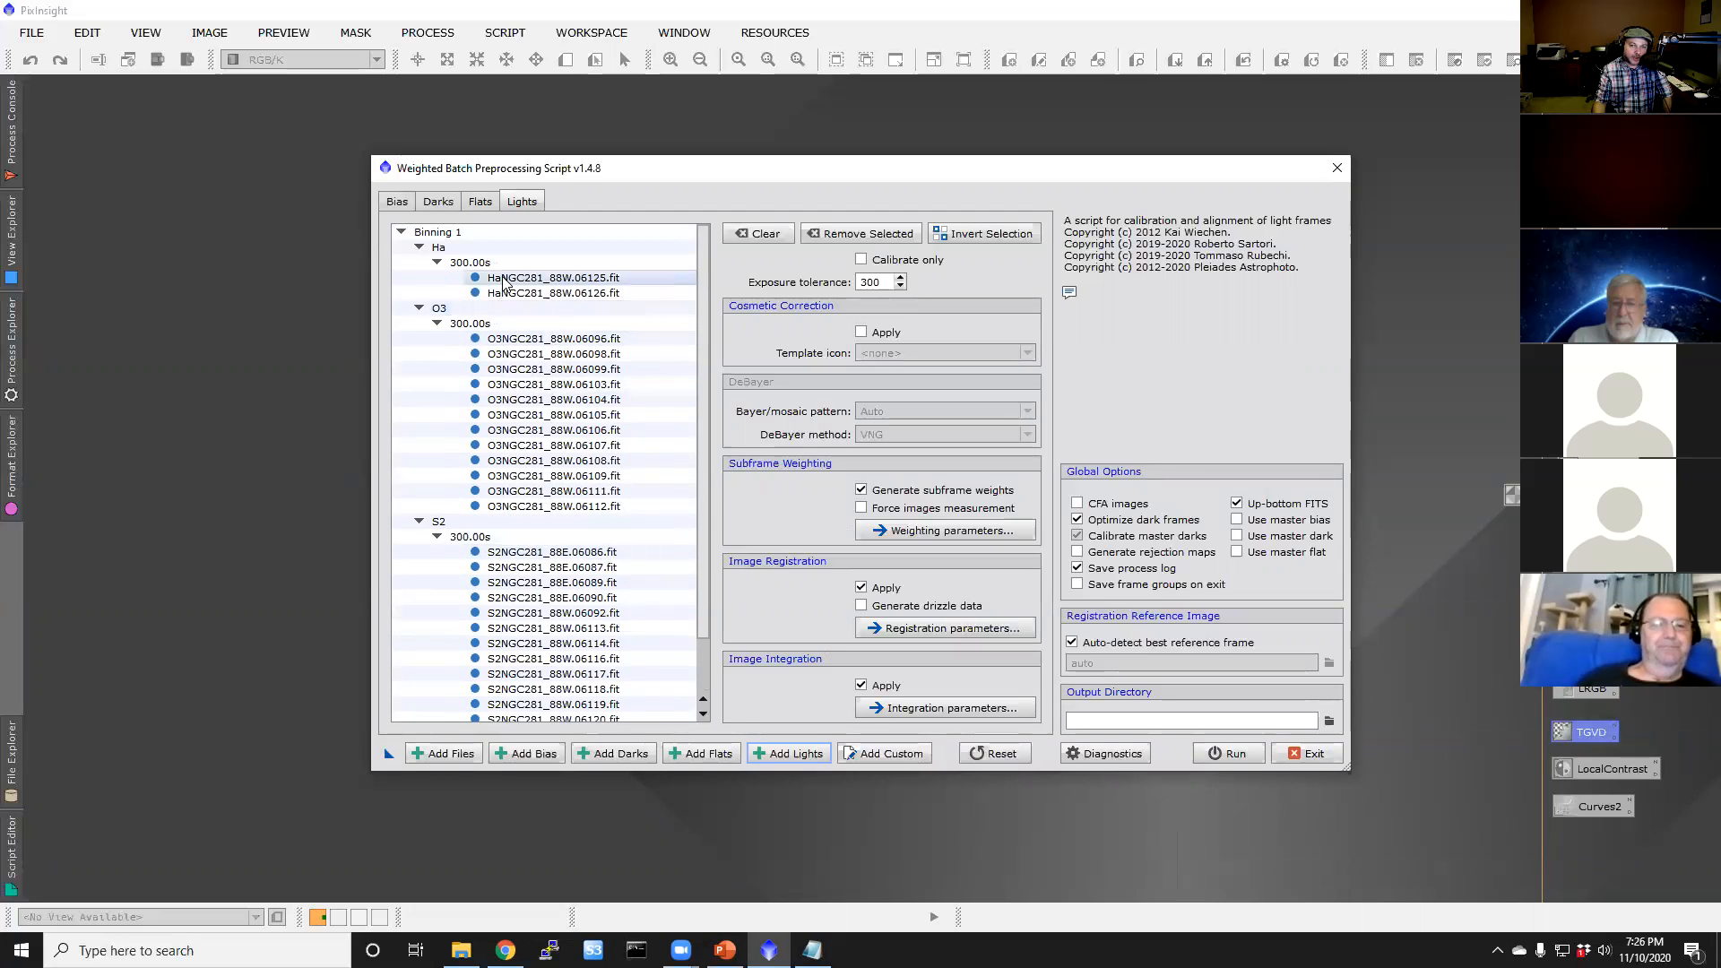
Step: Flag the superbias as the master bias and the three dark files as master darks
{"action": "left_click", "coordinate": [400, 202]}
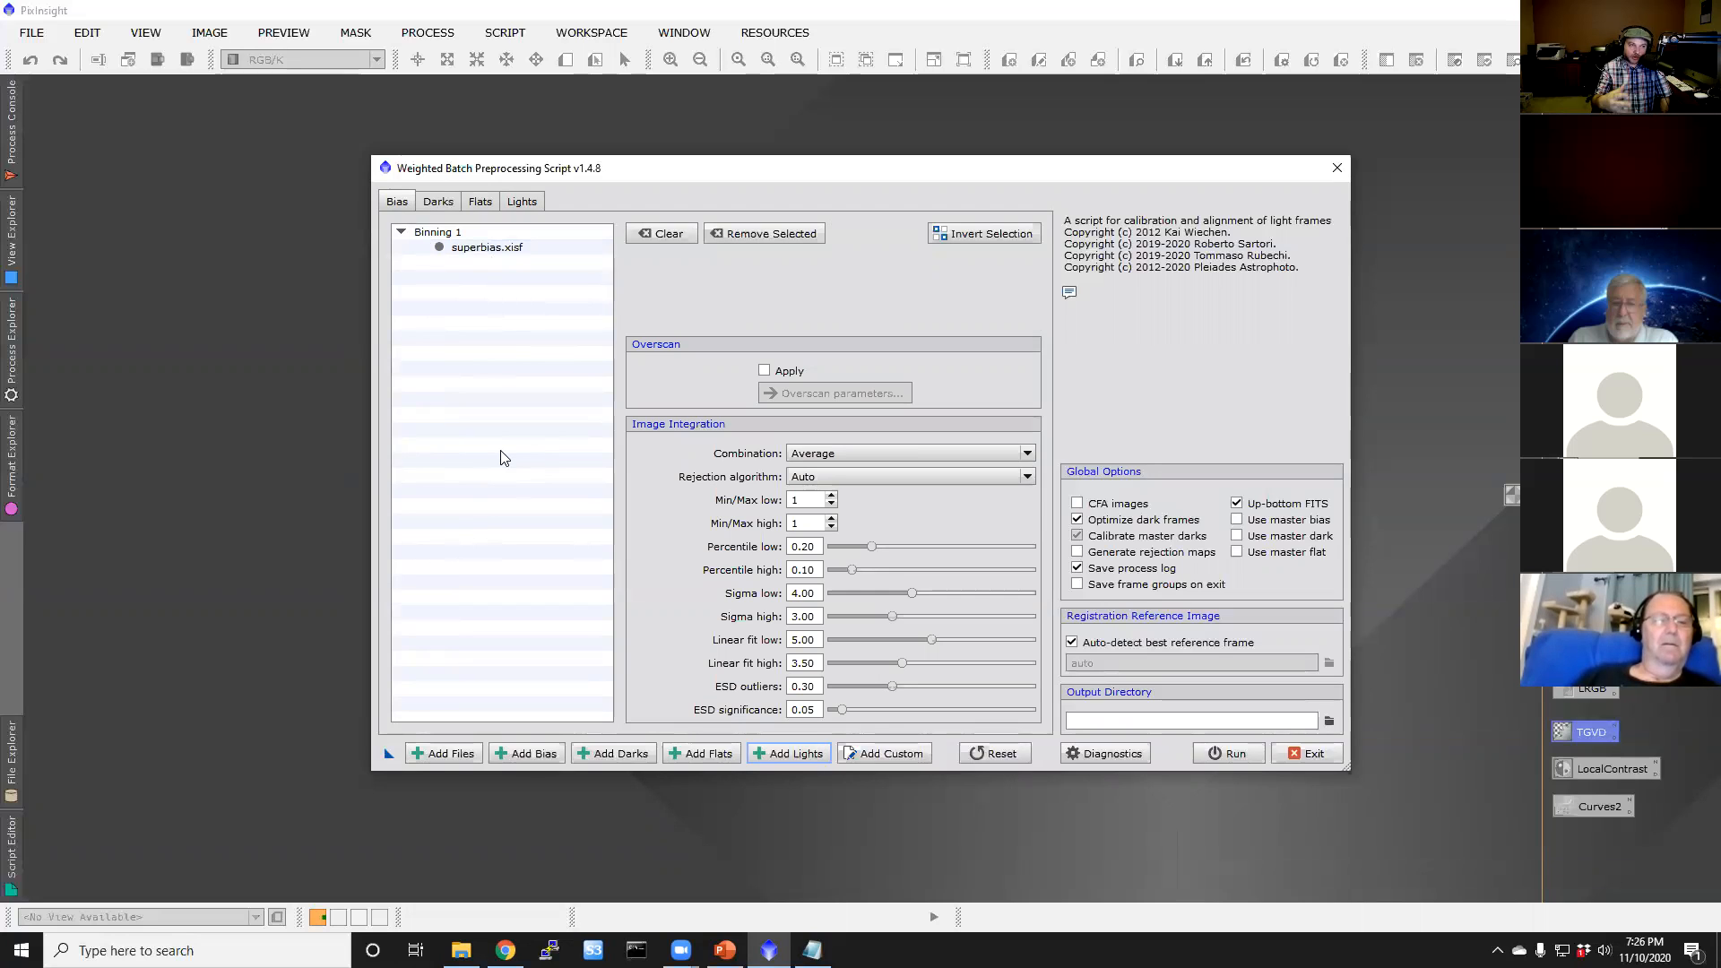
{"action": "left_click", "coordinate": [1237, 520]}
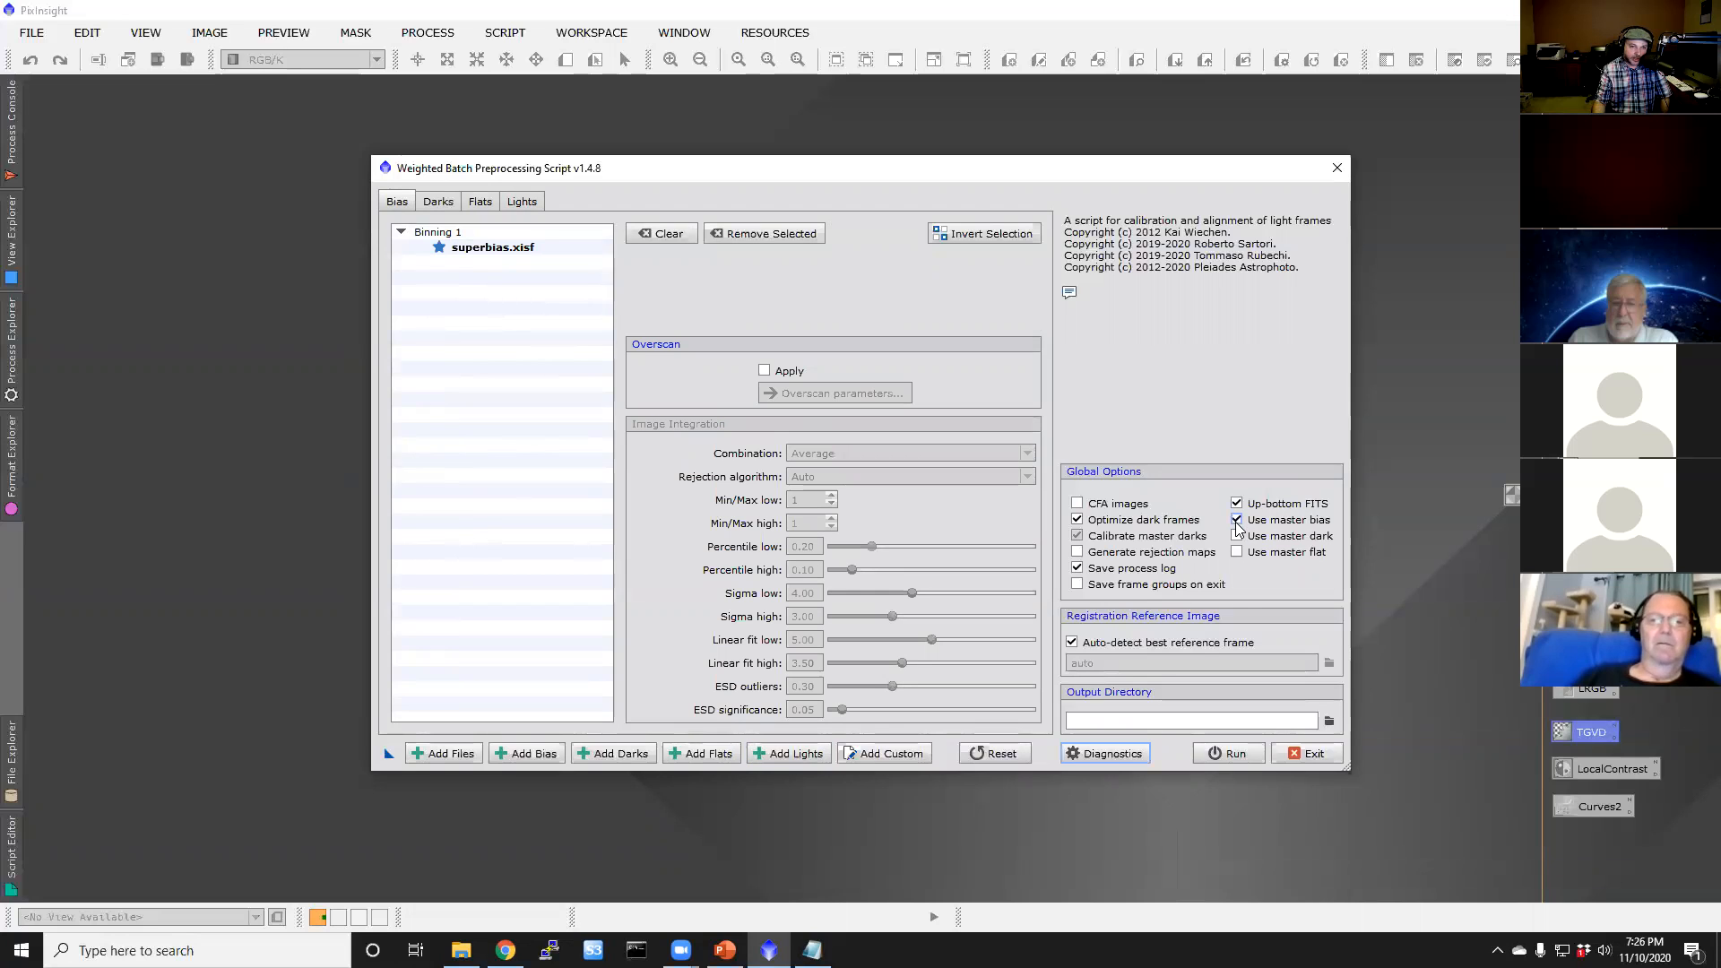
{"action": "left_click", "coordinate": [443, 203]}
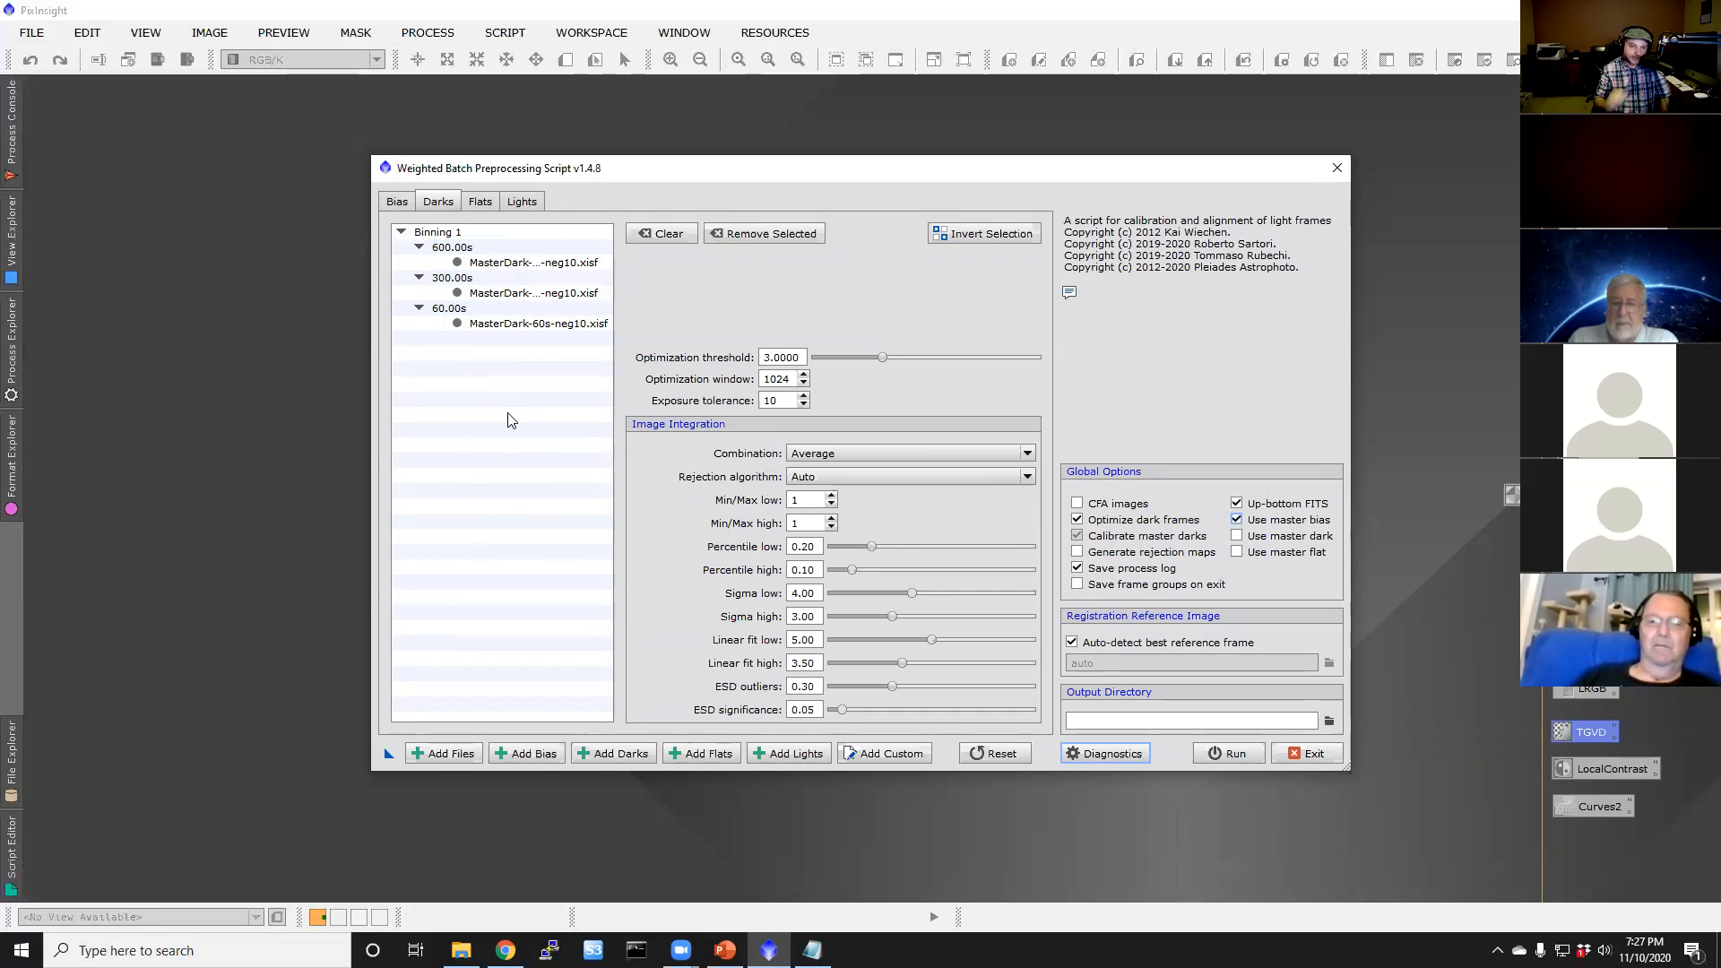
{"action": "left_click", "coordinate": [1238, 537]}
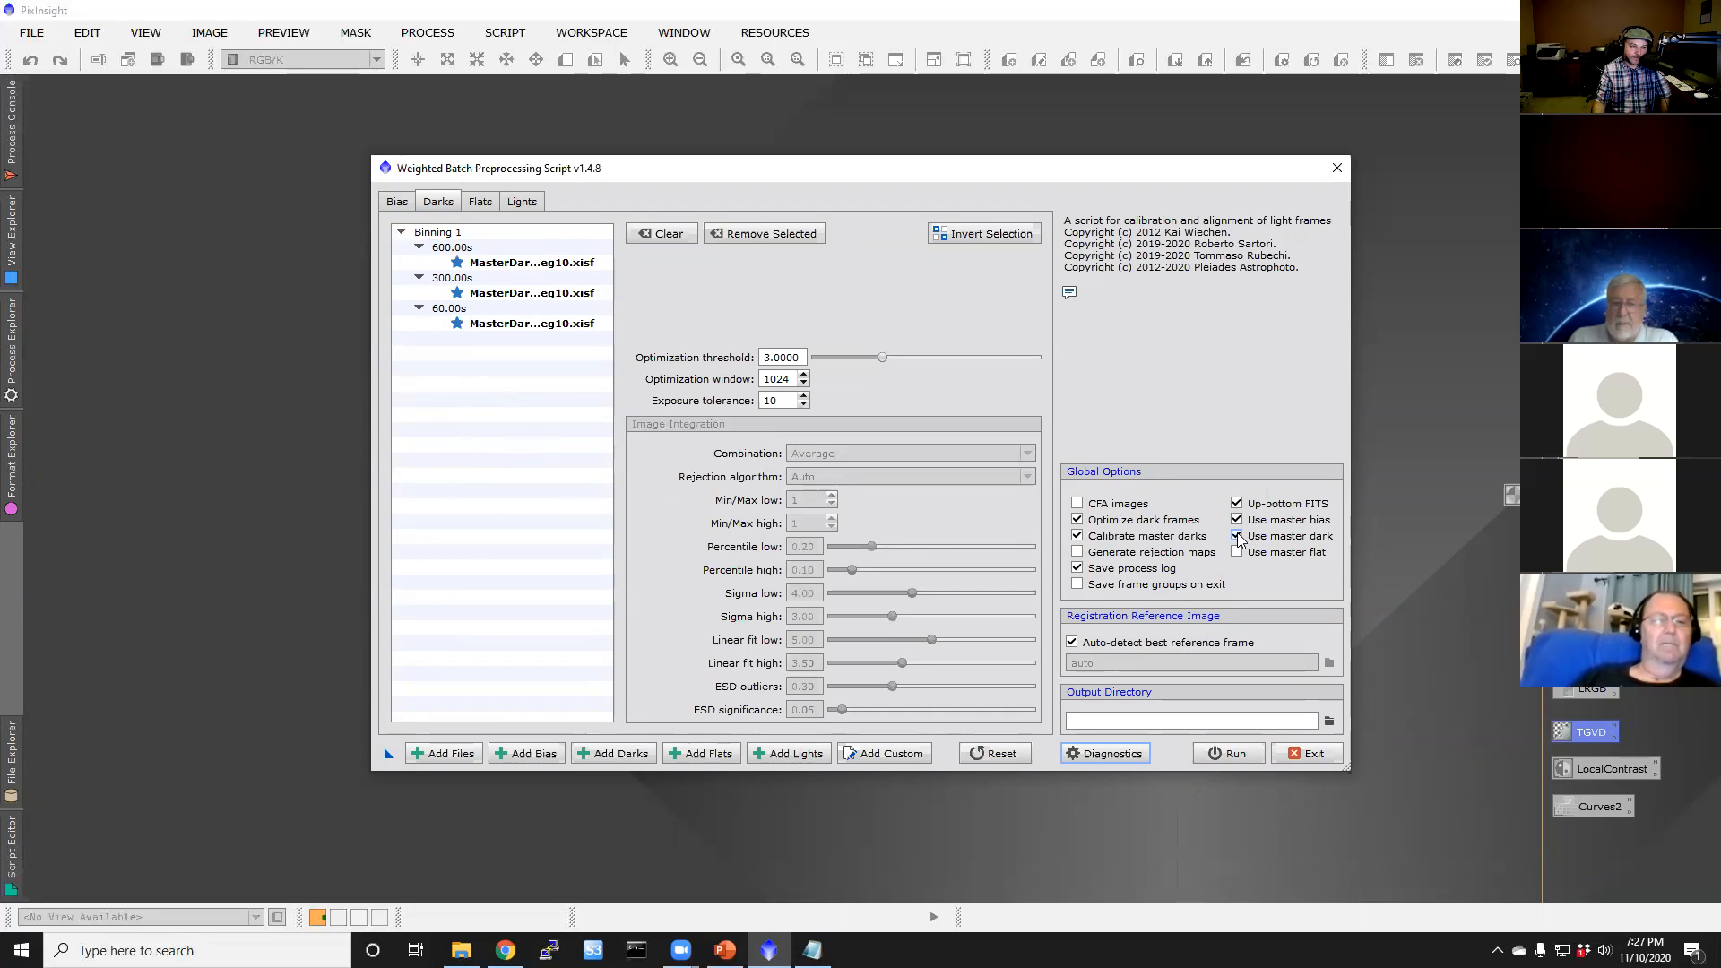
{"action": "left_click", "coordinate": [479, 202]}
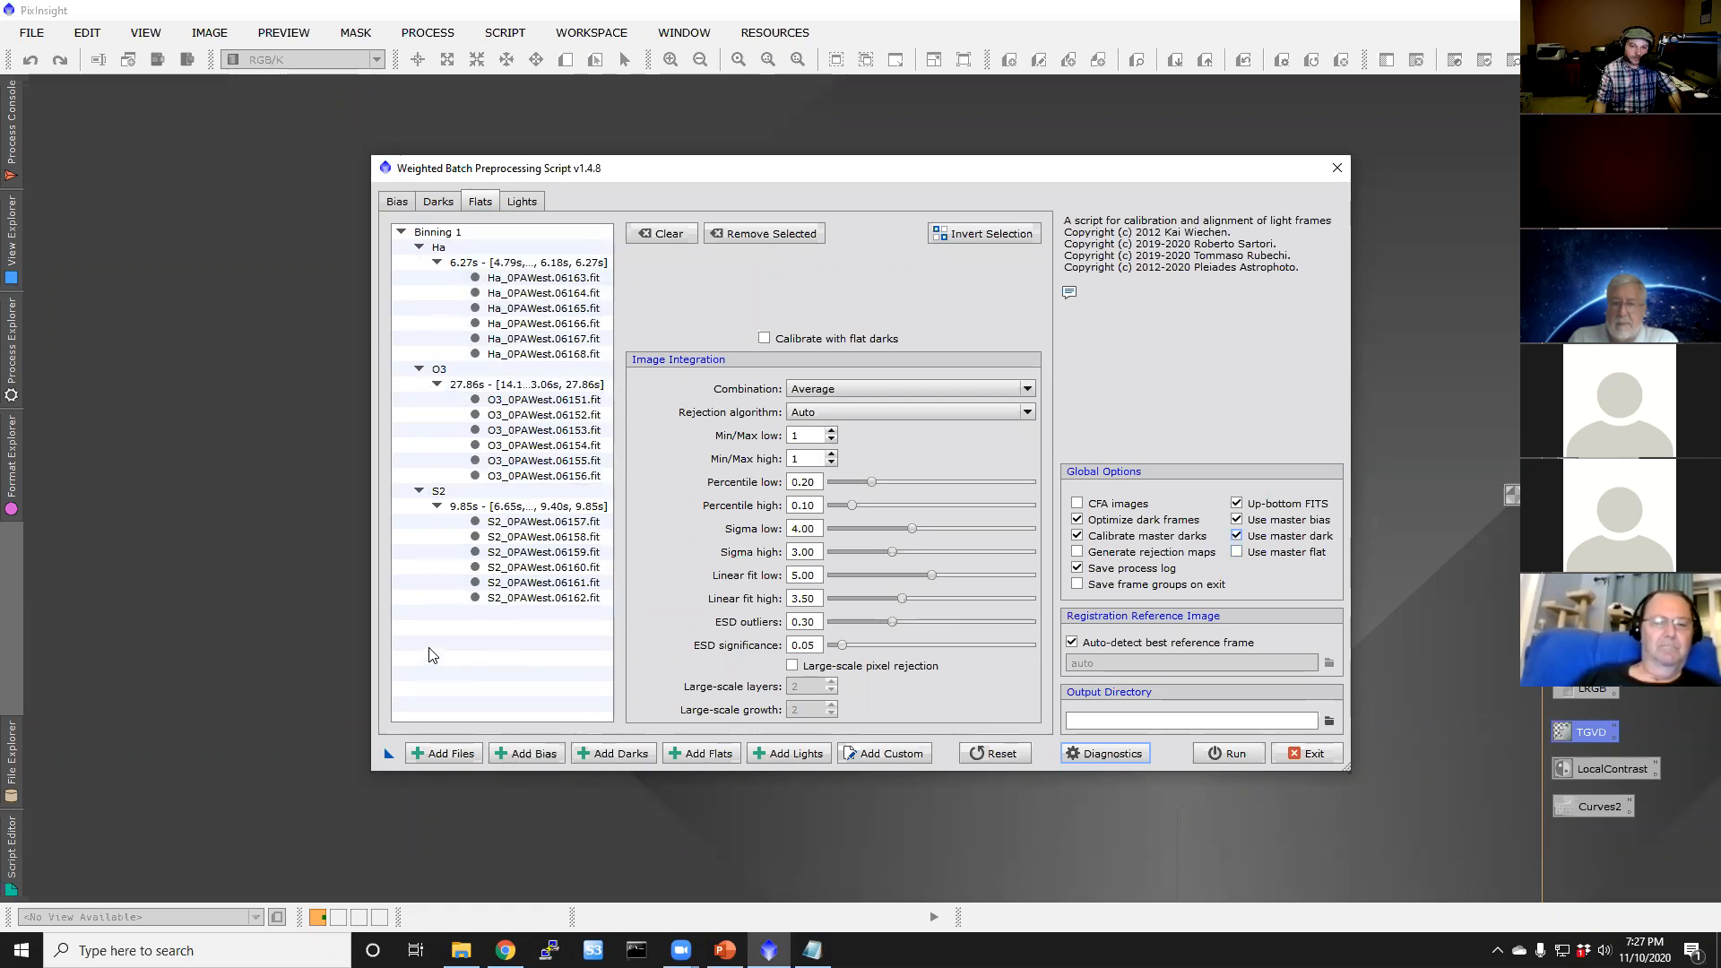
Step: Browse for the output directory and create a new folder in Documents
{"action": "left_click", "coordinate": [1329, 722]}
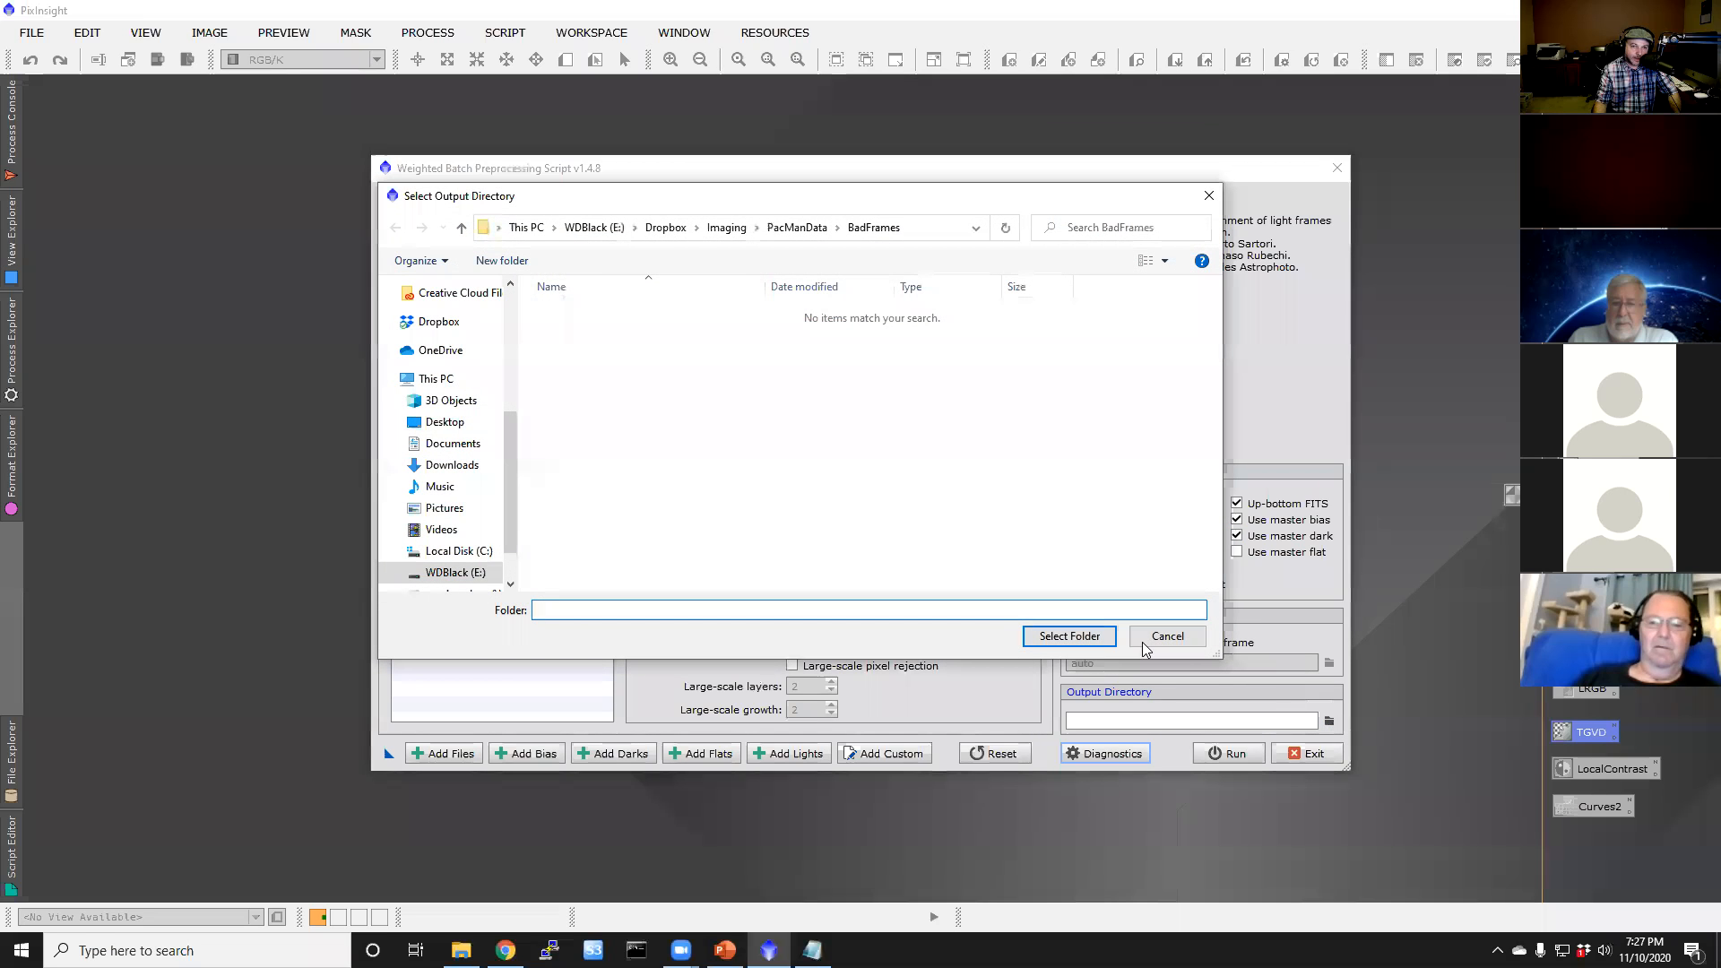
{"action": "left_click", "coordinate": [475, 448]}
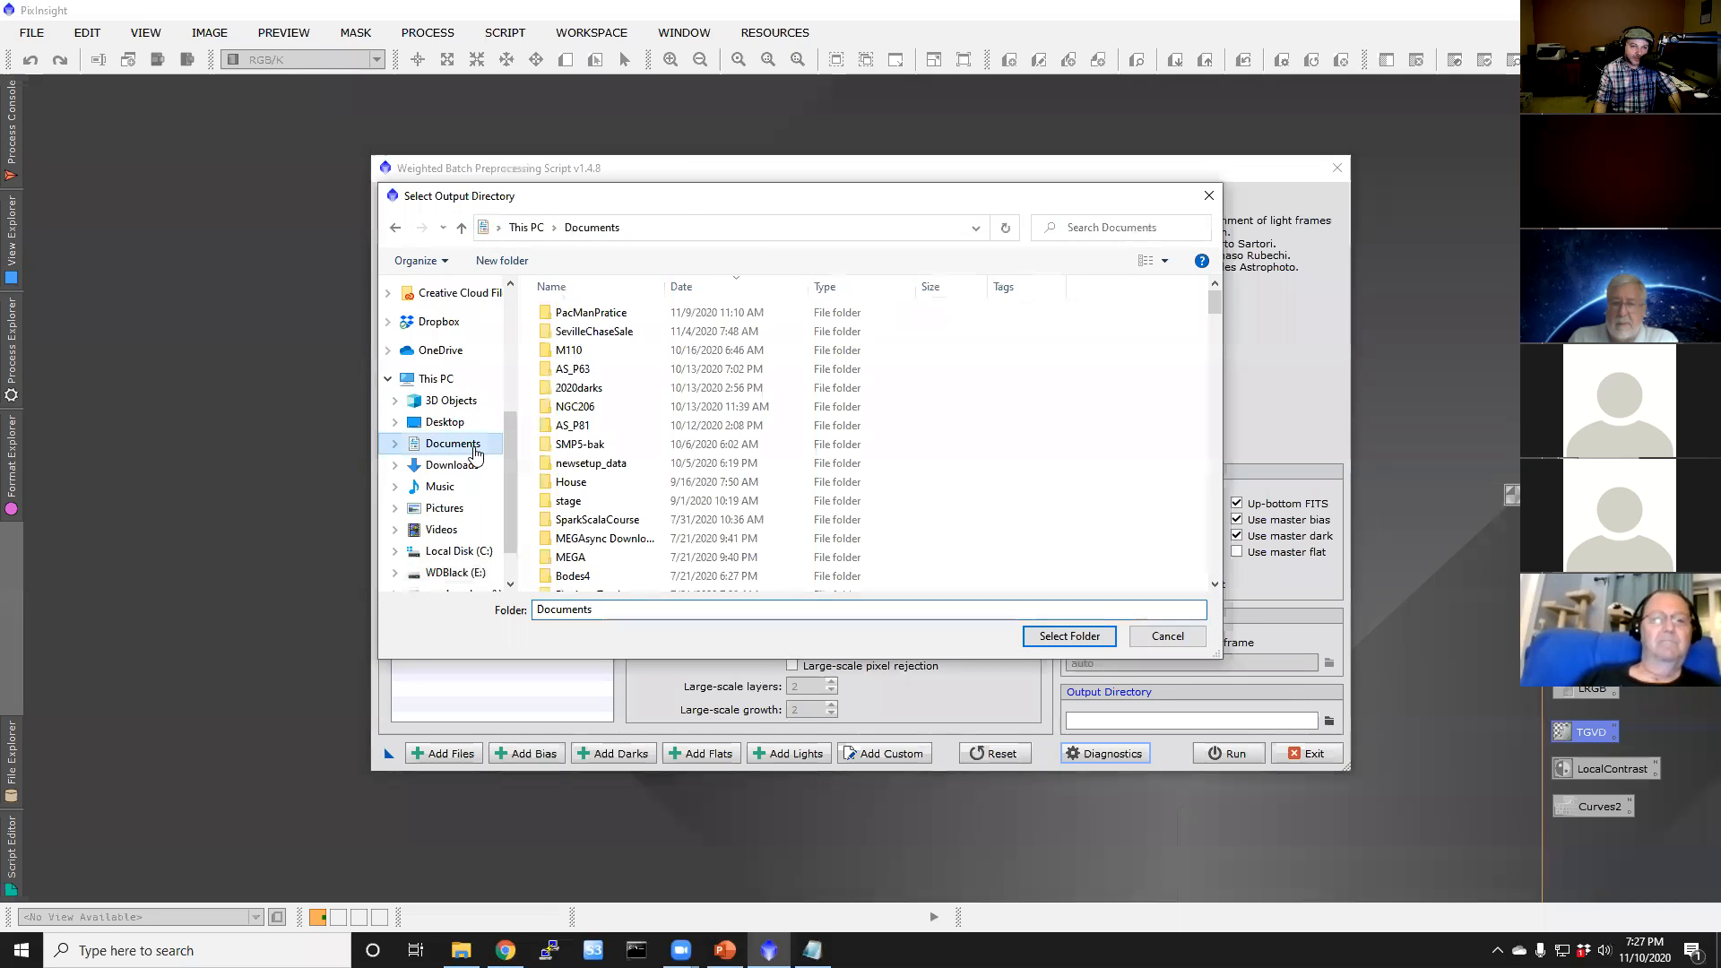
{"action": "left_click", "coordinate": [500, 263]}
{"action": "type", "text": "P"}
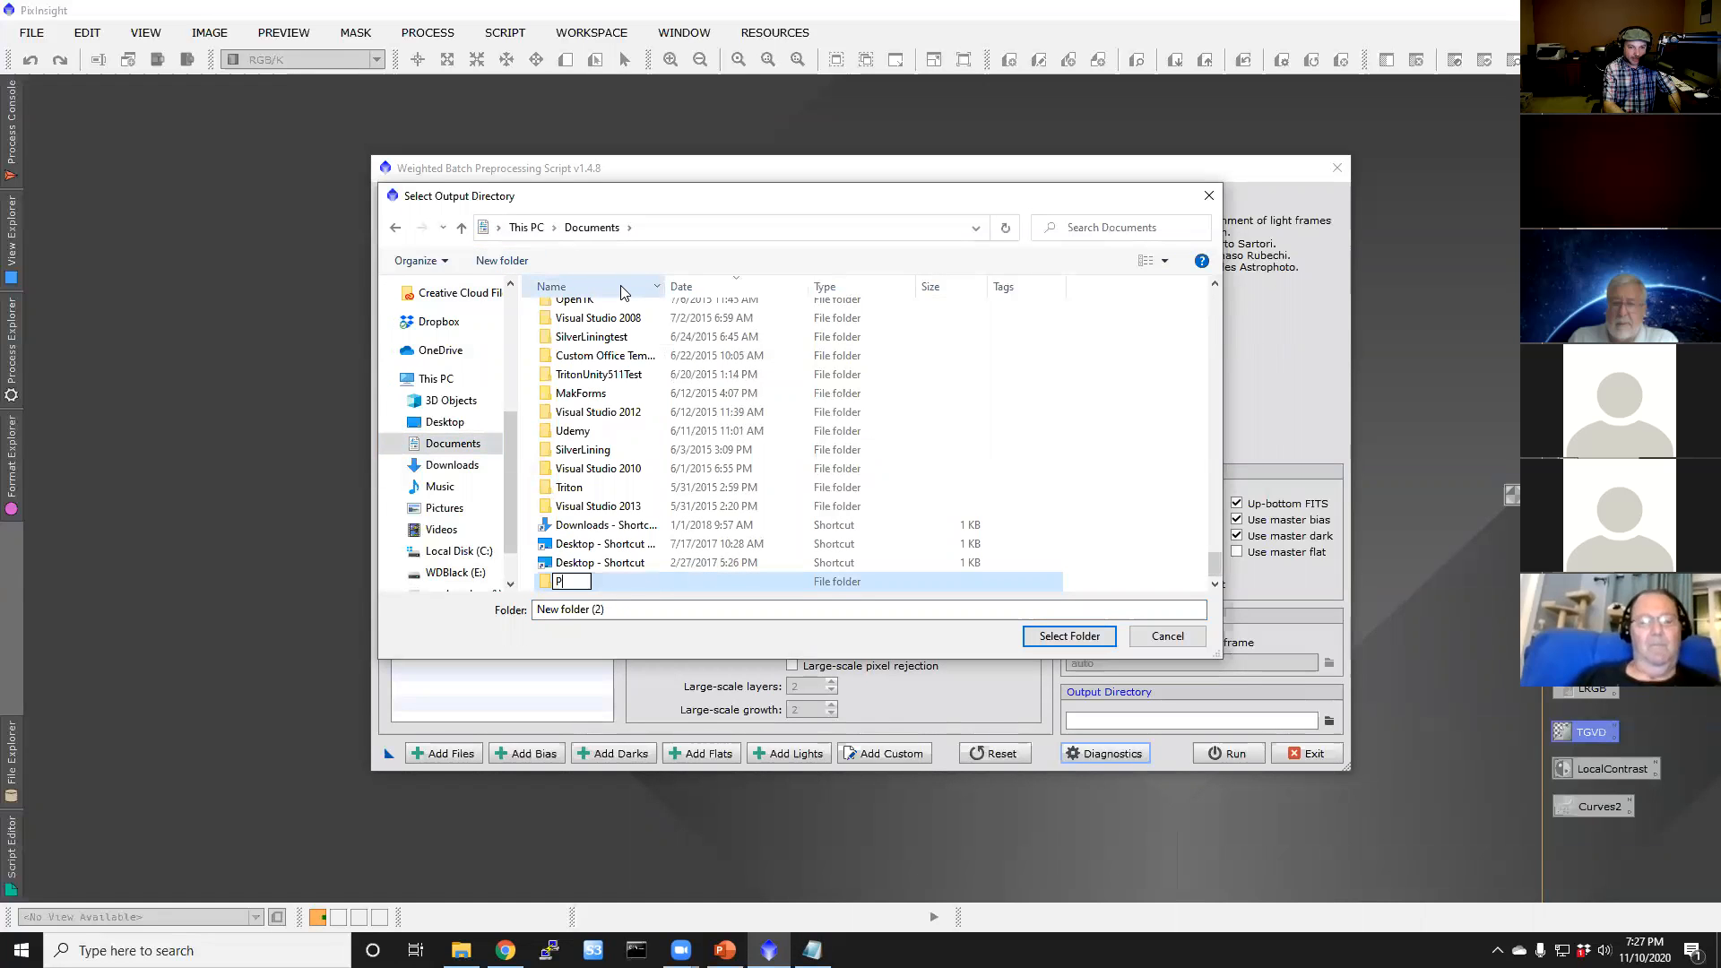
{"action": "type", "text": "acMan"}
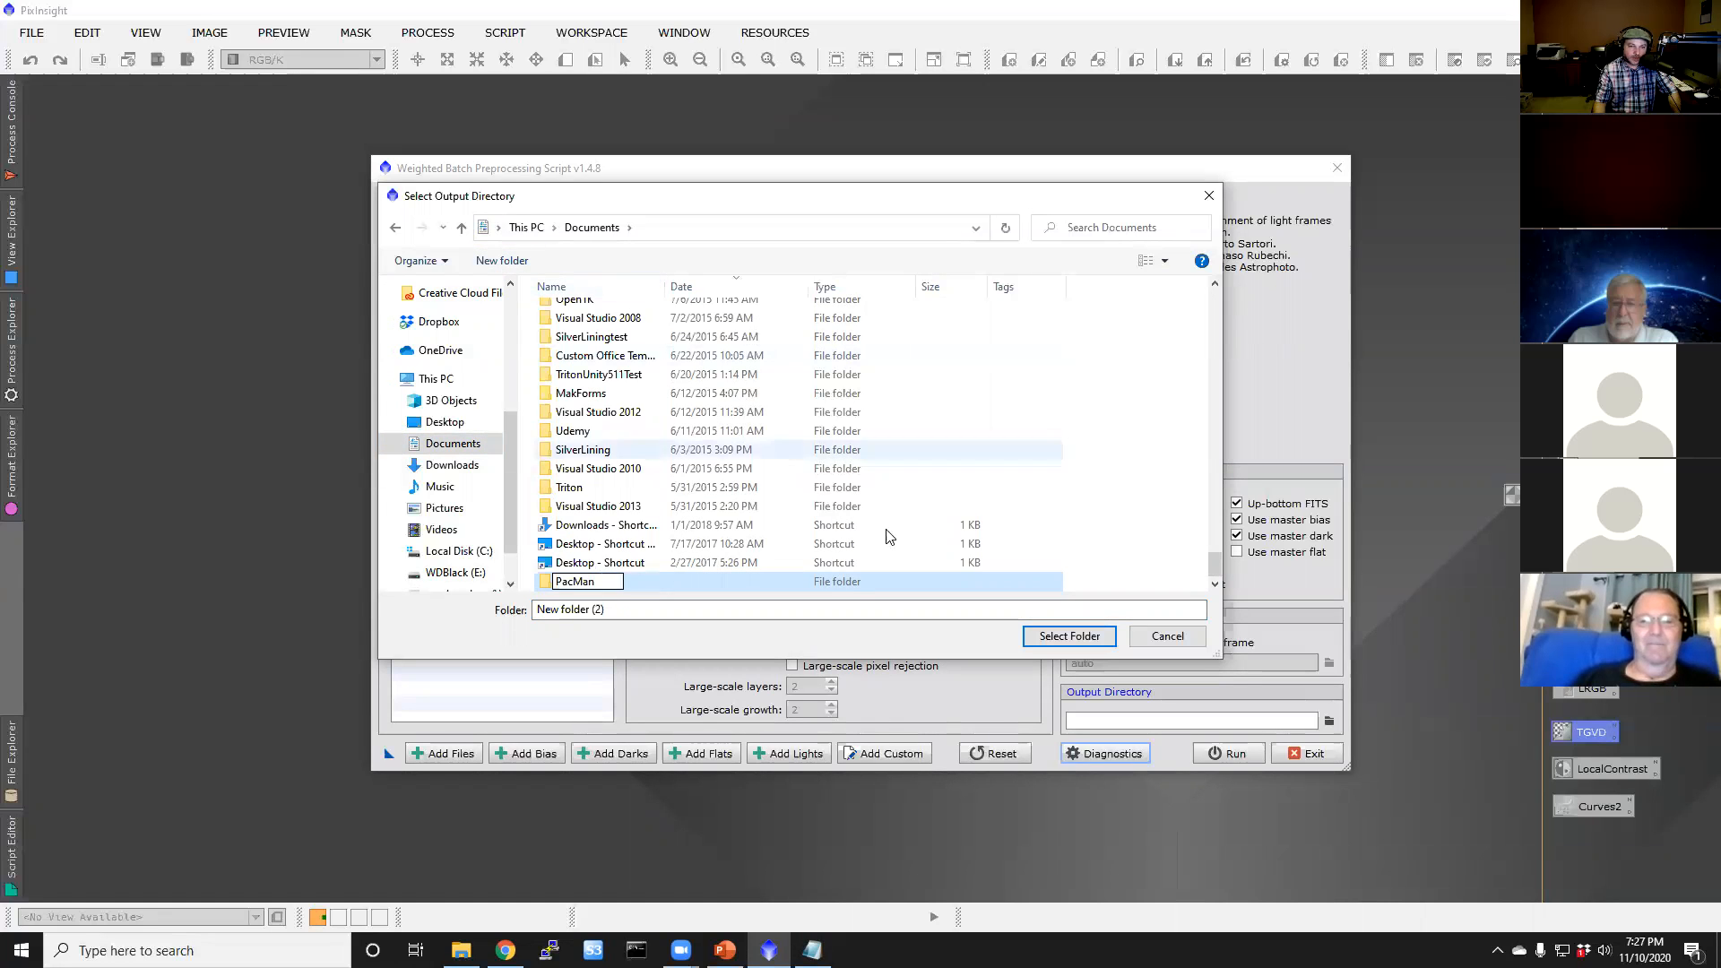
{"action": "left_click", "coordinate": [1029, 636]}
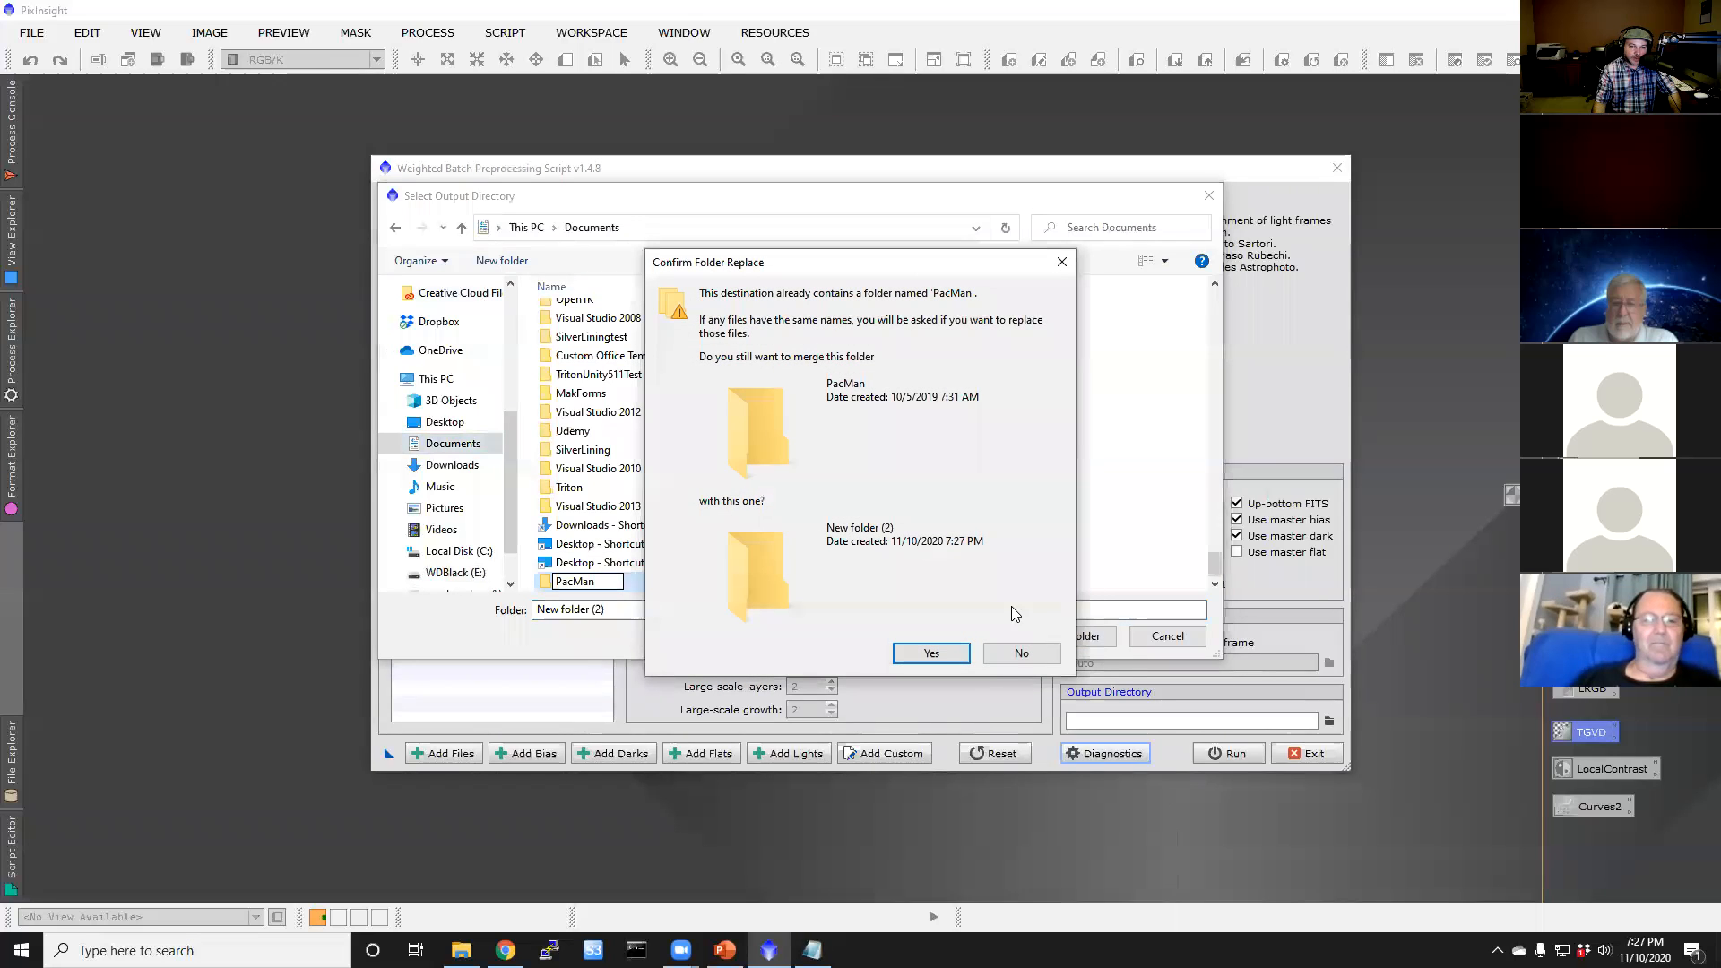
{"action": "left_click", "coordinate": [1021, 653]}
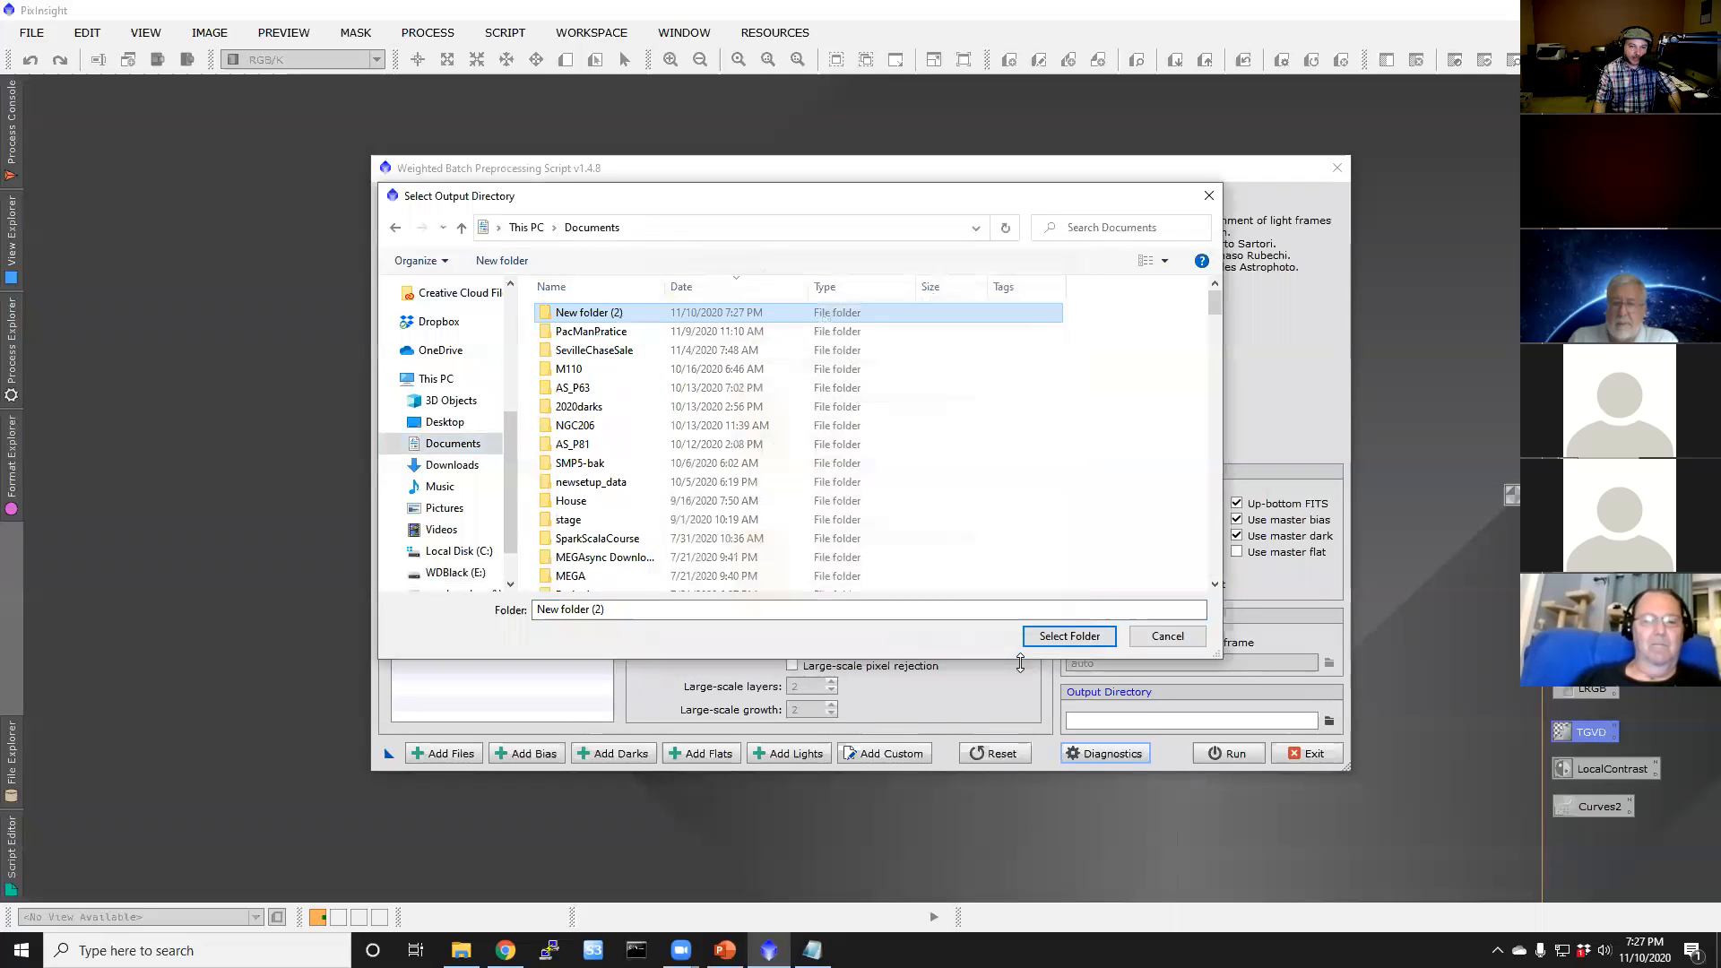
Step: Name the new folder PacManCFAS and choose it as the output directory
{"action": "left_click", "coordinate": [608, 316]}
{"action": "type", "text": "PacManCFAS"}
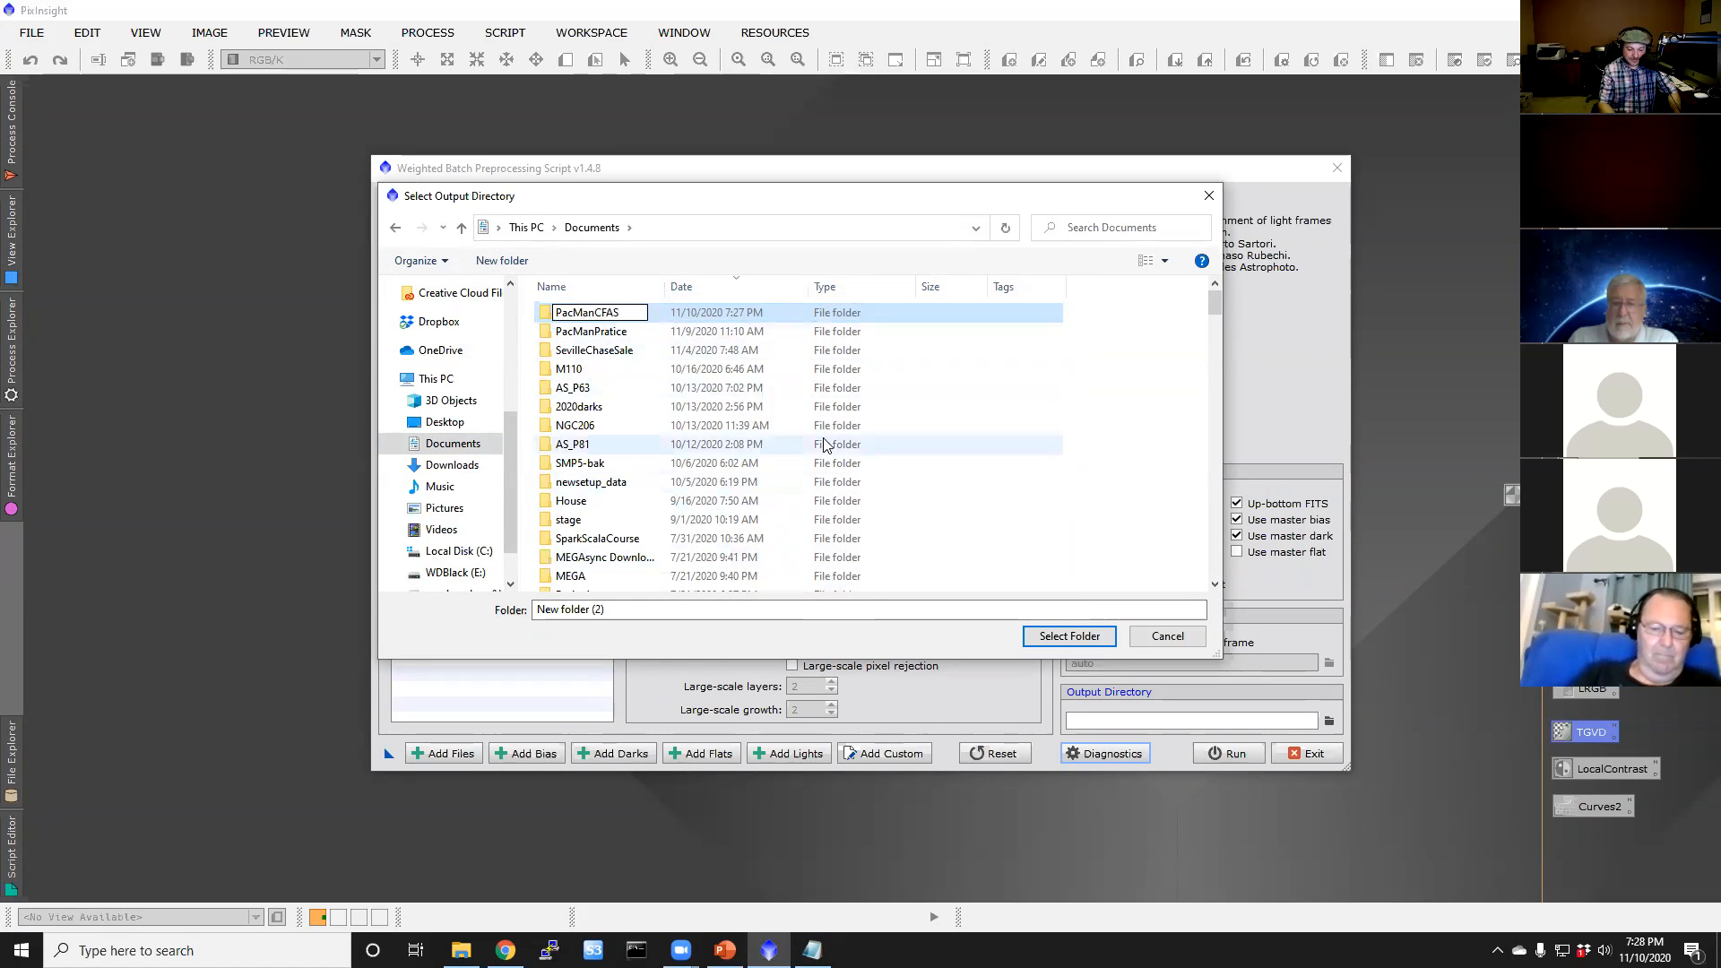
{"action": "key", "text": "Return"}
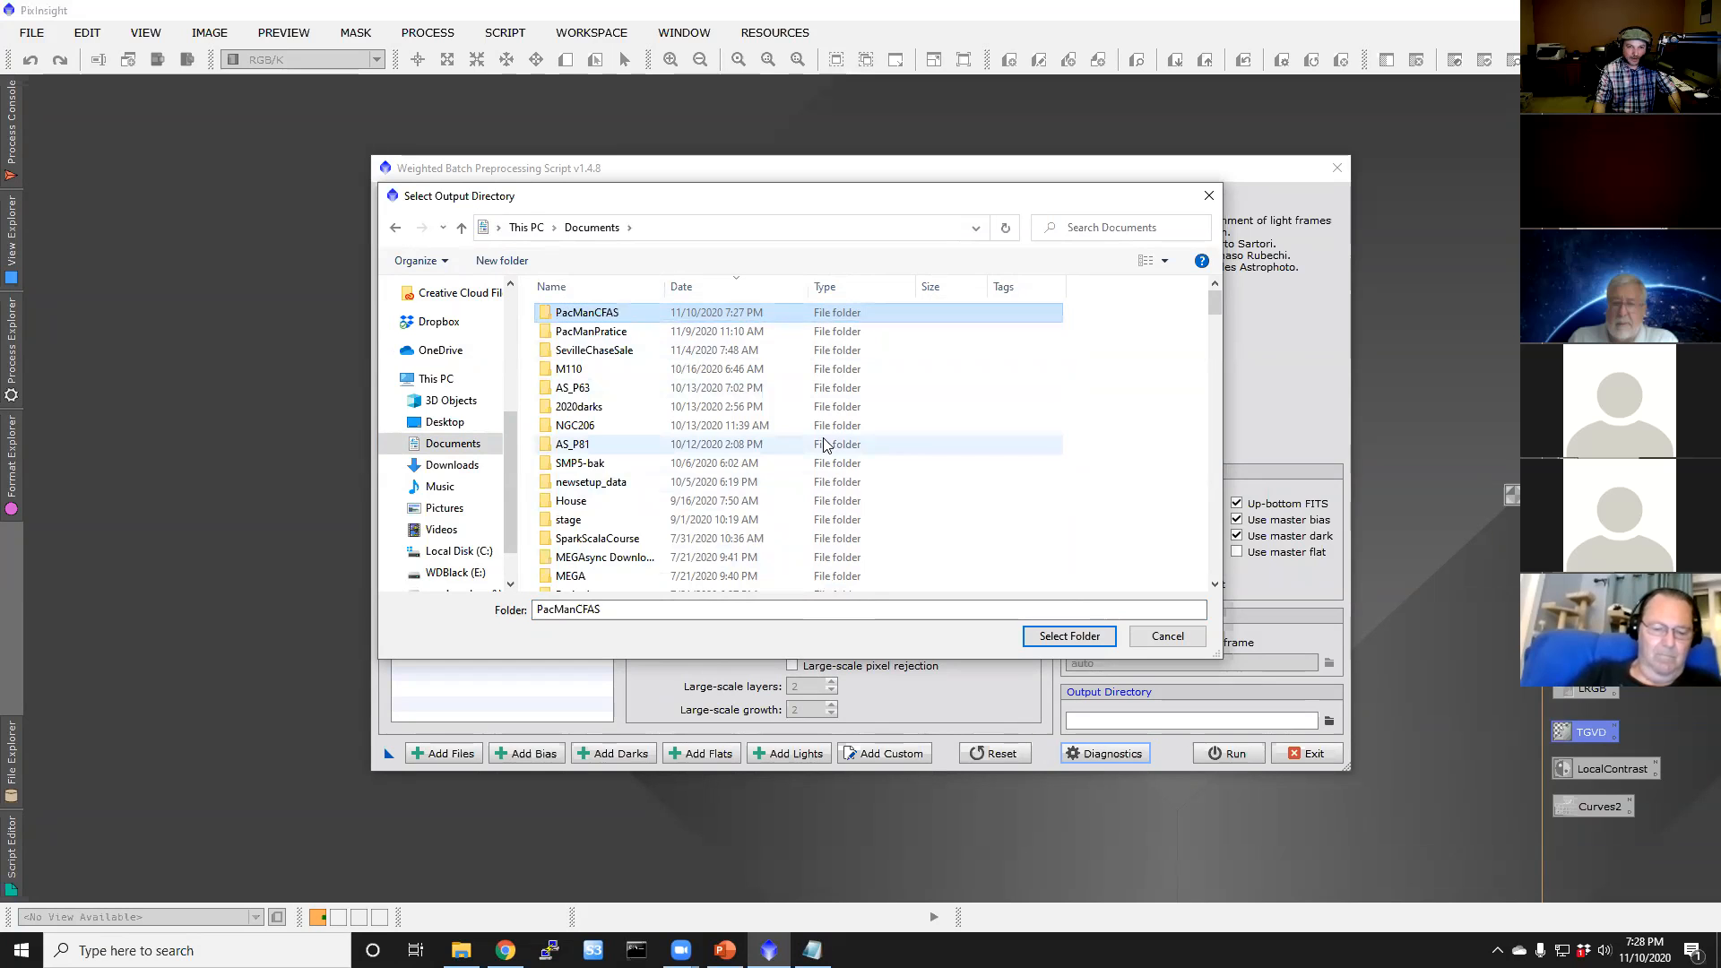
{"action": "double_click", "coordinate": [619, 314]}
{"action": "left_click", "coordinate": [1056, 636]}
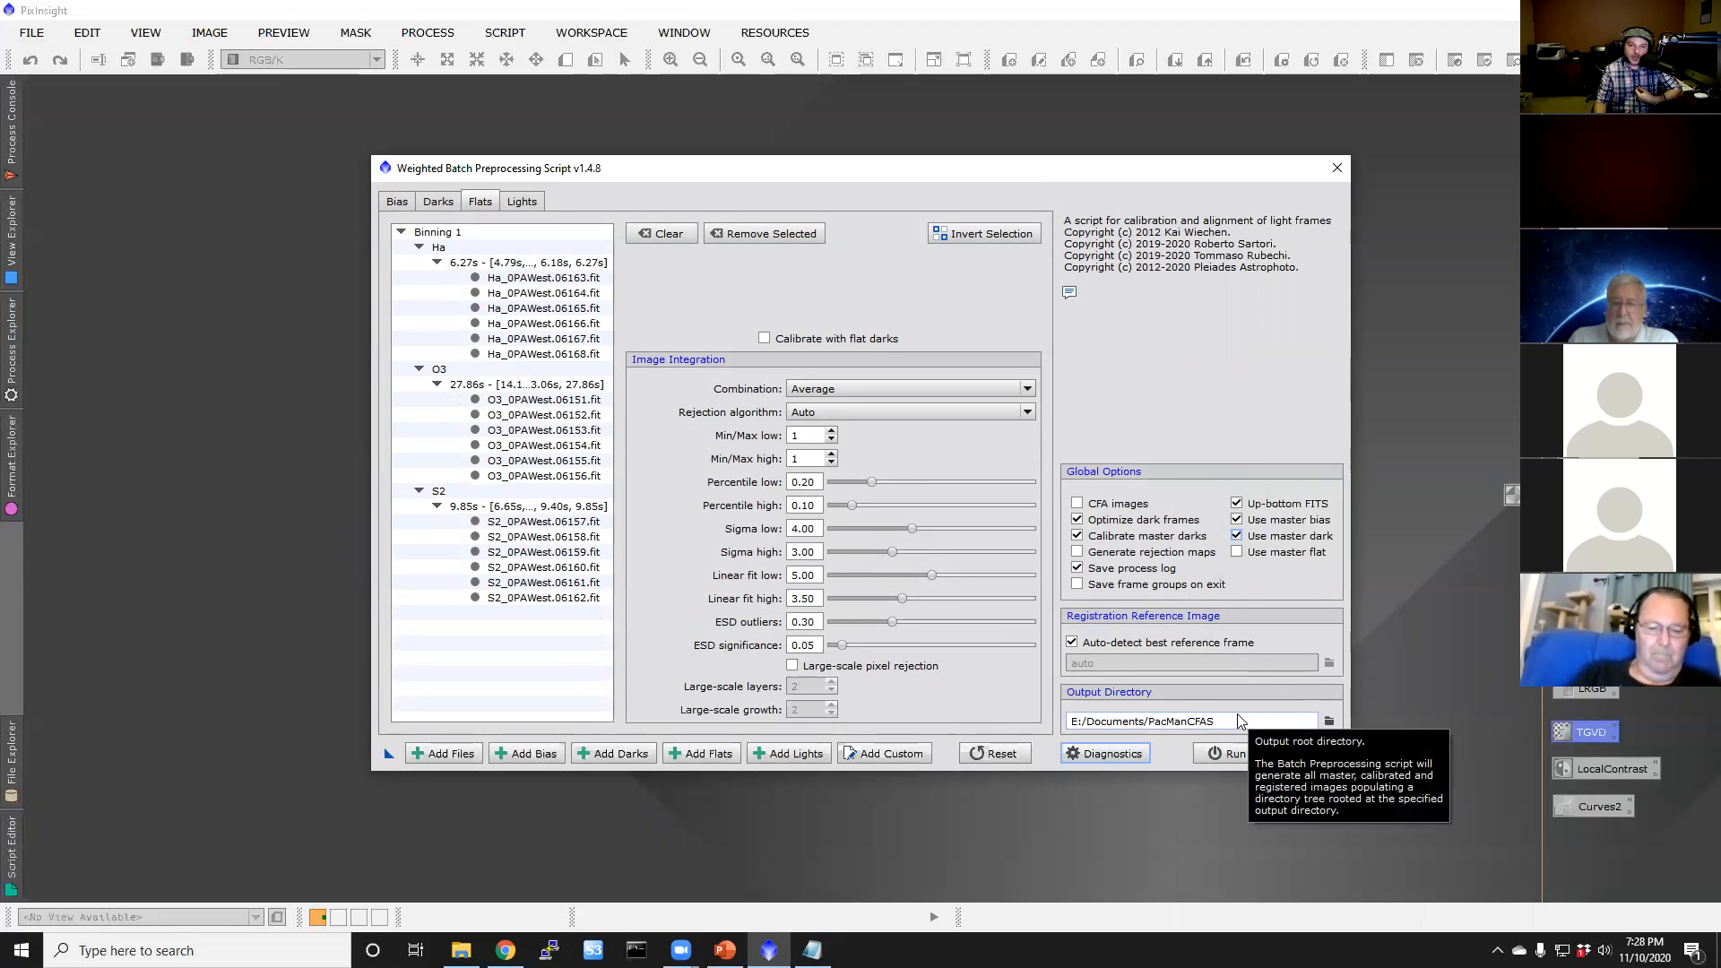
Step: Limit the light frame processing to calibration only, without registration and integration
{"action": "left_click", "coordinate": [522, 202]}
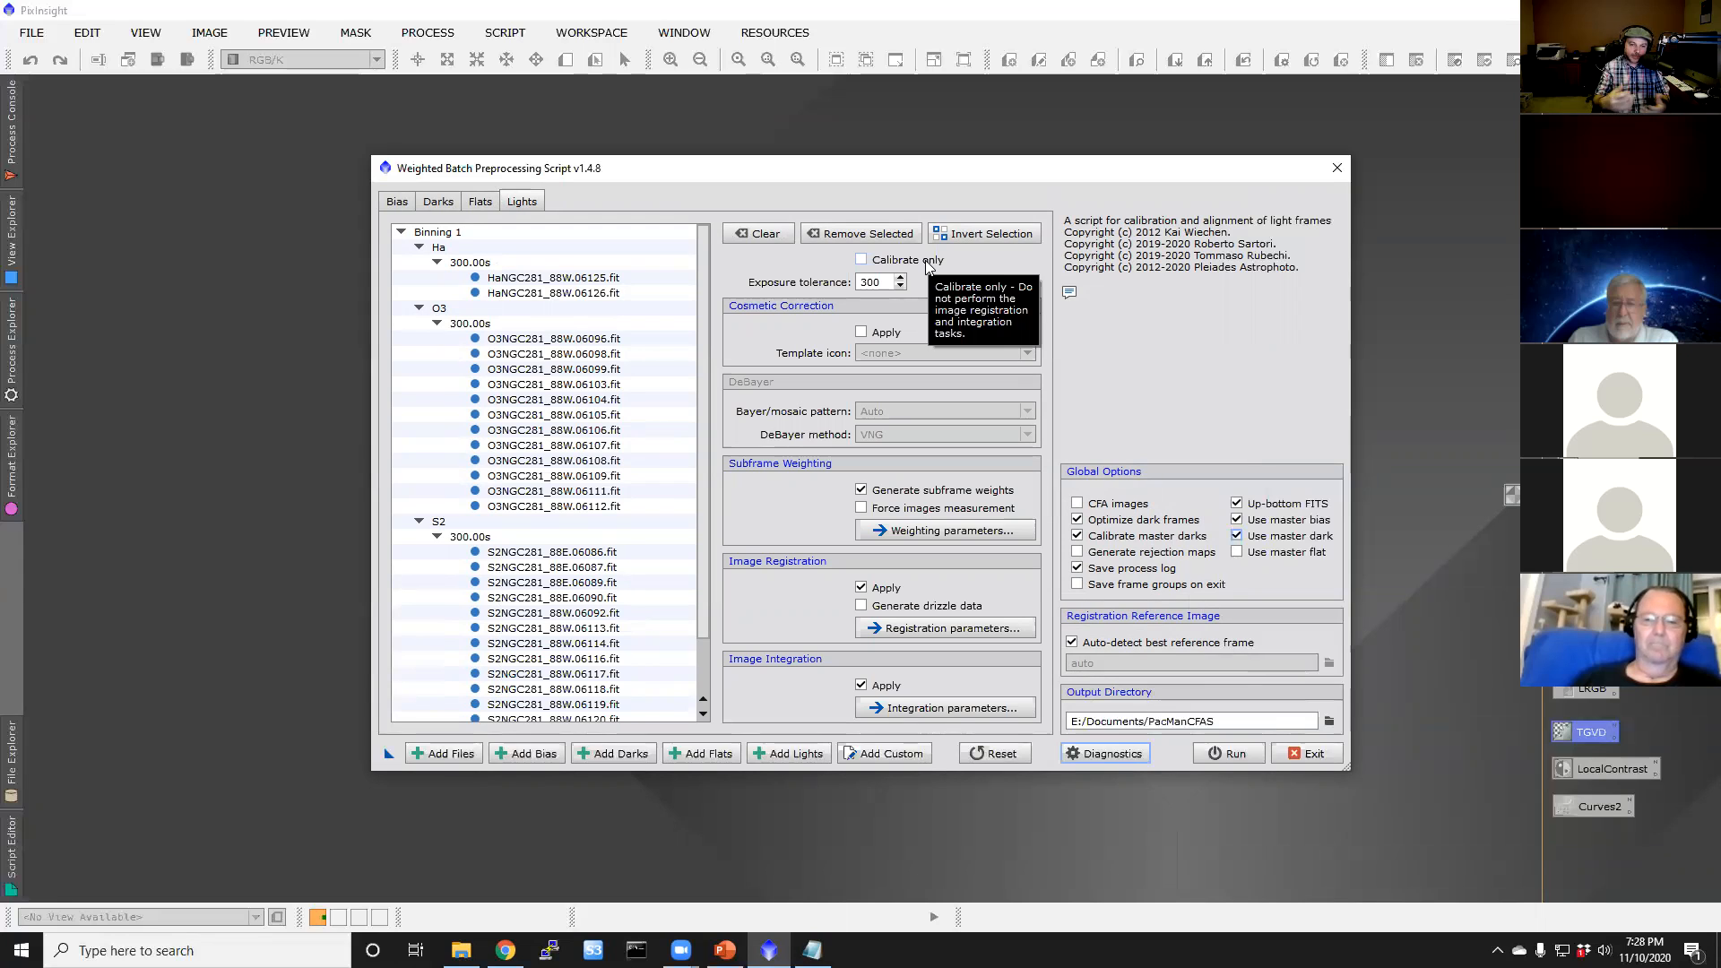
{"action": "left_click", "coordinate": [862, 261]}
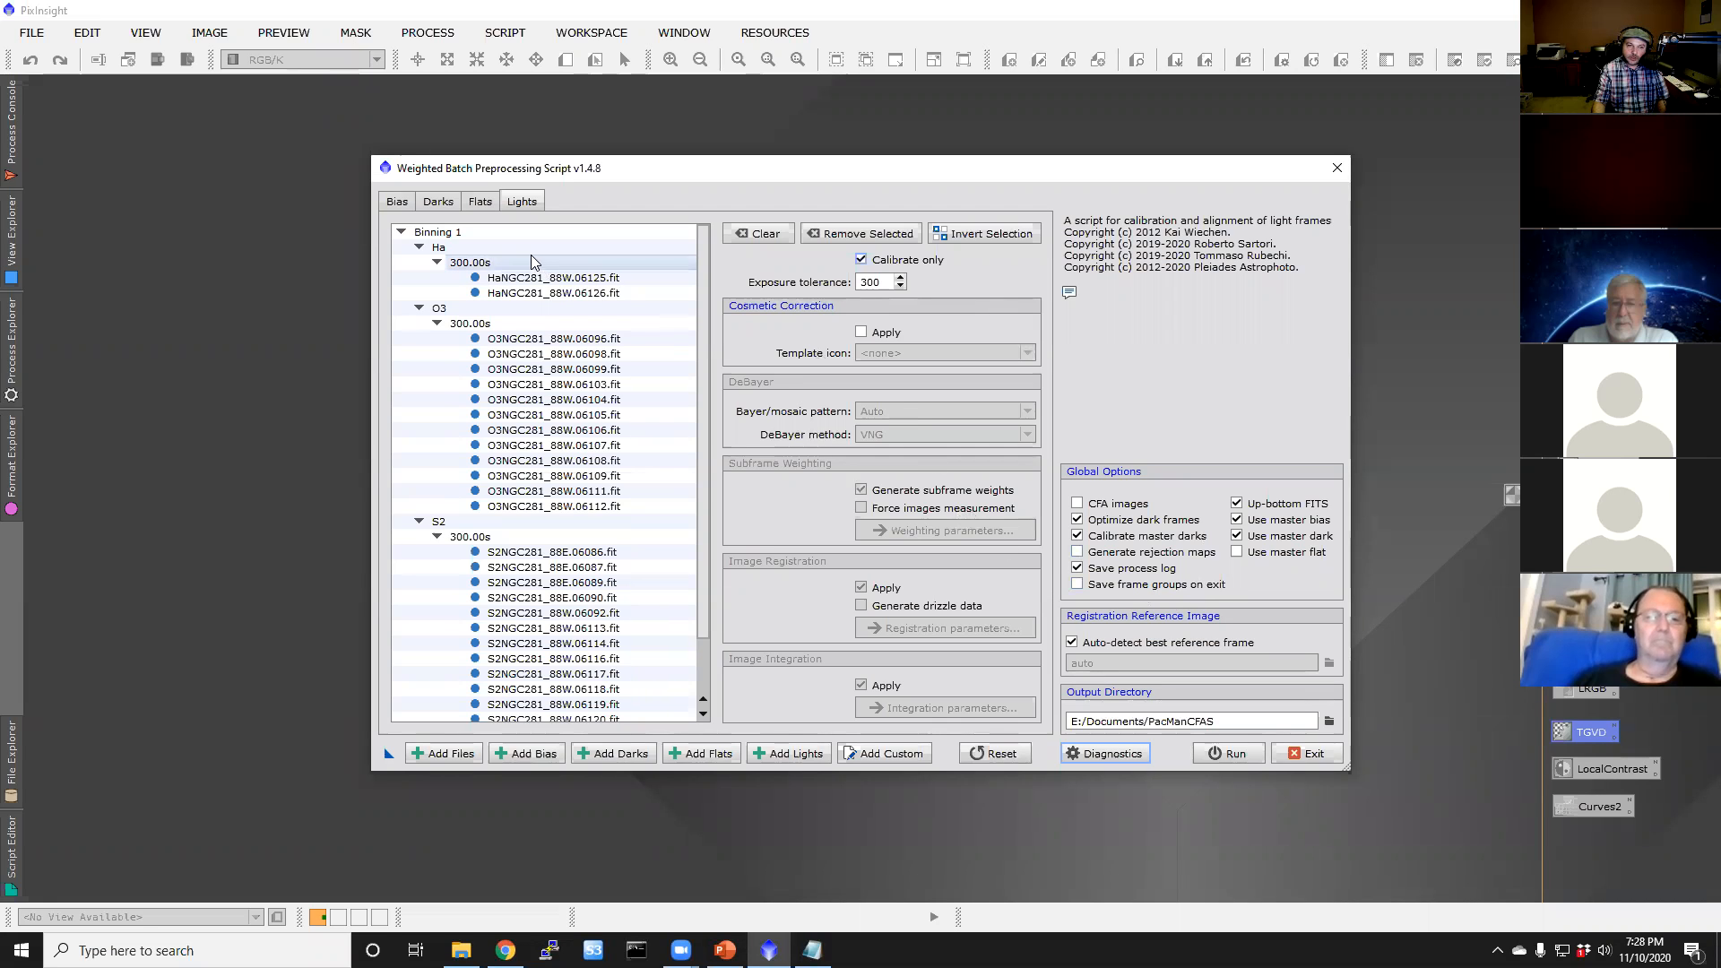
Step: Review the loaded bias, dark, flat and light frames, comparing the flat exposure times with those of the master darks
{"action": "left_click", "coordinate": [480, 203]}
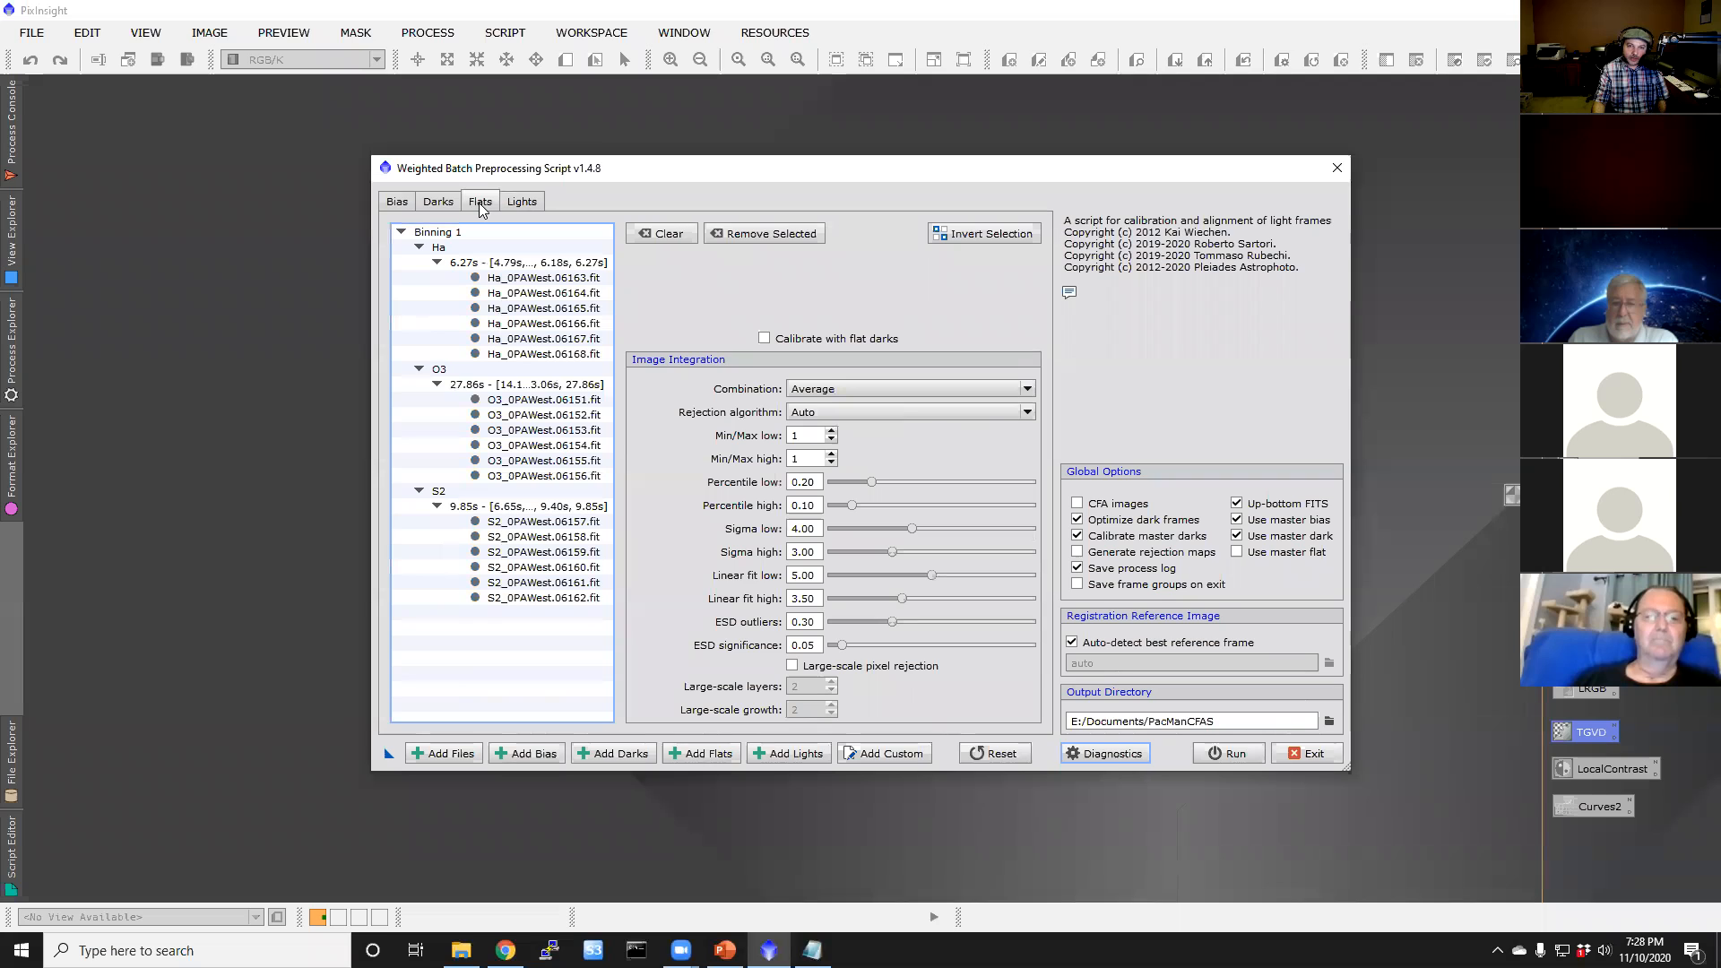
{"action": "left_click", "coordinate": [437, 203]}
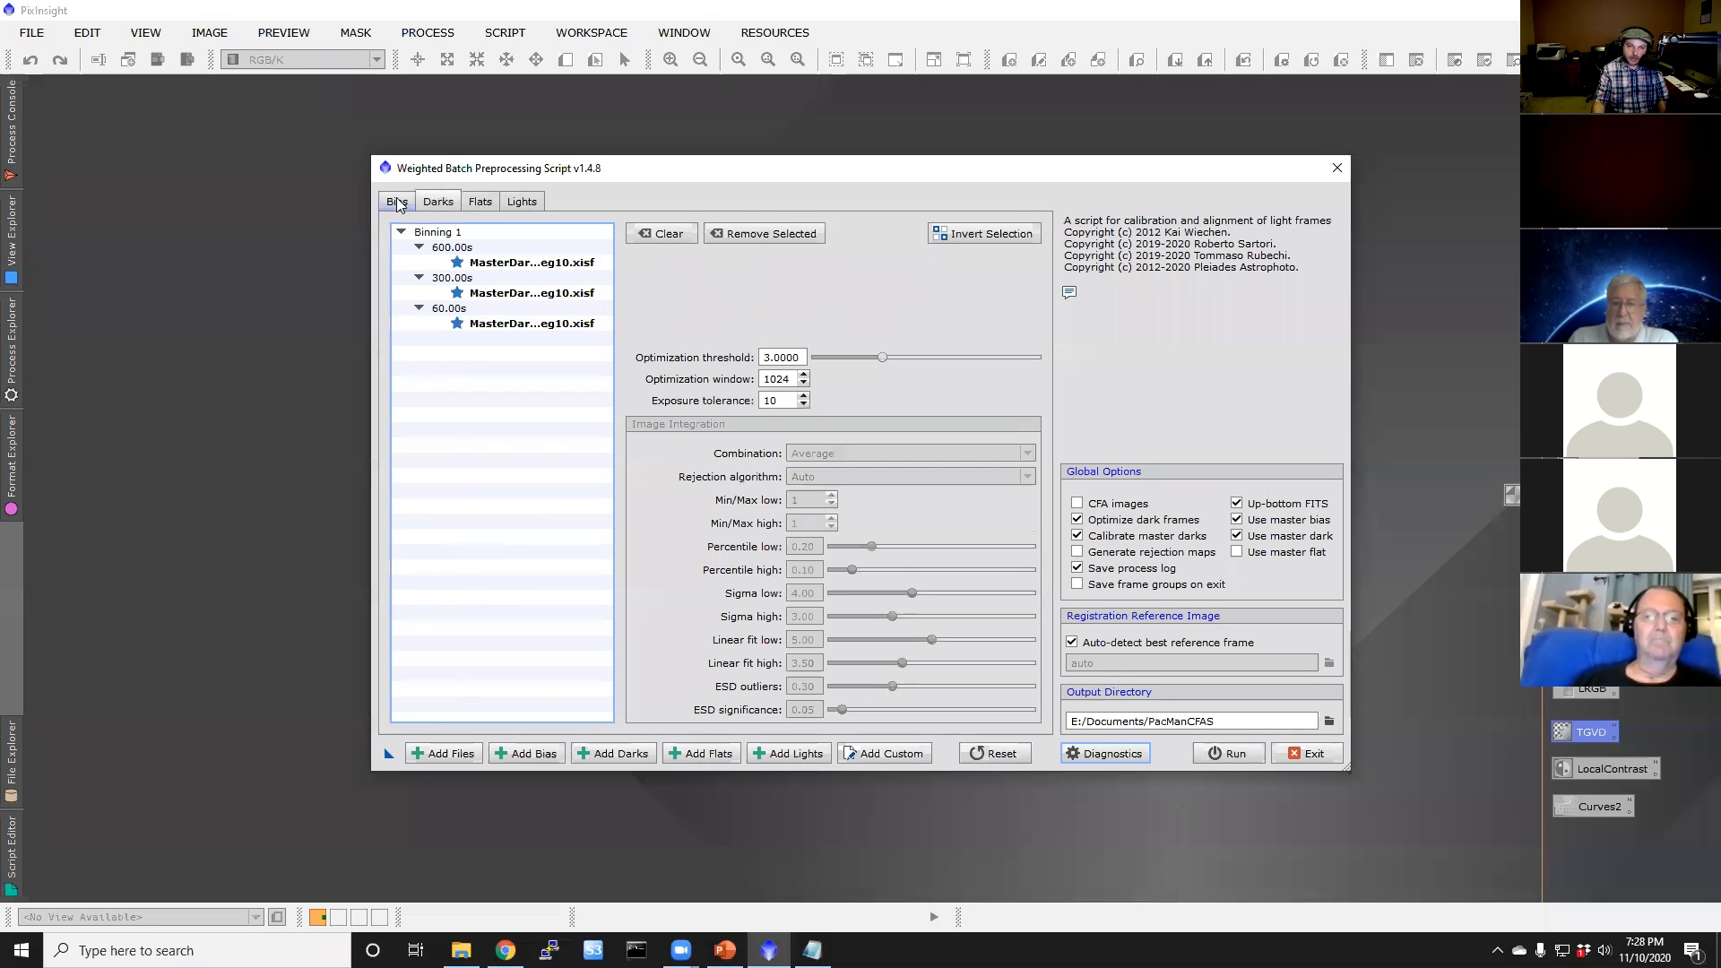
{"action": "left_click", "coordinate": [396, 202]}
{"action": "left_click", "coordinate": [527, 202]}
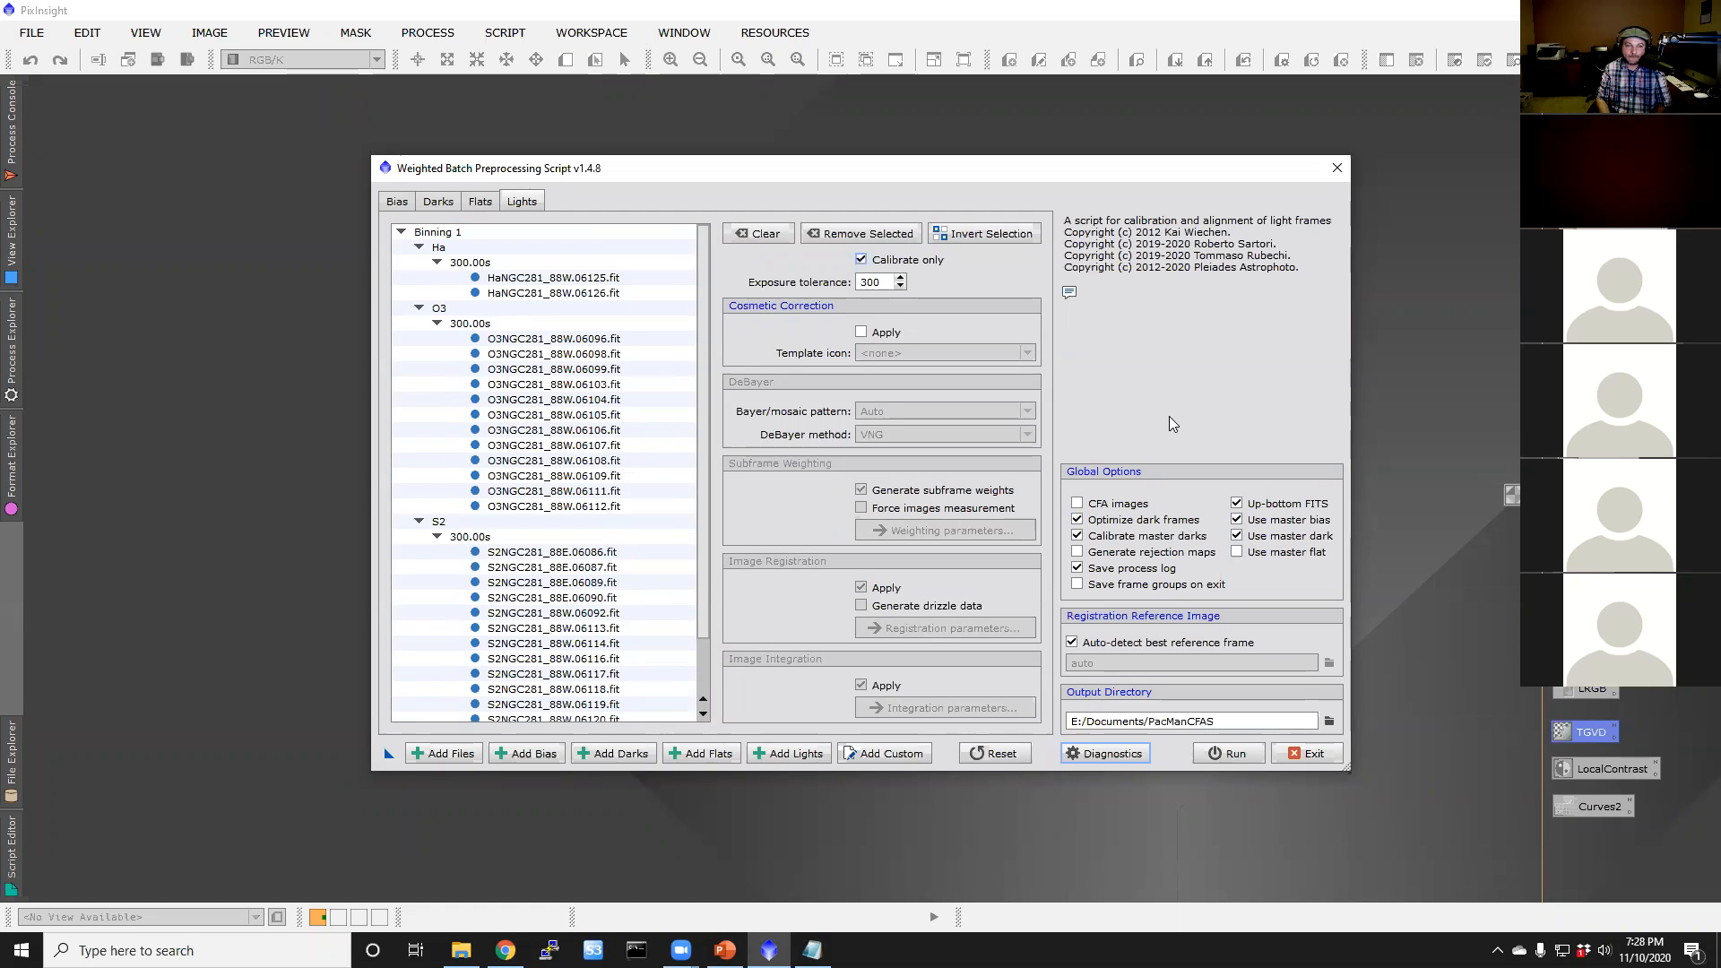
{"action": "left_click", "coordinate": [480, 201]}
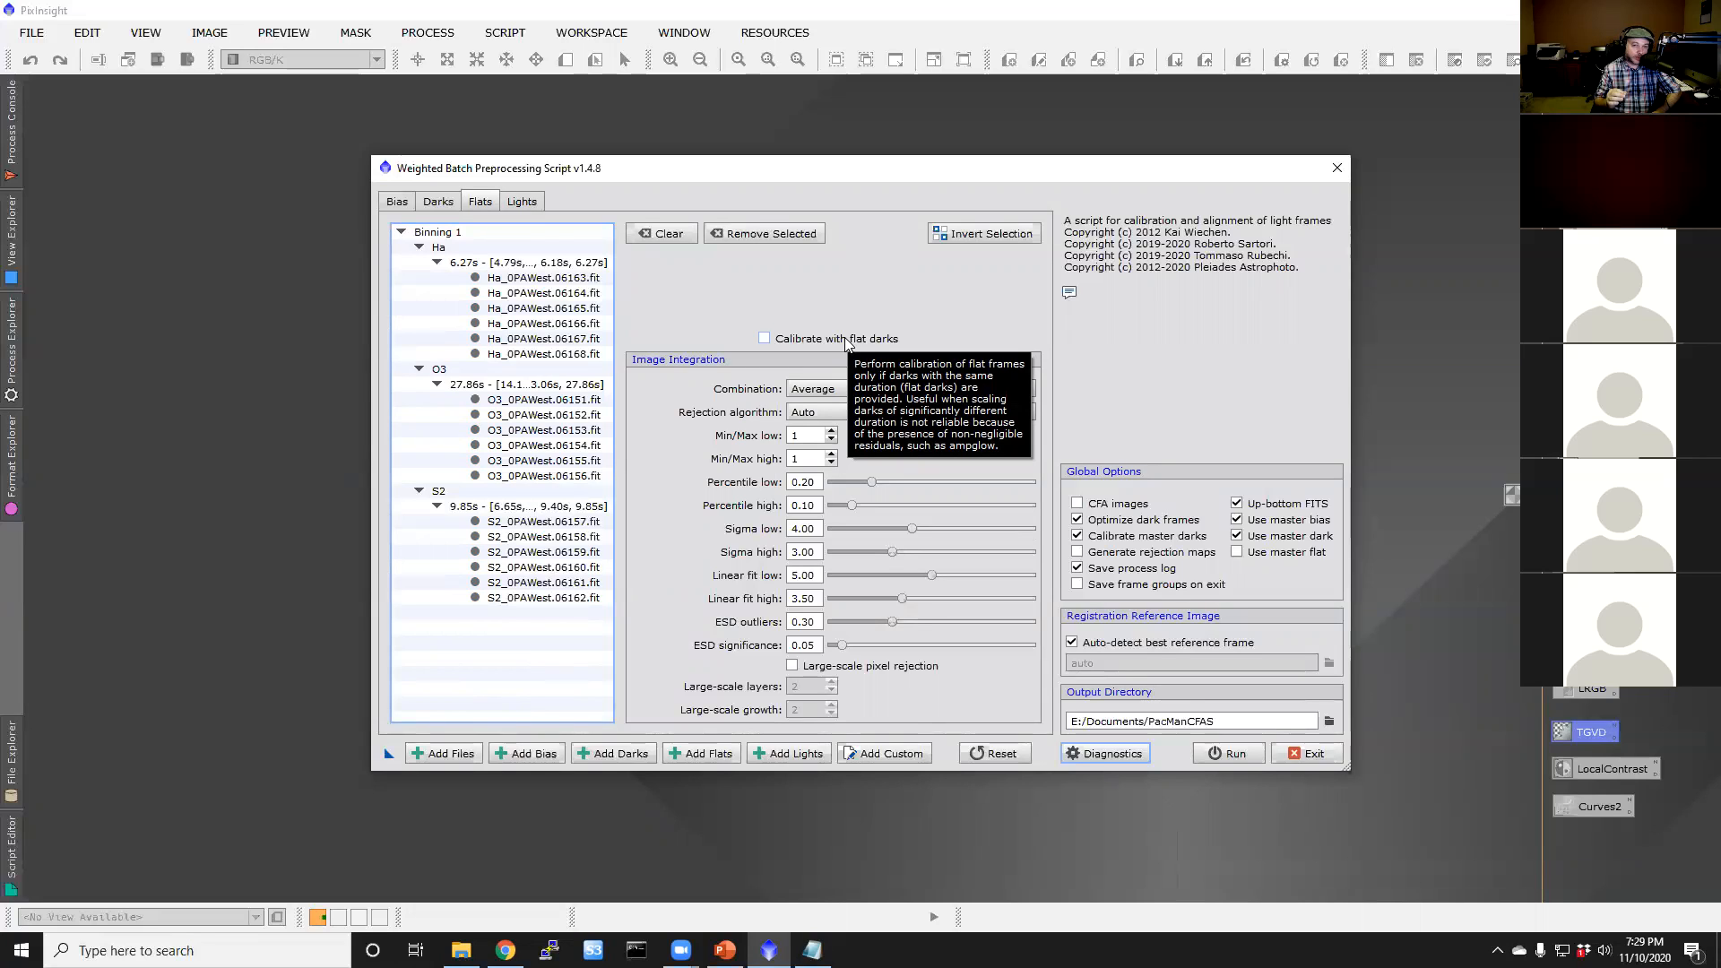
{"action": "left_click", "coordinate": [462, 262]}
{"action": "left_click", "coordinate": [441, 203]}
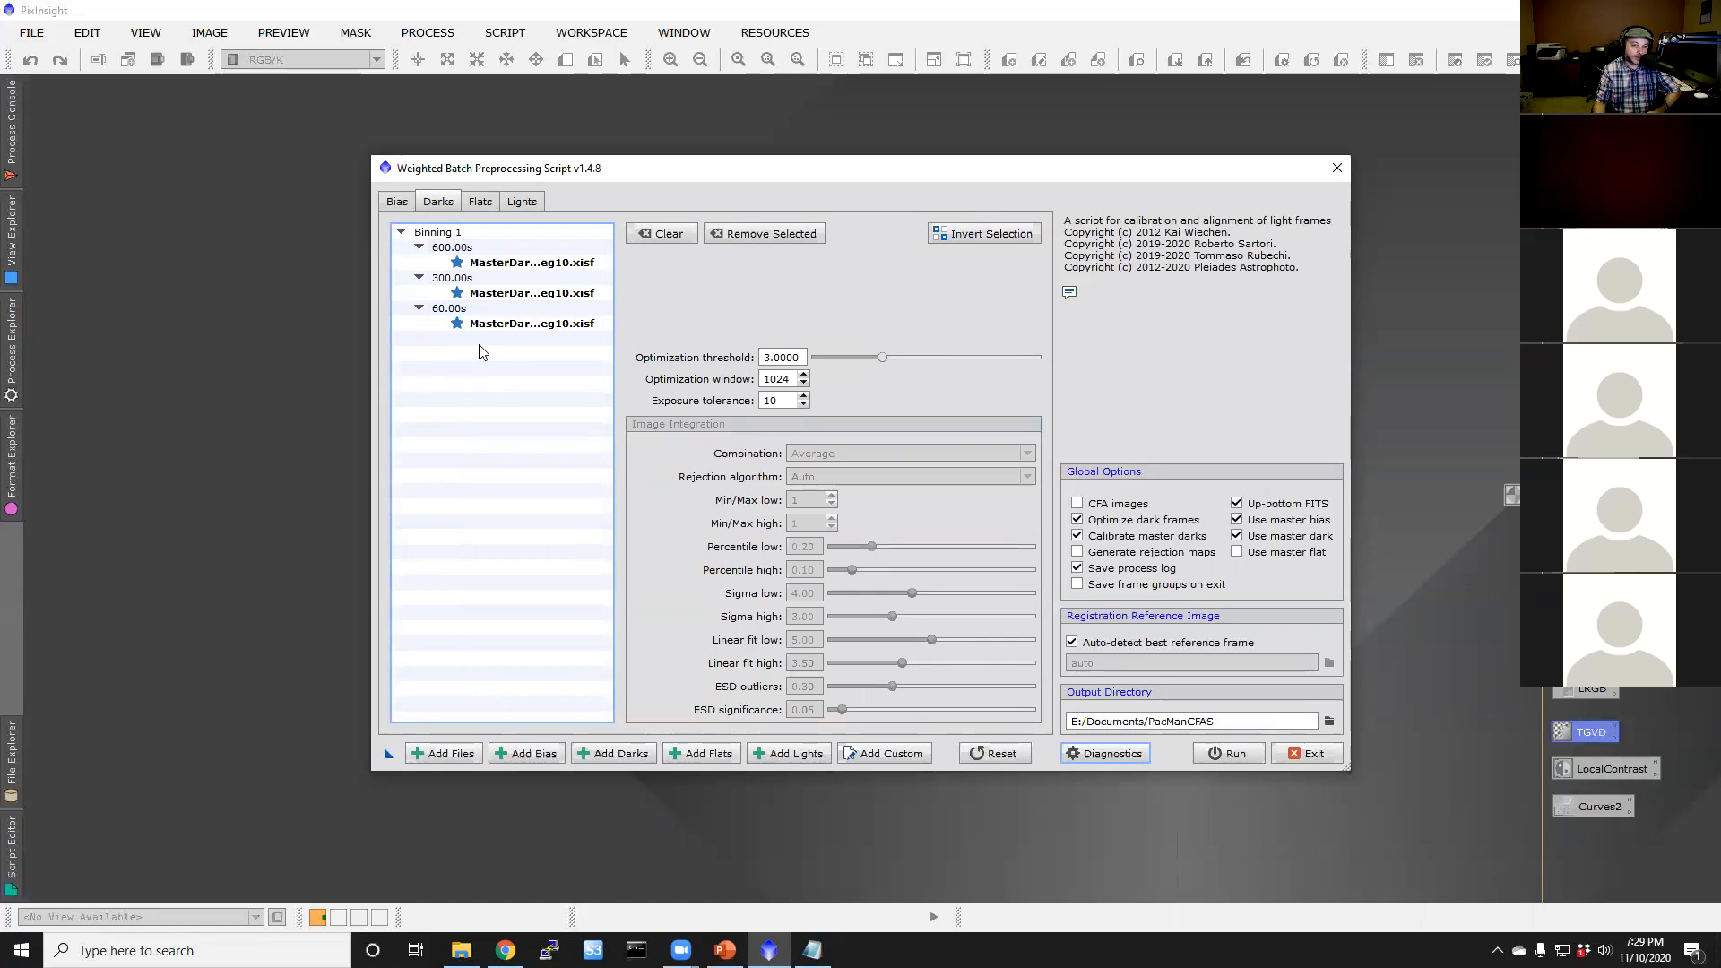
{"action": "left_click", "coordinate": [480, 202]}
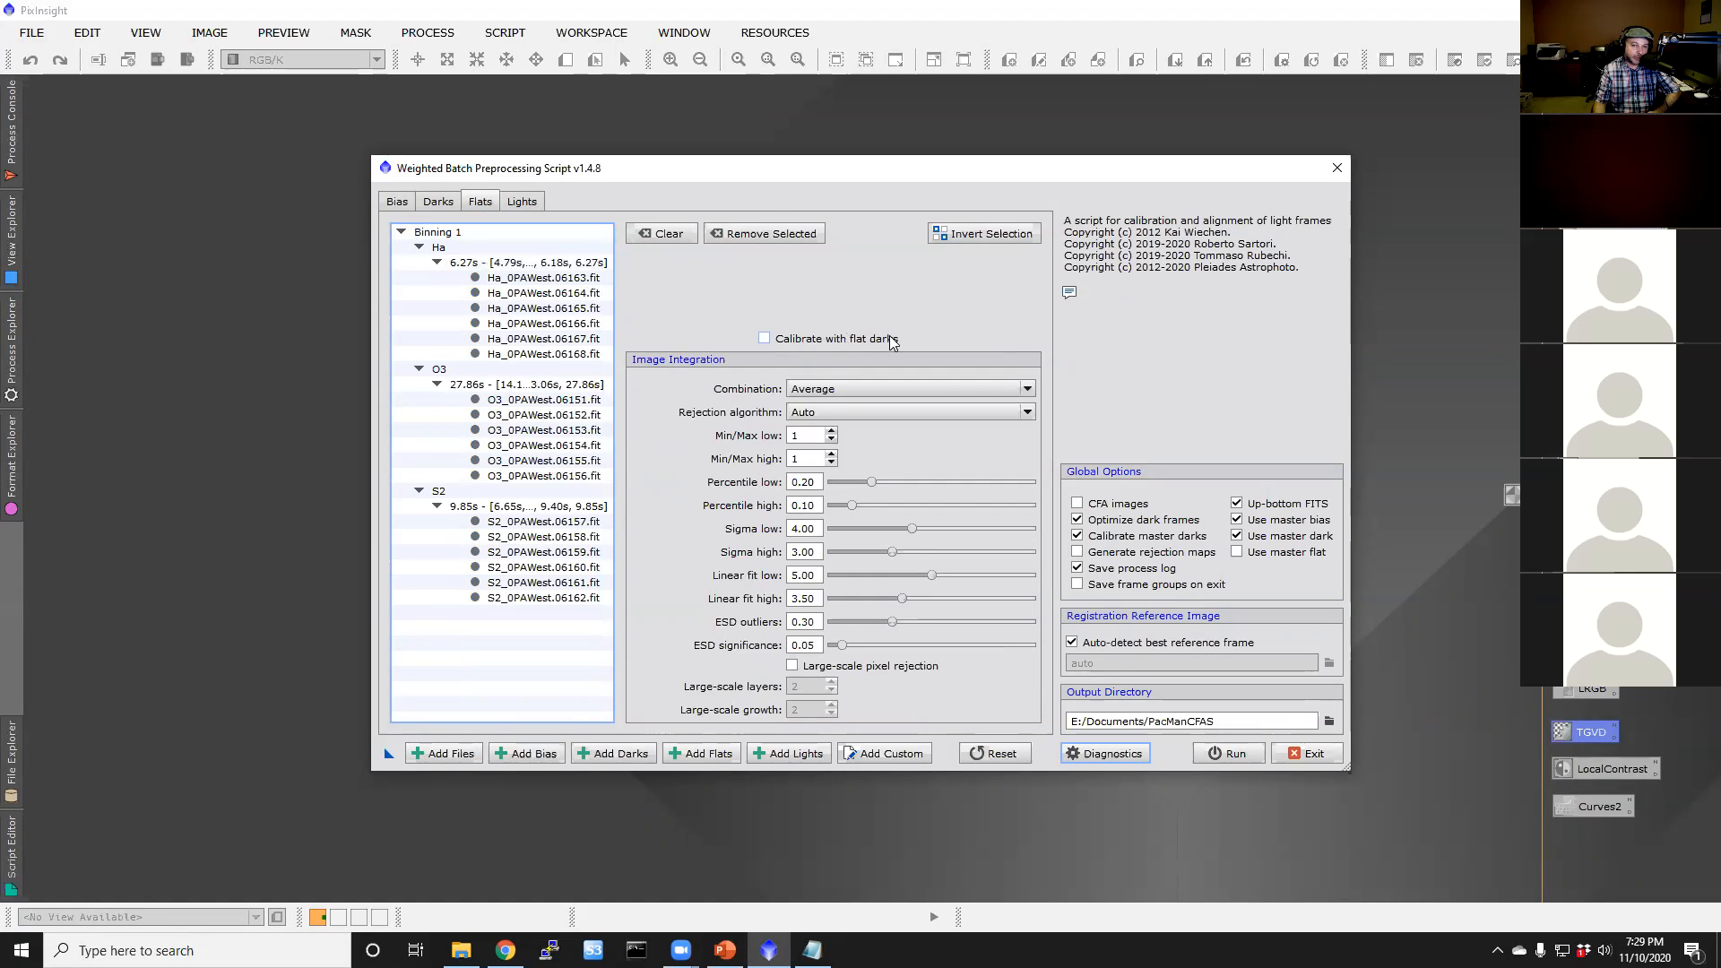
{"action": "left_click", "coordinate": [434, 201]}
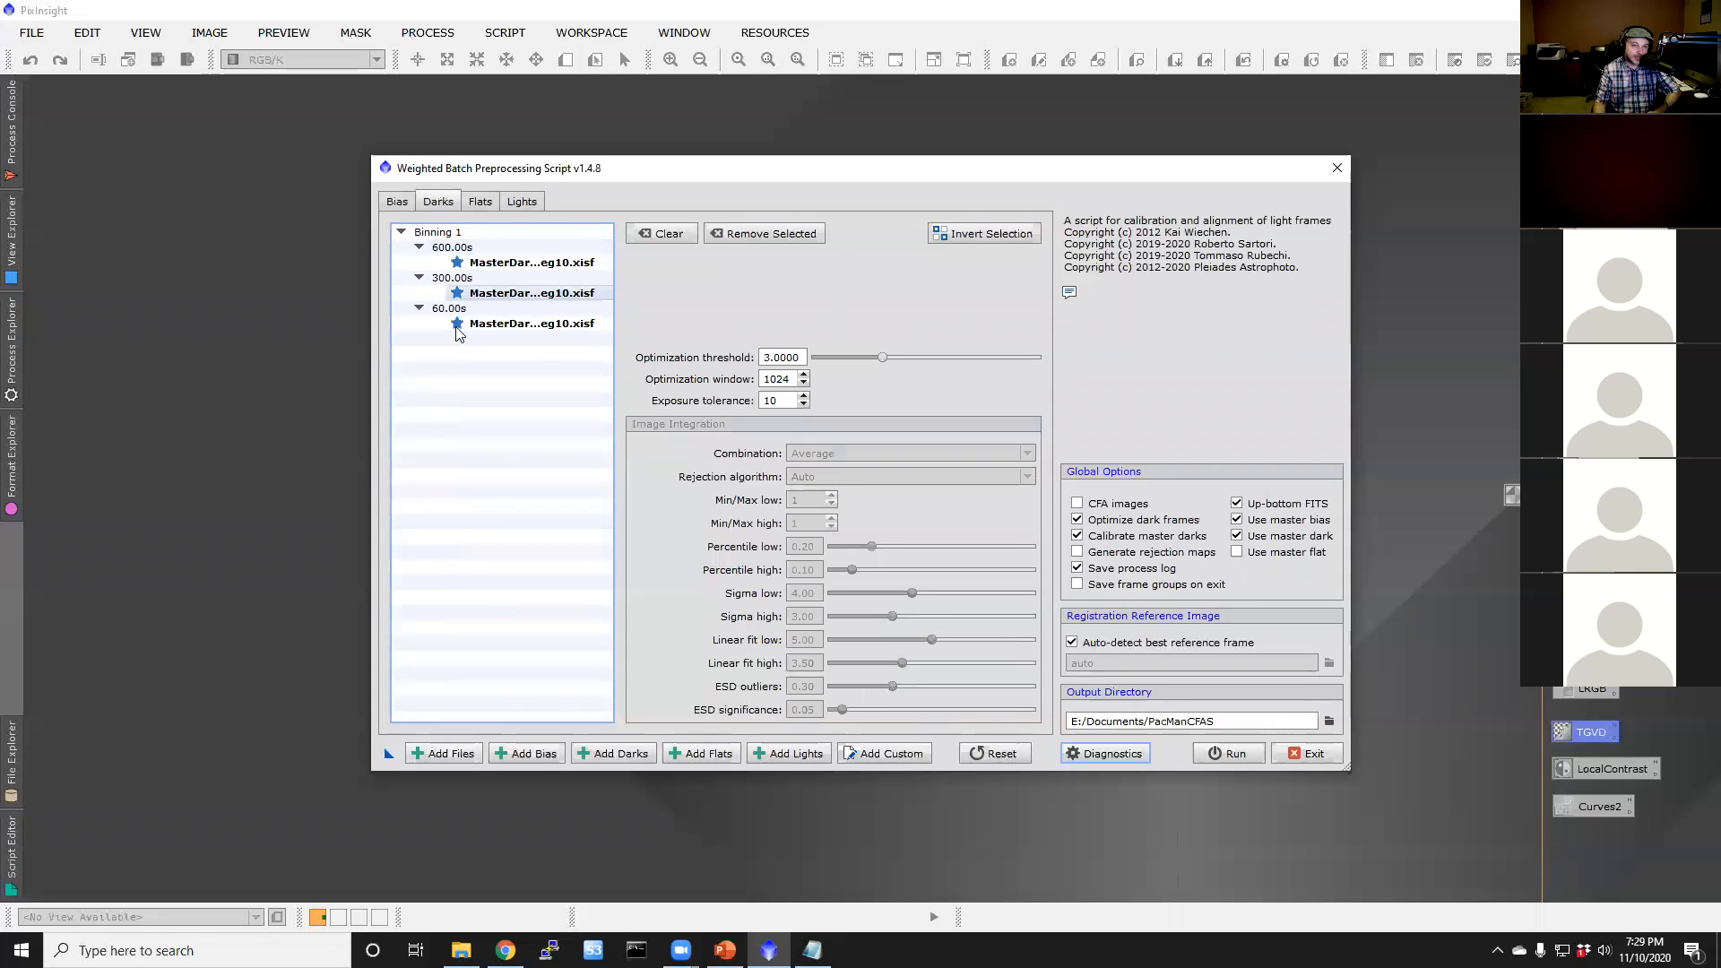
{"action": "left_click", "coordinate": [484, 202]}
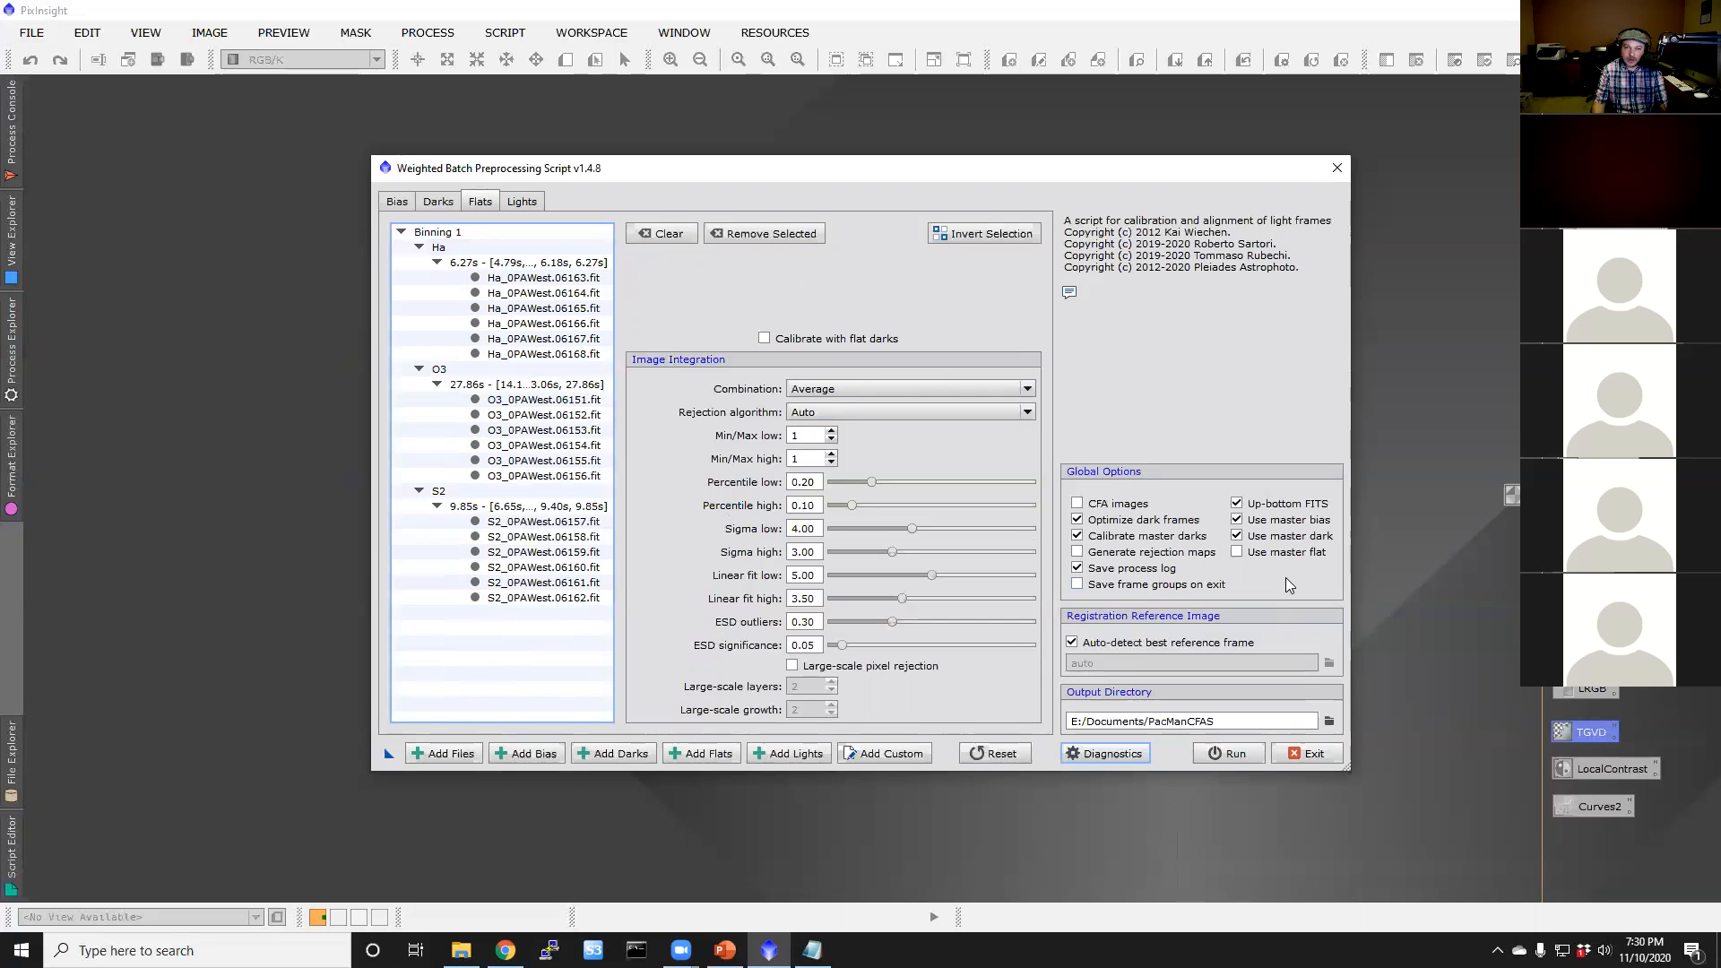
Step: Run the calibration of the 300-second light frames, continuing past the diagnostic messages, and close the report
{"action": "left_click", "coordinate": [527, 201]}
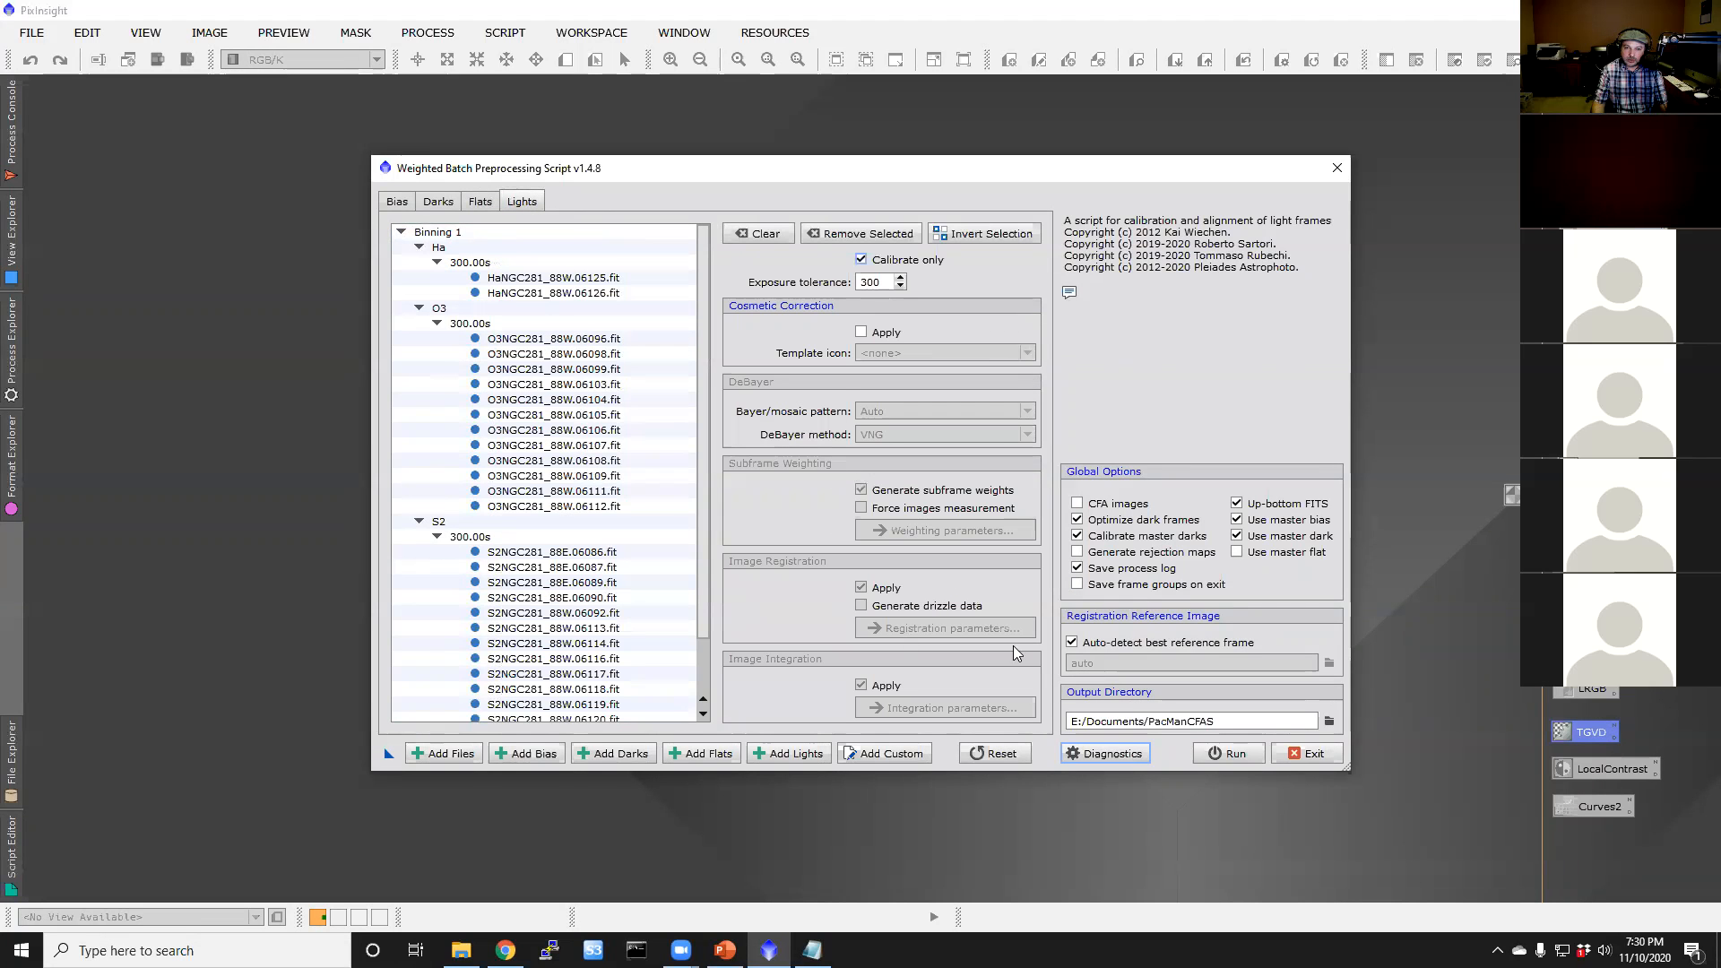
{"action": "left_click", "coordinate": [1236, 754]}
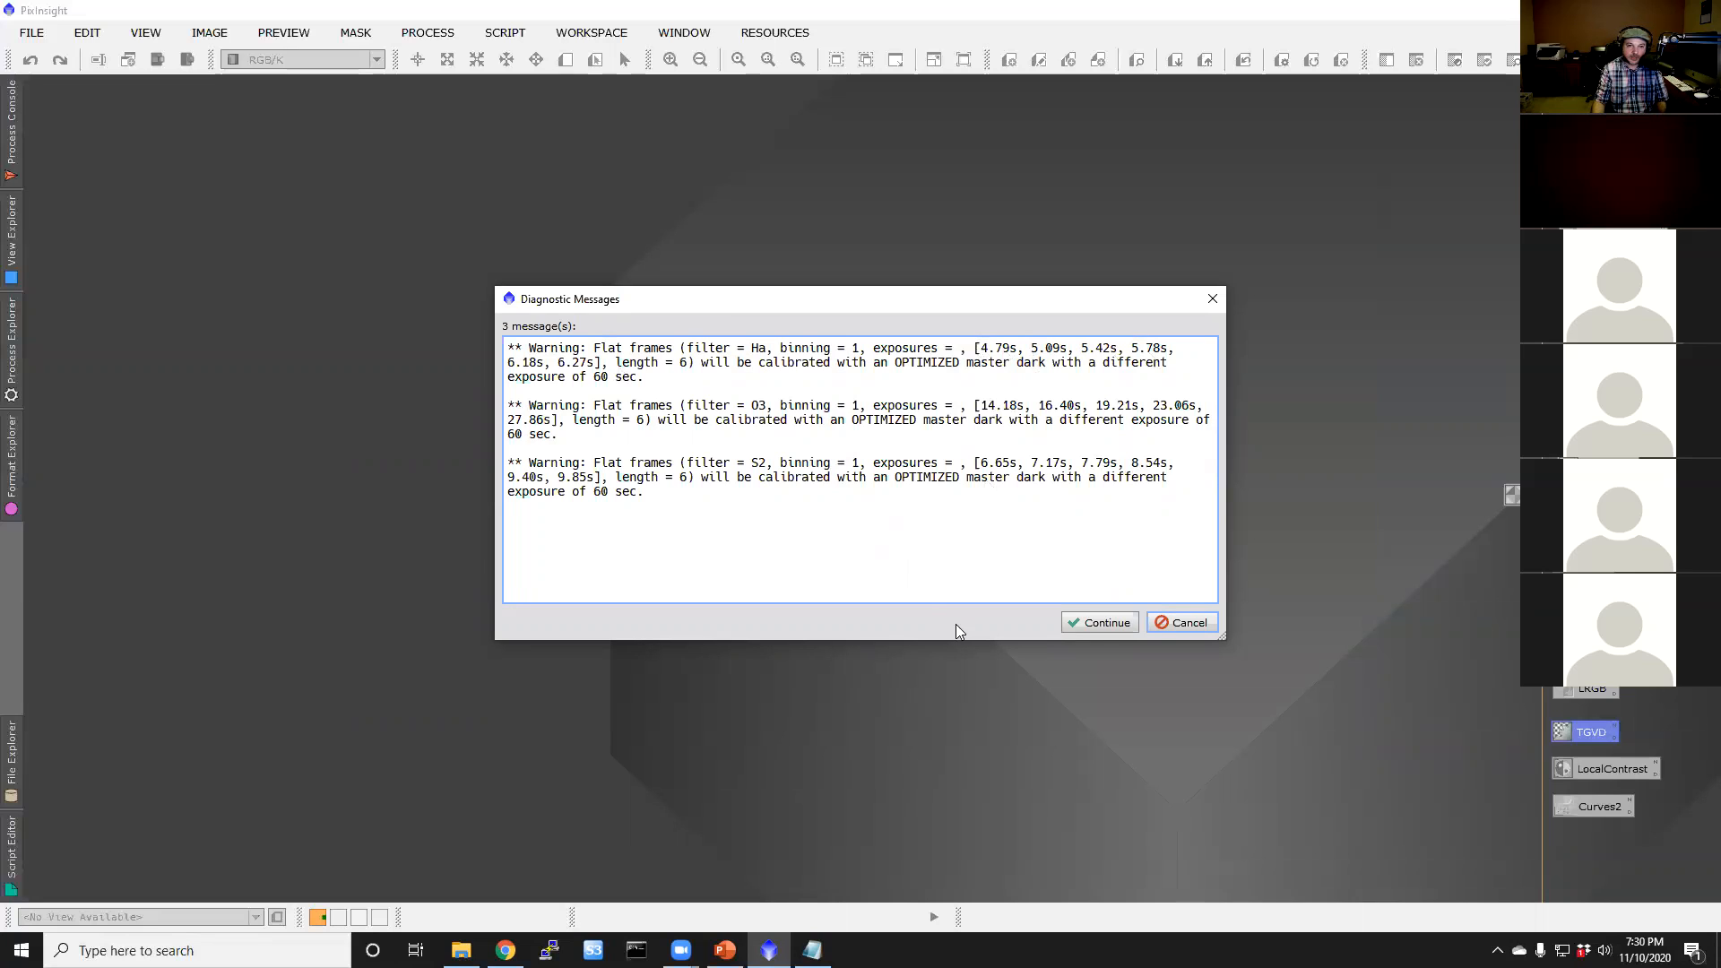
{"action": "left_click", "coordinate": [1108, 623]}
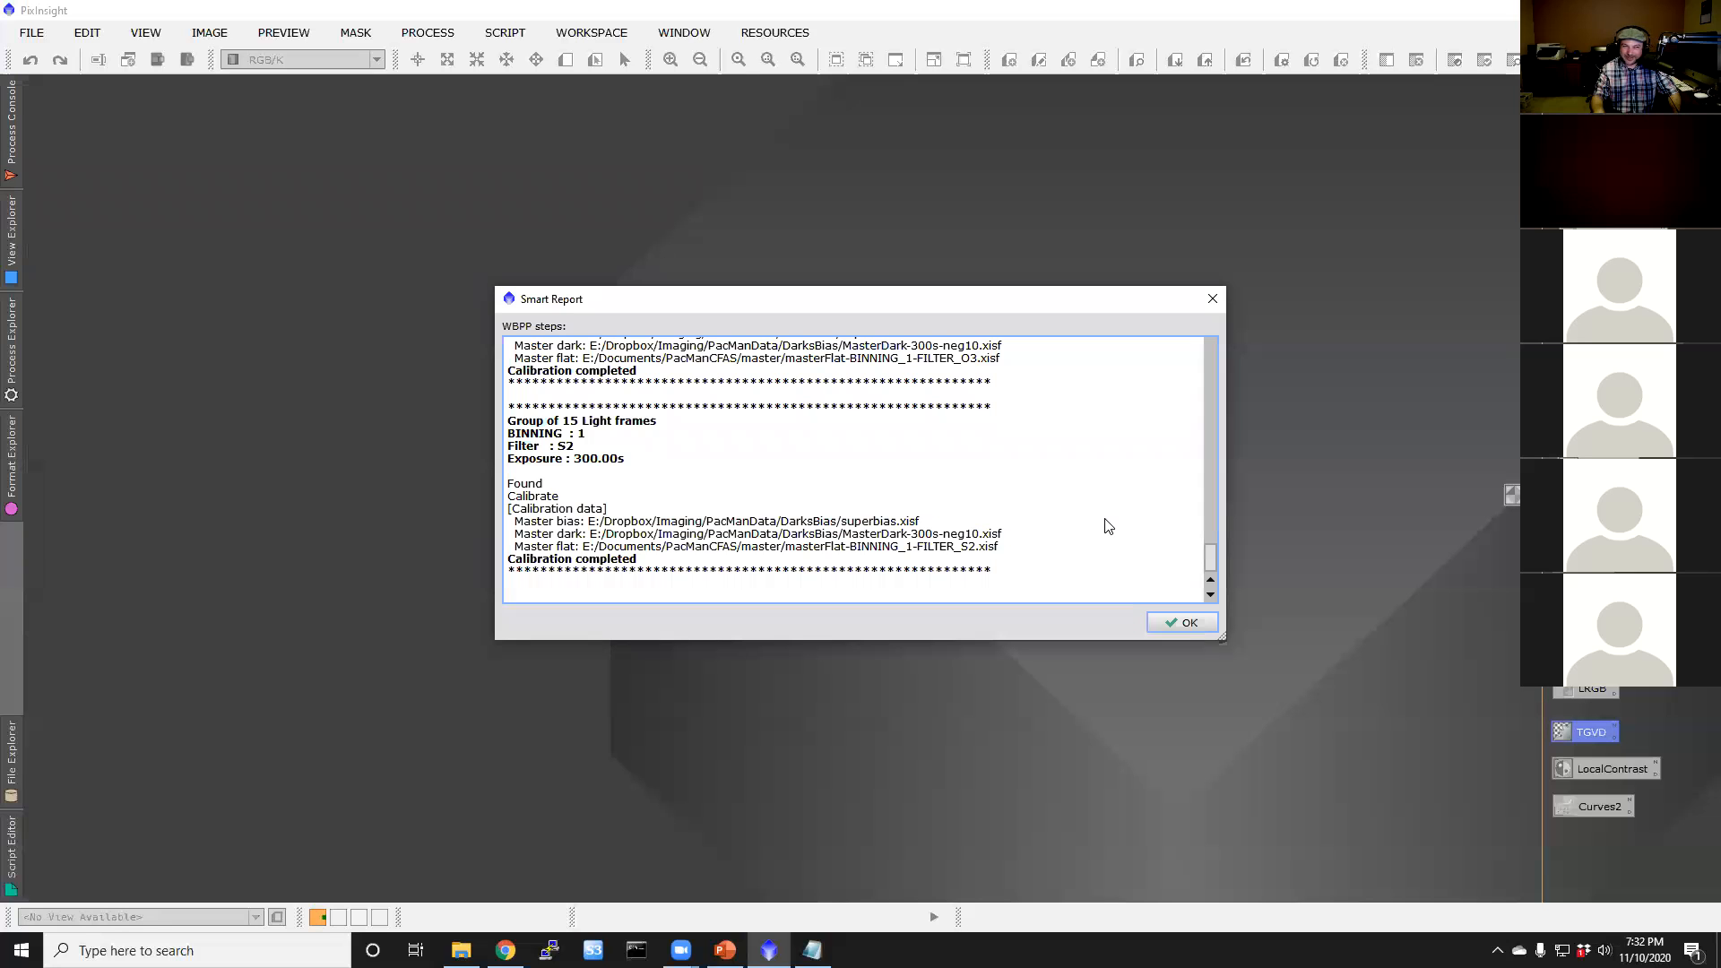
{"action": "left_click", "coordinate": [1168, 629]}
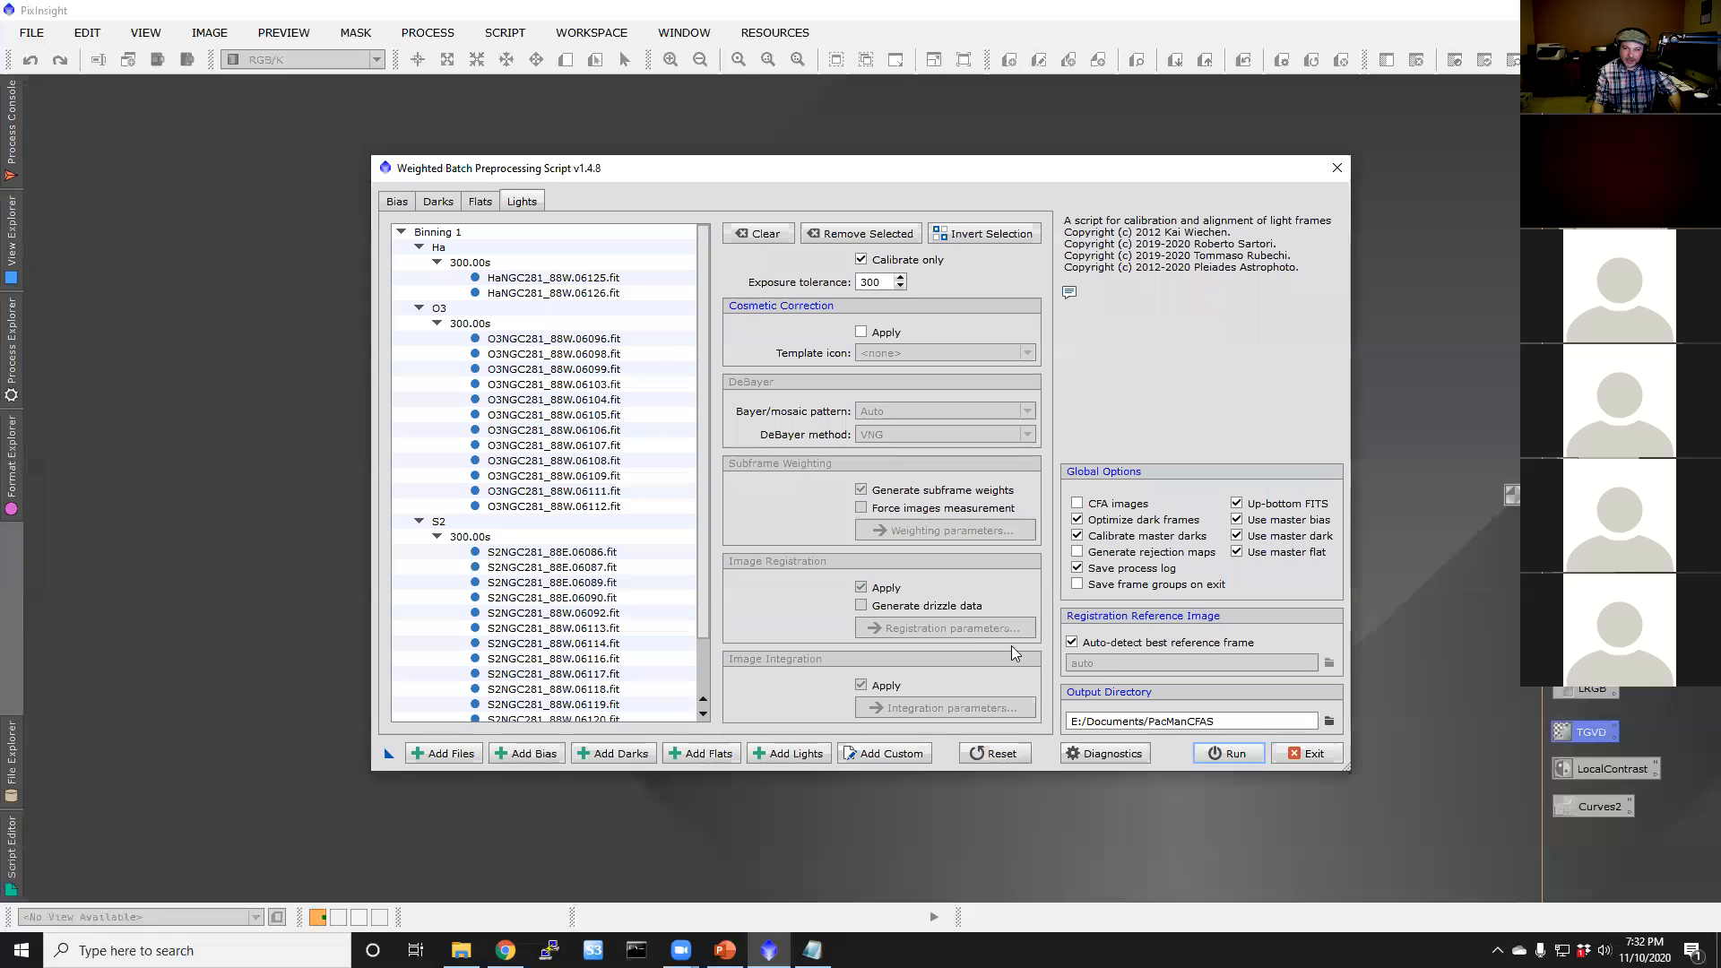
Step: Switch to File Explorer and examine the calibrated flat and light frames in the PacManCFAS output folder in Documents
{"action": "left_click", "coordinate": [461, 950]}
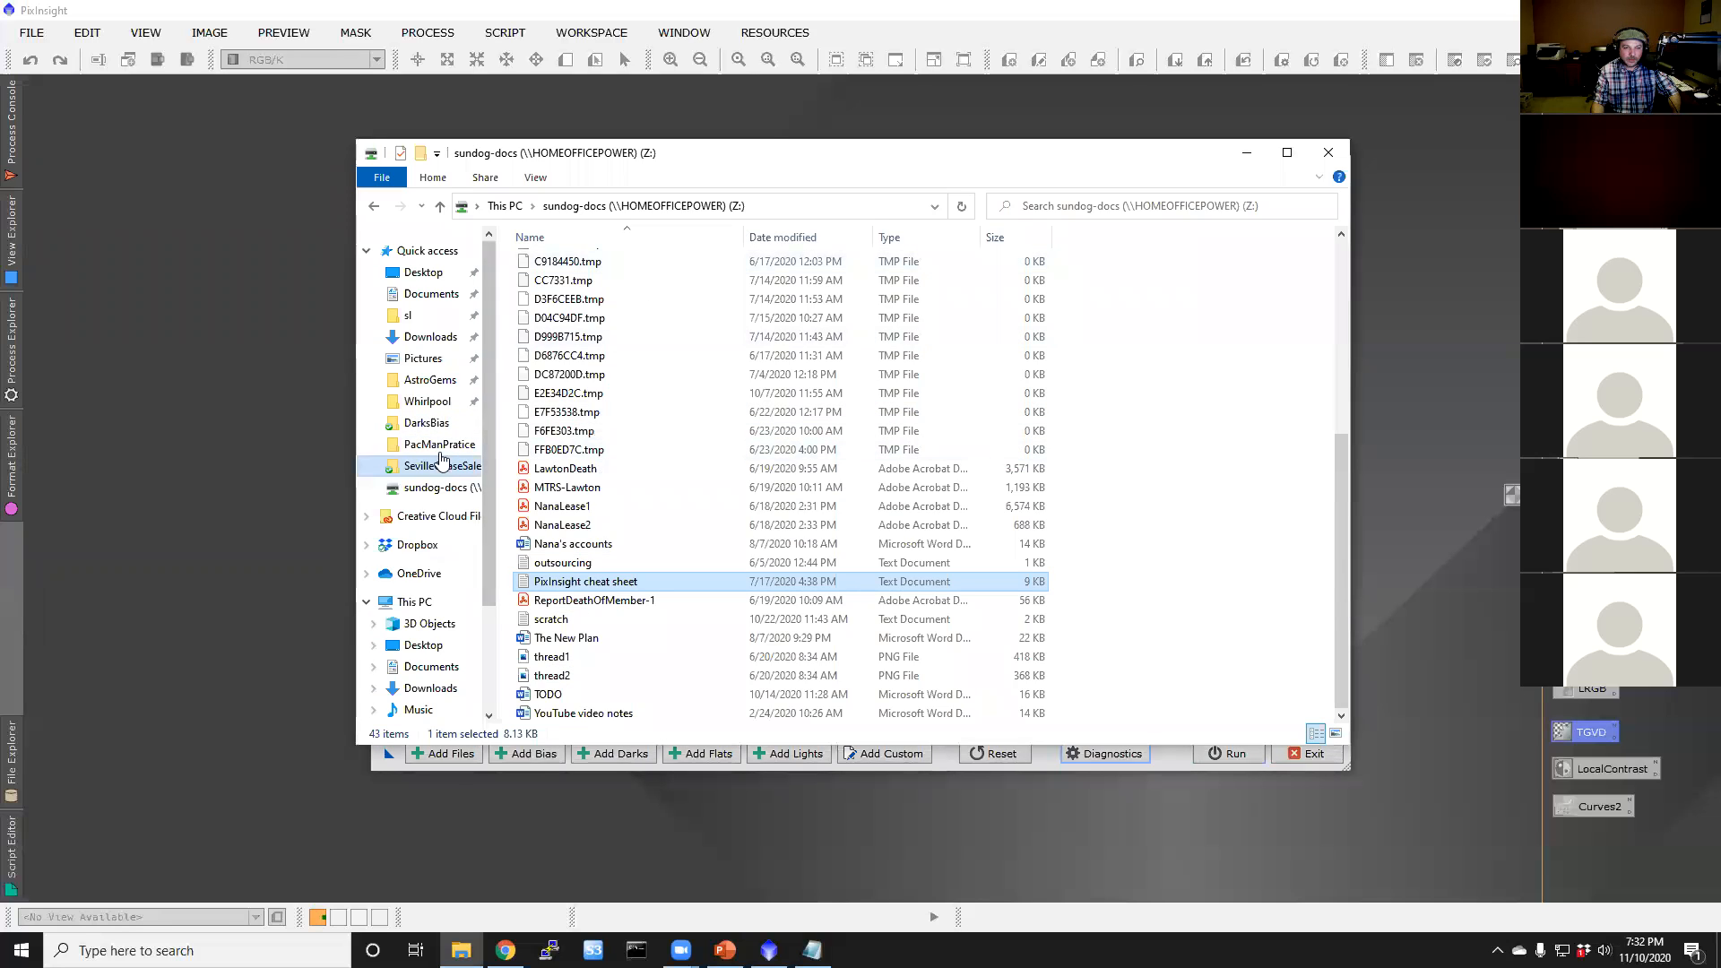
{"action": "left_click", "coordinate": [429, 445]}
{"action": "left_click", "coordinate": [570, 205]}
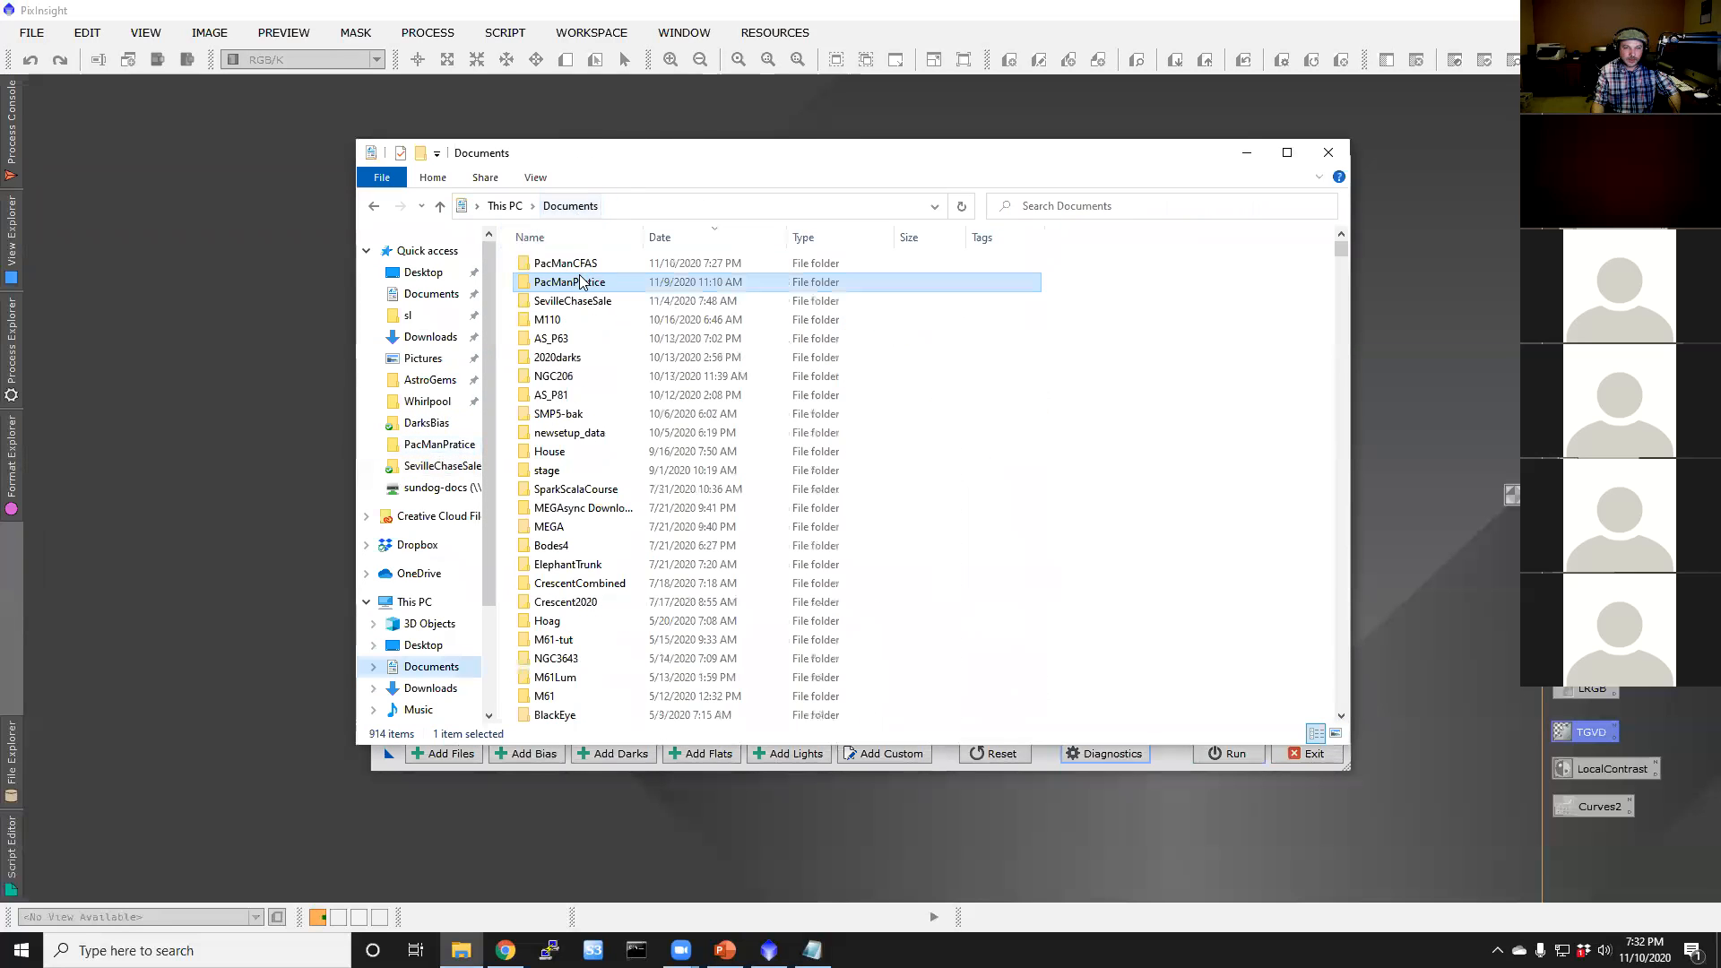
{"action": "left_click", "coordinate": [596, 264]}
{"action": "double_click", "coordinate": [596, 264]}
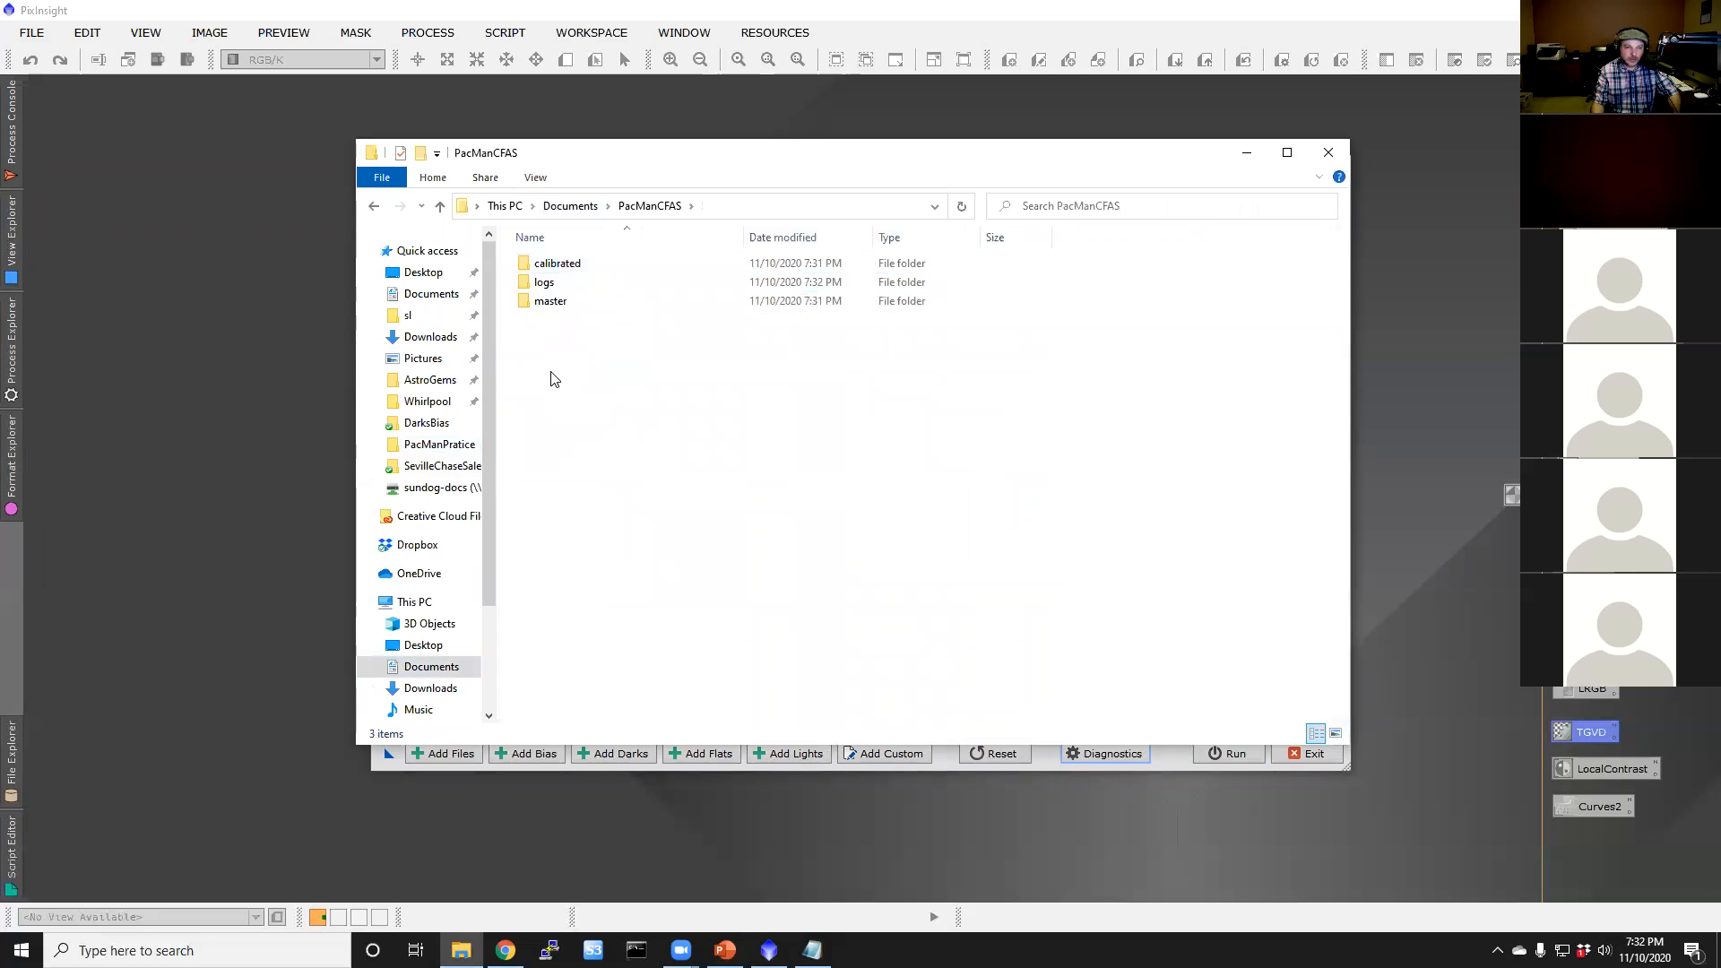
{"action": "double_click", "coordinate": [590, 267]}
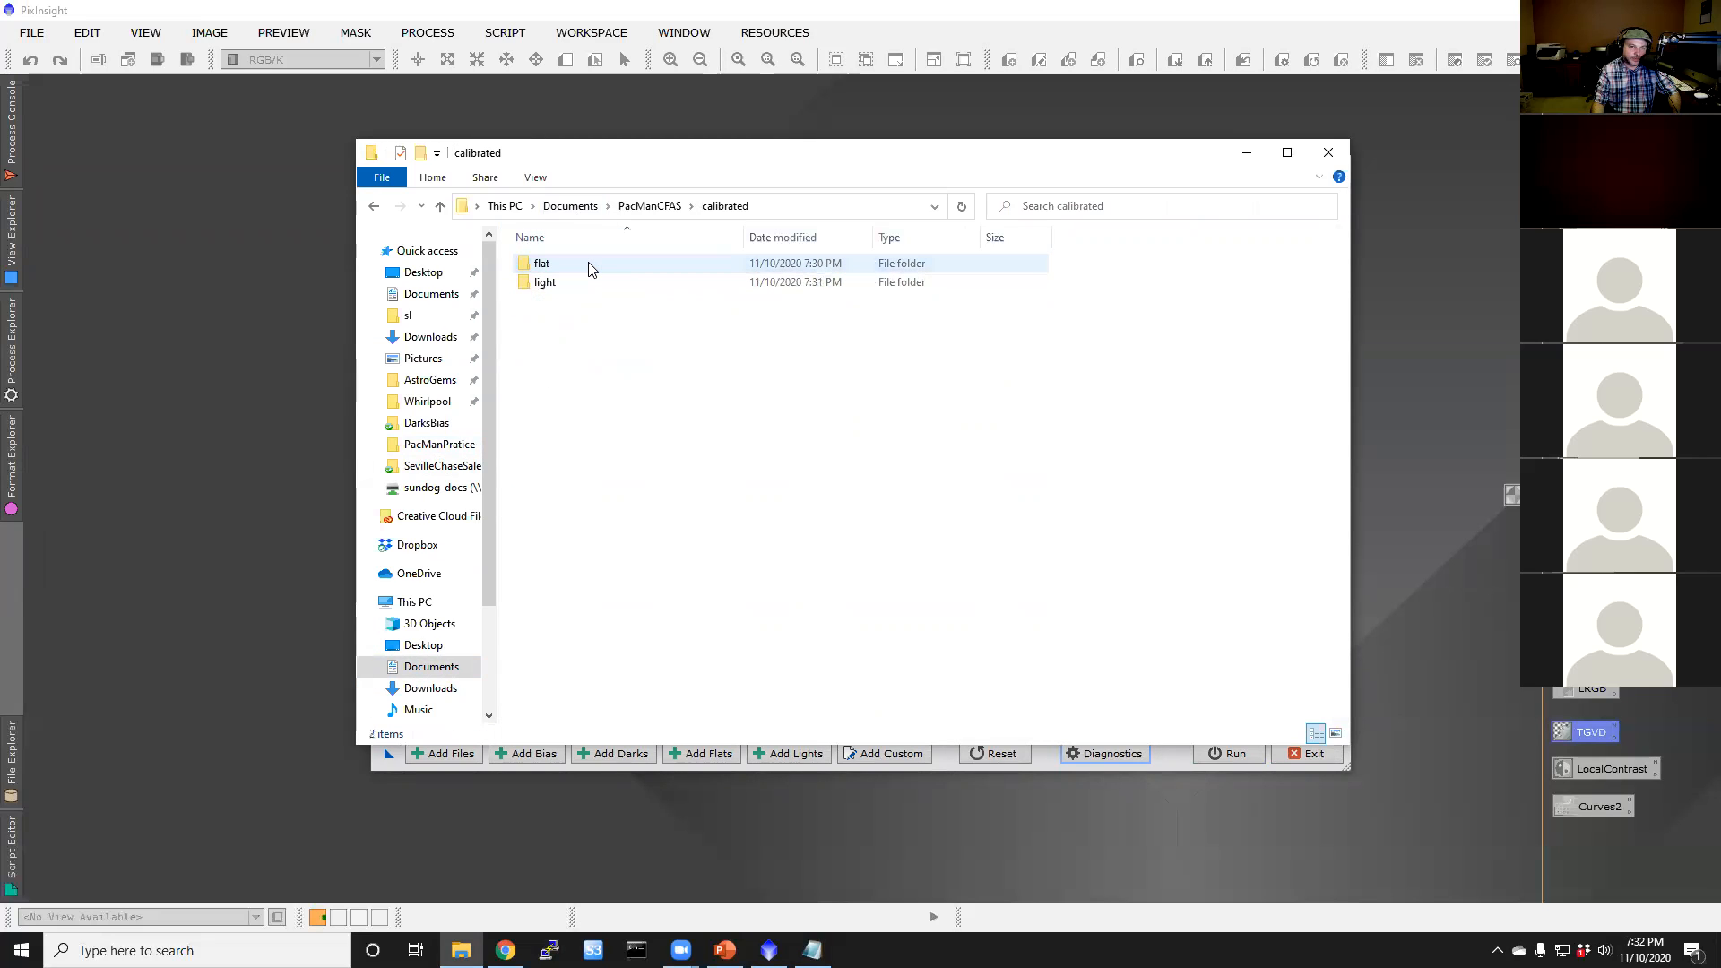
{"action": "double_click", "coordinate": [591, 267]}
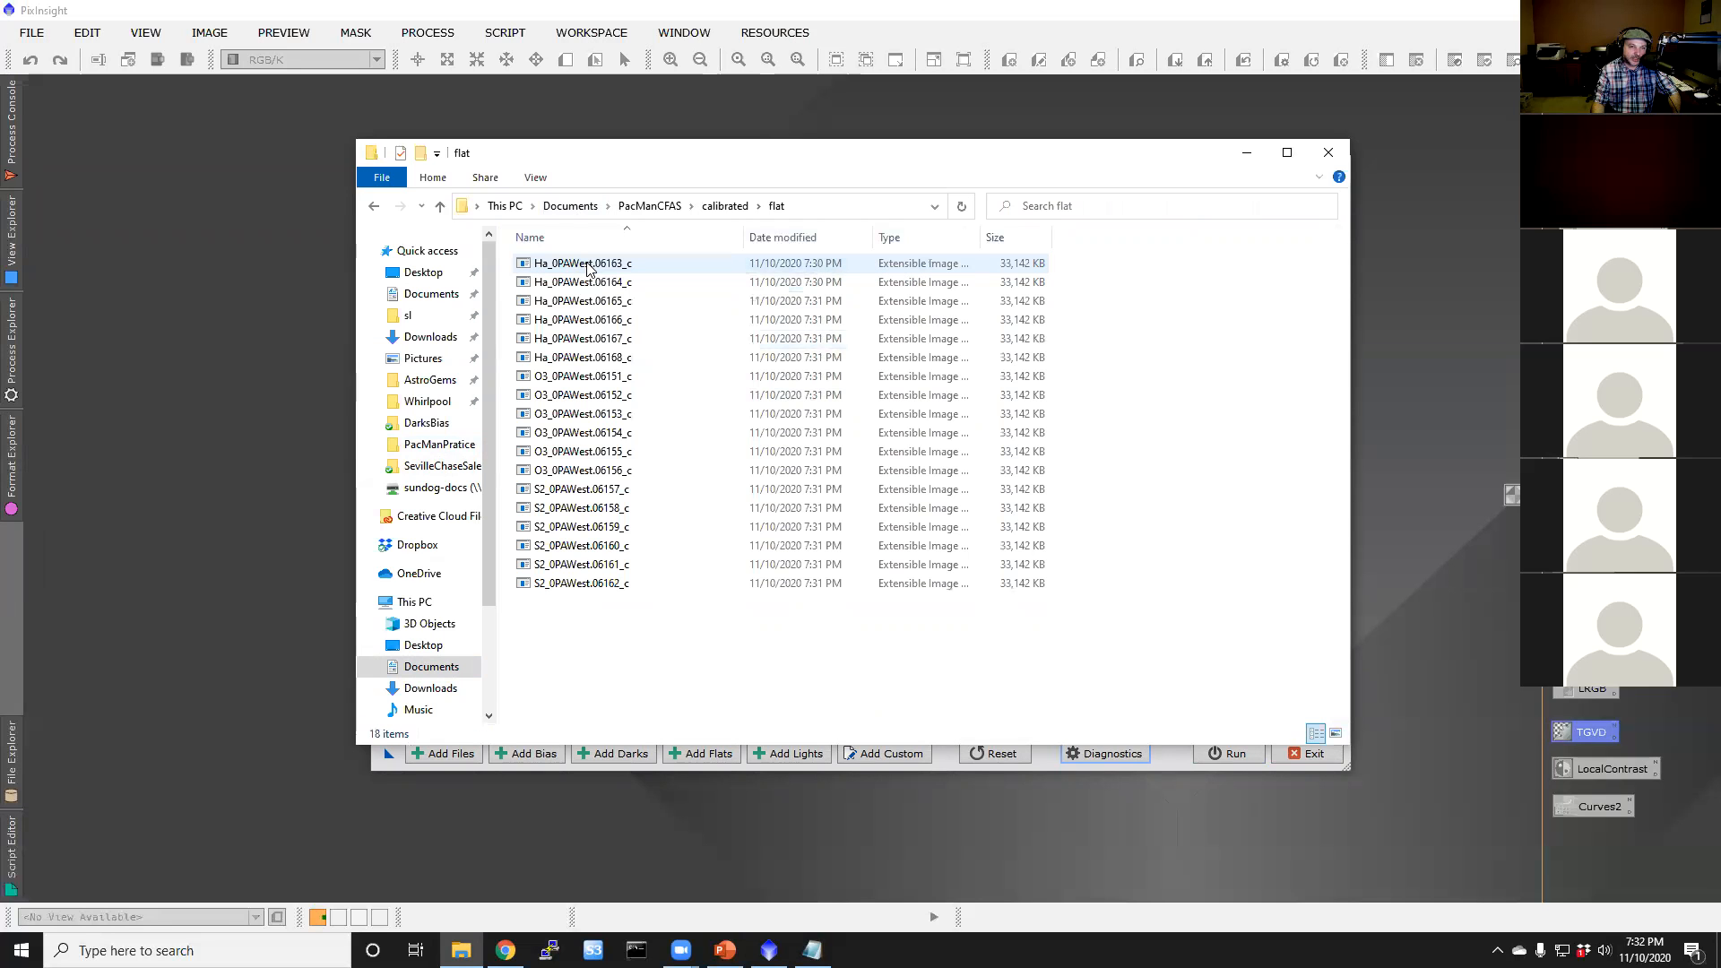
{"action": "left_click", "coordinate": [716, 212]}
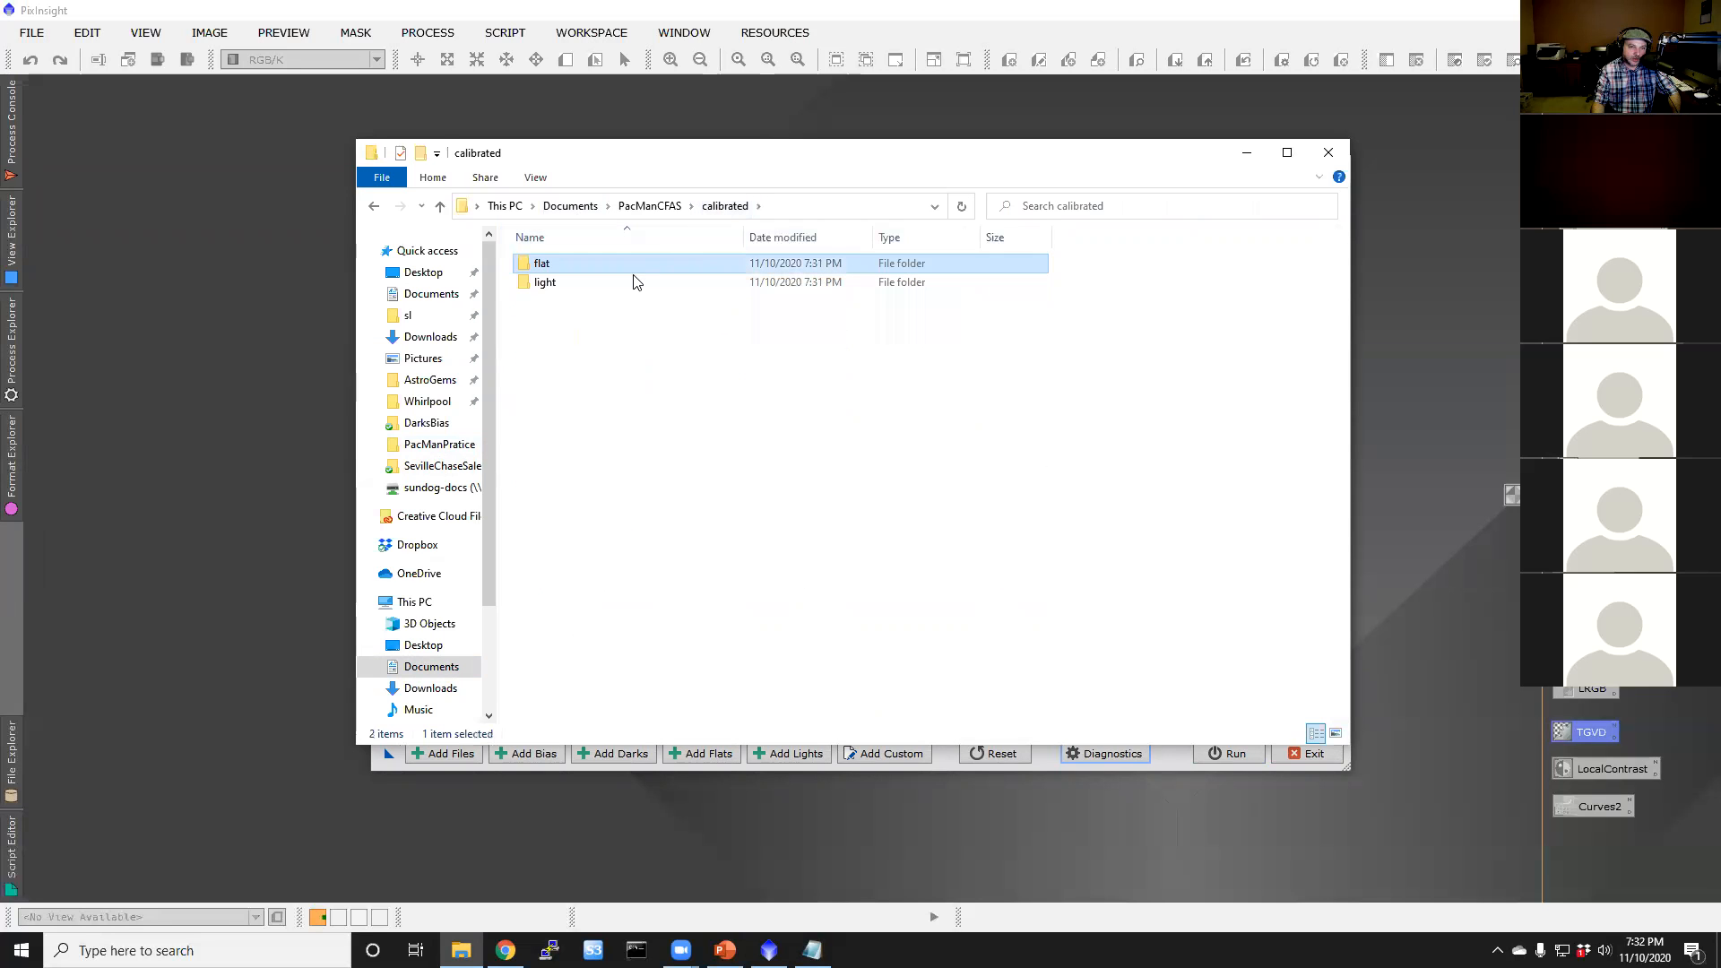
{"action": "double_click", "coordinate": [634, 281]}
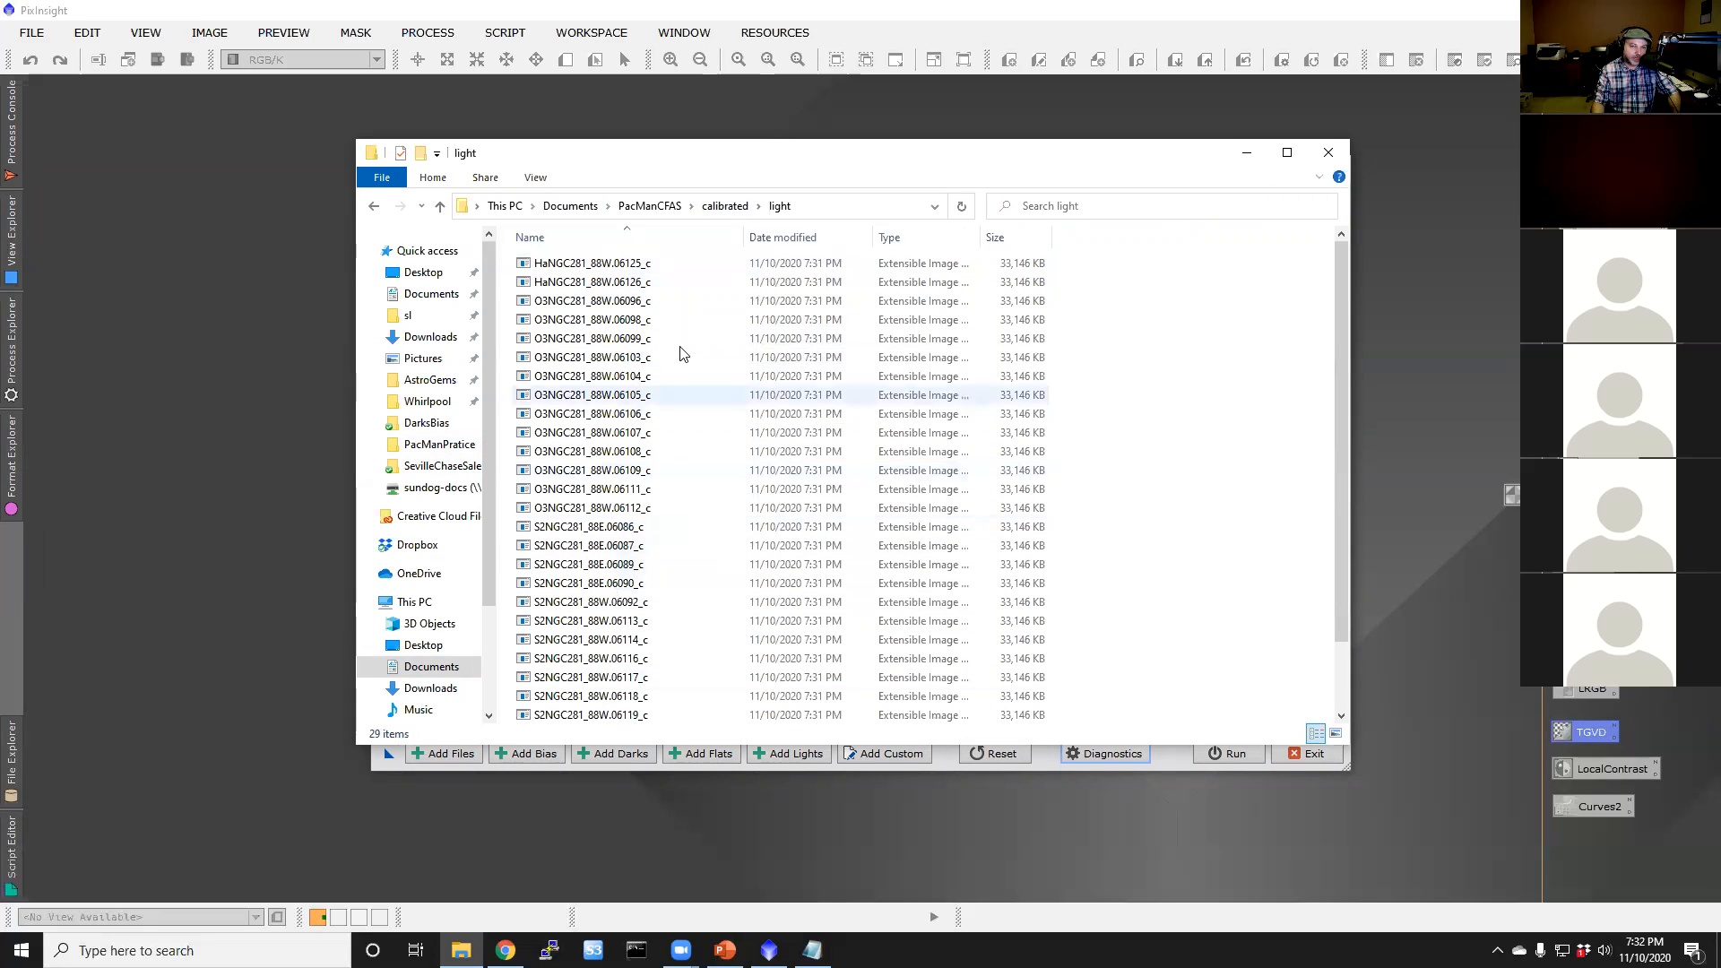
Step: Examine the logs and master folders in PacManCFAS, and return to the preprocessing script in PixInsight
{"action": "left_click", "coordinate": [657, 208]}
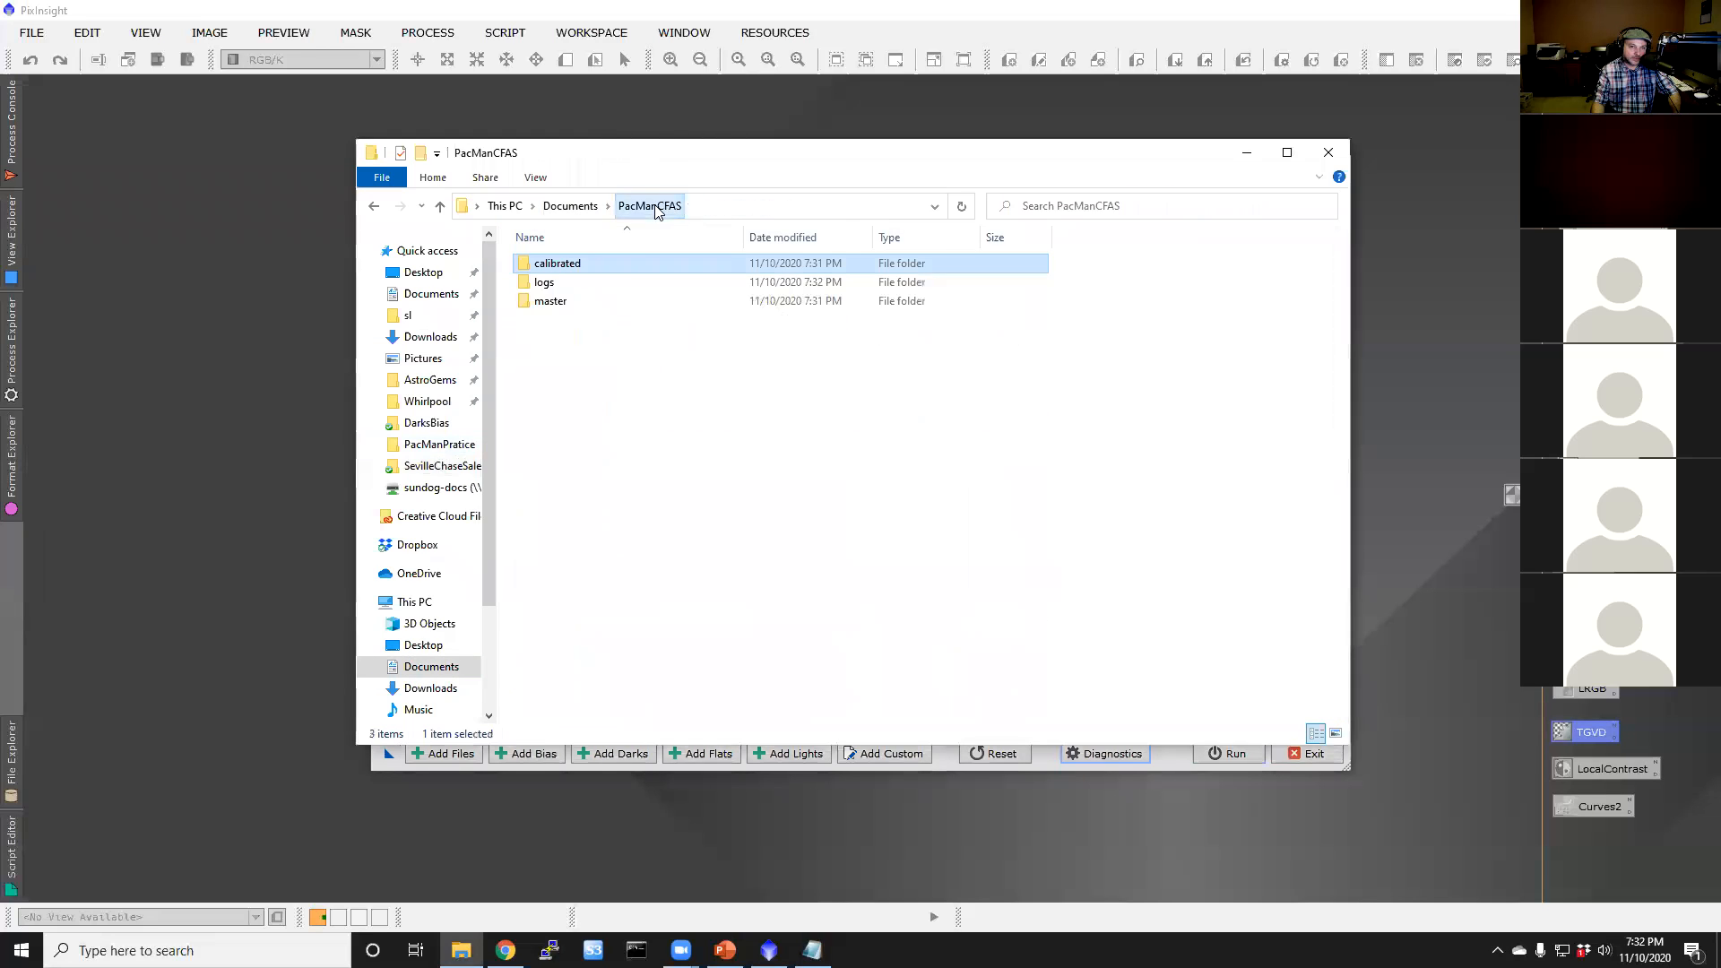
{"action": "double_click", "coordinate": [601, 283]}
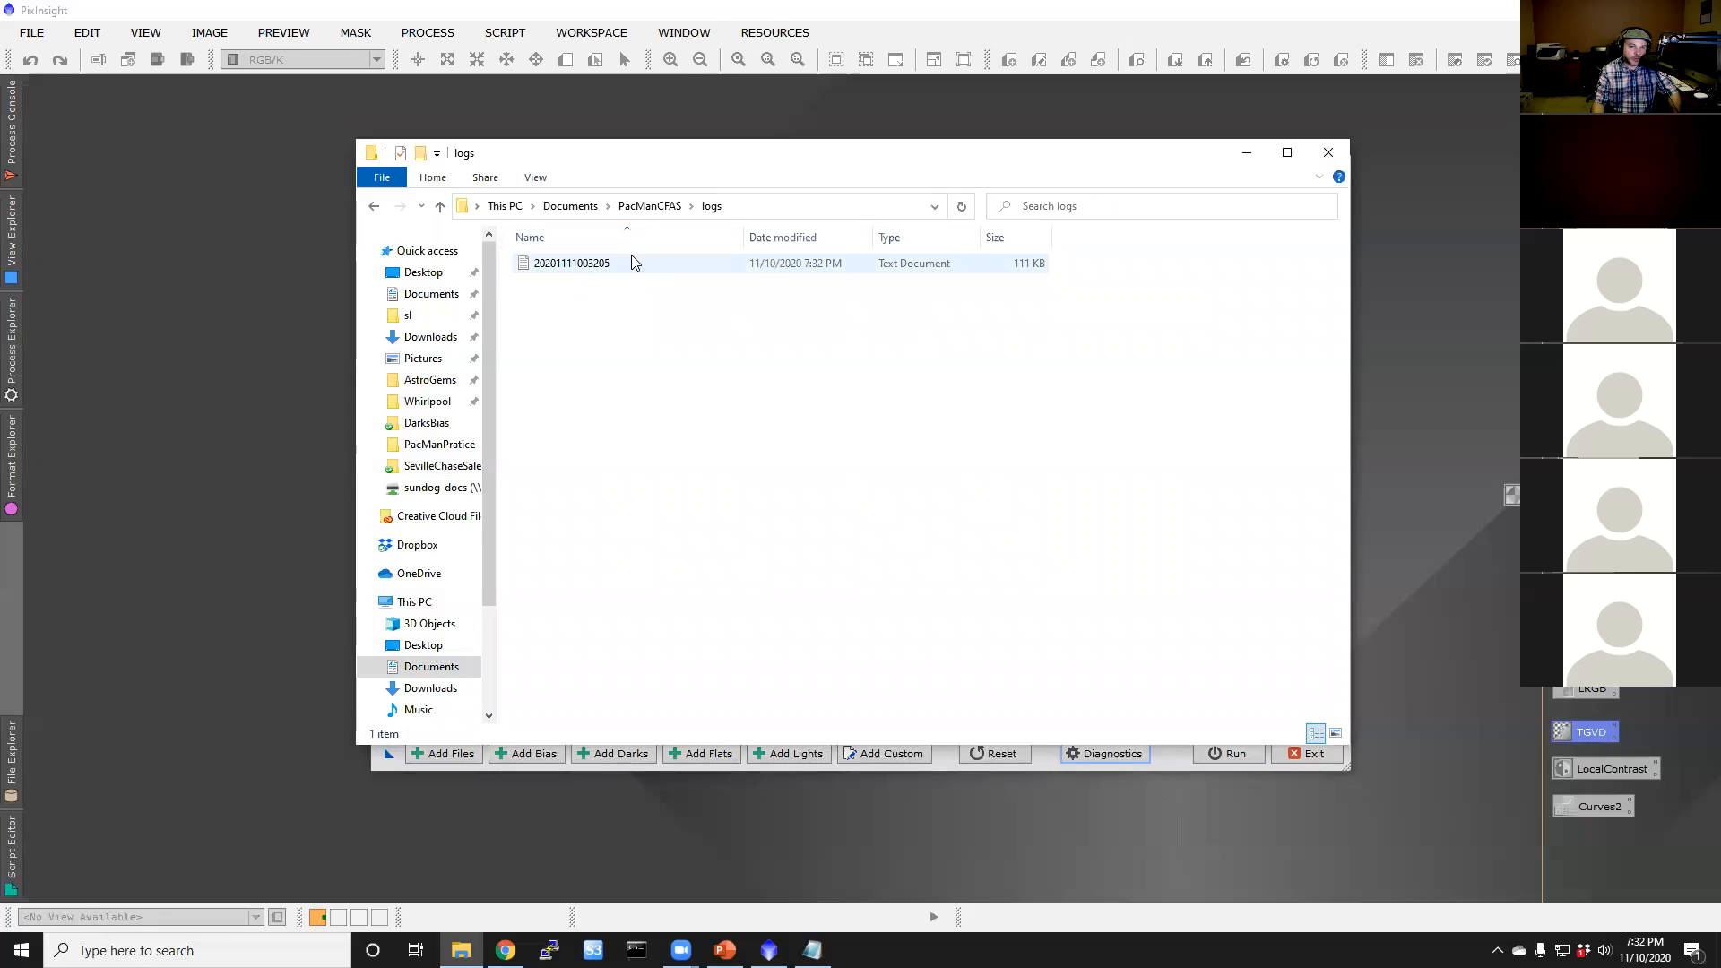
{"action": "left_click", "coordinate": [652, 207]}
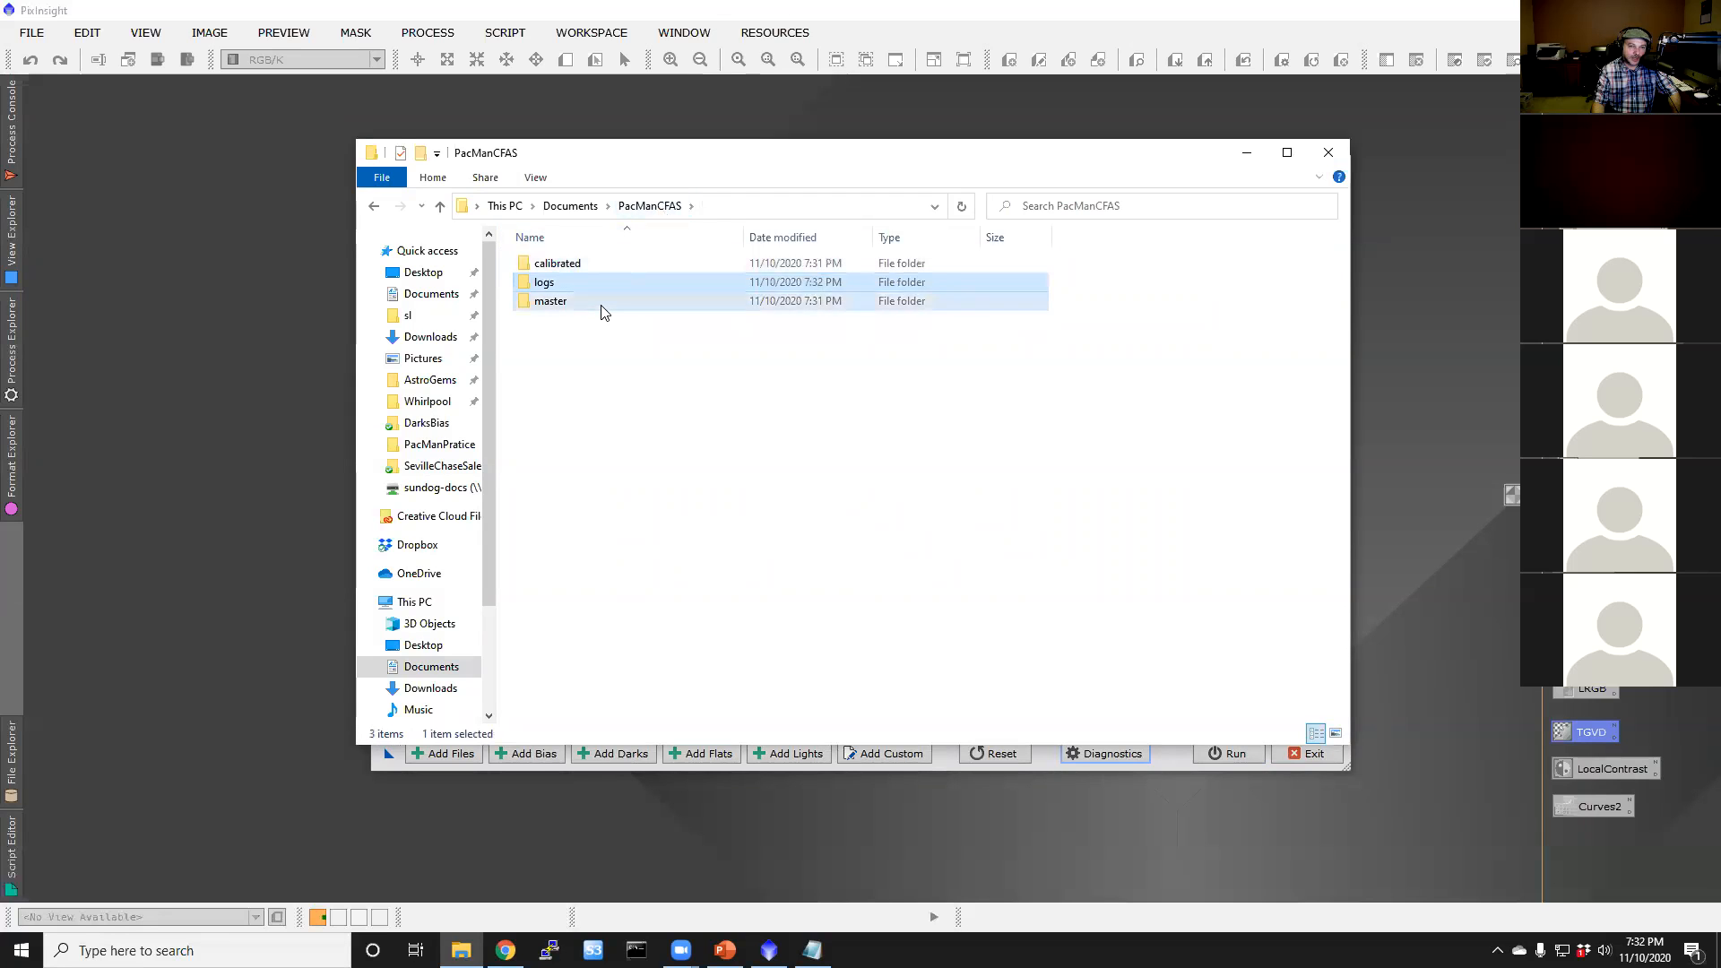
{"action": "double_click", "coordinate": [603, 305]}
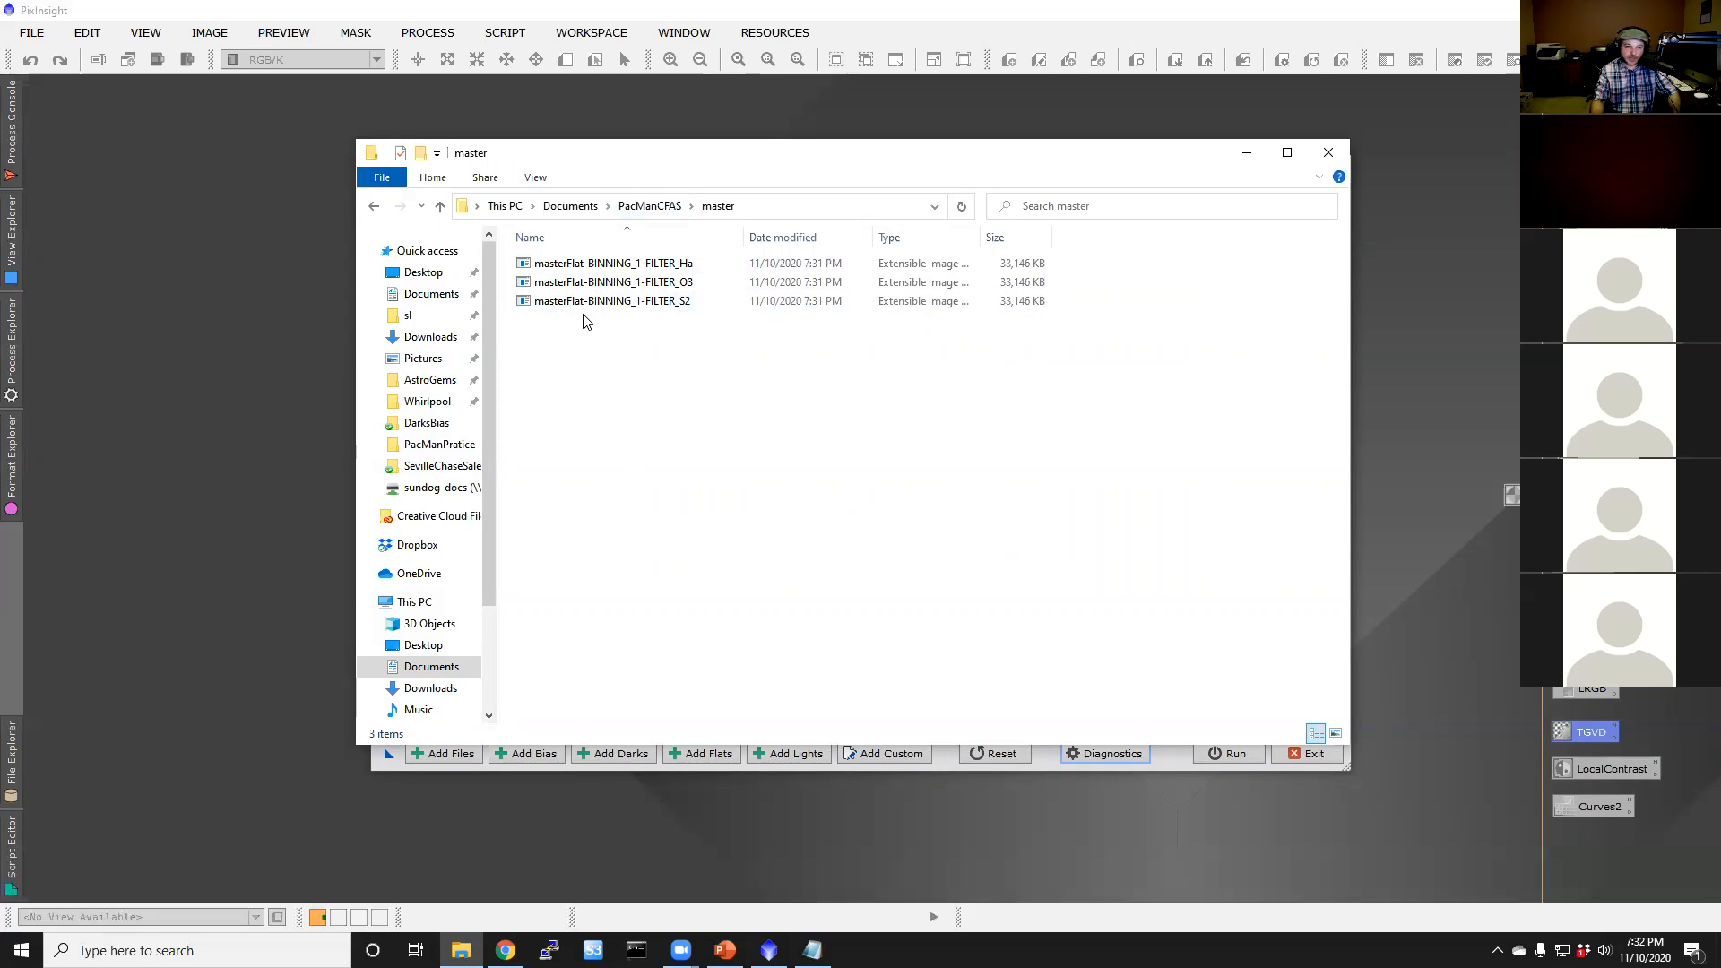
{"action": "left_click", "coordinate": [570, 205]}
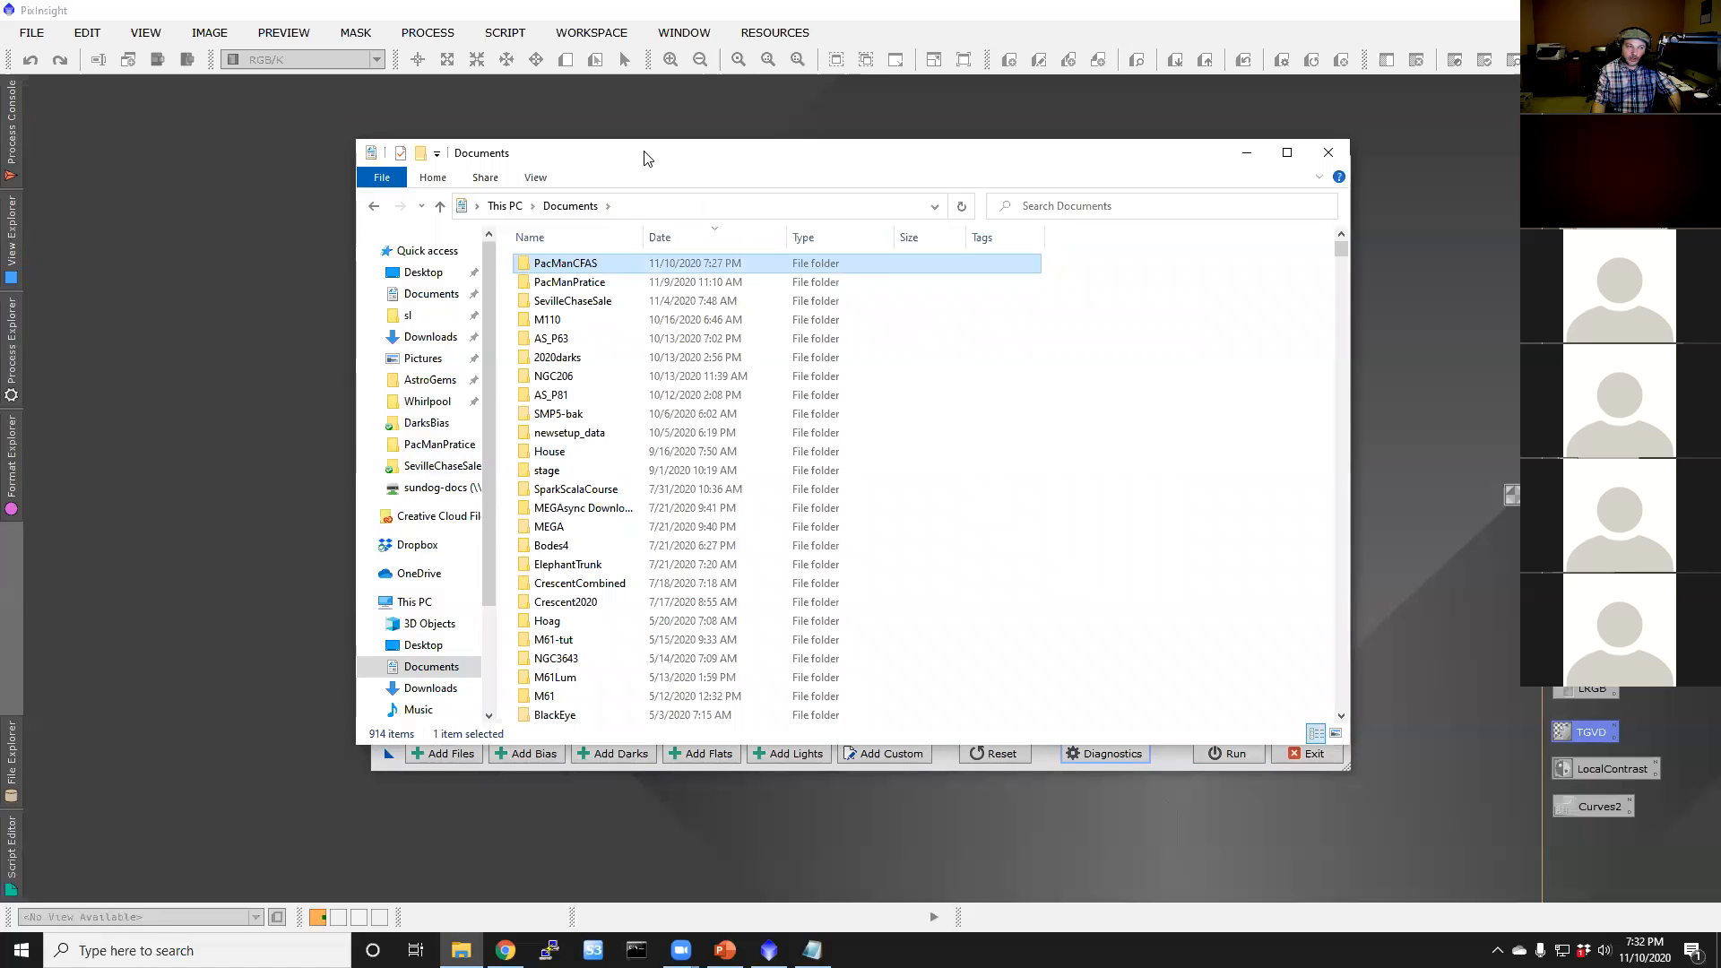
{"action": "key", "text": "Return"}
{"action": "left_click", "coordinate": [662, 173]}
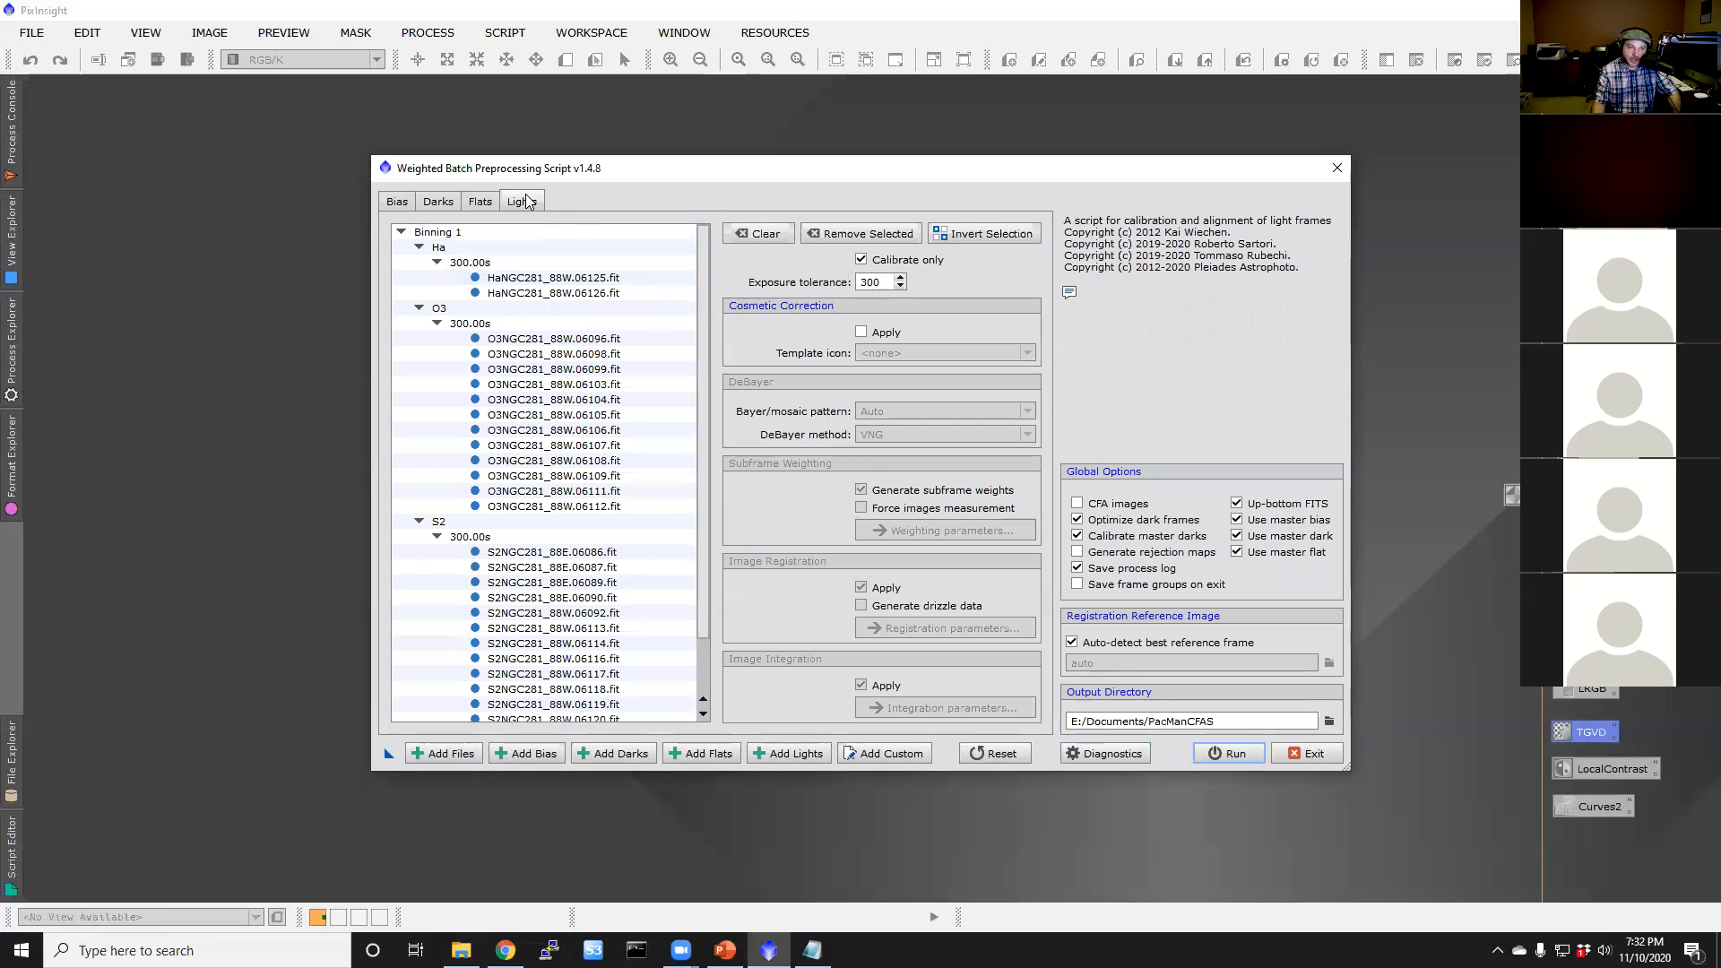
Step: Clear the loaded light frames and add all NGC281 light frames from the 20191021 folder of PacManData
{"action": "left_click", "coordinate": [767, 235]}
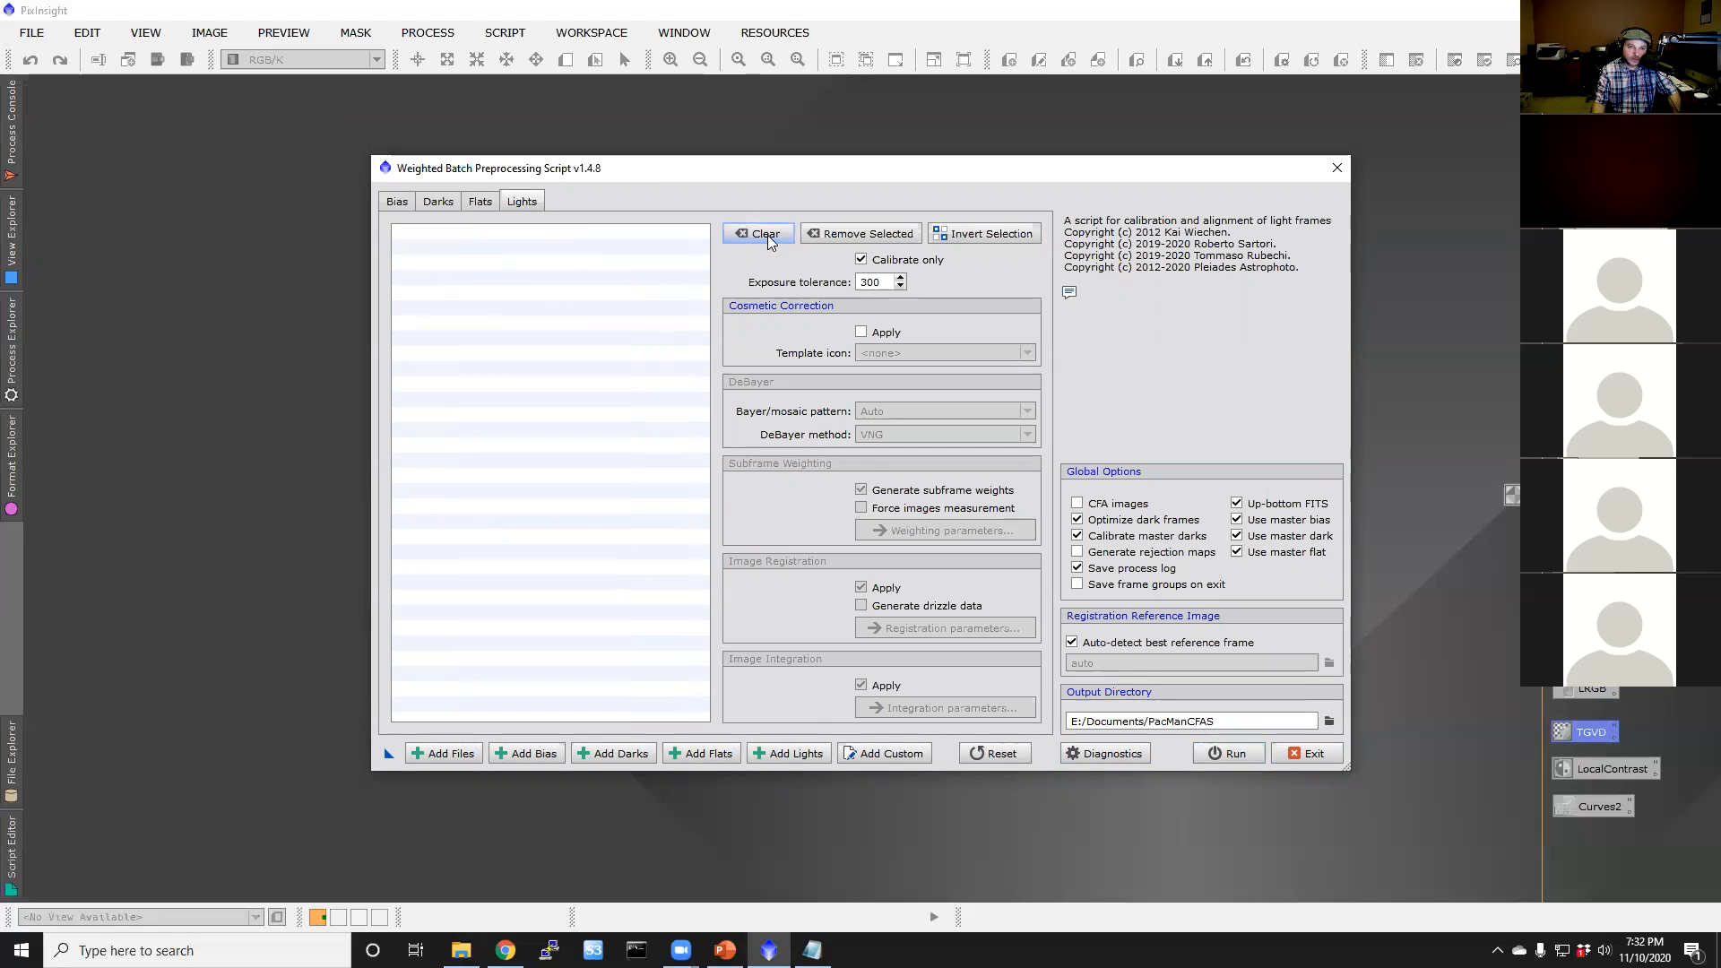
{"action": "left_click", "coordinate": [782, 754]}
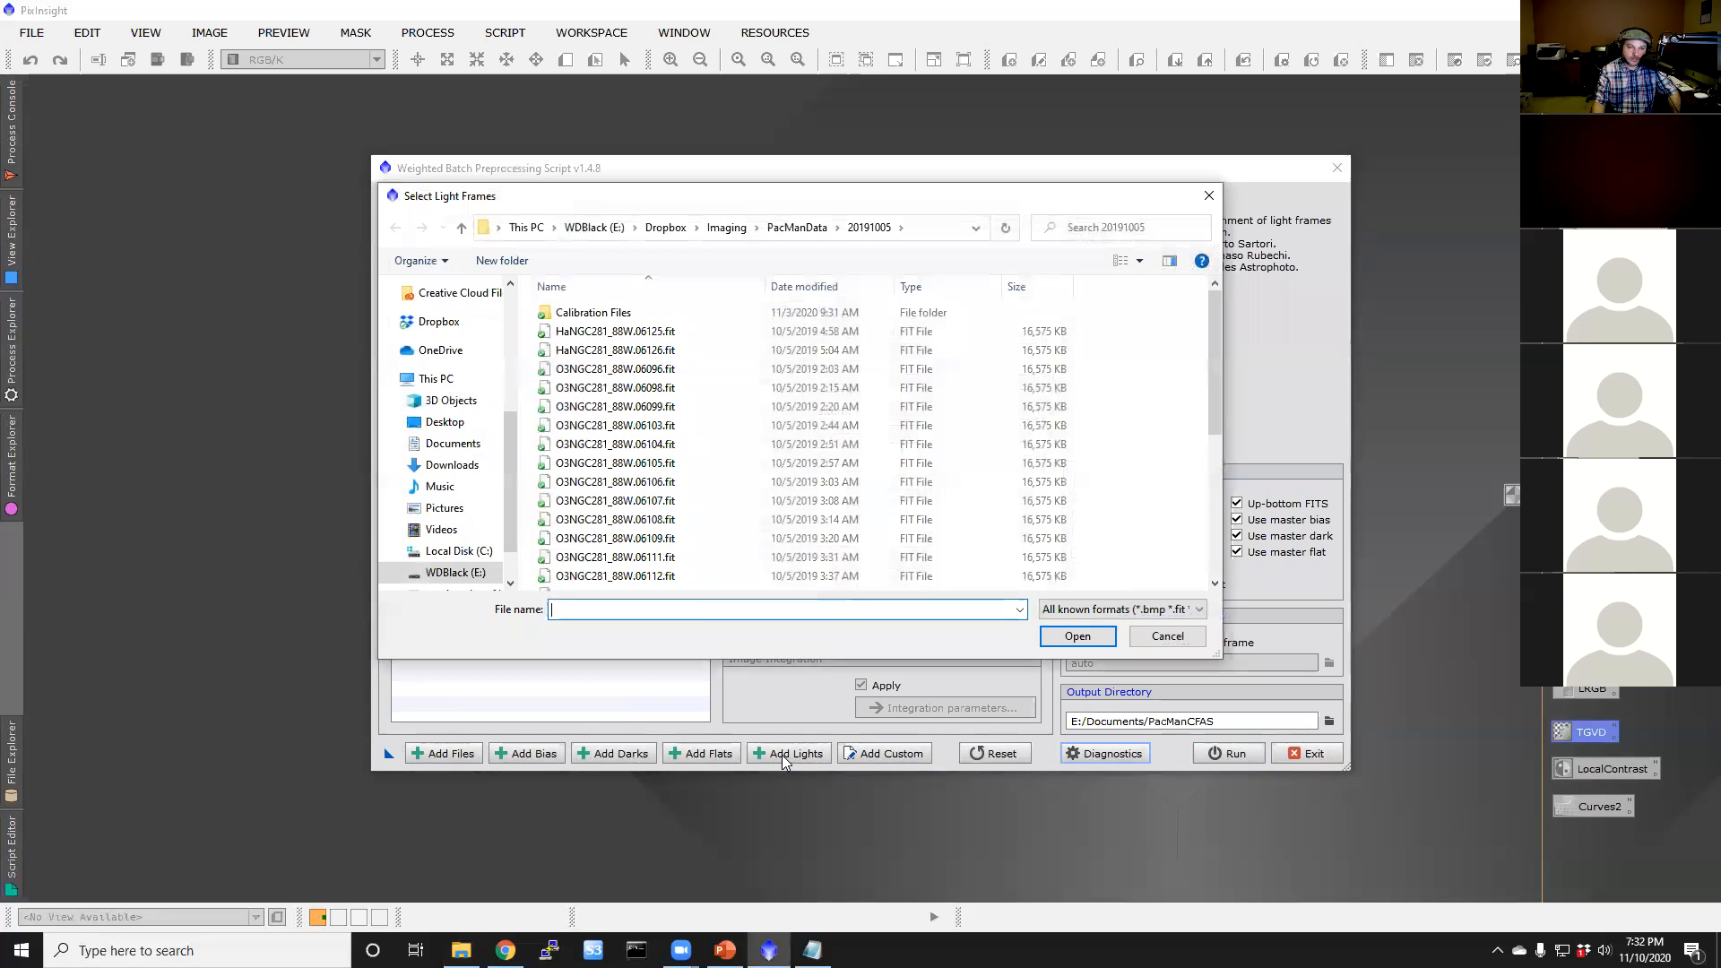
{"action": "left_click", "coordinate": [800, 229]}
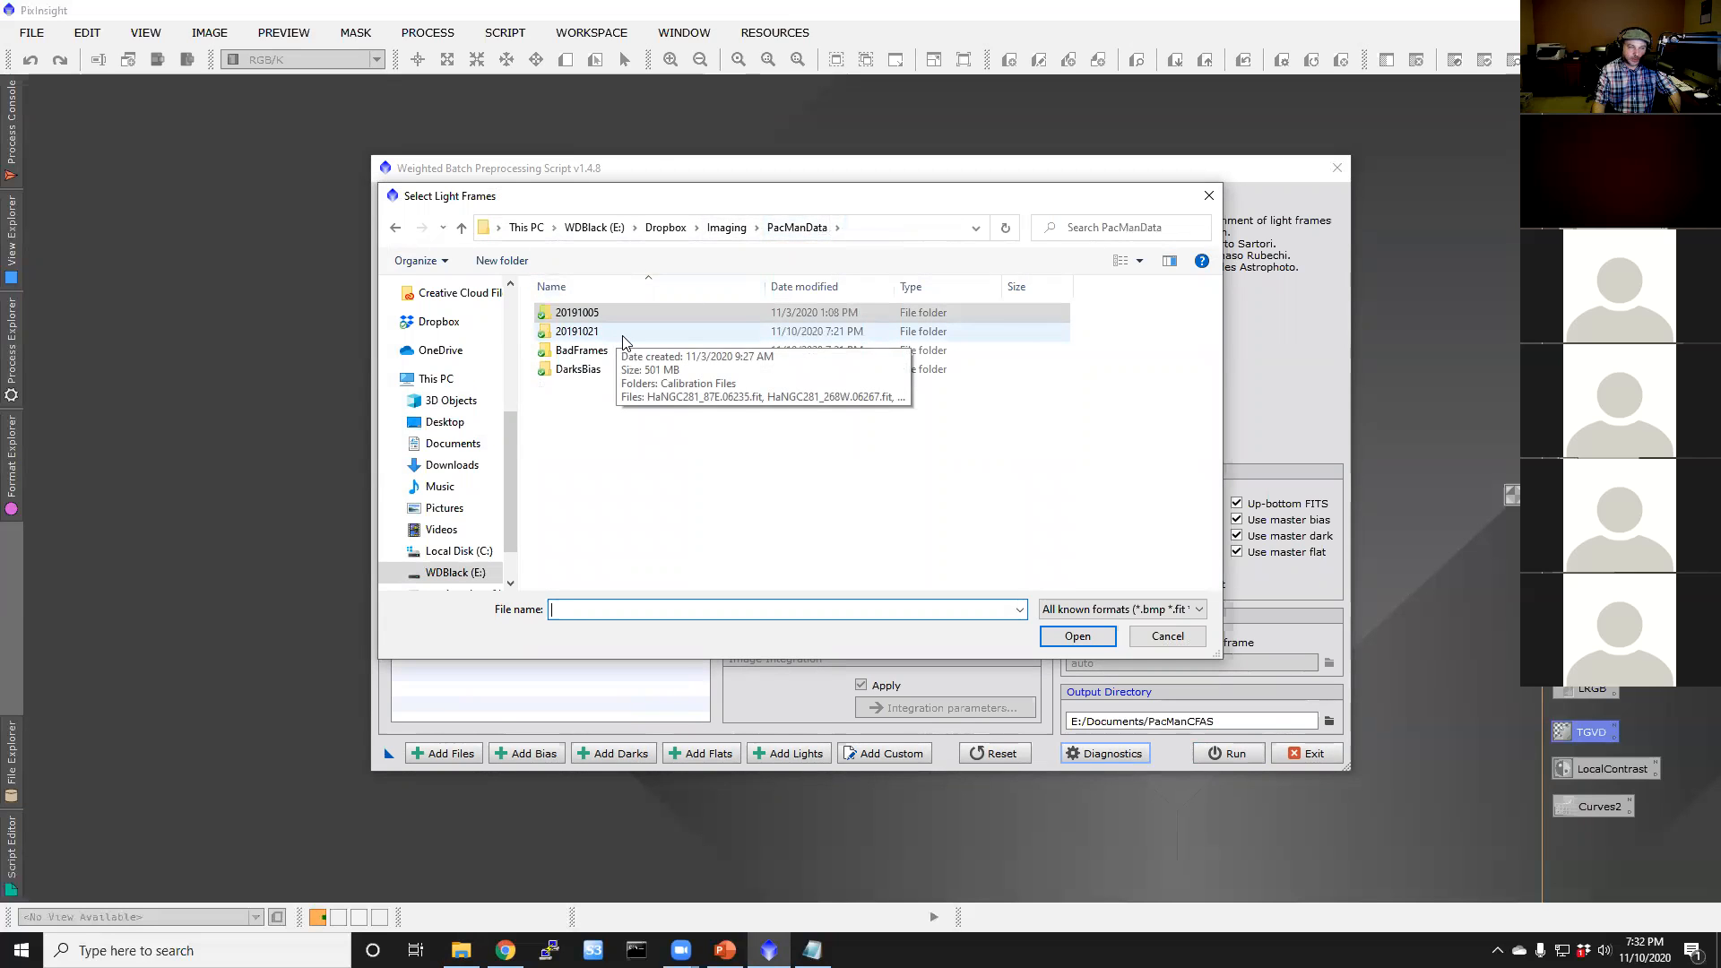
{"action": "double_click", "coordinate": [623, 337]}
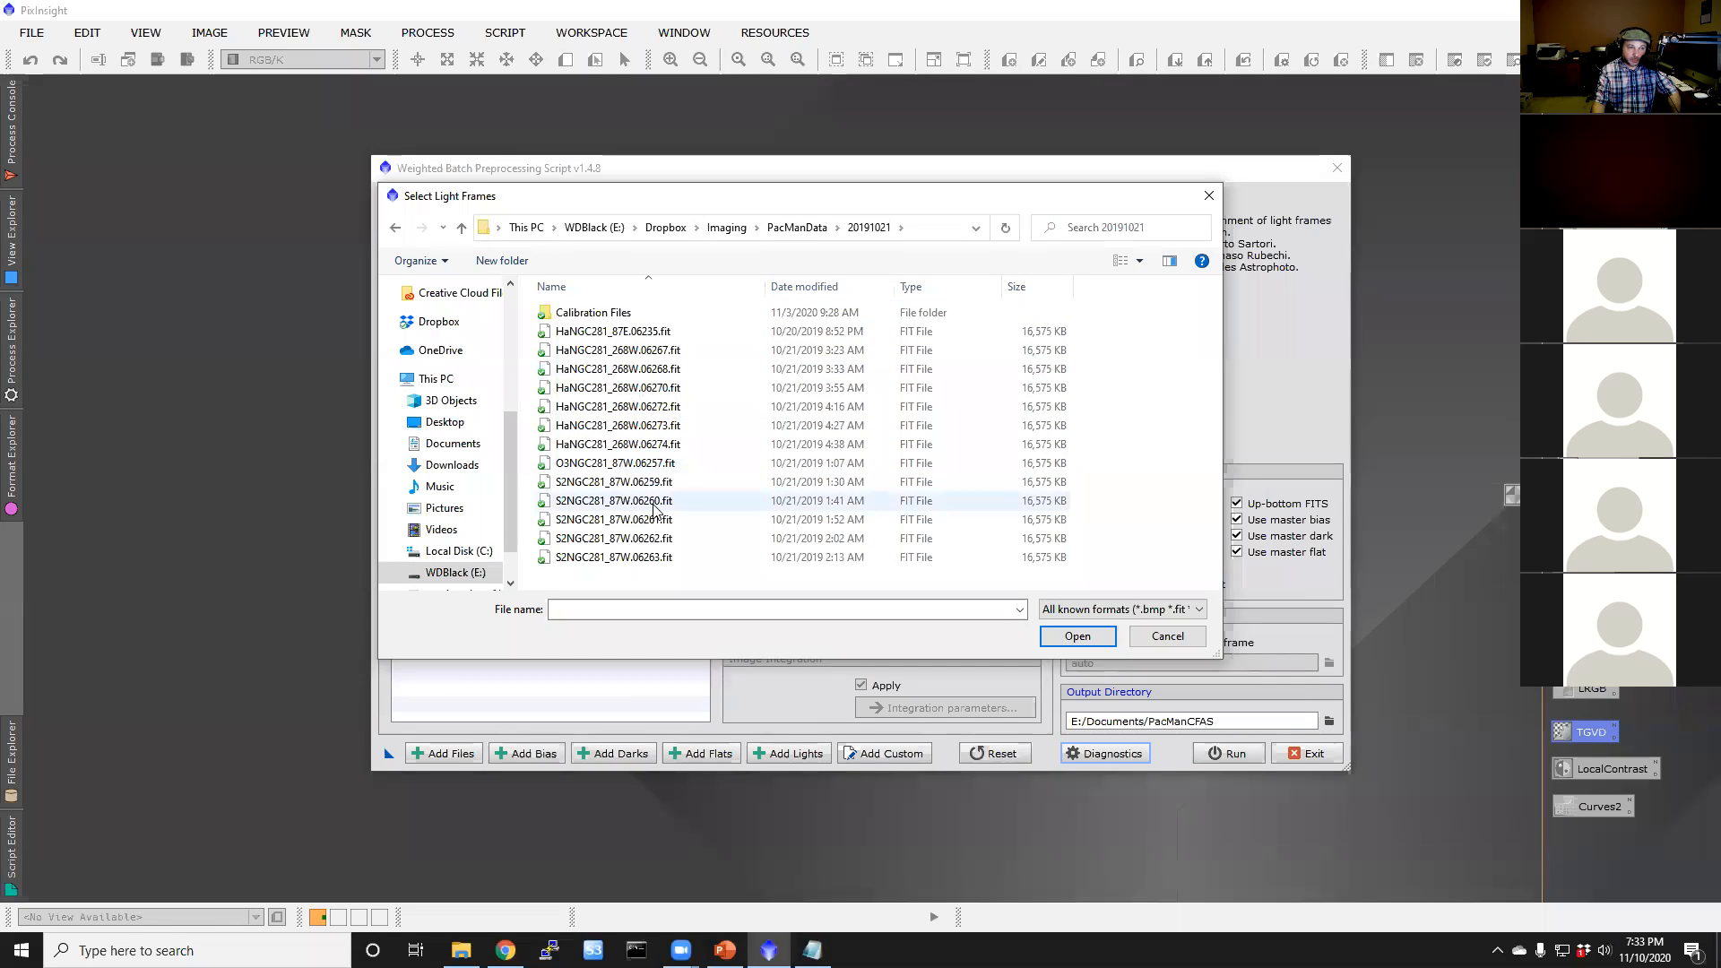
{"action": "left_click_drag", "start_coordinate": [731, 579], "coordinate": [590, 330]}
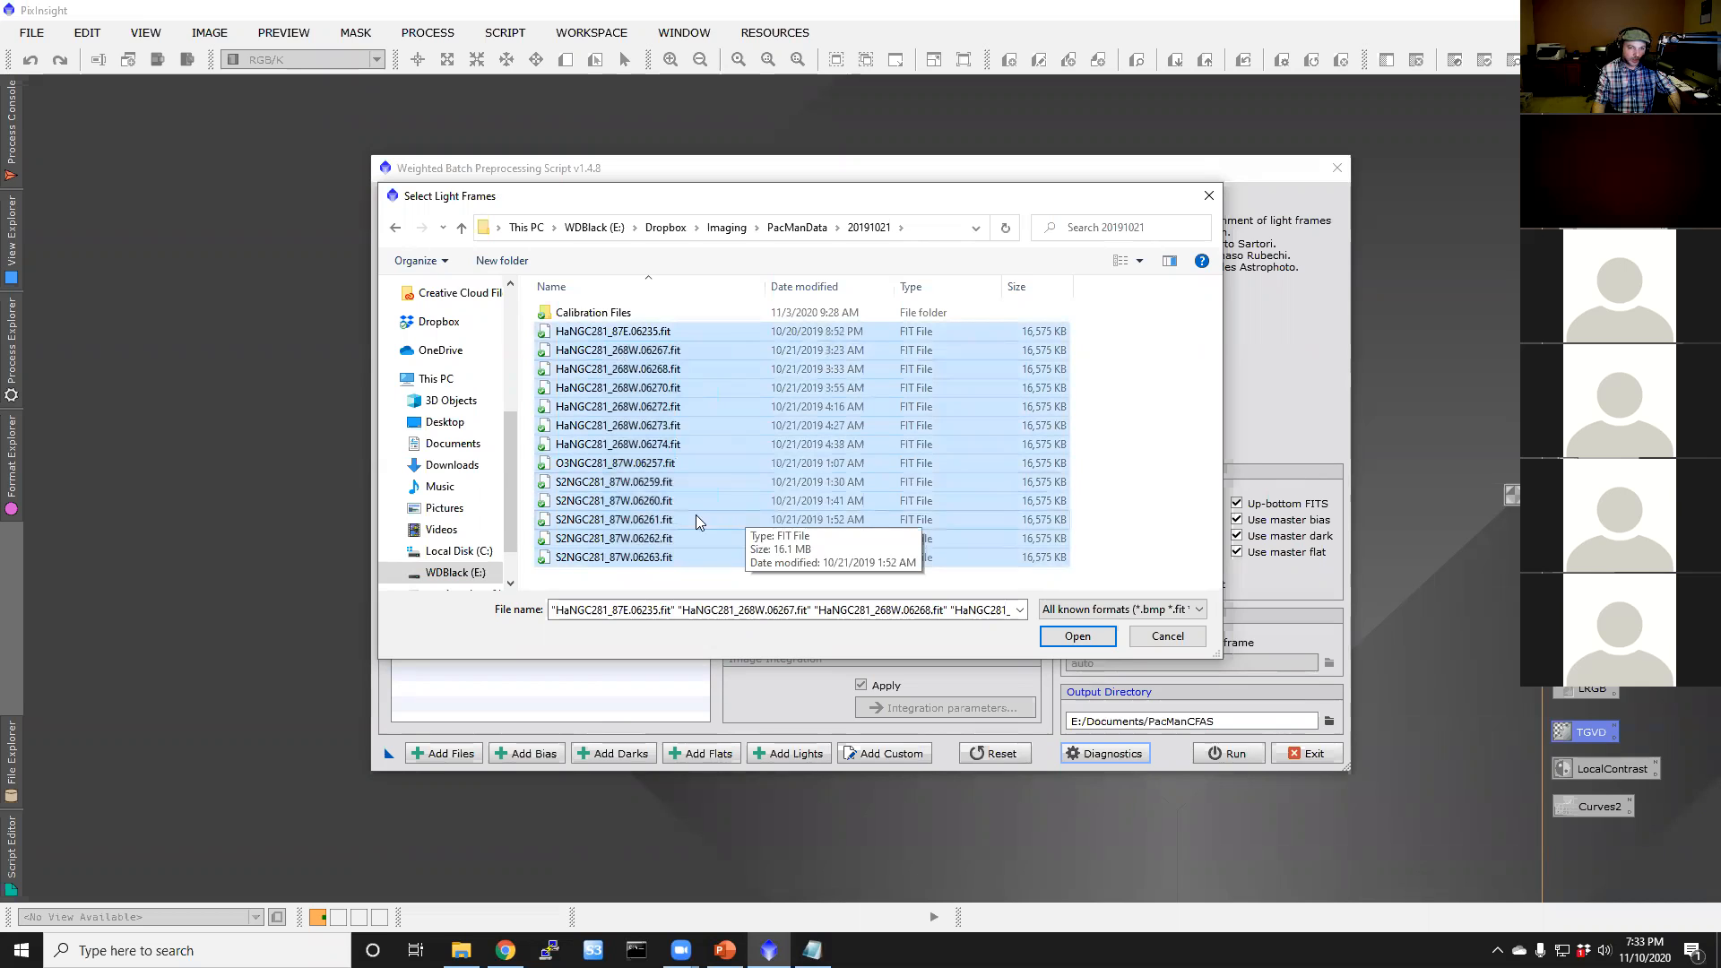
{"action": "left_click", "coordinate": [1079, 637]}
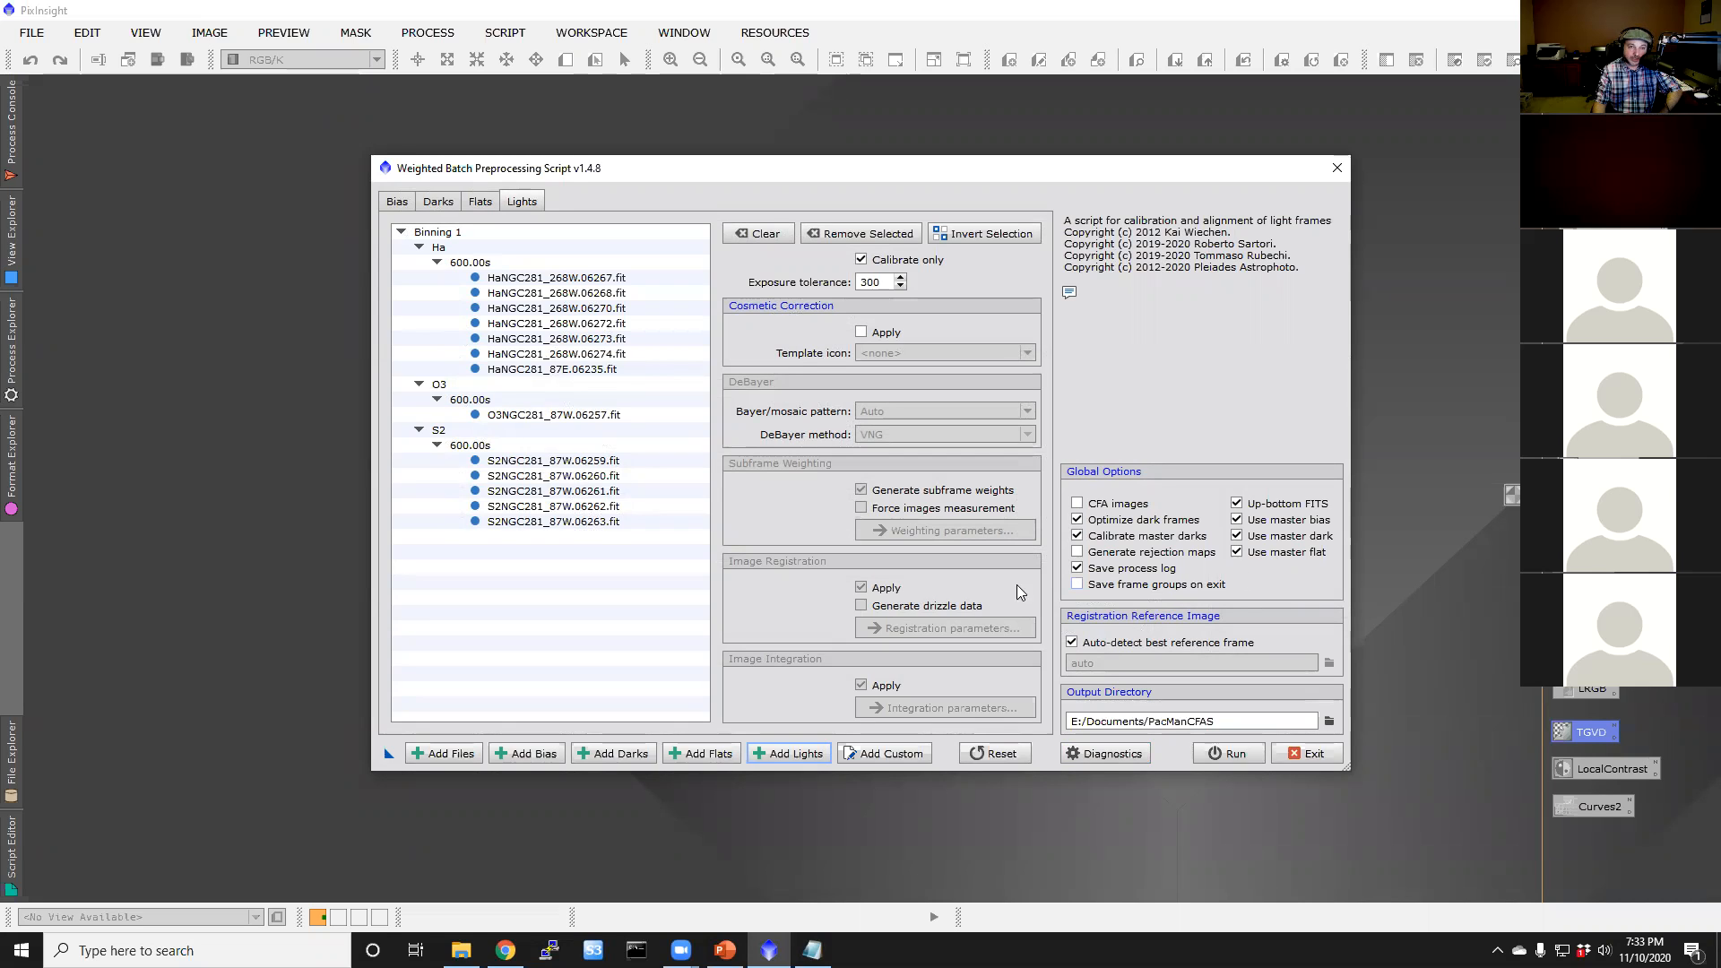
Step: Replace the flats with all frames from the 20191021 Calibration Files folder and disable the use of a master flat
{"action": "left_click", "coordinate": [484, 201]}
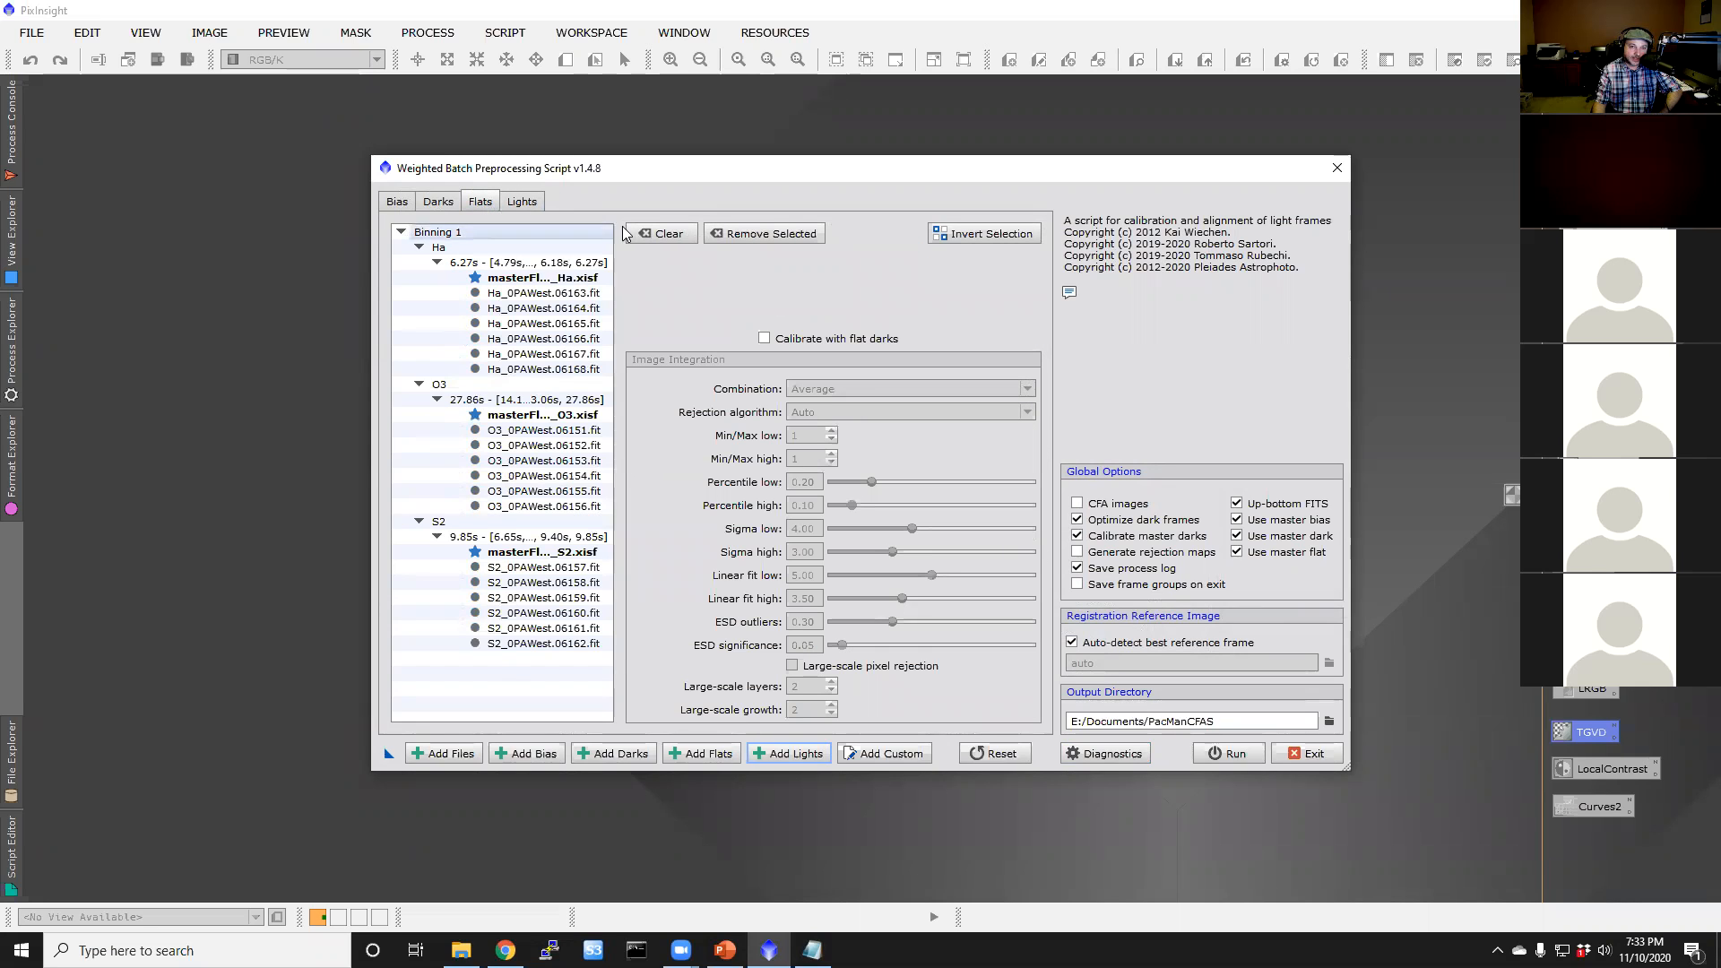
{"action": "left_click", "coordinate": [664, 235]}
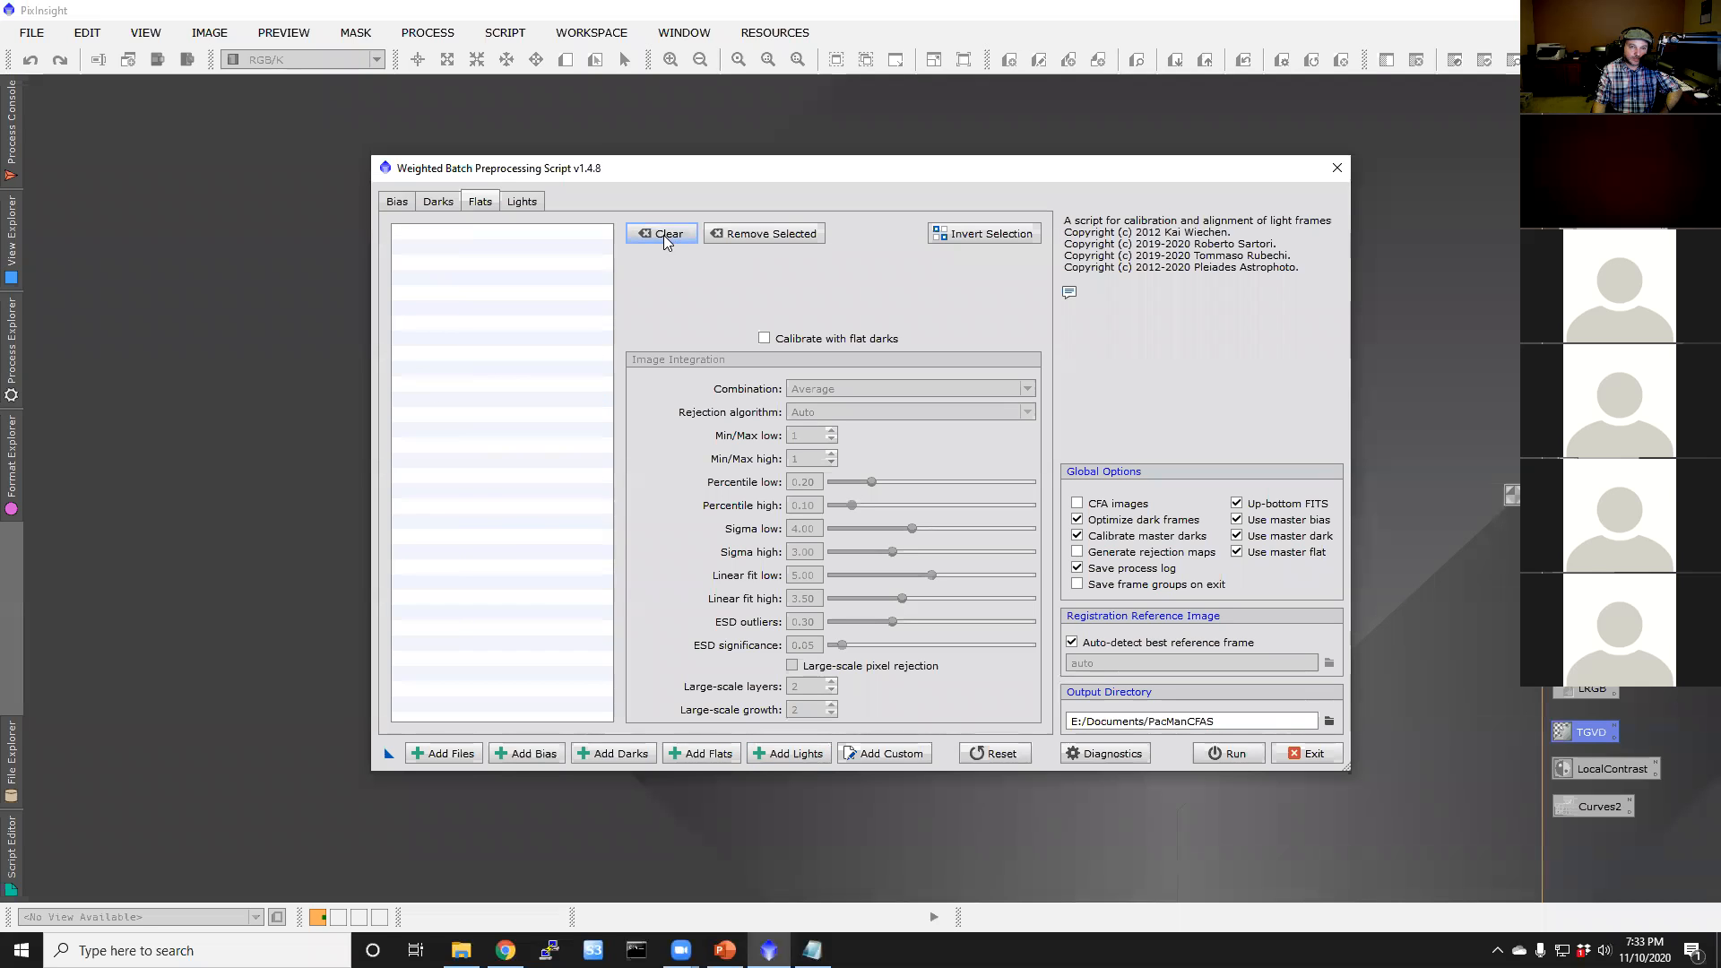
{"action": "left_click", "coordinate": [700, 756]}
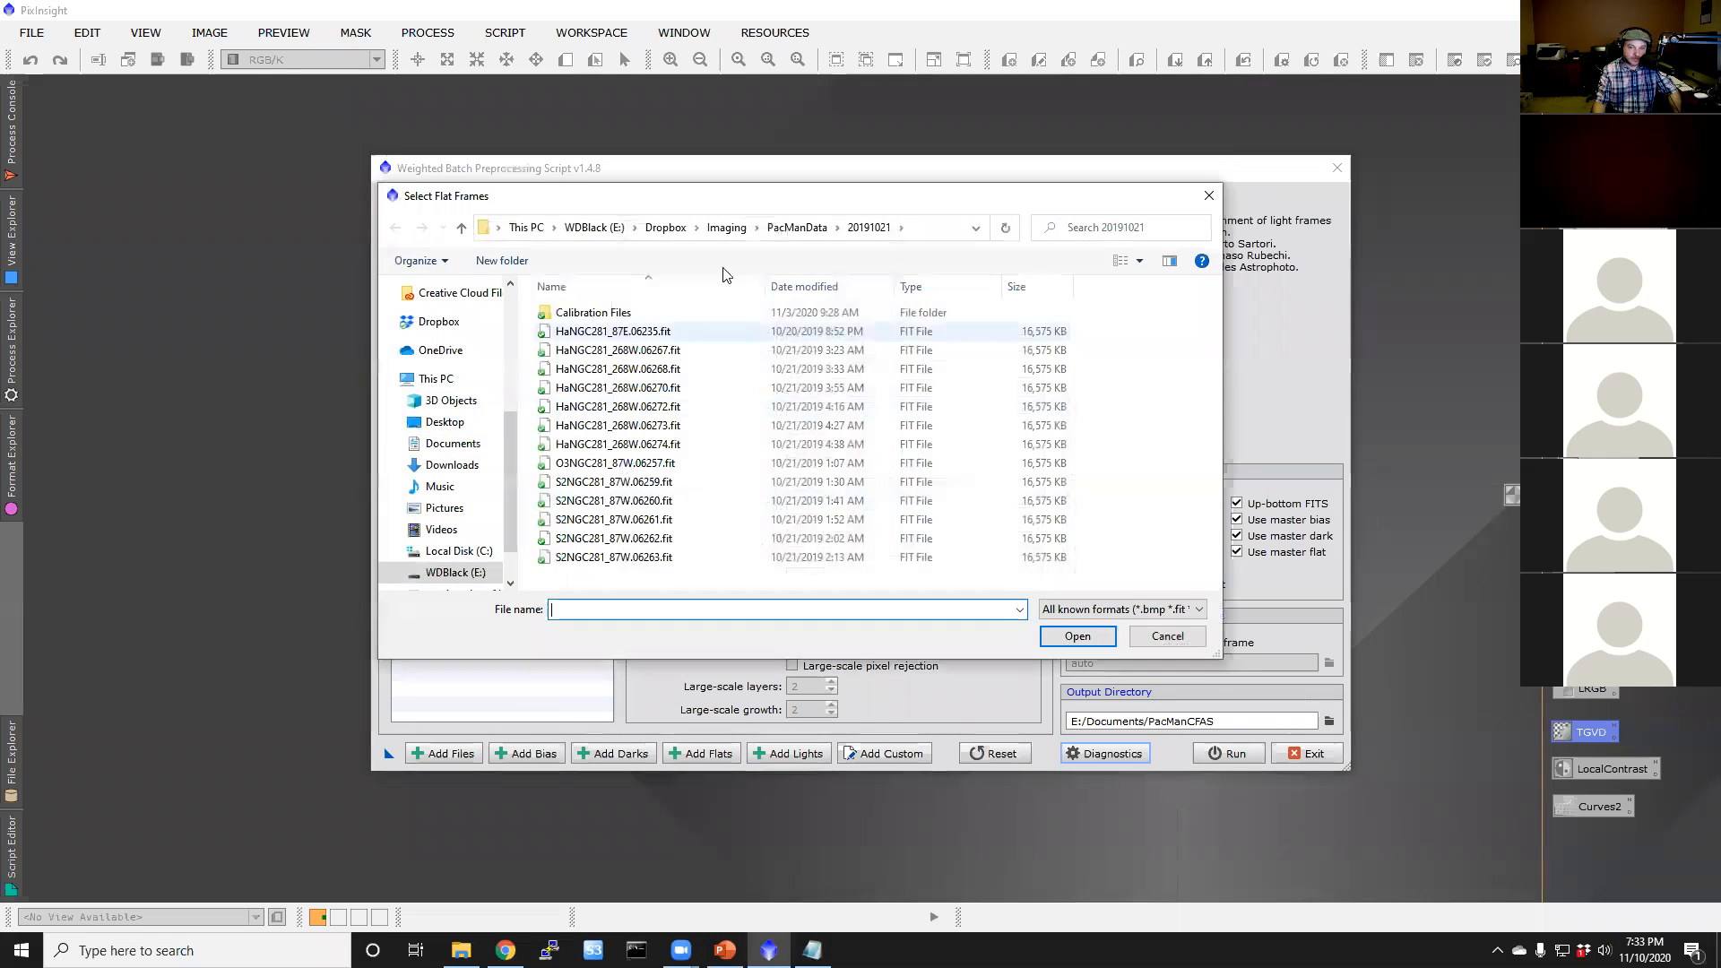
{"action": "double_click", "coordinate": [637, 316]}
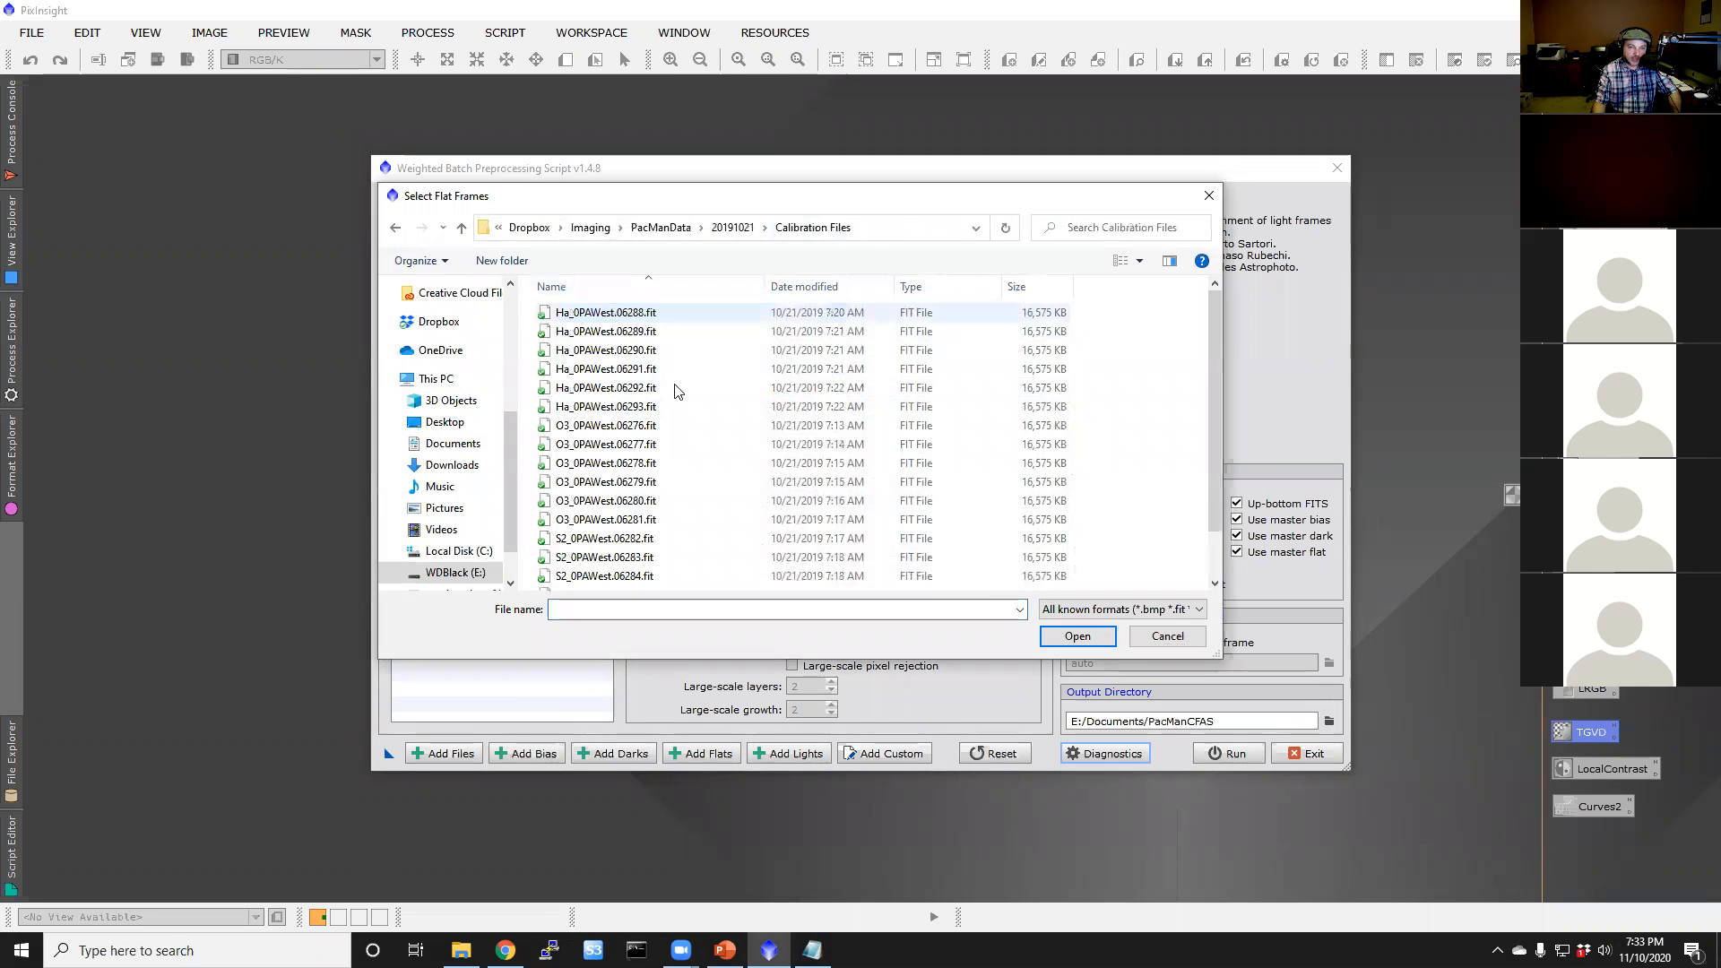
{"action": "left_click", "coordinate": [709, 427]}
{"action": "key", "text": "ctrl+a"}
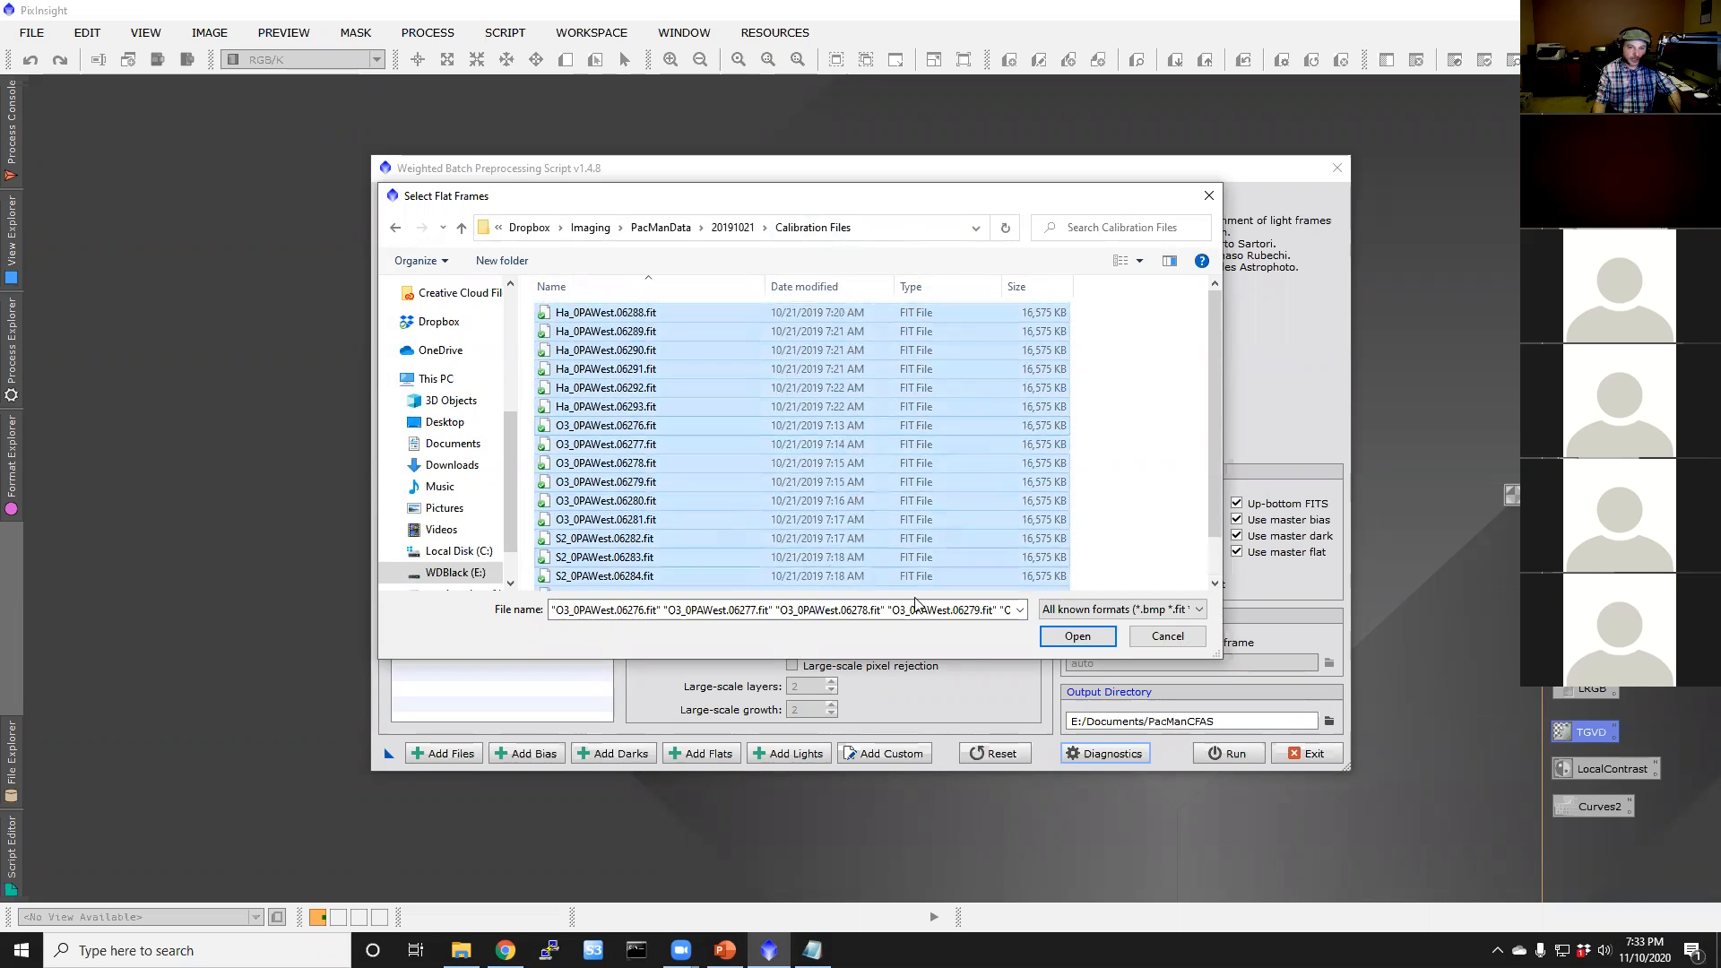
{"action": "left_click", "coordinate": [1076, 636]}
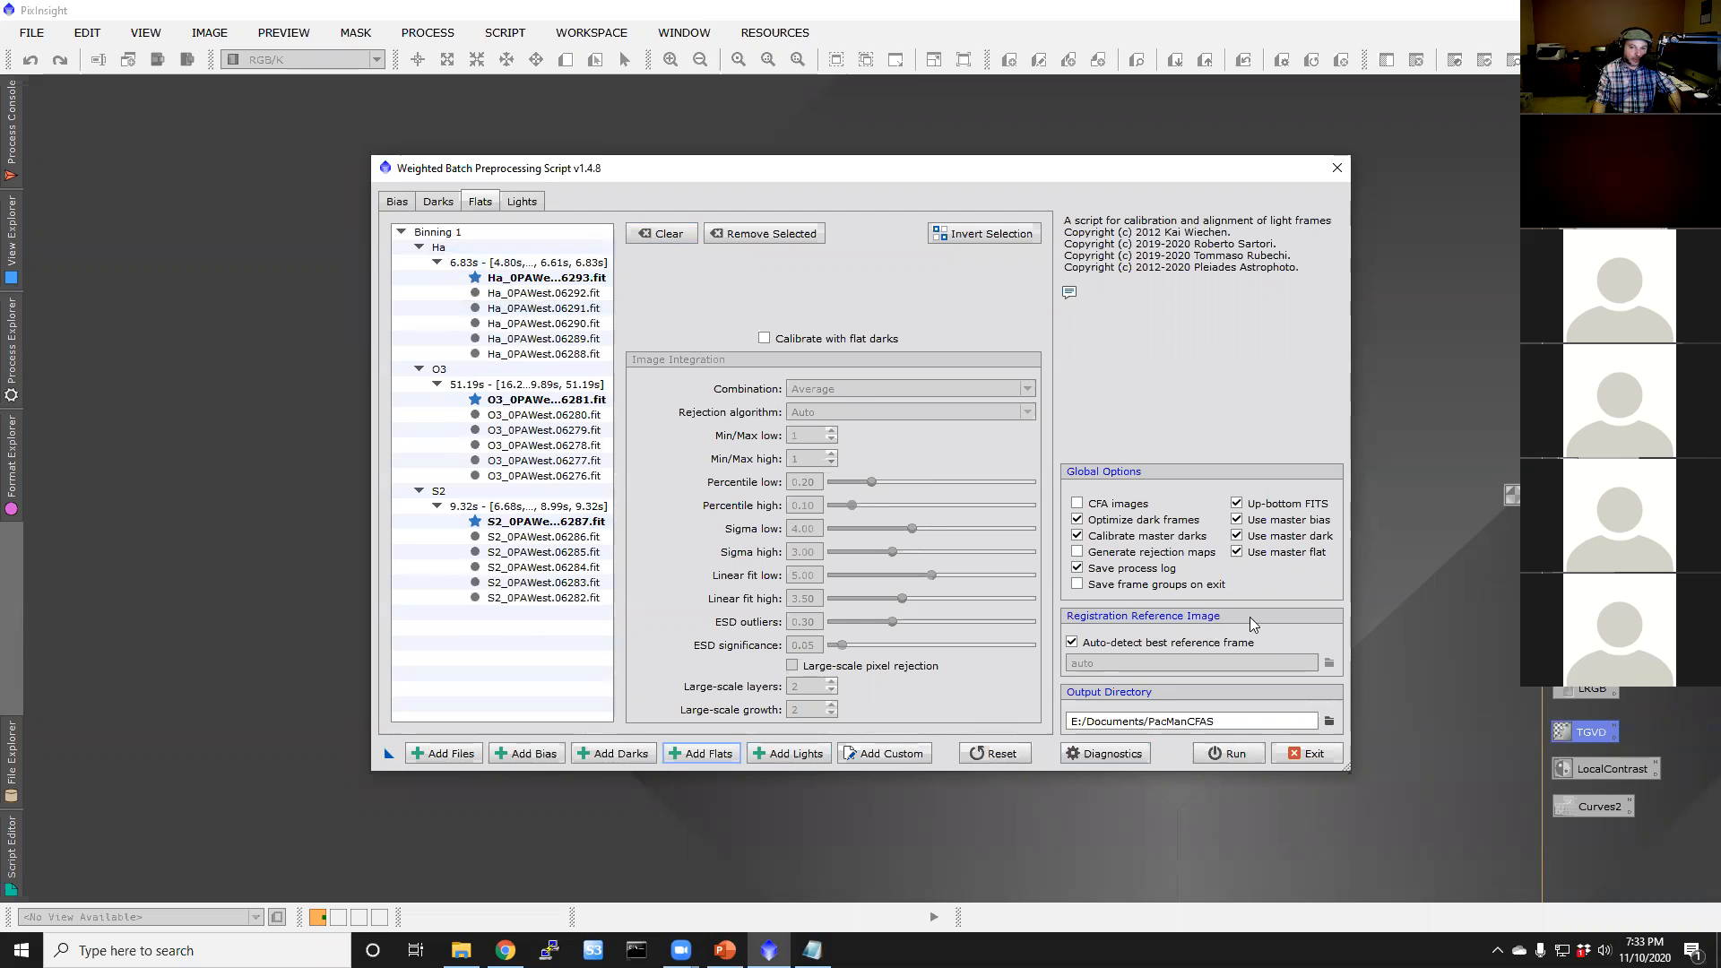
{"action": "left_click", "coordinate": [1238, 553]}
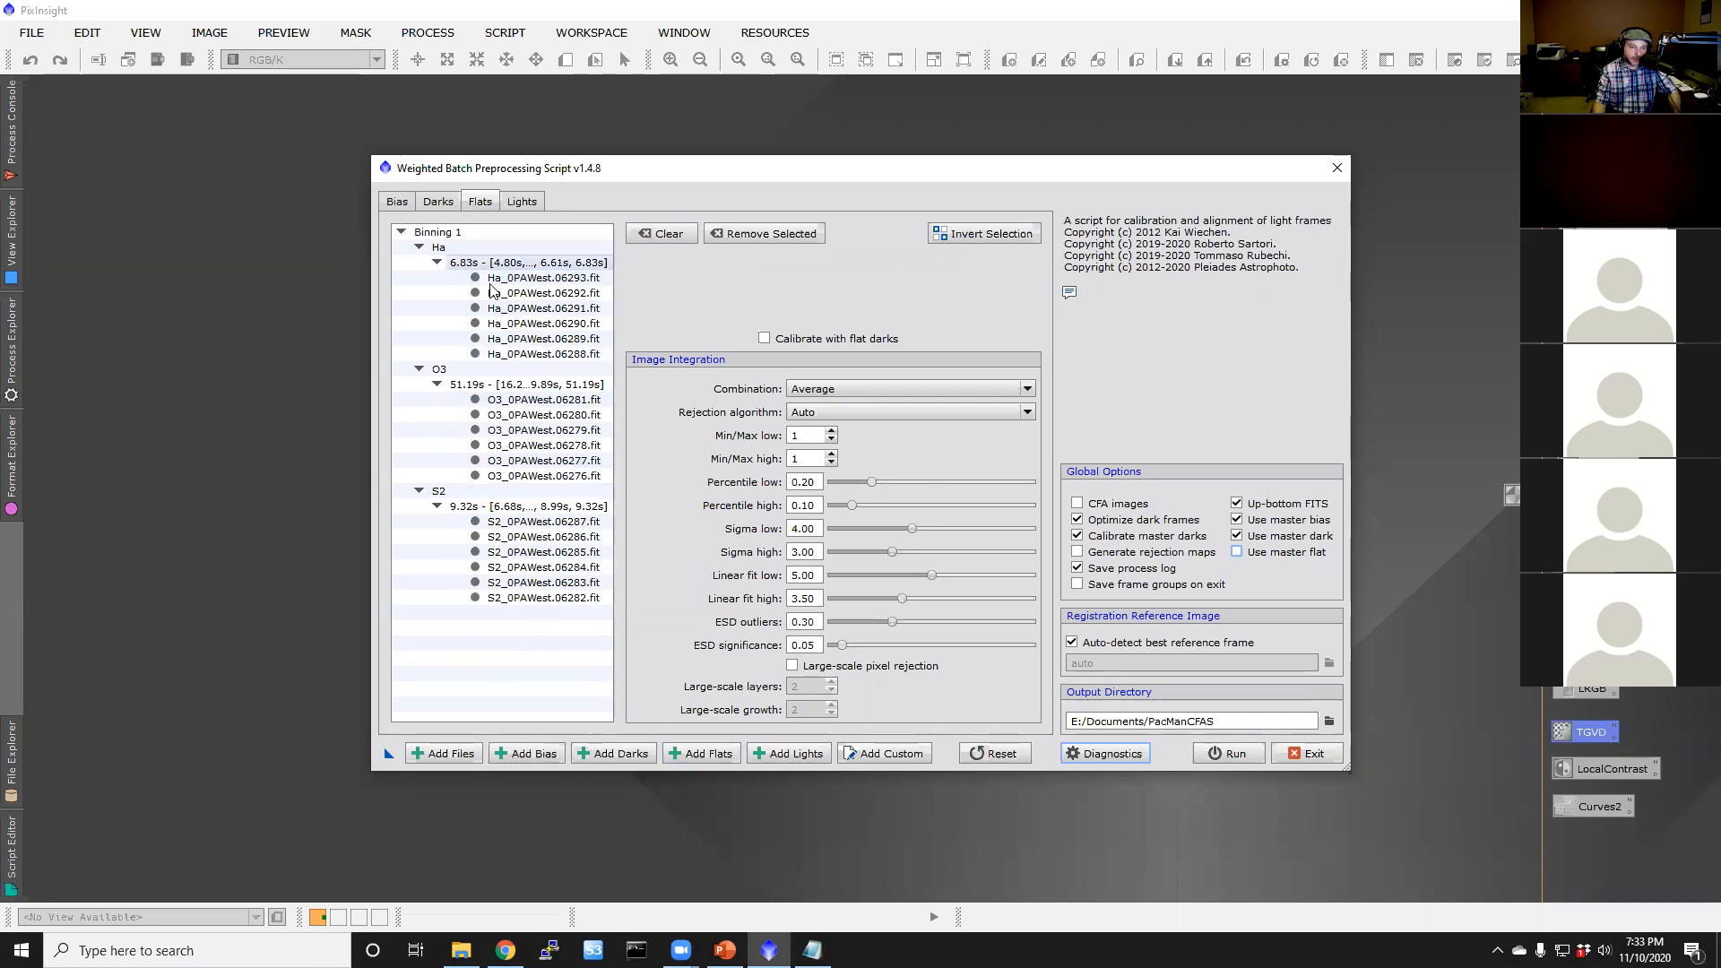
Step: Check the loaded bias, dark, flat and light frames, and run the calibration of the 20191021 set, continuing past the diagnostic messages
{"action": "left_click", "coordinate": [395, 205]}
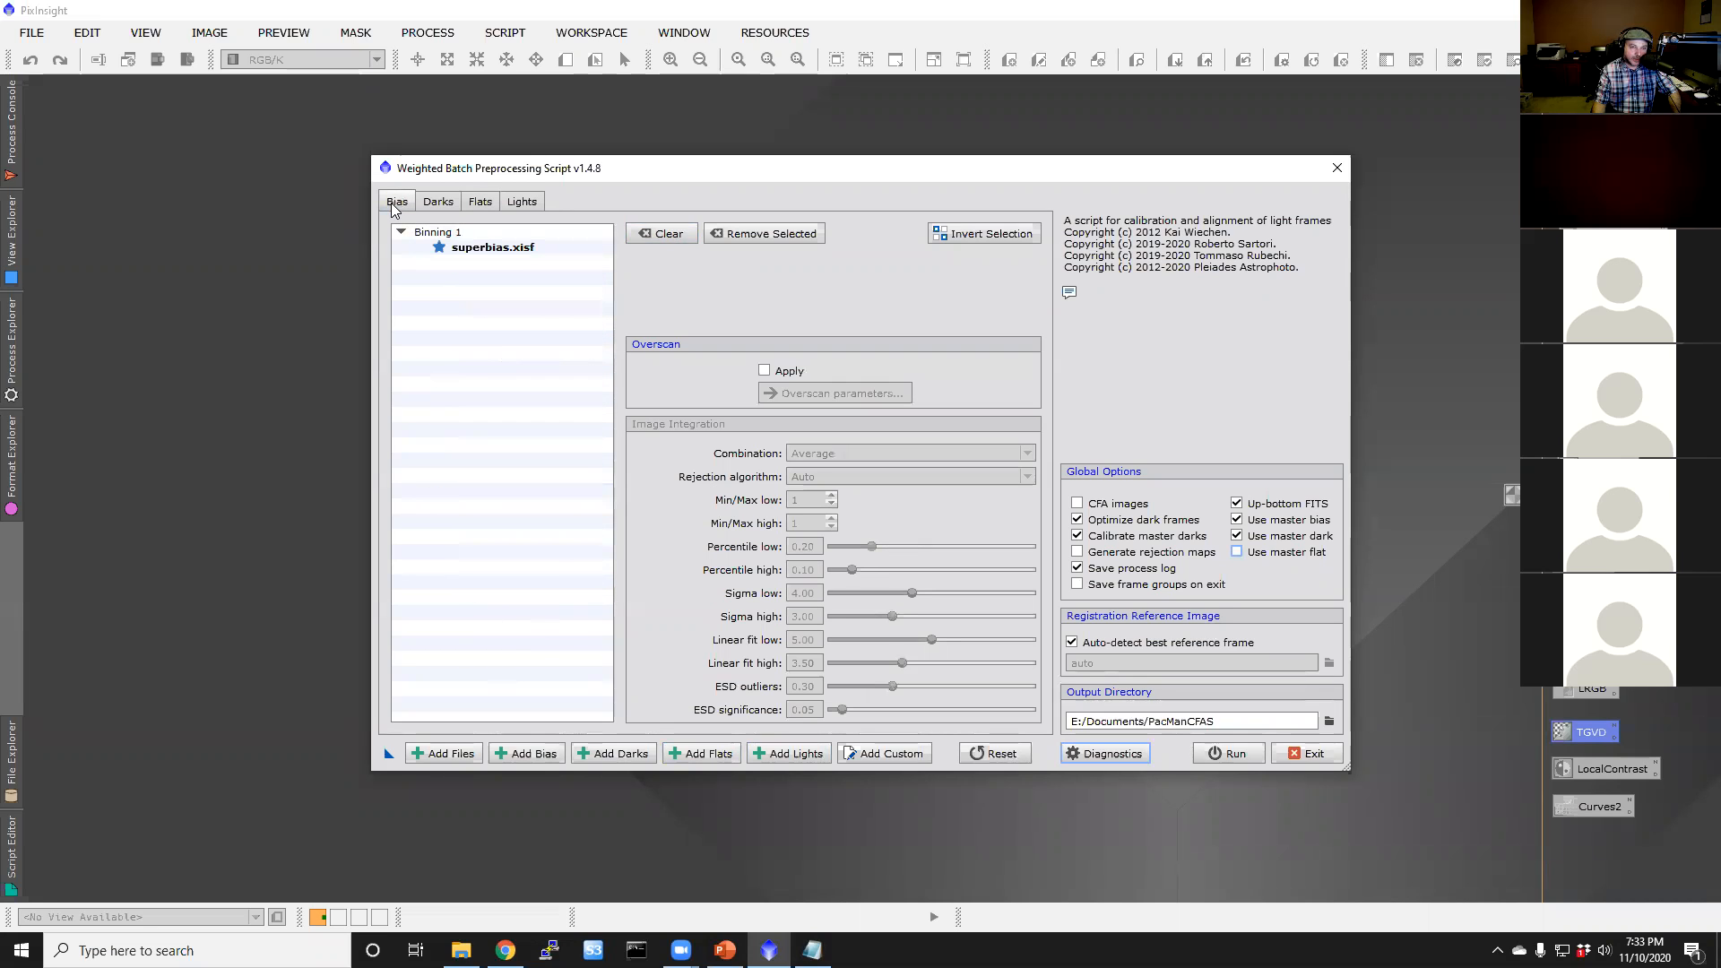
{"action": "left_click", "coordinate": [436, 205]}
{"action": "left_click", "coordinate": [480, 202]}
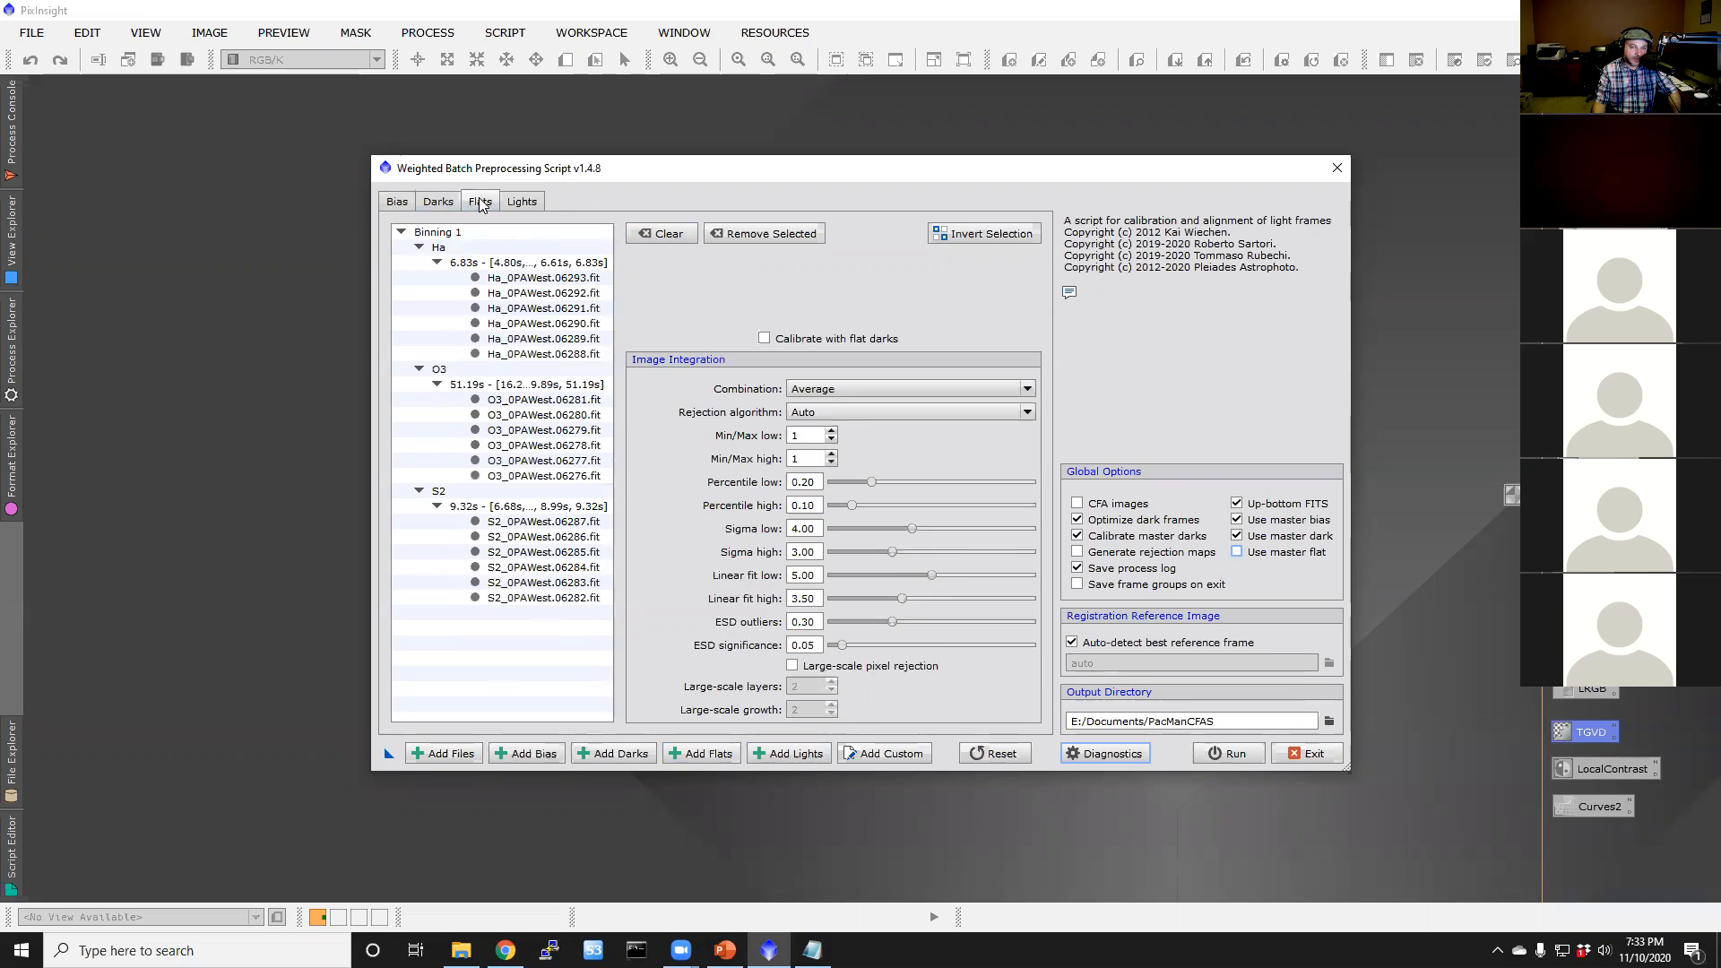
{"action": "left_click", "coordinate": [525, 202]}
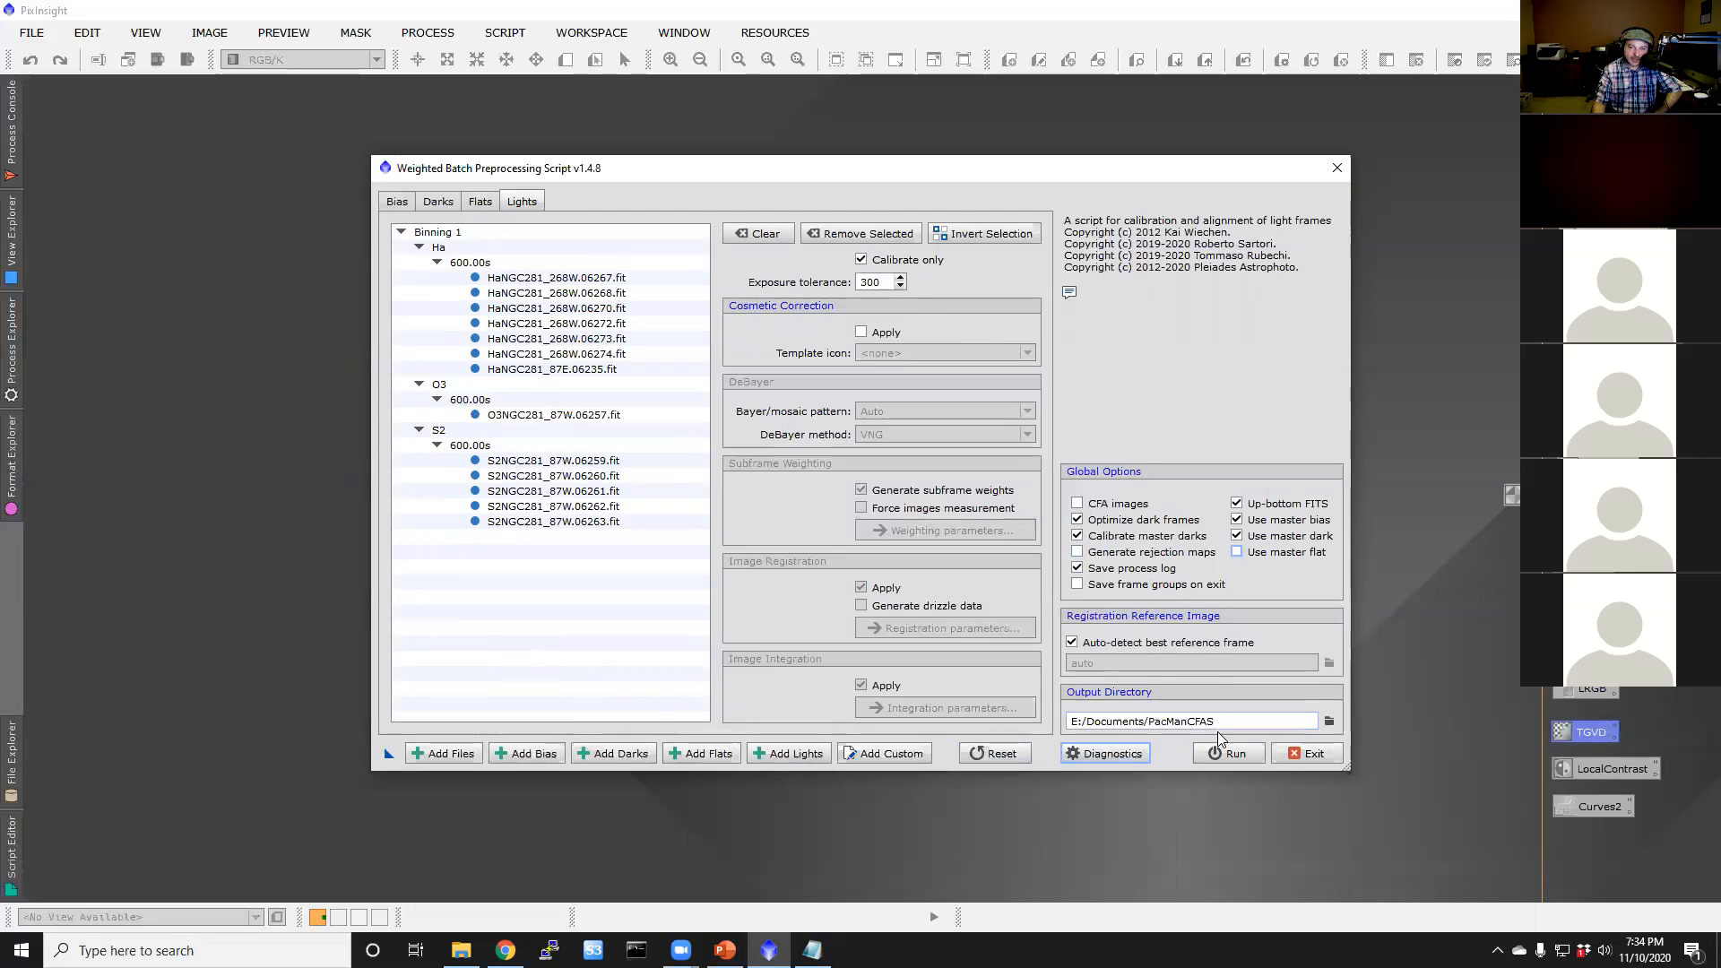
{"action": "left_click", "coordinate": [1231, 755]}
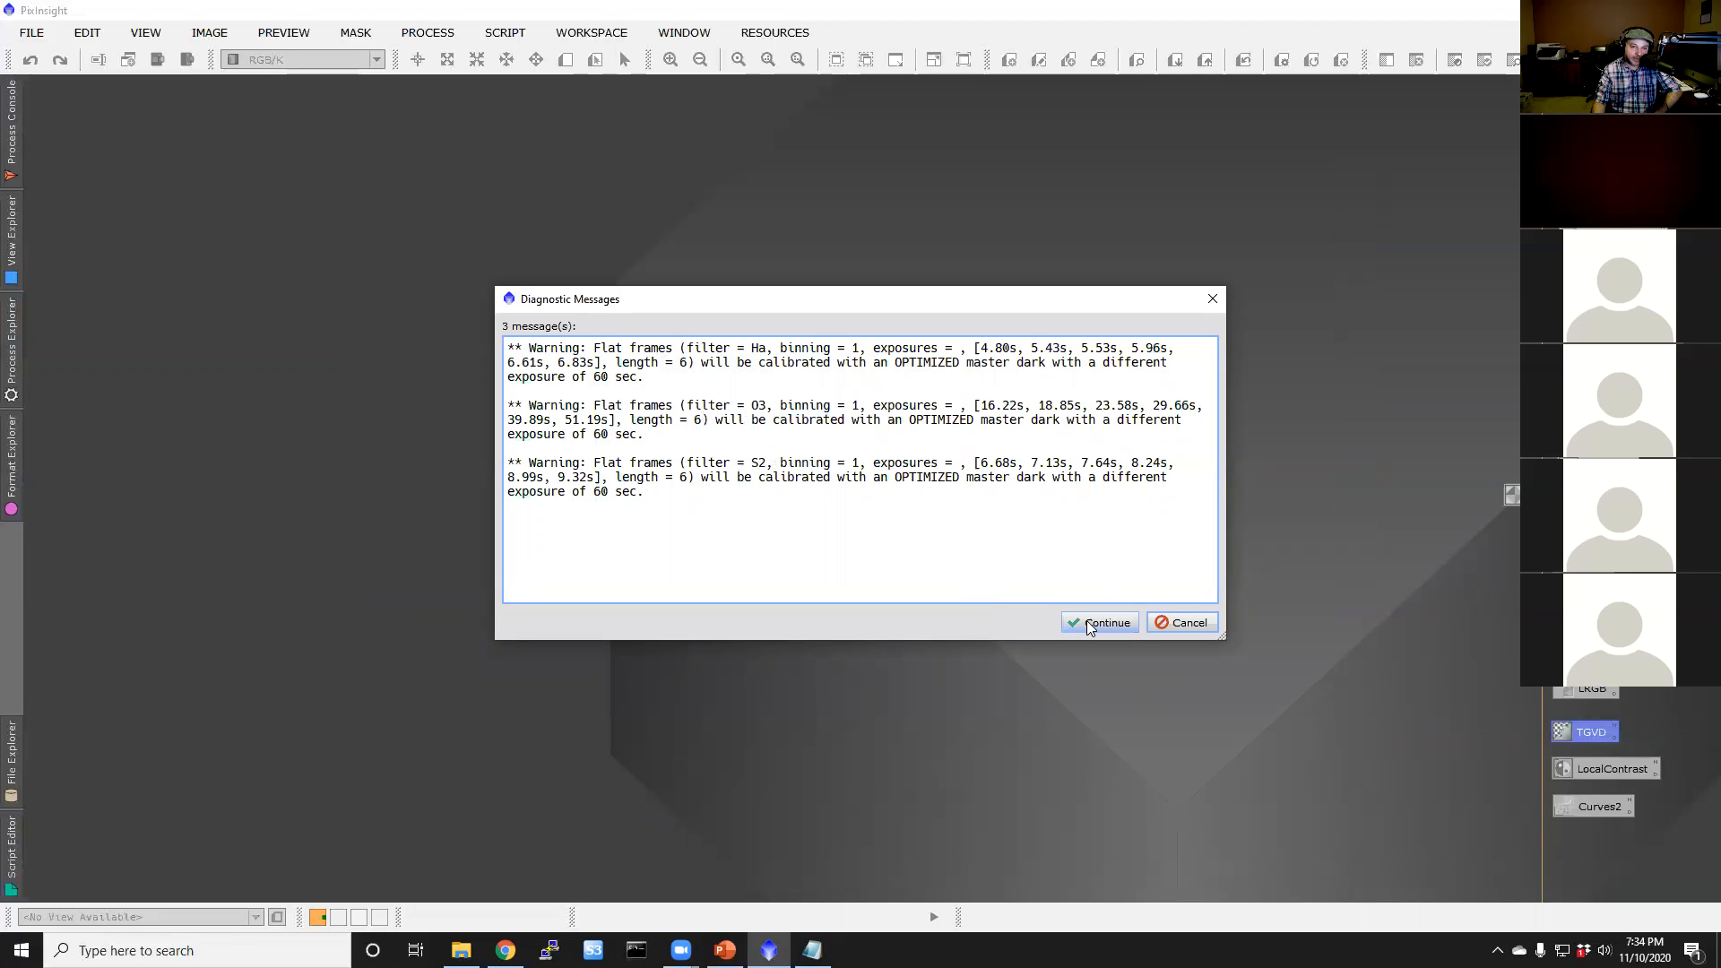
{"action": "left_click", "coordinate": [1091, 624]}
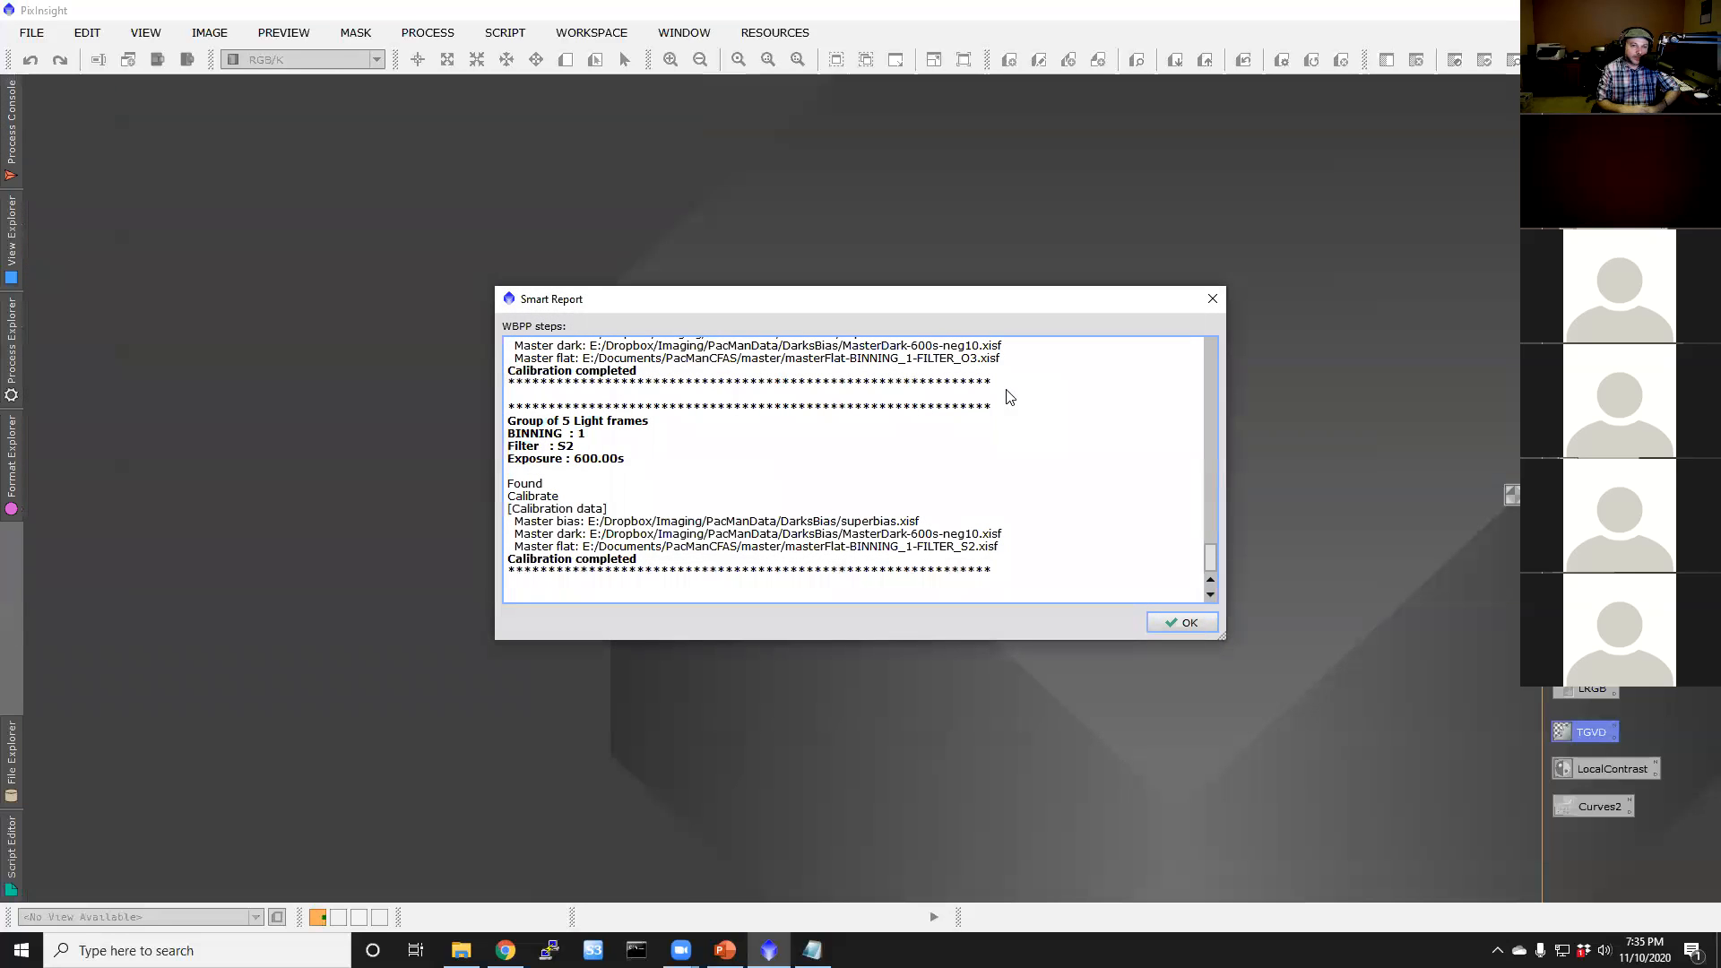
Step: Close the calibration report, turn off Calibrate only, and clear all loaded bias, dark, flat and light frames
{"action": "left_click", "coordinate": [1188, 623]}
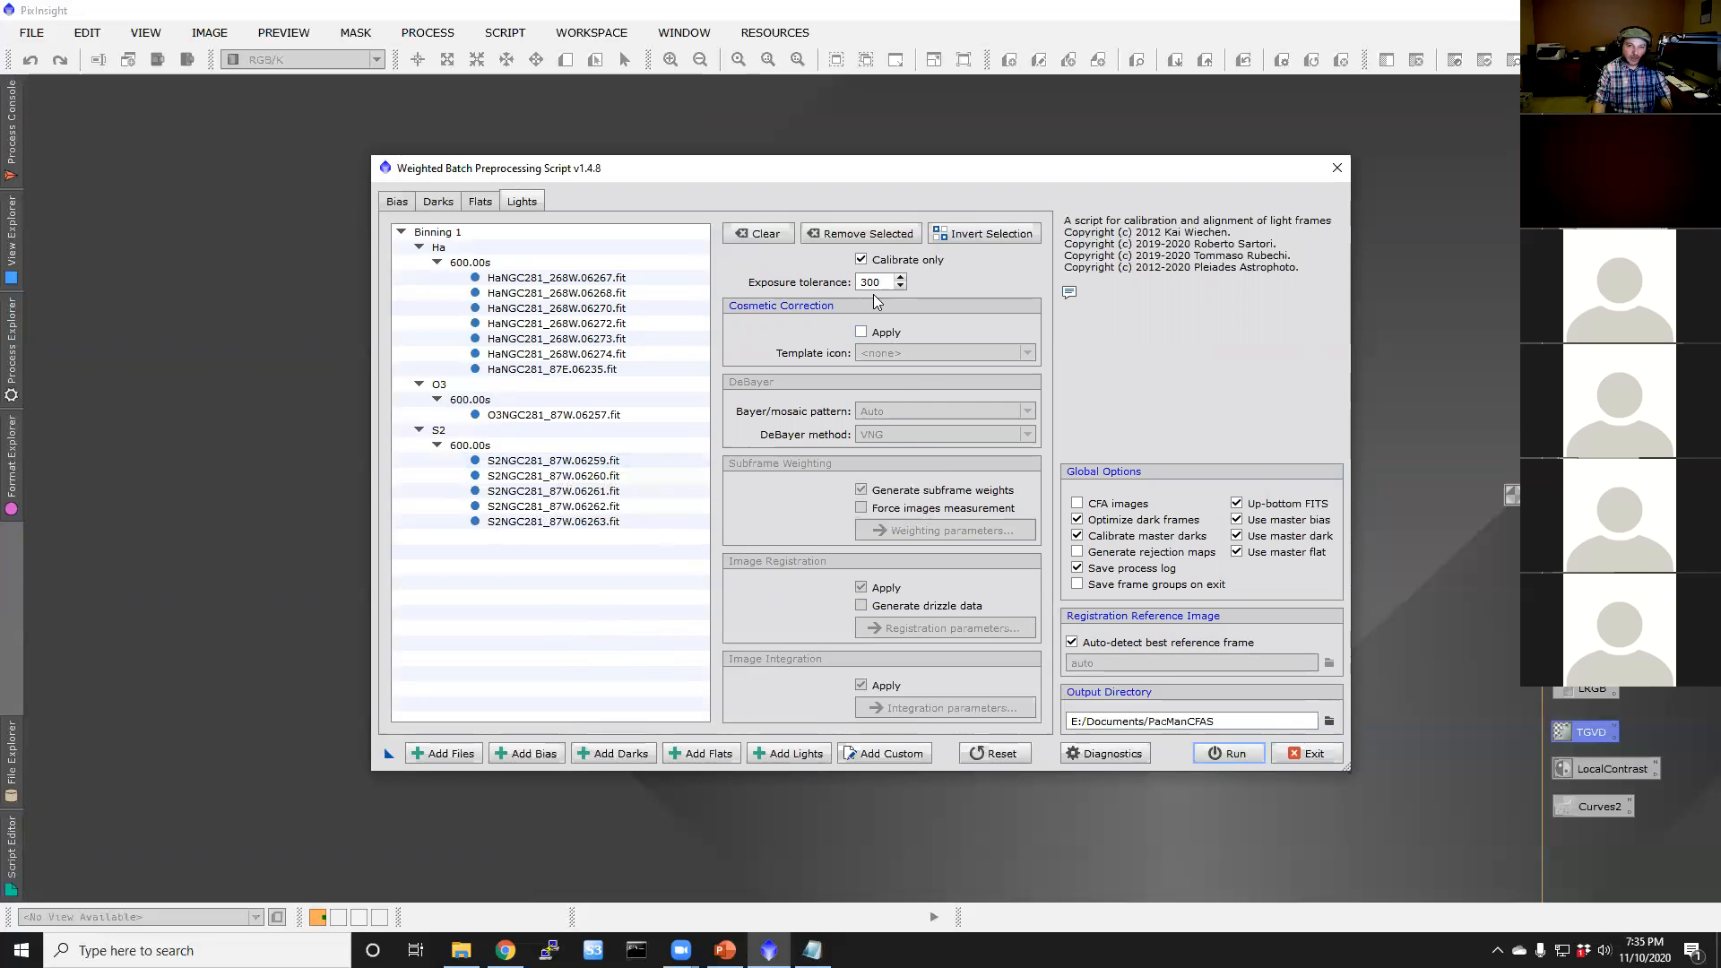
{"action": "left_click", "coordinate": [861, 261]}
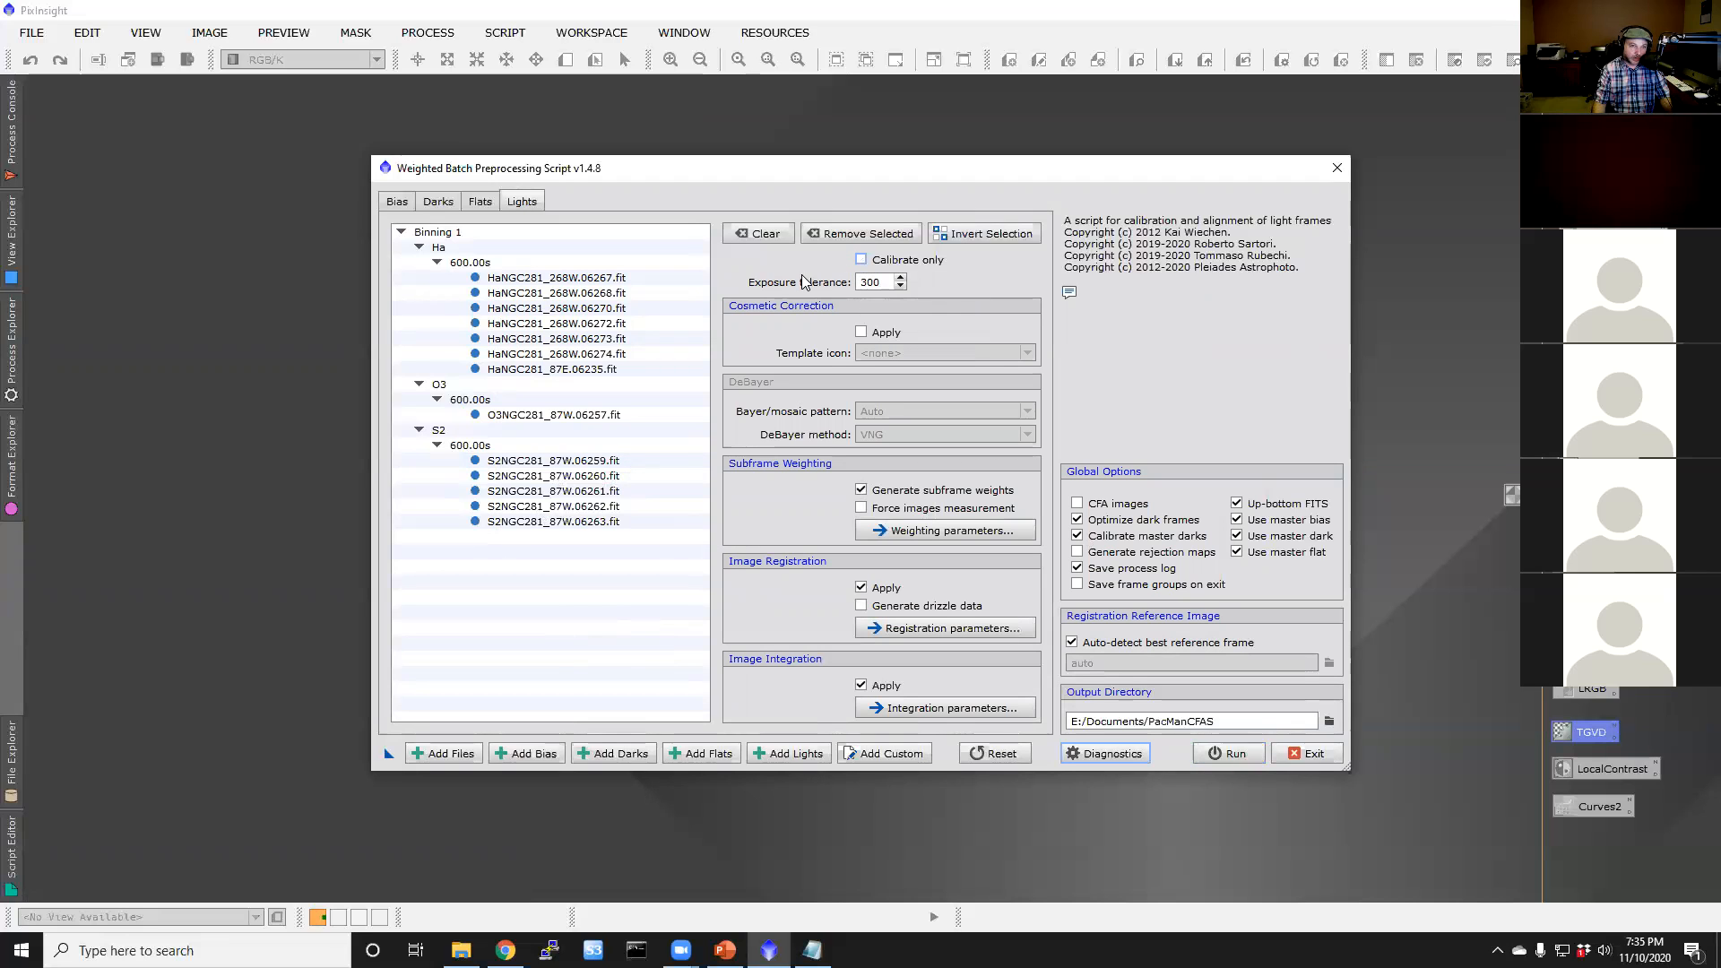
{"action": "left_click", "coordinate": [397, 203]}
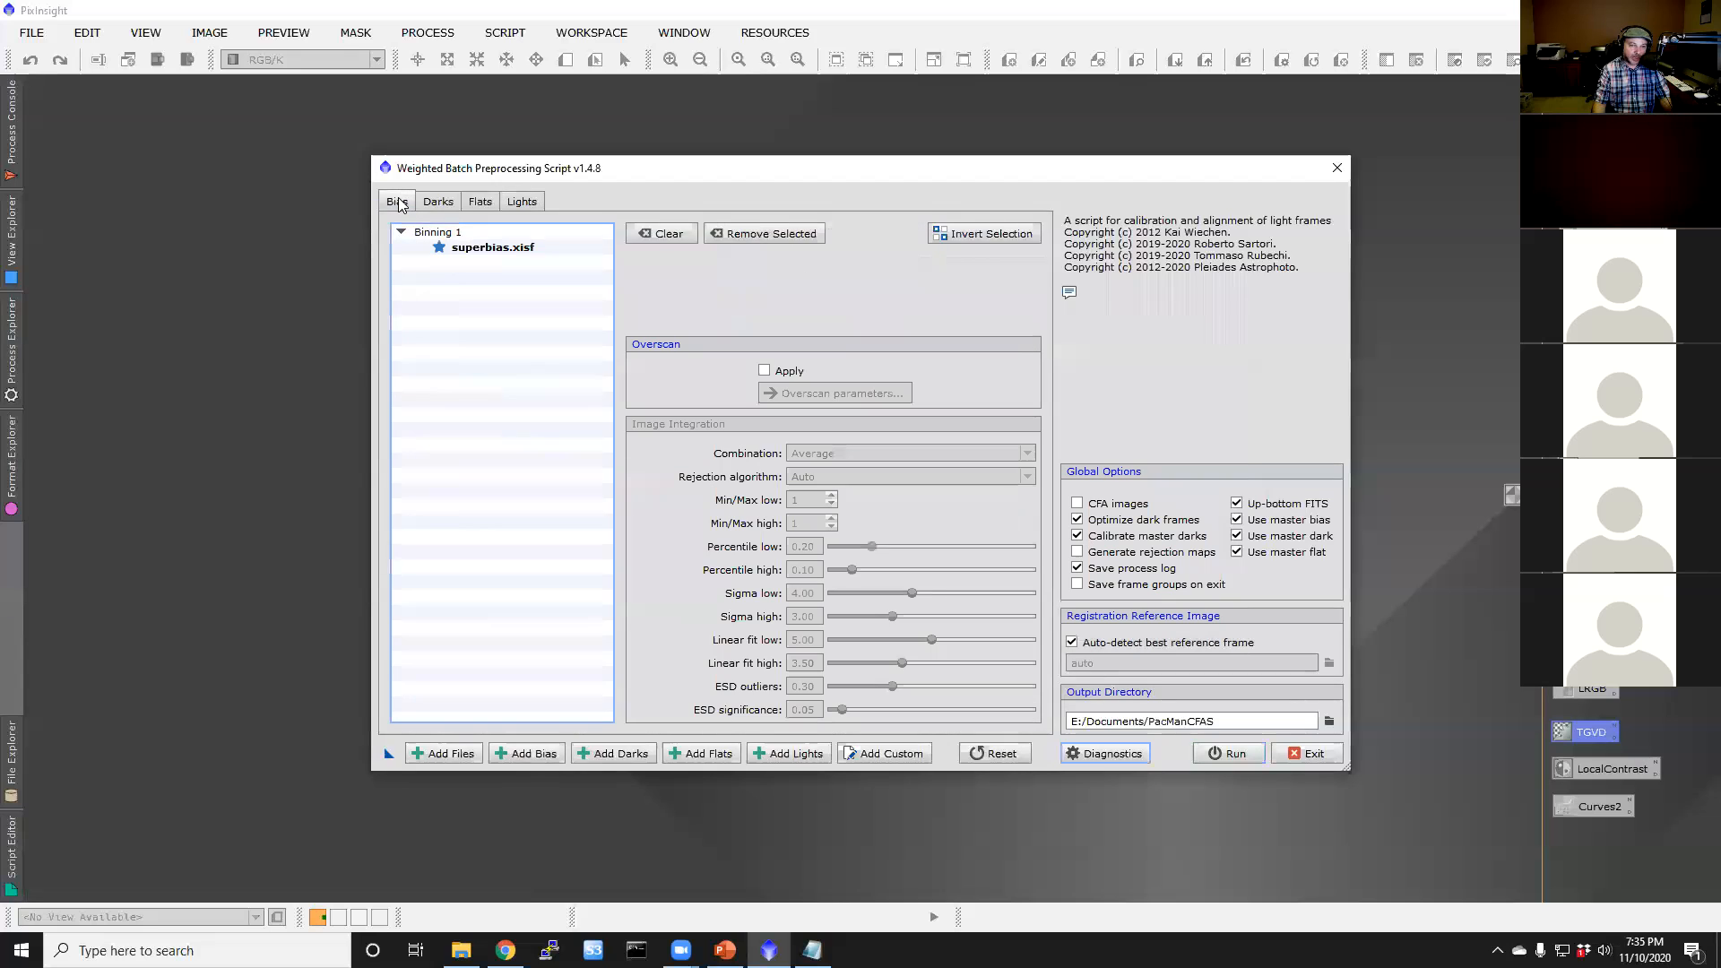
{"action": "left_click", "coordinate": [660, 234]}
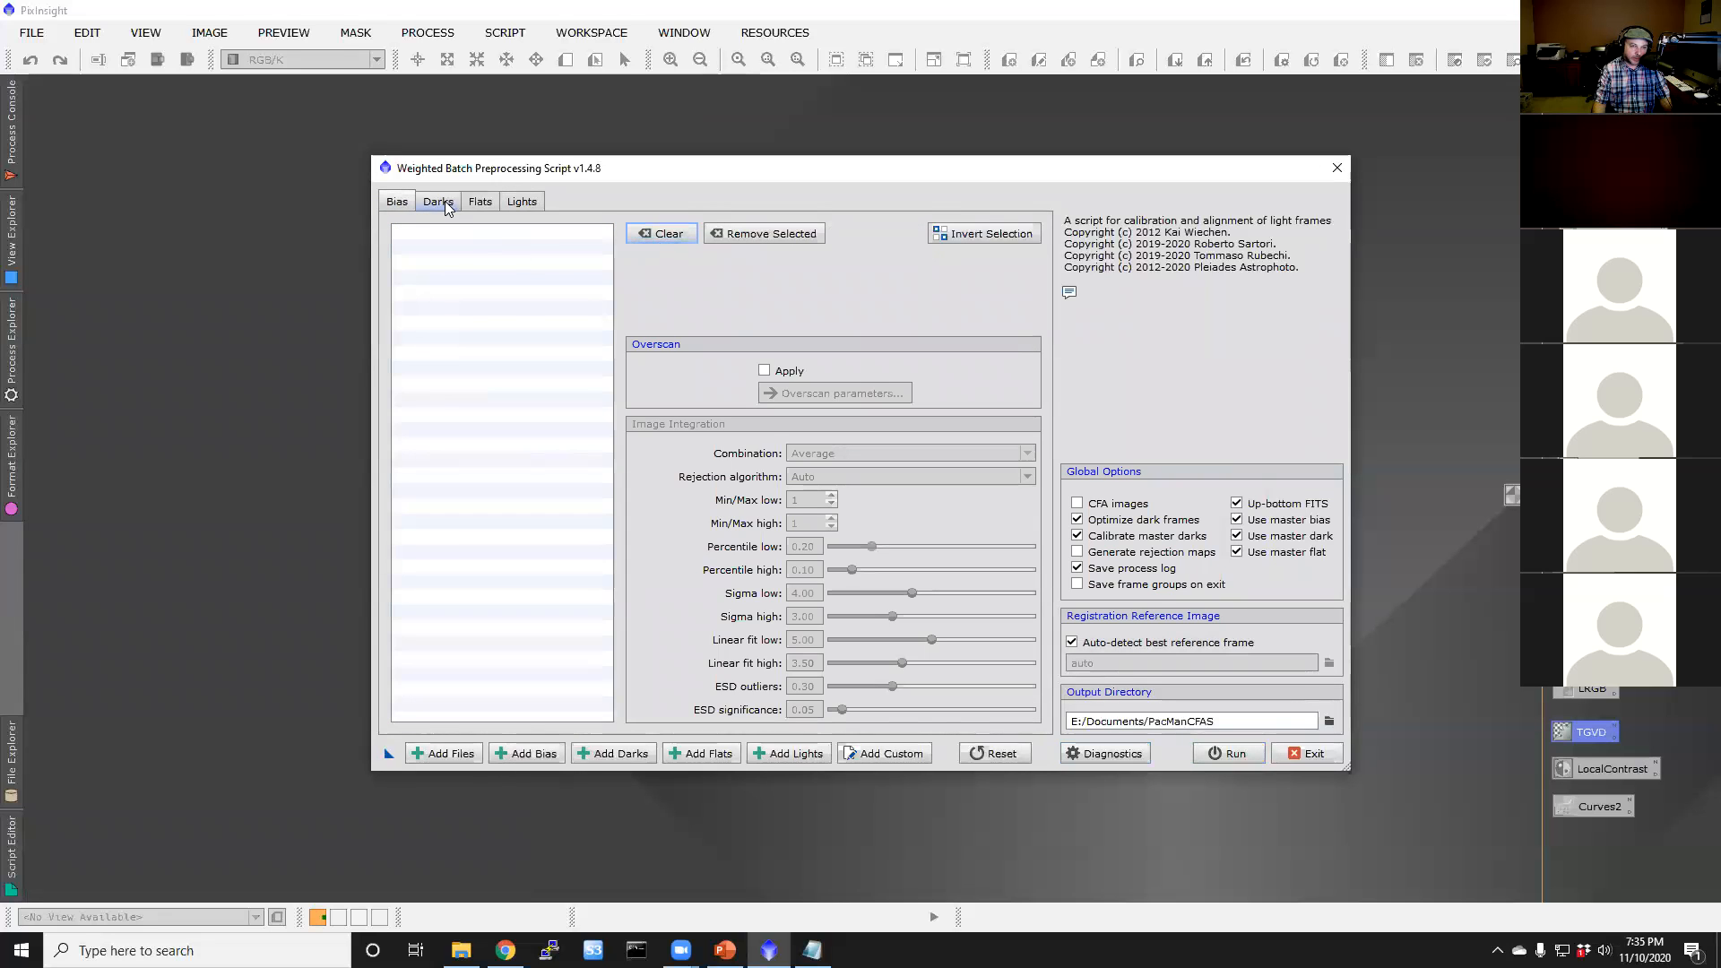
{"action": "left_click", "coordinate": [440, 202]}
{"action": "left_click", "coordinate": [659, 234]}
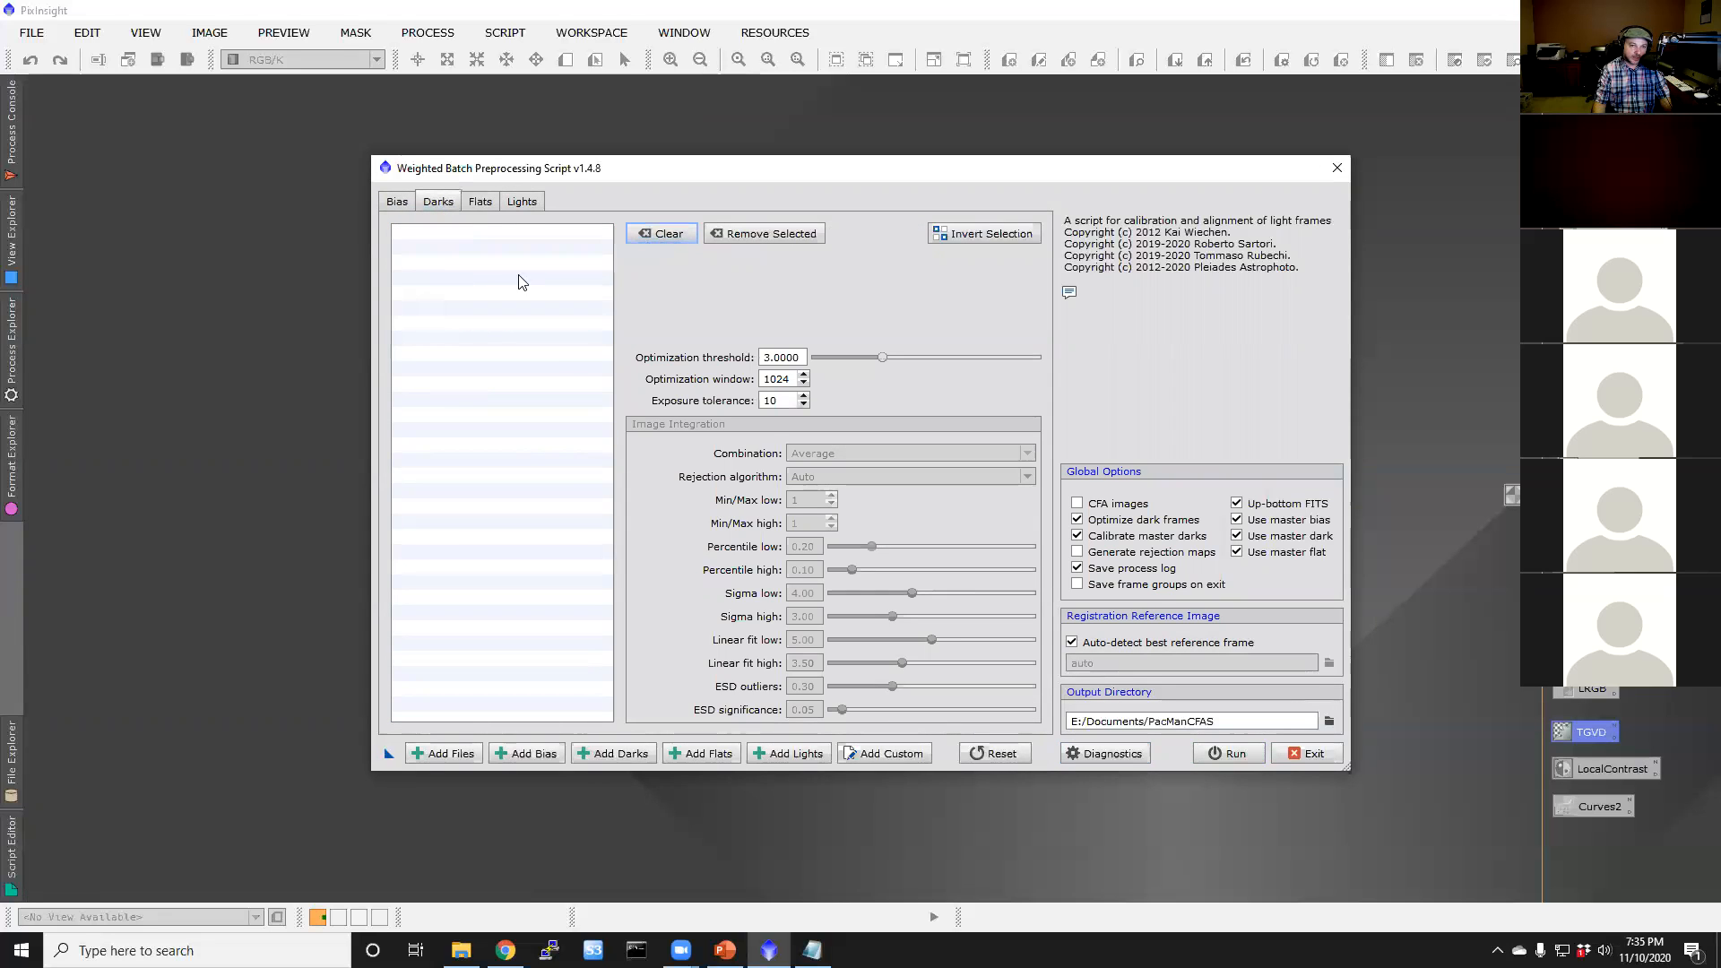
{"action": "left_click", "coordinate": [489, 205]}
{"action": "left_click", "coordinate": [665, 236]}
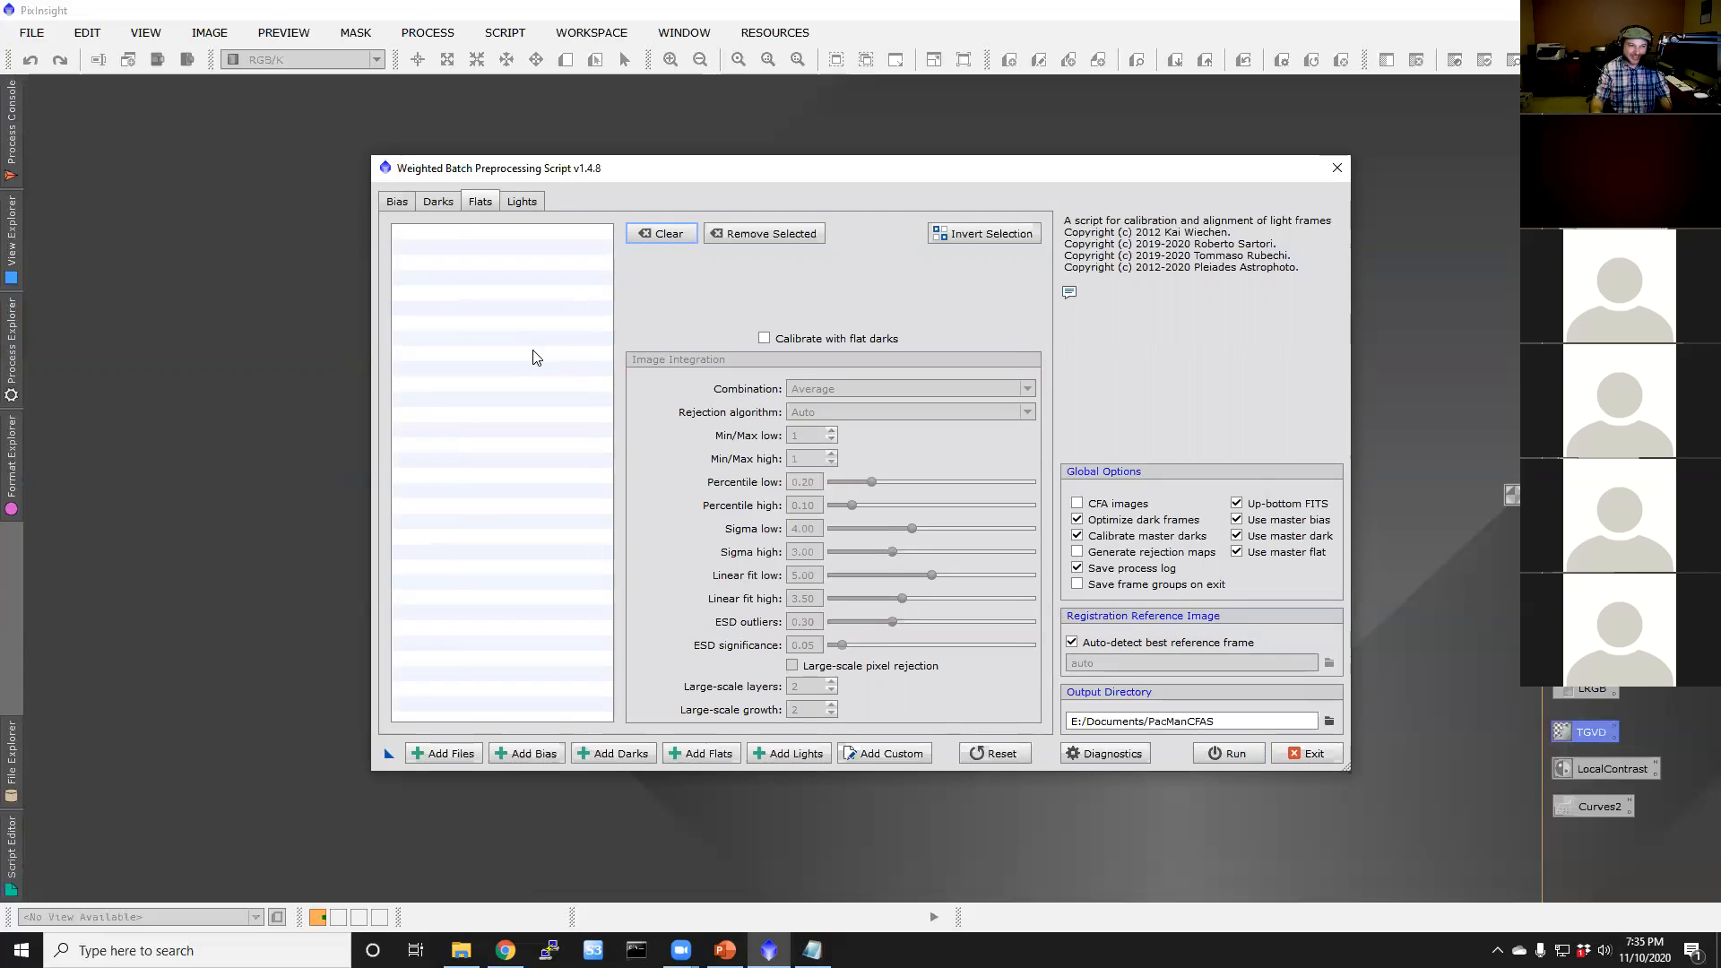
{"action": "left_click", "coordinate": [520, 202]}
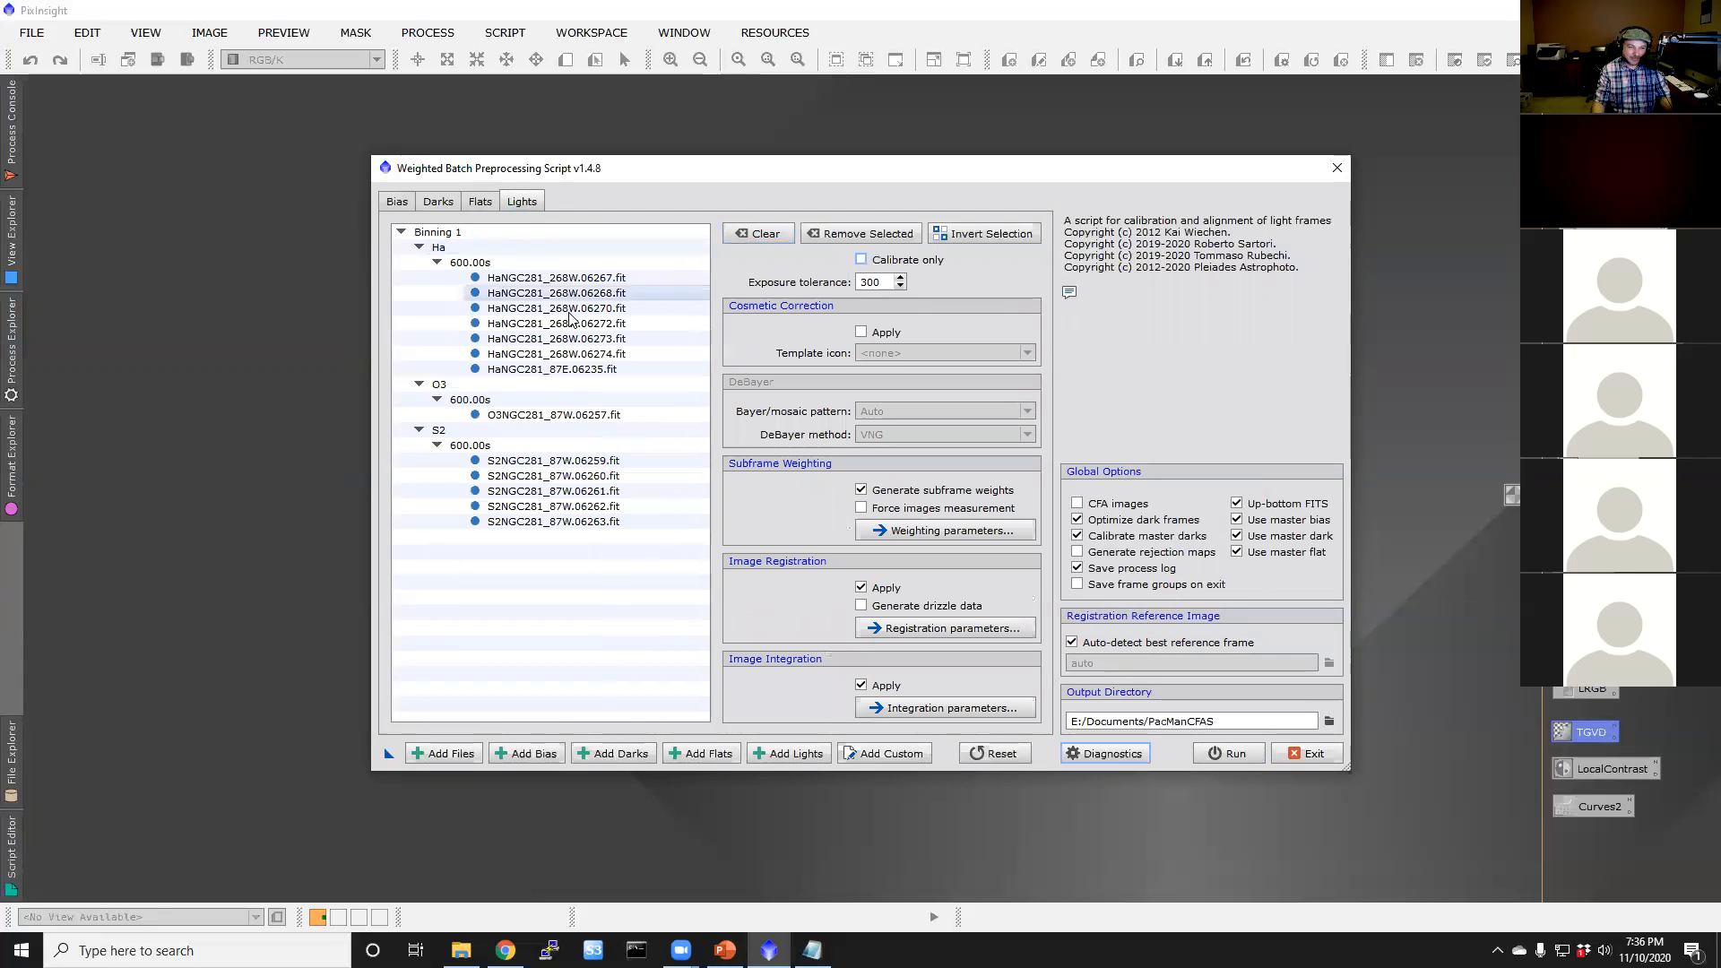
{"action": "left_click", "coordinate": [765, 233]}
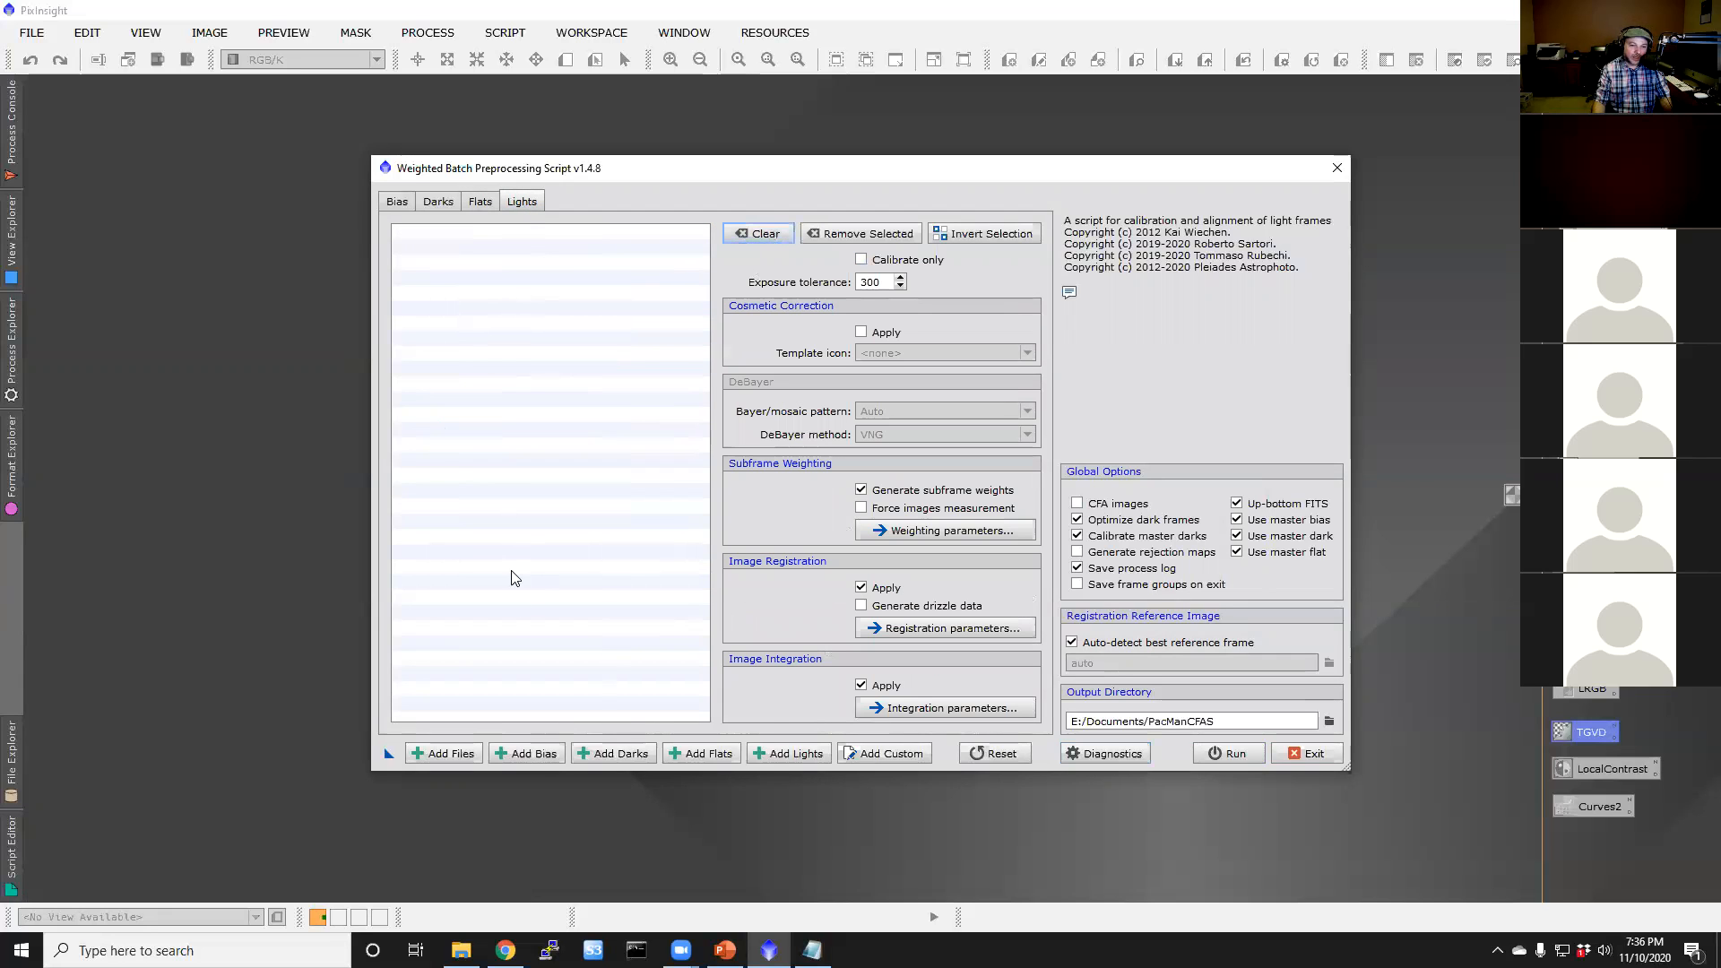
Step: Add all calibrated NGC281 light frames from the calibrated/light folder of PacManCFAS
{"action": "left_click", "coordinate": [796, 757]}
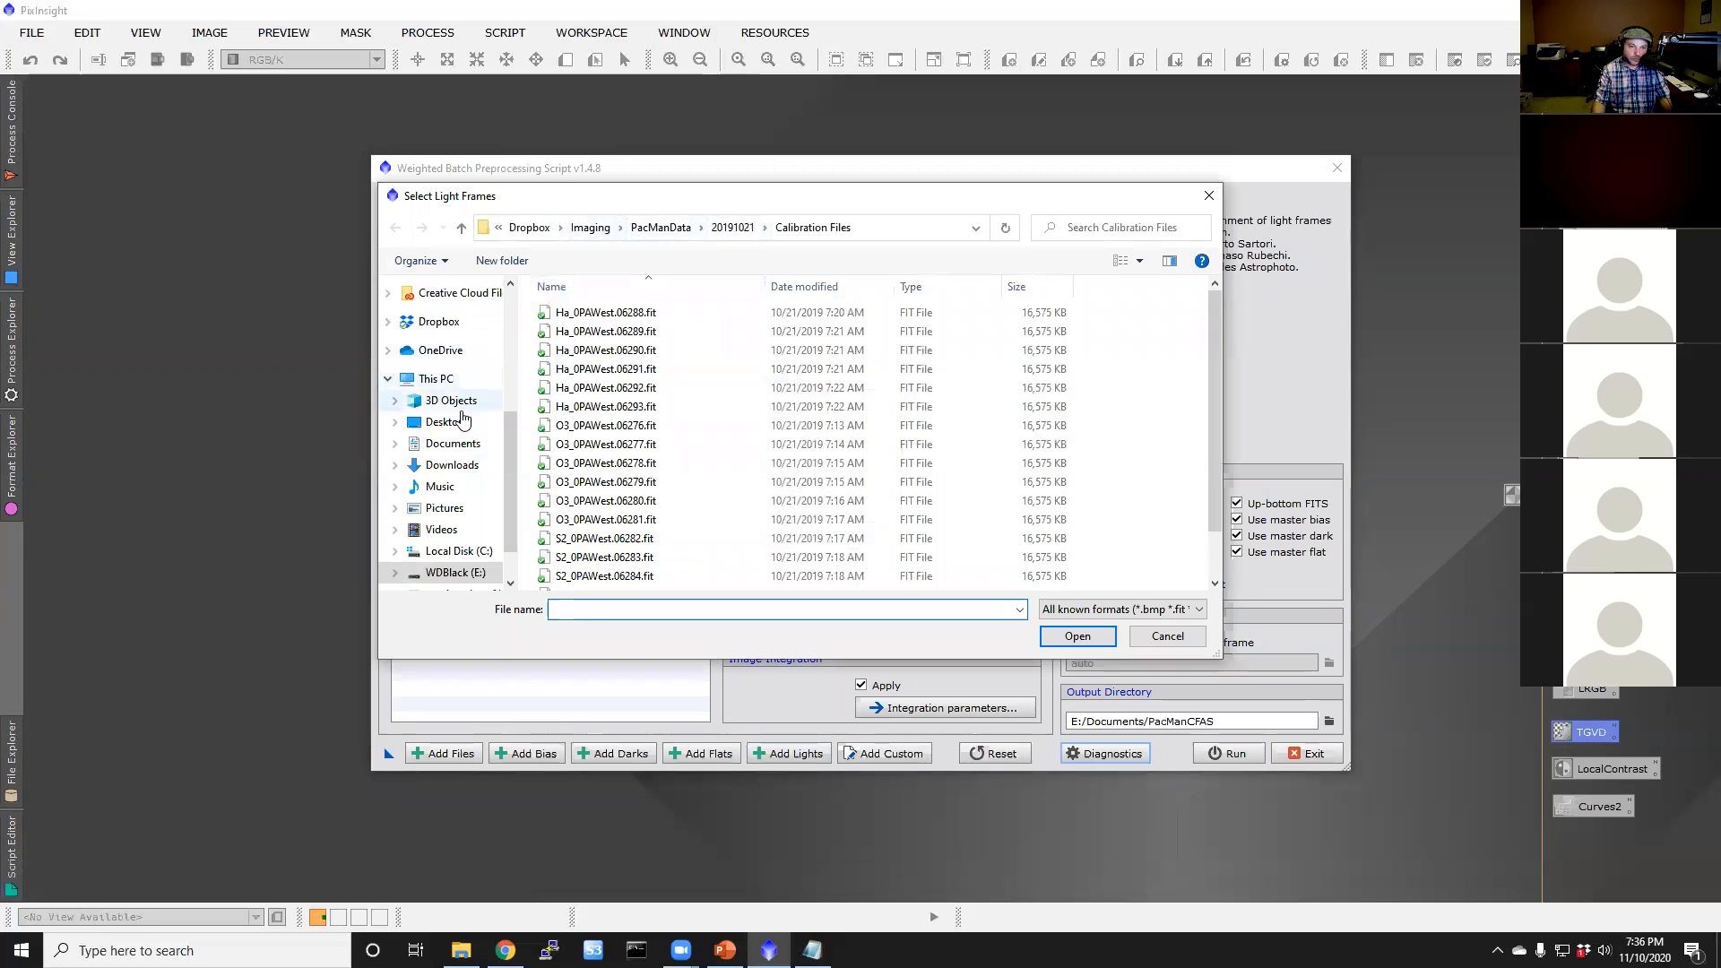
{"action": "left_click", "coordinate": [475, 445]}
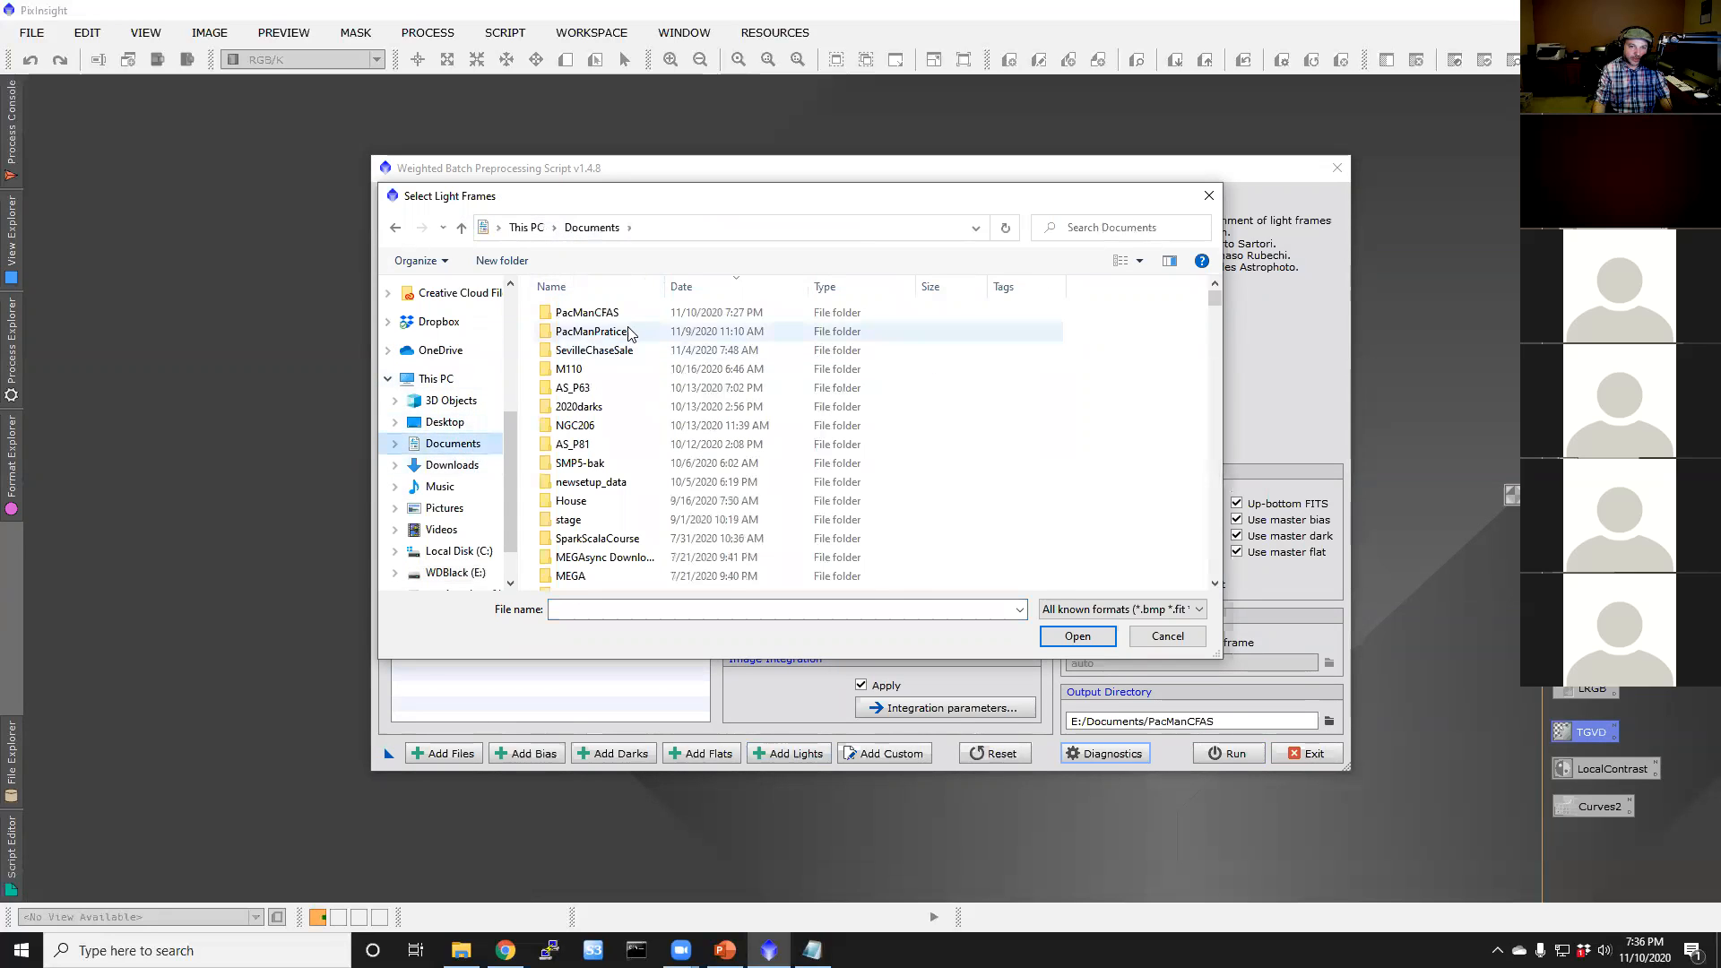
{"action": "double_click", "coordinate": [632, 313]}
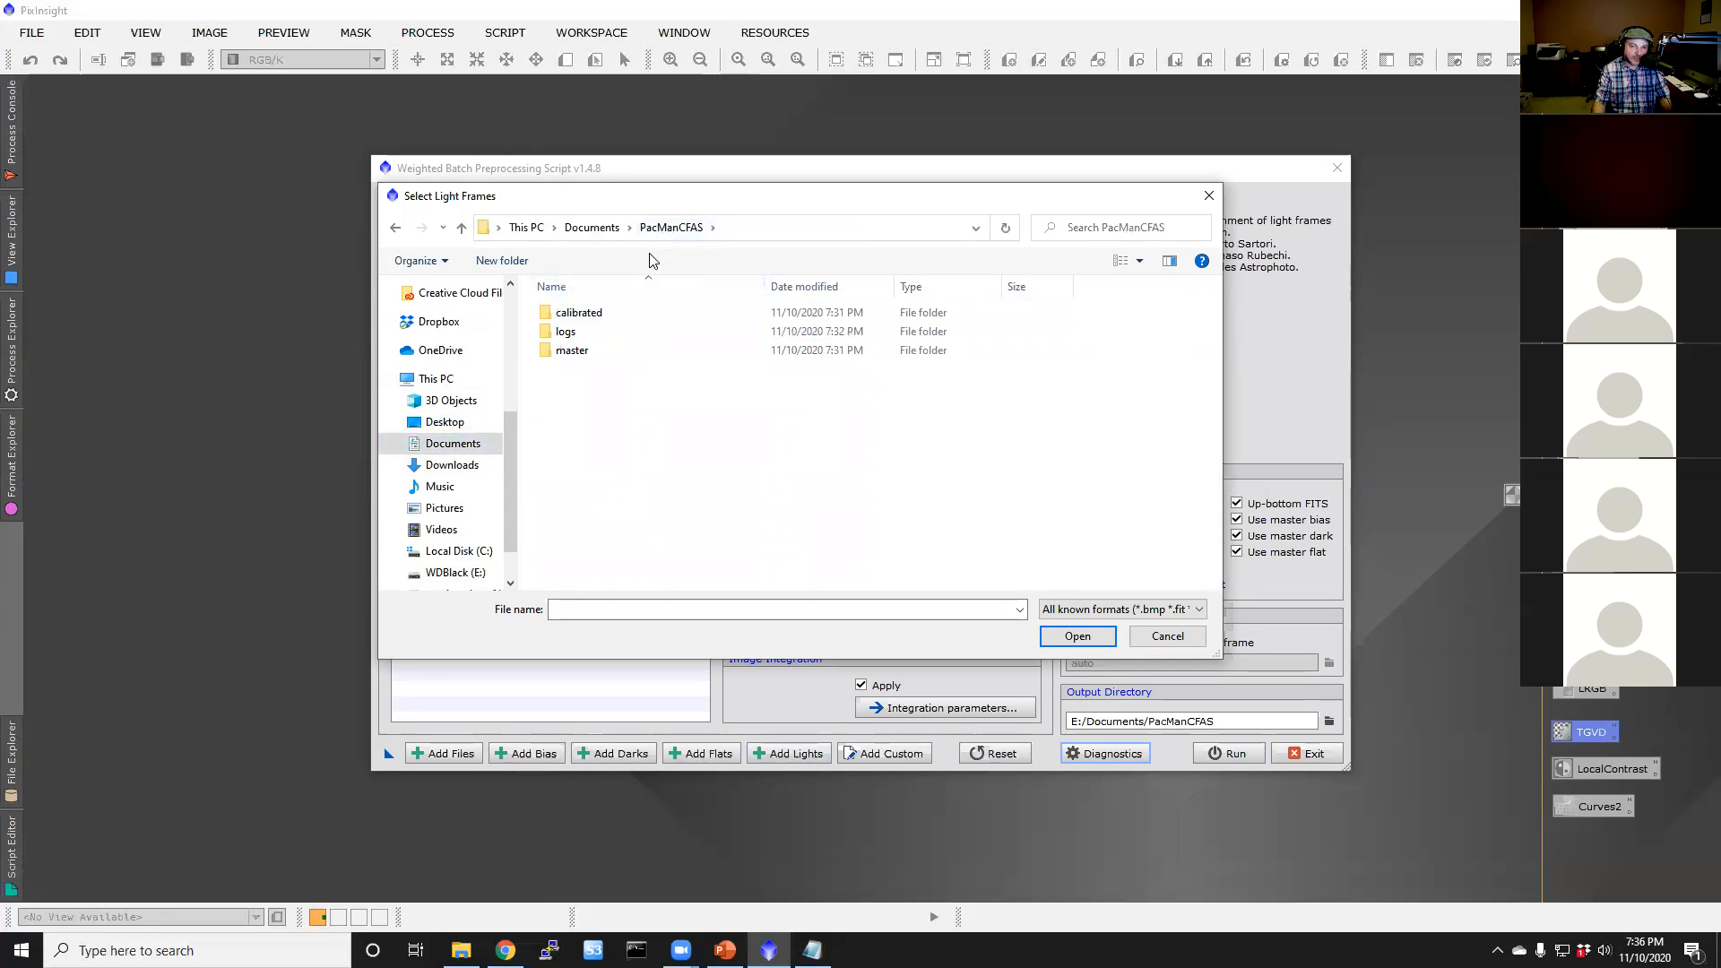
{"action": "double_click", "coordinate": [615, 313]}
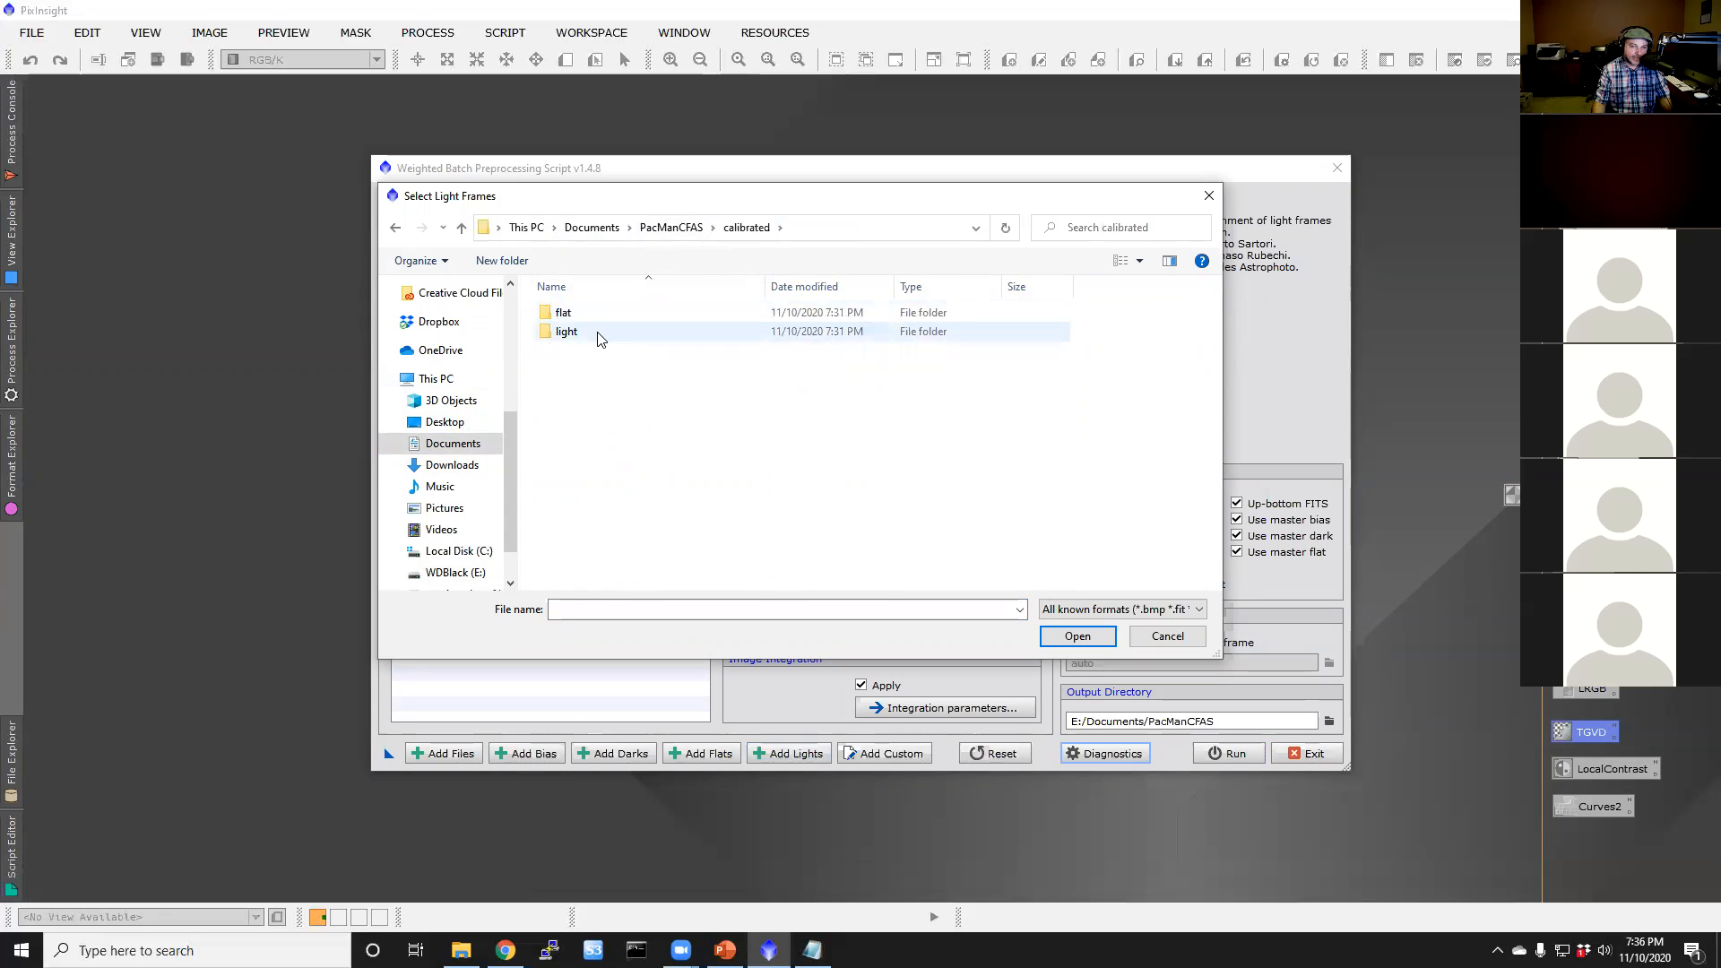
{"action": "double_click", "coordinate": [599, 338]}
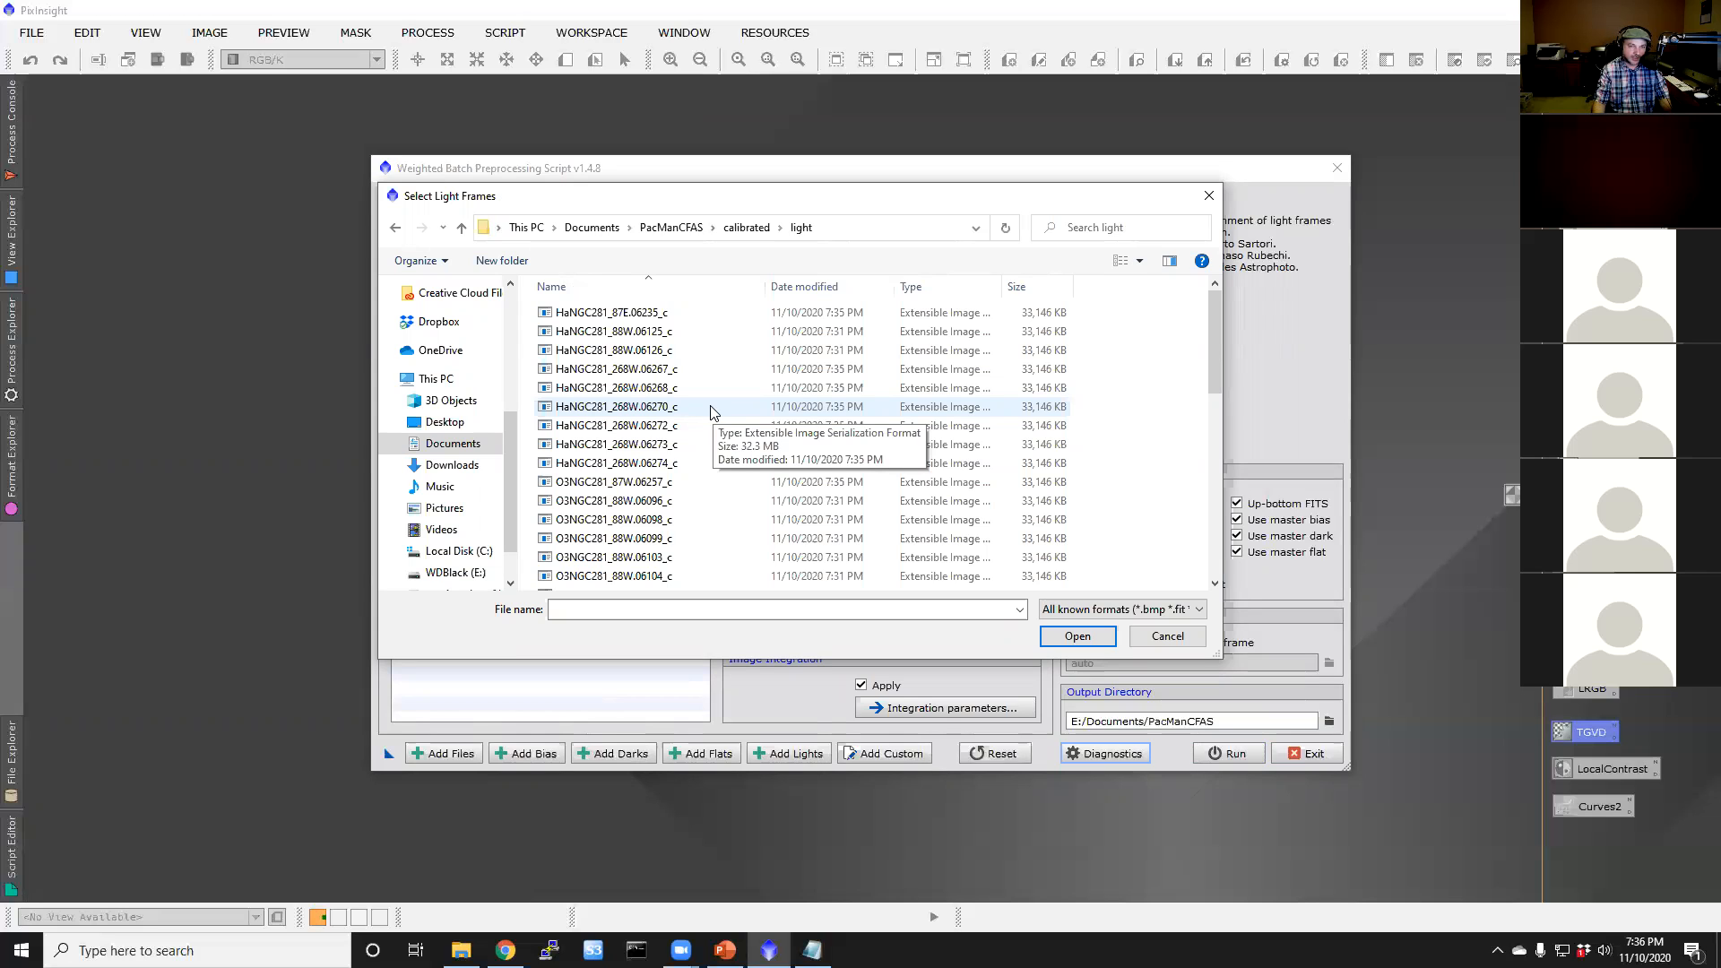
{"action": "left_click", "coordinate": [728, 483]}
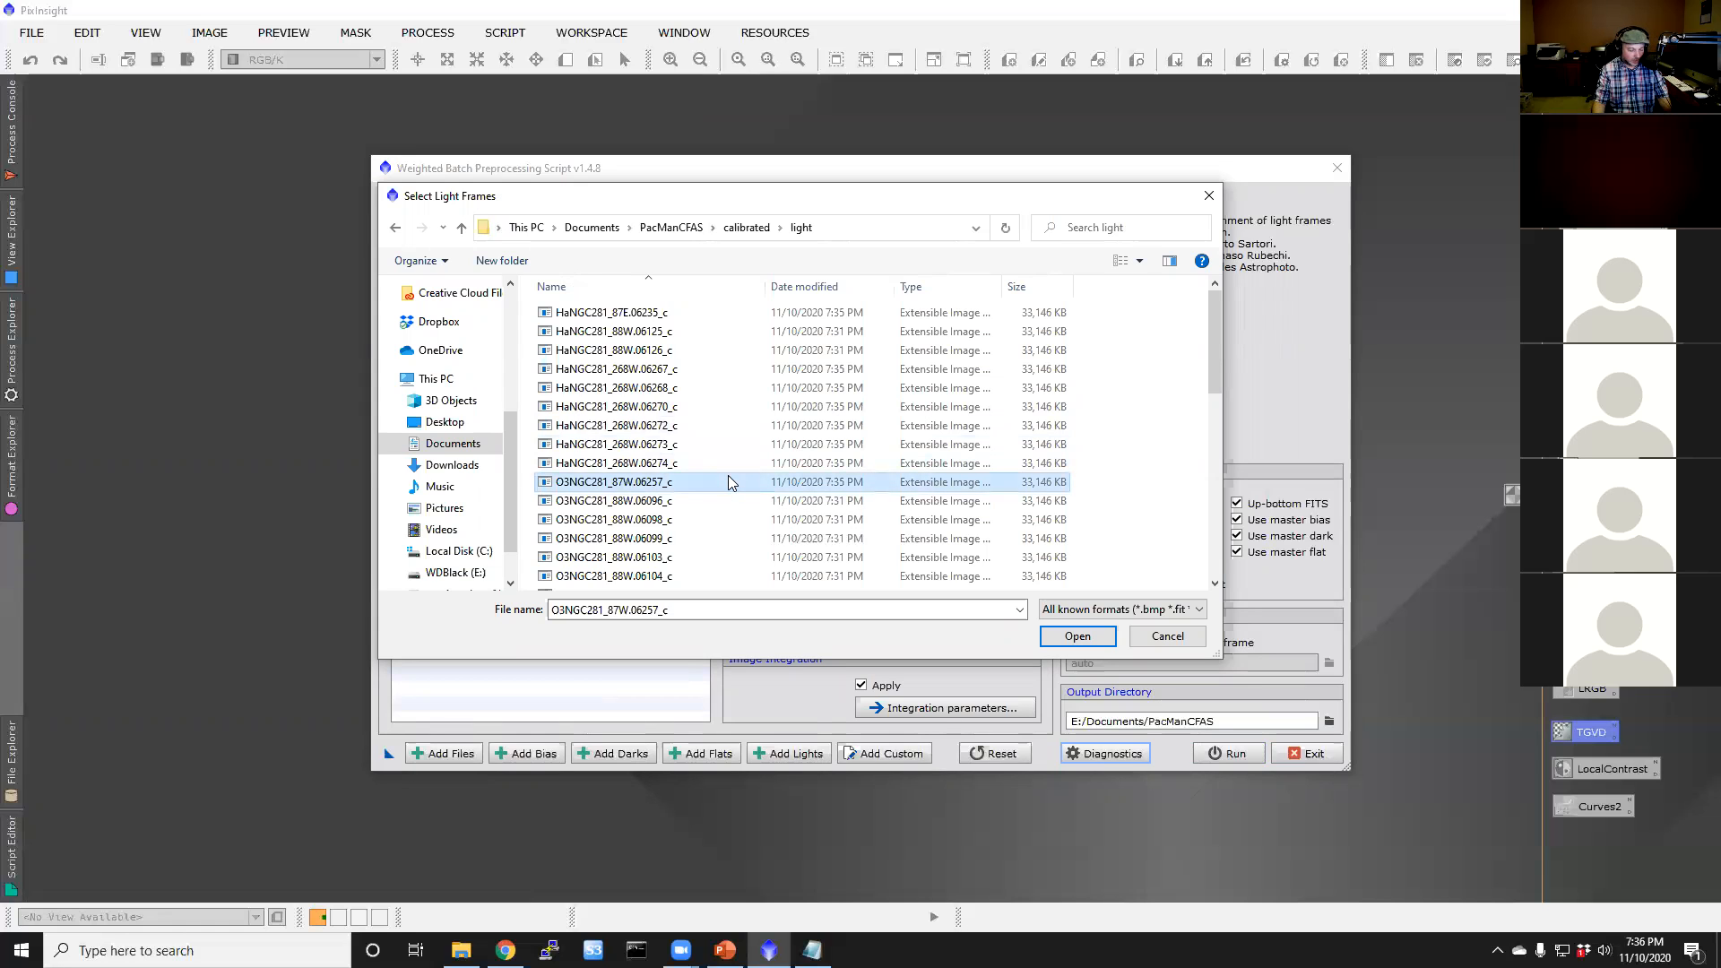
{"action": "key", "text": "shift+Page_Down"}
{"action": "key", "text": "shift+Page_Down"}
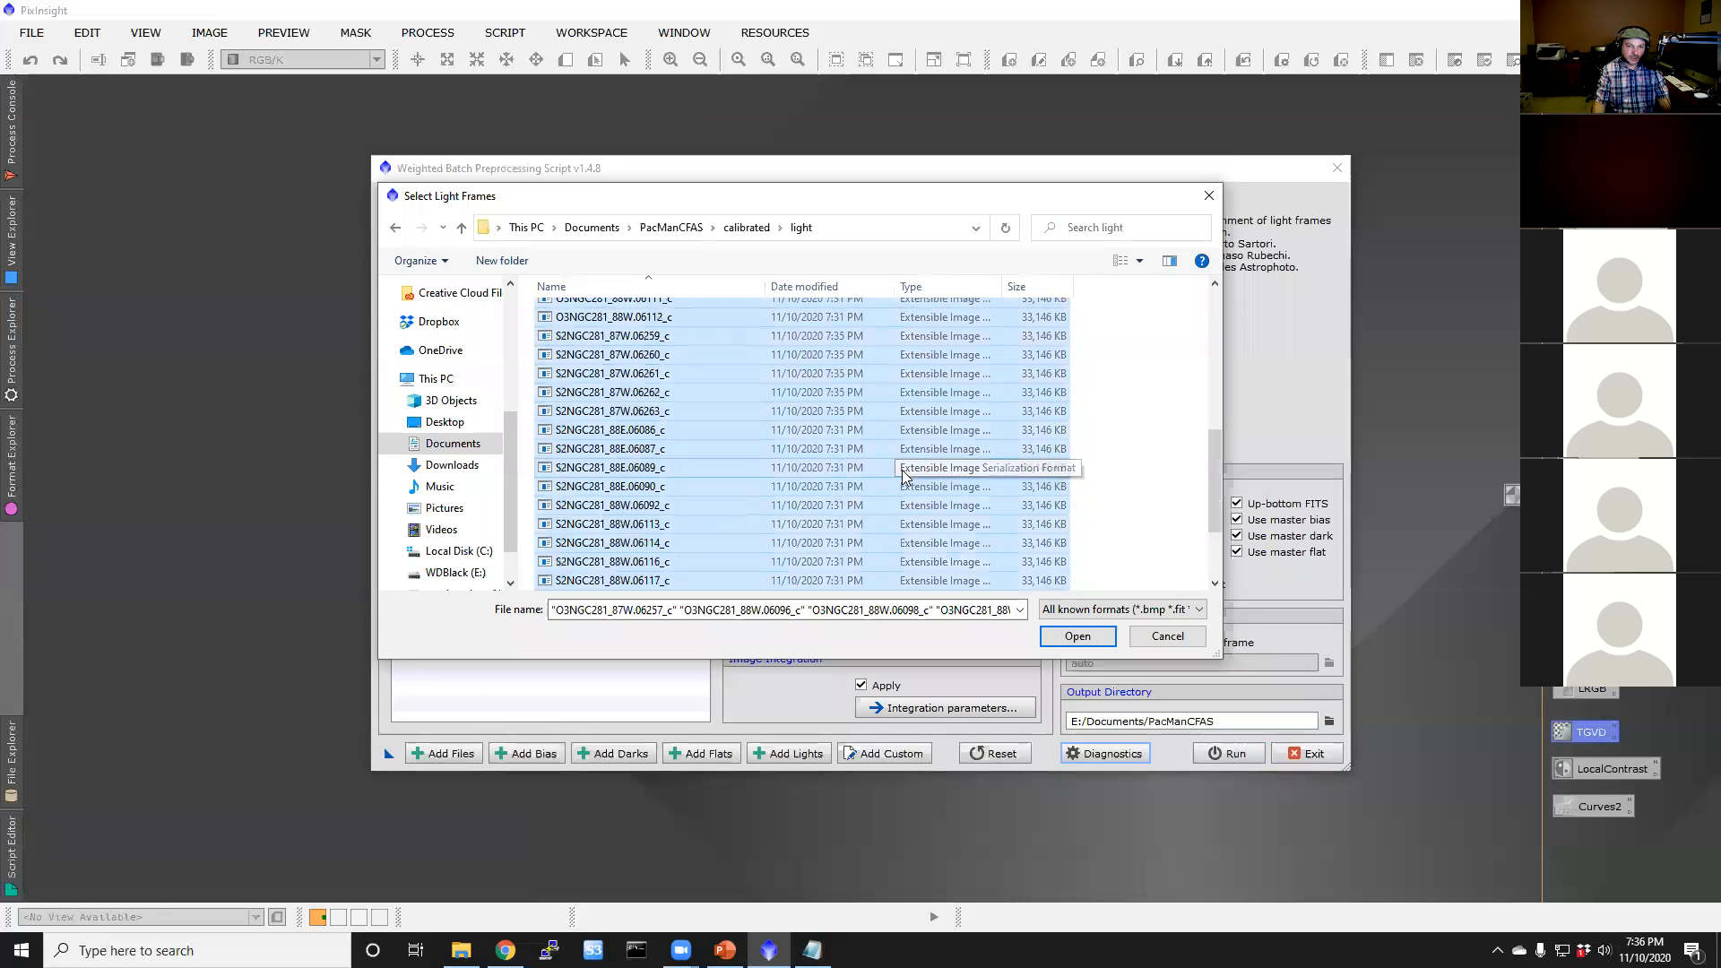
{"action": "scroll", "coordinate": [805, 311], "scroll_direction": "up", "scroll_amount": 6}
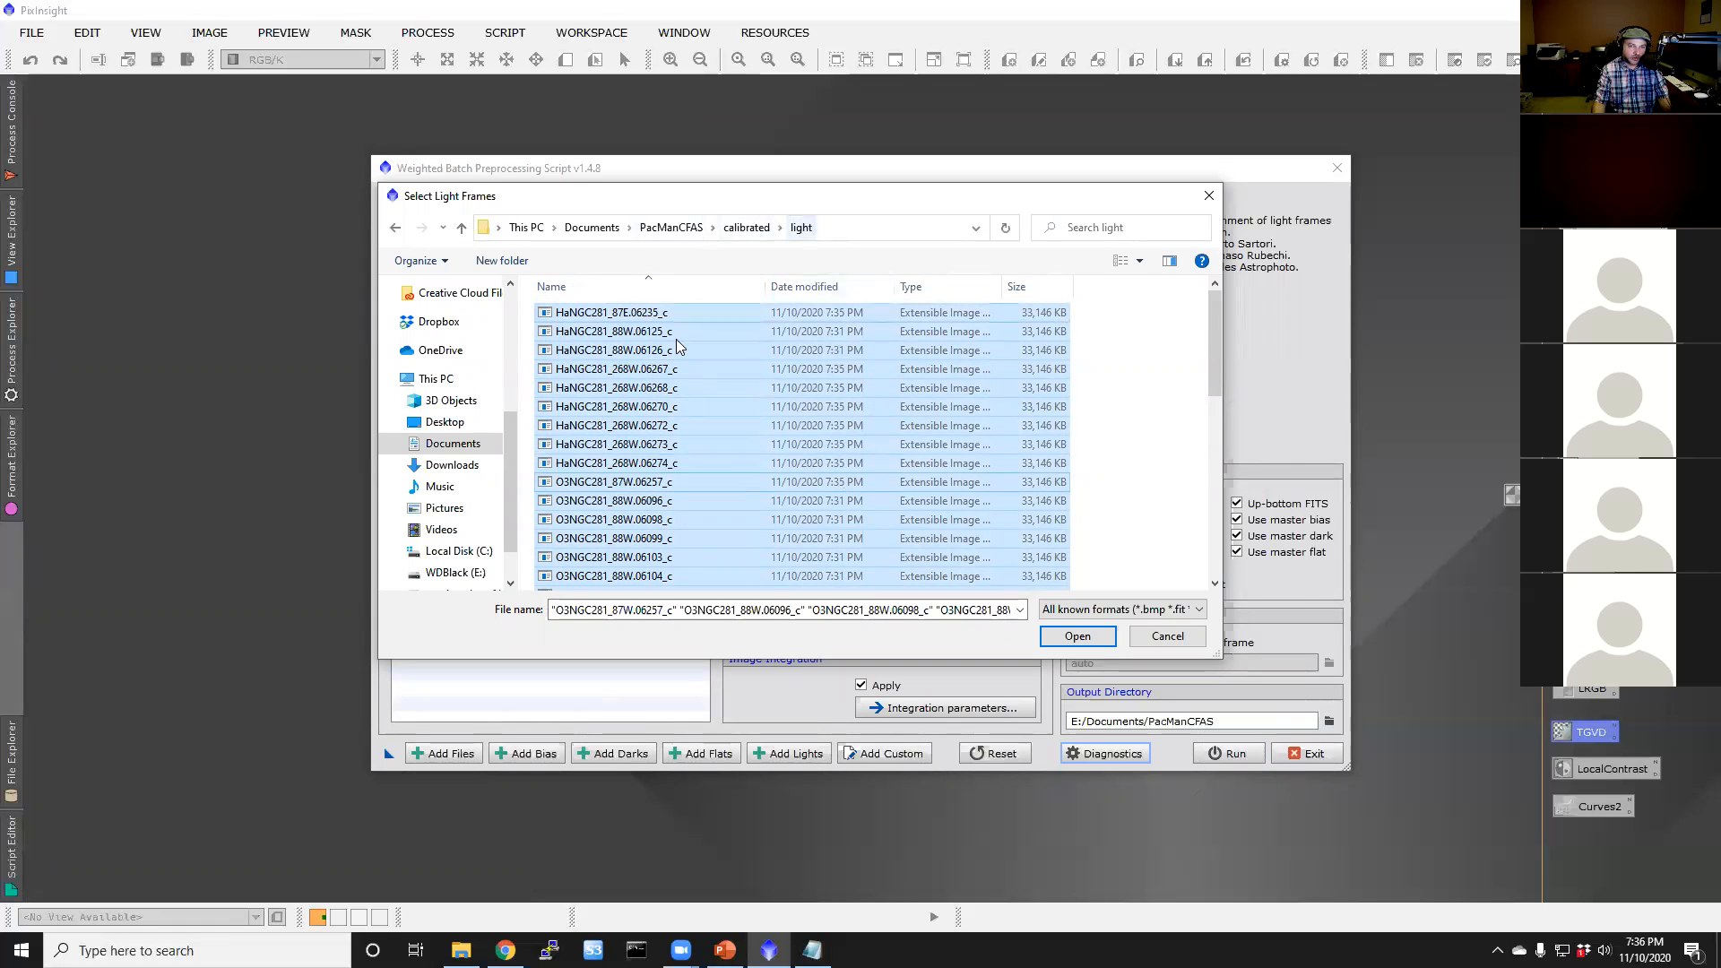
{"action": "left_click", "coordinate": [1077, 635]}
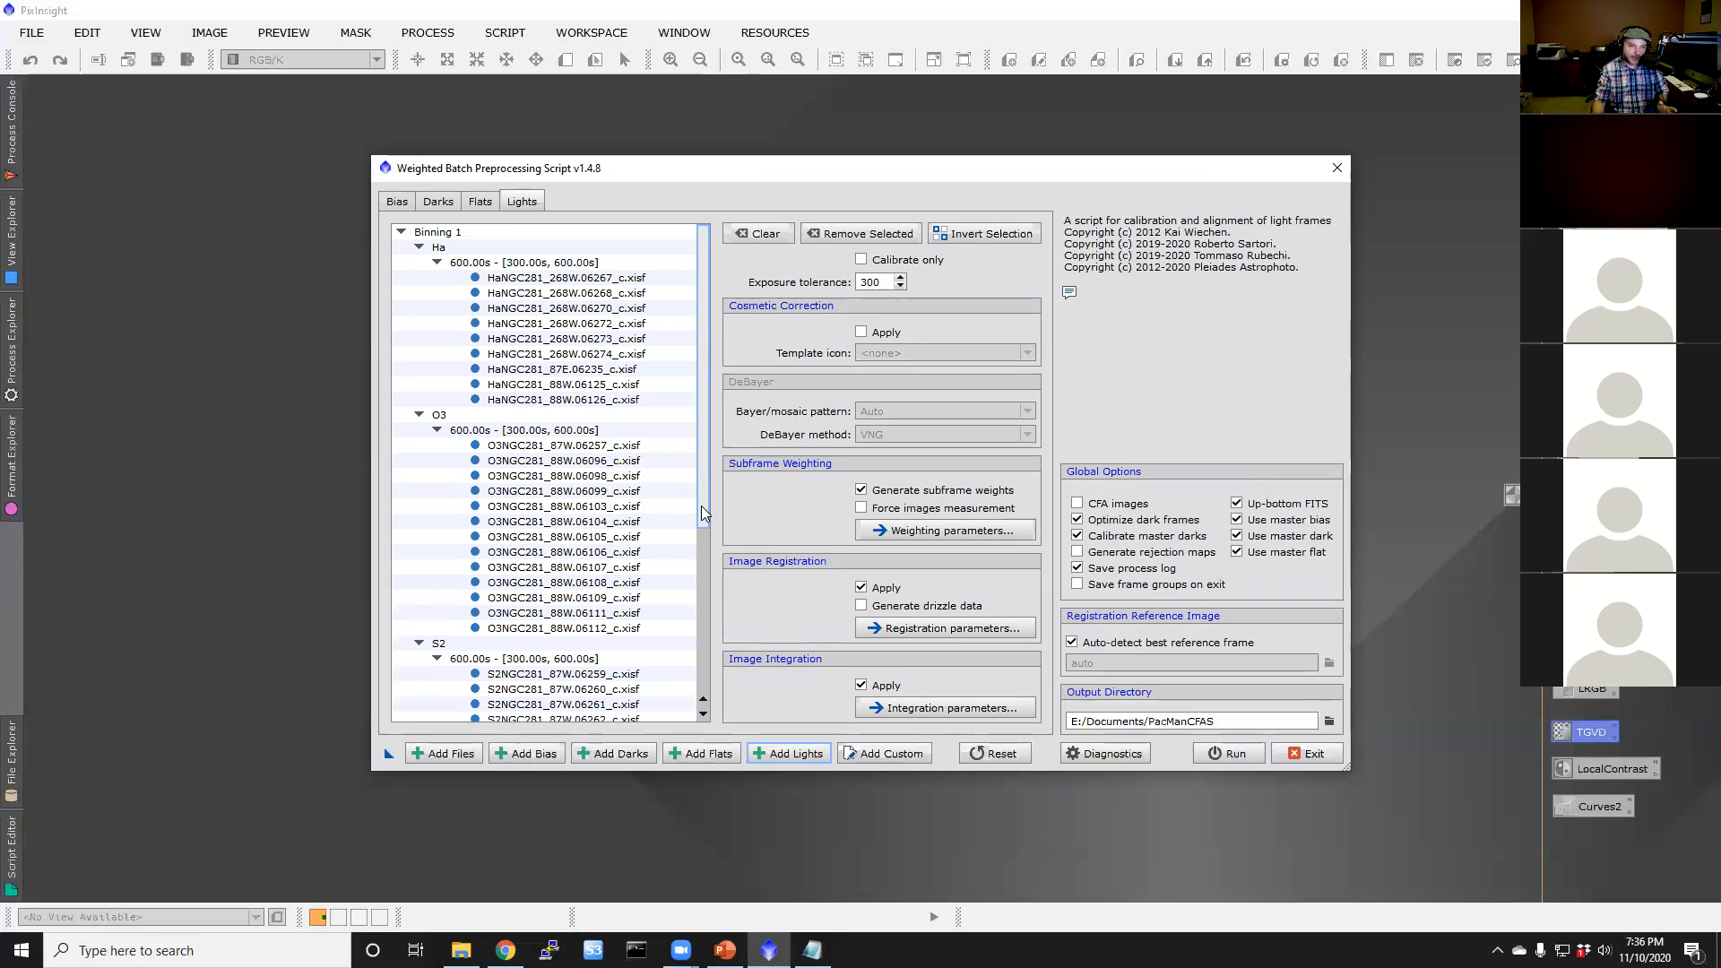
Step: Check the bias, dark and flat lists, and disable the use of a master bias, master dark and master flat
{"action": "left_click", "coordinate": [397, 200]}
{"action": "left_click", "coordinate": [440, 201]}
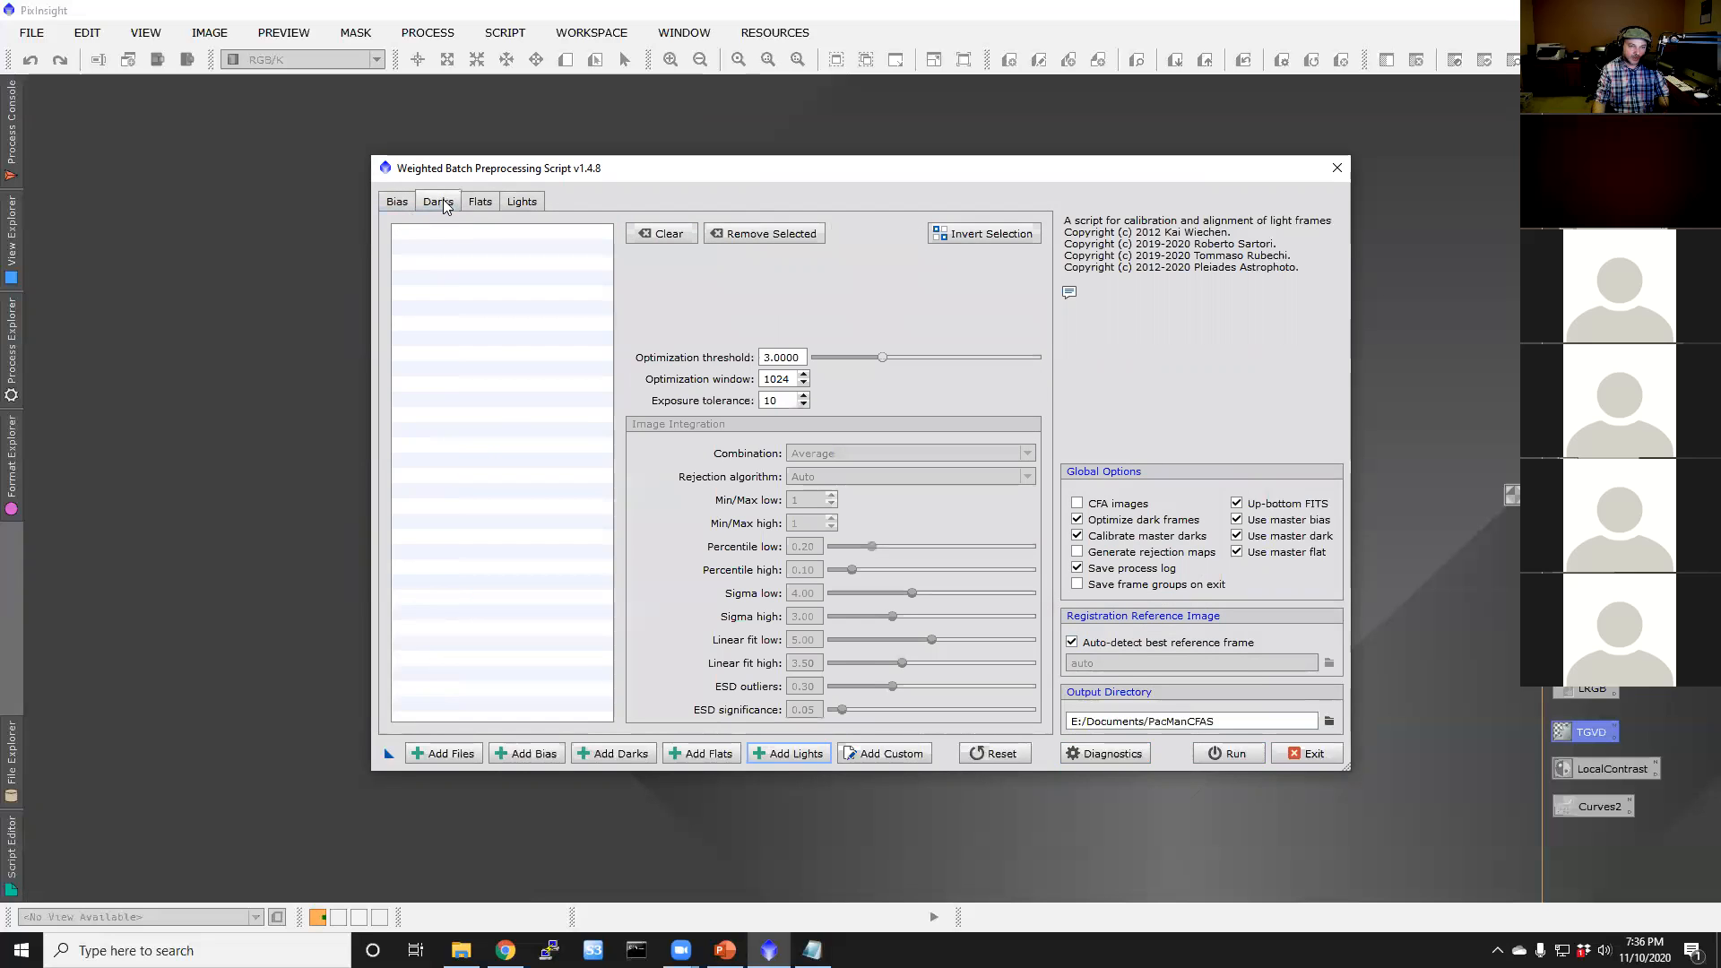
{"action": "left_click", "coordinate": [480, 202]}
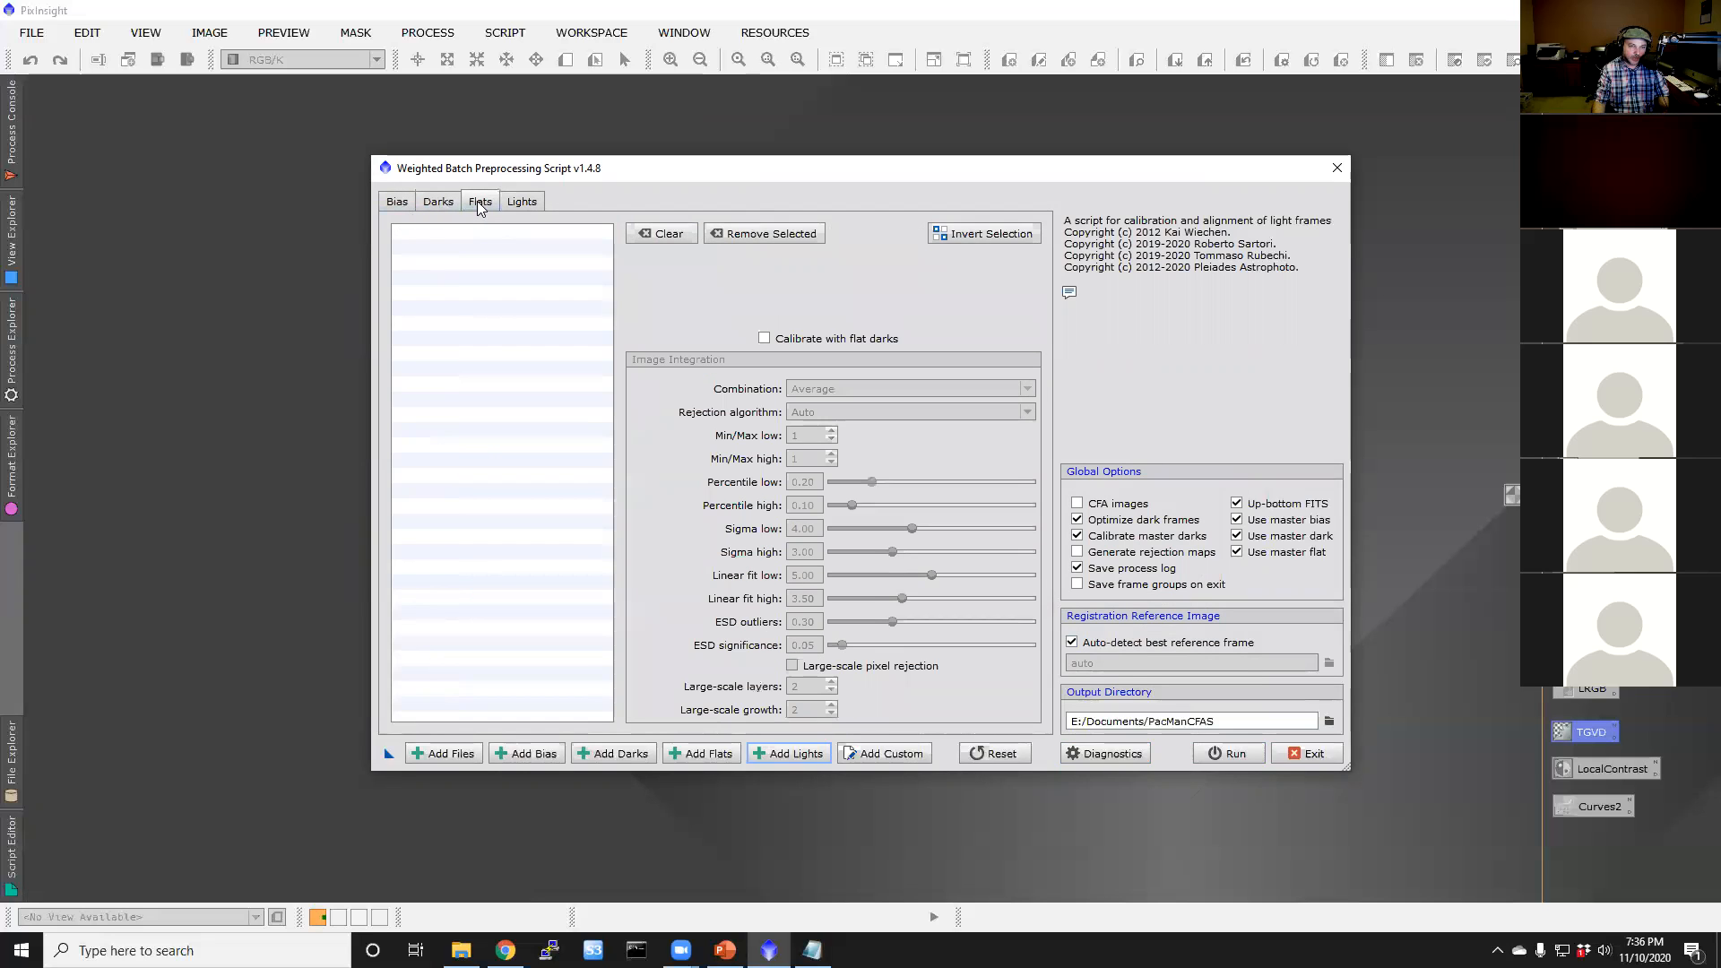
{"action": "left_click", "coordinate": [536, 201]}
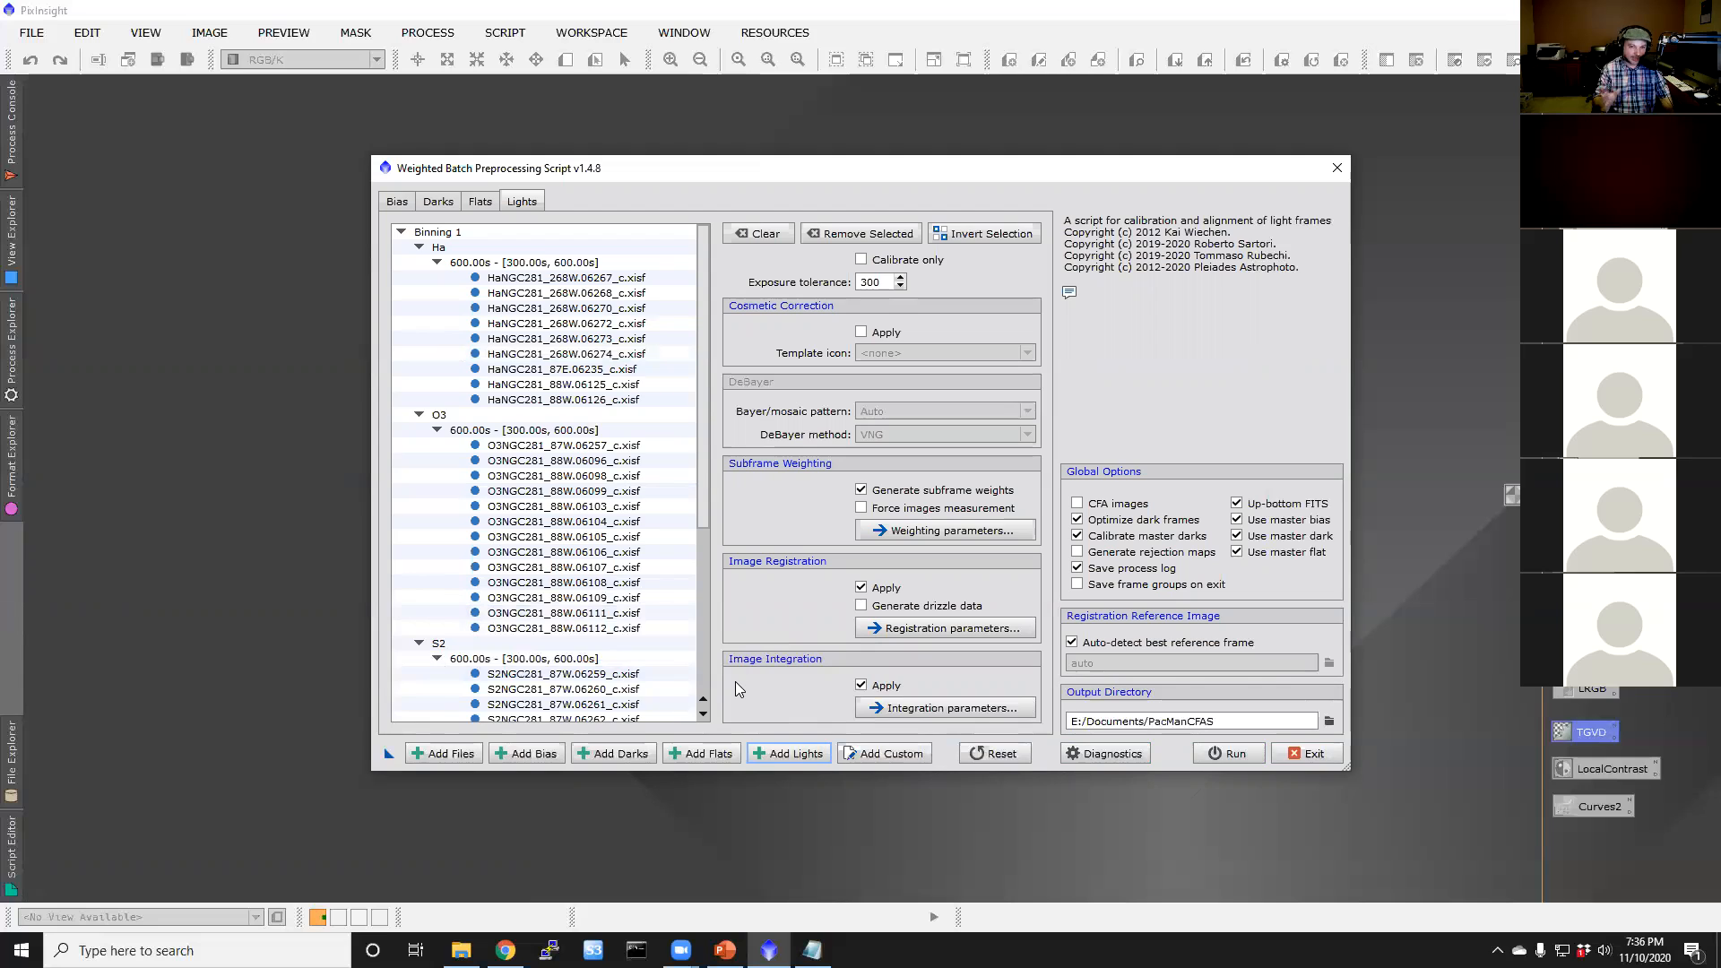
{"action": "left_click", "coordinate": [1237, 551]}
{"action": "left_click", "coordinate": [1237, 536]}
{"action": "left_click", "coordinate": [1237, 519]}
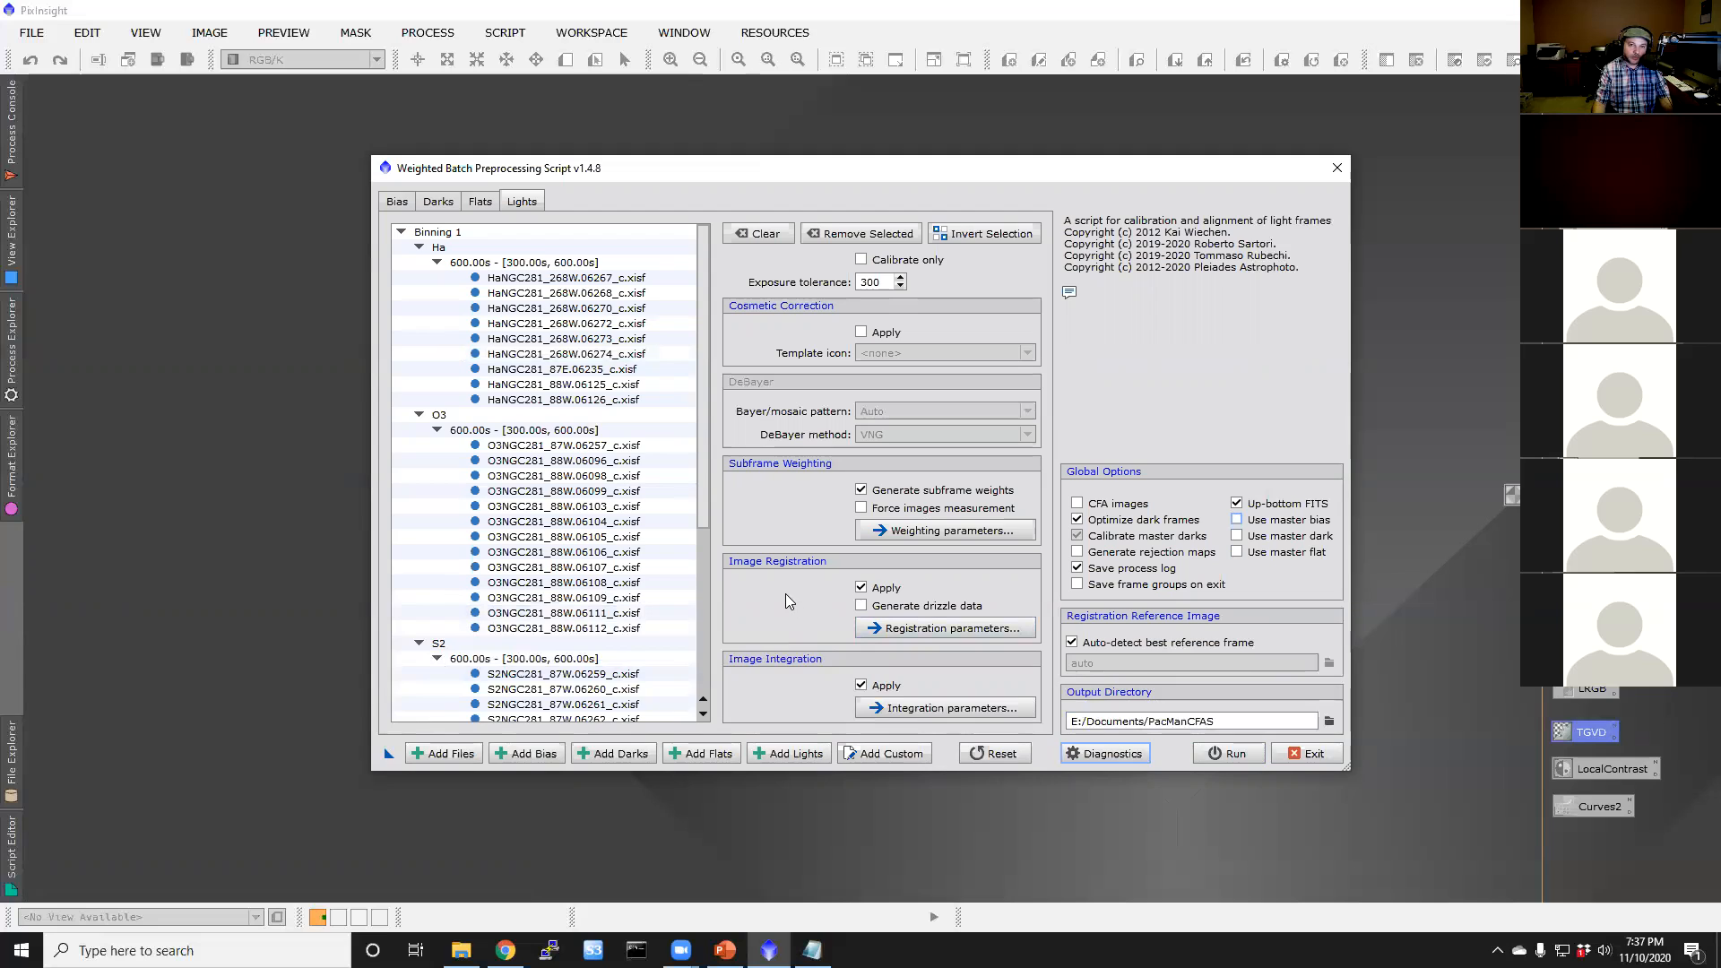
Step: Try an exposure tolerance of 5 for grouping the light frames, and set it back to 300
{"action": "double_click", "coordinate": [865, 283]}
{"action": "type", "text": "5"}
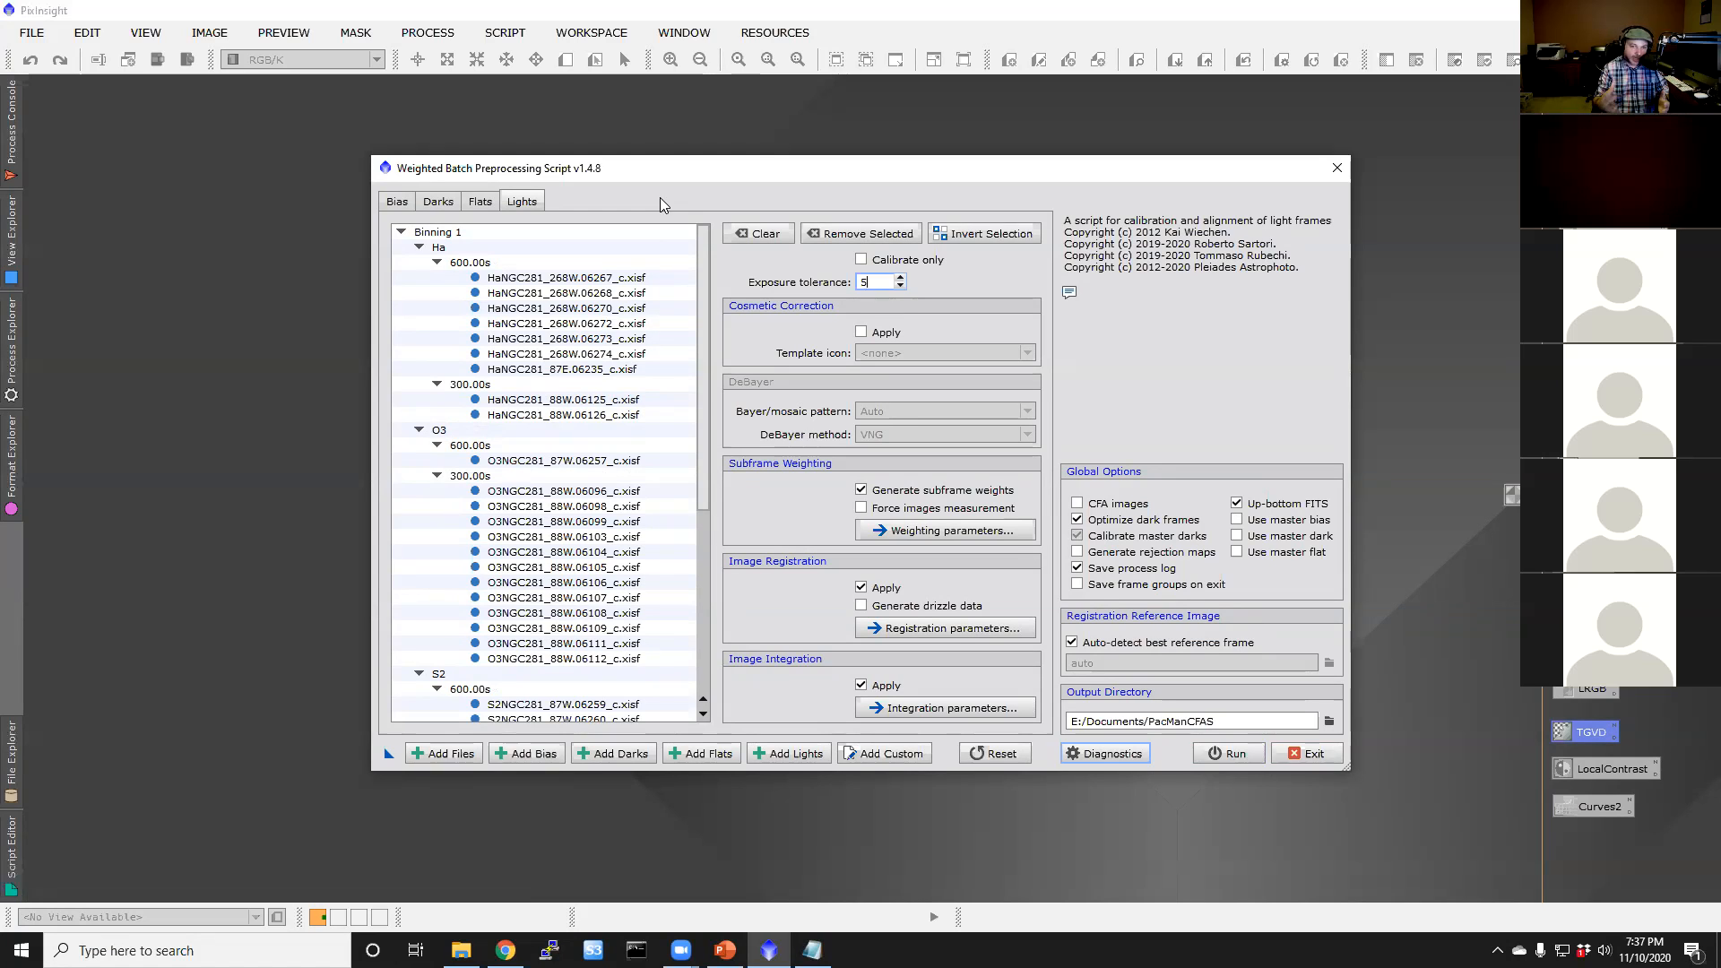
{"action": "key", "text": "BackSpace"}
{"action": "type", "text": "300"}
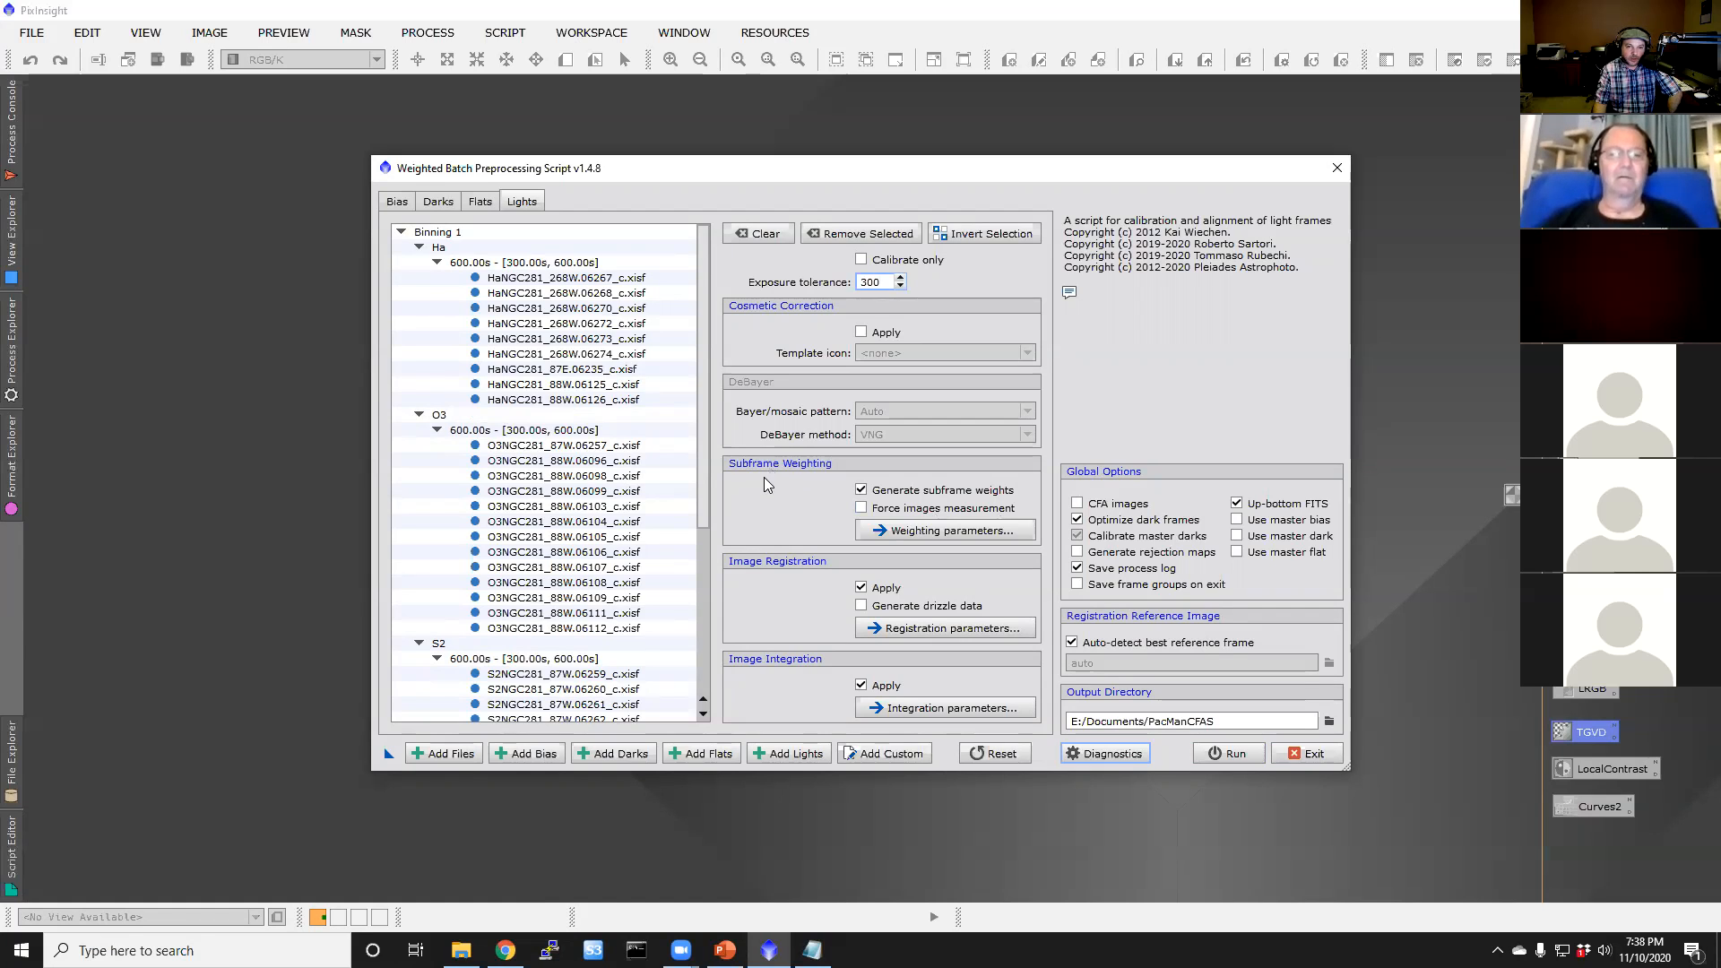
Step: Choose the Nebula preset in the subframe weighting parameters
{"action": "left_click", "coordinate": [1006, 533]}
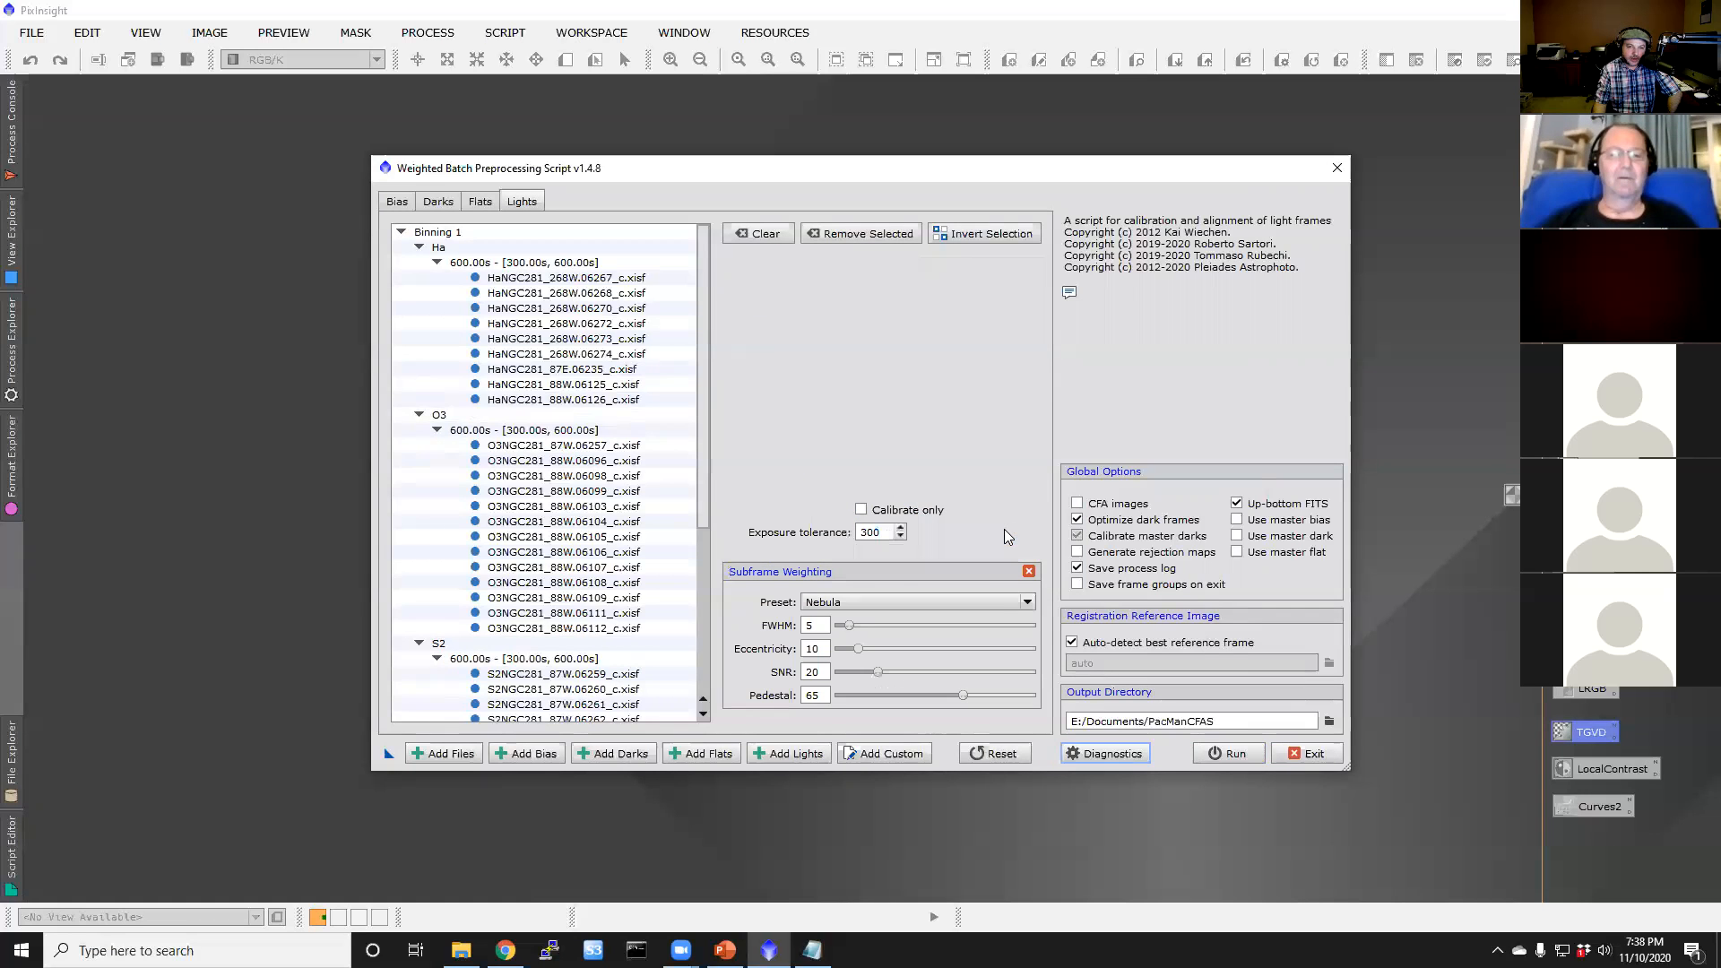
{"action": "left_click", "coordinate": [995, 601]}
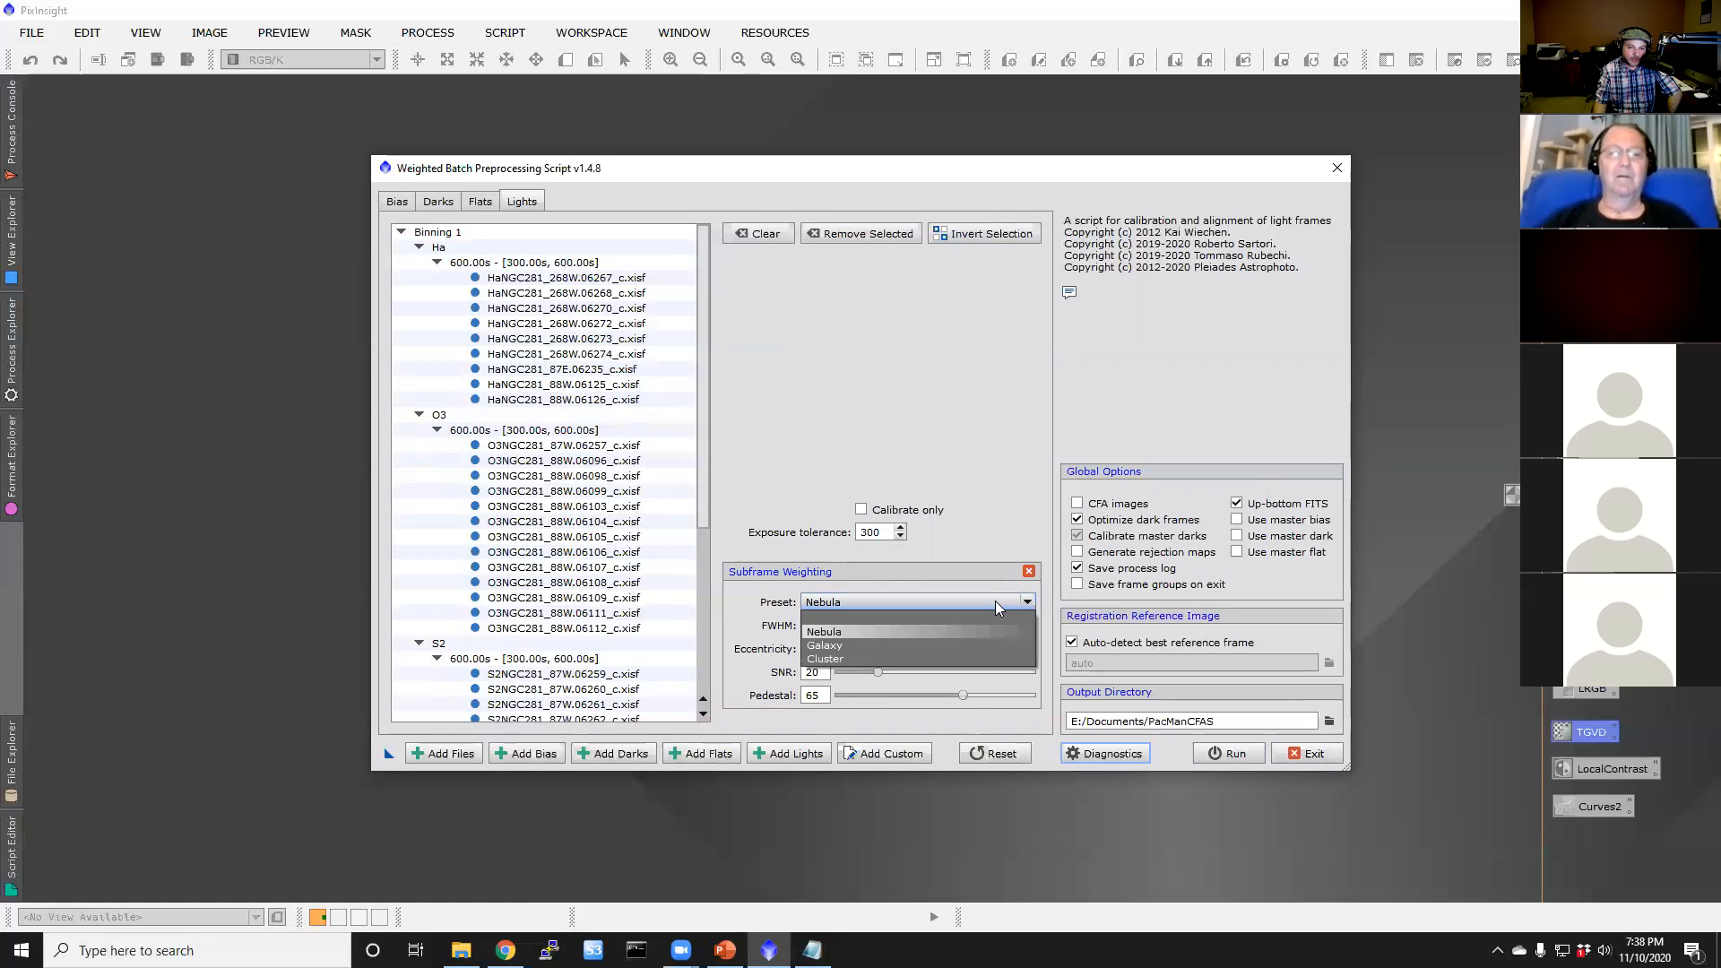
{"action": "left_click", "coordinate": [911, 635]}
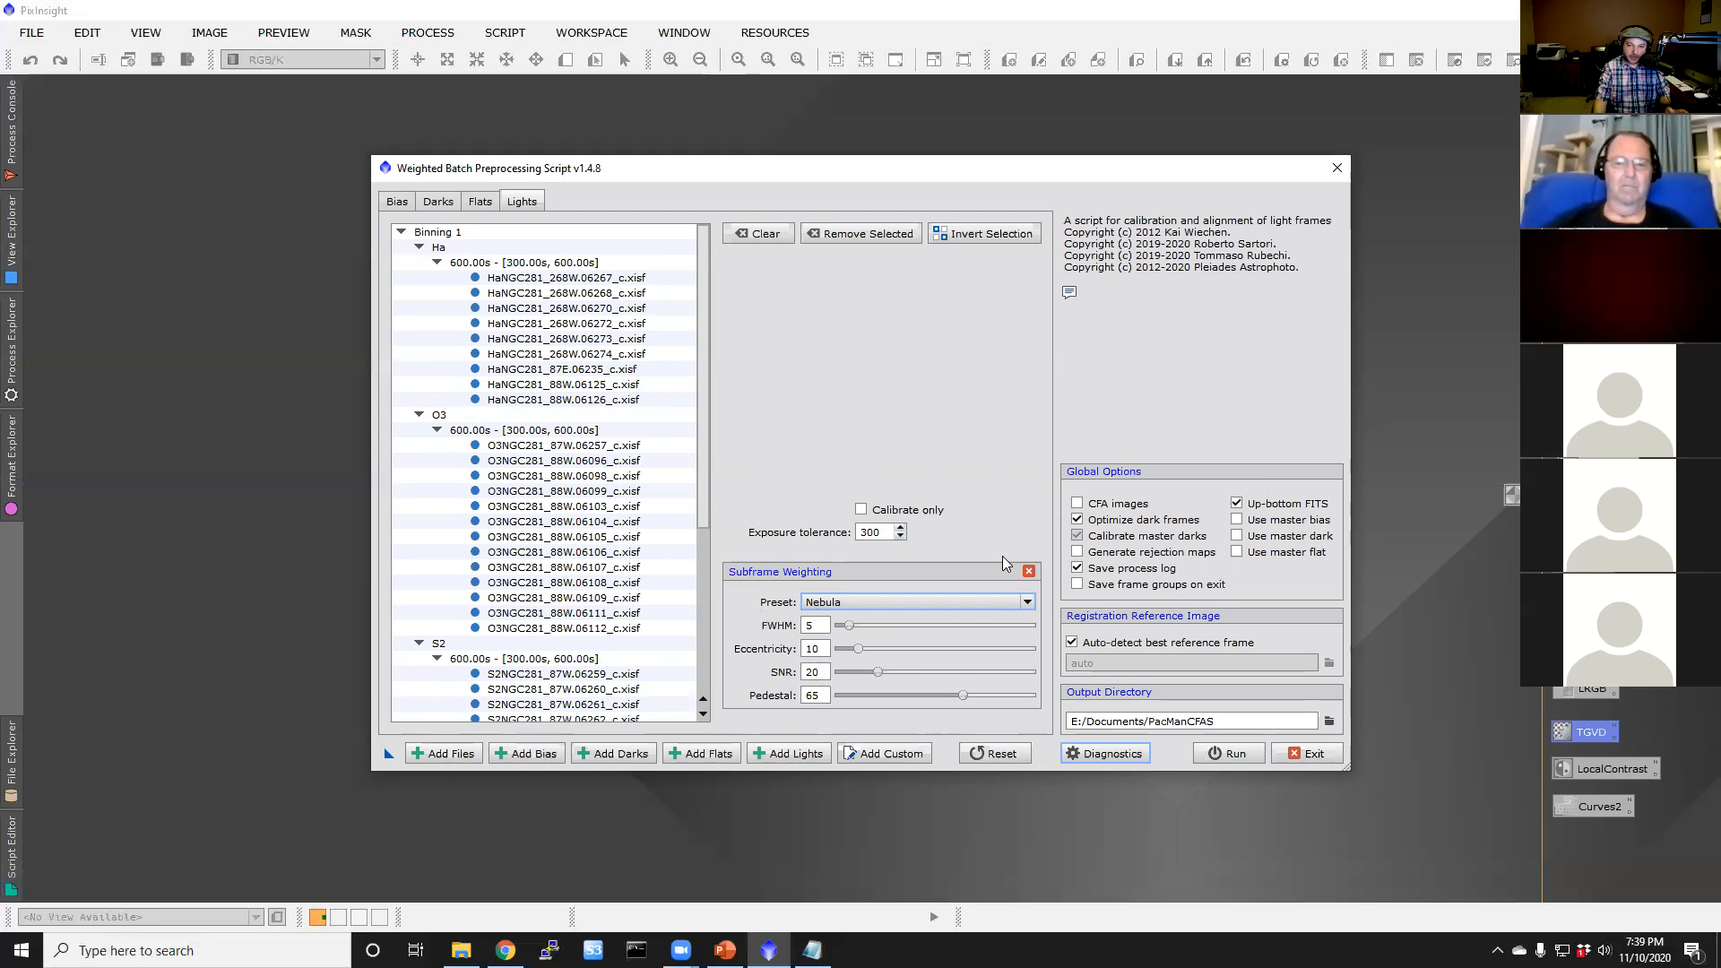
{"action": "left_click", "coordinate": [1028, 572]}
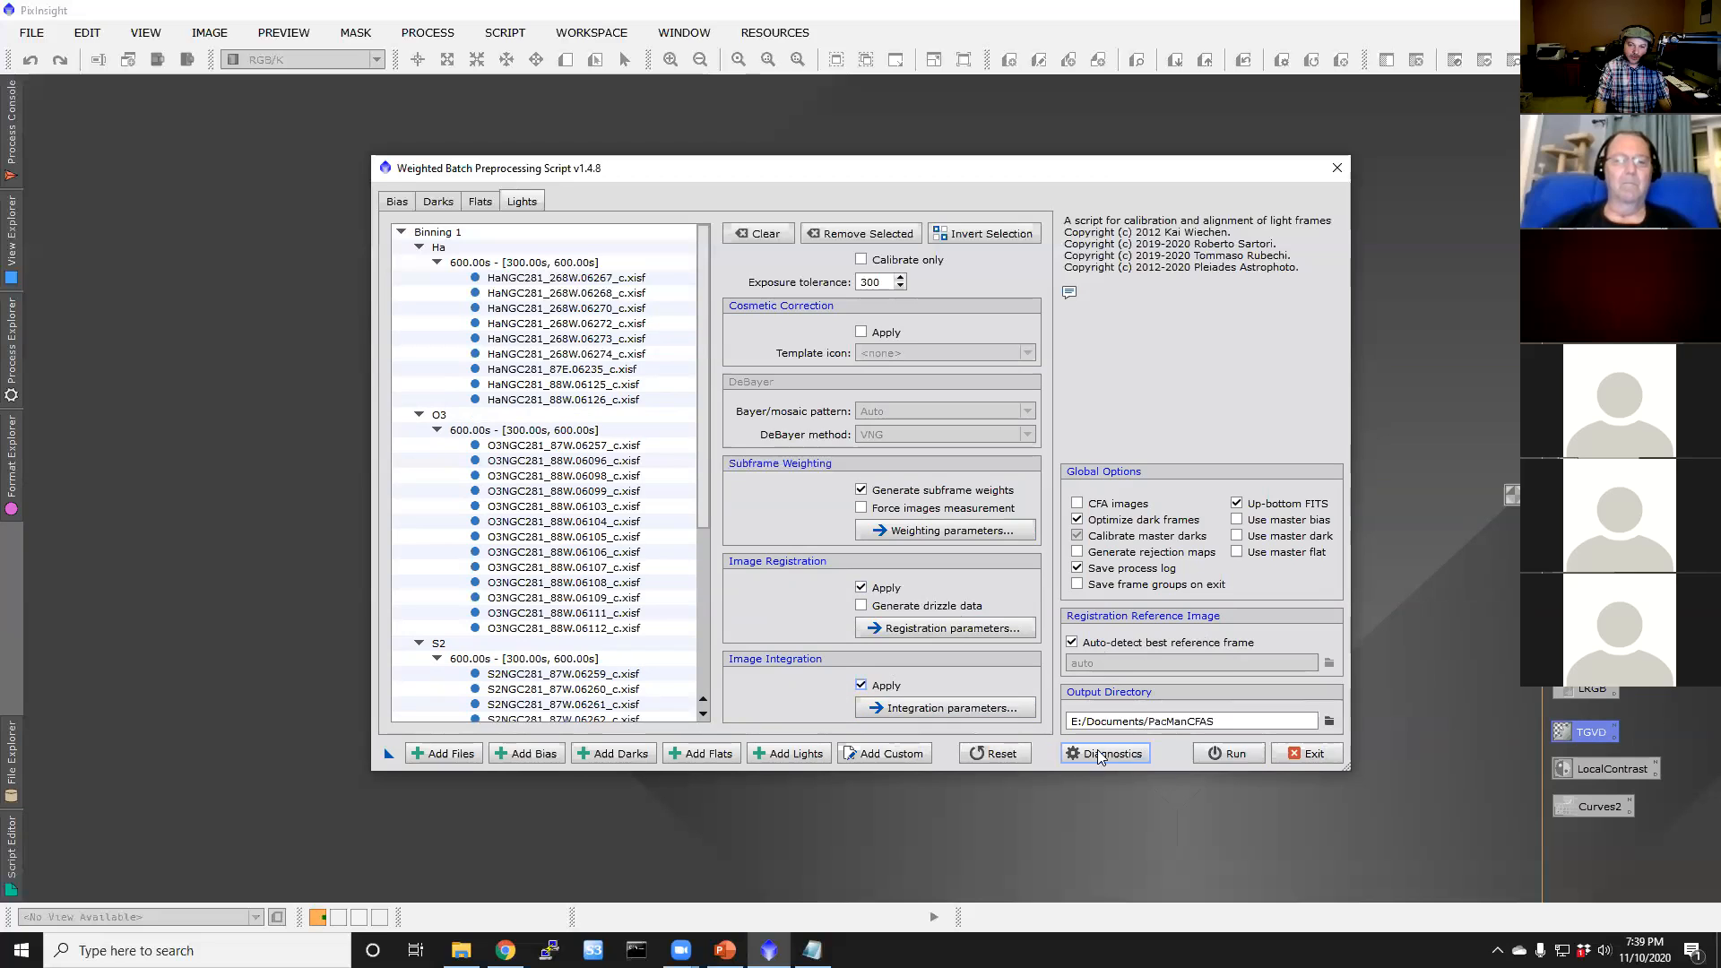
Step: Run the weighting, registration and integration of the calibrated lights, reviewing the diagnostic messages and continuing past them
{"action": "left_click", "coordinate": [1235, 754]}
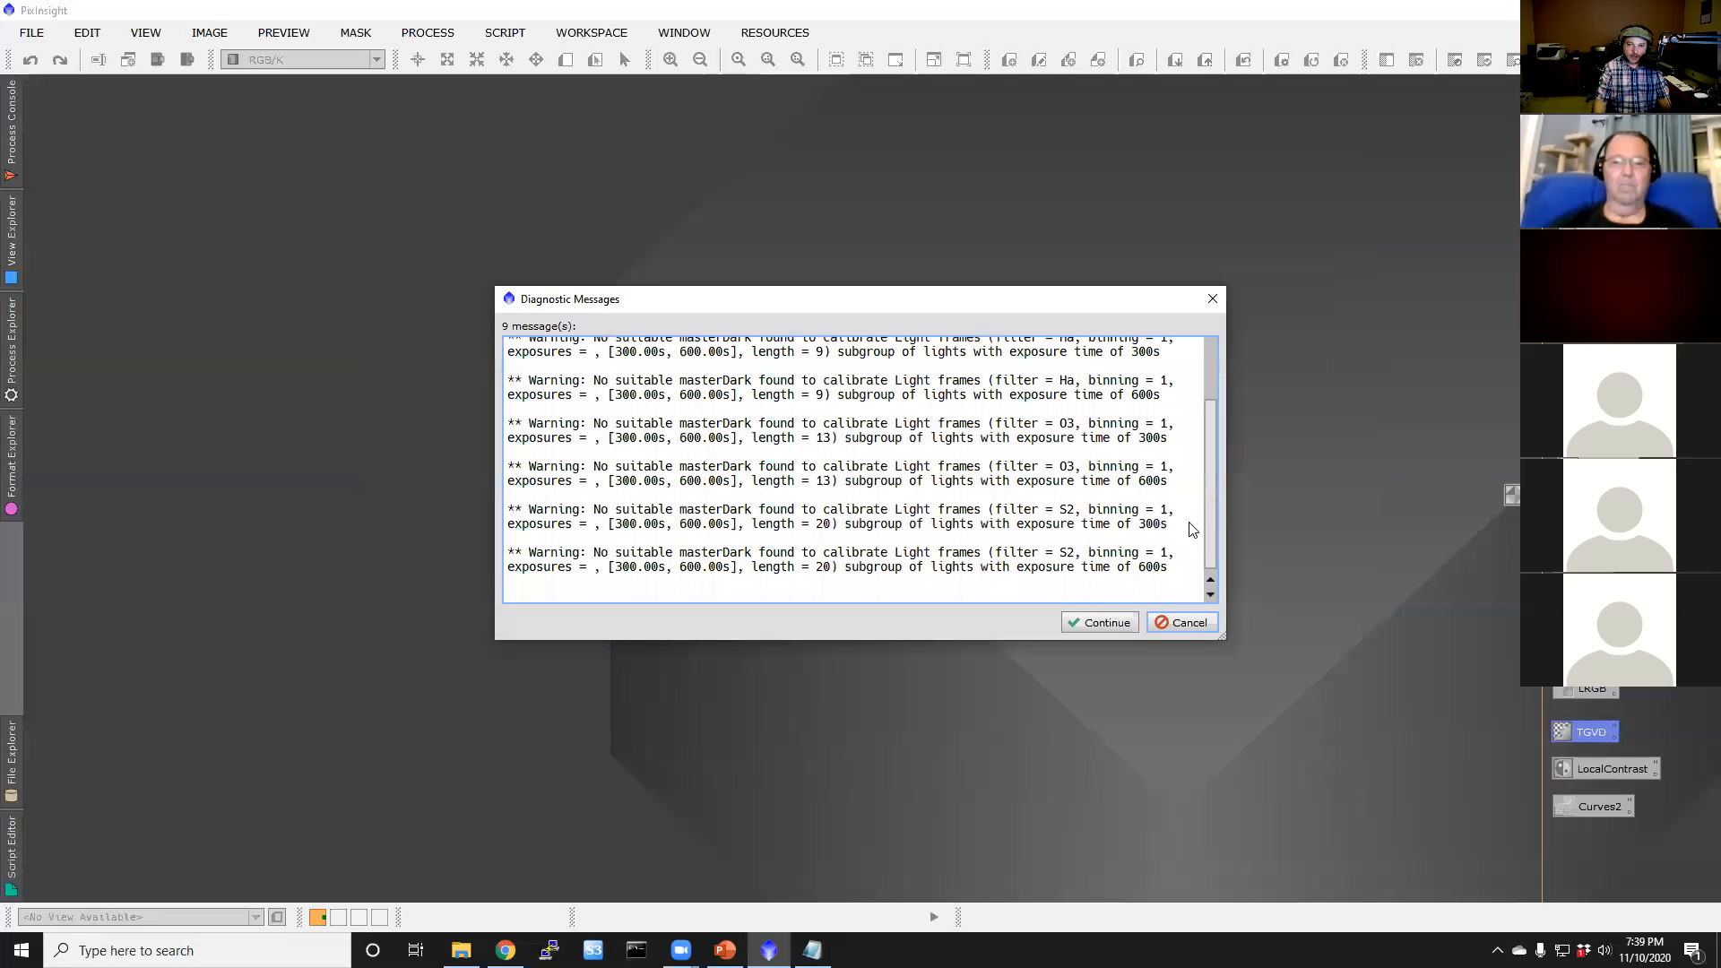
{"action": "scroll", "coordinate": [1210, 538], "scroll_direction": "up", "scroll_amount": 2}
{"action": "scroll", "coordinate": [1200, 439], "scroll_direction": "up", "scroll_amount": 1}
{"action": "scroll", "coordinate": [1197, 502], "scroll_direction": "down", "scroll_amount": 2}
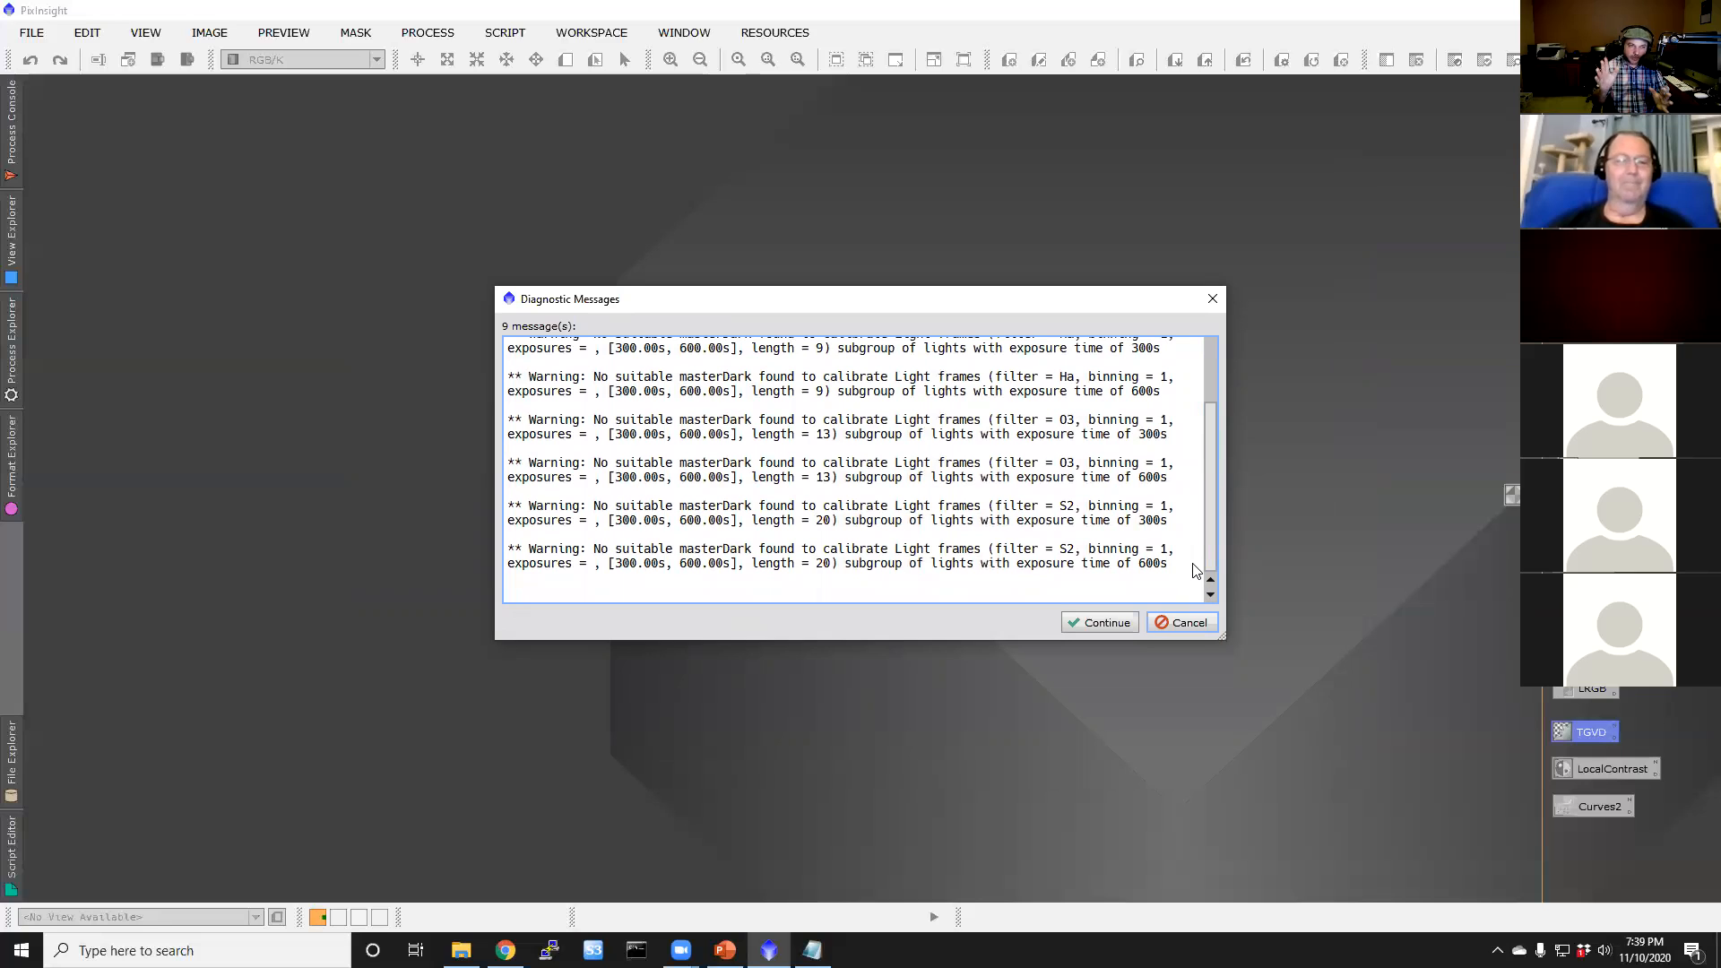
{"action": "left_click", "coordinate": [1099, 623]}
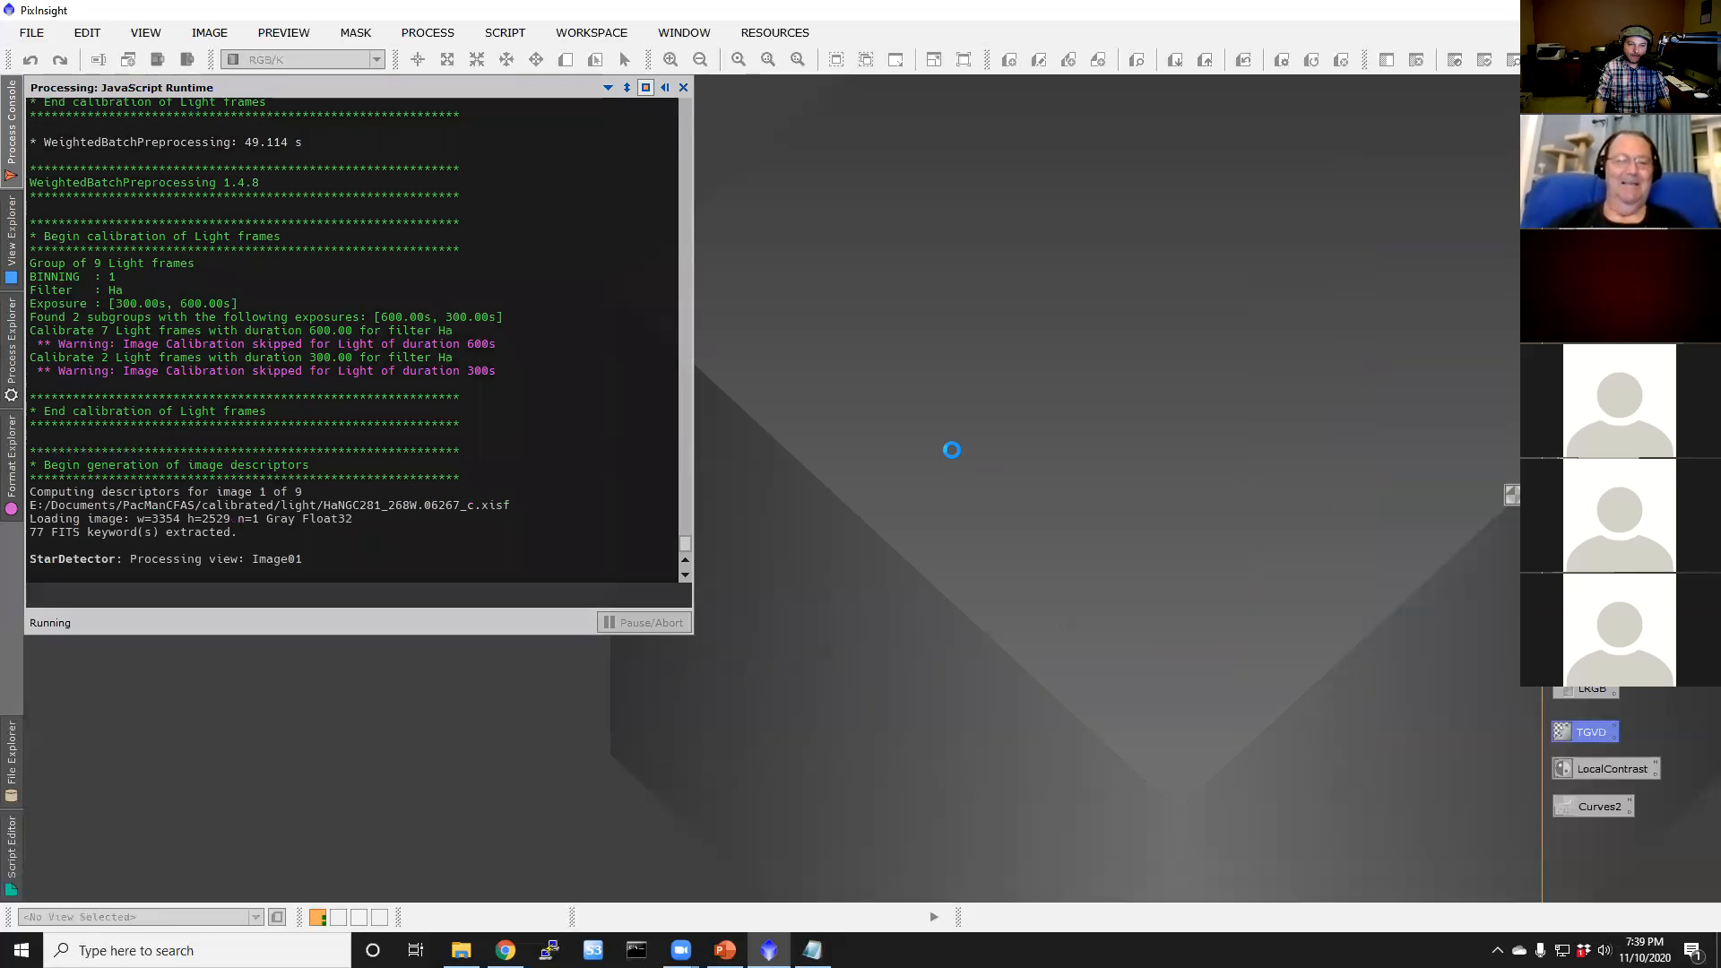
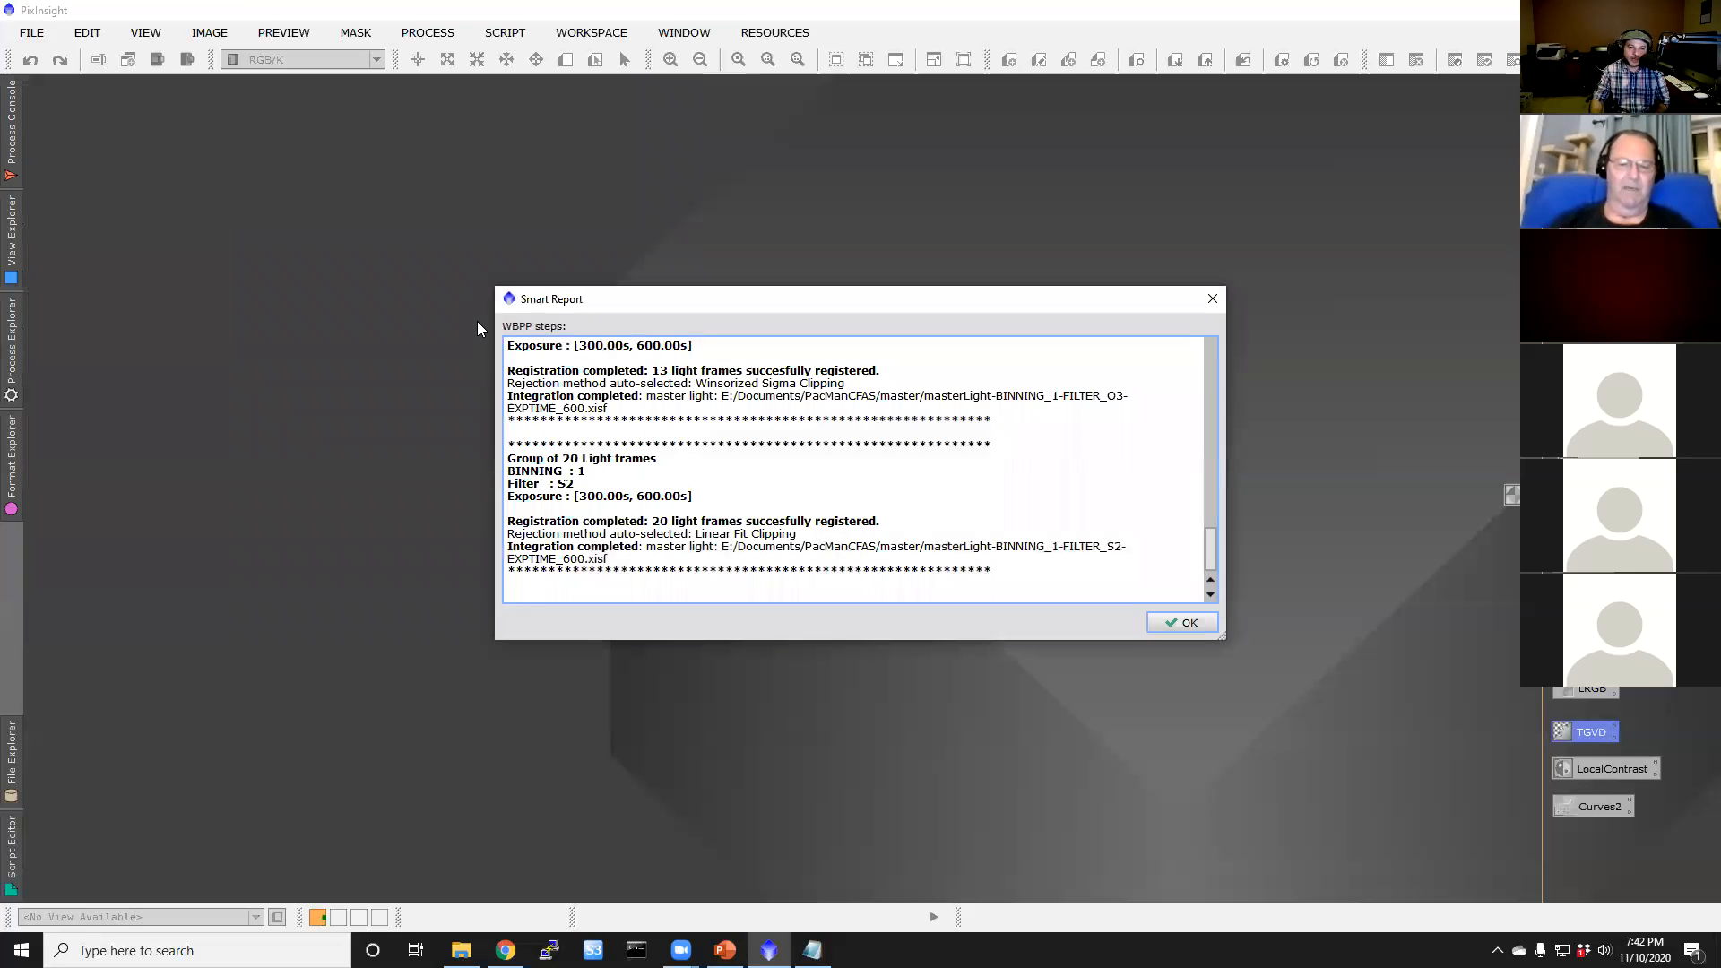
Step: Close the report of the finished run and exit the preprocessing script, confirming the exit
{"action": "left_click", "coordinate": [1186, 623]}
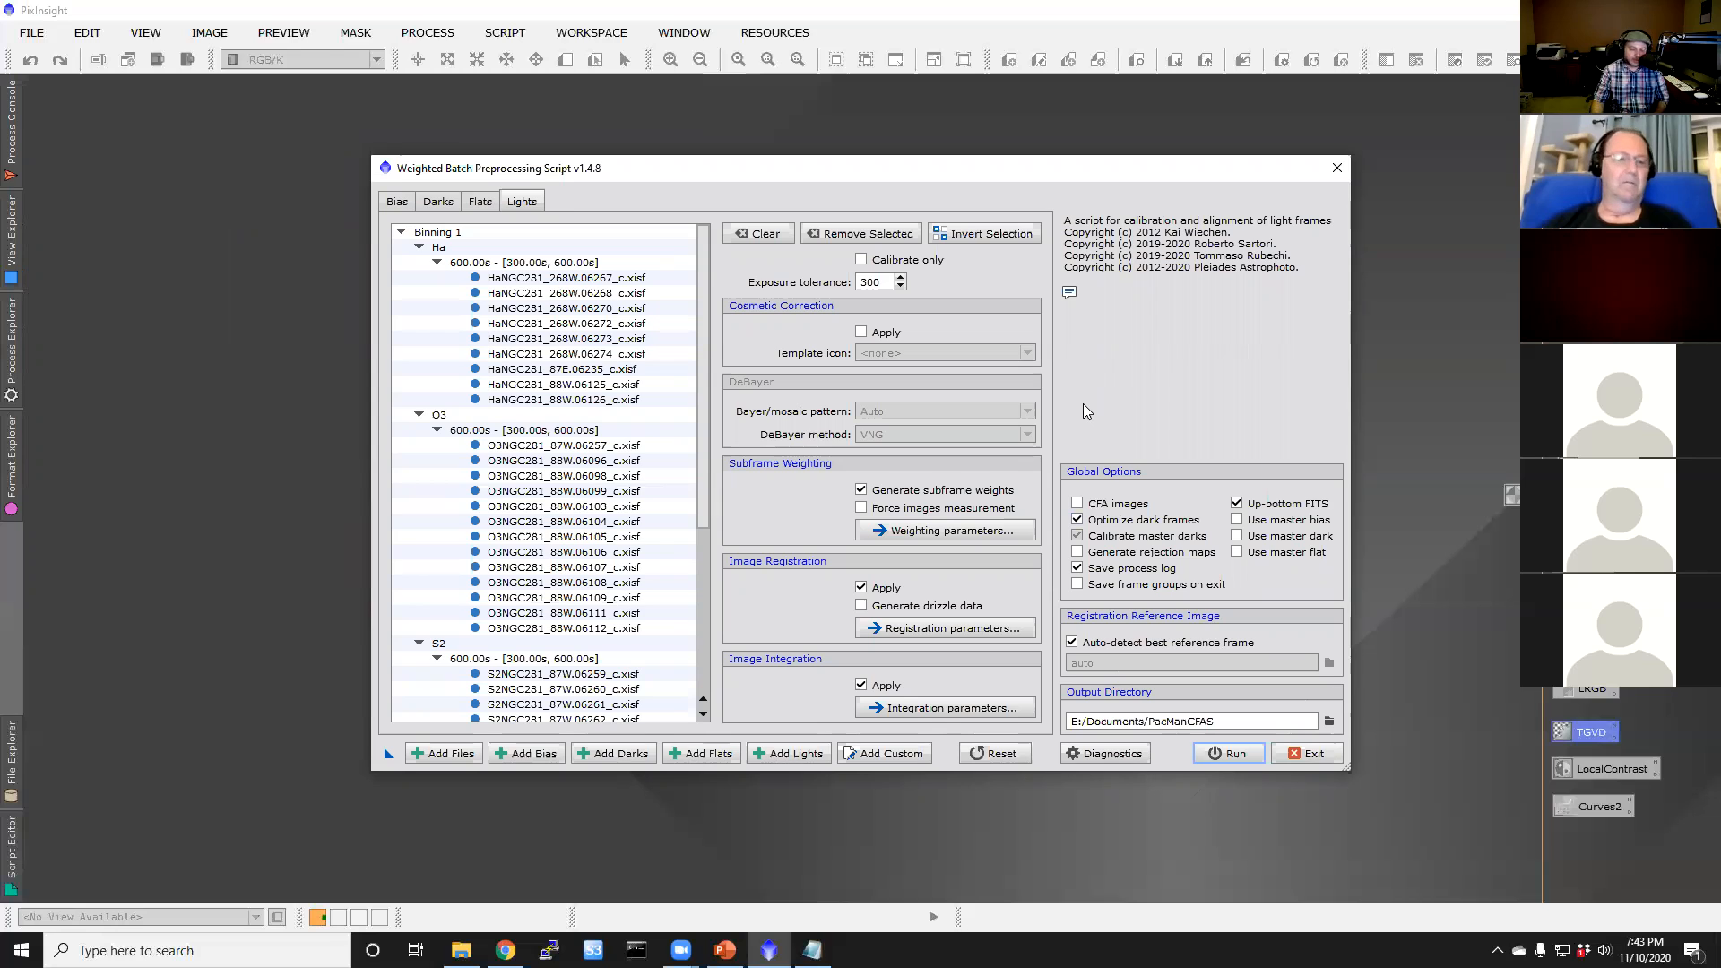
{"action": "left_click", "coordinate": [1315, 753]}
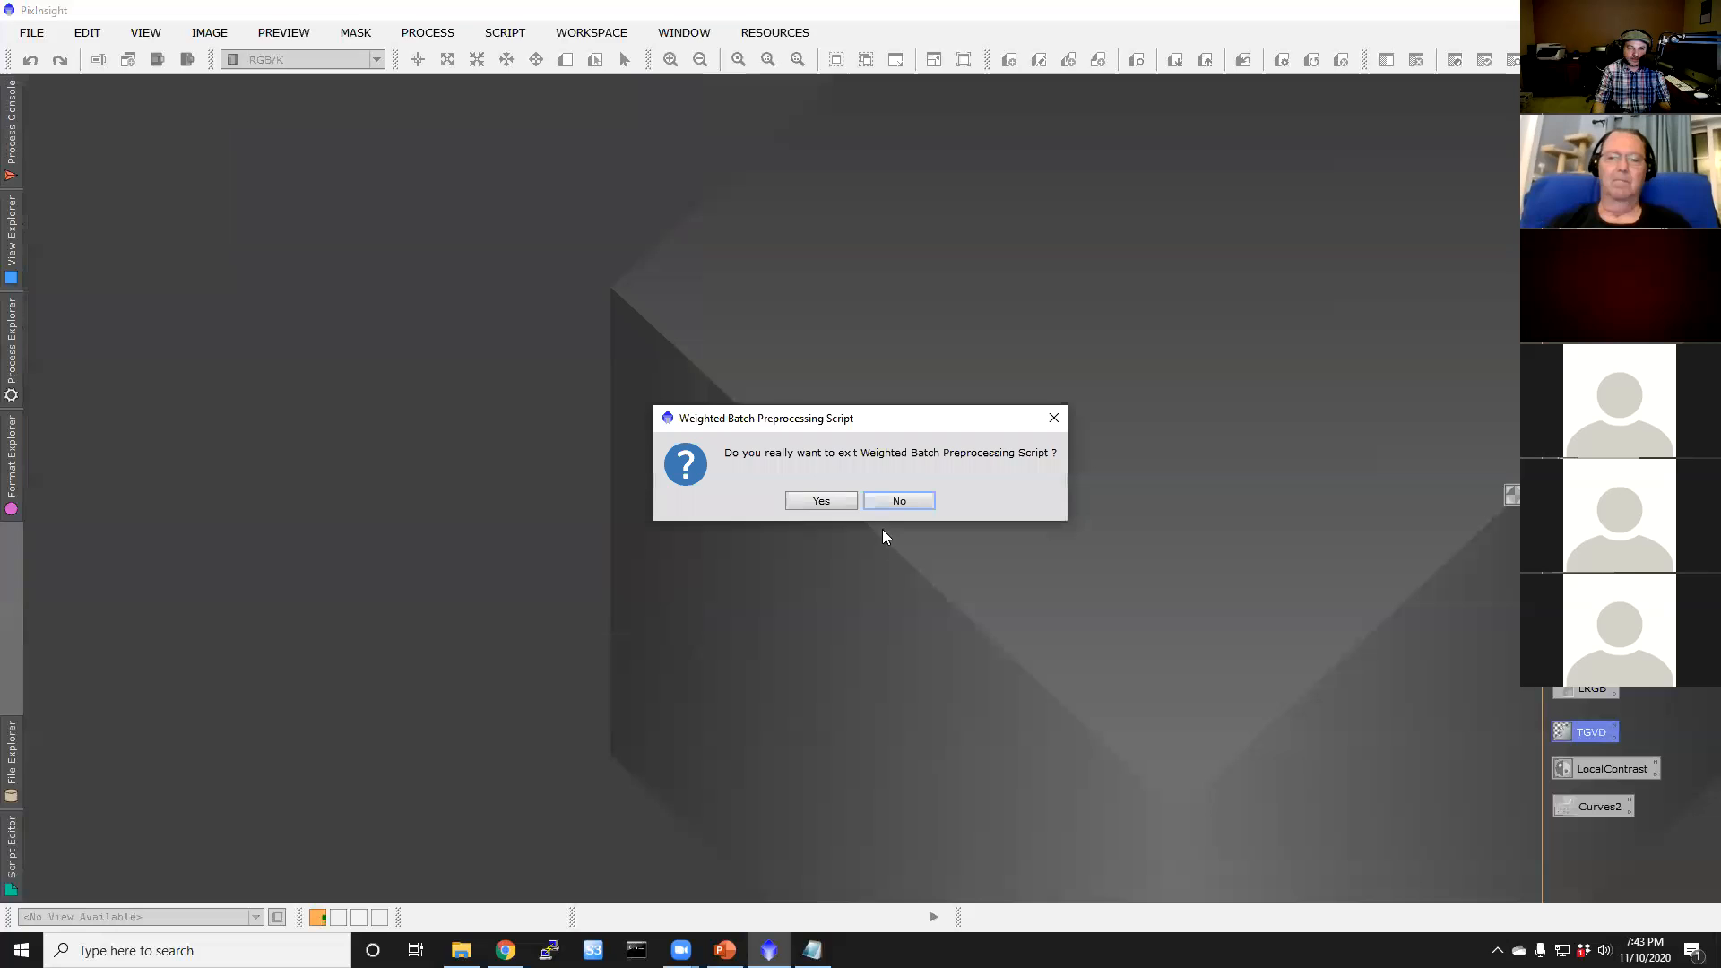
{"action": "left_click", "coordinate": [830, 502]}
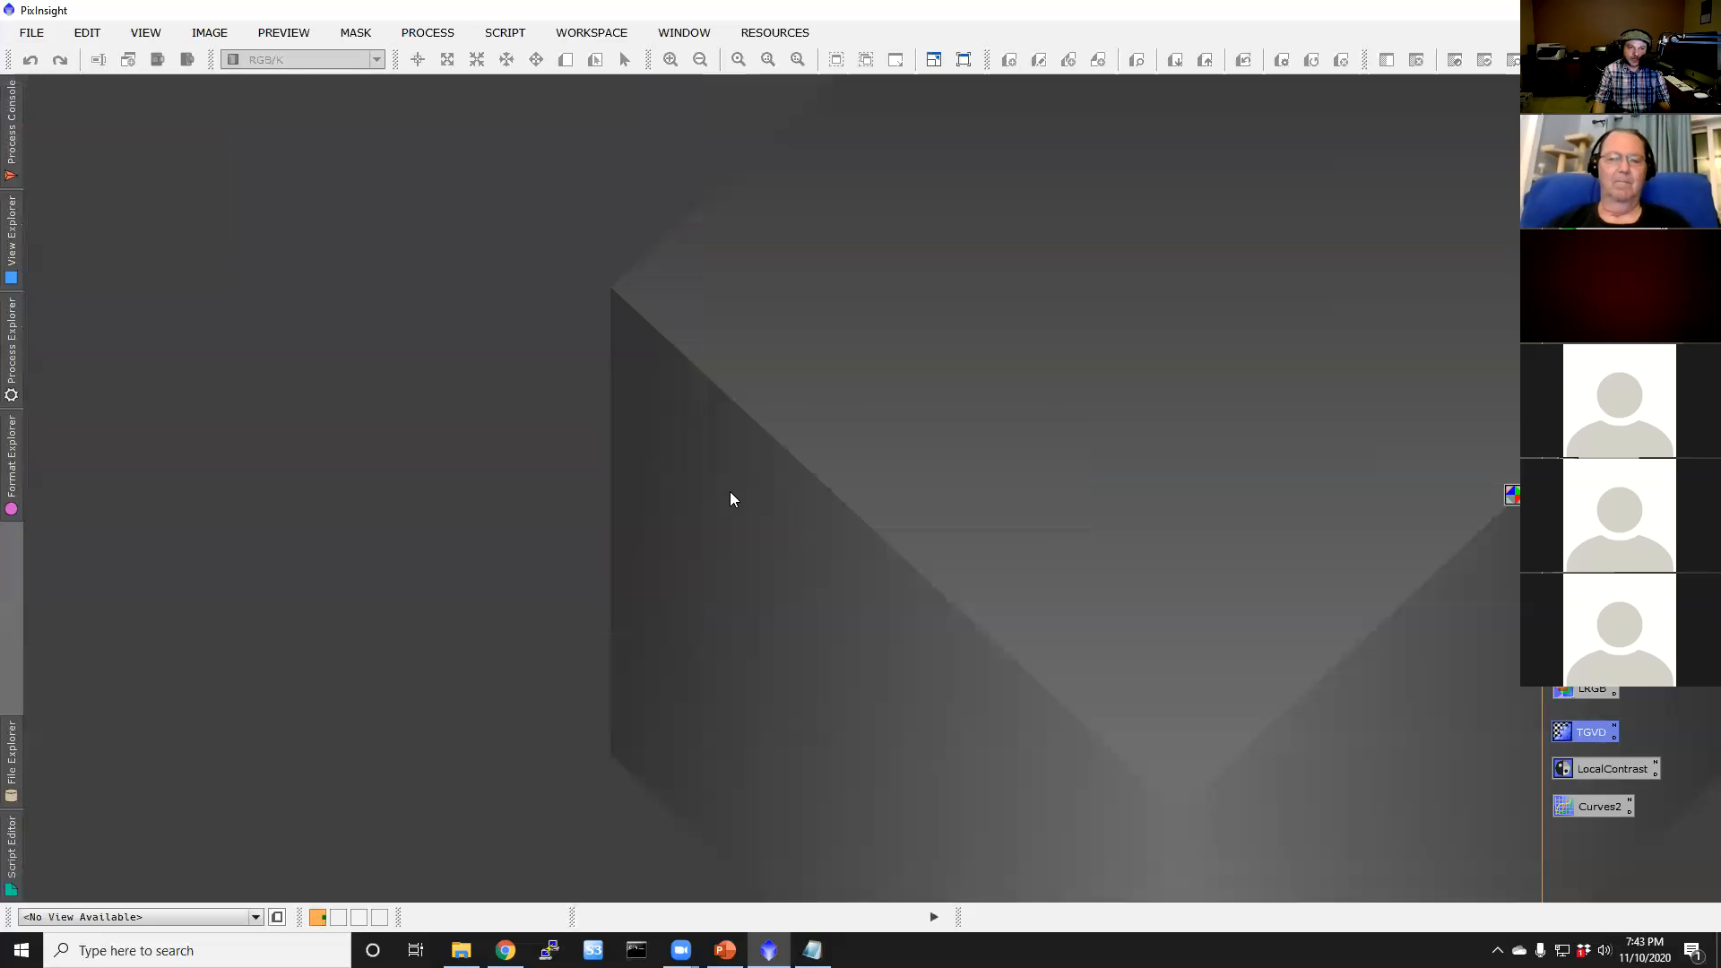
Step: Open all the Ha, O3 and S2 master flats and master lights from the PacManPratice master folder
{"action": "left_click", "coordinate": [30, 31]}
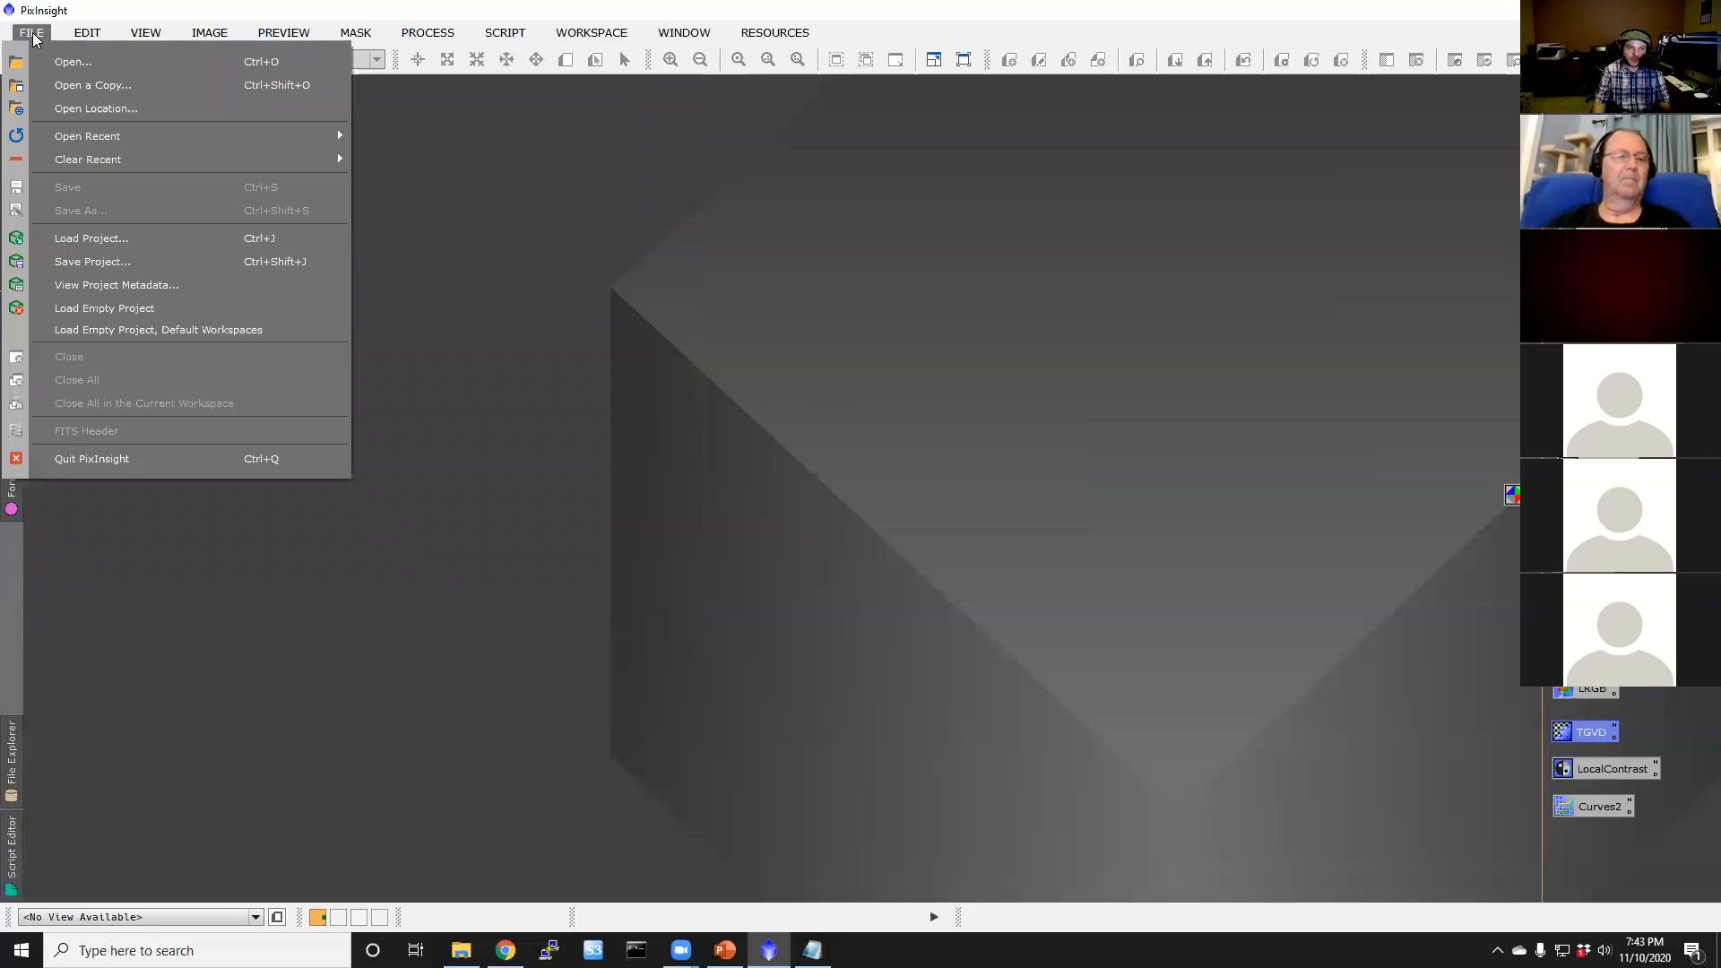
{"action": "left_click", "coordinate": [58, 65]}
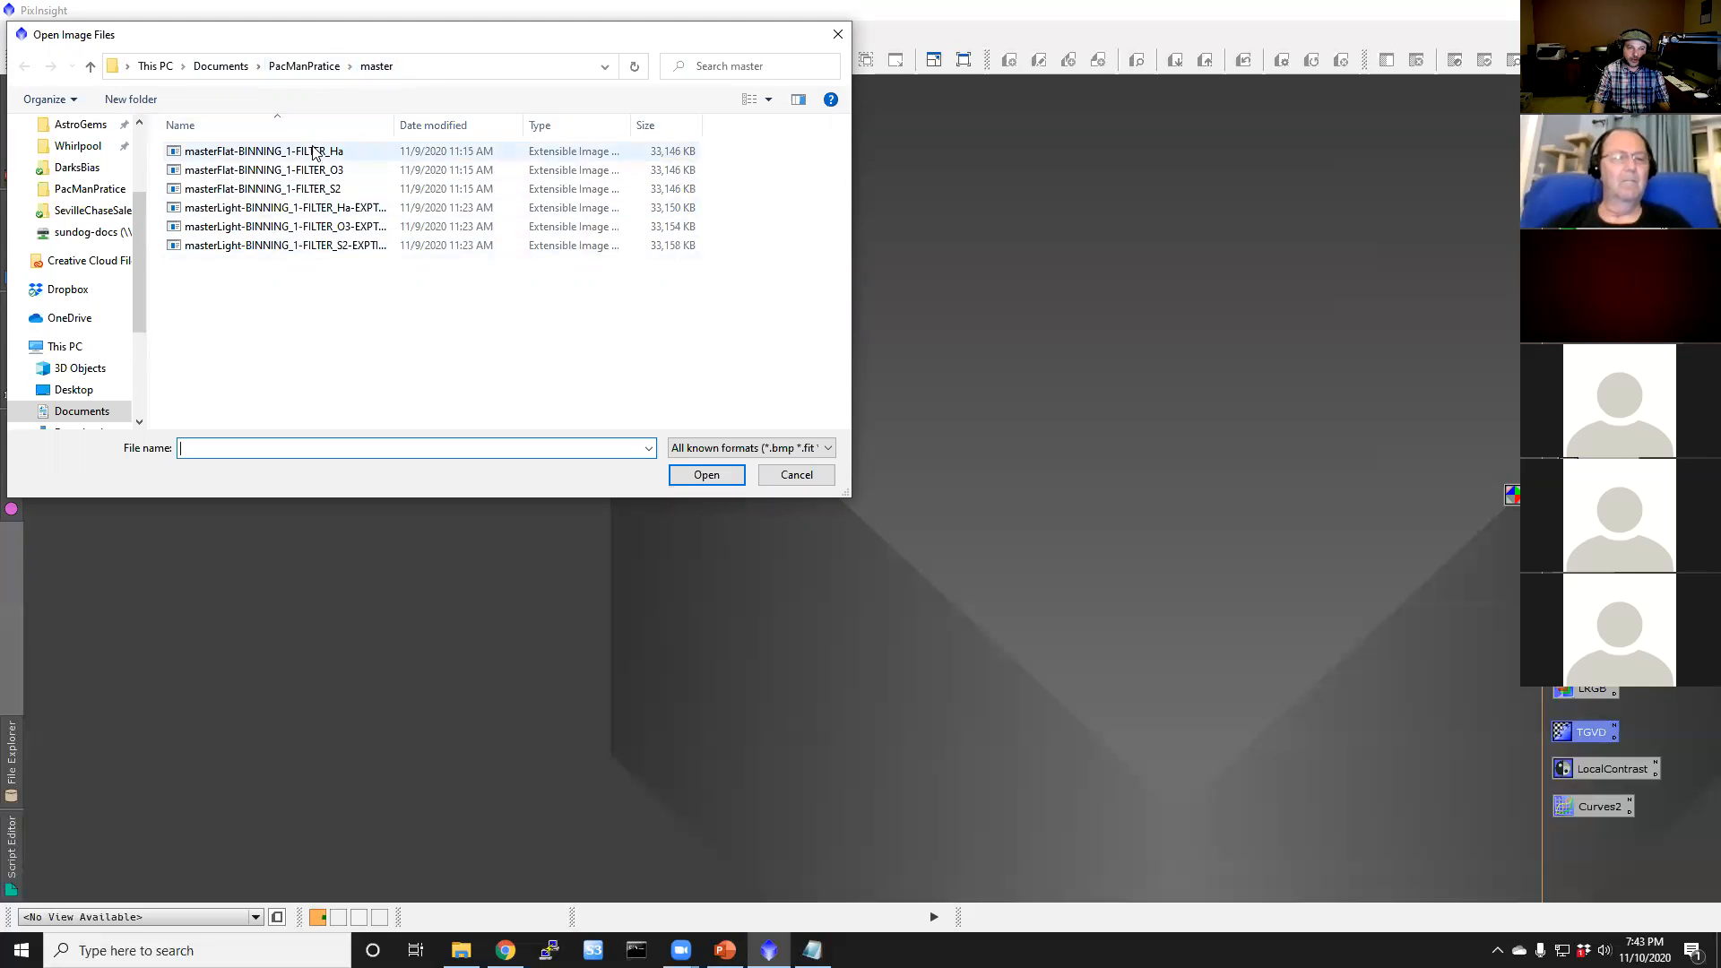
{"action": "left_click_drag", "start_coordinate": [353, 294], "coordinate": [283, 138]}
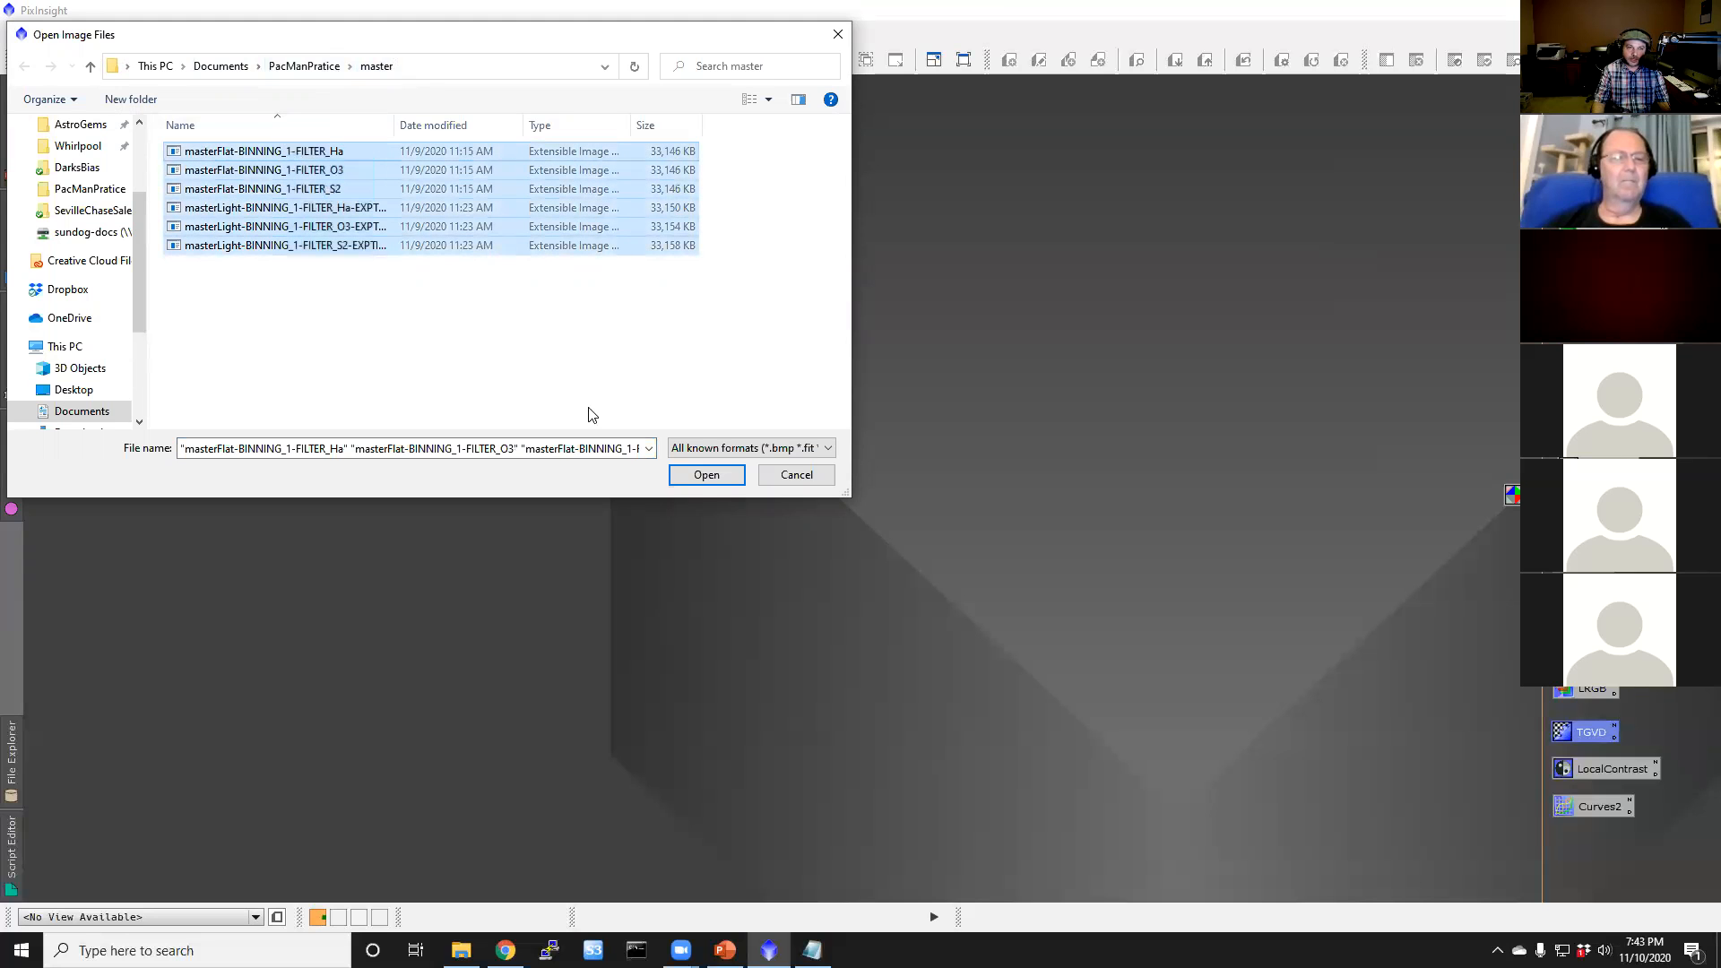
{"action": "left_click", "coordinate": [704, 477]}
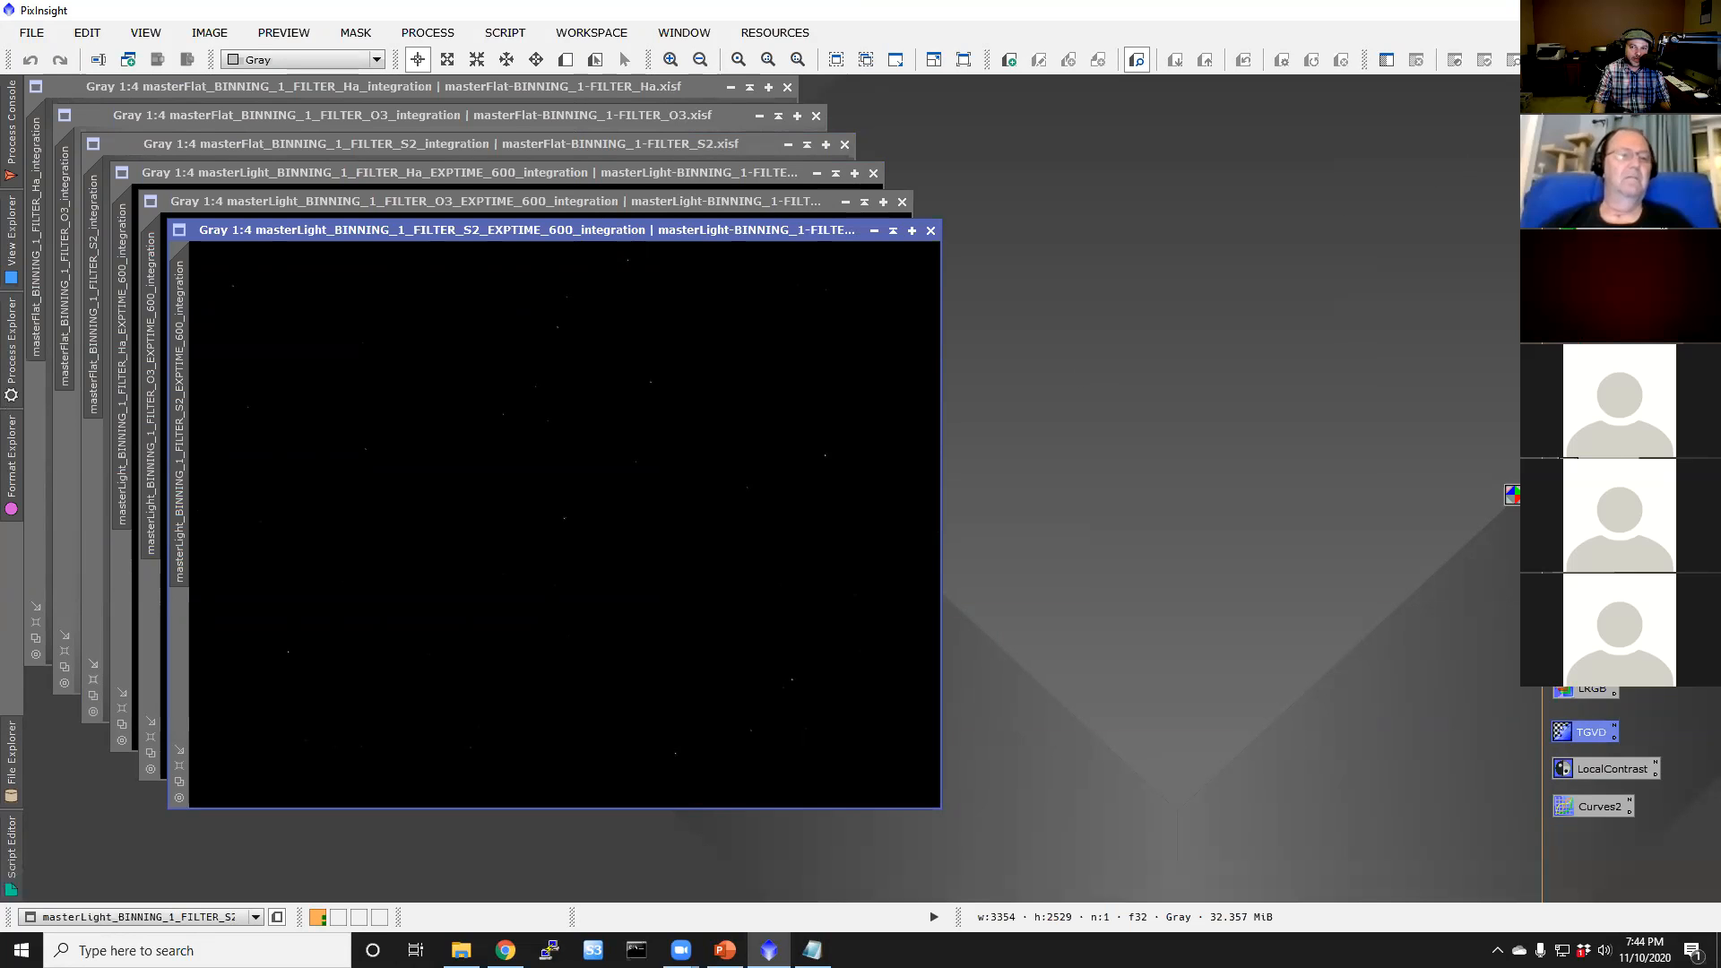
Step: Auto-stretch the S2 master light with ScreenTransferFunction and set its image identifier to S2
{"action": "key", "text": "ctrl+F12"}
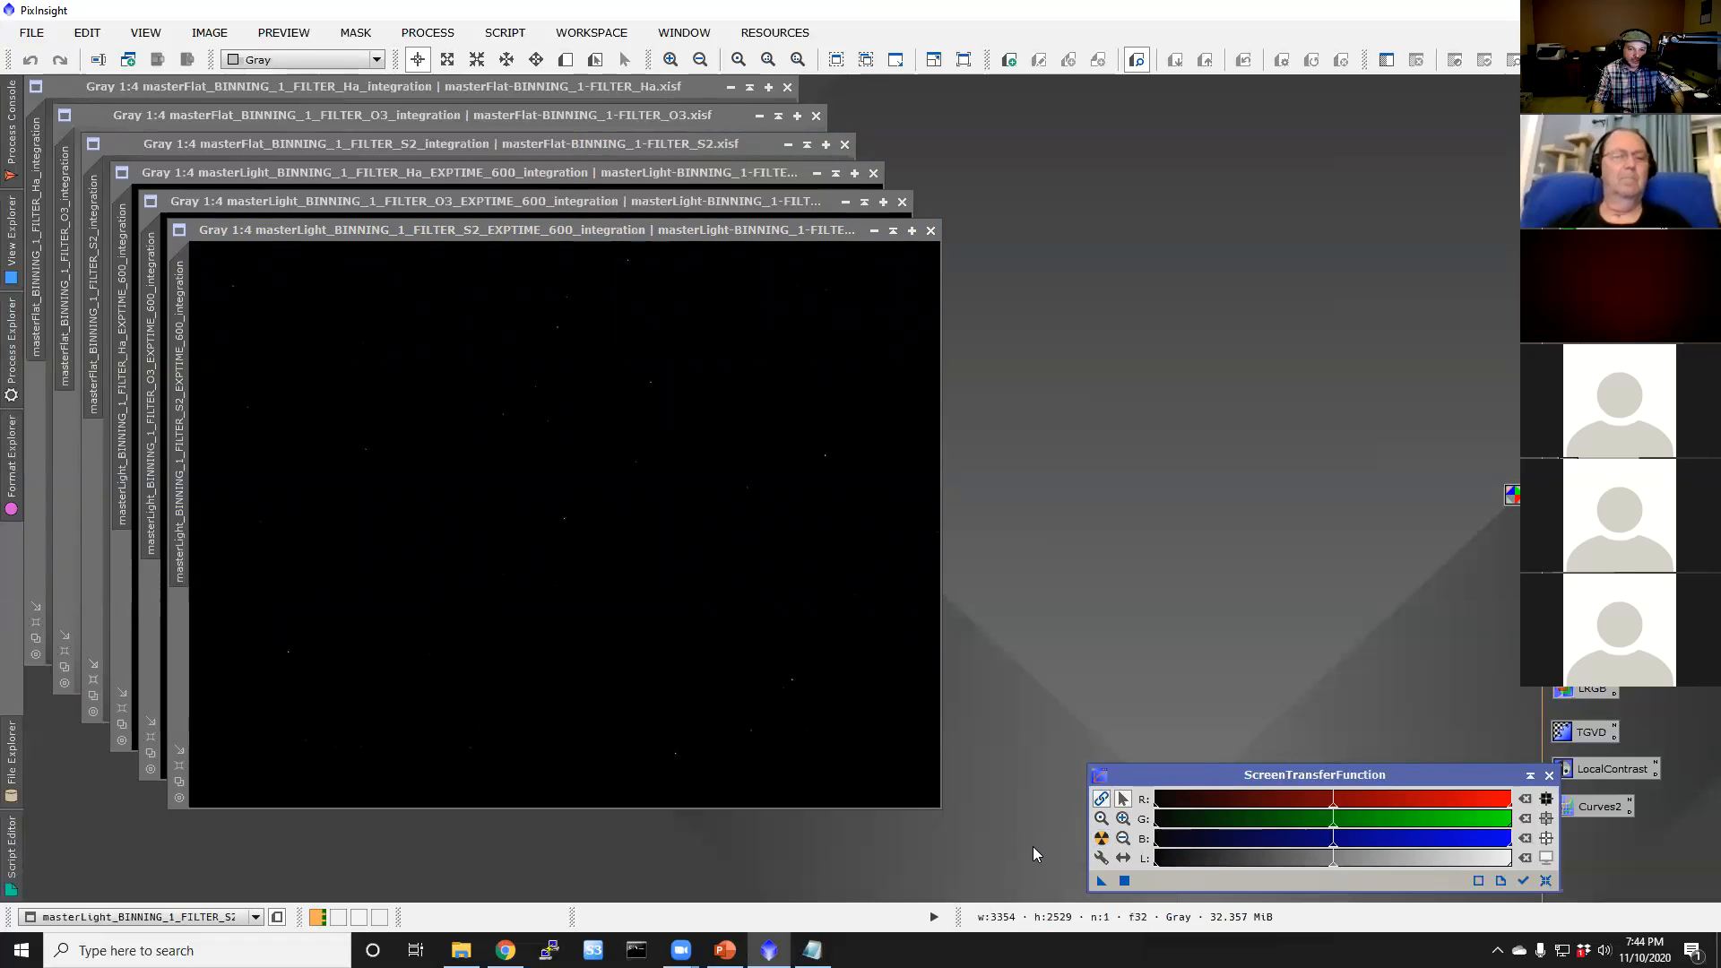
{"action": "left_click", "coordinate": [1102, 840]}
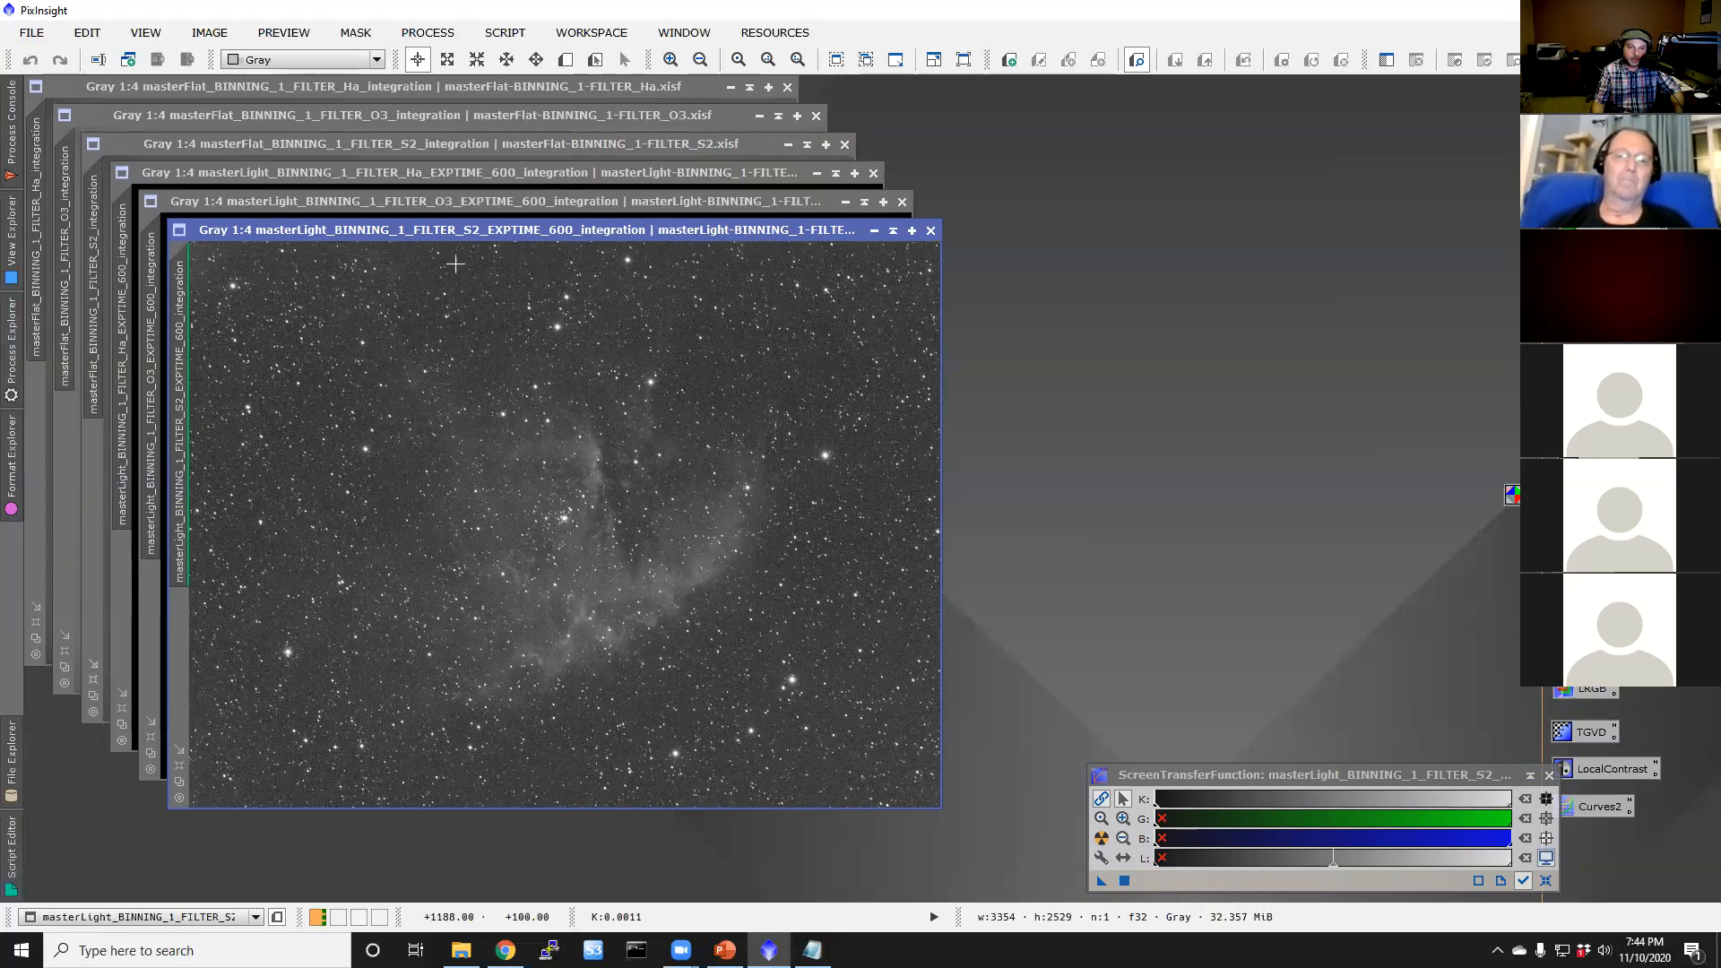
{"action": "mouse_move", "coordinate": [184, 425]}
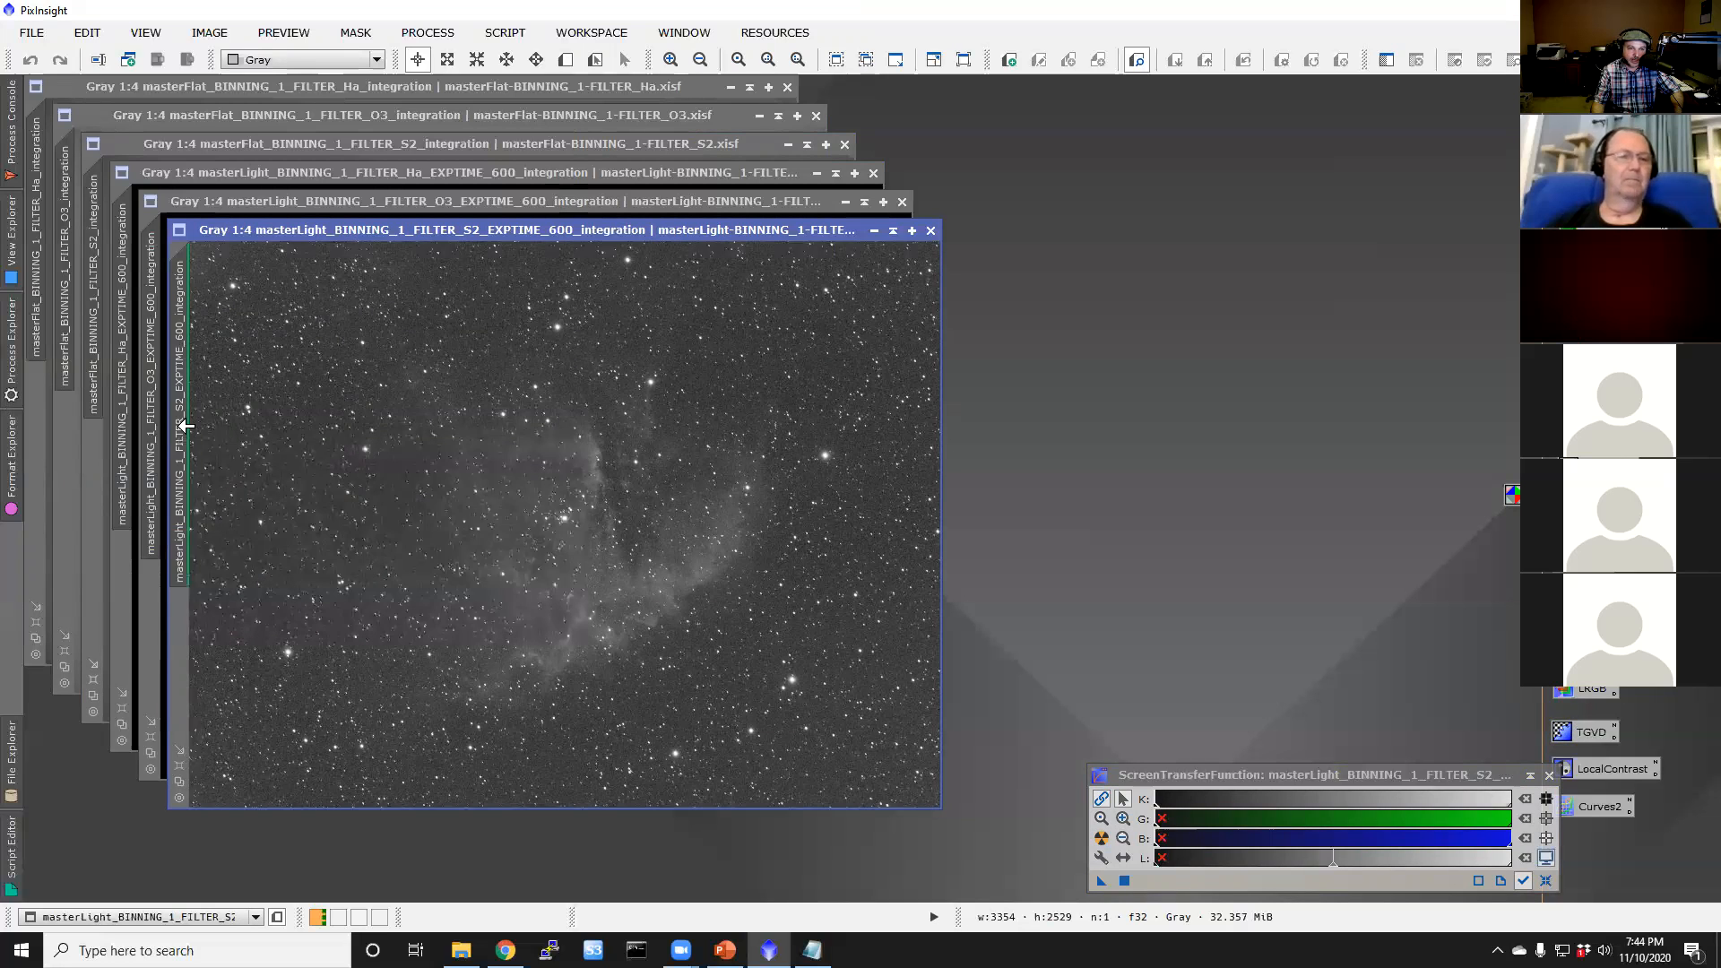
{"action": "double_click", "coordinate": [186, 426]}
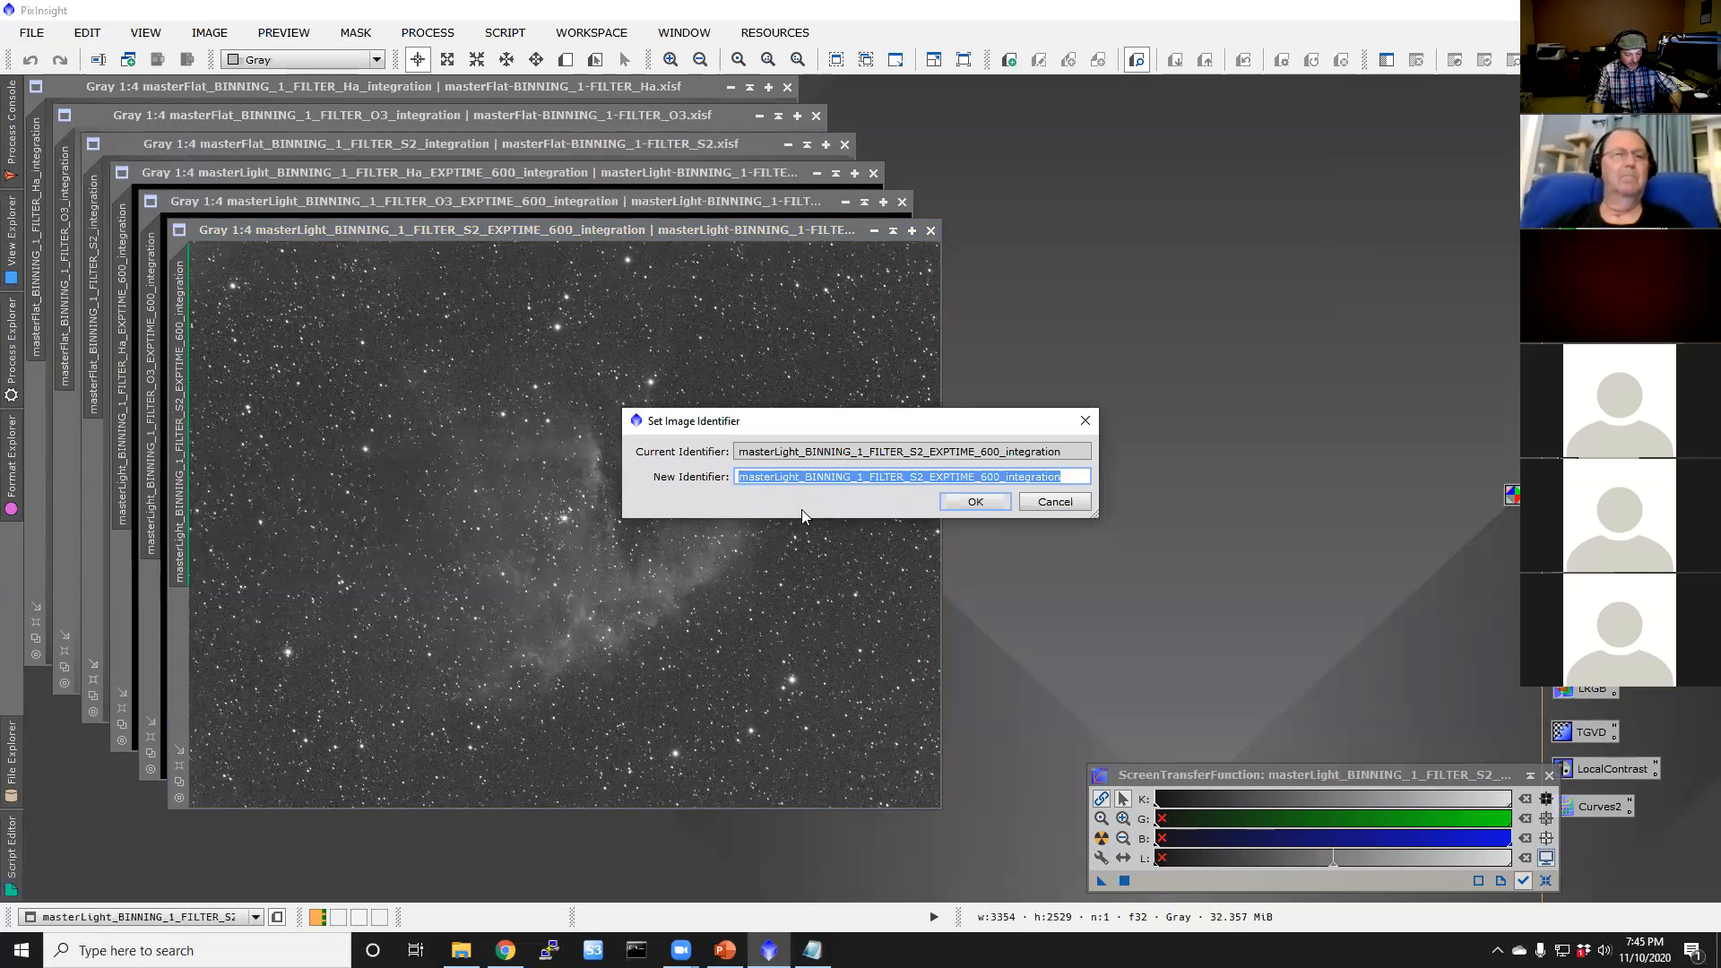
{"action": "type", "text": "S2"}
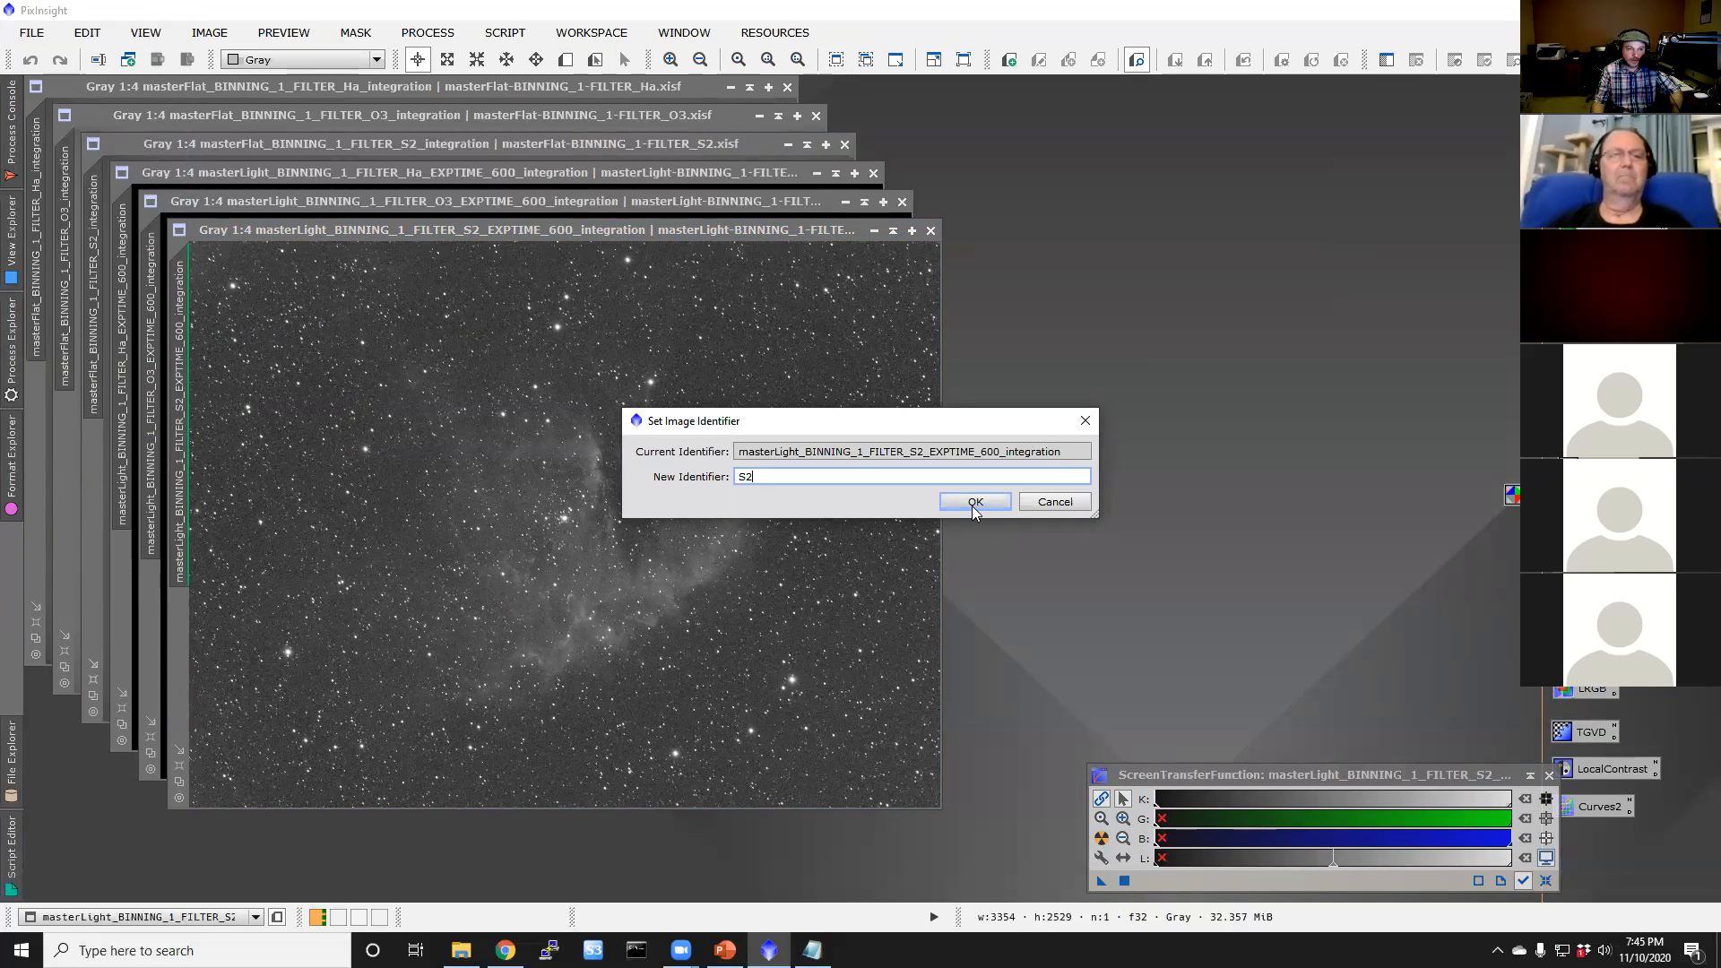
{"action": "left_click", "coordinate": [972, 503]}
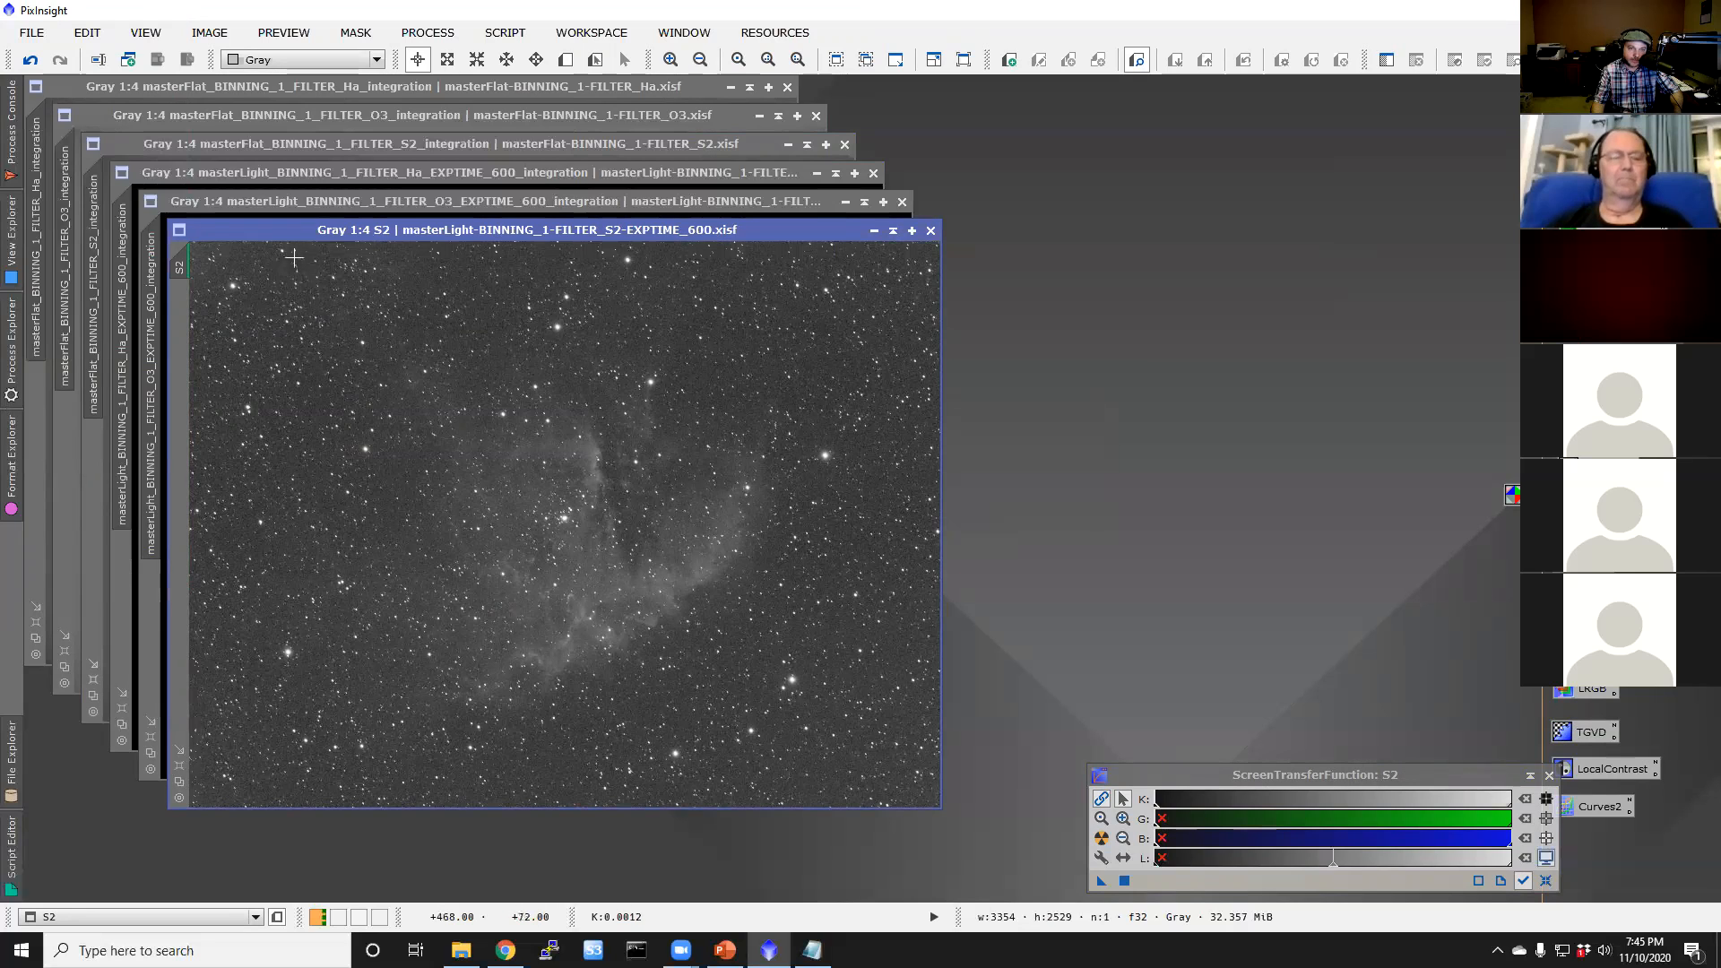
Step: Auto-stretch the display of the O3 master light and set its image identifier to O3
{"action": "left_click", "coordinate": [437, 200]}
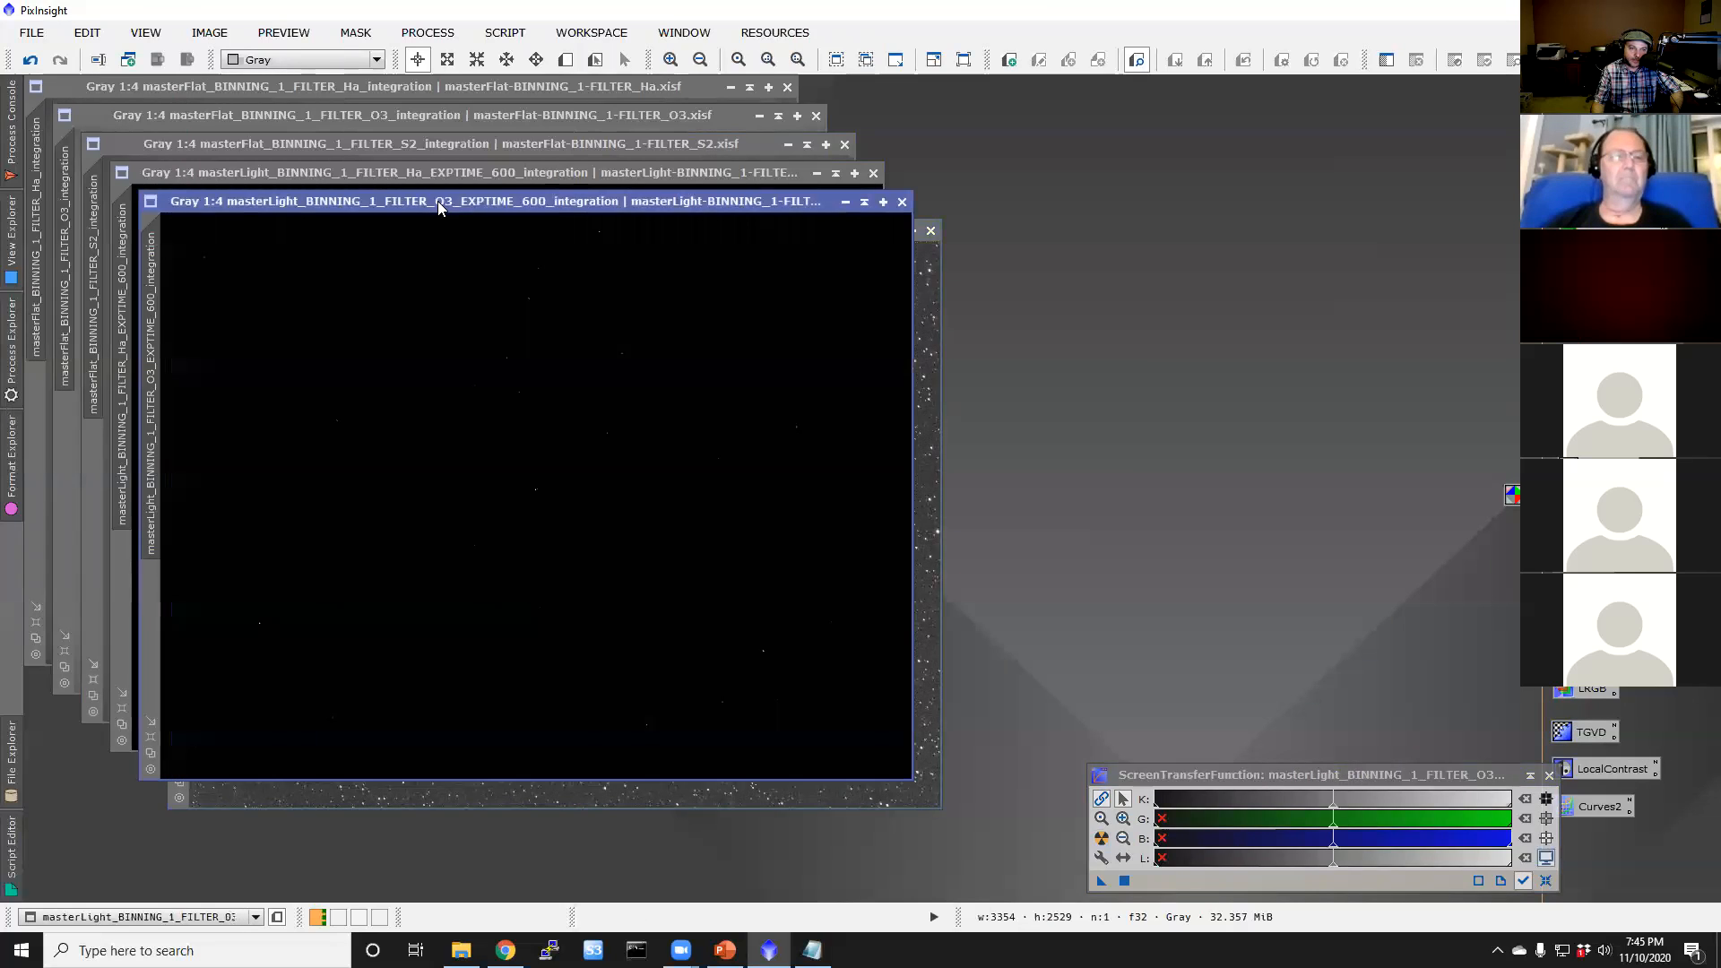
{"action": "left_click", "coordinate": [1101, 839]}
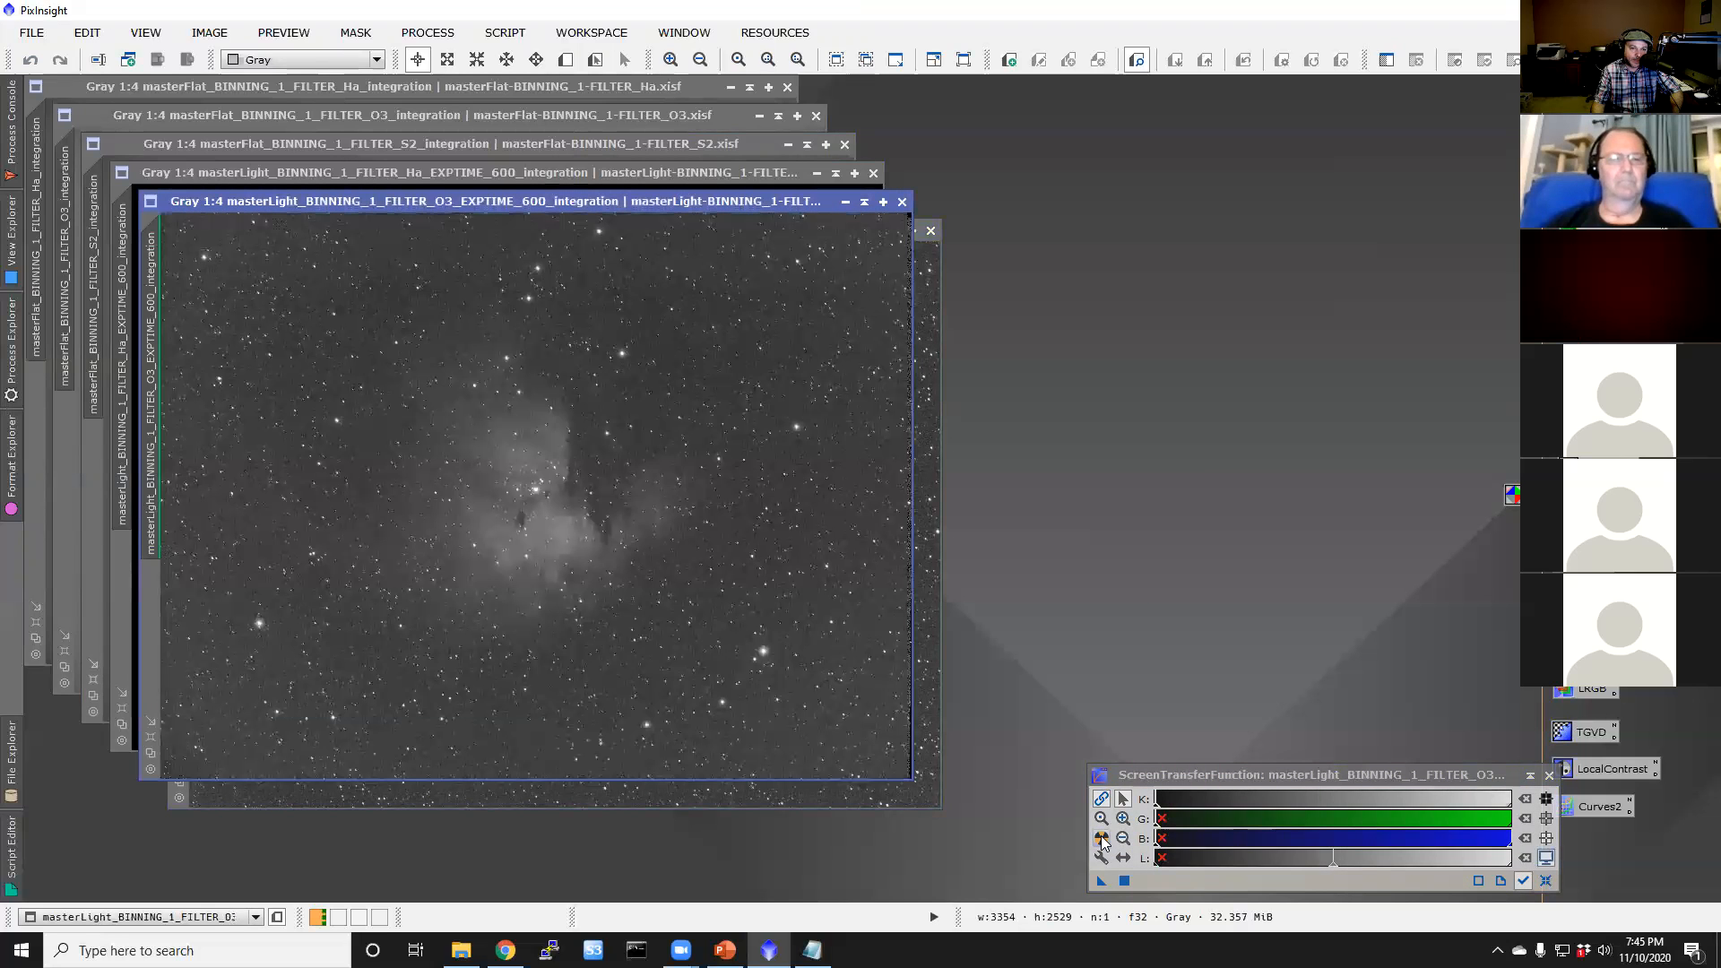
{"action": "double_click", "coordinate": [164, 397]}
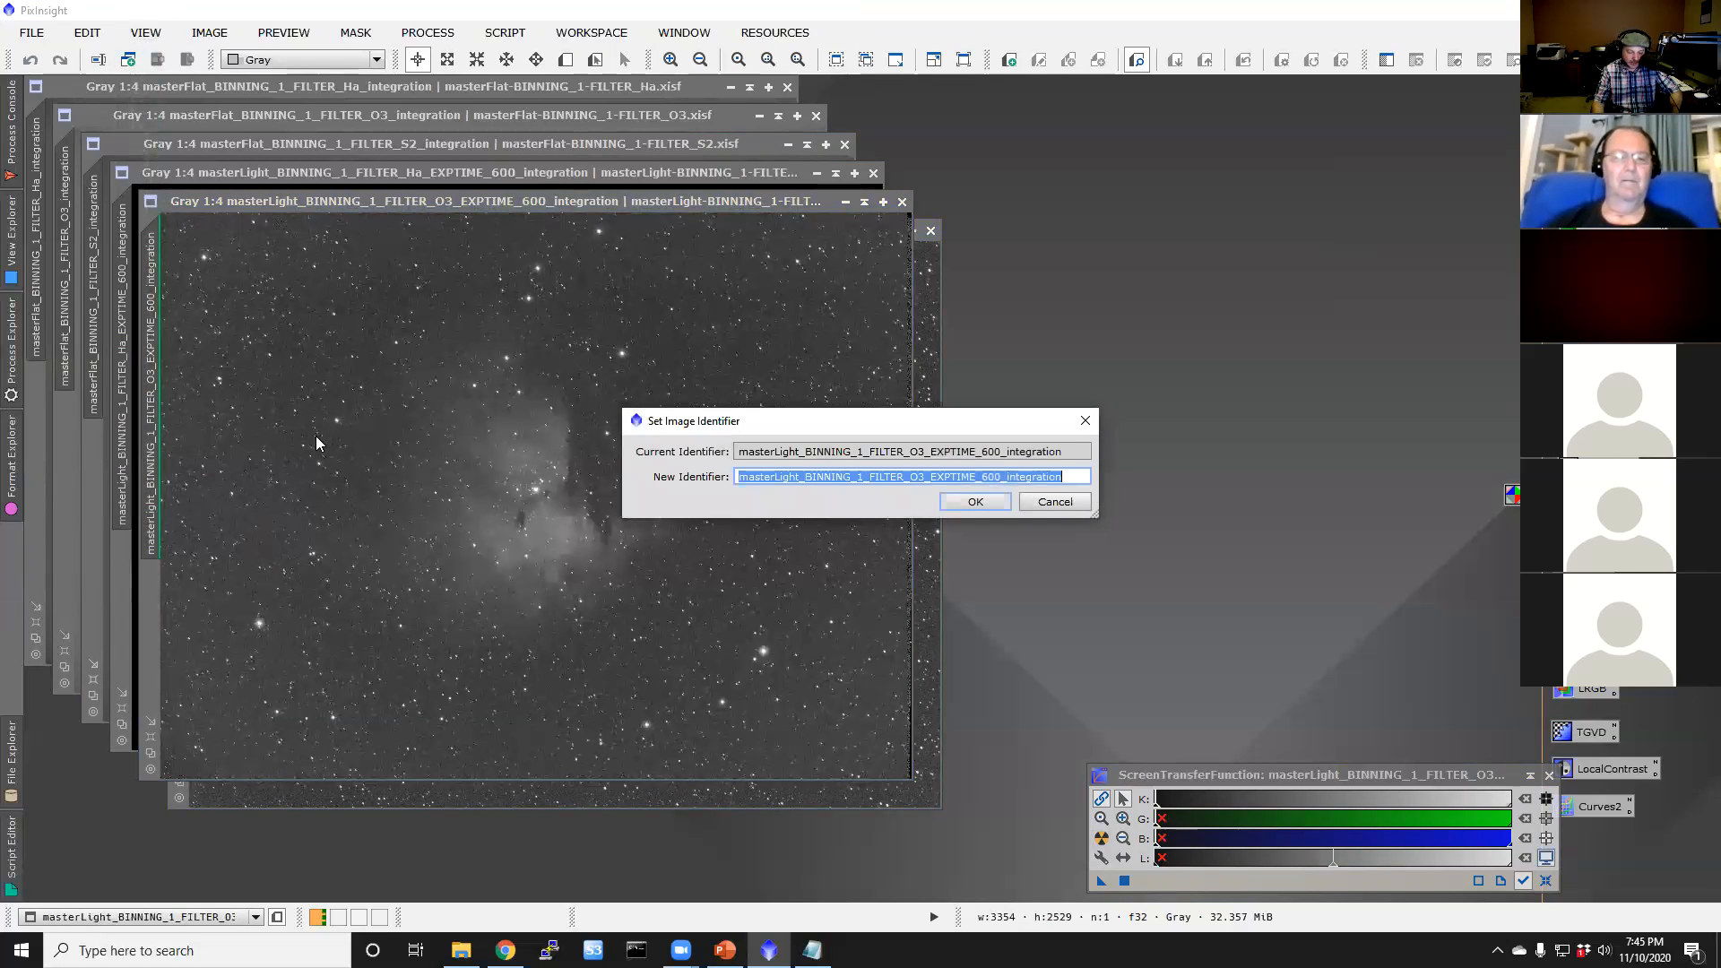
{"action": "type", "text": "O3"}
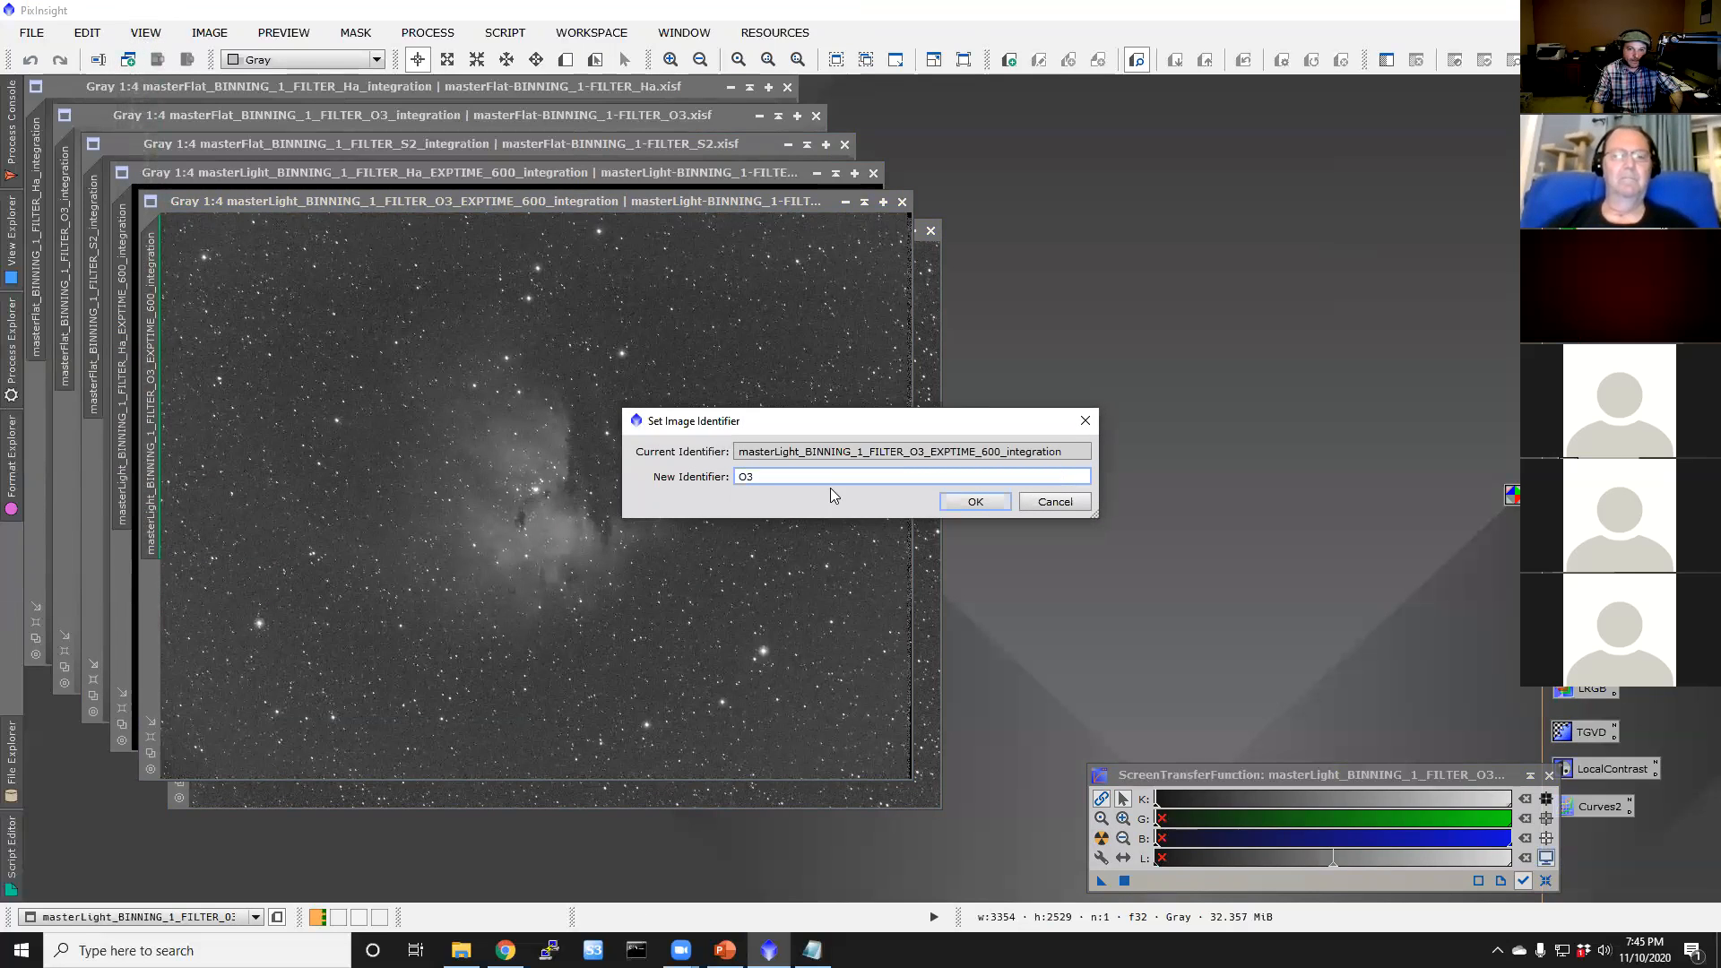
{"action": "left_click", "coordinate": [948, 503]}
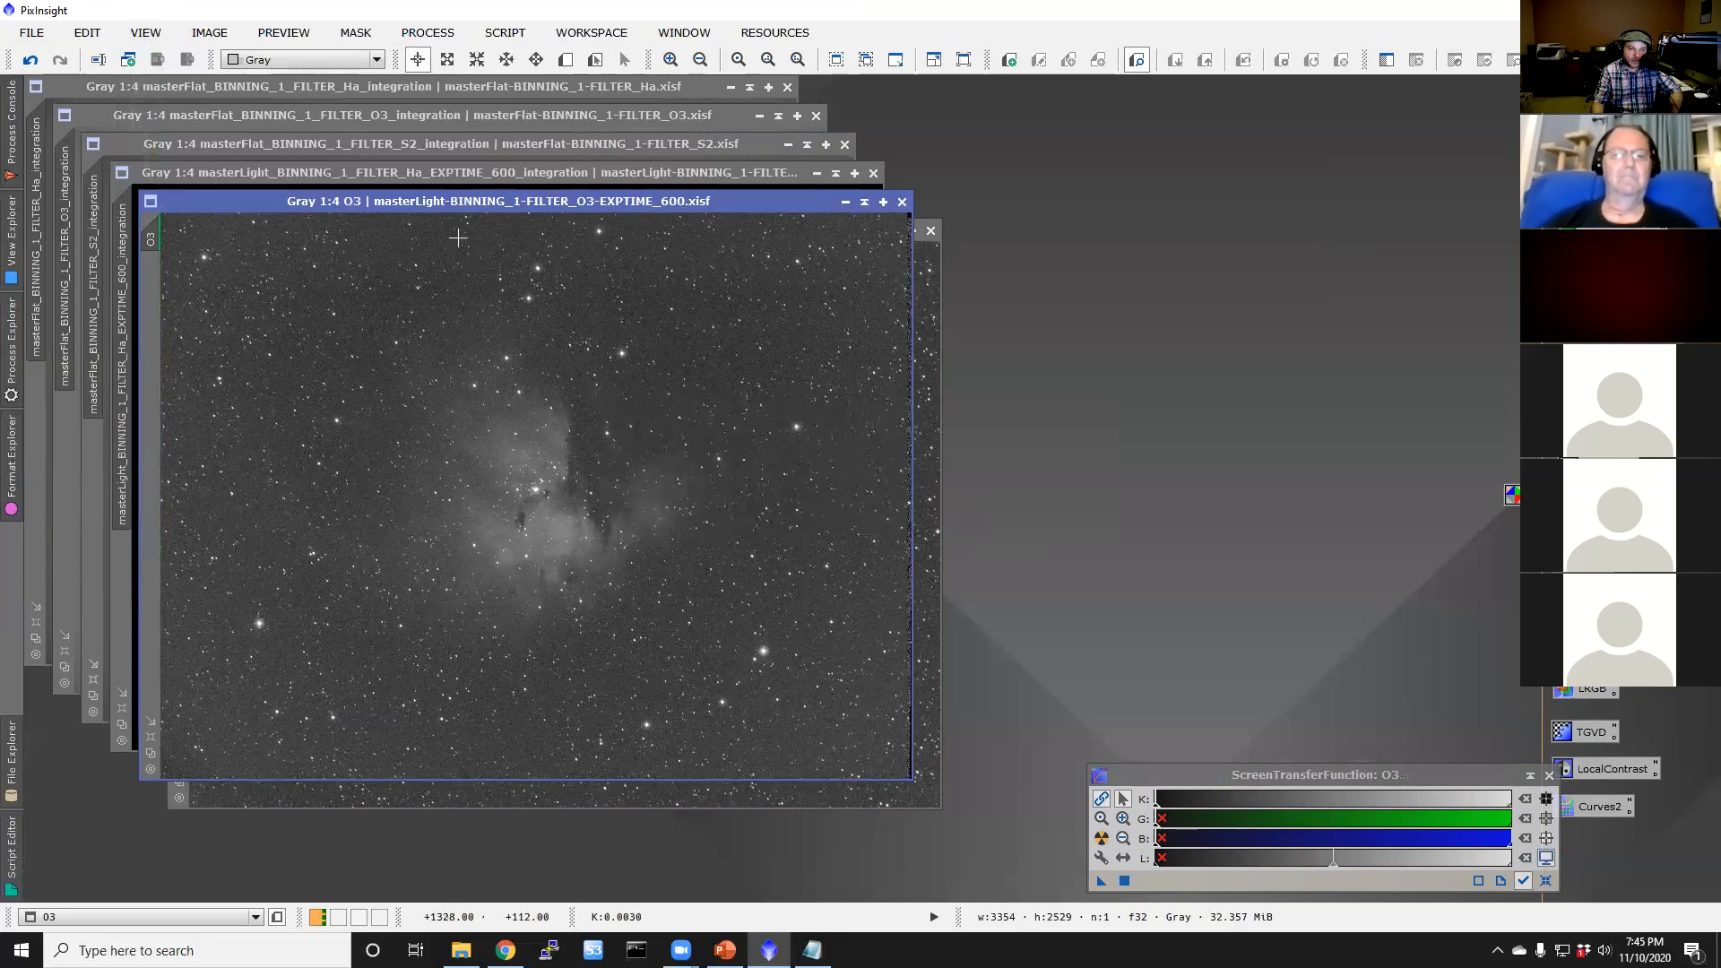
Step: Auto-stretch the display of the Ha master light and set its image identifier to Ha
{"action": "left_click", "coordinate": [414, 176]}
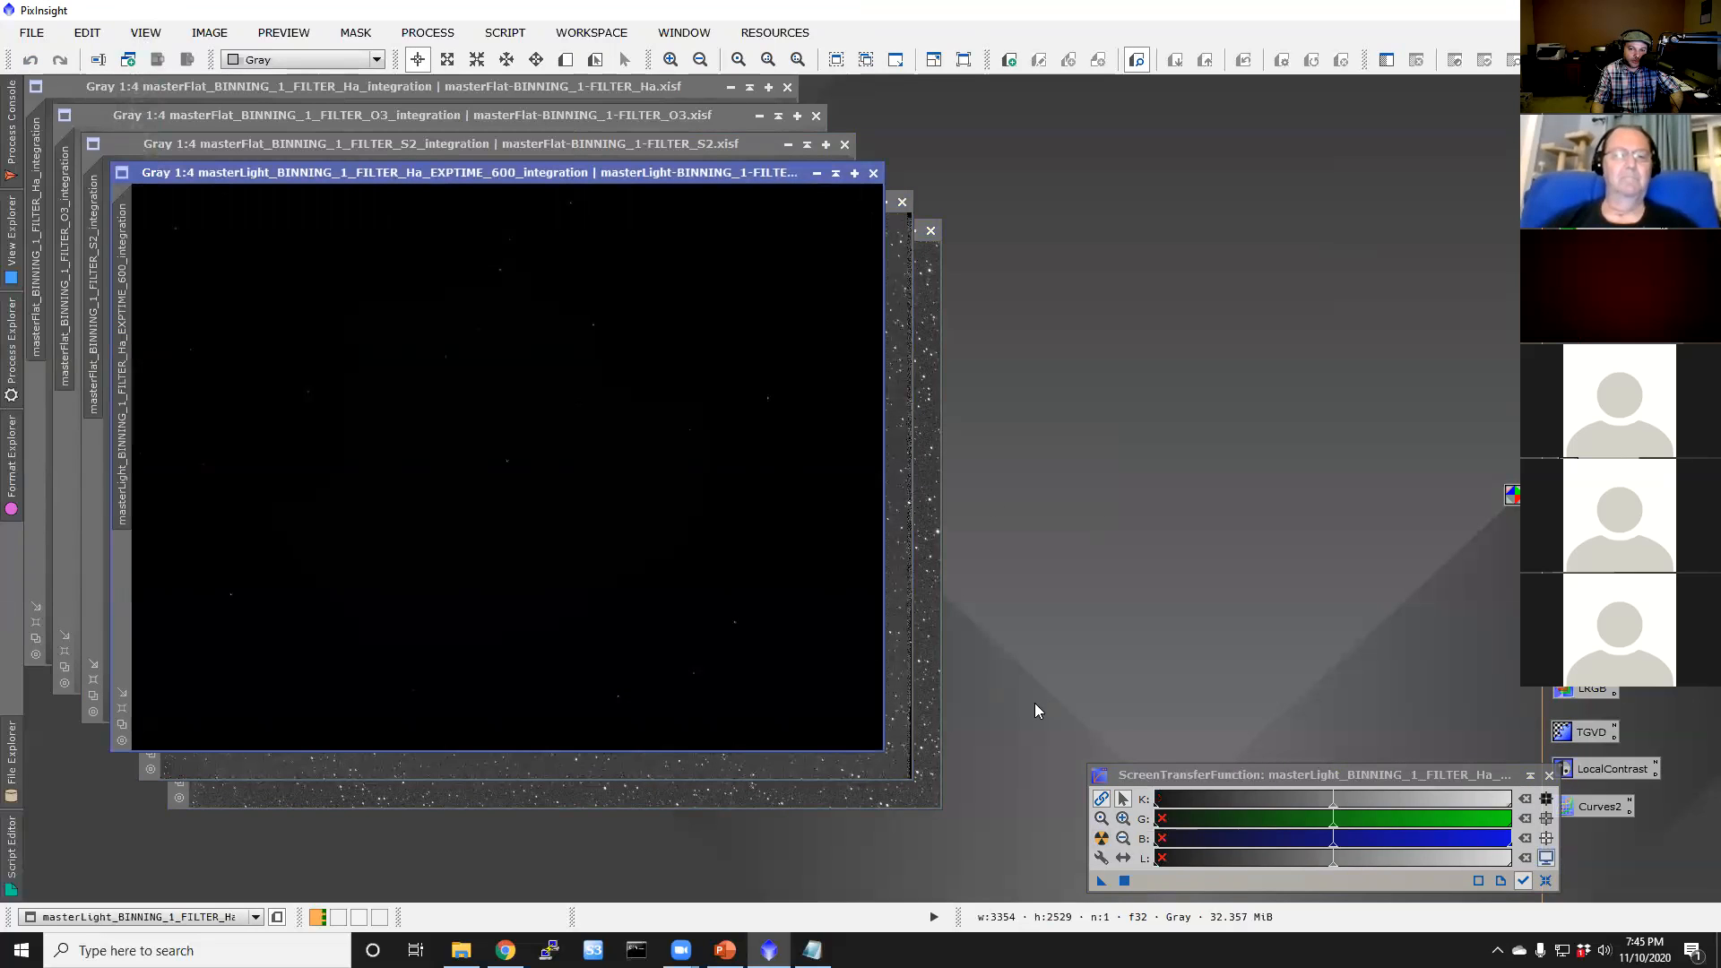
{"action": "left_click", "coordinate": [1100, 838]}
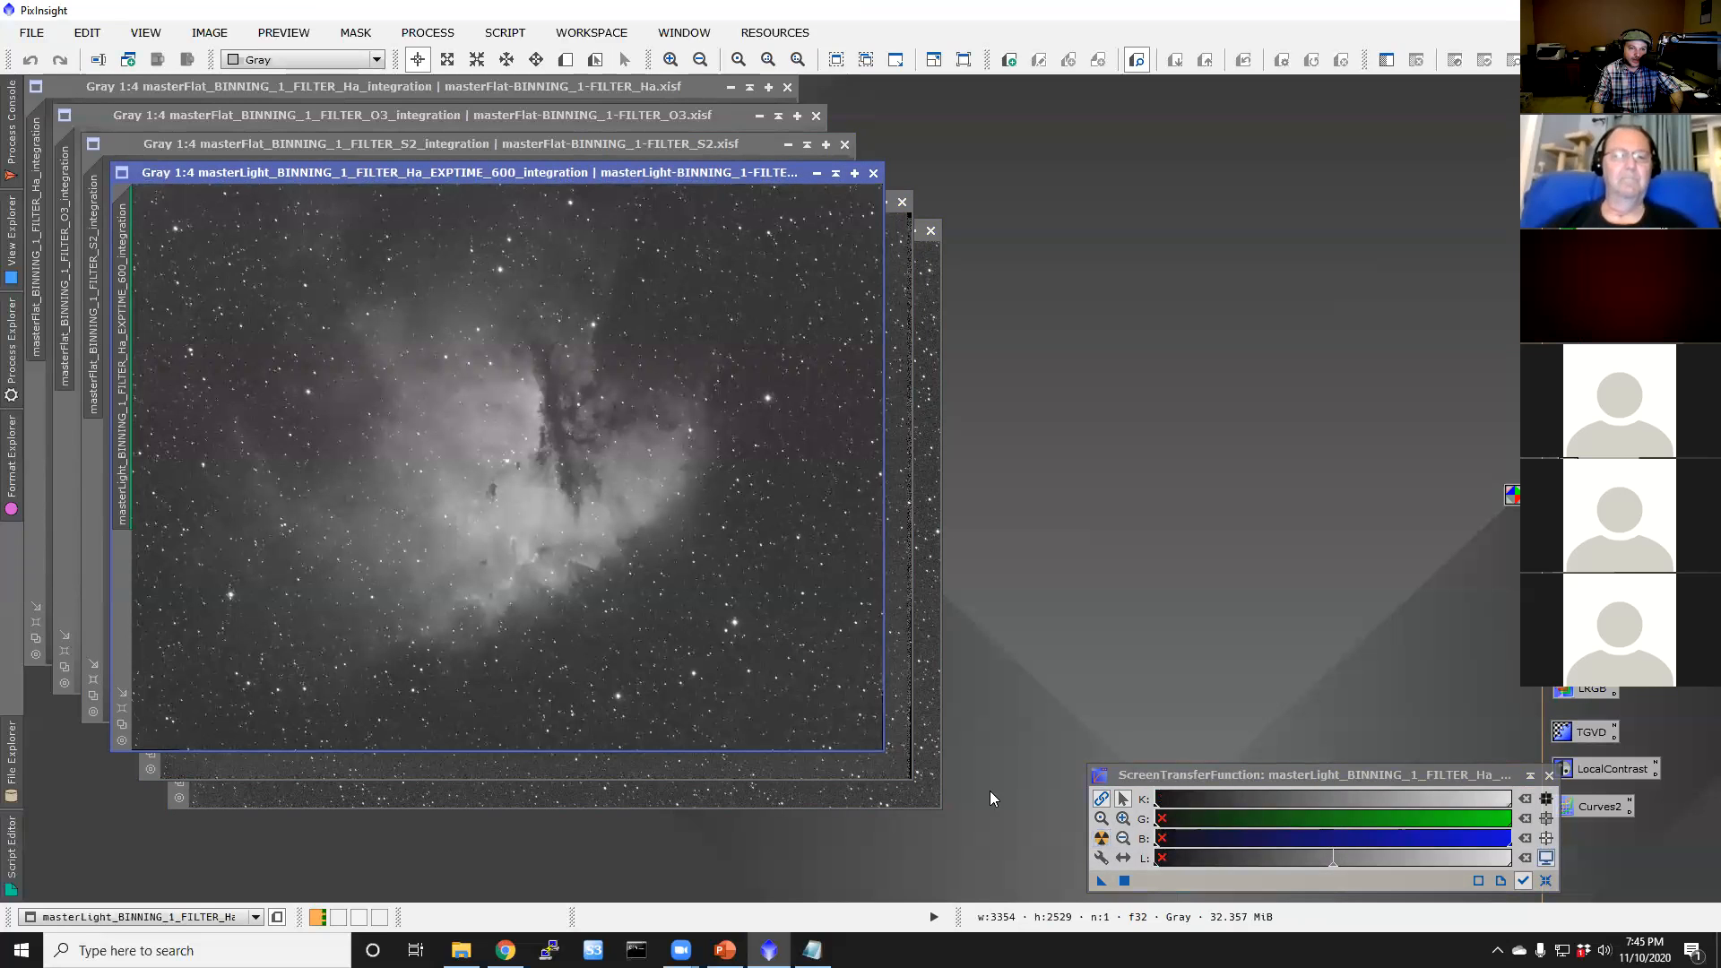
{"action": "double_click", "coordinate": [130, 347]}
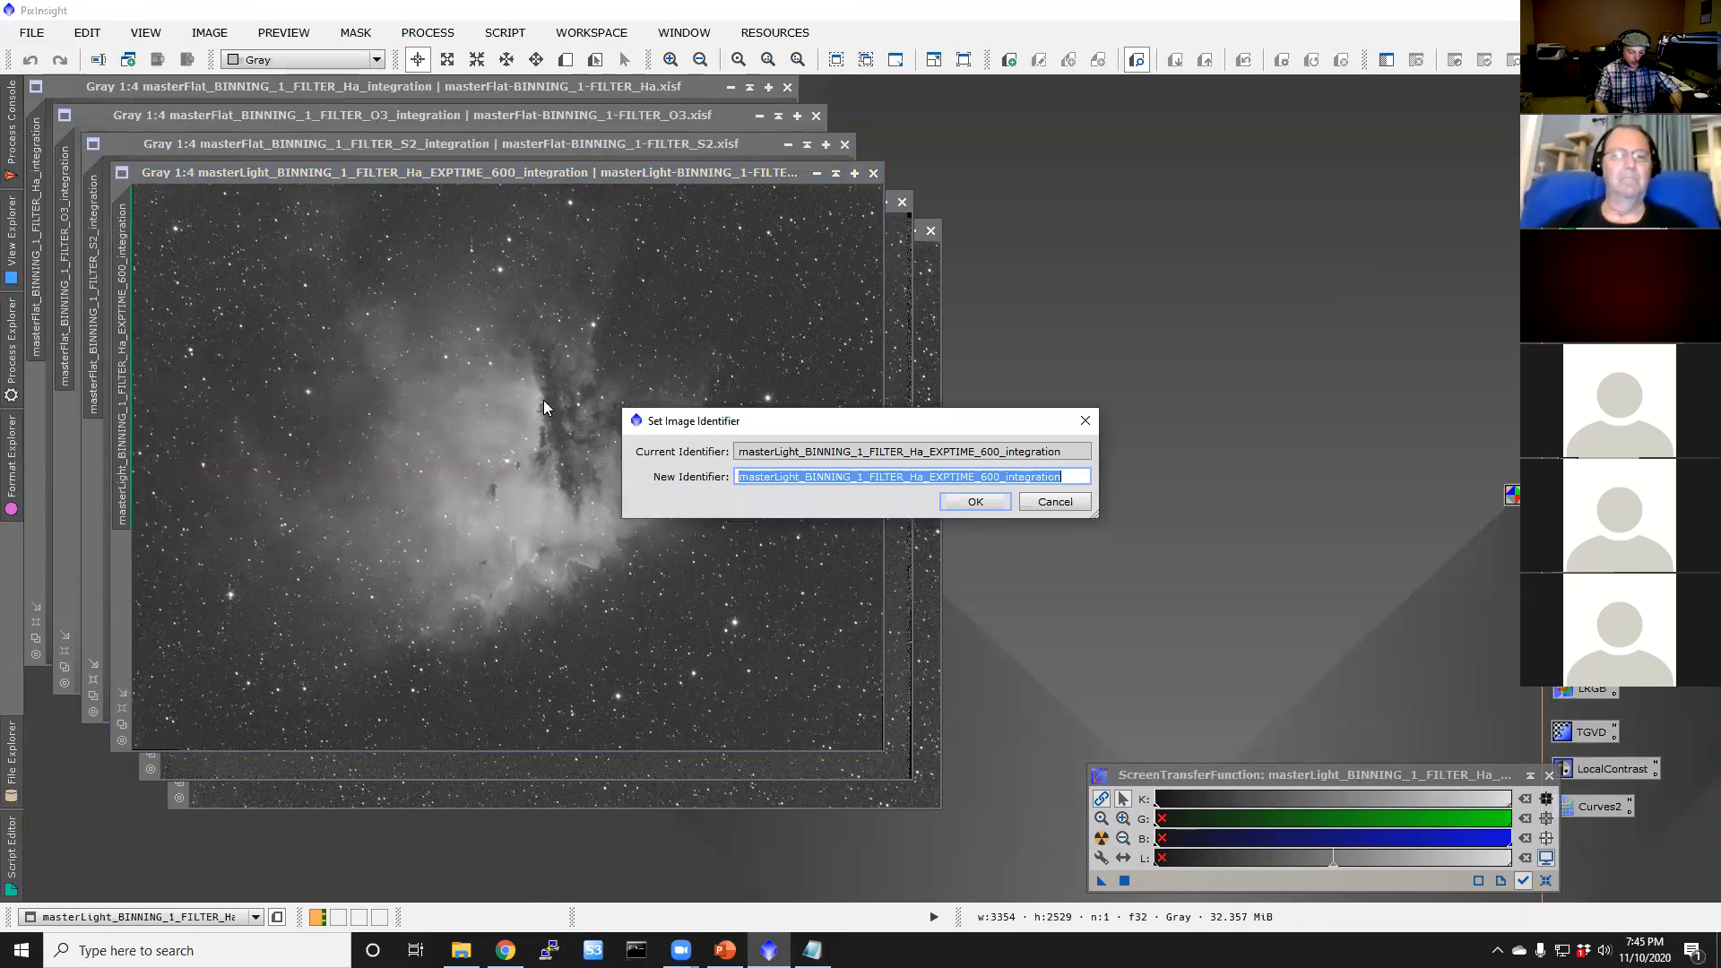
{"action": "type", "text": "Ha"}
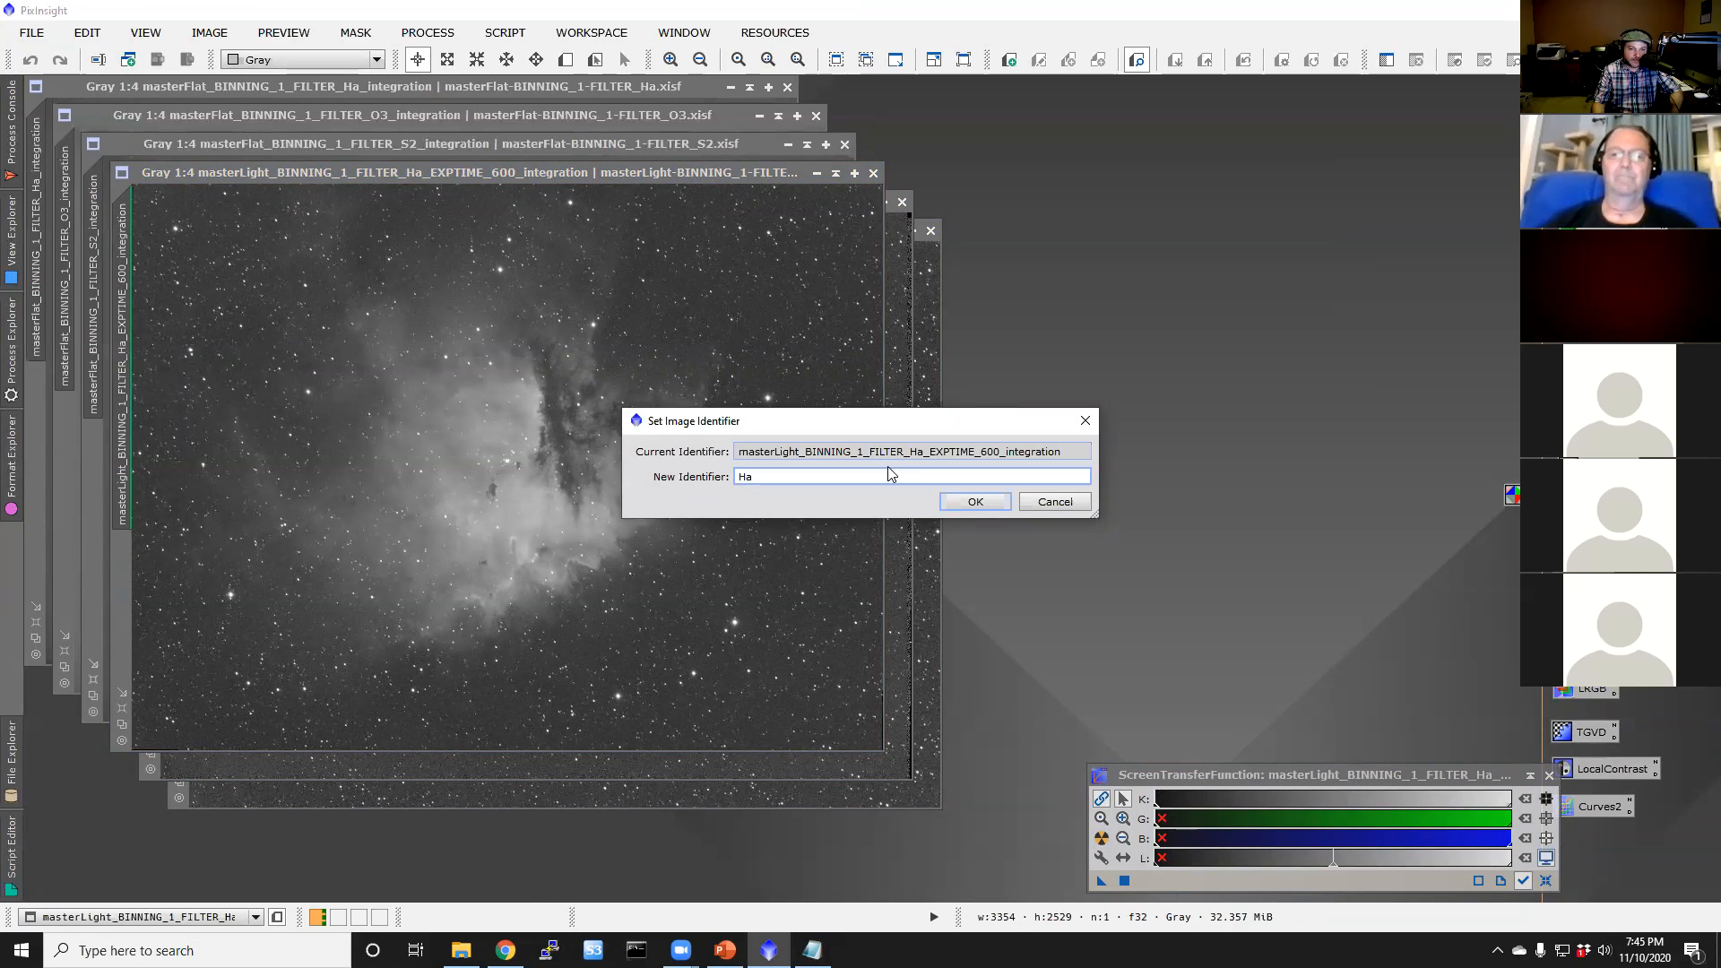
{"action": "left_click", "coordinate": [993, 507]}
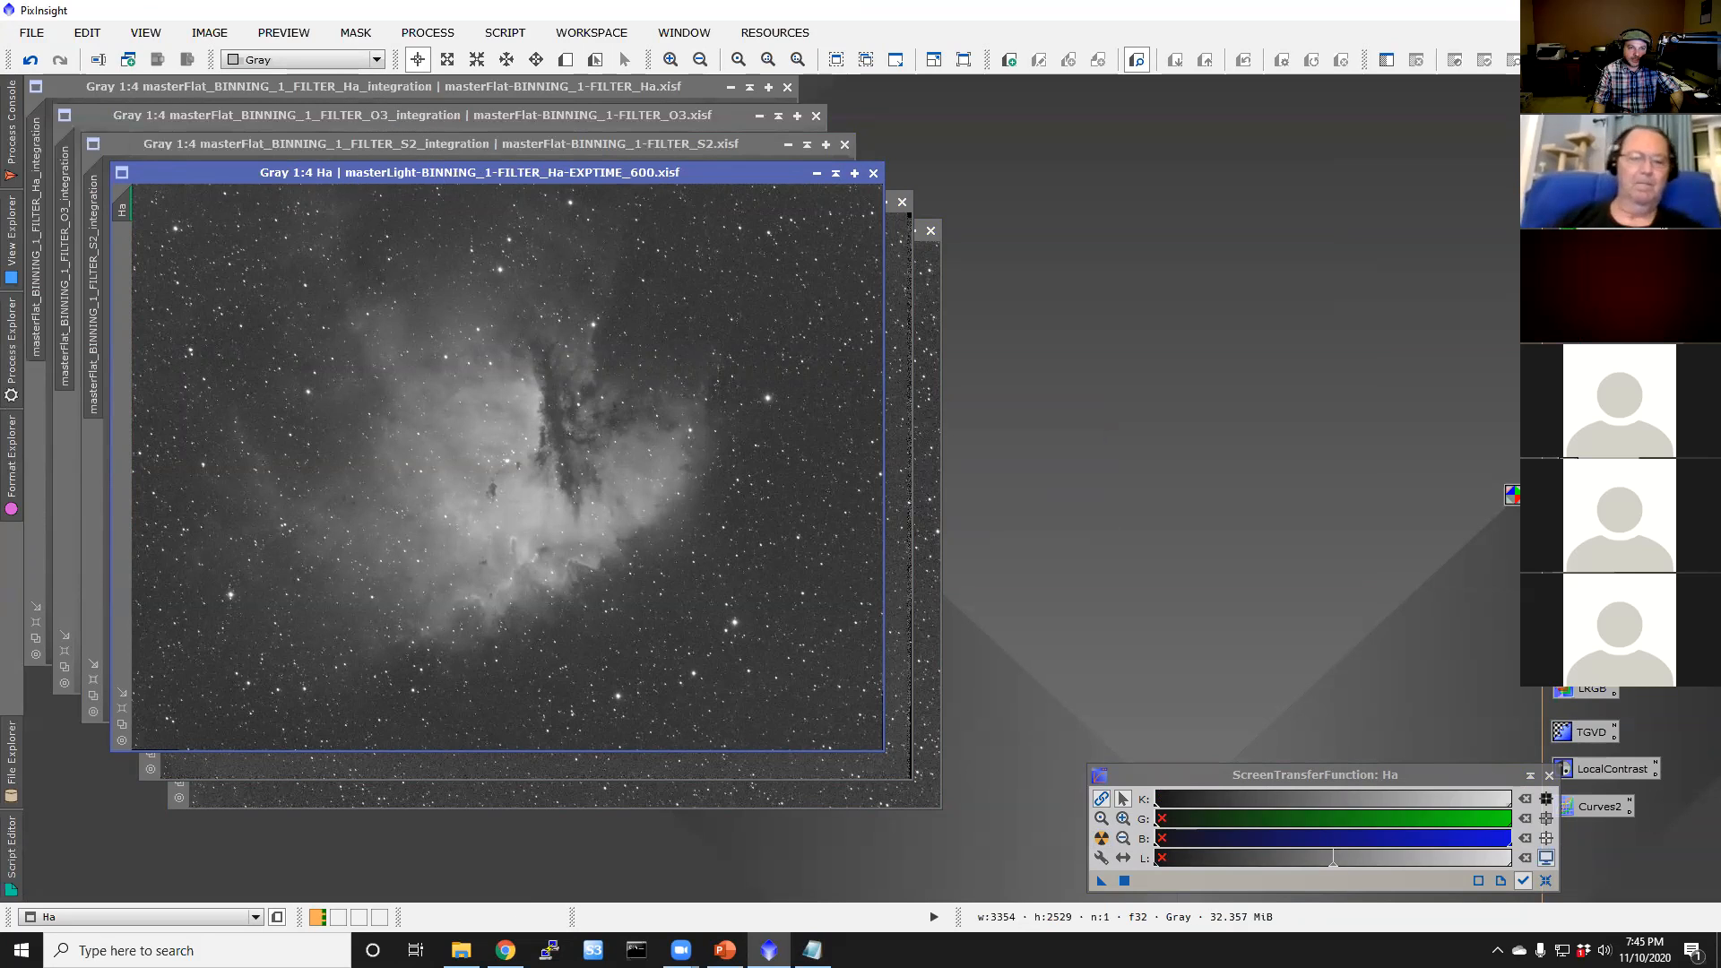
Step: Auto-stretch the Ha master flat, then shade its window and park it in the free workspace beside the images
{"action": "left_click", "coordinate": [305, 90]}
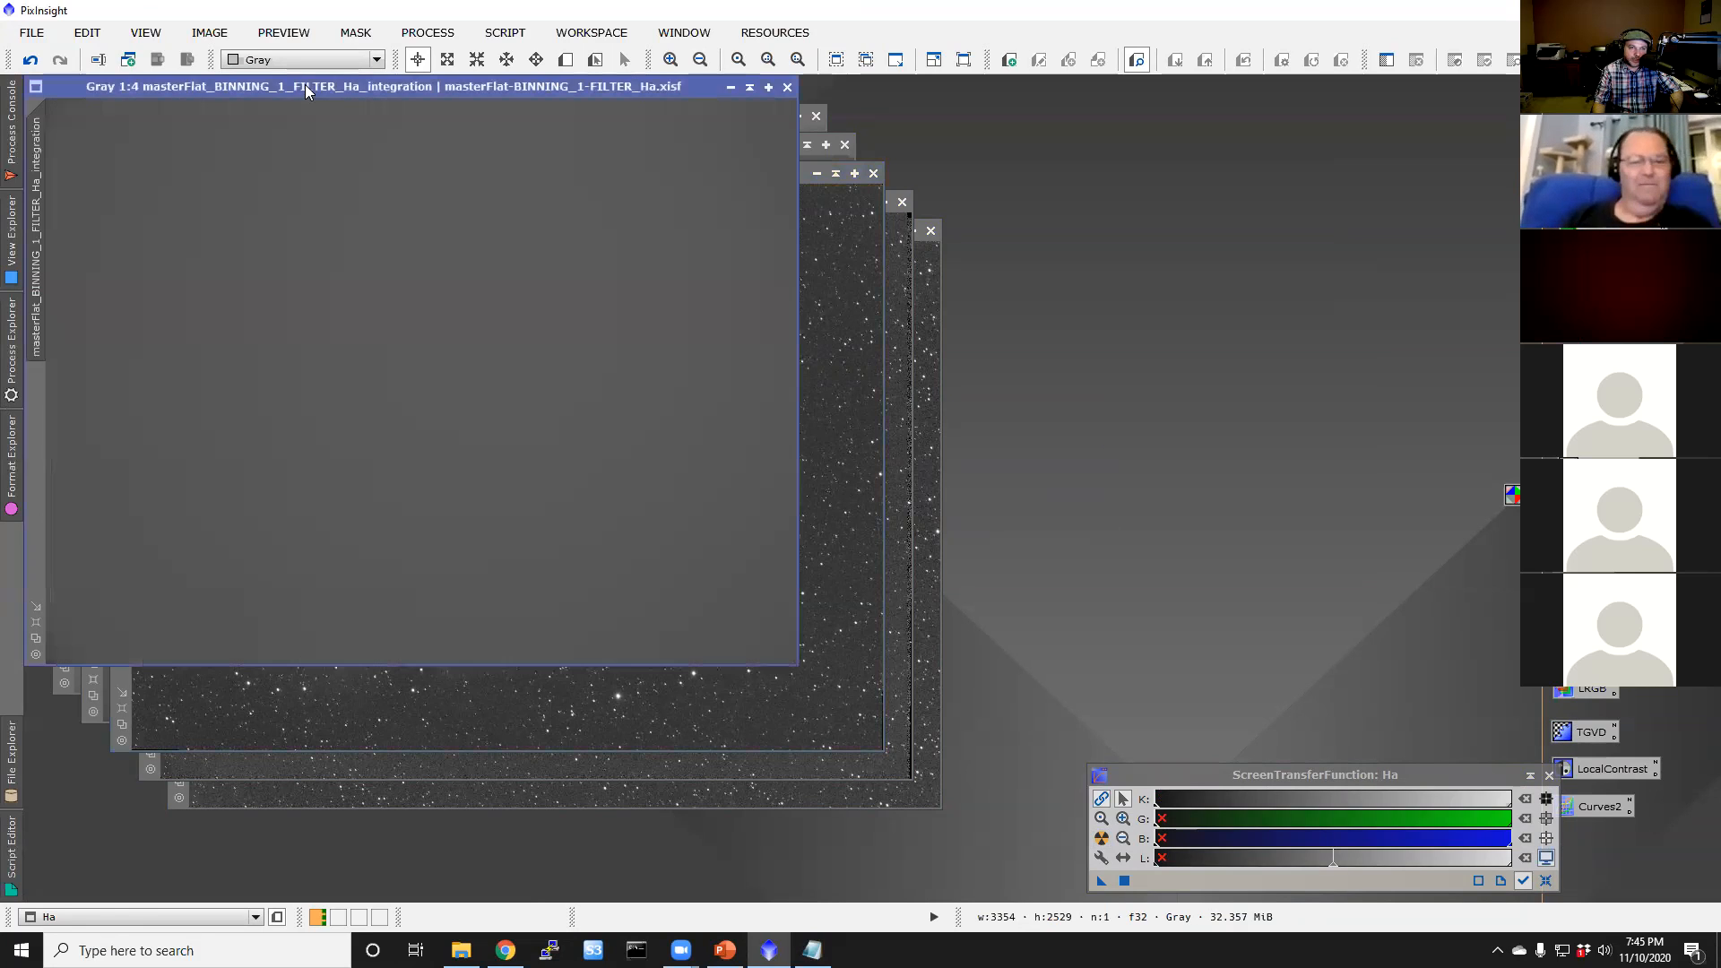
{"action": "left_click", "coordinate": [1101, 839]}
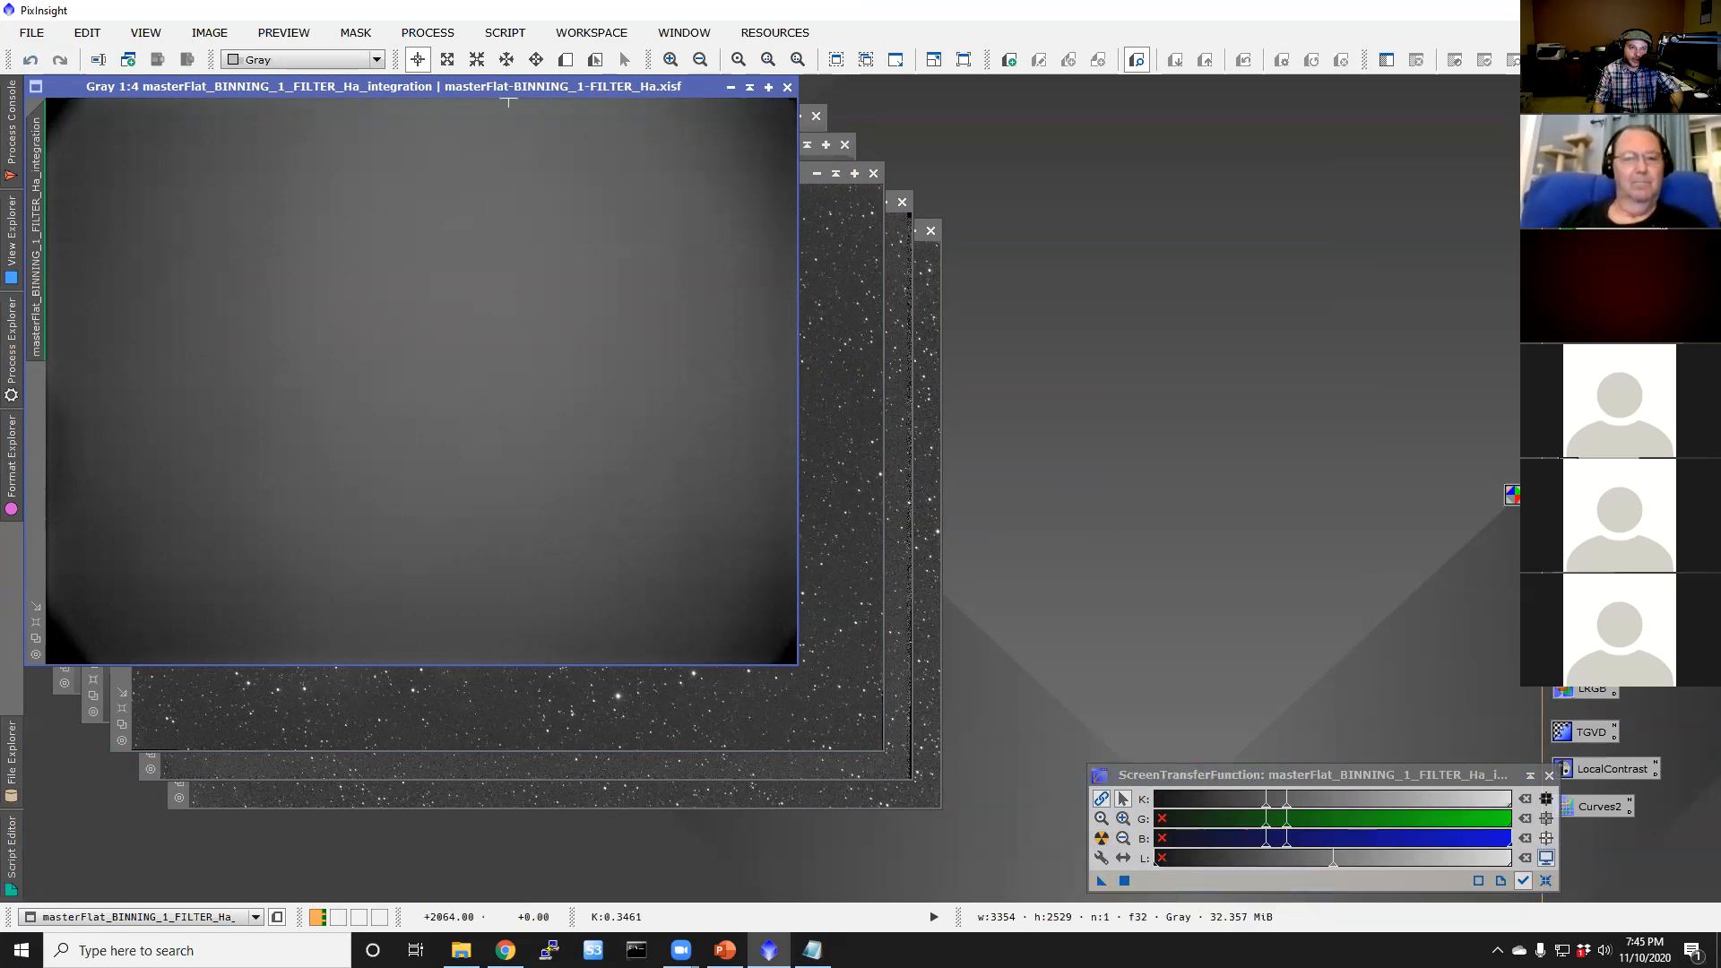
{"action": "left_click", "coordinate": [750, 89]}
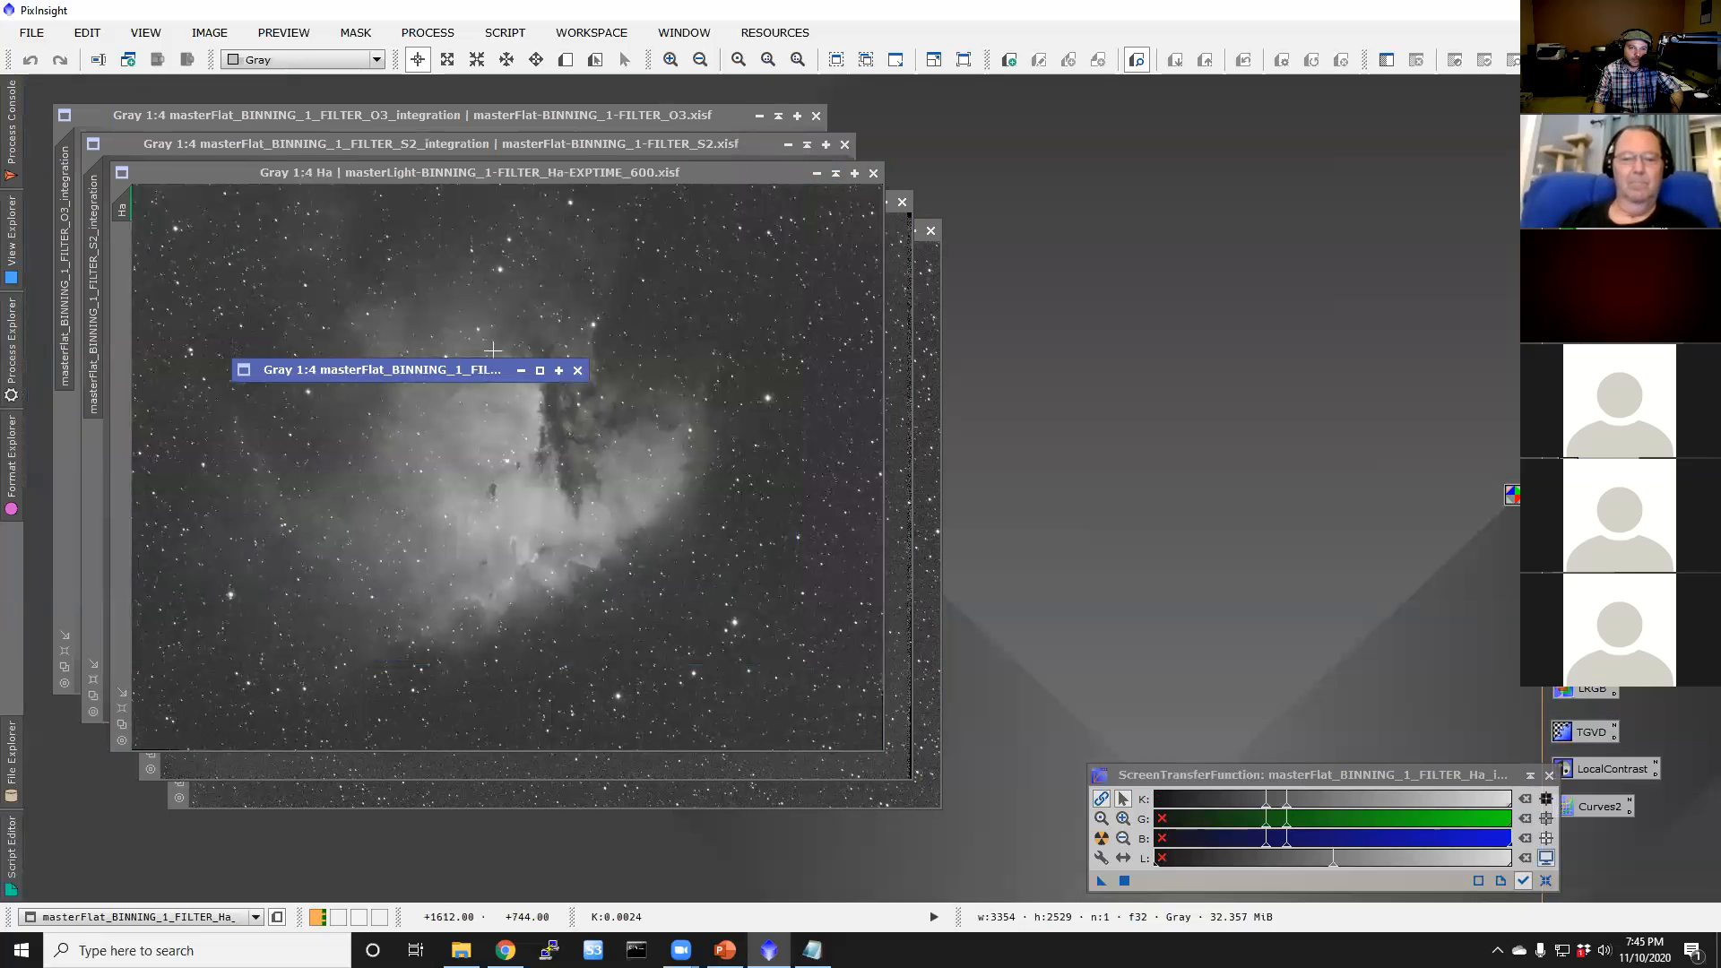
{"action": "mouse_move", "coordinate": [467, 380]}
{"action": "left_mouse_down"}
{"action": "mouse_move", "coordinate": [1344, 127]}
{"action": "mouse_move", "coordinate": [1351, 101]}
{"action": "left_mouse_up"}
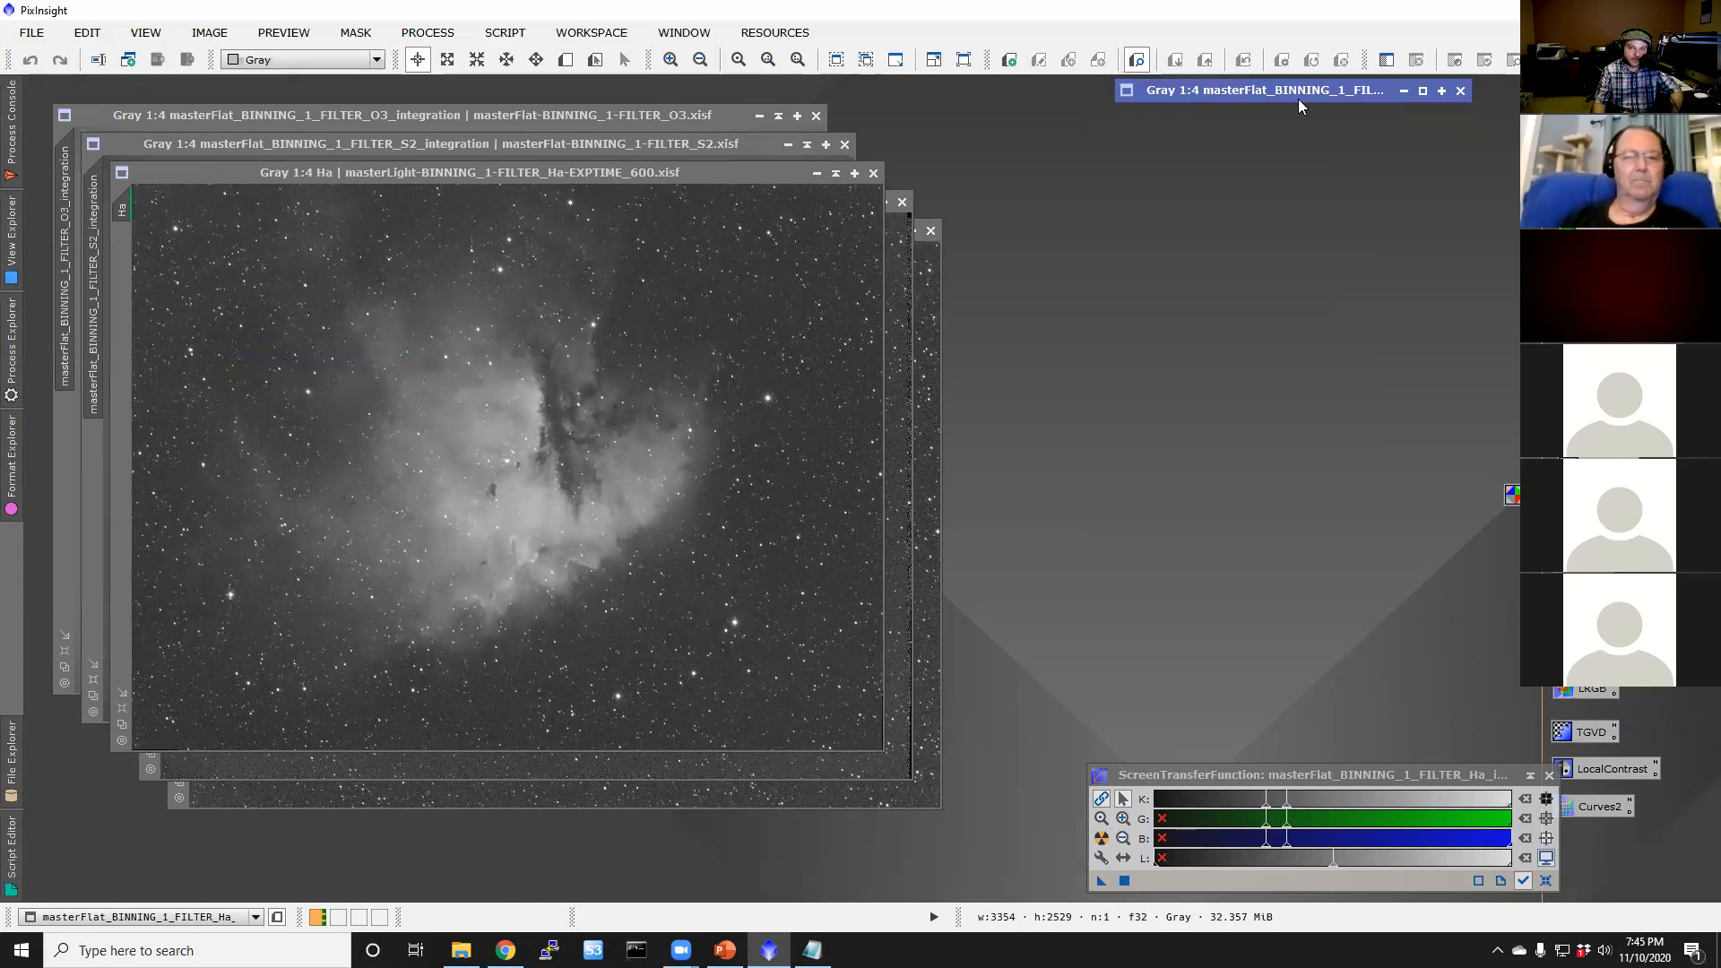
Step: Shade the O3 and S2 master flat windows and stack them beneath the parked Ha flat
{"action": "left_click", "coordinate": [654, 119]}
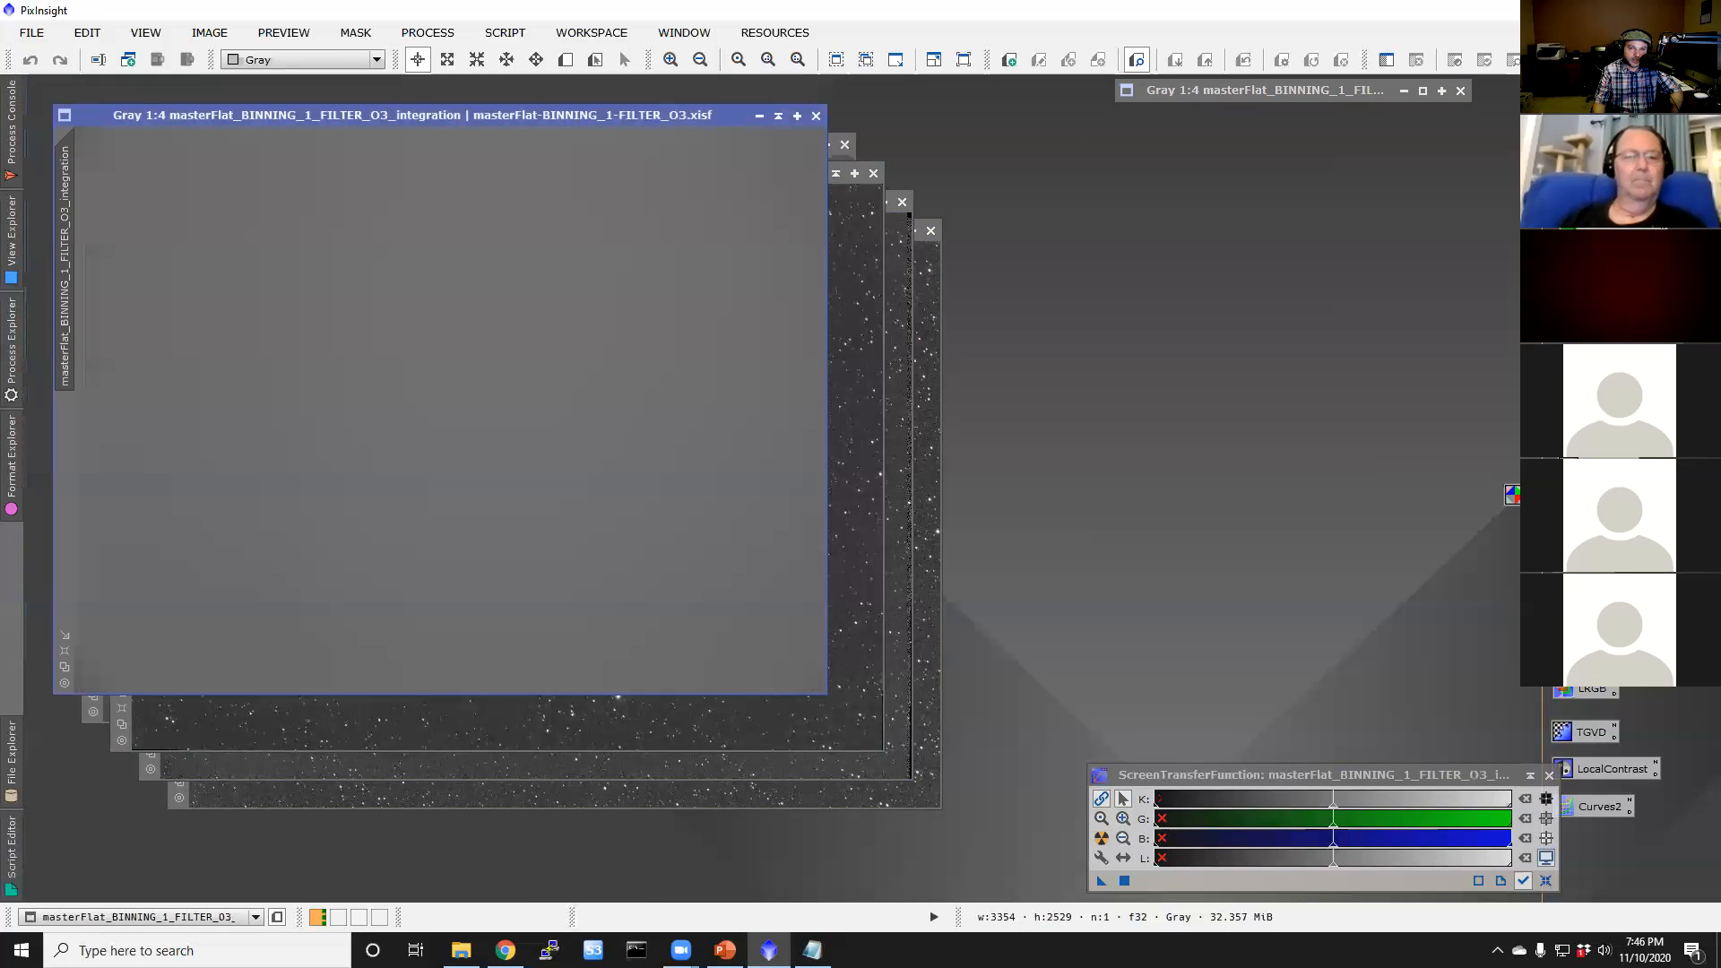
{"action": "left_click", "coordinate": [778, 120]}
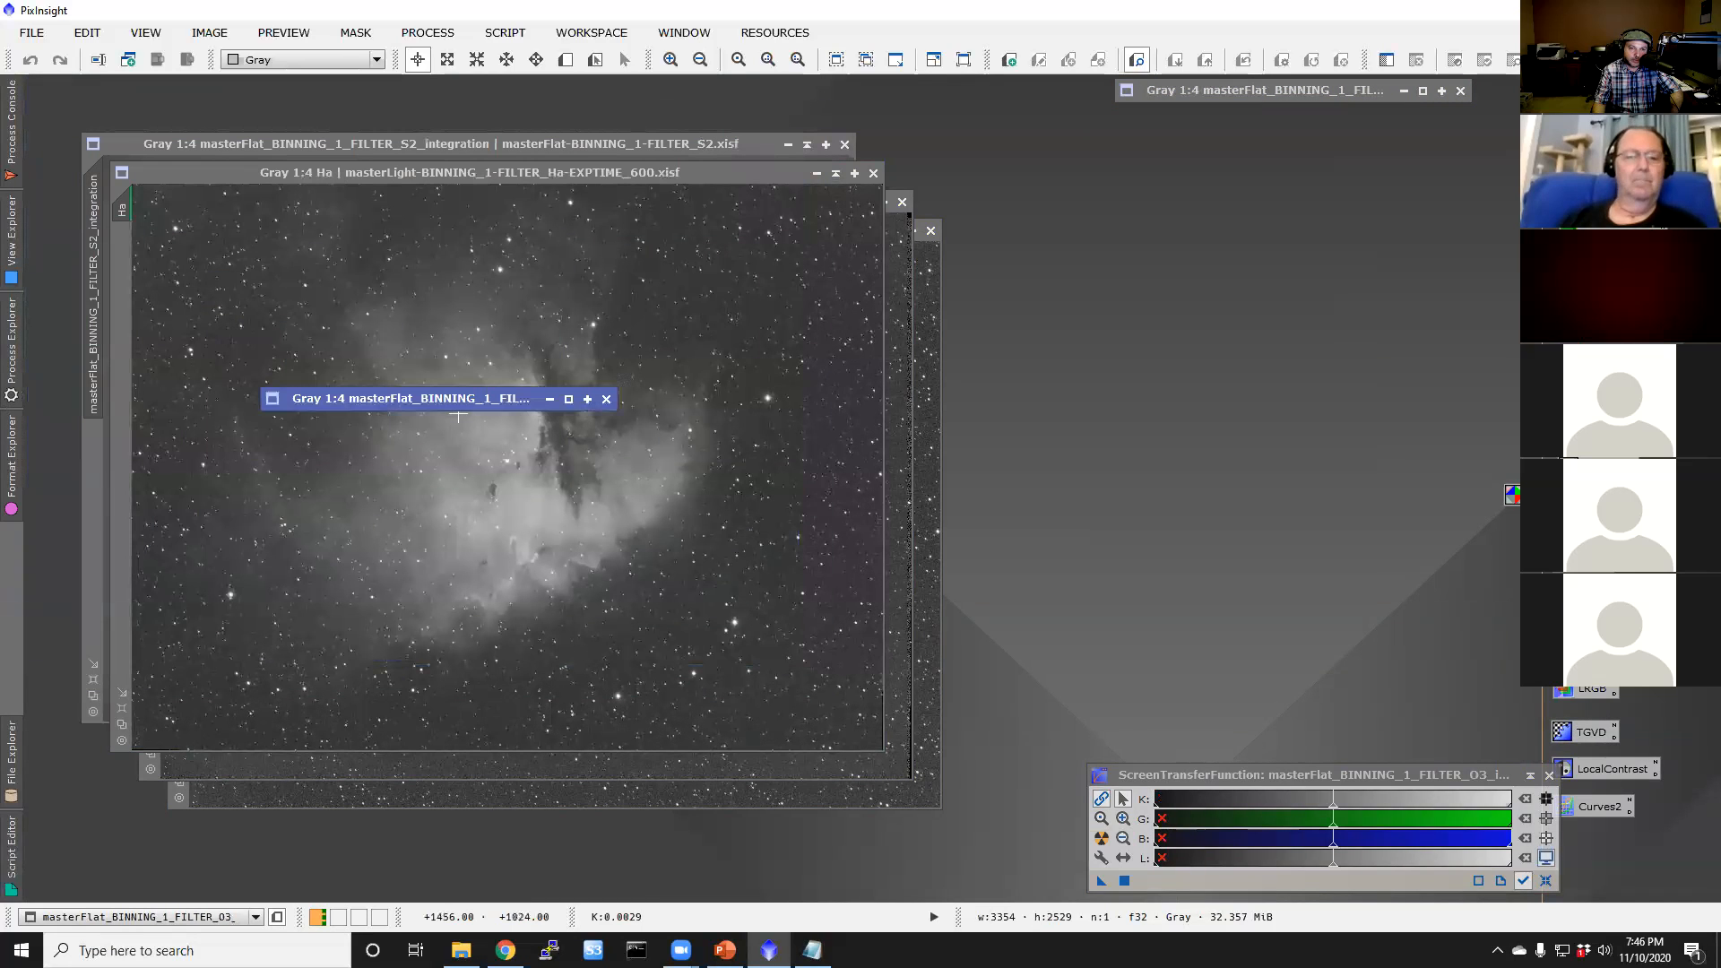
{"action": "left_click_drag", "start_coordinate": [461, 406], "coordinate": [1311, 124]}
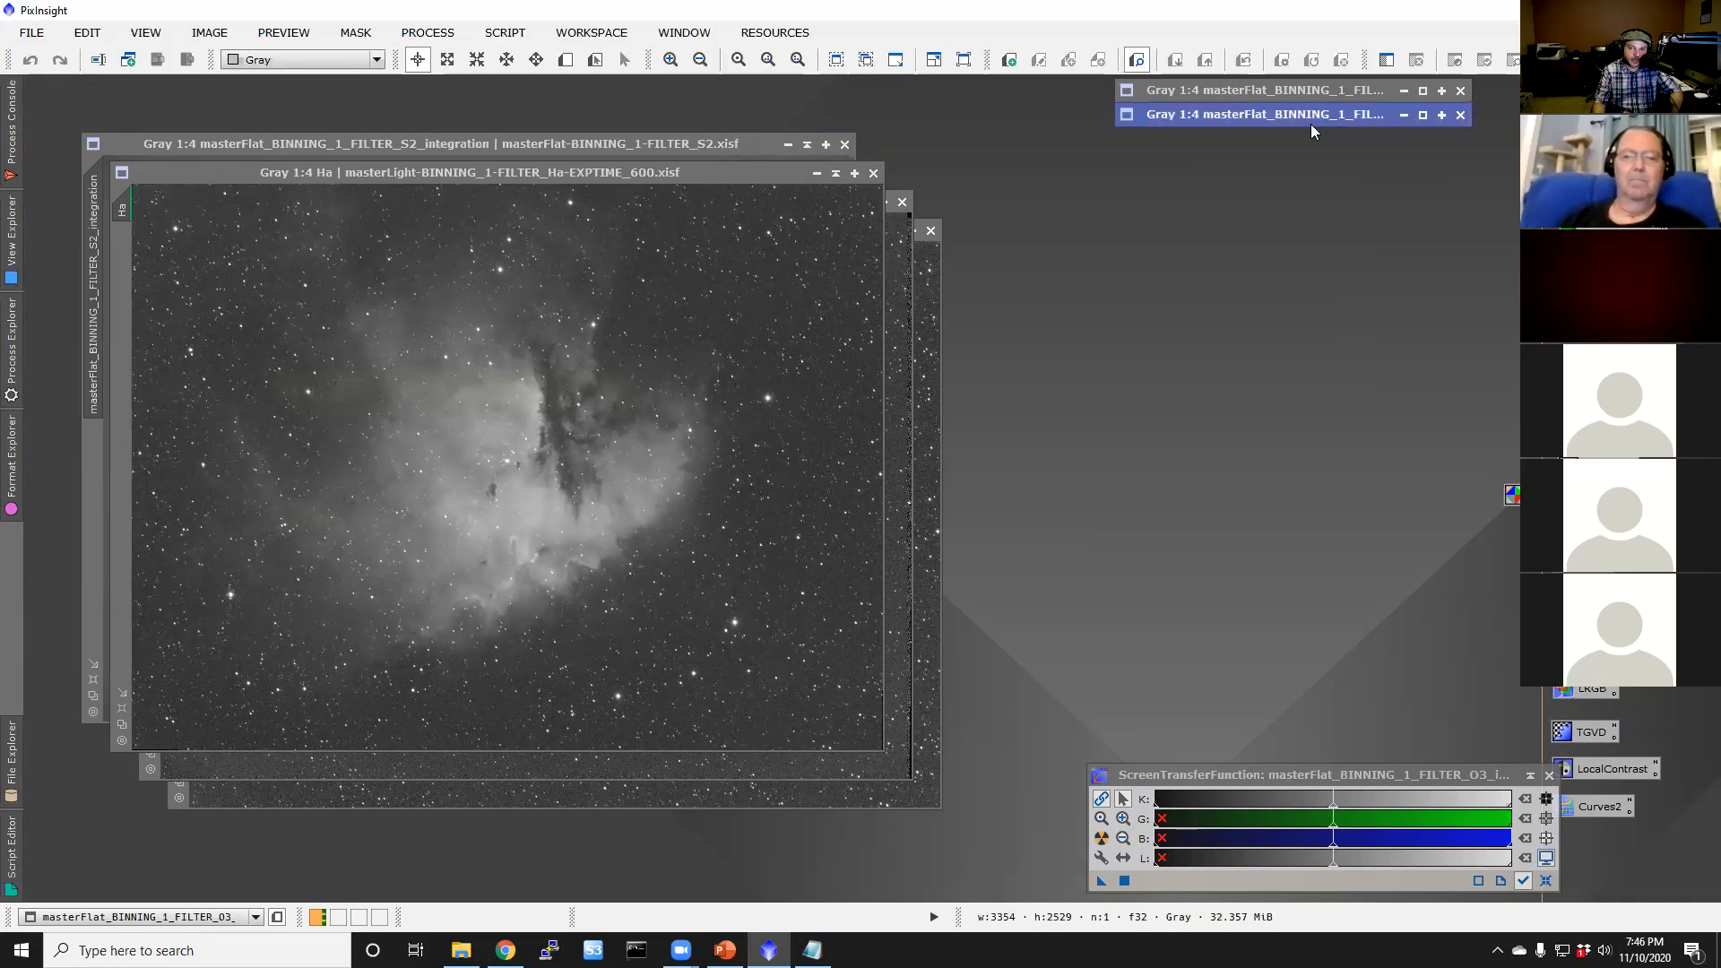
{"action": "left_click", "coordinate": [568, 149]}
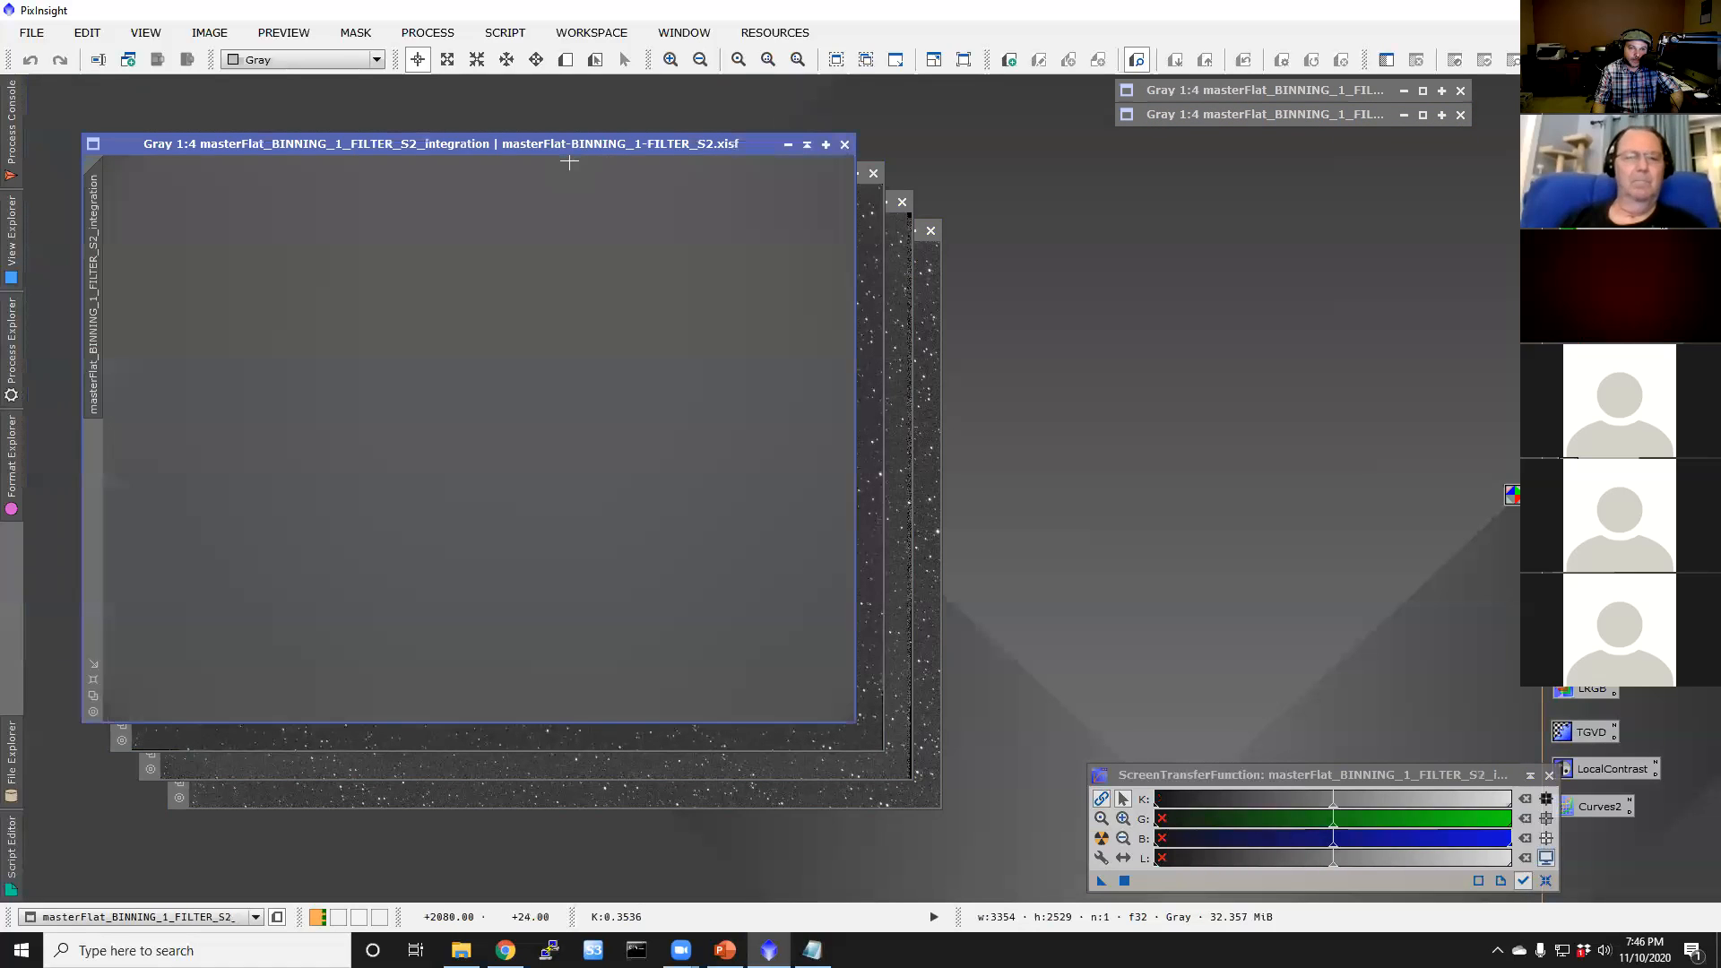
{"action": "left_click", "coordinate": [811, 147]}
{"action": "left_click_drag", "start_coordinate": [454, 433], "coordinate": [1280, 146]}
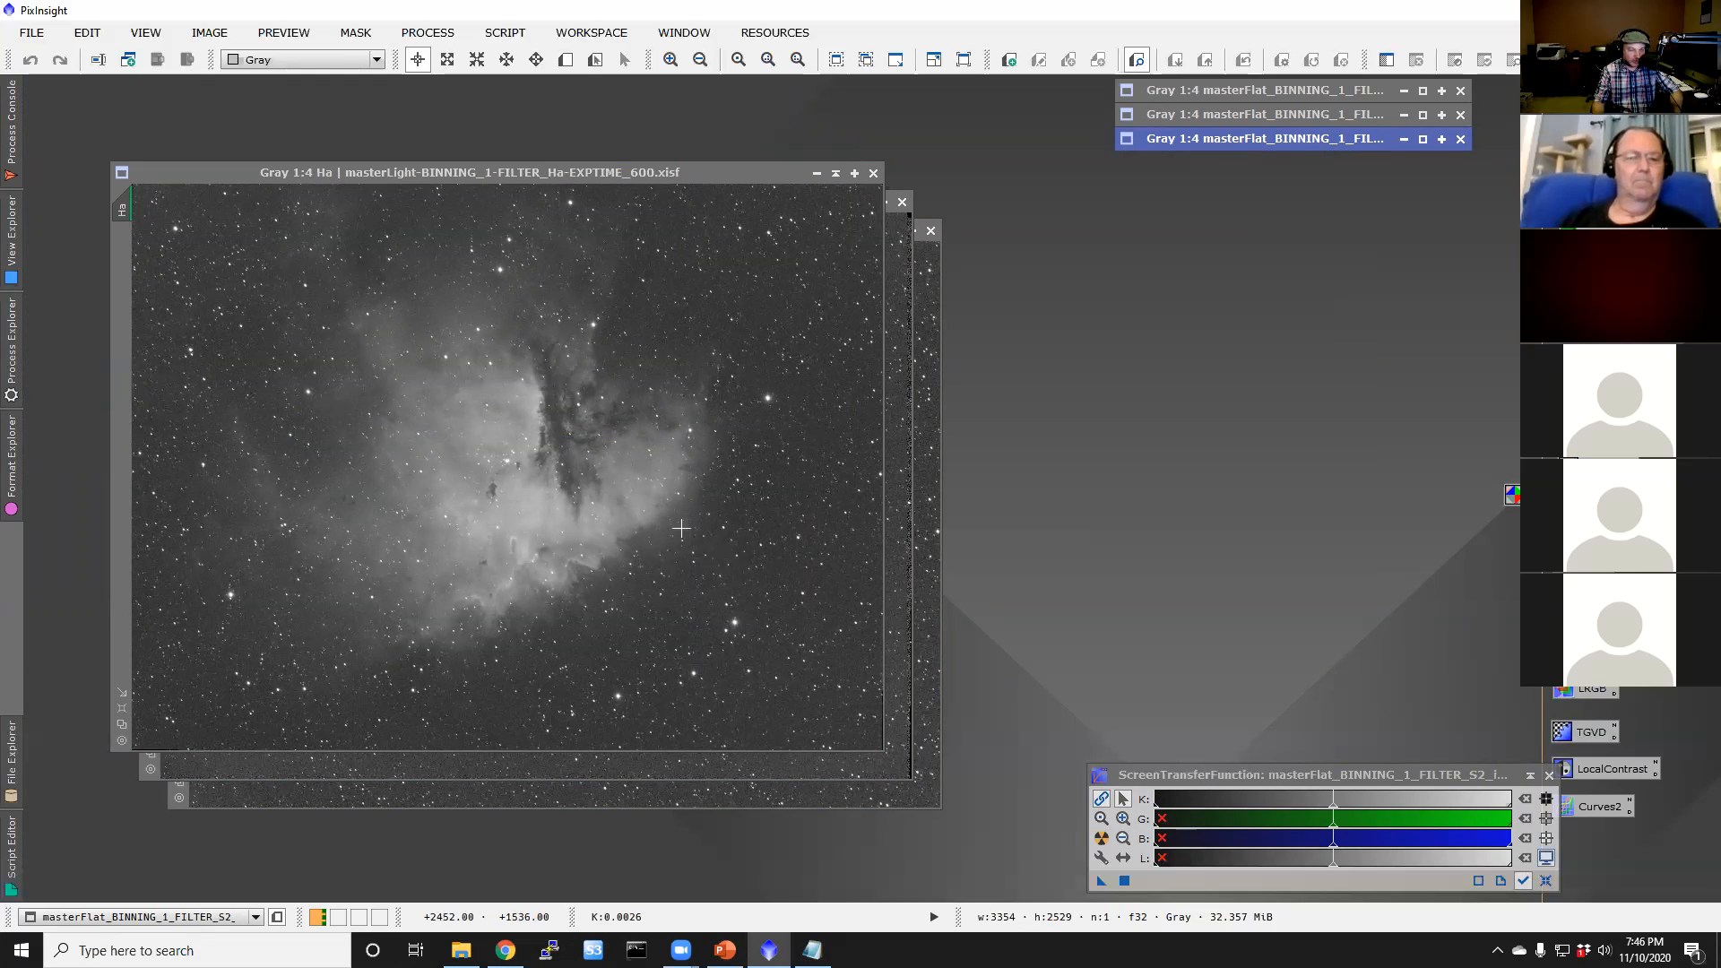
Step: Examine the nebula and background stars of the Ha master light up close, and return to the 1:4 view
{"action": "scroll", "coordinate": [681, 529], "scroll_direction": "up", "scroll_amount": 4}
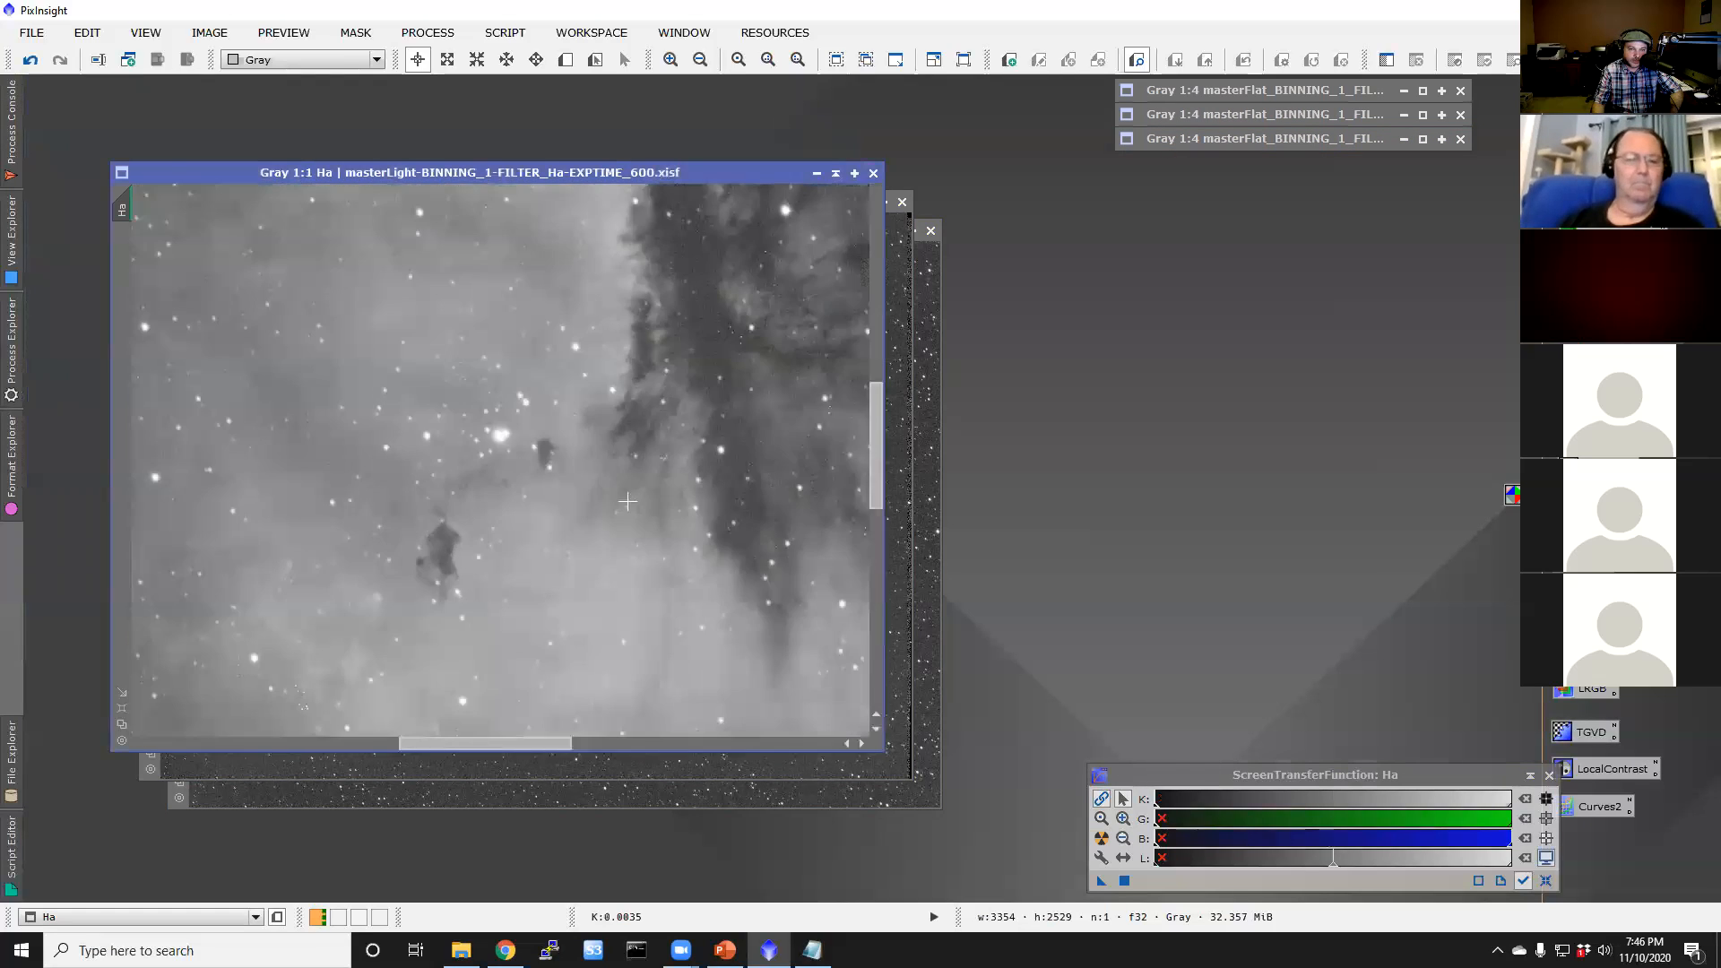
{"action": "scroll", "coordinate": [573, 551], "scroll_direction": "down", "scroll_amount": 1}
{"action": "scroll", "coordinate": [525, 753], "scroll_direction": "up", "scroll_amount": 1}
{"action": "left_click_drag", "start_coordinate": [525, 753], "coordinate": [732, 753]}
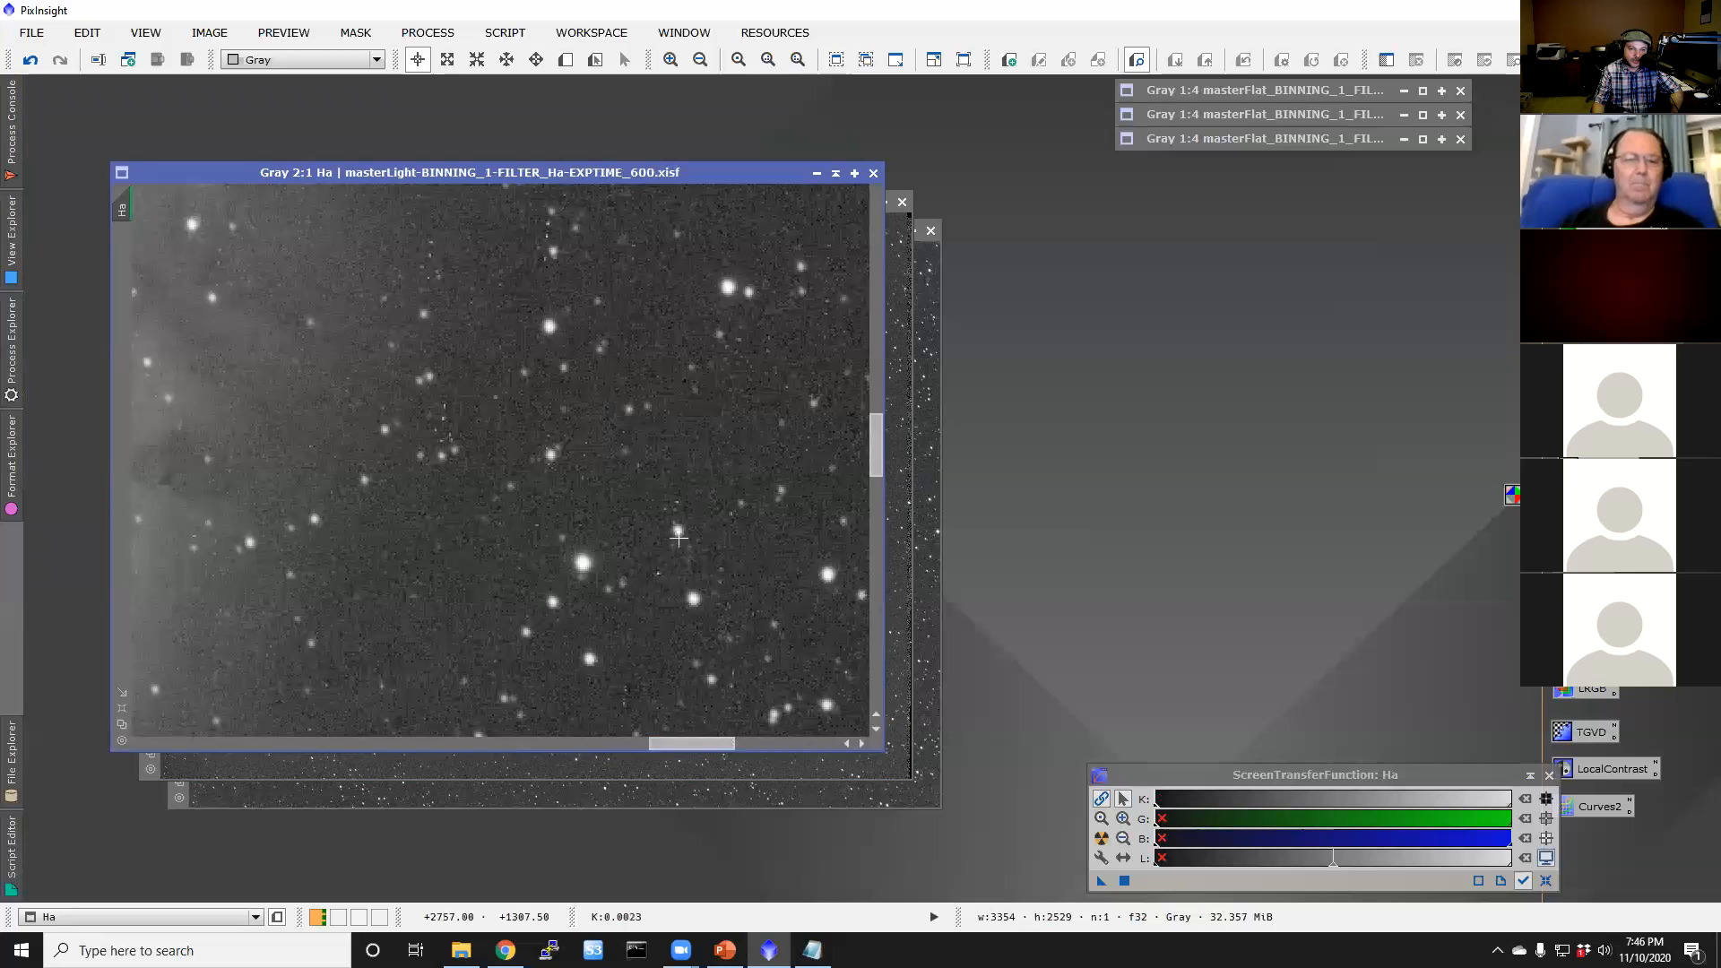
{"action": "left_click_drag", "start_coordinate": [723, 744], "coordinate": [477, 742]}
{"action": "scroll", "coordinate": [538, 448], "scroll_direction": "down", "scroll_amount": 4}
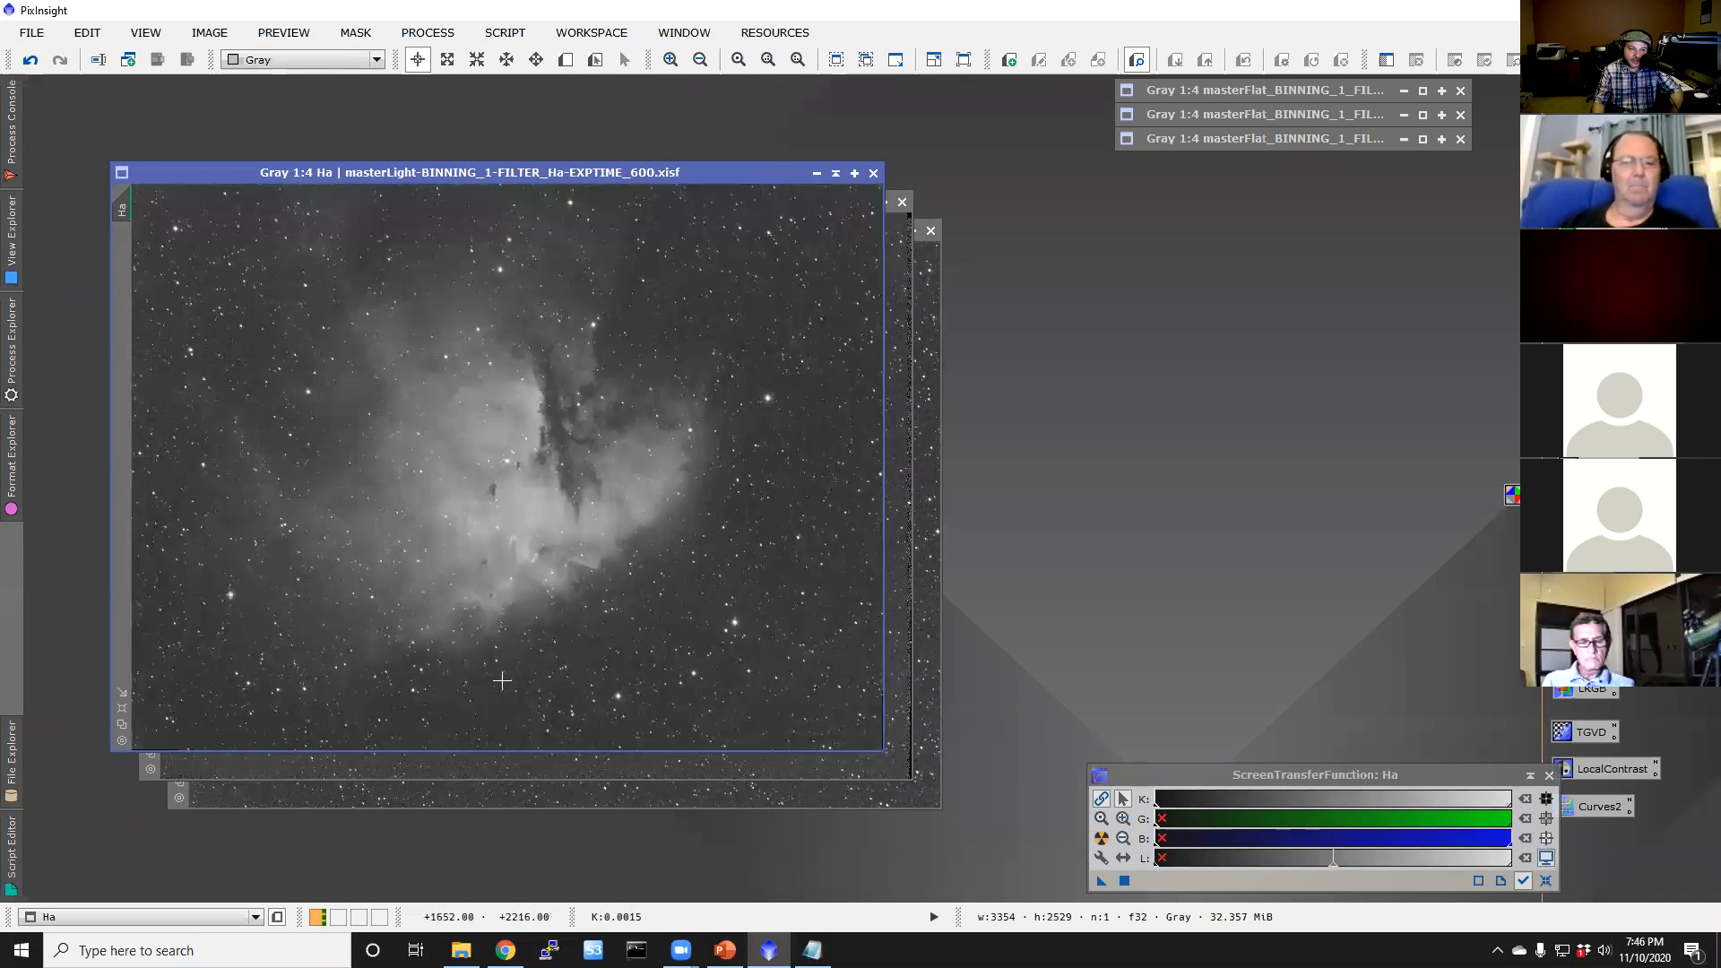
Step: Move the Ha master aside, bring the O3 master light forward, and examine its nebula and stars up close before returning to 1:4
{"action": "left_click_drag", "start_coordinate": [600, 177], "coordinate": [529, 389]}
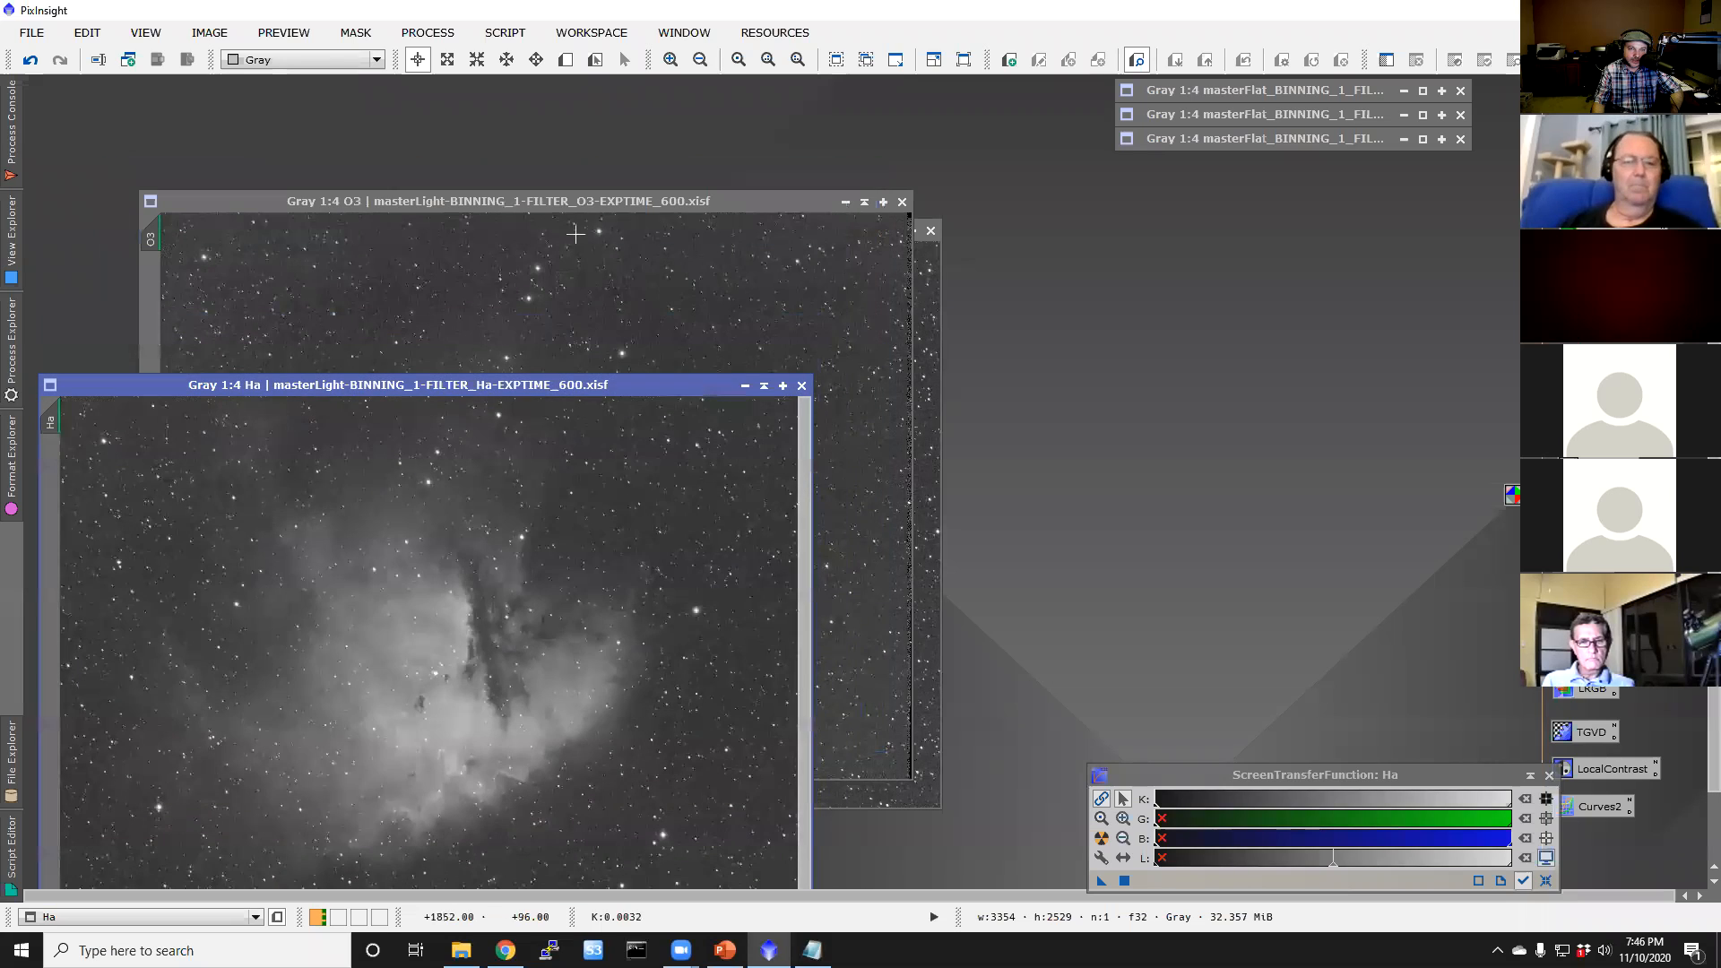
{"action": "left_click", "coordinate": [586, 206]}
{"action": "left_click_drag", "start_coordinate": [586, 206], "coordinate": [655, 154]}
{"action": "scroll", "coordinate": [734, 477], "scroll_direction": "up", "scroll_amount": 2}
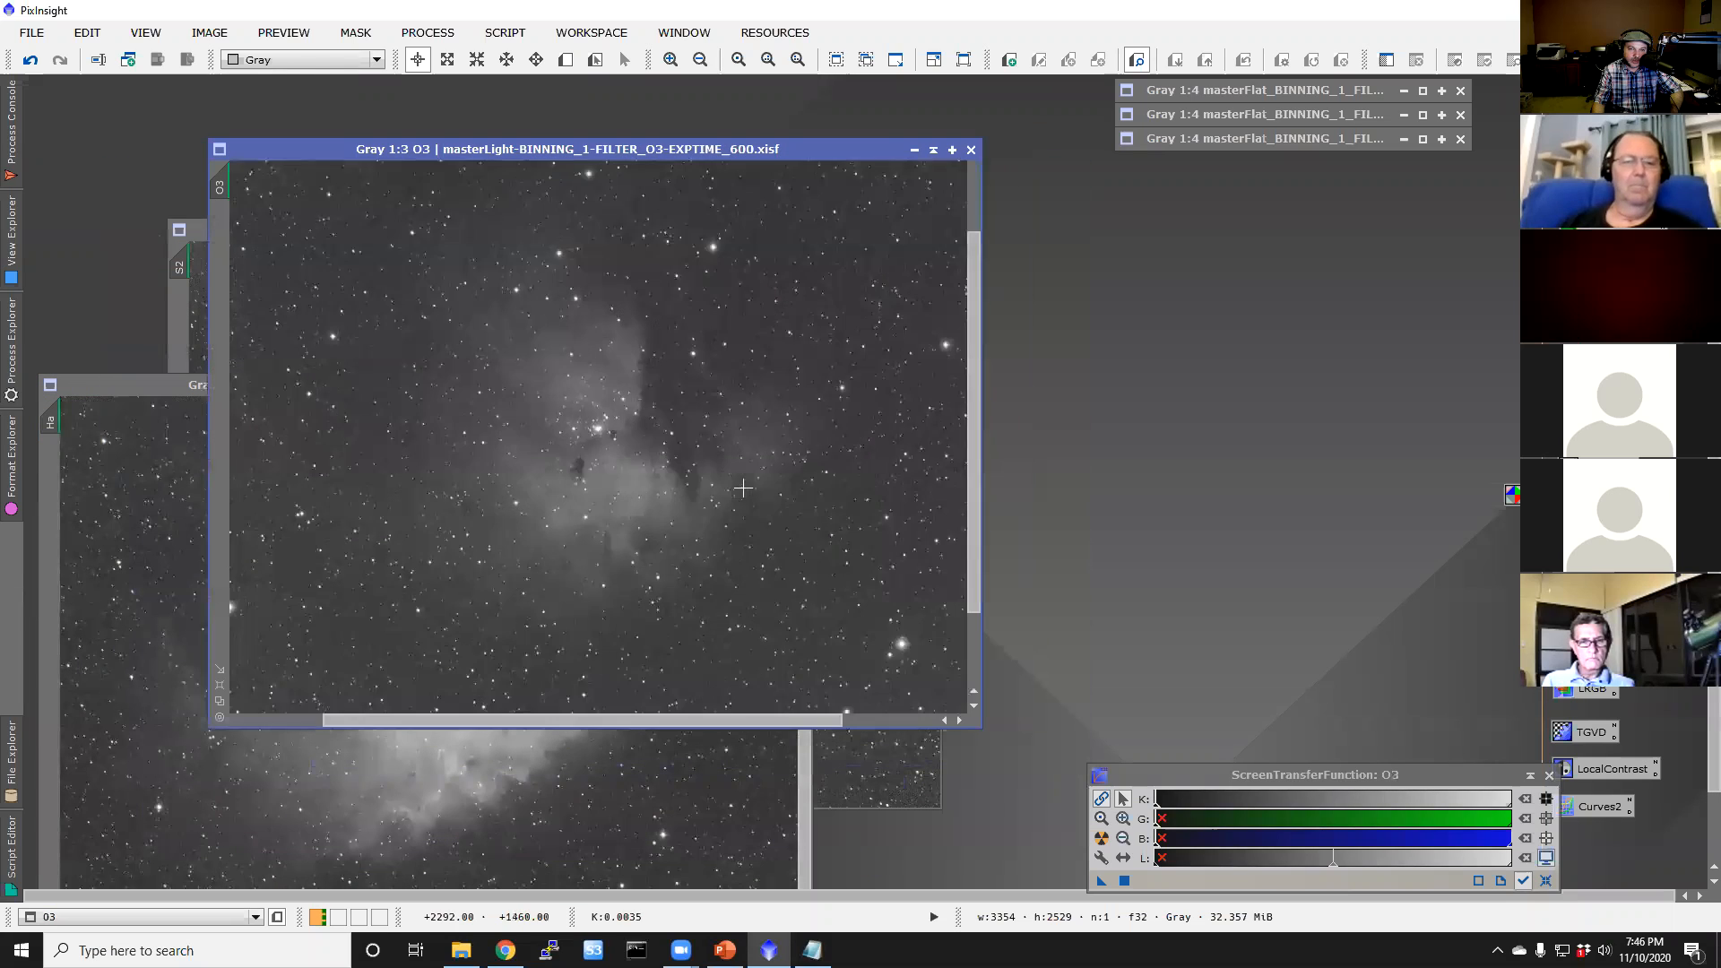
{"action": "scroll", "coordinate": [733, 477], "scroll_direction": "up", "scroll_amount": 2}
{"action": "scroll", "coordinate": [616, 484], "scroll_direction": "up", "scroll_amount": 1}
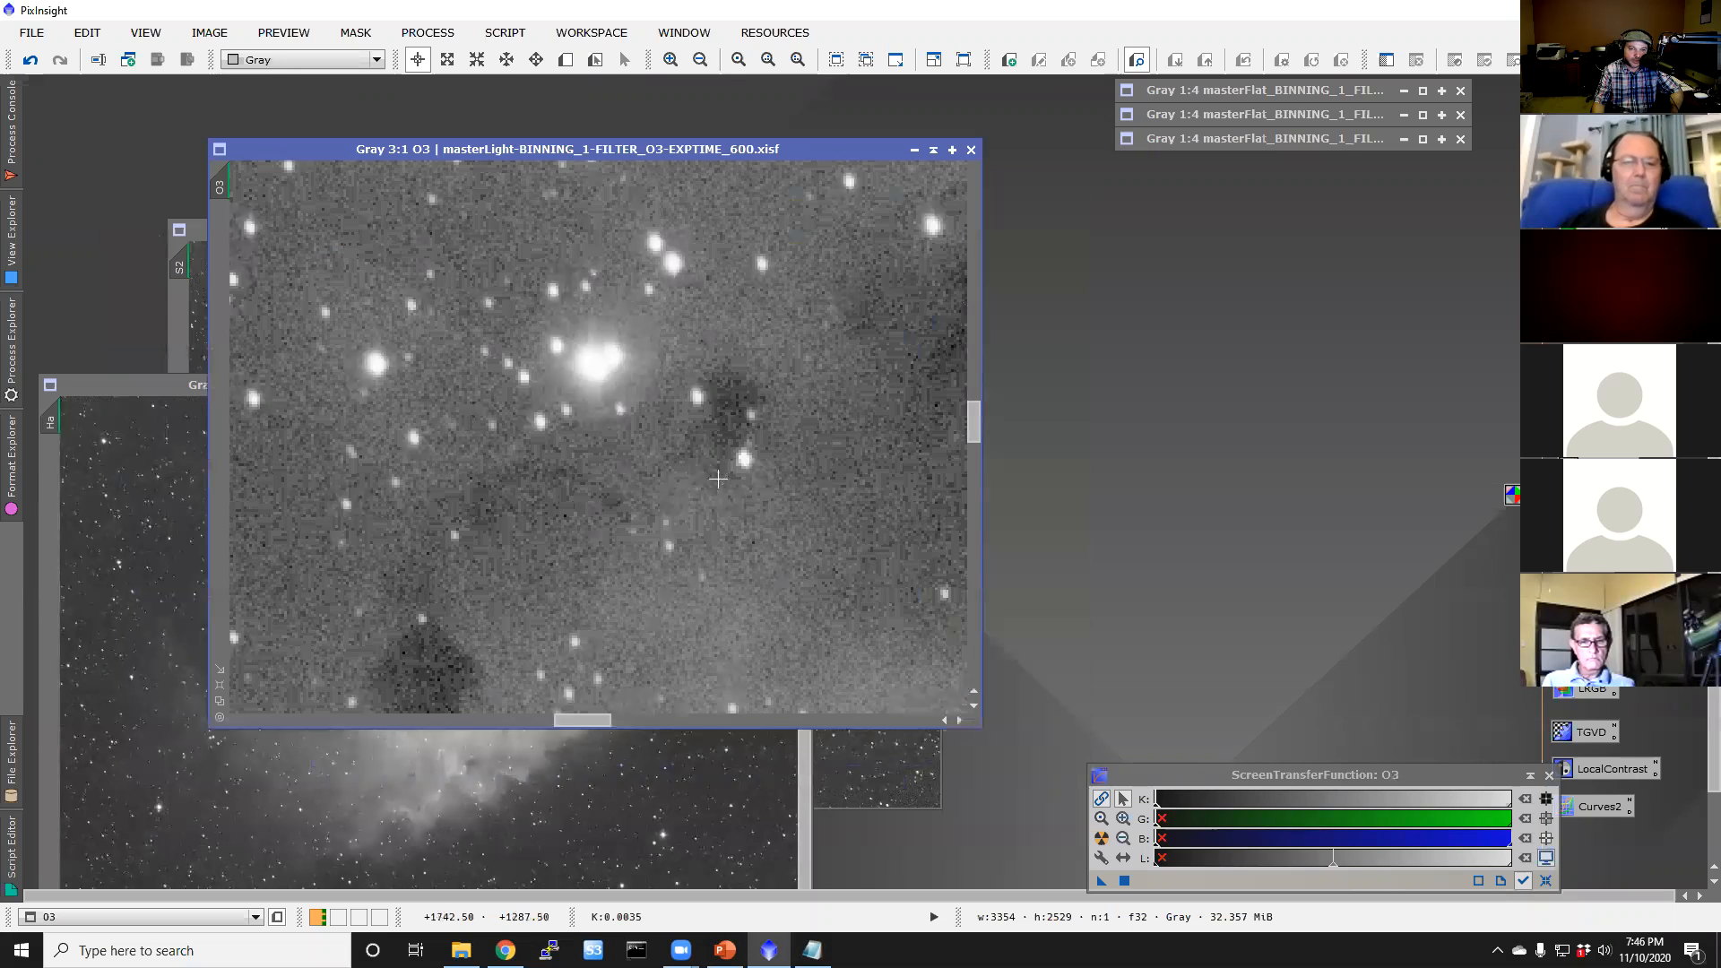
{"action": "scroll", "coordinate": [737, 494], "scroll_direction": "down", "scroll_amount": 3}
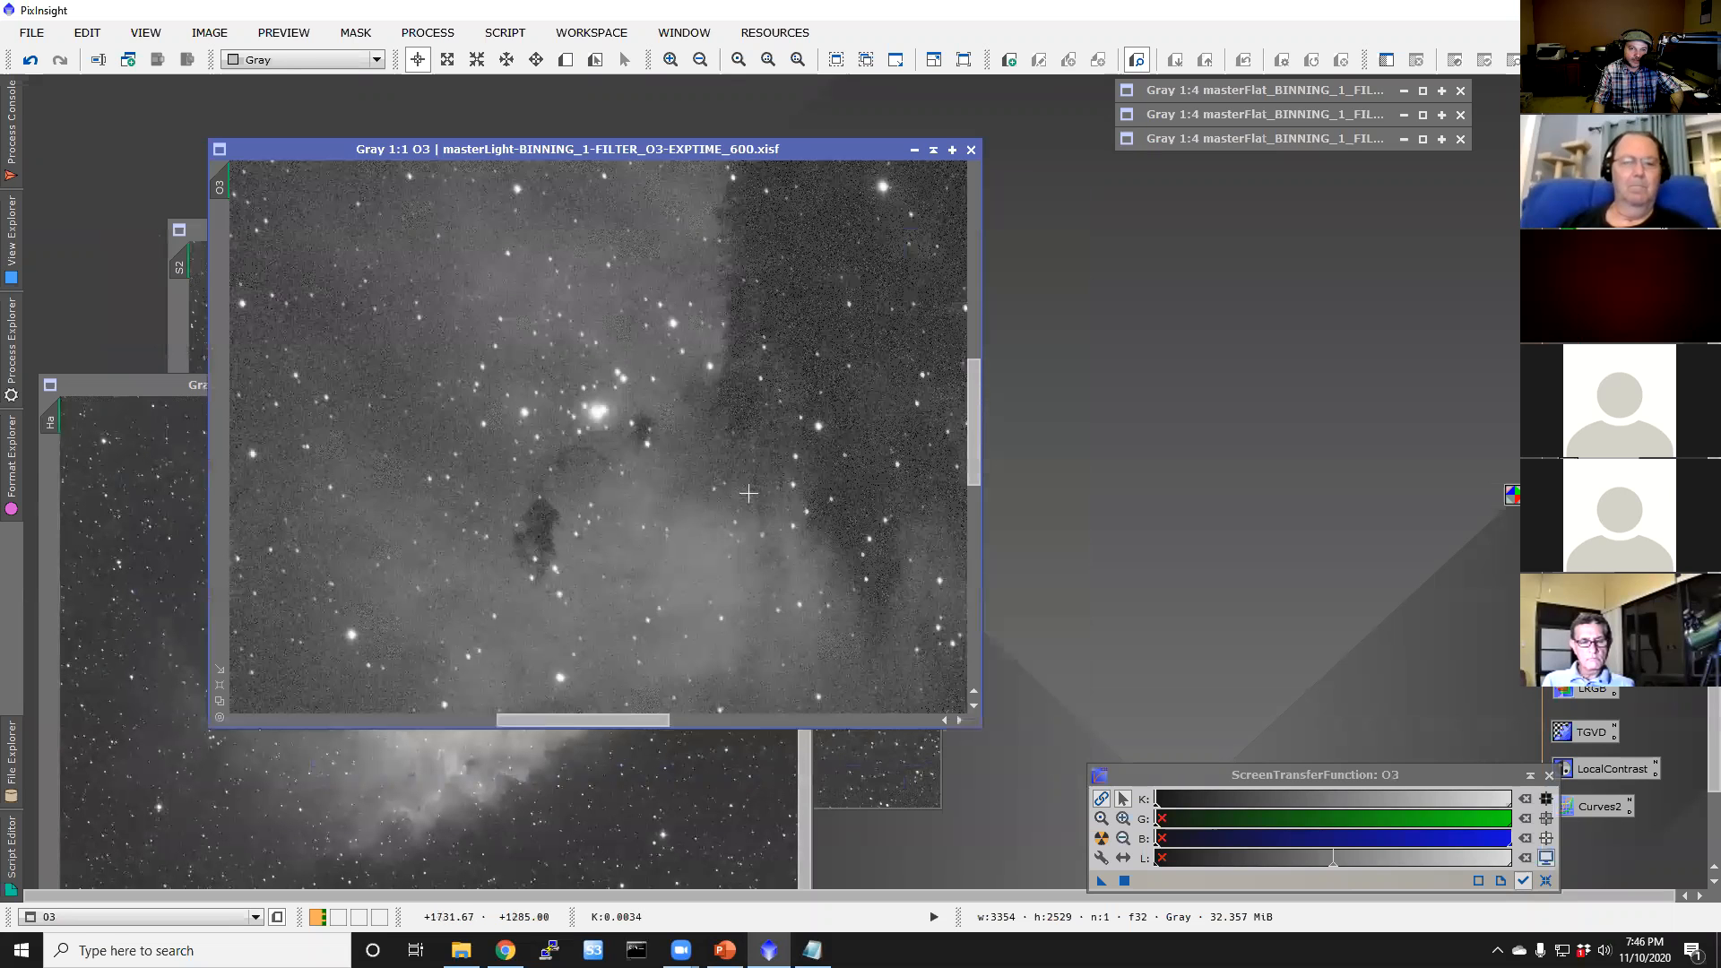
{"action": "scroll", "coordinate": [748, 493], "scroll_direction": "down", "scroll_amount": 1}
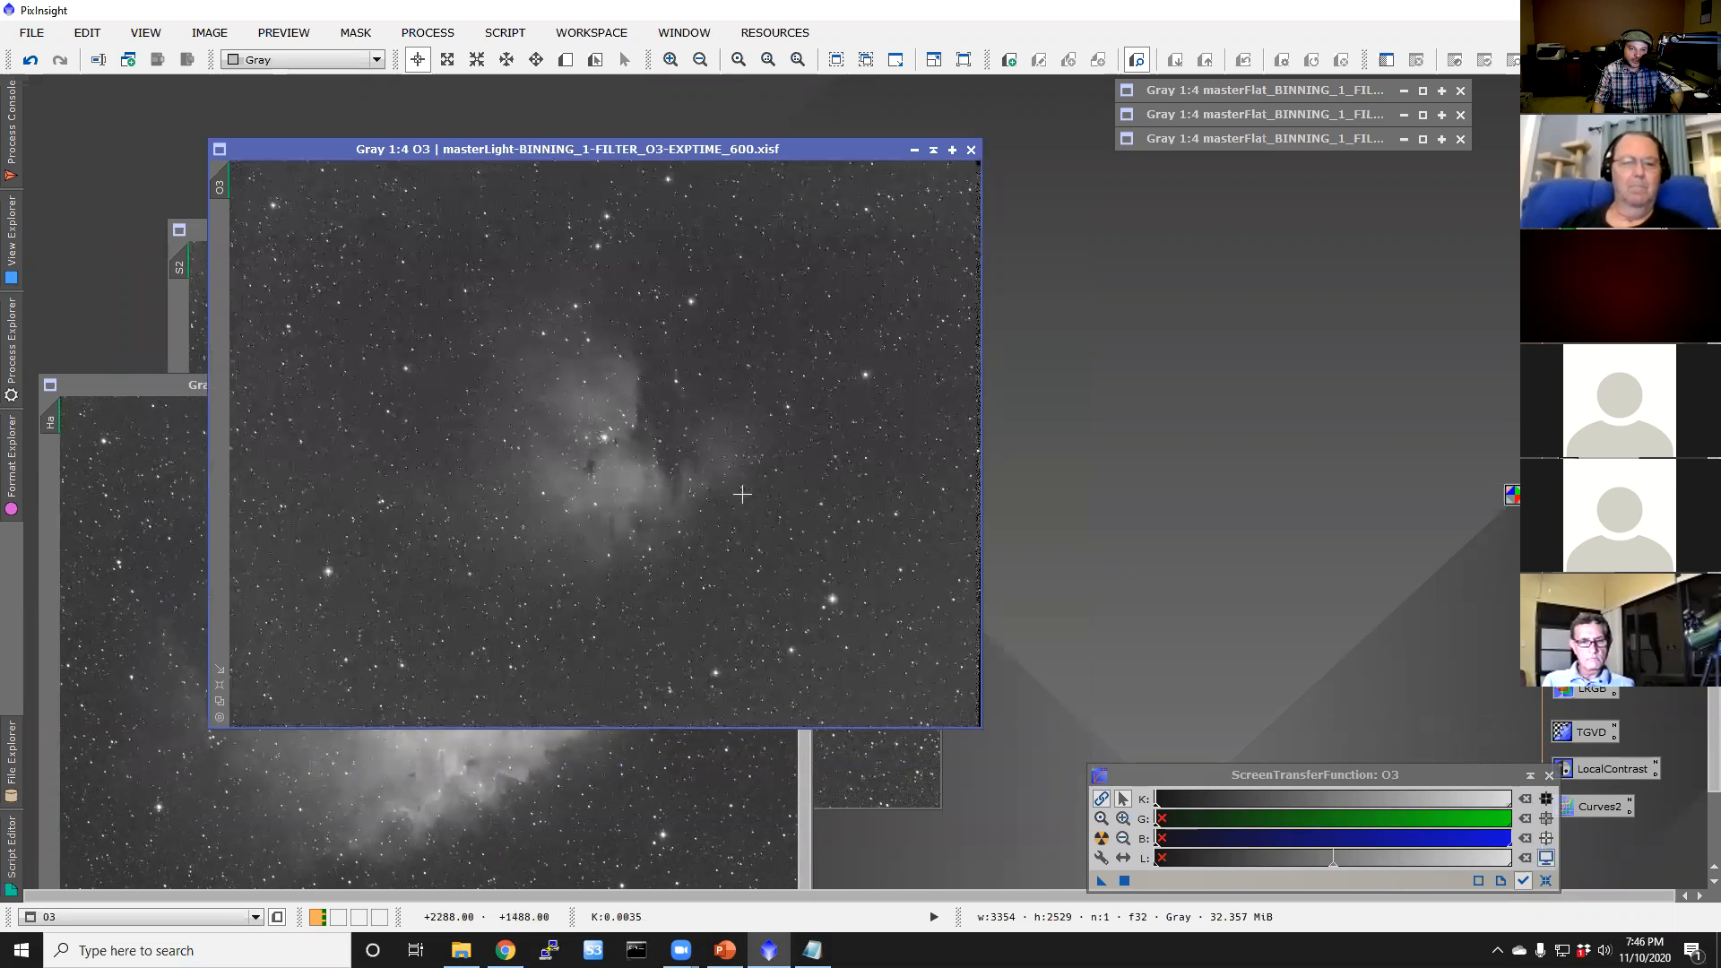
Step: Bring the Ha master light forward and open the MureDenoise script for it
{"action": "left_click_drag", "start_coordinate": [191, 399], "coordinate": [238, 291]}
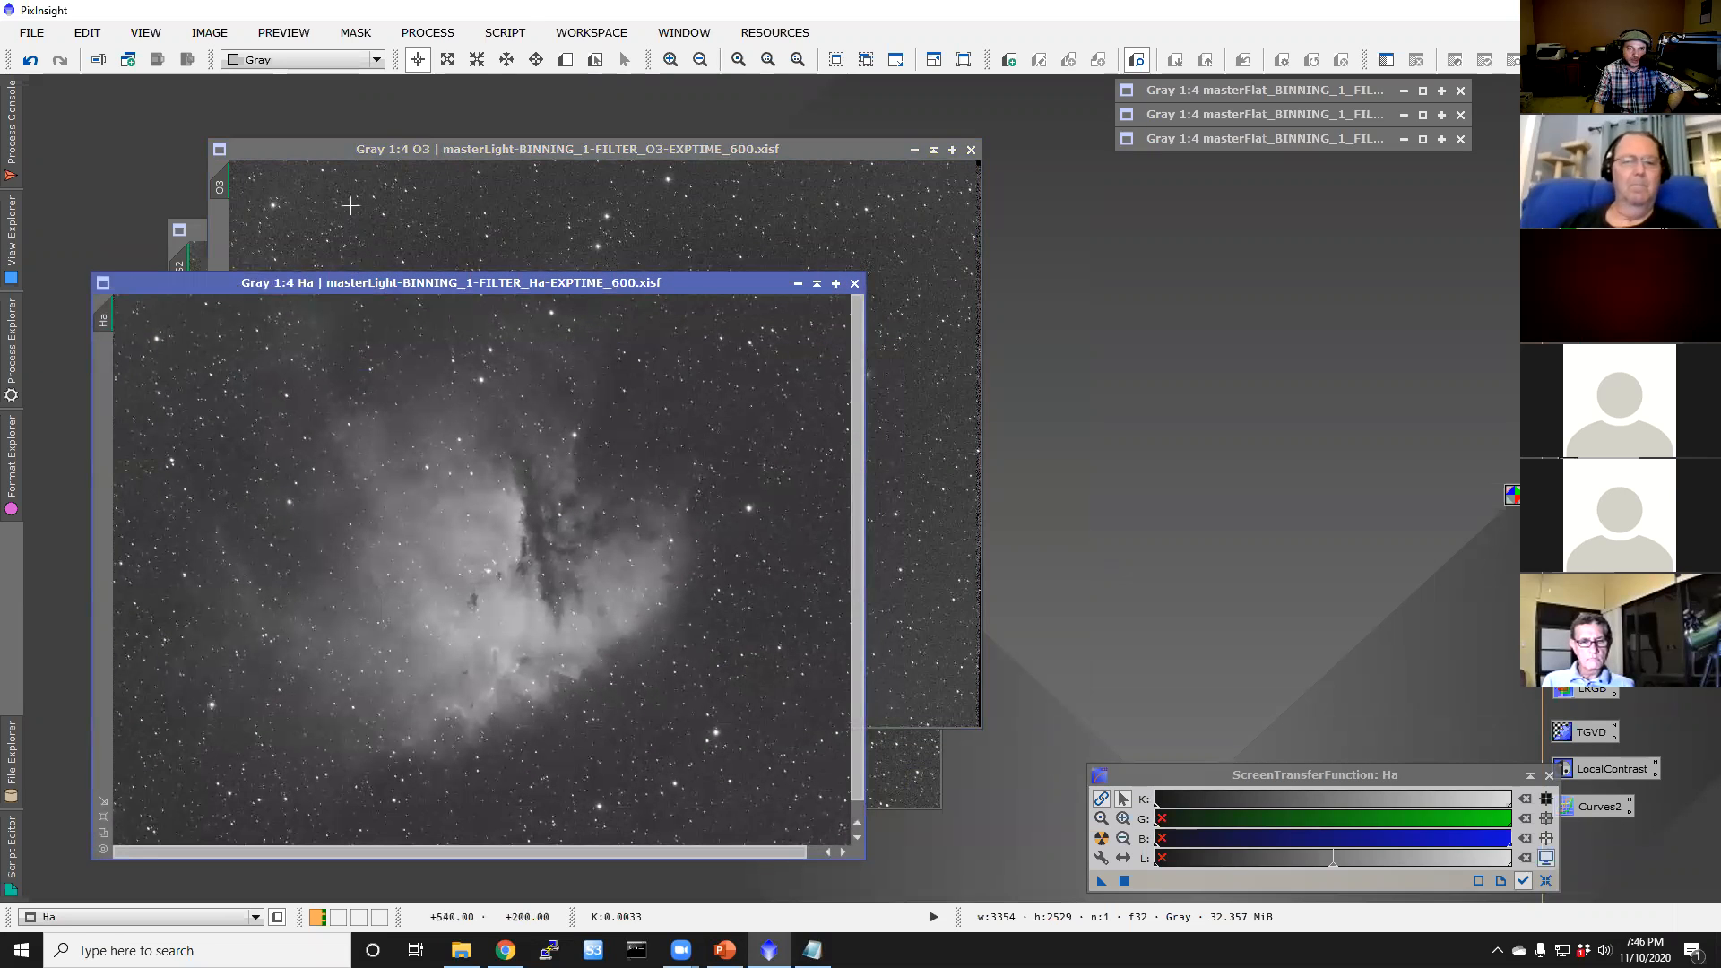
{"action": "left_click", "coordinate": [518, 40]}
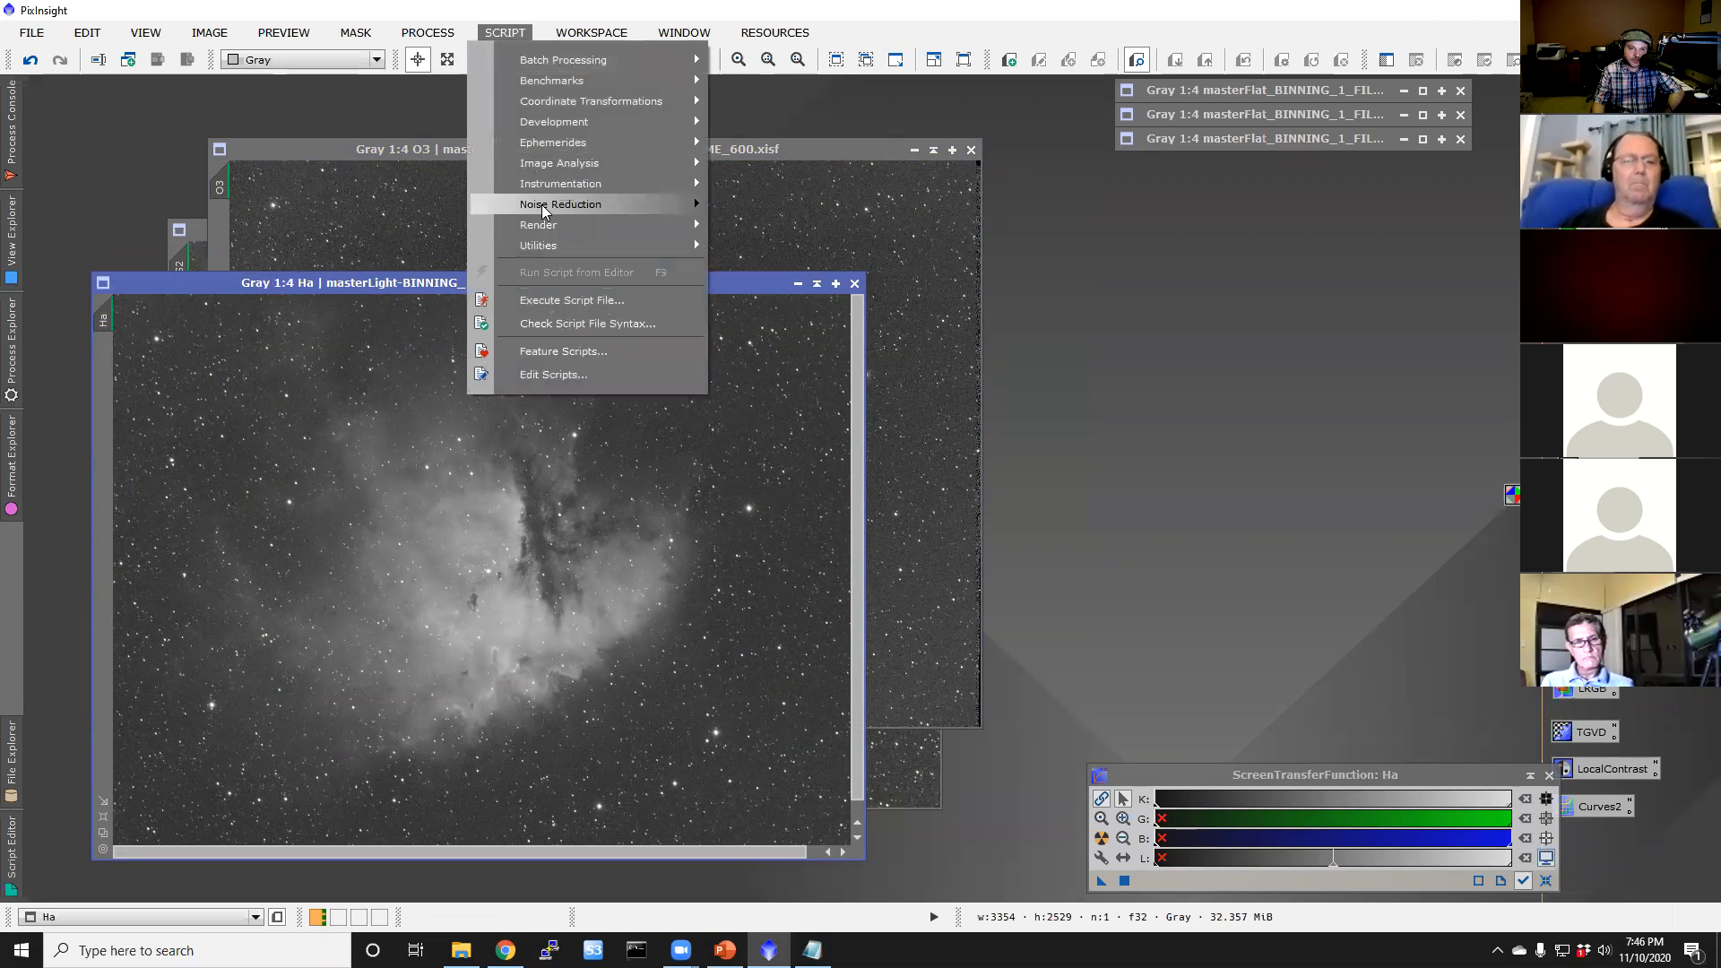
{"action": "mouse_move", "coordinate": [544, 209]}
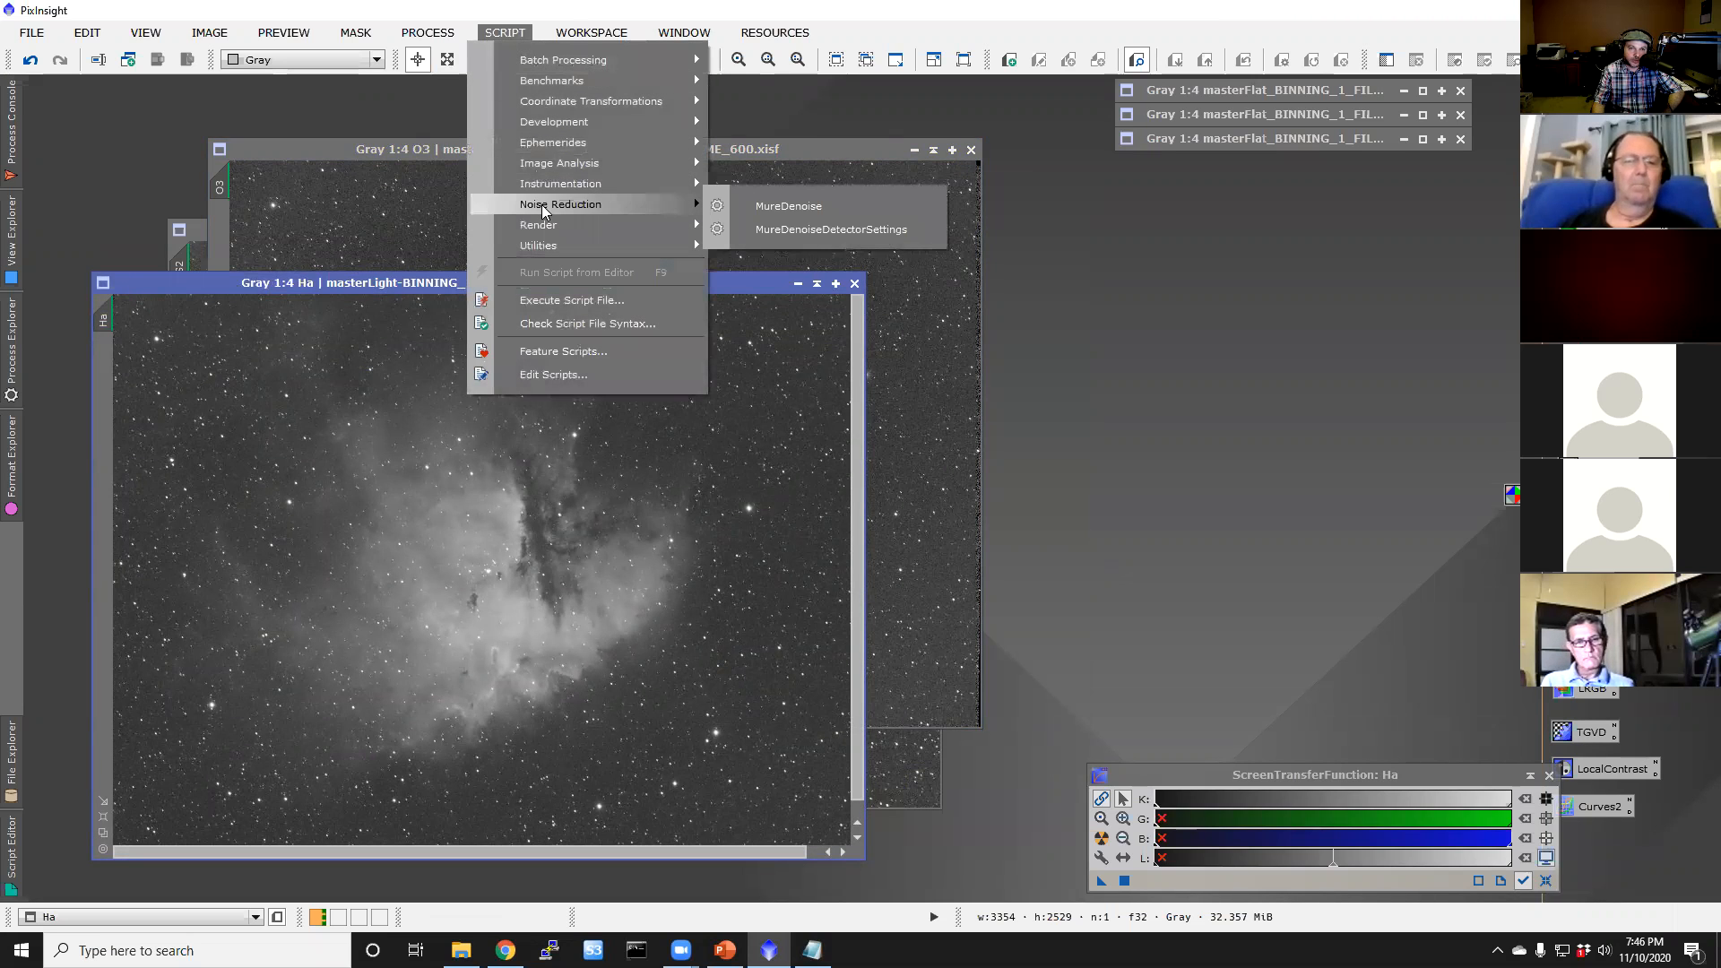
{"action": "left_click", "coordinate": [792, 206]}
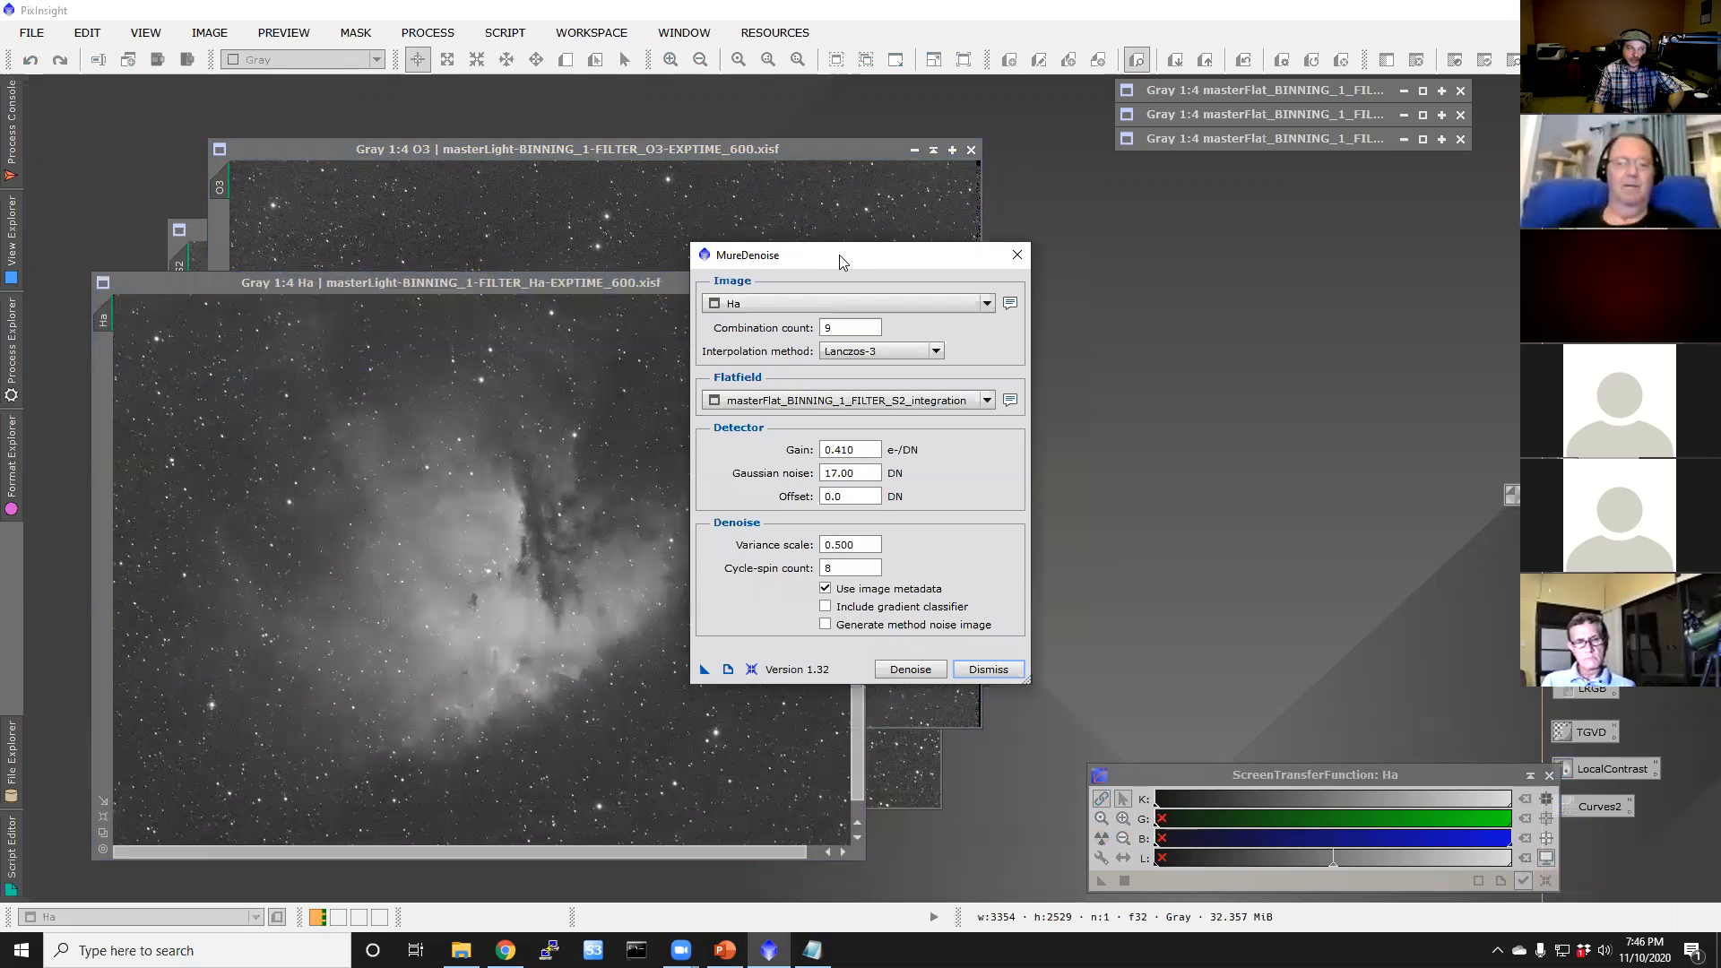
{"action": "left_click_drag", "start_coordinate": [840, 255], "coordinate": [699, 235]}
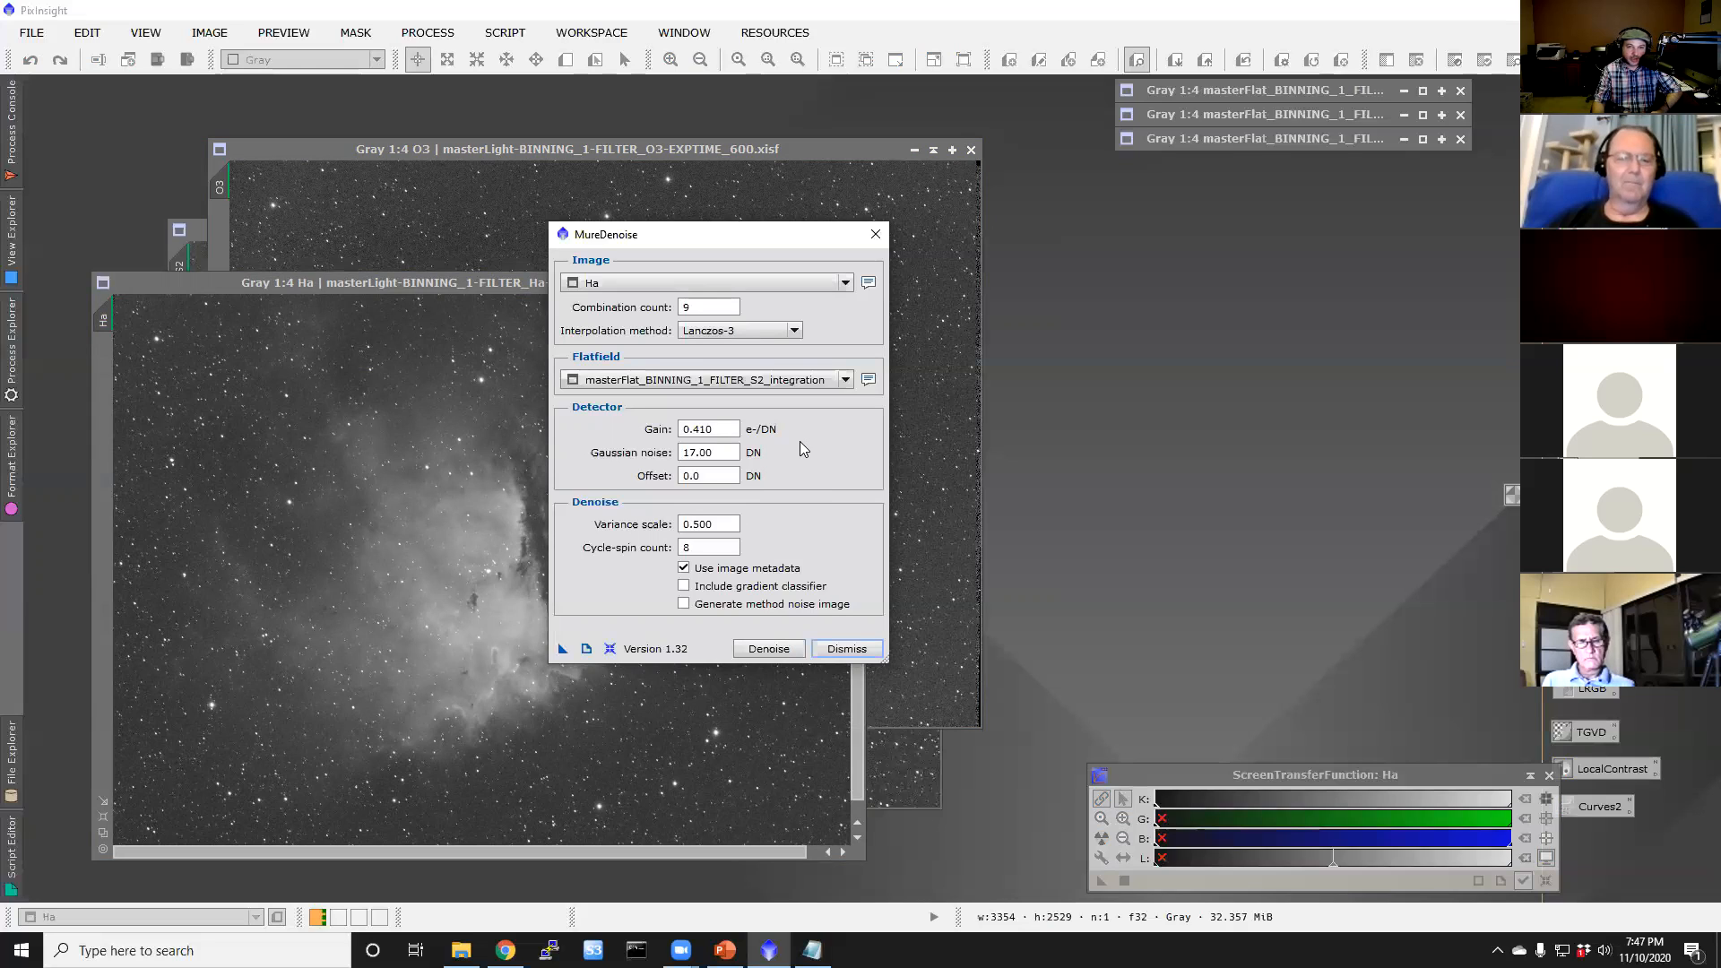
Step: Read the explanation of the detector gain setting in MureDenoise
{"action": "left_click", "coordinate": [723, 436]}
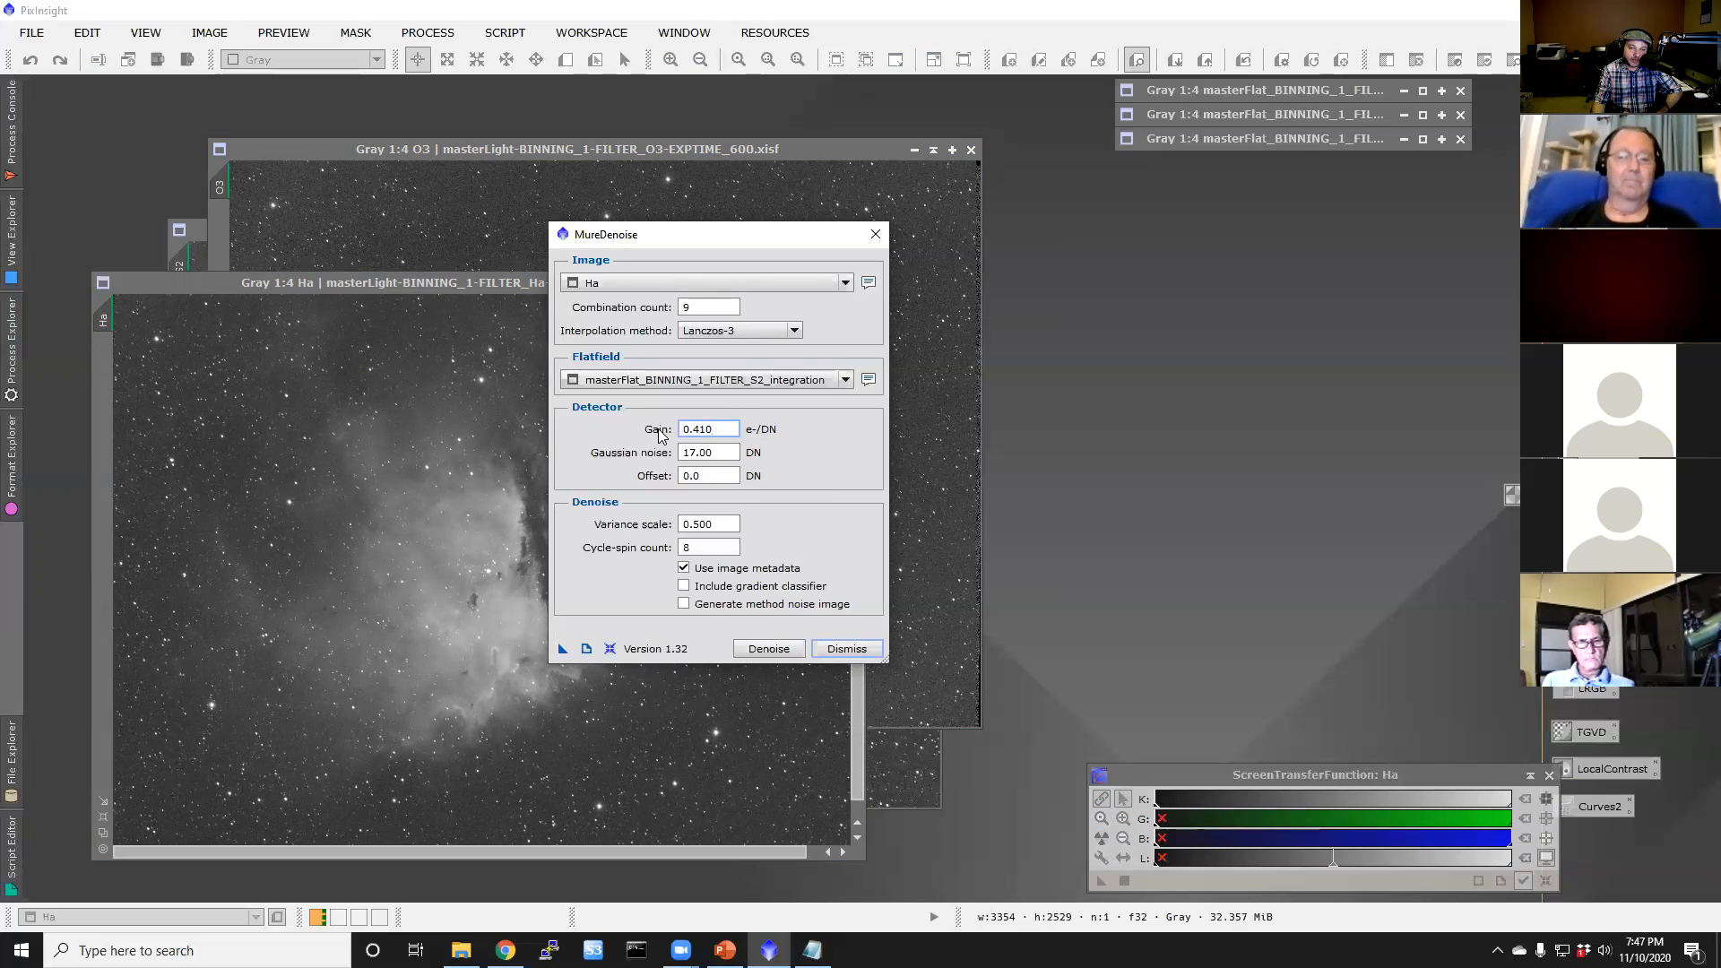
{"action": "mouse_move", "coordinate": [660, 435]}
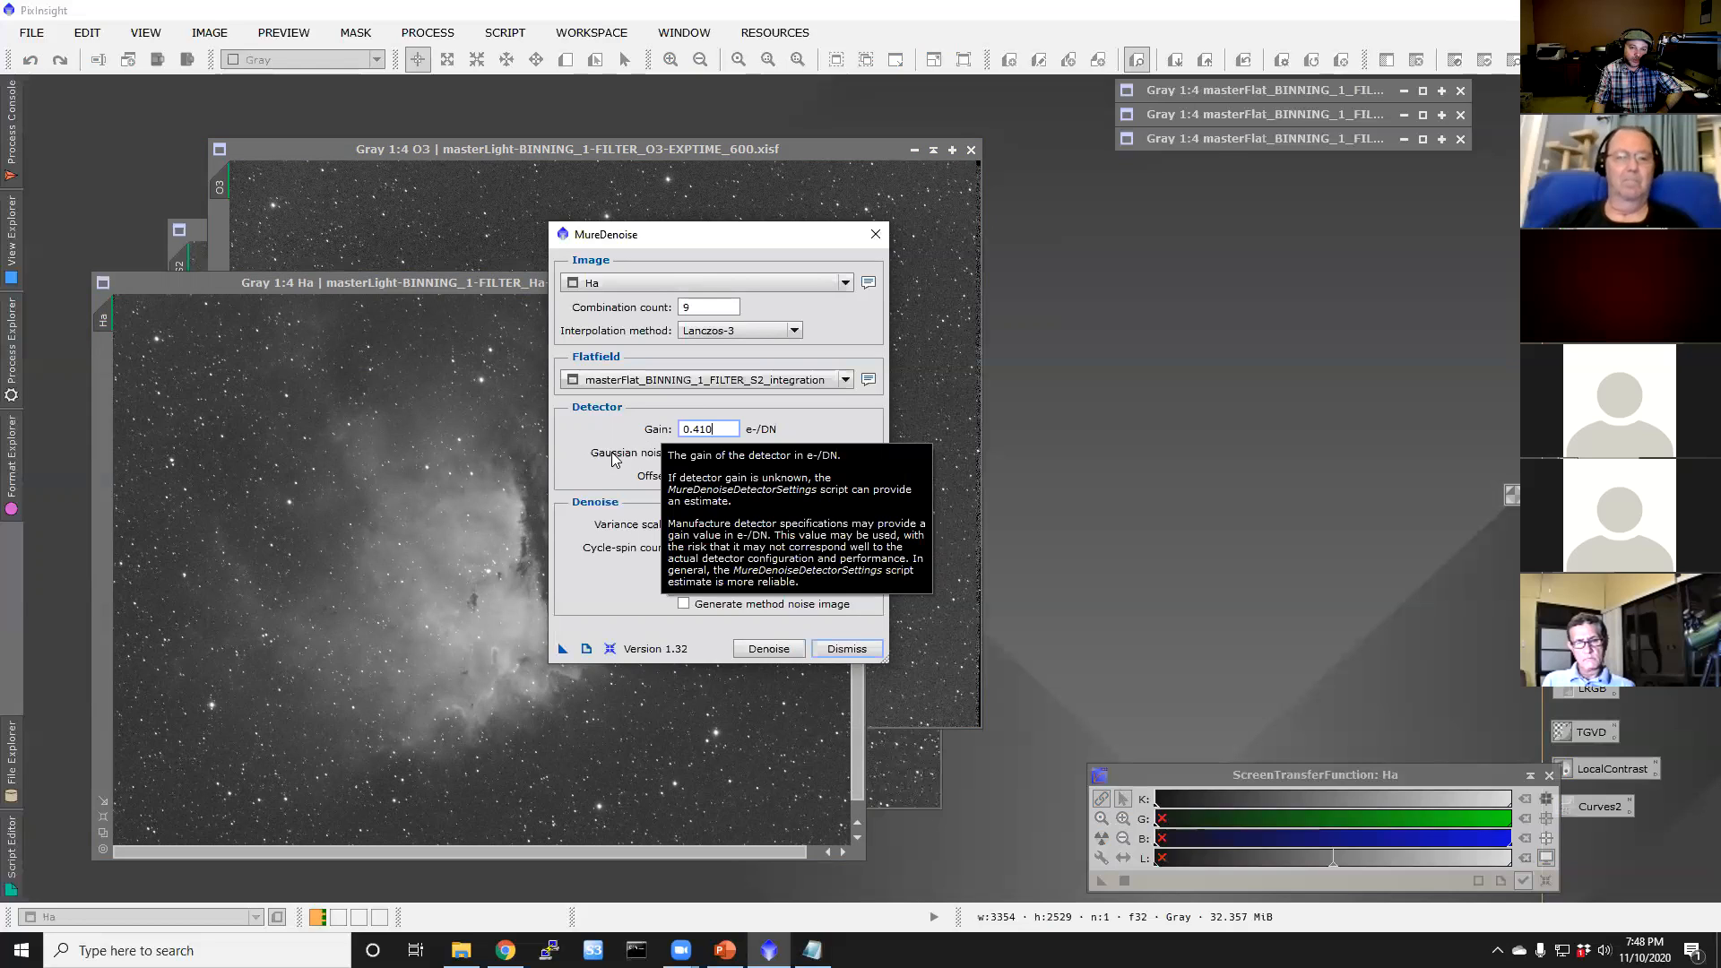
{"action": "mouse_move", "coordinate": [617, 453]}
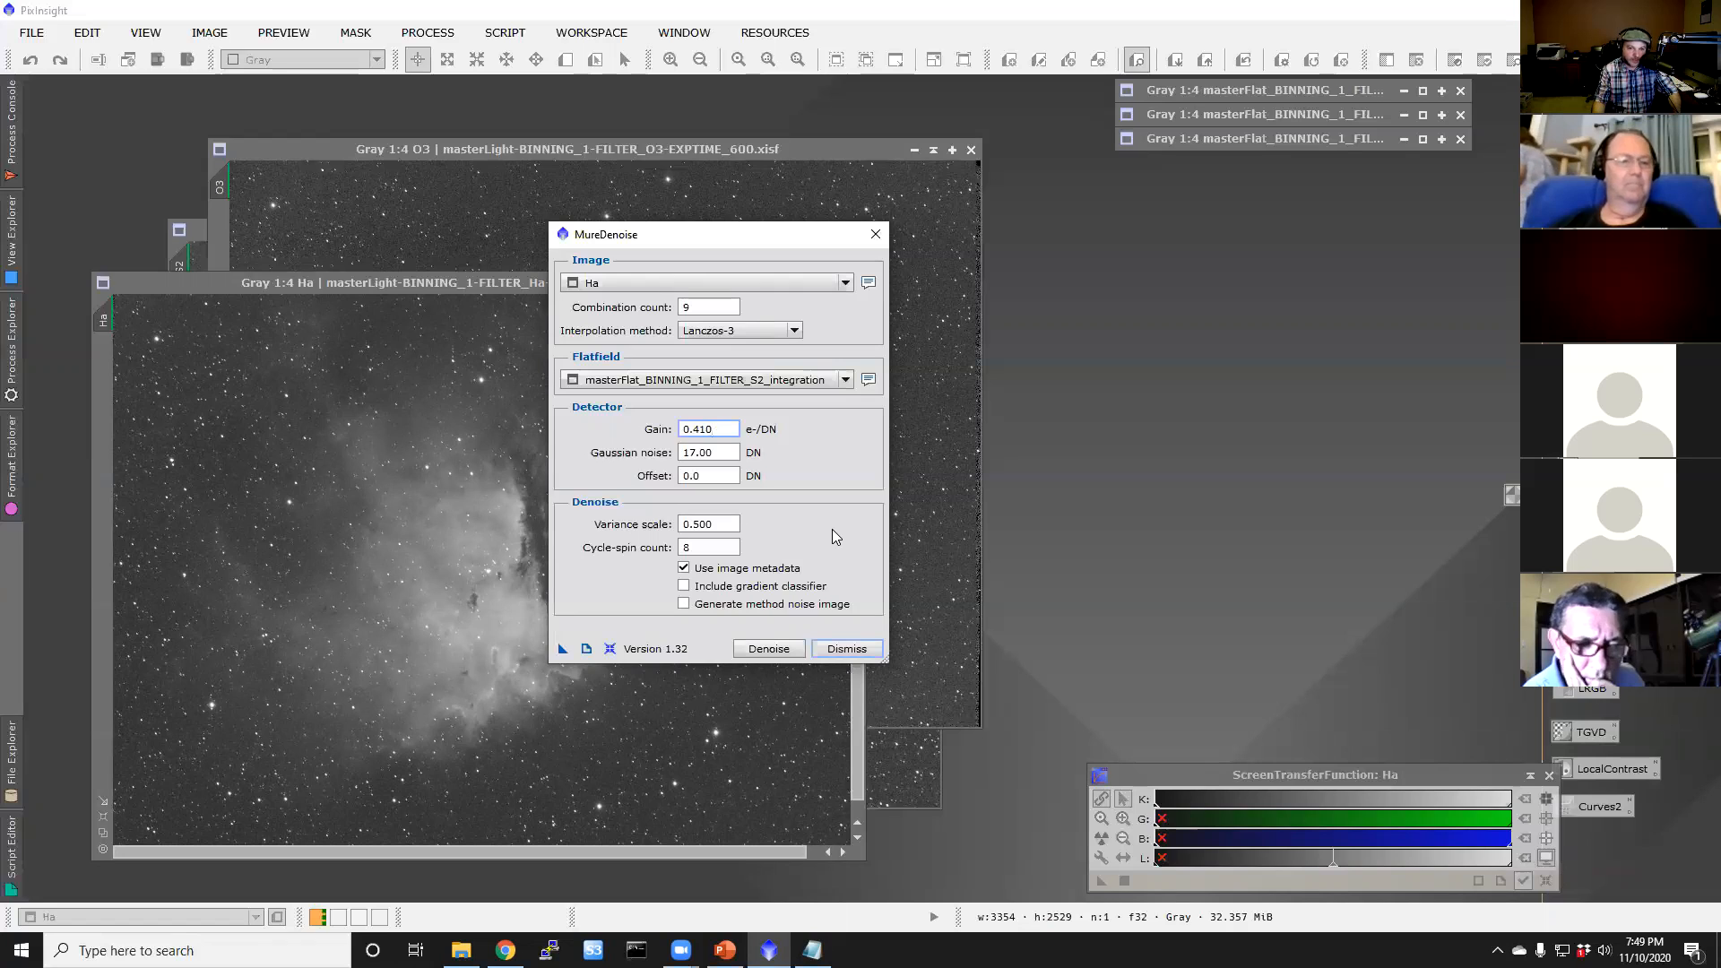
Step: Set the MureDenoise variance scale to 0.600
{"action": "left_click", "coordinate": [700, 529]}
{"action": "key", "text": "BackSpace"}
{"action": "type", "text": "6"}
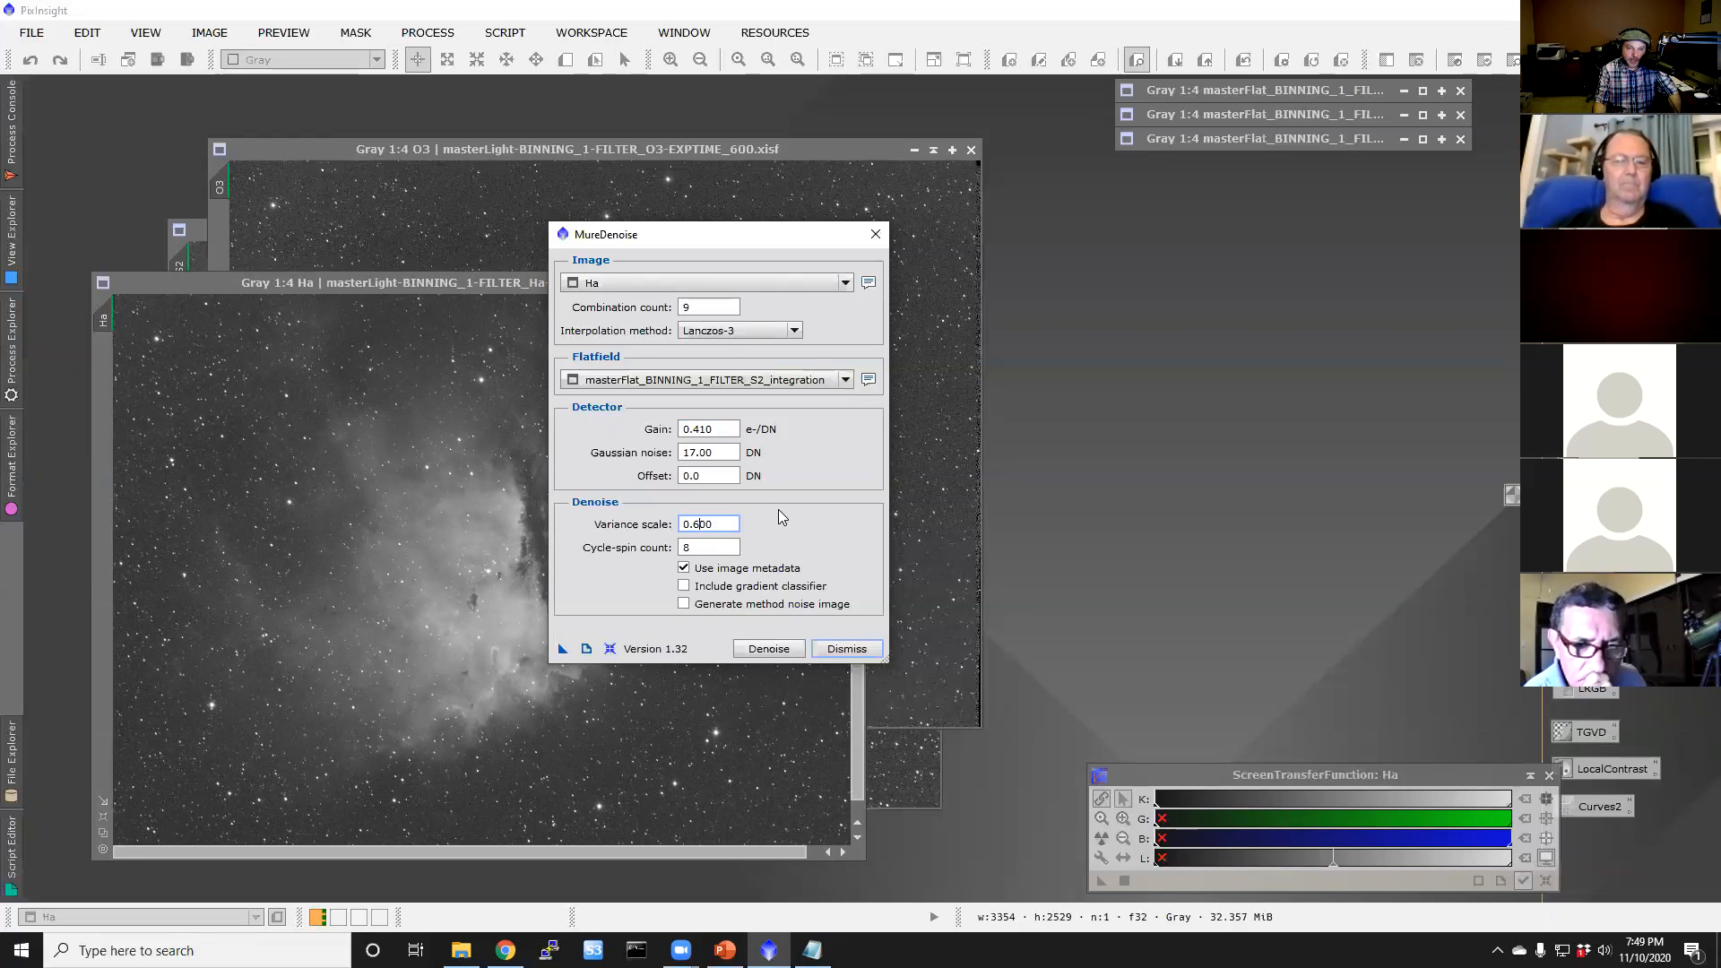
Step: Denoise the Ha image using masterFlat_BINNING_1_FILTER_Ha_integration as the flatfield, and close the script
{"action": "left_click", "coordinate": [790, 282]}
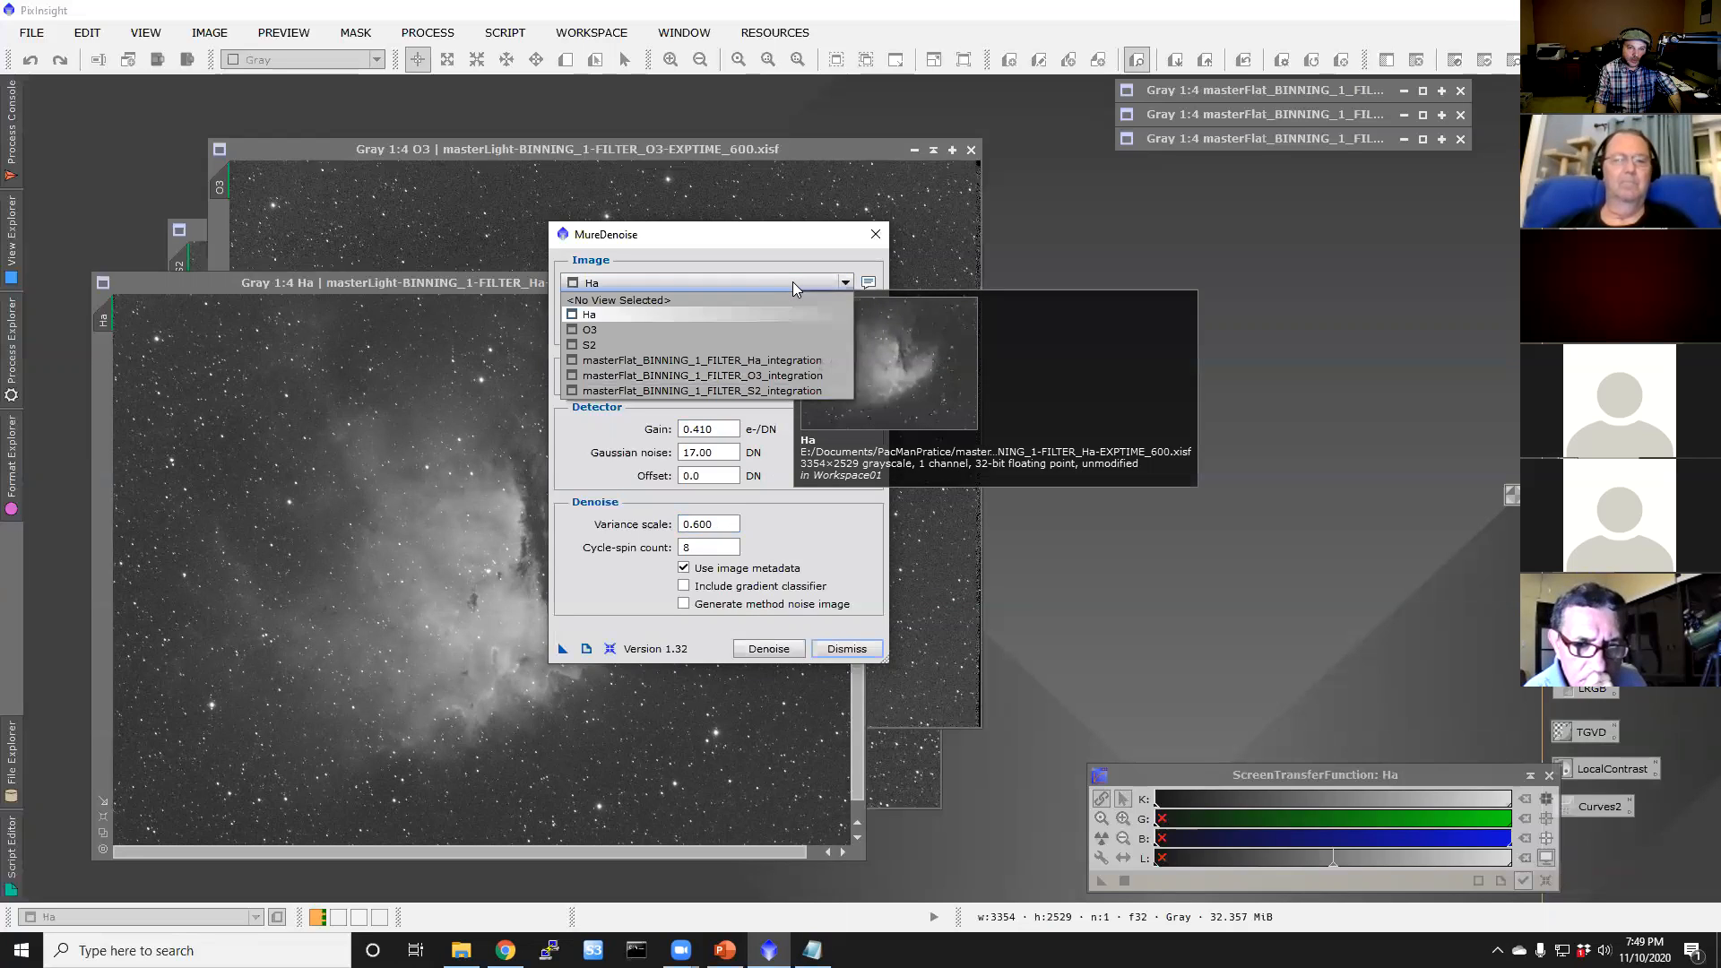
{"action": "left_click", "coordinate": [746, 313]}
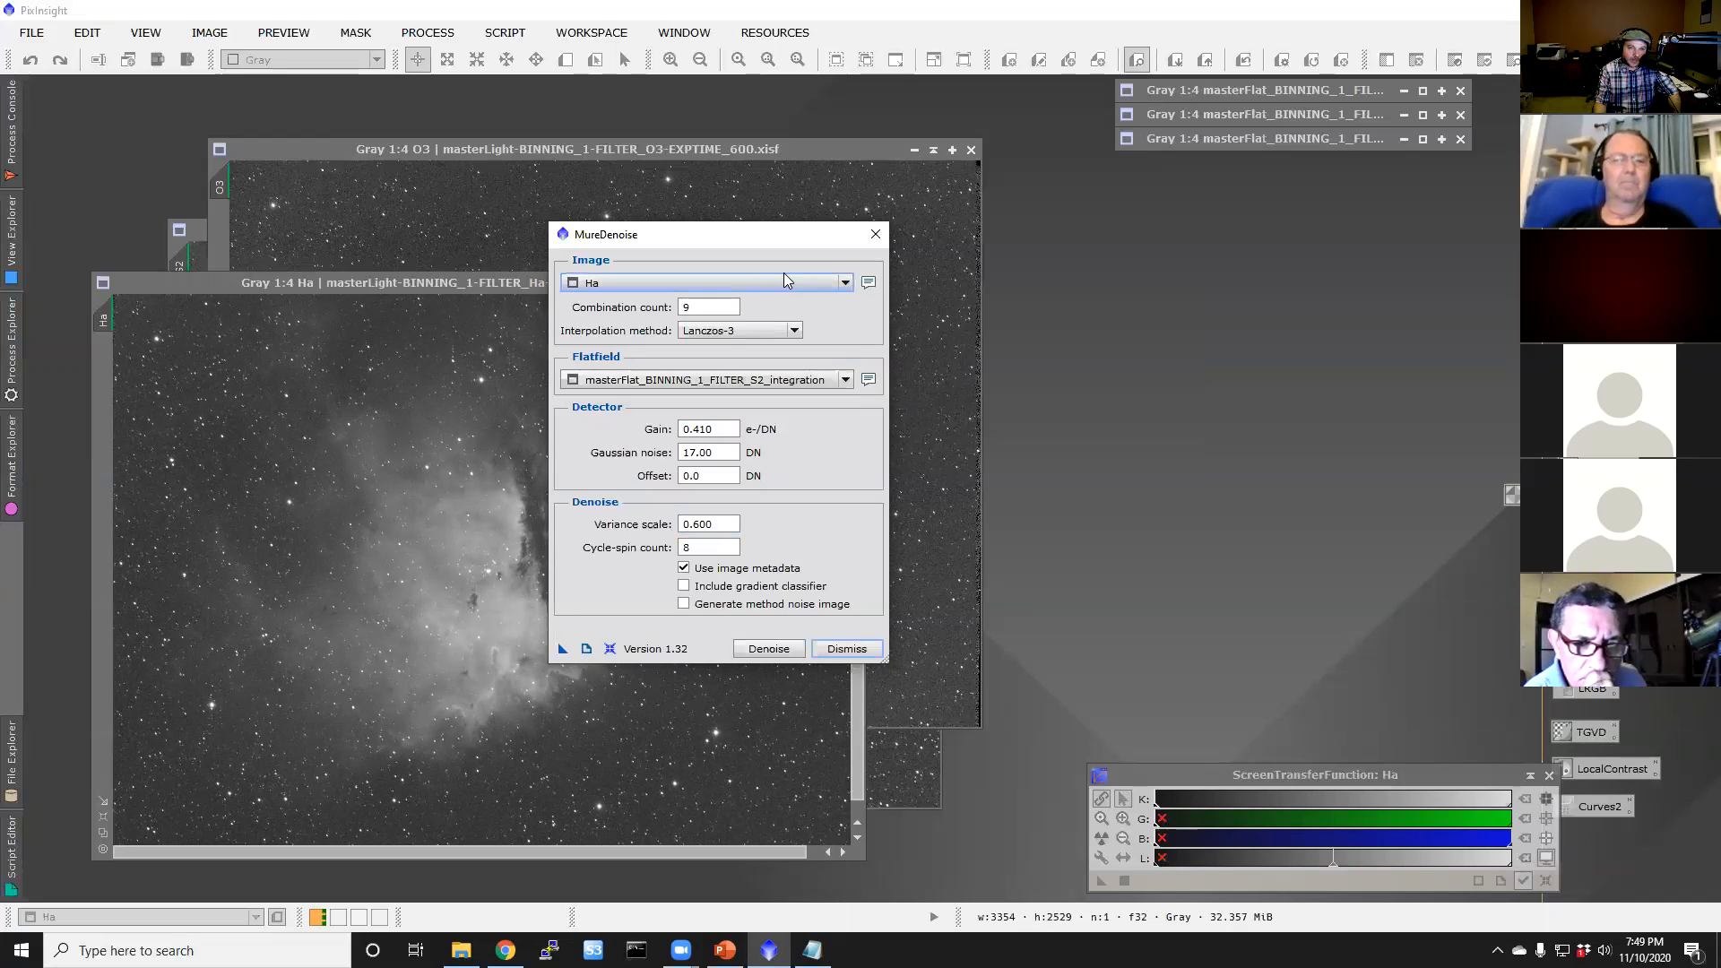
{"action": "left_click", "coordinate": [742, 383]}
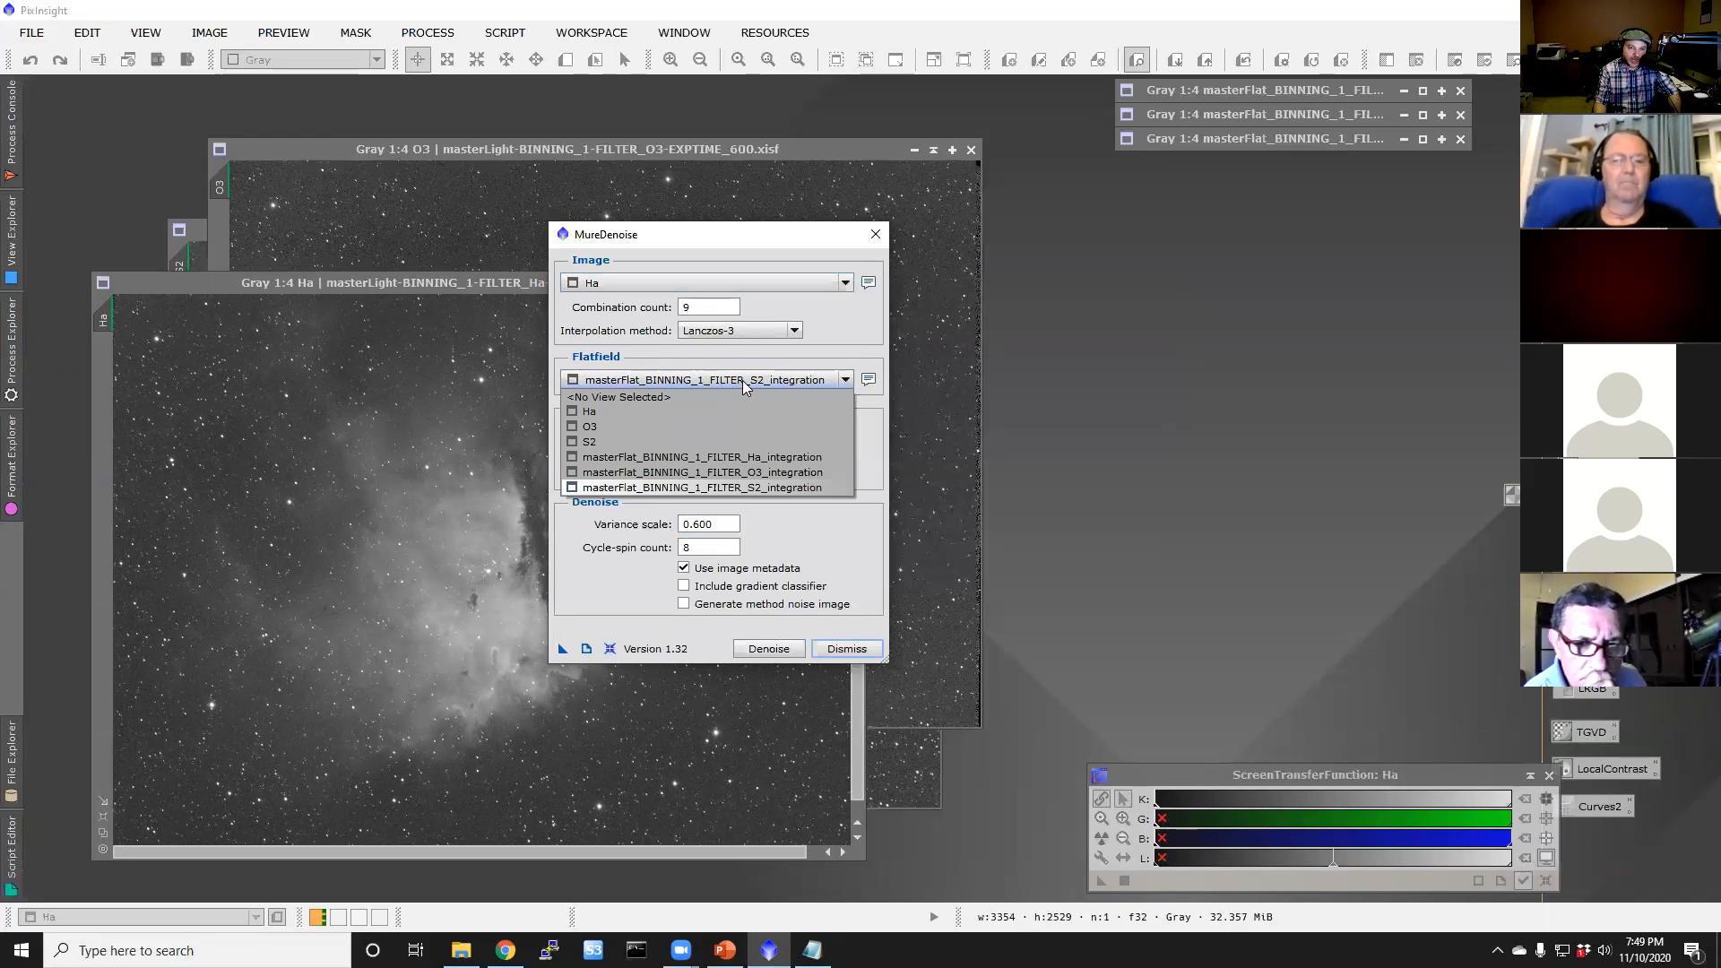
{"action": "left_click", "coordinate": [746, 459]}
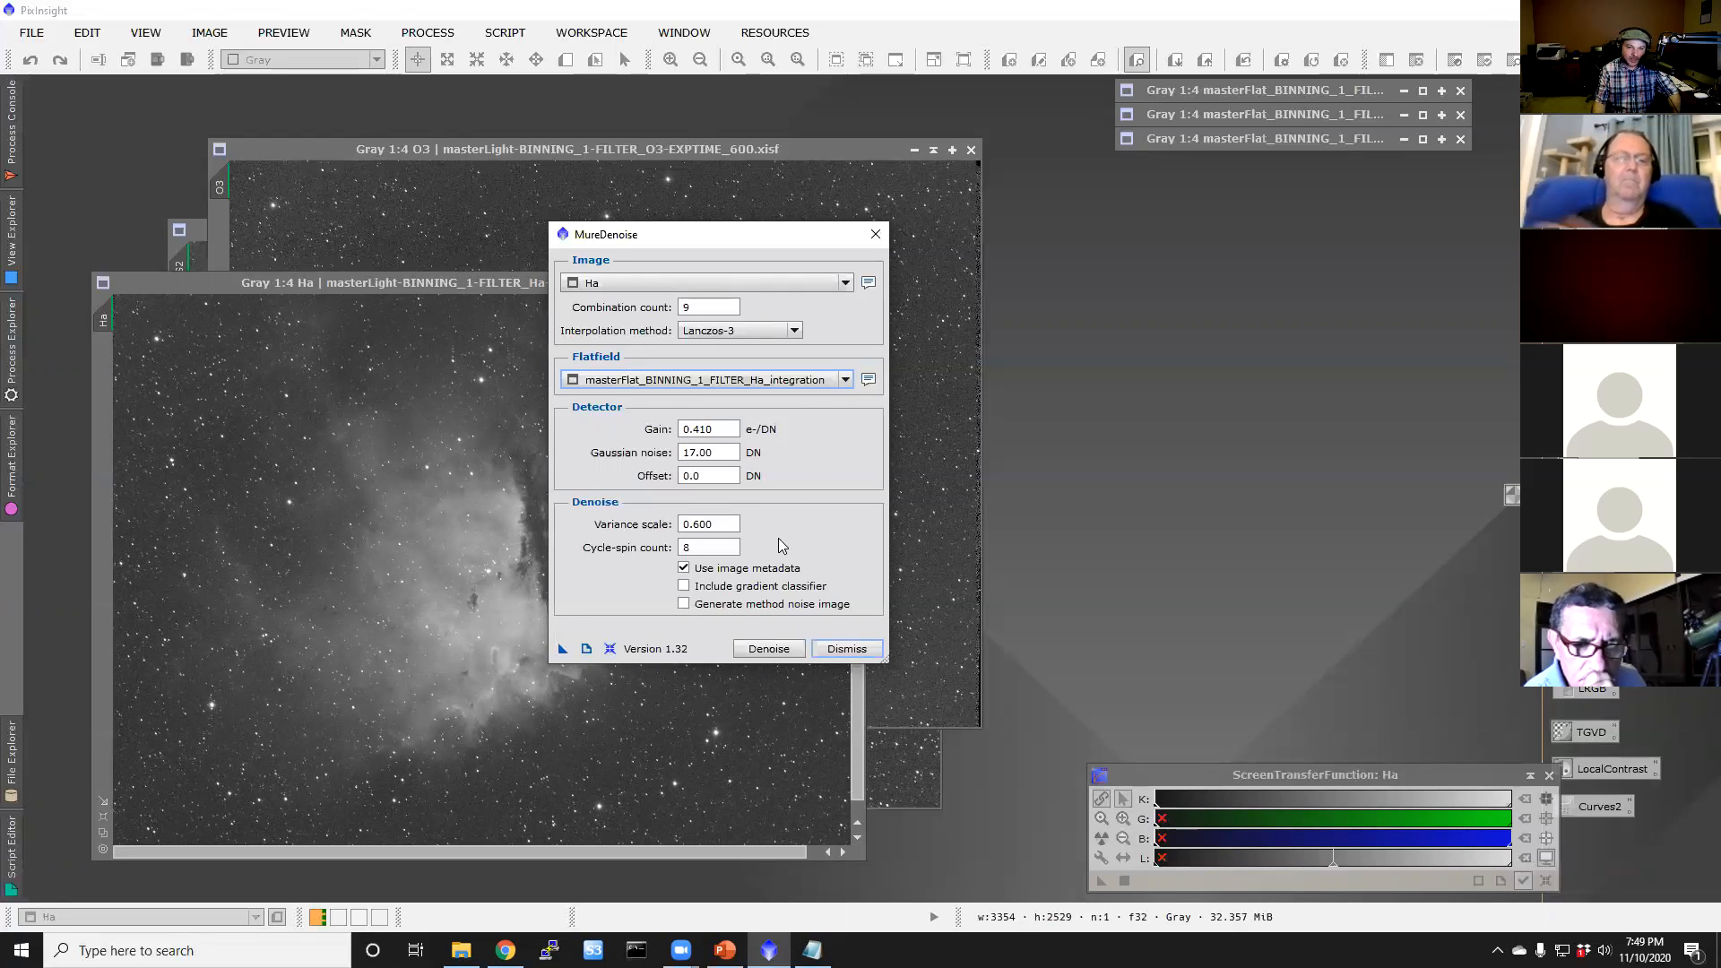
{"action": "left_click", "coordinate": [767, 649]}
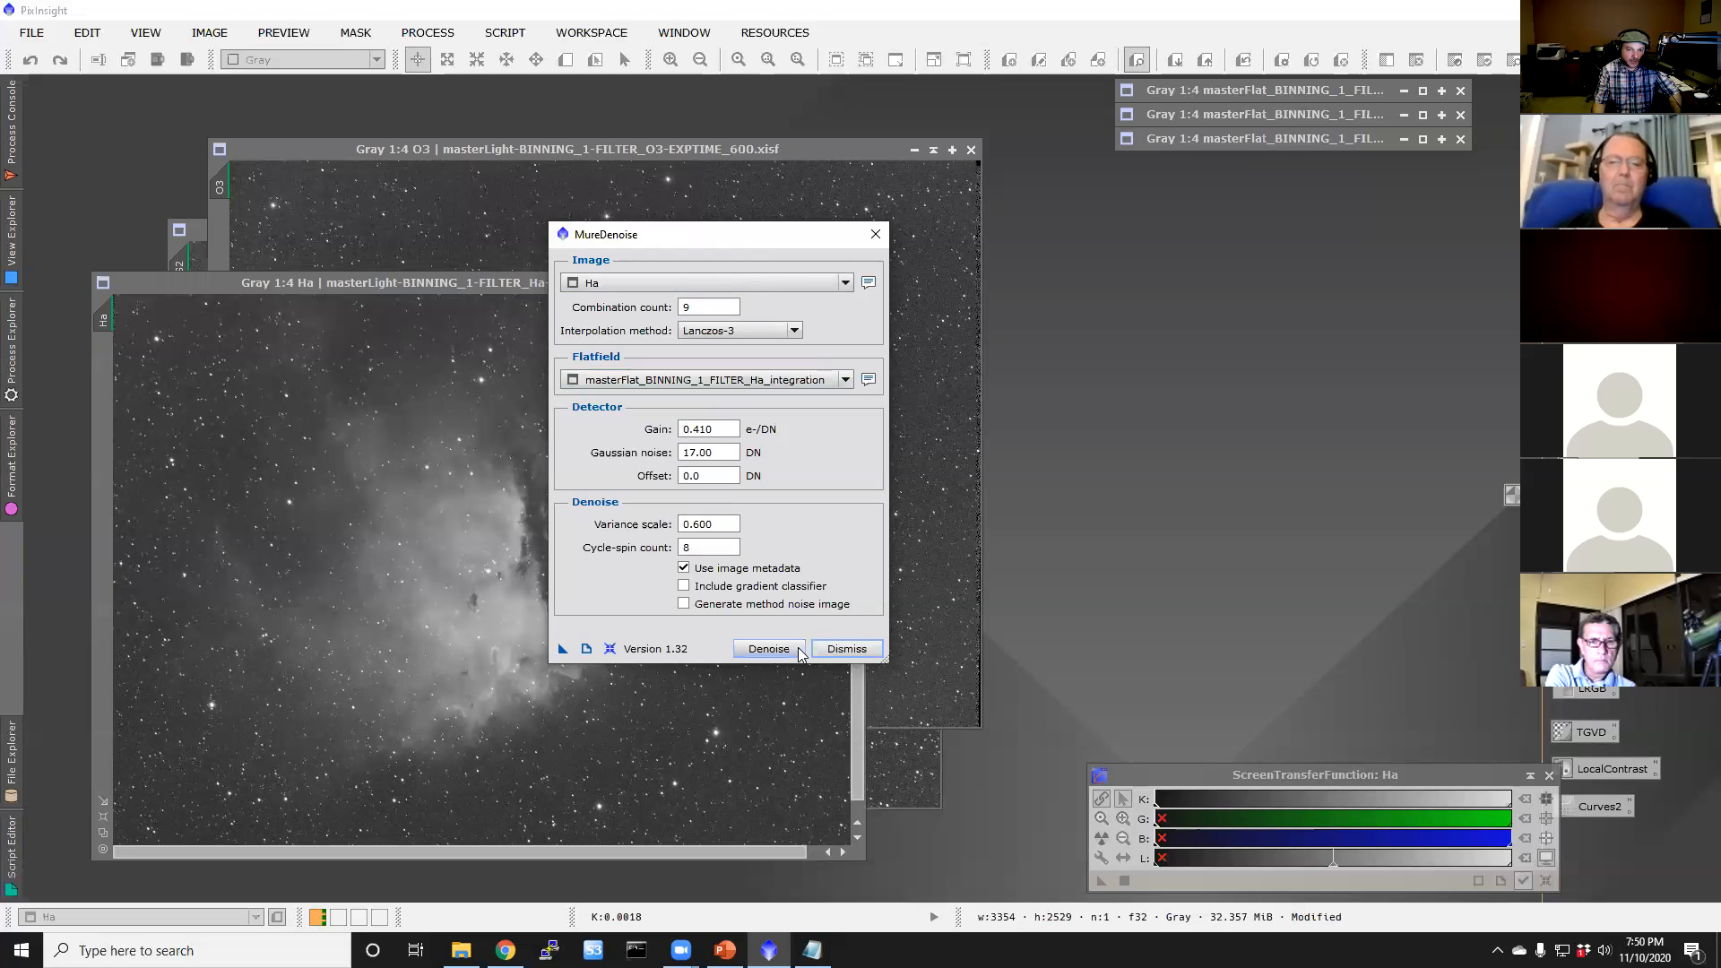
{"action": "left_click", "coordinate": [866, 655]}
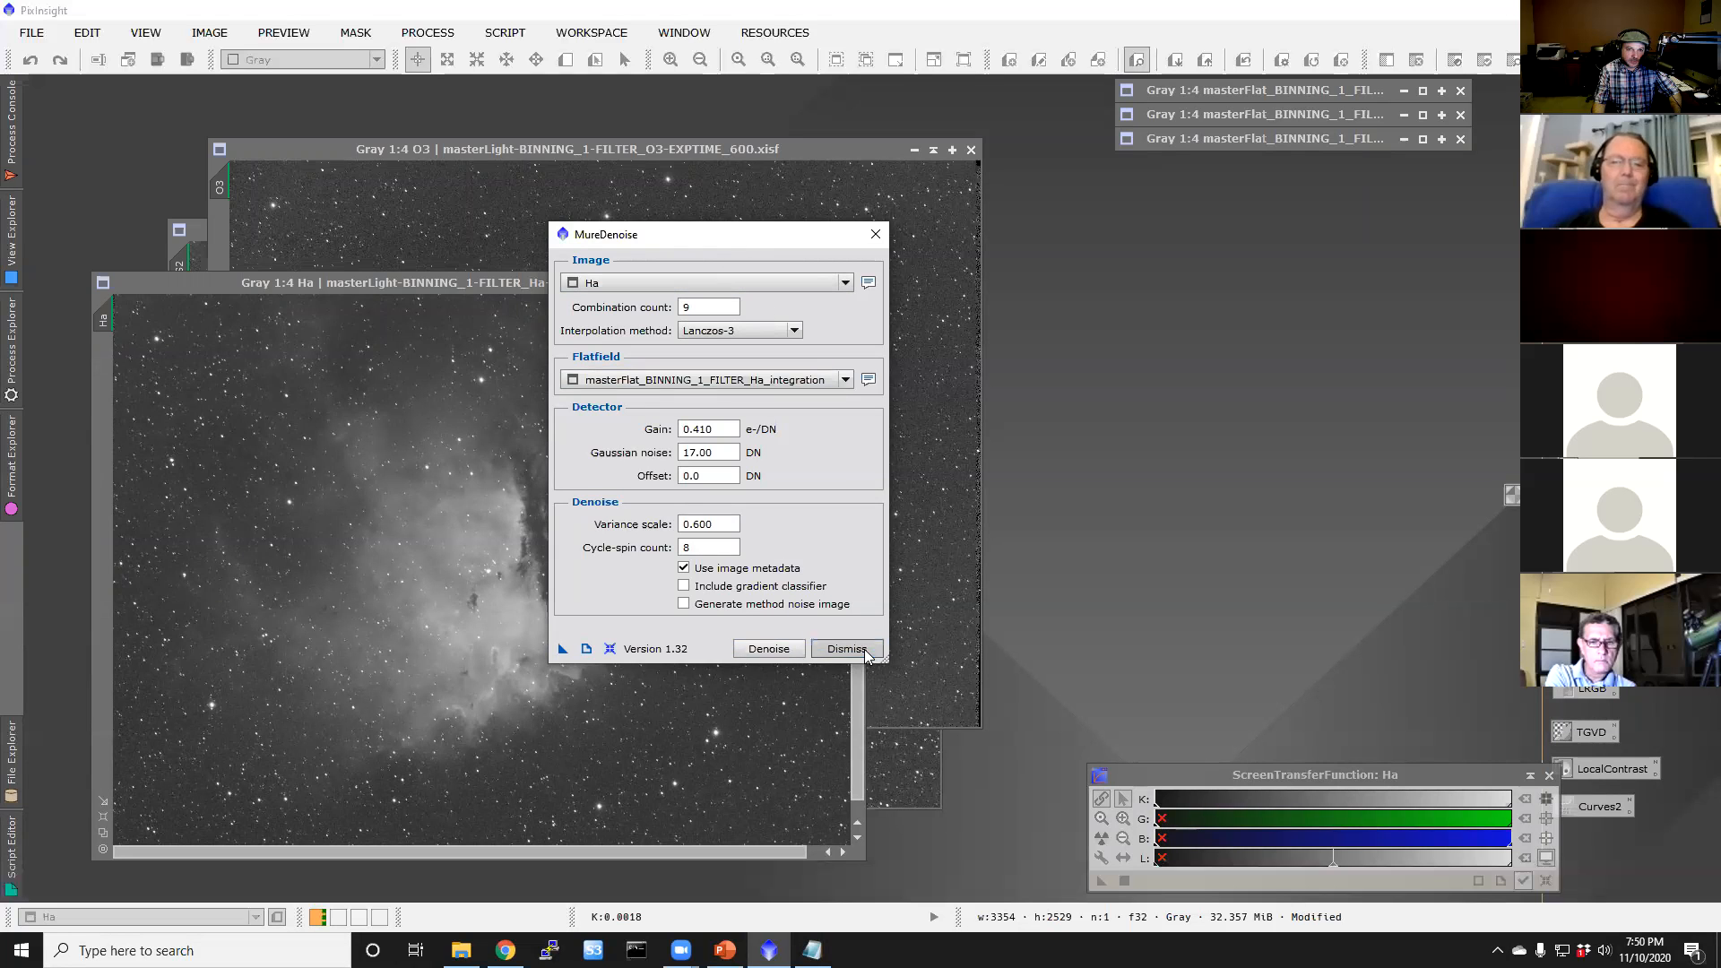
Step: Examine the denoised Ha image at up to 2:1, from the nebula's edge to the surrounding star background
{"action": "scroll", "coordinate": [771, 499], "scroll_direction": "up", "scroll_amount": 2}
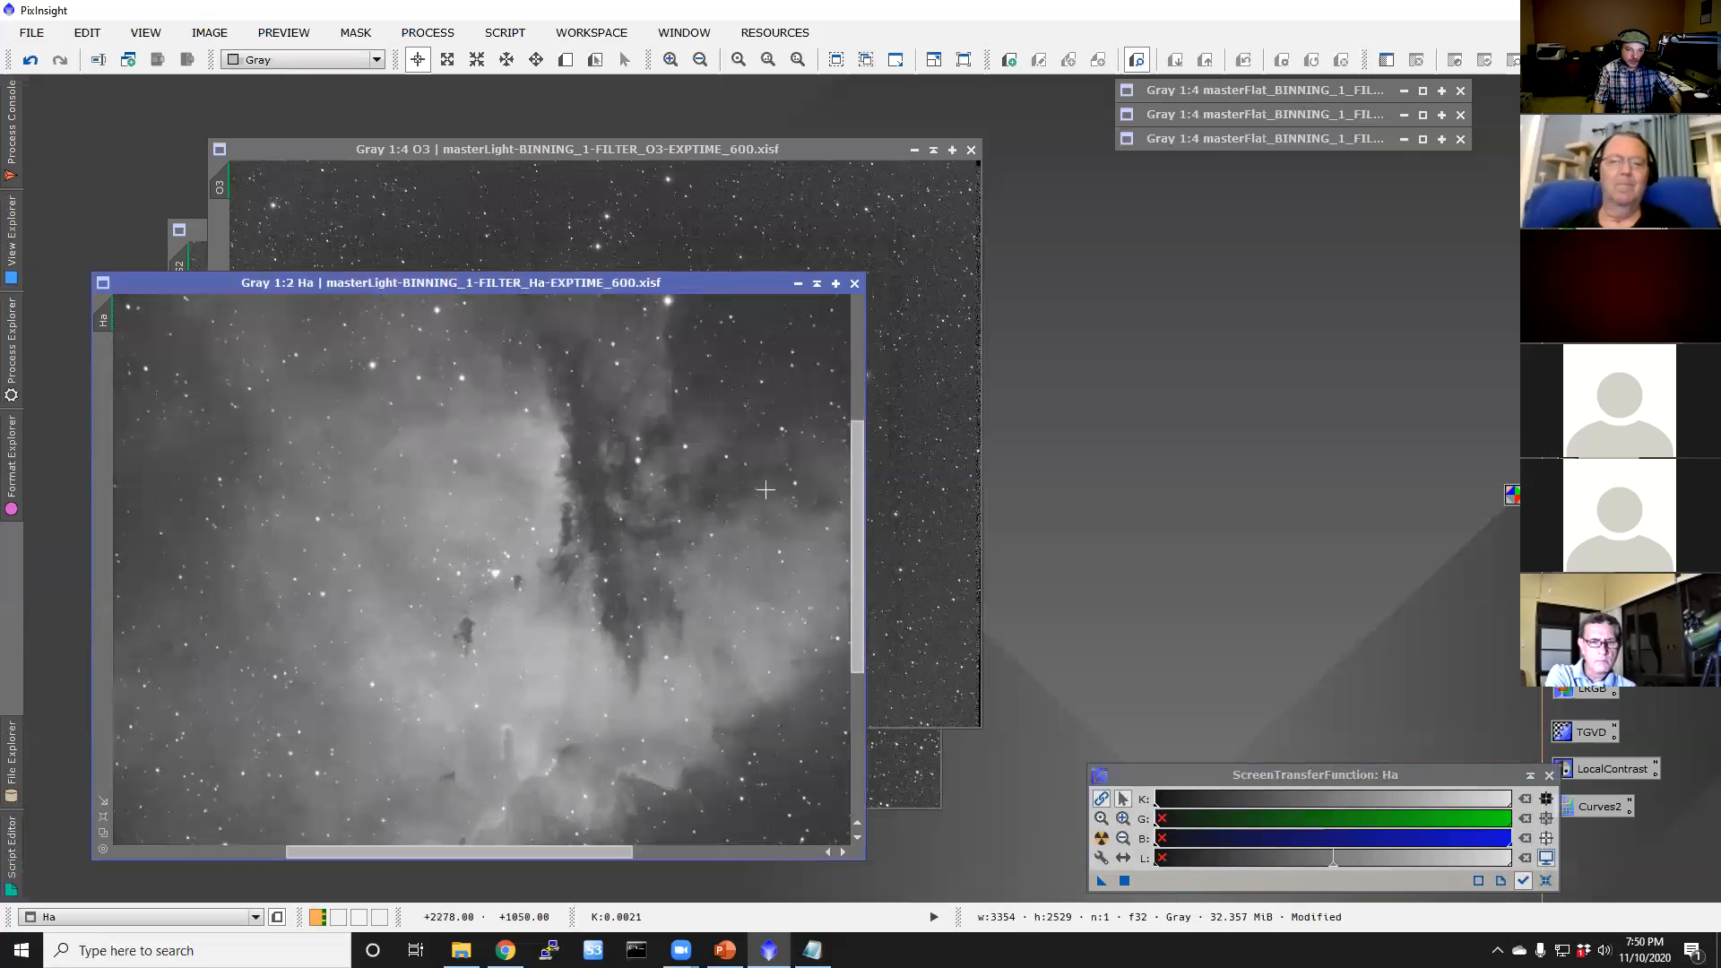
{"action": "left_click_drag", "start_coordinate": [620, 856], "coordinate": [776, 842]}
{"action": "scroll", "coordinate": [774, 674], "scroll_direction": "up", "scroll_amount": 1}
{"action": "scroll", "coordinate": [775, 674], "scroll_direction": "down", "scroll_amount": 1}
{"action": "scroll", "coordinate": [775, 674], "scroll_direction": "up", "scroll_amount": 2}
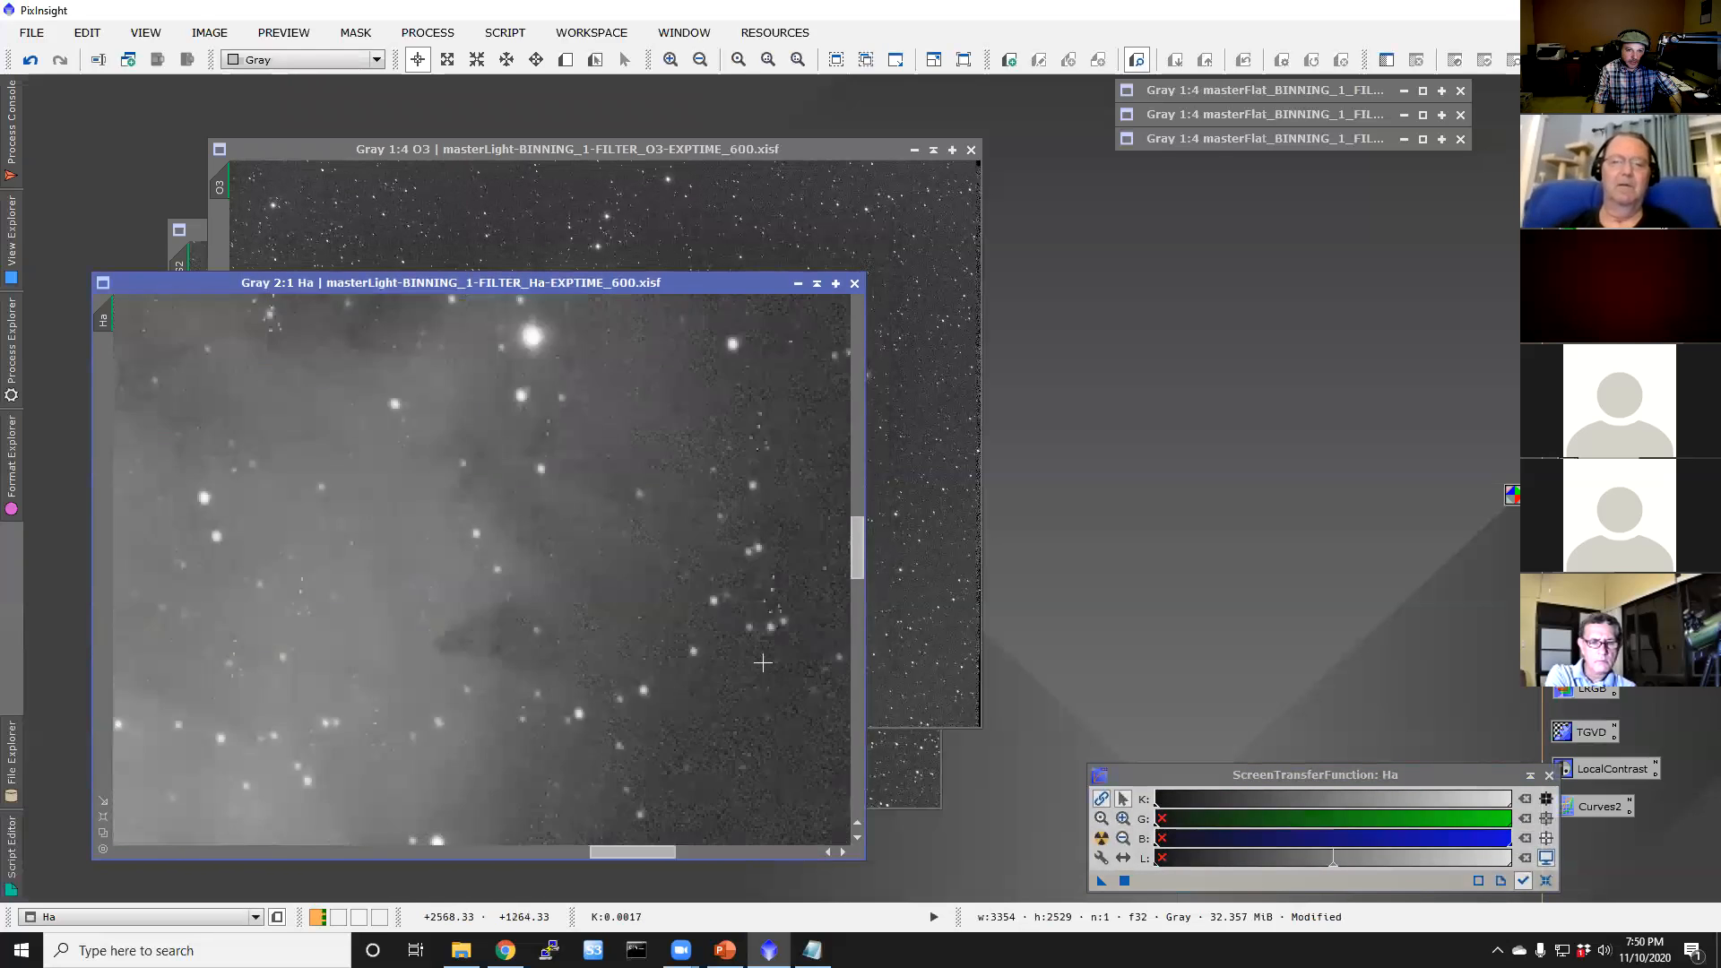
{"action": "mouse_move", "coordinate": [703, 859]}
{"action": "left_mouse_down"}
{"action": "mouse_move", "coordinate": [703, 841]}
{"action": "mouse_move", "coordinate": [743, 837]}
{"action": "mouse_move", "coordinate": [686, 838]}
{"action": "left_mouse_up"}
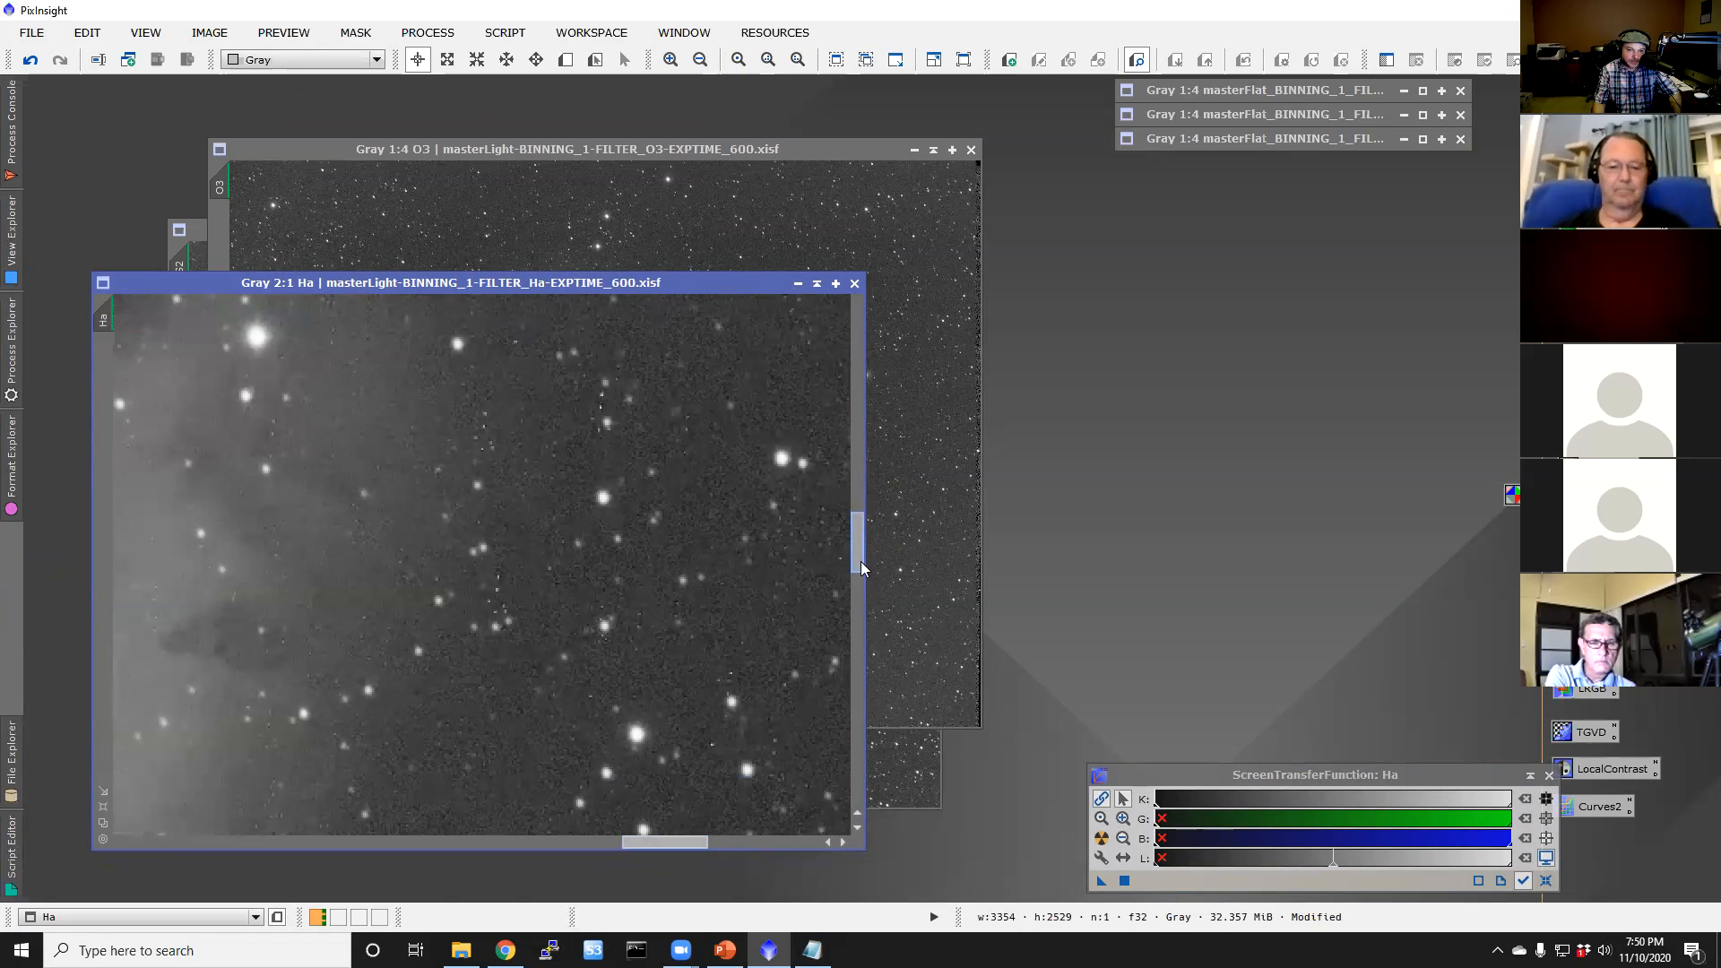
{"action": "left_click_drag", "start_coordinate": [853, 556], "coordinate": [852, 574]}
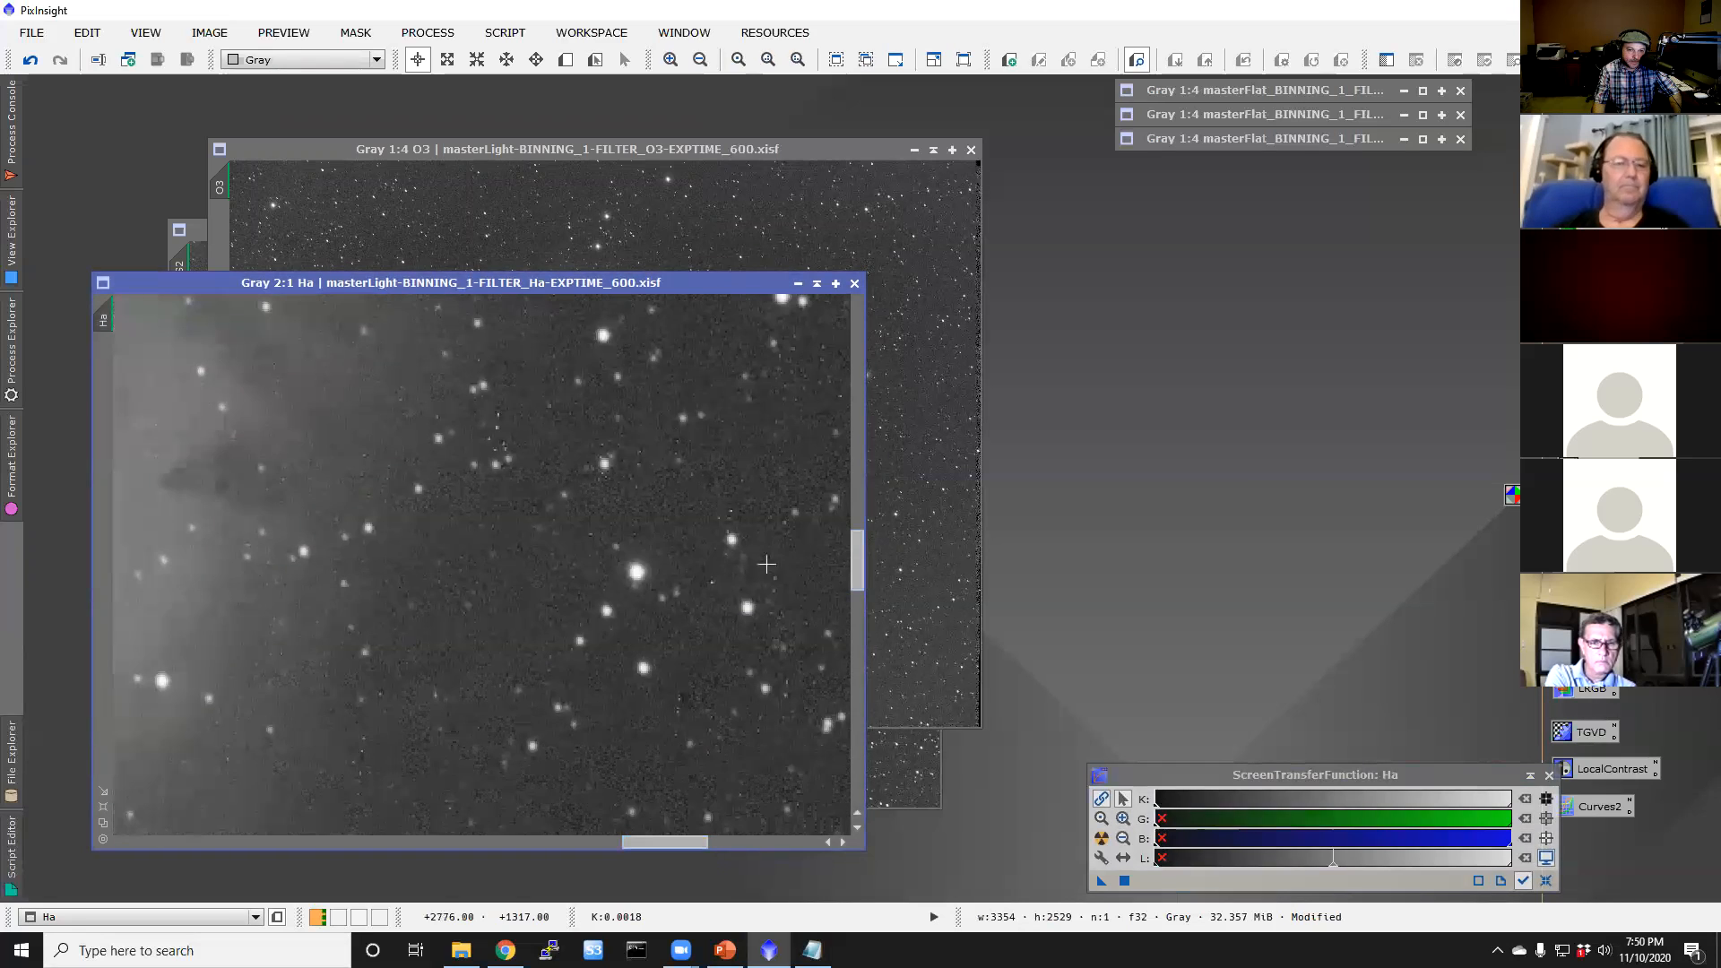
Step: Undo and redo the denoise script on the Ha image to compare it before and after
{"action": "left_click", "coordinate": [139, 33]}
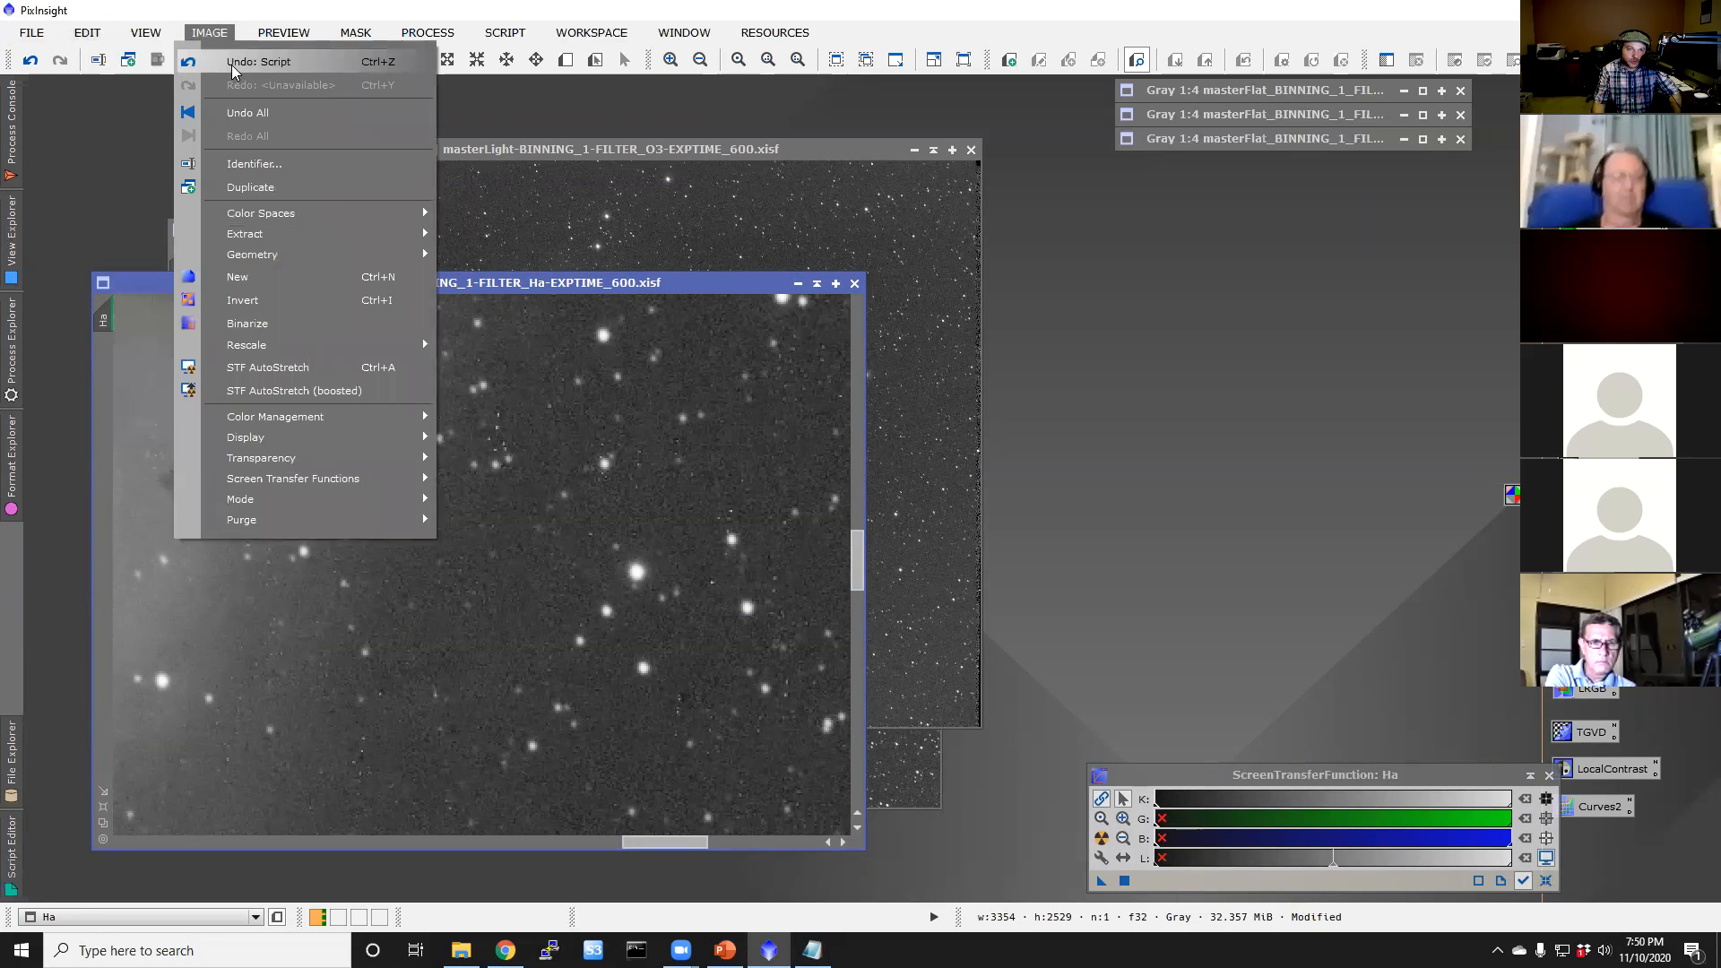
{"action": "left_click", "coordinate": [235, 62]}
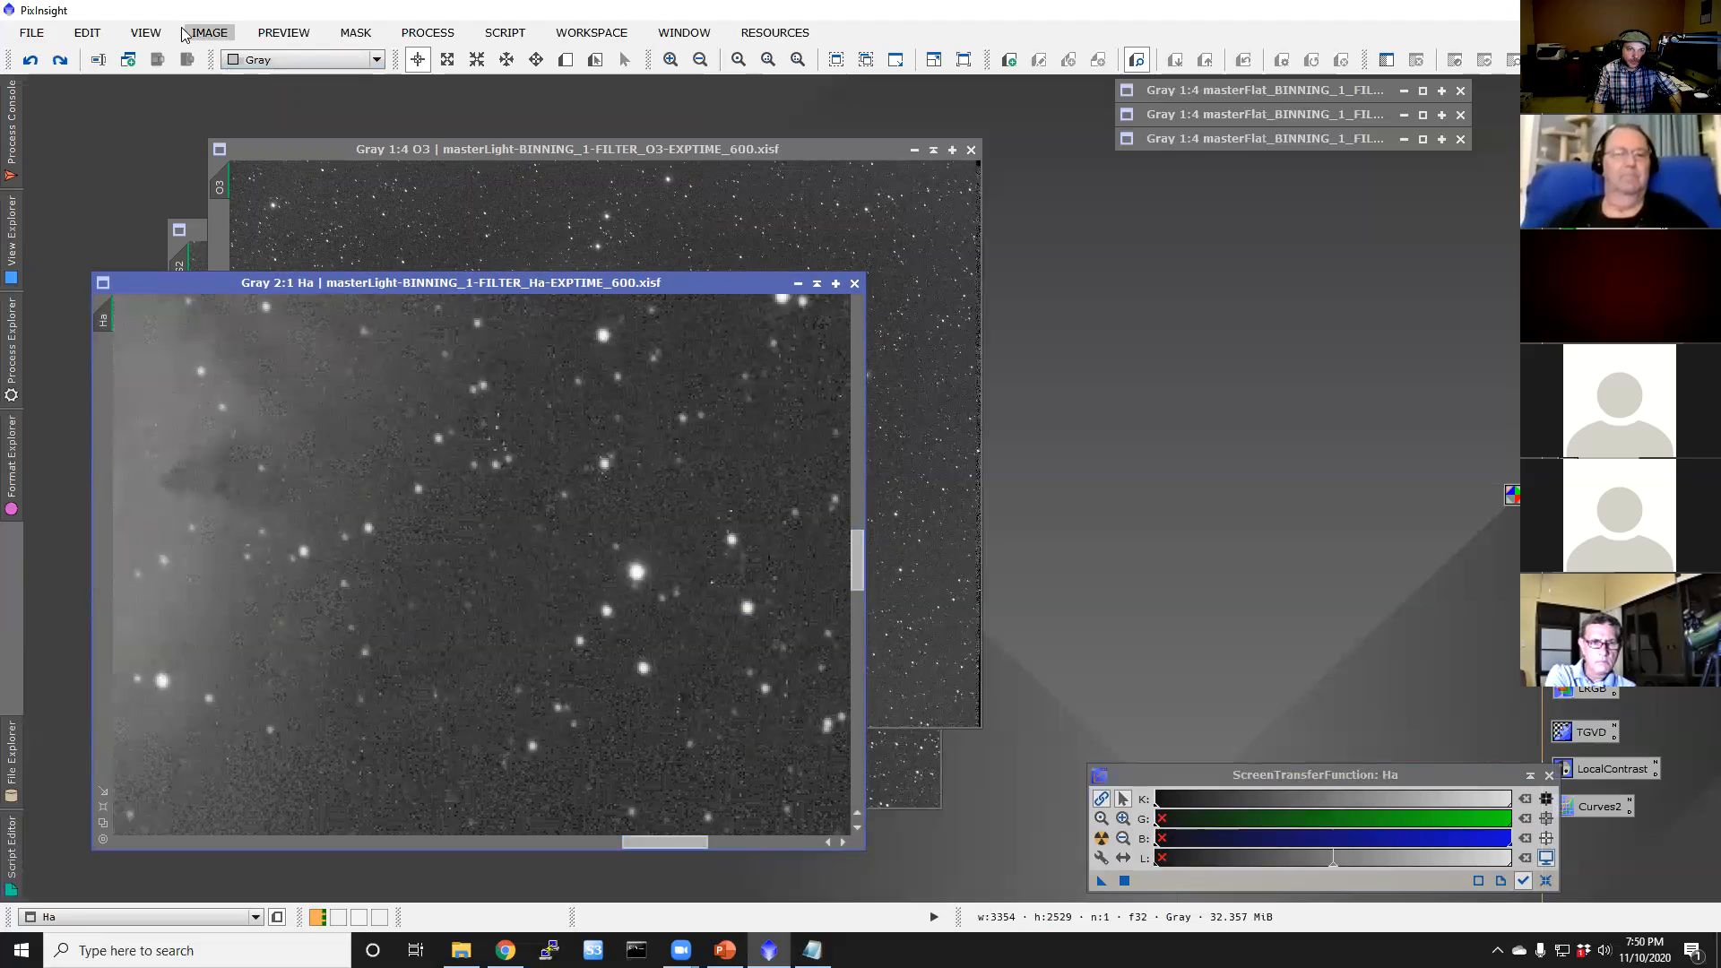
{"action": "left_click", "coordinate": [211, 33]}
{"action": "left_click", "coordinate": [234, 85]}
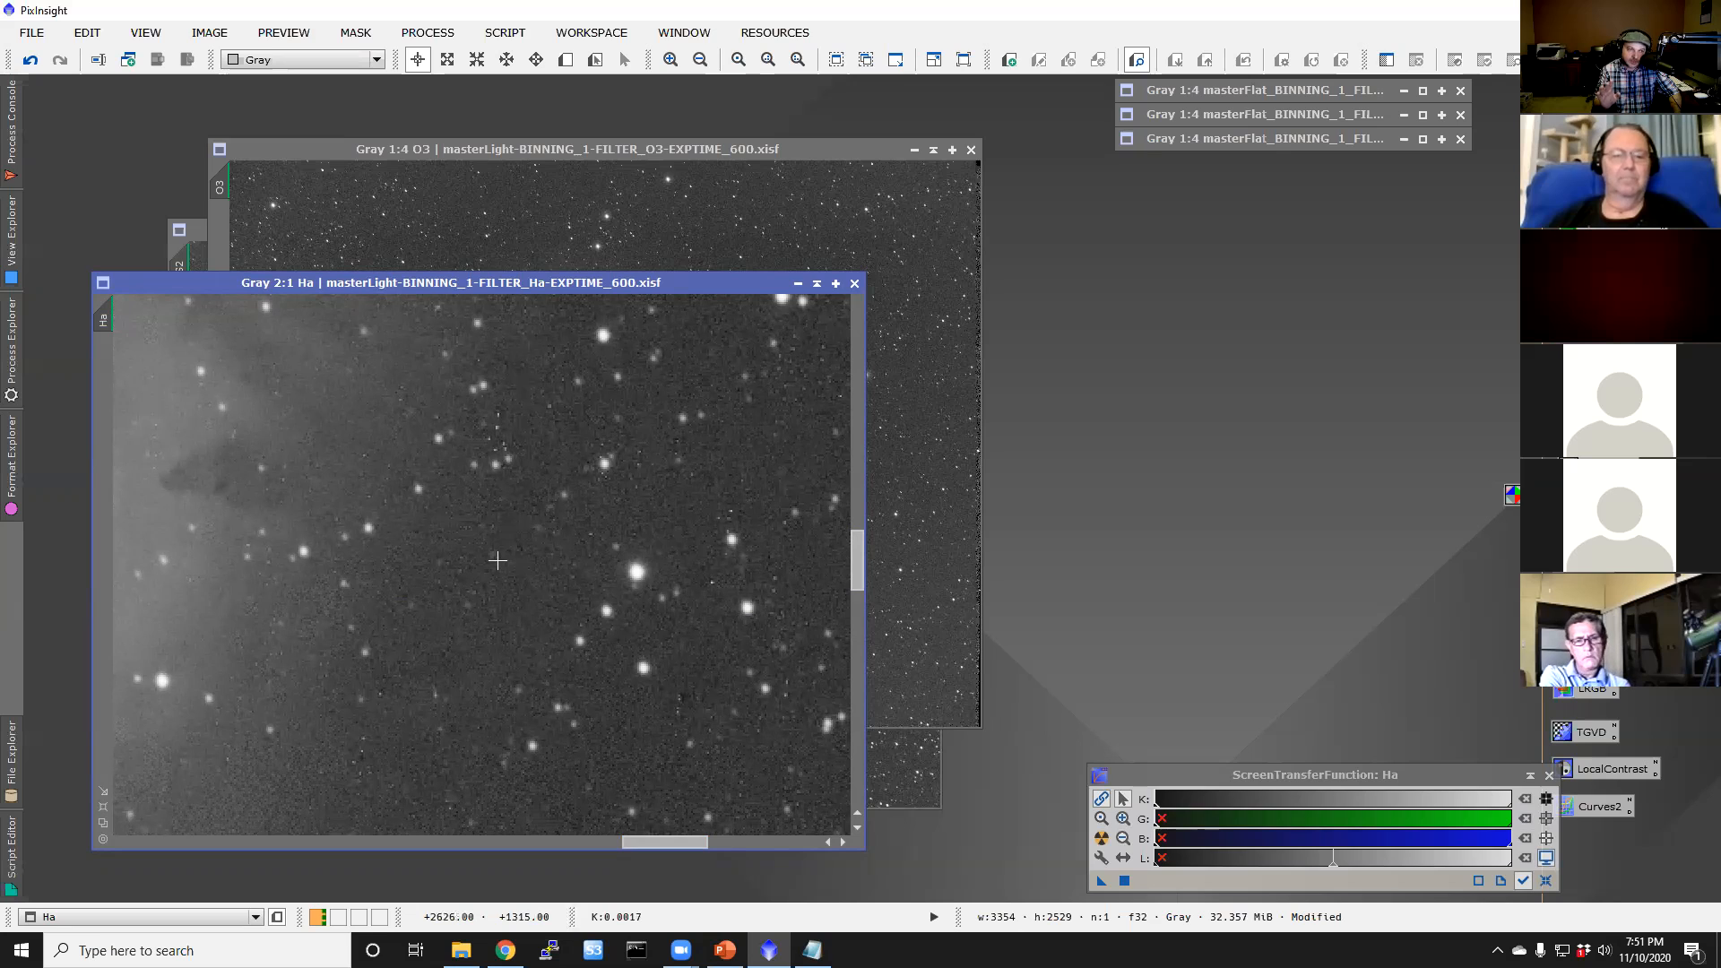
Step: Inspect the denoised Ha nebula at several magnifications and return to the 1:4 view
{"action": "scroll", "coordinate": [498, 560], "scroll_direction": "down", "scroll_amount": 1}
{"action": "scroll", "coordinate": [498, 560], "scroll_direction": "down", "scroll_amount": 4}
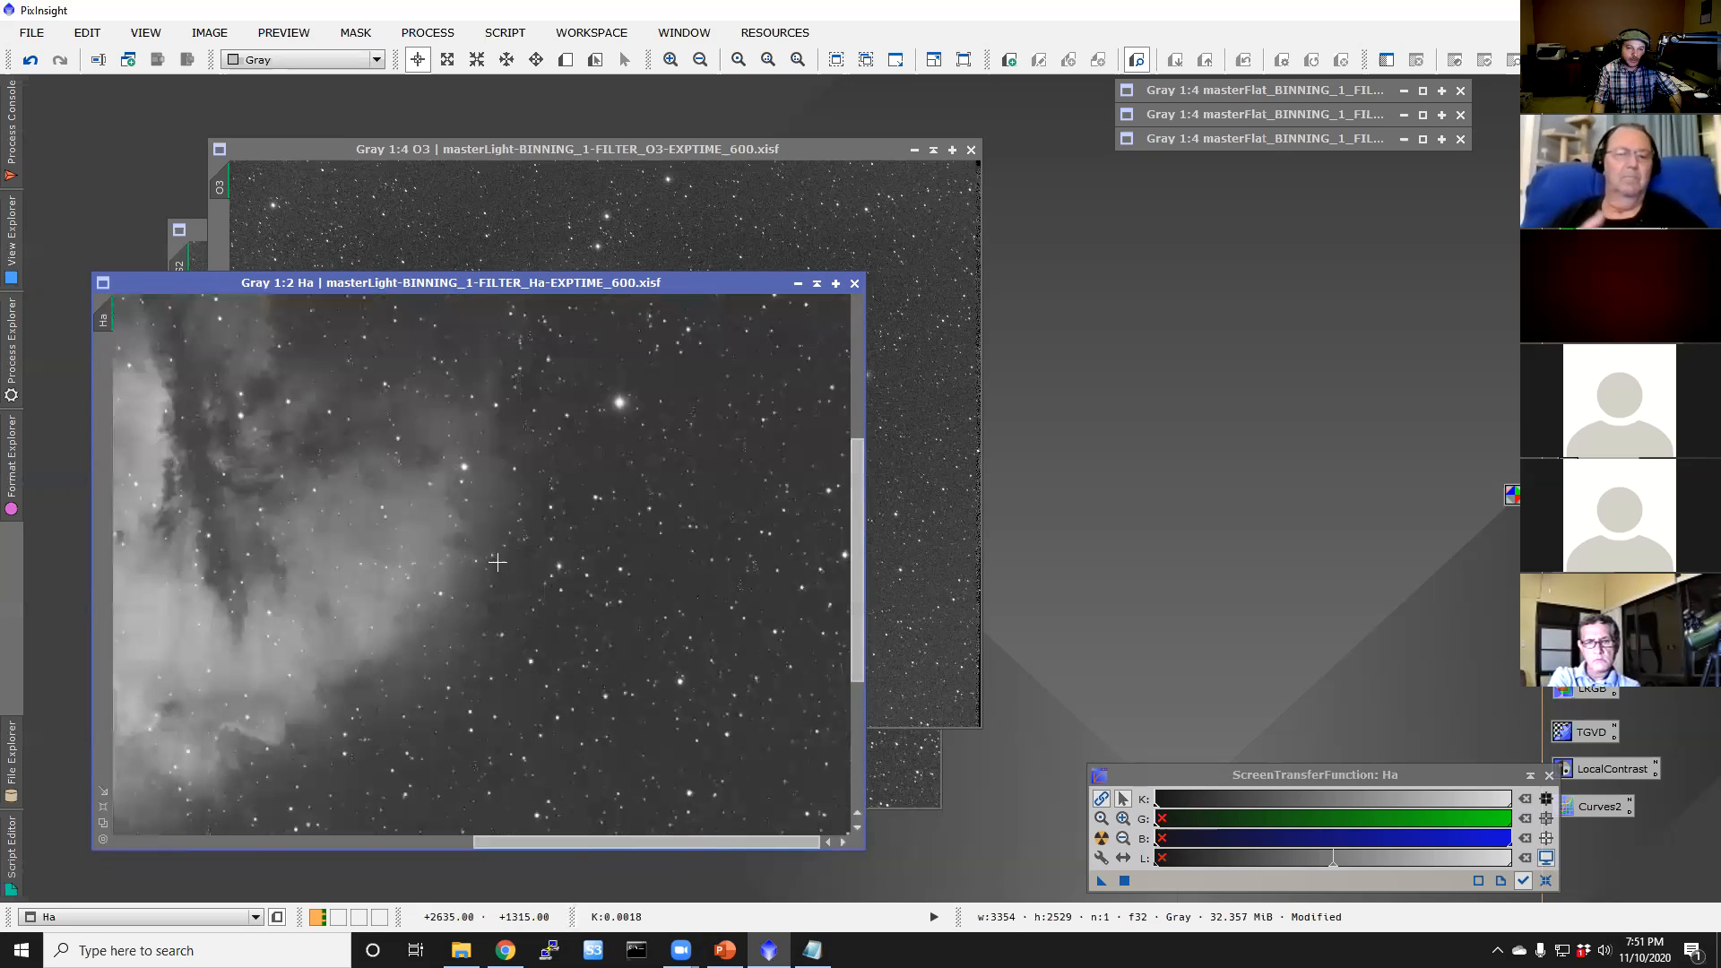
{"action": "scroll", "coordinate": [496, 568], "scroll_direction": "up", "scroll_amount": 1}
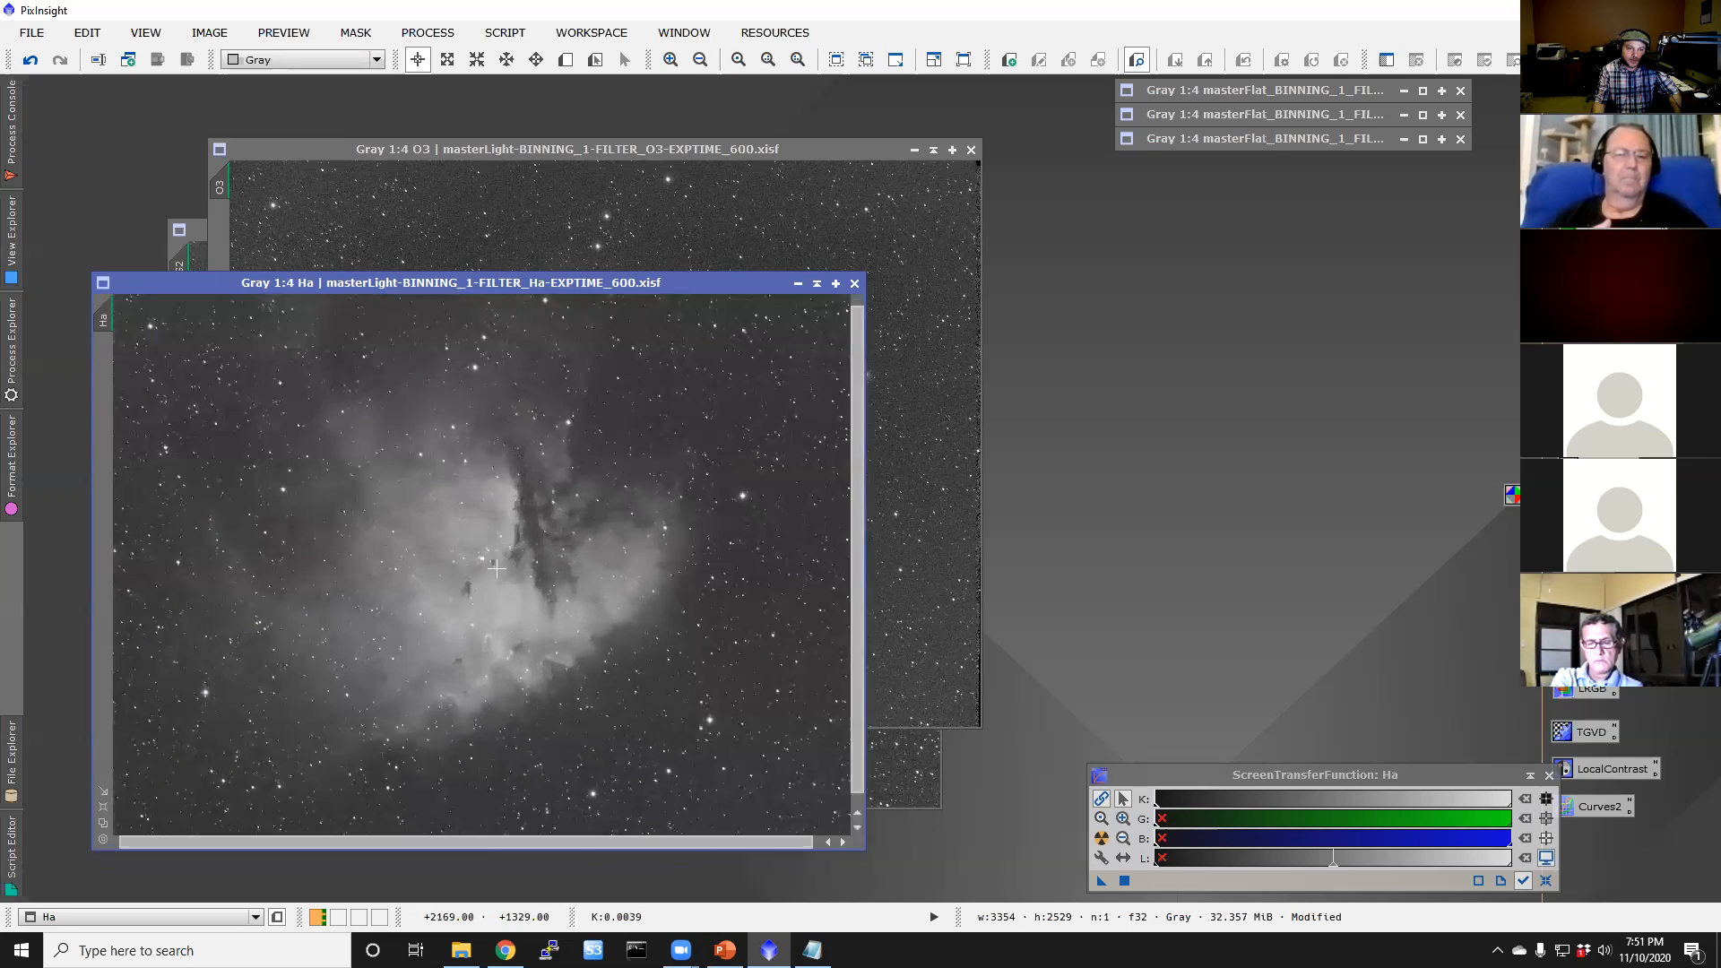
{"action": "scroll", "coordinate": [470, 477], "scroll_direction": "up", "scroll_amount": 3}
{"action": "scroll", "coordinate": [469, 477], "scroll_direction": "down", "scroll_amount": 3}
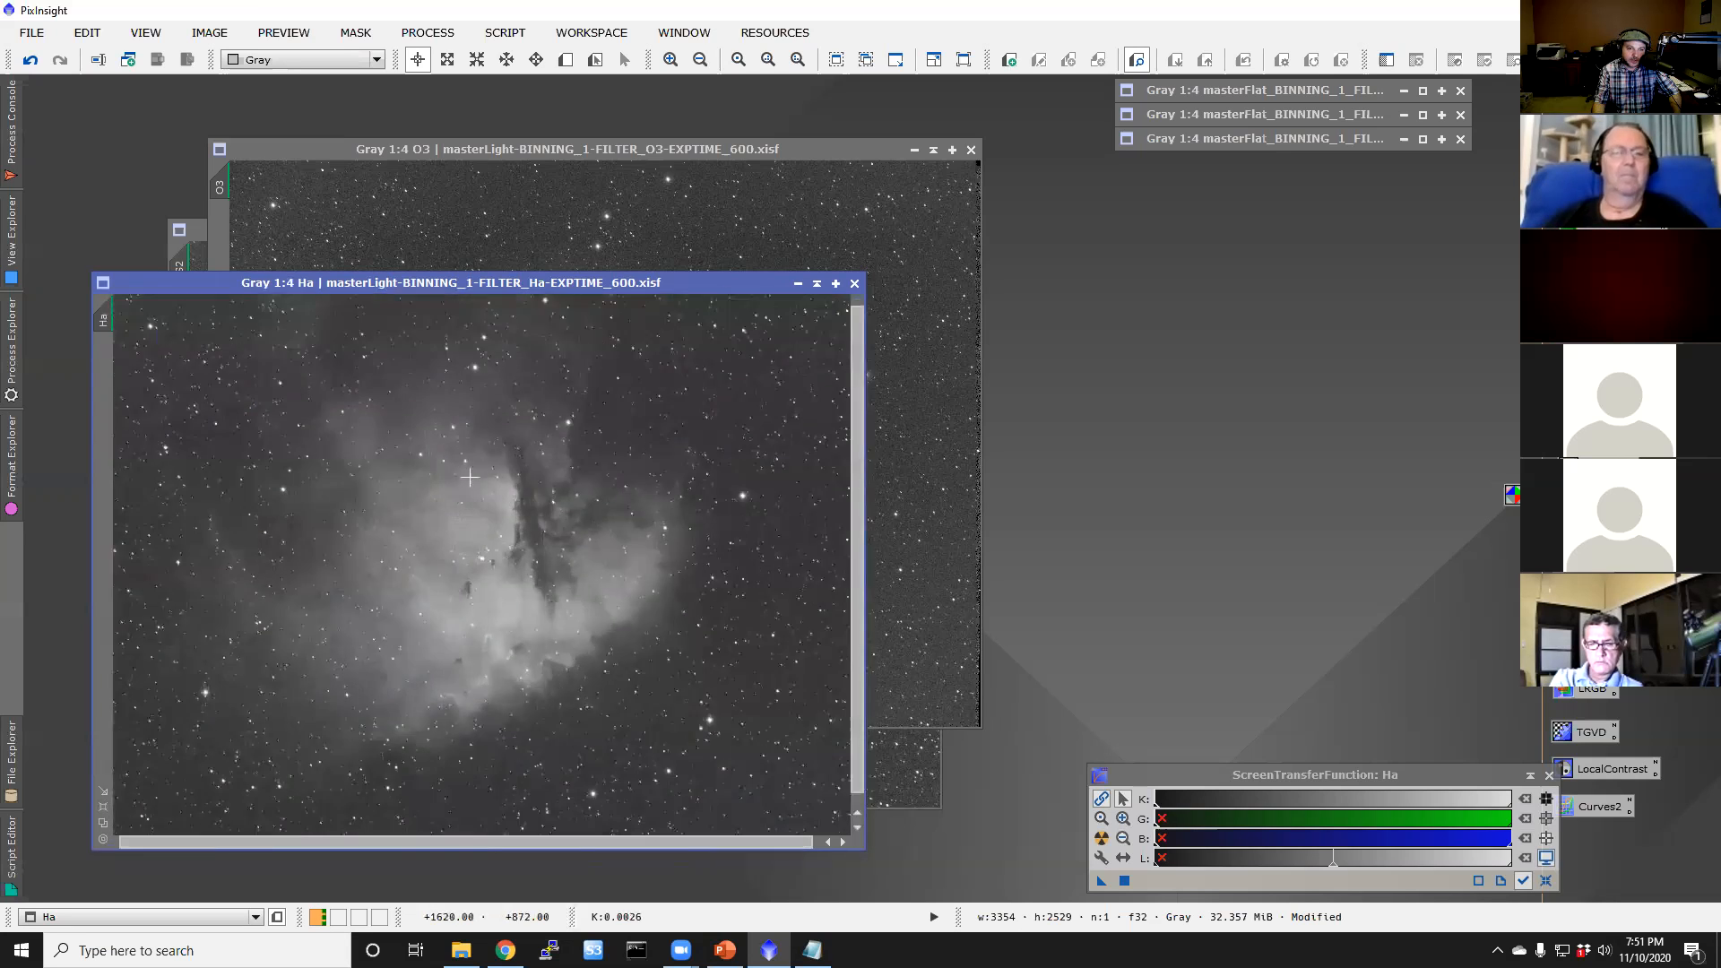
{"action": "scroll", "coordinate": [469, 477], "scroll_direction": "up", "scroll_amount": 3}
{"action": "scroll", "coordinate": [470, 477], "scroll_direction": "down", "scroll_amount": 4}
{"action": "scroll", "coordinate": [470, 477], "scroll_direction": "up", "scroll_amount": 1}
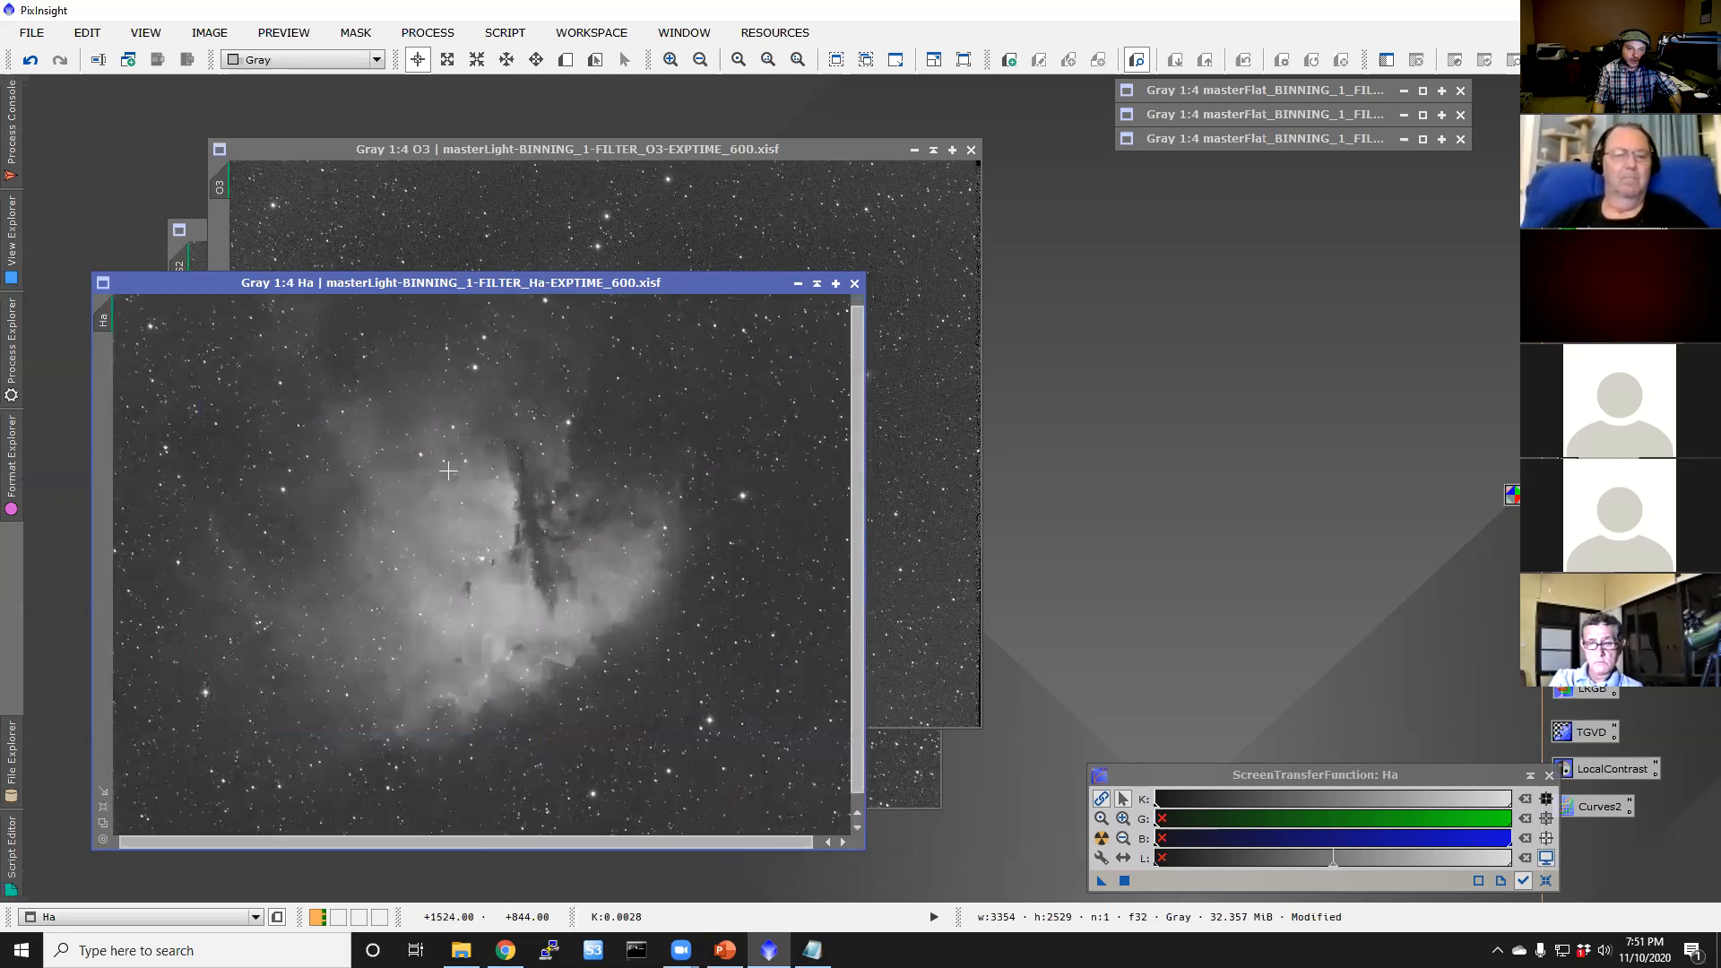
Step: Denoise the O3 image with the MureDenoise script, using masterFlat_BINNING_1_FILTER_O3_integration as the flatfield
{"action": "left_click", "coordinate": [538, 152]}
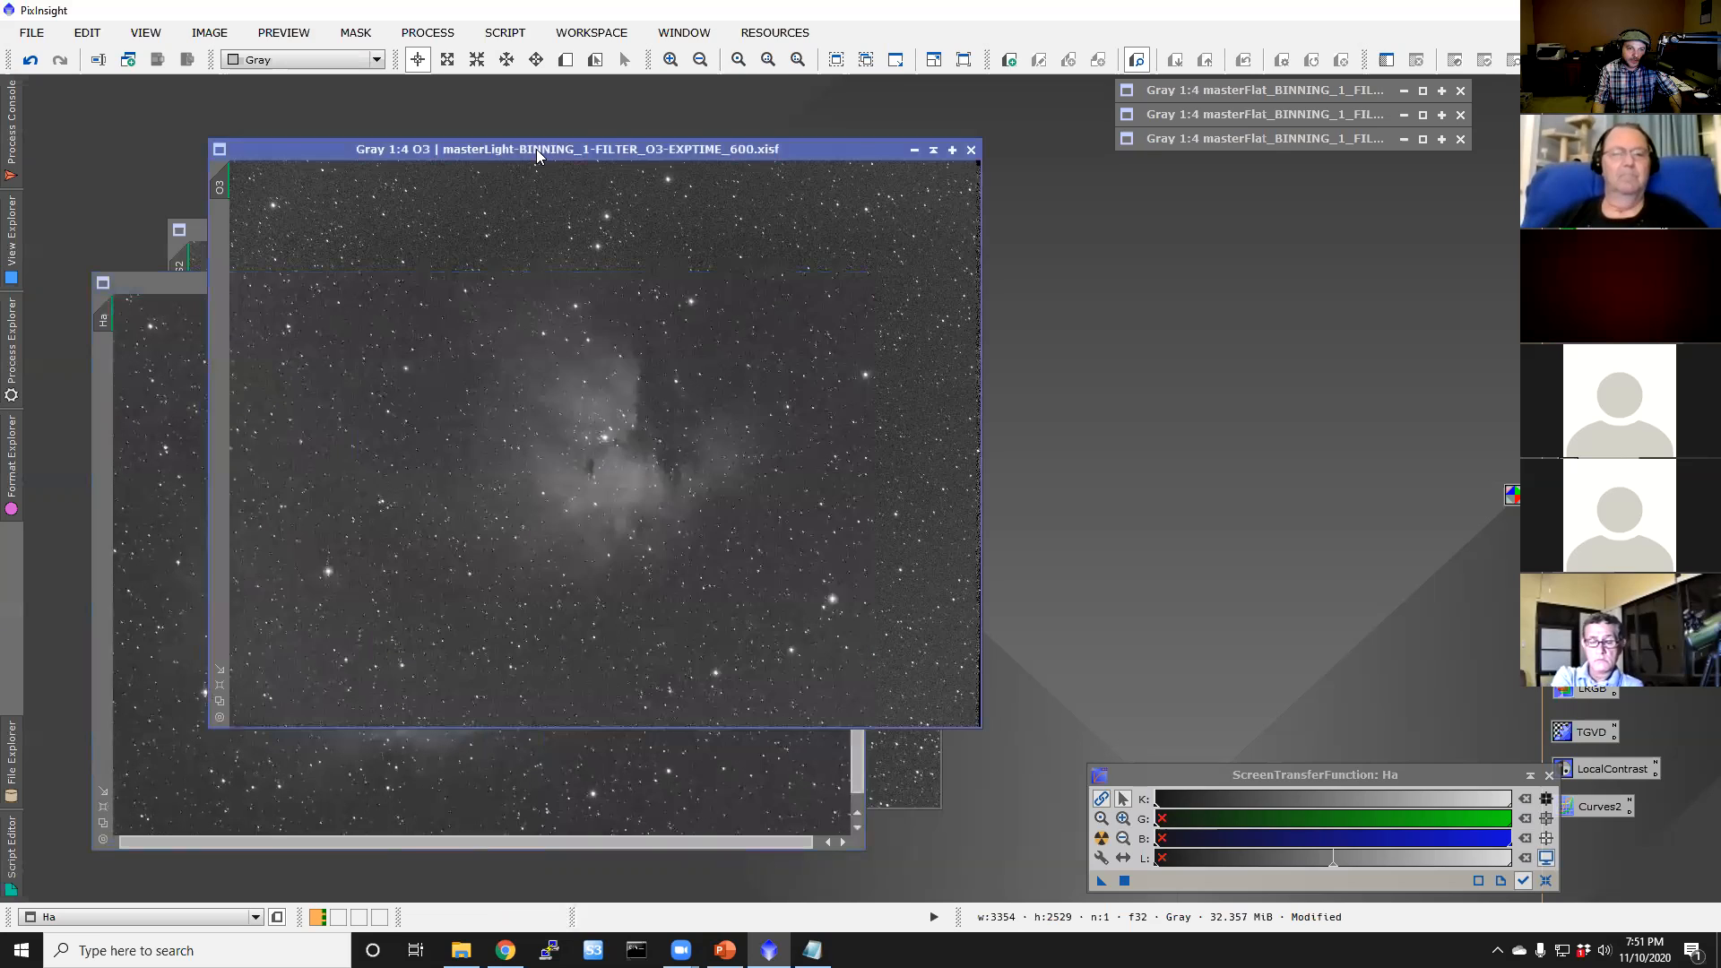
{"action": "left_click", "coordinate": [506, 33]}
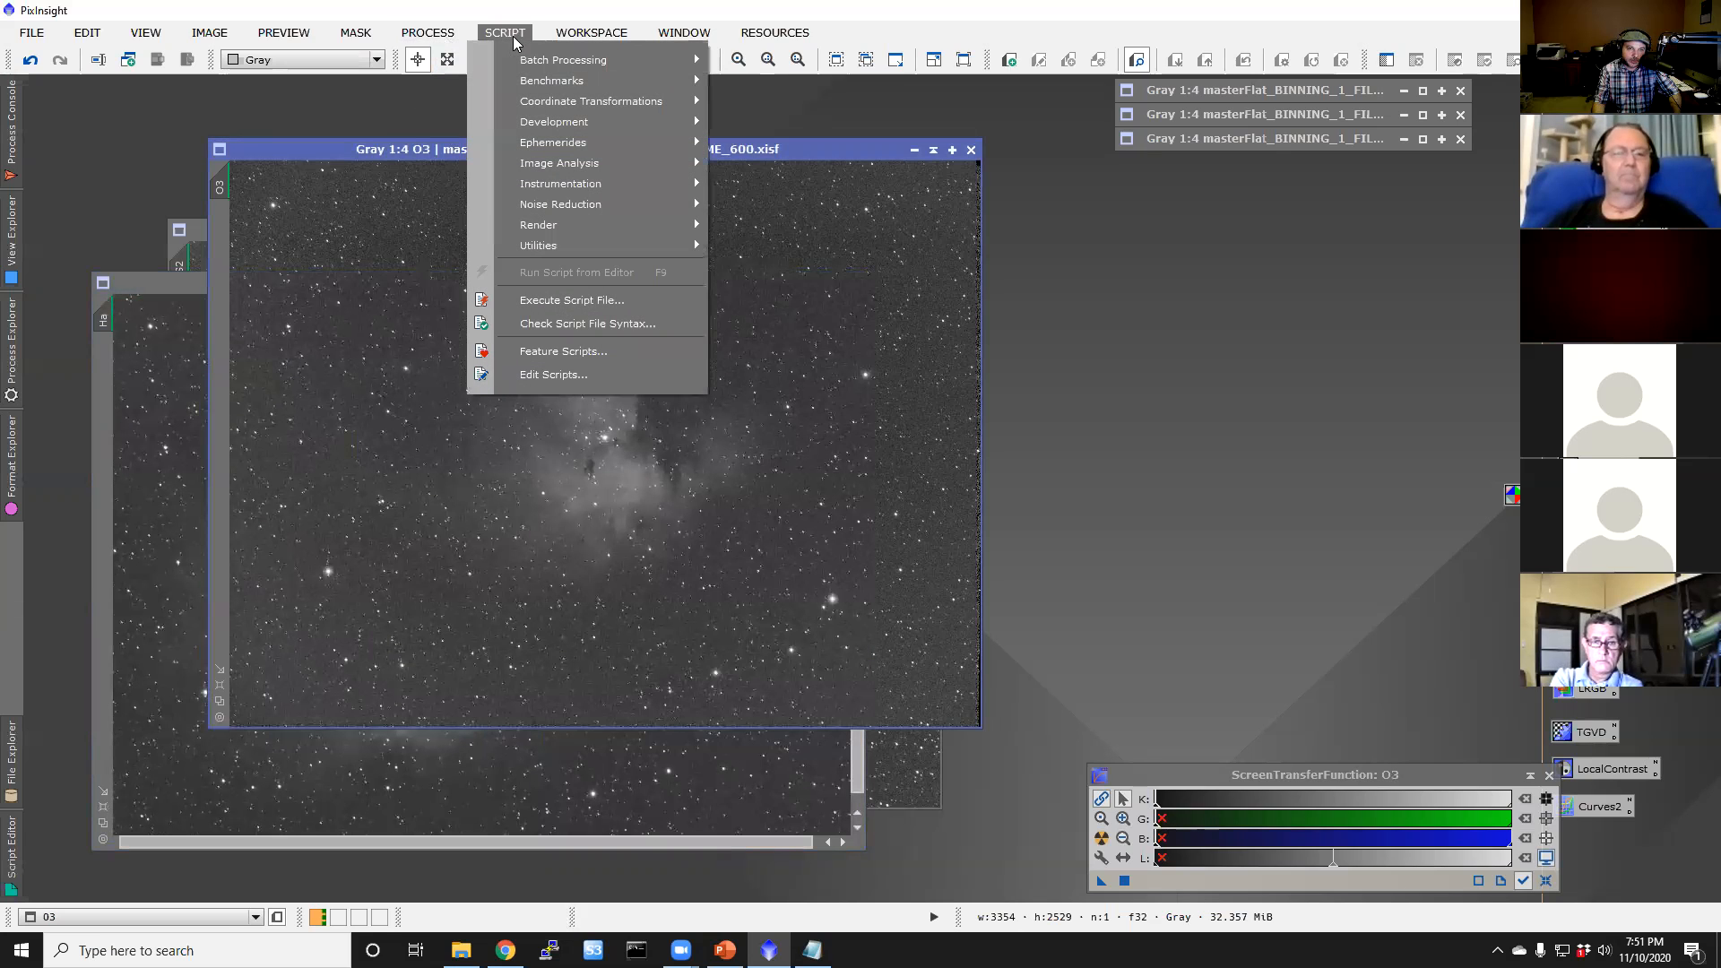
{"action": "mouse_move", "coordinate": [554, 206]}
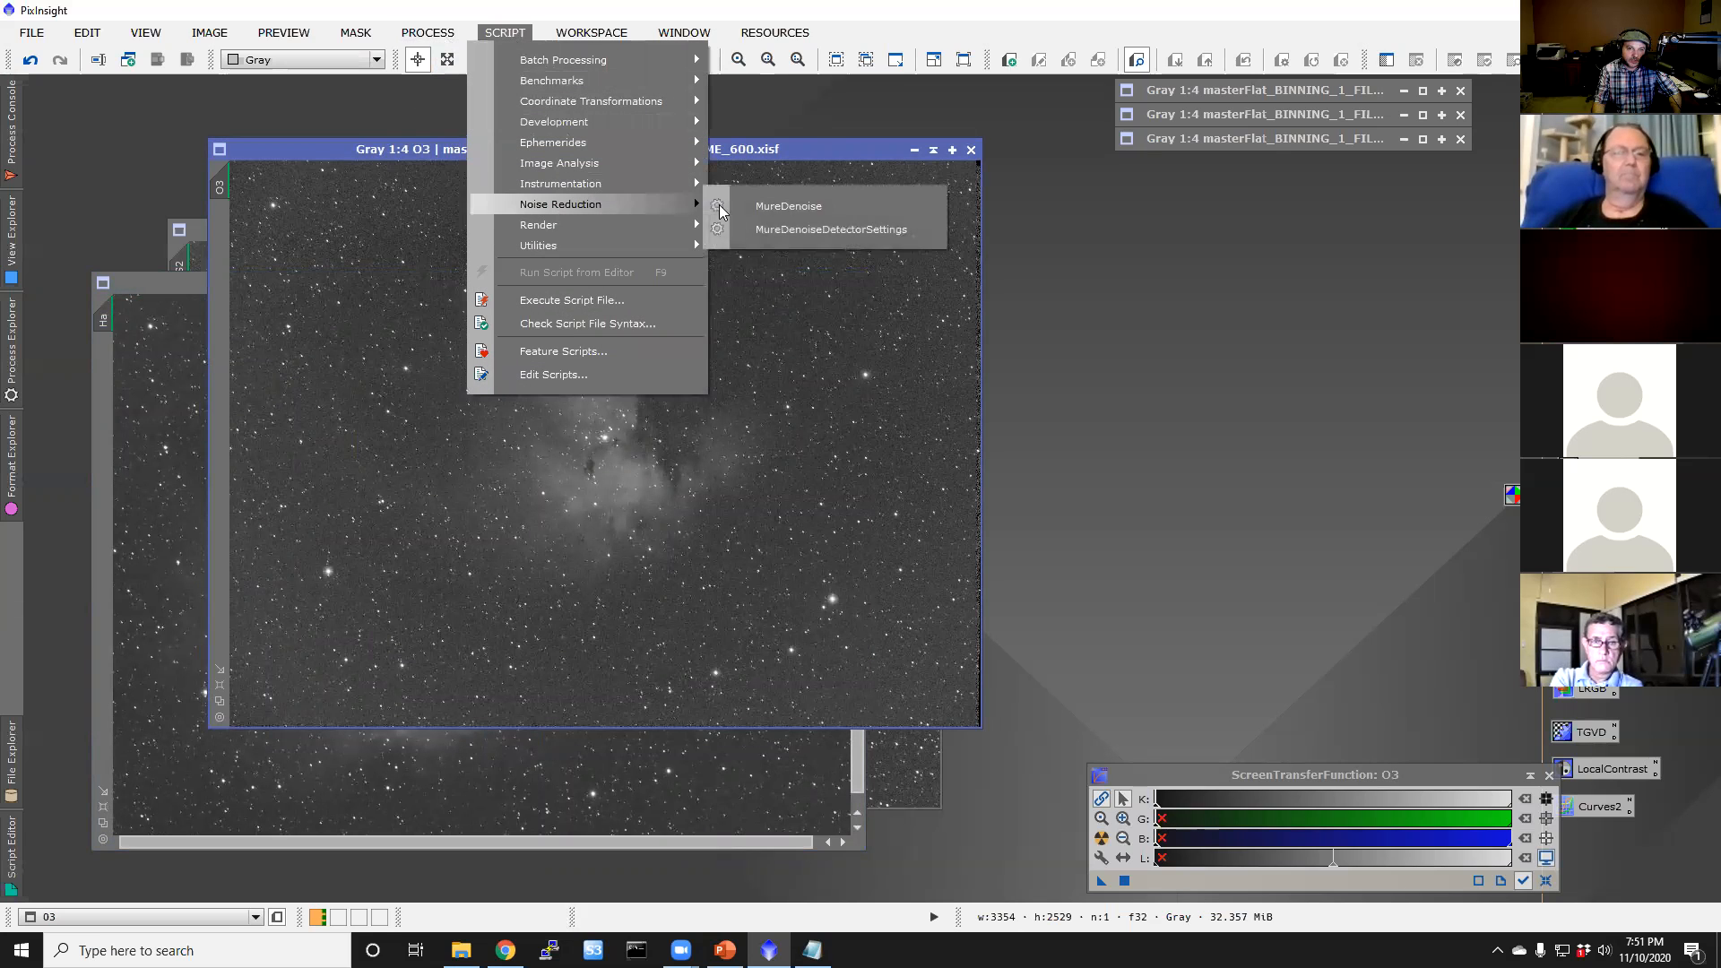
{"action": "left_click", "coordinate": [782, 206]}
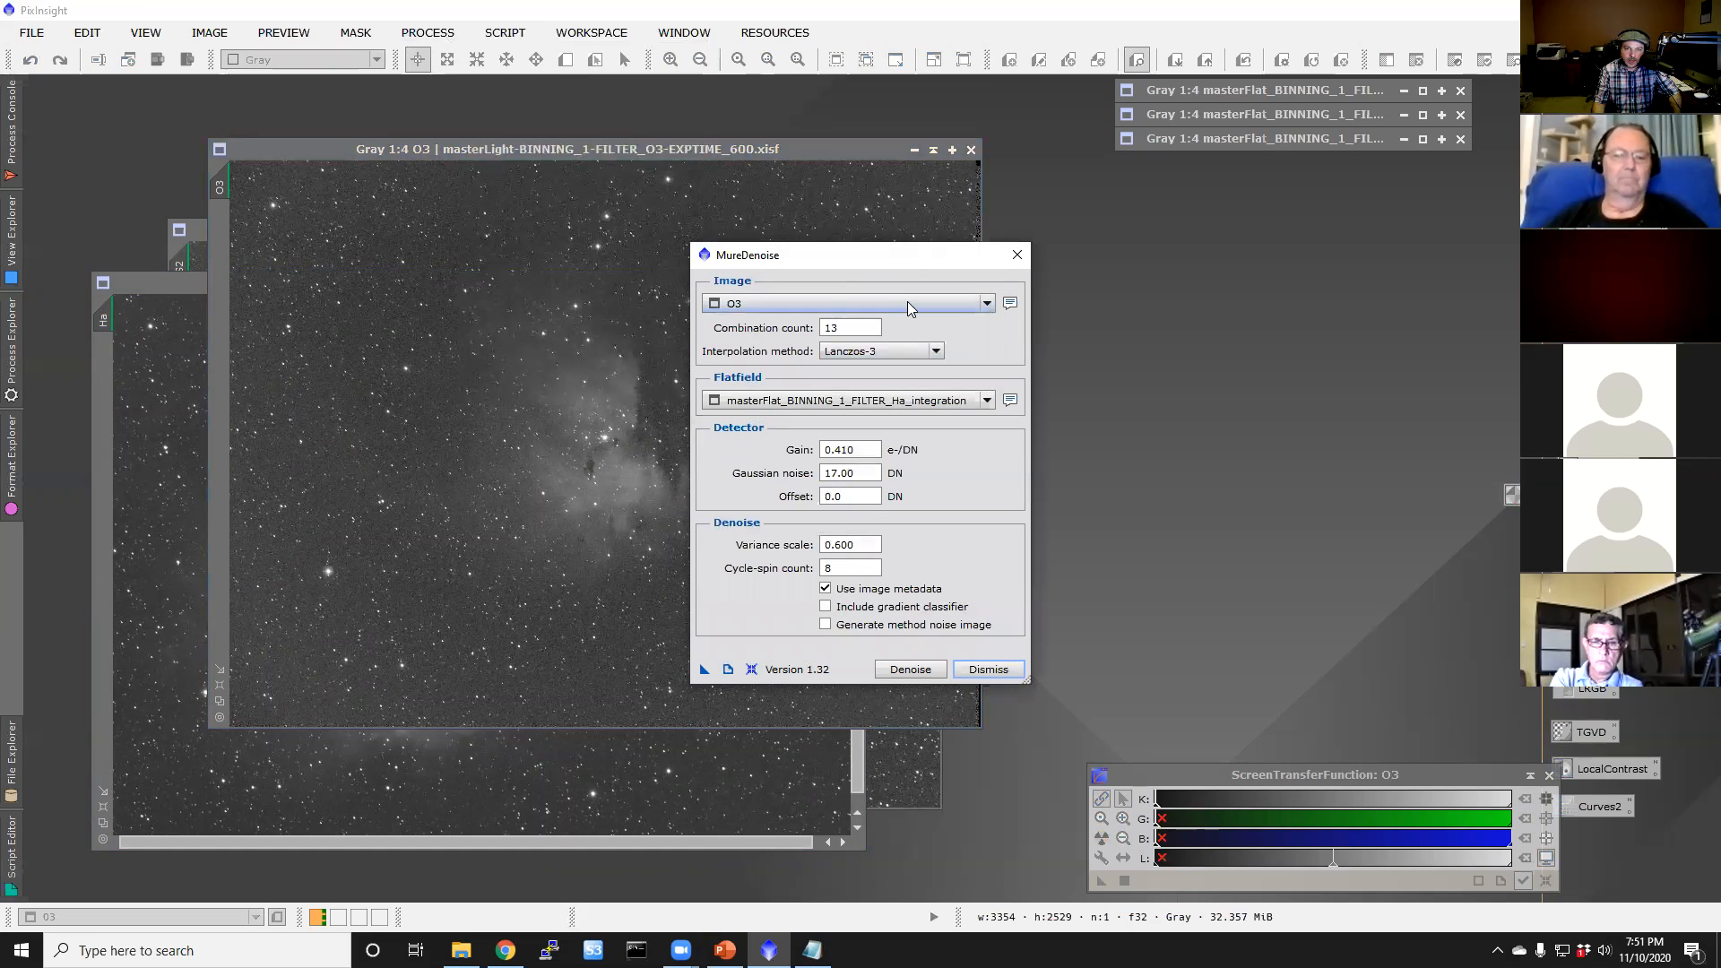
{"action": "left_click", "coordinate": [900, 401]}
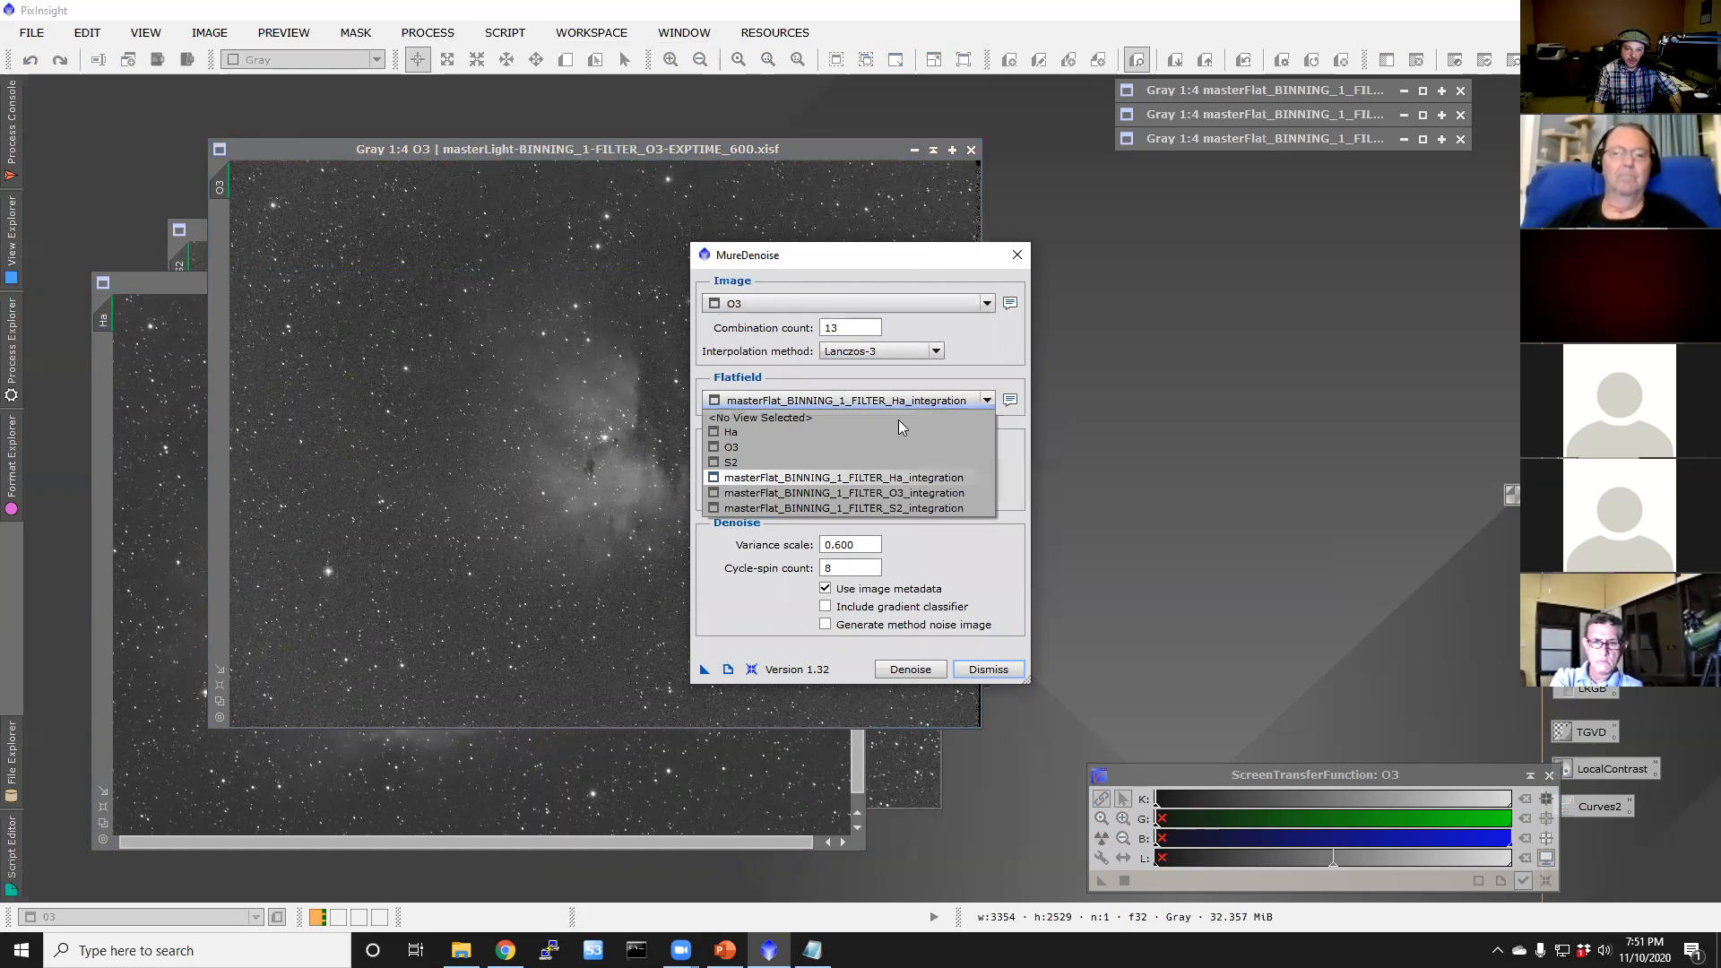
{"action": "left_click", "coordinate": [881, 492]}
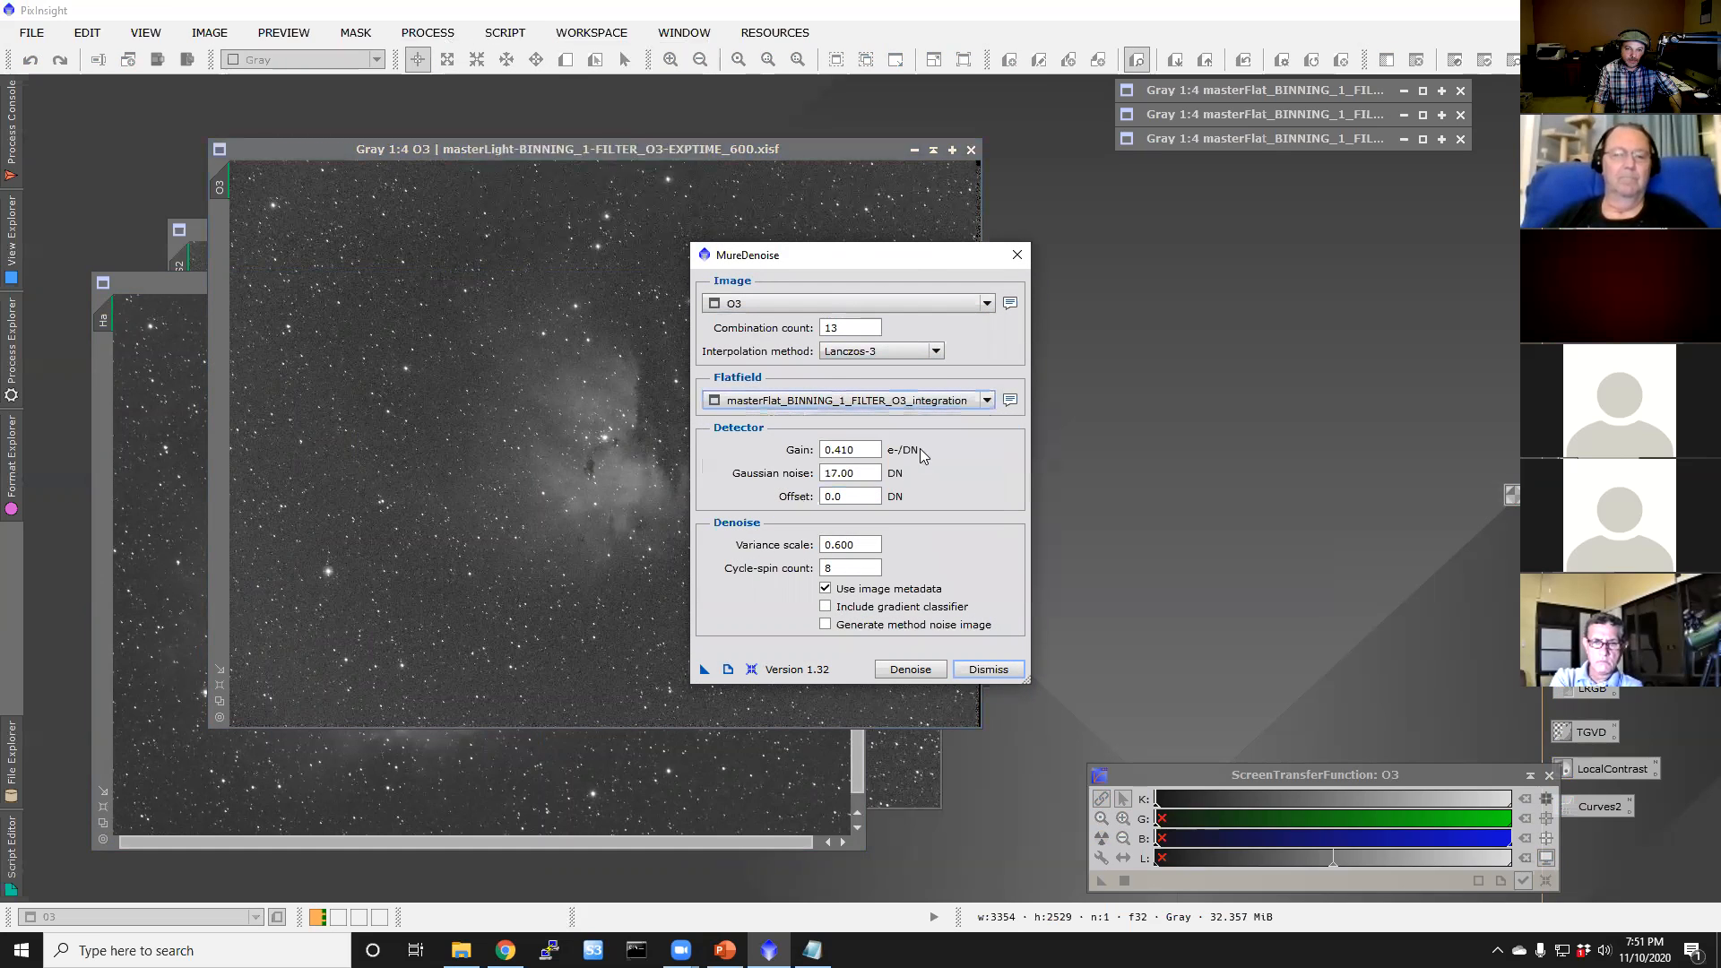
{"action": "left_click", "coordinate": [919, 671]}
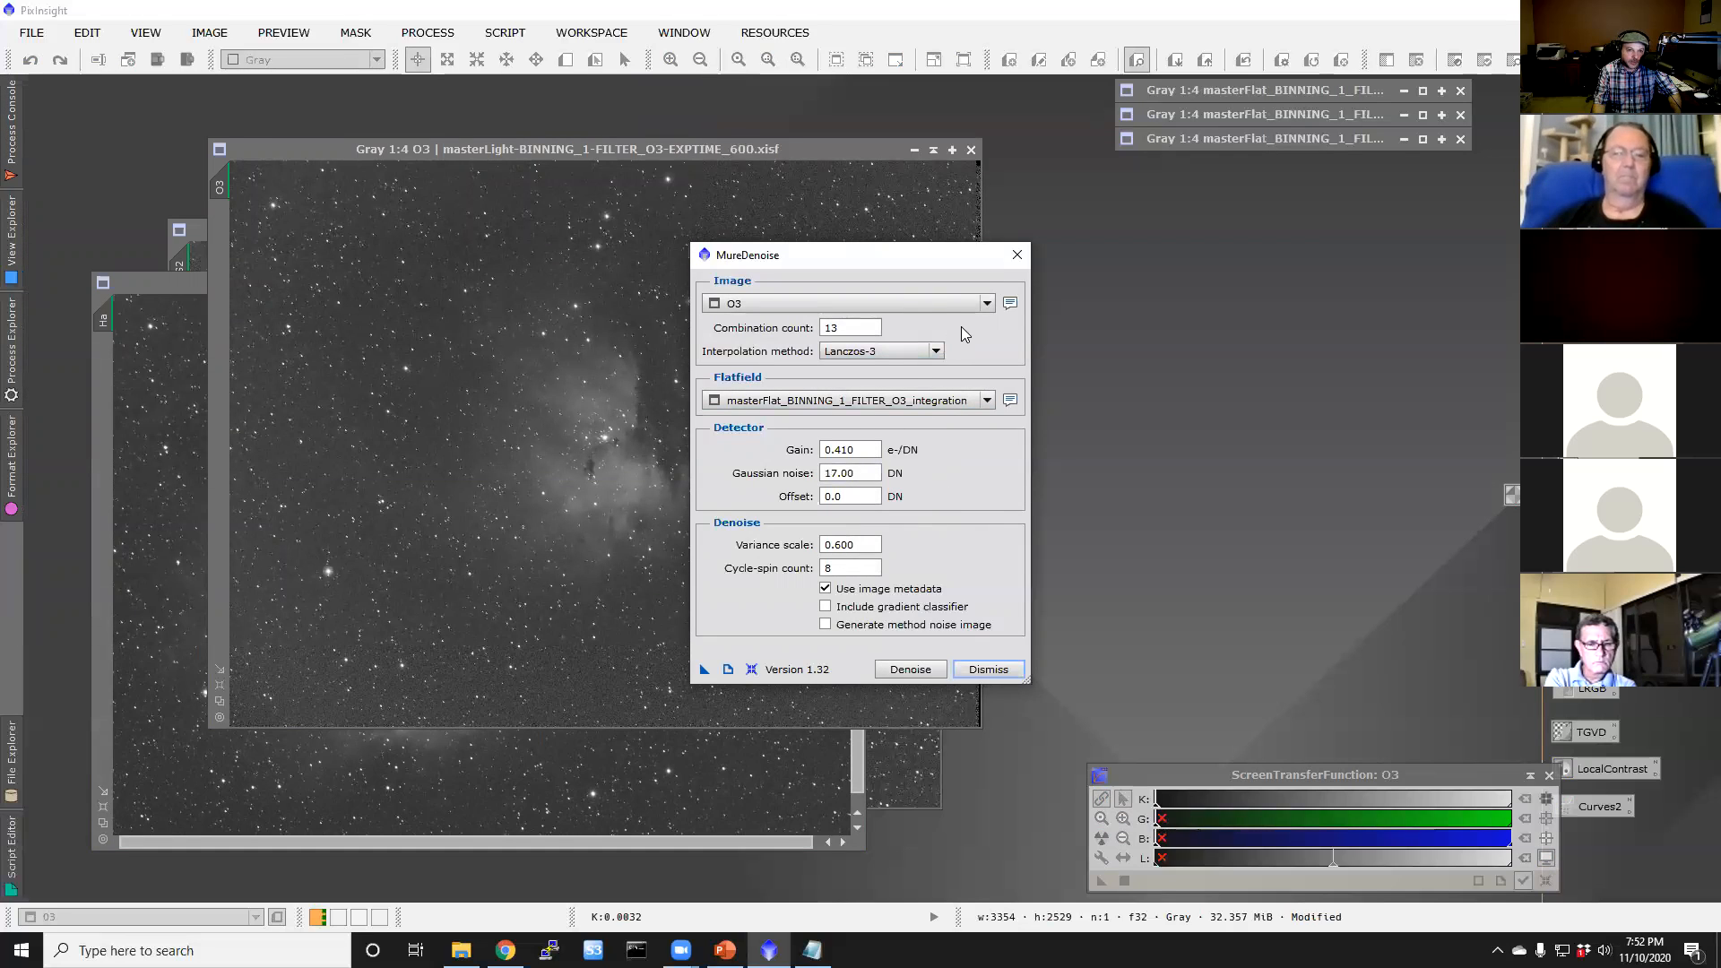
Step: Denoise the S2 image with masterFlat_BINNING_1_FILTER_S2_integration as the flatfield, and close the script
{"action": "left_click", "coordinate": [937, 303]}
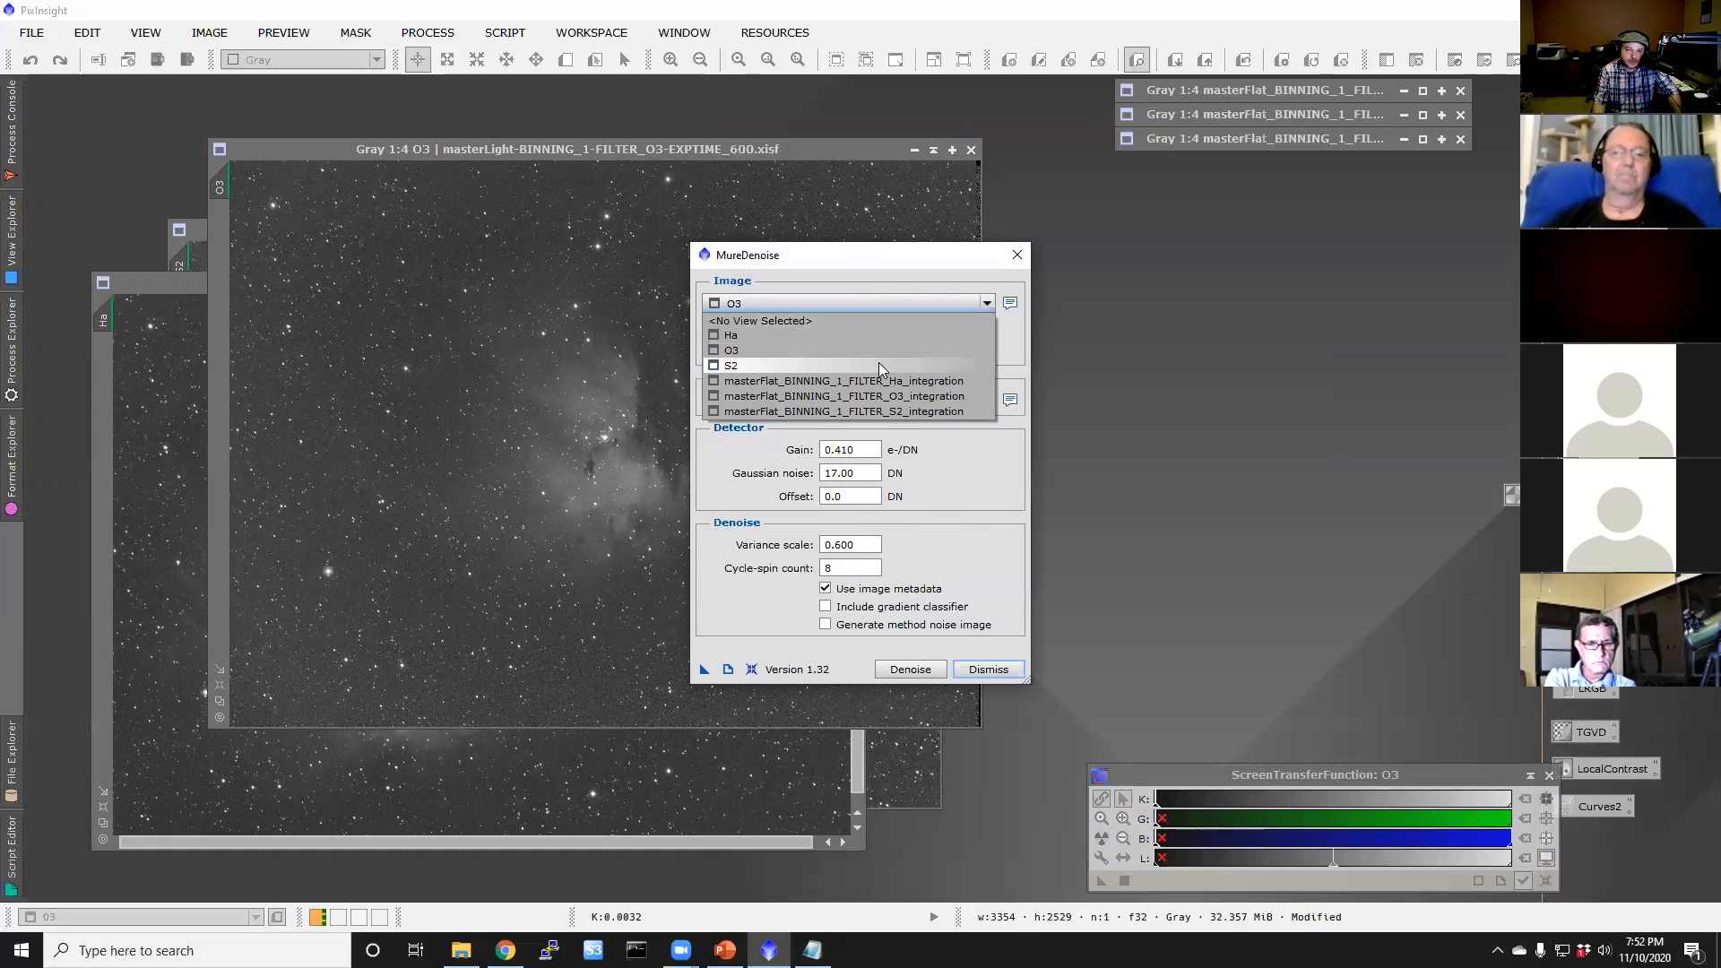
{"action": "left_click", "coordinate": [878, 364]}
{"action": "left_click", "coordinate": [921, 404]}
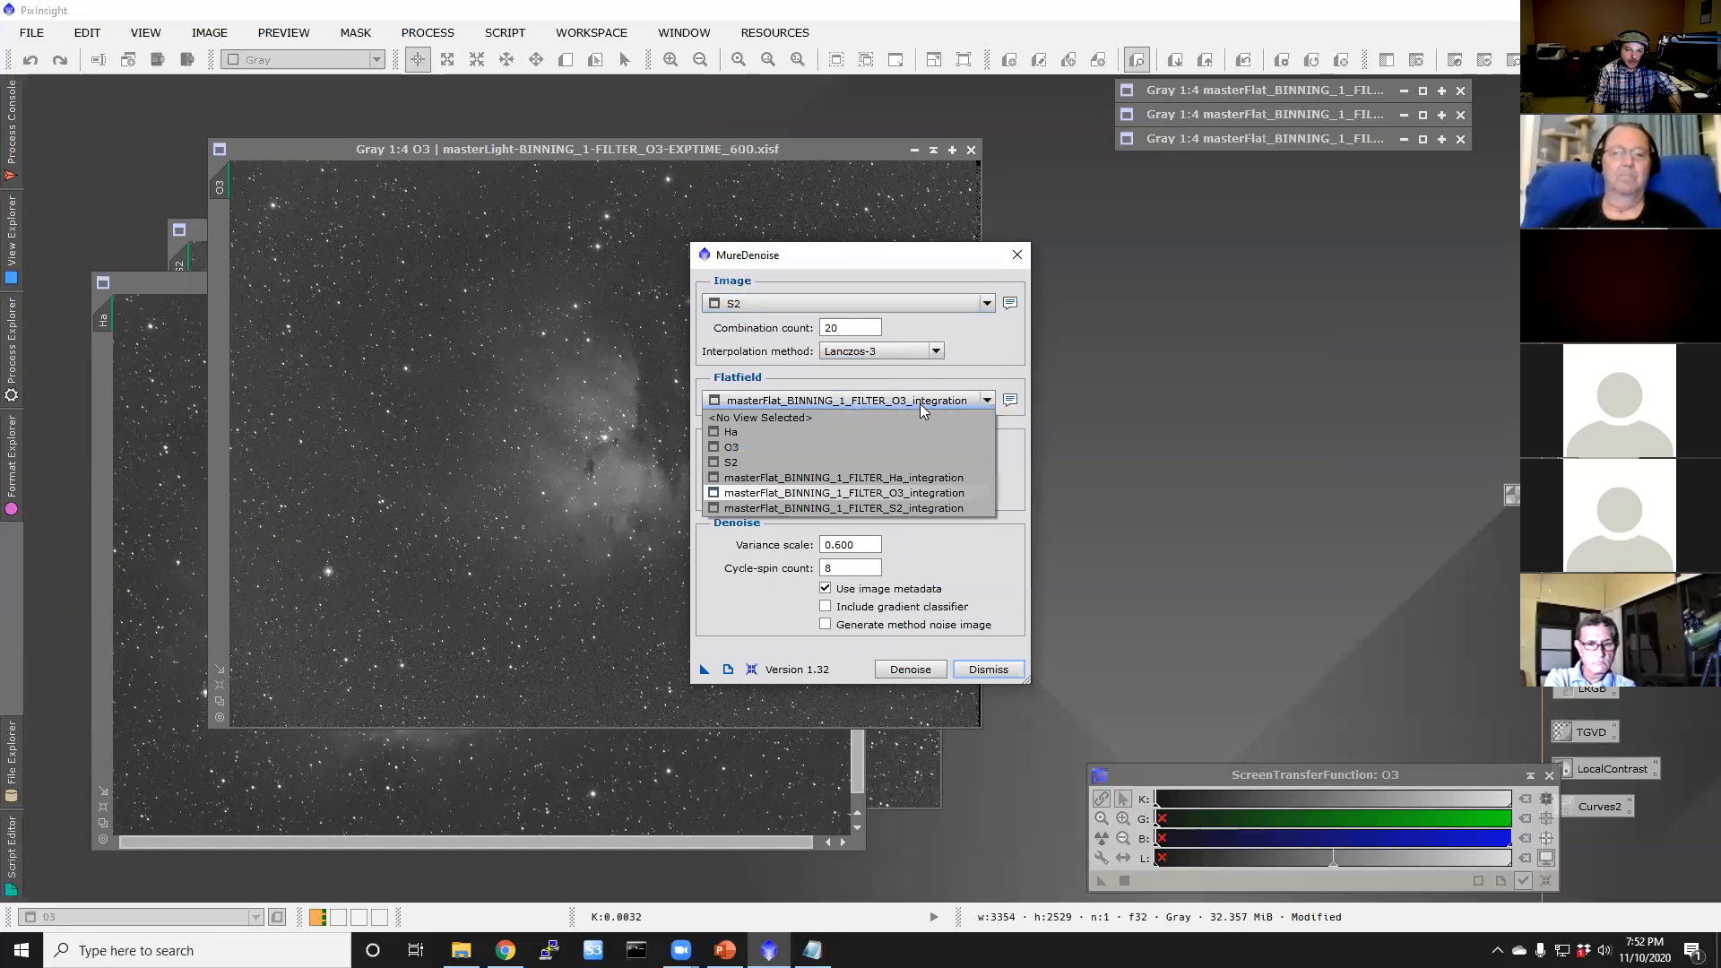
{"action": "left_click", "coordinate": [869, 507]}
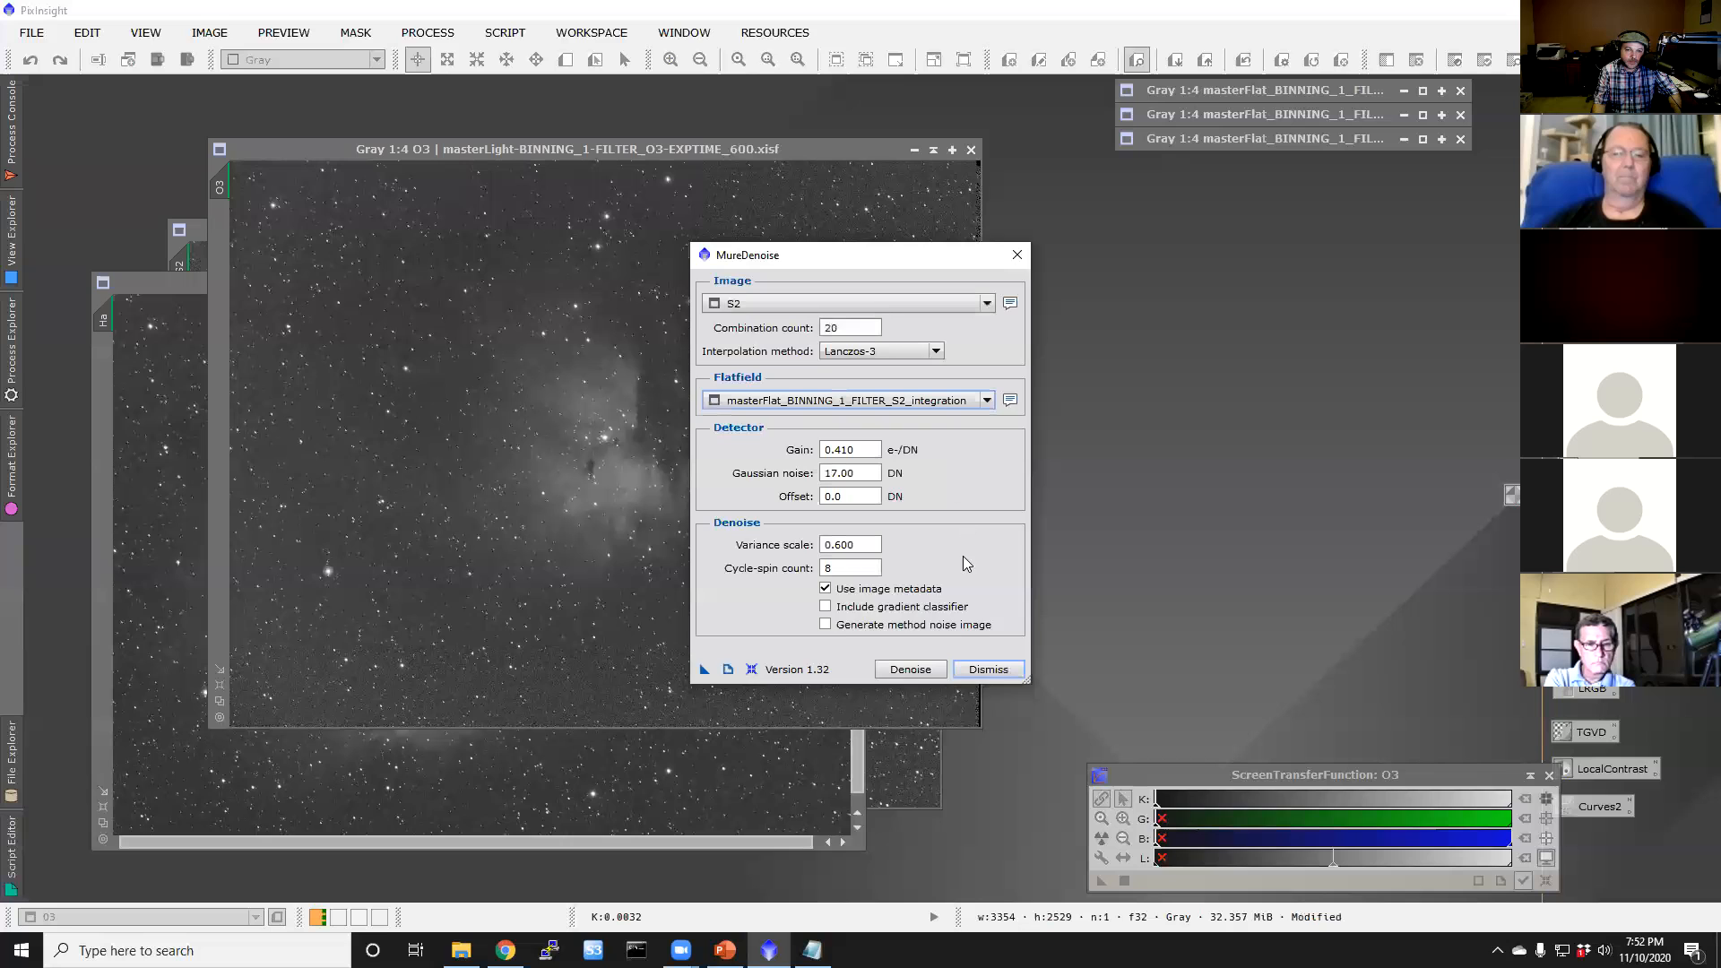
{"action": "left_click", "coordinate": [919, 673]}
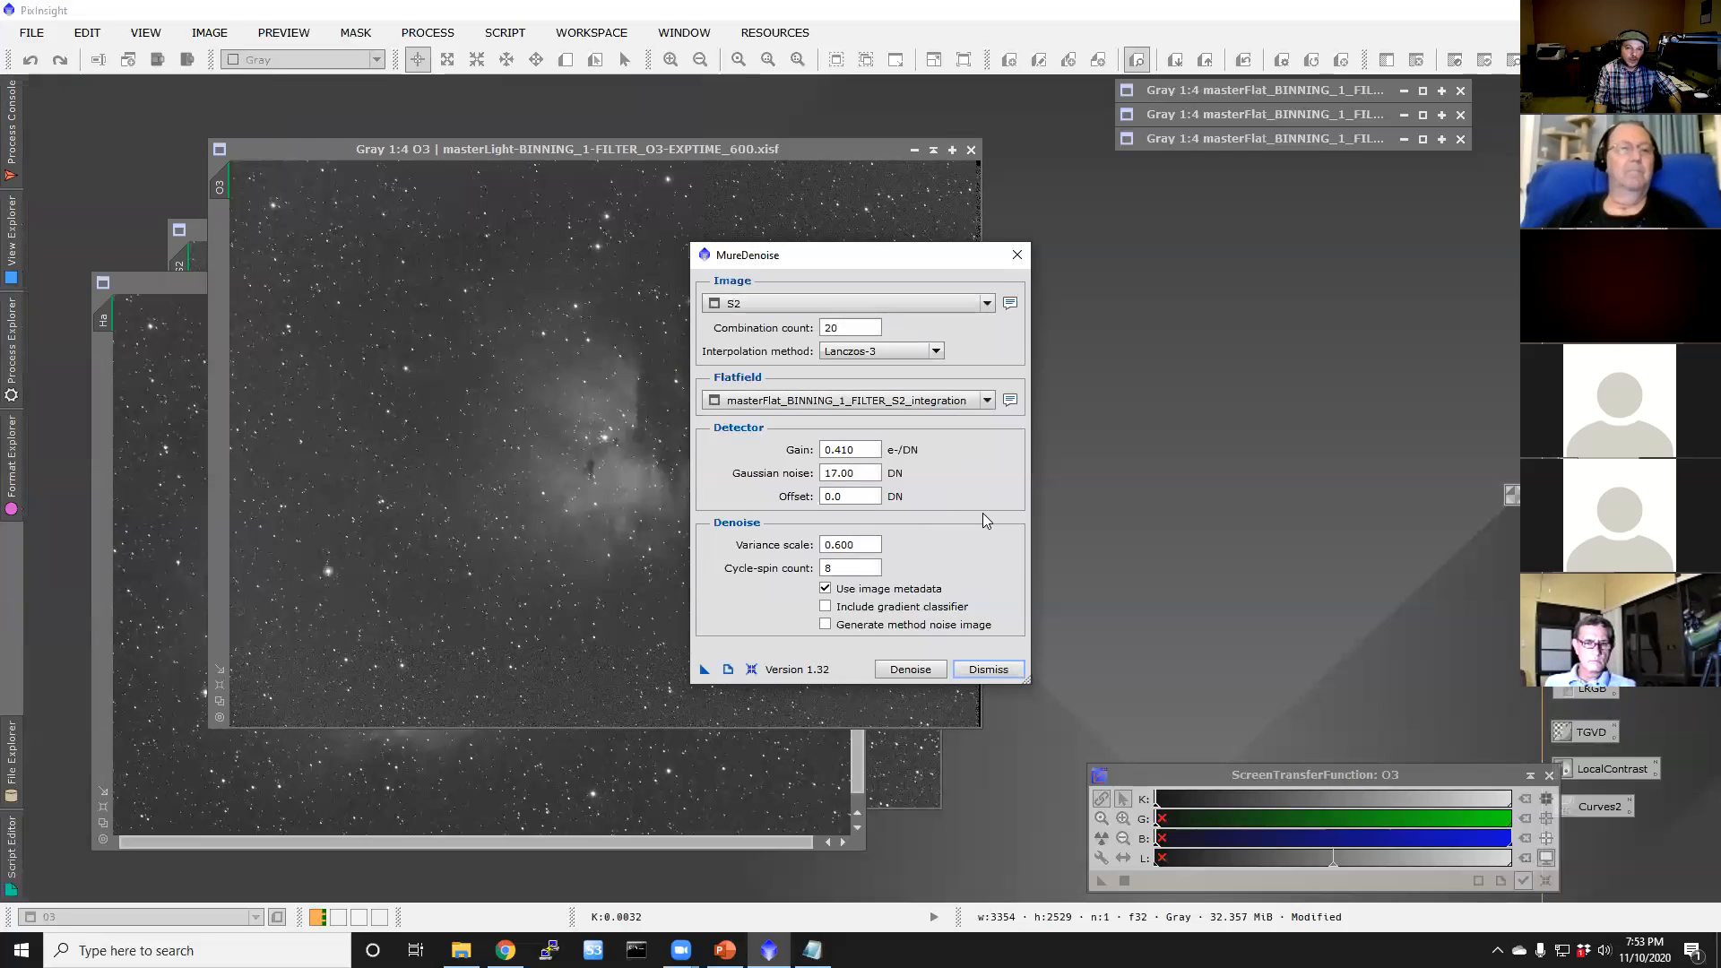
{"action": "left_click", "coordinate": [985, 674]}
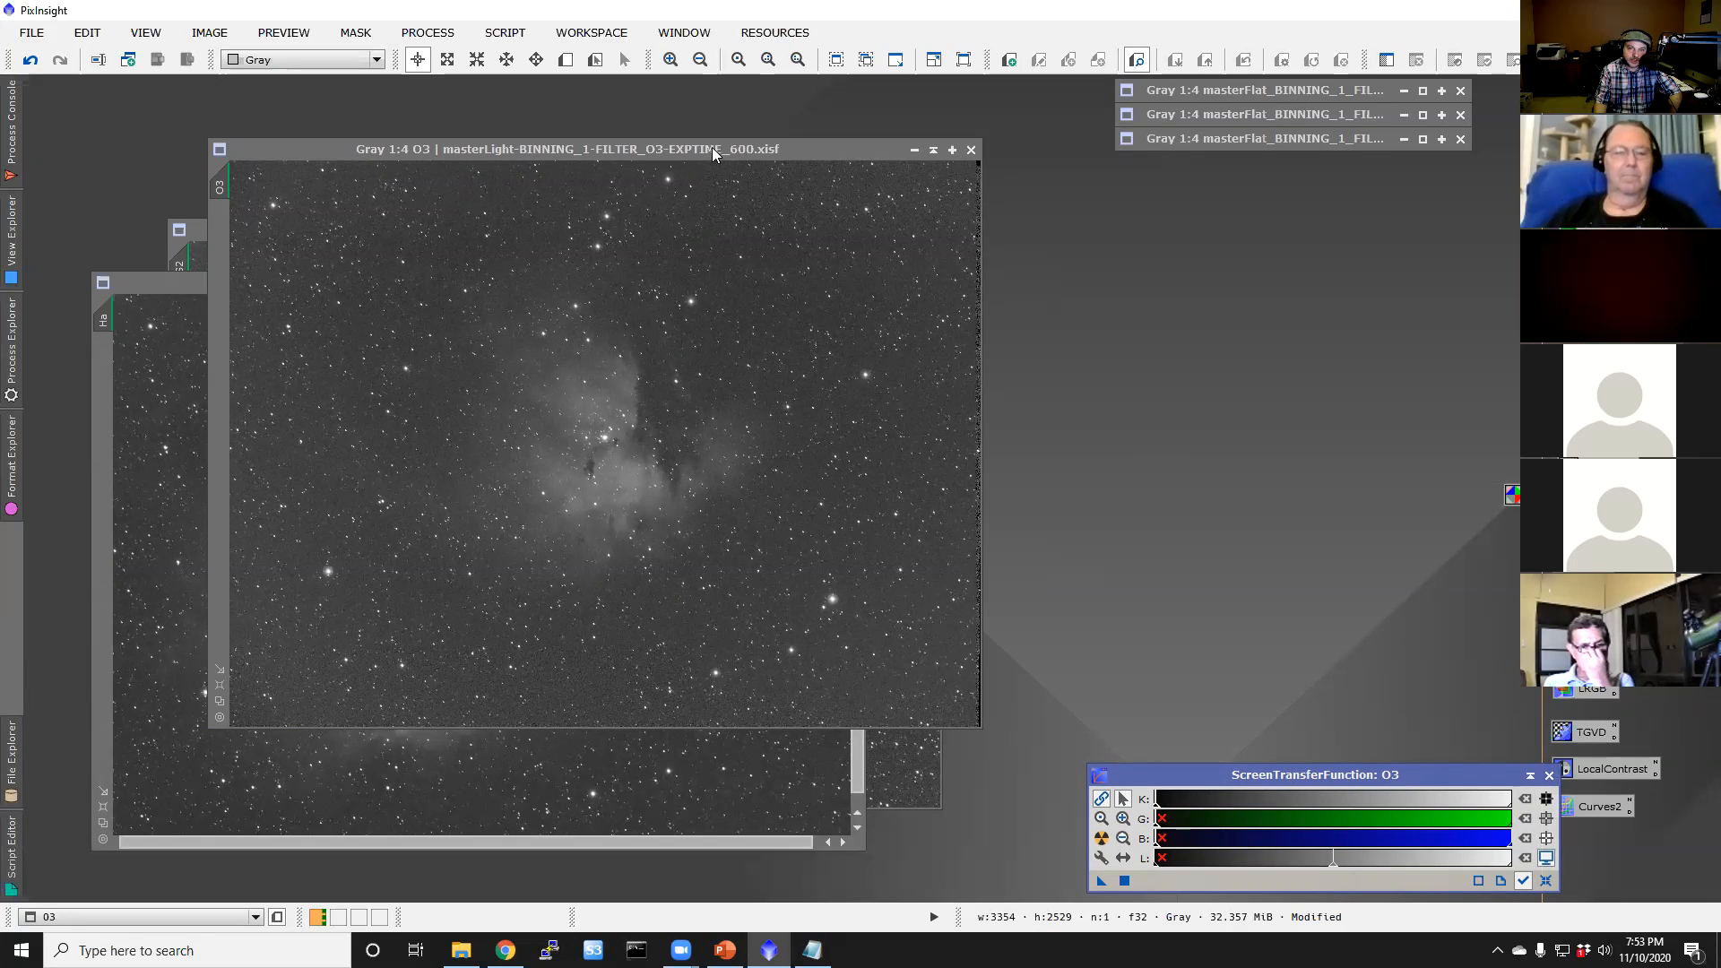
Step: Shift the O3 window aside and review the denoised O3, Ha and S2 images in turn, ending on O3
{"action": "left_click", "coordinate": [752, 303]}
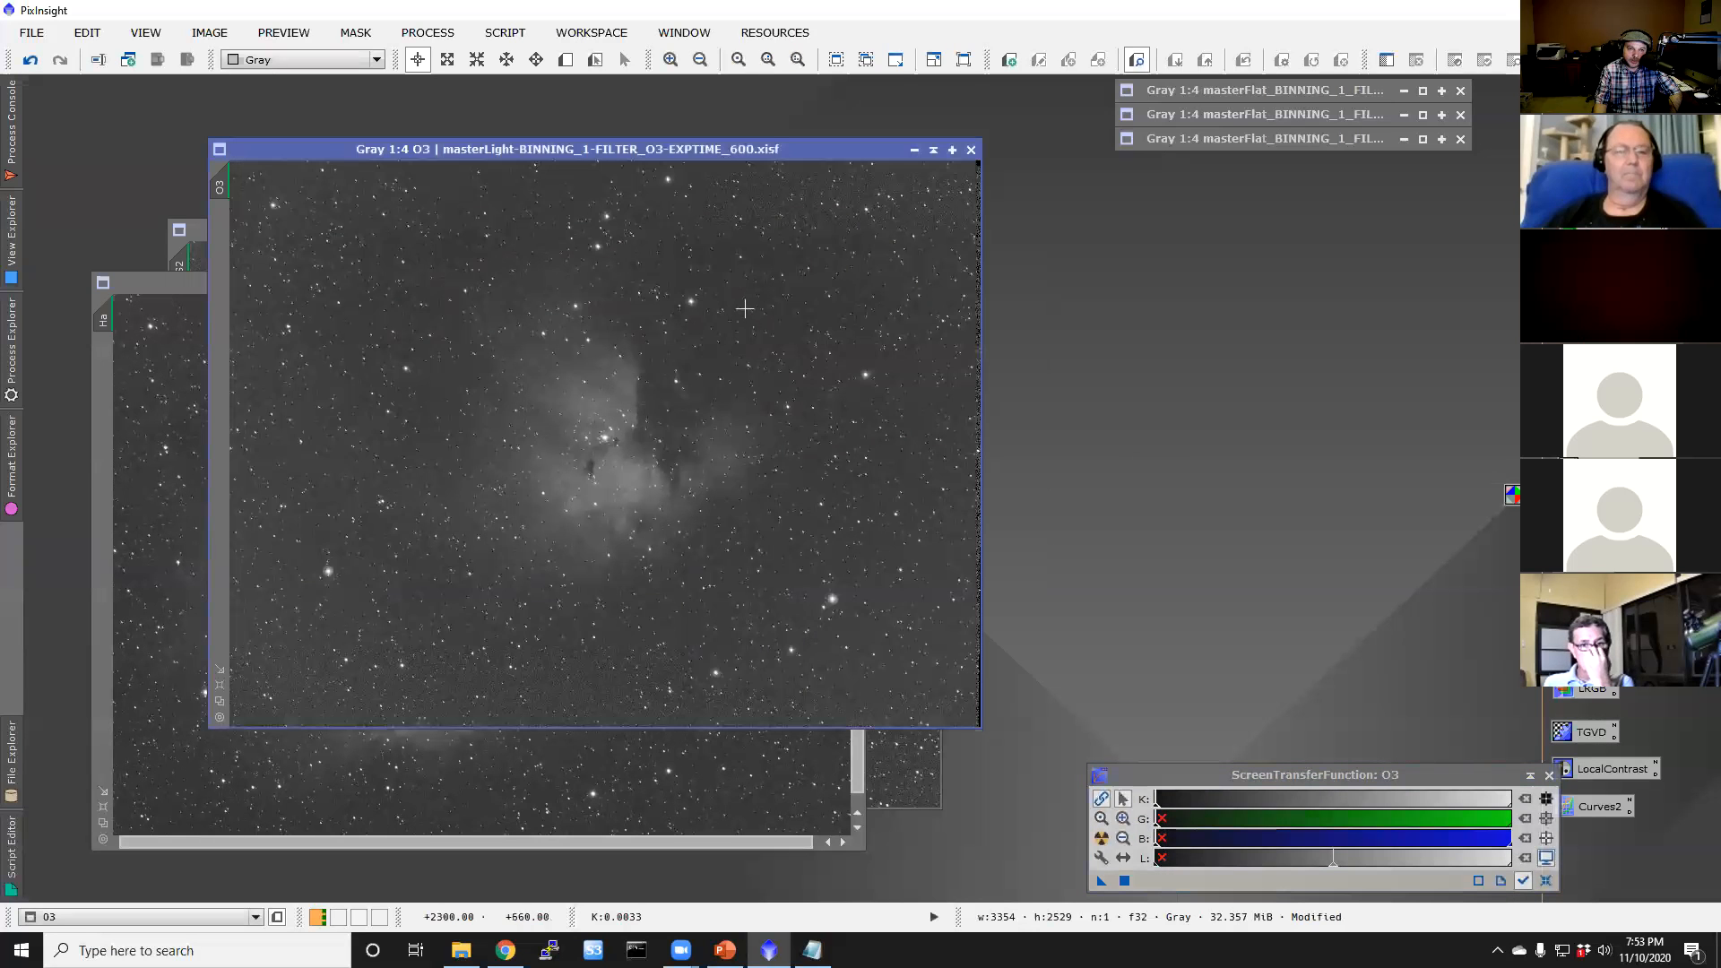
{"action": "left_click_drag", "start_coordinate": [761, 159], "coordinate": [830, 147]}
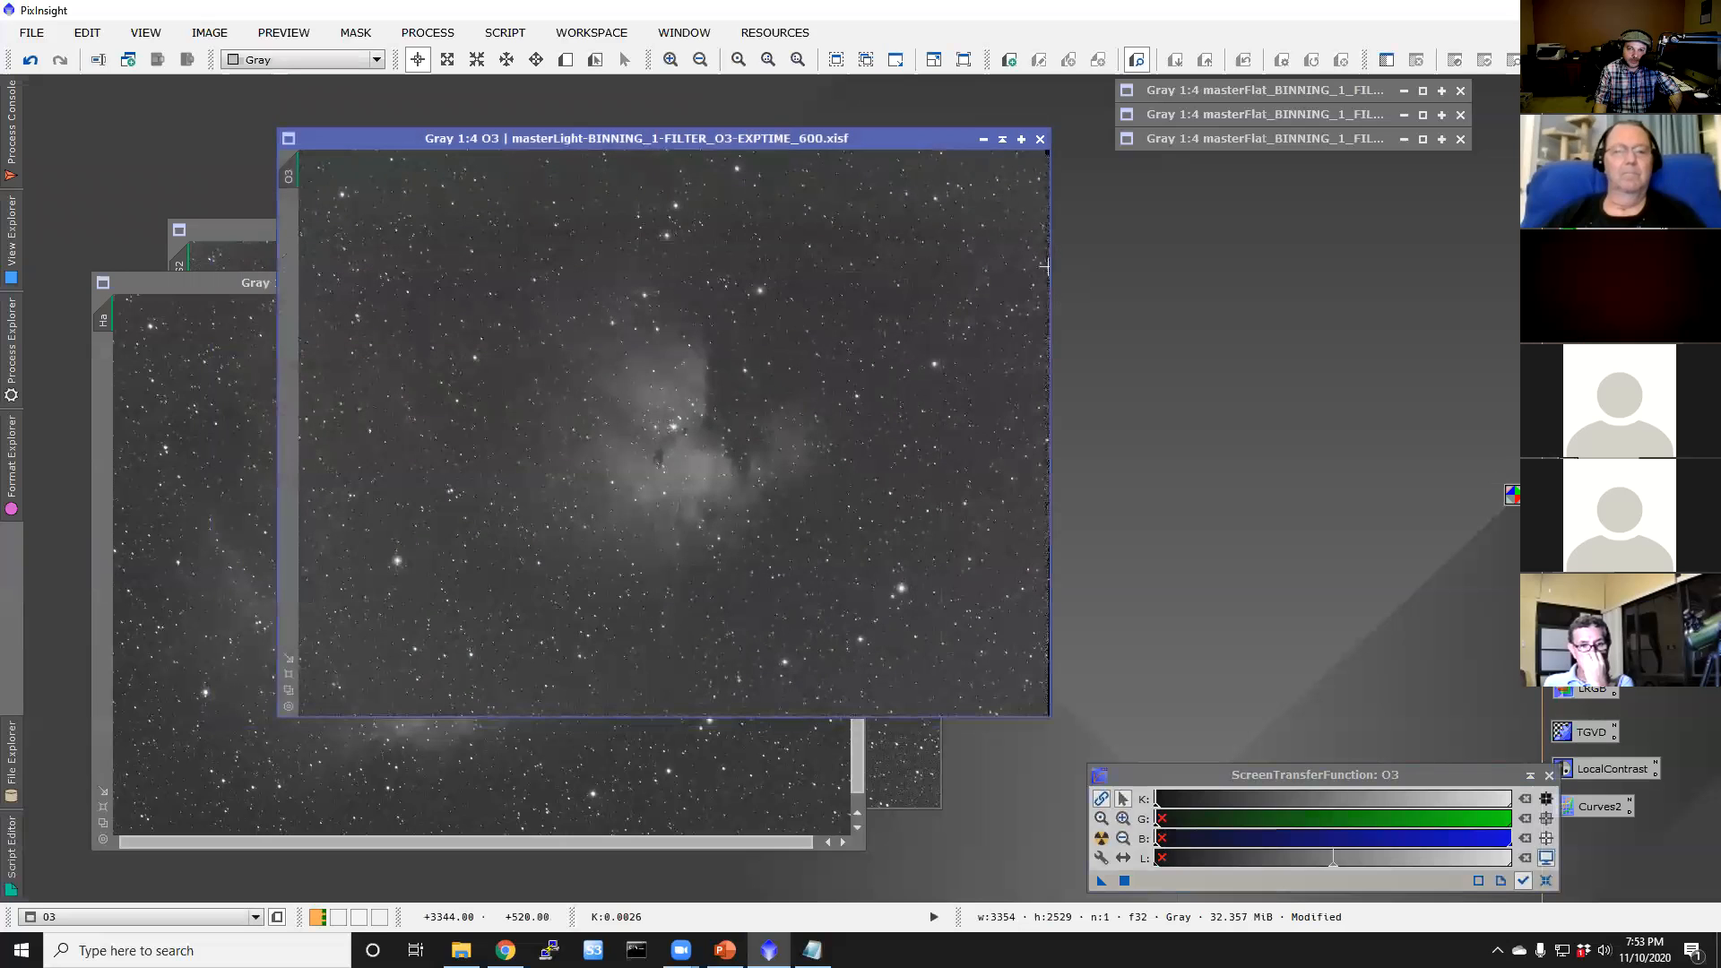
{"action": "left_click", "coordinate": [216, 294]}
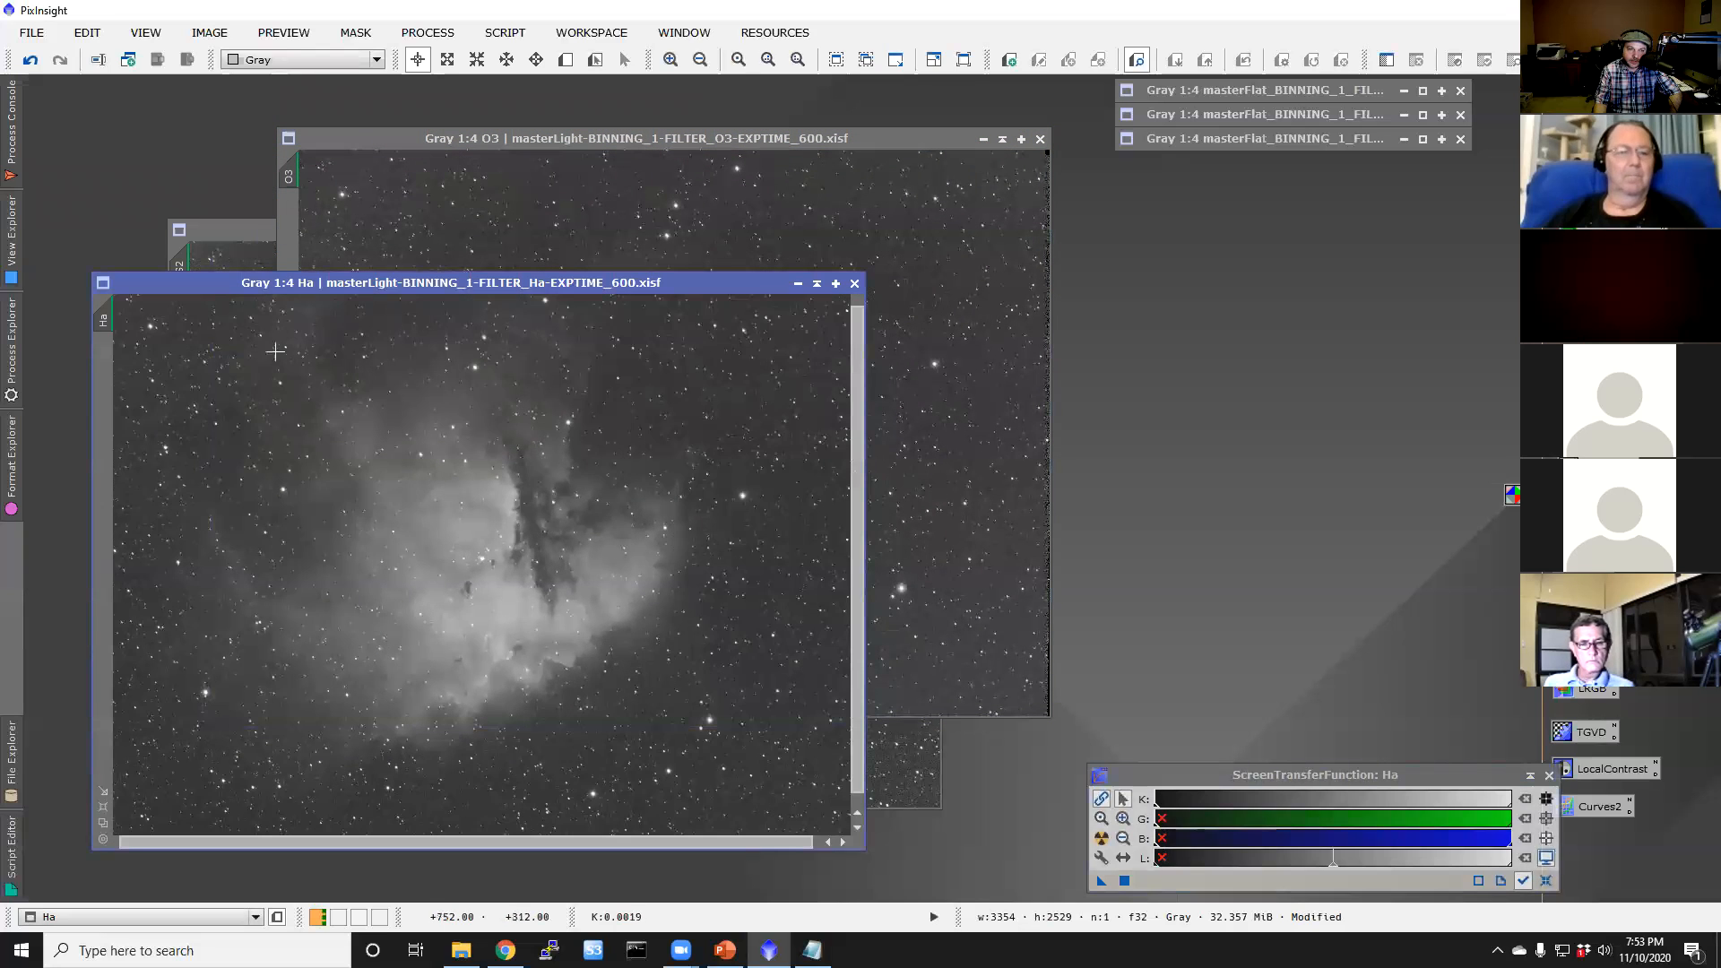
{"action": "left_click", "coordinate": [265, 237]}
{"action": "scroll", "coordinate": [402, 424], "scroll_direction": "down", "scroll_amount": 1}
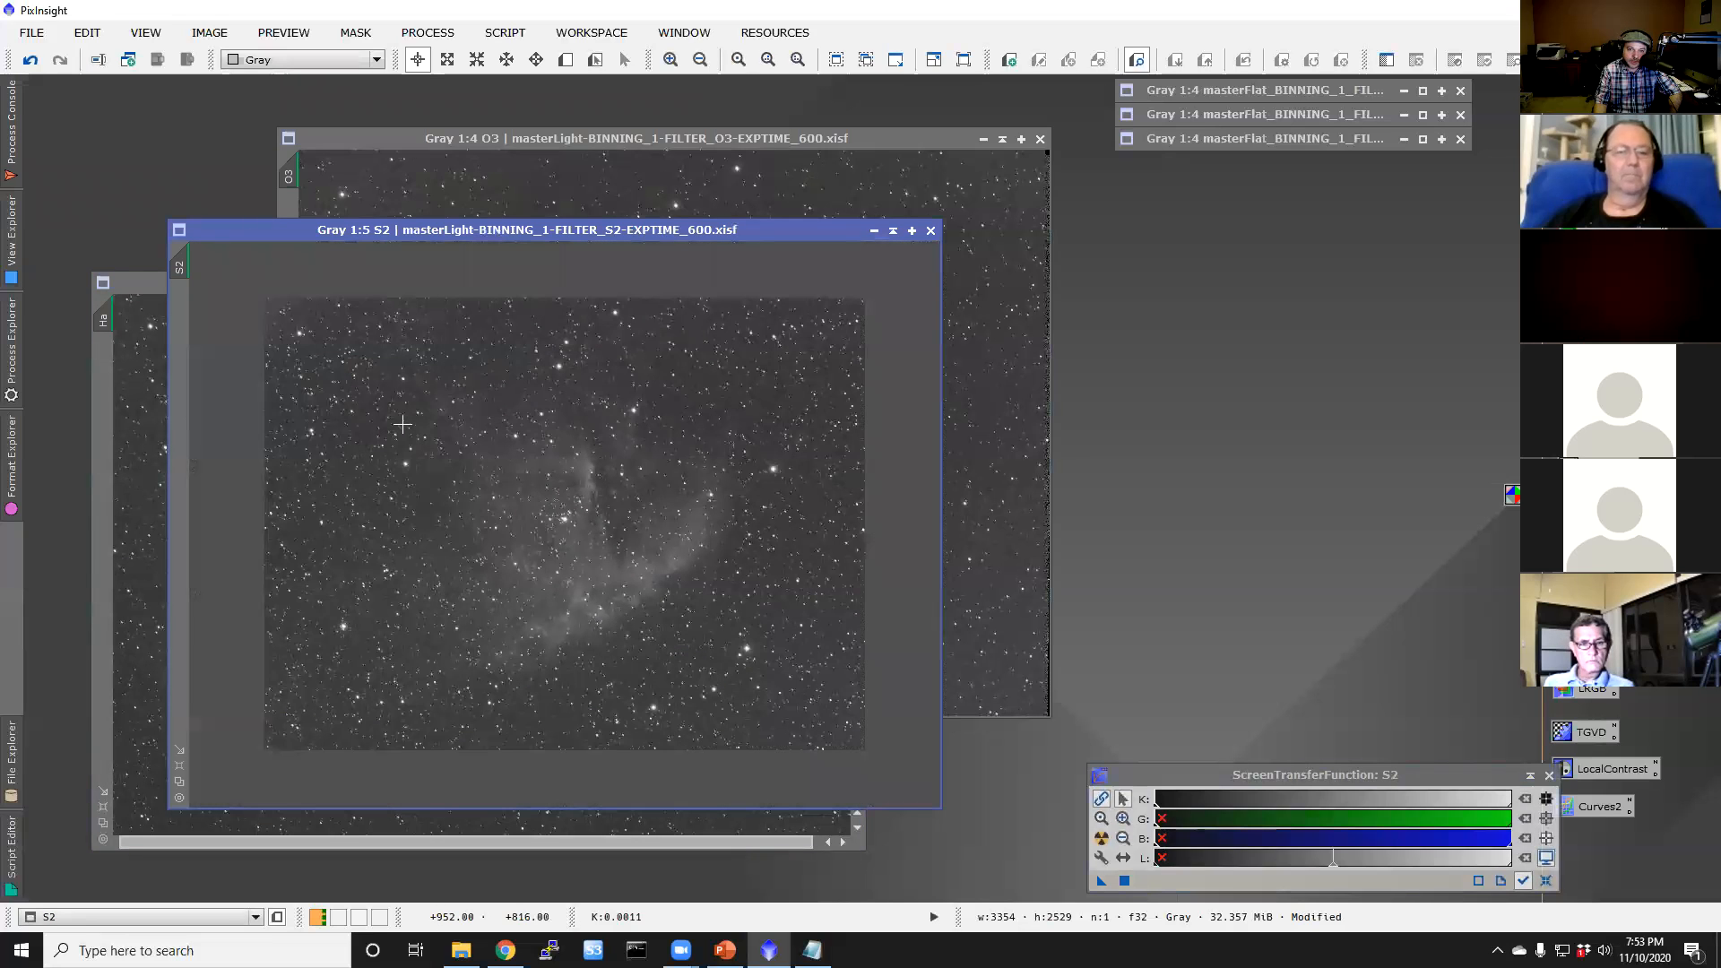
{"action": "scroll", "coordinate": [402, 424], "scroll_direction": "up", "scroll_amount": 1}
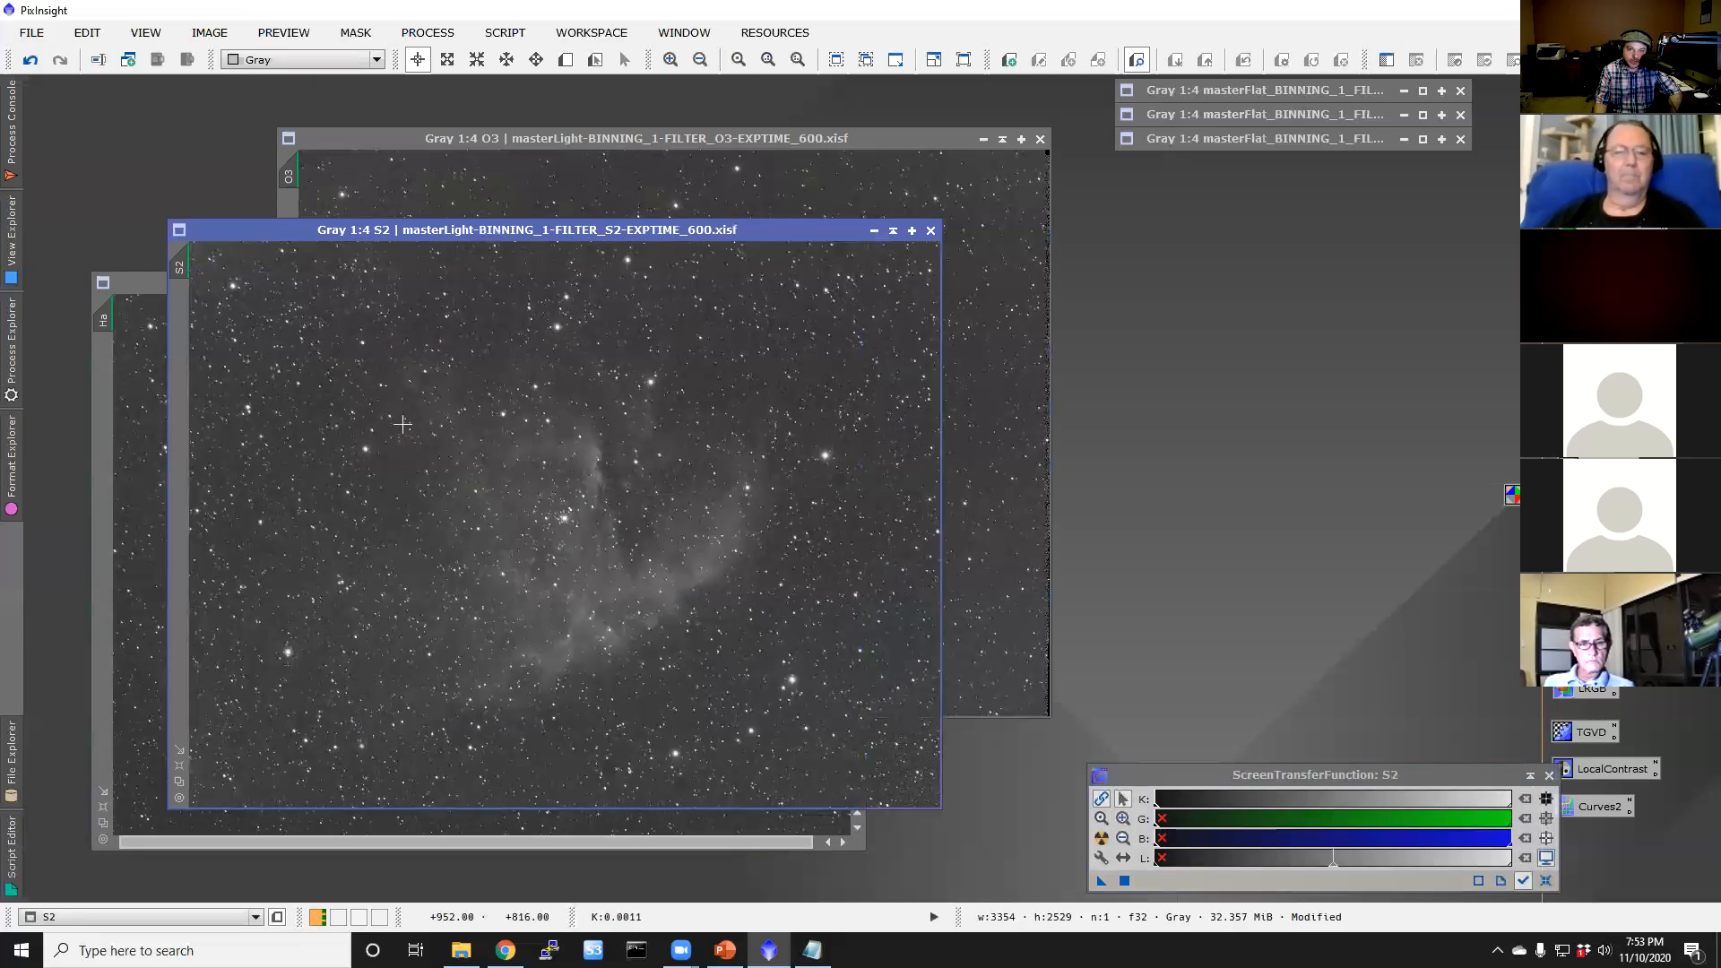
{"action": "left_click", "coordinate": [588, 136]}
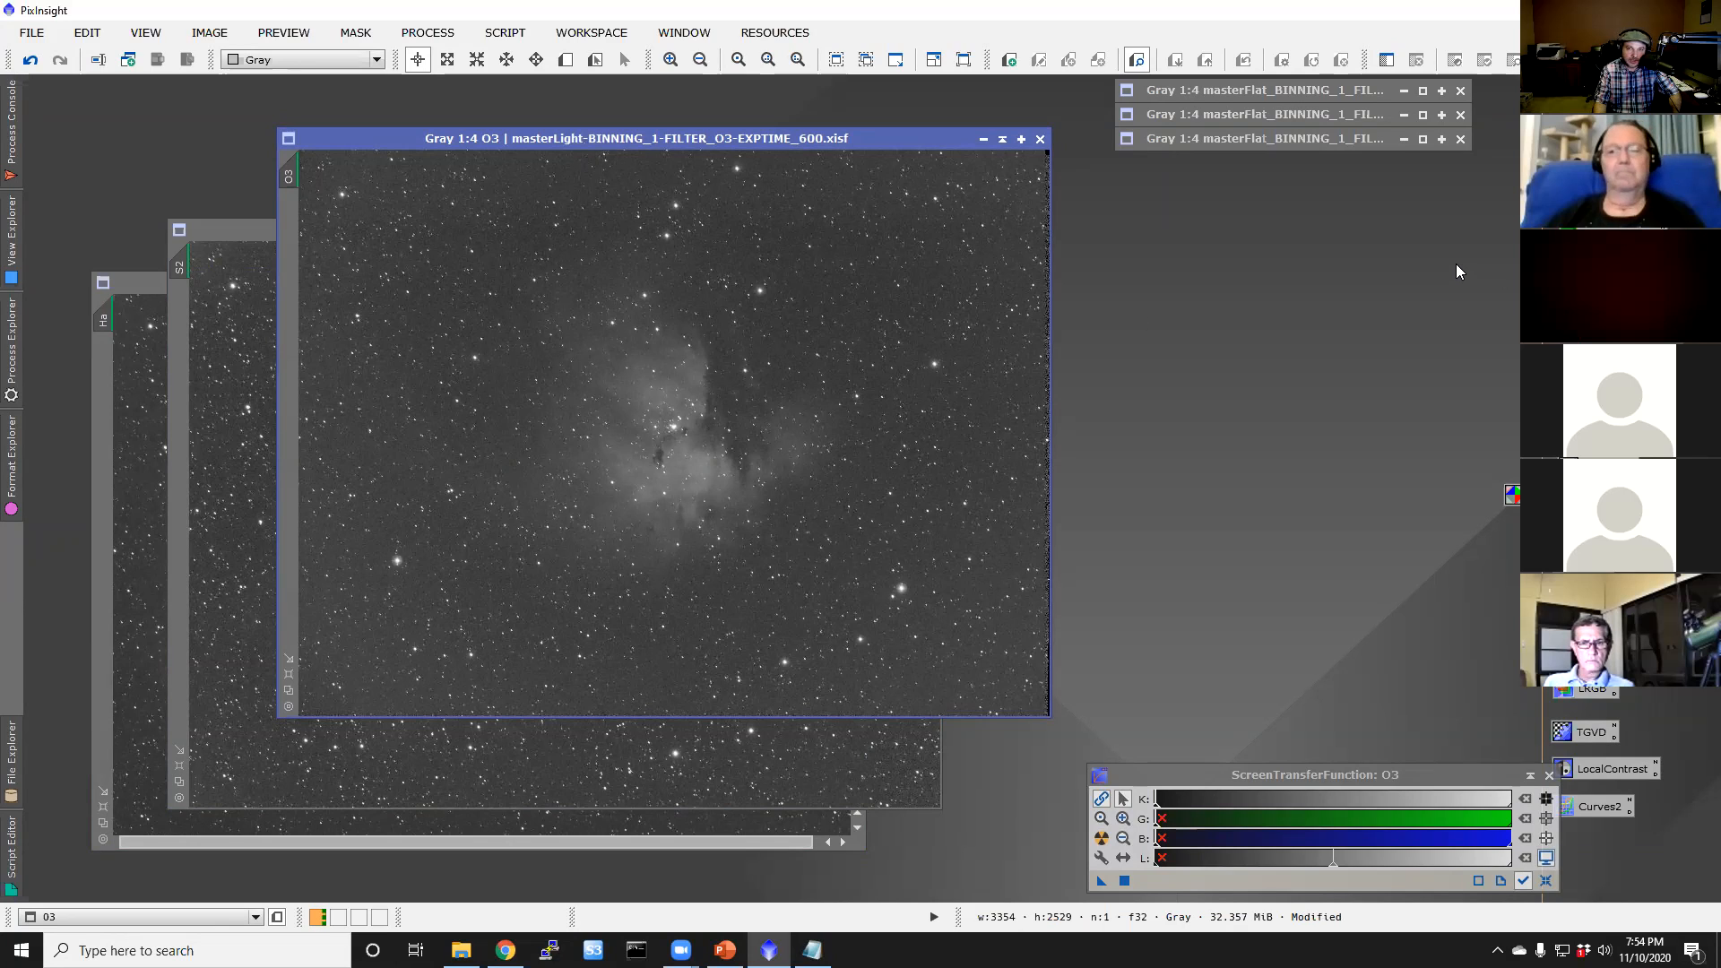
Step: Close the three minimized master flat images
{"action": "left_click", "coordinate": [1461, 139]}
{"action": "left_click", "coordinate": [1461, 115]}
{"action": "left_click", "coordinate": [1461, 91]}
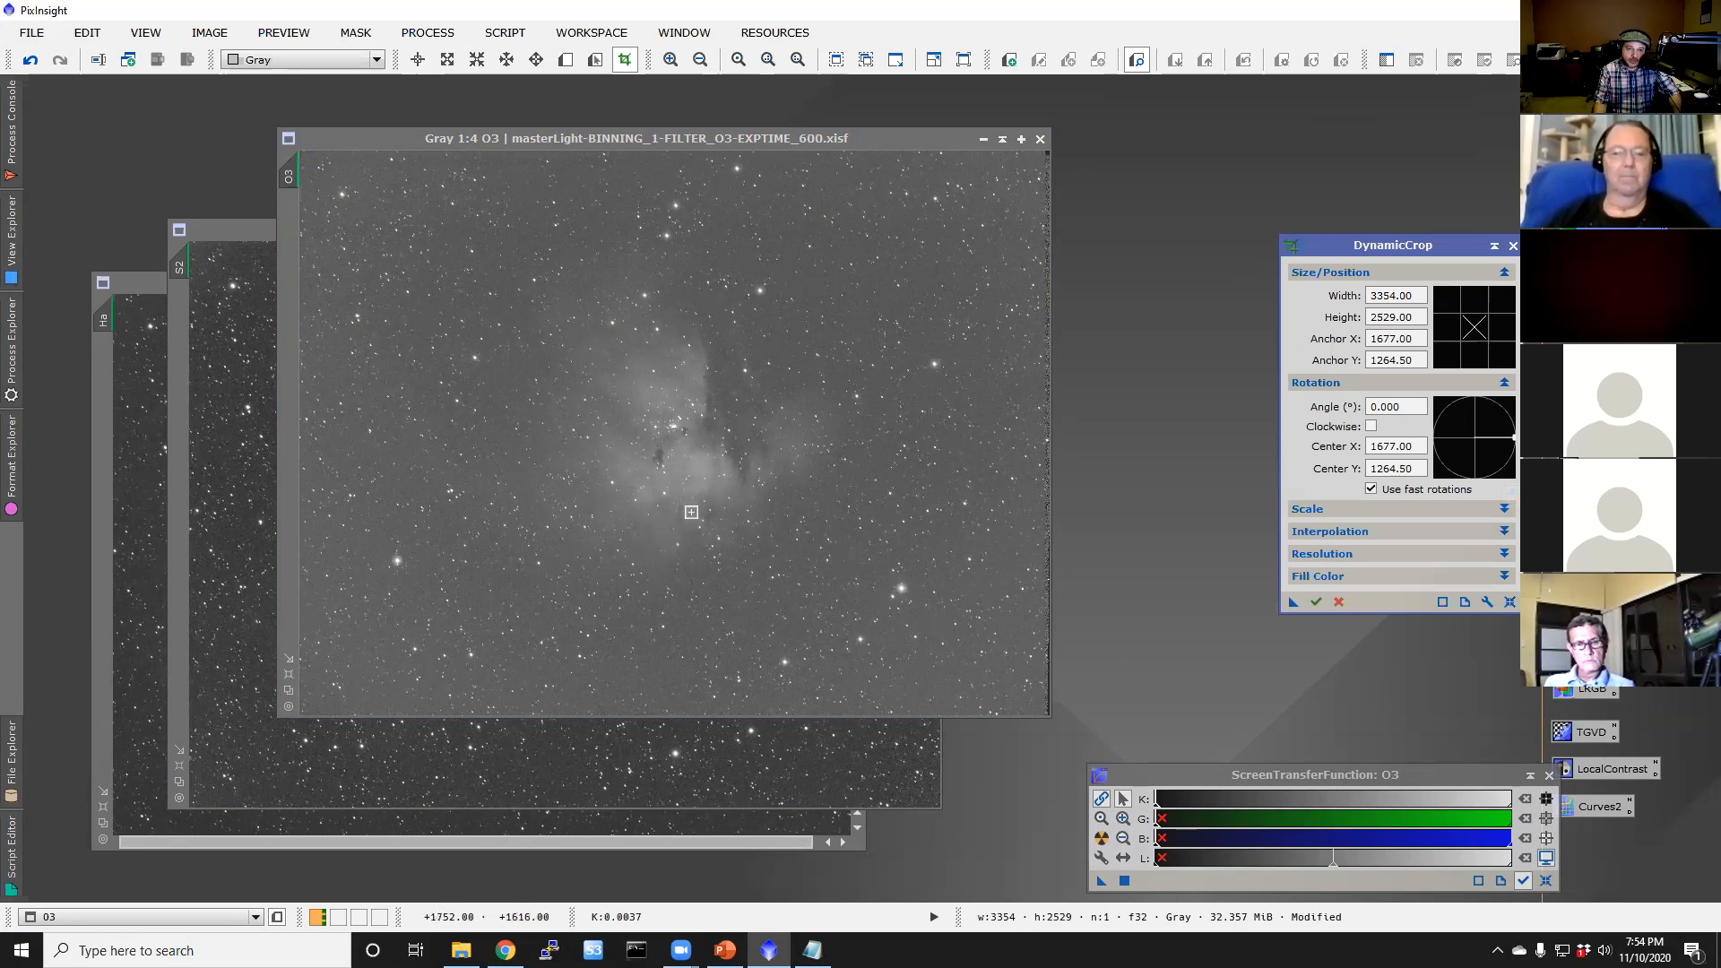
Step: Define a DynamicCrop on the O3 image that trims all four edges to 3294 × 2489 pixels
{"action": "scroll", "coordinate": [691, 512], "scroll_direction": "down", "scroll_amount": 1}
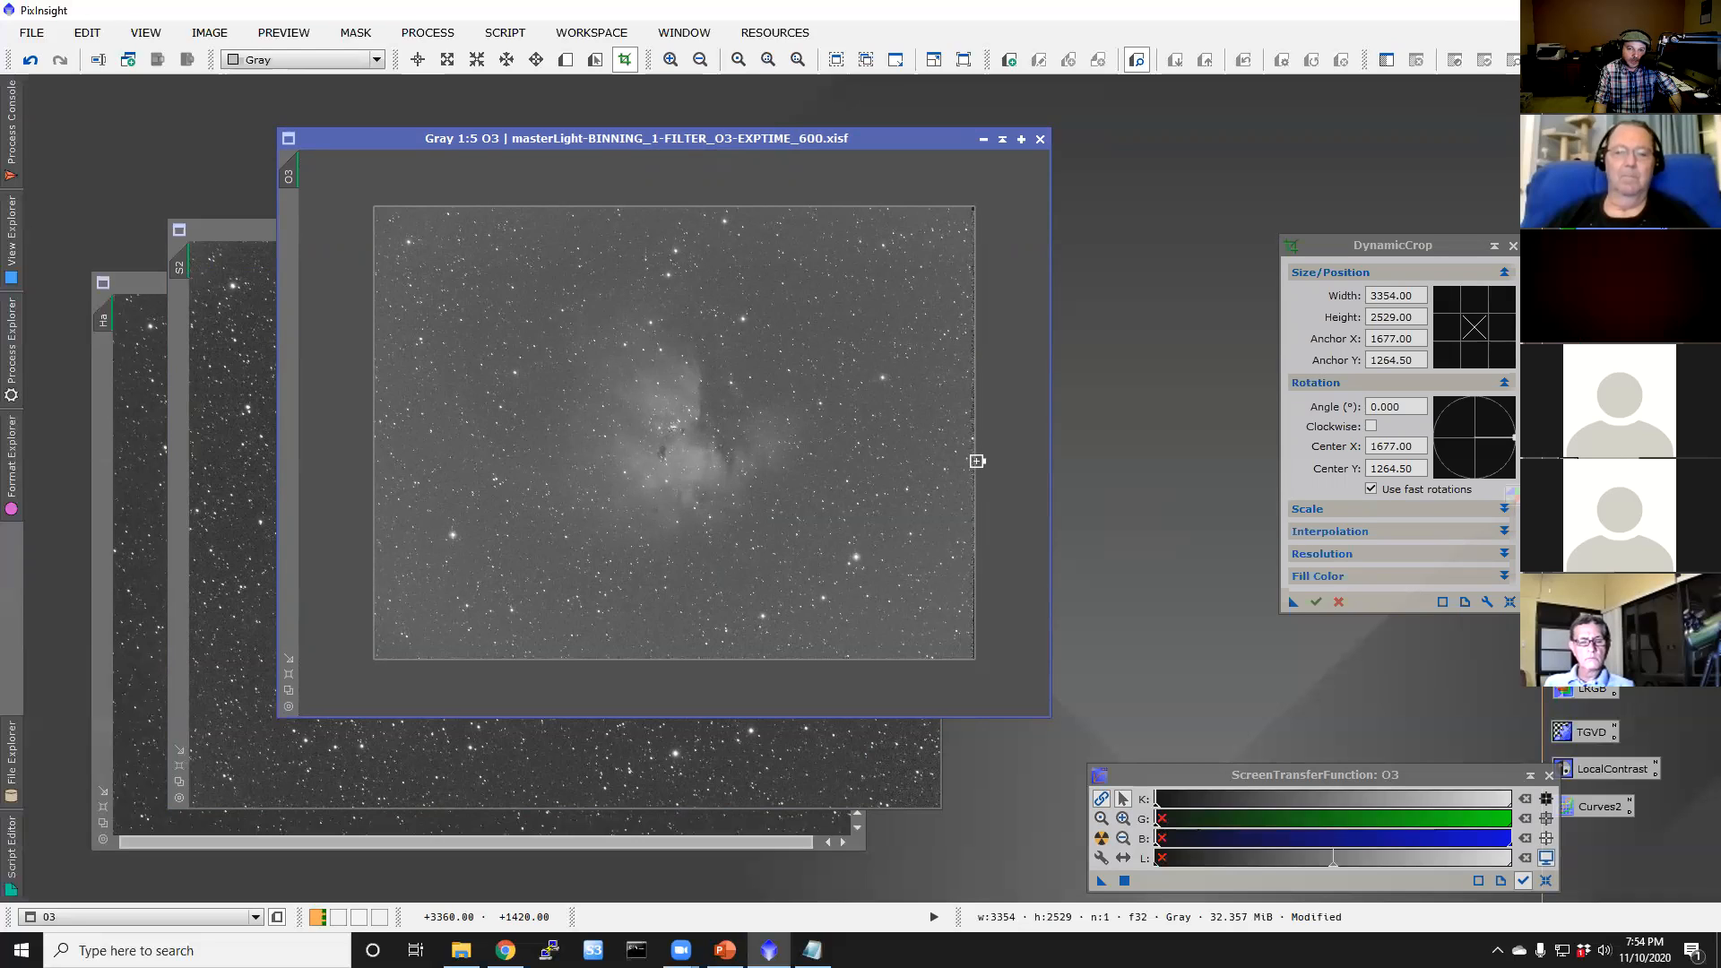
{"action": "left_click_drag", "start_coordinate": [977, 461], "coordinate": [970, 459]}
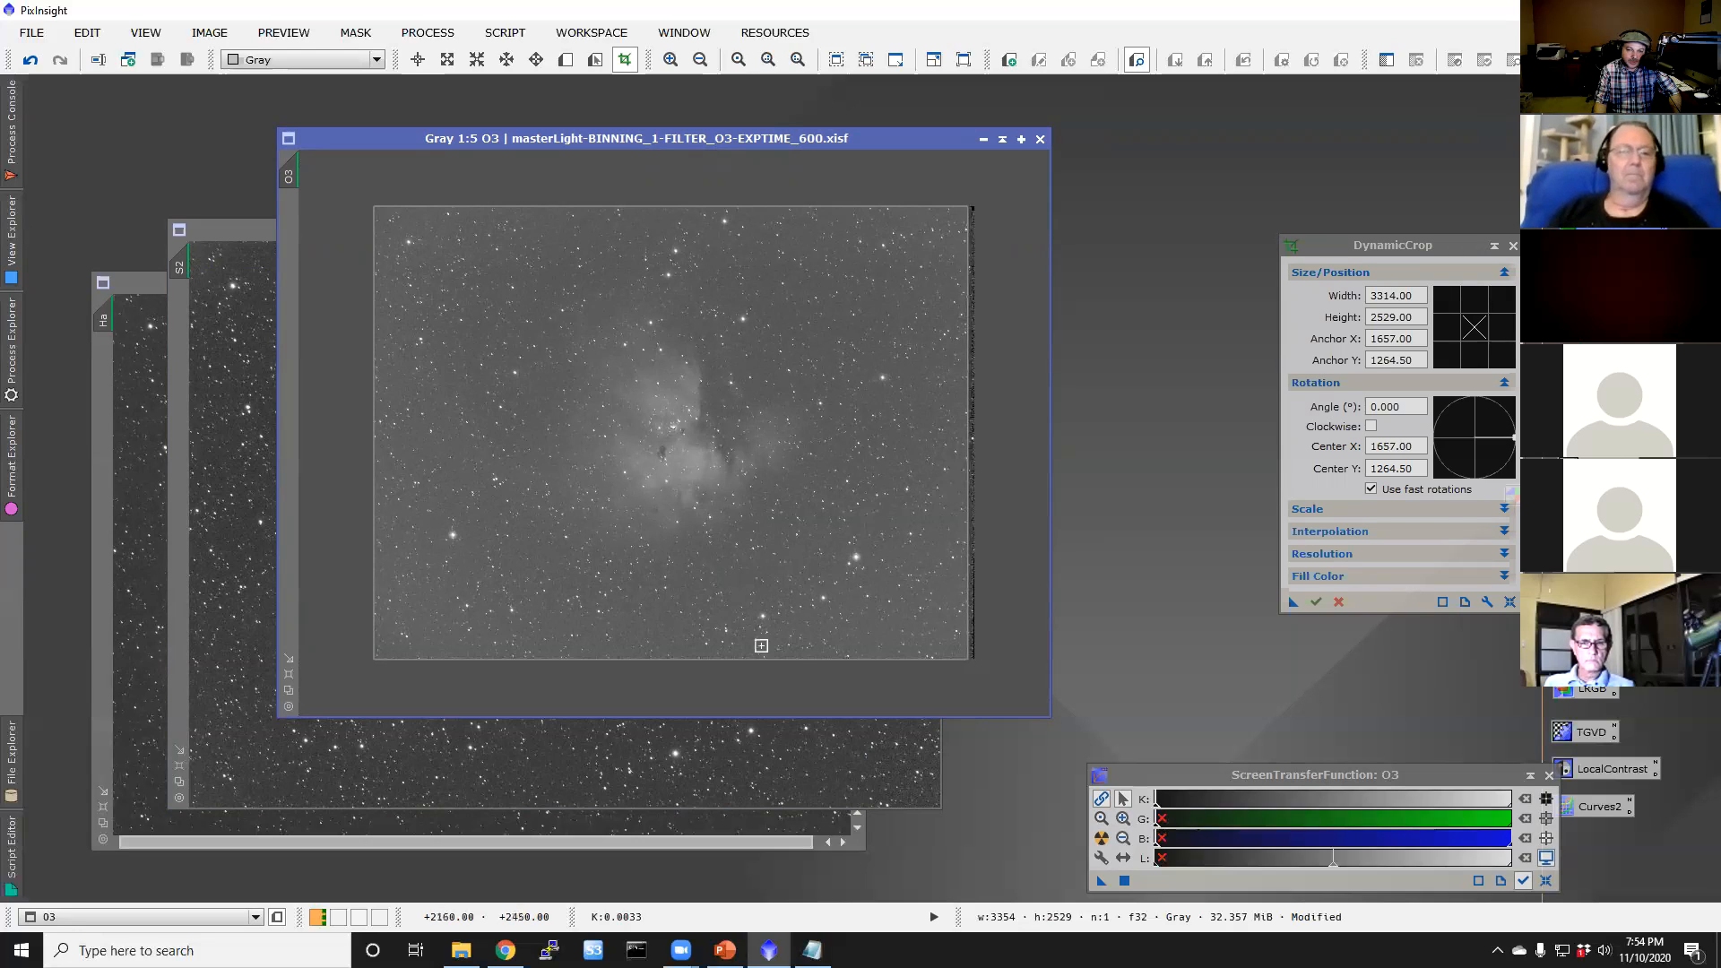
{"action": "left_click_drag", "start_coordinate": [659, 659], "coordinate": [660, 656]}
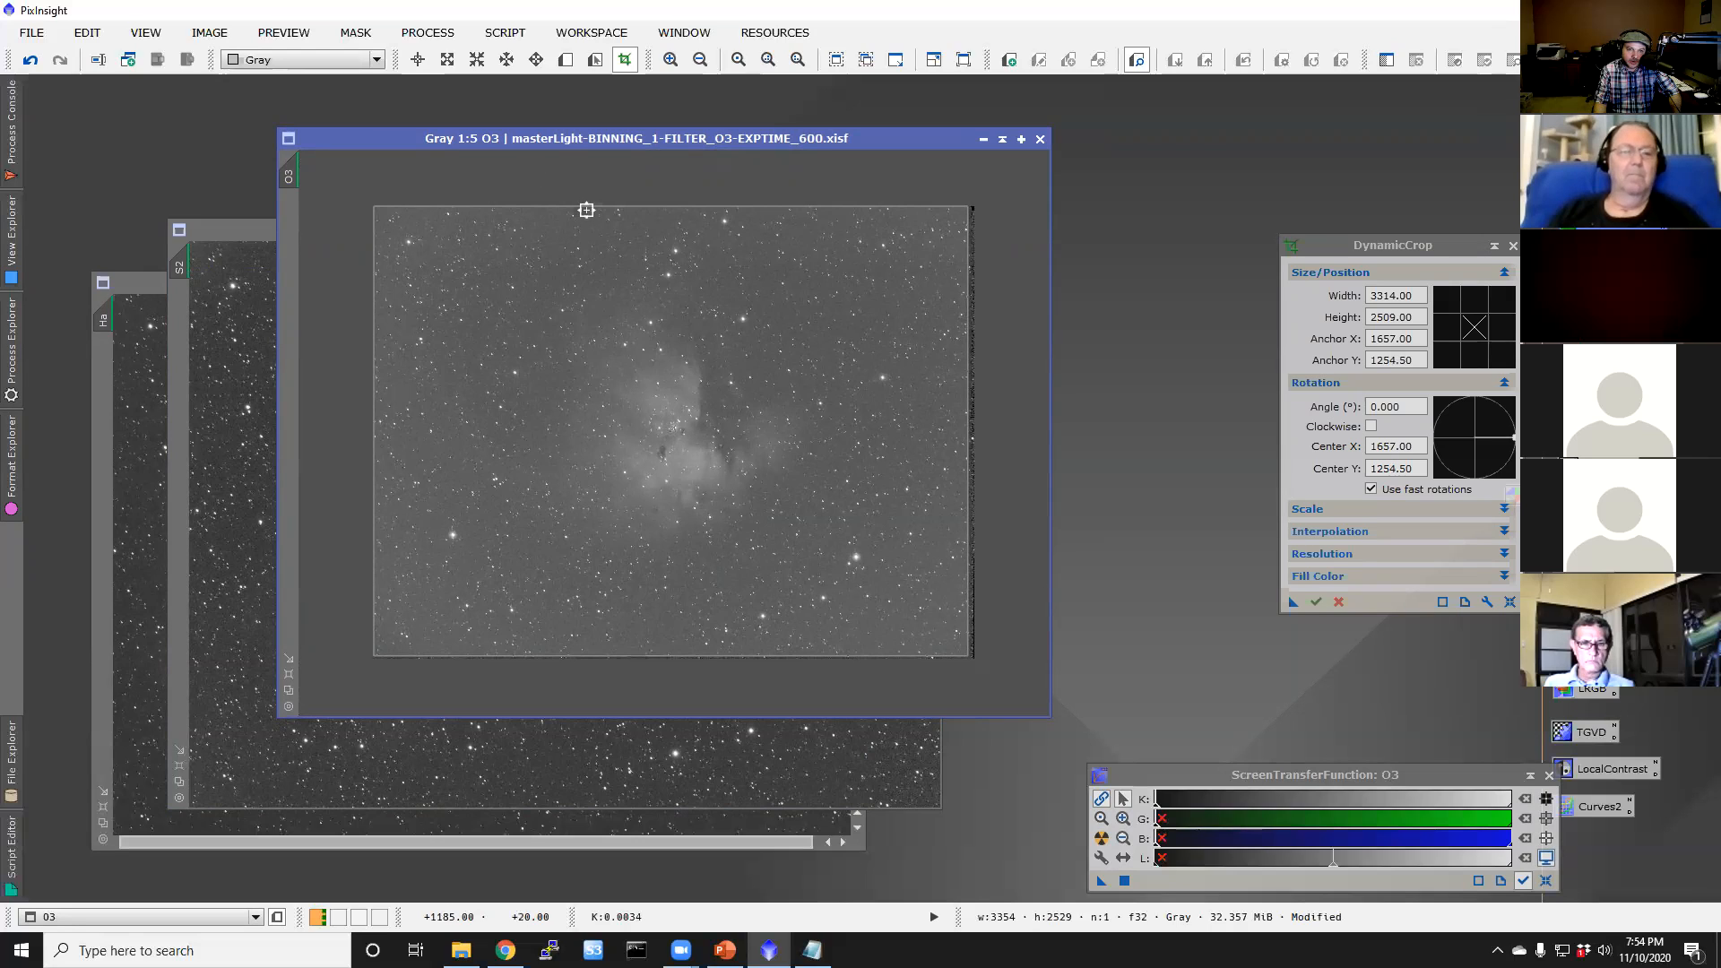
{"action": "left_click_drag", "start_coordinate": [586, 210], "coordinate": [586, 213]}
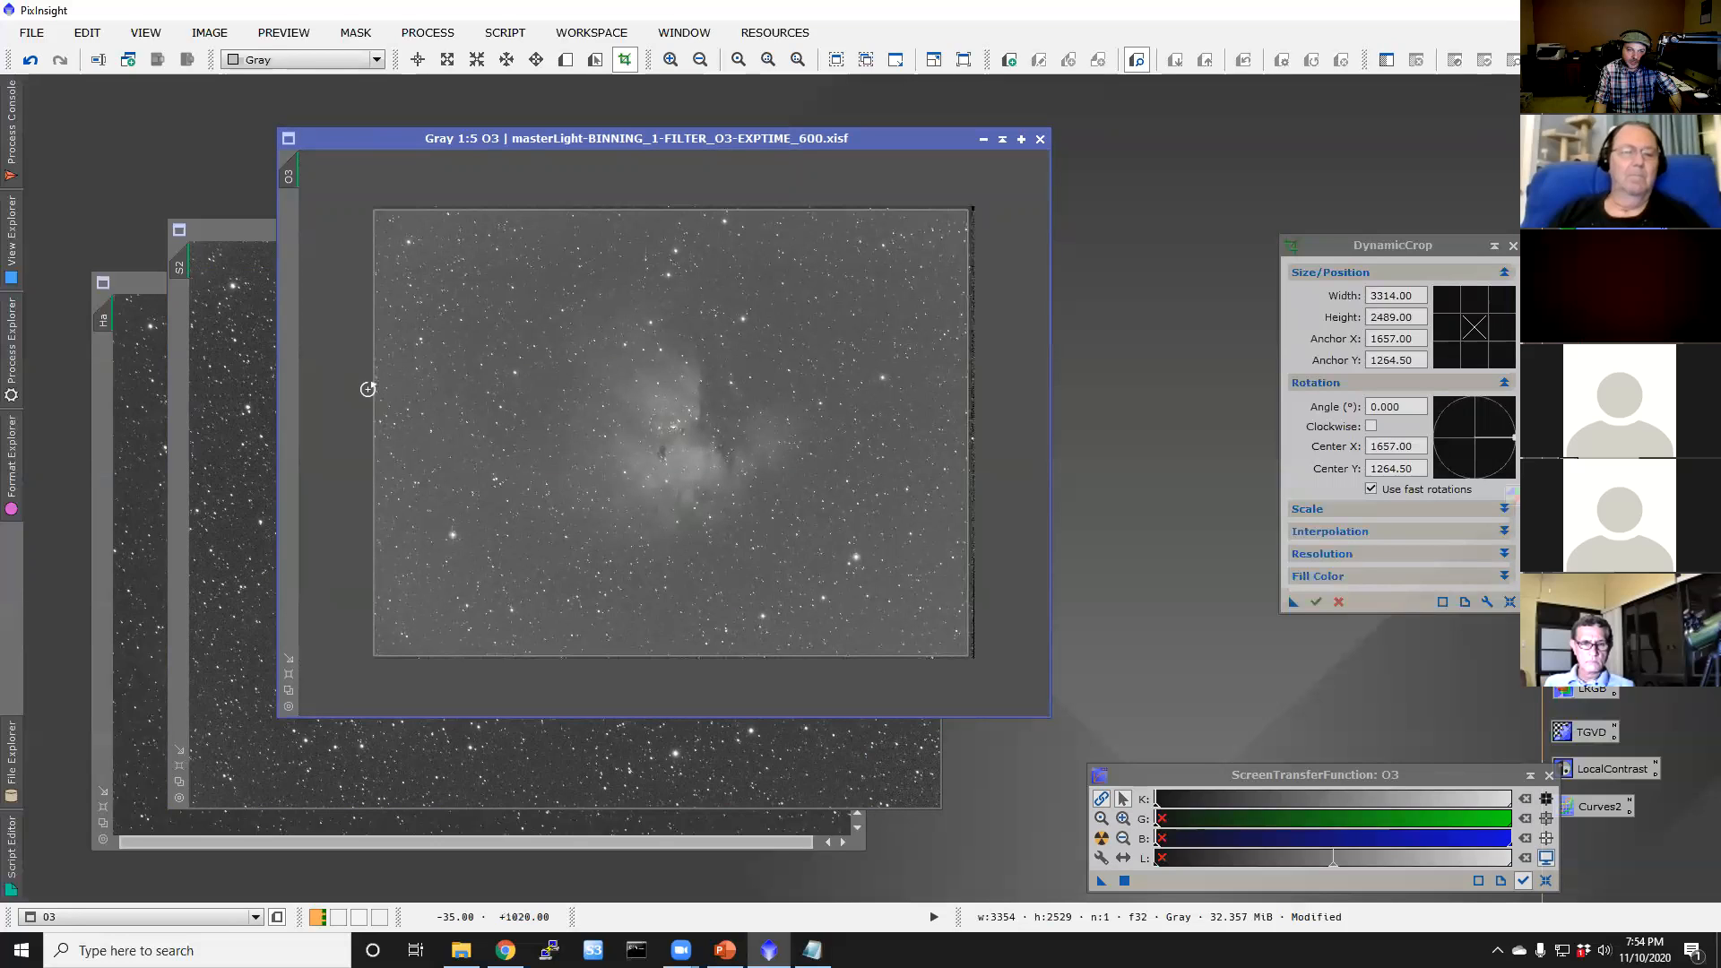
{"action": "left_click_drag", "start_coordinate": [372, 390], "coordinate": [377, 390]}
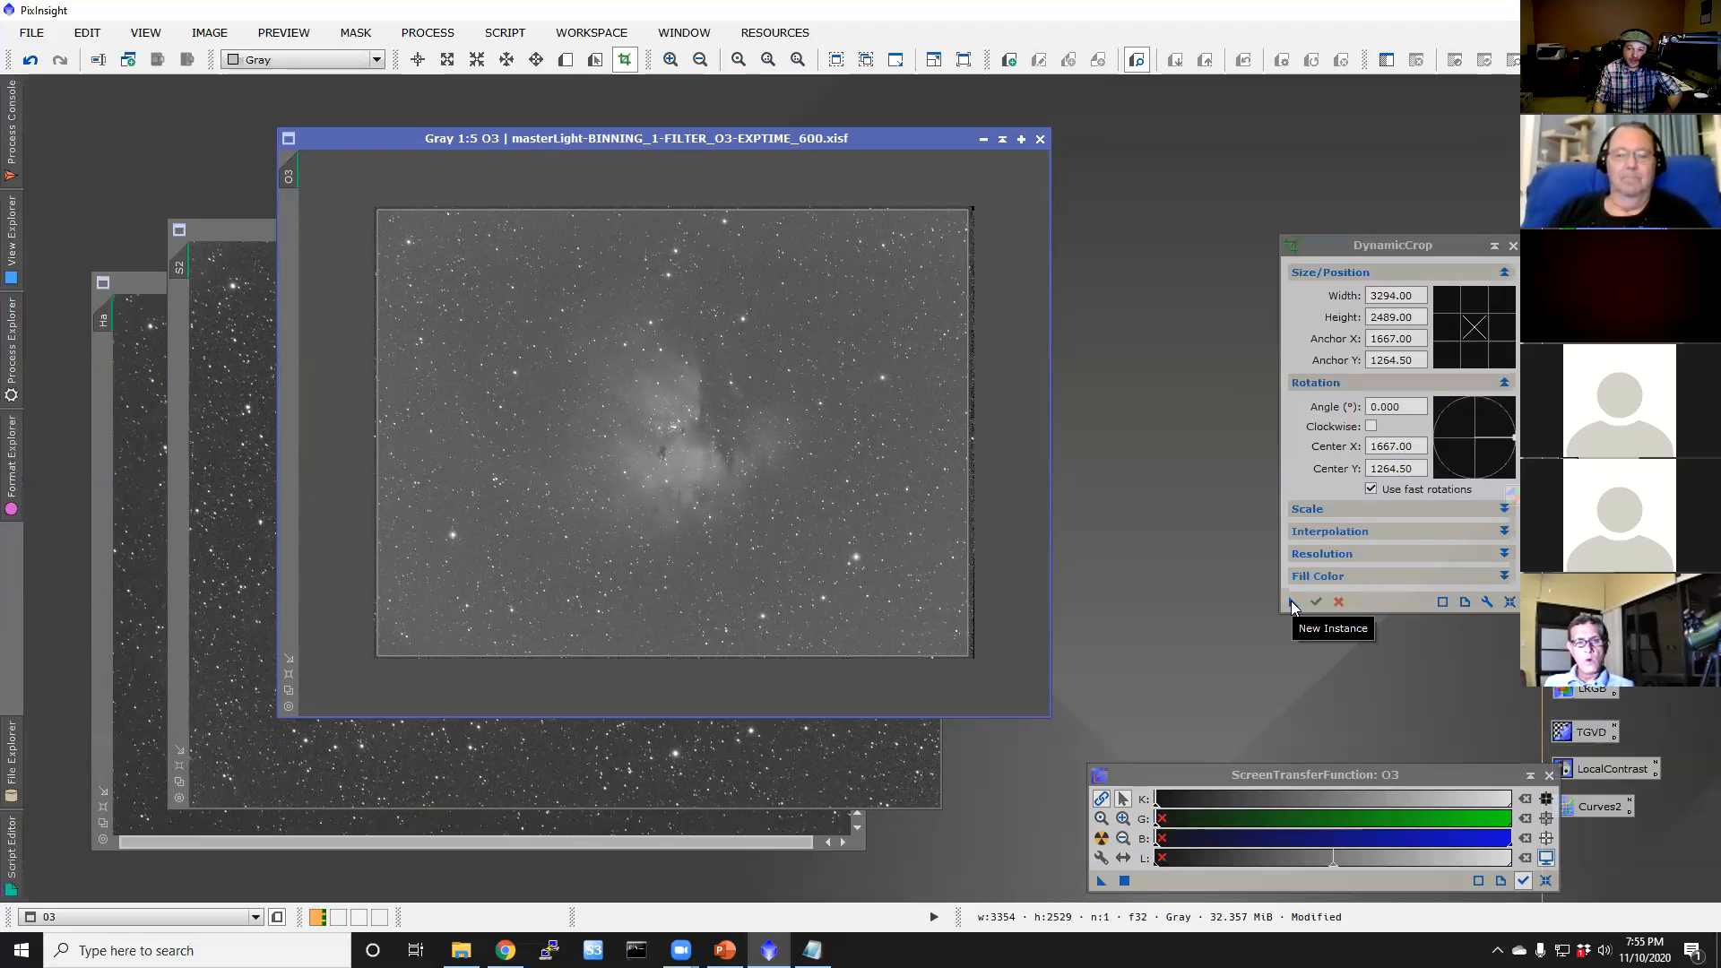
Step: Save the crop settings as a process icon on the workspace, apply the crop to O3, and close DynamicCrop
{"action": "left_click_drag", "start_coordinate": [1290, 601], "coordinate": [1183, 663]}
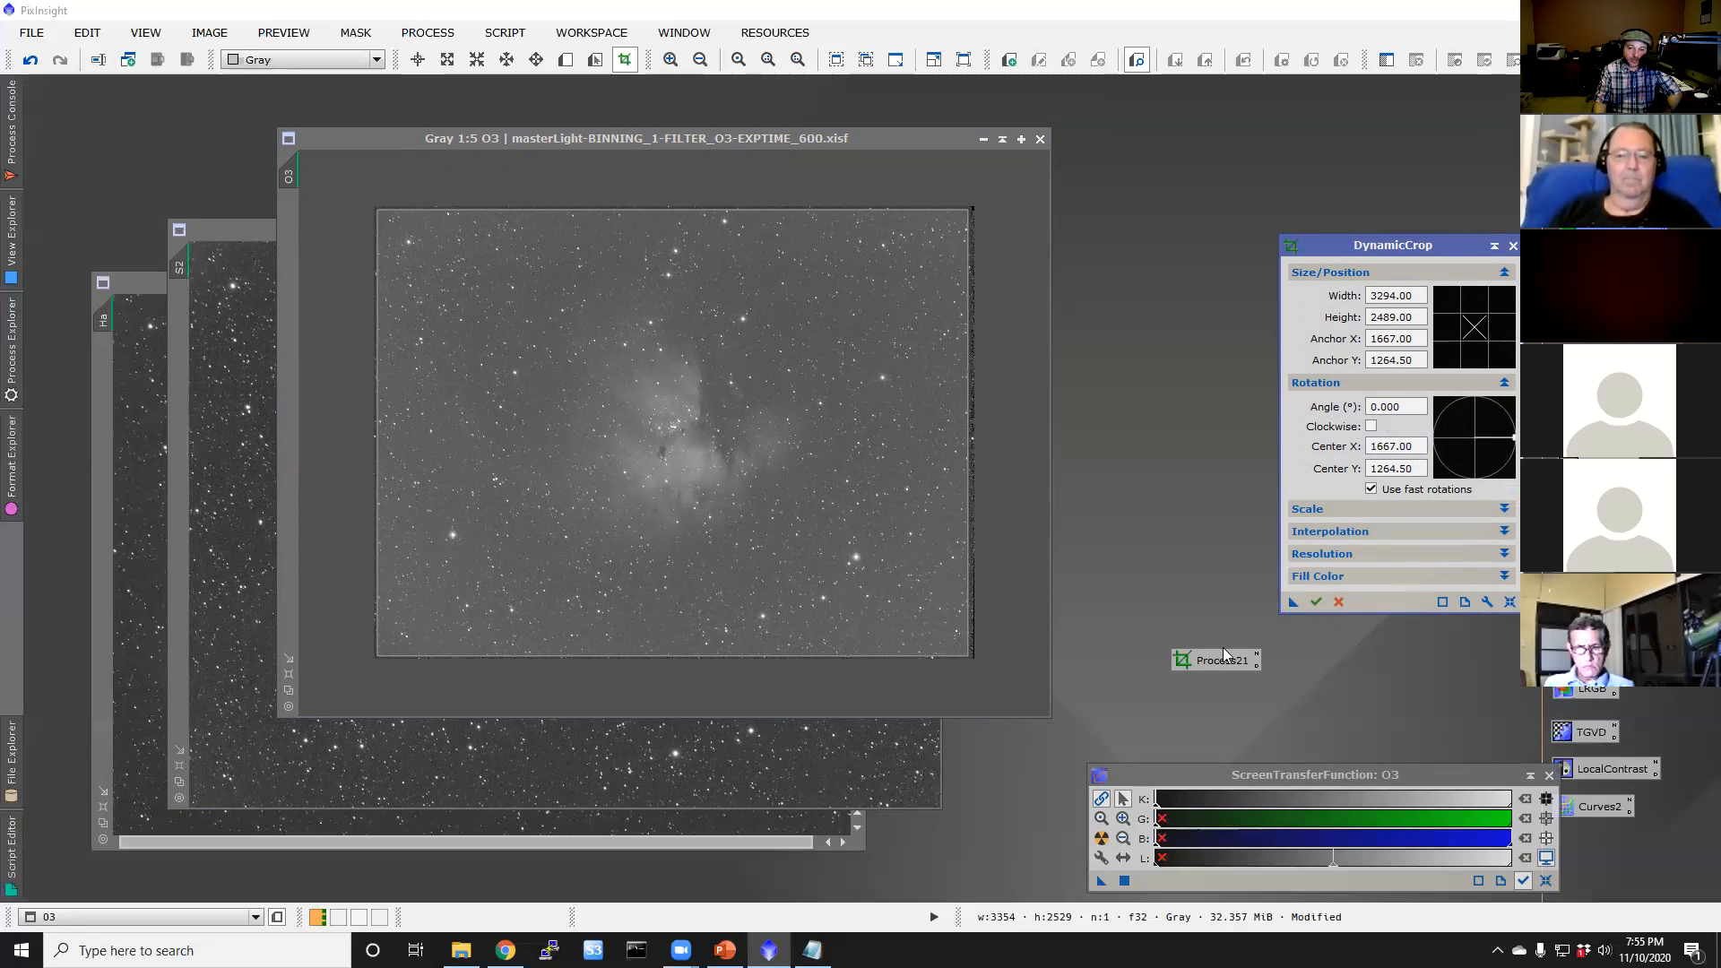
{"action": "left_click", "coordinate": [1316, 602]}
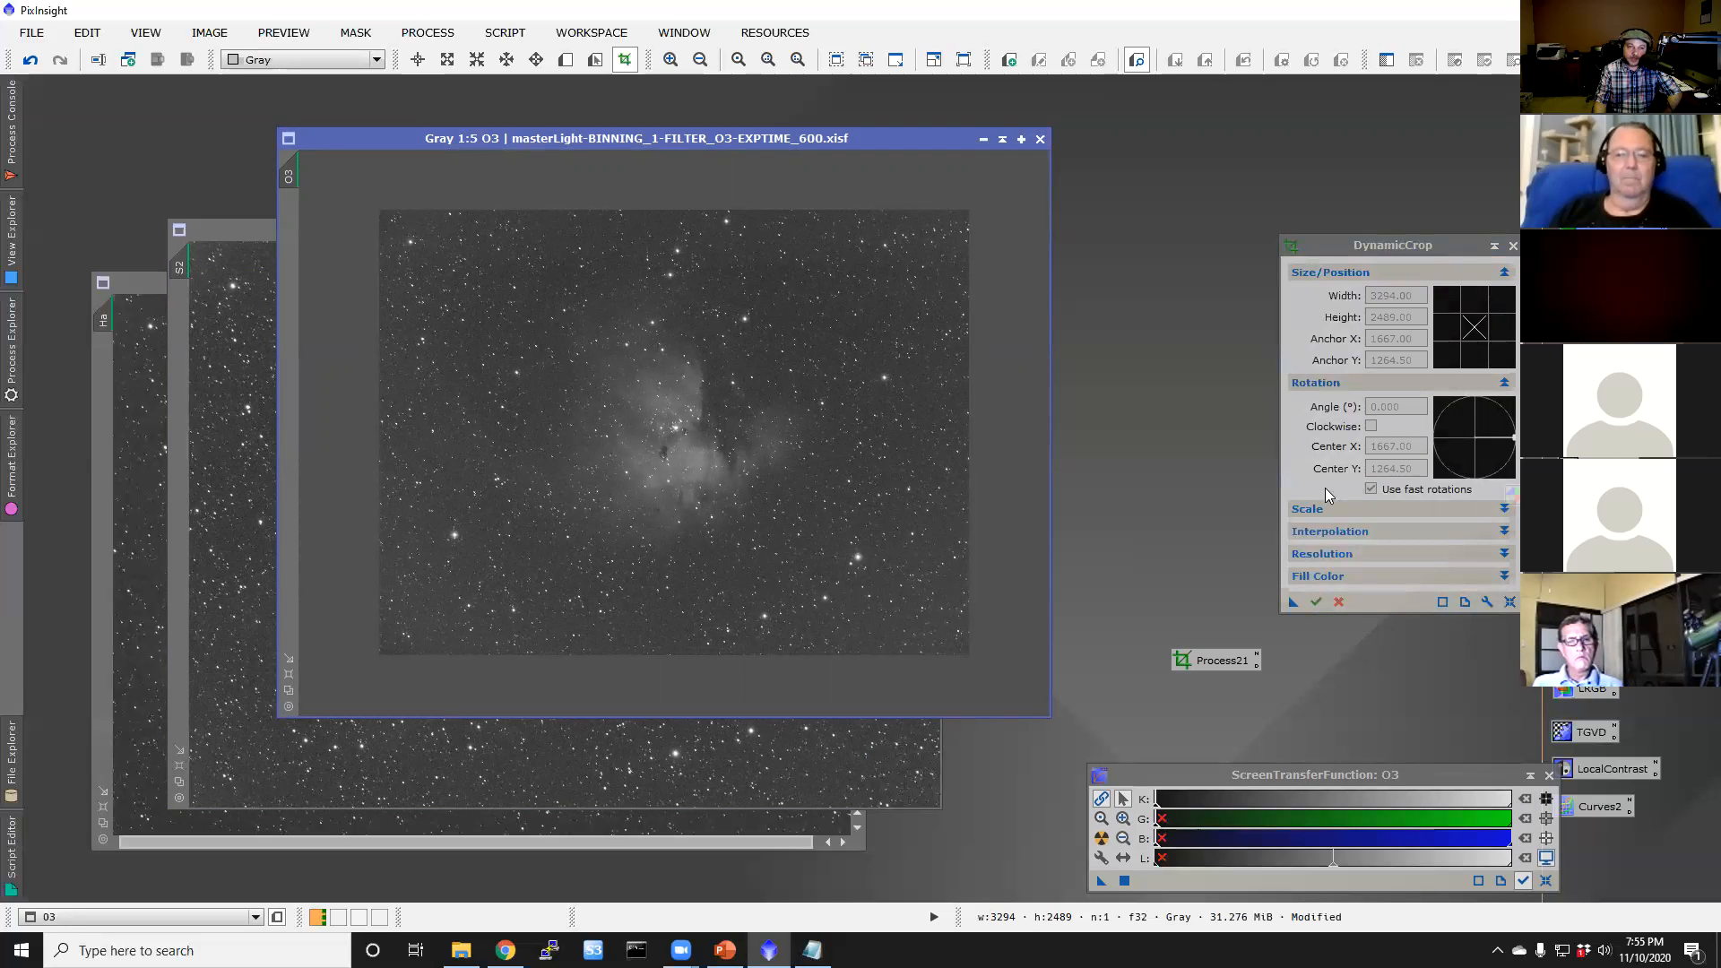
{"action": "left_click", "coordinate": [1339, 602]}
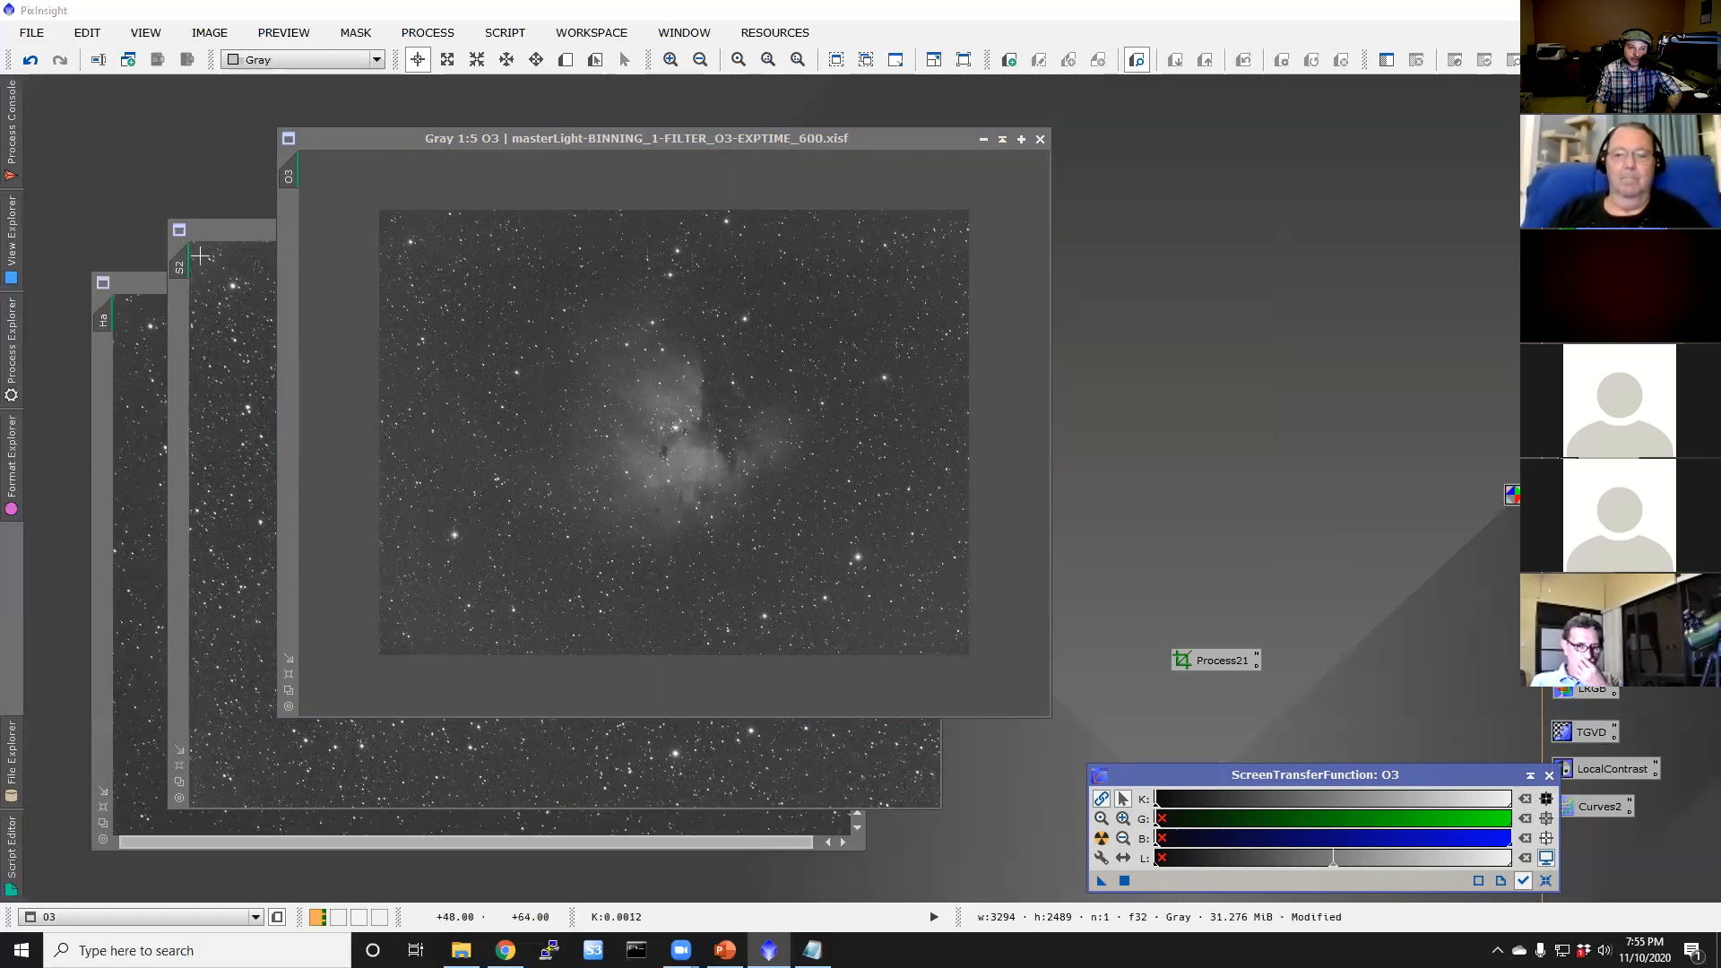
Step: Apply the saved DynamicCrop instance to the S2 and Ha images
{"action": "left_click", "coordinate": [222, 233]}
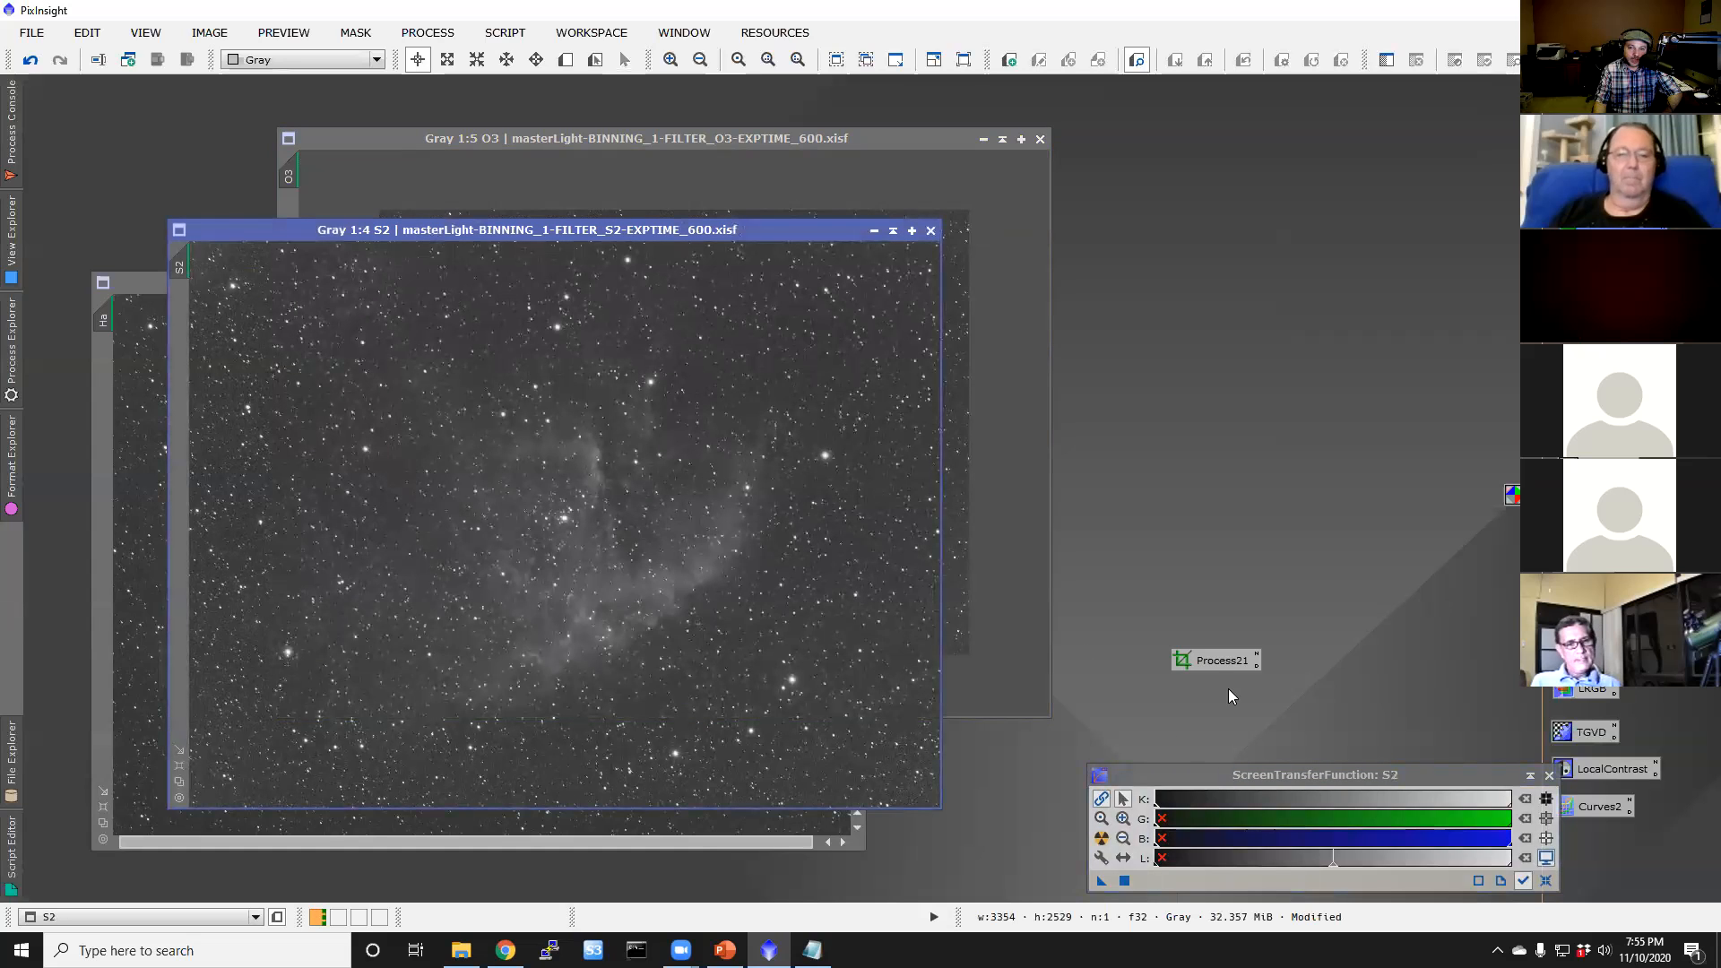
{"action": "left_click_drag", "start_coordinate": [1219, 660], "coordinate": [686, 567]}
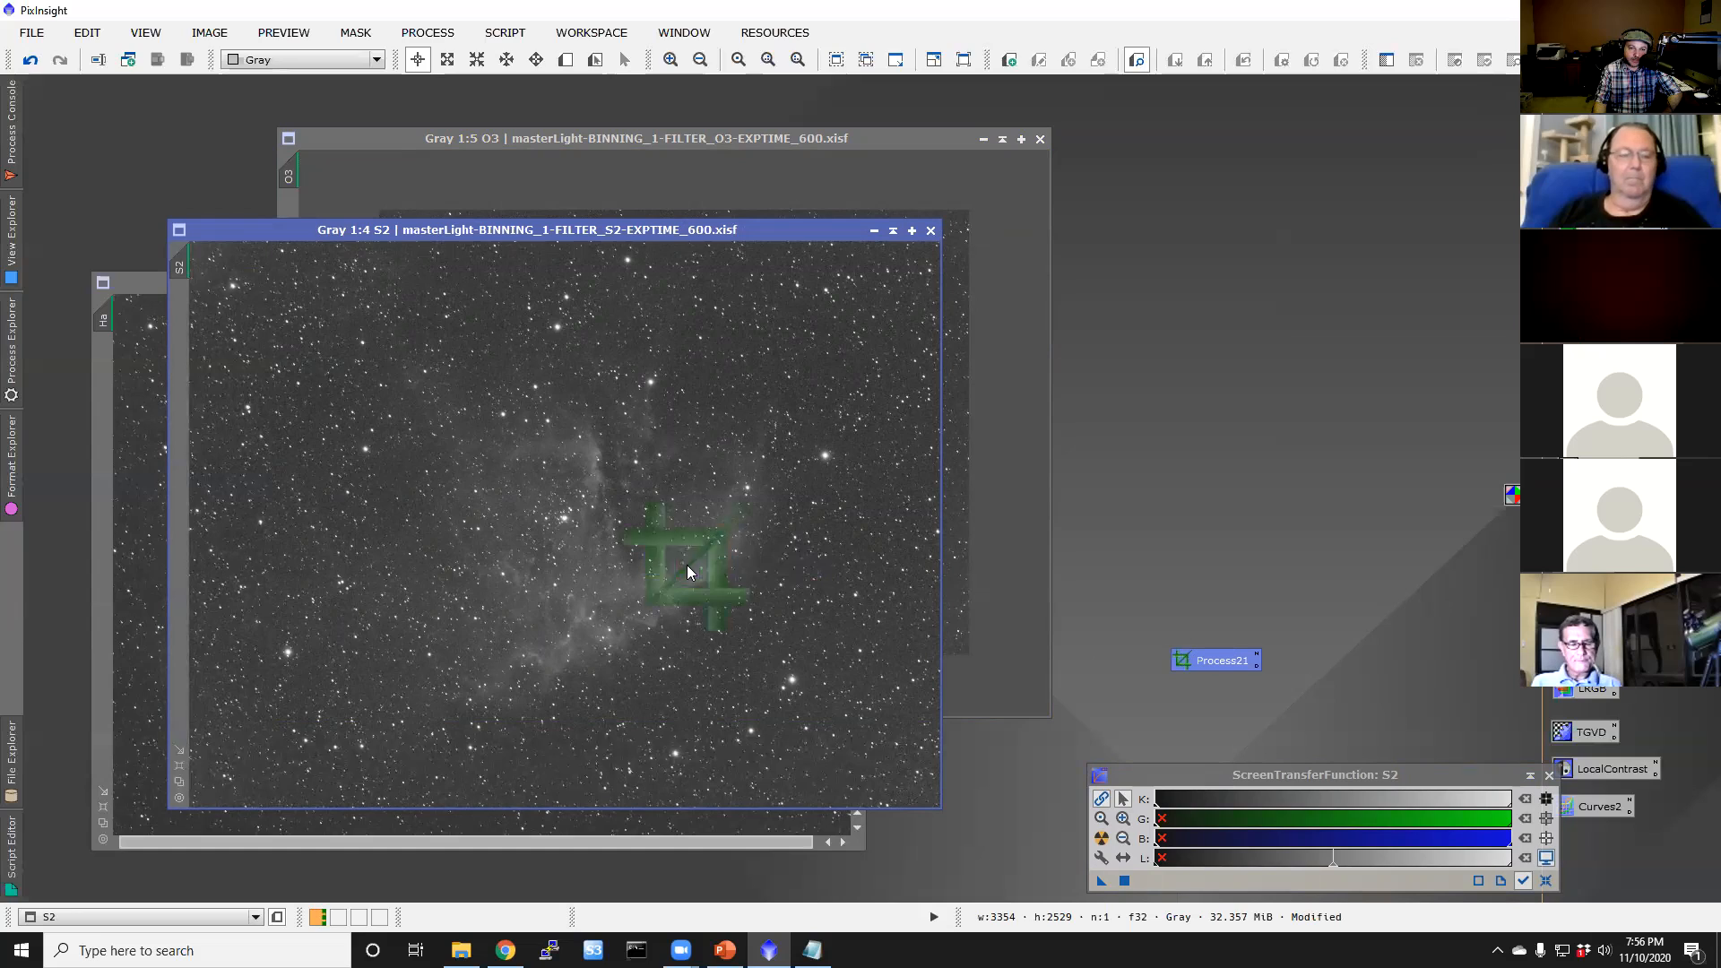
{"action": "left_click", "coordinate": [145, 285]}
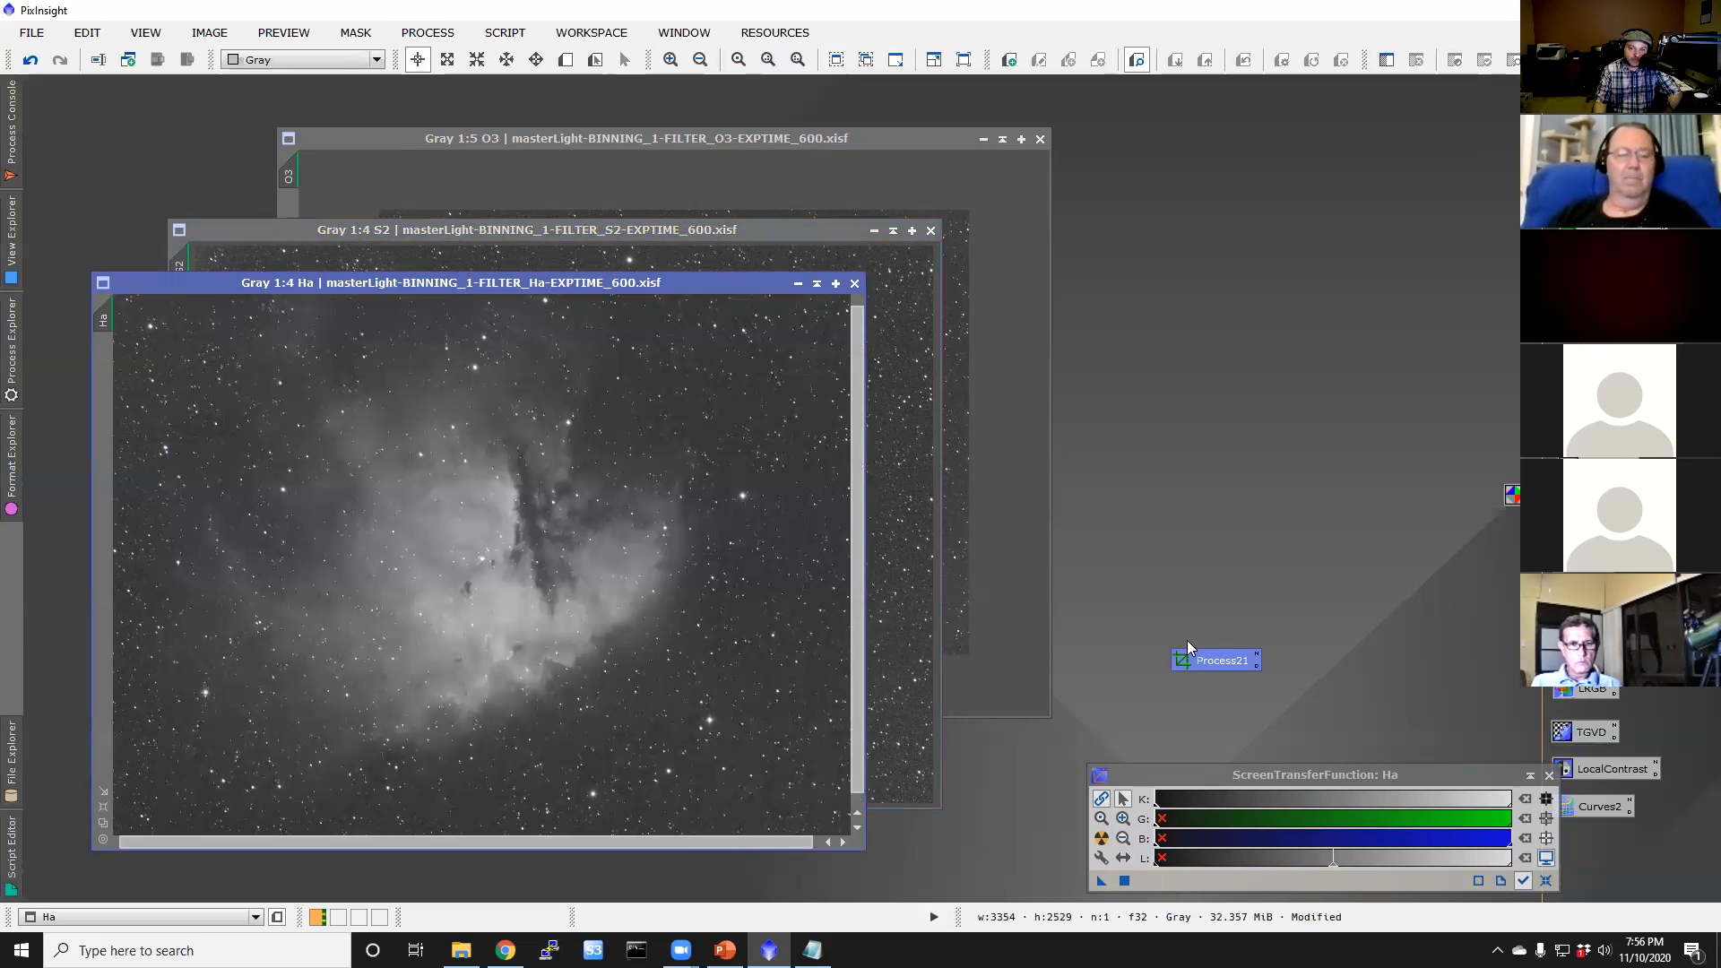
{"action": "left_click_drag", "start_coordinate": [1230, 661], "coordinate": [594, 583]}
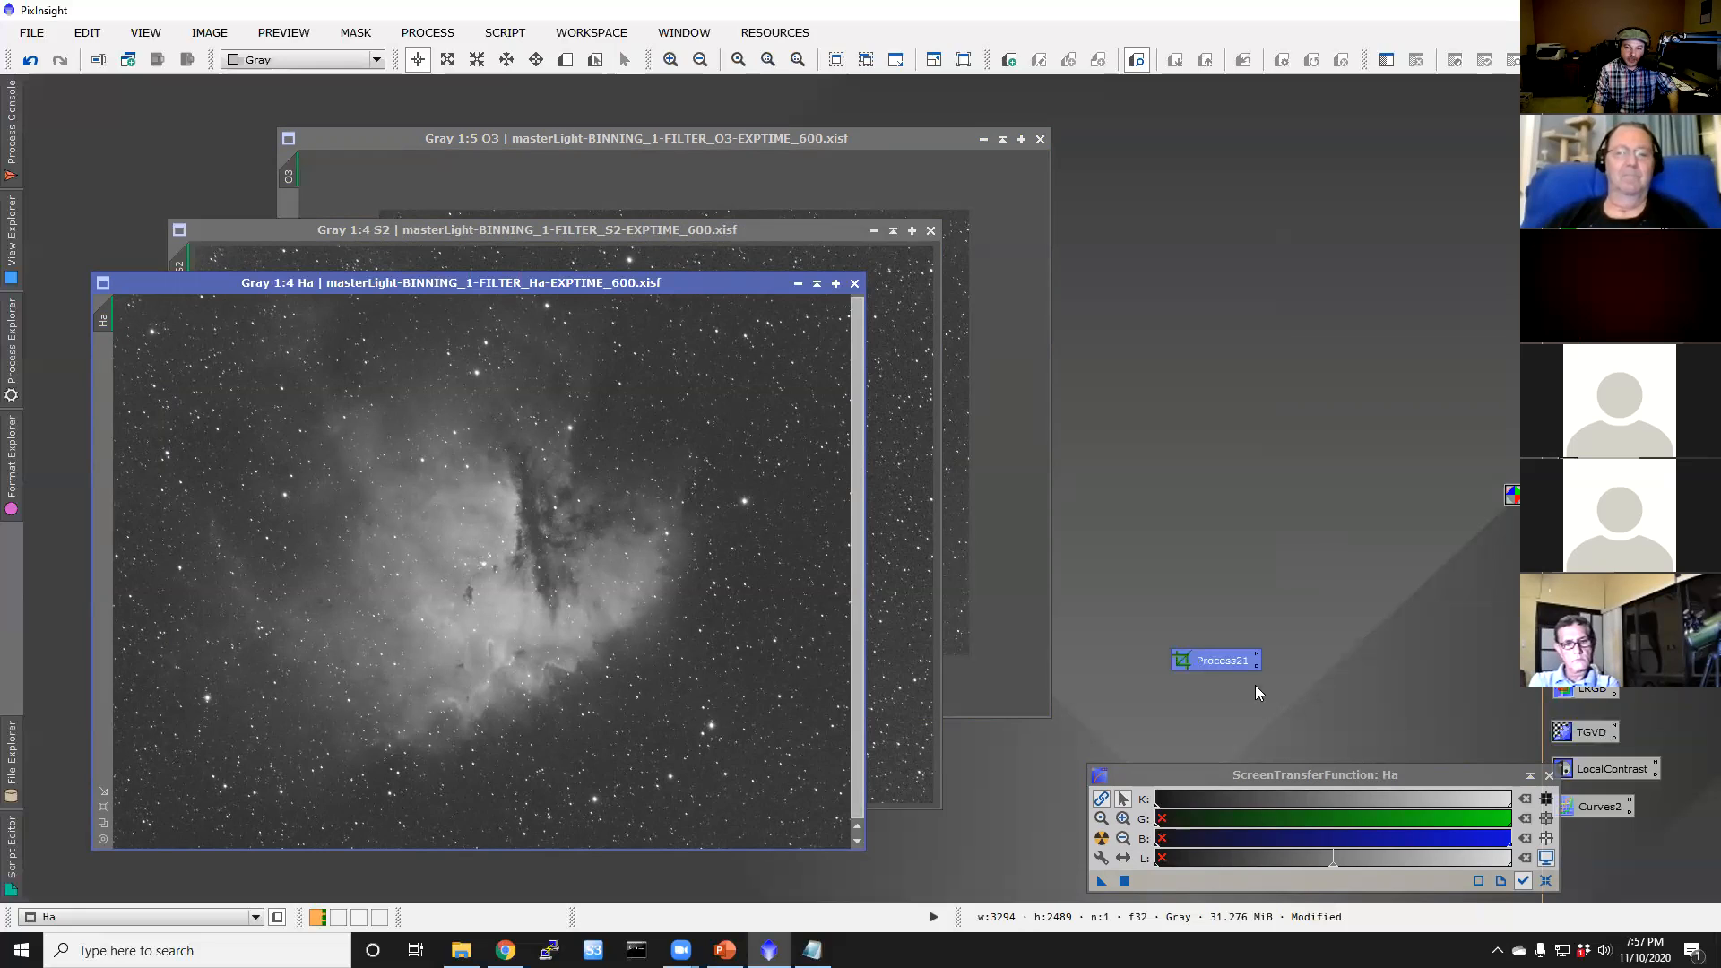
Step: Delete the DynamicCrop icon from the workspace and check the cropped S2 and O3 images
{"action": "right_click", "coordinate": [1224, 666]}
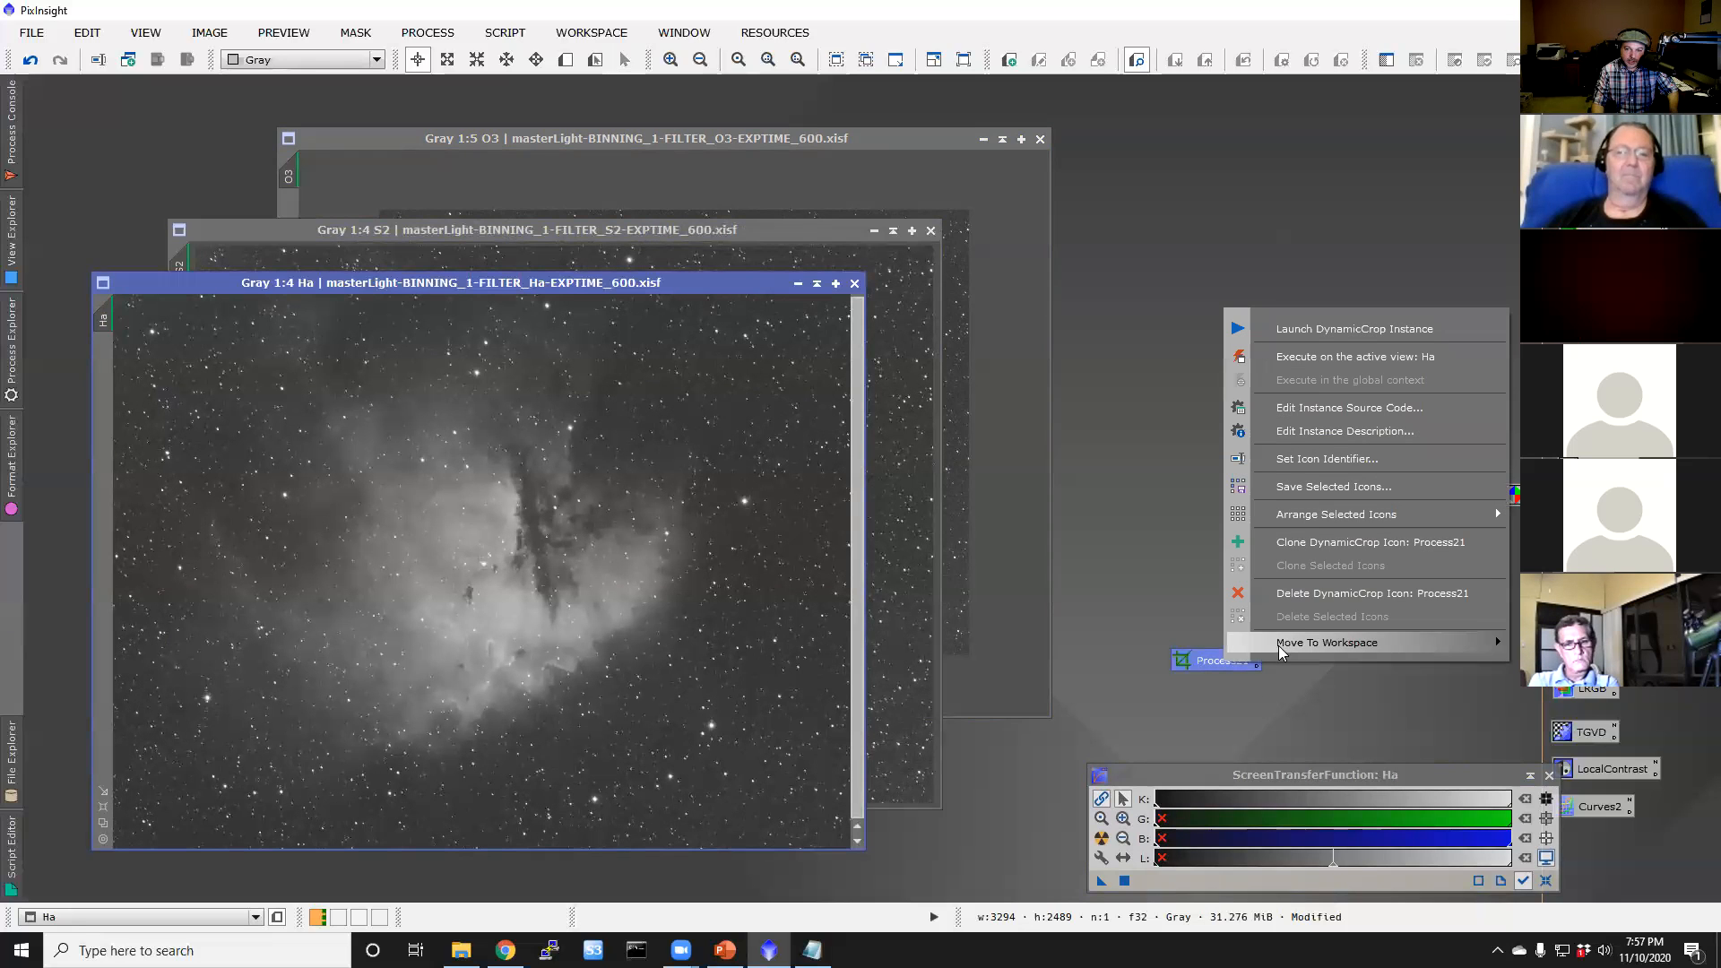
{"action": "left_click", "coordinate": [1316, 595]}
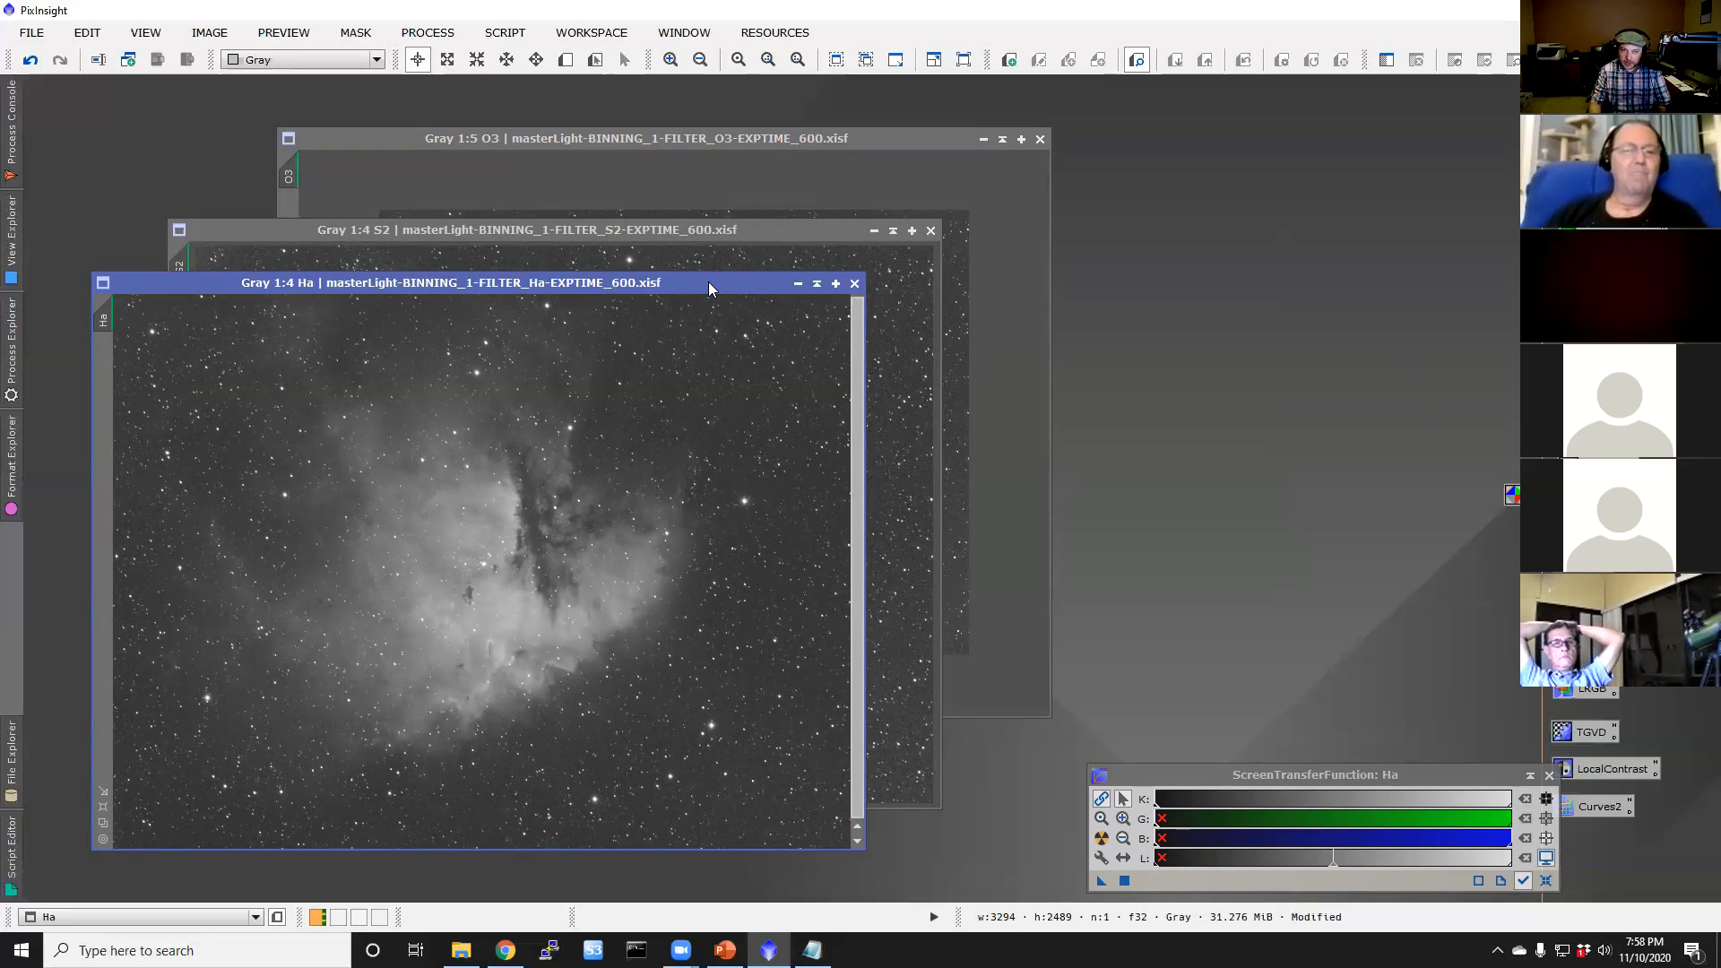
{"action": "left_click", "coordinate": [758, 226]}
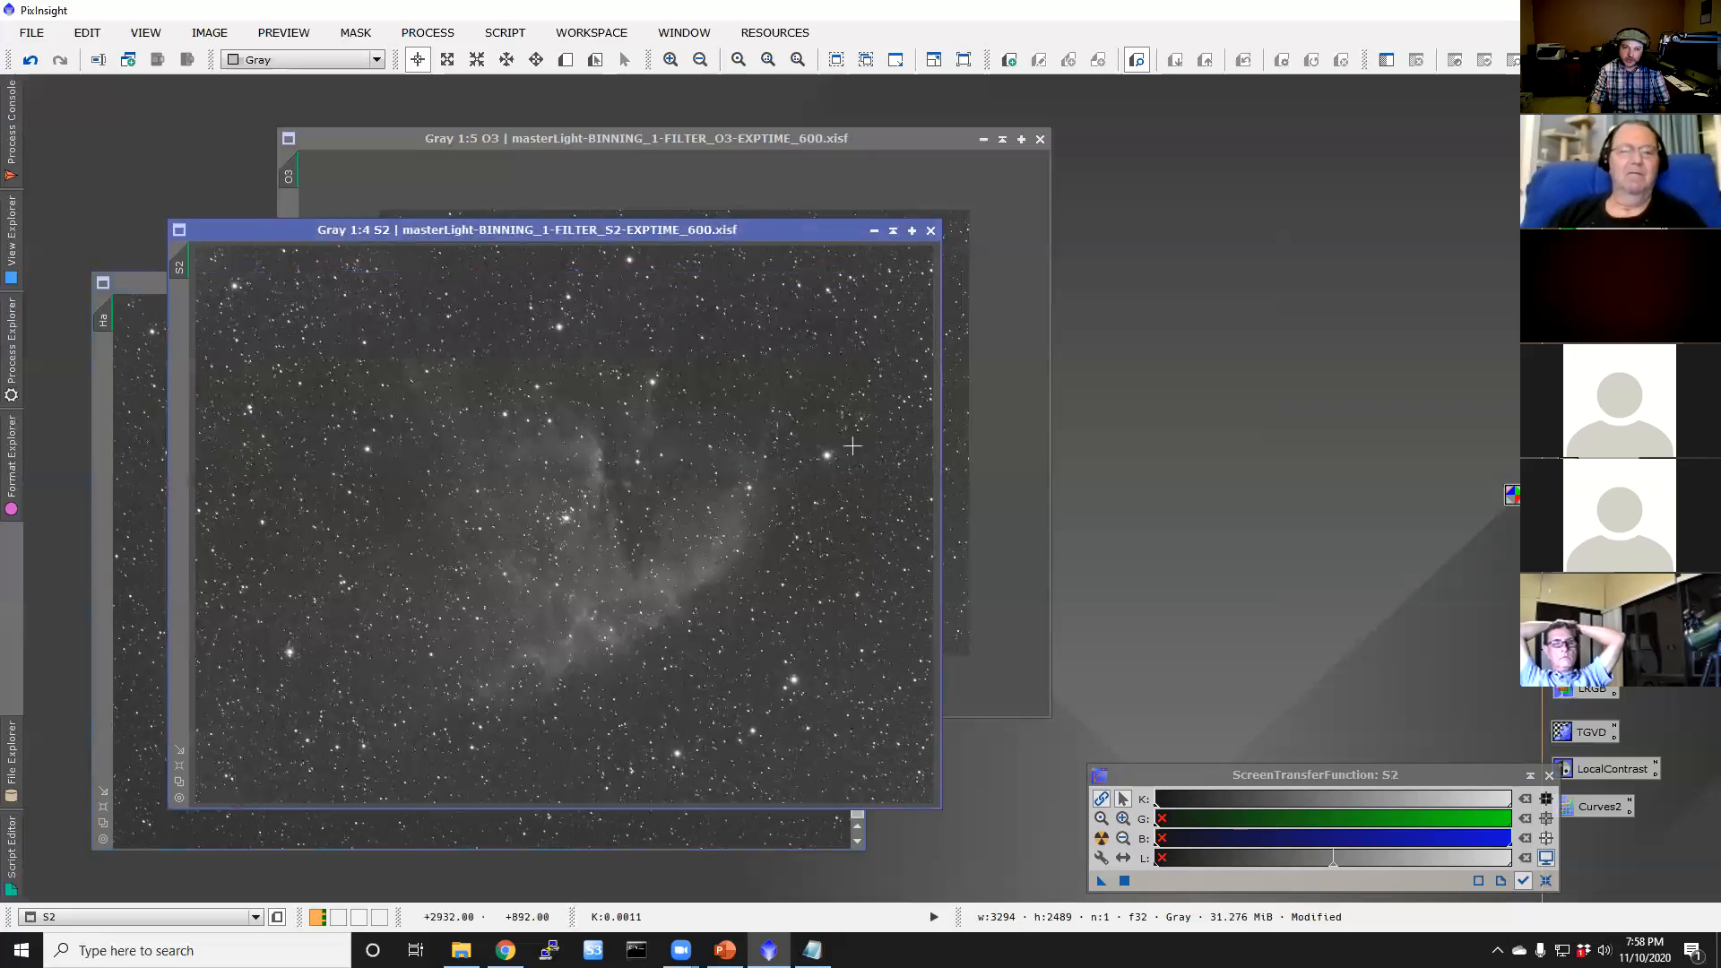
{"action": "left_click", "coordinate": [772, 138]}
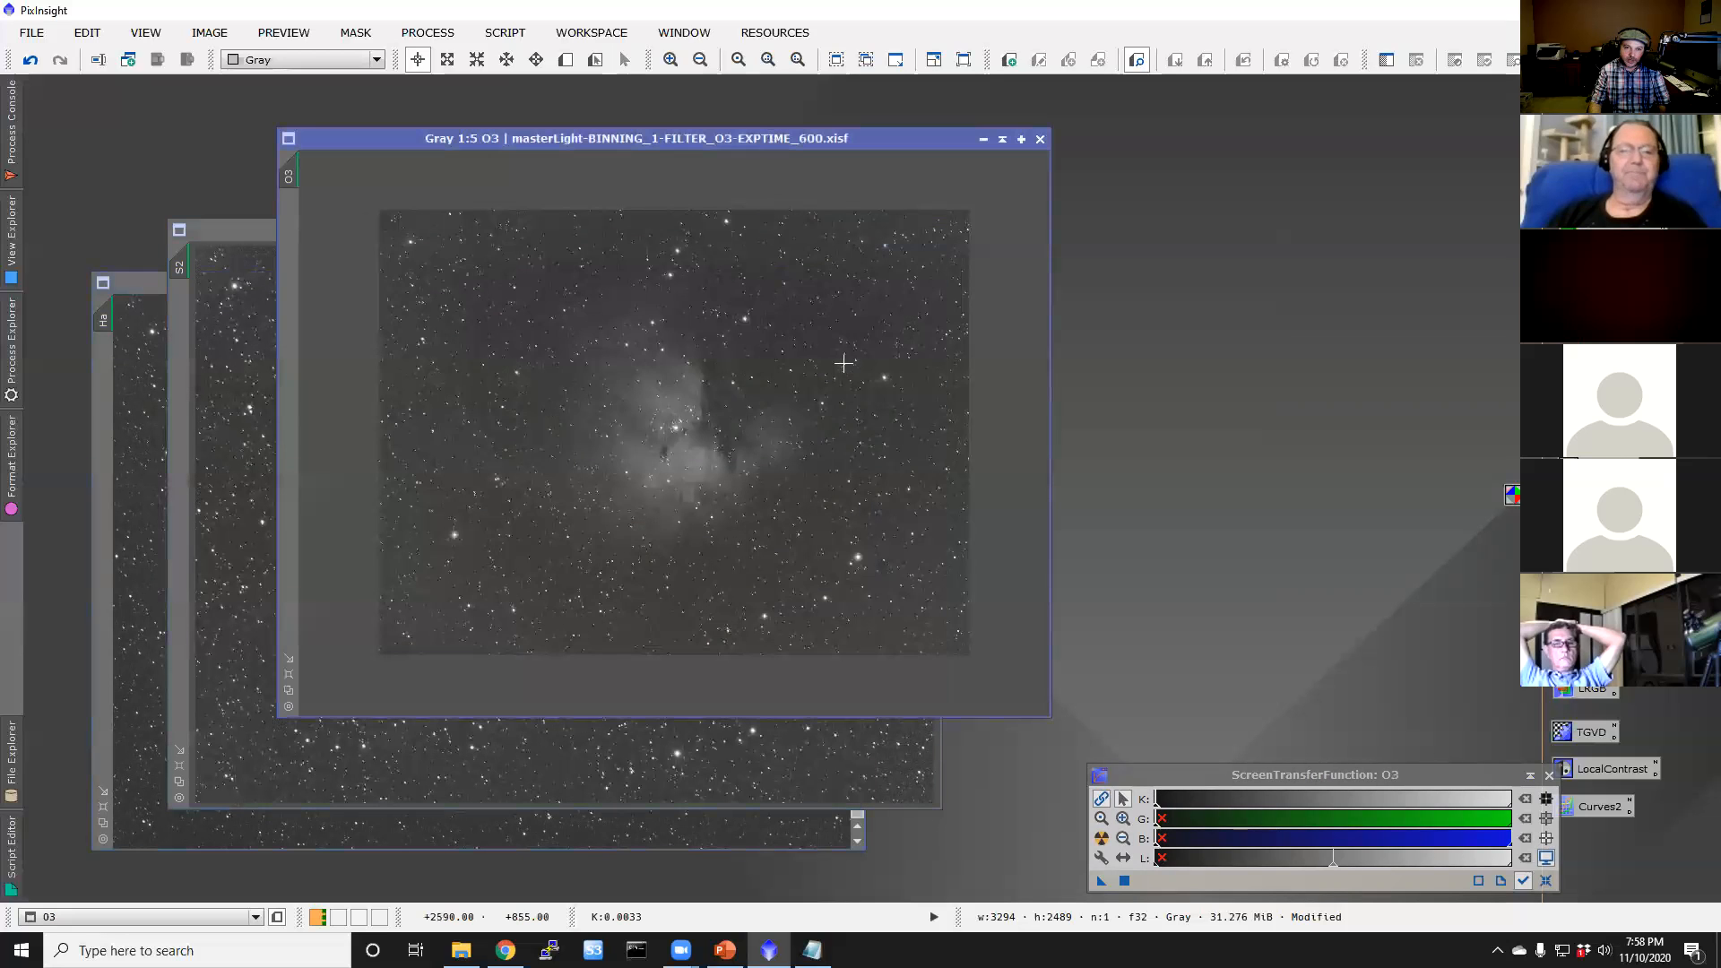
Step: Try AutomaticBackgroundExtractor with its existing settings on the Ha image and auto-stretch the result
{"action": "scroll", "coordinate": [839, 361], "scroll_direction": "up", "scroll_amount": 1}
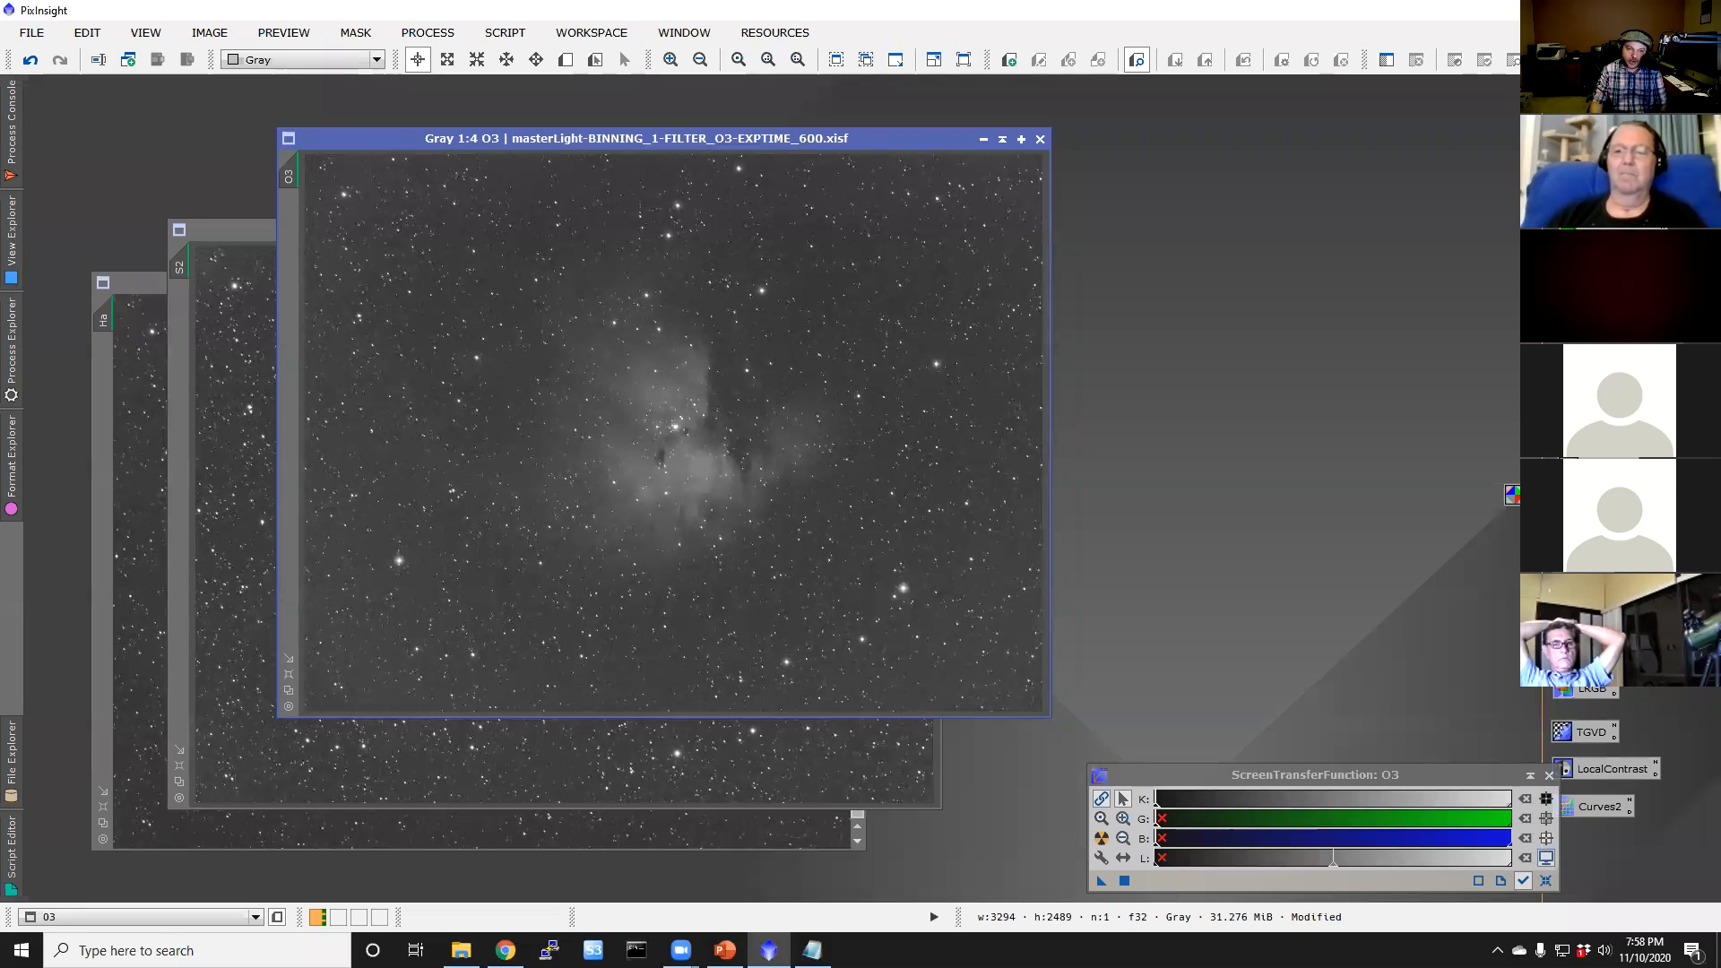
{"action": "double_click", "coordinate": [1586, 266]}
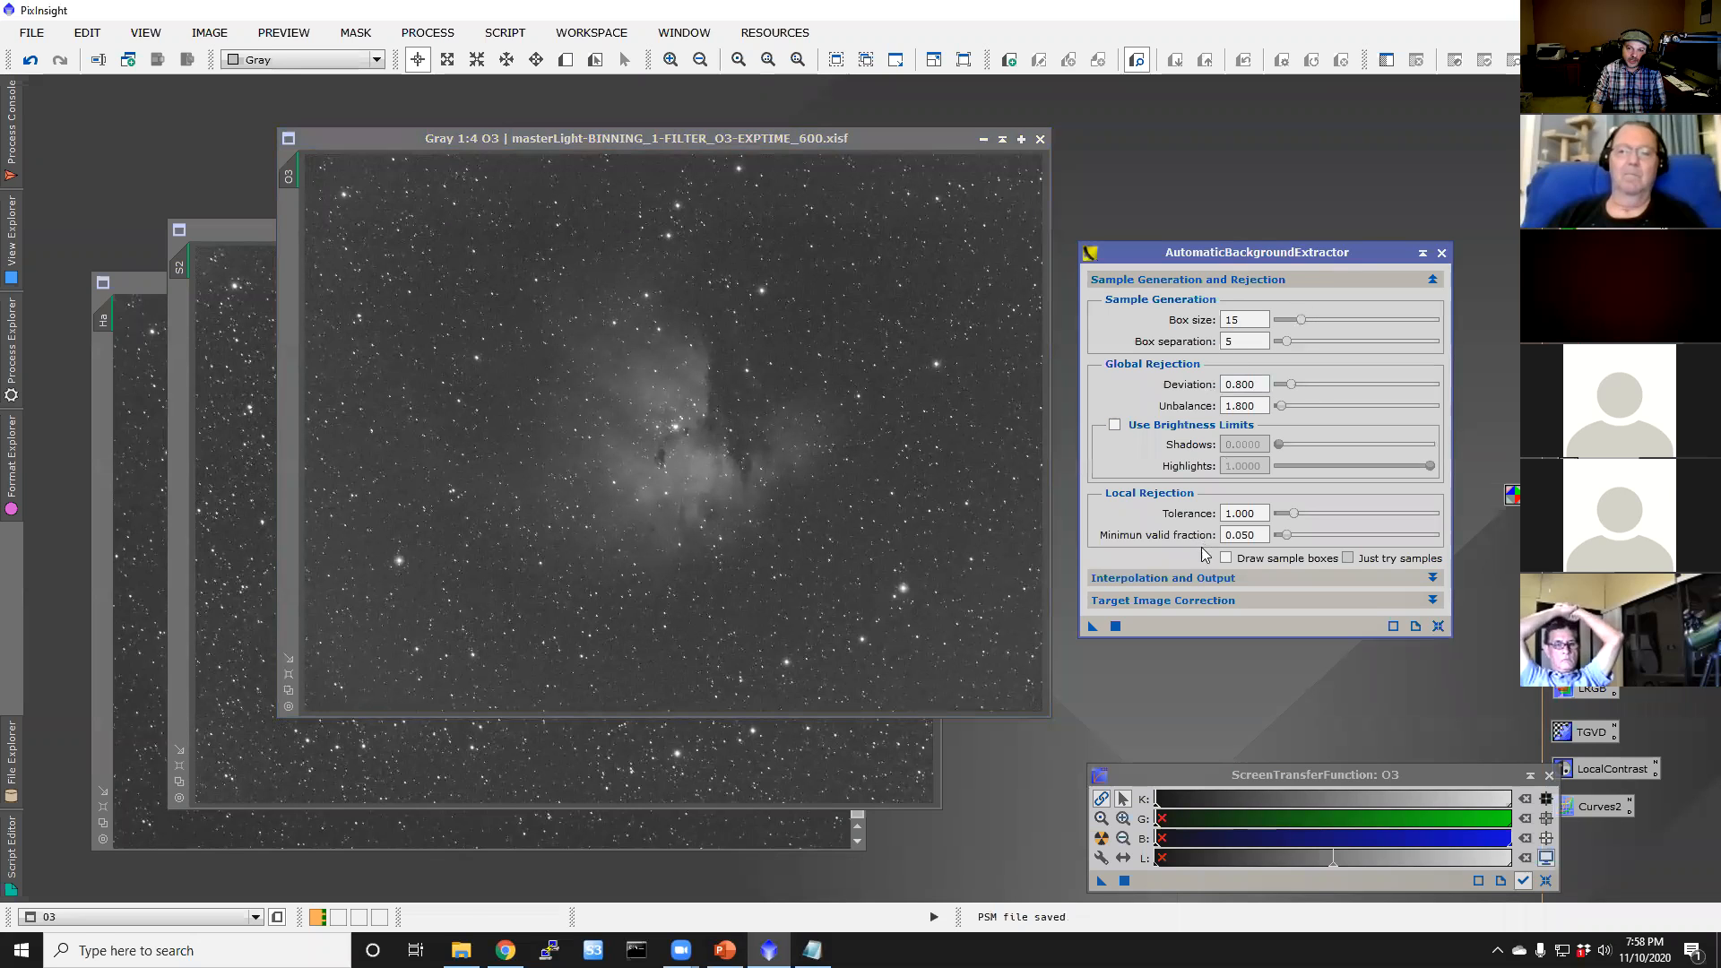
{"action": "left_click", "coordinate": [226, 230]}
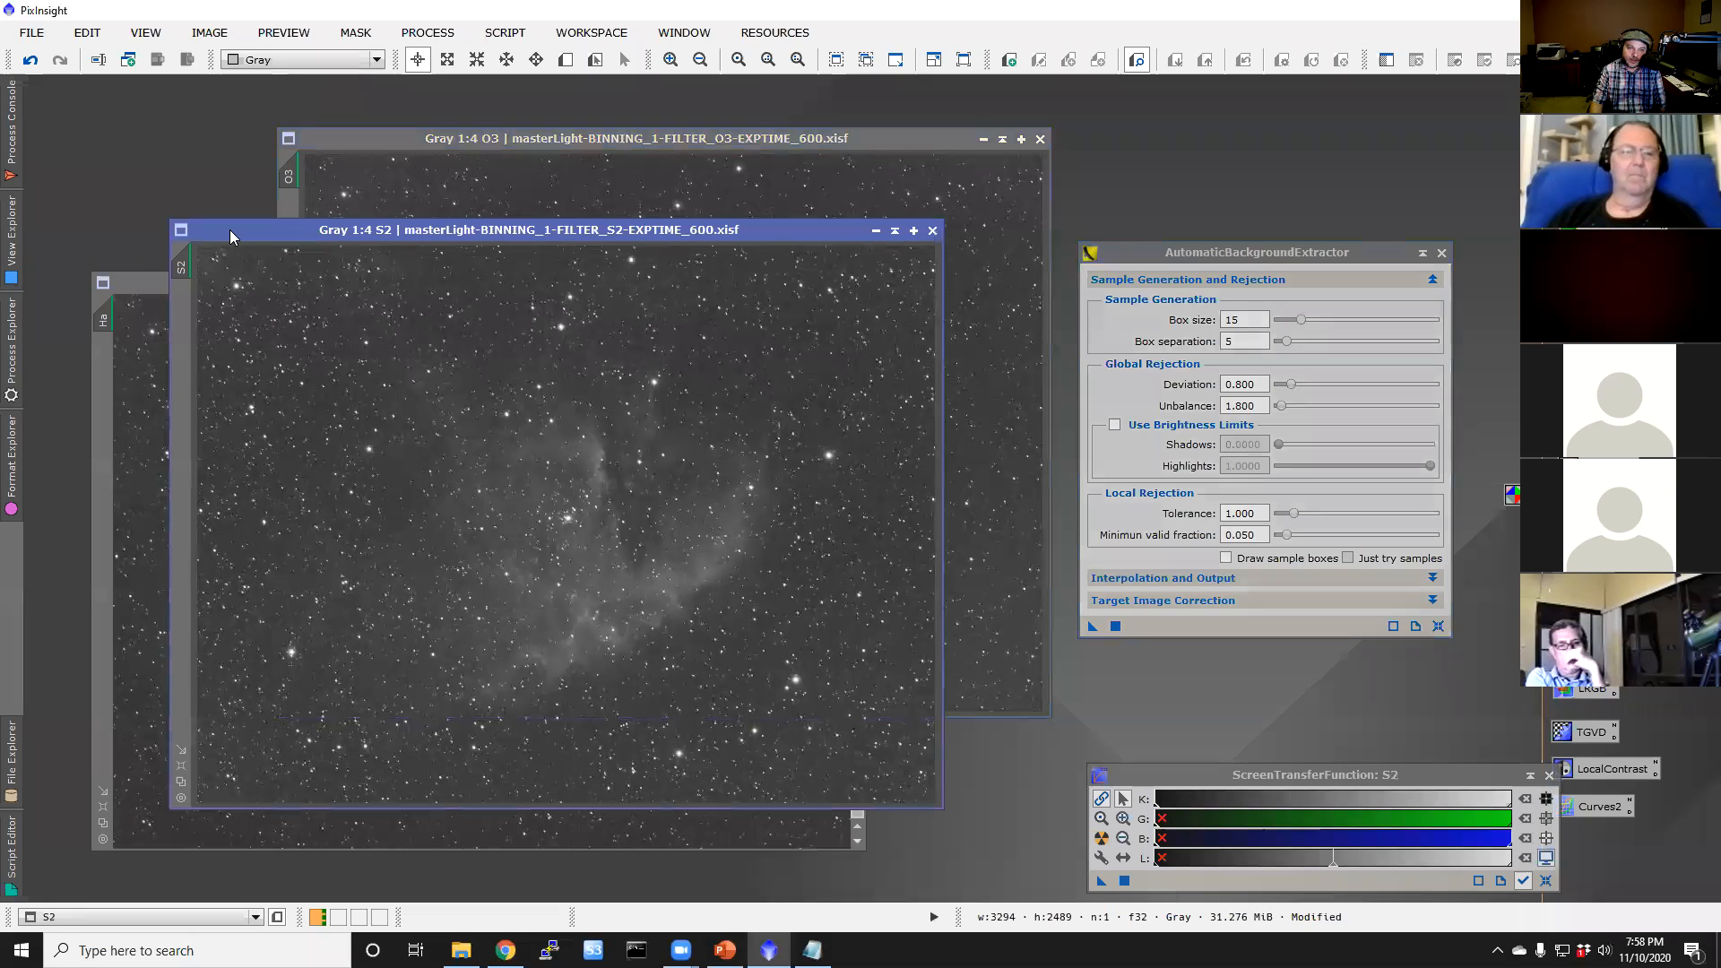
{"action": "left_click", "coordinate": [141, 285]}
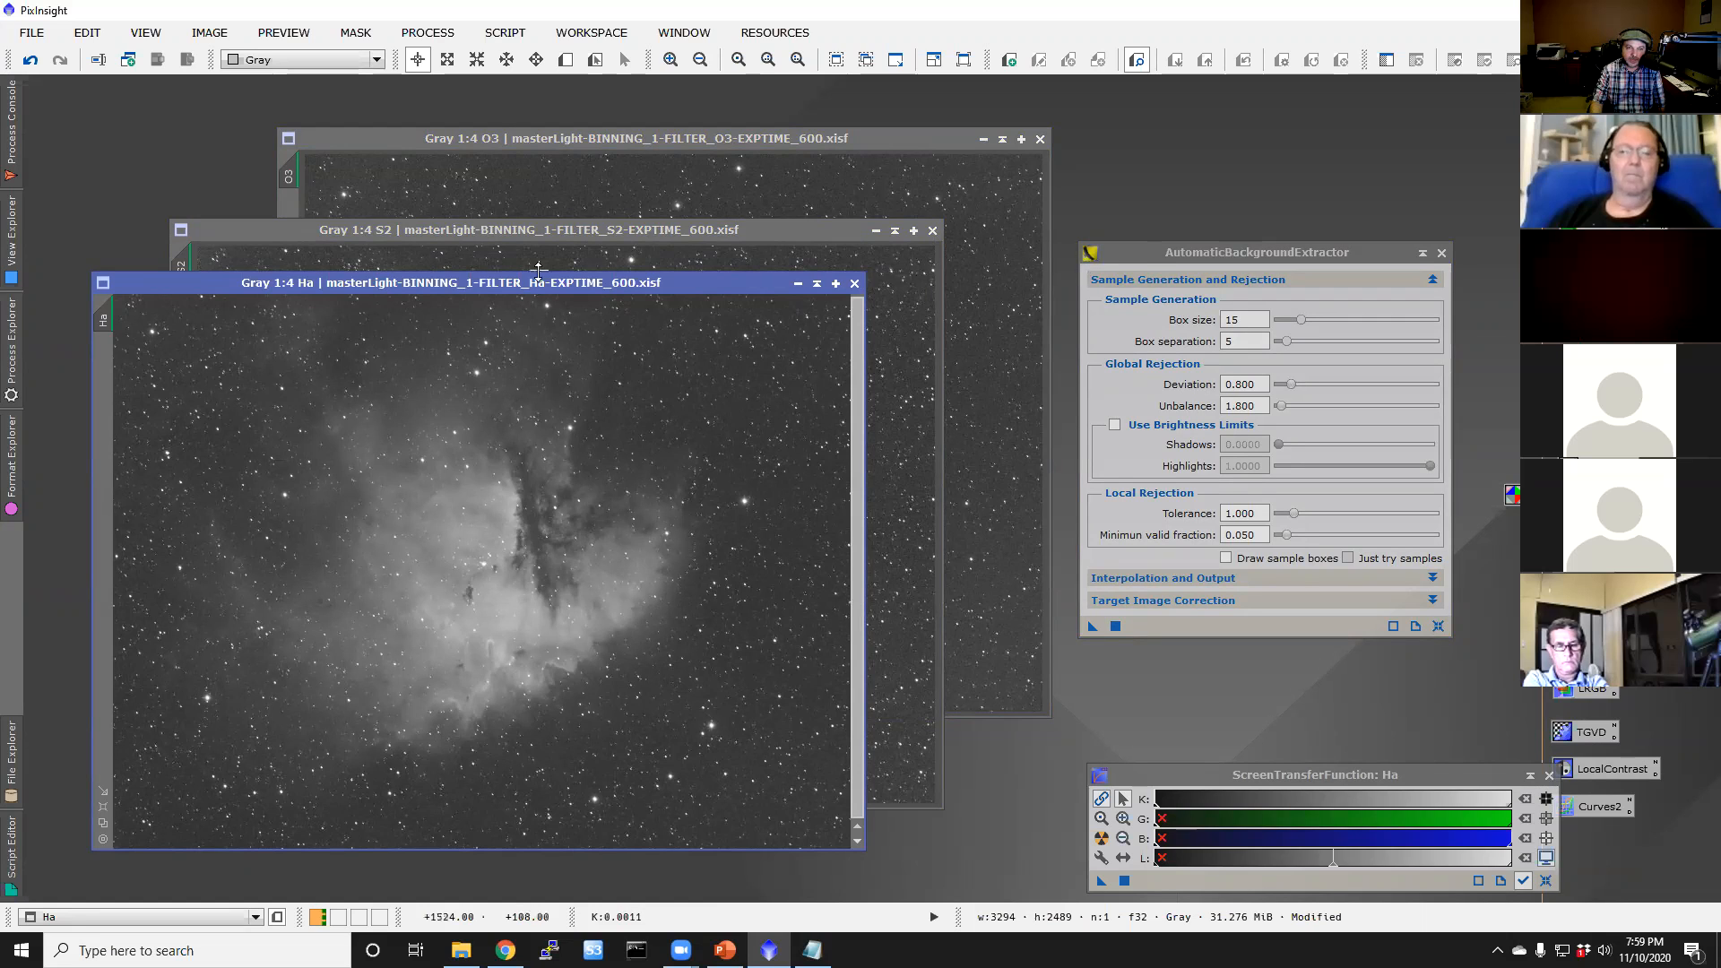
{"action": "left_click_drag", "start_coordinate": [528, 285], "coordinate": [555, 284]}
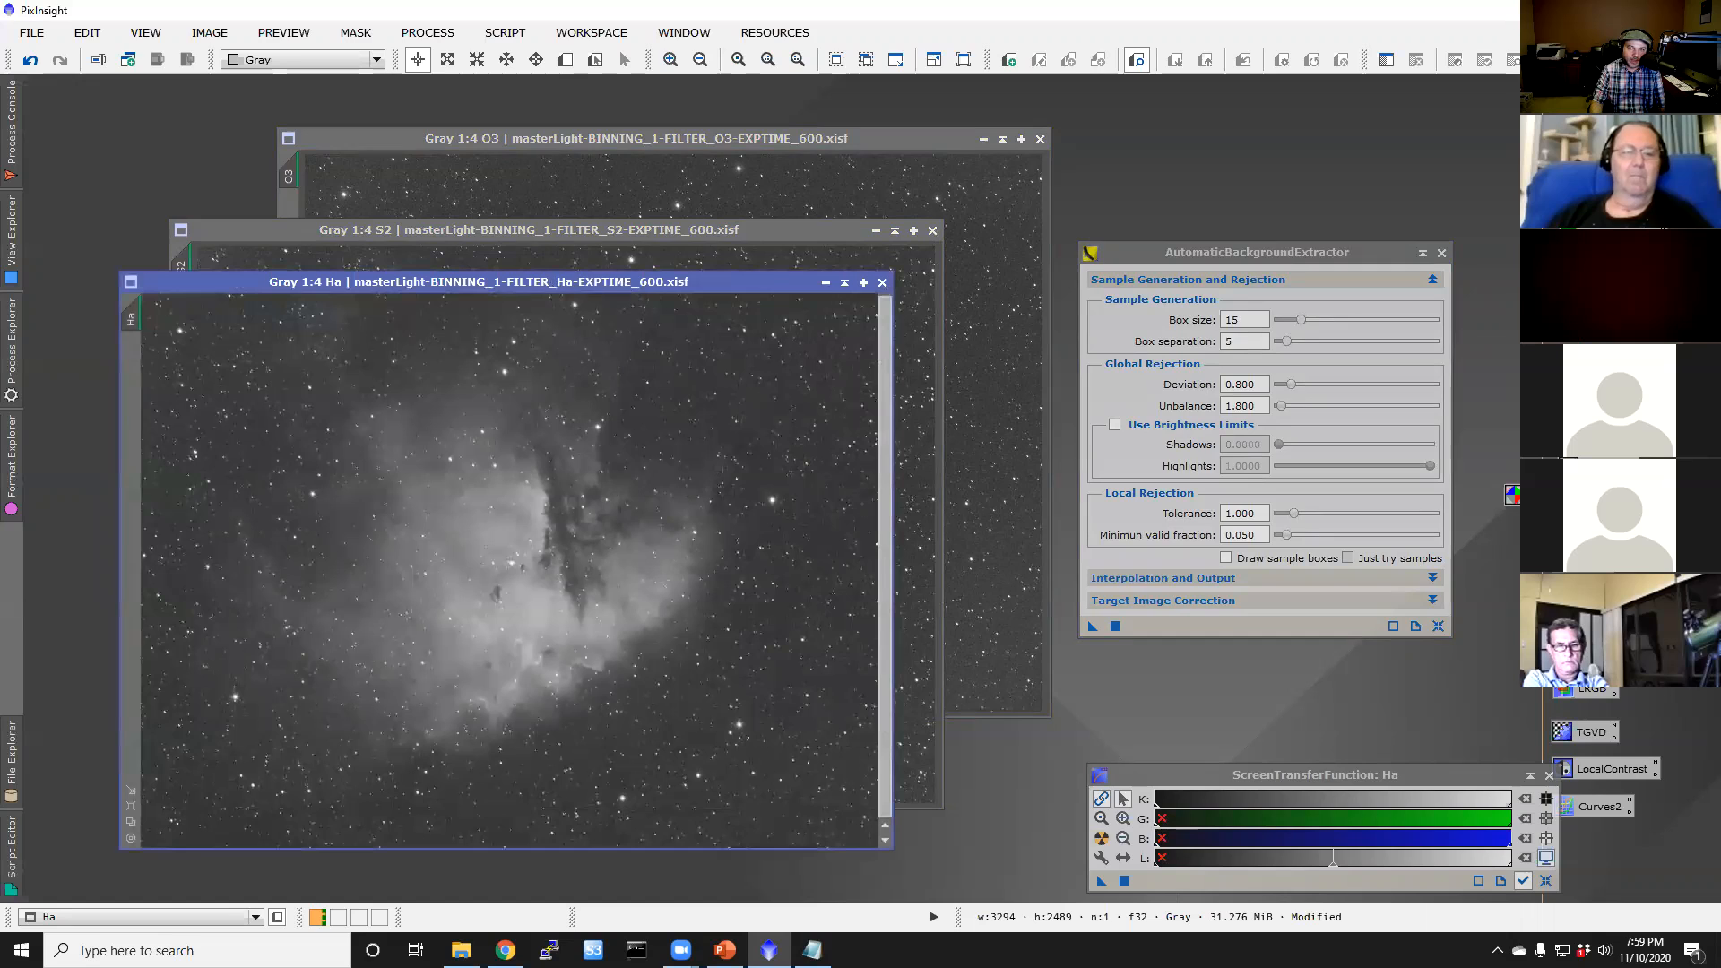
{"action": "left_click", "coordinate": [1116, 626]}
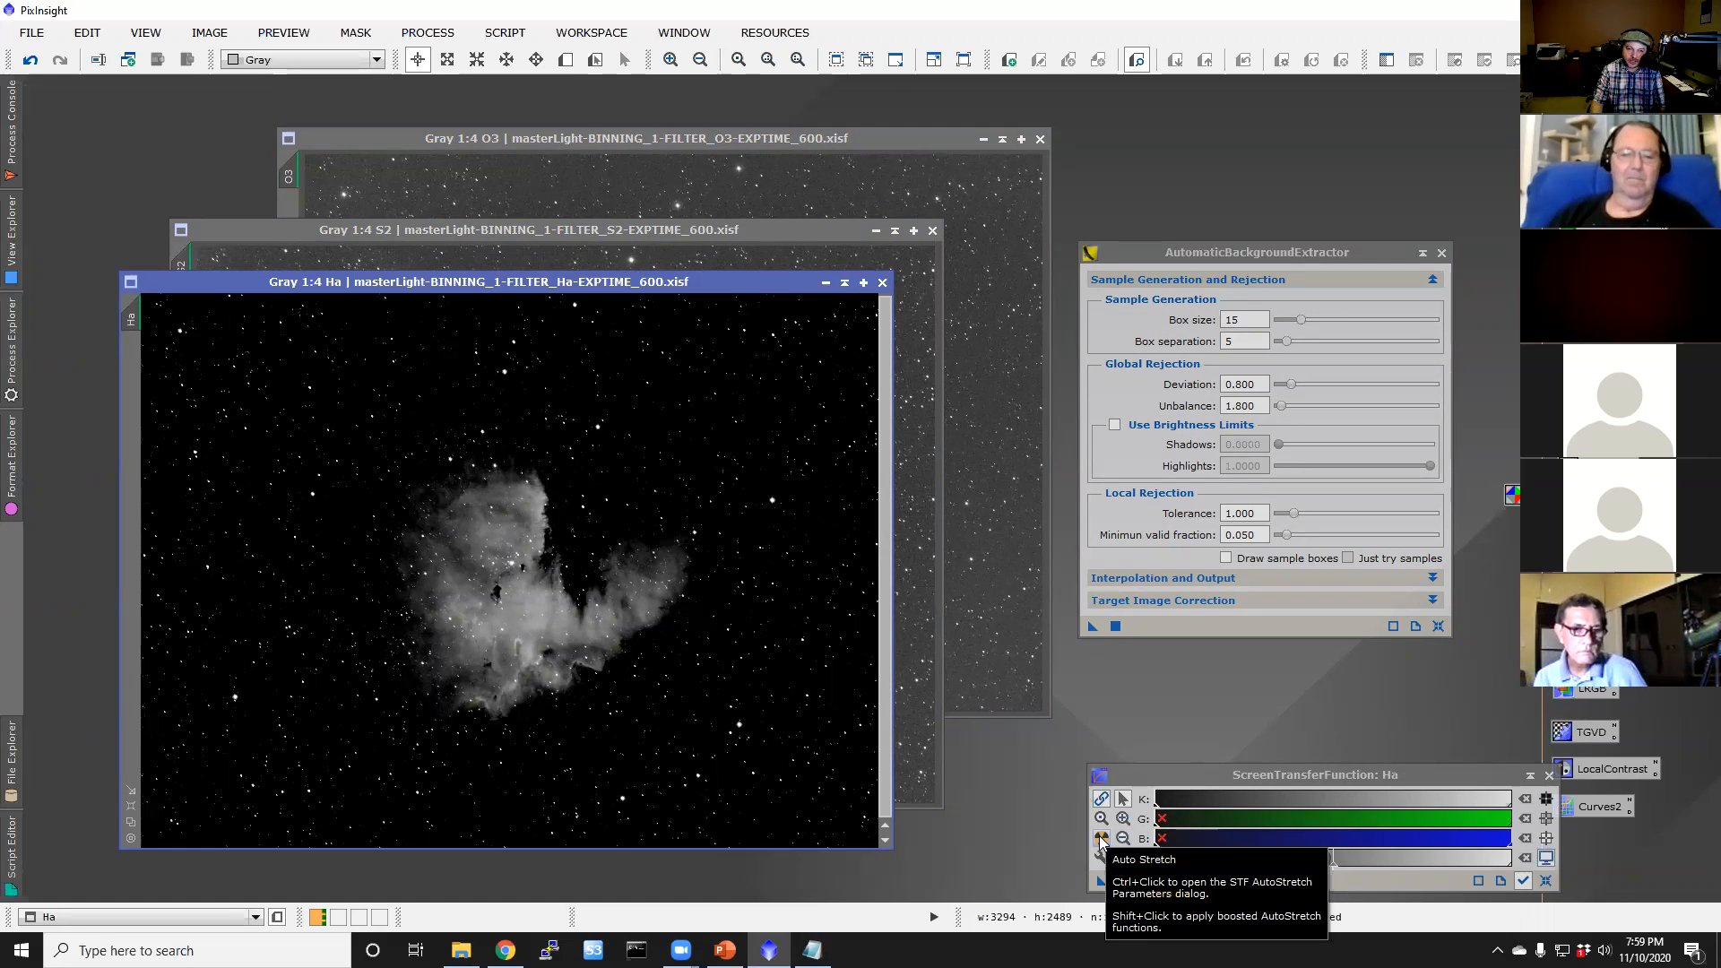
{"action": "left_click", "coordinate": [1101, 838]}
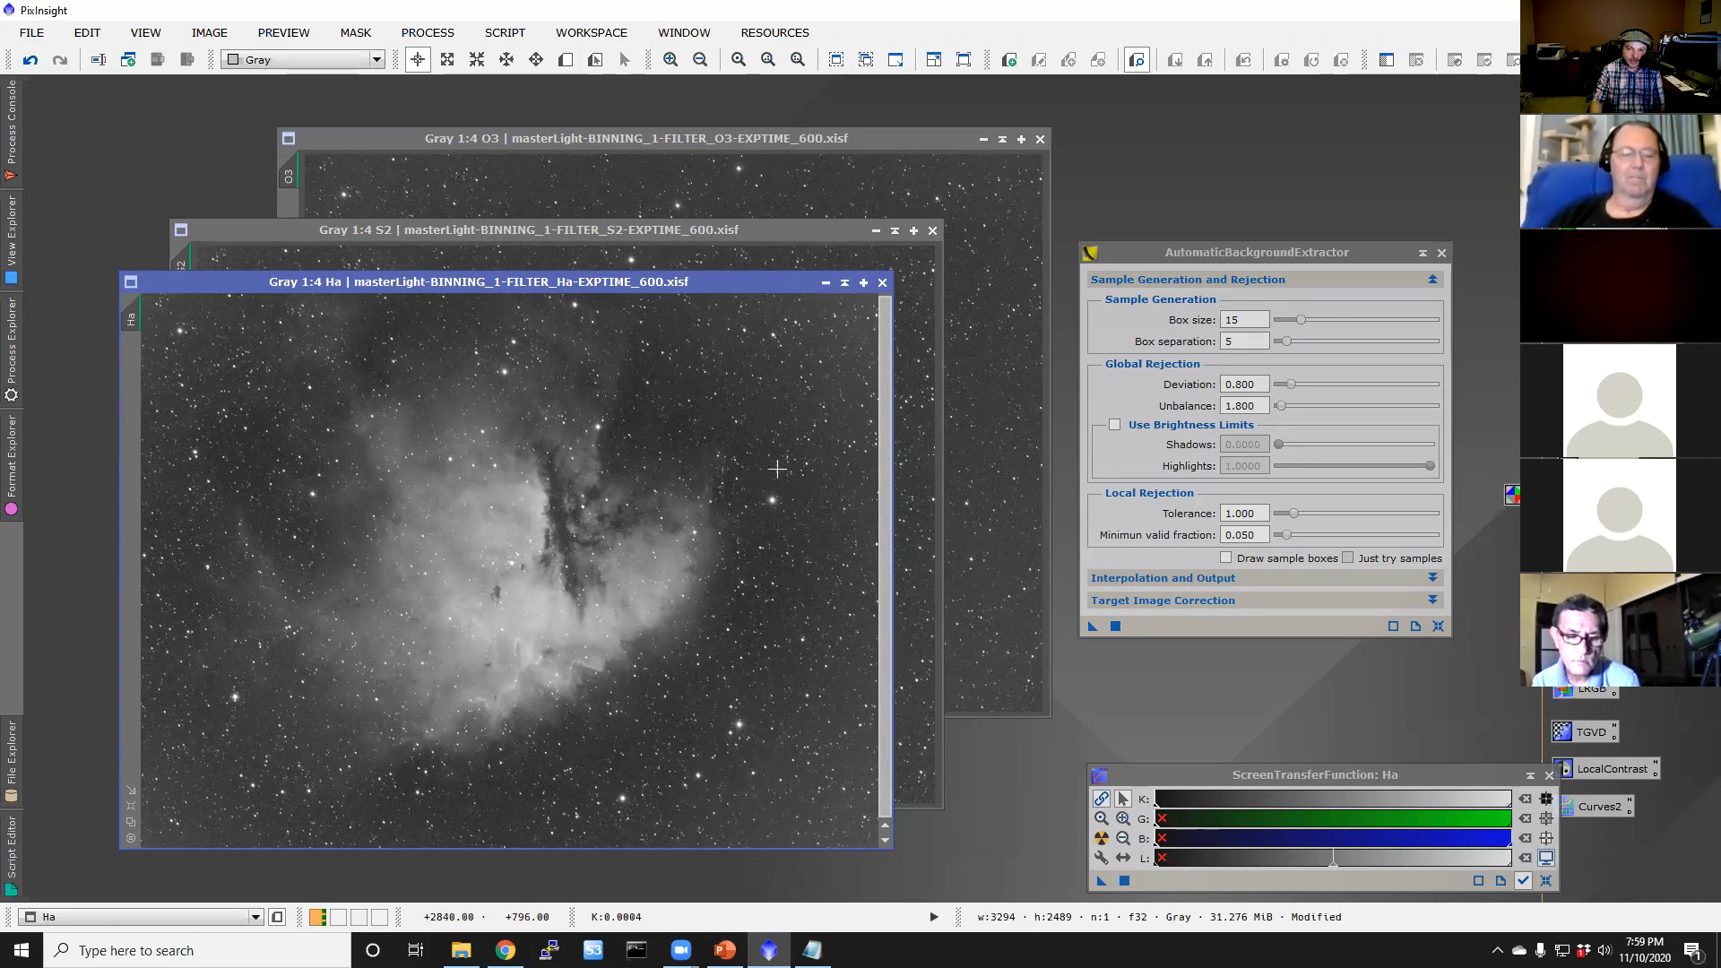
Step: Undo the AutomaticBackgroundExtractor run on Ha, auto-stretch the image again, and close the extractor
{"action": "left_click", "coordinate": [227, 32]}
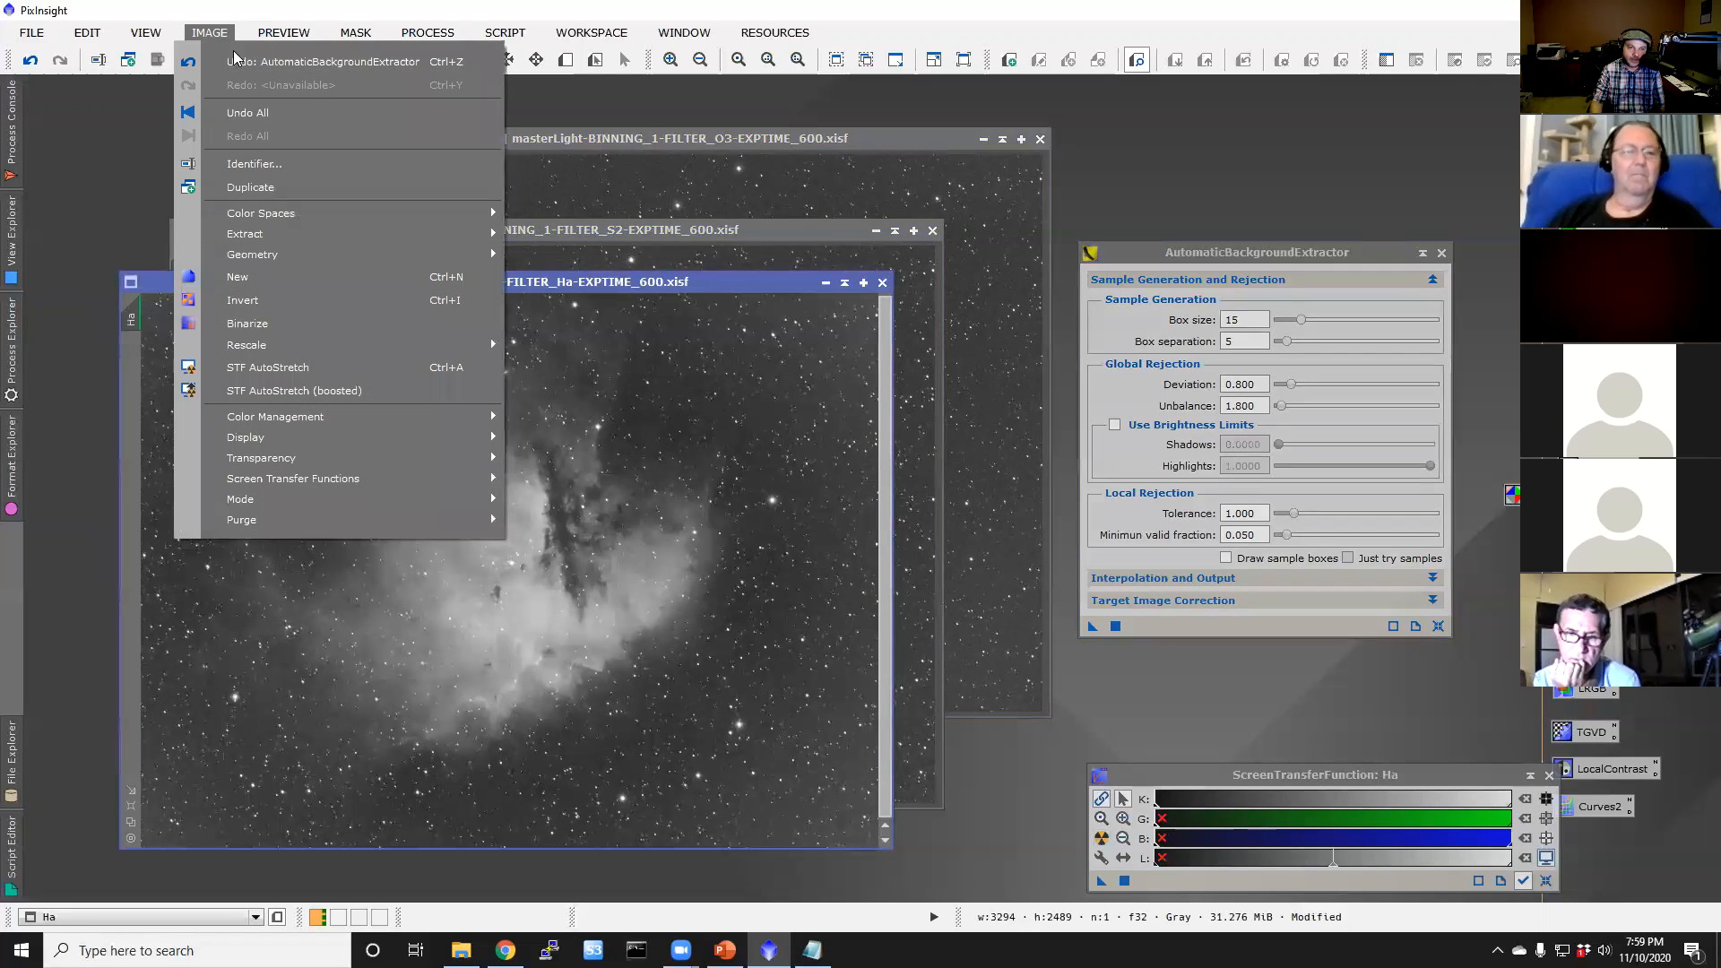
{"action": "left_click", "coordinate": [235, 63]}
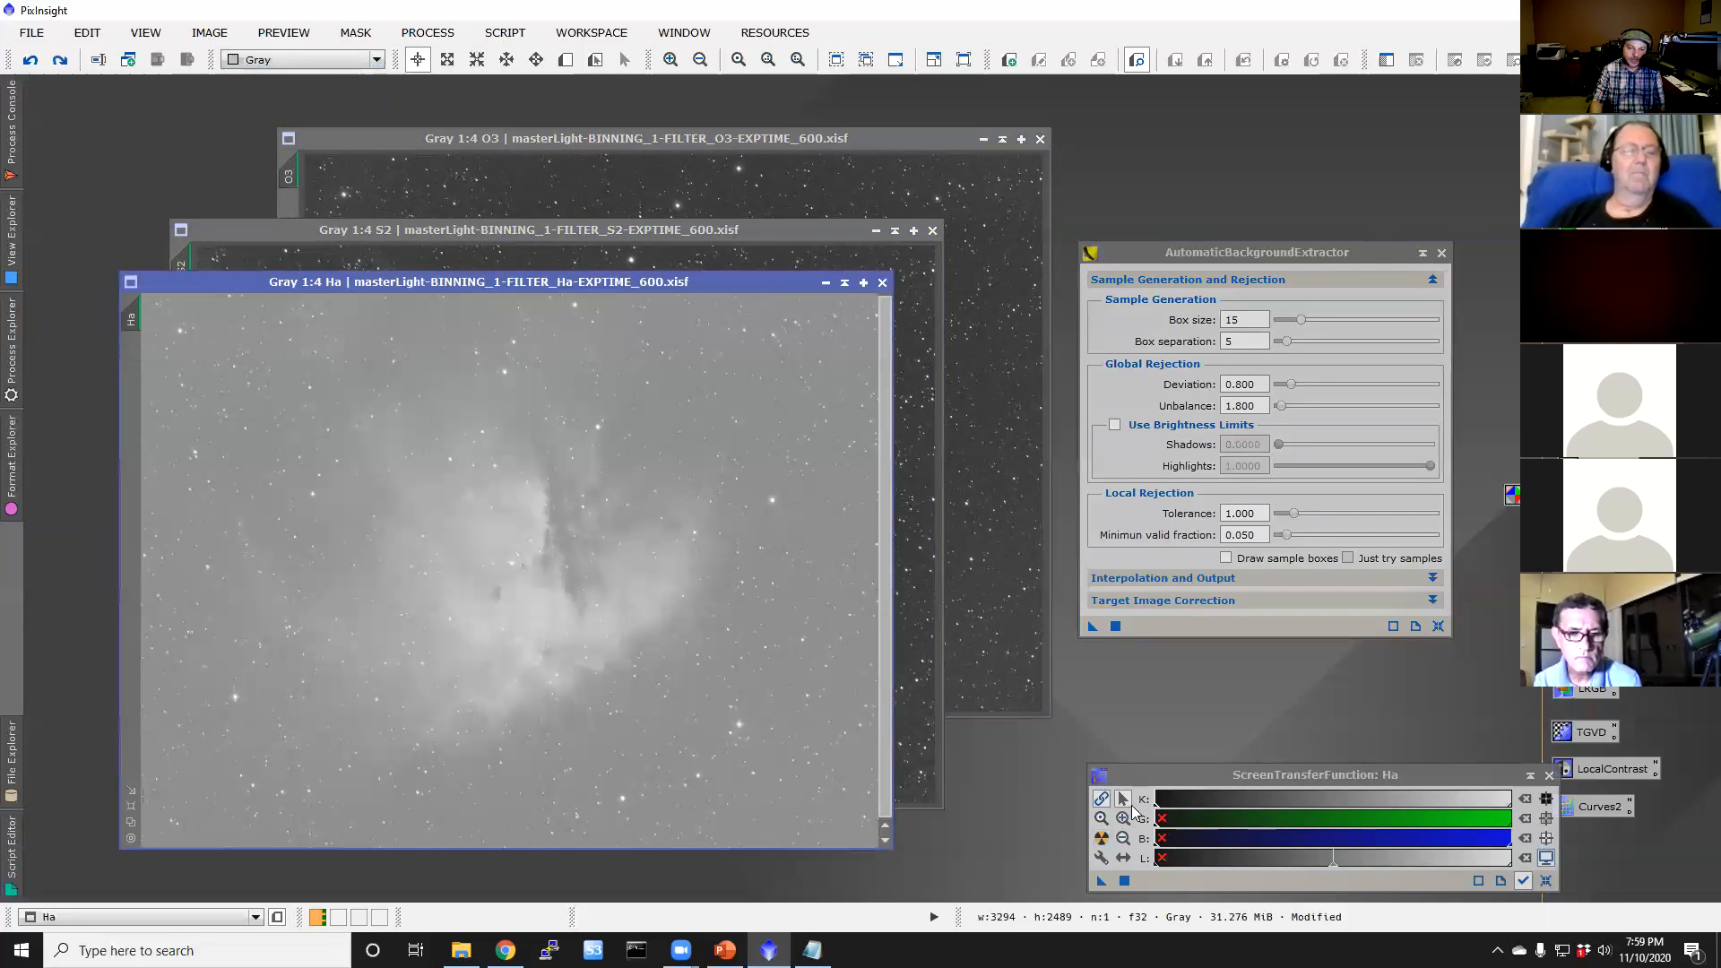
{"action": "left_click", "coordinate": [1102, 841]}
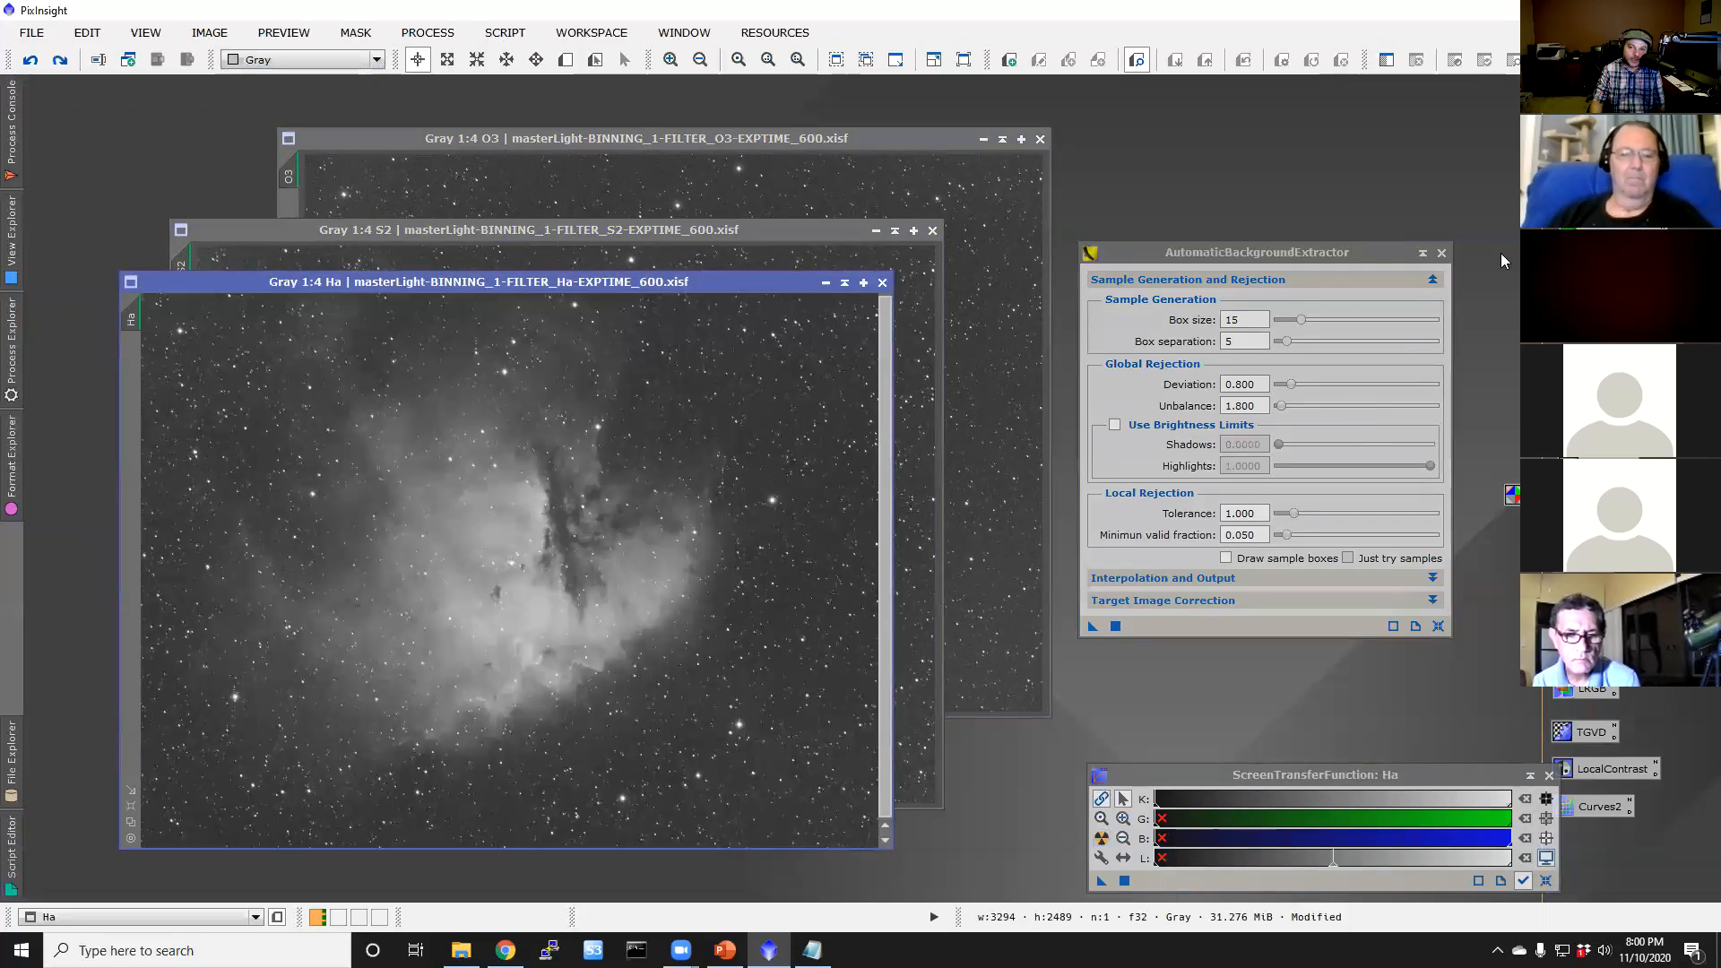
{"action": "left_click", "coordinate": [1442, 253]}
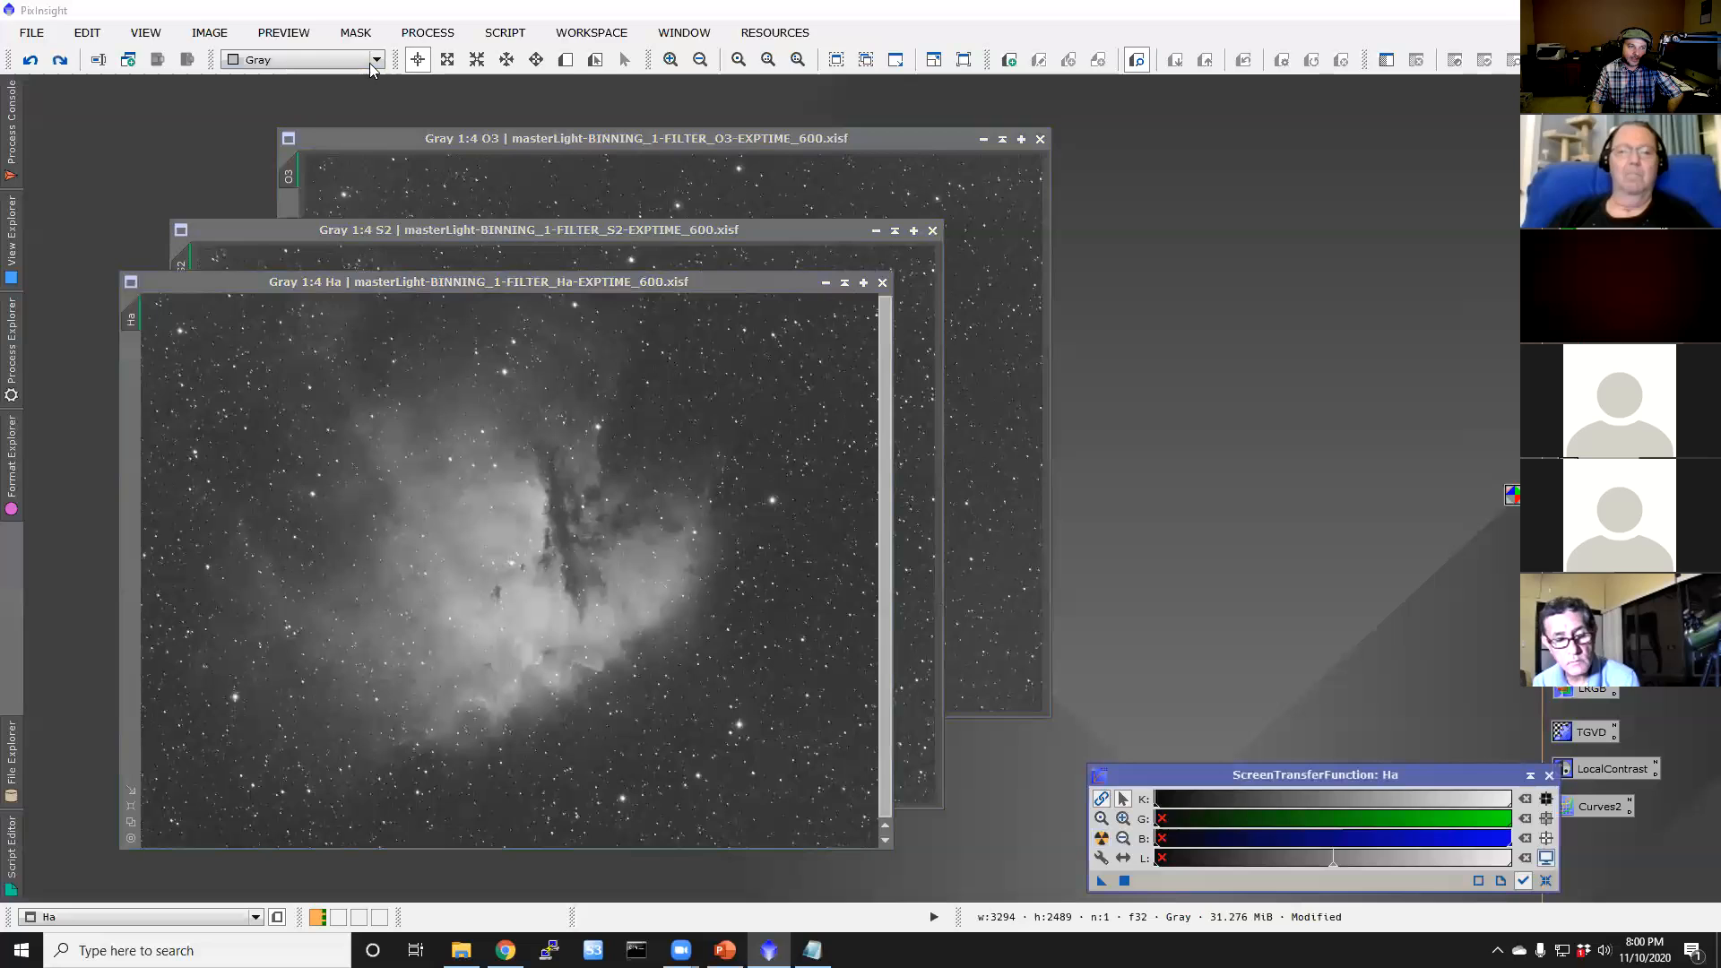
Step: Start DynamicBackgroundExtraction on the Ha image and place 13 samples on dark sky along its right, lower and left margins, avoiding the nebula
{"action": "left_click", "coordinate": [427, 33]}
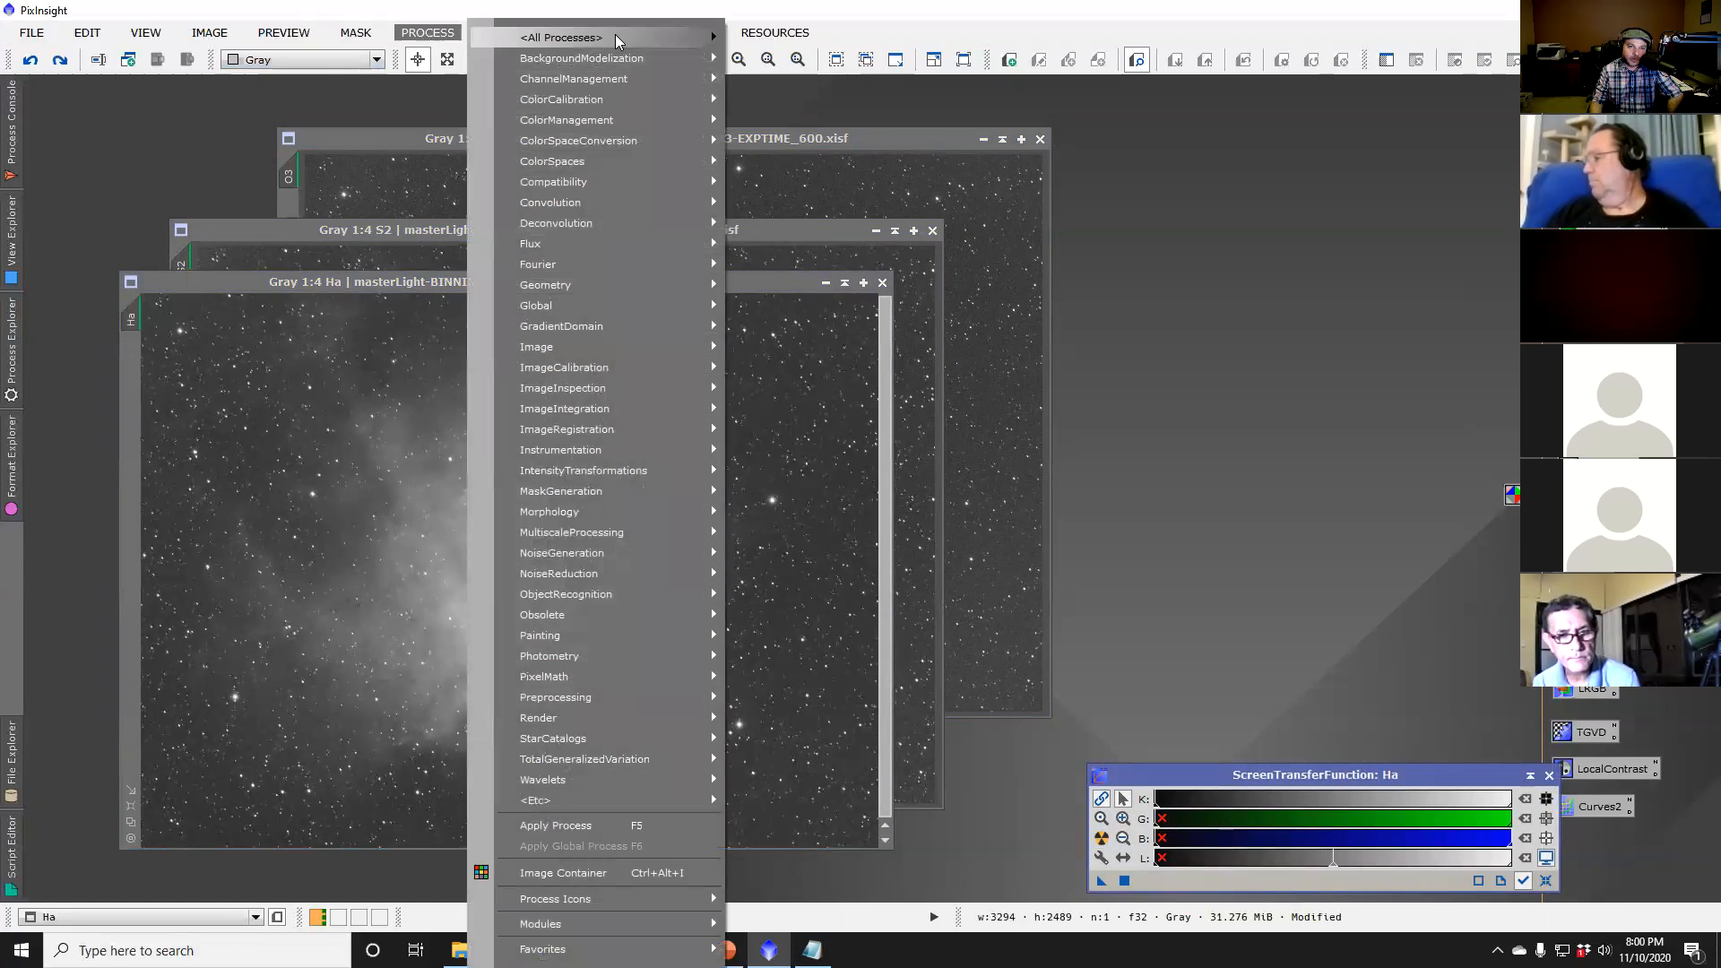
{"action": "mouse_move", "coordinate": [617, 39]}
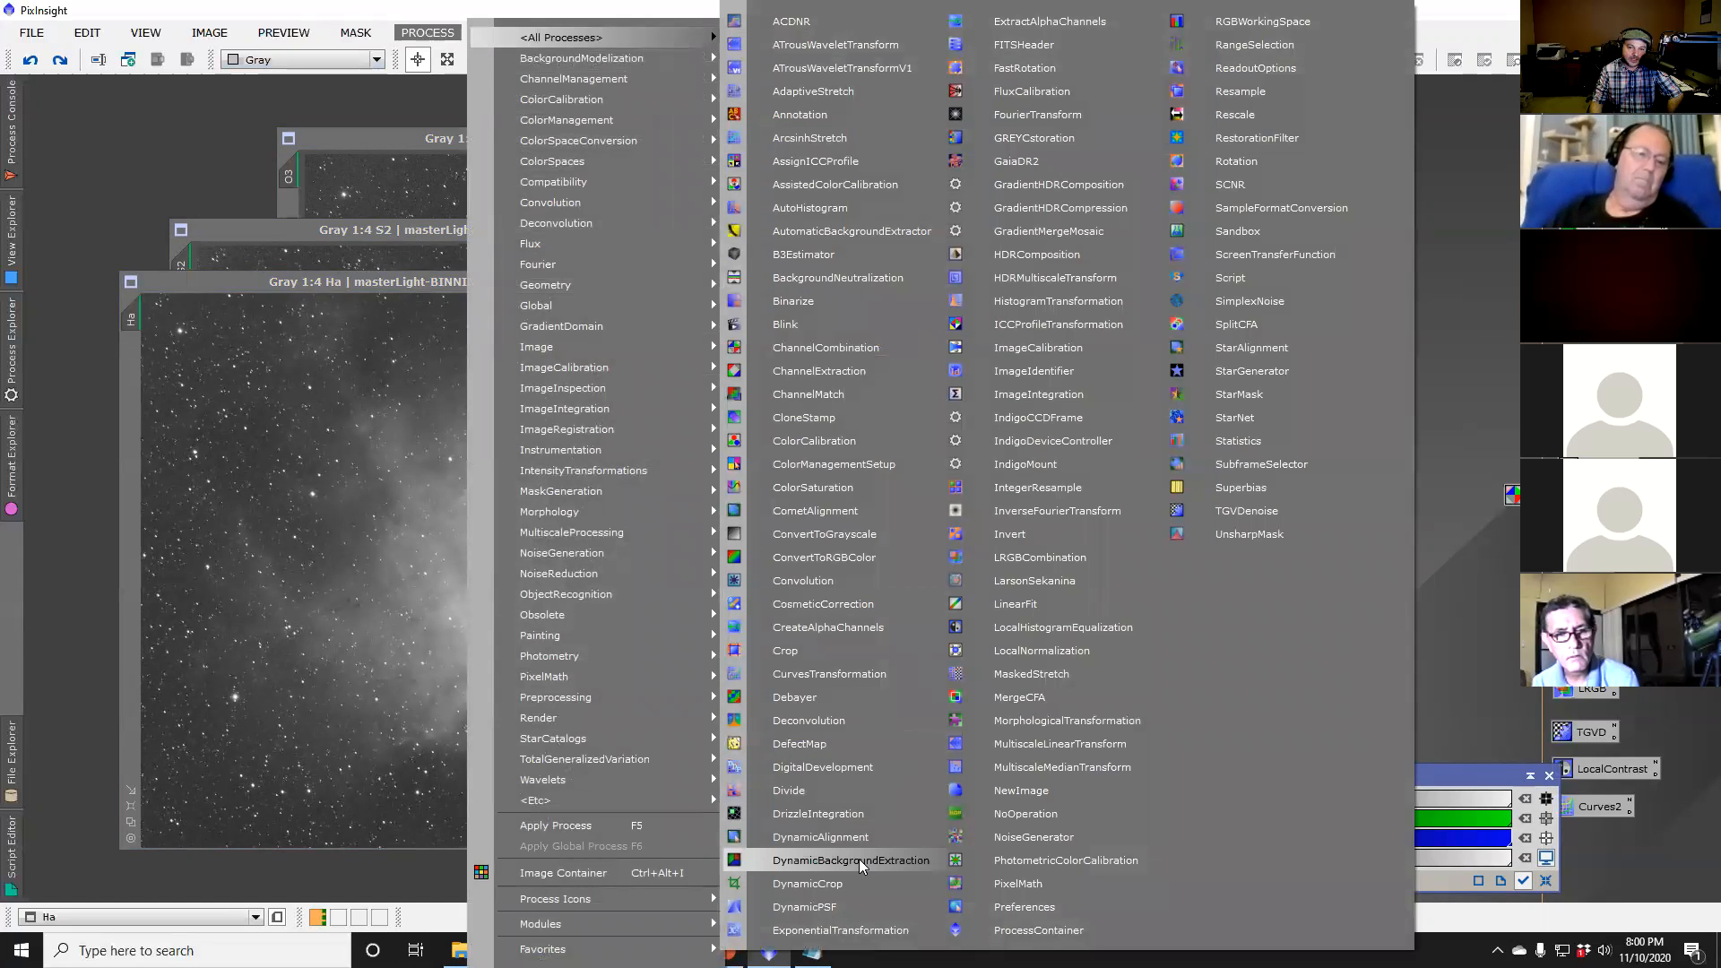
{"action": "left_click", "coordinate": [918, 862]}
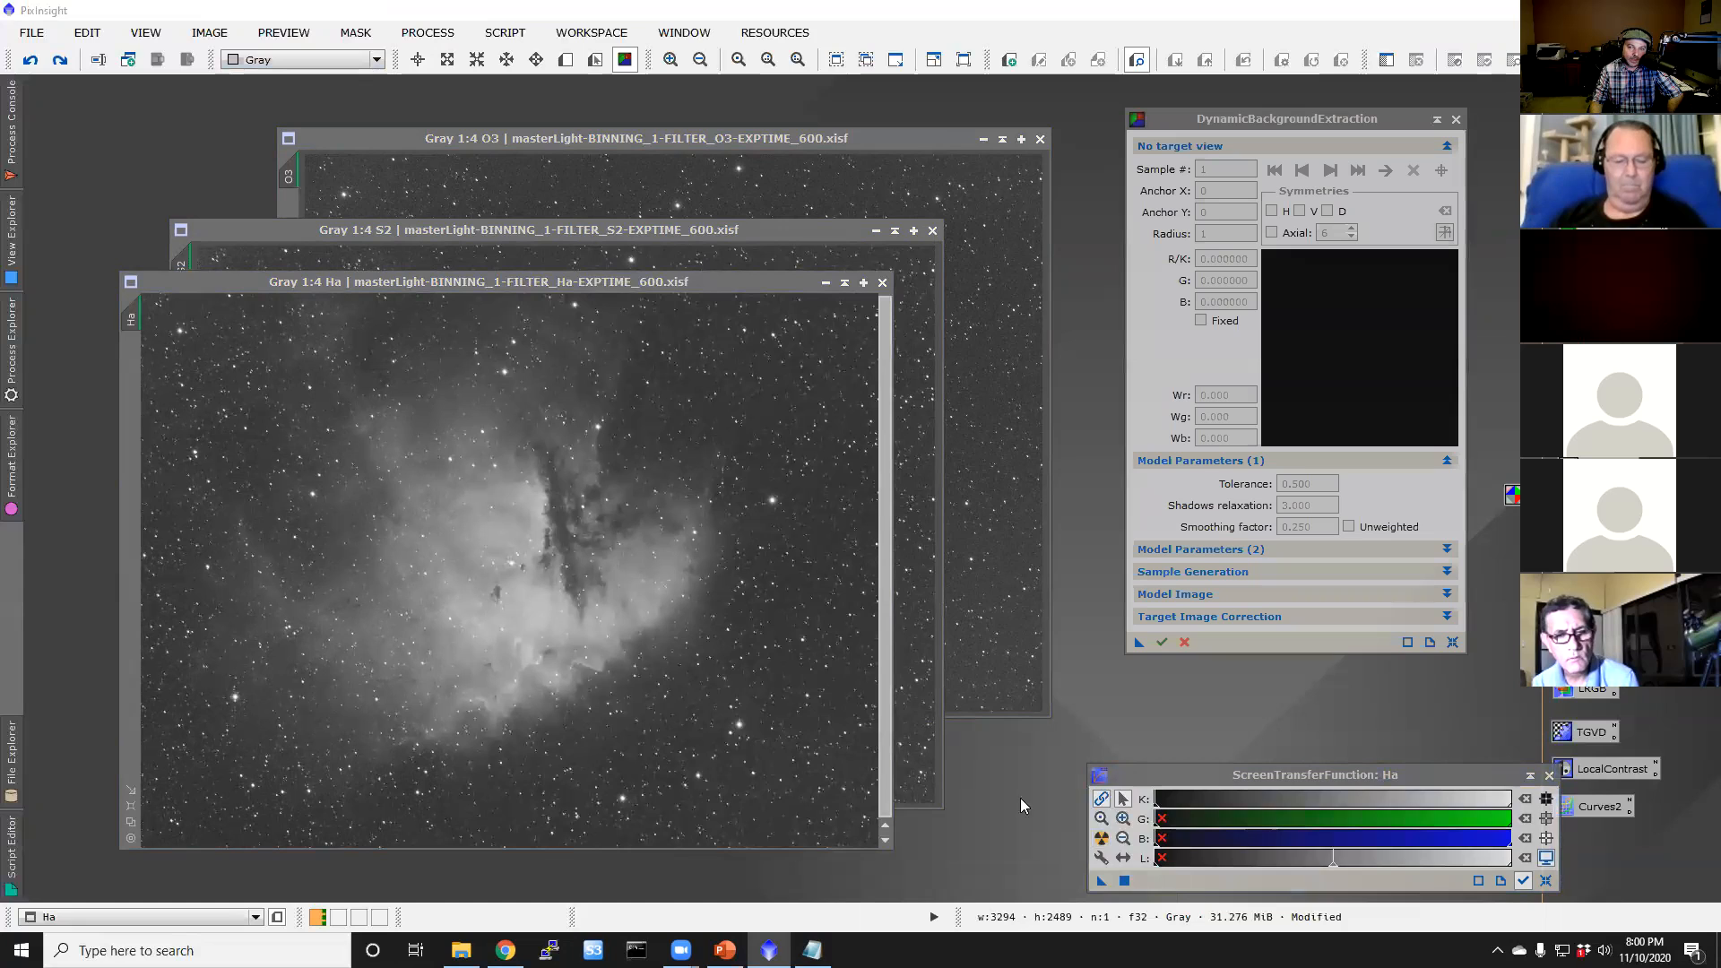
{"action": "left_click", "coordinate": [670, 285]}
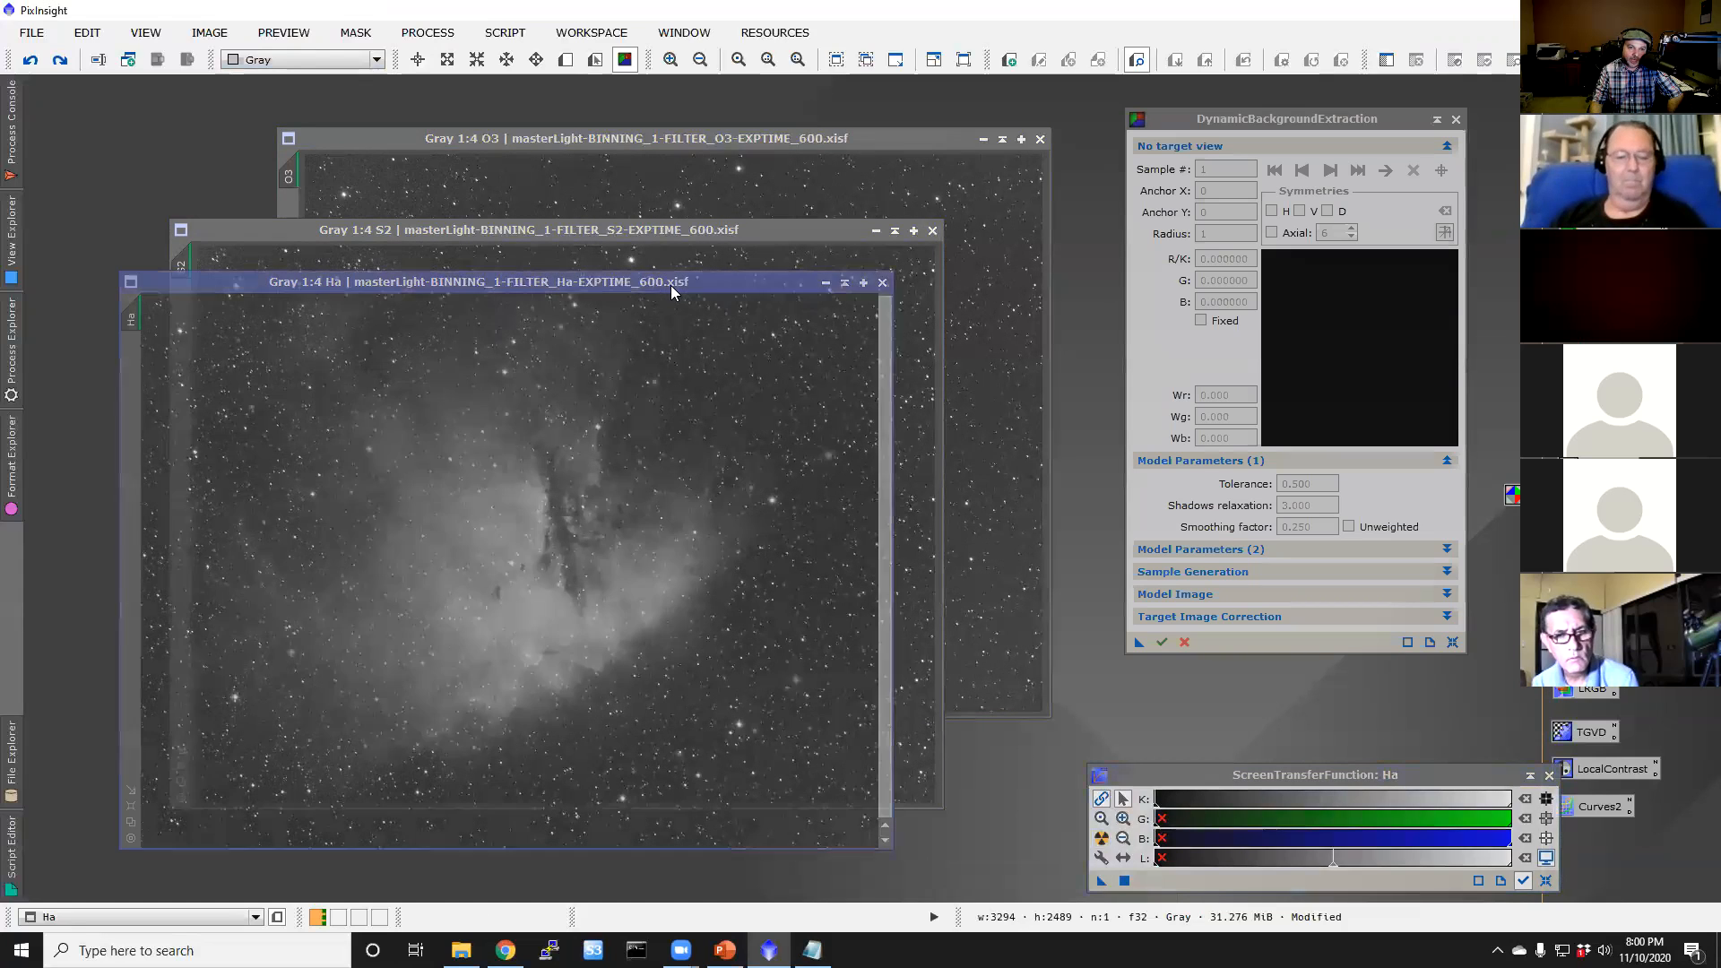
{"action": "left_click", "coordinate": [527, 543]}
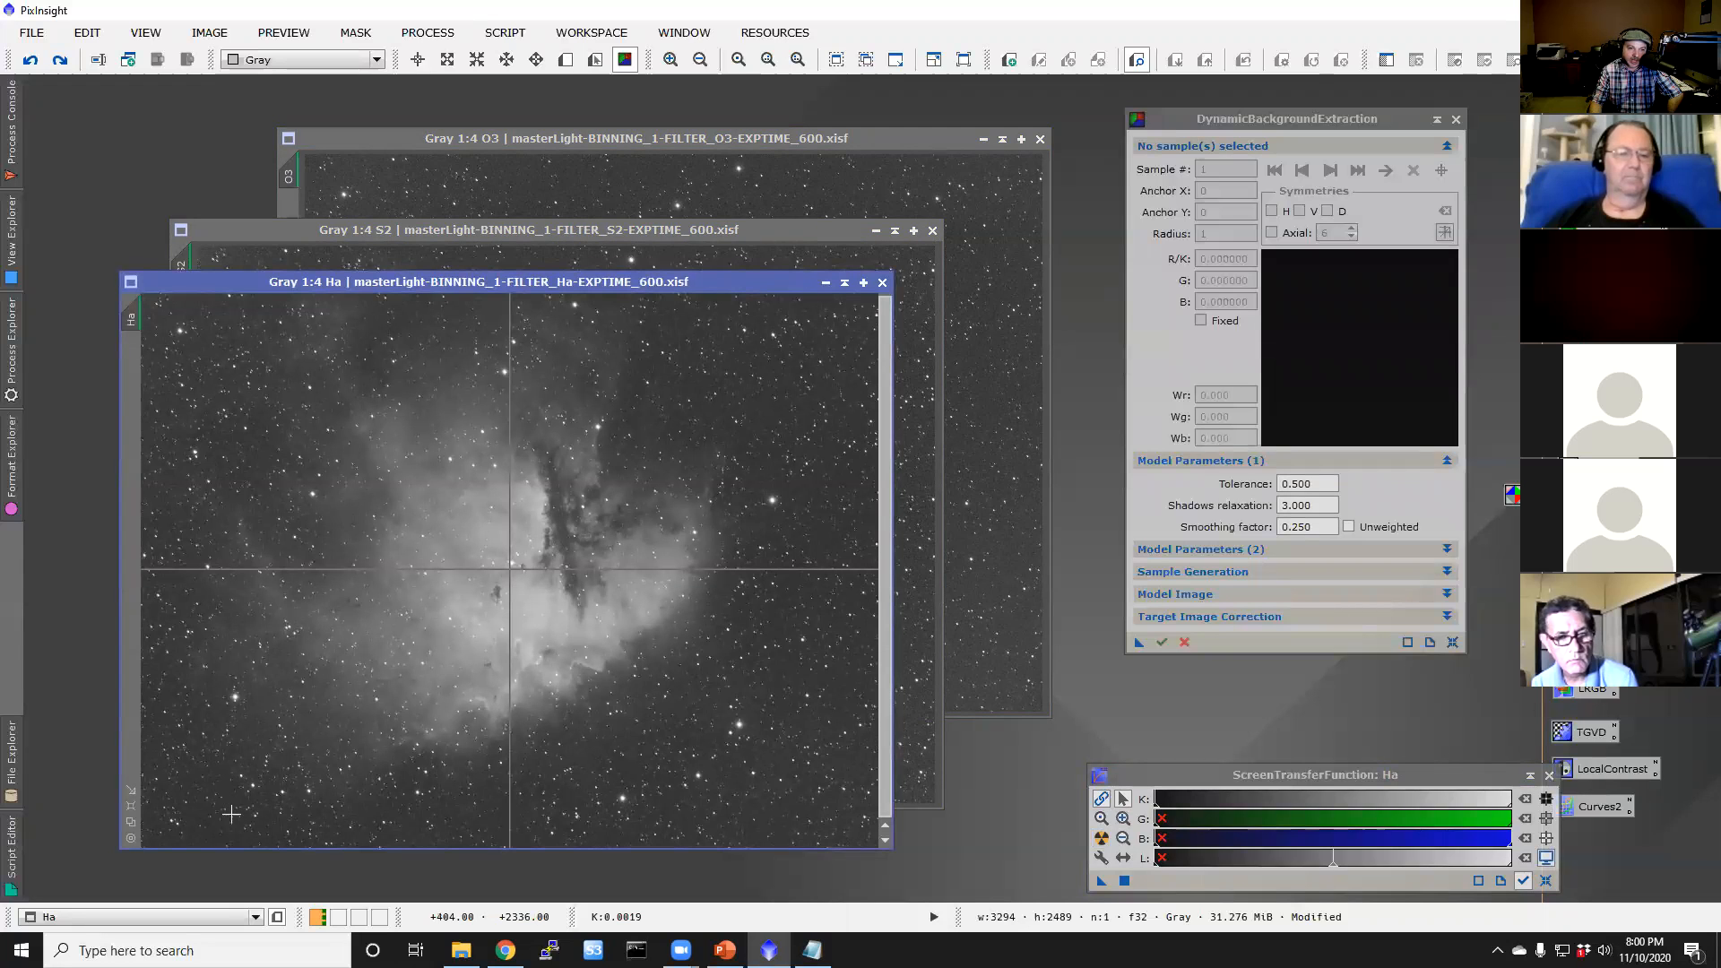
{"action": "left_click", "coordinate": [797, 808]}
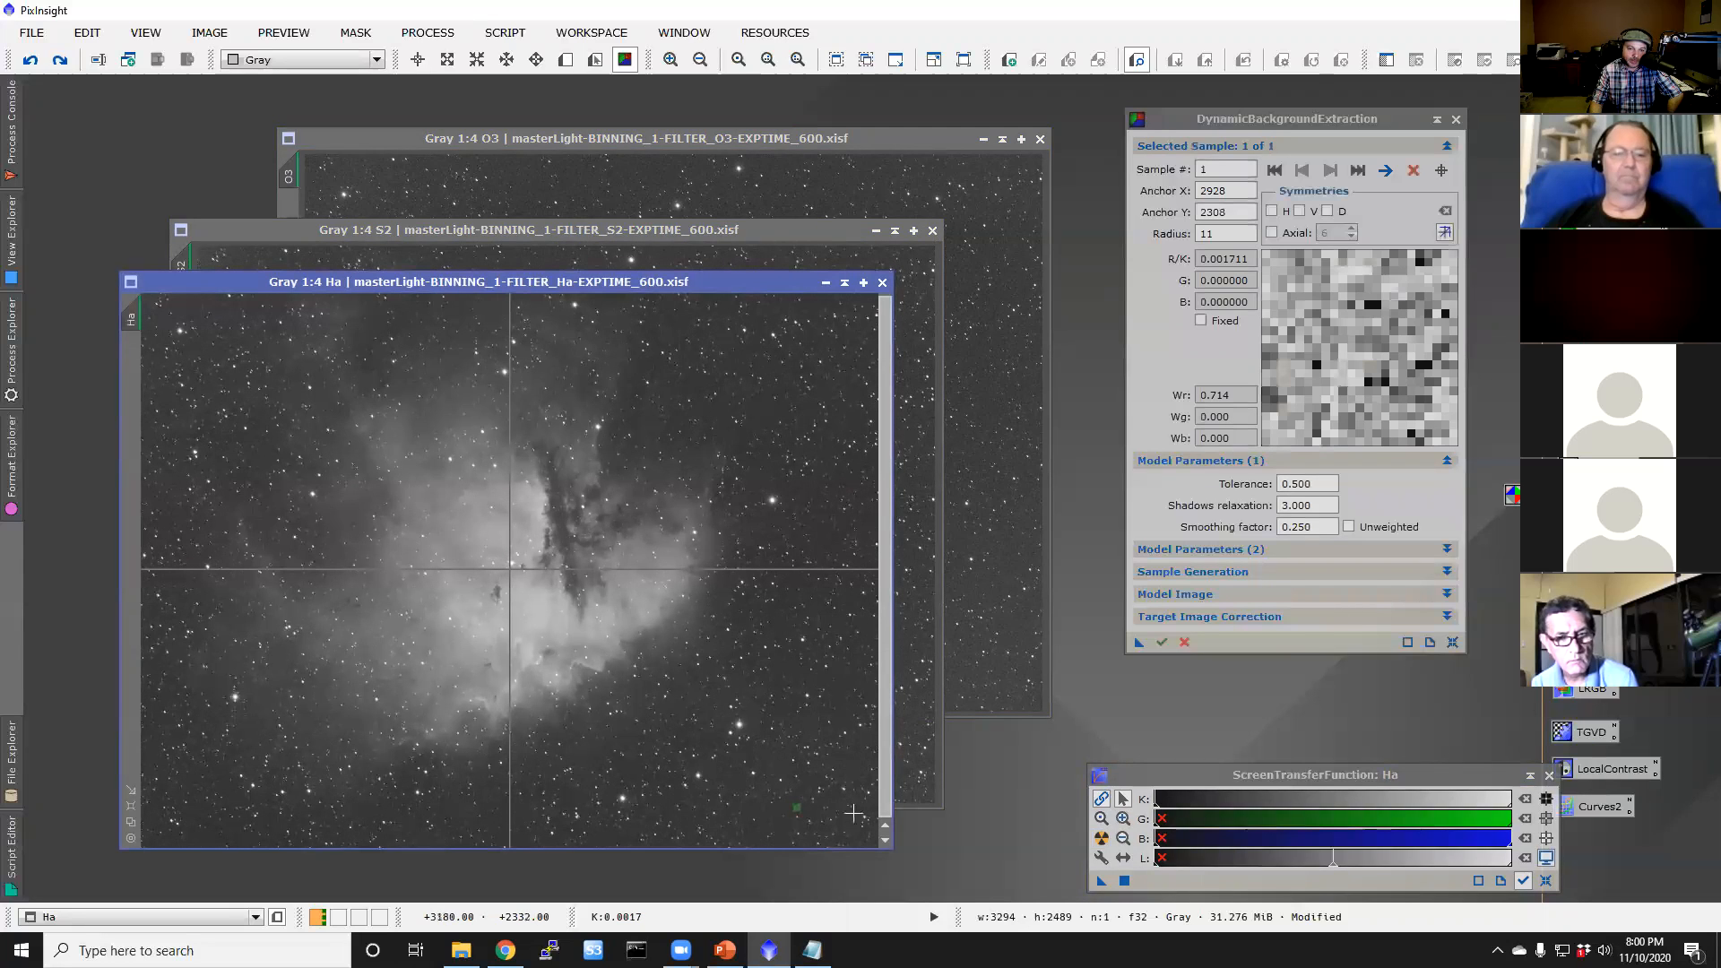
{"action": "left_click", "coordinate": [846, 698]}
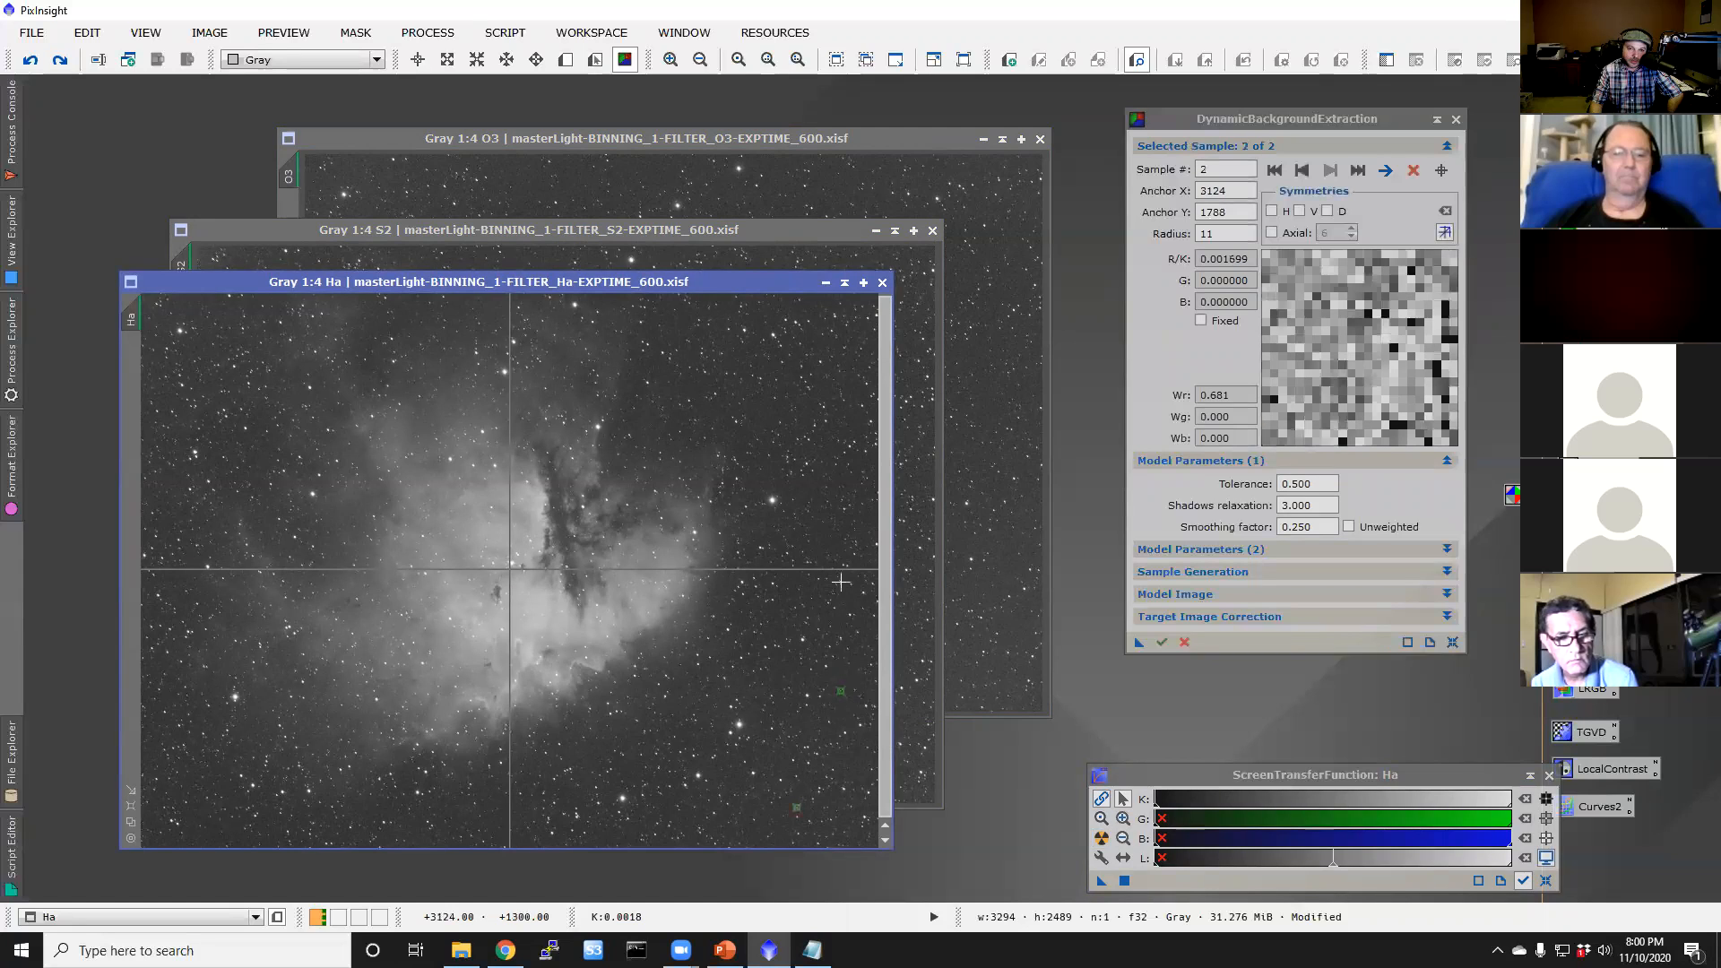
{"action": "left_click", "coordinate": [809, 490]}
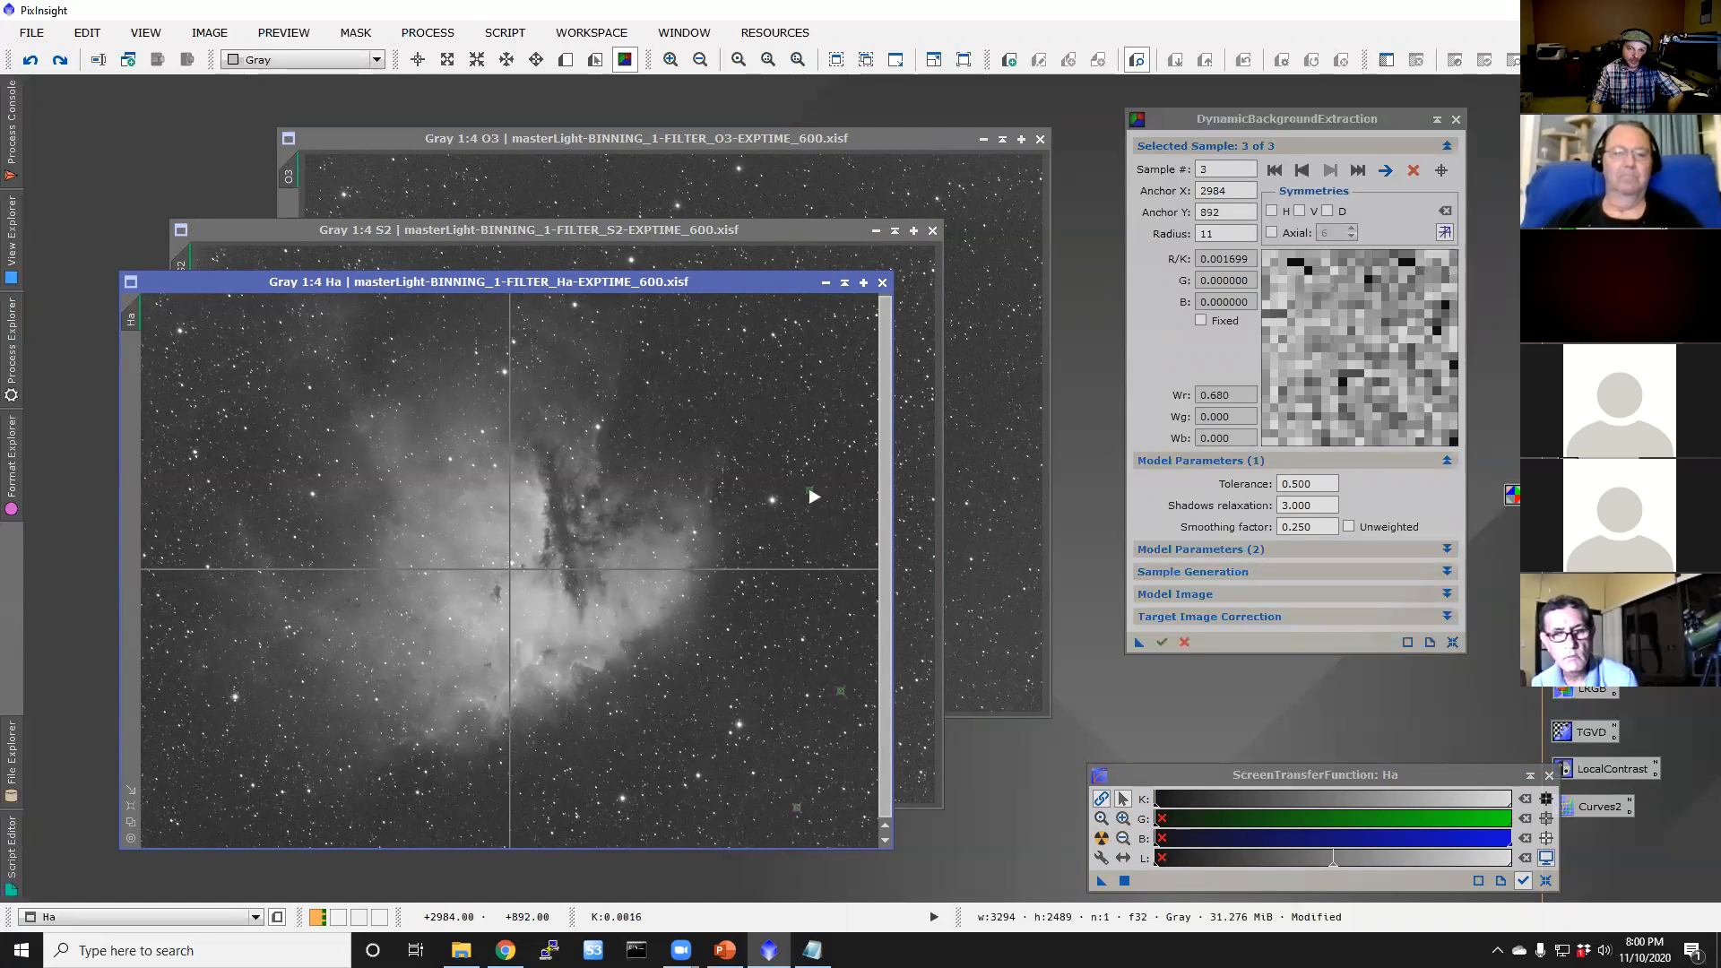
{"action": "left_click", "coordinate": [862, 331]}
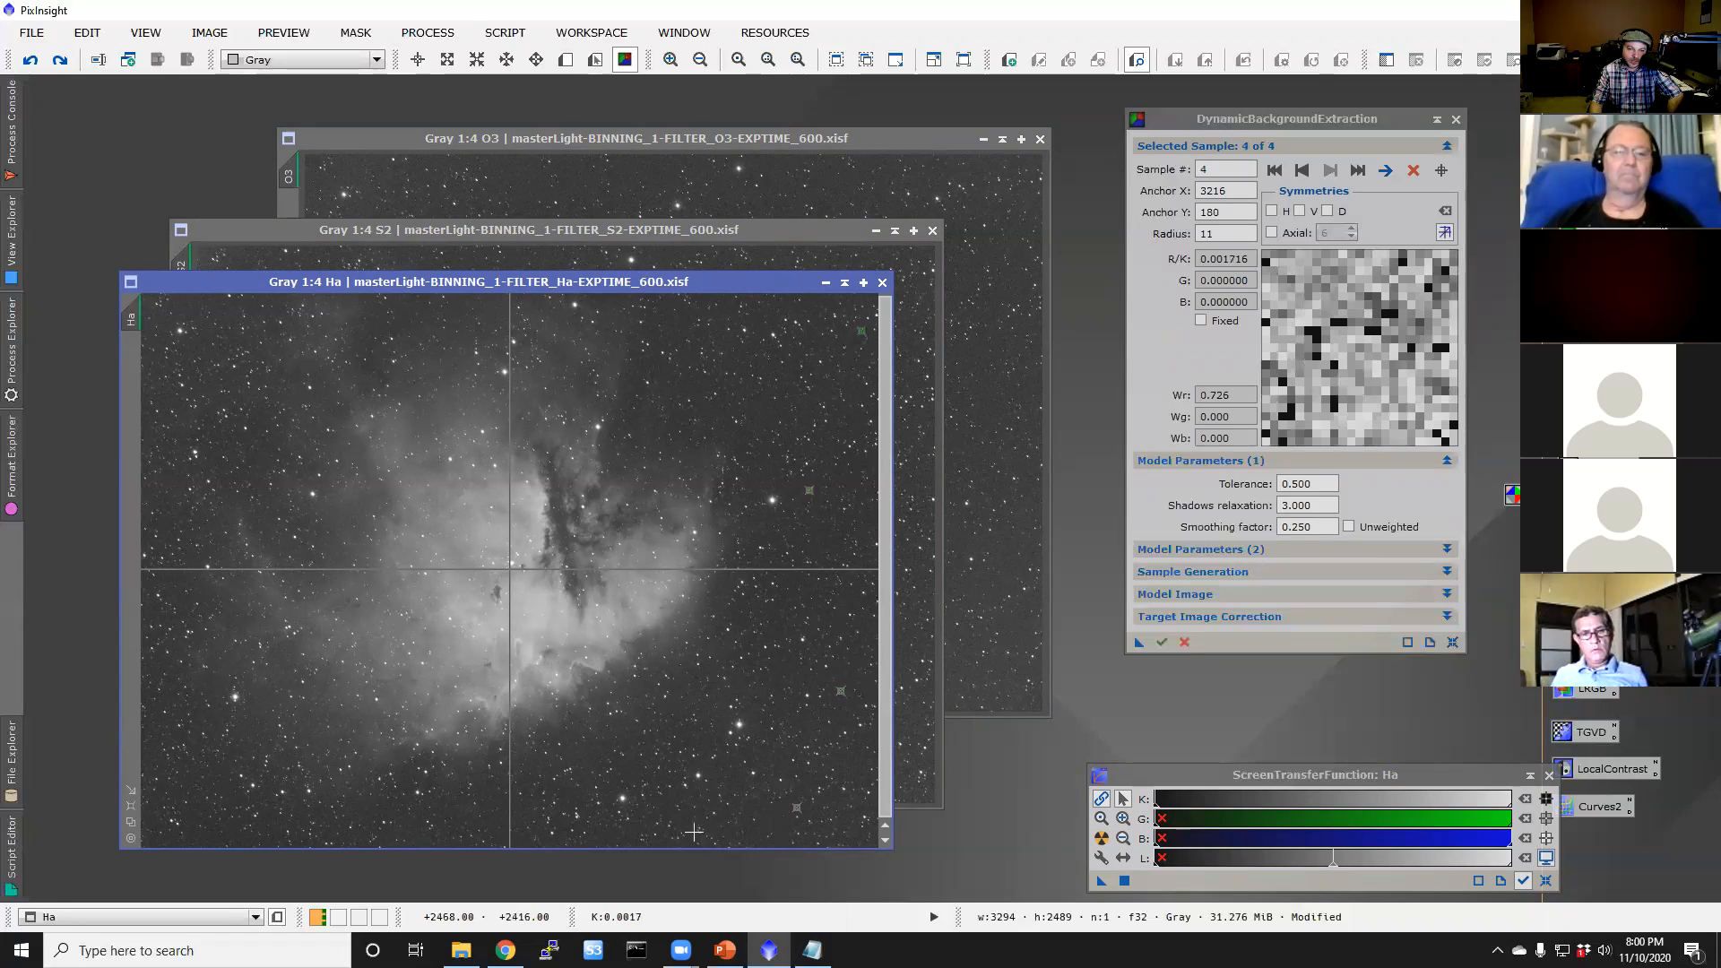
{"action": "left_click", "coordinate": [702, 734]}
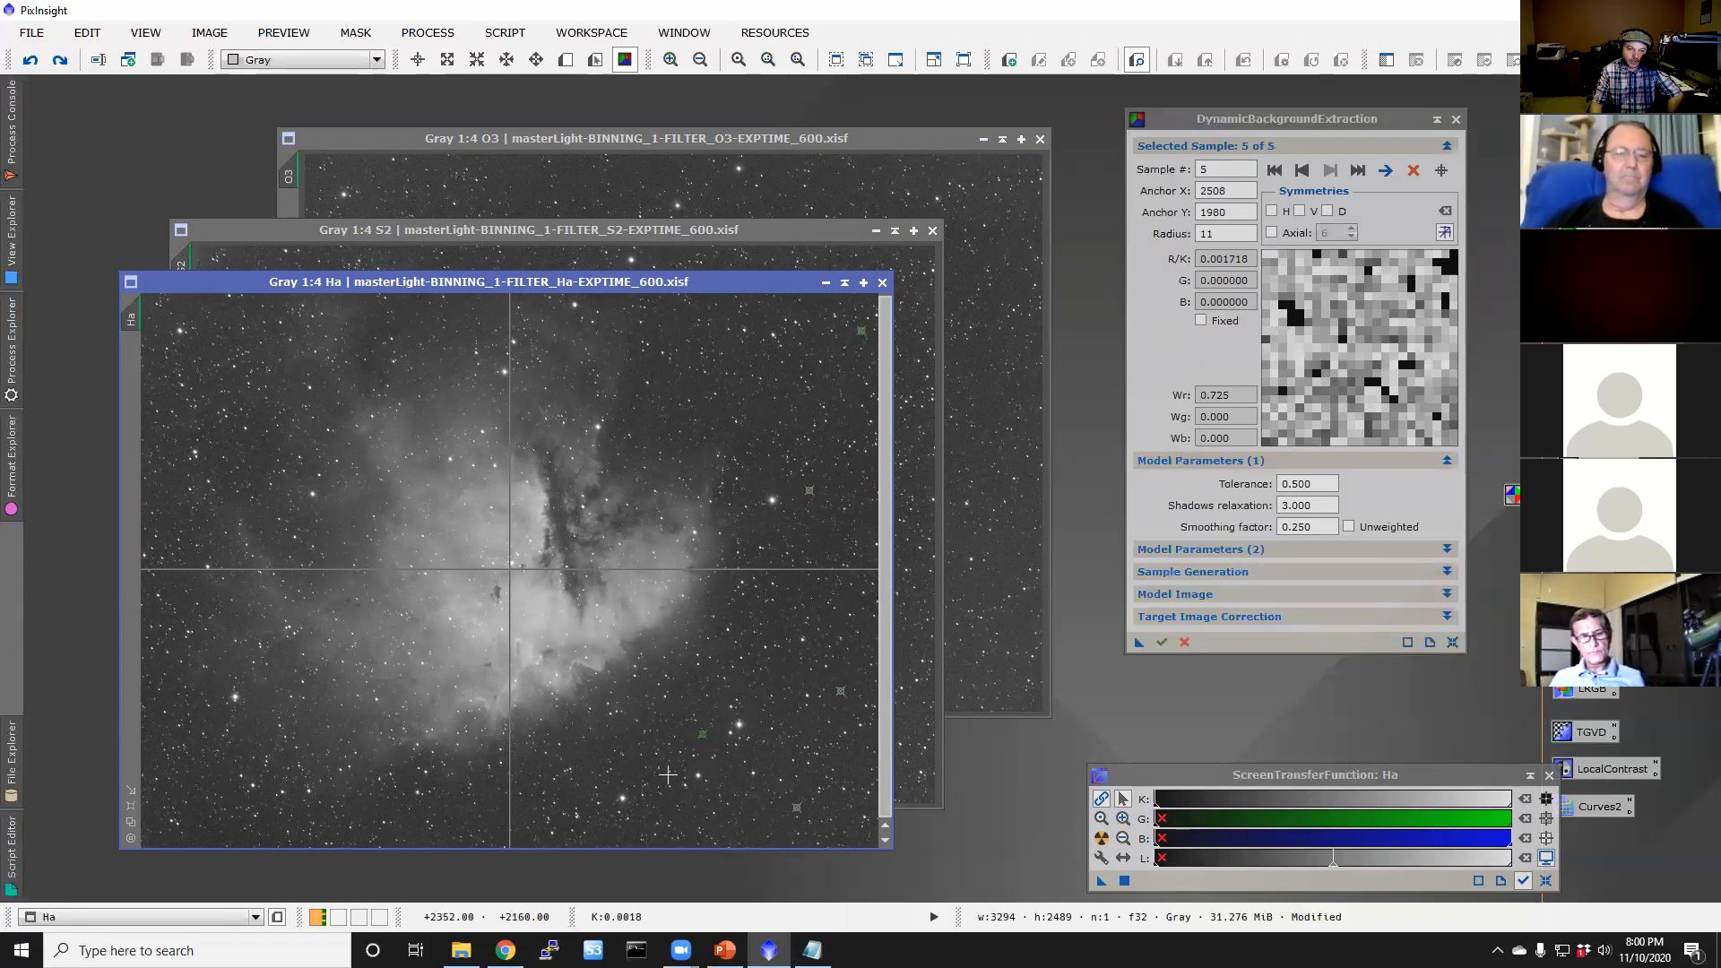
{"action": "left_click", "coordinate": [622, 776]}
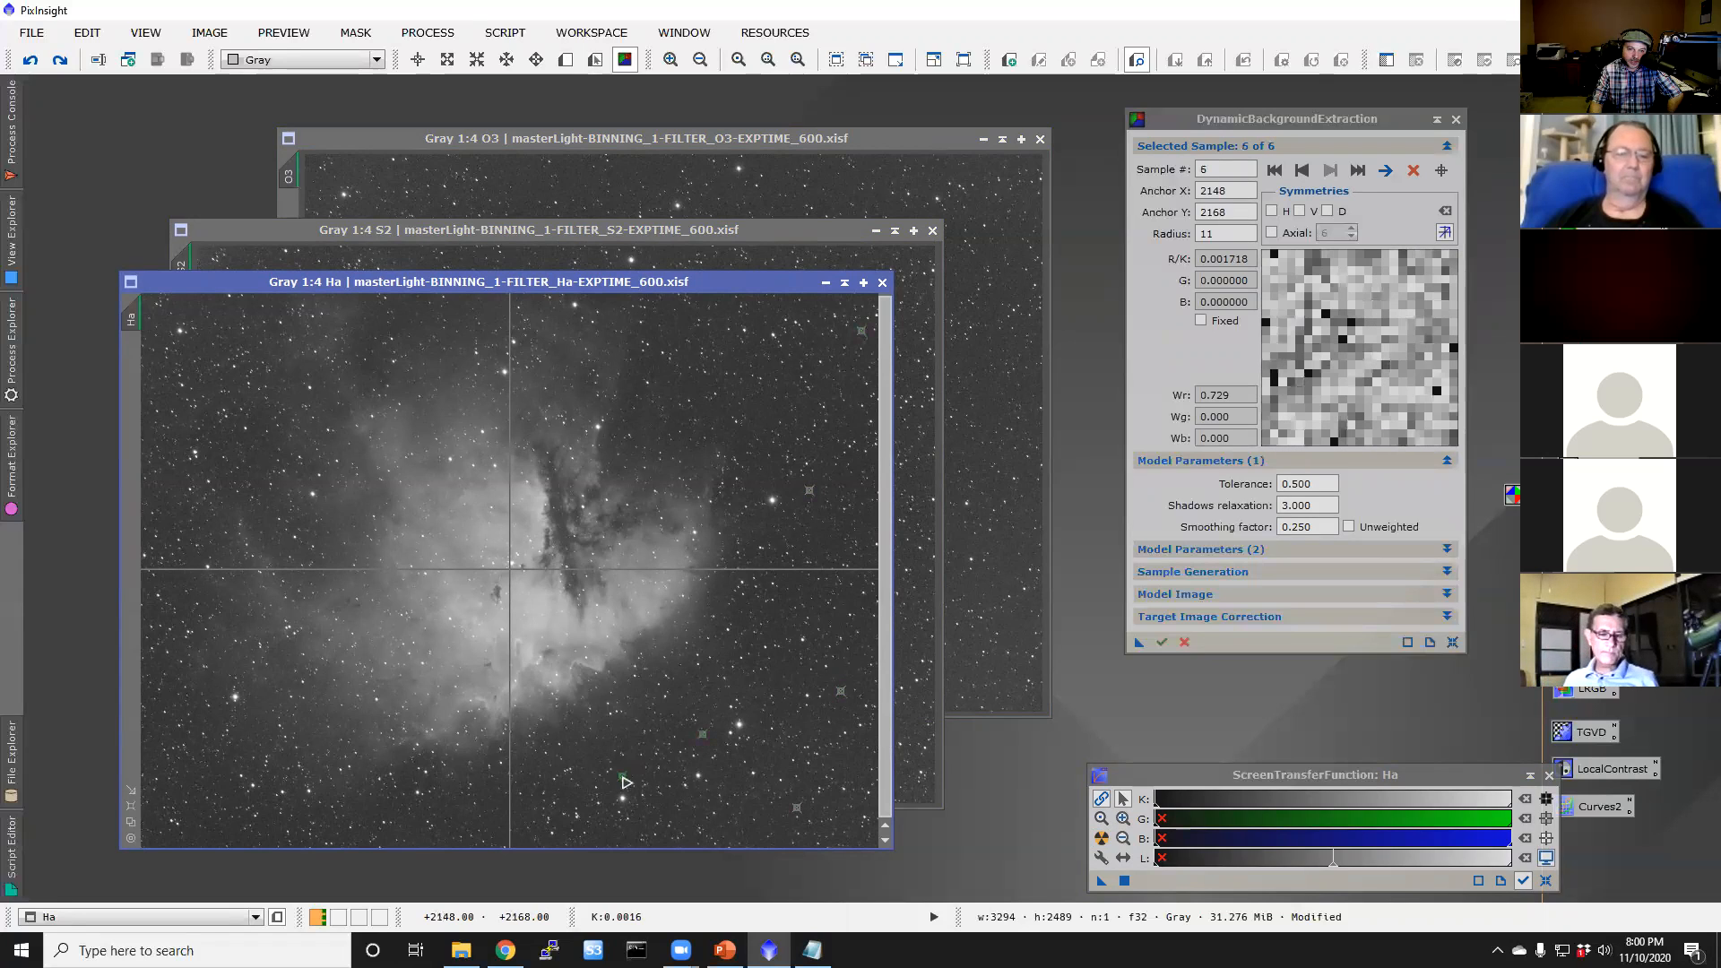
{"action": "left_click", "coordinate": [523, 816]}
{"action": "left_click", "coordinate": [748, 830]}
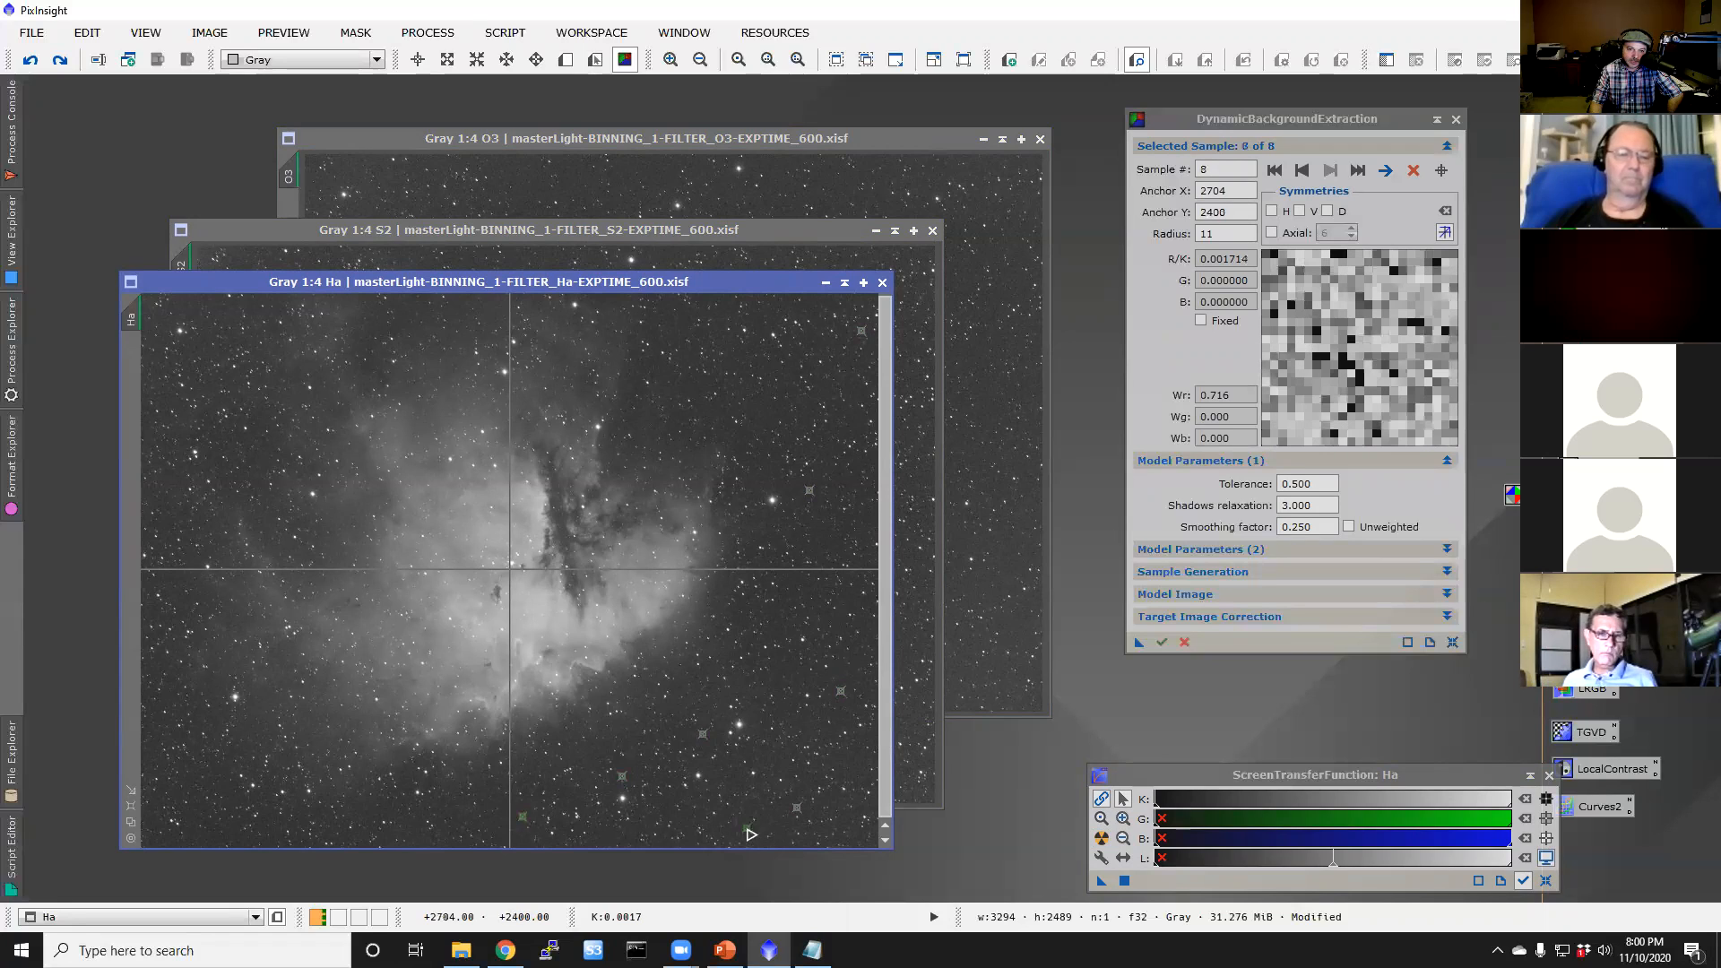
{"action": "left_click", "coordinate": [217, 835]}
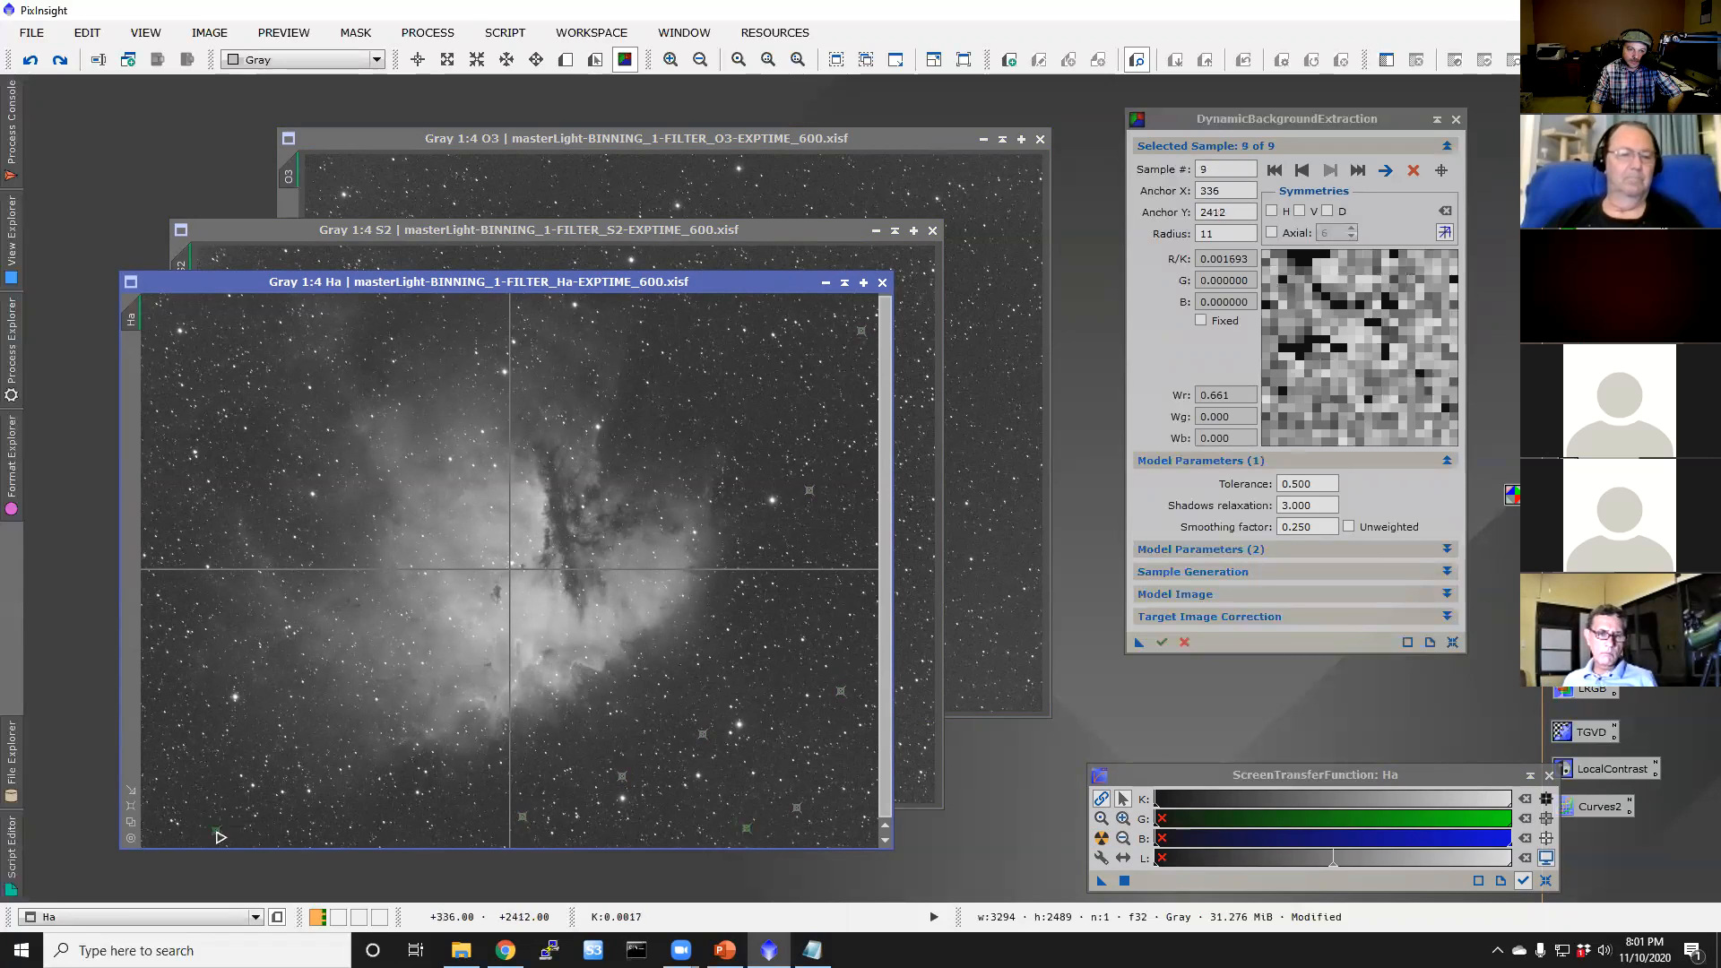
{"action": "left_click", "coordinate": [156, 731]}
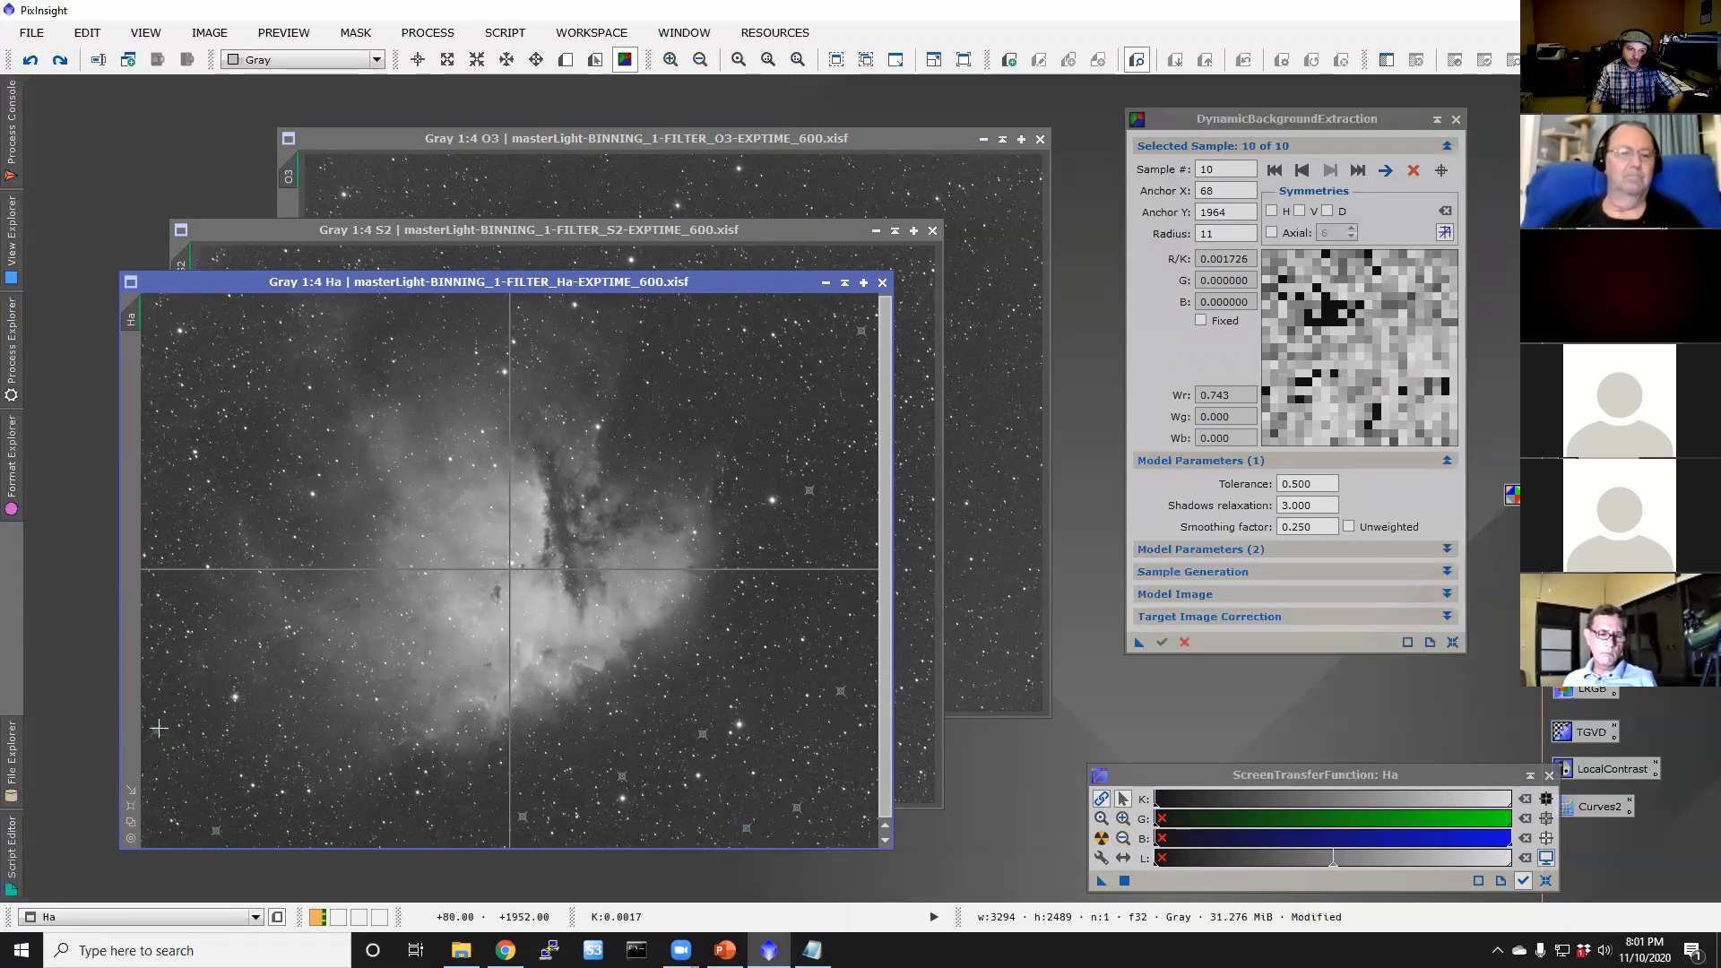
{"action": "left_click", "coordinate": [162, 529]}
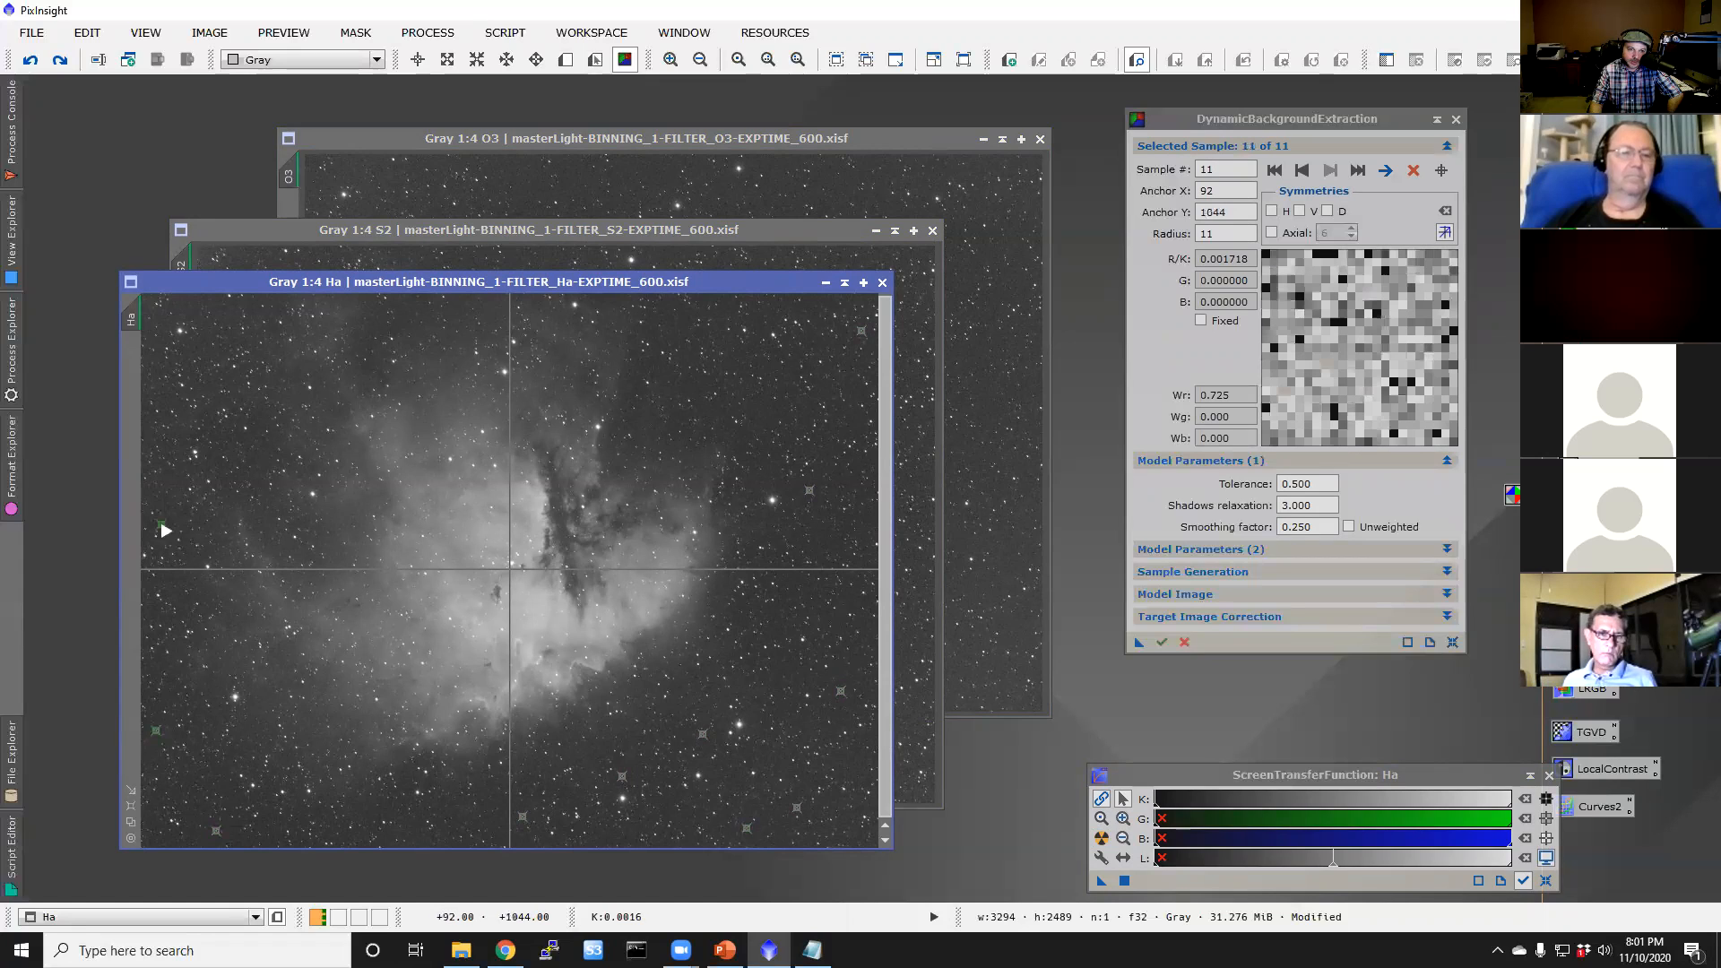
{"action": "left_click", "coordinate": [196, 303]}
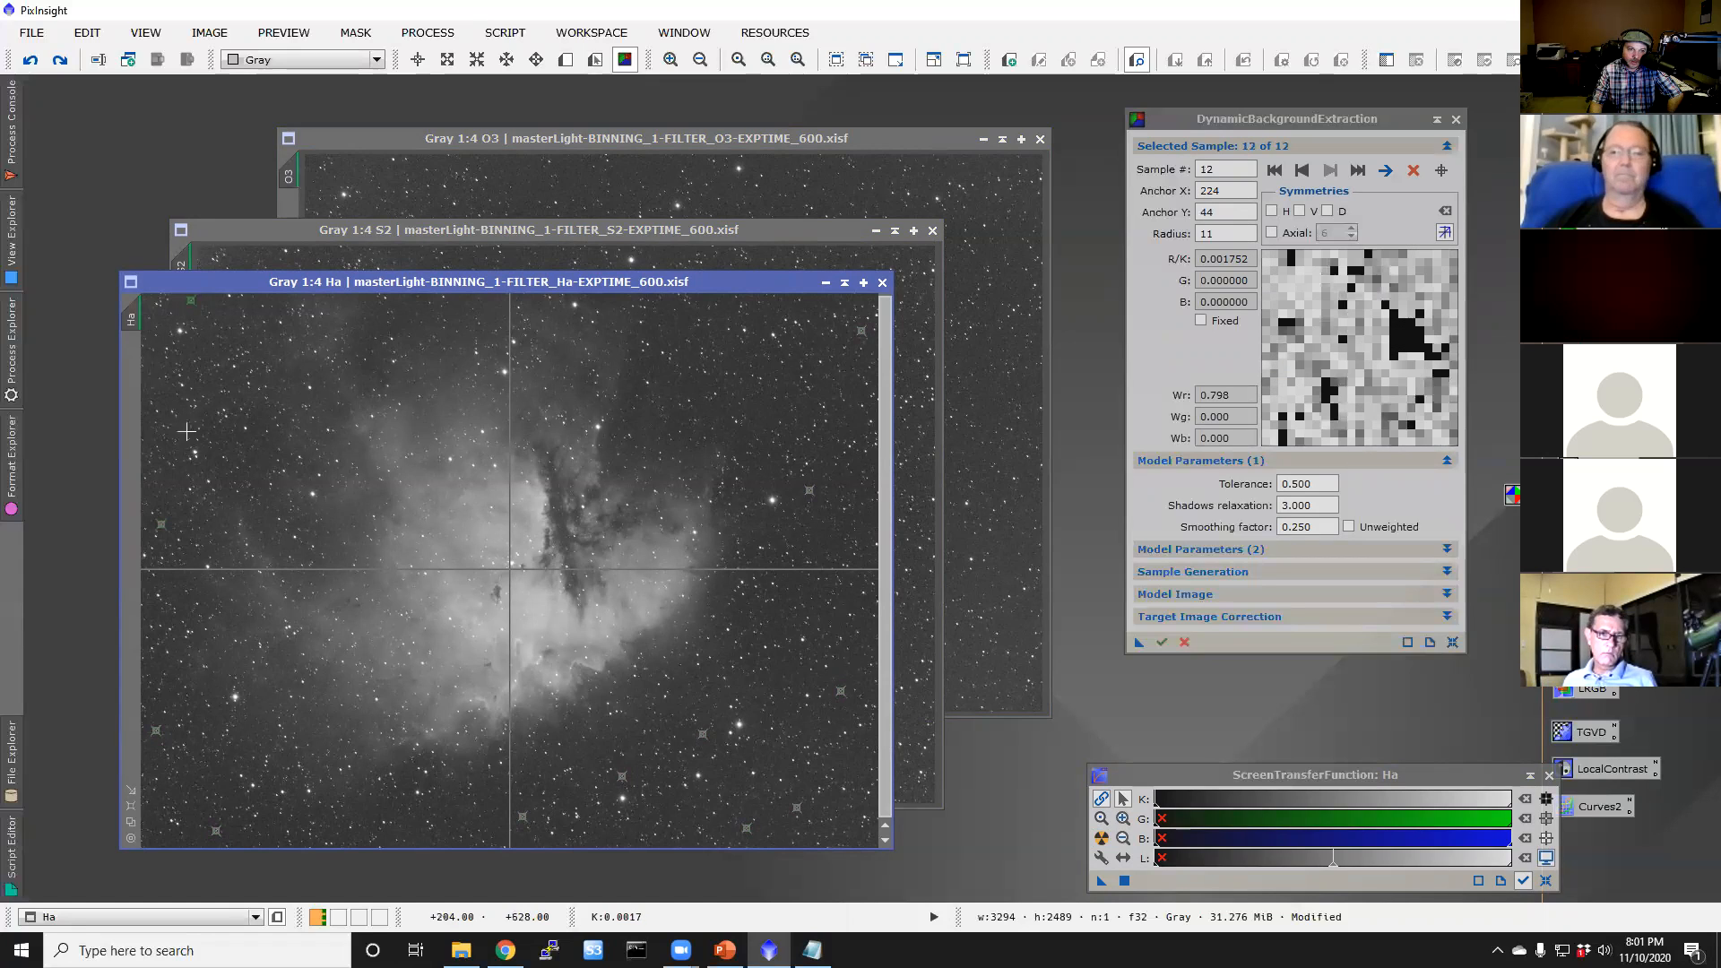
{"action": "left_click", "coordinate": [163, 341]}
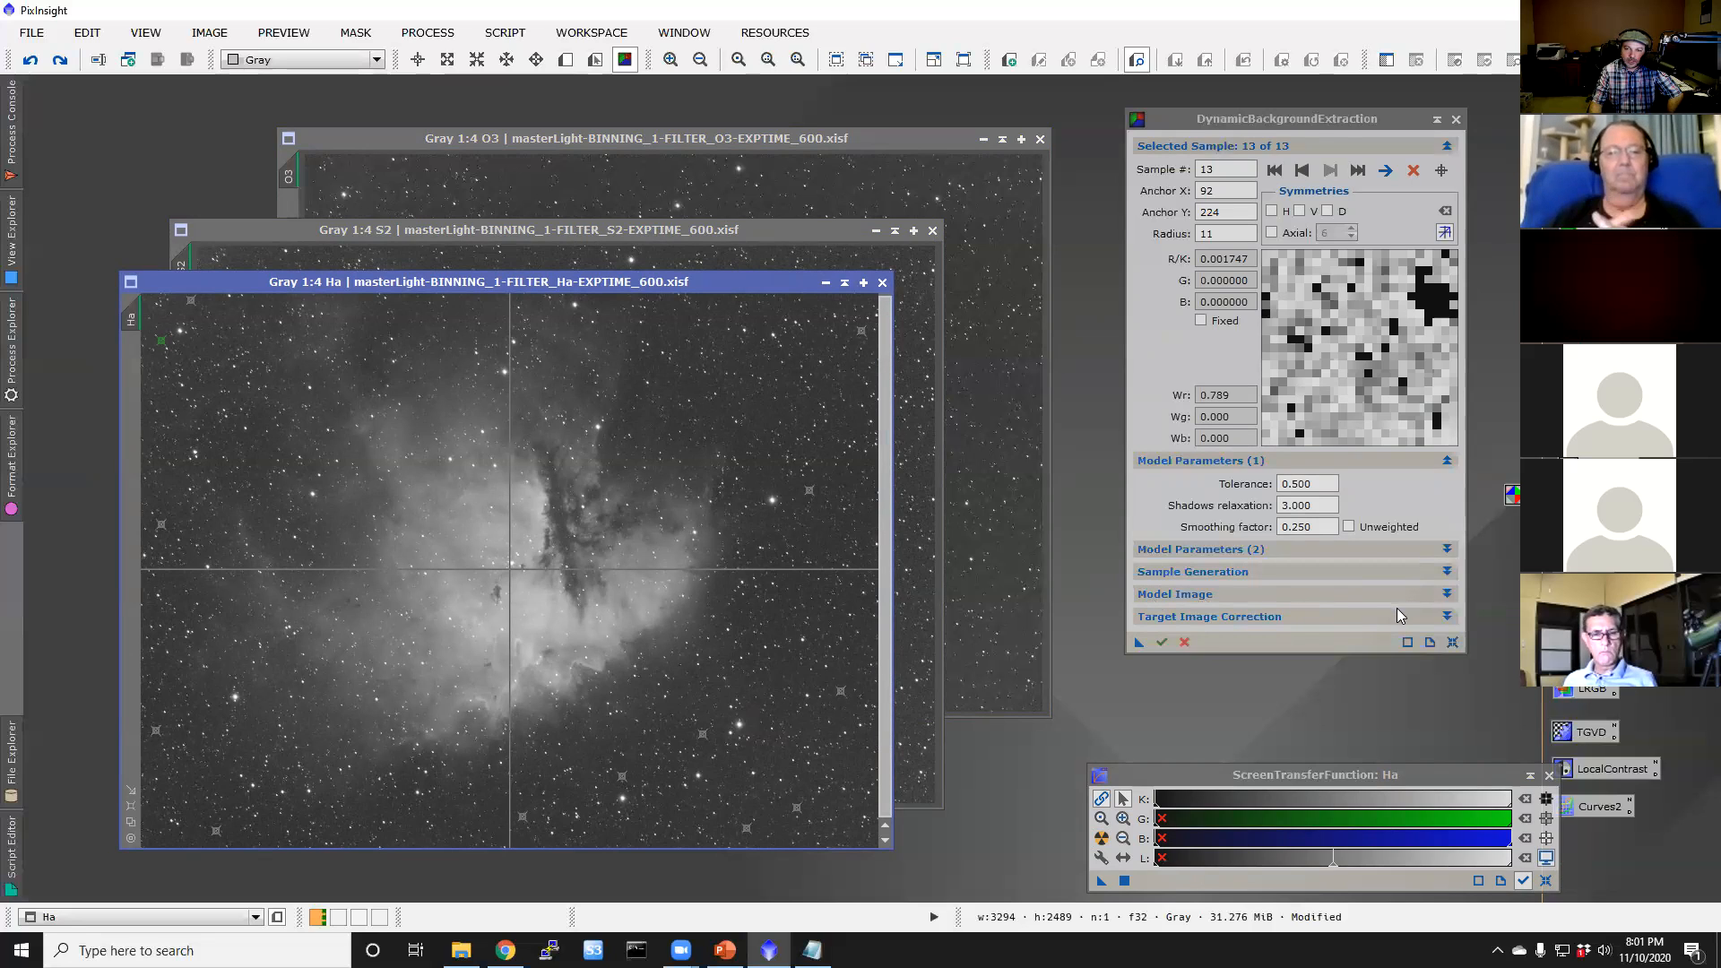
Step: Set the target image correction to Subtraction with Replace target image enabled, and save the settings as a process icon on the workspace
{"action": "left_click", "coordinate": [1445, 617]}
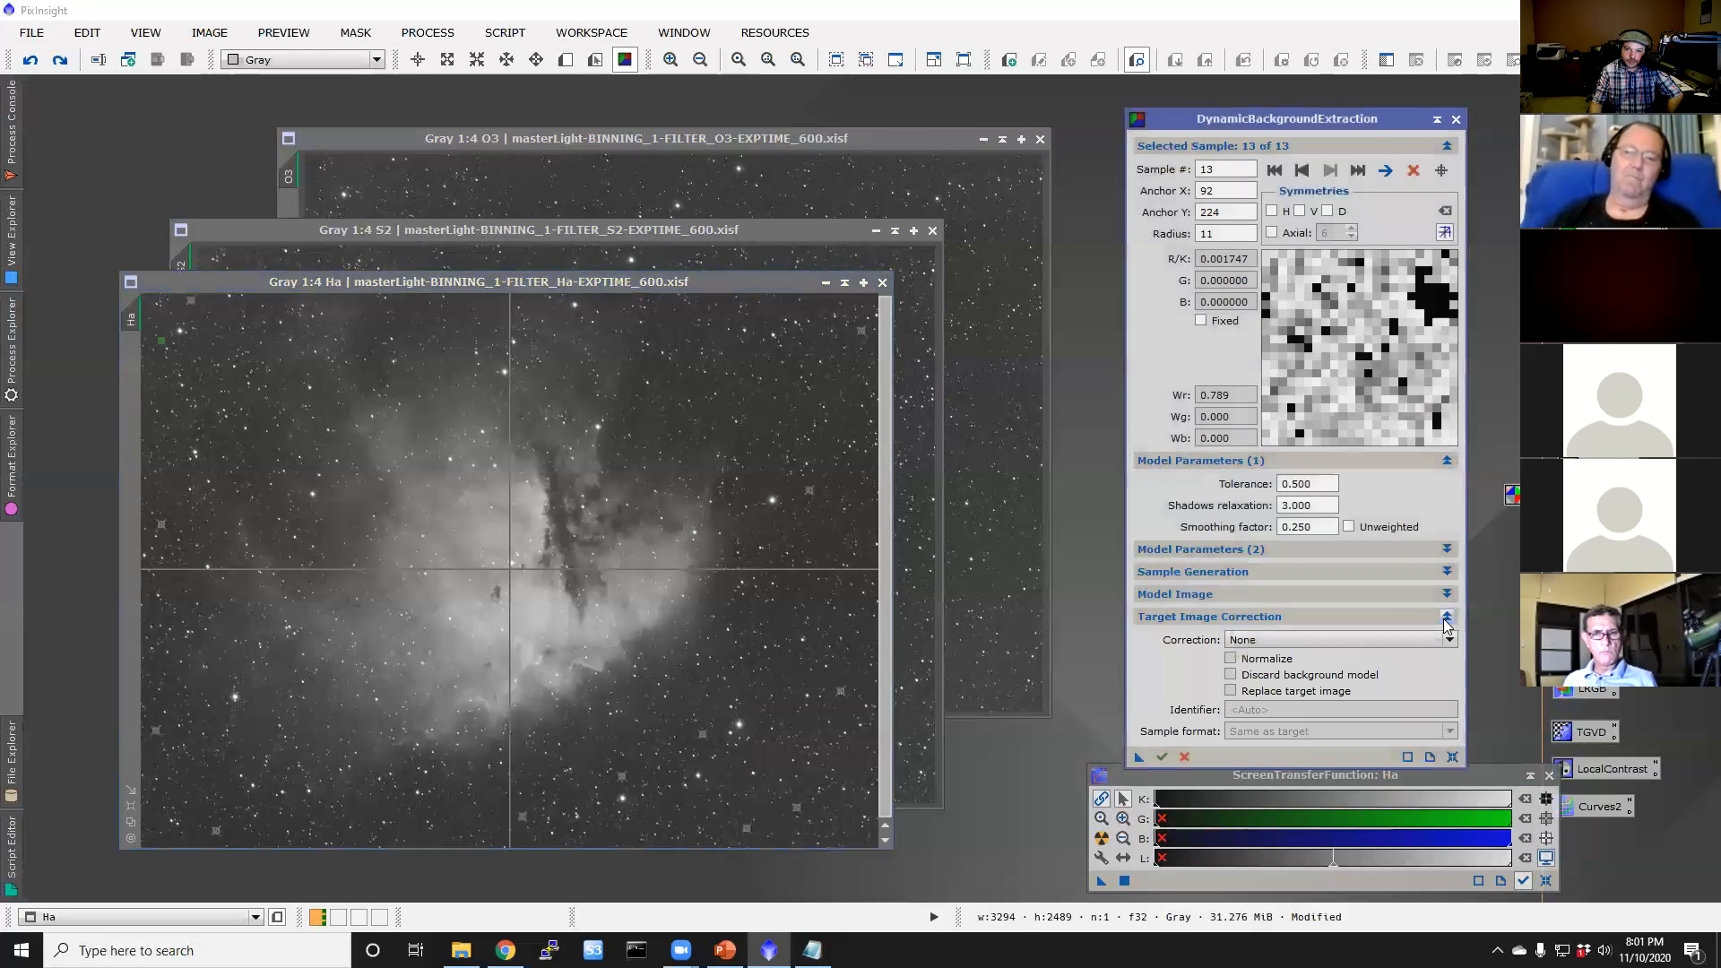
{"action": "left_click", "coordinate": [1331, 640]}
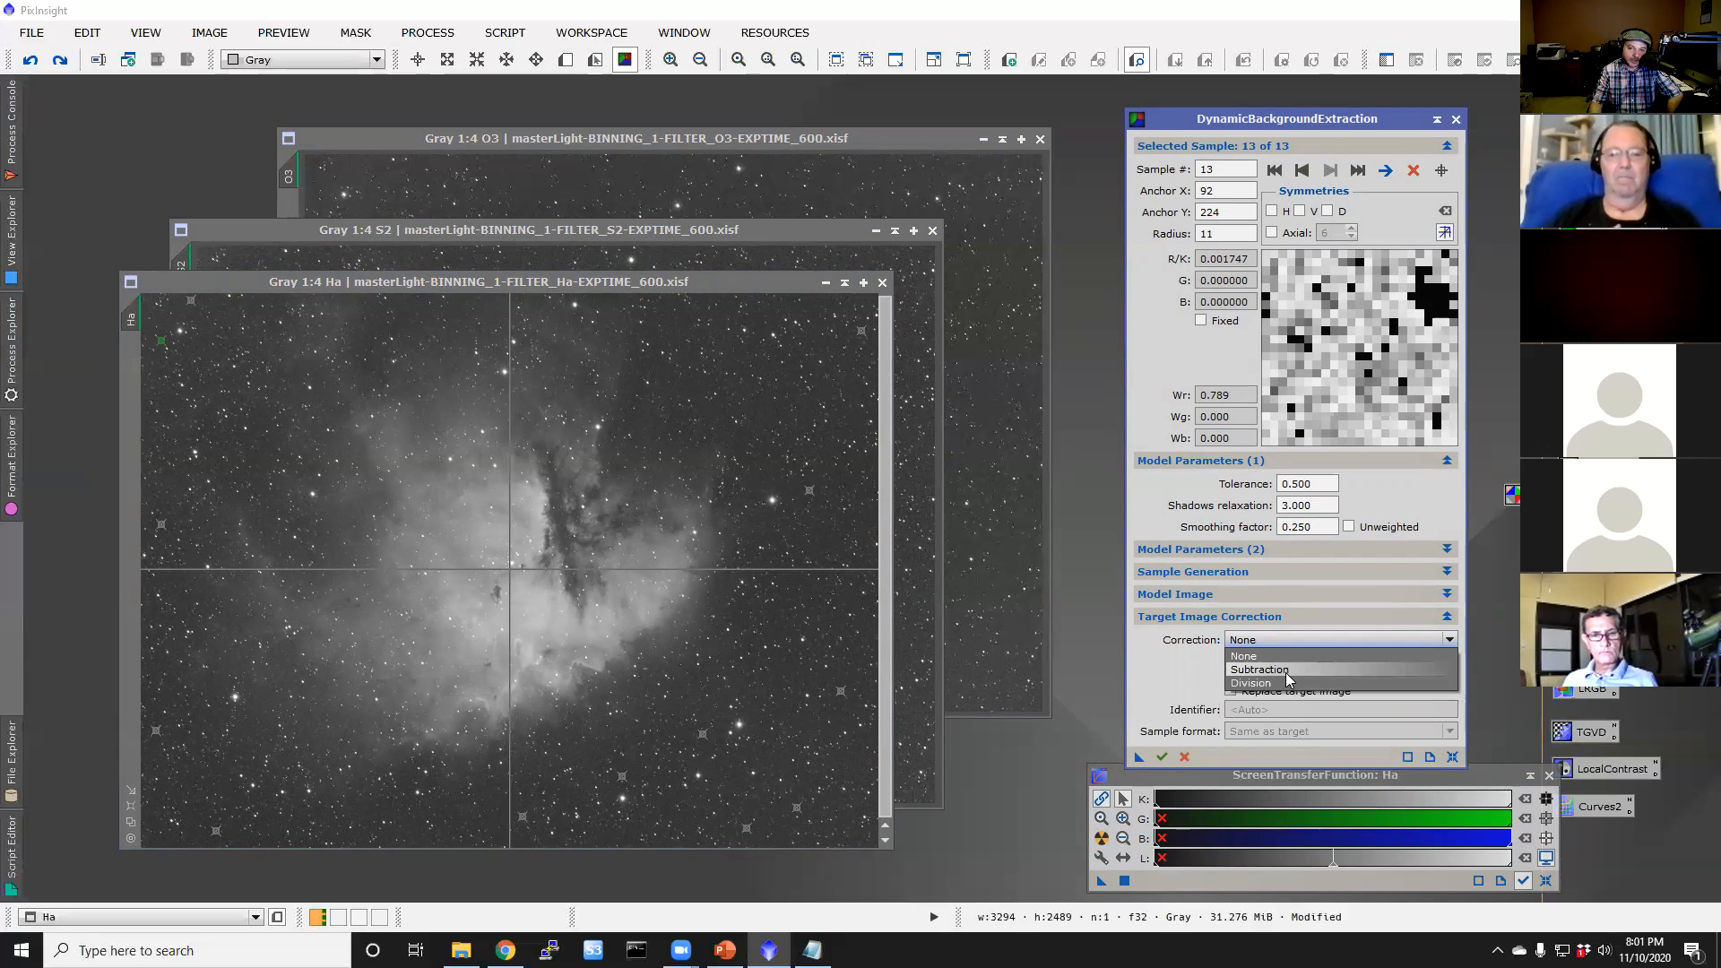
{"action": "left_click", "coordinate": [1285, 672]}
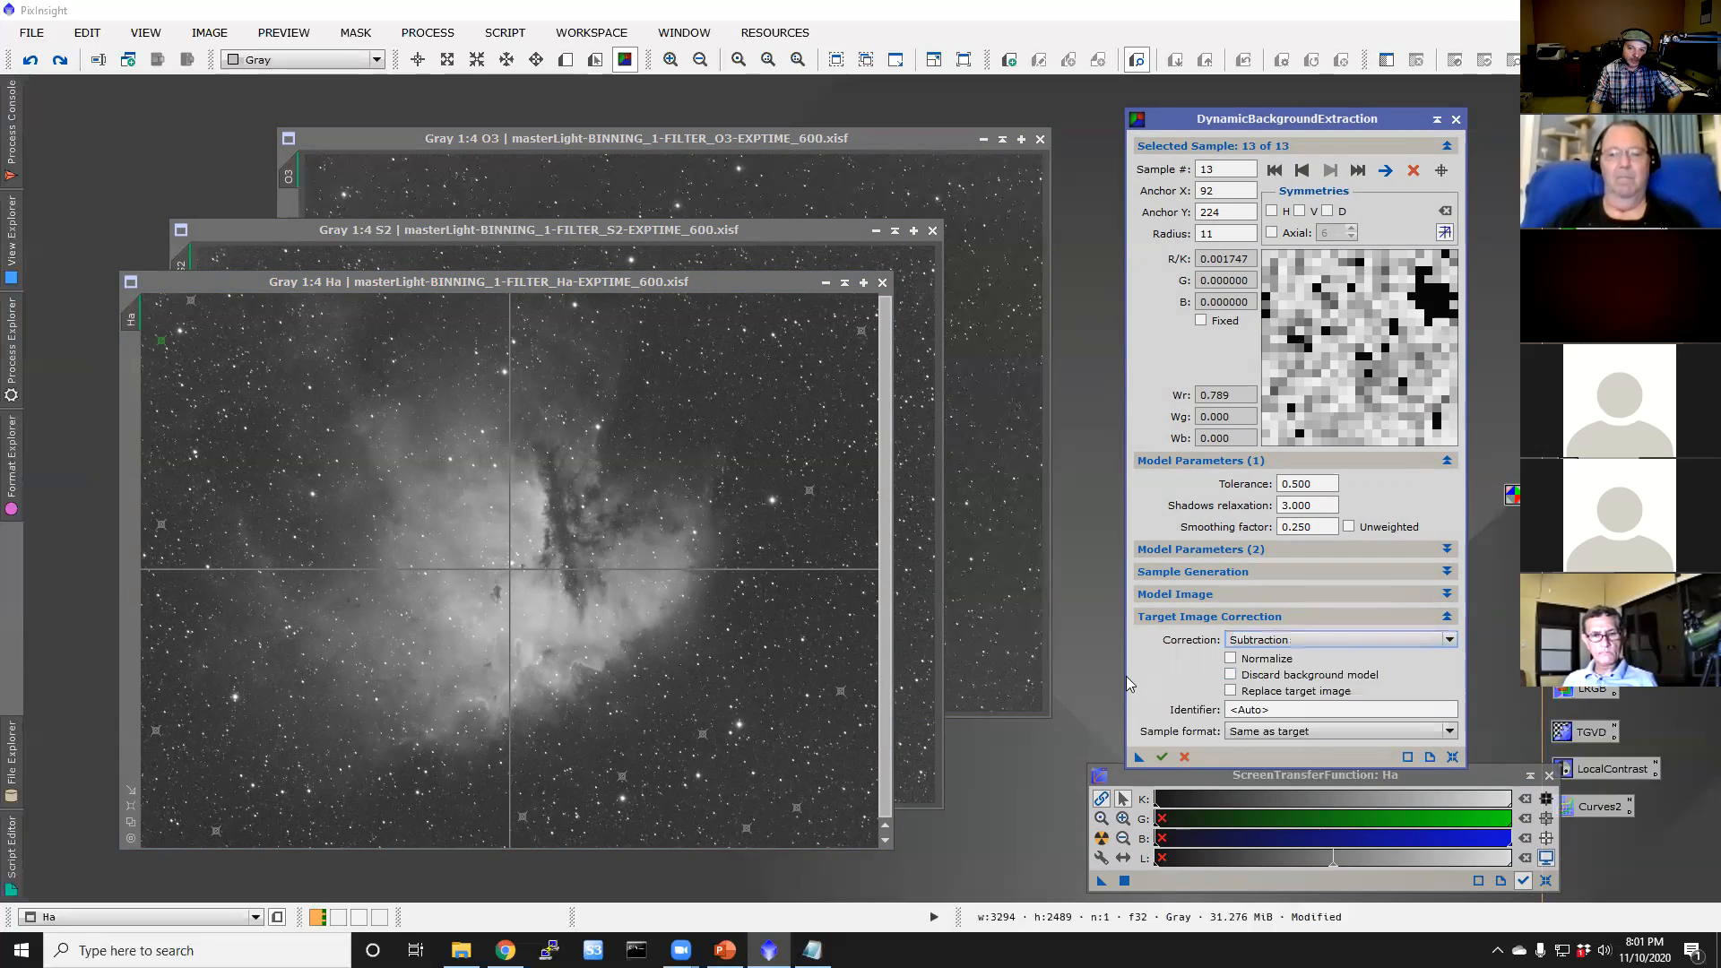
{"action": "left_click", "coordinate": [1231, 691]}
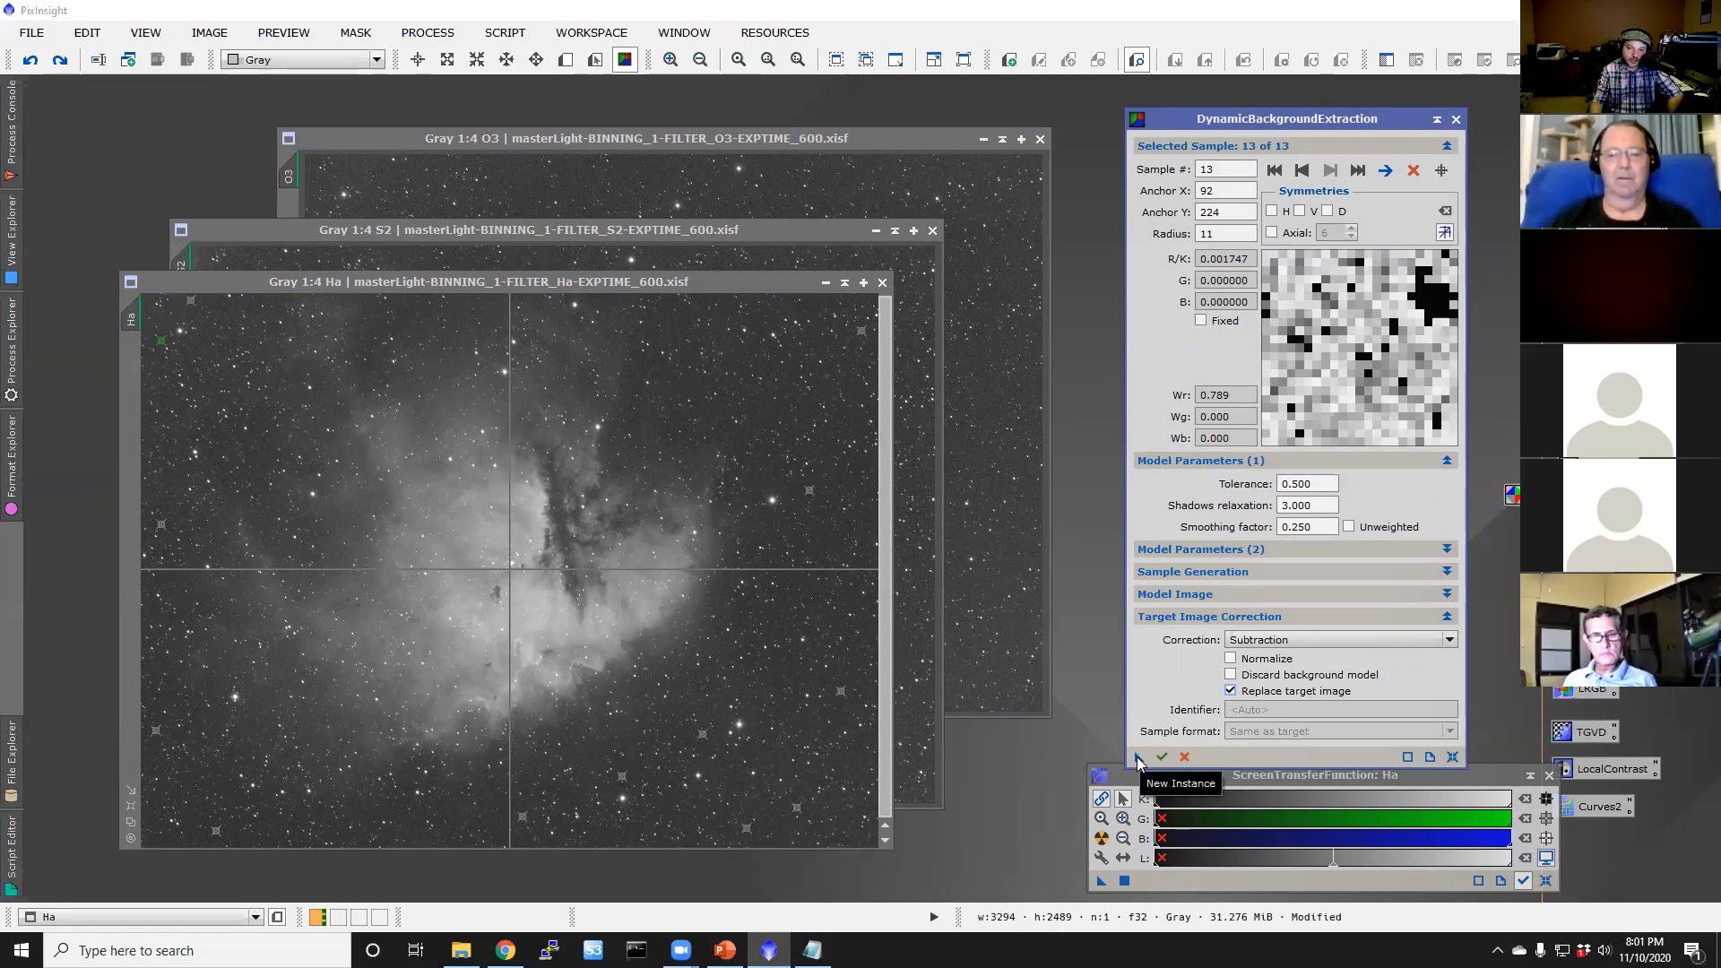
{"action": "left_click_drag", "start_coordinate": [1136, 761], "coordinate": [1016, 808]}
{"action": "left_click", "coordinate": [1033, 765]}
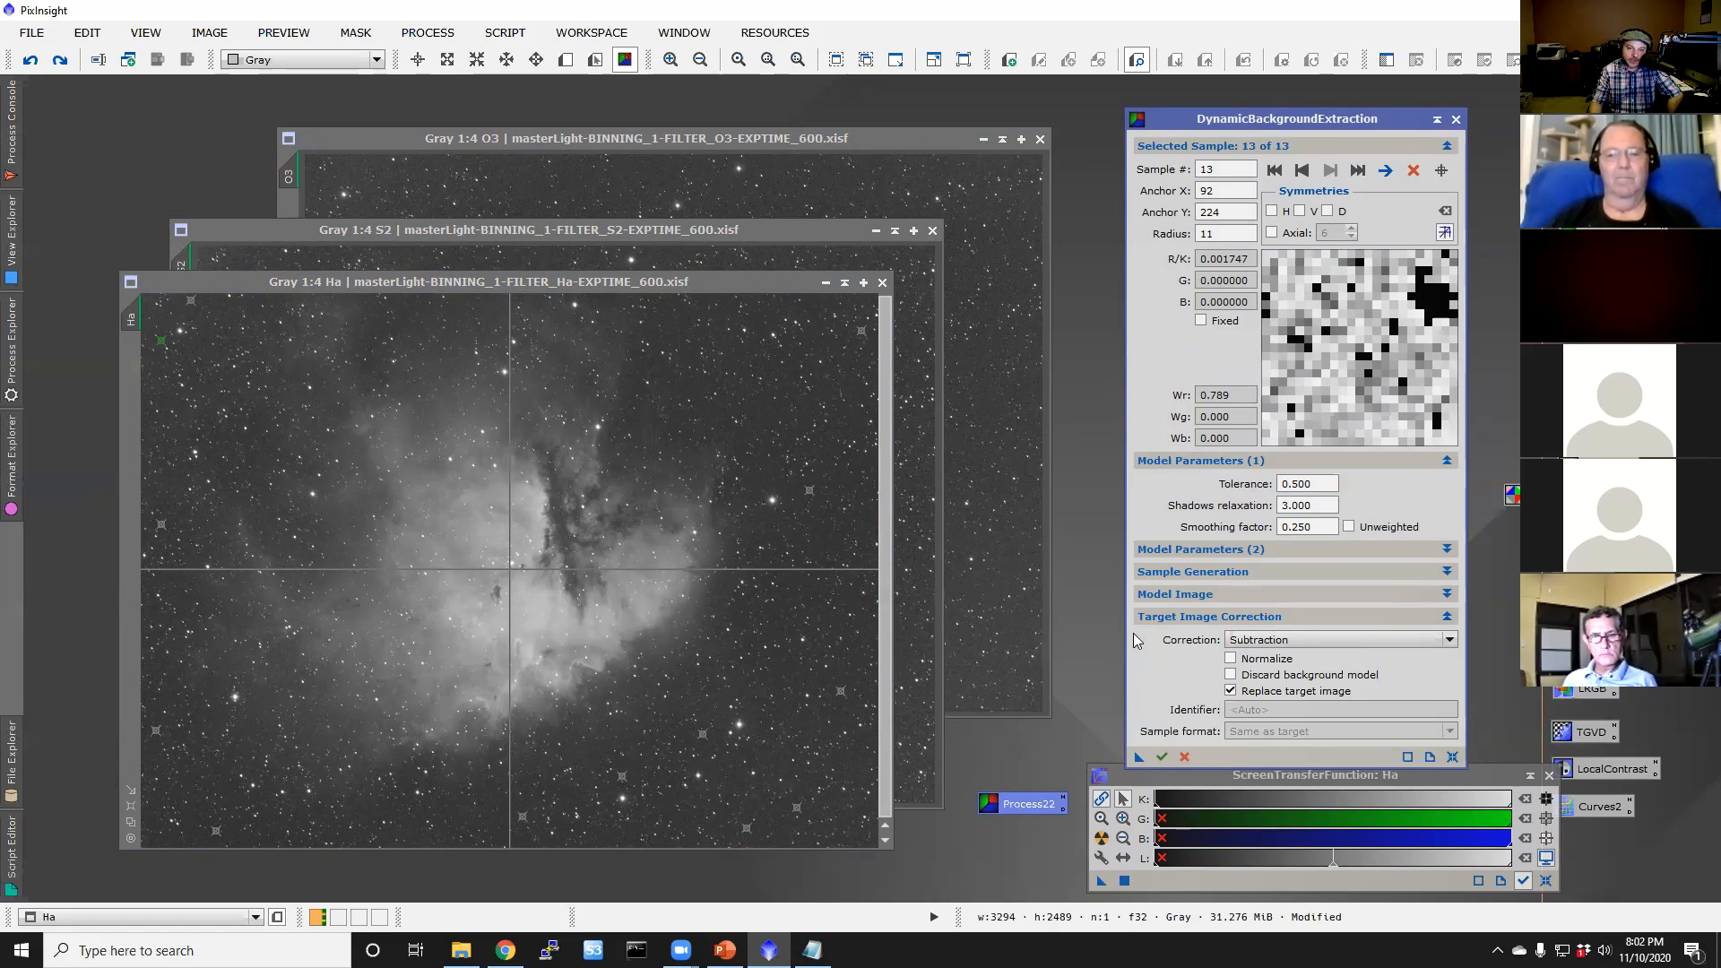
Step: Execute the background extraction on Ha and auto-stretch the generated background model
{"action": "left_click", "coordinate": [1161, 756]}
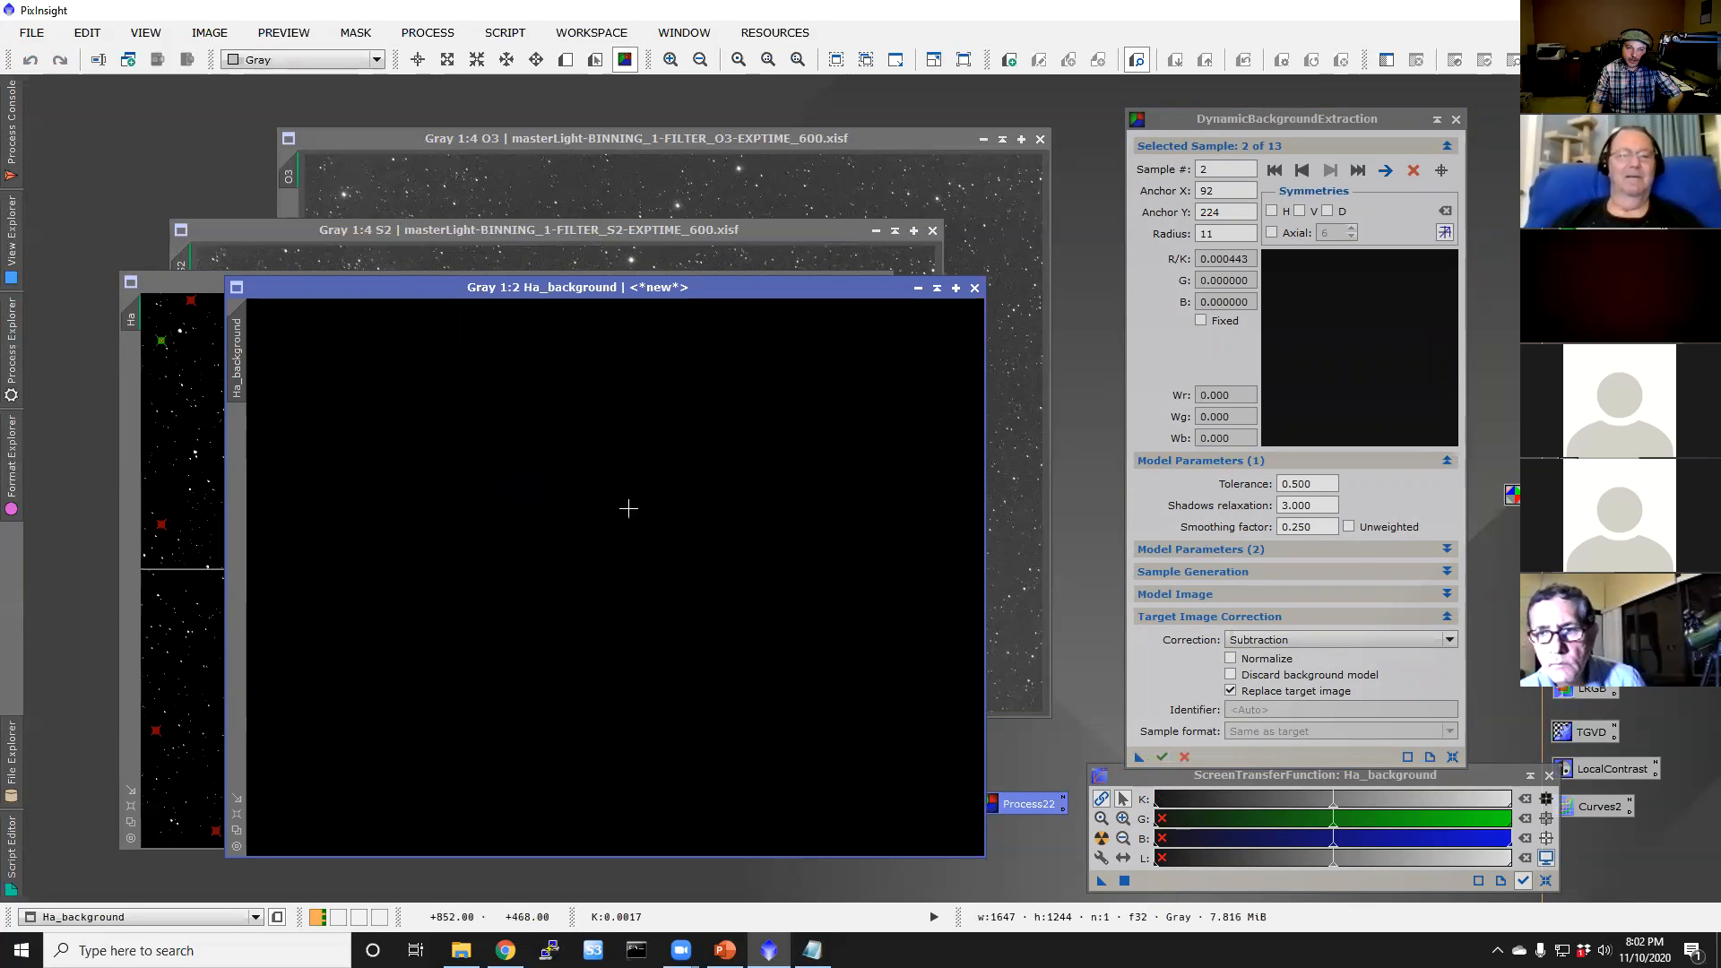
{"action": "left_click", "coordinate": [1102, 841]}
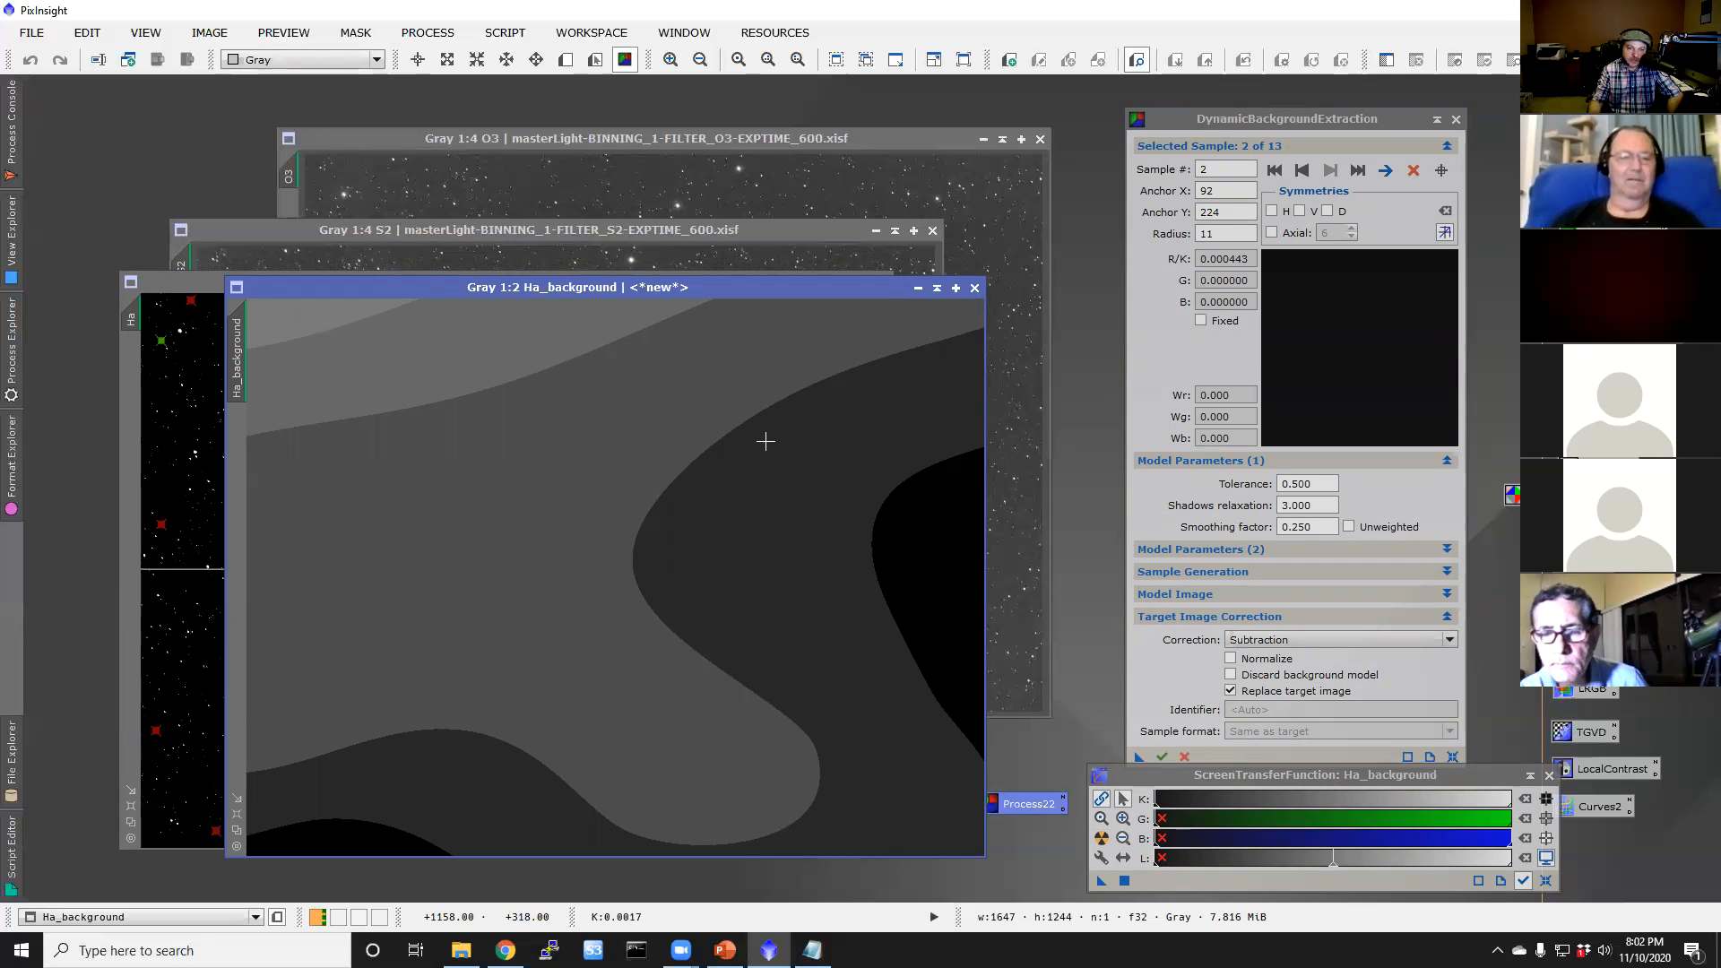
Step: Discard the Ha background model, auto-stretch the corrected Ha image, and close DynamicBackgroundExtraction
{"action": "left_click", "coordinate": [974, 288]}
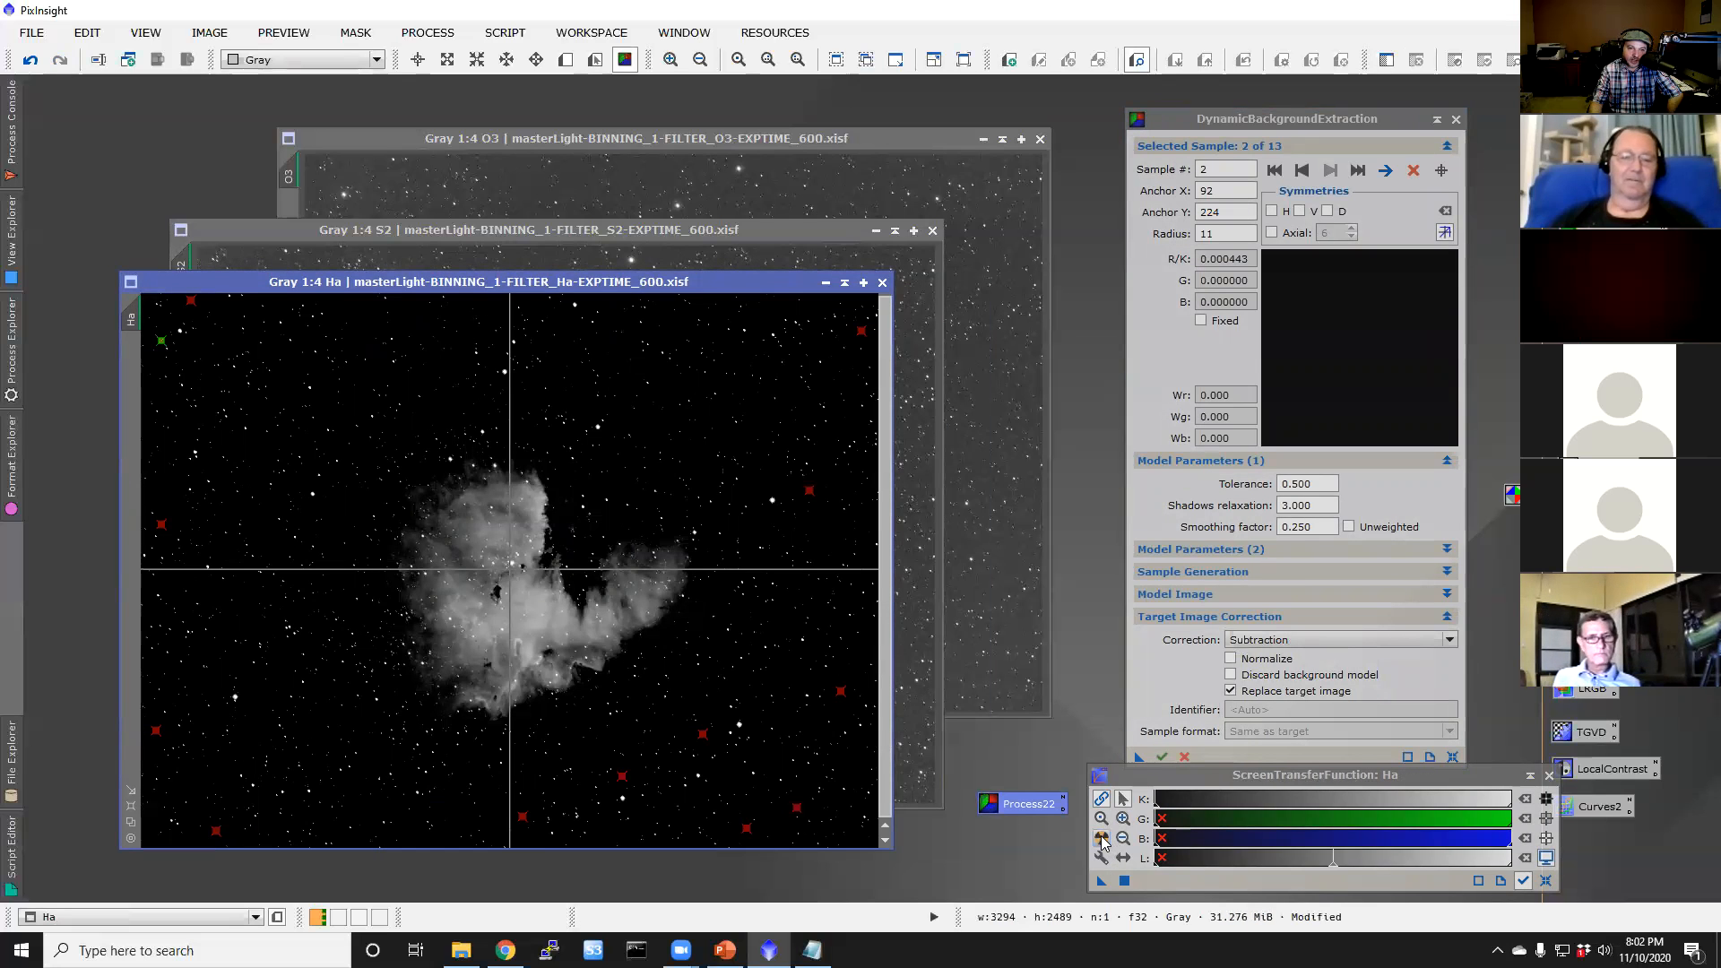
{"action": "left_click", "coordinate": [1101, 840]}
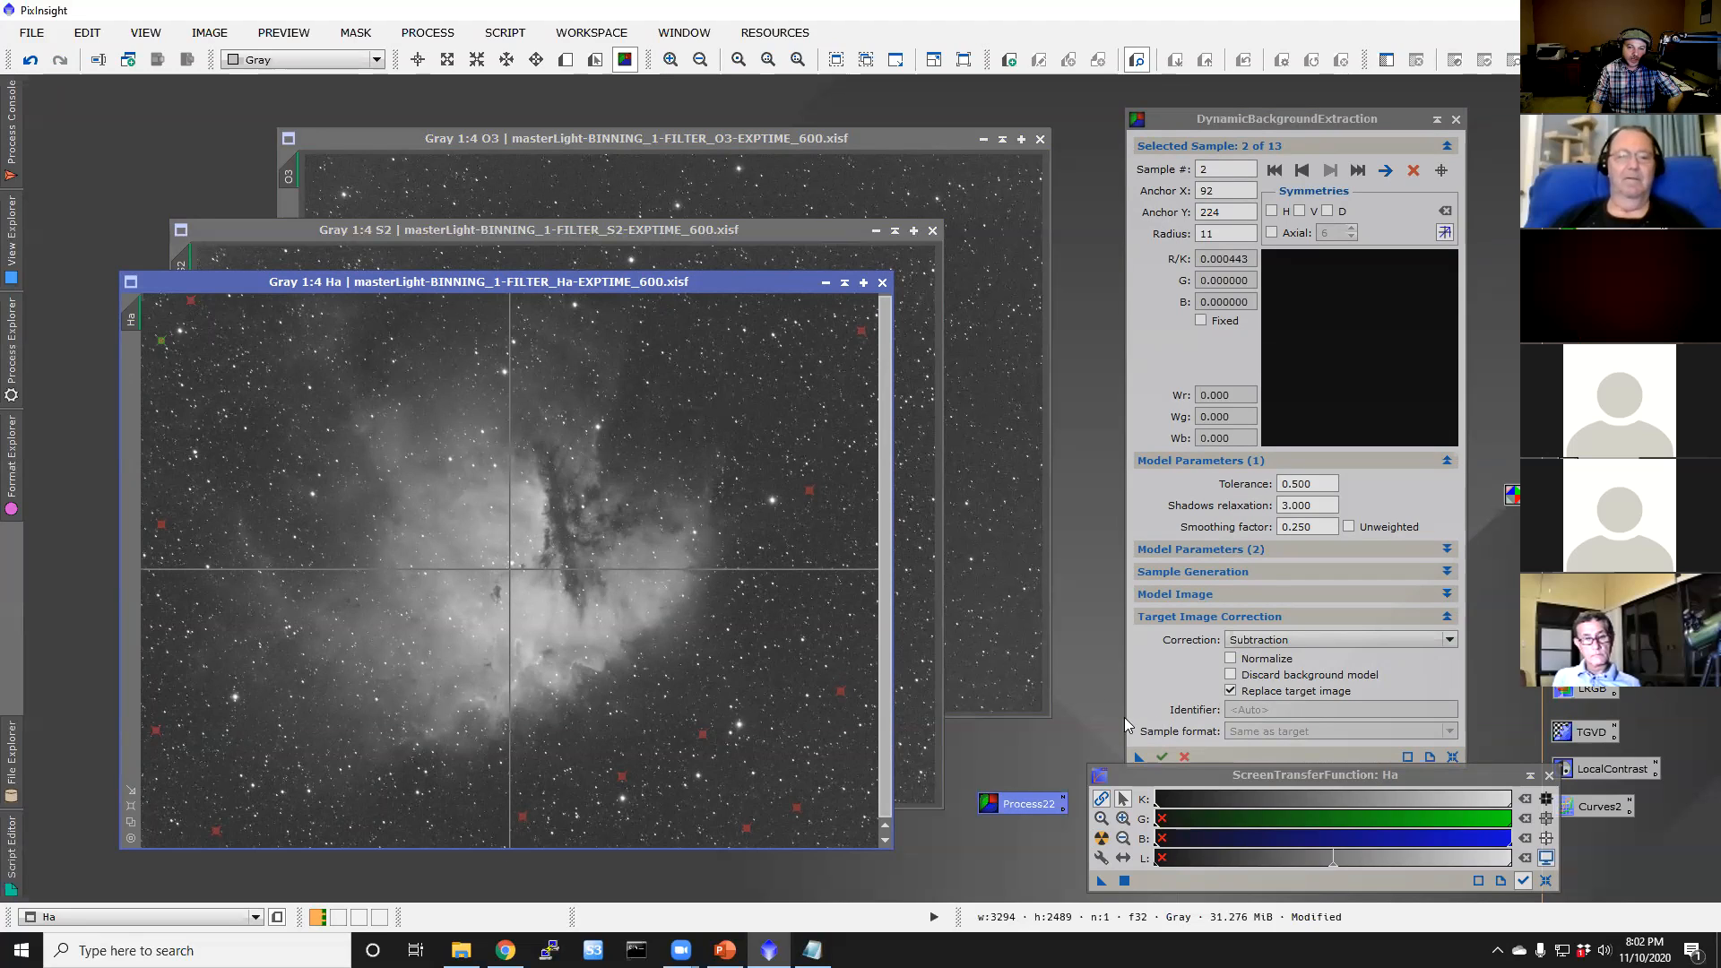
{"action": "left_click", "coordinate": [1185, 754]}
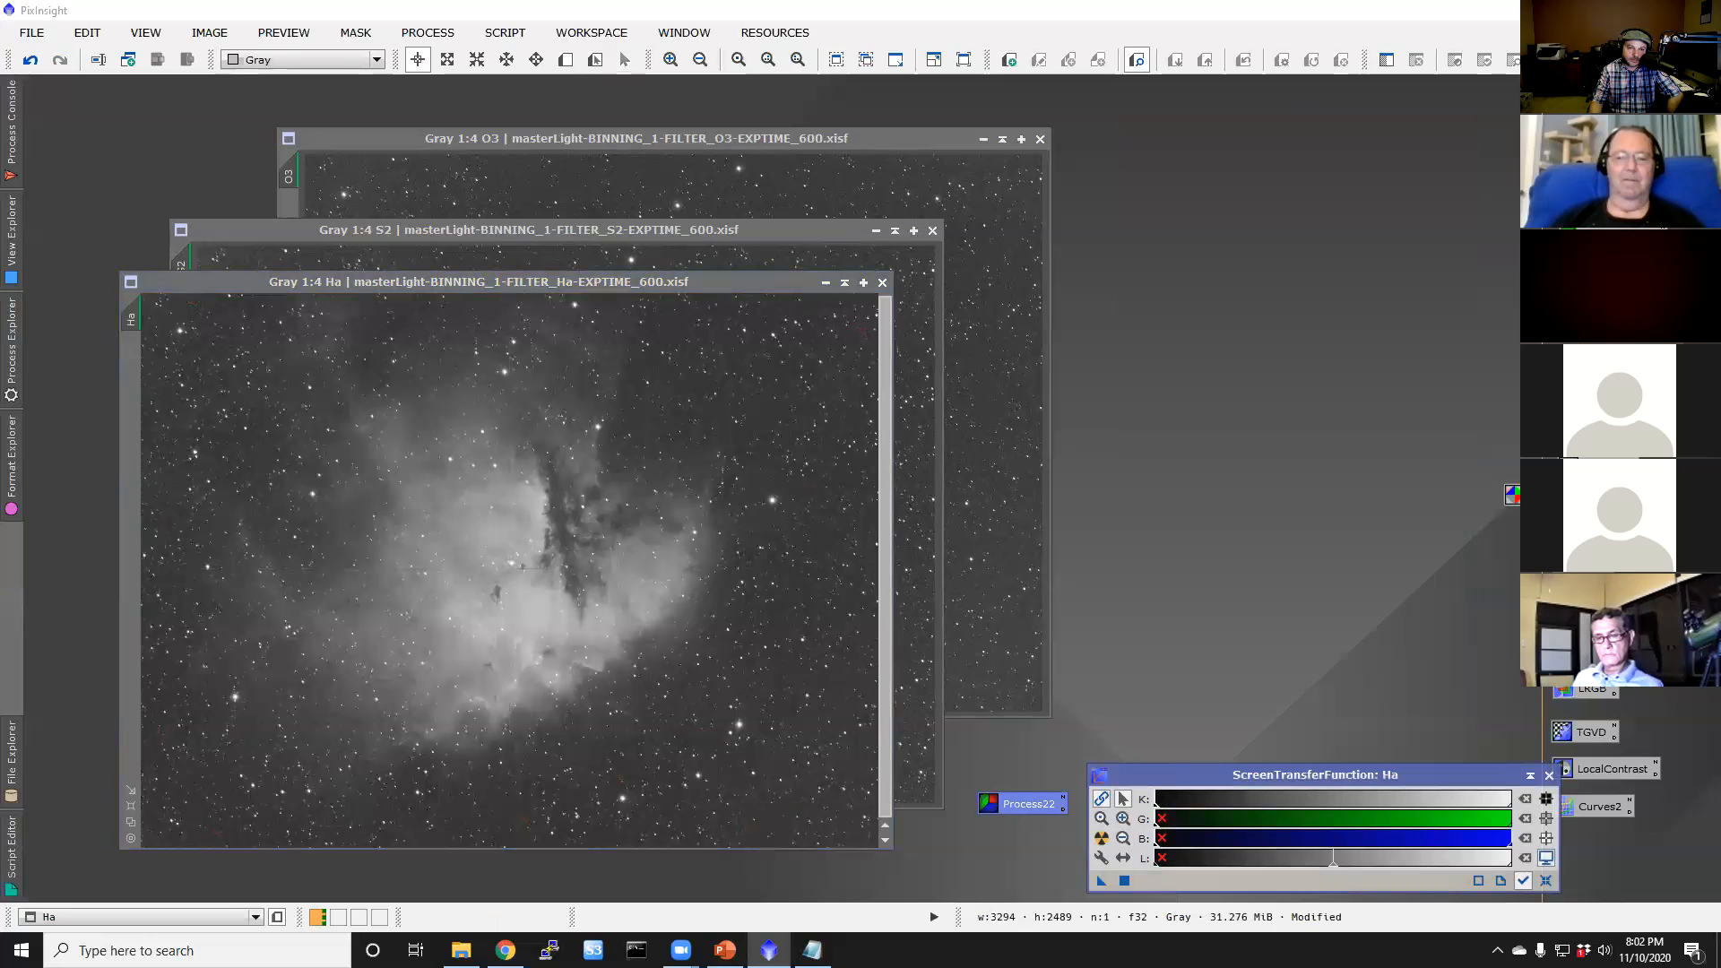
Step: Apply the saved background extraction to the S2 image, auto-stretch and discard its background model, and auto-stretch S2
{"action": "left_click", "coordinate": [751, 228]}
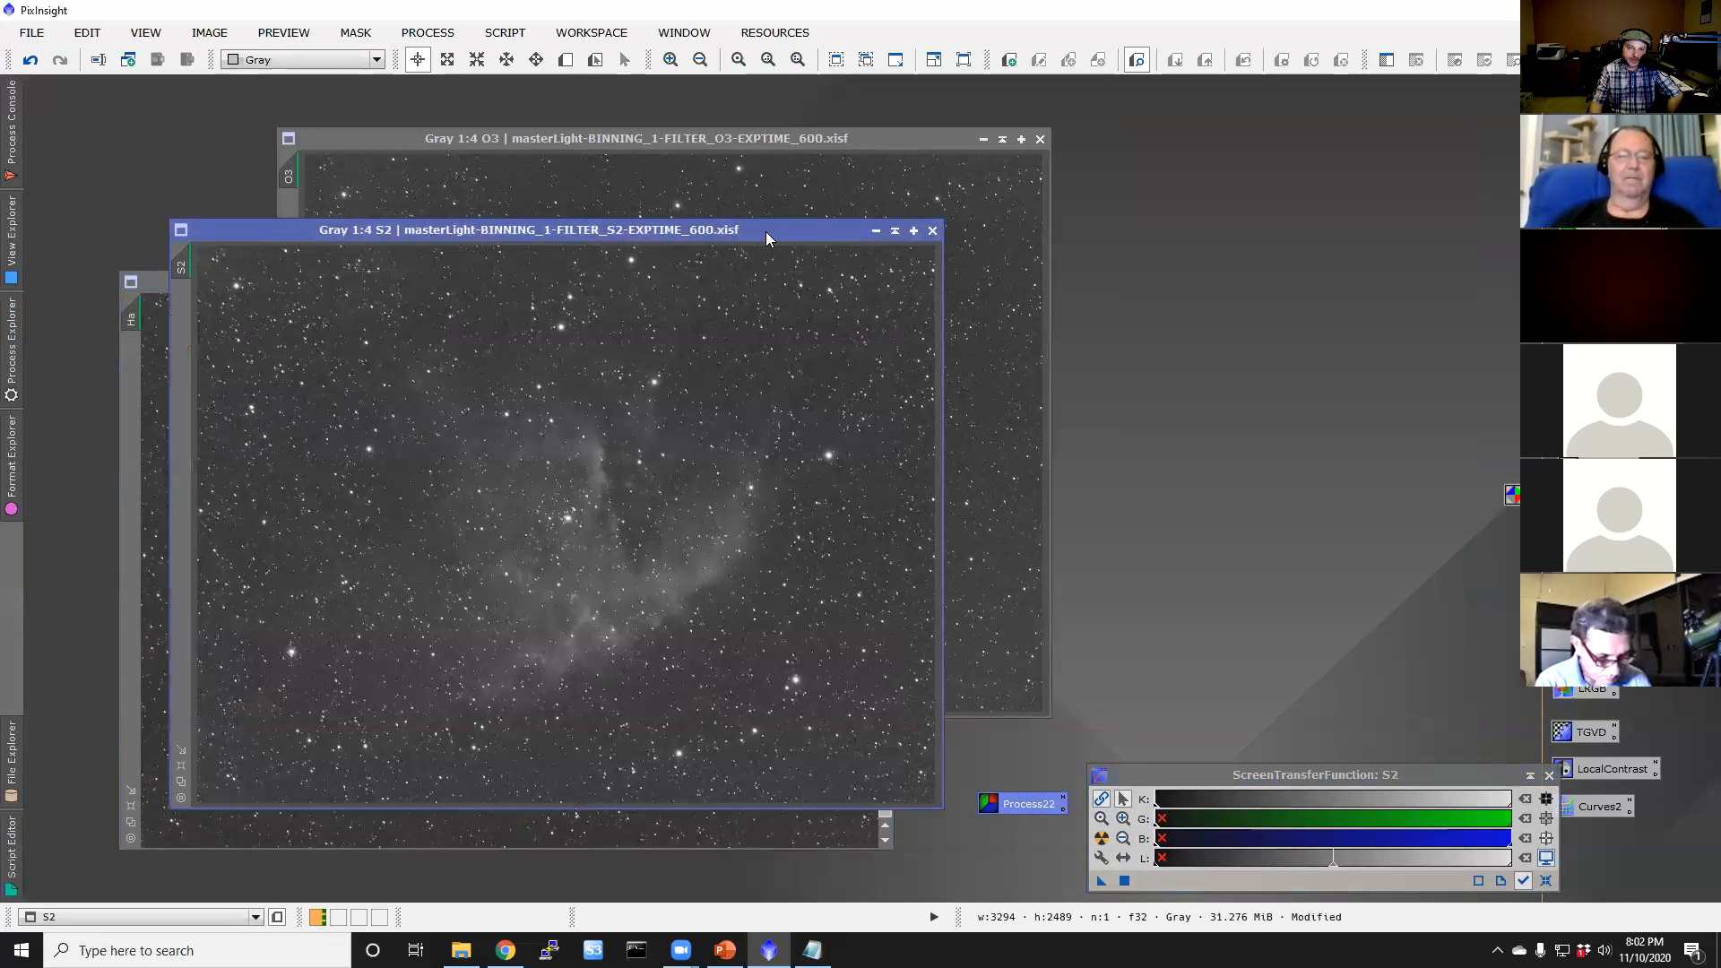
{"action": "left_click_drag", "start_coordinate": [1040, 810], "coordinate": [907, 707]}
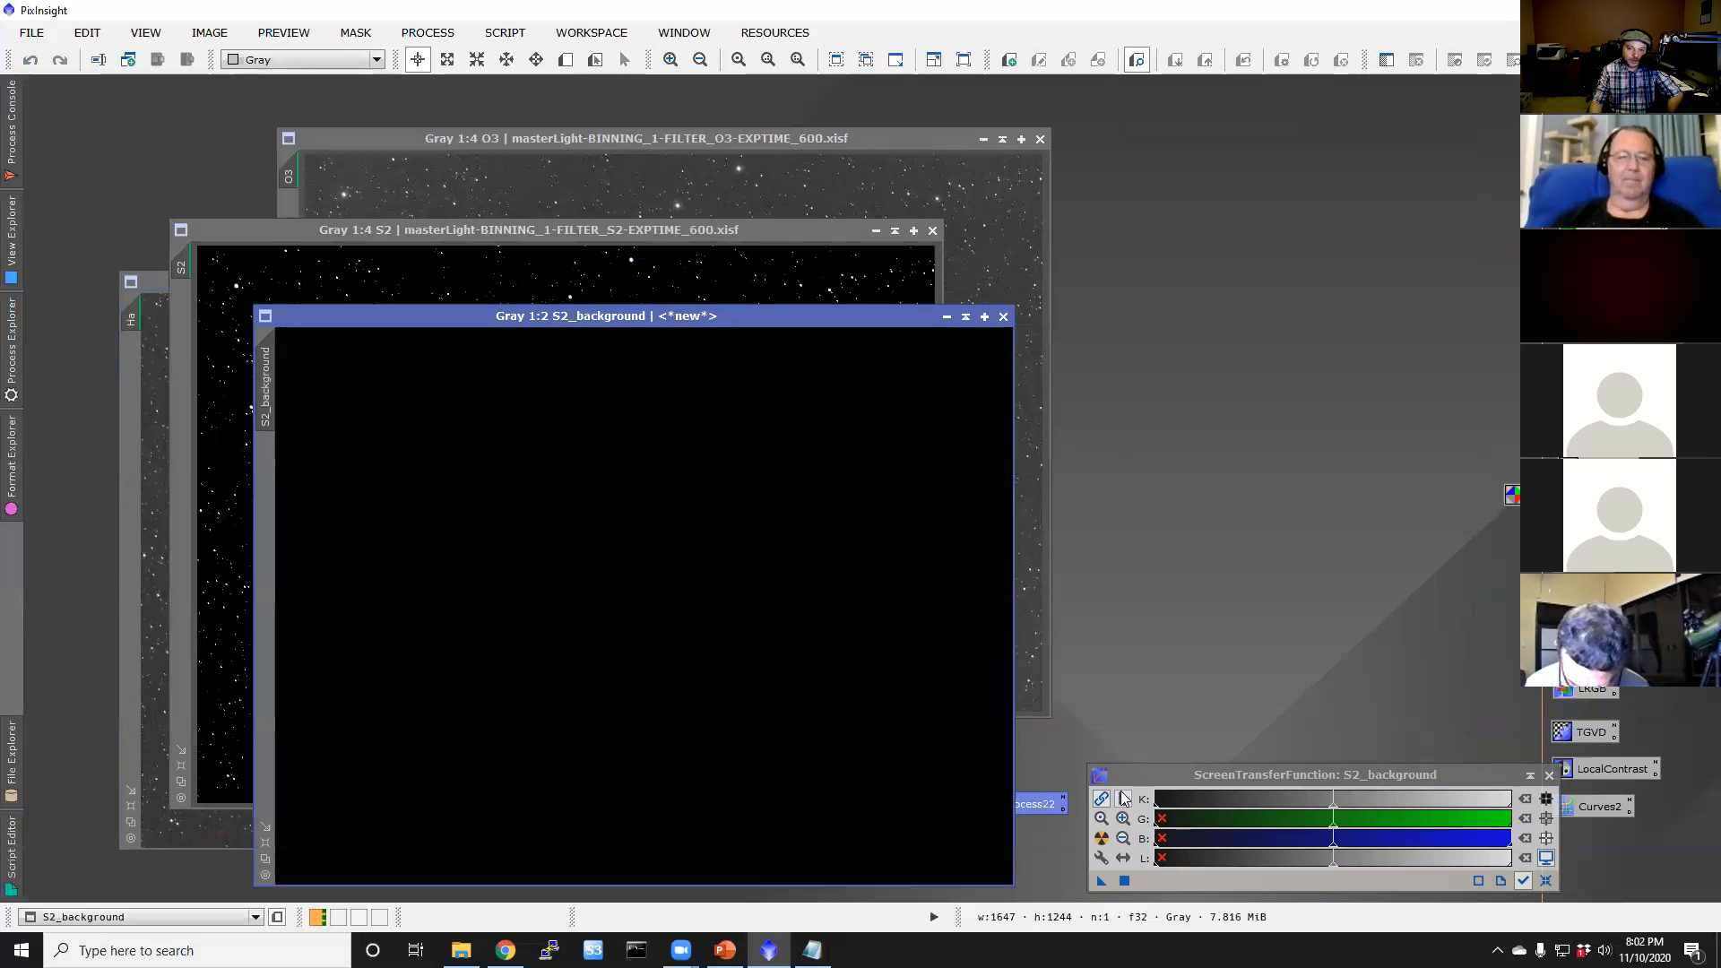
{"action": "left_click", "coordinate": [1102, 838]}
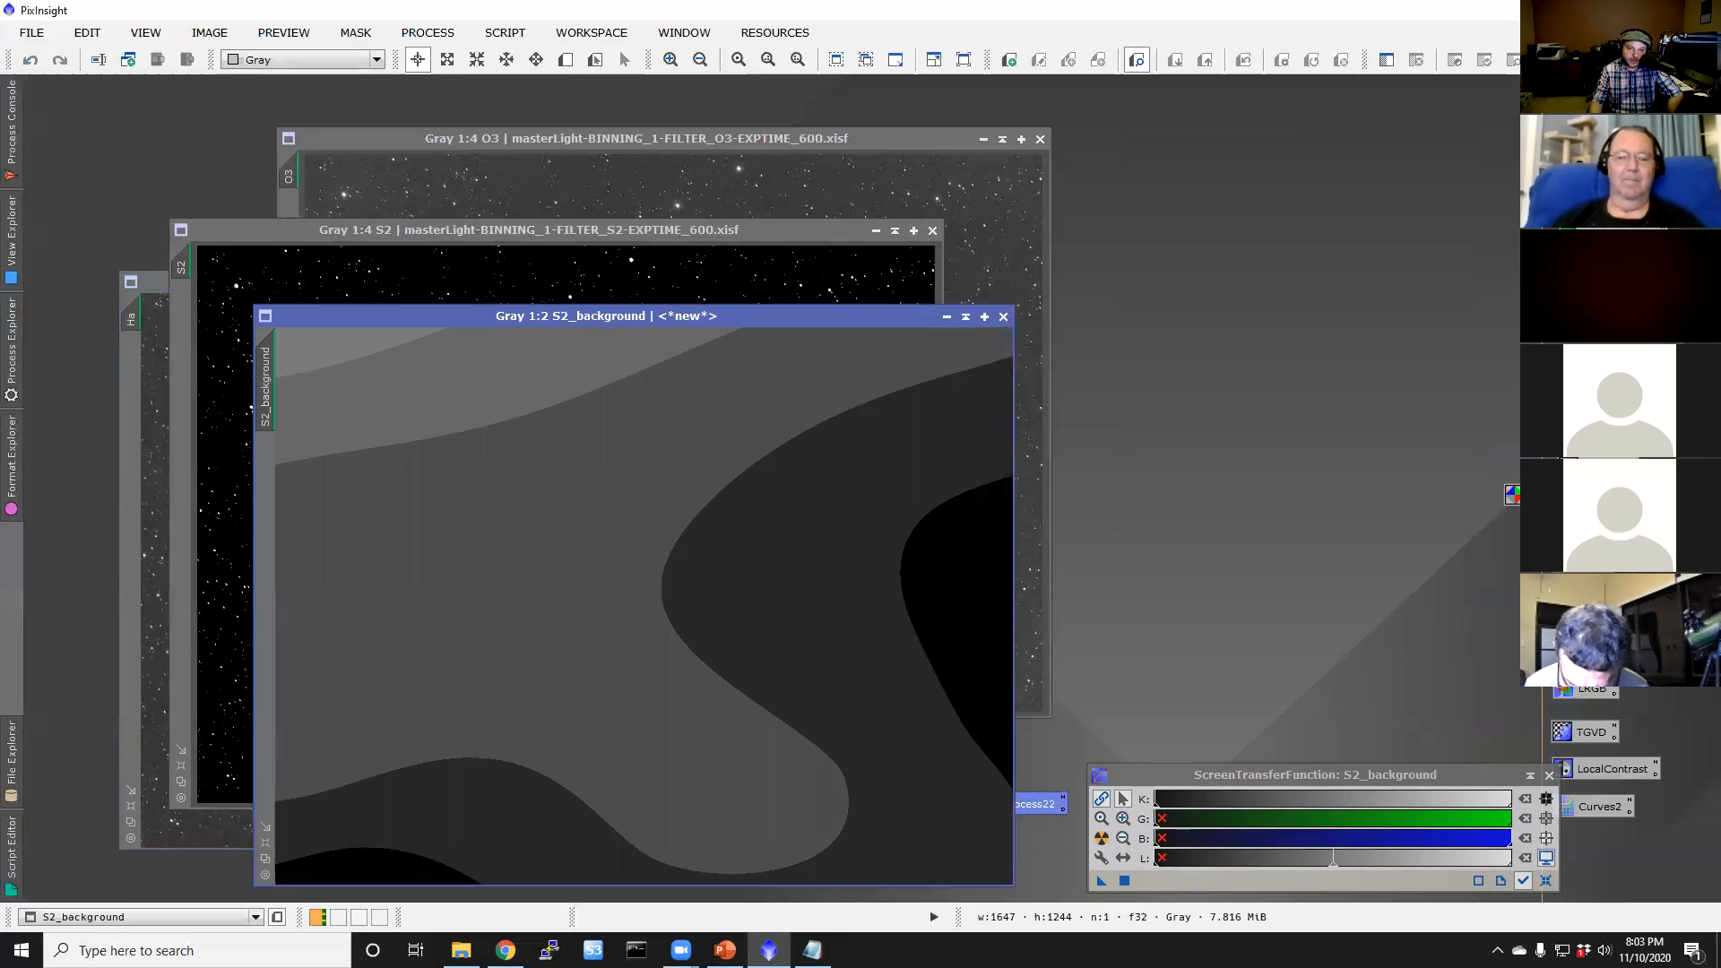
{"action": "left_click", "coordinate": [1004, 316]}
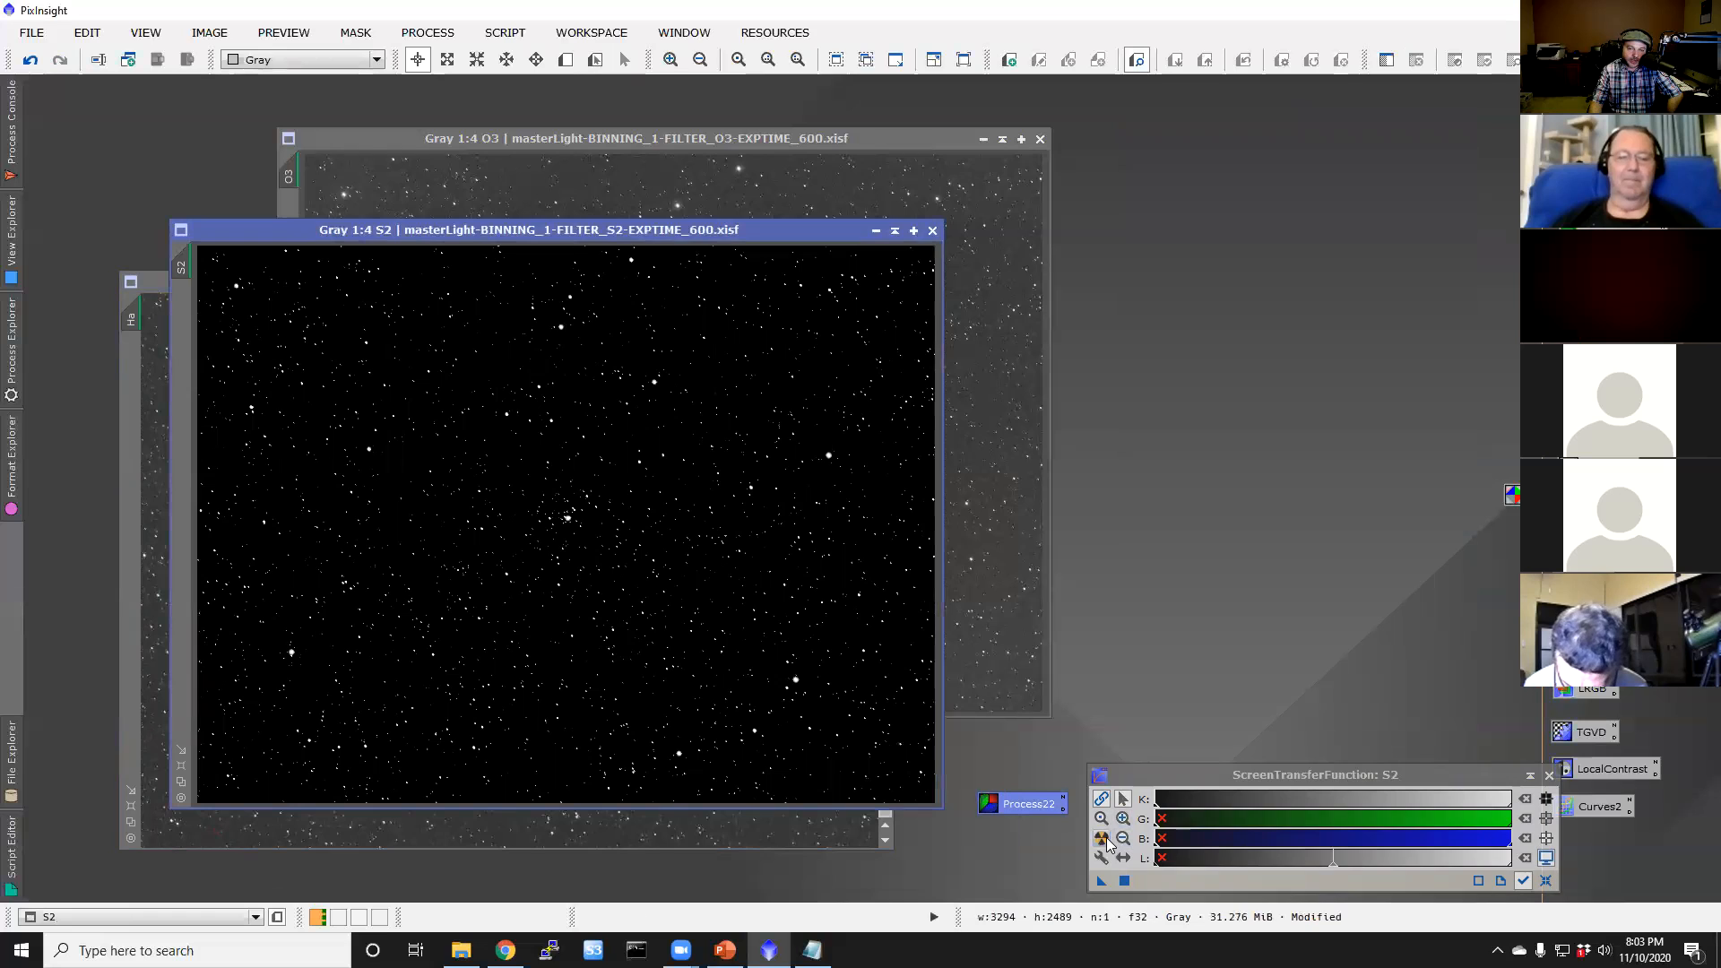
{"action": "left_click", "coordinate": [1103, 838]}
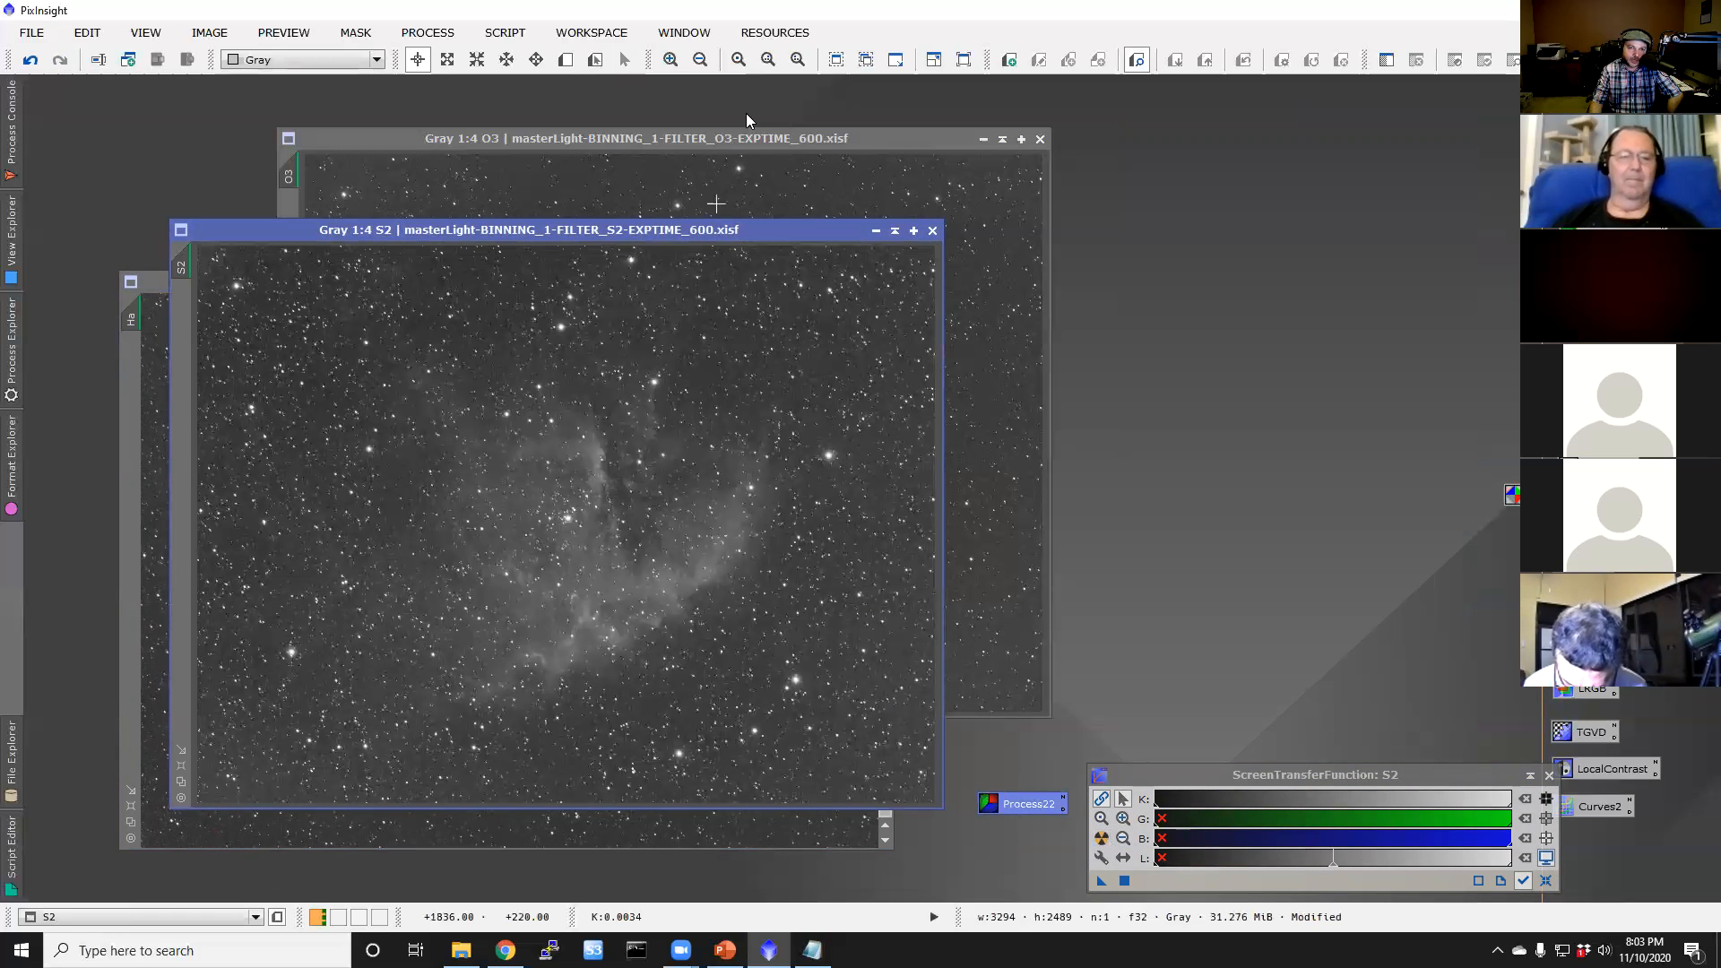
Step: Apply the saved background extraction to the O3 image, discard its background model, and auto-stretch O3
{"action": "left_click", "coordinate": [769, 139]}
{"action": "left_click_drag", "start_coordinate": [1031, 804], "coordinate": [919, 548]}
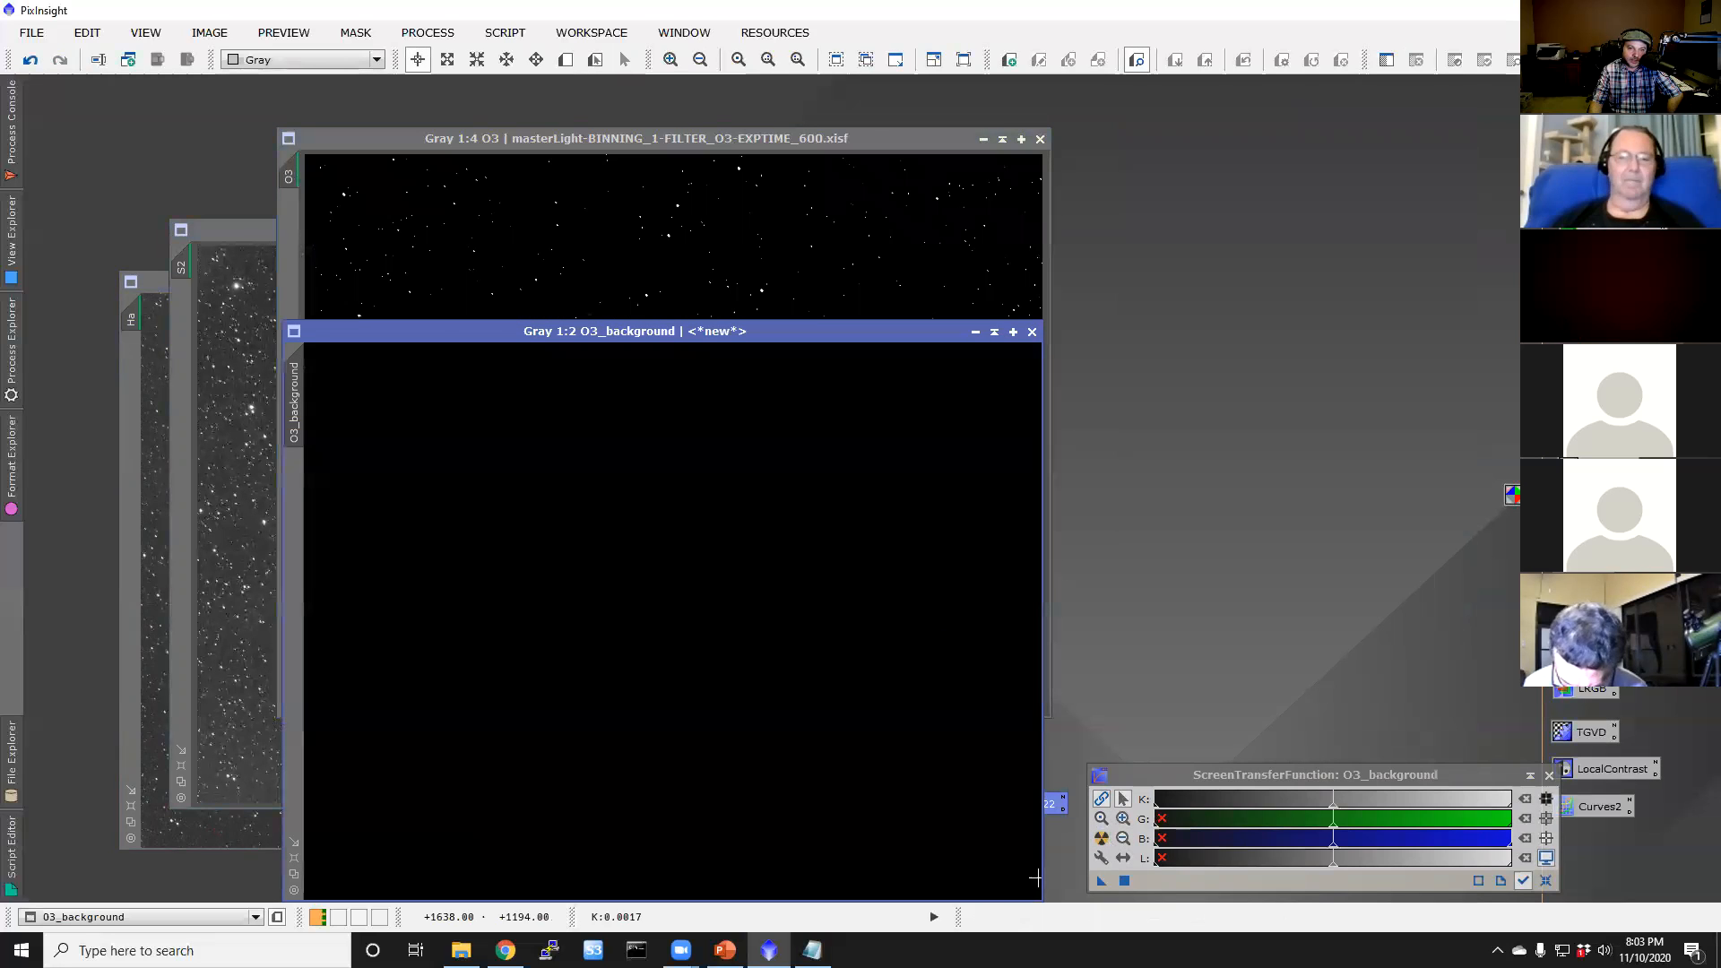
{"action": "left_click", "coordinate": [1032, 332]}
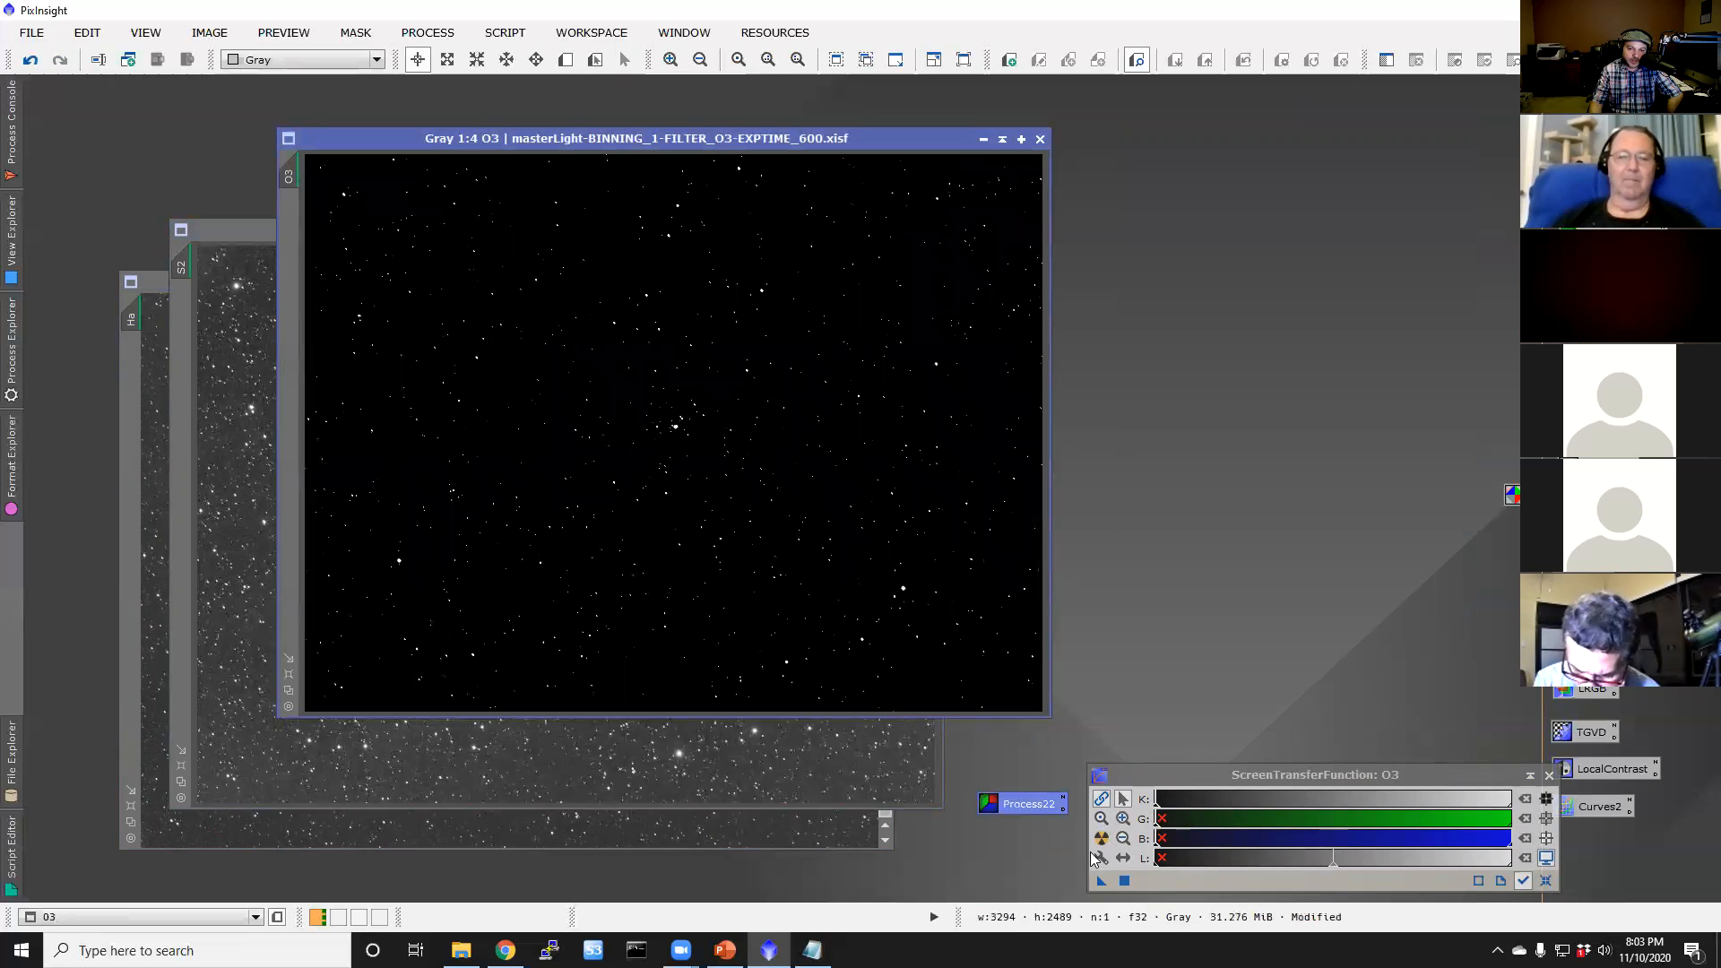
{"action": "left_click", "coordinate": [1104, 838]}
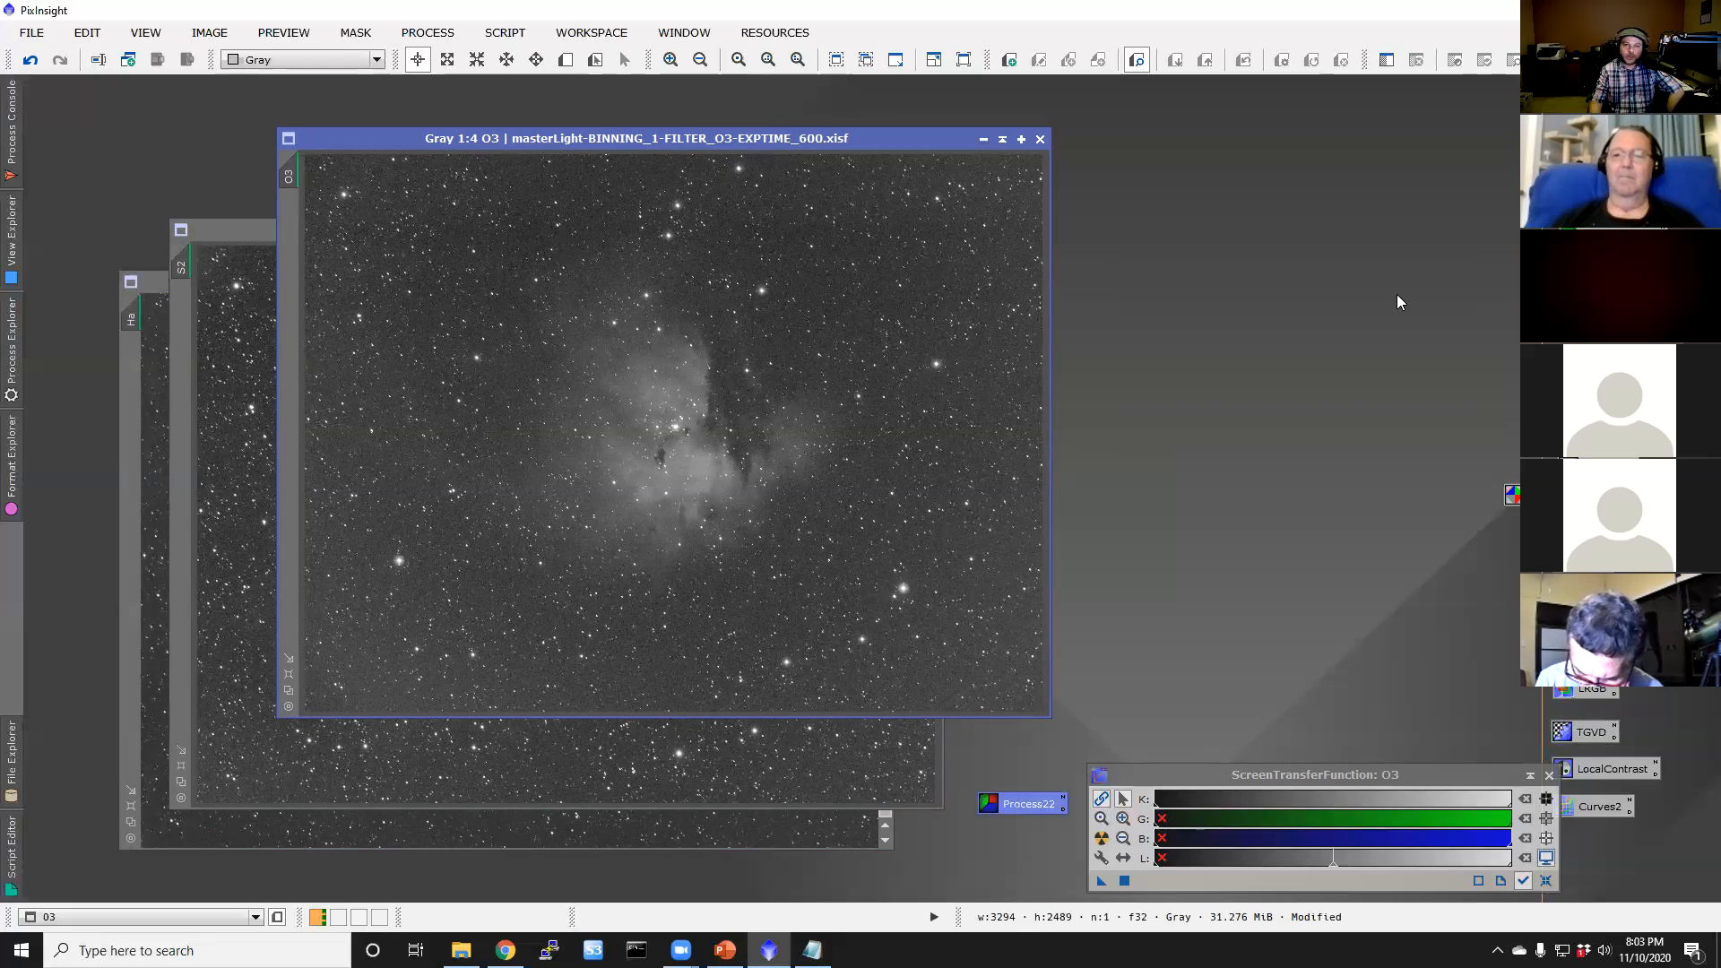
Step: Collapse the O3 and S2 image windows and examine the nebula's core in the Ha image up close
{"action": "left_click", "coordinate": [1004, 141]}
{"action": "left_click", "coordinate": [894, 230]}
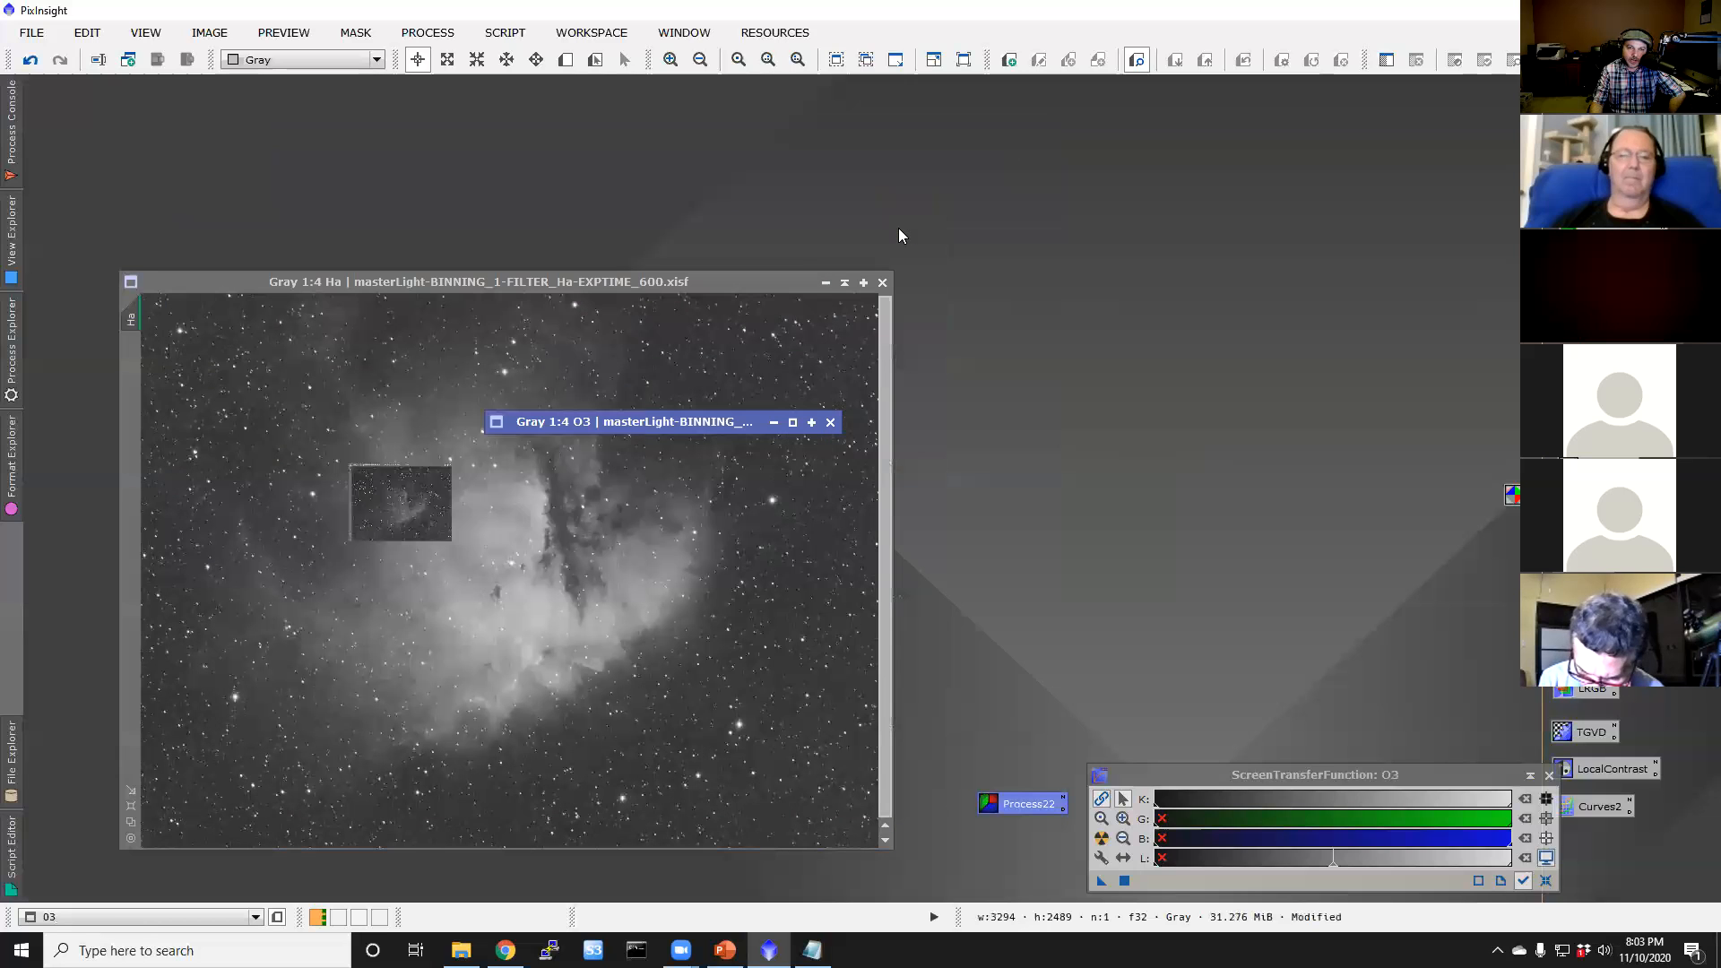
{"action": "left_click", "coordinate": [730, 278]}
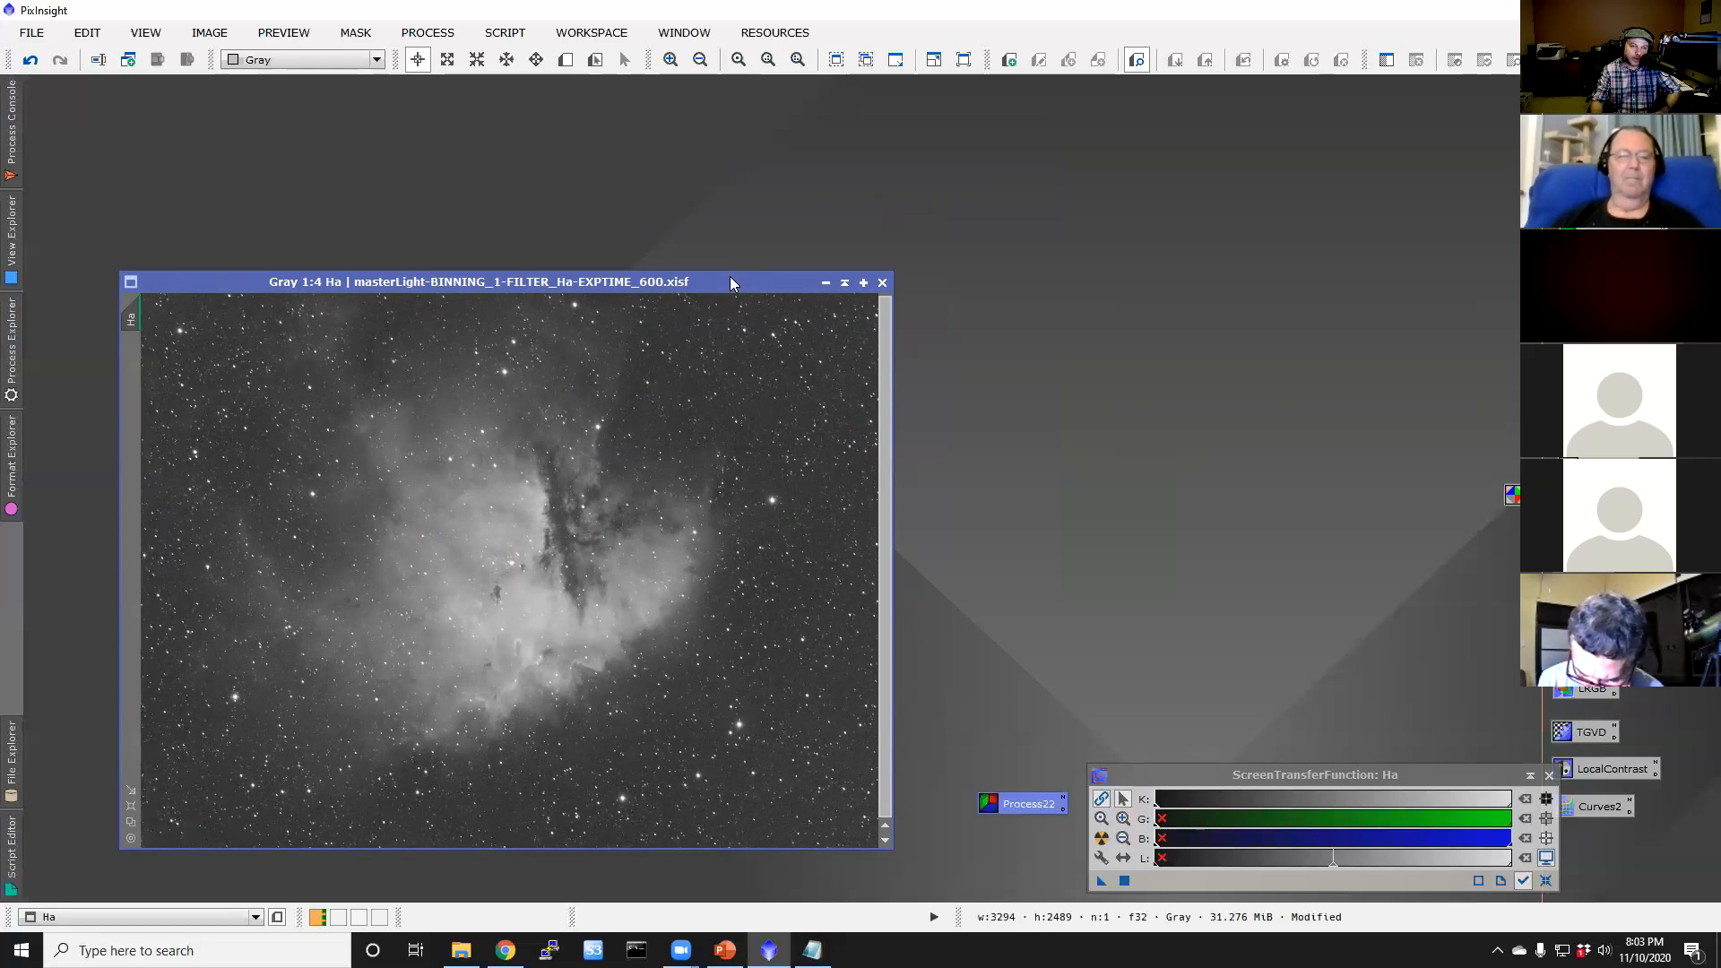
{"action": "scroll", "coordinate": [584, 527], "scroll_direction": "up", "scroll_amount": 1}
{"action": "scroll", "coordinate": [584, 527], "scroll_direction": "up", "scroll_amount": 1}
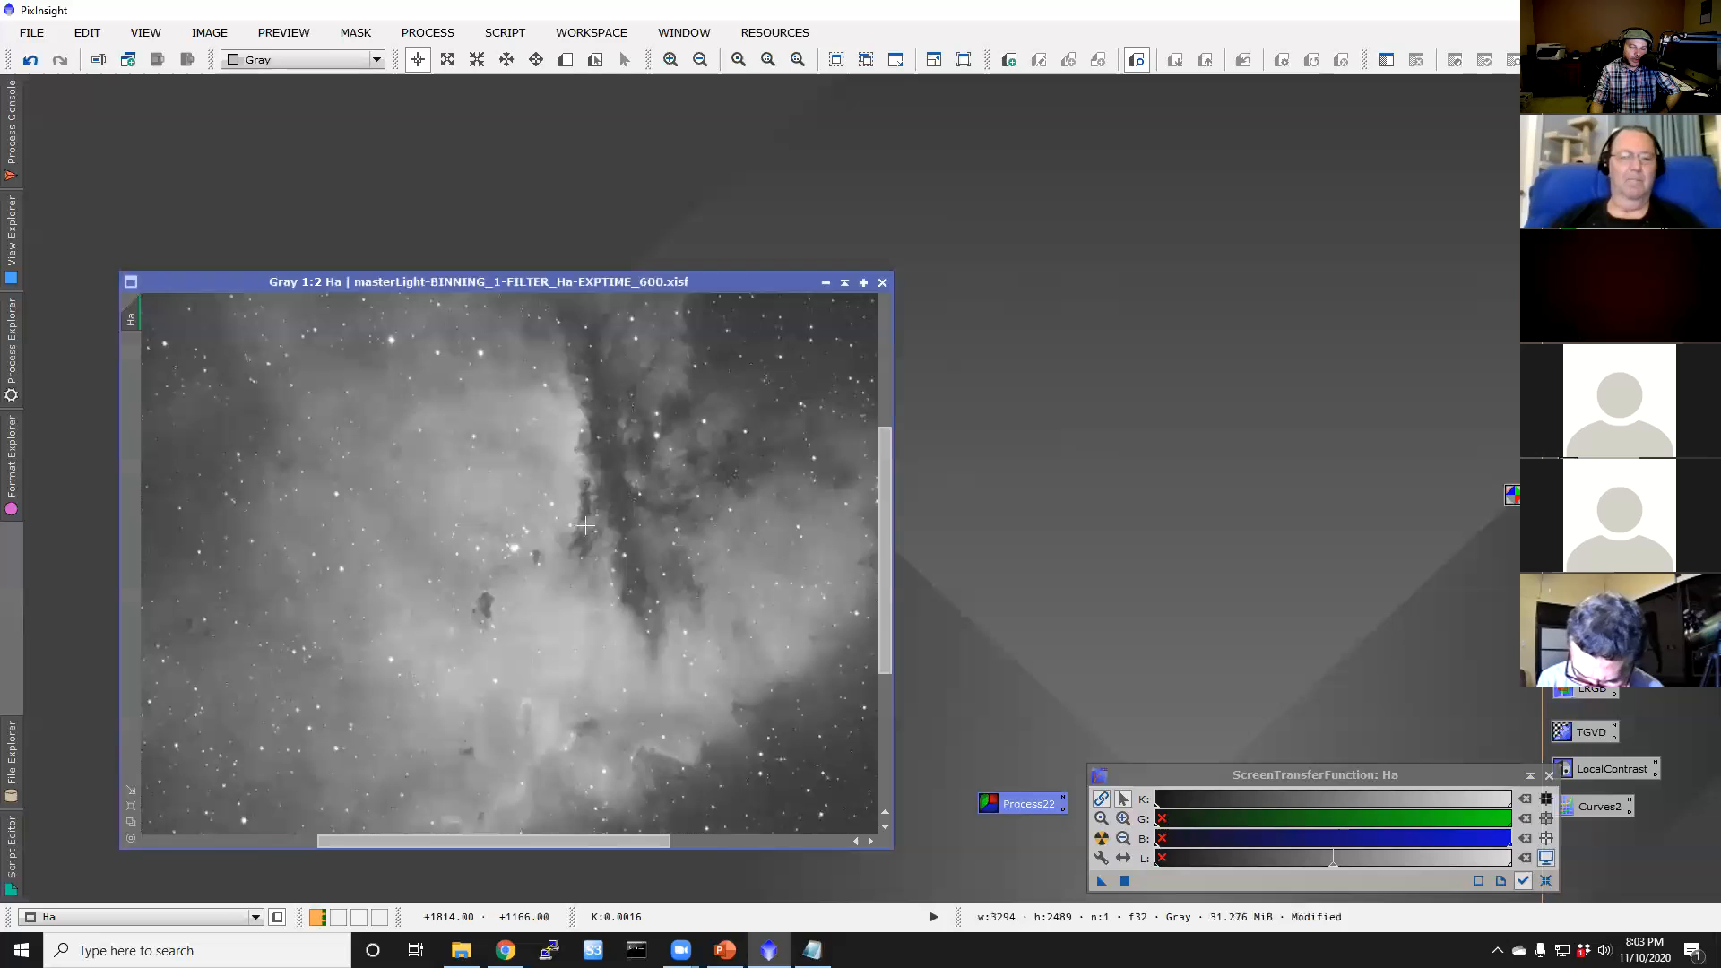
{"action": "scroll", "coordinate": [585, 525], "scroll_direction": "down", "scroll_amount": 1}
{"action": "scroll", "coordinate": [583, 526], "scroll_direction": "down", "scroll_amount": 1}
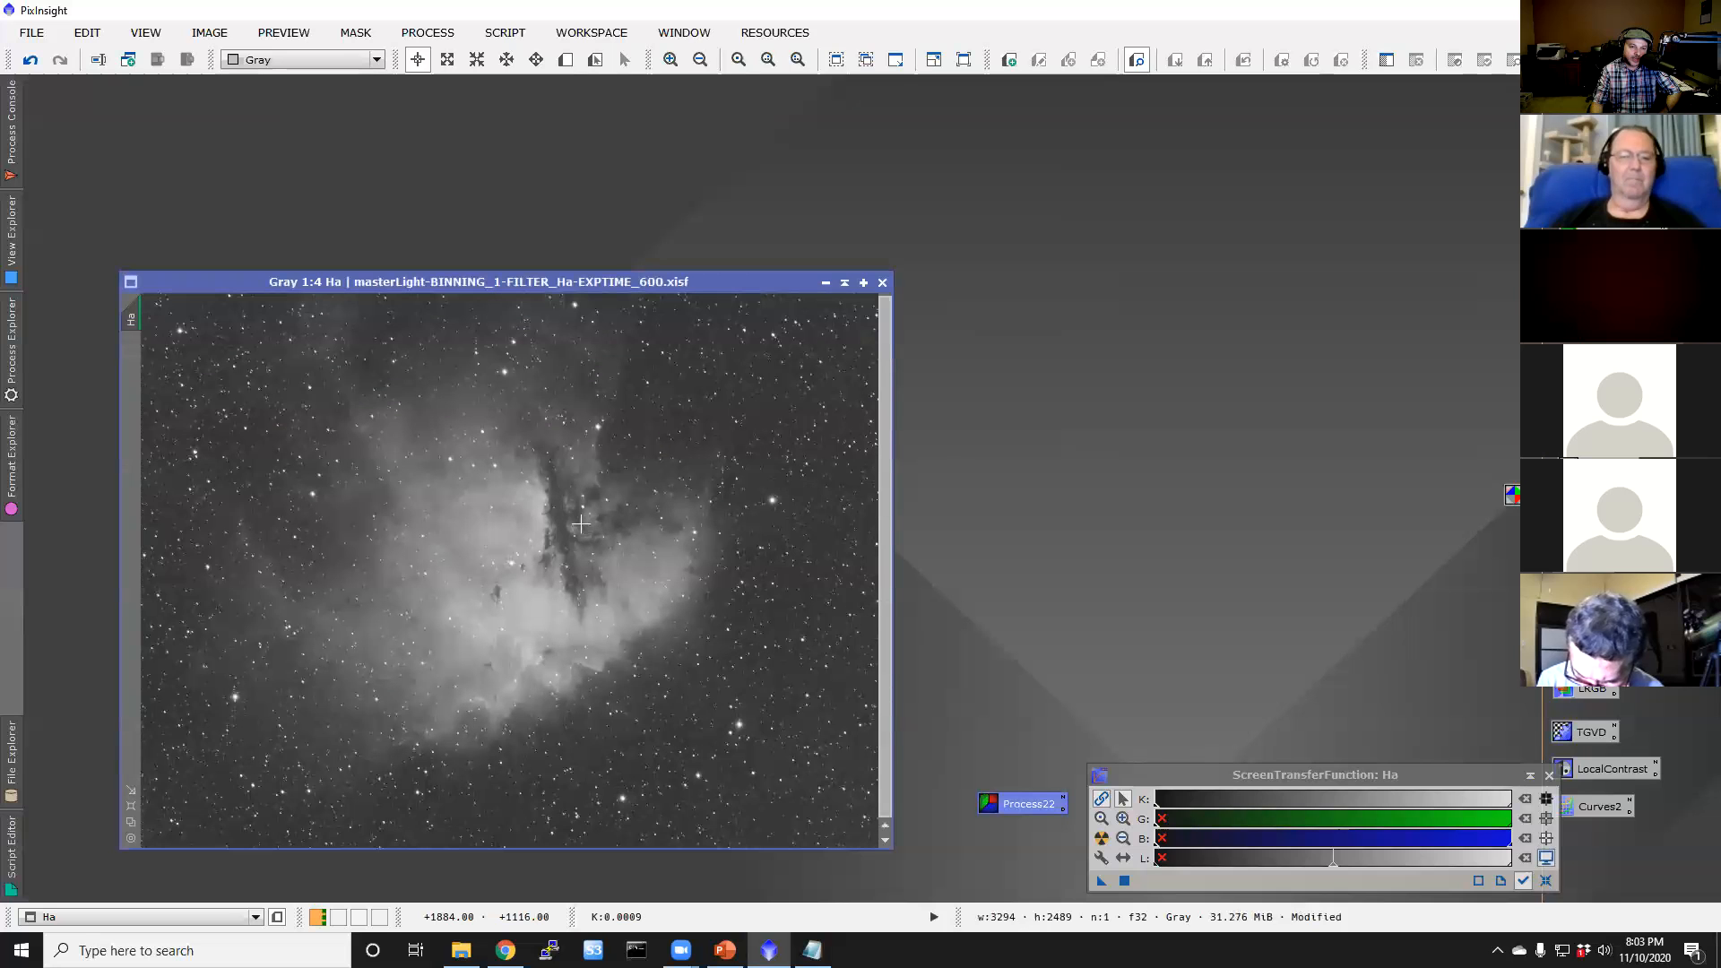
{"action": "scroll", "coordinate": [581, 524], "scroll_direction": "up", "scroll_amount": 1}
{"action": "scroll", "coordinate": [580, 525], "scroll_direction": "down", "scroll_amount": 1}
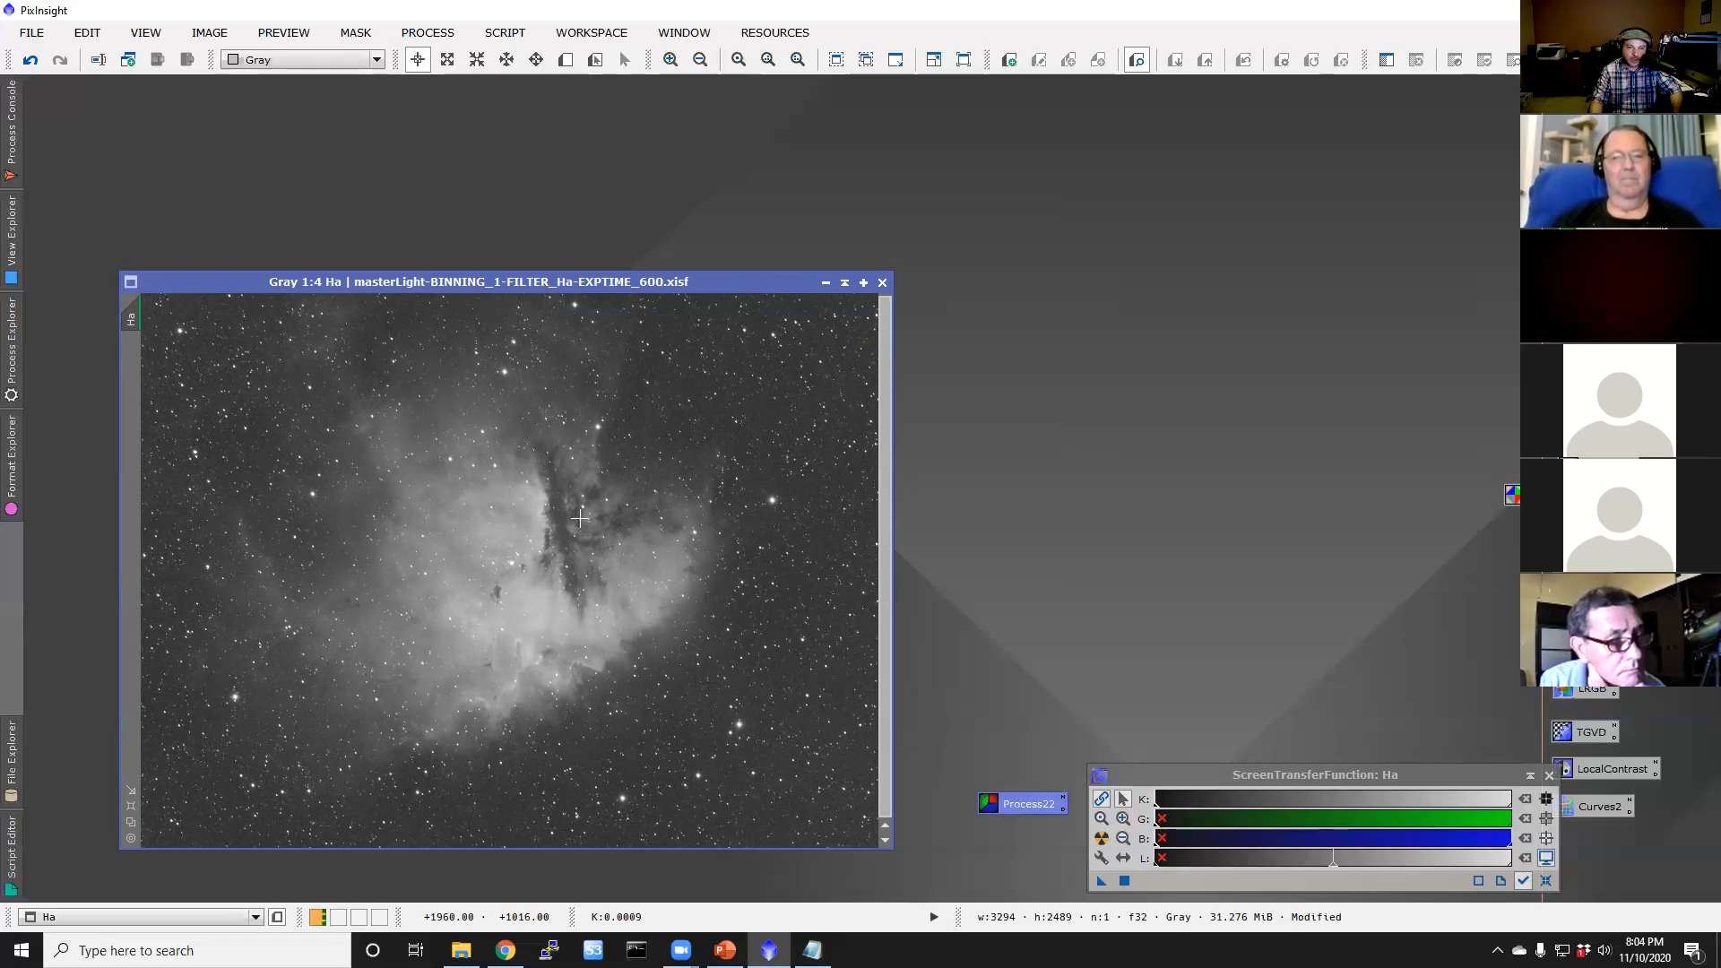
Step: Duplicate the Ha image beside the original and rename the copy lum_mask
{"action": "left_click_drag", "start_coordinate": [706, 277], "coordinate": [653, 154]}
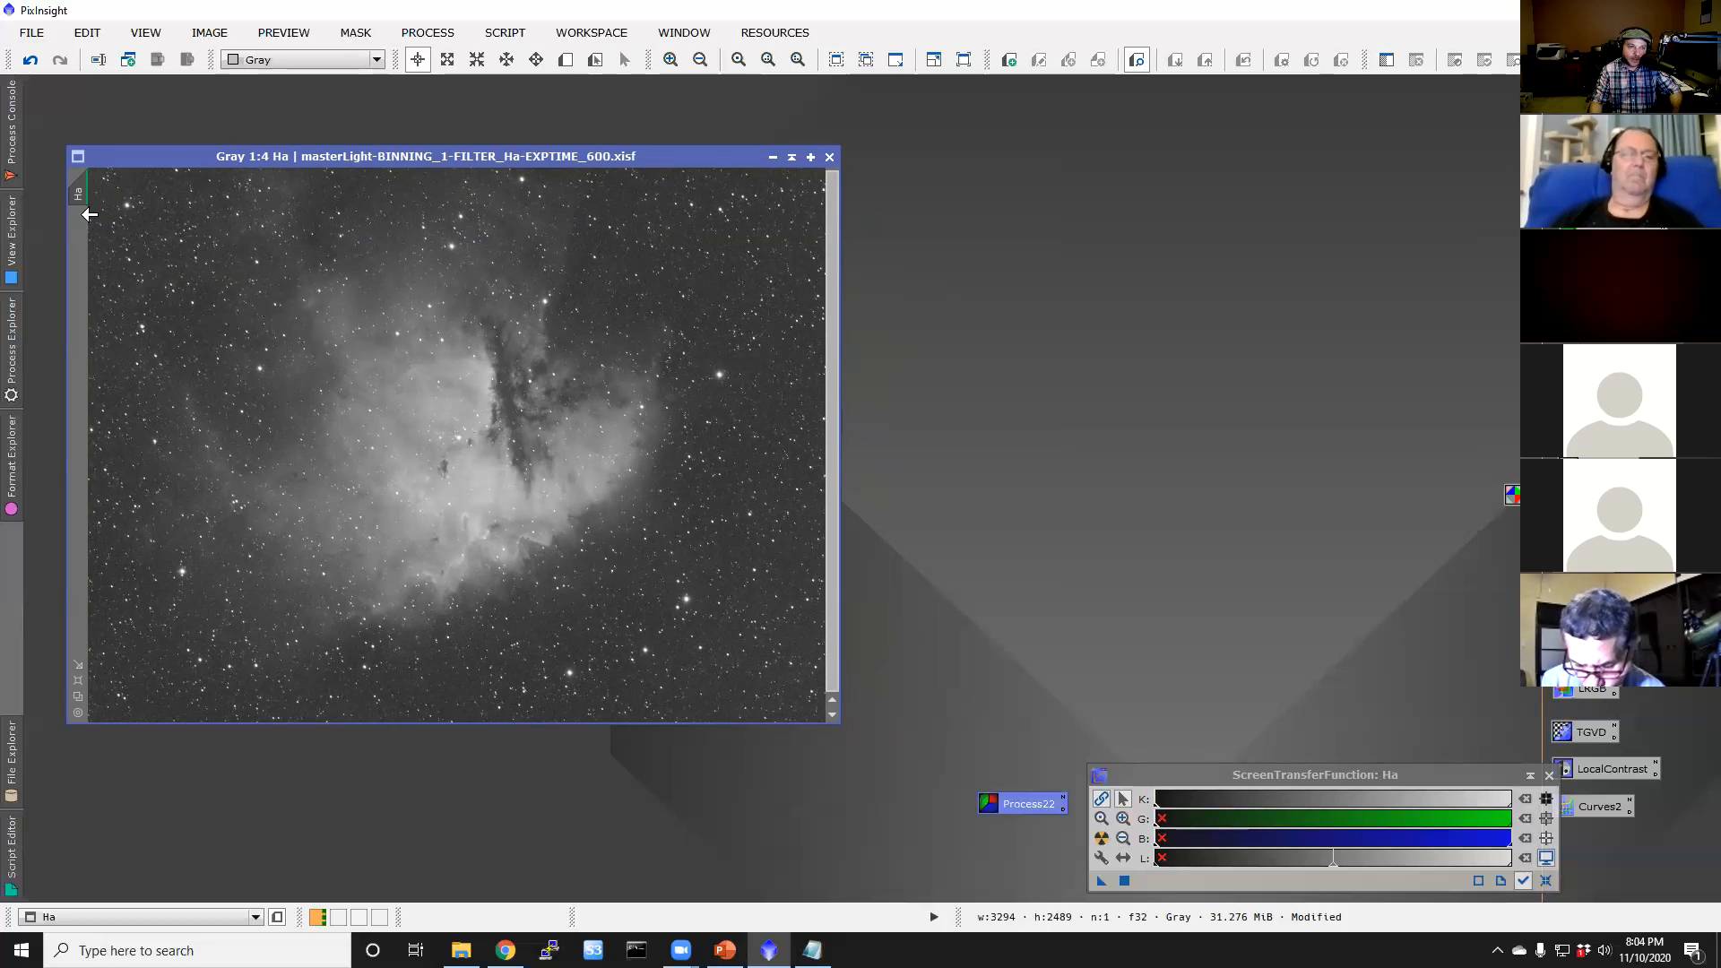
{"action": "mouse_move", "coordinate": [82, 194]}
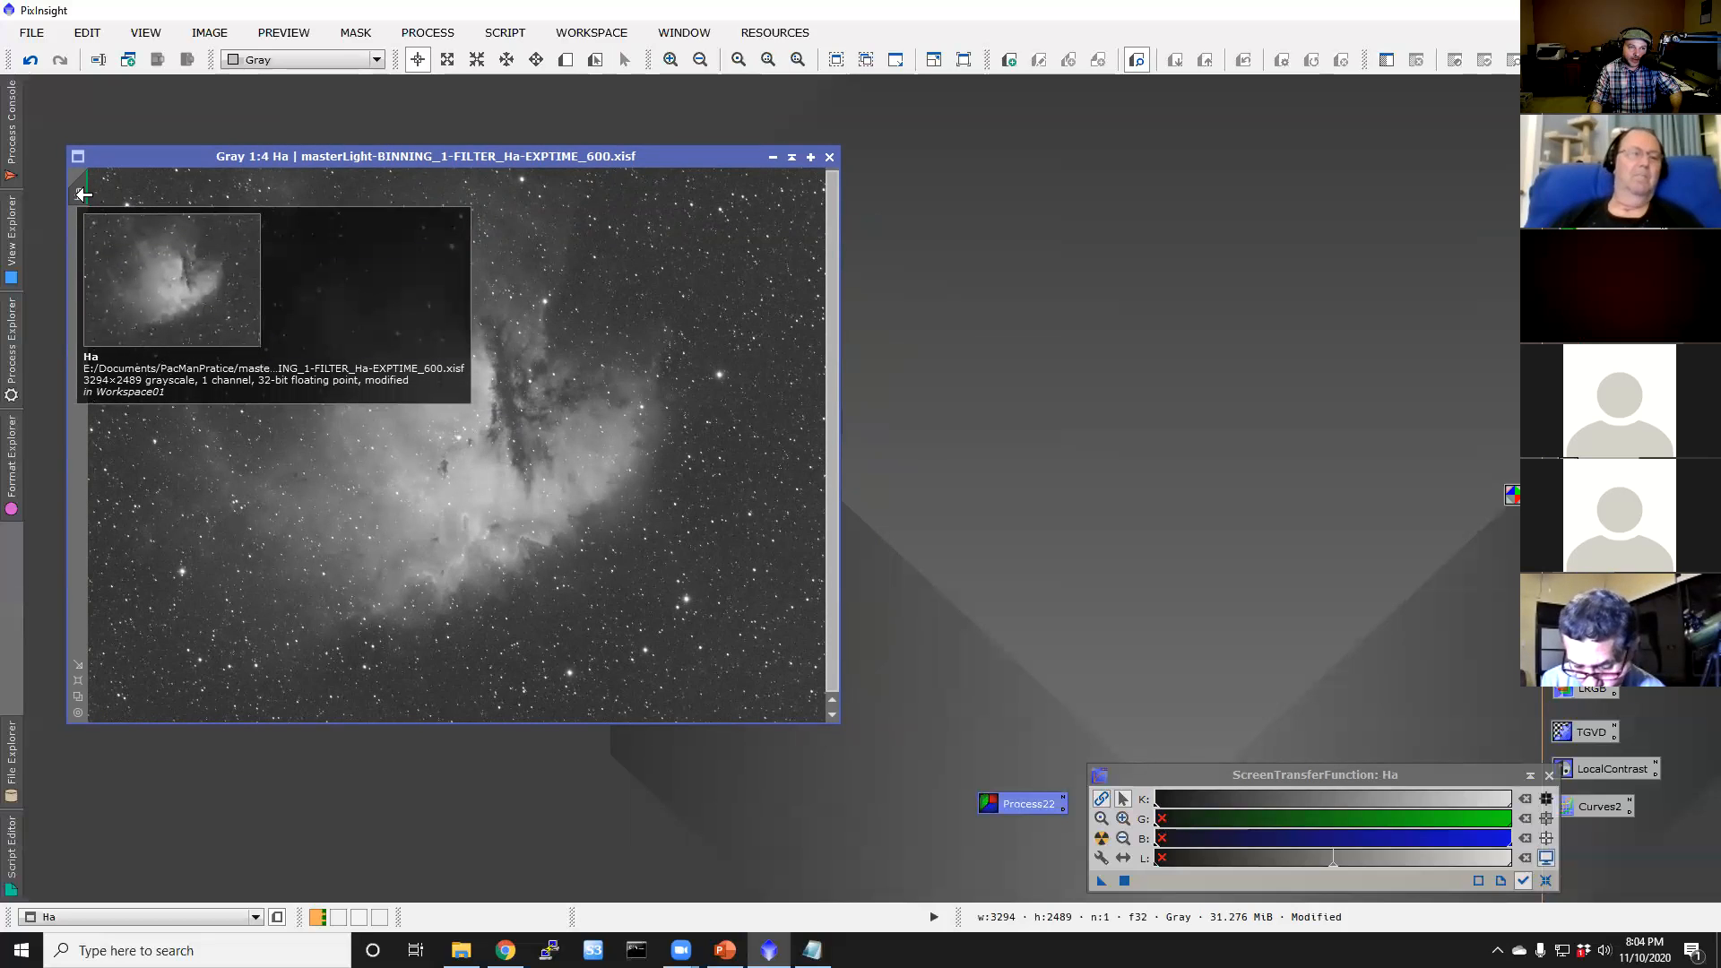
{"action": "left_click_drag", "start_coordinate": [83, 194], "coordinate": [932, 157]}
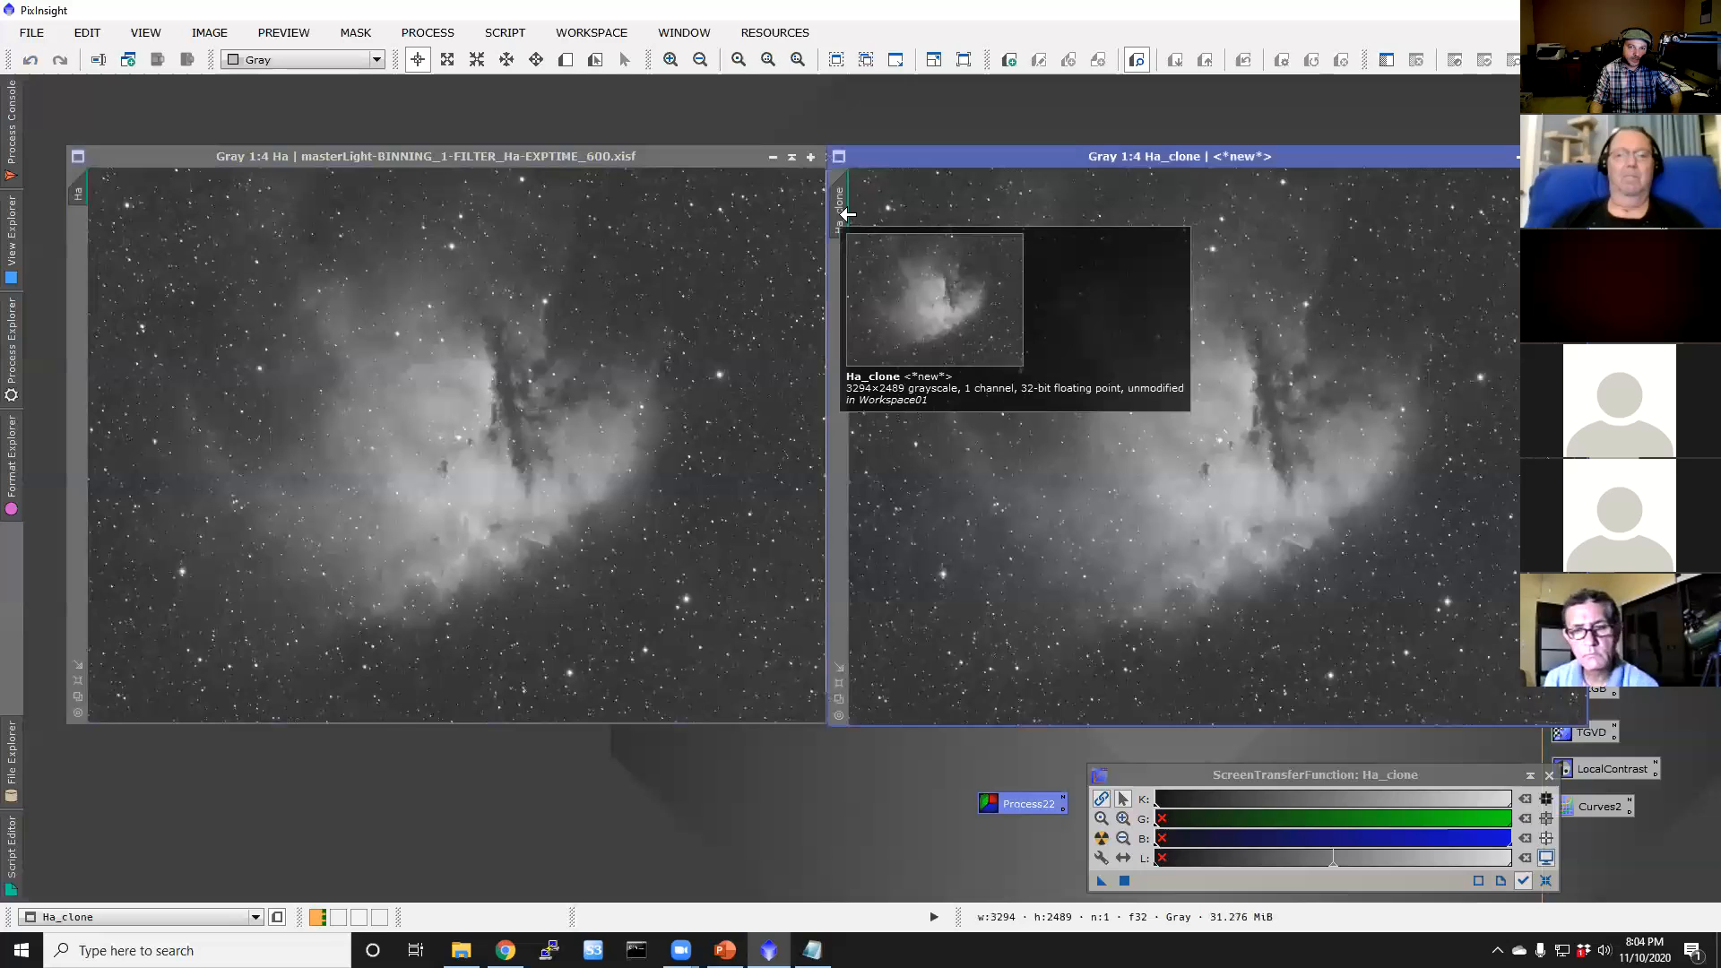
{"action": "double_click", "coordinate": [847, 214]}
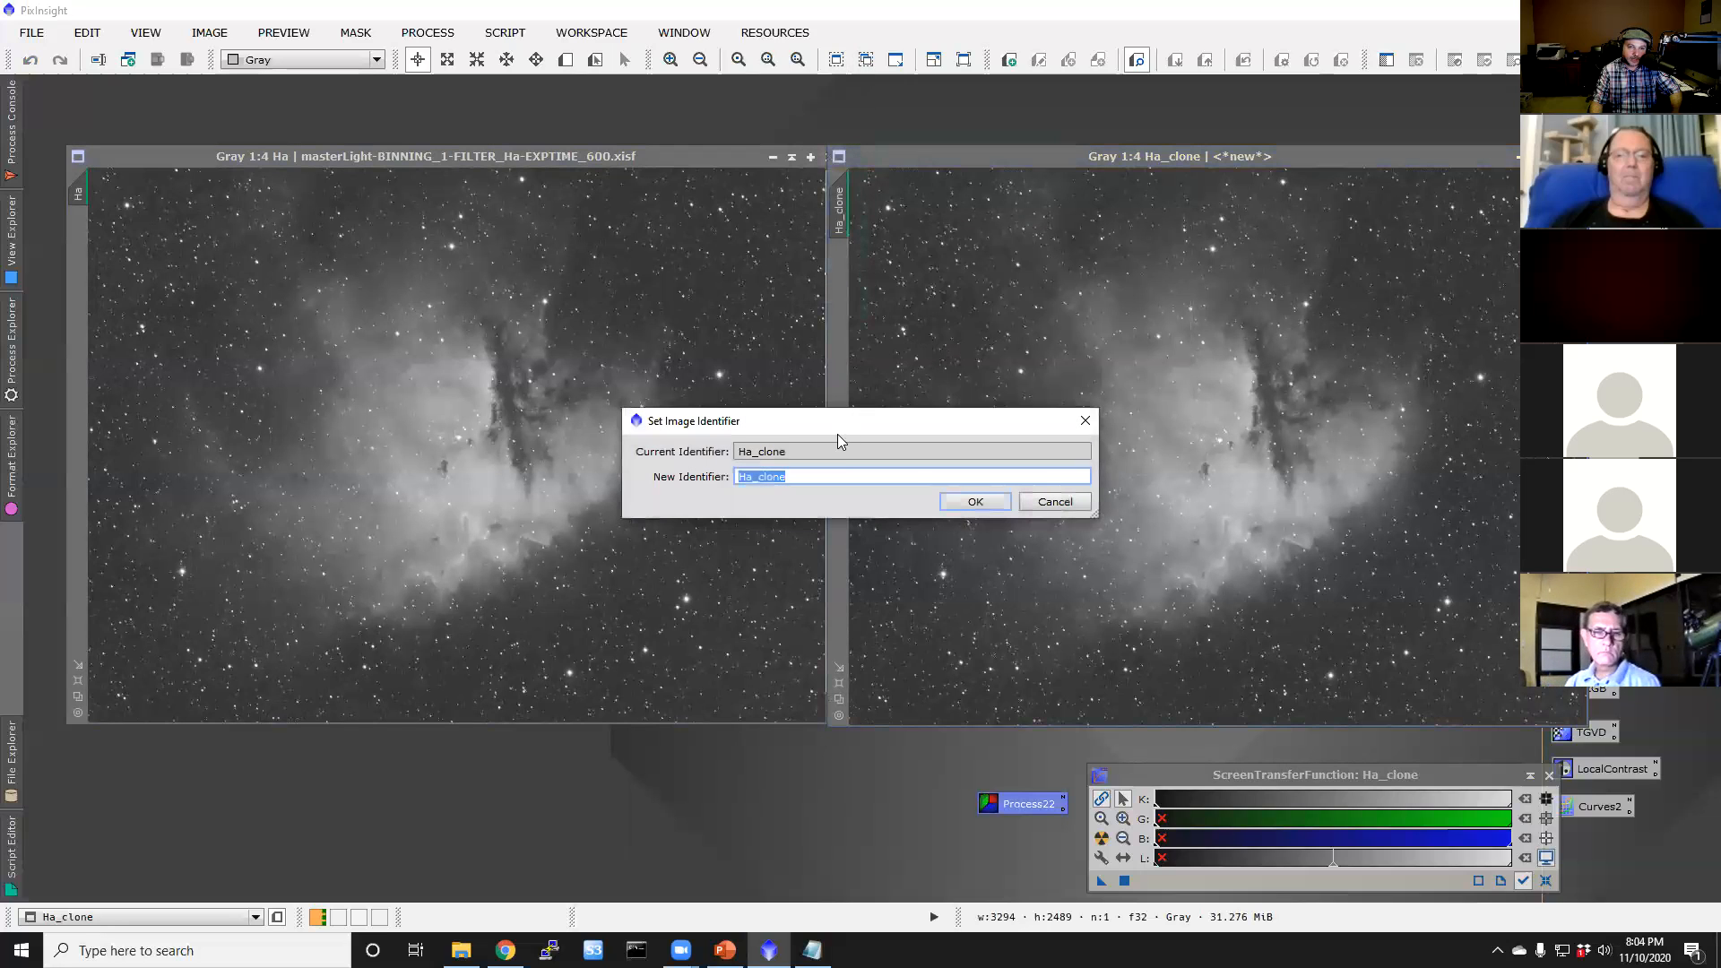
{"action": "type", "text": "lum_mask"}
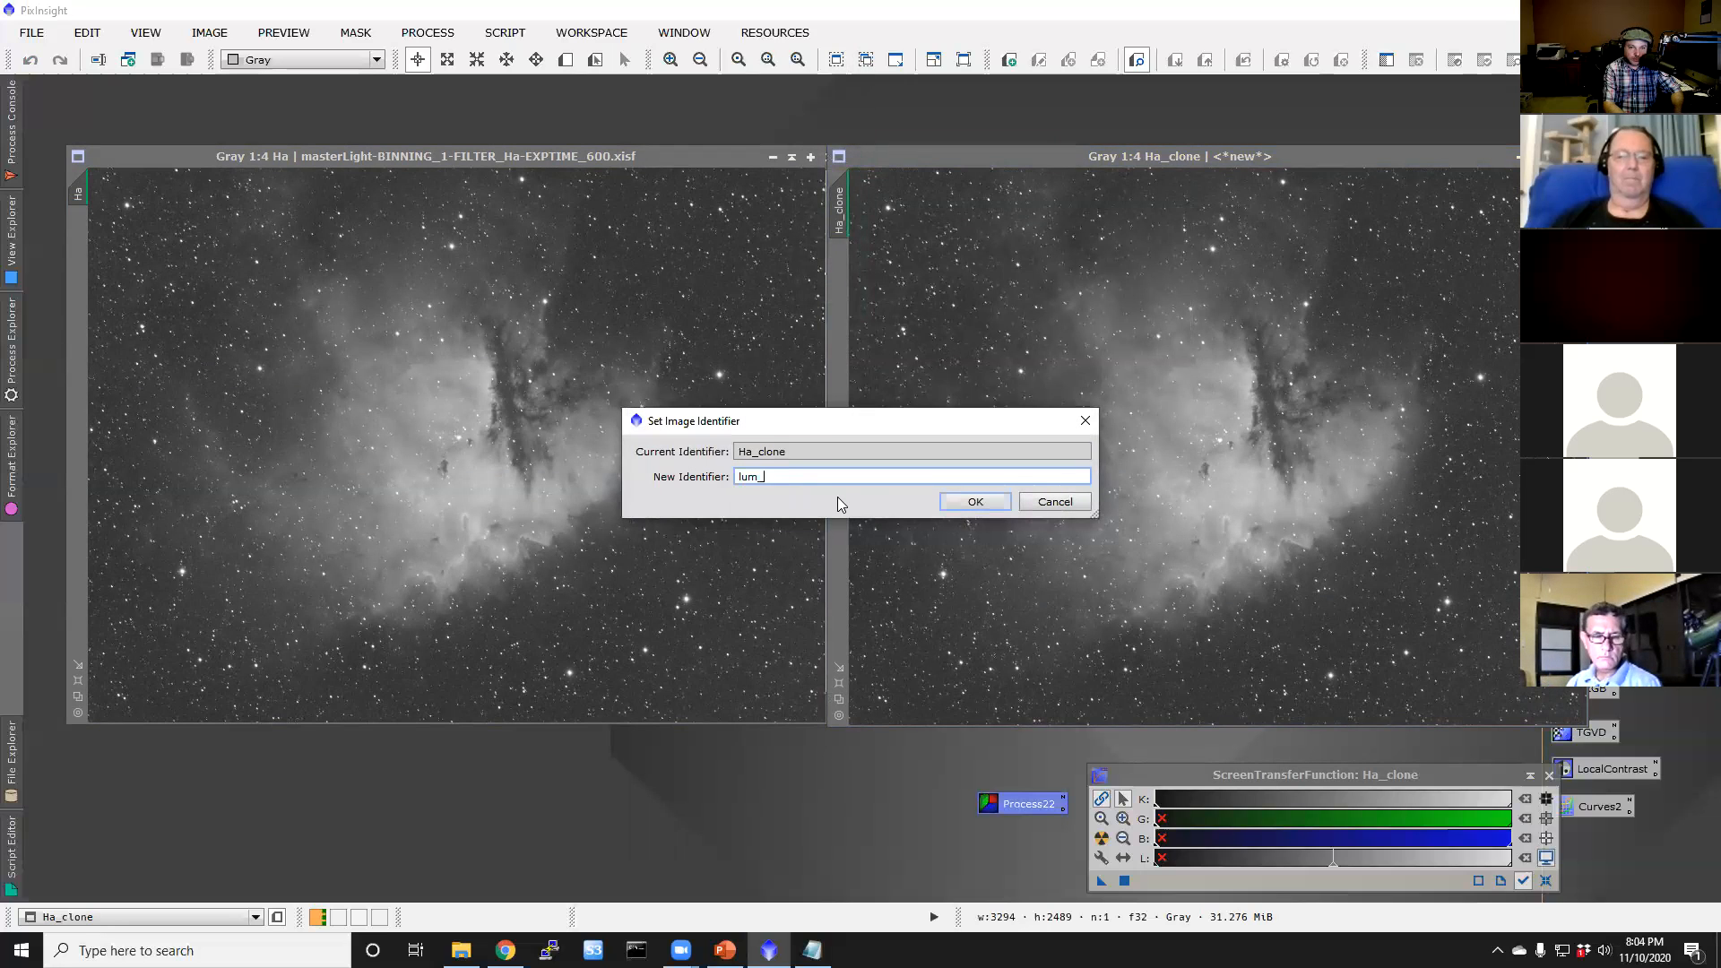
{"action": "left_click", "coordinate": [950, 502]}
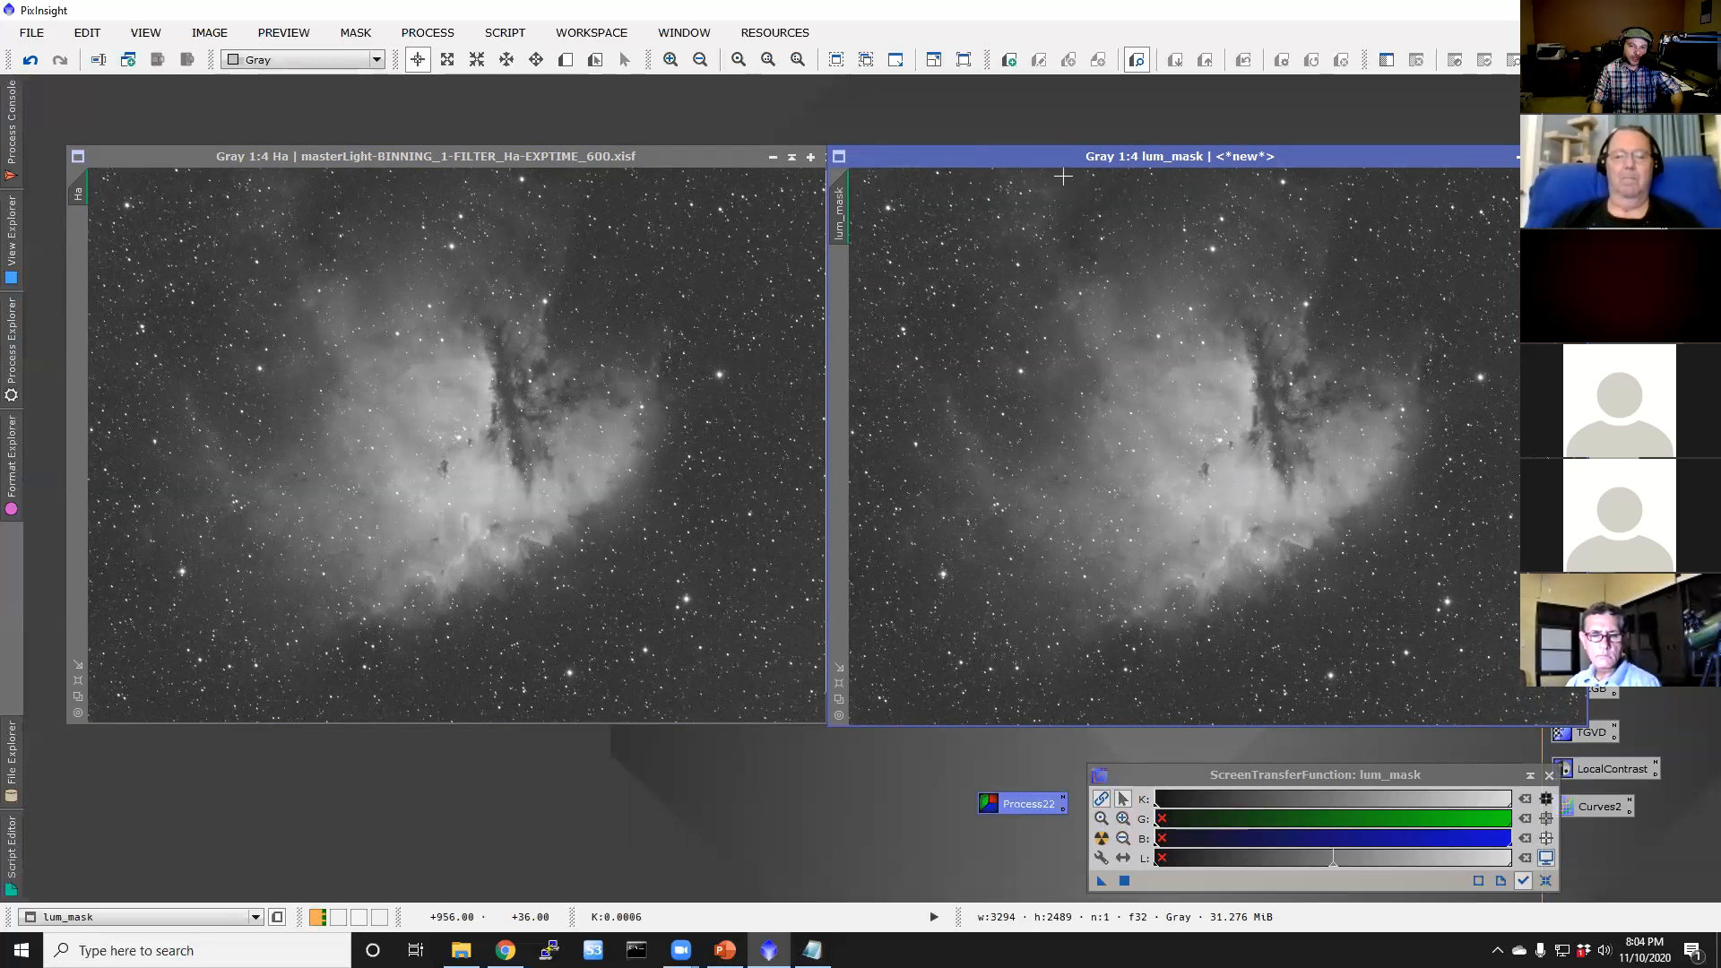
Step: Run the DeLinear script on lum_mask to stretch it permanently, and reset its screen transfer function
{"action": "left_click_drag", "start_coordinate": [1056, 162], "coordinate": [869, 167]}
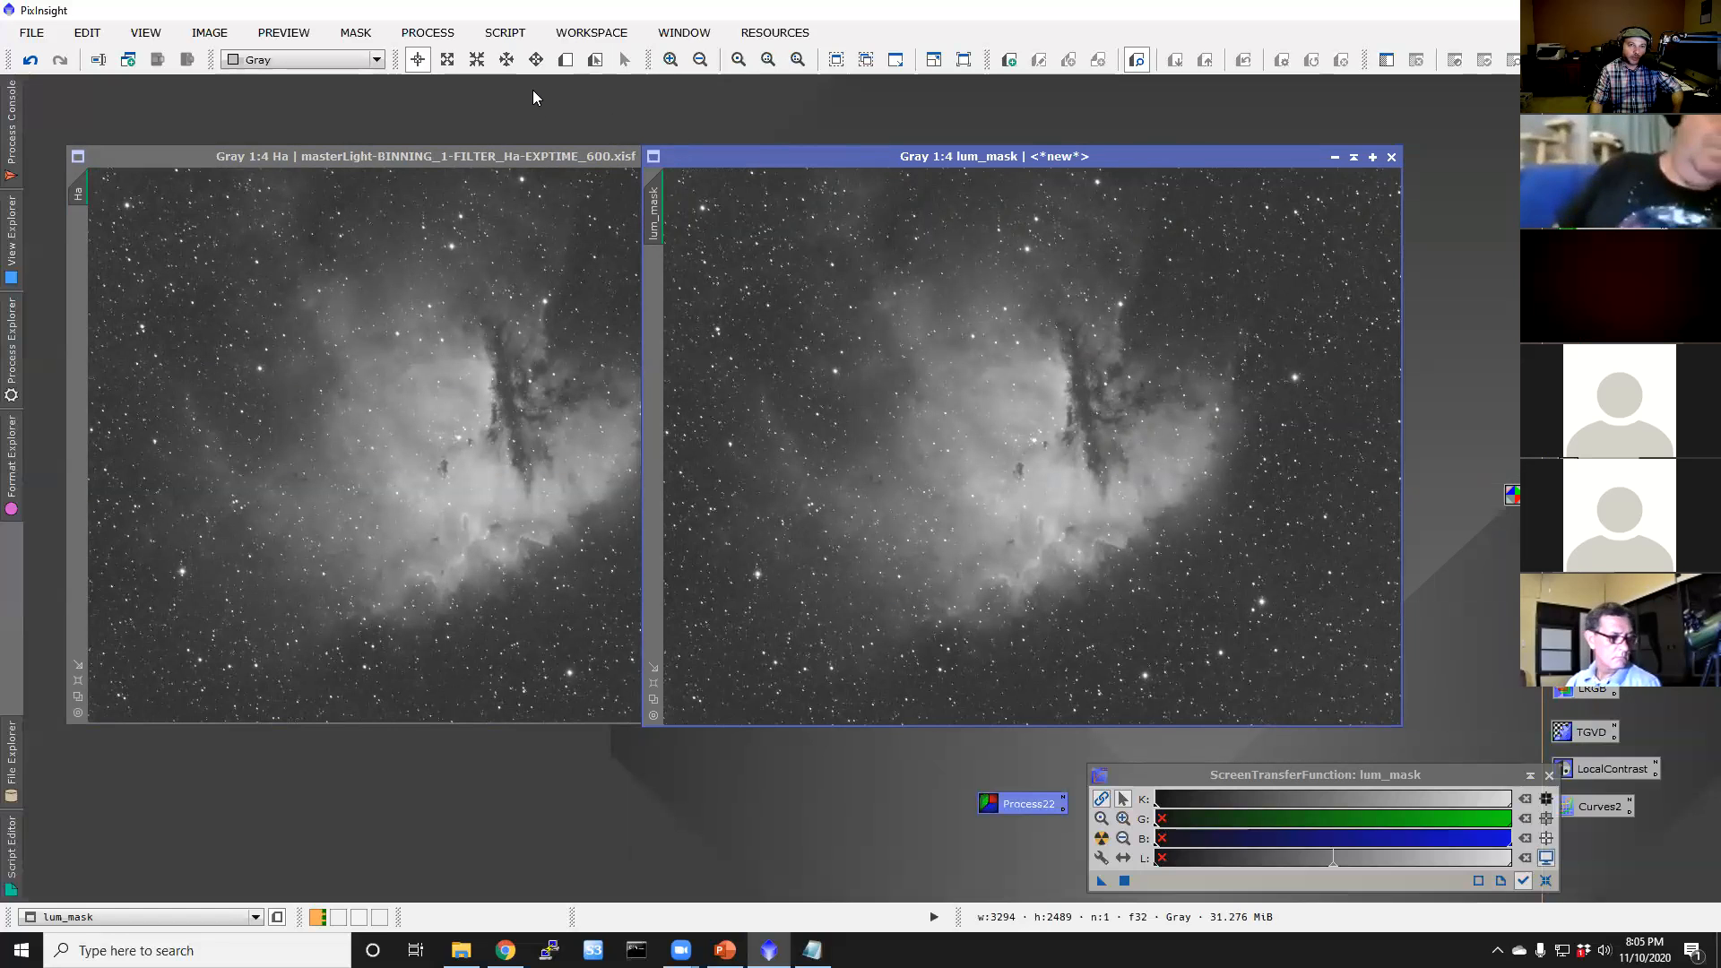
{"action": "left_click", "coordinate": [505, 33]}
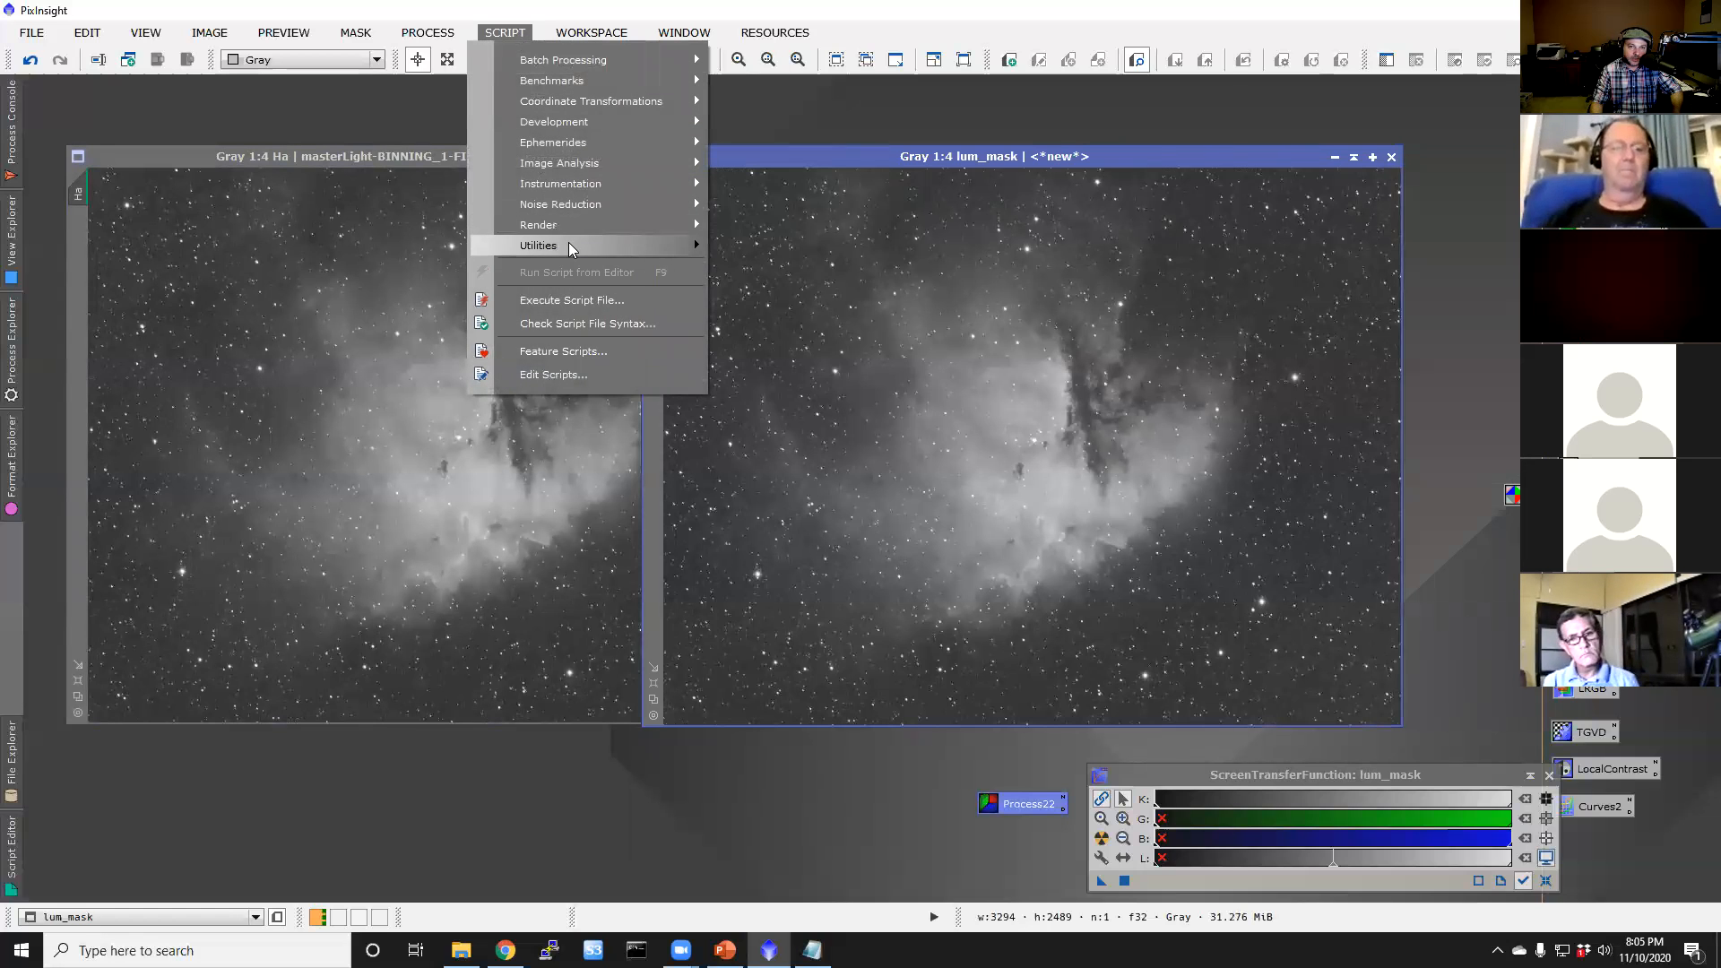
{"action": "mouse_move", "coordinate": [570, 246]}
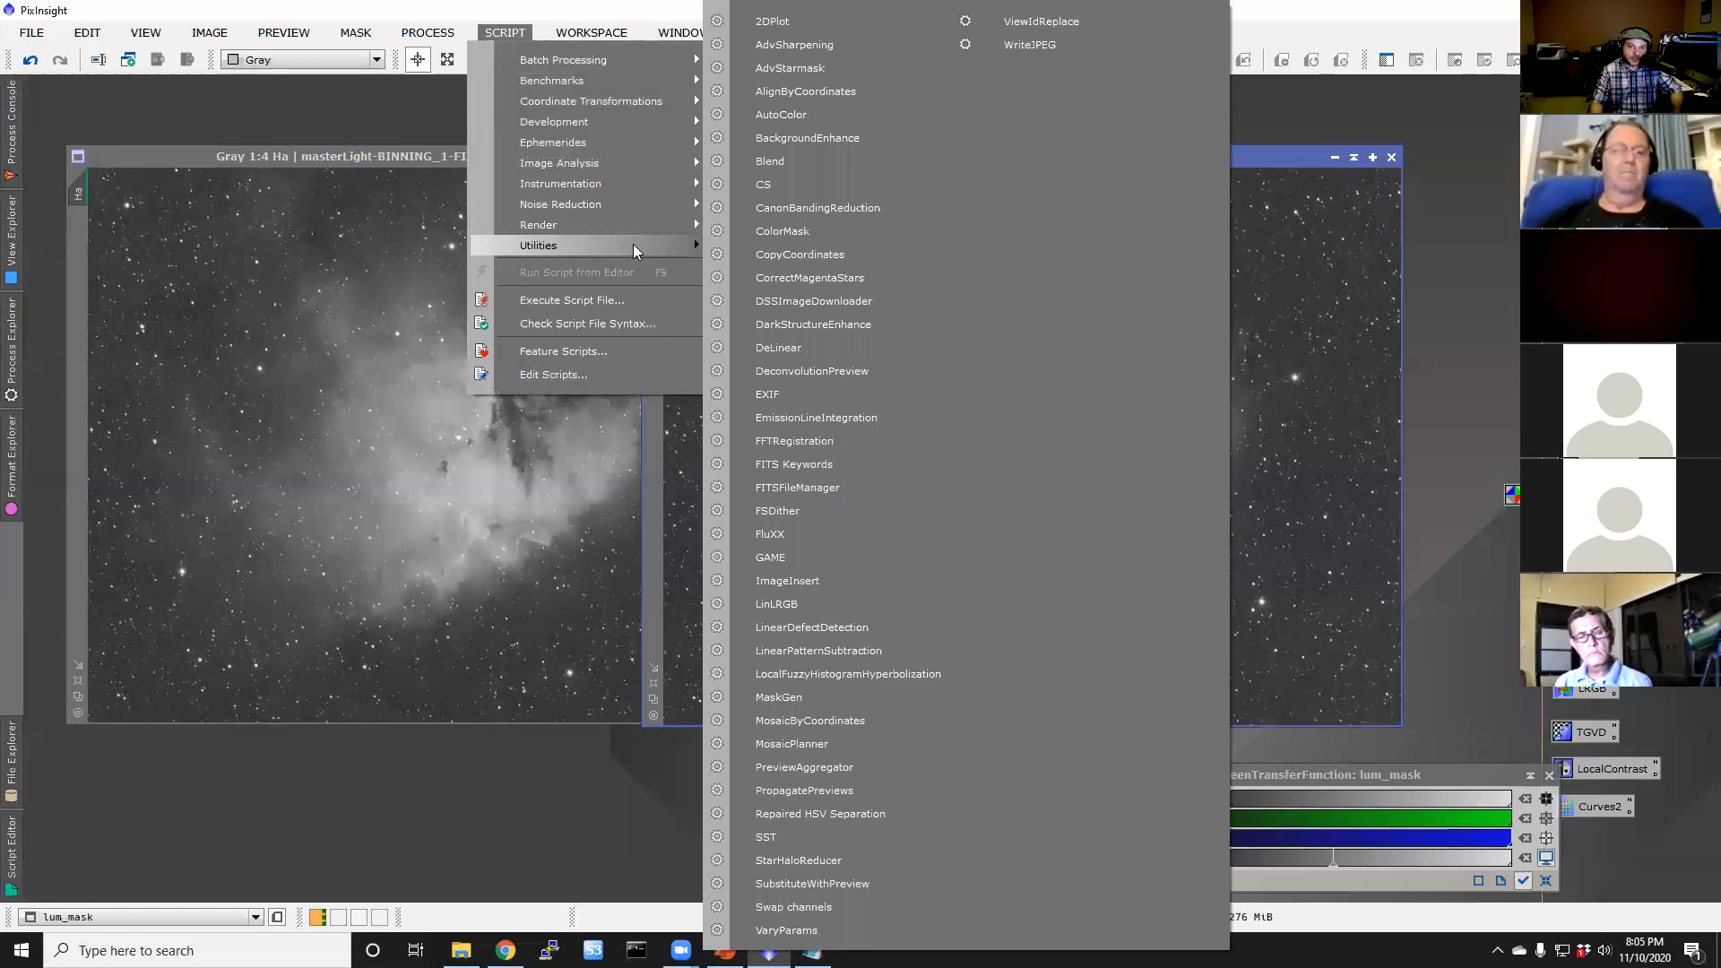
{"action": "left_click", "coordinate": [848, 351]}
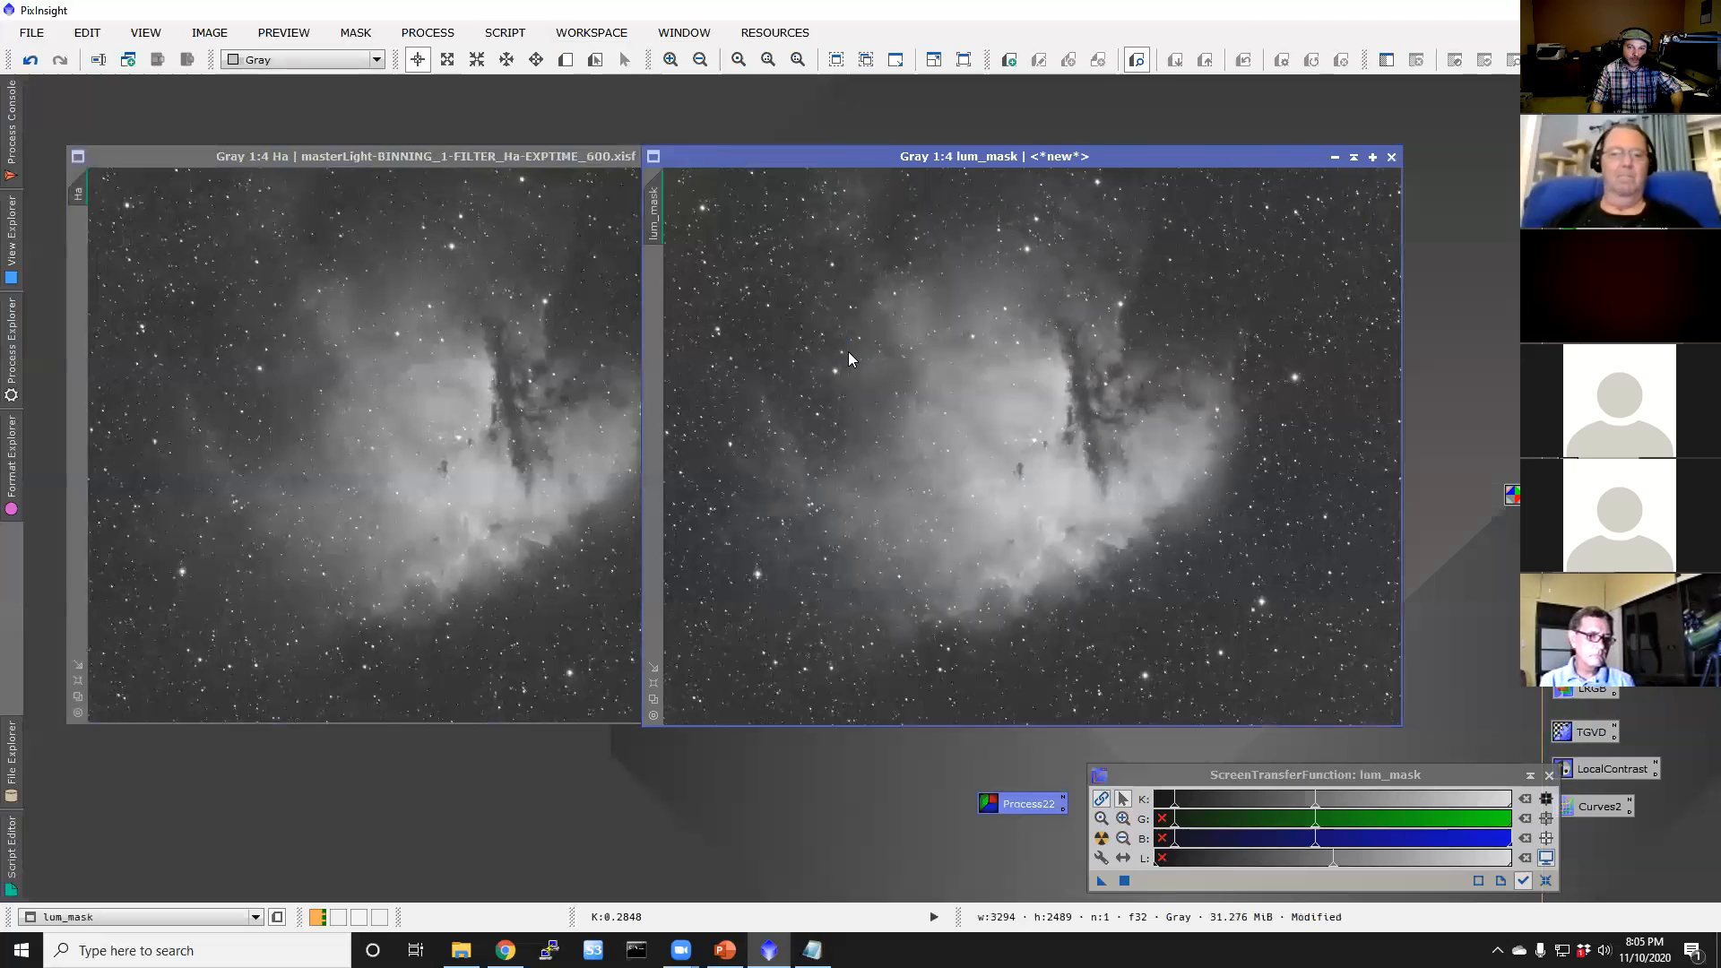
{"action": "left_click", "coordinate": [1546, 881]}
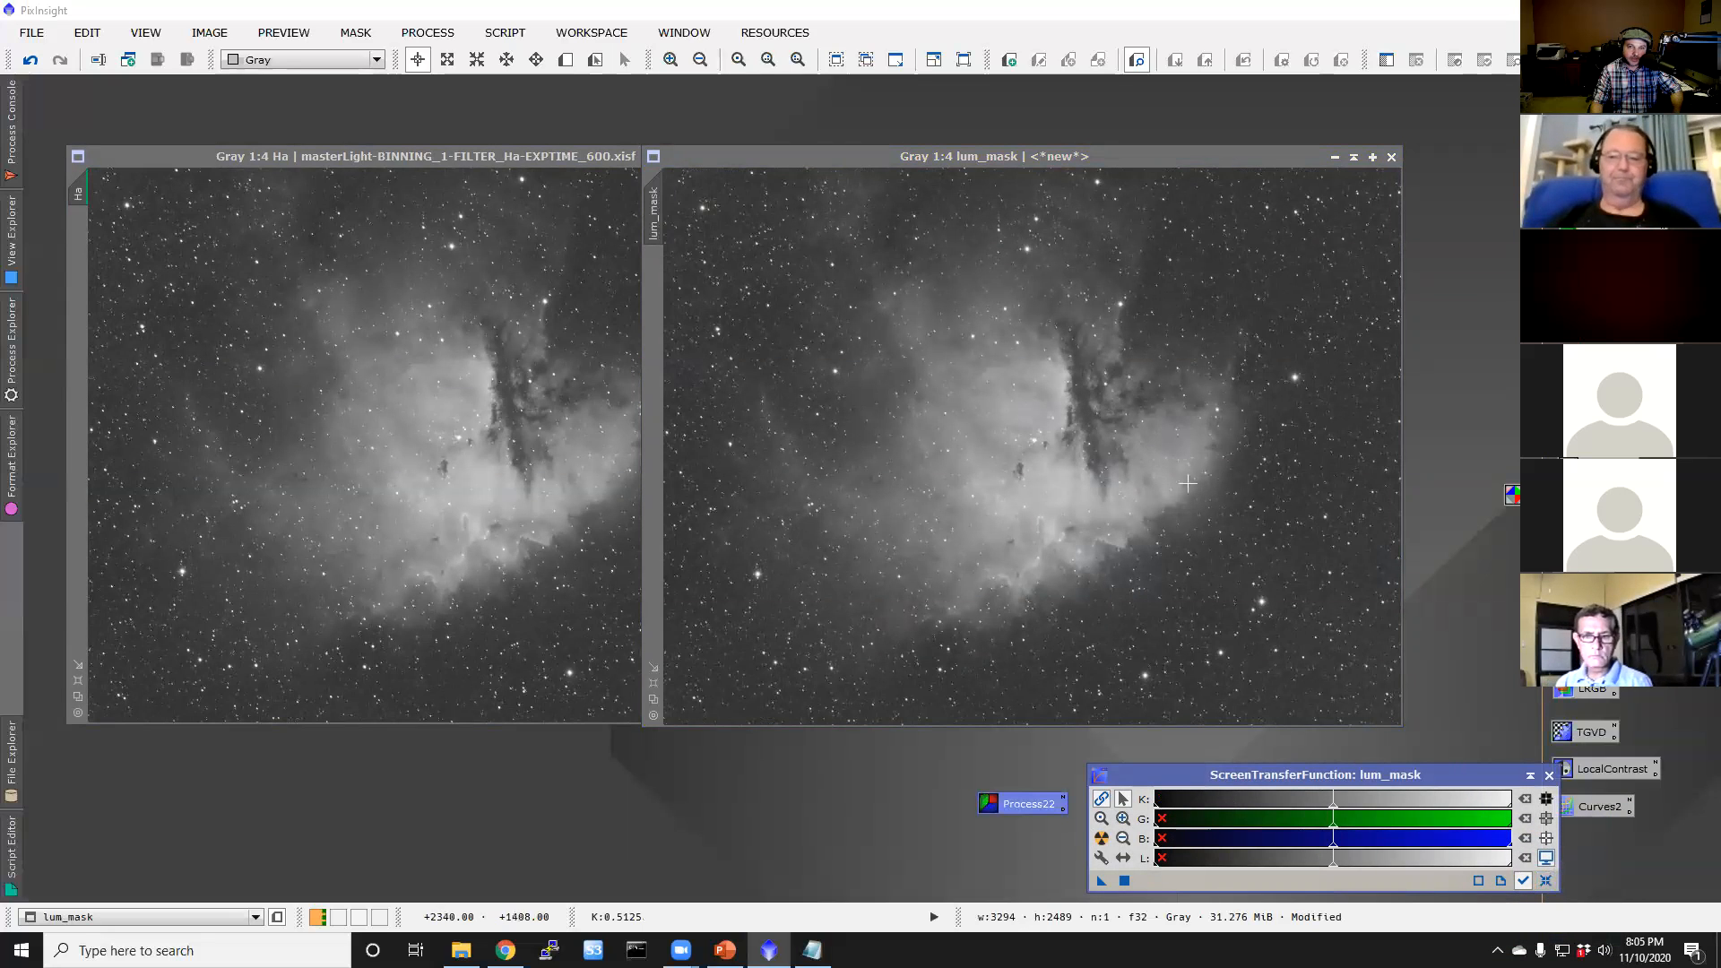
Step: Open the saved Curves2 CurvesTransformation for lum_mask with a real-time preview placed beside the curve
{"action": "left_click", "coordinate": [1113, 157]}
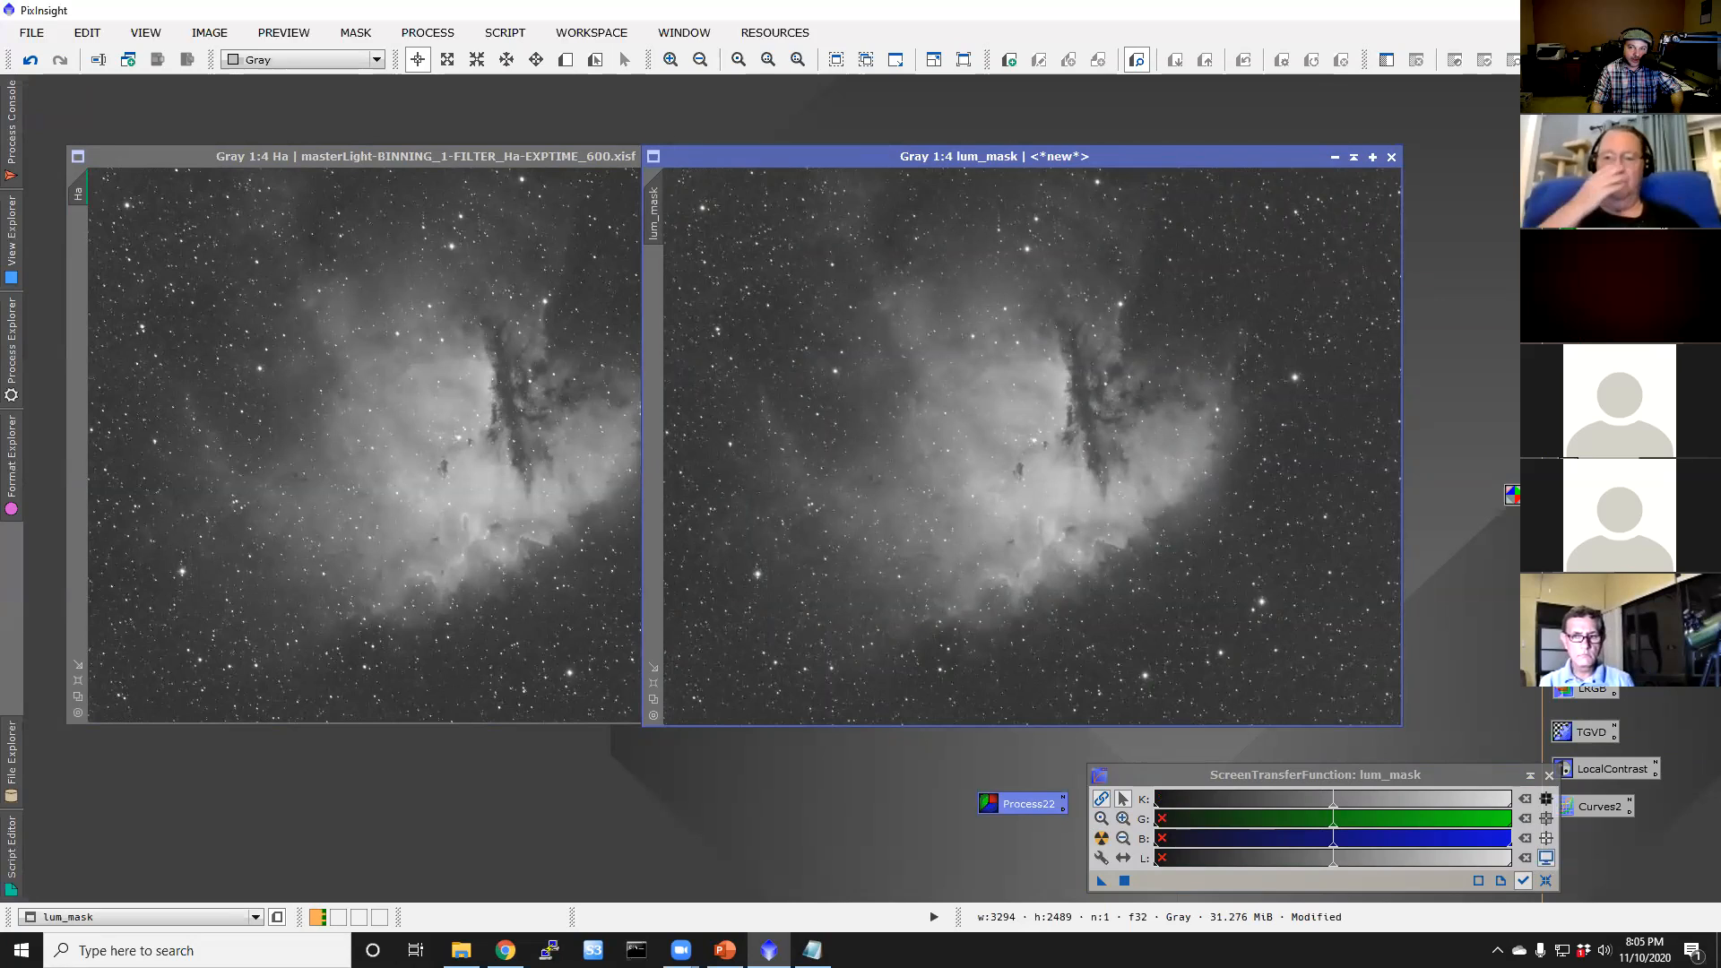
{"action": "double_click", "coordinate": [1599, 807]}
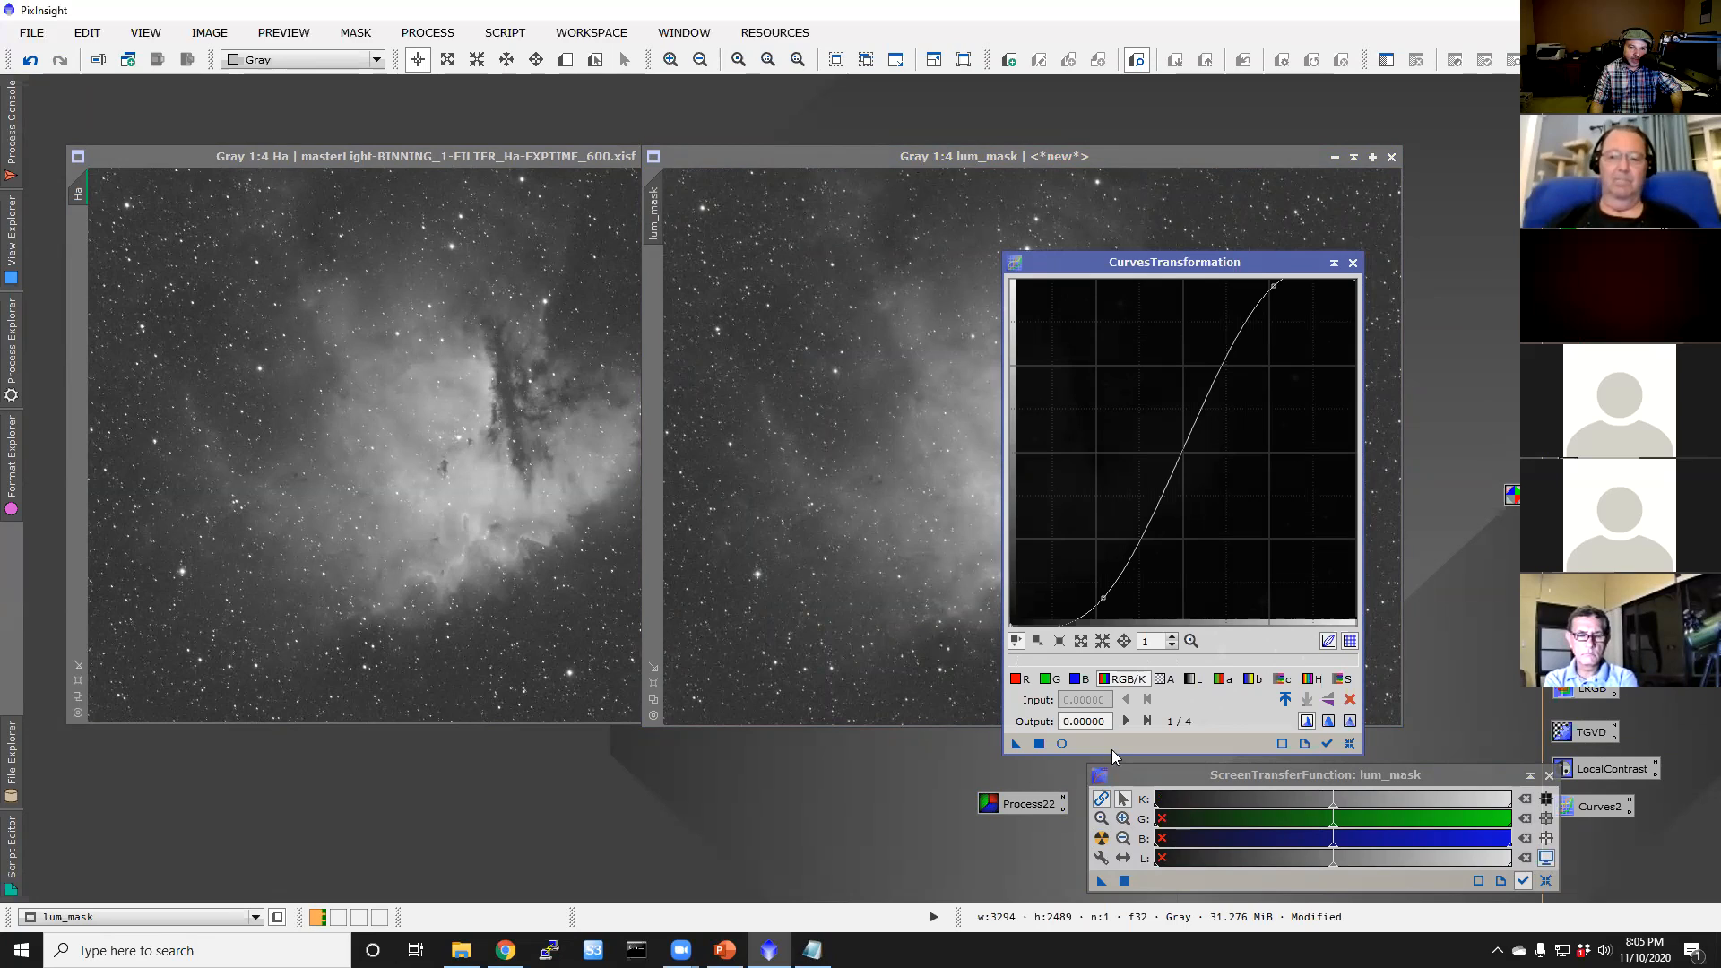
{"action": "left_click", "coordinate": [1063, 744]}
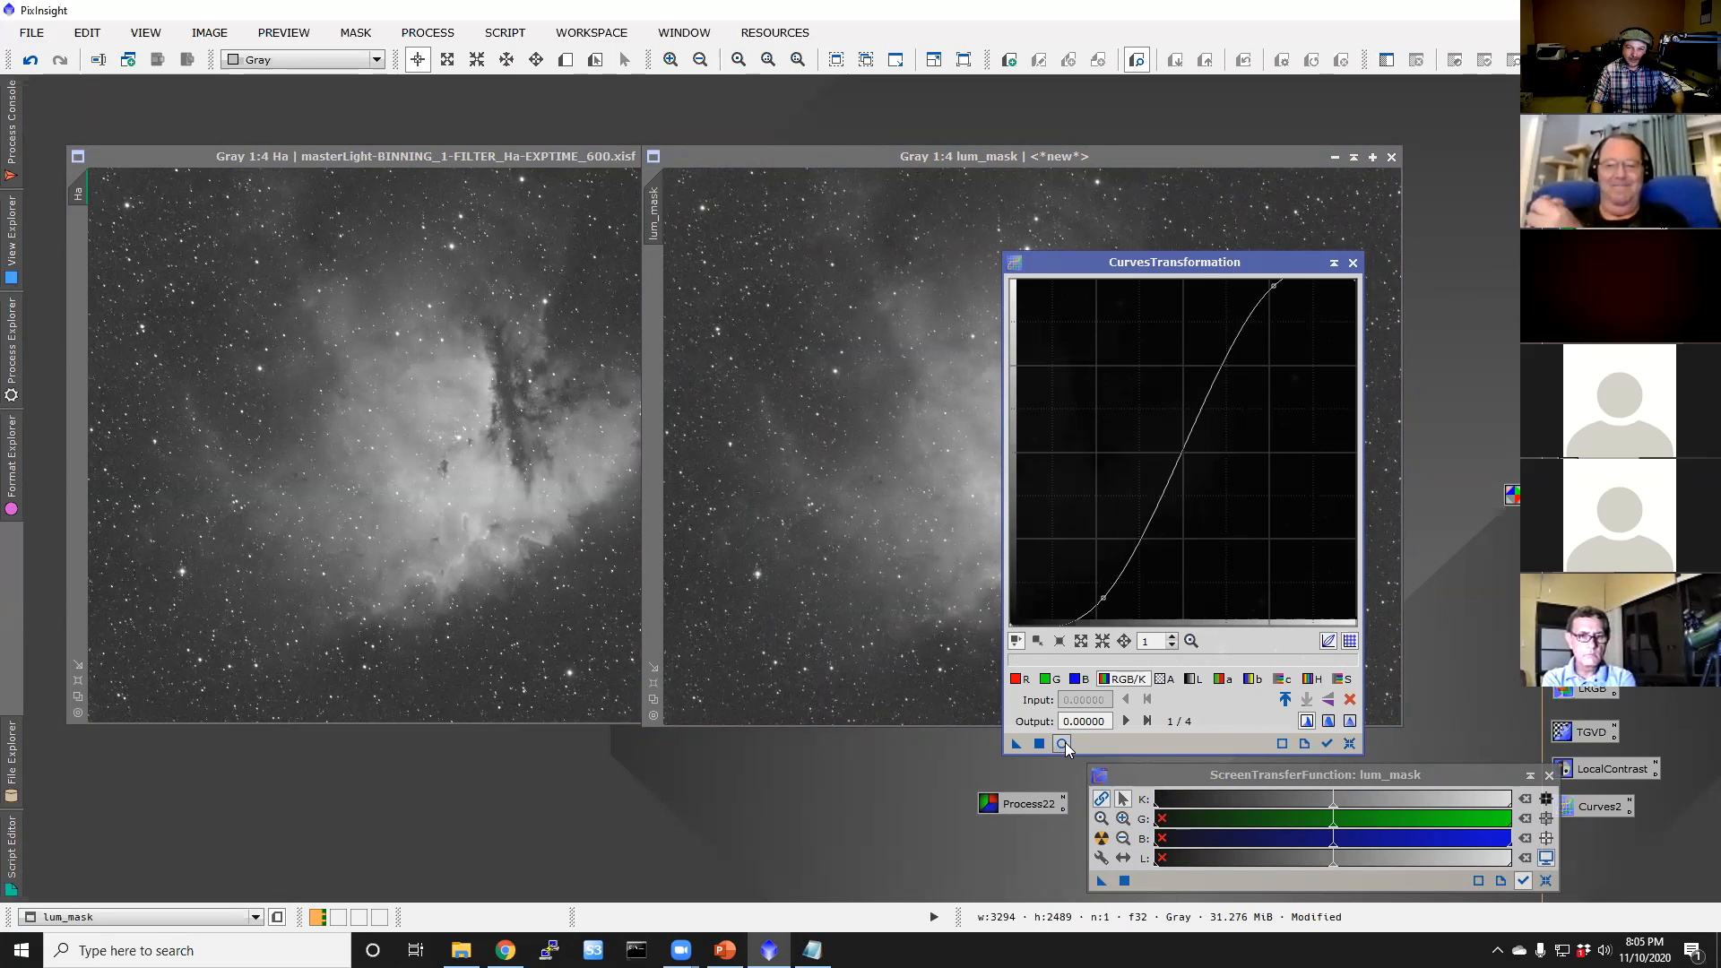
{"action": "left_click_drag", "start_coordinate": [437, 88], "coordinate": [780, 282]}
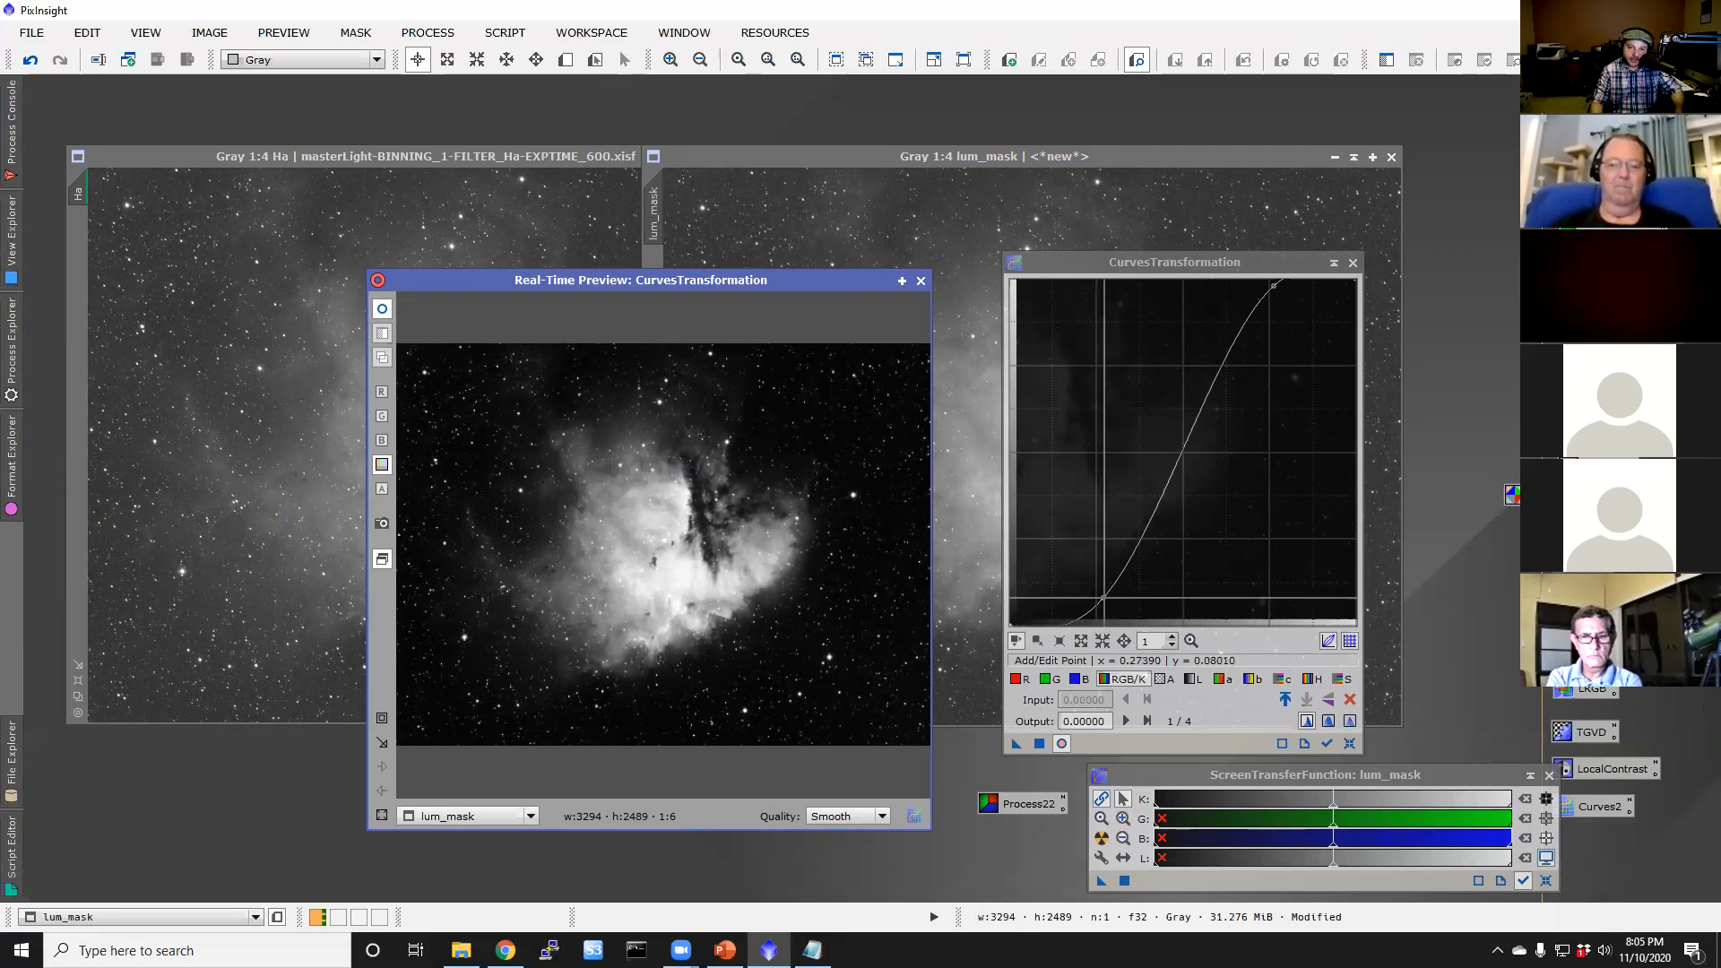
Step: Adjust the curve's shadow point to about 0.258/0.088 and highlight point to 0.610/0.902, apply it to lum_mask, and close the preview
{"action": "left_click", "coordinate": [1103, 596]}
{"action": "mouse_move", "coordinate": [1103, 596]}
{"action": "left_mouse_down"}
{"action": "mouse_move", "coordinate": [1079, 575]}
{"action": "mouse_move", "coordinate": [1099, 596]}
{"action": "left_mouse_up"}
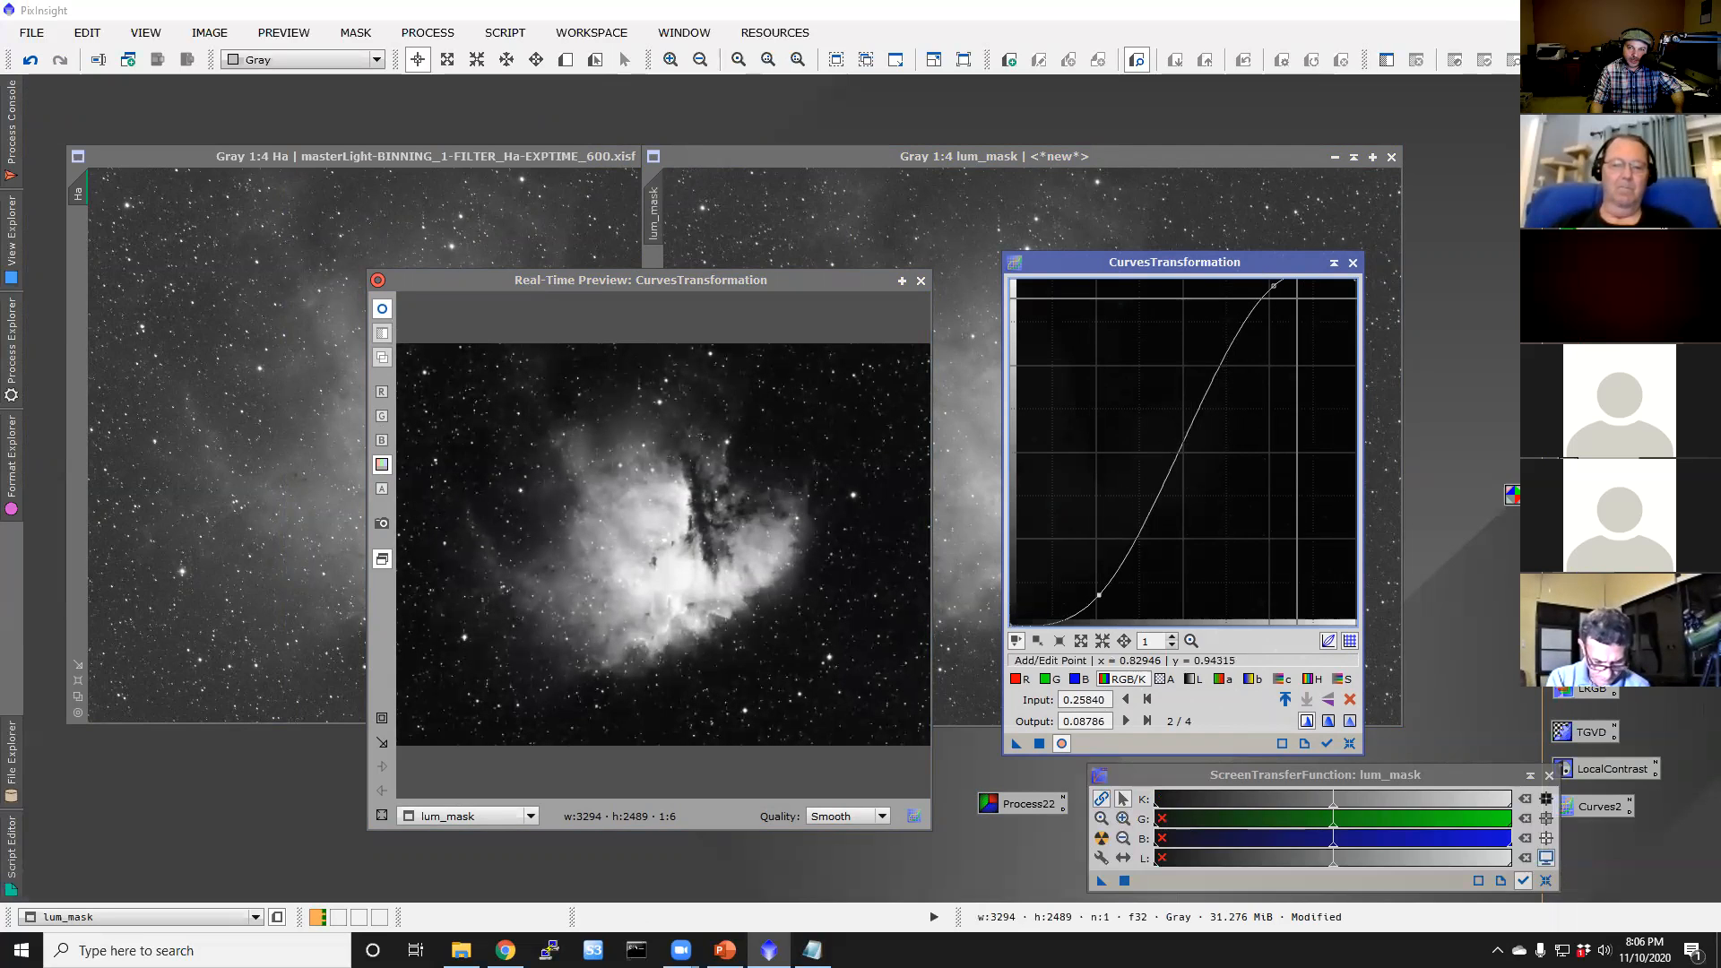
{"action": "left_click", "coordinate": [1273, 286]}
{"action": "left_click_drag", "start_coordinate": [1273, 286], "coordinate": [1221, 312]}
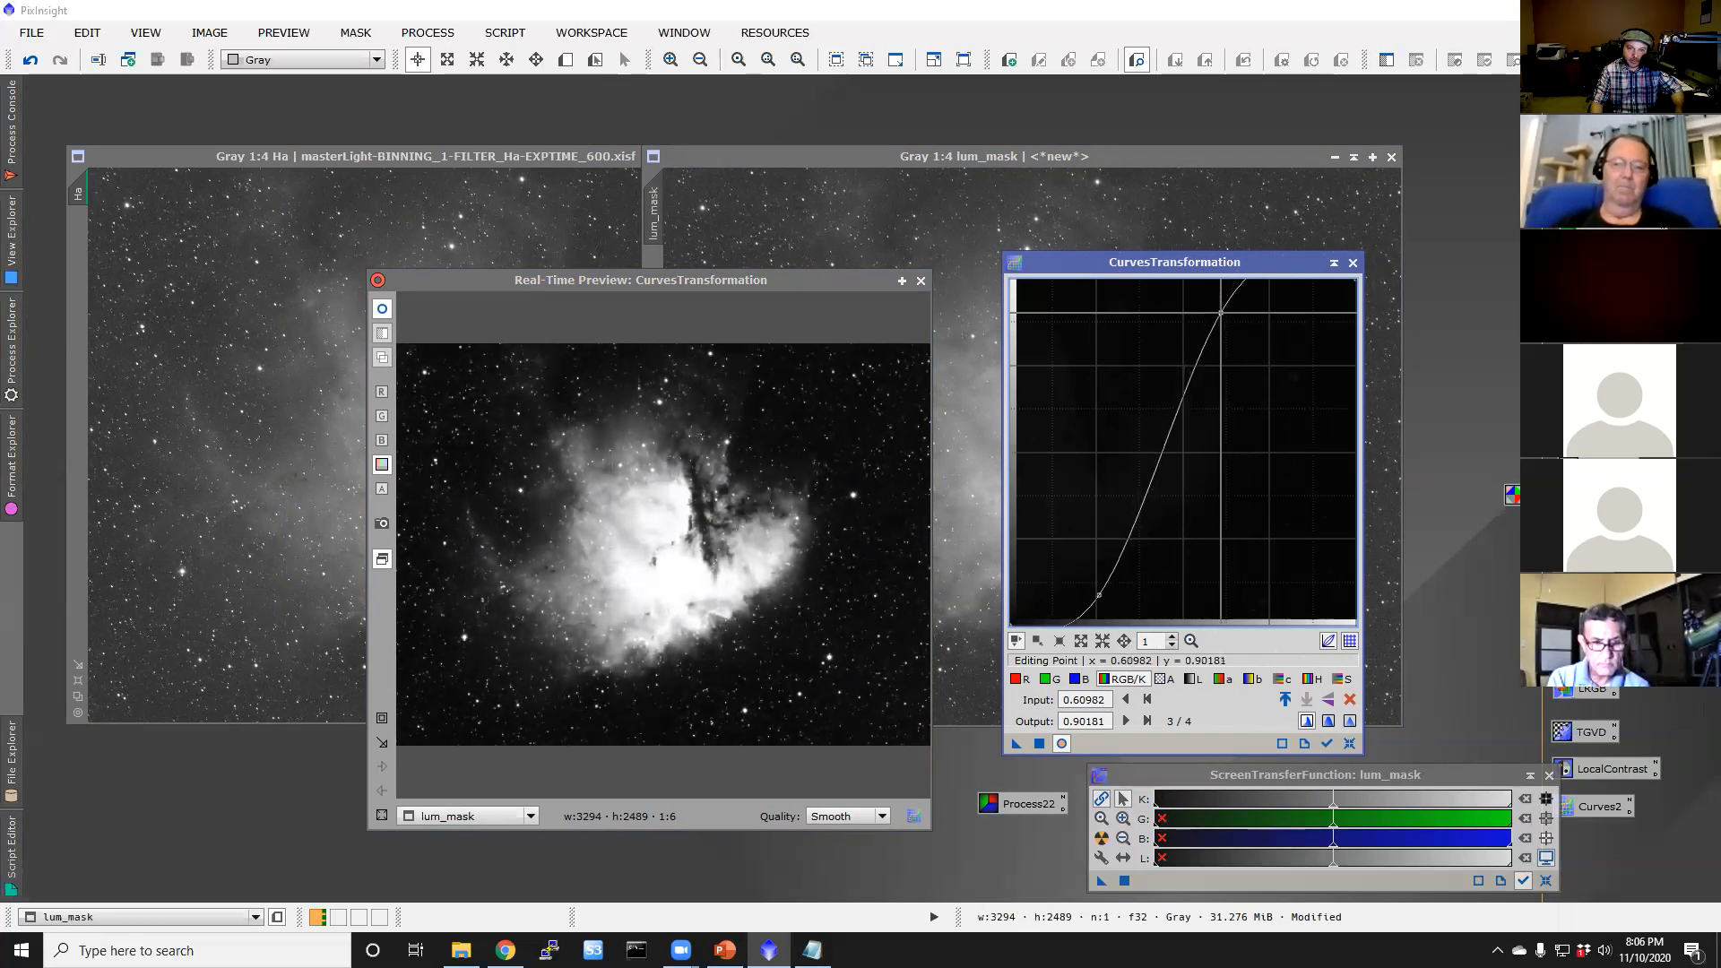
{"action": "left_click", "coordinate": [1040, 749]}
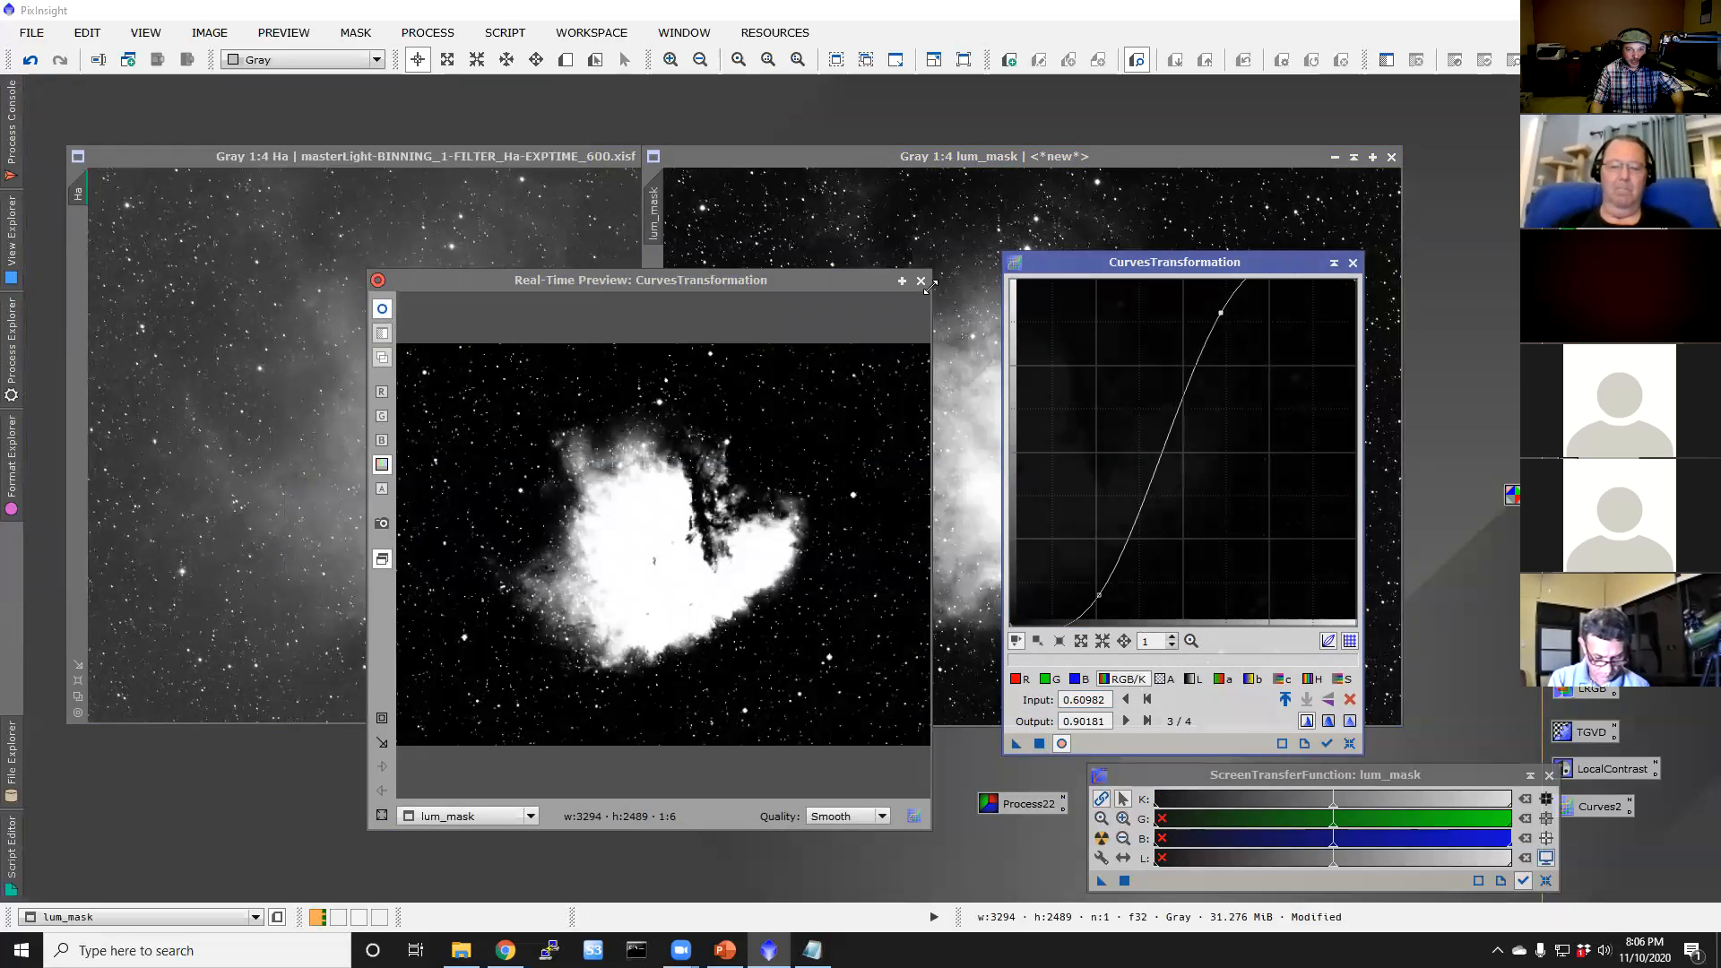
{"action": "left_click", "coordinate": [921, 281]}
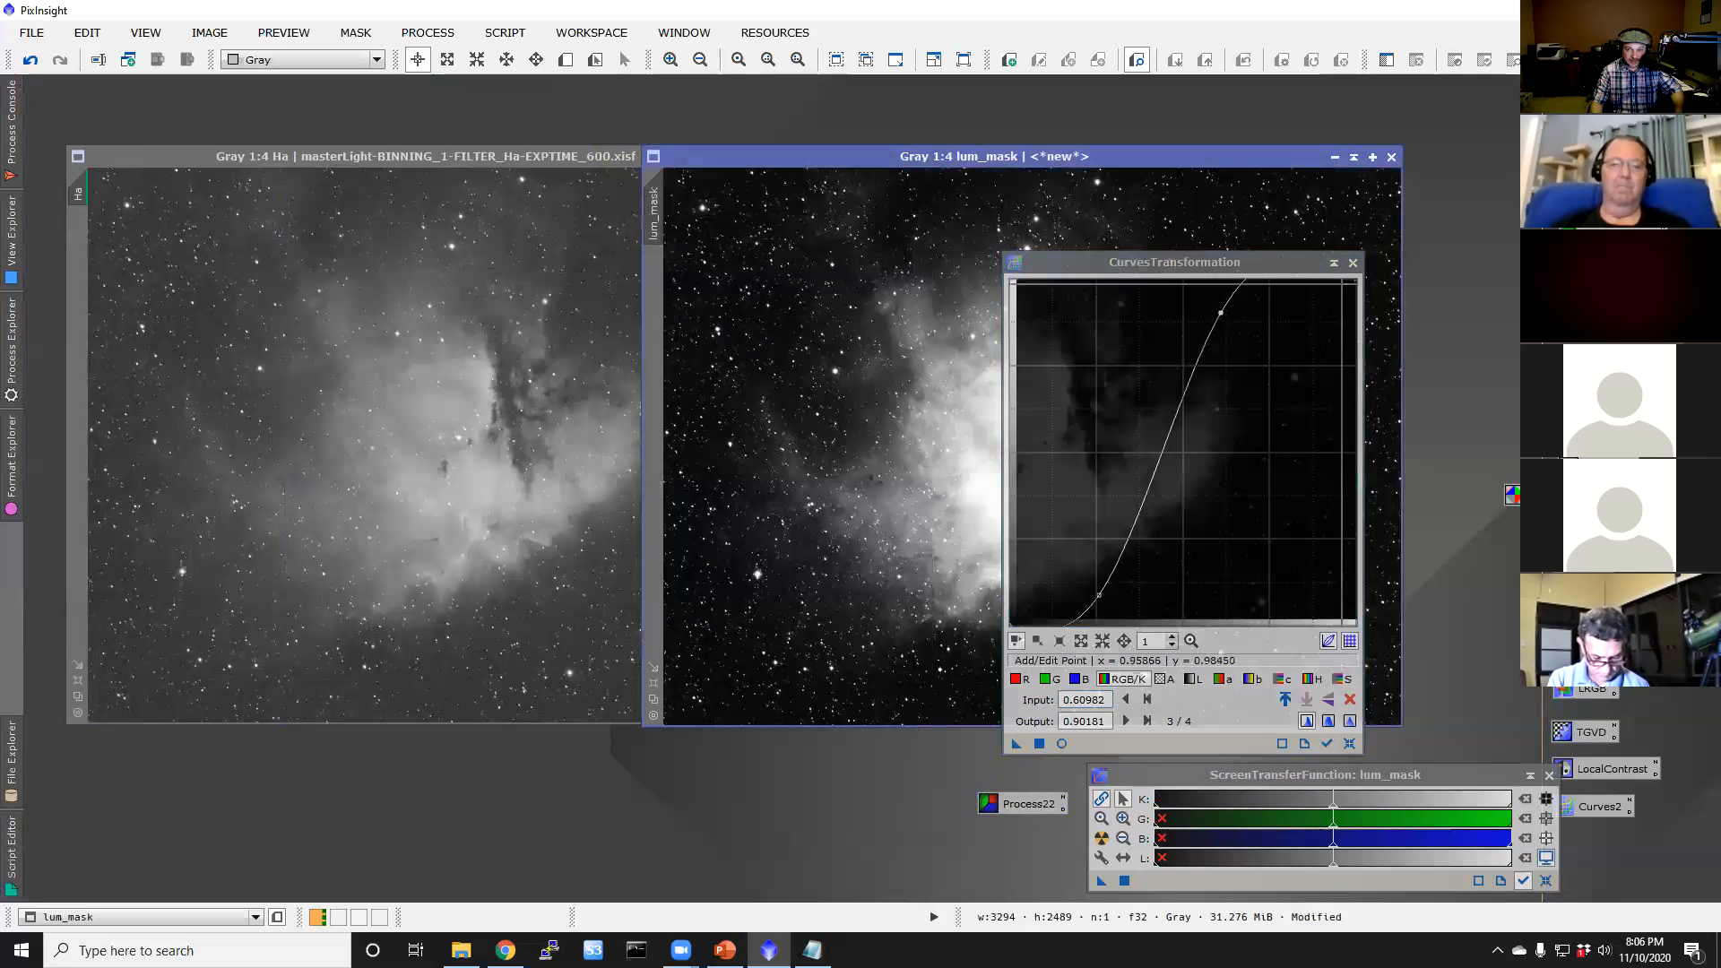
Step: Close the CurvesTransformation window and collapse the lum_mask image window to its title bar
{"action": "left_click", "coordinate": [1354, 262]}
{"action": "left_click_drag", "start_coordinate": [1067, 154], "coordinate": [1172, 127]}
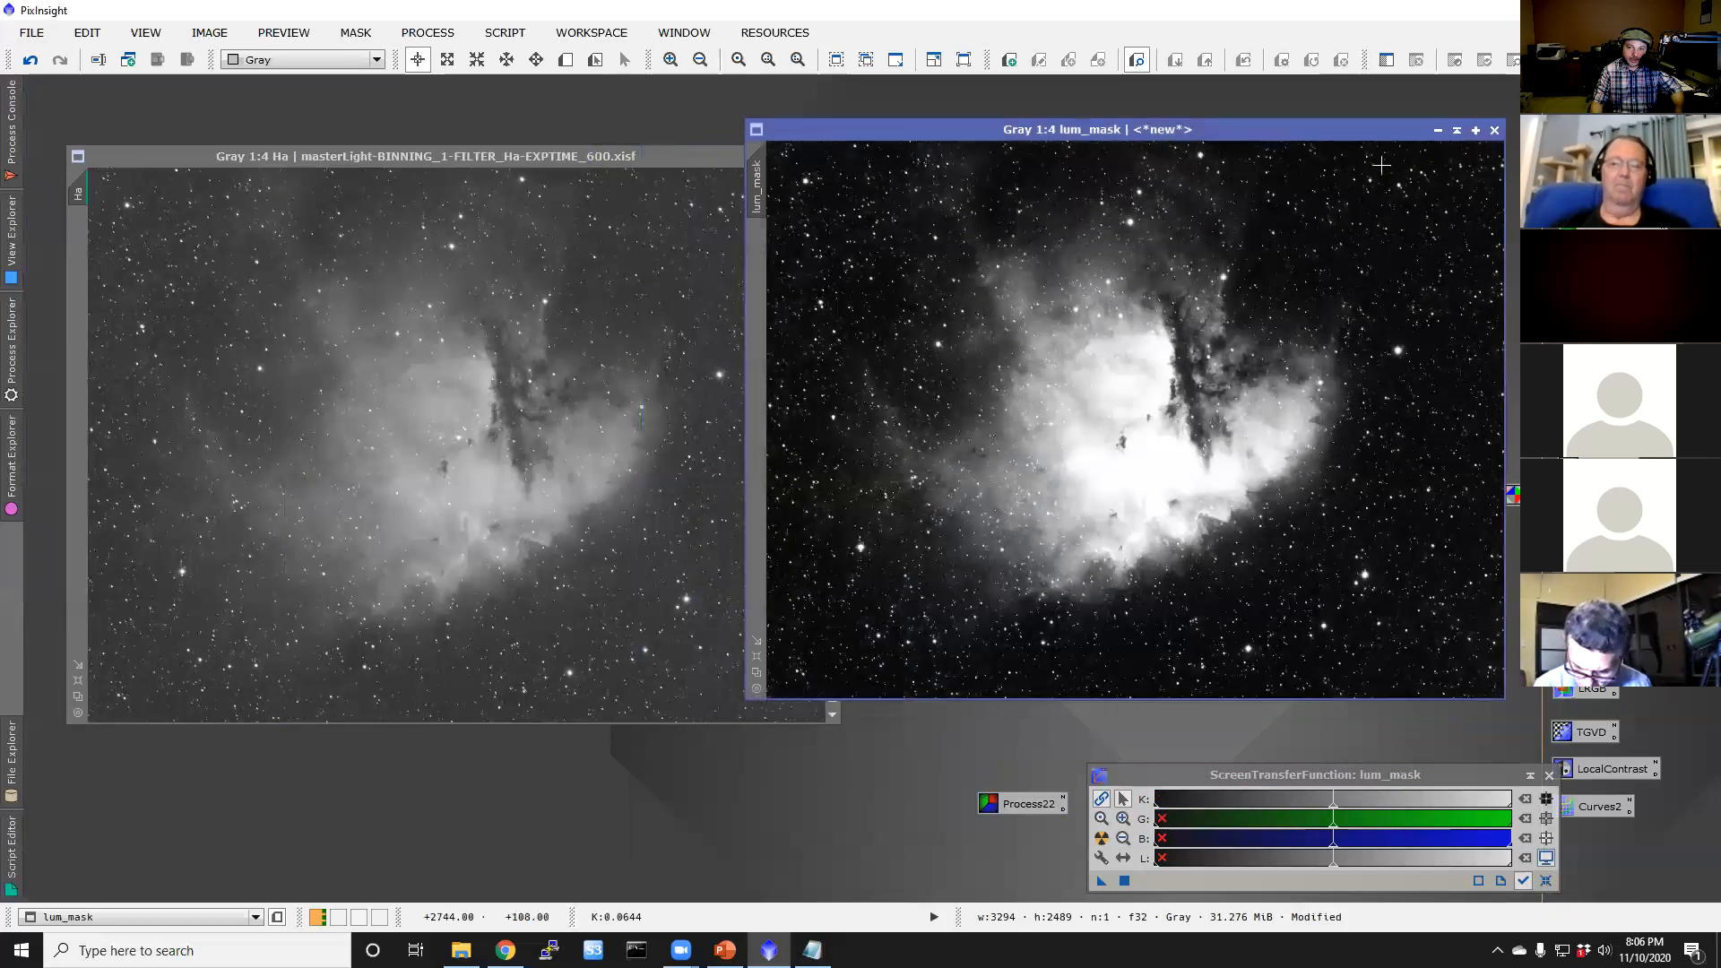
{"action": "left_click", "coordinate": [1457, 131]}
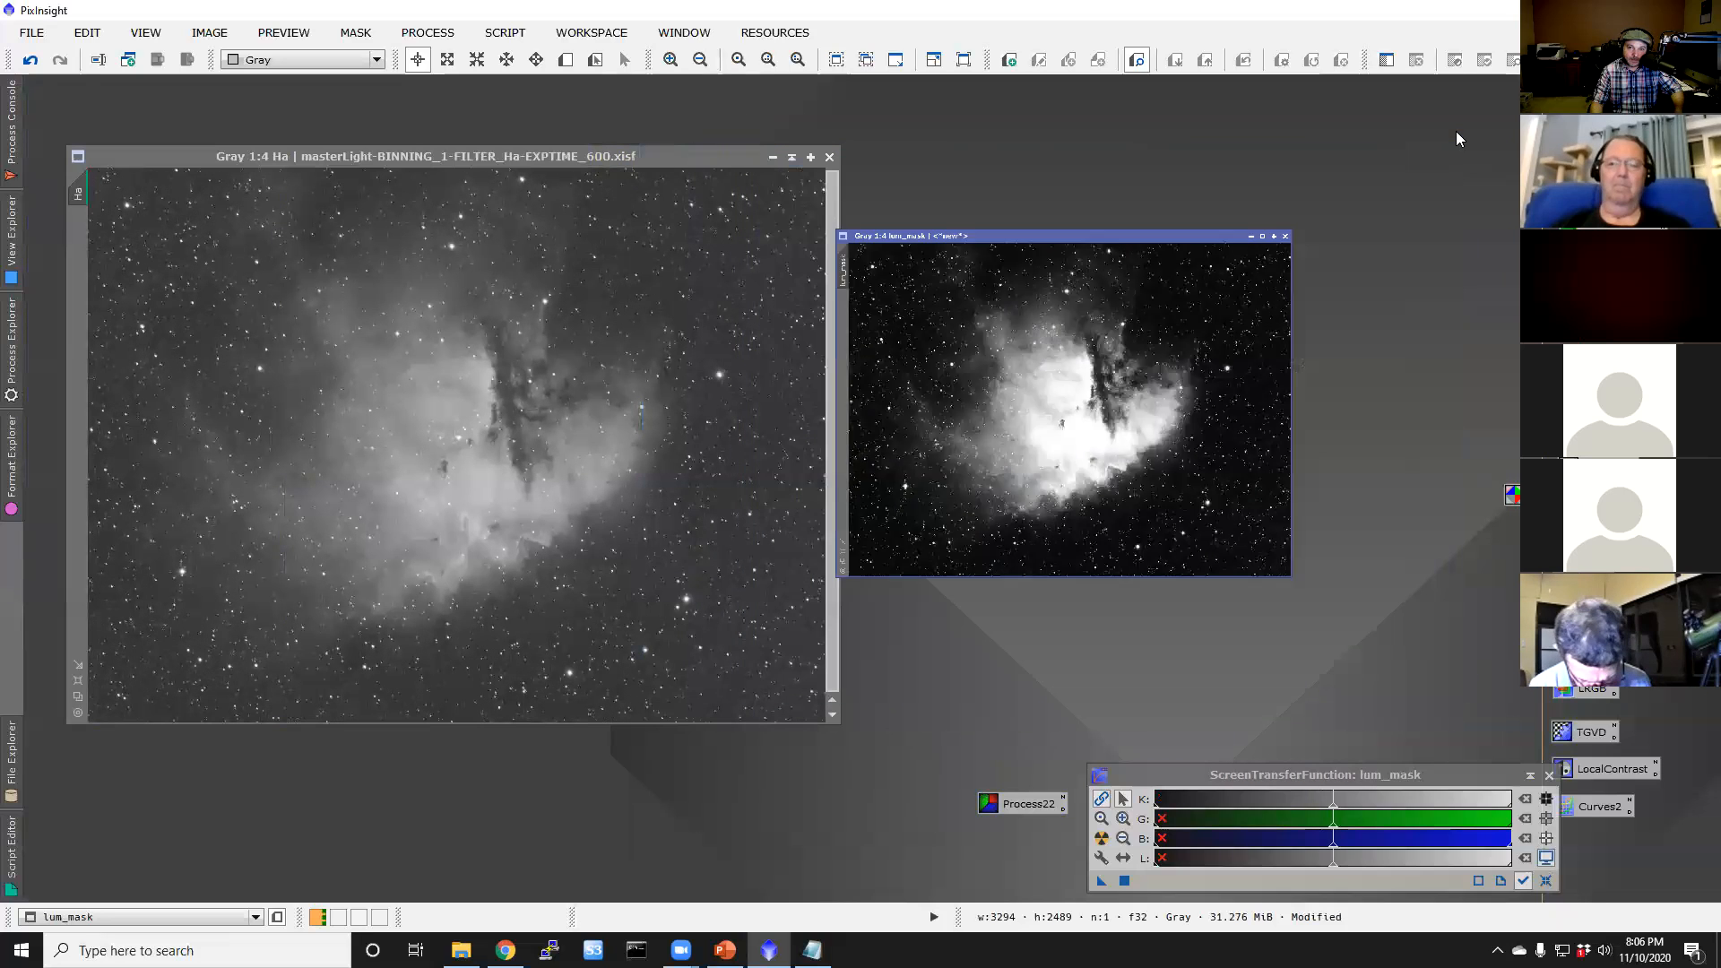
Step: Duplicate the Ha image beside the original and stretch the copy permanently with the DeLinear script
{"action": "left_click", "coordinate": [640, 158]}
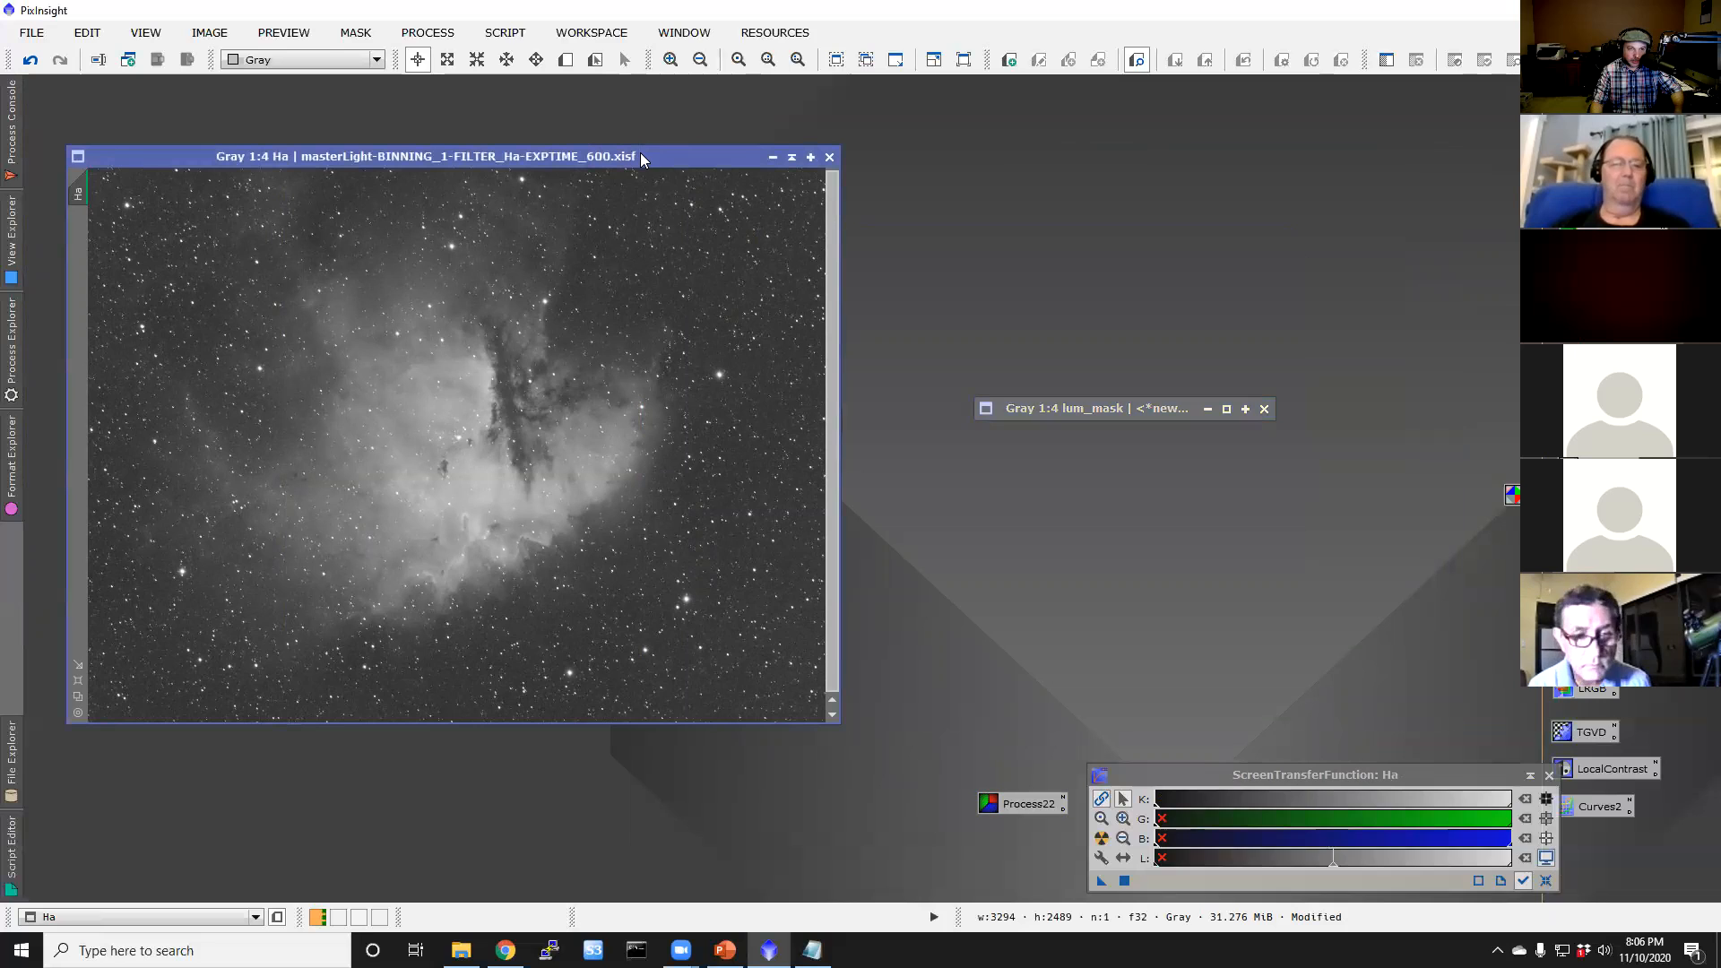
{"action": "left_click_drag", "start_coordinate": [631, 156], "coordinate": [612, 154]}
{"action": "left_click_drag", "start_coordinate": [61, 192], "coordinate": [699, 167]}
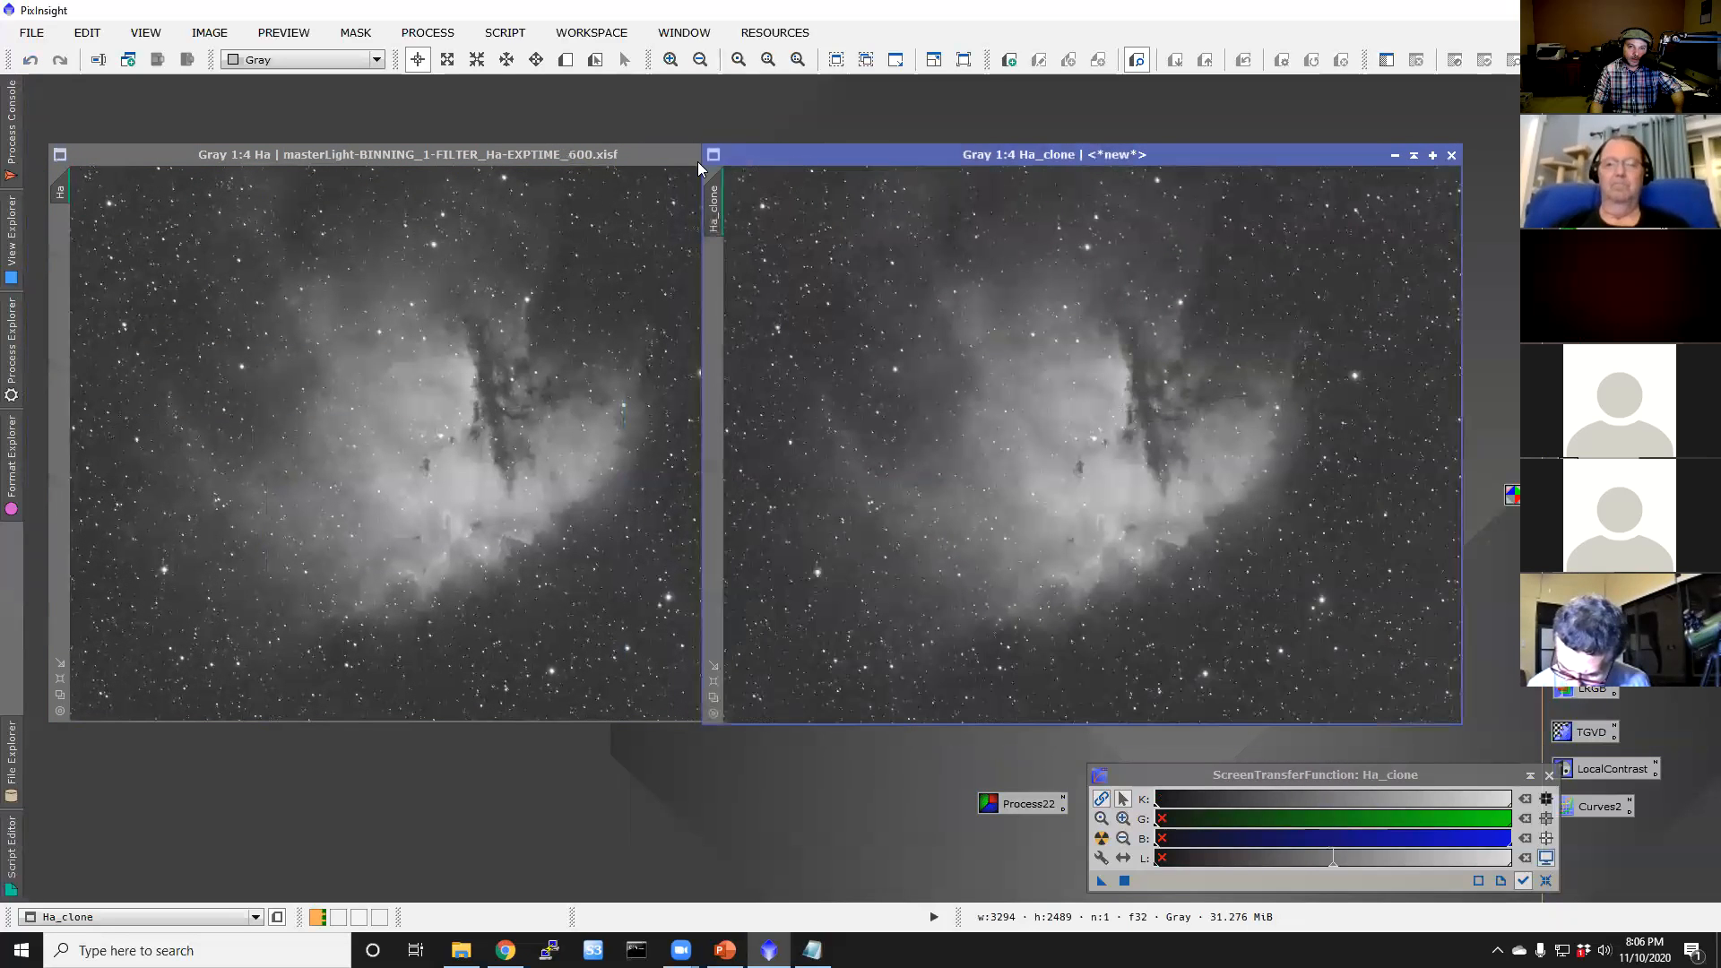
{"action": "left_click", "coordinate": [517, 36]}
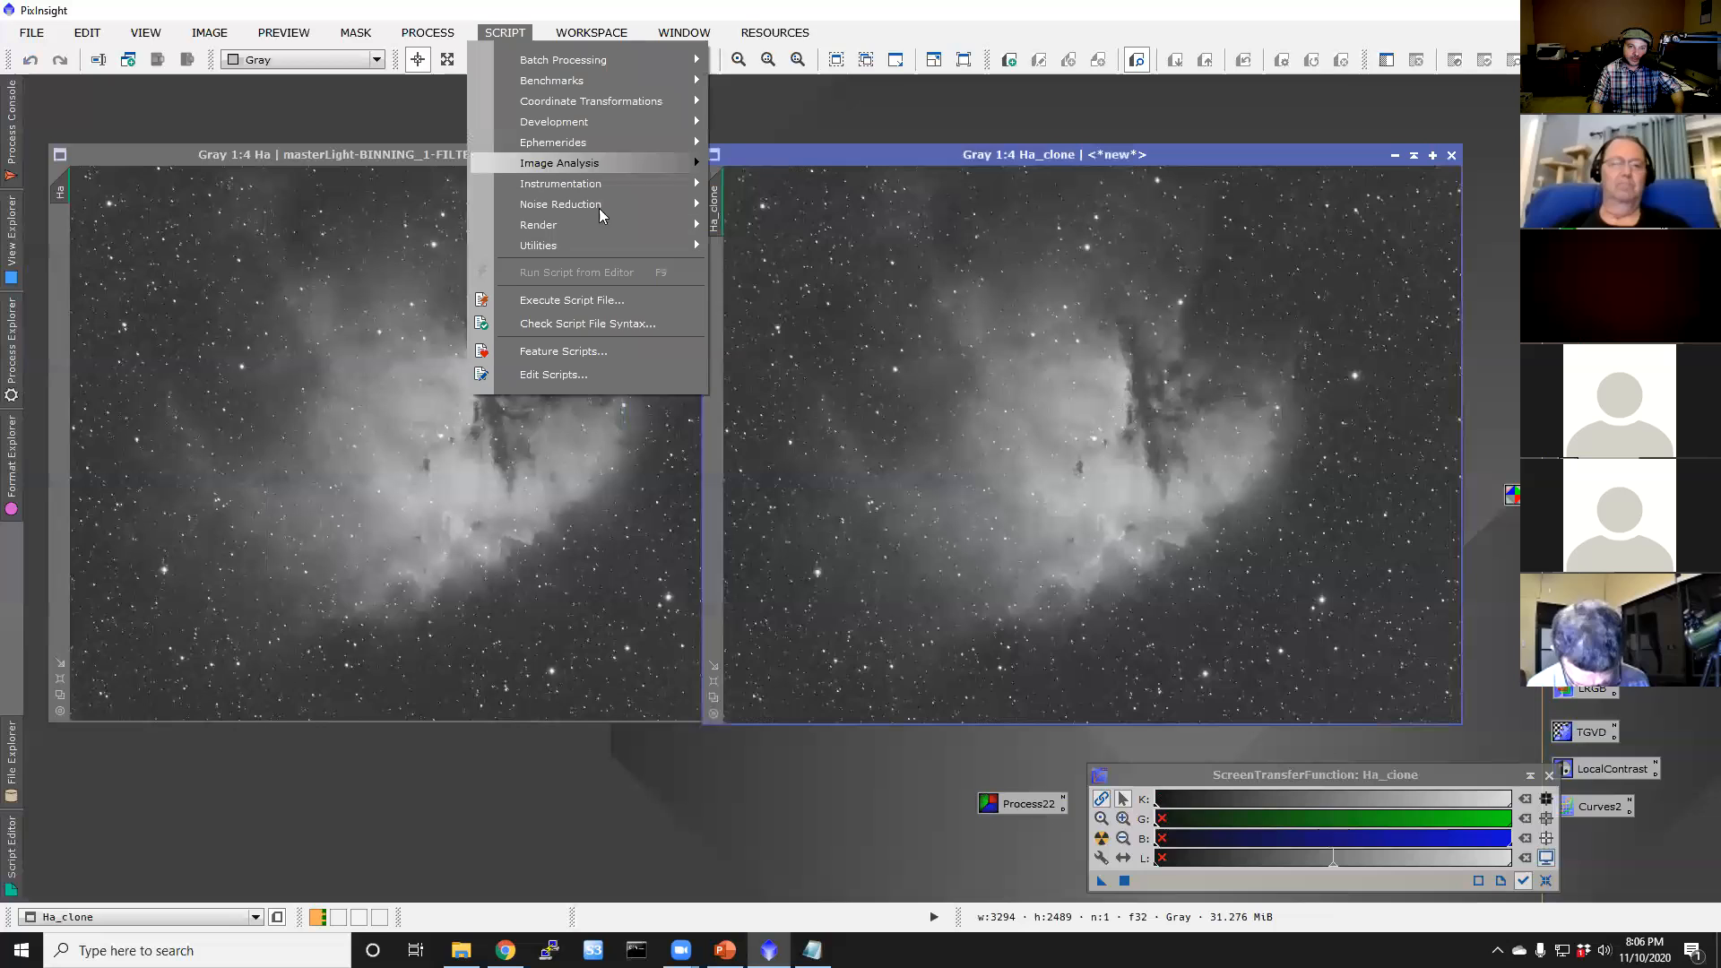
{"action": "mouse_move", "coordinate": [602, 245]}
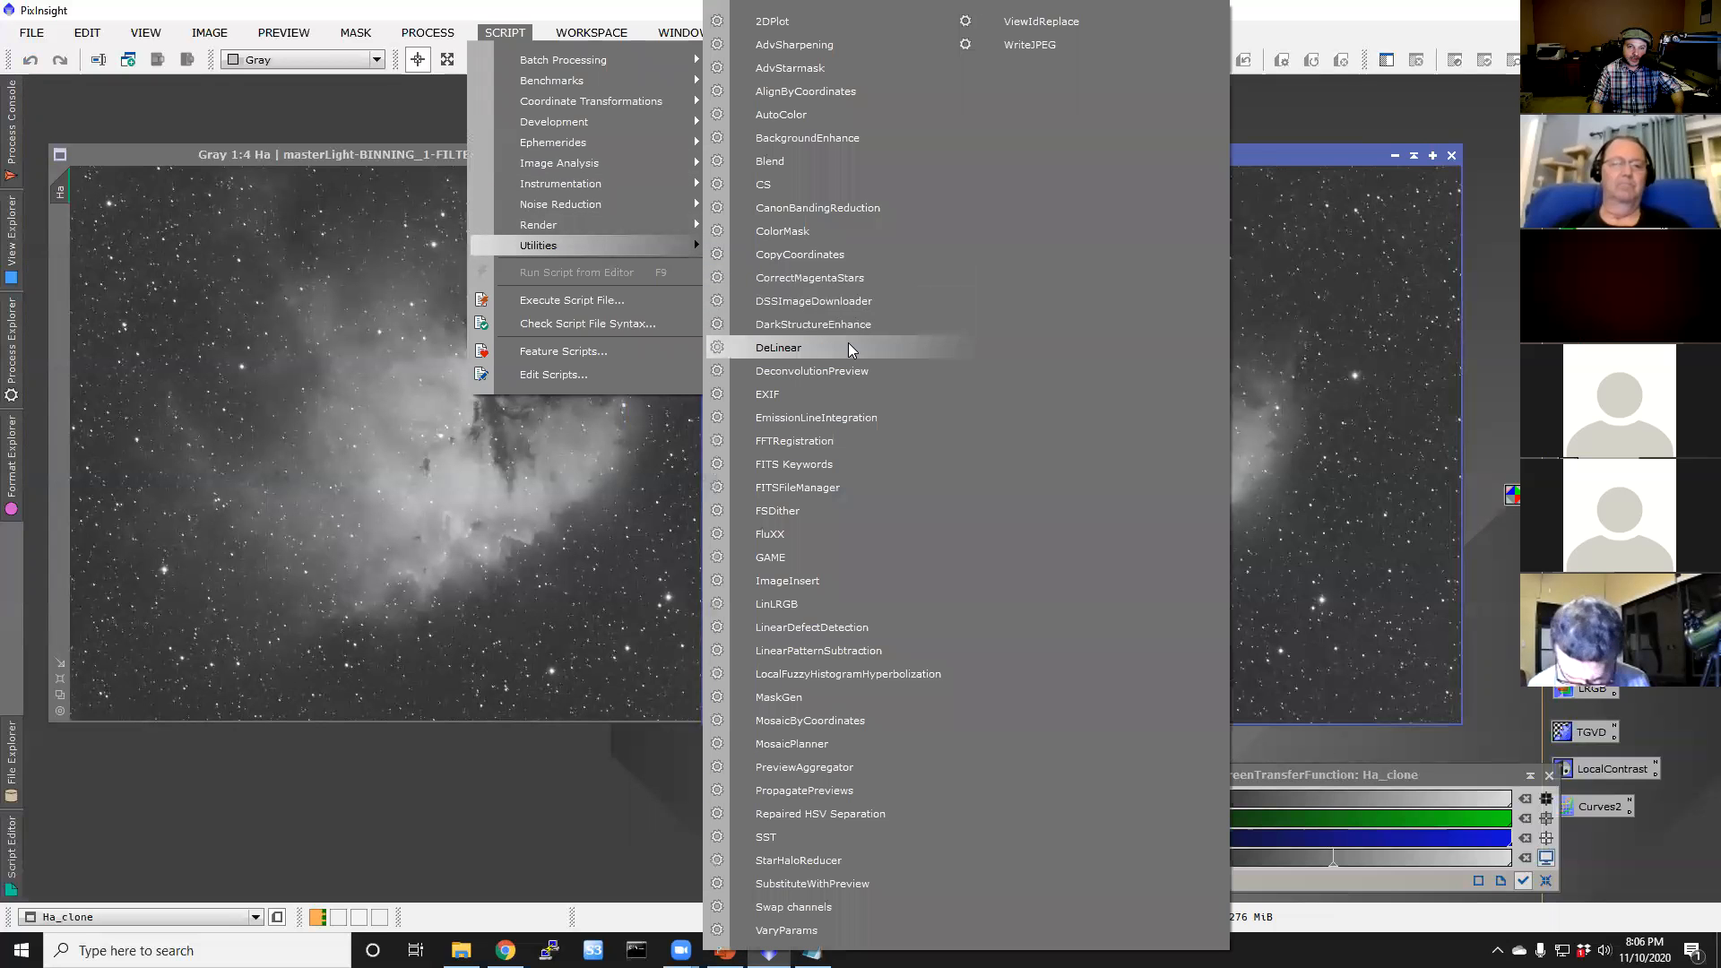
{"action": "left_click", "coordinate": [848, 346]}
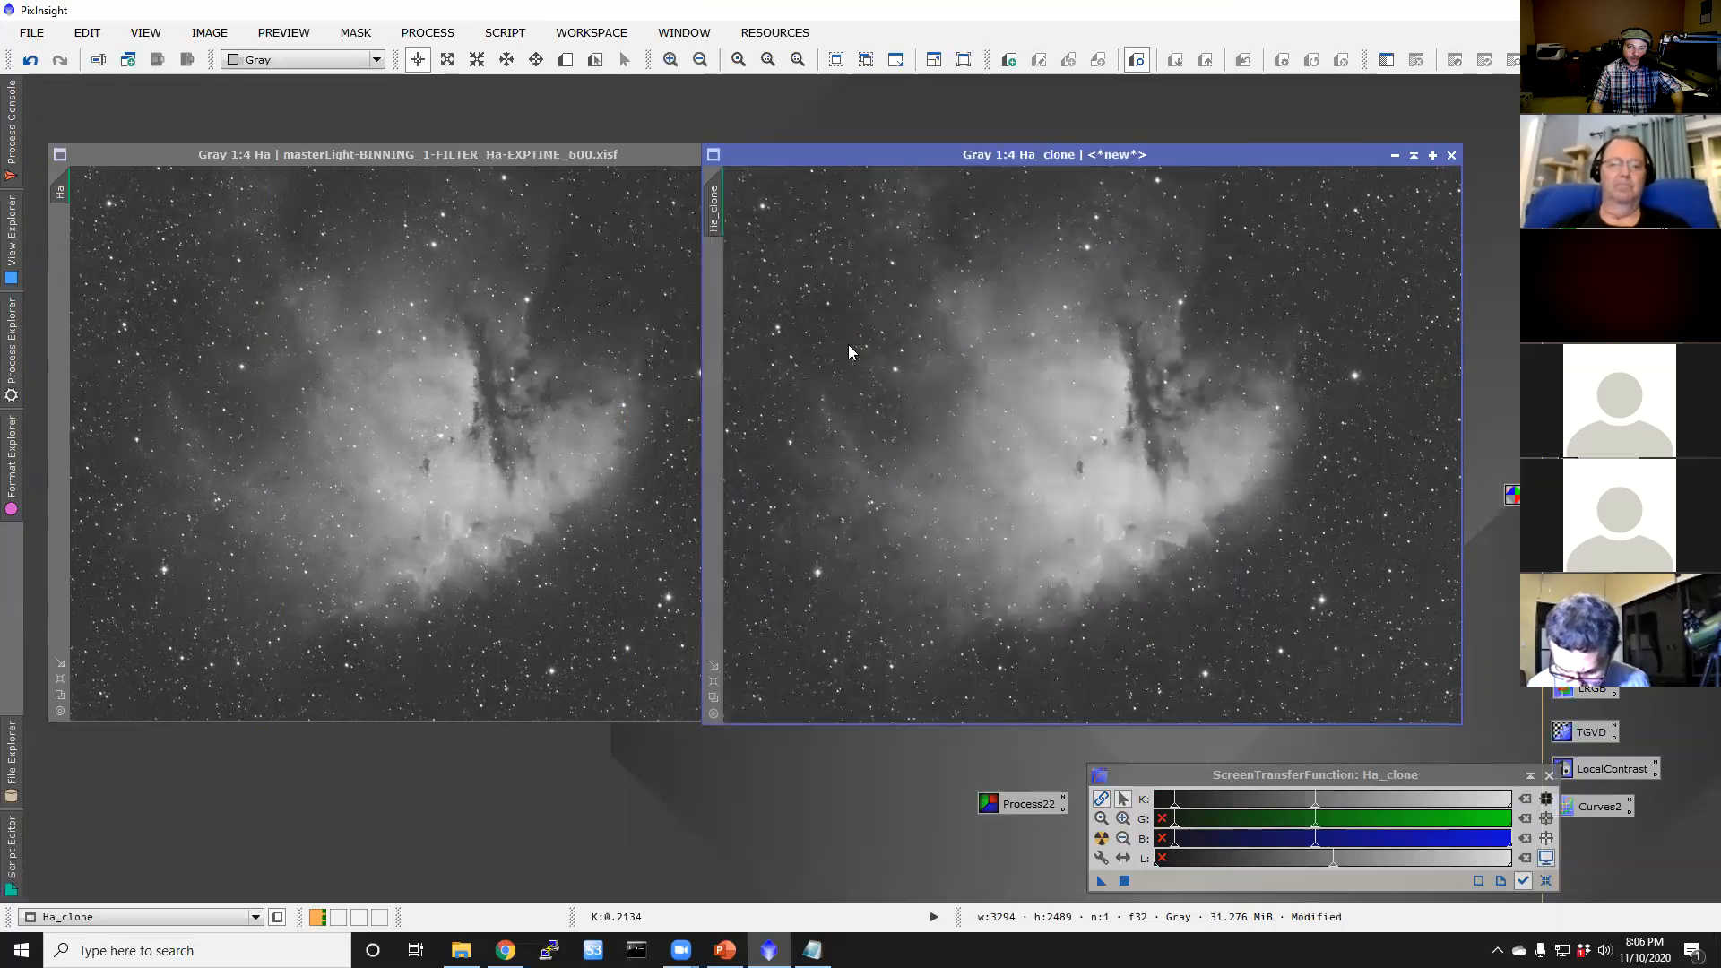
Step: Run the AdvStarmask script on the stretched Ha_clone to generate a star mask image
{"action": "left_click", "coordinate": [505, 34]}
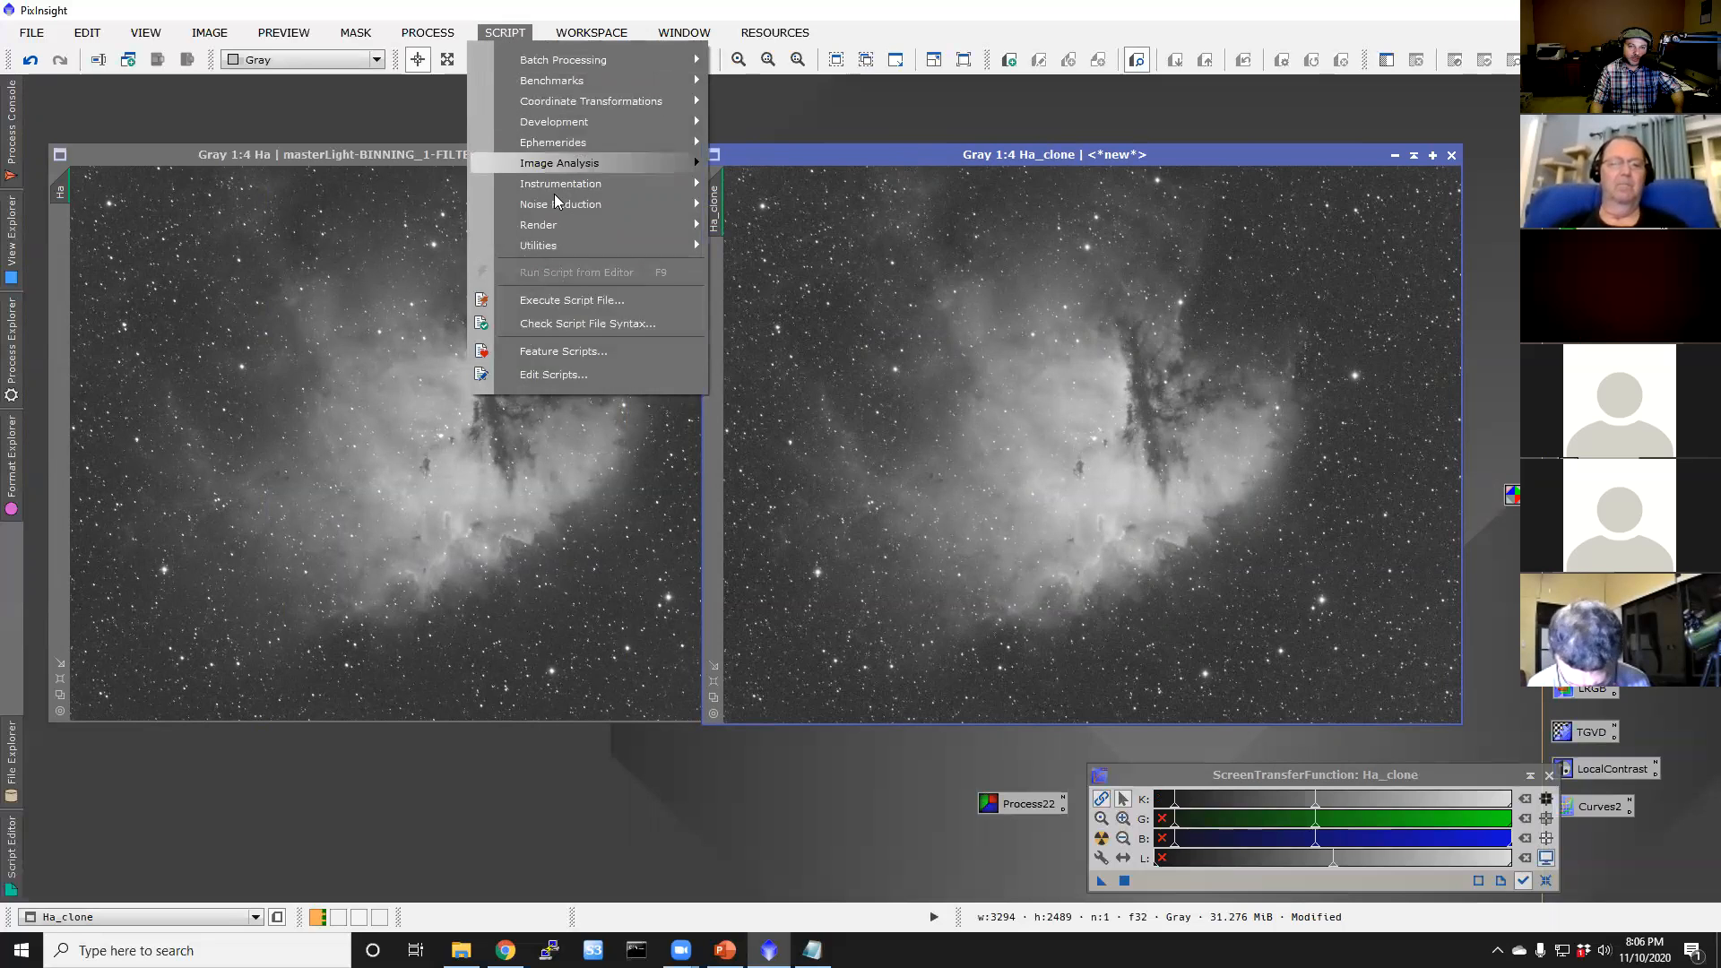
{"action": "mouse_move", "coordinate": [556, 244]}
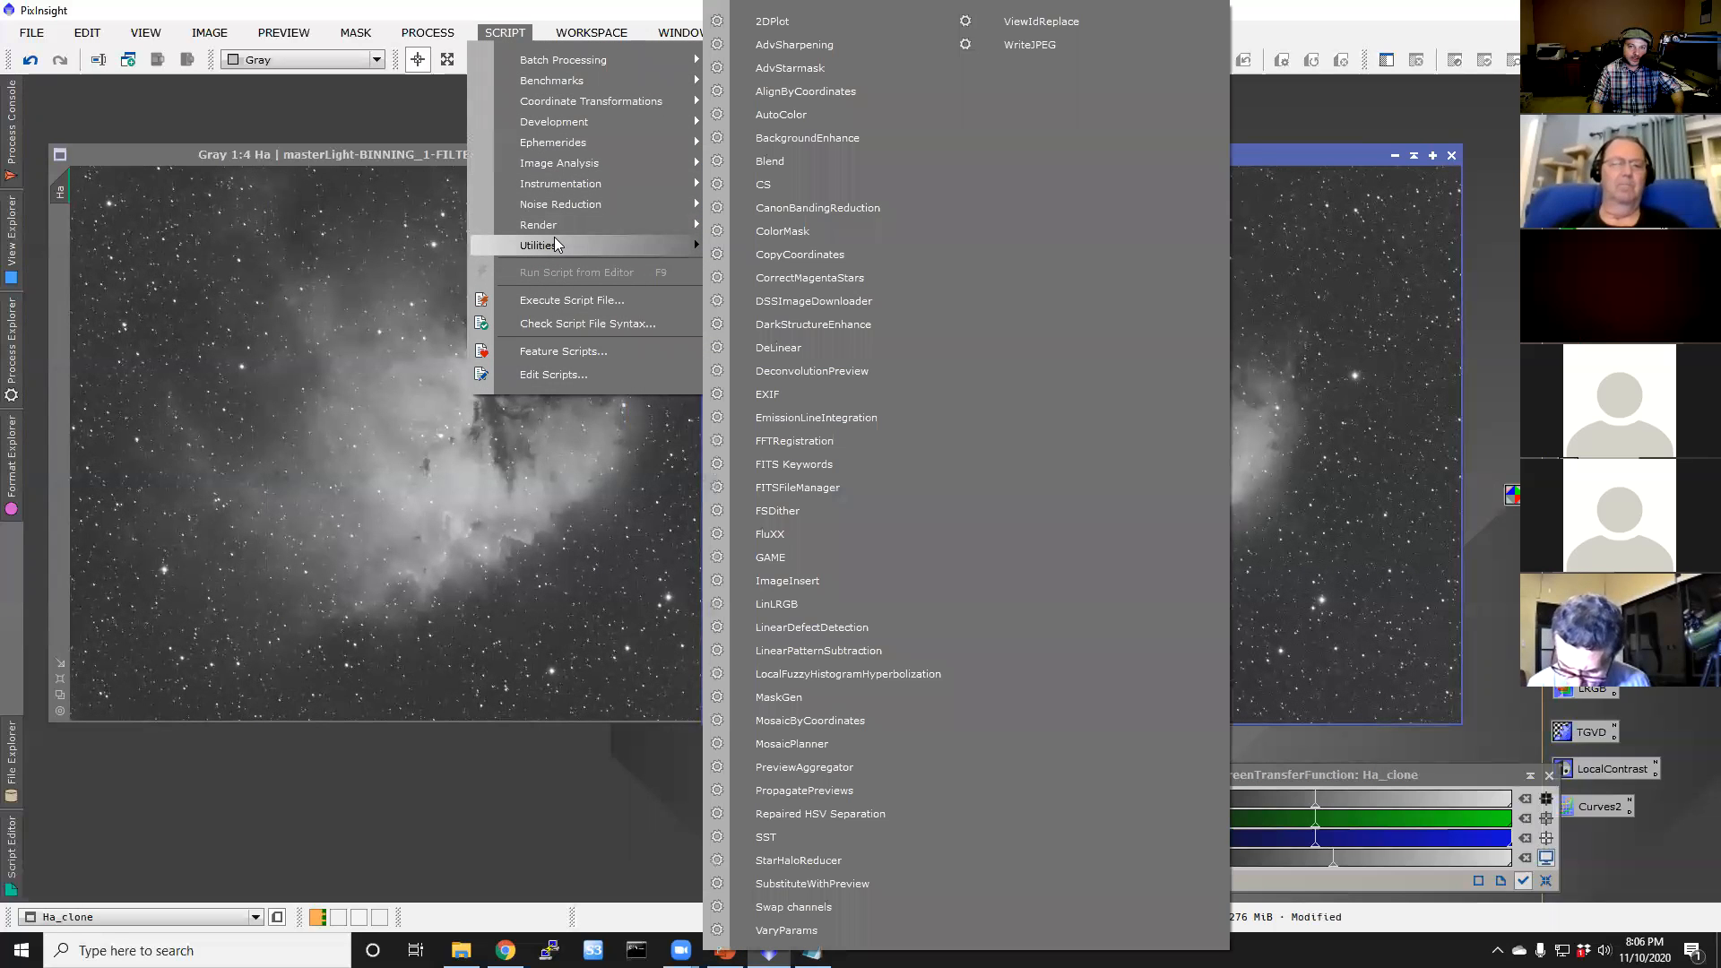
{"action": "left_click", "coordinate": [854, 75]}
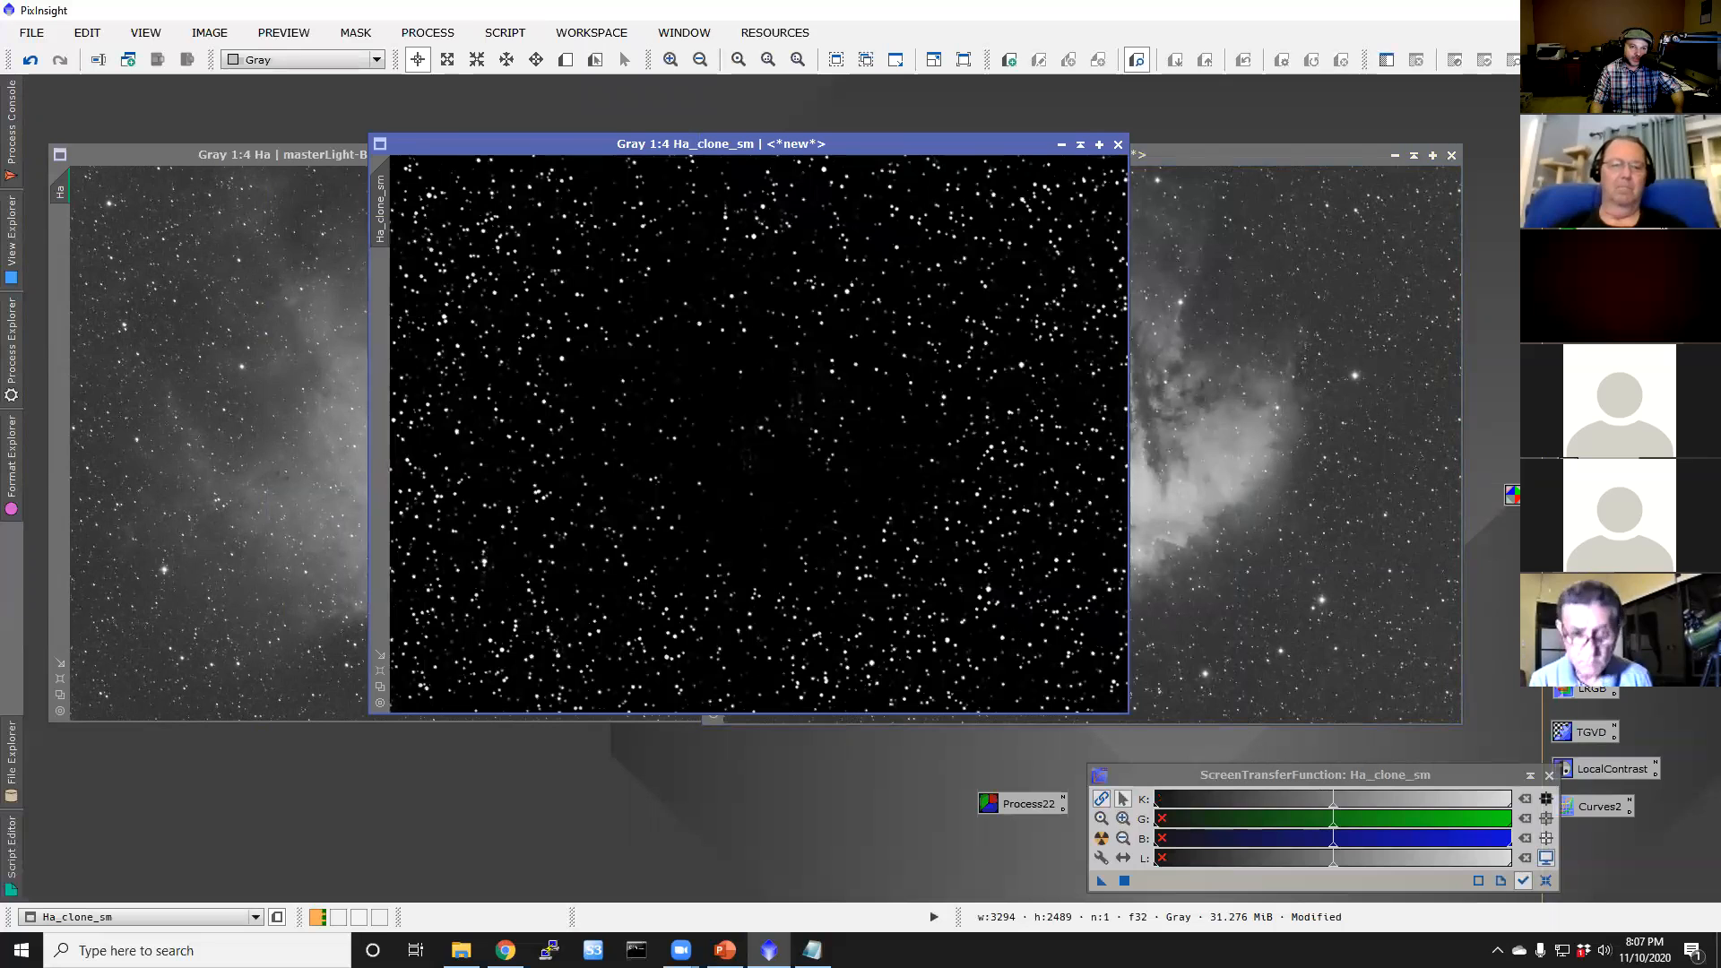
{"action": "left_click_drag", "start_coordinate": [771, 139], "coordinate": [916, 183]}
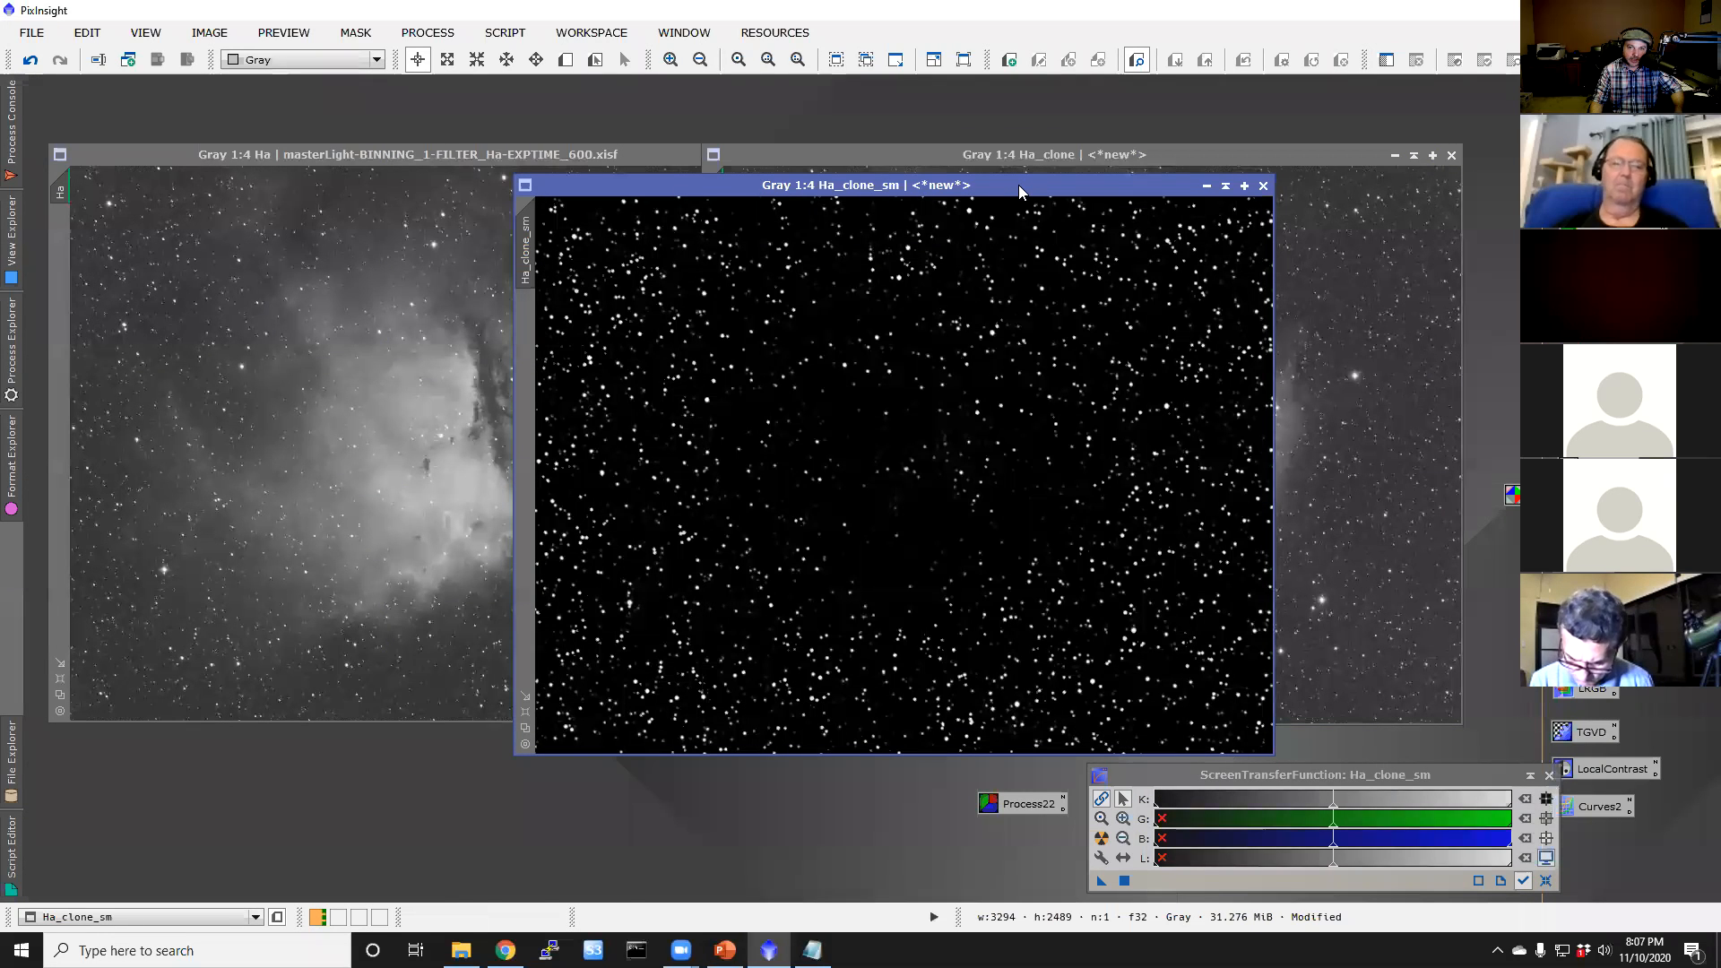
Step: Rename the generated mask image star_mask, collapse its window, and return to the Ha_clone image
{"action": "double_click", "coordinate": [526, 258]}
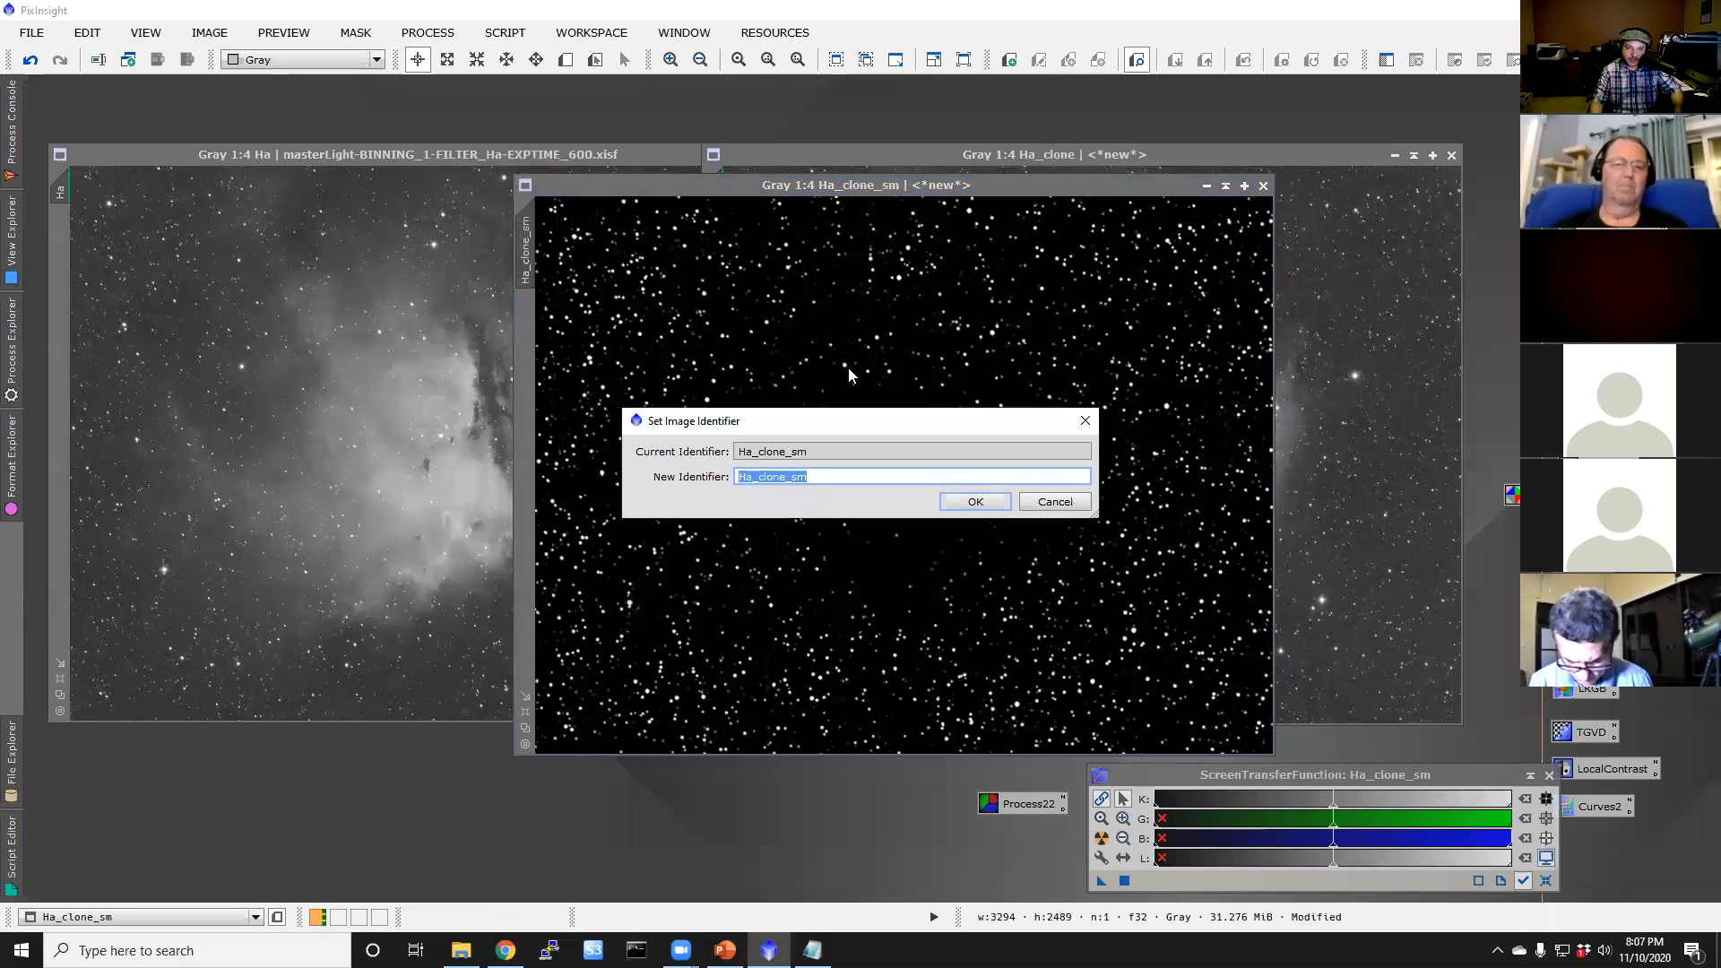
{"action": "type", "text": "star_mask"}
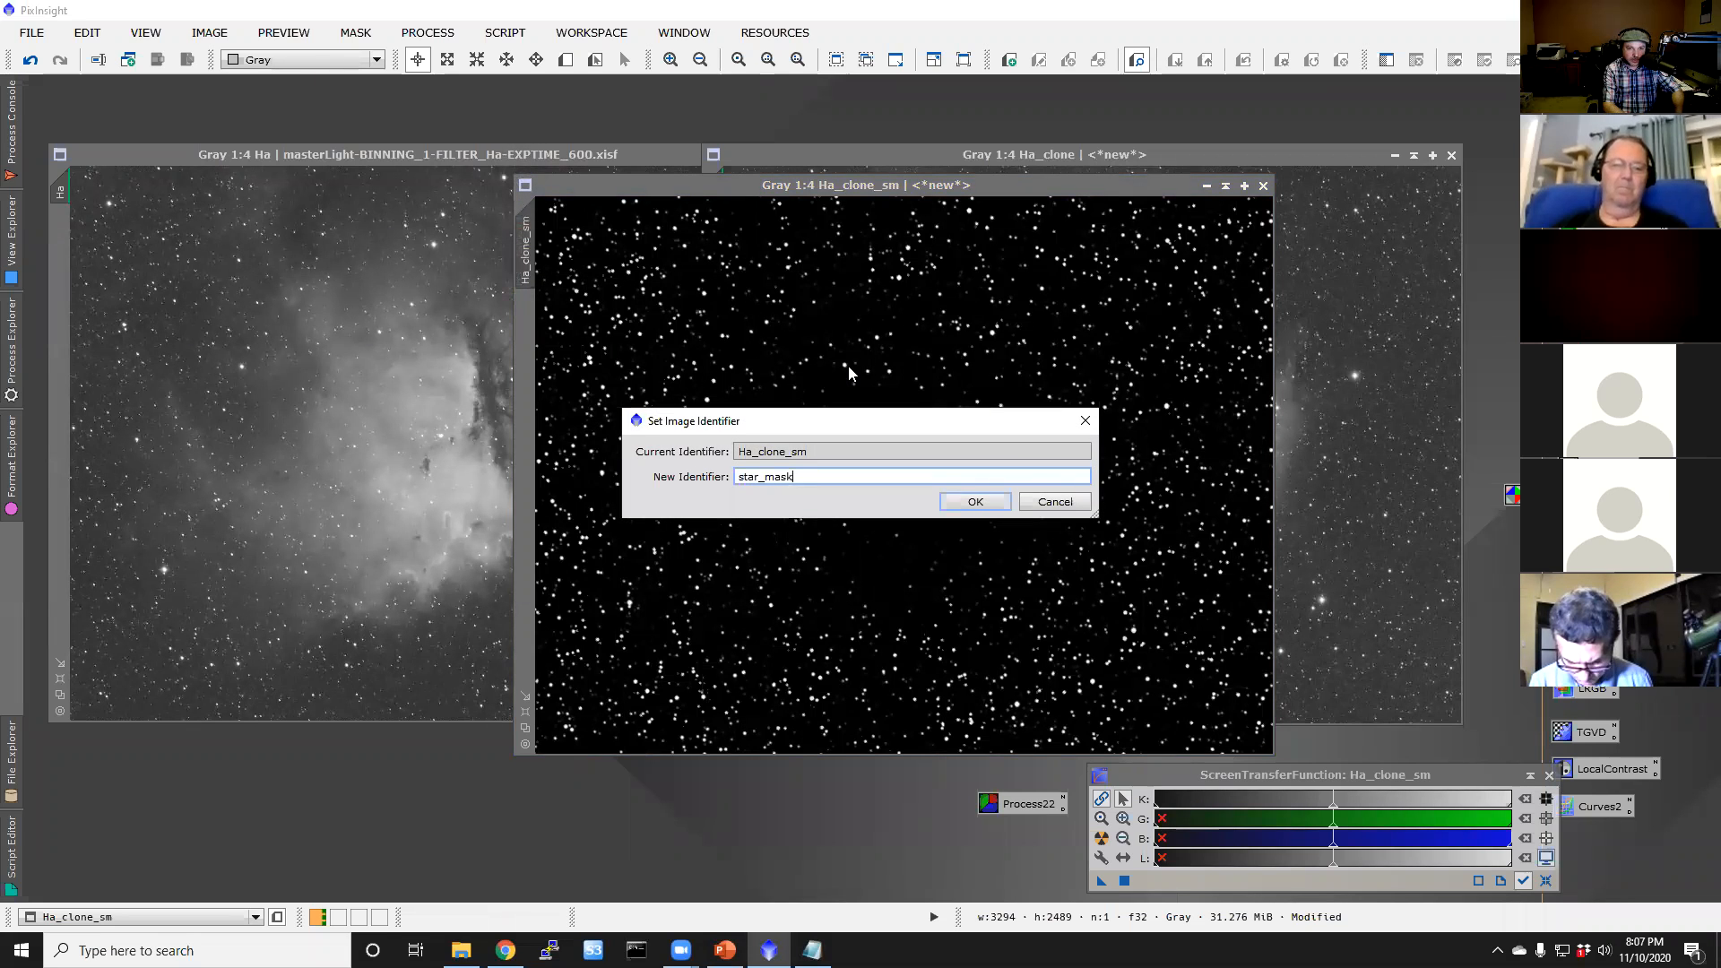
{"action": "left_click", "coordinate": [958, 511]}
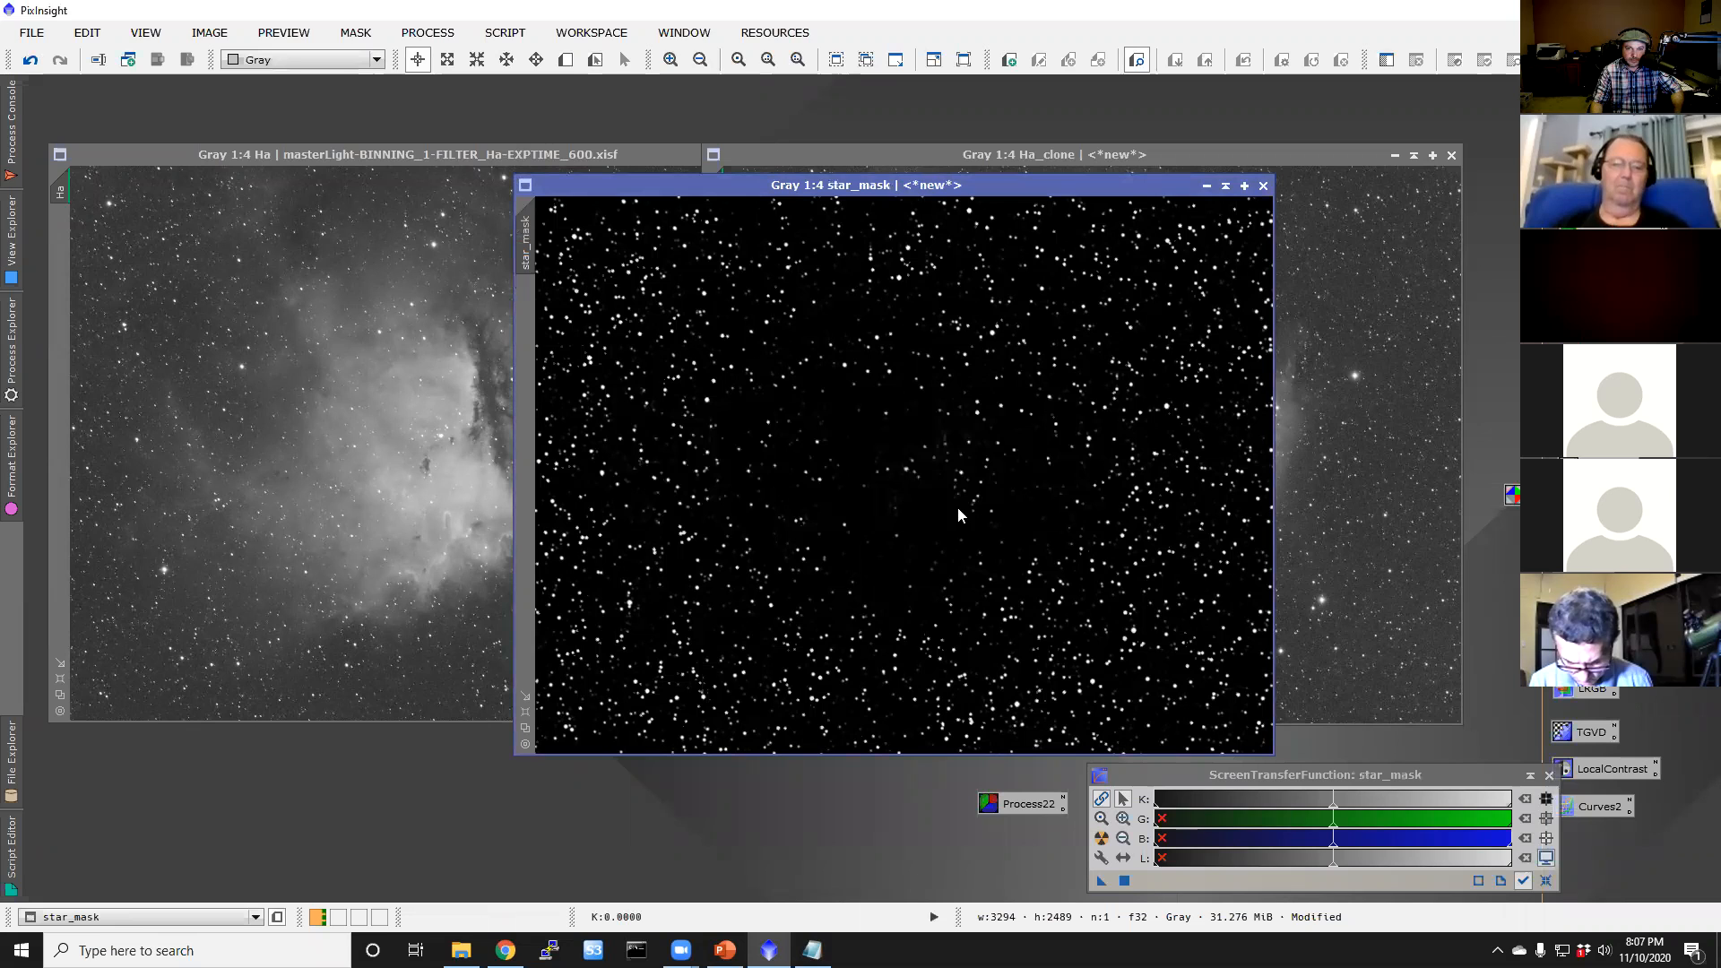
{"action": "left_click", "coordinate": [1231, 188]}
{"action": "left_click", "coordinate": [1245, 153]}
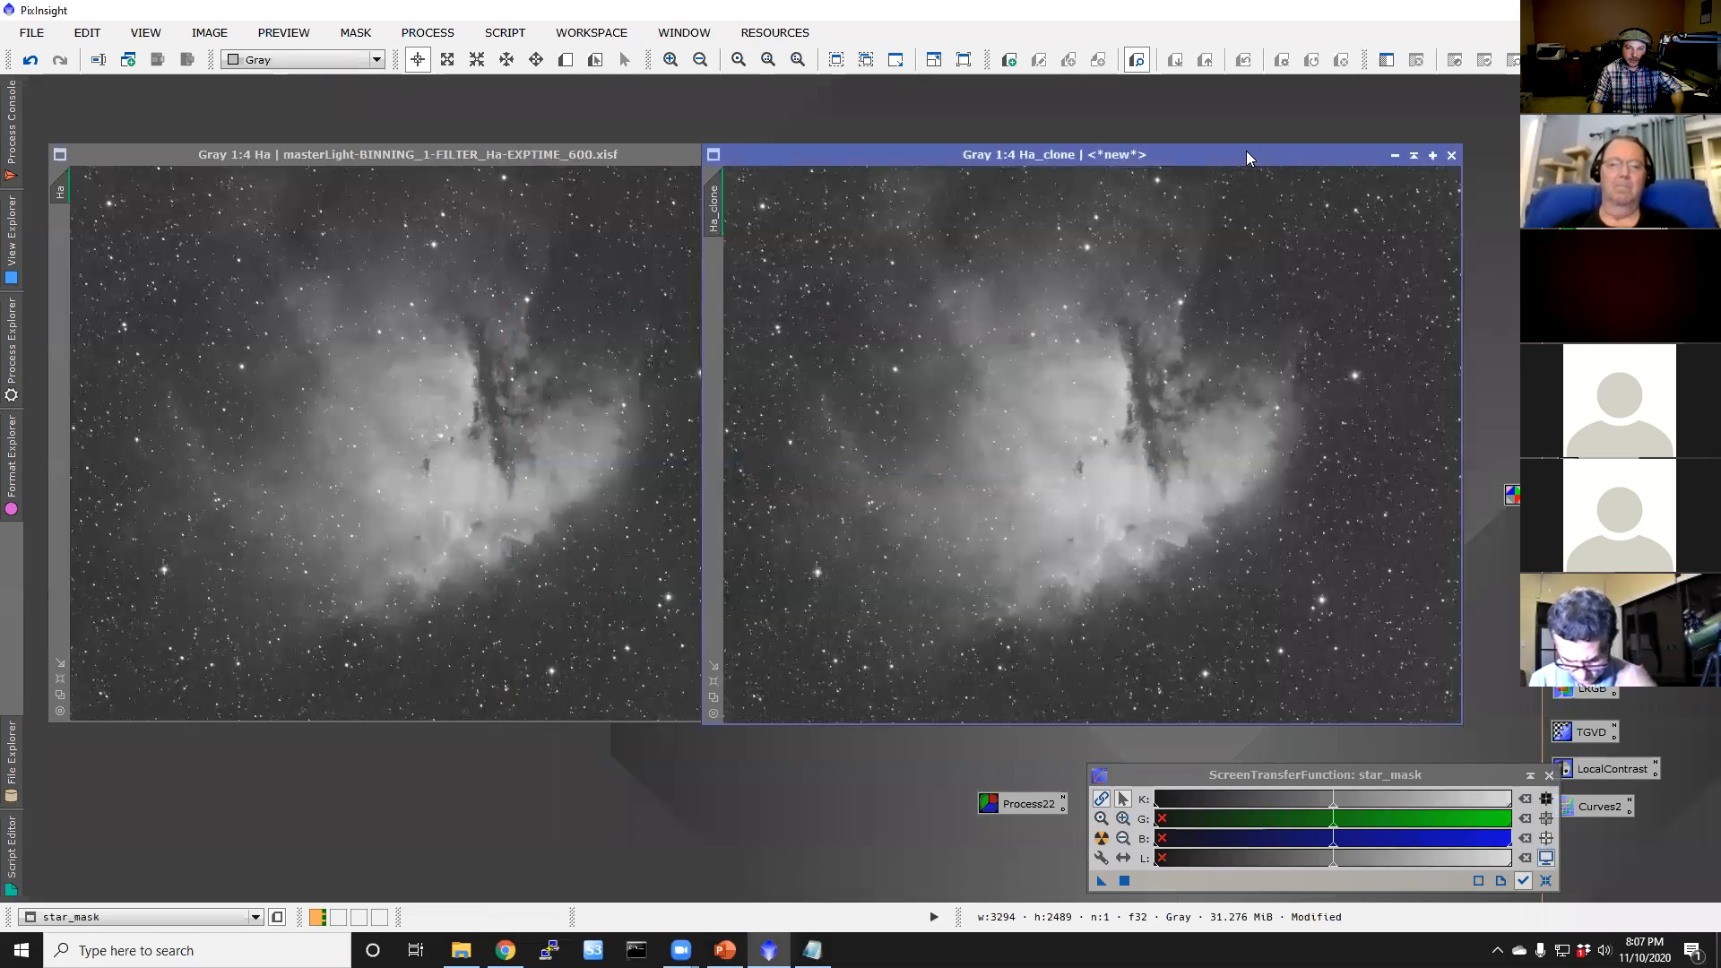
Step: Close Ha_clone without saving it and stack the collapsed lum_mask and star_mask windows beside the Ha image
{"action": "left_click", "coordinate": [1451, 155]}
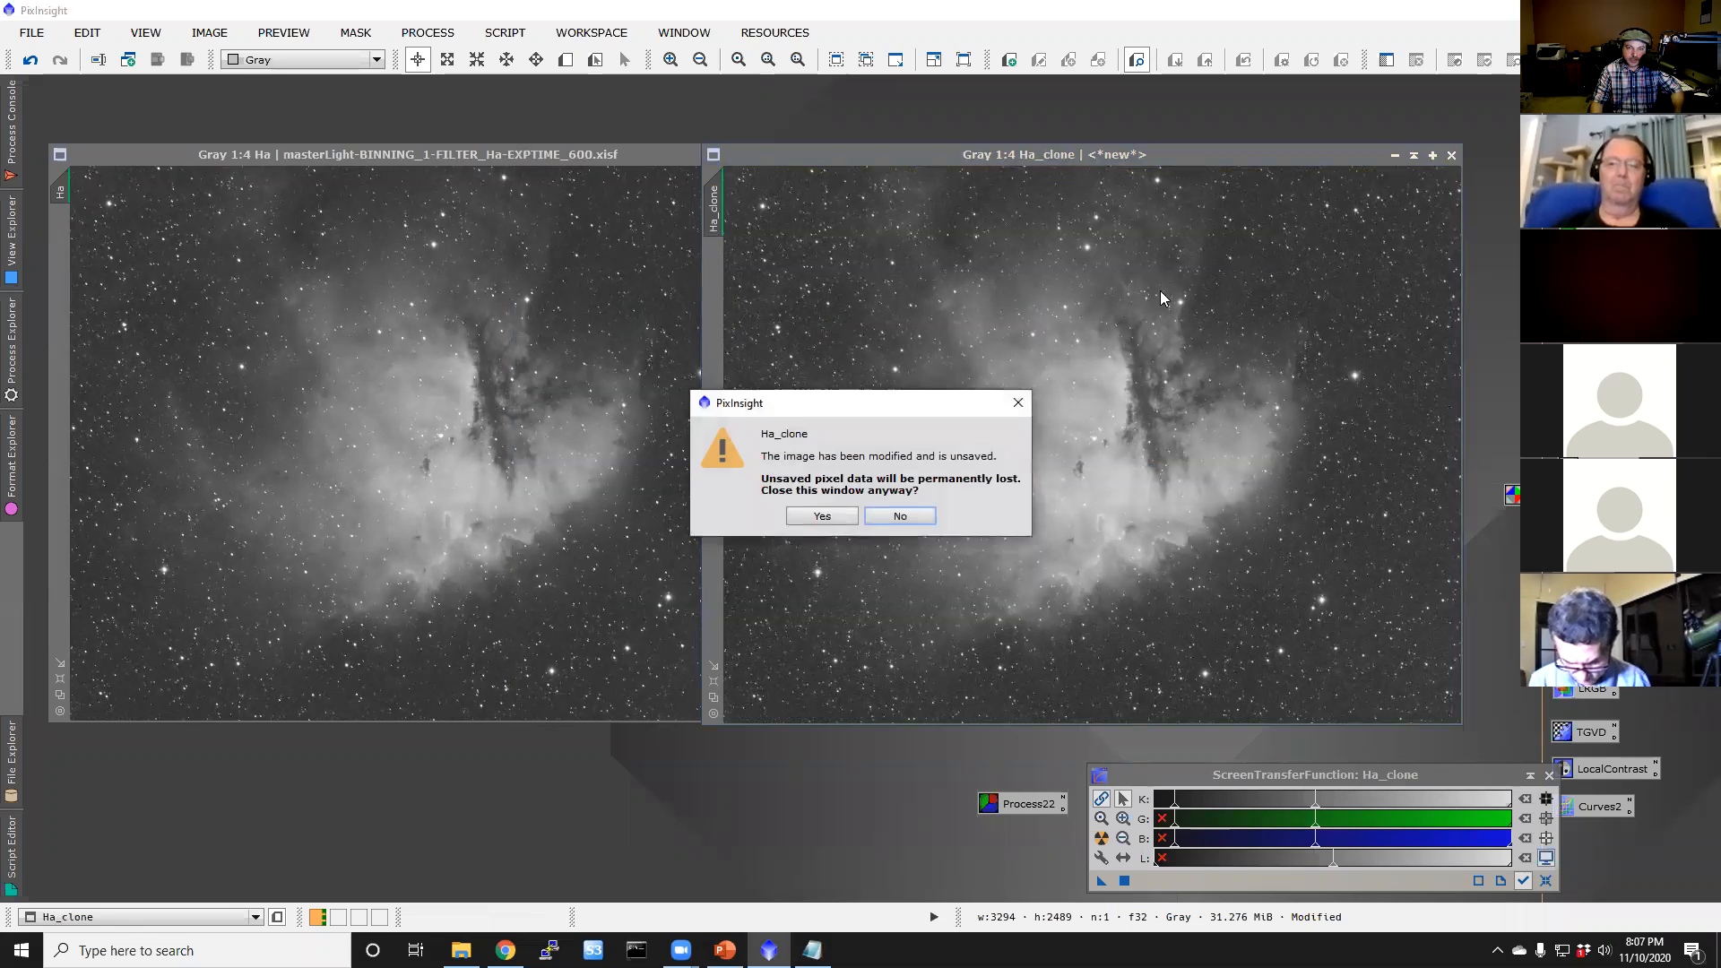
{"action": "left_click", "coordinate": [825, 518]}
{"action": "left_click_drag", "start_coordinate": [924, 466], "coordinate": [1169, 469]}
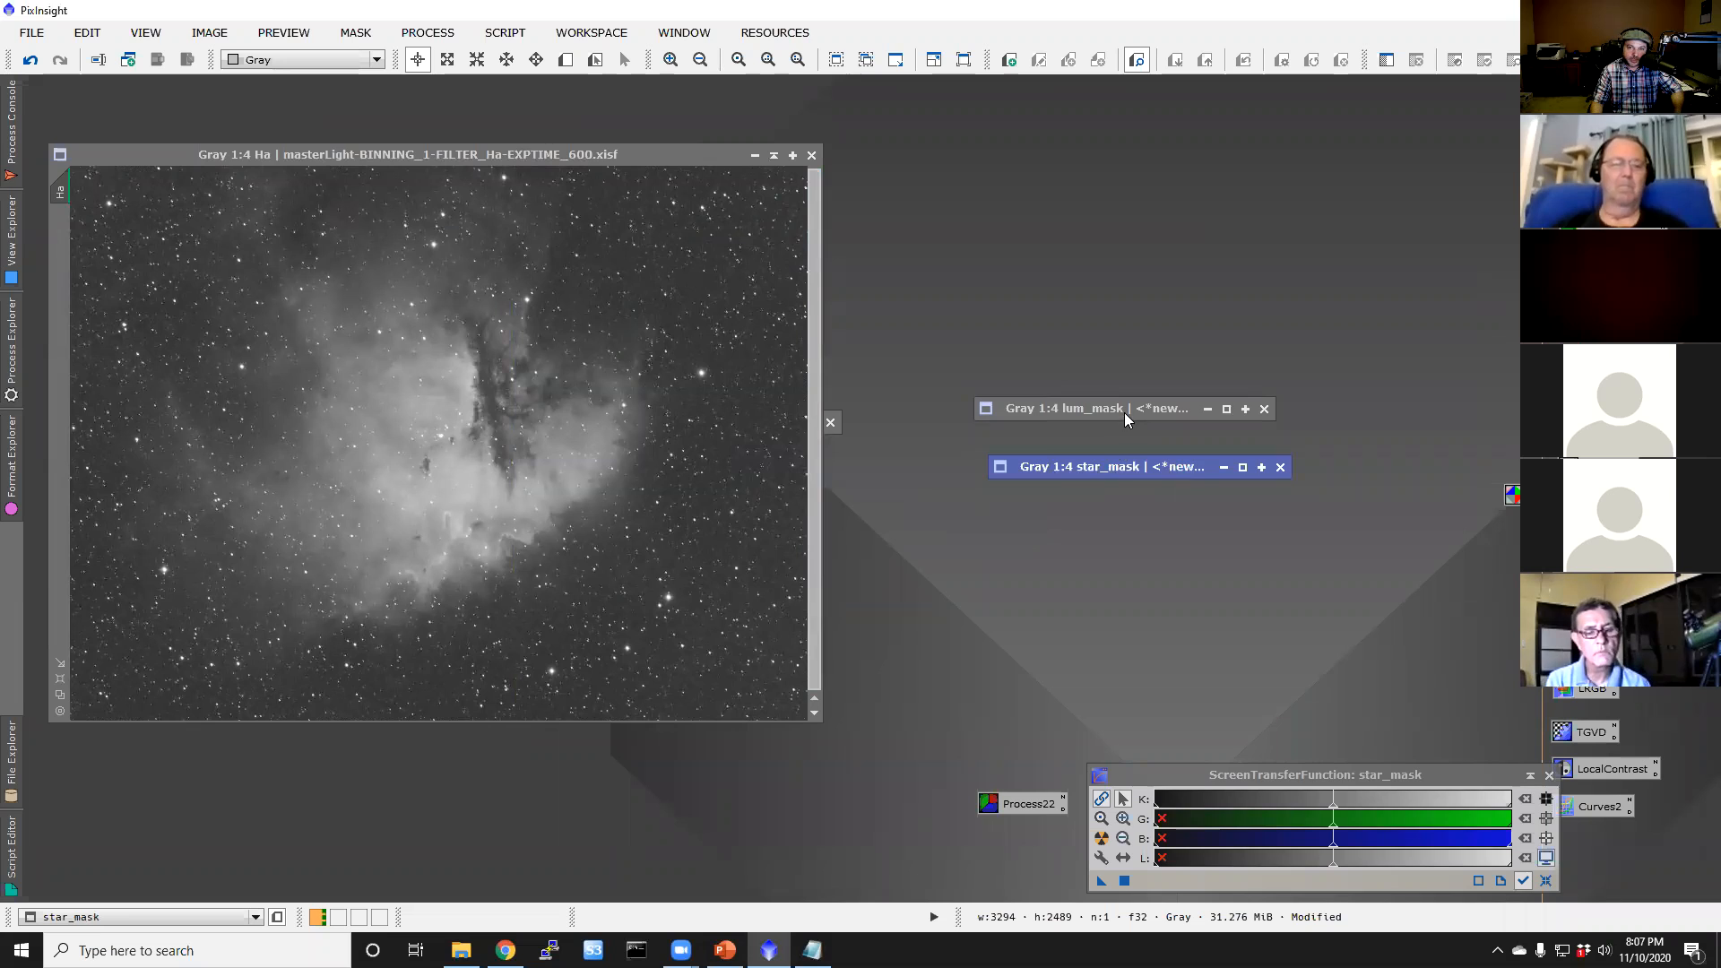
{"action": "left_click_drag", "start_coordinate": [1124, 413], "coordinate": [1146, 428]}
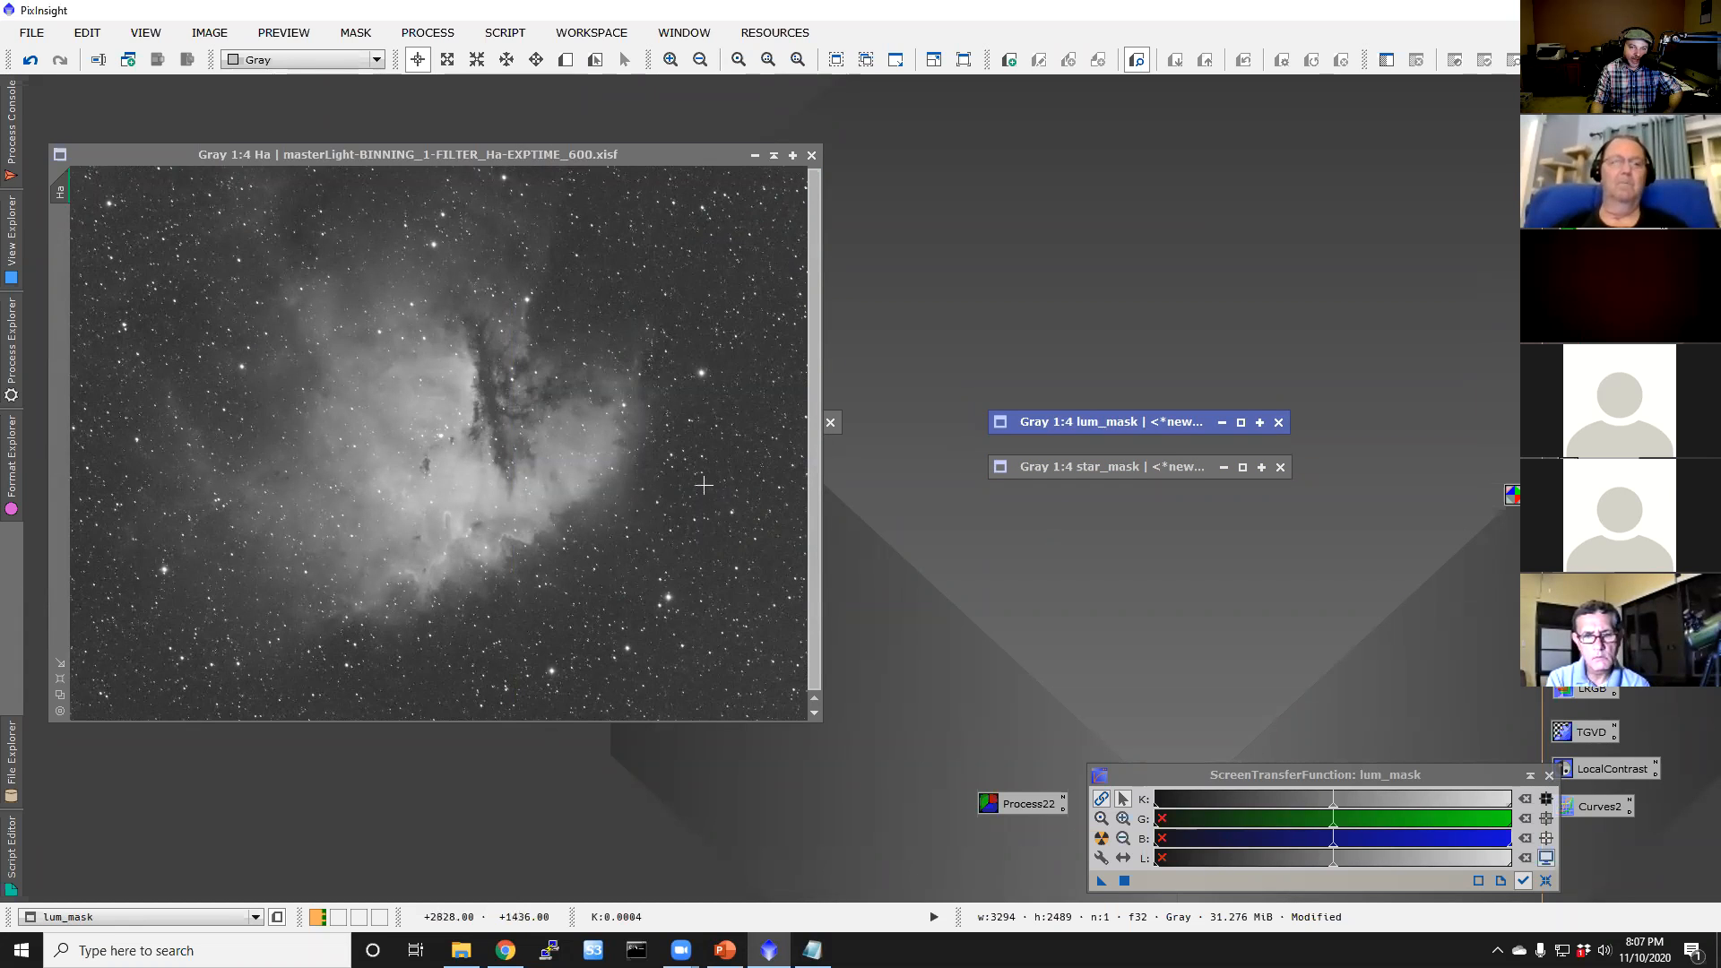
Step: Inspect the stars and dark nebula structures in the Ha image at several magnifications
{"action": "scroll", "coordinate": [703, 485], "scroll_direction": "up", "scroll_amount": 5}
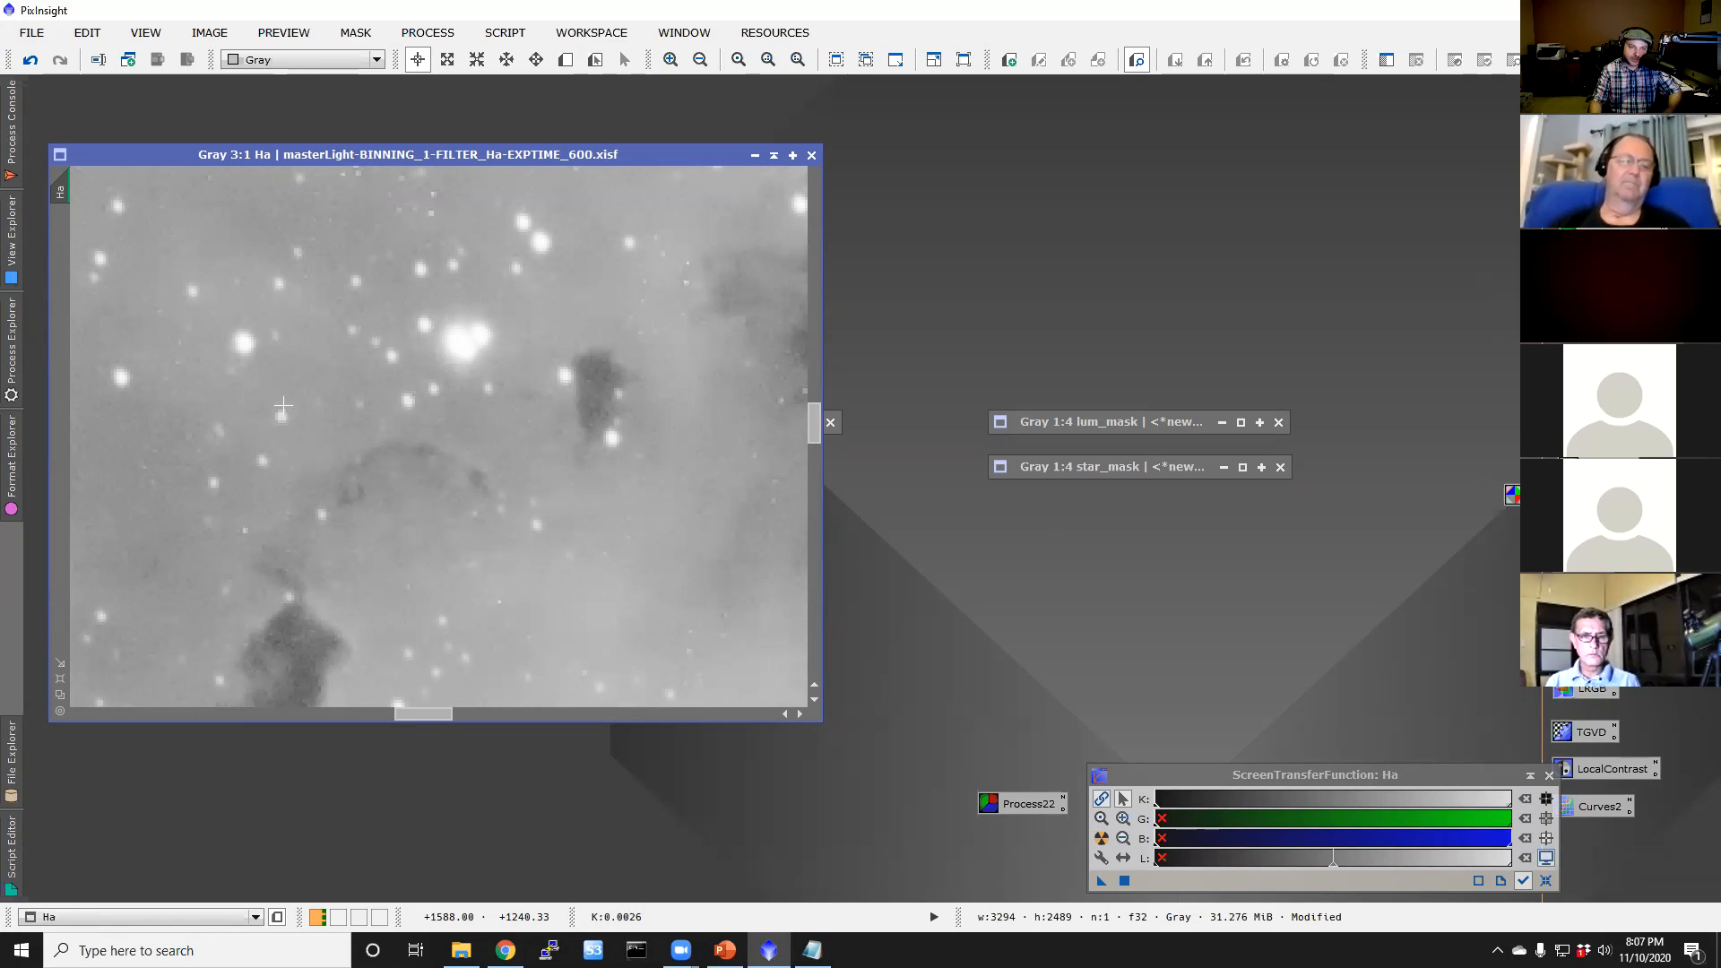
{"action": "scroll", "coordinate": [384, 442], "scroll_direction": "down", "scroll_amount": 2}
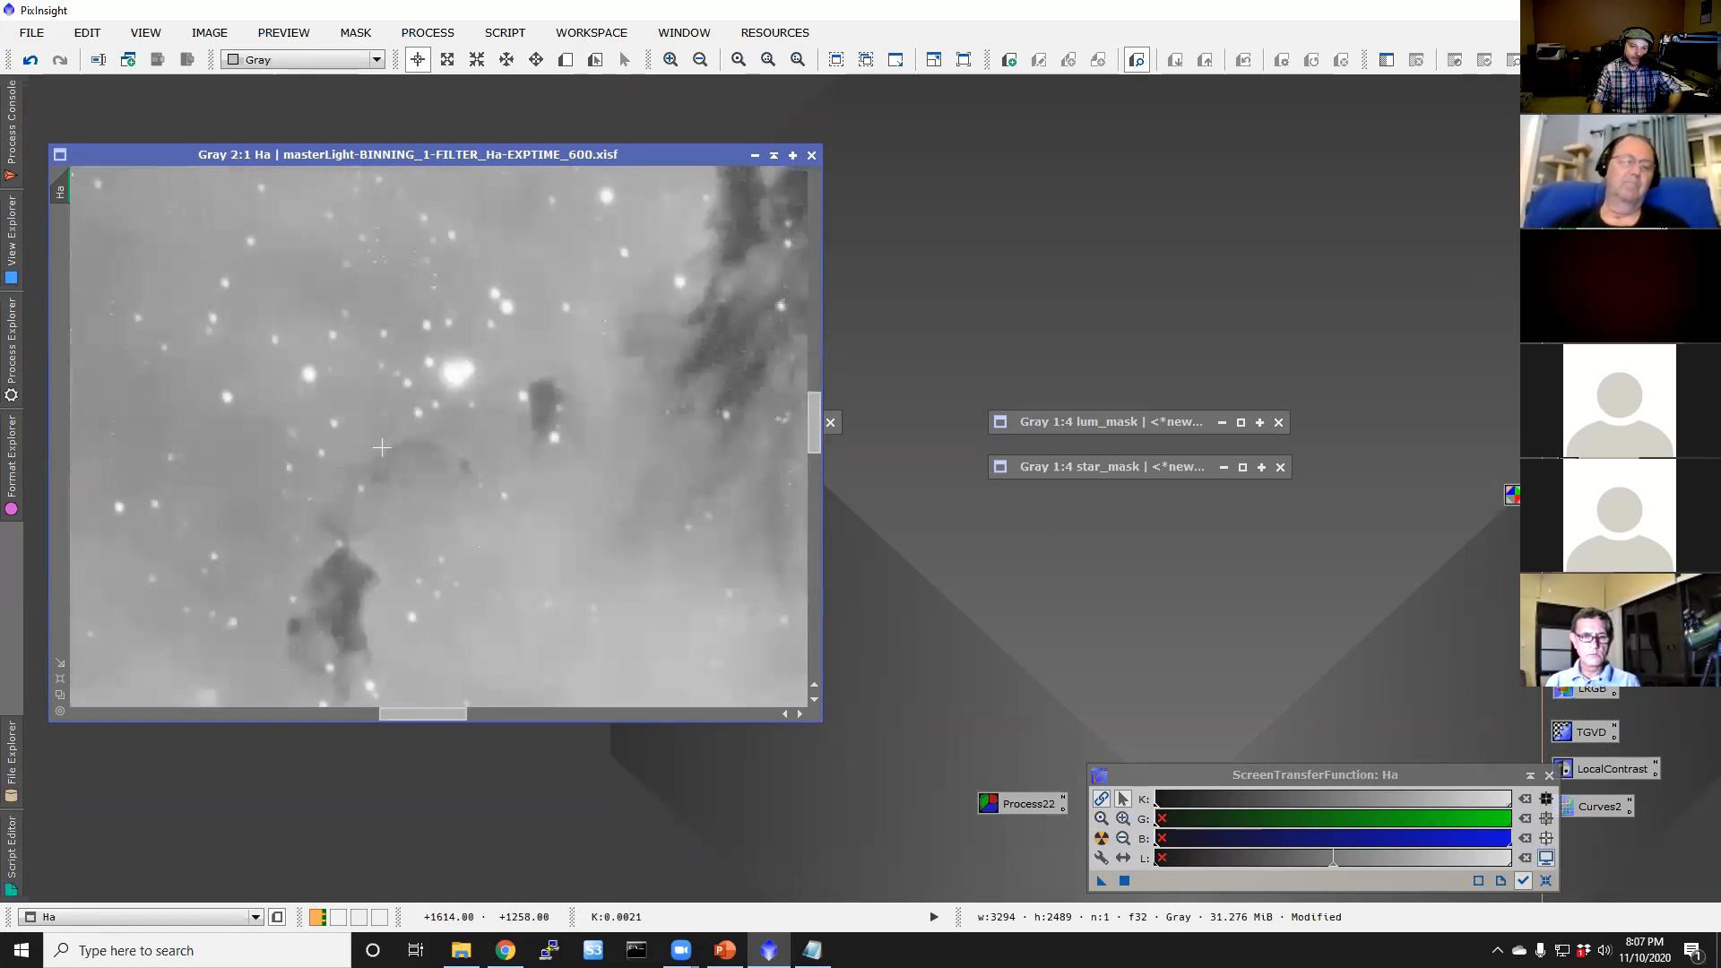
{"action": "scroll", "coordinate": [481, 496], "scroll_direction": "down", "scroll_amount": 2}
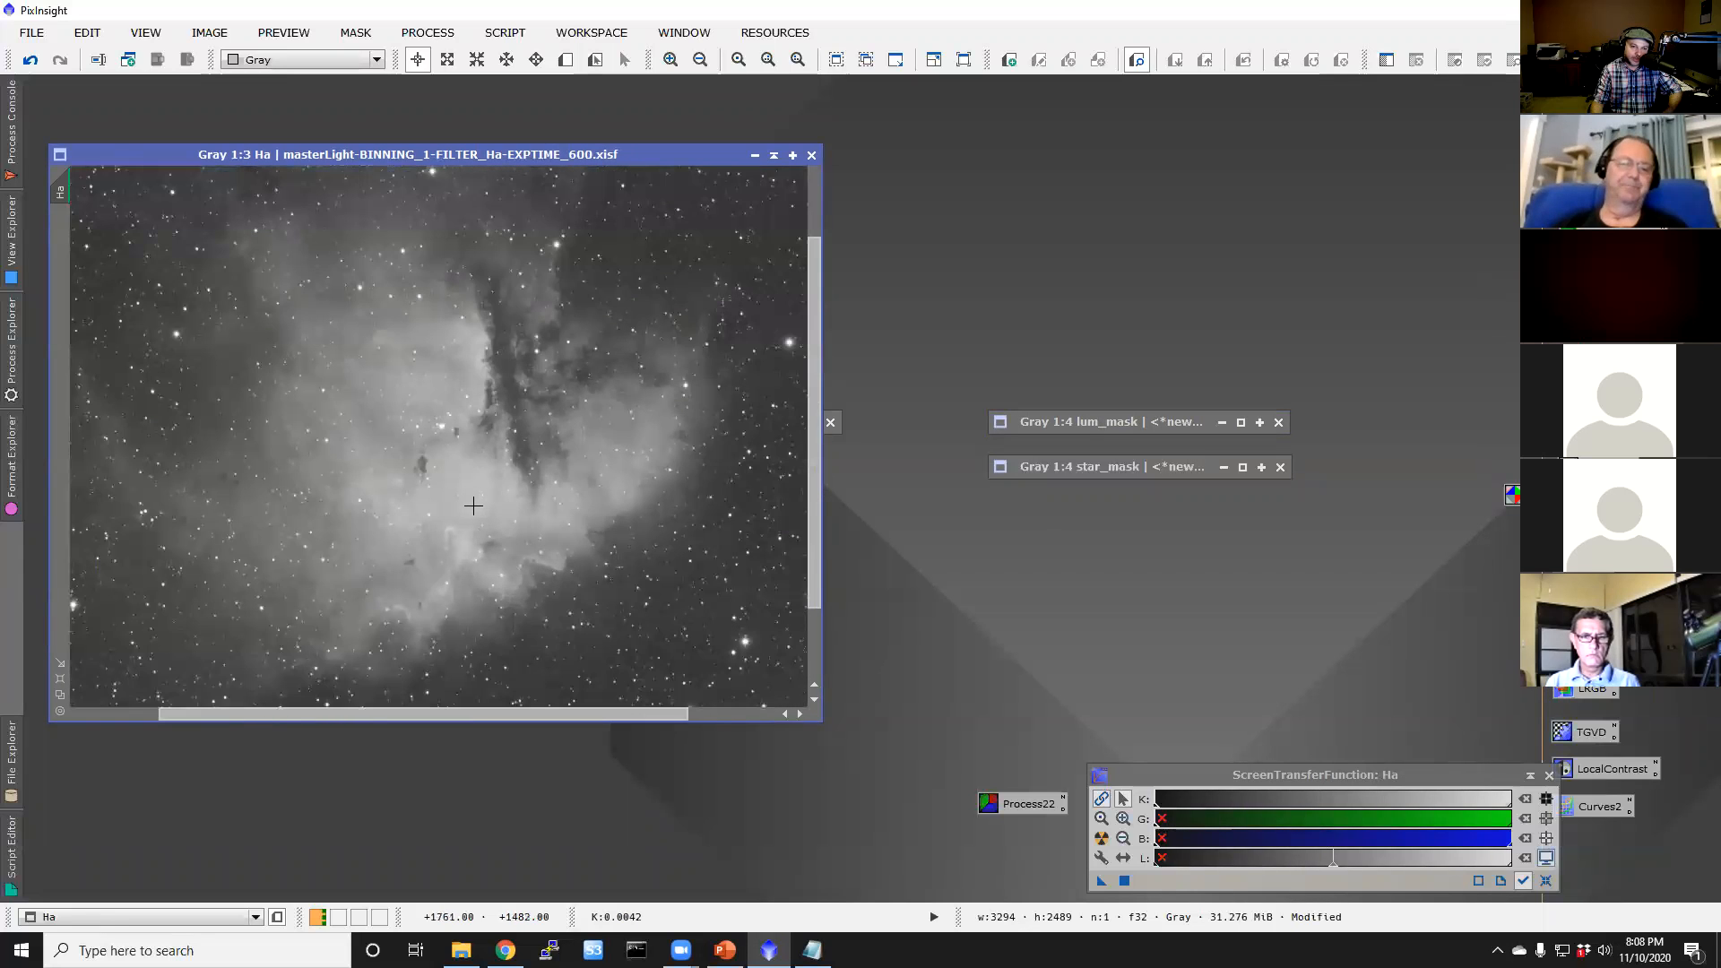
{"action": "scroll", "coordinate": [473, 505], "scroll_direction": "up", "scroll_amount": 1}
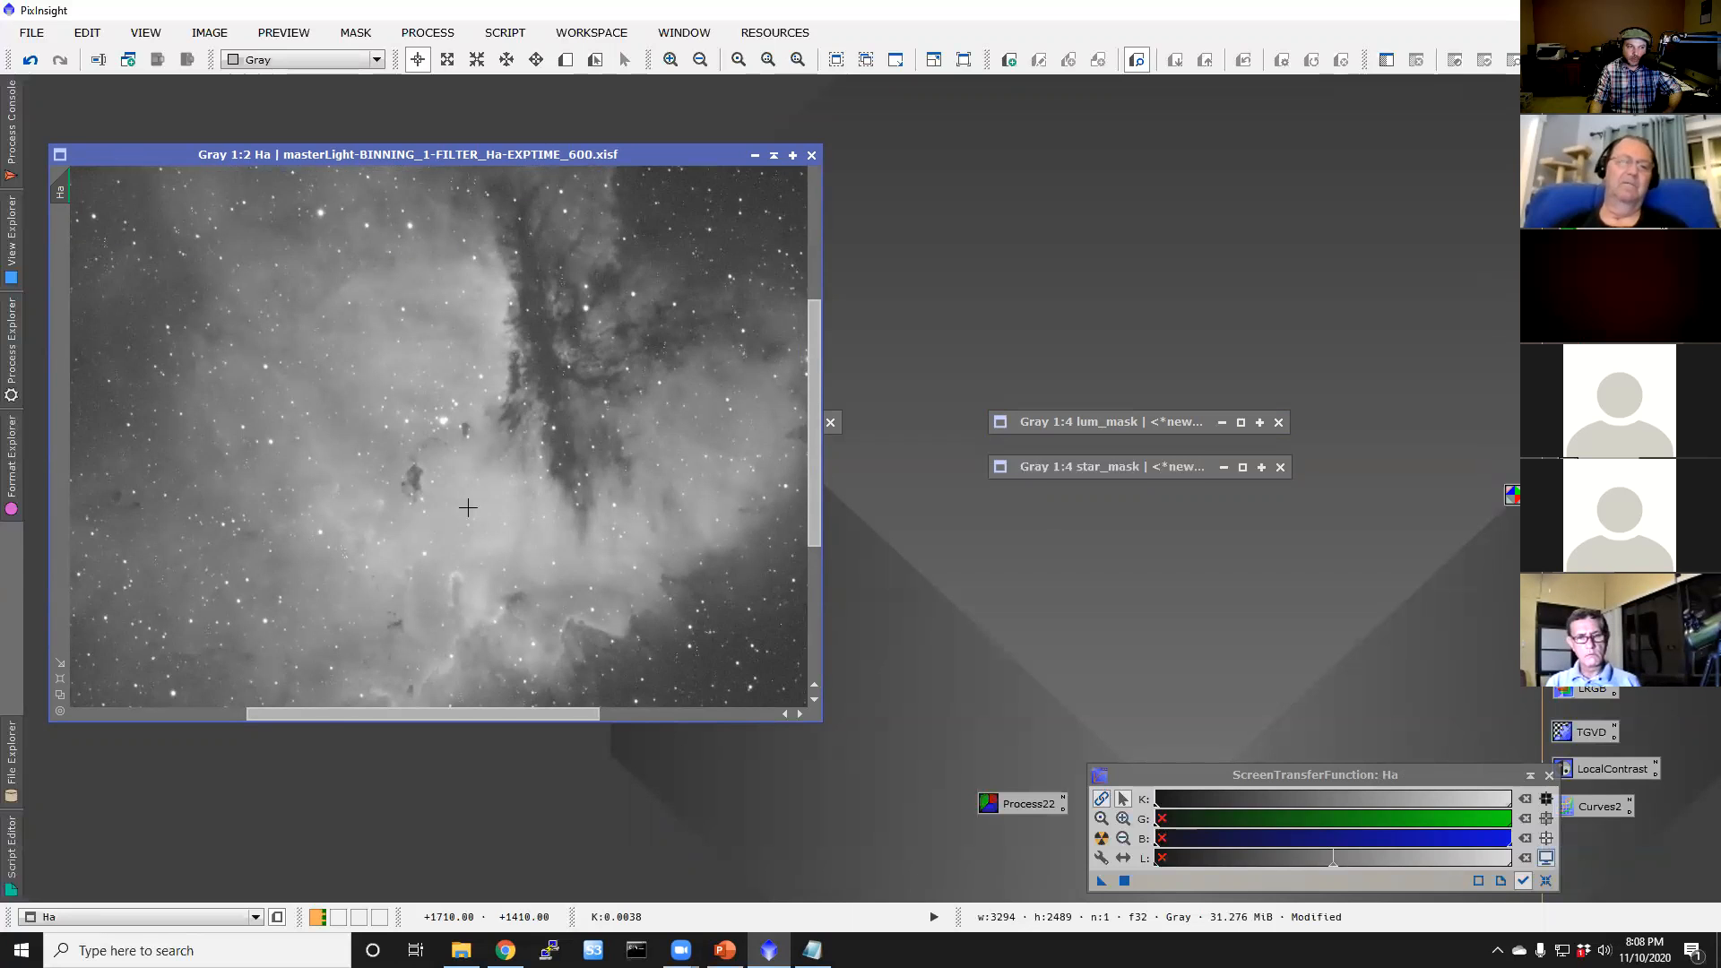
{"action": "scroll", "coordinate": [468, 507], "scroll_direction": "up", "scroll_amount": 1}
{"action": "scroll", "coordinate": [468, 507], "scroll_direction": "down", "scroll_amount": 2}
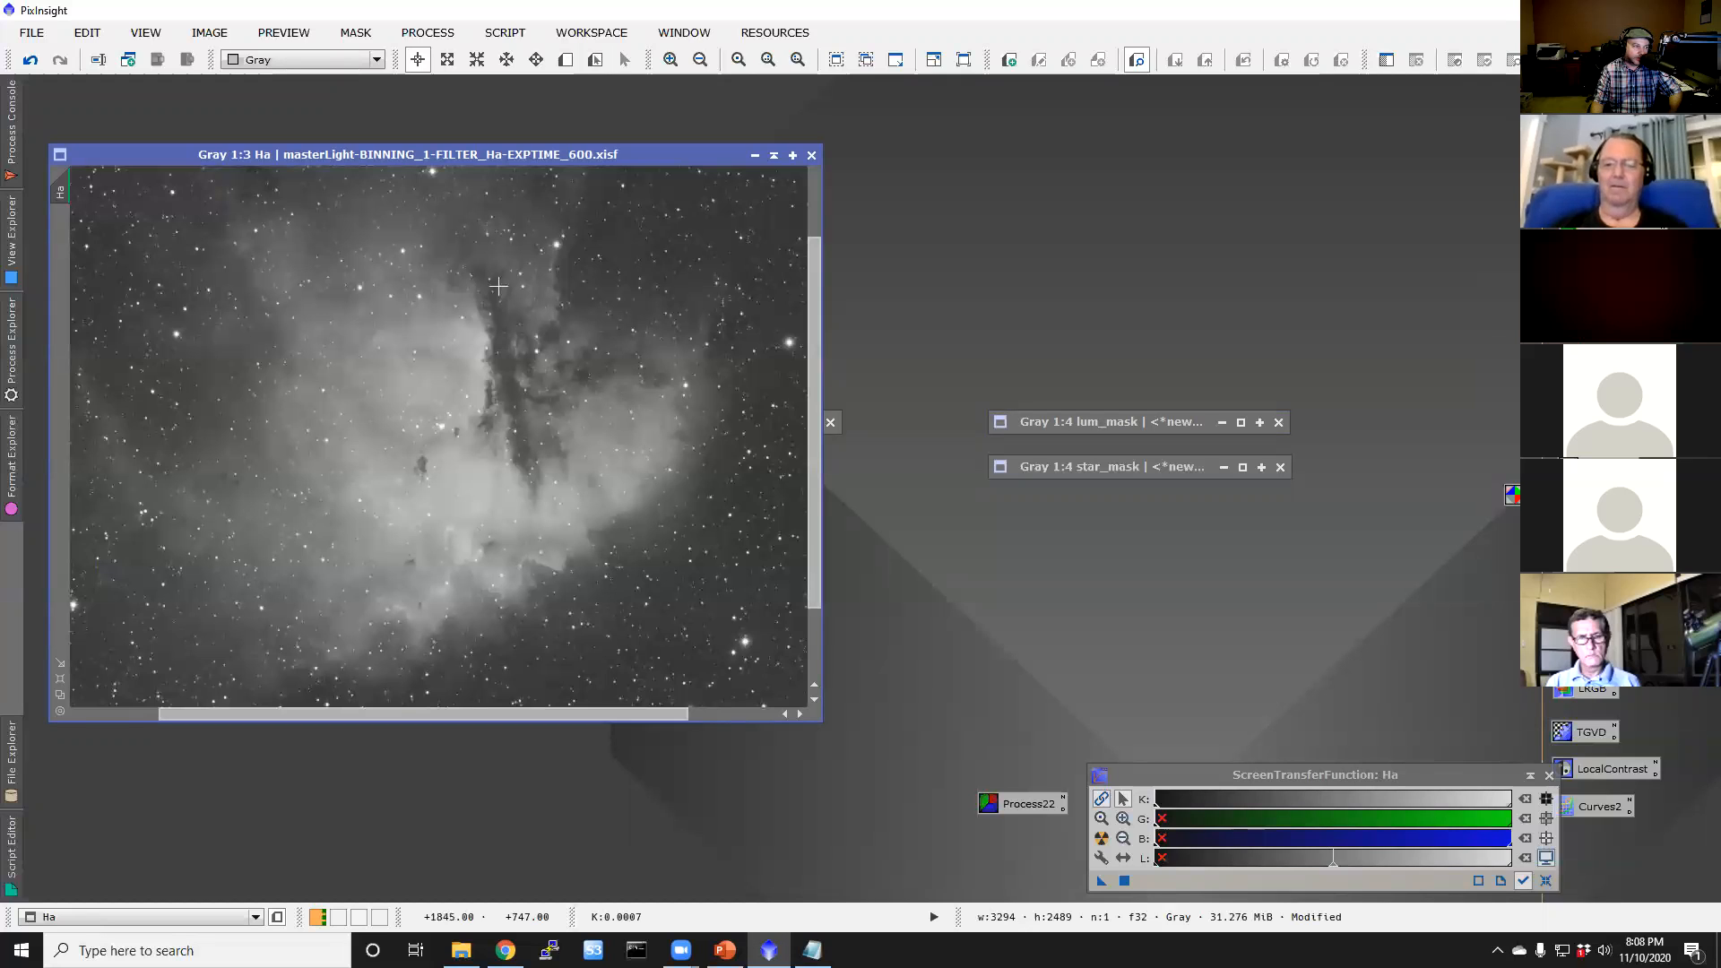
Step: Evaluate the Ha image's stars with the PSFImage script using the Moffat function, create the PSF image, and close the script
{"action": "left_click", "coordinate": [511, 38]}
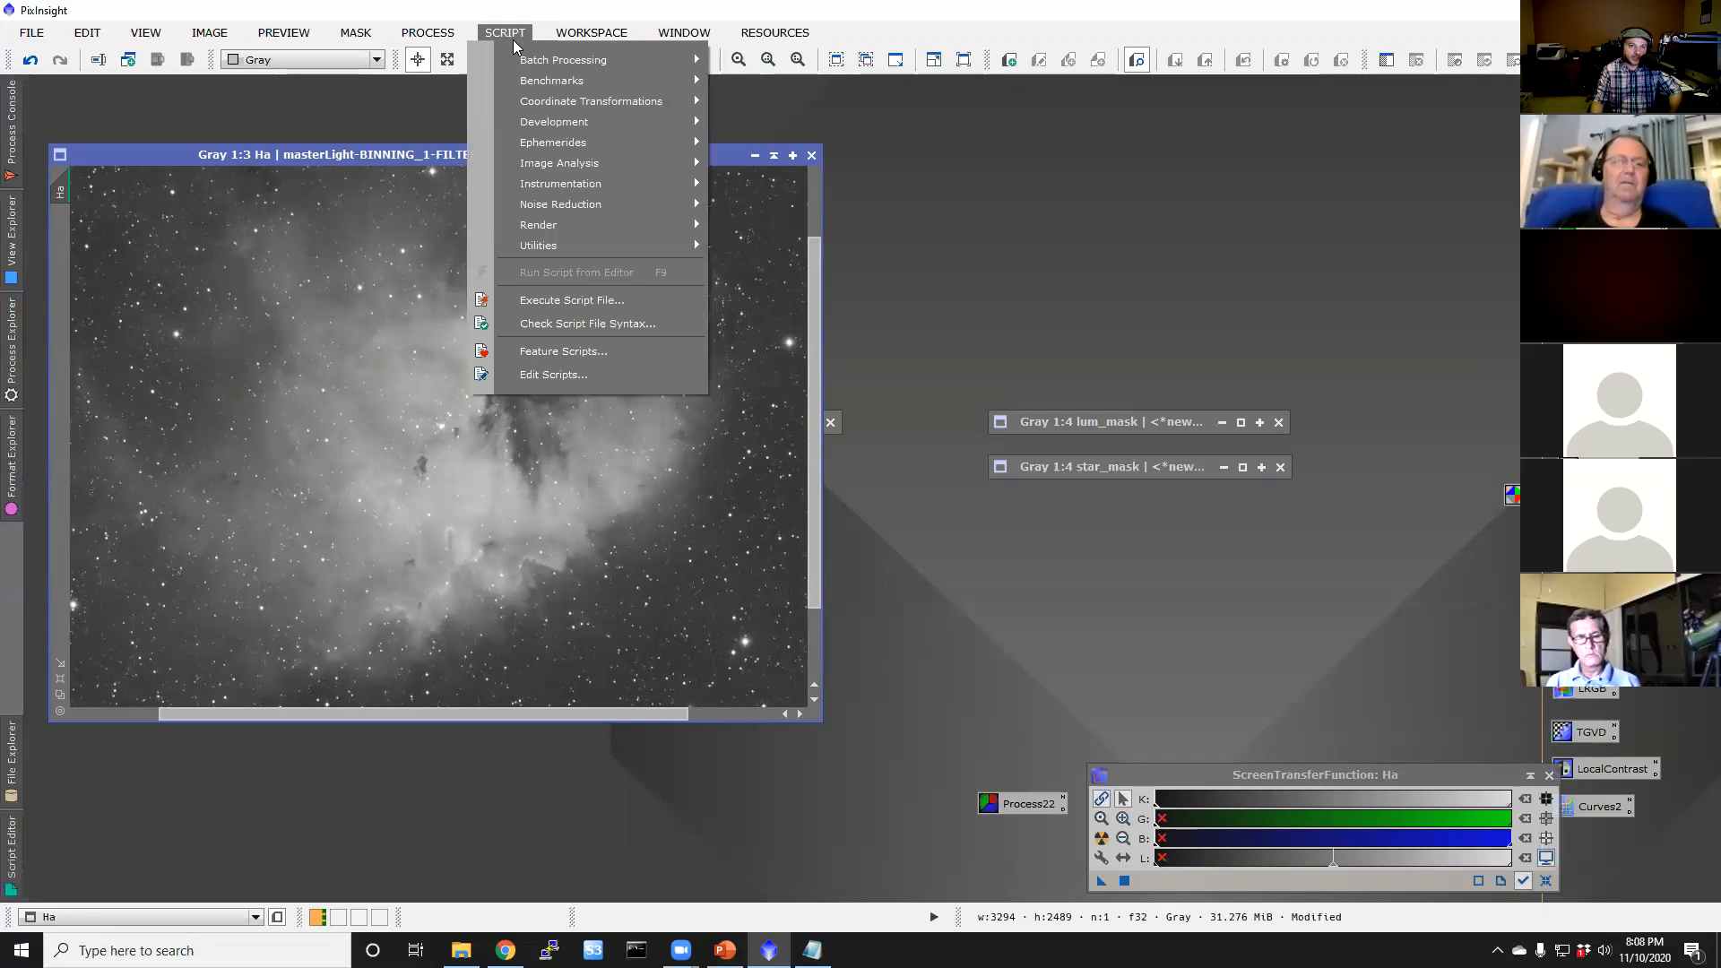
{"action": "mouse_move", "coordinate": [547, 224]}
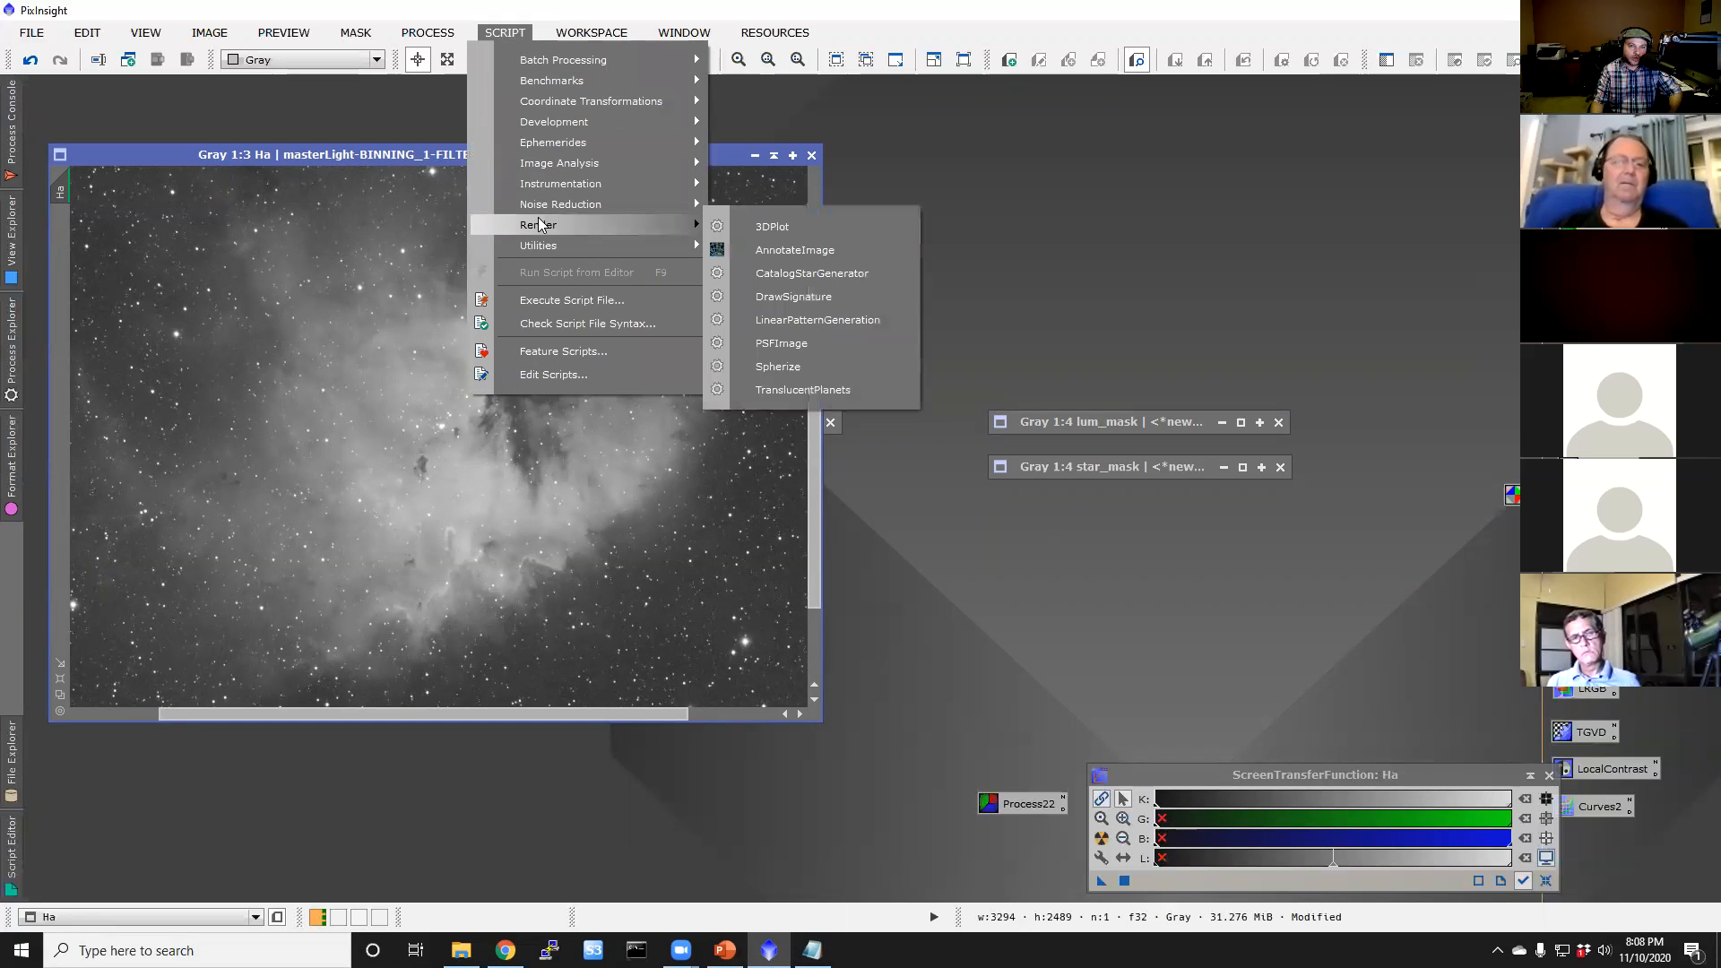
{"action": "left_click", "coordinate": [833, 354]}
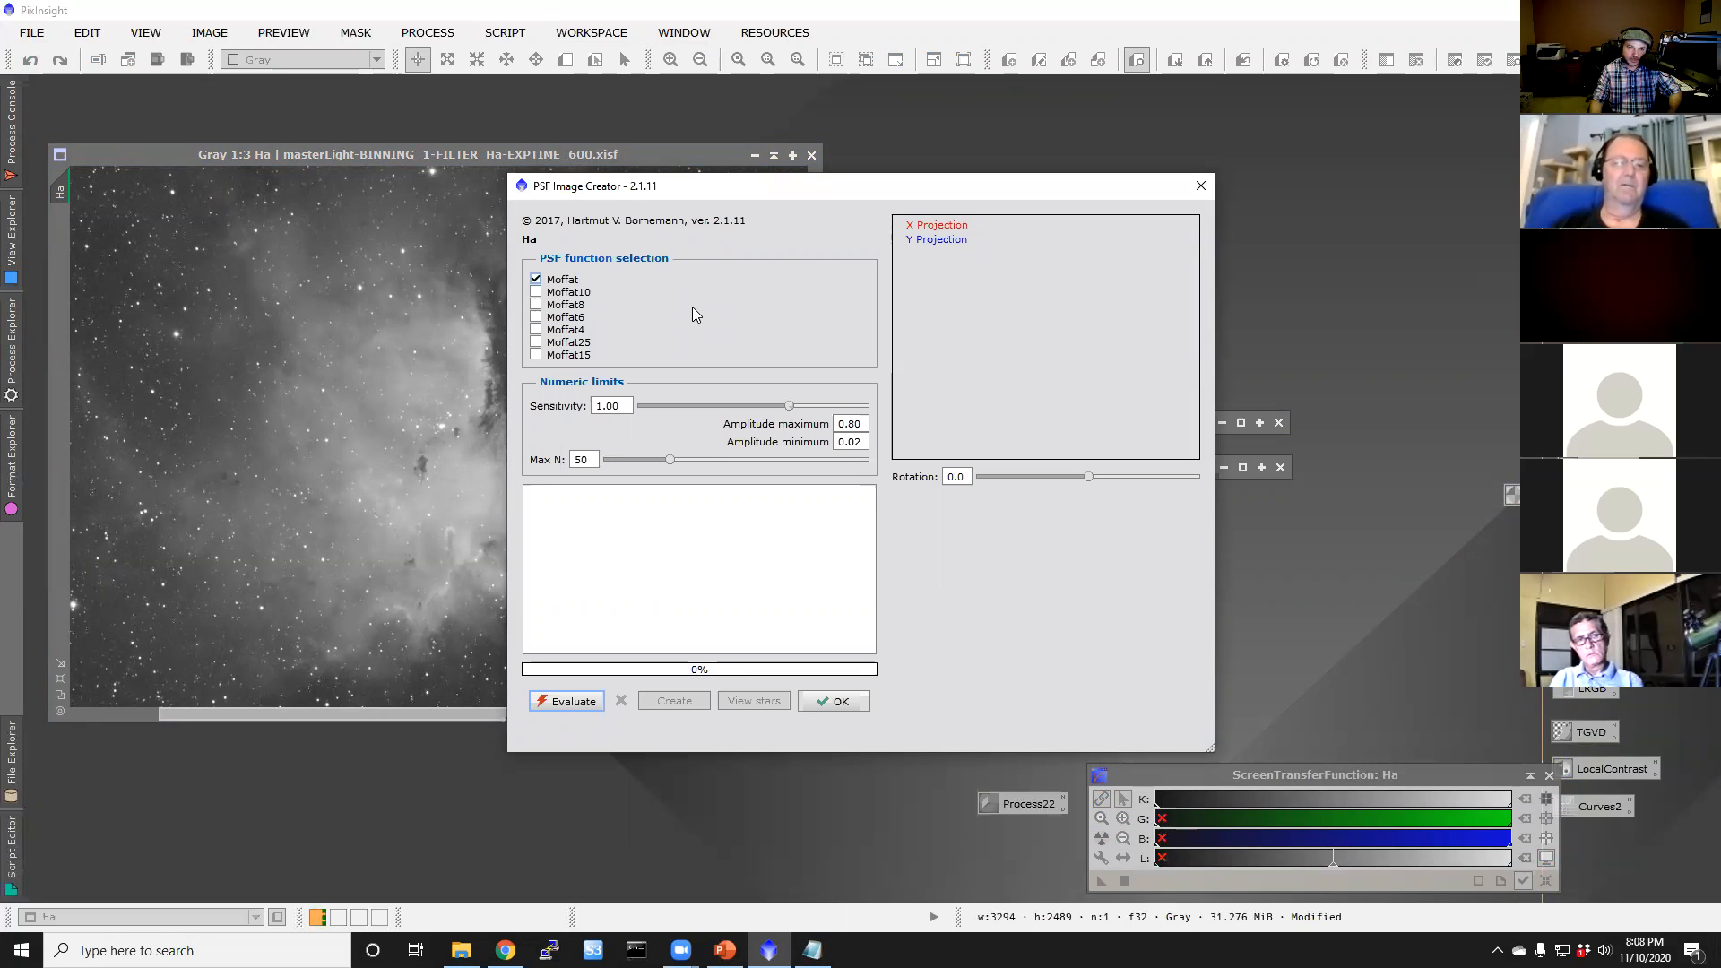
{"action": "left_click", "coordinate": [574, 701]}
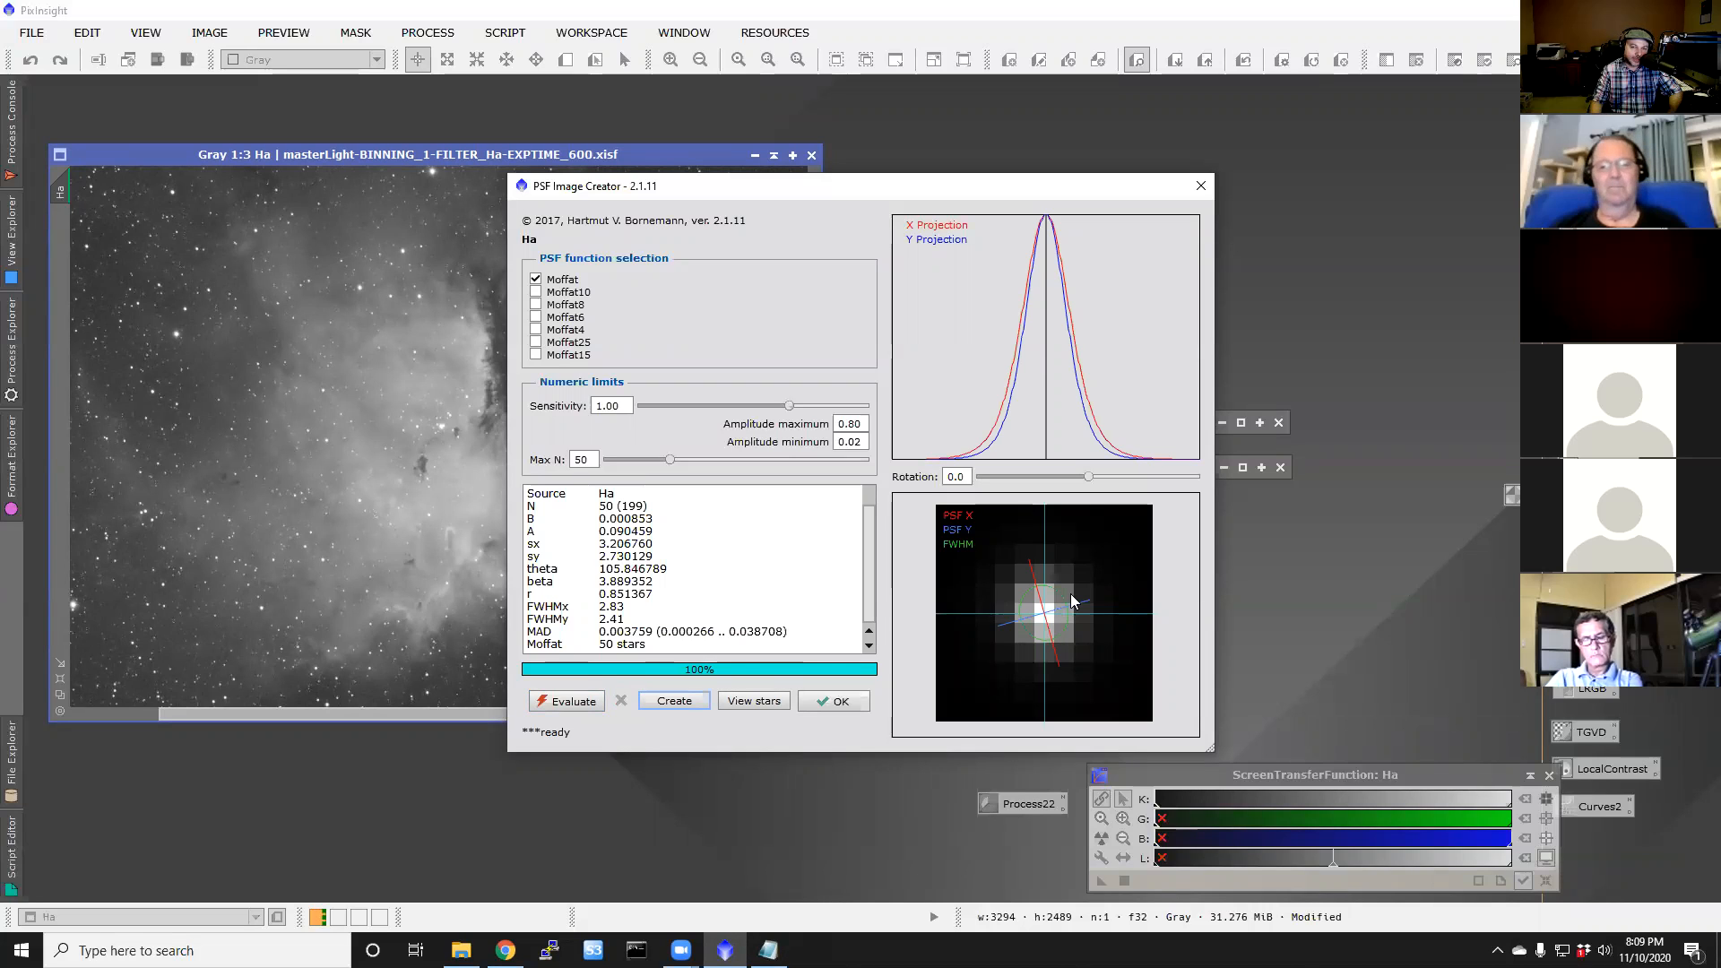
{"action": "left_click", "coordinate": [664, 705]}
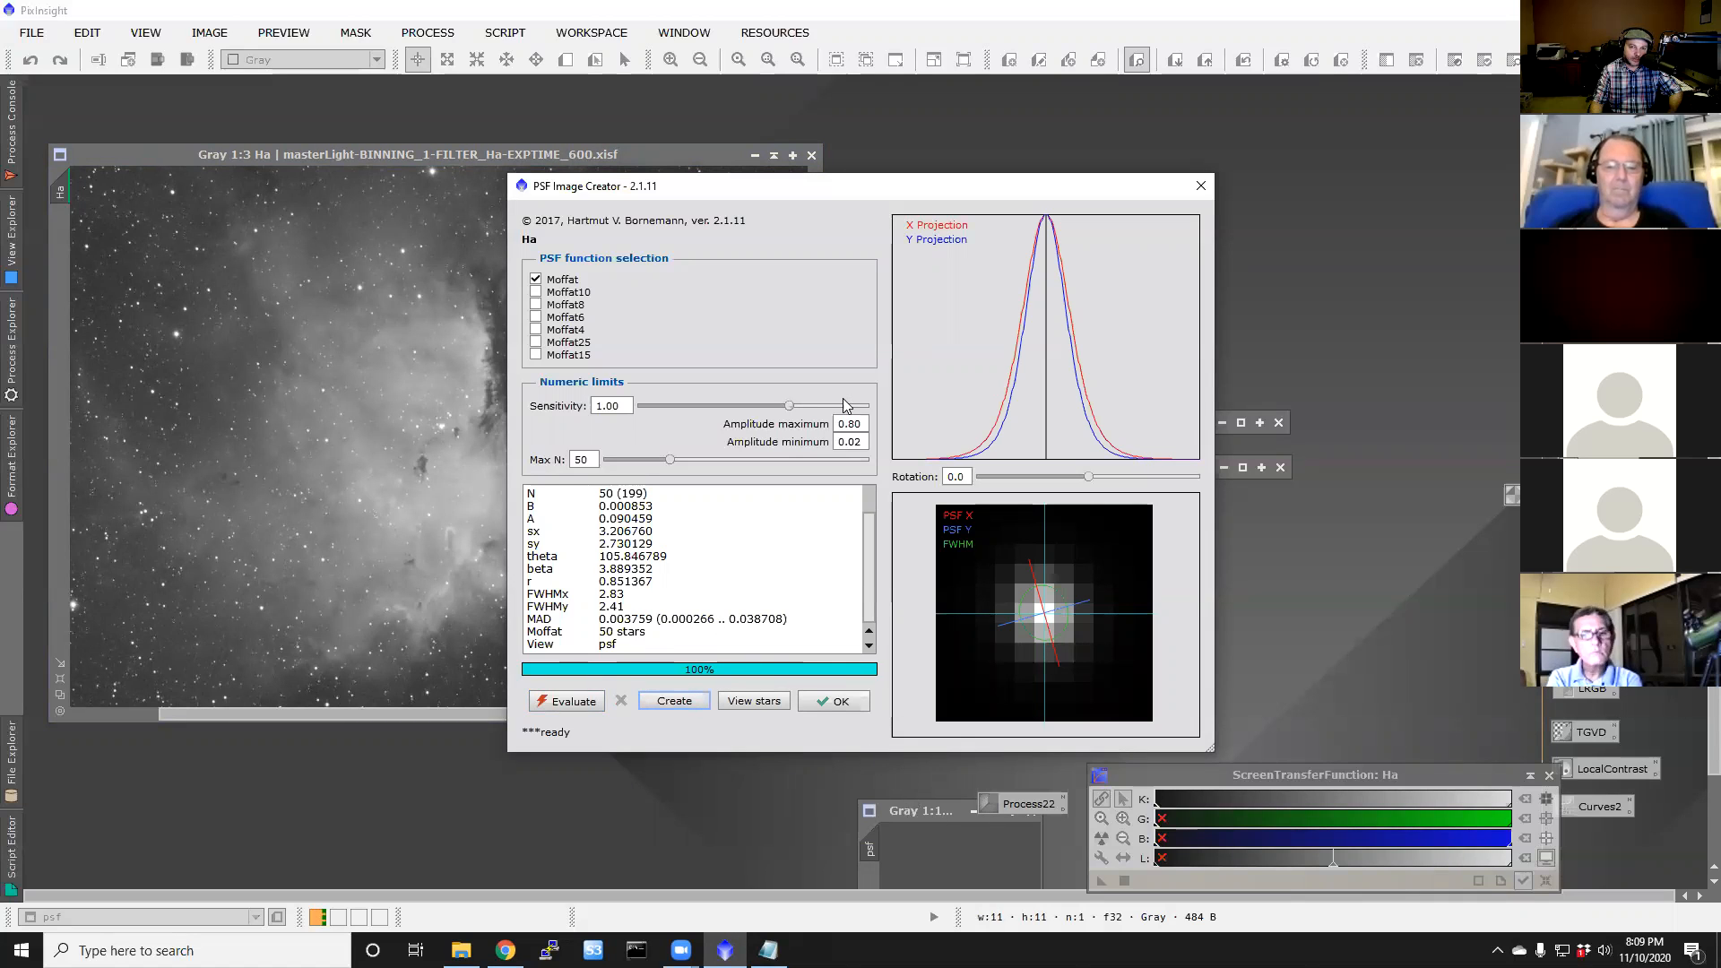
{"action": "left_click", "coordinate": [1198, 188]}
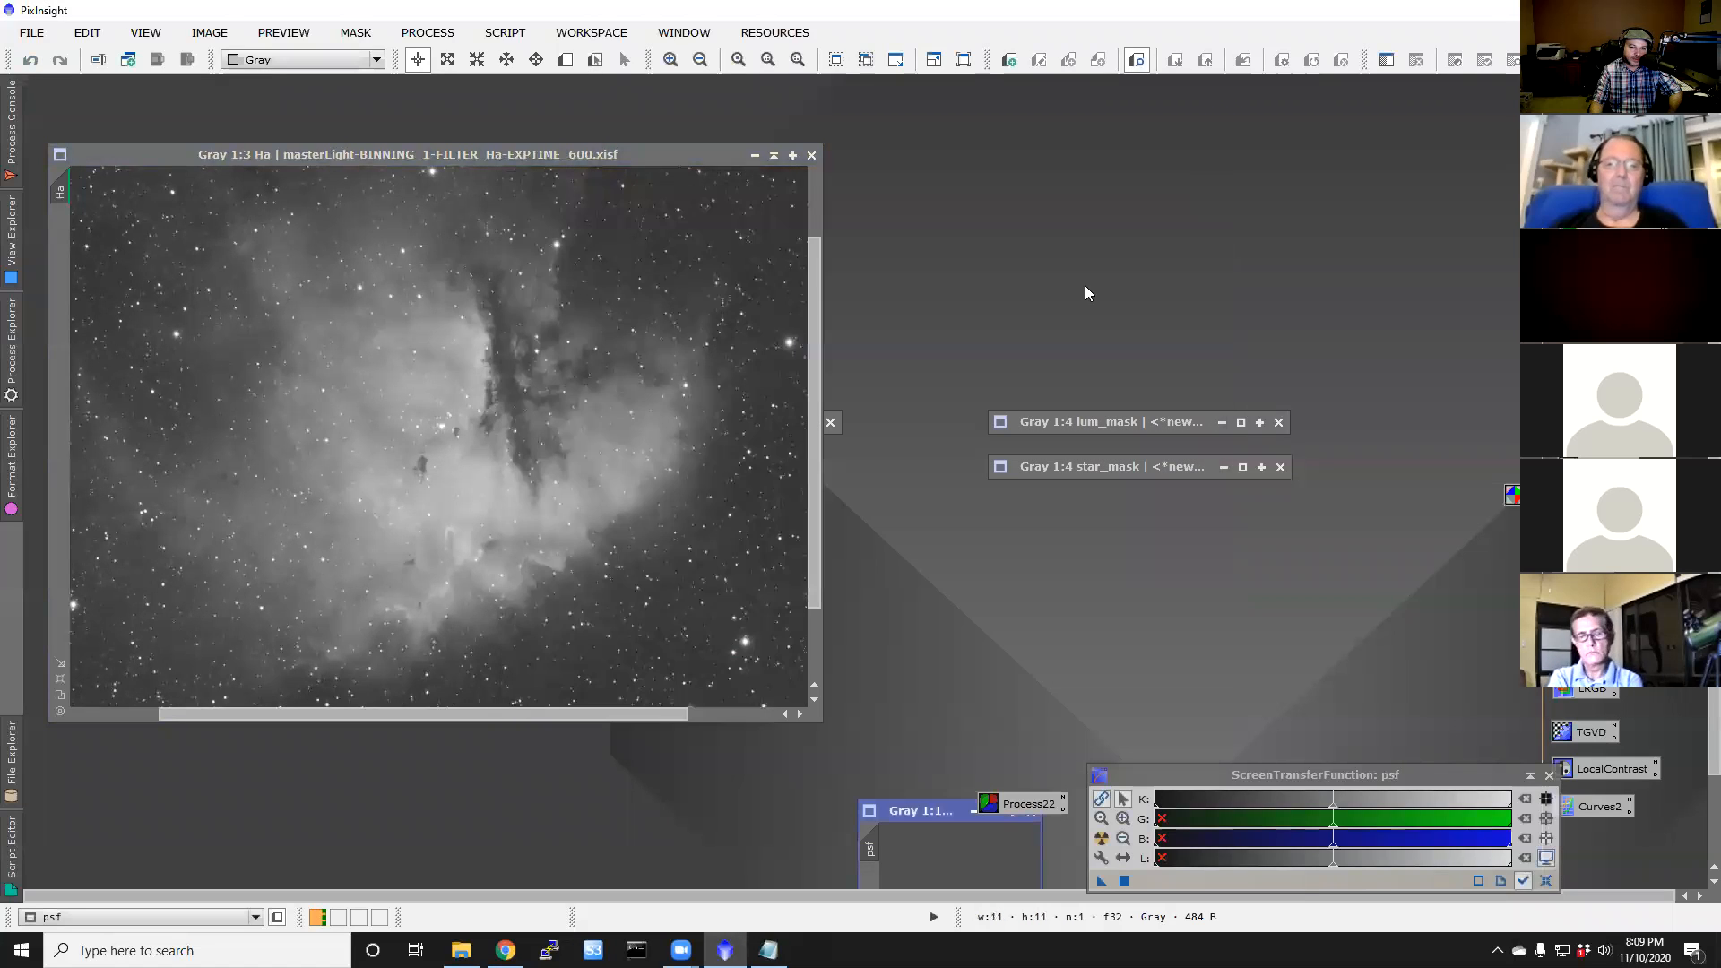
Step: Place the psf image window below star_mask and delete the Process22 DynamicBackgroundExtraction icon
{"action": "left_click", "coordinate": [933, 811]}
{"action": "left_click_drag", "start_coordinate": [933, 811], "coordinate": [952, 481]}
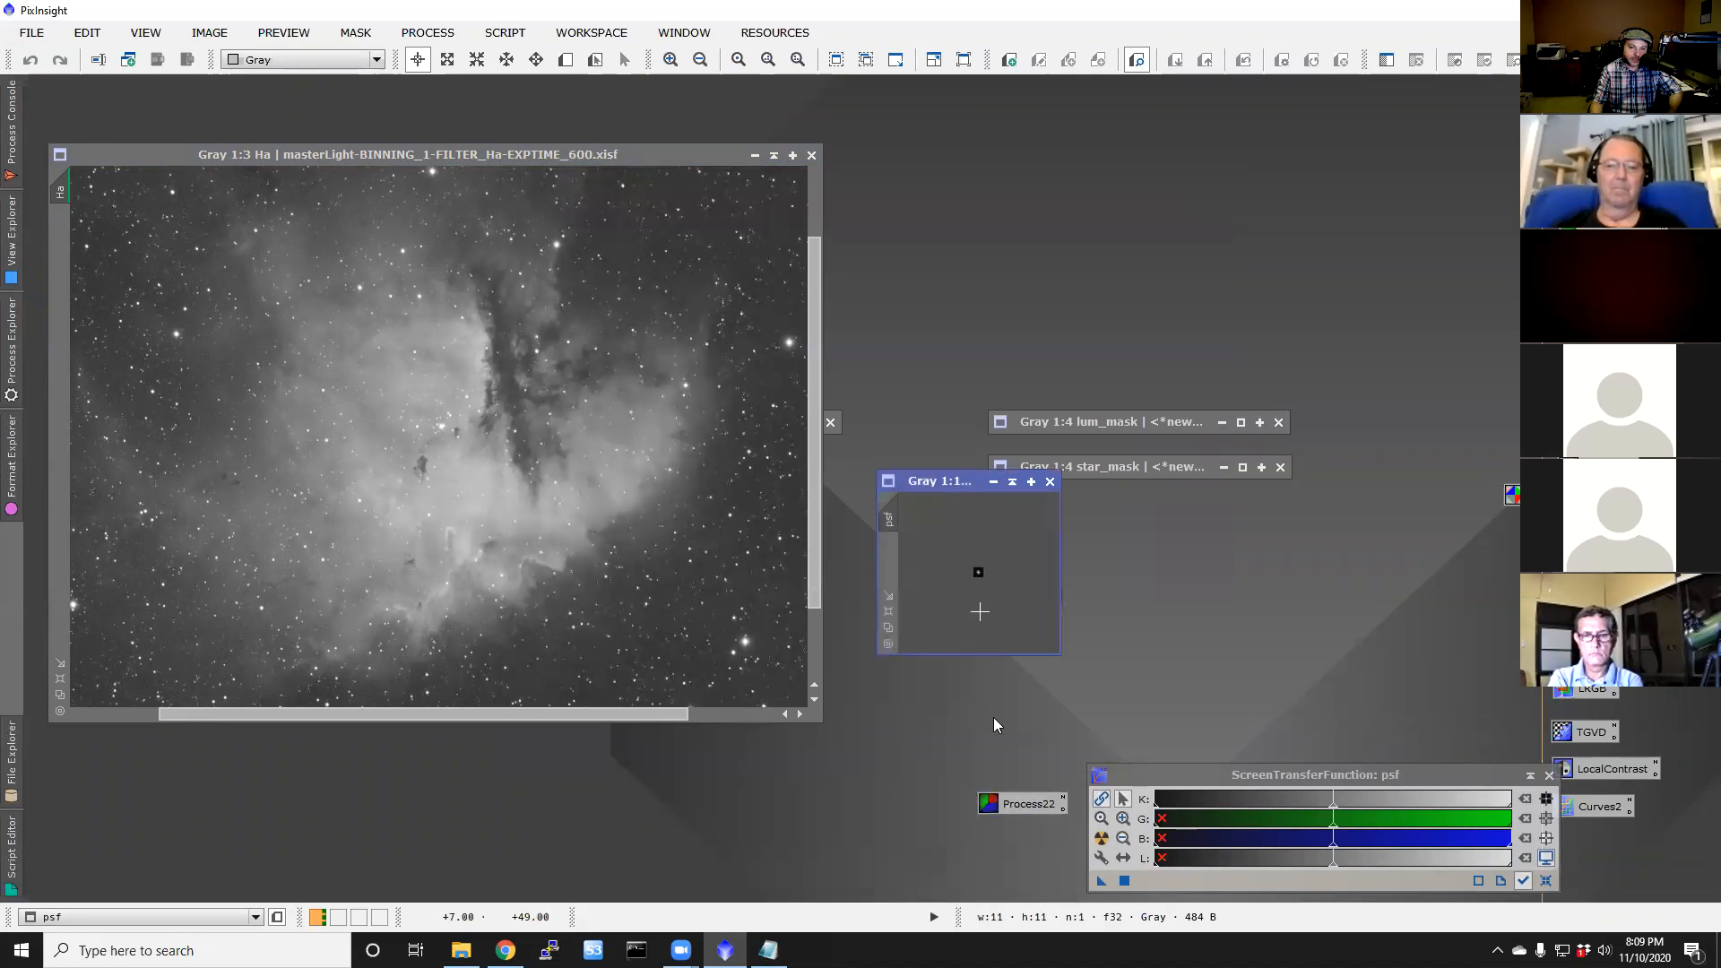
{"action": "right_click", "coordinate": [1025, 809]}
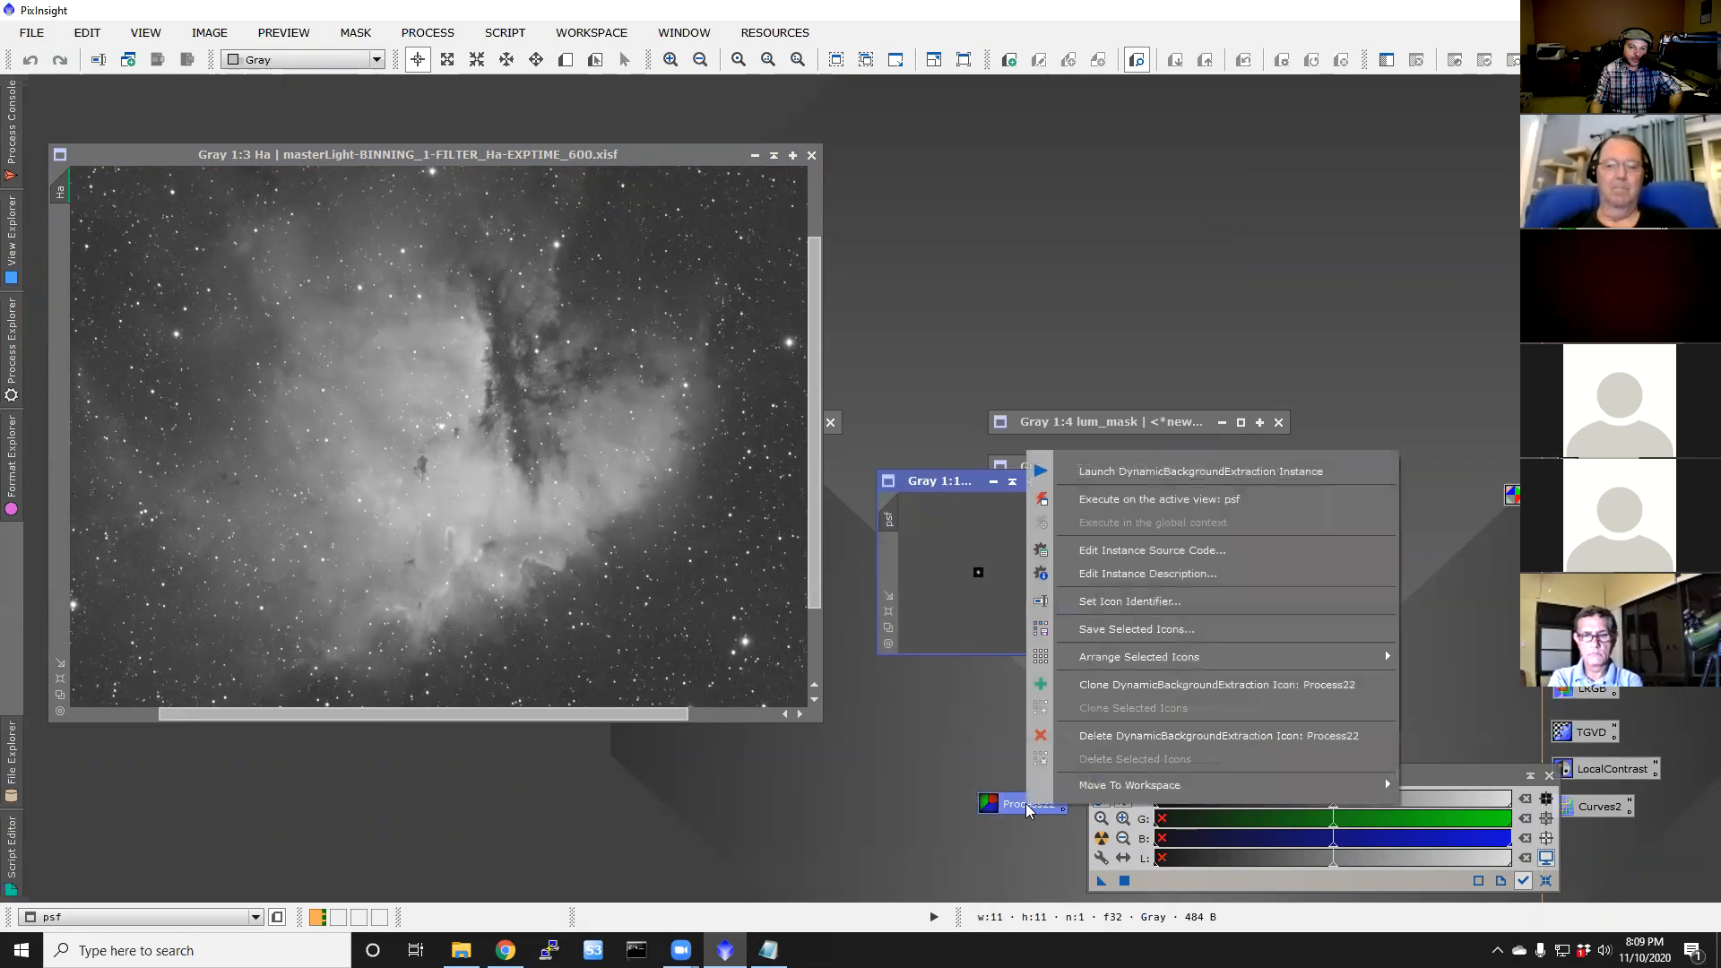
{"action": "left_click", "coordinate": [1140, 736]}
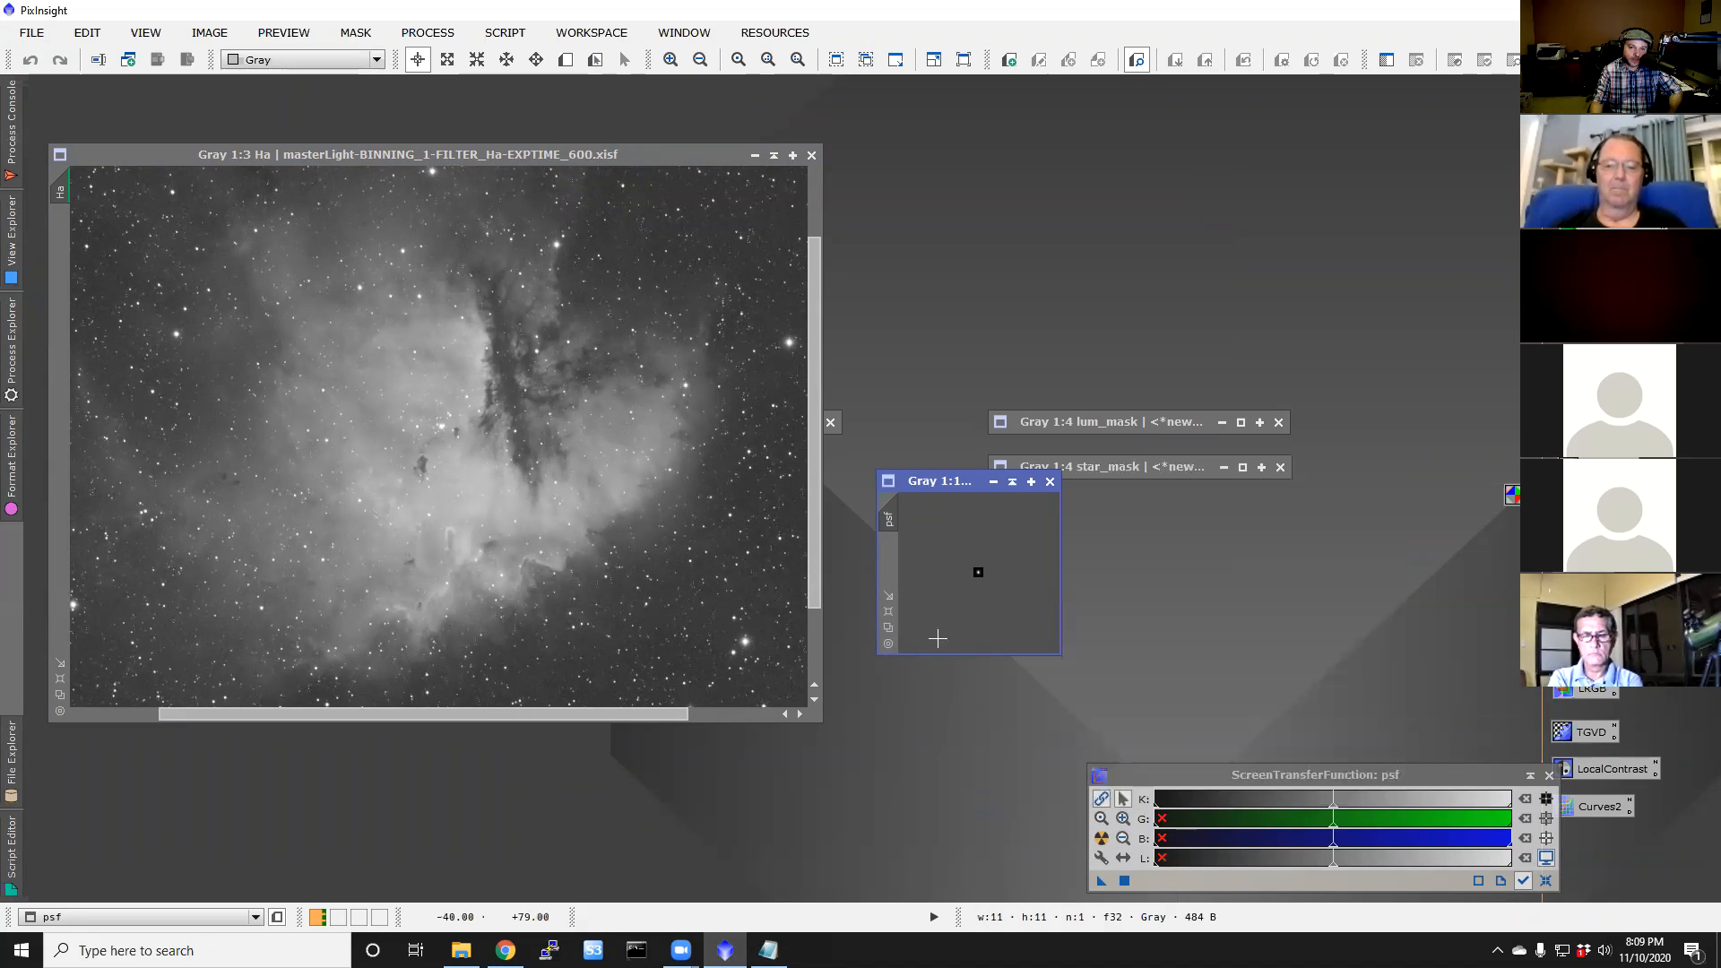
{"action": "left_click_drag", "start_coordinate": [947, 480], "coordinate": [1175, 510]}
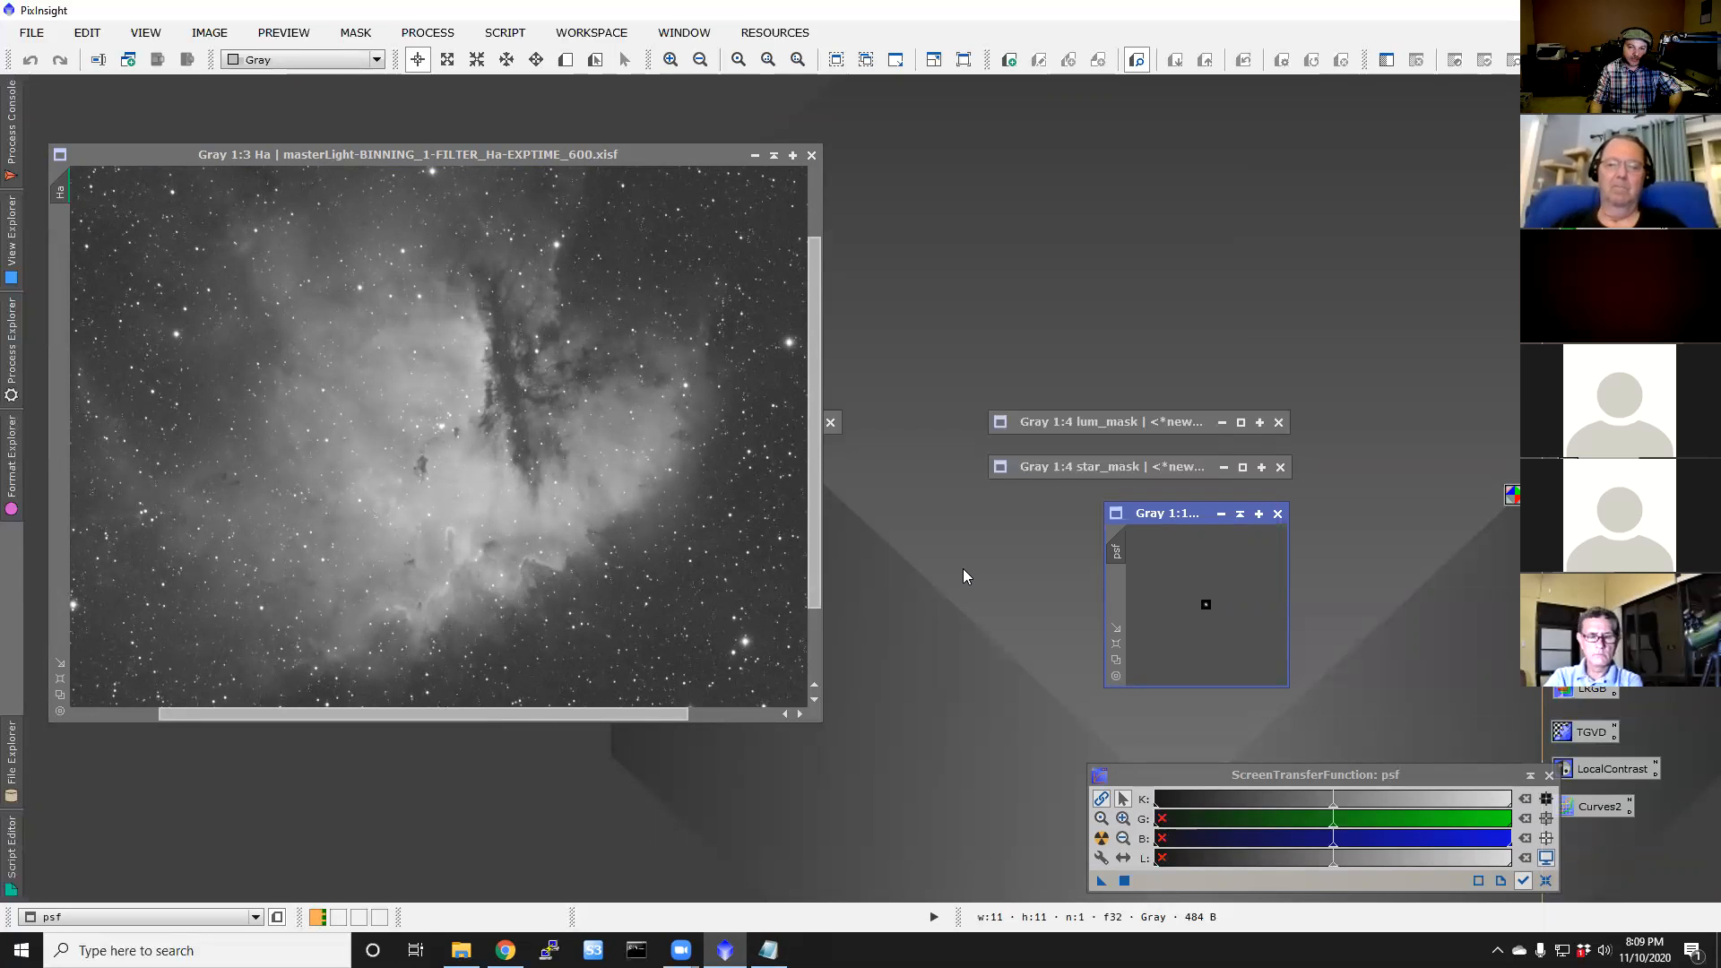
Step: Expand the lum_mask image and apply it as a mask to the Ha image
{"action": "double_click", "coordinate": [1126, 419]}
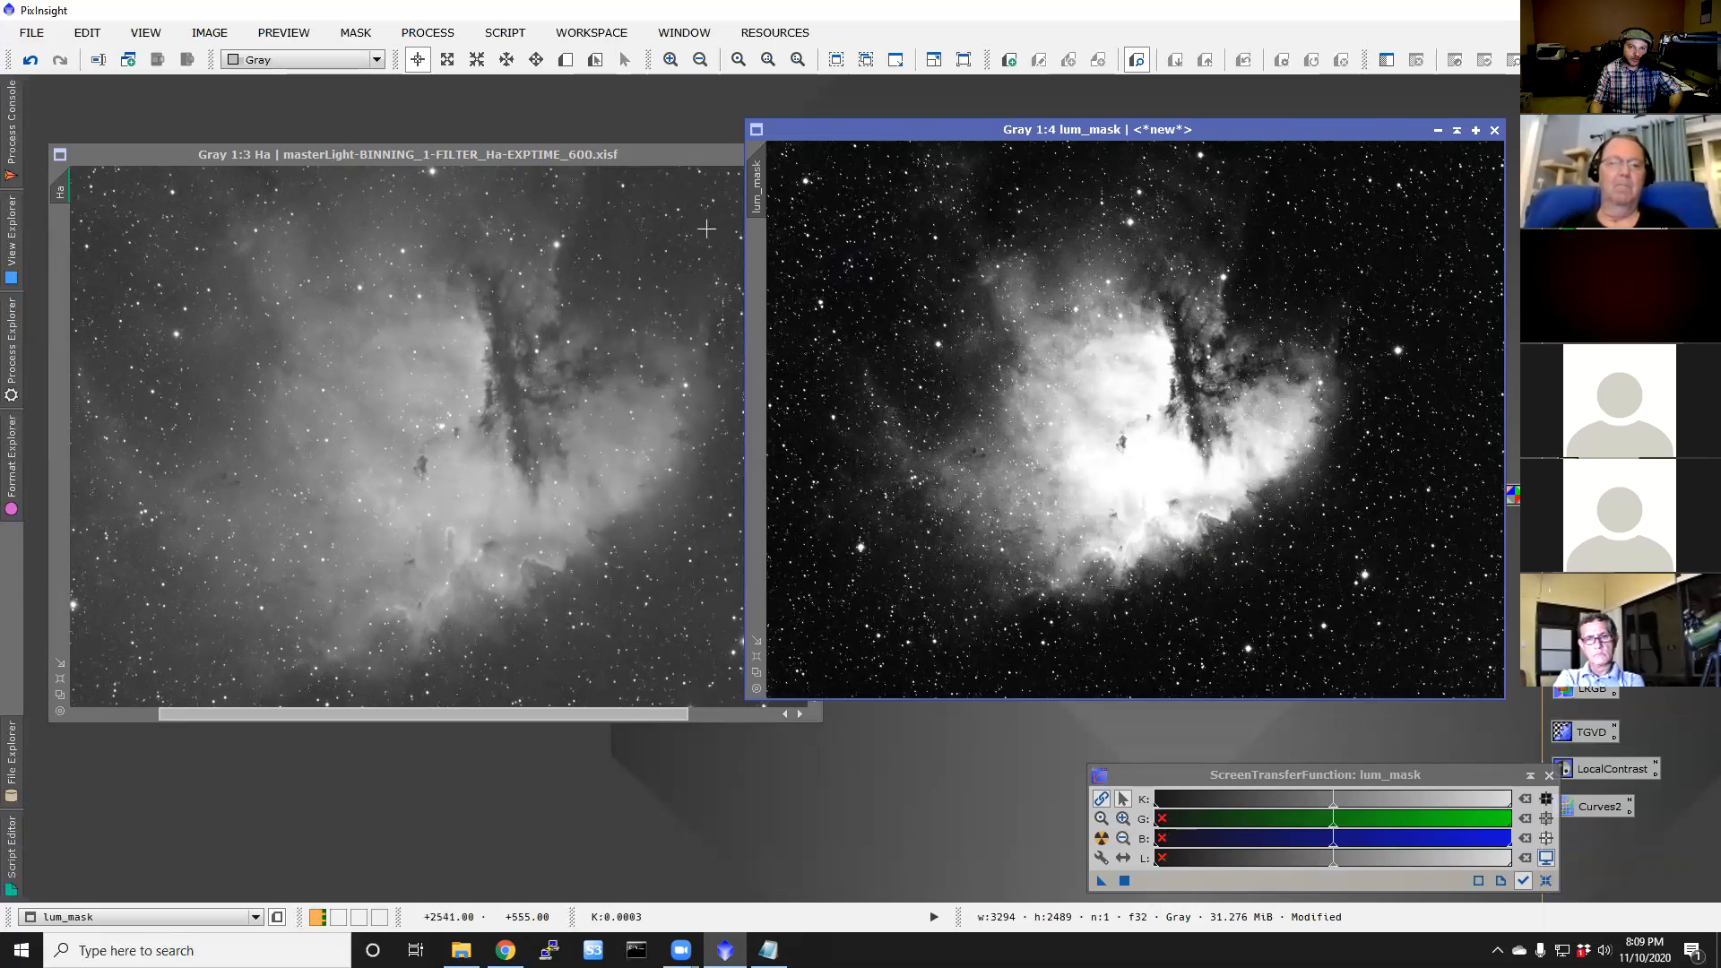
{"action": "mouse_move", "coordinate": [762, 186]}
{"action": "left_click_drag", "start_coordinate": [762, 185], "coordinate": [61, 252]}
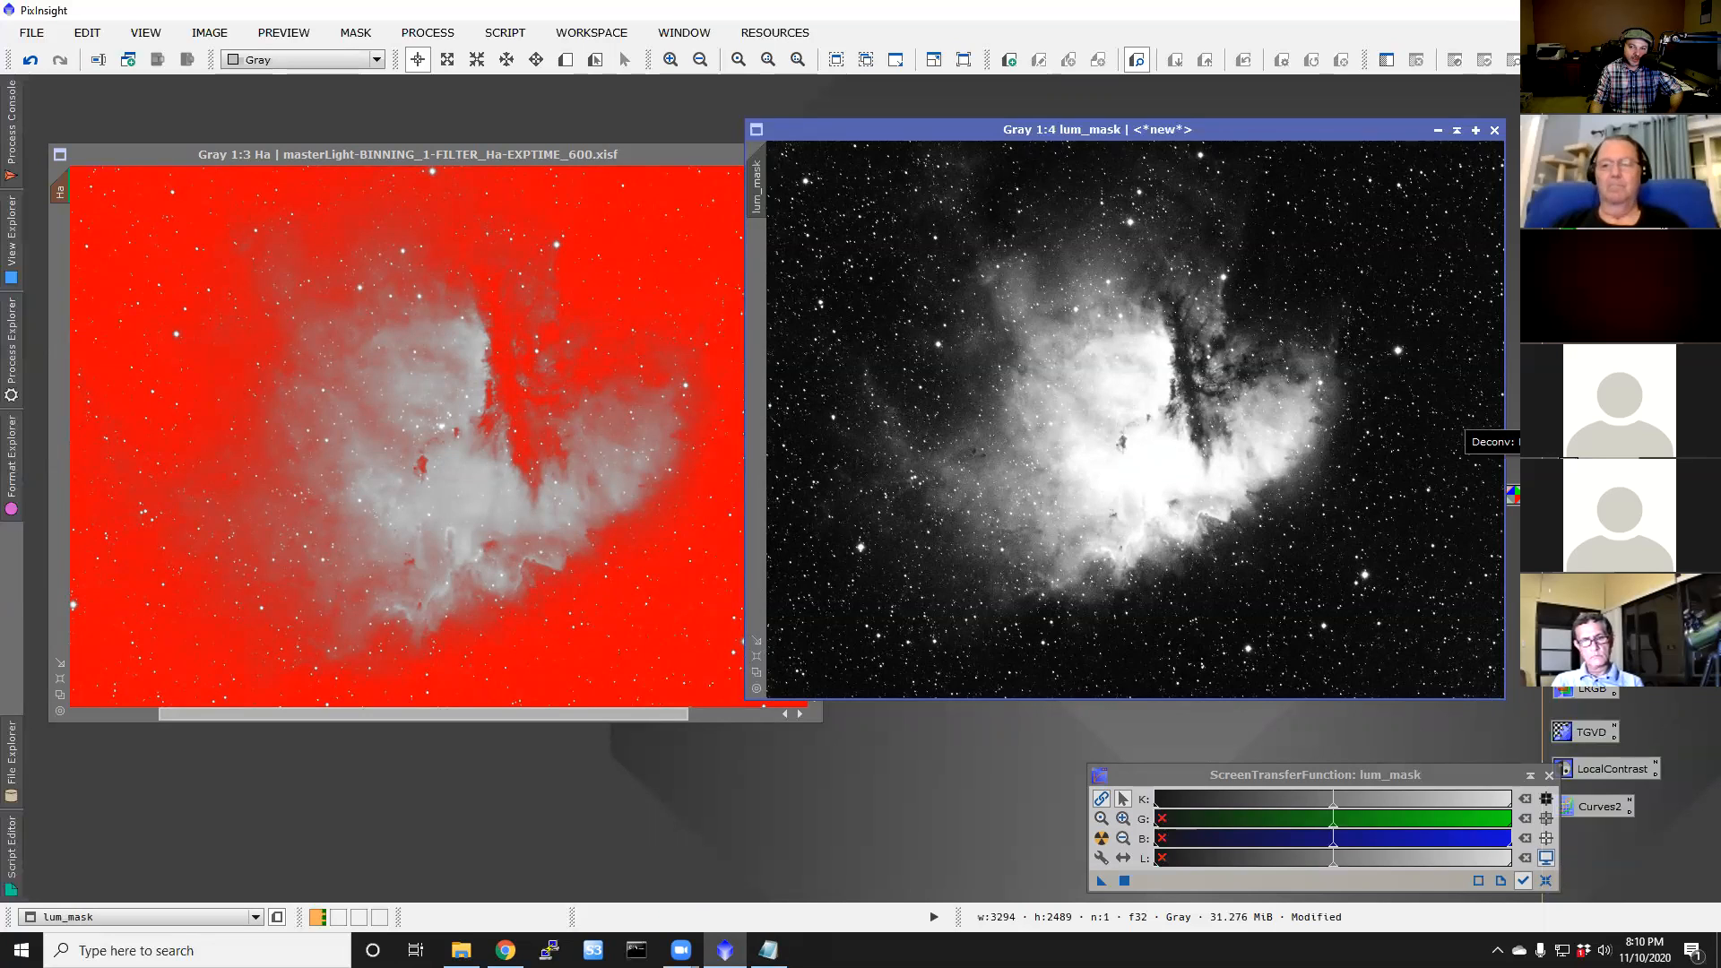
Step: Open the saved Deconvolution process with psf as external PSF and select star_mask as its local deringing support
{"action": "double_click", "coordinate": [1533, 428]}
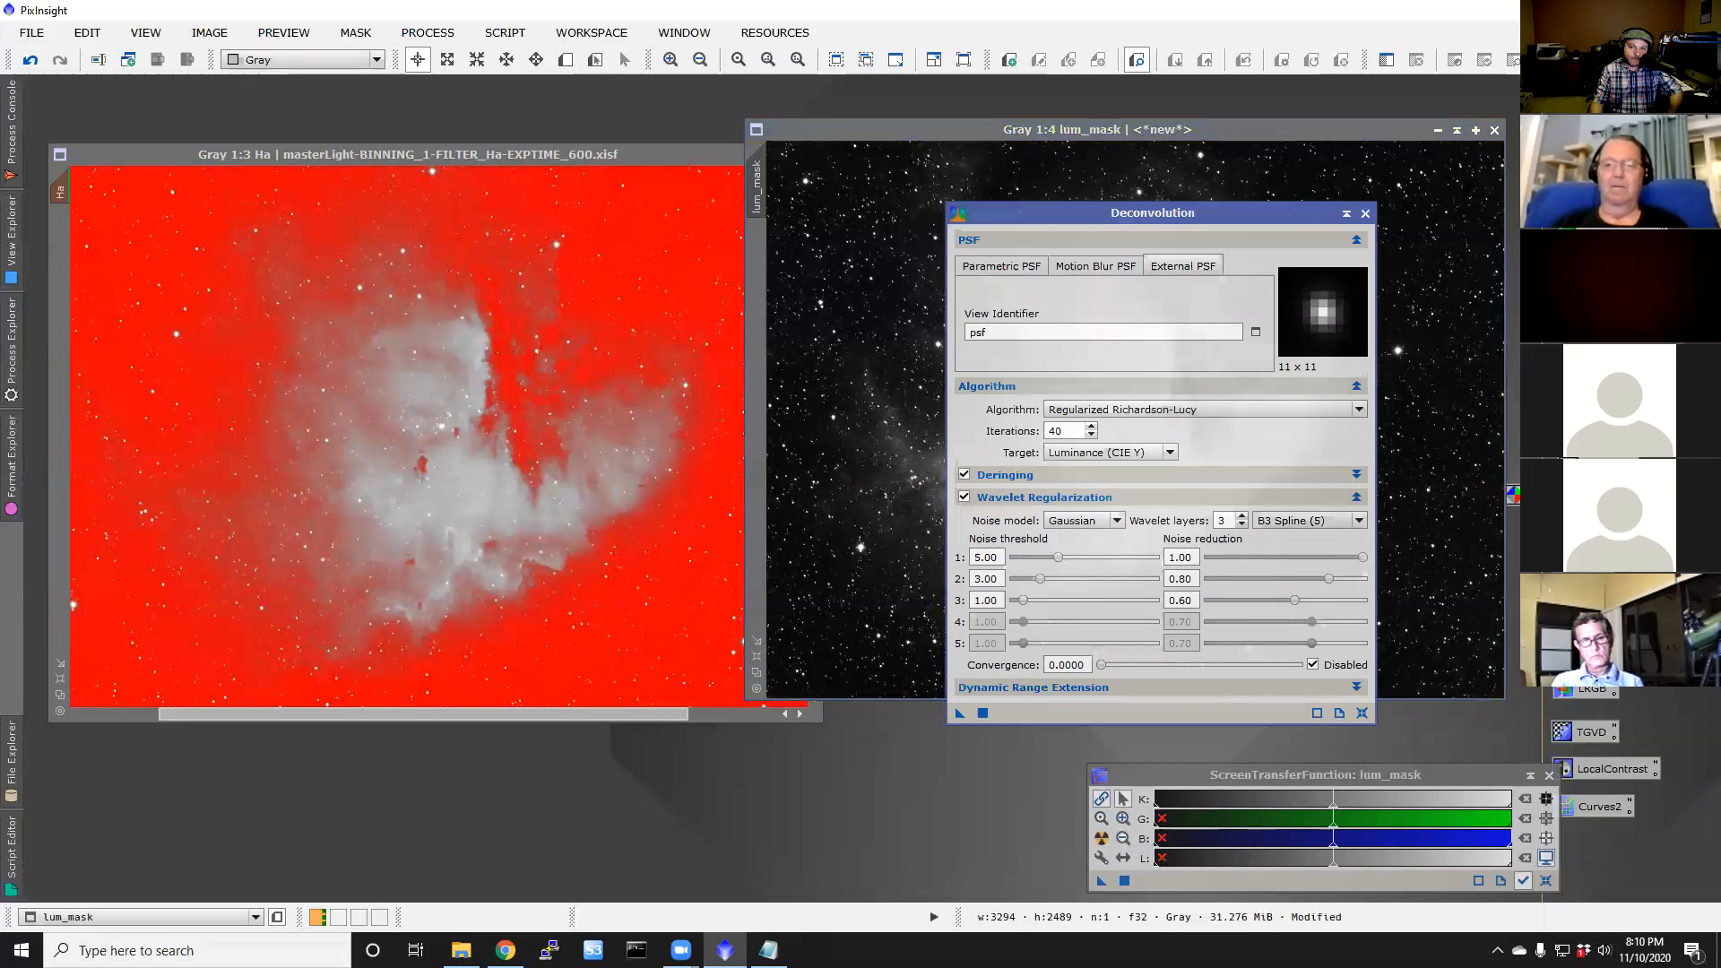
{"action": "left_click", "coordinate": [1065, 331]}
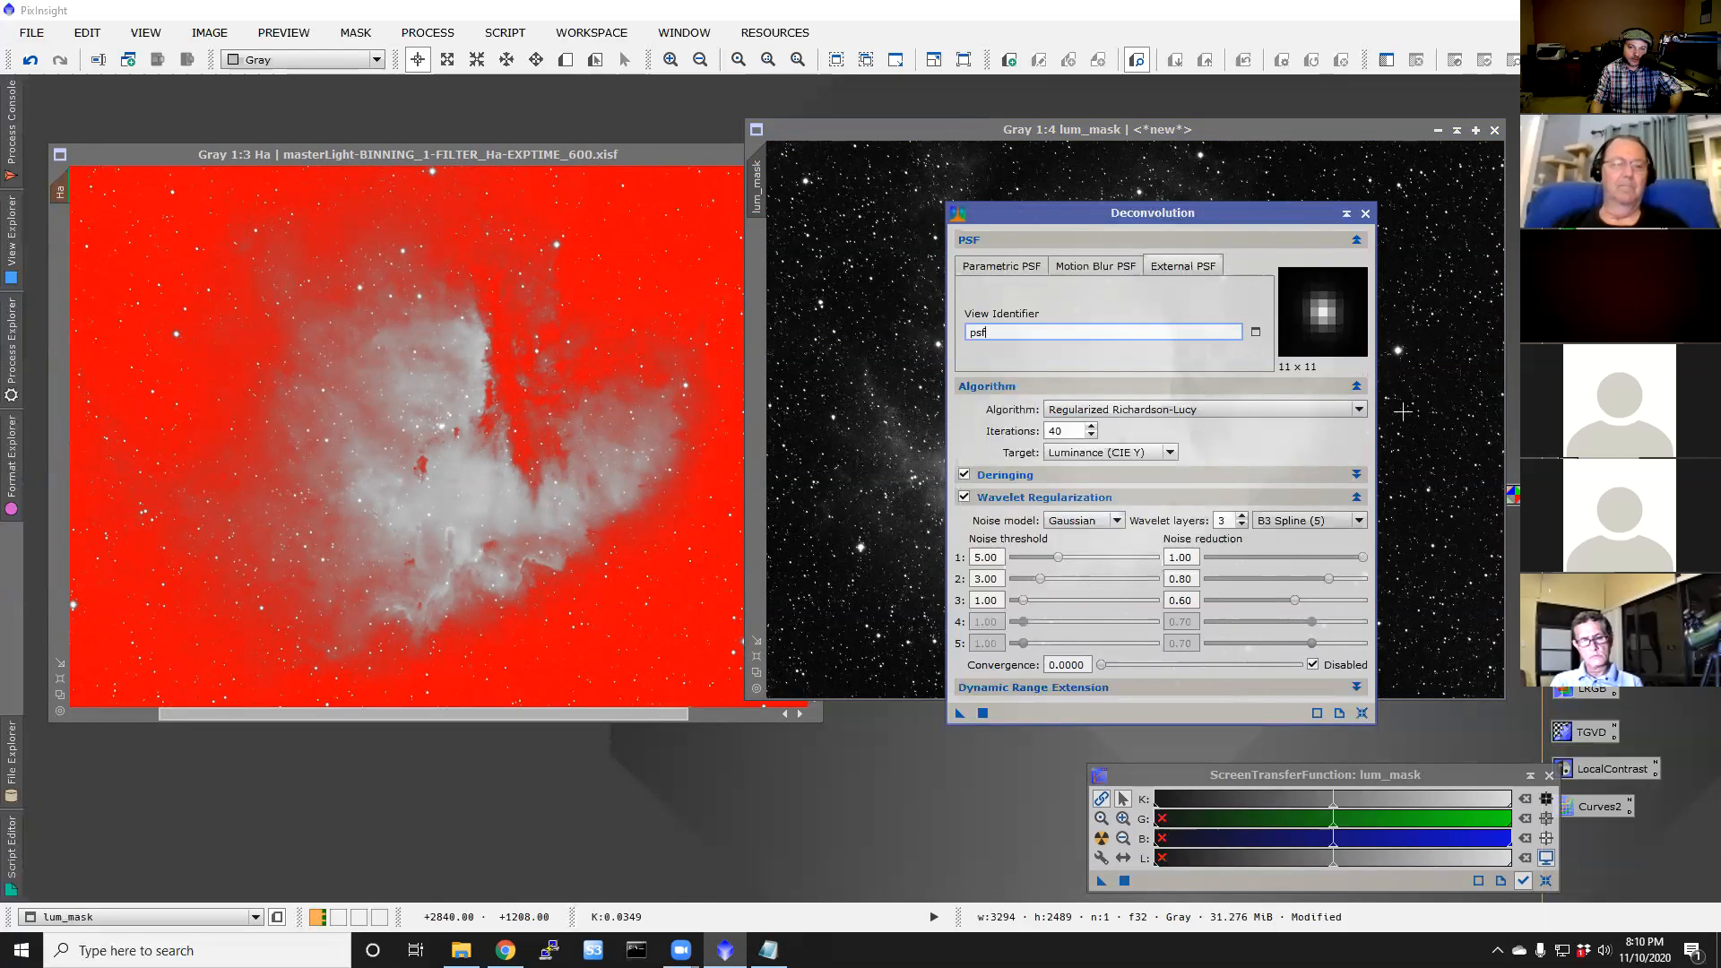
{"action": "left_click", "coordinate": [1359, 471]}
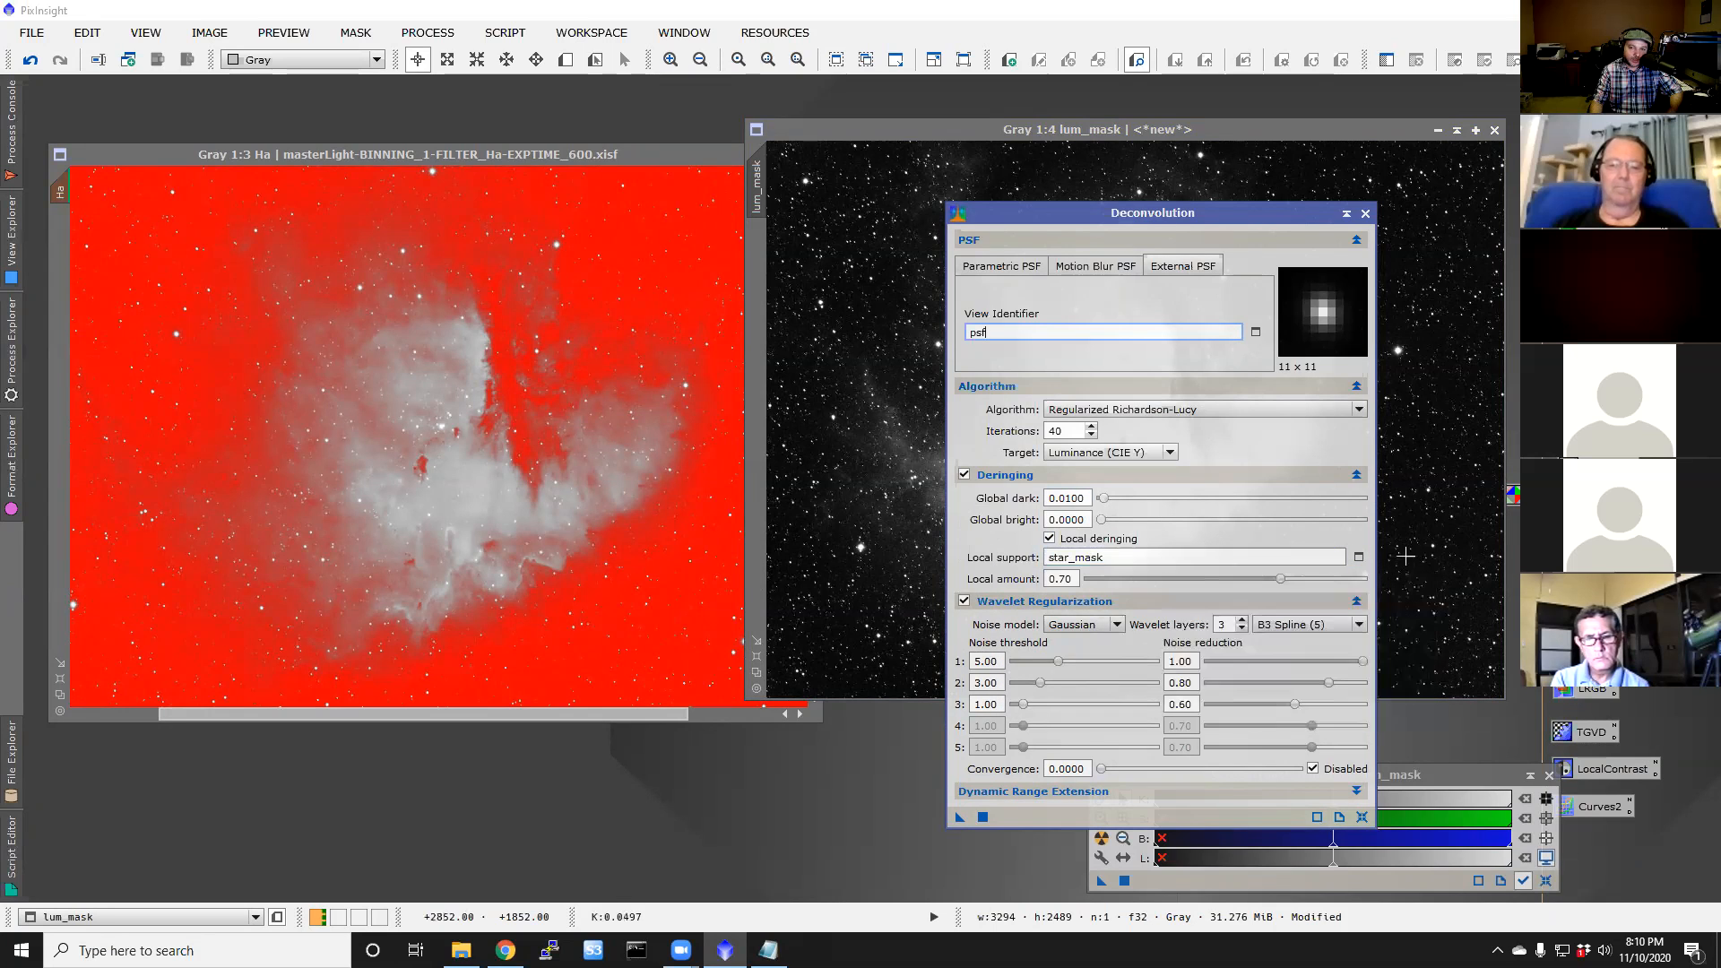
{"action": "left_click", "coordinate": [1359, 558]}
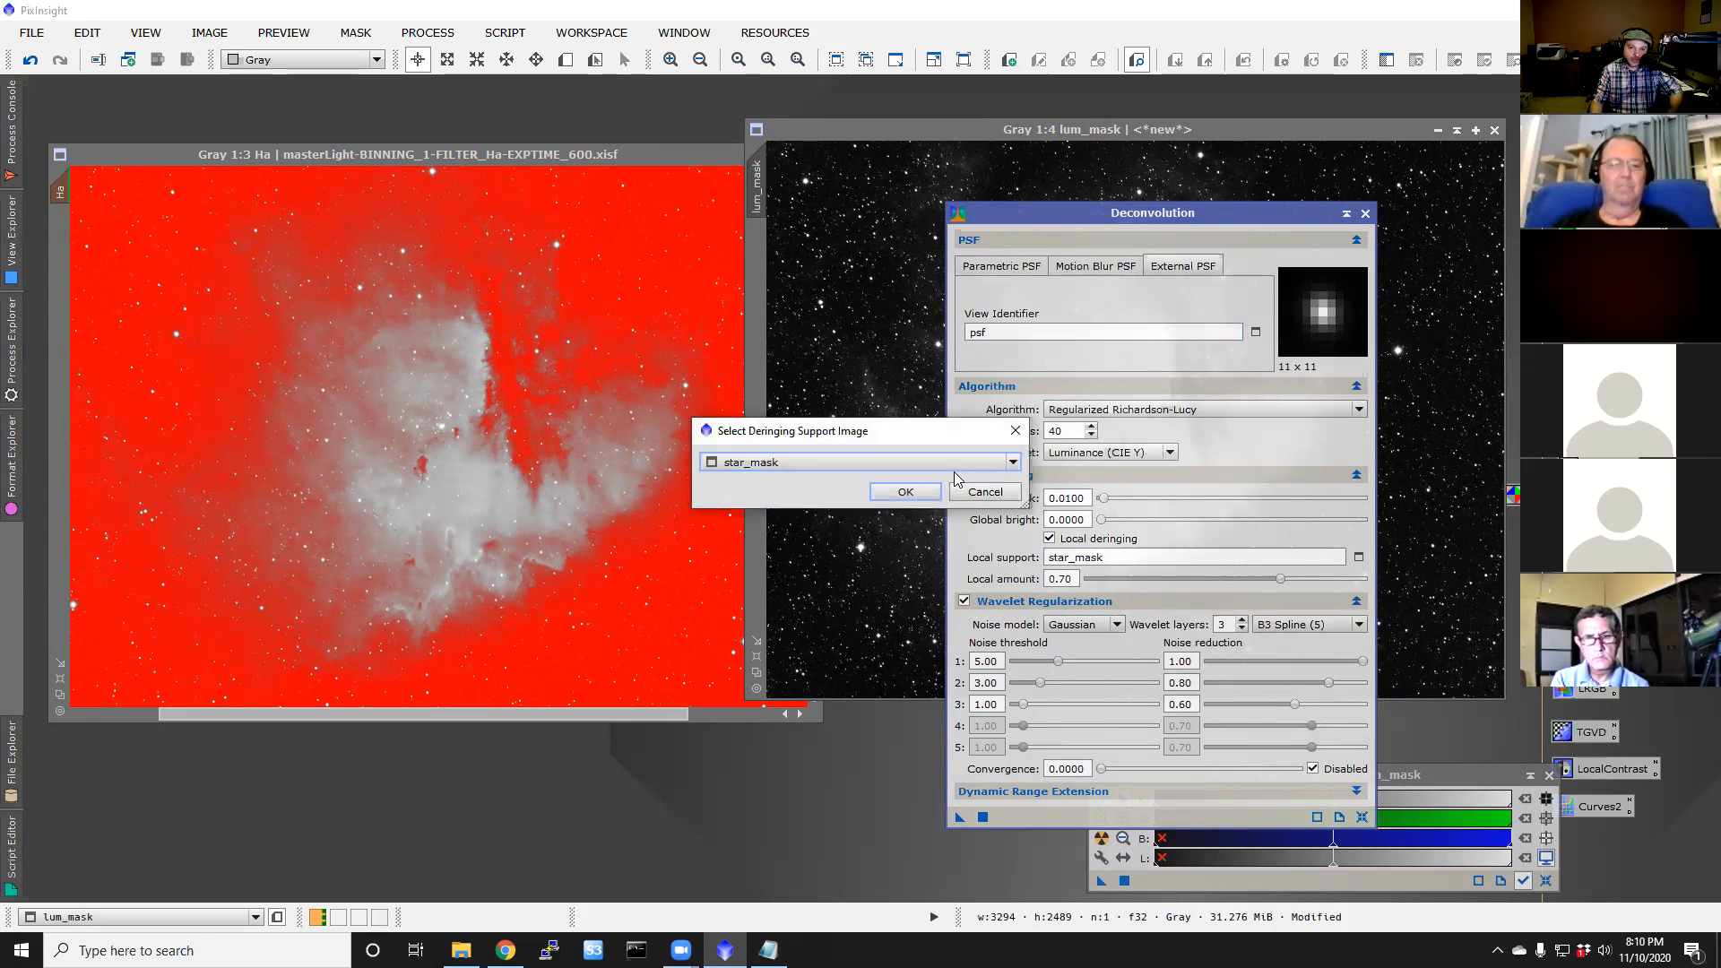
{"action": "left_click", "coordinate": [922, 495]}
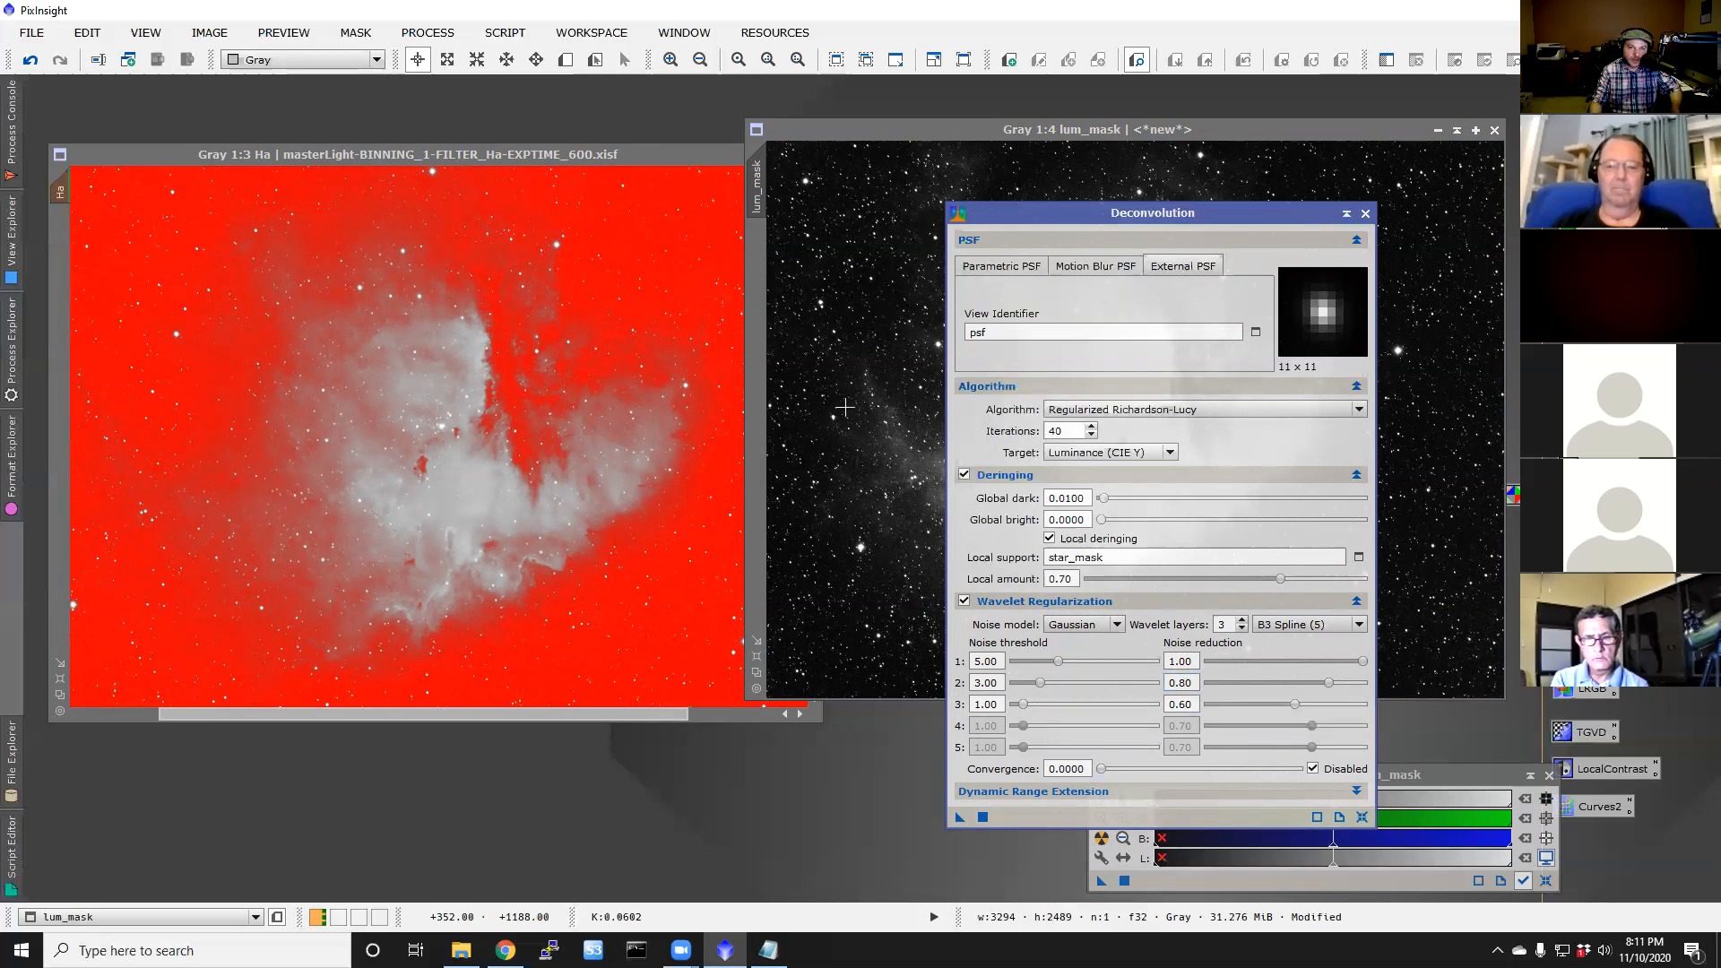
Step: Apply the Deconvolution to the masked Ha image, then undo and redo it to compare before and after
{"action": "left_click", "coordinate": [573, 156]}
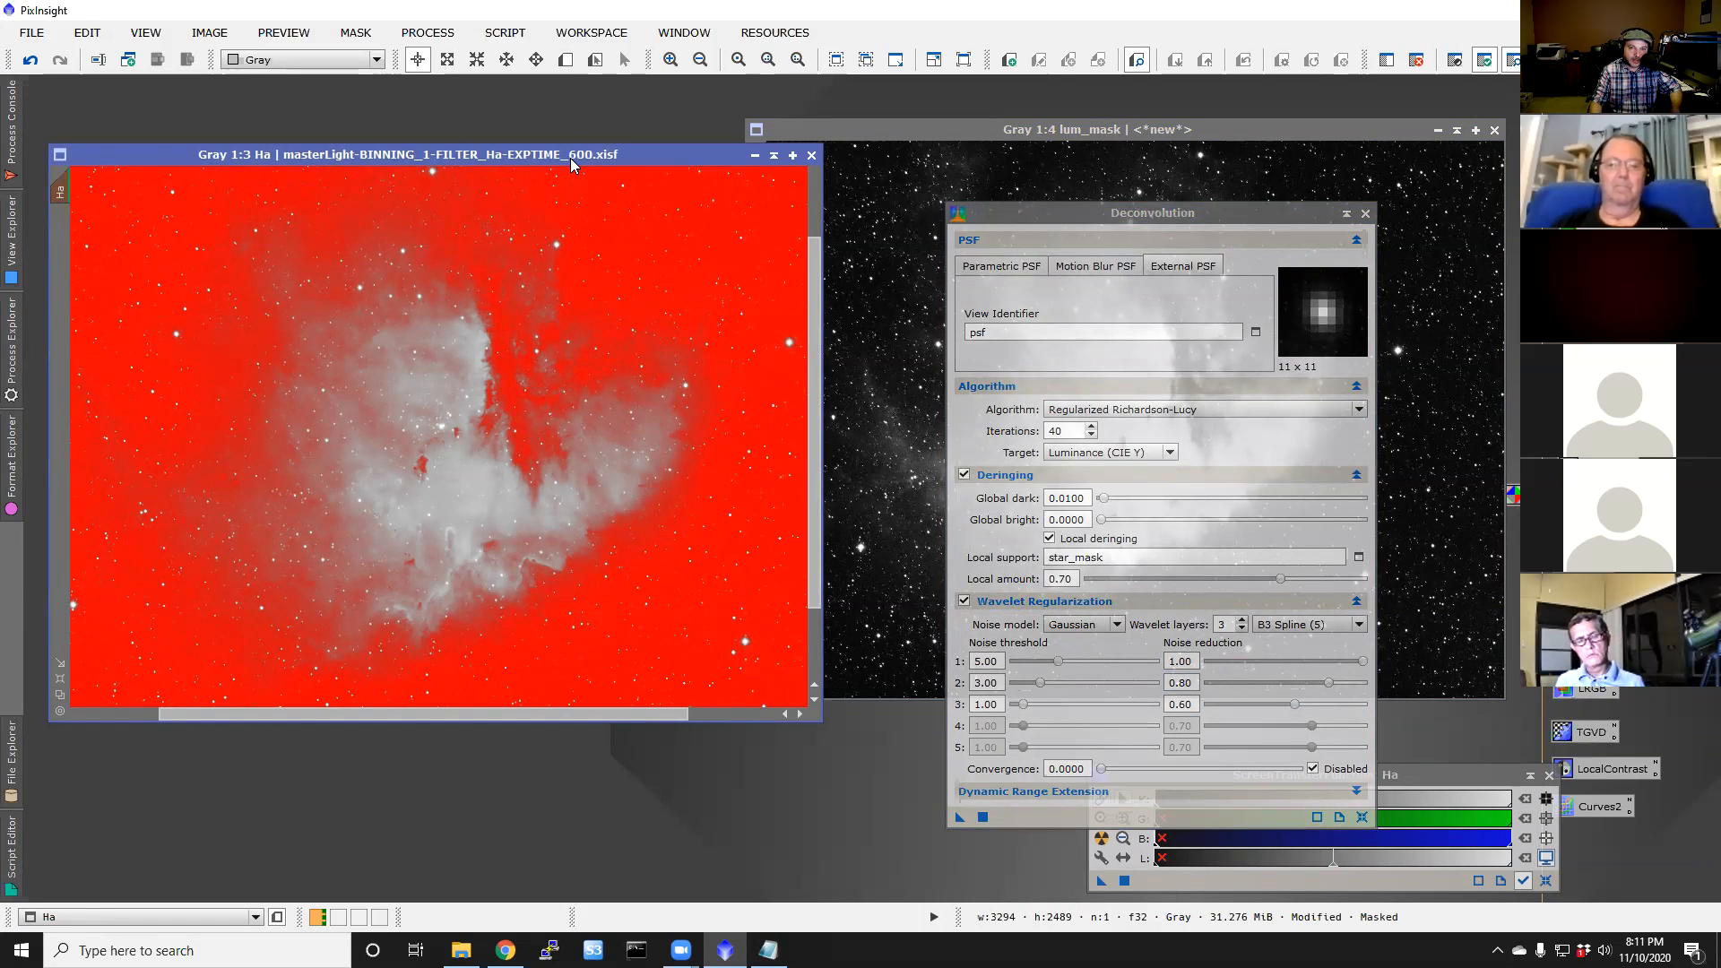
{"action": "left_click", "coordinate": [982, 817]}
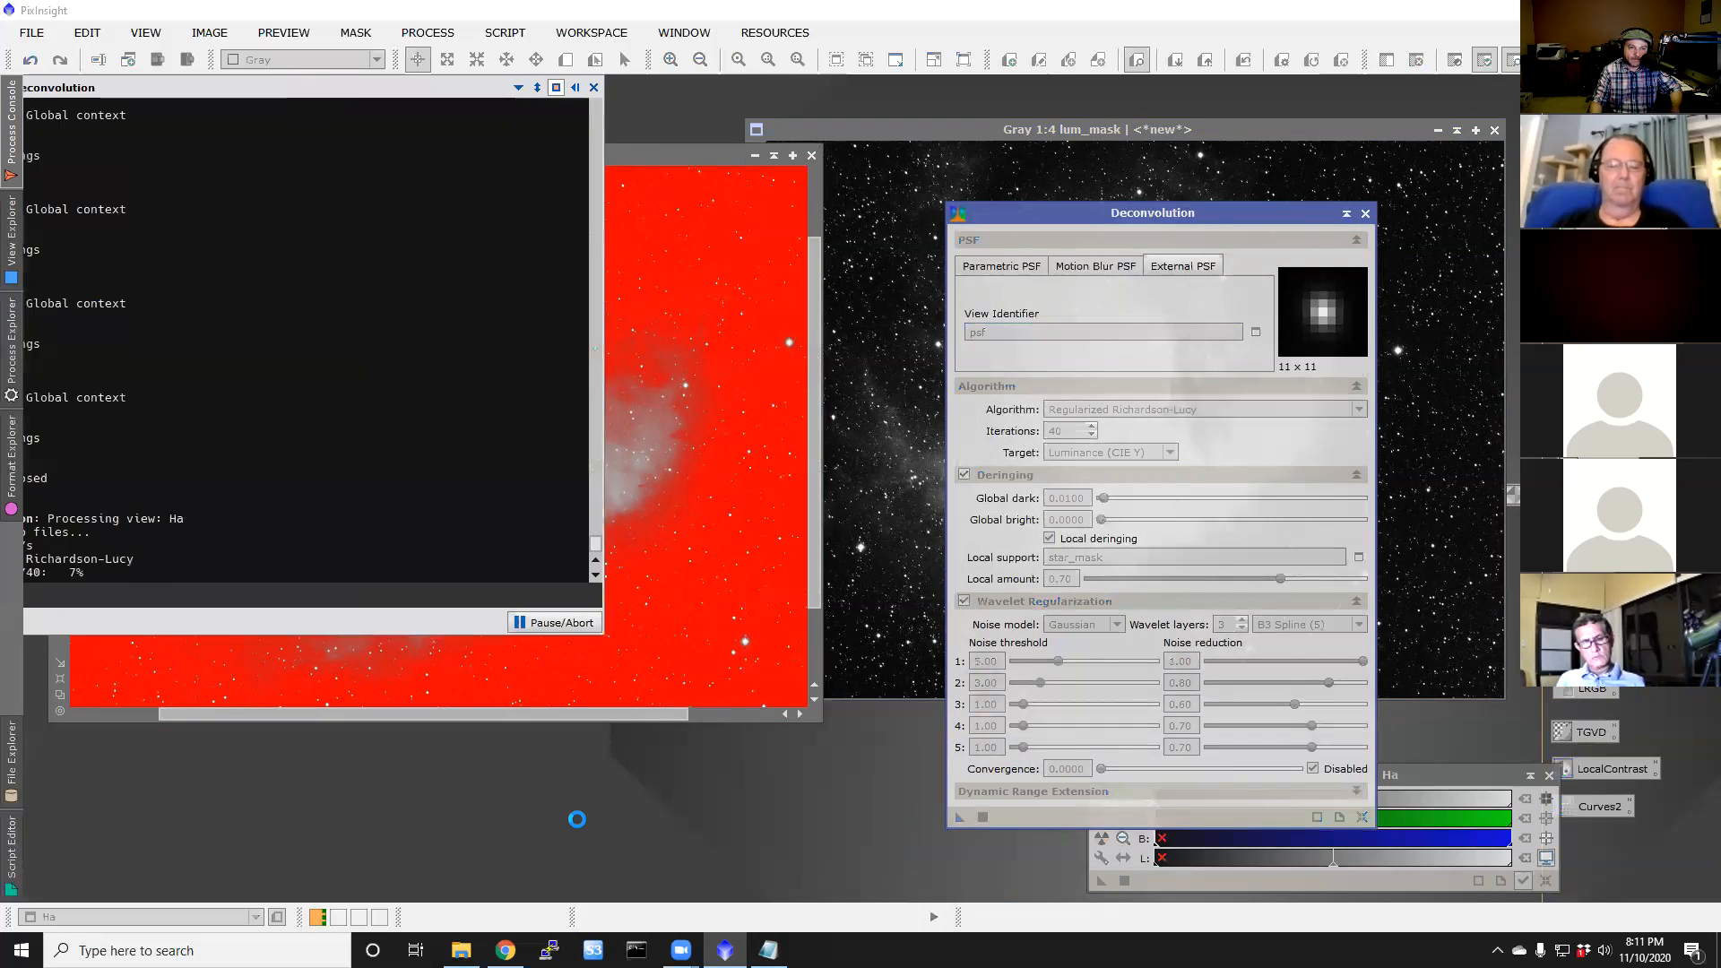
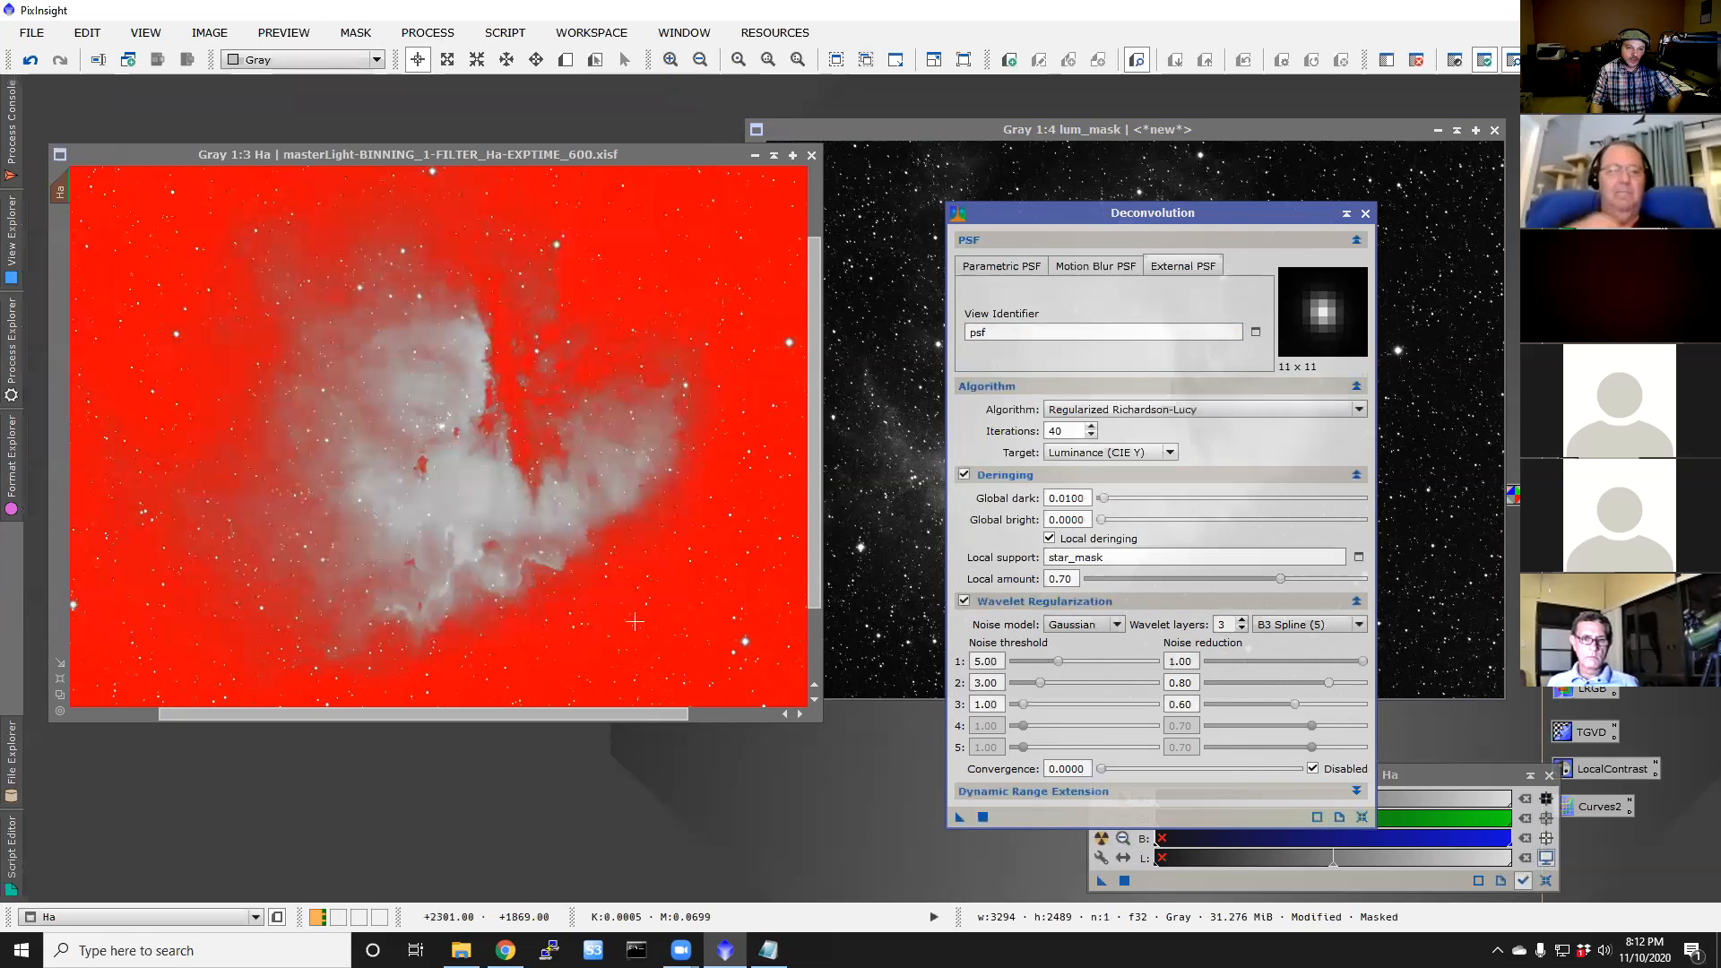
{"action": "left_click", "coordinate": [565, 533]}
{"action": "key", "text": "ctrl+z"}
{"action": "key", "text": "ctrl+y"}
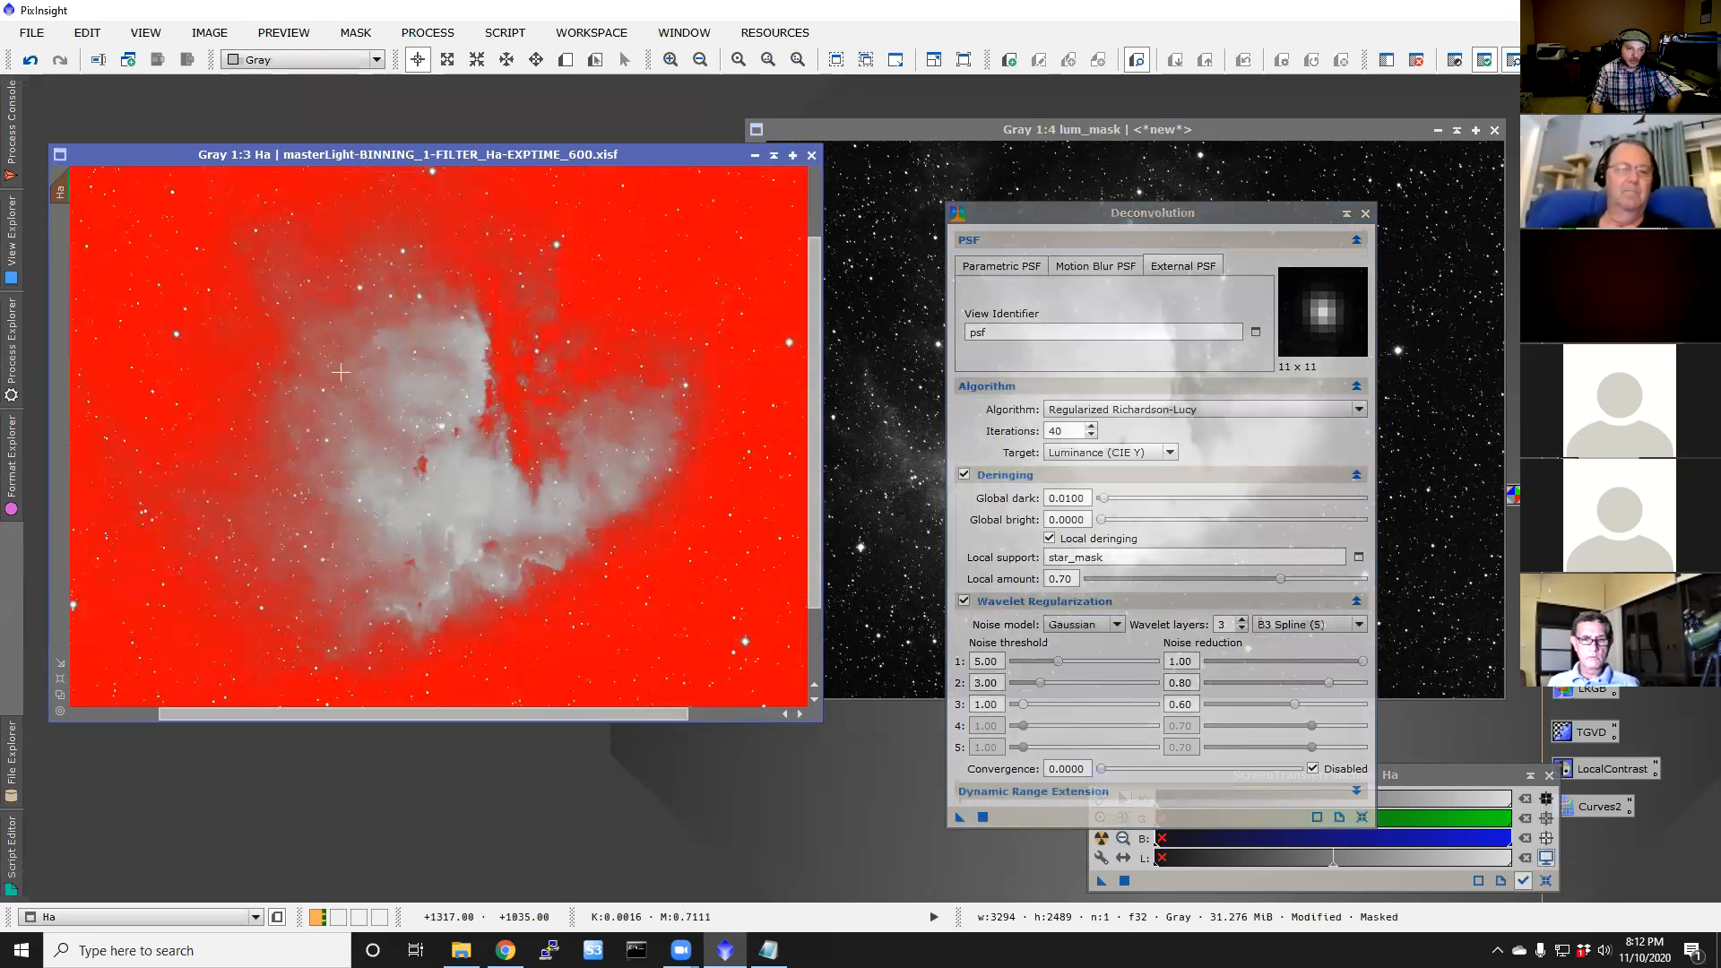
Step: Remove the luminance mask from the Ha image
{"action": "right_click", "coordinate": [366, 370]}
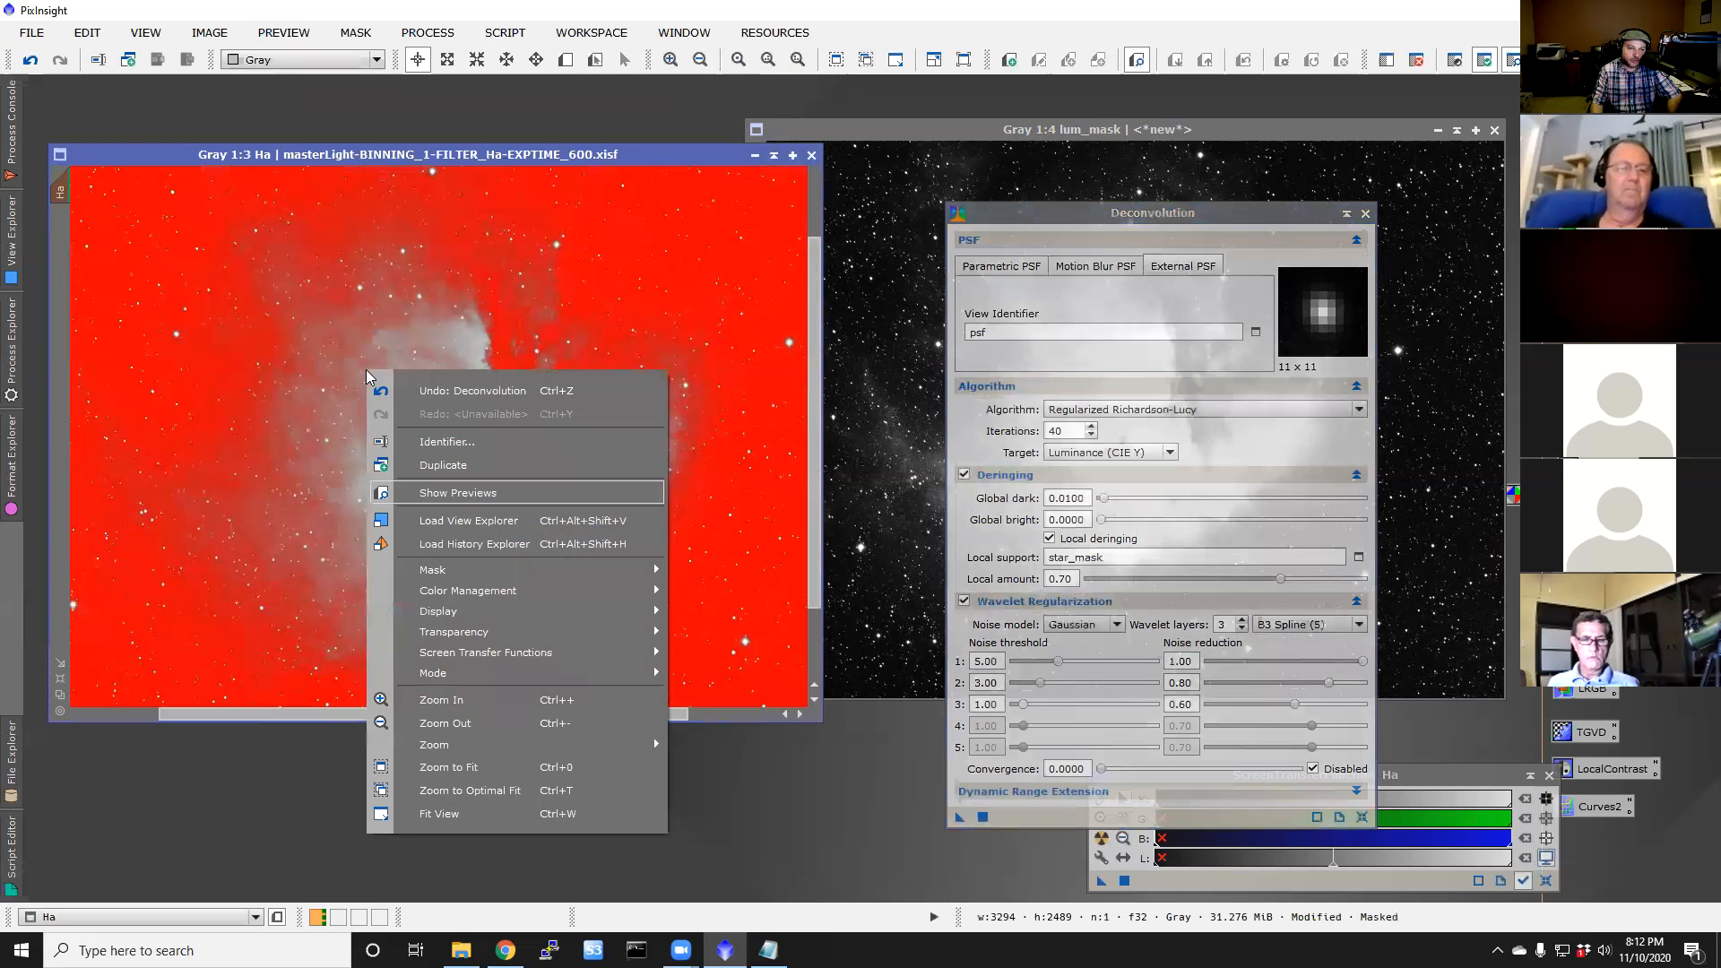
{"action": "mouse_move", "coordinate": [472, 572]}
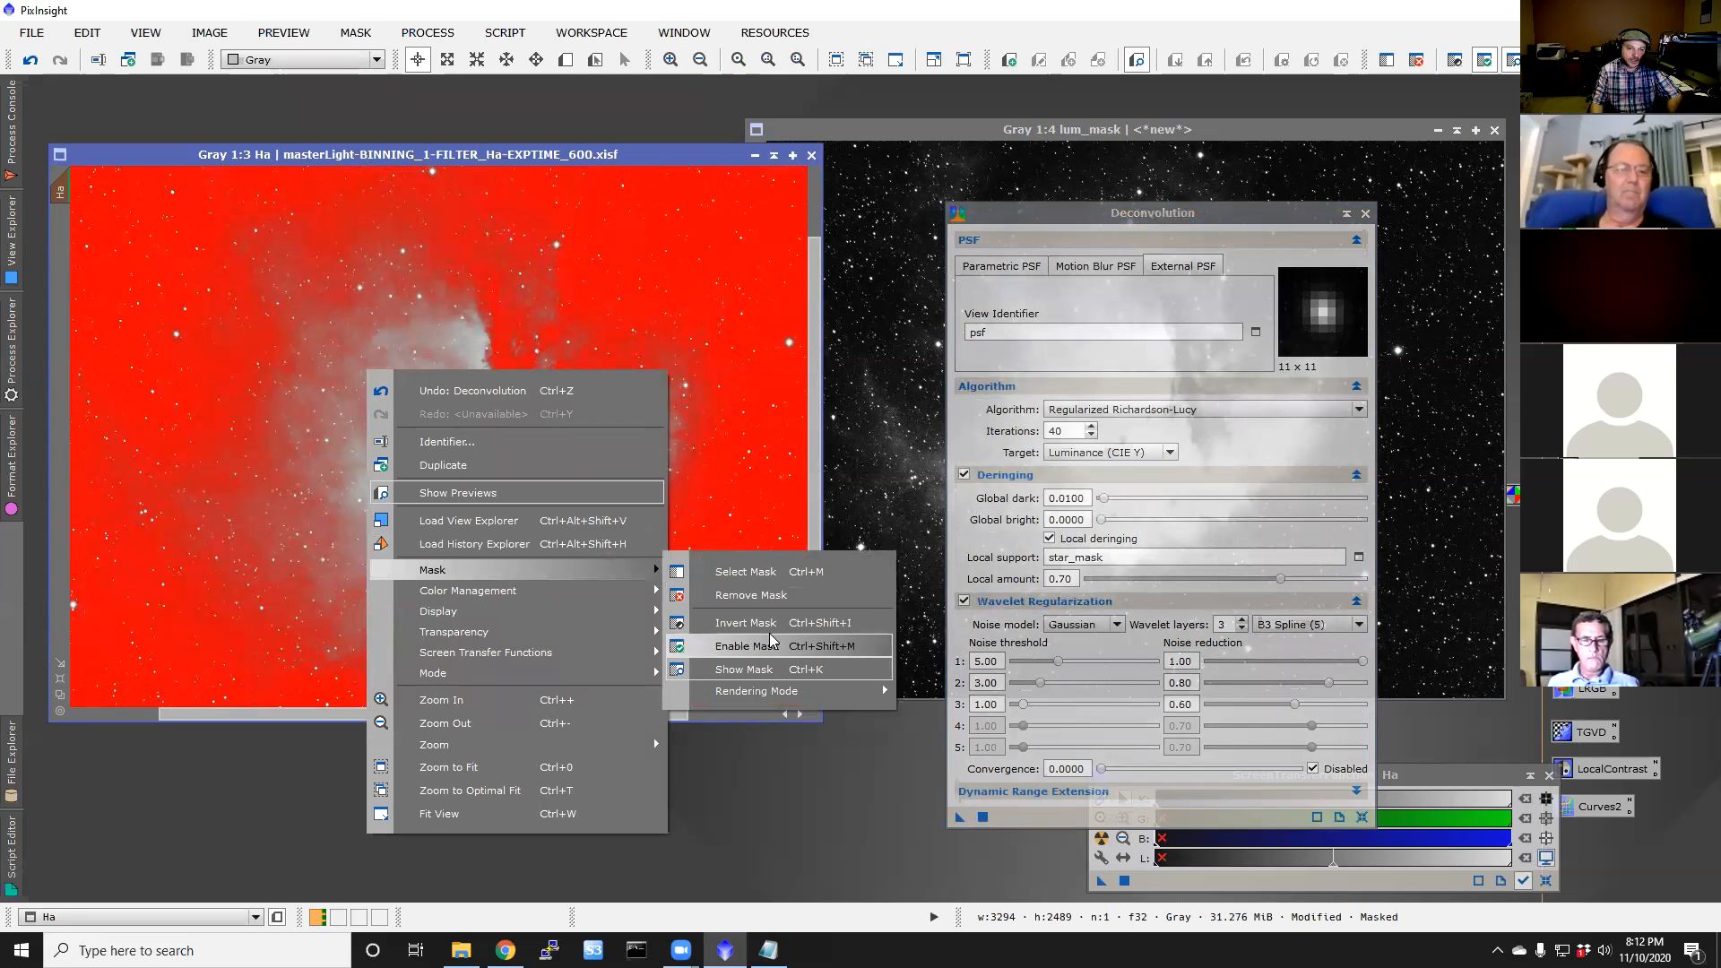
{"action": "left_click", "coordinate": [769, 596]}
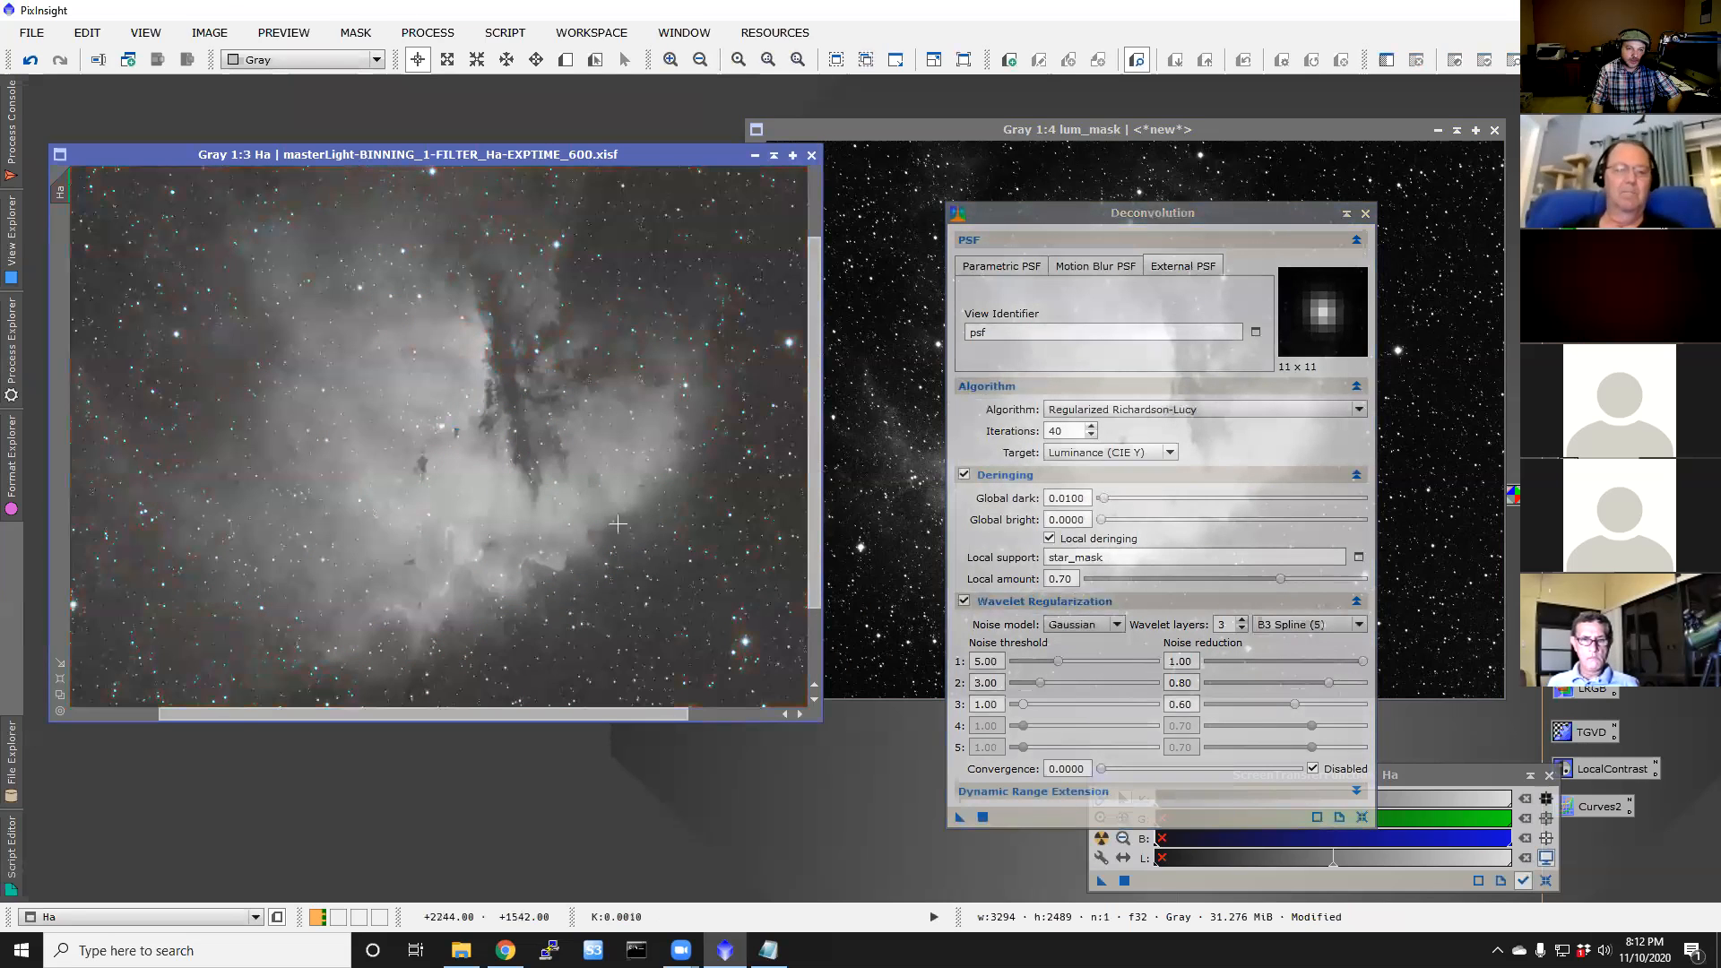
Step: Inspect the deconvolved Ha image up close, checking the star background and the nebula's central dark details
{"action": "scroll", "coordinate": [616, 520], "scroll_direction": "up", "scroll_amount": 2}
{"action": "scroll", "coordinate": [617, 520], "scroll_direction": "up", "scroll_amount": 1}
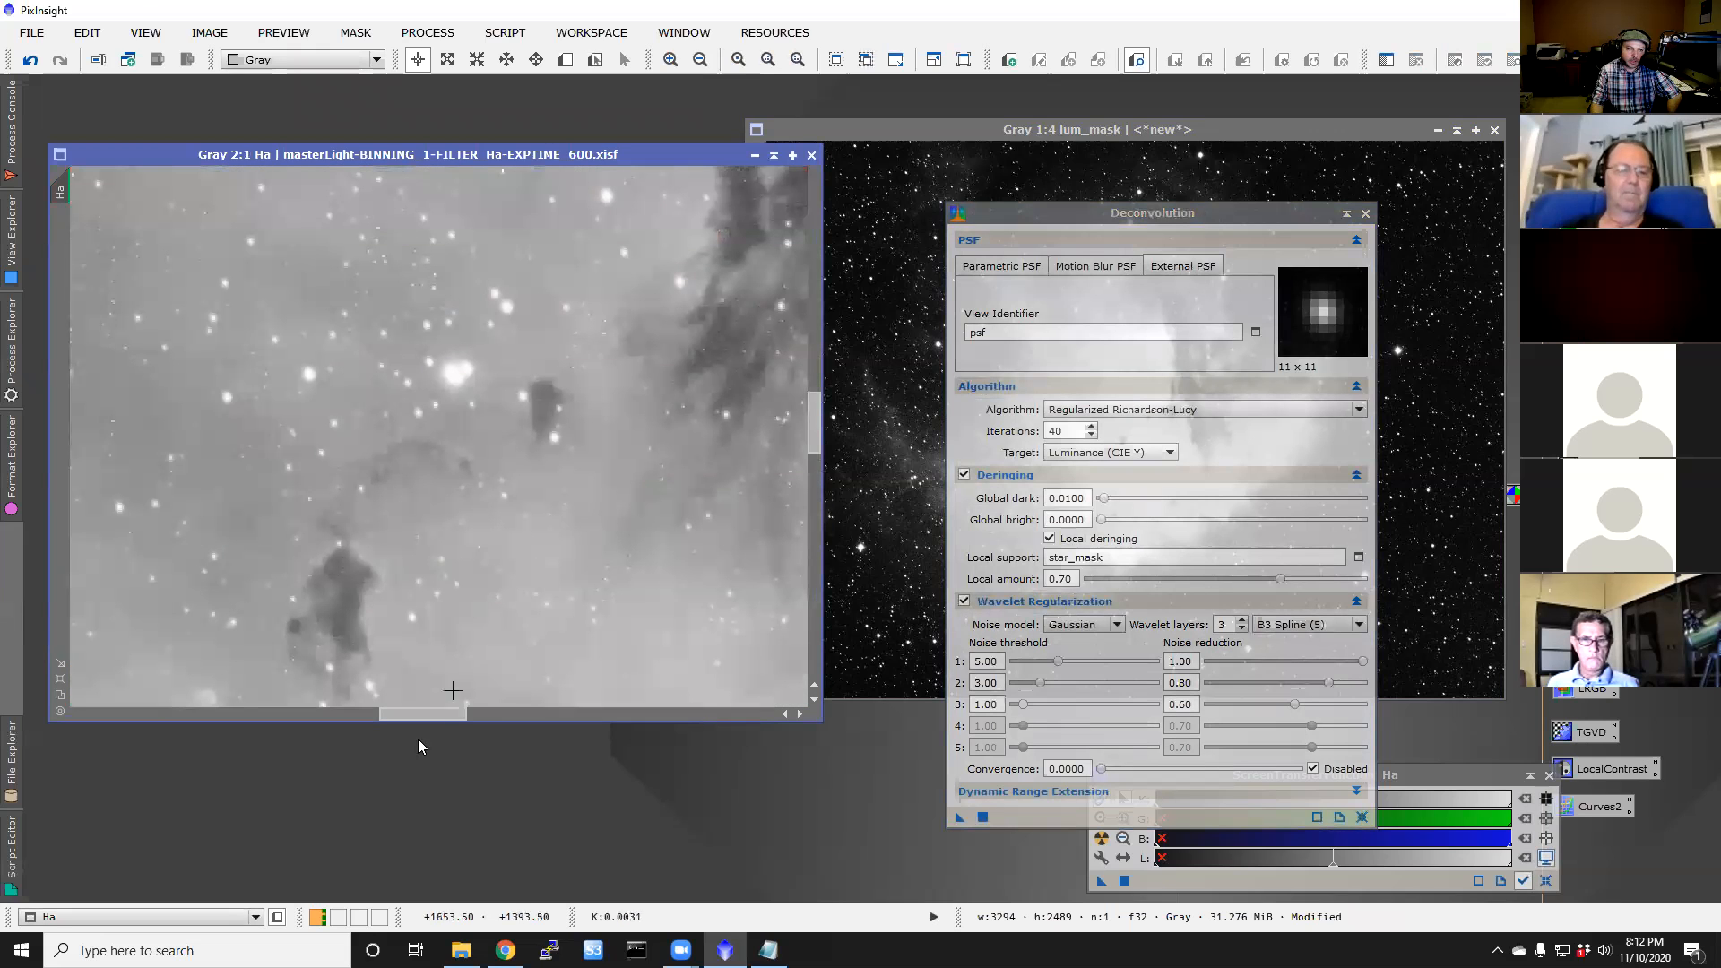
{"action": "left_click_drag", "start_coordinate": [427, 712], "coordinate": [647, 711]}
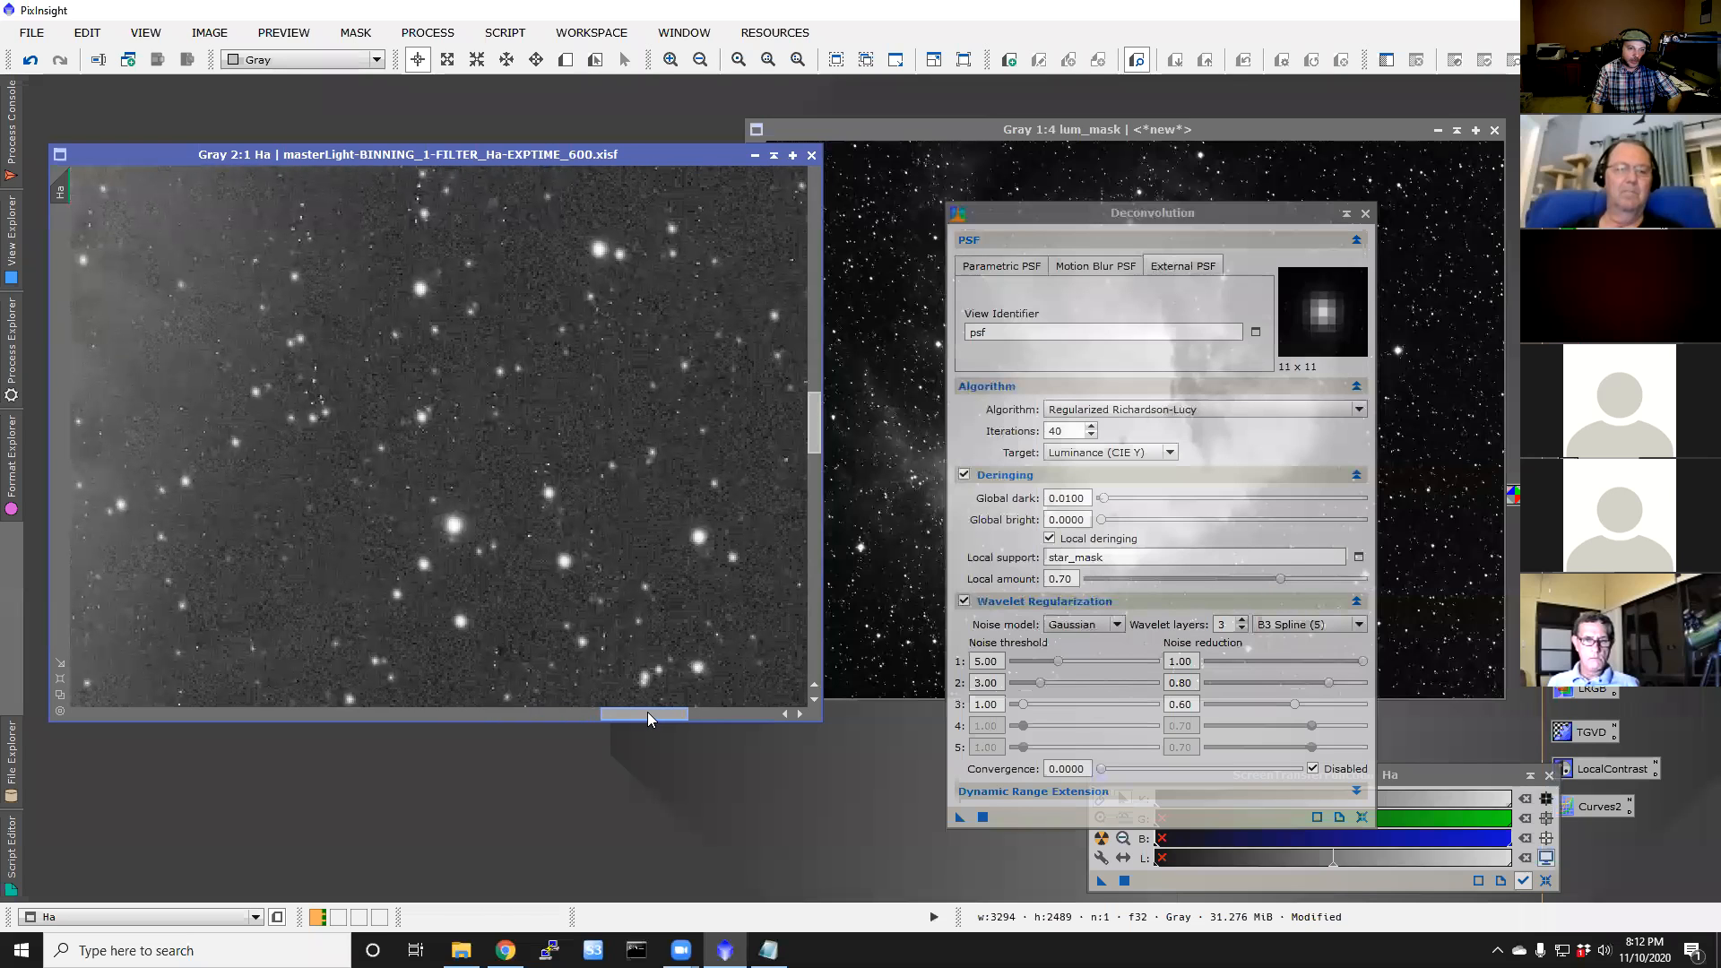
{"action": "left_click_drag", "start_coordinate": [647, 712], "coordinate": [414, 712]}
{"action": "scroll", "coordinate": [471, 577], "scroll_direction": "up", "scroll_amount": 1}
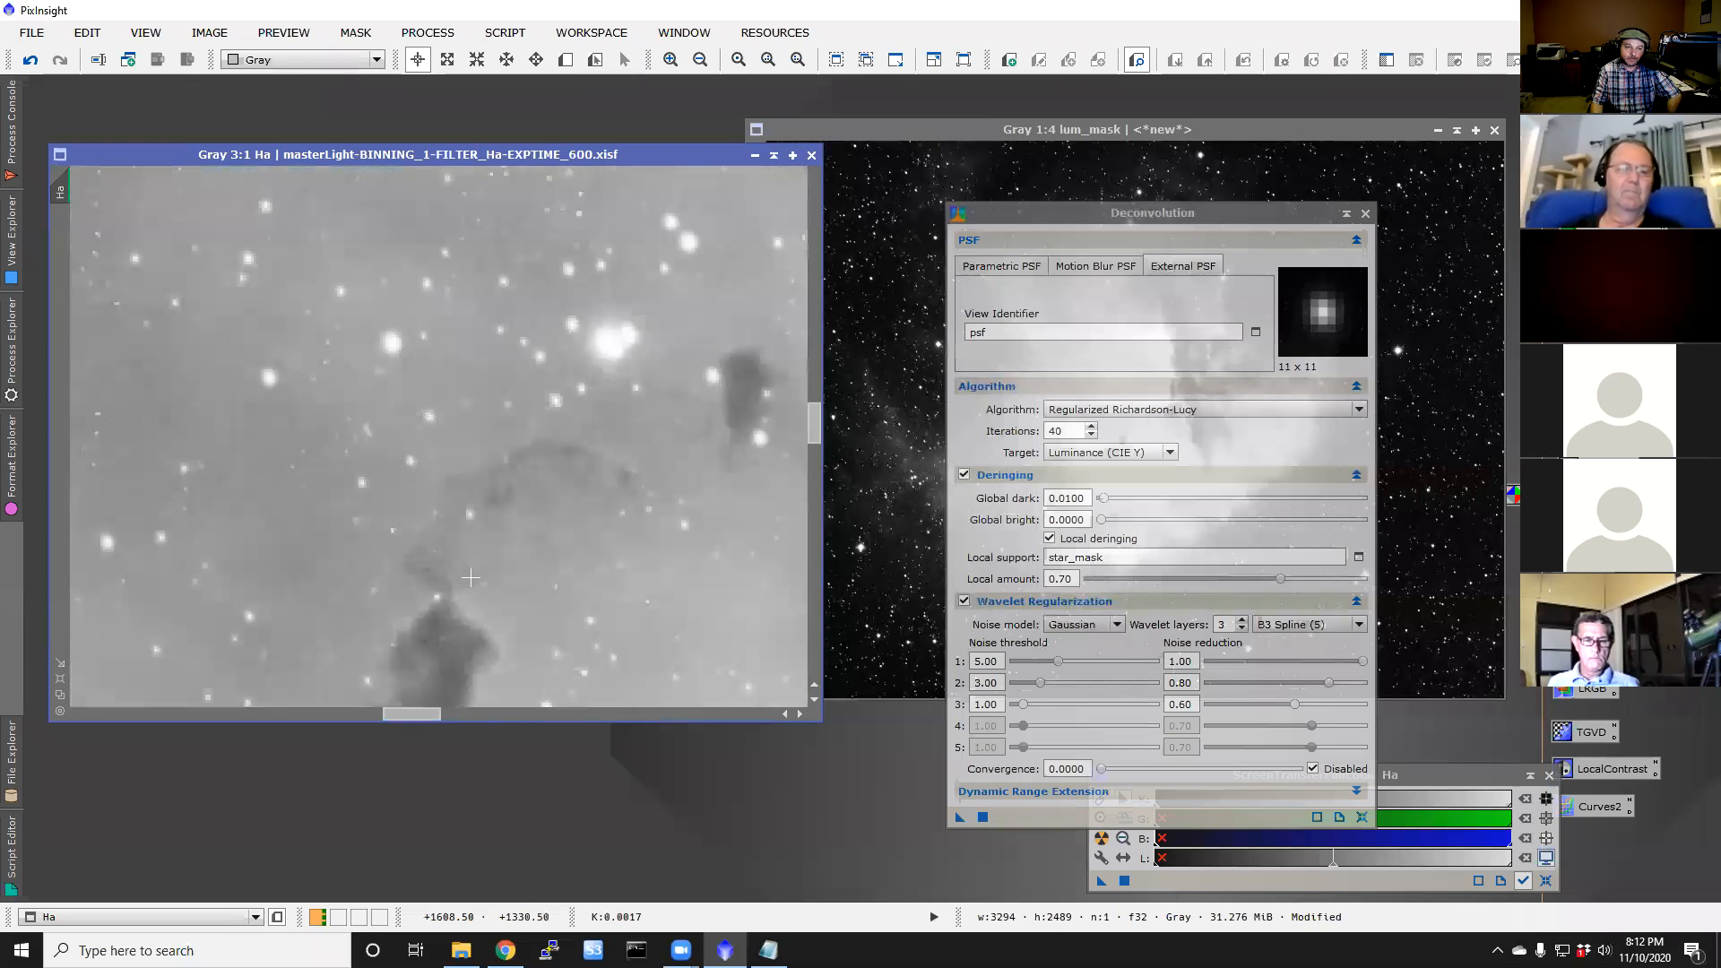
Step: Inspect the deconvolved Ha nebula overall and up close, checking the dark lane and the bright lower rim
{"action": "scroll", "coordinate": [471, 577], "scroll_direction": "down", "scroll_amount": 3}
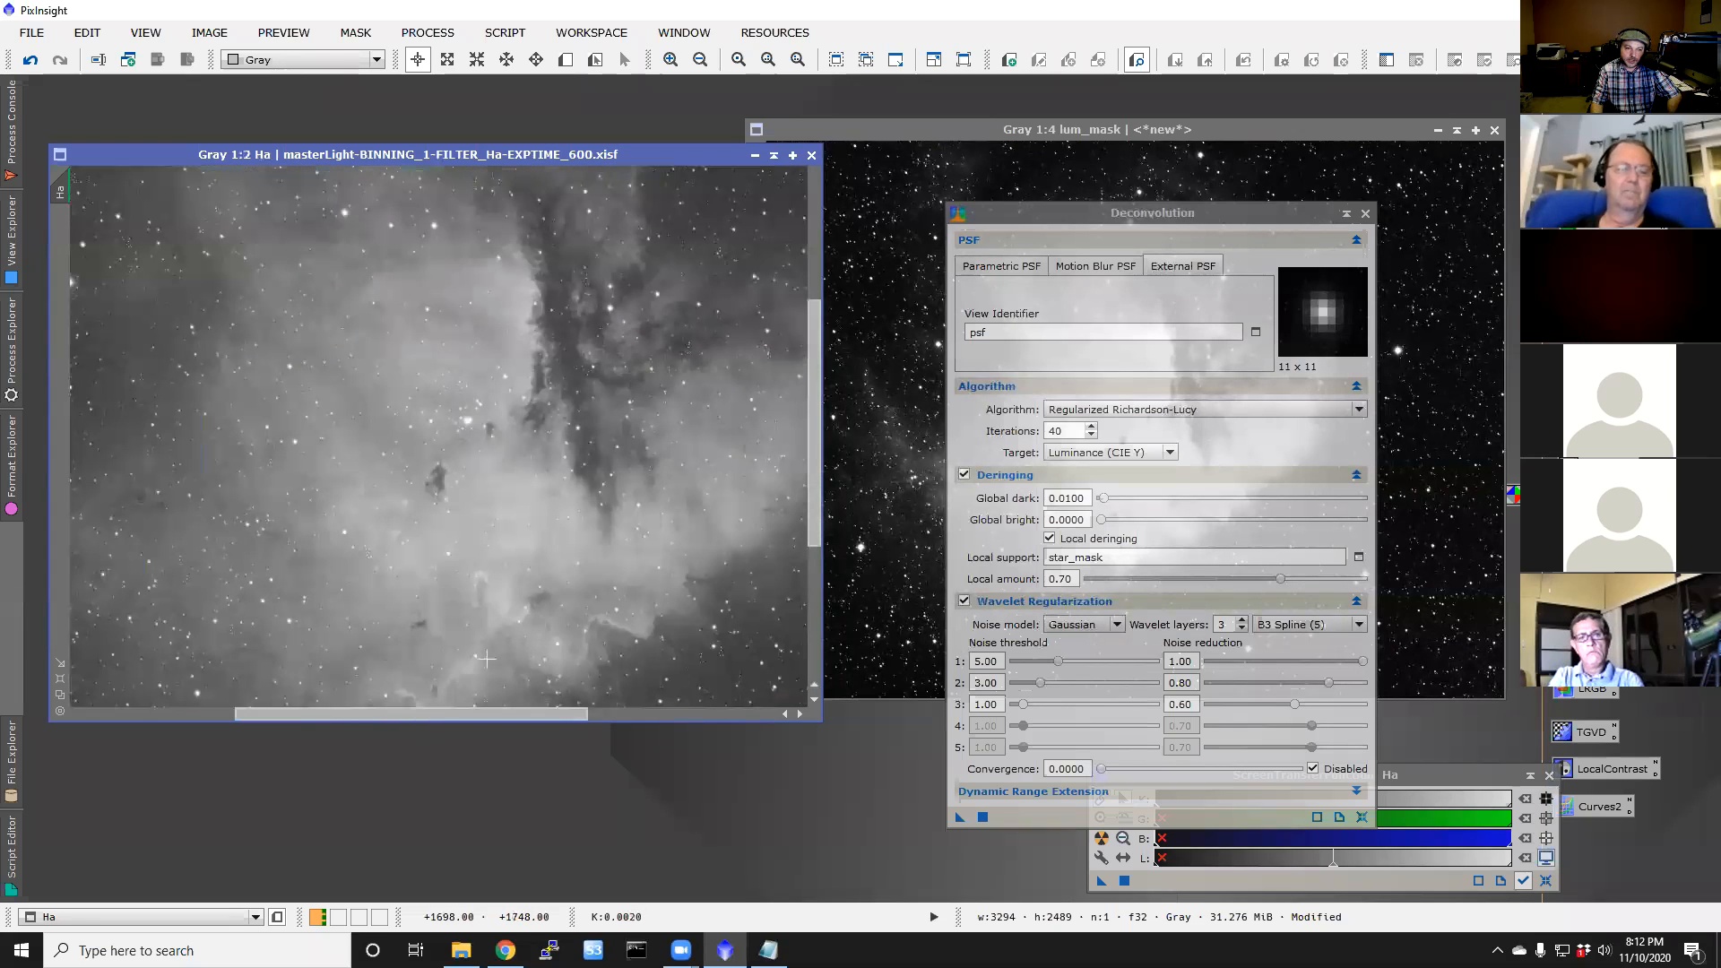
{"action": "left_click_drag", "start_coordinate": [574, 592], "coordinate": [511, 484]}
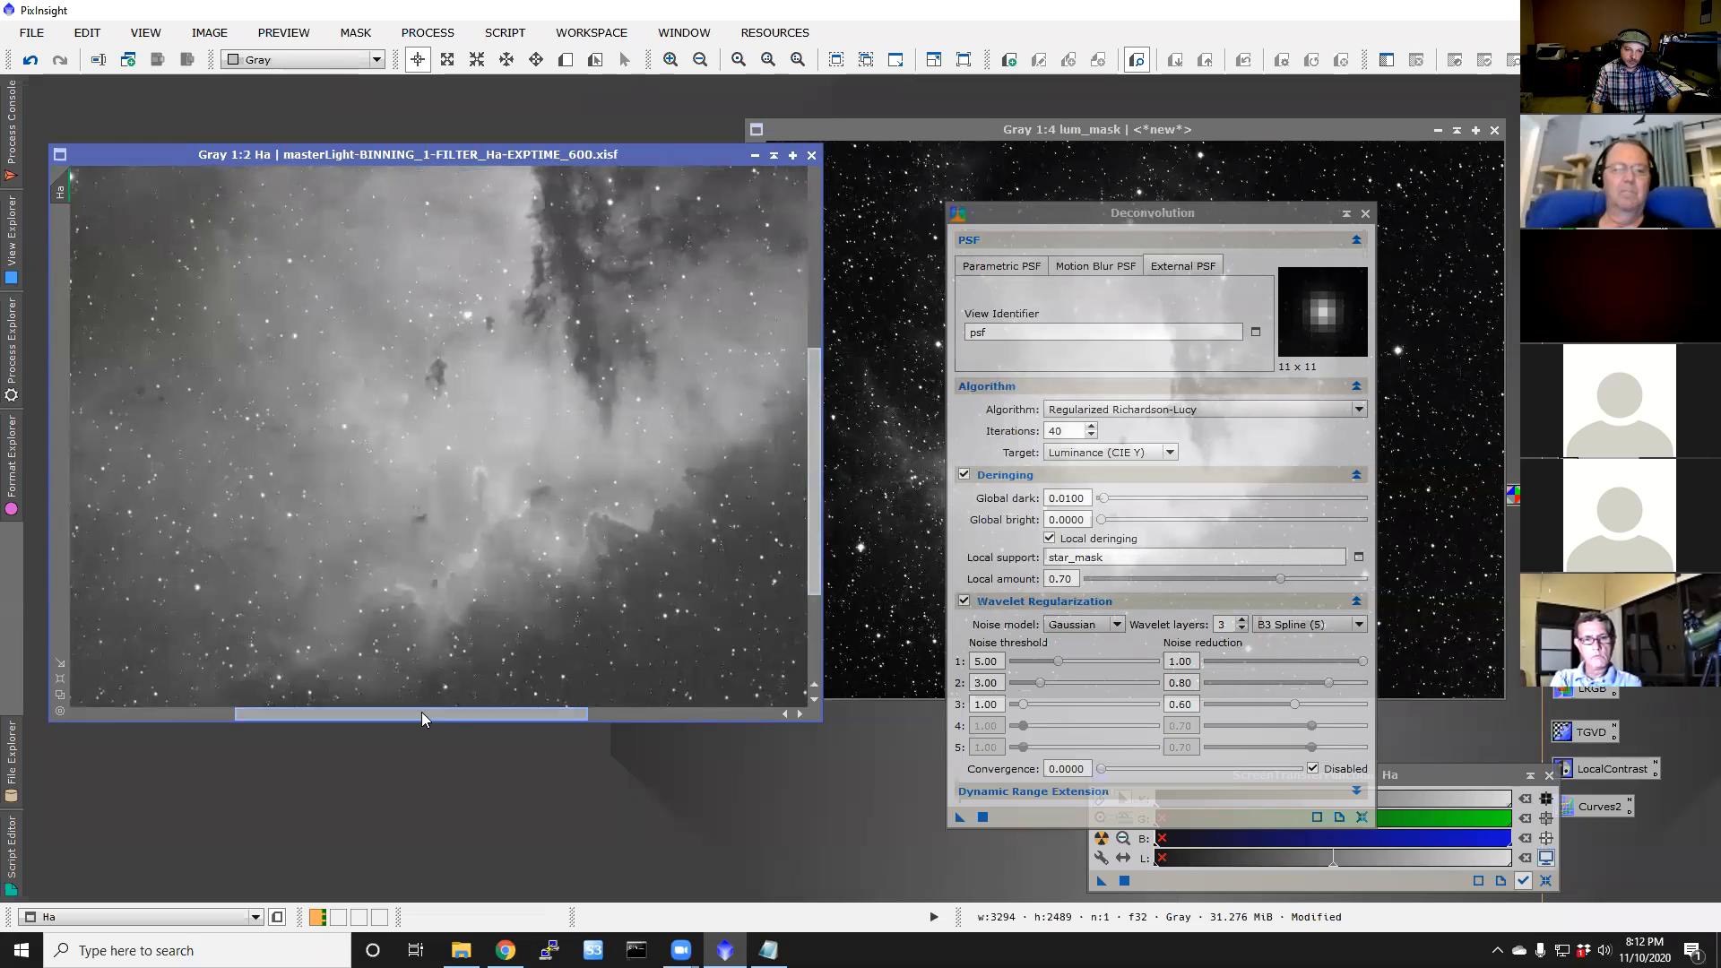
{"action": "scroll", "coordinate": [466, 597], "scroll_direction": "up", "scroll_amount": 2}
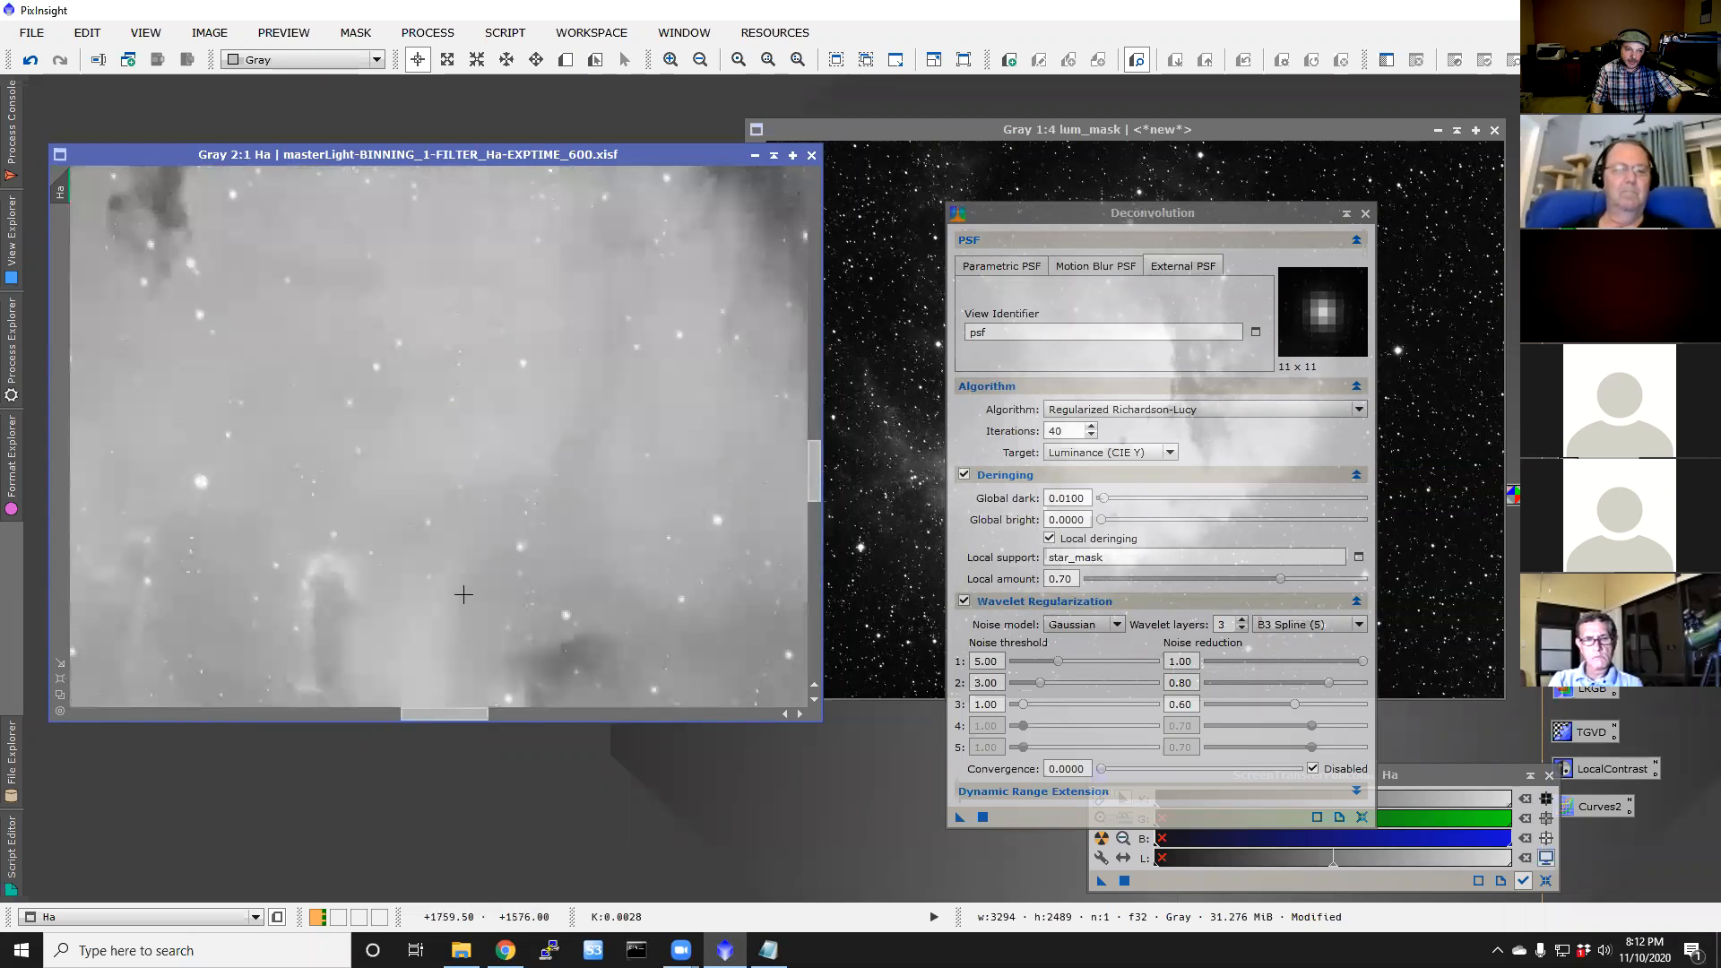
{"action": "scroll", "coordinate": [463, 595], "scroll_direction": "down", "scroll_amount": 1}
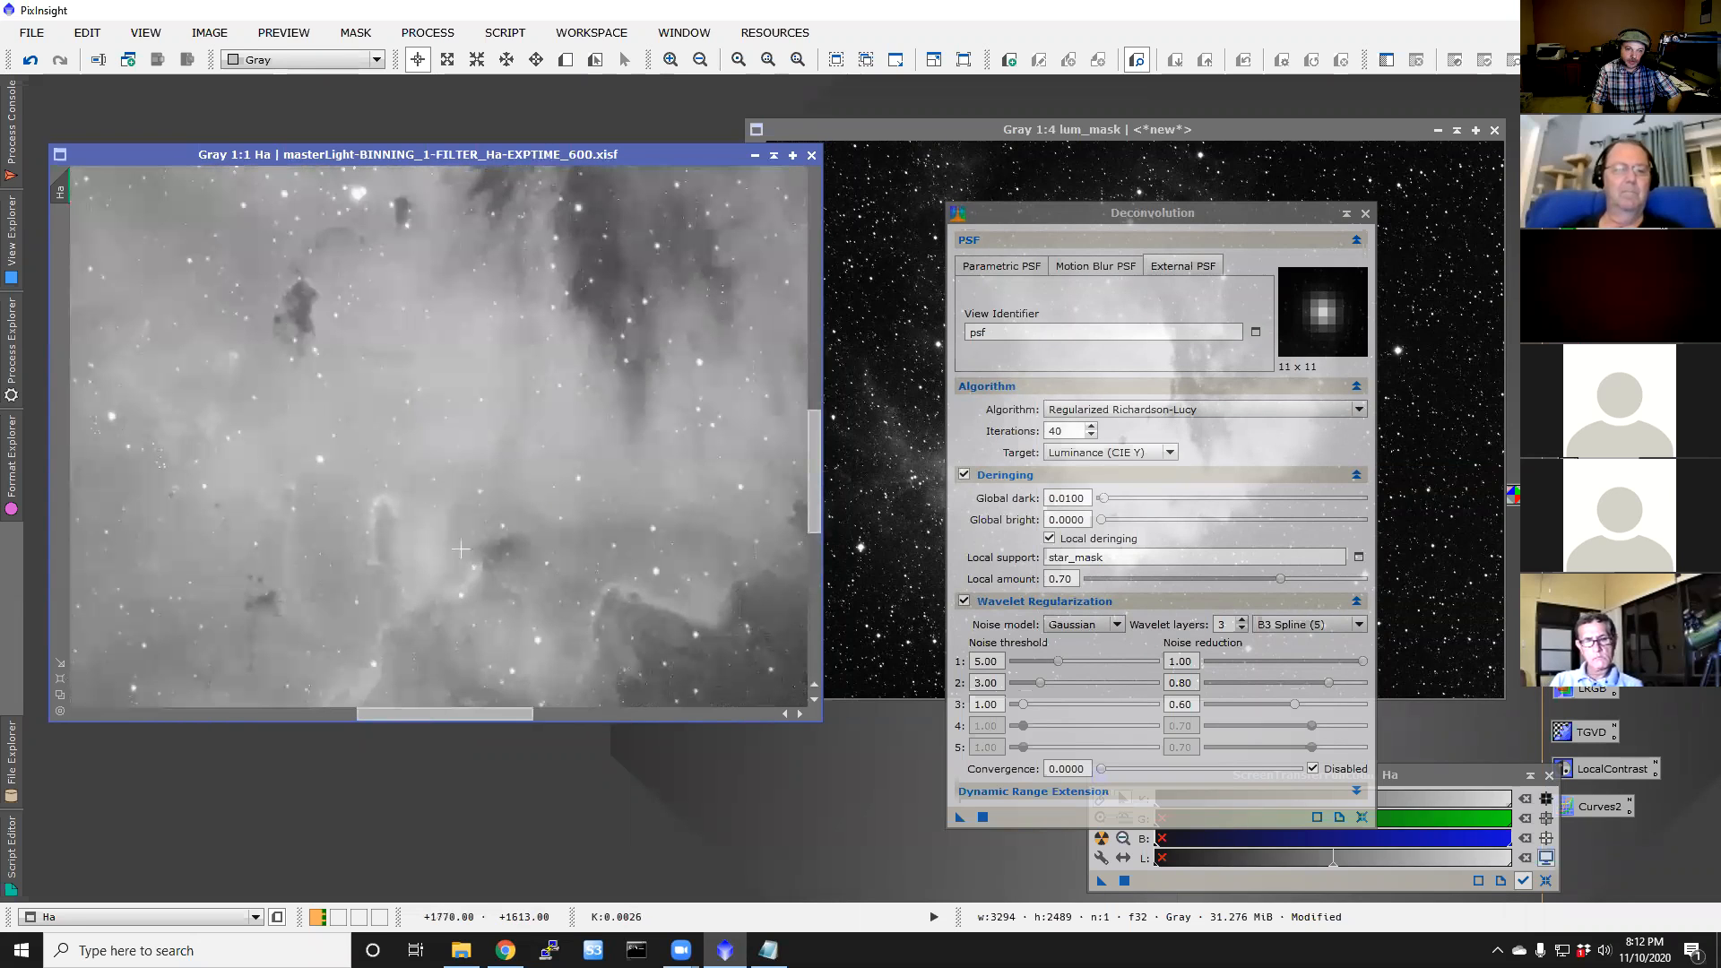
{"action": "scroll", "coordinate": [417, 473], "scroll_direction": "down", "scroll_amount": 1}
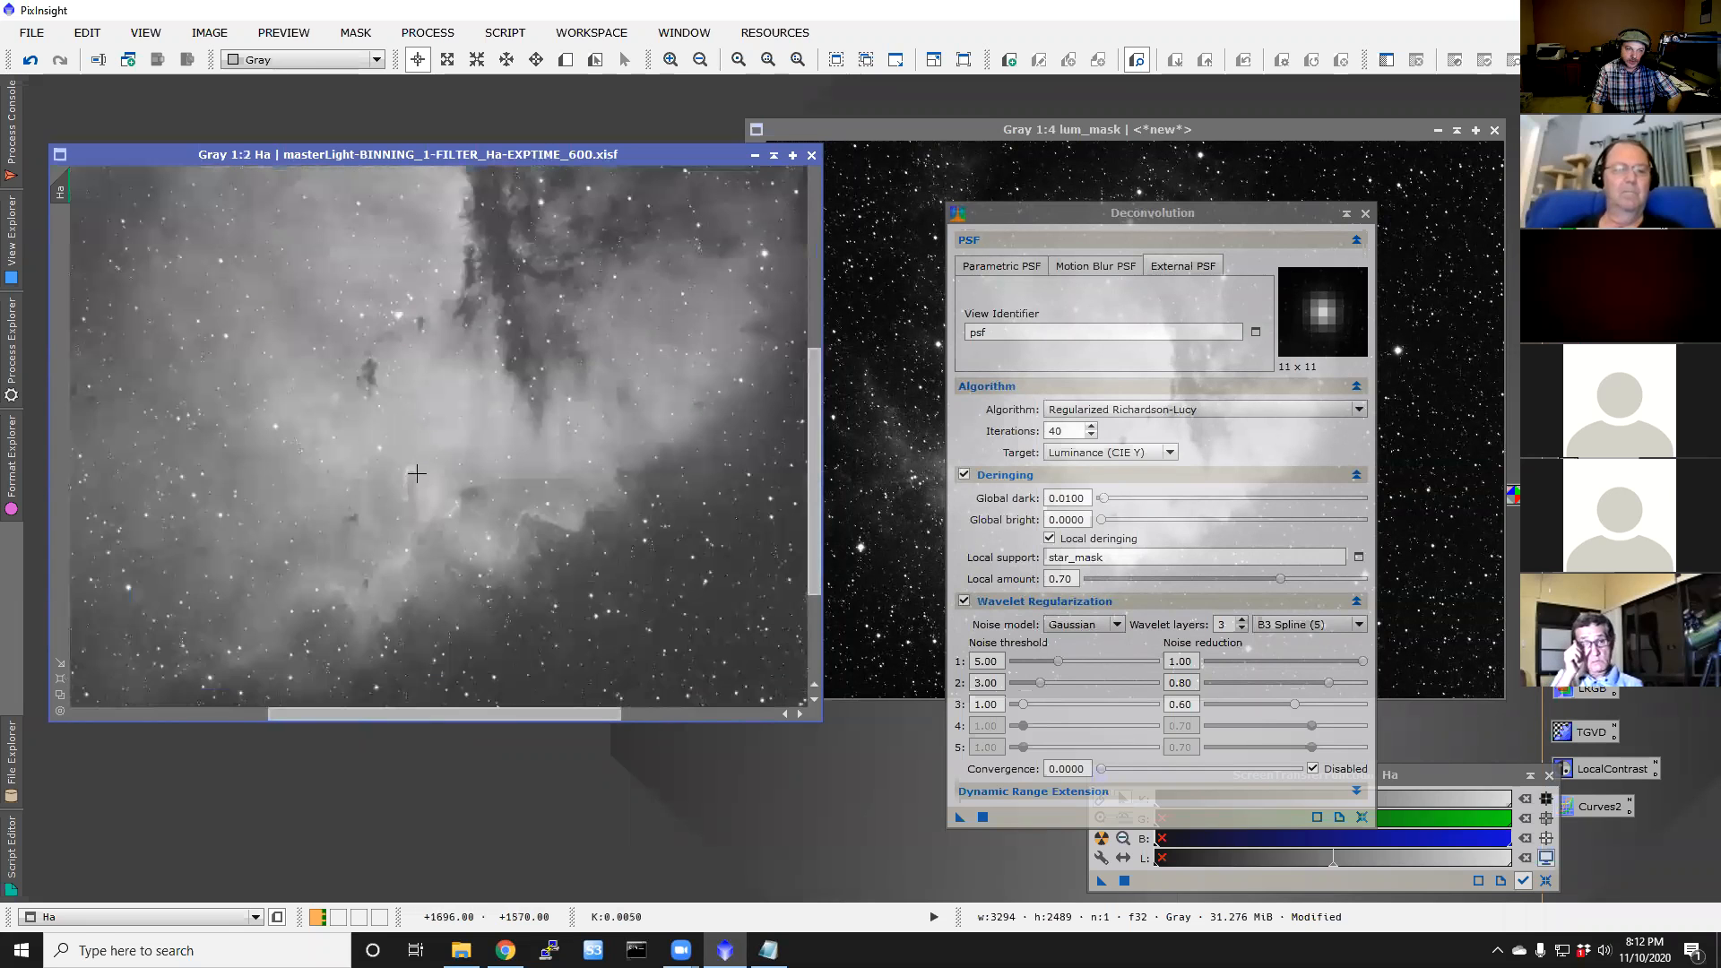
{"action": "scroll", "coordinate": [417, 473], "scroll_direction": "down", "scroll_amount": 1}
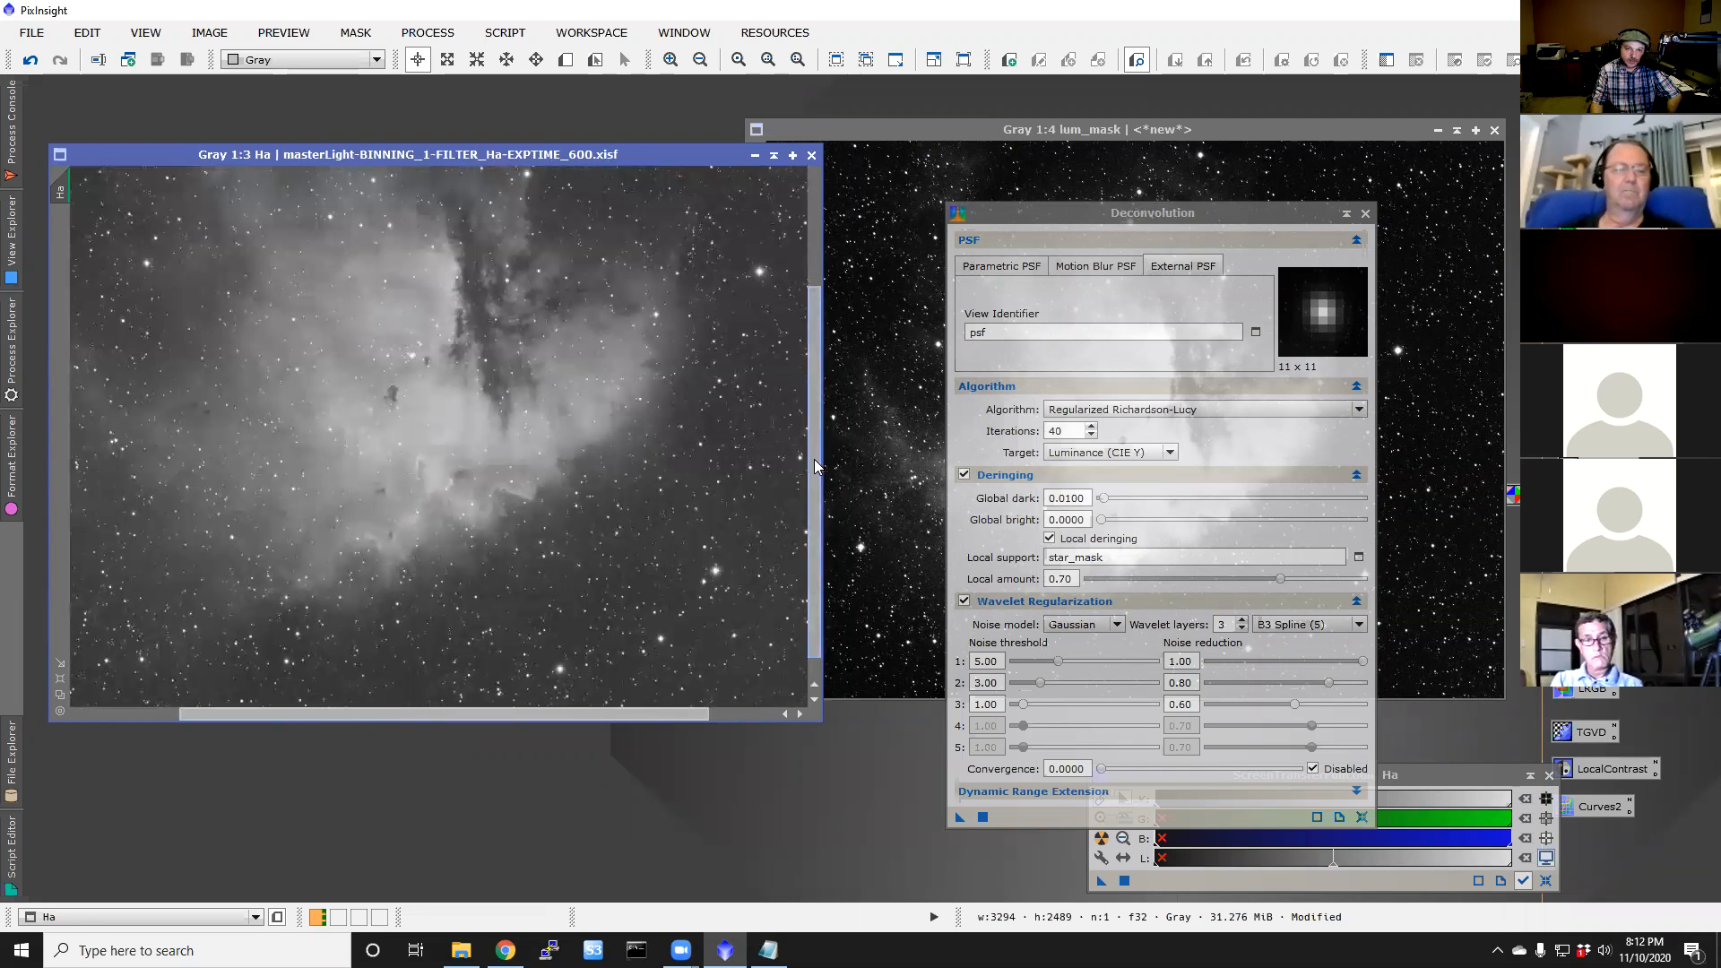
{"action": "scroll", "coordinate": [814, 459], "scroll_direction": "up", "scroll_amount": 1}
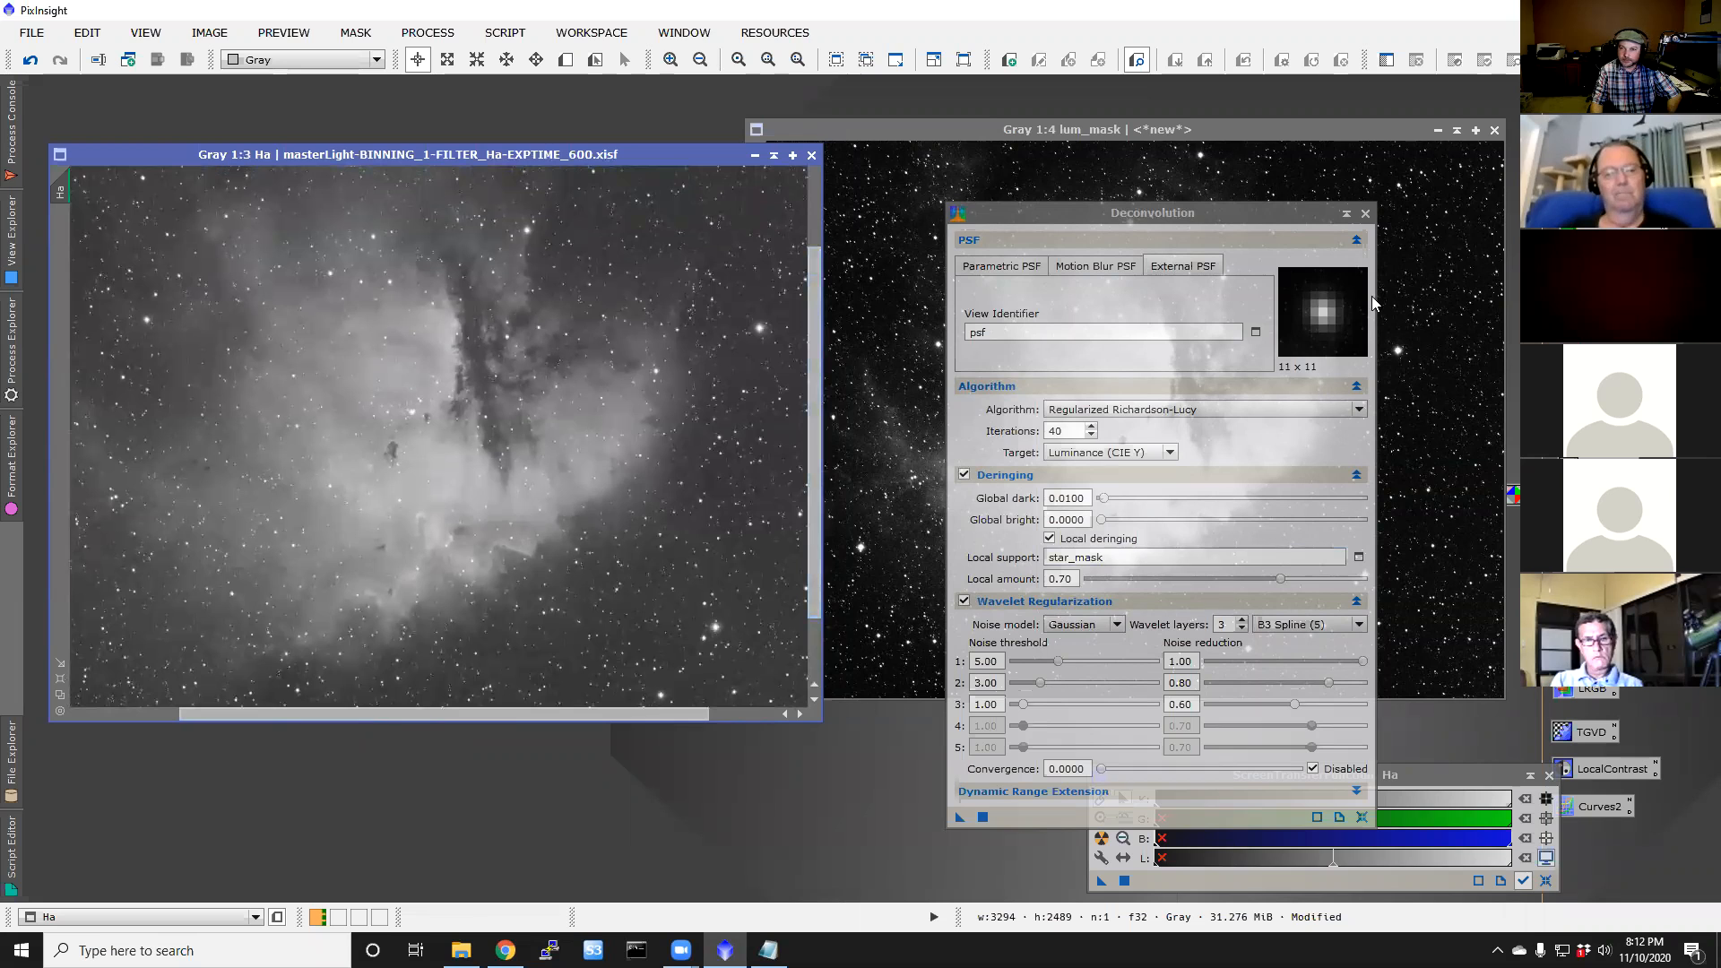
Step: Close Deconvolution, collapse the lum_mask window out of the way and reposition the Ha image
{"action": "left_click", "coordinate": [1365, 214]}
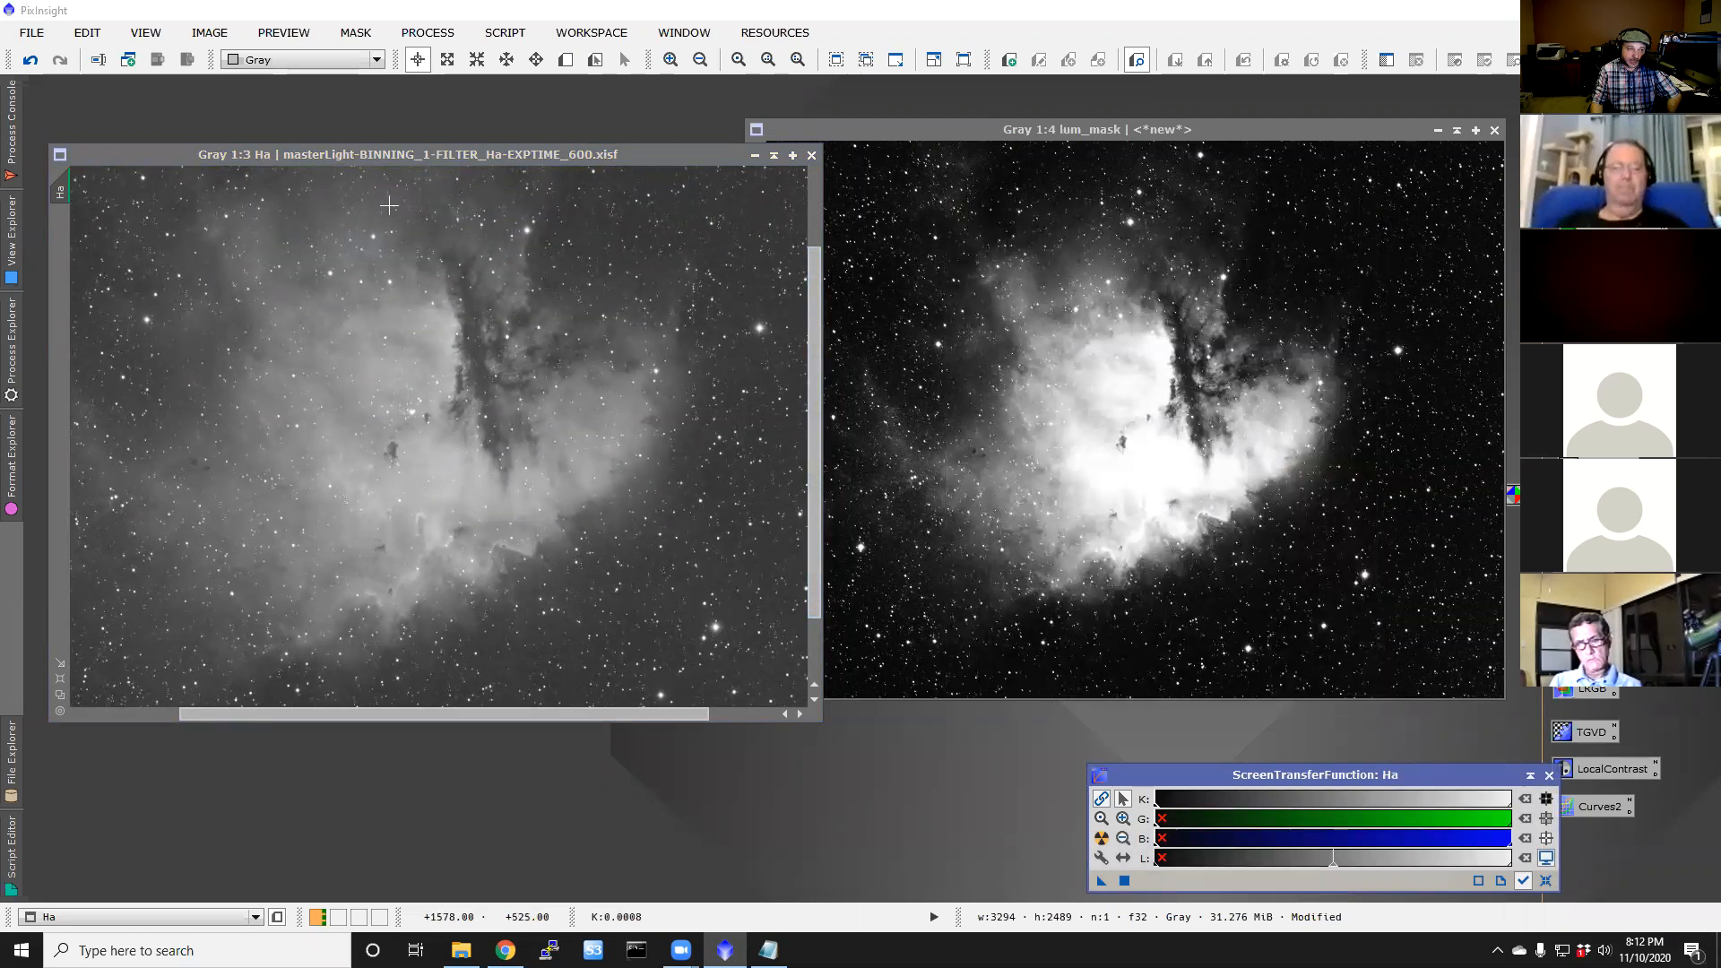
{"action": "left_click", "coordinate": [1458, 130]}
{"action": "left_click_drag", "start_coordinate": [620, 154], "coordinate": [667, 159]}
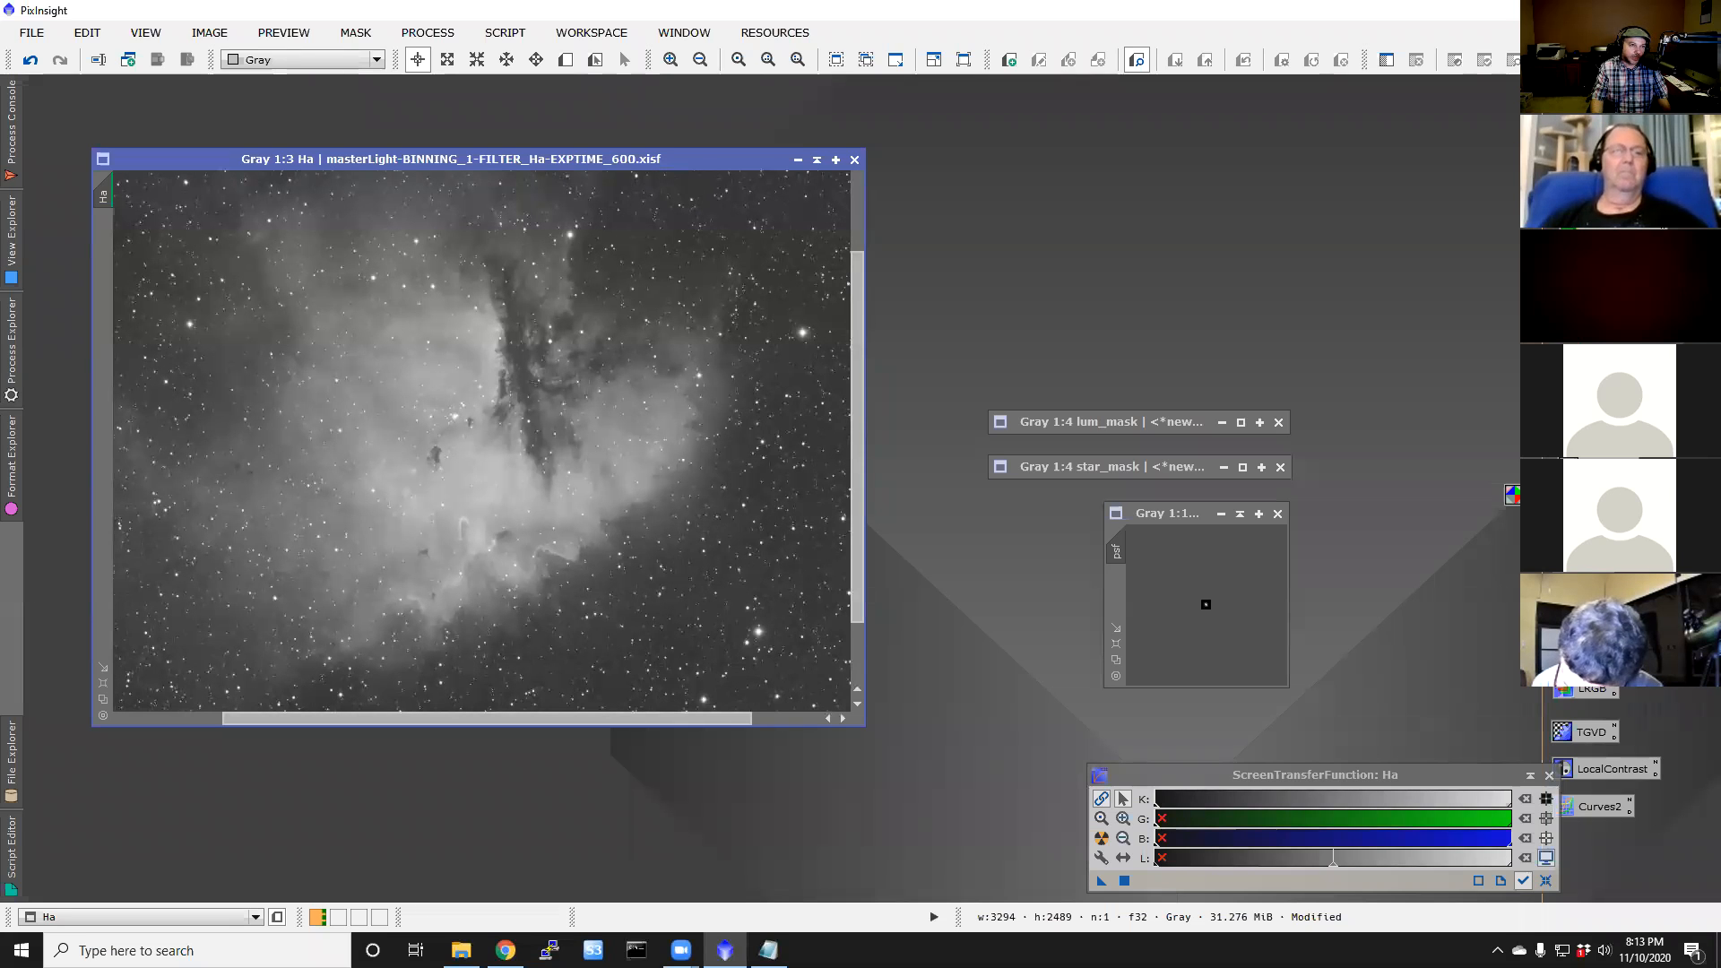
Step: Arrange the S2, O3 and Ha image windows in a stack, keeping only Ha expanded
{"action": "key", "text": "alt+Tab"}
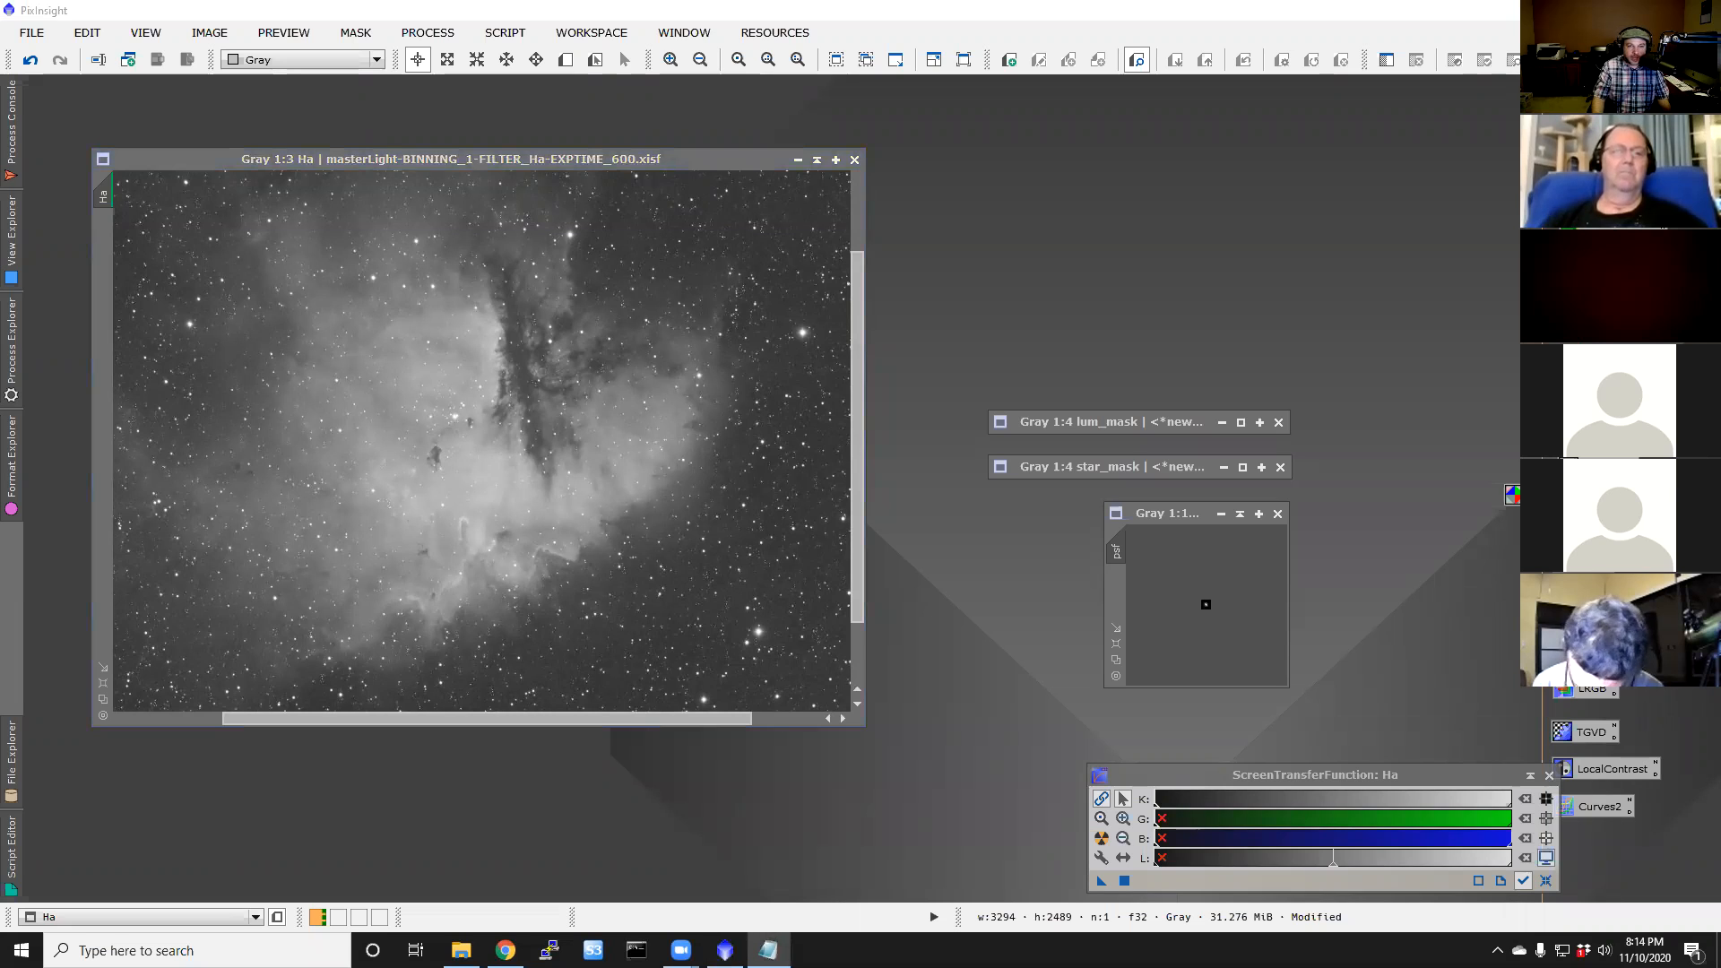
{"action": "left_click_drag", "start_coordinate": [404, 162], "coordinate": [186, 135]}
{"action": "left_click_drag", "start_coordinate": [534, 421], "coordinate": [187, 164]}
{"action": "left_click_drag", "start_coordinate": [316, 543], "coordinate": [328, 191]}
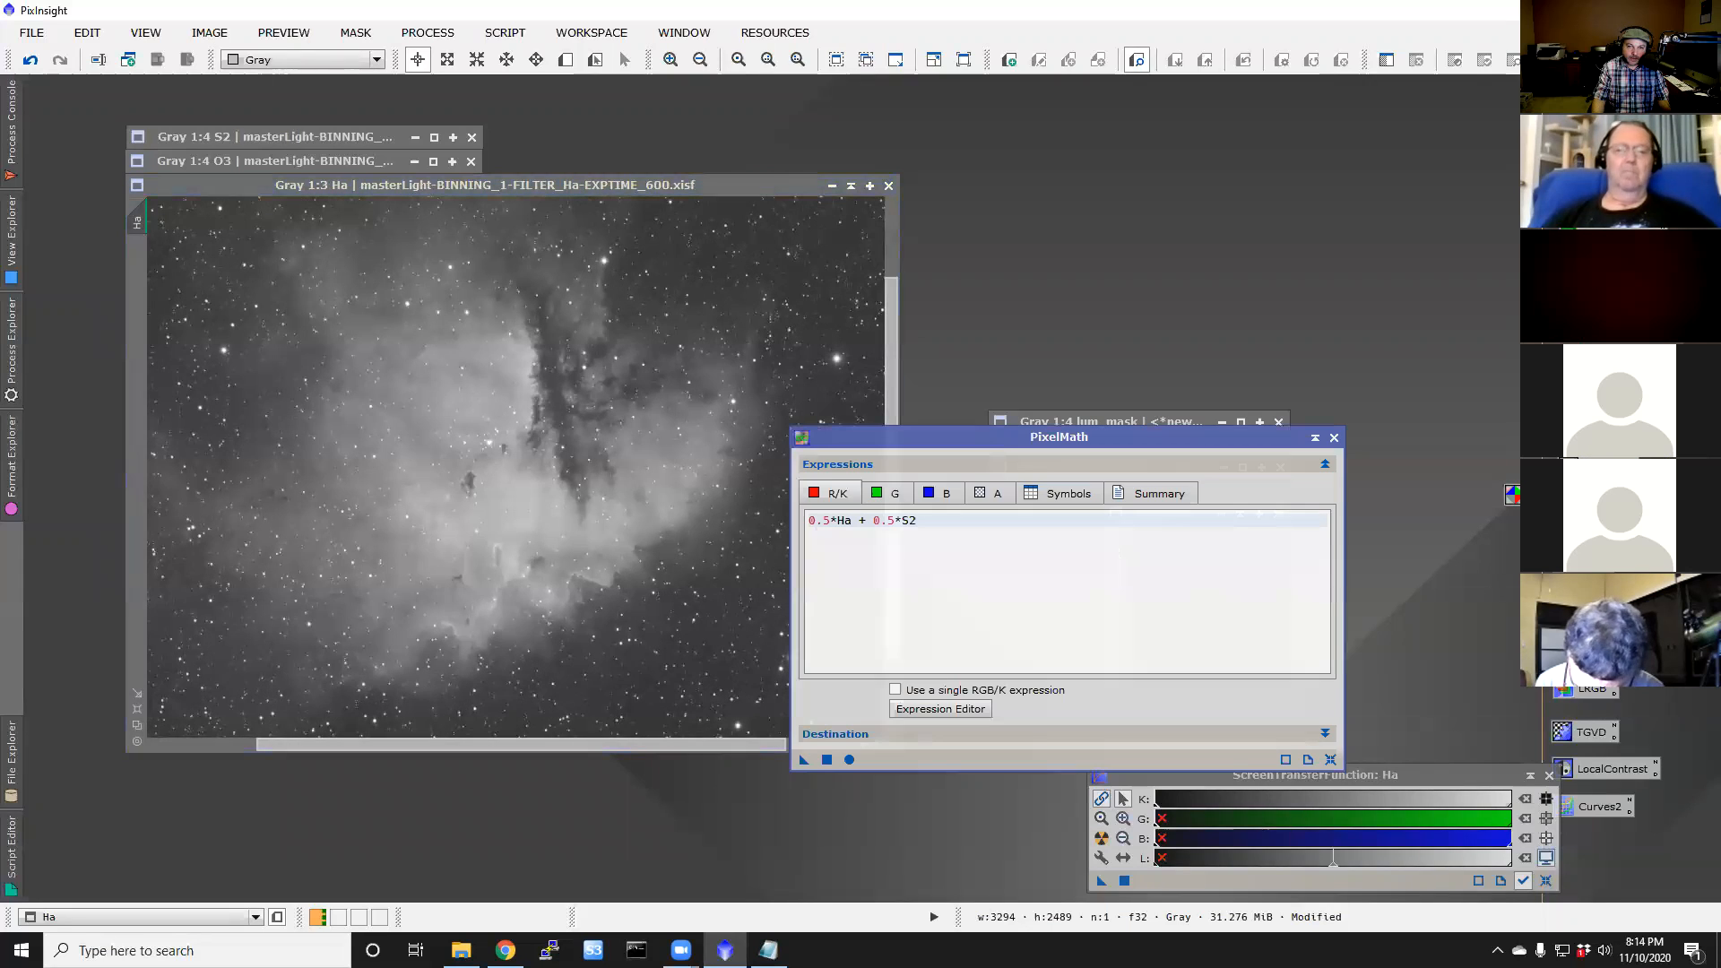
Step: Place PixelMath beside the Ha image and set its green expression to 0.695*O3 + 0.094*Ha
{"action": "left_click_drag", "start_coordinate": [1076, 441], "coordinate": [1206, 309]}
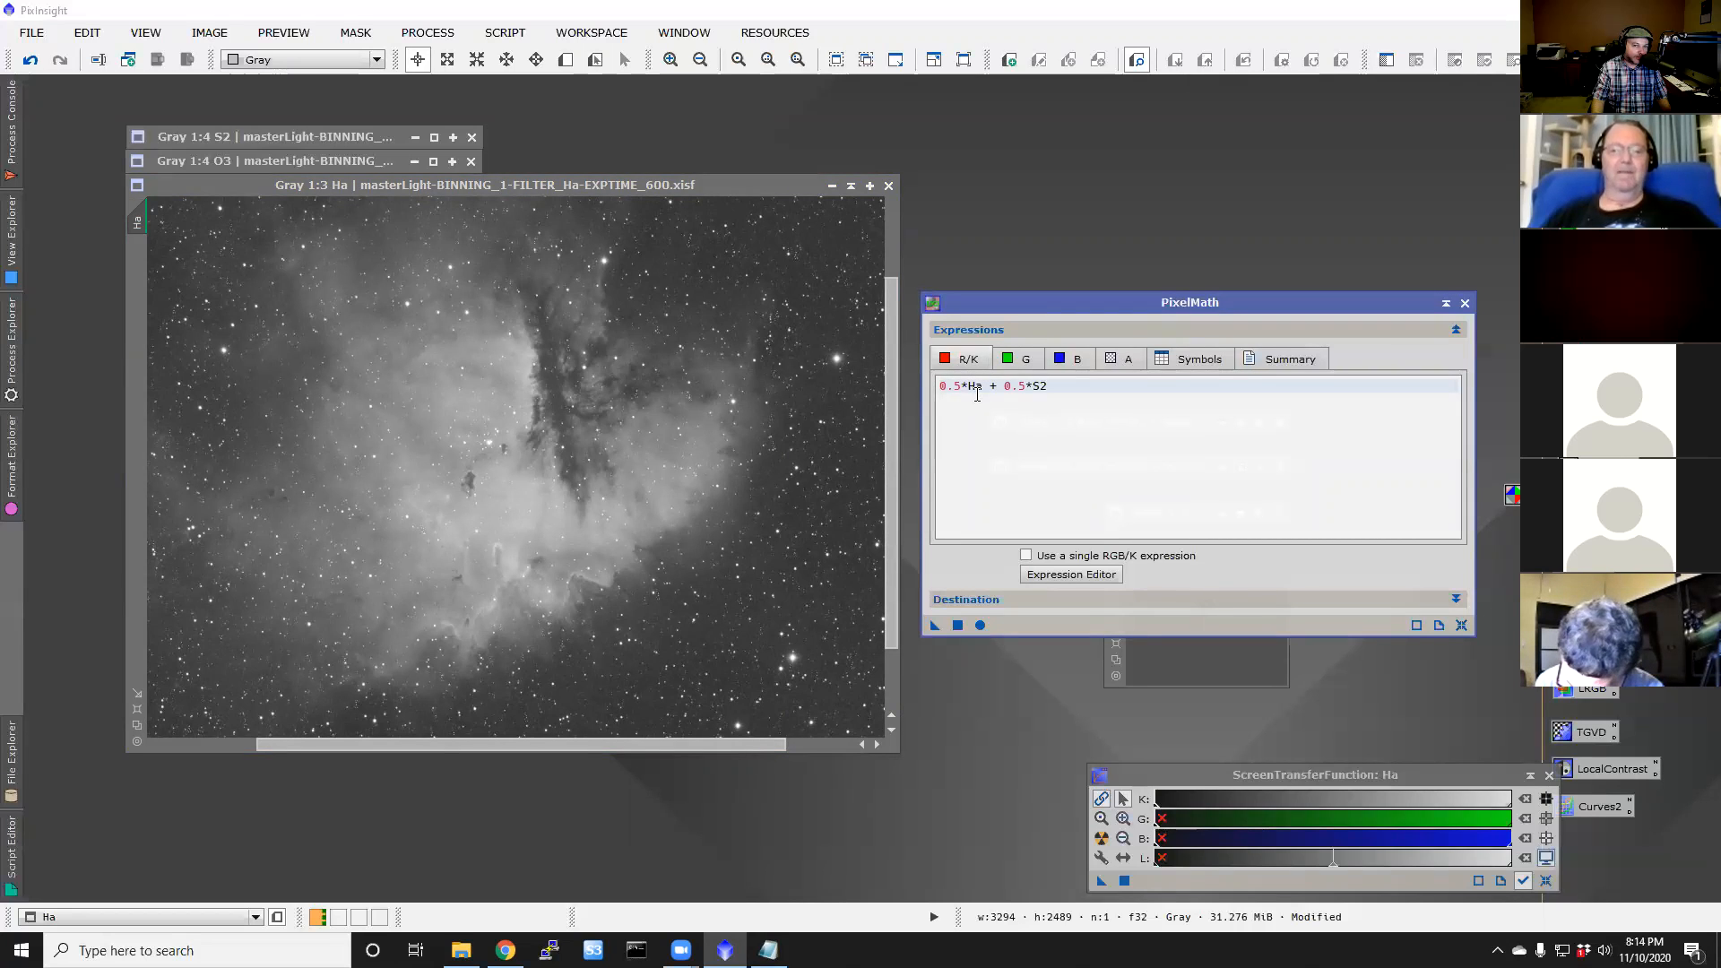
{"action": "left_click", "coordinate": [1020, 358]}
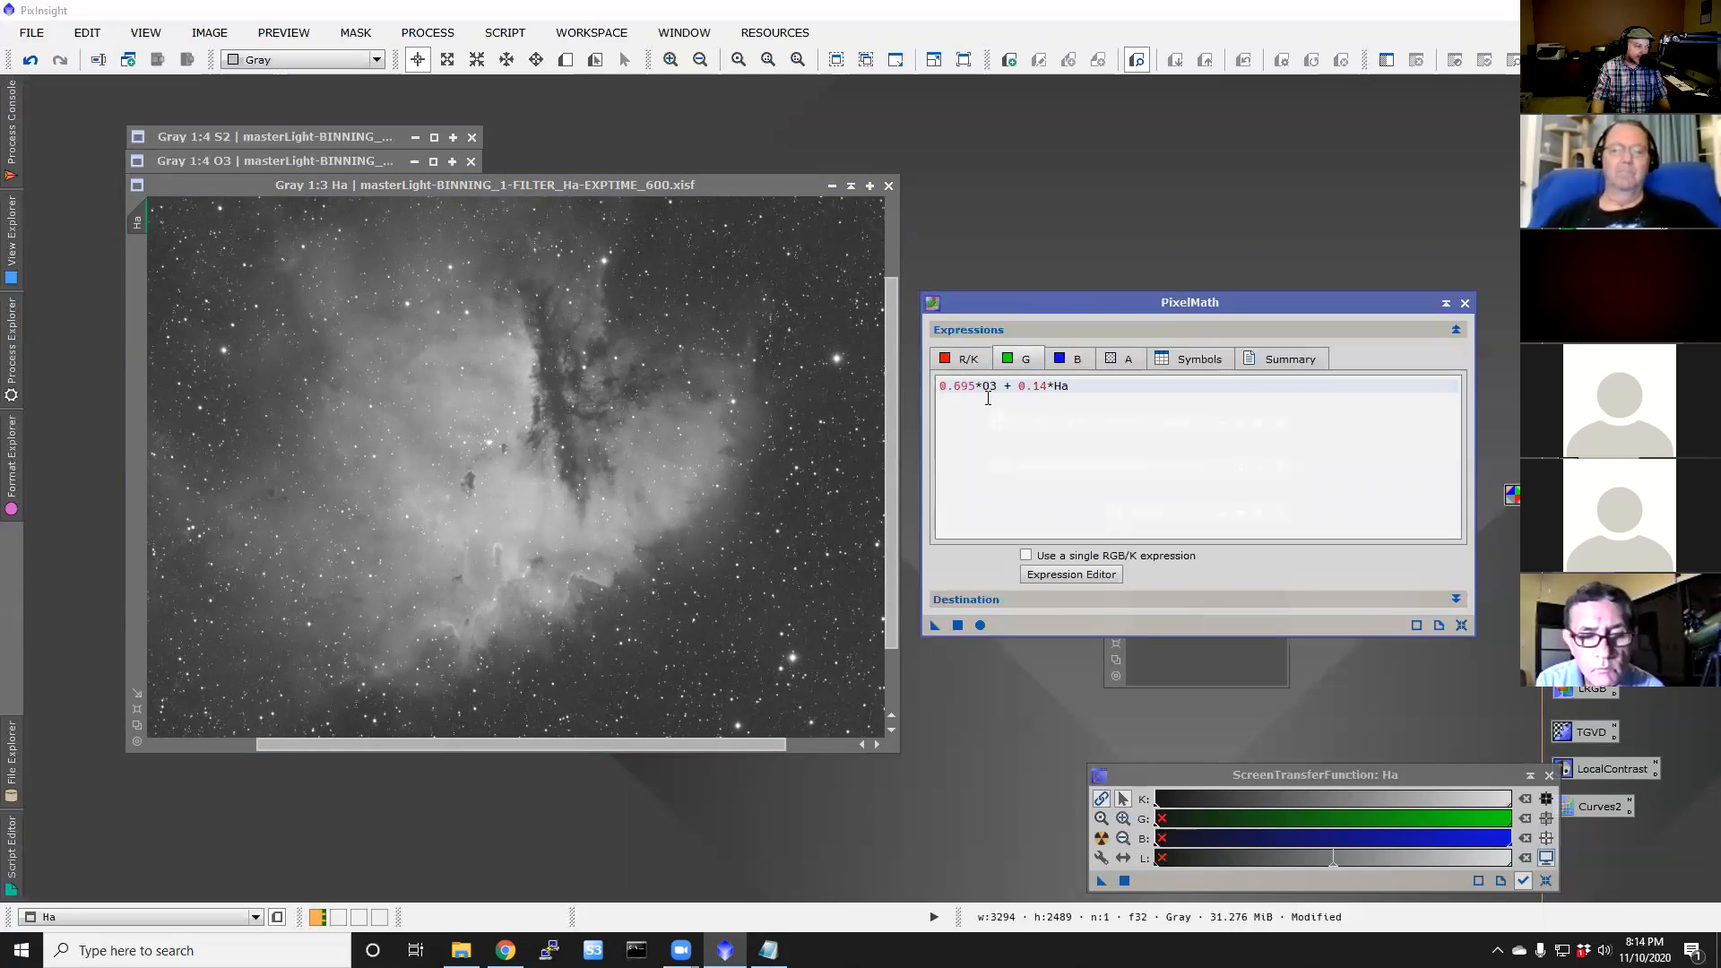
{"action": "left_click_drag", "start_coordinate": [1039, 387], "coordinate": [1032, 394]}
{"action": "type", "text": "094"}
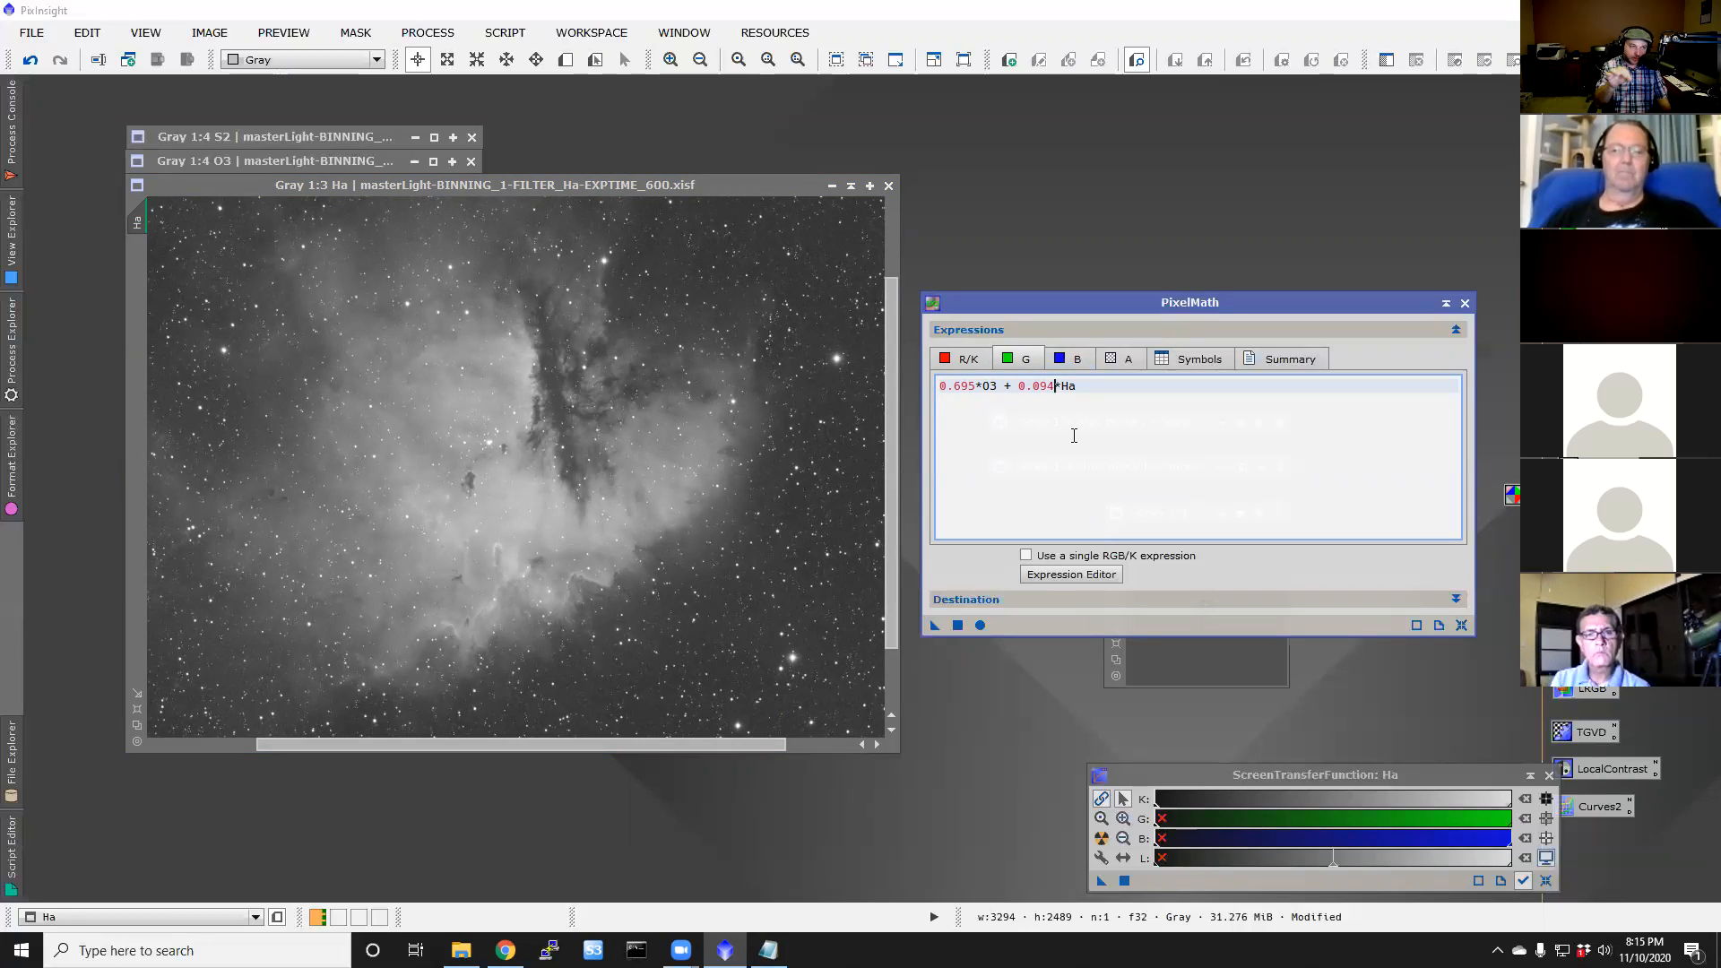
Step: Set PixelMath's blue expression to 0.411*O3 + 0.1*Ha
{"action": "left_click", "coordinate": [1072, 359]}
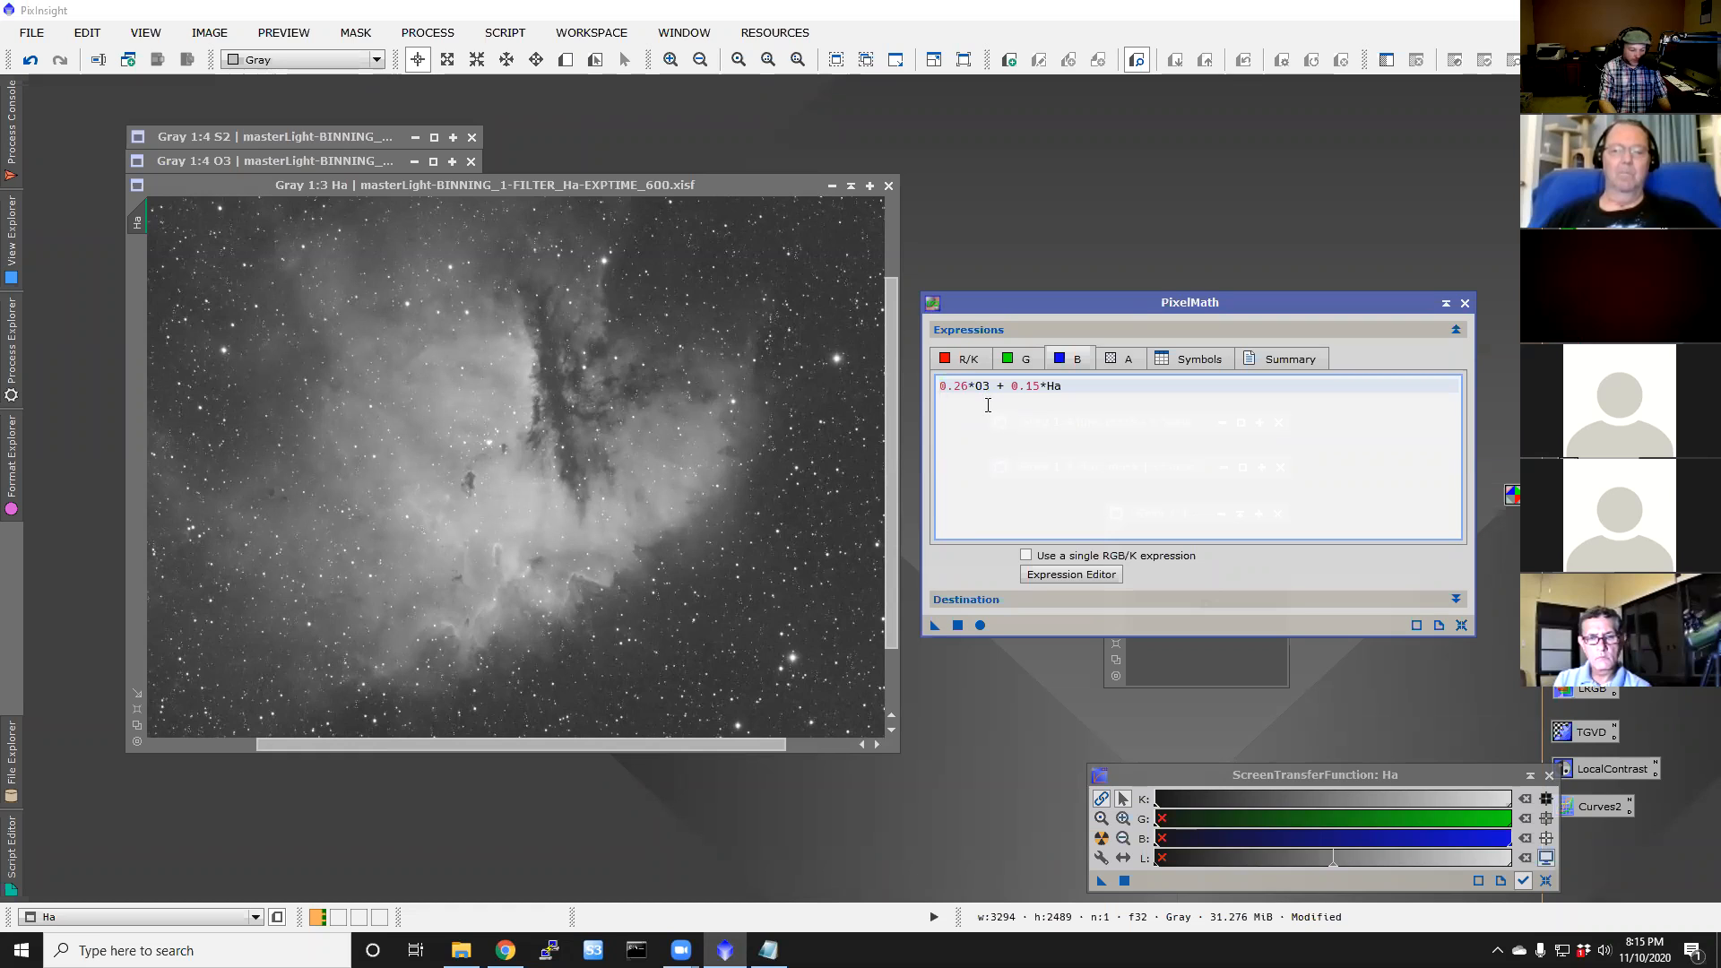
{"action": "key", "text": "BackSpace"}
{"action": "key", "text": "BackSpace"}
{"action": "type", "text": "411"}
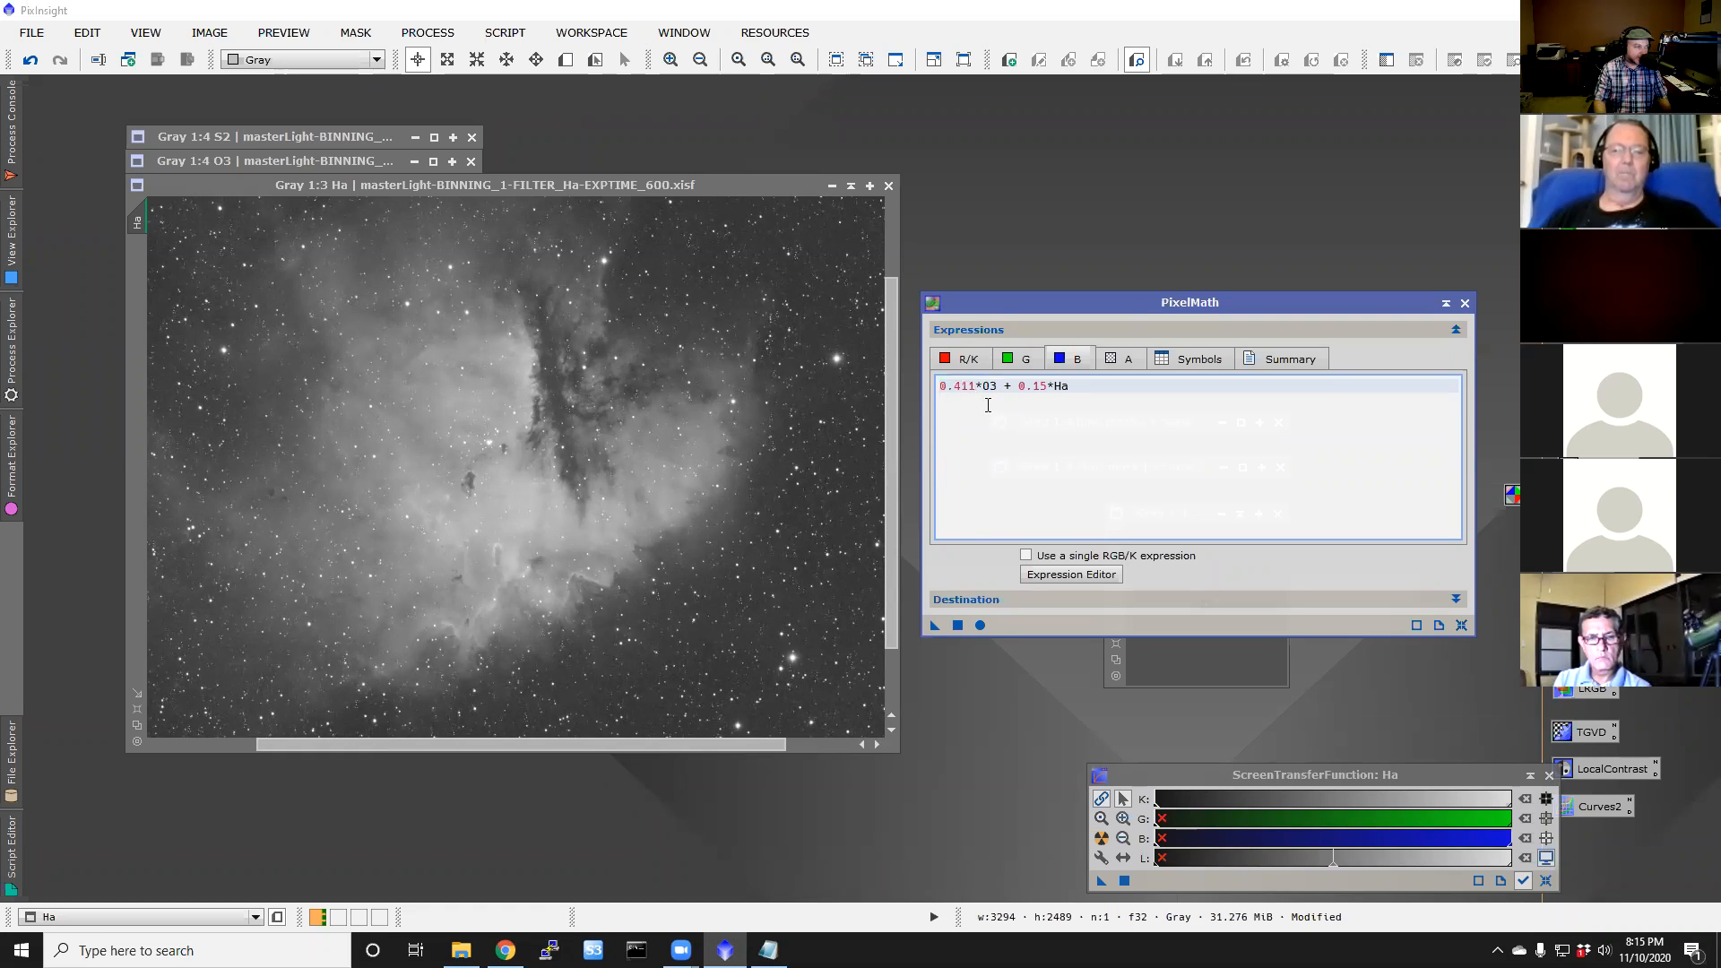
{"action": "left_click", "coordinate": [1048, 386]}
{"action": "key", "text": "BackSpace"}
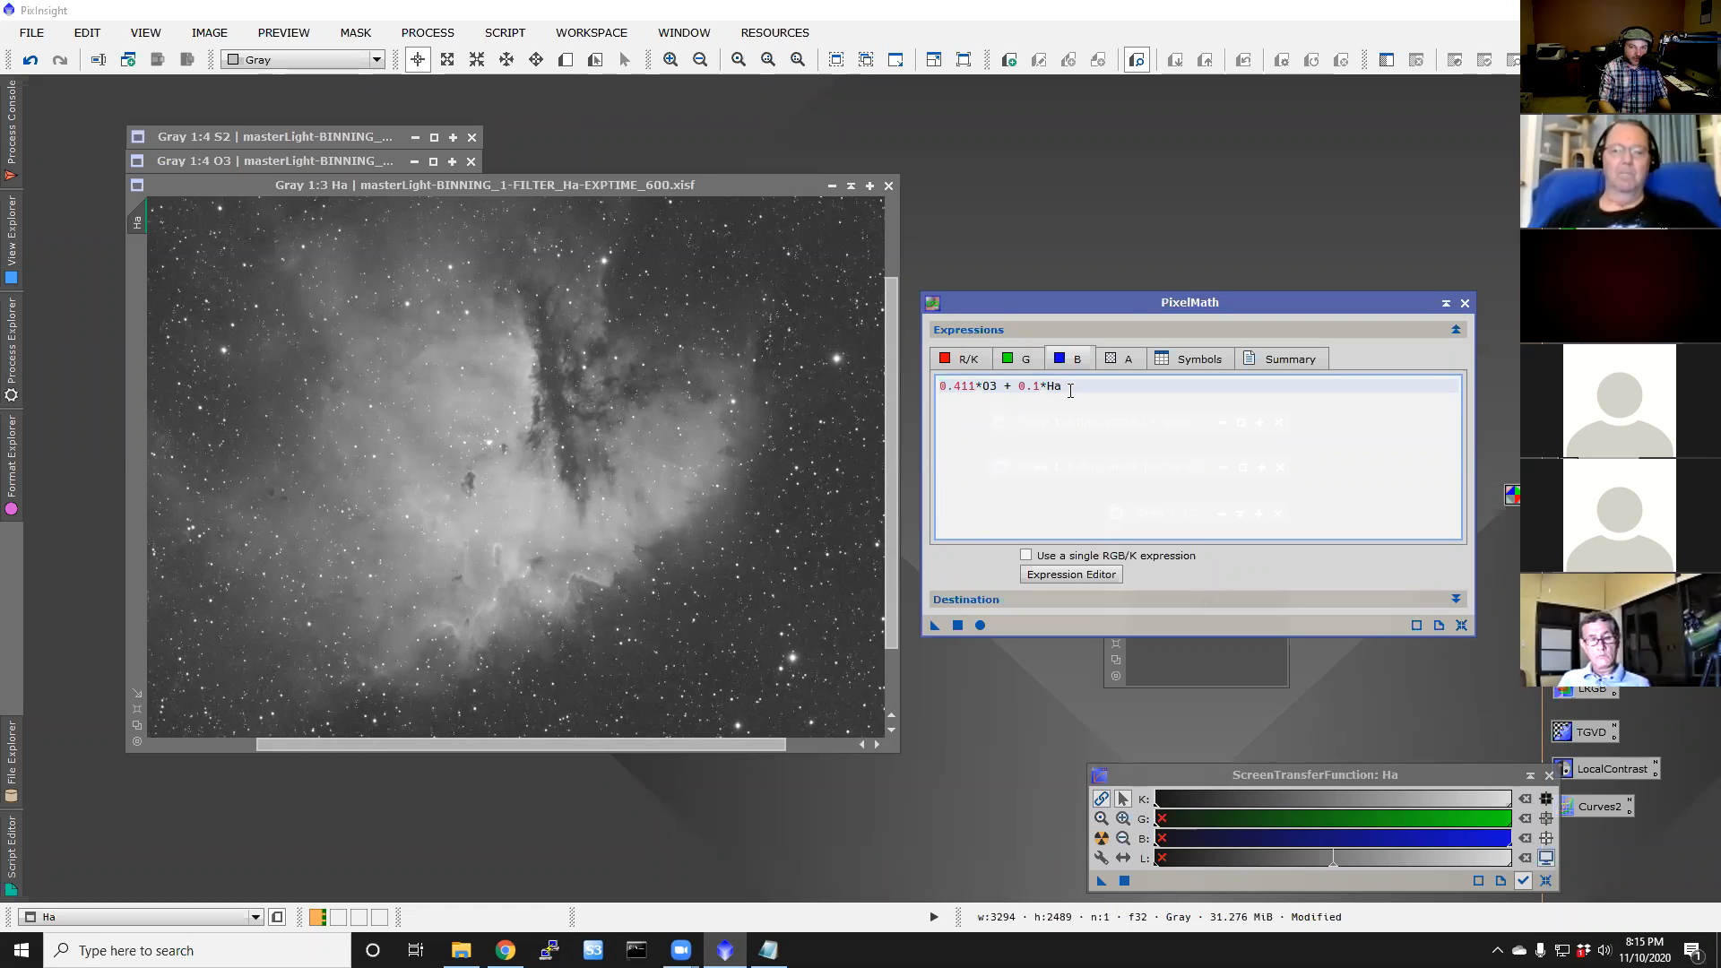
Step: Review the red, green and blue PixelMath expressions and run them to combine S2, Ha and O3 into a new RGB image
{"action": "left_click", "coordinate": [1022, 361]}
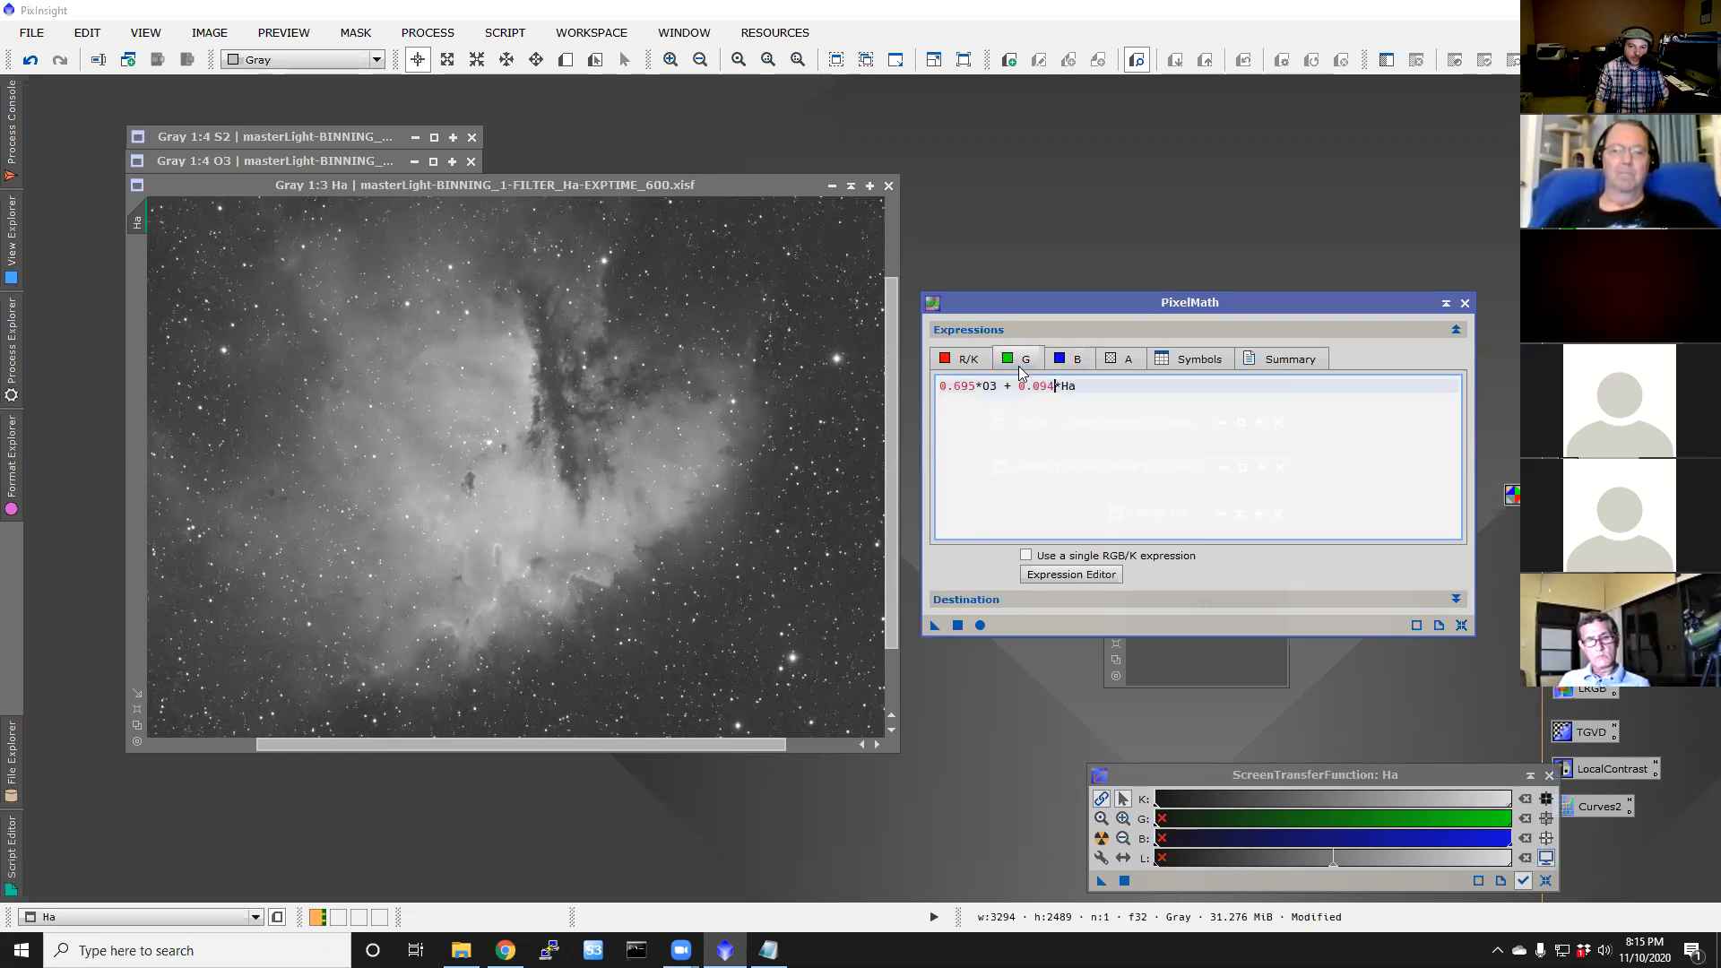
{"action": "left_click", "coordinate": [973, 360]}
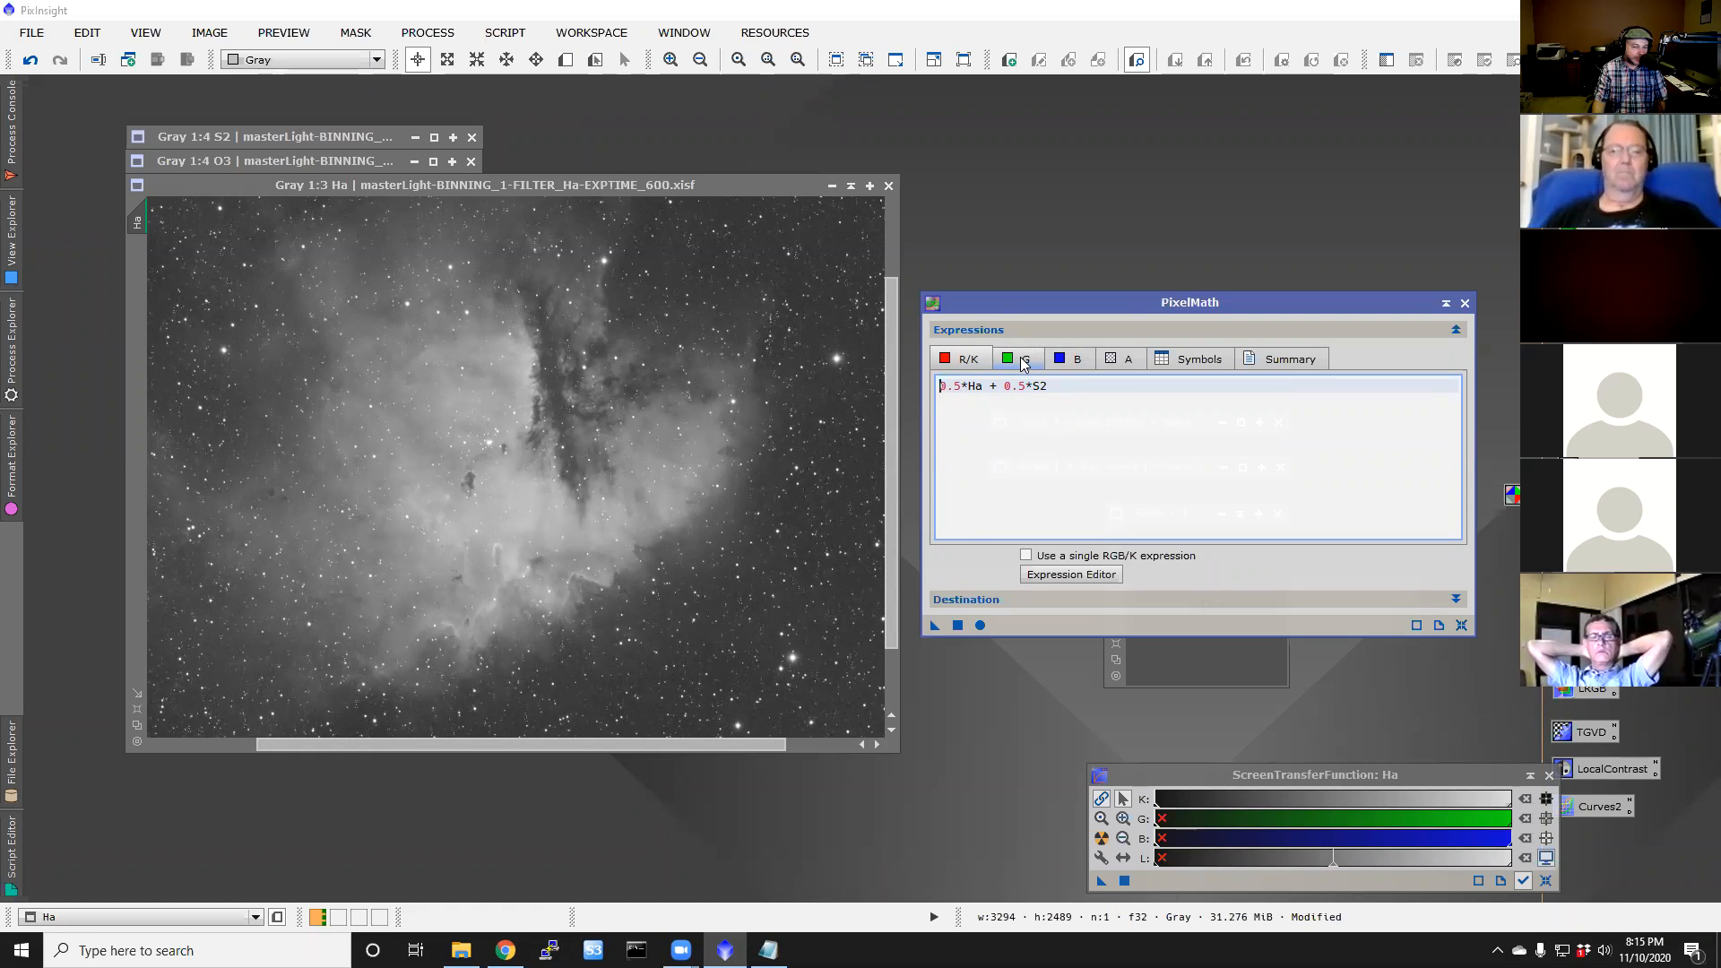
{"action": "left_click", "coordinate": [1022, 361]}
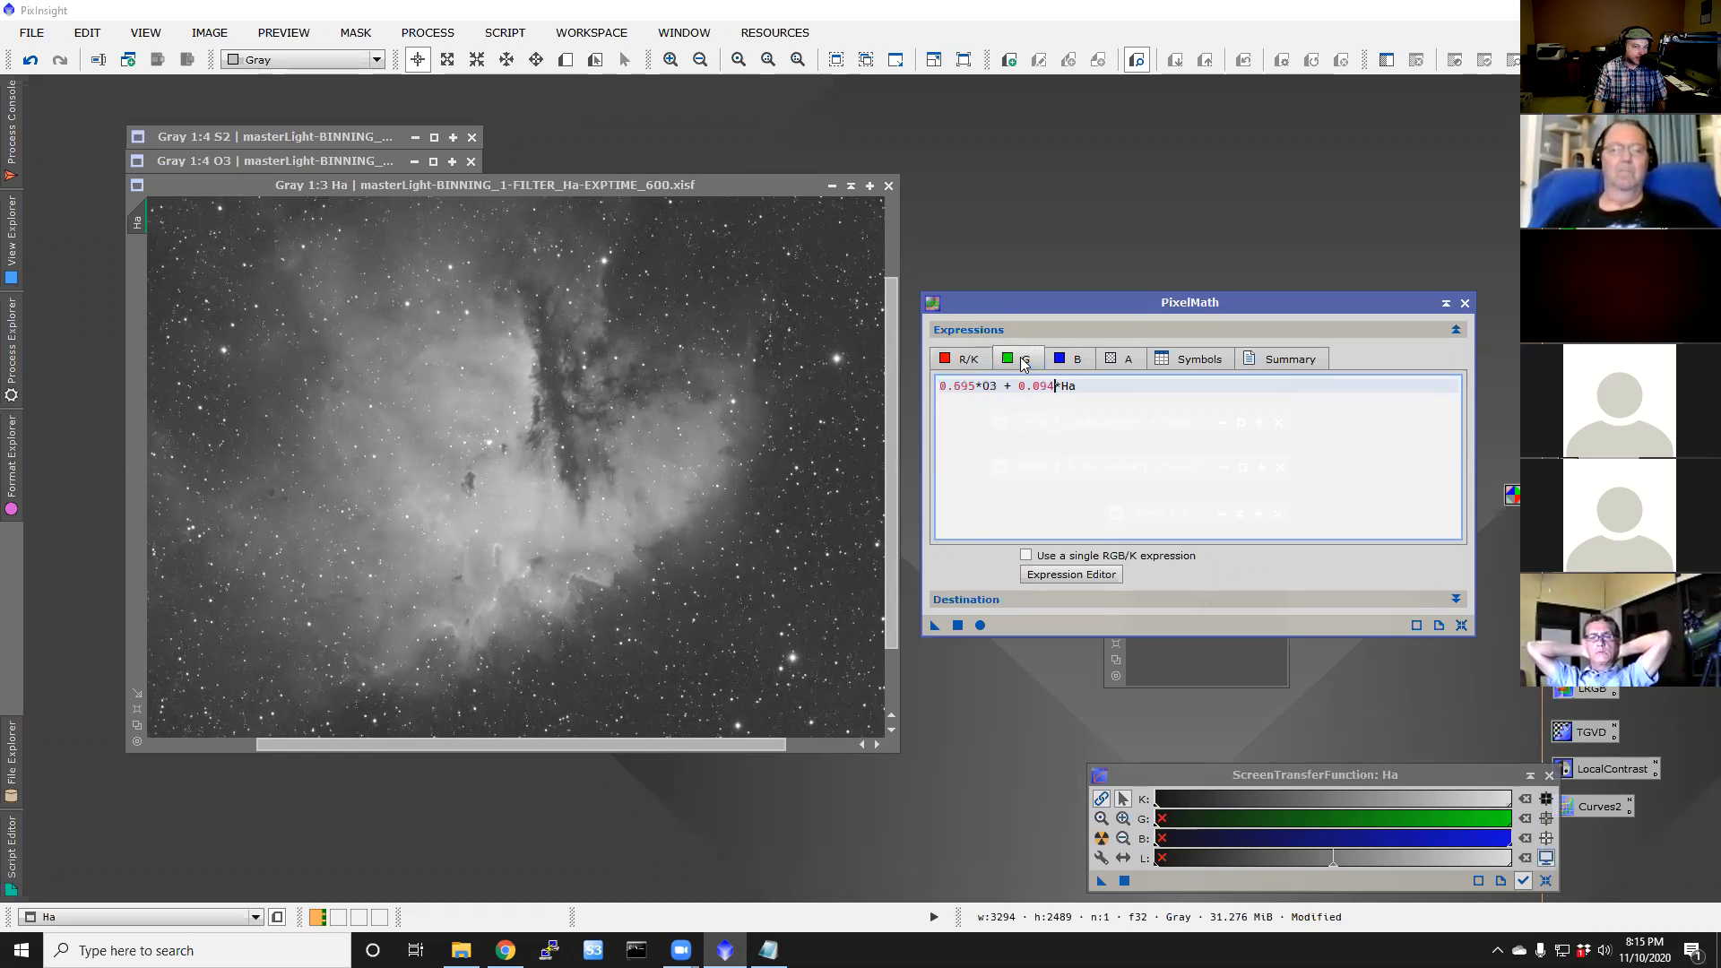
{"action": "left_click", "coordinate": [1081, 360]}
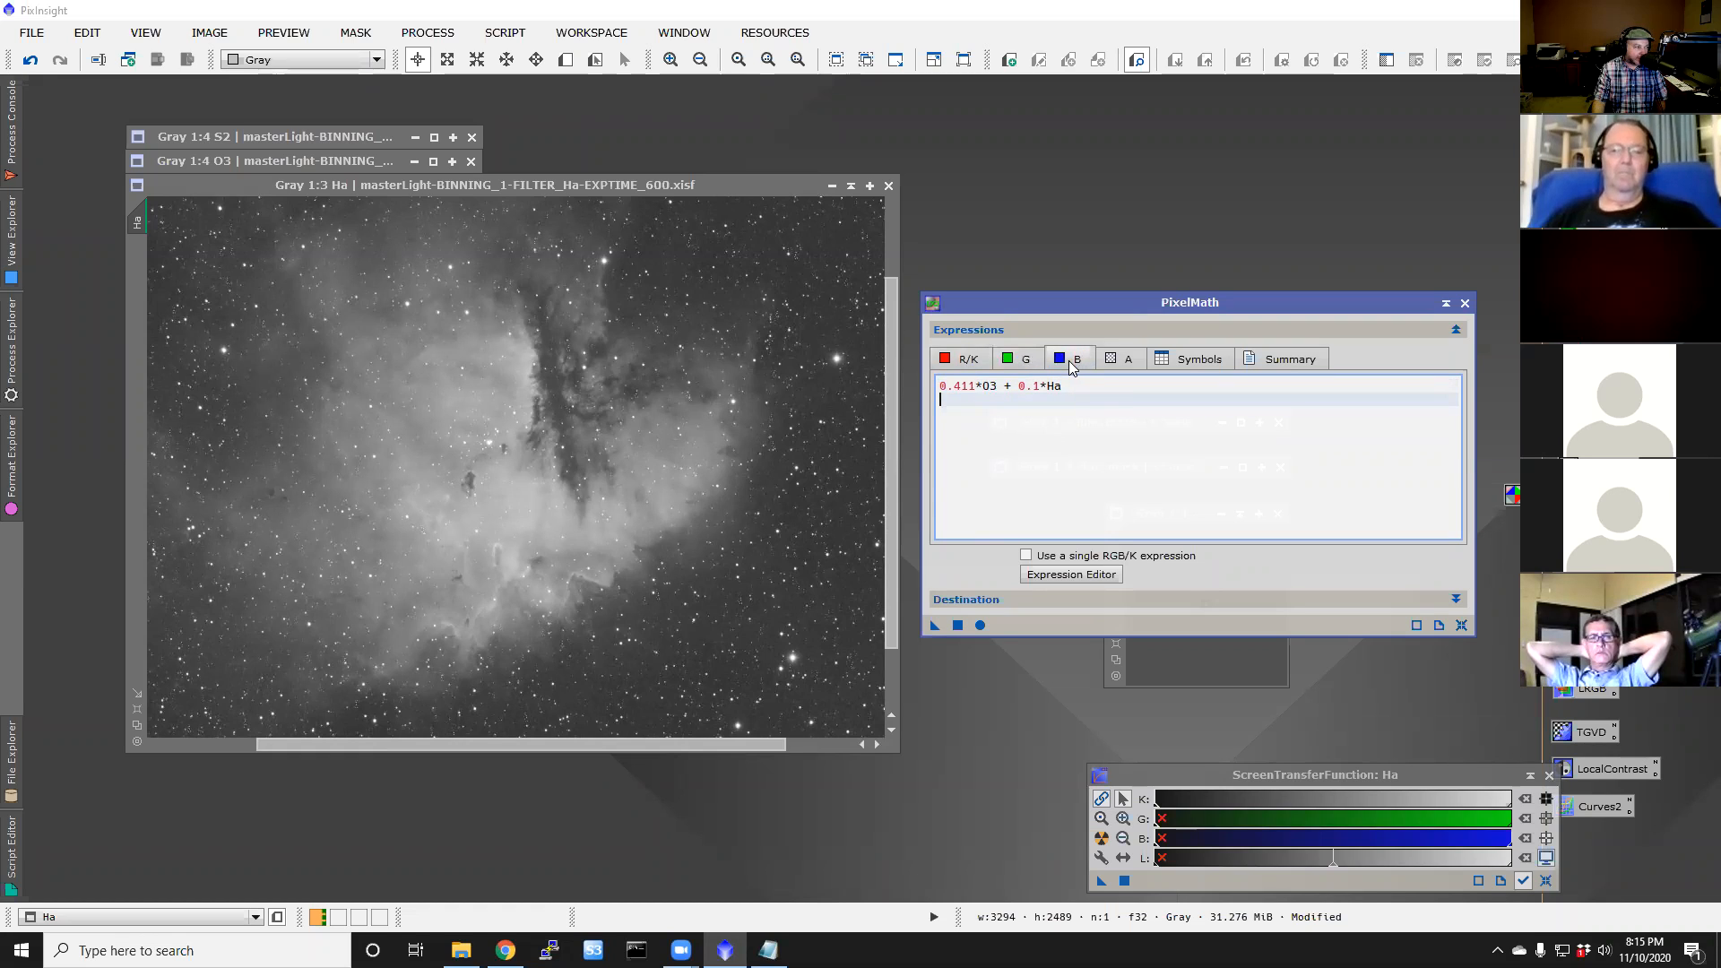
{"action": "left_click", "coordinate": [1022, 360]}
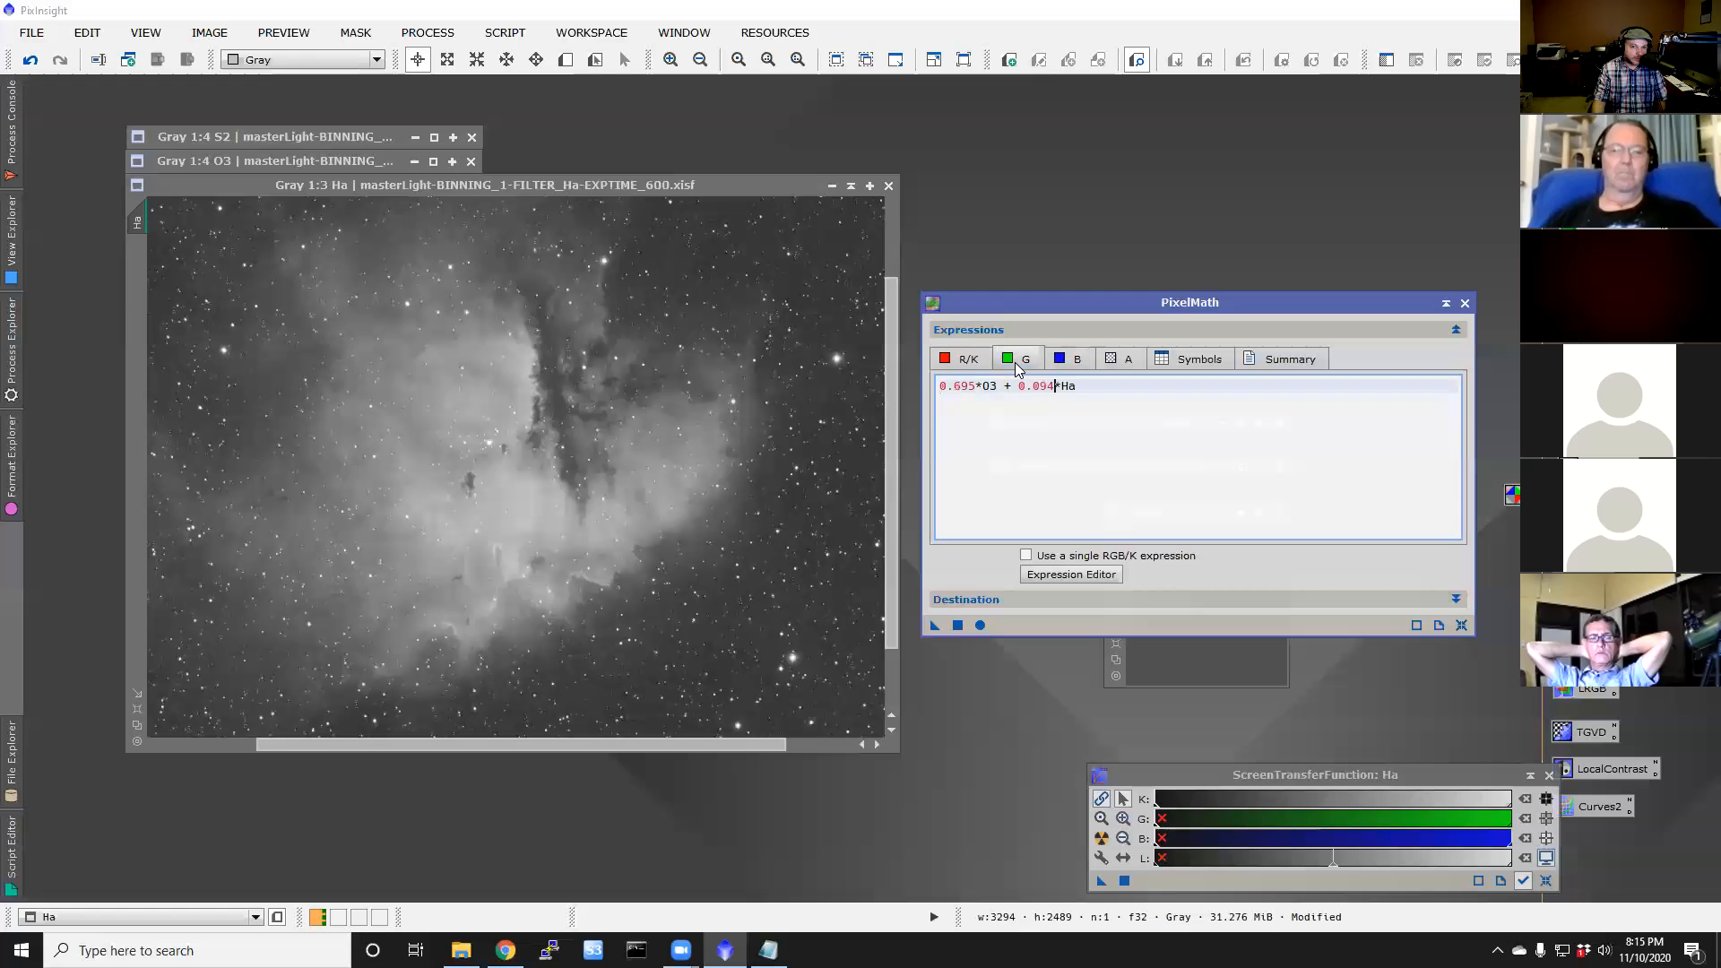
{"action": "left_click", "coordinate": [620, 188]}
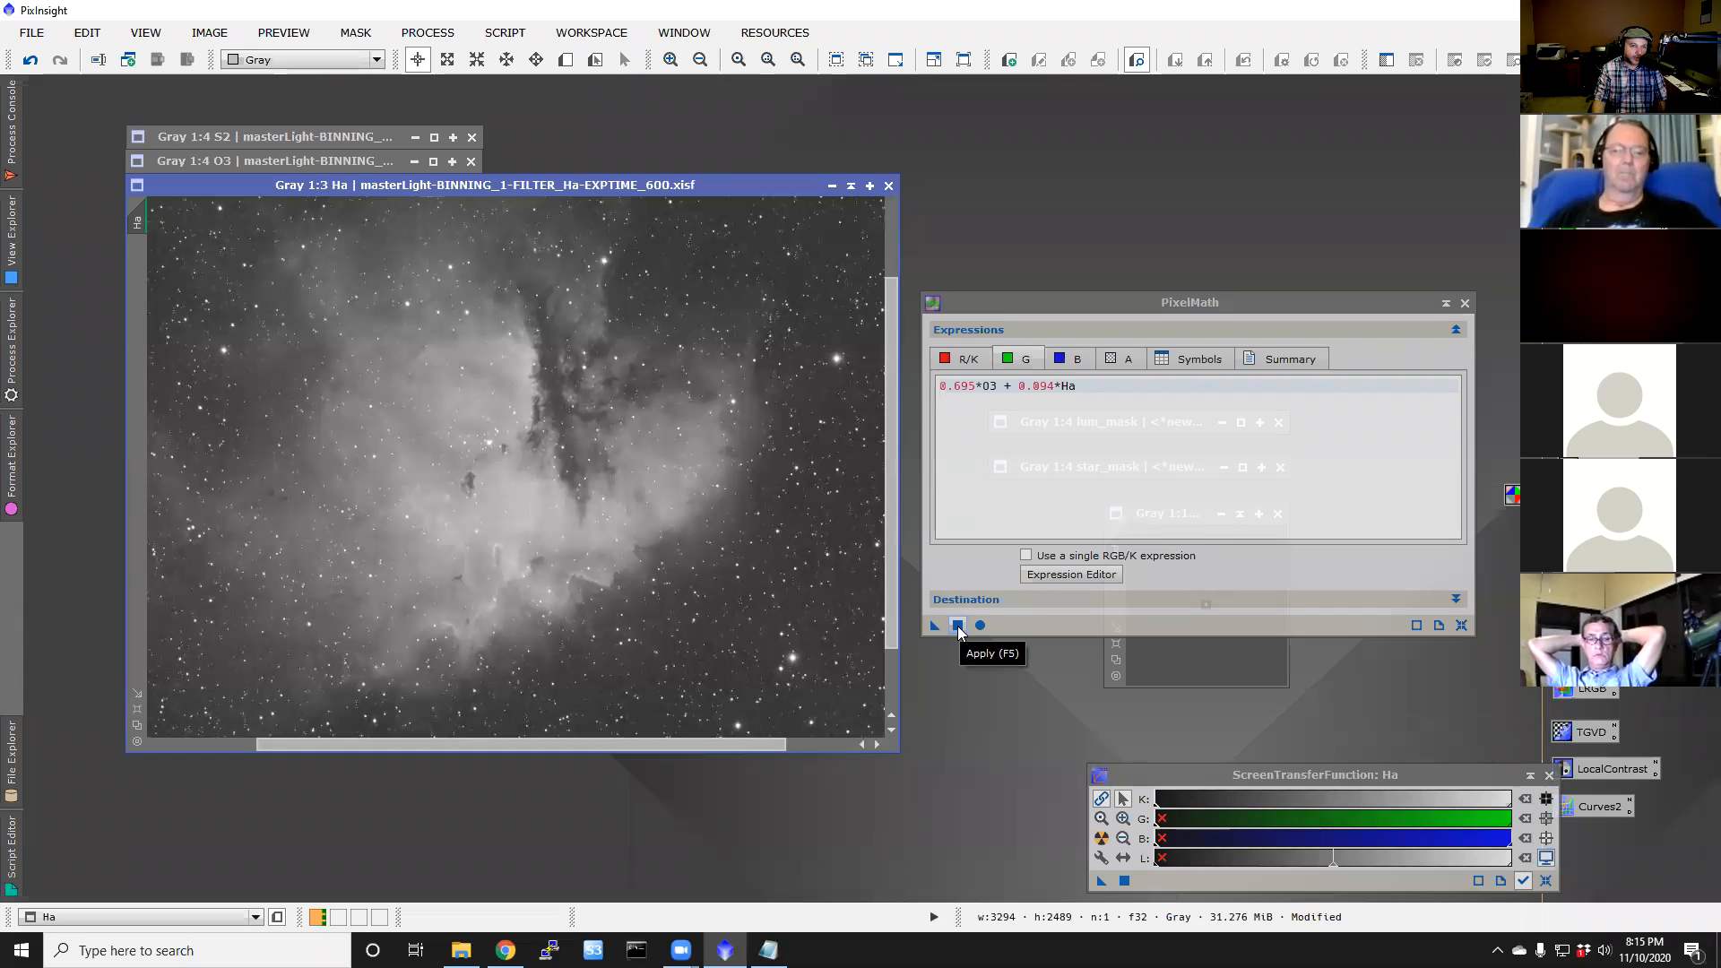
{"action": "left_click", "coordinate": [958, 627]}
{"action": "left_click_drag", "start_coordinate": [807, 230], "coordinate": [502, 244]}
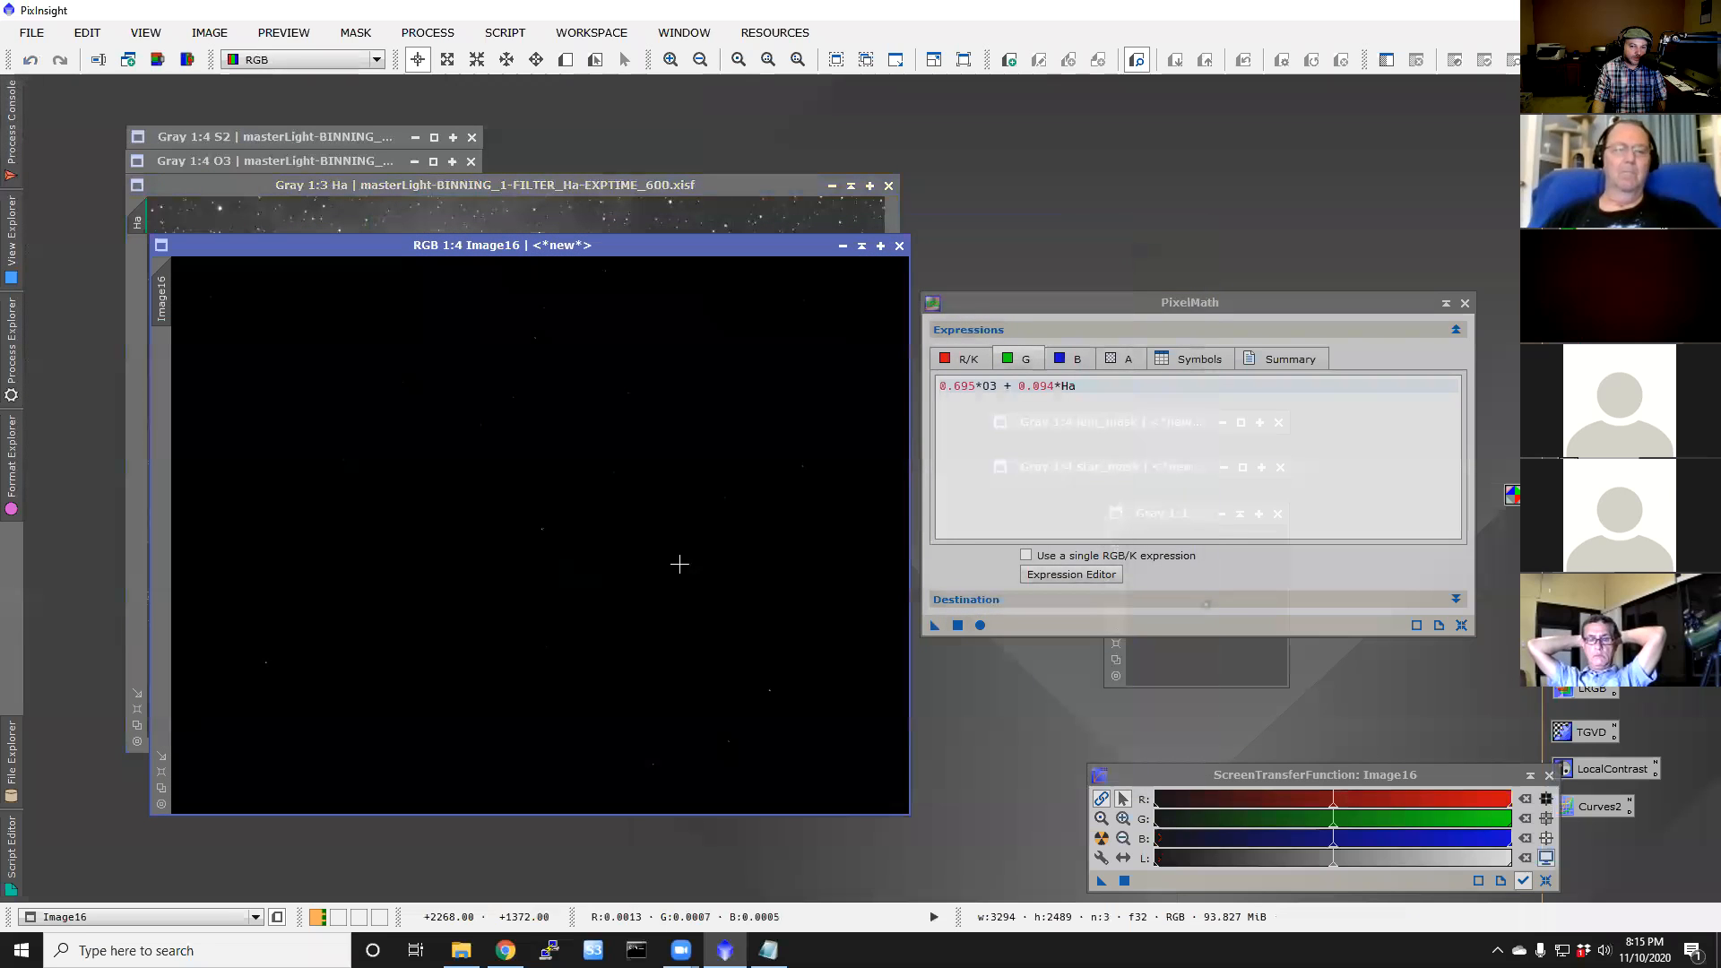
Step: Auto-stretch the new RGB image with linked and with unlinked channels to compare its color, and close the image and PixelMath
{"action": "left_click", "coordinate": [1102, 839]}
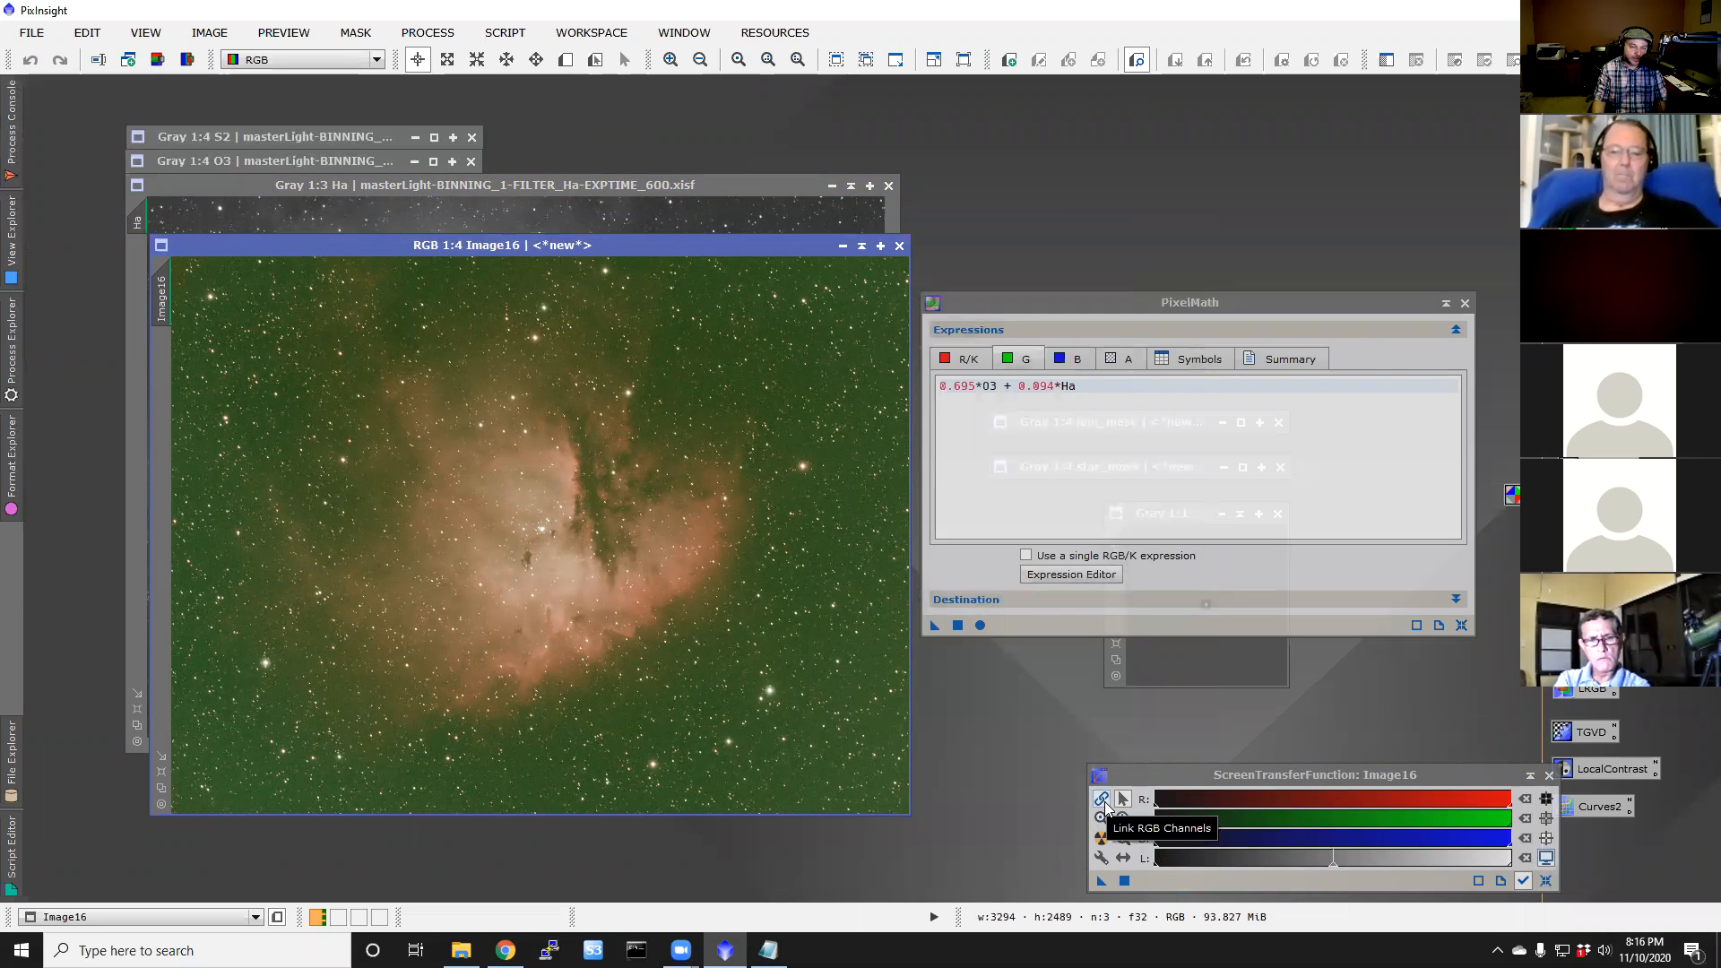
{"action": "left_click", "coordinate": [1104, 801]}
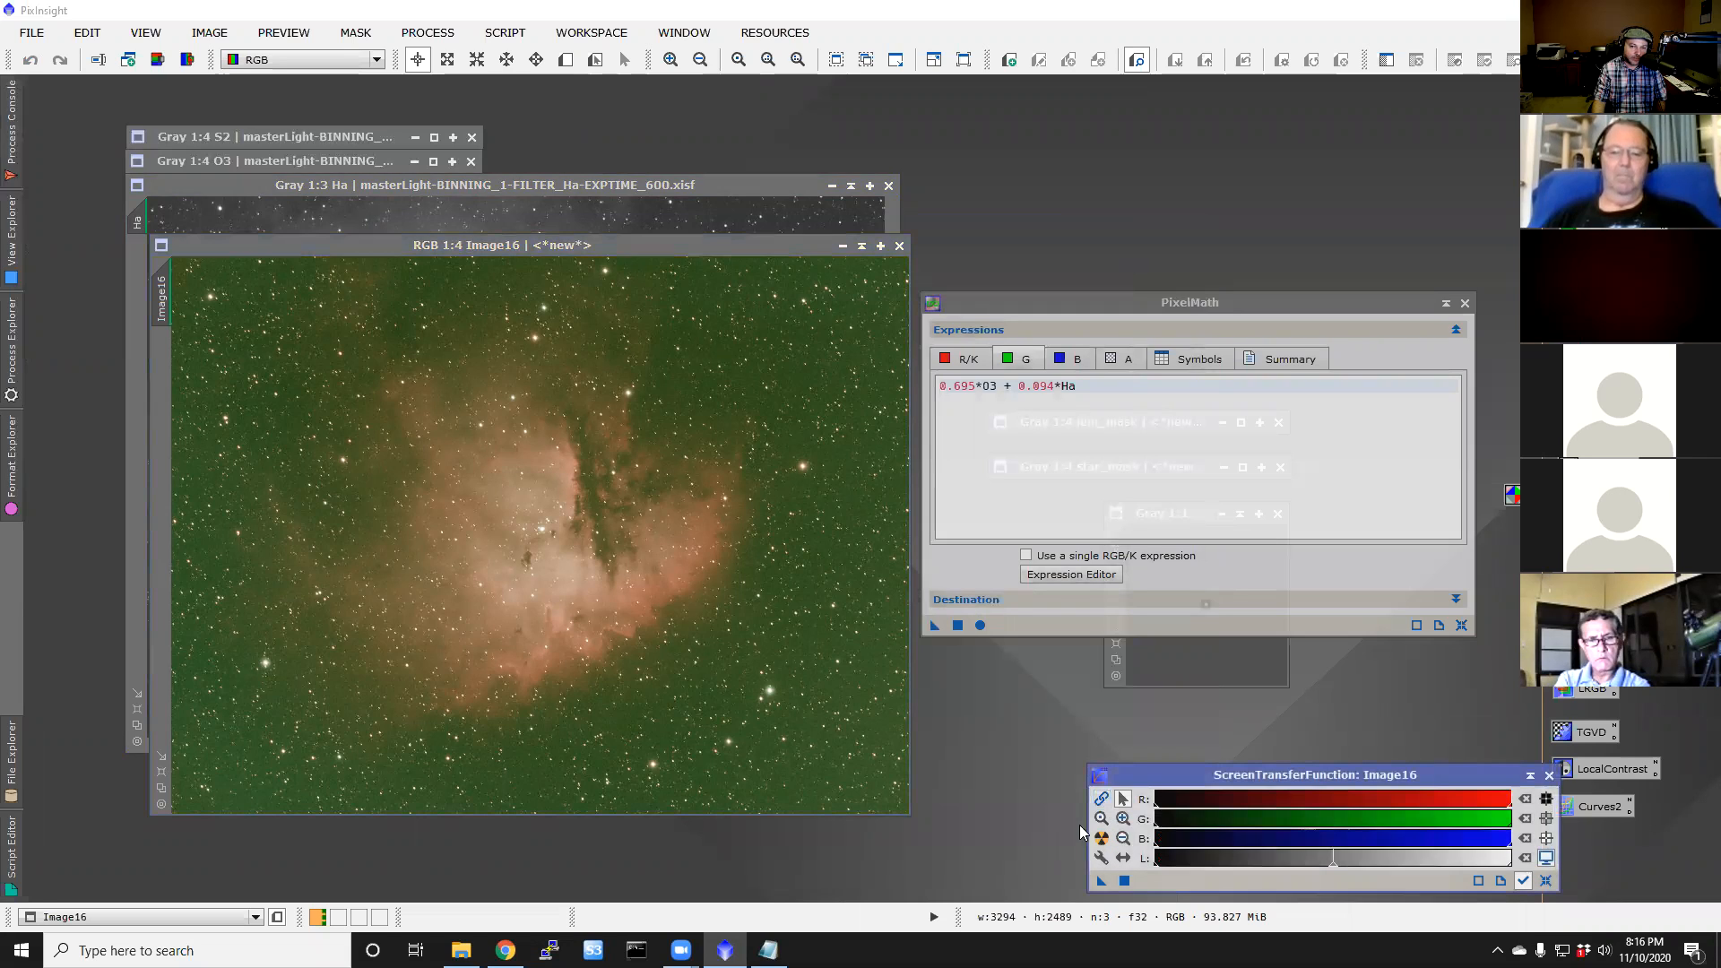
{"action": "left_click", "coordinate": [1102, 840]}
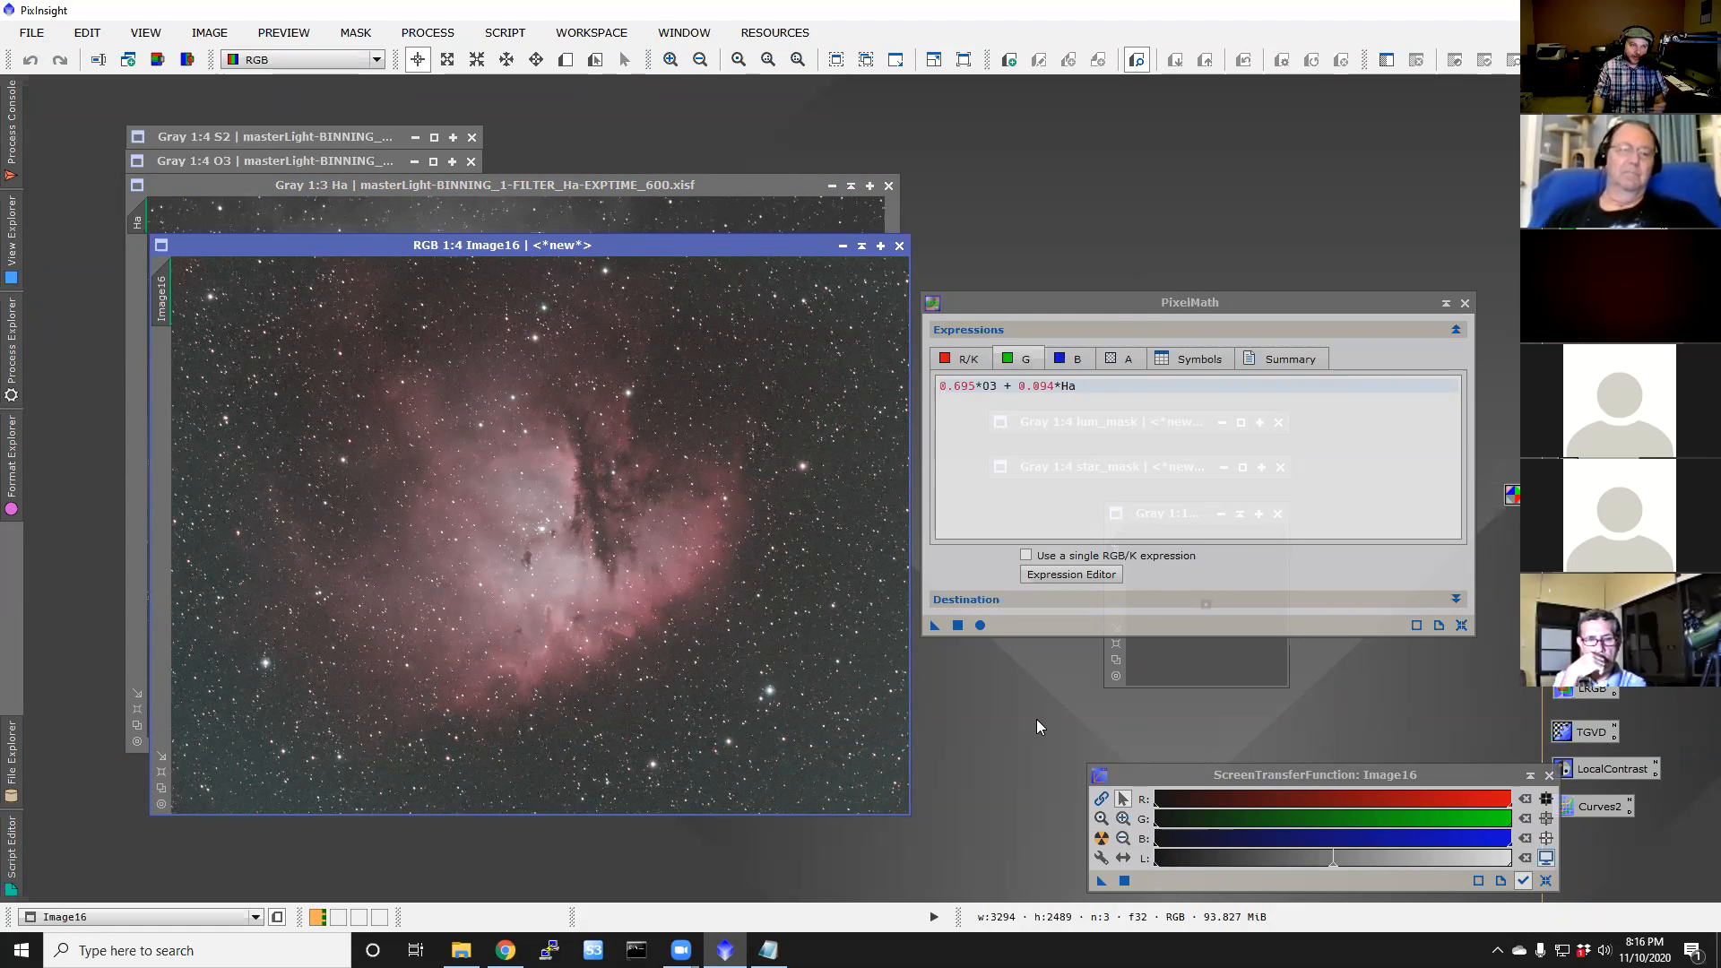
{"action": "left_click", "coordinate": [1101, 800]}
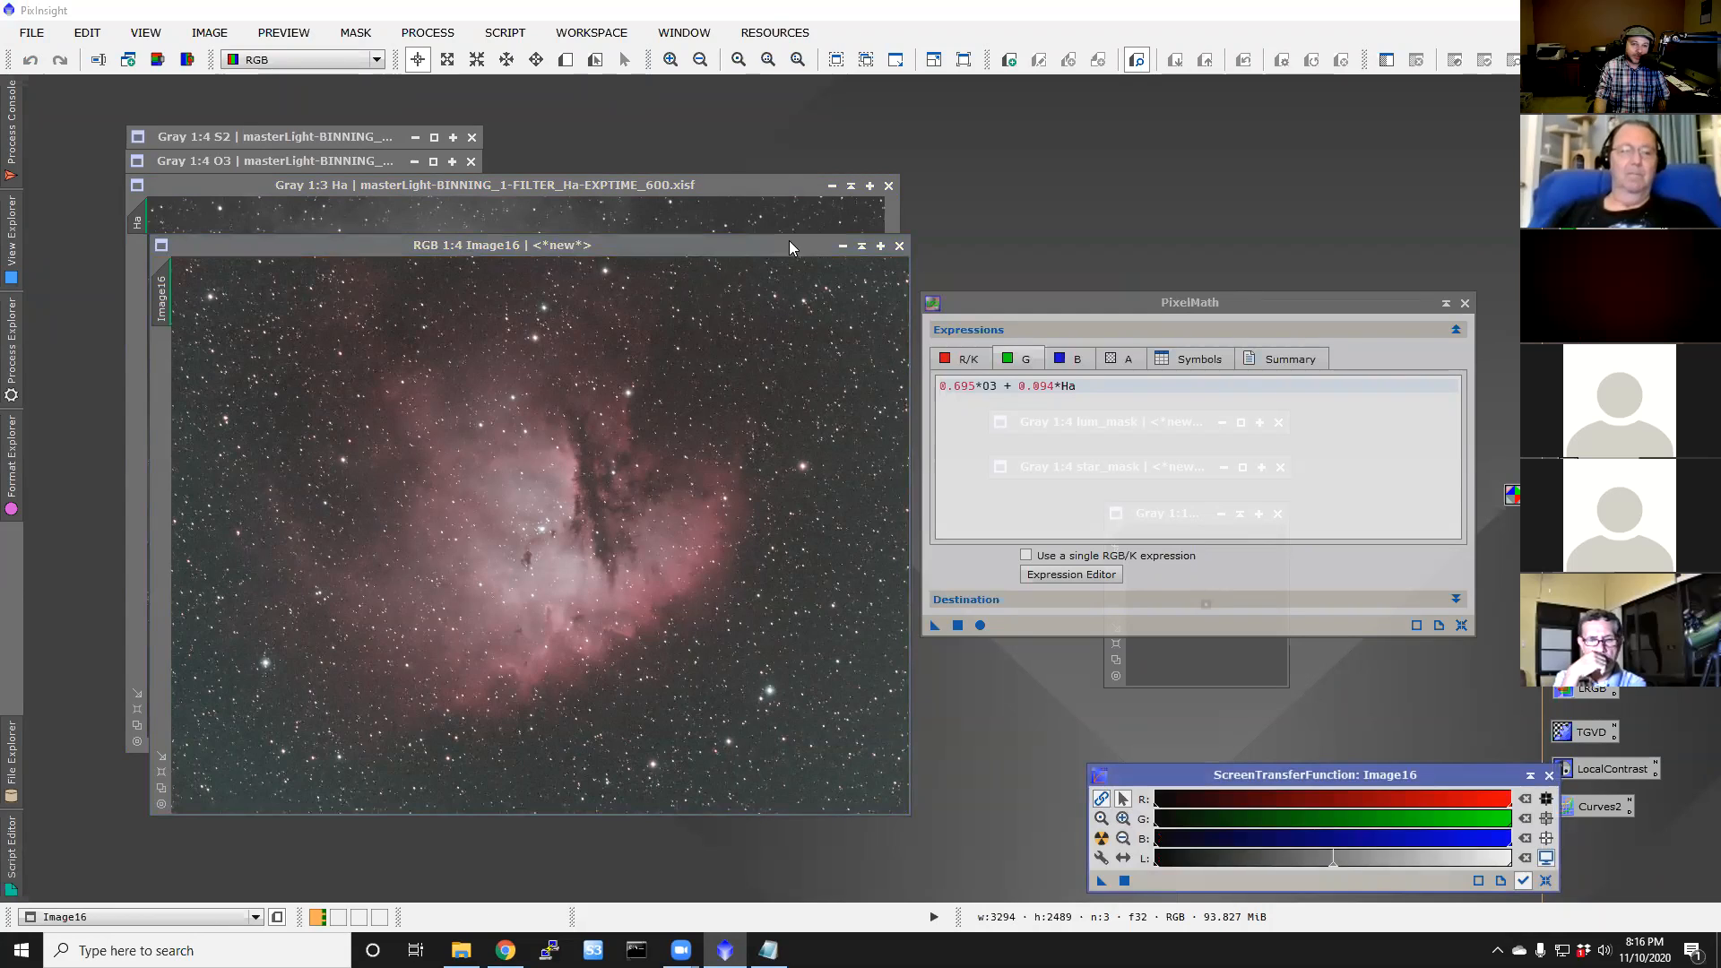
{"action": "left_click", "coordinate": [904, 247]}
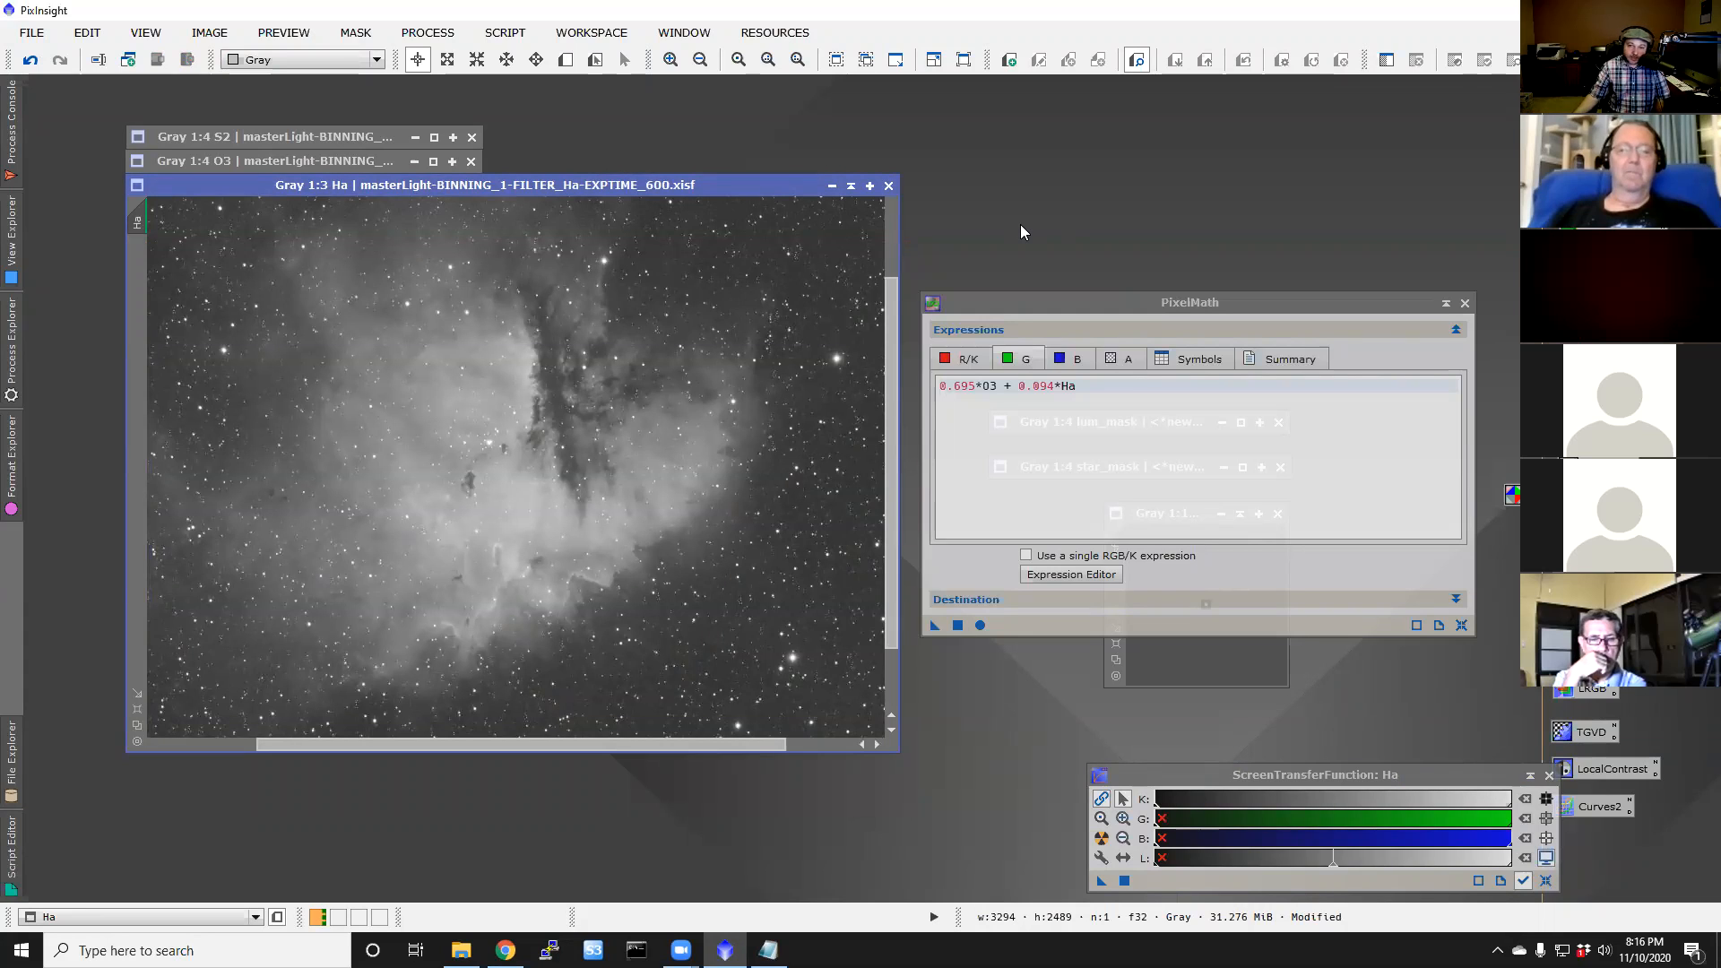
{"action": "left_click", "coordinate": [1465, 304]}
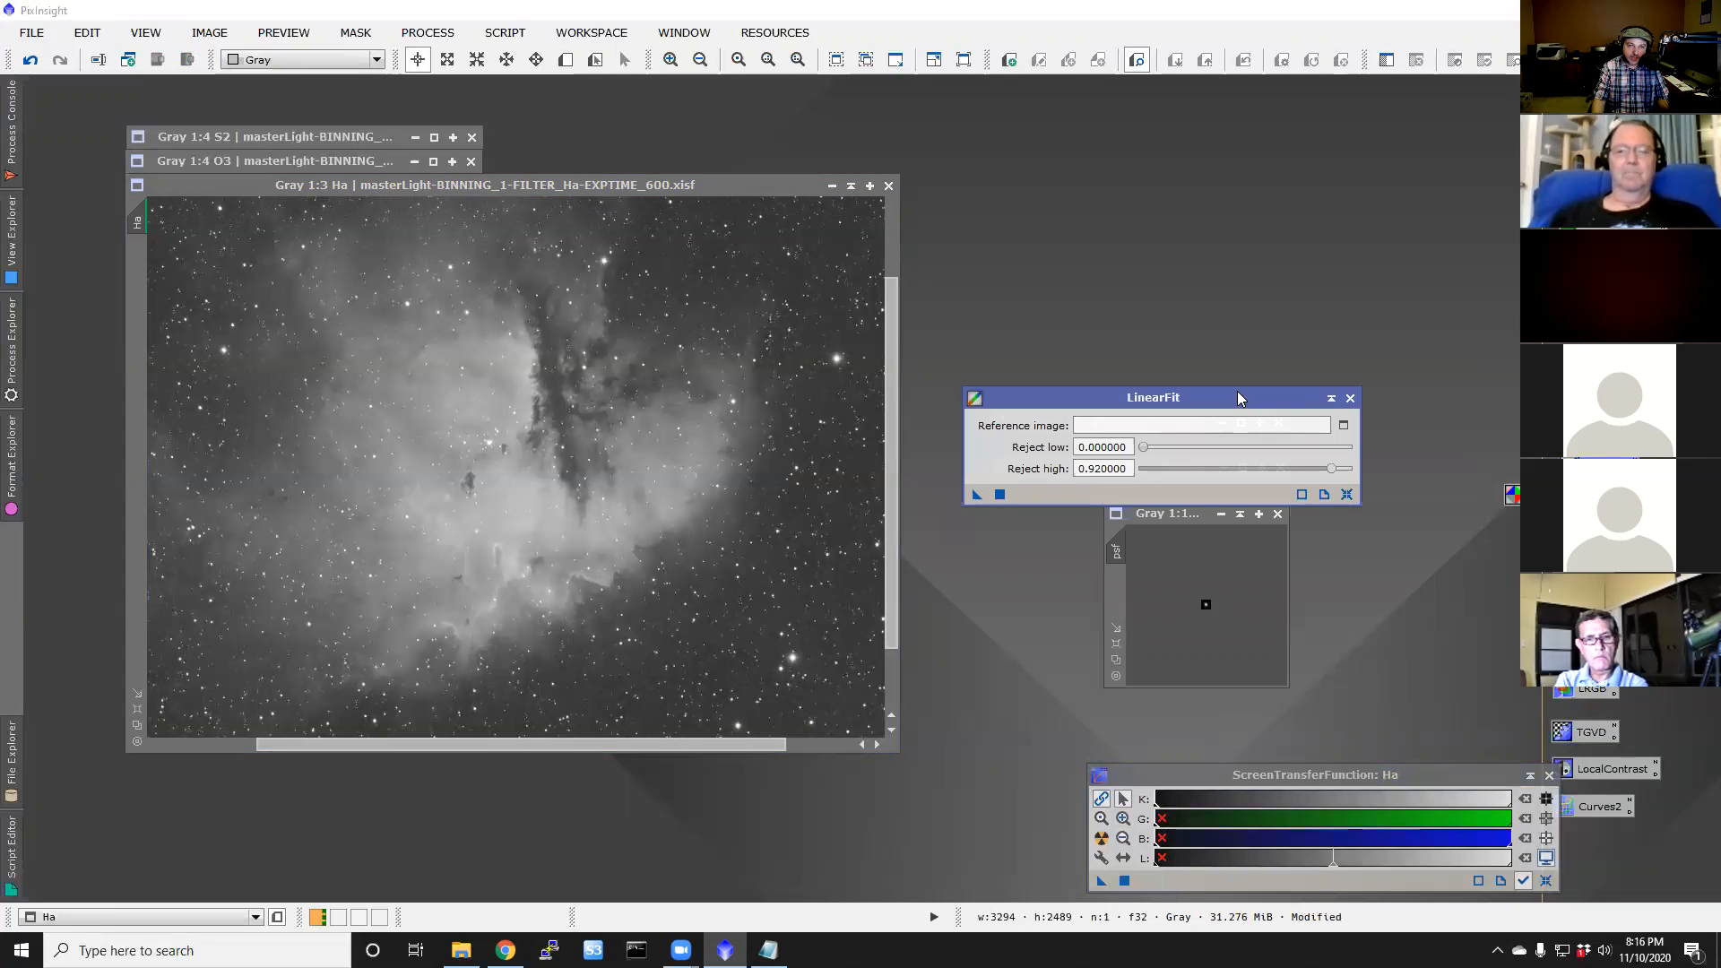
Step: Apply LinearFit to the Ha image with S2 as the reference image
{"action": "left_click_drag", "start_coordinate": [1238, 390], "coordinate": [1304, 281]}
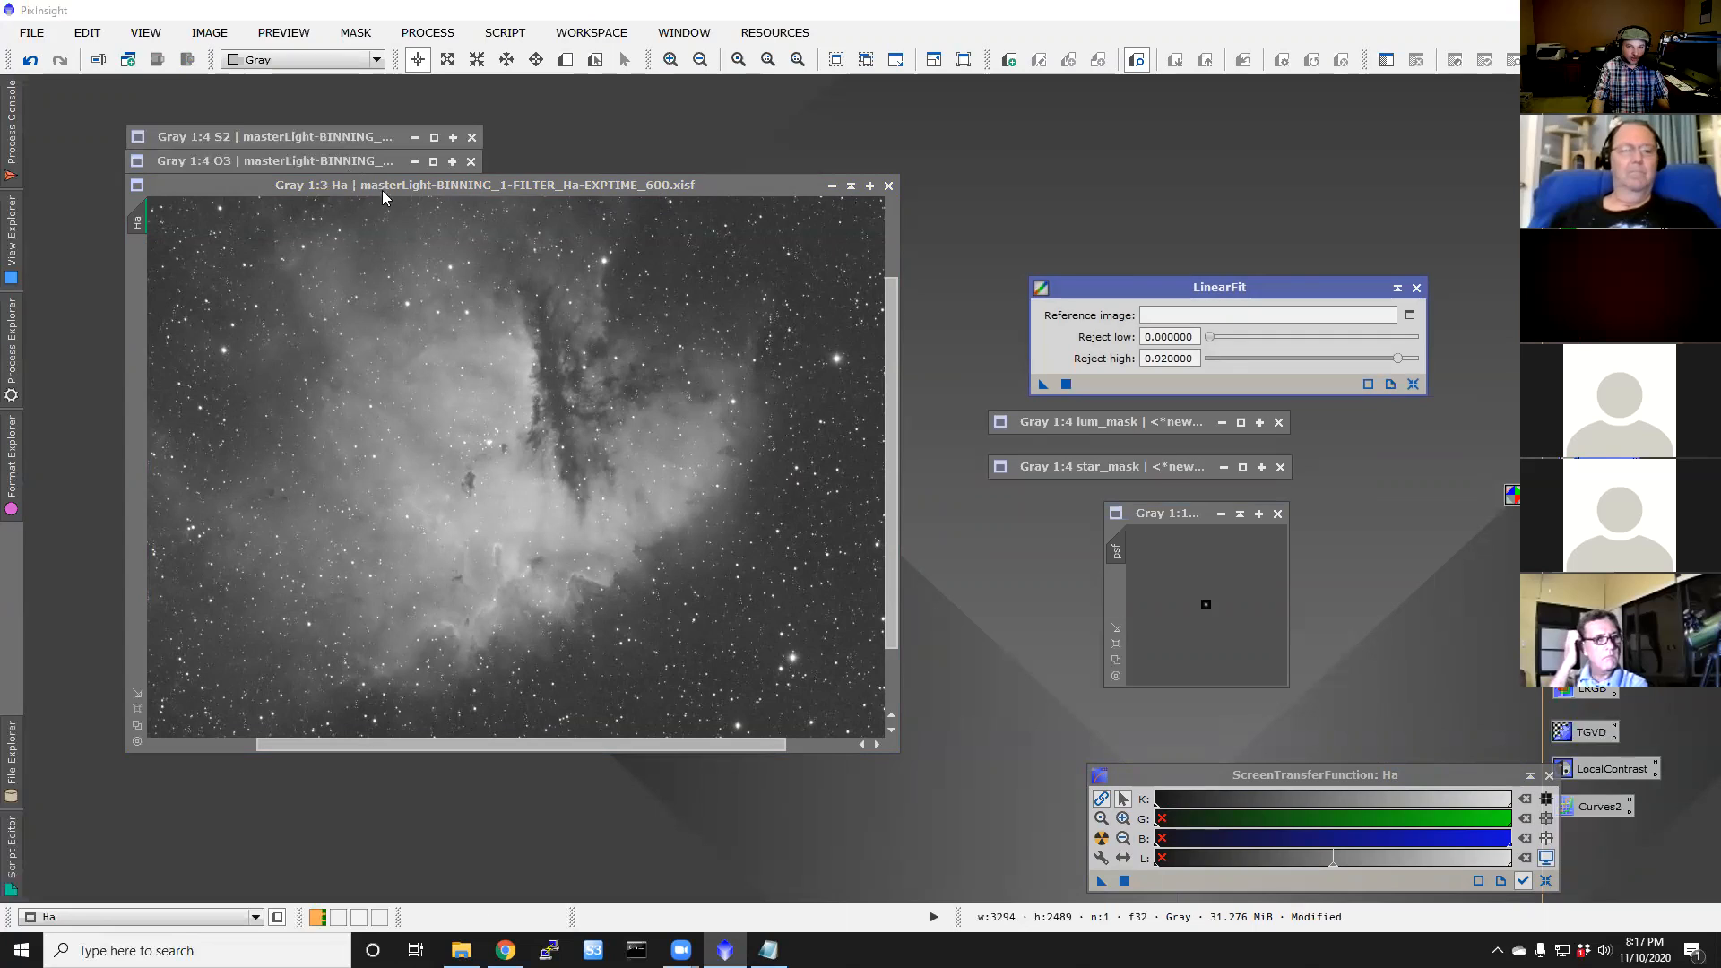
{"action": "left_click", "coordinate": [1410, 318]}
{"action": "left_click", "coordinate": [839, 443]}
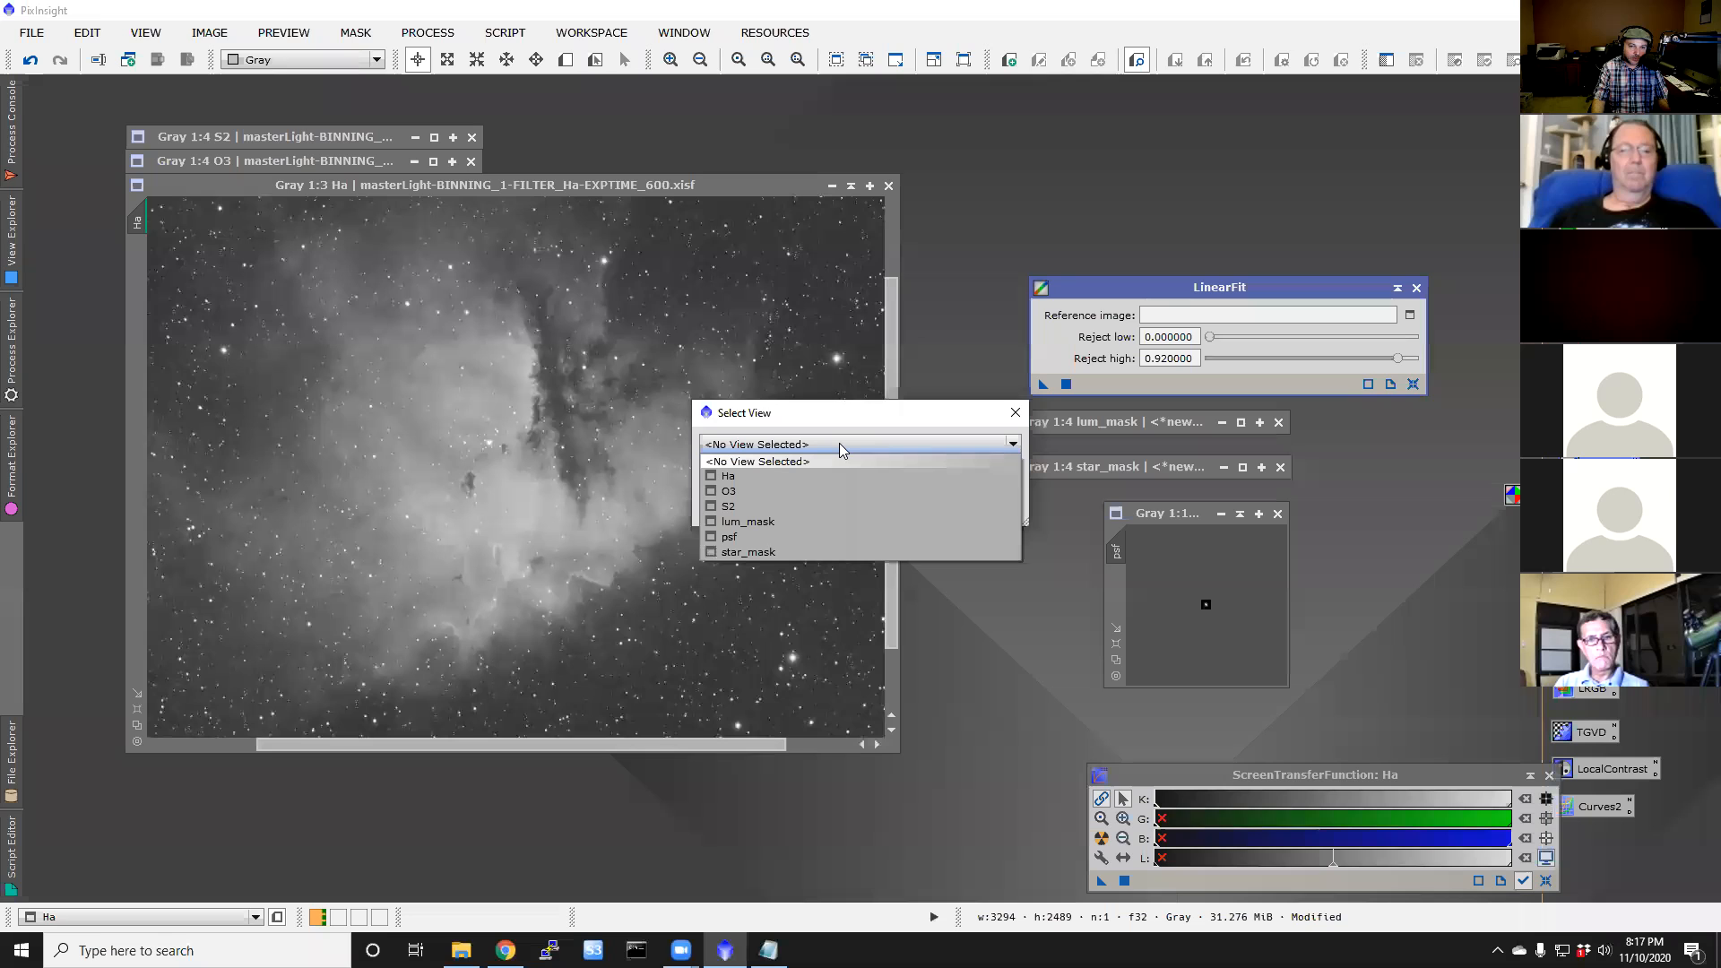
{"action": "left_click", "coordinate": [776, 504]}
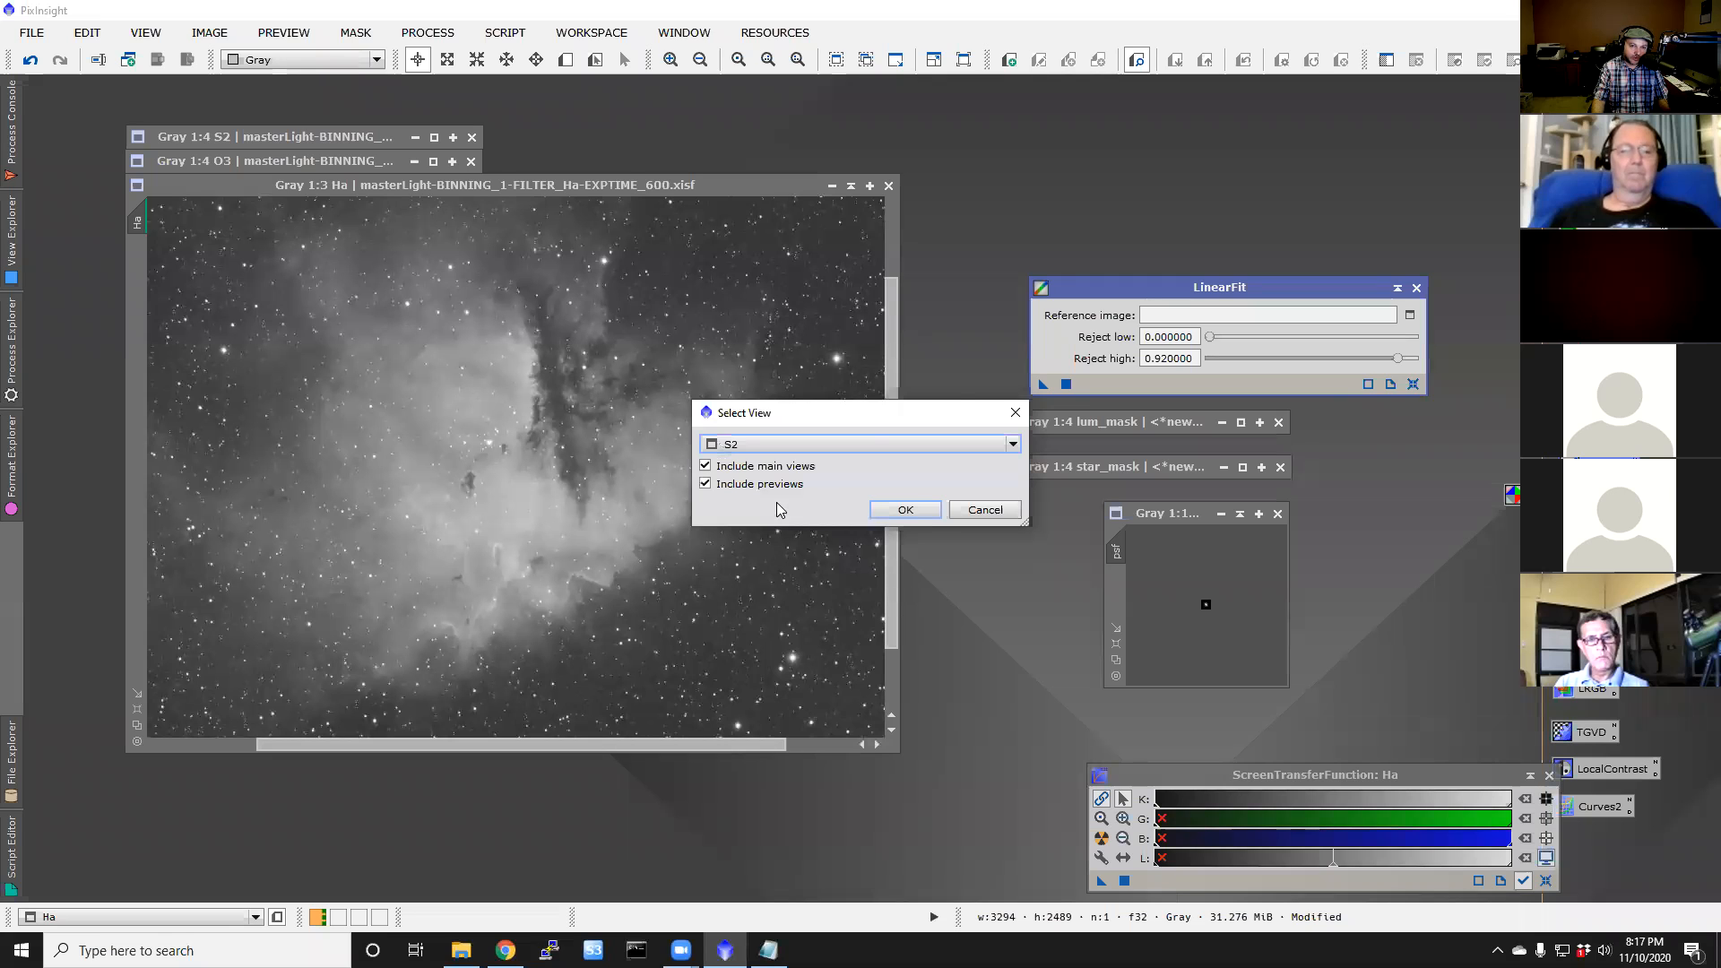
{"action": "left_click", "coordinate": [919, 513]}
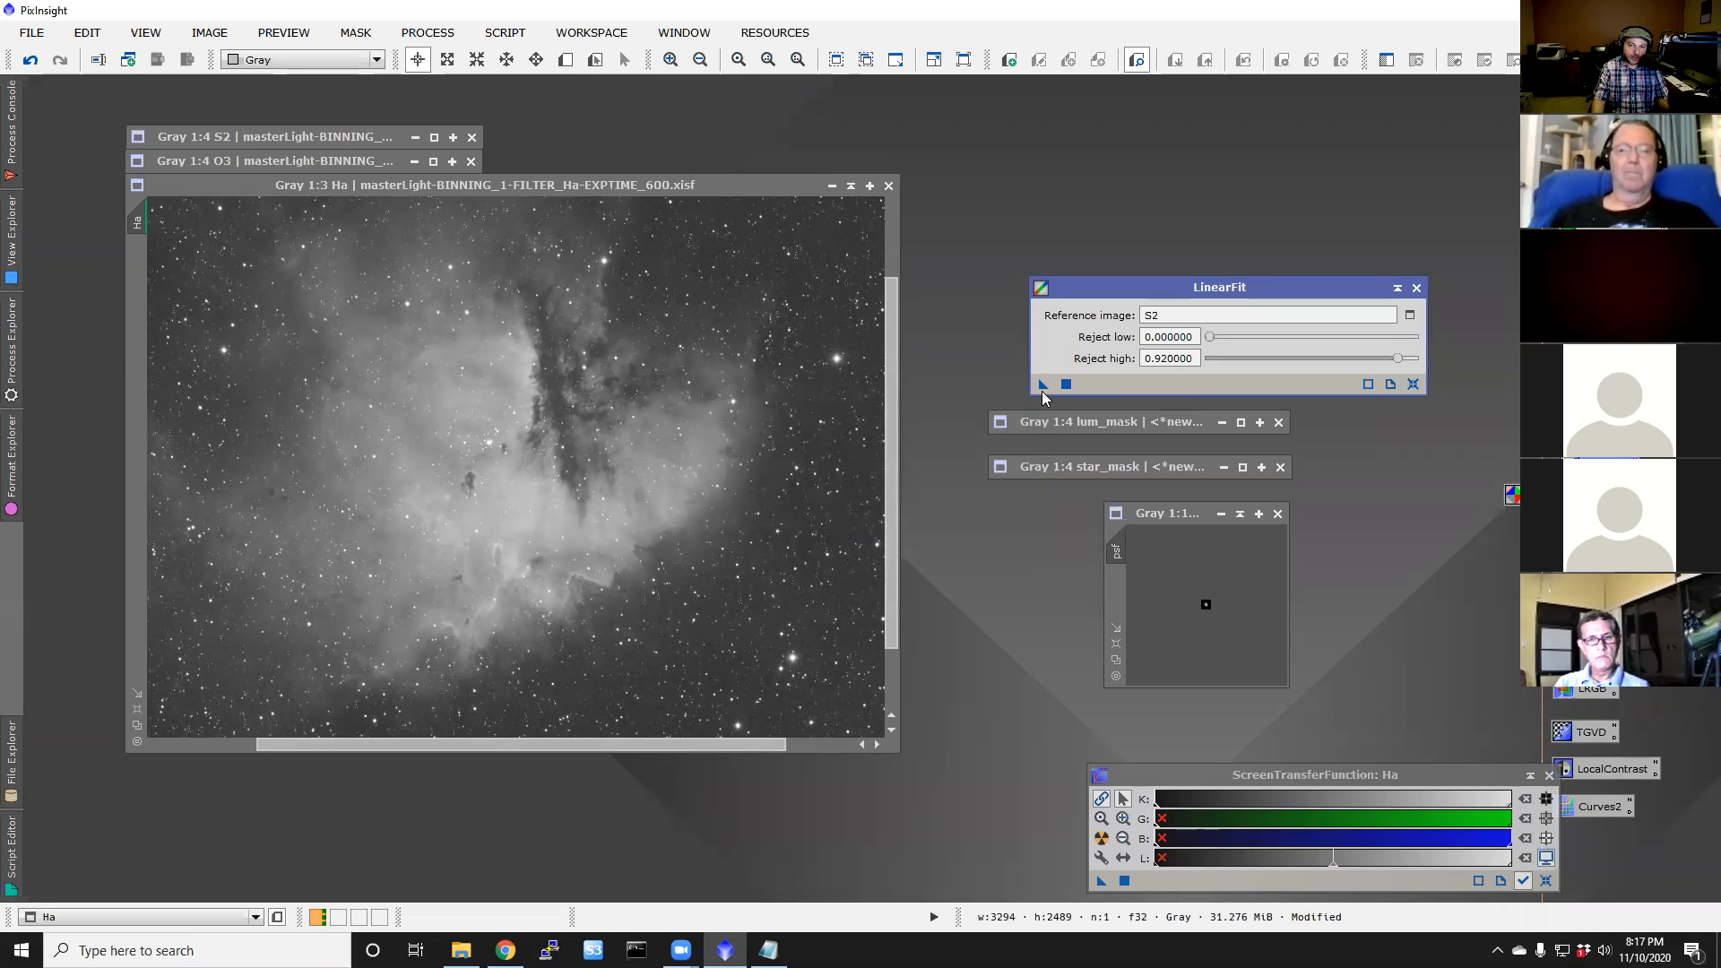
{"action": "left_click_drag", "start_coordinate": [1043, 386], "coordinate": [701, 452]}
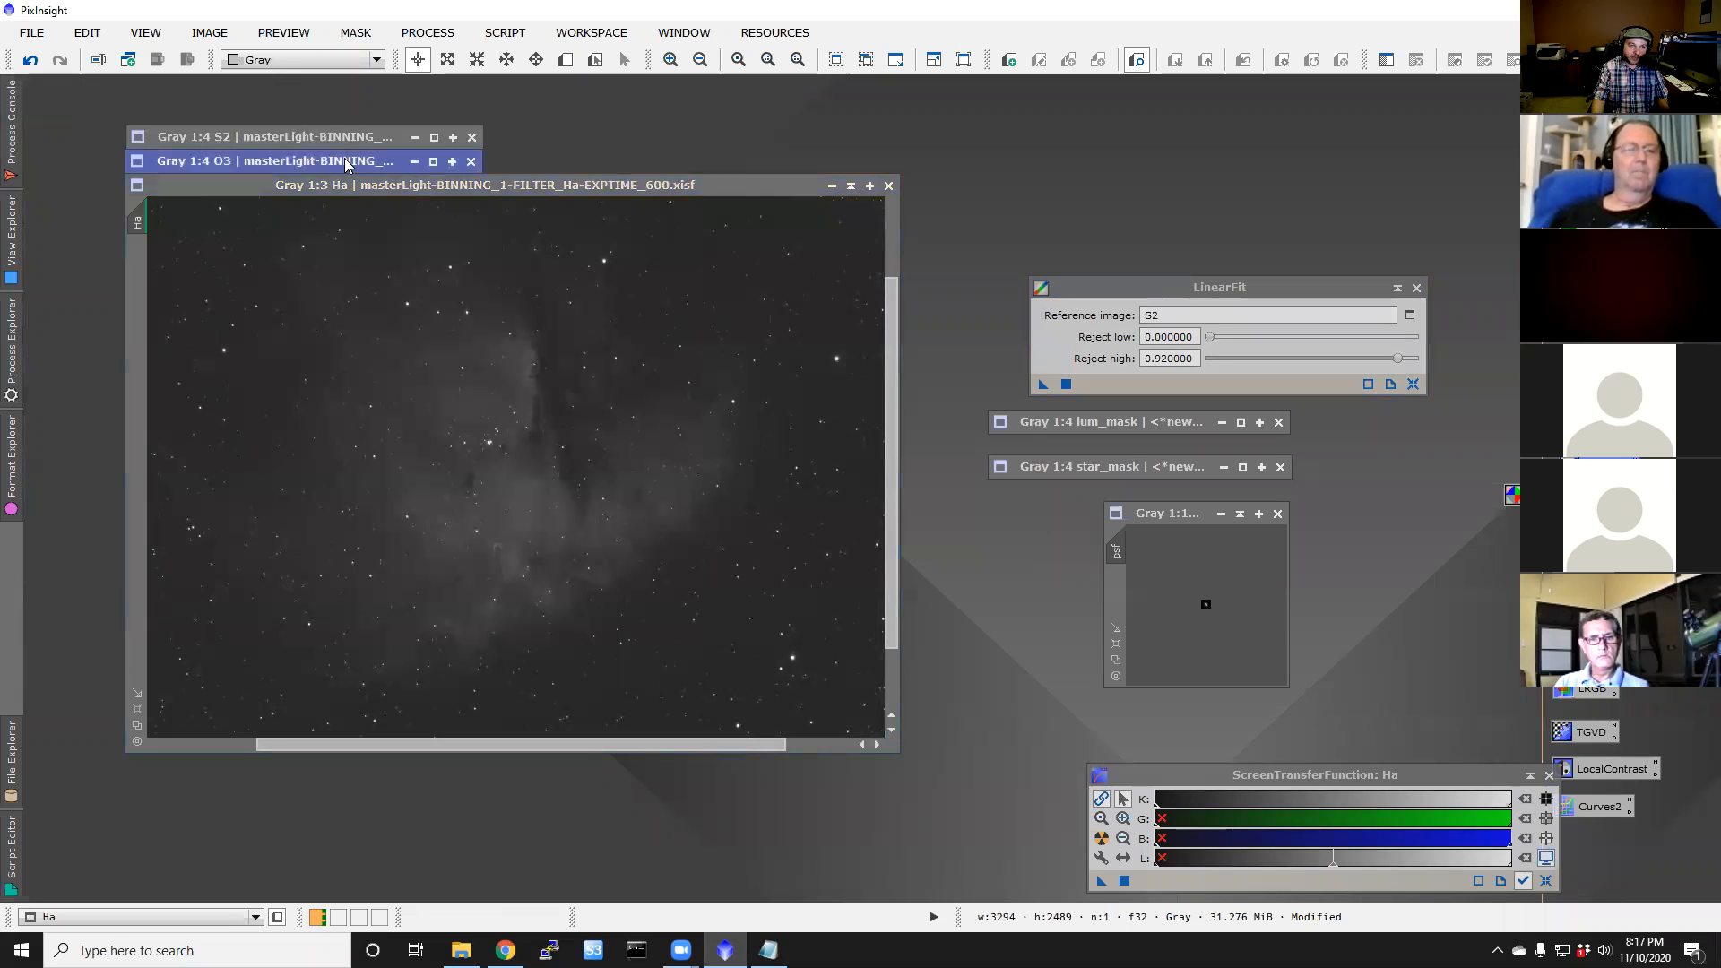
Step: Apply LinearFit to the O3 image with S2 as the reference image
{"action": "double_click", "coordinate": [348, 160]}
{"action": "mouse_move", "coordinate": [430, 133]}
{"action": "left_mouse_down"}
{"action": "mouse_move", "coordinate": [453, 146]}
{"action": "mouse_move", "coordinate": [408, 136]}
{"action": "left_mouse_up"}
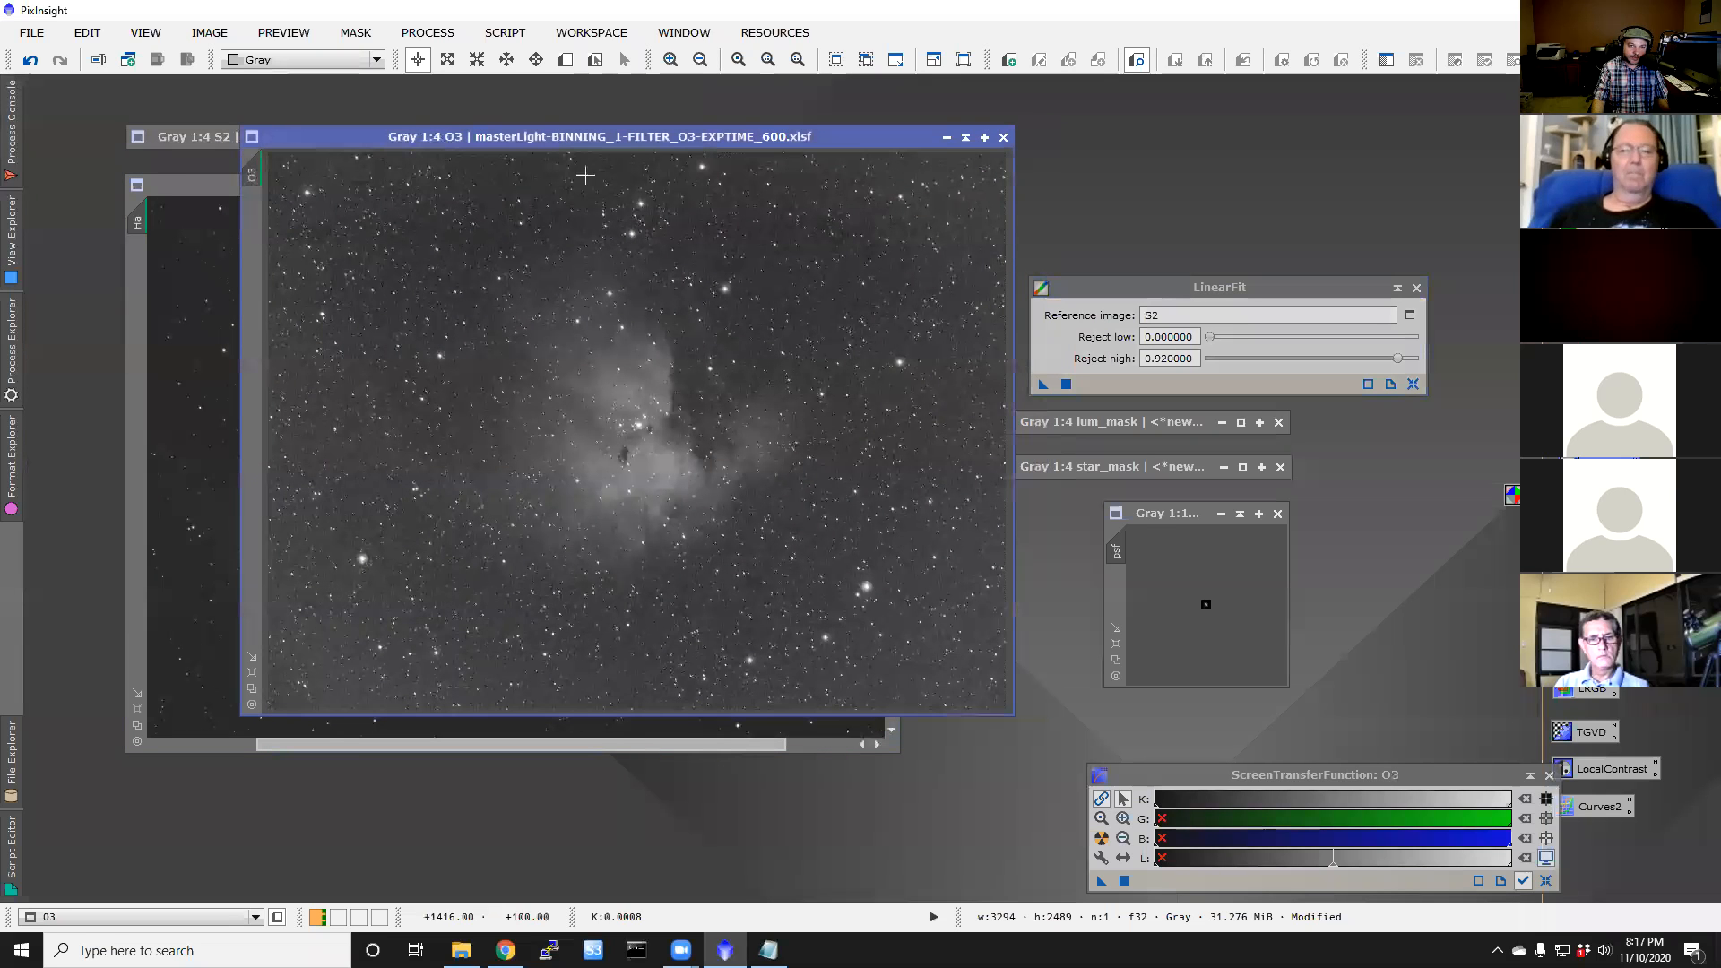
{"action": "left_click_drag", "start_coordinate": [1044, 385], "coordinate": [779, 422]}
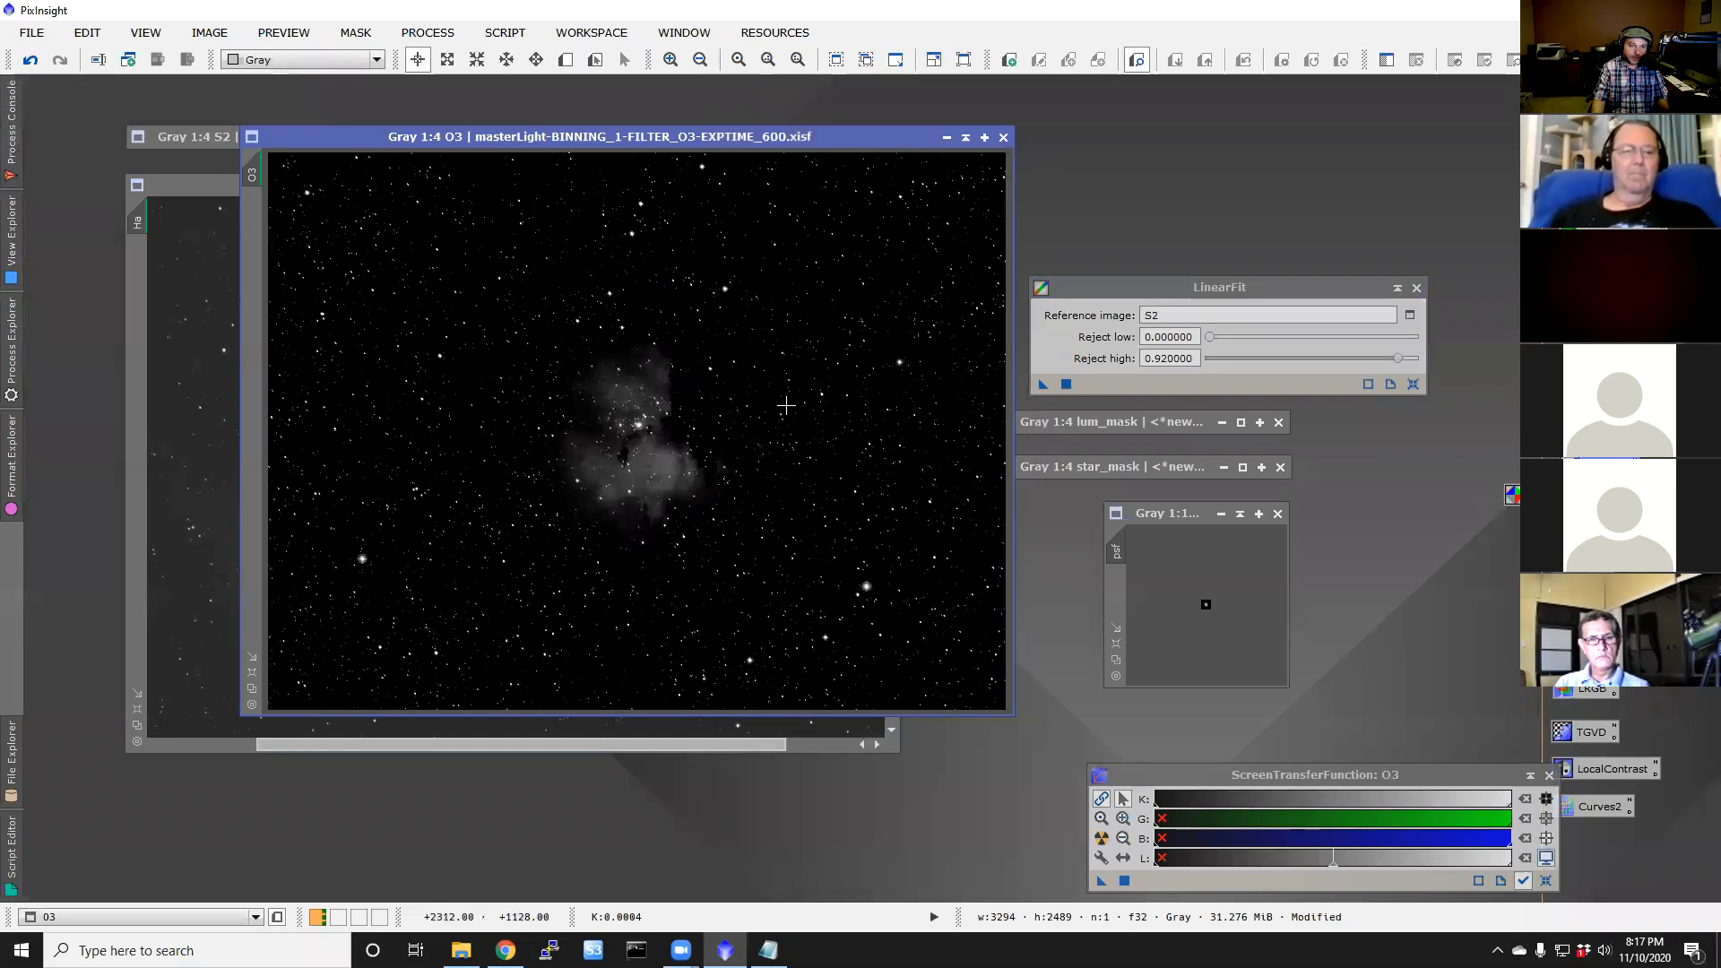
Step: Auto-stretch the fitted Ha and O3 images and compare them with the S2 image
{"action": "left_click", "coordinate": [213, 188]}
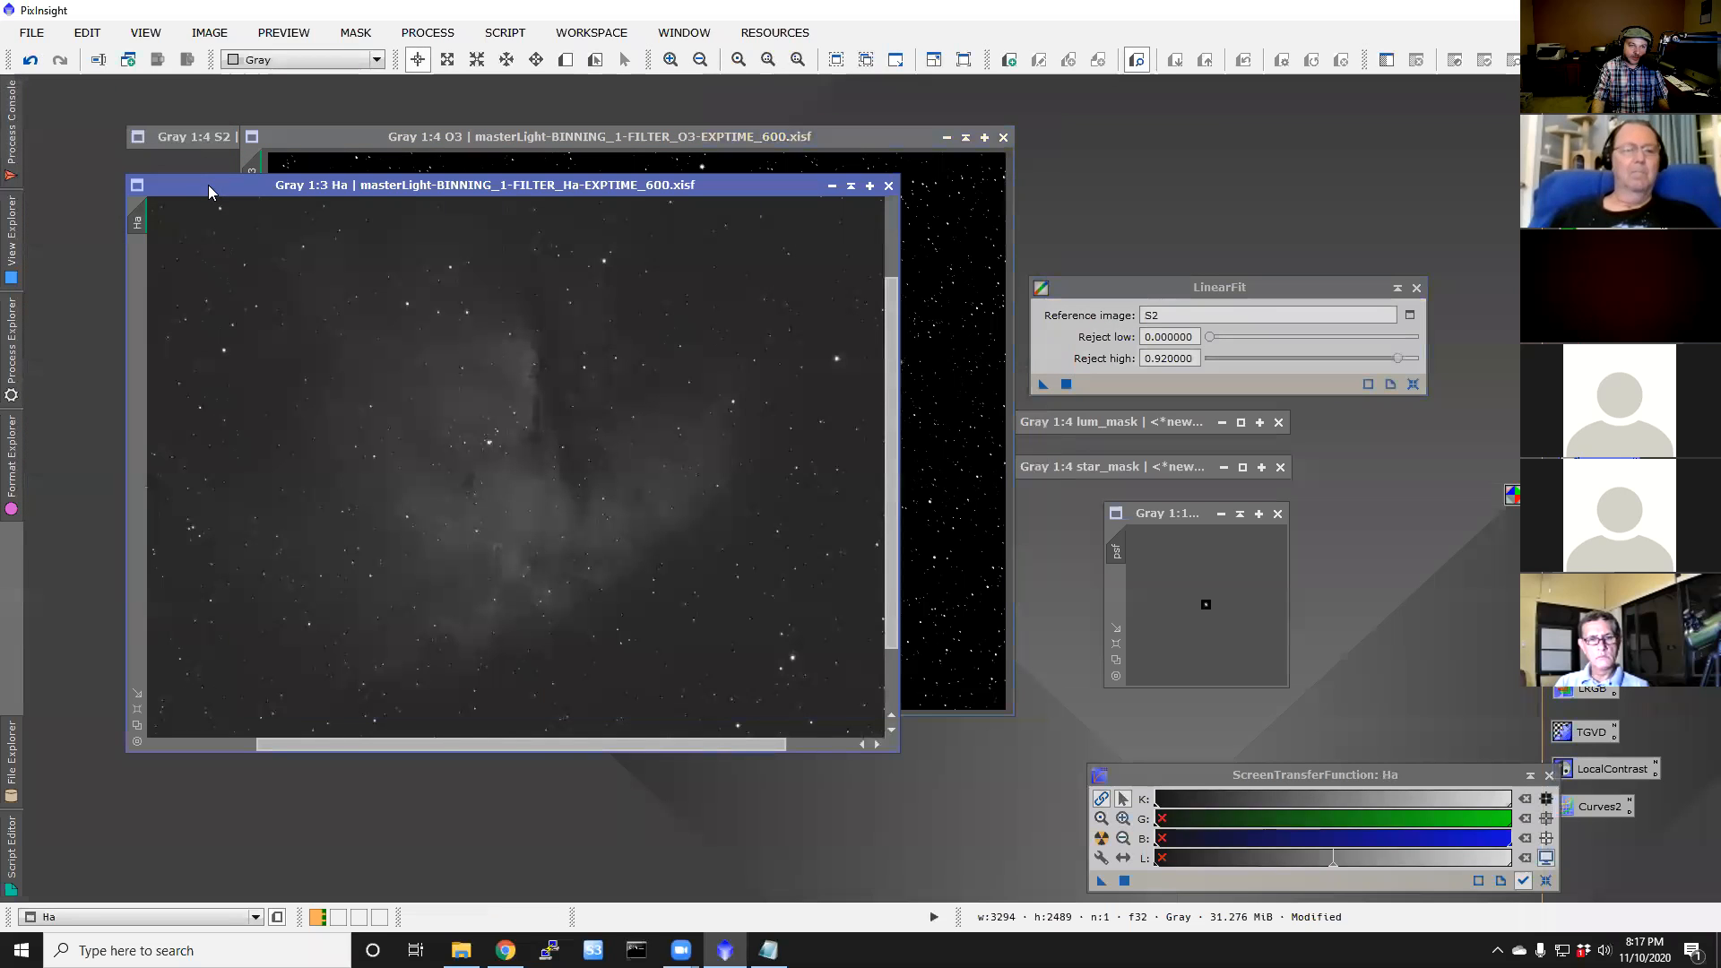
{"action": "left_click", "coordinate": [1101, 838]}
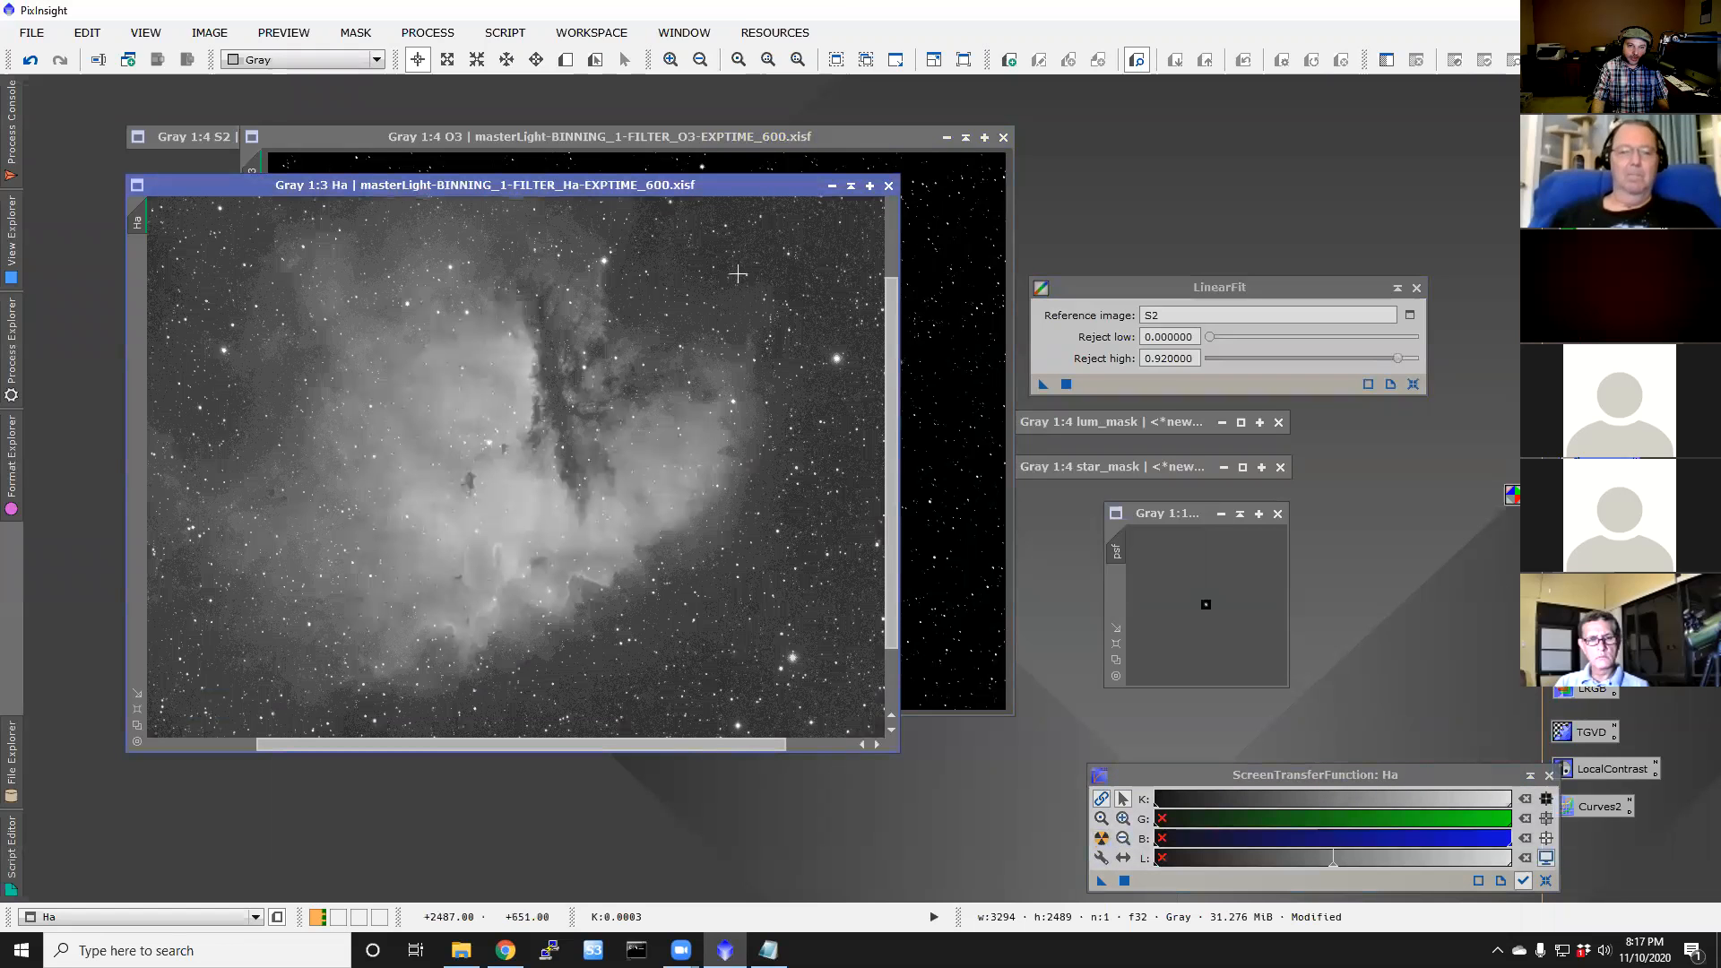
{"action": "left_click", "coordinate": [932, 239]}
{"action": "left_click", "coordinate": [1101, 838]}
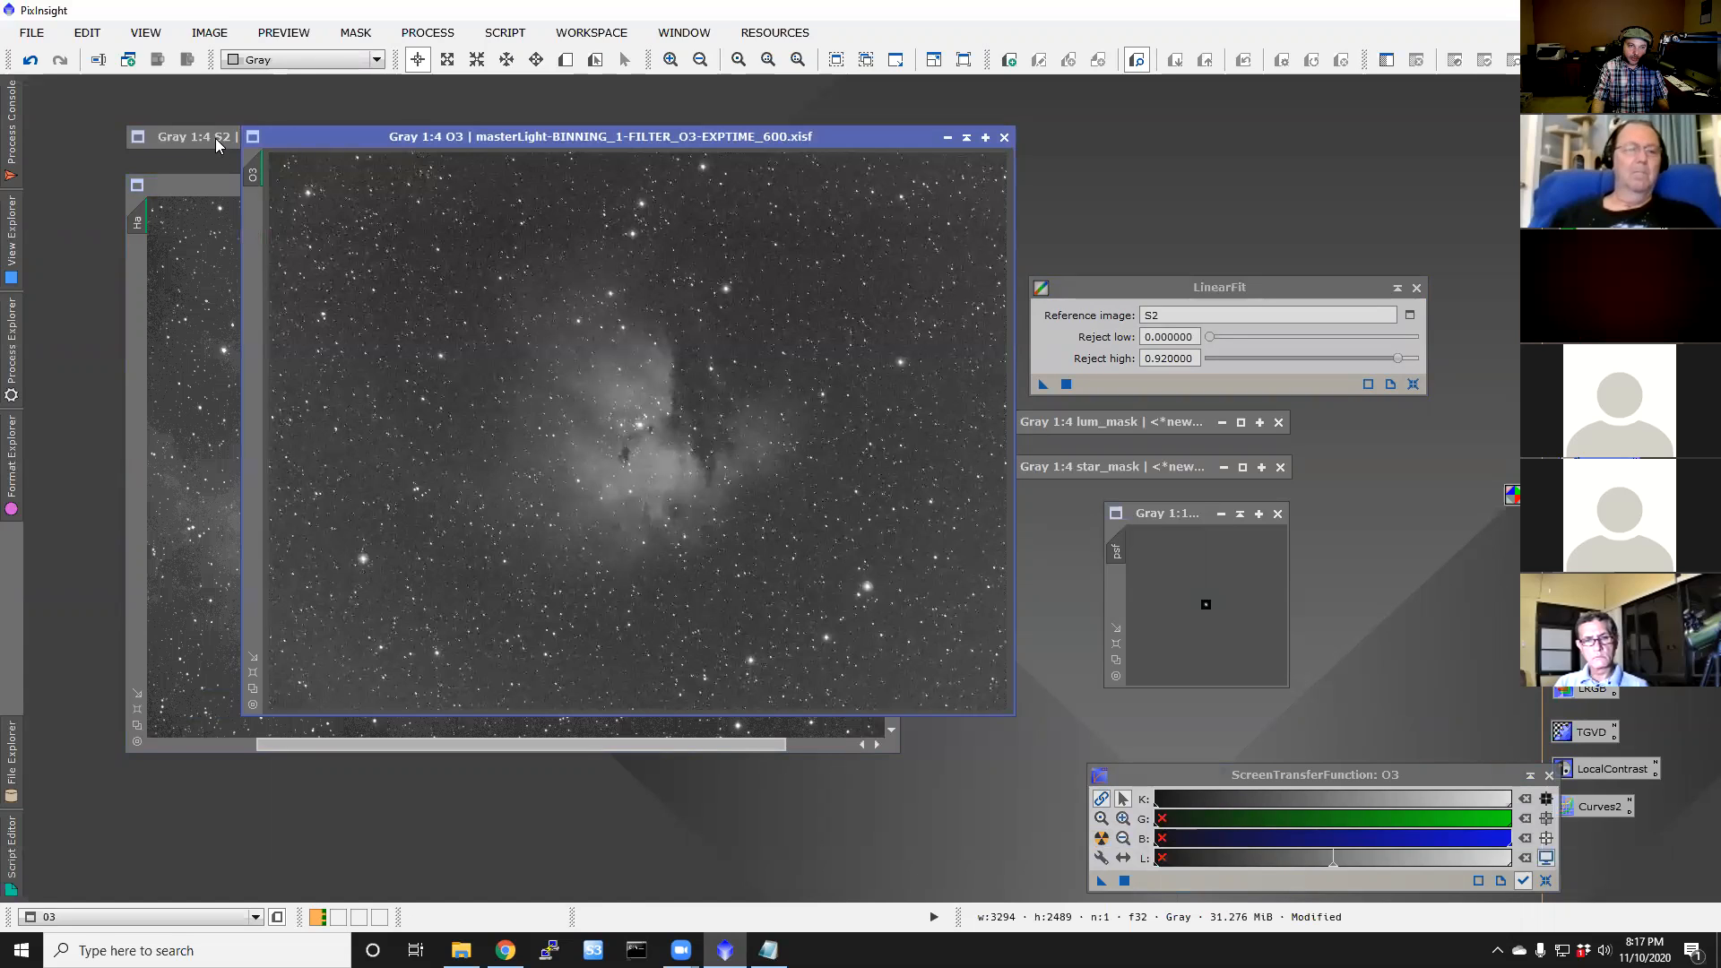
{"action": "left_click_drag", "start_coordinate": [216, 144], "coordinate": [260, 238]}
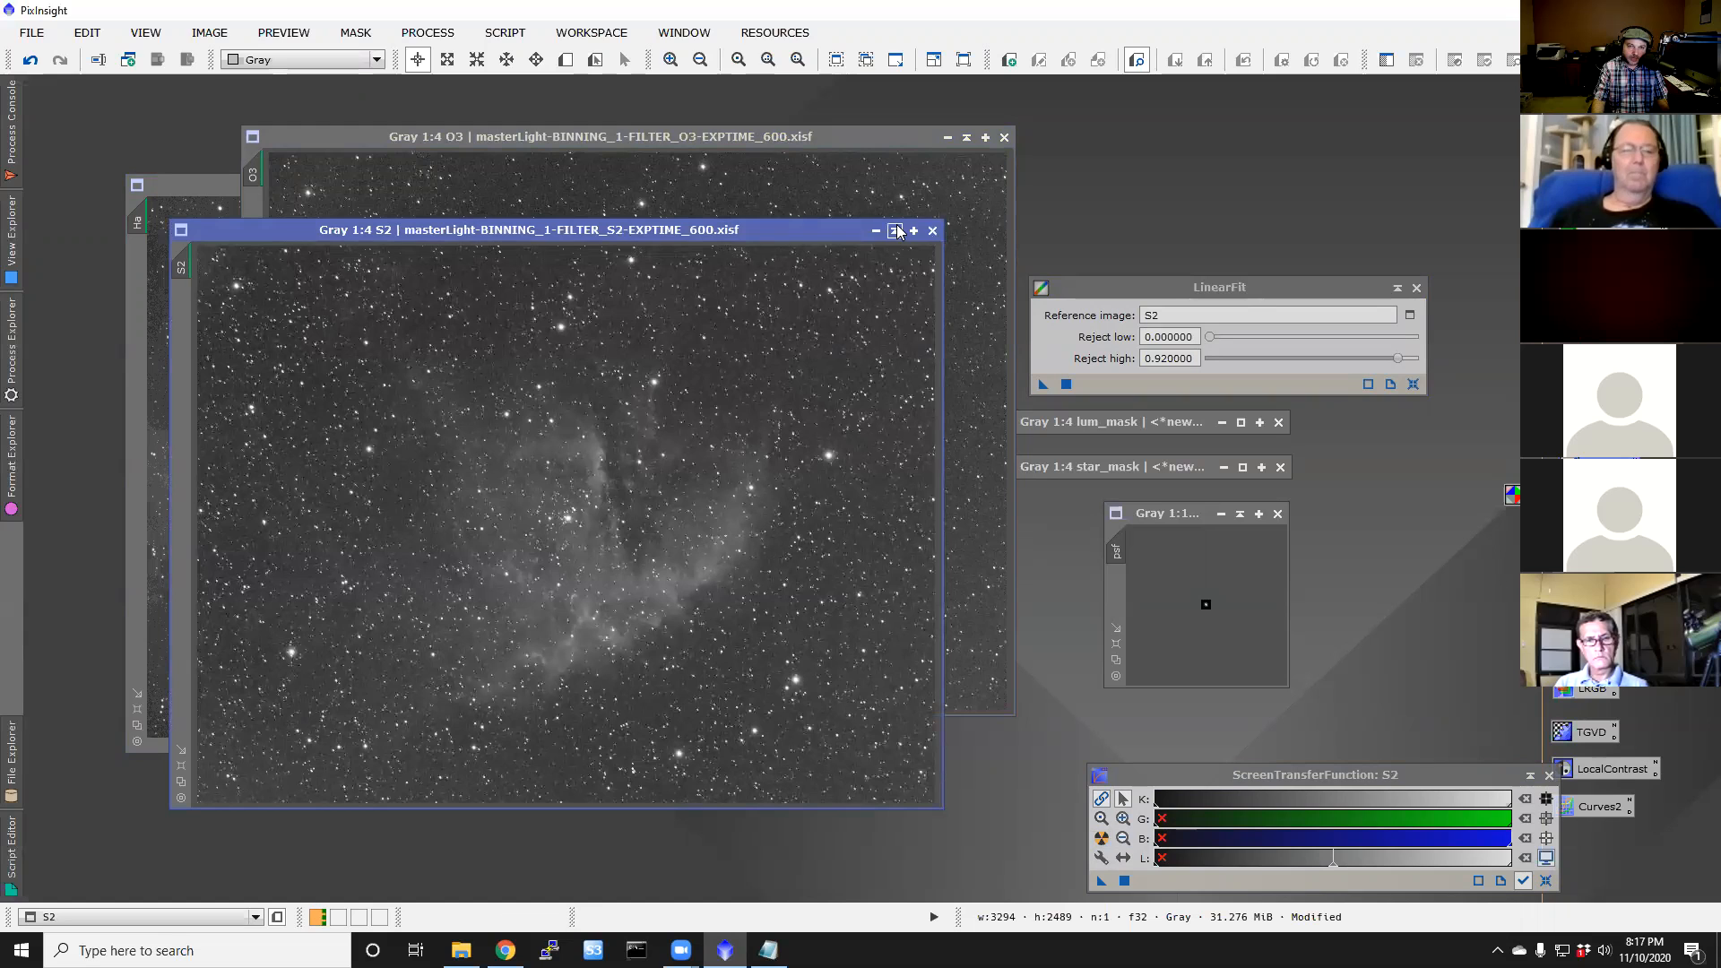
{"action": "left_click", "coordinate": [704, 156]}
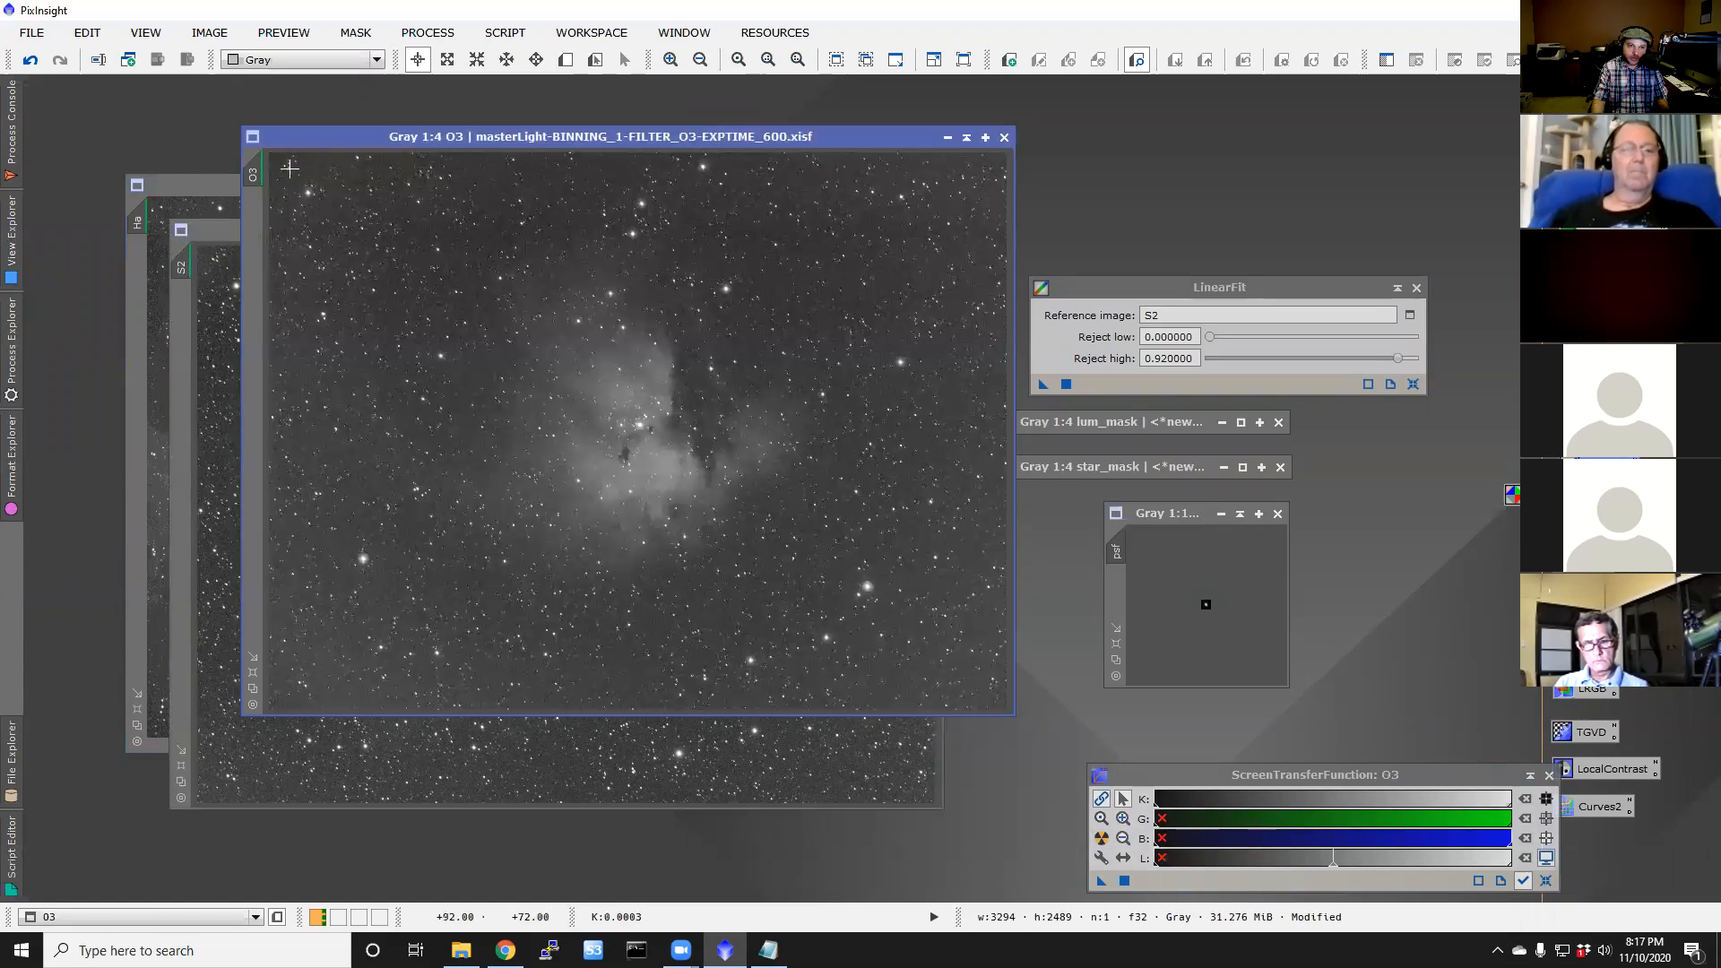
{"action": "left_click", "coordinate": [202, 184]}
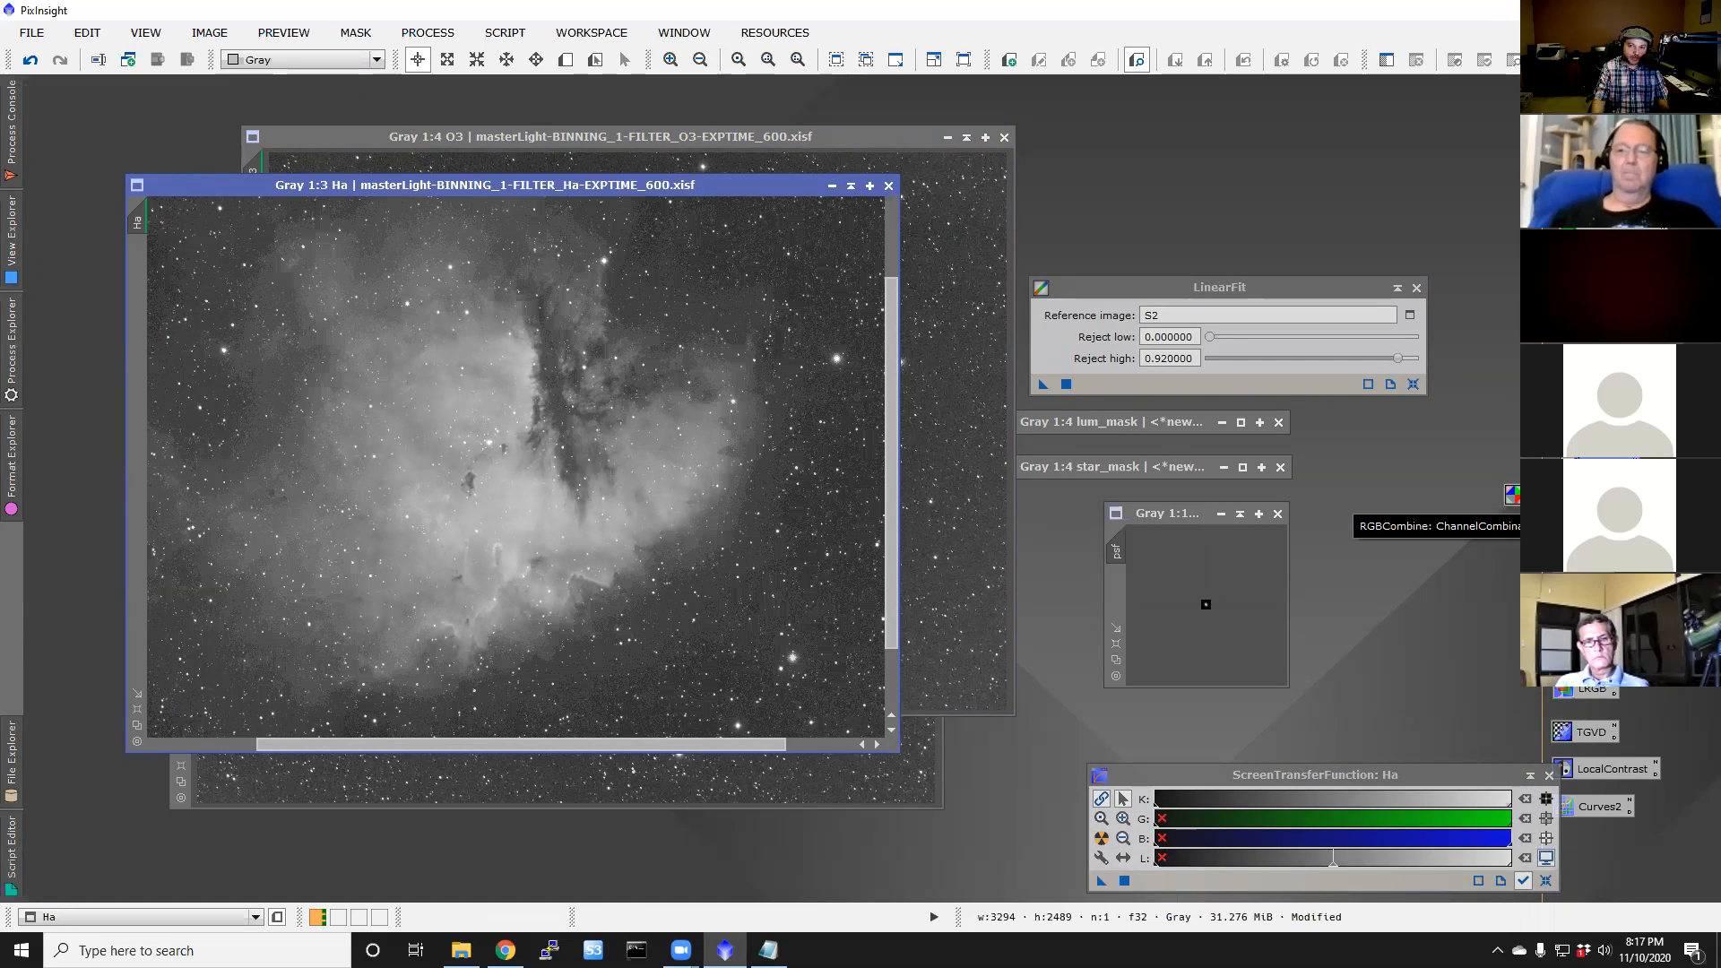
Step: Combine S2 as red, Ha as green and O3 as blue into a new RGB image with ChannelCombination
{"action": "double_click", "coordinate": [1513, 494]}
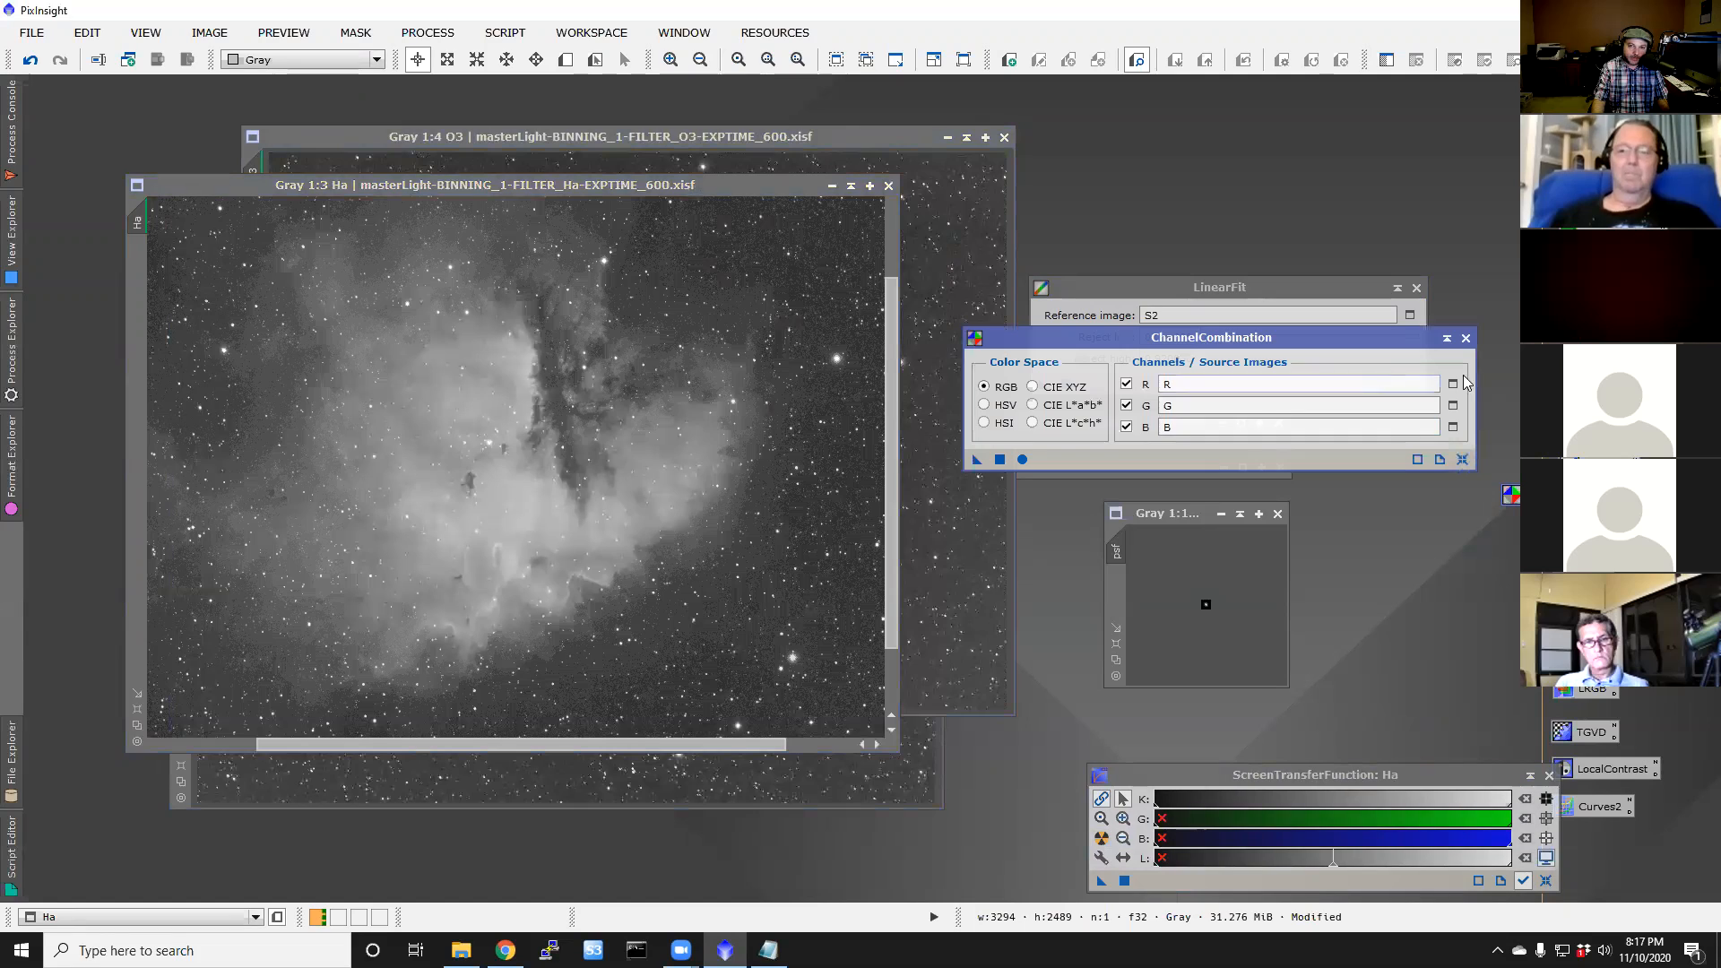
{"action": "left_click", "coordinate": [1453, 384]}
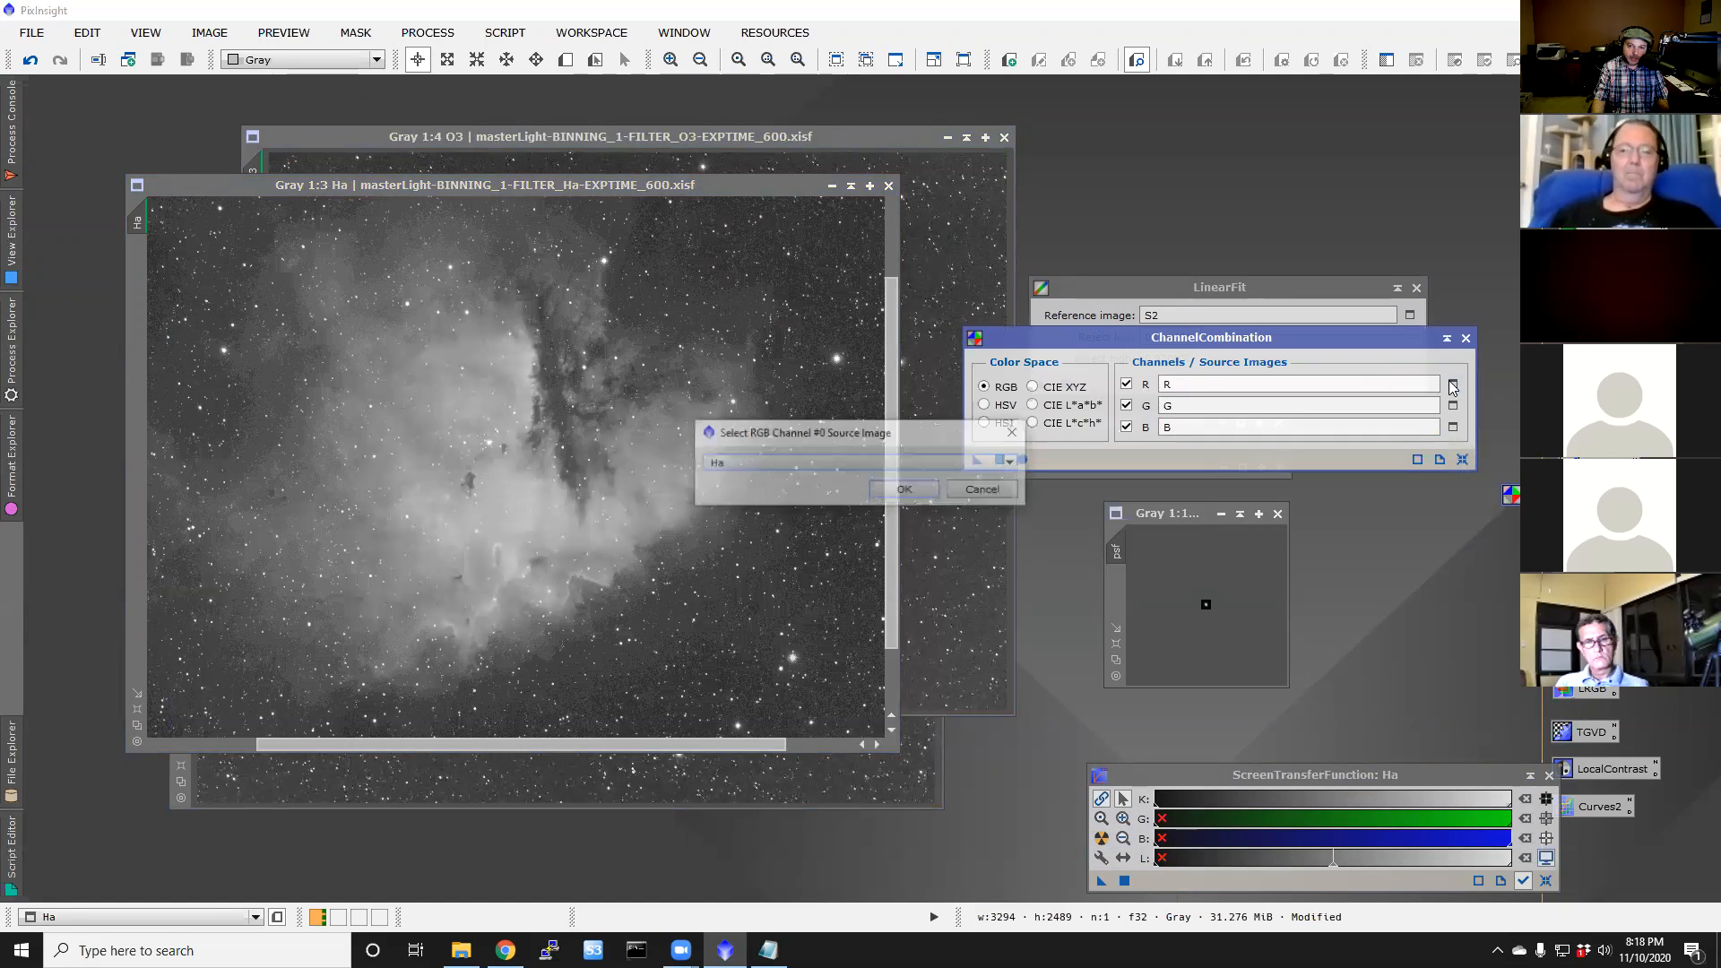
{"action": "left_click", "coordinate": [812, 459]}
{"action": "left_click", "coordinate": [794, 510]}
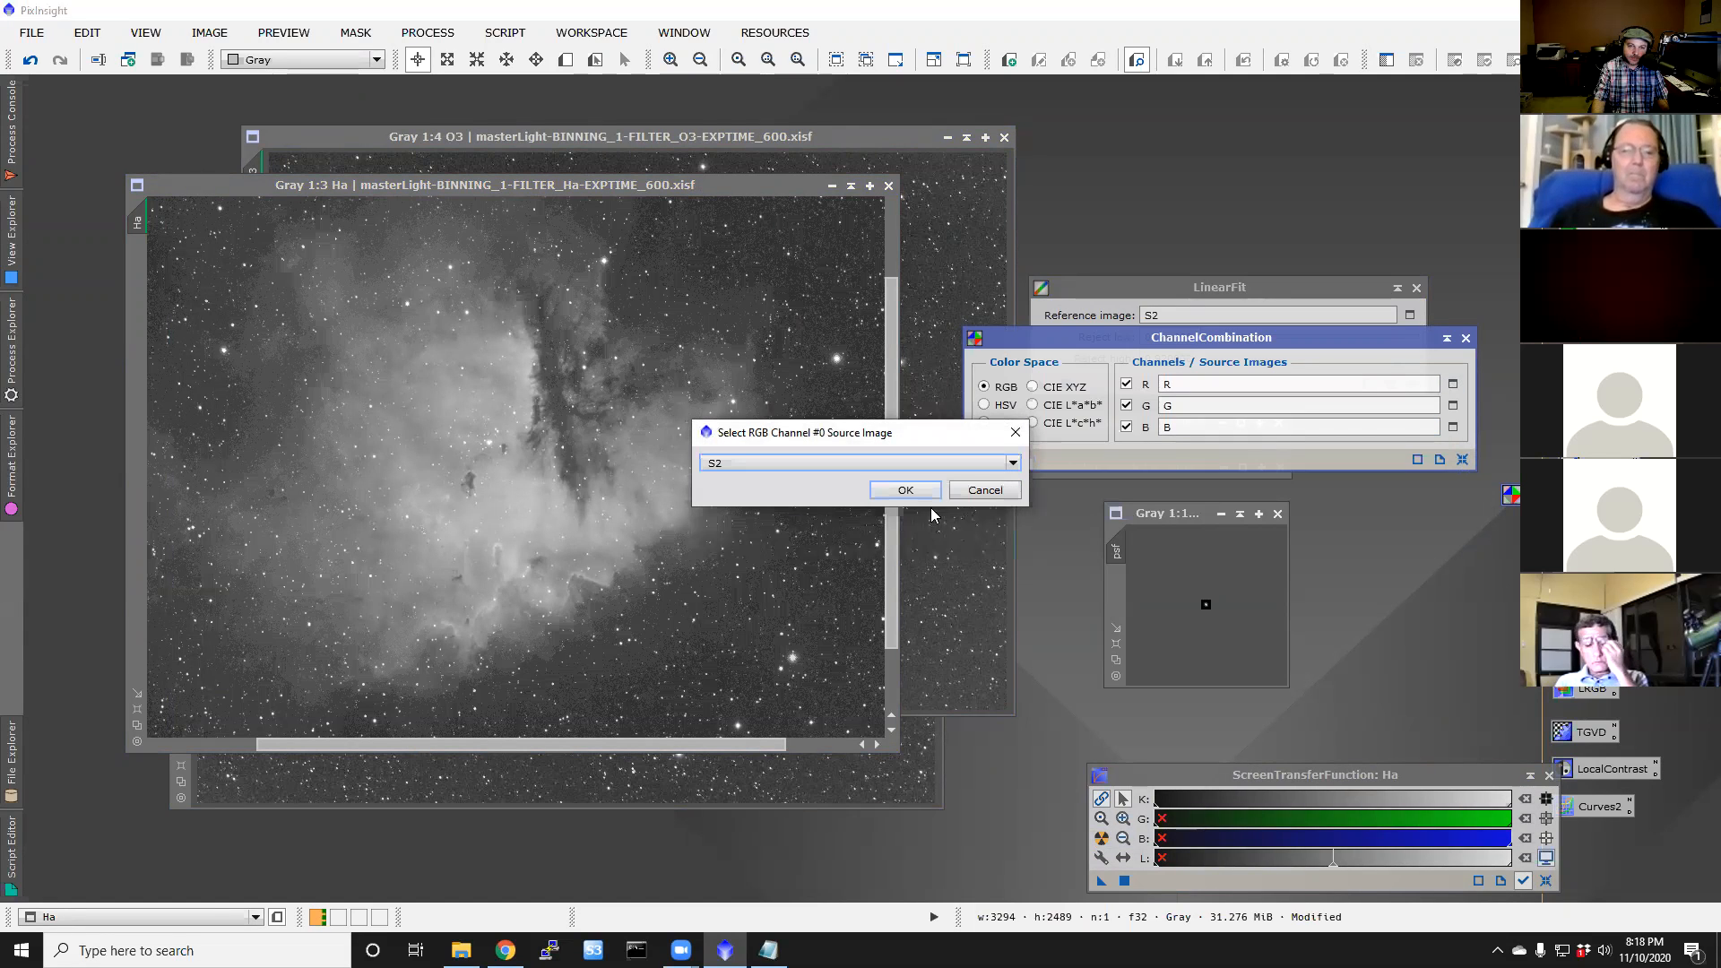
{"action": "left_click", "coordinate": [925, 493]}
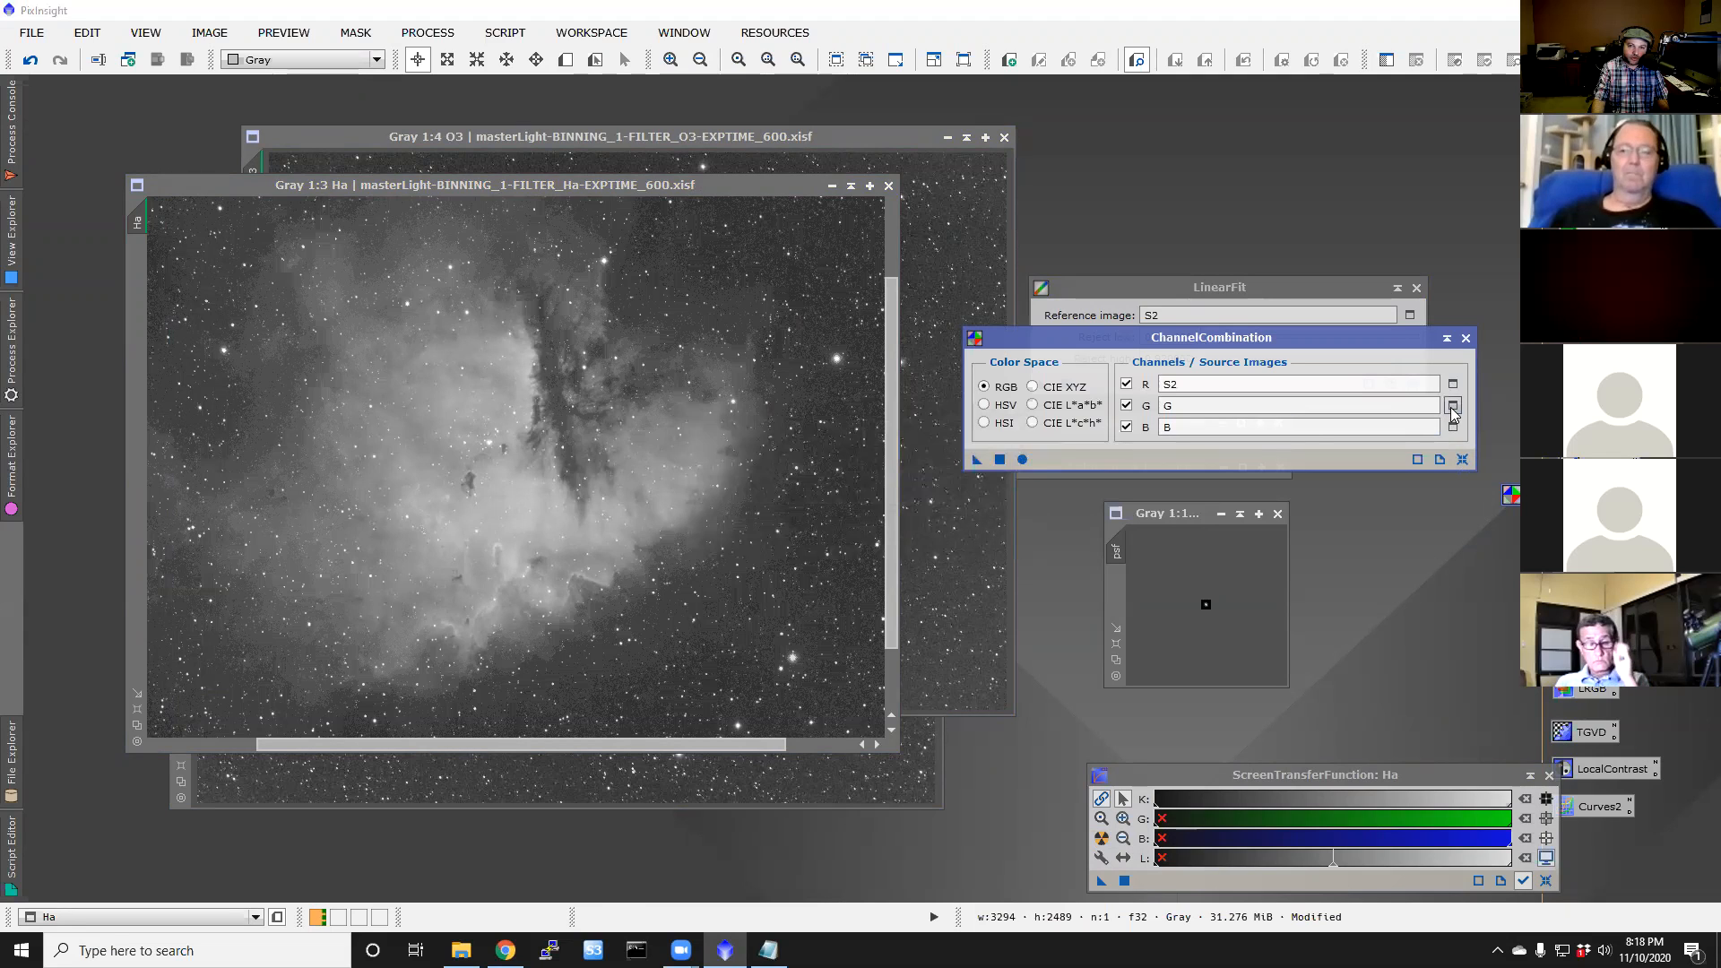
{"action": "left_click", "coordinate": [1453, 405]}
{"action": "left_click", "coordinate": [925, 493]}
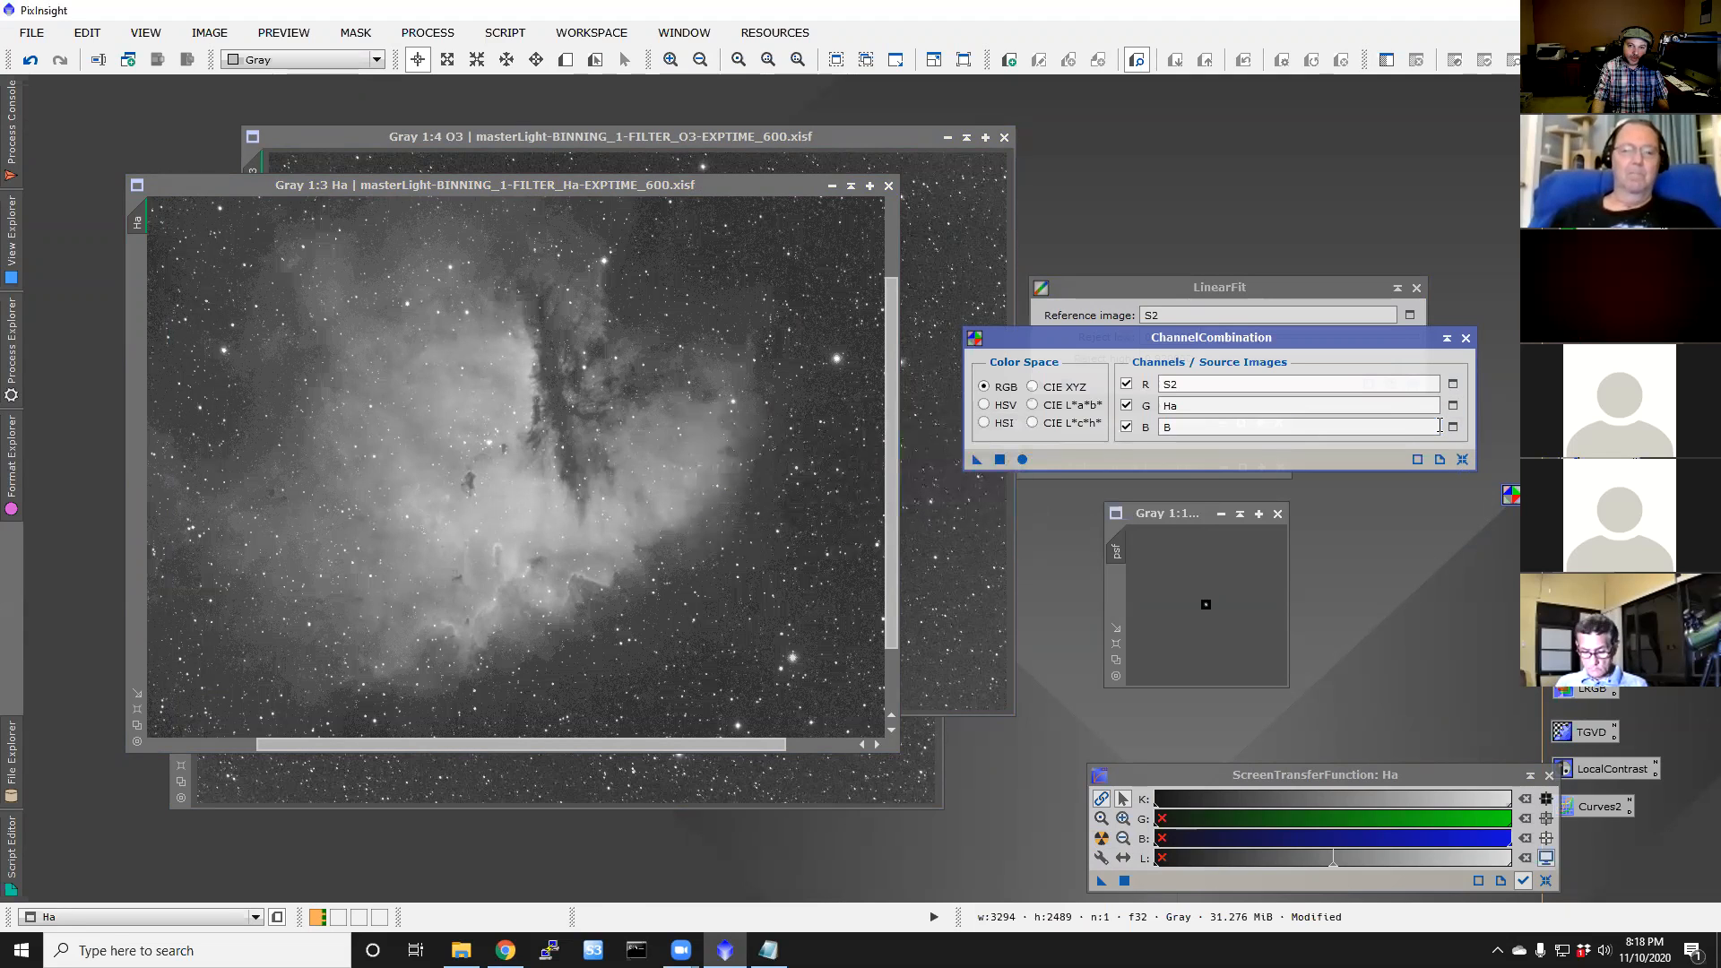
{"action": "left_click", "coordinate": [1453, 427]}
{"action": "left_click", "coordinate": [861, 462]}
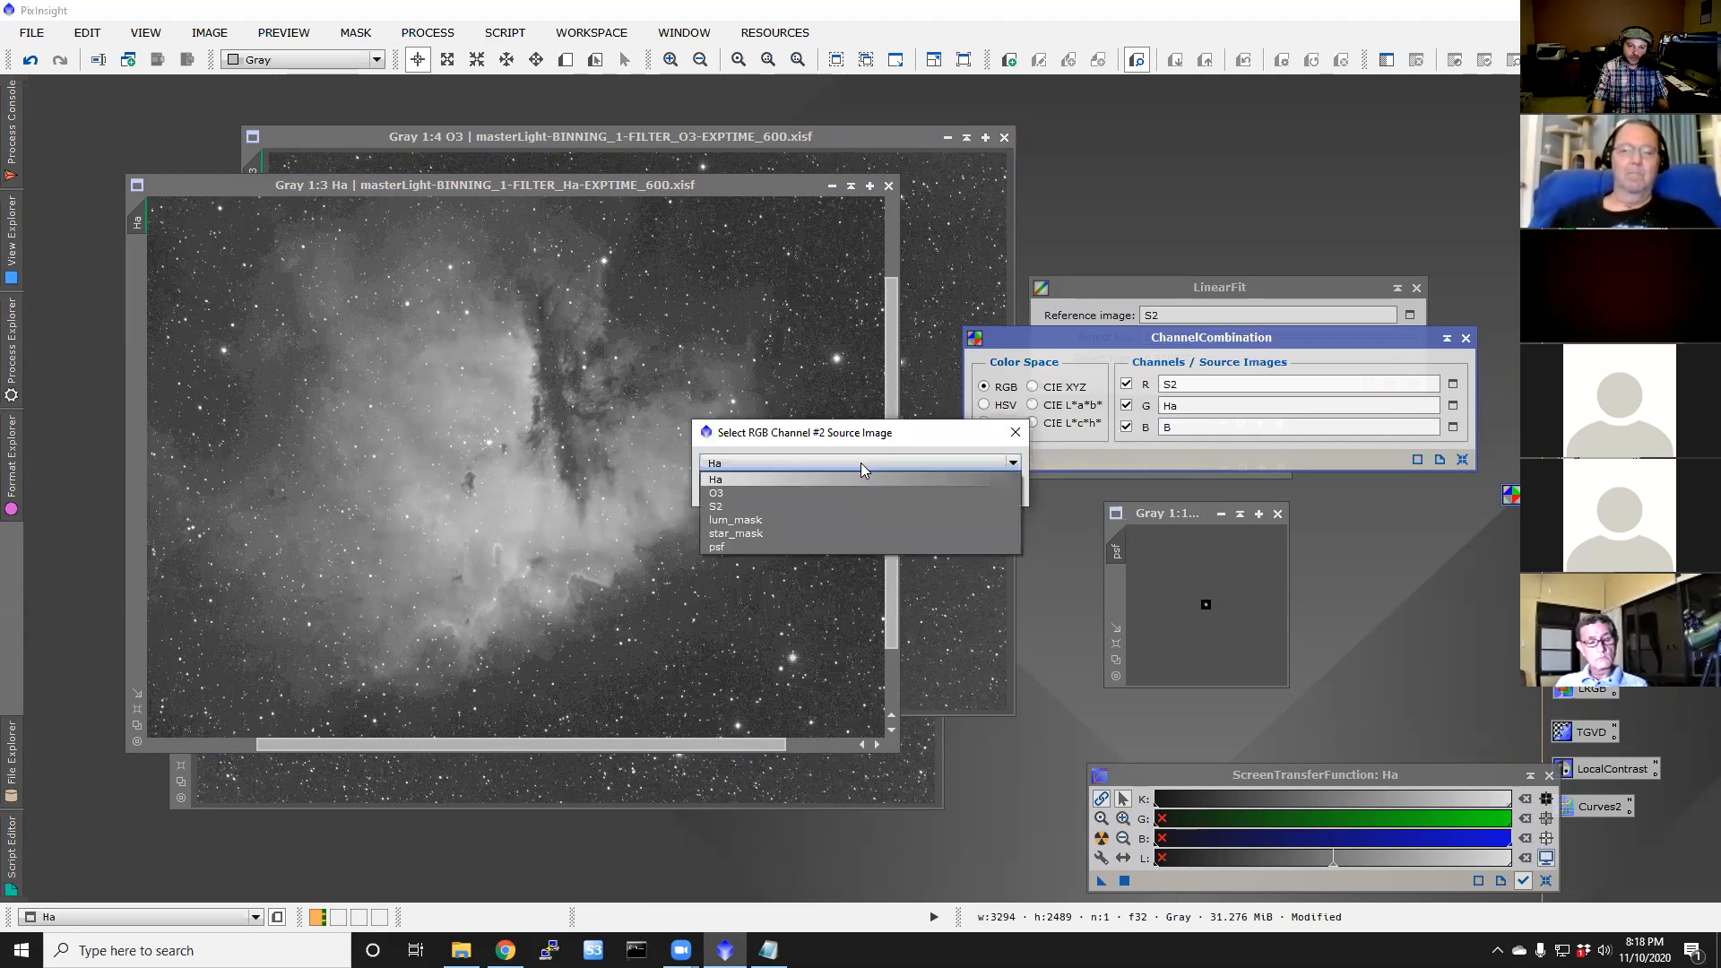
{"action": "left_click", "coordinate": [850, 492]}
{"action": "left_click", "coordinate": [925, 493]}
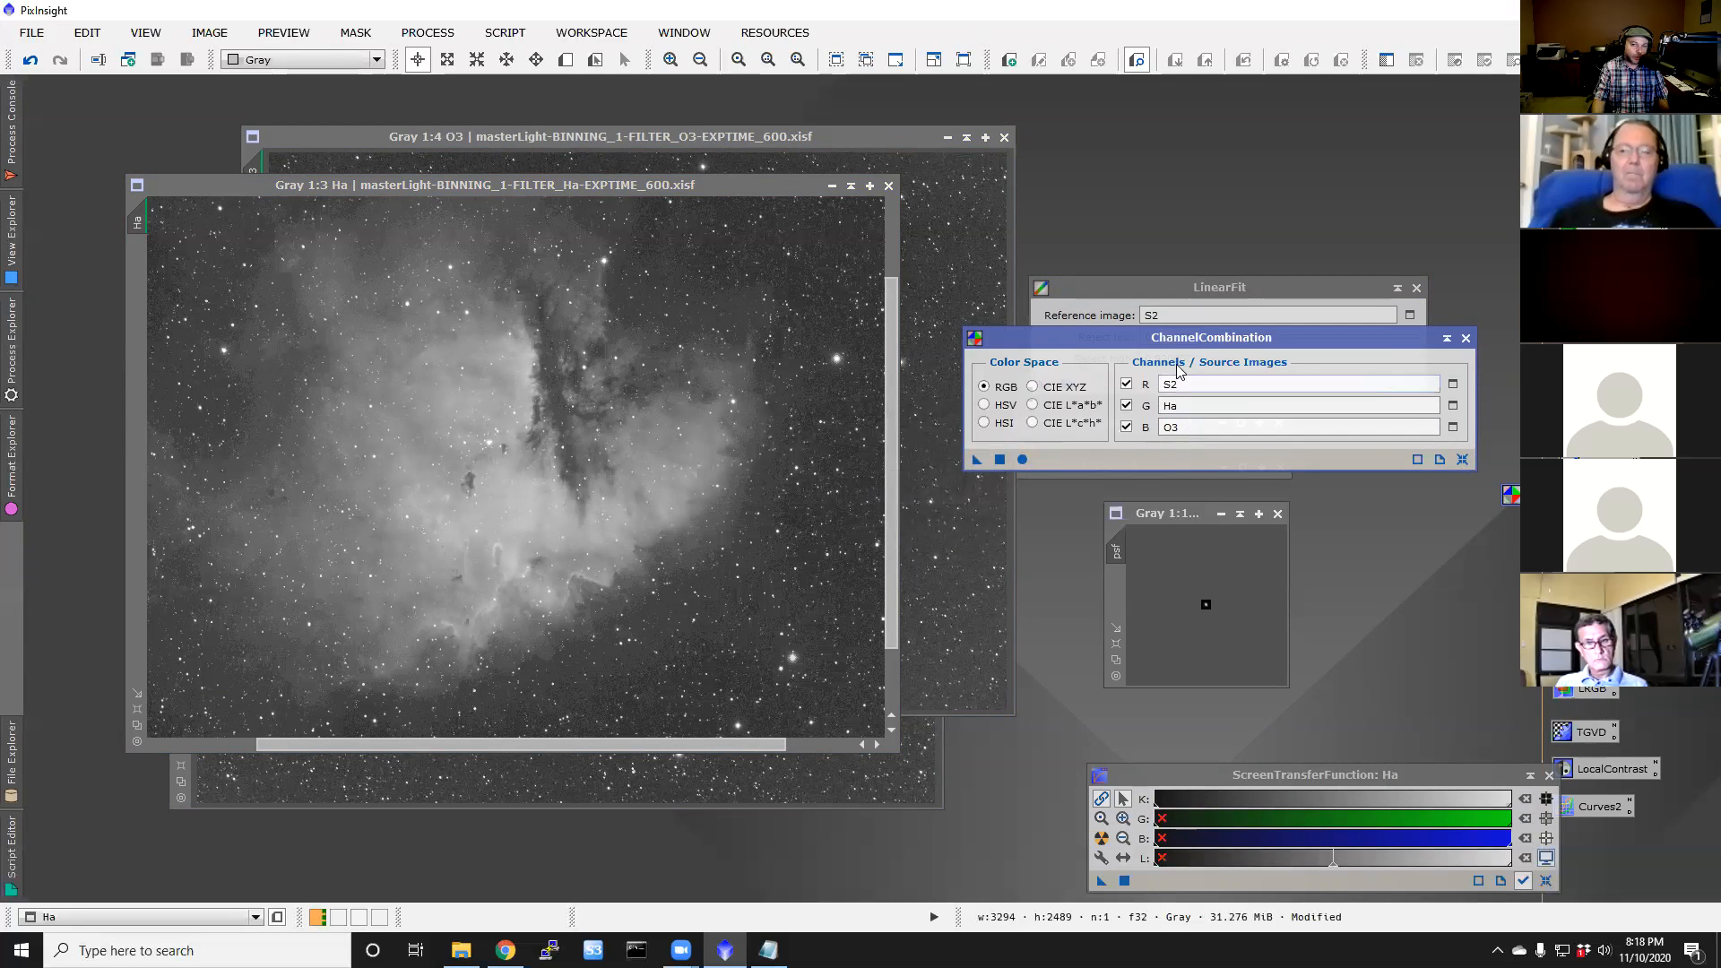
{"action": "left_click", "coordinate": [1023, 460]}
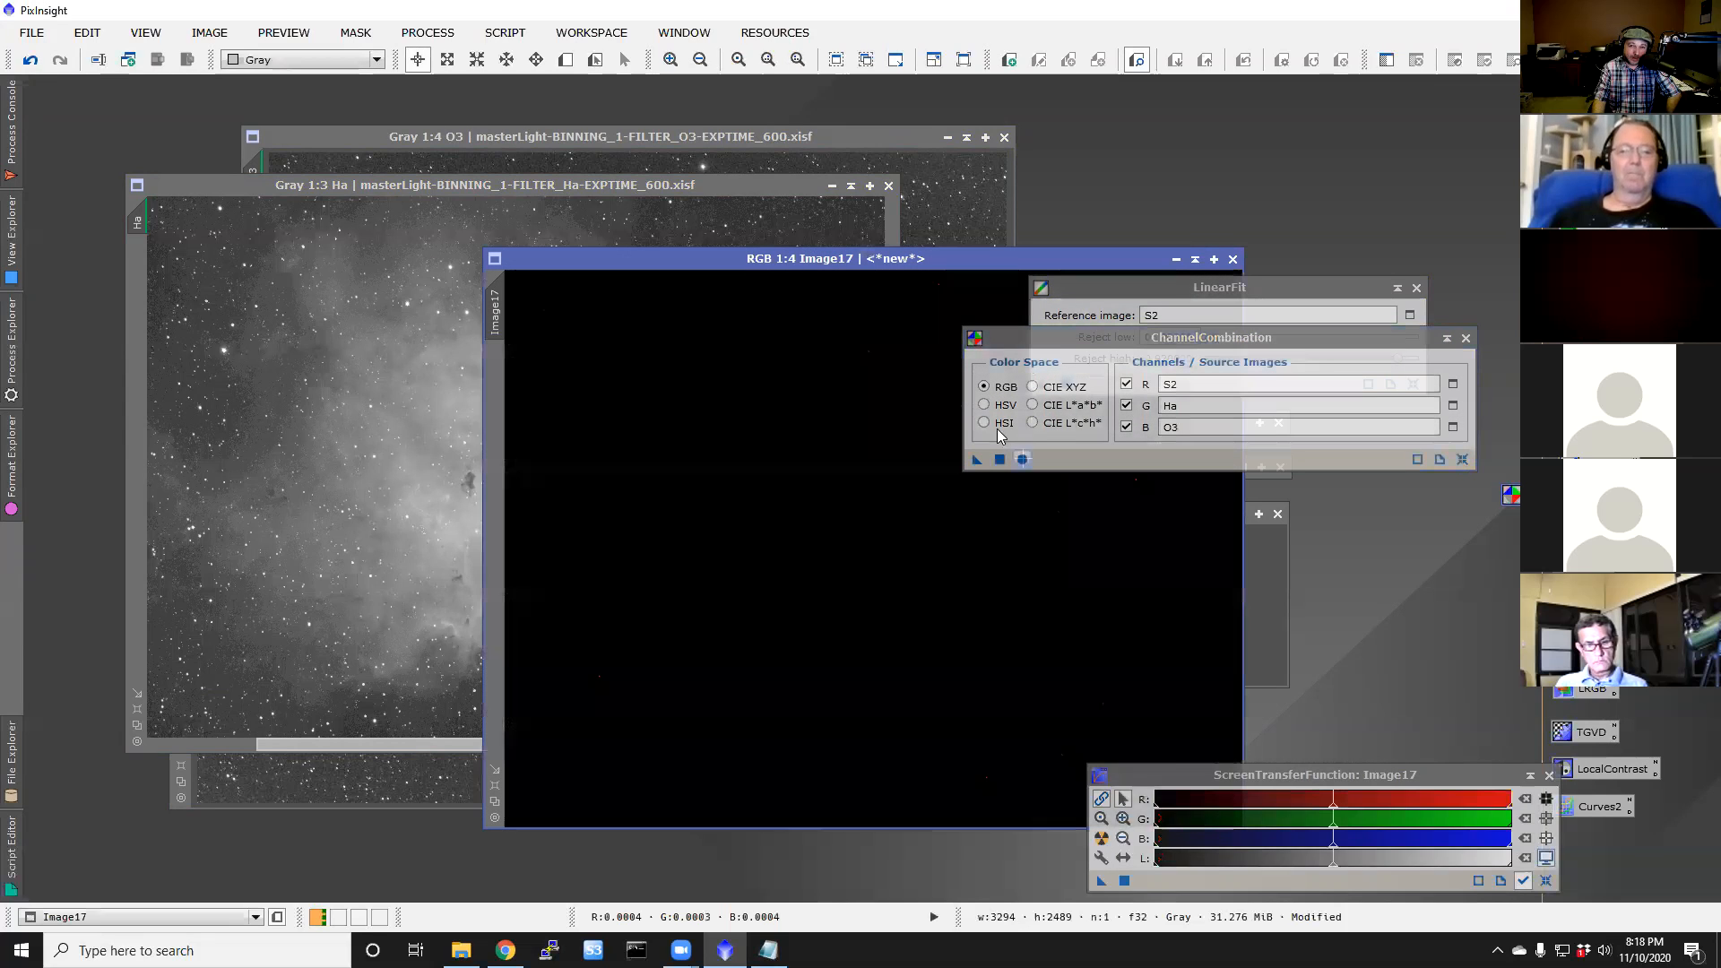
Step: Auto-stretch the combined RGB image, comparing linked and unlinked channels, and inspect the stars around the nebula's core
{"action": "left_click_drag", "start_coordinate": [744, 259], "coordinate": [463, 249]}
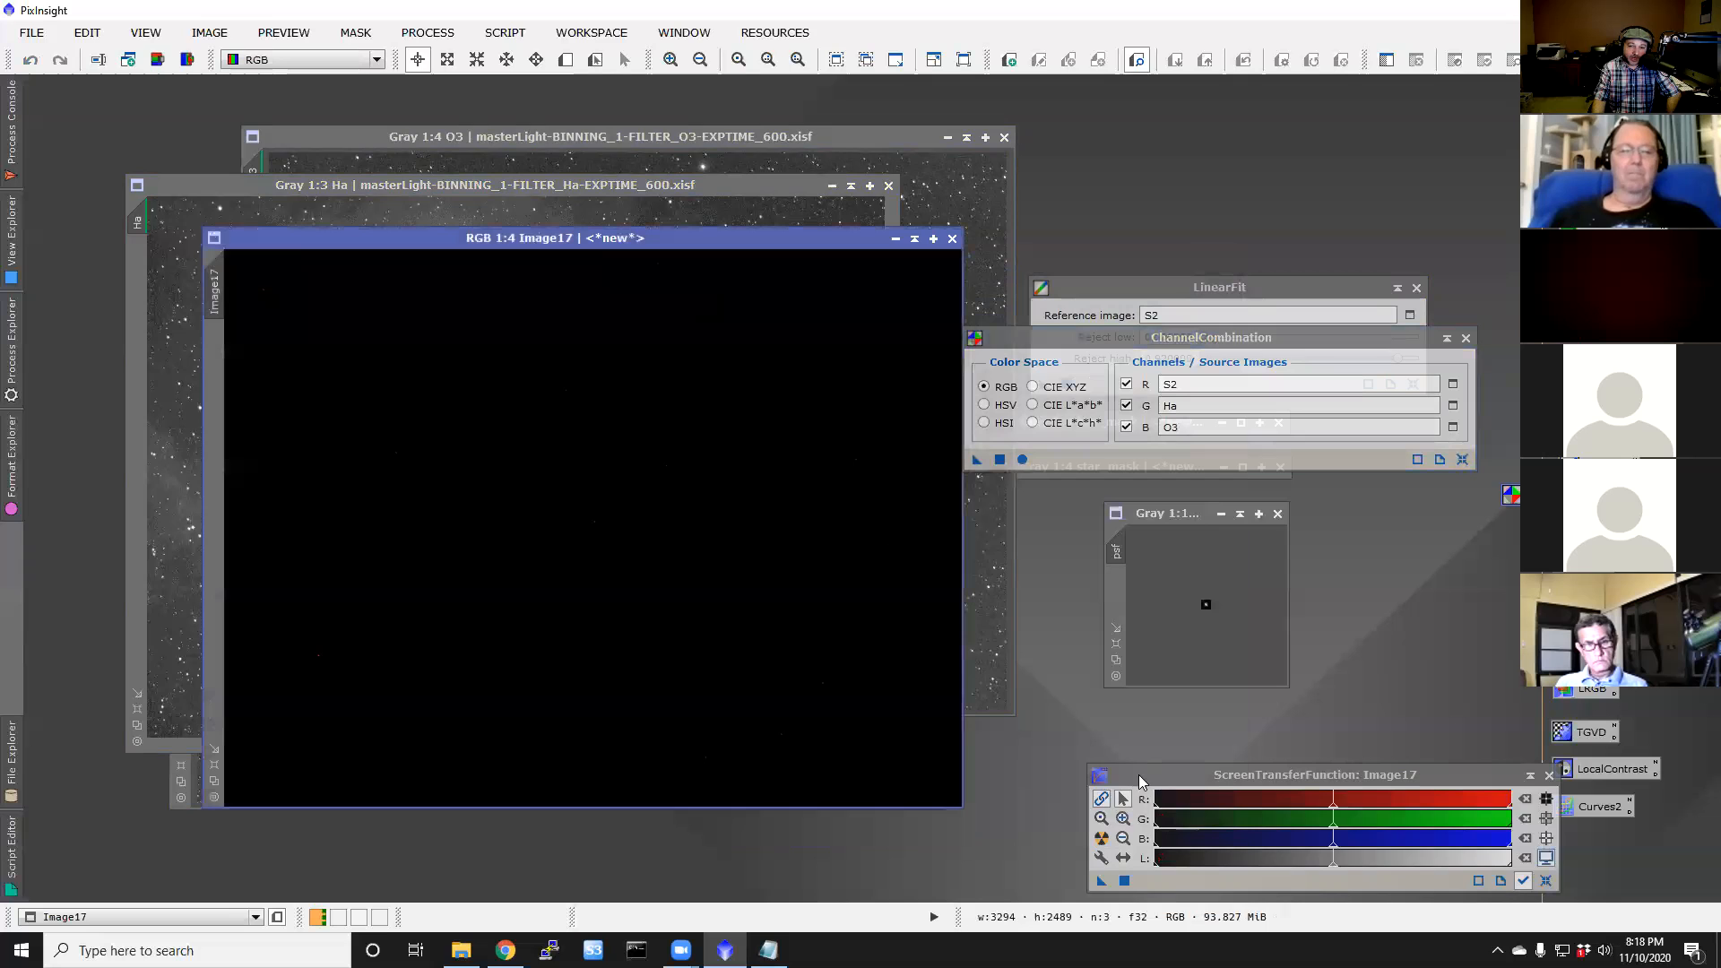
{"action": "left_click", "coordinate": [1102, 838]}
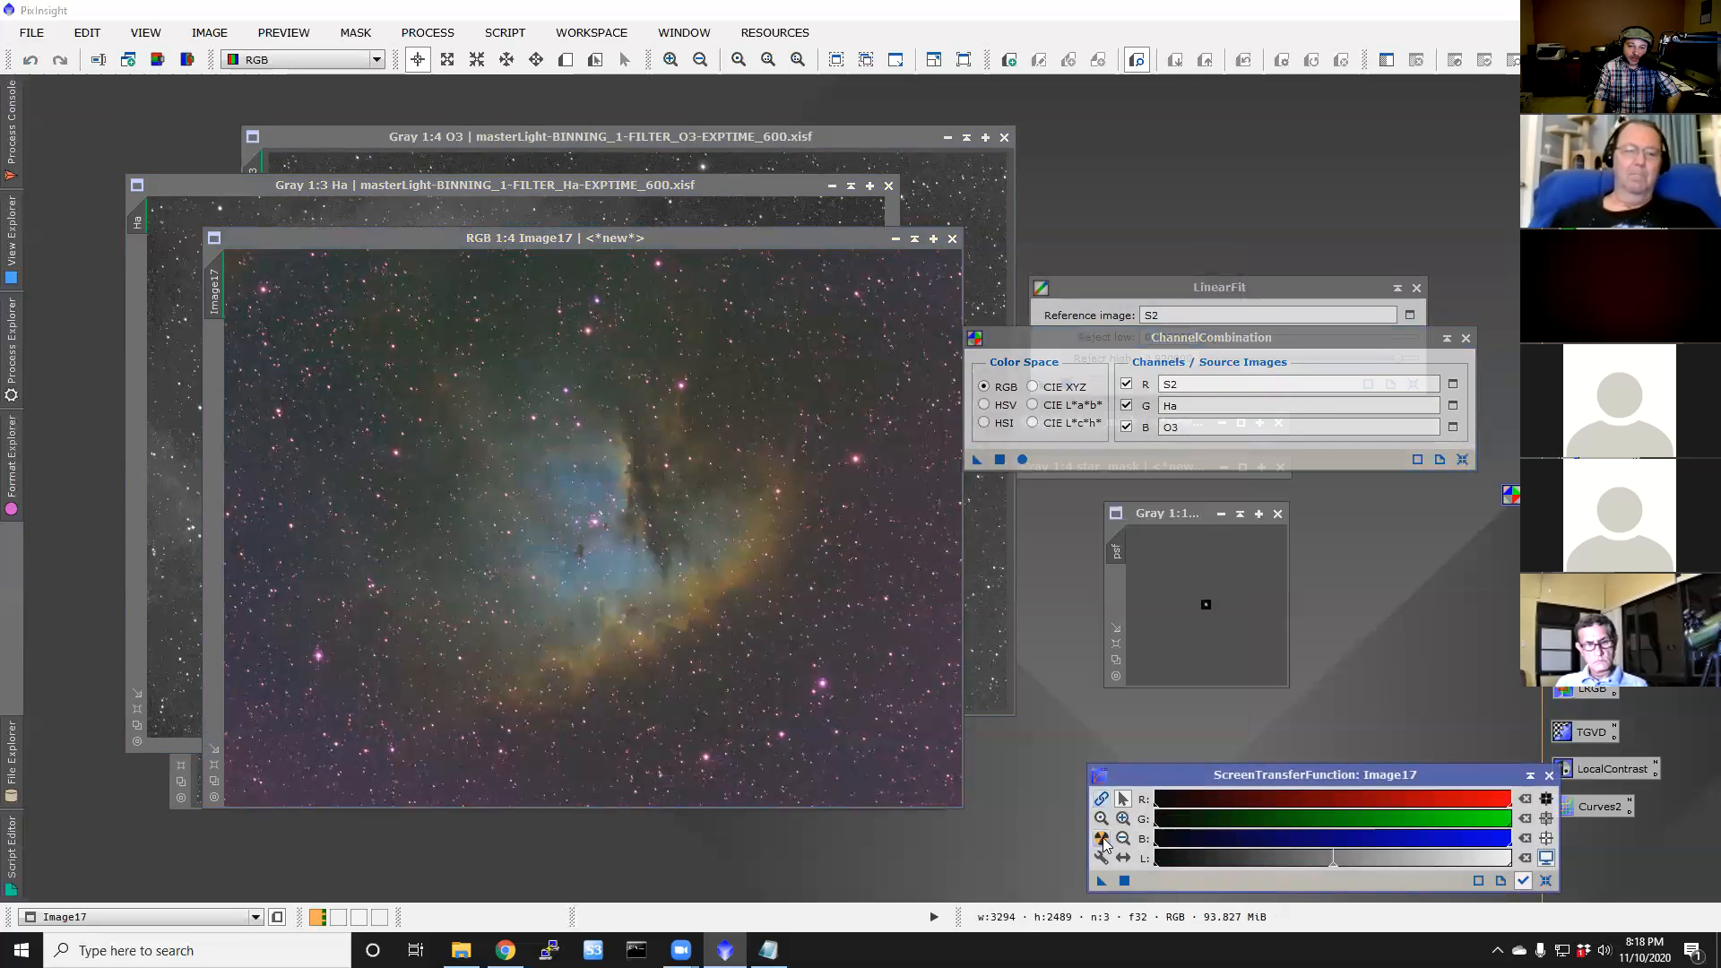
{"action": "left_click", "coordinate": [1102, 840]}
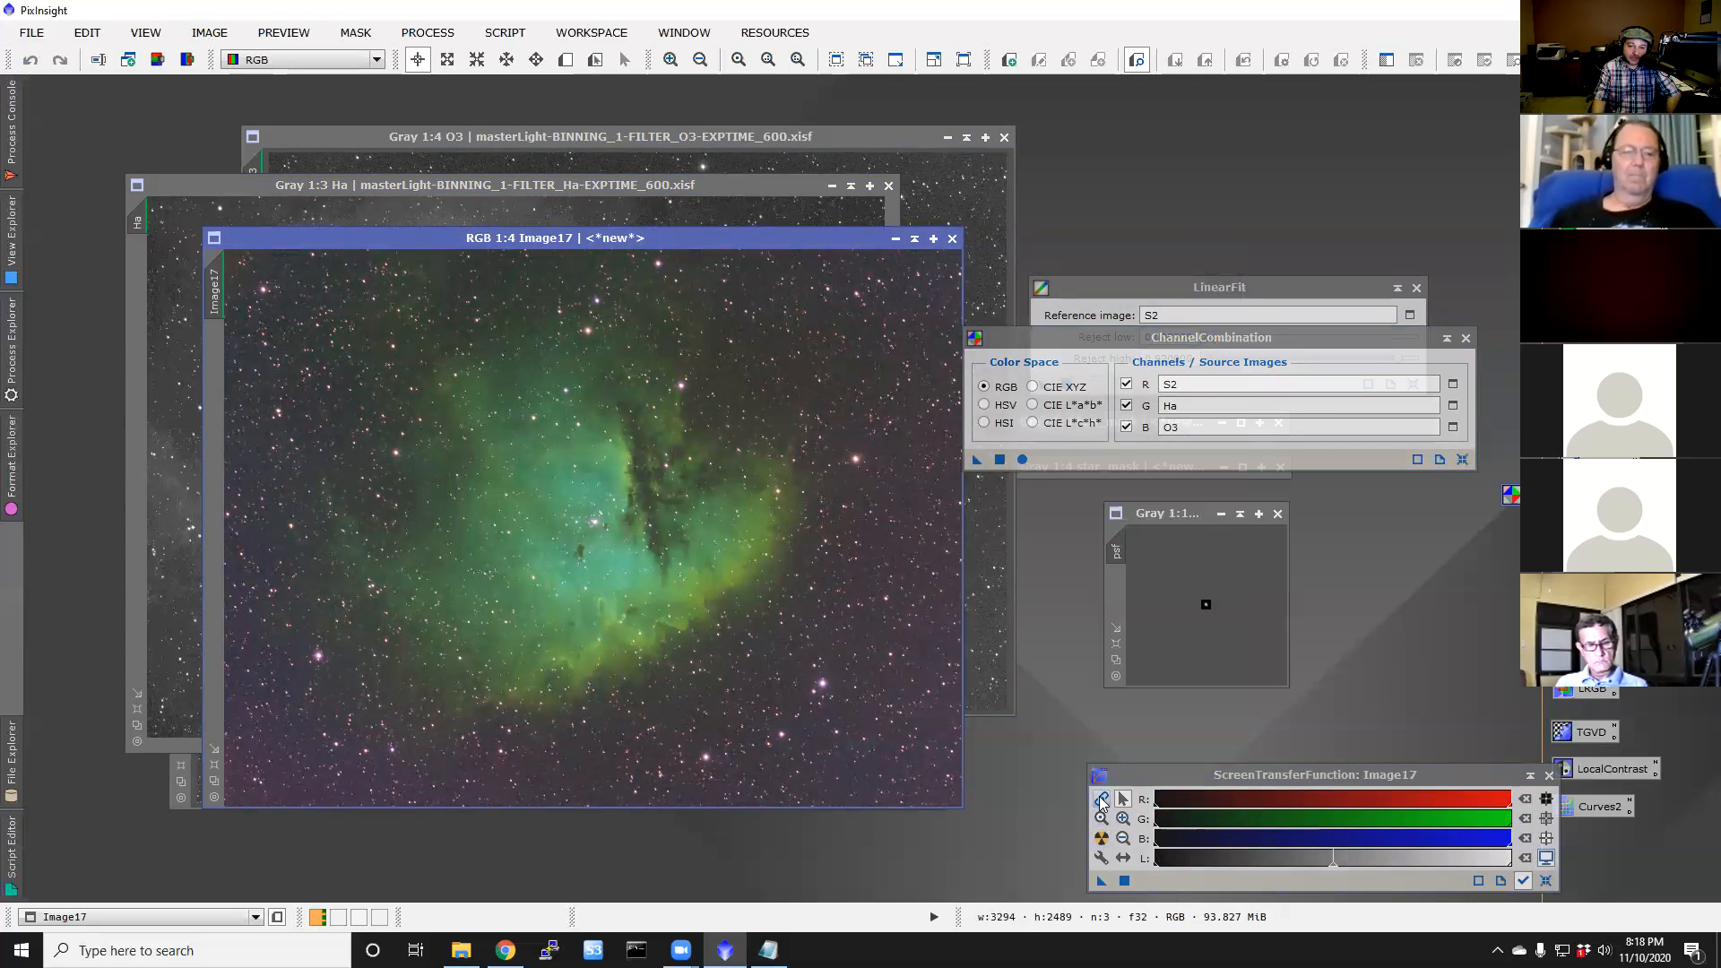
{"action": "left_click", "coordinate": [1101, 799]}
{"action": "left_click", "coordinate": [1102, 839]}
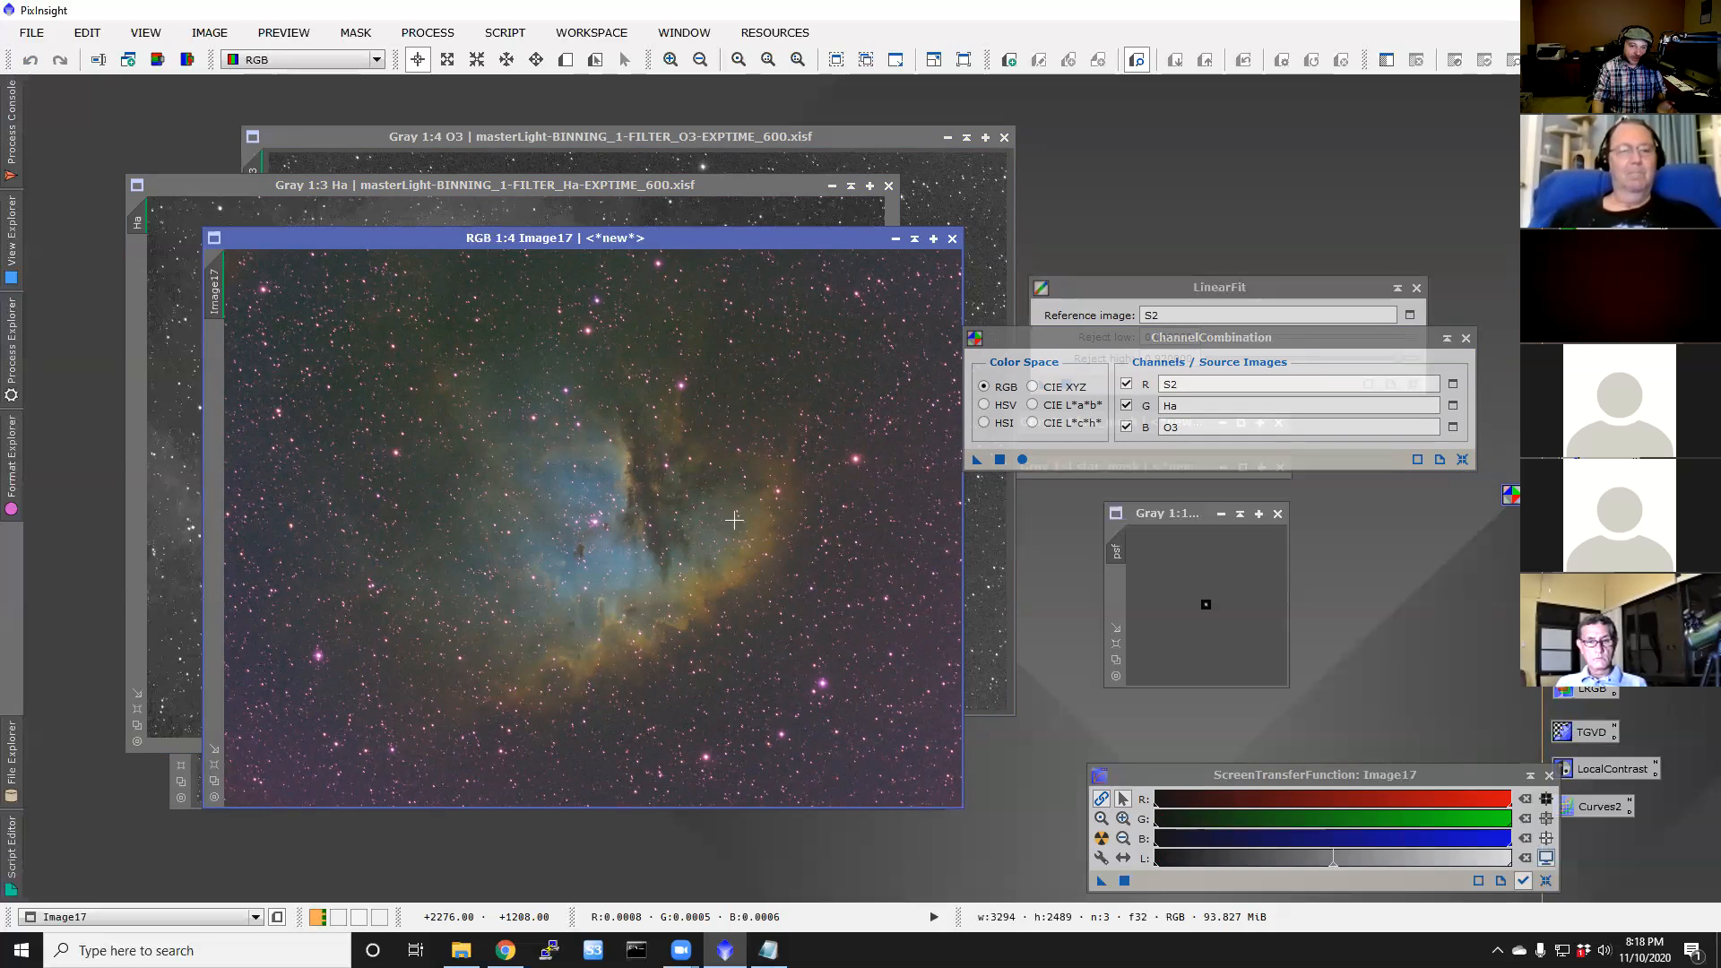
{"action": "scroll", "coordinate": [709, 623], "scroll_direction": "up", "scroll_amount": 1}
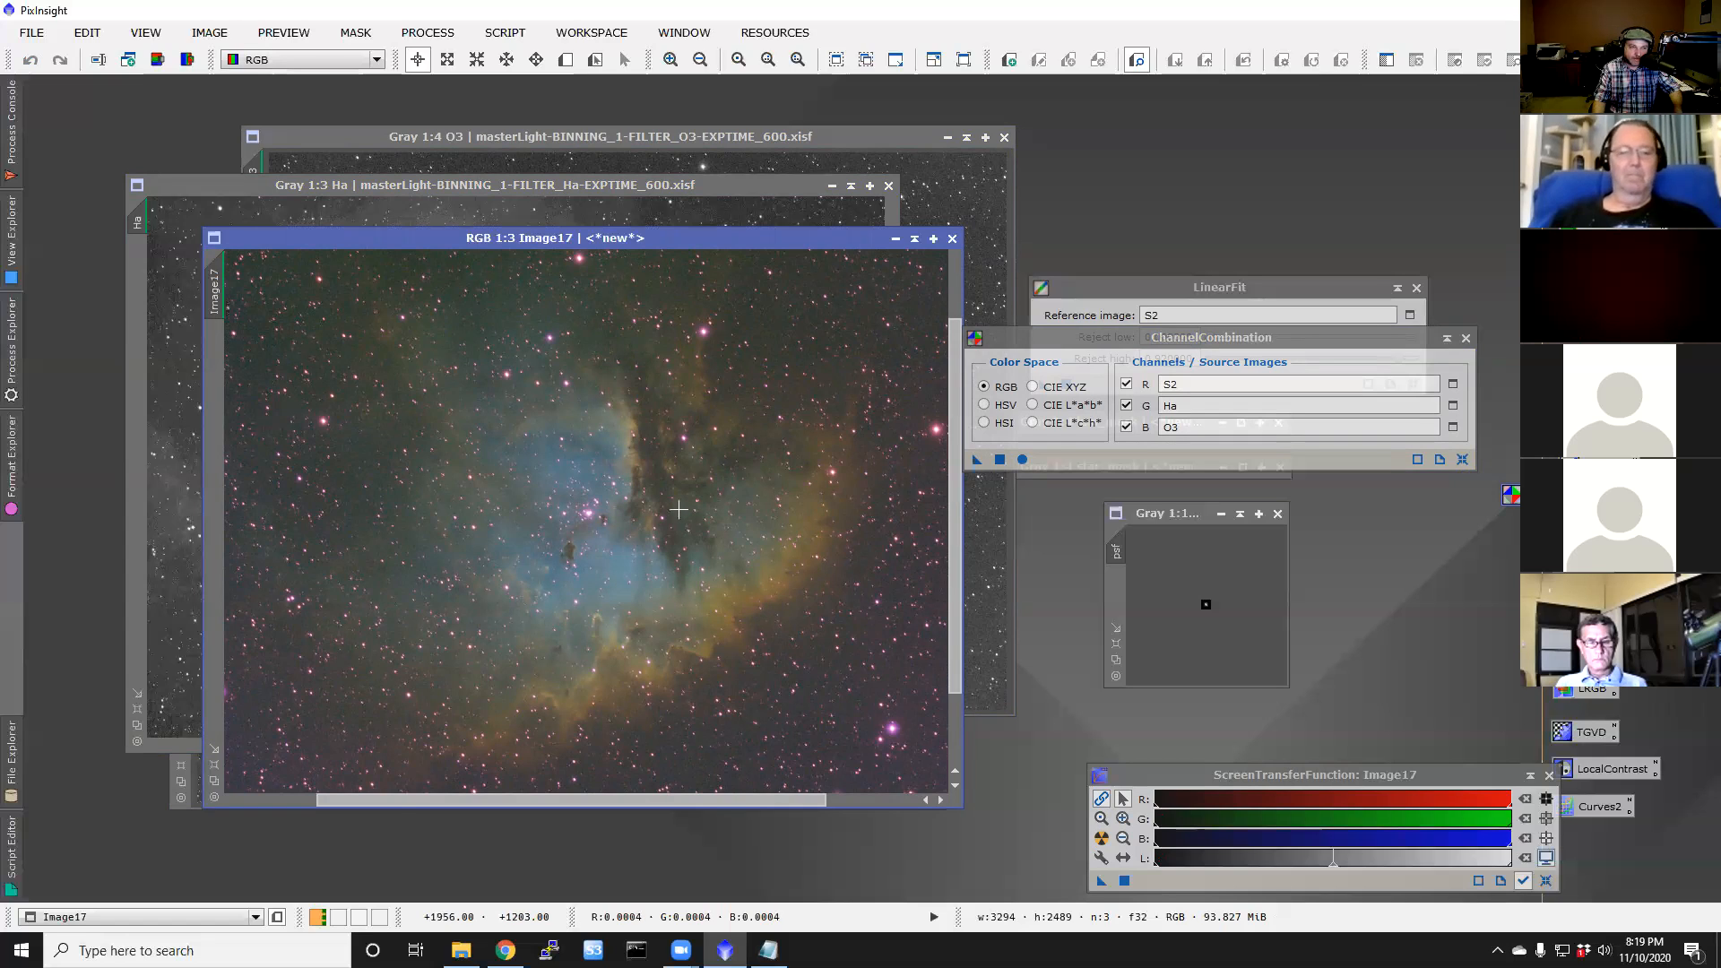
{"action": "scroll", "coordinate": [679, 509], "scroll_direction": "up", "scroll_amount": 2}
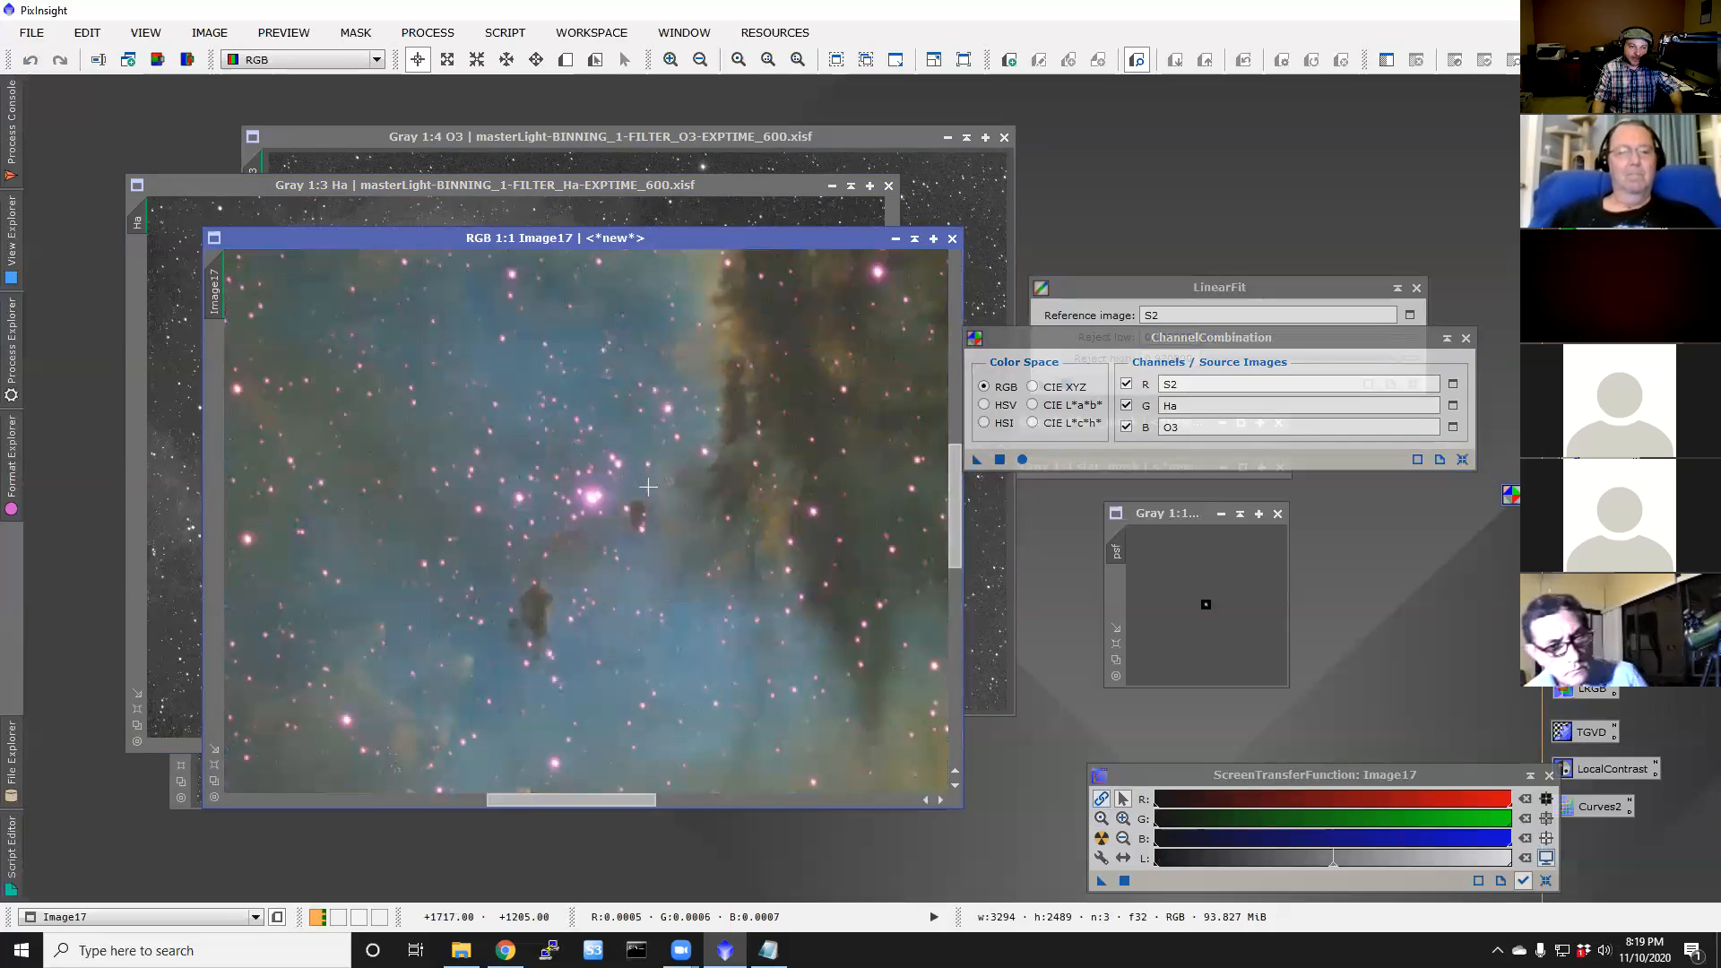
{"action": "scroll", "coordinate": [648, 487], "scroll_direction": "down", "scroll_amount": 4}
{"action": "scroll", "coordinate": [634, 497], "scroll_direction": "up", "scroll_amount": 1}
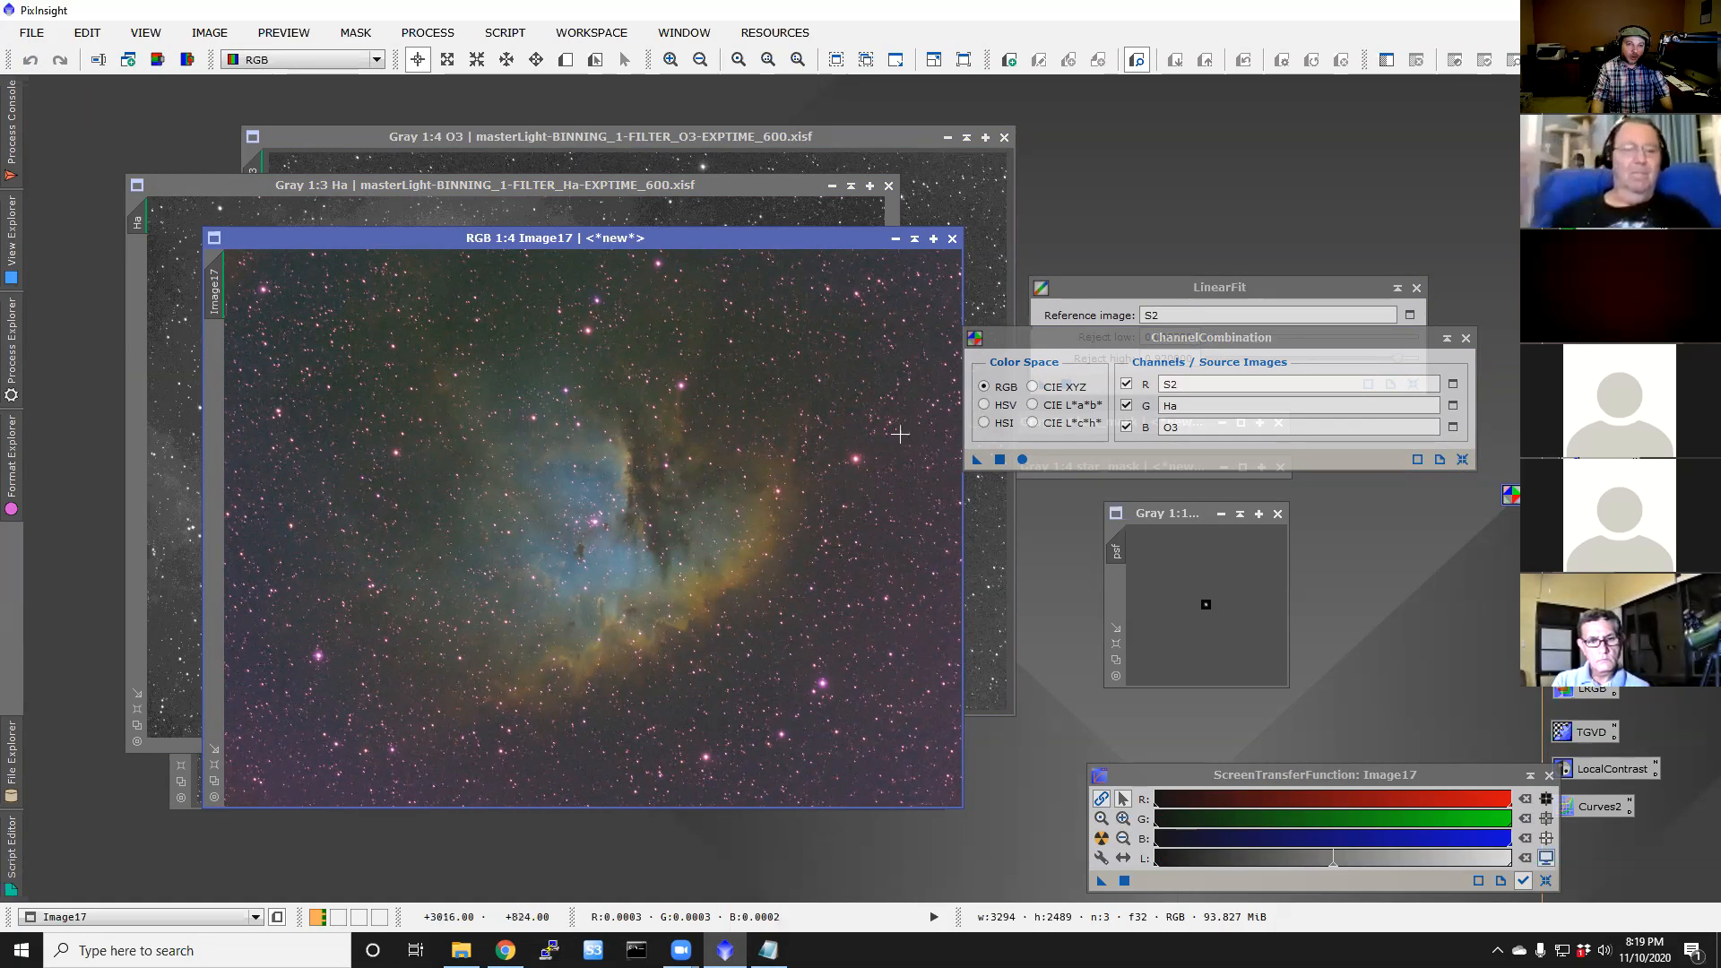
Step: Run the CorrectMagentaStars script on the combined RGB image with an amount of 0.80
{"action": "left_click", "coordinate": [499, 36]}
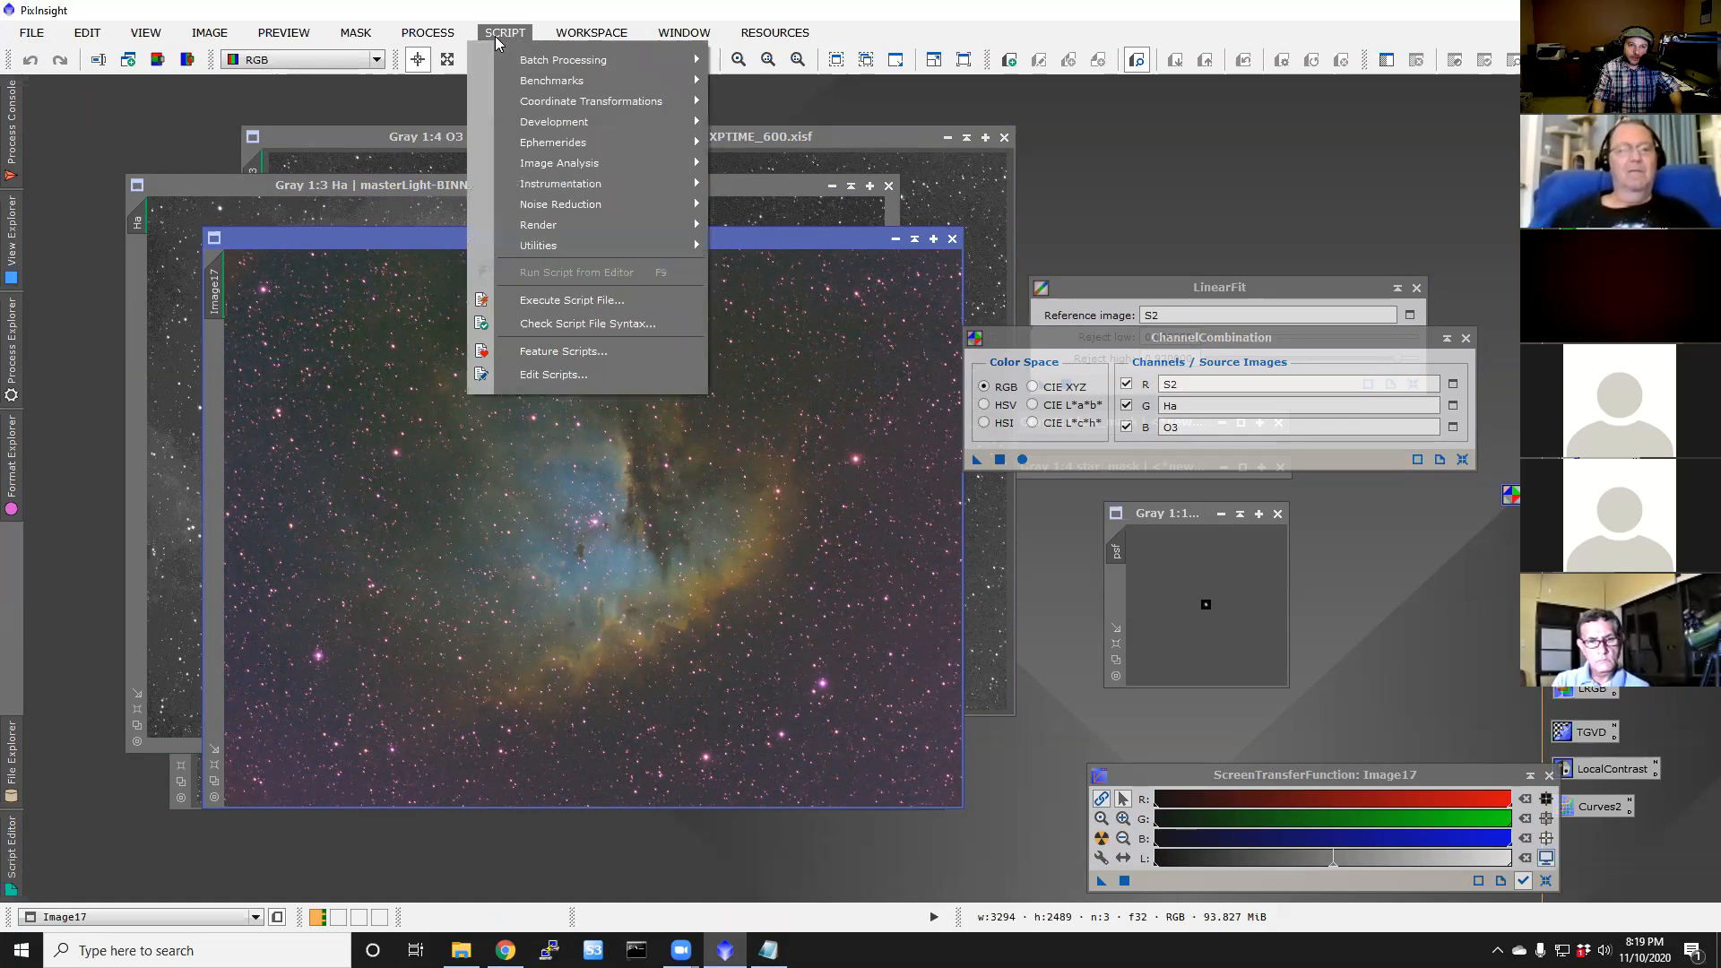
{"action": "mouse_move", "coordinate": [568, 251]}
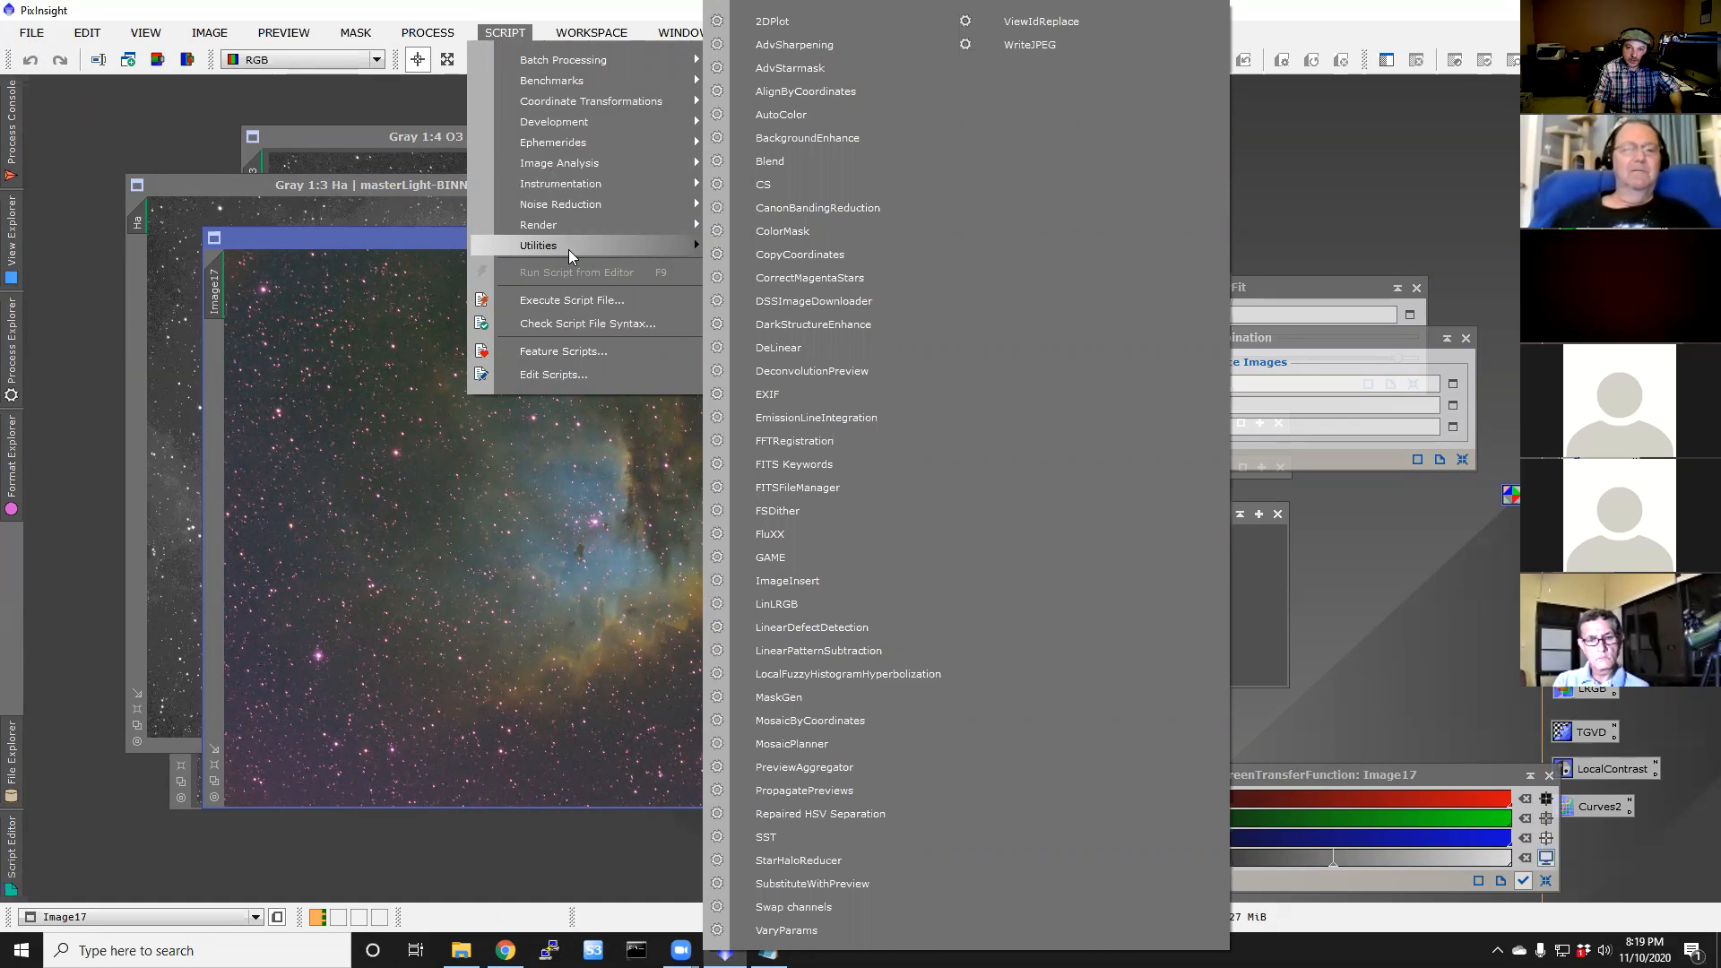
{"action": "mouse_move", "coordinate": [586, 220]}
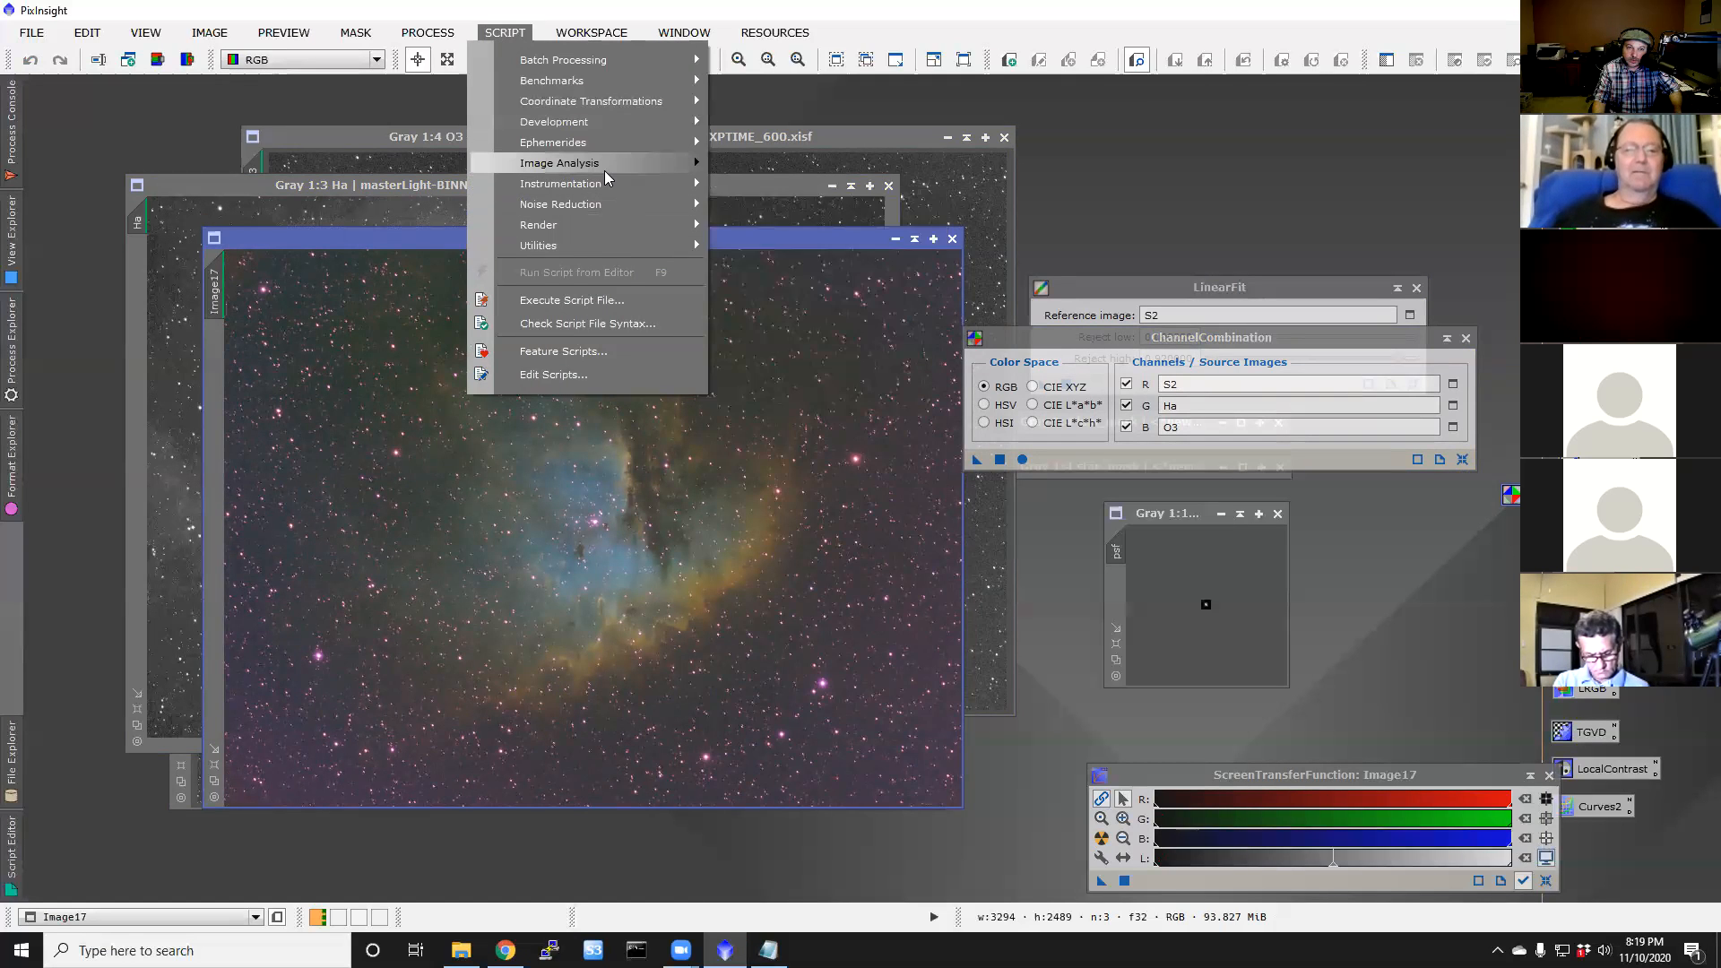
{"action": "mouse_move", "coordinate": [427, 32]}
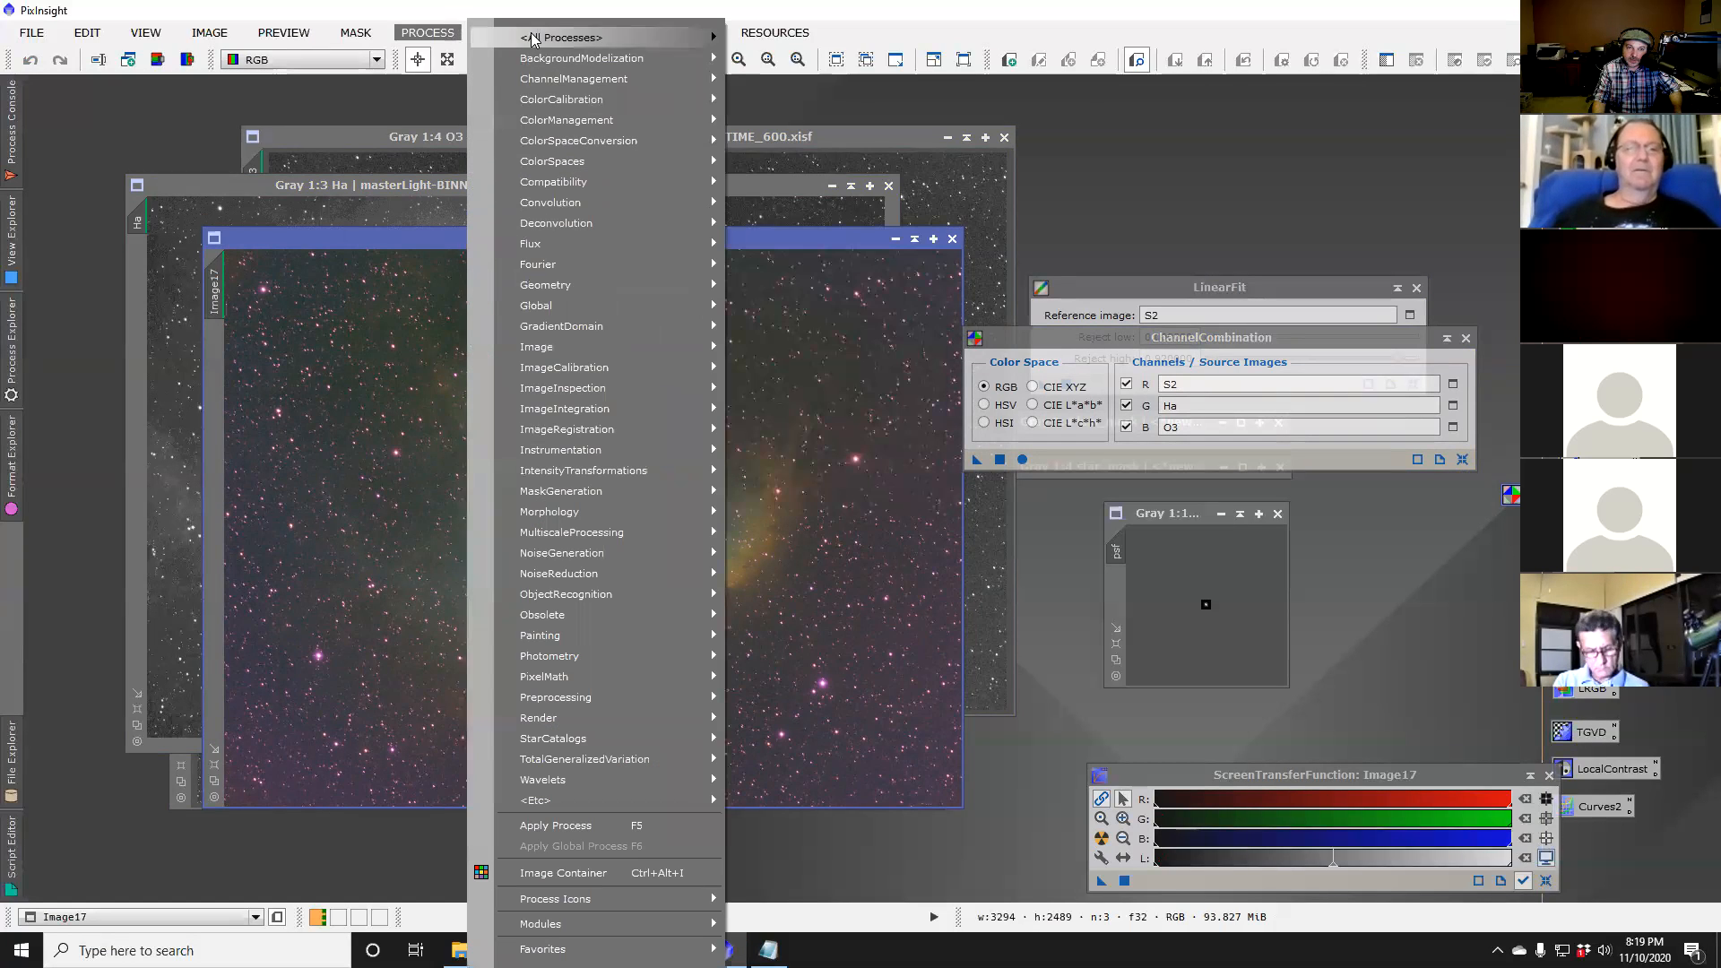
{"action": "mouse_move", "coordinate": [532, 37]}
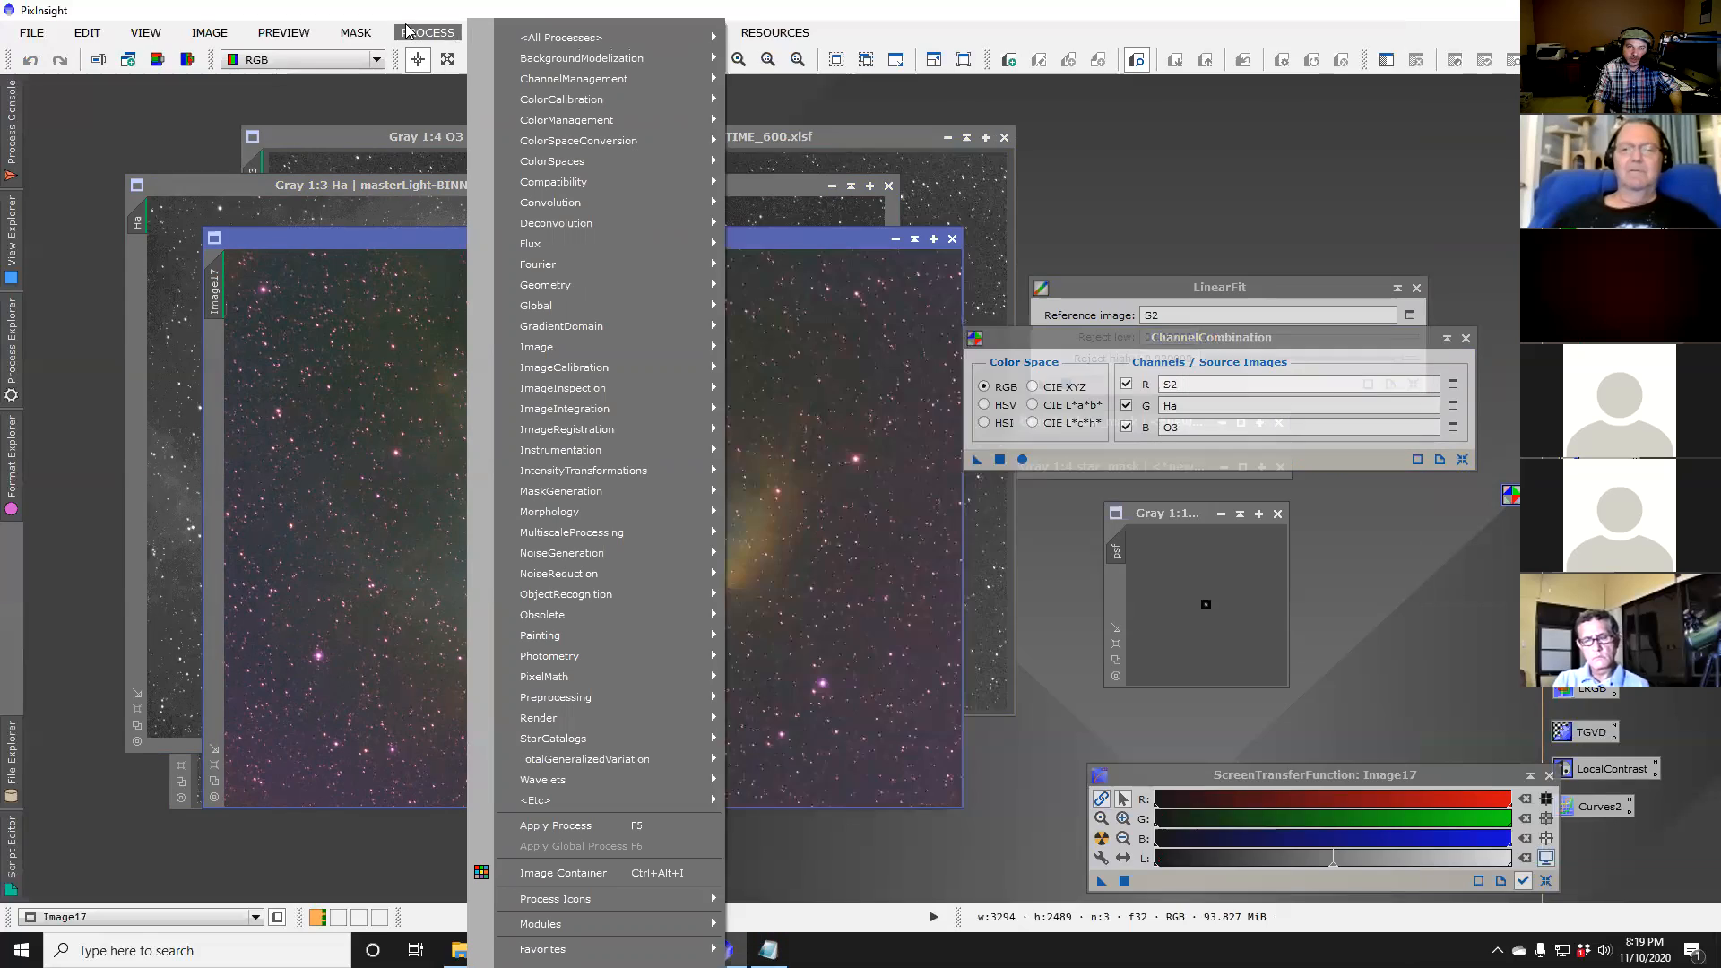
{"action": "left_click", "coordinate": [422, 35]}
{"action": "left_click", "coordinate": [505, 36]}
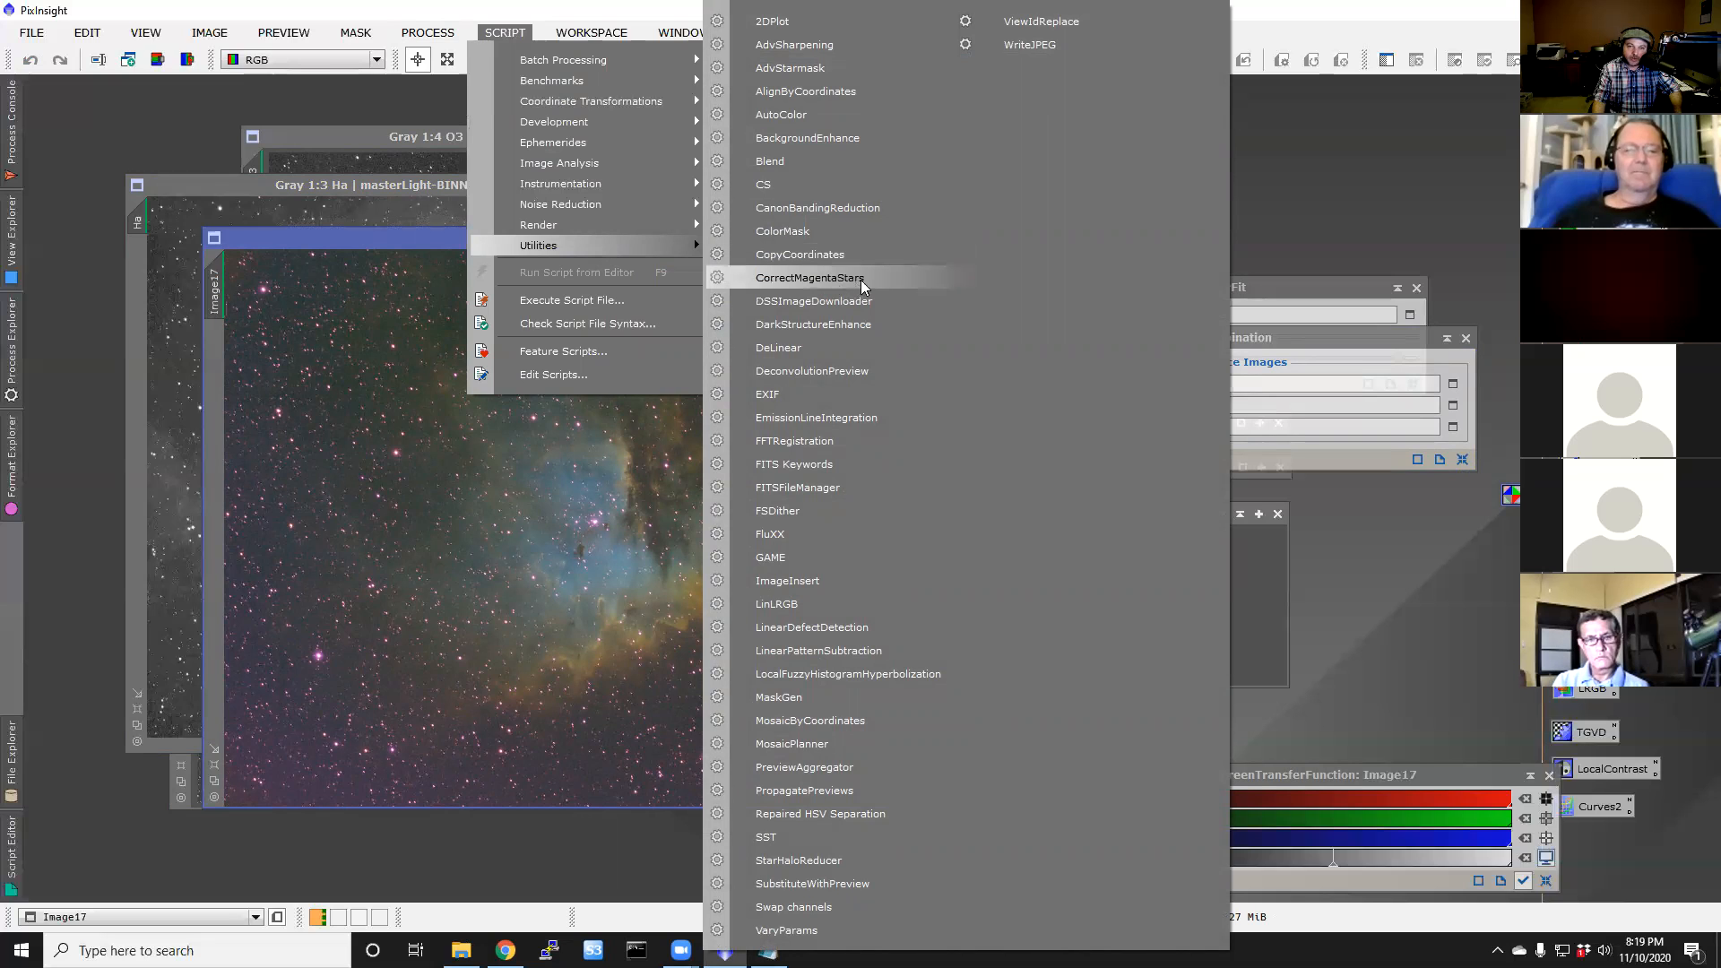
{"action": "left_click", "coordinate": [841, 278]}
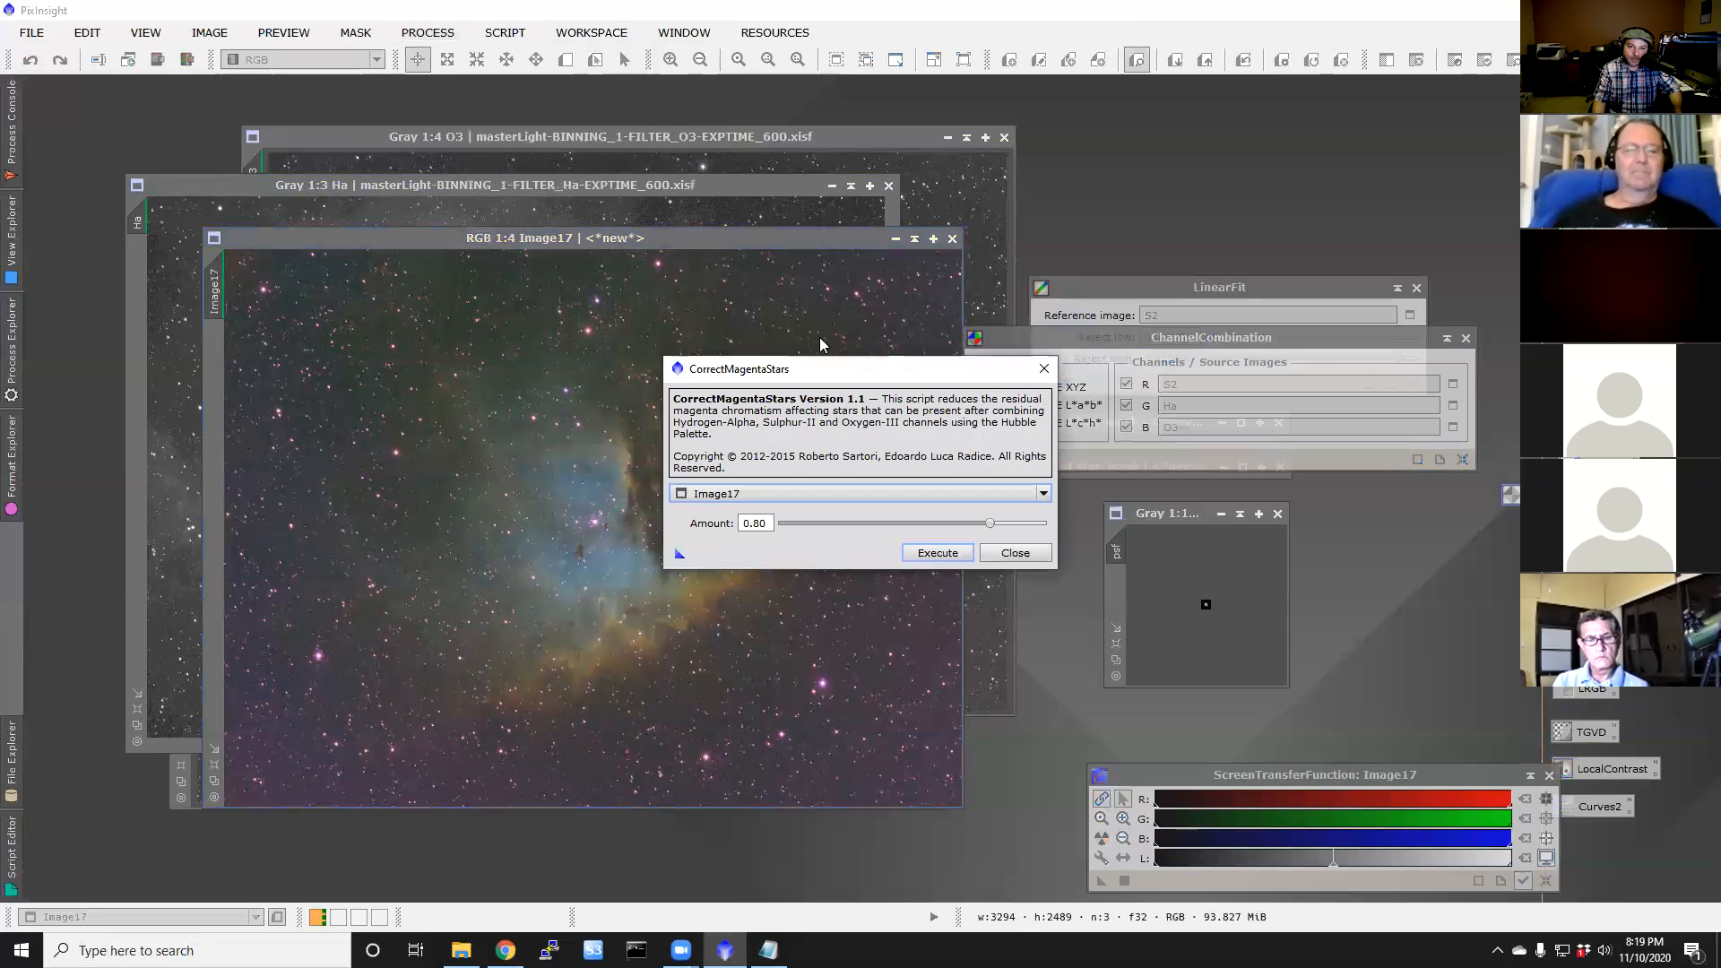
{"action": "left_click", "coordinate": [937, 552]}
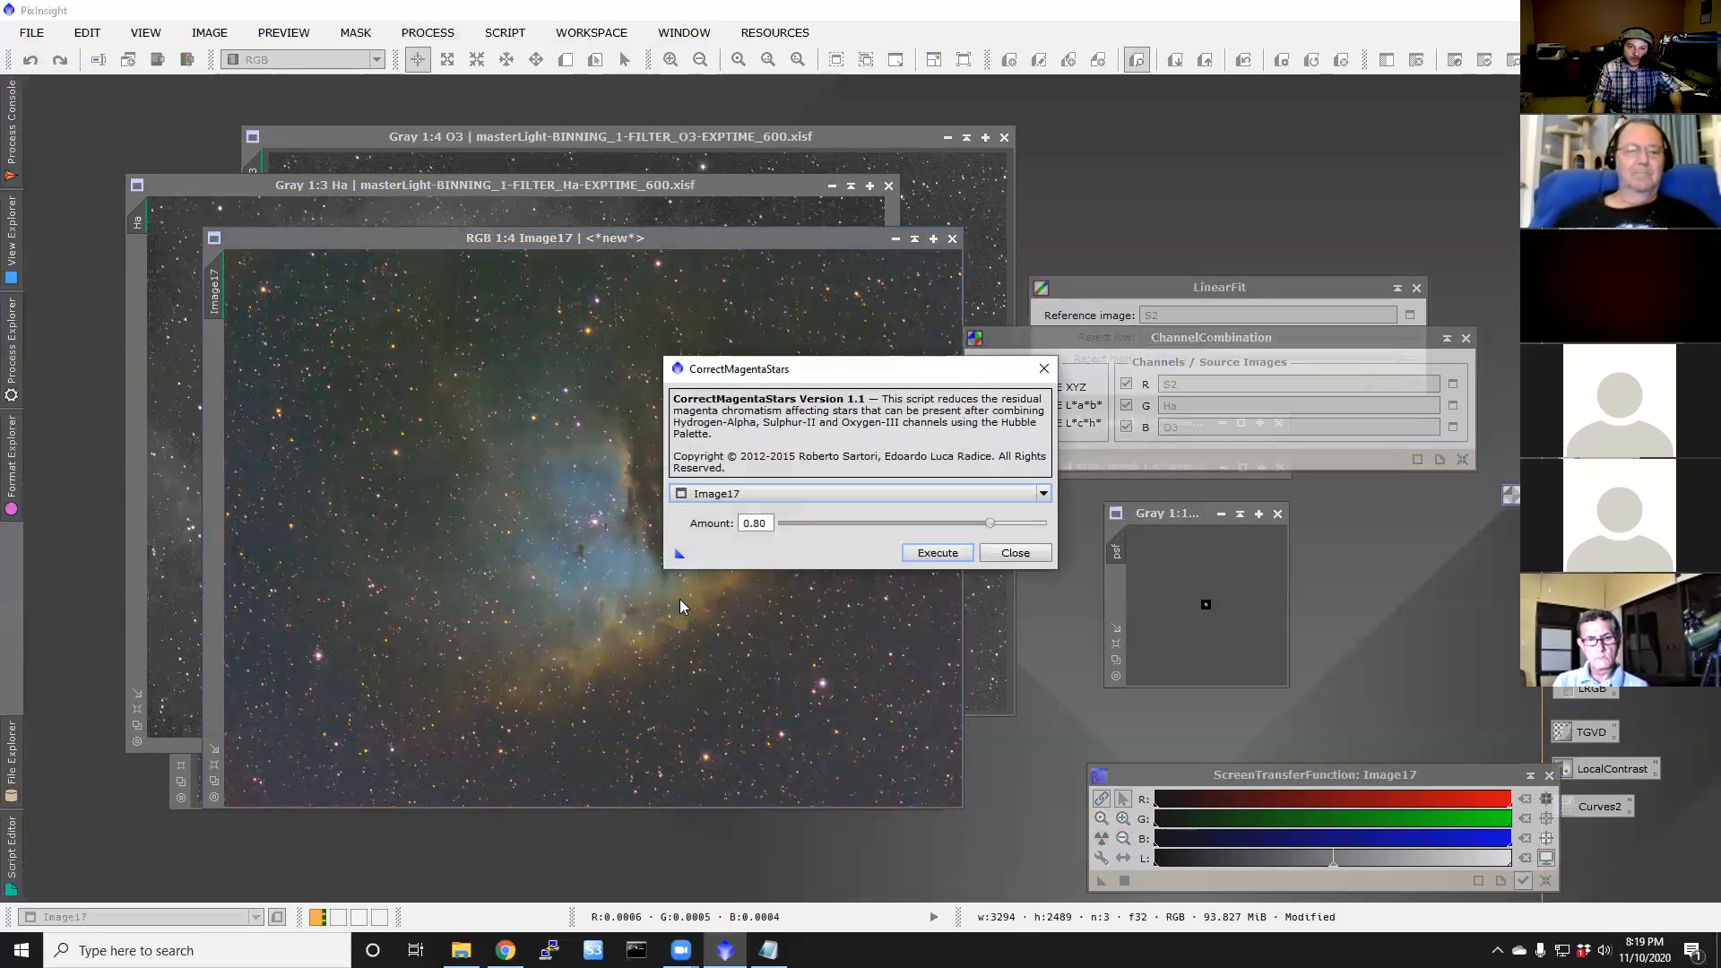
{"action": "left_click", "coordinate": [1014, 553]}
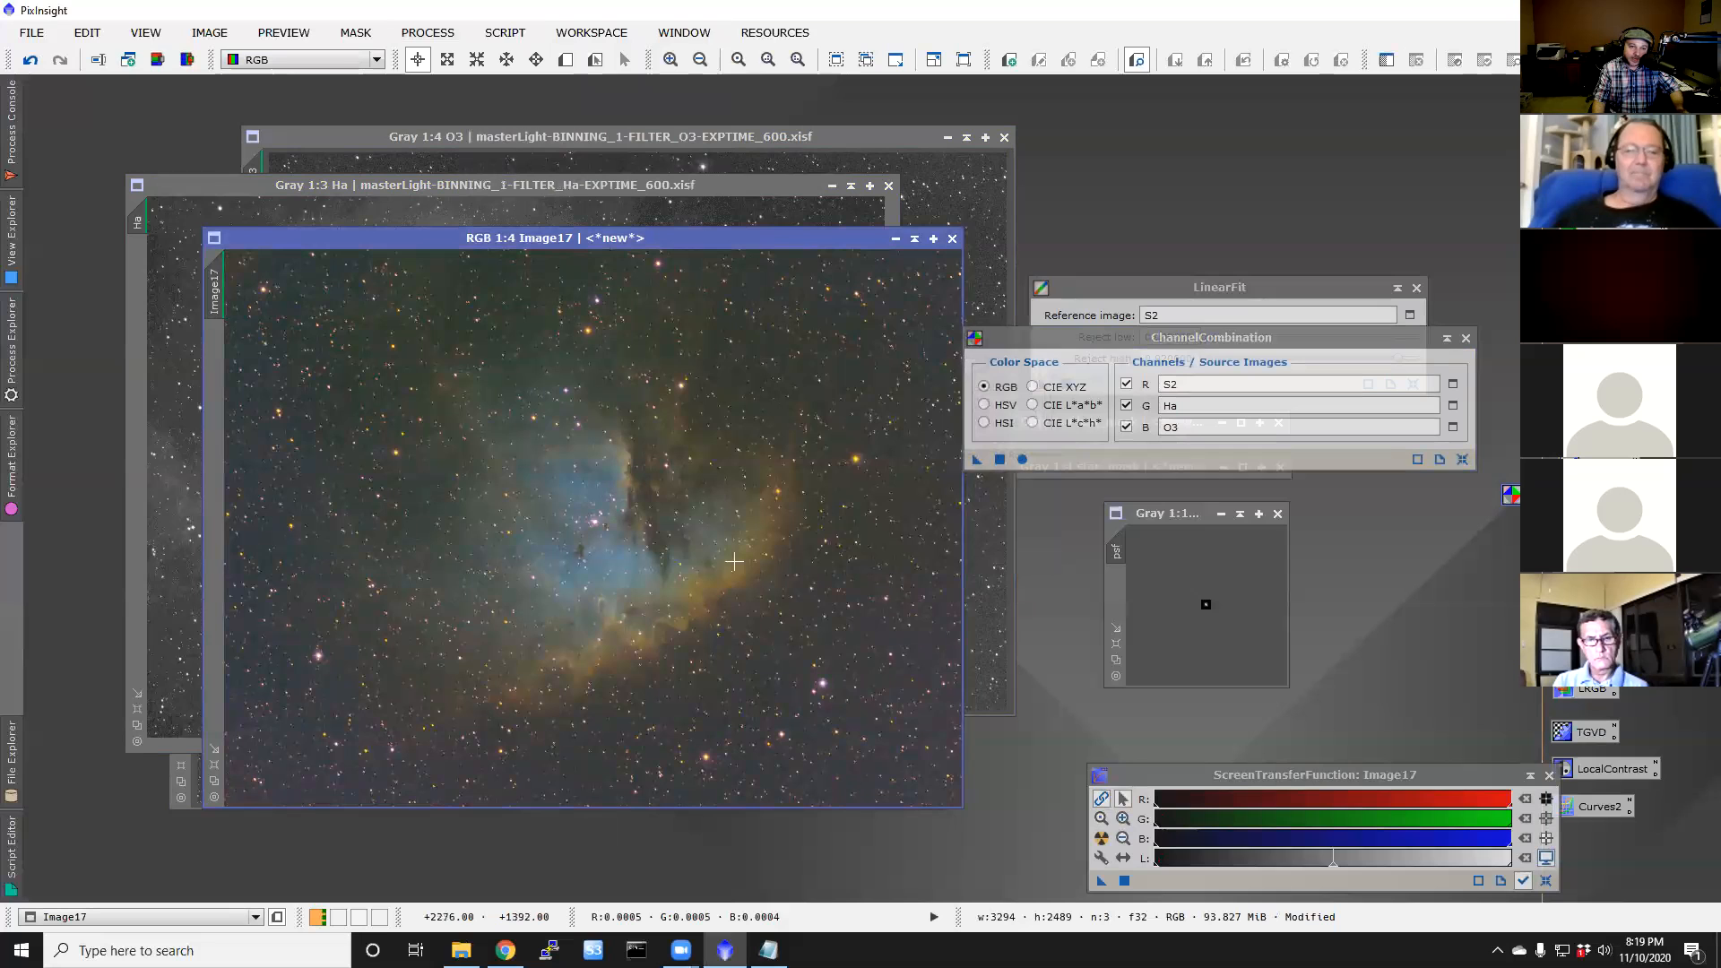
Step: Examine the star colors around the nebula's core up close in the corrected RGB image
{"action": "scroll", "coordinate": [734, 561], "scroll_direction": "up", "scroll_amount": 1}
{"action": "scroll", "coordinate": [787, 548], "scroll_direction": "up", "scroll_amount": 1}
{"action": "scroll", "coordinate": [784, 551], "scroll_direction": "down", "scroll_amount": 1}
{"action": "scroll", "coordinate": [783, 551], "scroll_direction": "down", "scroll_amount": 1}
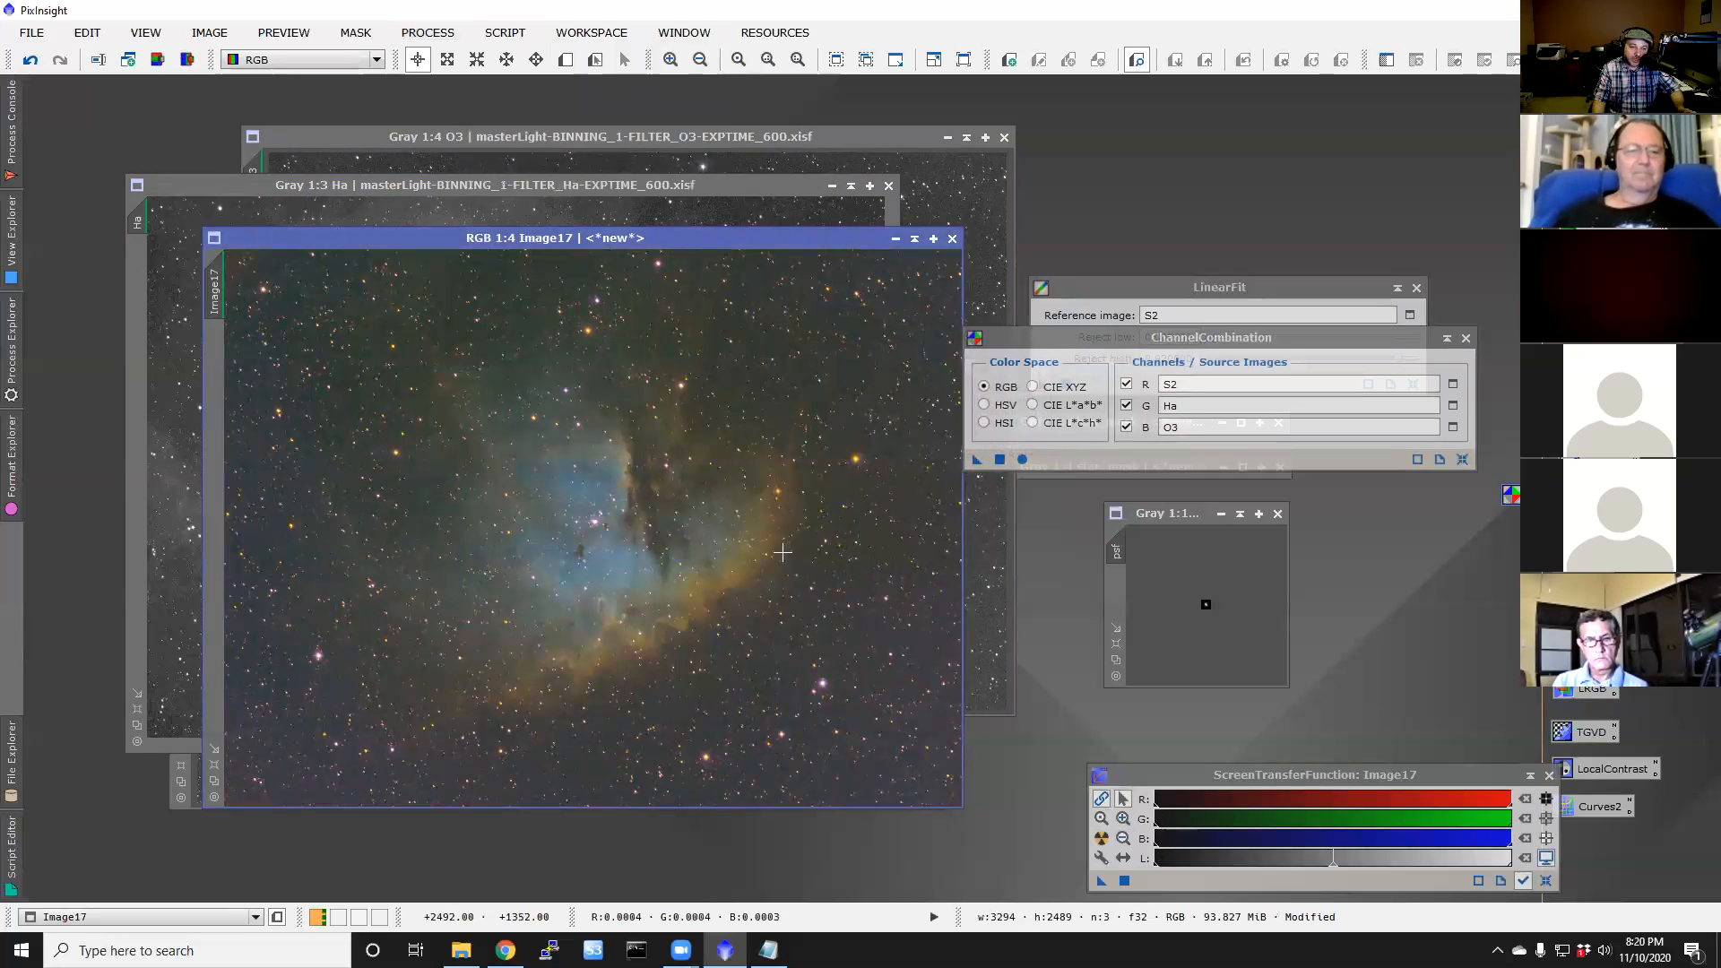
{"action": "scroll", "coordinate": [762, 559], "scroll_direction": "up", "scroll_amount": 1}
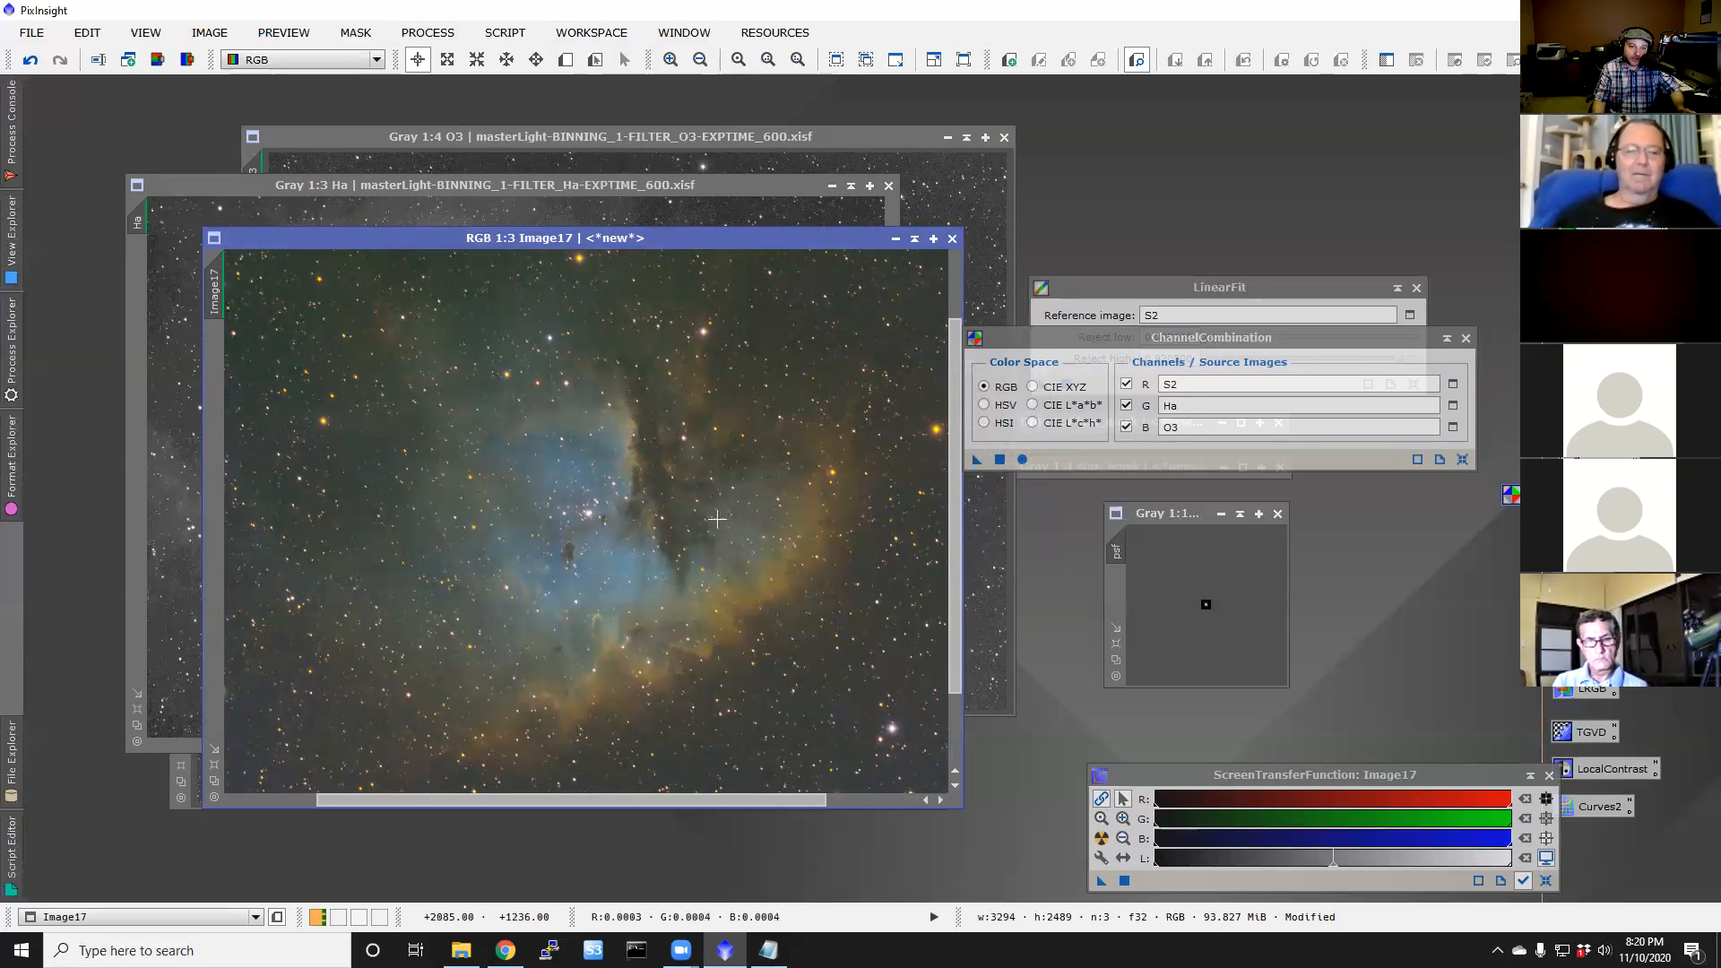
{"action": "scroll", "coordinate": [718, 516], "scroll_direction": "up", "scroll_amount": 1}
{"action": "scroll", "coordinate": [716, 516], "scroll_direction": "up", "scroll_amount": 1}
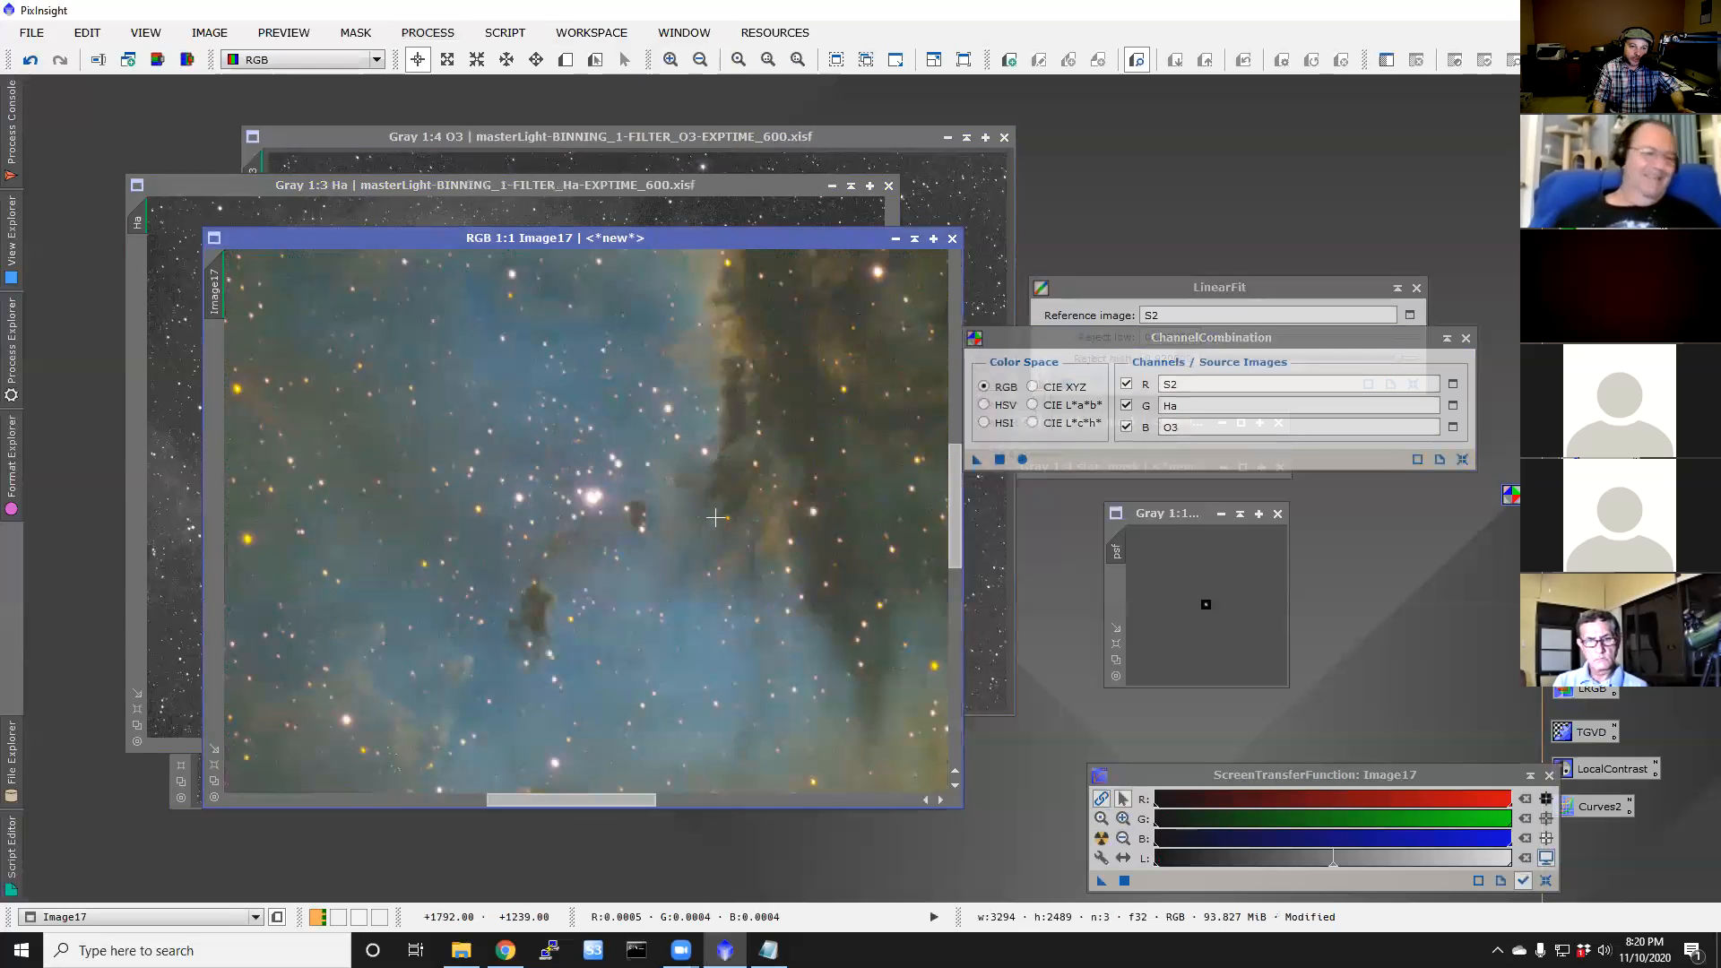
Step: Rename the corrected RGB image as Hubble and close ChannelCombination
{"action": "scroll", "coordinate": [717, 518], "scroll_direction": "down", "scroll_amount": 1}
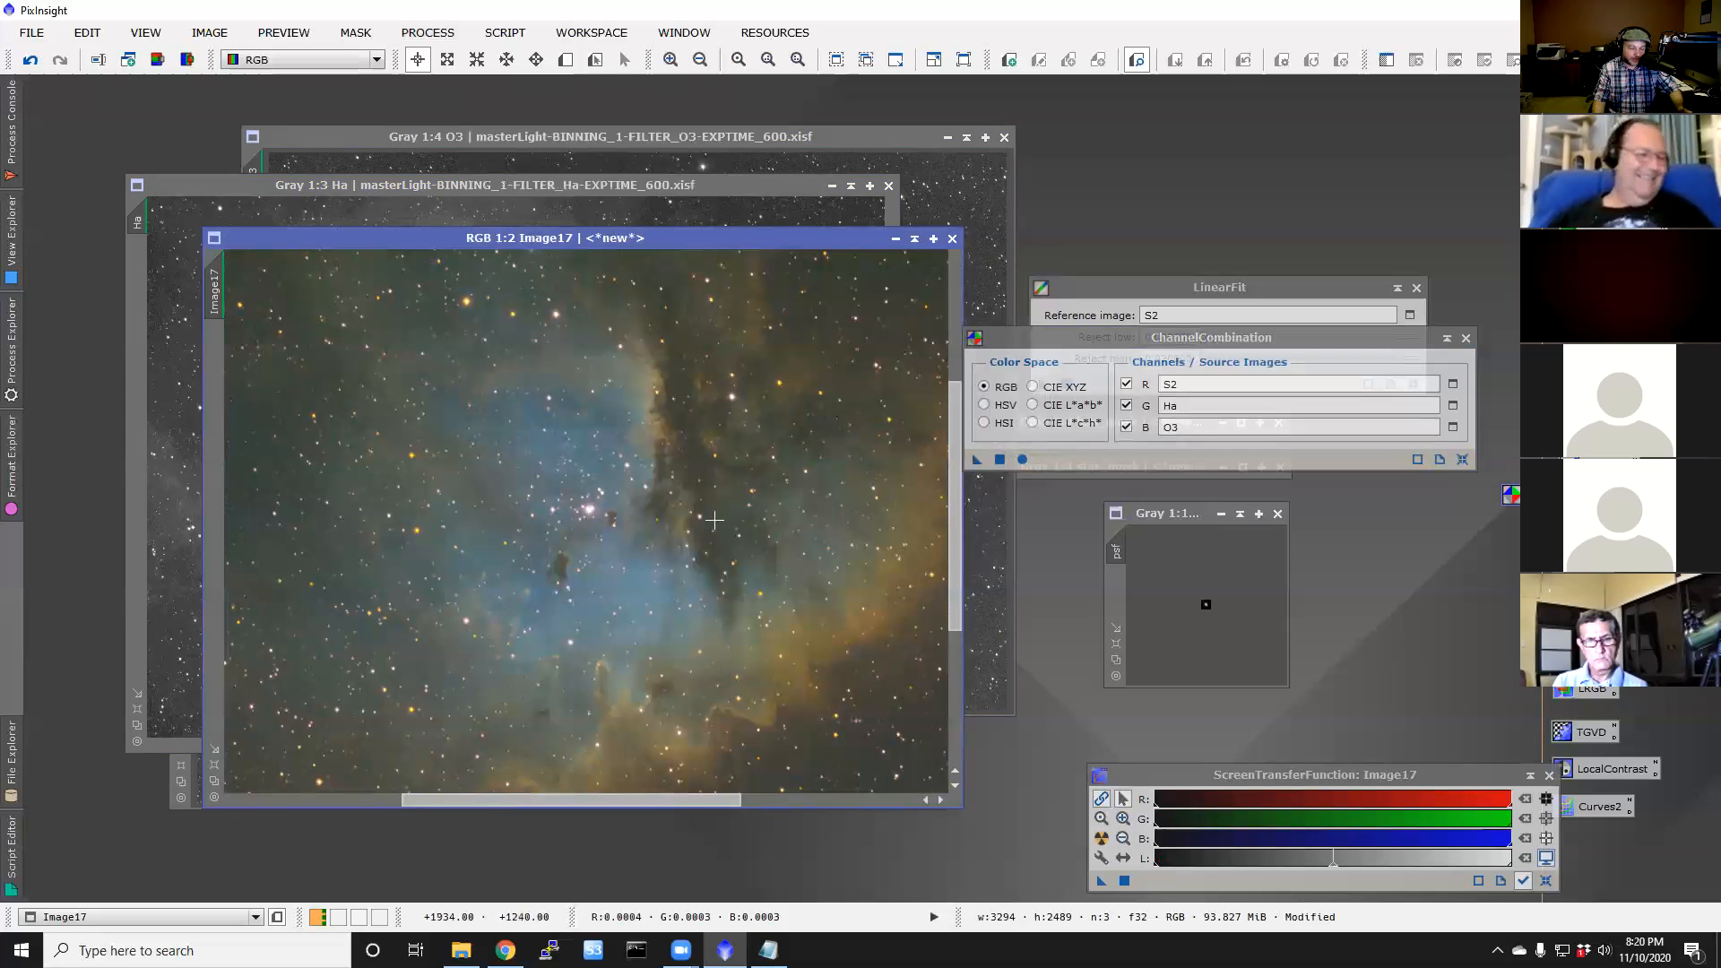
{"action": "scroll", "coordinate": [715, 520], "scroll_direction": "down", "scroll_amount": 2}
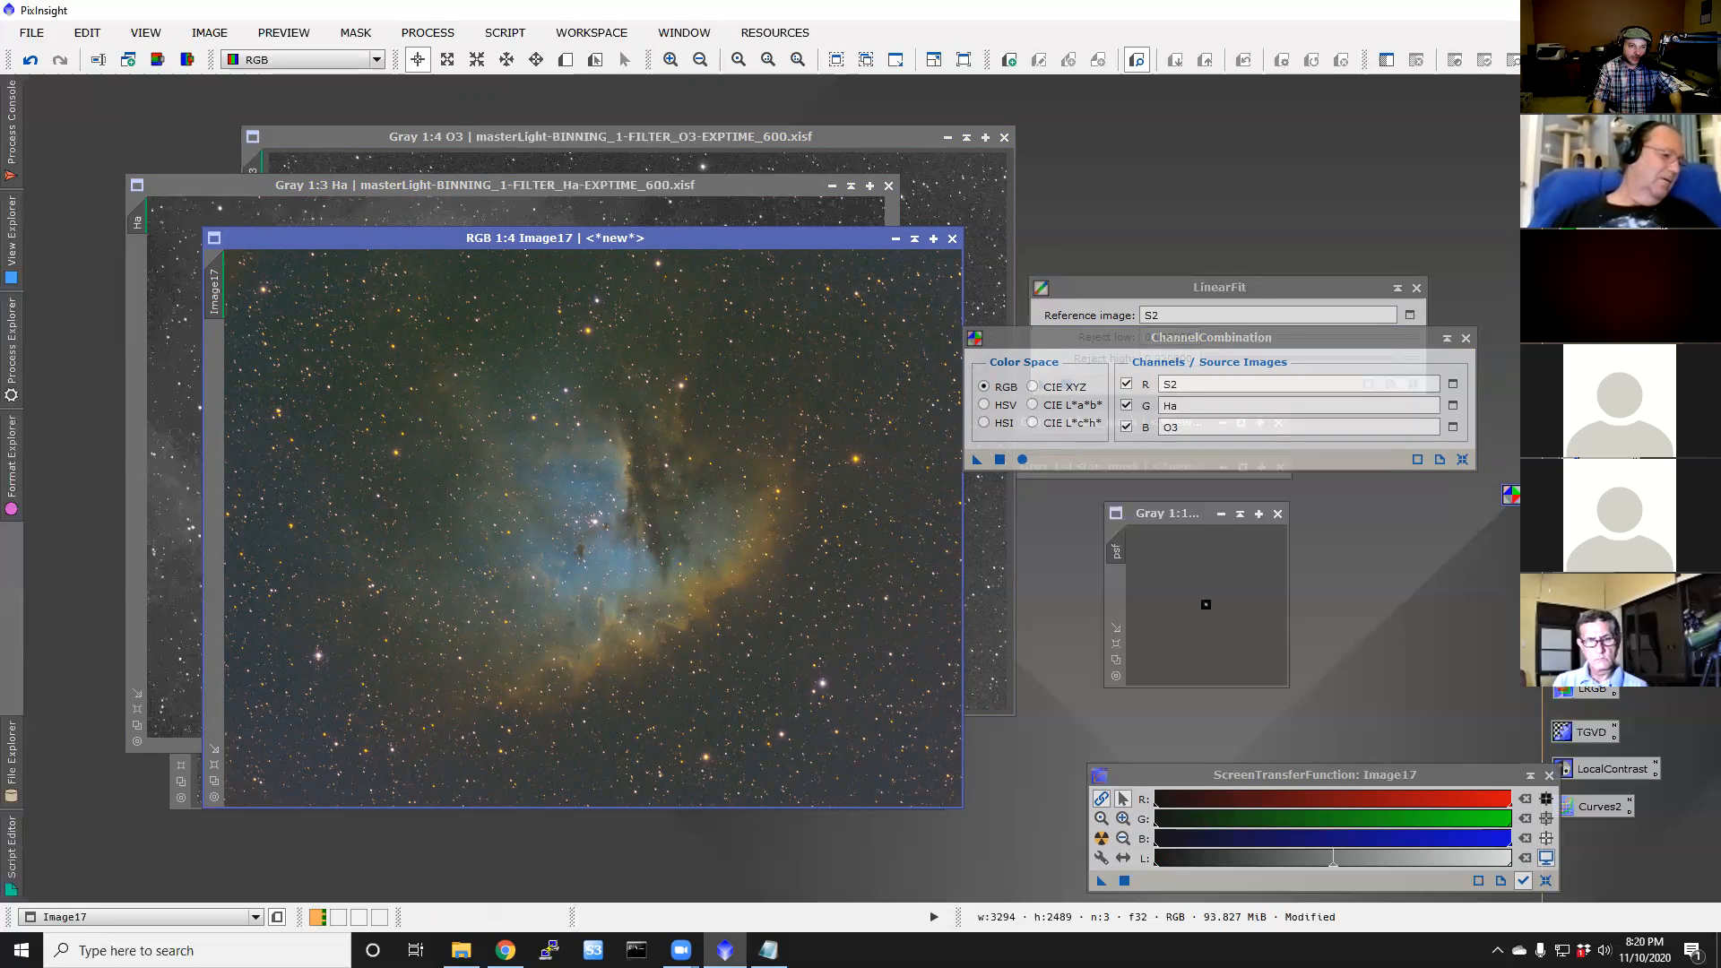
{"action": "double_click", "coordinate": [215, 294]}
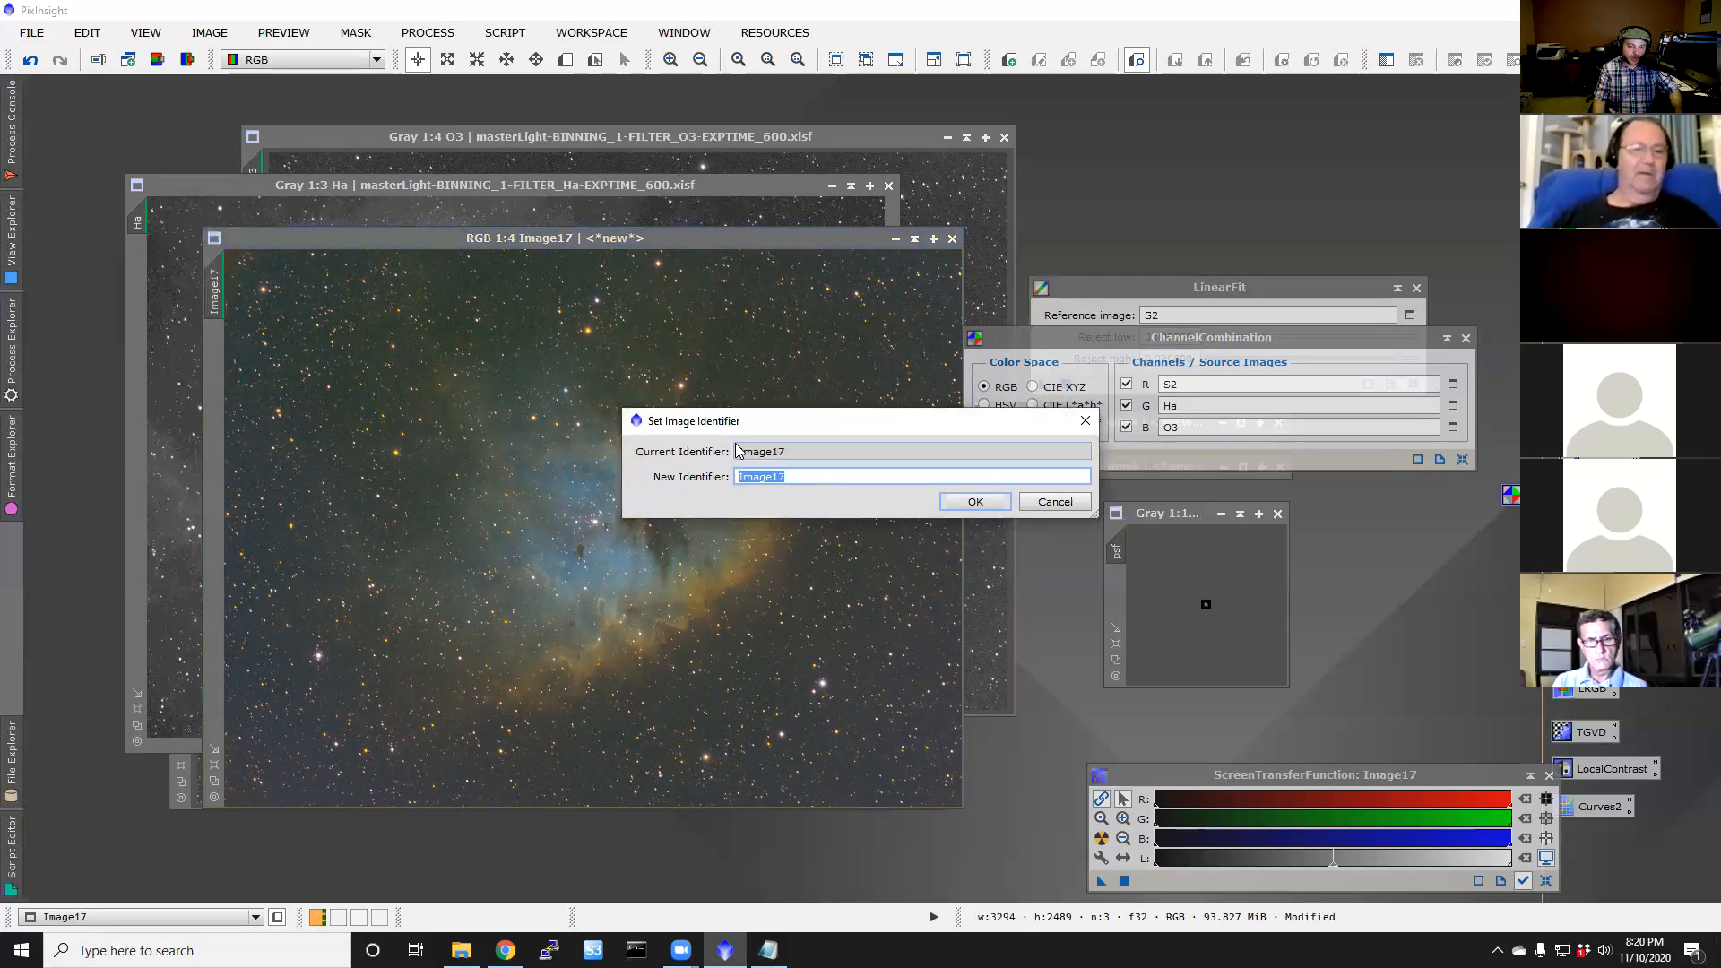
{"action": "type", "text": "Hubble"}
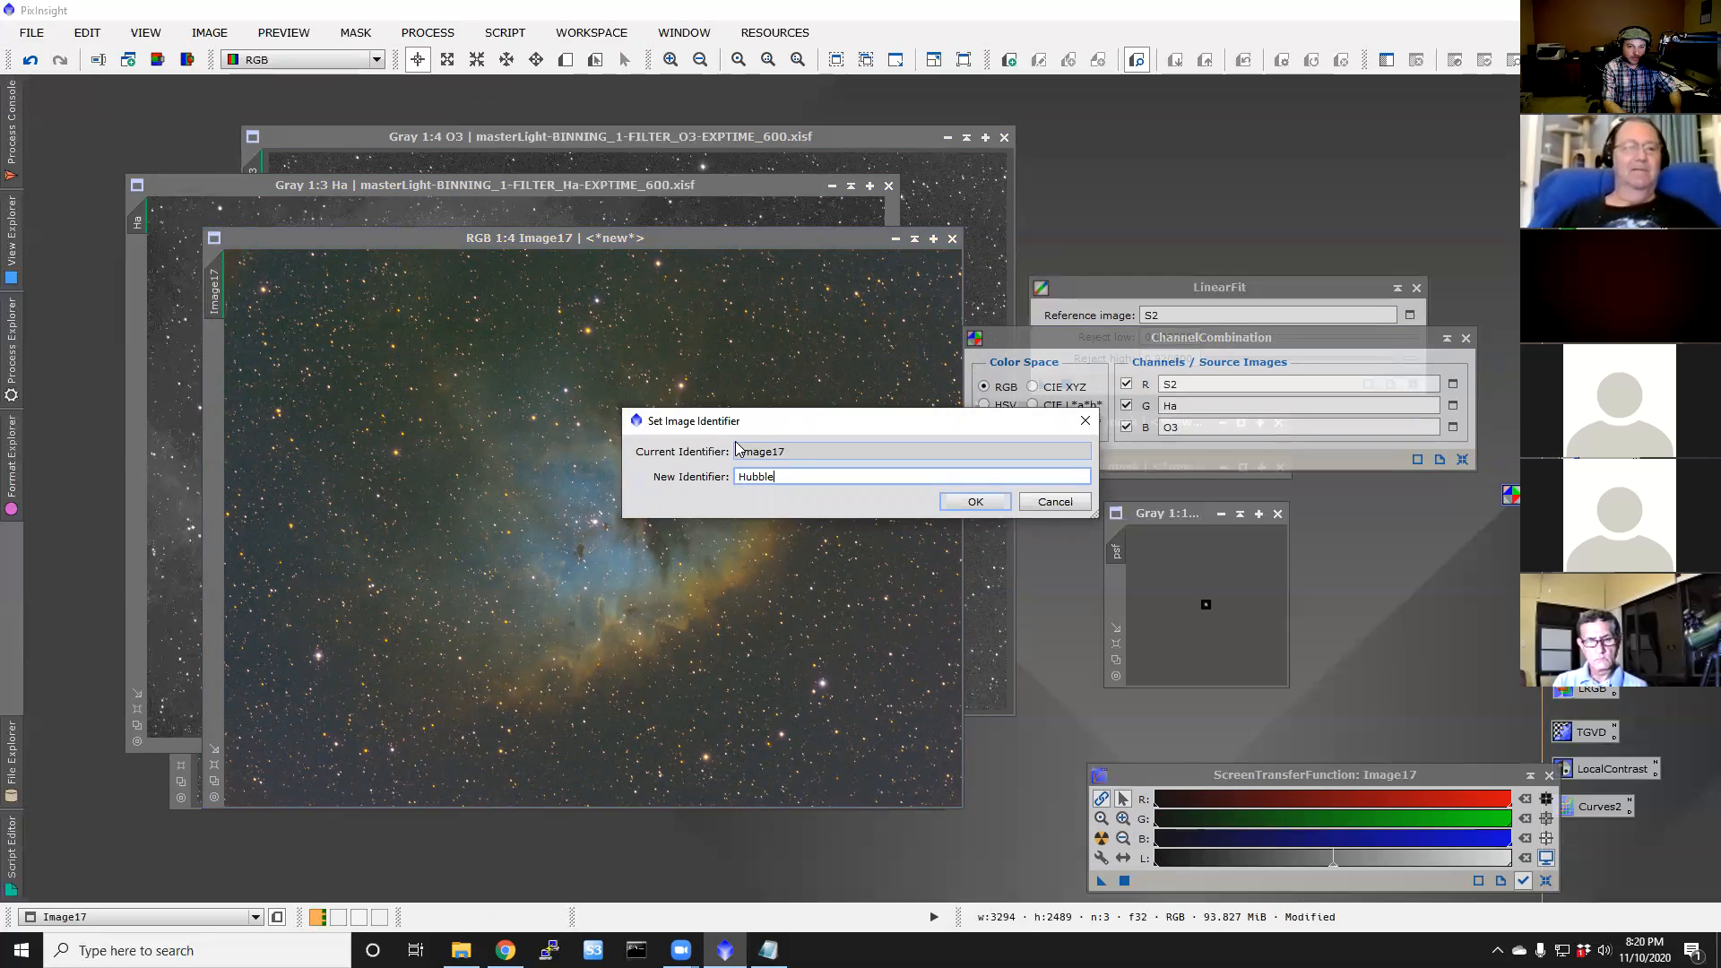
{"action": "left_click", "coordinate": [975, 502]}
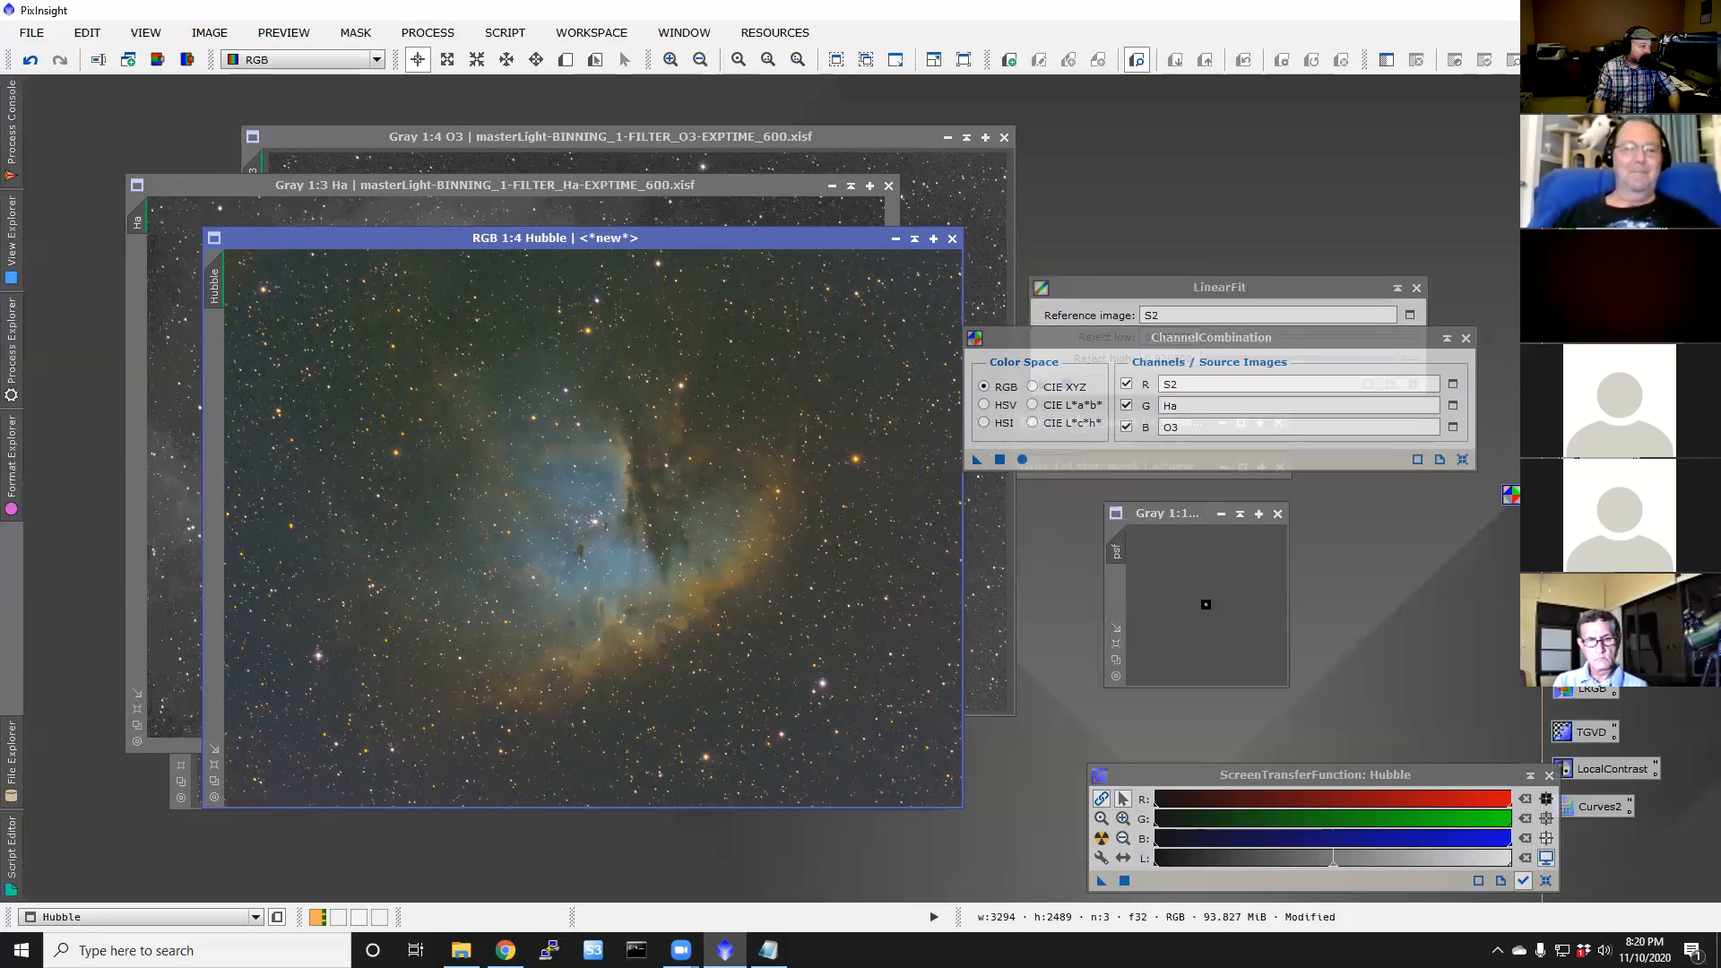
{"action": "left_click", "coordinate": [1464, 337]}
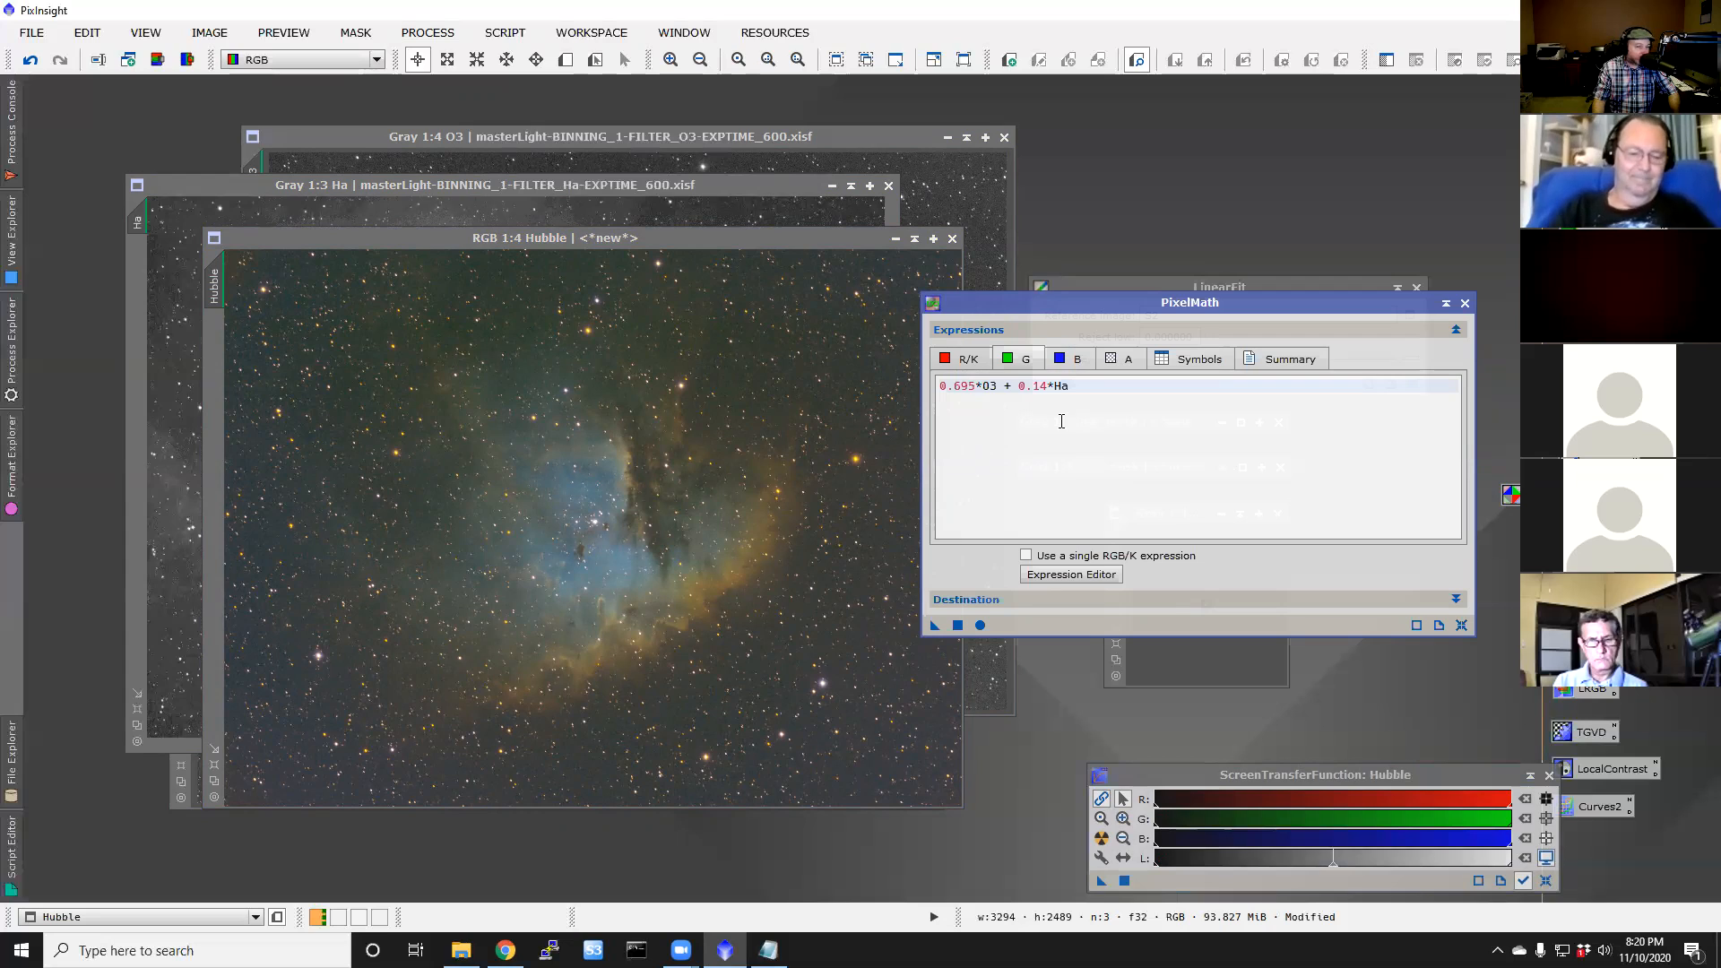
Step: Set the red channel expression in PixelMath to 0.76*Ha + 0.24*S2
{"action": "left_click", "coordinate": [964, 359]}
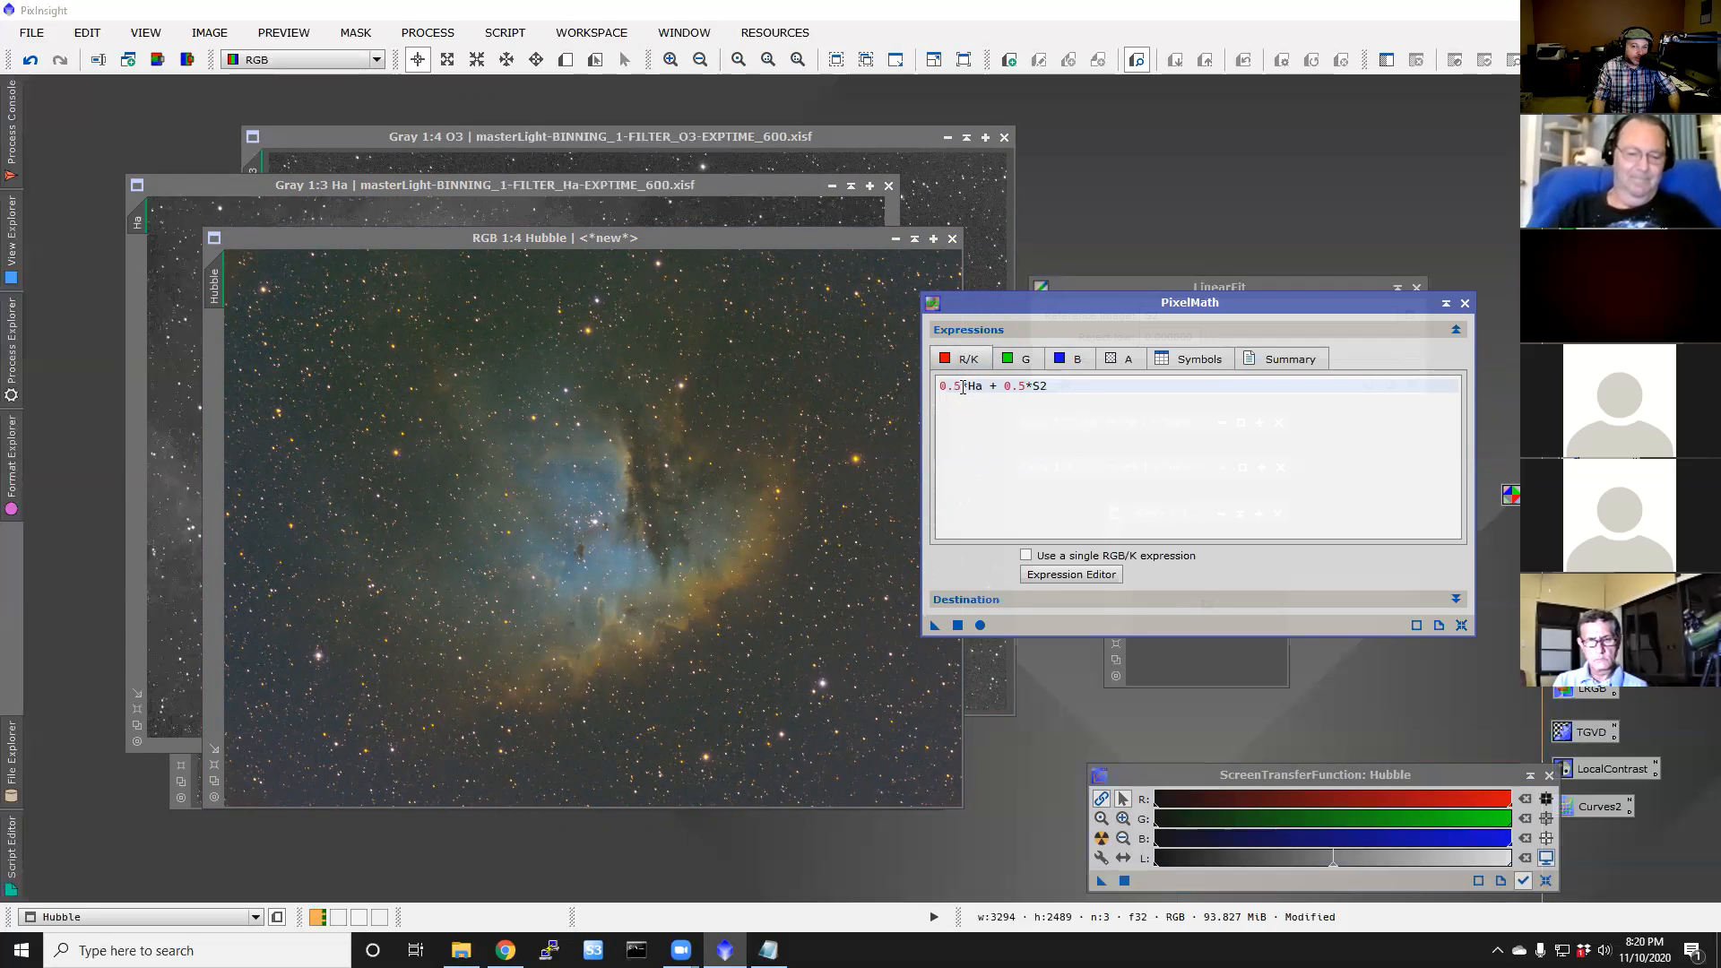
{"action": "type", "text": "6"}
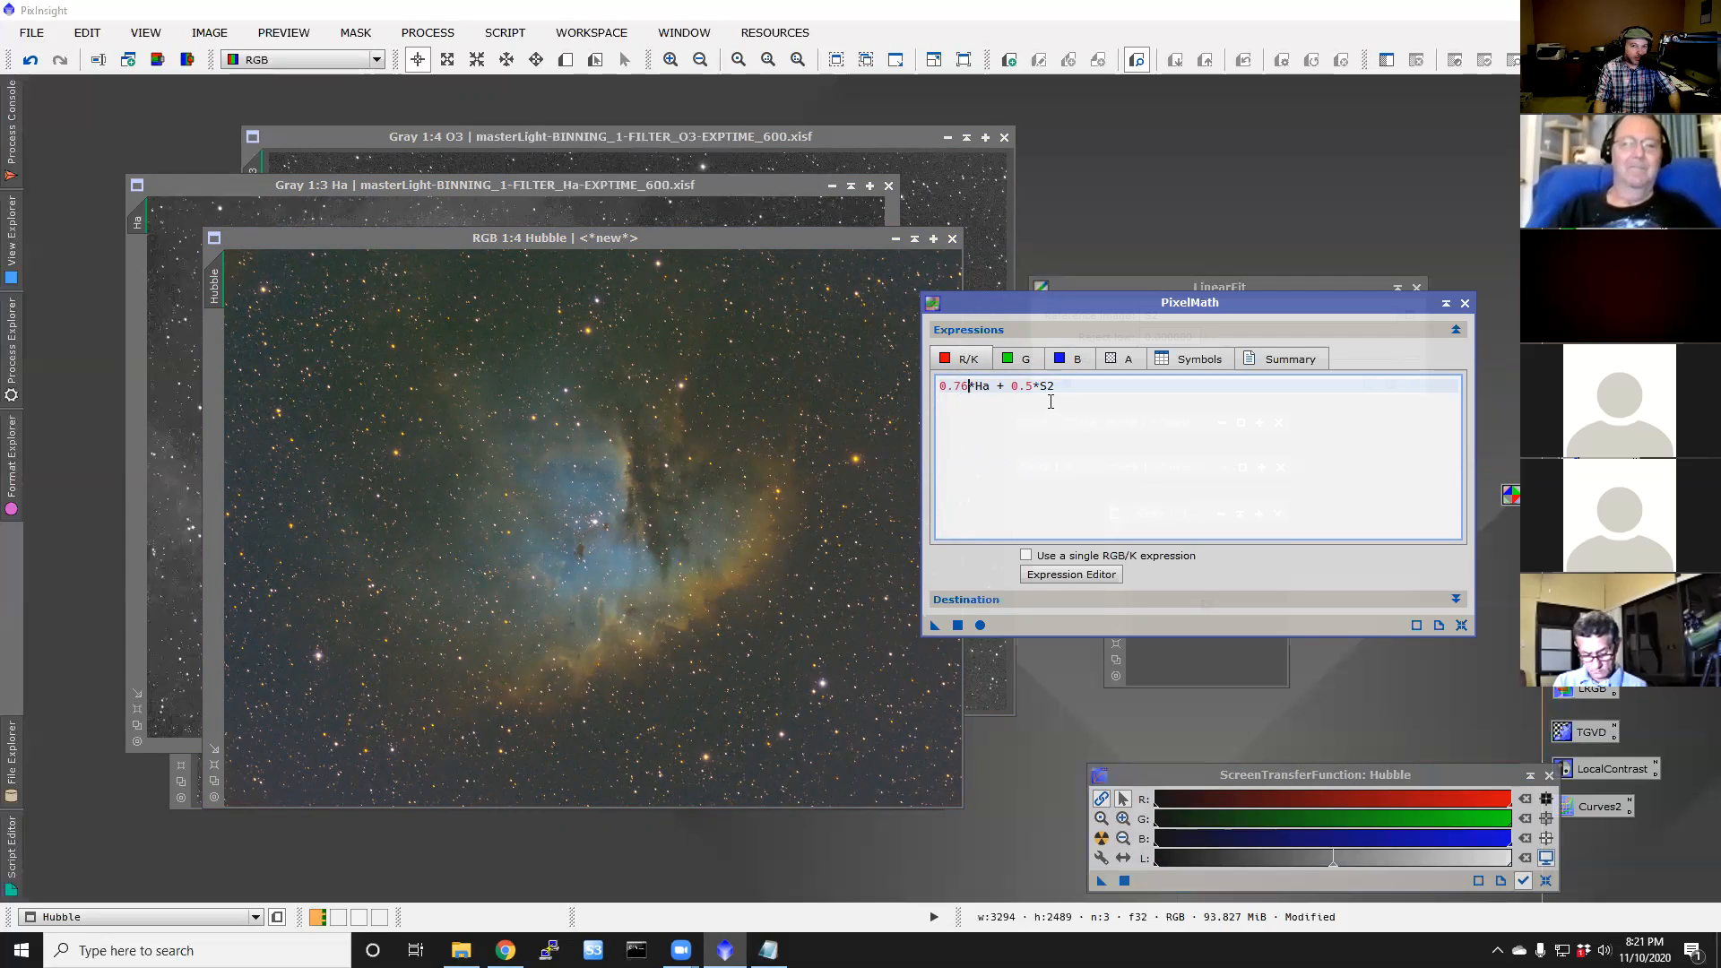
{"action": "double_click", "coordinate": [1026, 386]}
{"action": "type", "text": "24"}
Step: Set the PixelMath green expression to O3 and the blue expression to 0.85*O3 + 0.15*Ha
{"action": "left_click", "coordinate": [1015, 363]}
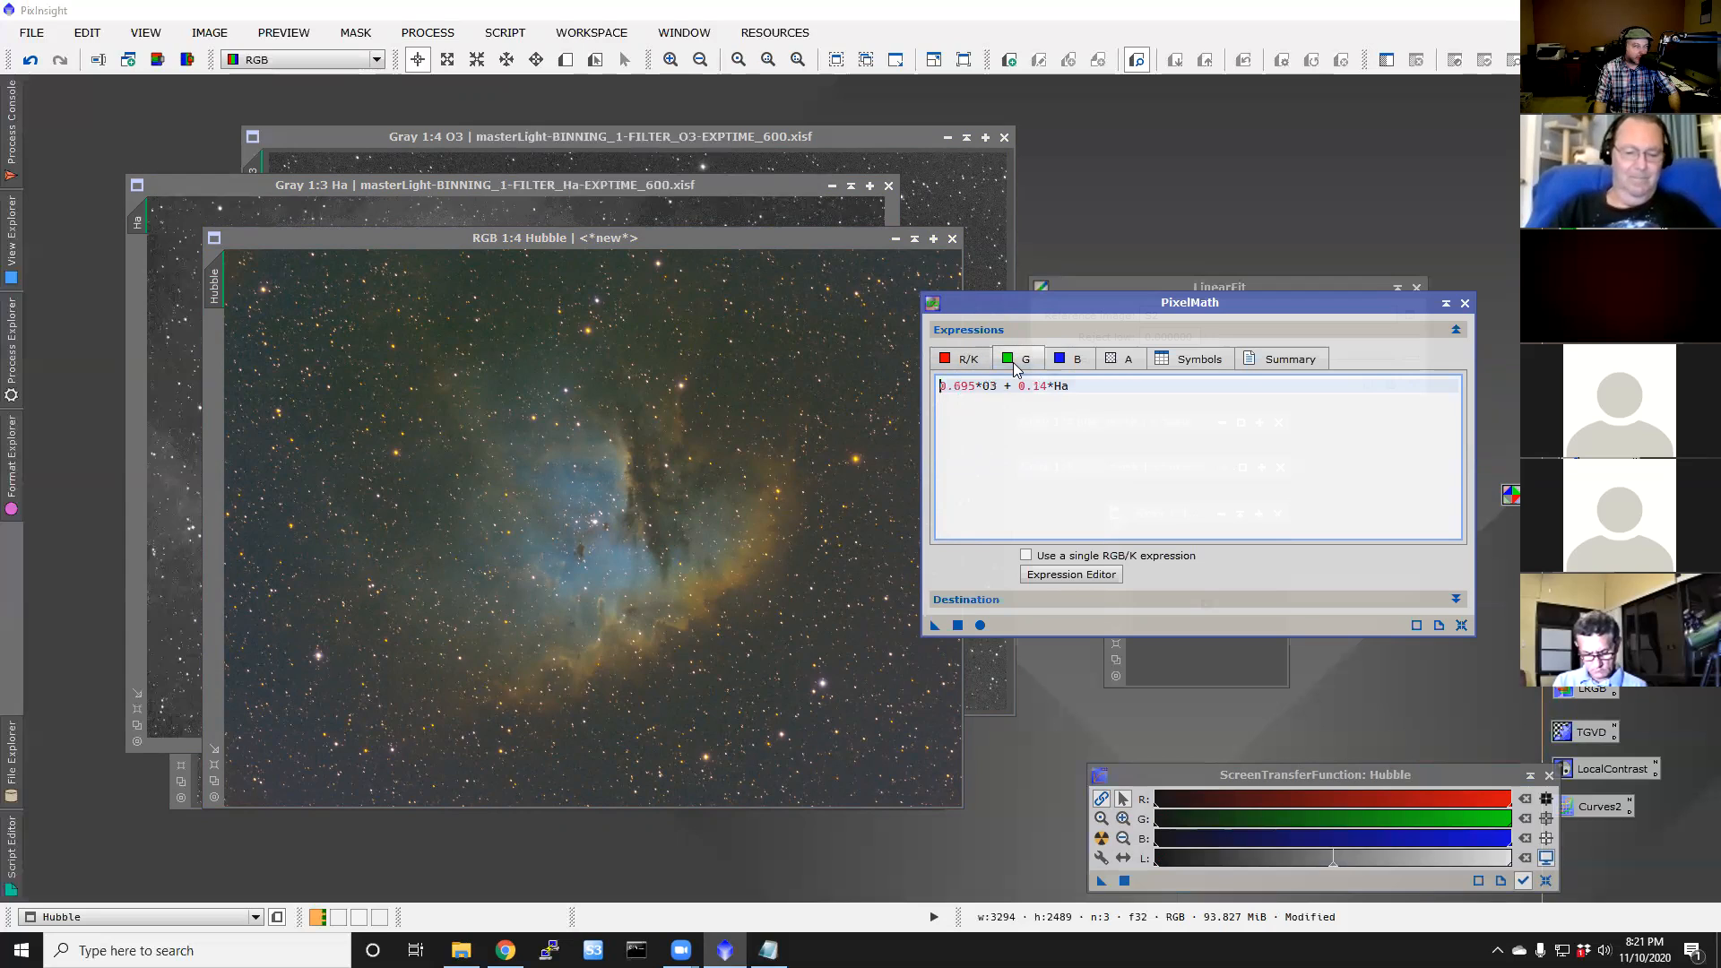
{"action": "left_click_drag", "start_coordinate": [1068, 385], "coordinate": [936, 385]}
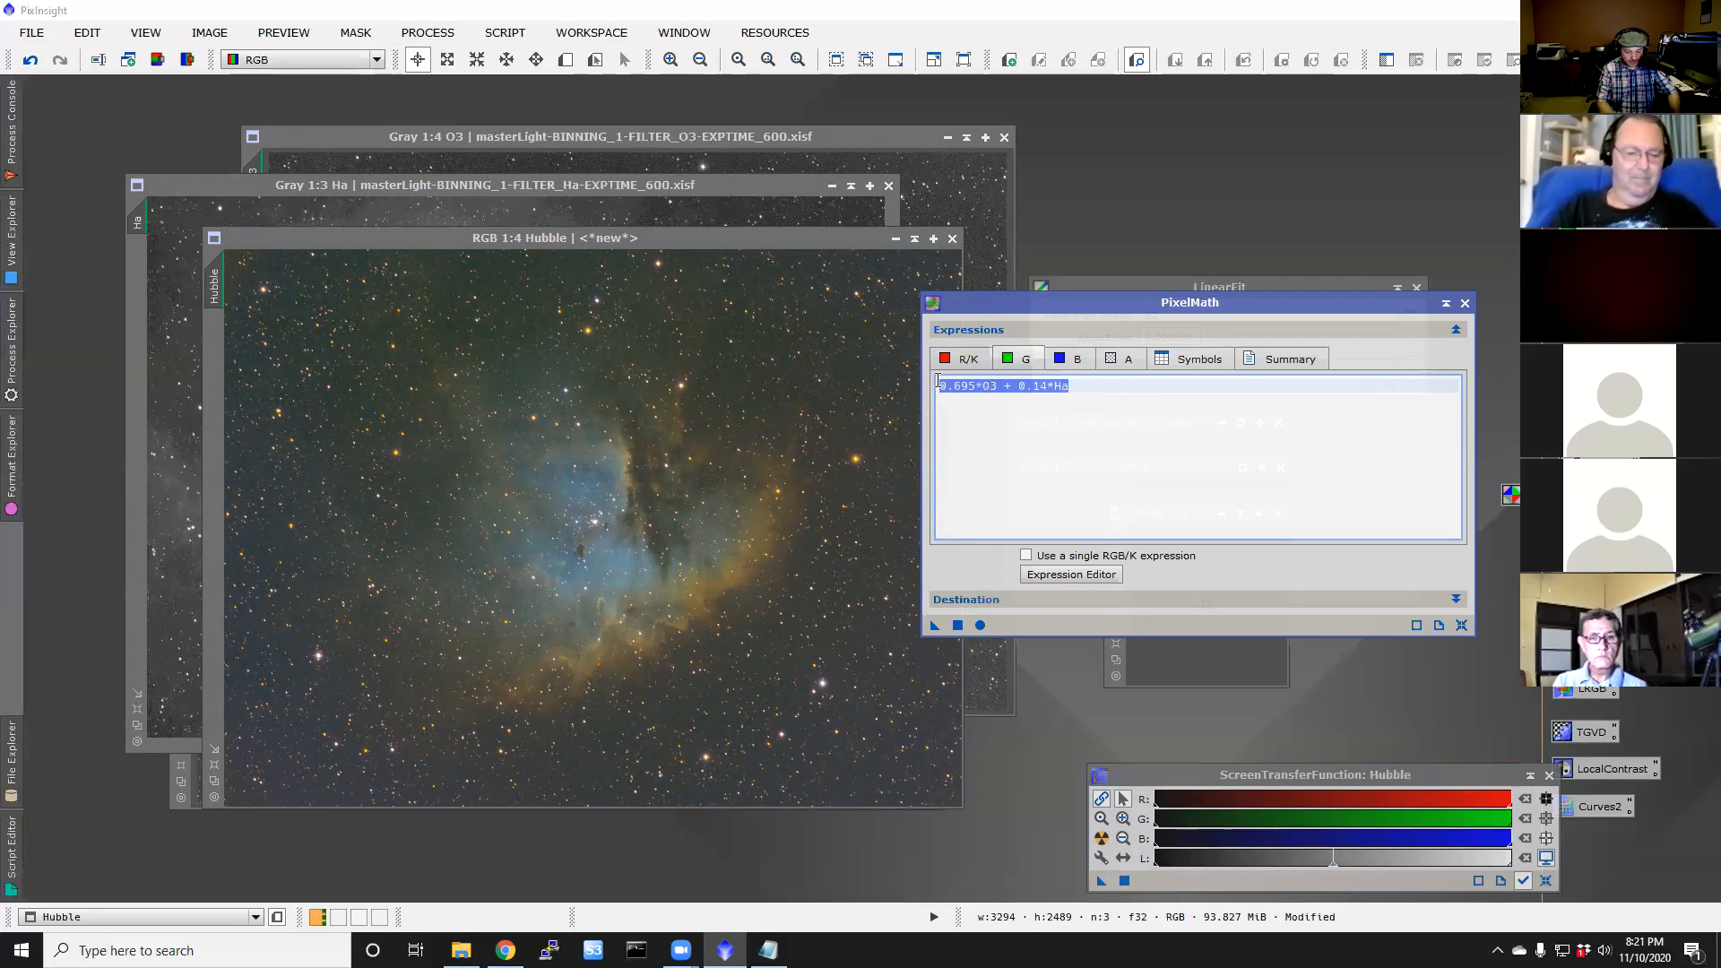
{"action": "type", "text": "03"}
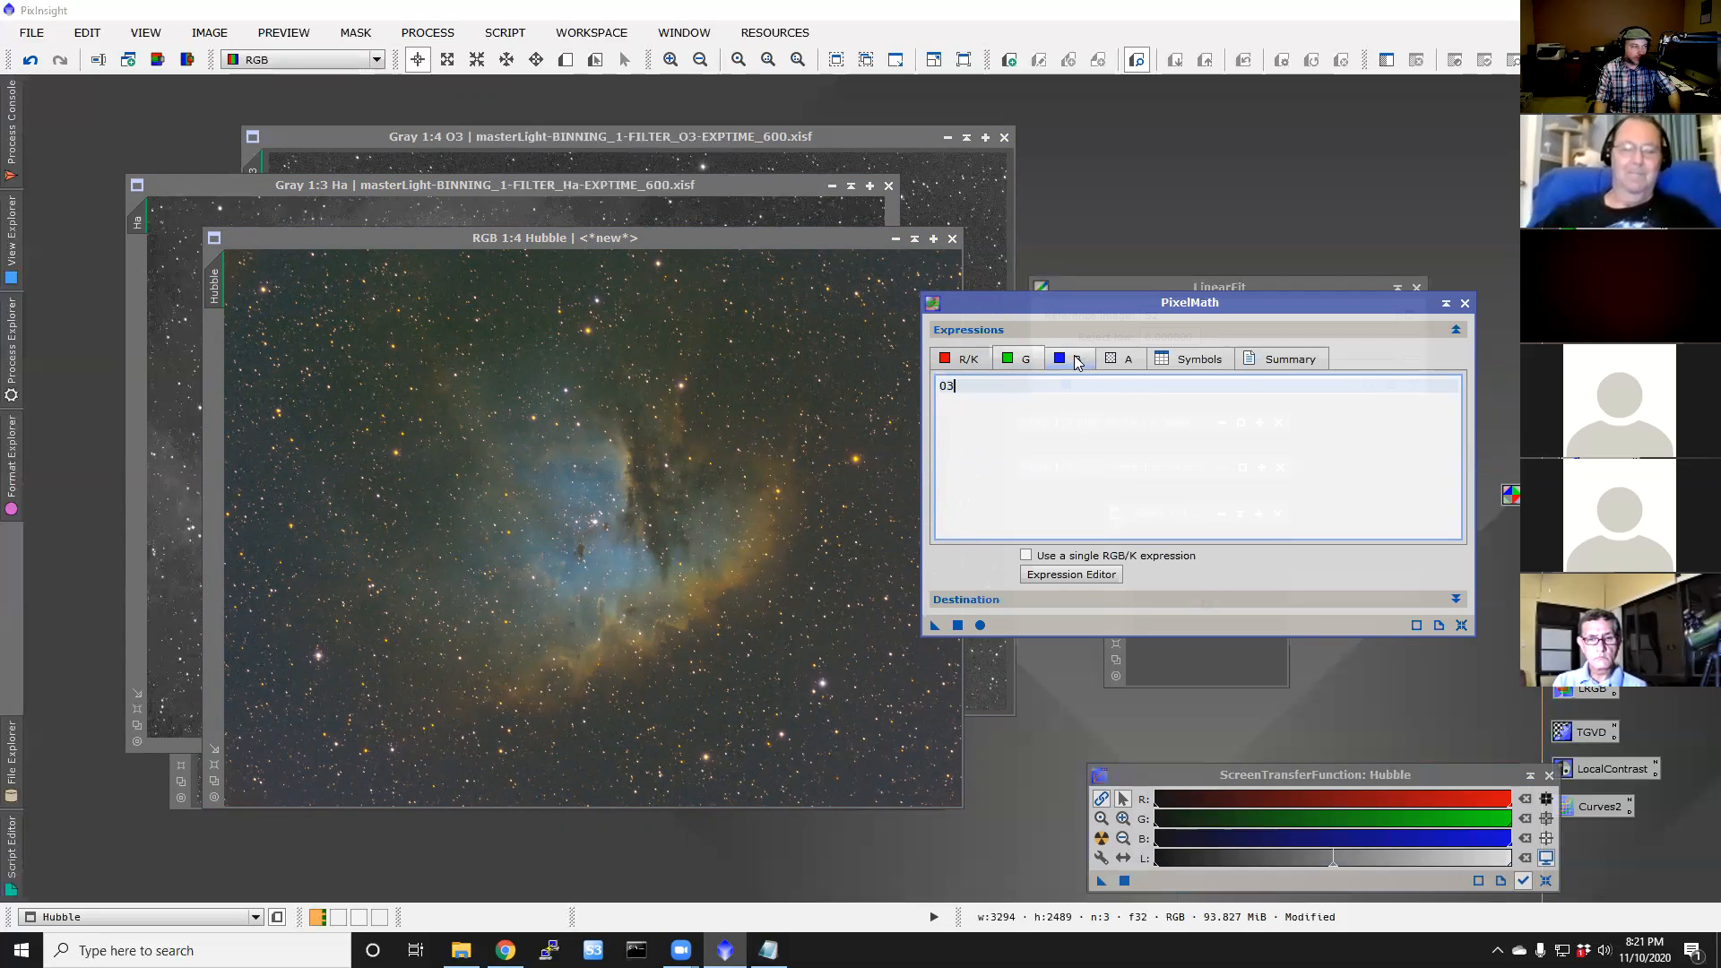
{"action": "left_click", "coordinate": [1076, 360]}
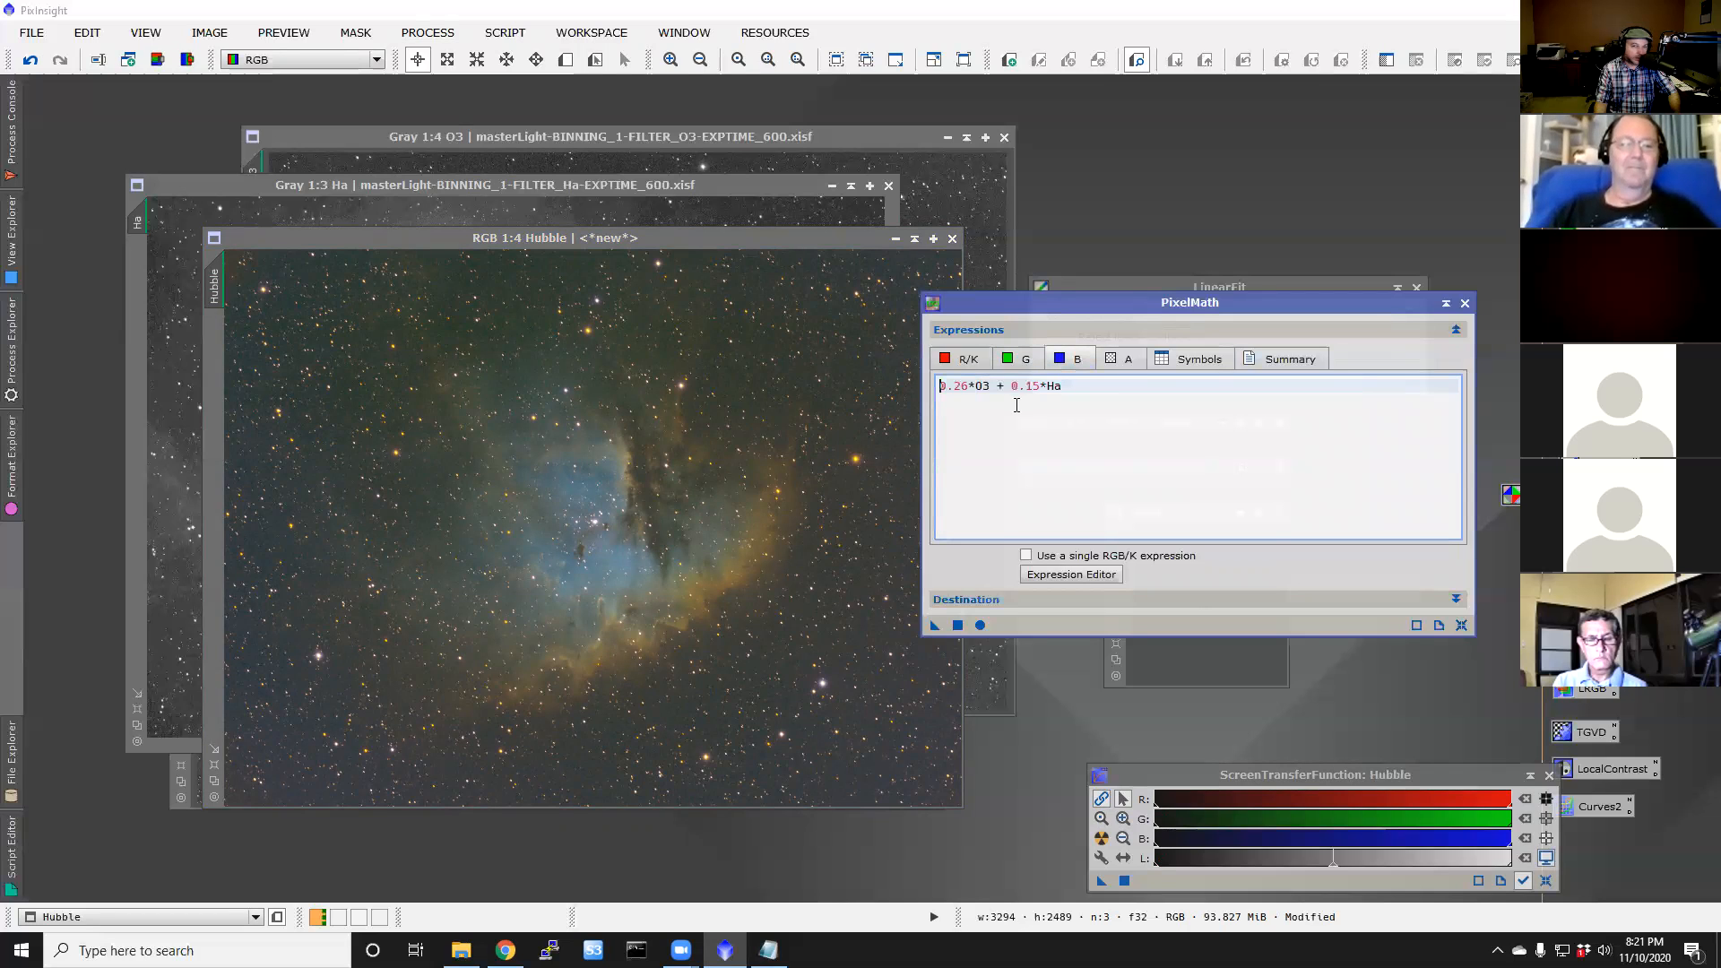
{"action": "double_click", "coordinate": [969, 384]}
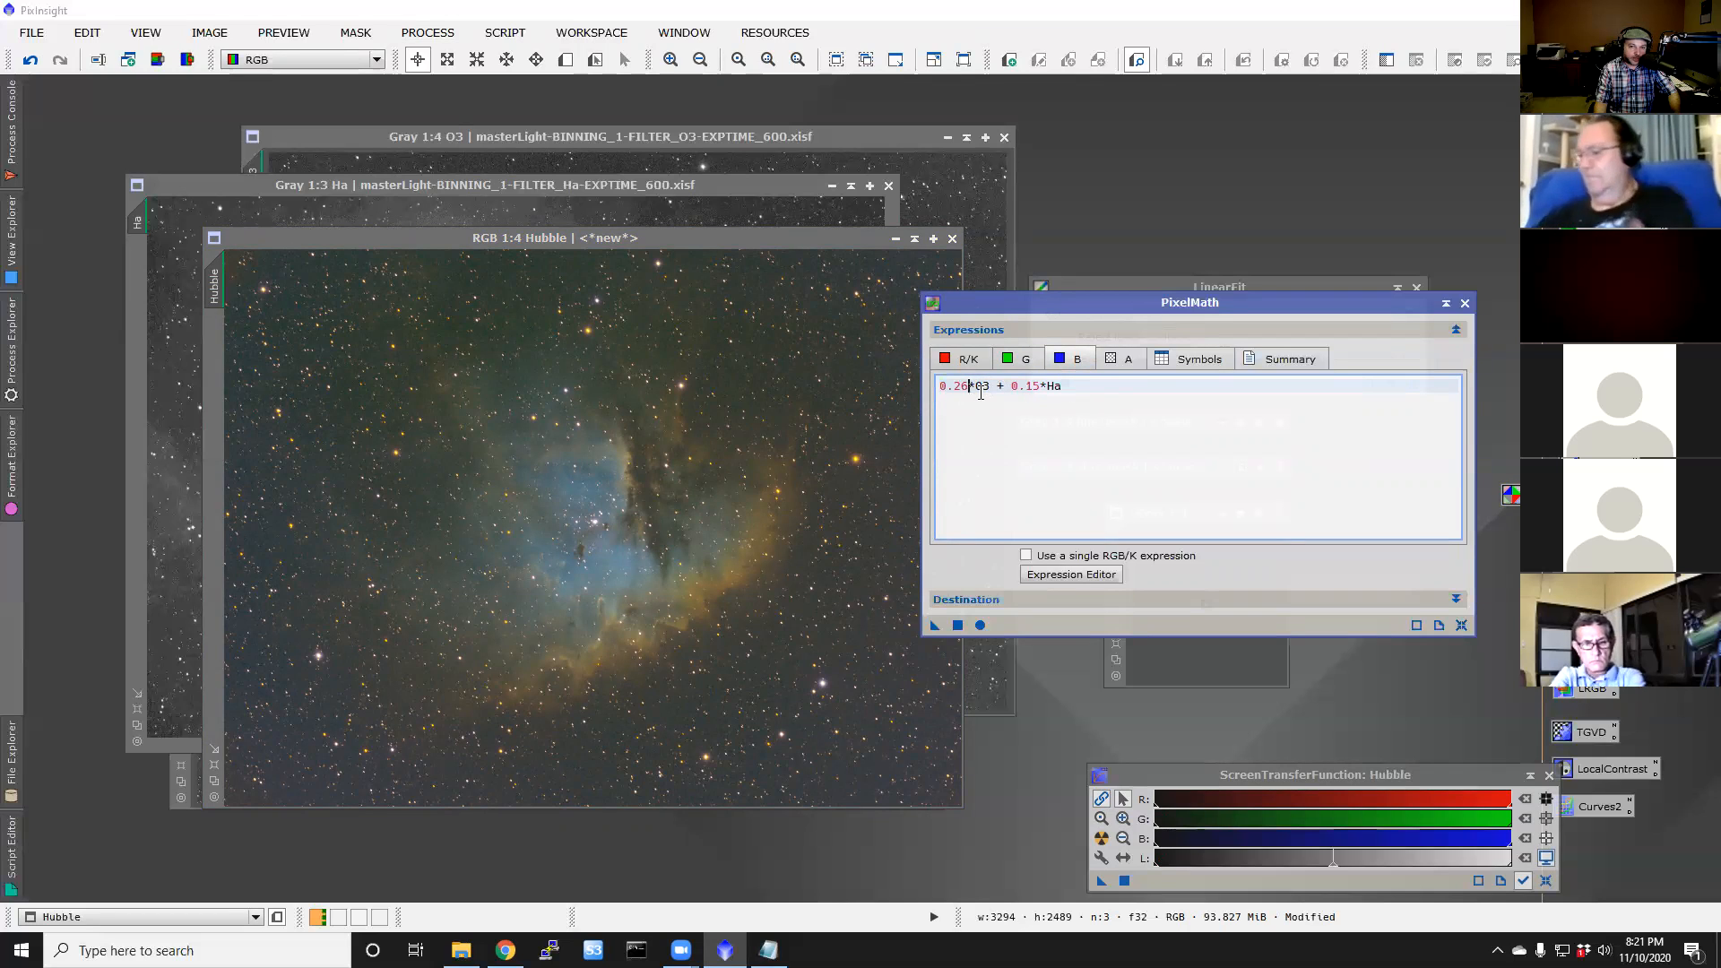
{"action": "type", "text": "0.85"}
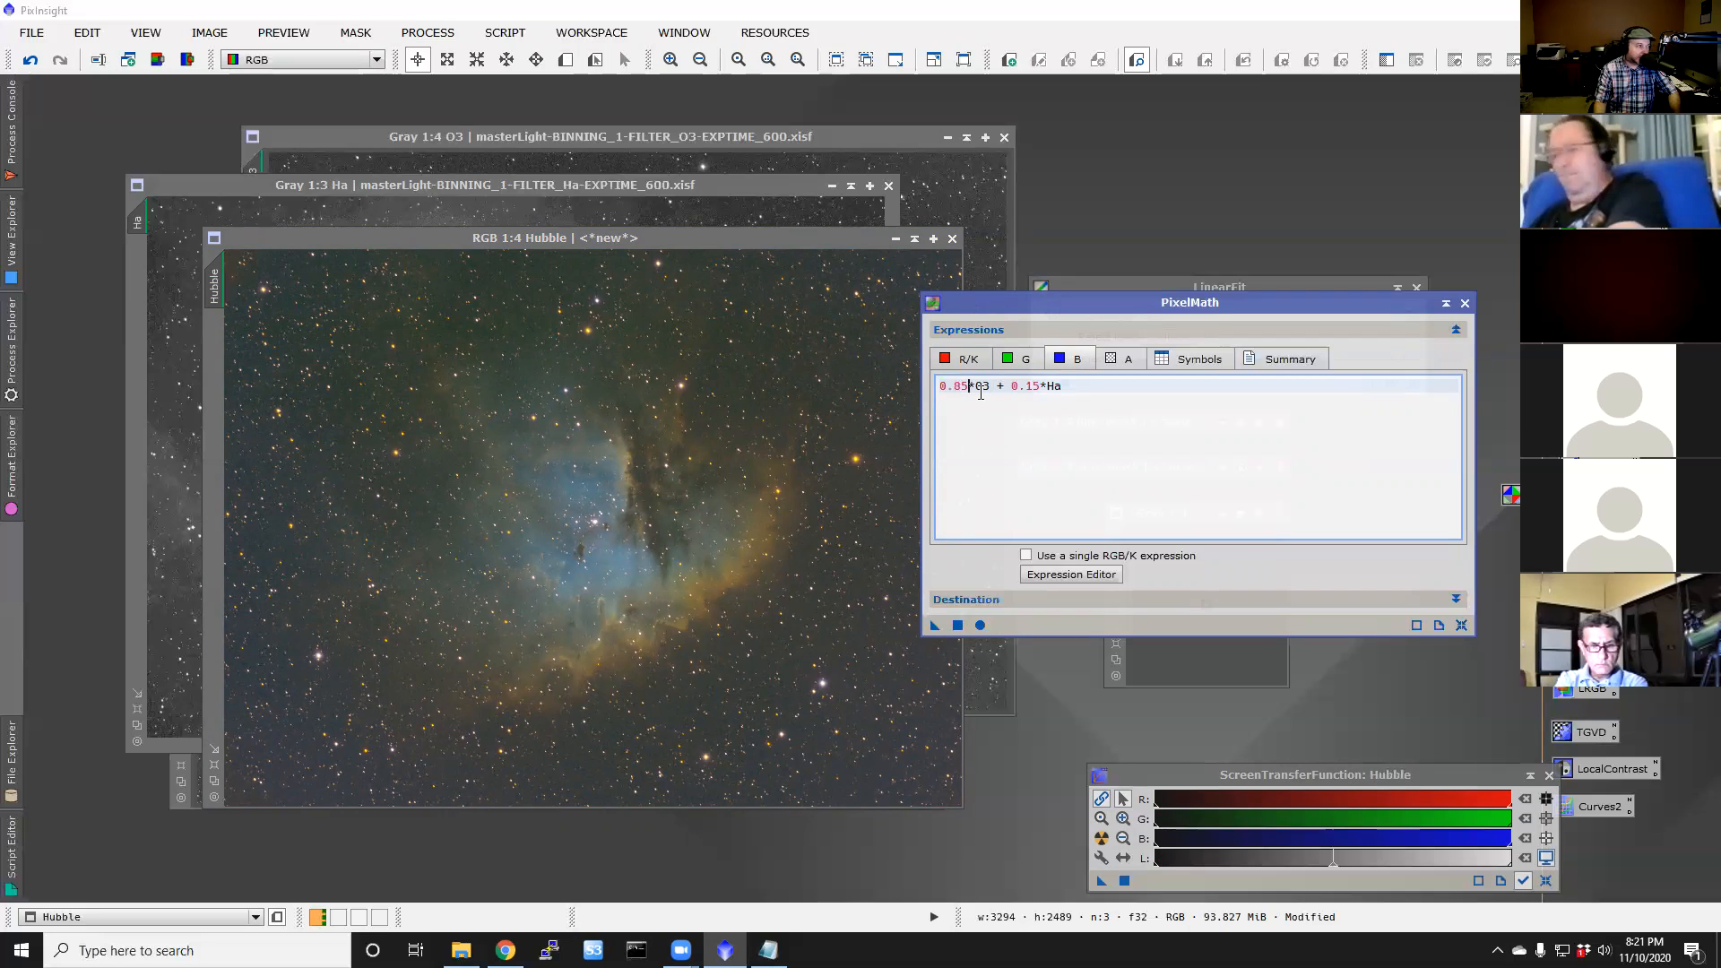
{"action": "left_click", "coordinate": [1194, 411]}
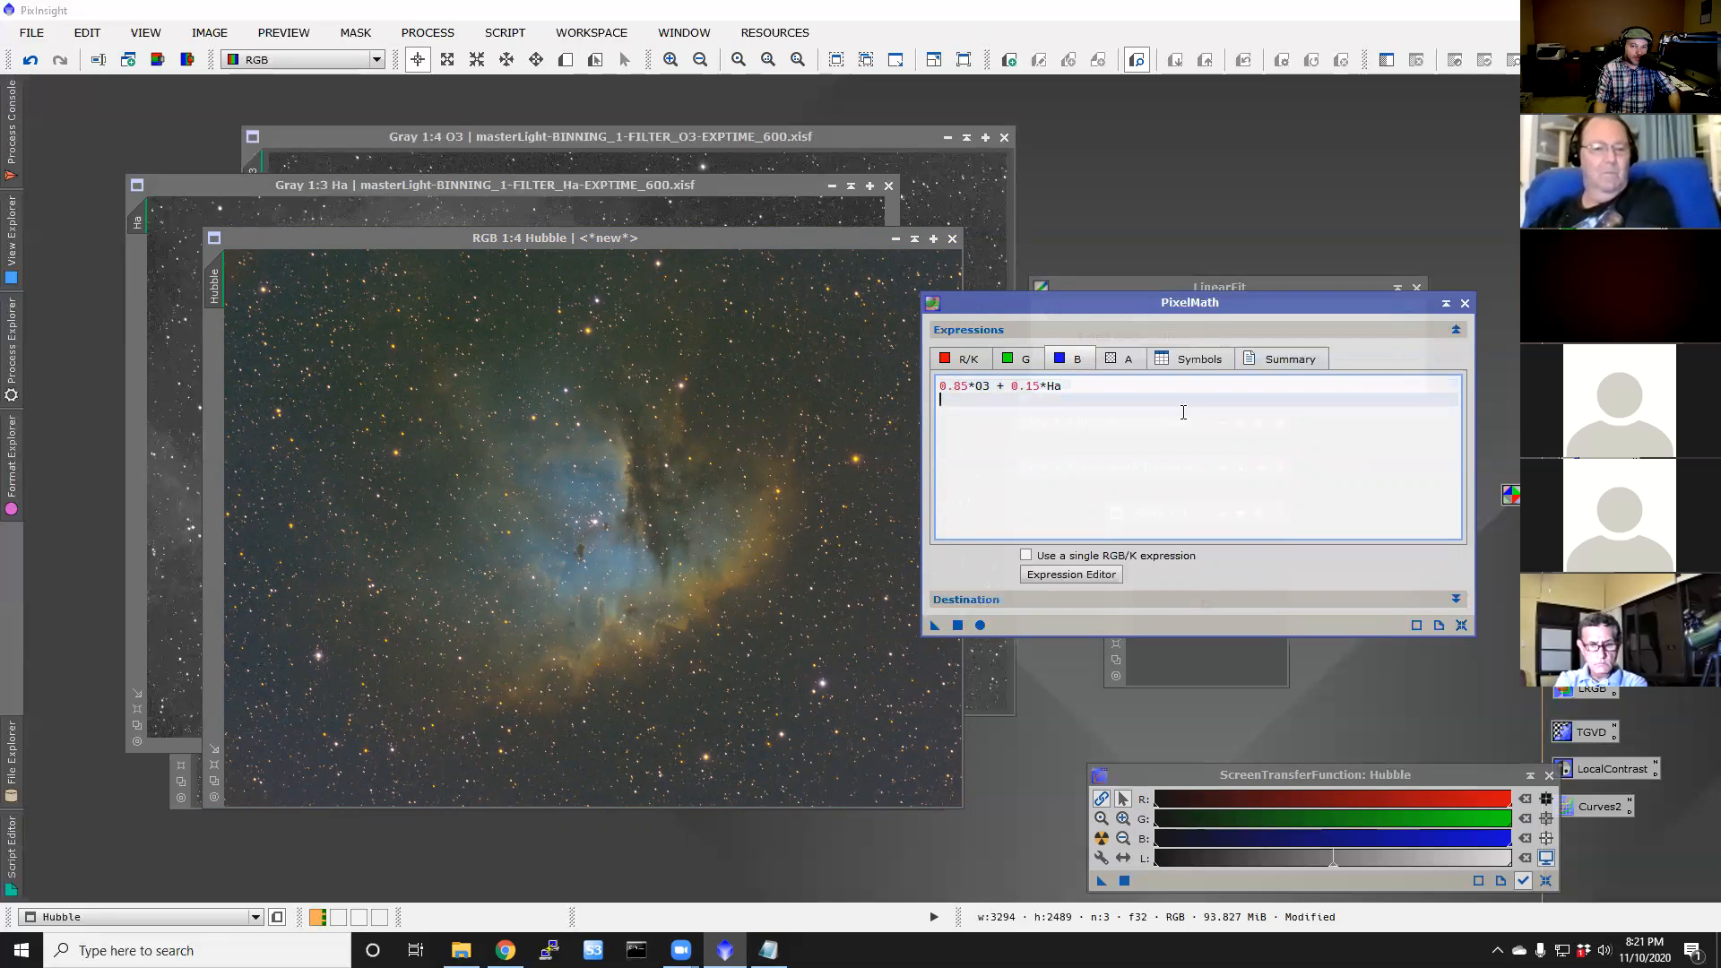
Step: Create a new RGB image from the PixelMath expressions and auto-stretch it
{"action": "left_click", "coordinate": [564, 189]}
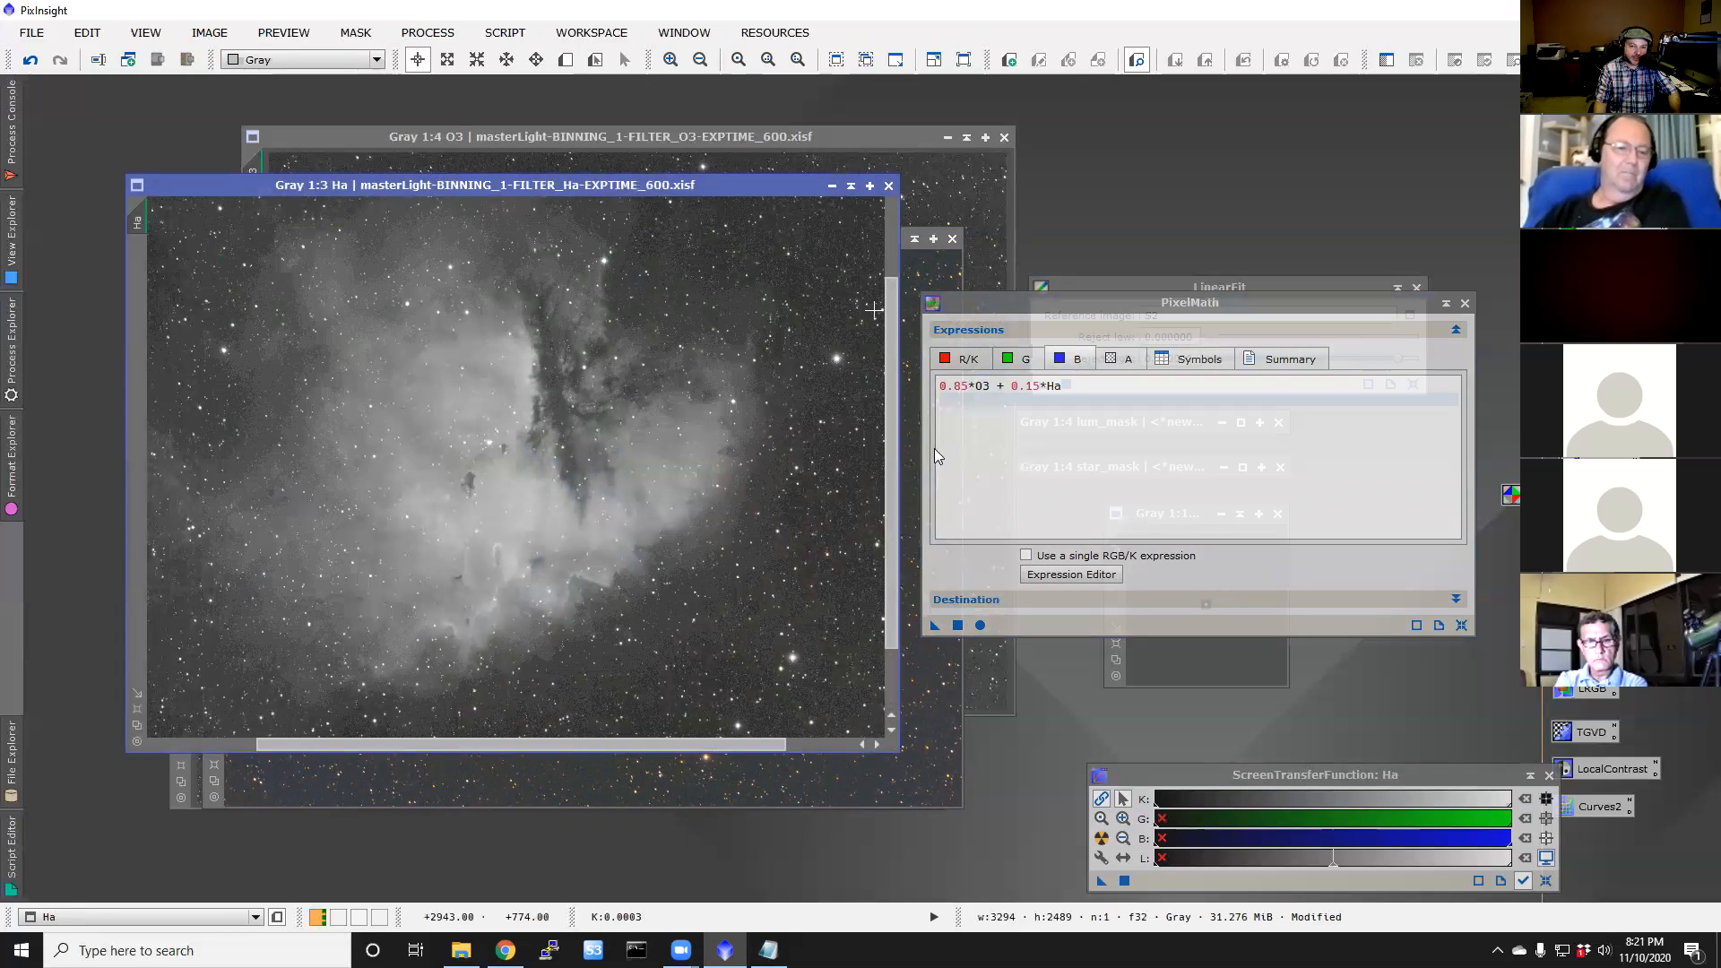
{"action": "left_click", "coordinate": [957, 626]}
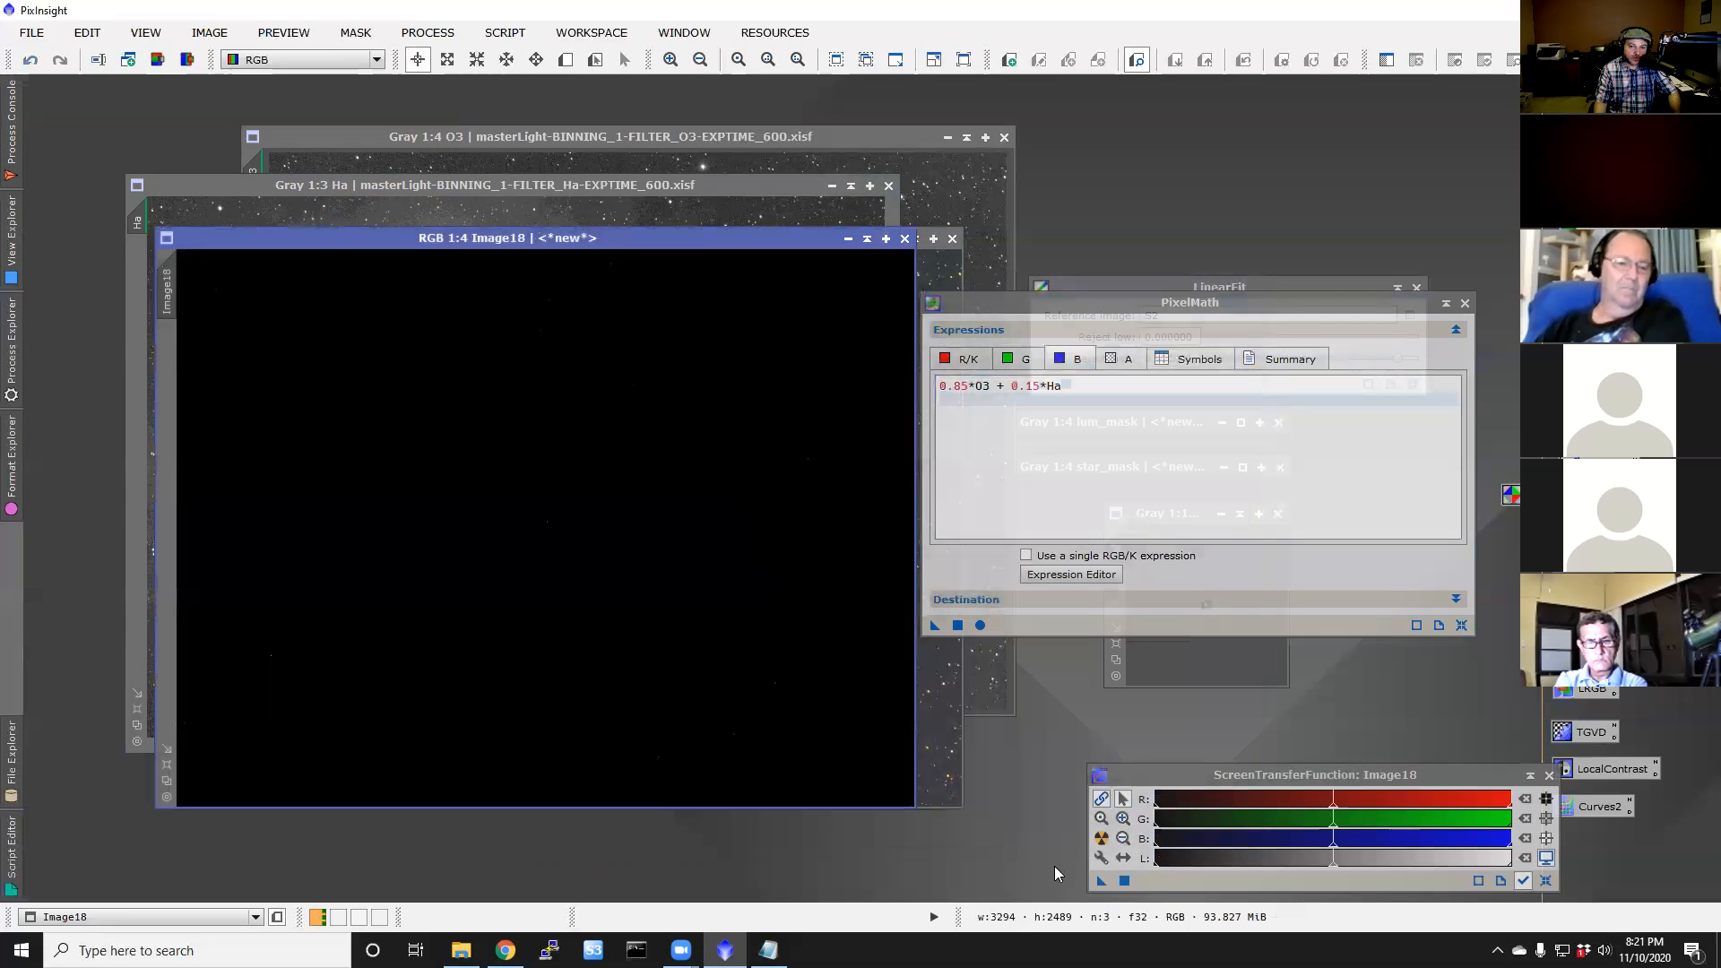
{"action": "left_click", "coordinate": [1103, 839]}
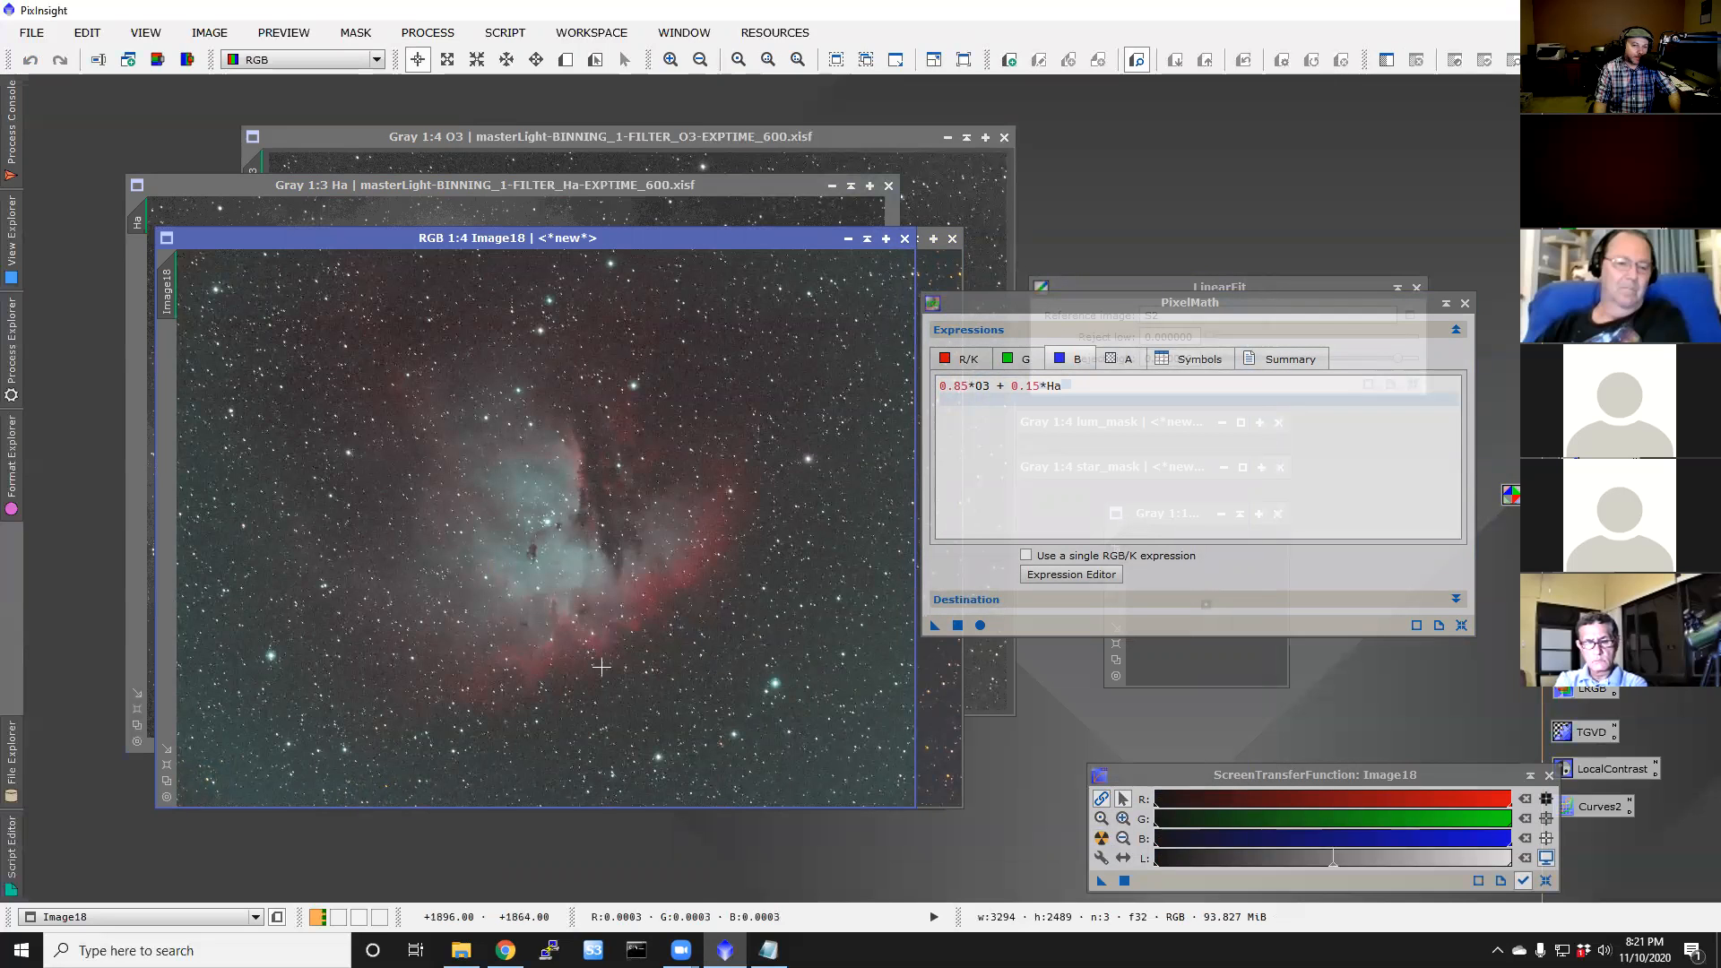
Step: Examine the stars and the nebula's outer rim up close in the new RGB image
{"action": "scroll", "coordinate": [699, 607], "scroll_direction": "up", "scroll_amount": 1}
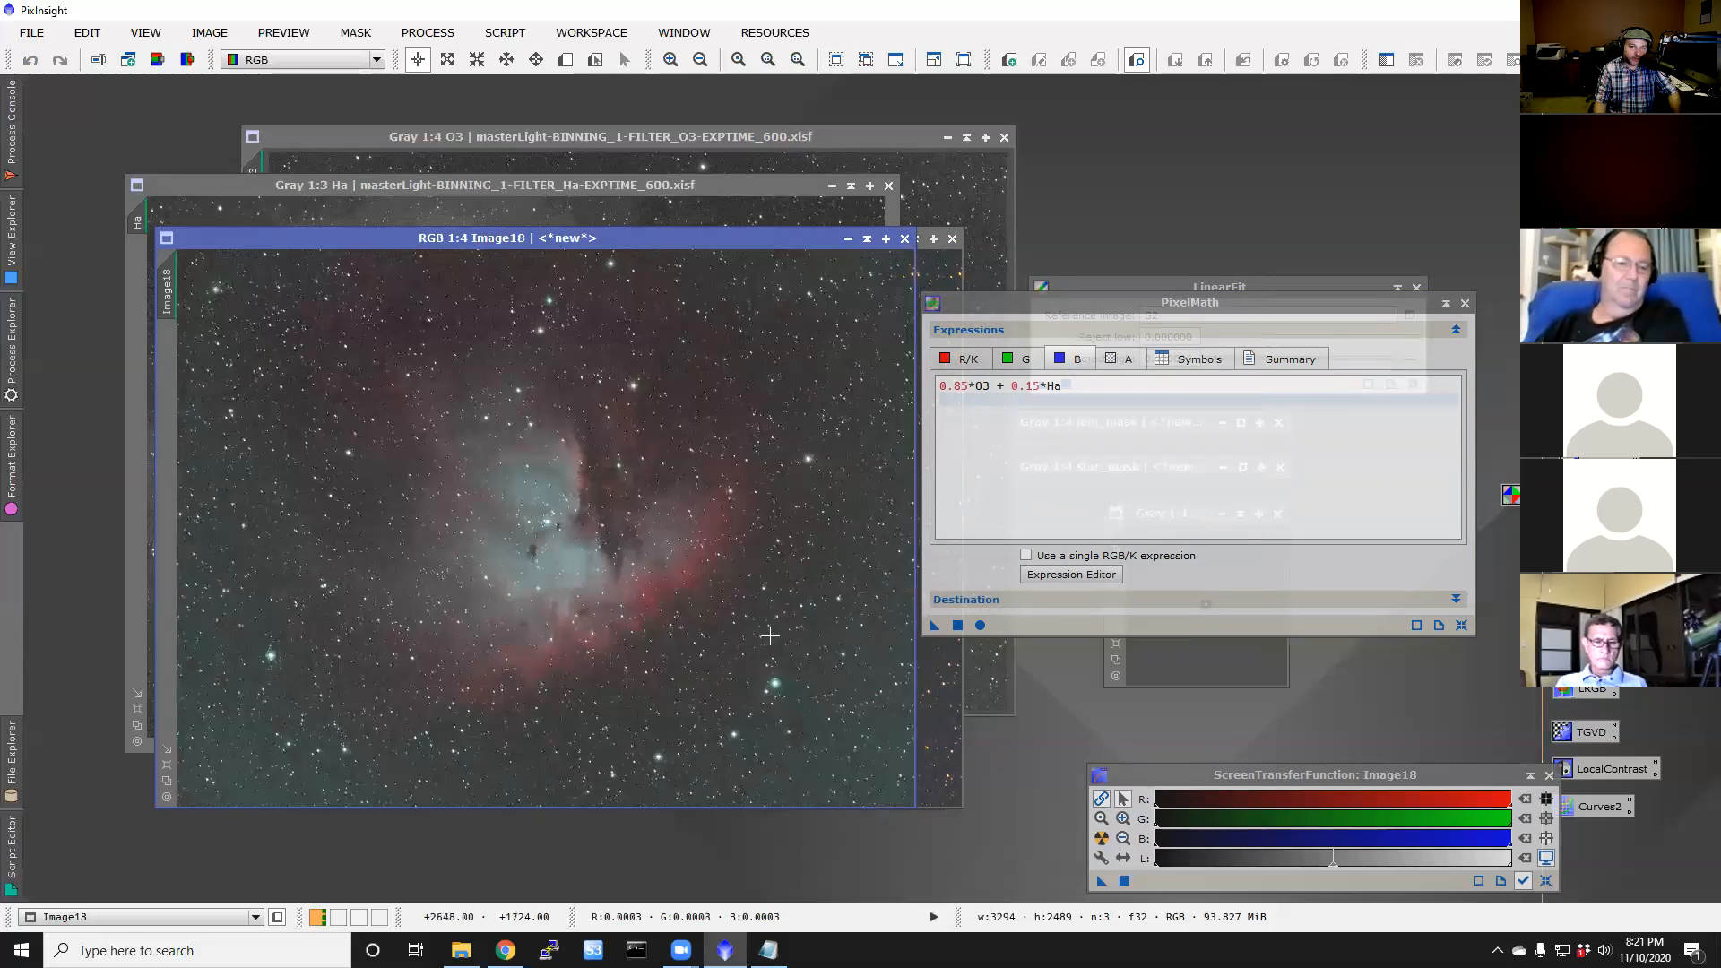
{"action": "scroll", "coordinate": [769, 636], "scroll_direction": "up", "scroll_amount": 2}
{"action": "left_click_drag", "start_coordinate": [552, 799], "coordinate": [726, 789]}
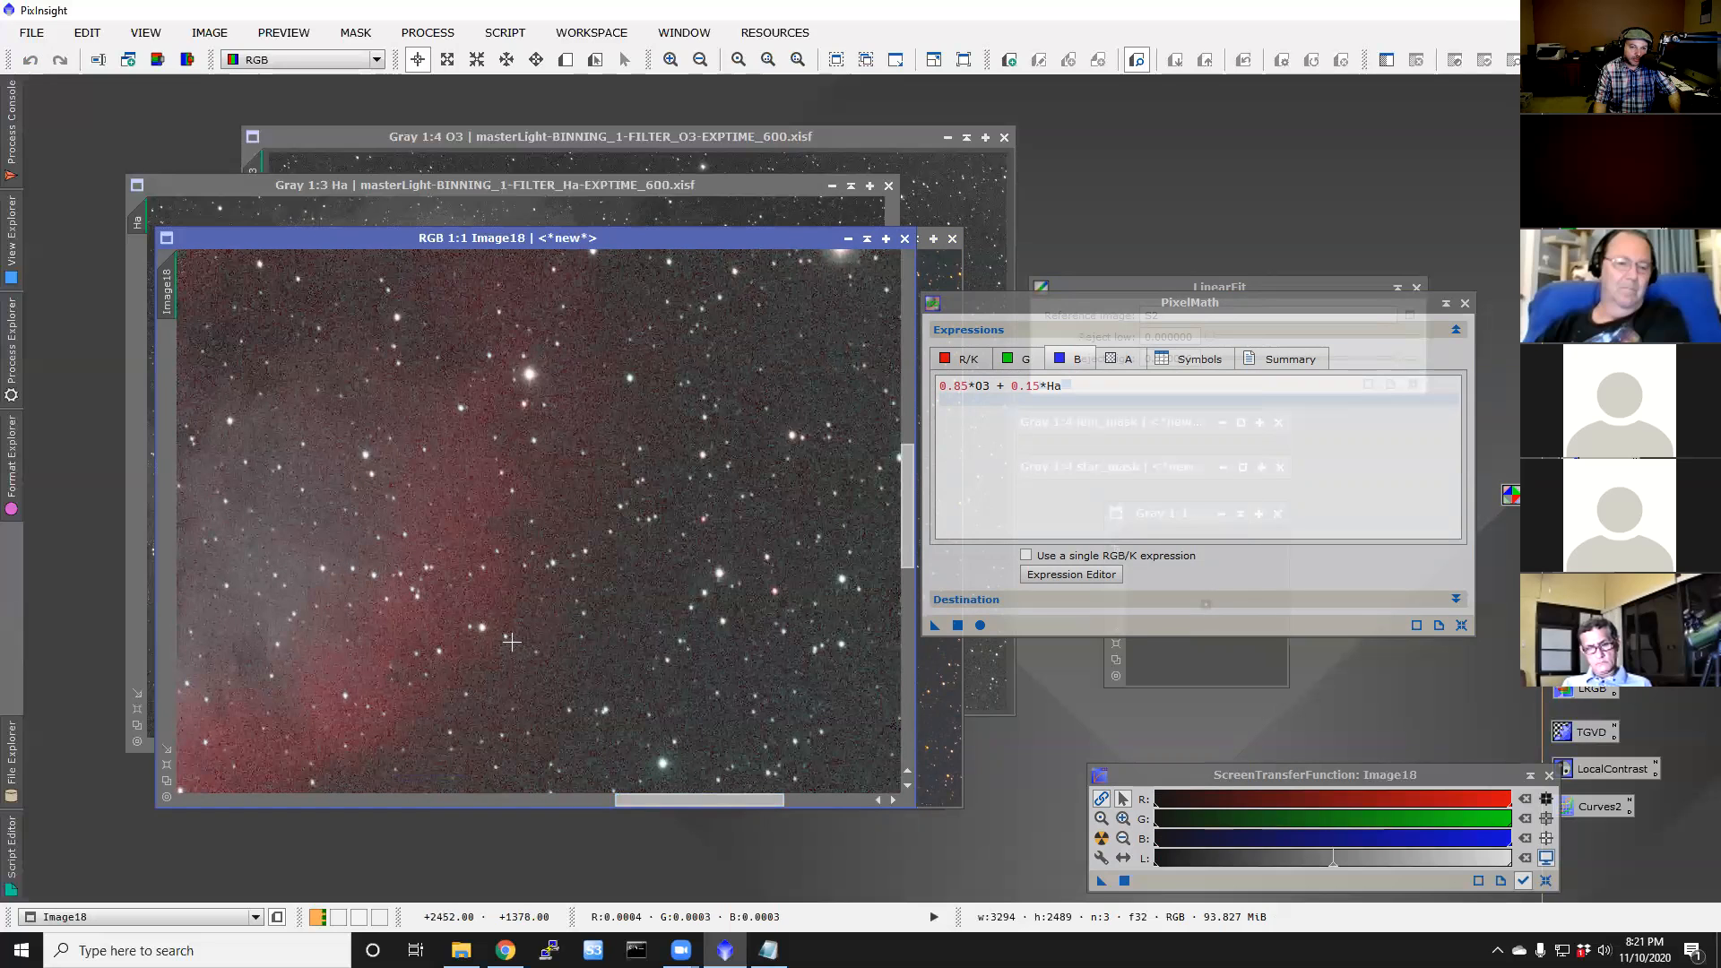
{"action": "scroll", "coordinate": [514, 641], "scroll_direction": "down", "scroll_amount": 3}
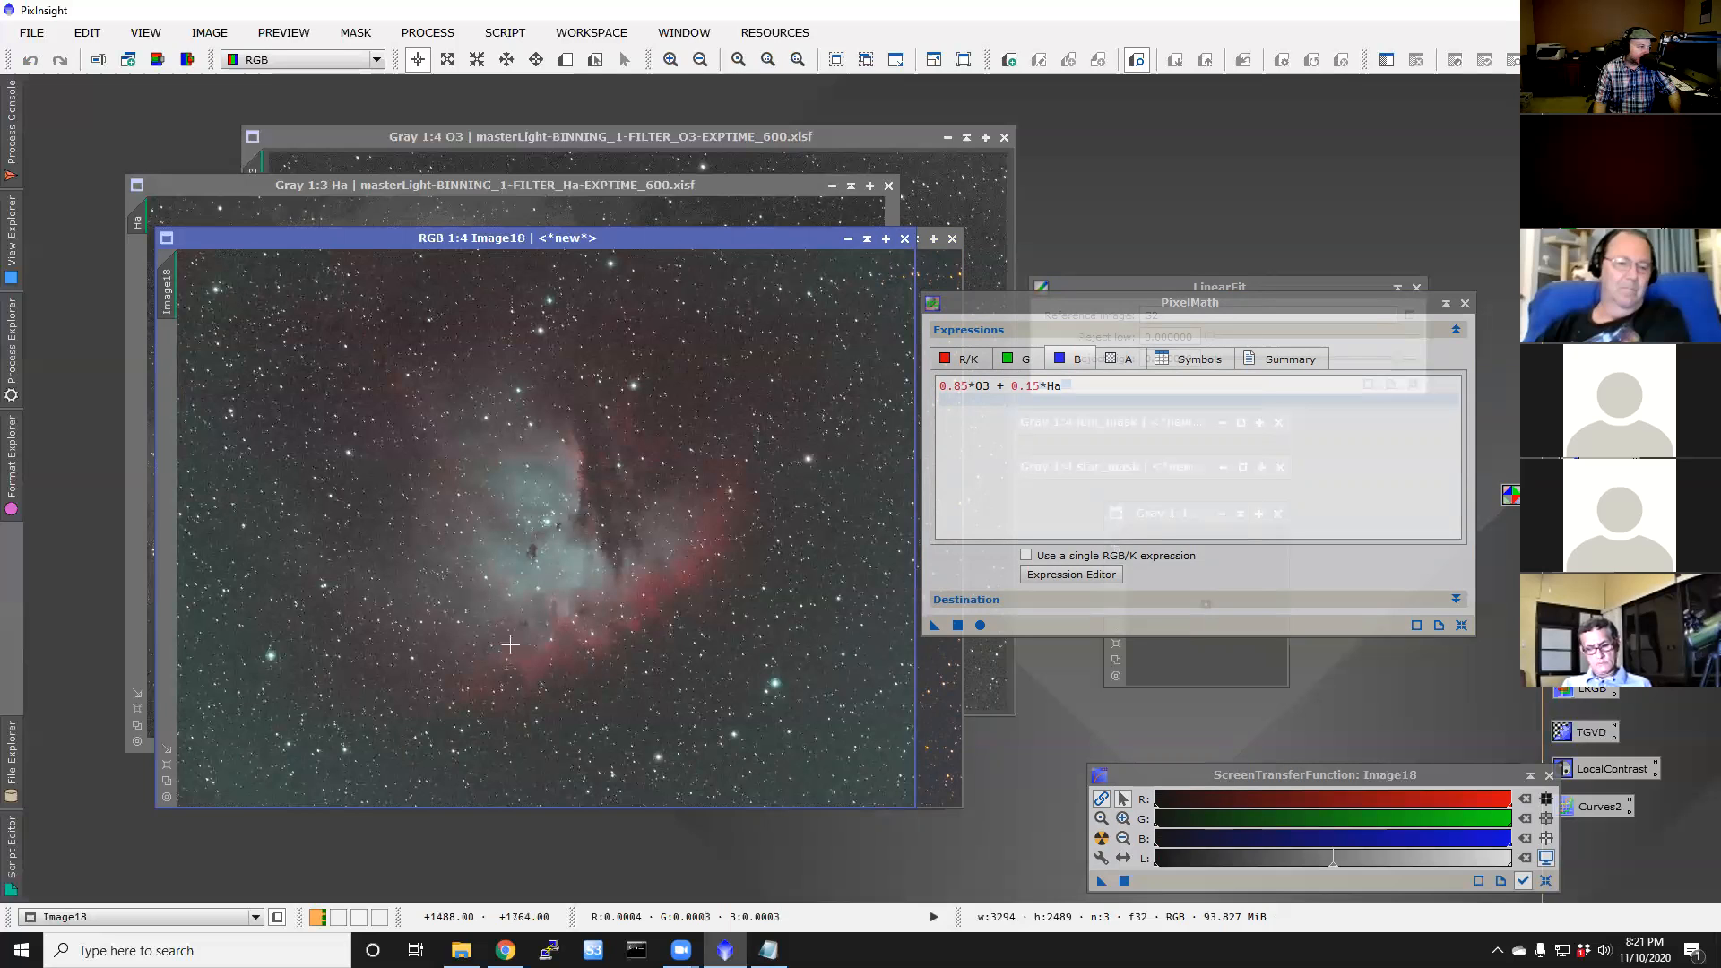
{"action": "key", "text": "alt+Tab"}
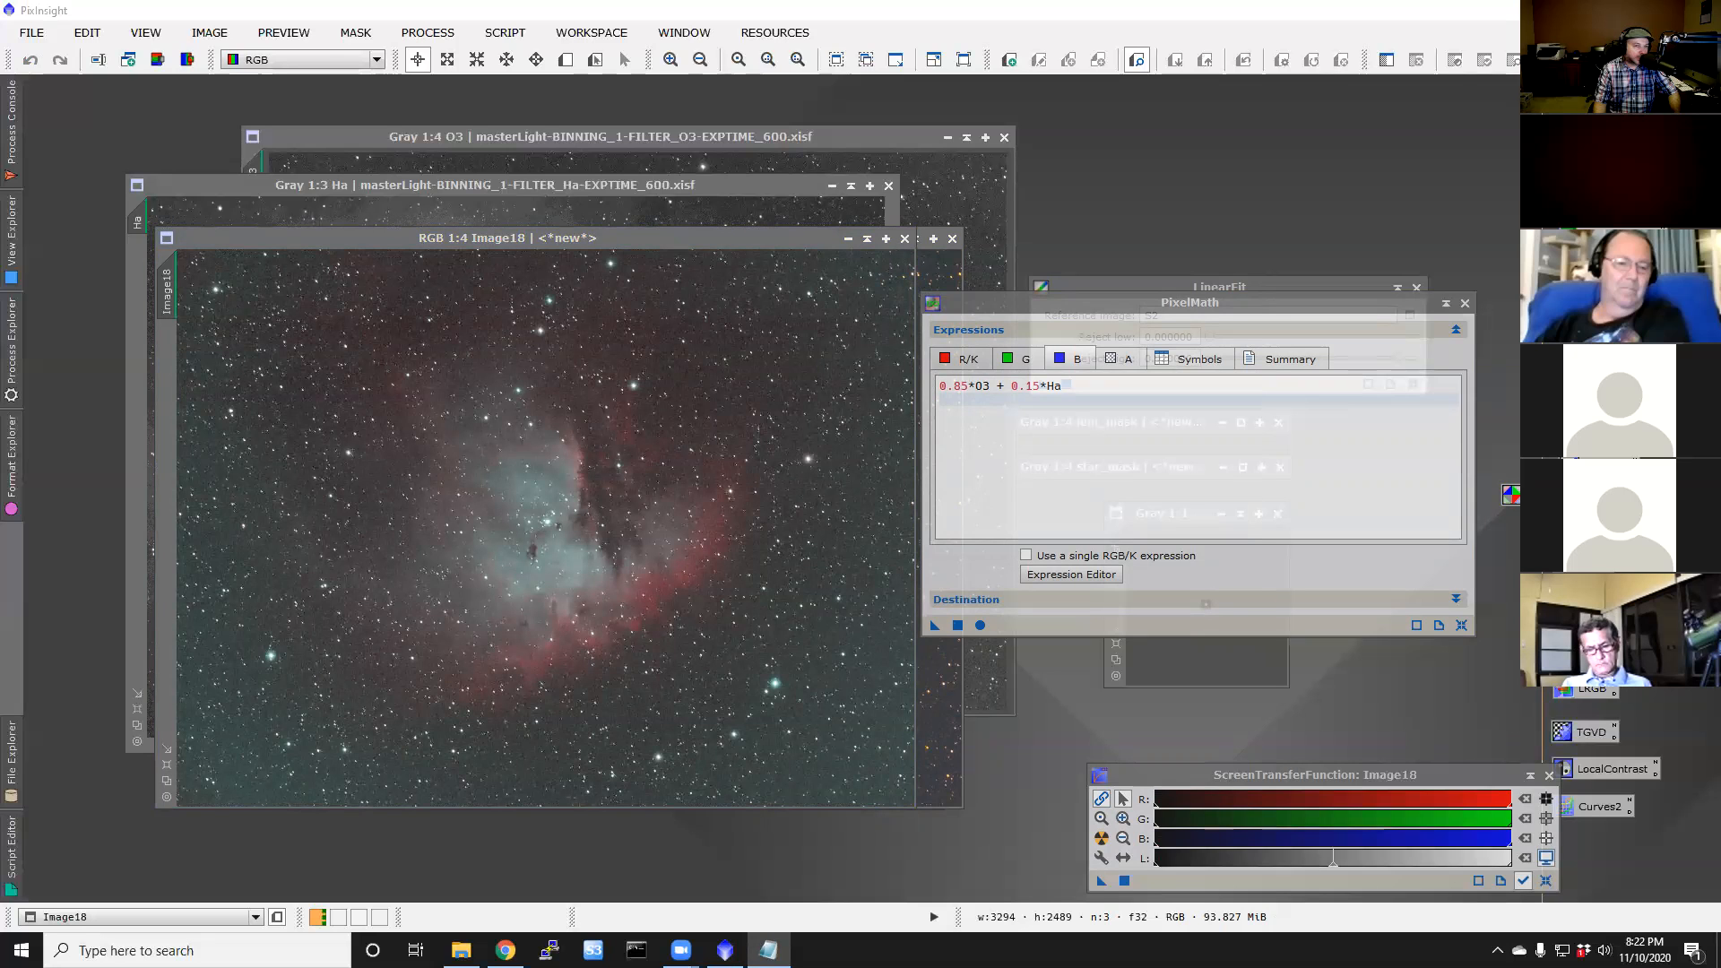
{"action": "key", "text": "alt+Tab"}
Step: Rename the new RGB image as Natural and close the PixelMath and LinearFit windows
{"action": "double_click", "coordinate": [149, 303]}
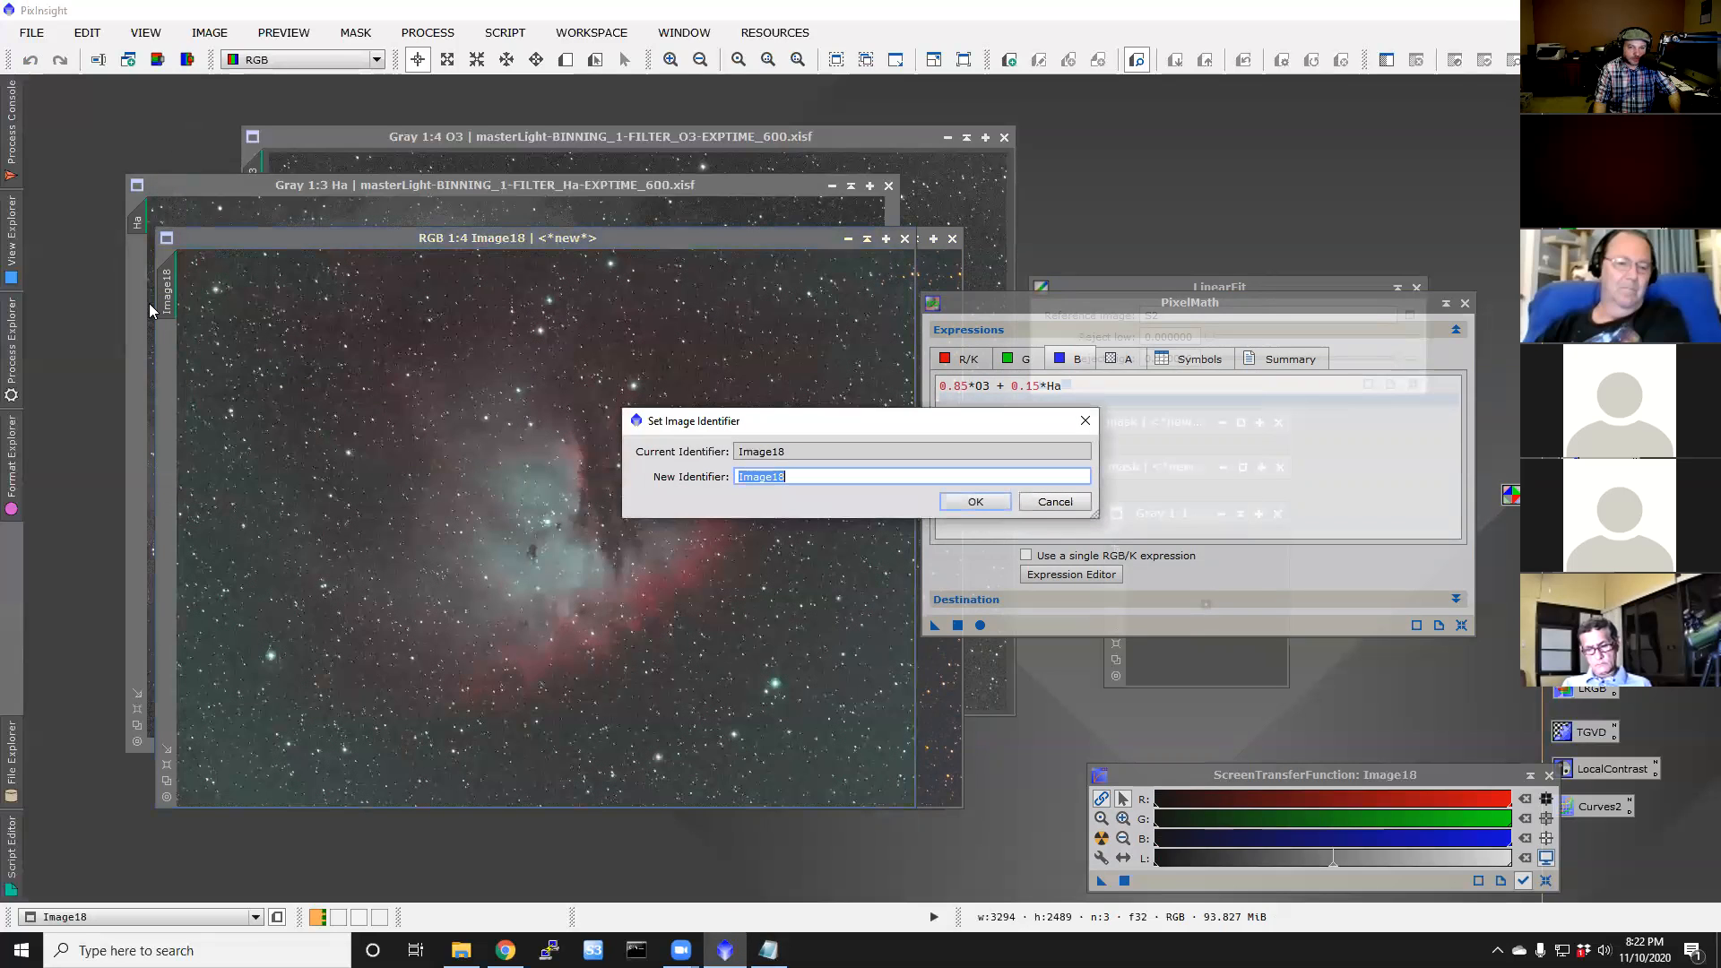
{"action": "type", "text": "Natural"}
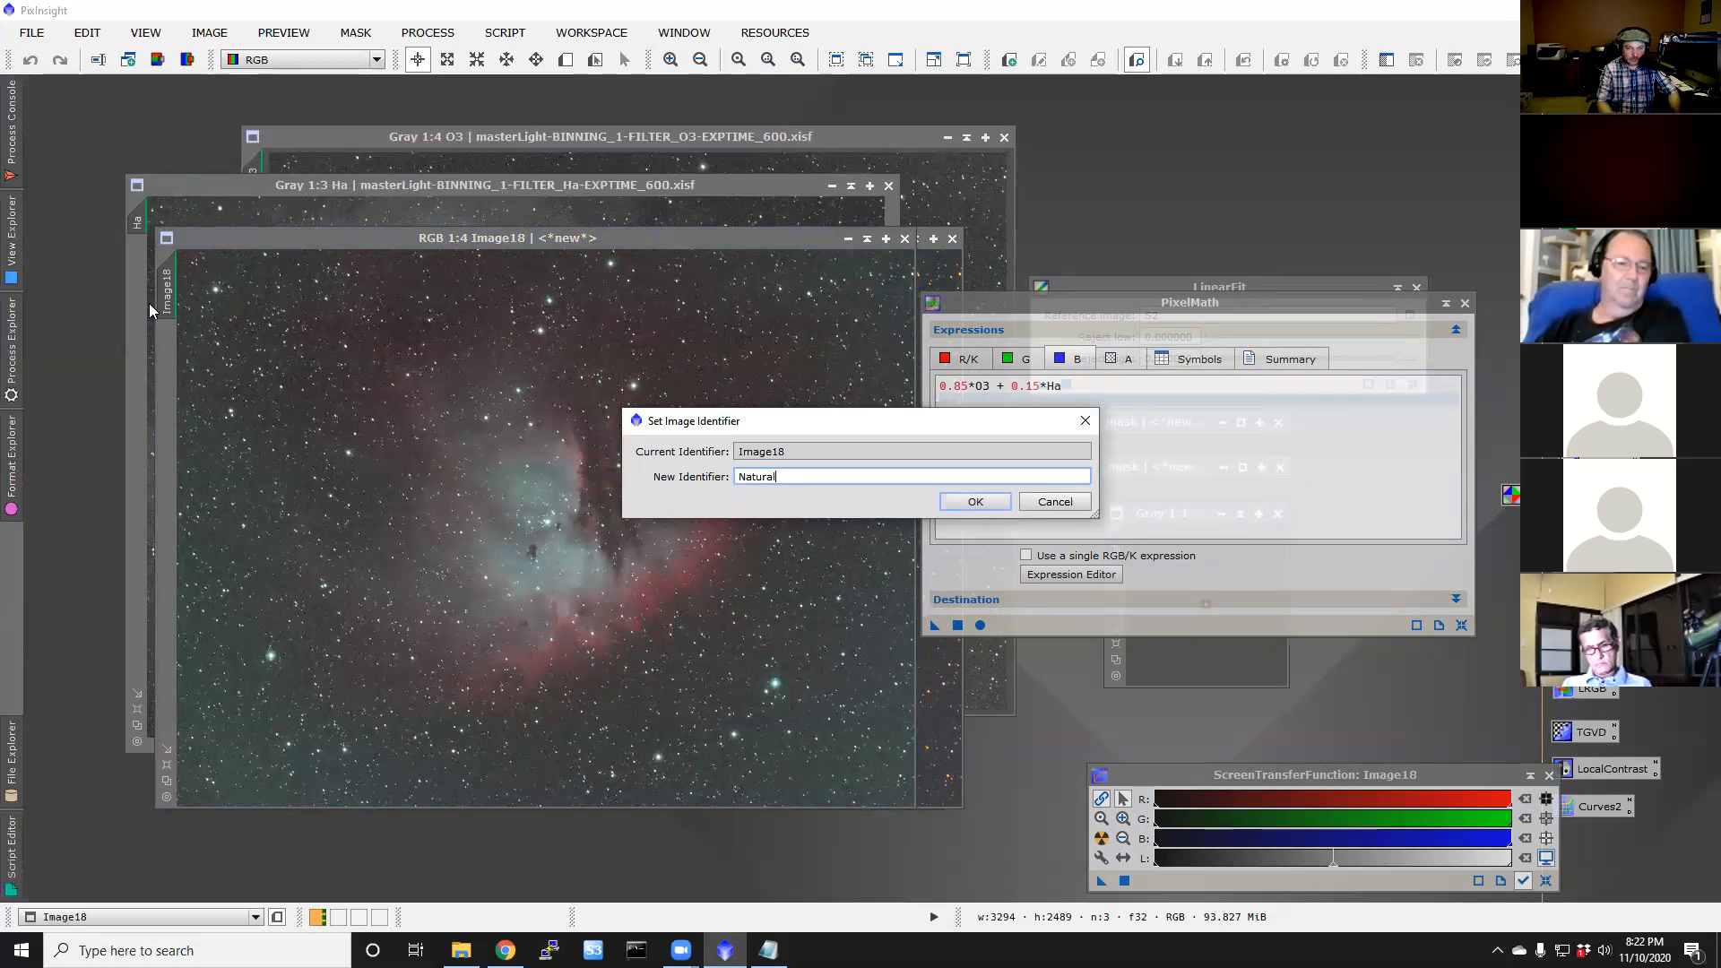
{"action": "left_click", "coordinate": [953, 502]}
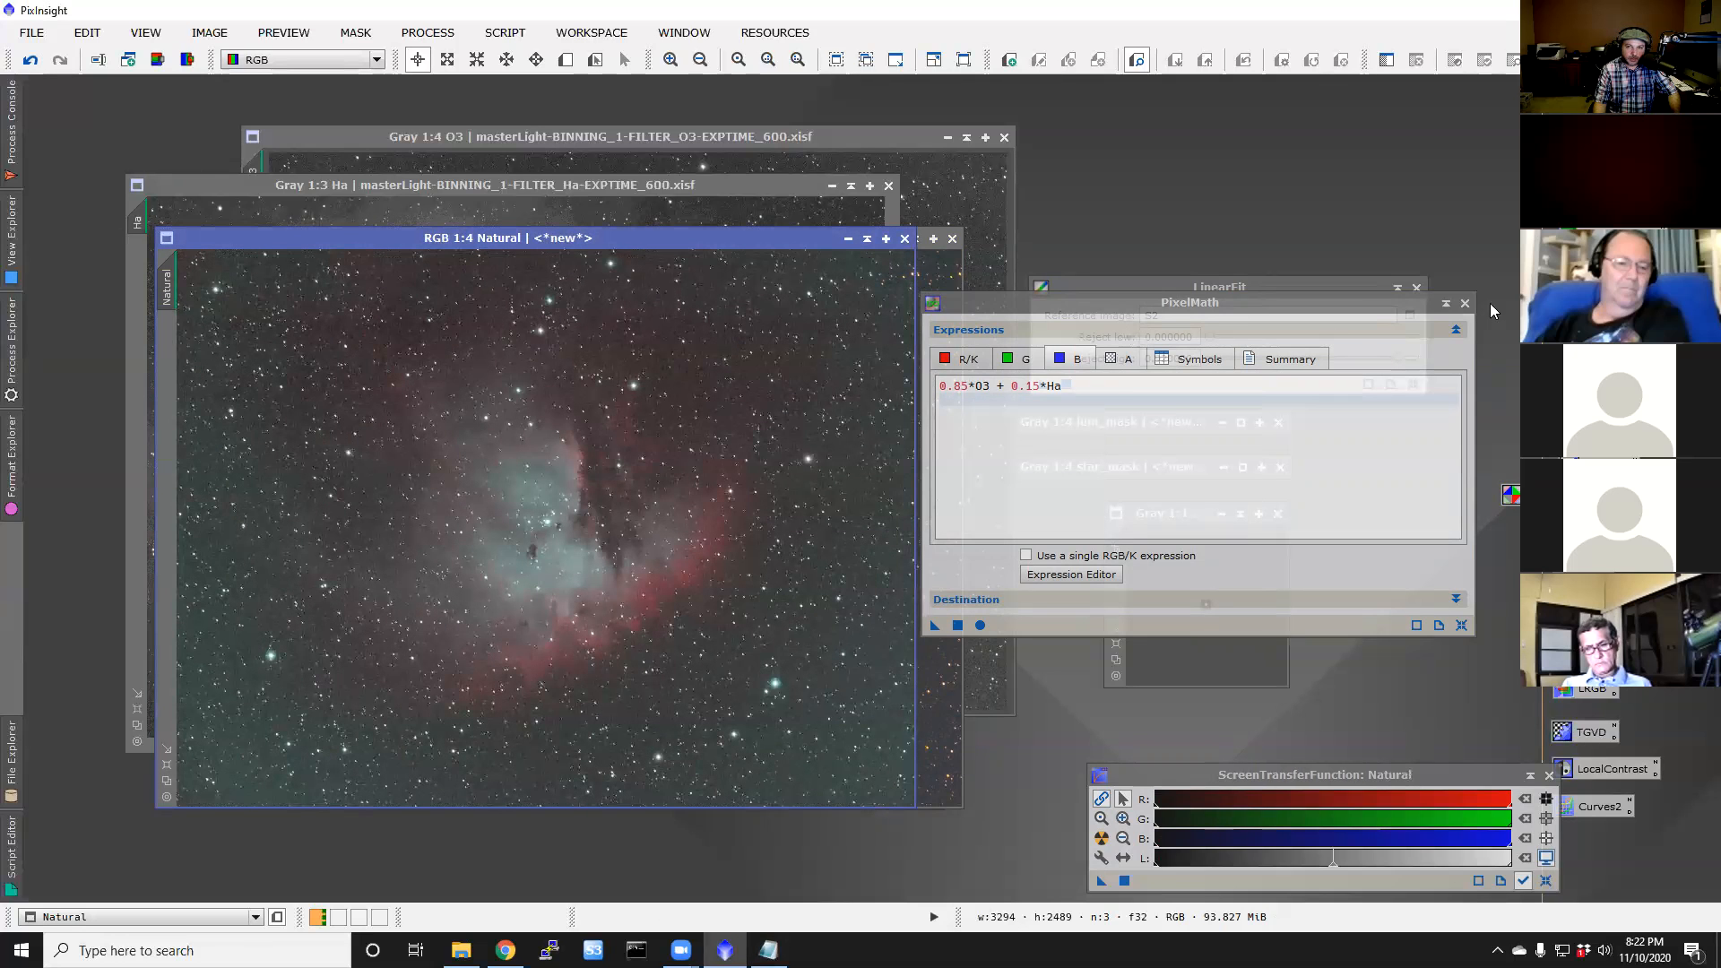
{"action": "left_click", "coordinate": [1464, 304]}
{"action": "left_click", "coordinate": [1417, 288]}
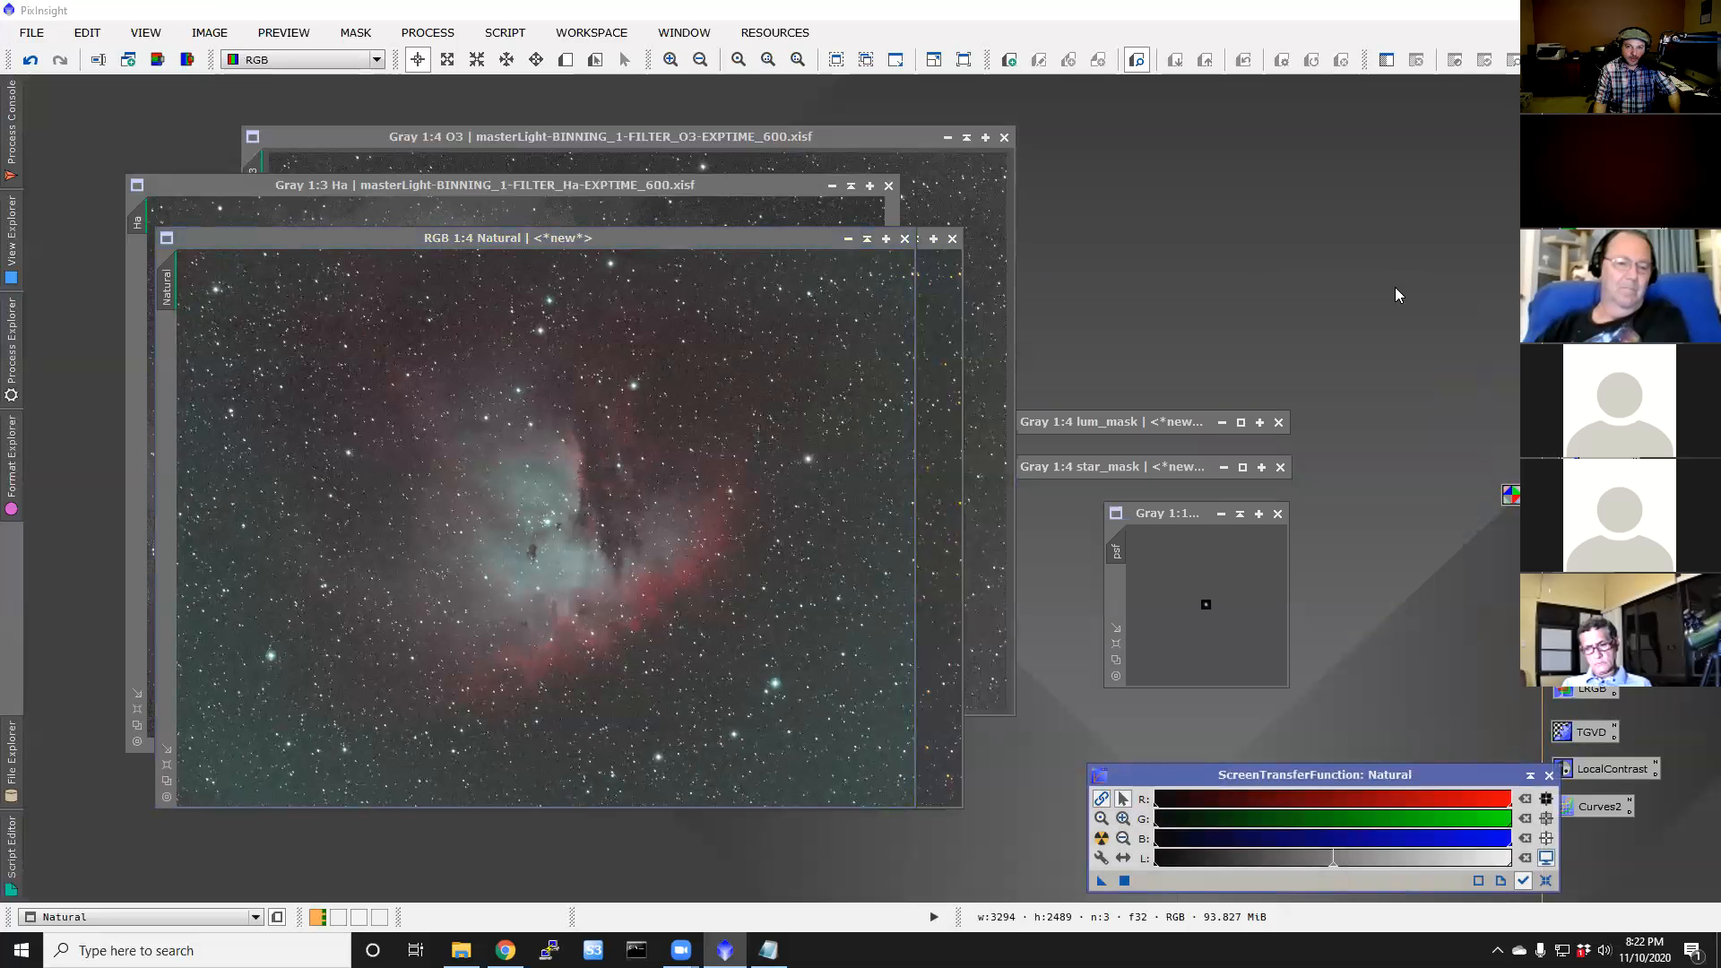
Step: Place the Hubble and Natural images side by side and compare their nebula and star colors
{"action": "left_click_drag", "start_coordinate": [635, 237], "coordinate": [1103, 303]}
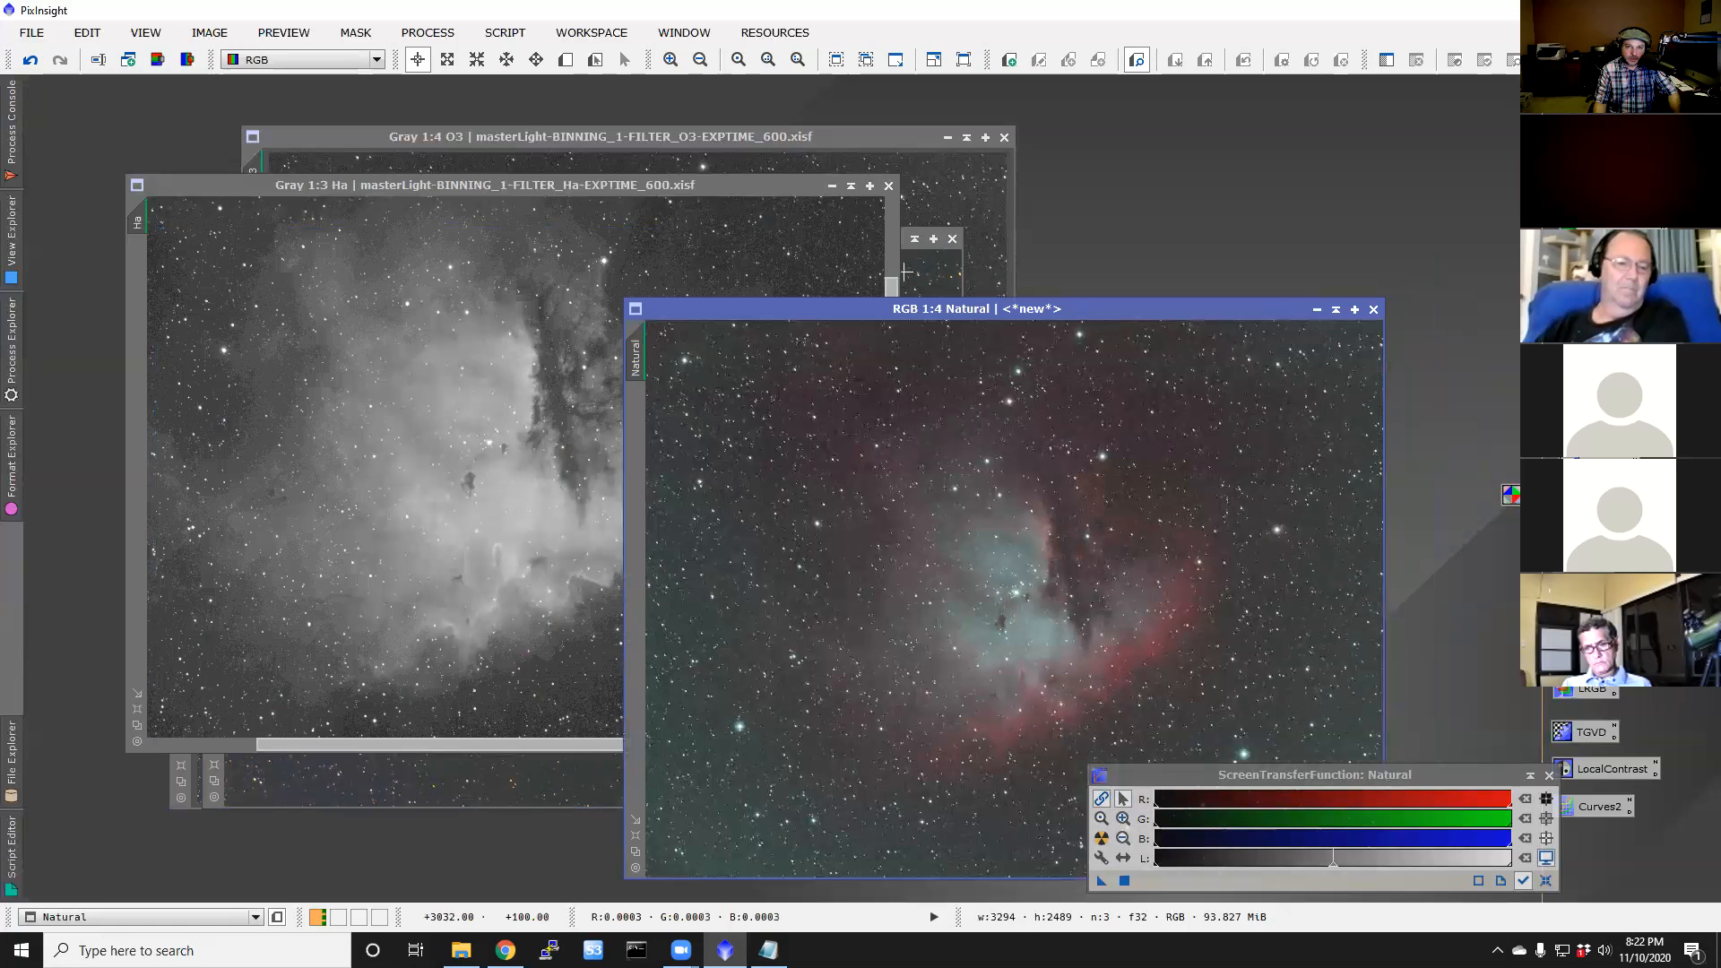
{"action": "left_click", "coordinate": [923, 240]}
{"action": "left_click_drag", "start_coordinate": [787, 247], "coordinate": [672, 324]}
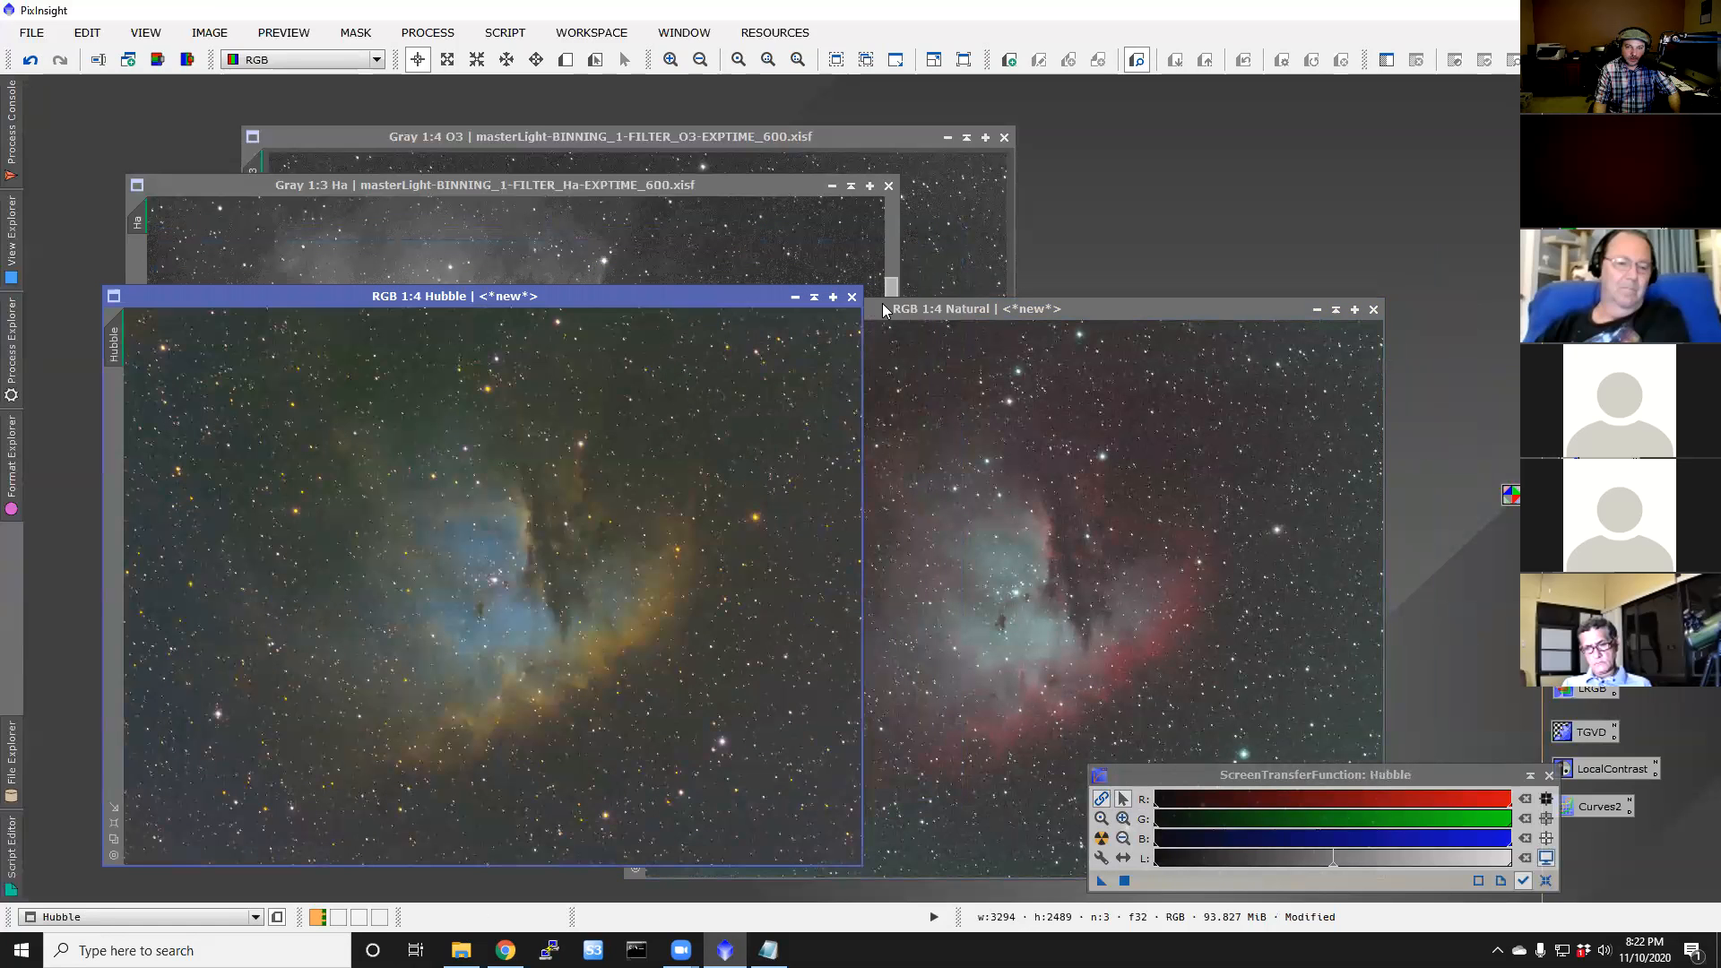
{"action": "left_click", "coordinate": [907, 308]}
{"action": "left_click_drag", "start_coordinate": [907, 309], "coordinate": [925, 265]}
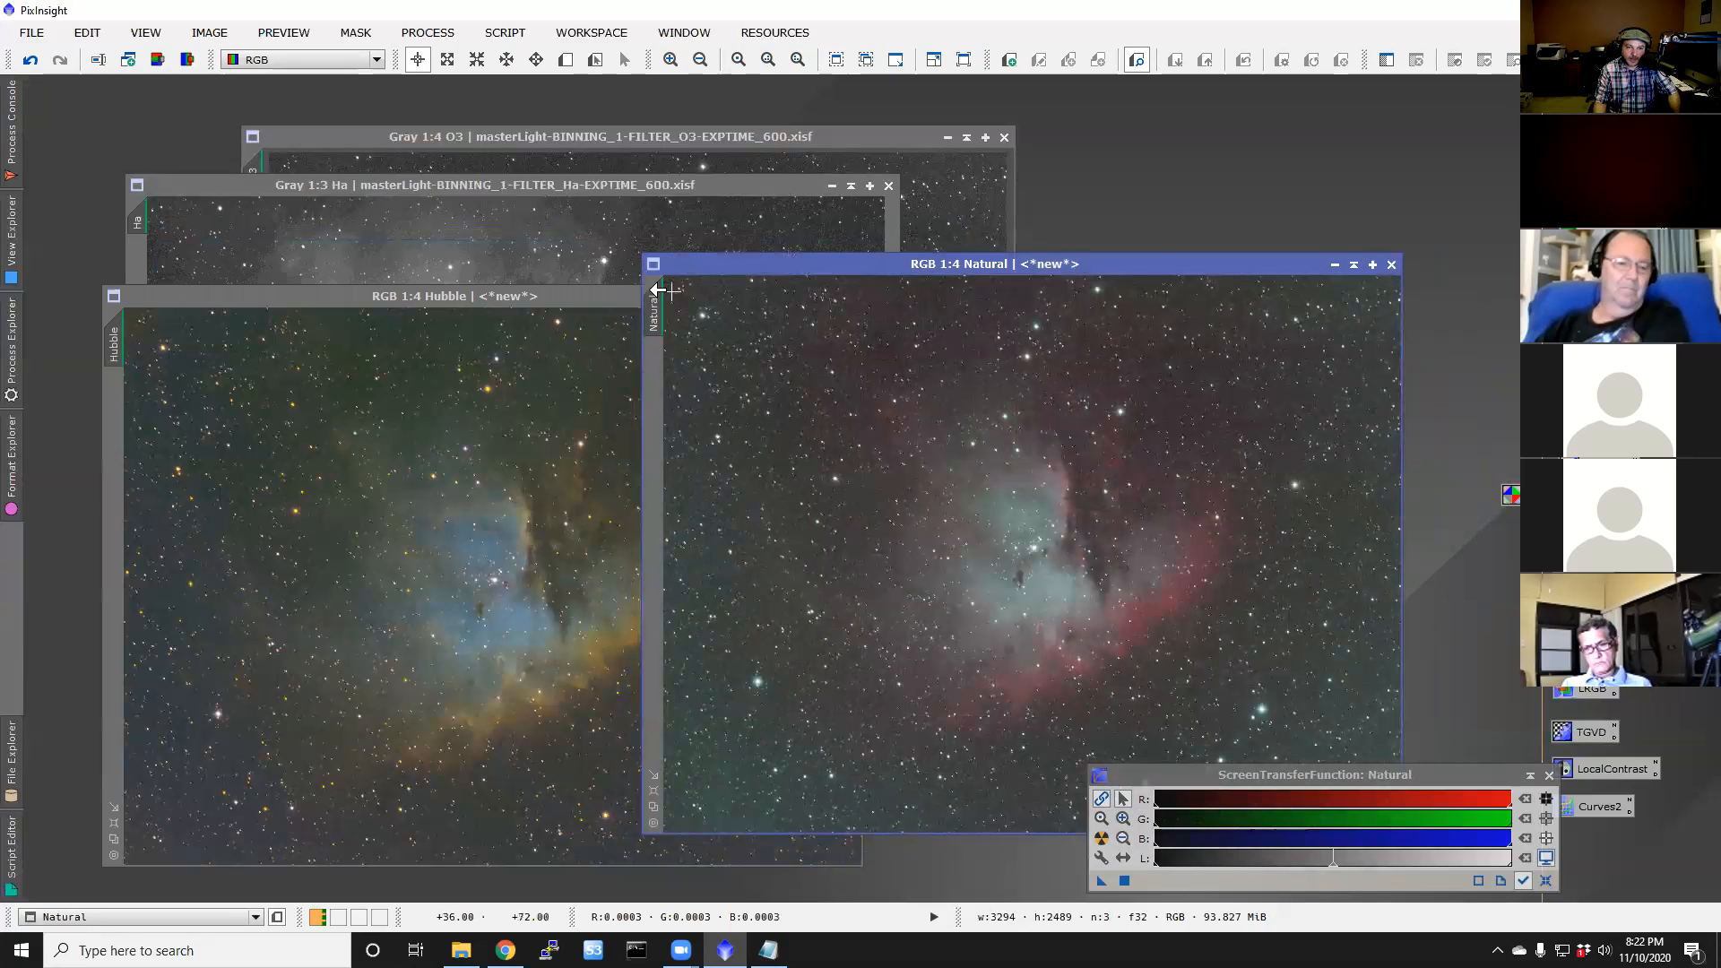
{"action": "left_click", "coordinate": [594, 294]}
{"action": "left_click_drag", "start_coordinate": [593, 294], "coordinate": [566, 261]}
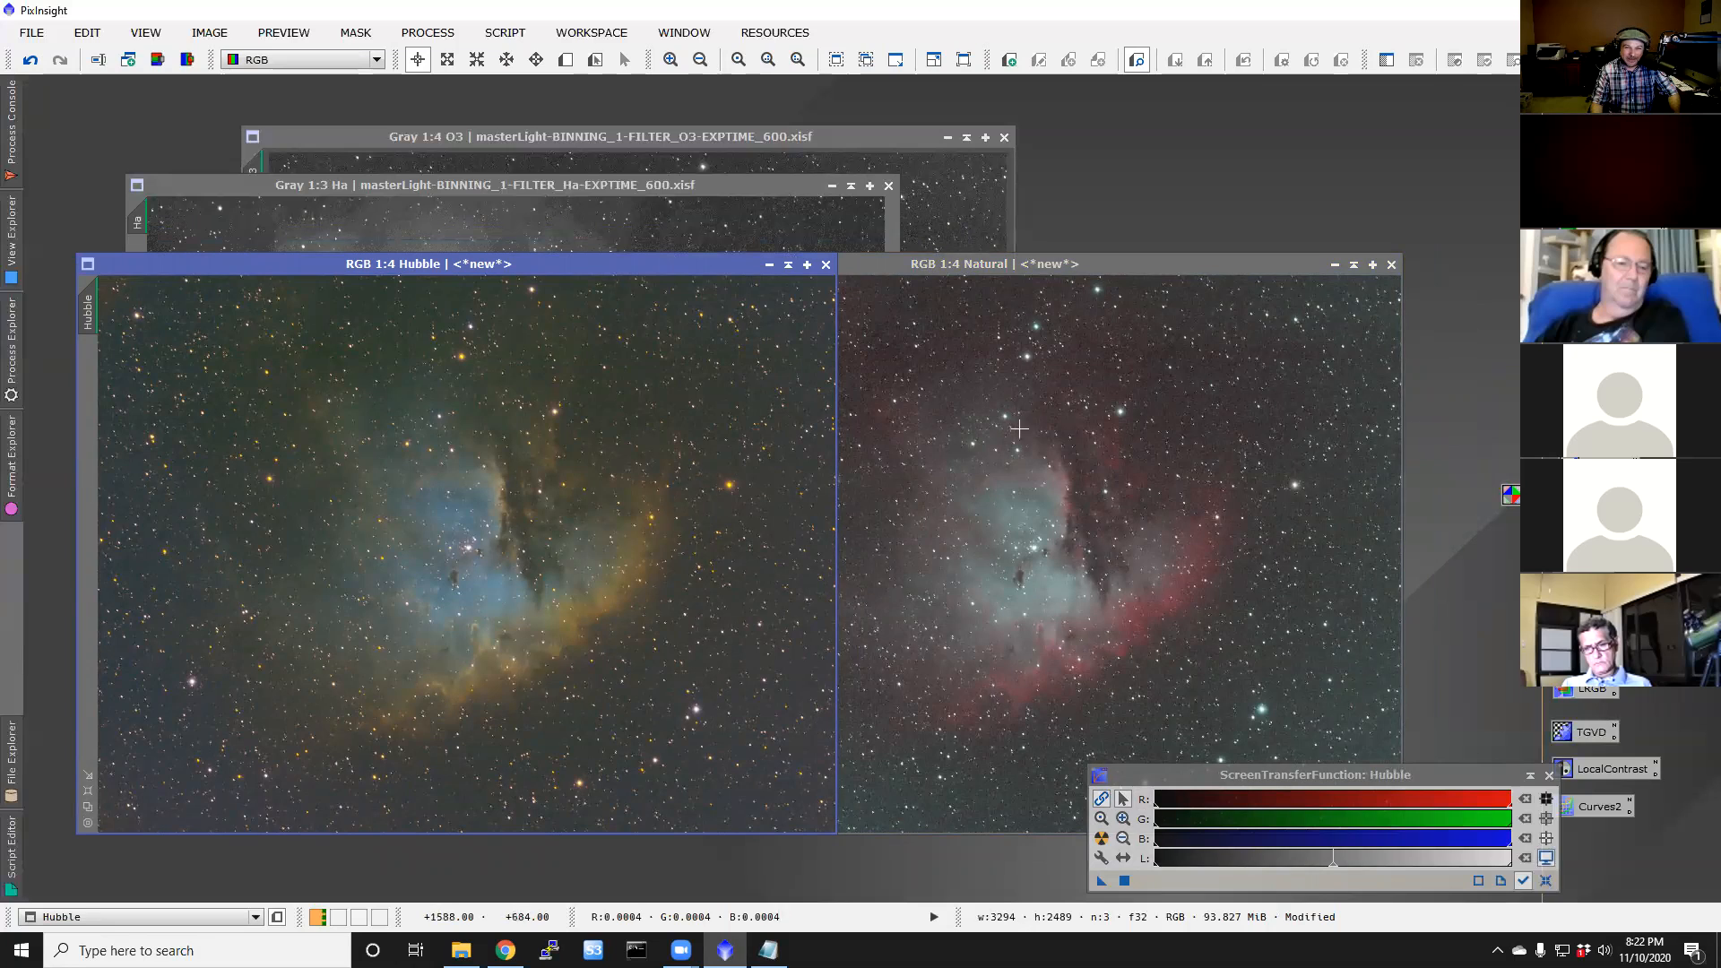
{"action": "left_click", "coordinate": [1047, 265]}
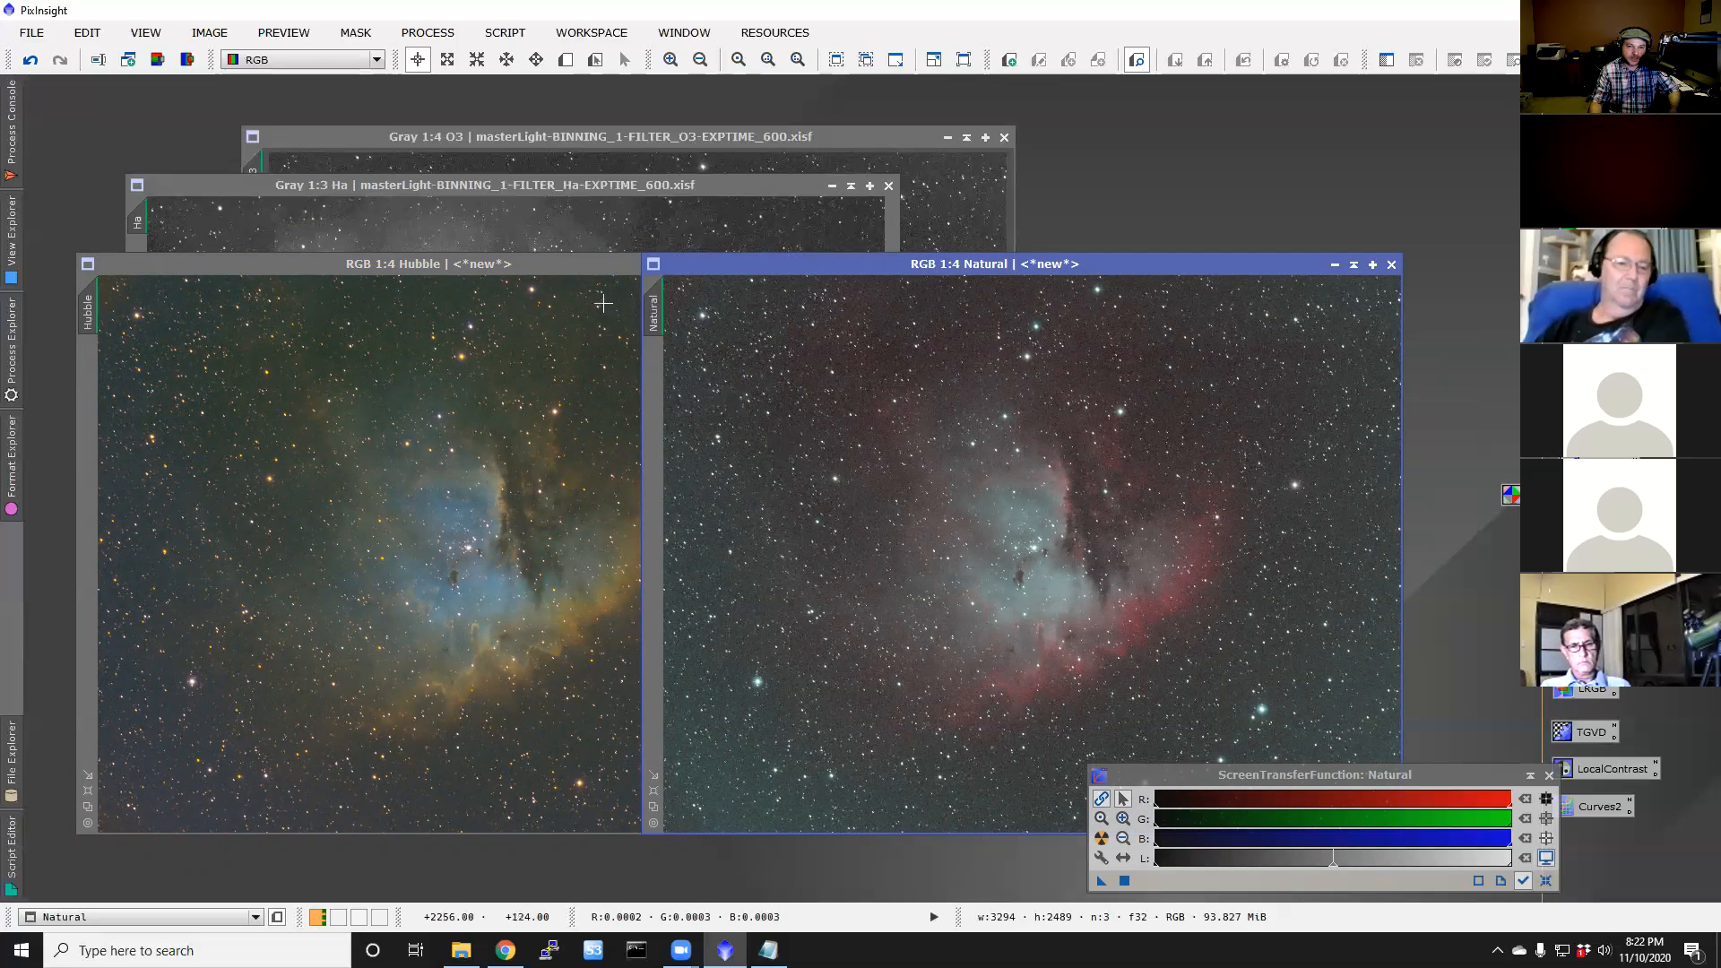
{"action": "left_click", "coordinate": [604, 267]}
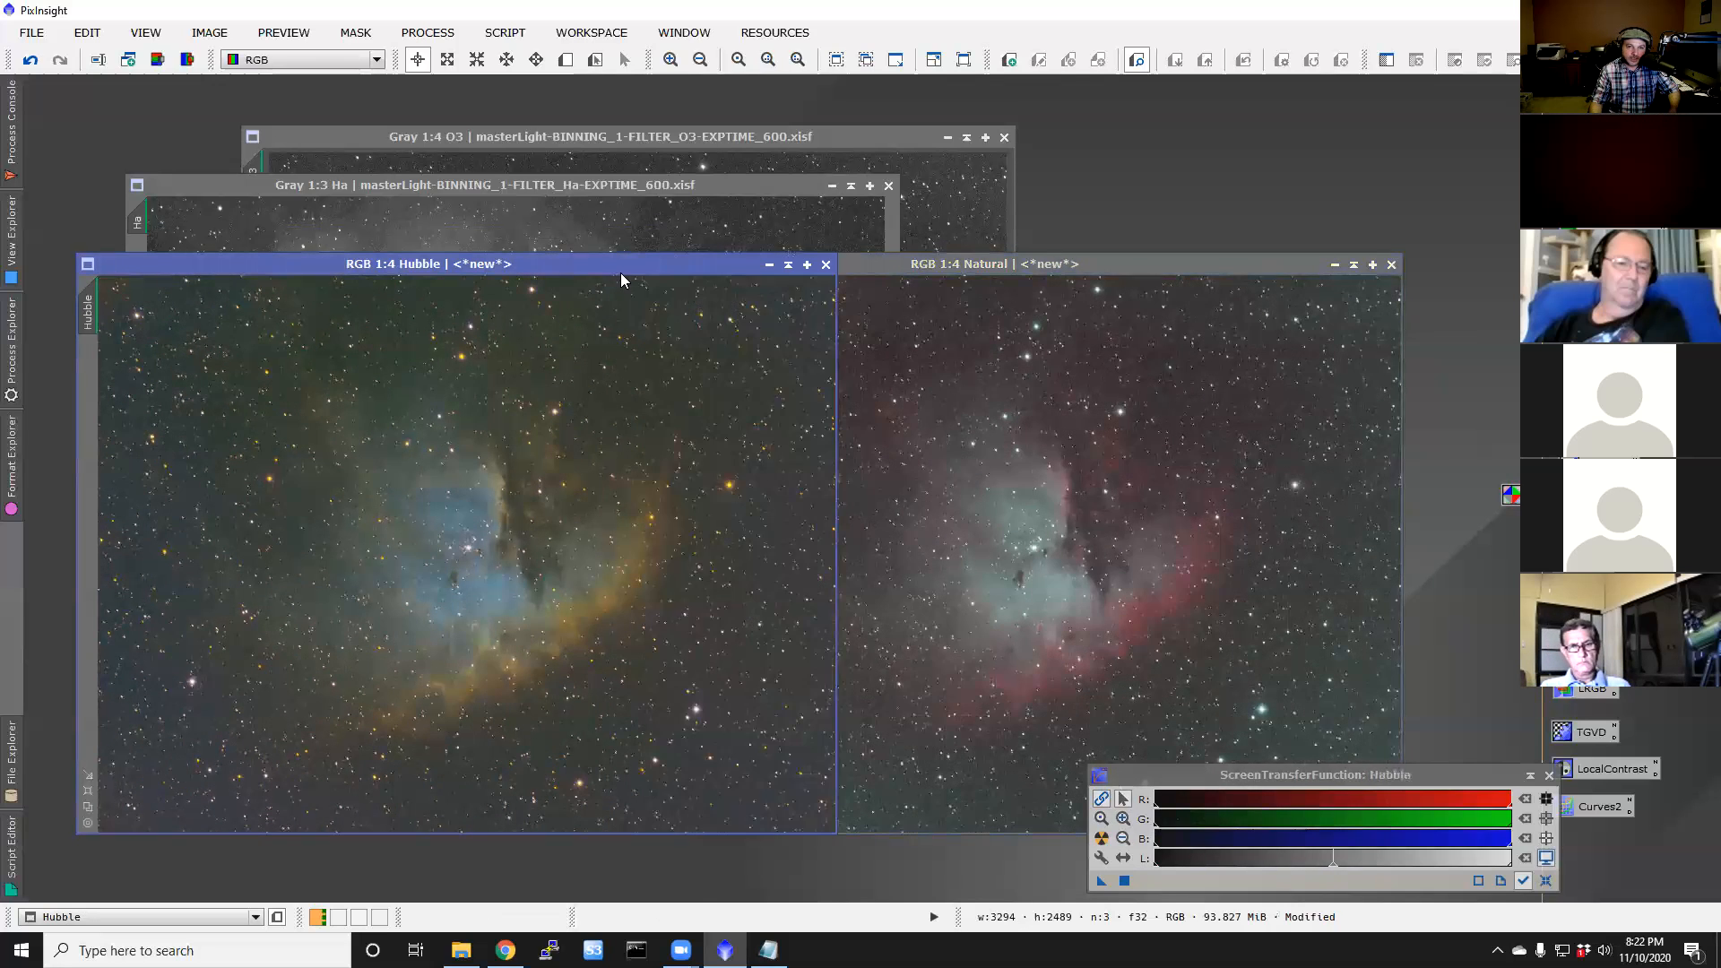
Step: Move the Natural image back over the grayscale masters and compare its nebula core with the Ha image
{"action": "left_click", "coordinate": [788, 265]}
{"action": "left_click_drag", "start_coordinate": [846, 269], "coordinate": [214, 235]}
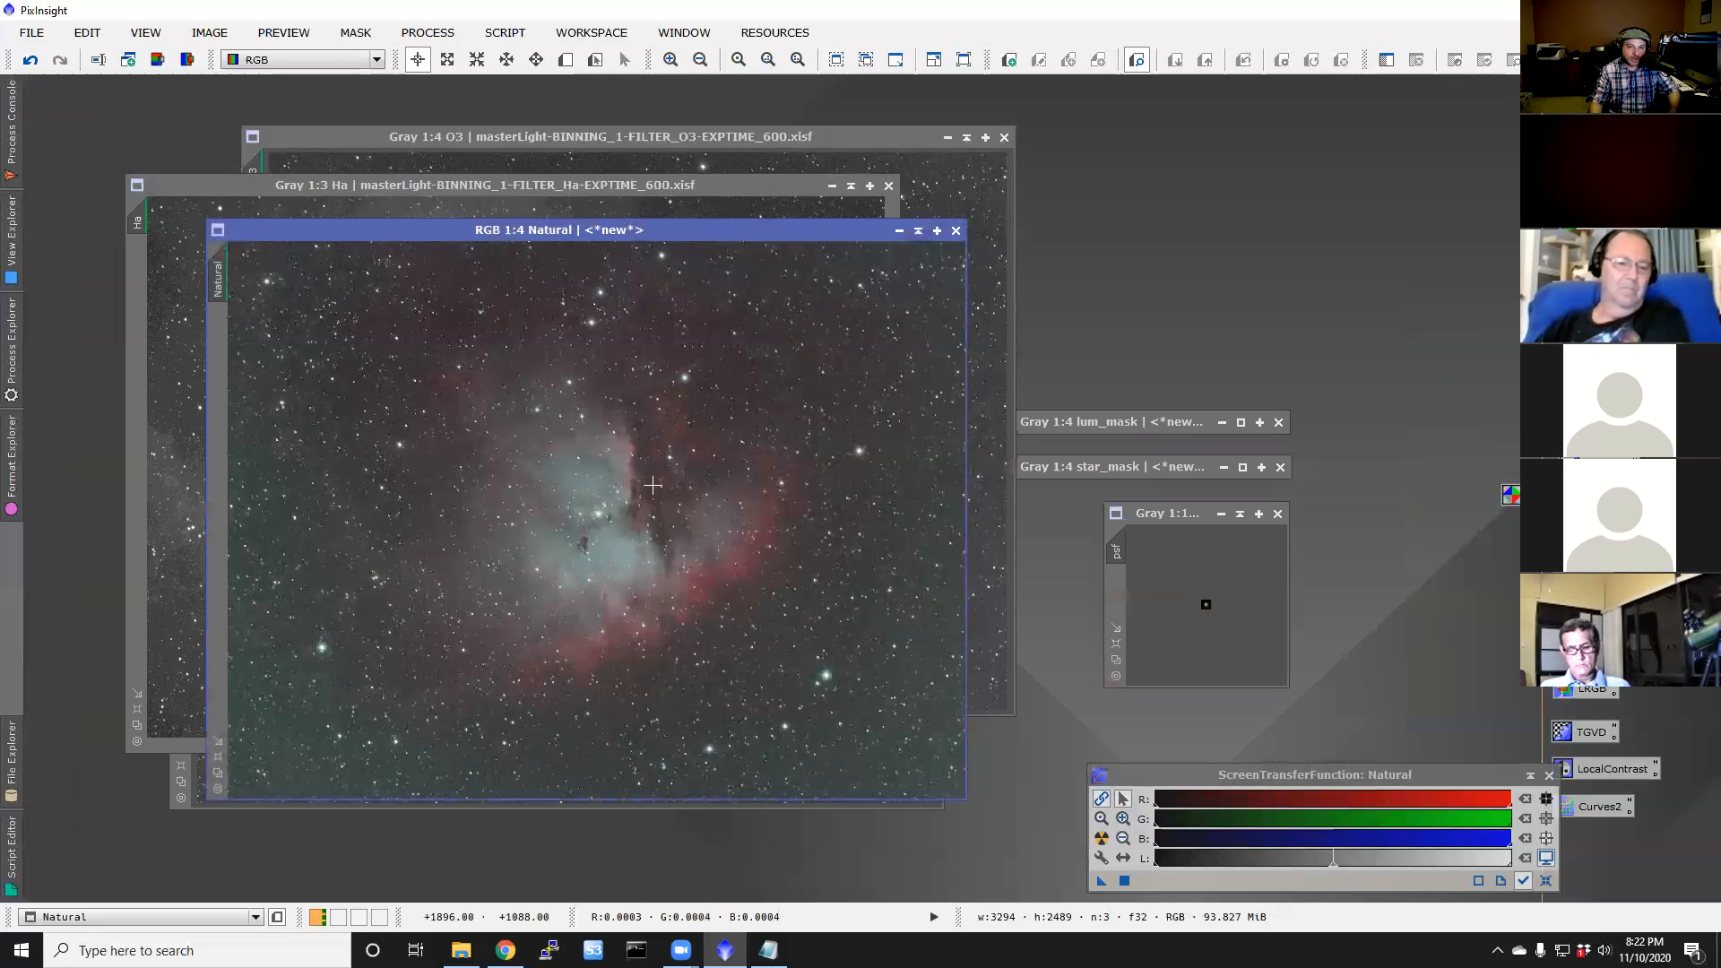
{"action": "scroll", "coordinate": [653, 485], "scroll_direction": "up", "scroll_amount": 2}
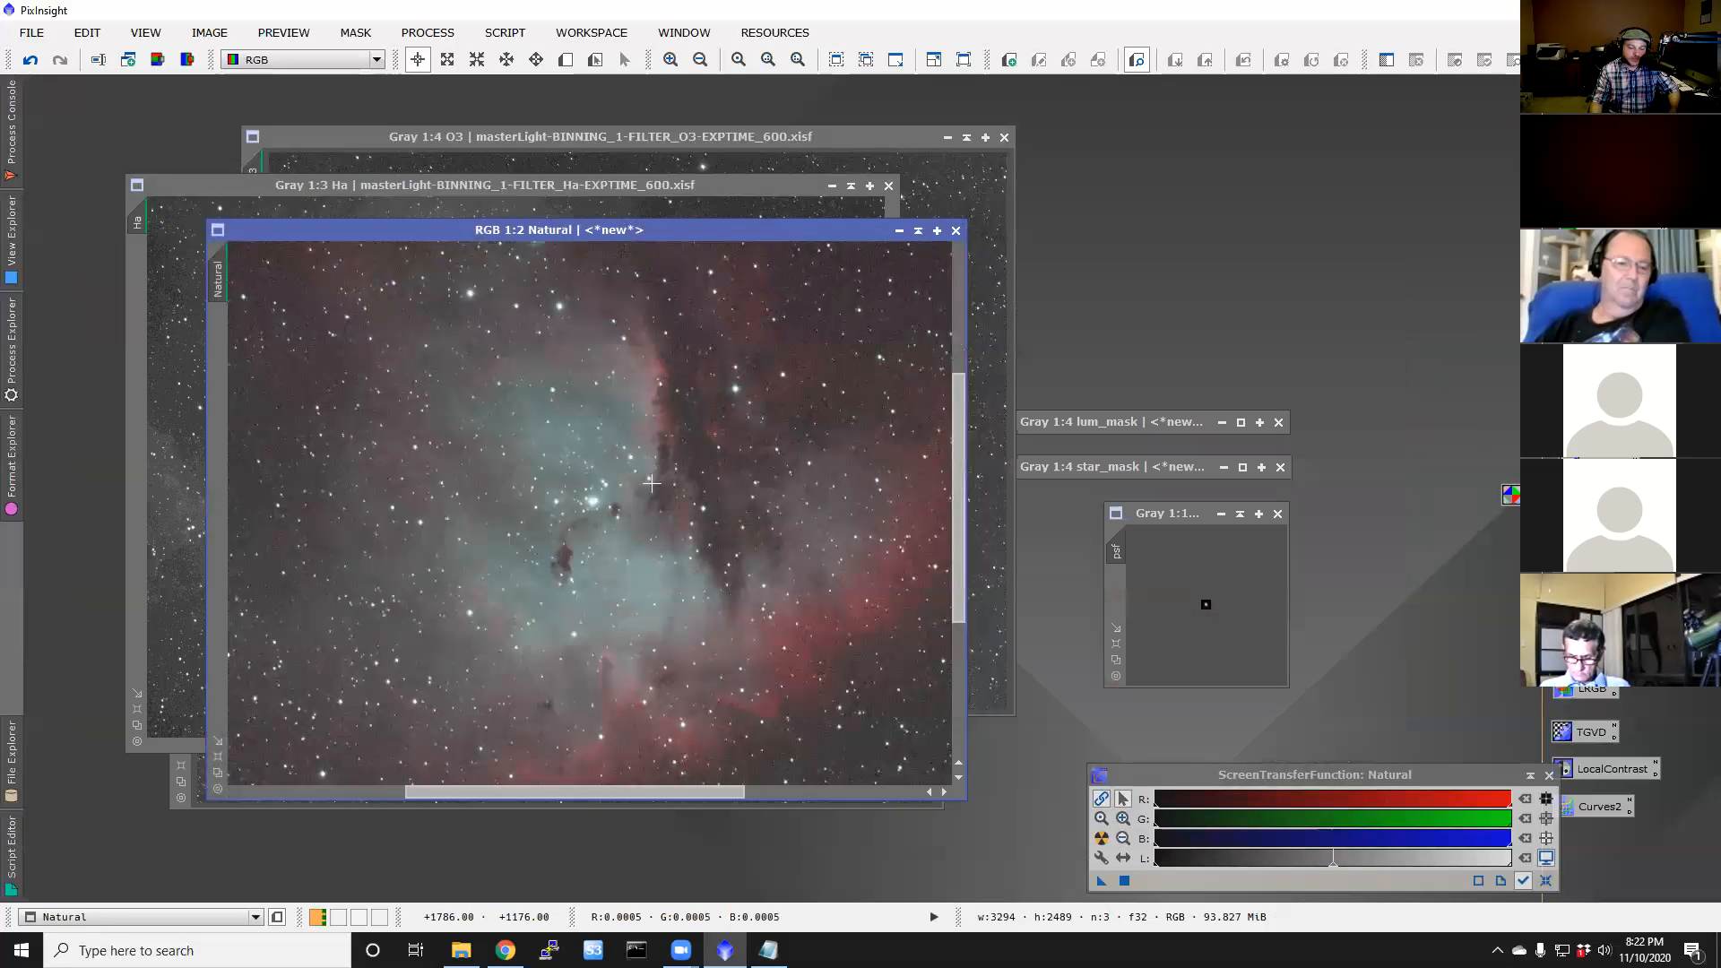
{"action": "left_click", "coordinate": [560, 185]}
{"action": "scroll", "coordinate": [559, 400], "scroll_direction": "up", "scroll_amount": 1}
{"action": "scroll", "coordinate": [559, 401], "scroll_direction": "up", "scroll_amount": 1}
{"action": "scroll", "coordinate": [555, 400], "scroll_direction": "down", "scroll_amount": 2}
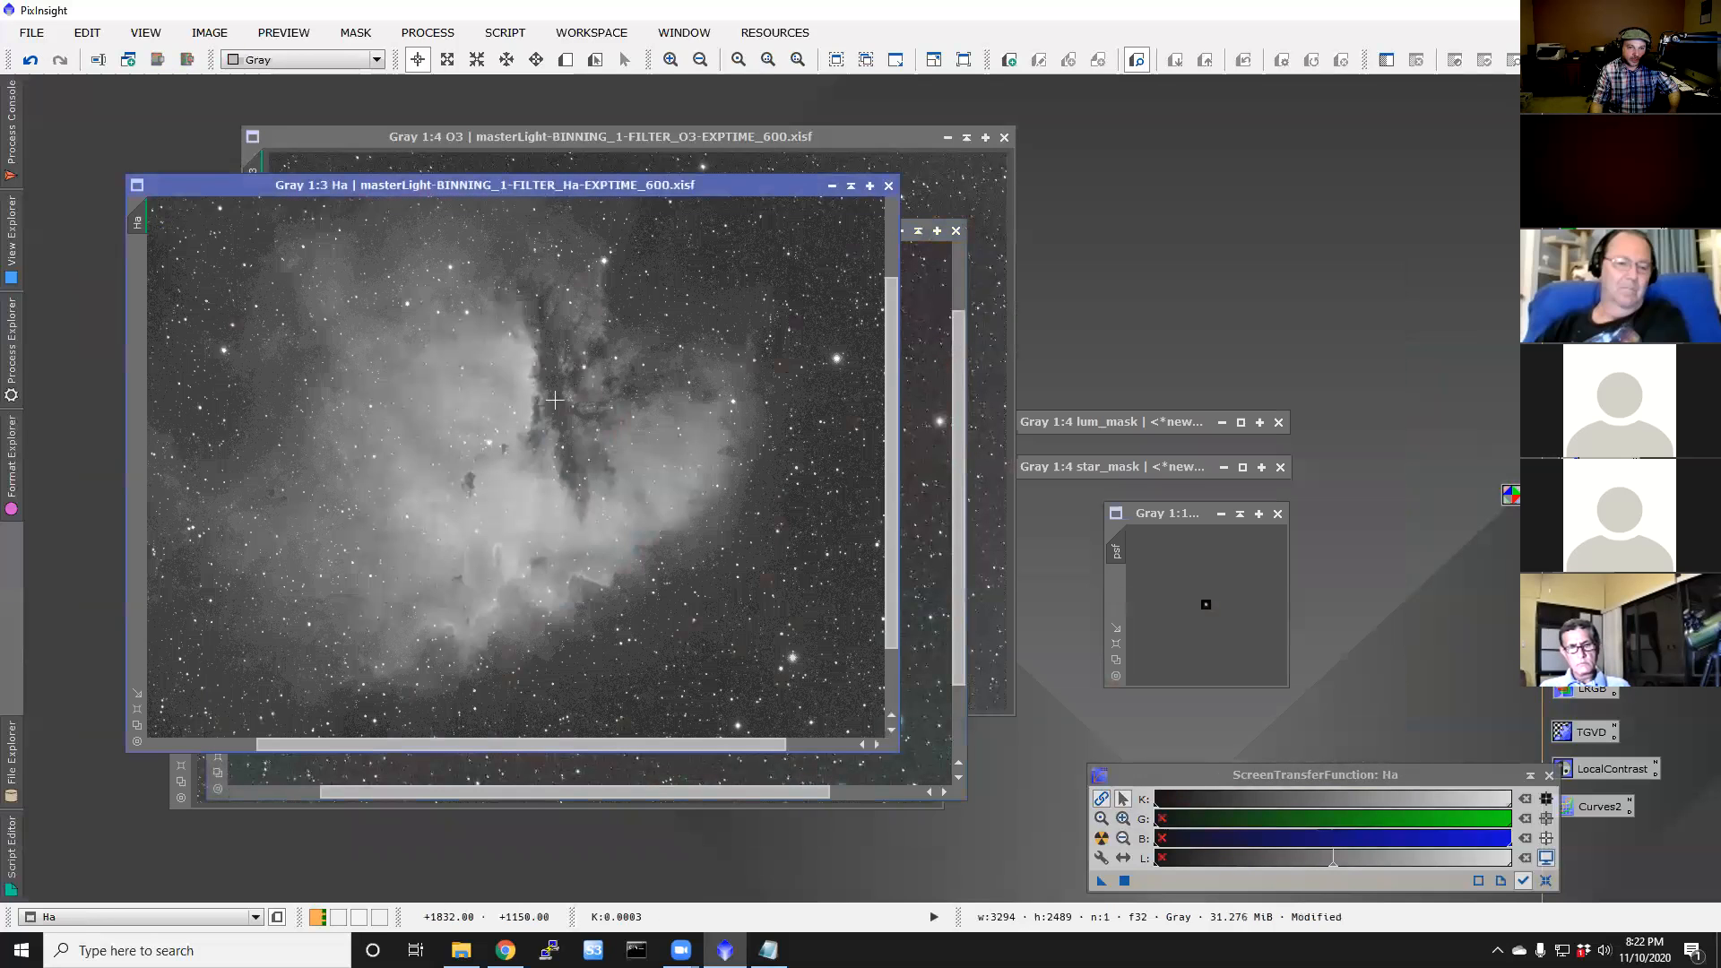
Step: Move the Ha image clear of the Natural image and examine the Natural image's nebula core up close
{"action": "left_click_drag", "start_coordinate": [606, 186], "coordinate": [555, 166]}
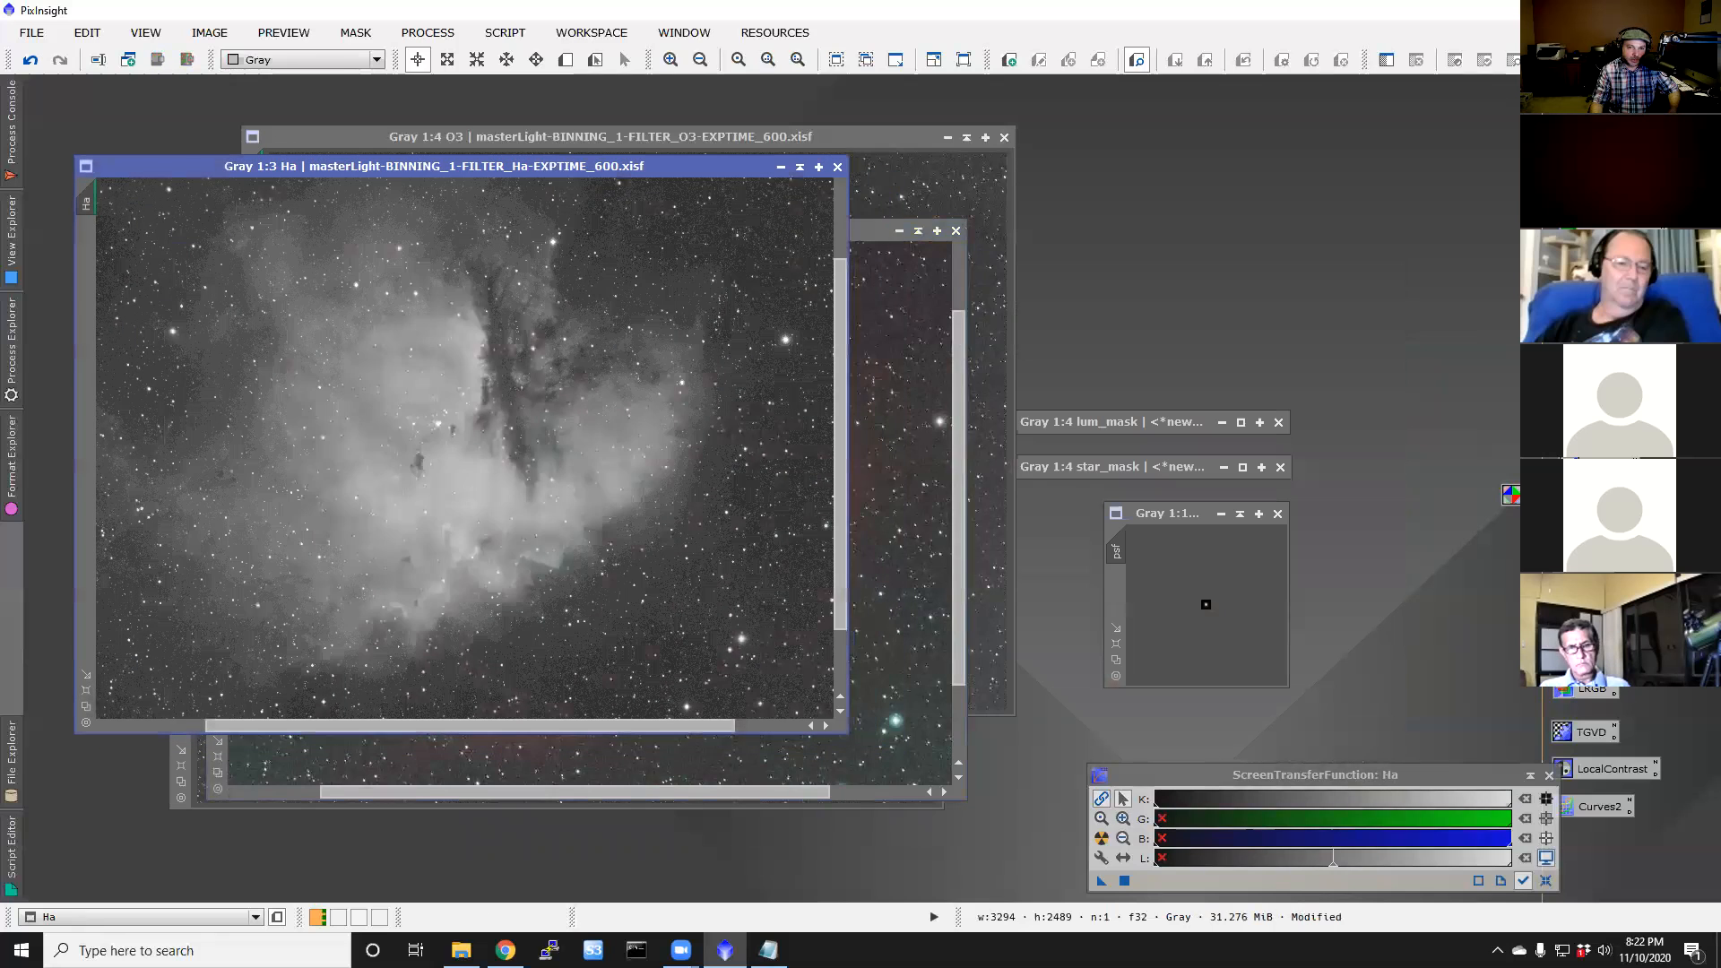
{"action": "left_click", "coordinate": [890, 234]}
{"action": "scroll", "coordinate": [681, 493], "scroll_direction": "up", "scroll_amount": 3}
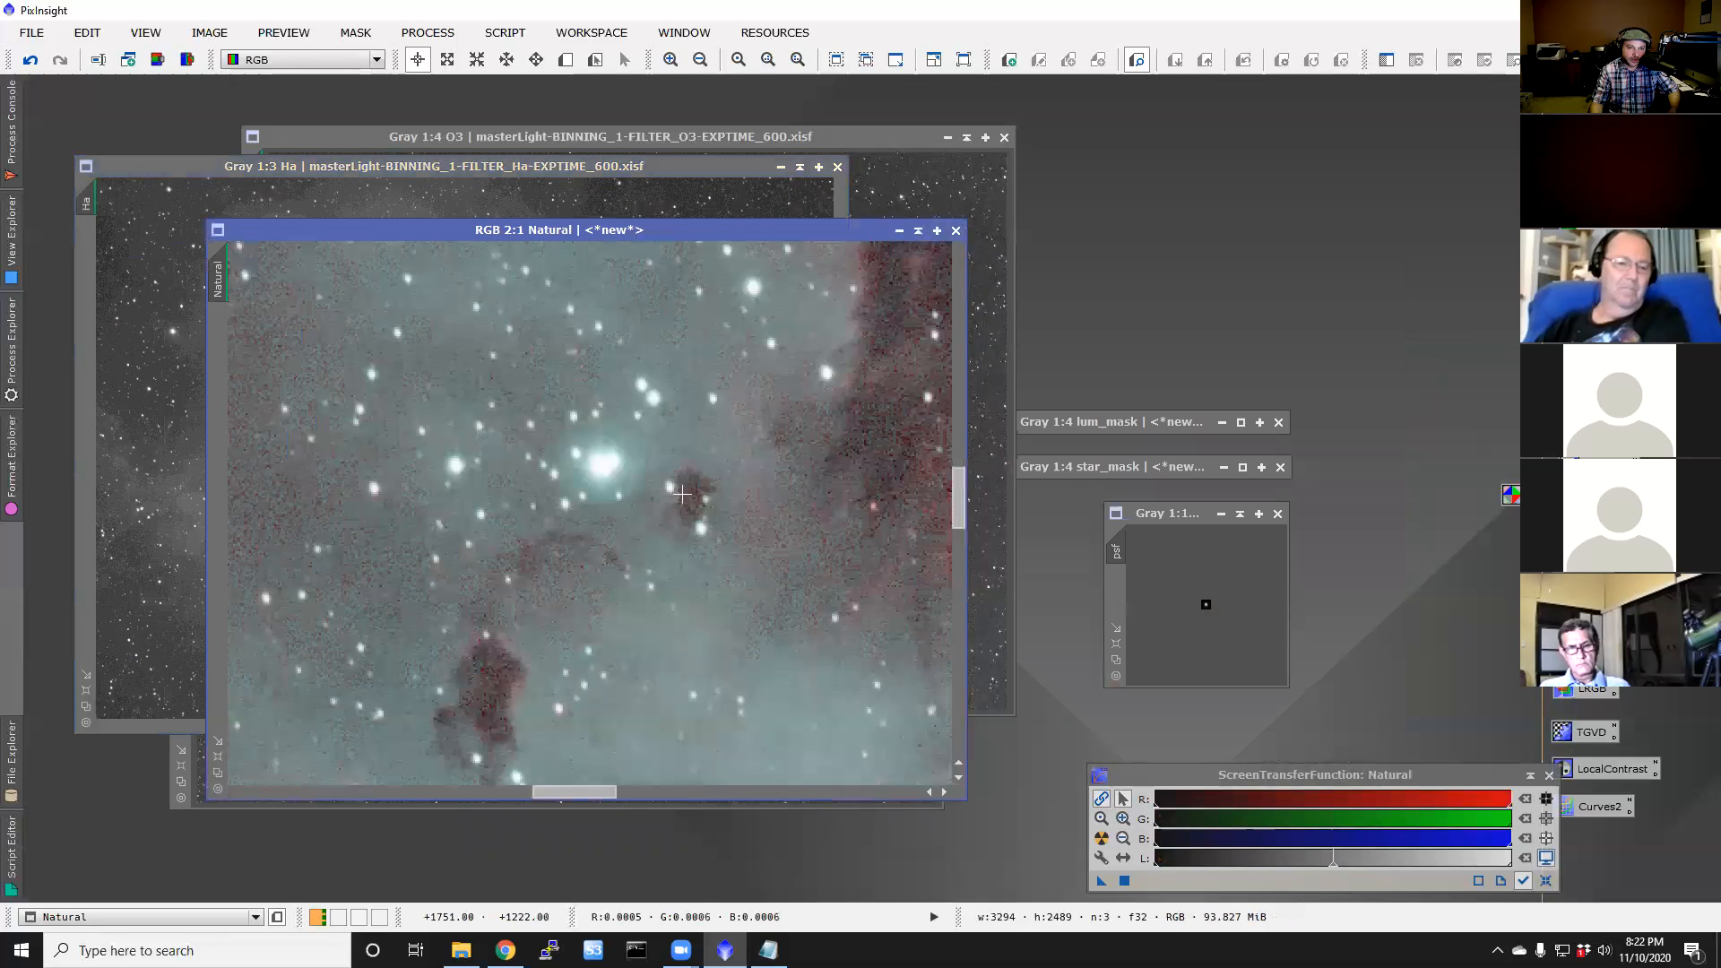
{"action": "scroll", "coordinate": [671, 486], "scroll_direction": "down", "scroll_amount": 2}
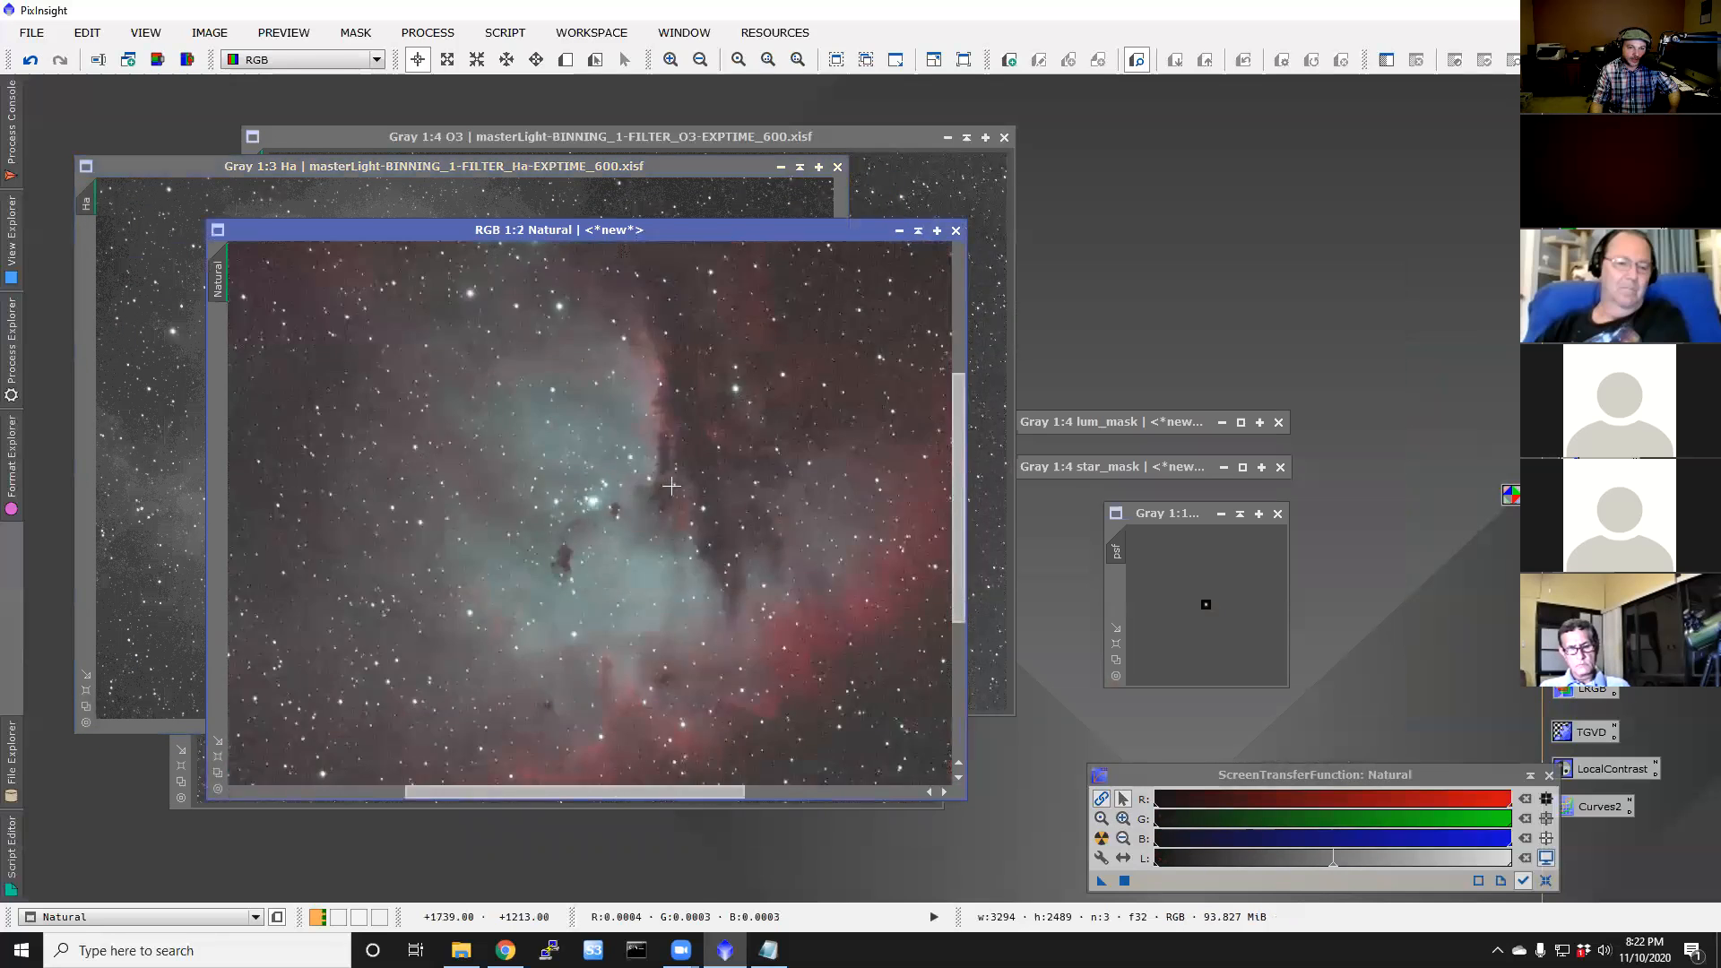
{"action": "scroll", "coordinate": [671, 486], "scroll_direction": "down", "scroll_amount": 1}
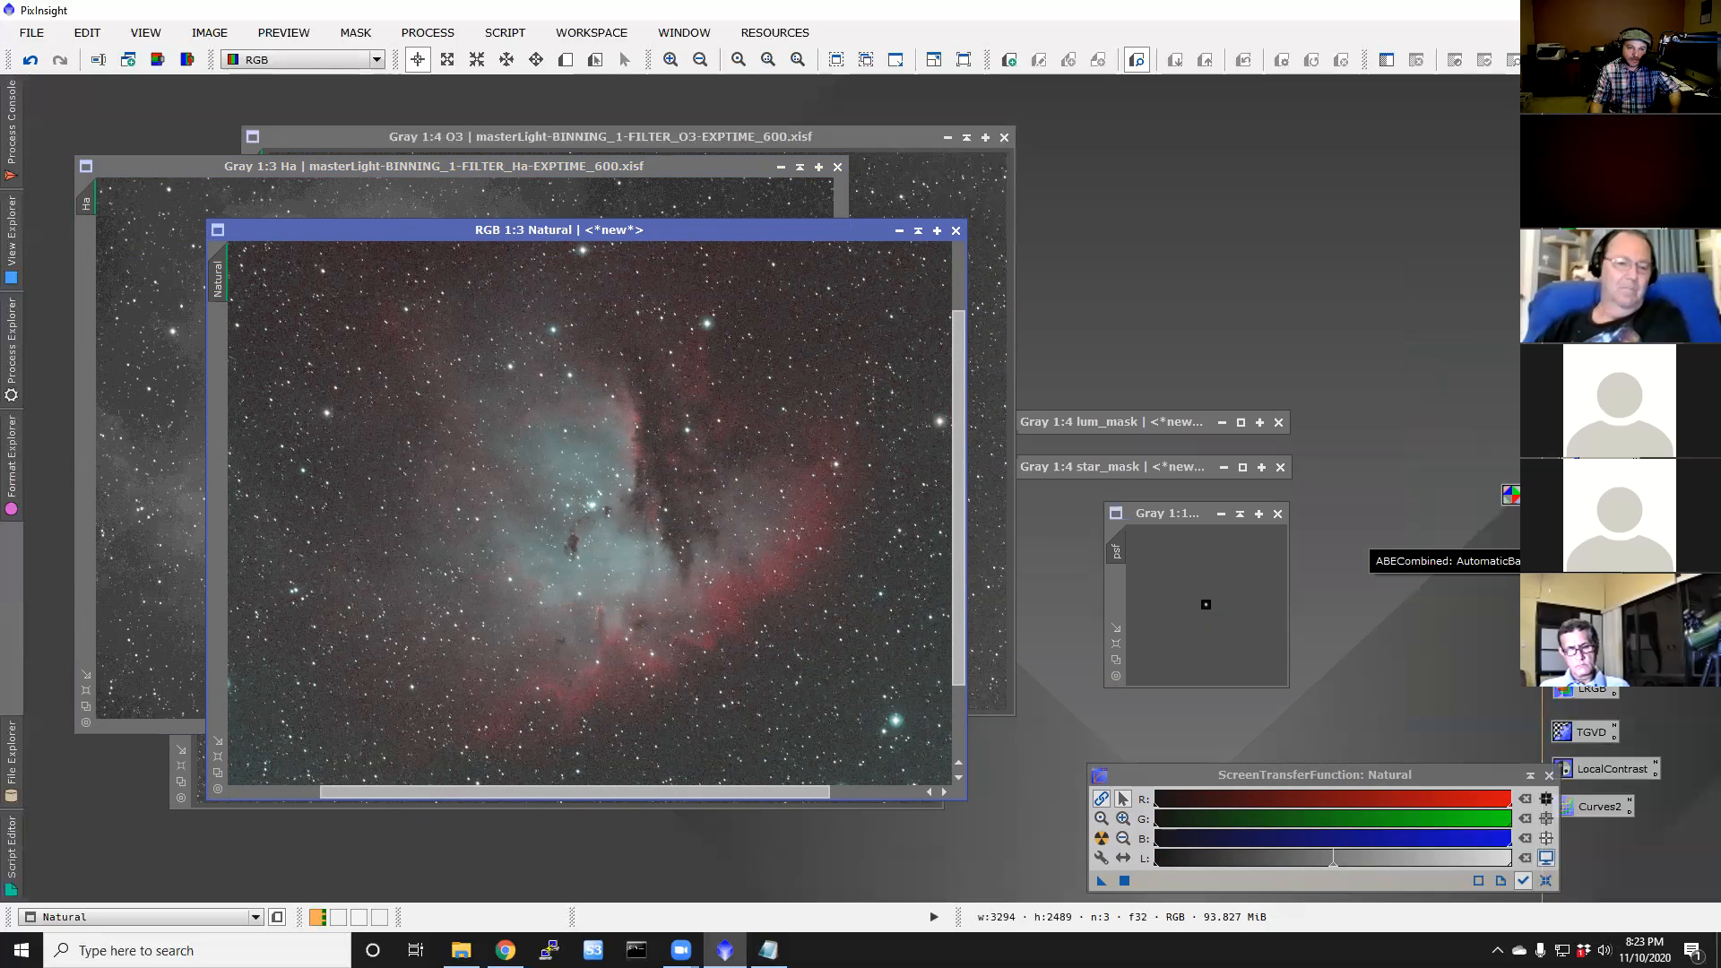
Step: Apply AutomaticBackgroundExtractor with box size 15 and box separation 5 to the Natural image, and refresh its auto-stretch
{"action": "double_click", "coordinate": [1398, 561]}
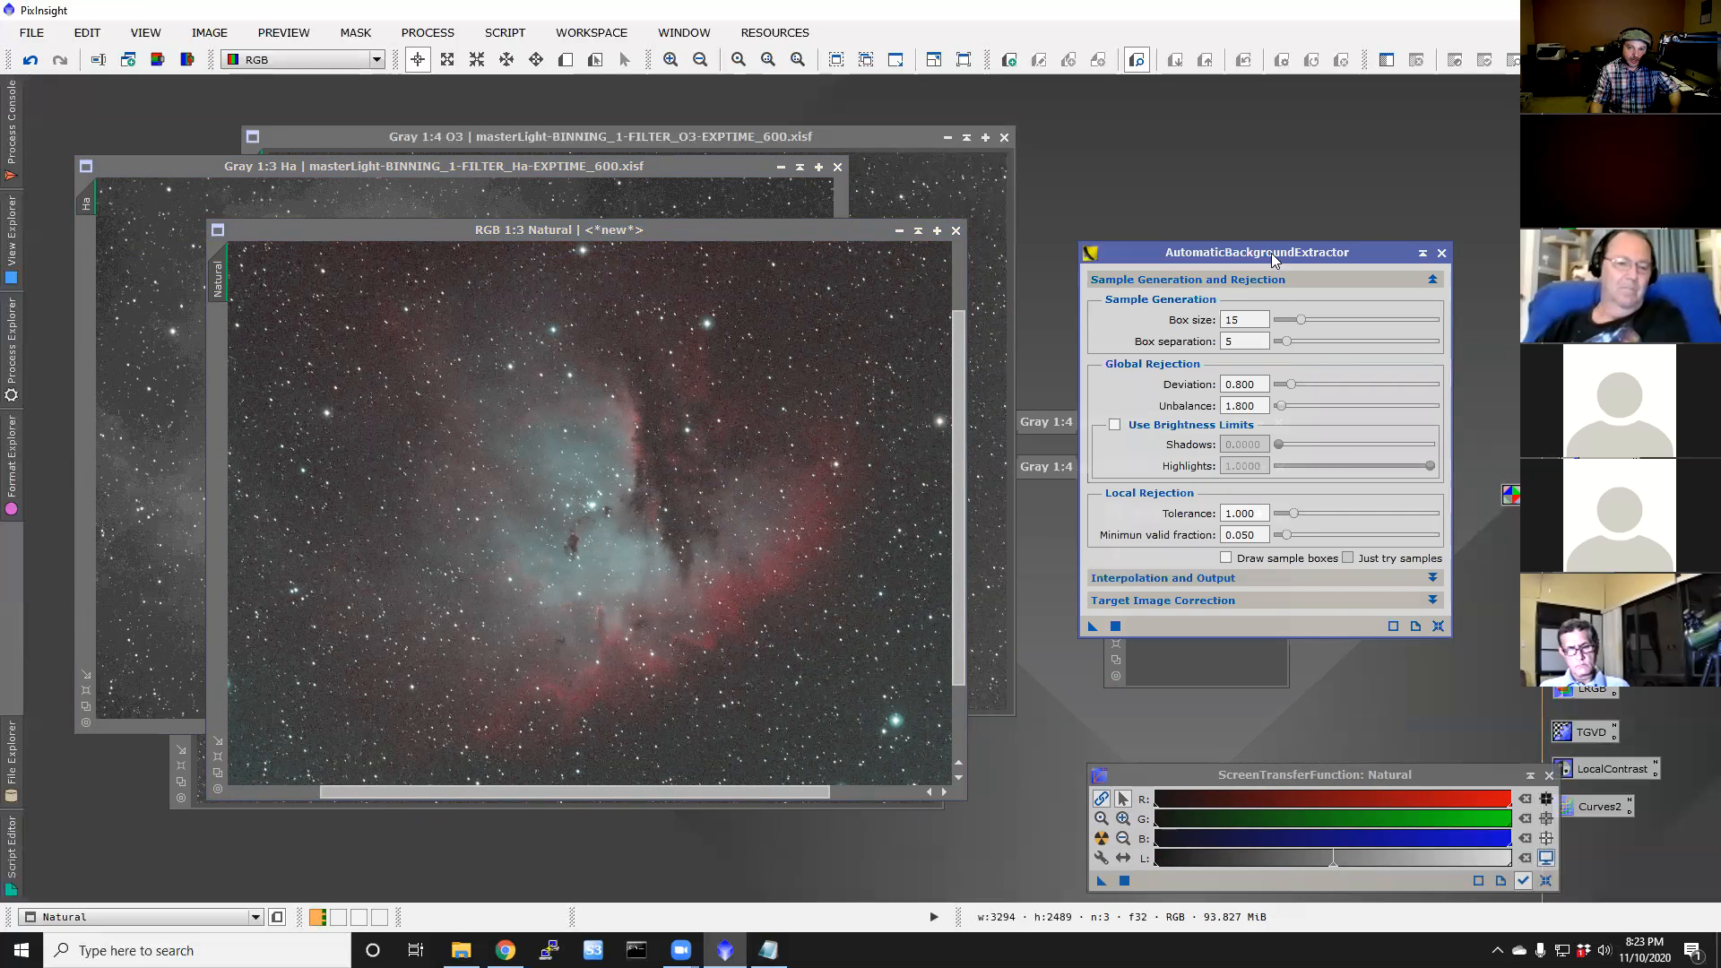
{"action": "left_click", "coordinate": [1116, 627]}
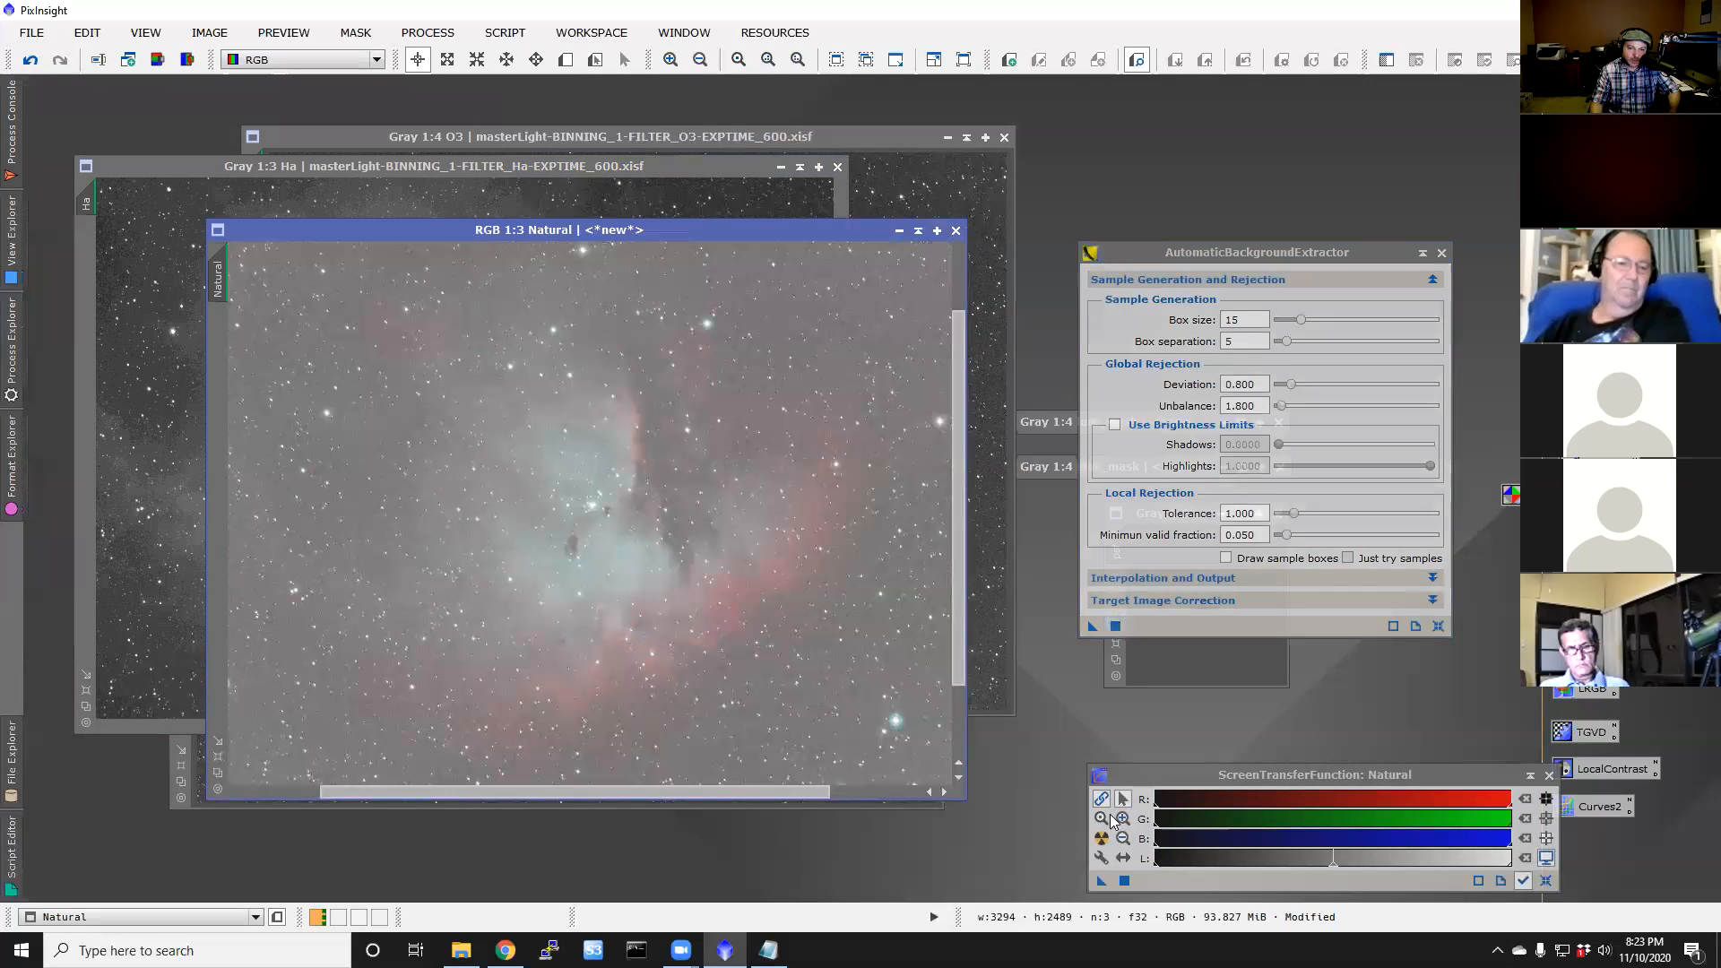
{"action": "left_click", "coordinate": [1102, 840]}
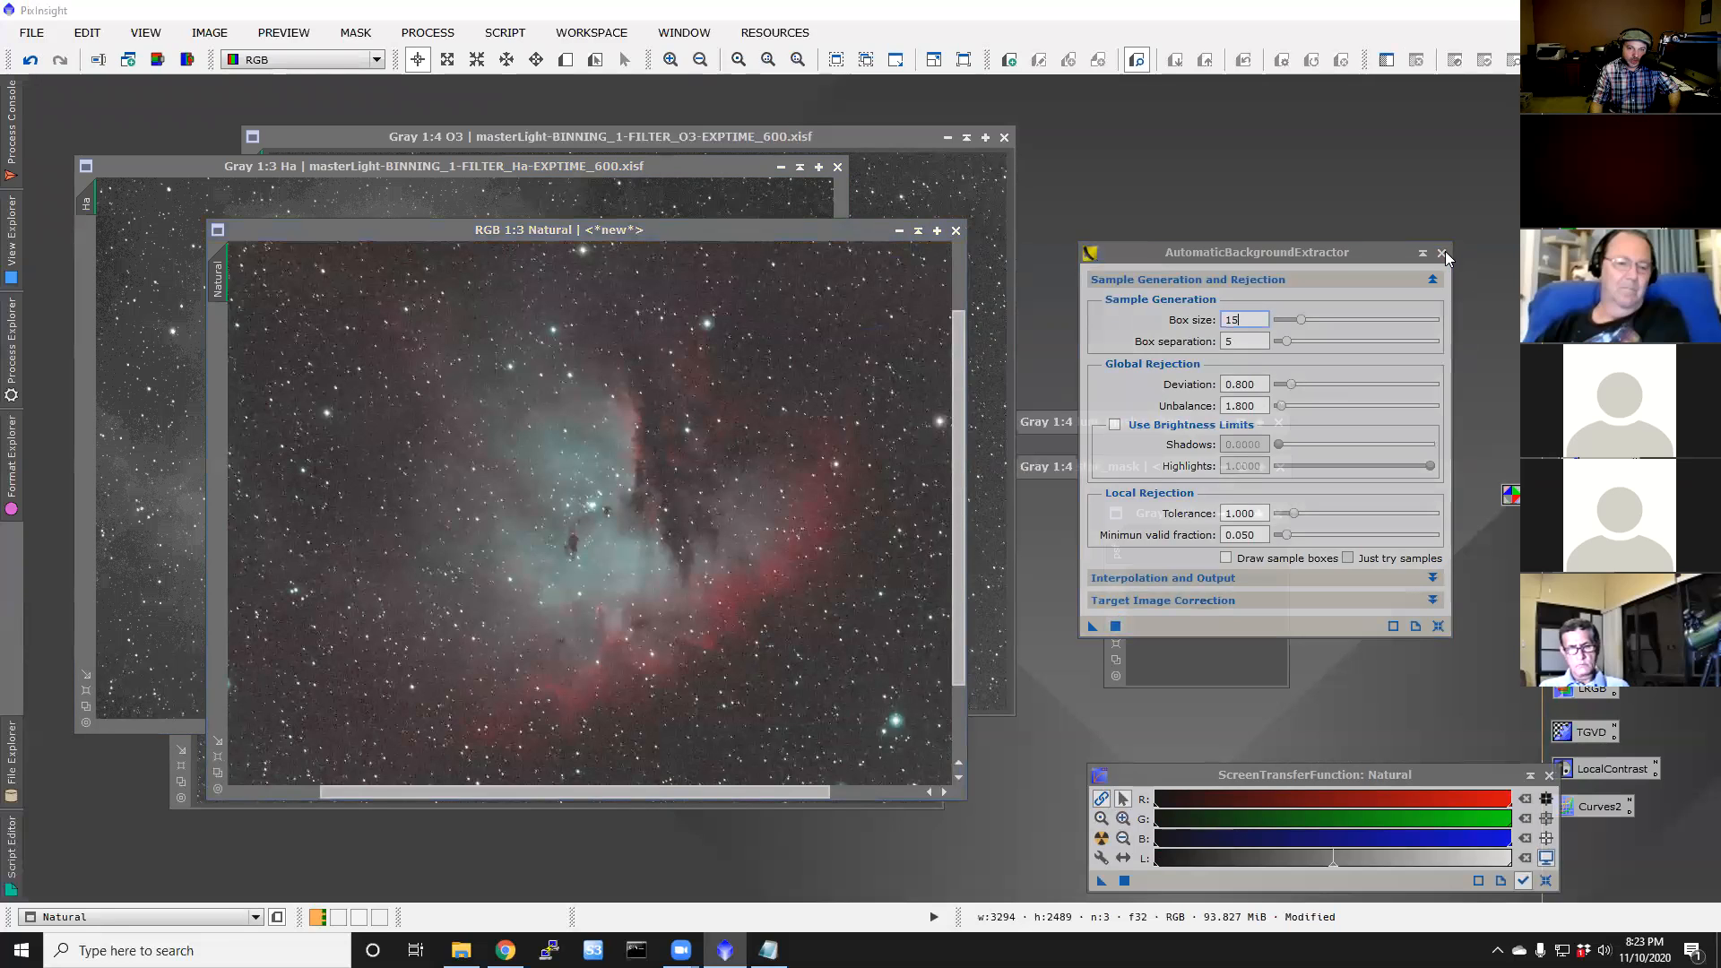
{"action": "left_click", "coordinate": [1442, 252]}
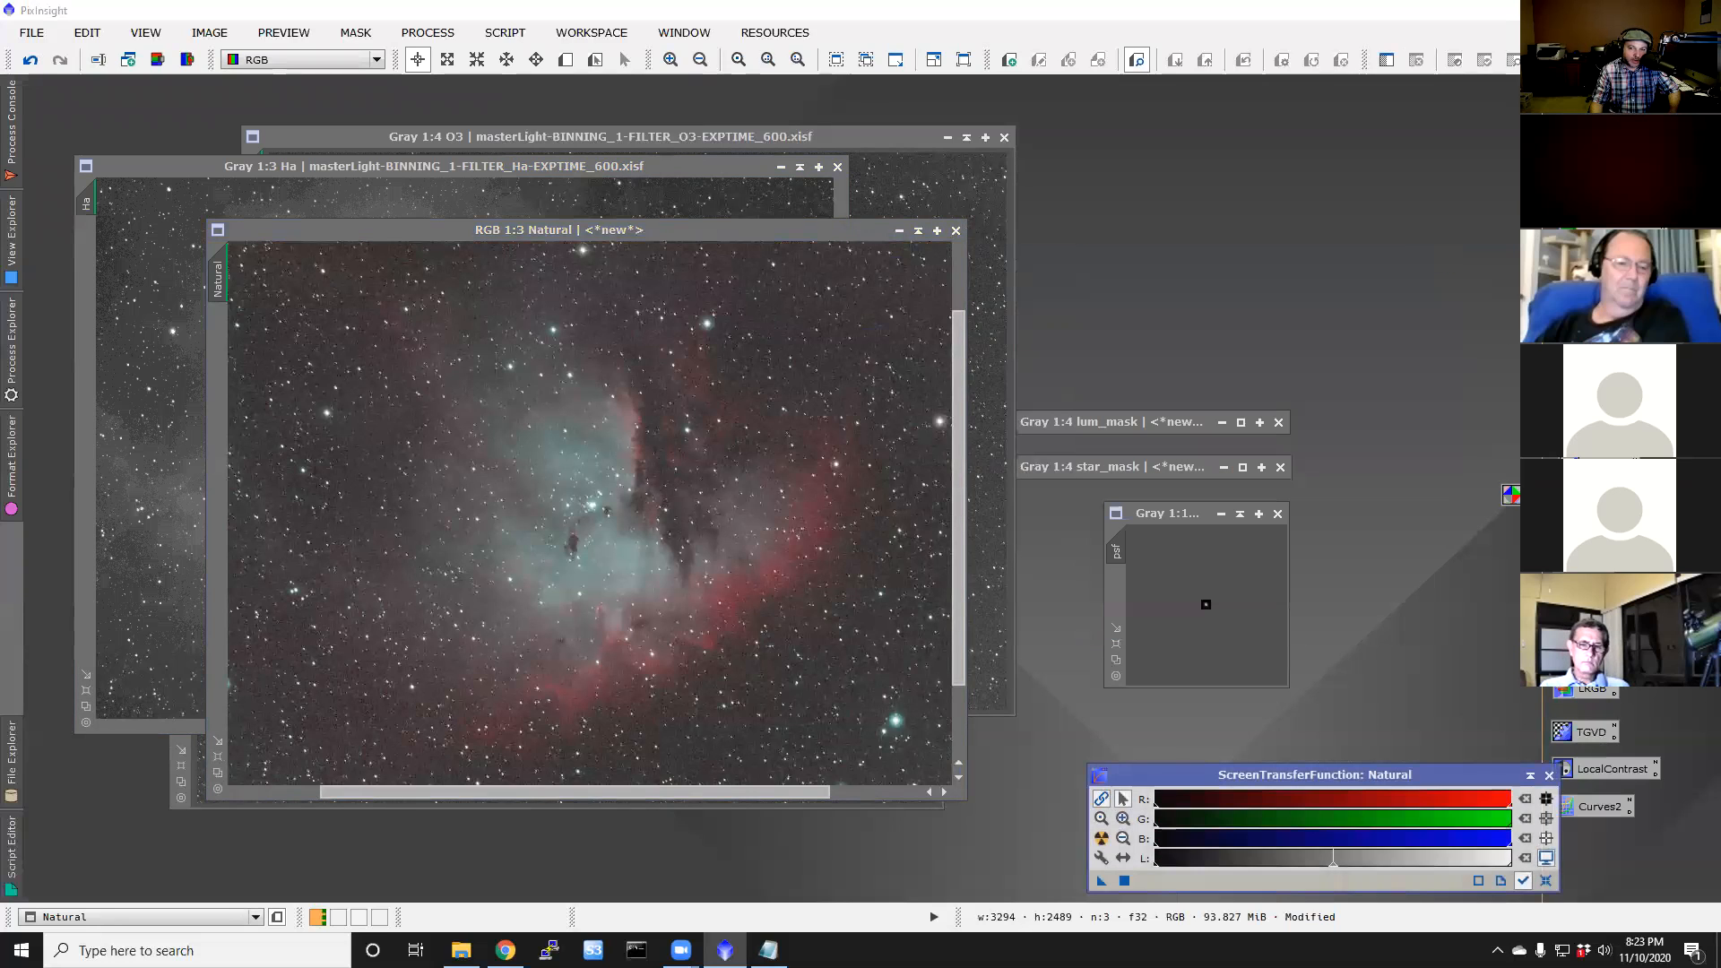
Step: Remove green from the Natural image with SCNR using Average Neutral protection and amount 1.00, and compare it with the Ha image
{"action": "left_click_drag", "start_coordinate": [1022, 408], "coordinate": [1228, 357]}
{"action": "left_click", "coordinate": [1124, 474]}
{"action": "scroll", "coordinate": [786, 542], "scroll_direction": "up", "scroll_amount": 1}
{"action": "scroll", "coordinate": [786, 541], "scroll_direction": "down", "scroll_amount": 2}
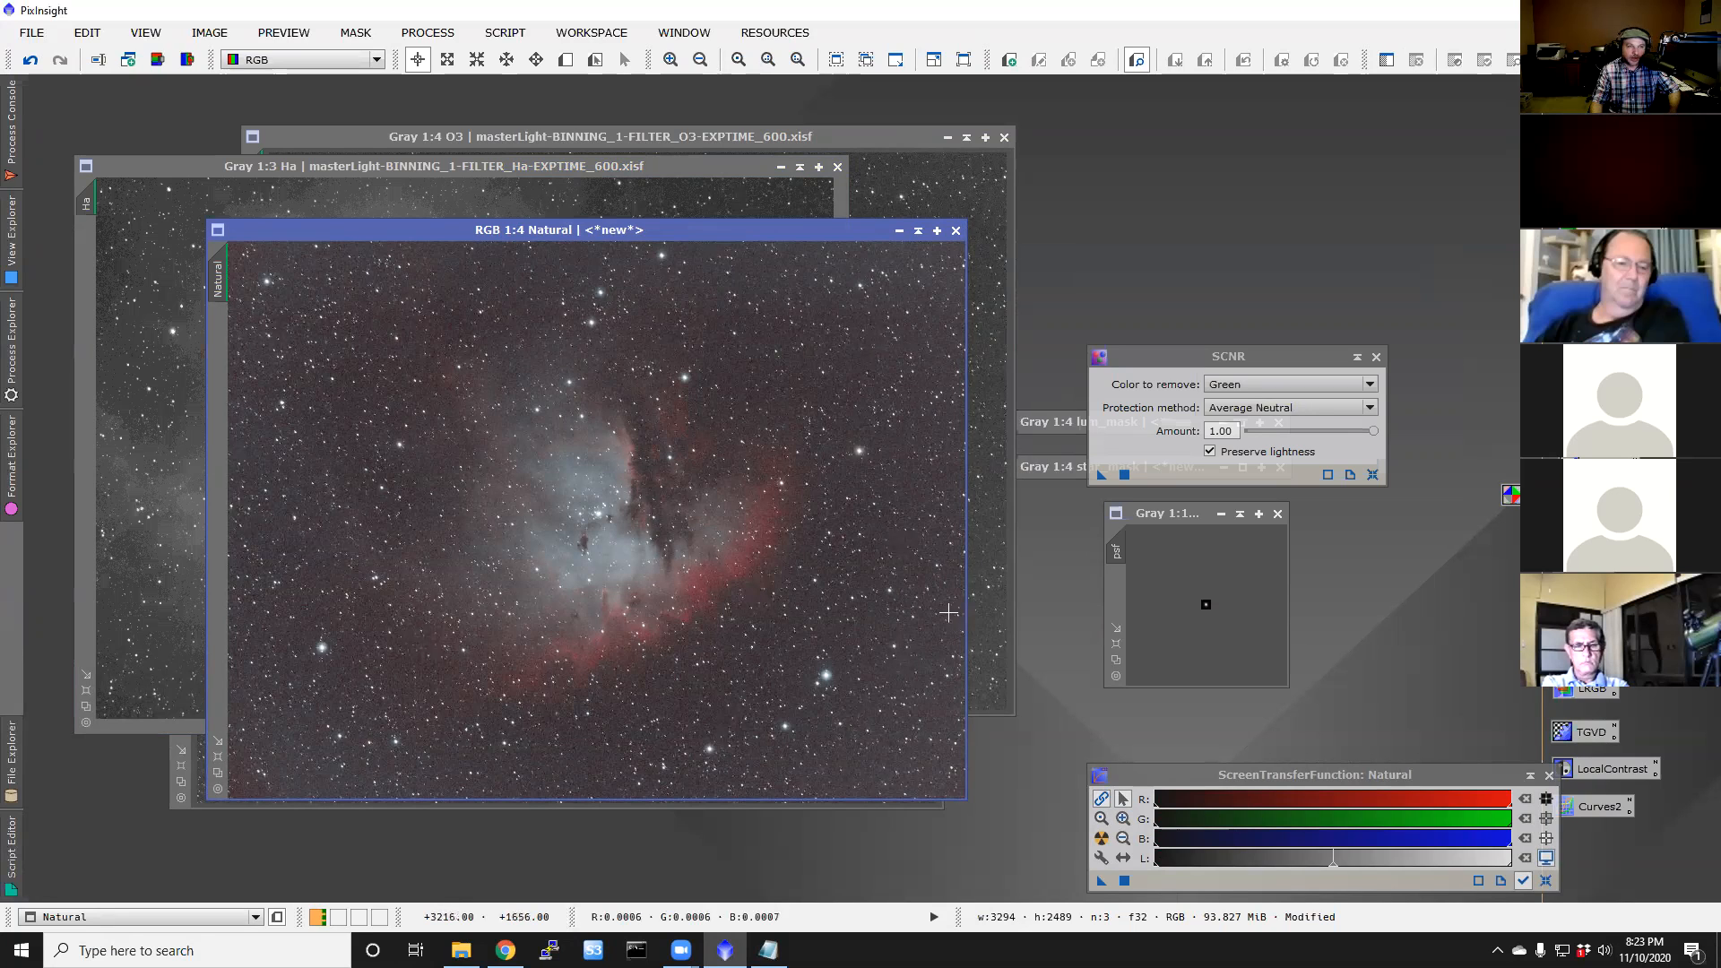
{"action": "left_click", "coordinate": [511, 176]}
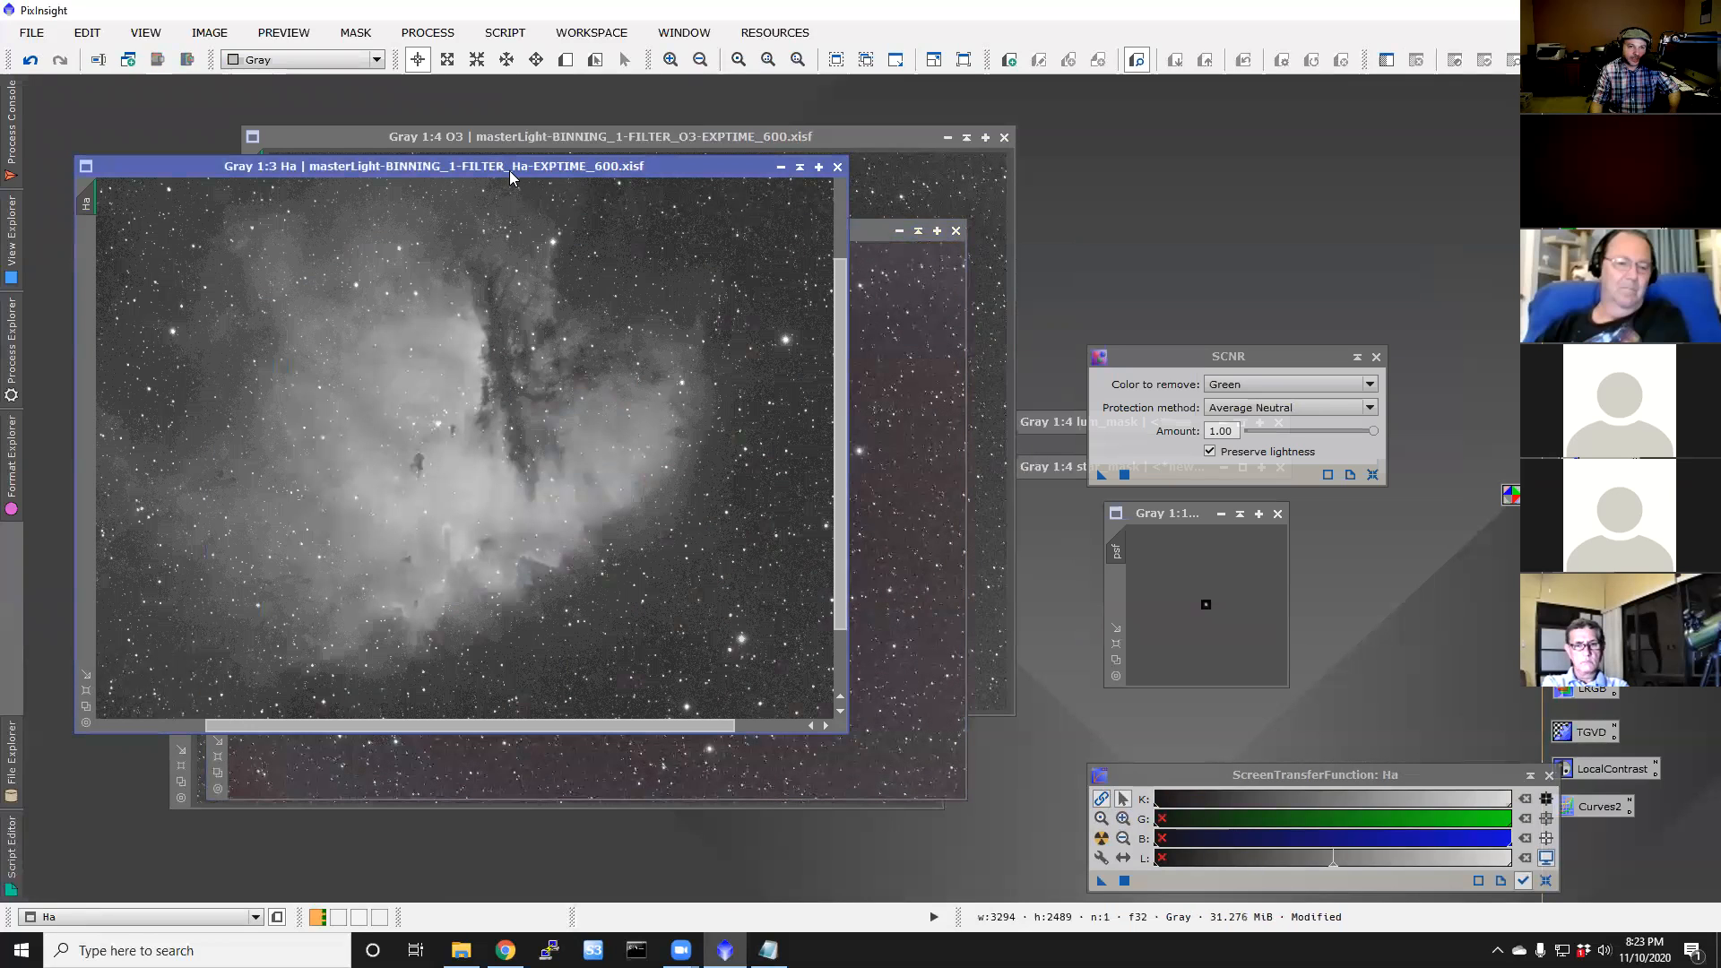
{"action": "scroll", "coordinate": [520, 336], "scroll_direction": "down", "scroll_amount": 1}
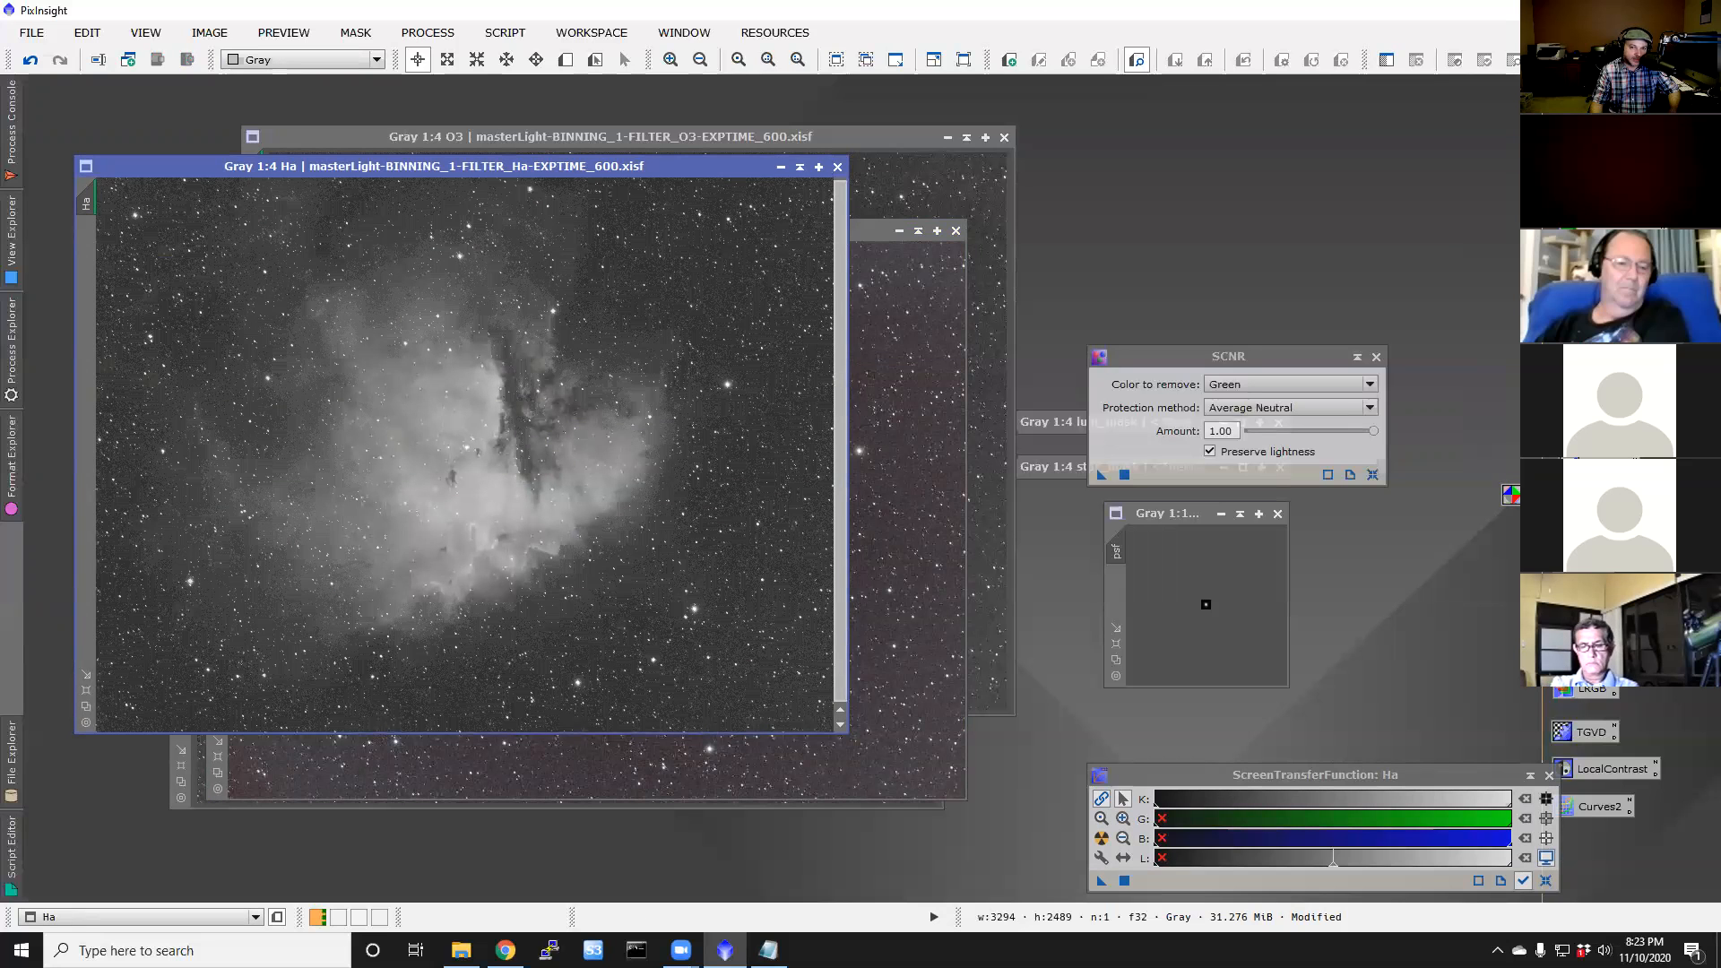
{"action": "left_click", "coordinate": [859, 229]}
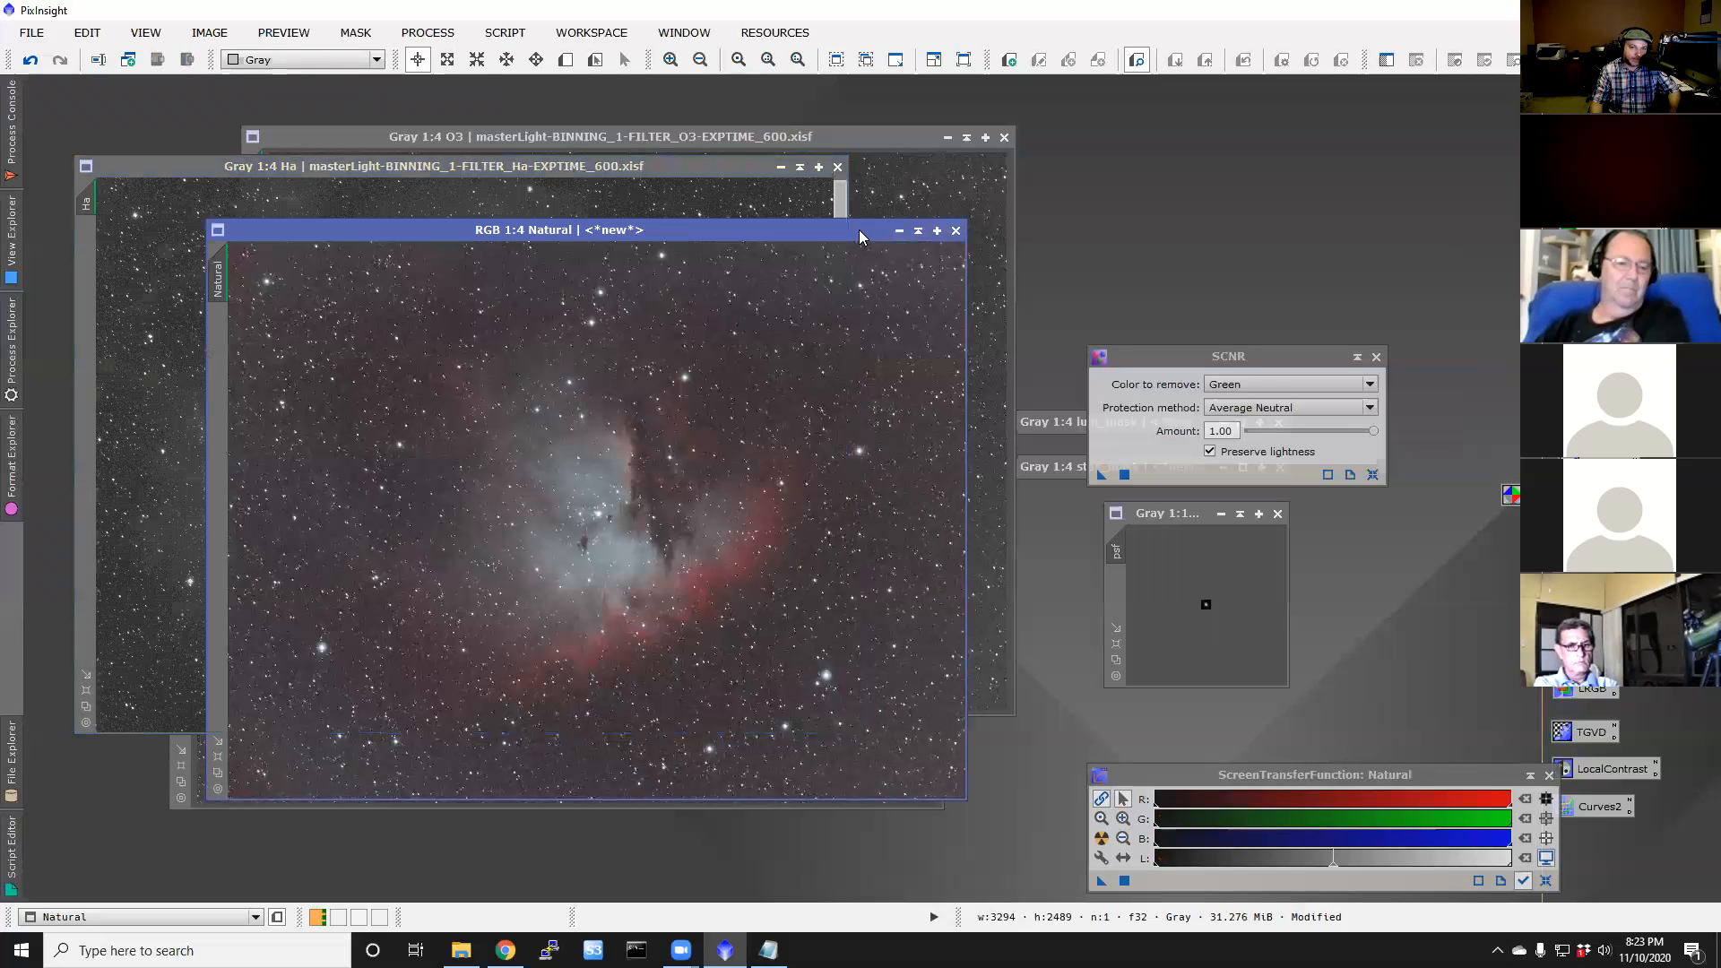
{"action": "left_click", "coordinate": [1377, 357]}
Step: Examine the core and stars of the Natural nebula image up close, checking them against the Ha image
{"action": "scroll", "coordinate": [655, 550], "scroll_direction": "up", "scroll_amount": 1}
{"action": "scroll", "coordinate": [655, 551], "scroll_direction": "up", "scroll_amount": 2}
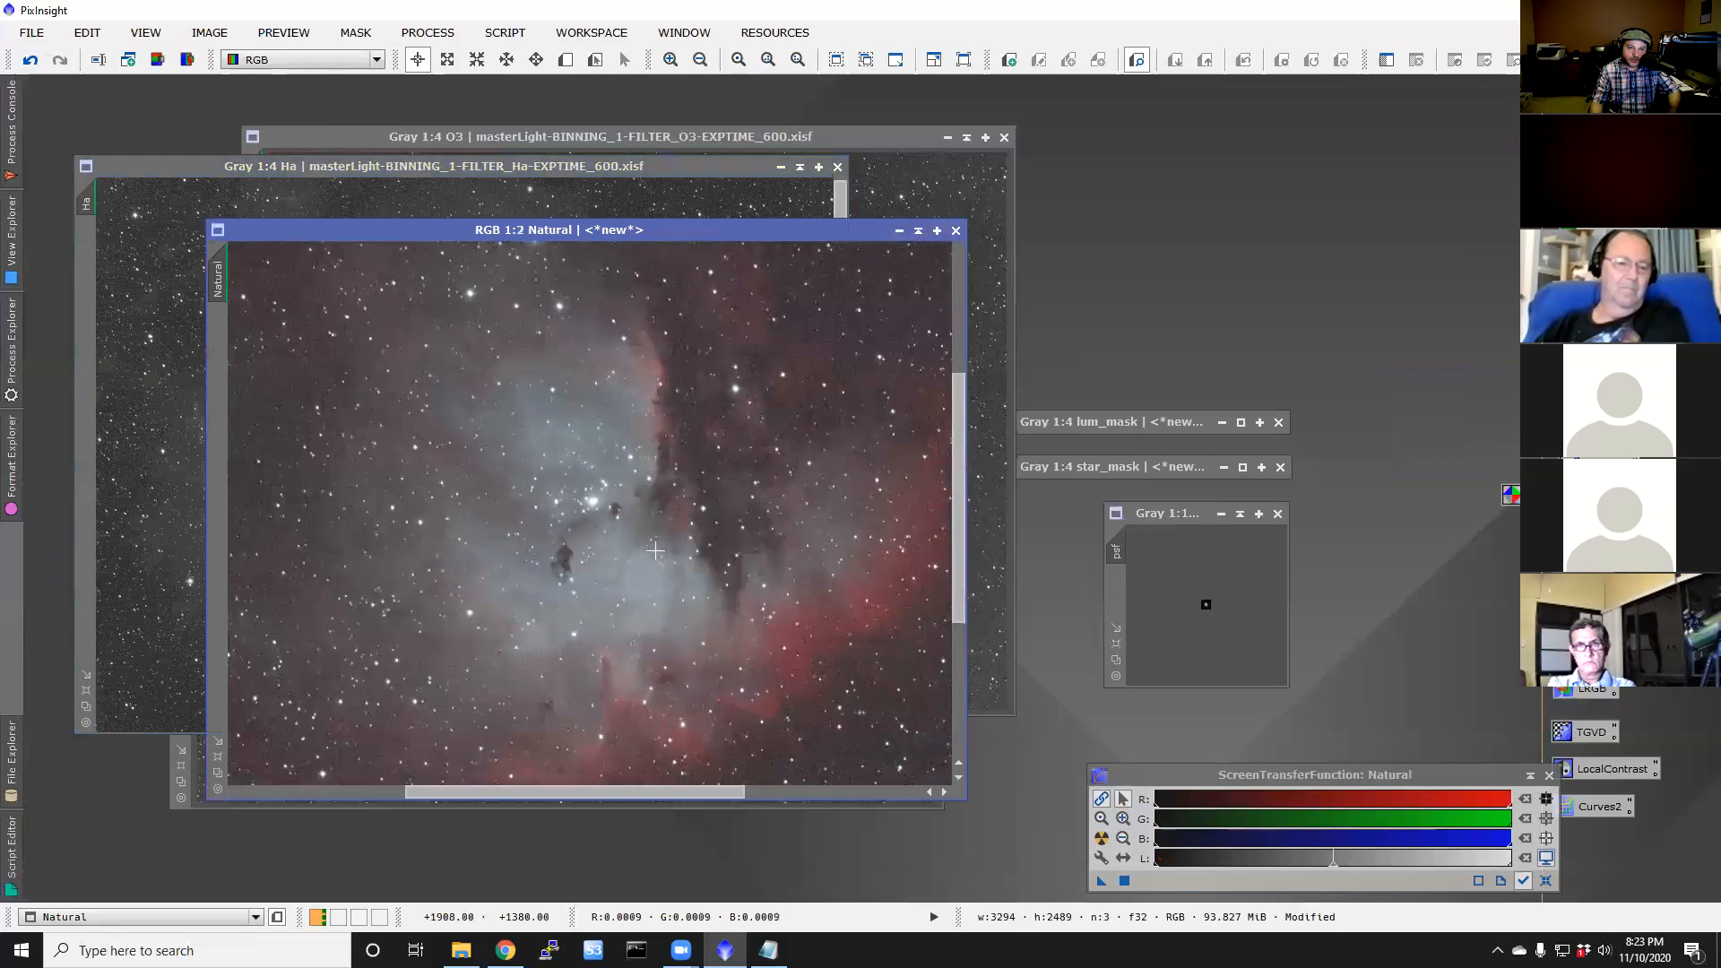
{"action": "scroll", "coordinate": [655, 551], "scroll_direction": "down", "scroll_amount": 1}
{"action": "scroll", "coordinate": [609, 520], "scroll_direction": "down", "scroll_amount": 1}
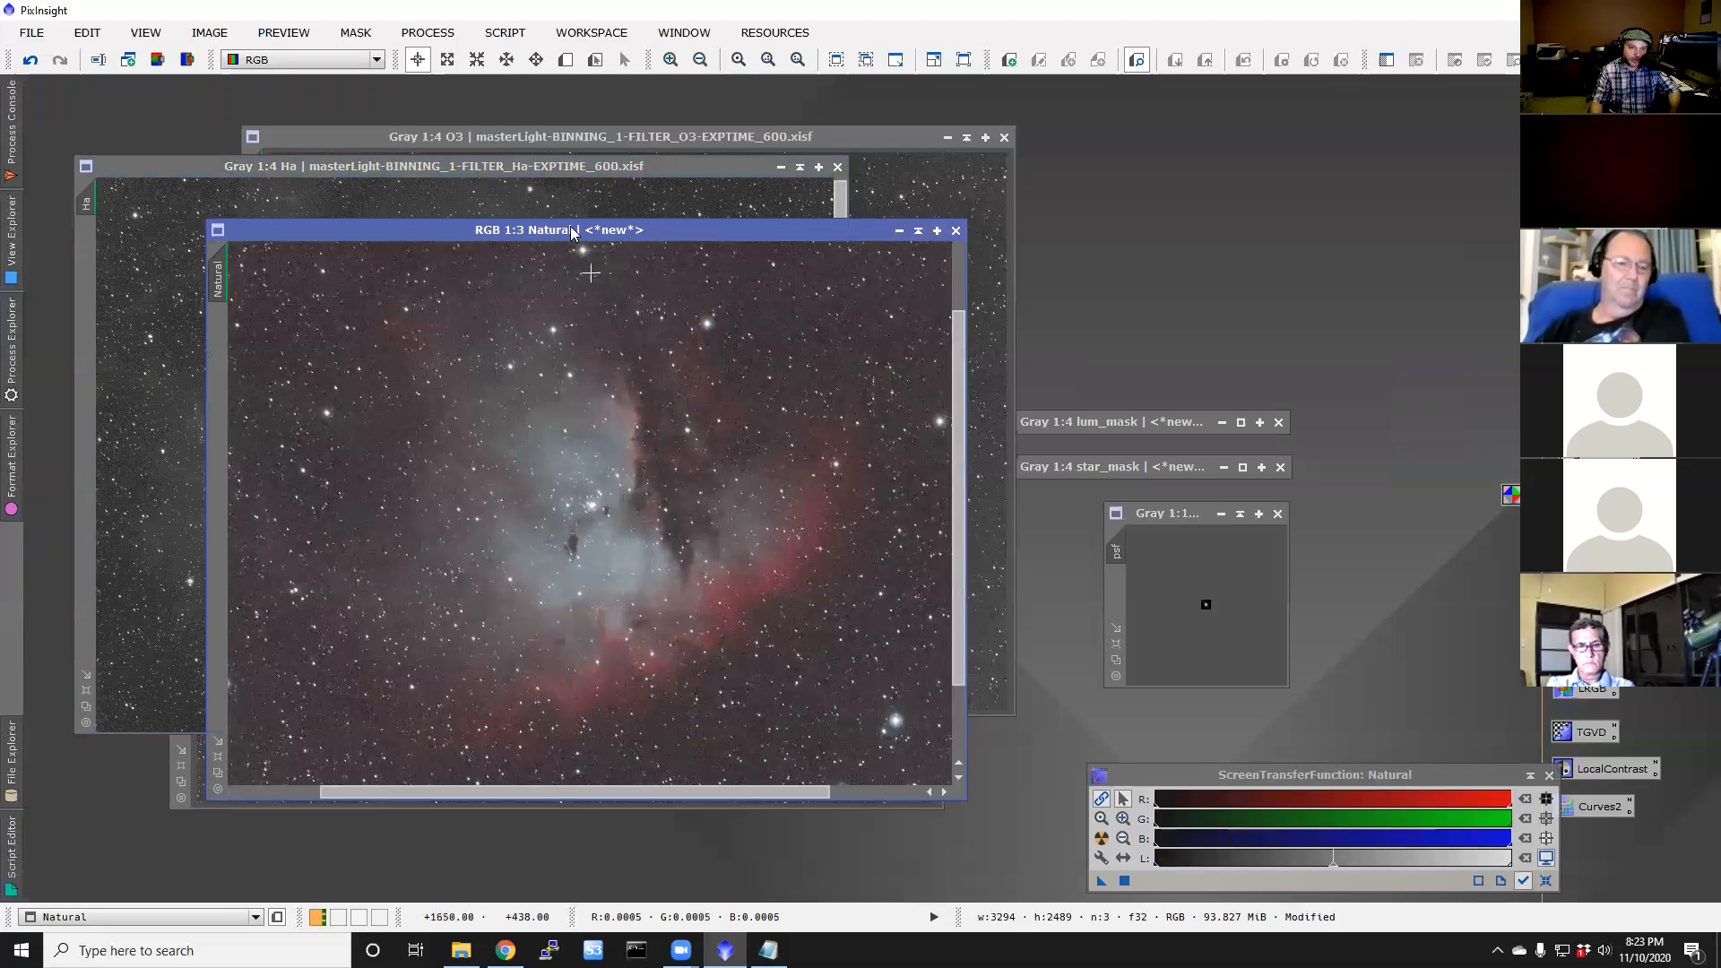
{"action": "left_click", "coordinate": [547, 170]}
{"action": "left_click", "coordinate": [874, 235]}
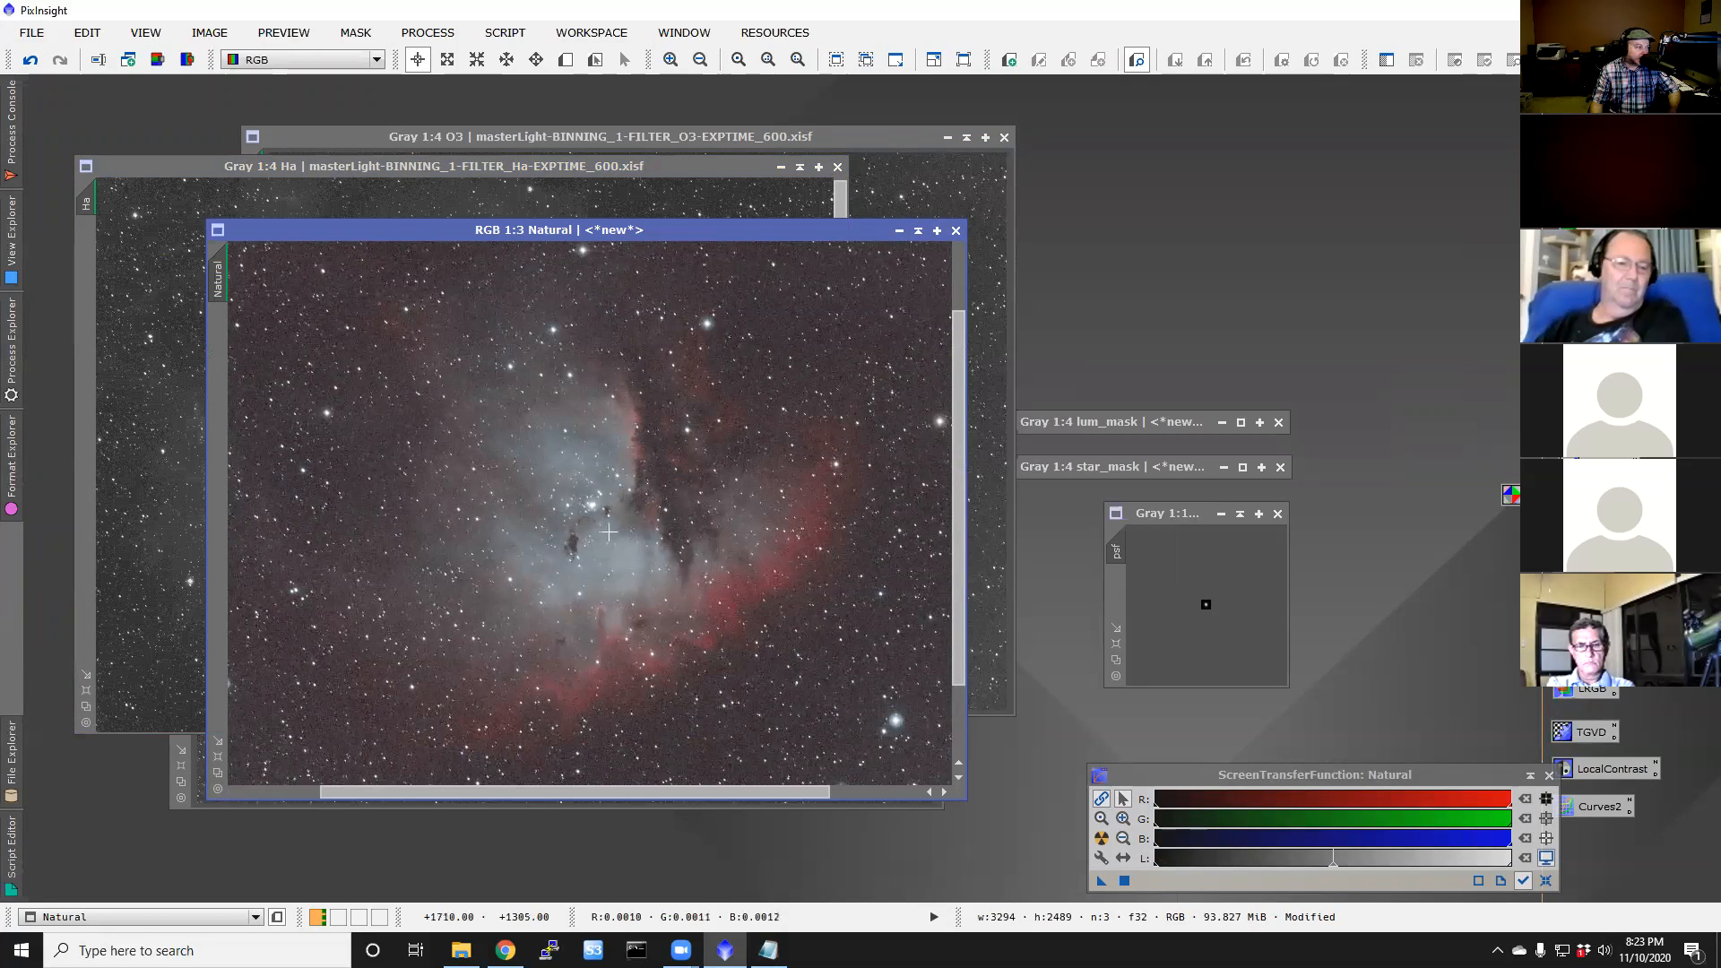
{"action": "left_click", "coordinate": [769, 951]}
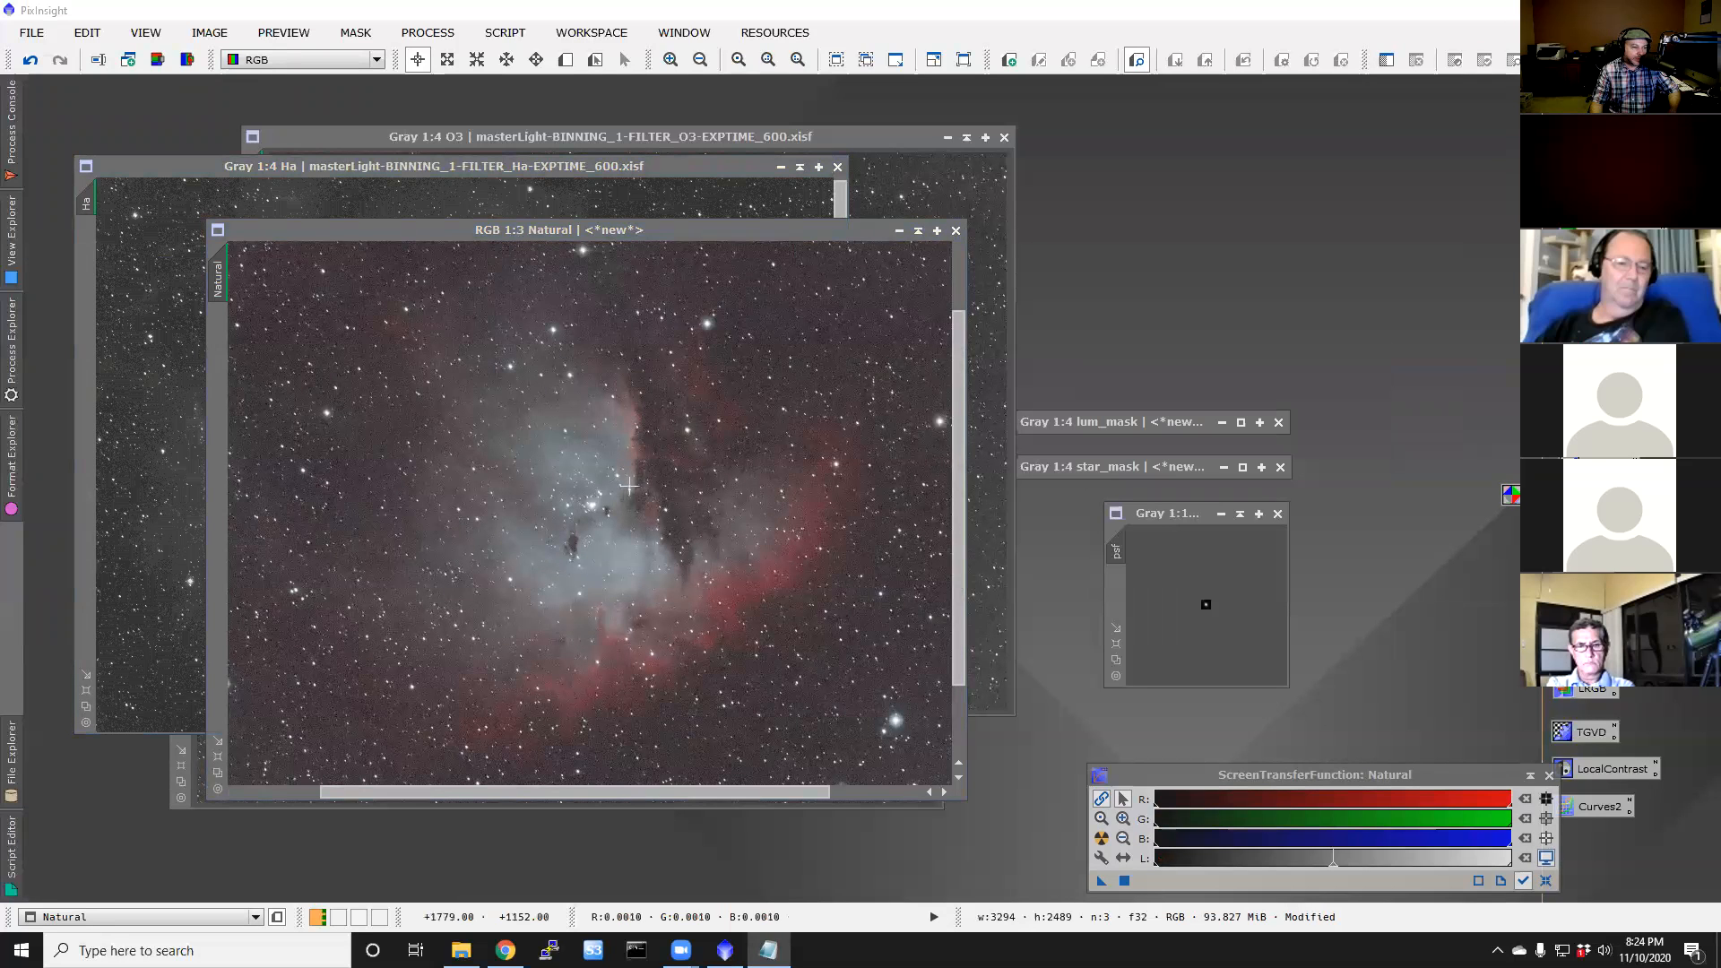
{"action": "scroll", "coordinate": [592, 504], "scroll_direction": "up", "scroll_amount": 1}
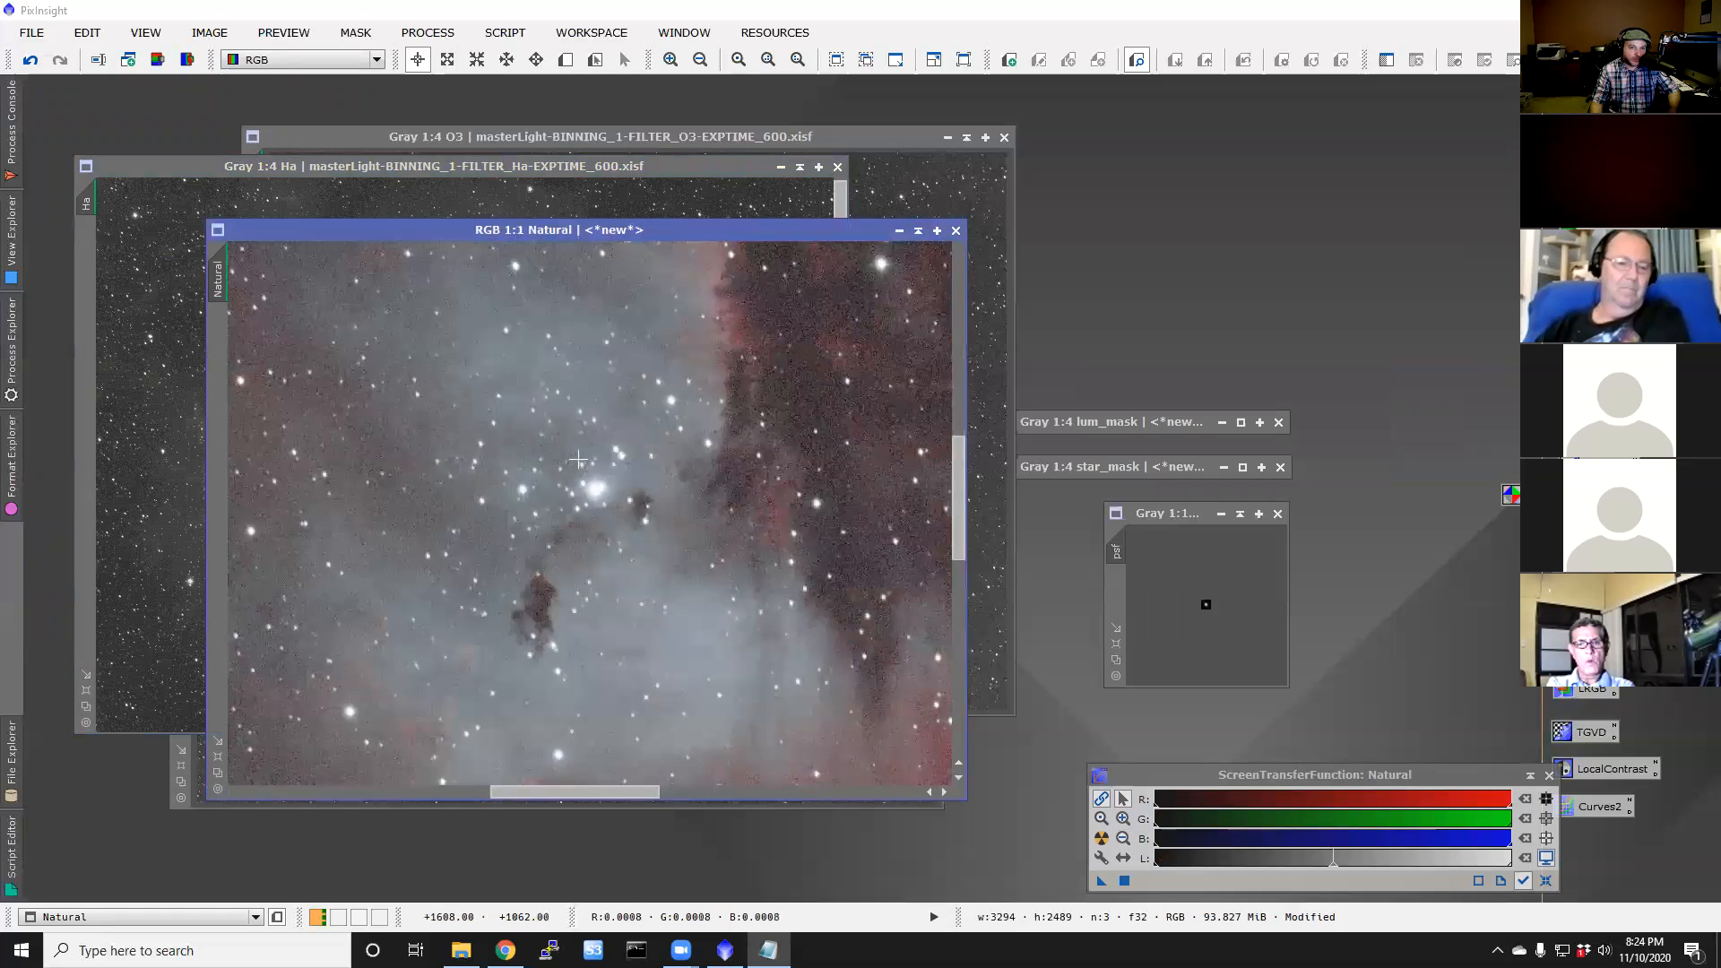
{"action": "scroll", "coordinate": [578, 459], "scroll_direction": "down", "scroll_amount": 1}
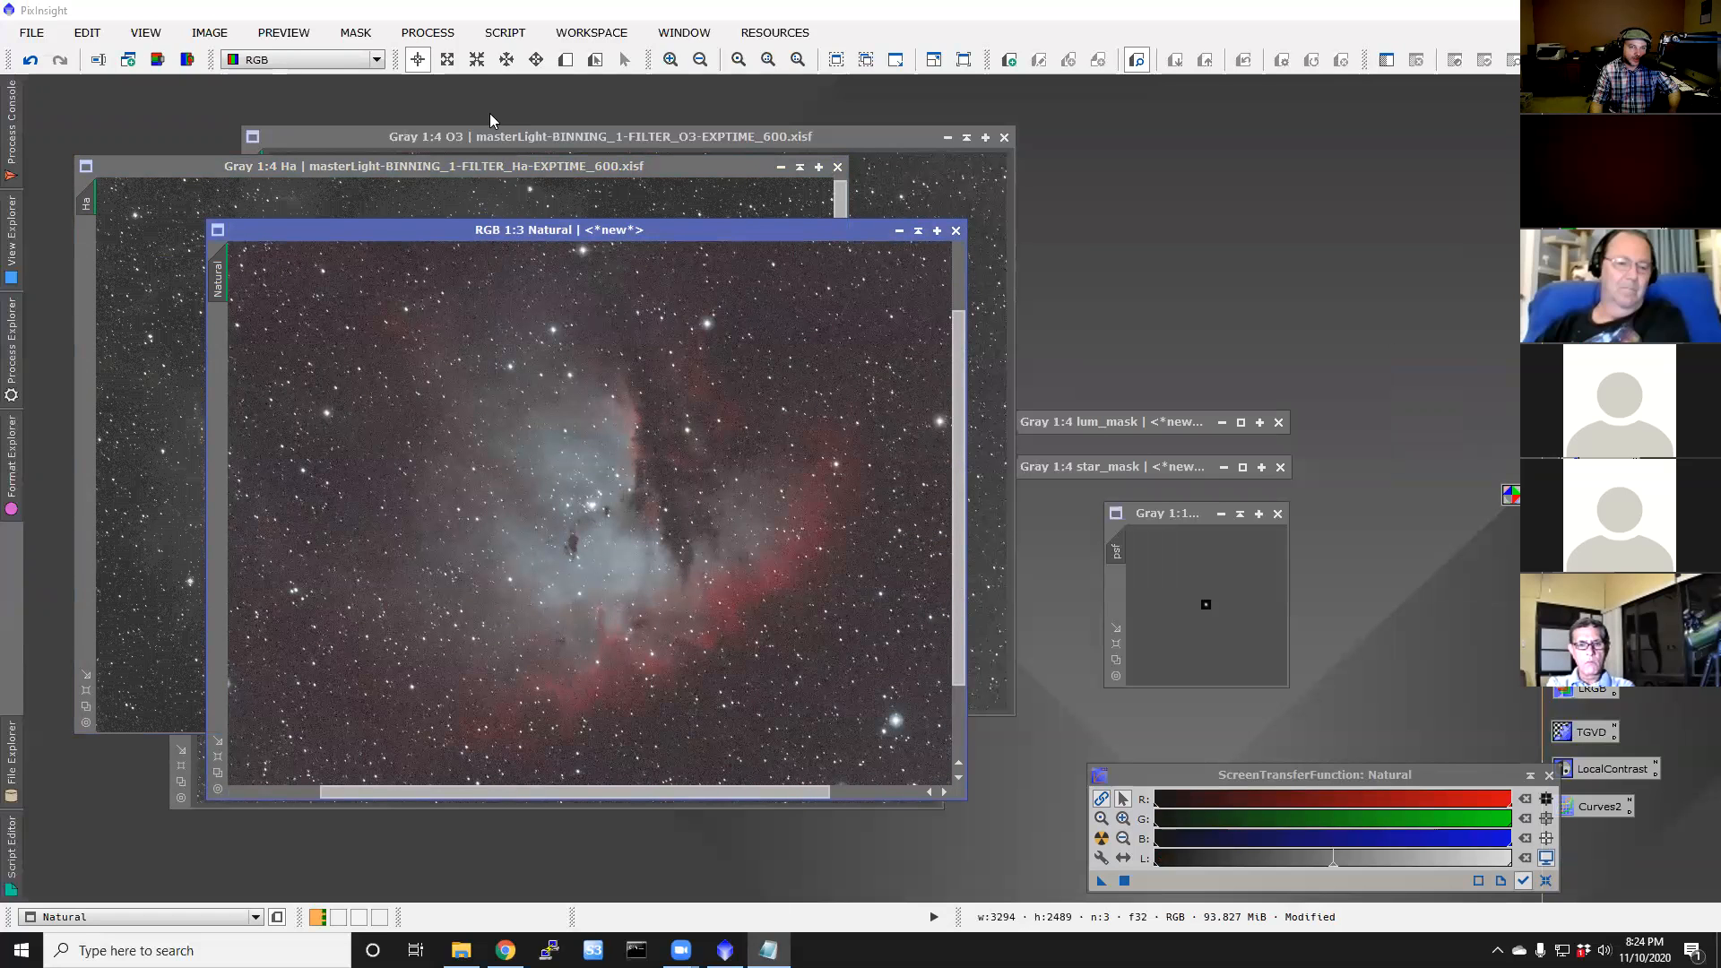
Step: Open MultiscaleLinearTransform beside the Natural image and set it to 5 layers
{"action": "left_click", "coordinate": [441, 34]}
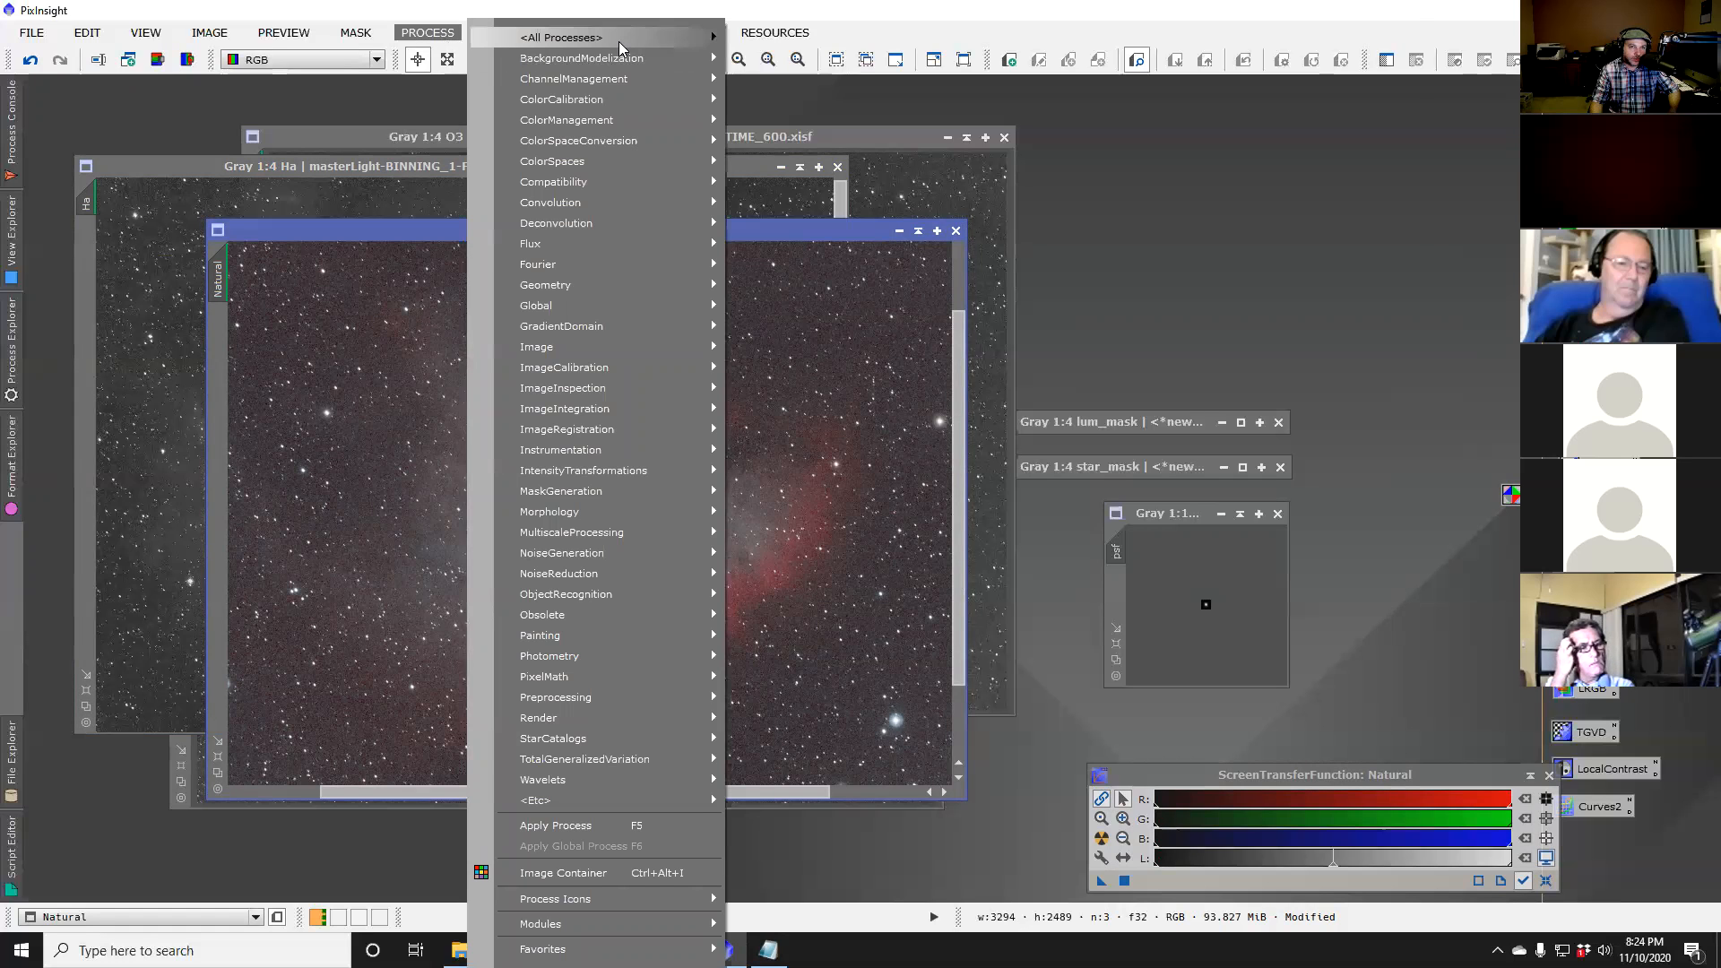
{"action": "mouse_move", "coordinate": [618, 41]}
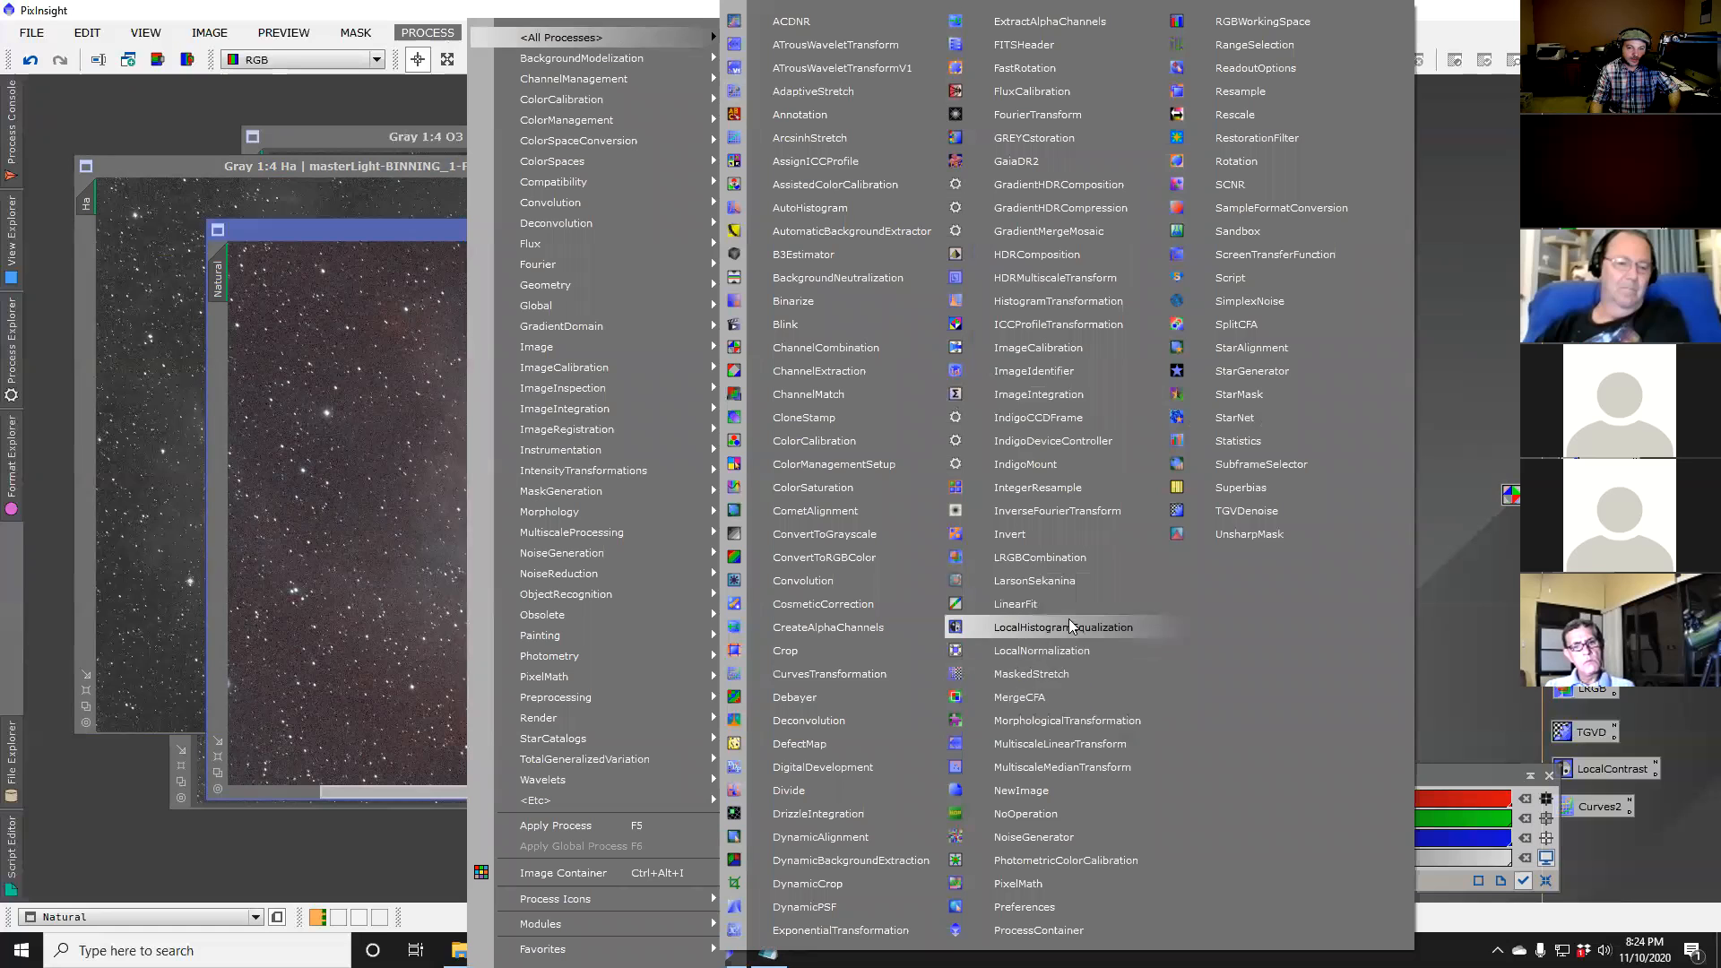
{"action": "left_click", "coordinate": [1060, 744]}
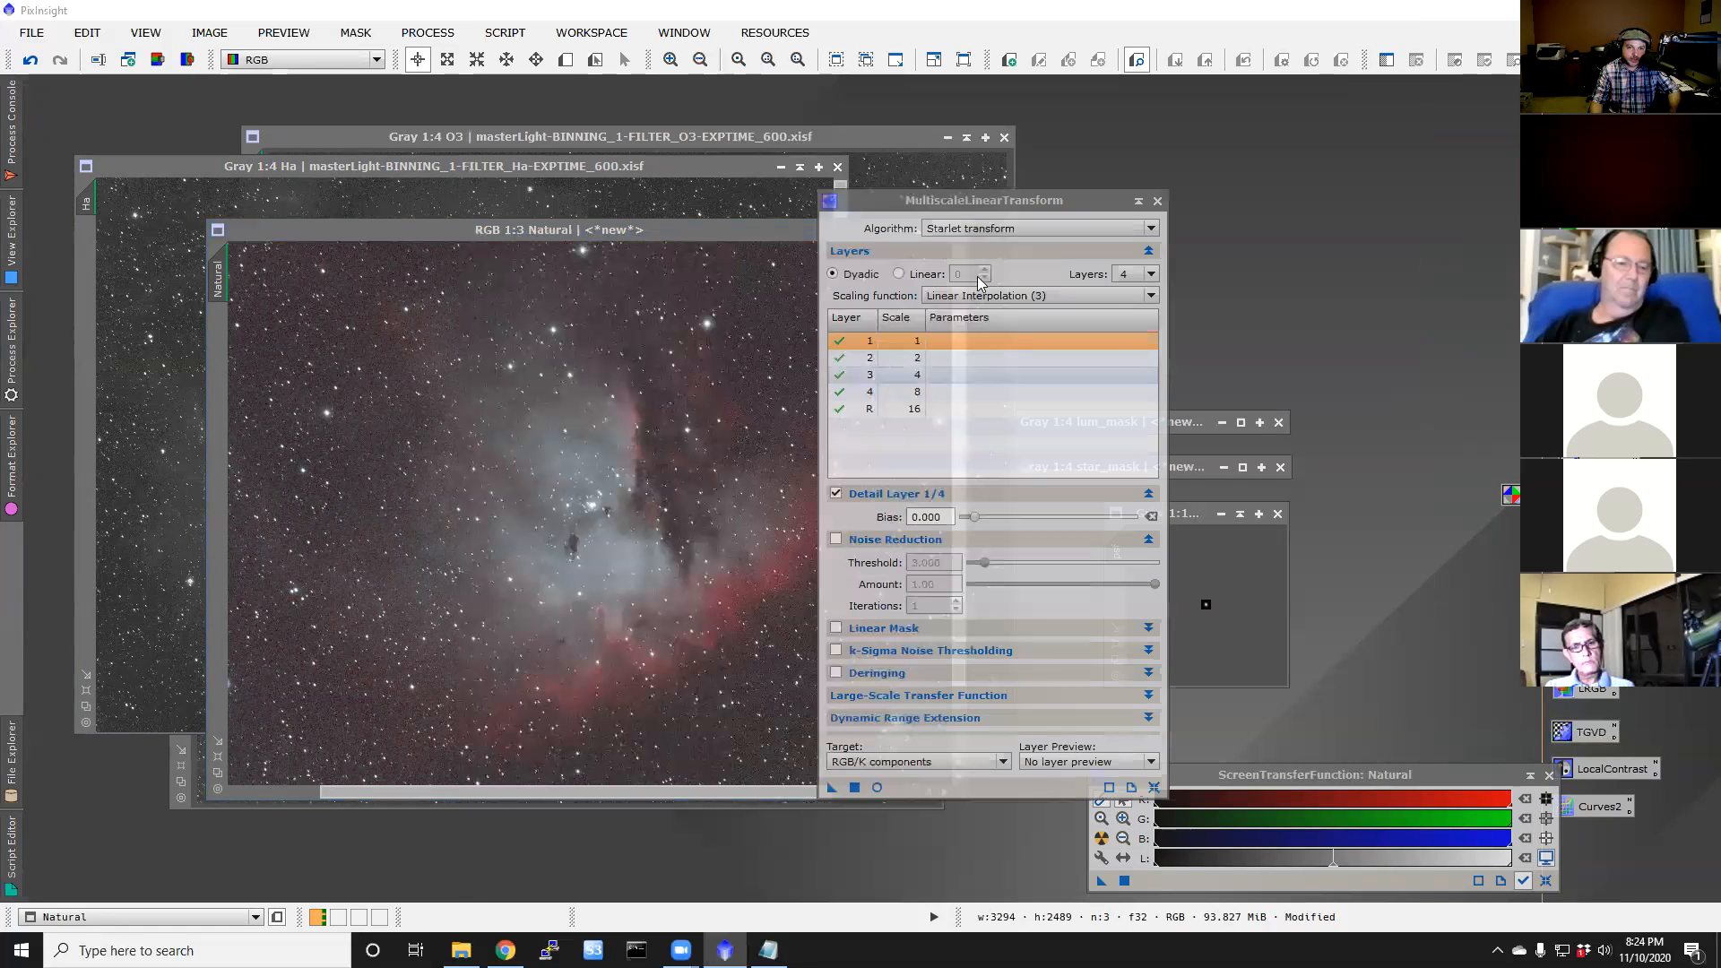
{"action": "left_click_drag", "start_coordinate": [964, 201], "coordinate": [1208, 138]}
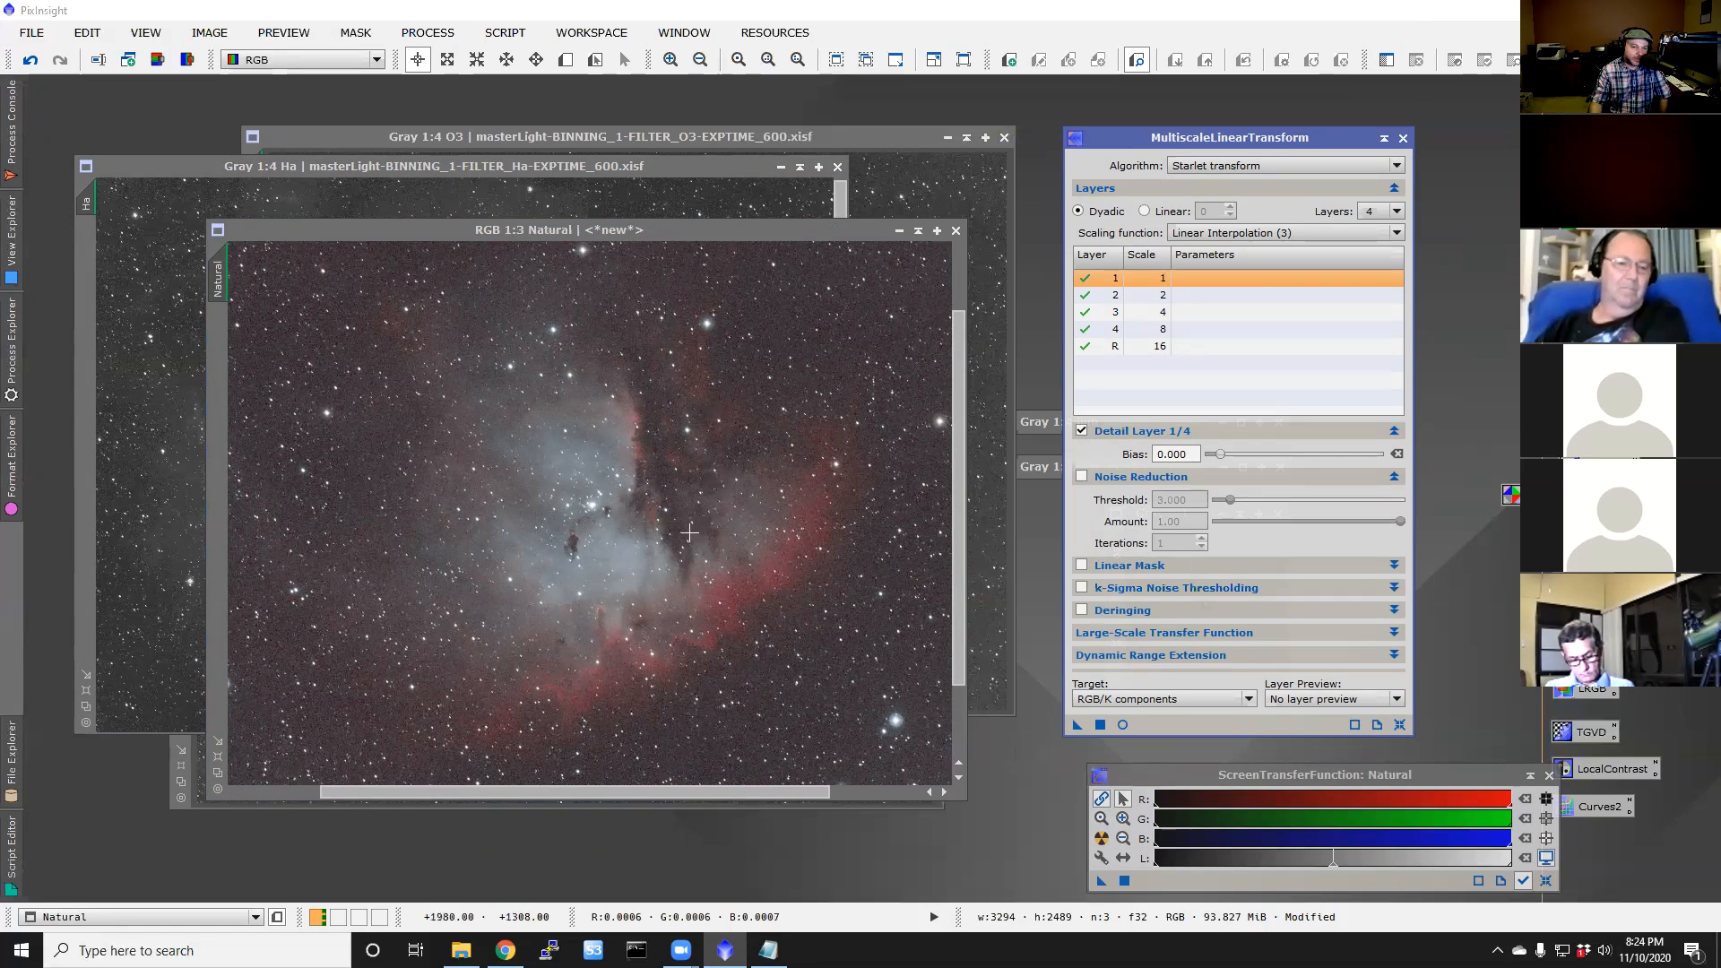
{"action": "scroll", "coordinate": [586, 568], "scroll_direction": "up", "scroll_amount": 1}
{"action": "scroll", "coordinate": [585, 569], "scroll_direction": "up", "scroll_amount": 2}
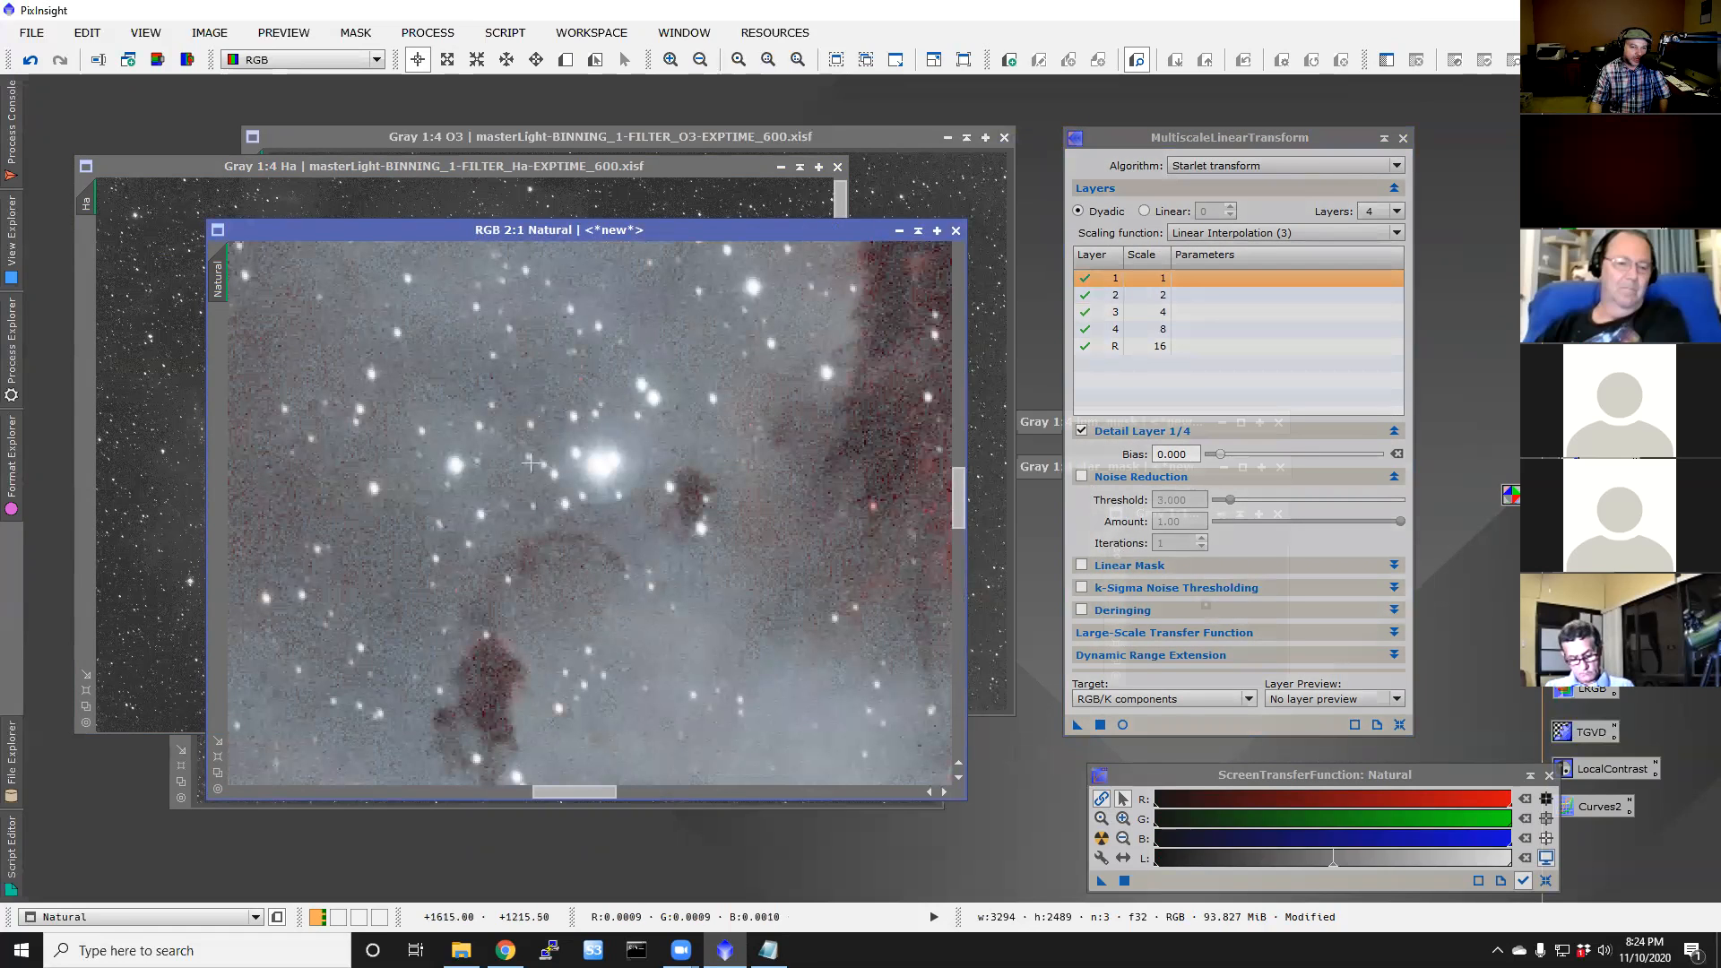
{"action": "scroll", "coordinate": [547, 418], "scroll_direction": "down", "scroll_amount": 2}
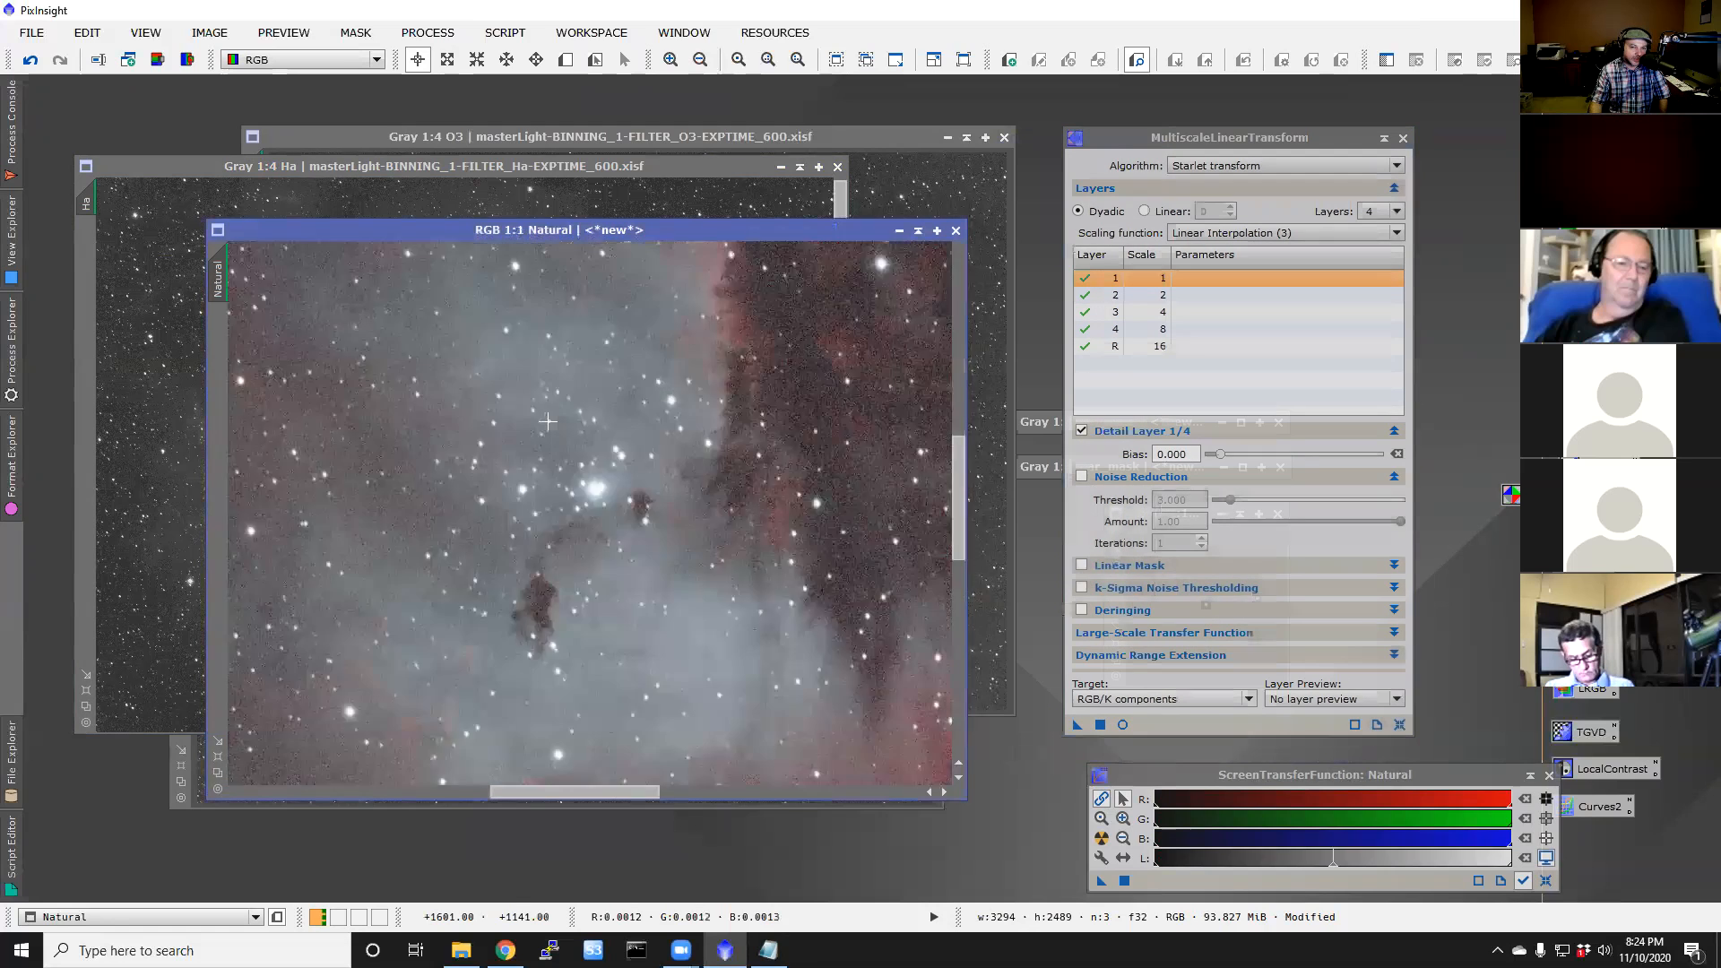
{"action": "scroll", "coordinate": [548, 420], "scroll_direction": "down", "scroll_amount": 1}
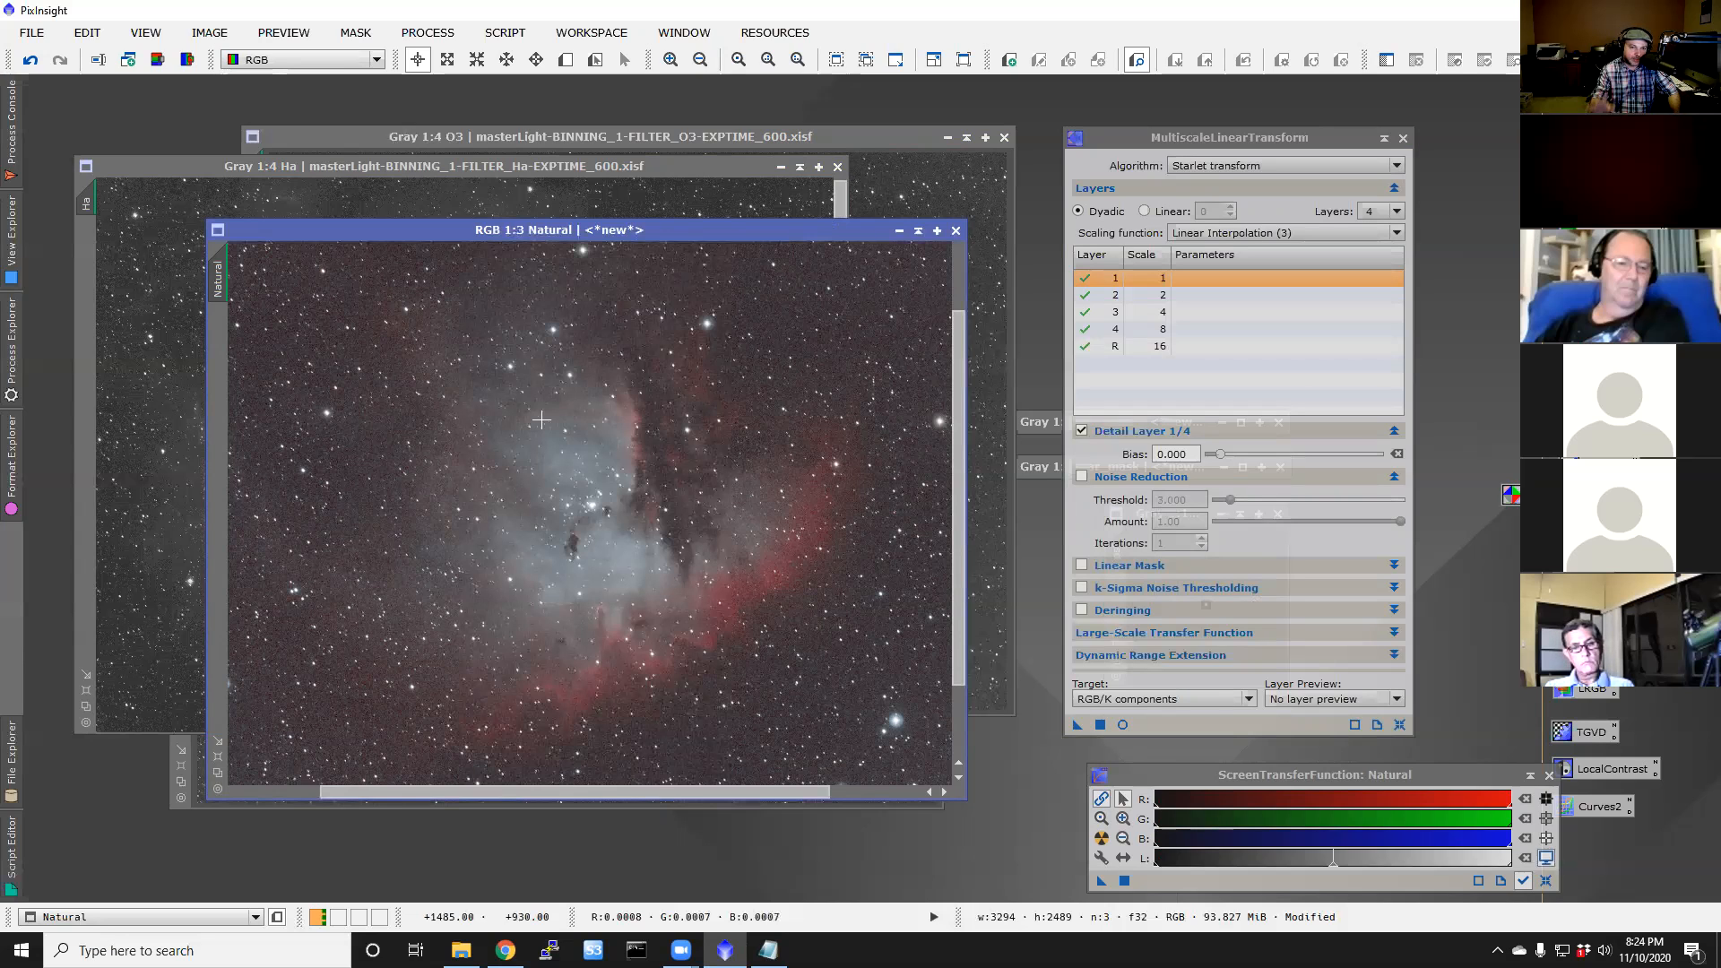
{"action": "scroll", "coordinate": [540, 419], "scroll_direction": "down", "scroll_amount": 1}
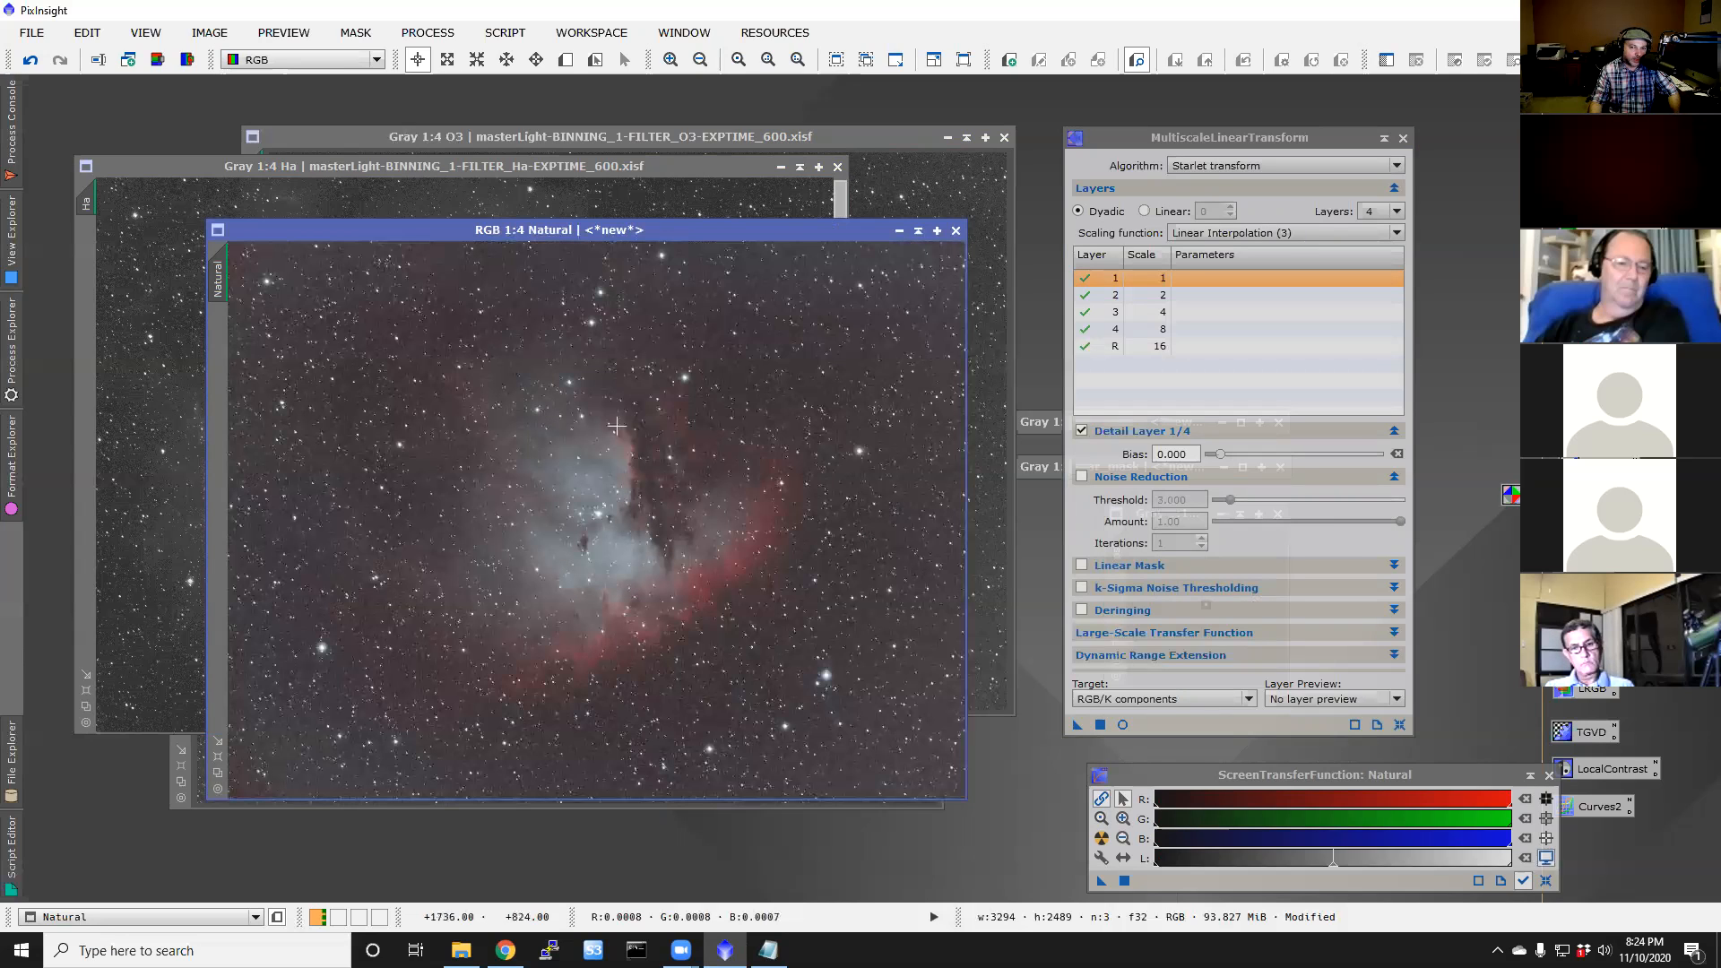
{"action": "left_click", "coordinate": [1379, 214]}
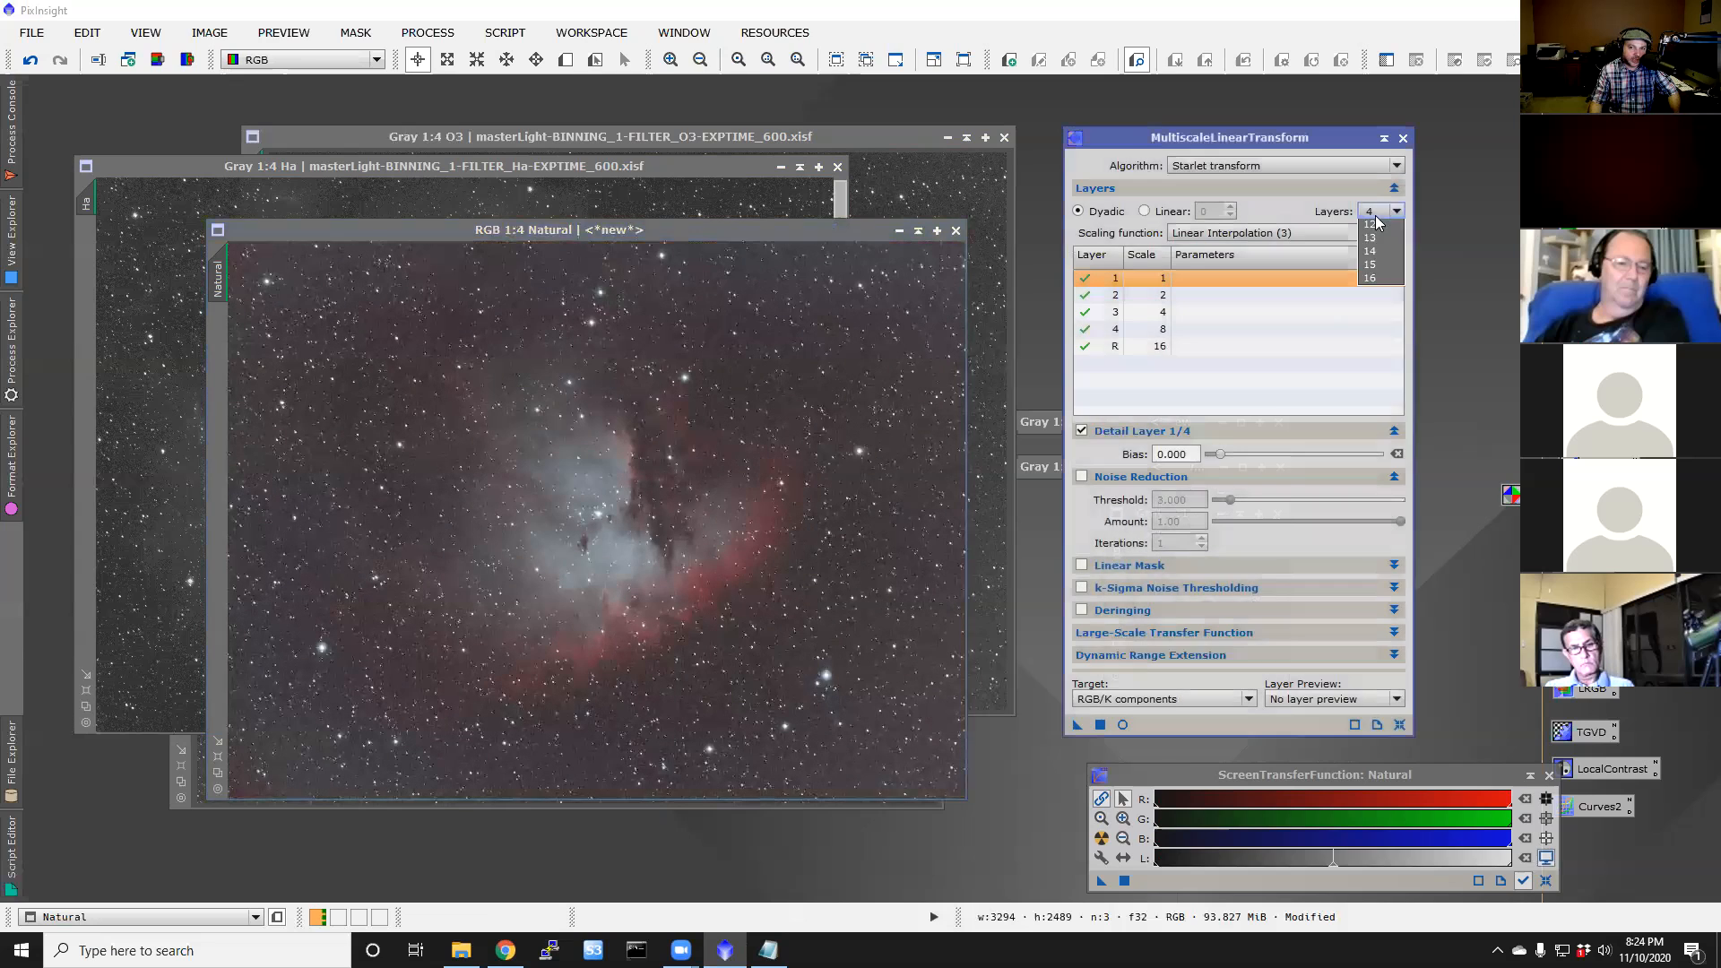
{"action": "left_click", "coordinate": [1374, 292]}
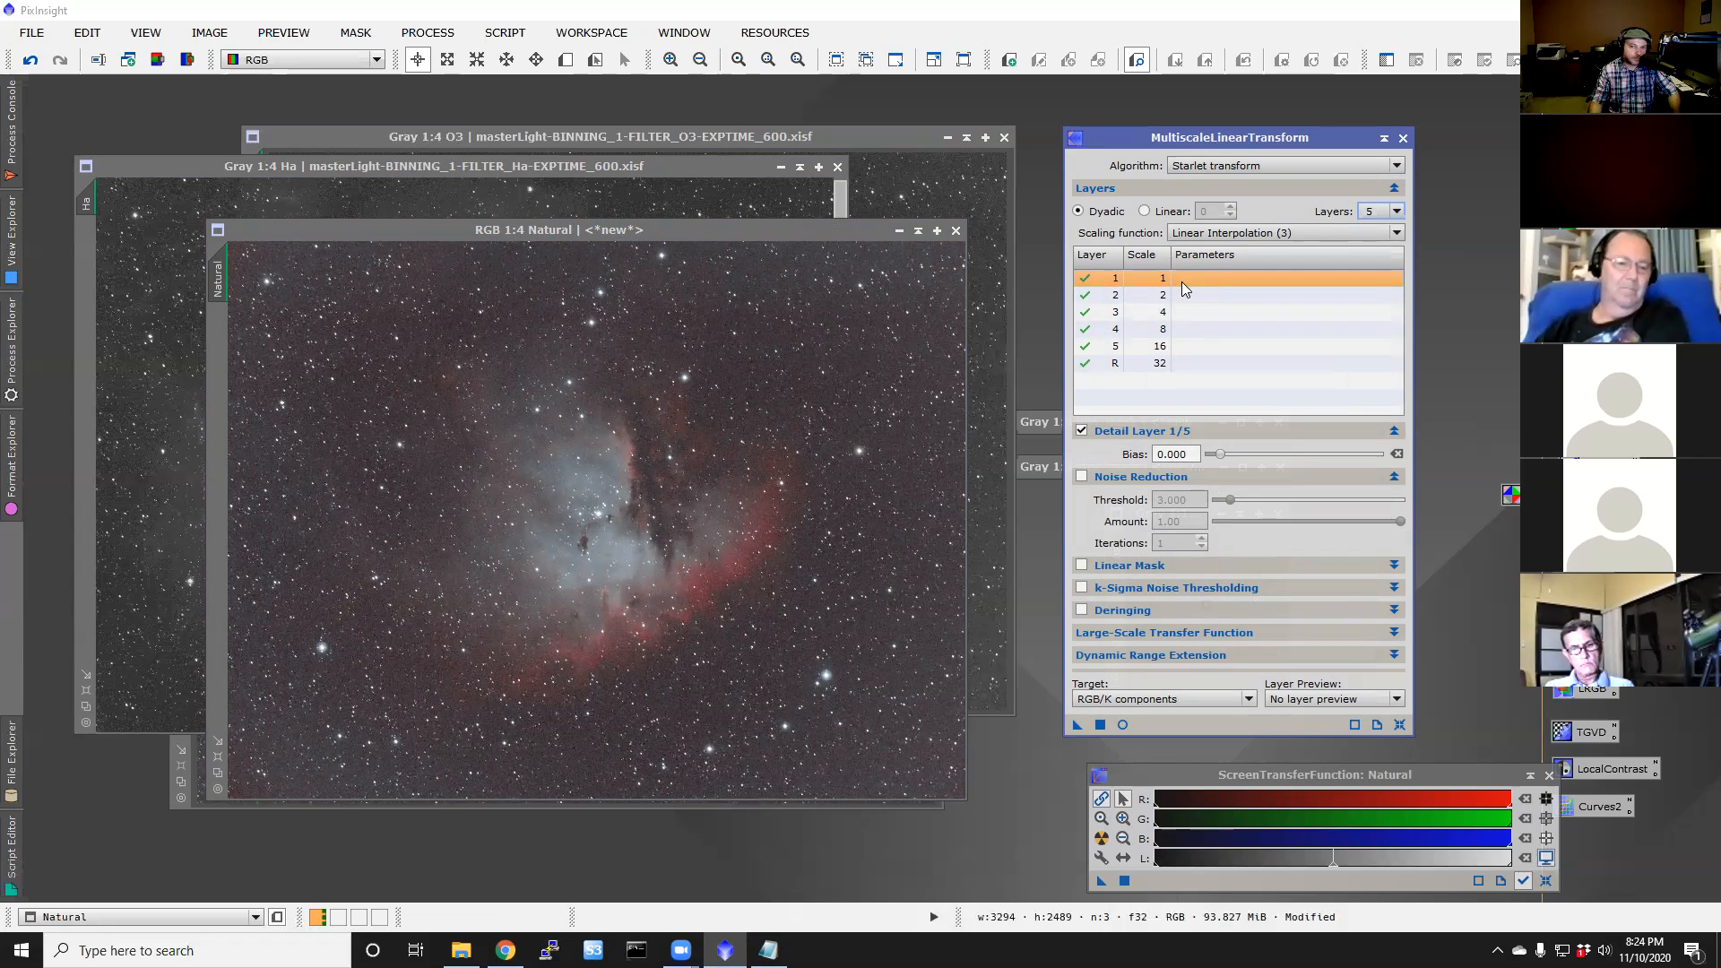
Step: Enable noise reduction on wavelet layer 1 with threshold 5, amount 0.5 and 2 iterations
{"action": "left_click", "coordinate": [1103, 479]}
{"action": "left_click", "coordinate": [1109, 480]}
{"action": "left_click", "coordinate": [1082, 476]}
{"action": "double_click", "coordinate": [1161, 499]}
{"action": "type", "text": "5"}
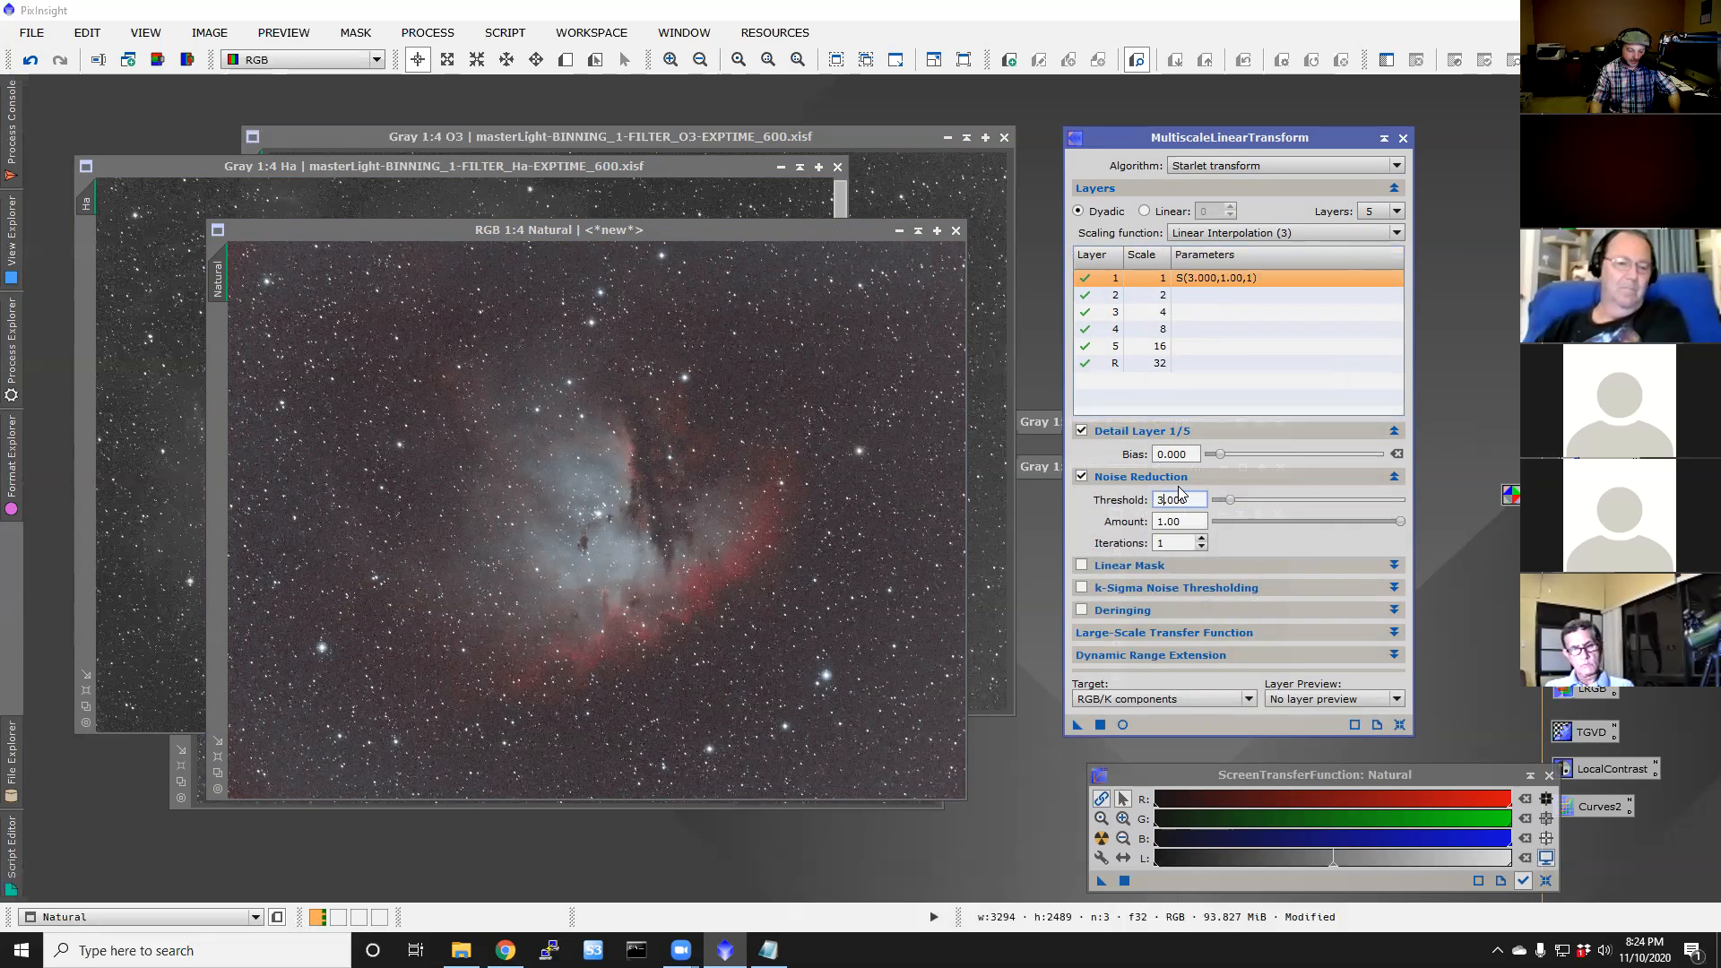
{"action": "key", "text": "Tab"}
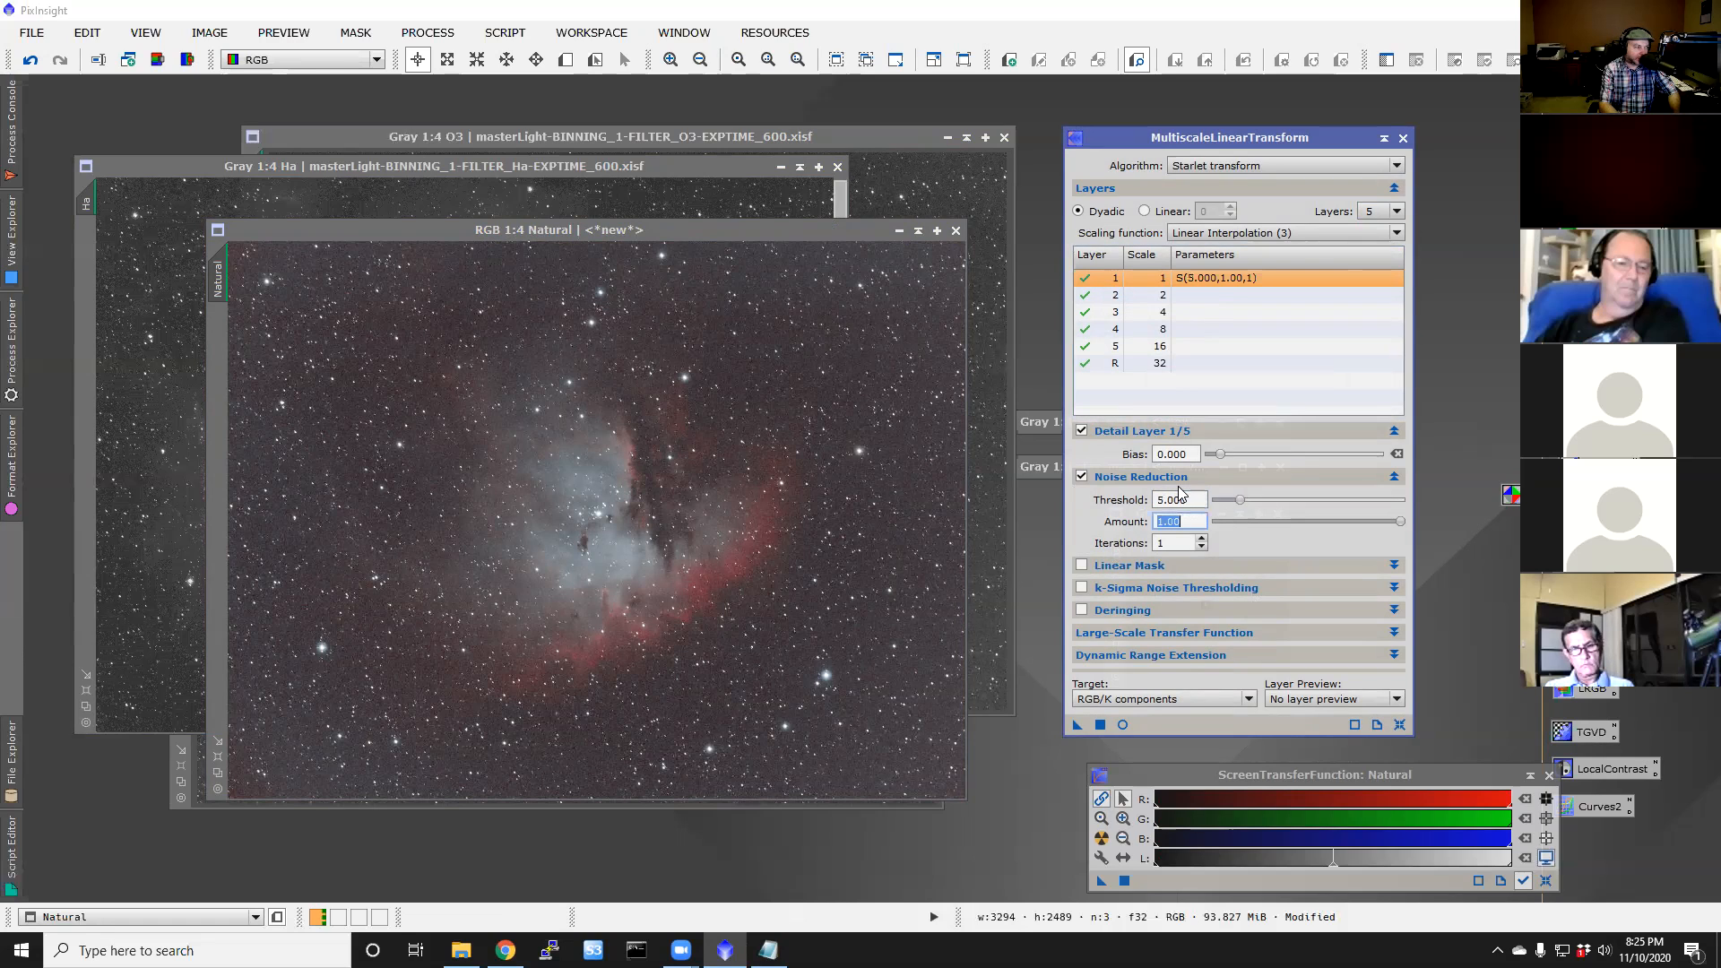
{"action": "type", "text": "0.5"}
{"action": "key", "text": "Tab"}
{"action": "type", "text": "2"}
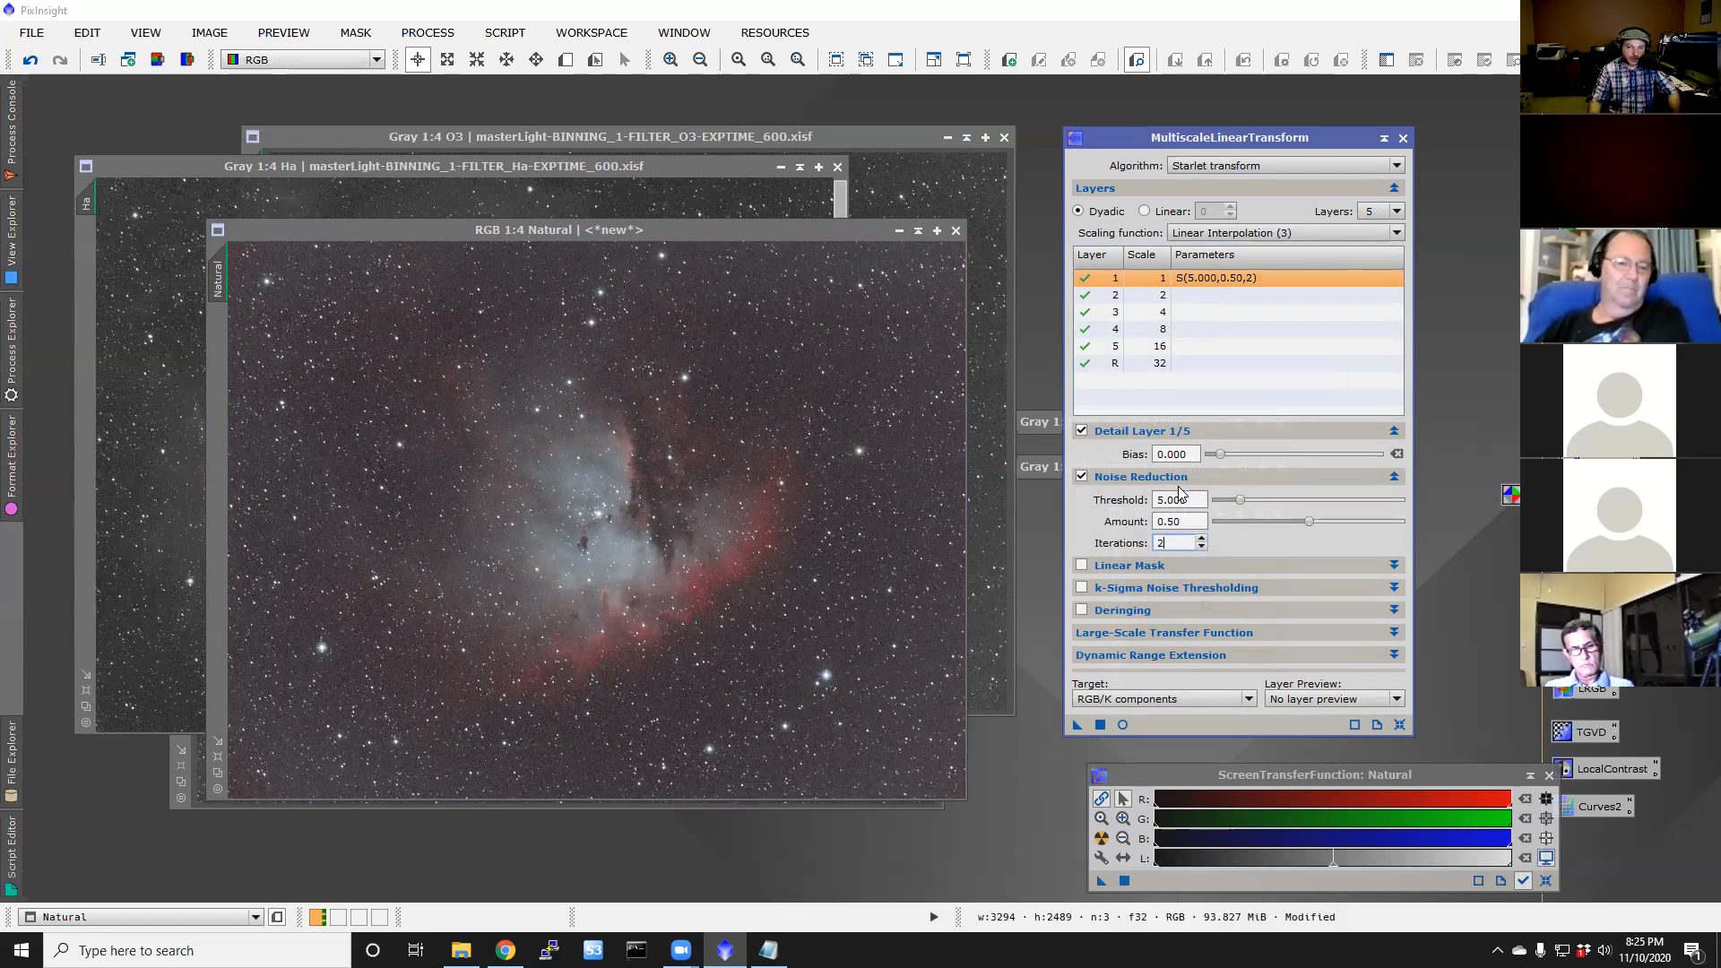
Step: Enable noise reduction on wavelet layer 2 with threshold 3, amount 0.45 and 2 iterations
{"action": "left_click", "coordinate": [1203, 298]}
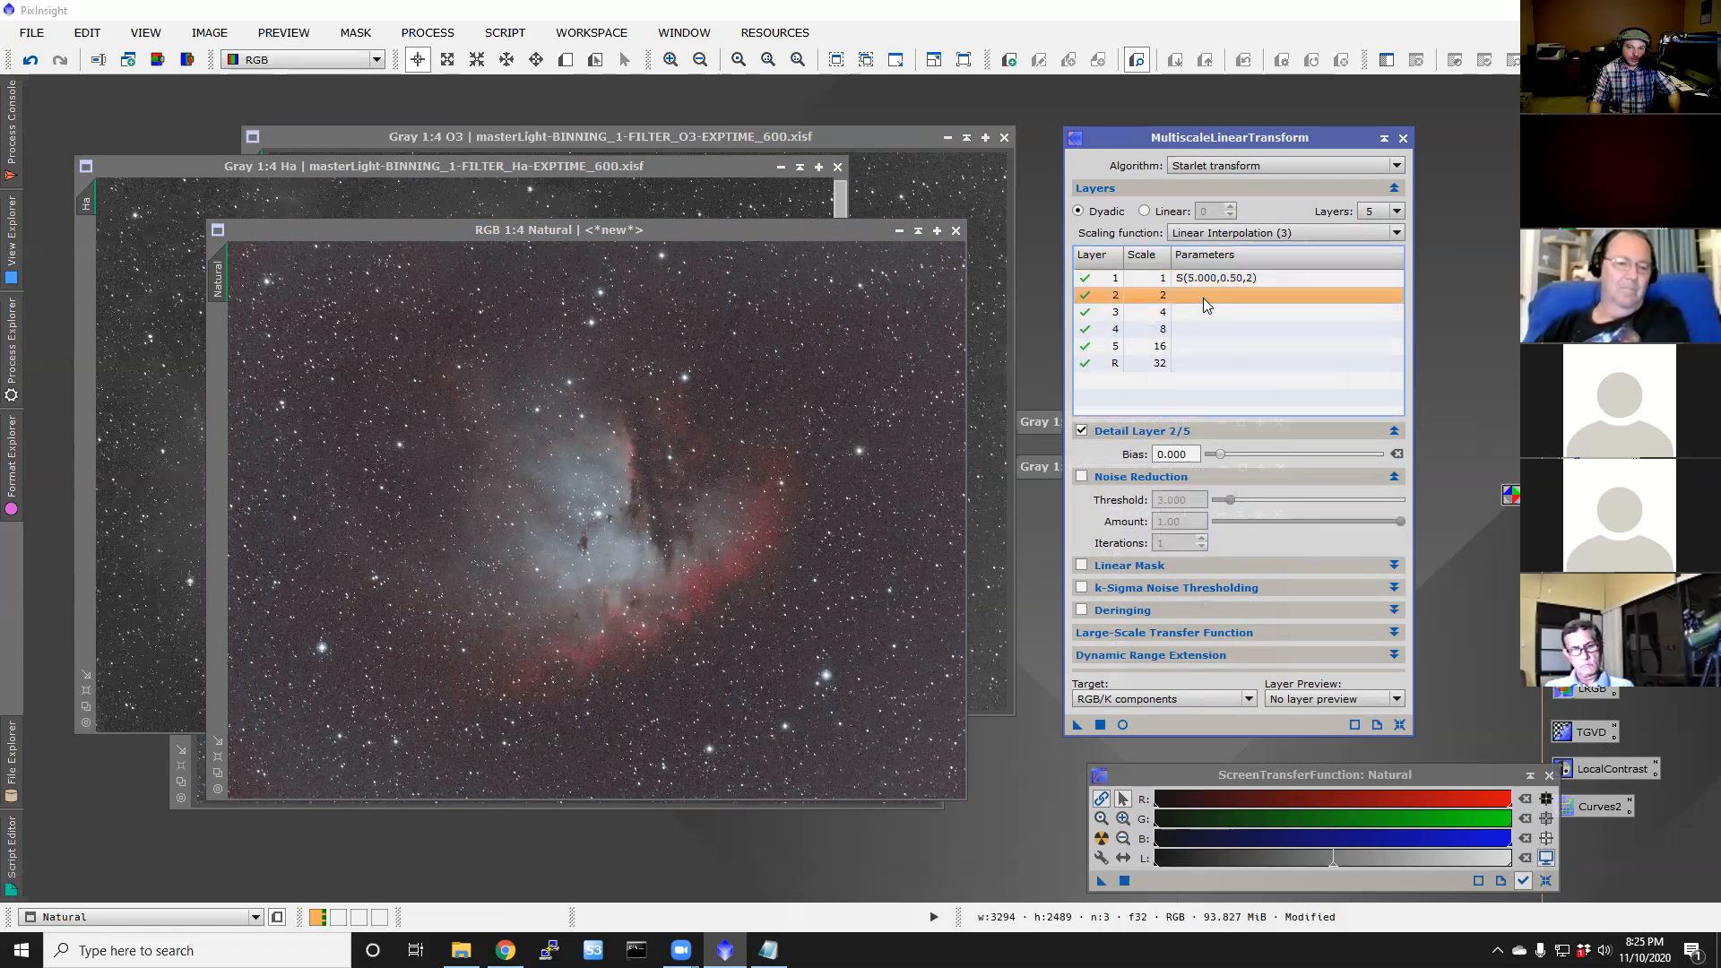
{"action": "left_click", "coordinate": [1083, 477]}
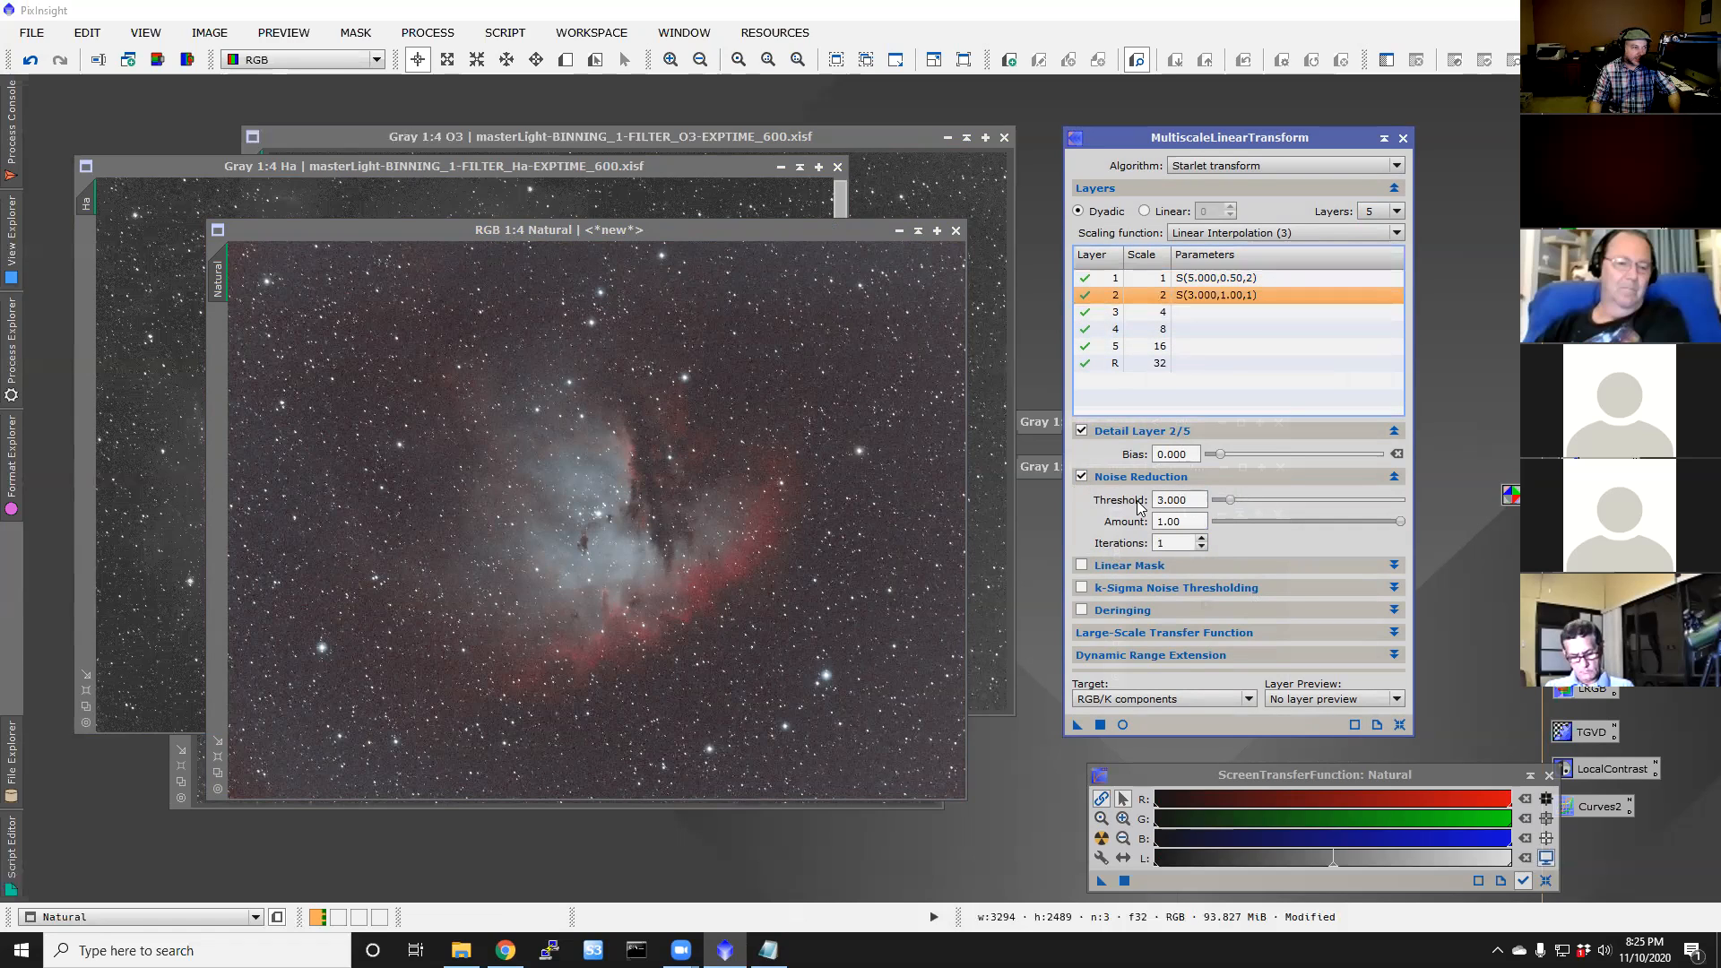
{"action": "key", "text": "Tab"}
{"action": "type", "text": "0.45"}
{"action": "key", "text": "Tab"}
{"action": "type", "text": "2"}
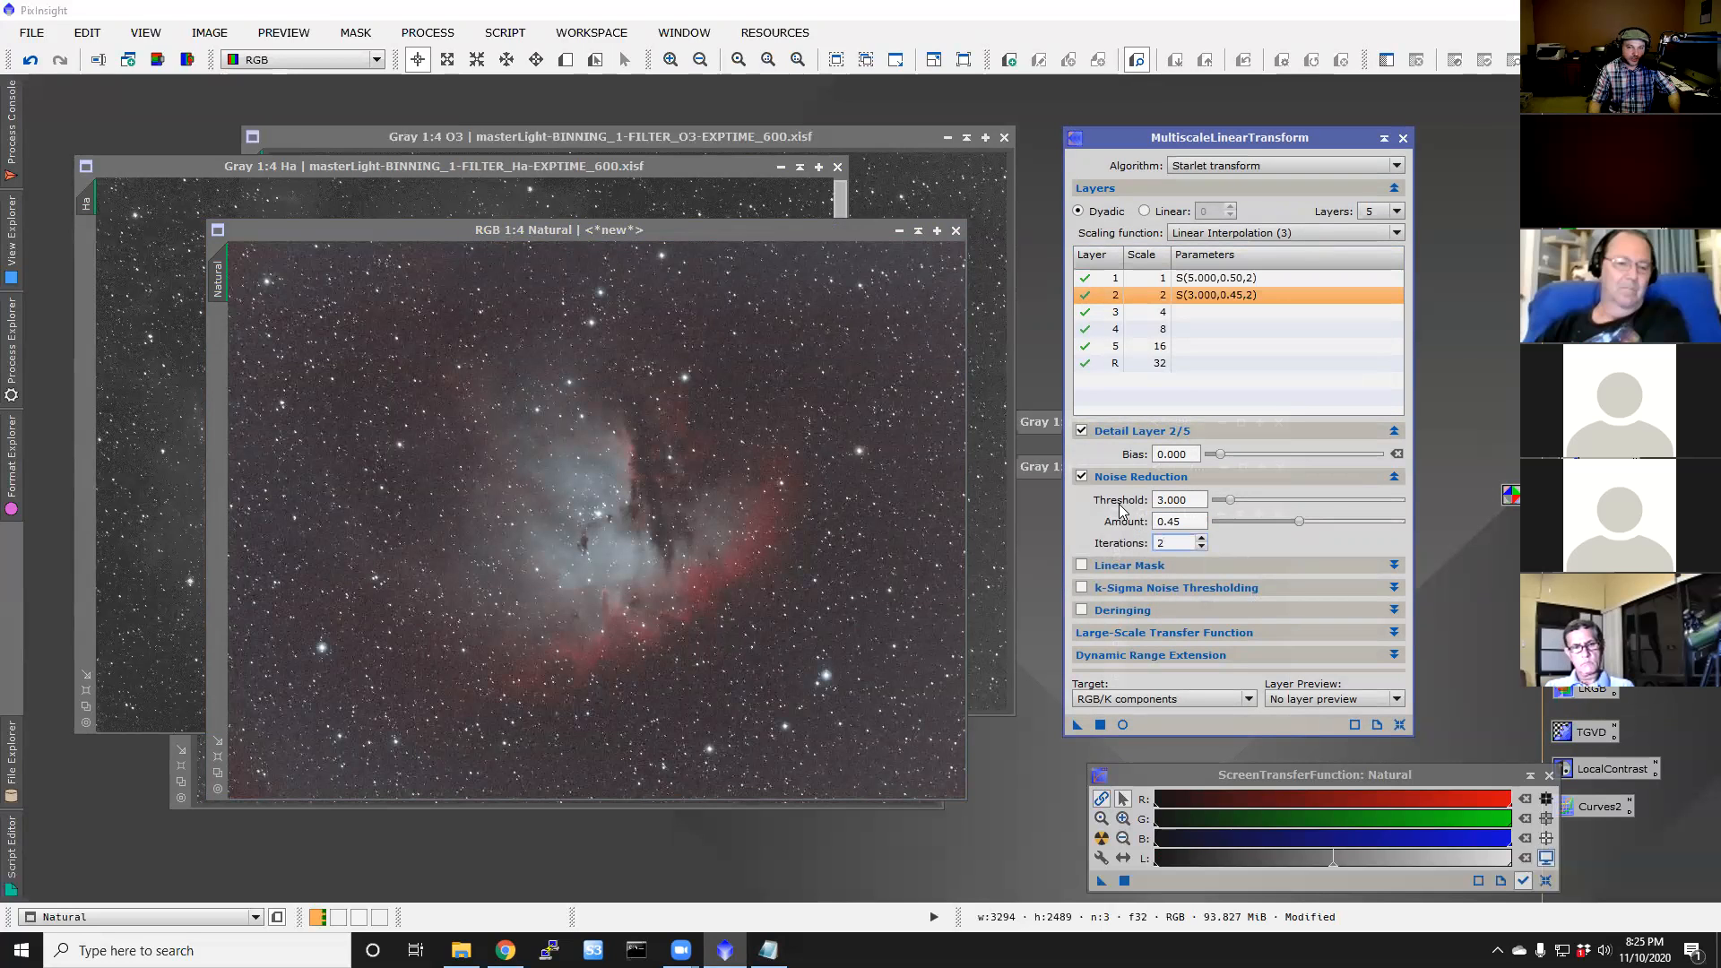
Step: Enable noise reduction on wavelet layer 3 with threshold 2.5, amount 0.4 and 2 iterations
{"action": "left_click", "coordinate": [1201, 309]}
{"action": "left_click", "coordinate": [1081, 478]}
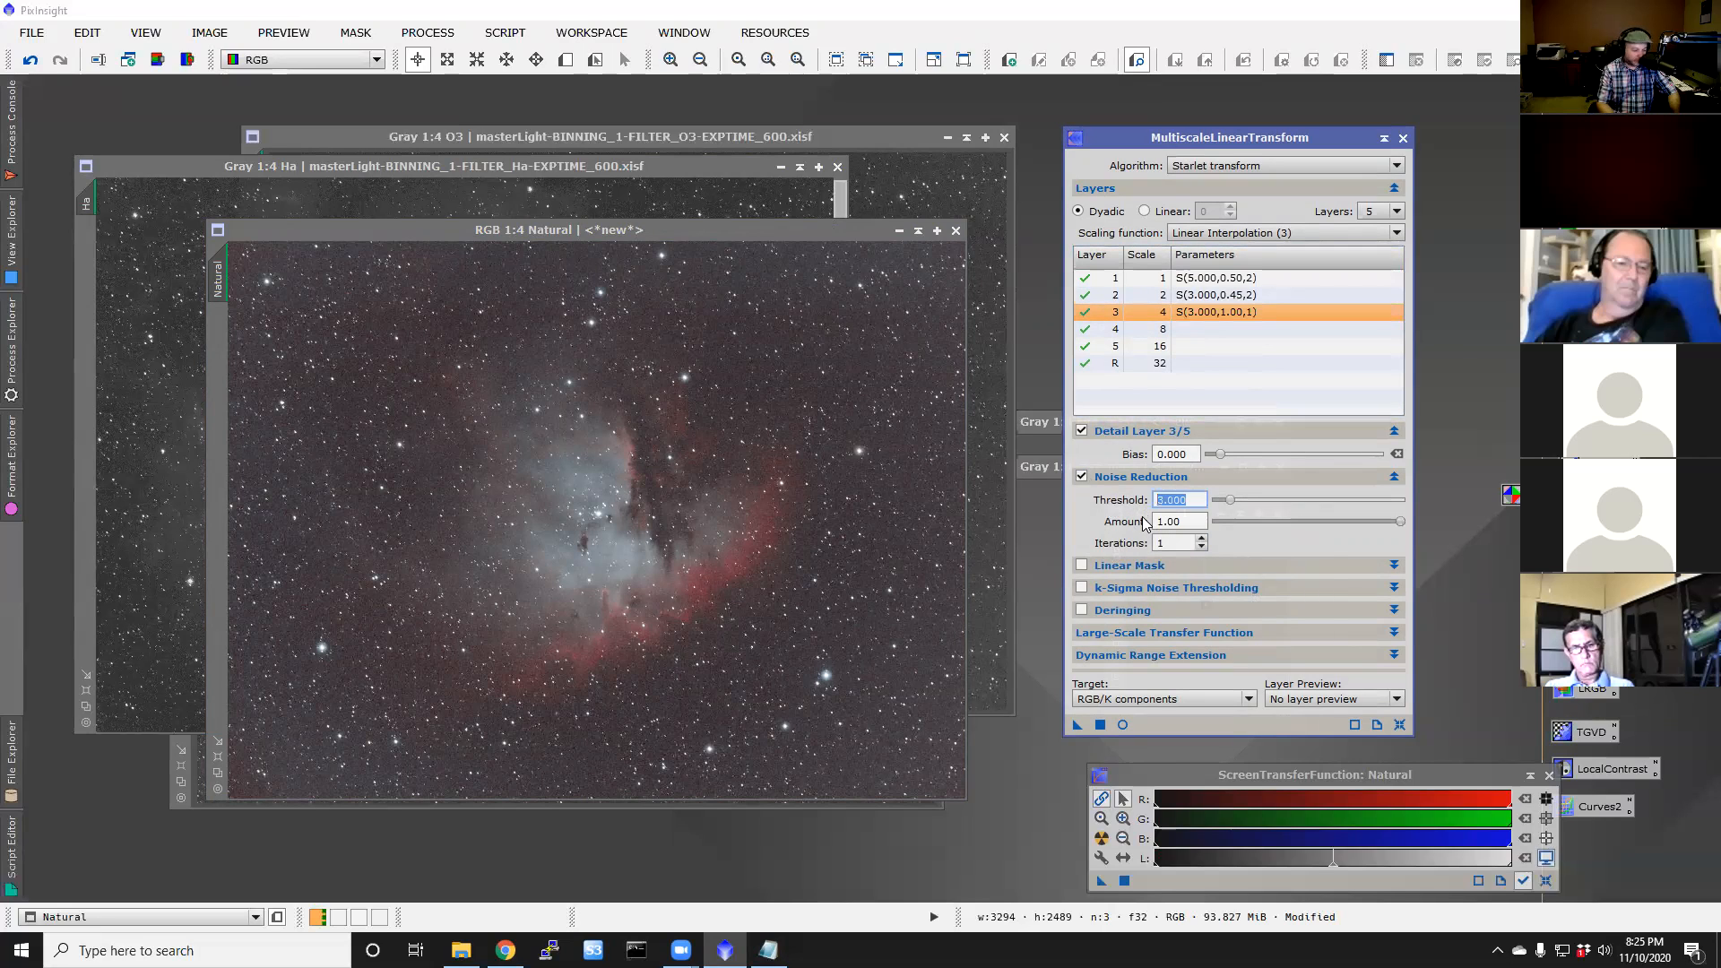
{"action": "type", "text": "2.5"}
{"action": "key", "text": "Tab"}
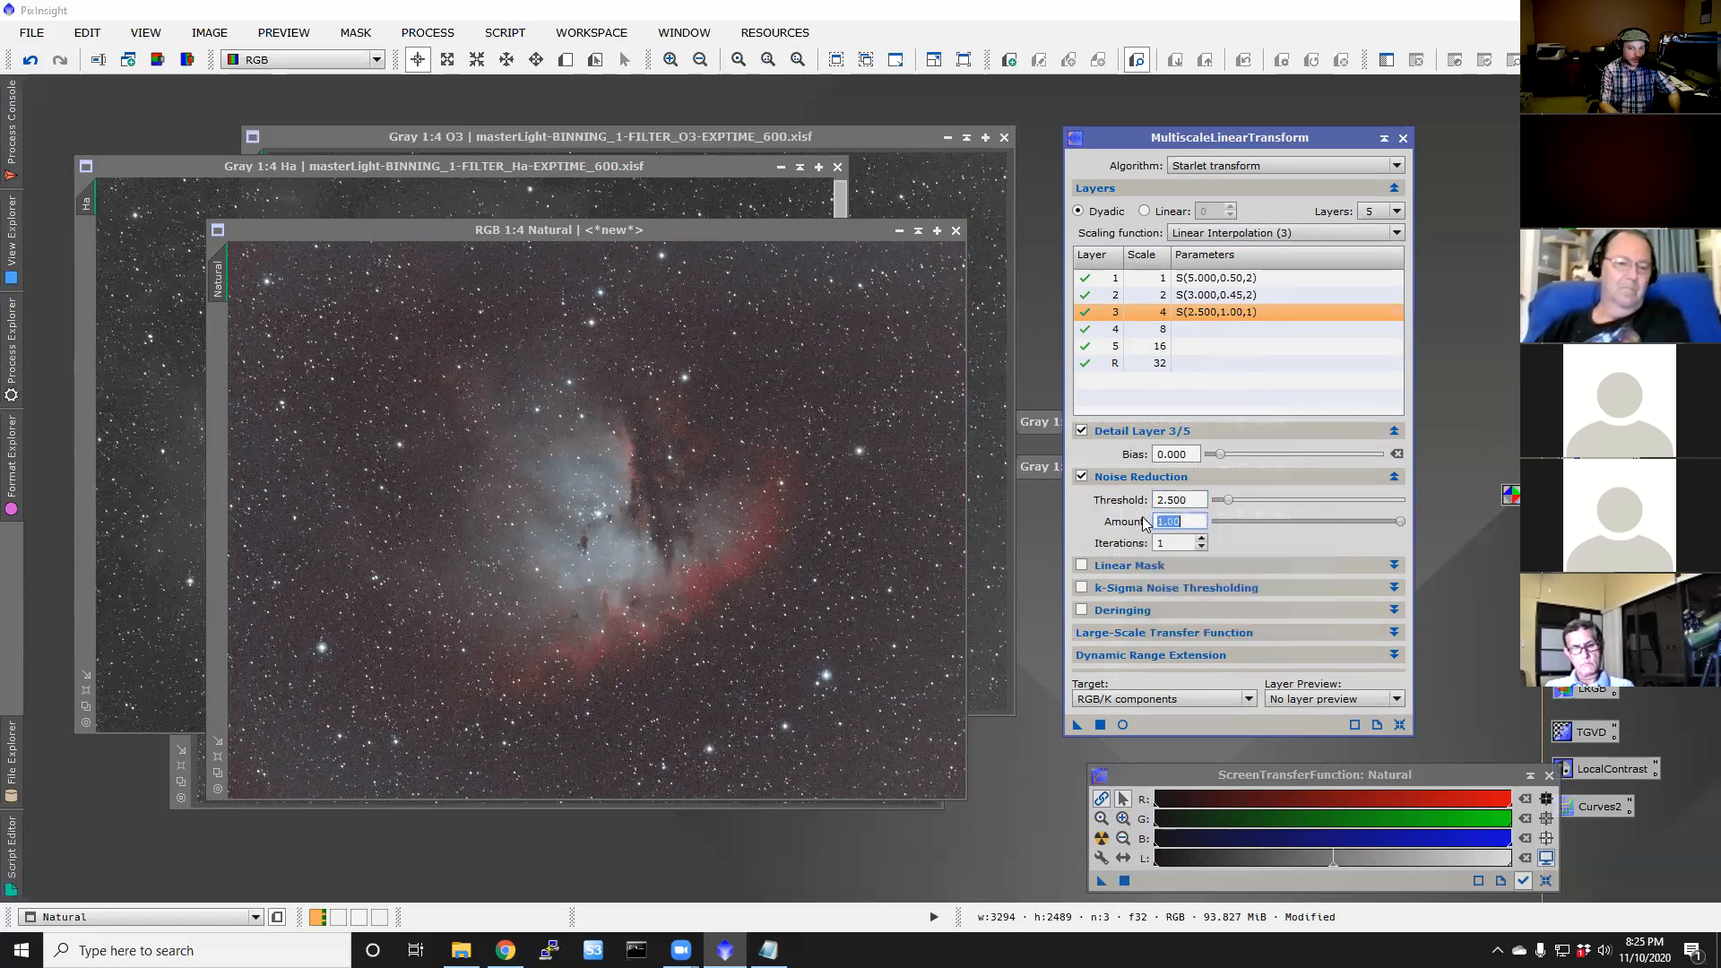
{"action": "type", "text": "0.4"}
{"action": "key", "text": "Tab"}
{"action": "type", "text": "2"}
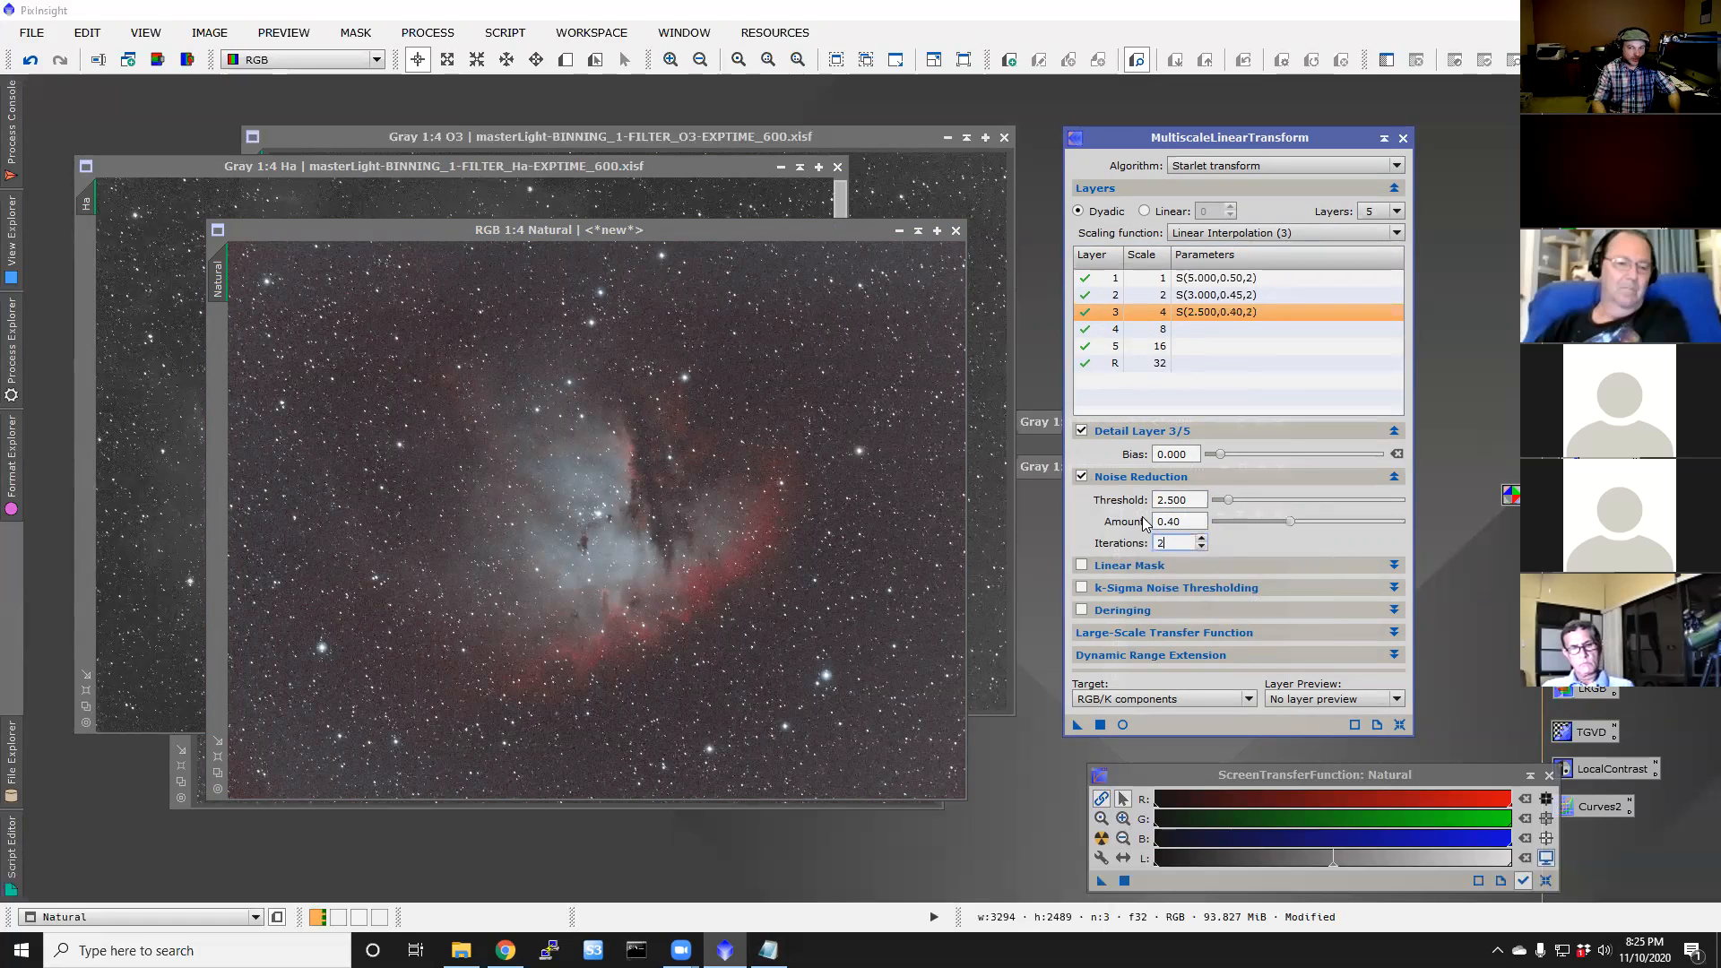
Step: Enable noise reduction on wavelet layer 4 with threshold 1.5, amount 0.4 and 2 iterations
{"action": "left_click", "coordinate": [1164, 330]}
{"action": "left_click", "coordinate": [1081, 477]}
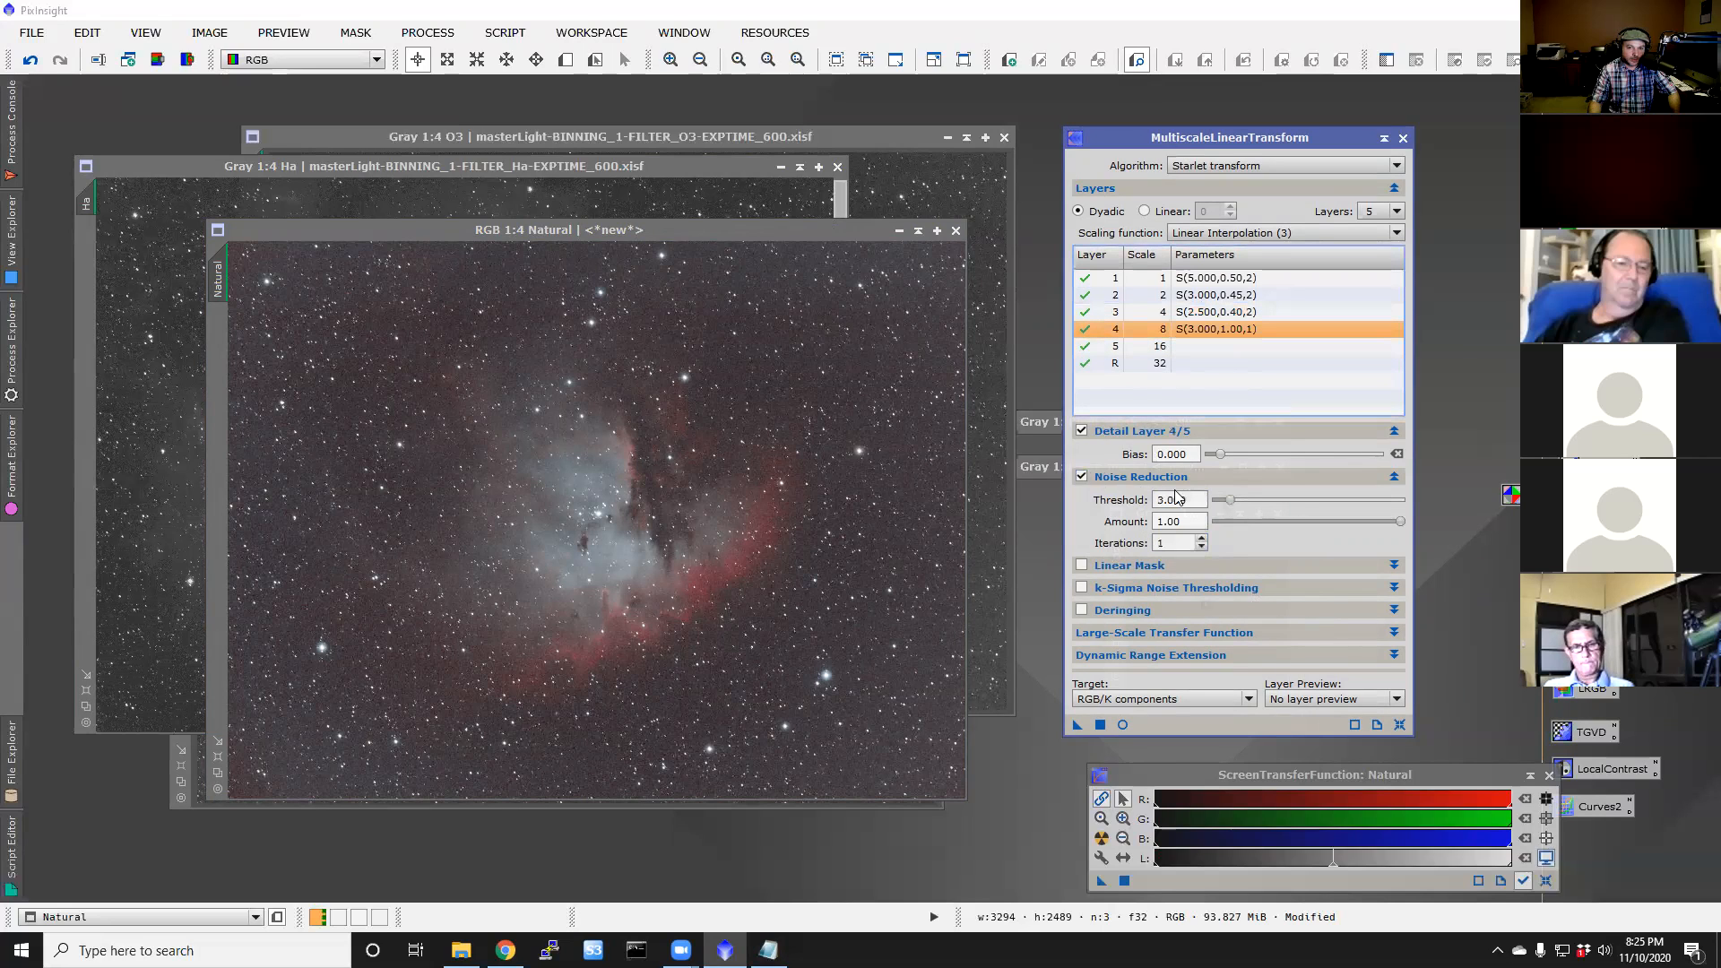
{"action": "left_click_drag", "start_coordinate": [1185, 500], "coordinate": [1139, 506]}
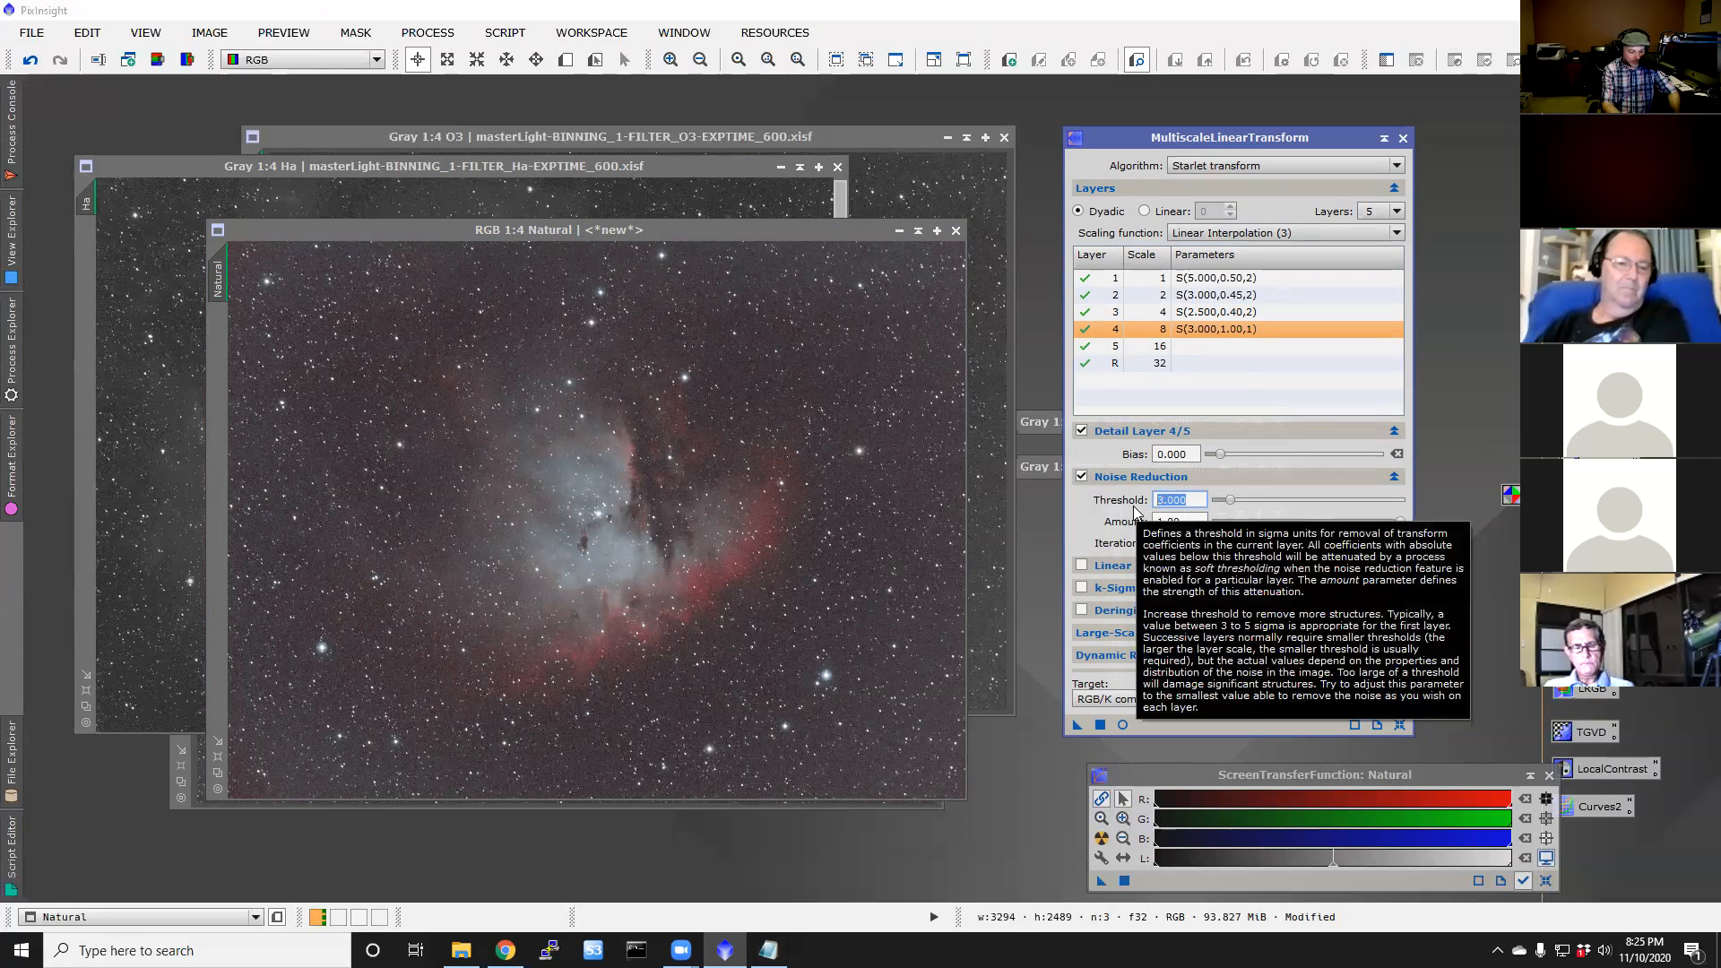
{"action": "type", "text": "1.5"}
{"action": "key", "text": "Tab"}
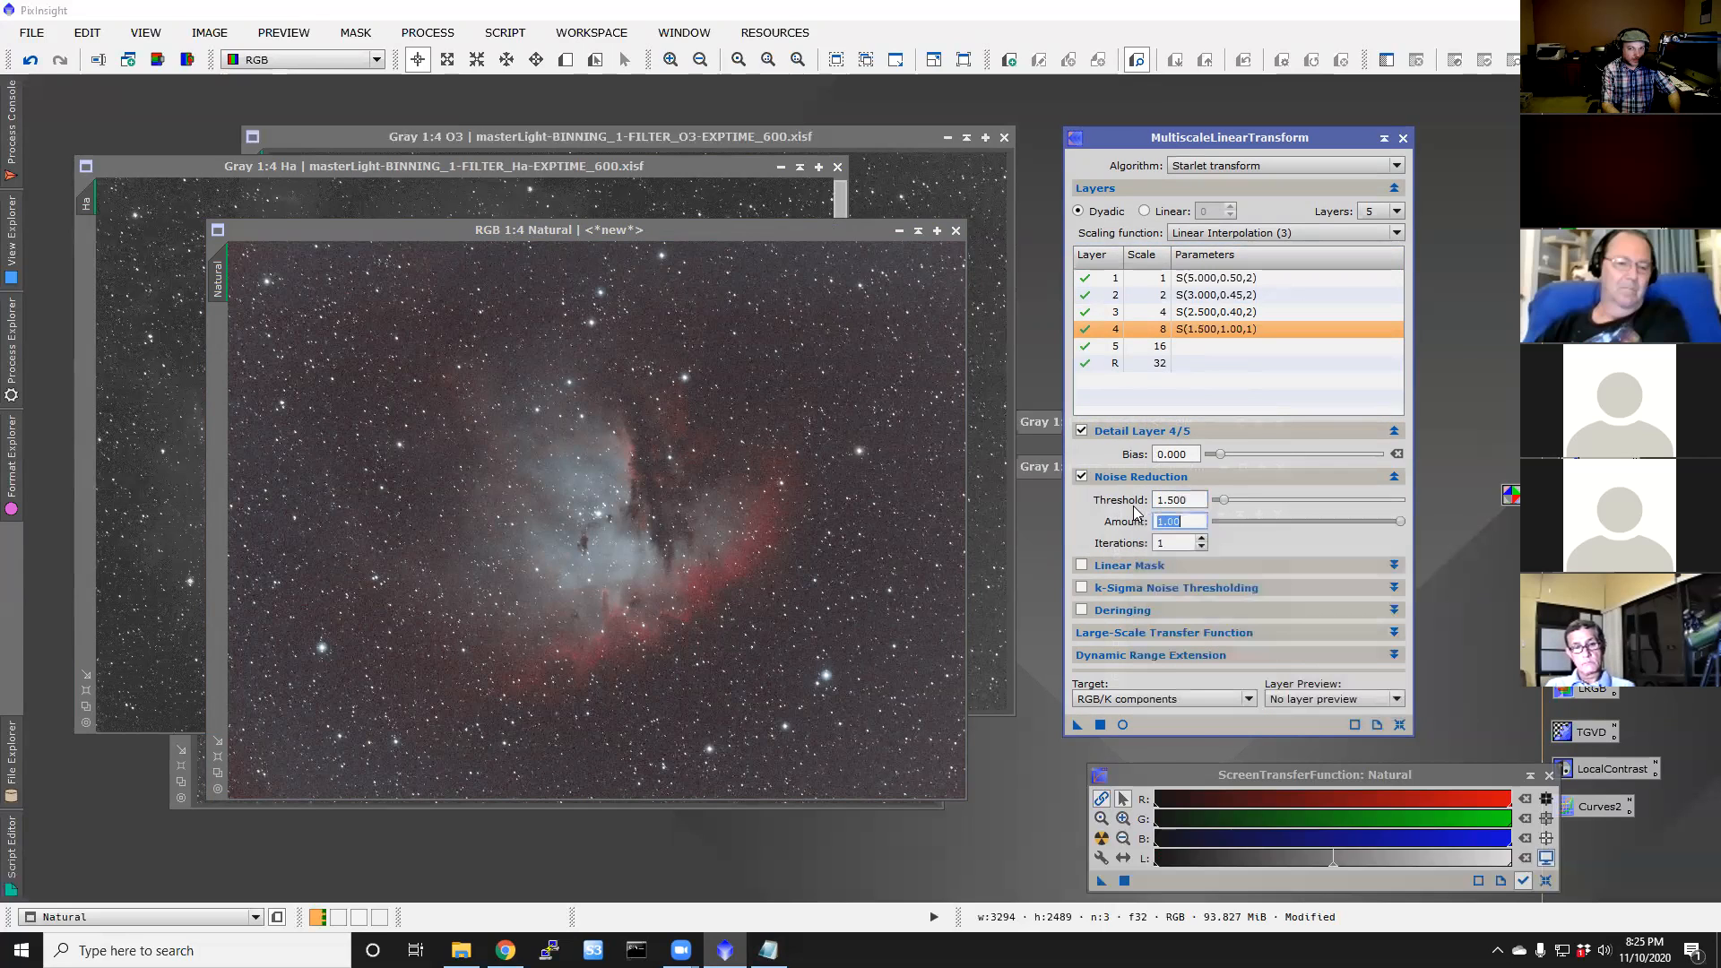
{"action": "type", "text": ".4"}
{"action": "key", "text": "Tab"}
{"action": "type", "text": "2"}
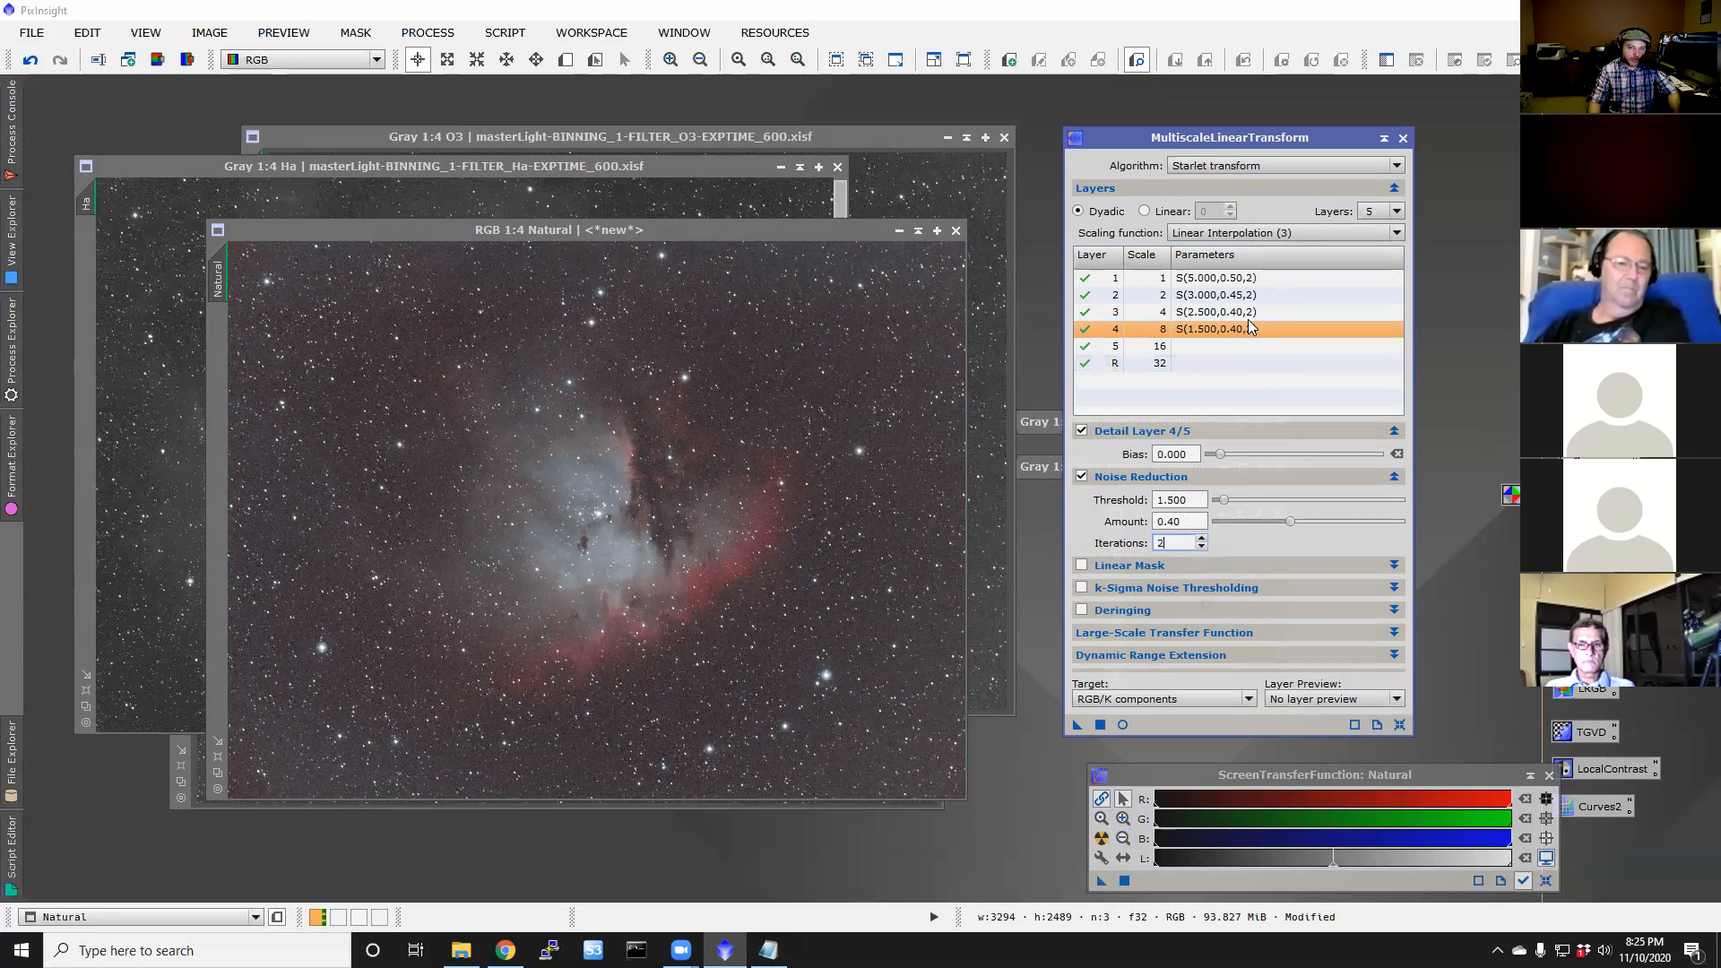
Step: Enable noise reduction on wavelet layer 5 with threshold 0.5, amount 0.4 and 2 iterations
{"action": "left_click", "coordinate": [1196, 344]}
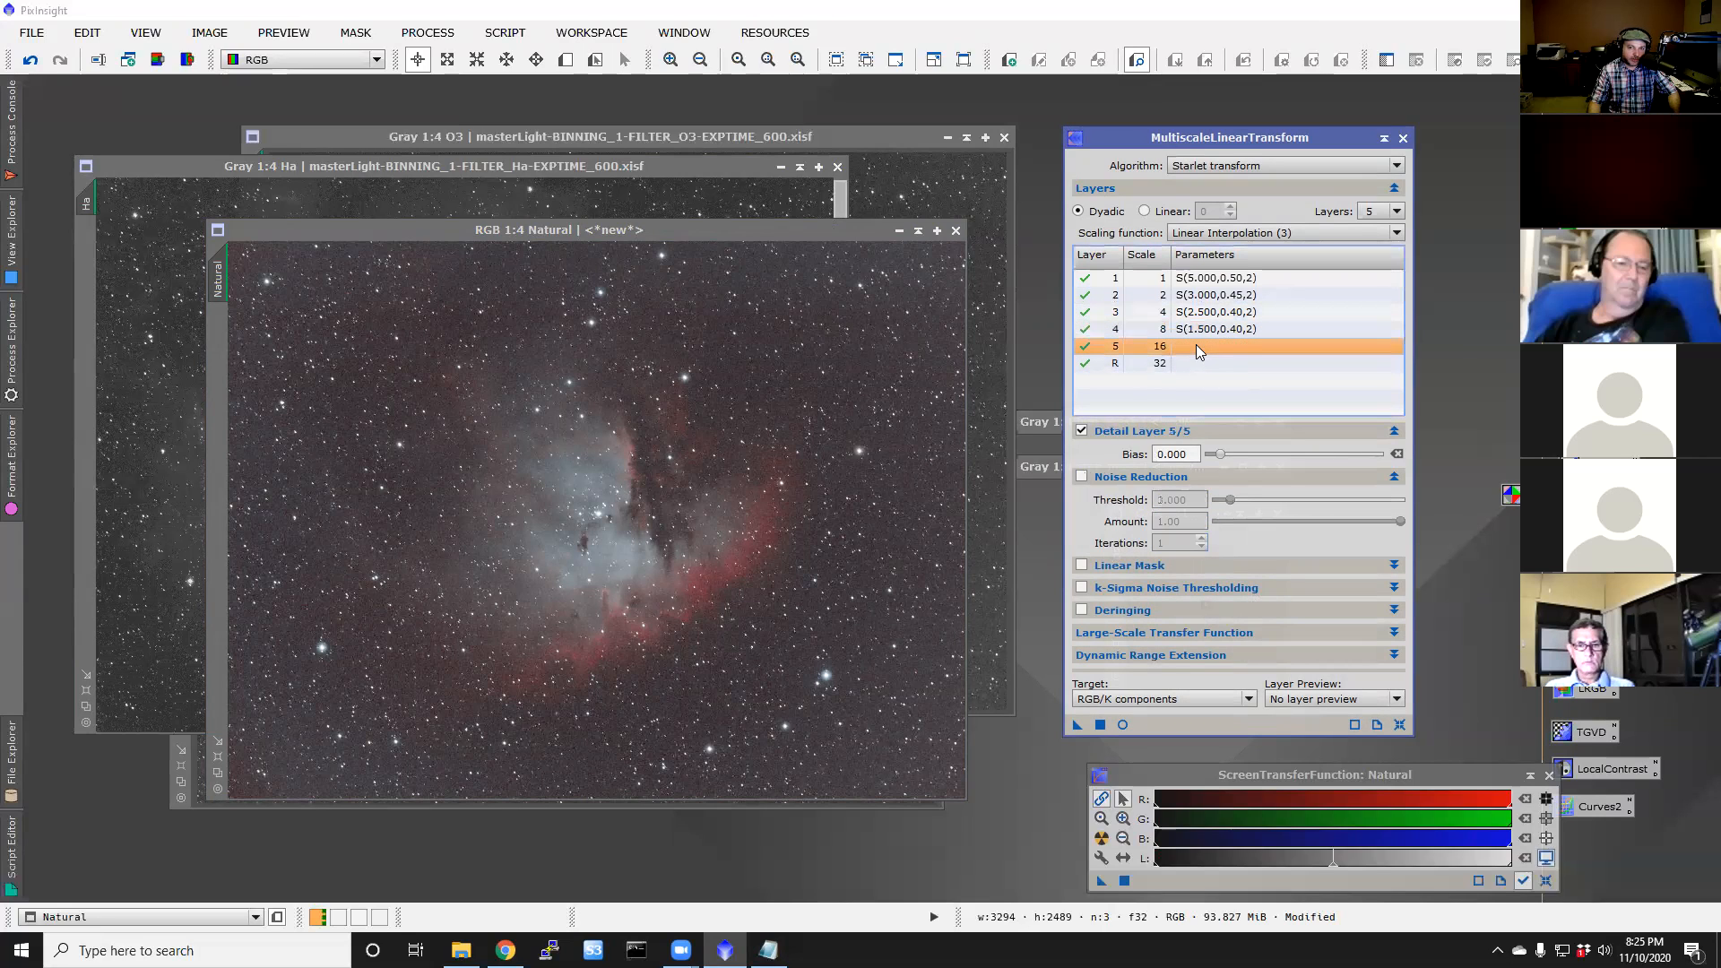
{"action": "left_click", "coordinate": [1082, 477]}
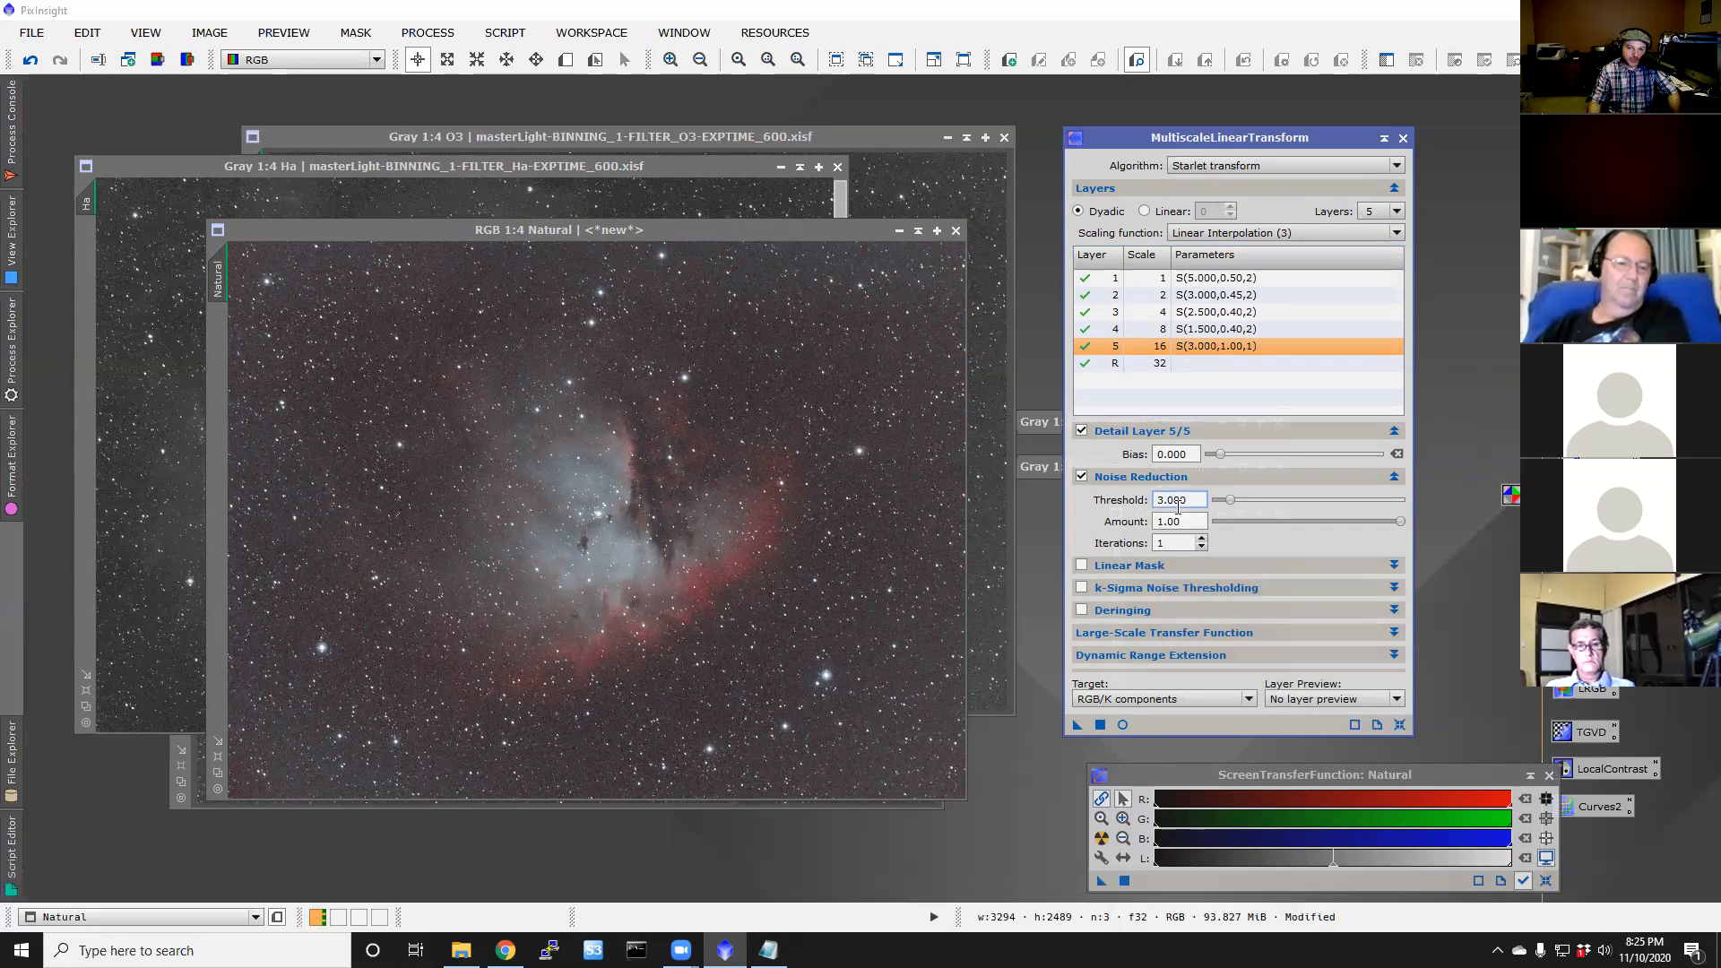
{"action": "double_click", "coordinate": [1152, 499]}
{"action": "type", "text": ".5"}
{"action": "key", "text": "Tab"}
{"action": "type", "text": ".4"}
{"action": "key", "text": "Tab"}
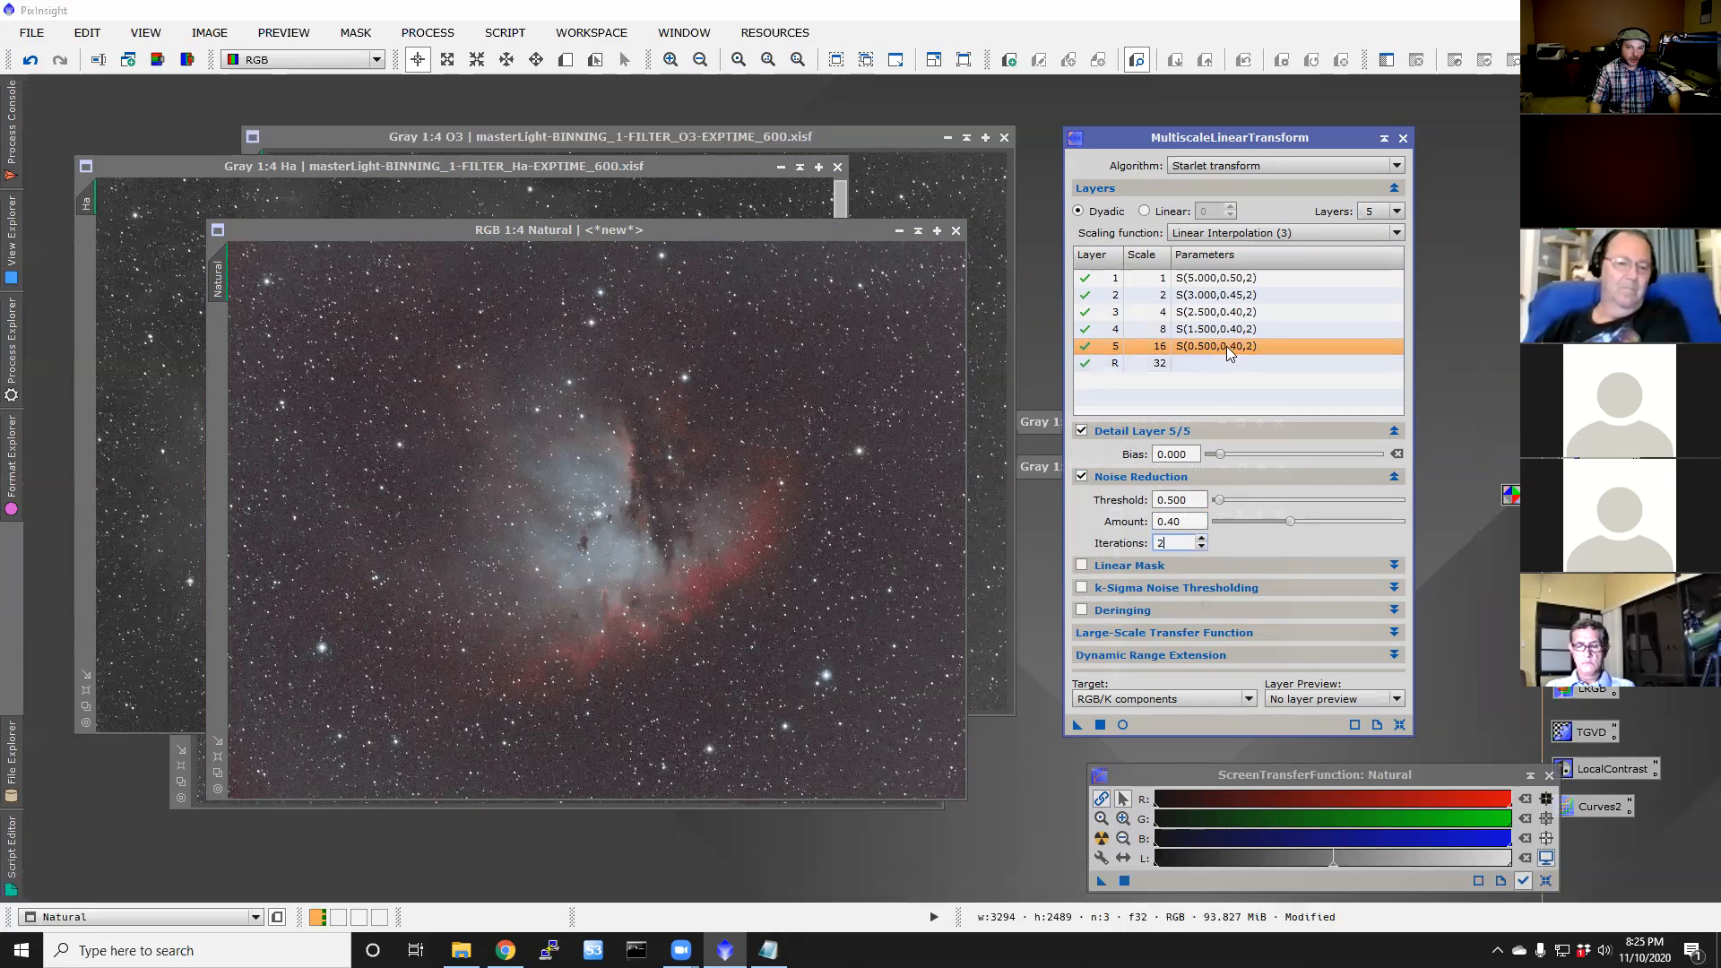
Step: Apply the five-layer MultiscaleLinearTransform noise reduction to the Natural image, leaving the residual layer without noise reduction
{"action": "left_click", "coordinate": [1215, 357]}
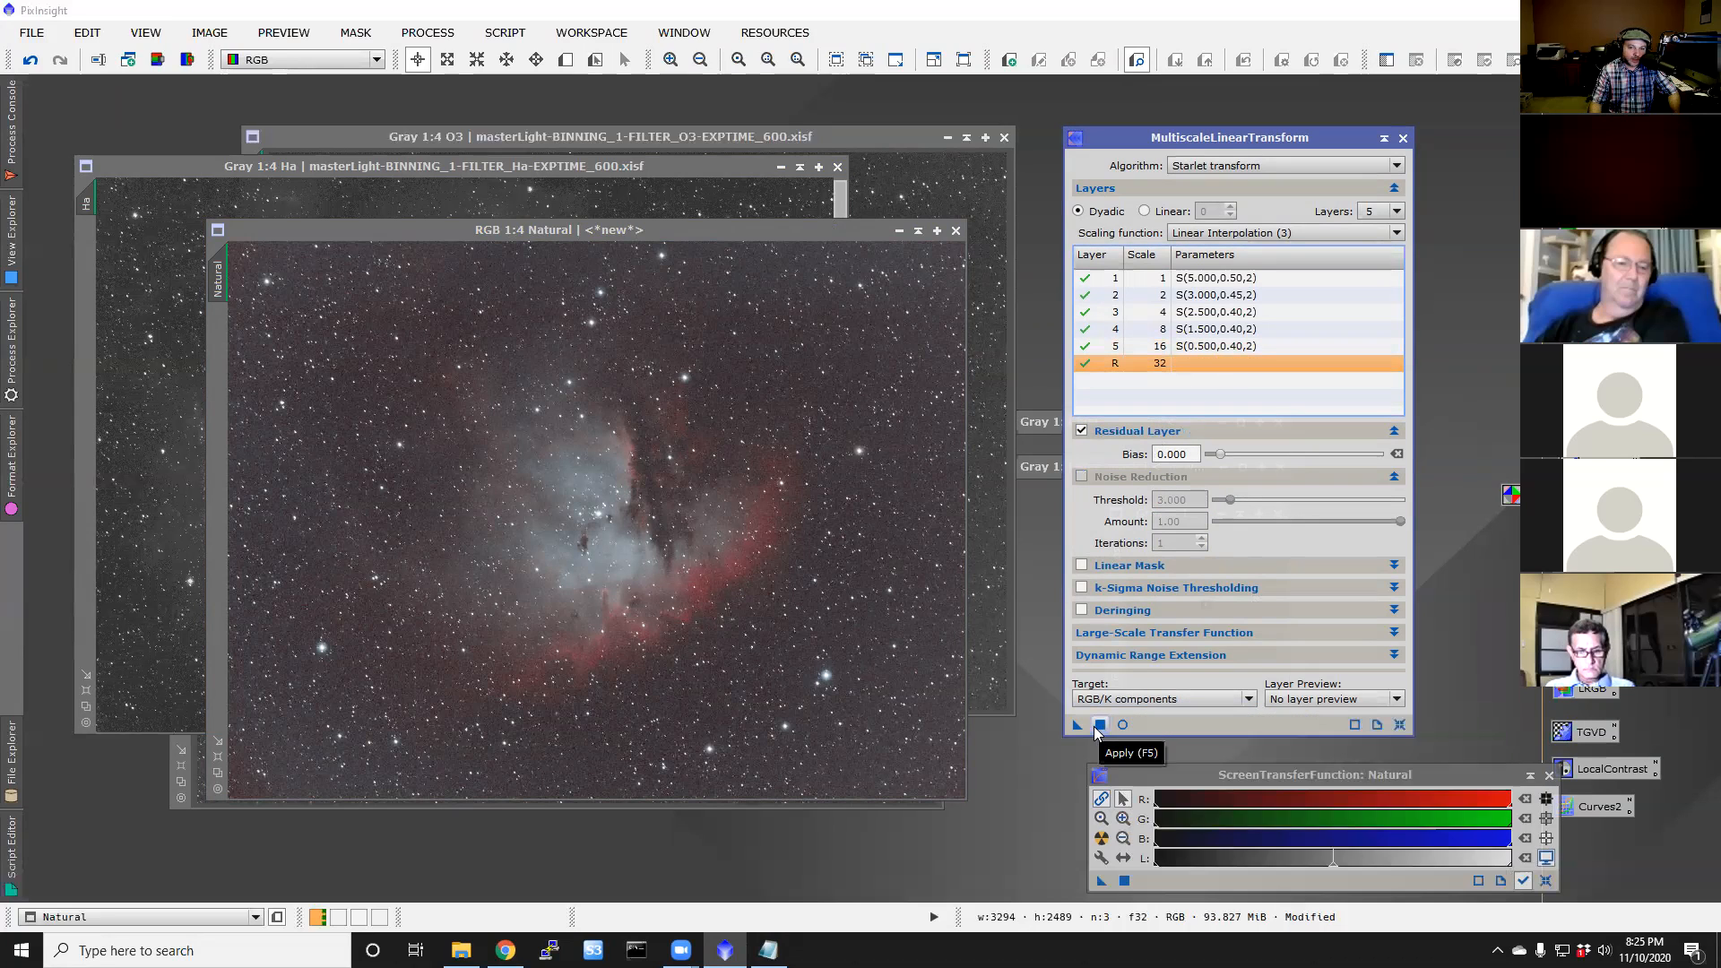
{"action": "left_click", "coordinate": [810, 235]}
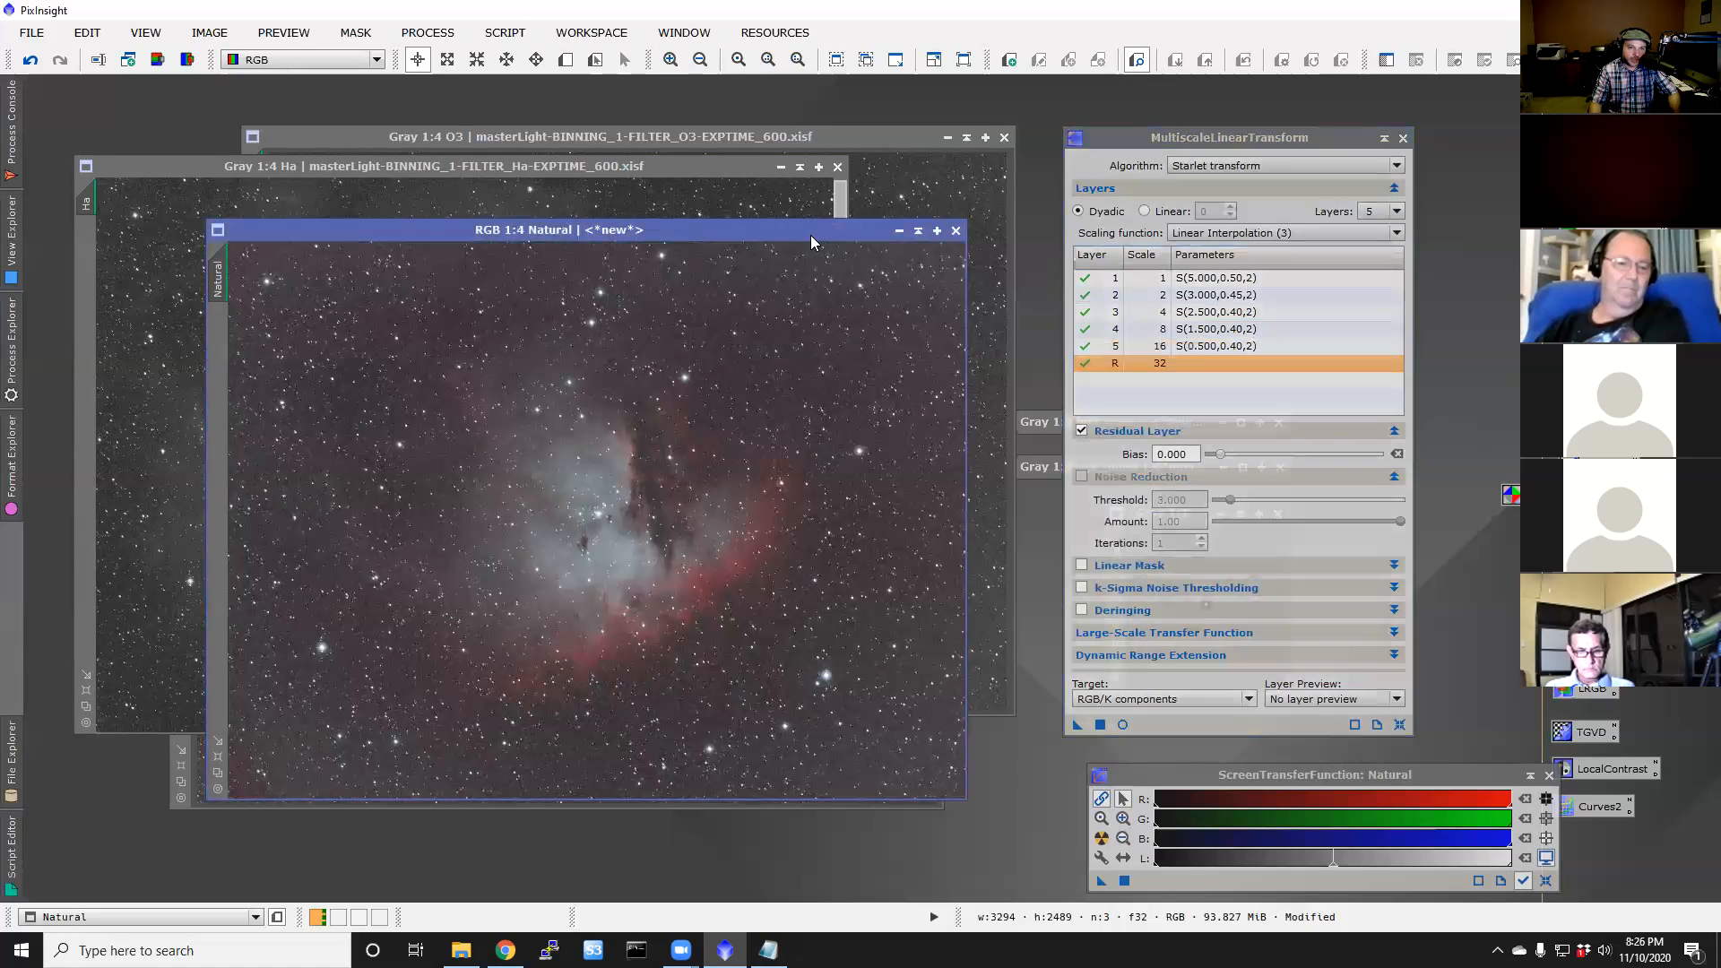
{"action": "left_click", "coordinate": [1101, 726]}
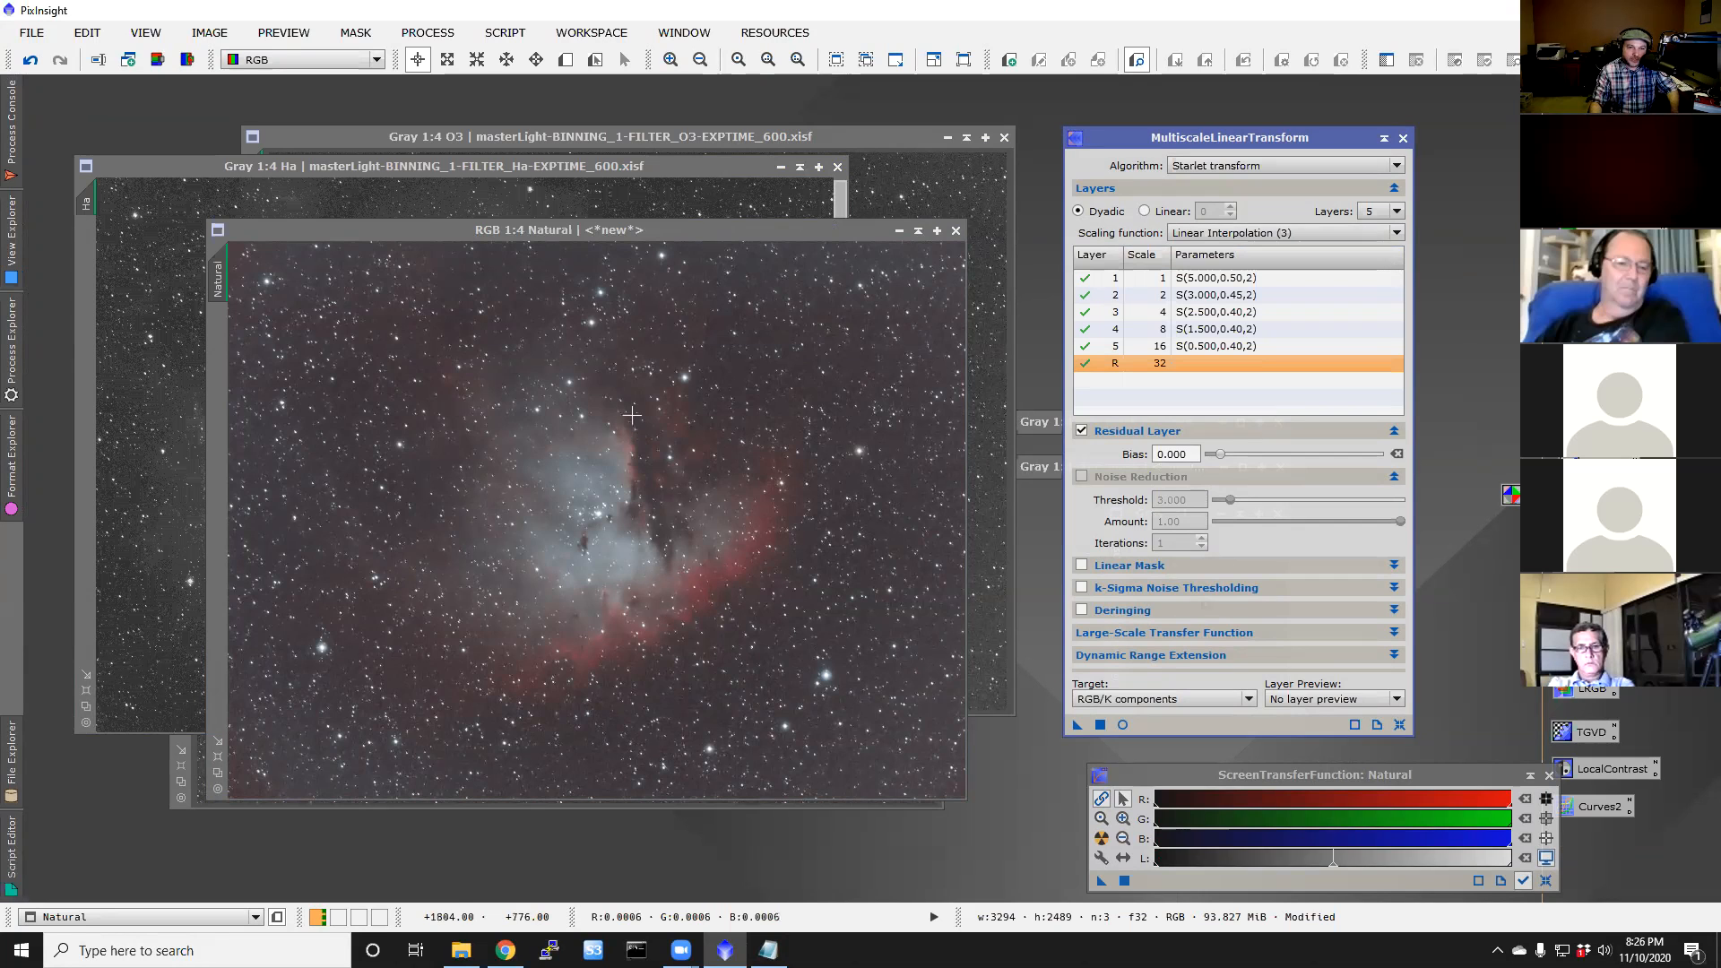
Step: Examine the nebula core, stars and dark background of the Natural image up close for remaining noise
{"action": "scroll", "coordinate": [628, 430], "scroll_direction": "up", "scroll_amount": 3}
{"action": "scroll", "coordinate": [631, 416], "scroll_direction": "up", "scroll_amount": 1}
{"action": "scroll", "coordinate": [627, 418], "scroll_direction": "up", "scroll_amount": 1}
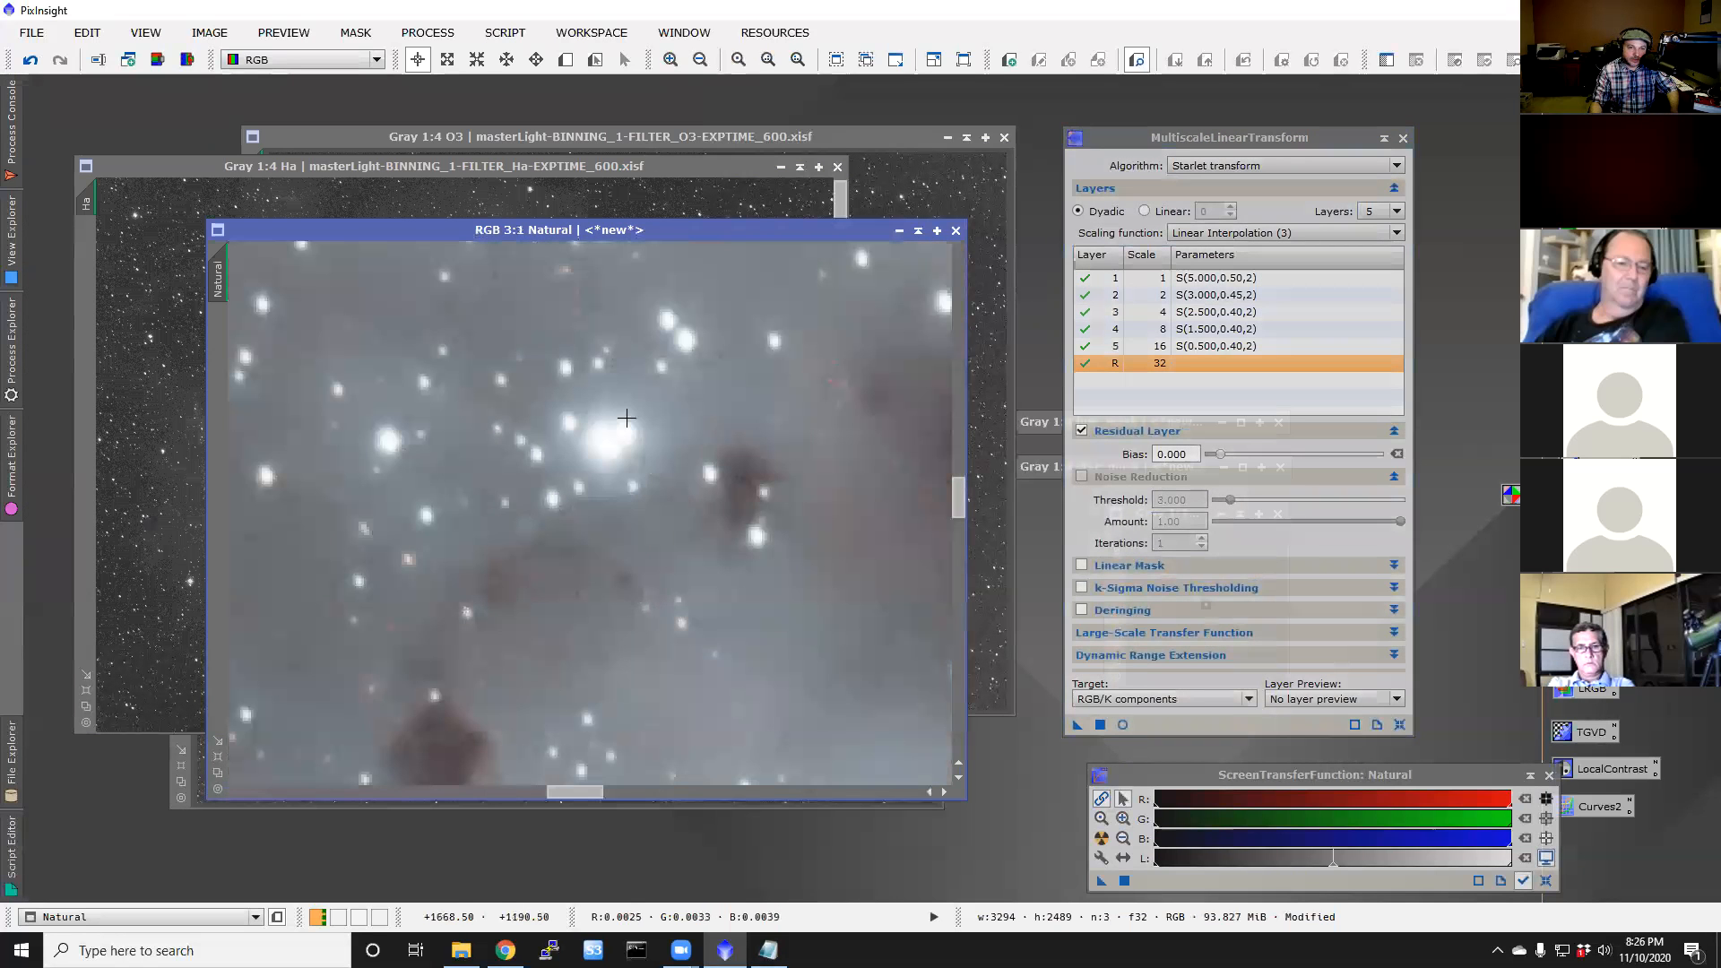
{"action": "scroll", "coordinate": [596, 430], "scroll_direction": "up", "scroll_amount": 1}
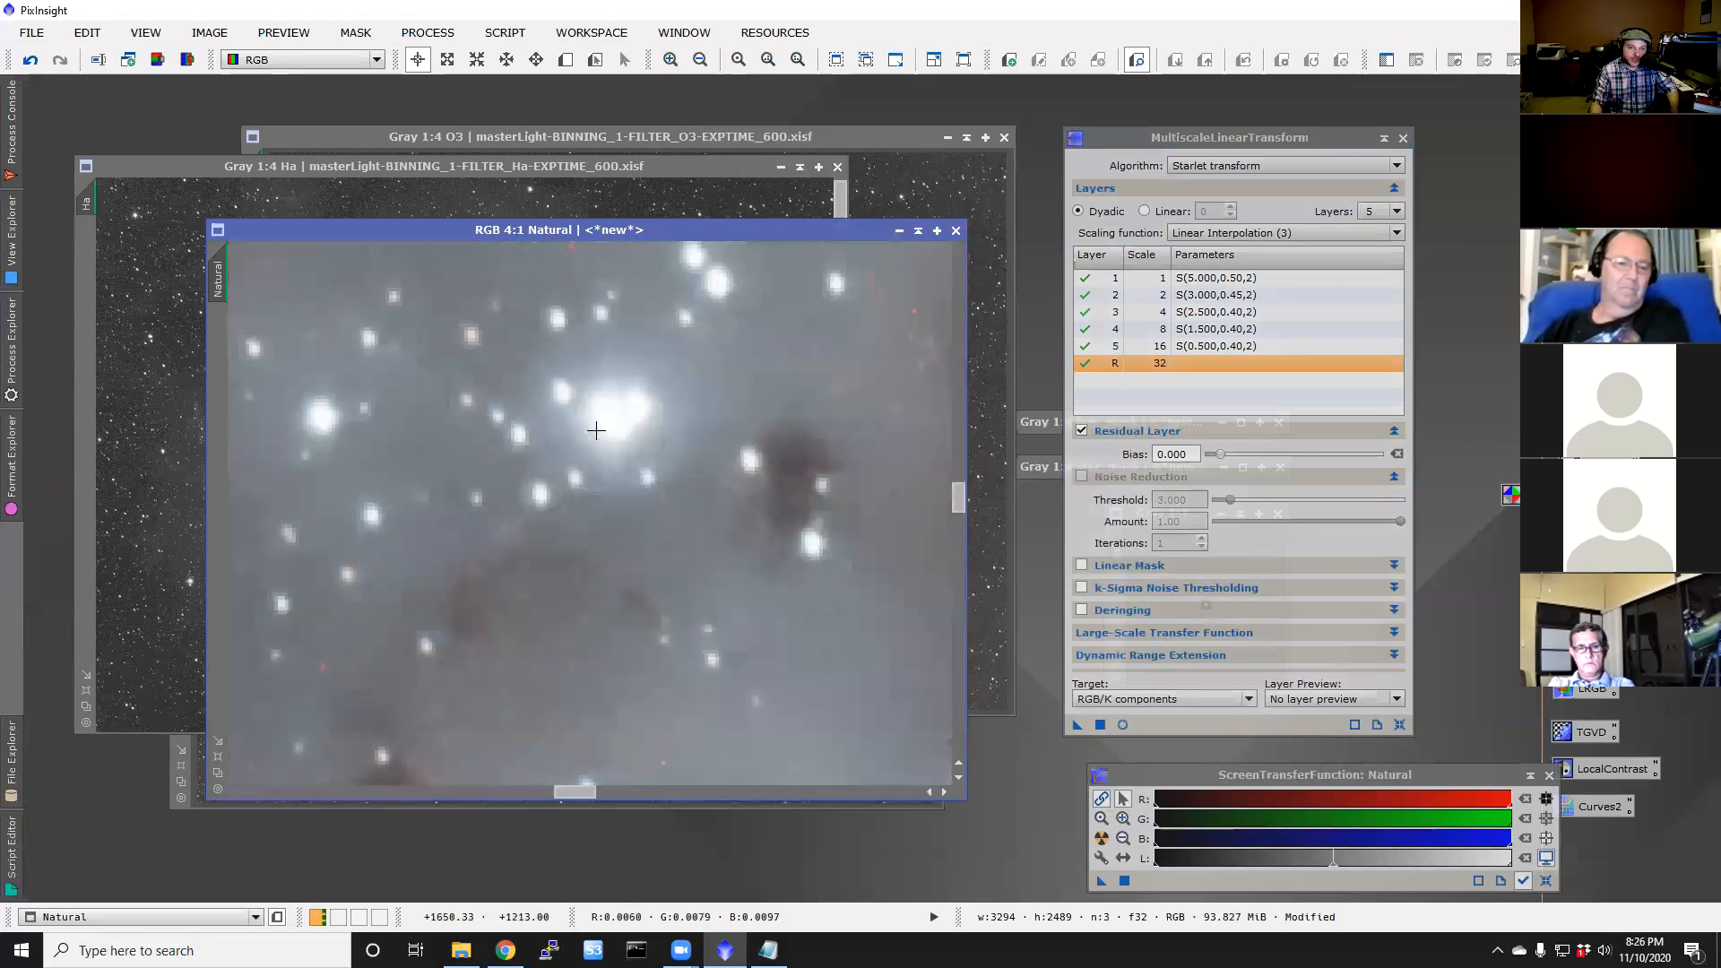
{"action": "scroll", "coordinate": [601, 432], "scroll_direction": "down", "scroll_amount": 4}
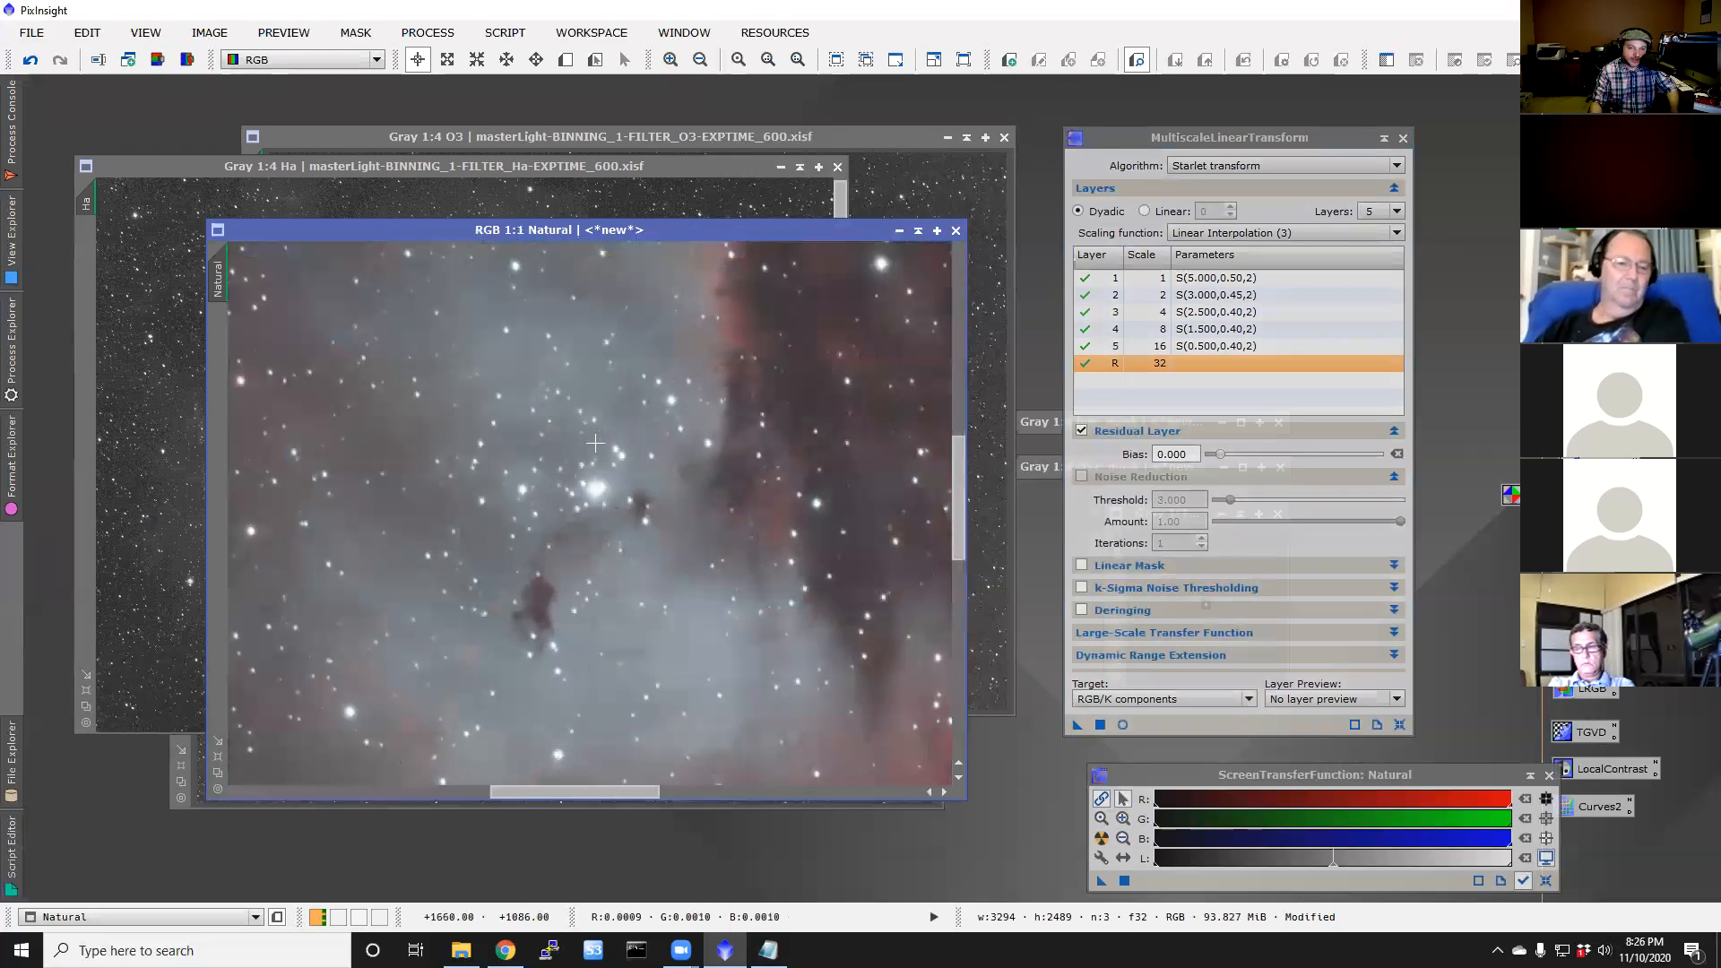
{"action": "scroll", "coordinate": [774, 700], "scroll_direction": "up", "scroll_amount": 2}
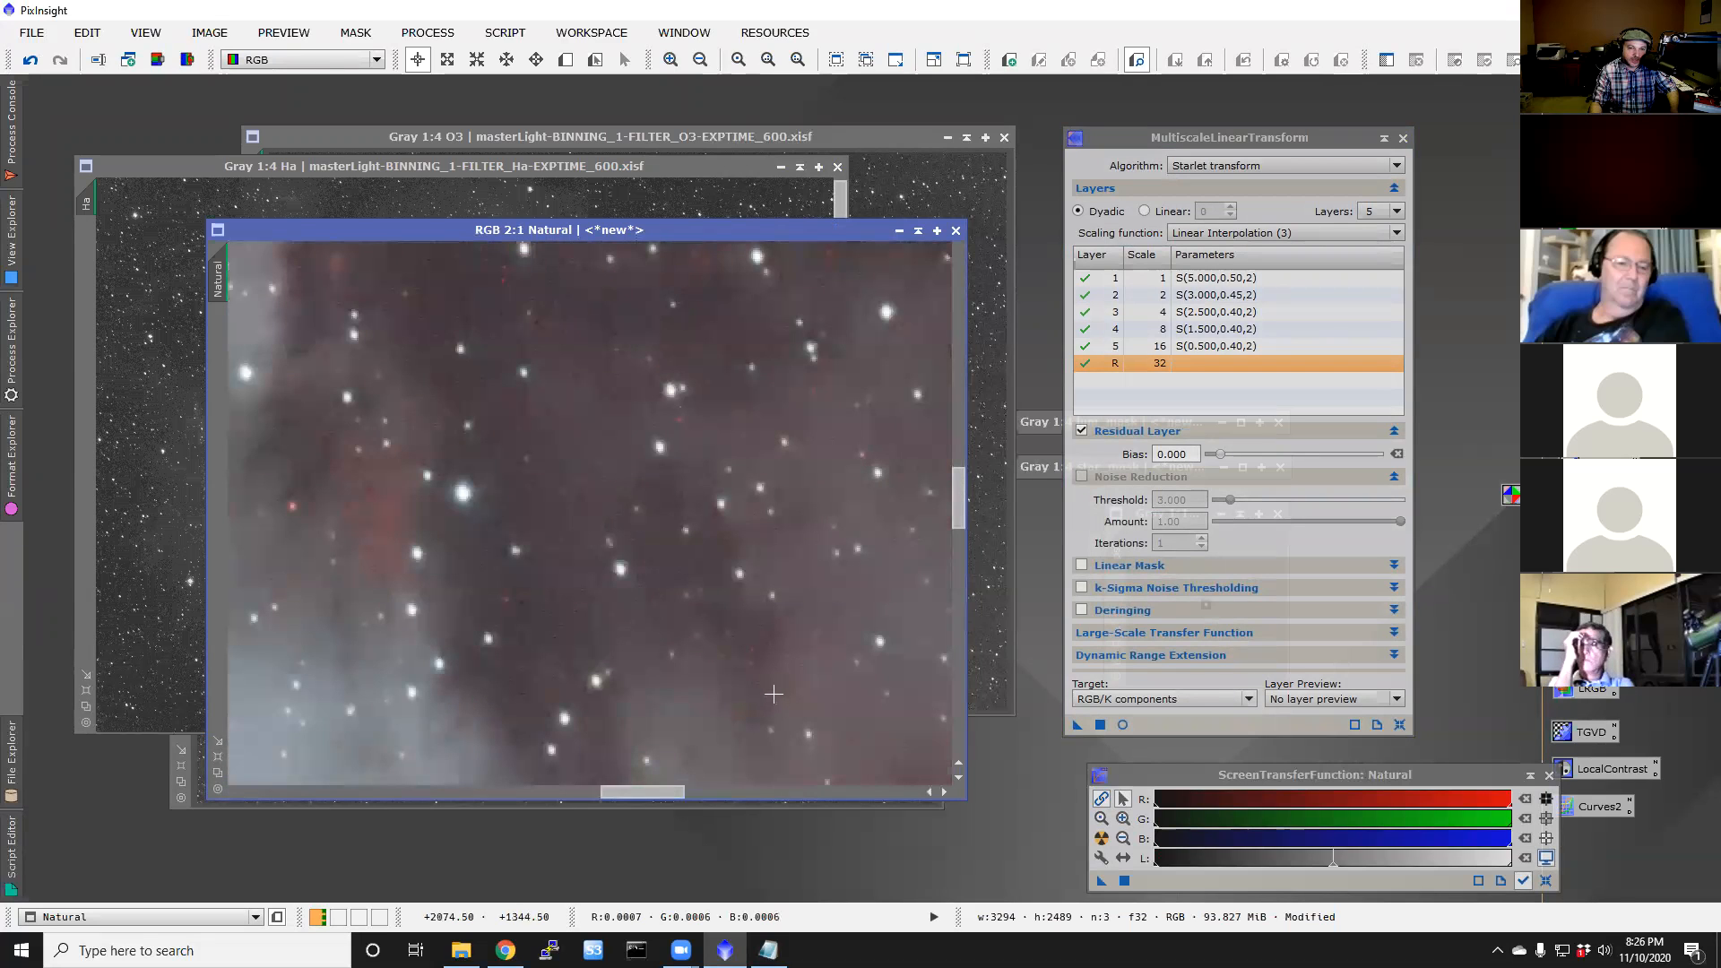
{"action": "scroll", "coordinate": [774, 694], "scroll_direction": "down", "scroll_amount": 3}
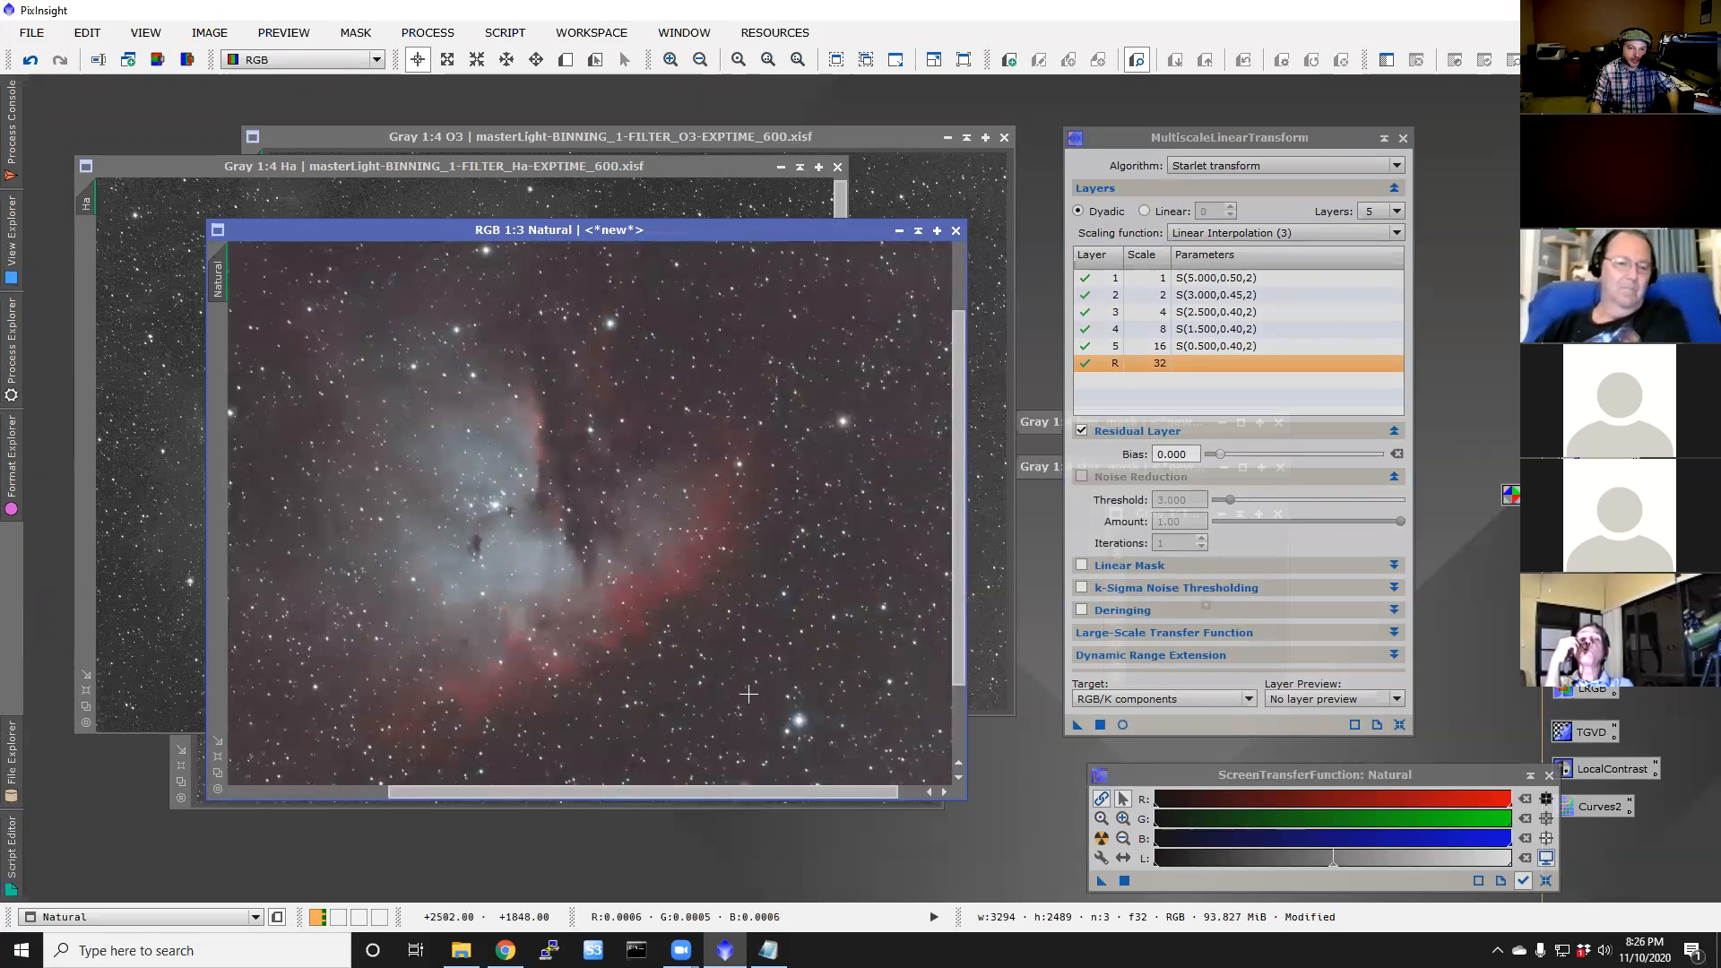
{"action": "scroll", "coordinate": [749, 694], "scroll_direction": "down", "scroll_amount": 1}
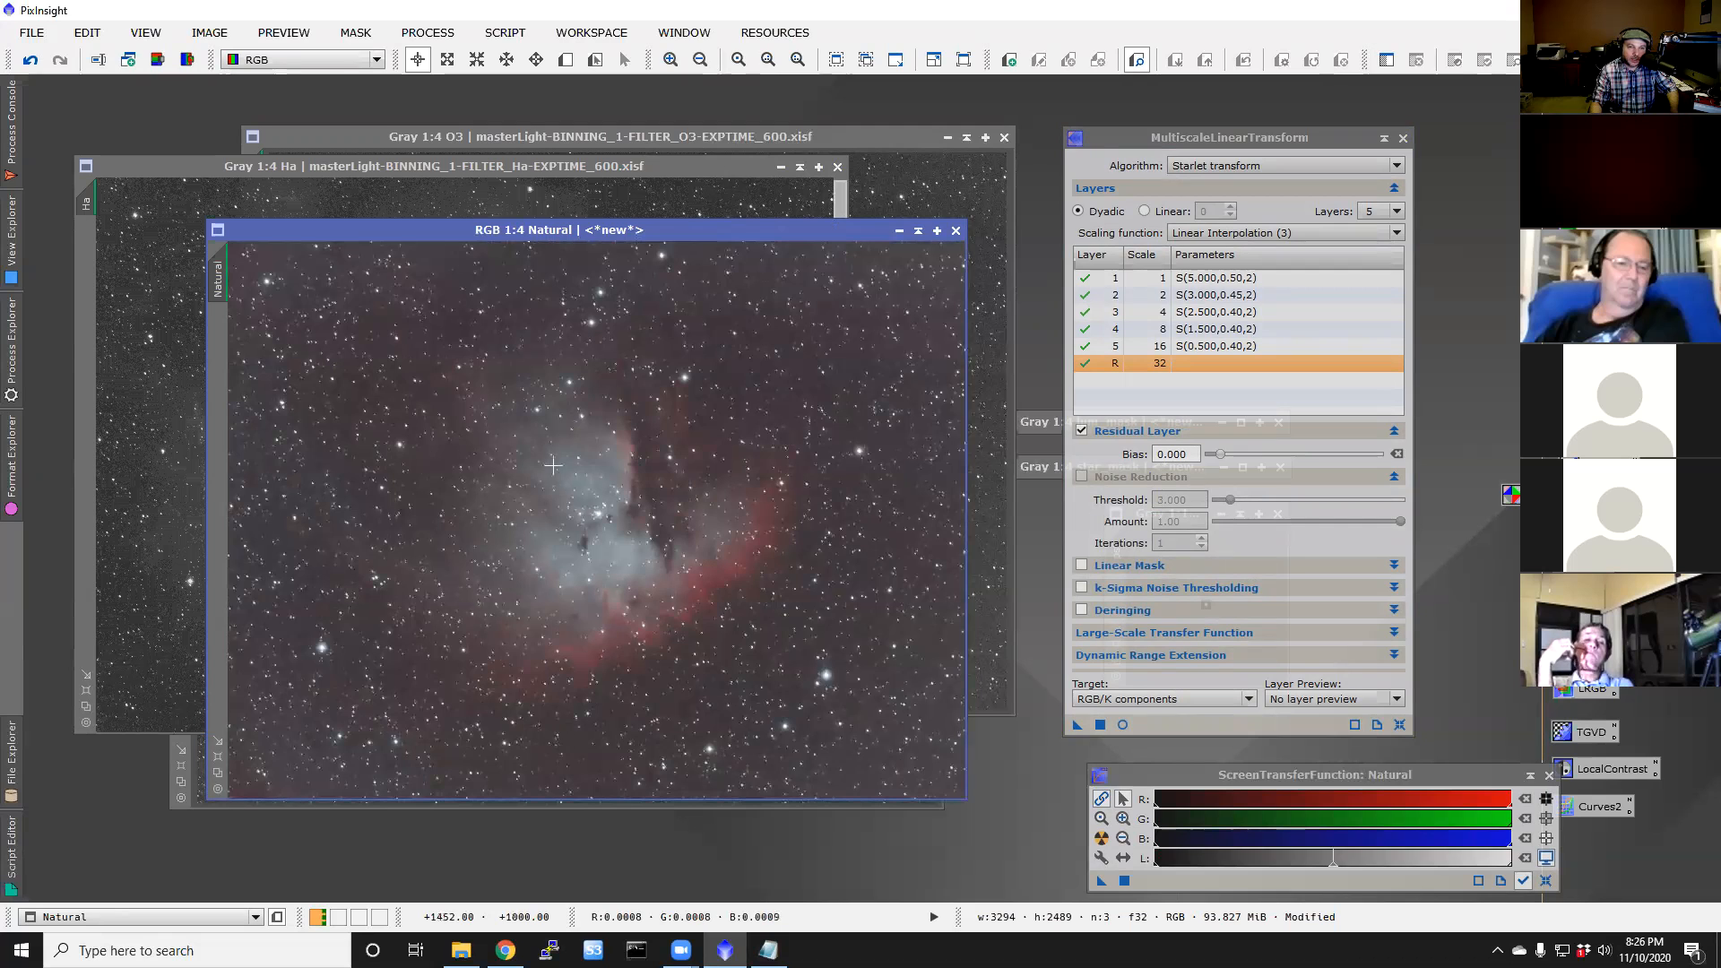
Step: Close MultiscaleLinearTransform and tidy the workspace by collapsing the O3 image and repositioning the Natural and Ha images
{"action": "left_click", "coordinate": [1405, 137]}
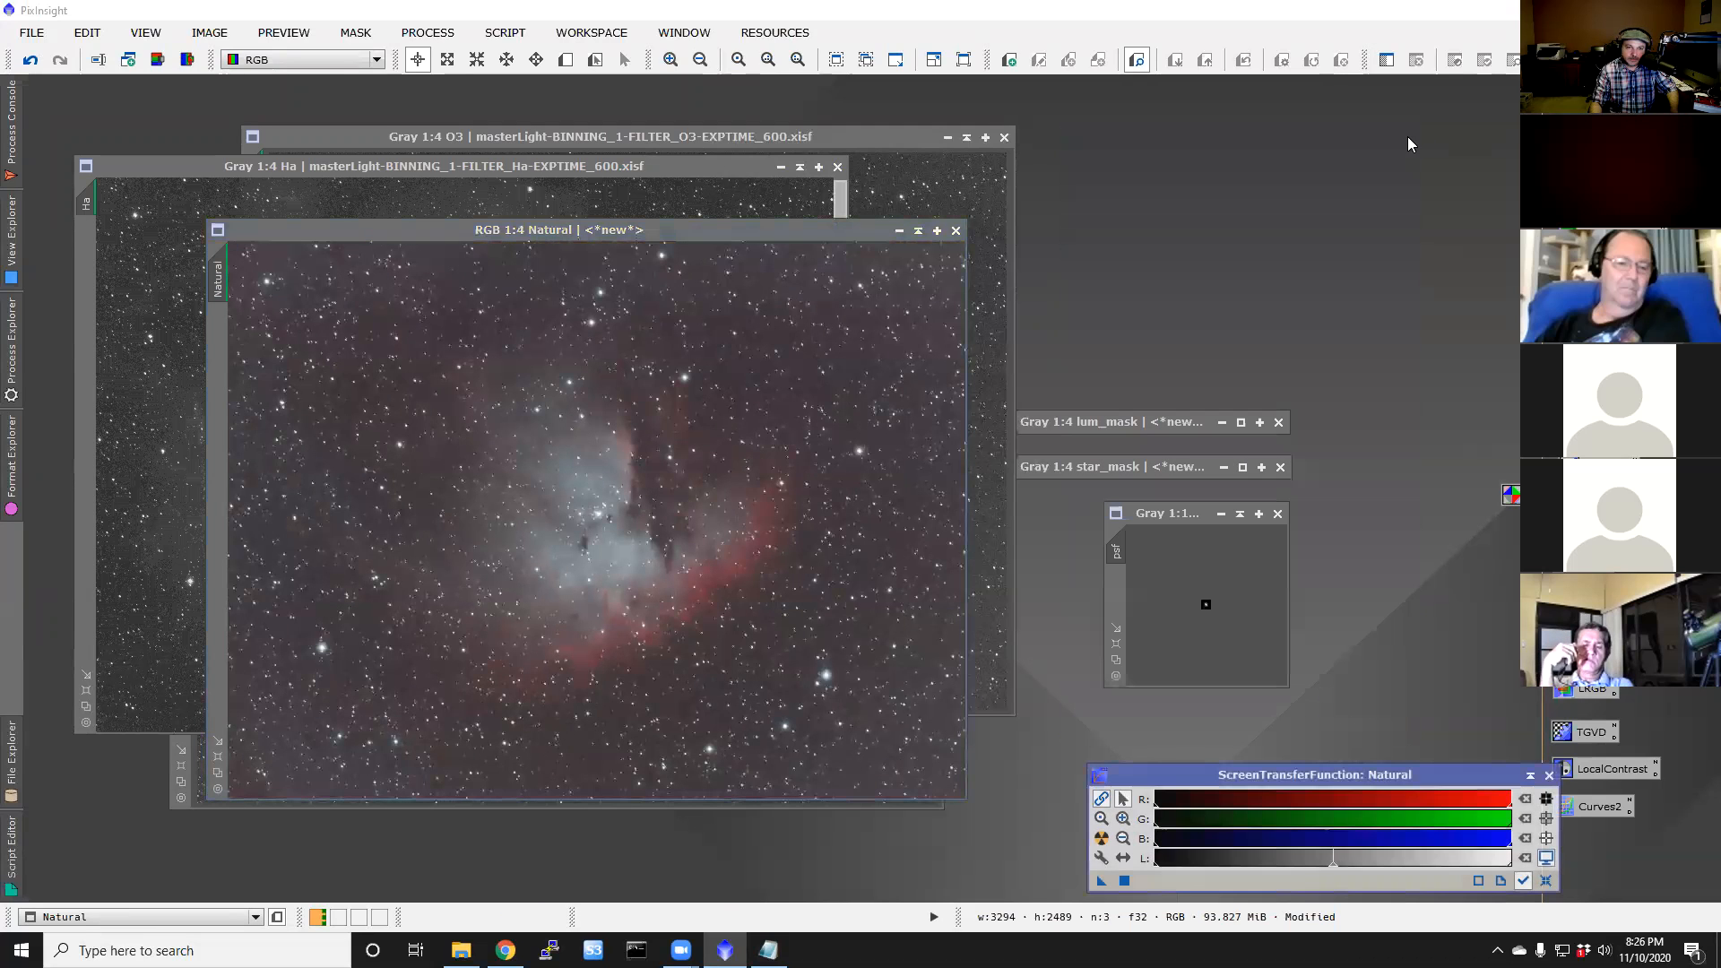
{"action": "left_click", "coordinate": [594, 237]}
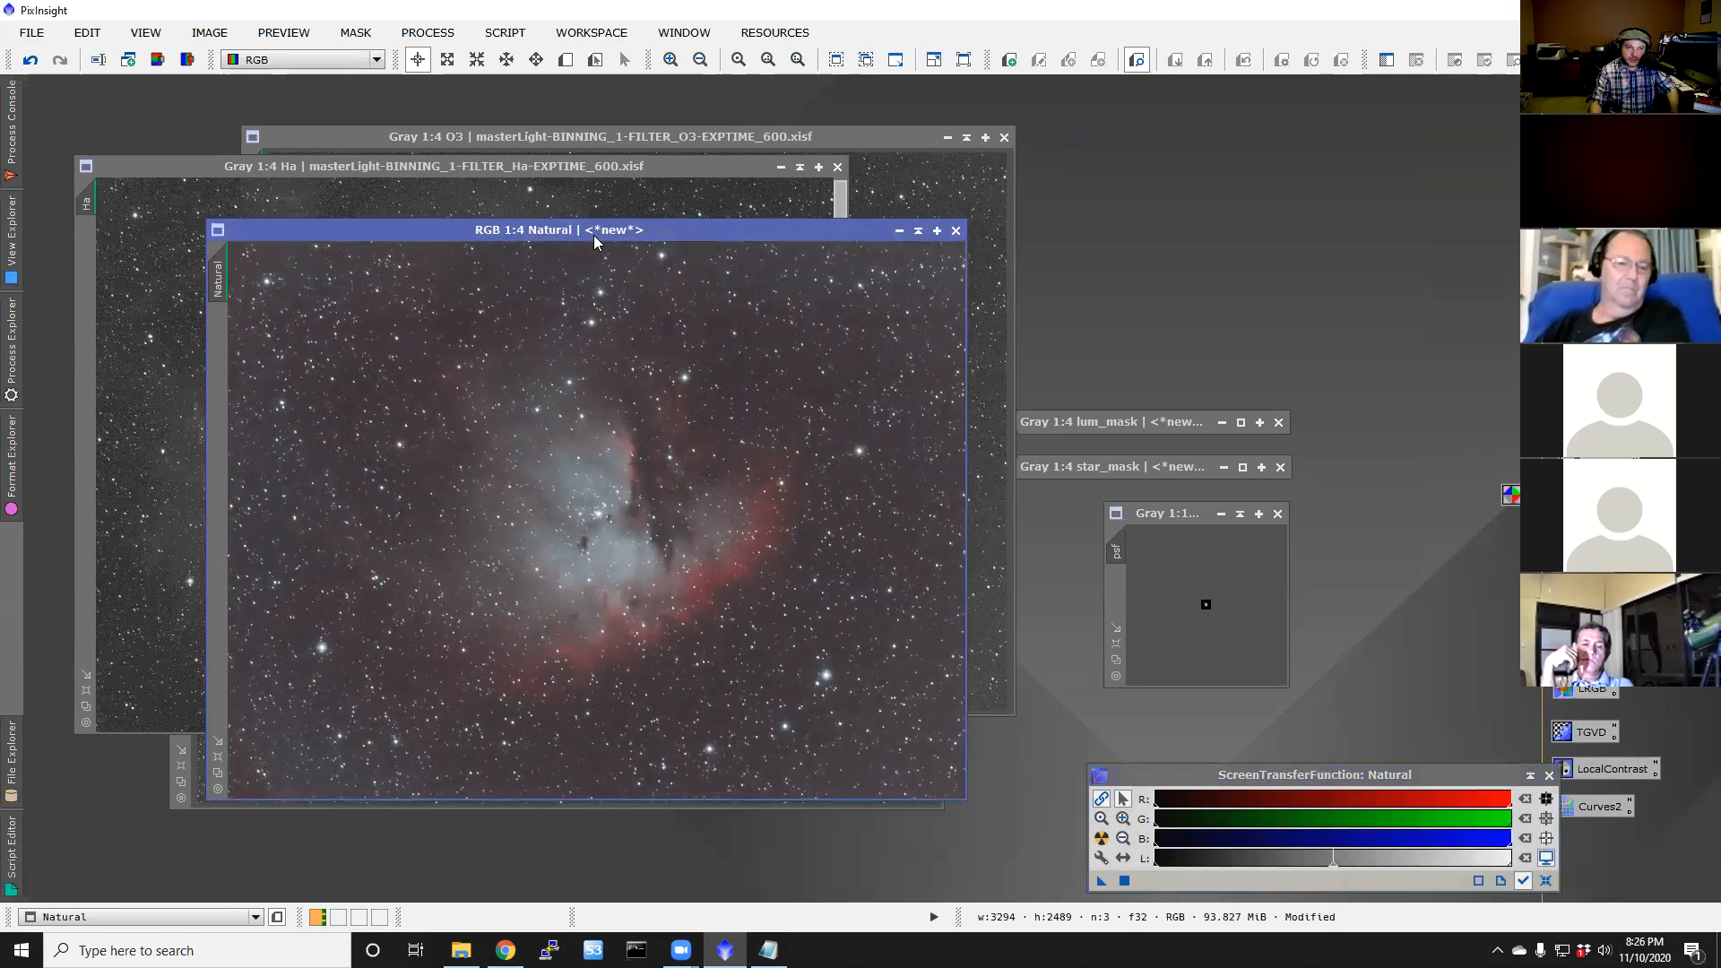
{"action": "left_click_drag", "start_coordinate": [594, 237], "coordinate": [557, 237]}
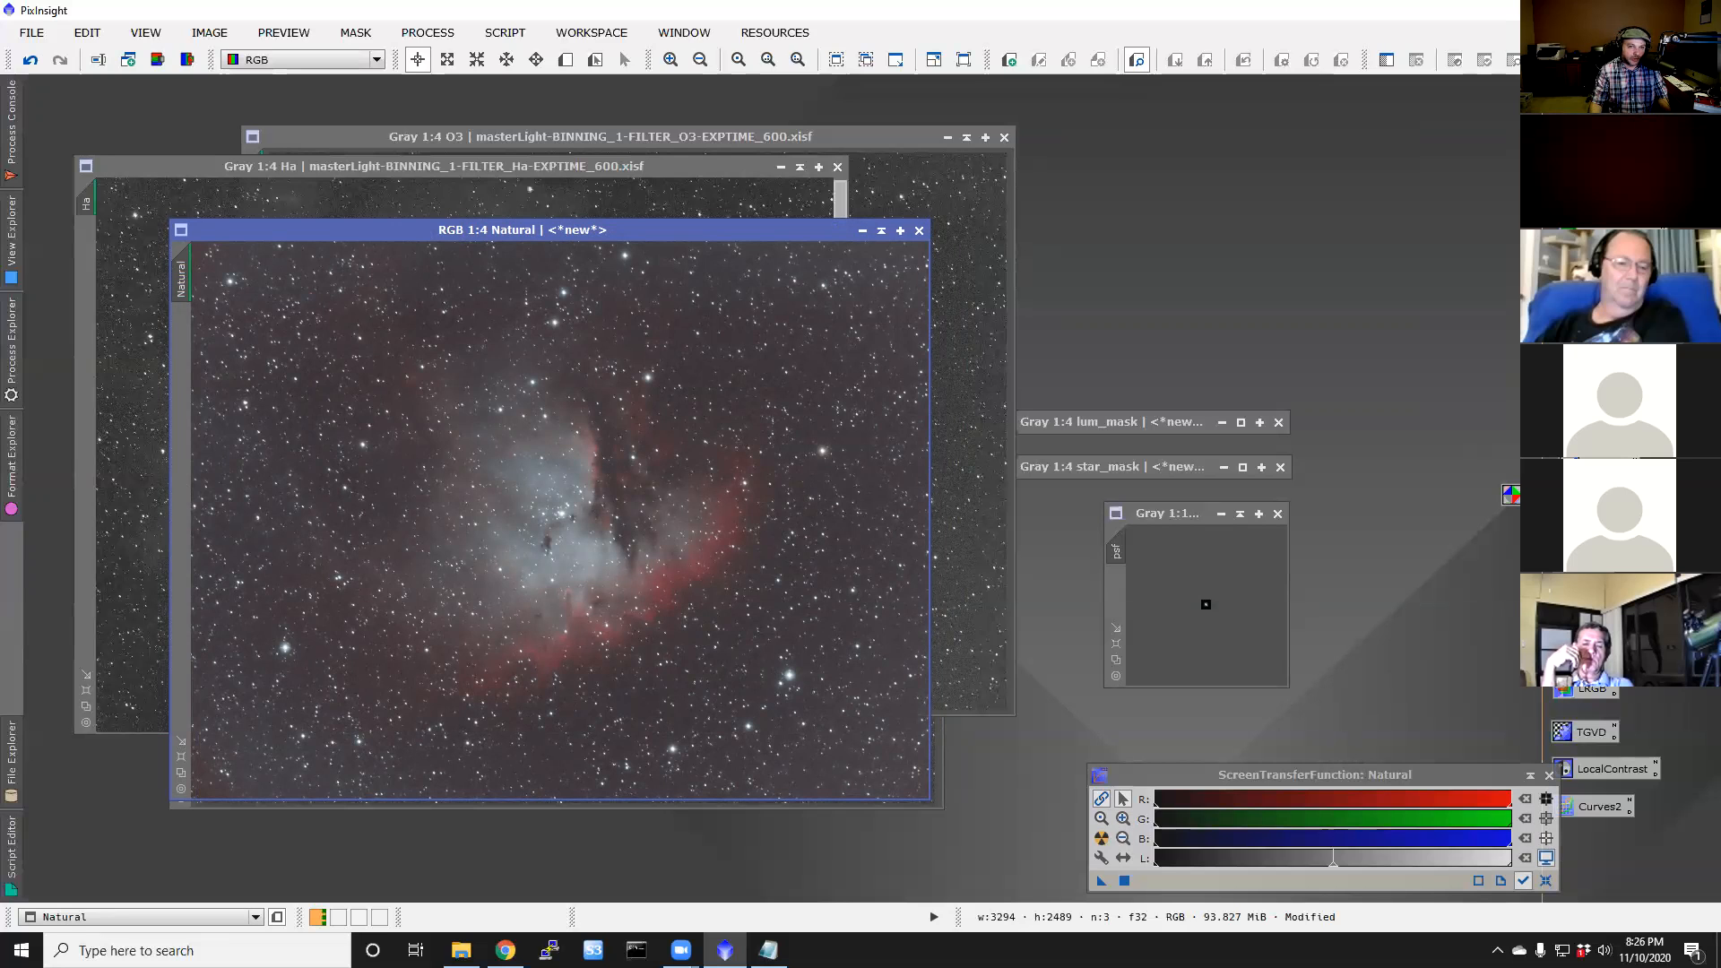
{"action": "left_click", "coordinate": [971, 138]}
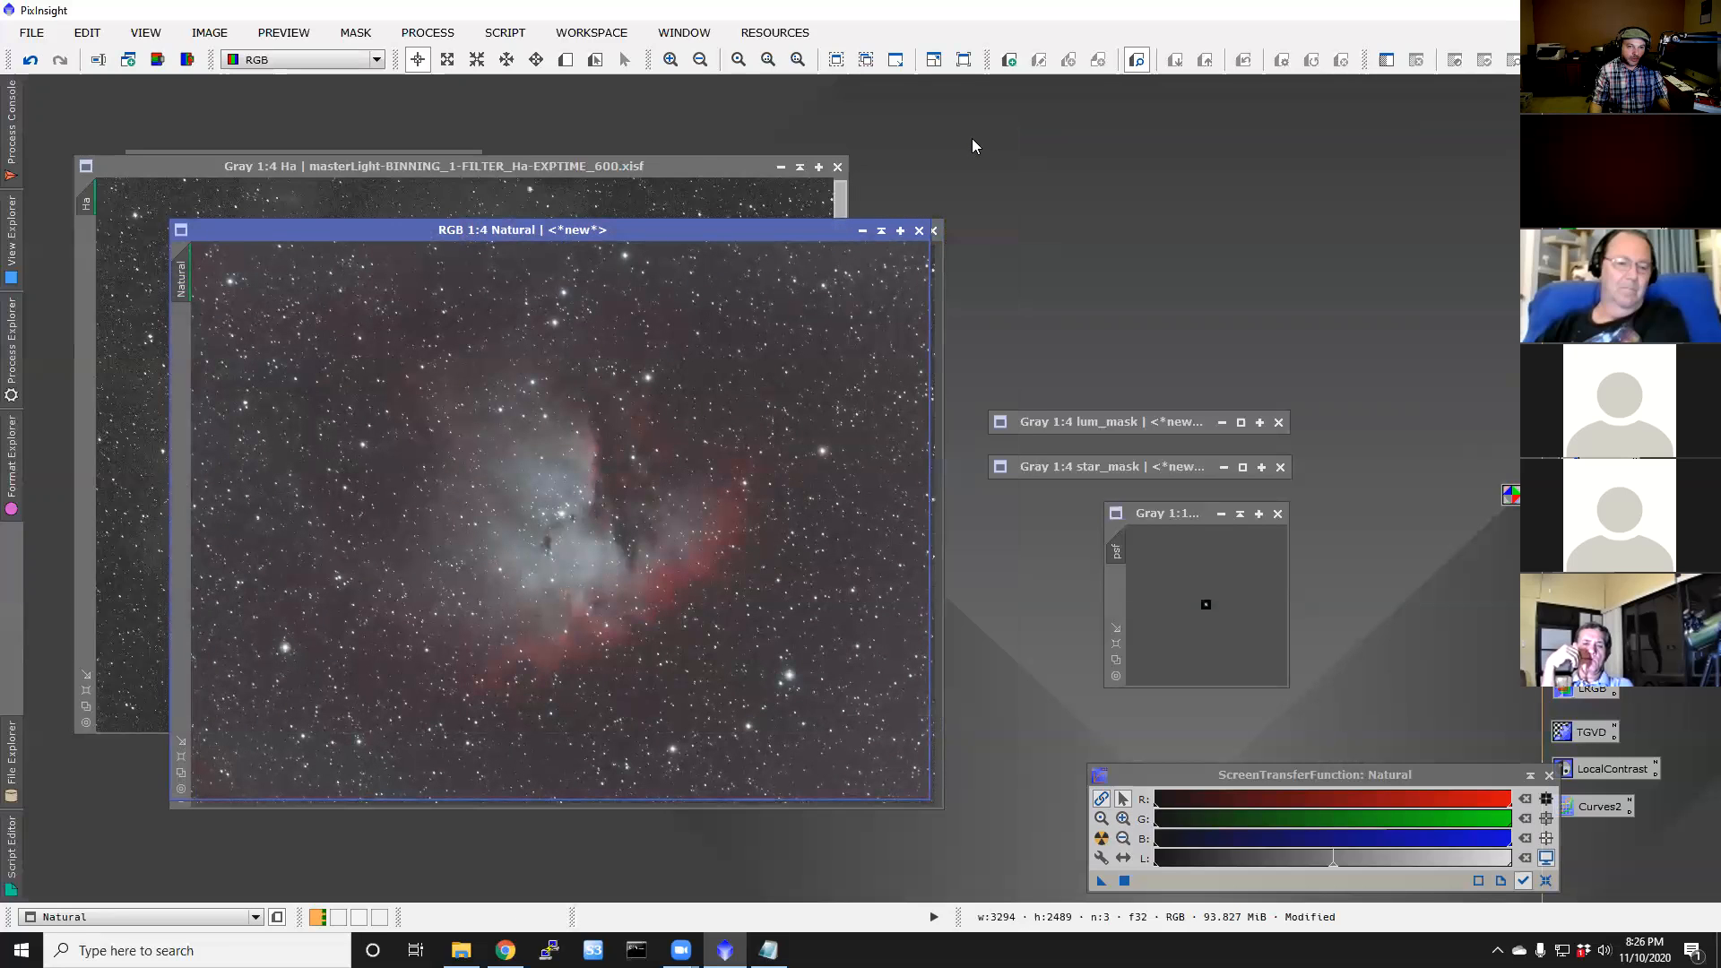
{"action": "left_click_drag", "start_coordinate": [687, 164], "coordinate": [645, 137]}
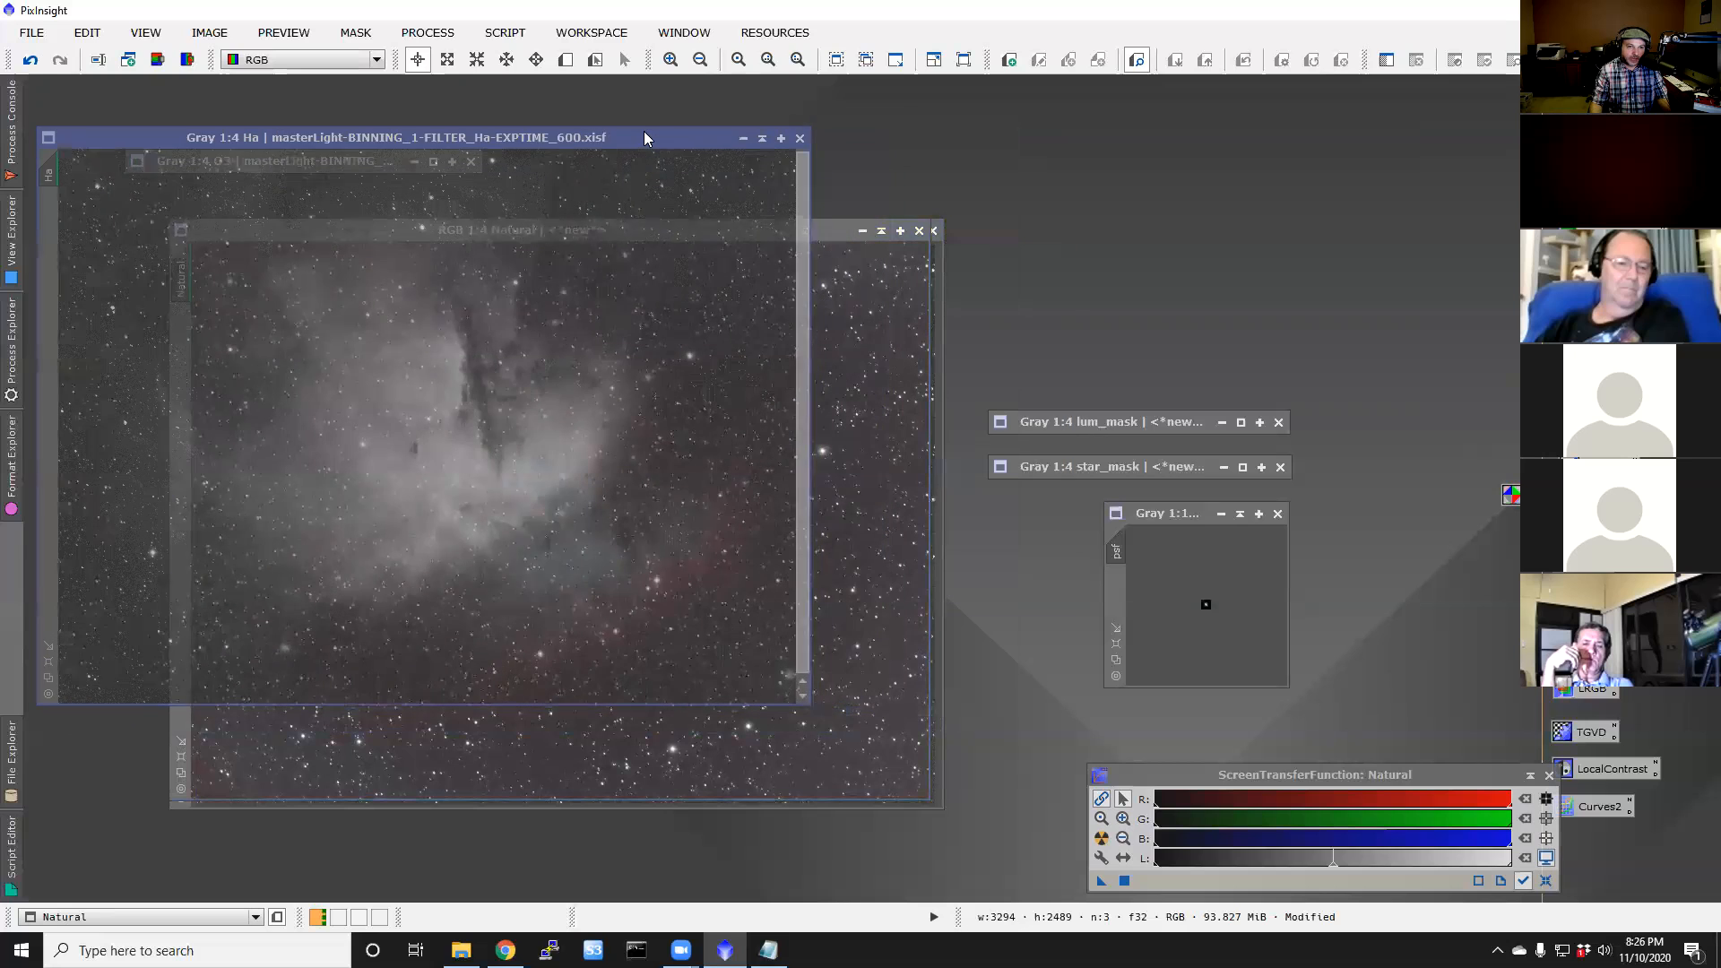
{"action": "left_click", "coordinate": [816, 233]}
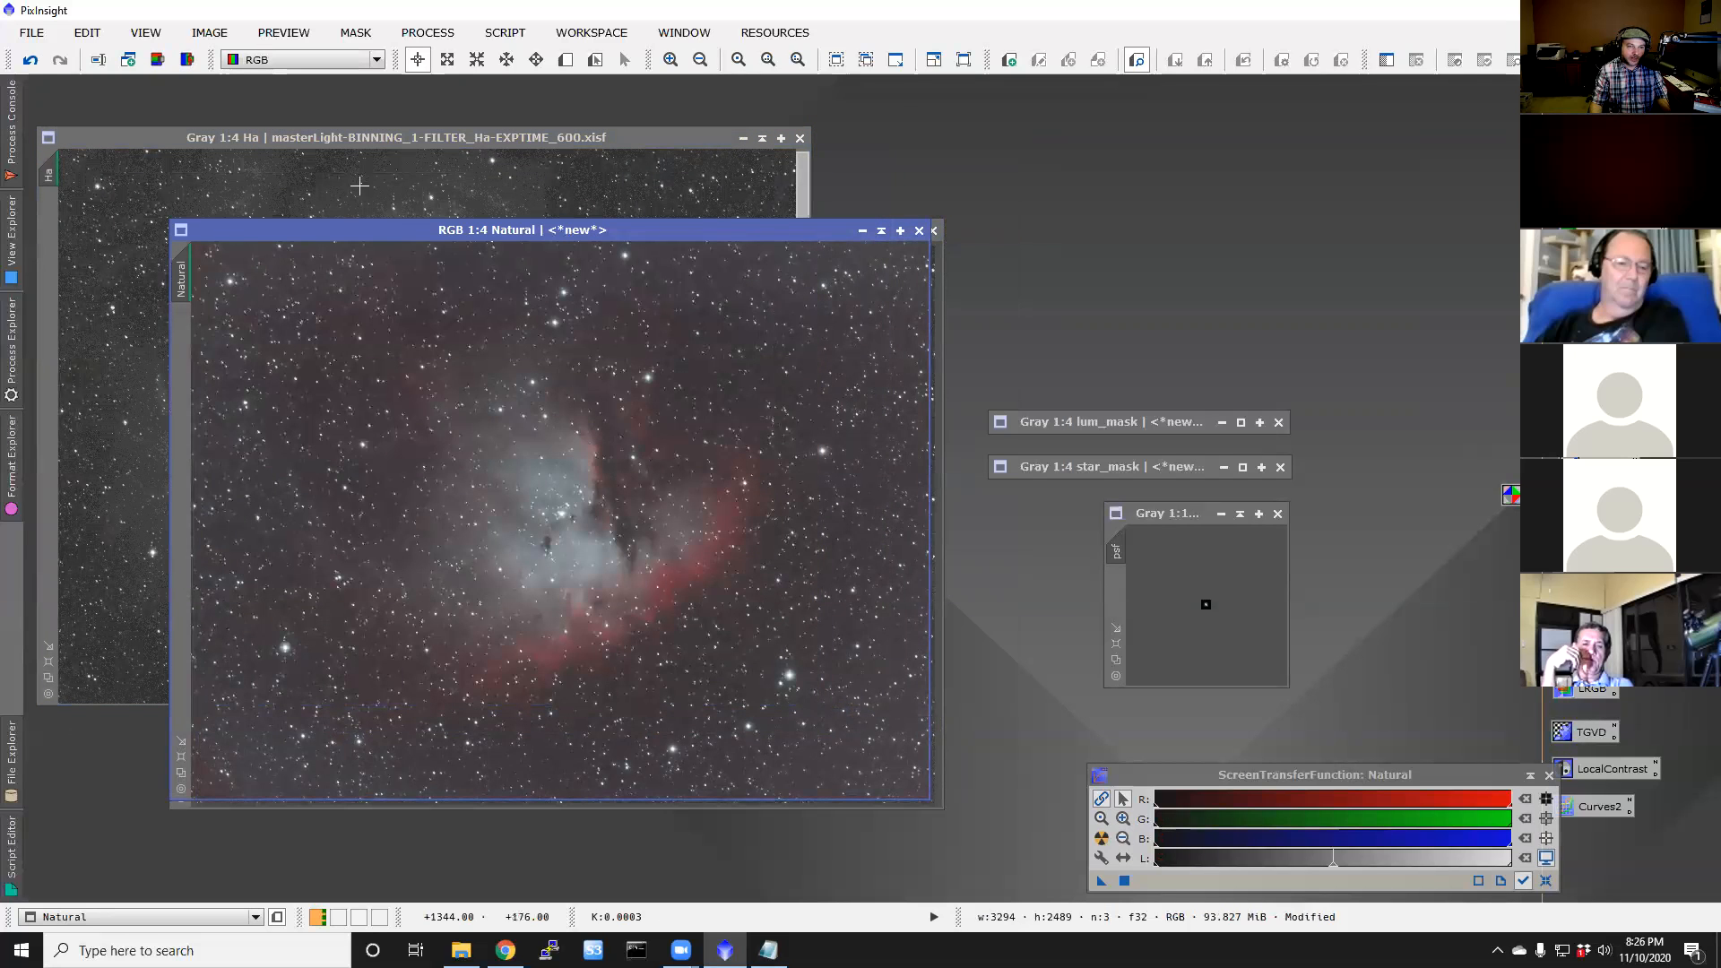
Step: Auto-stretch the Ha image's screen display with a target background of 0.16
{"action": "left_click", "coordinate": [387, 149]}
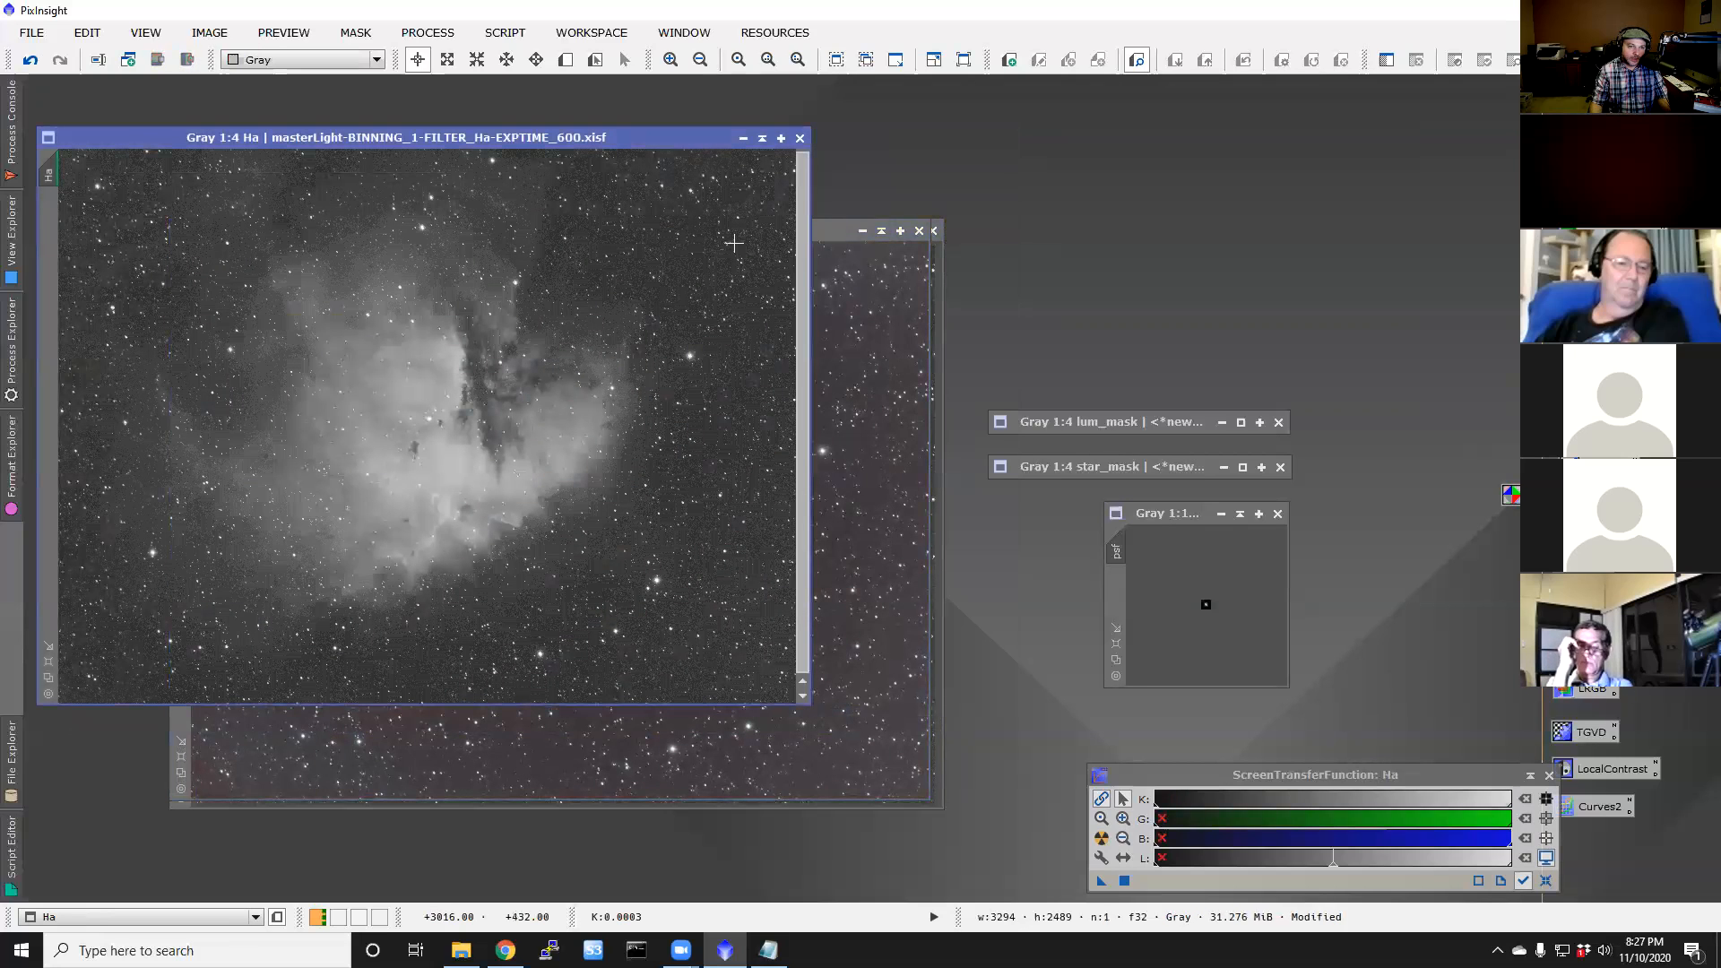
{"action": "left_click_drag", "start_coordinate": [699, 137], "coordinate": [739, 140]}
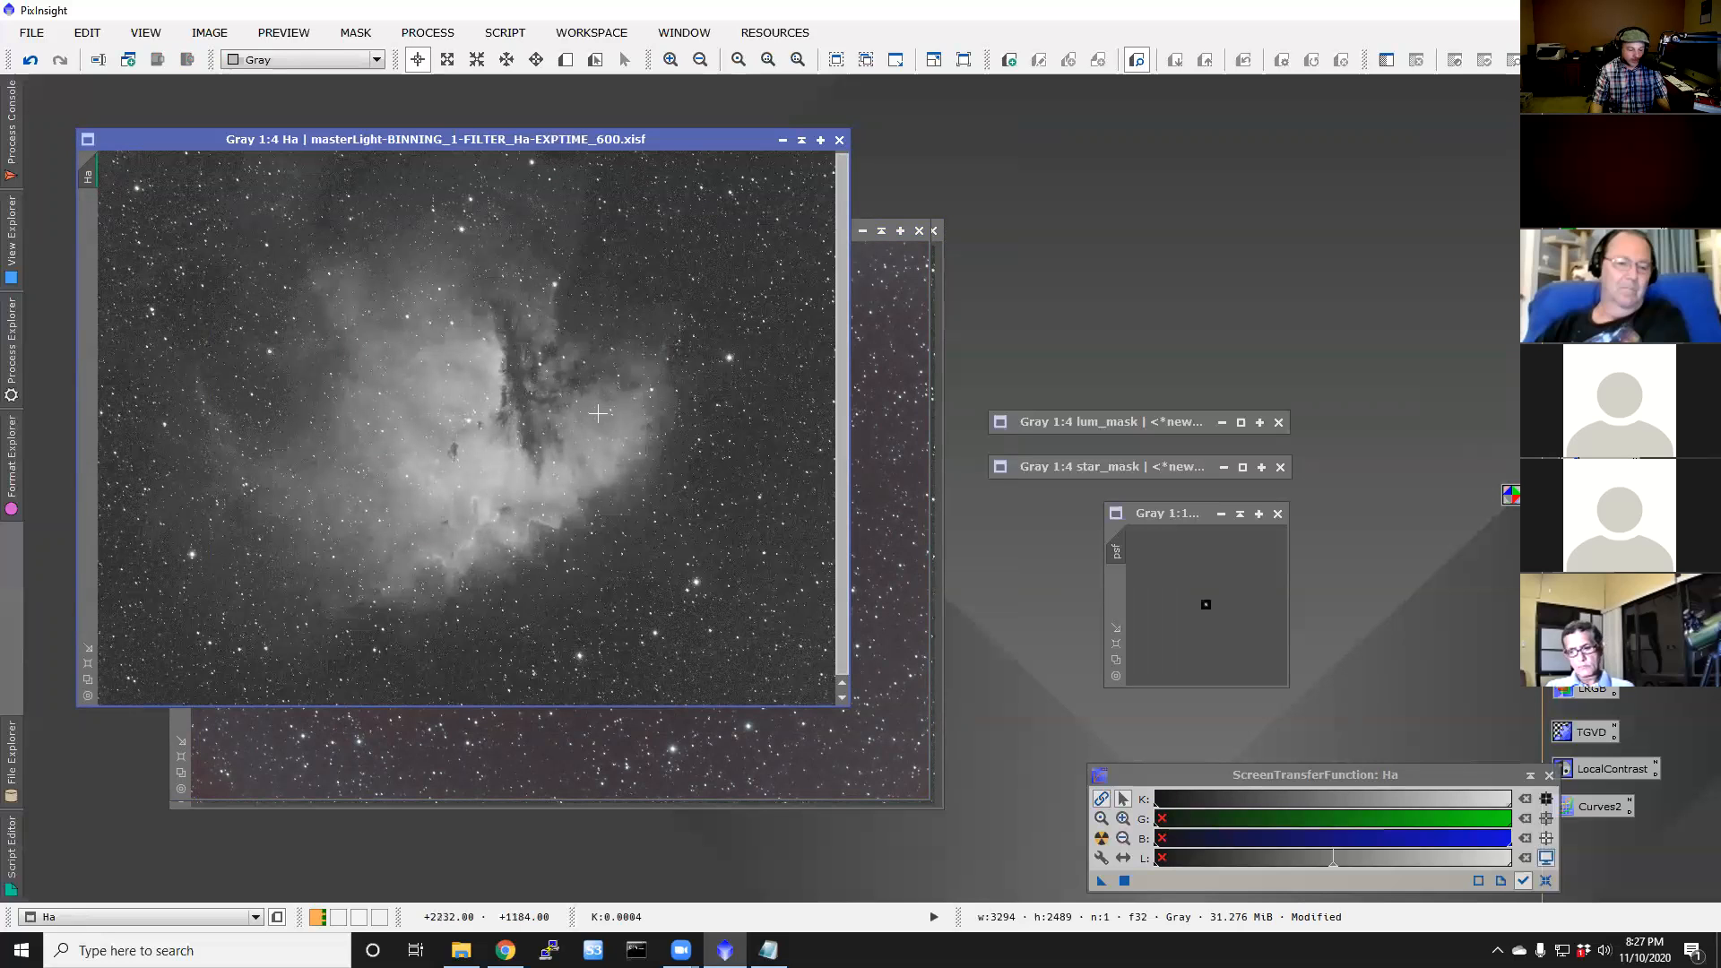
{"action": "left_click", "coordinate": [1102, 839], "text": "ctrl"}
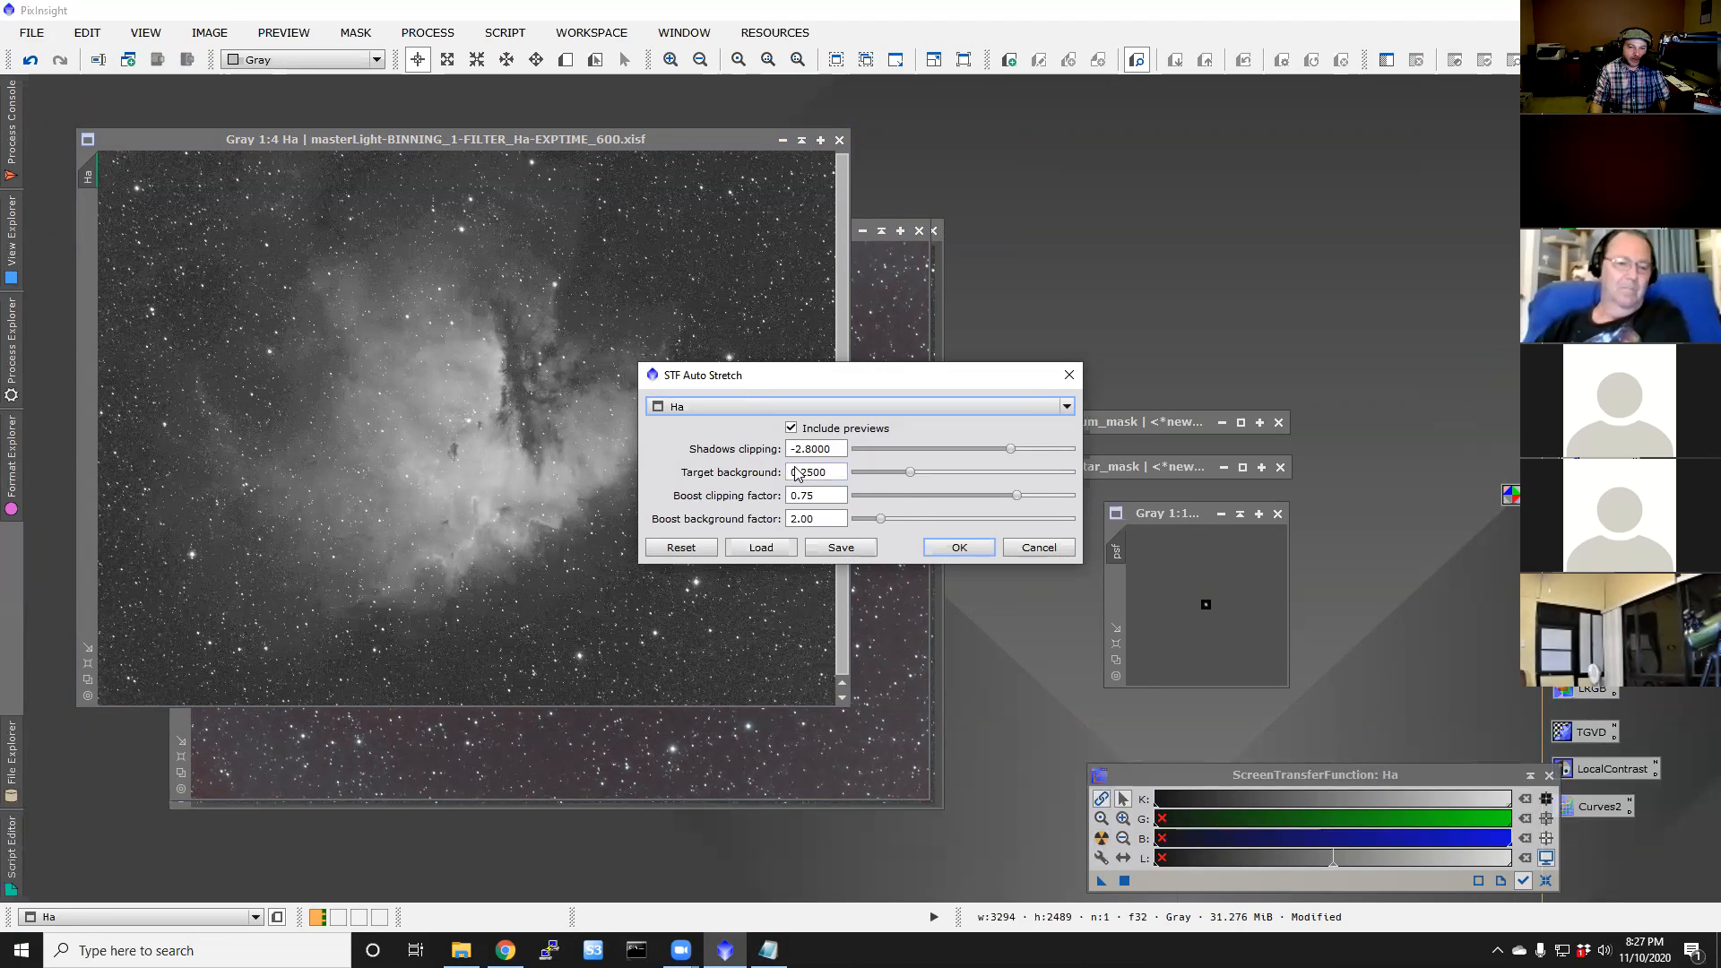
{"action": "left_click_drag", "start_coordinate": [909, 475], "coordinate": [897, 480]}
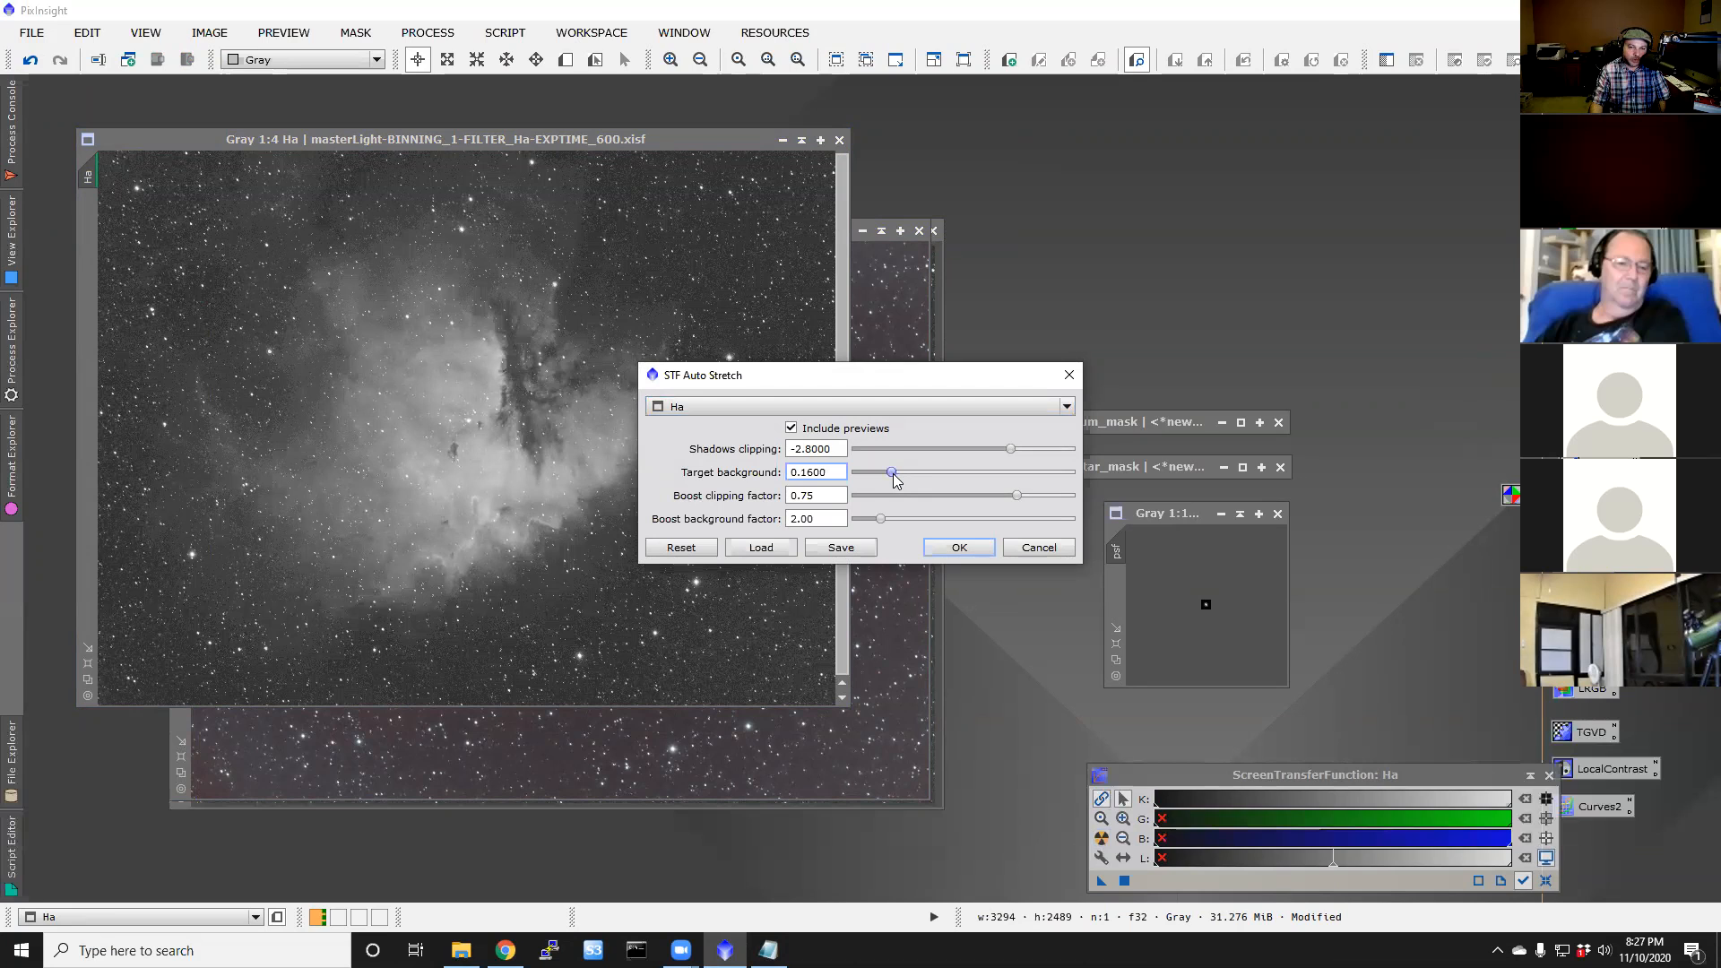
{"action": "left_click", "coordinate": [959, 548]}
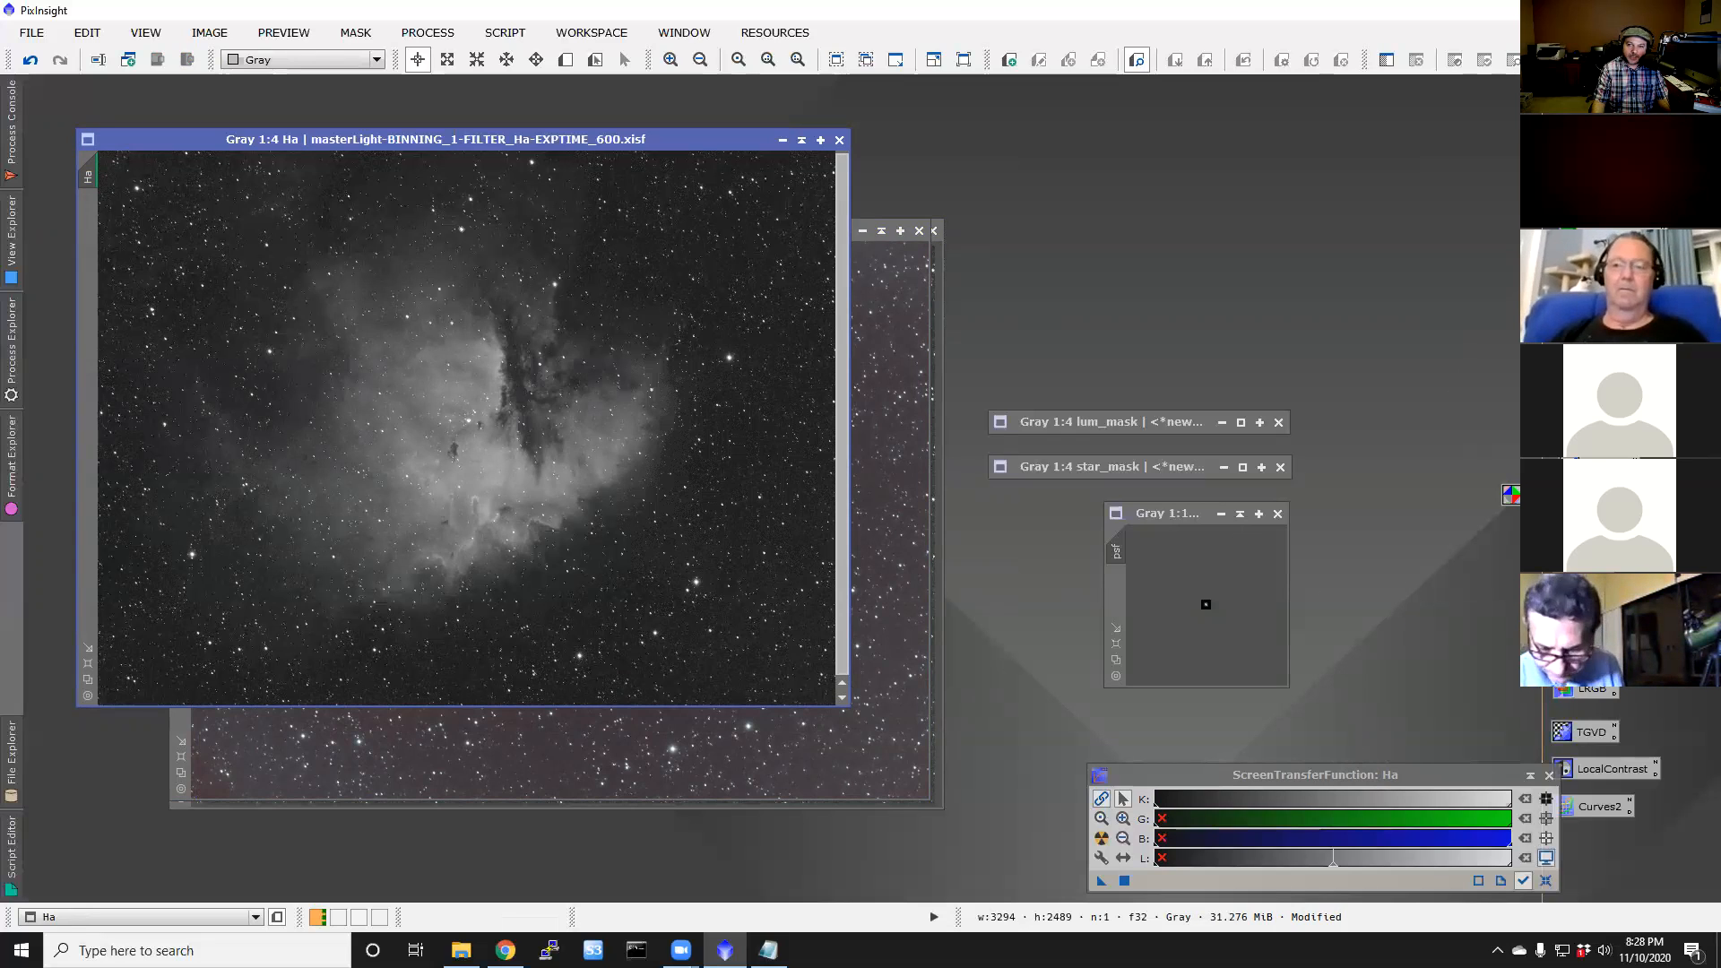
Step: Transfer the Ha screen stretch to HistogramTransformation and apply it permanently to the Ha image
{"action": "double_click", "coordinate": [1564, 359]}
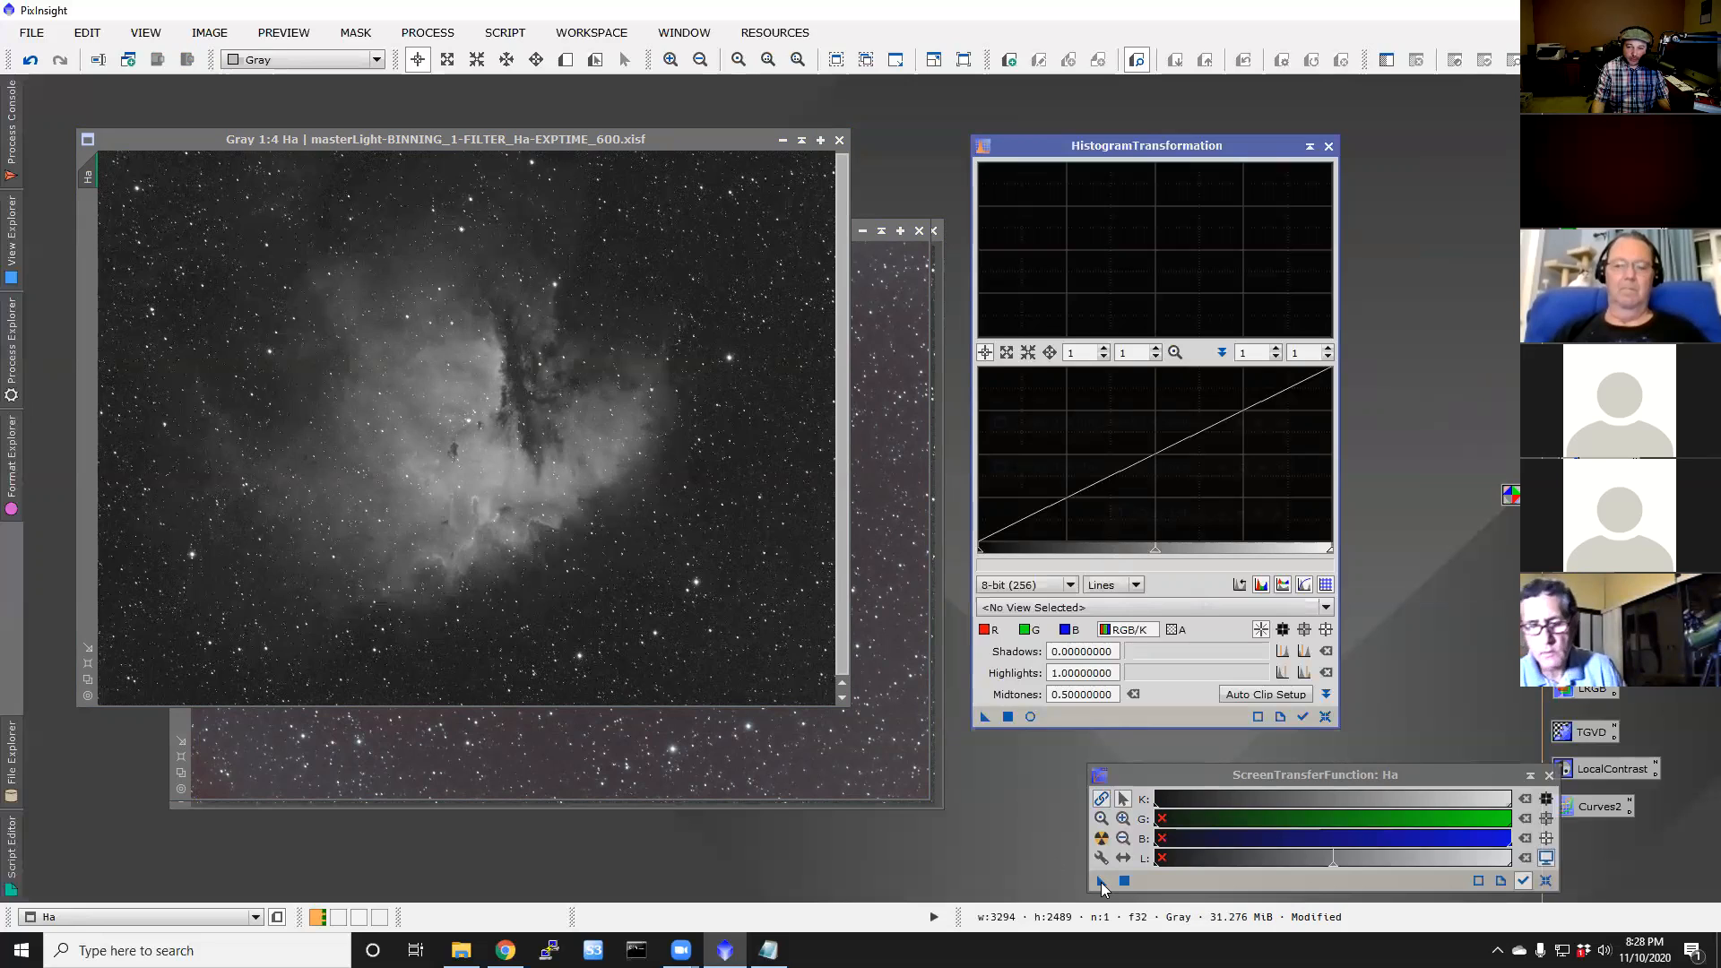
{"action": "left_click_drag", "start_coordinate": [1102, 887], "coordinate": [520, 383]}
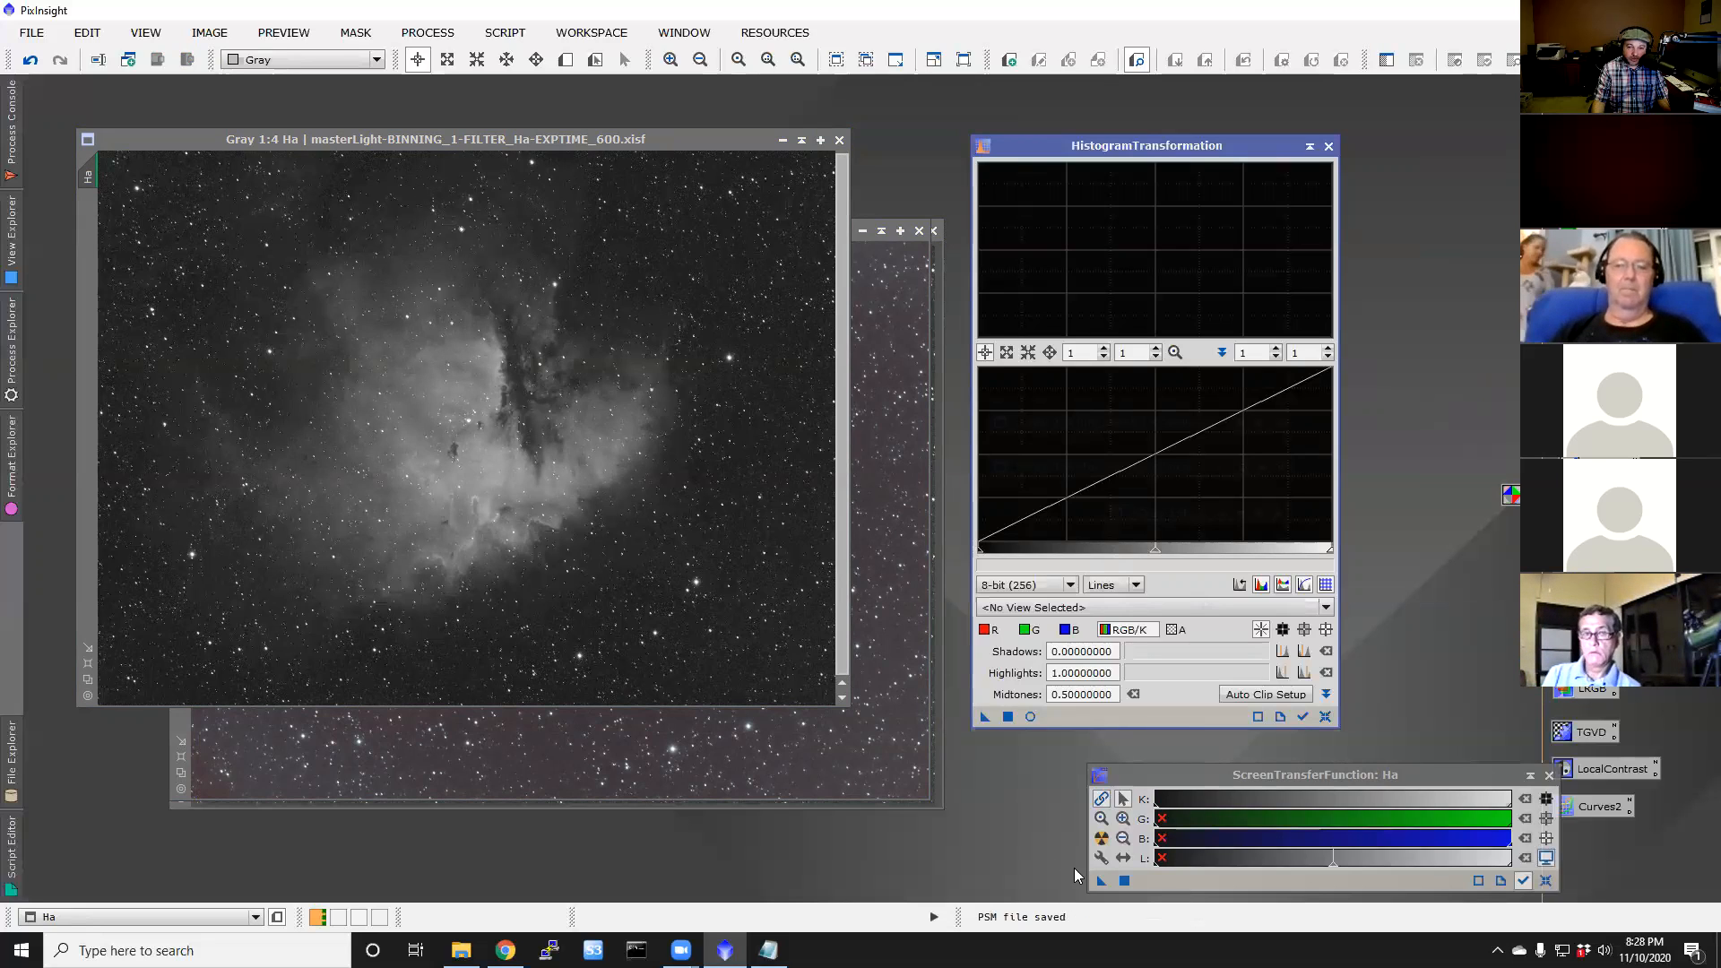
{"action": "left_click_drag", "start_coordinate": [1101, 882], "coordinate": [1065, 725]}
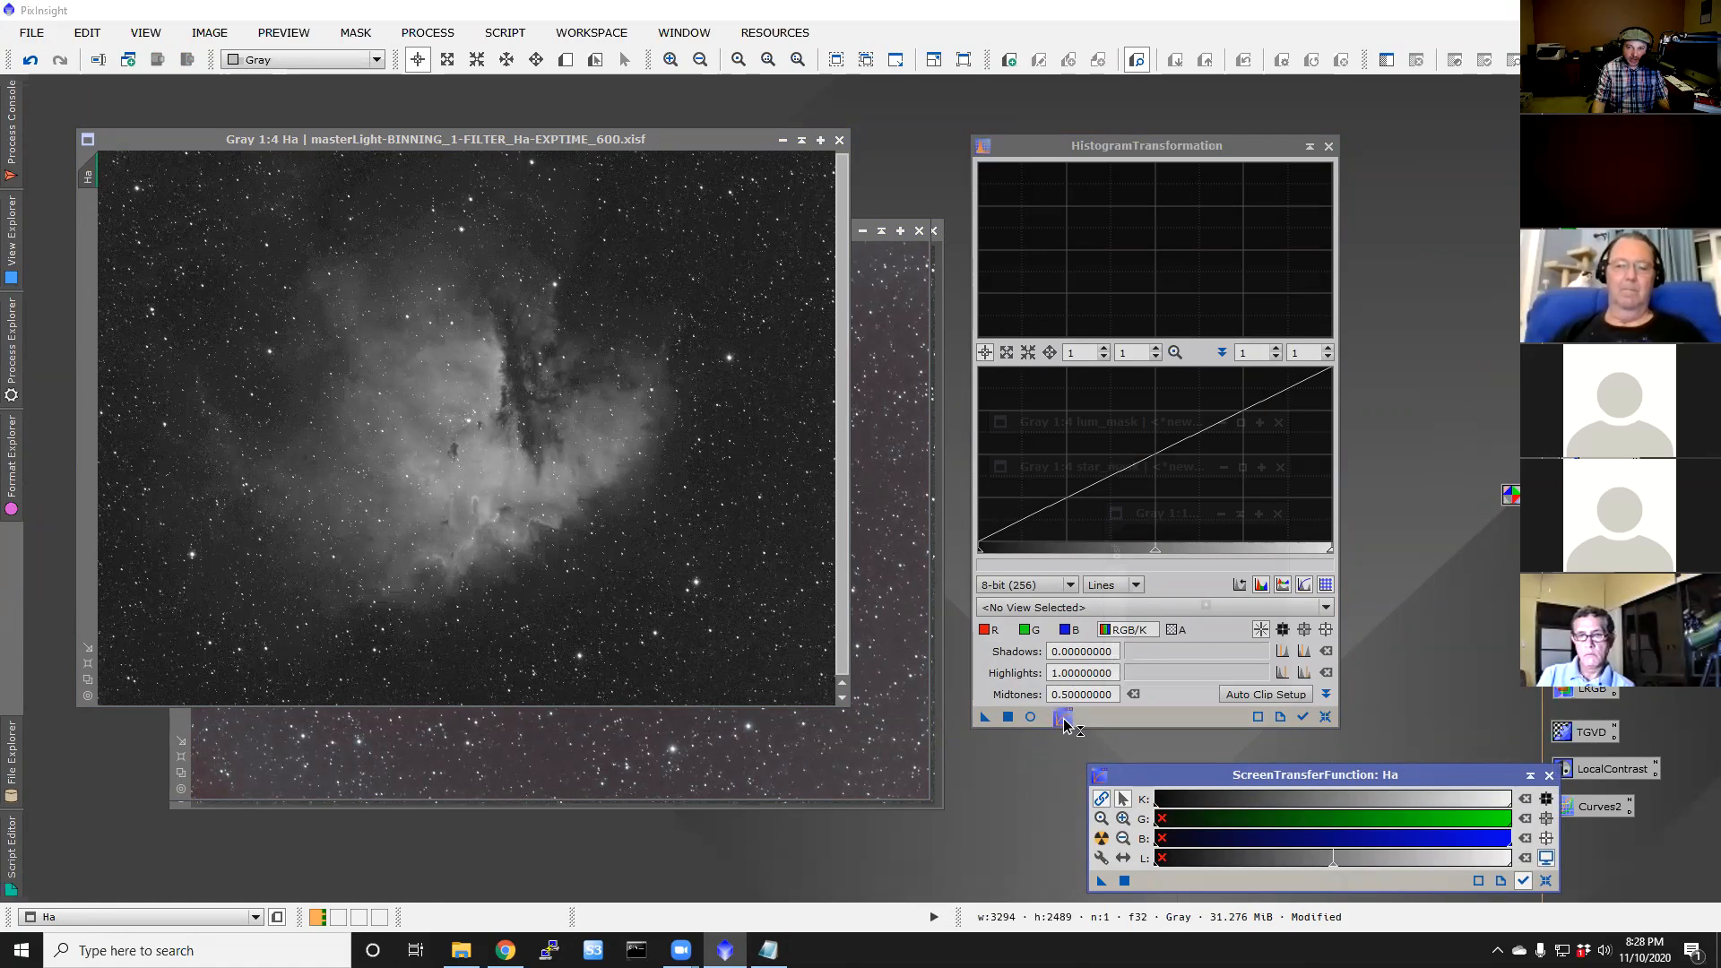
{"action": "left_click_drag", "start_coordinate": [1065, 724], "coordinate": [1067, 725]}
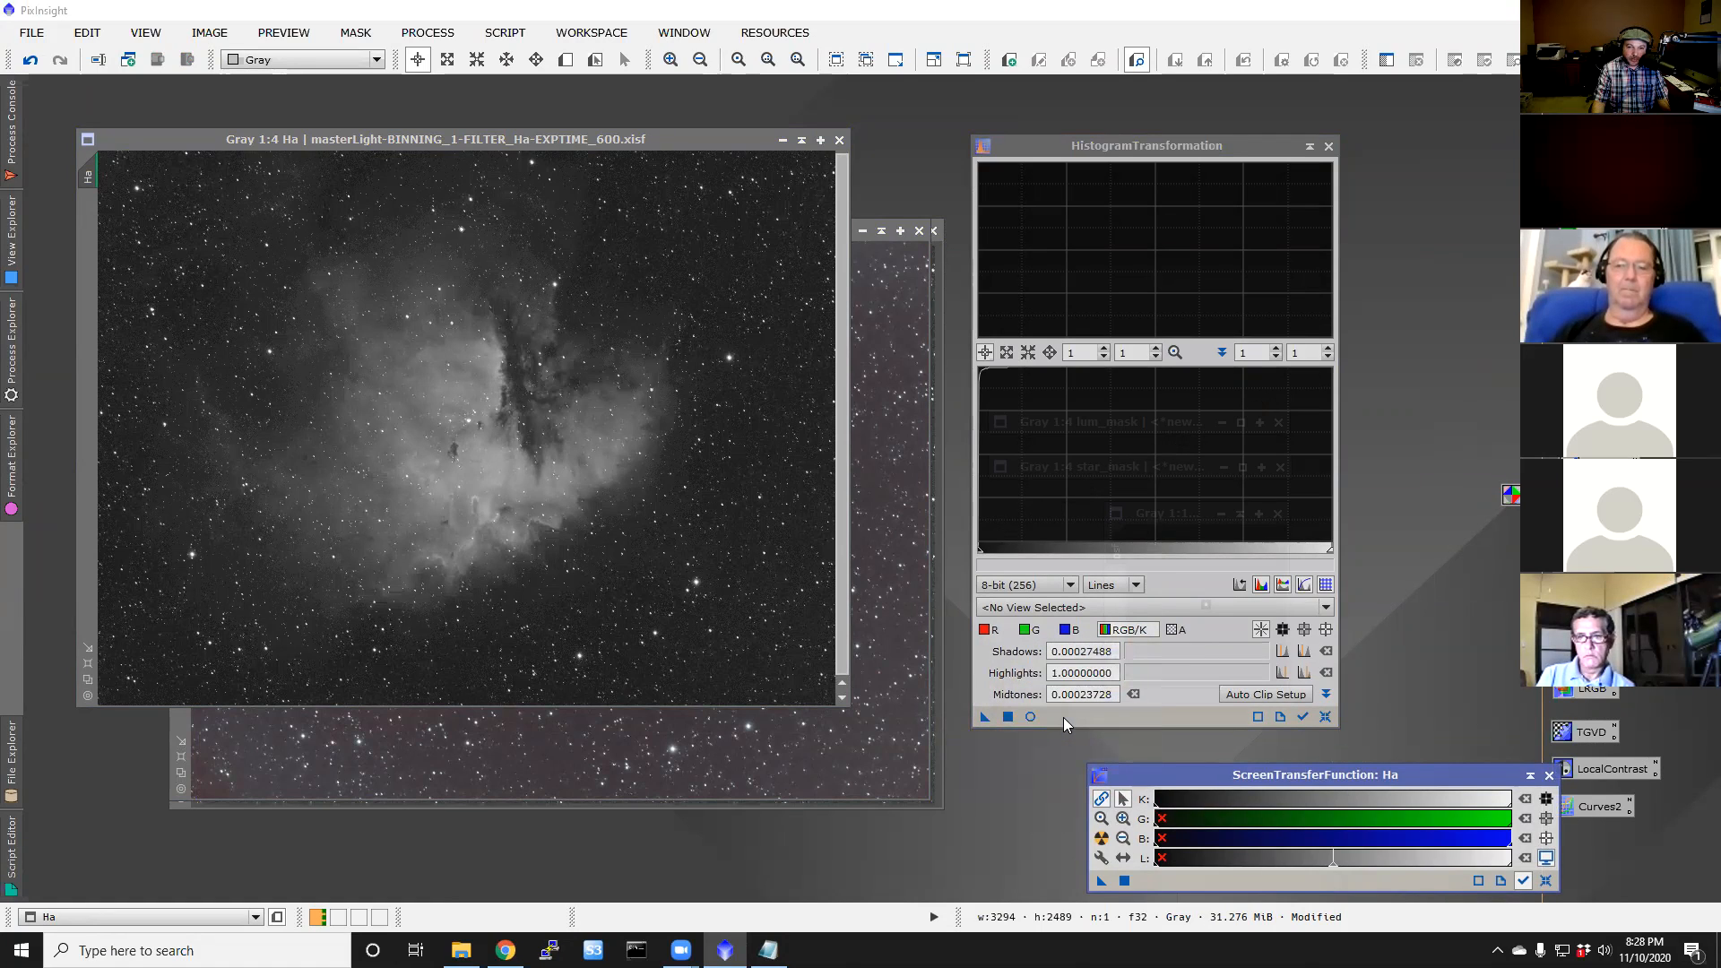
{"action": "left_click", "coordinate": [1007, 721]}
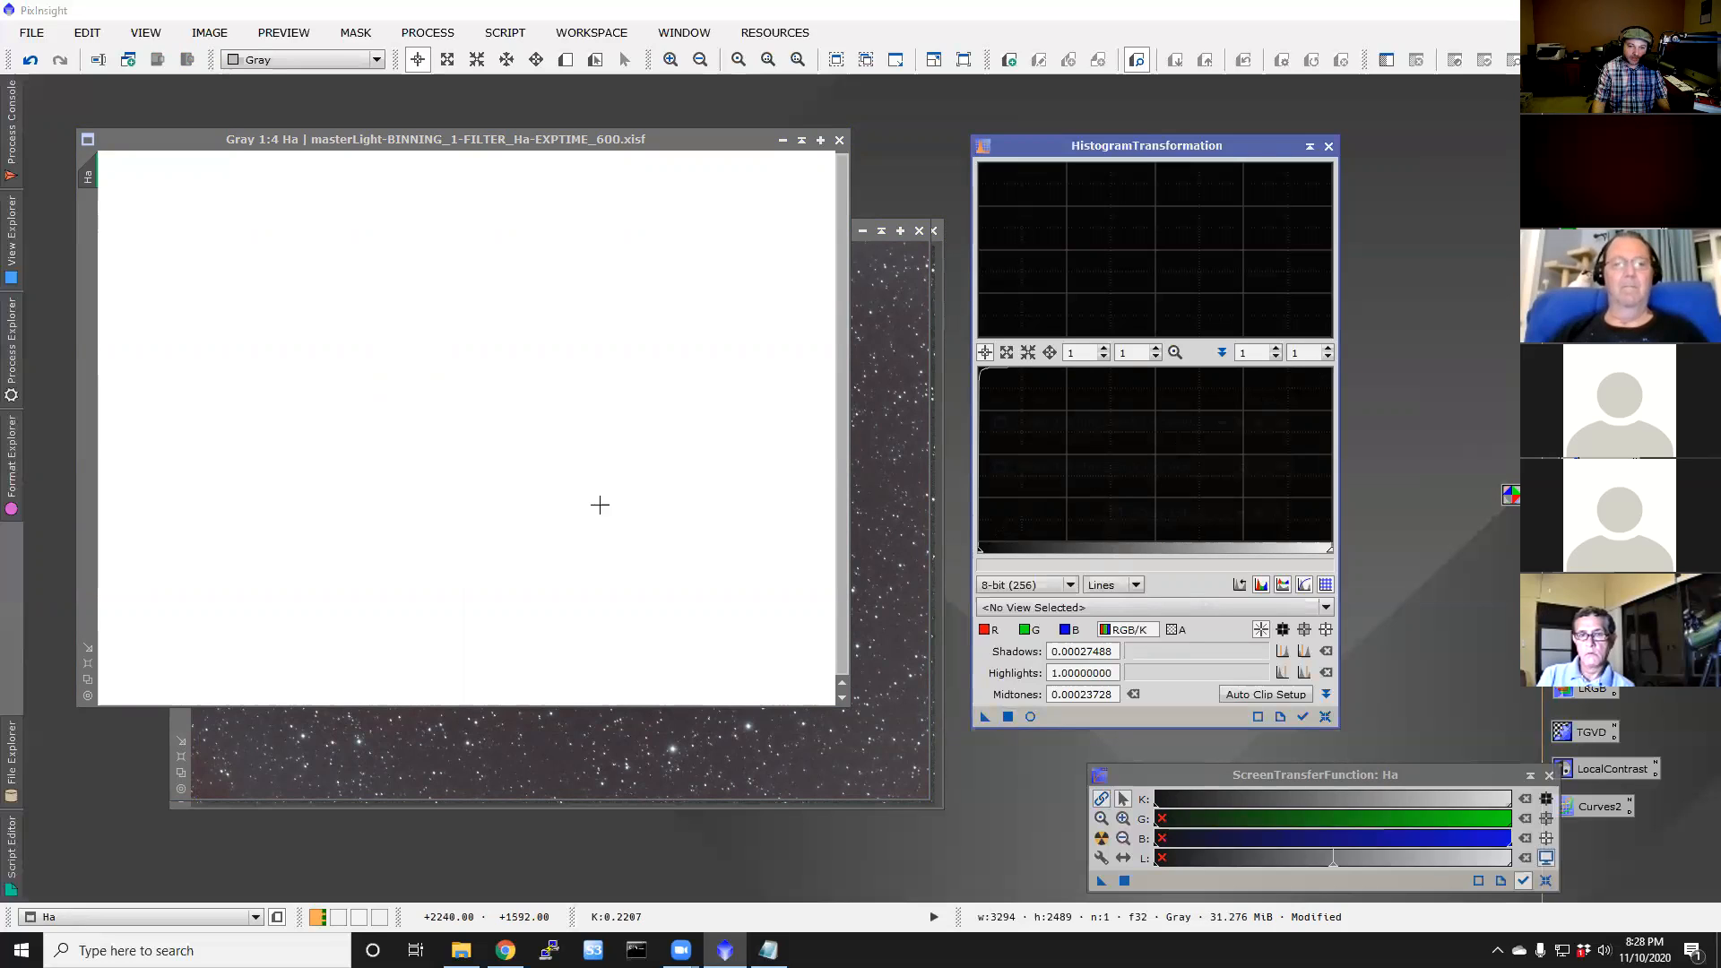
Step: Reset the Ha image's screen stretch and reposition the Ha and Natural images, leaving Natural active
{"action": "left_click", "coordinate": [1547, 881]}
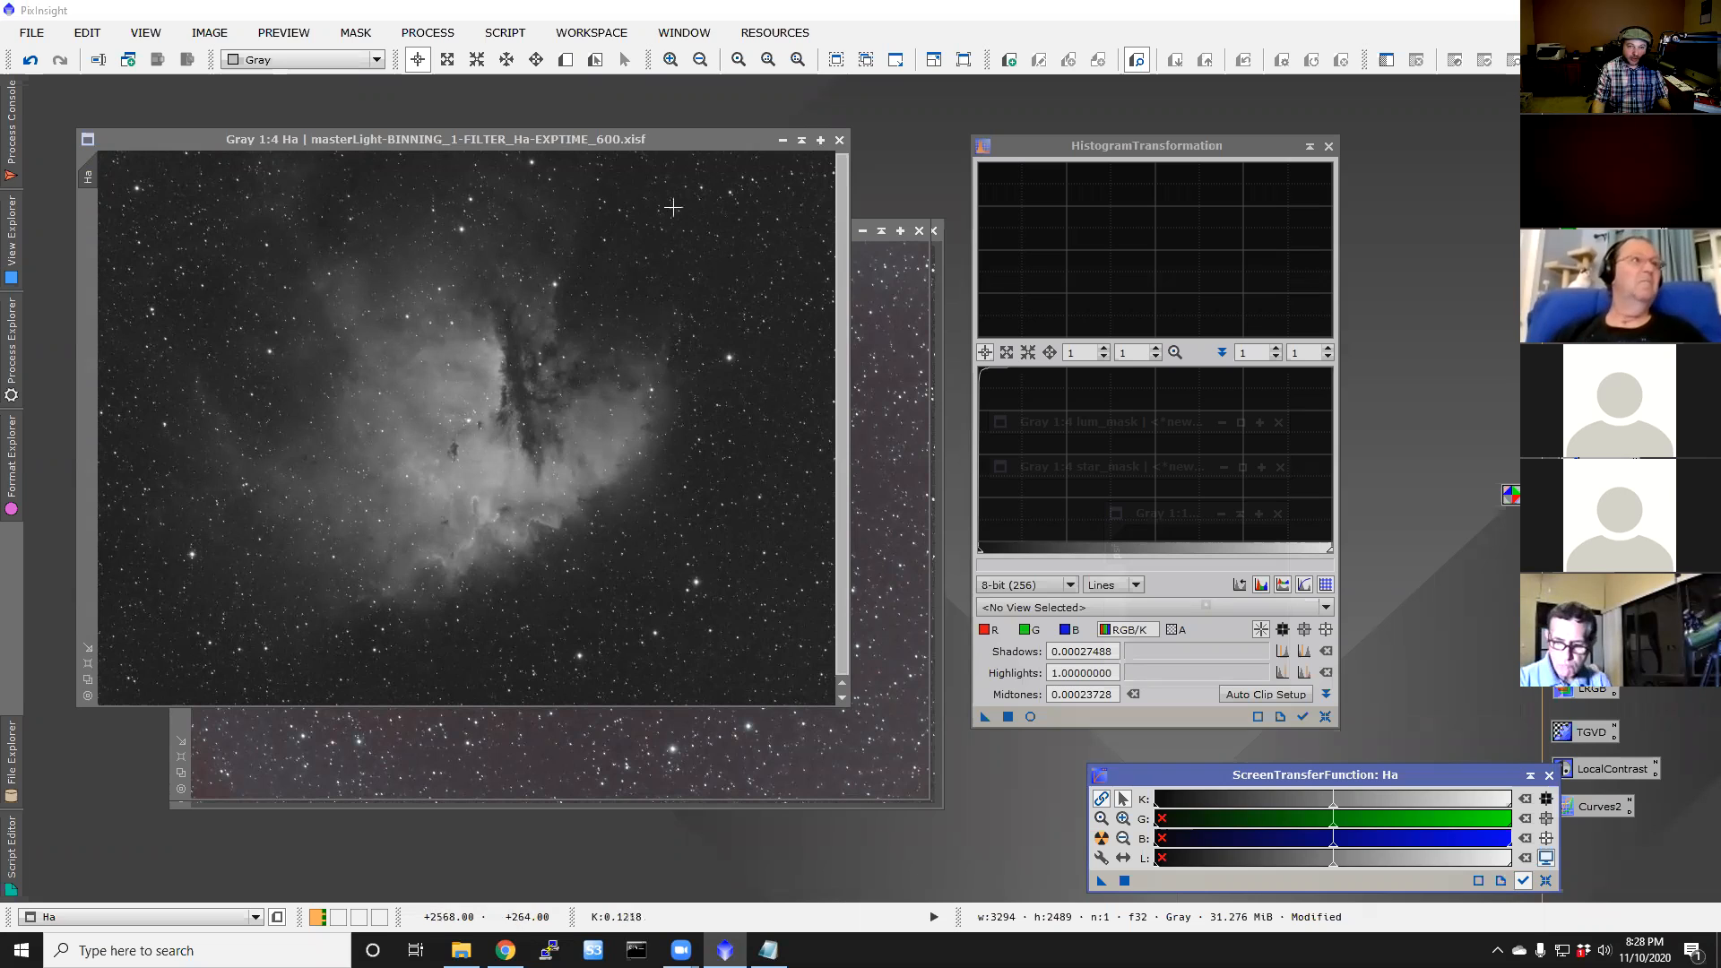
{"action": "left_click_drag", "start_coordinate": [669, 135], "coordinate": [632, 104]}
{"action": "left_click", "coordinate": [831, 231]}
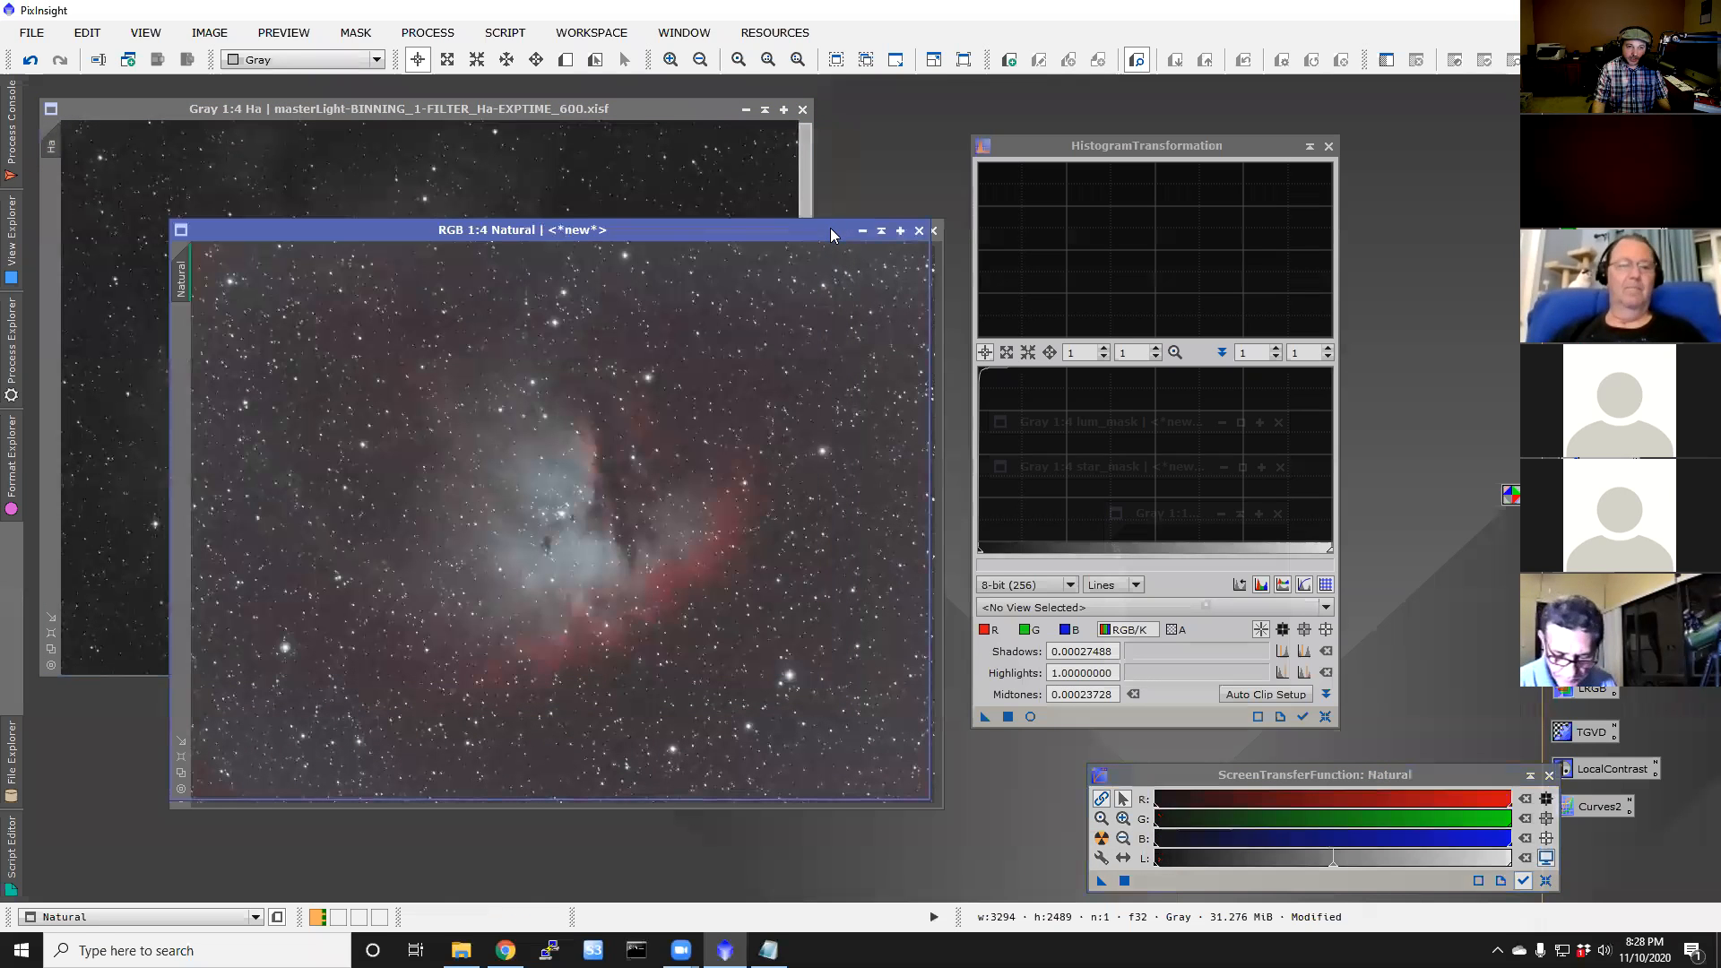
{"action": "left_click_drag", "start_coordinate": [788, 231], "coordinate": [756, 217]}
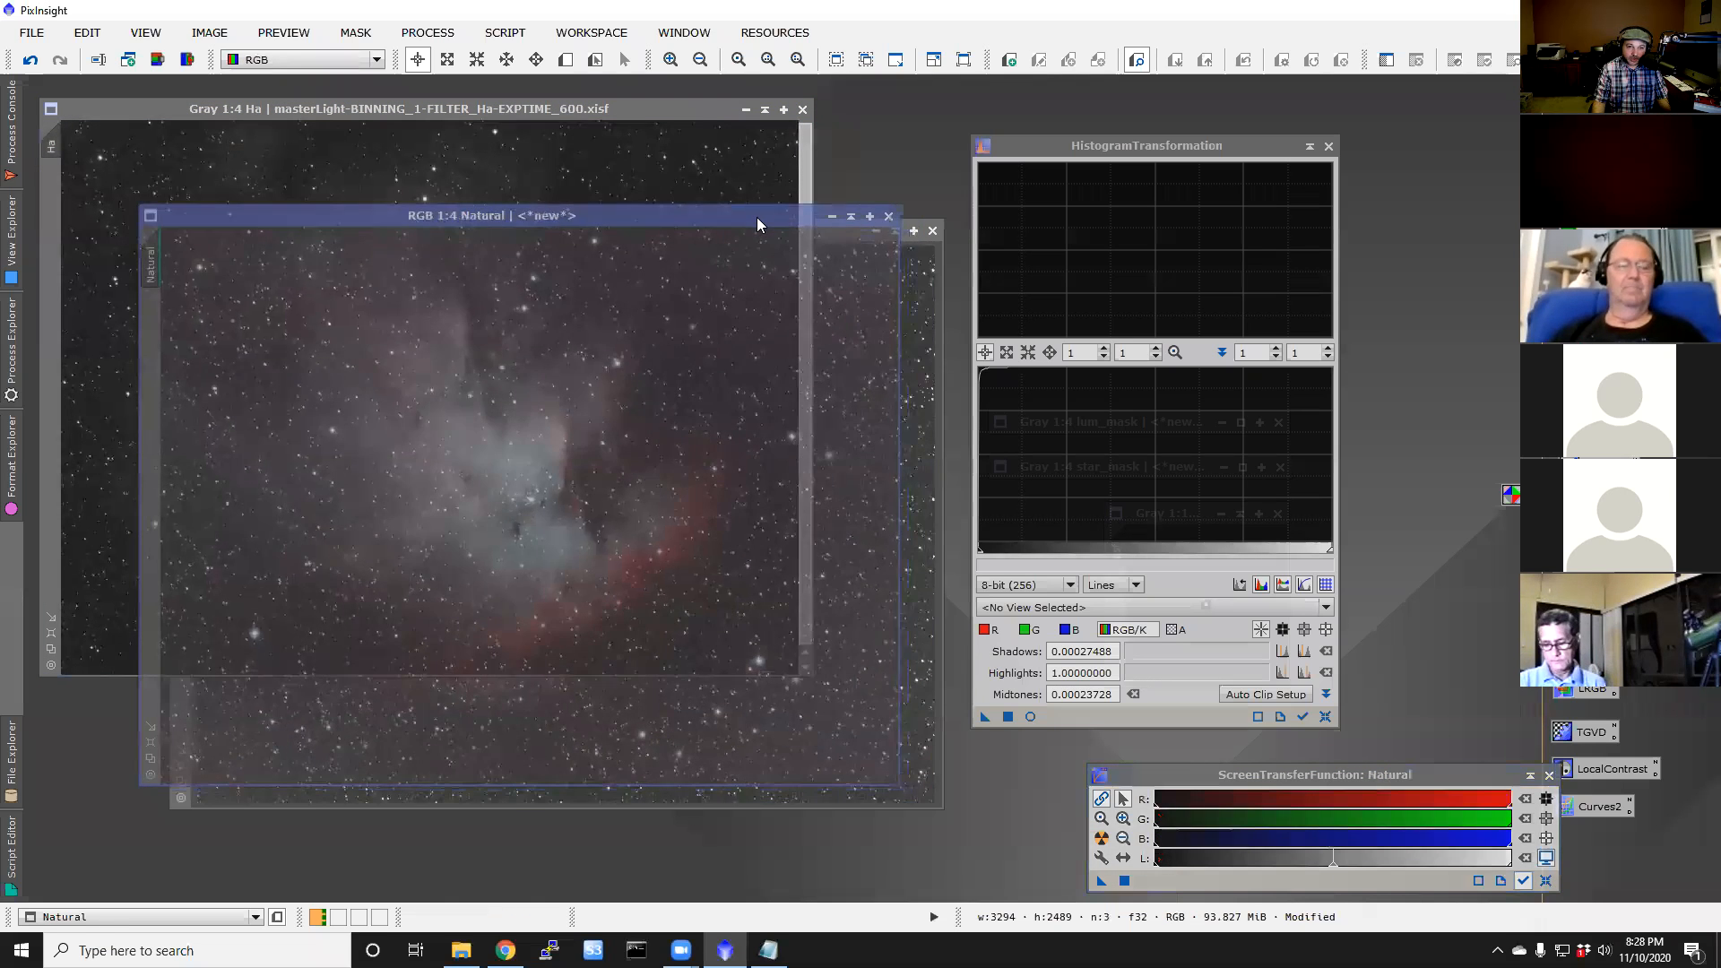
Step: Auto-stretch the Natural image, transfer that stretch to a reset HistogramTransformation, apply it permanently, and clear the screen stretch
{"action": "left_click", "coordinate": [1326, 718]}
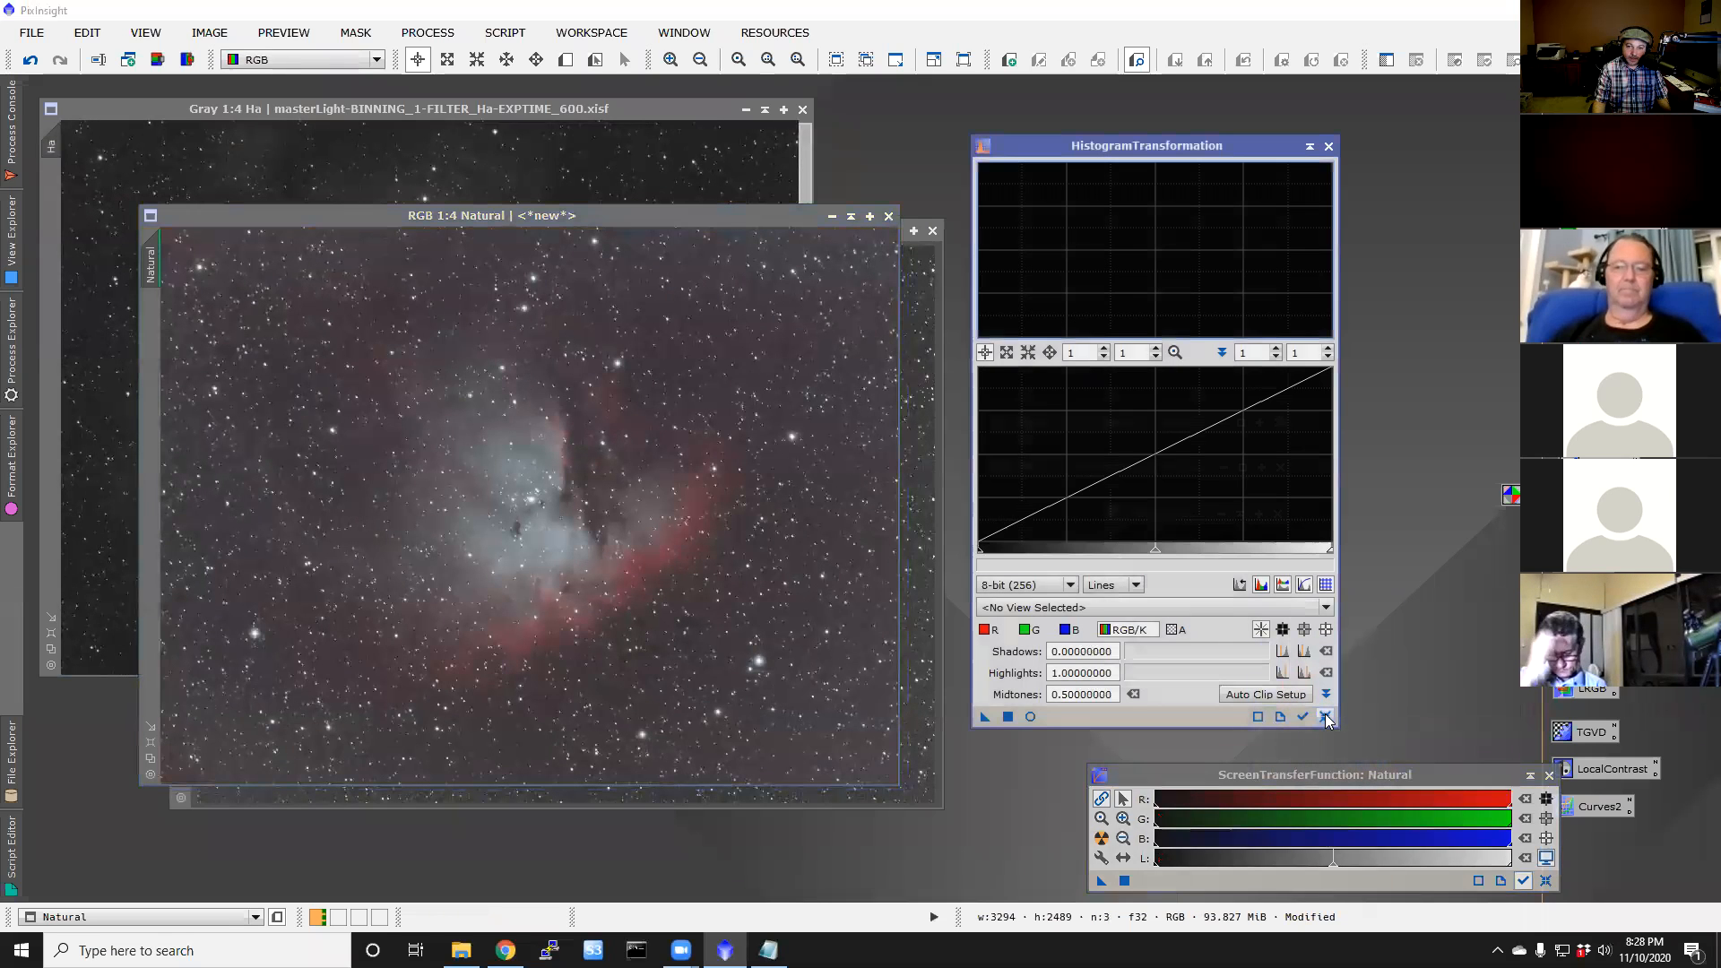
{"action": "left_click", "coordinate": [1101, 842]}
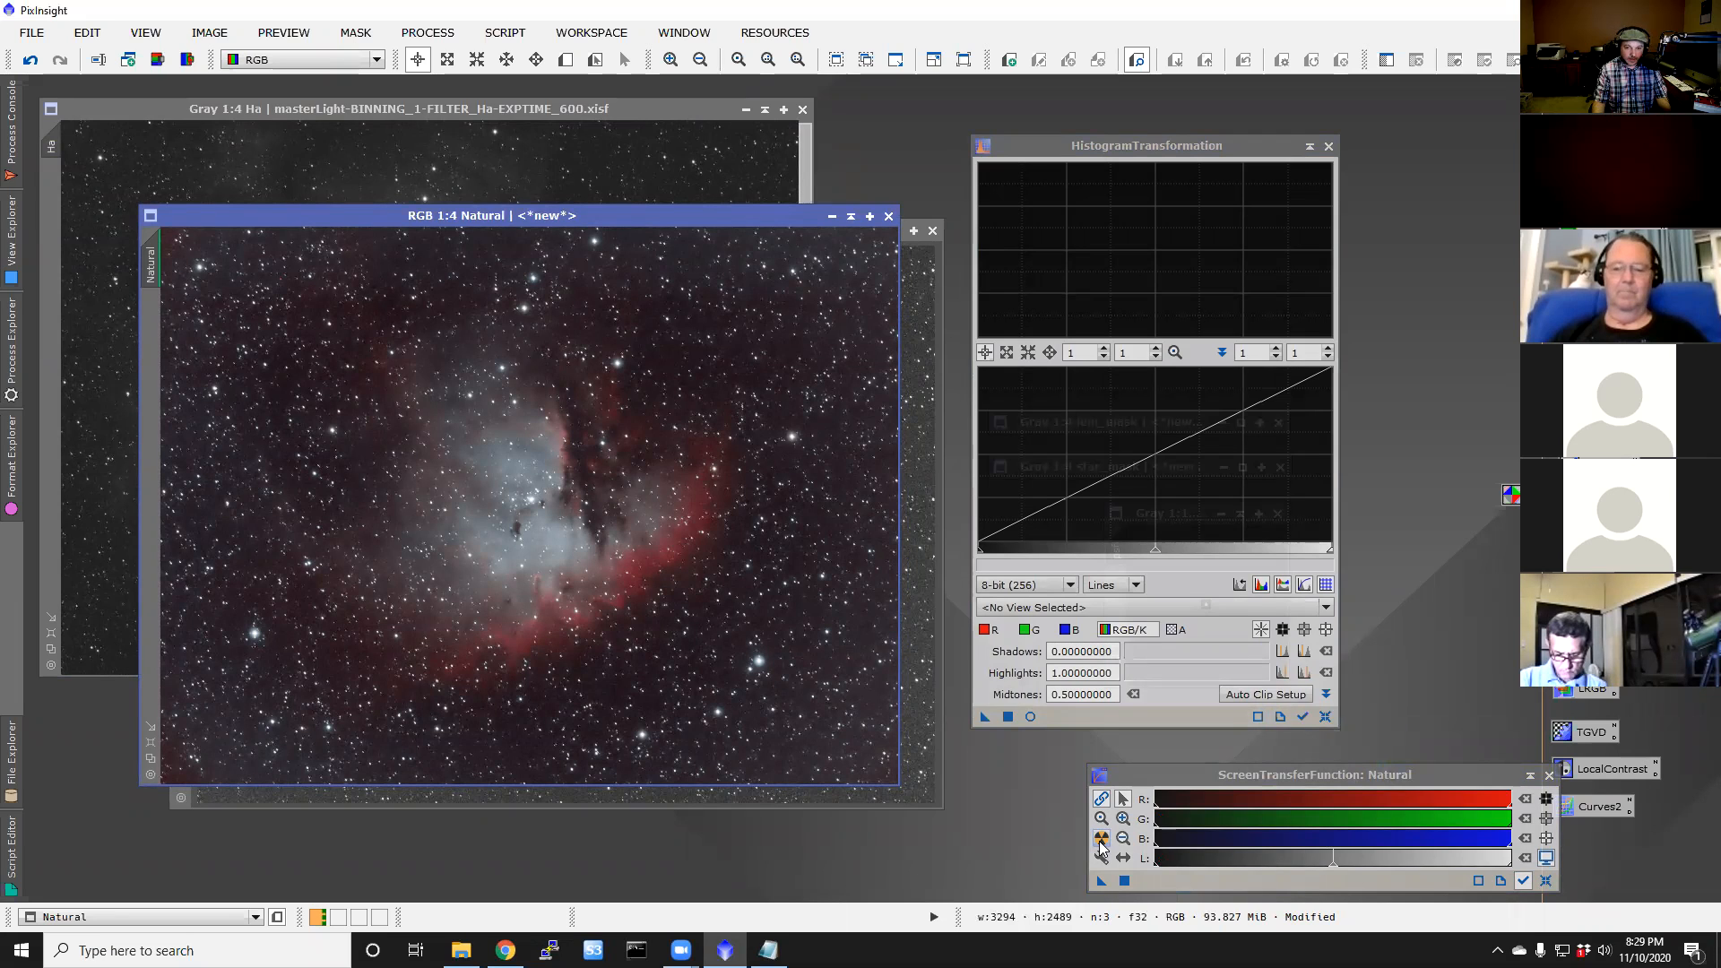
{"action": "left_click_drag", "start_coordinate": [1100, 883], "coordinate": [1059, 723]}
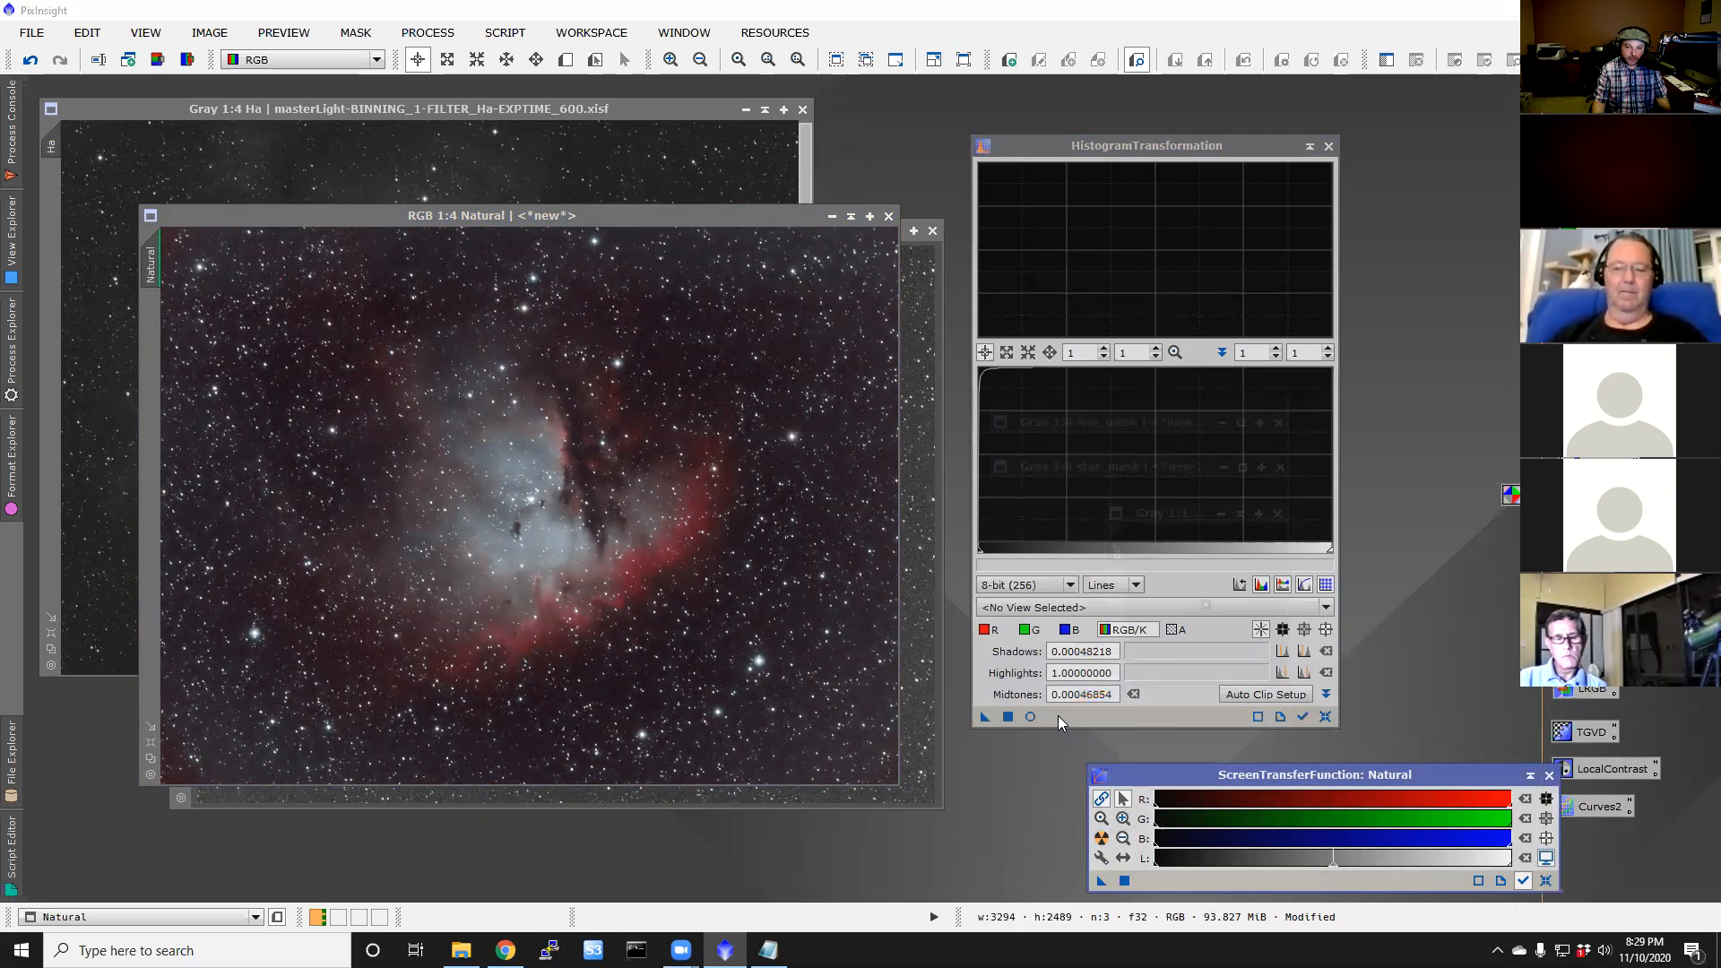
{"action": "left_click", "coordinate": [1008, 717]}
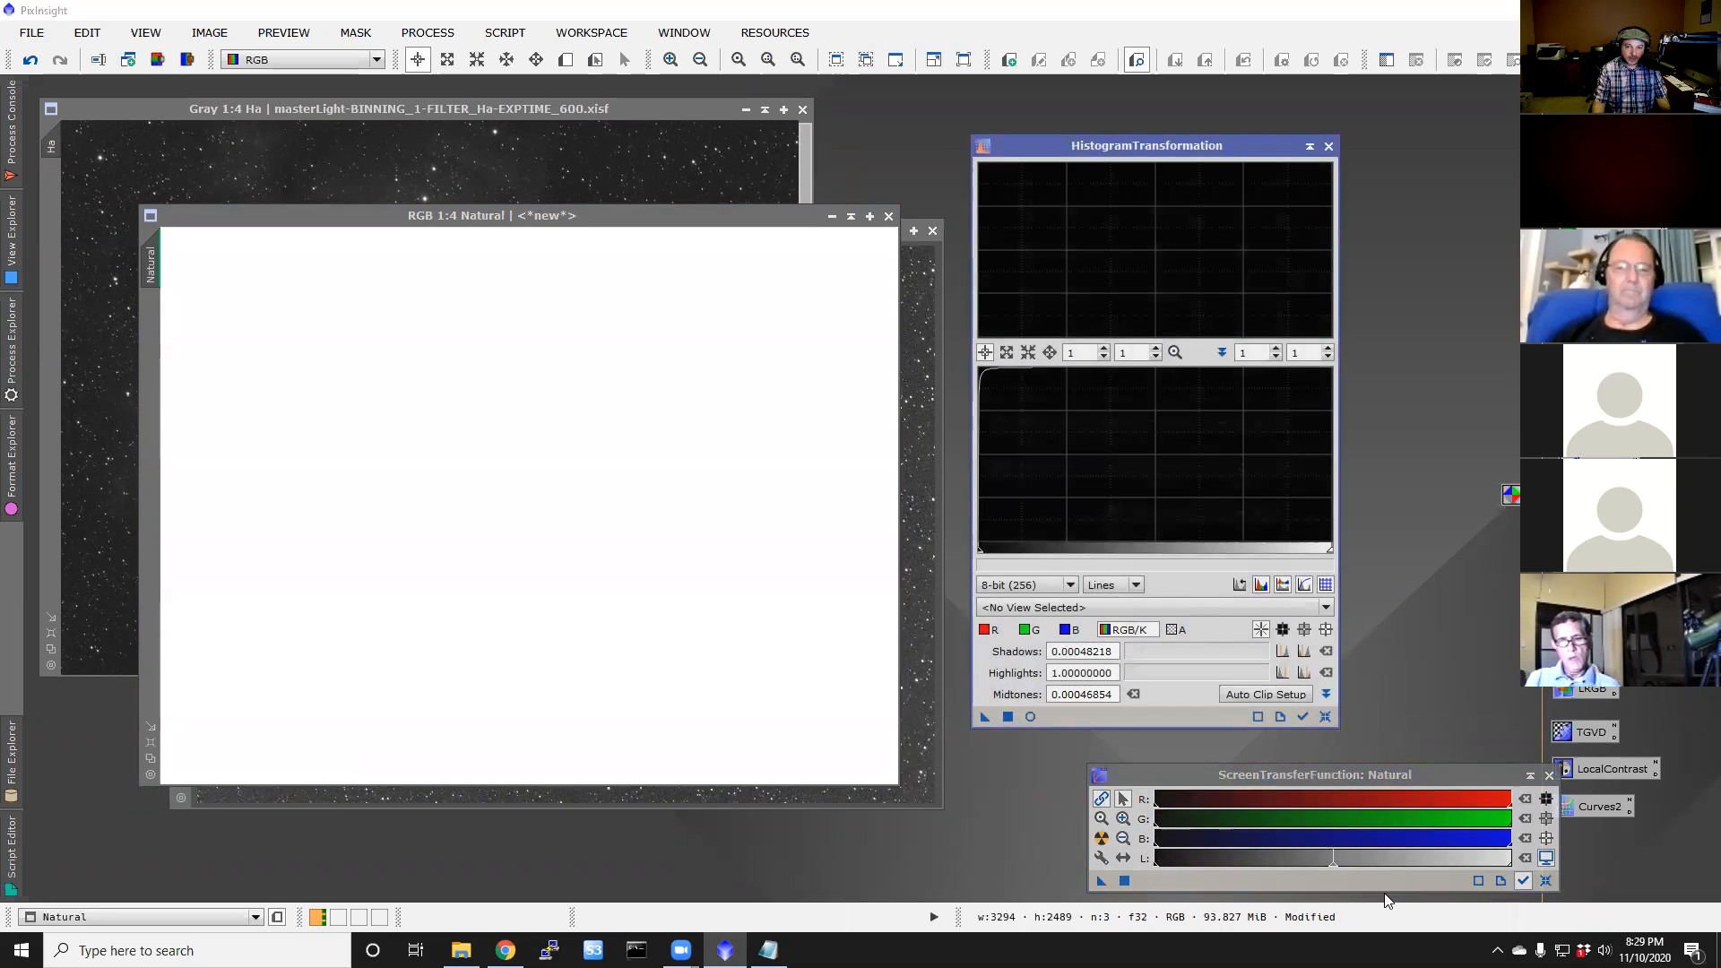
{"action": "left_click", "coordinate": [1546, 881]}
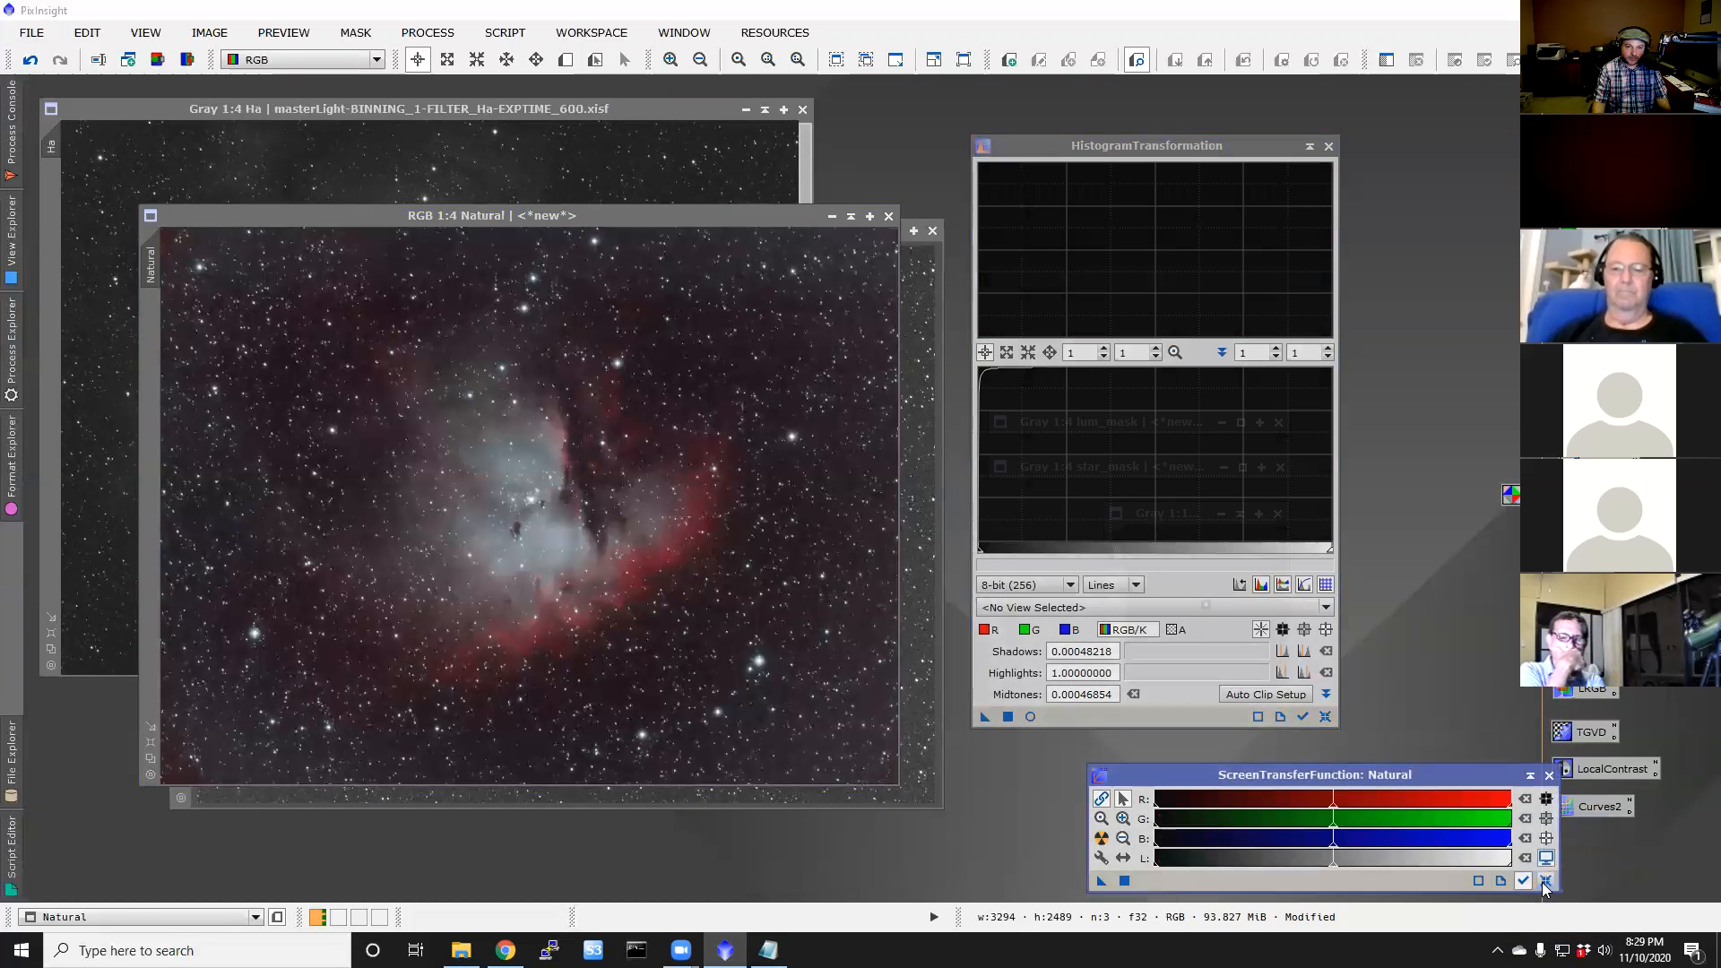
{"action": "left_click", "coordinate": [1328, 146]}
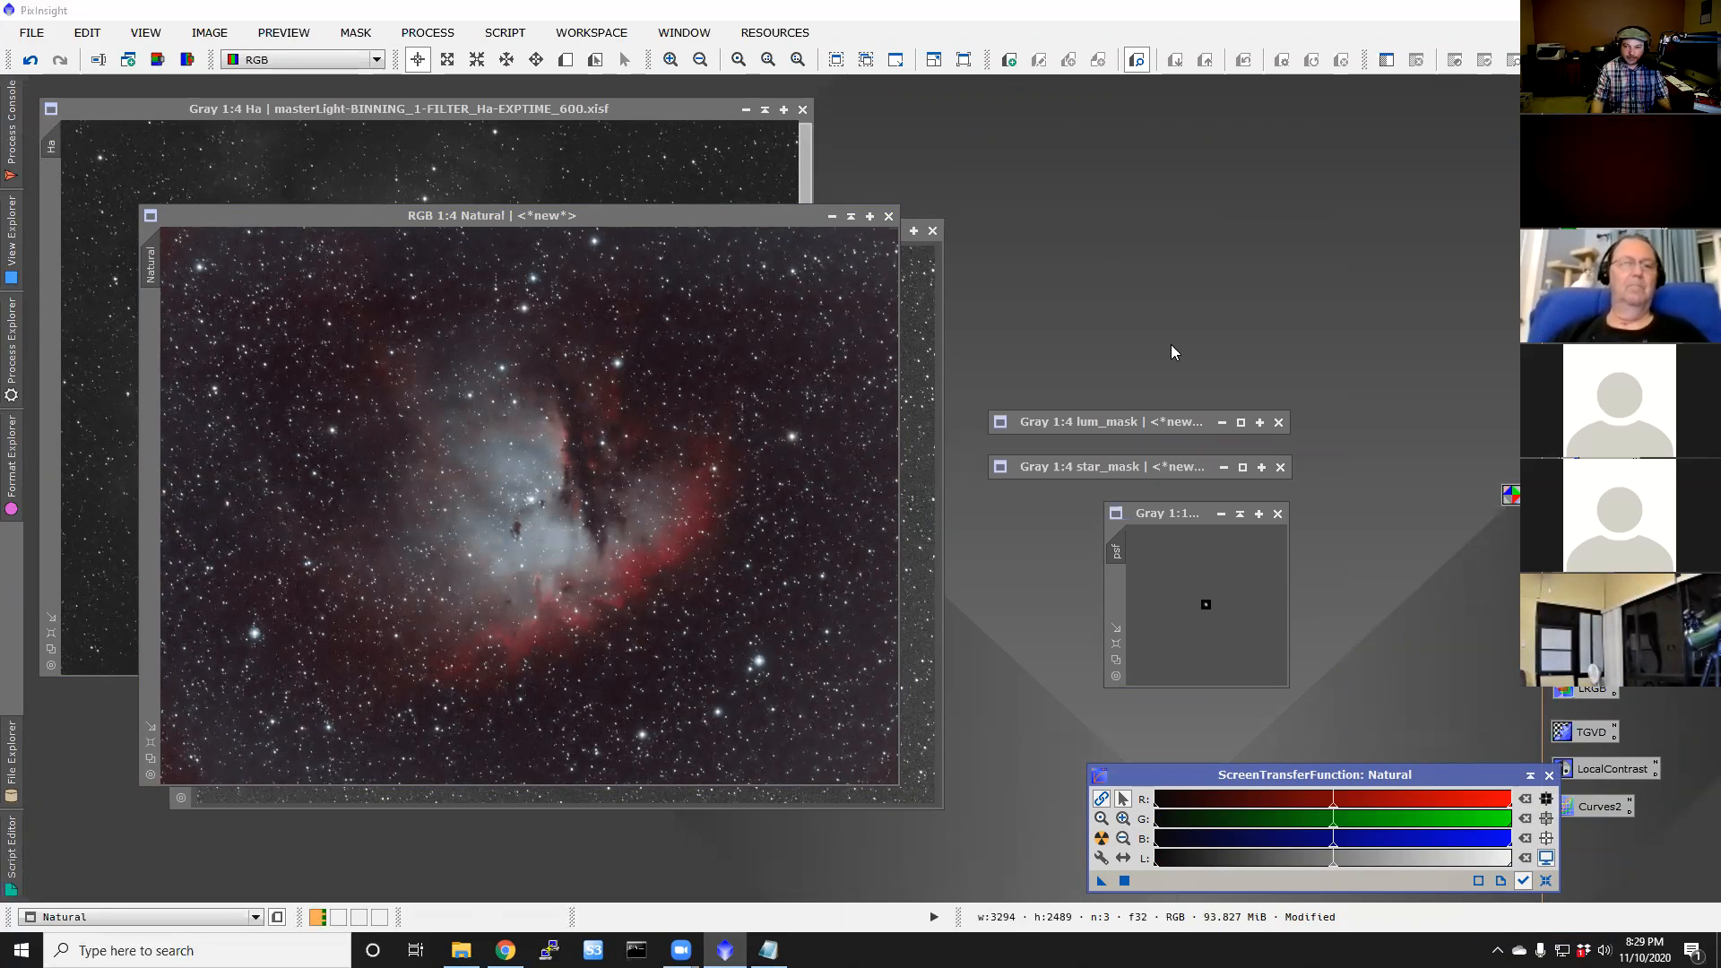
Step: Apply LRGBCombination to the Natural image with Ha as the lightness source and both transfer functions at 0.500
{"action": "double_click", "coordinate": [1589, 694]}
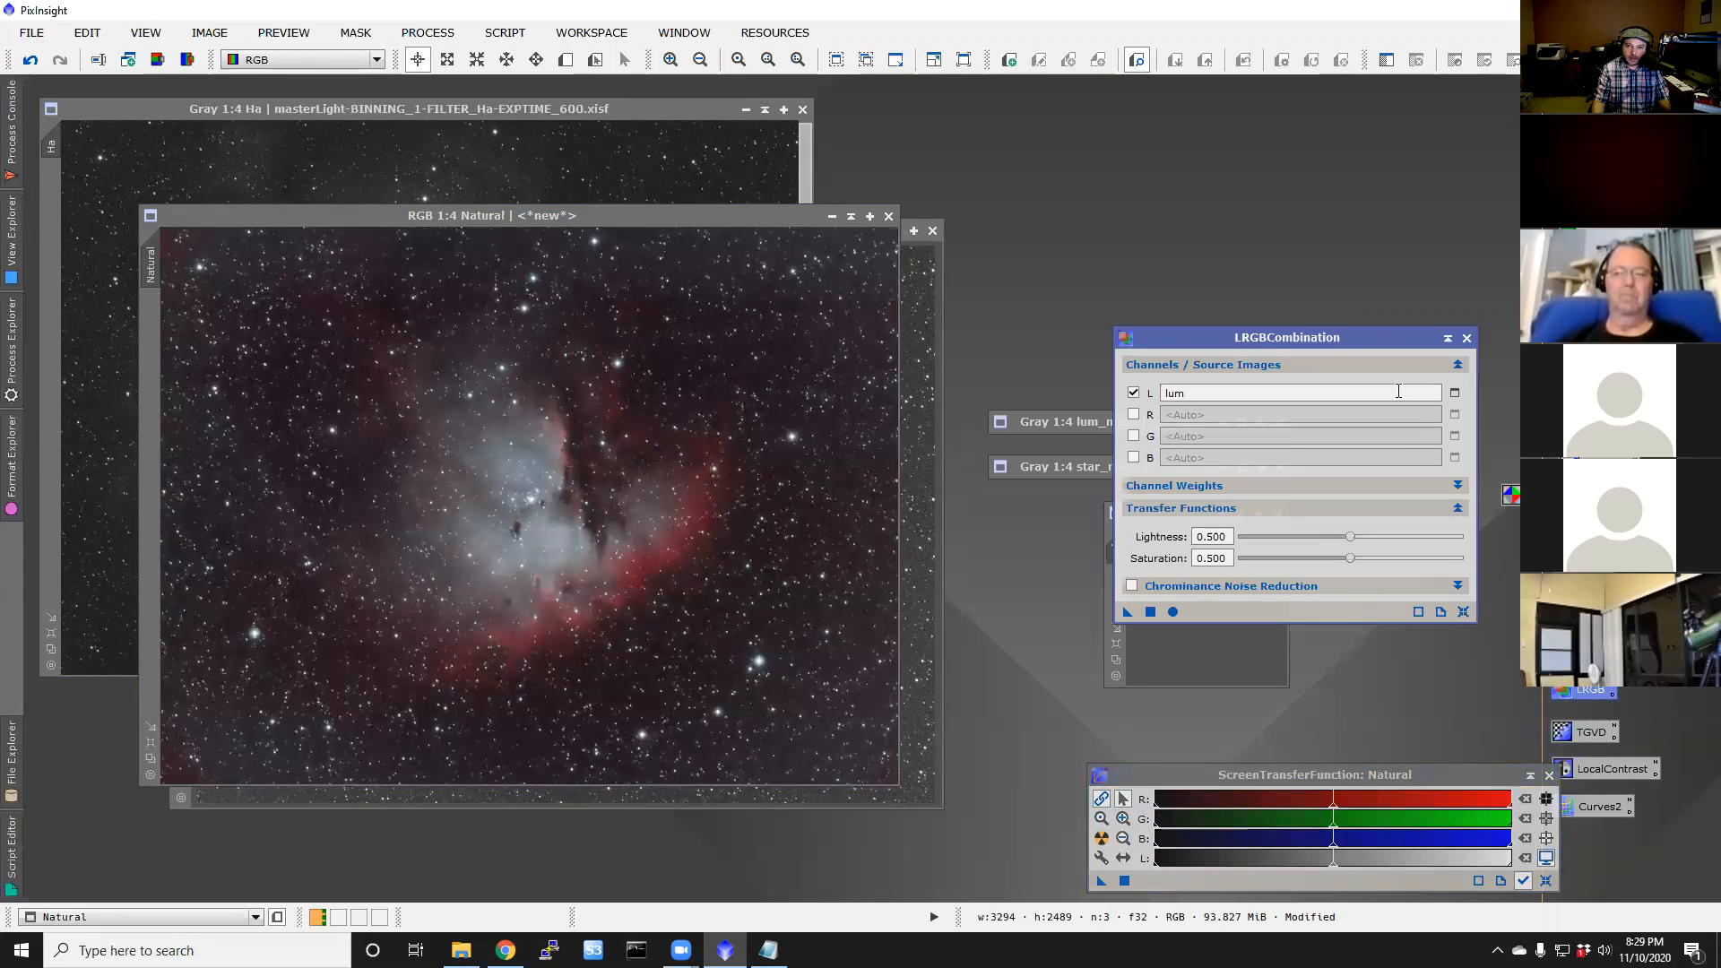
{"action": "left_click", "coordinate": [1233, 395]}
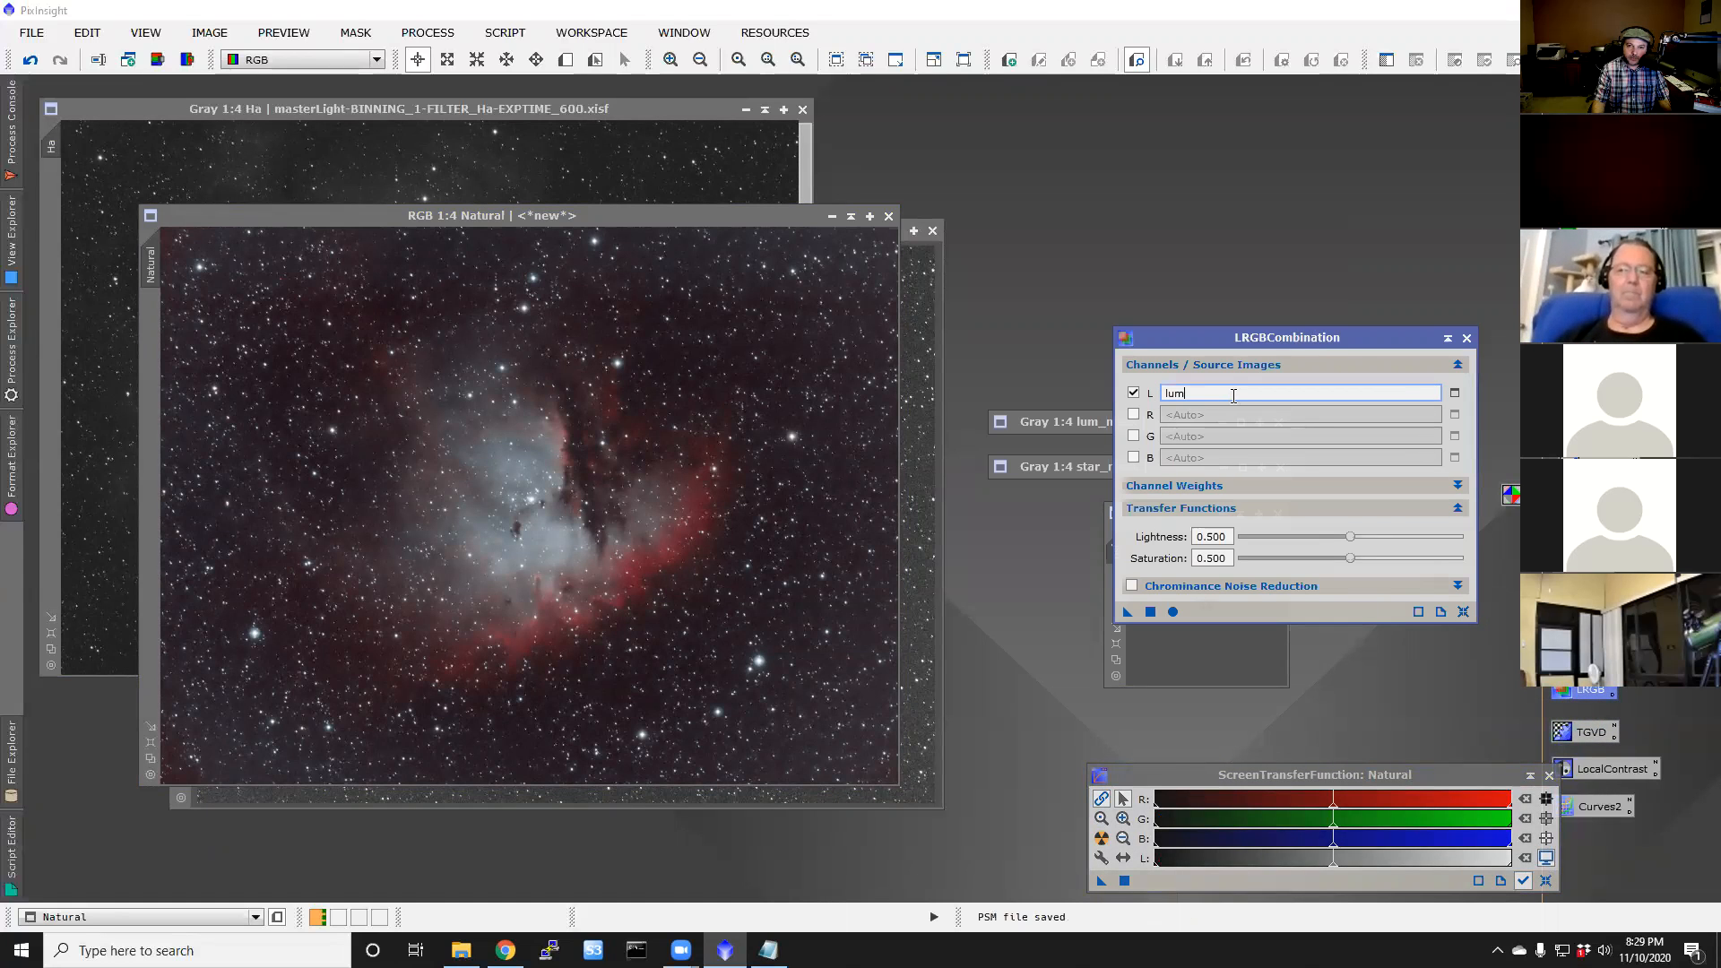
{"action": "left_click", "coordinate": [1456, 392]}
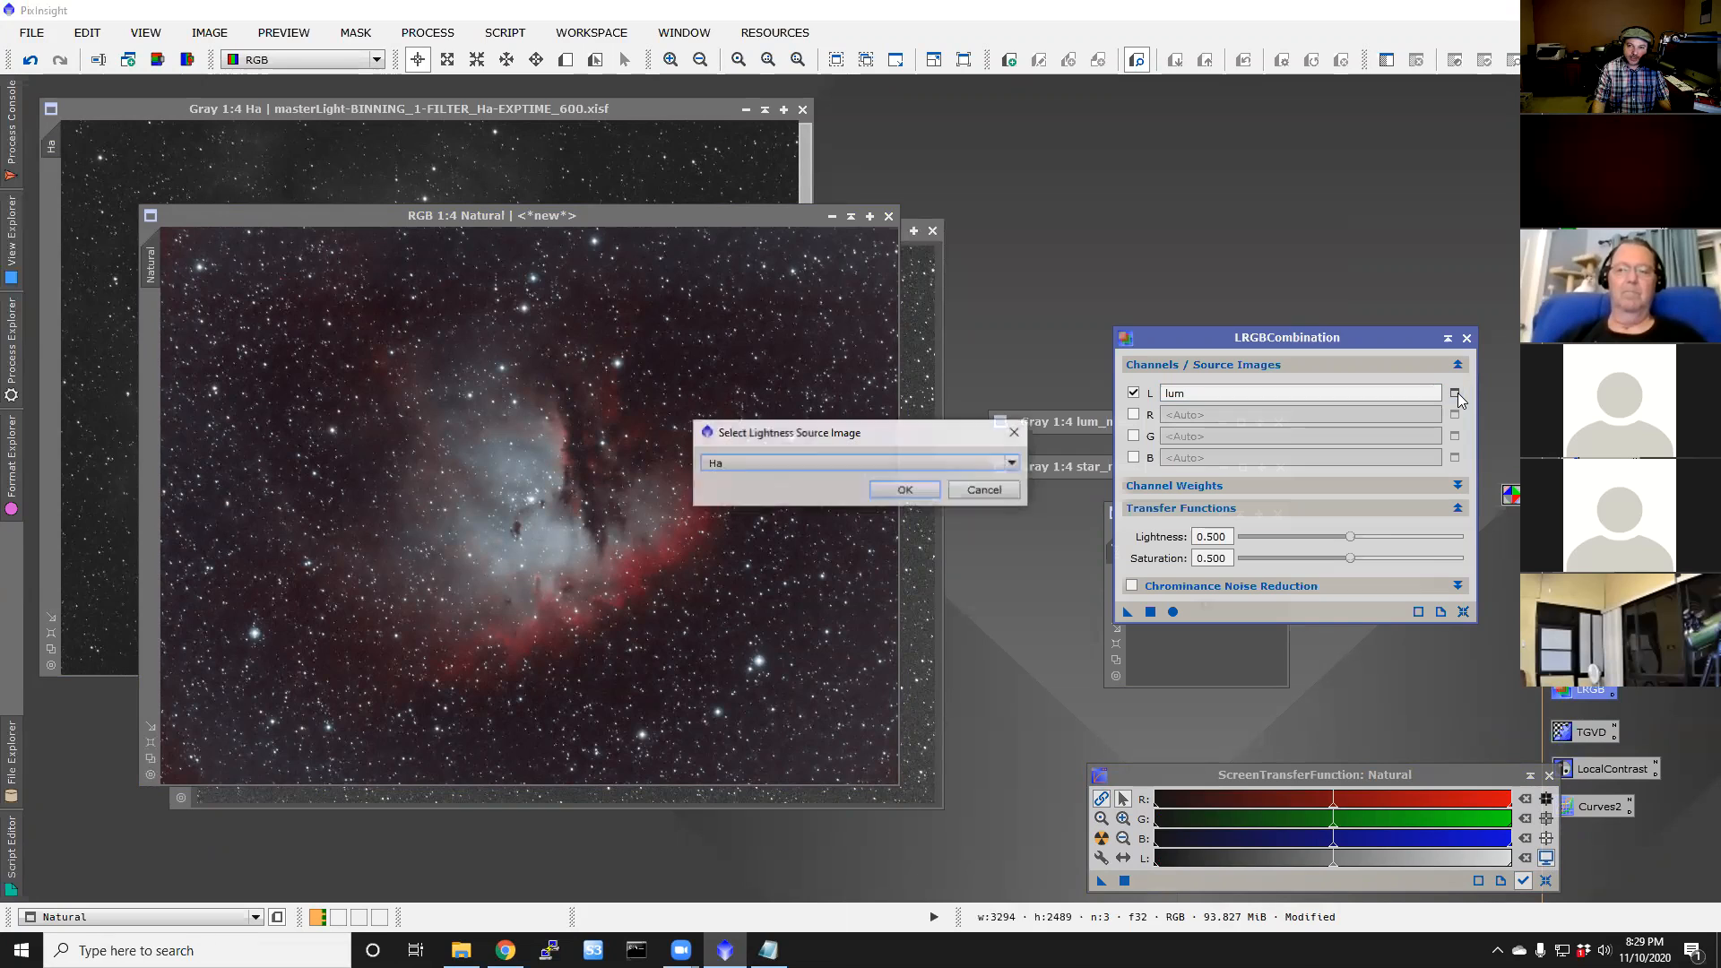
{"action": "left_click", "coordinate": [904, 490]}
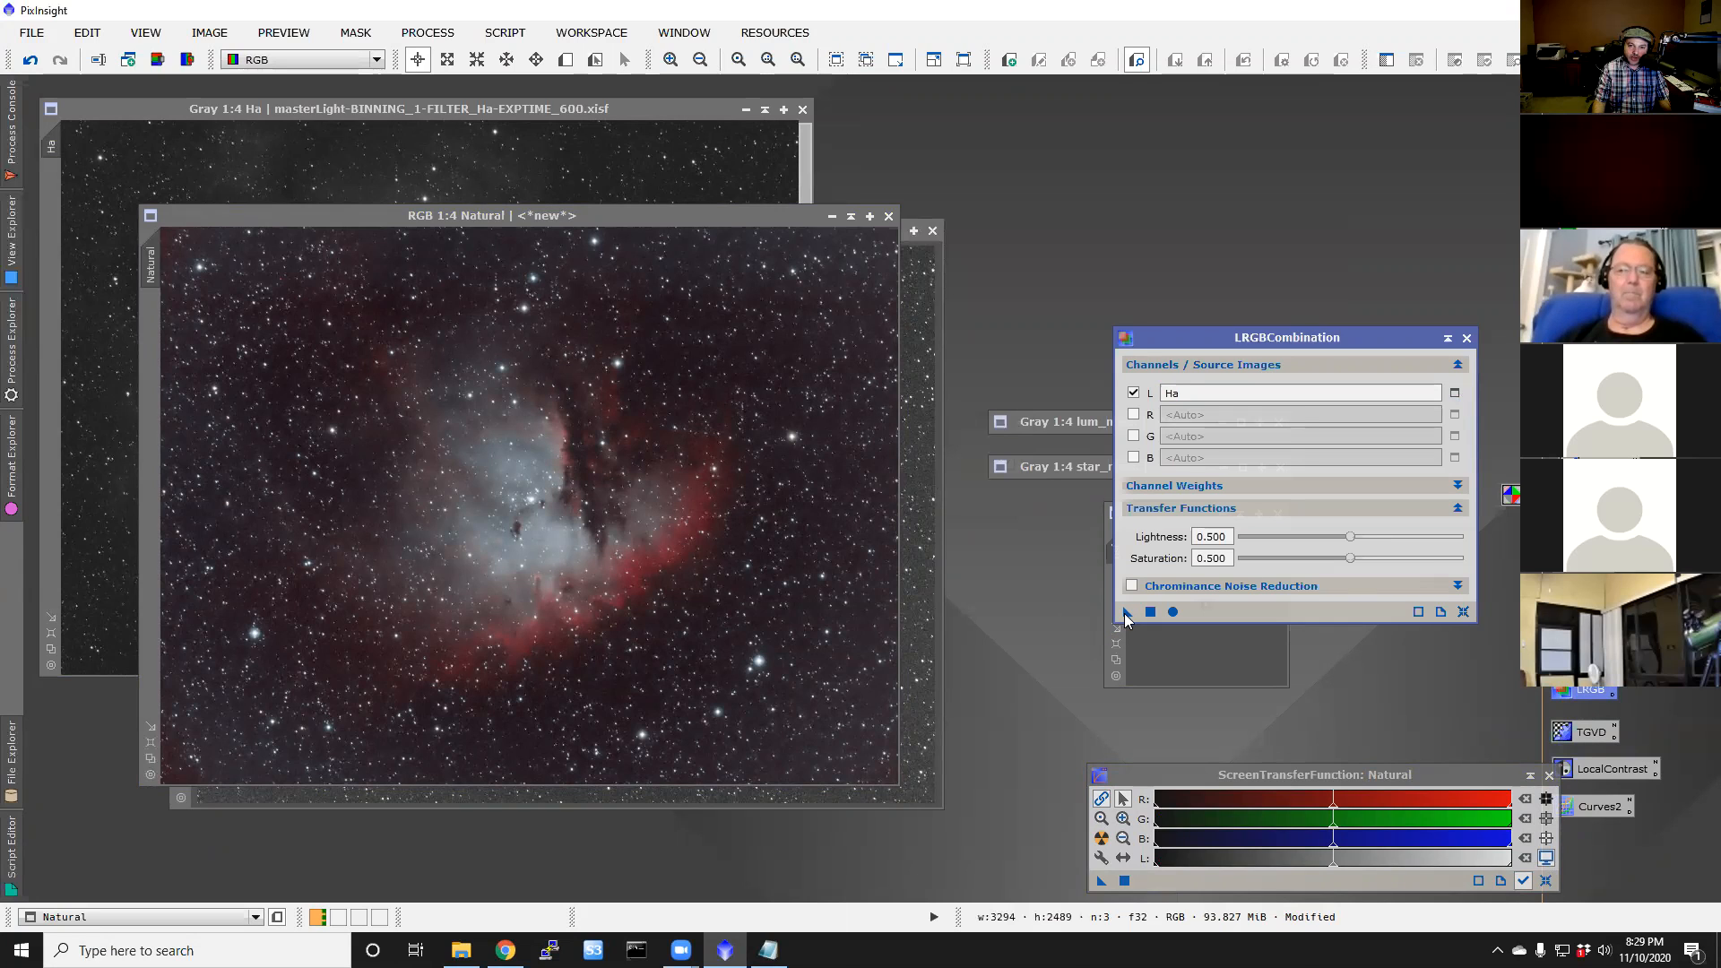
{"action": "left_click_drag", "start_coordinate": [1128, 613], "coordinate": [654, 588]}
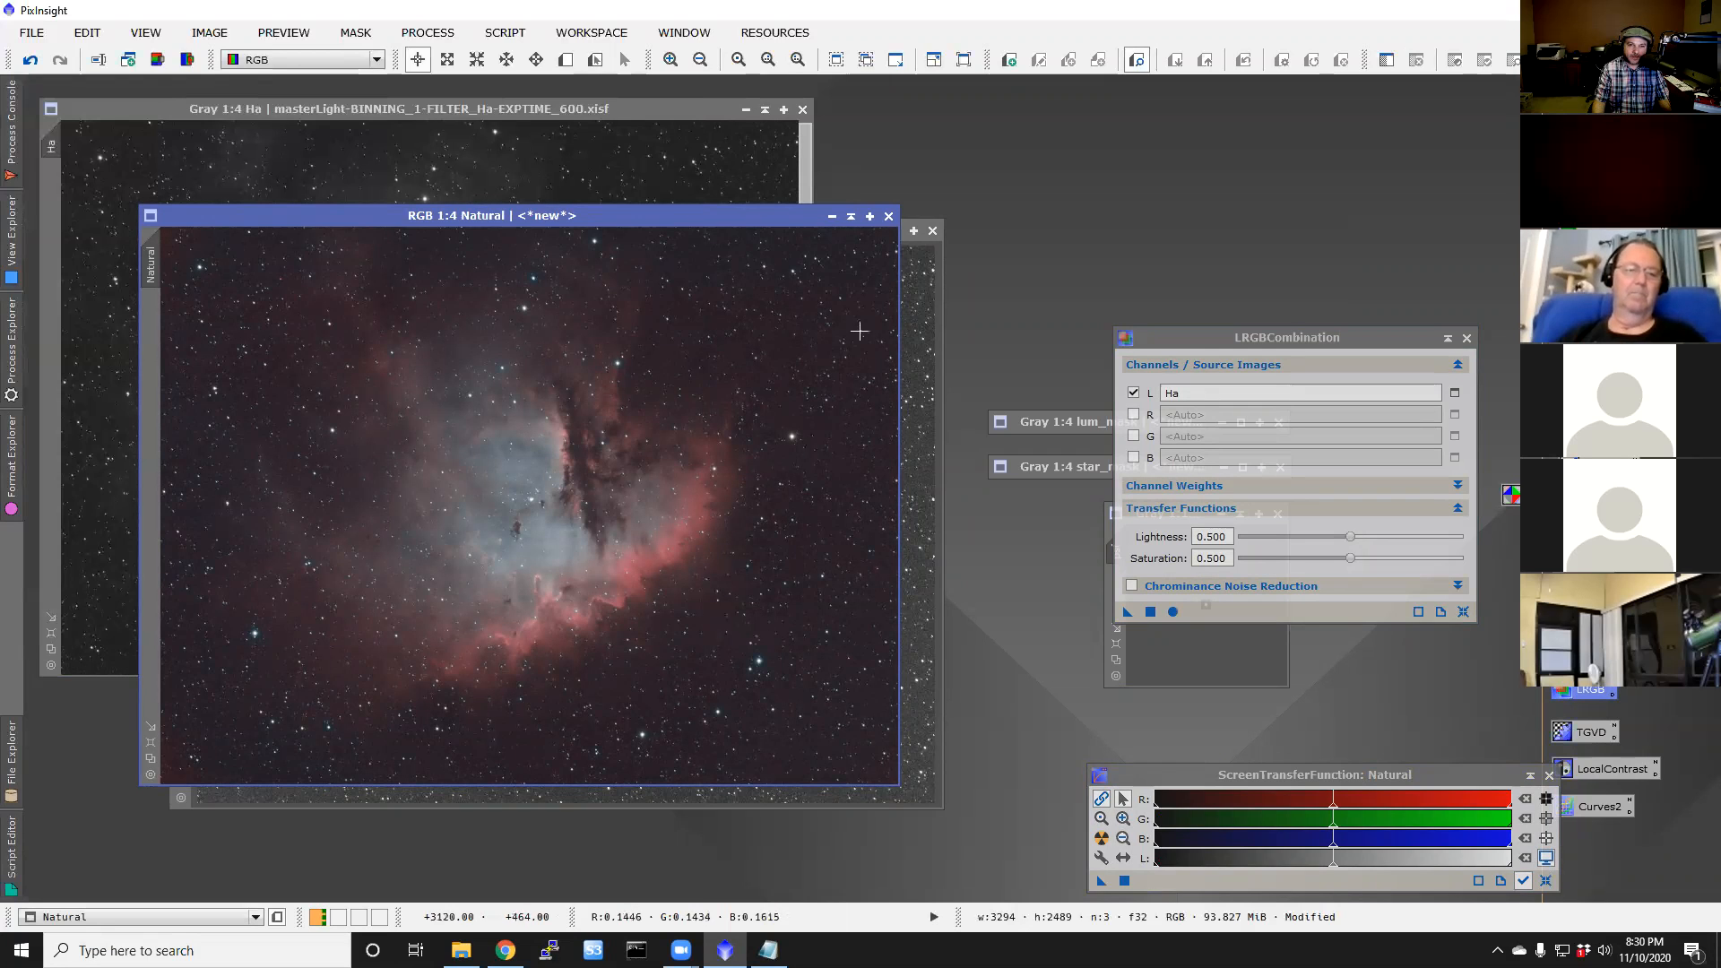
Step: Close LRGBCombination and examine the Natural image's nebula core, bright rim and star field up close
{"action": "scroll", "coordinate": [681, 461], "scroll_direction": "up", "scroll_amount": 2}
{"action": "scroll", "coordinate": [681, 461], "scroll_direction": "up", "scroll_amount": 1}
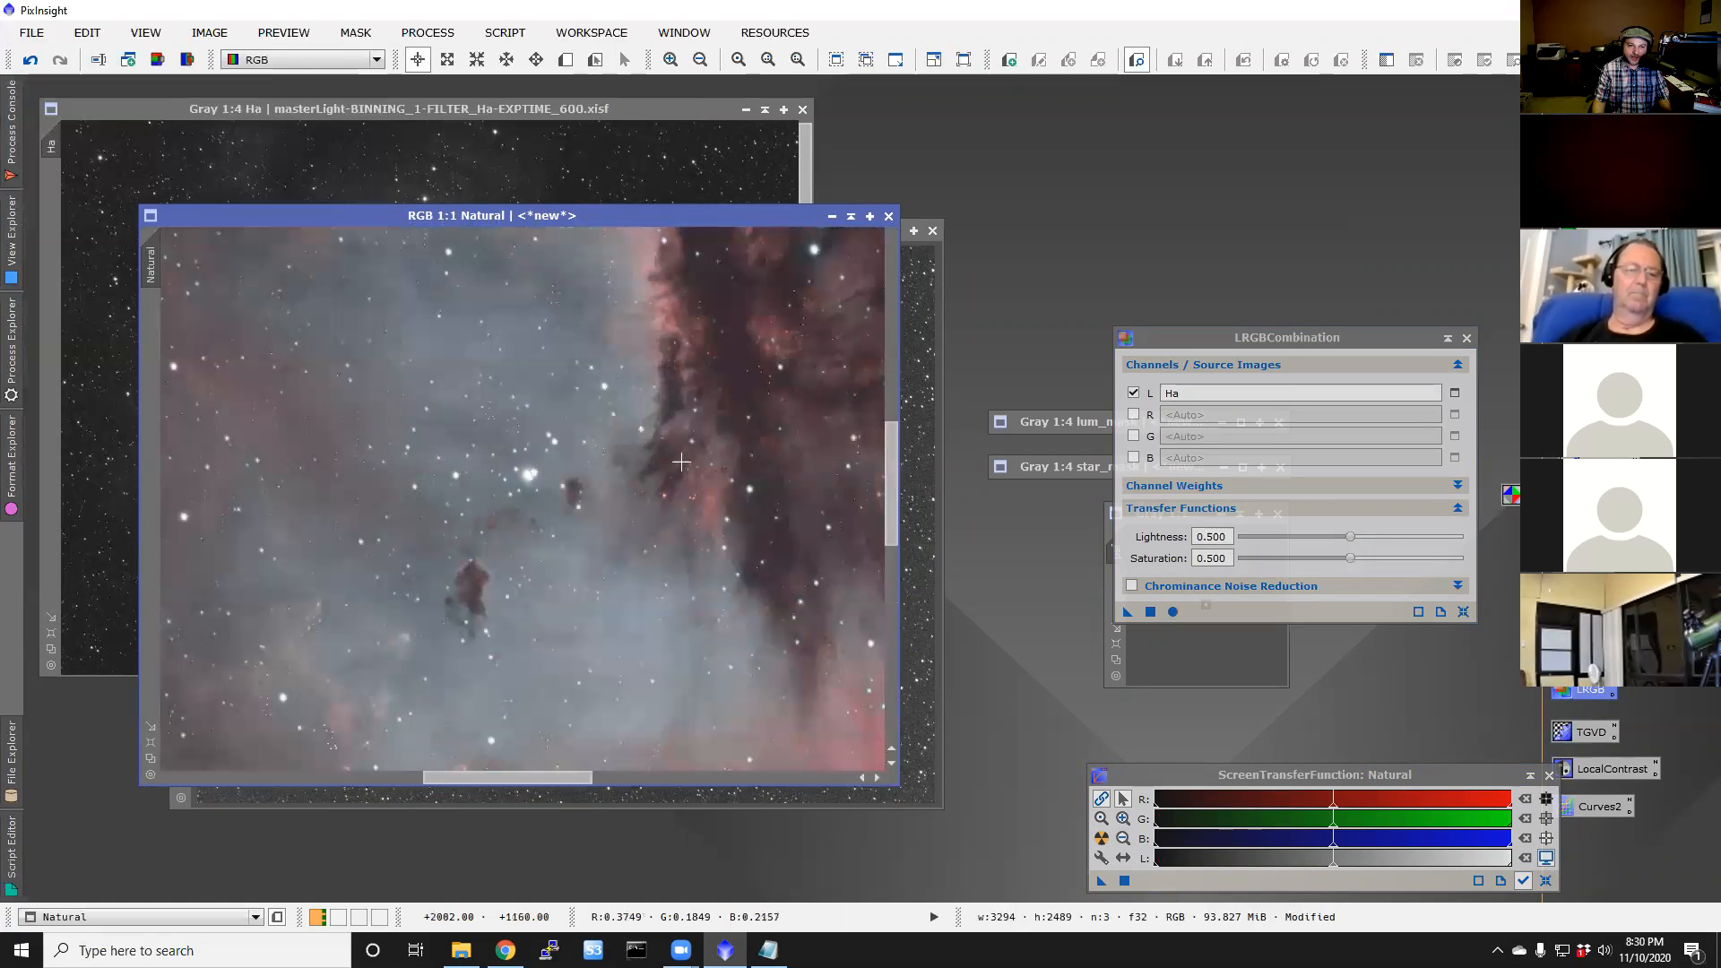
{"action": "scroll", "coordinate": [682, 461], "scroll_direction": "down", "scroll_amount": 1}
{"action": "scroll", "coordinate": [681, 462], "scroll_direction": "up", "scroll_amount": 1}
{"action": "scroll", "coordinate": [682, 461], "scroll_direction": "down", "scroll_amount": 2}
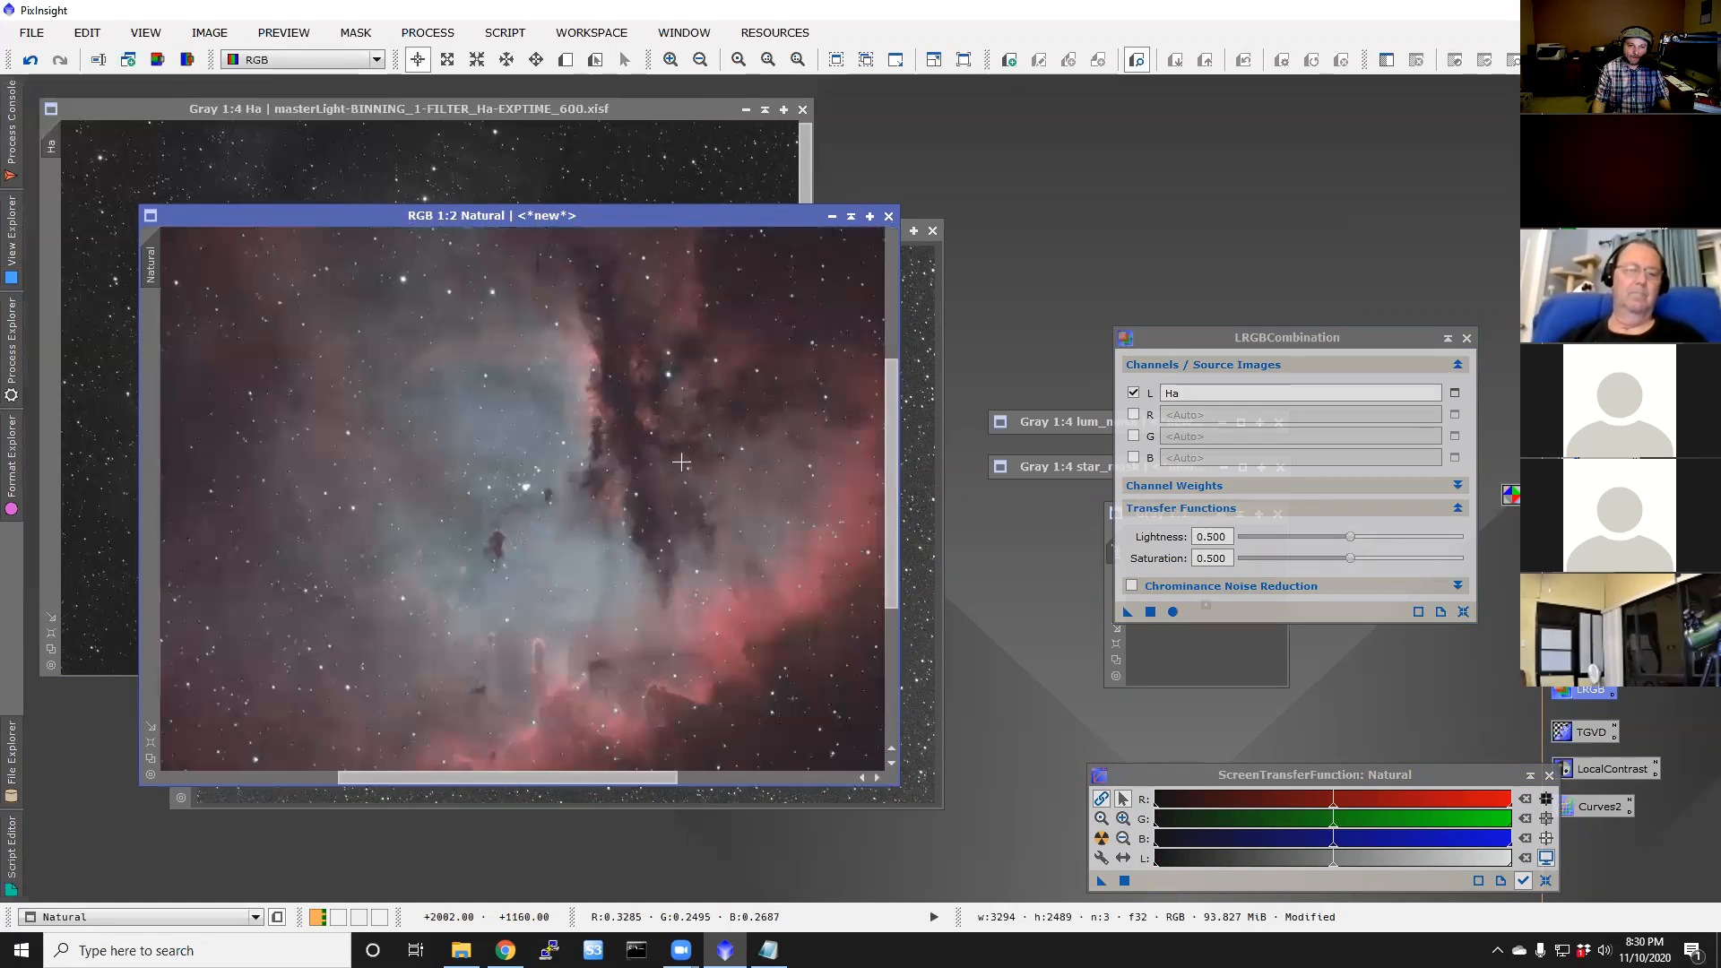
{"action": "scroll", "coordinate": [681, 461], "scroll_direction": "down", "scroll_amount": 1}
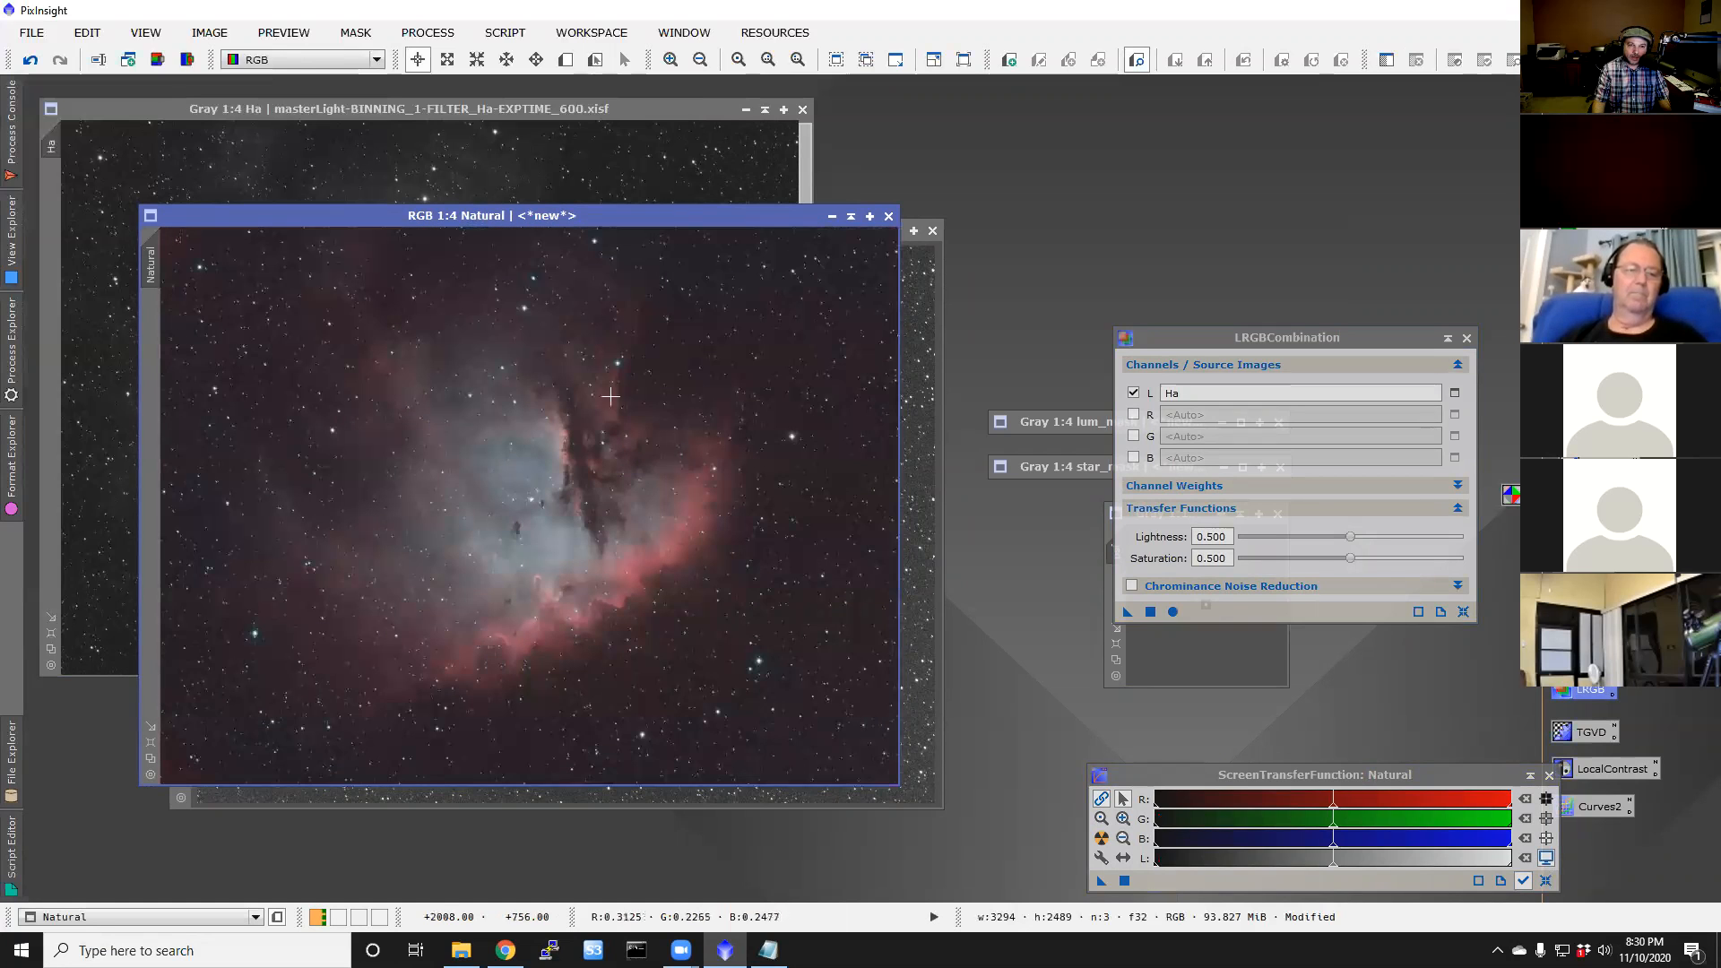
{"action": "left_click_drag", "start_coordinate": [659, 215], "coordinate": [666, 184]}
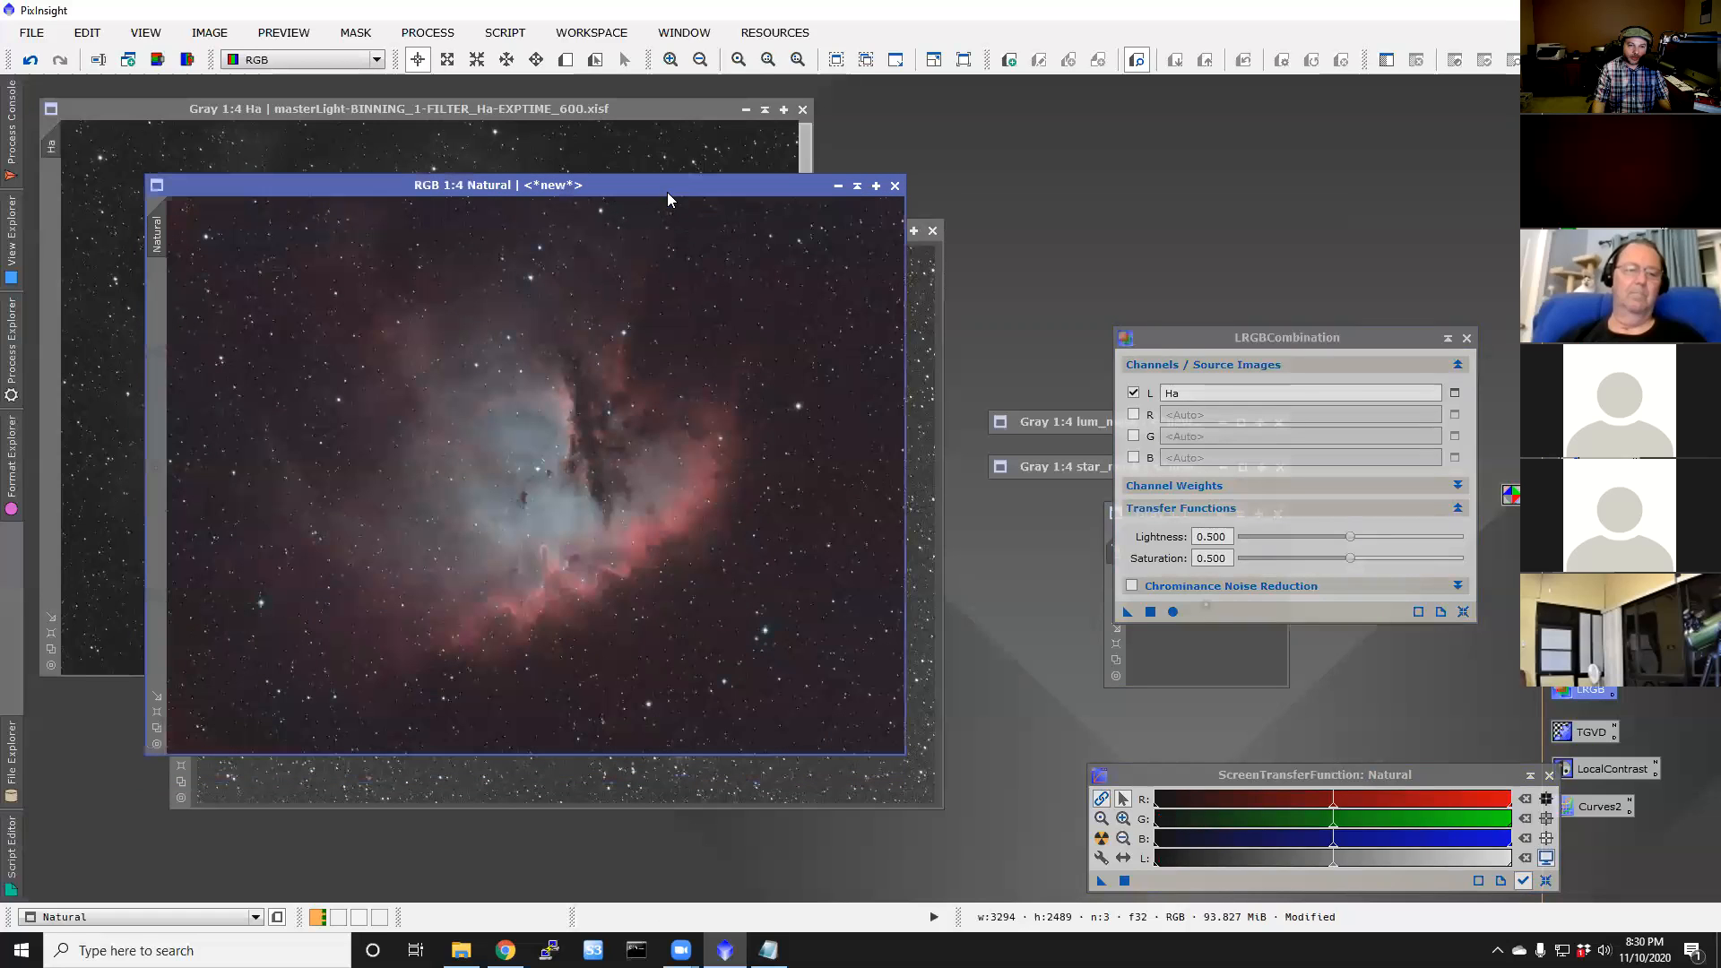
{"action": "left_click", "coordinate": [1467, 337]}
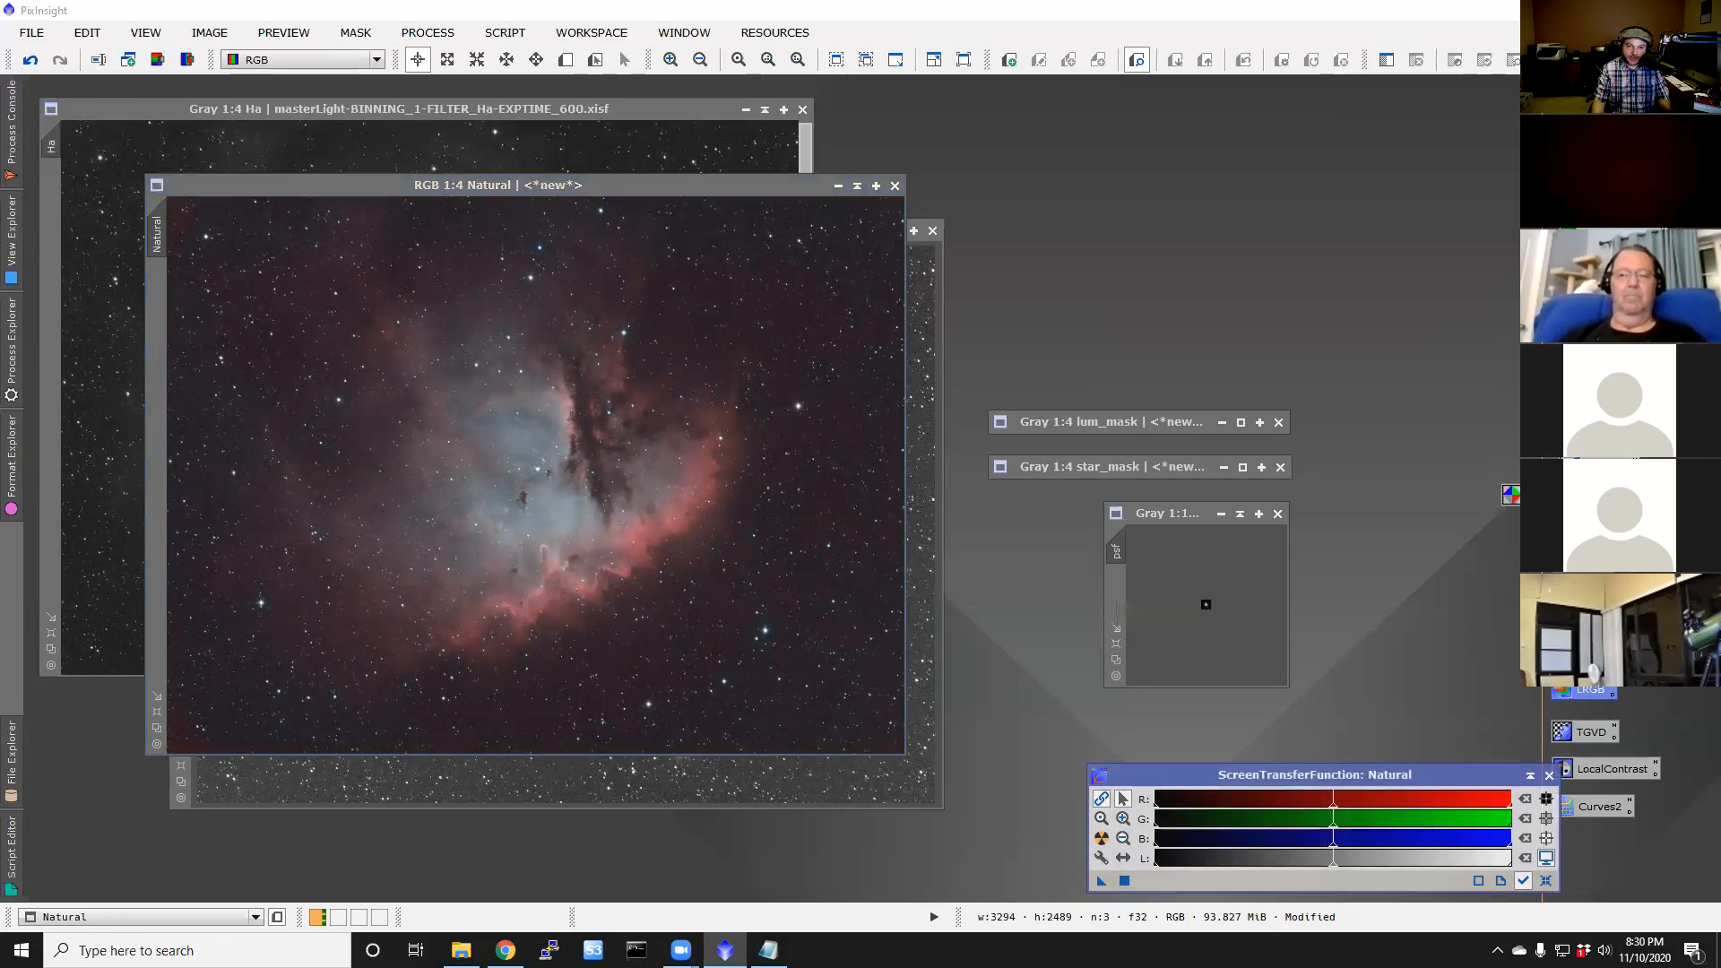
{"action": "key", "text": "ctrl+plus"}
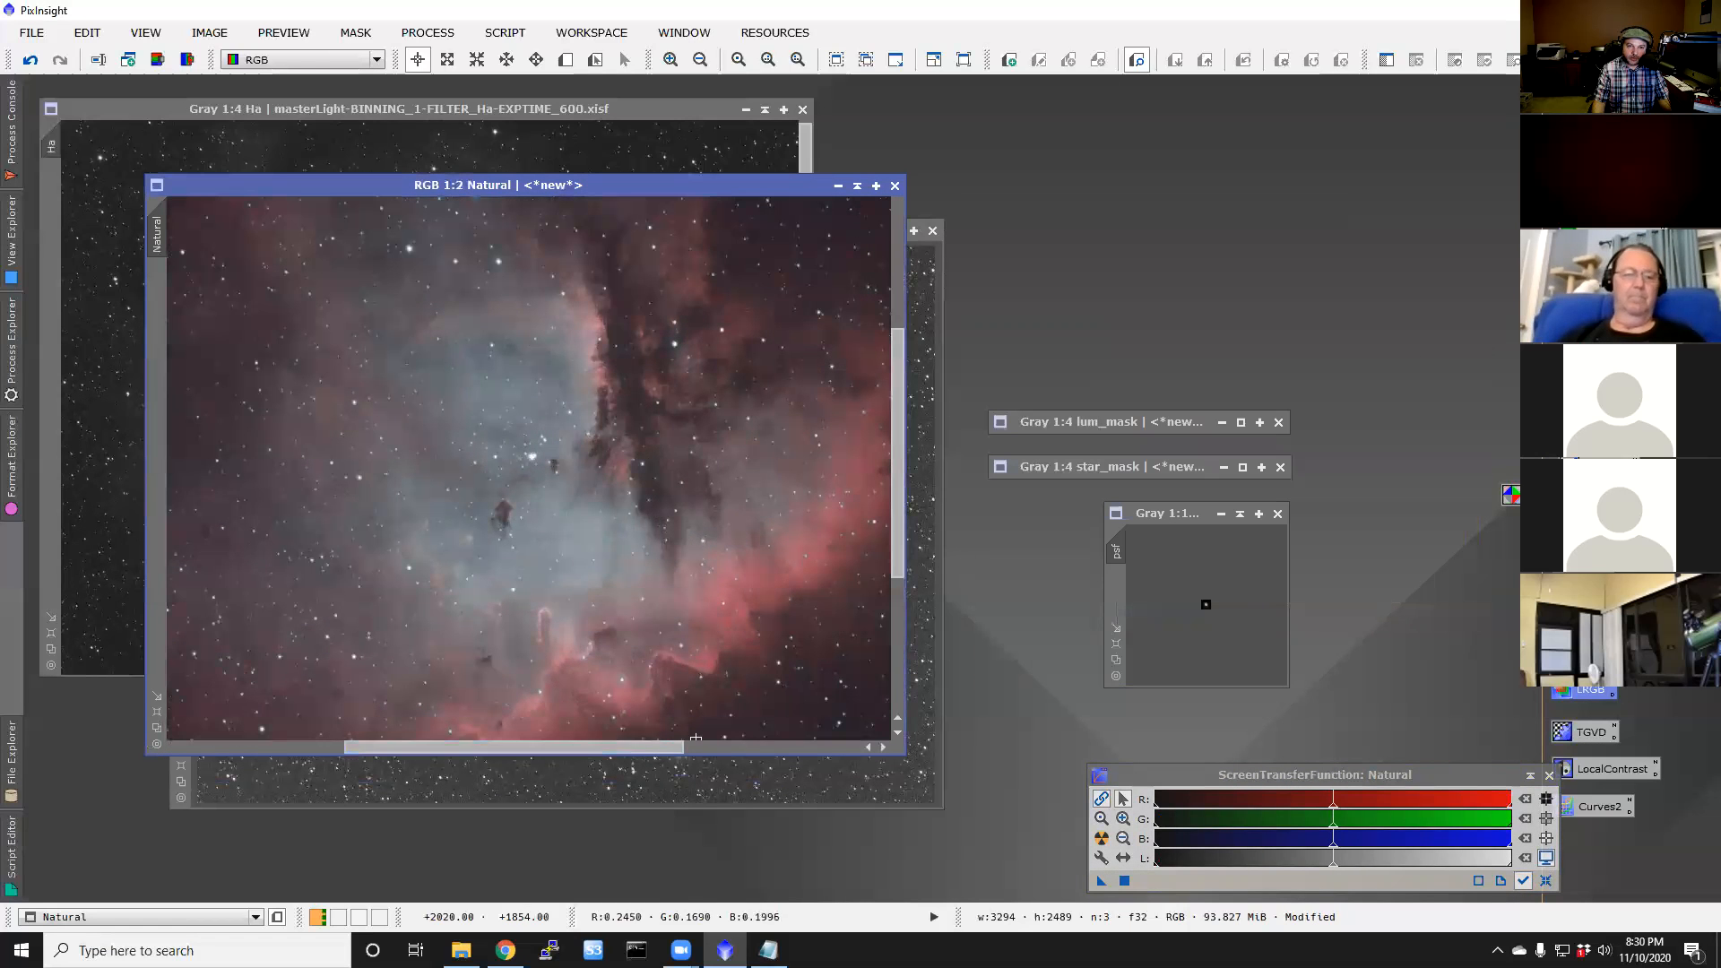
{"action": "key", "text": "ctrl+plus"}
{"action": "scroll", "coordinate": [847, 733], "scroll_direction": "right", "scroll_amount": 5}
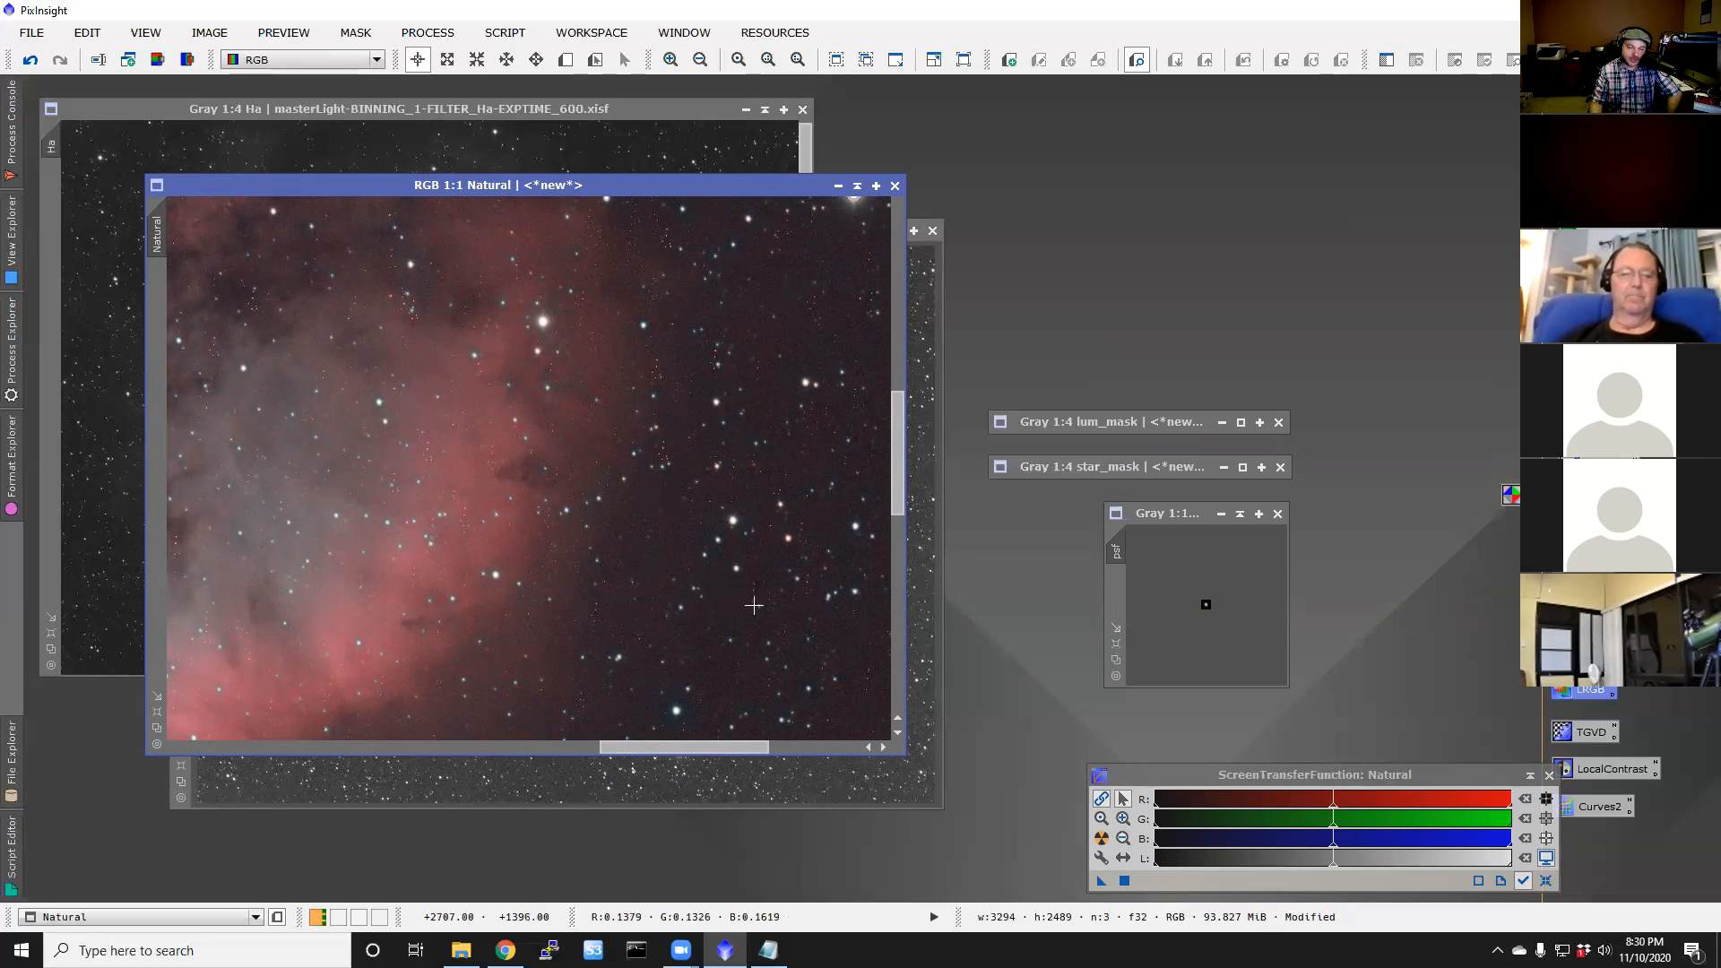
{"action": "scroll", "coordinate": [782, 567], "scroll_direction": "down", "scroll_amount": 2}
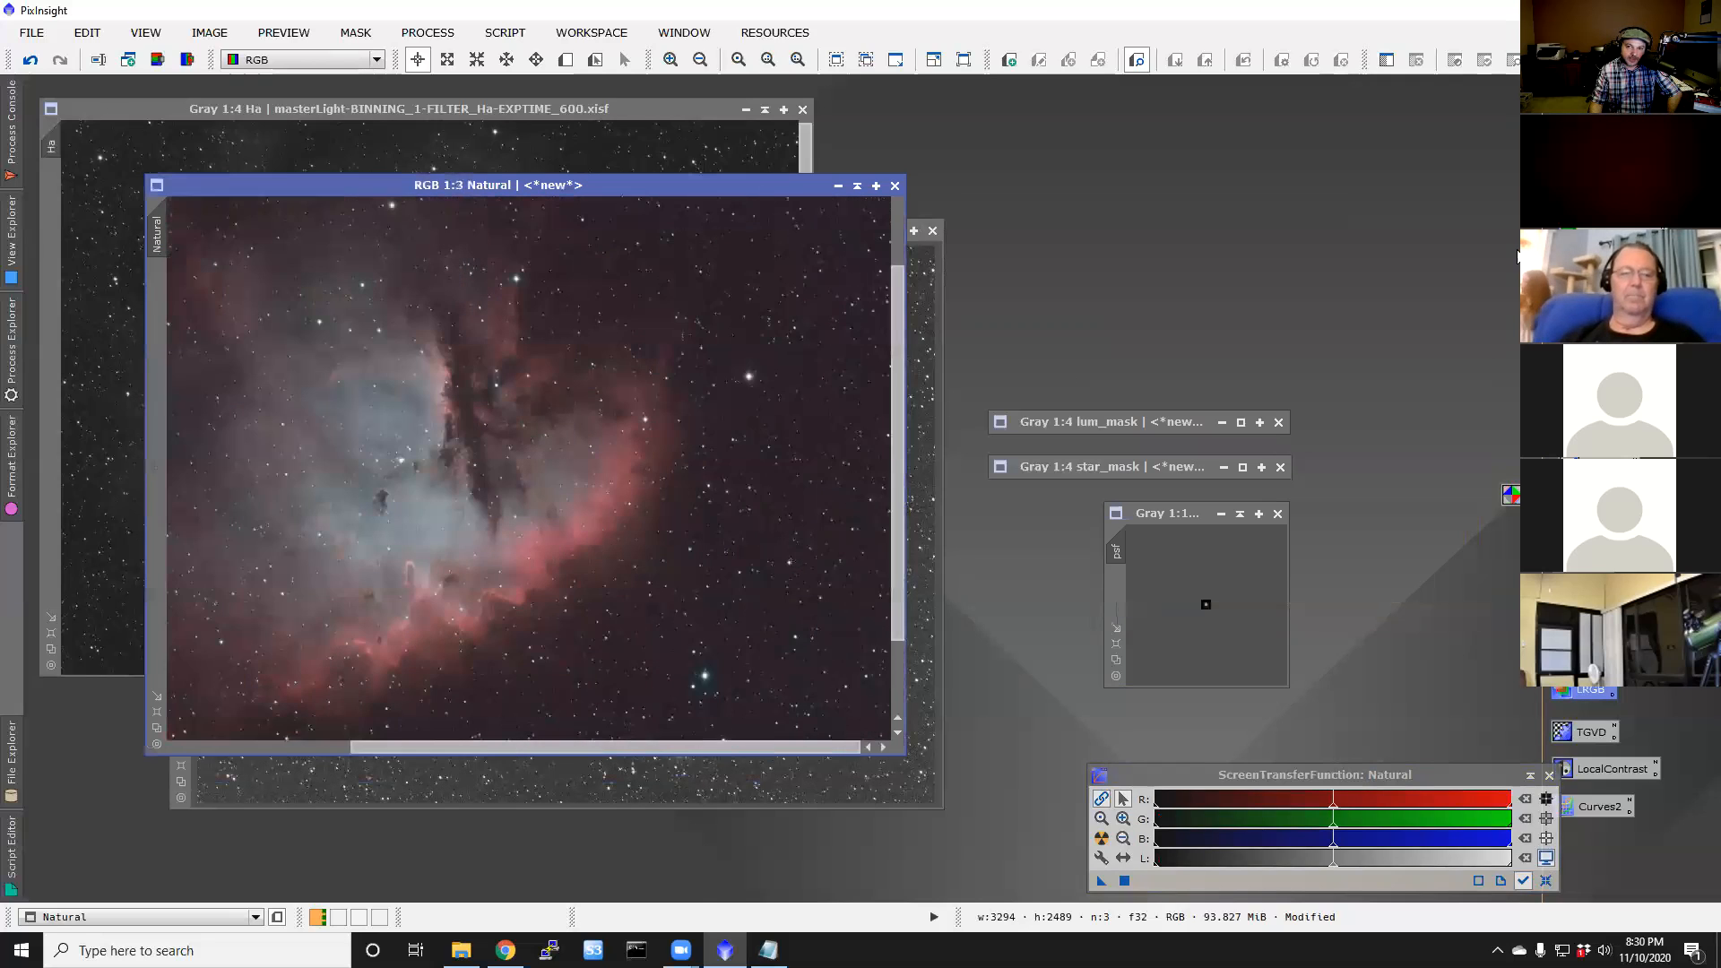
{"action": "double_click", "coordinate": [1583, 178]}
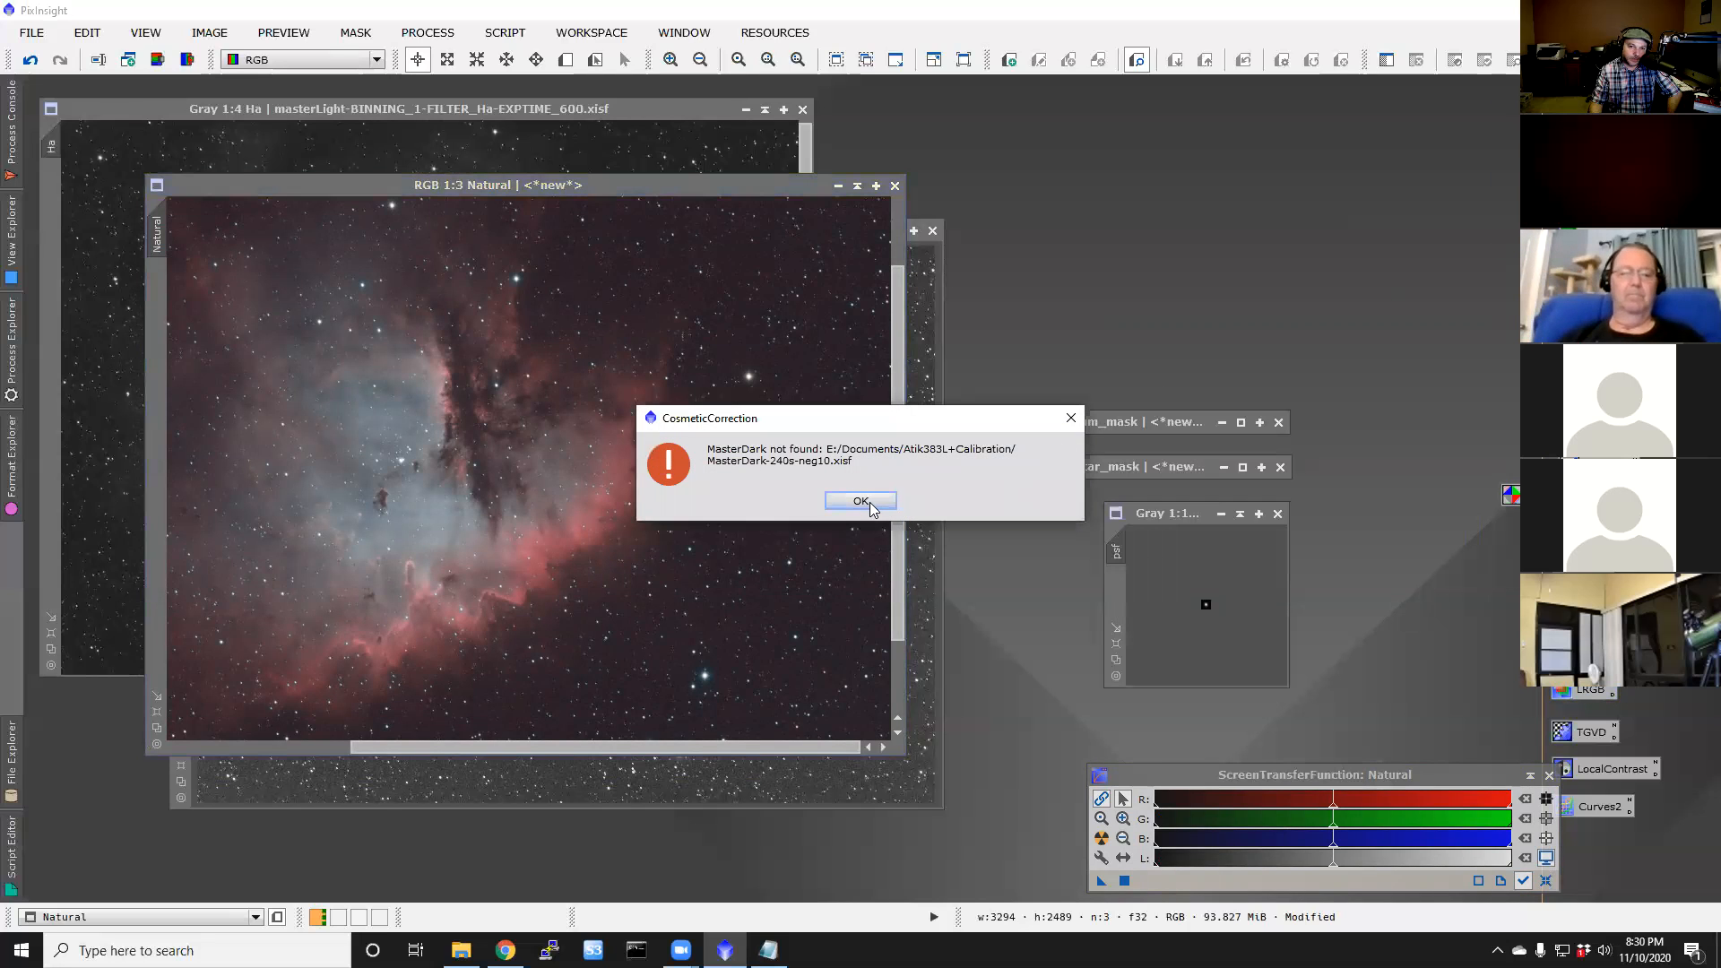
{"action": "left_click", "coordinate": [869, 502]}
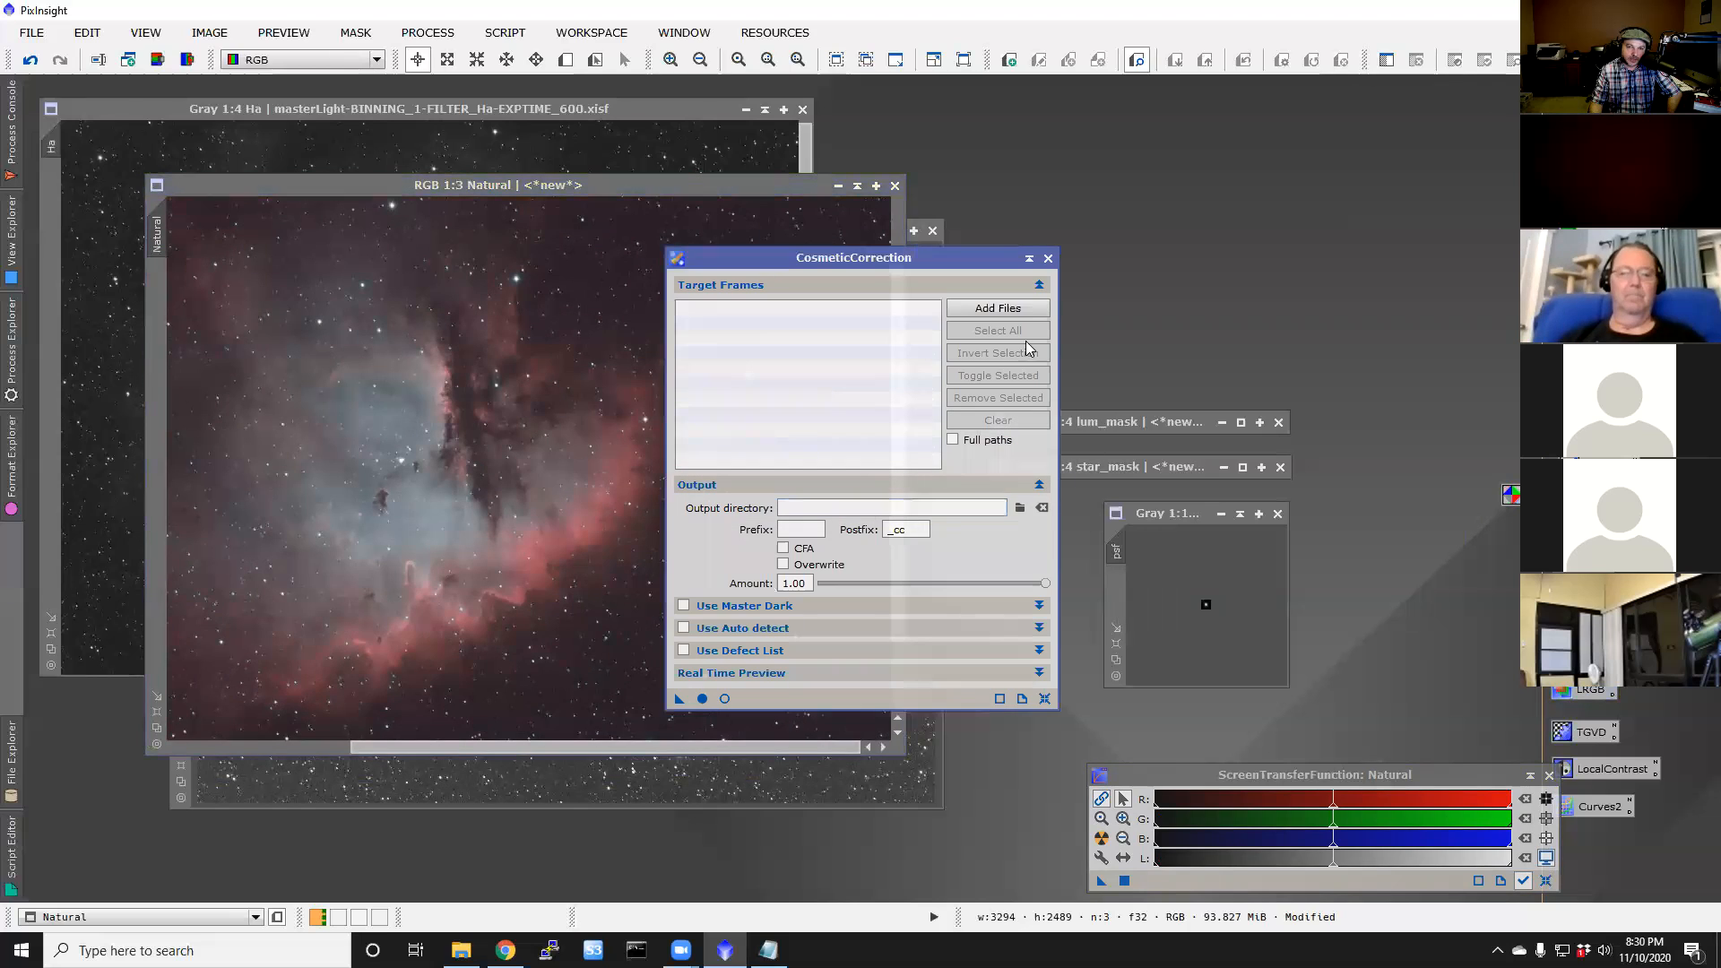
{"action": "left_click", "coordinate": [1047, 260]}
{"action": "scroll", "coordinate": [740, 511], "scroll_direction": "up", "scroll_amount": 2}
{"action": "scroll", "coordinate": [741, 512], "scroll_direction": "down", "scroll_amount": 2}
{"action": "scroll", "coordinate": [740, 512], "scroll_direction": "down", "scroll_amount": 1}
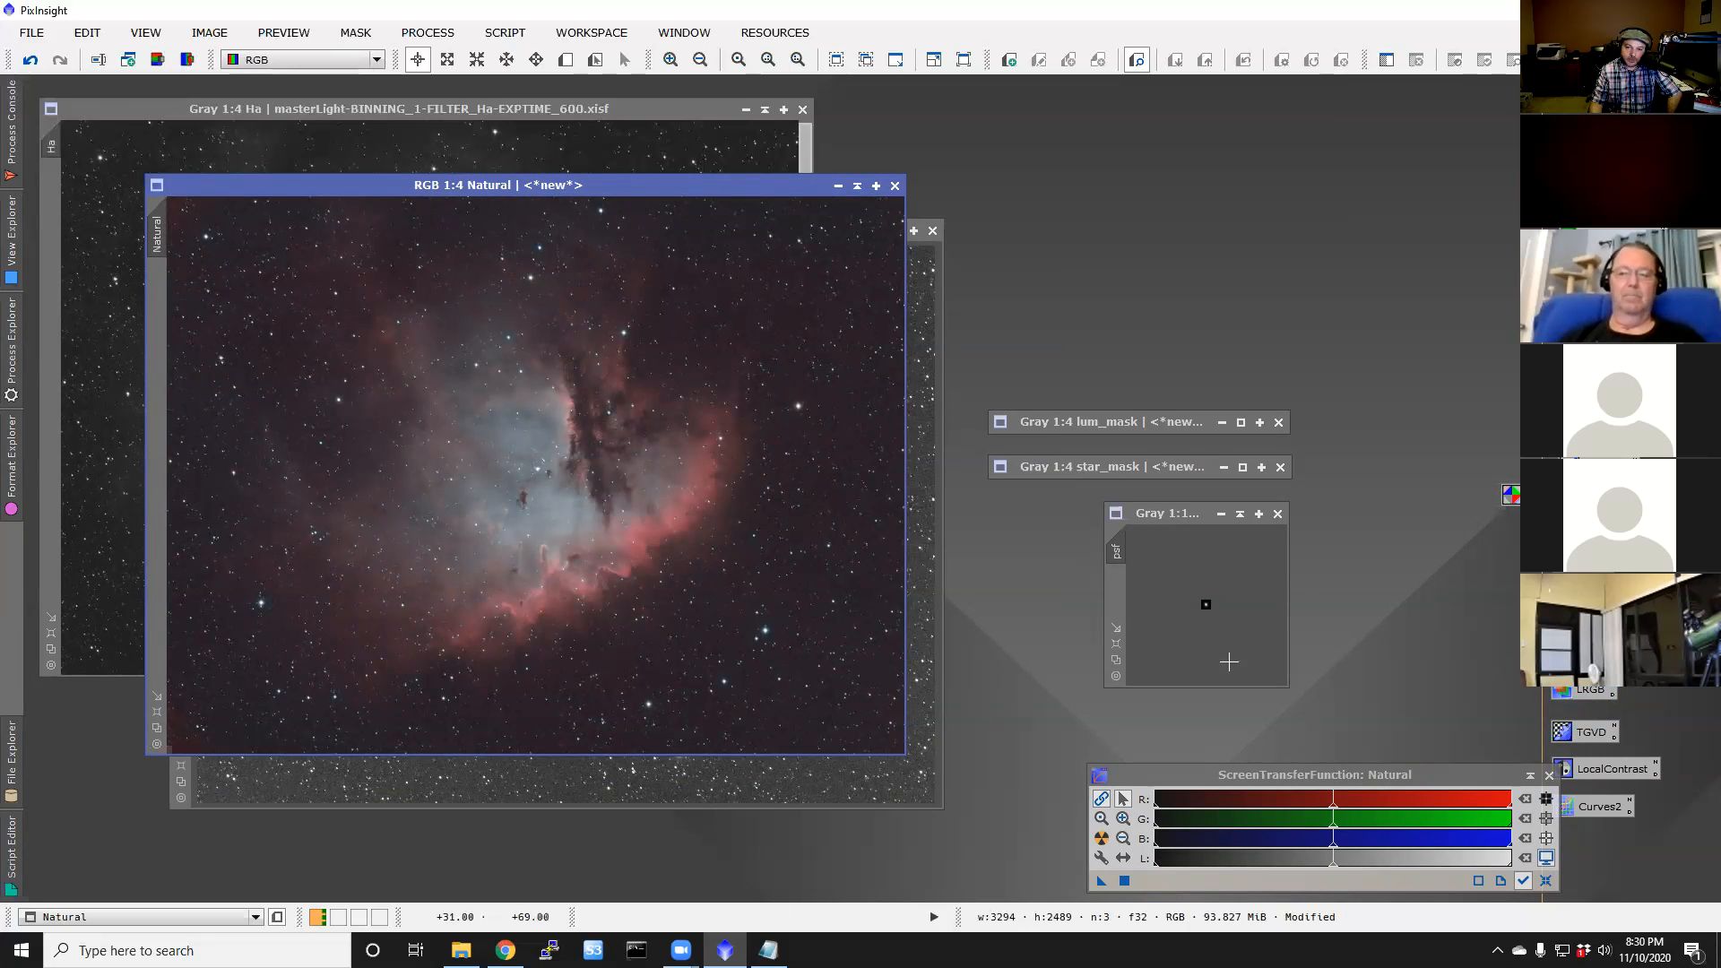
Step: Restore the lum_mask image, apply it as a mask to the Natural image, and invert the mask to protect the nebula
{"action": "double_click", "coordinate": [1093, 423]}
{"action": "left_click_drag", "start_coordinate": [756, 201], "coordinate": [205, 331]}
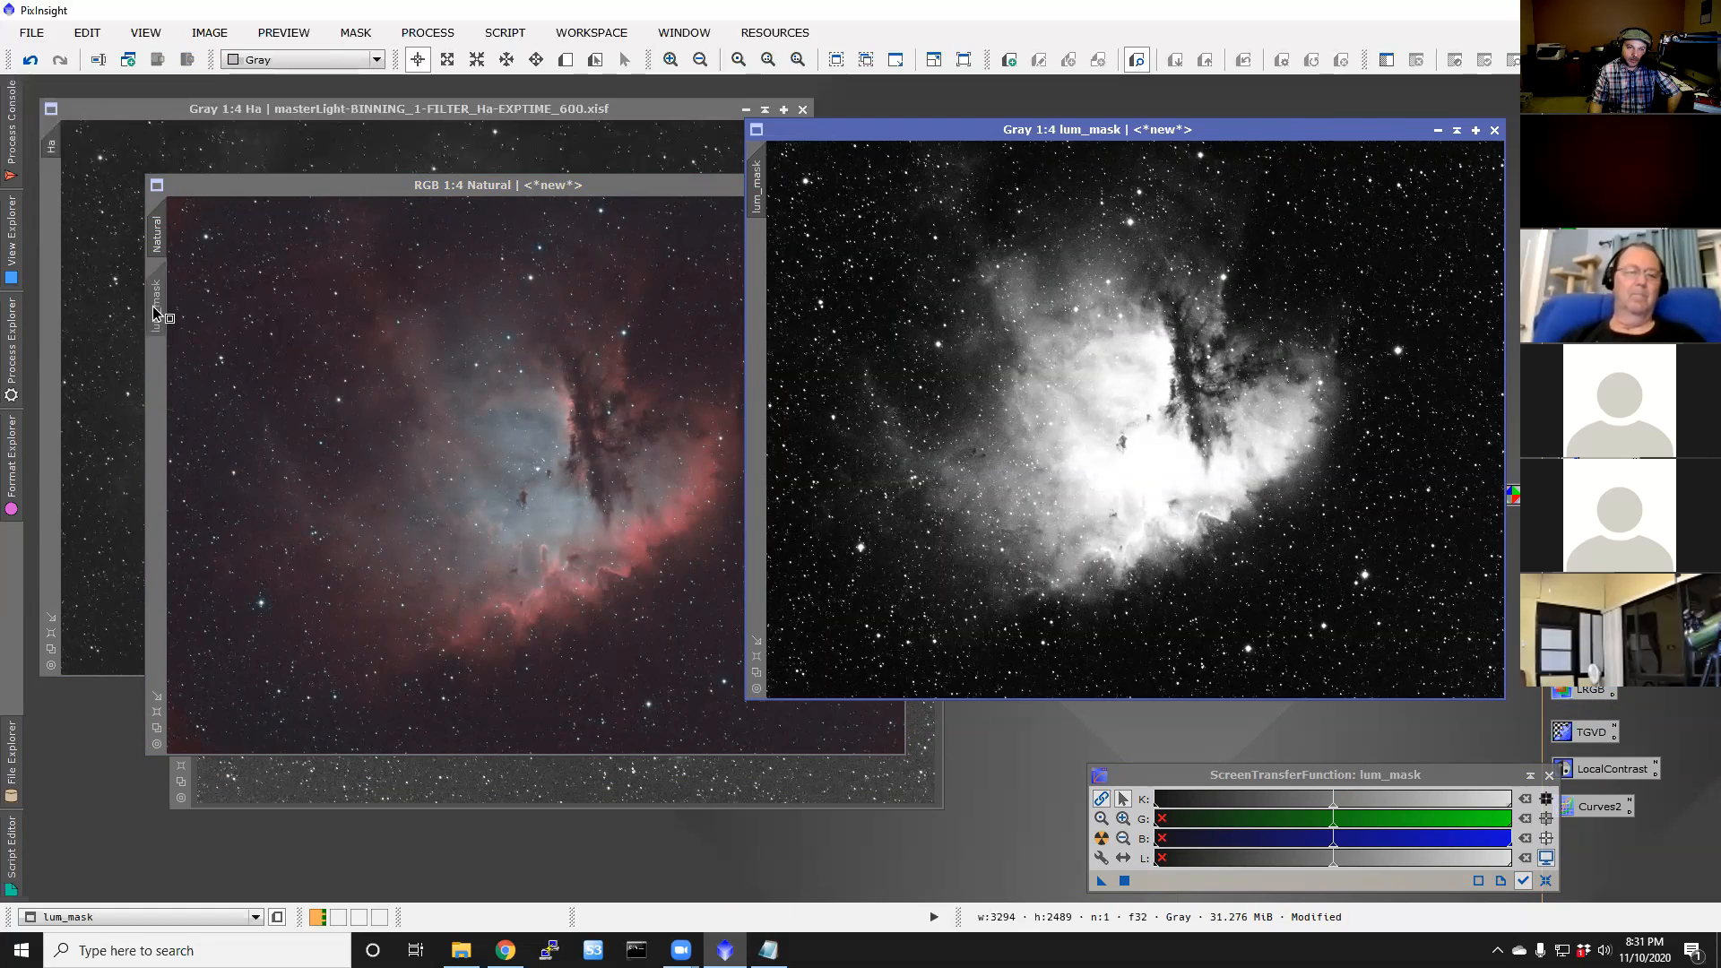
{"action": "left_click_drag", "start_coordinate": [157, 314], "coordinate": [157, 314]}
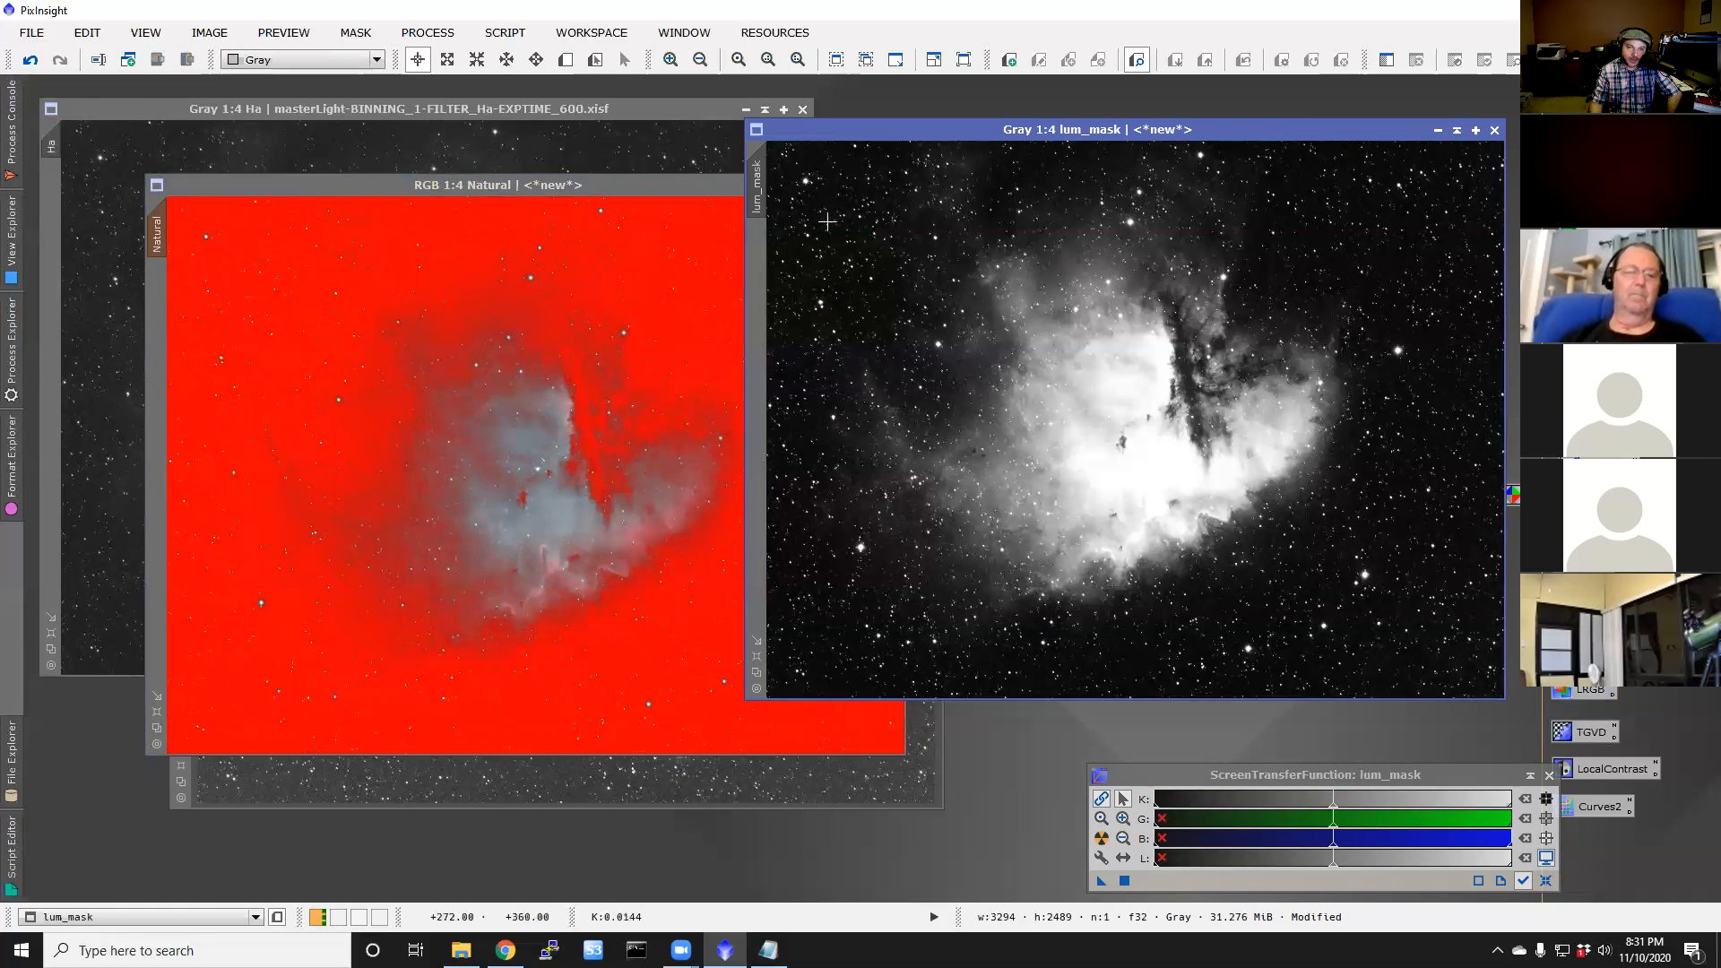
{"action": "left_click", "coordinate": [688, 191]}
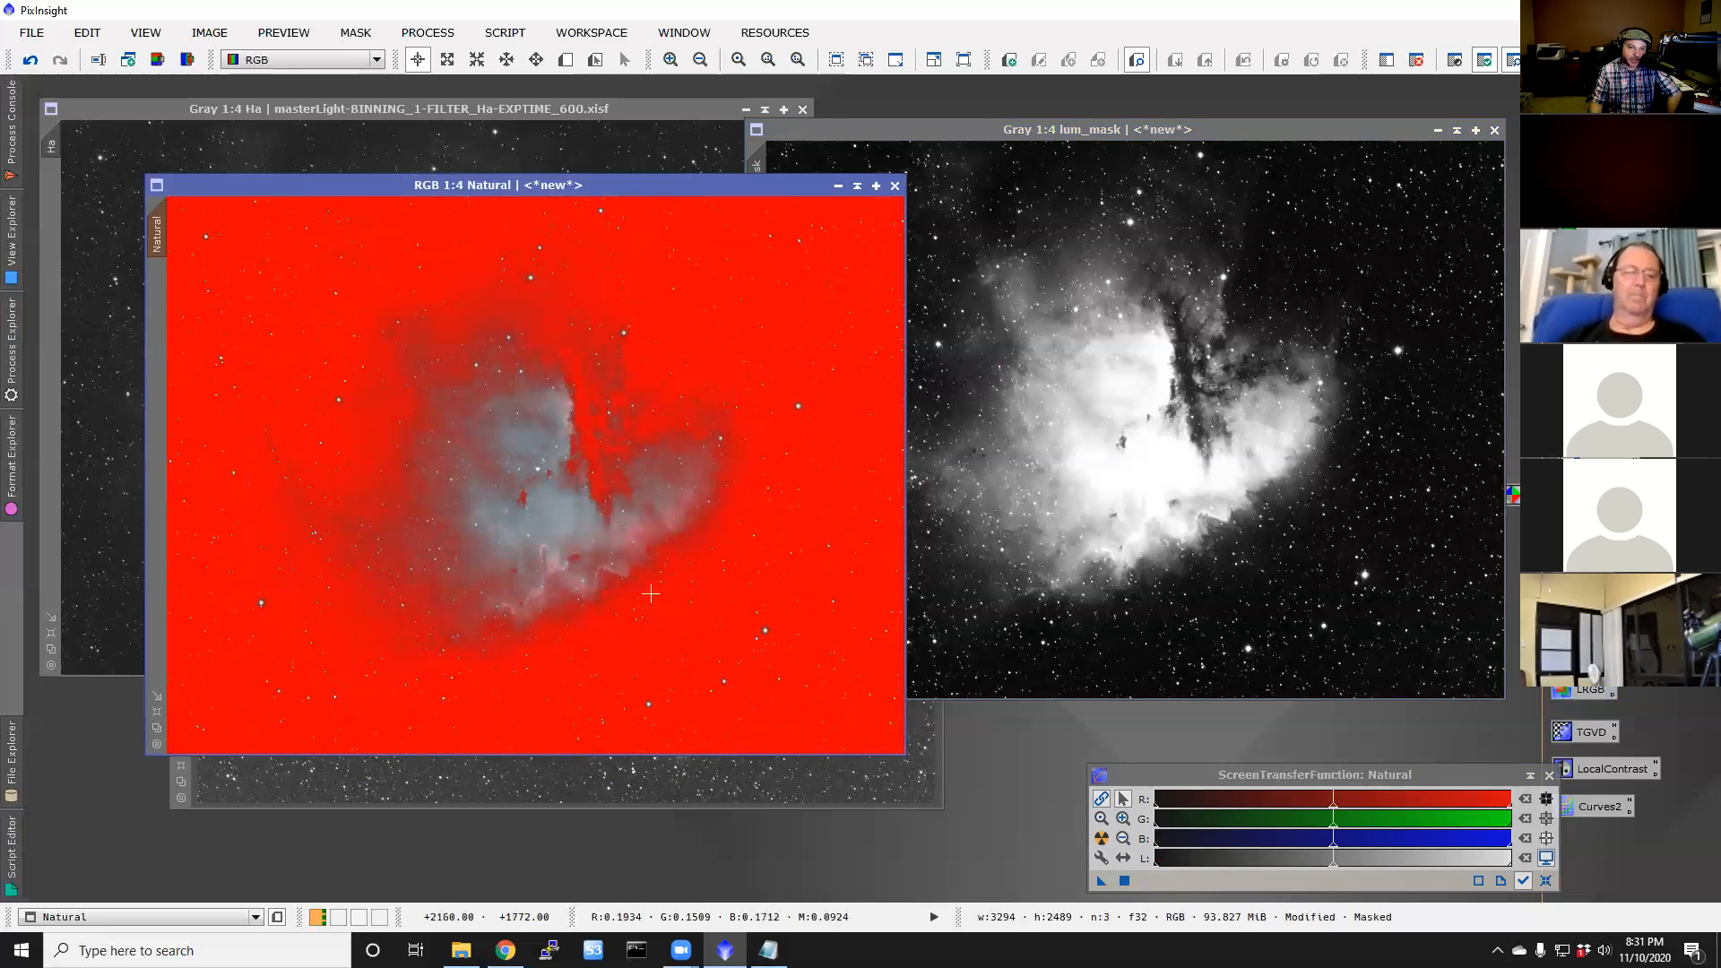
{"action": "right_click", "coordinate": [578, 314]}
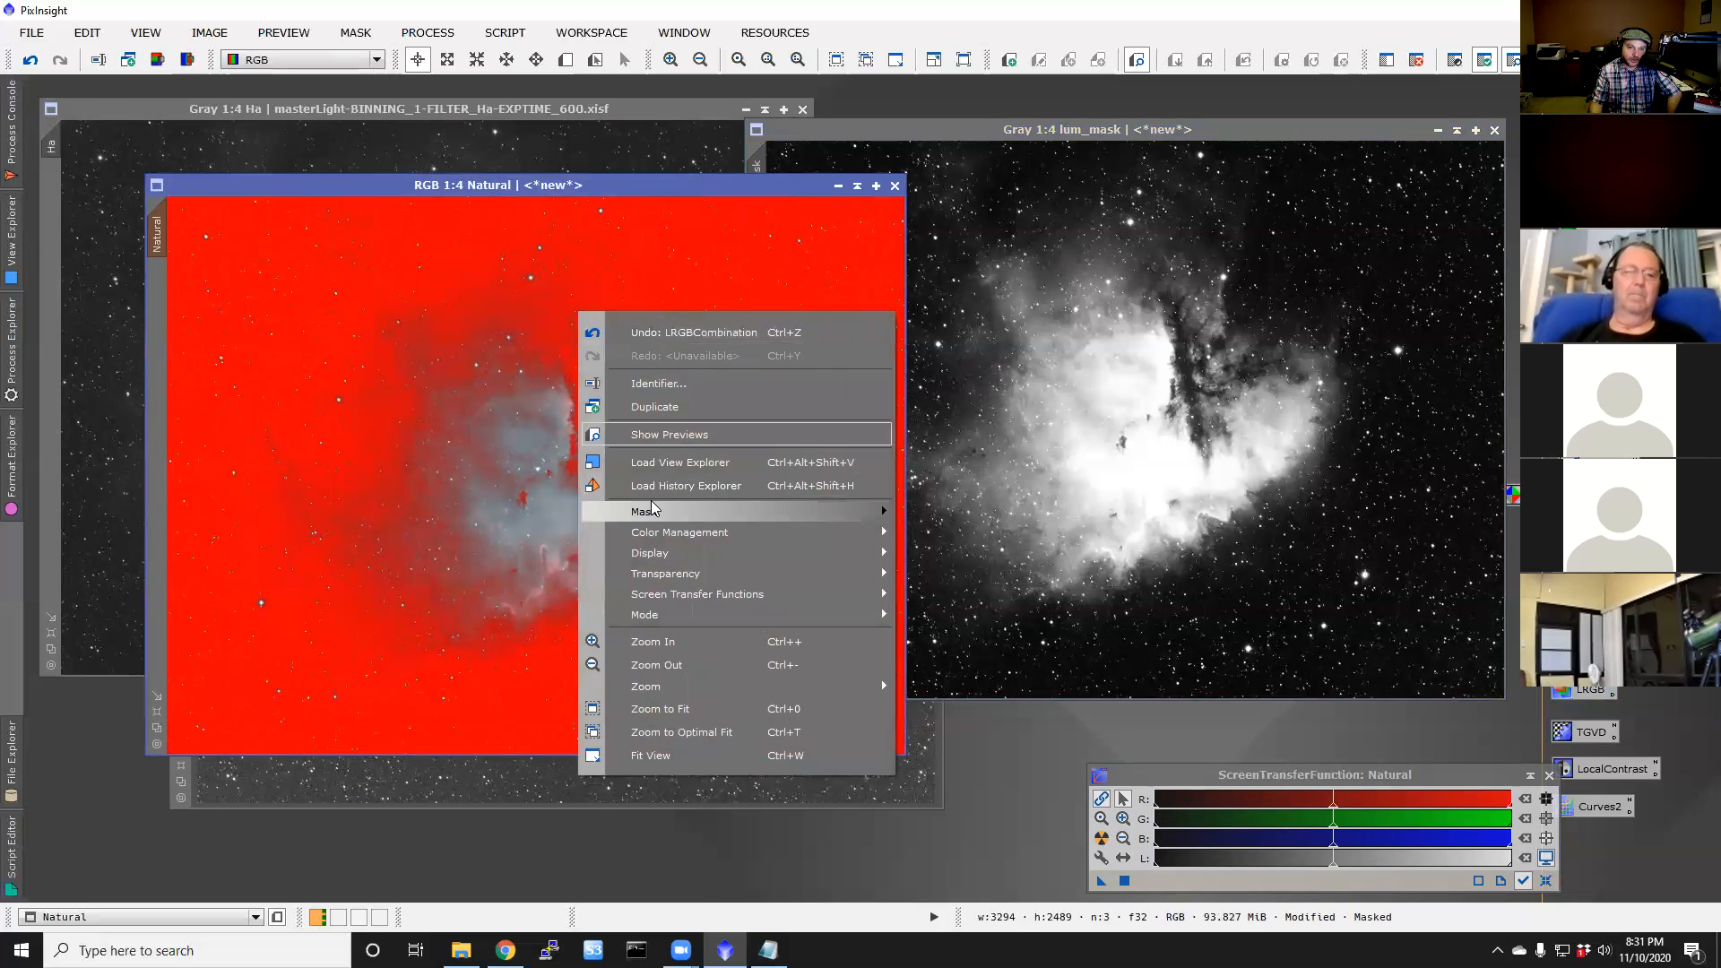
{"action": "mouse_move", "coordinate": [652, 508]}
{"action": "left_click", "coordinate": [936, 557]}
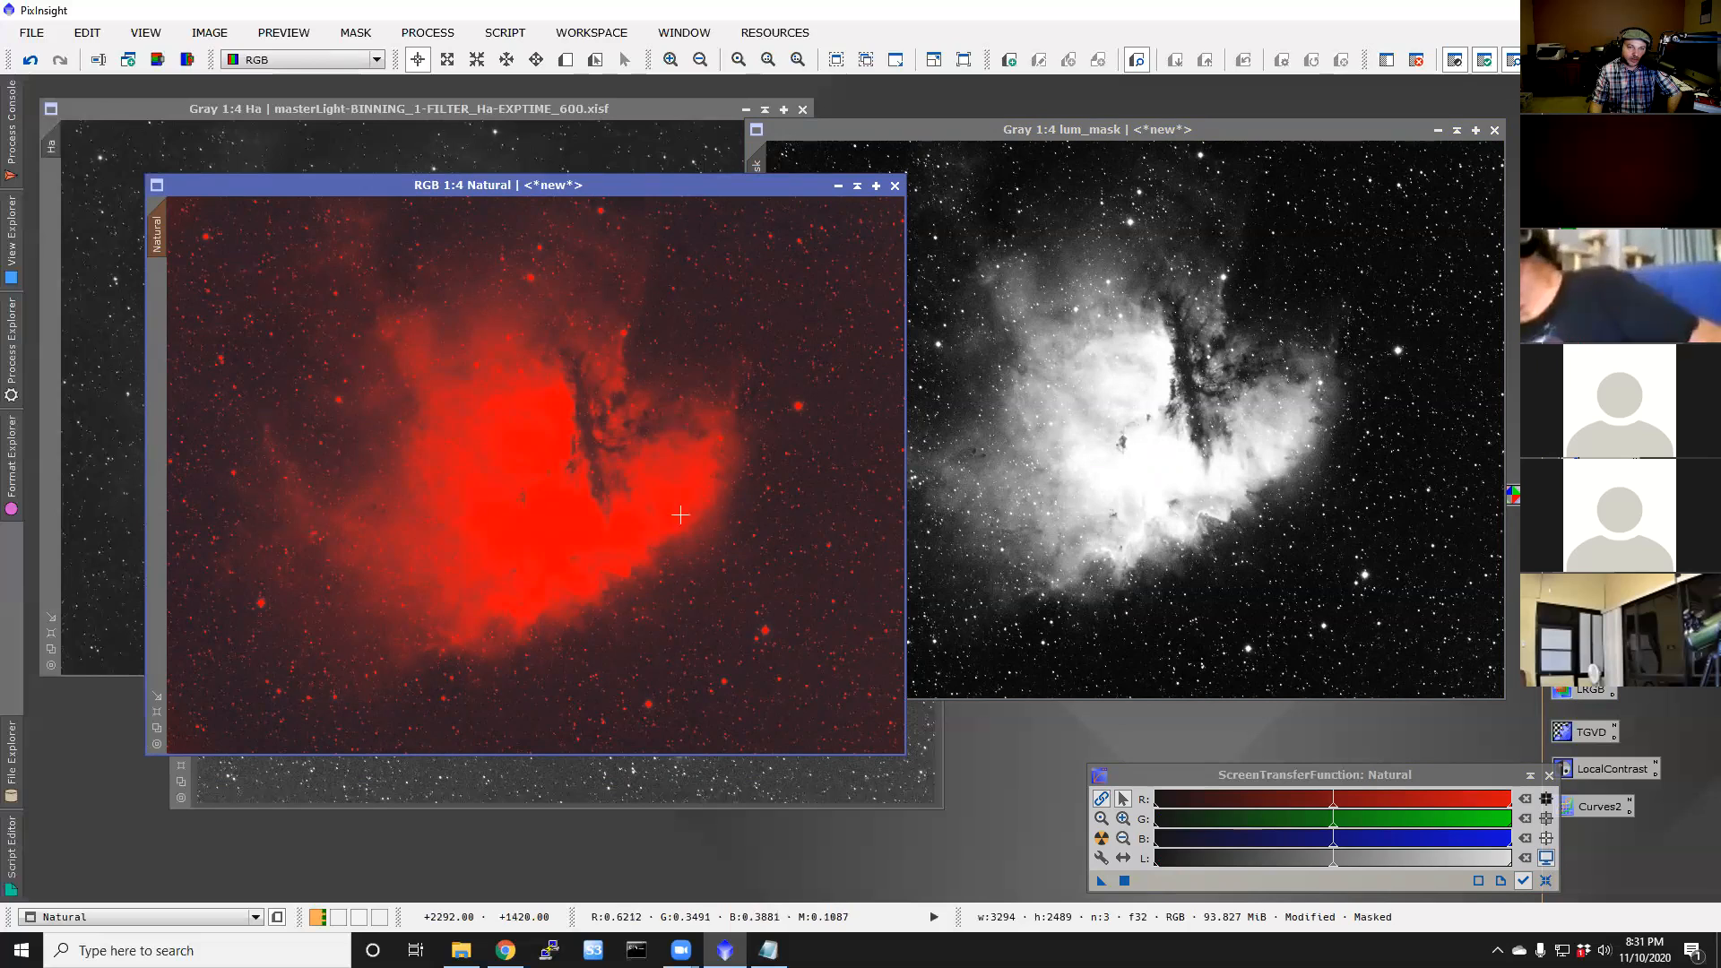
Step: Run TGVDenoise from the saved TGVD settings on the masked Natural image in CIE L*a*b* mode, with lightness strength 5 and 1000 iterations
{"action": "left_click", "coordinate": [1591, 736]}
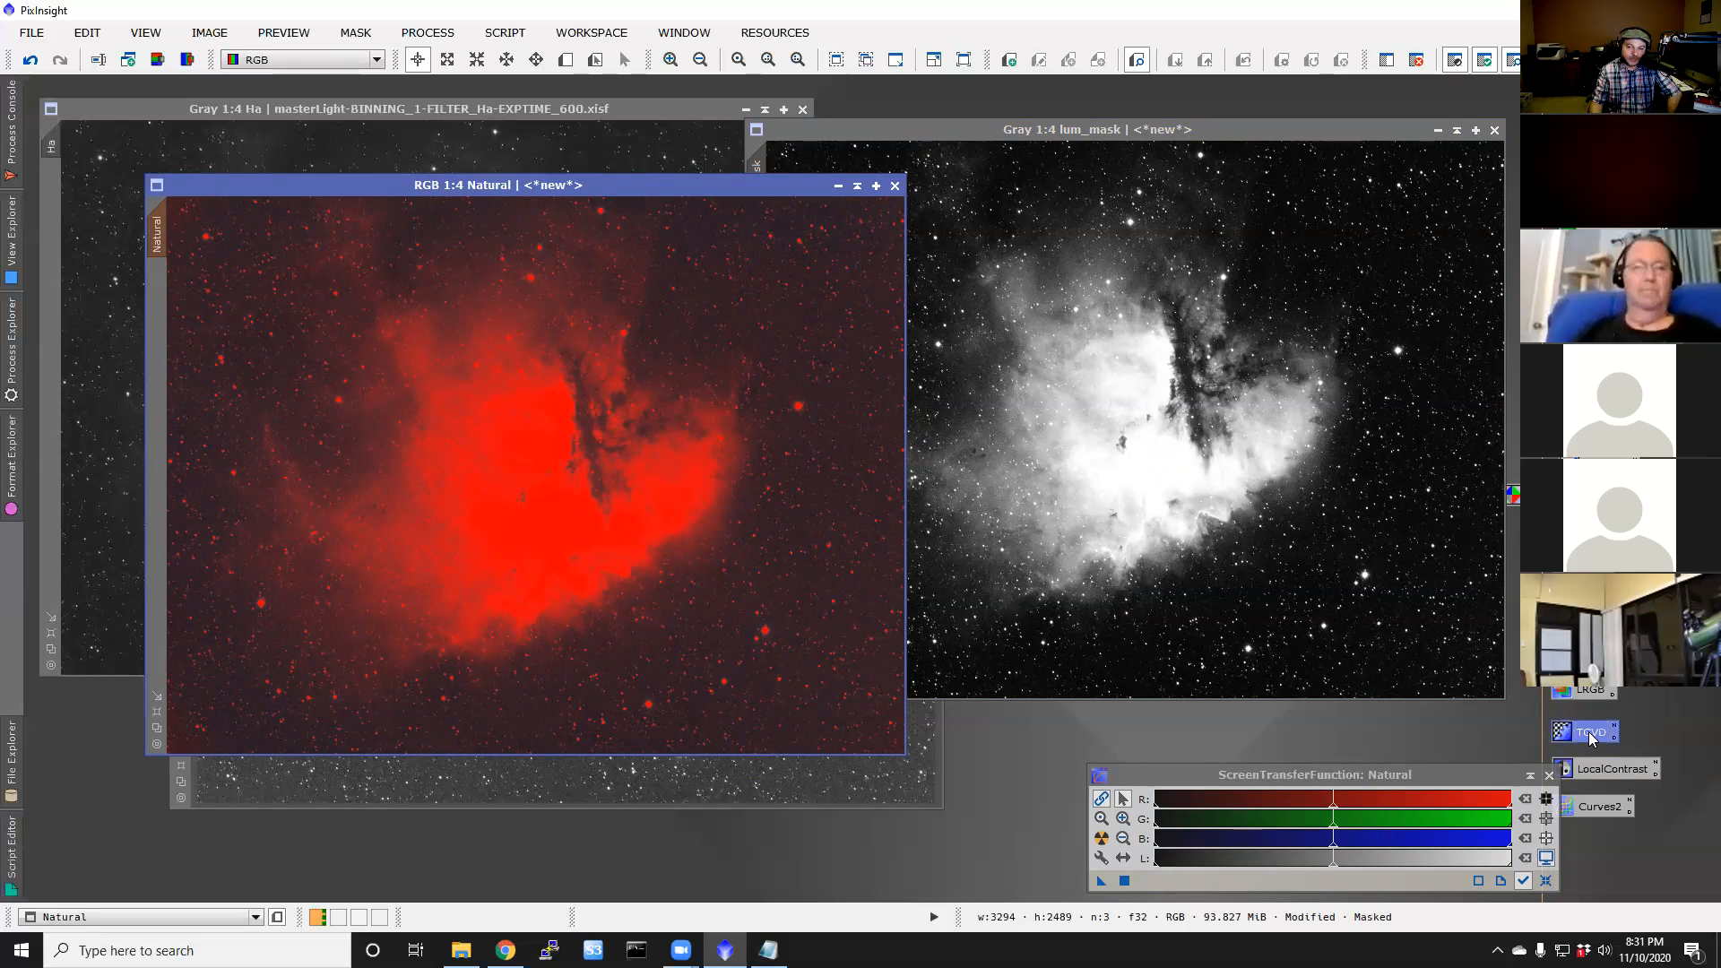
{"action": "double_click", "coordinate": [1590, 736]}
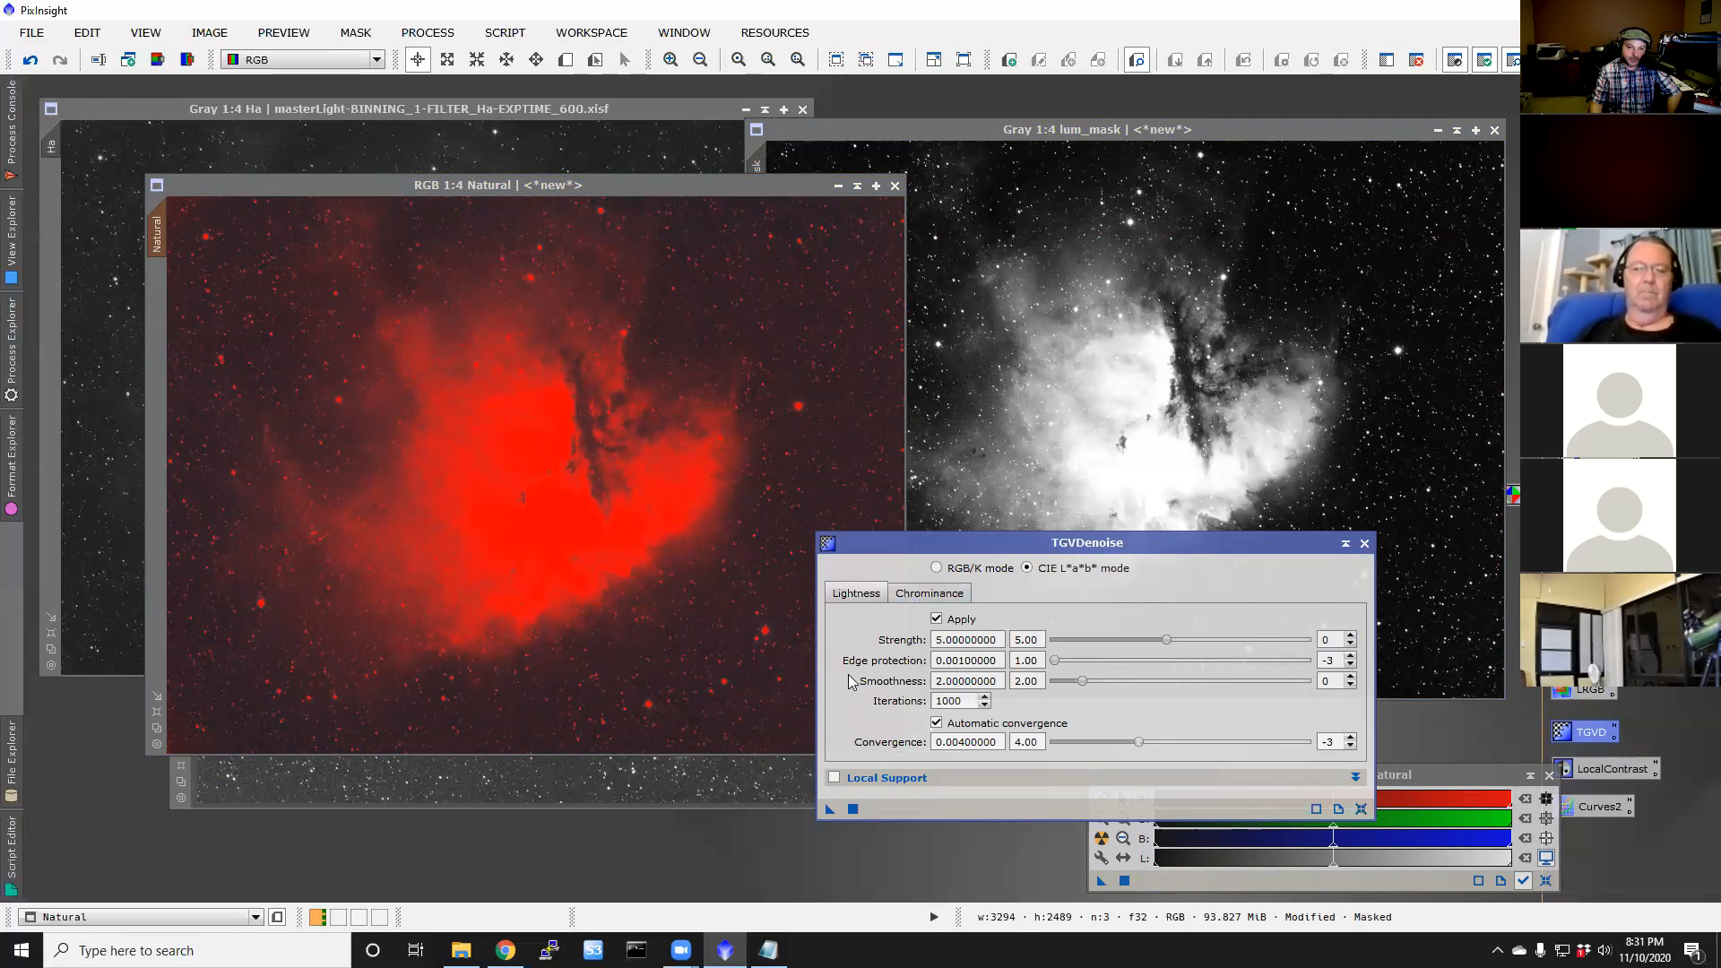
{"action": "left_click", "coordinate": [854, 811]}
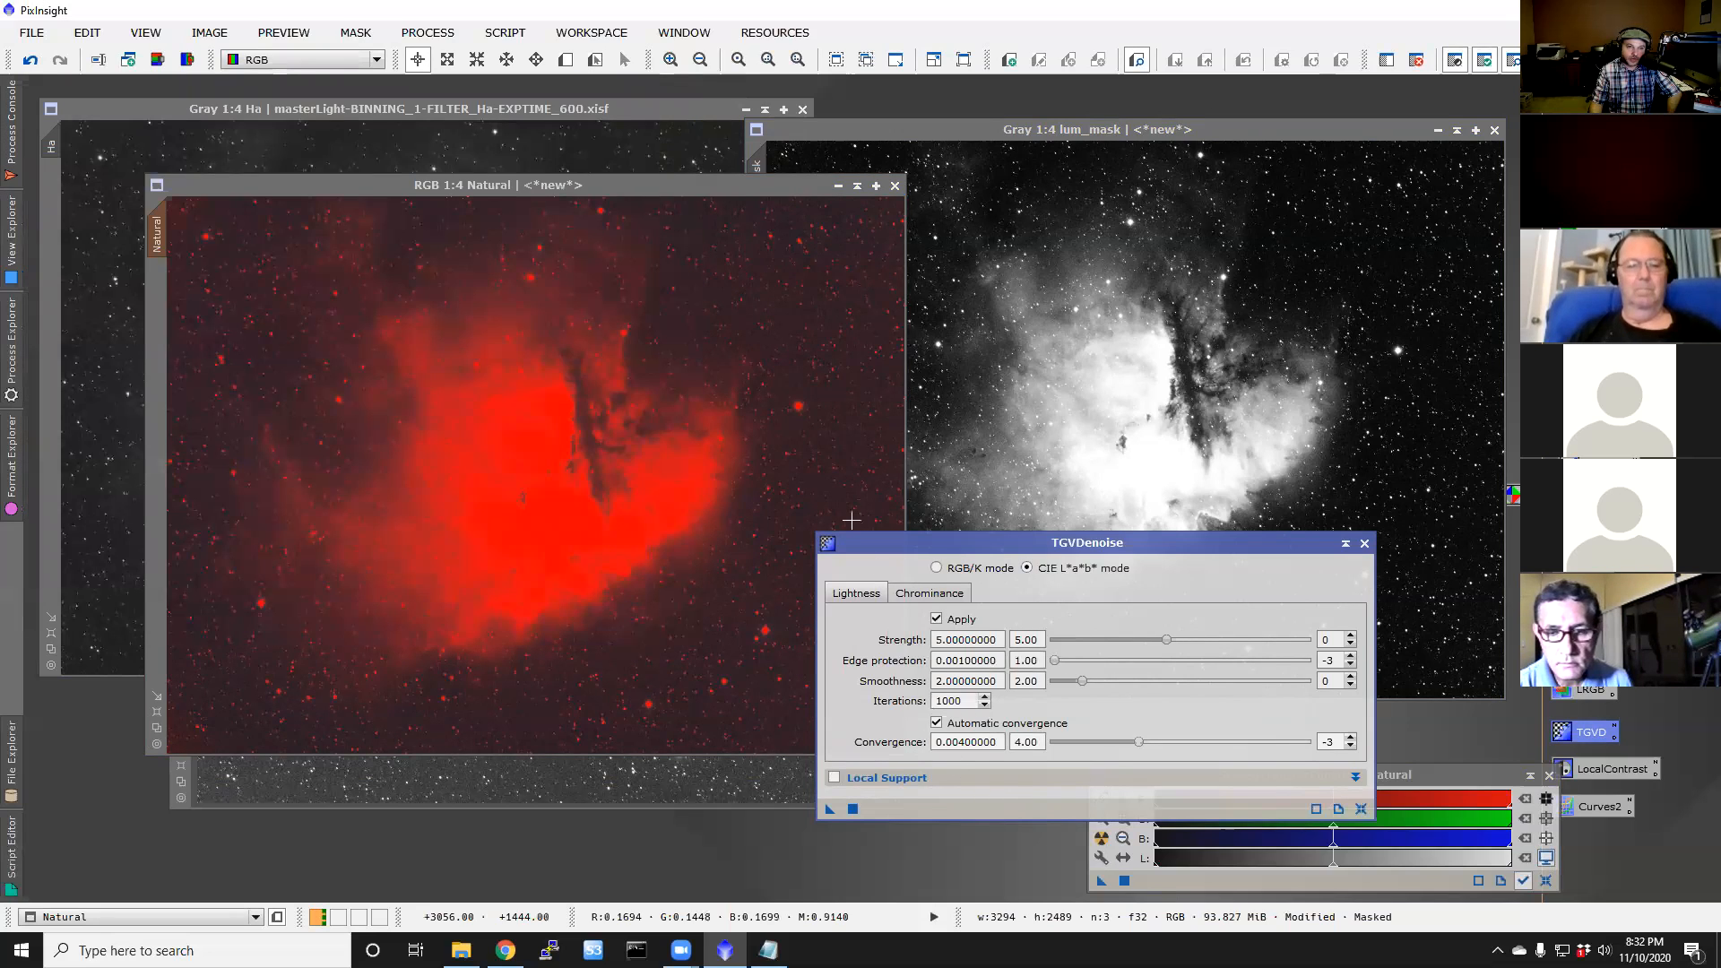
{"action": "left_click", "coordinate": [710, 186]}
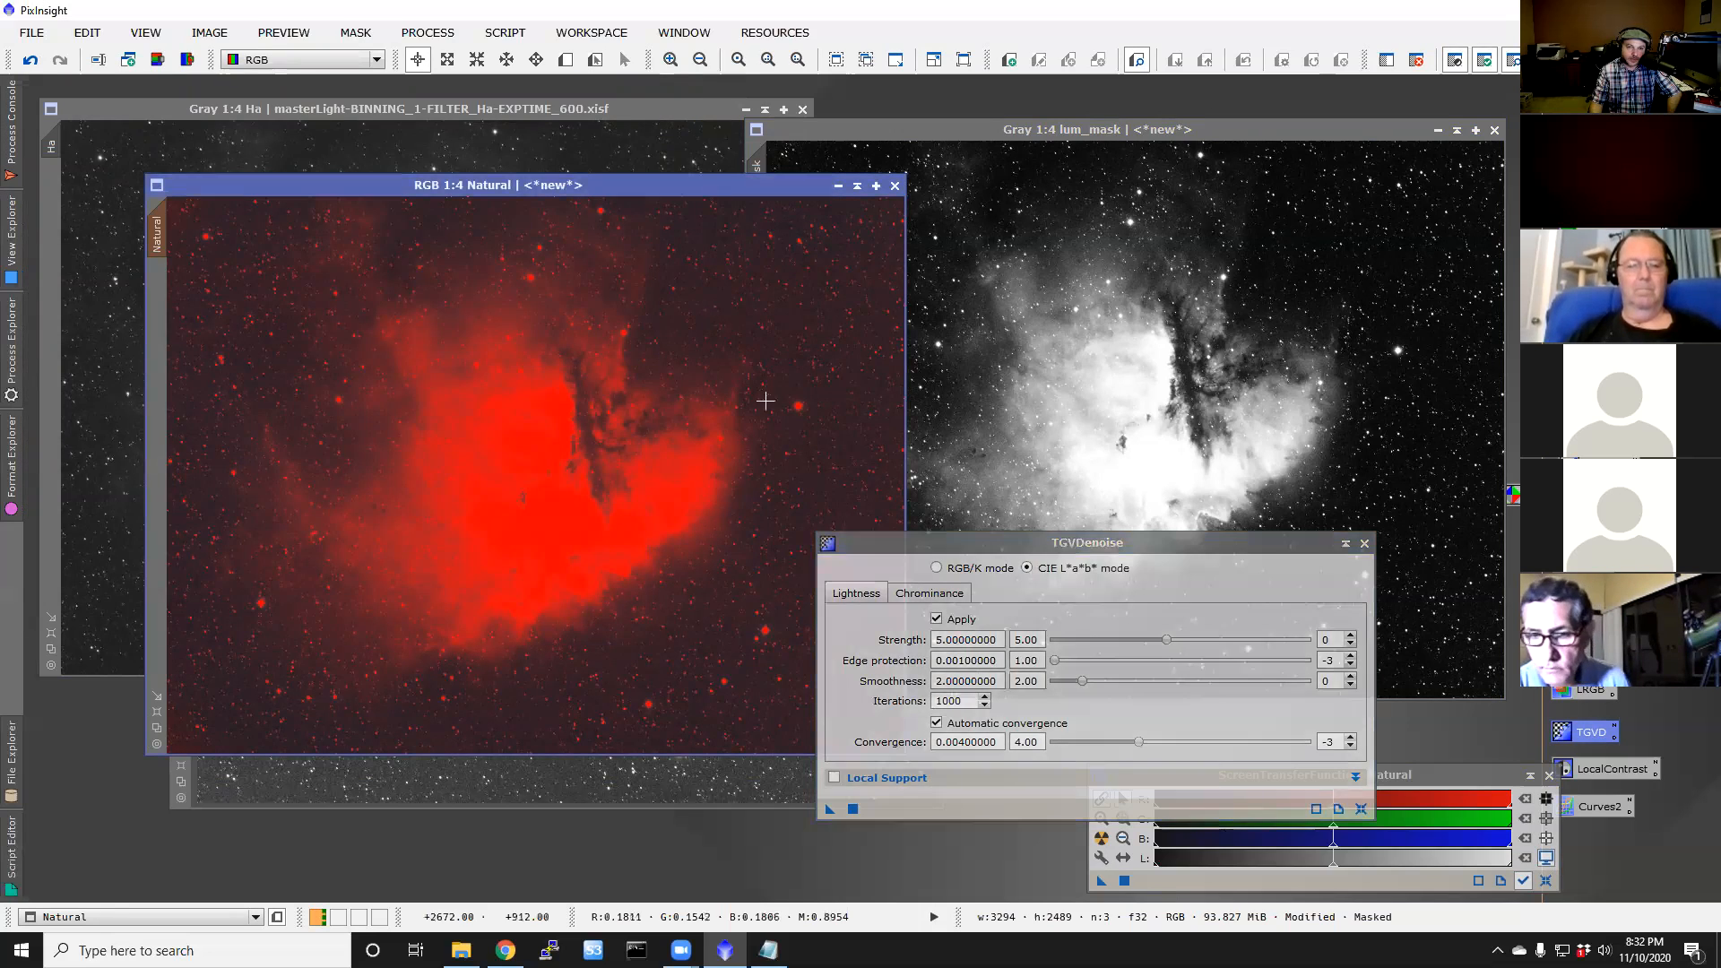
{"action": "scroll", "coordinate": [757, 395], "scroll_direction": "up", "scroll_amount": 2}
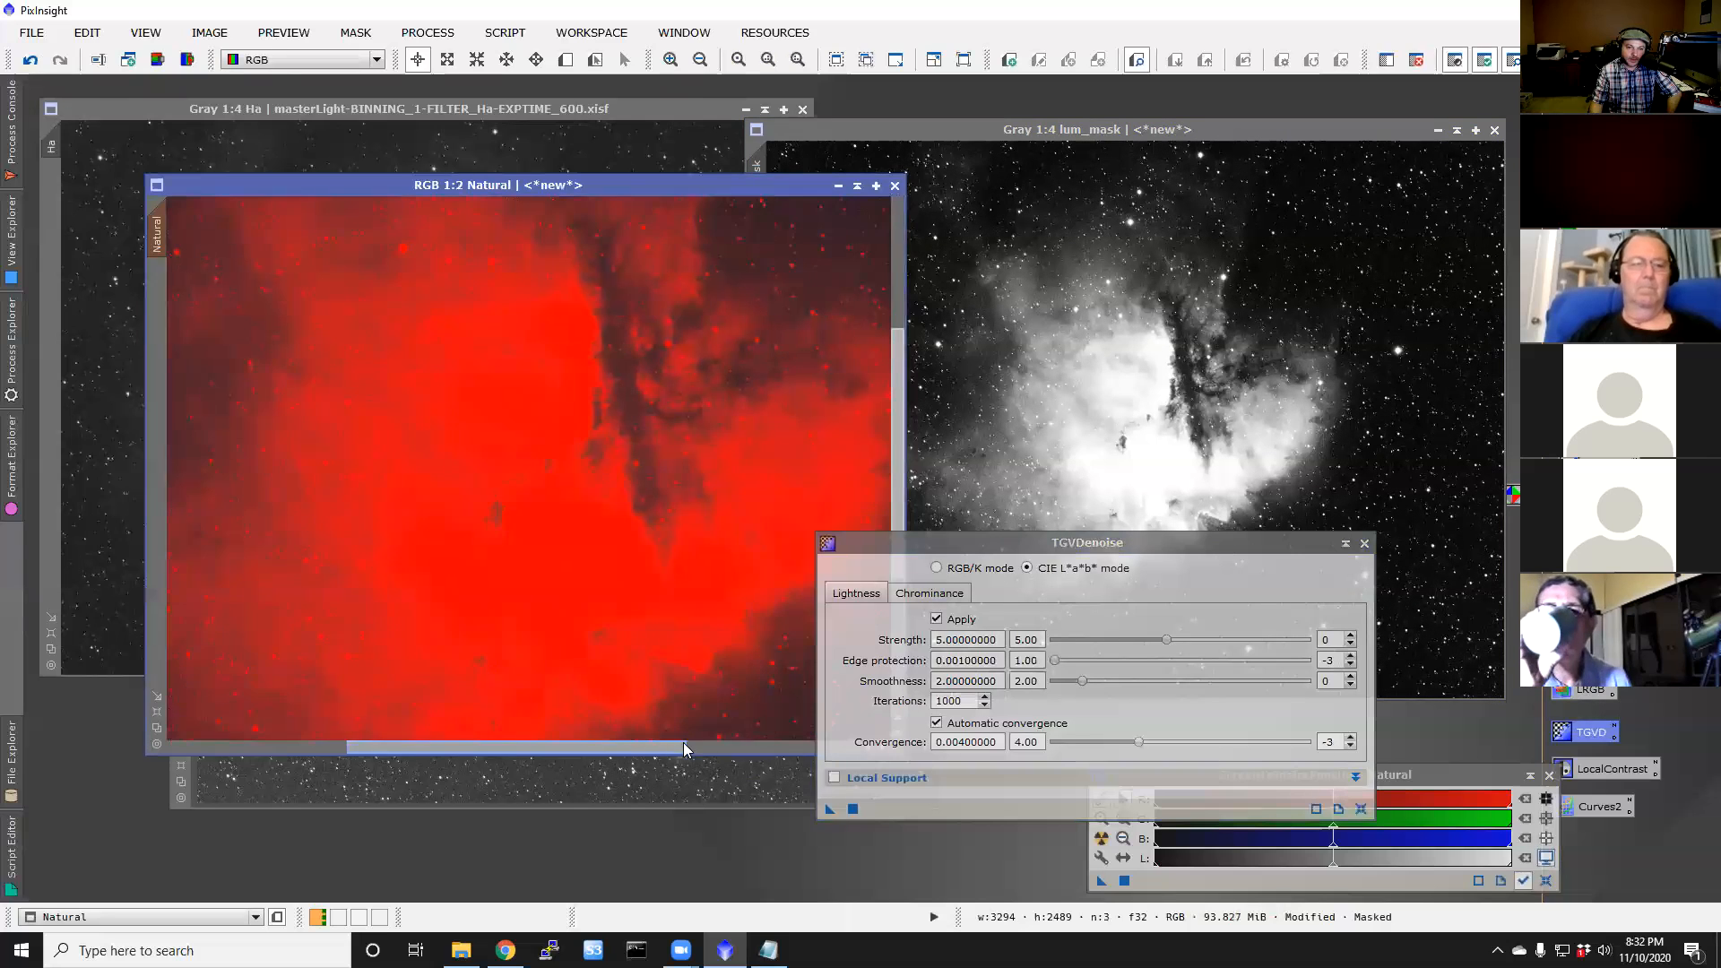
Step: Inspect the denoised Natural image up close, invert its mask to protect the background, and close TGVDenoise
{"action": "scroll", "coordinate": [754, 674], "scroll_direction": "up", "scroll_amount": 1}
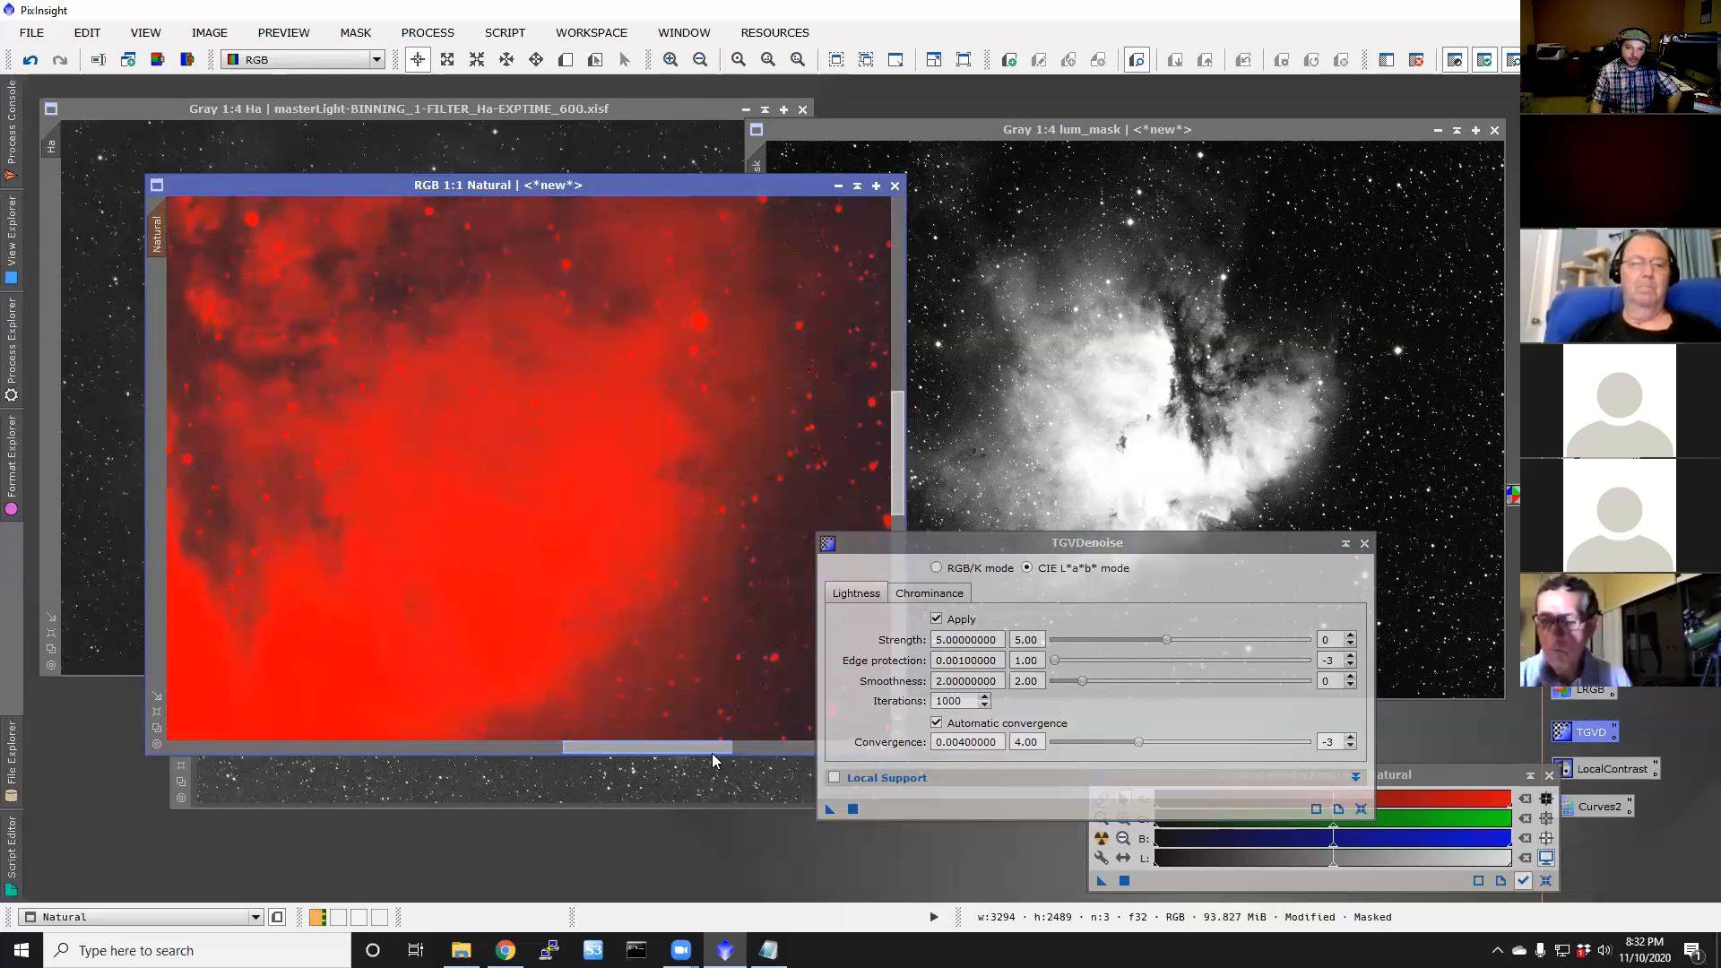
{"action": "left_click", "coordinate": [753, 746]}
{"action": "left_click_drag", "start_coordinate": [786, 742], "coordinate": [586, 740]}
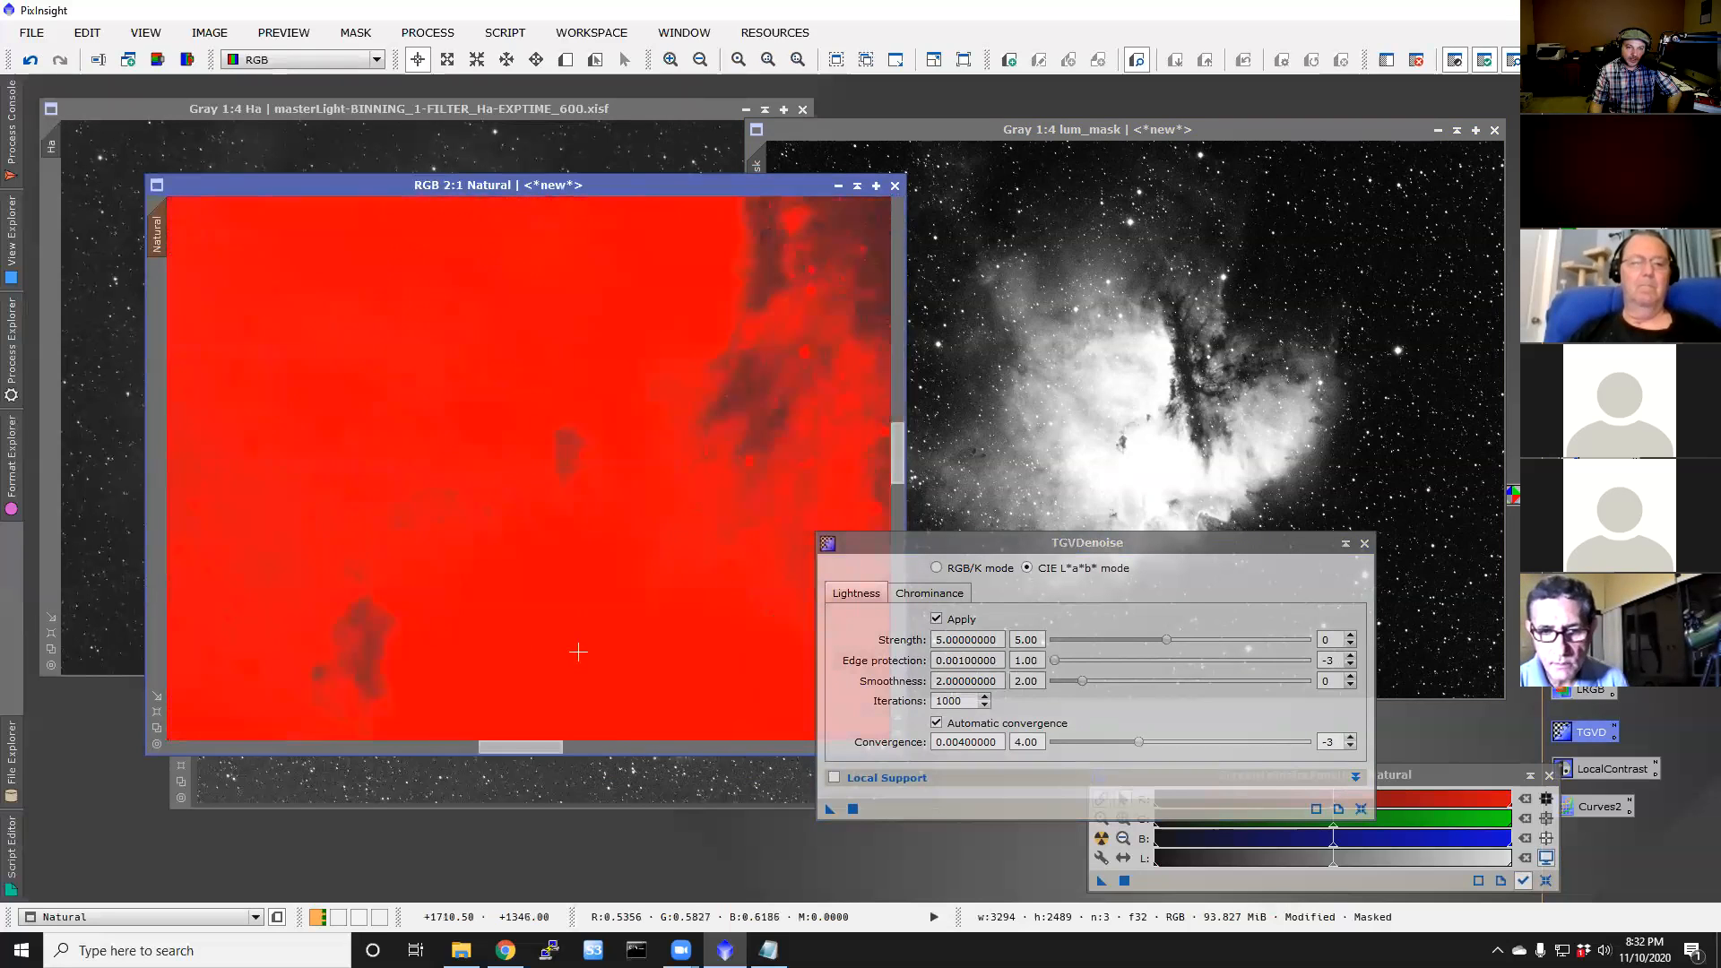
{"action": "scroll", "coordinate": [580, 657], "scroll_direction": "down", "scroll_amount": 3}
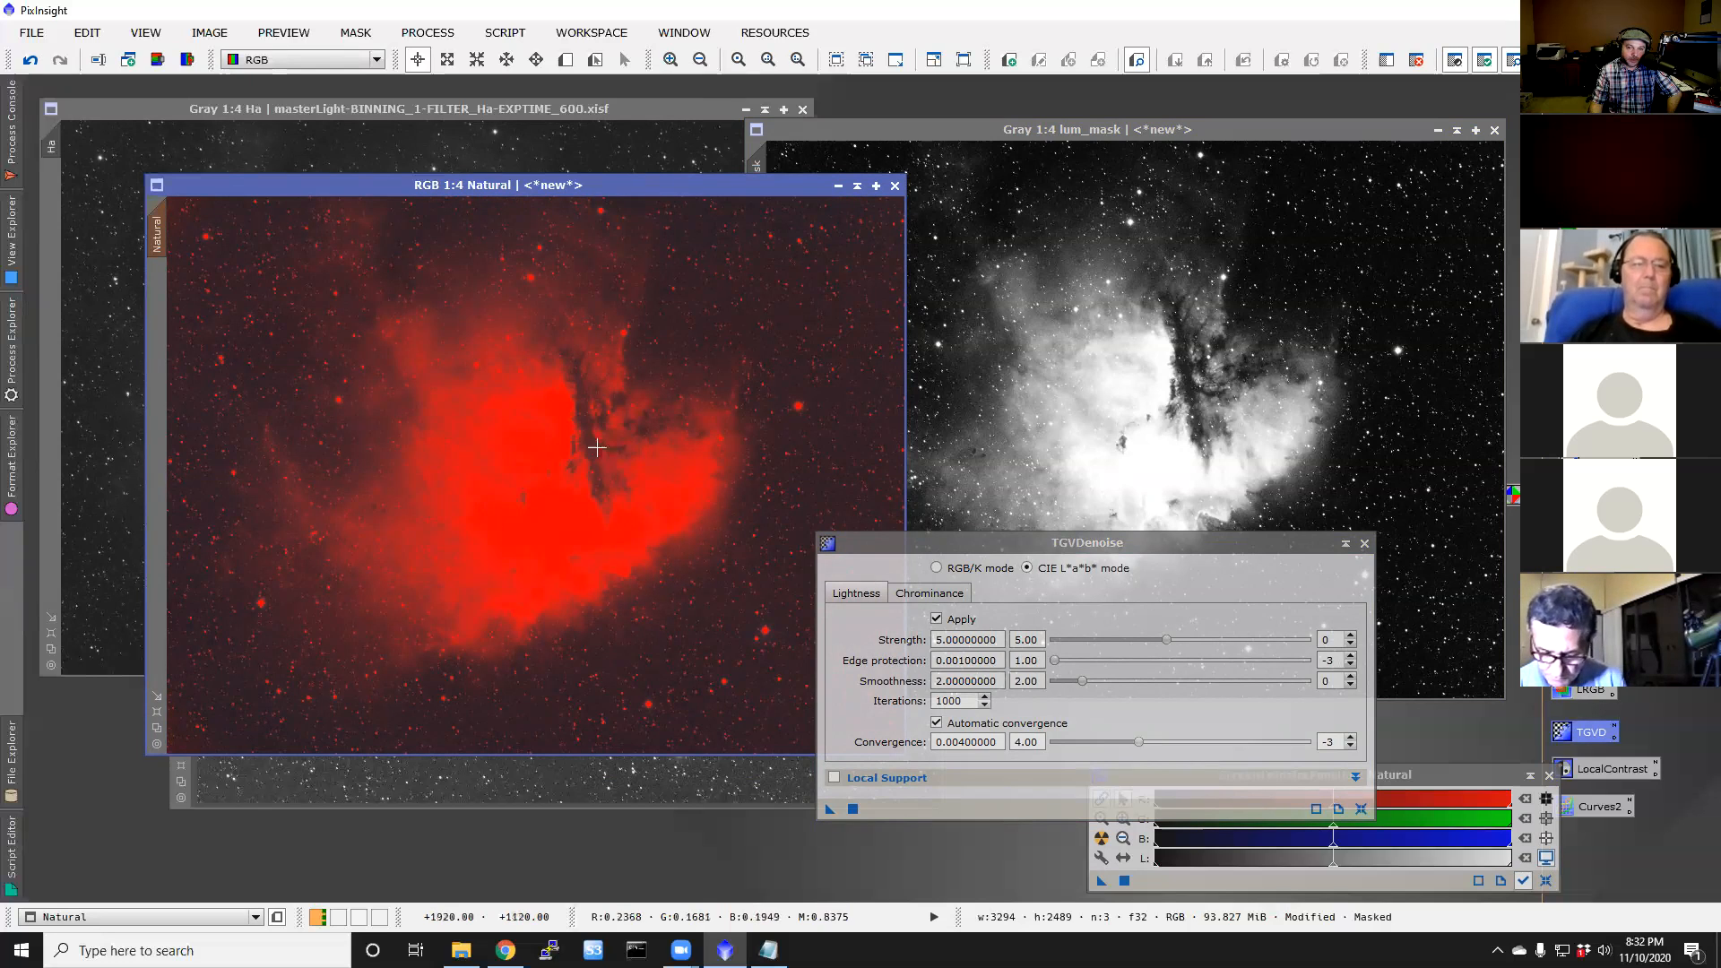
{"action": "right_click", "coordinate": [628, 342]}
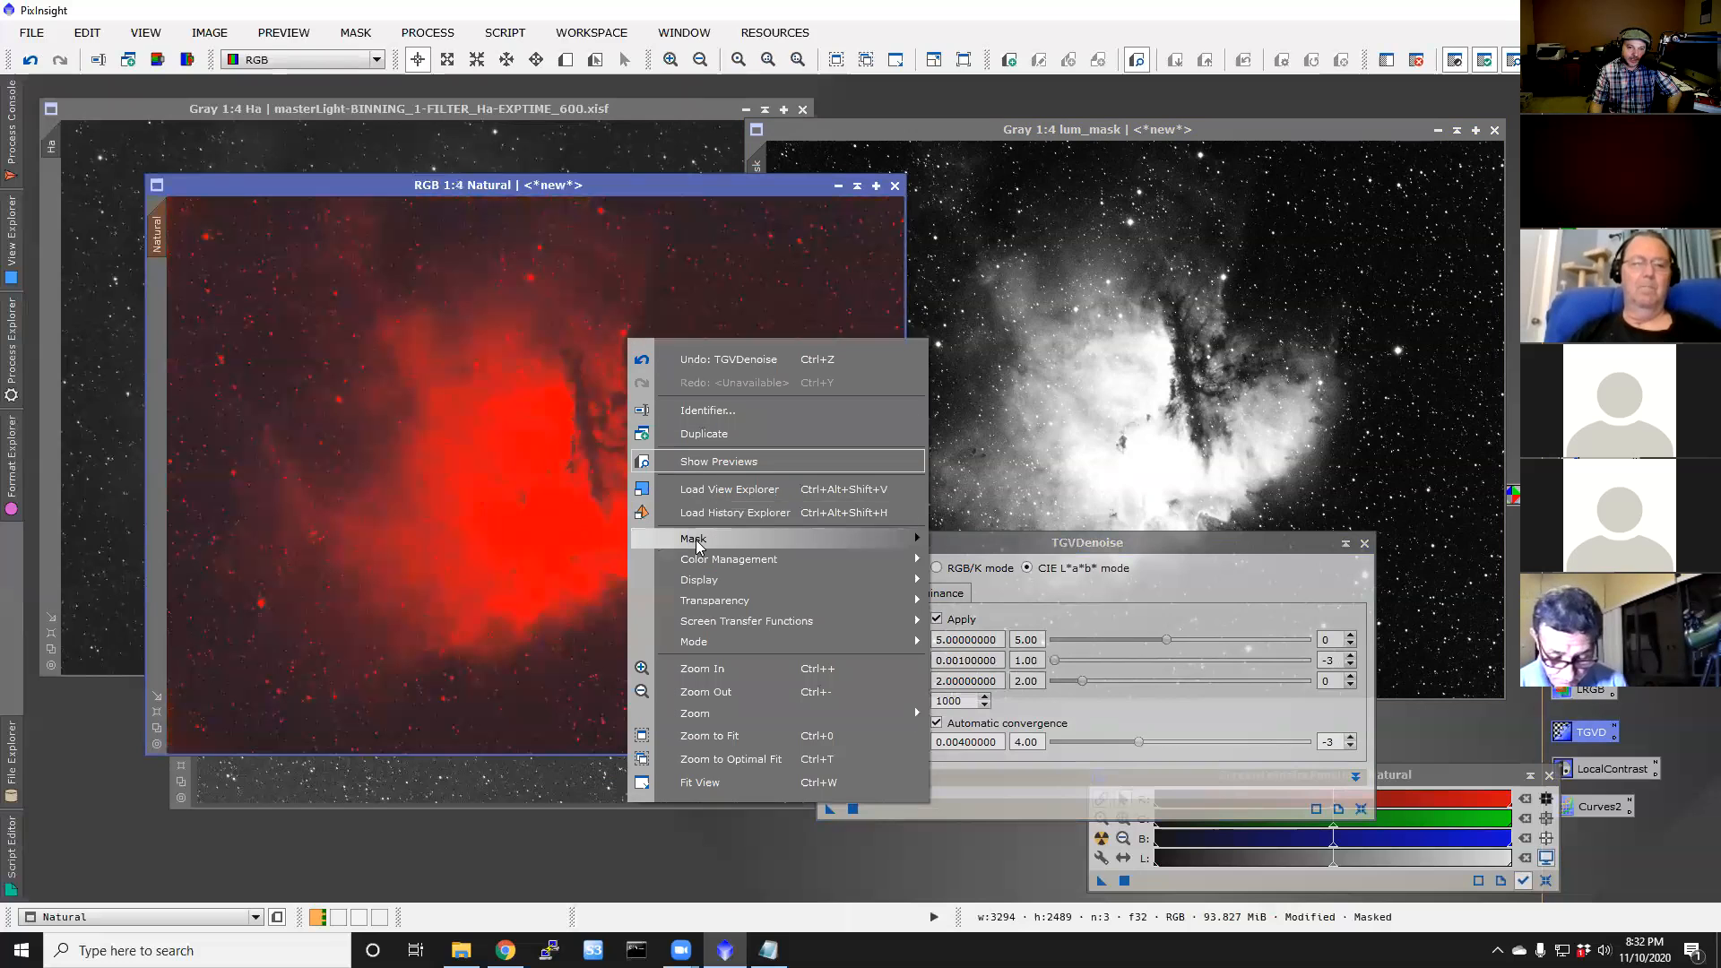
{"action": "mouse_move", "coordinate": [788, 539]}
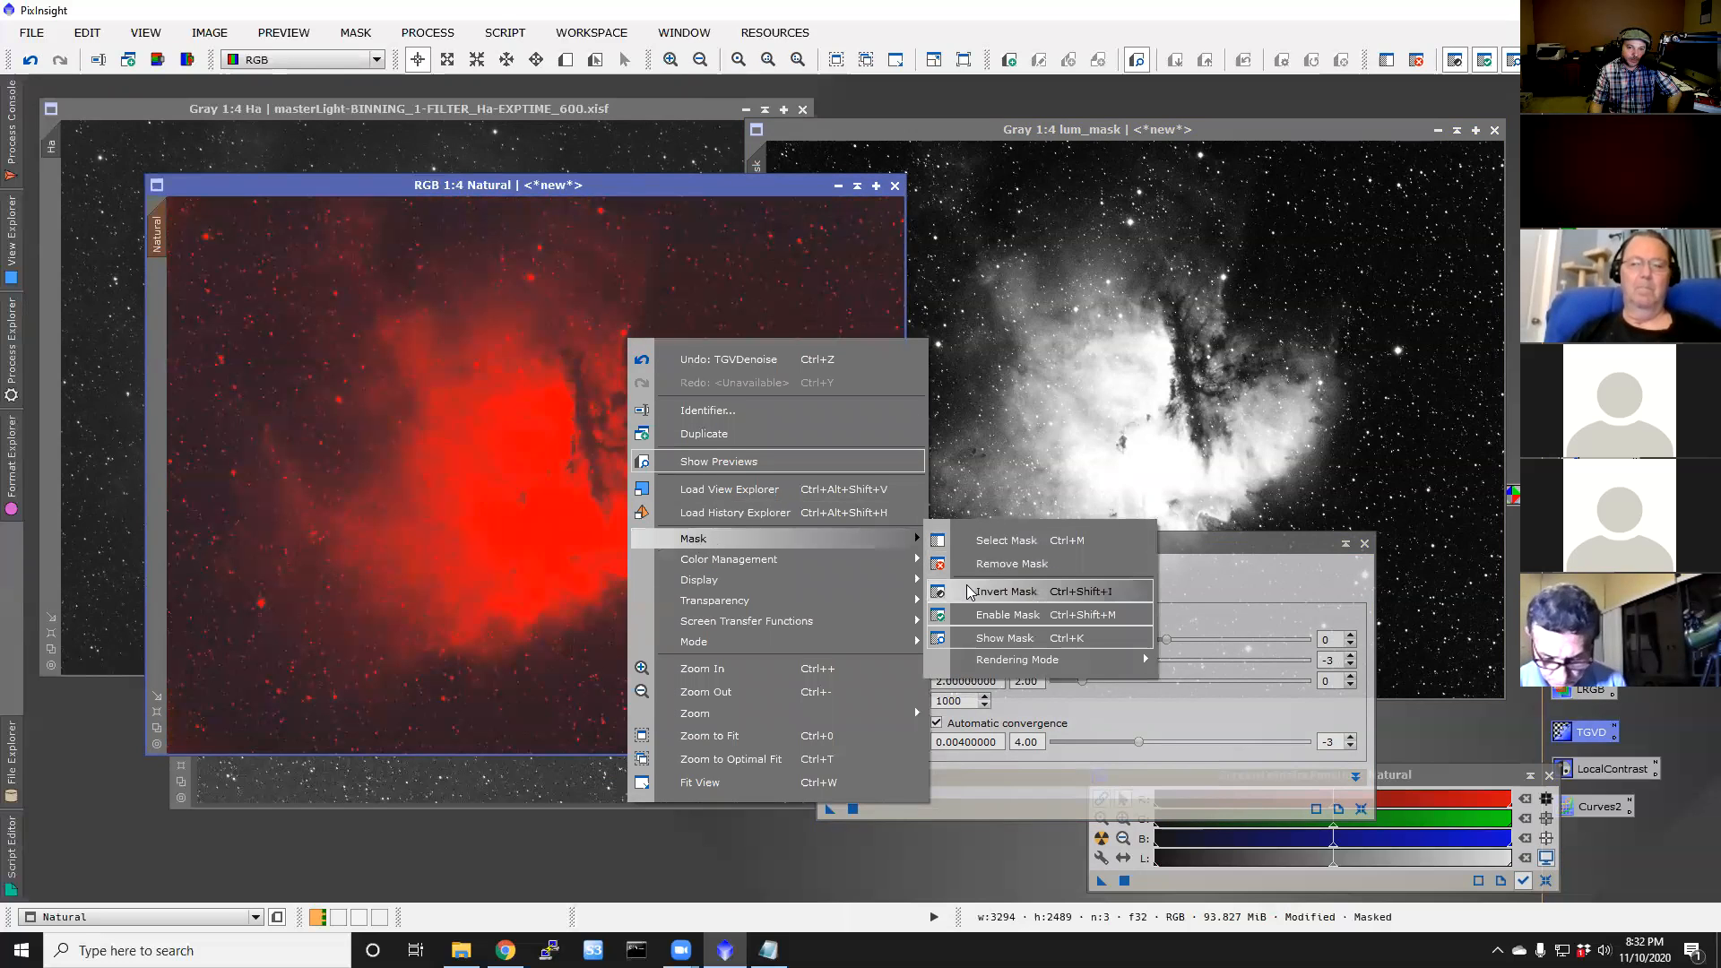
{"action": "left_click", "coordinate": [1004, 638]}
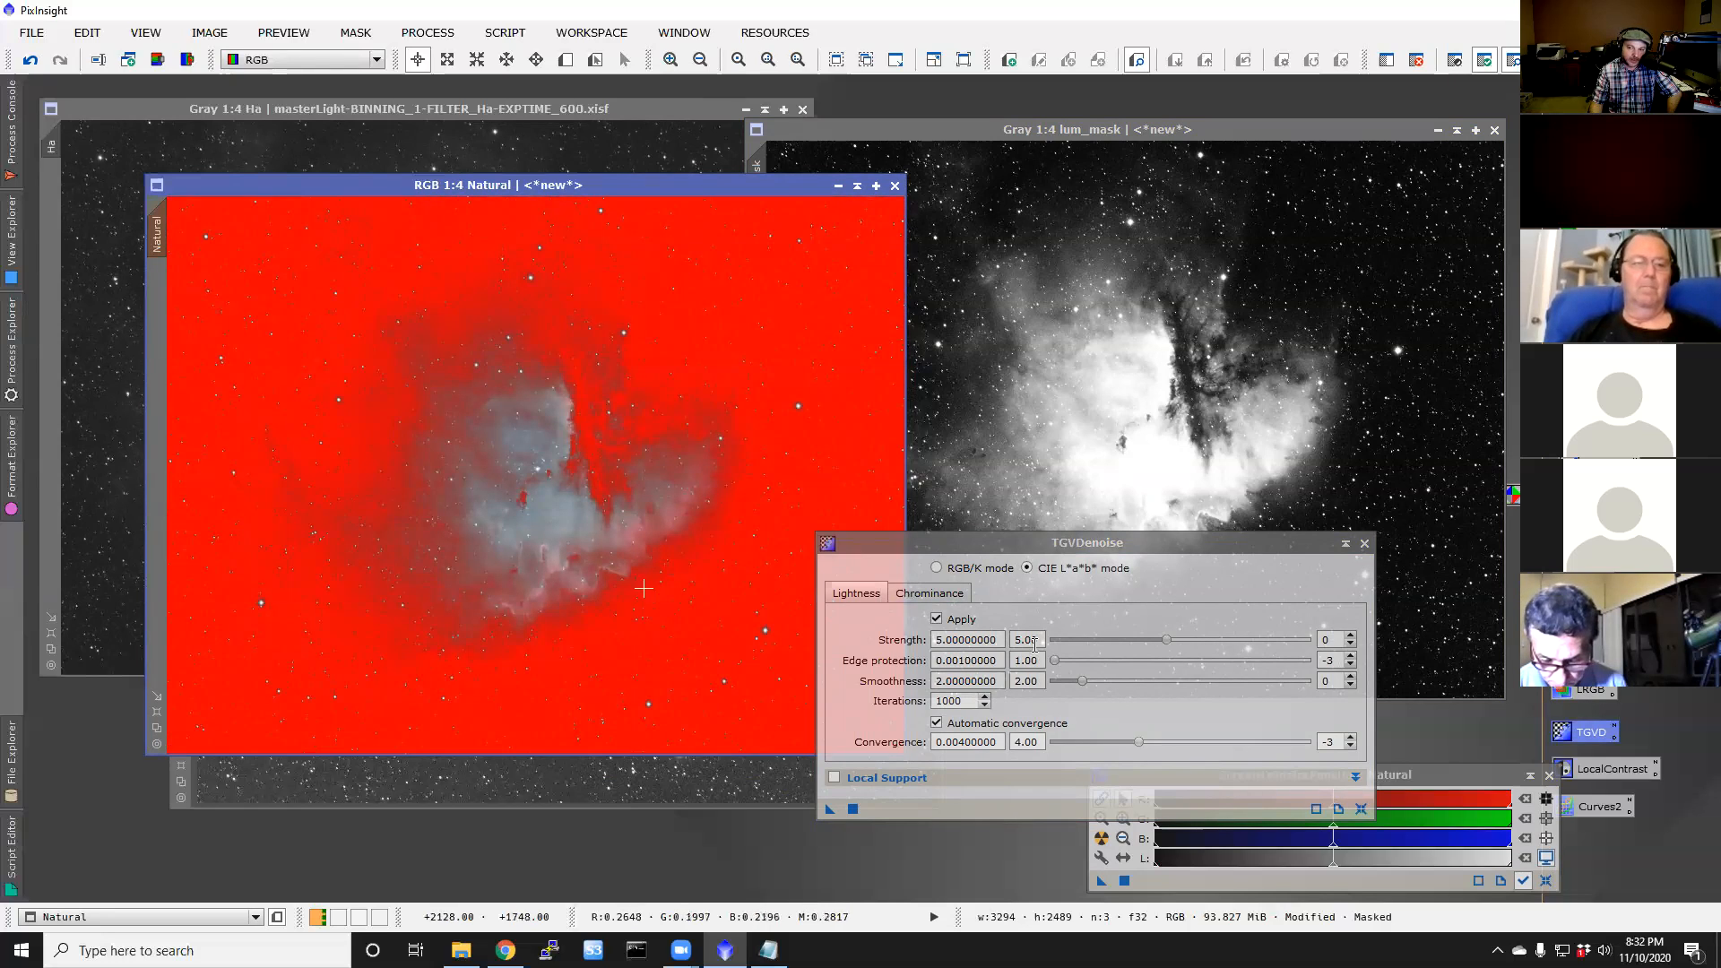
{"action": "left_click", "coordinate": [1365, 544]}
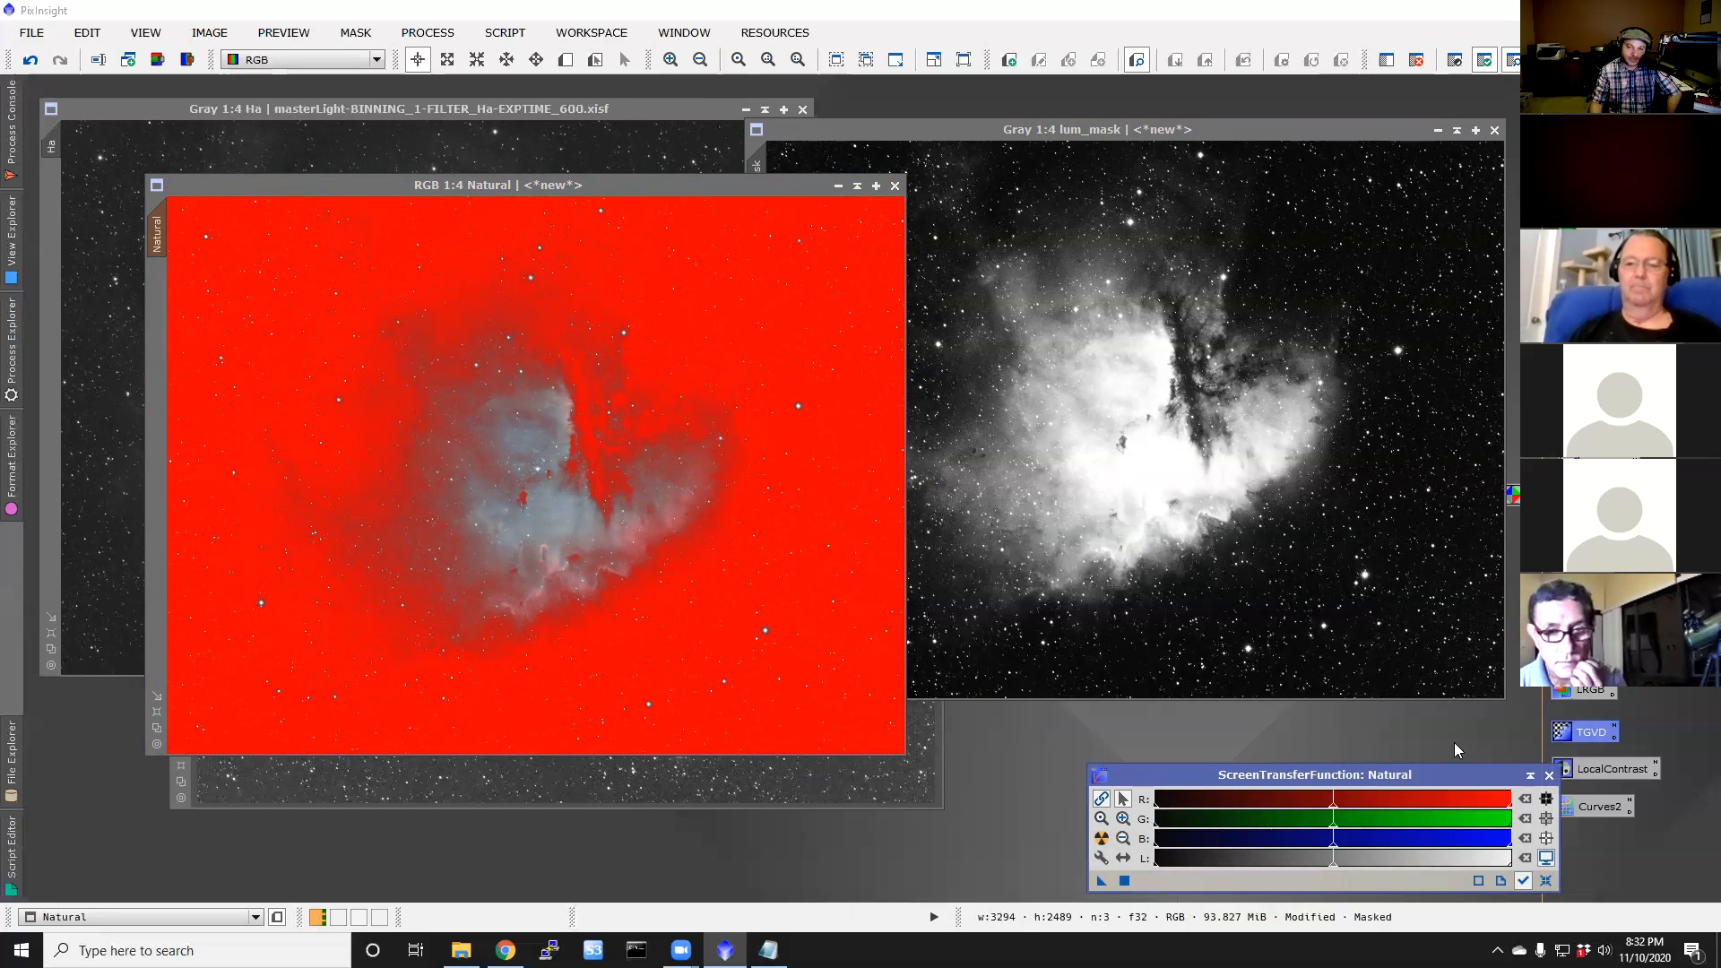
Step: Apply LocalHistogramEqualization from the saved LocalContrast settings to the Natural image, with kernel radius 64, contrast limit 2.0 and amount 0.260
{"action": "double_click", "coordinate": [1613, 767]}
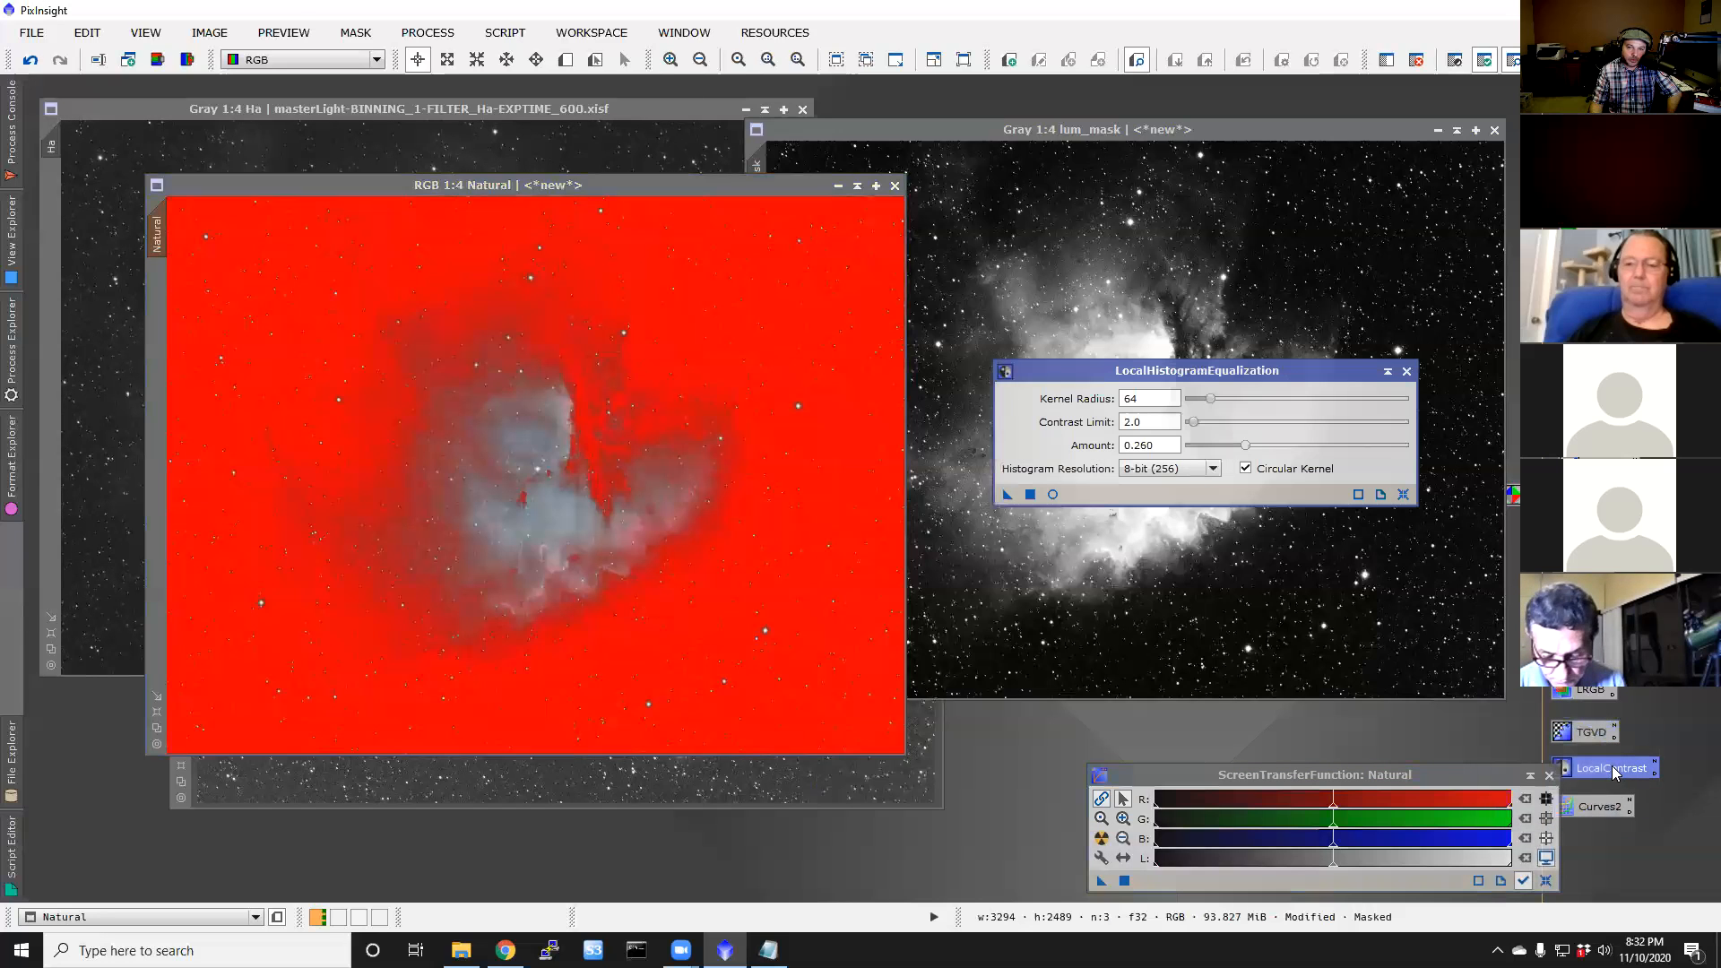
{"action": "left_click_drag", "start_coordinate": [1219, 366], "coordinate": [1131, 440]}
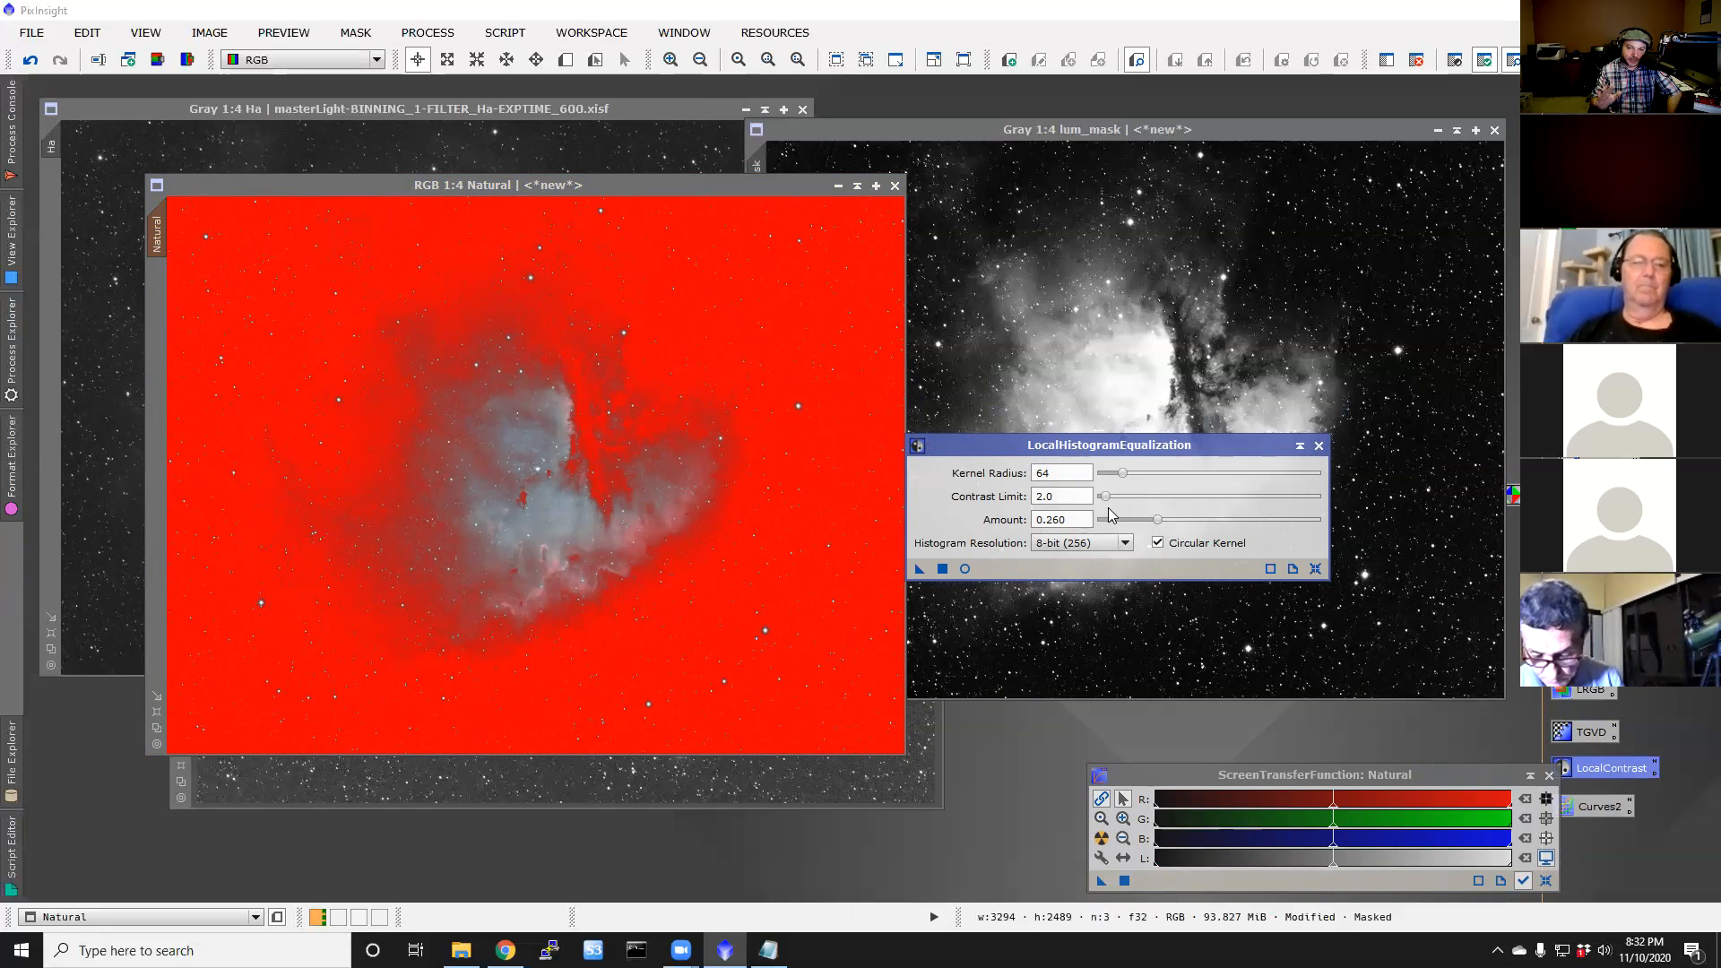
{"action": "left_click", "coordinate": [943, 570]}
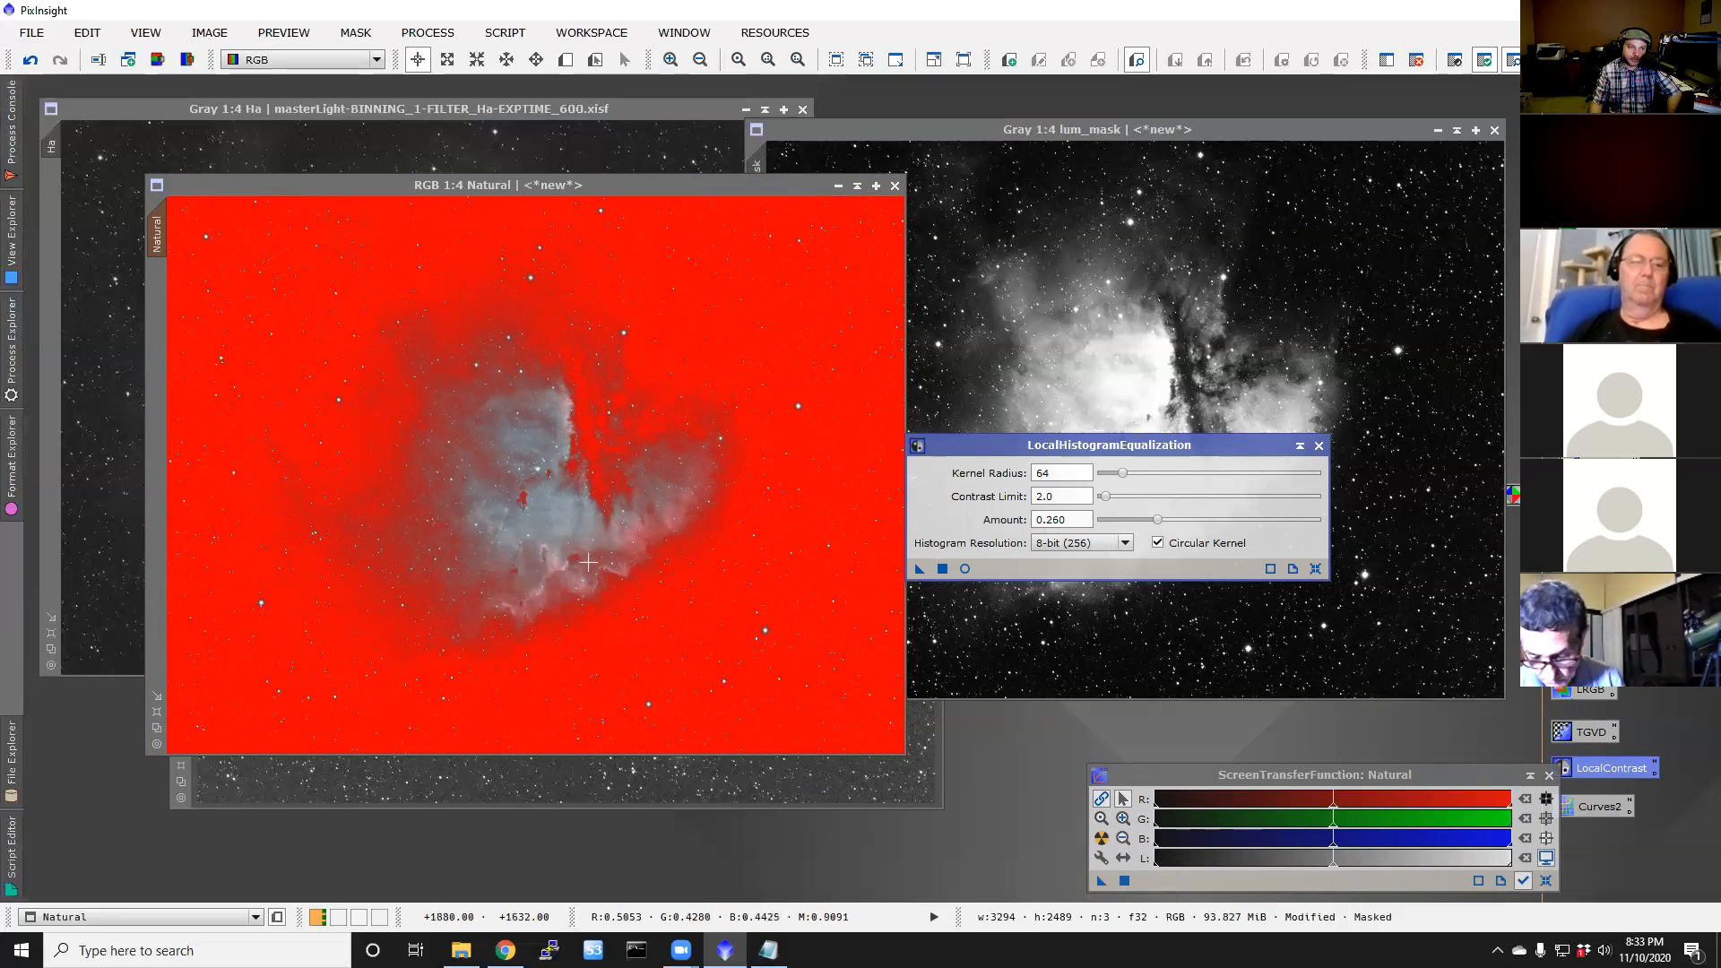
{"action": "left_click", "coordinate": [1319, 445]}
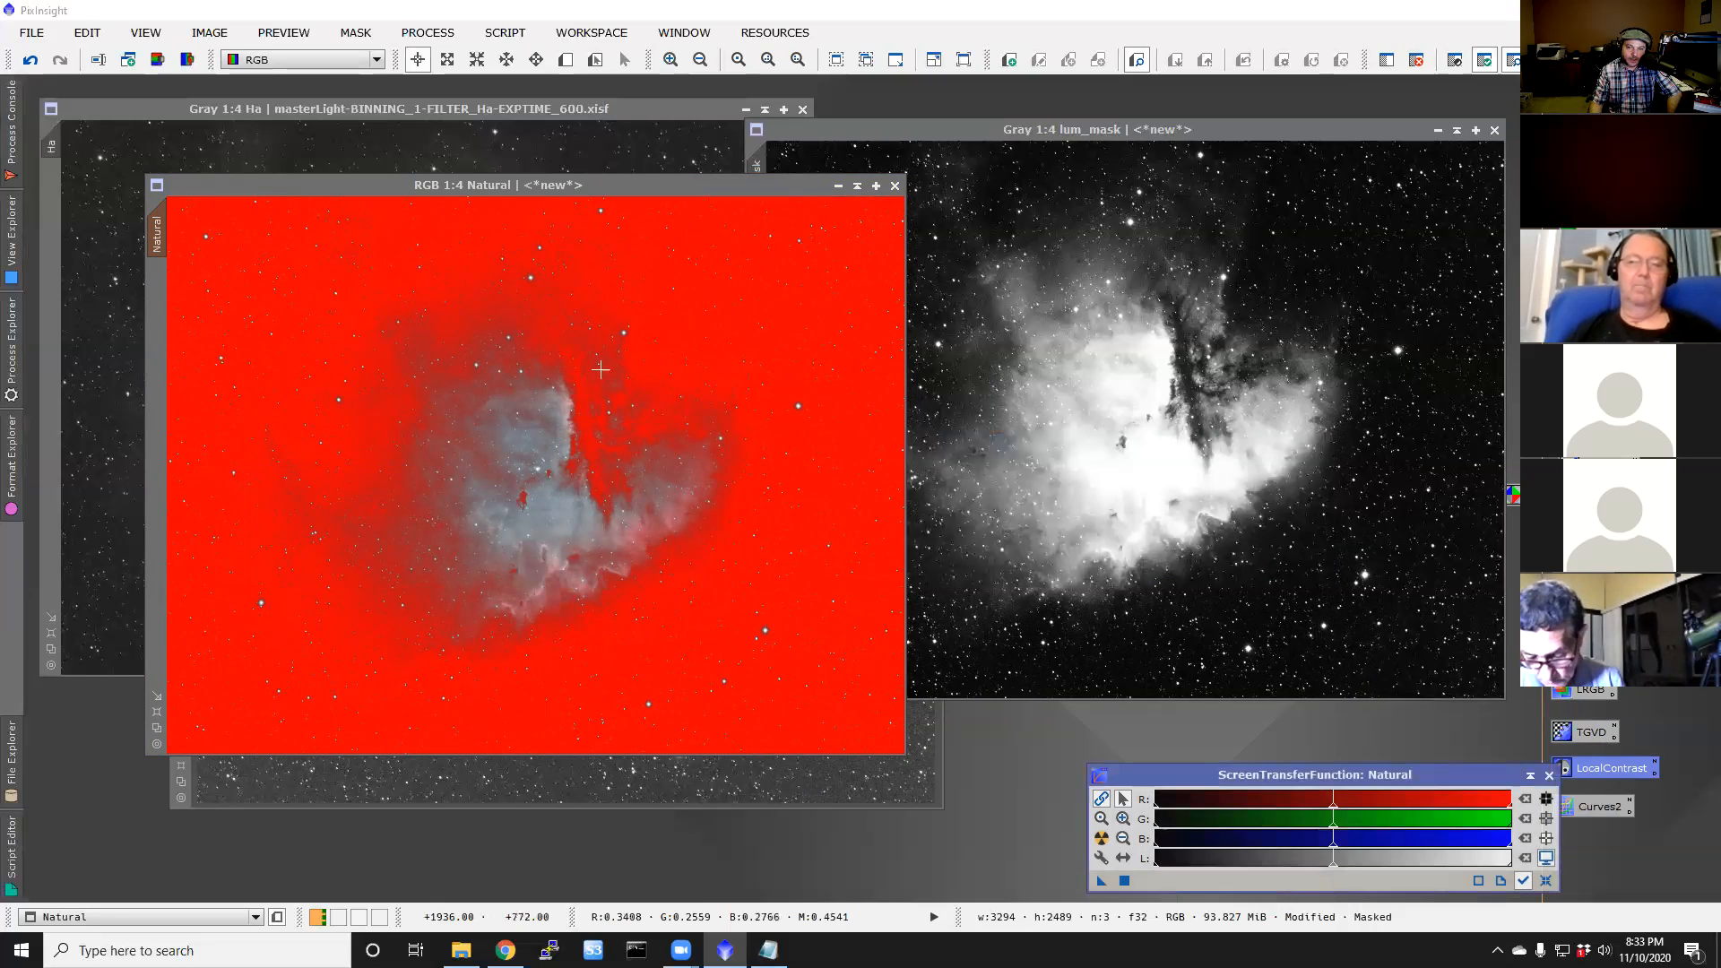
Step: Hide the red mask overlay on the Natural image while keeping the mask enabled
{"action": "right_click", "coordinate": [607, 414]}
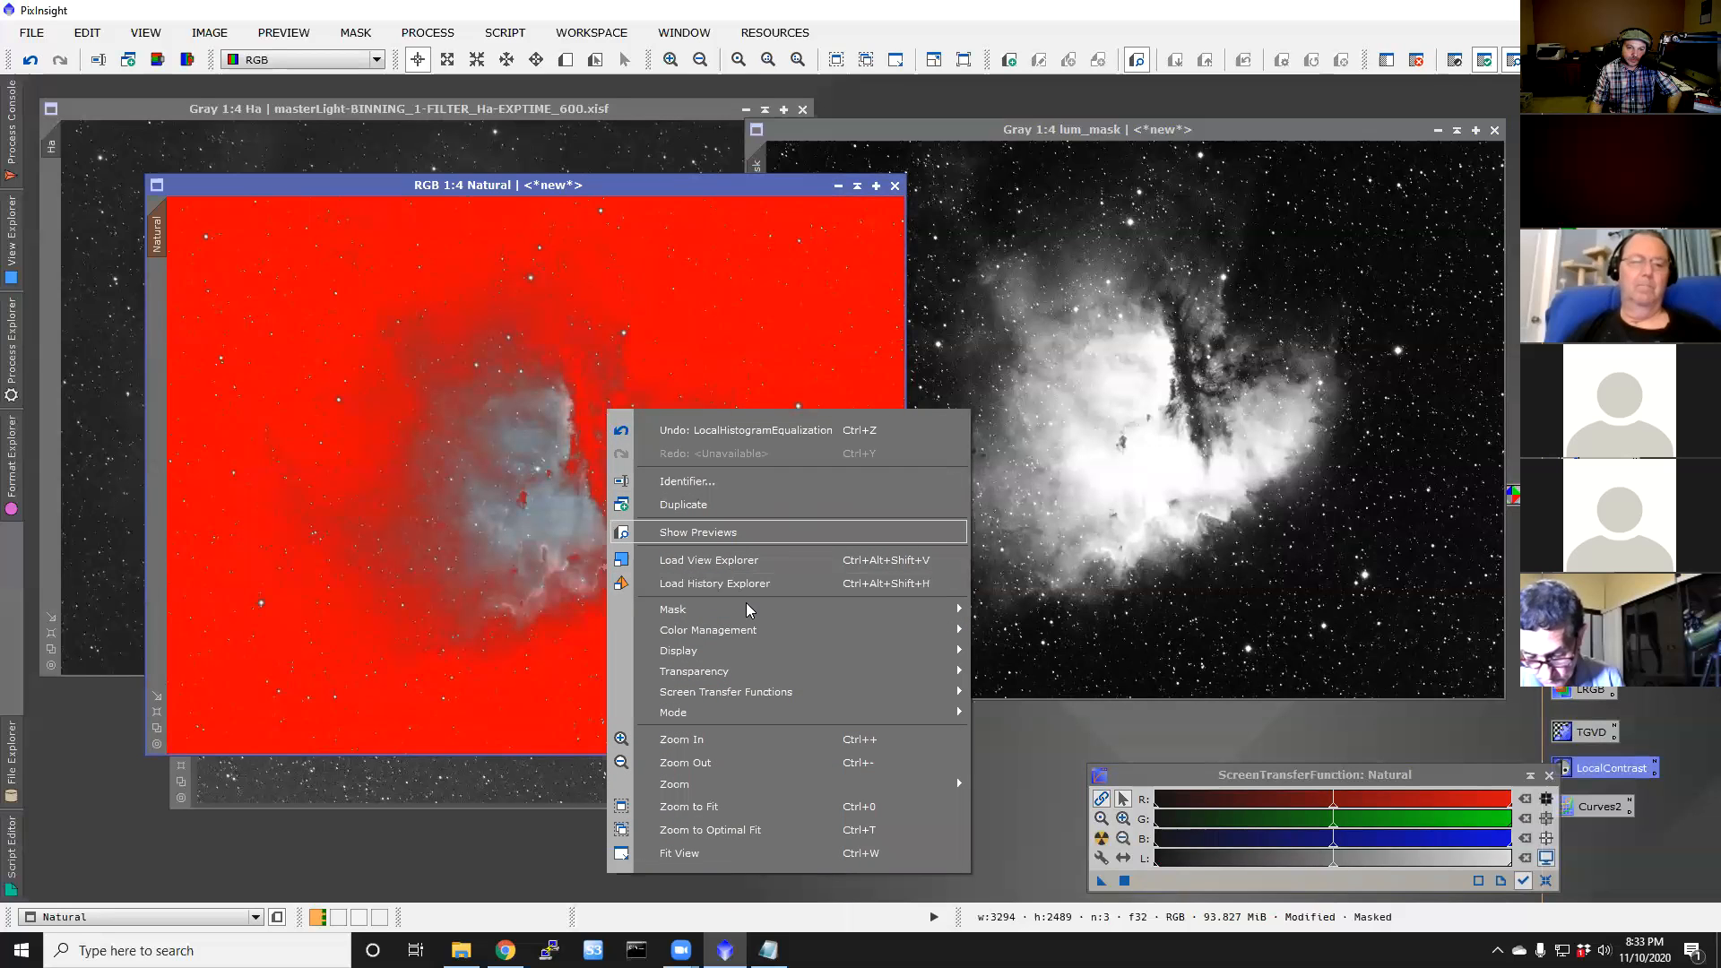
{"action": "mouse_move", "coordinate": [743, 613]}
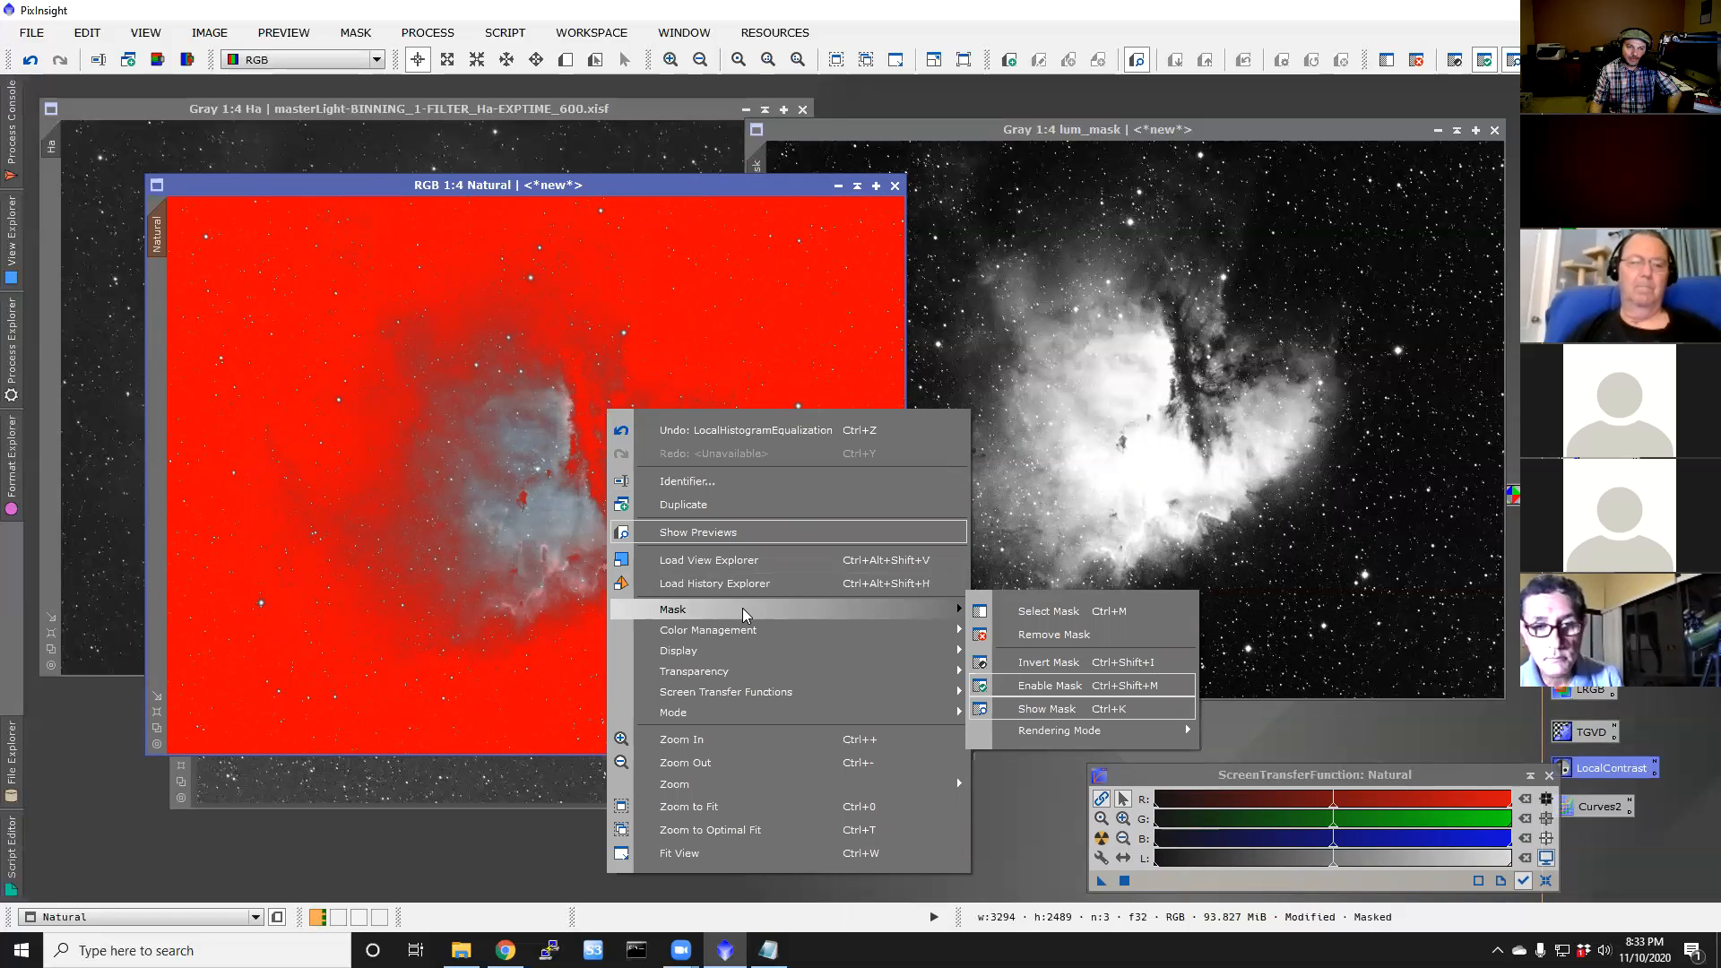
{"action": "left_click", "coordinate": [744, 430]}
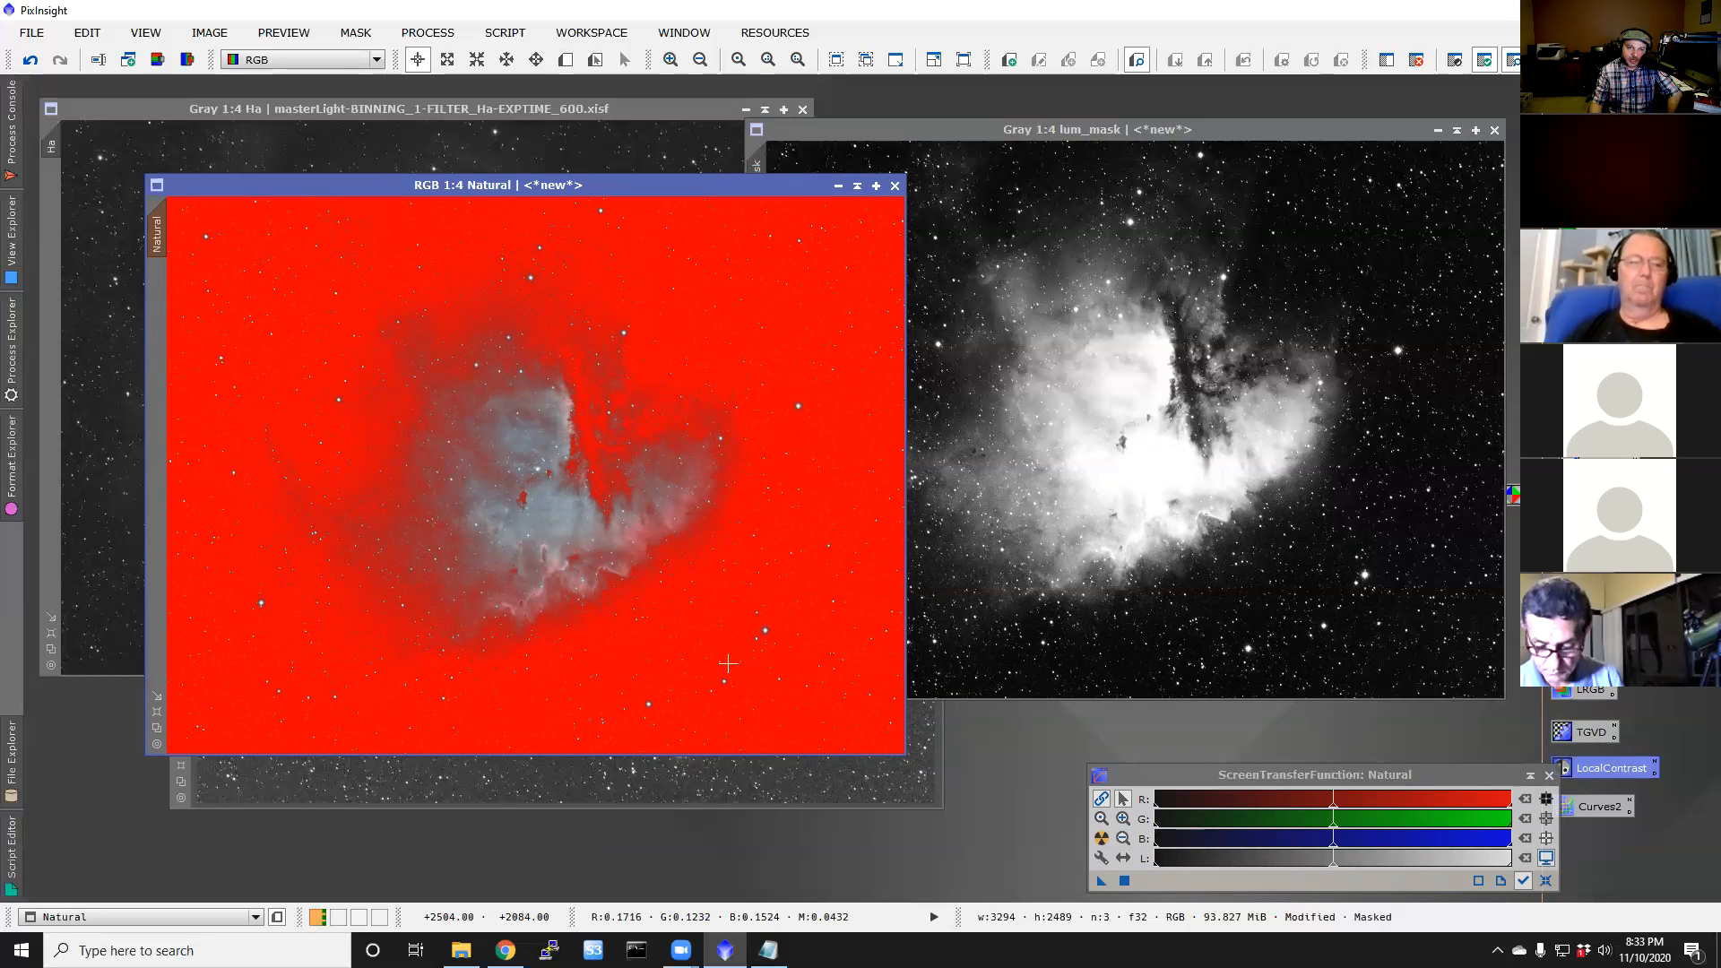
{"action": "right_click", "coordinate": [655, 385]}
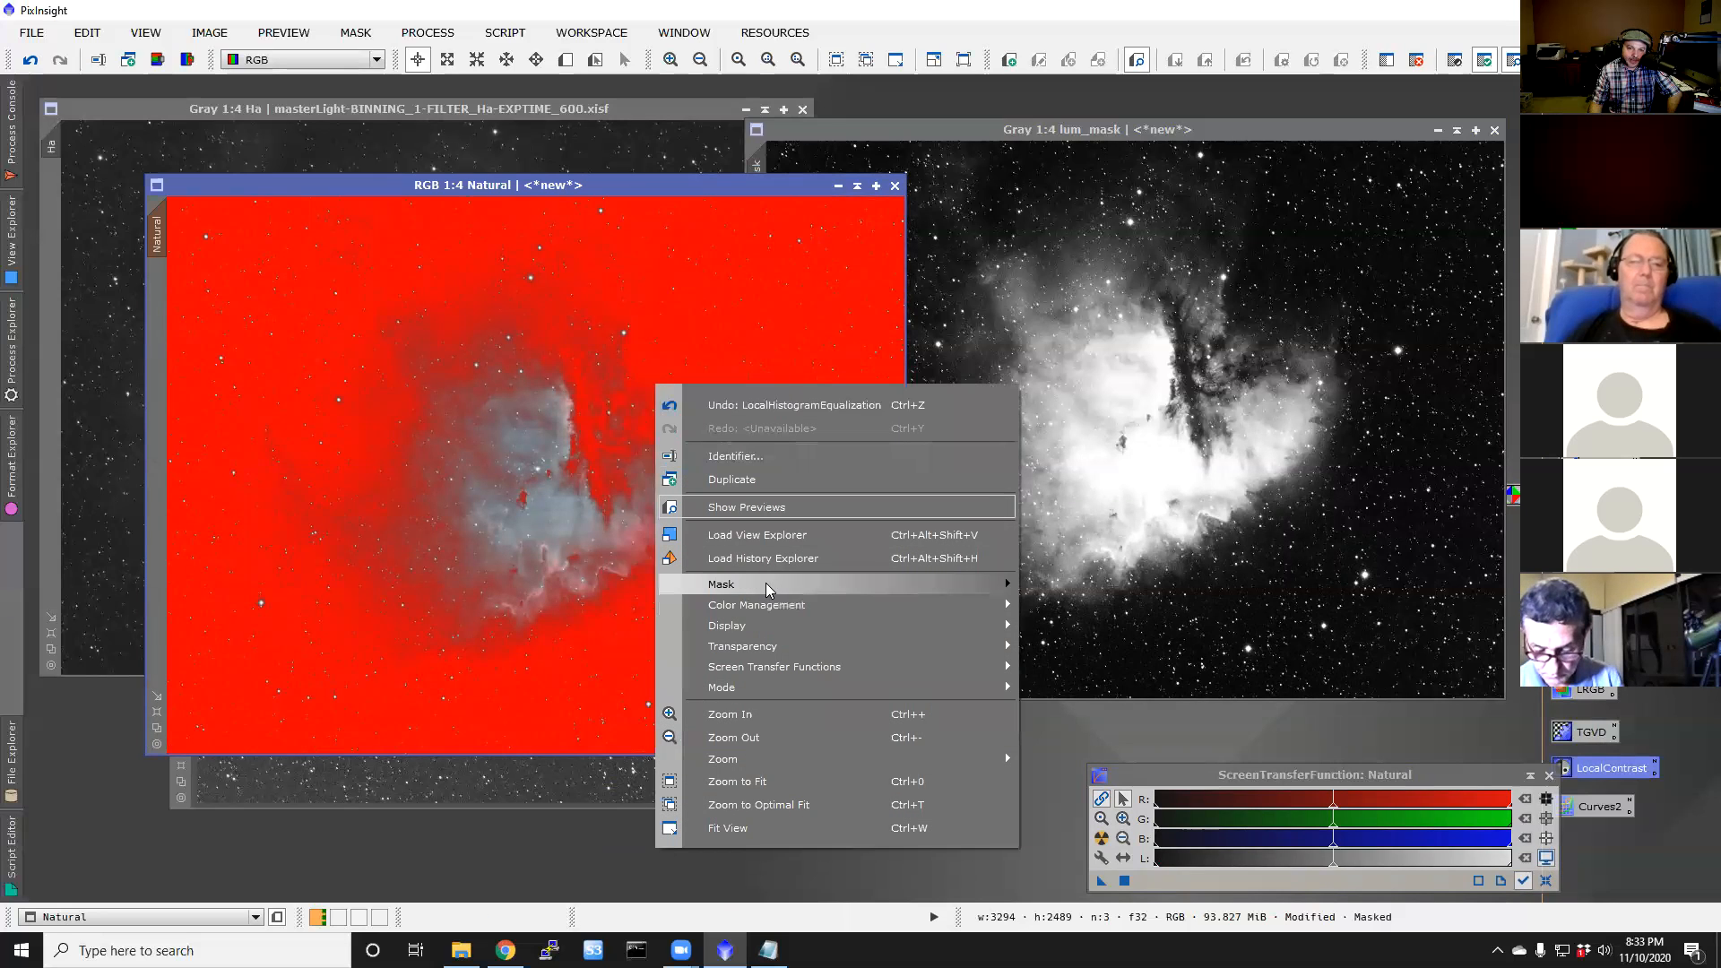
{"action": "mouse_move", "coordinate": [767, 587]}
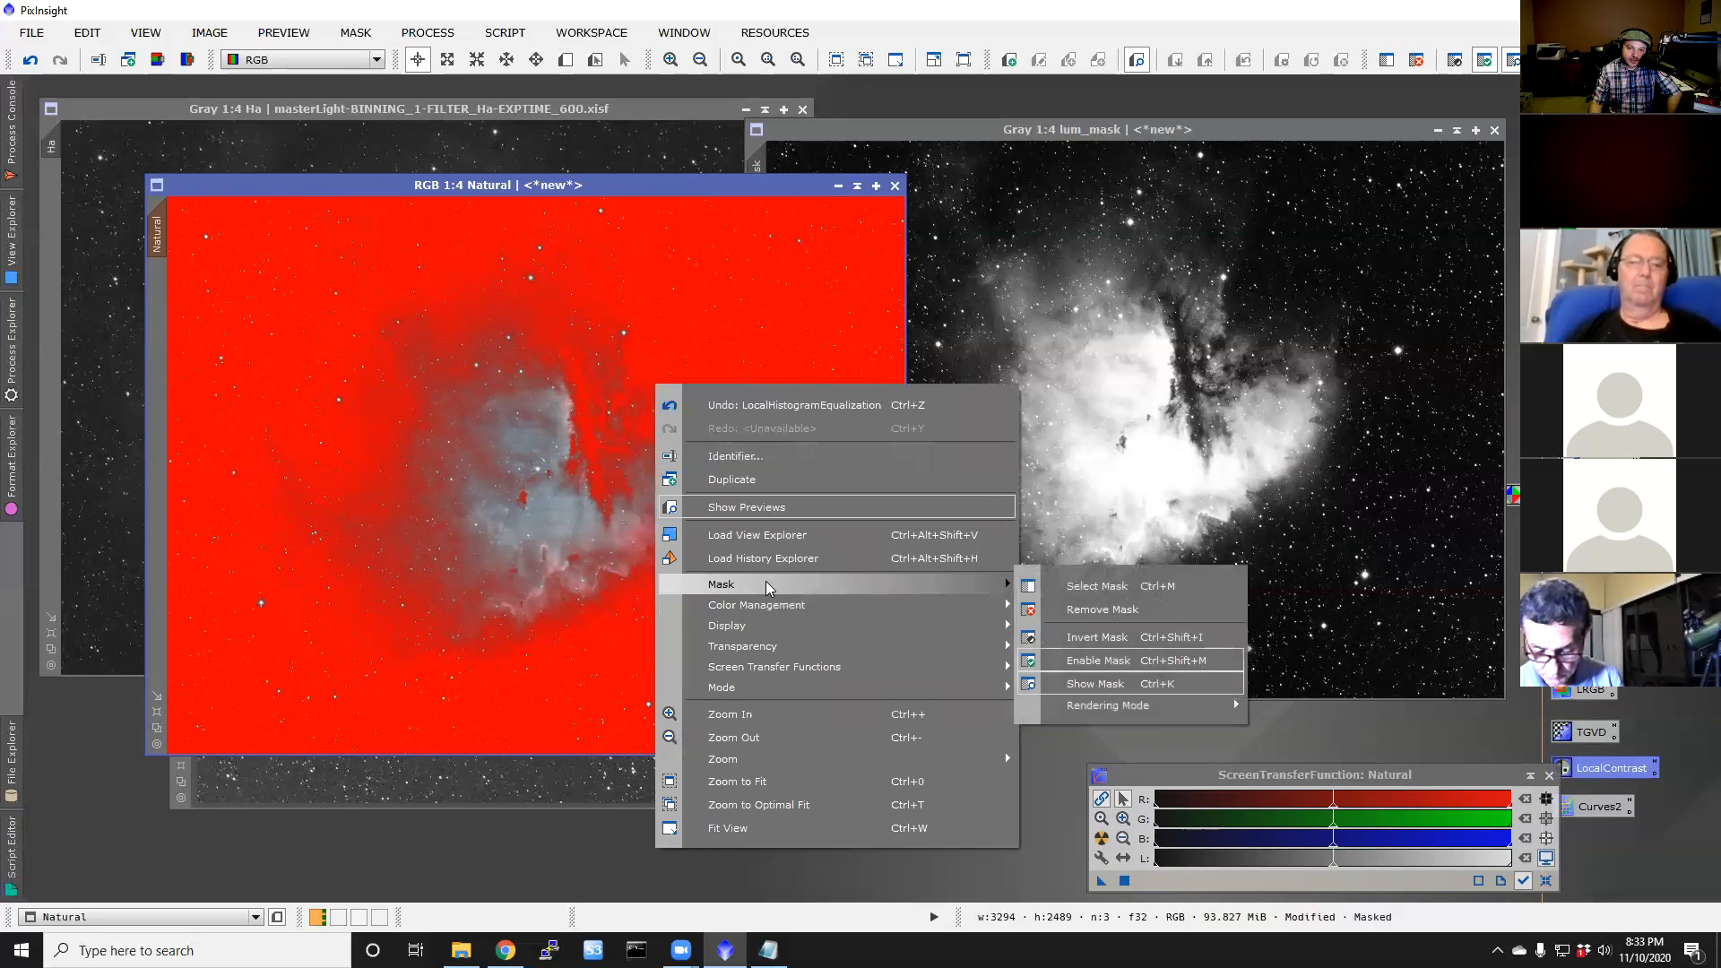
{"action": "left_click", "coordinate": [1097, 685]}
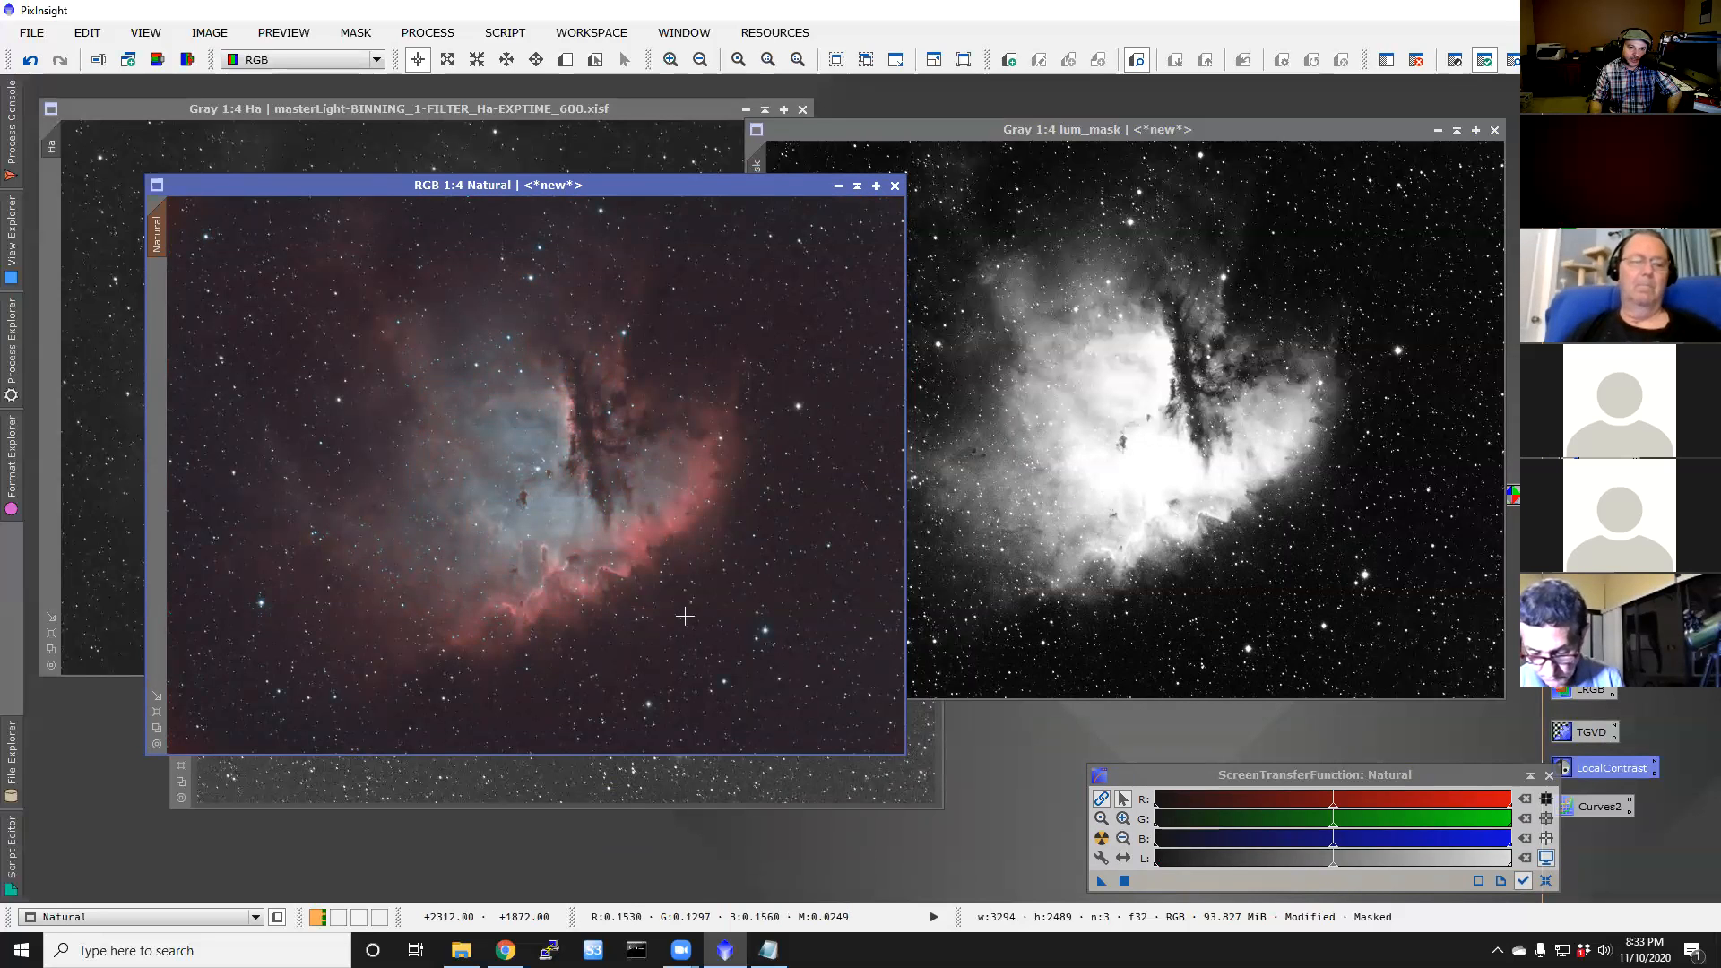
Step: Raise the saturation curve in CurvesTransformation to input 0.42377, output 0.63049 with a real-time preview, apply it to Natural, and close the tool
{"action": "double_click", "coordinate": [1598, 809]}
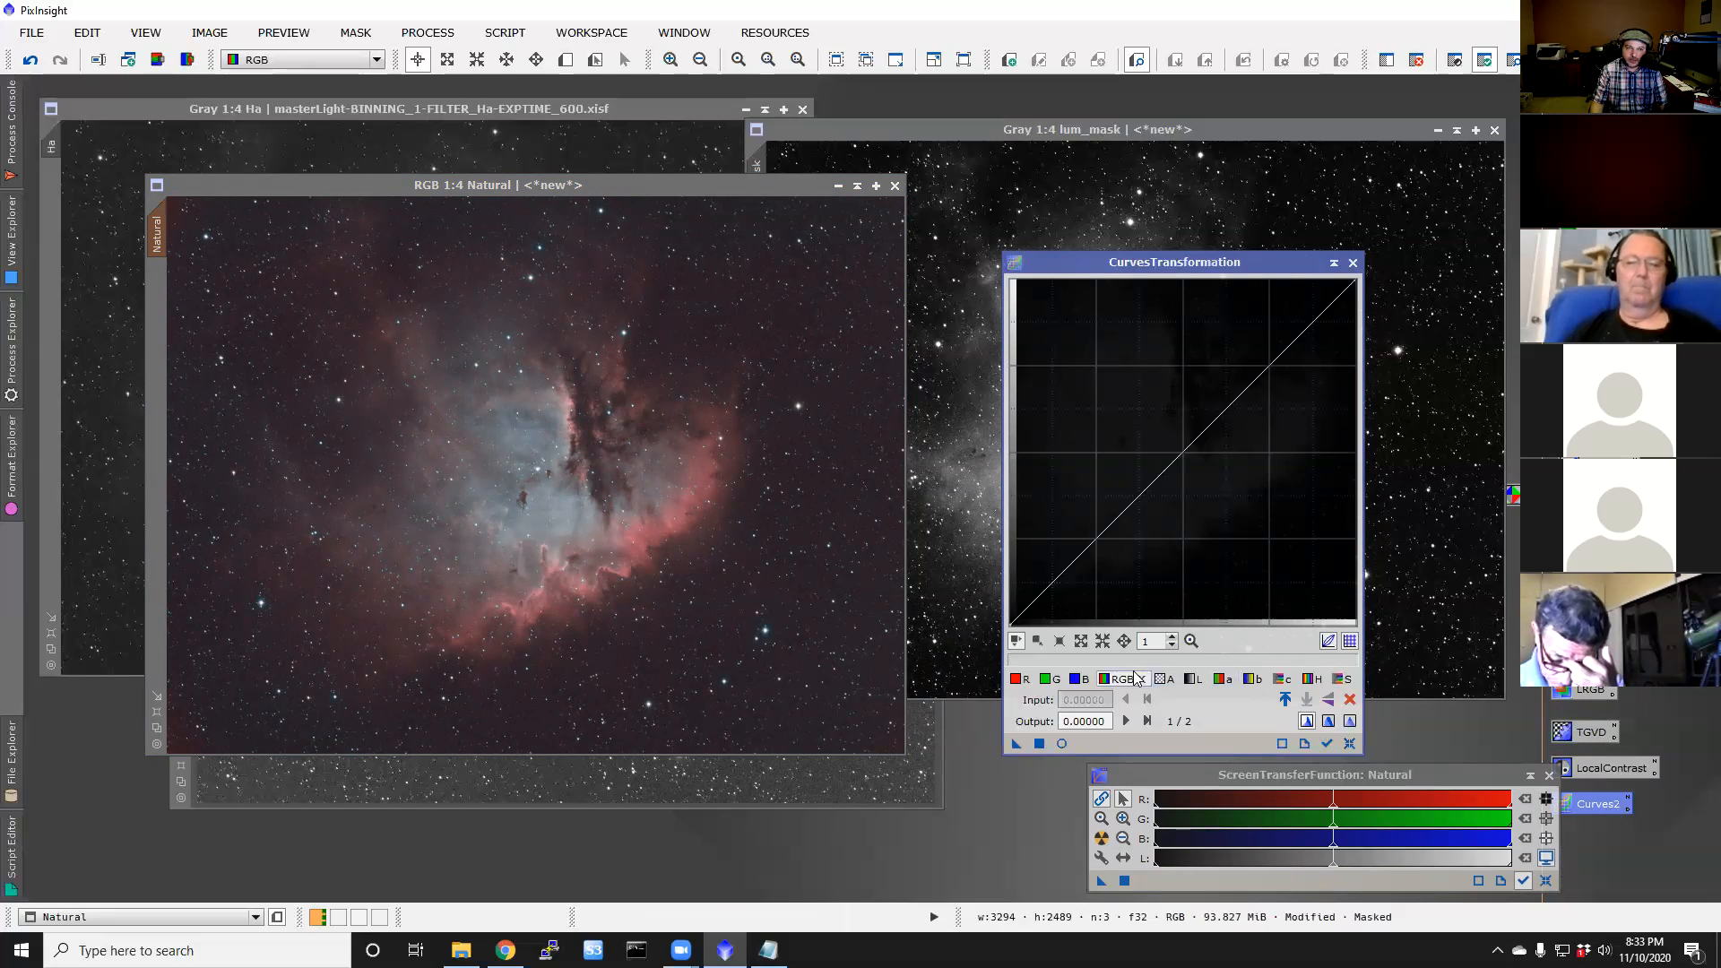
{"action": "left_click", "coordinate": [1063, 744]}
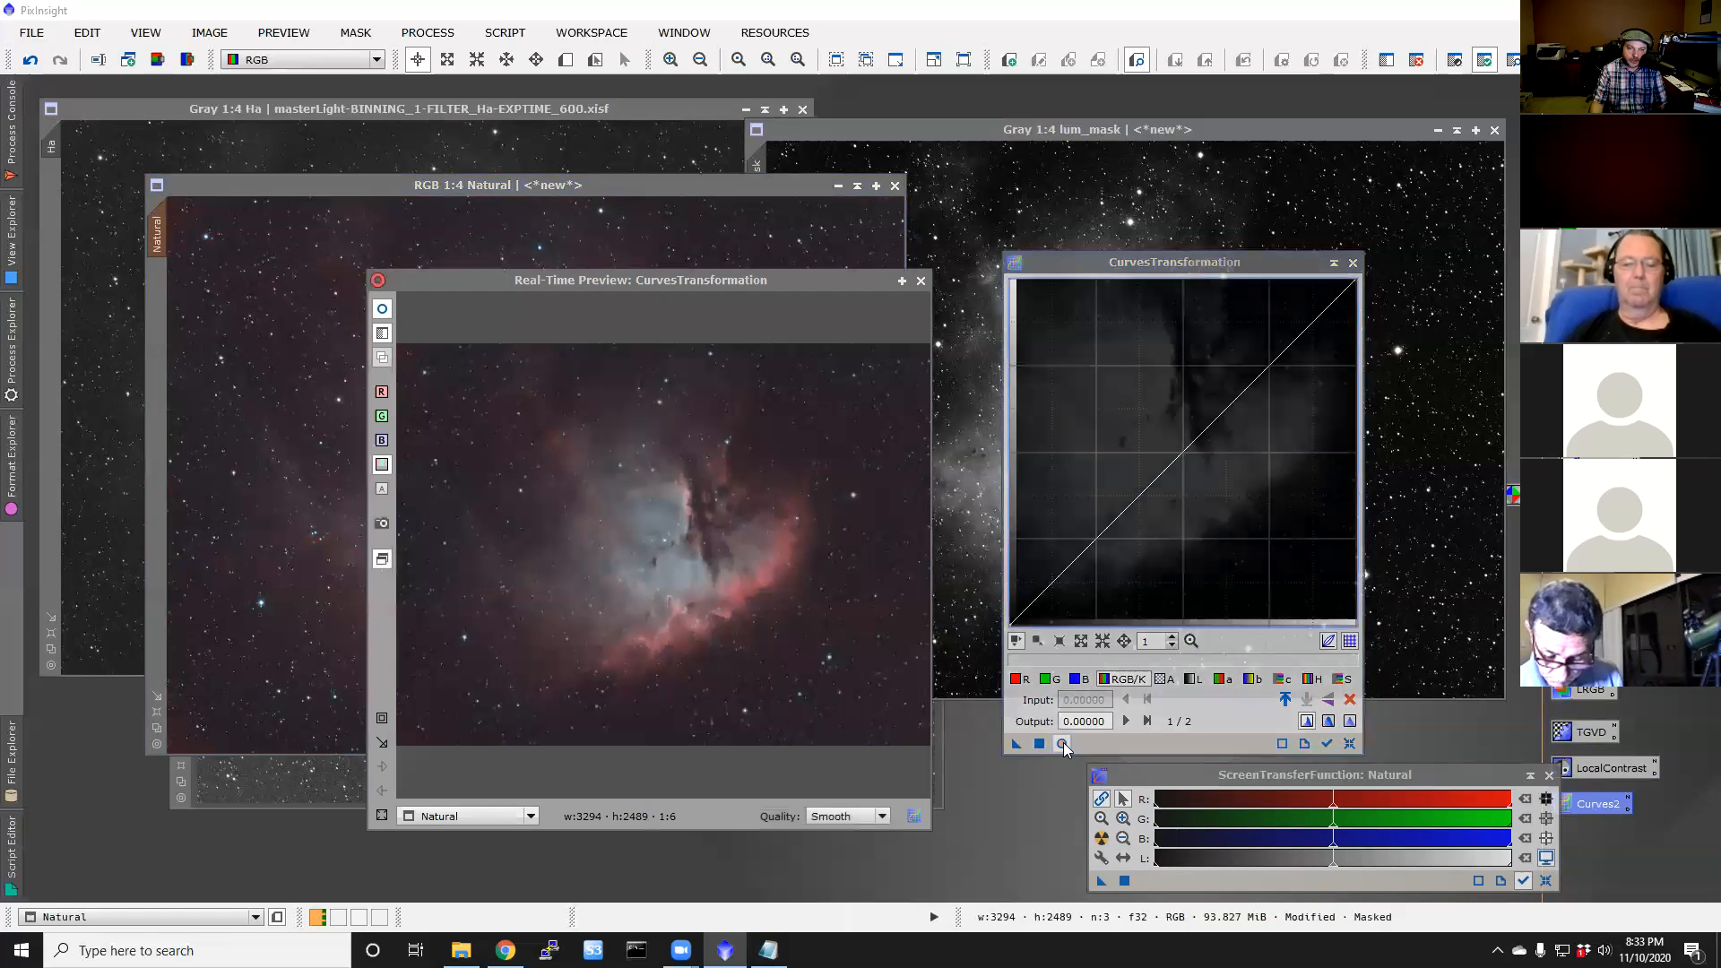
{"action": "left_click", "coordinate": [1349, 681]}
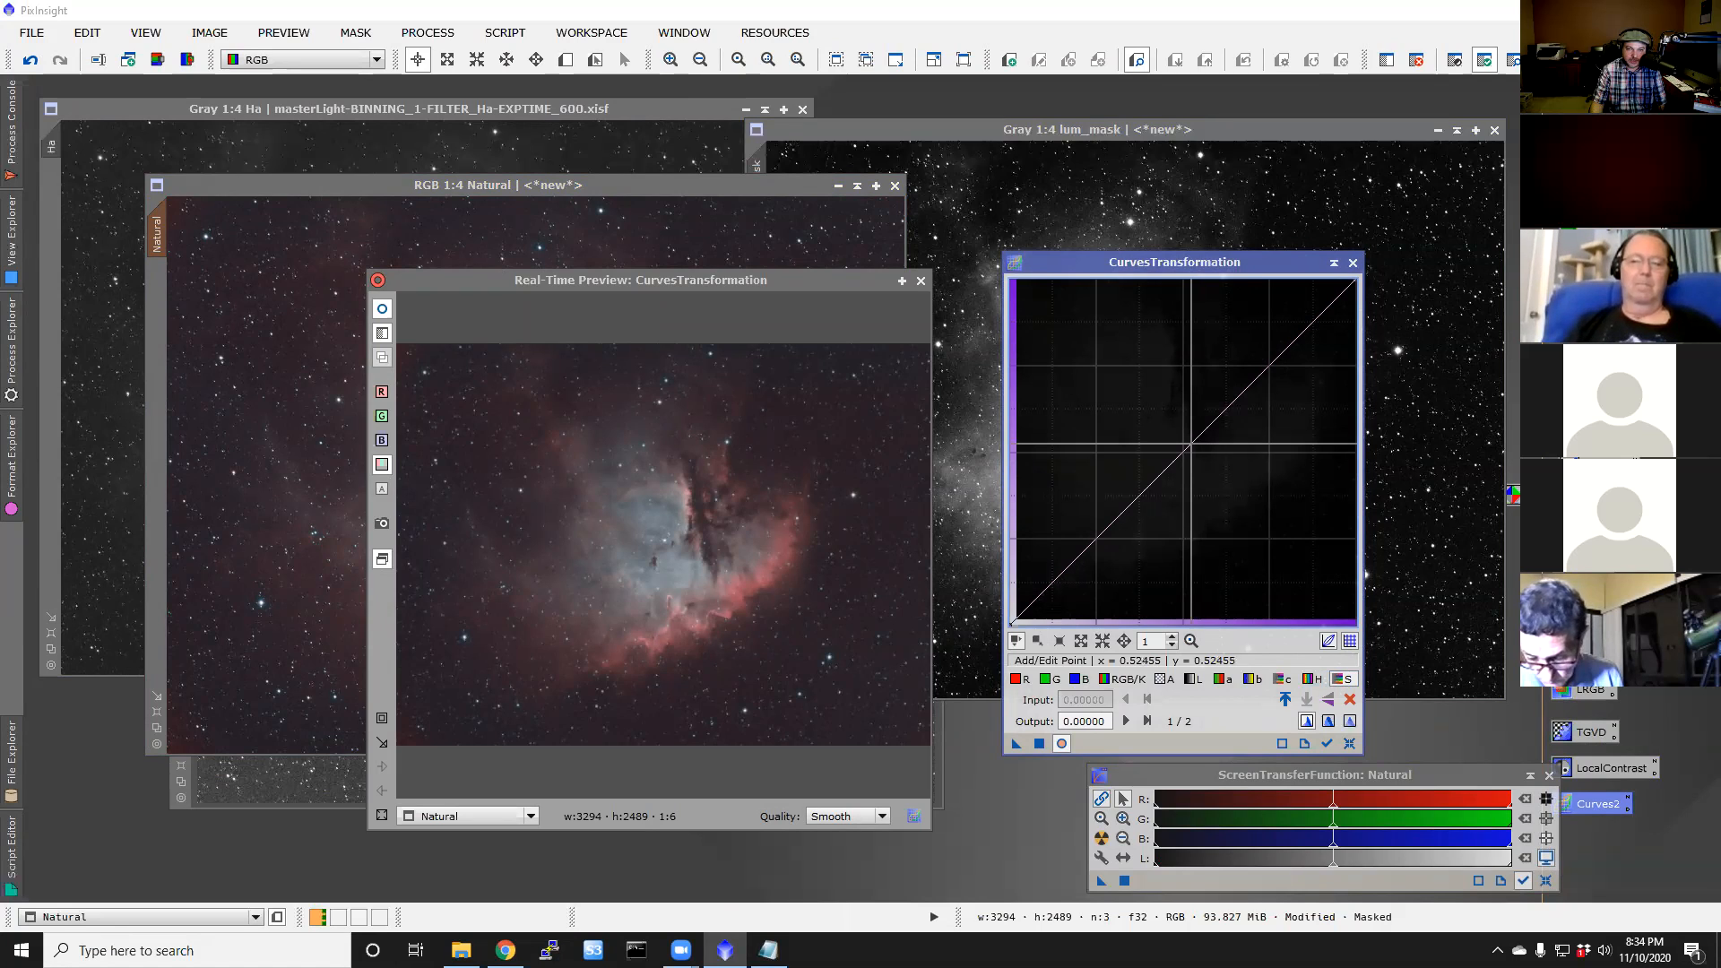
{"action": "left_click_drag", "start_coordinate": [1191, 443], "coordinate": [1156, 406]}
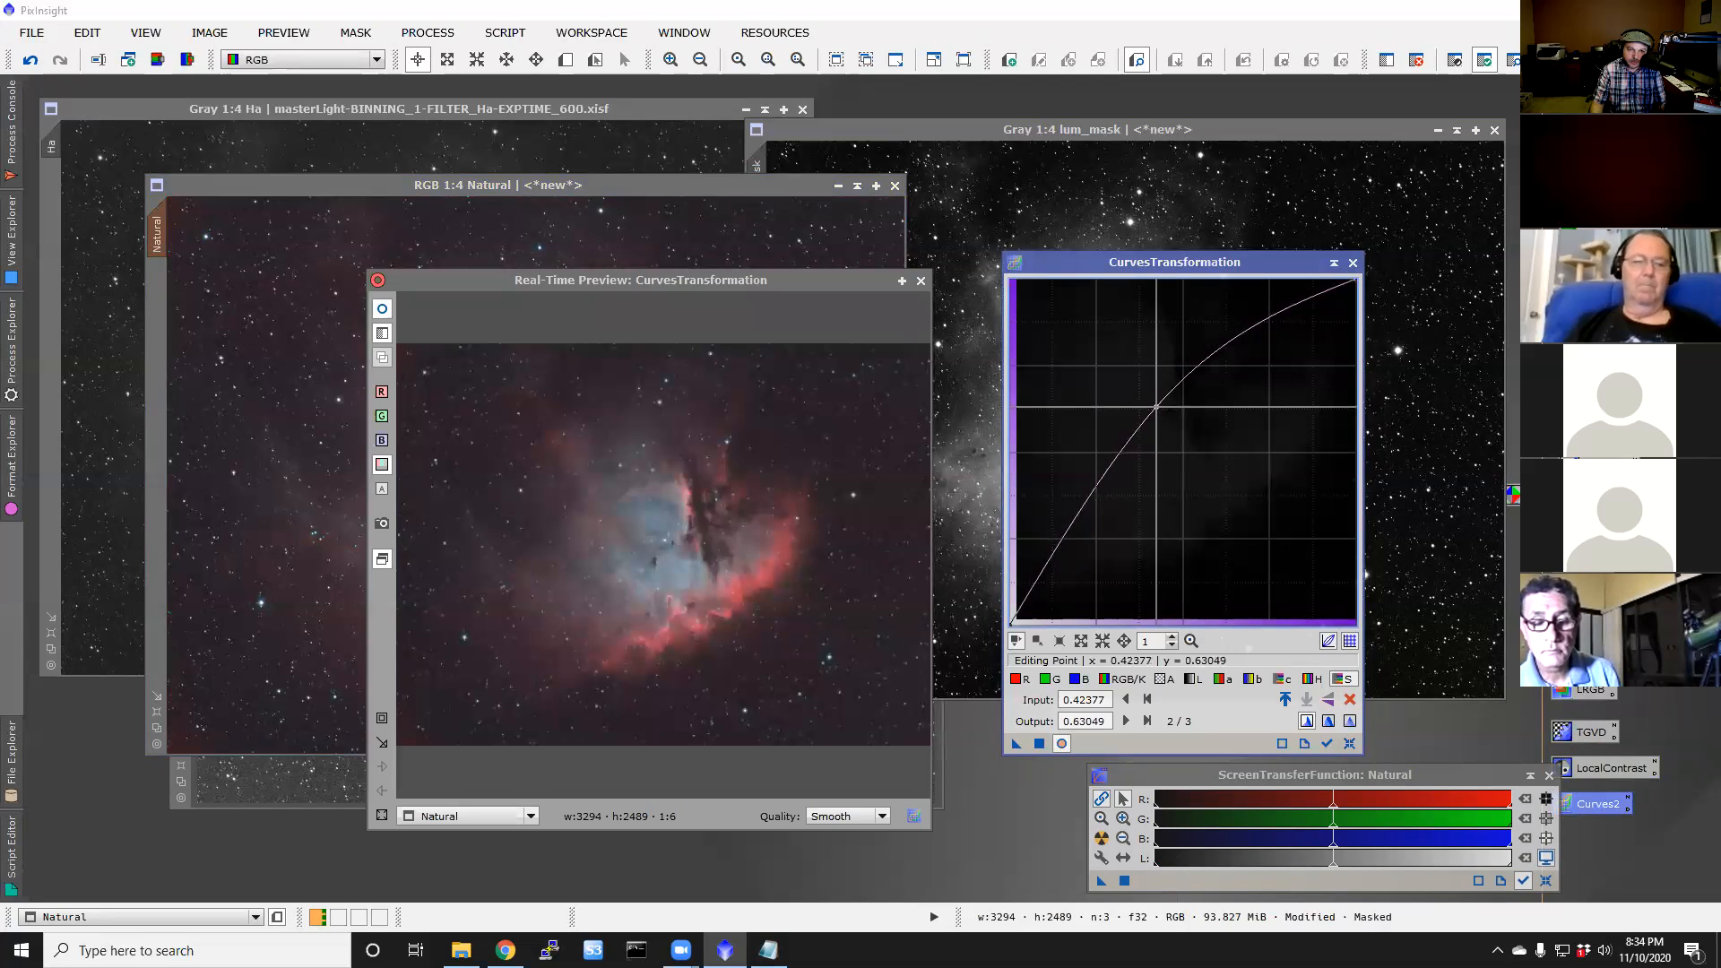
{"action": "left_click", "coordinate": [1038, 744]}
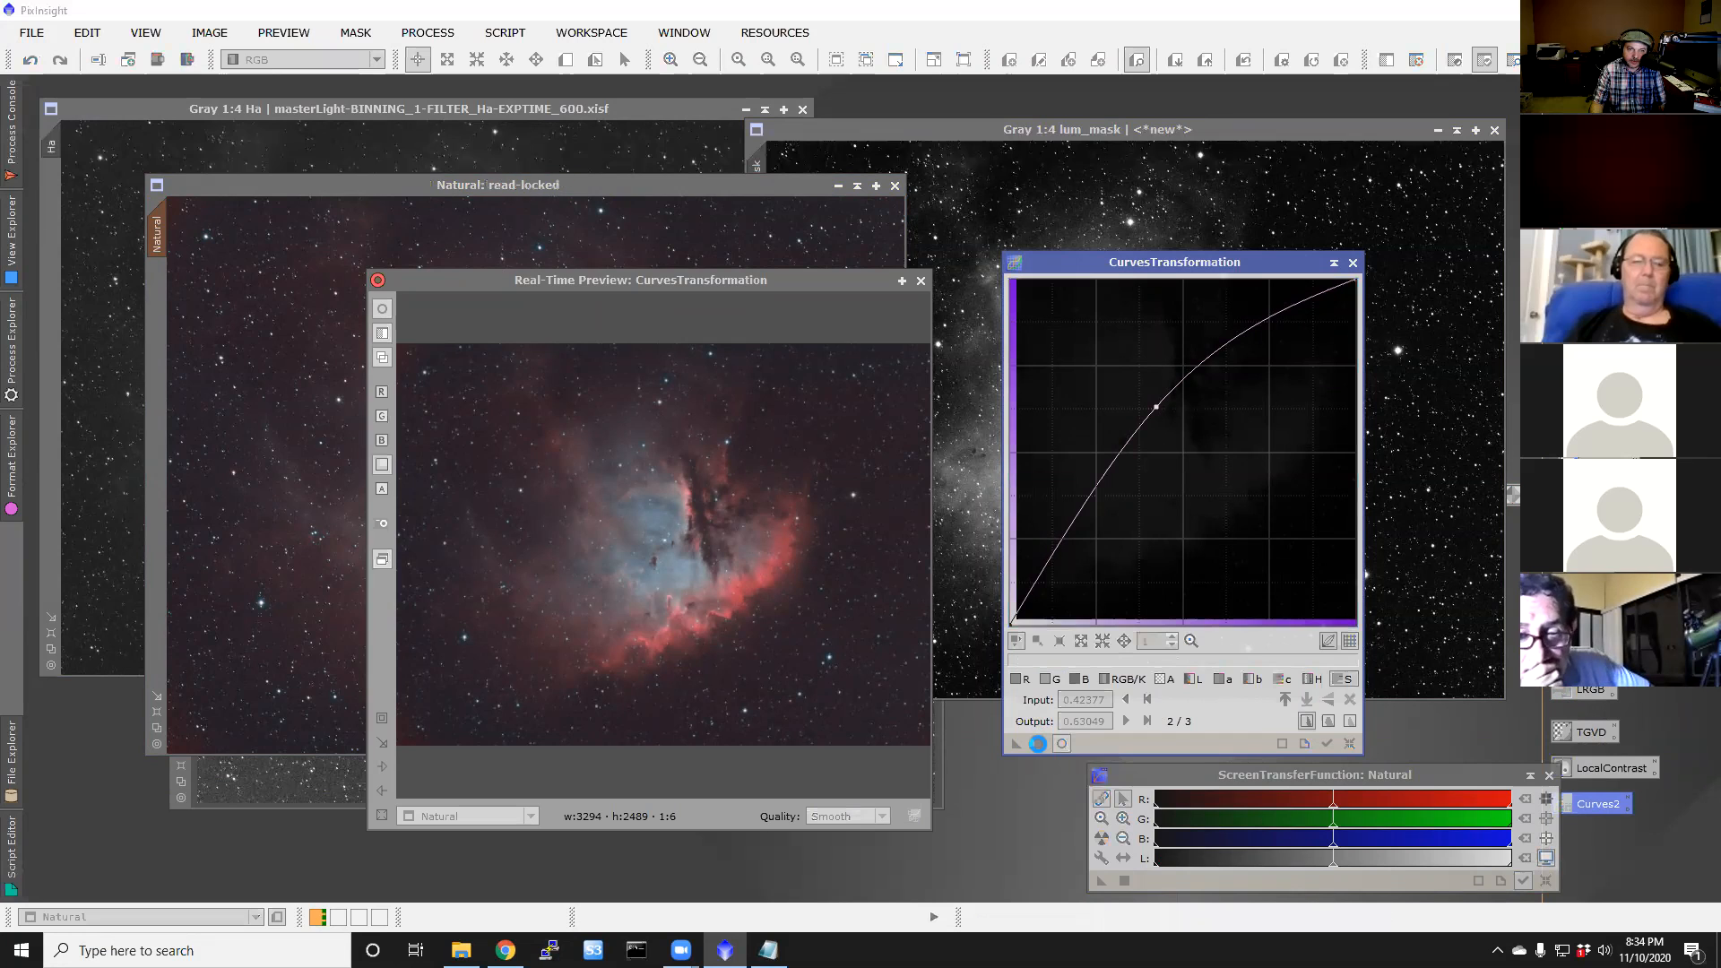
{"action": "left_click", "coordinate": [920, 281]}
{"action": "left_click", "coordinate": [1353, 265]}
Step: Remove the mask from the Natural image and examine the nebula's bright rim and the neighbouring star field up close
{"action": "right_click", "coordinate": [488, 427]}
{"action": "mouse_move", "coordinate": [663, 626]}
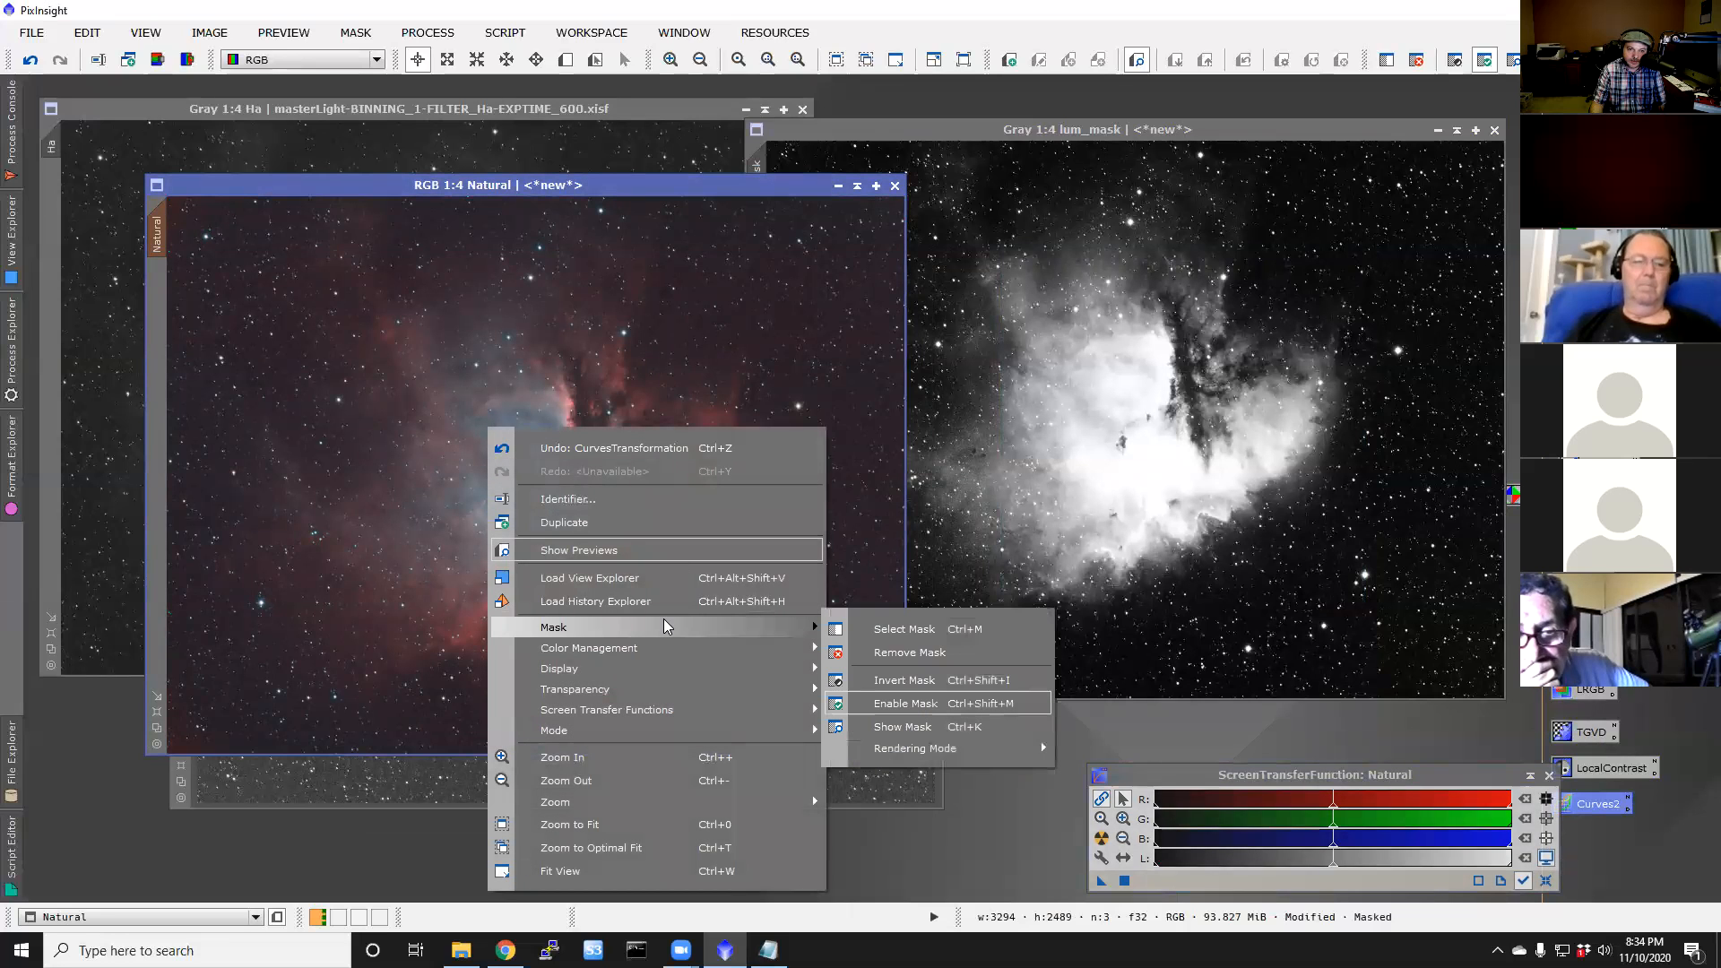
{"action": "left_click", "coordinate": [846, 649]}
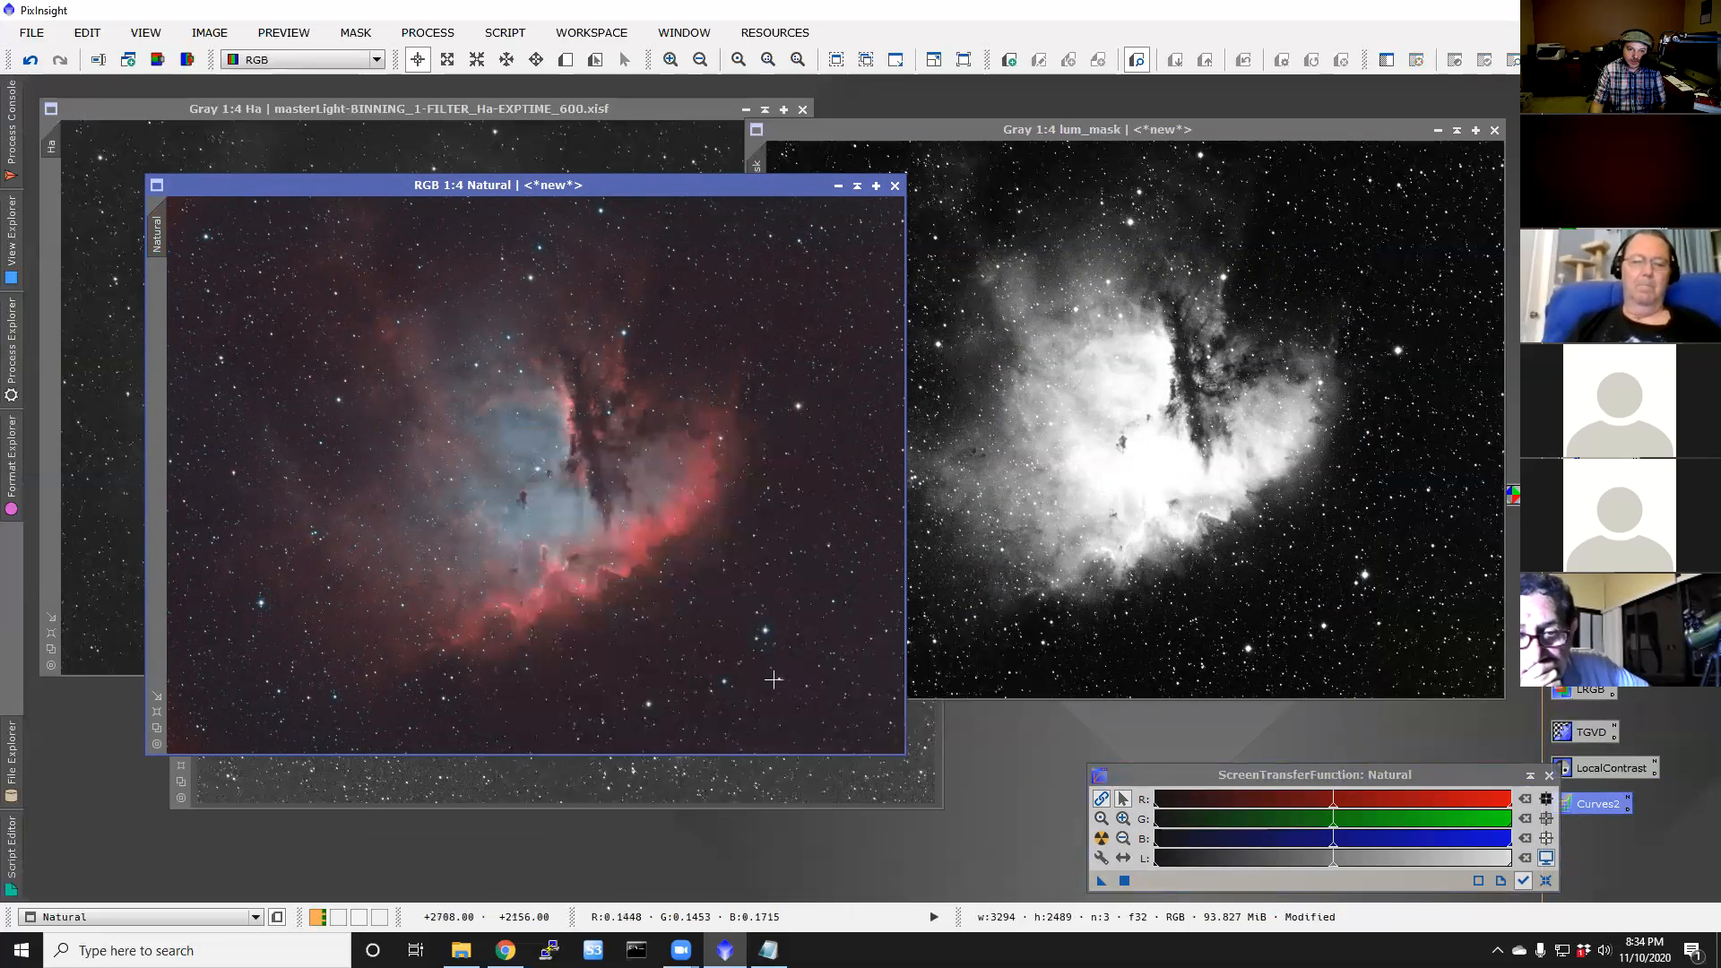
{"action": "scroll", "coordinate": [688, 594], "scroll_direction": "up", "scroll_amount": 1}
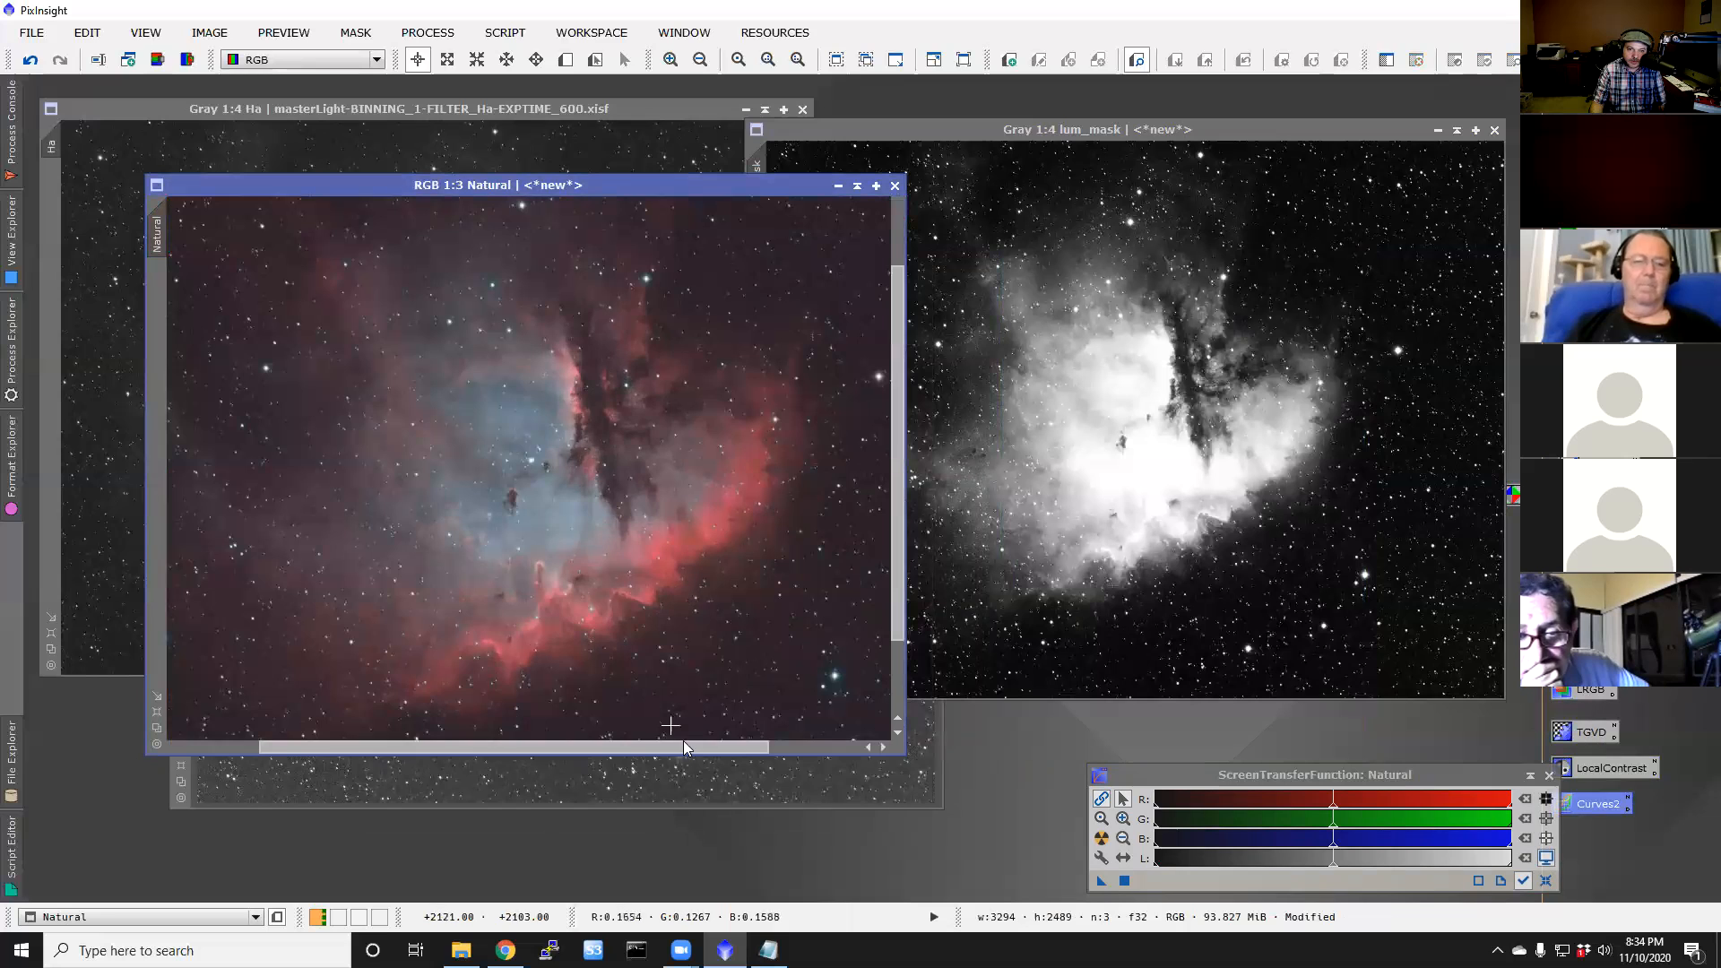
{"action": "scroll", "coordinate": [681, 717], "scroll_direction": "up", "scroll_amount": 1}
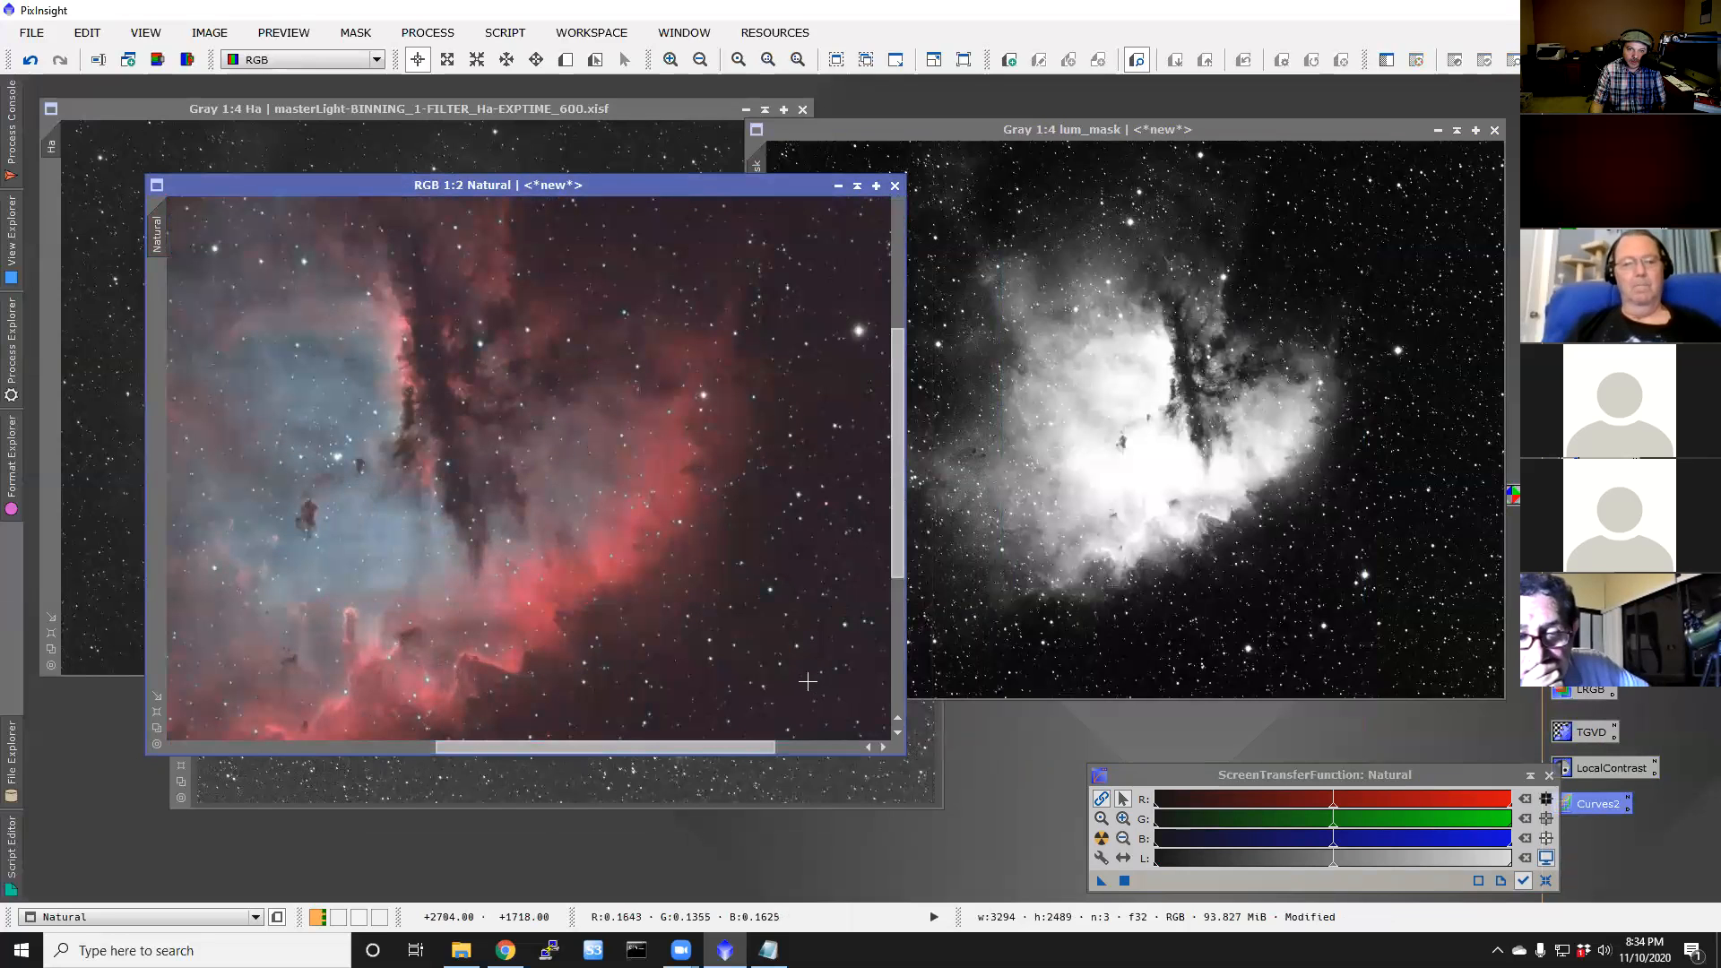
{"action": "left_click_drag", "start_coordinate": [757, 747], "coordinate": [861, 751]}
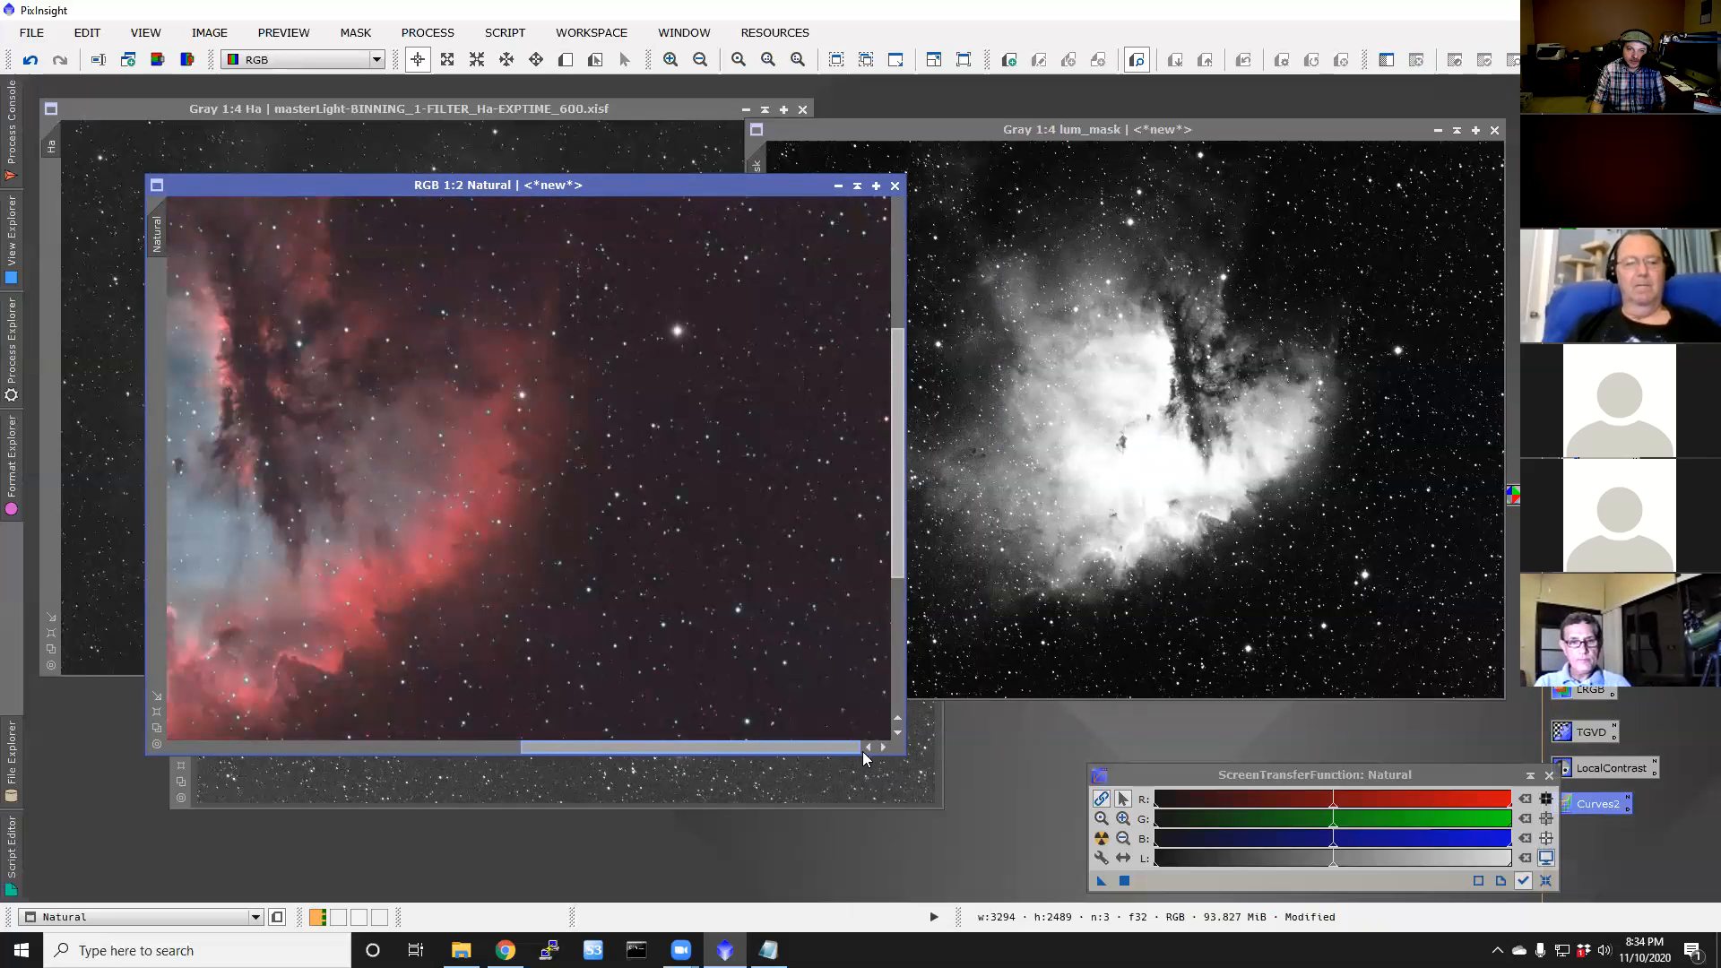
{"action": "mouse_move", "coordinate": [863, 749]}
{"action": "left_mouse_down"}
{"action": "mouse_move", "coordinate": [432, 753]}
{"action": "mouse_move", "coordinate": [839, 757]}
{"action": "left_mouse_up"}
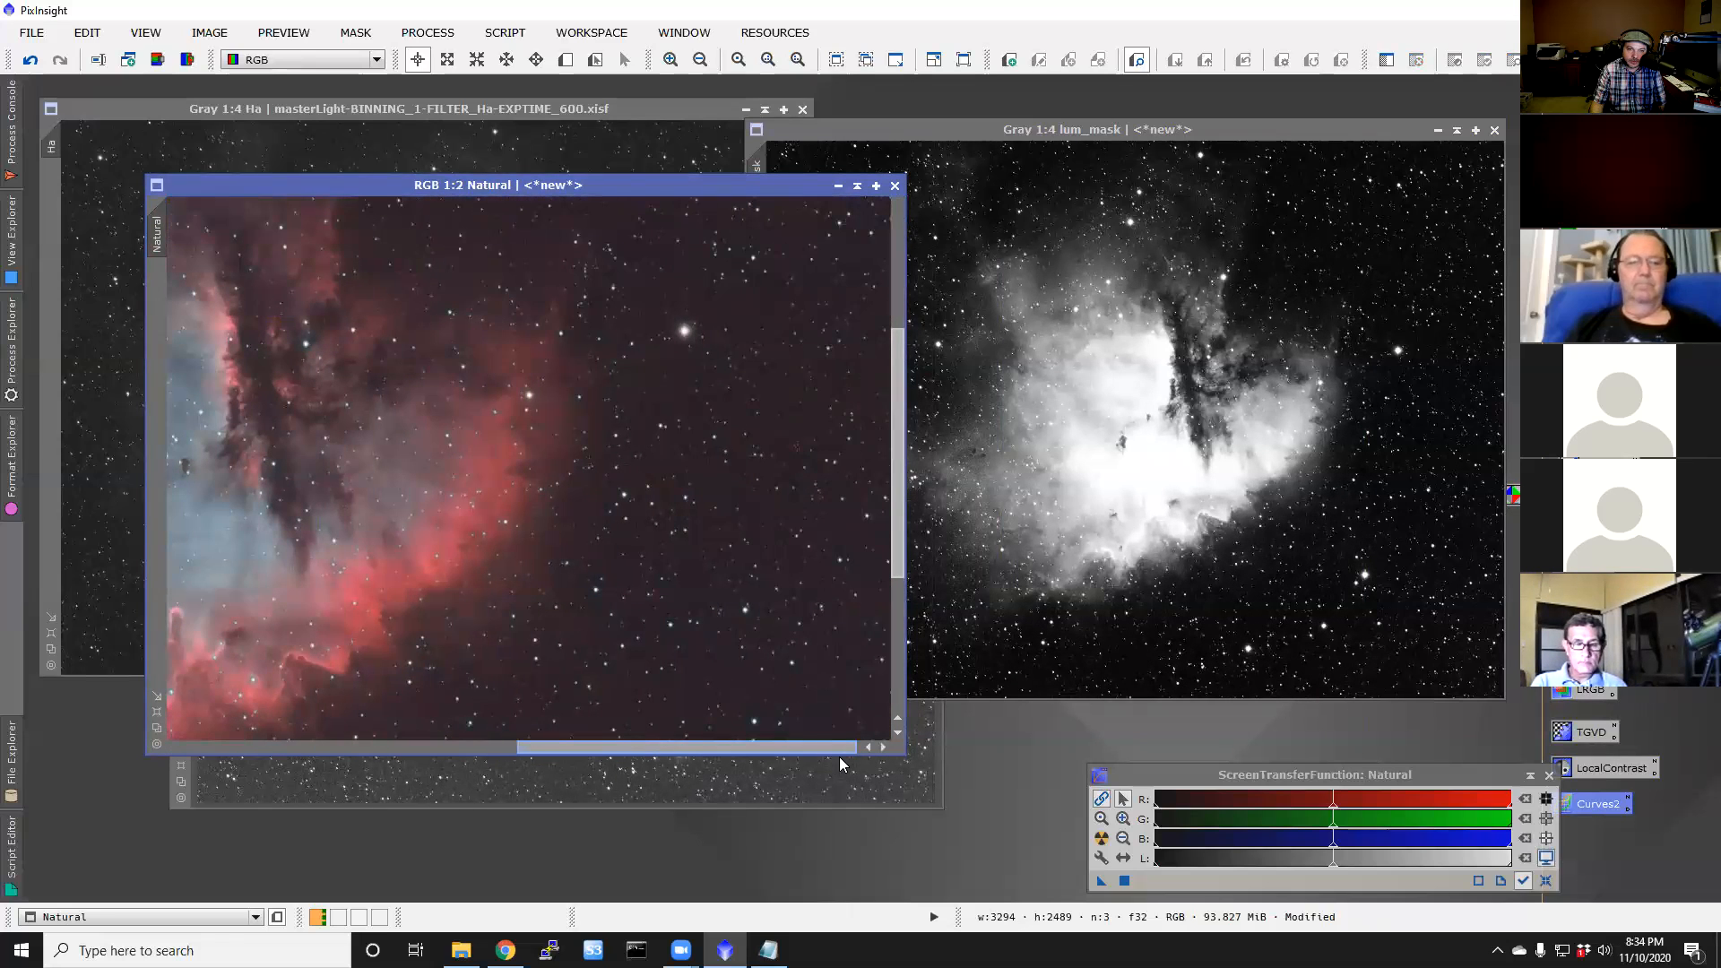
{"action": "scroll", "coordinate": [645, 754], "scroll_direction": "down", "scroll_amount": 2}
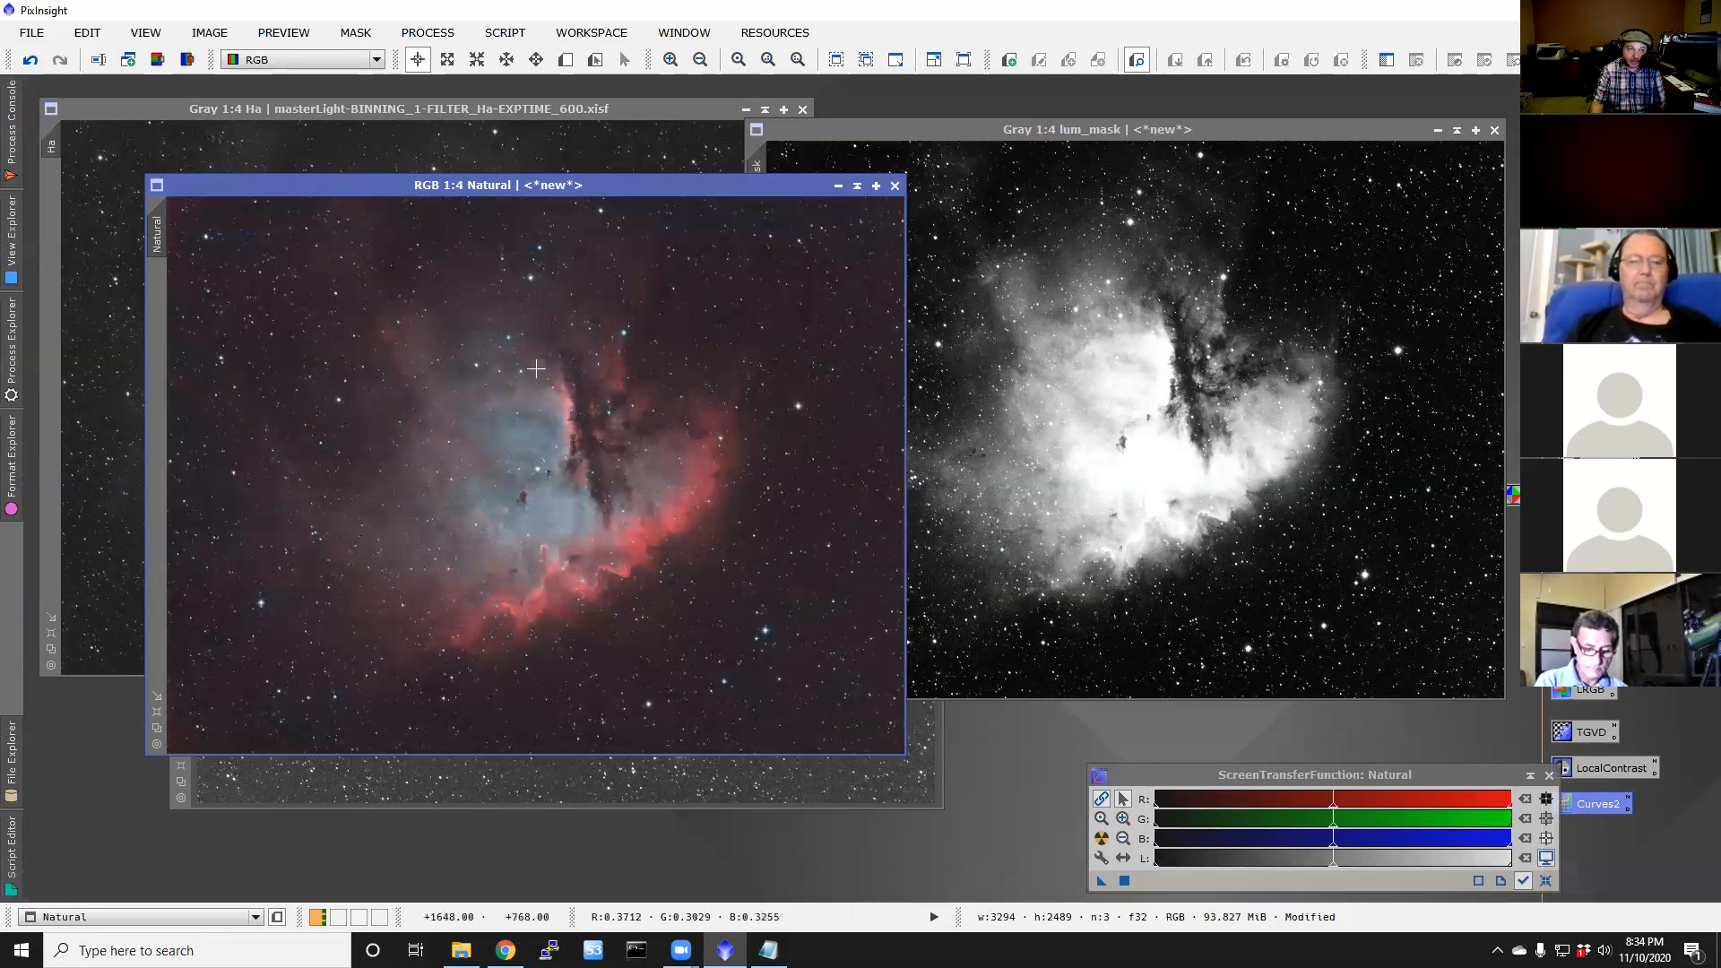
Step: Shade the lum_mask window, restore star_mask, apply it as the mask on the Natural image, and show the mask overlay
{"action": "left_click", "coordinate": [1458, 131]}
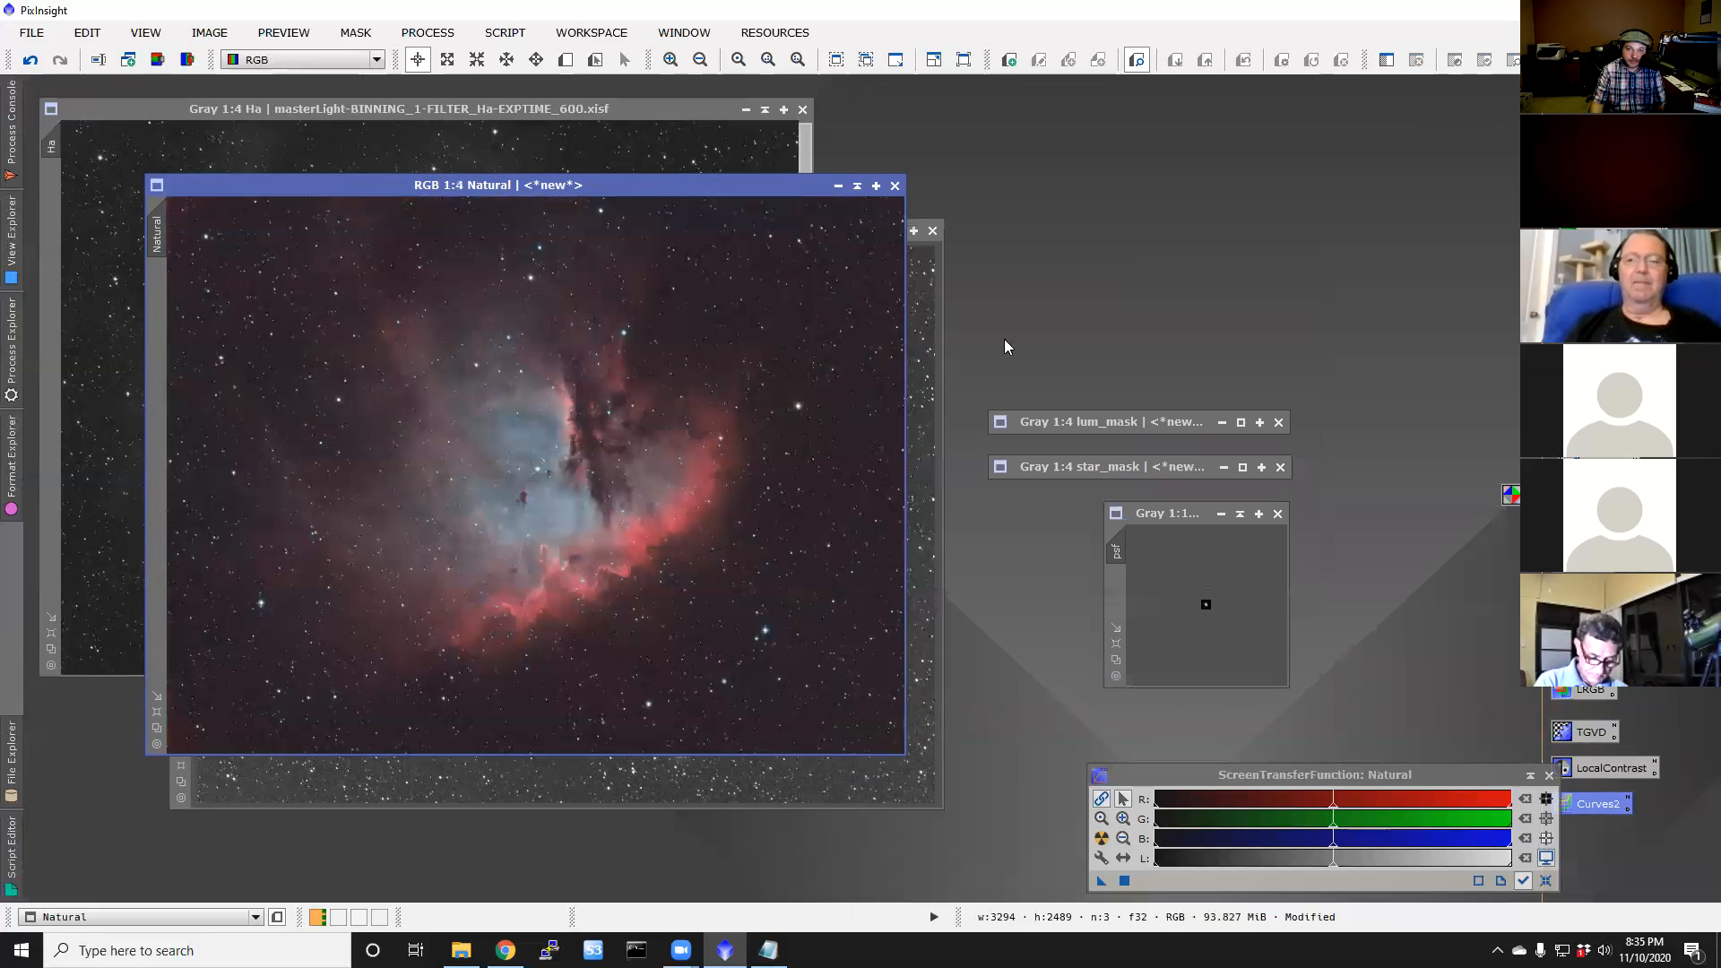
{"action": "double_click", "coordinate": [1151, 464]}
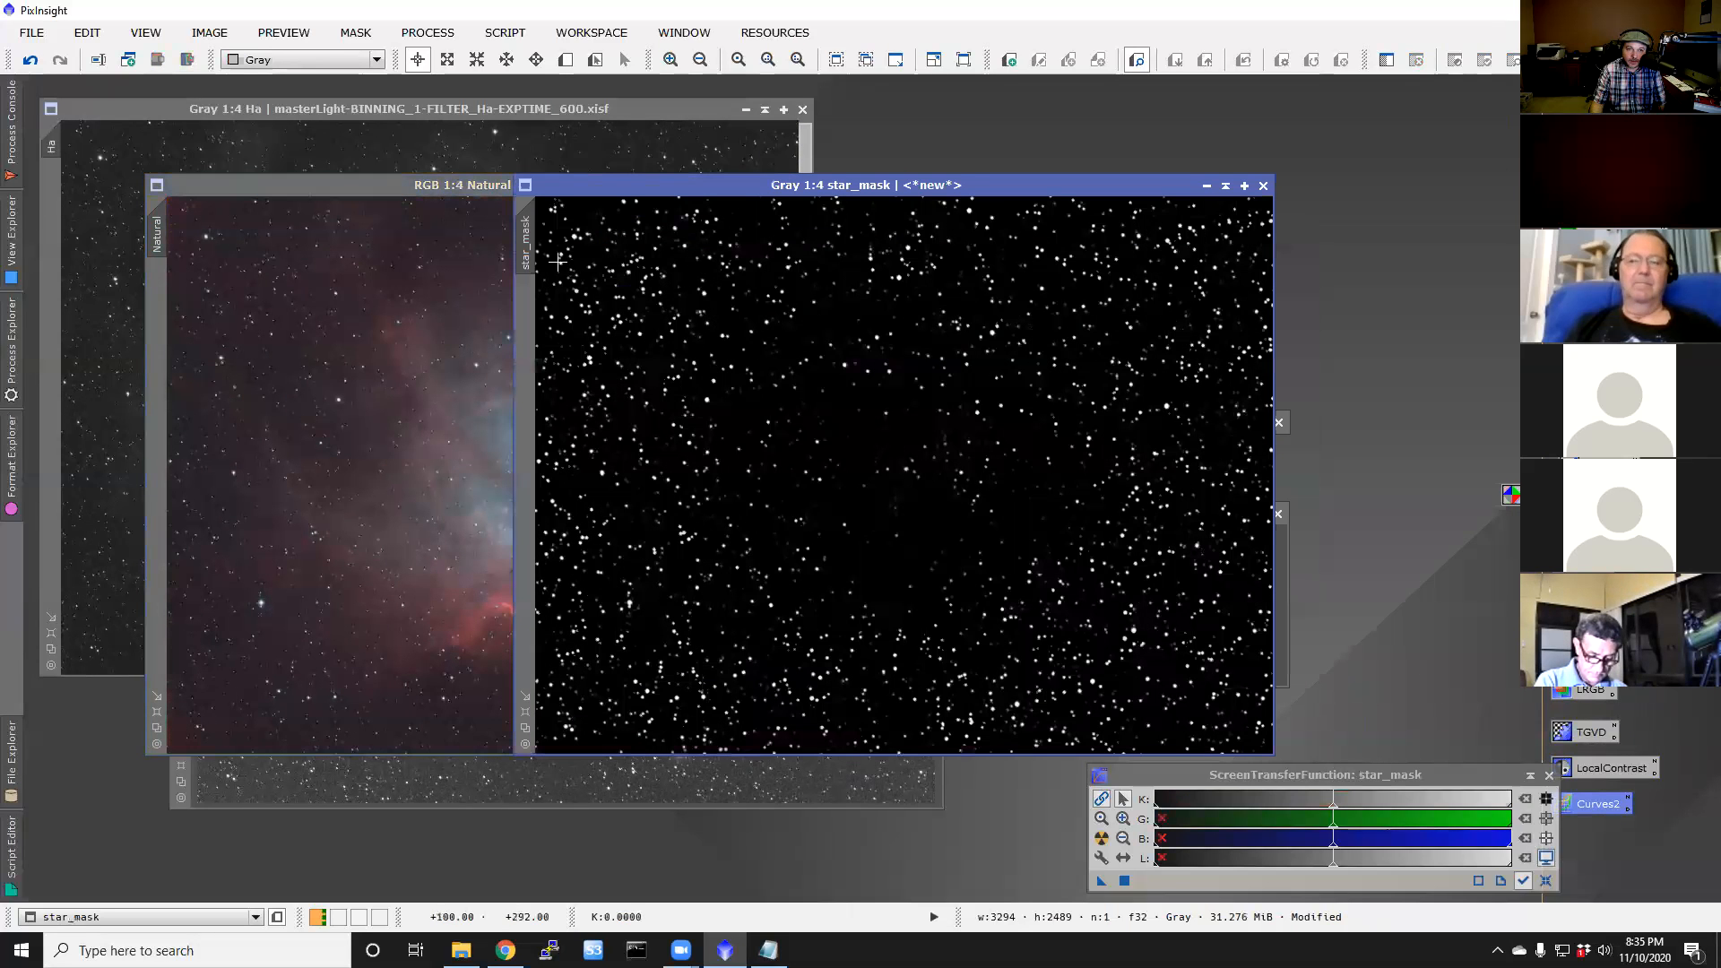
{"action": "left_click_drag", "start_coordinate": [229, 331], "coordinate": [165, 325]}
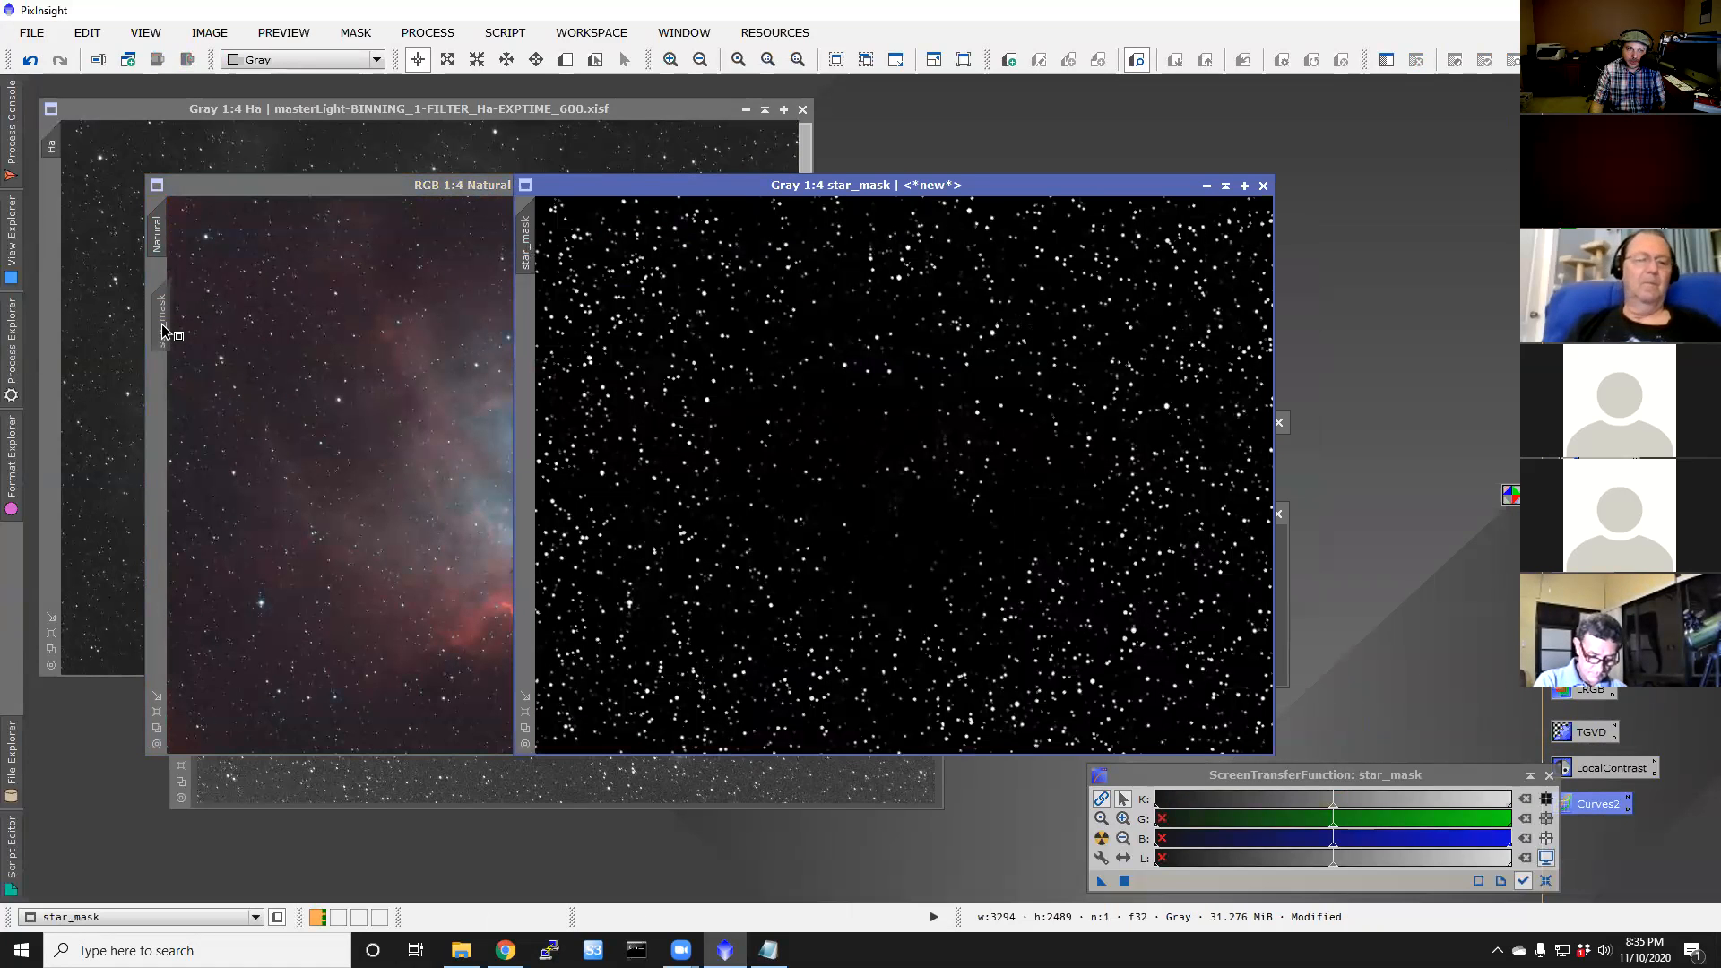
{"action": "right_click", "coordinate": [312, 299]}
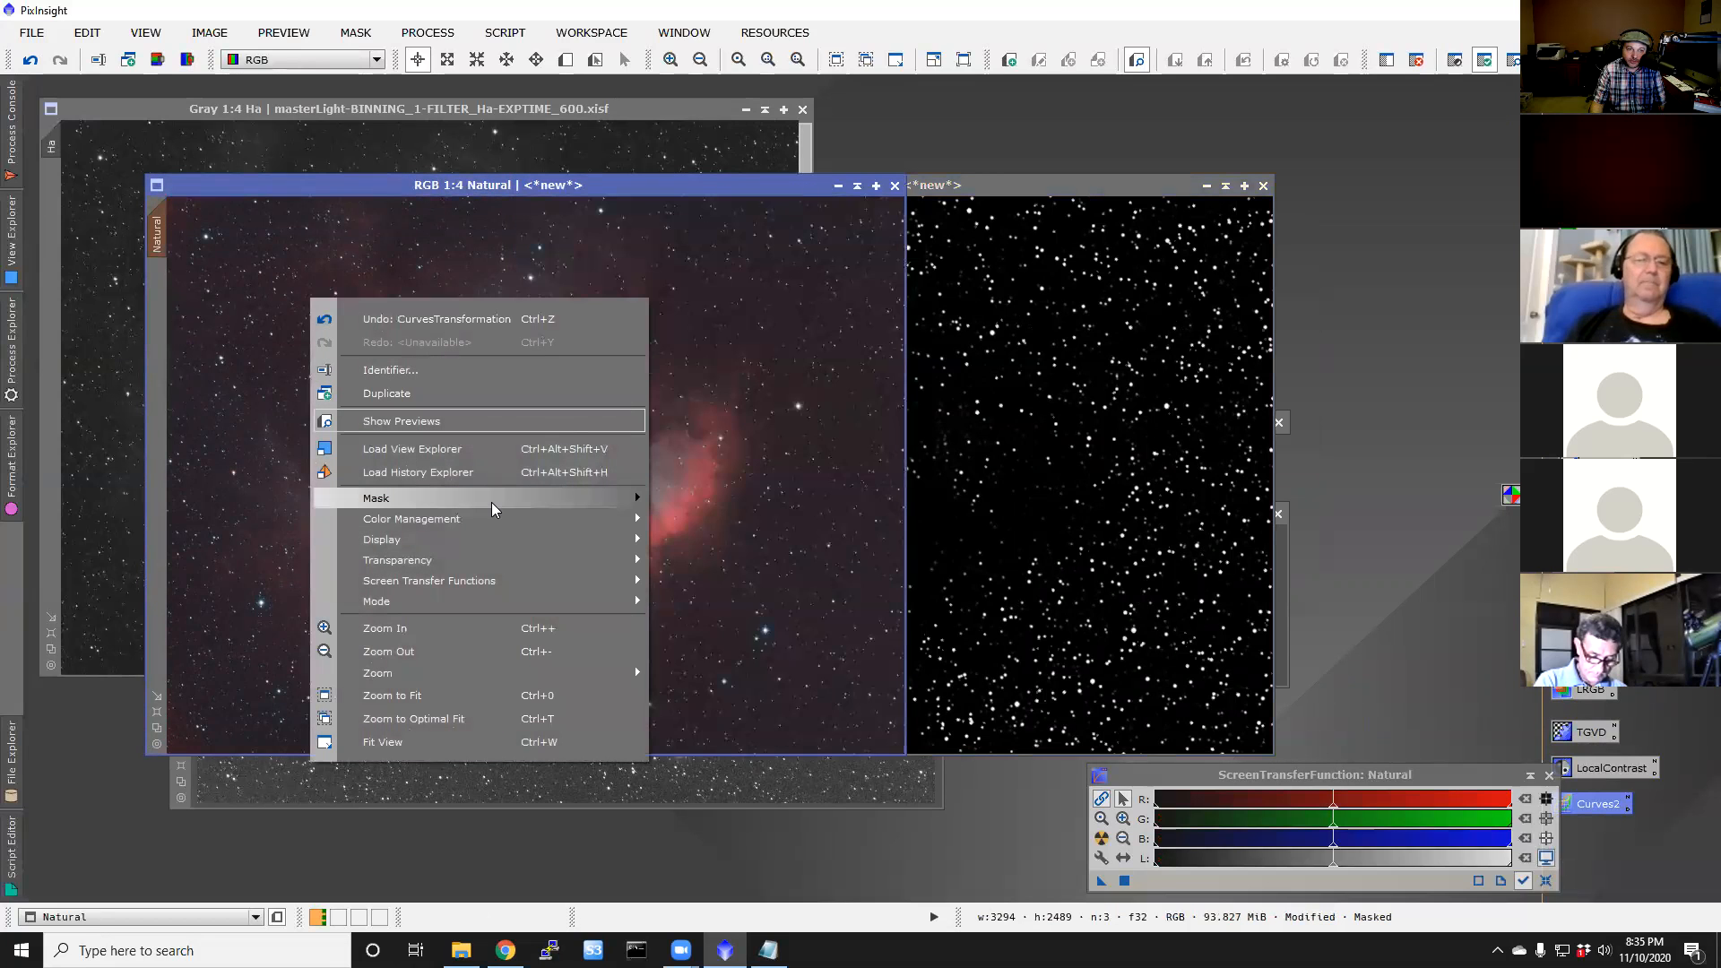
{"action": "mouse_move", "coordinate": [495, 502]}
{"action": "left_click", "coordinate": [788, 613]}
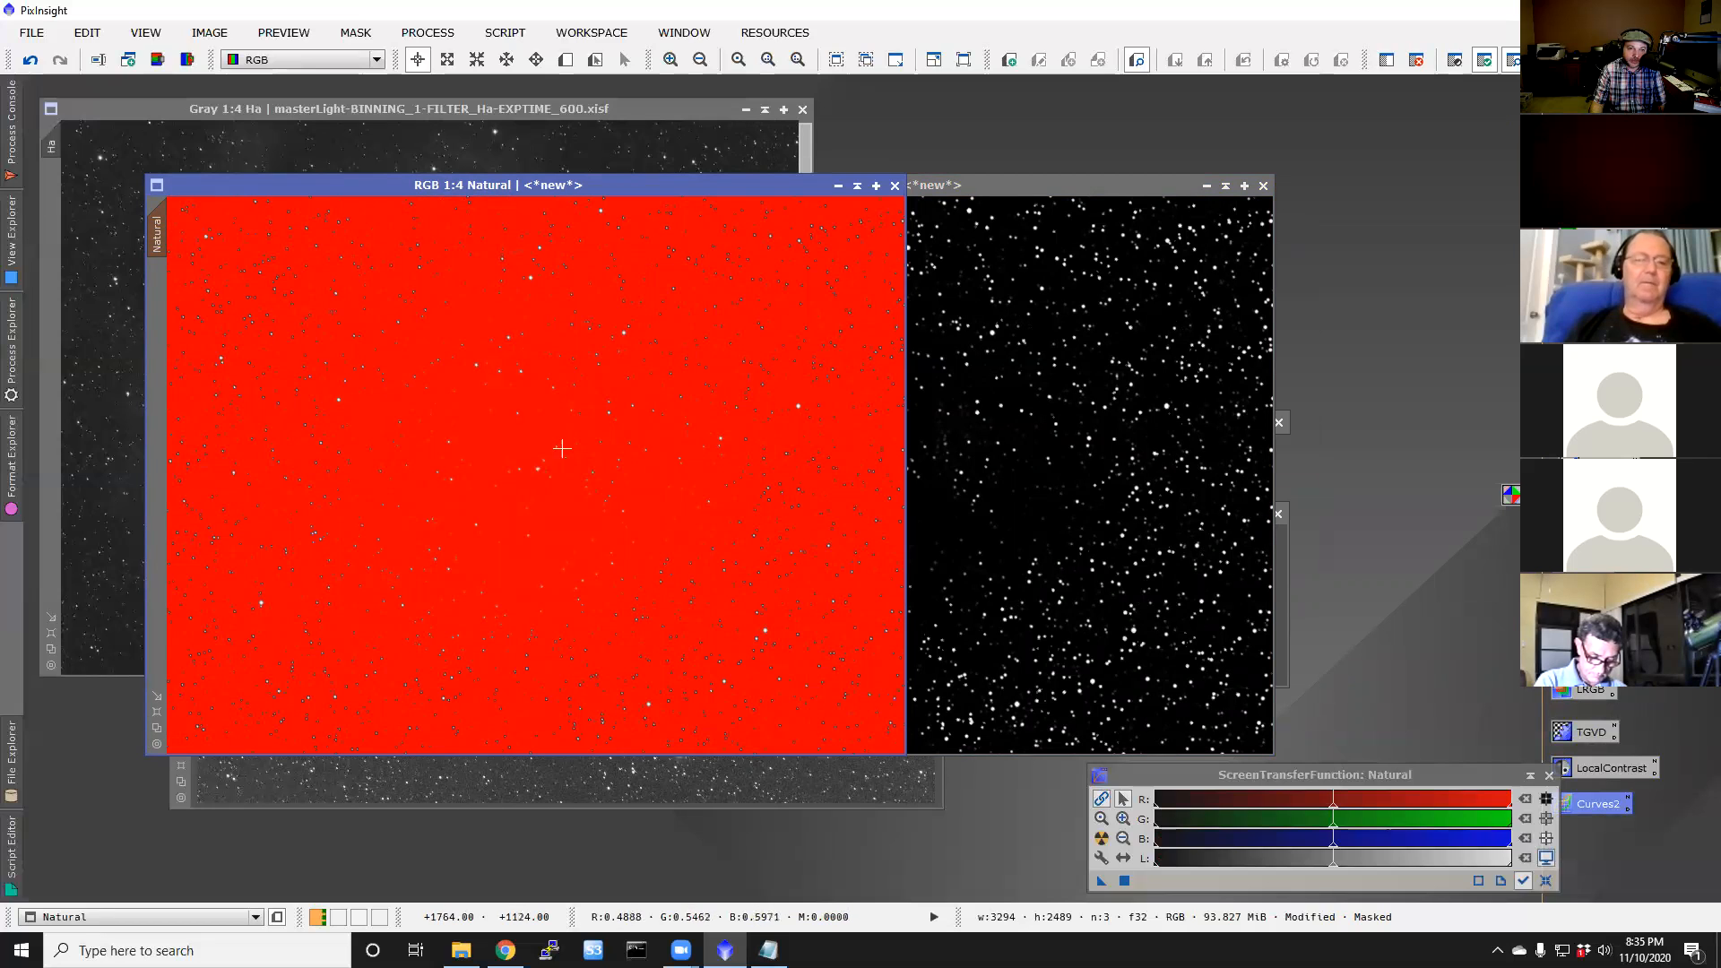
Step: Hide the red star_mask overlay on the Natural image while keeping the mask enabled
{"action": "right_click", "coordinate": [529, 428]}
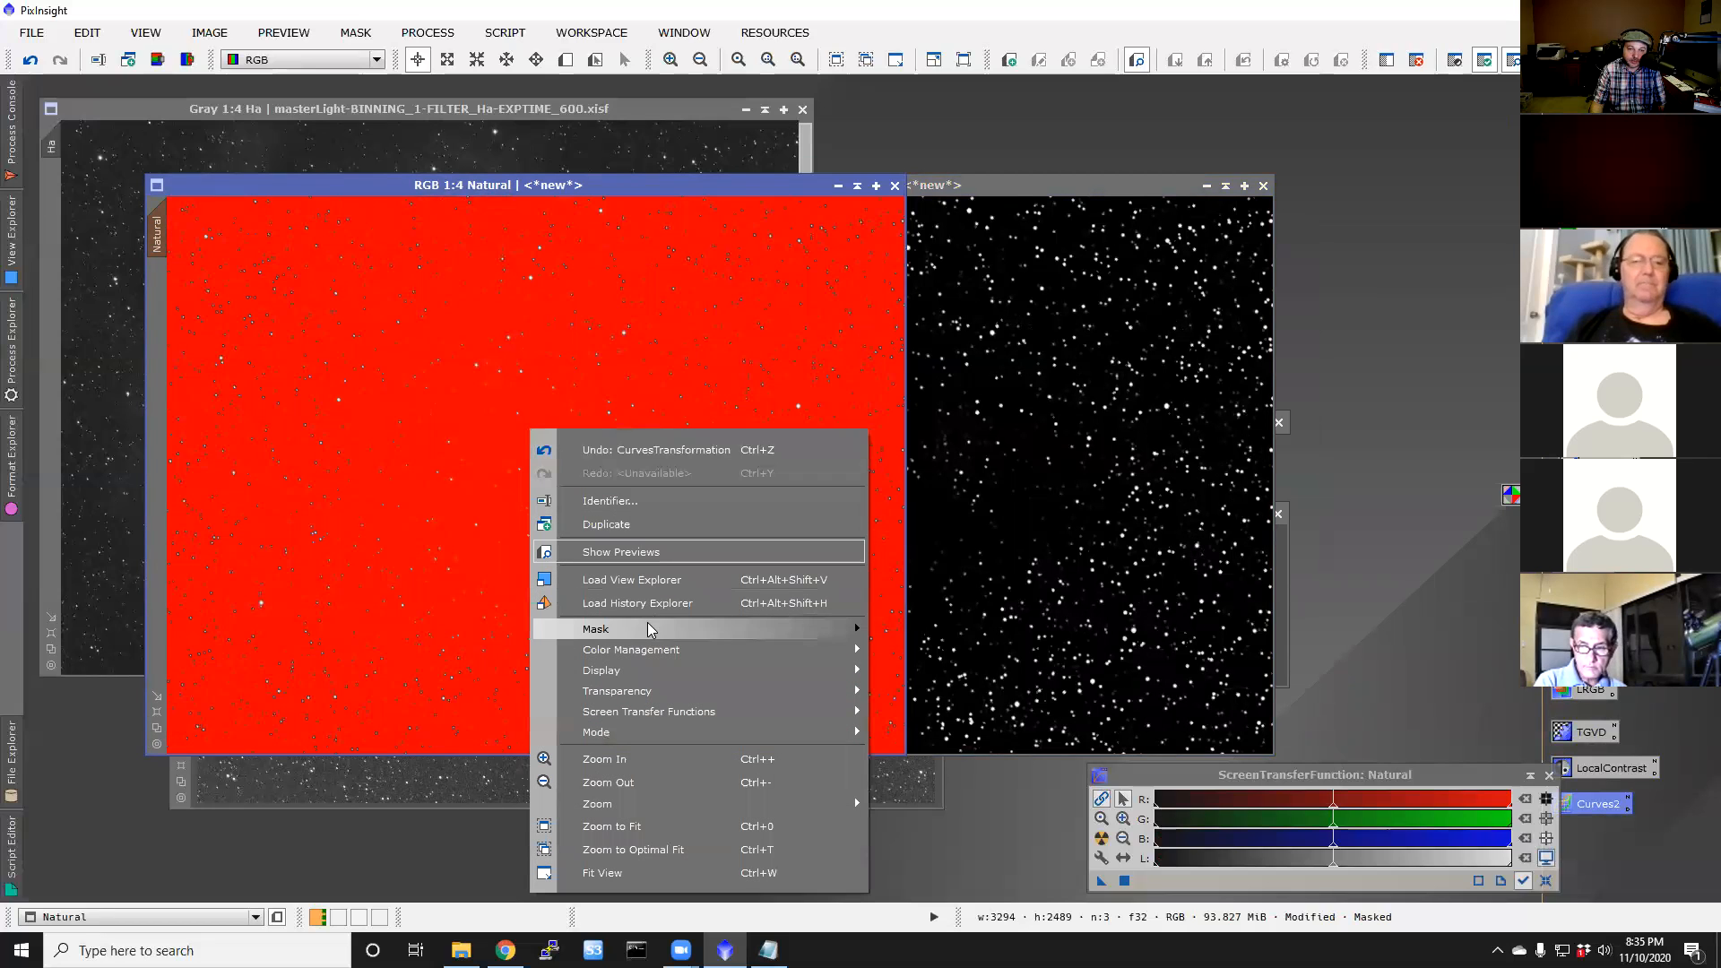
{"action": "mouse_move", "coordinate": [664, 629]}
{"action": "left_click", "coordinate": [947, 722]}
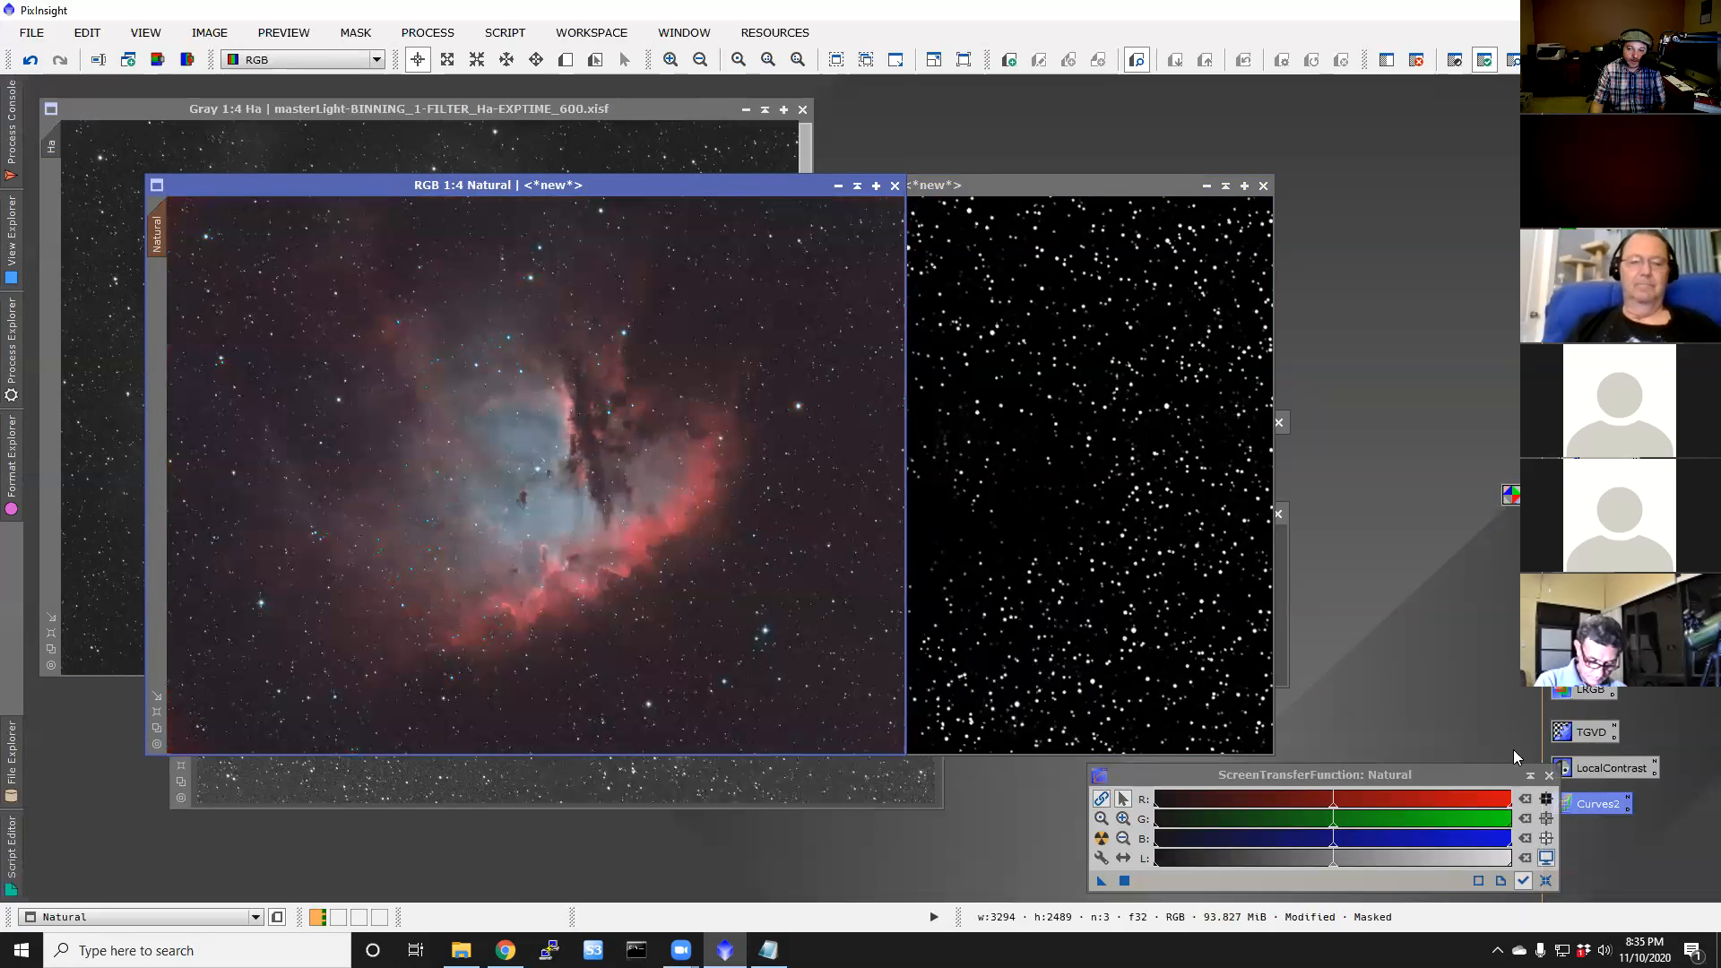
Step: Try lowering Natural's star saturation with a CurvesTransformation point at input 0.55039, output 0.46253 in a real-time preview; reset and close the tool
{"action": "double_click", "coordinate": [1599, 807]}
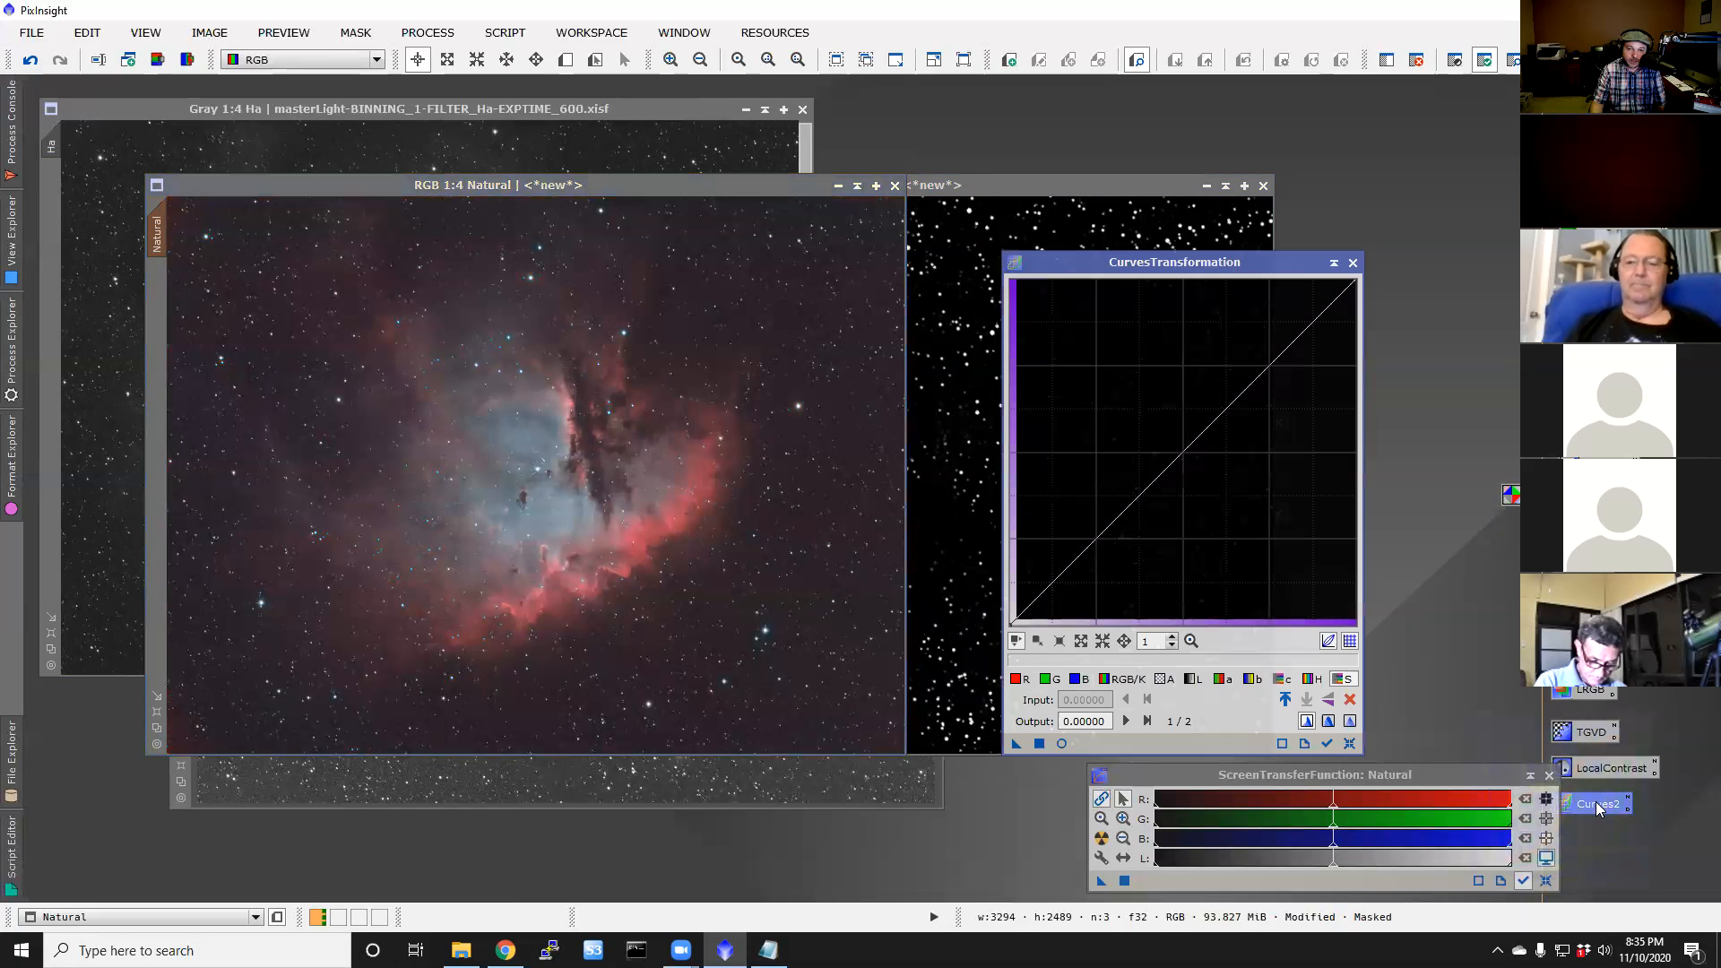
{"action": "left_click", "coordinate": [1064, 743]}
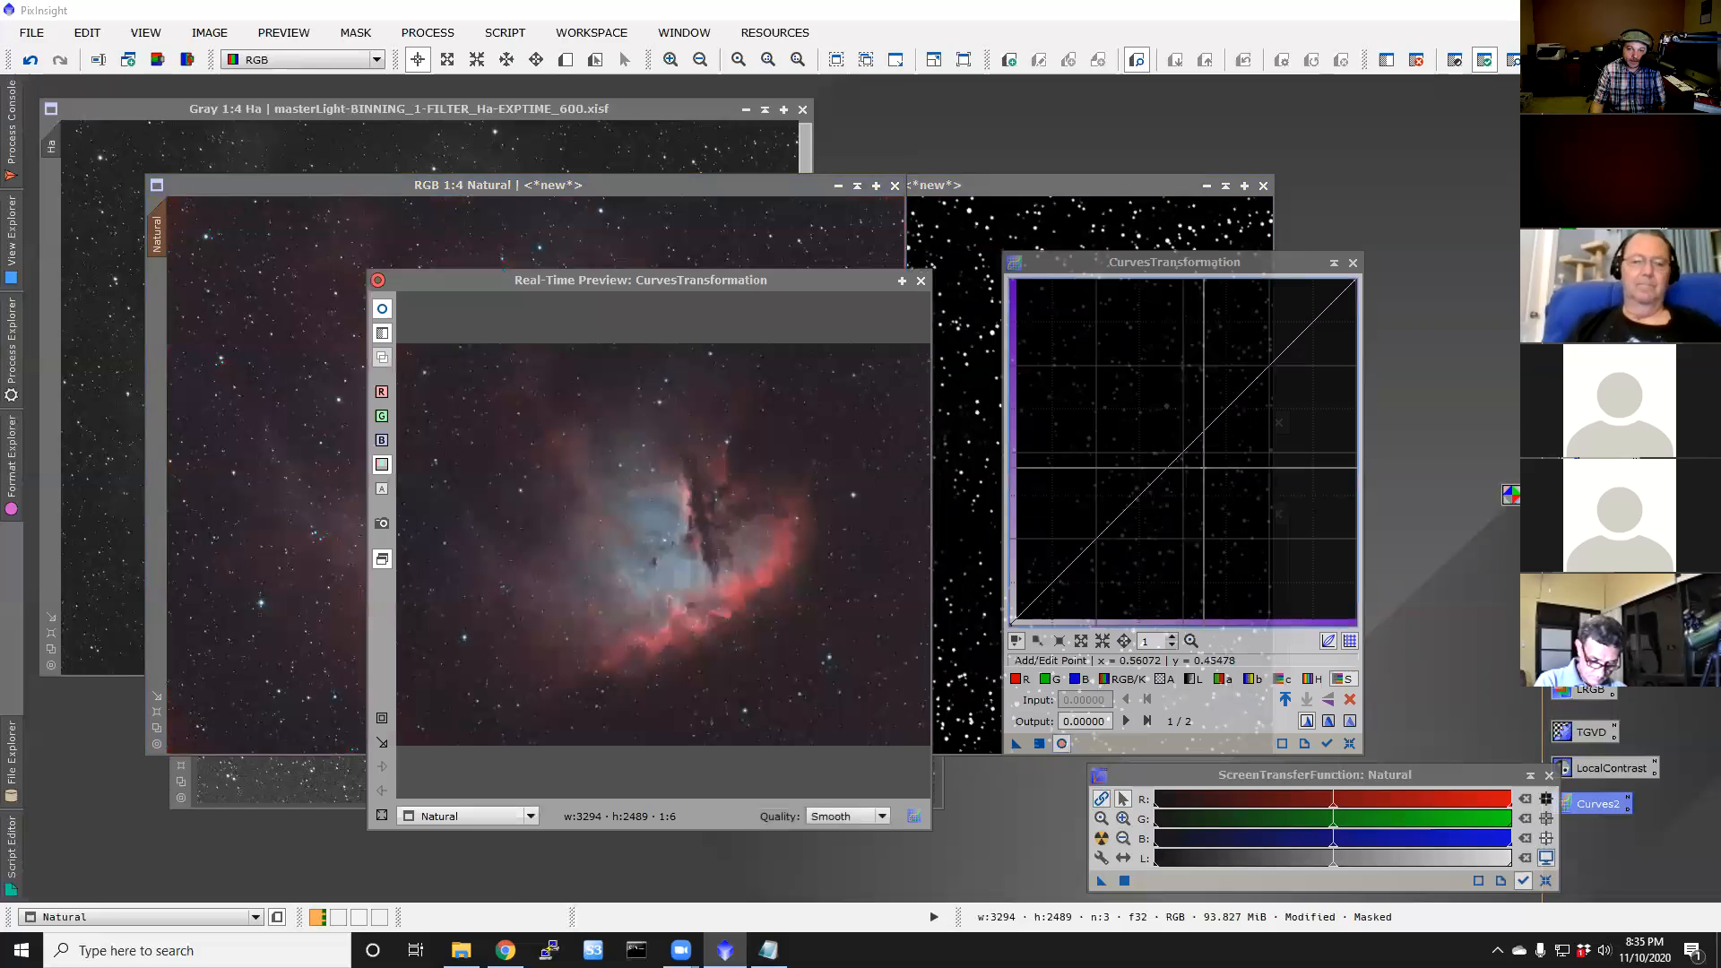
{"action": "left_click_drag", "start_coordinate": [1131, 504], "coordinate": [1200, 464]}
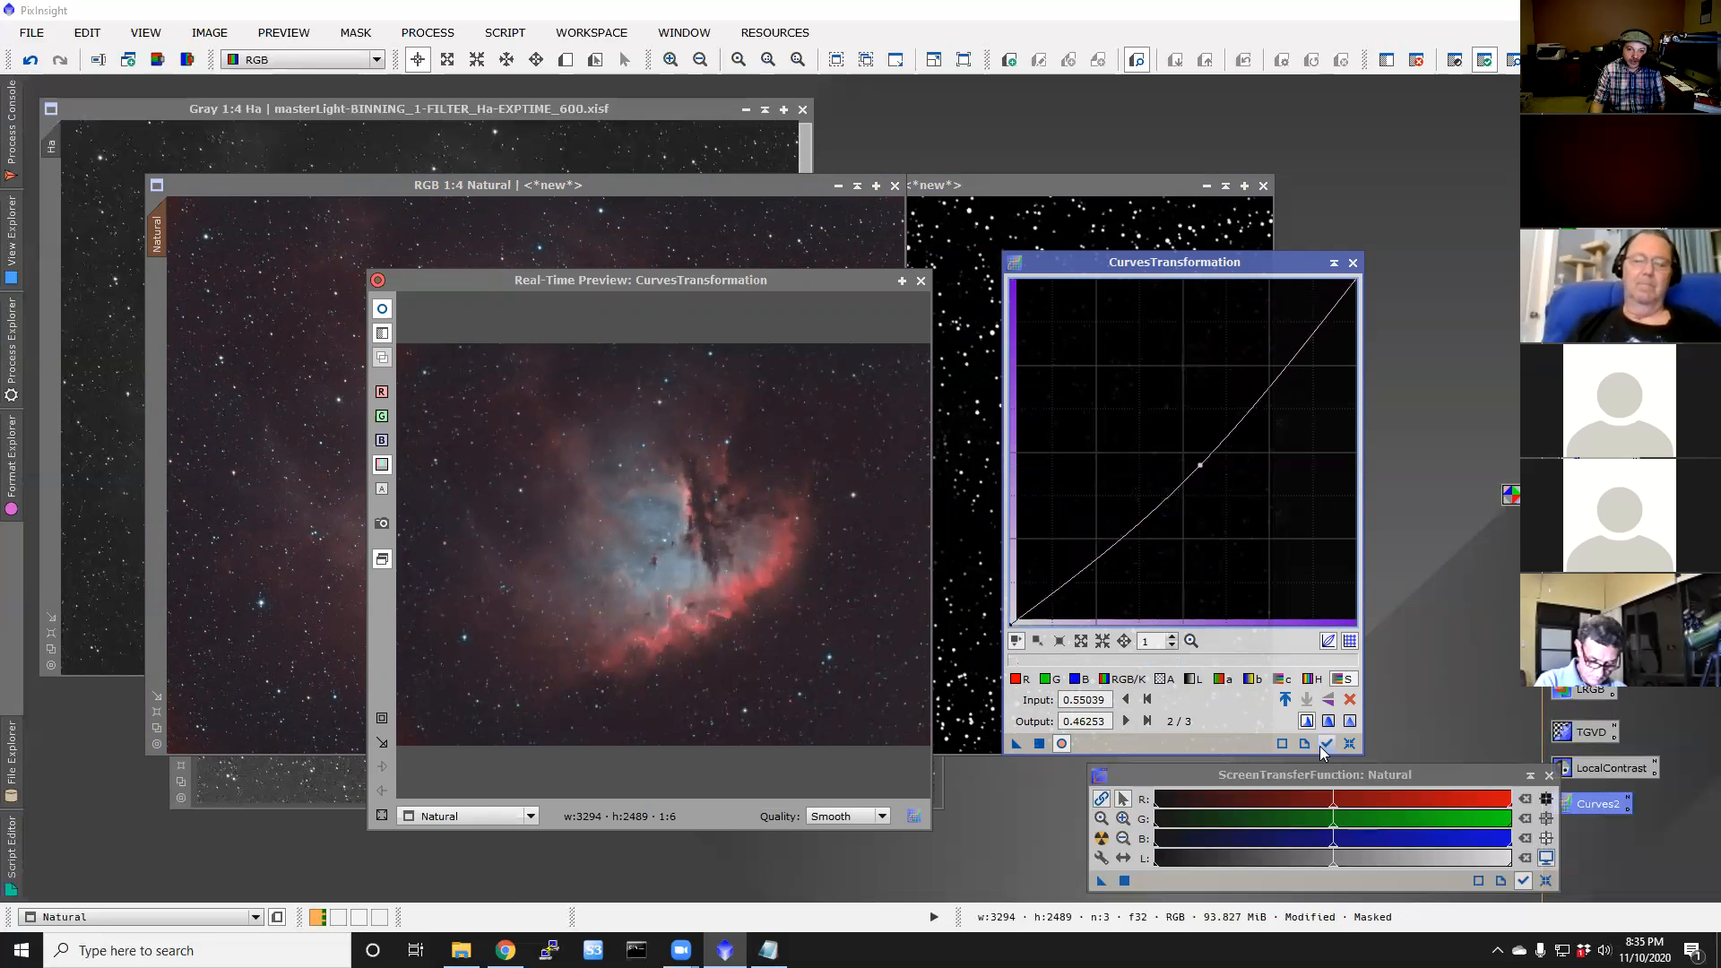
{"action": "left_click", "coordinate": [1349, 745]}
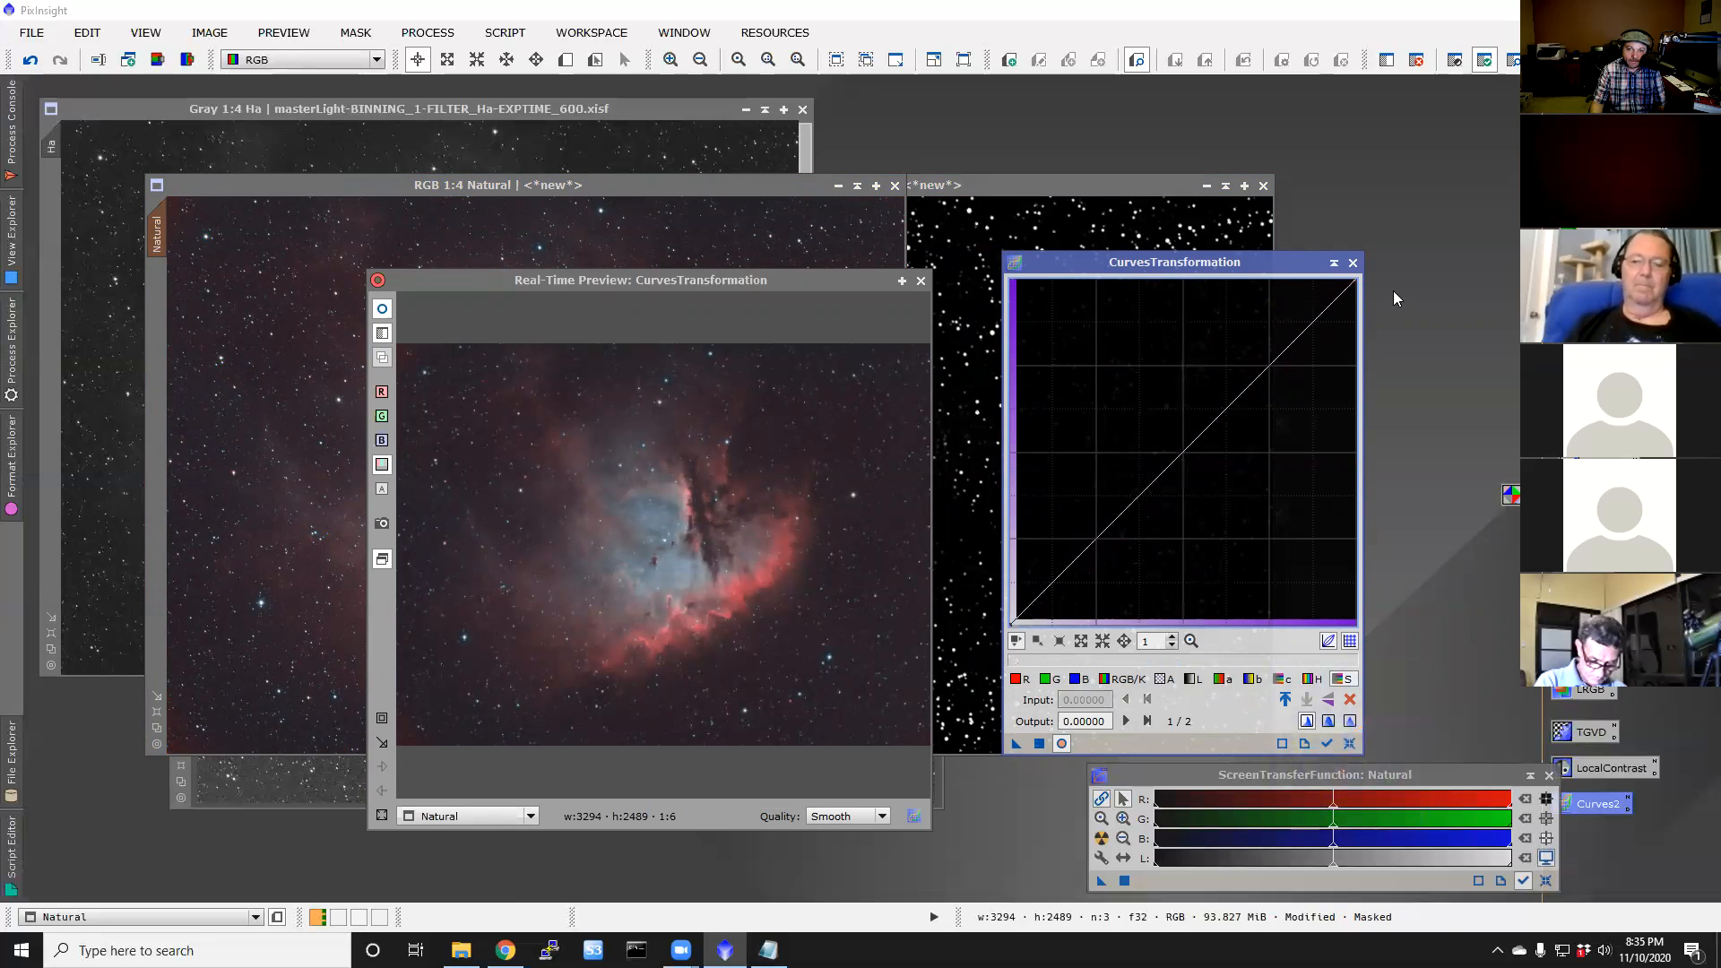
{"action": "left_click", "coordinate": [1353, 262]}
{"action": "left_click", "coordinate": [918, 279]}
{"action": "left_click", "coordinate": [920, 281]}
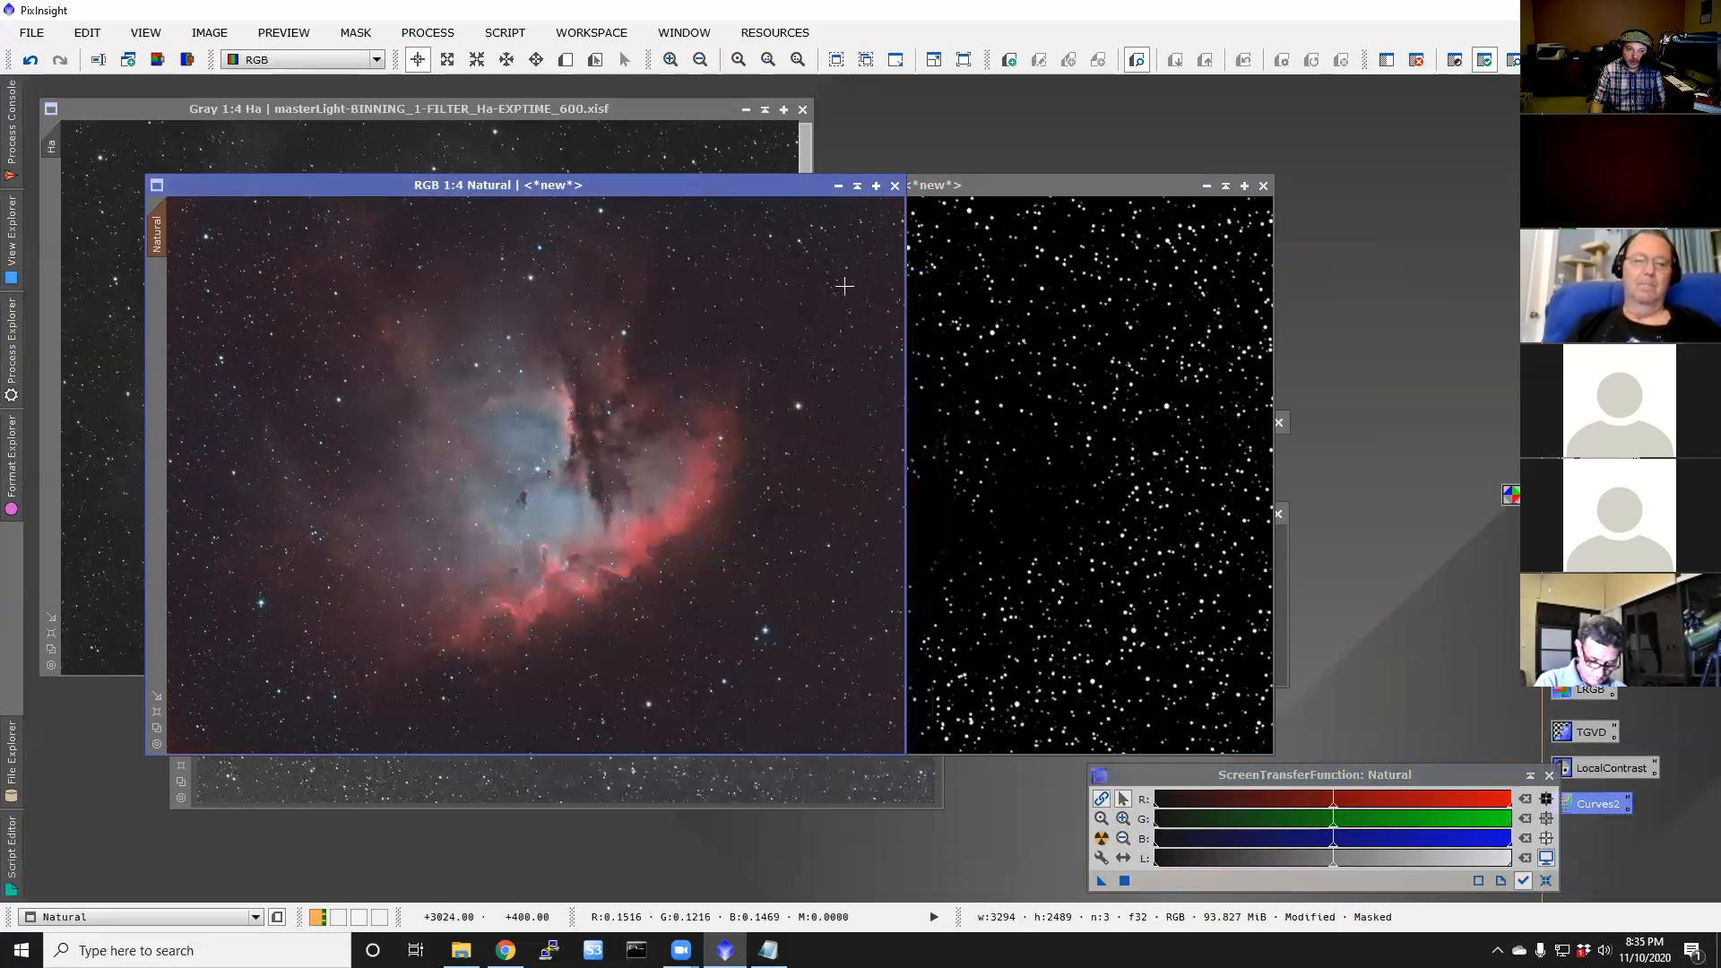
Step: Remove the star mask from the Natural image
{"action": "right_click", "coordinate": [431, 347]}
{"action": "mouse_move", "coordinate": [575, 546]}
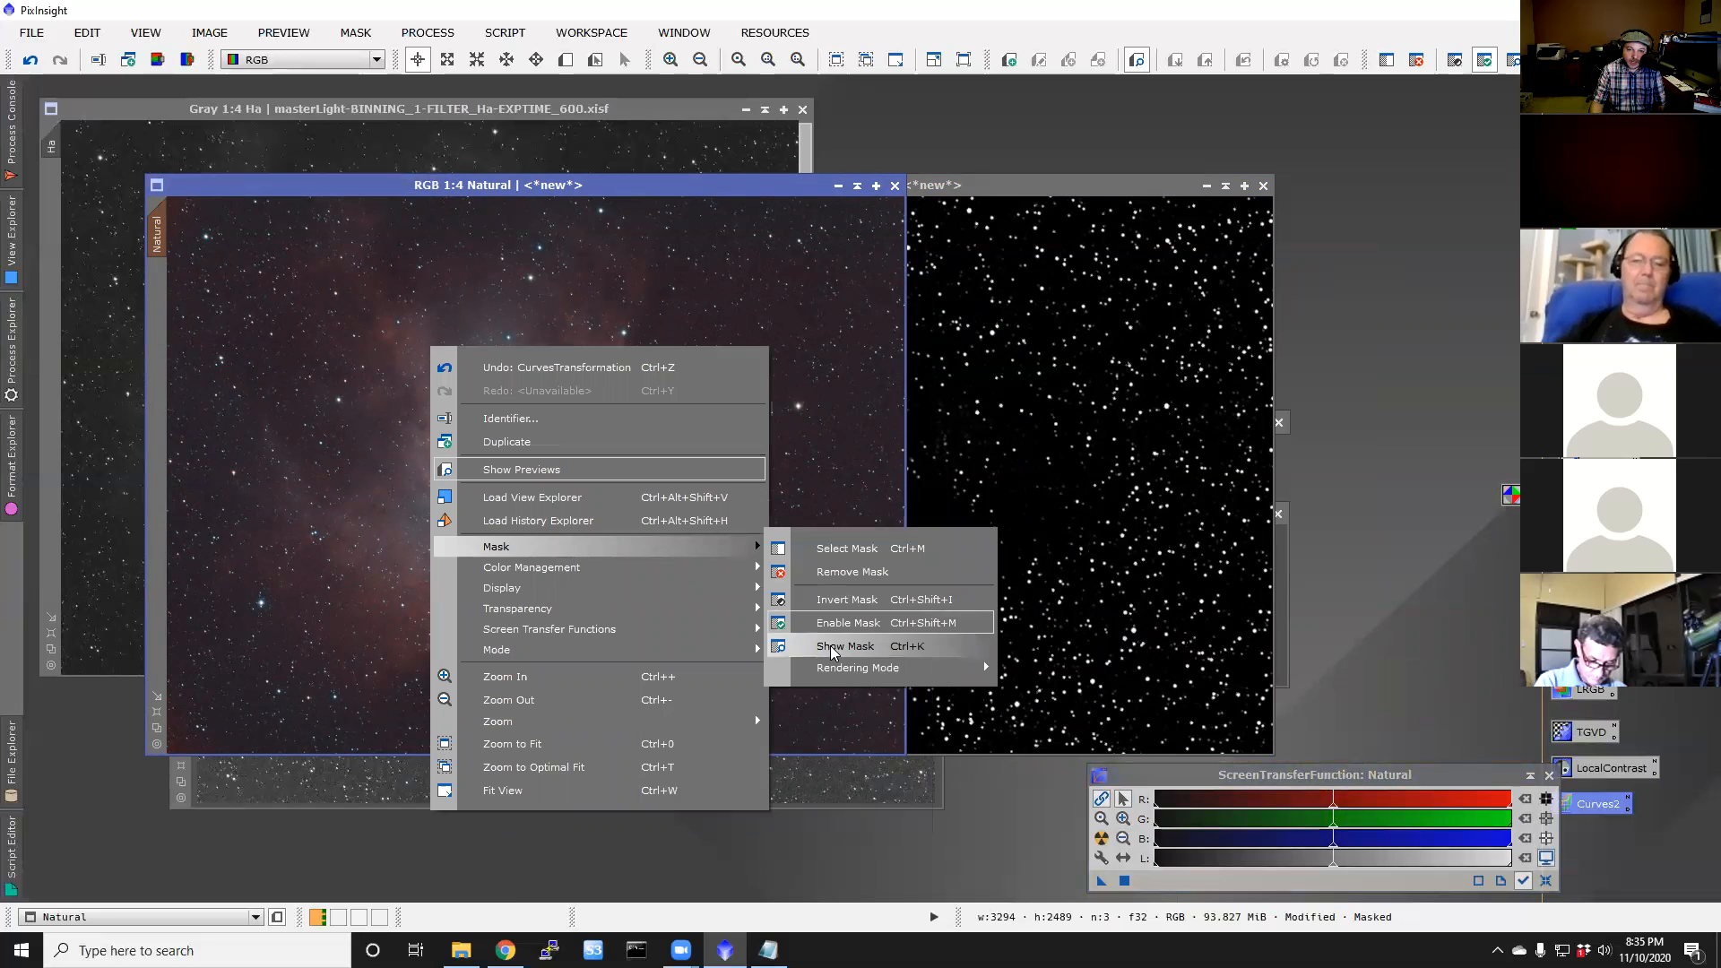
{"action": "left_click", "coordinate": [851, 572]}
Step: Compare the Natural image before and after its last curves adjustment by undoing and redoing it twice
{"action": "scroll", "coordinate": [685, 571], "scroll_direction": "up", "scroll_amount": 1}
{"action": "key", "text": "ctrl+z"}
{"action": "key", "text": "ctrl+y"}
{"action": "key", "text": "ctrl+z"}
{"action": "key", "text": "ctrl+y"}
{"action": "scroll", "coordinate": [684, 571], "scroll_direction": "down", "scroll_amount": 1}
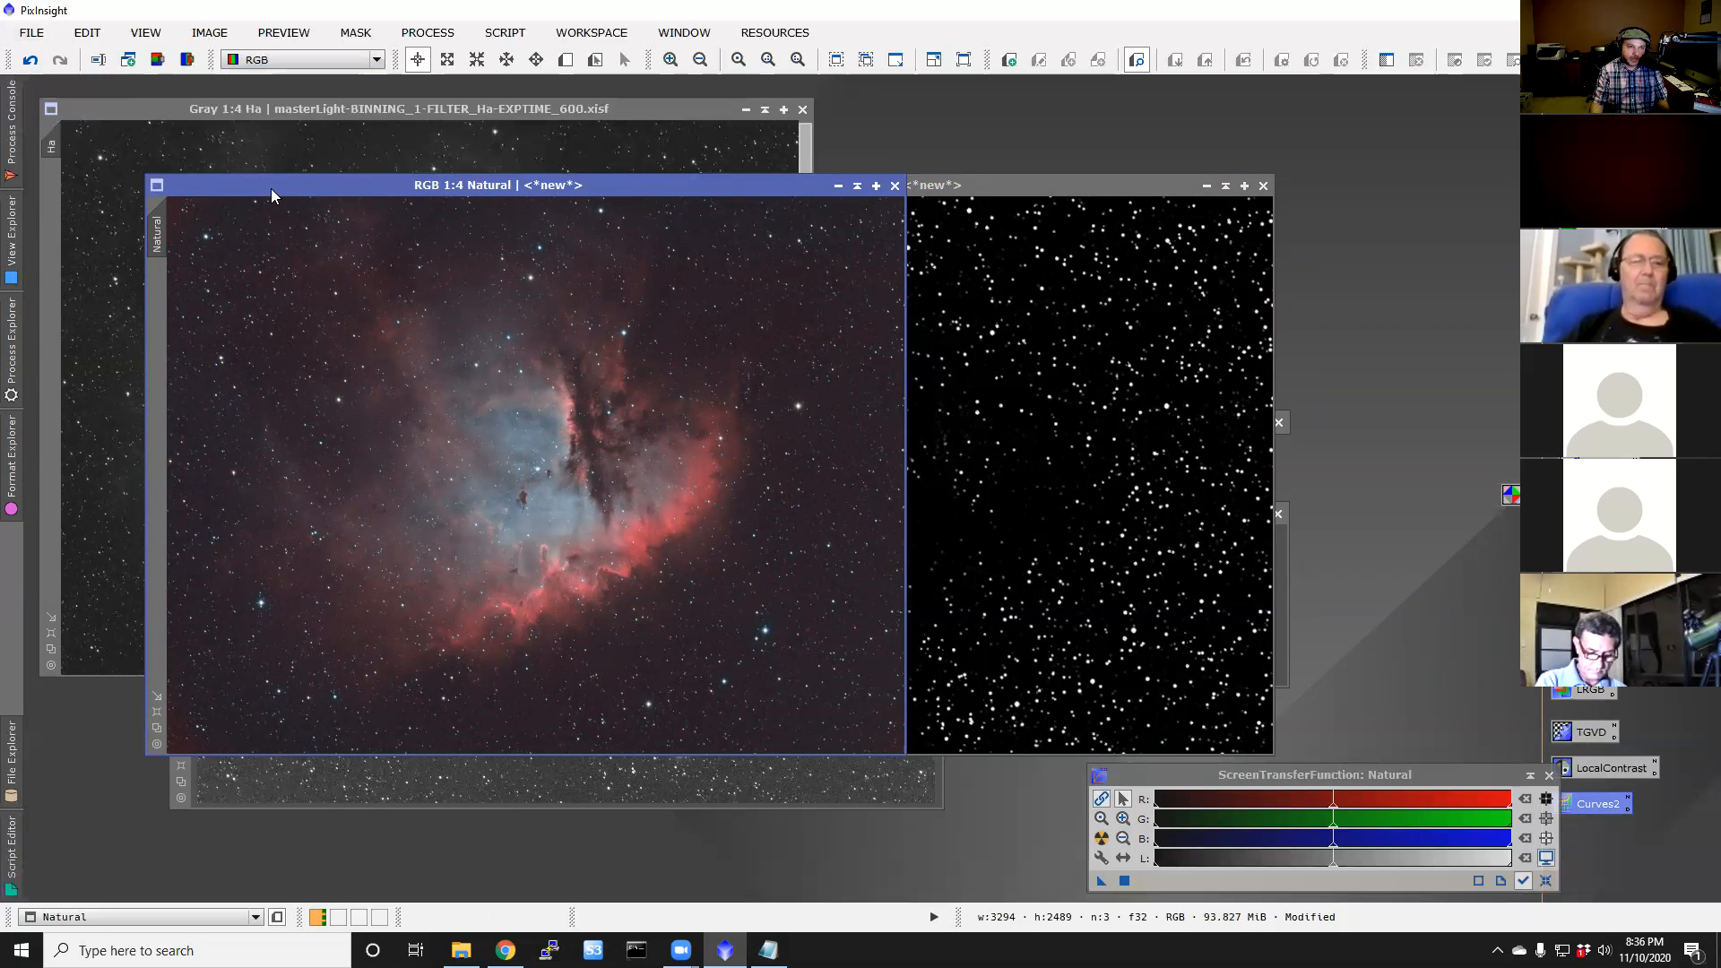
Step: Save the Natural image as the TIFF file PacMan in Documents > PacManCFAS, using 16-bit unsigned integer samples and no compression
{"action": "left_click", "coordinate": [25, 34]}
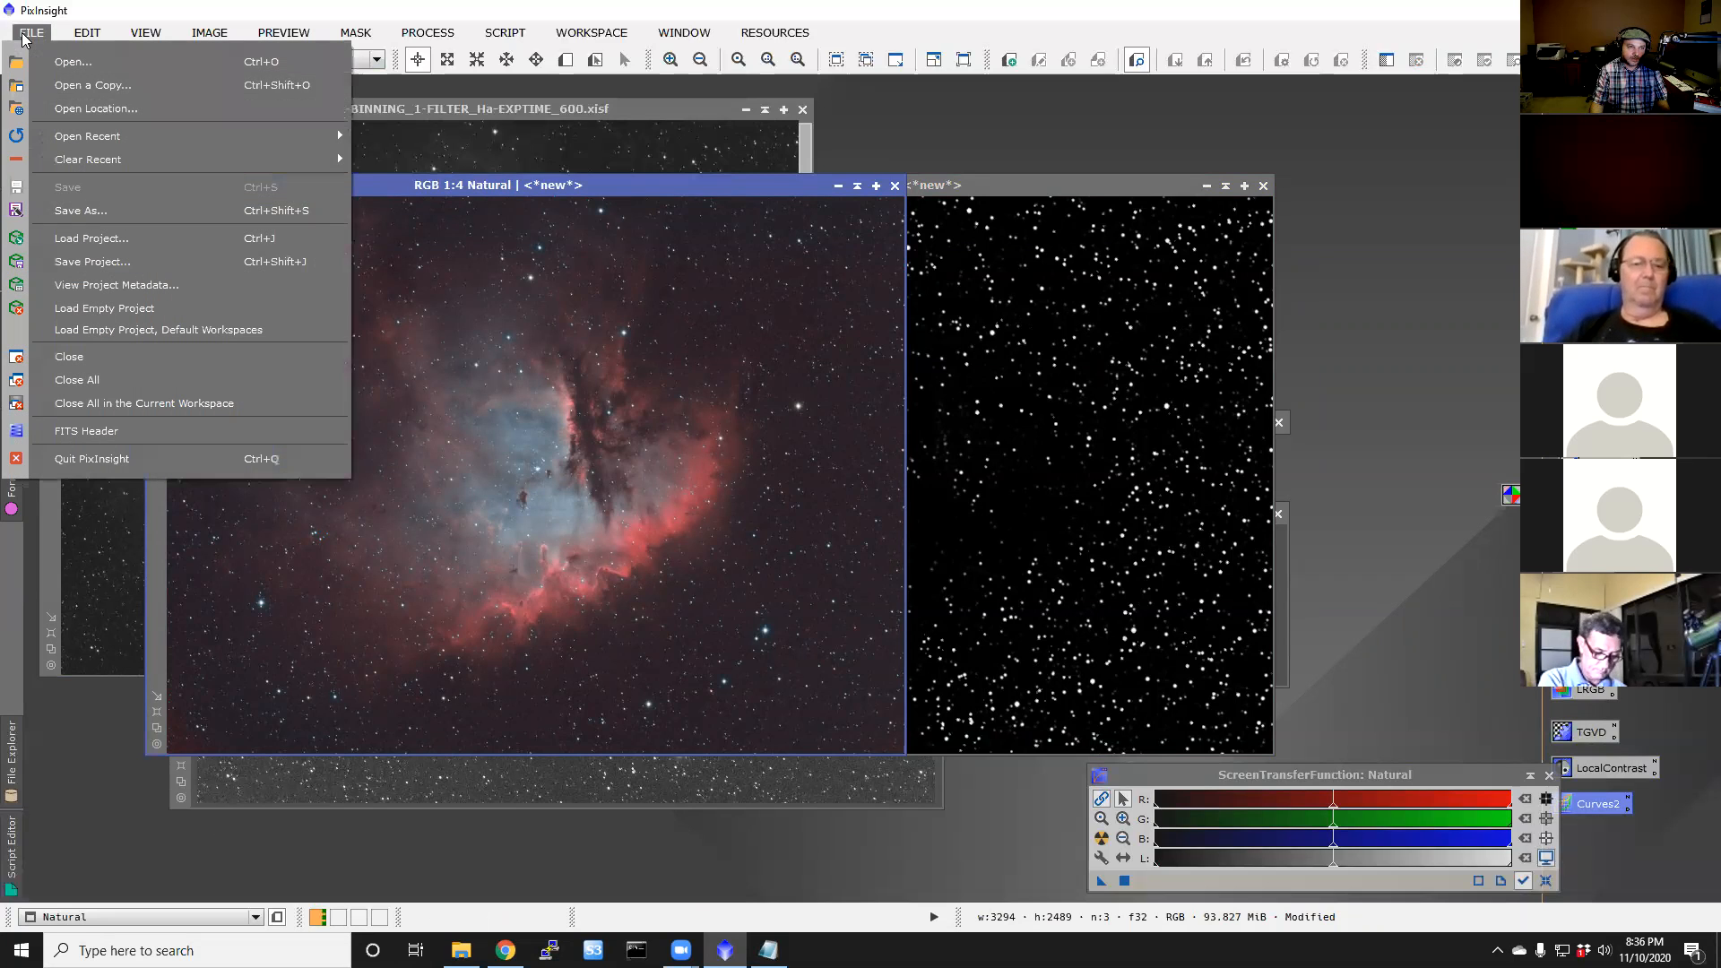
{"action": "left_click", "coordinate": [104, 210]}
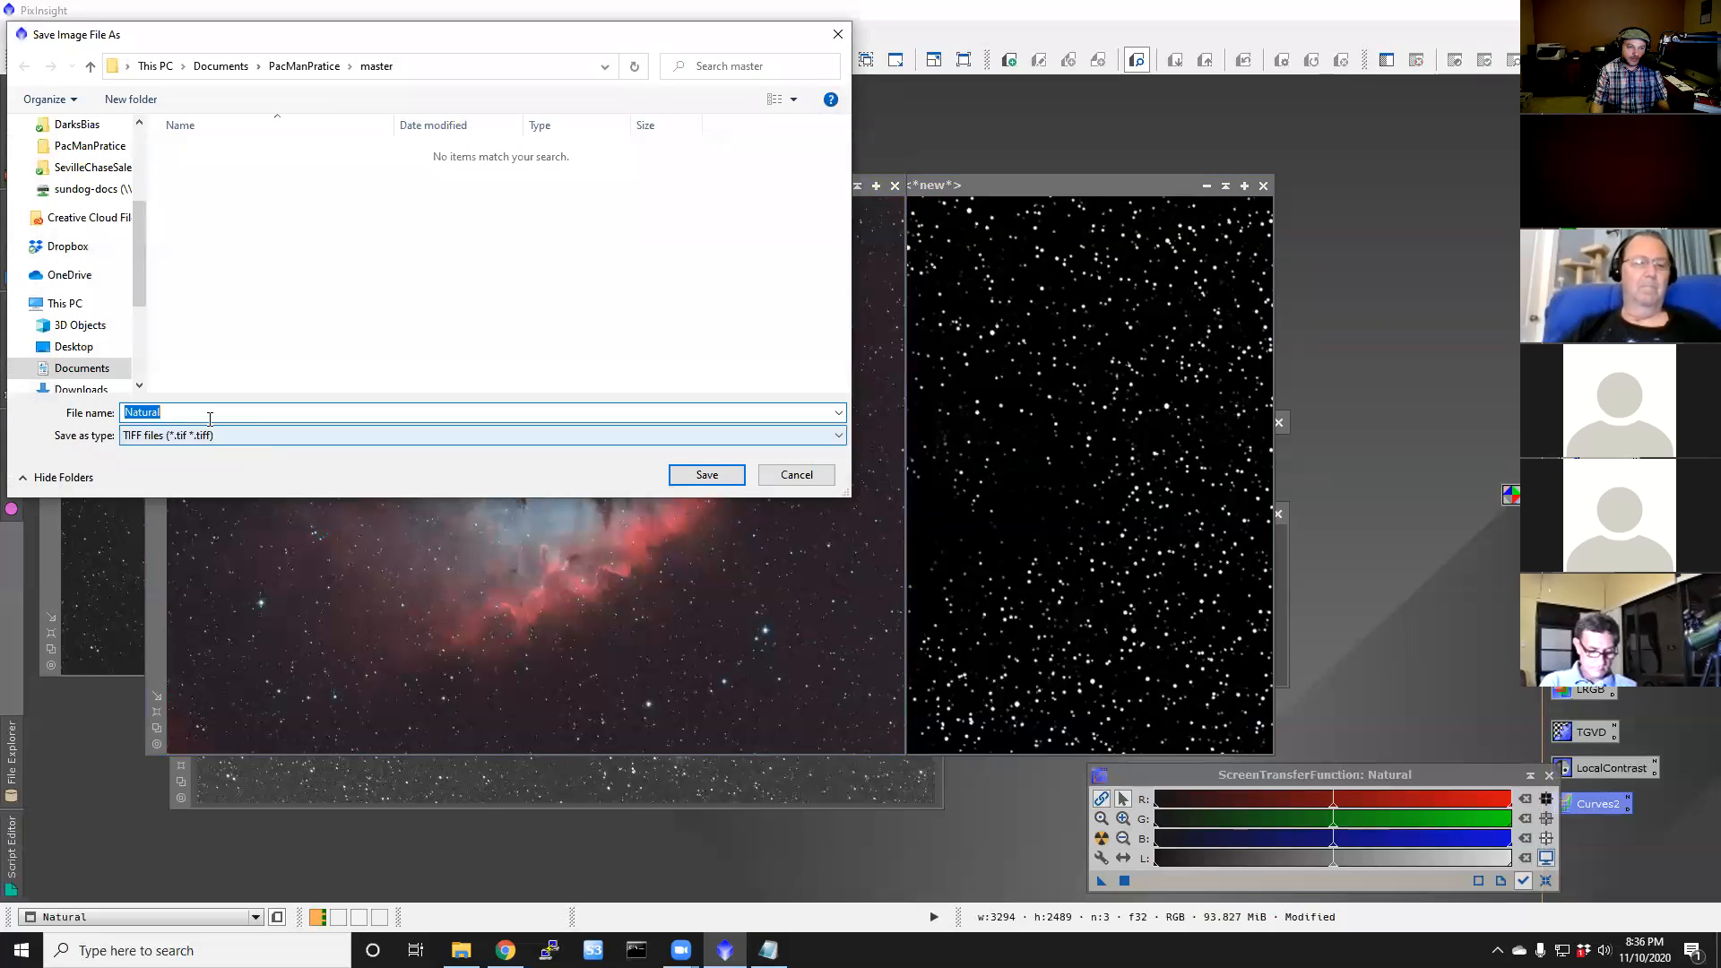
{"action": "left_click", "coordinate": [307, 67]}
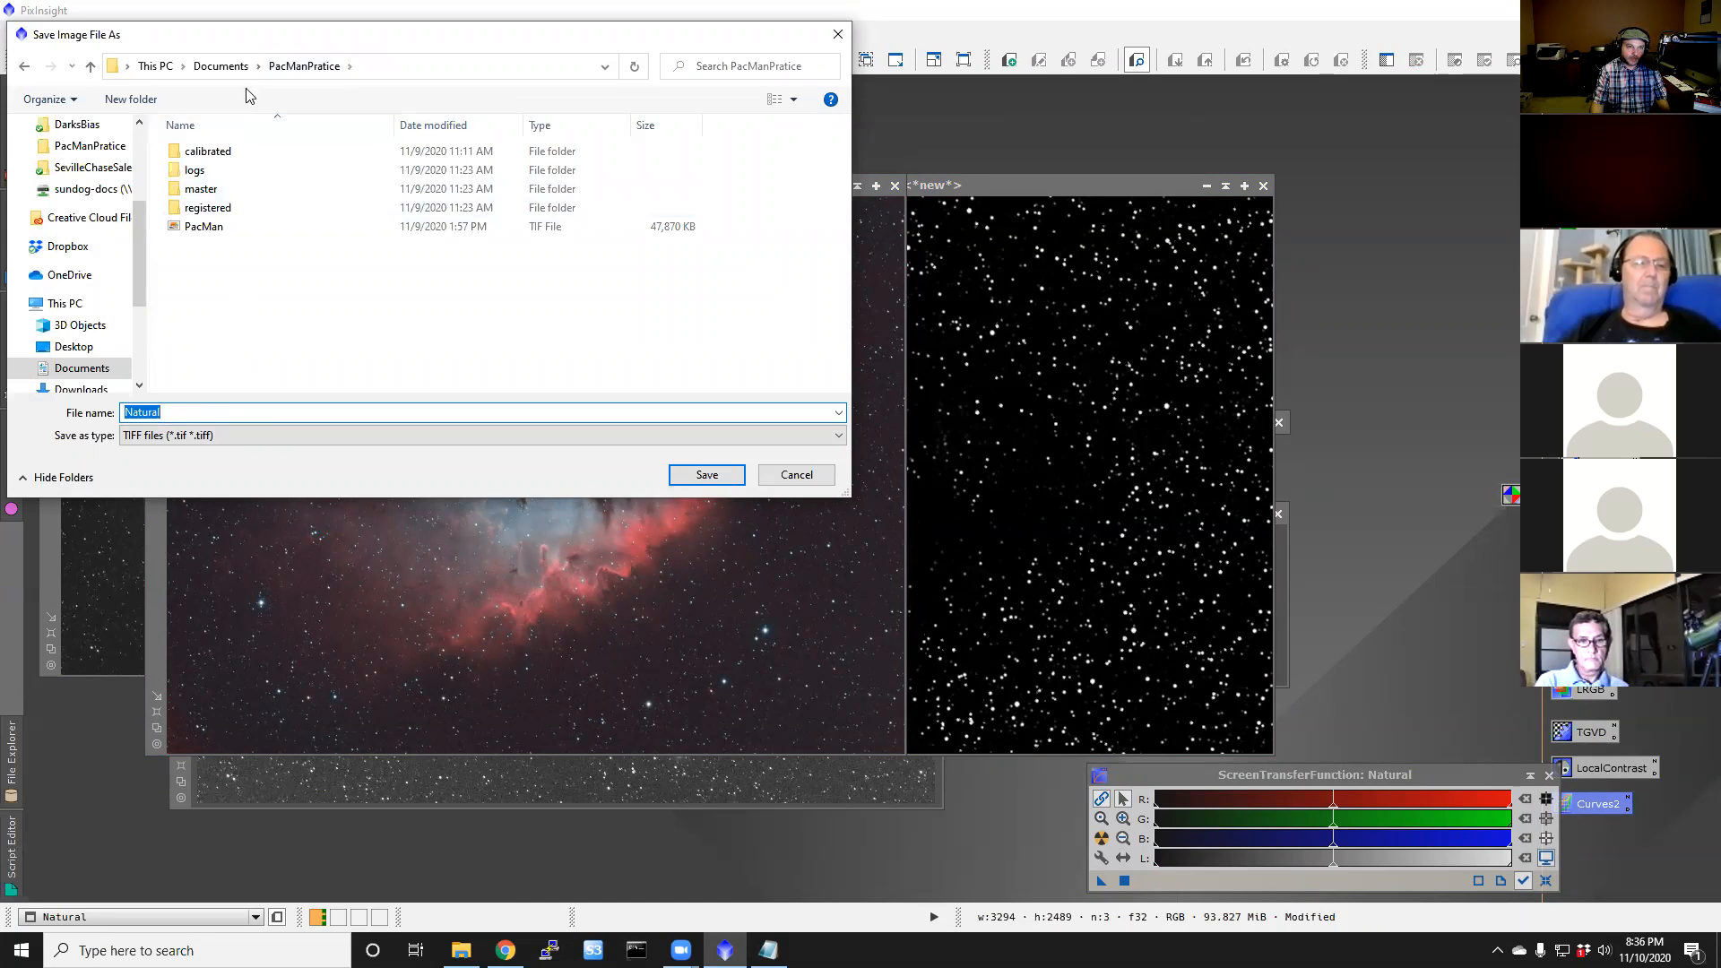
{"action": "left_click", "coordinate": [221, 66]}
{"action": "double_click", "coordinate": [236, 151]}
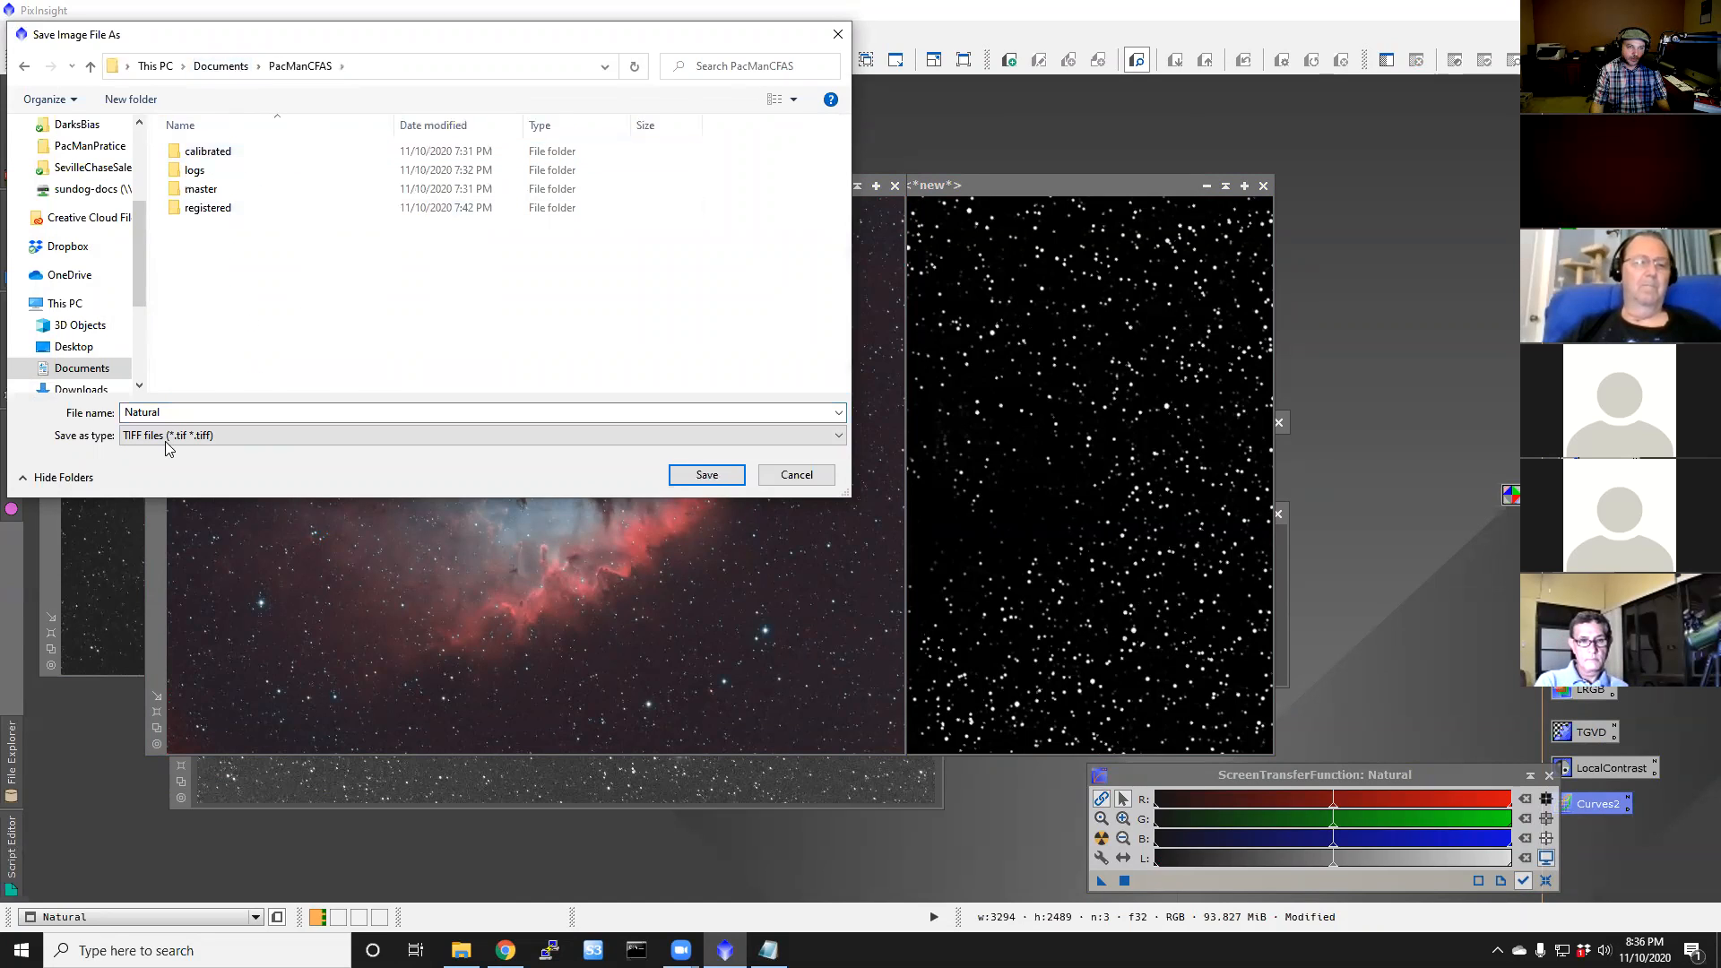
{"action": "double_click", "coordinate": [172, 413]}
{"action": "type", "text": "PacMan"}
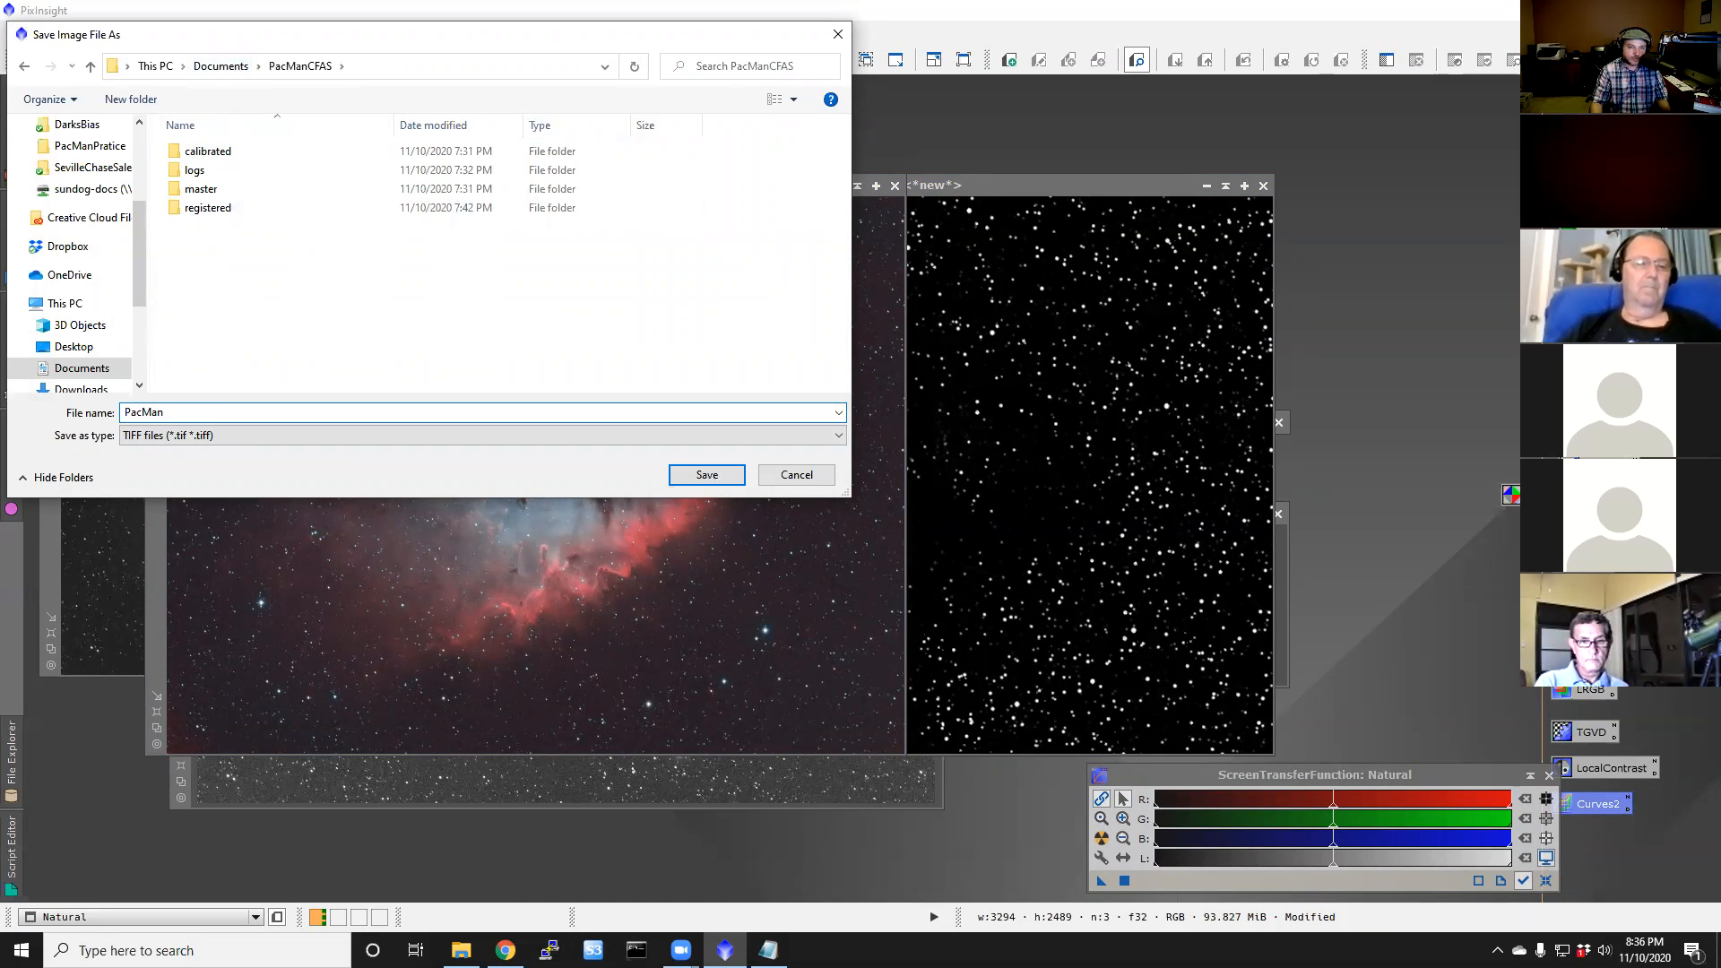
{"action": "left_click", "coordinate": [715, 479]}
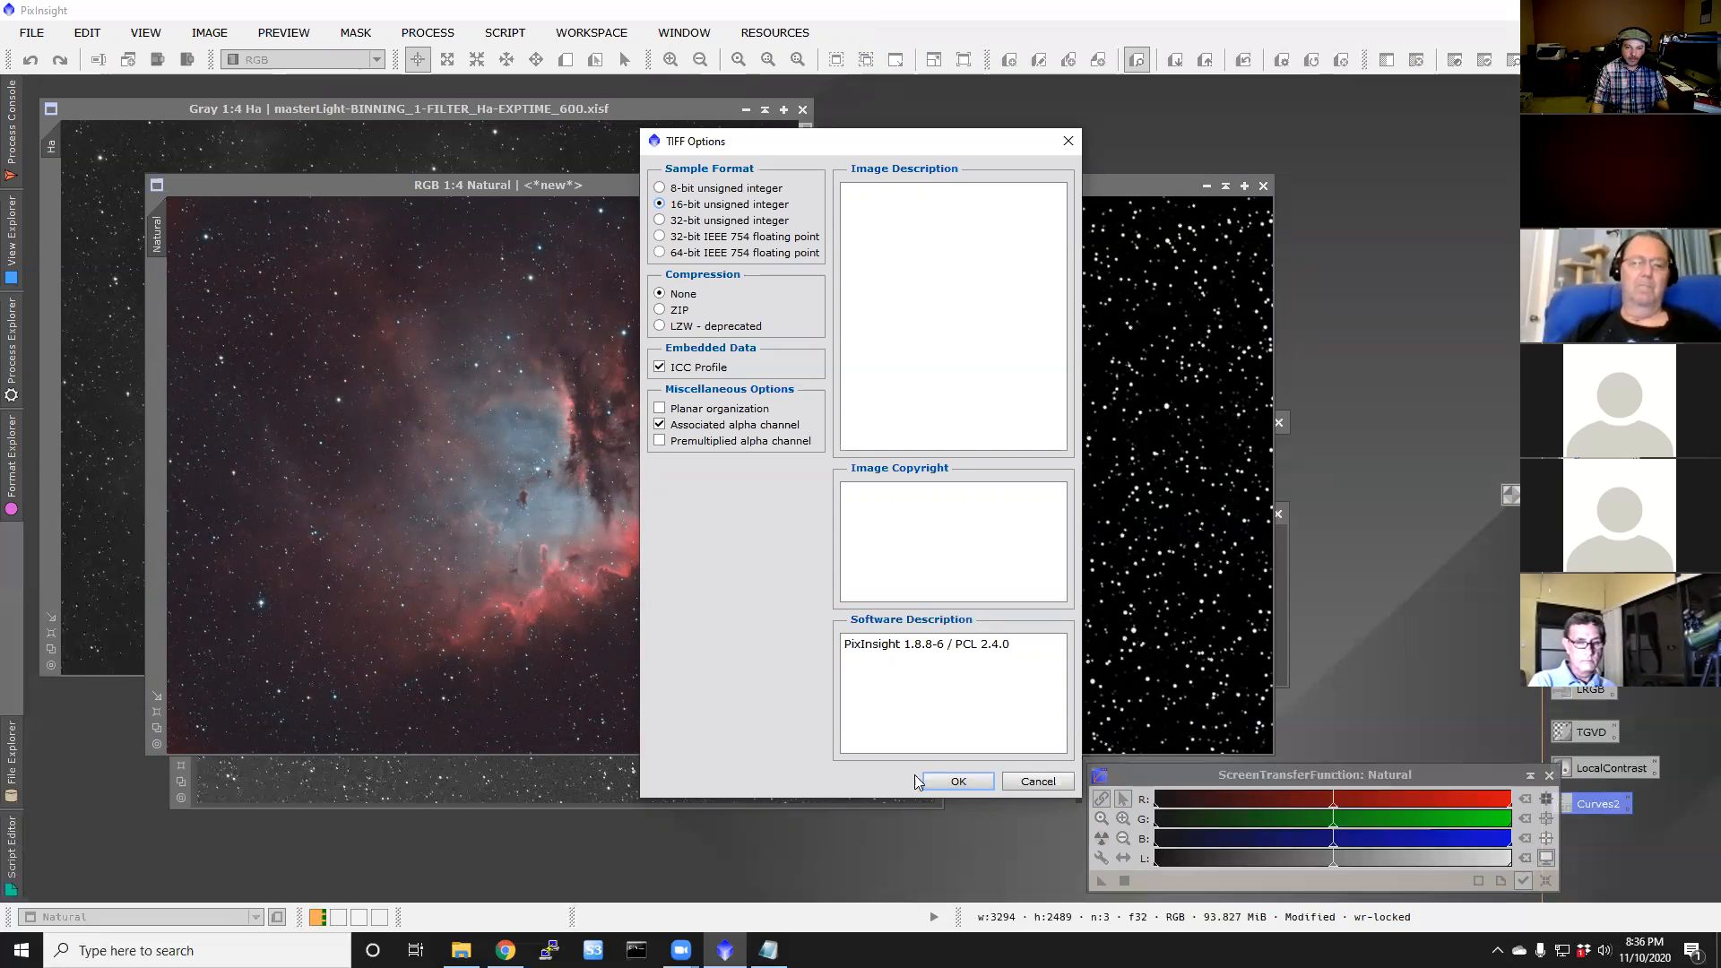
{"action": "left_click", "coordinate": [941, 782]}
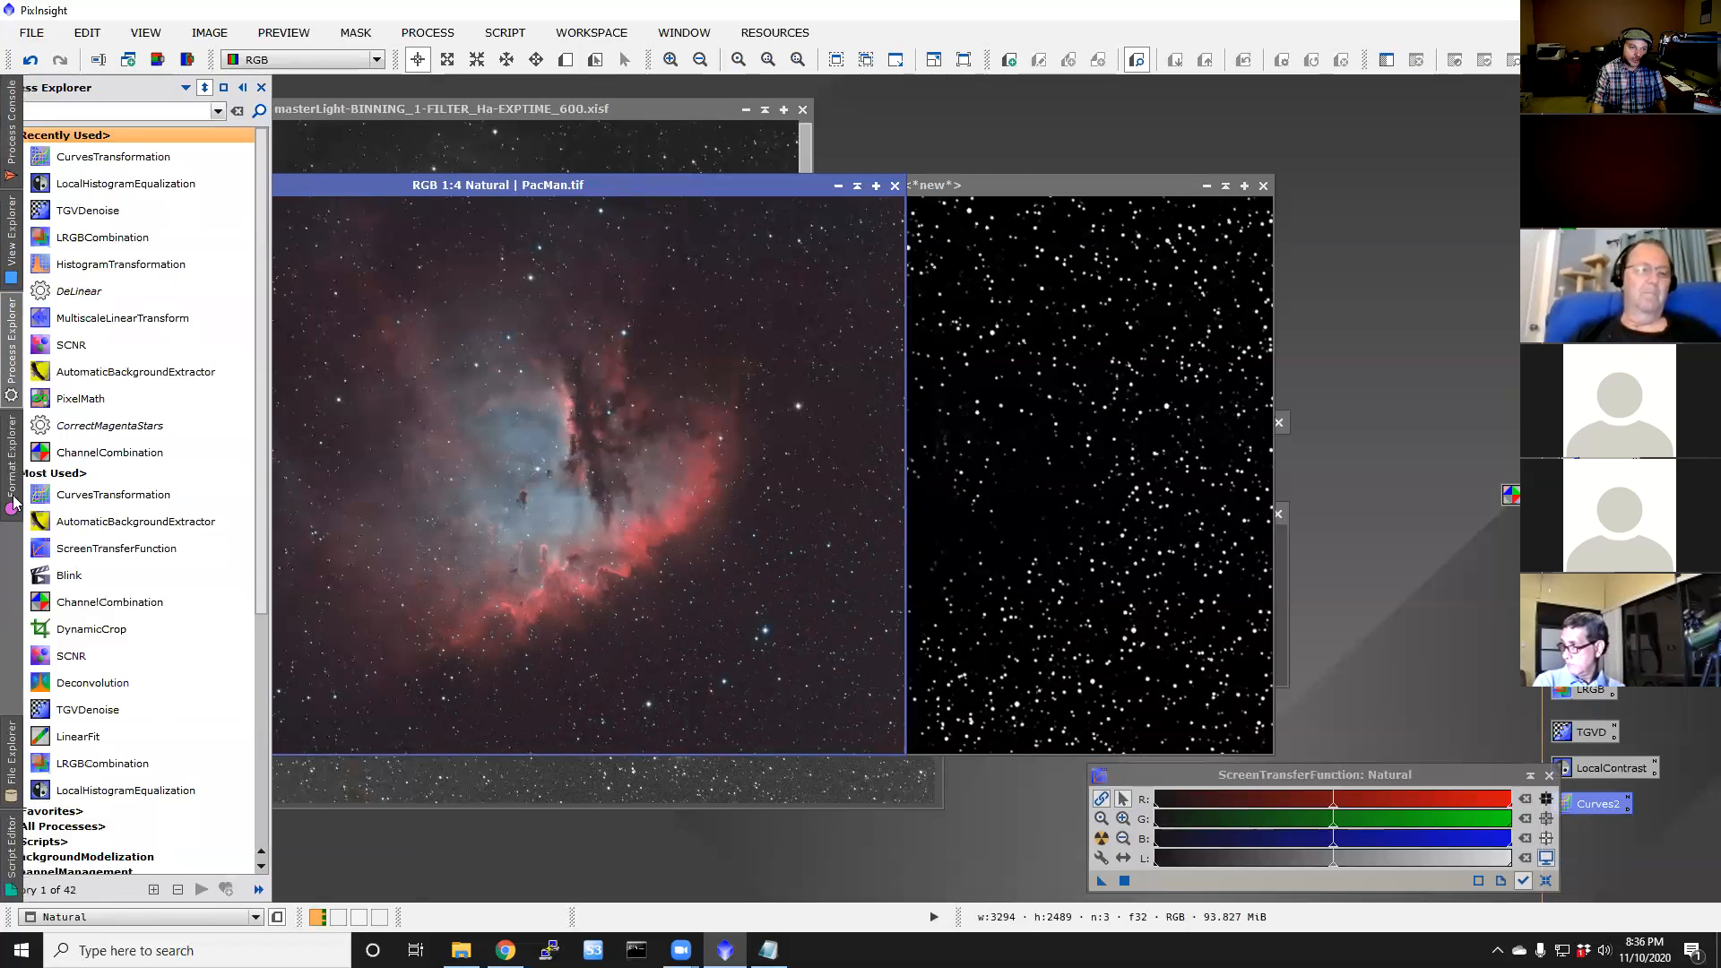
Step: Save the whole session as a bundled project named pacman.pxiproject in E:/Documents/PacManCFAS, including all workspaces
{"action": "mouse_move", "coordinate": [12, 504]}
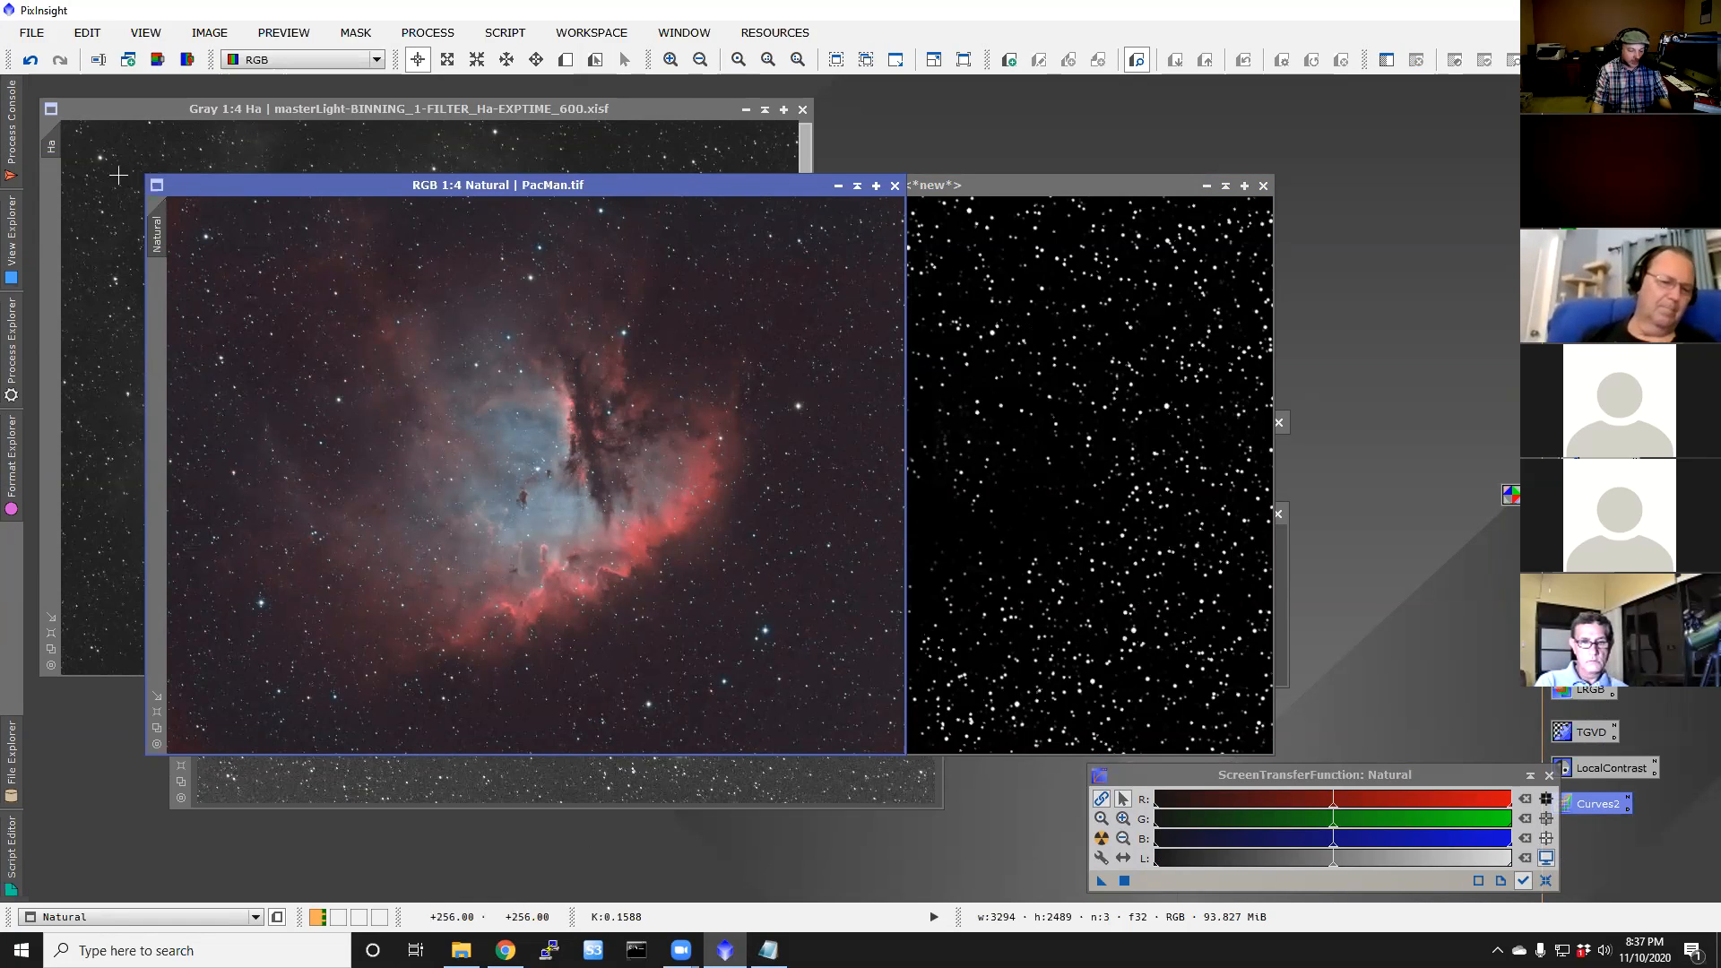
{"action": "left_click", "coordinate": [32, 33]}
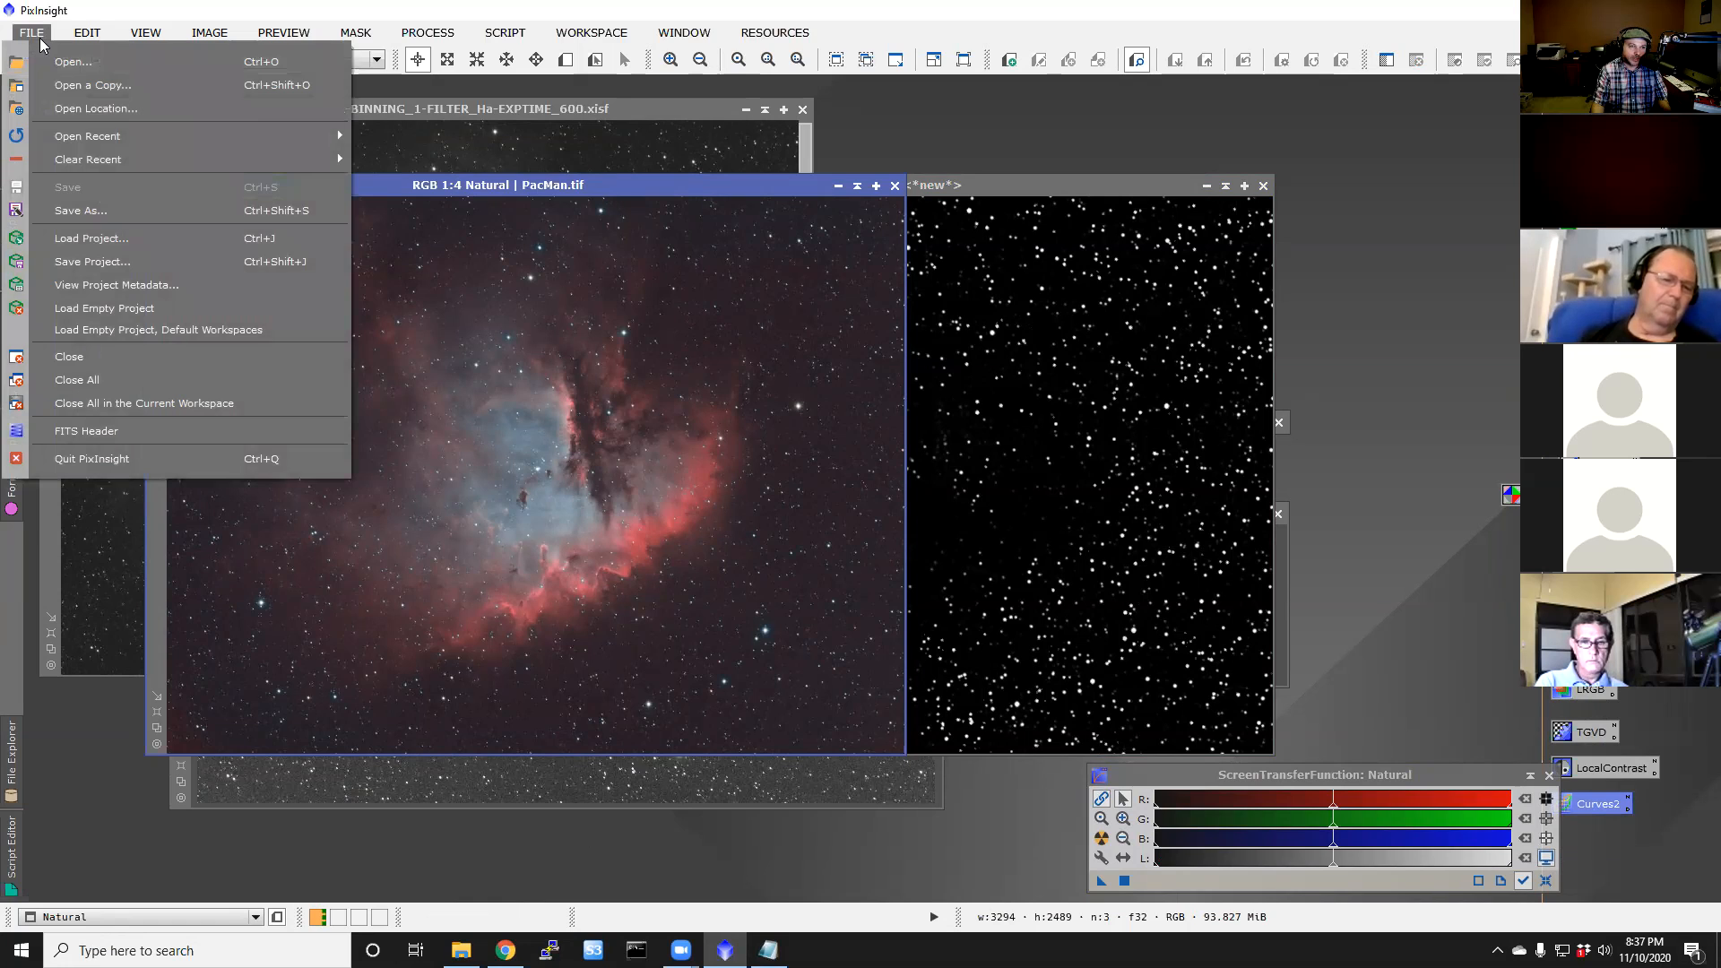
{"action": "left_click", "coordinate": [91, 261]}
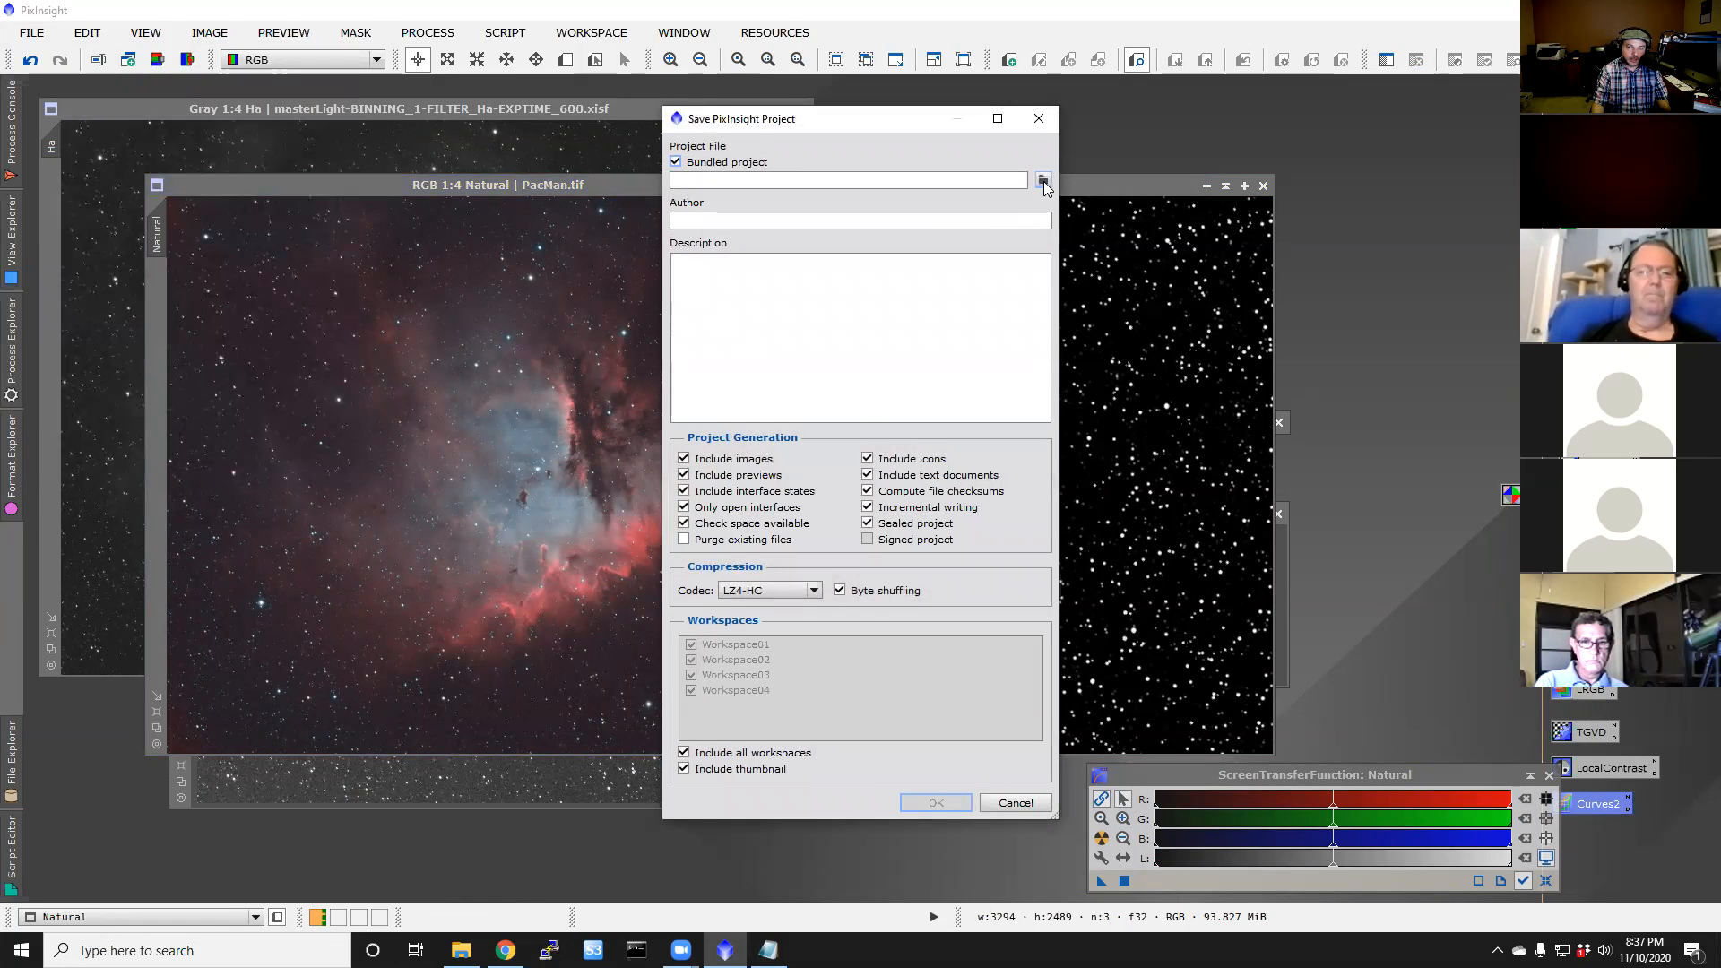
{"action": "left_click", "coordinate": [1042, 181]}
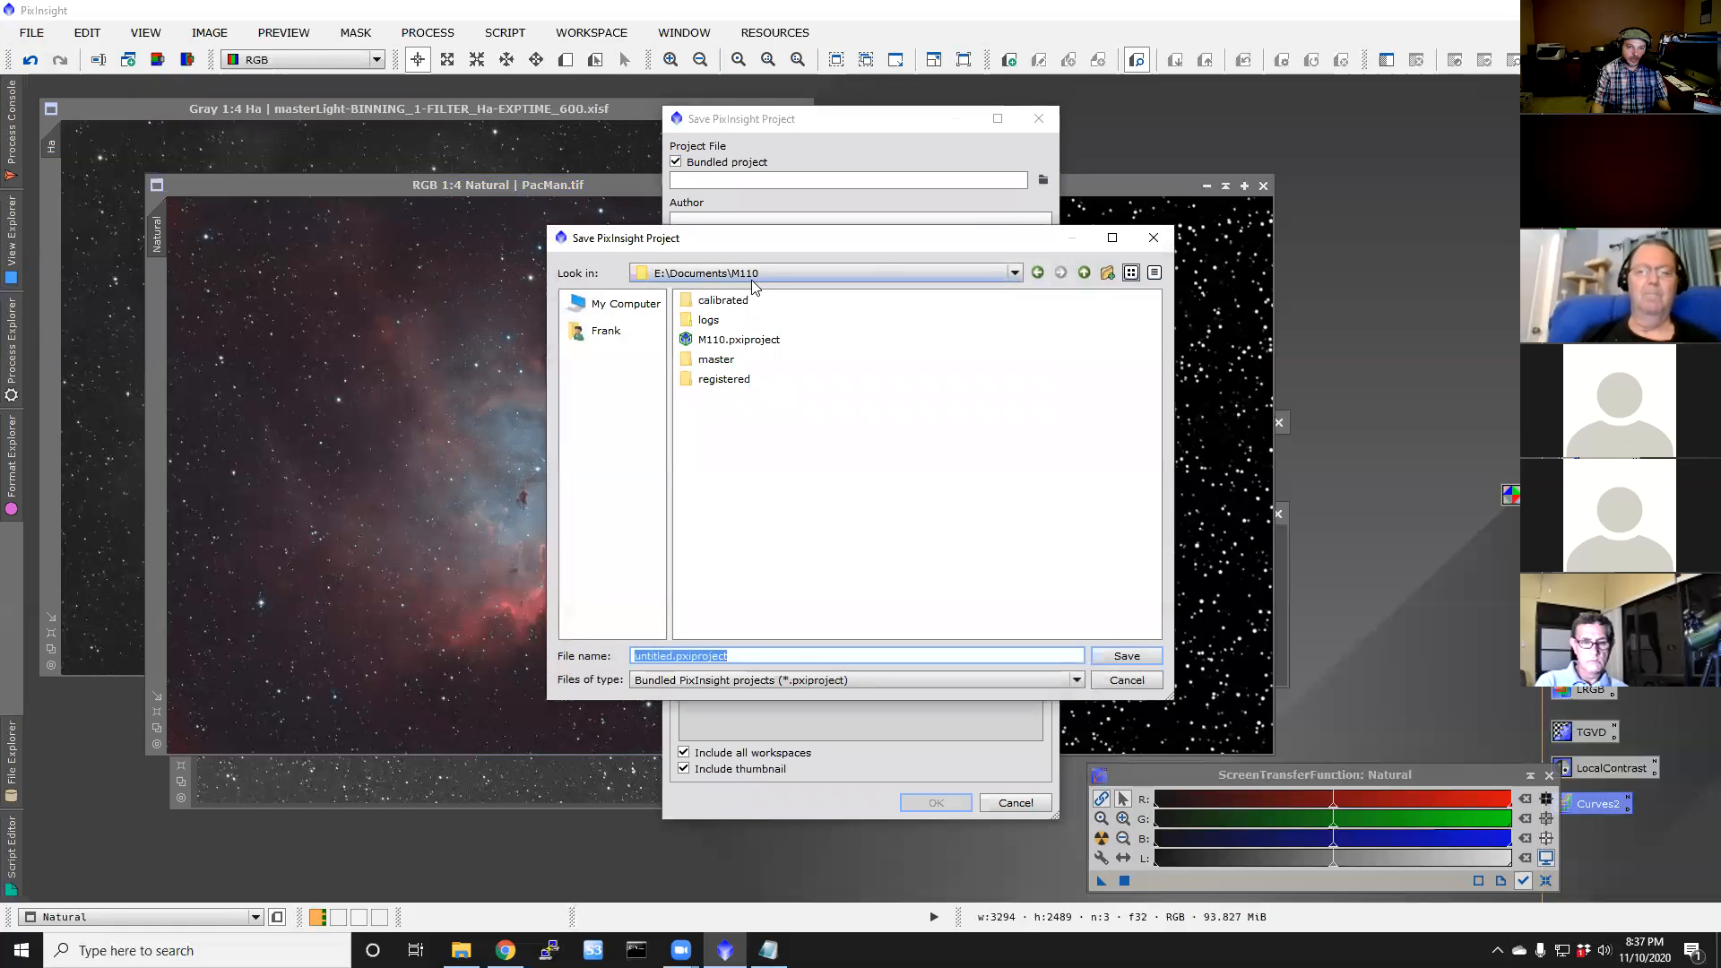
{"action": "left_click", "coordinate": [1083, 271]}
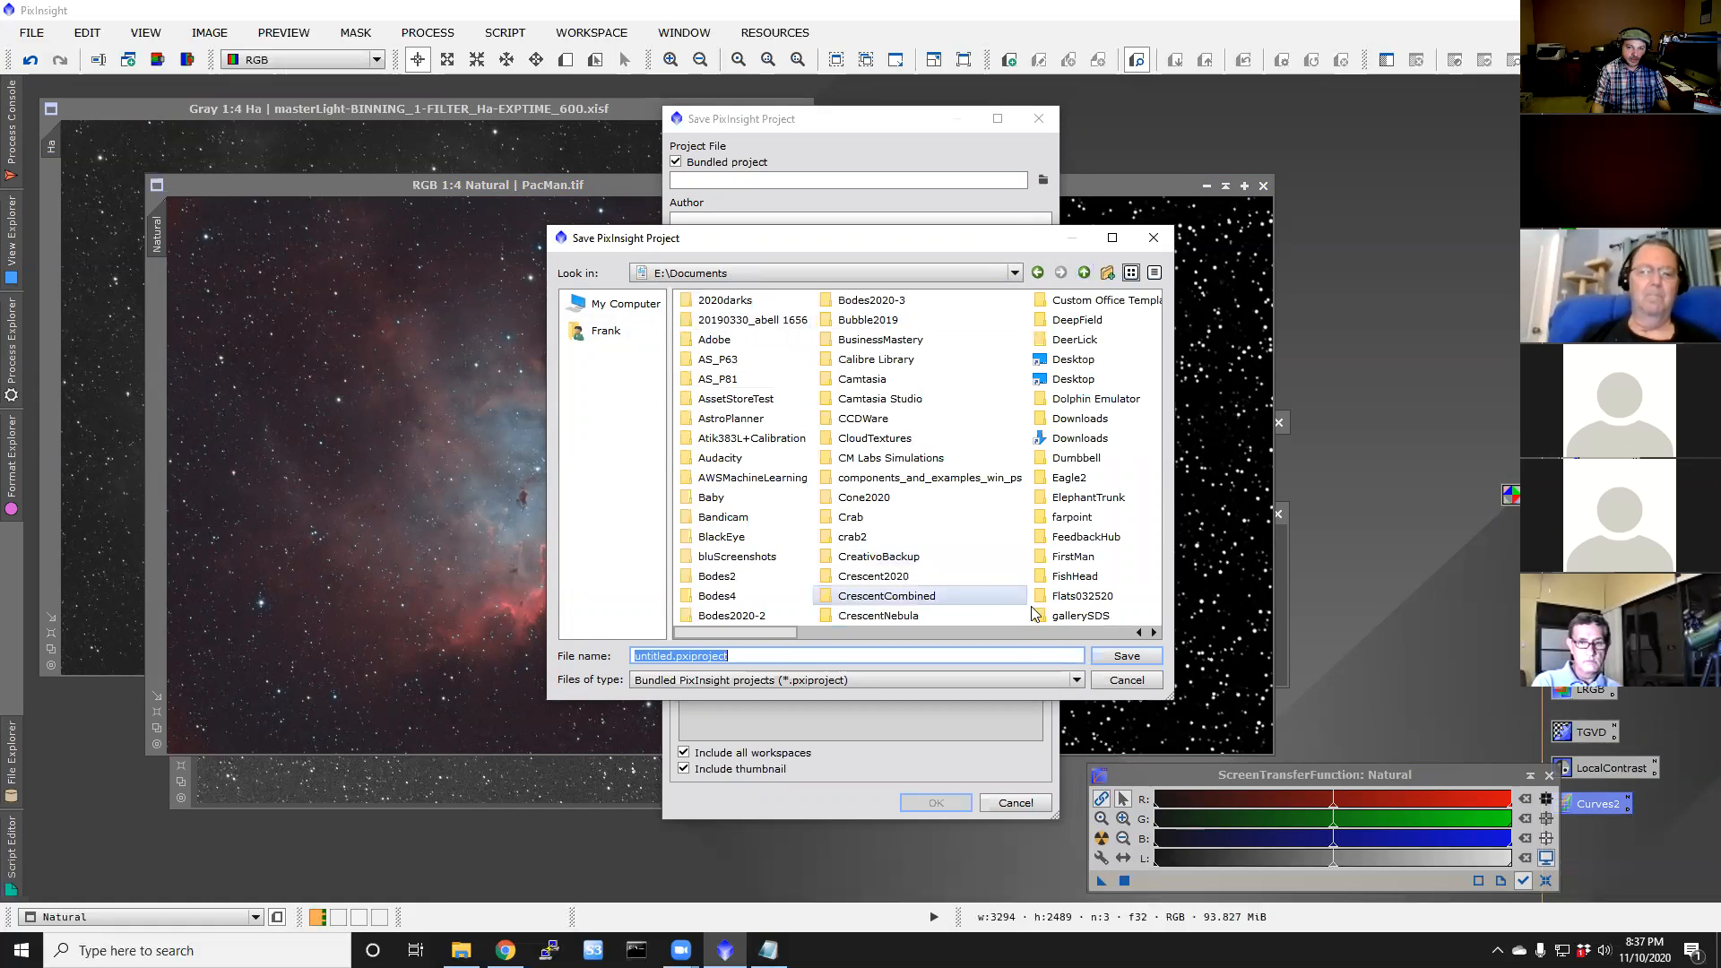
{"action": "left_click", "coordinate": [1009, 634]}
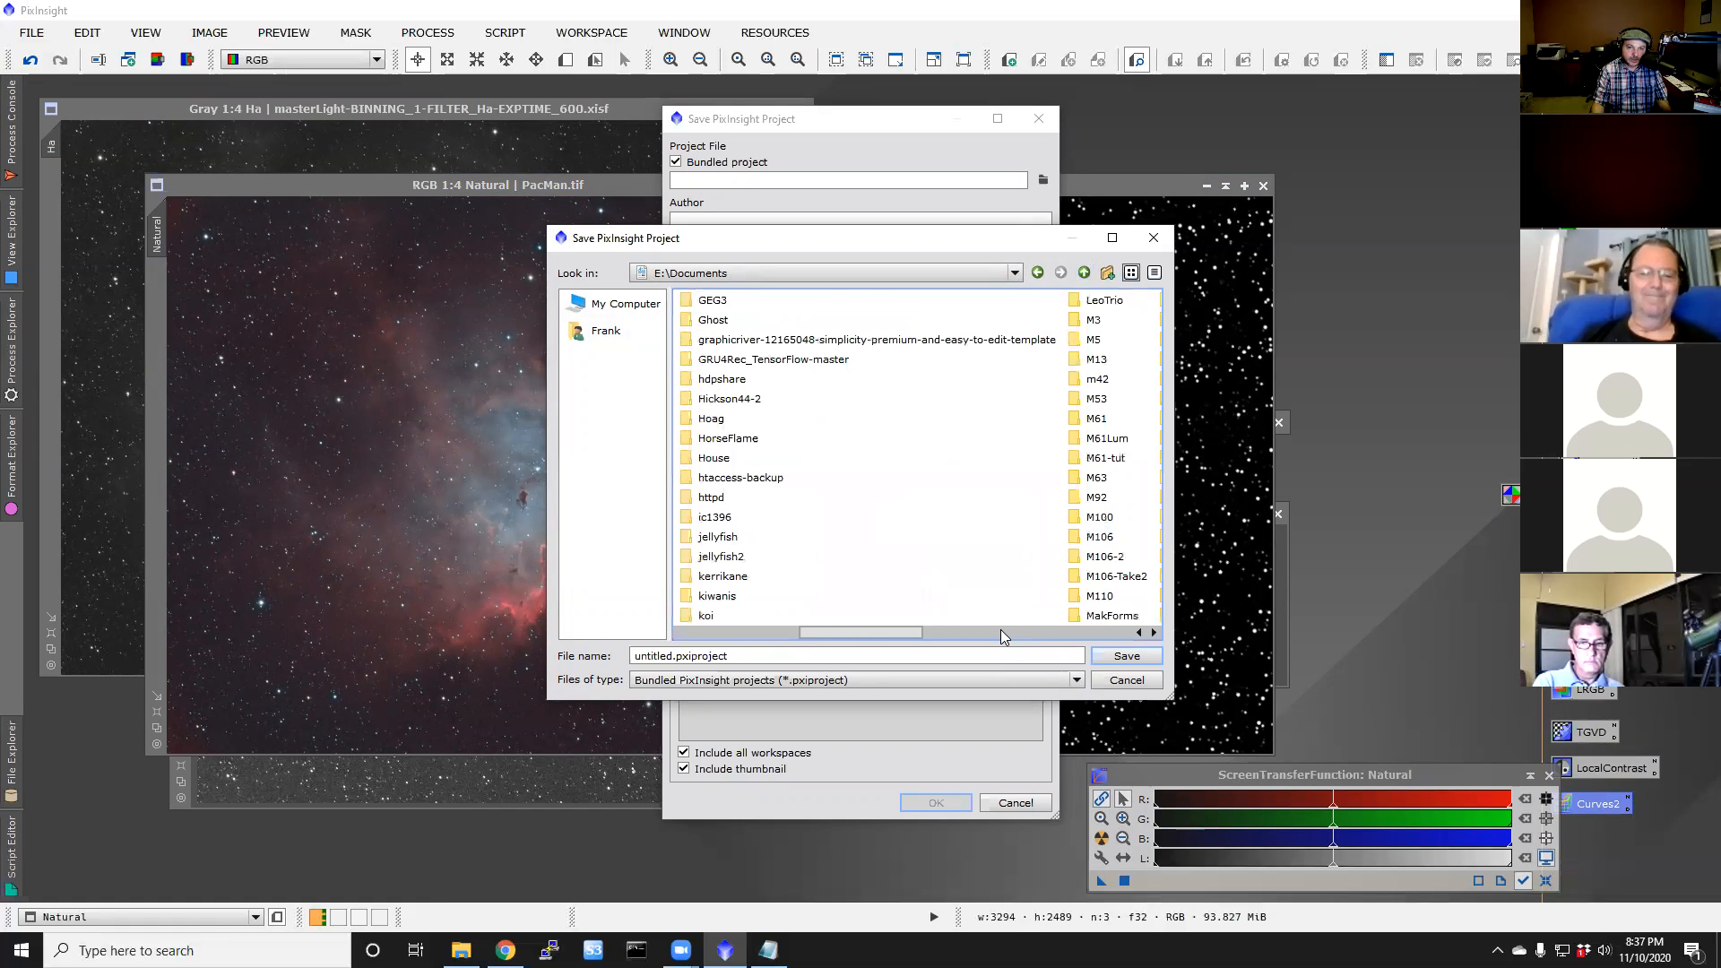
{"action": "left_click", "coordinate": [1000, 629]}
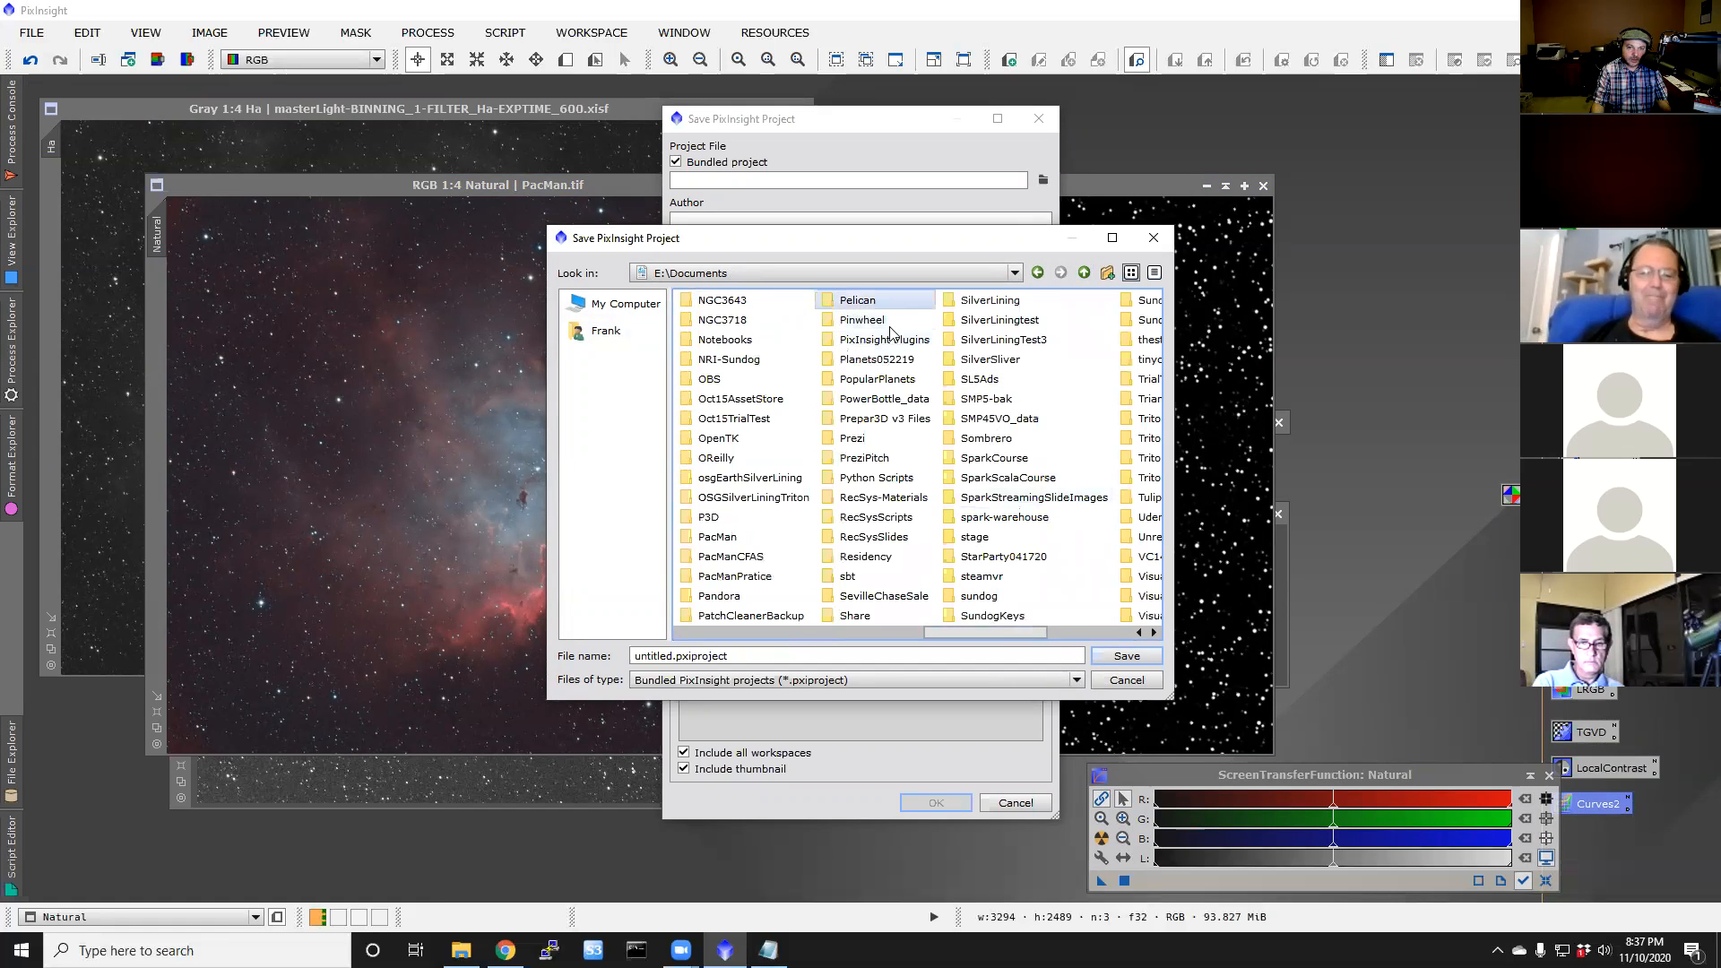
{"action": "double_click", "coordinate": [768, 557]}
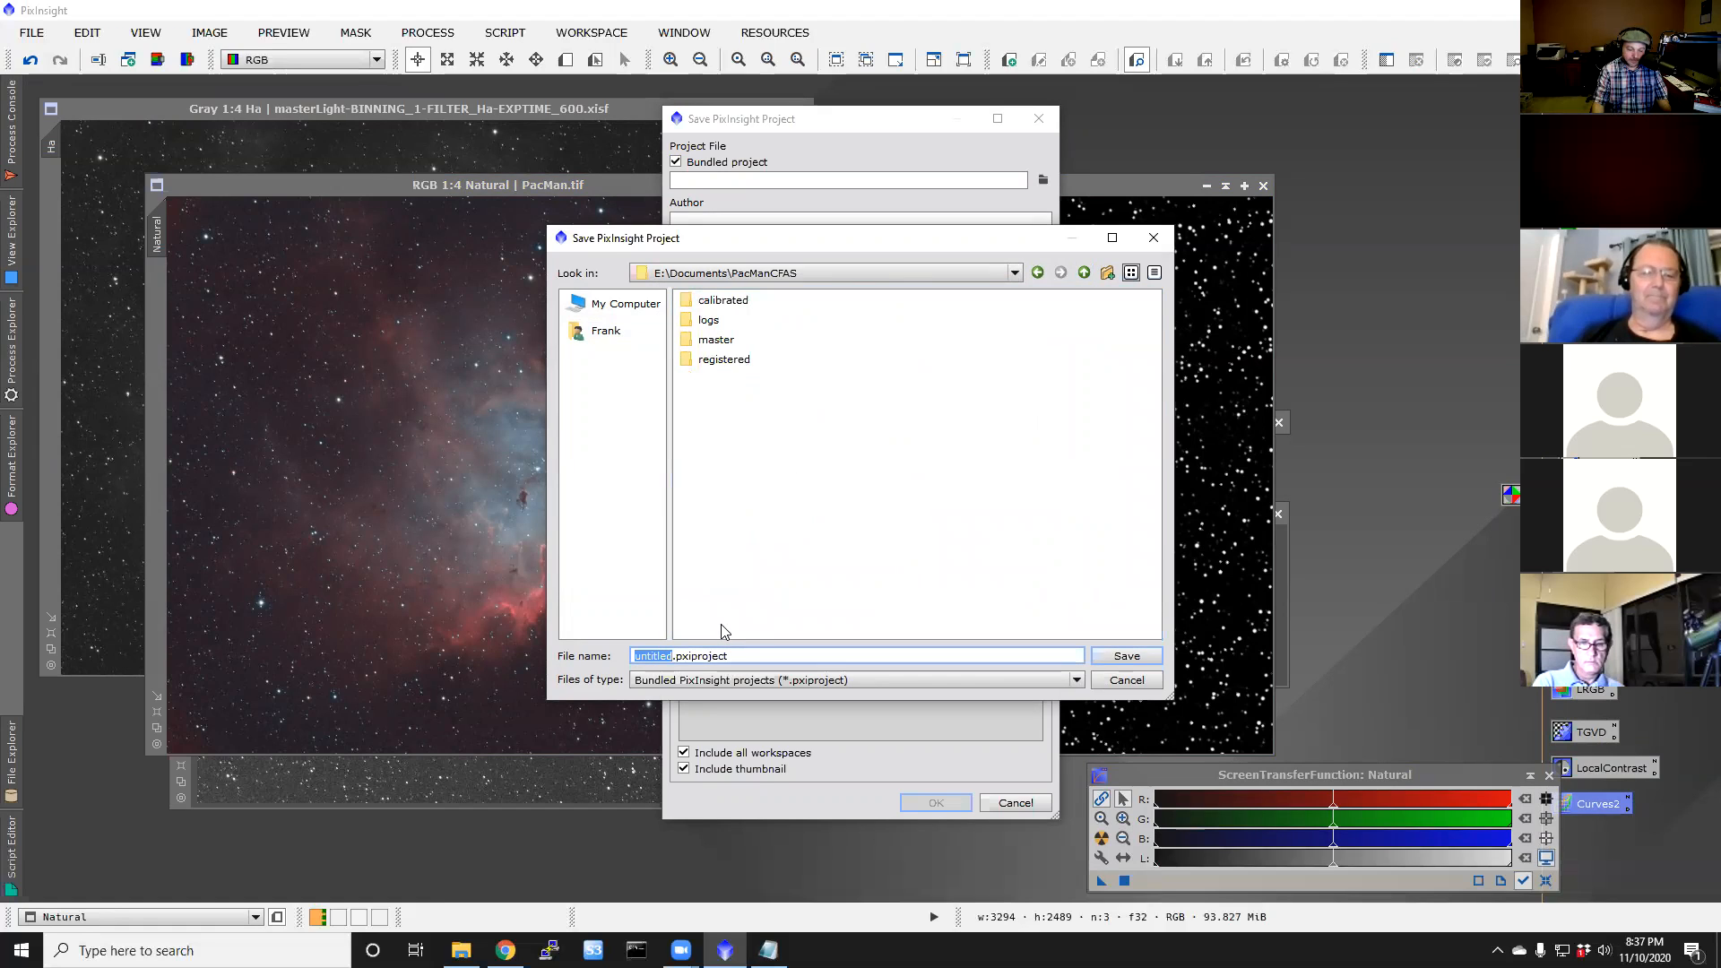
{"action": "type", "text": "pacman"}
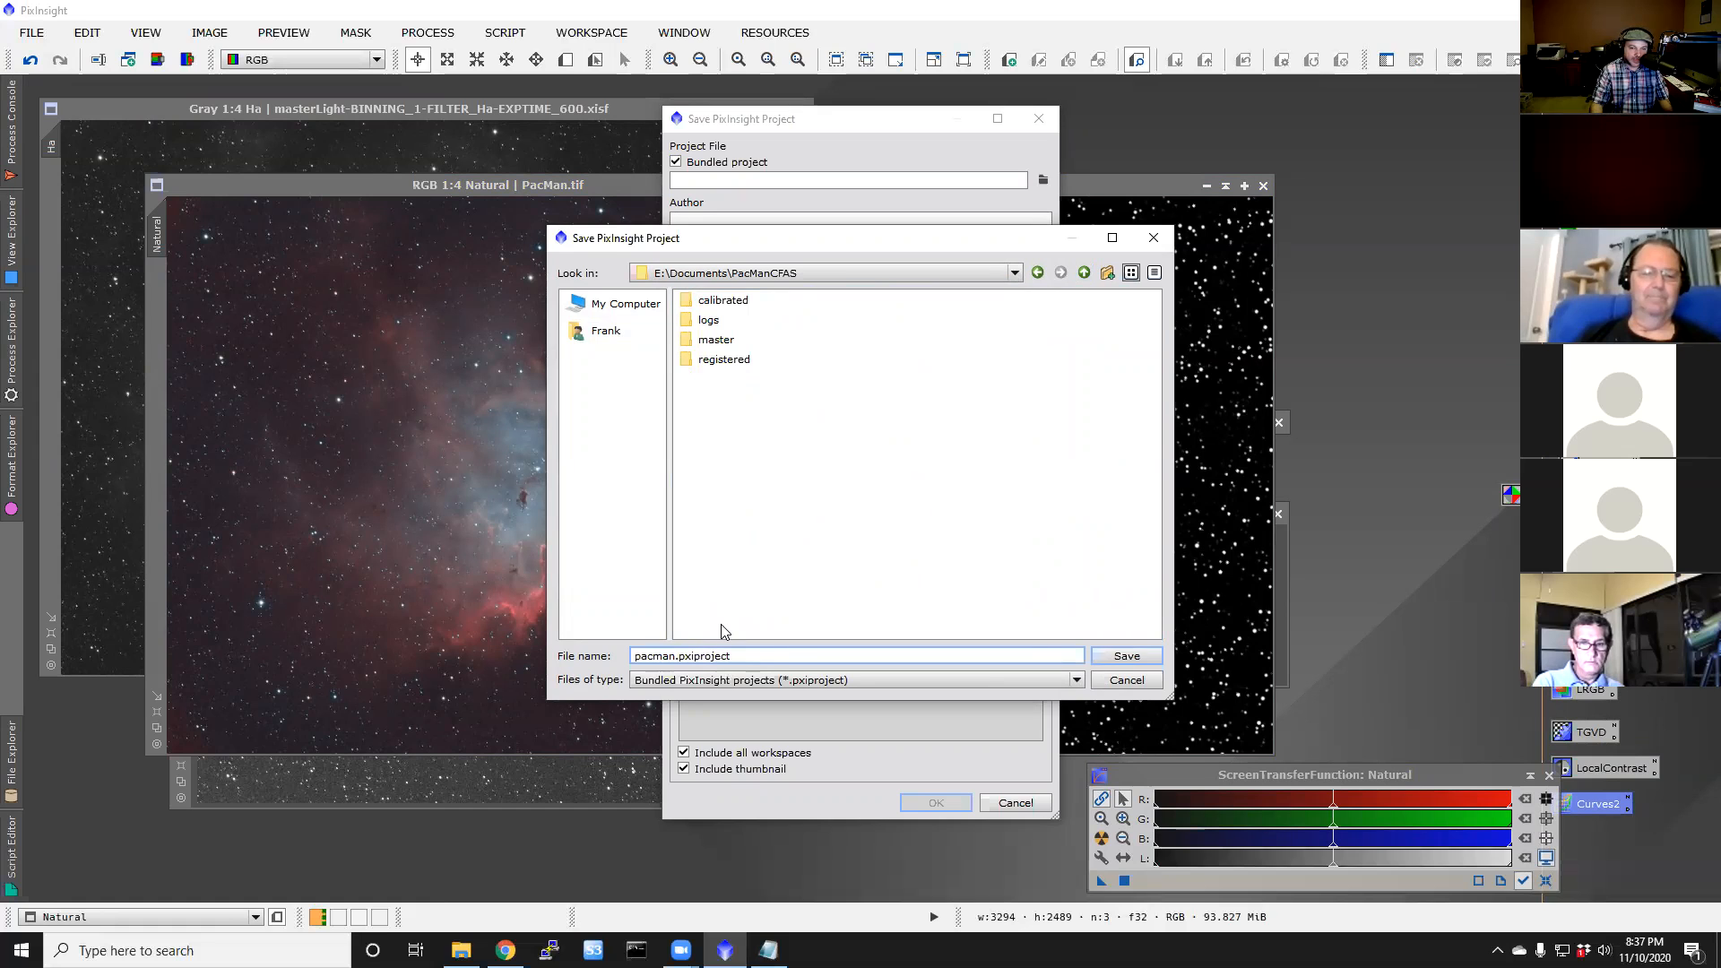
{"action": "left_click", "coordinate": [1105, 662]}
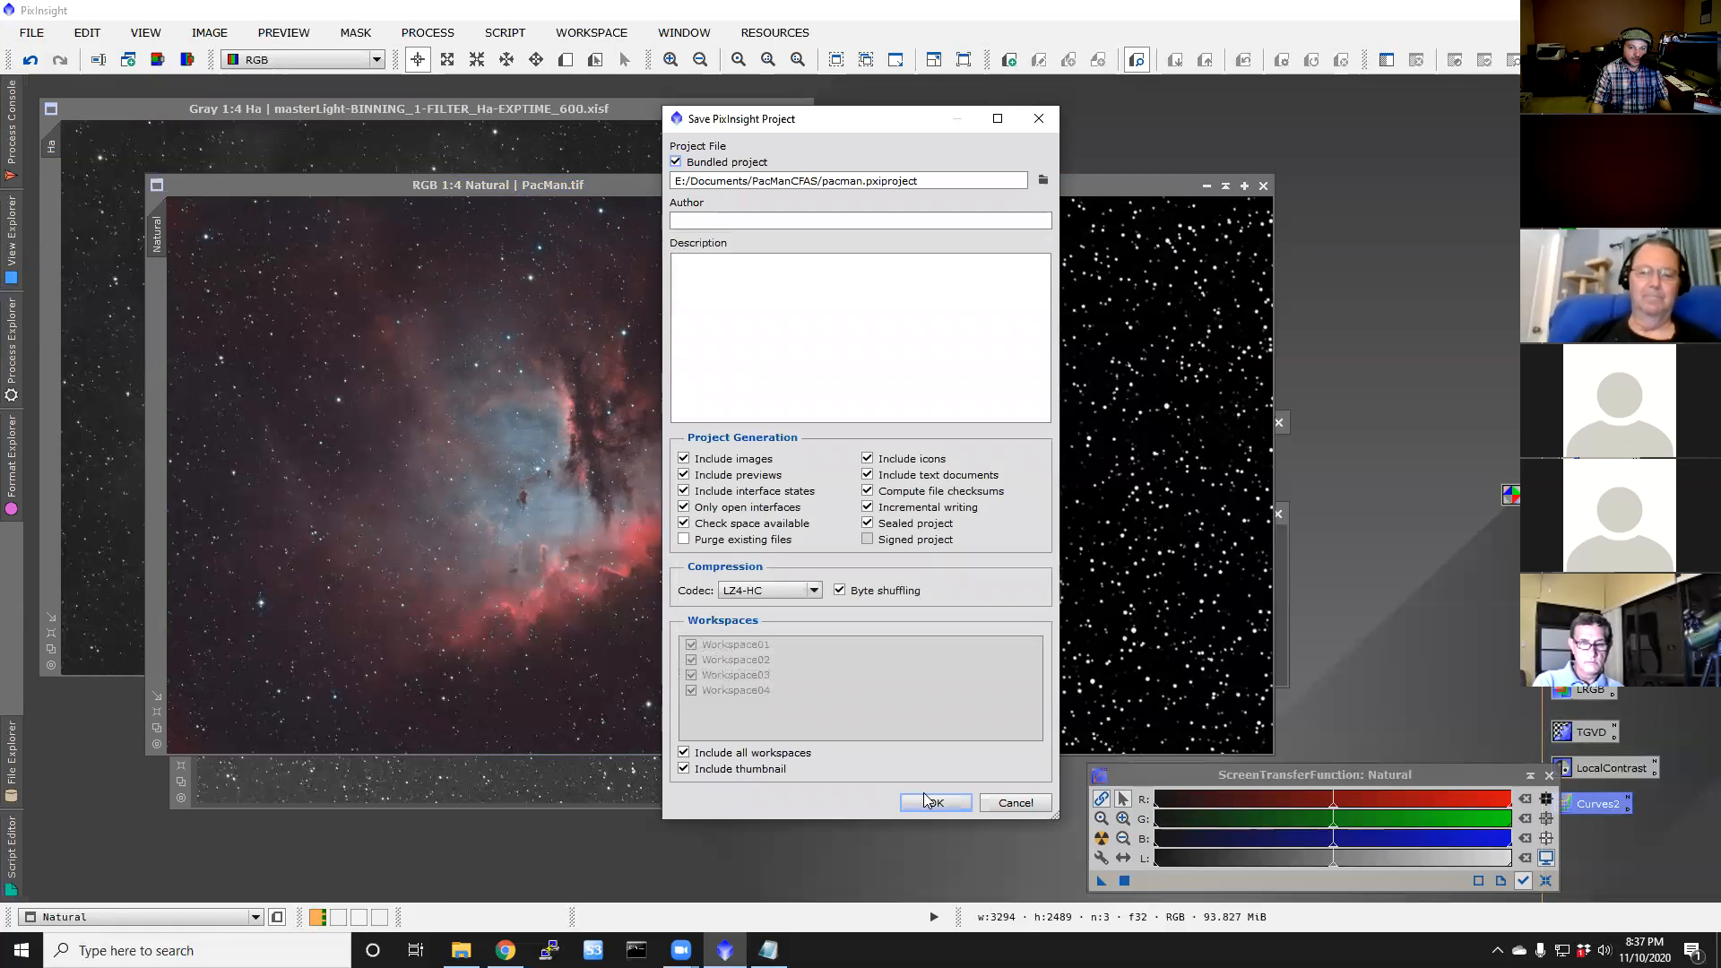
{"action": "left_click", "coordinate": [932, 803]}
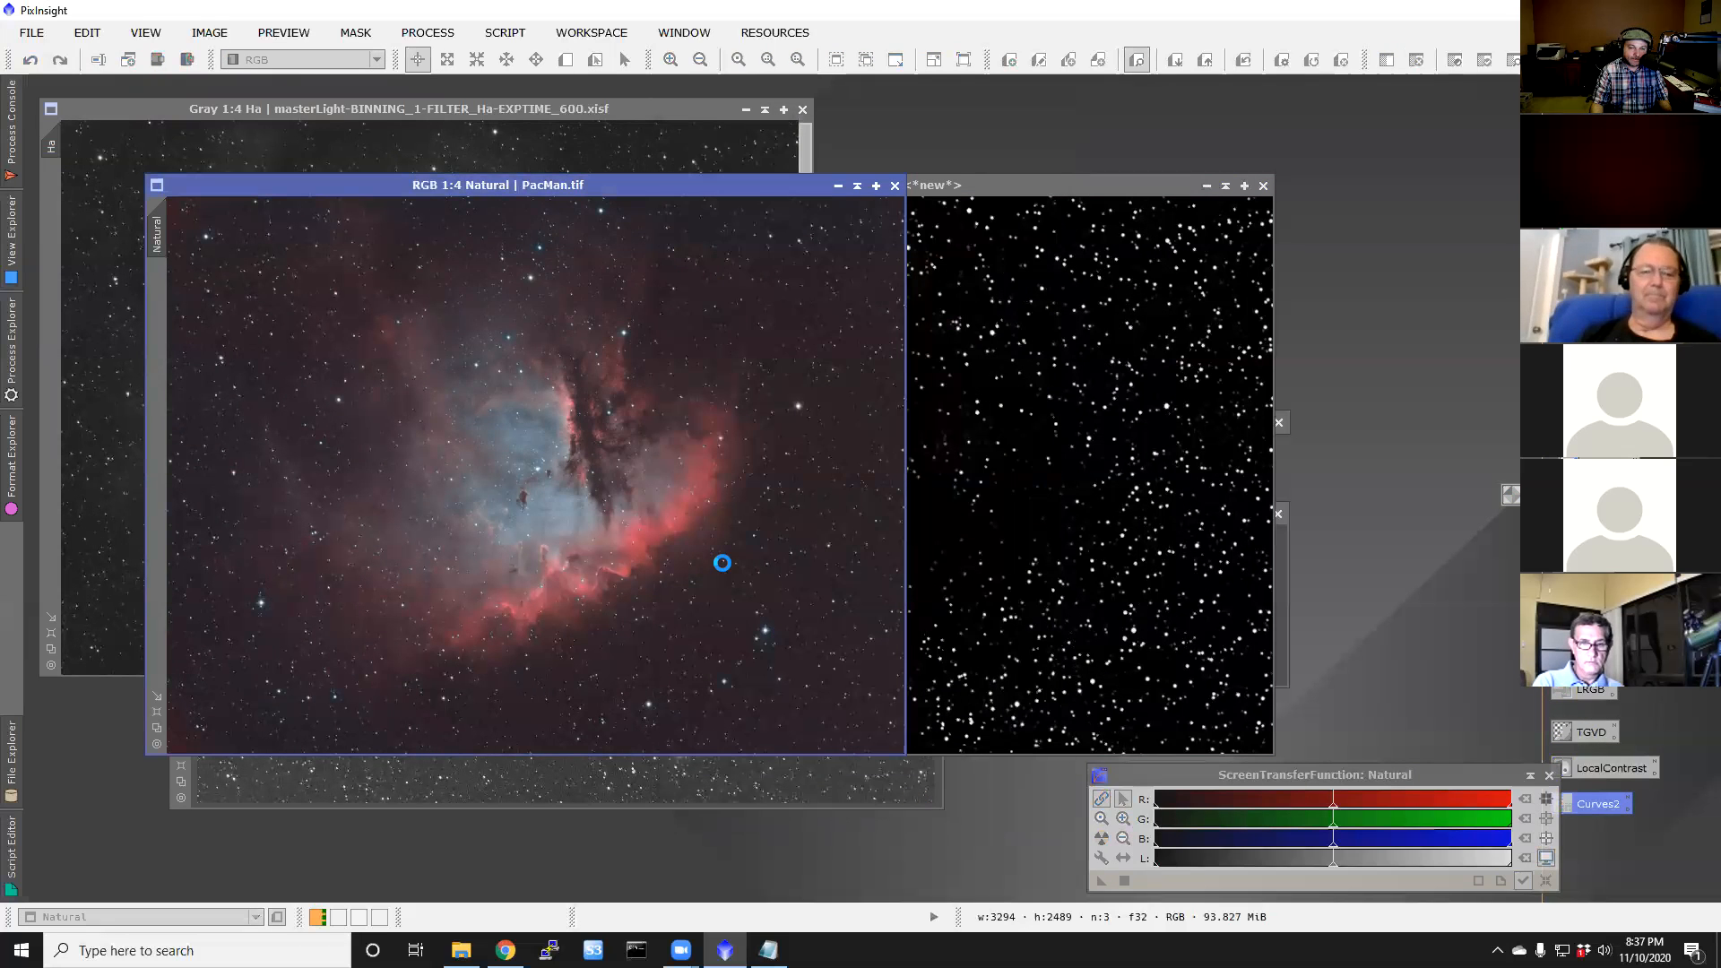
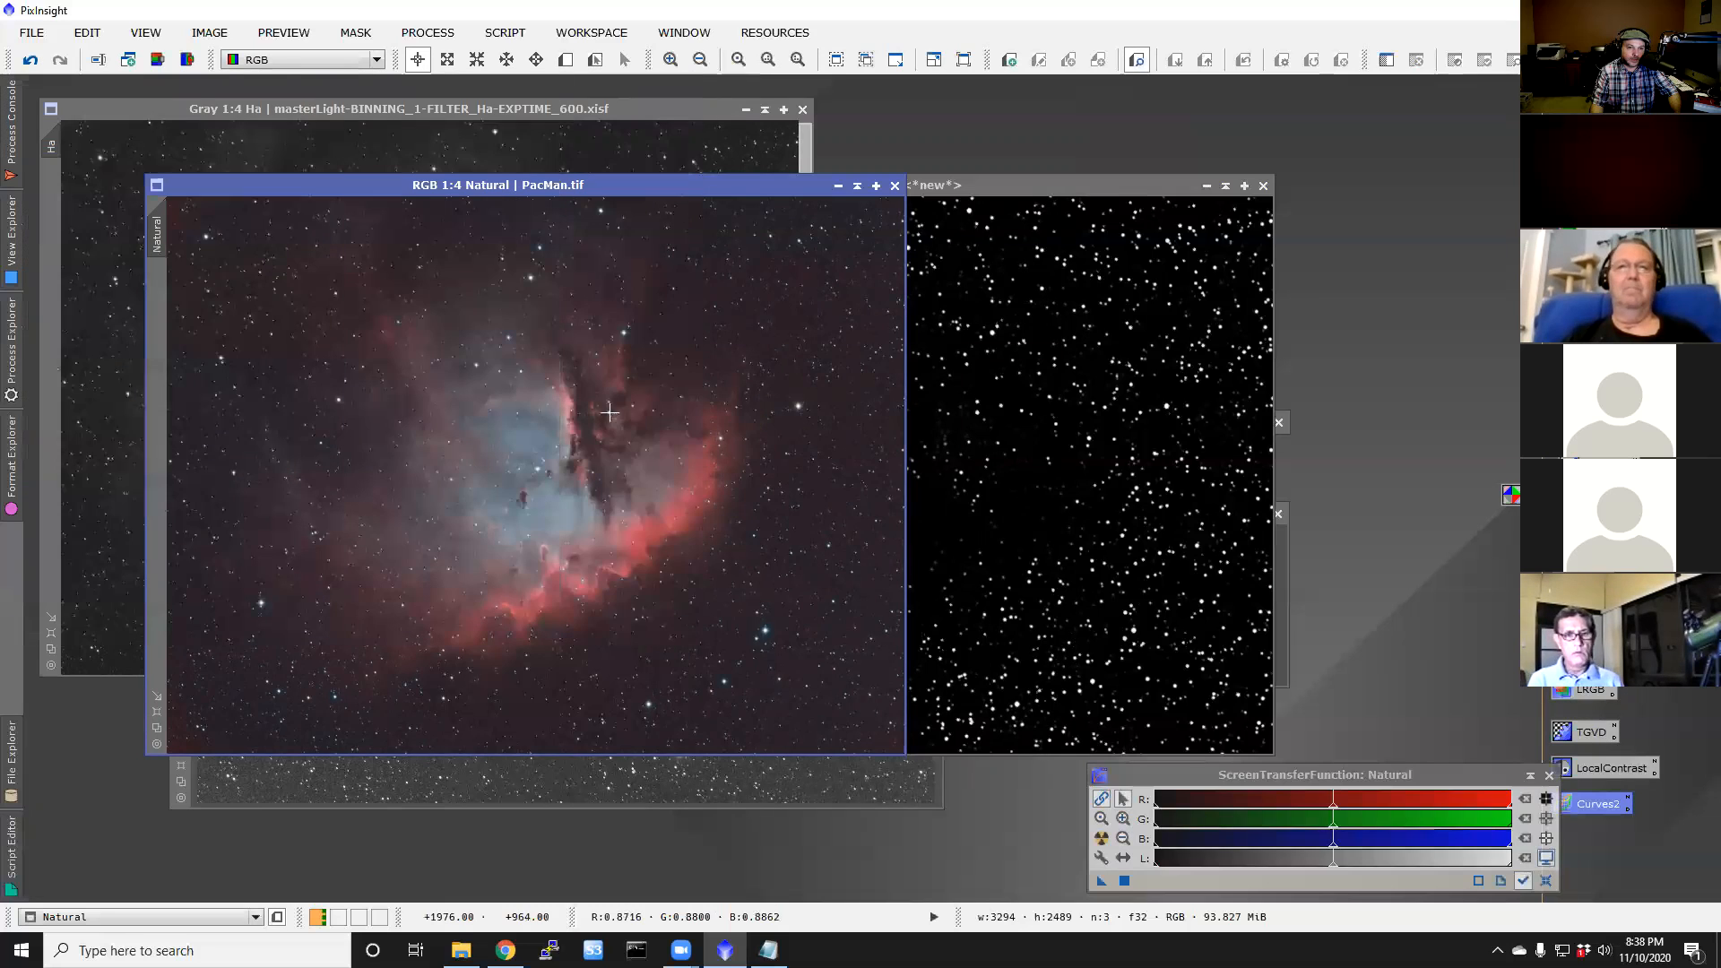
Step: Review the processing steps recorded in the Natural image's History Explorer and close it
{"action": "right_click", "coordinate": [611, 419]}
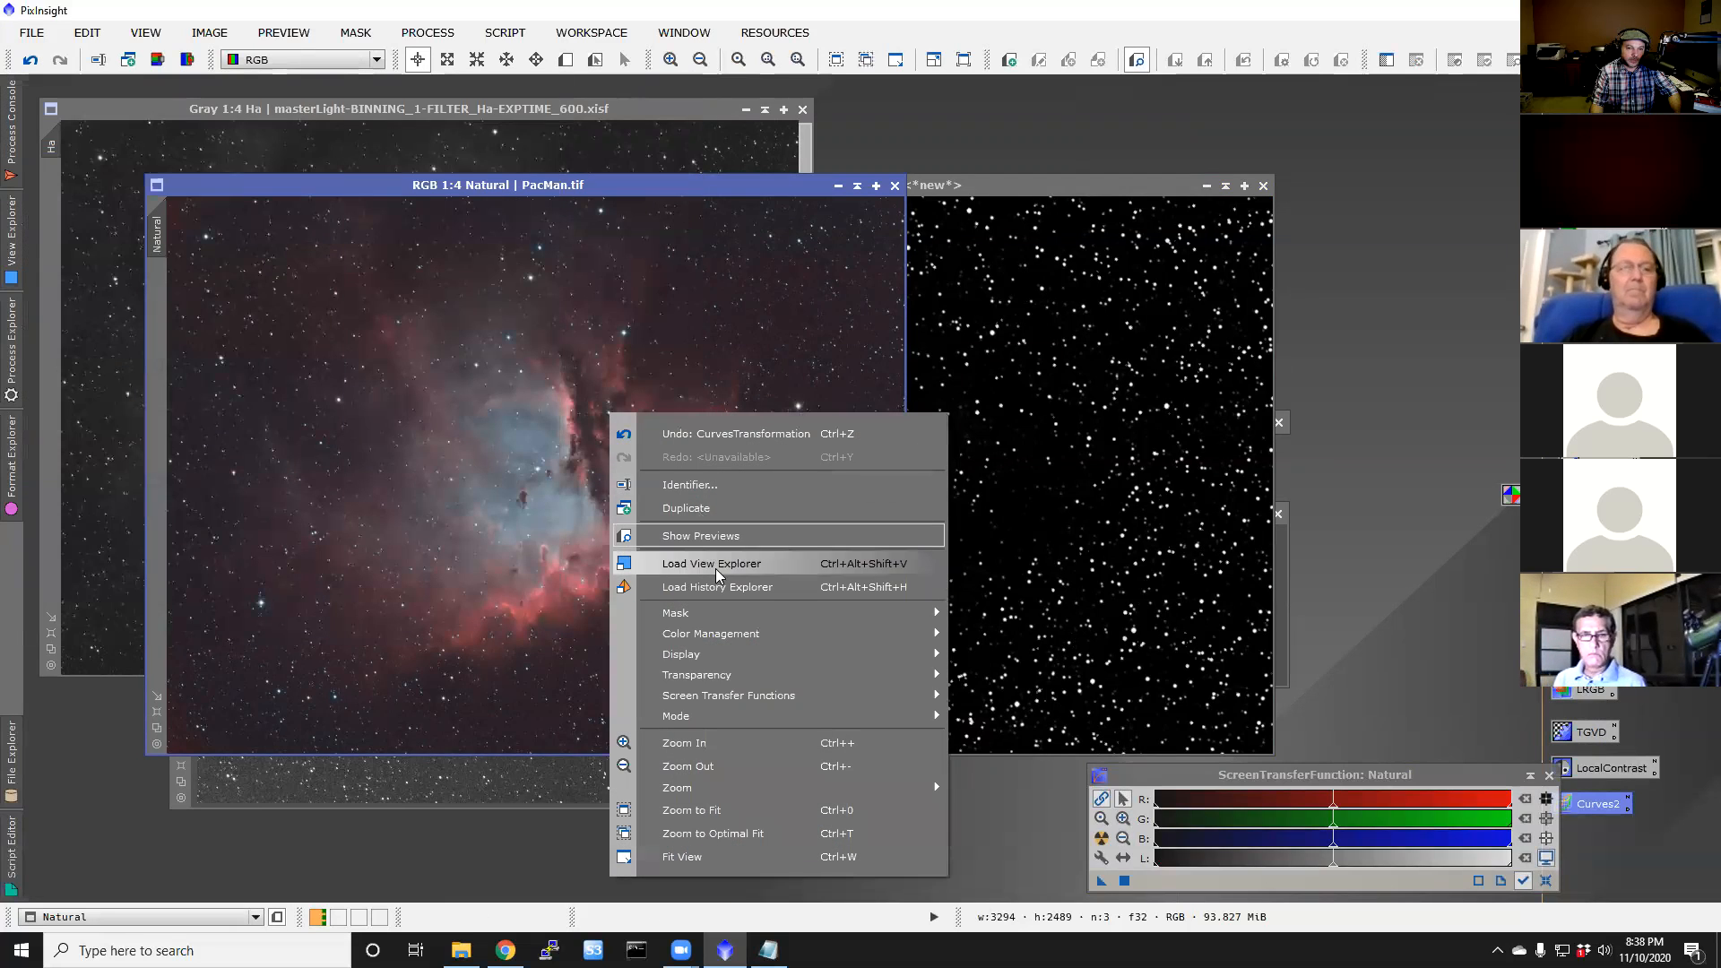
{"action": "left_click", "coordinate": [741, 588]}
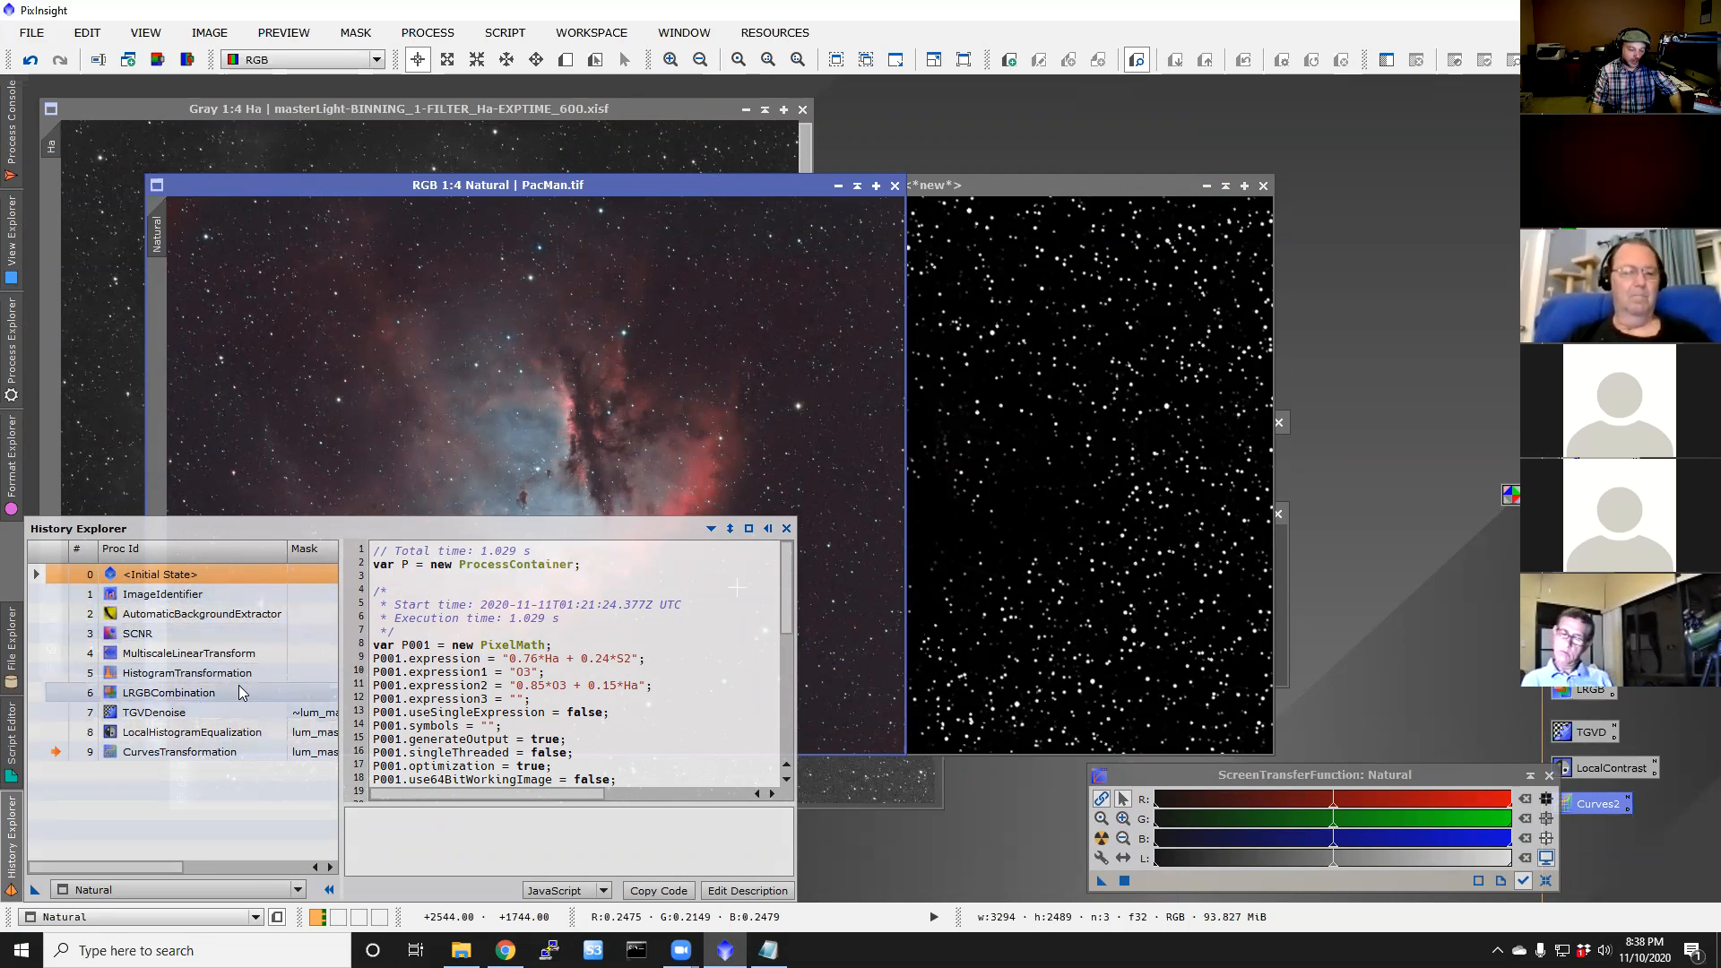
{"action": "left_click", "coordinate": [786, 529]}
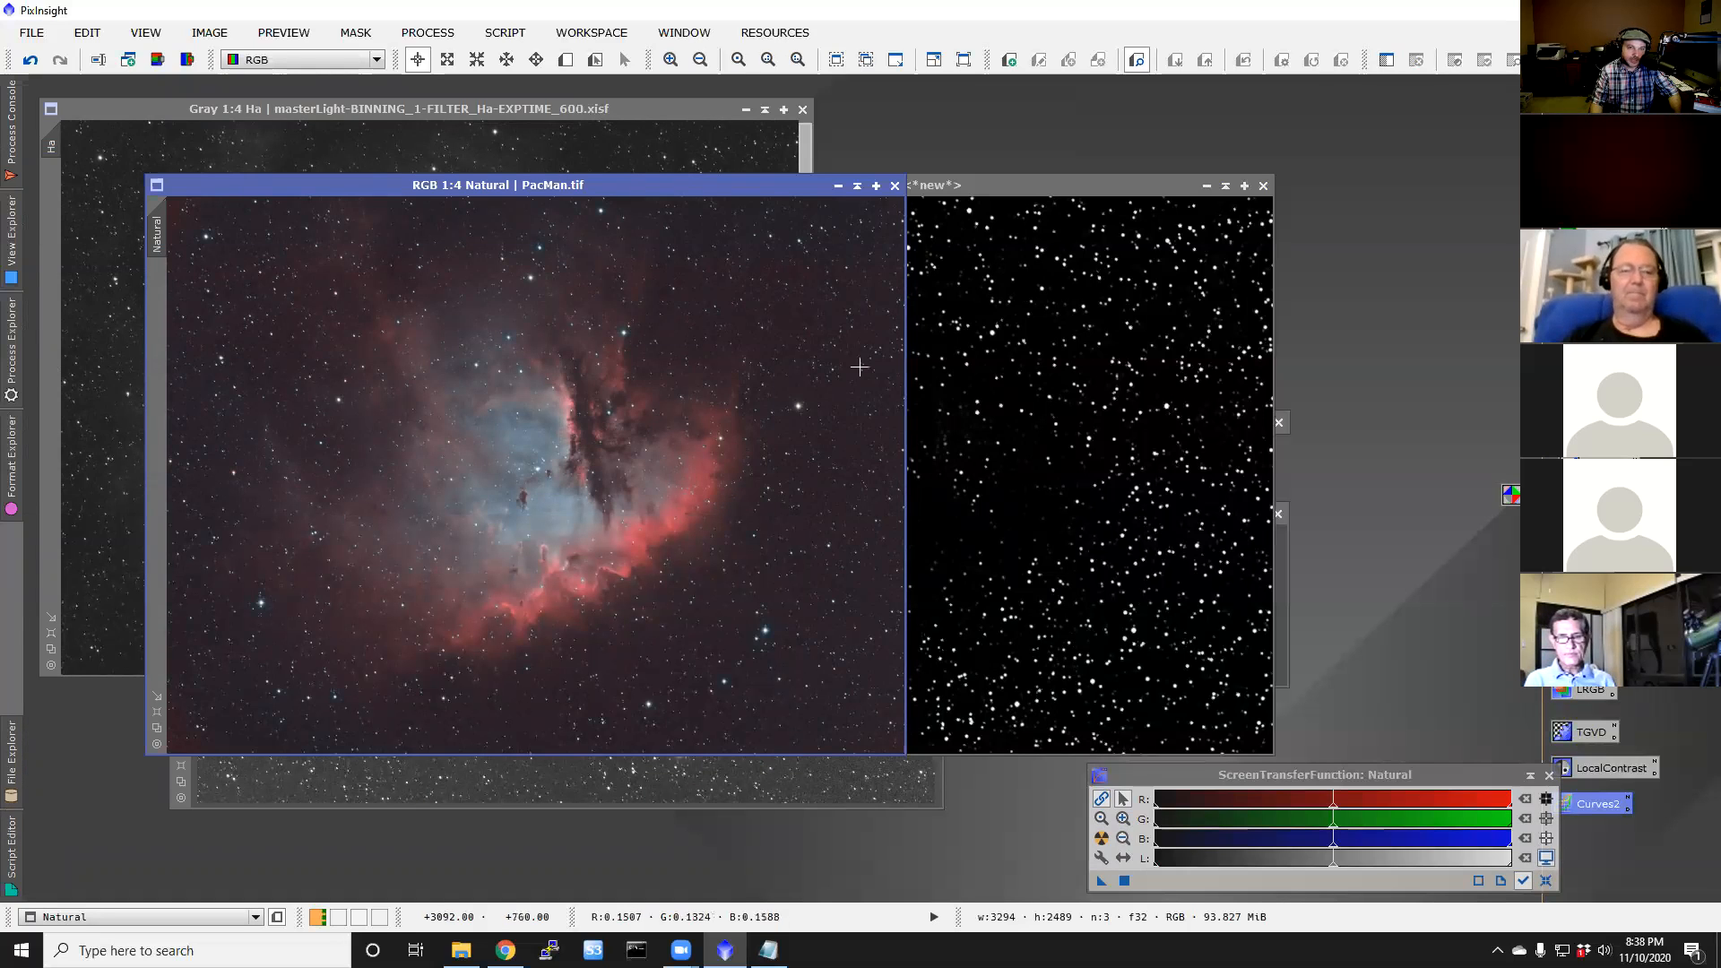
Step: Exit PixInsight despite the unsaved image data and launch Adobe Photoshop 2021
{"action": "key", "text": "alt+F4"}
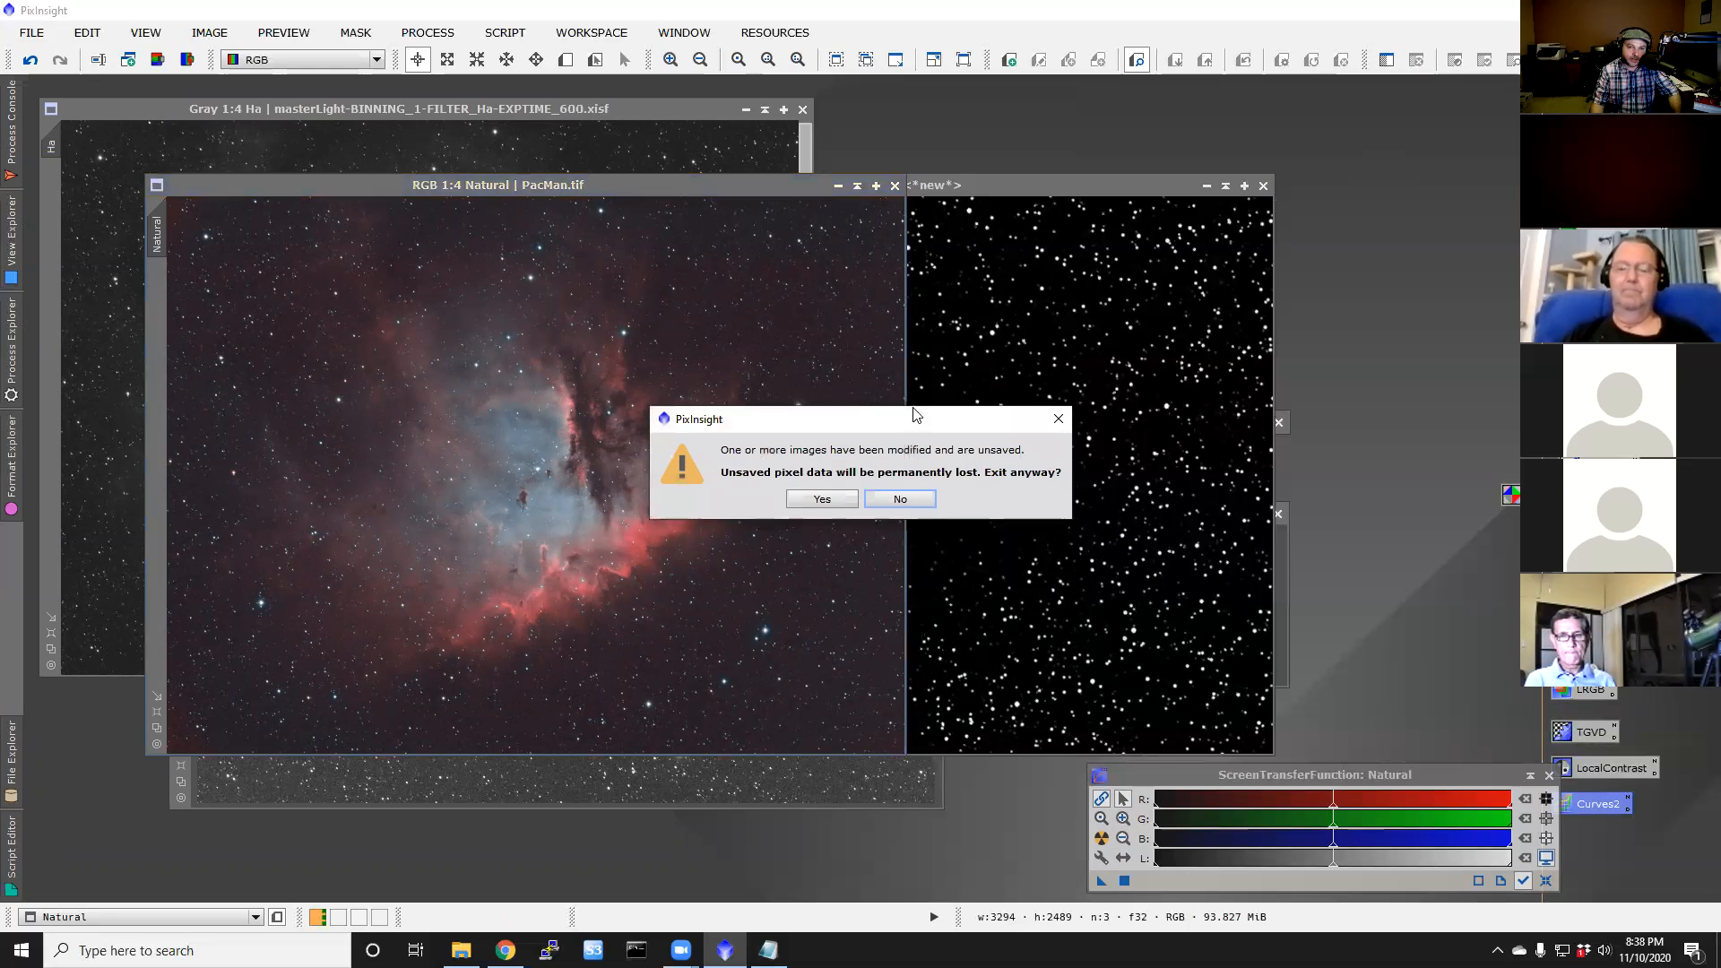
{"action": "left_click", "coordinate": [840, 504]}
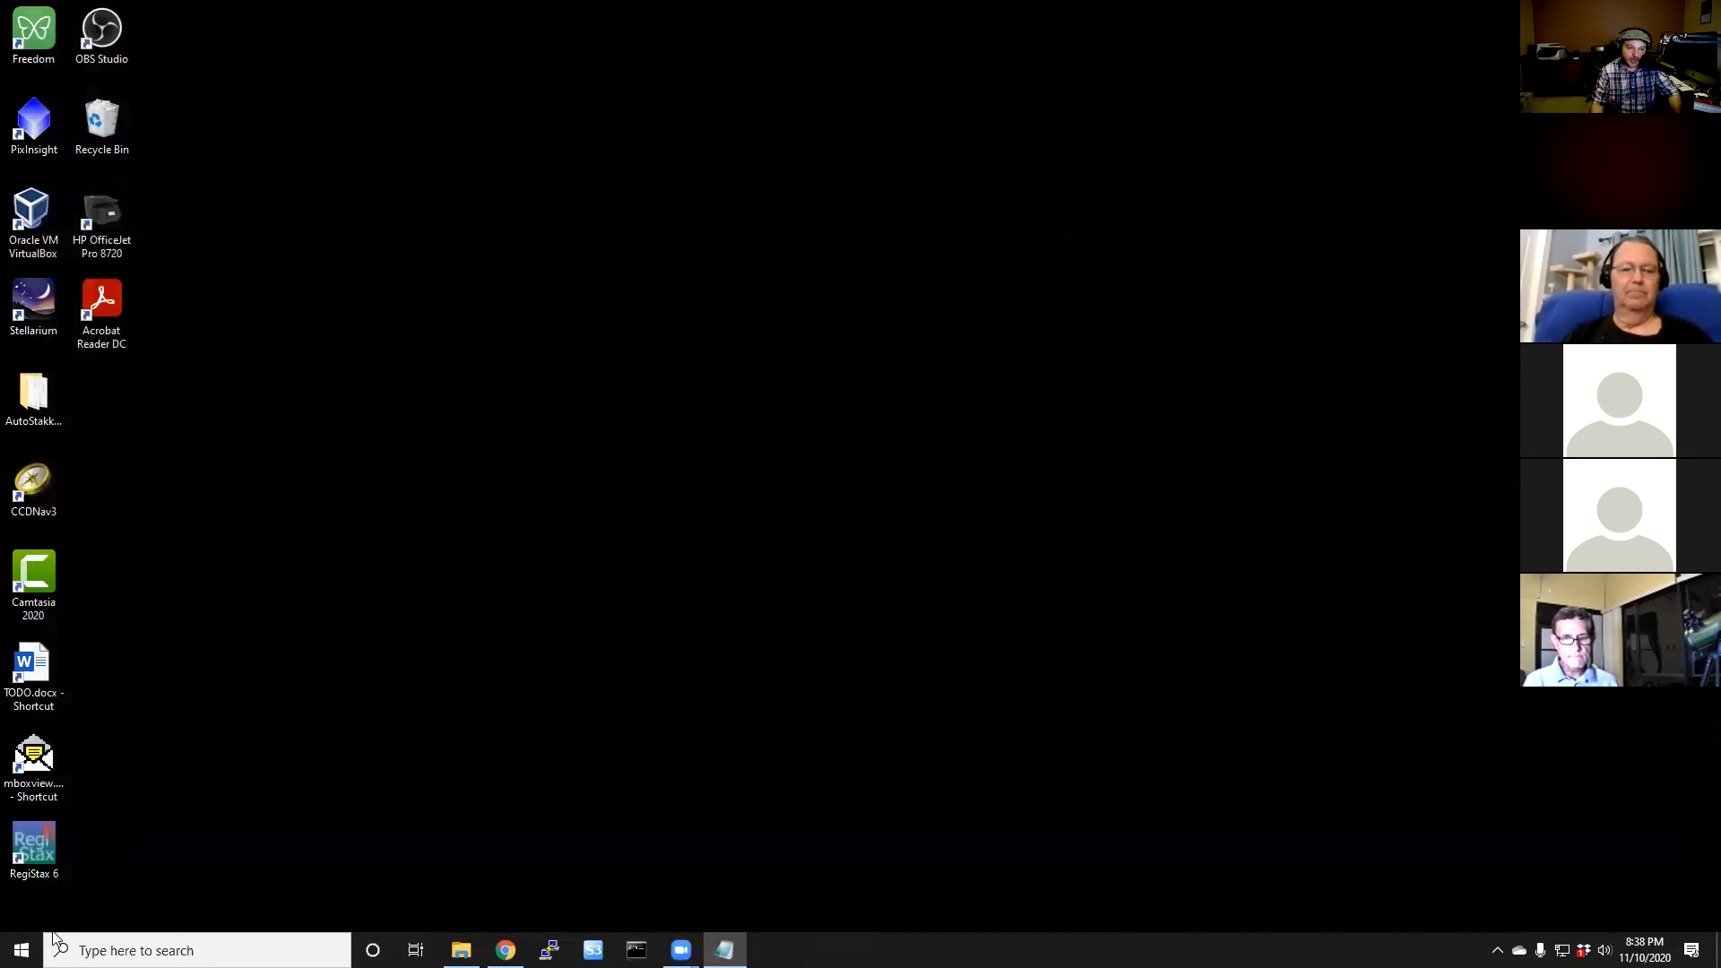
{"action": "left_click", "coordinate": [22, 949]}
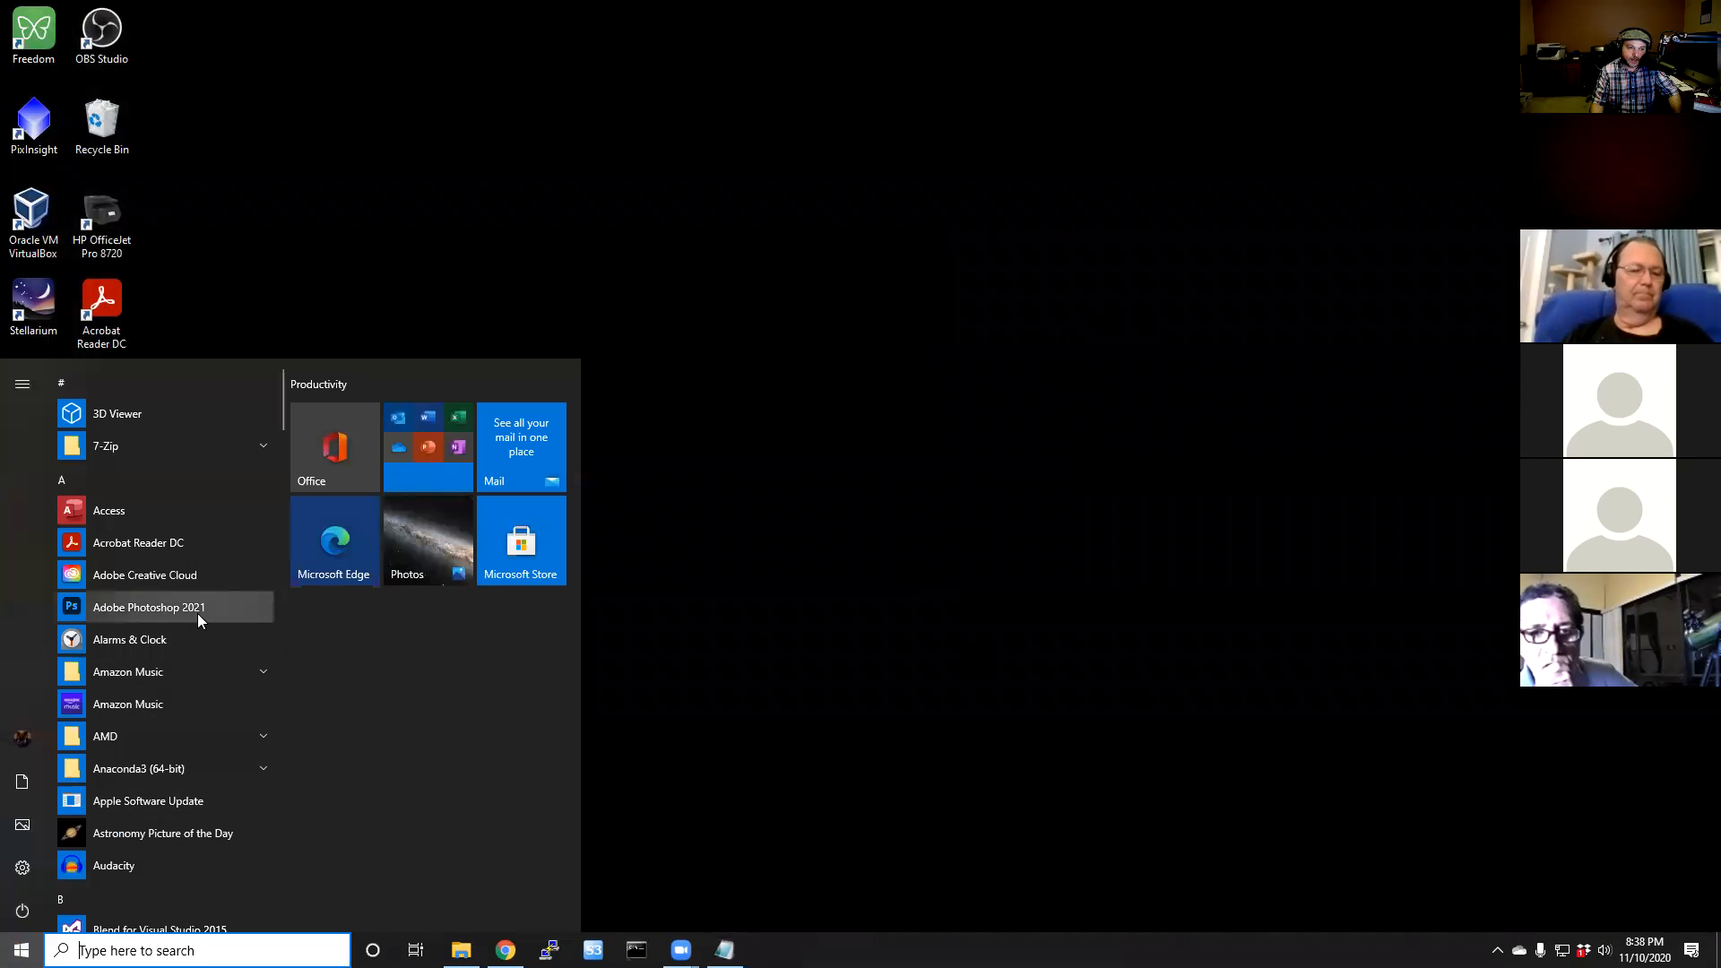
{"action": "left_click", "coordinate": [198, 613]}
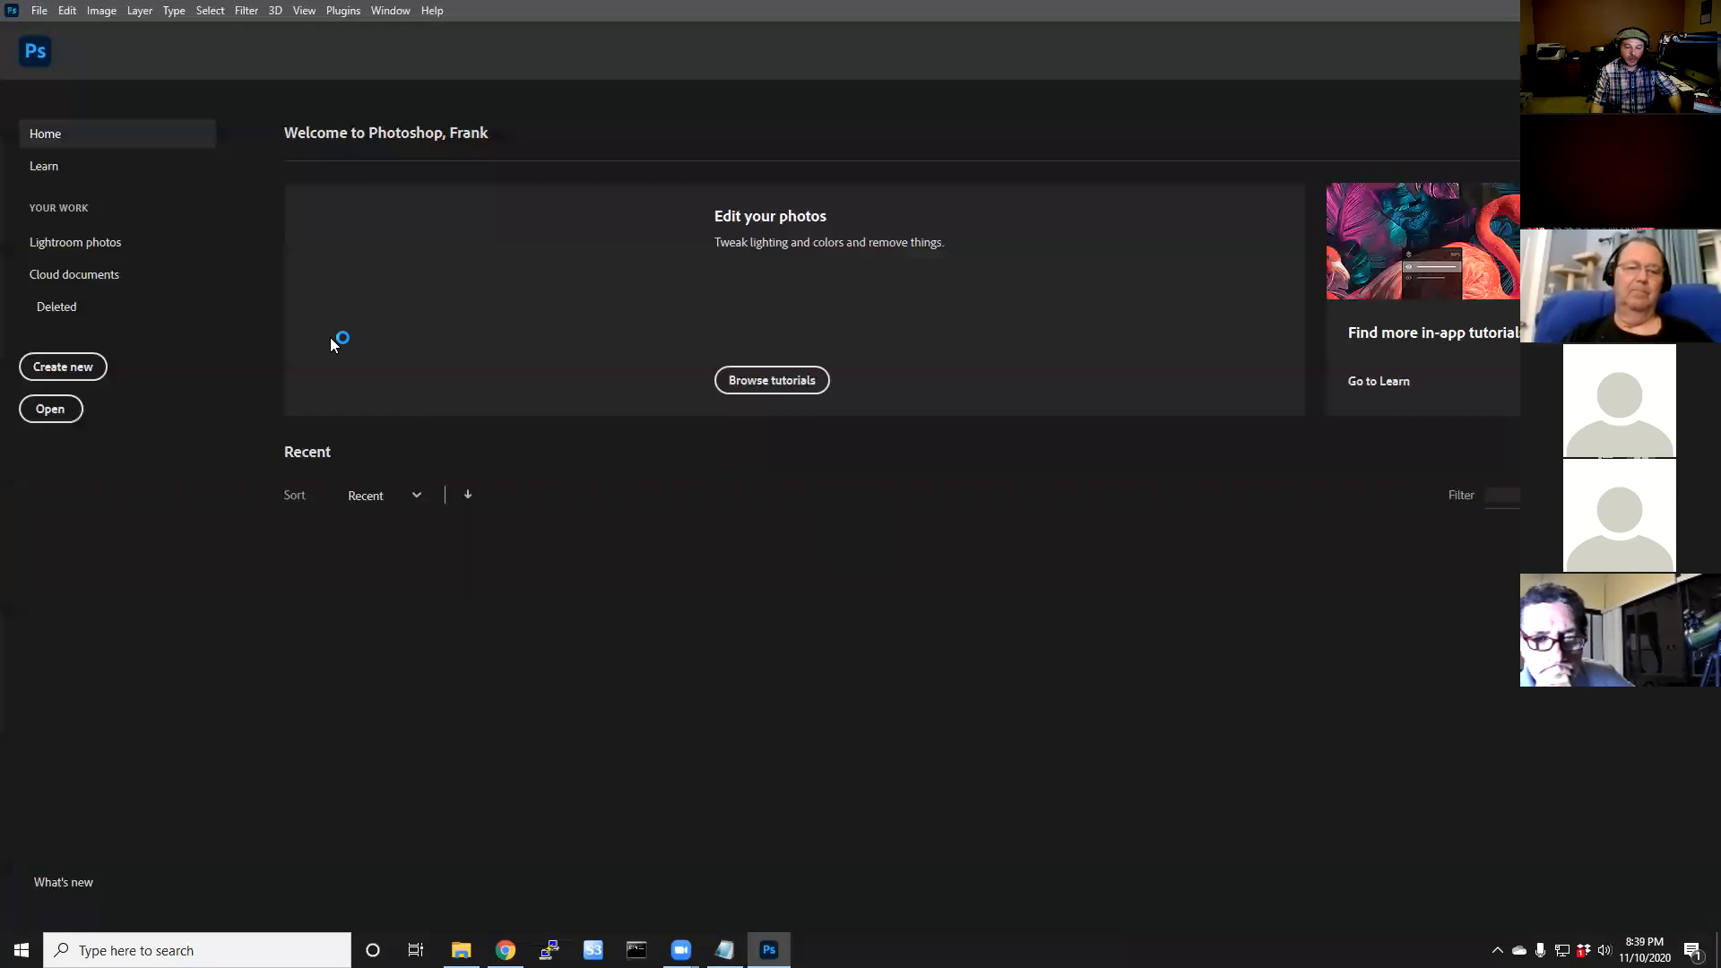
Step: Open the PacMan TIFF file from Documents > PacManCFAS and fit the image on screen
{"action": "left_click", "coordinate": [76, 417]}
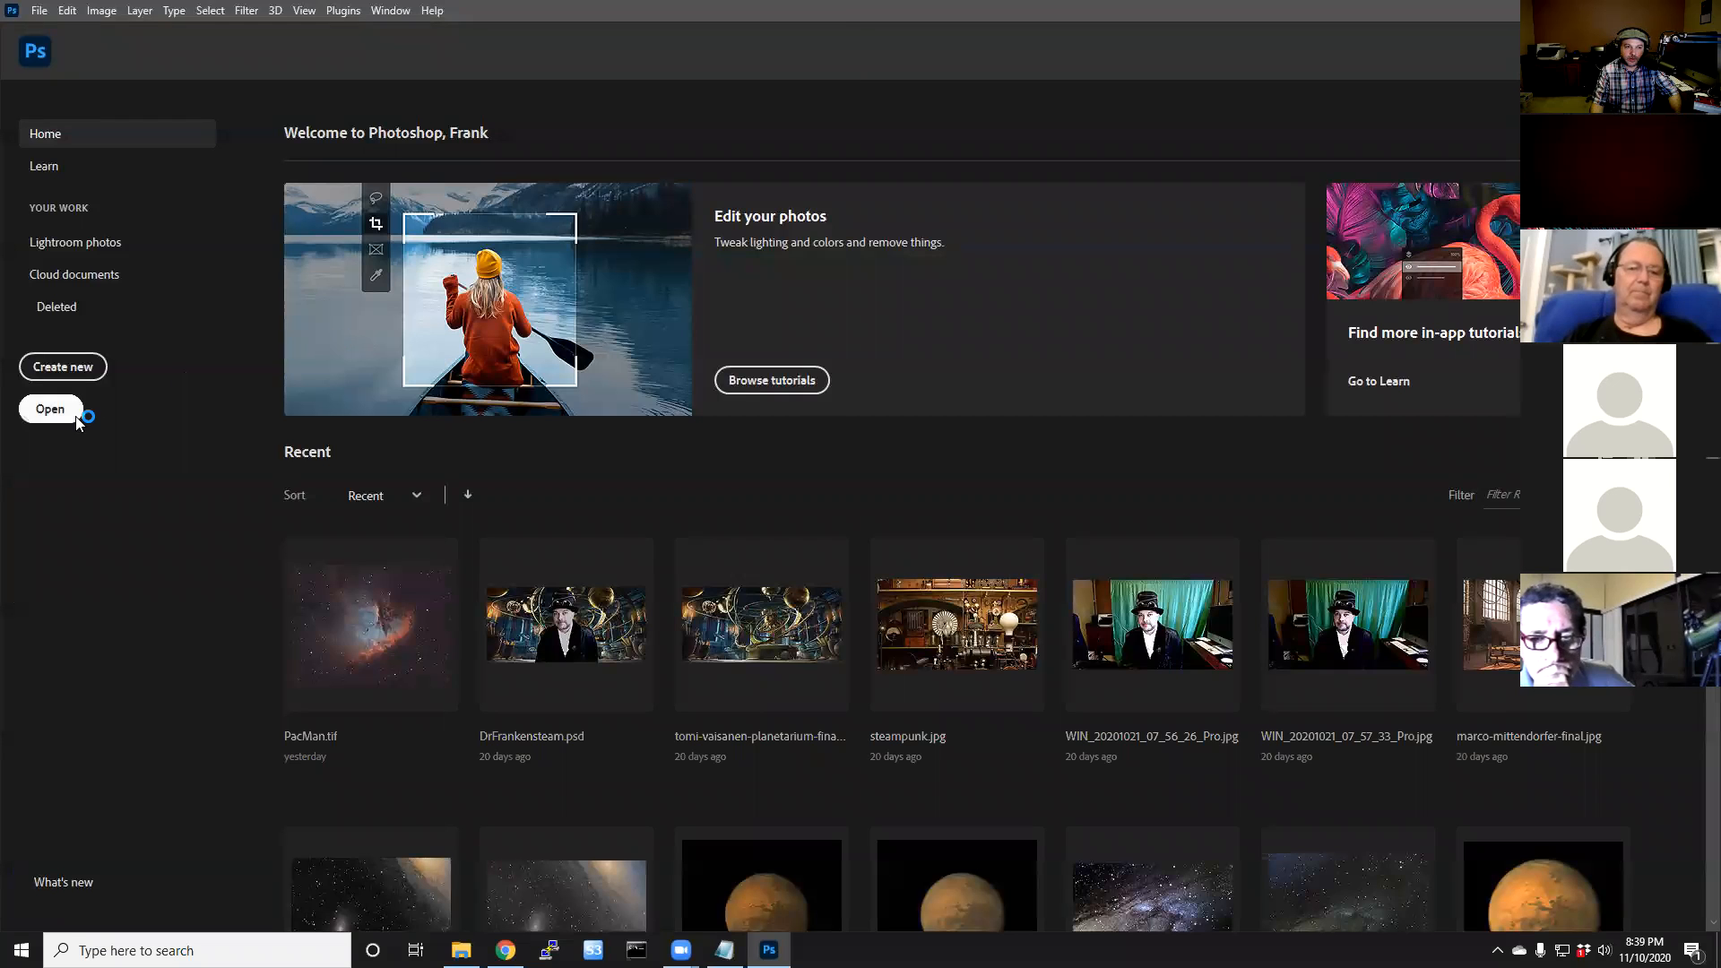
{"action": "left_click", "coordinate": [239, 47]}
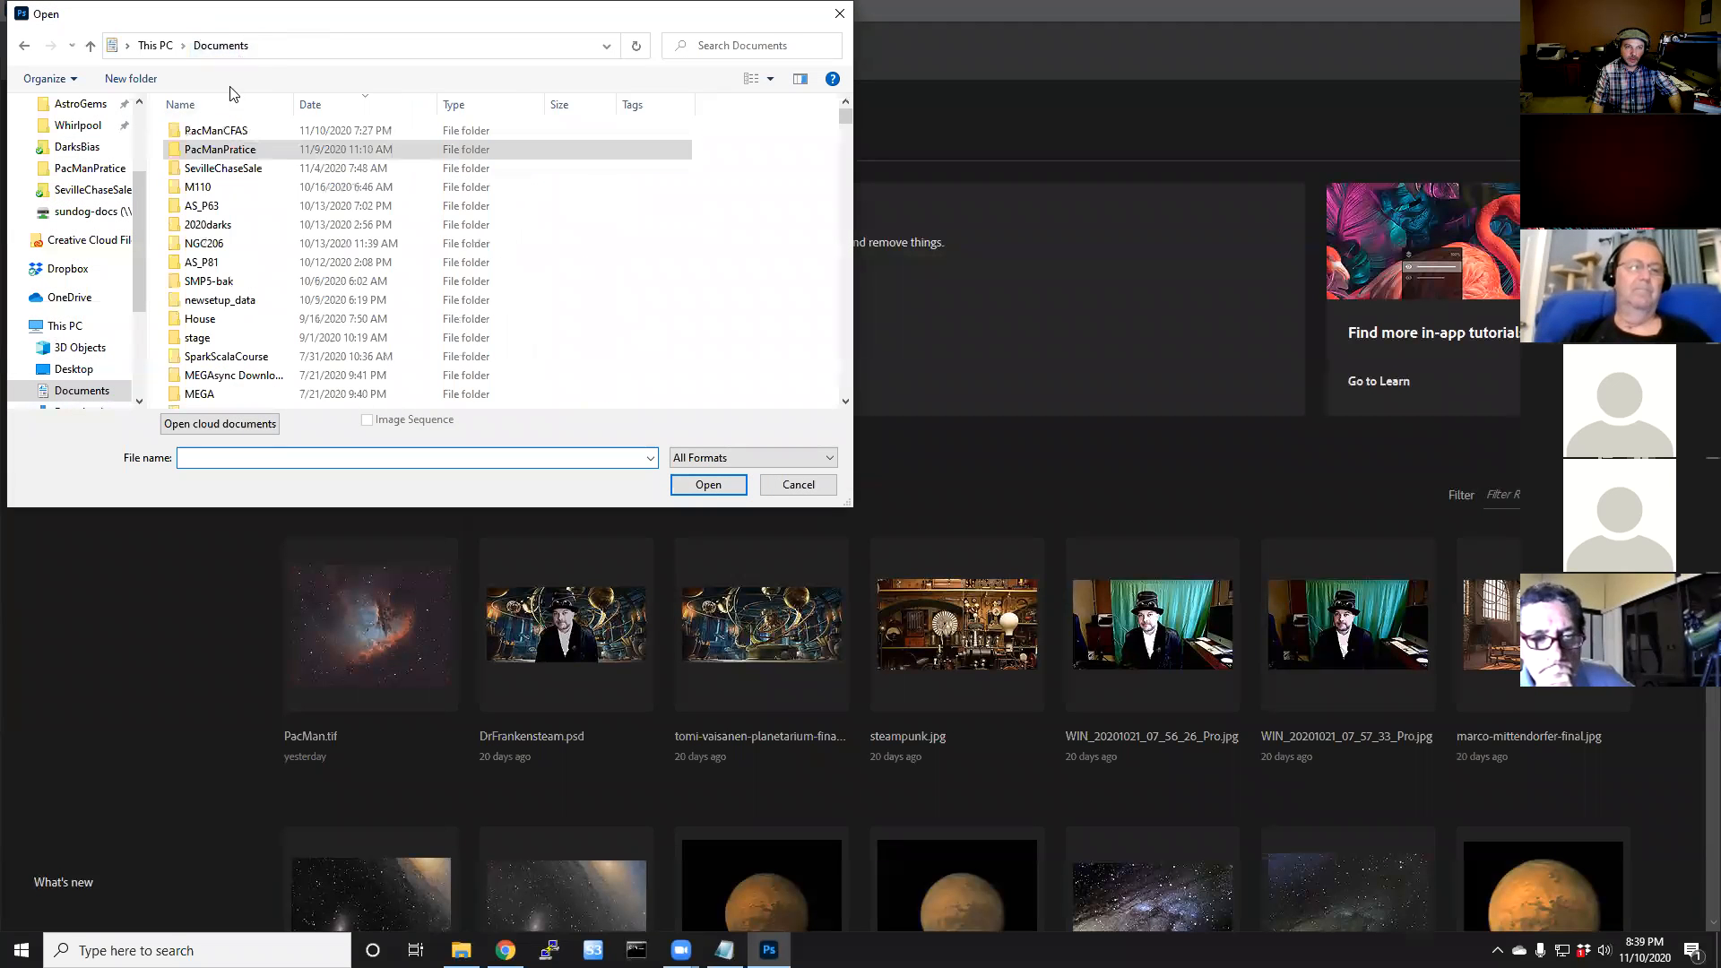
{"action": "double_click", "coordinate": [283, 131]}
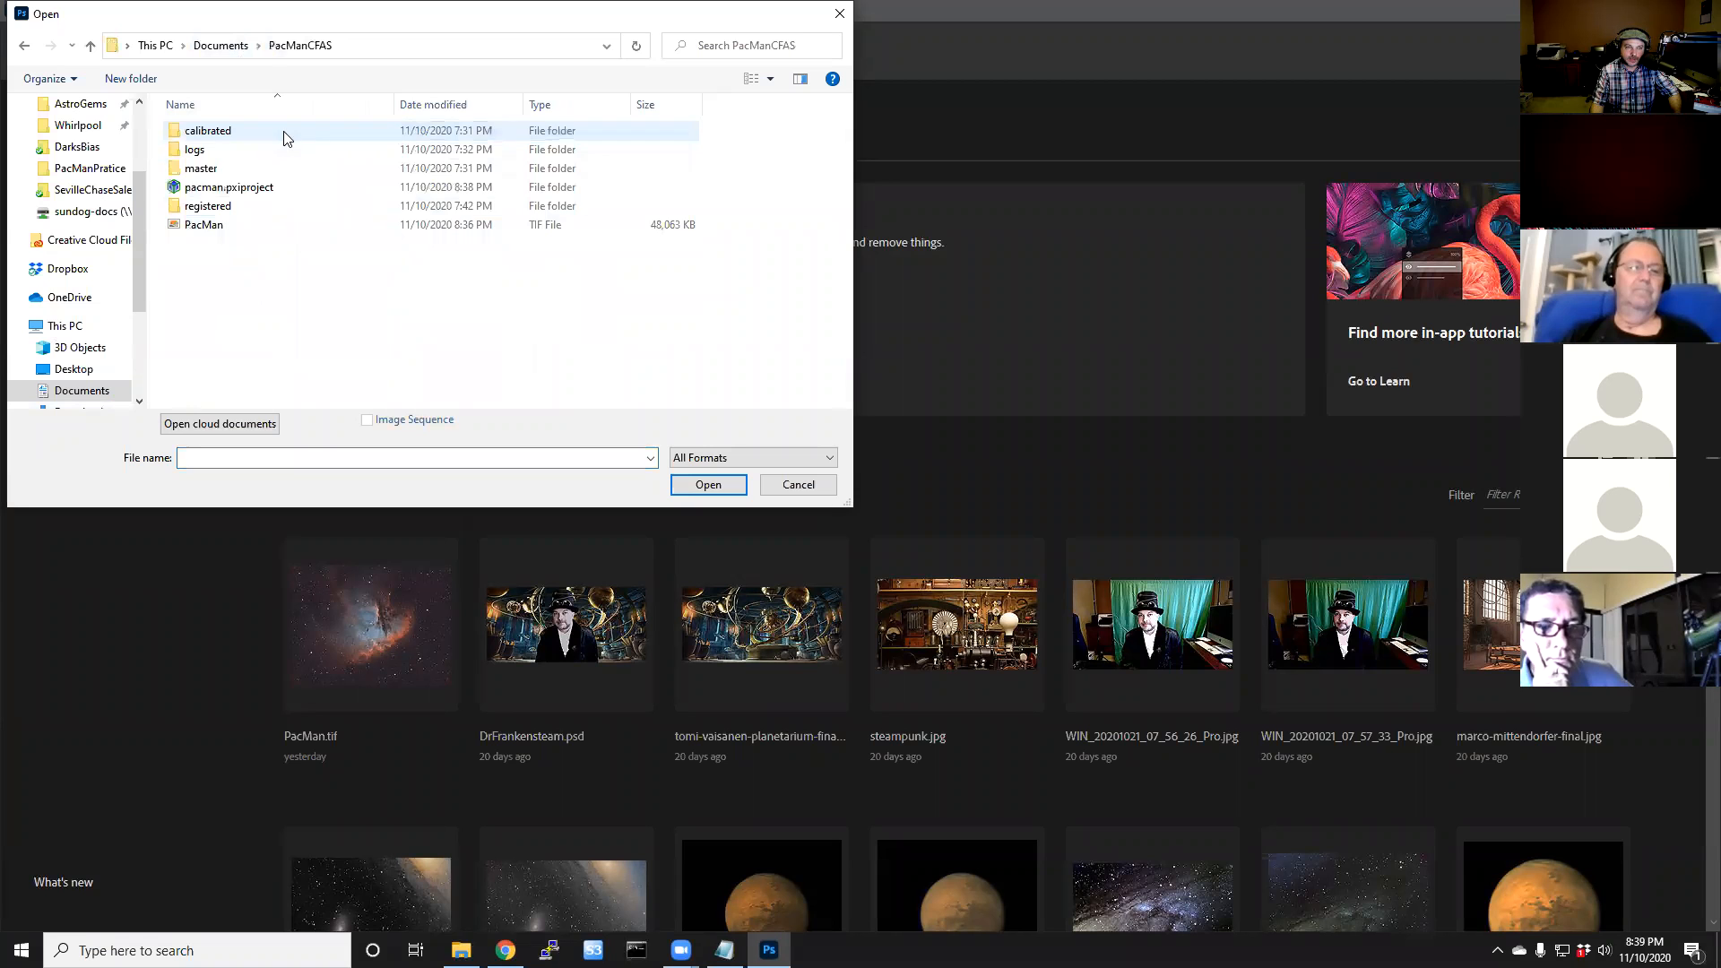
{"action": "double_click", "coordinate": [246, 229]}
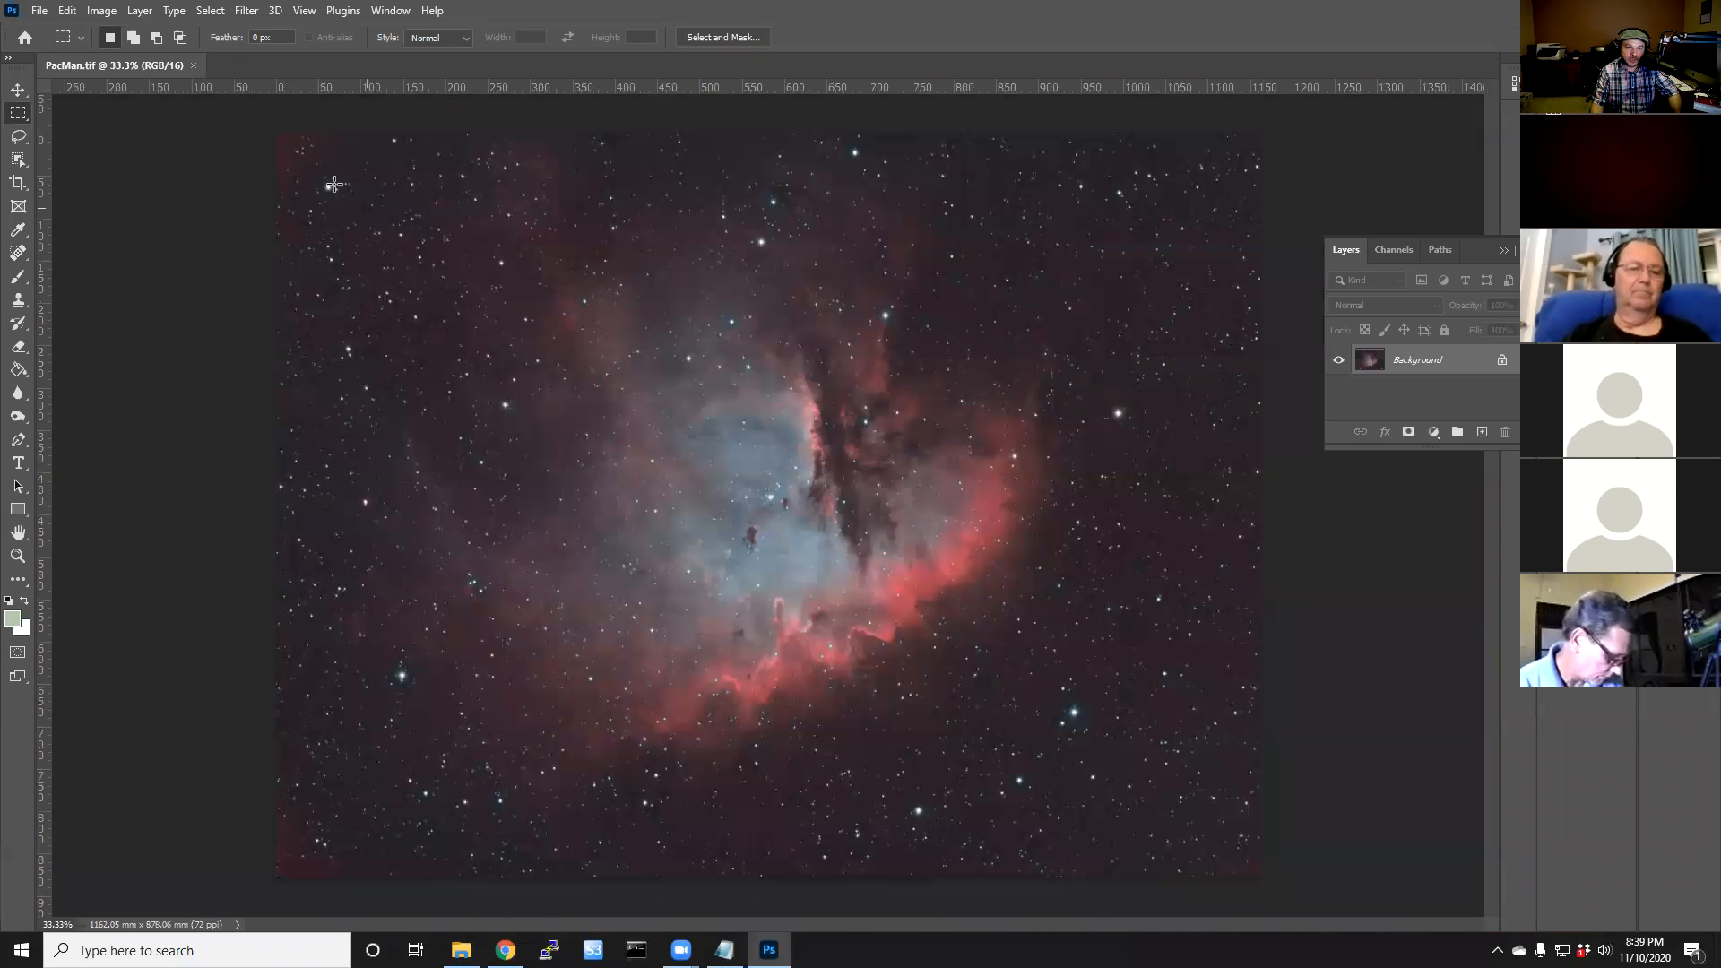
{"action": "left_click", "coordinate": [304, 13]}
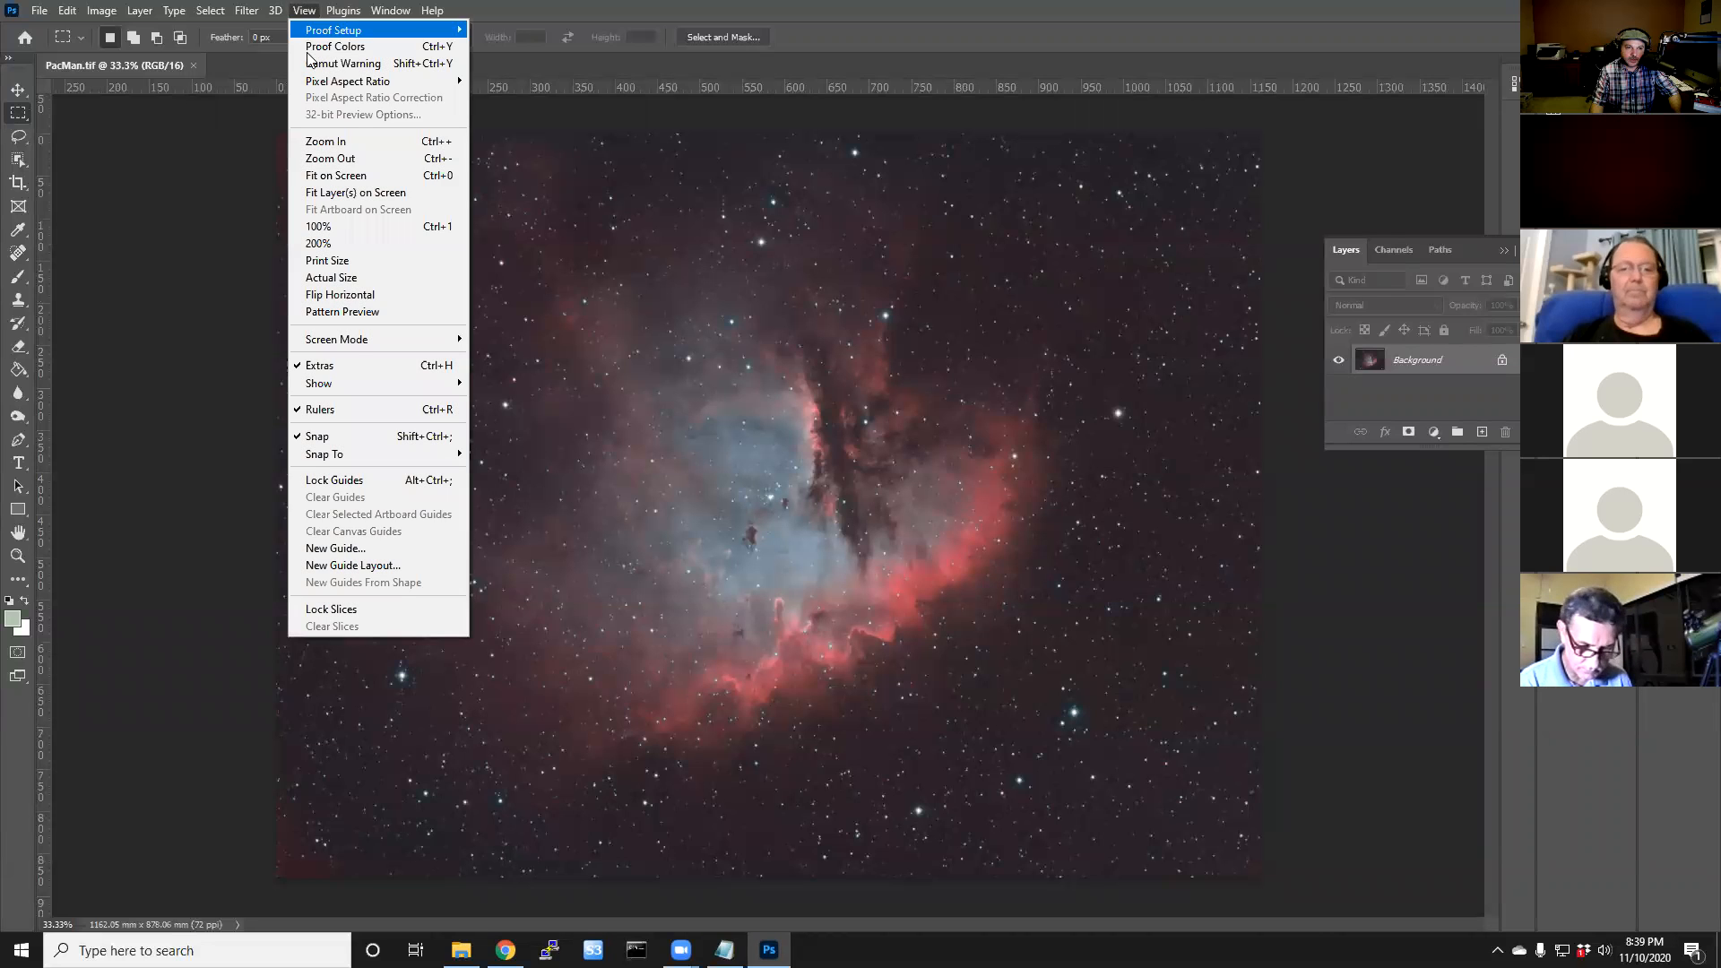
{"action": "left_click", "coordinate": [336, 176]}
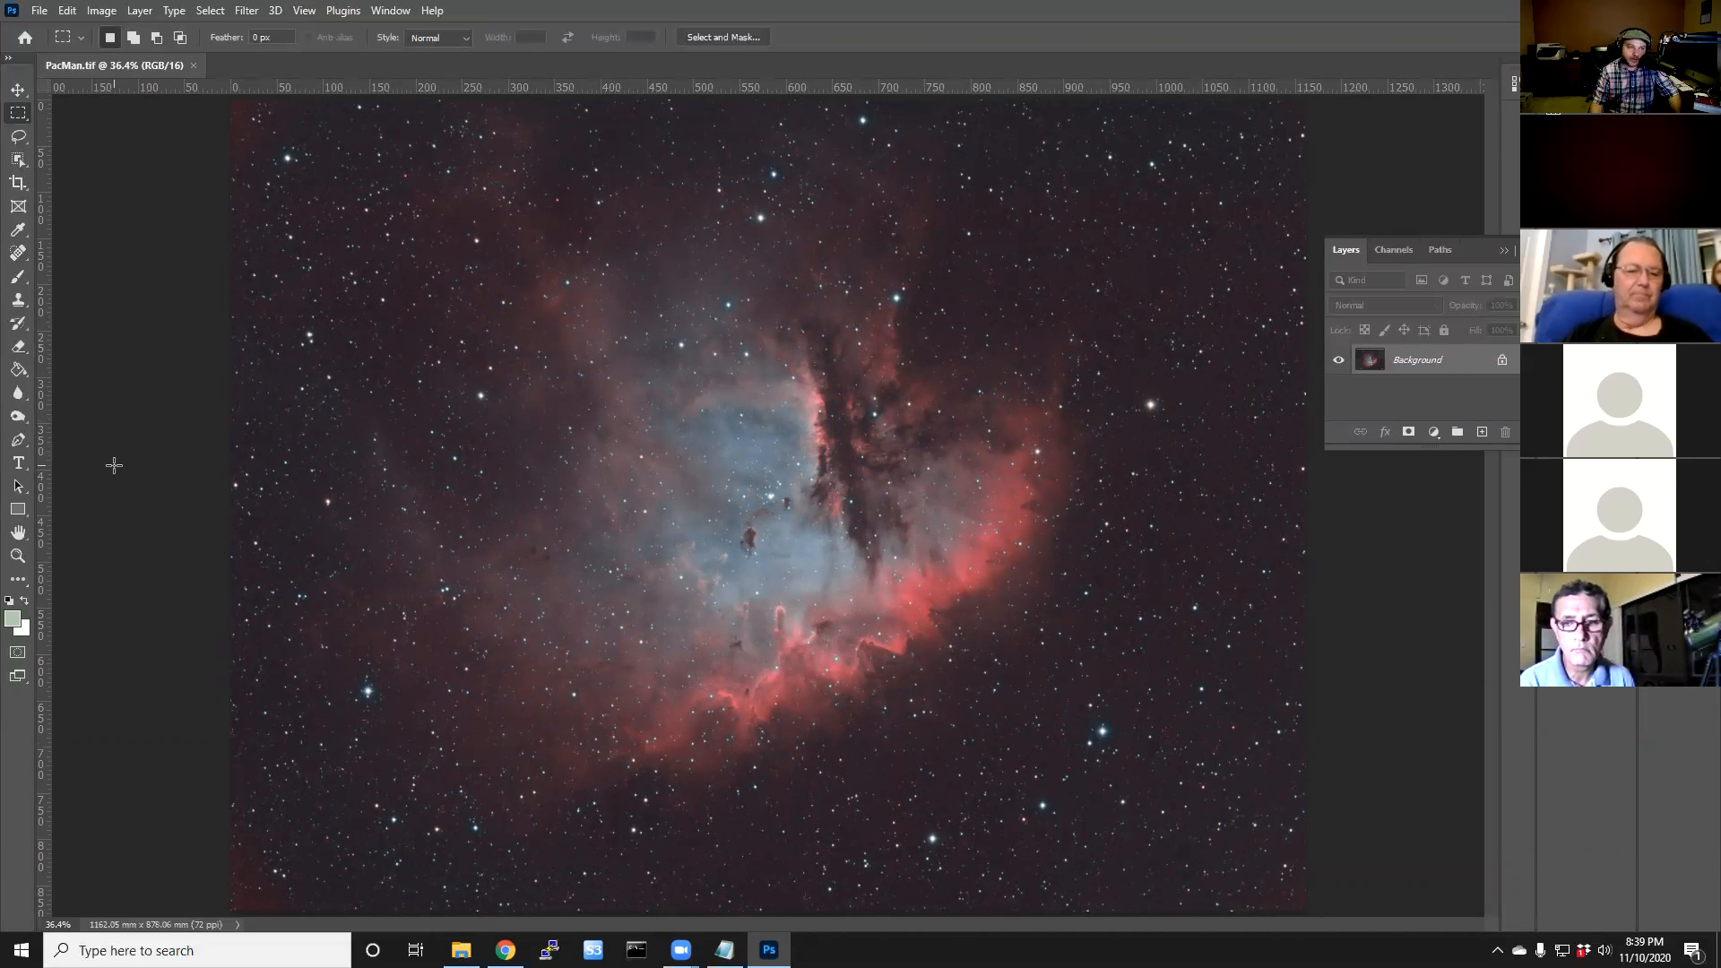
{"action": "left_click", "coordinate": [107, 10]}
{"action": "mouse_move", "coordinate": [134, 56]}
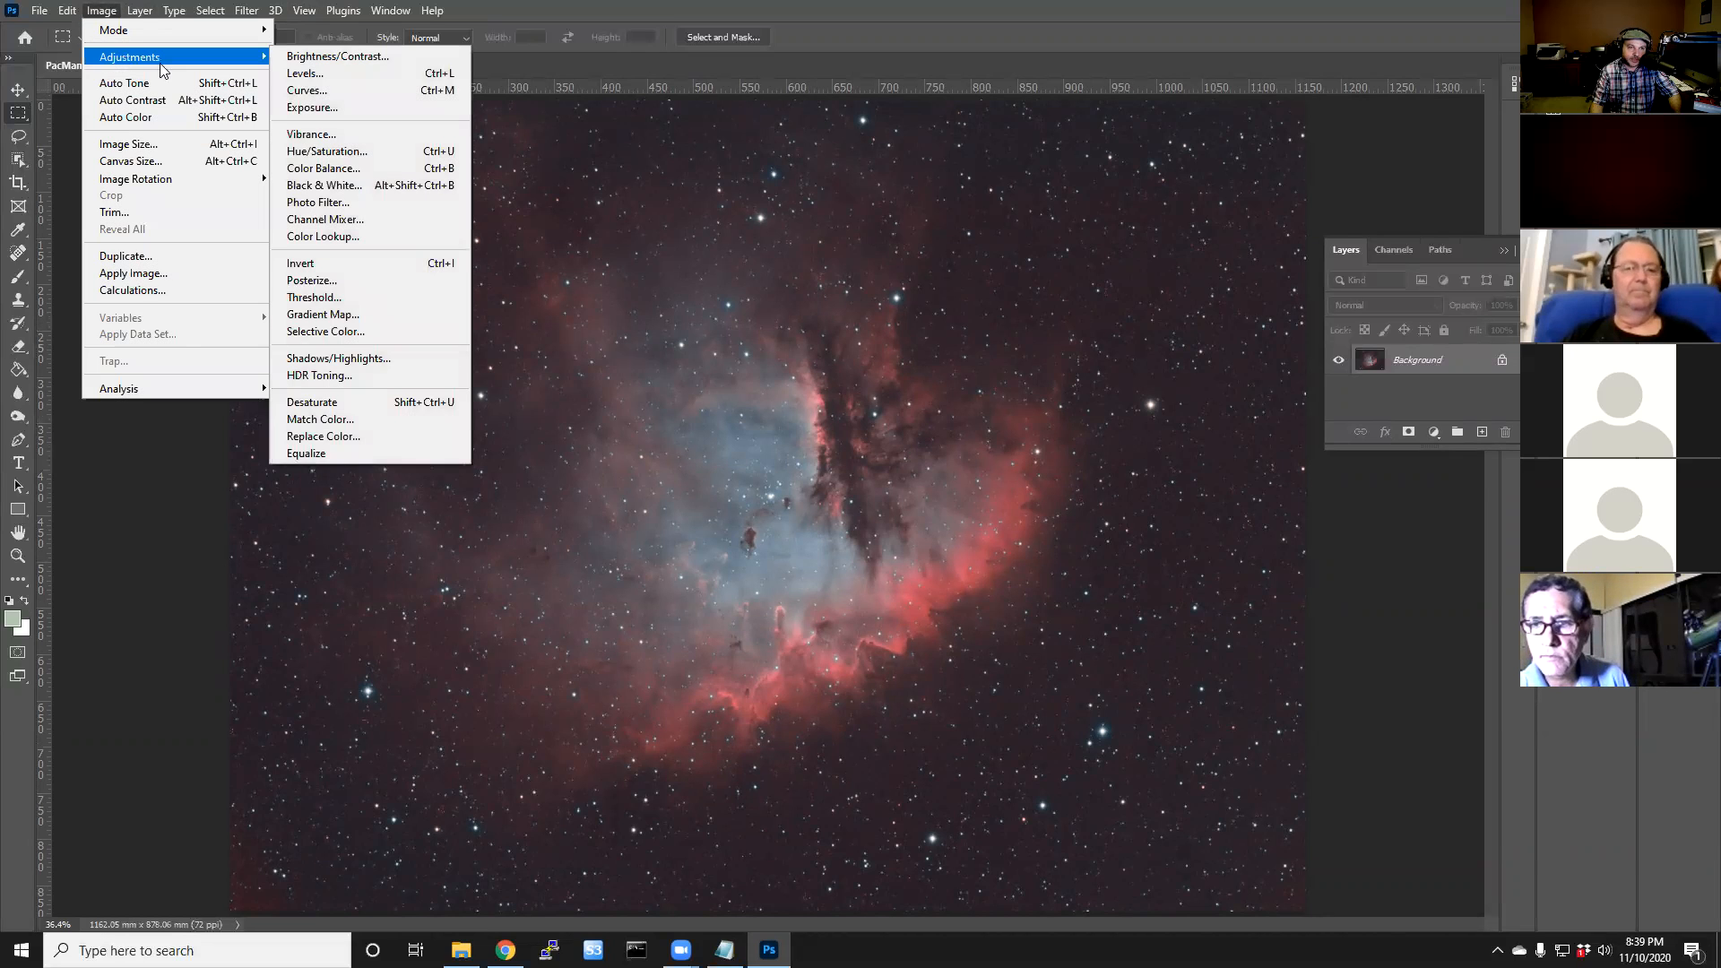
{"action": "left_click", "coordinate": [341, 91]}
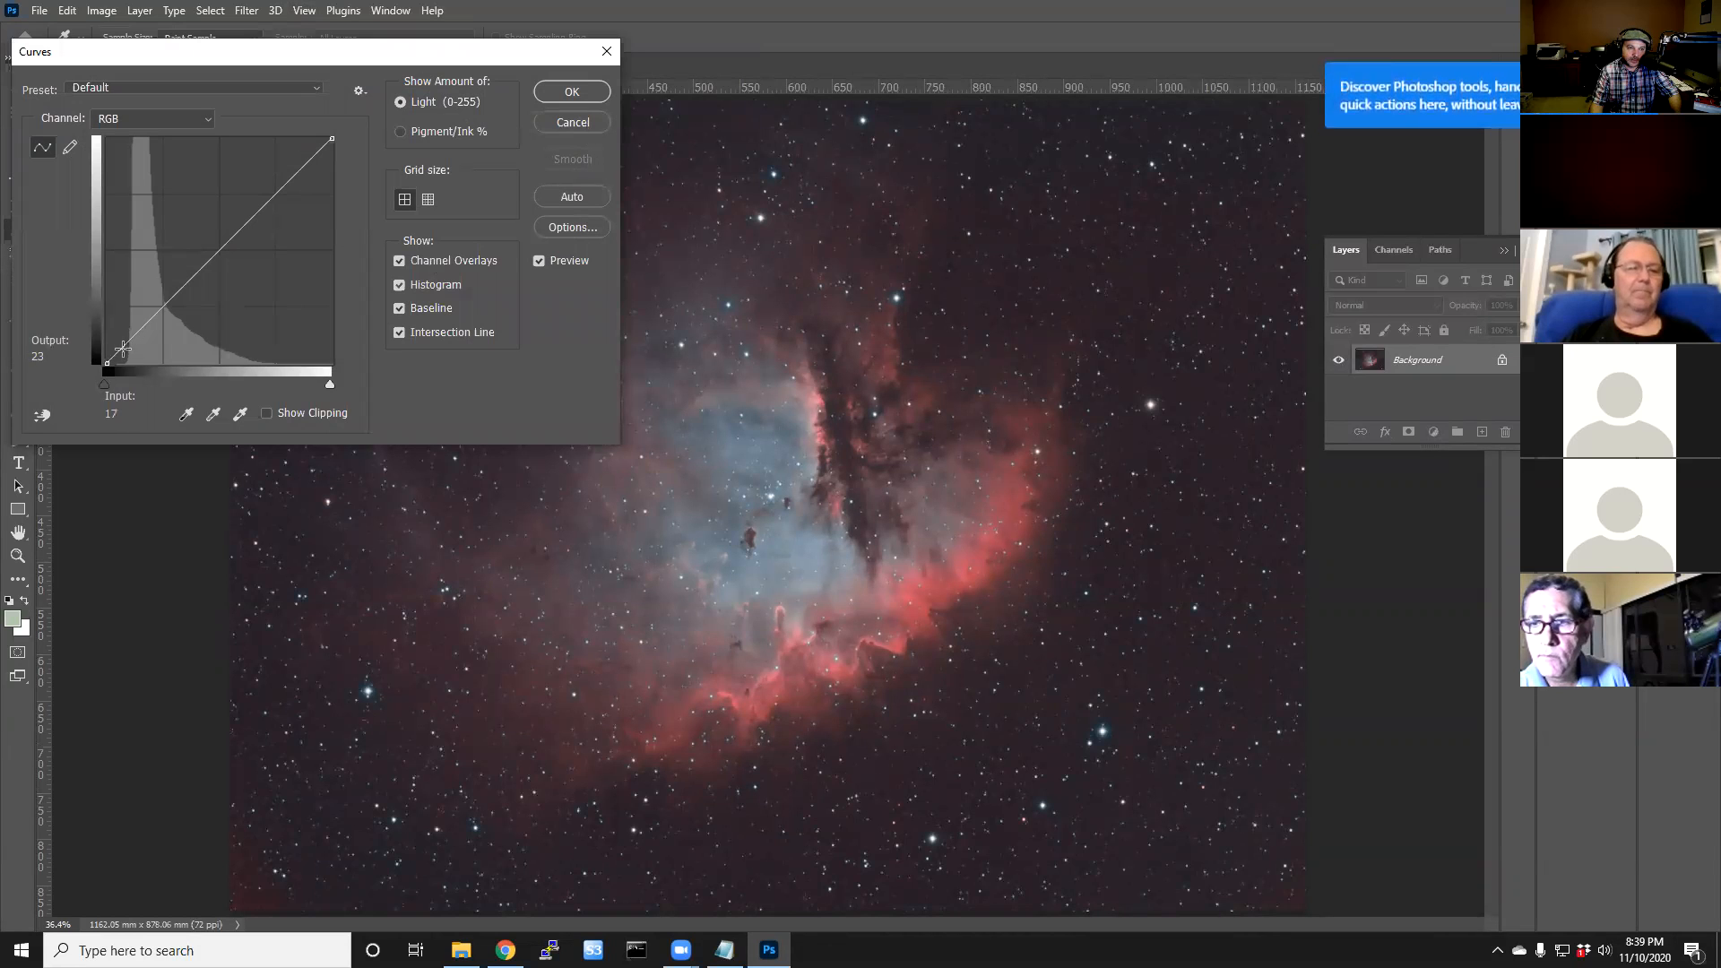
{"action": "left_click", "coordinate": [573, 122]}
Step: Try Auto Contrast on the nebula image and undo it
{"action": "left_click", "coordinate": [101, 10]}
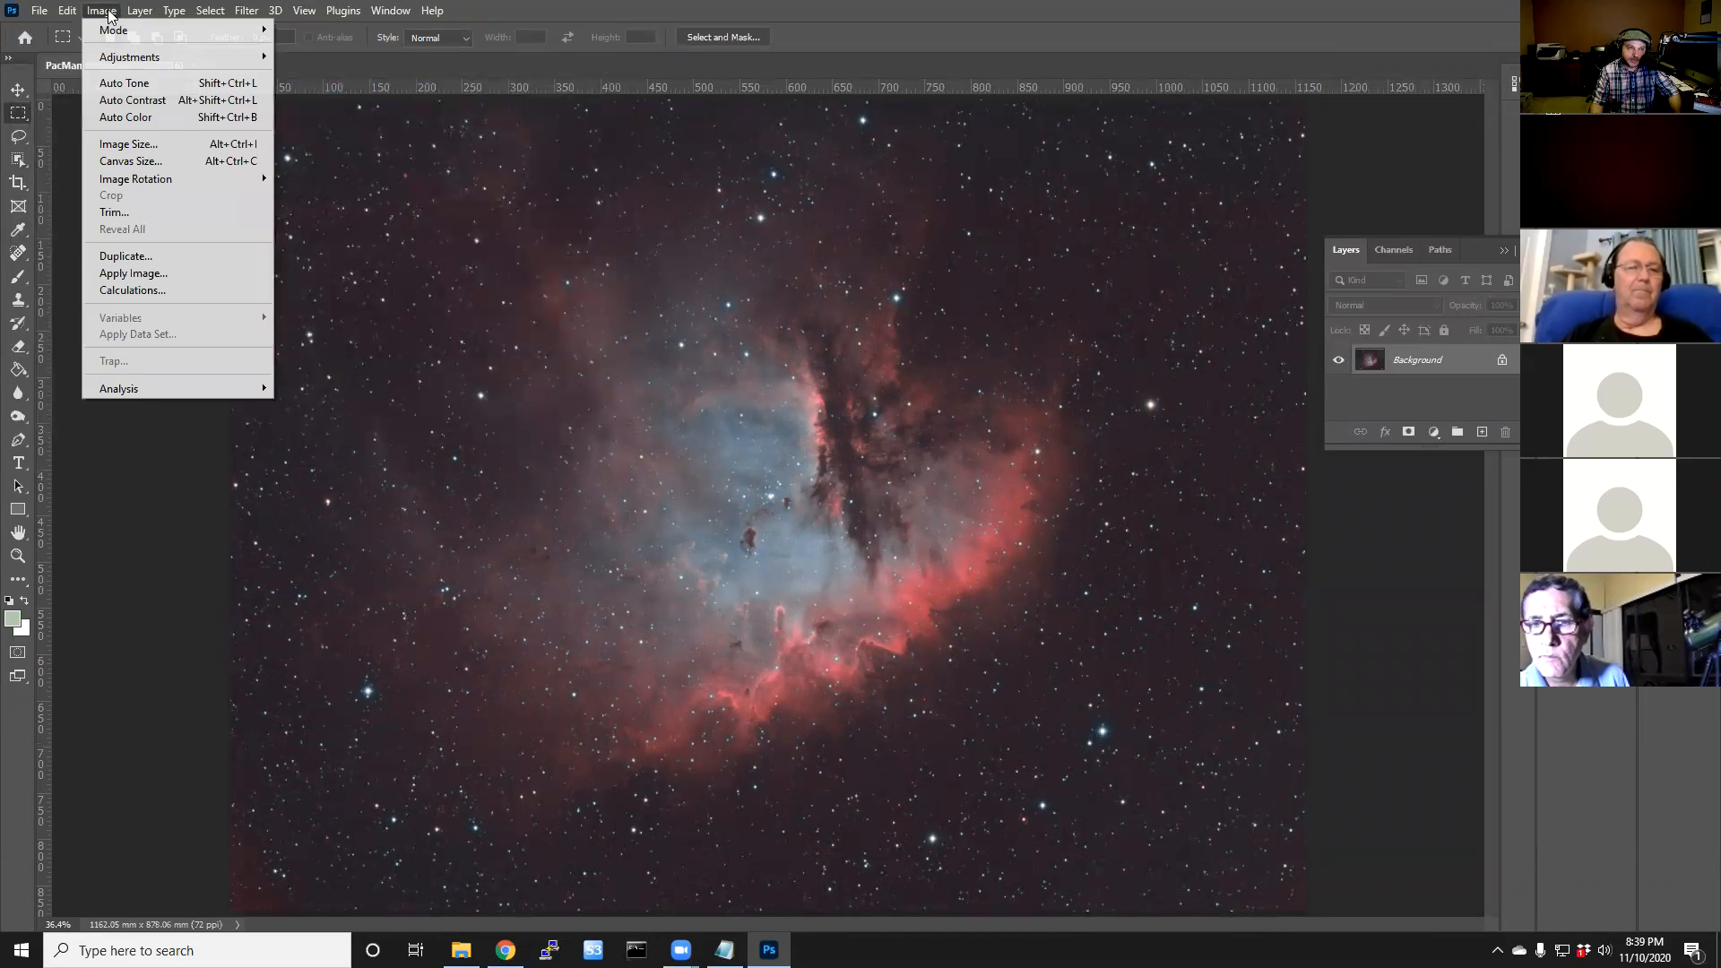
{"action": "left_click", "coordinate": [132, 101]}
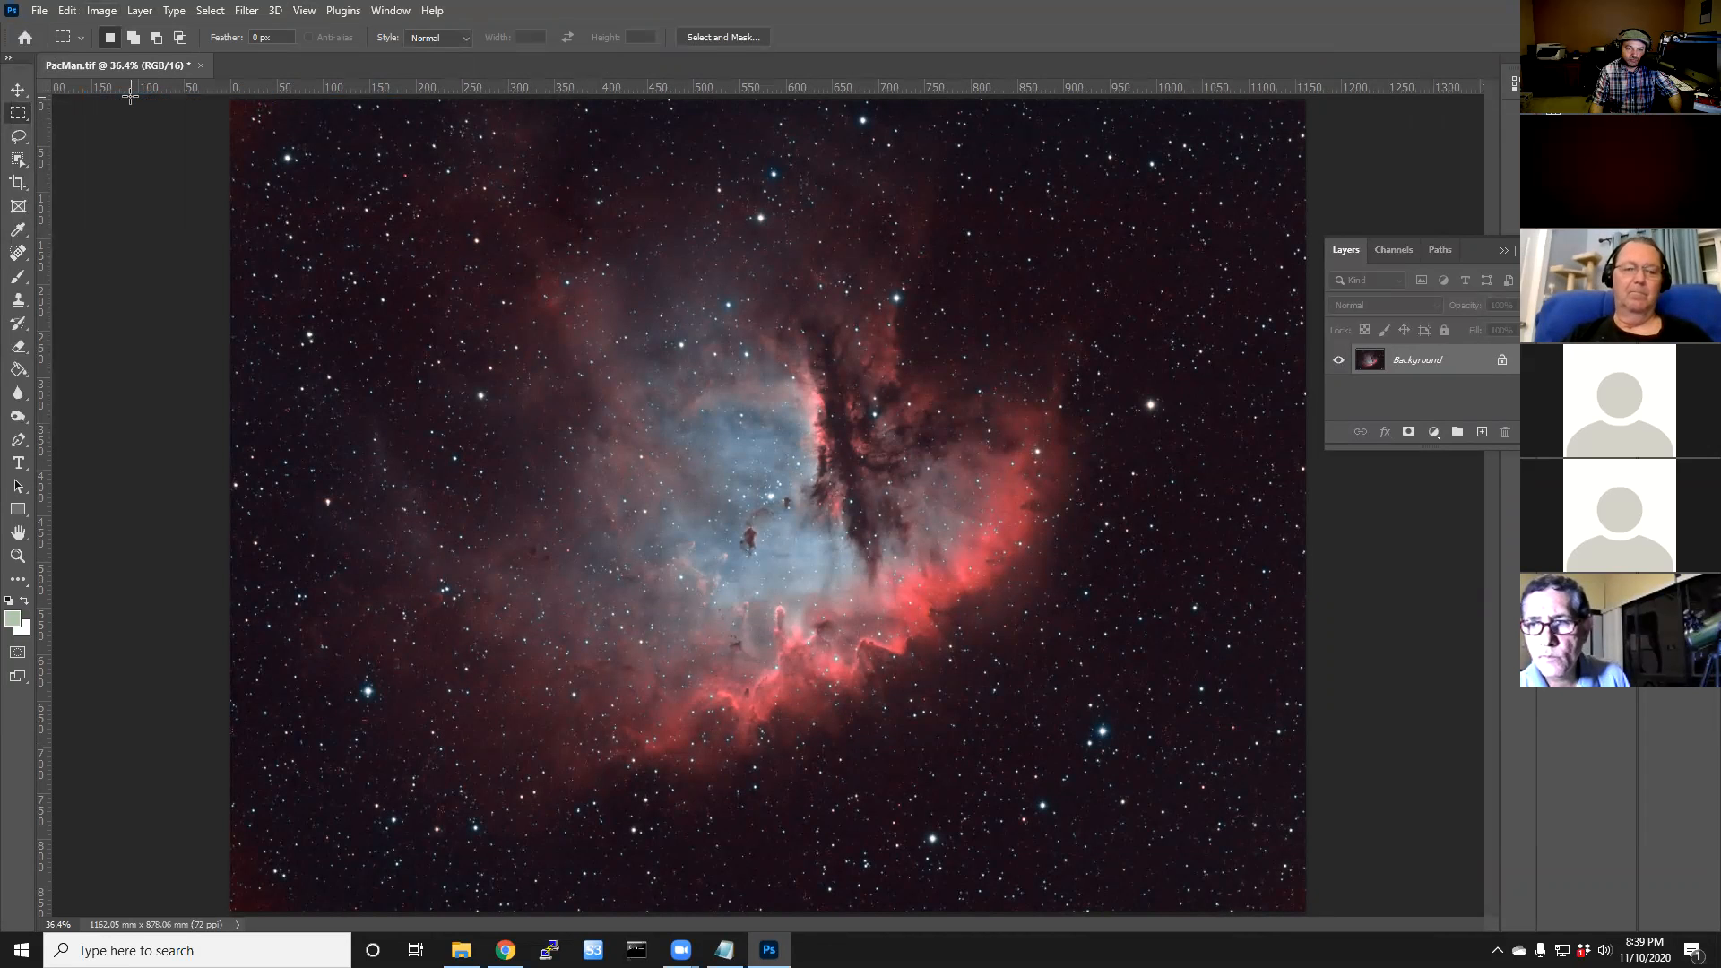
{"action": "left_click", "coordinate": [69, 15]}
{"action": "left_click", "coordinate": [94, 30]}
Step: Apply an RGB Curves adjustment with a shadow point at input 16, output 8 and a second point at input 78, output 63
{"action": "left_click", "coordinate": [106, 11]}
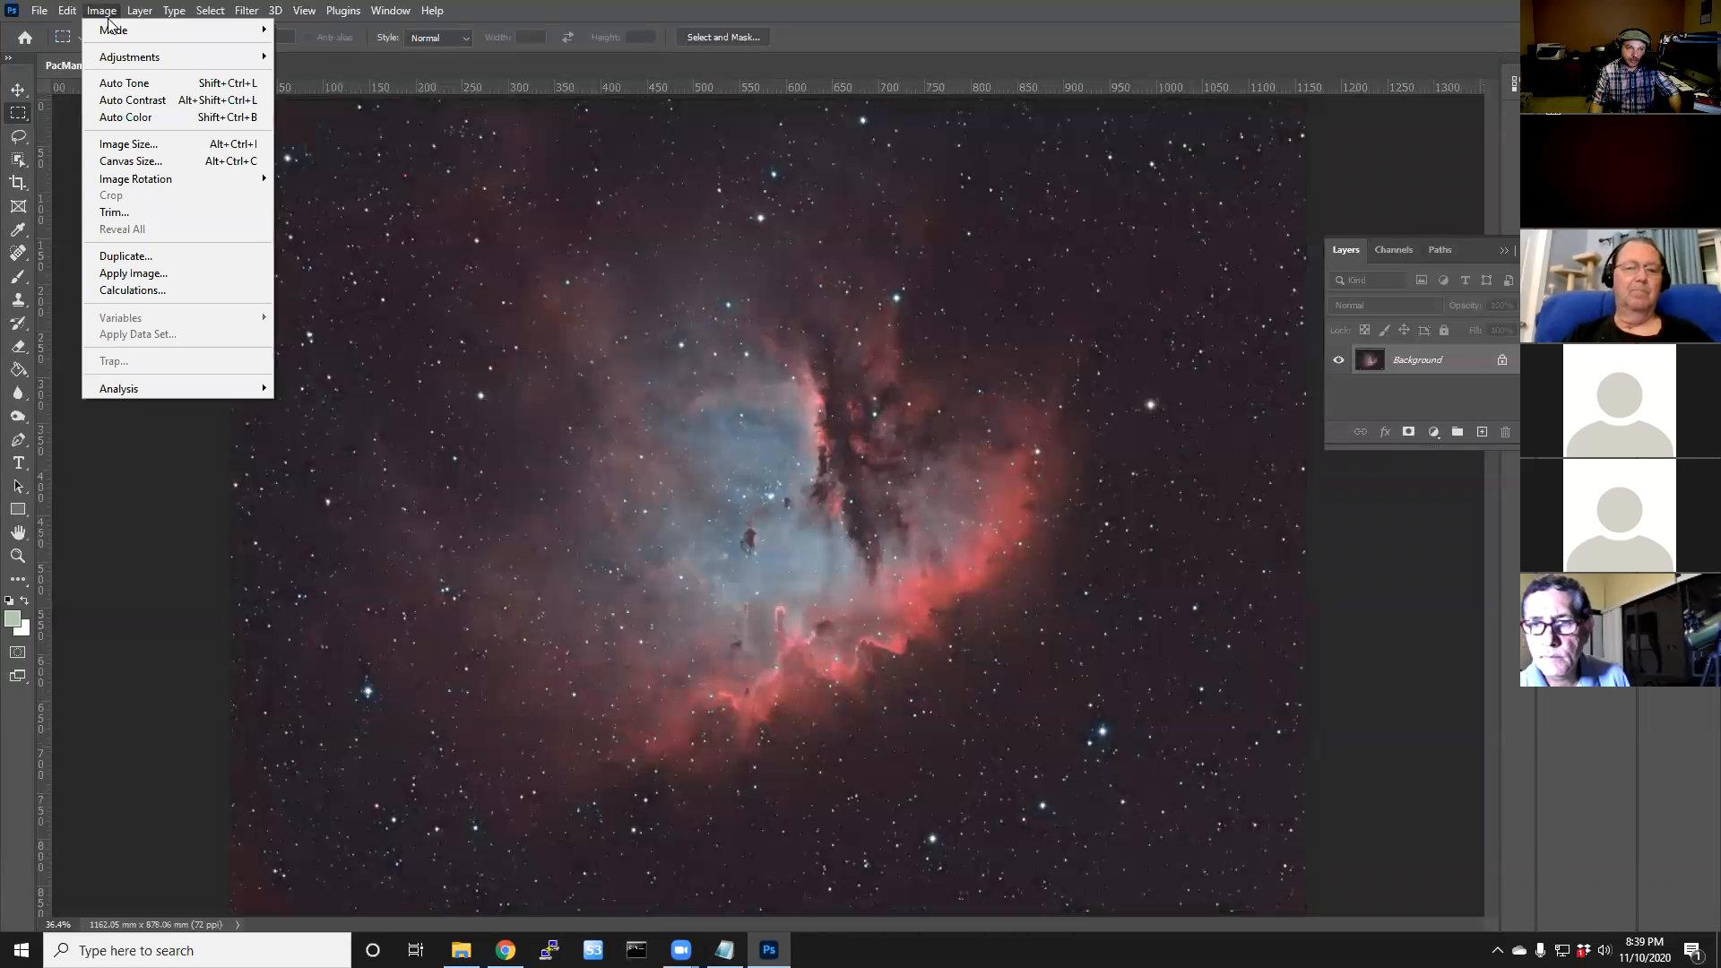
{"action": "mouse_move", "coordinate": [135, 56]}
{"action": "left_click", "coordinate": [296, 85]}
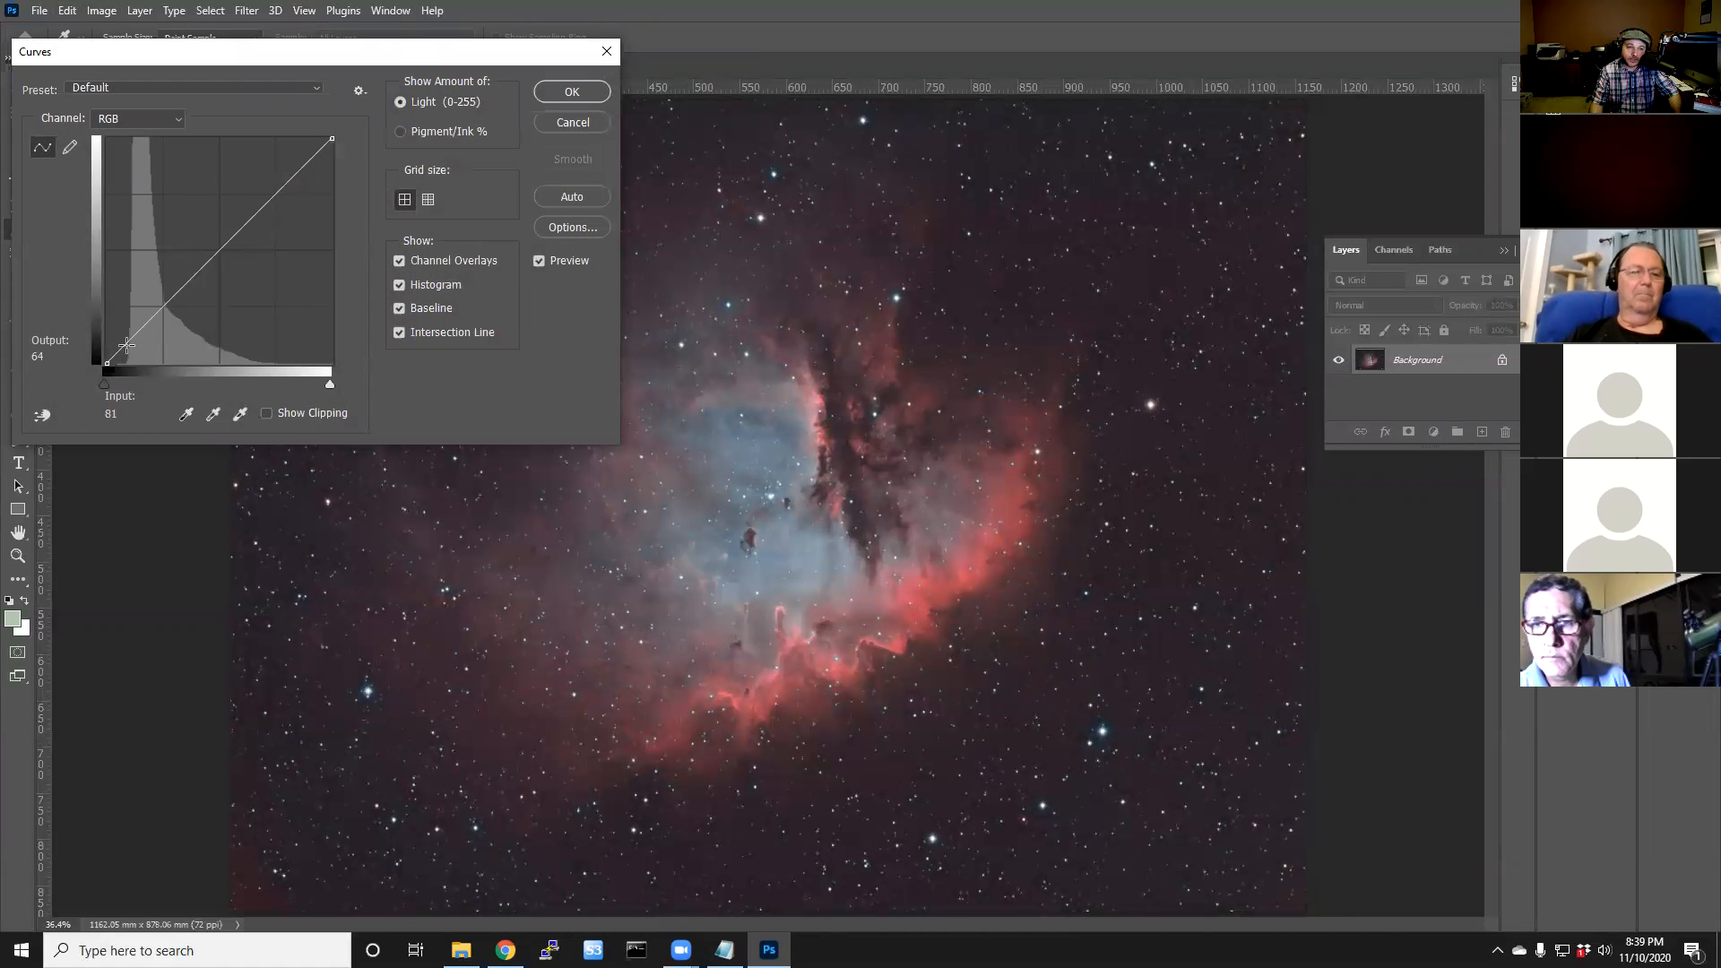
{"action": "left_click_drag", "start_coordinate": [126, 344], "coordinate": [123, 354]}
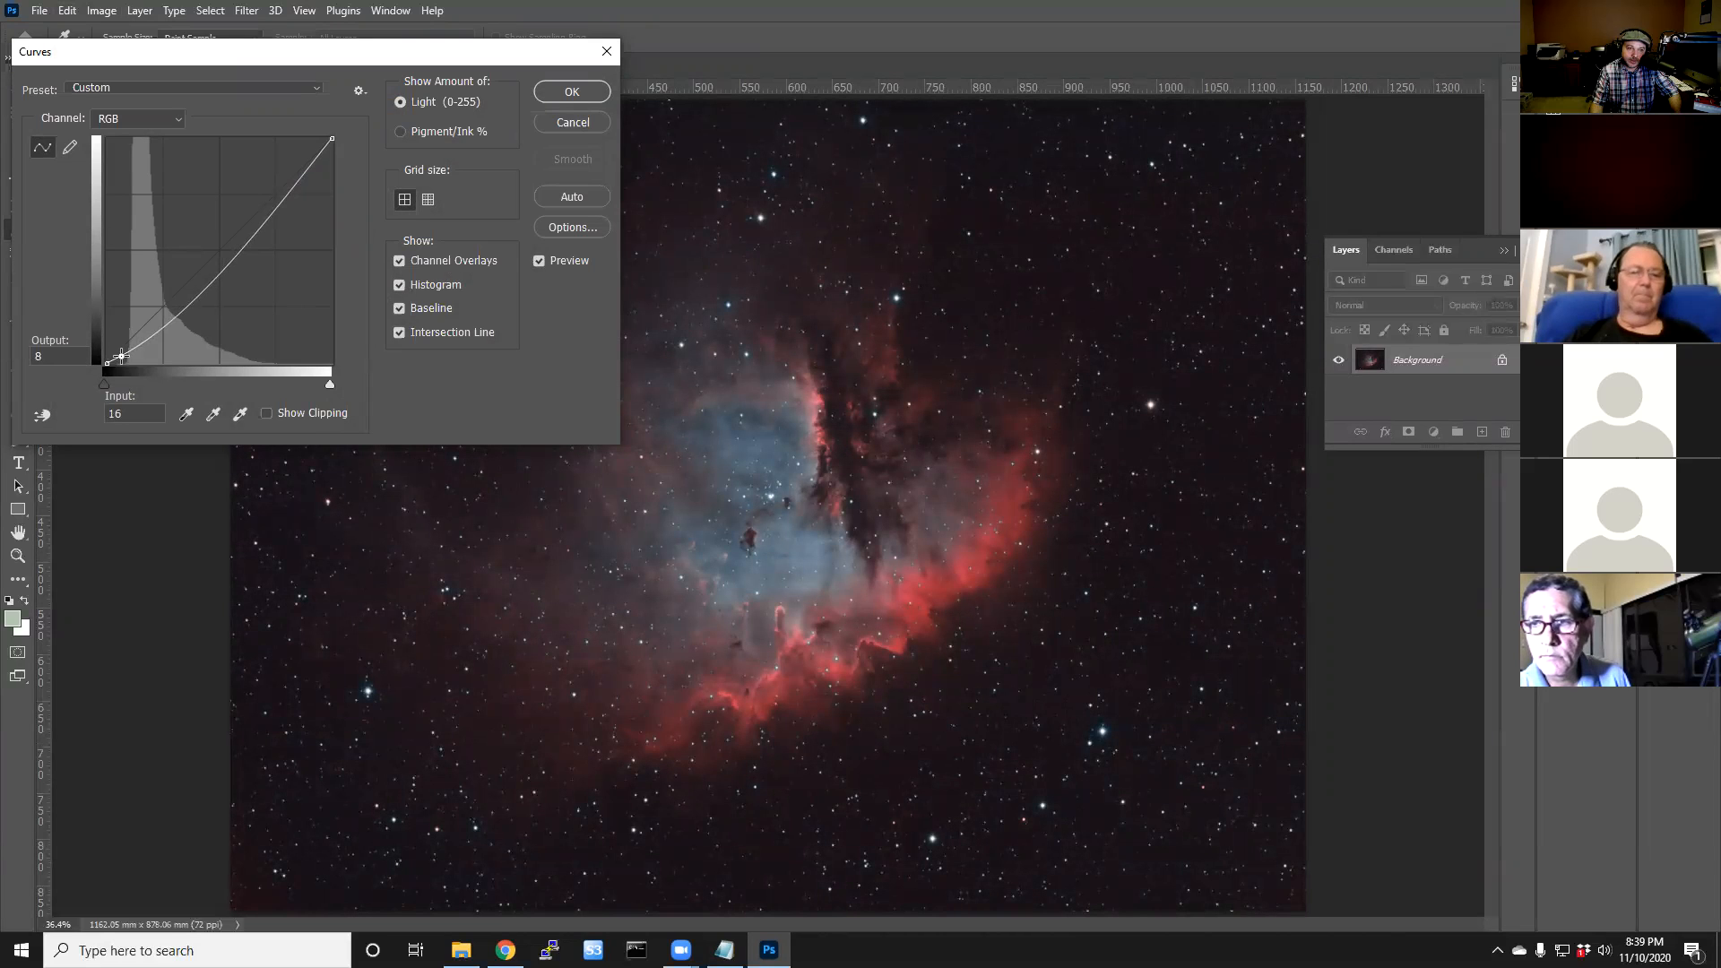
{"action": "left_click_drag", "start_coordinate": [182, 313], "coordinate": [175, 308]}
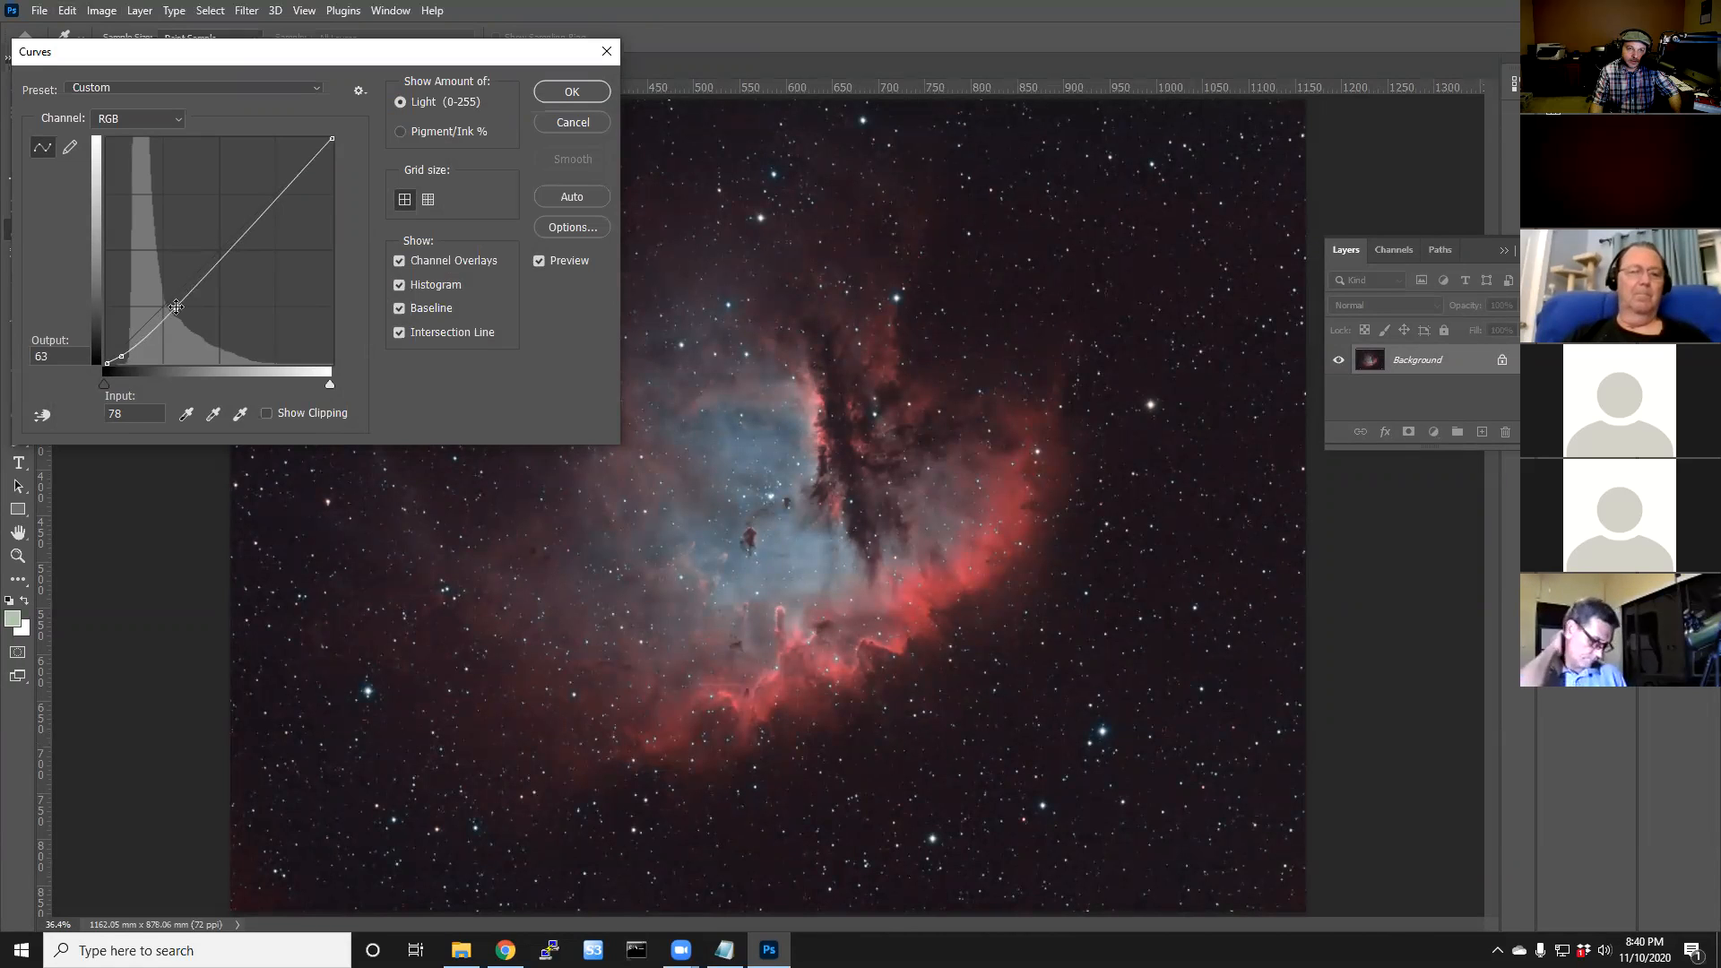
{"action": "left_click", "coordinate": [589, 91]}
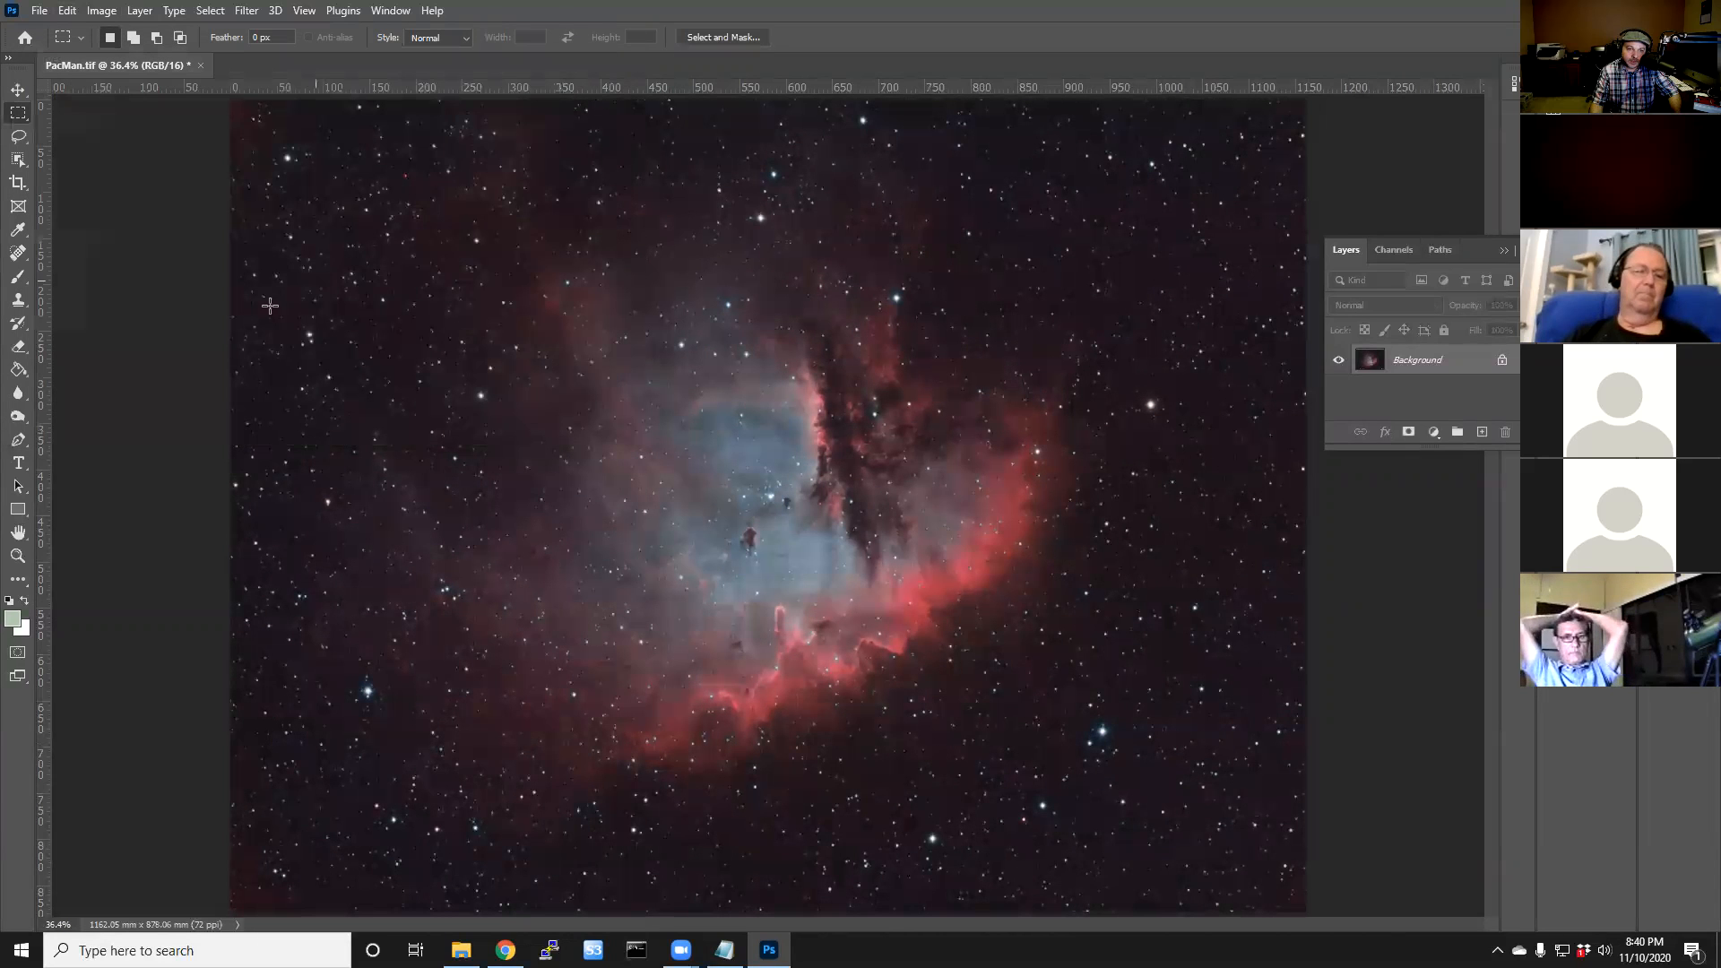
Step: Apply Auto Color to the image and crop it to a rectangular selection that trims off all four borders, leaving nothing selected
{"action": "left_click", "coordinate": [101, 13]}
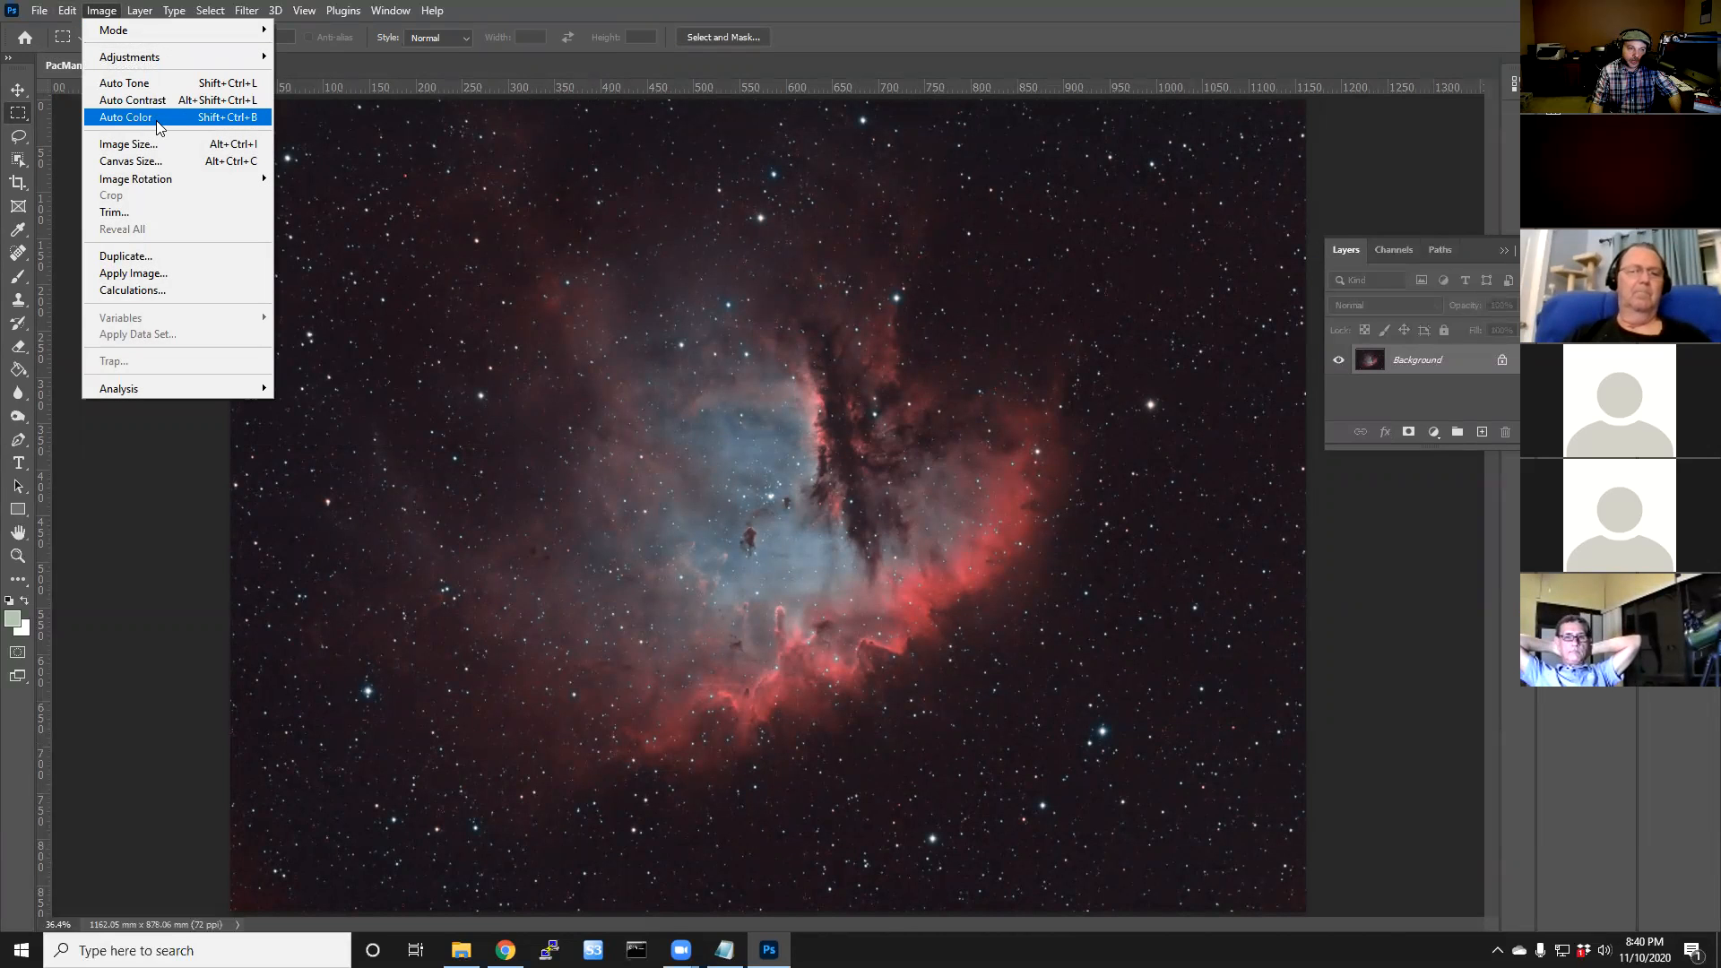
{"action": "left_click", "coordinate": [155, 121]}
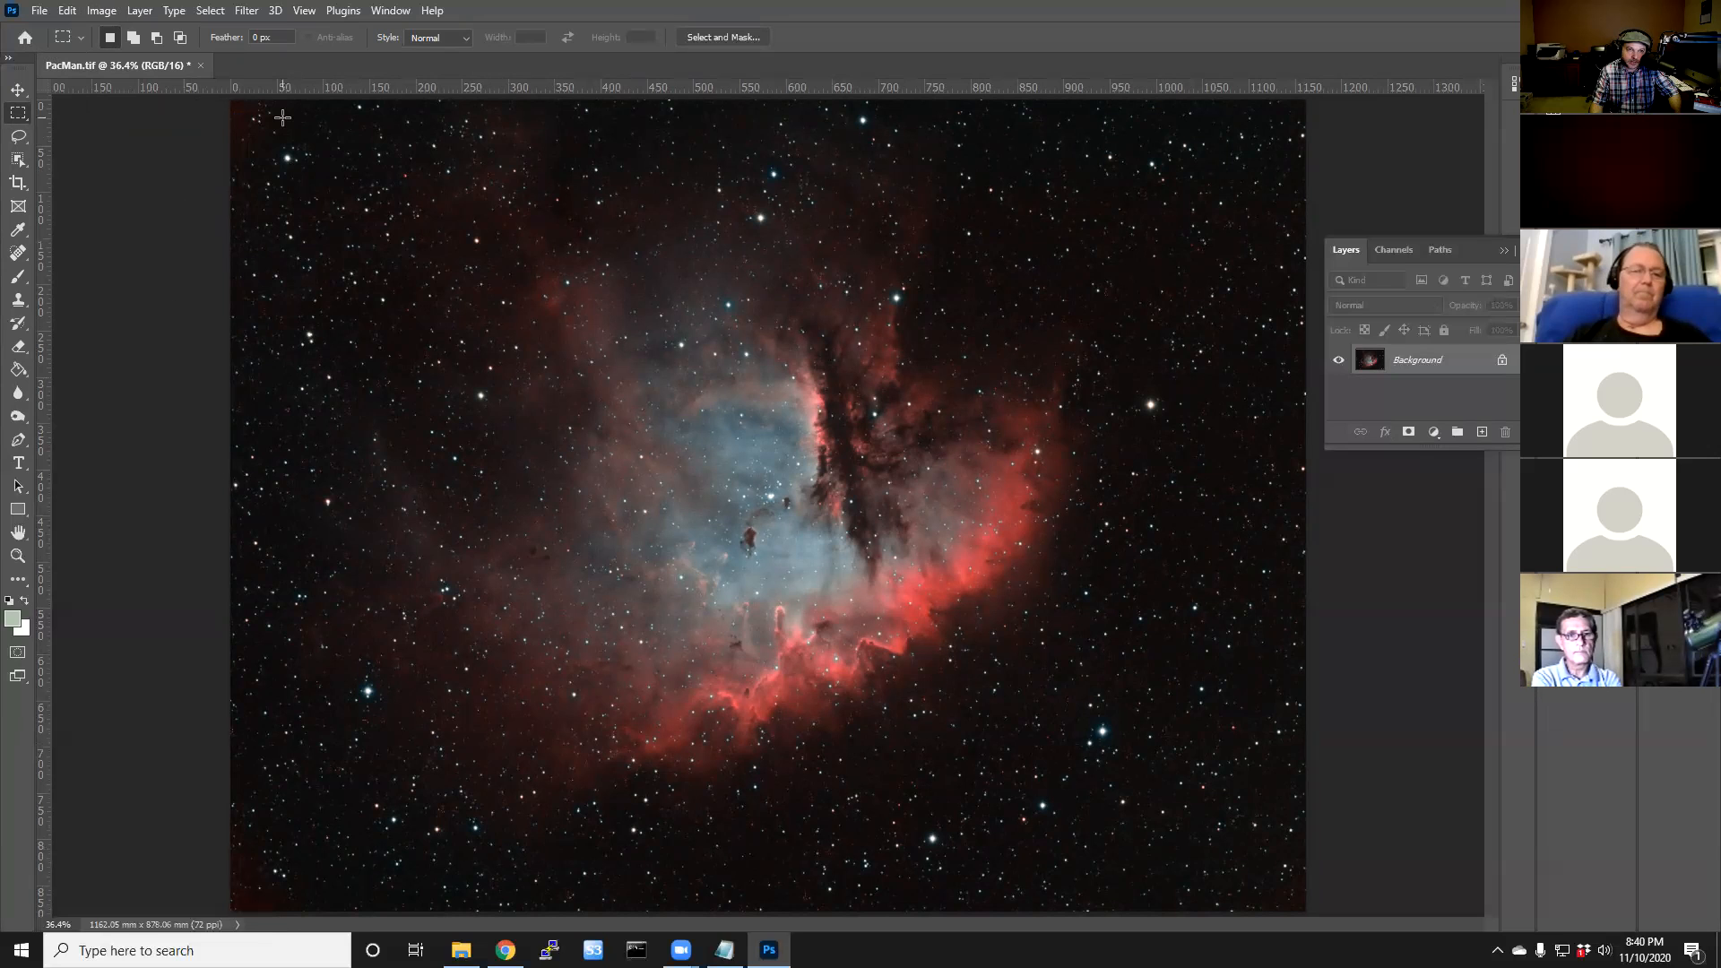
{"action": "left_click_drag", "start_coordinate": [282, 118], "coordinate": [1185, 875]}
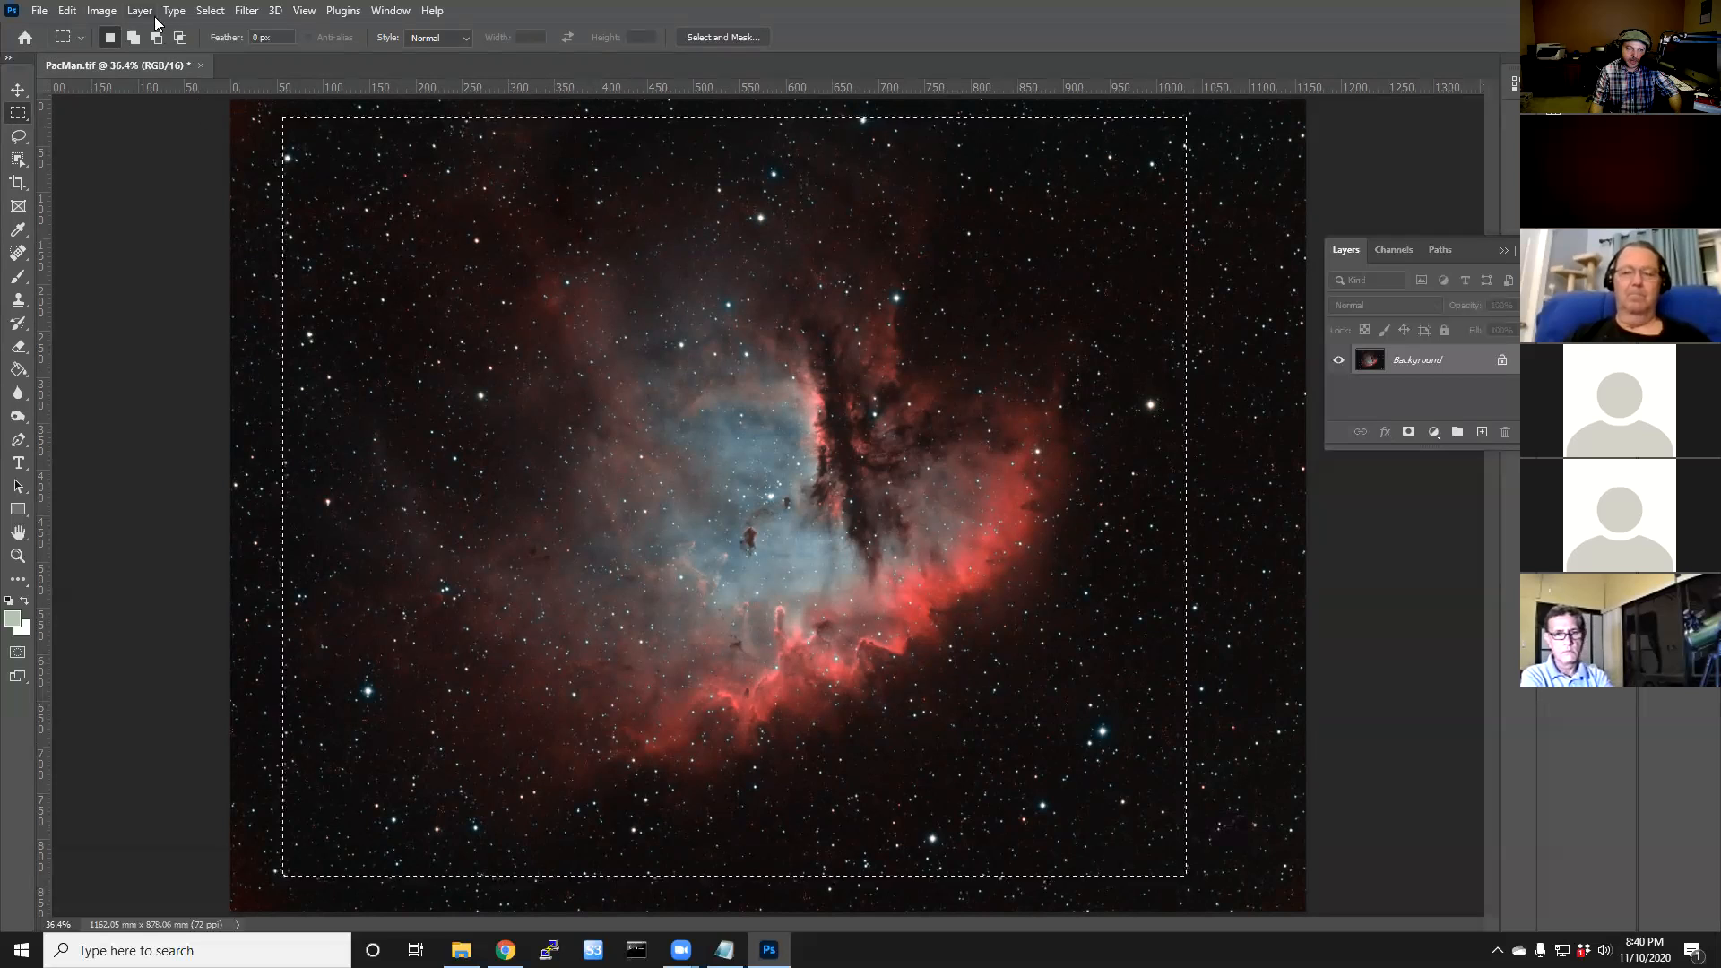
{"action": "left_click", "coordinate": [92, 11]}
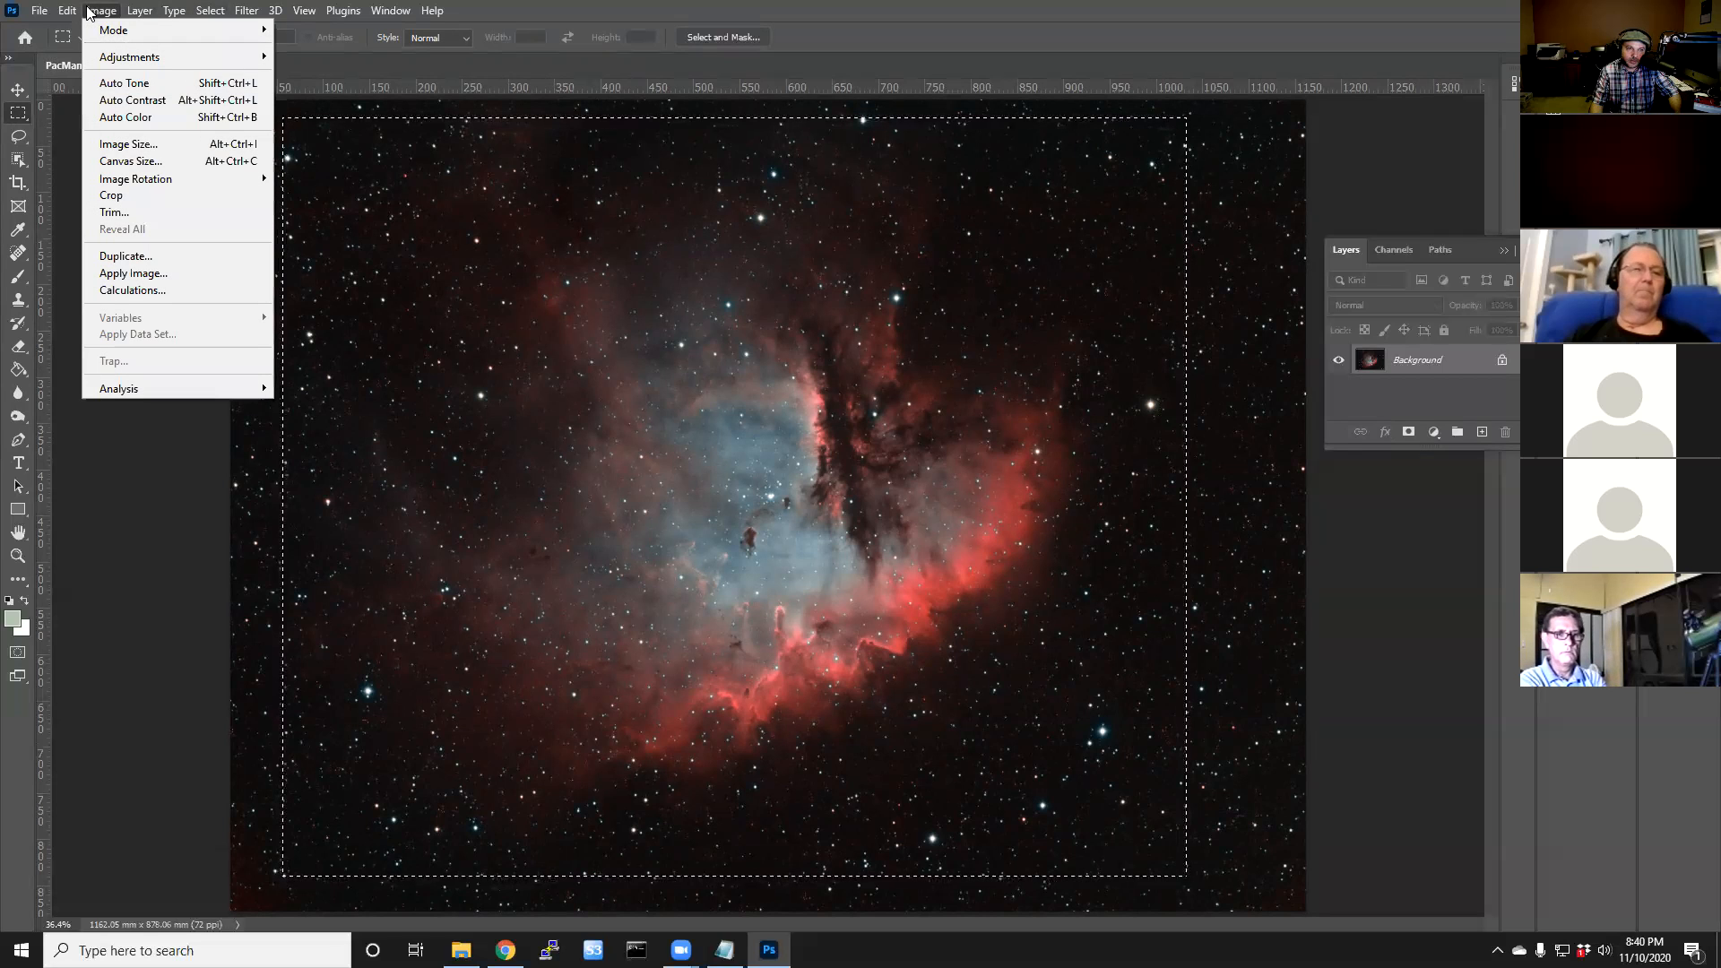
{"action": "left_click", "coordinate": [139, 195]}
{"action": "key", "text": "ctrl+d"}
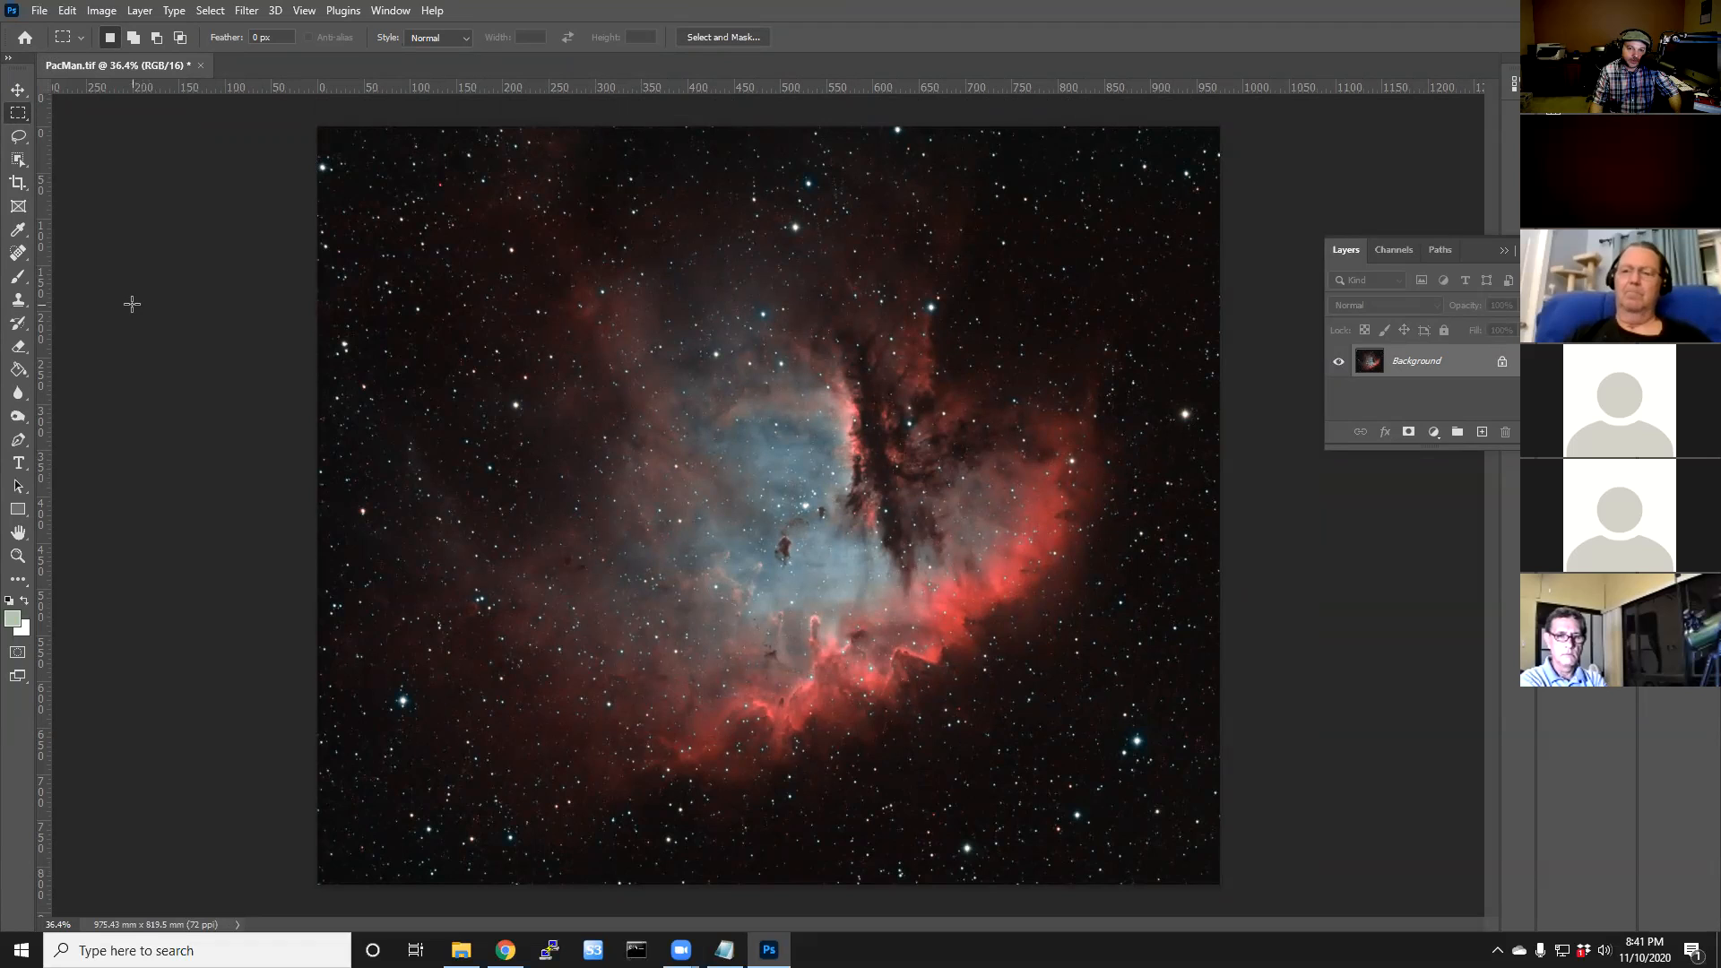
Step: Apply a Hue/Saturation adjustment to the whole image with the master saturation raised to +6
{"action": "left_click", "coordinate": [100, 10]}
{"action": "mouse_move", "coordinate": [139, 57]}
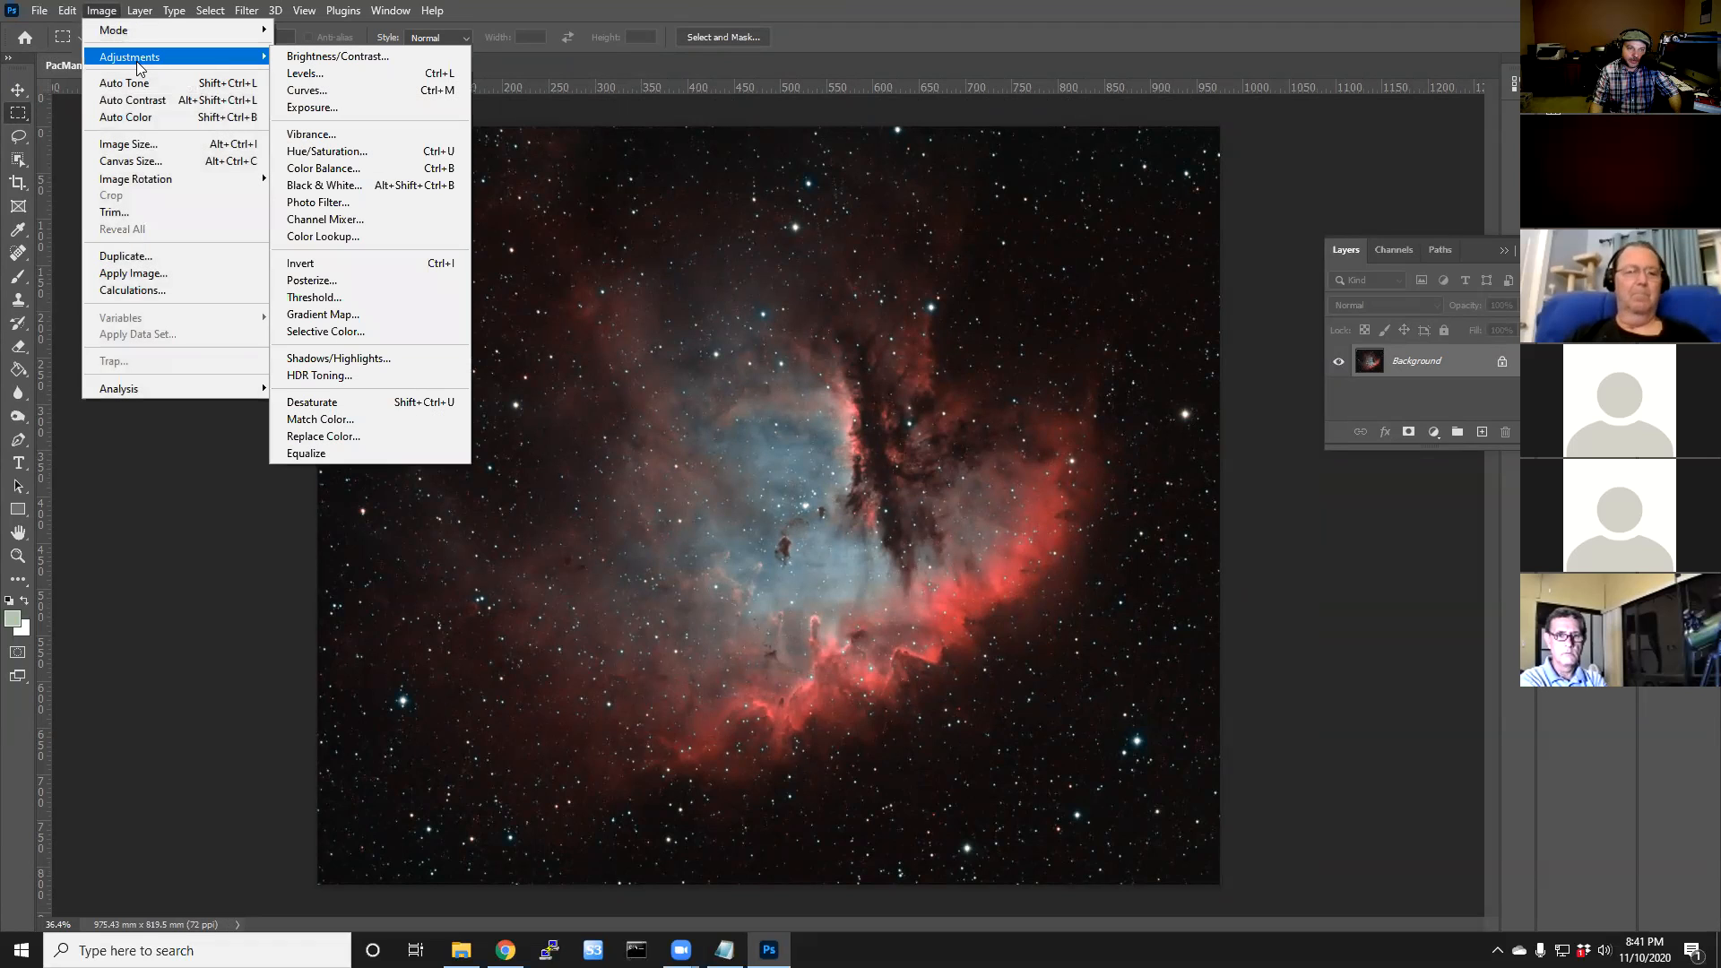
{"action": "left_click", "coordinate": [385, 162]}
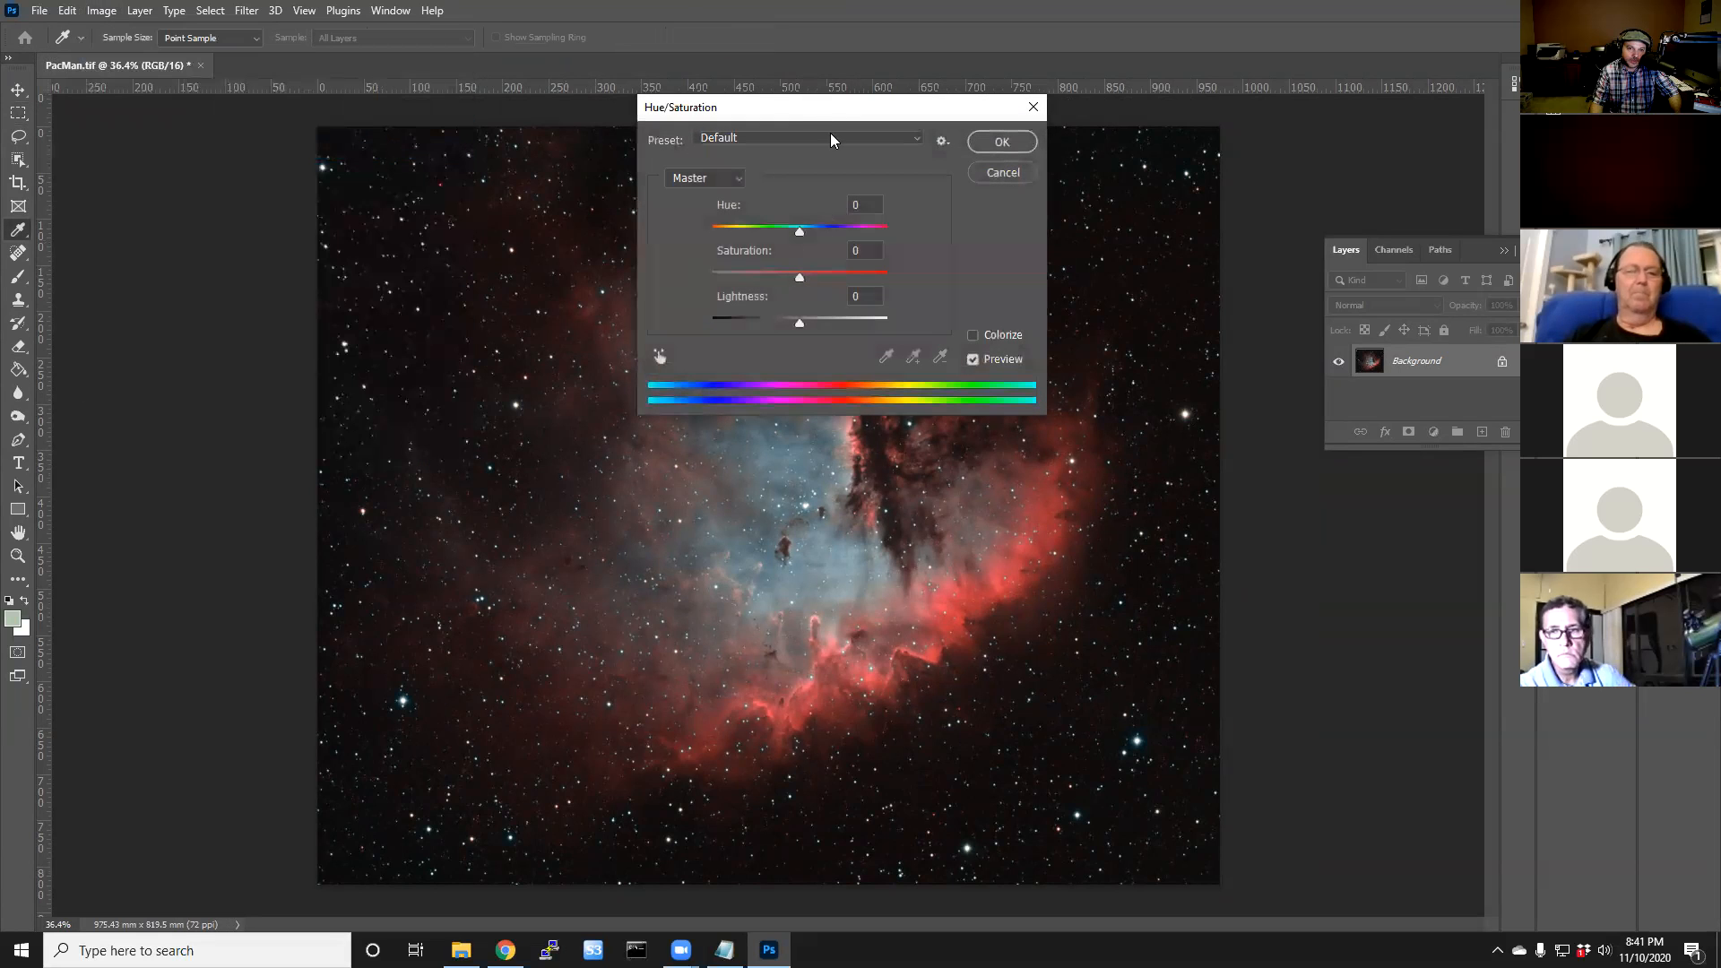
{"action": "left_click_drag", "start_coordinate": [814, 115], "coordinate": [322, 151]}
{"action": "mouse_move", "coordinate": [307, 313]}
{"action": "left_mouse_down"}
{"action": "mouse_move", "coordinate": [337, 320]}
{"action": "mouse_move", "coordinate": [302, 328]}
{"action": "left_mouse_up"}
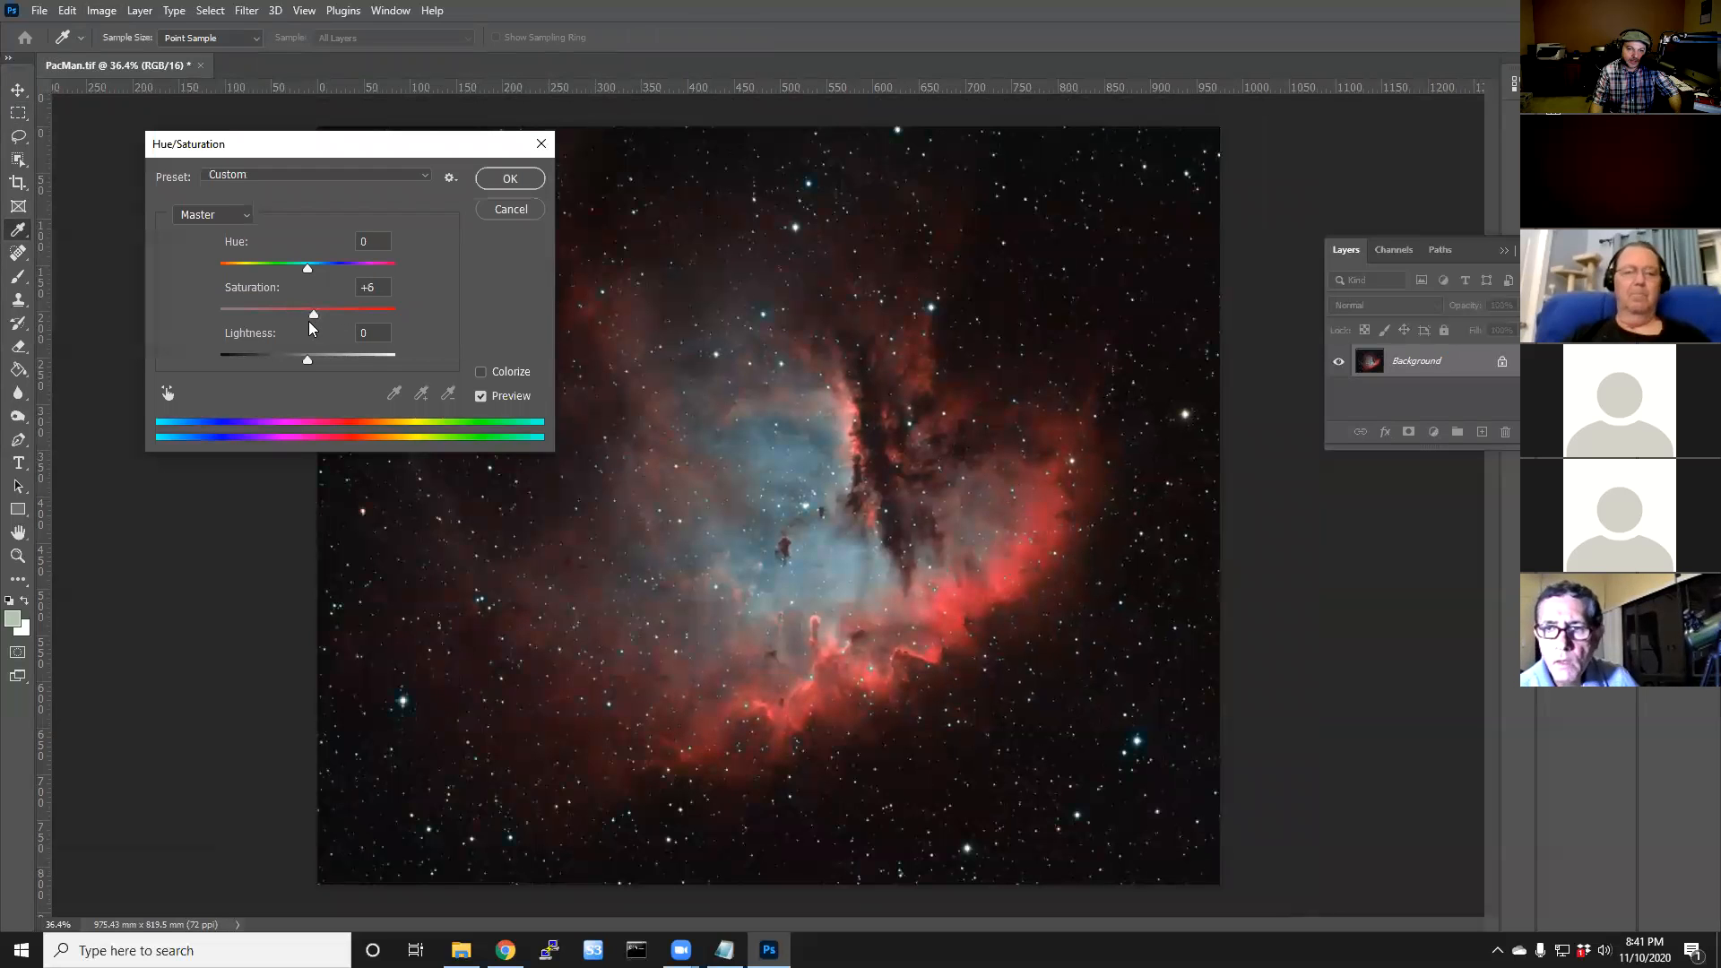
{"action": "left_click", "coordinate": [508, 180]}
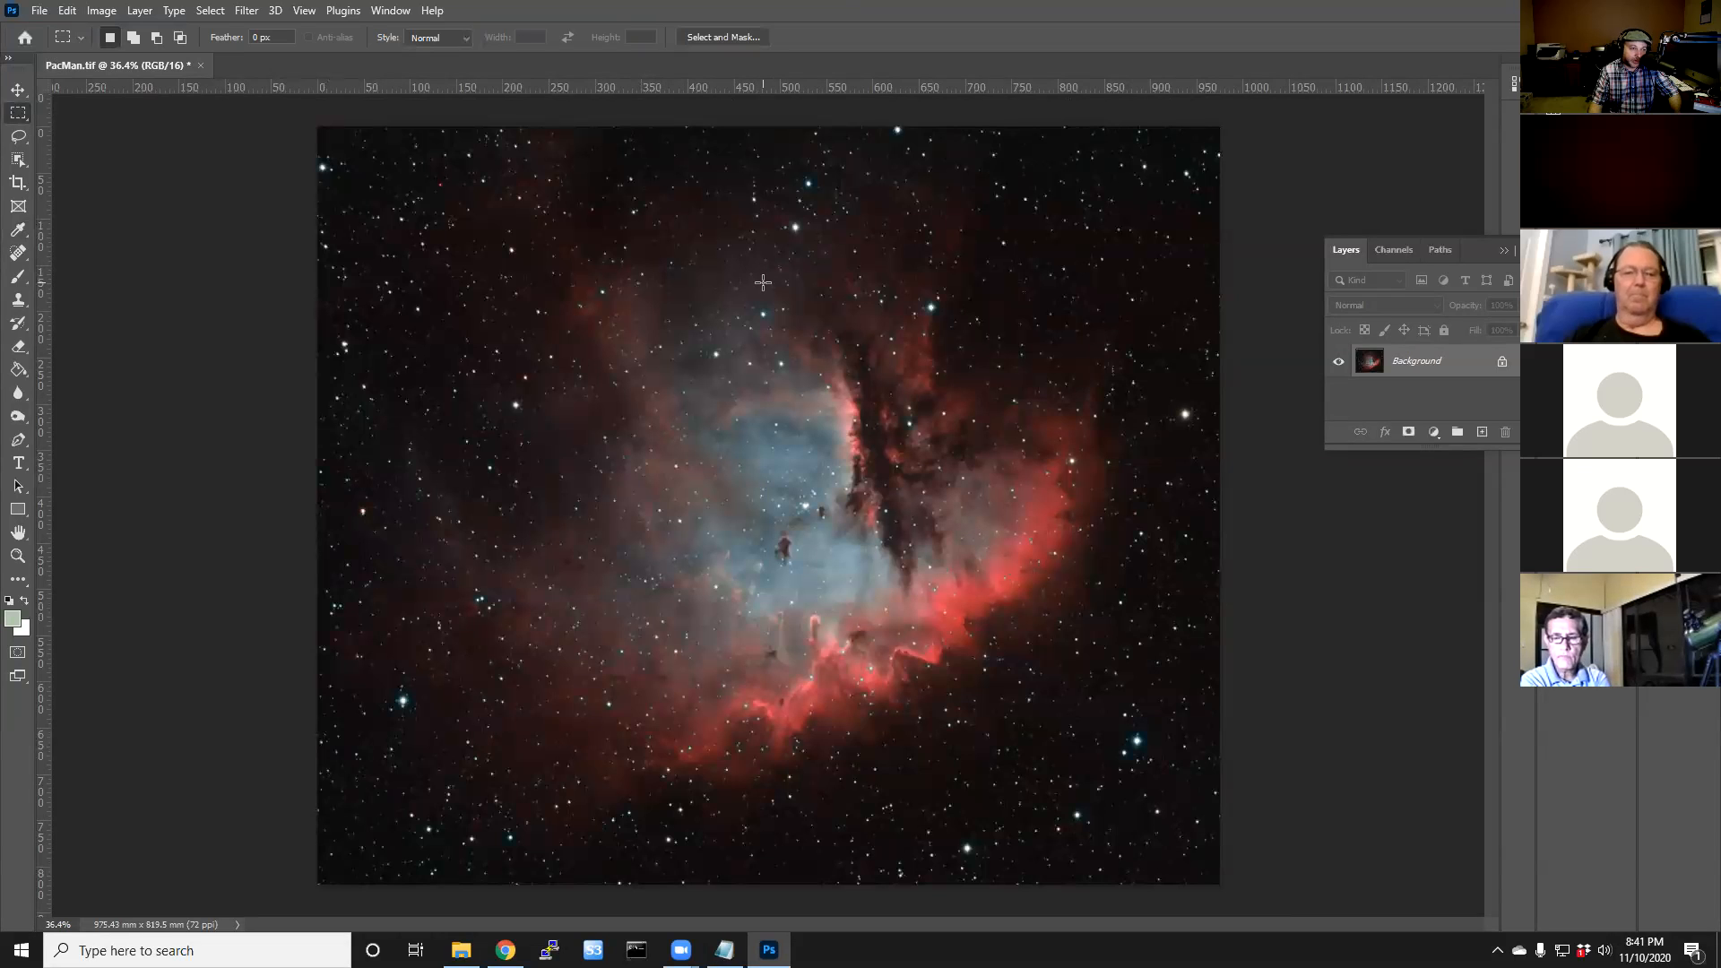
Step: Start Smart Sharpen with the amount at 500% and centre its preview on the structures where the blue core meets the red nebula
{"action": "left_click", "coordinate": [247, 11]}
{"action": "mouse_move", "coordinate": [301, 381]}
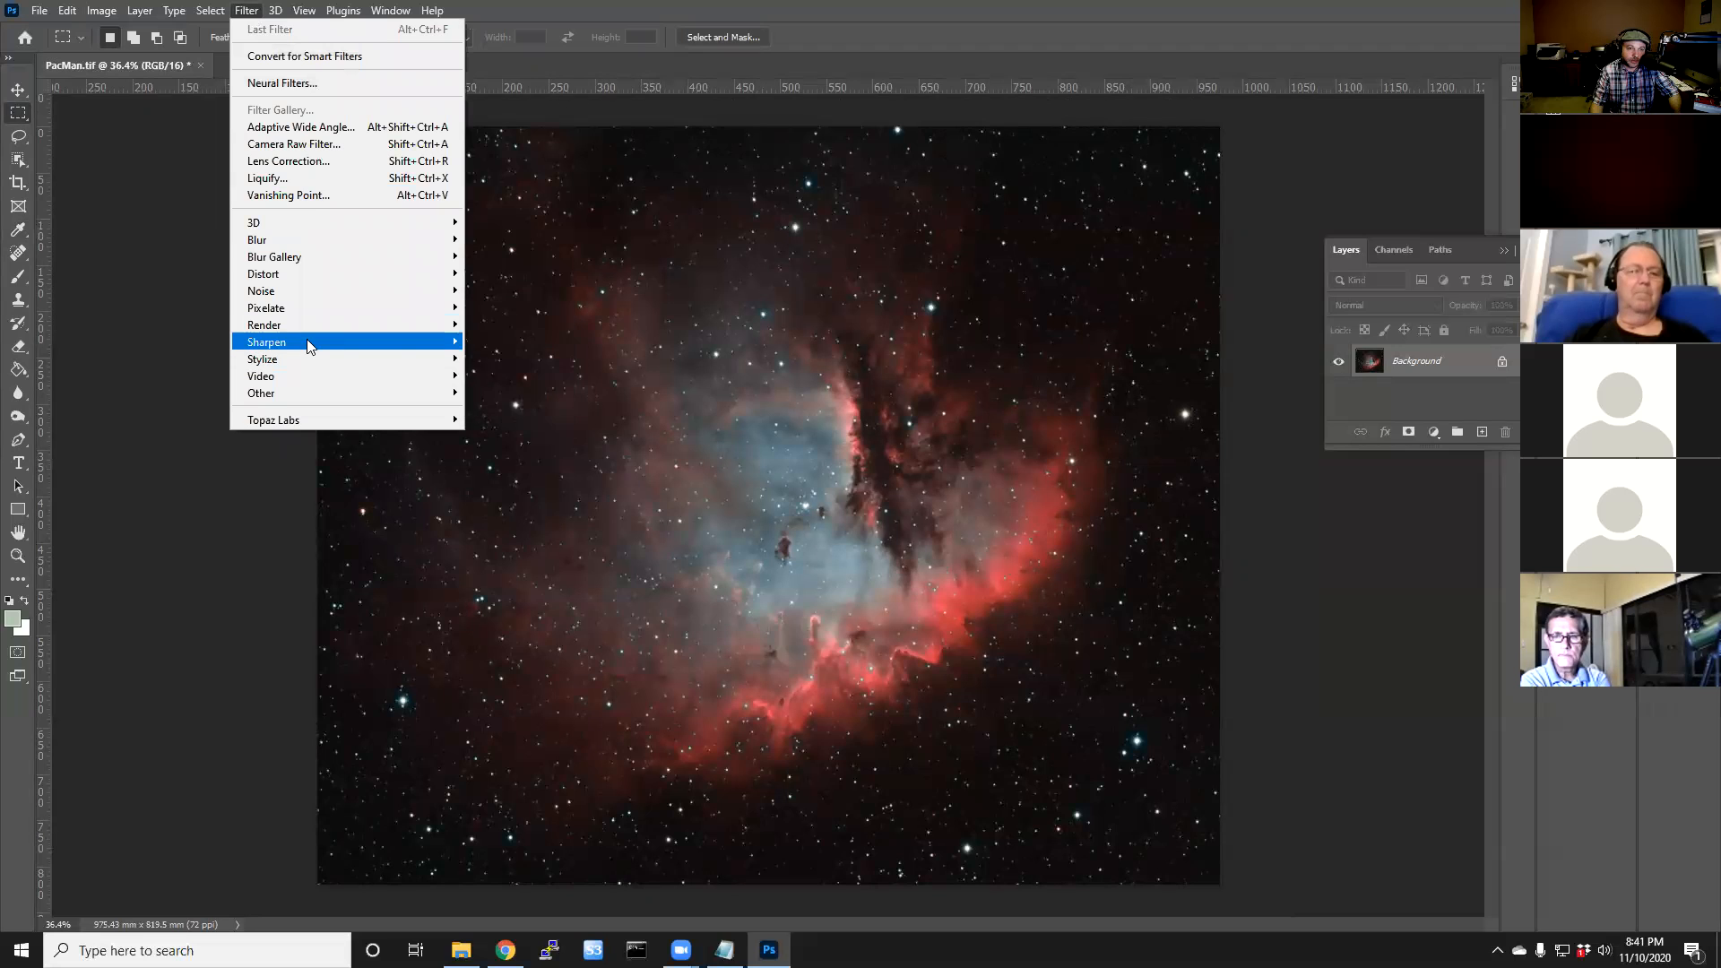
{"action": "mouse_move", "coordinate": [268, 341]}
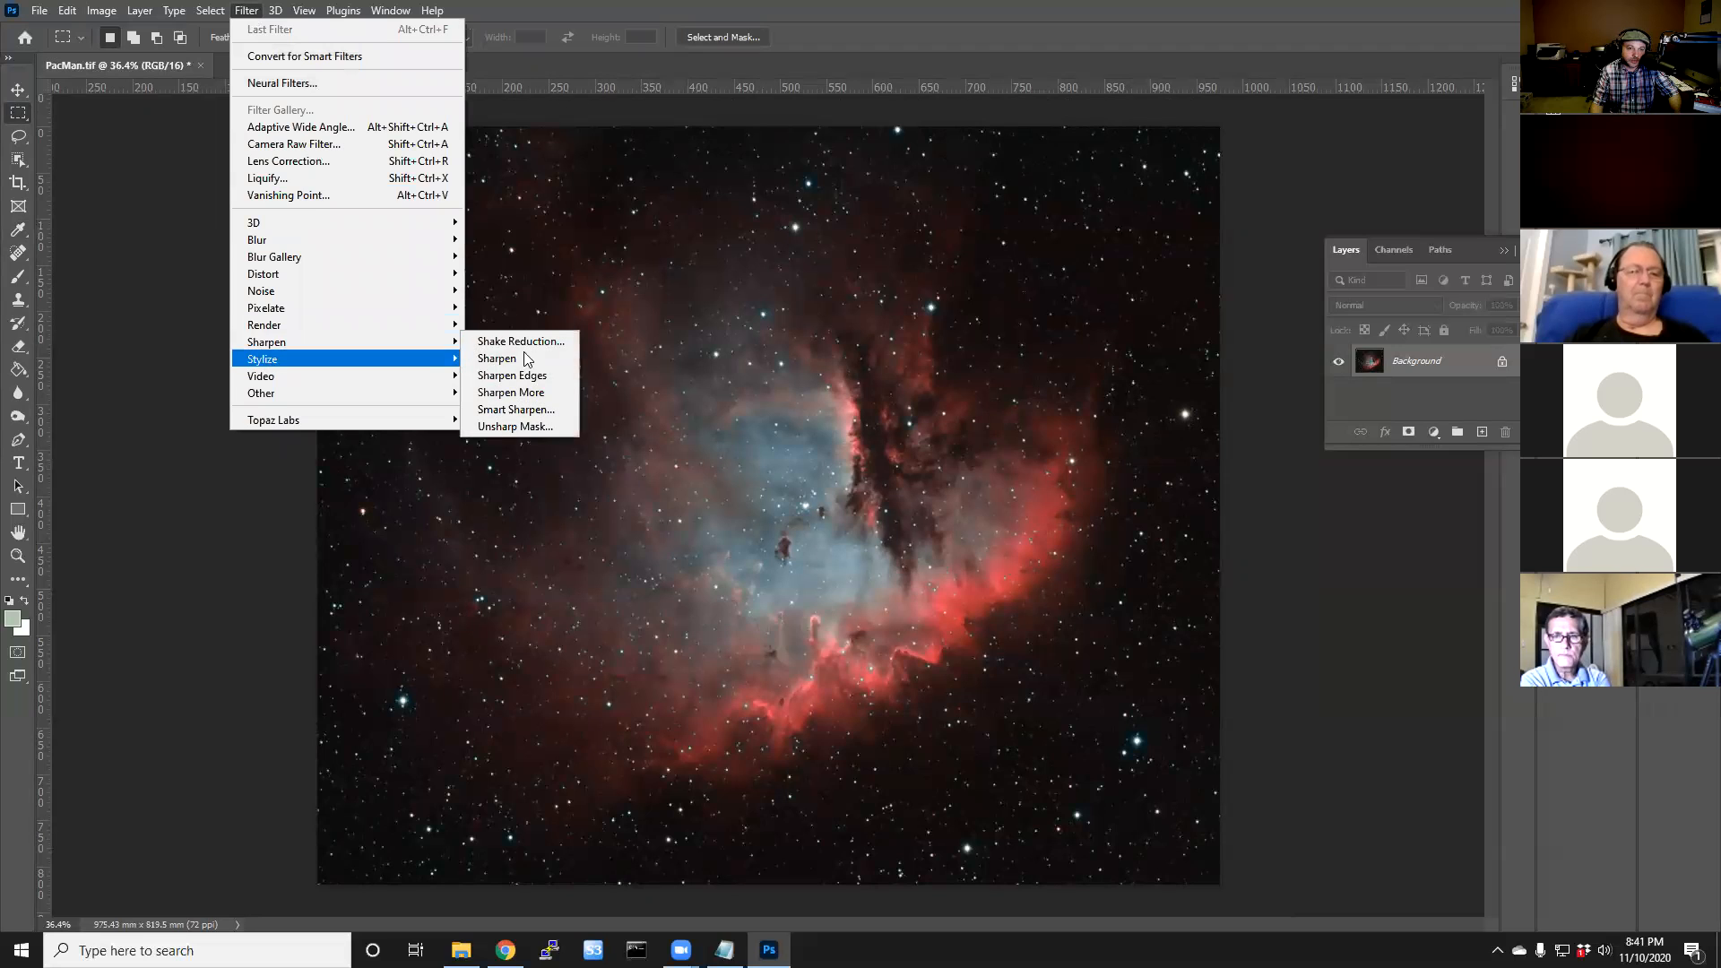
{"action": "left_click", "coordinate": [529, 408]}
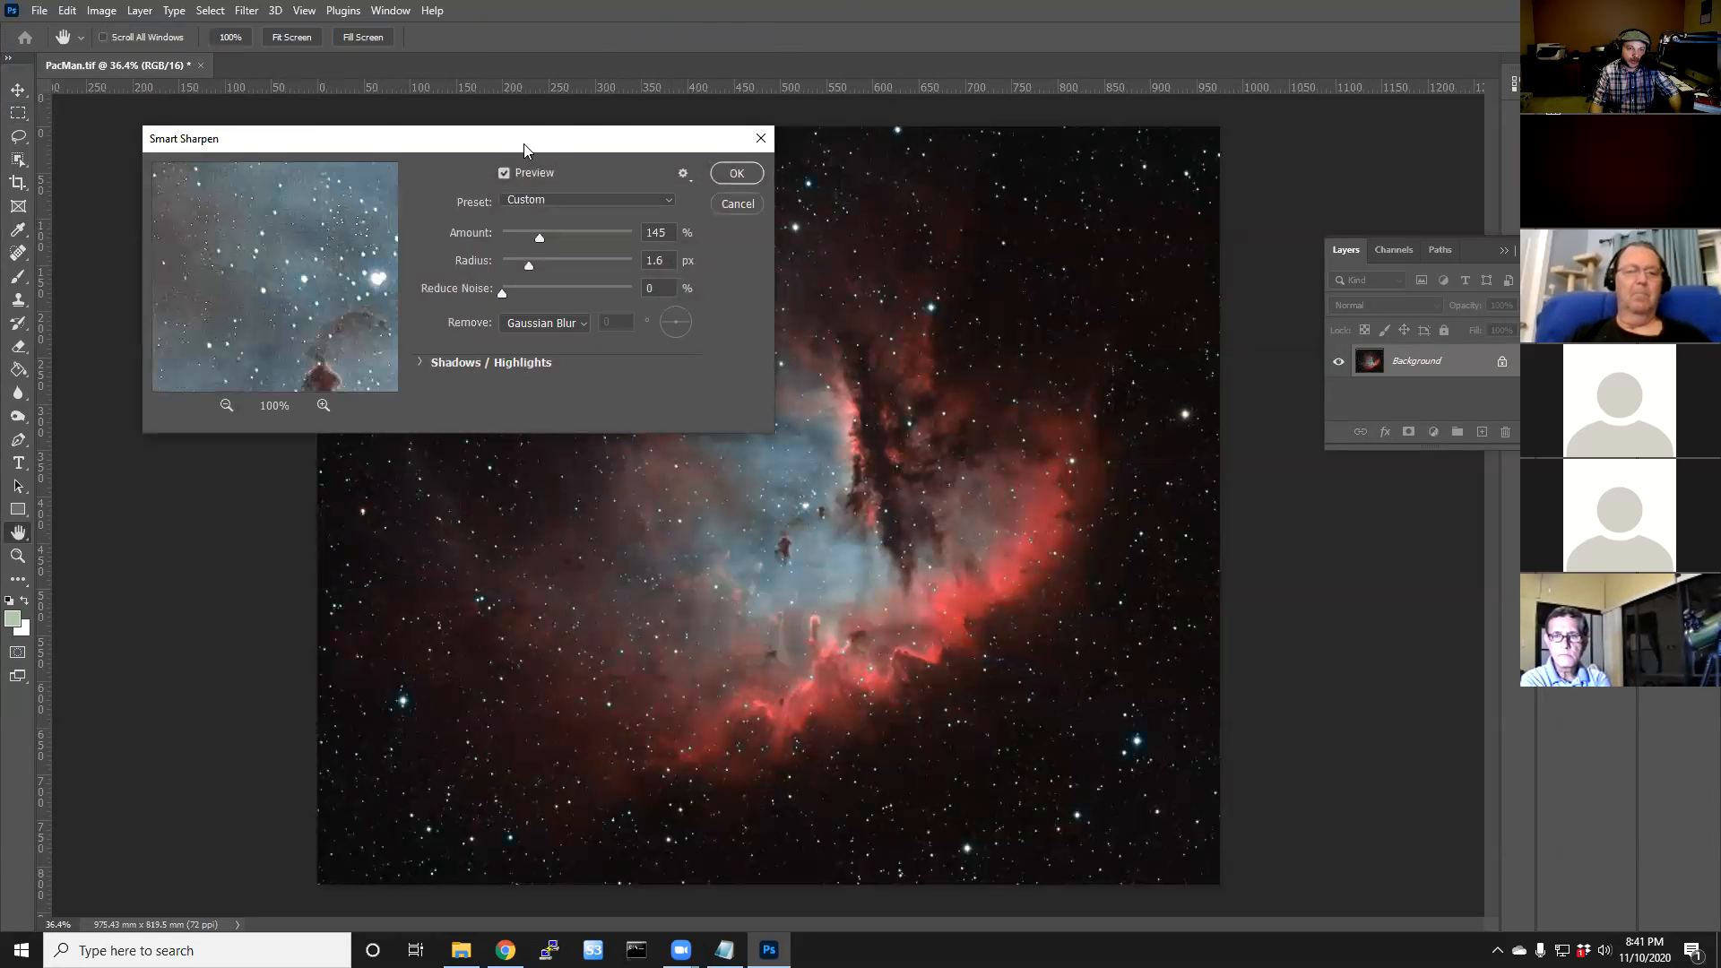
{"action": "left_click_drag", "start_coordinate": [526, 148], "coordinate": [451, 157]}
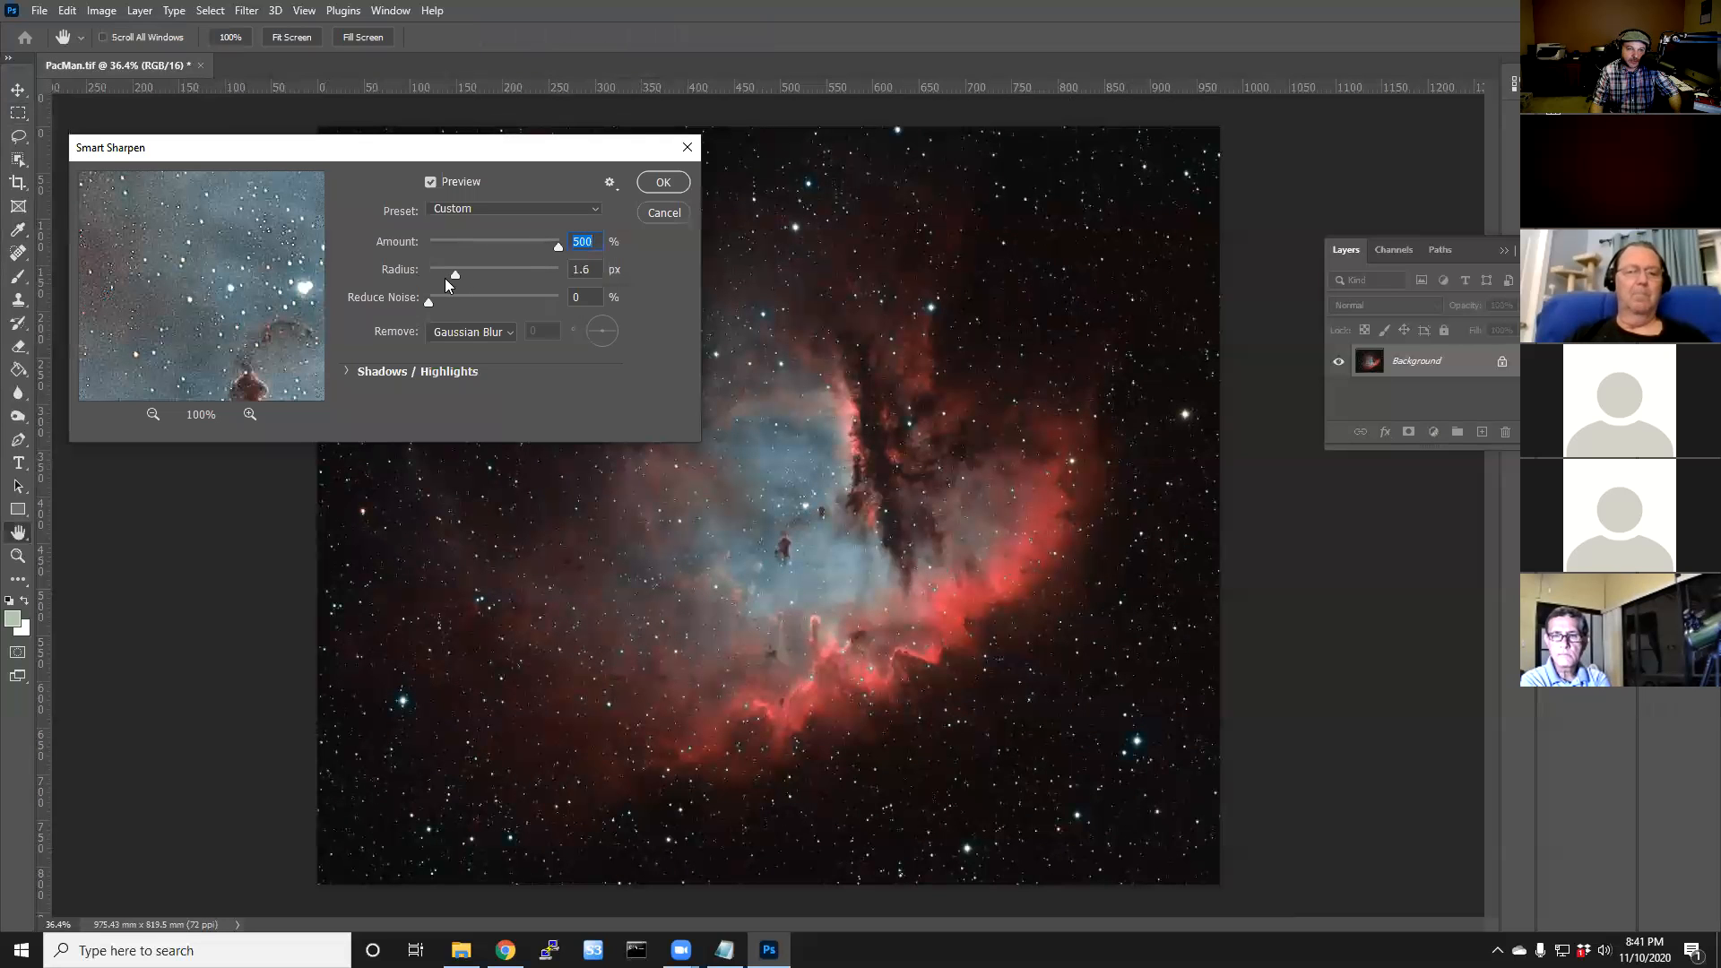
{"action": "left_click_drag", "start_coordinate": [239, 306], "coordinate": [268, 233]}
{"action": "left_click_drag", "start_coordinate": [212, 364], "coordinate": [293, 321]}
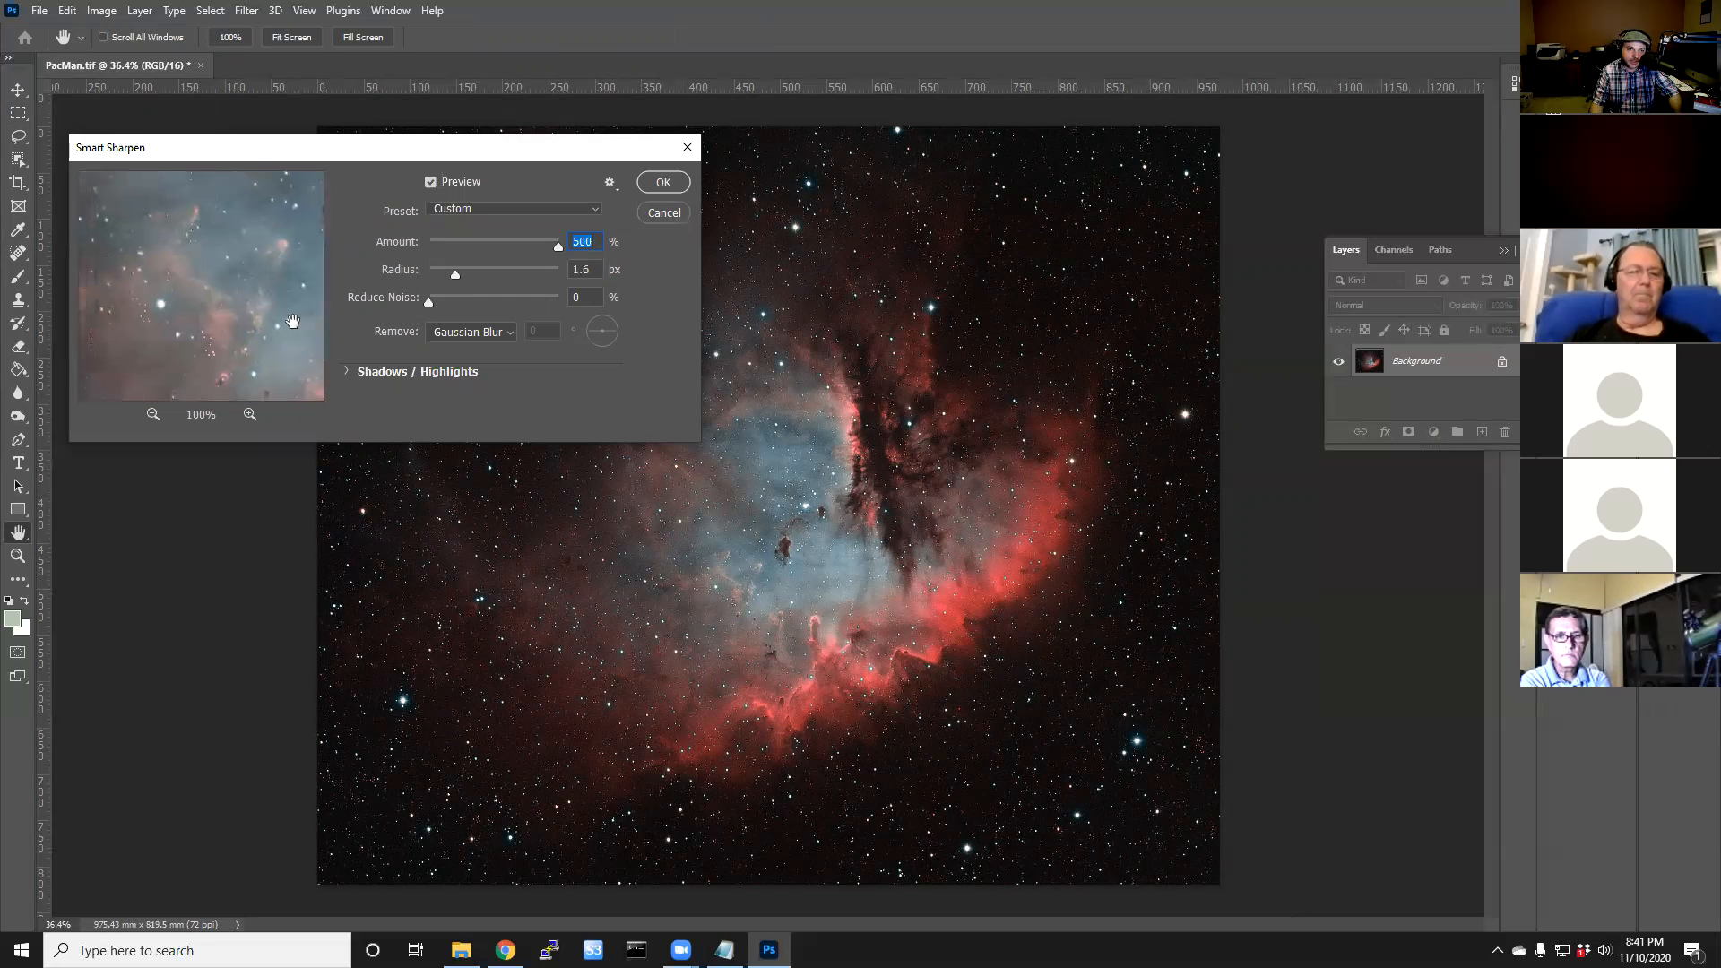
Step: Set the Smart Sharpen radius to 1.5 px and the amount to 107%, and apply the filter
{"action": "mouse_move", "coordinate": [453, 274]}
{"action": "left_mouse_down"}
{"action": "mouse_move", "coordinate": [473, 276]}
{"action": "mouse_move", "coordinate": [452, 274]}
{"action": "left_mouse_up"}
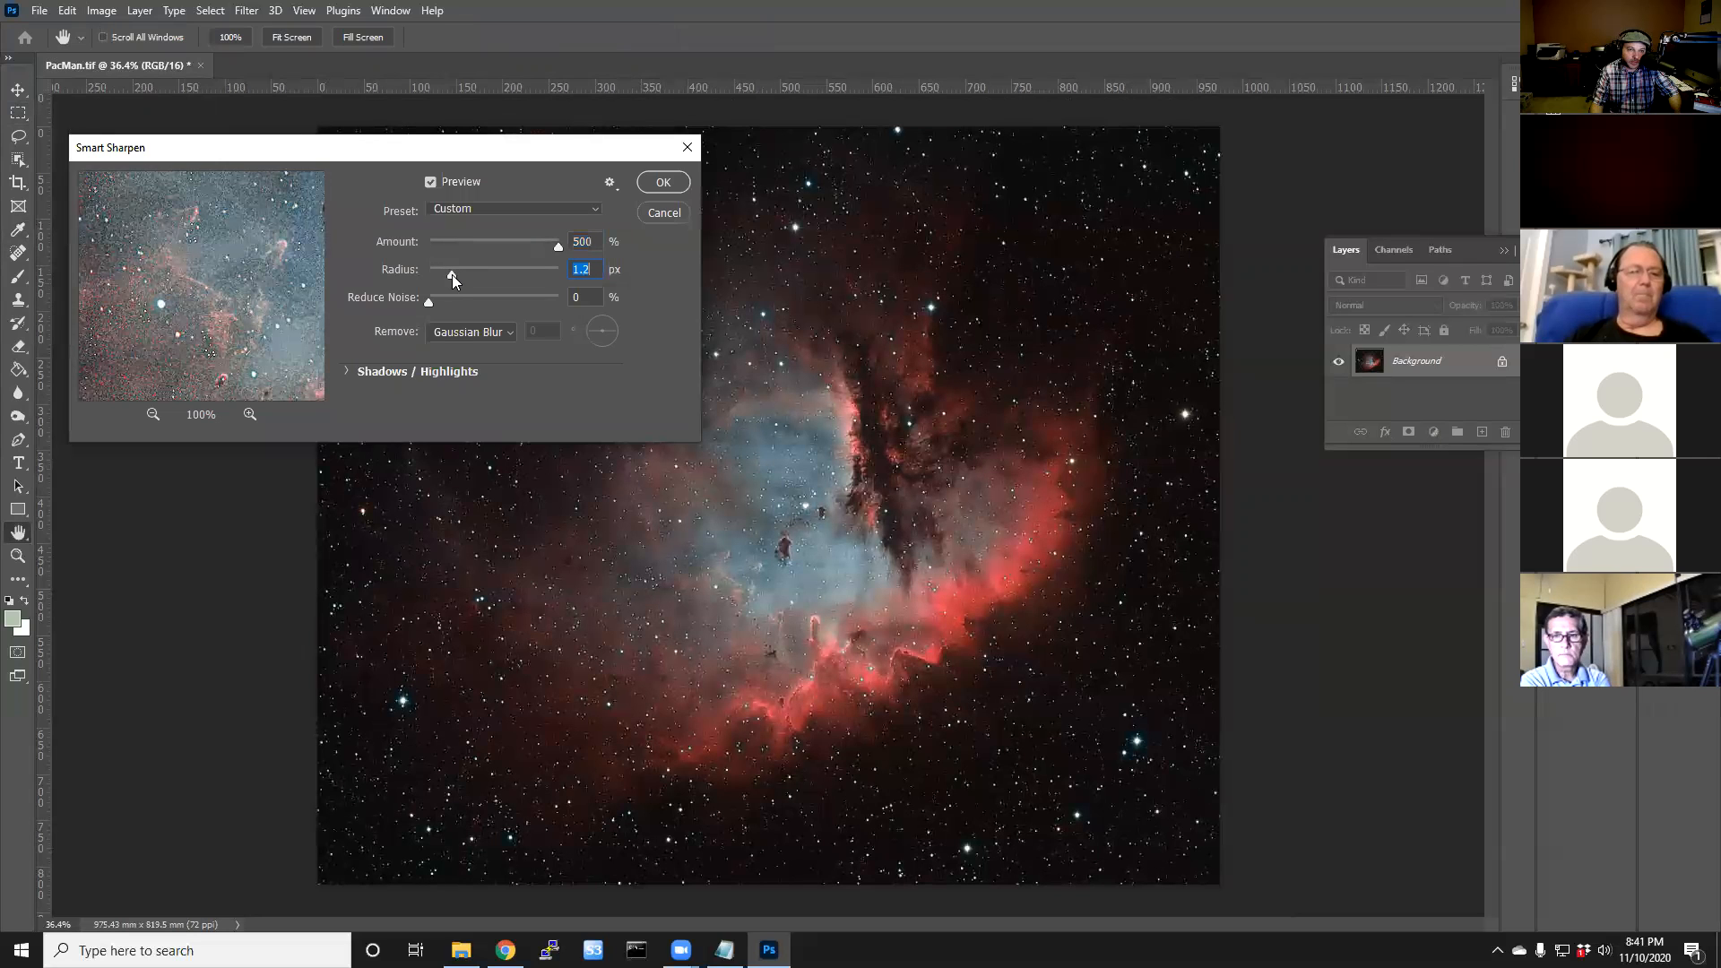
{"action": "left_click_drag", "start_coordinate": [452, 274], "coordinate": [457, 275]}
{"action": "left_click_drag", "start_coordinate": [559, 246], "coordinate": [477, 245]}
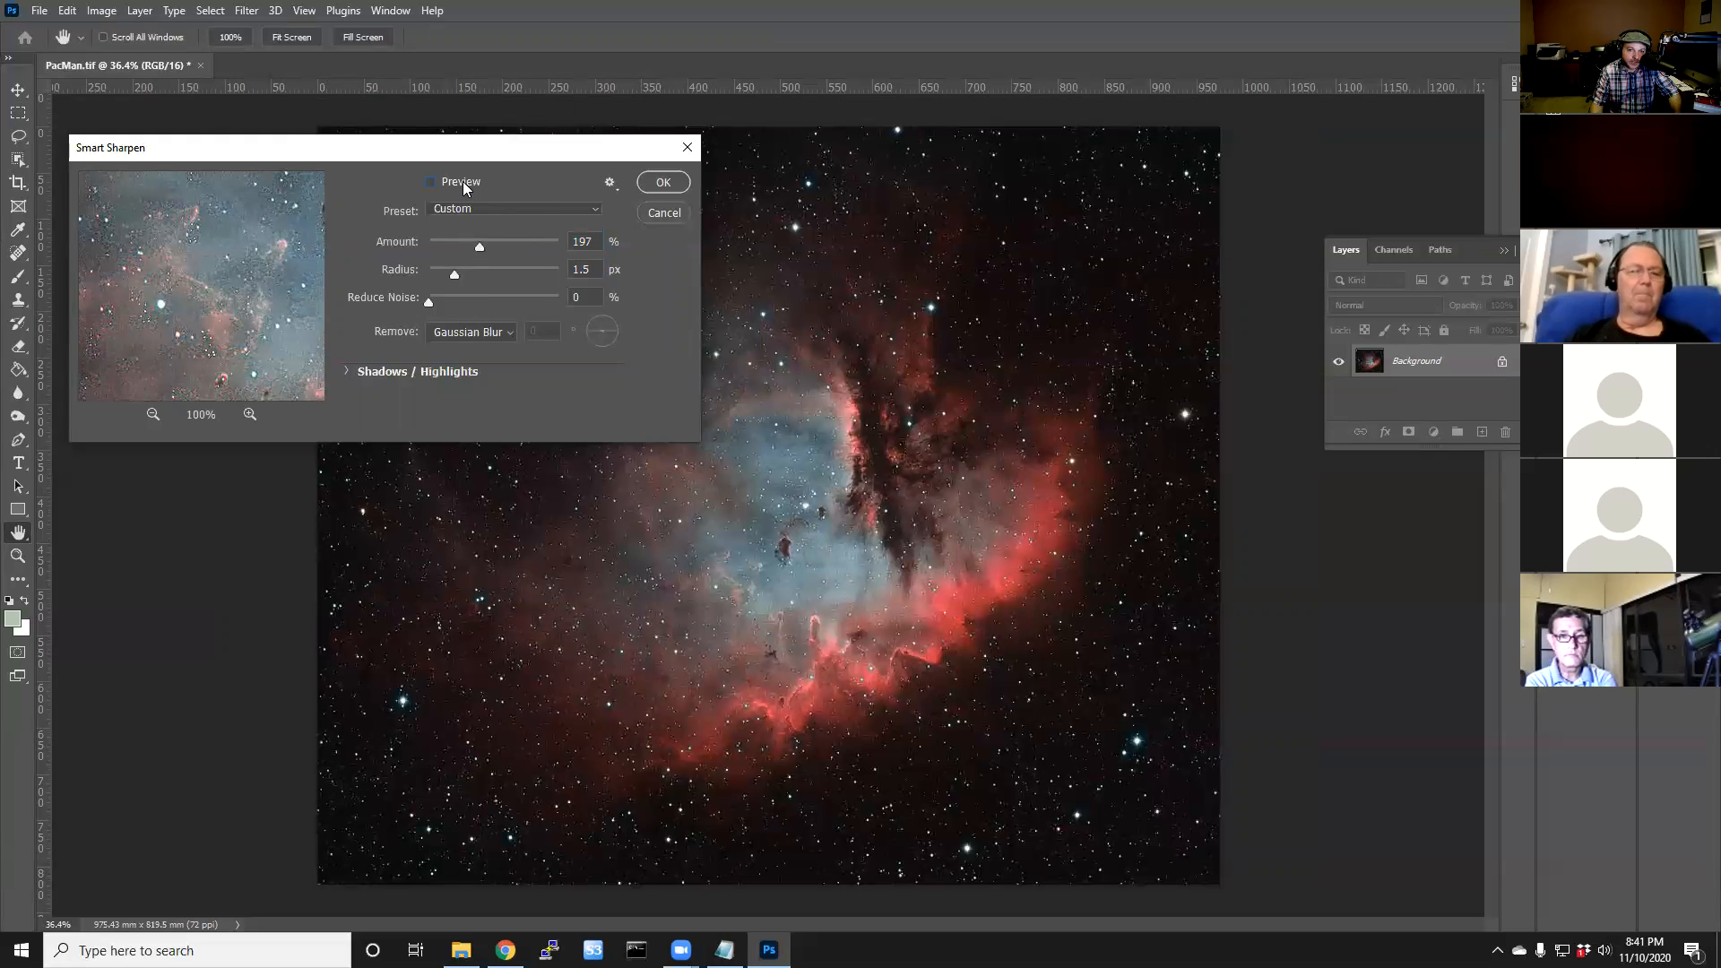
{"action": "left_click_drag", "start_coordinate": [477, 247], "coordinate": [457, 246]}
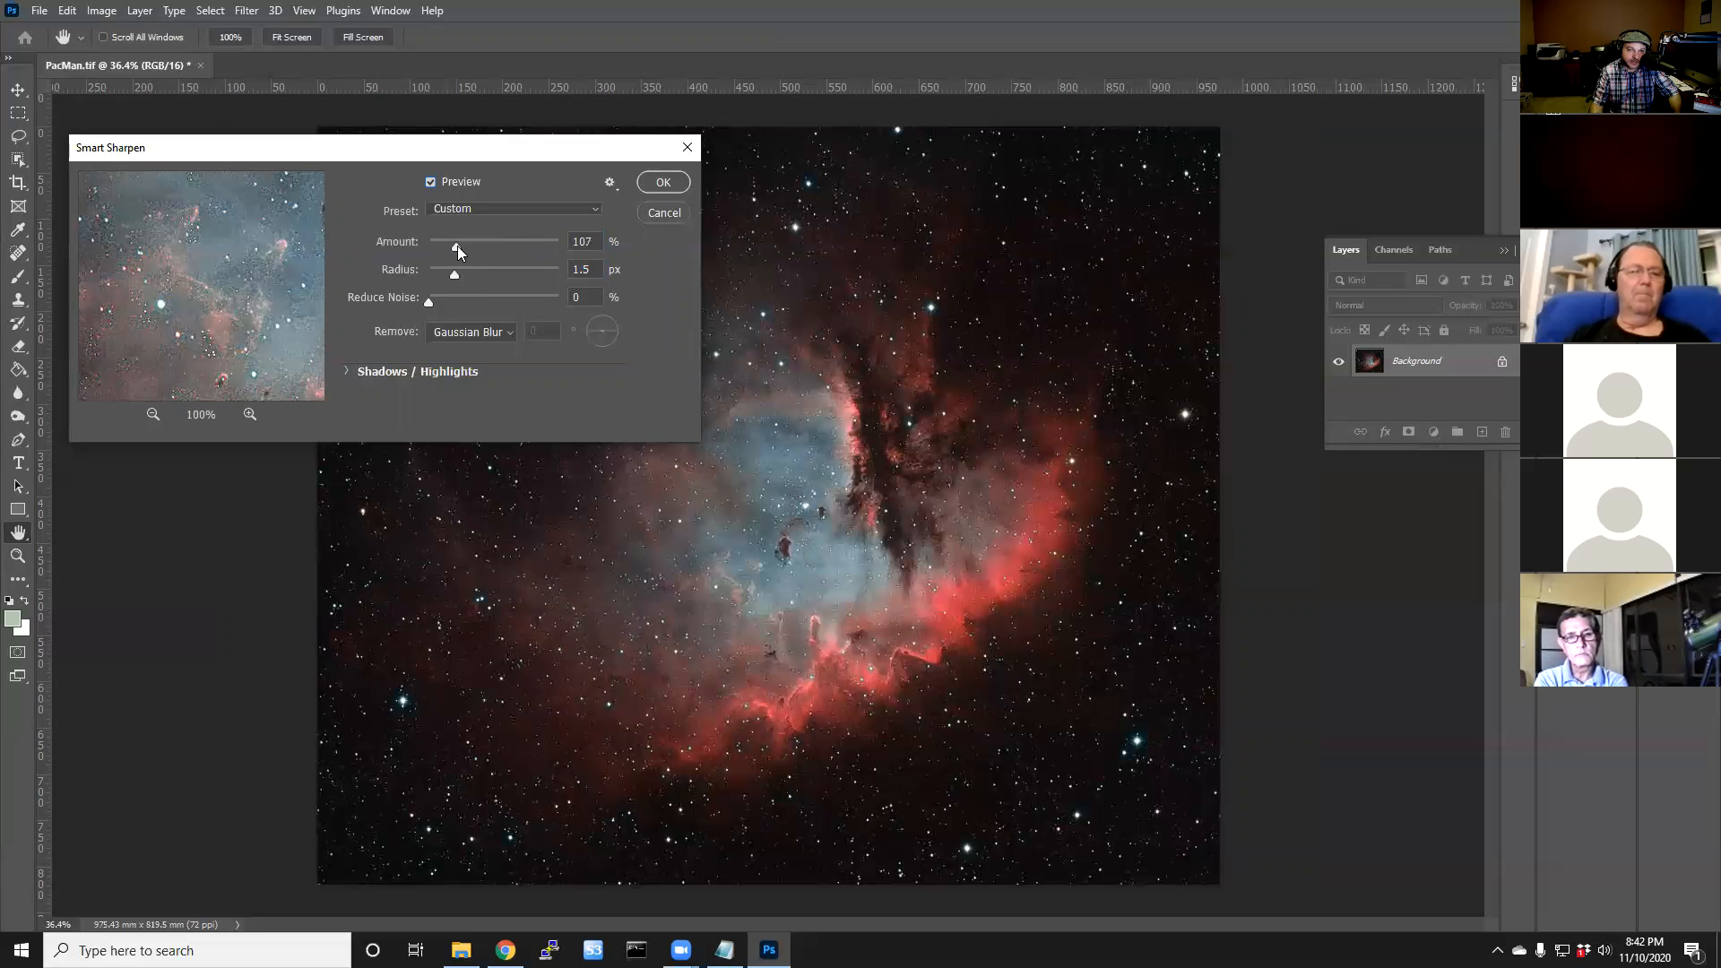
{"action": "left_click", "coordinate": [678, 184]}
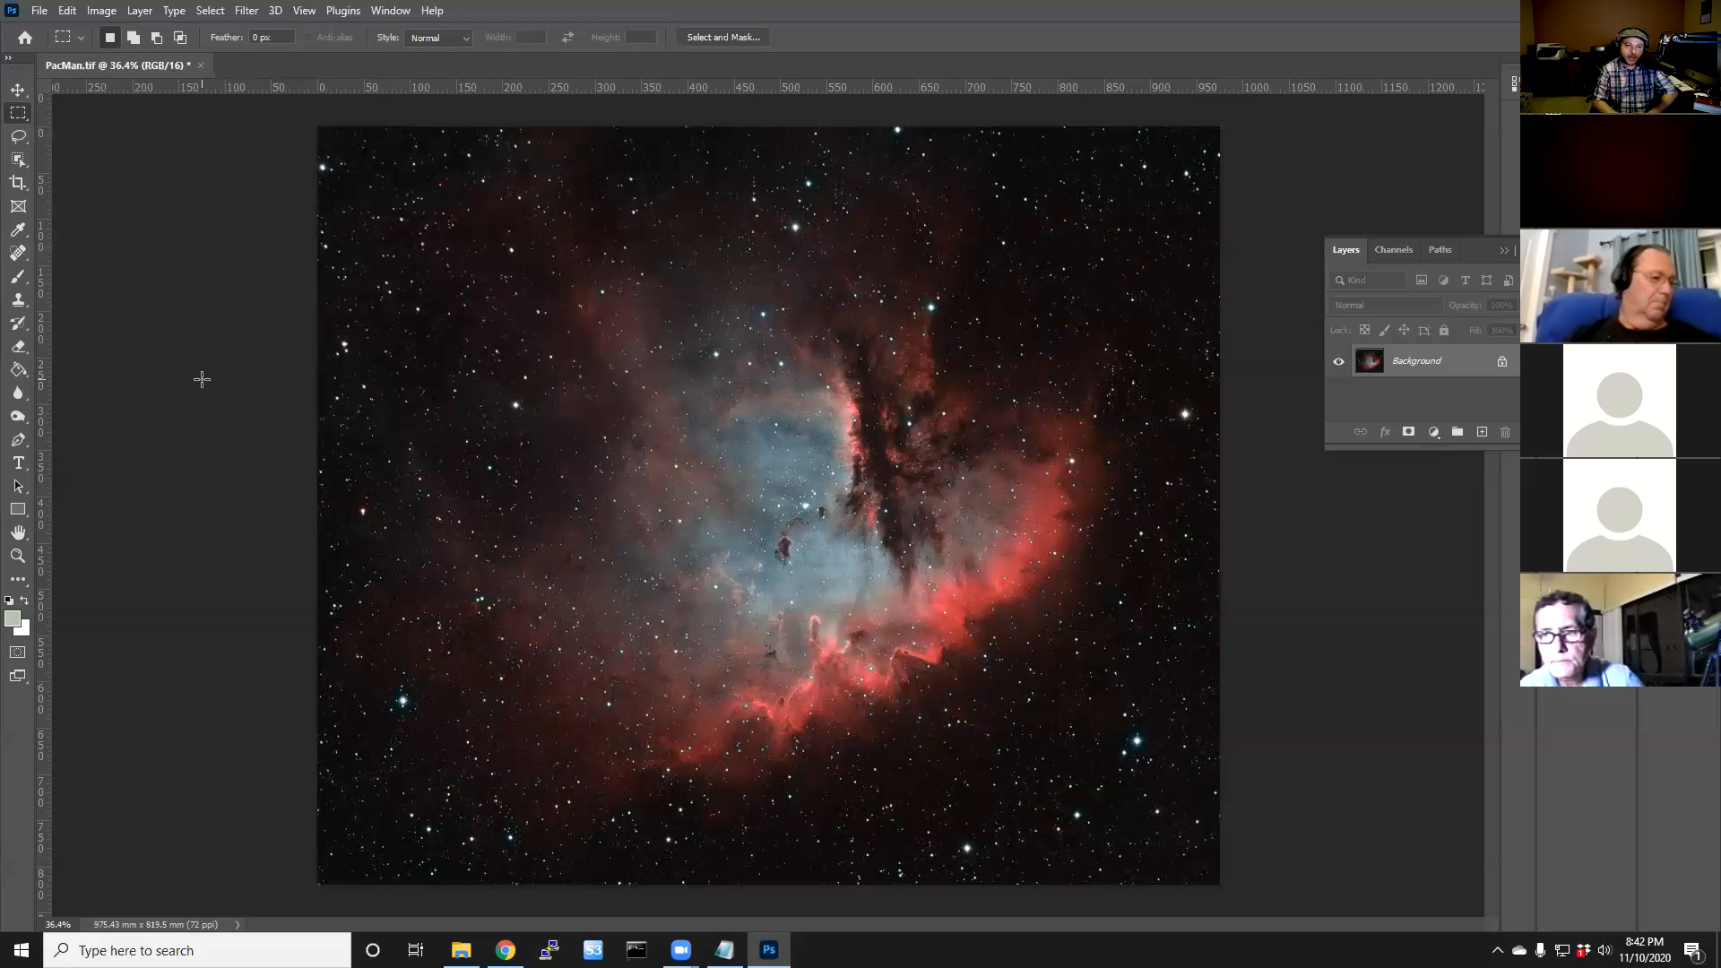
Step: Save the image on the computer as a TIFF named PacManProcessed in the PacManCFAS folder, with no image compression
{"action": "left_click", "coordinate": [38, 11]}
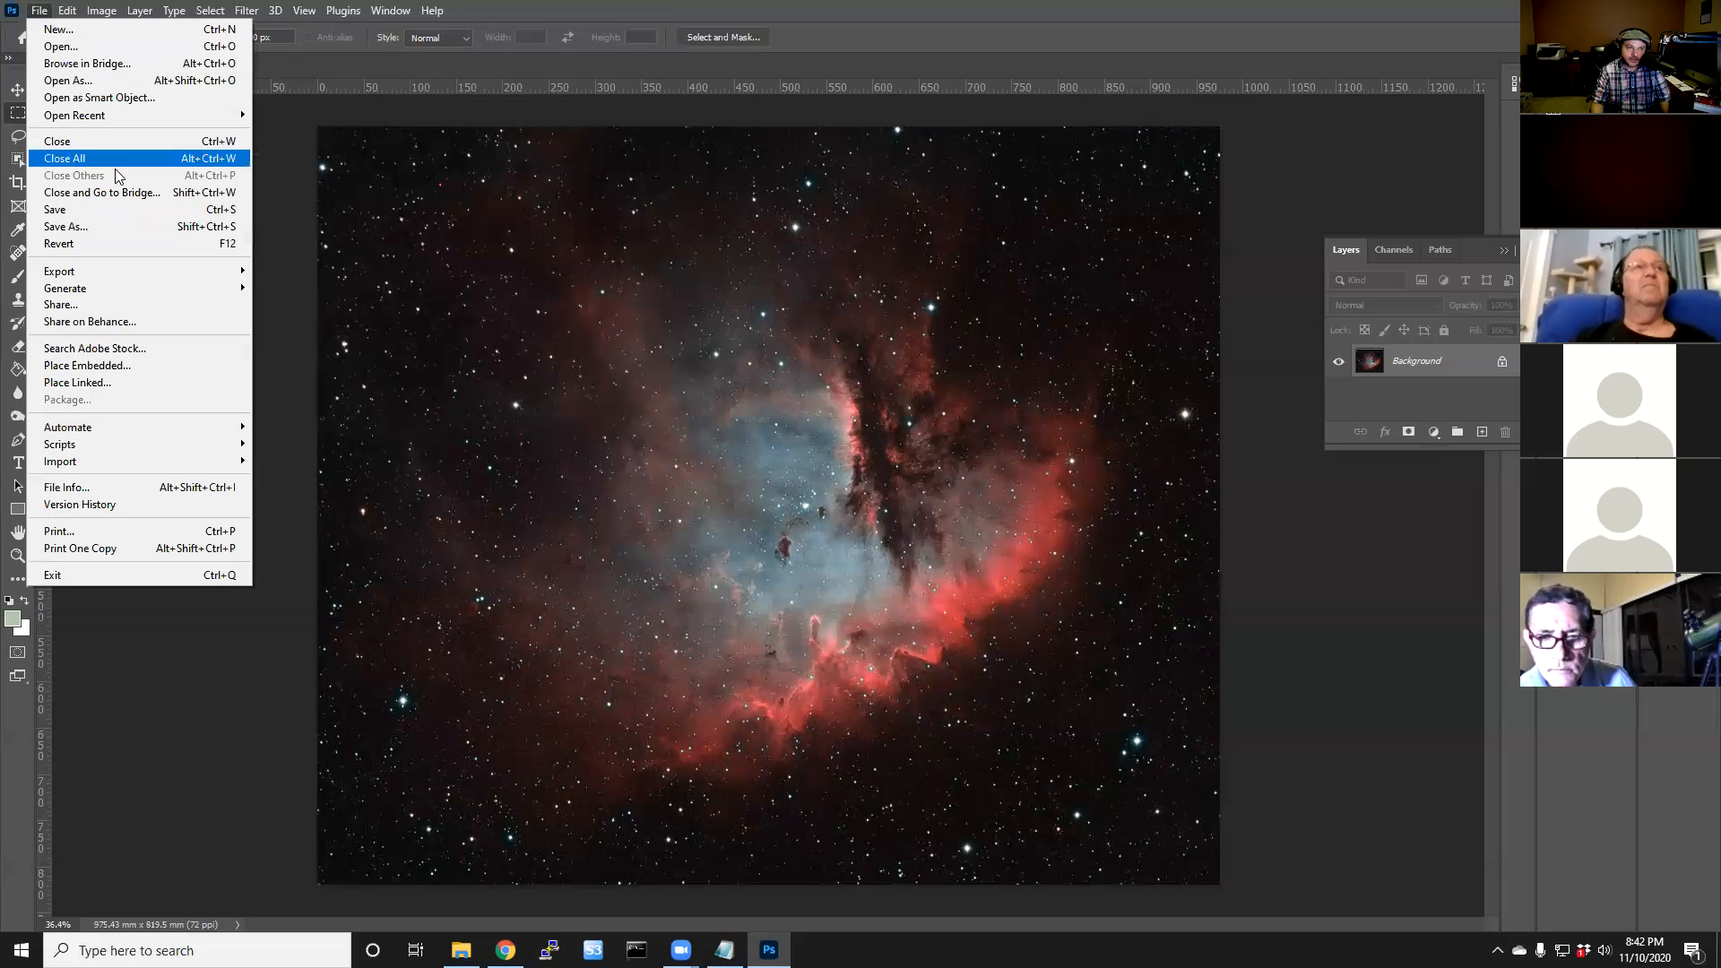
{"action": "left_click", "coordinate": [113, 227]}
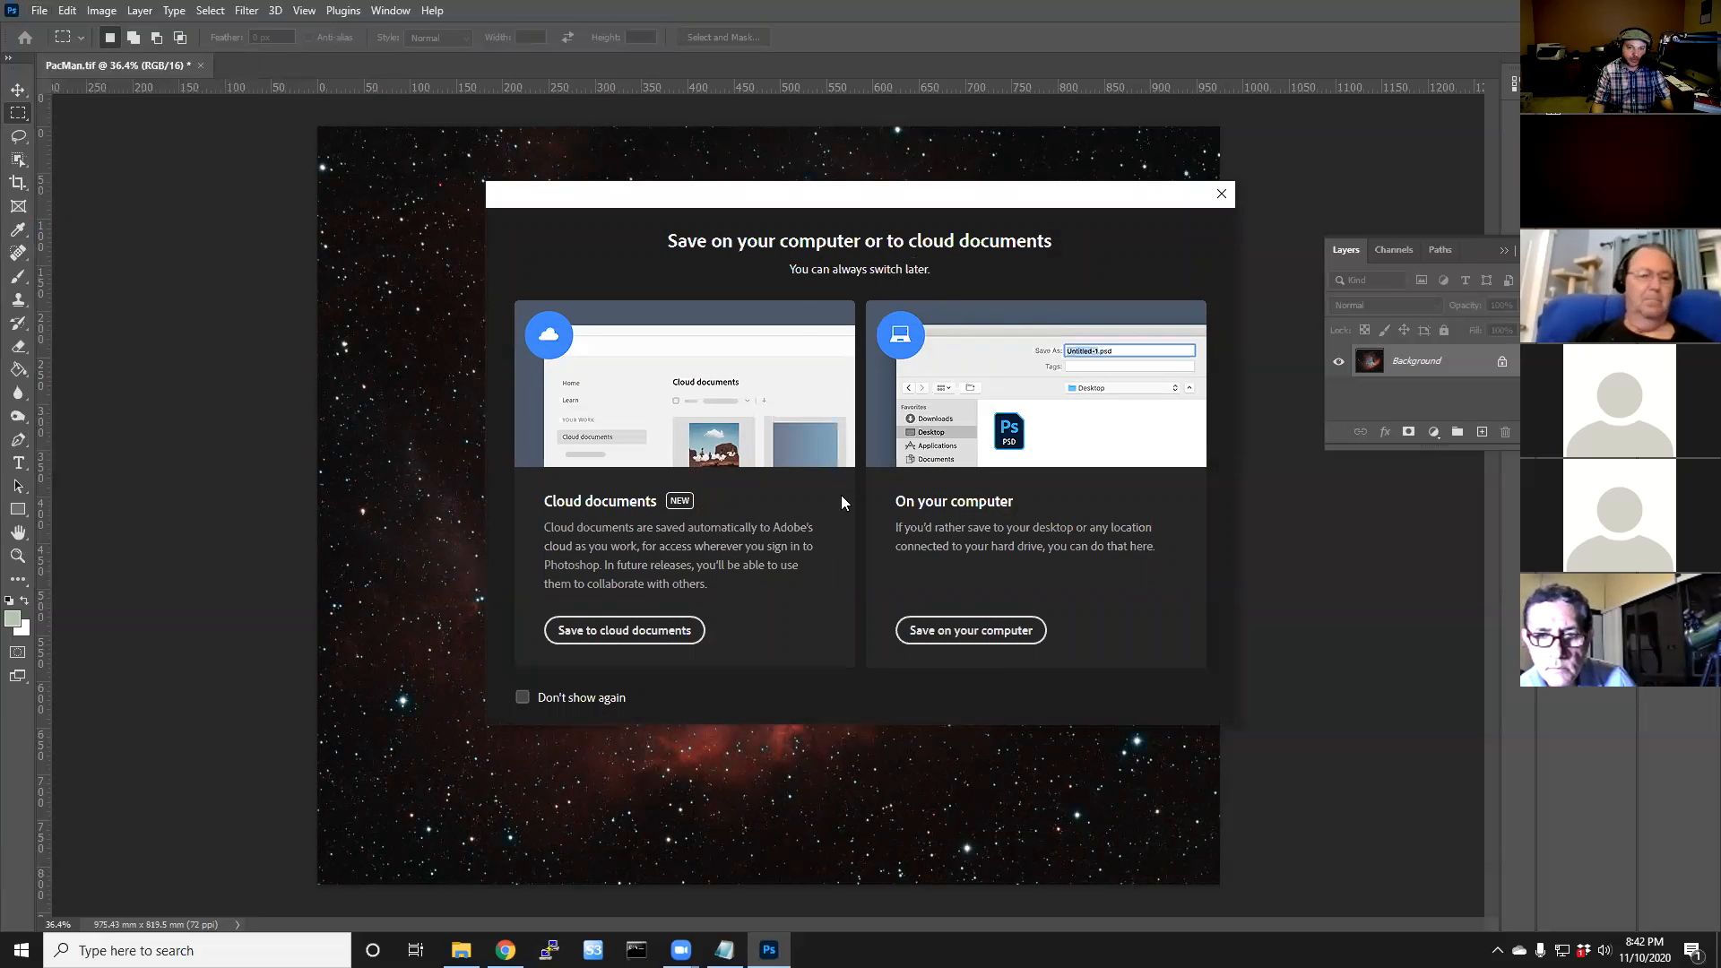
{"action": "left_click", "coordinate": [950, 628]}
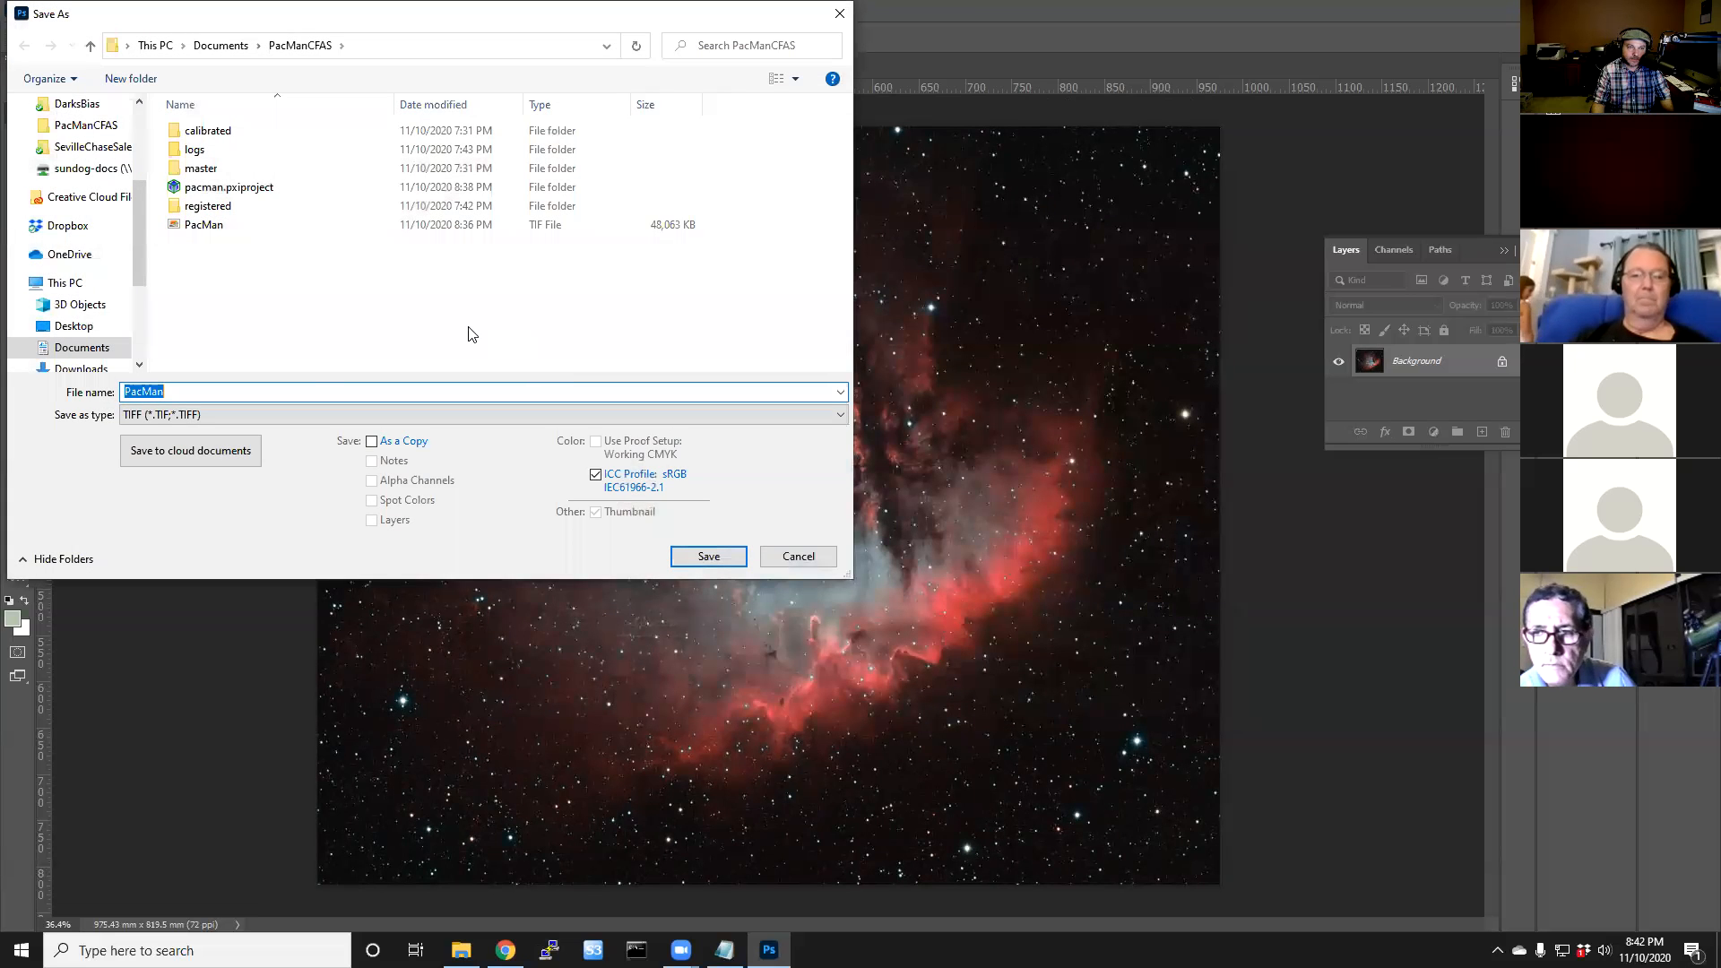
{"action": "key", "text": "Right"}
{"action": "type", "text": "(r"}
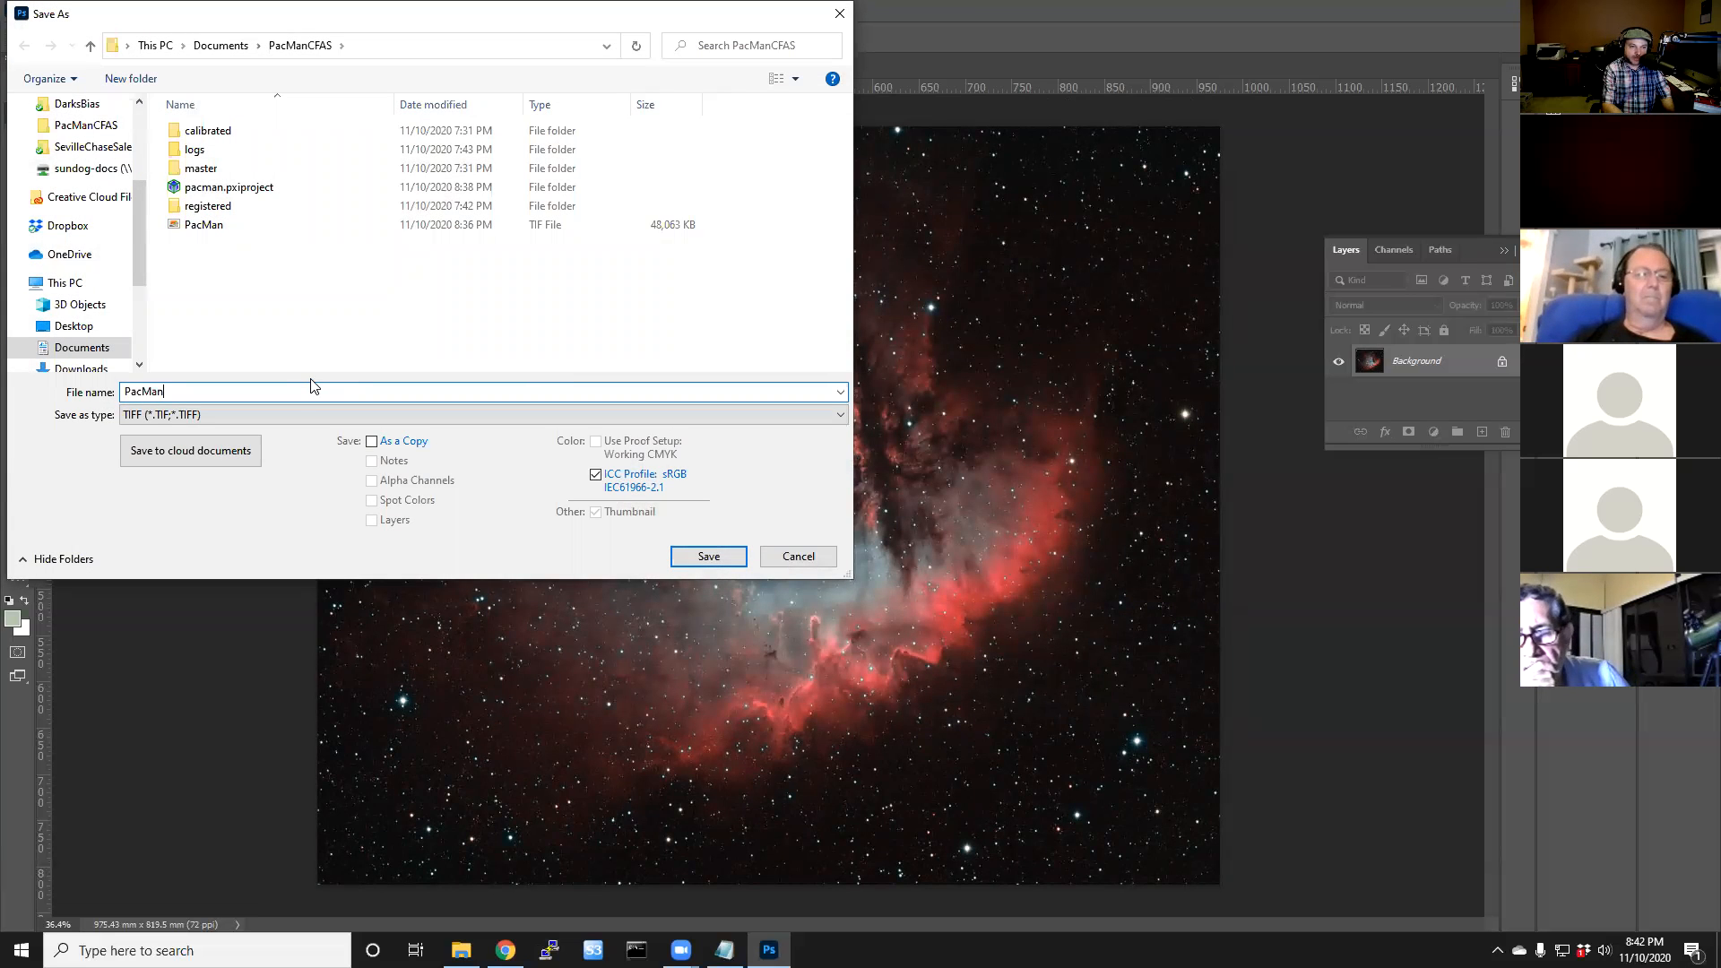
{"action": "key", "text": "BackSpace"}
{"action": "key", "text": "BackSpace"}
{"action": "type", "text": "Processed"}
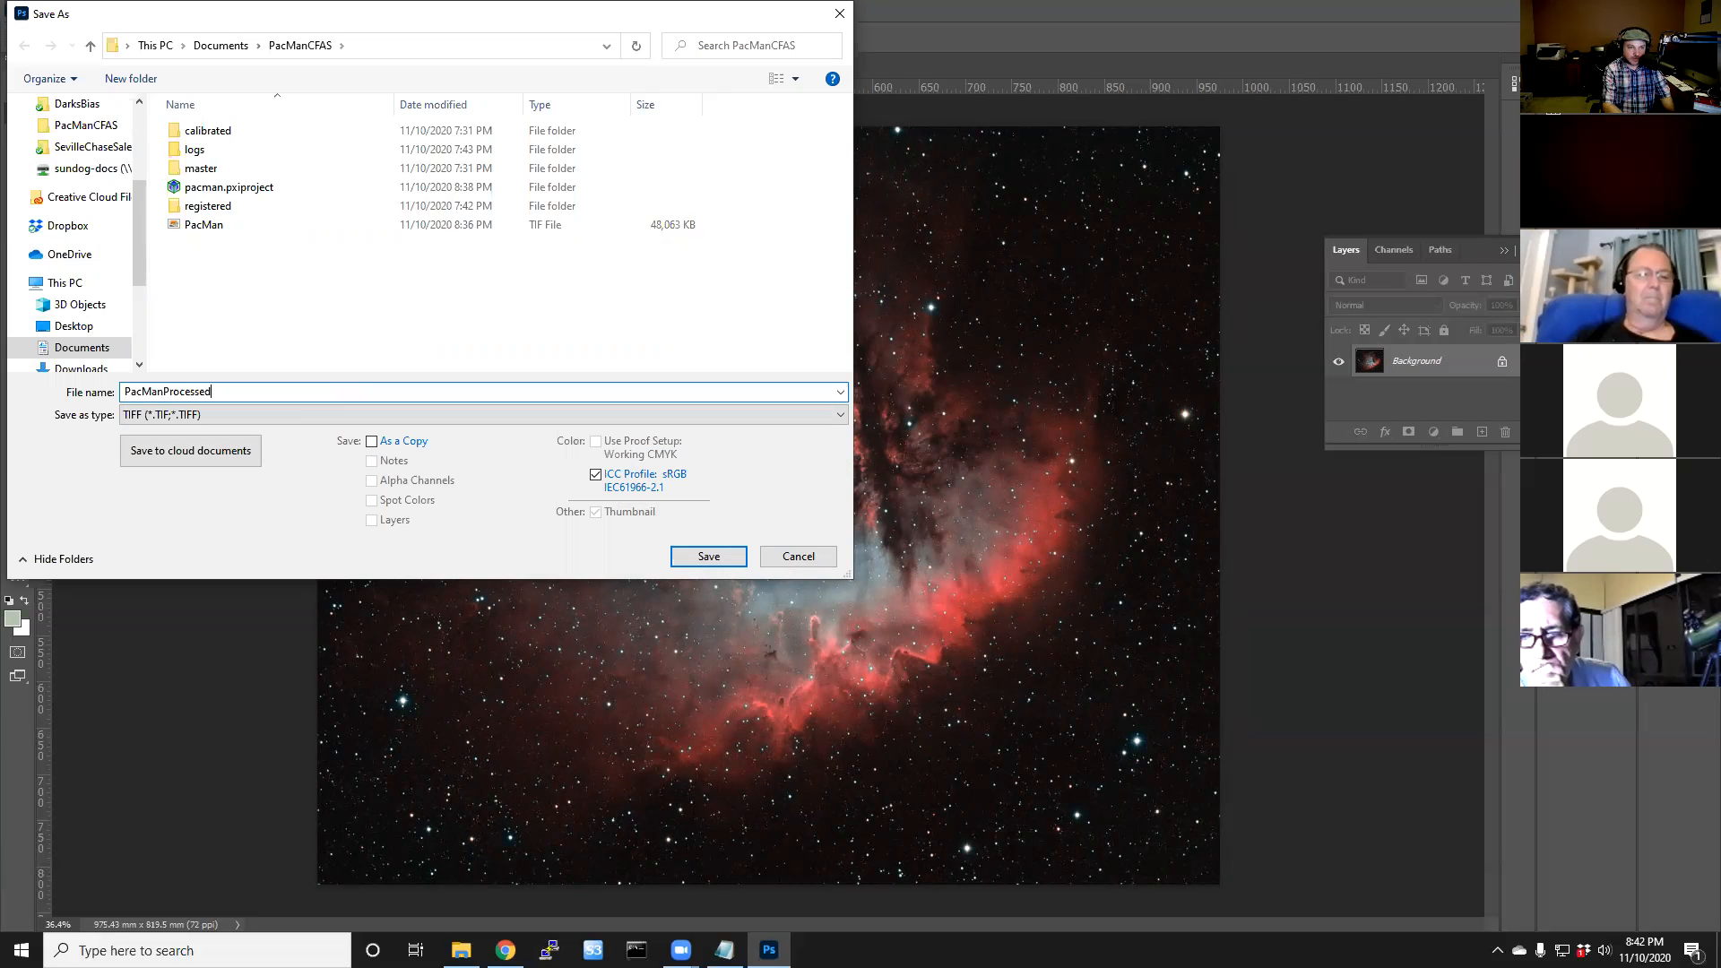
{"action": "key", "text": "Return"}
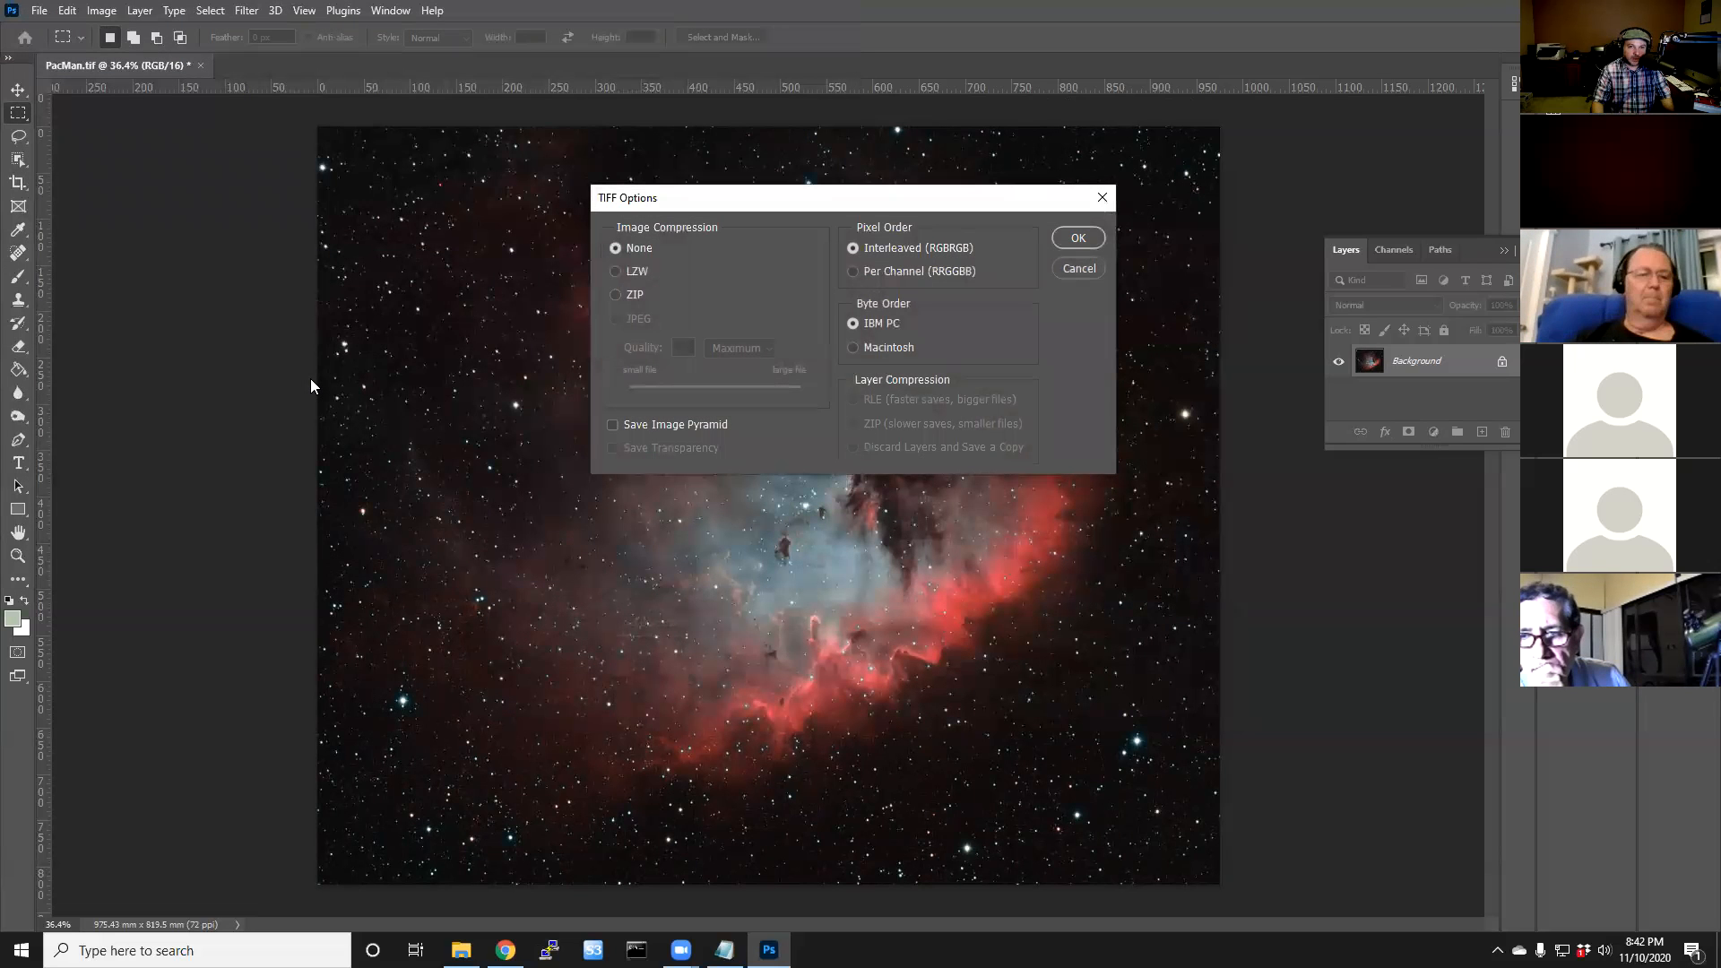
{"action": "left_click", "coordinate": [1077, 241]}
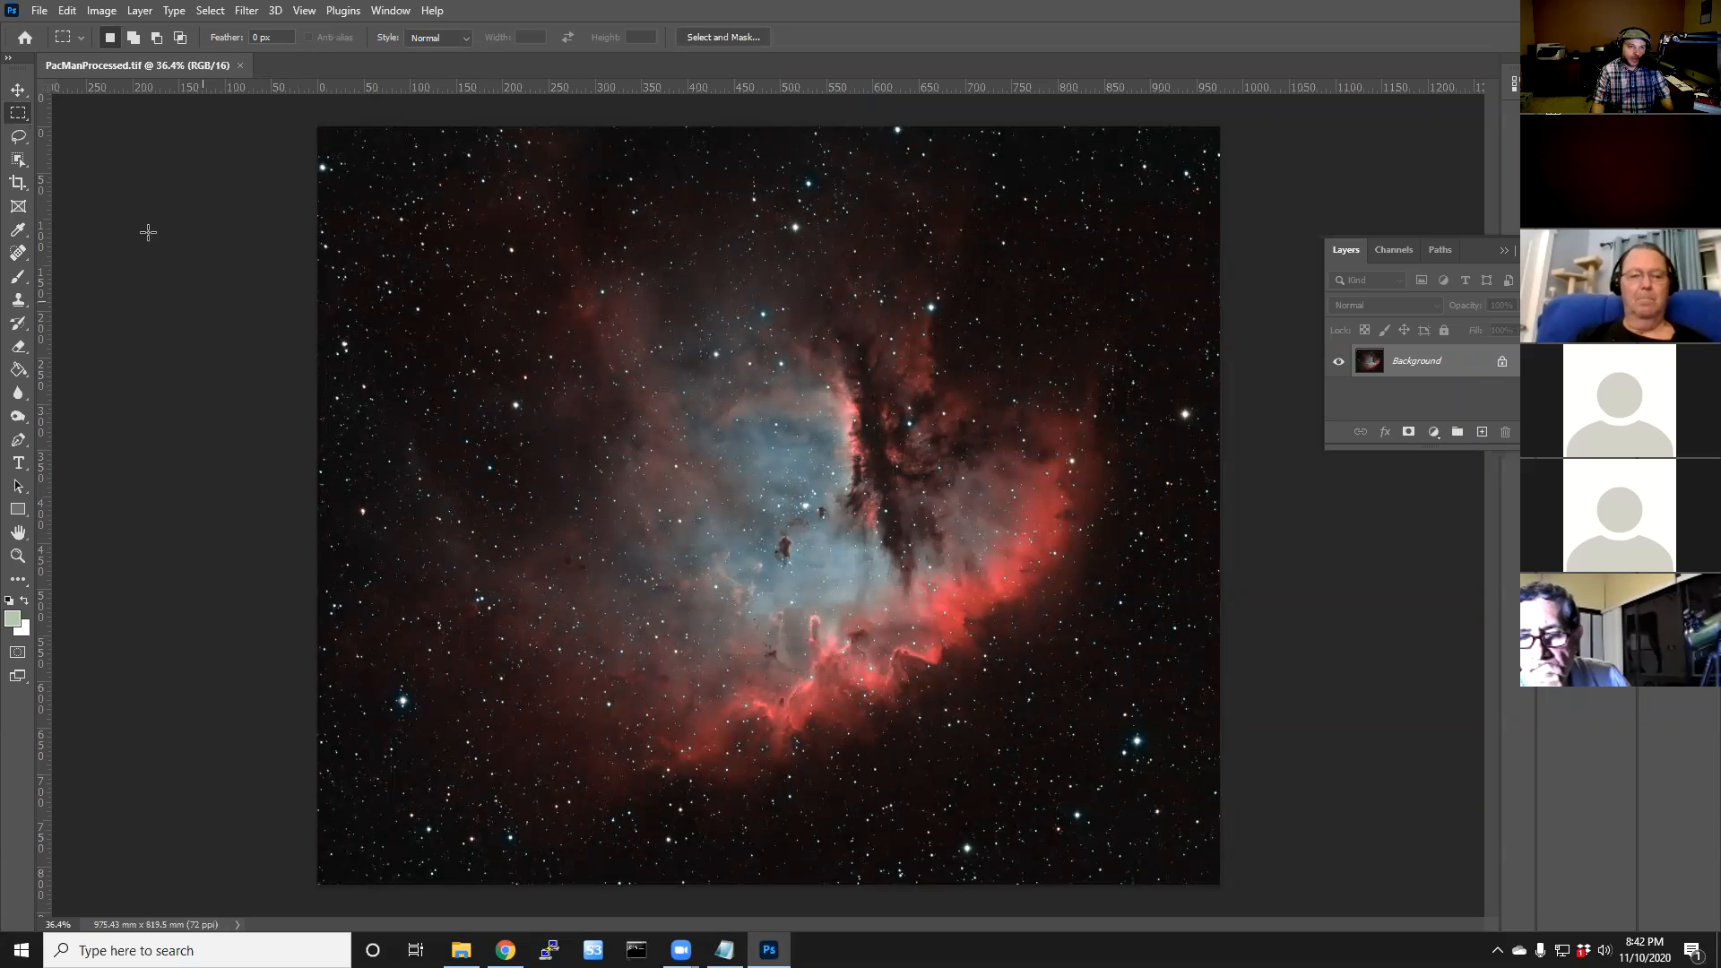
Step: Quick-export the image as a PNG named PacManProcessed into the PacManCFAS folder
{"action": "left_click", "coordinate": [44, 10]}
{"action": "mouse_move", "coordinate": [146, 269]}
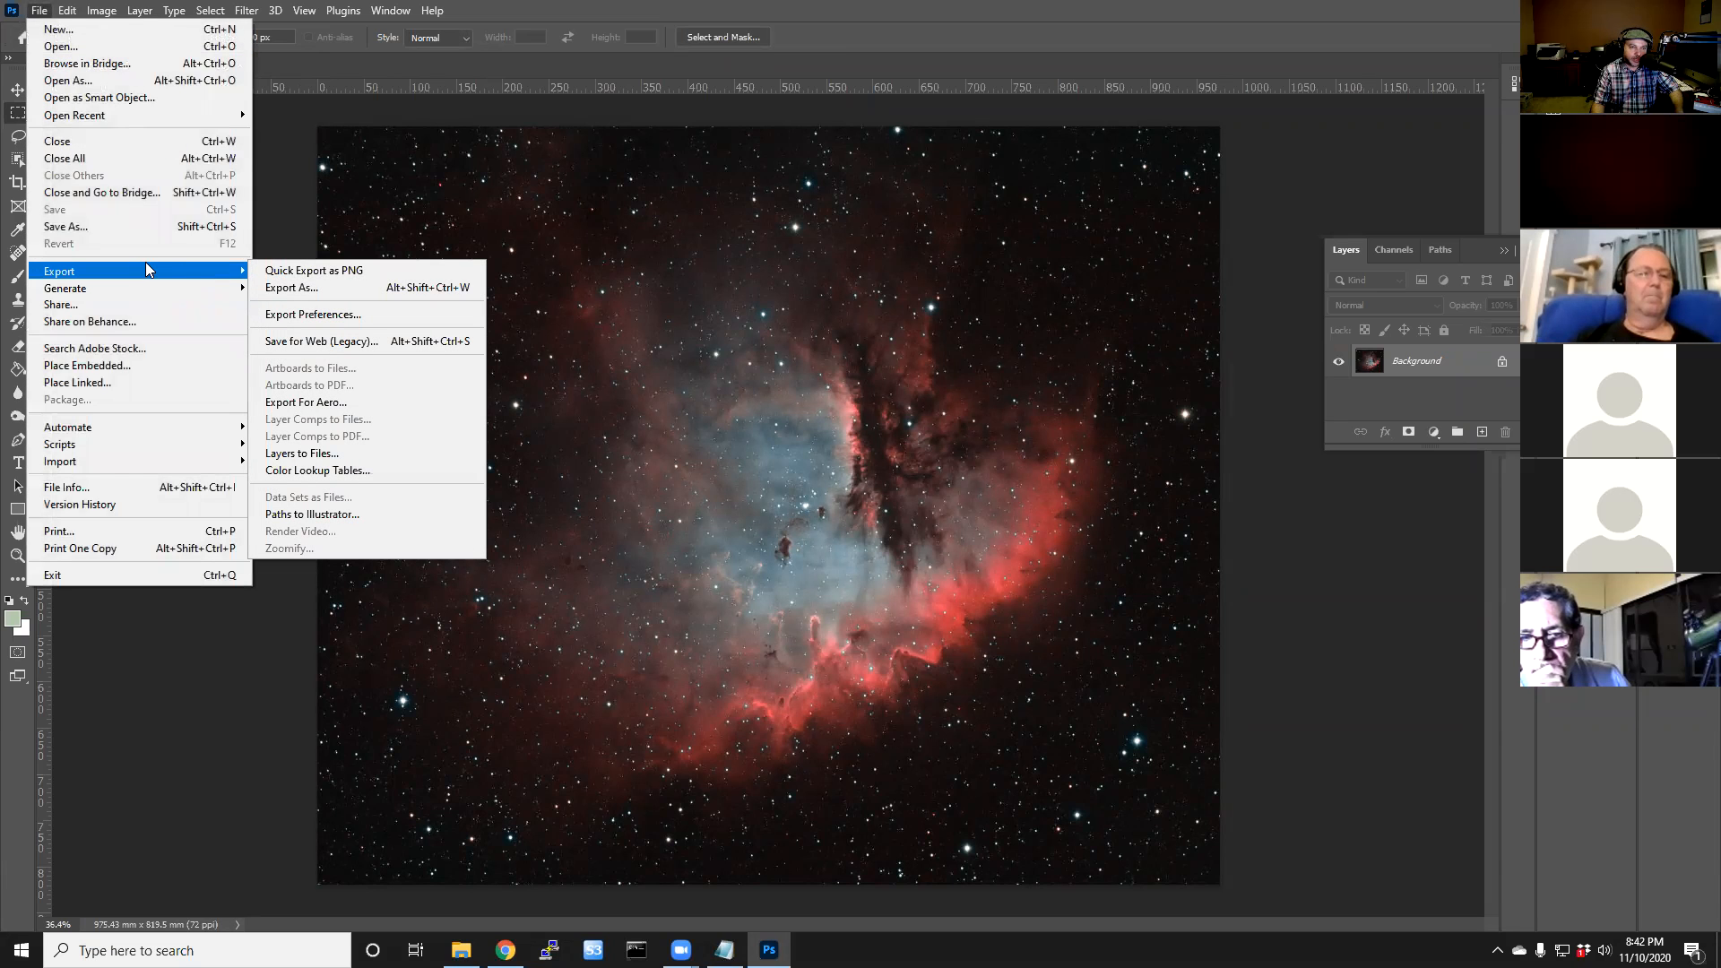
{"action": "left_click", "coordinate": [380, 271]}
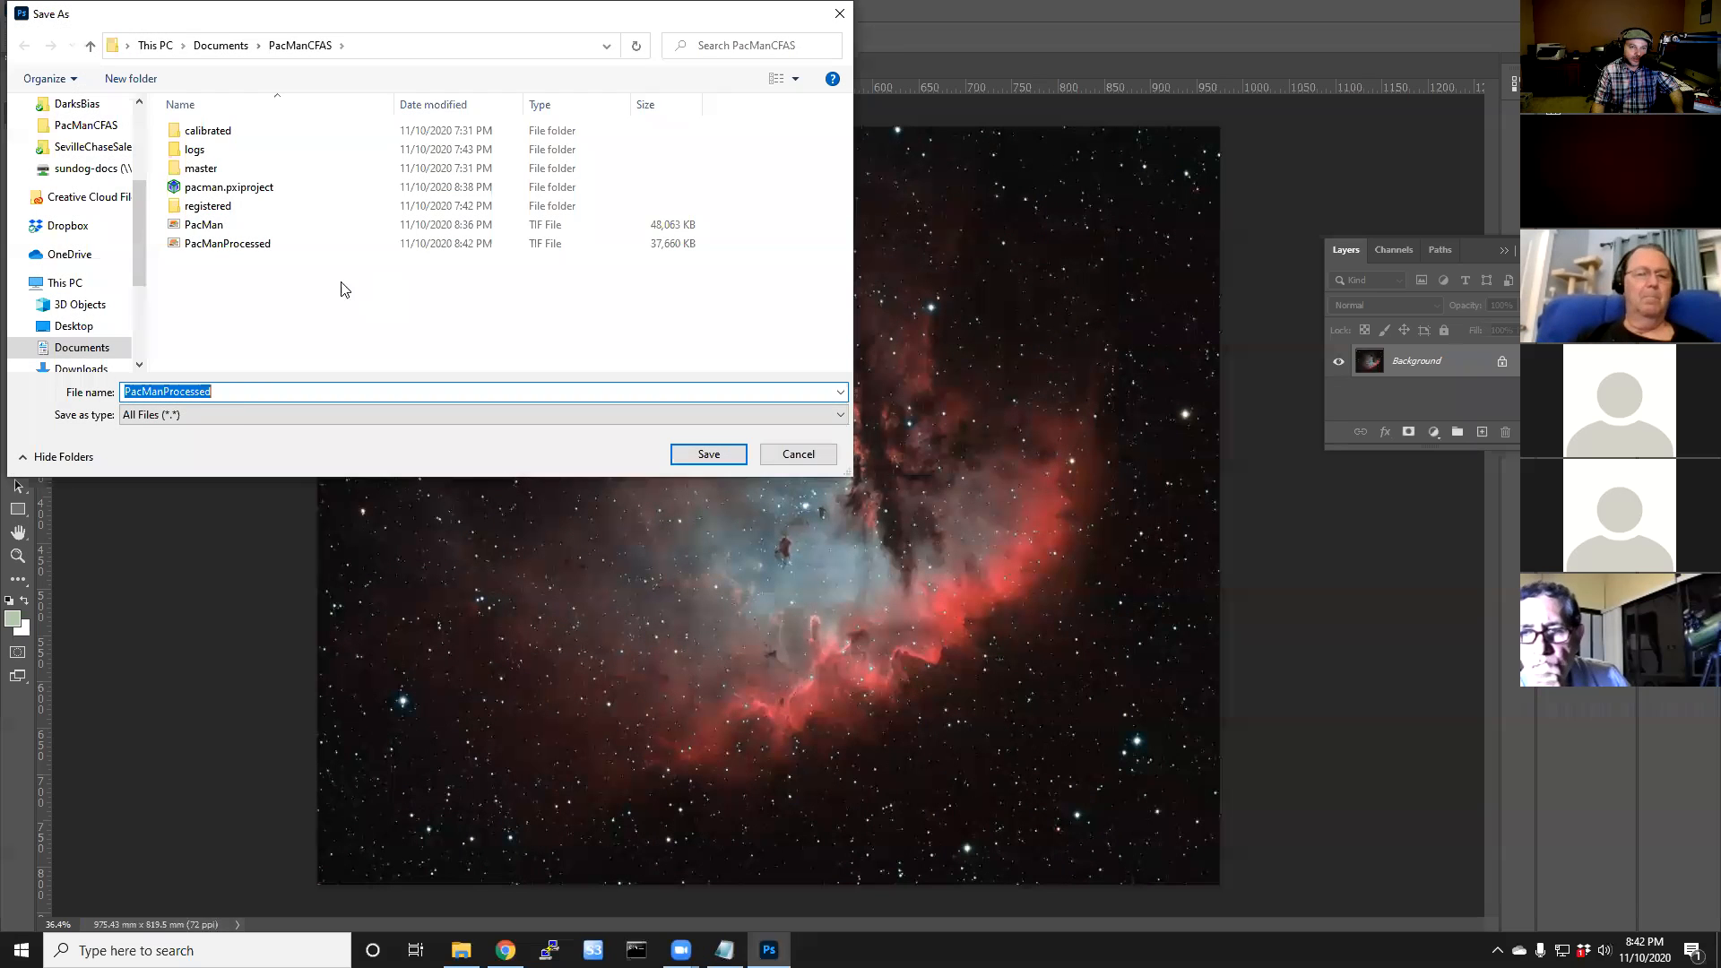
{"action": "left_click", "coordinate": [704, 450]}
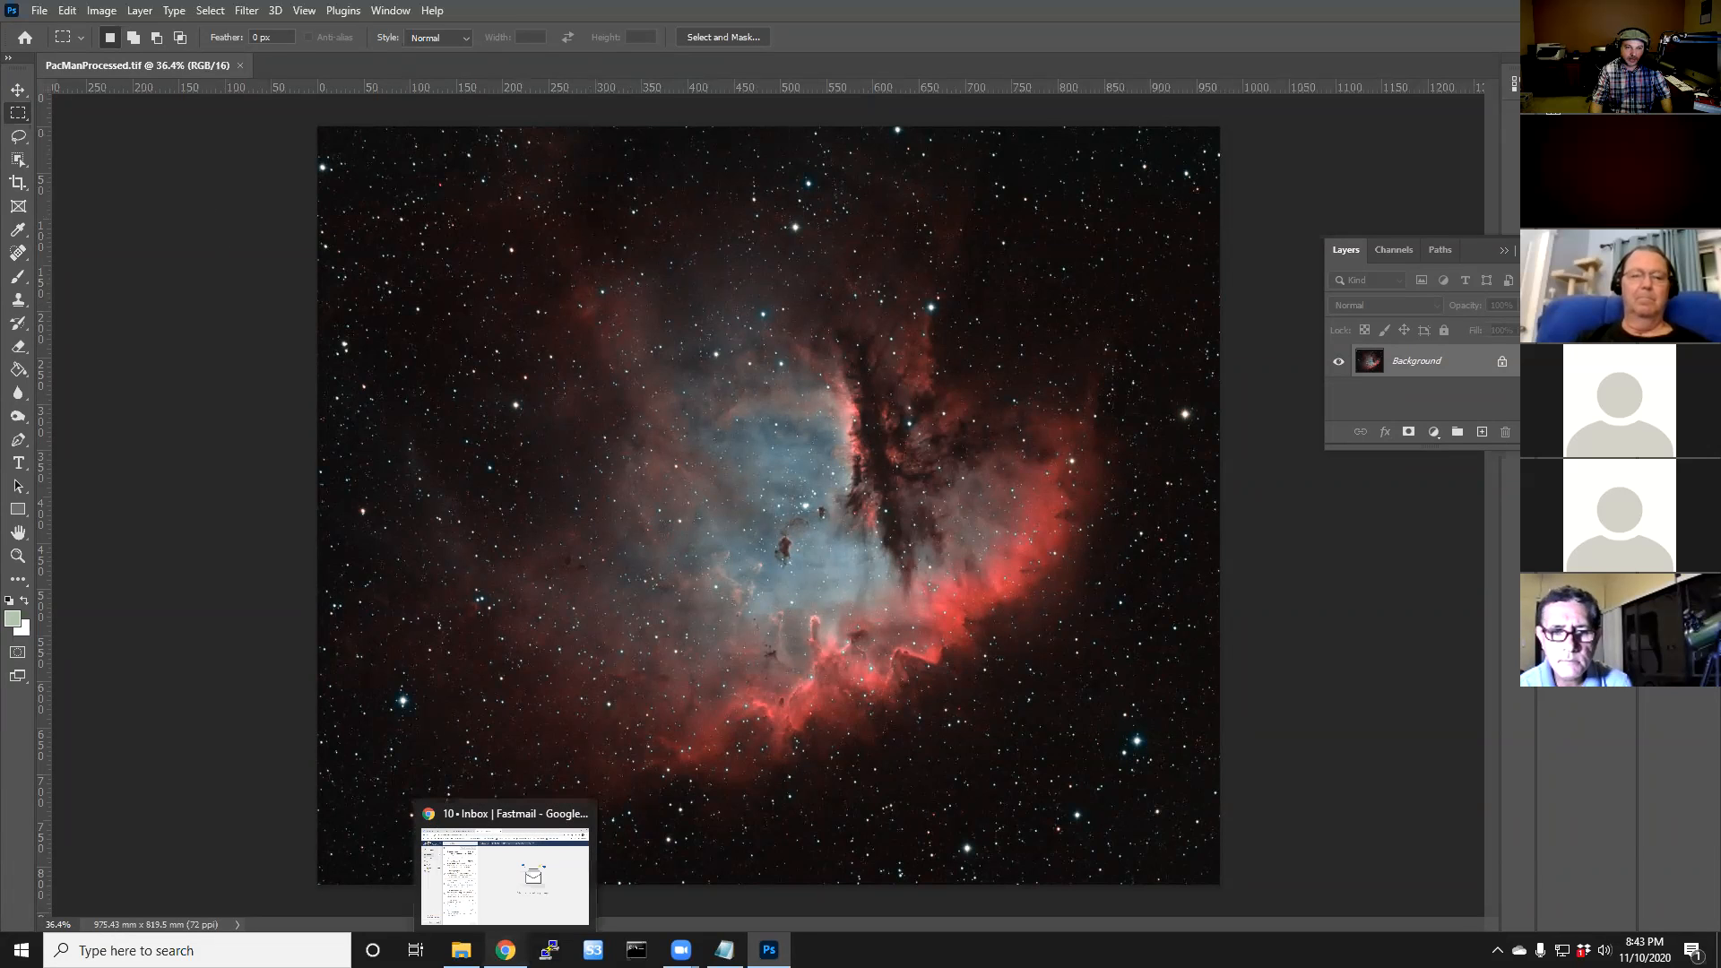
Step: Switch to Chrome, load boldly-going.com and maximize the browser window
{"action": "left_click", "coordinate": [506, 950]}
{"action": "left_click", "coordinate": [665, 135]}
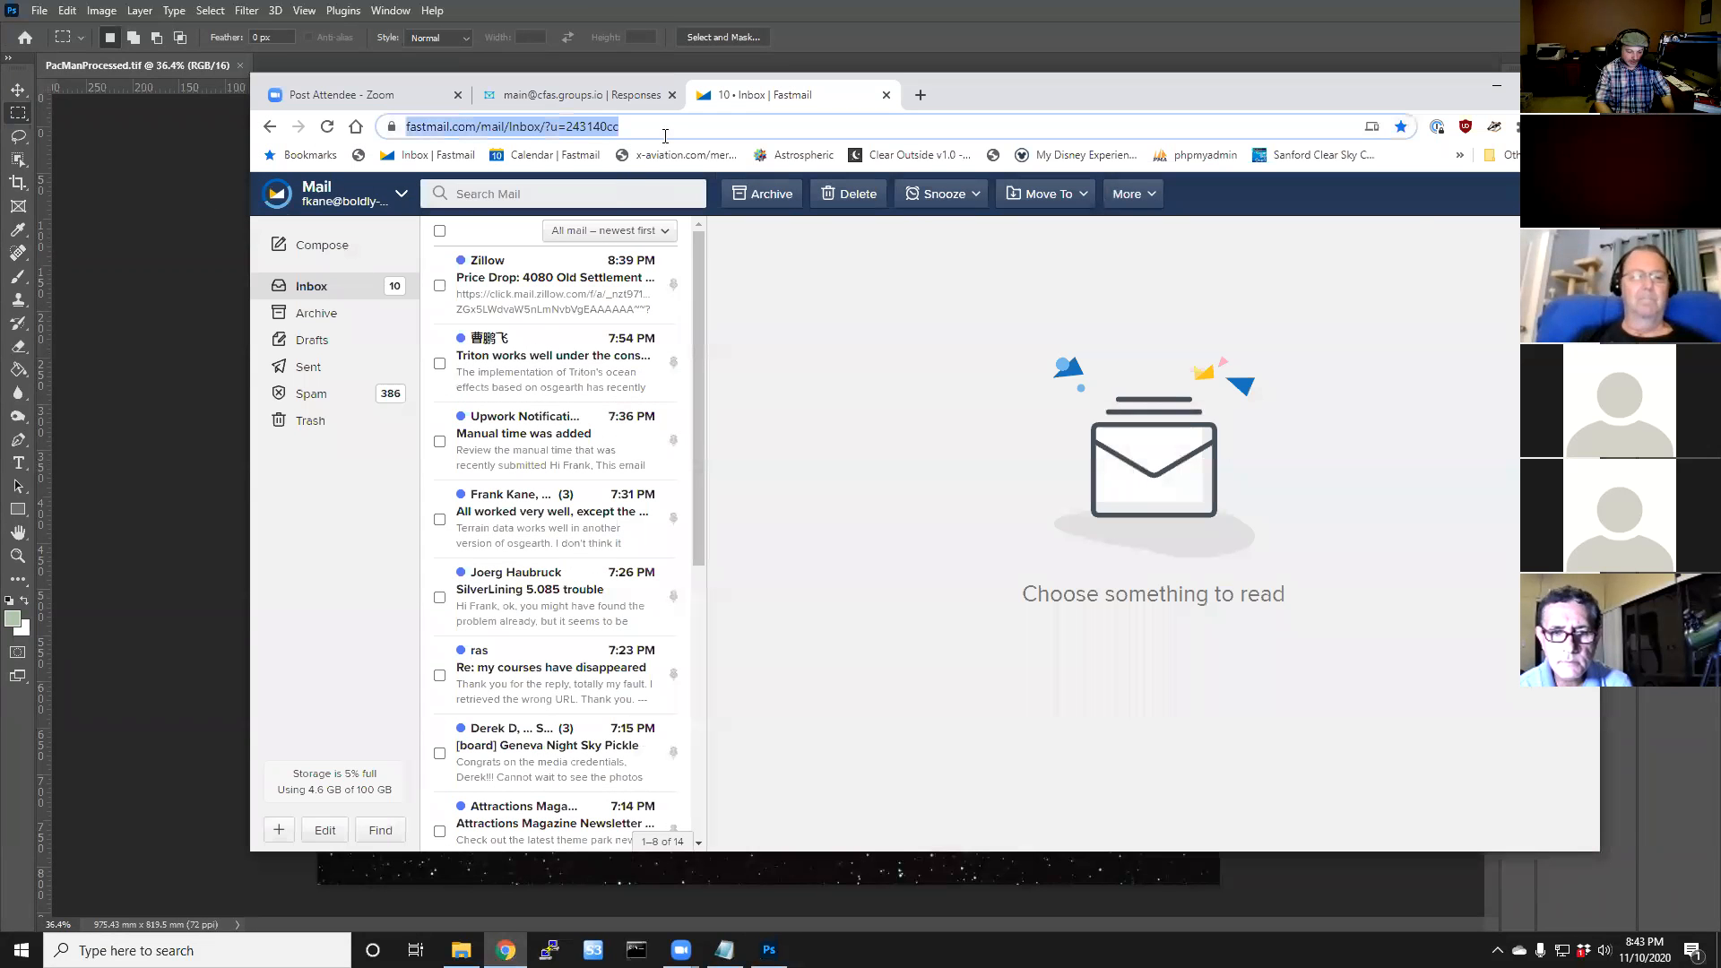
{"action": "type", "text": "boldly-going.com"}
{"action": "key", "text": "Return"}
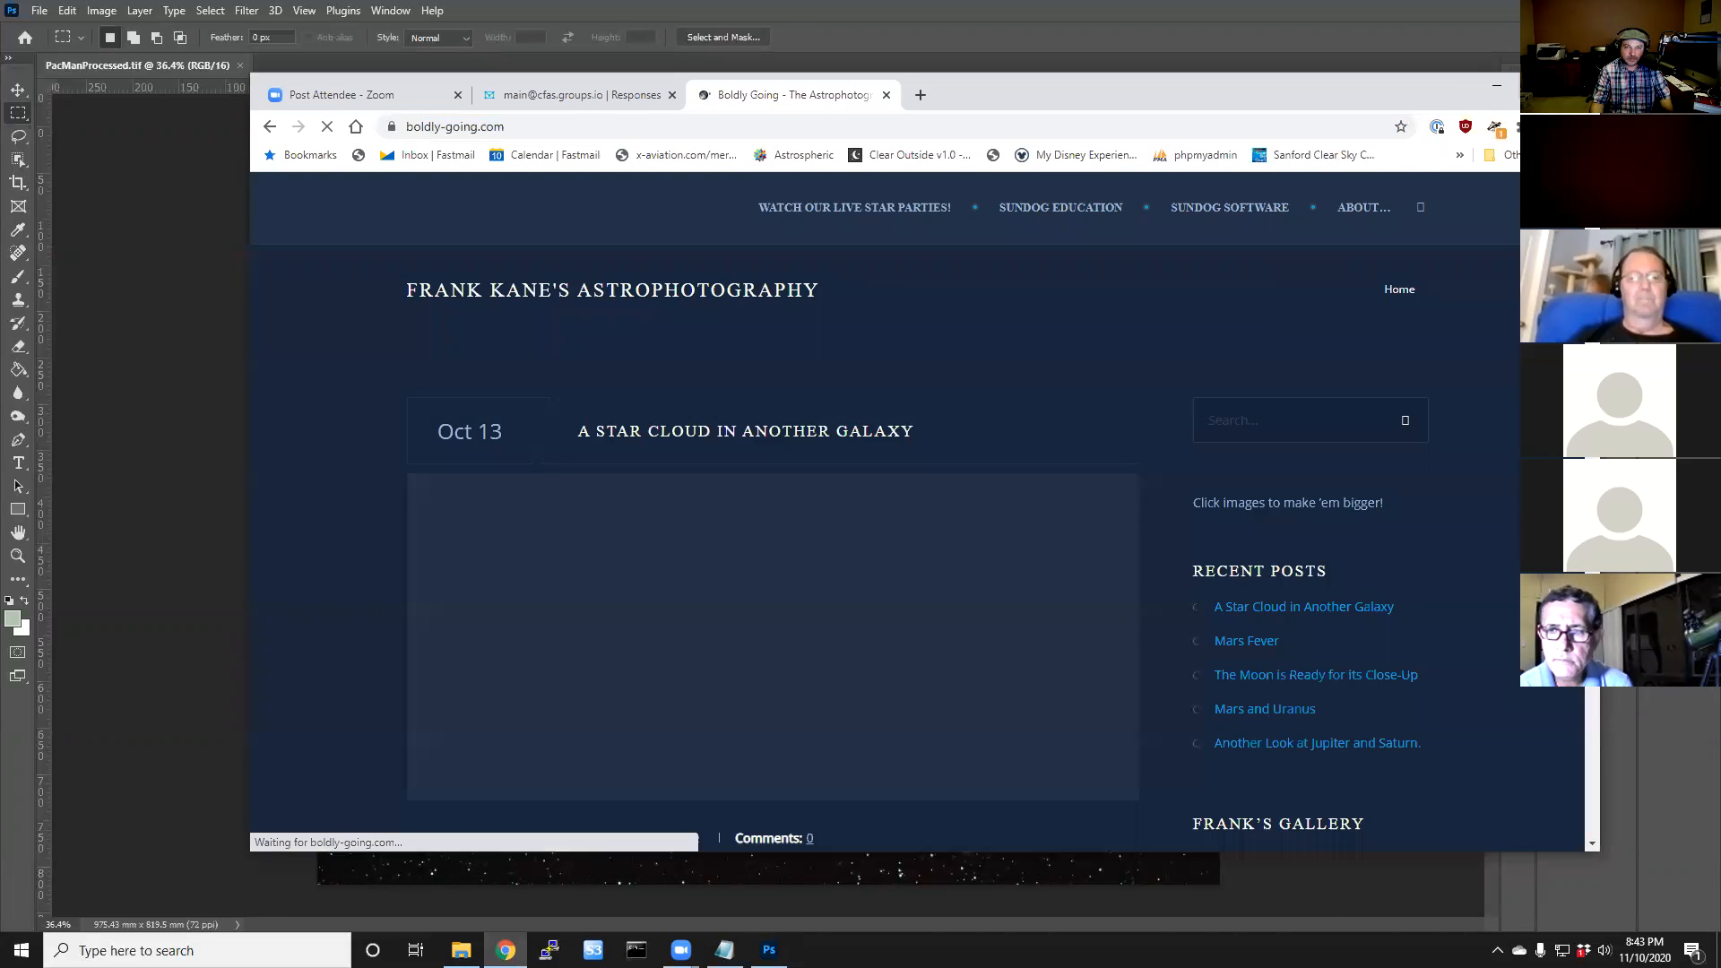
{"action": "double_click", "coordinate": [1479, 76]}
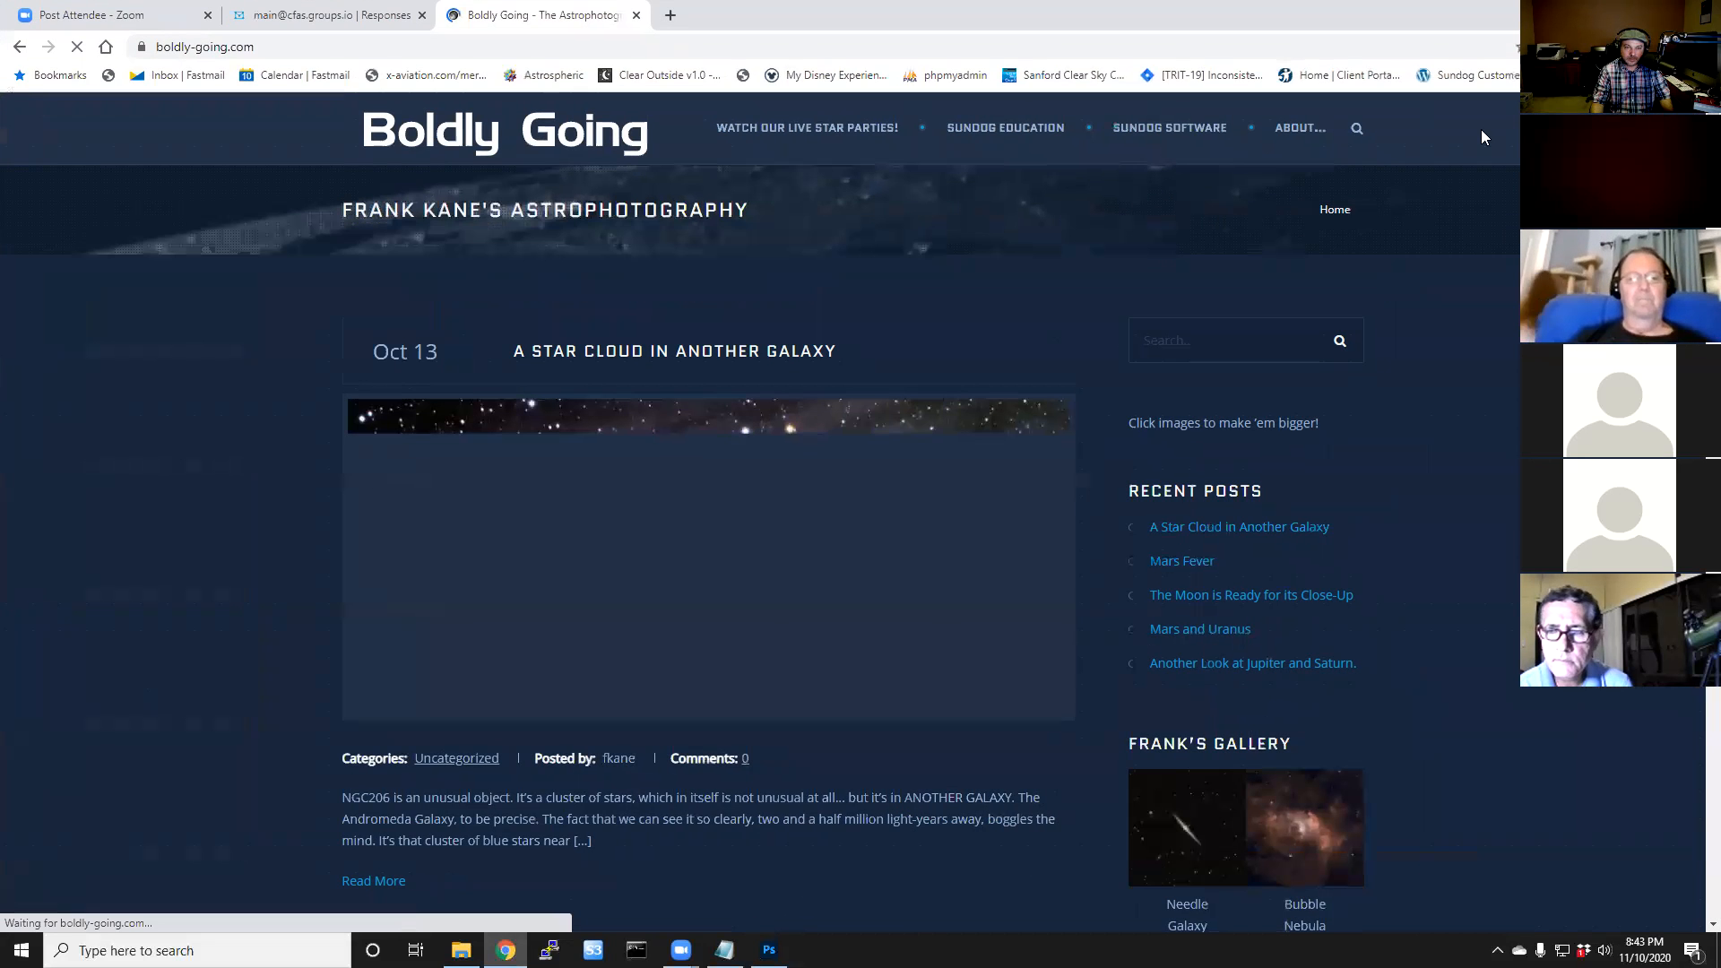
Step: Browse the blog posts down to May 14 and open the M61 supernova post to view its image
{"action": "scroll", "coordinate": [1501, 433], "scroll_direction": "down", "scroll_amount": 20}
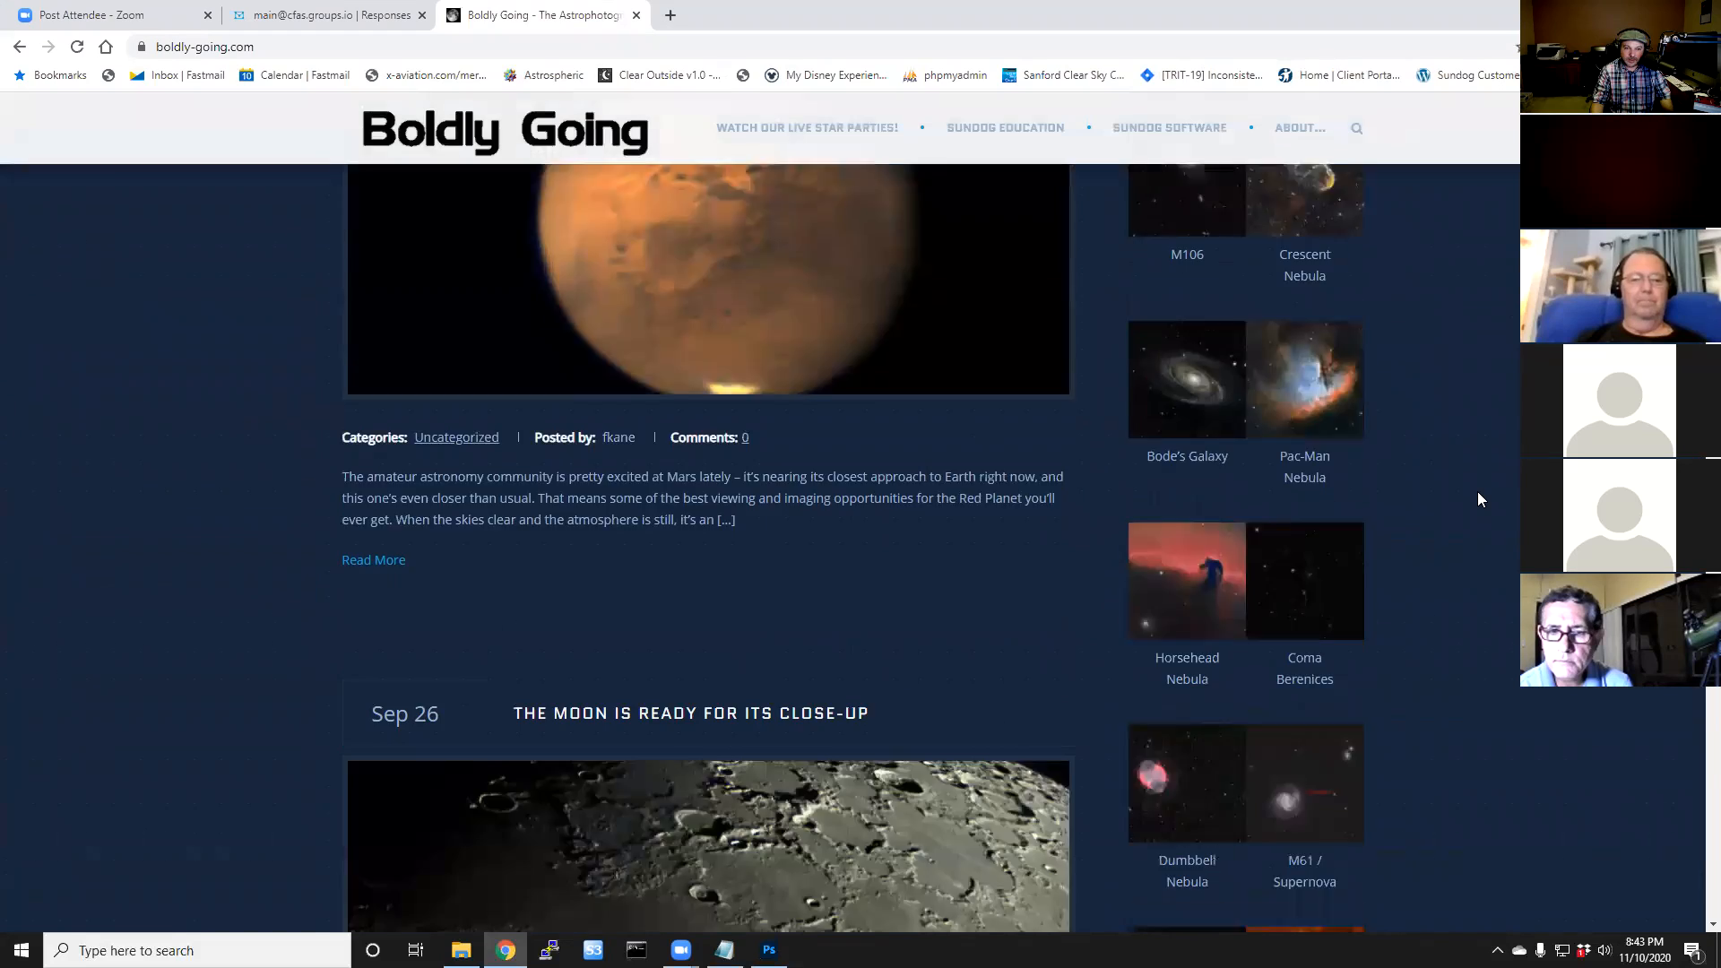
{"action": "scroll", "coordinate": [1470, 538], "scroll_direction": "down", "scroll_amount": 20}
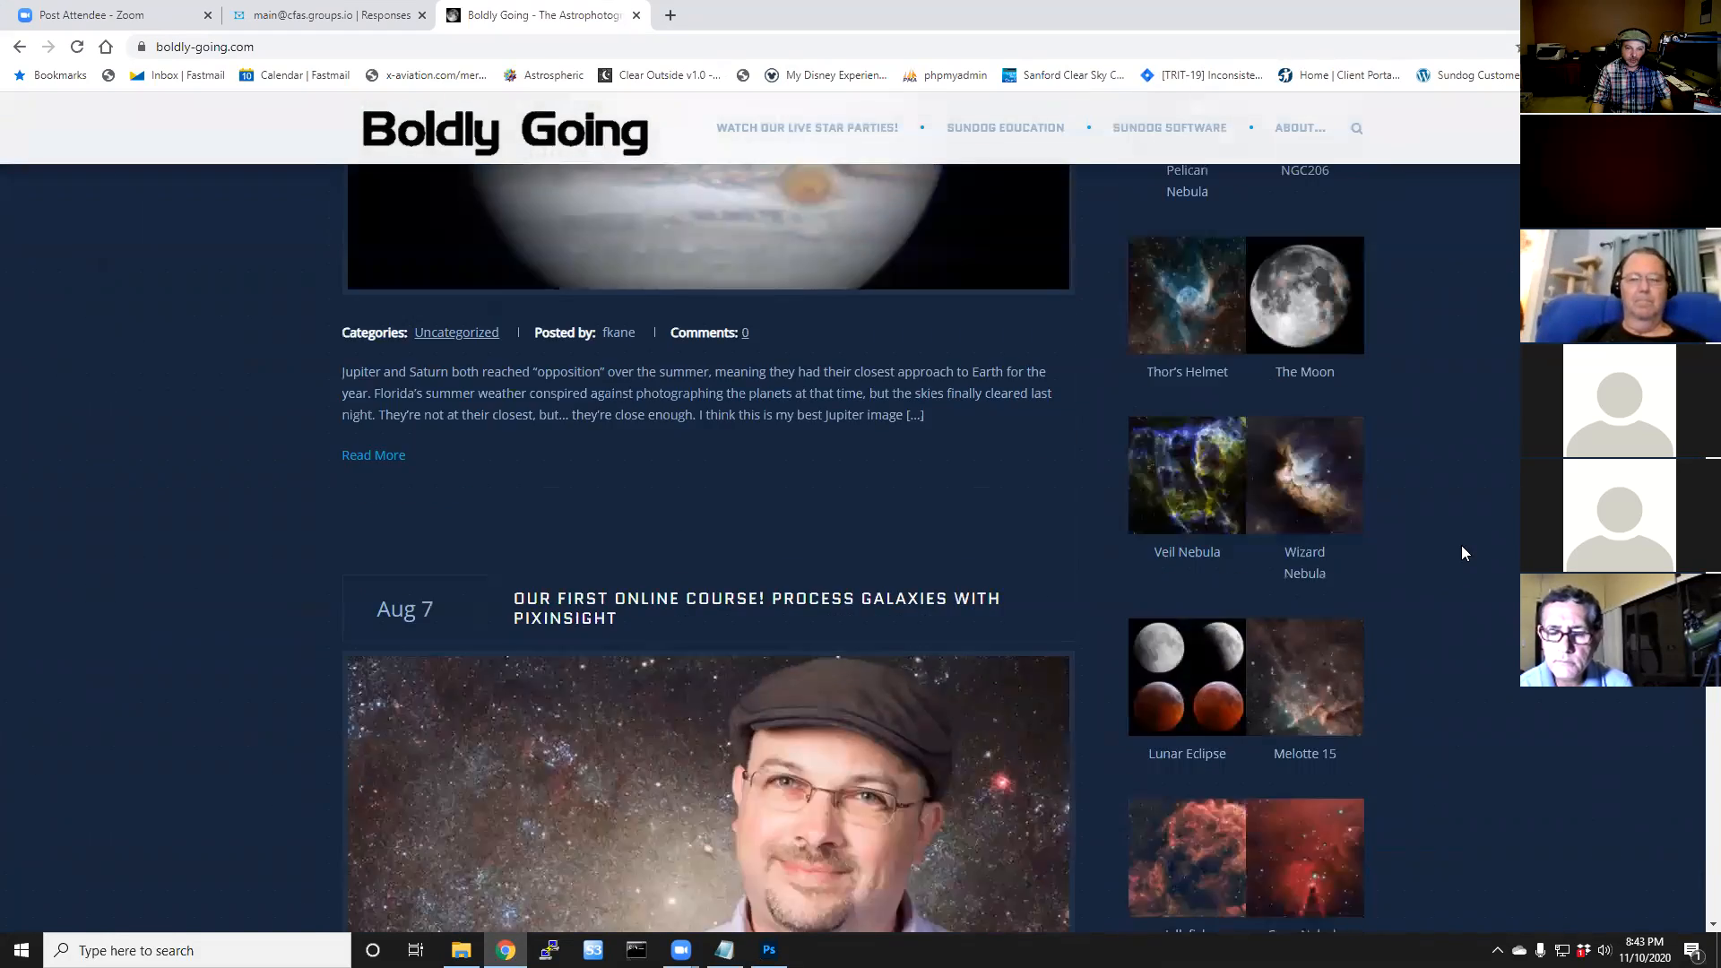
{"action": "scroll", "coordinate": [1454, 564], "scroll_direction": "up", "scroll_amount": 4}
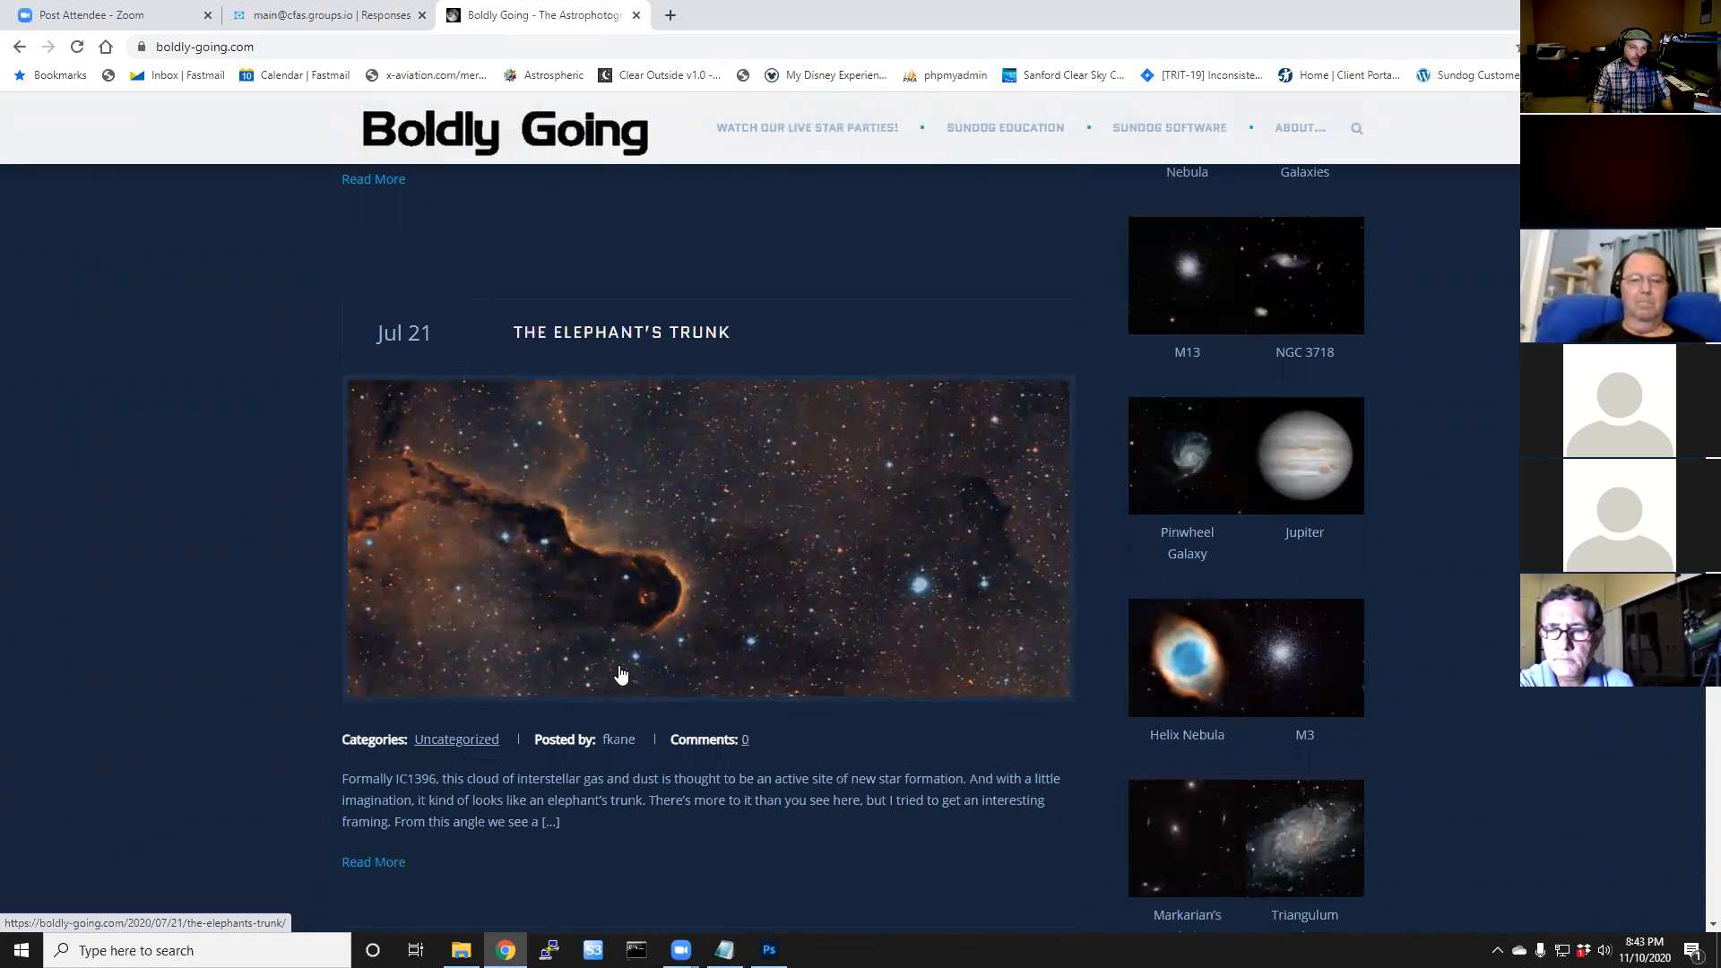
{"action": "scroll", "coordinate": [203, 696], "scroll_direction": "down", "scroll_amount": 7}
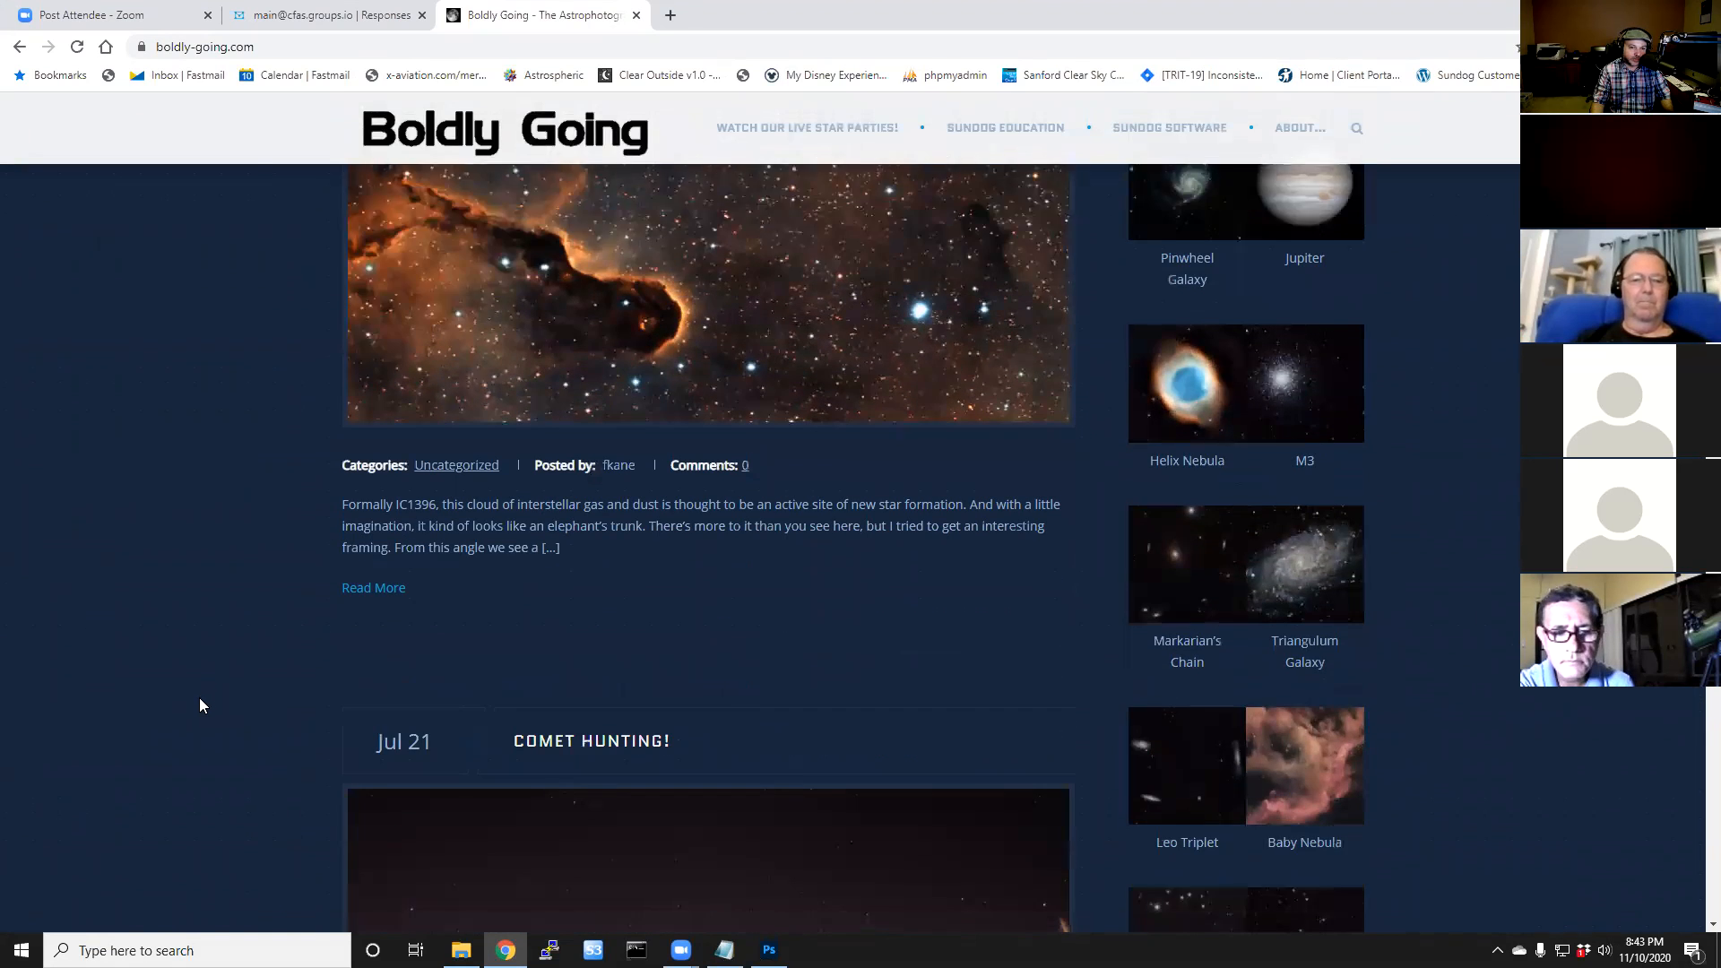
{"action": "scroll", "coordinate": [199, 697], "scroll_direction": "down", "scroll_amount": 15}
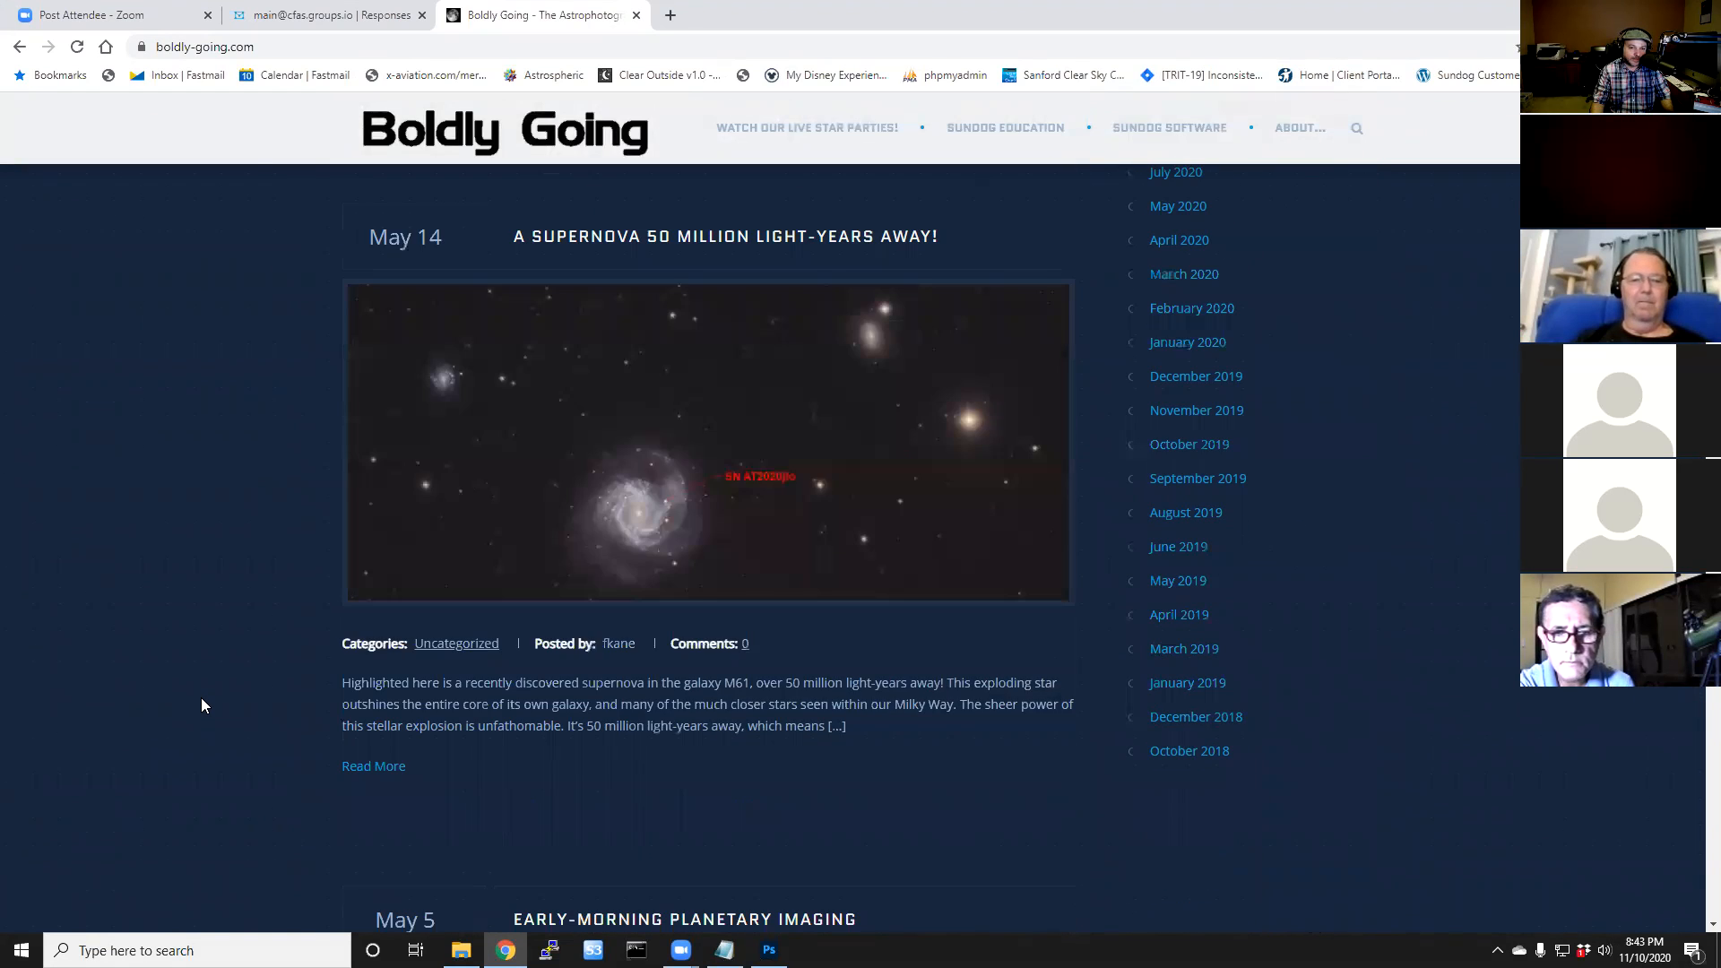
{"action": "left_click", "coordinate": [743, 471]}
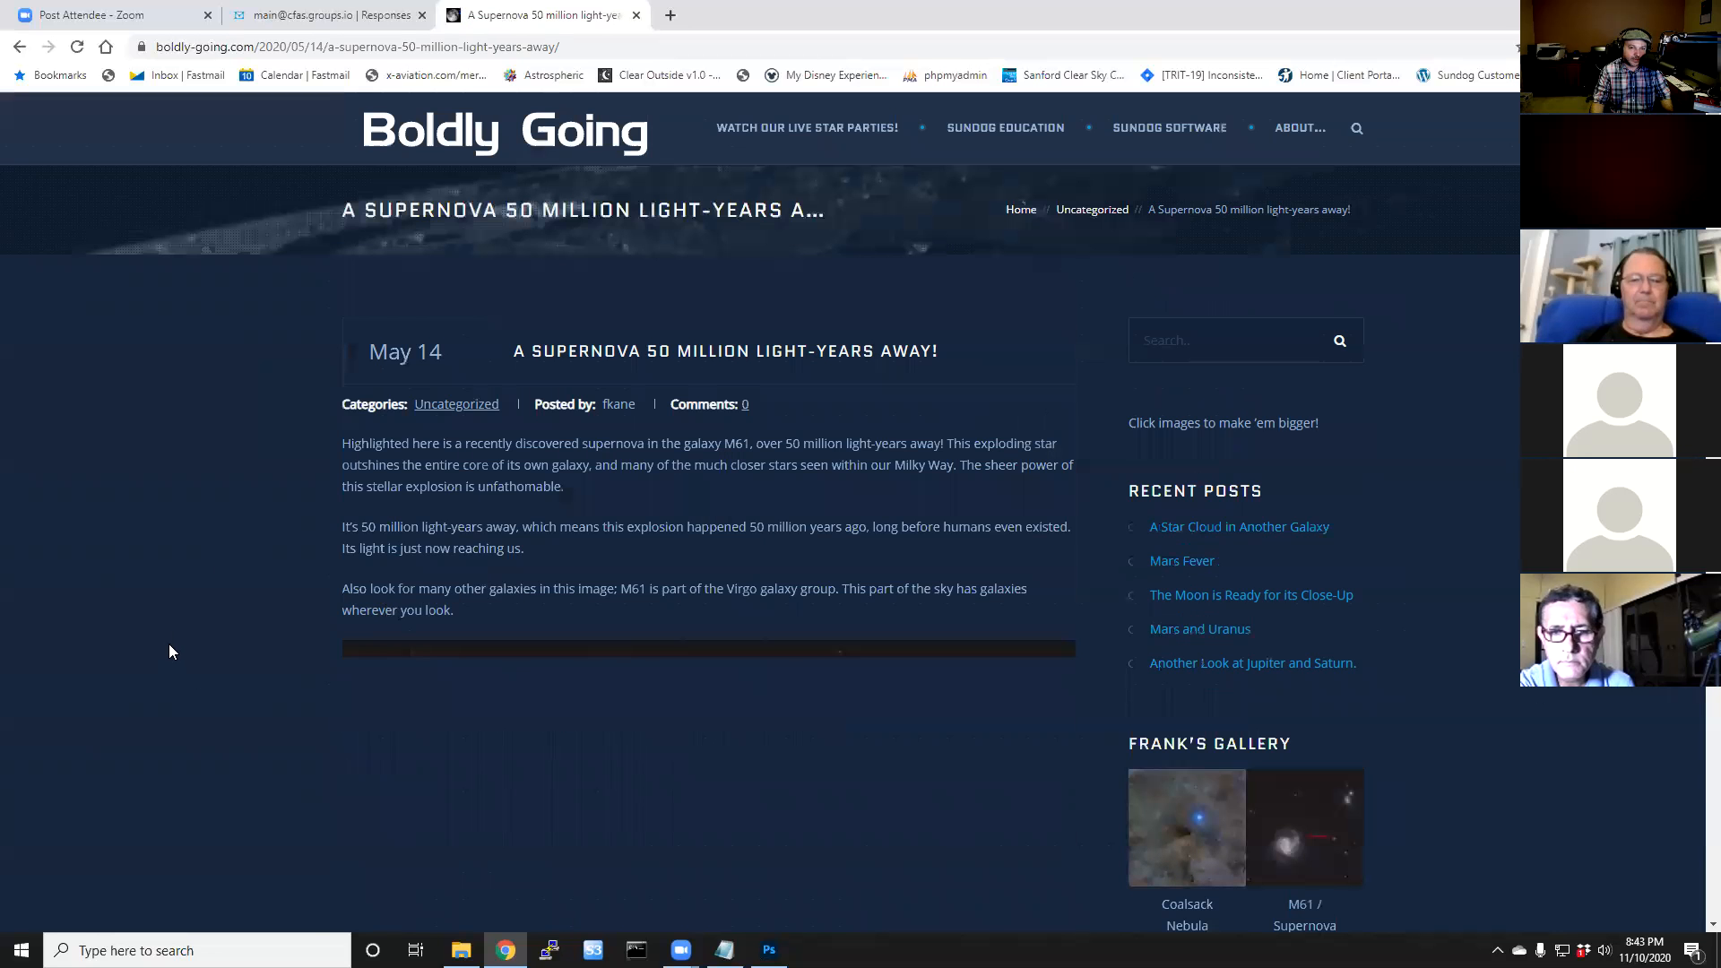
{"action": "scroll", "coordinate": [178, 642], "scroll_direction": "down", "scroll_amount": 4}
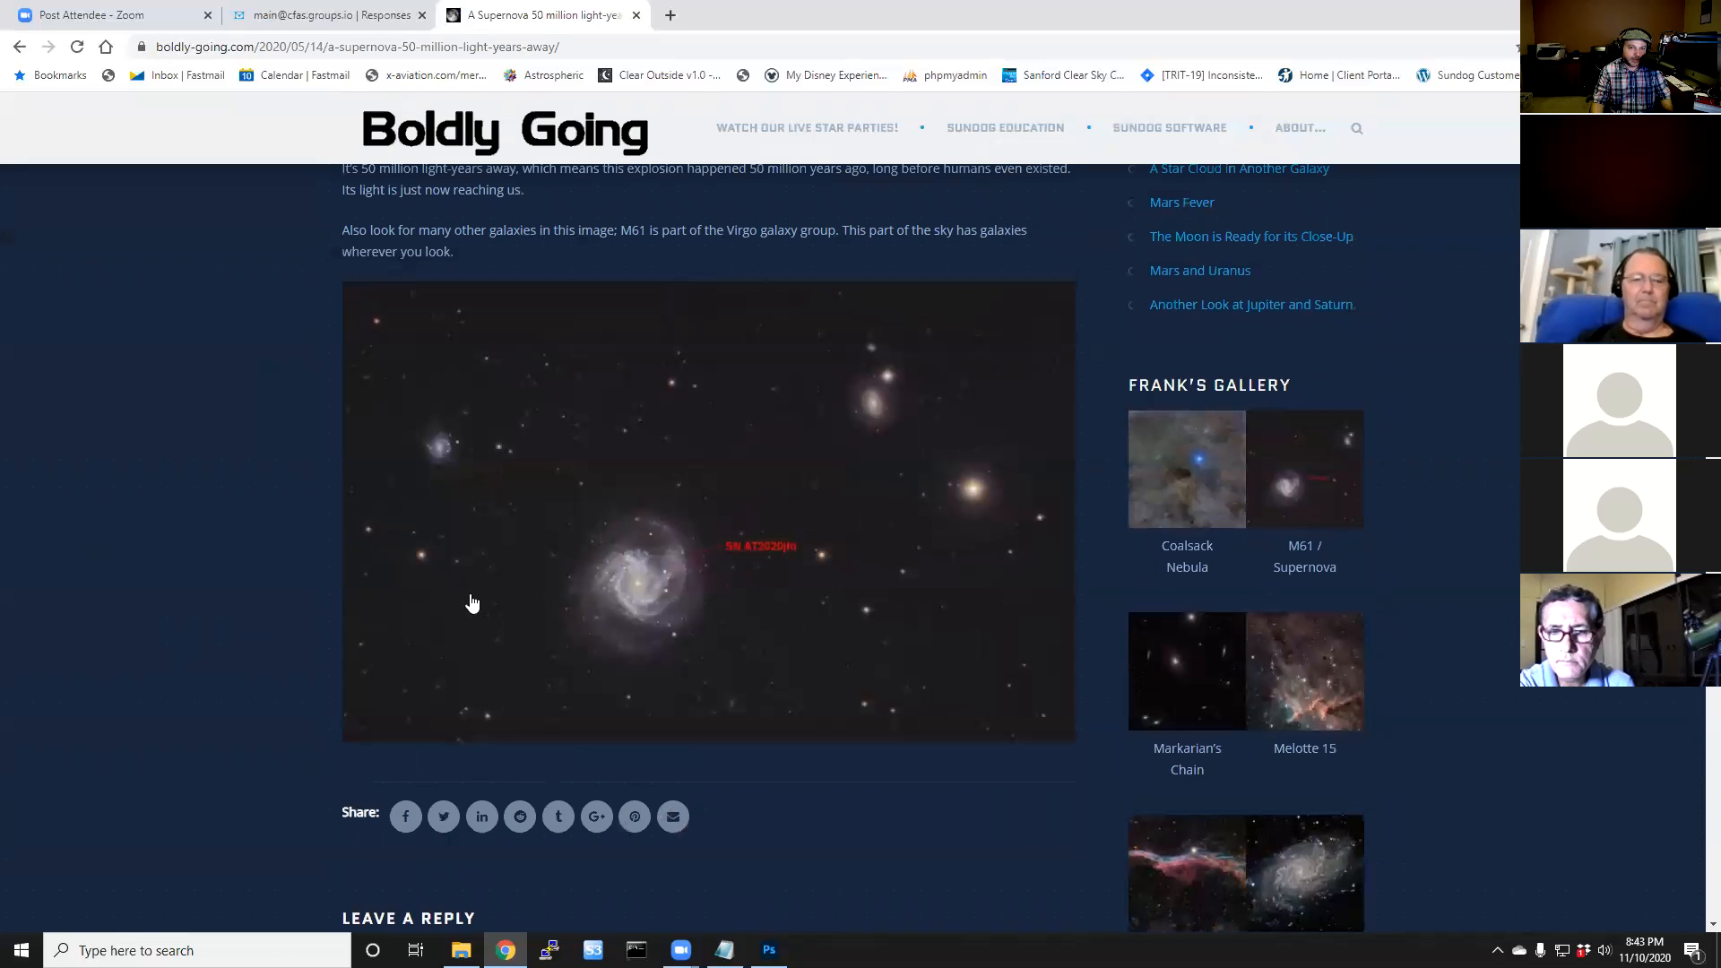
Step: Return to the blog's home page and look through the older astrophotography posts back to late November
{"action": "left_click", "coordinate": [19, 47]}
{"action": "scroll", "coordinate": [237, 552], "scroll_direction": "down", "scroll_amount": 12}
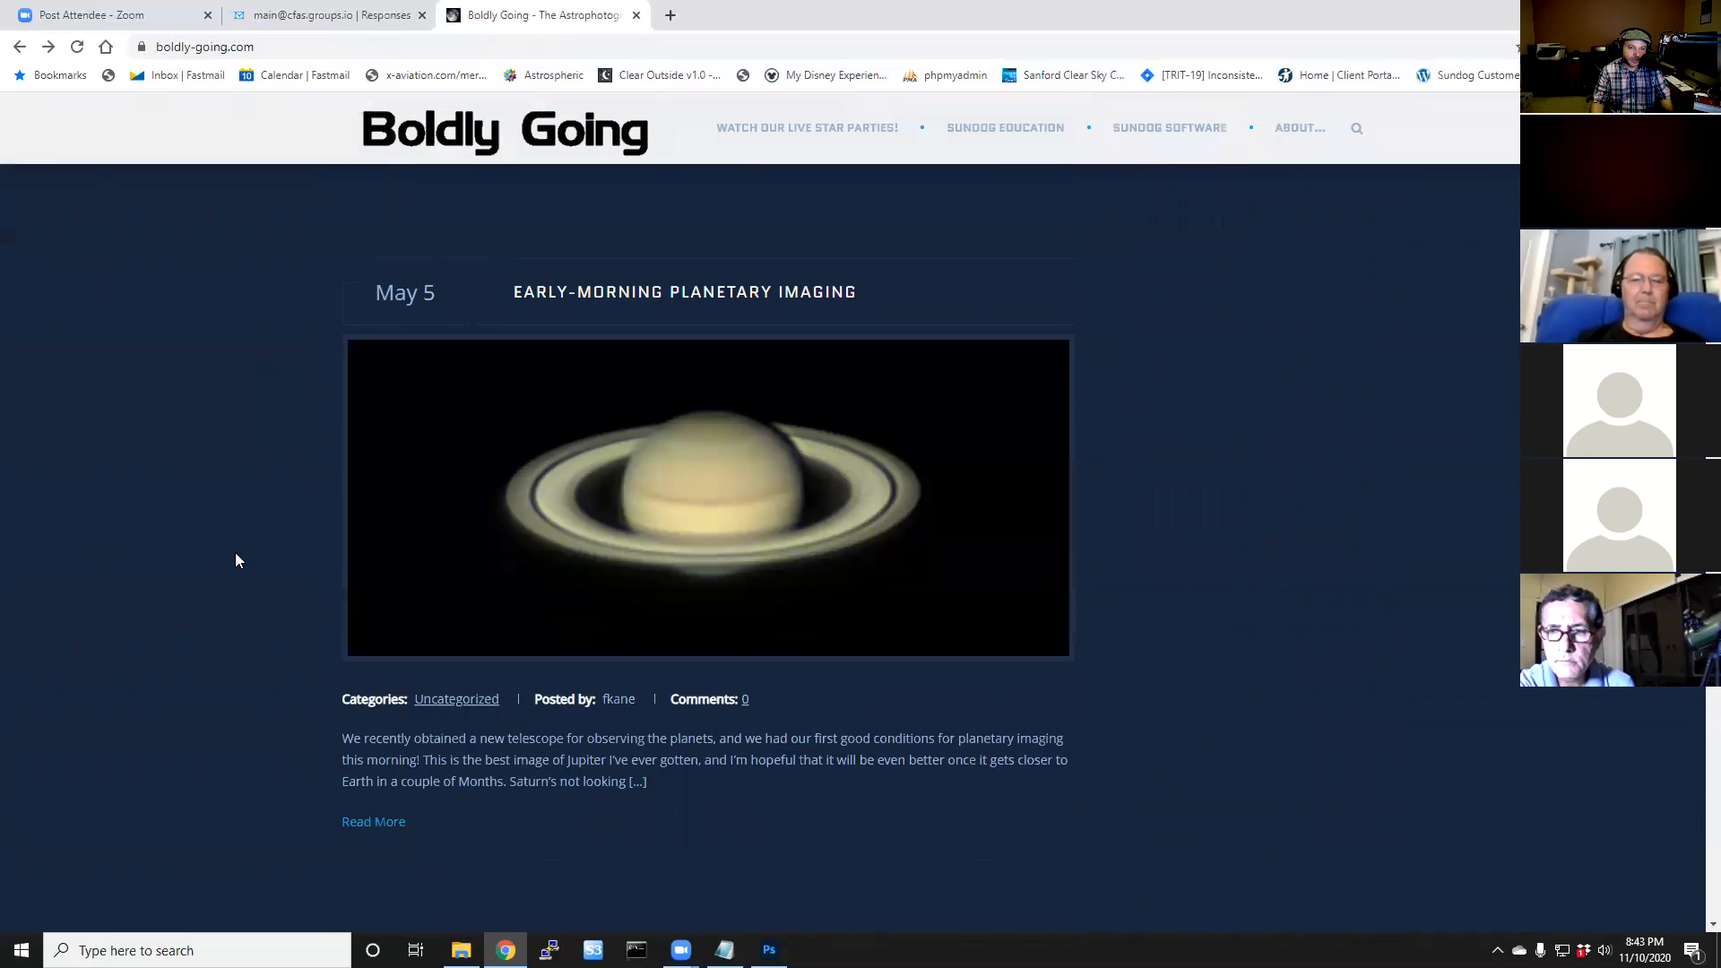
{"action": "scroll", "coordinate": [224, 569], "scroll_direction": "down", "scroll_amount": 15}
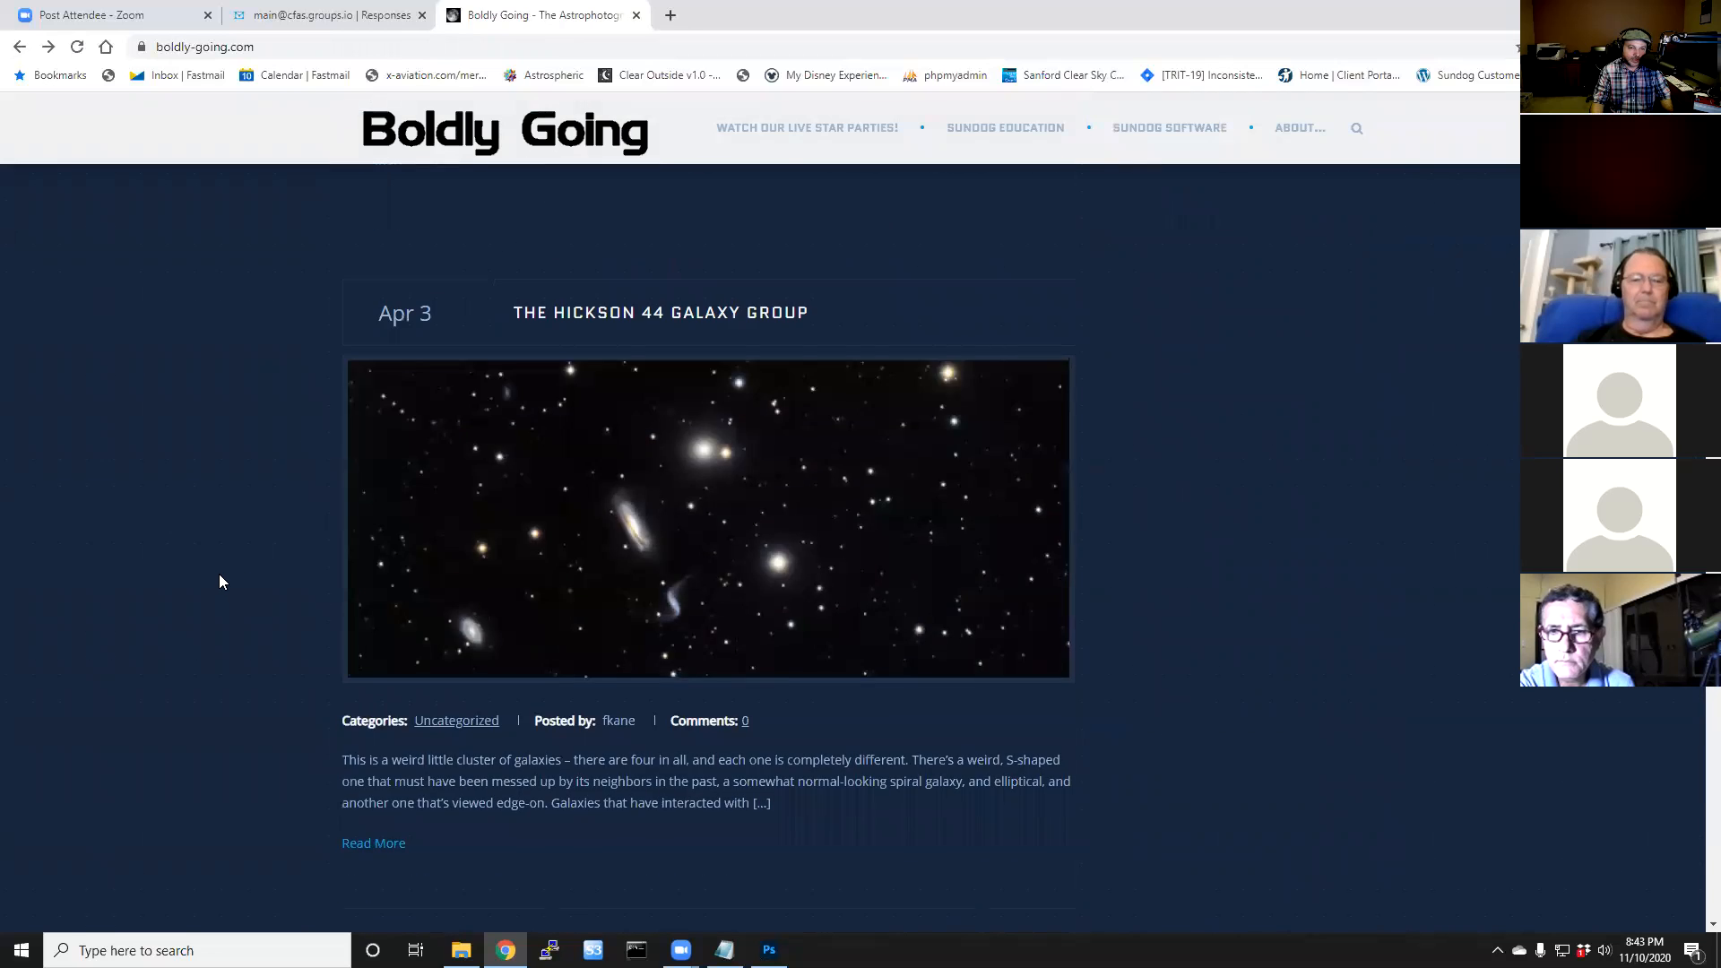
{"action": "scroll", "coordinate": [208, 588], "scroll_direction": "down", "scroll_amount": 16}
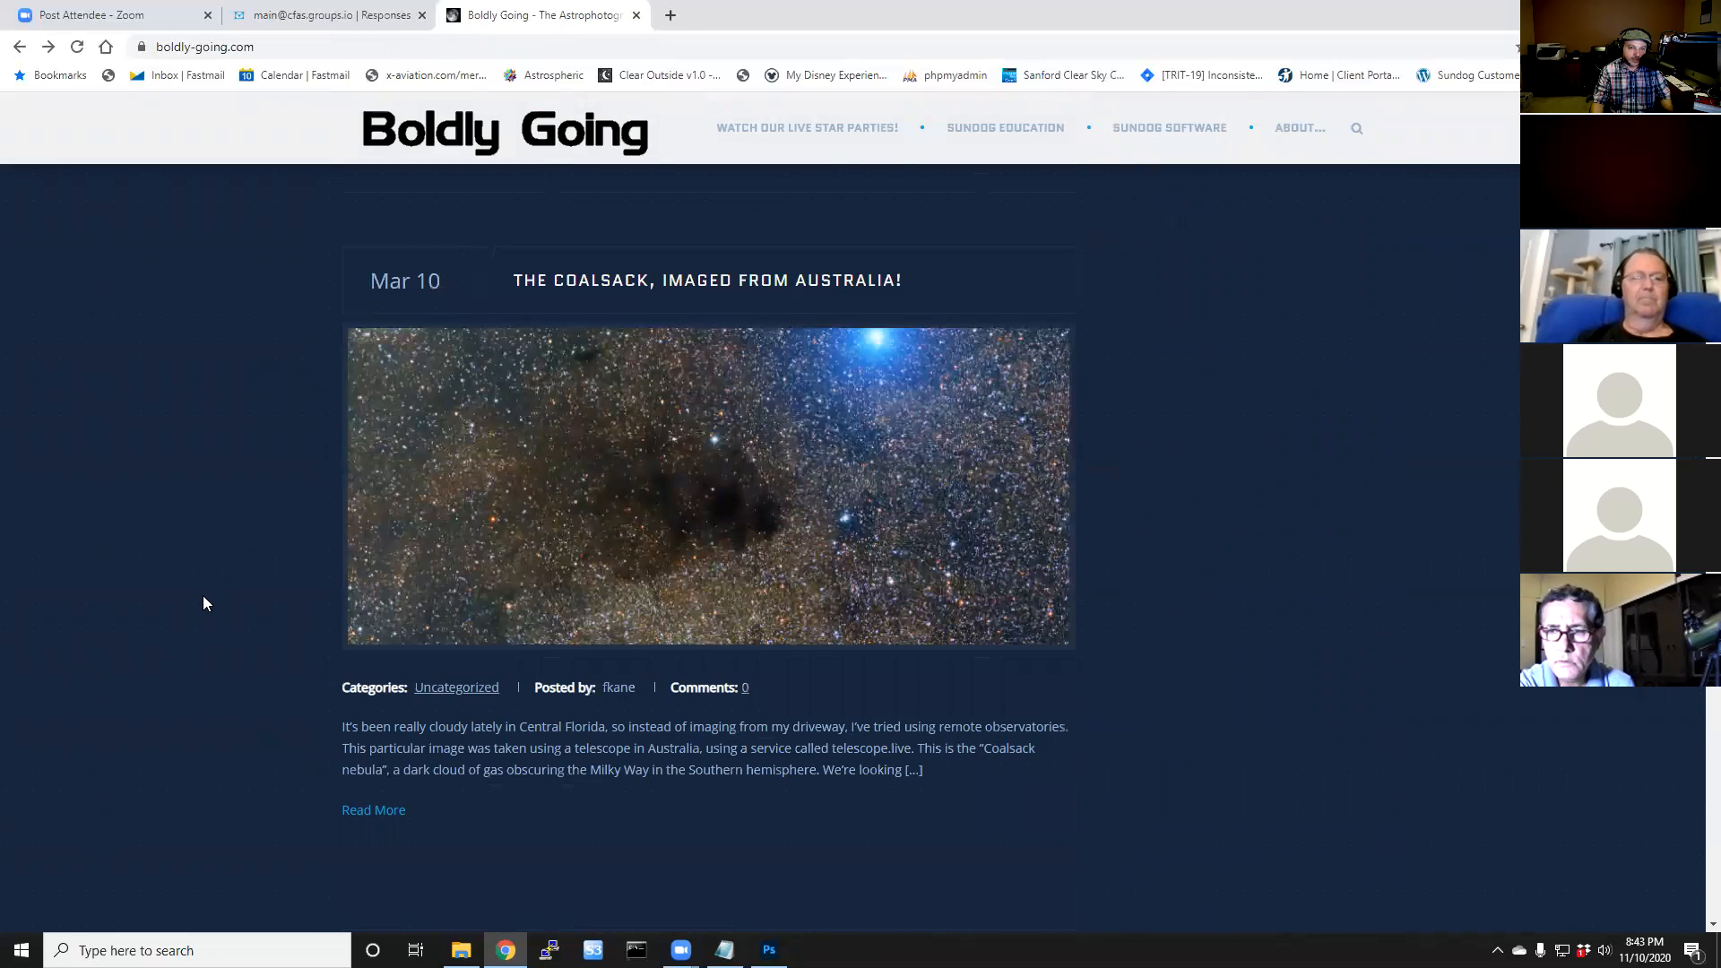
{"action": "scroll", "coordinate": [203, 595], "scroll_direction": "up", "scroll_amount": 6}
{"action": "scroll", "coordinate": [203, 596], "scroll_direction": "up", "scroll_amount": 2}
{"action": "scroll", "coordinate": [202, 595], "scroll_direction": "down", "scroll_amount": 4}
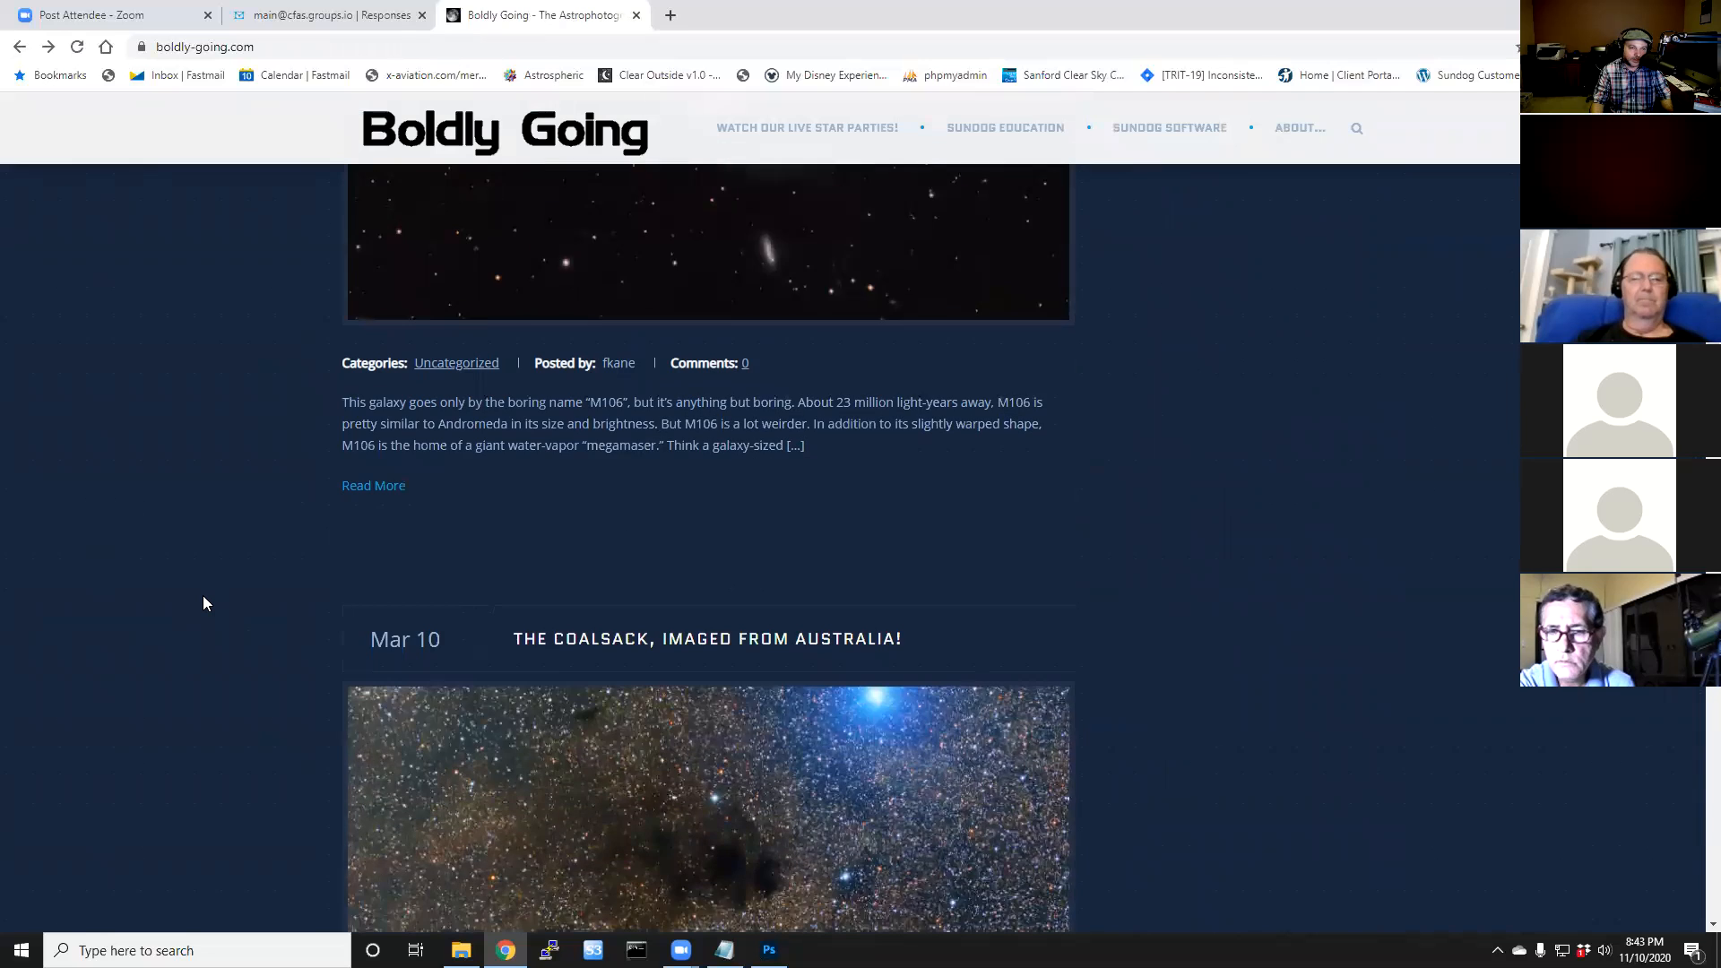
{"action": "scroll", "coordinate": [203, 599], "scroll_direction": "down", "scroll_amount": 5}
{"action": "scroll", "coordinate": [197, 607], "scroll_direction": "down", "scroll_amount": 6}
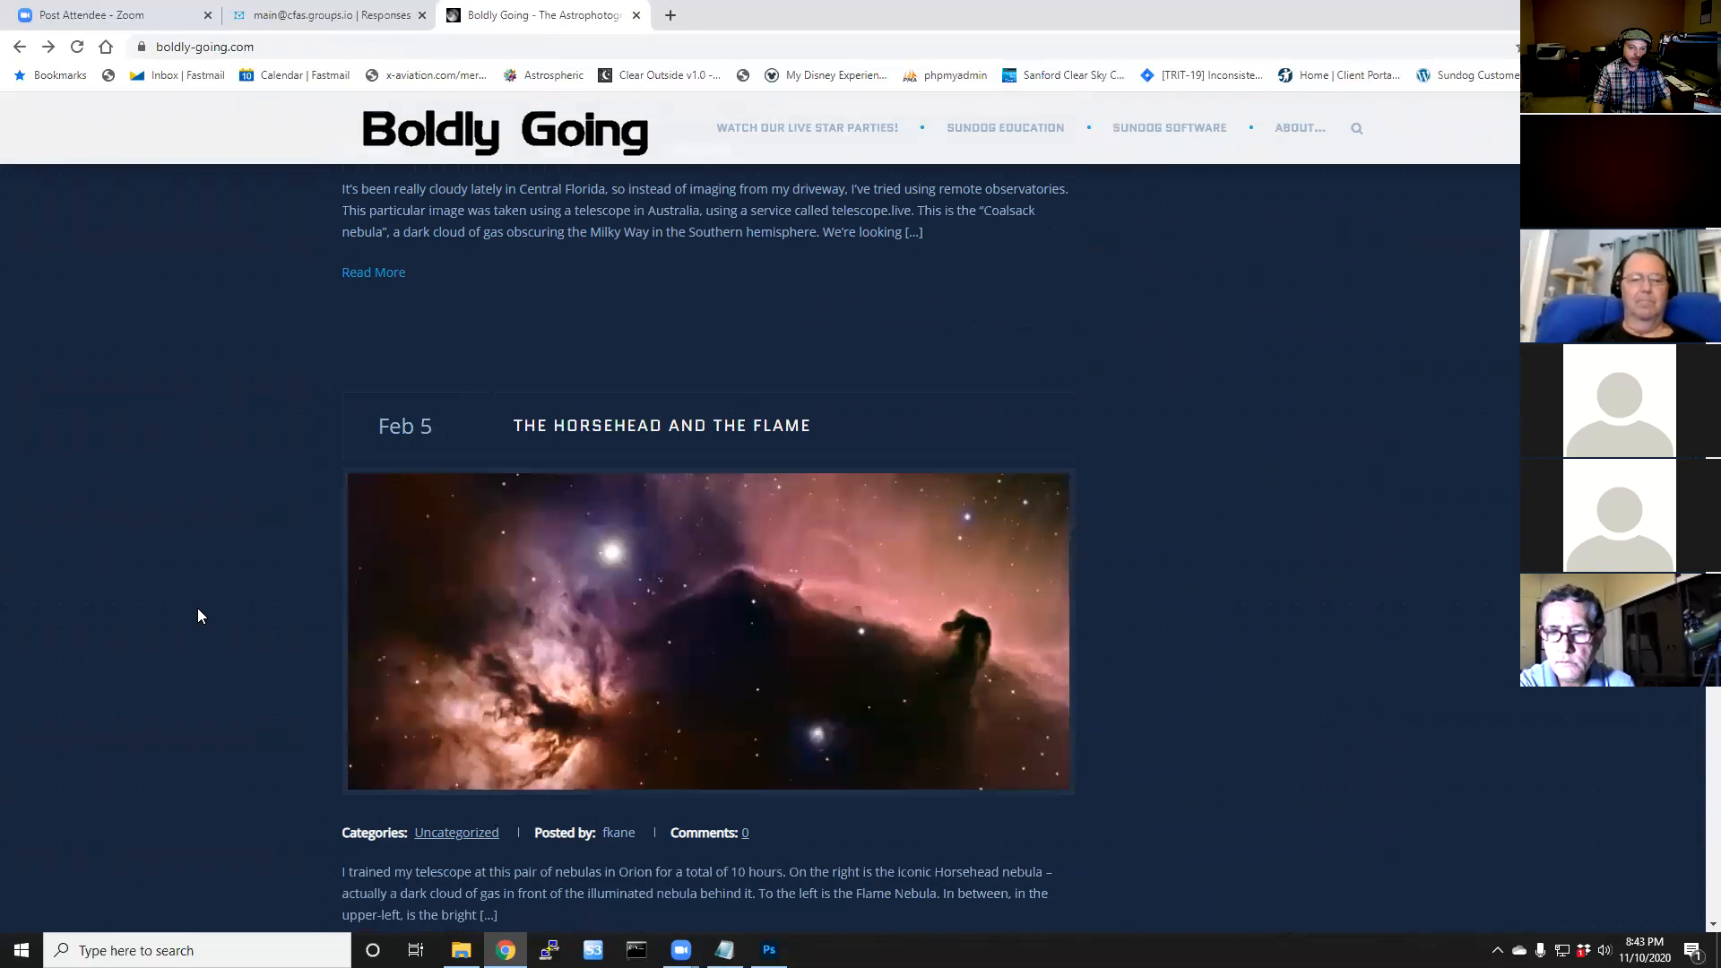
{"action": "scroll", "coordinate": [196, 609], "scroll_direction": "down", "scroll_amount": 14}
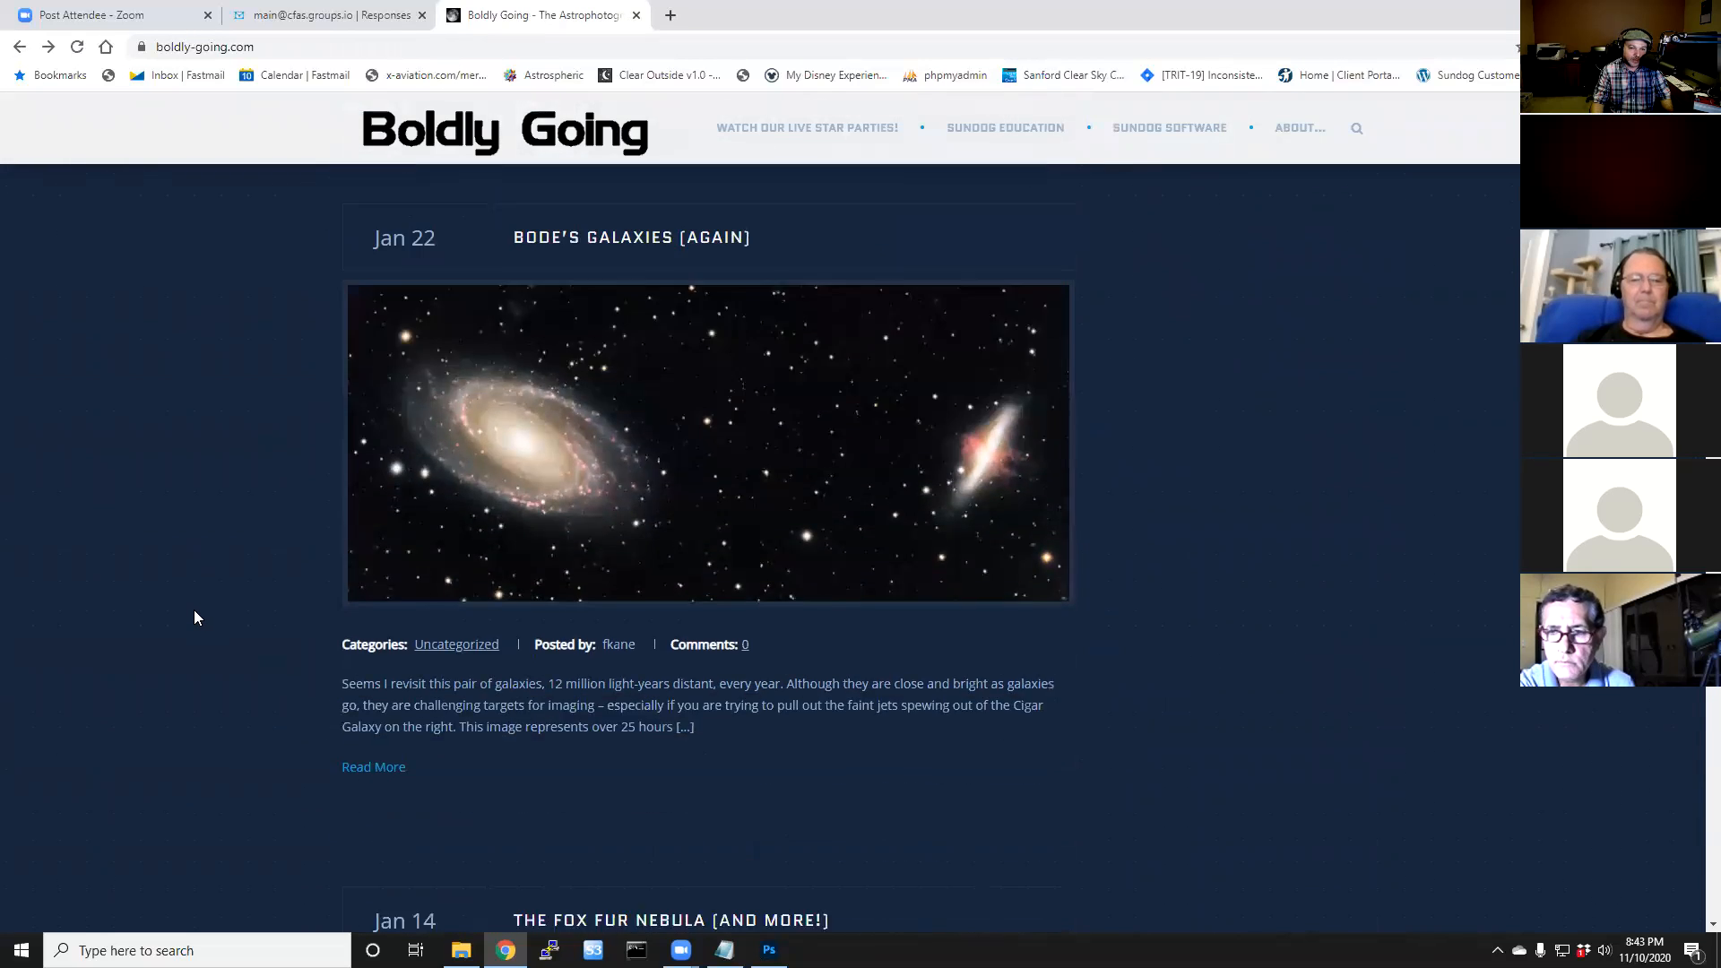
{"action": "scroll", "coordinate": [195, 611], "scroll_direction": "down", "scroll_amount": 20}
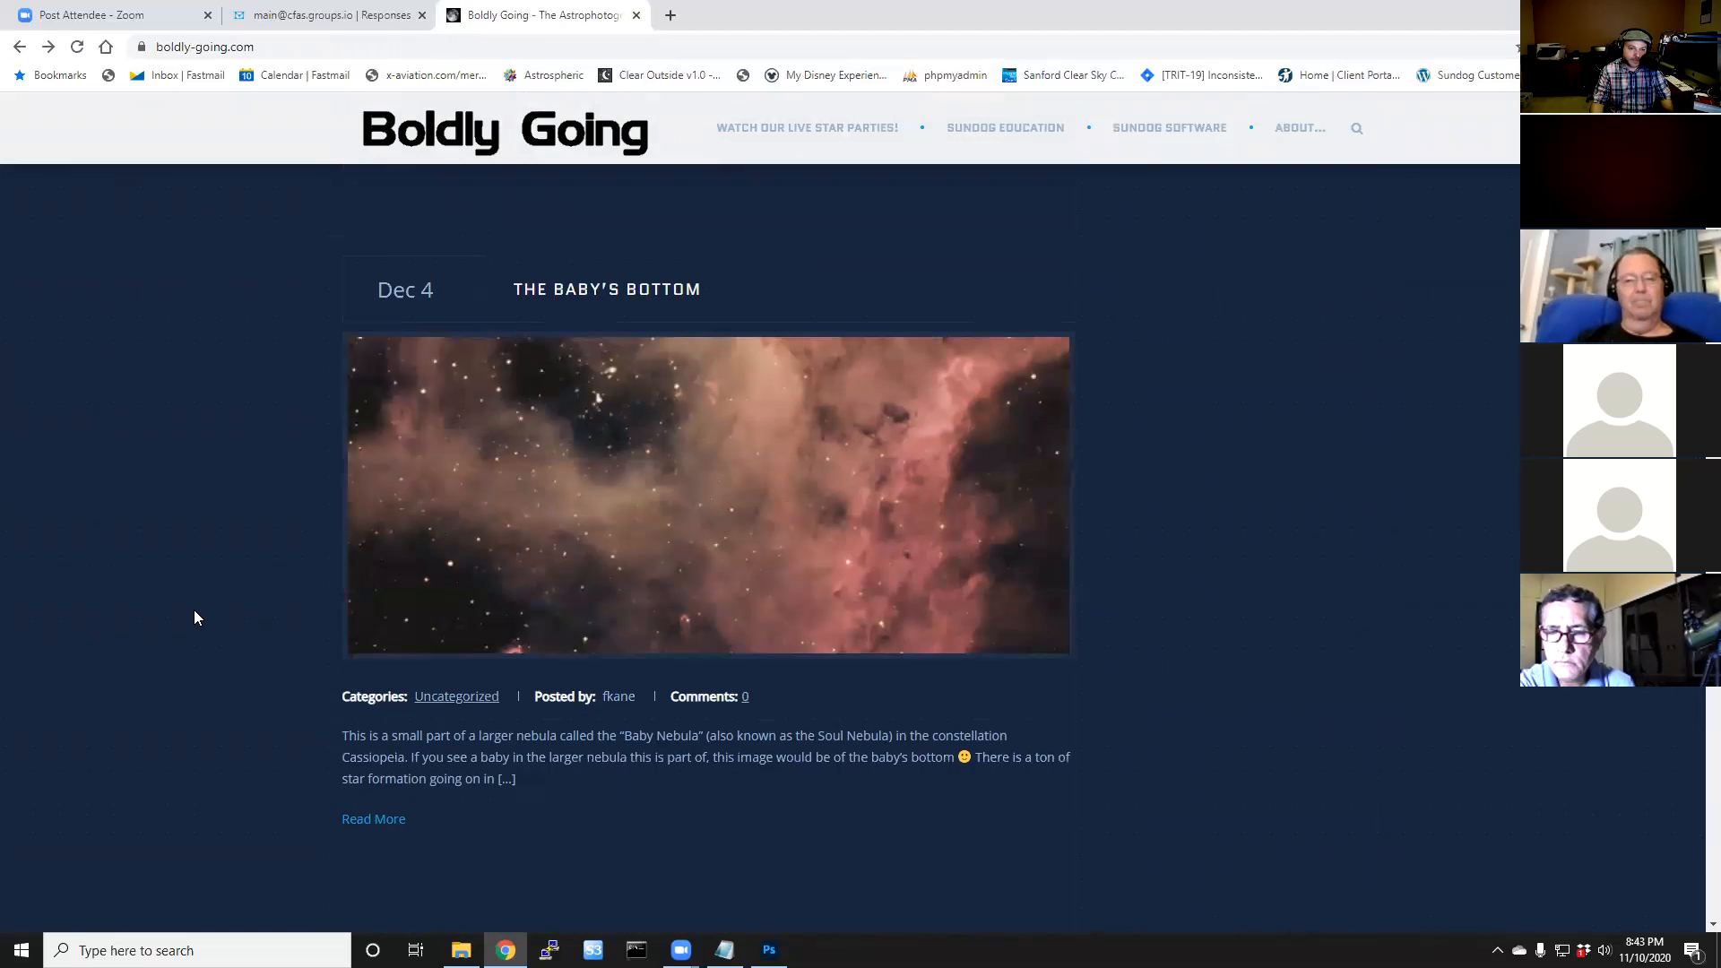
{"action": "scroll", "coordinate": [194, 617], "scroll_direction": "down", "scroll_amount": 8}
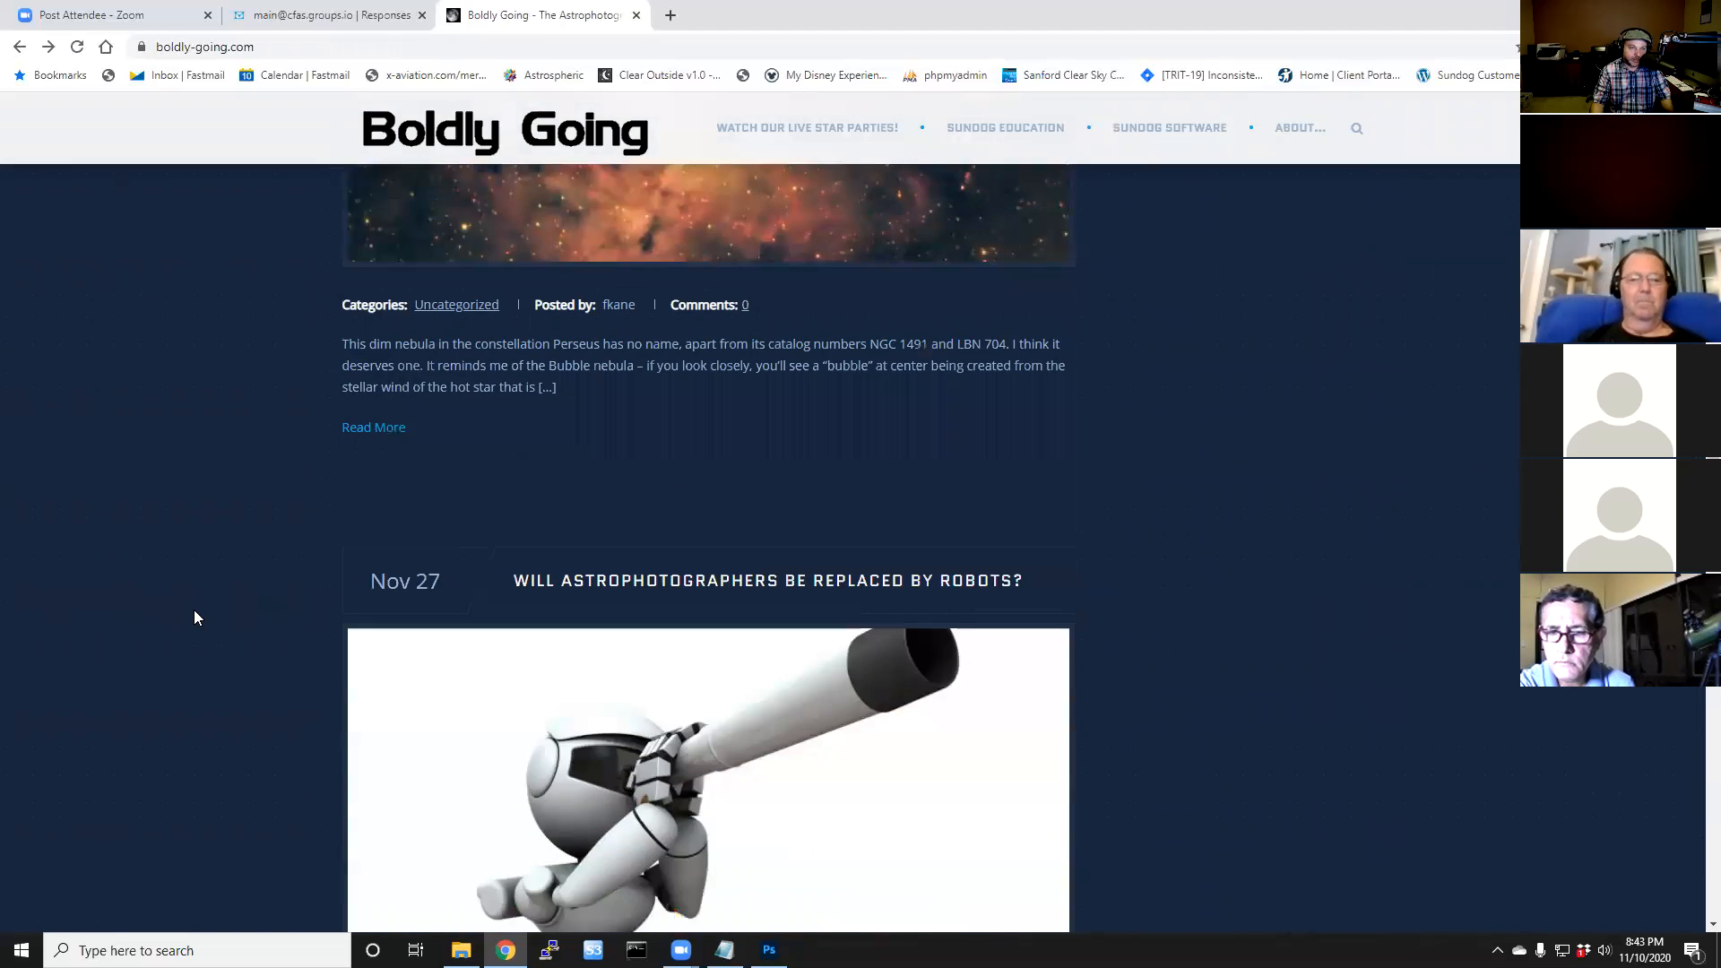
Step: Go back up to the blog's thumbnail gallery and open the full-size Deer Lick Group image
{"action": "scroll", "coordinate": [194, 618], "scroll_direction": "up", "scroll_amount": 20}
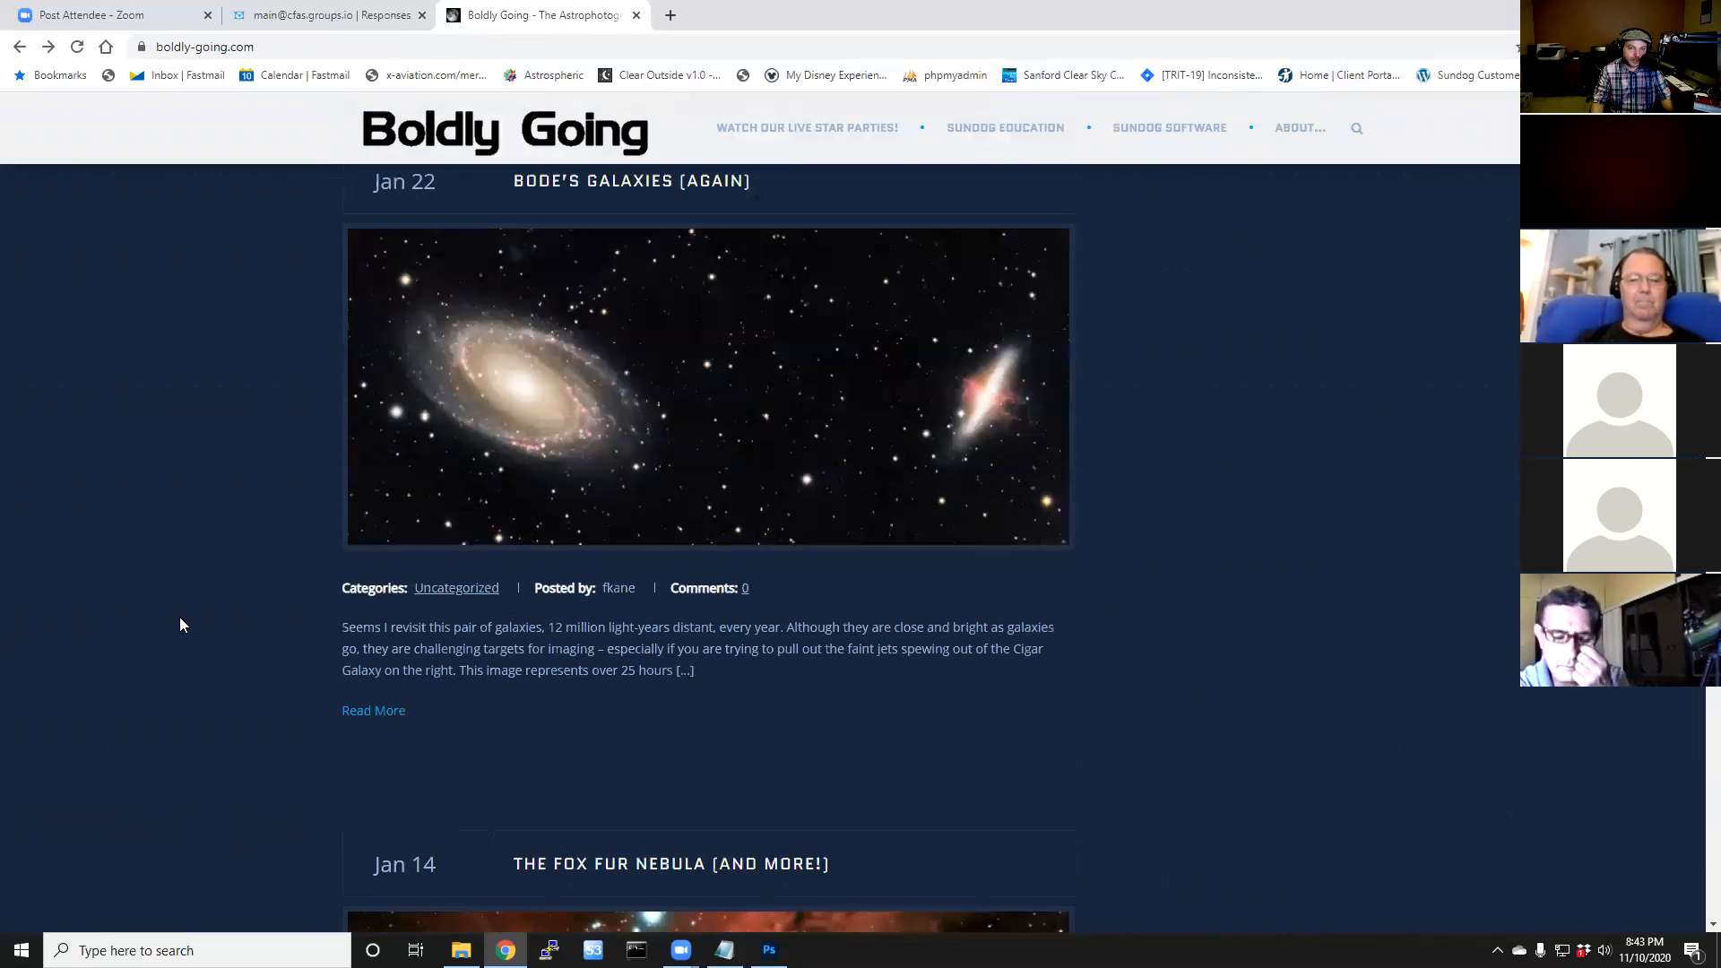
{"action": "scroll", "coordinate": [179, 618], "scroll_direction": "up", "scroll_amount": 17}
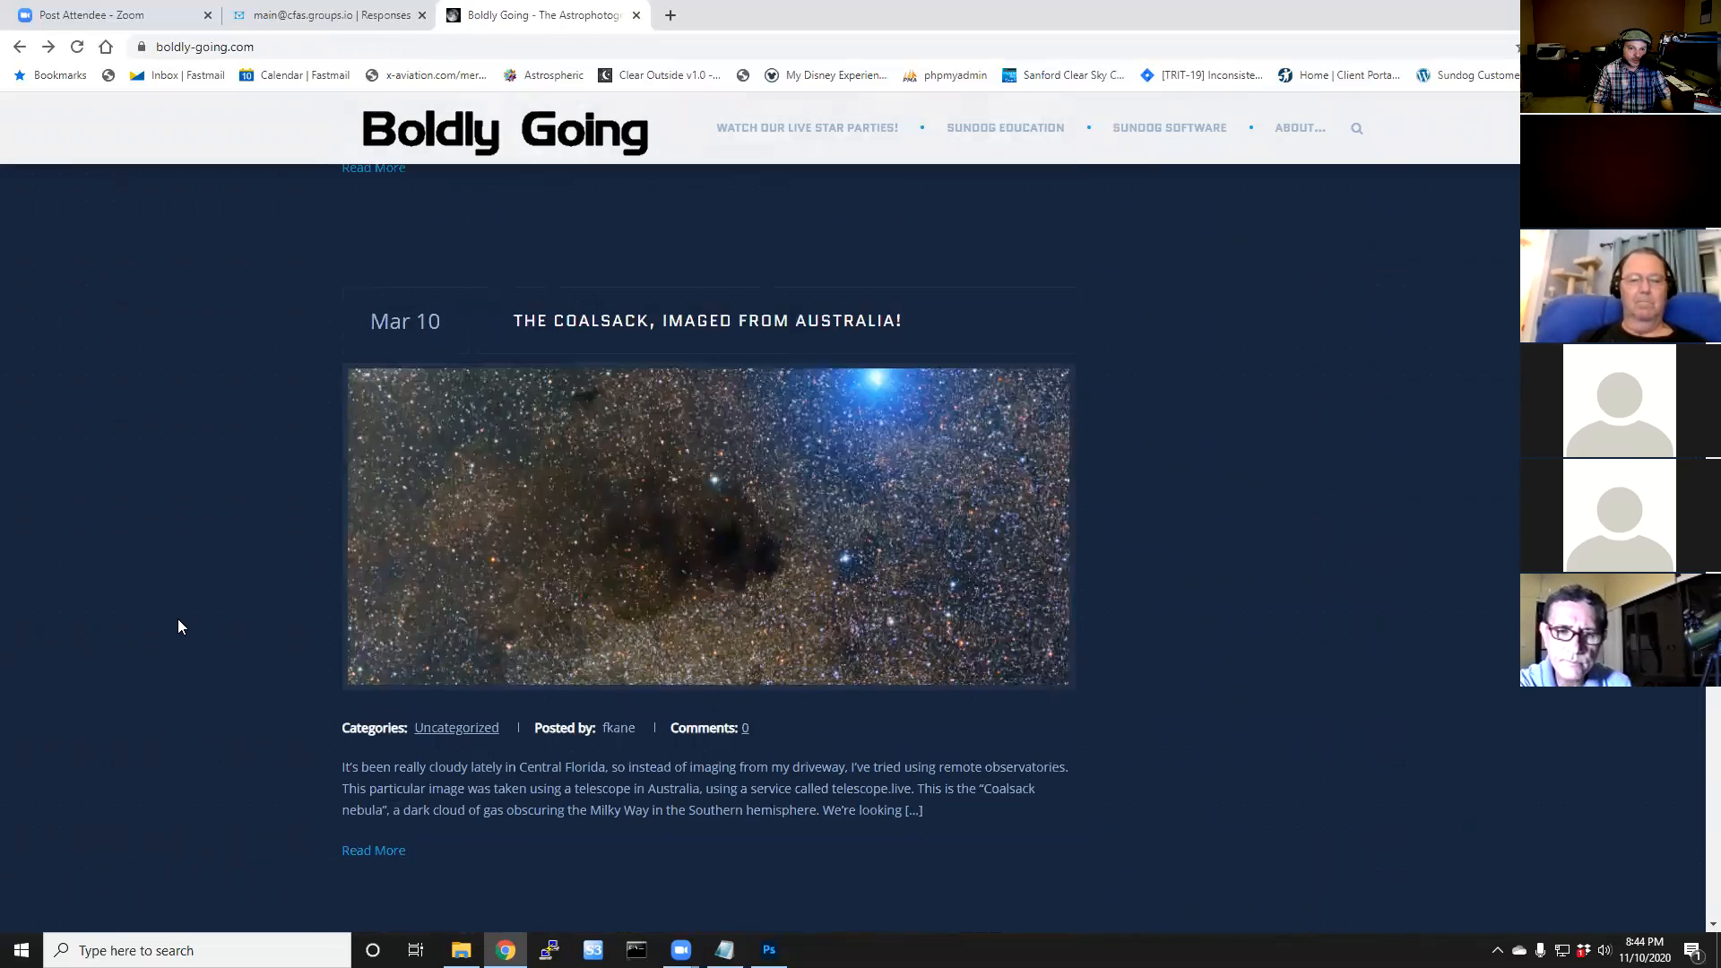
{"action": "scroll", "coordinate": [178, 618], "scroll_direction": "up", "scroll_amount": 20}
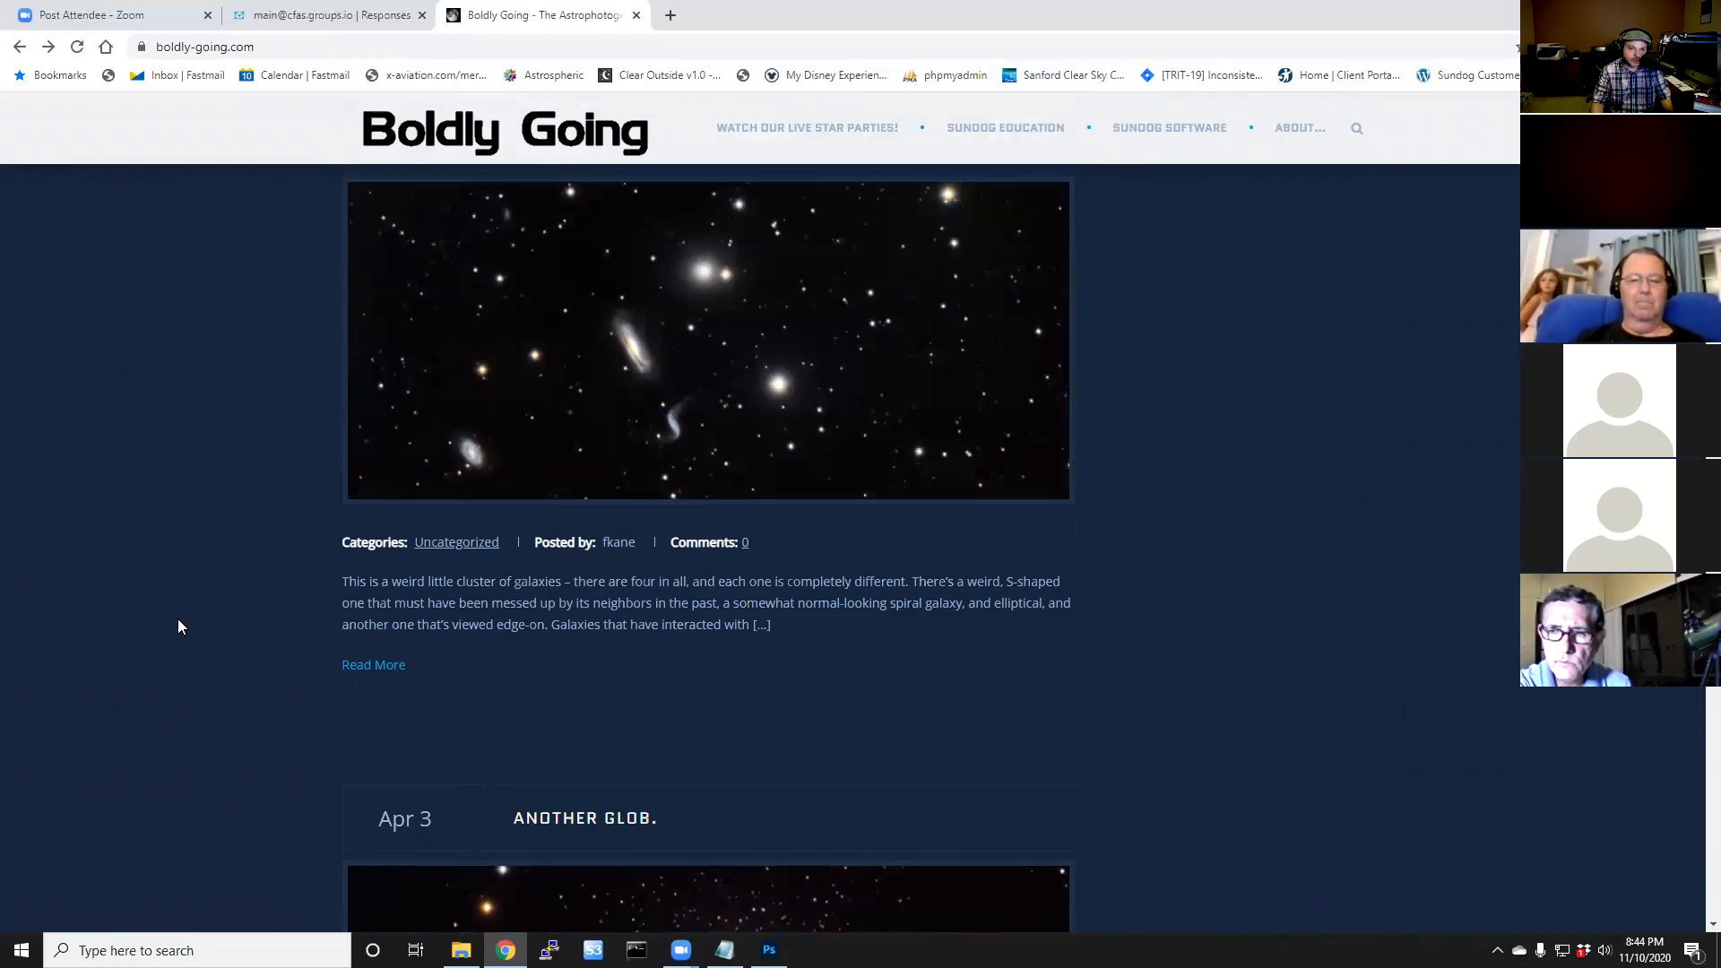
{"action": "scroll", "coordinate": [177, 626], "scroll_direction": "up", "scroll_amount": 20}
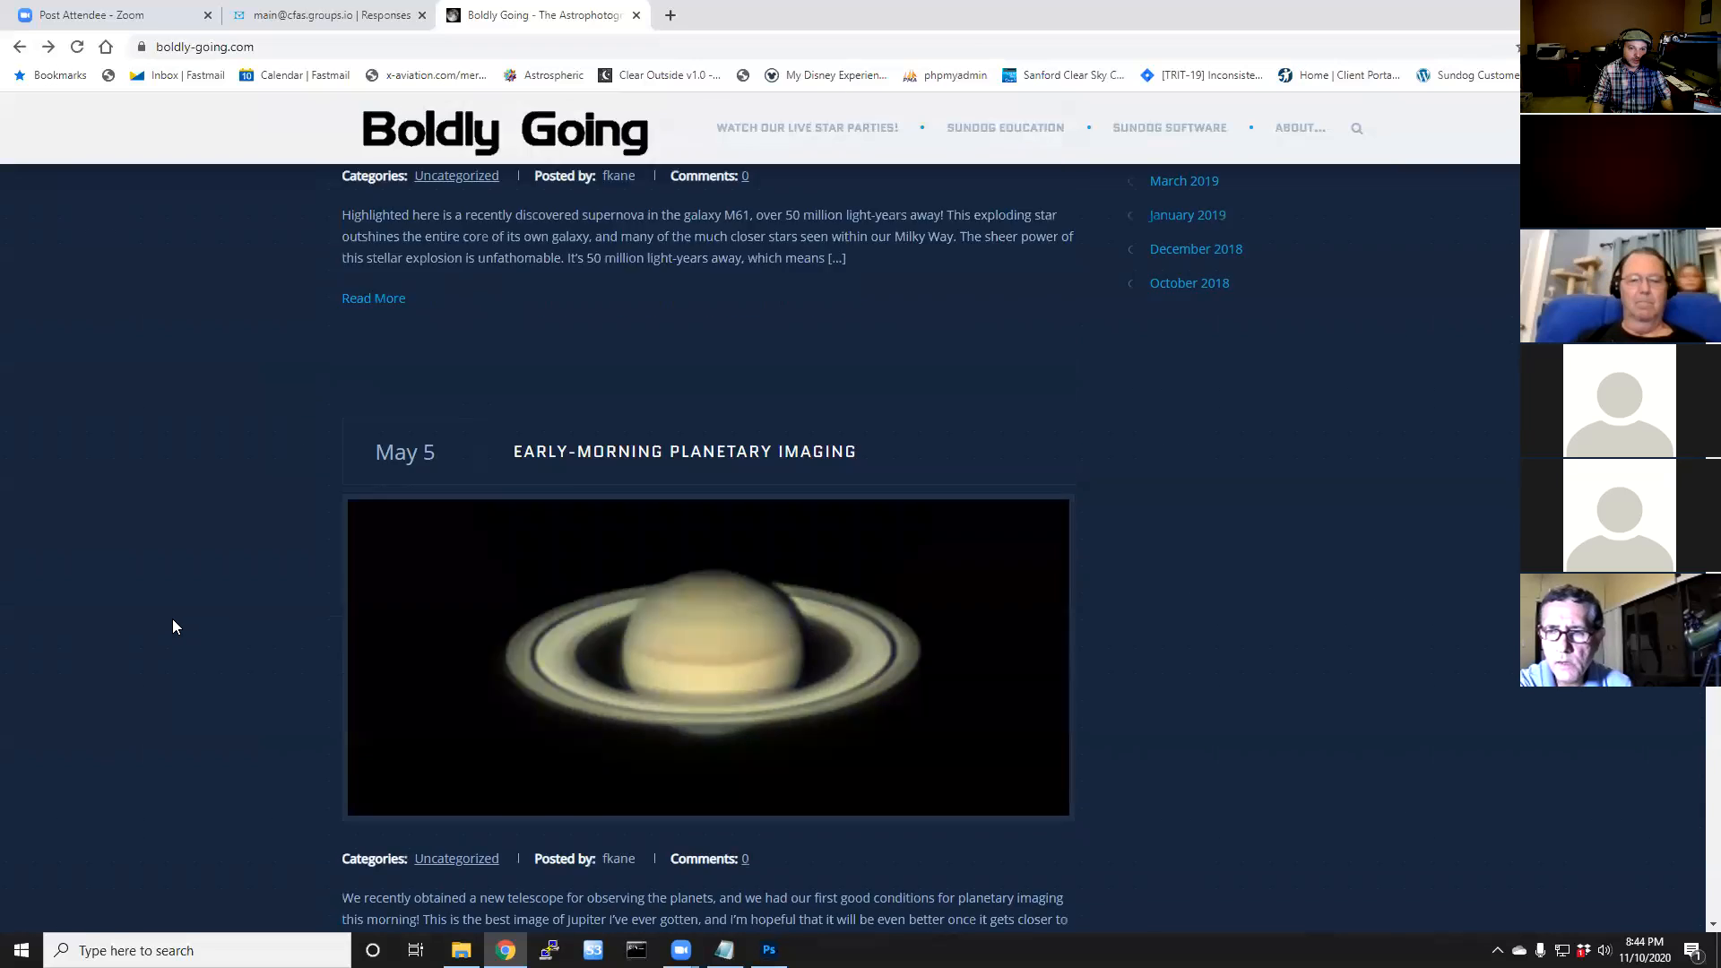
{"action": "scroll", "coordinate": [174, 626], "scroll_direction": "up", "scroll_amount": 20}
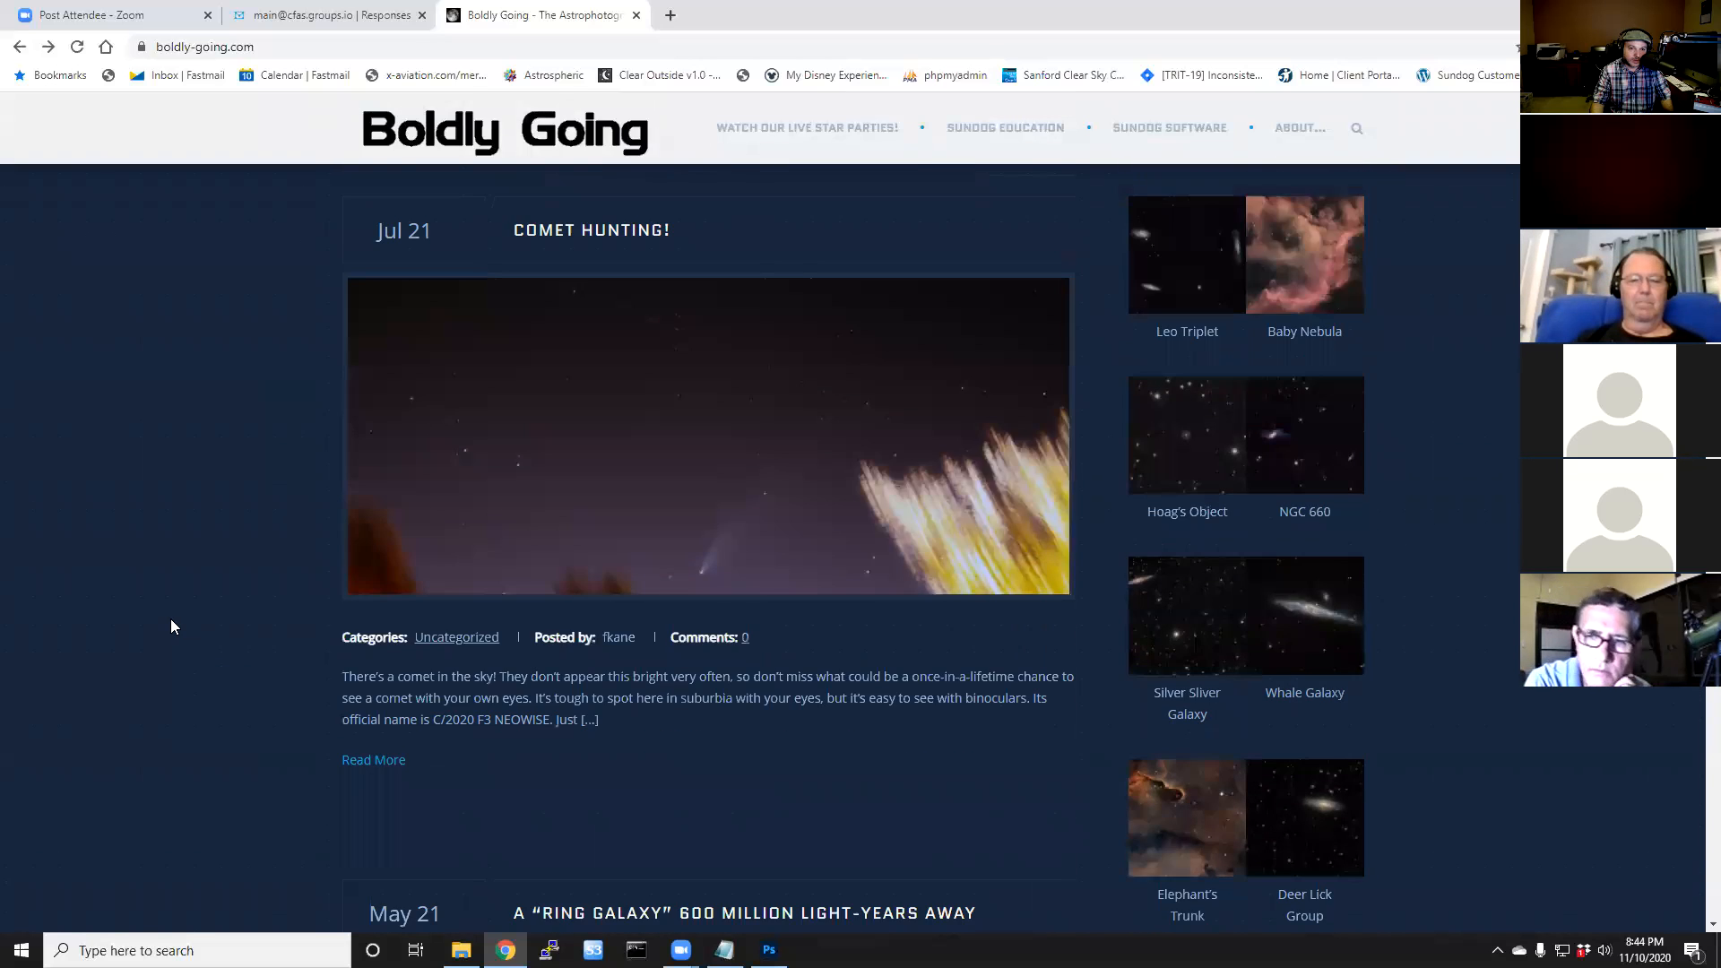
{"action": "scroll", "coordinate": [170, 623], "scroll_direction": "up", "scroll_amount": 12}
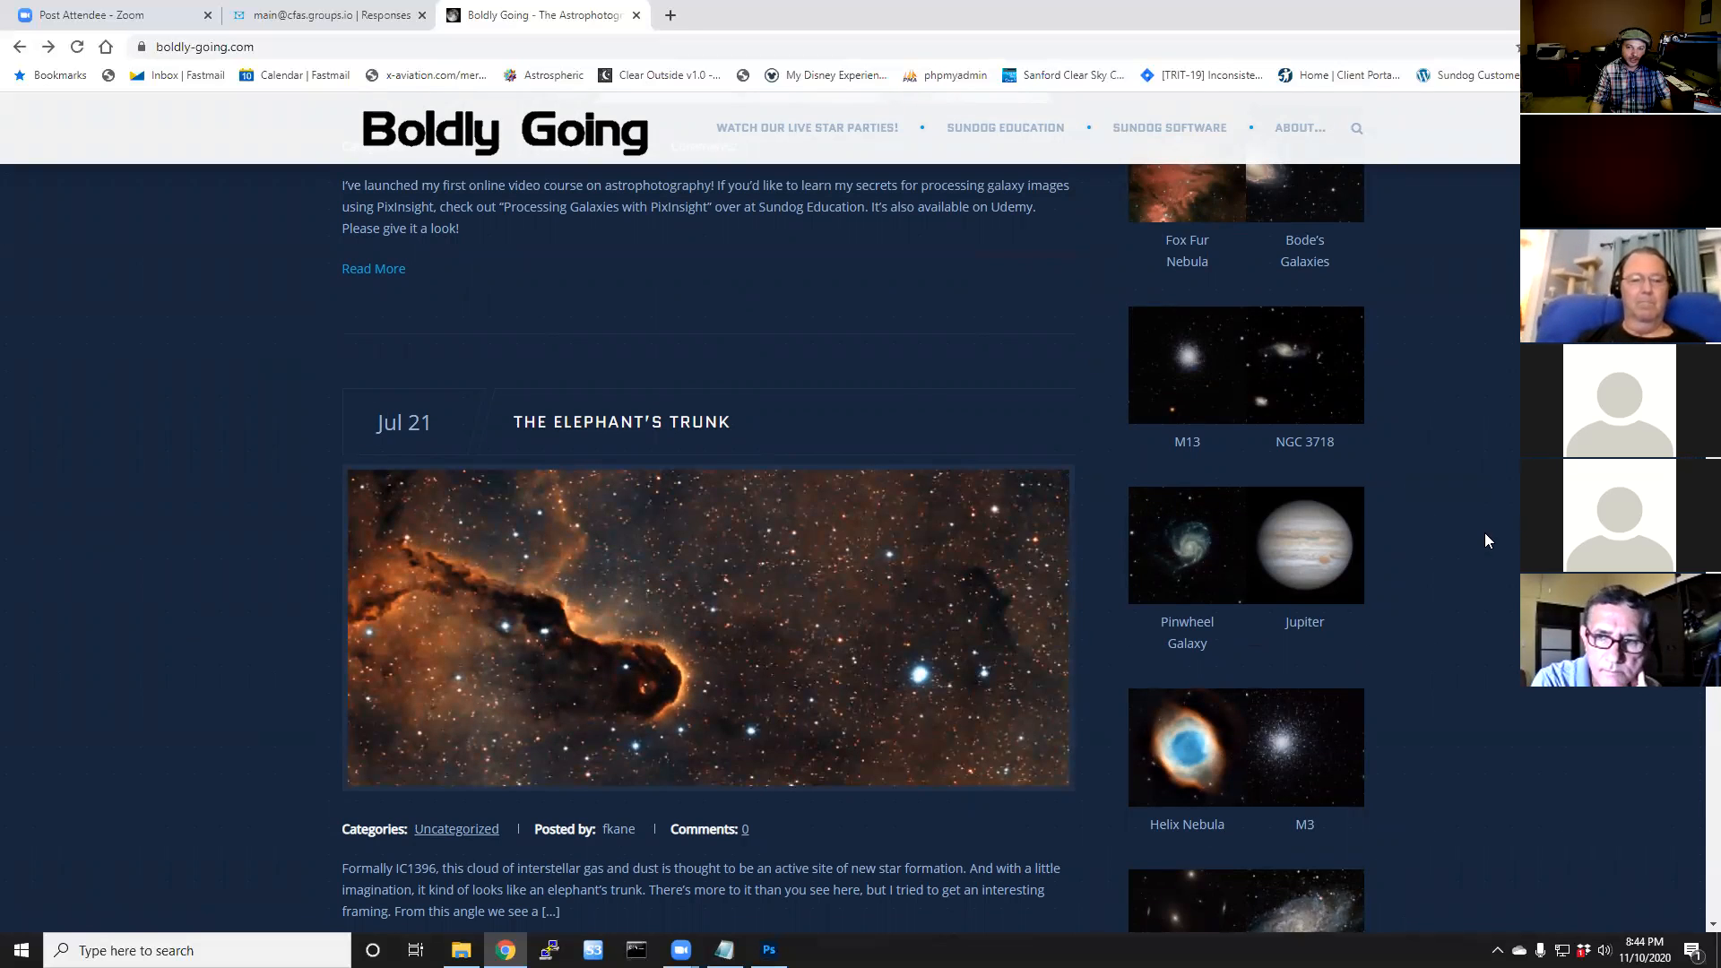
{"action": "scroll", "coordinate": [1484, 539], "scroll_direction": "down", "scroll_amount": 10}
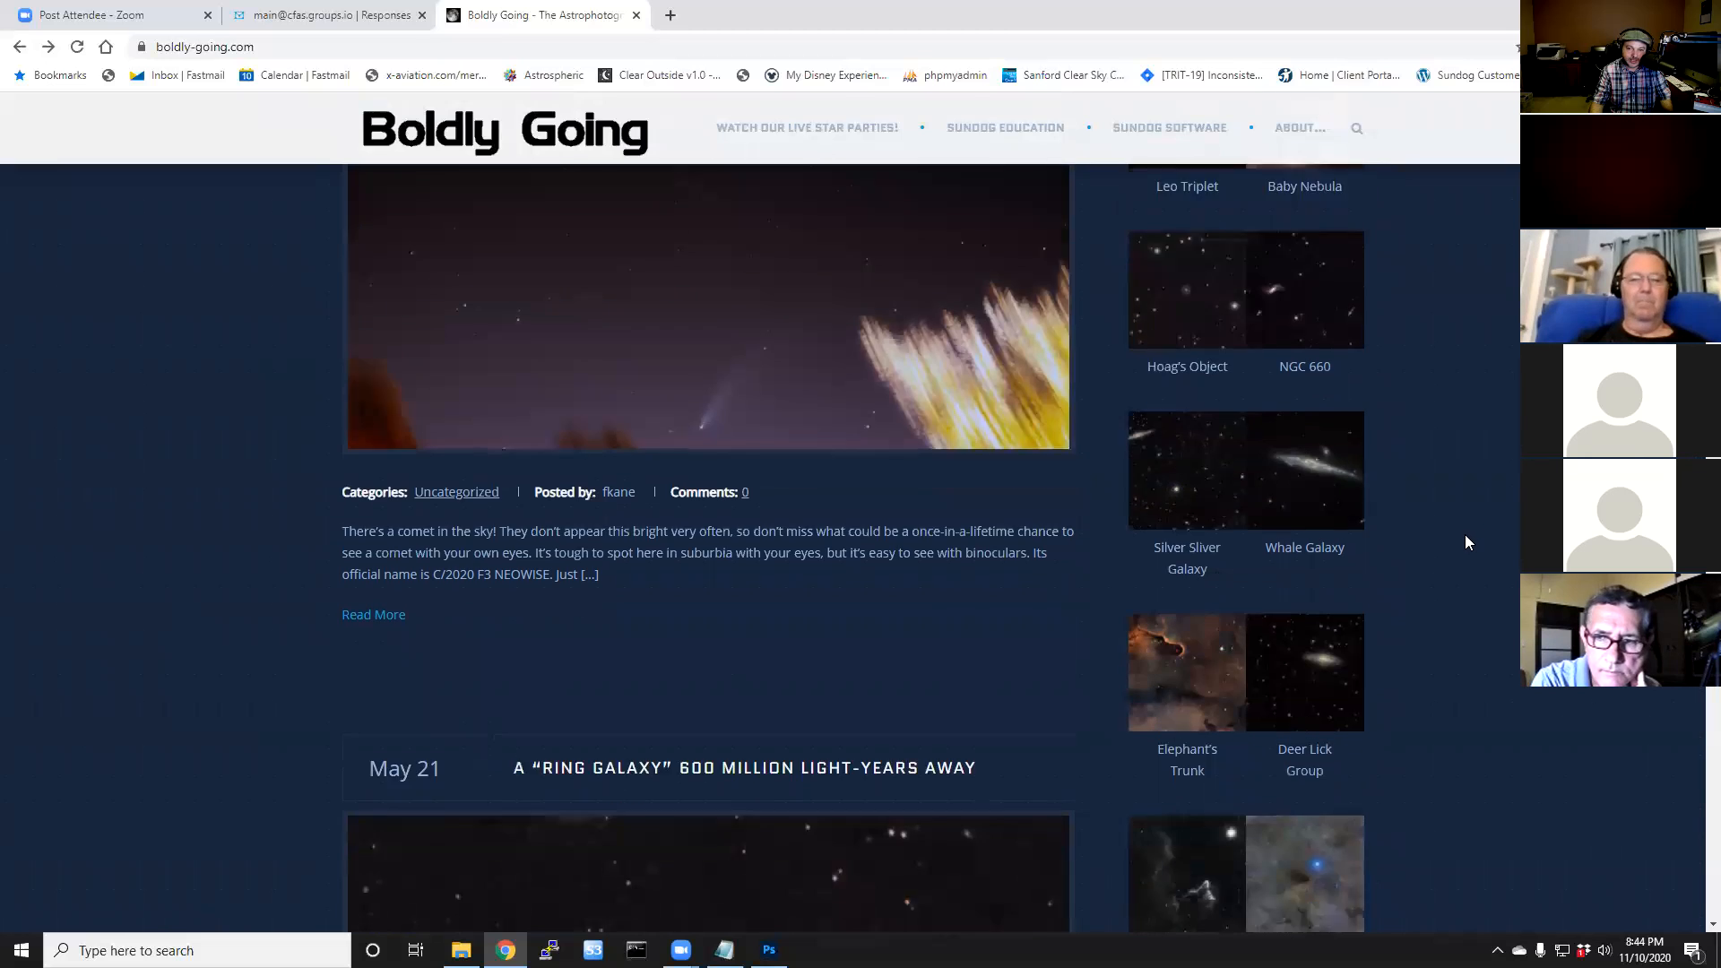
{"action": "scroll", "coordinate": [1464, 534], "scroll_direction": "down", "scroll_amount": 4}
{"action": "scroll", "coordinate": [1463, 523], "scroll_direction": "up", "scroll_amount": 9}
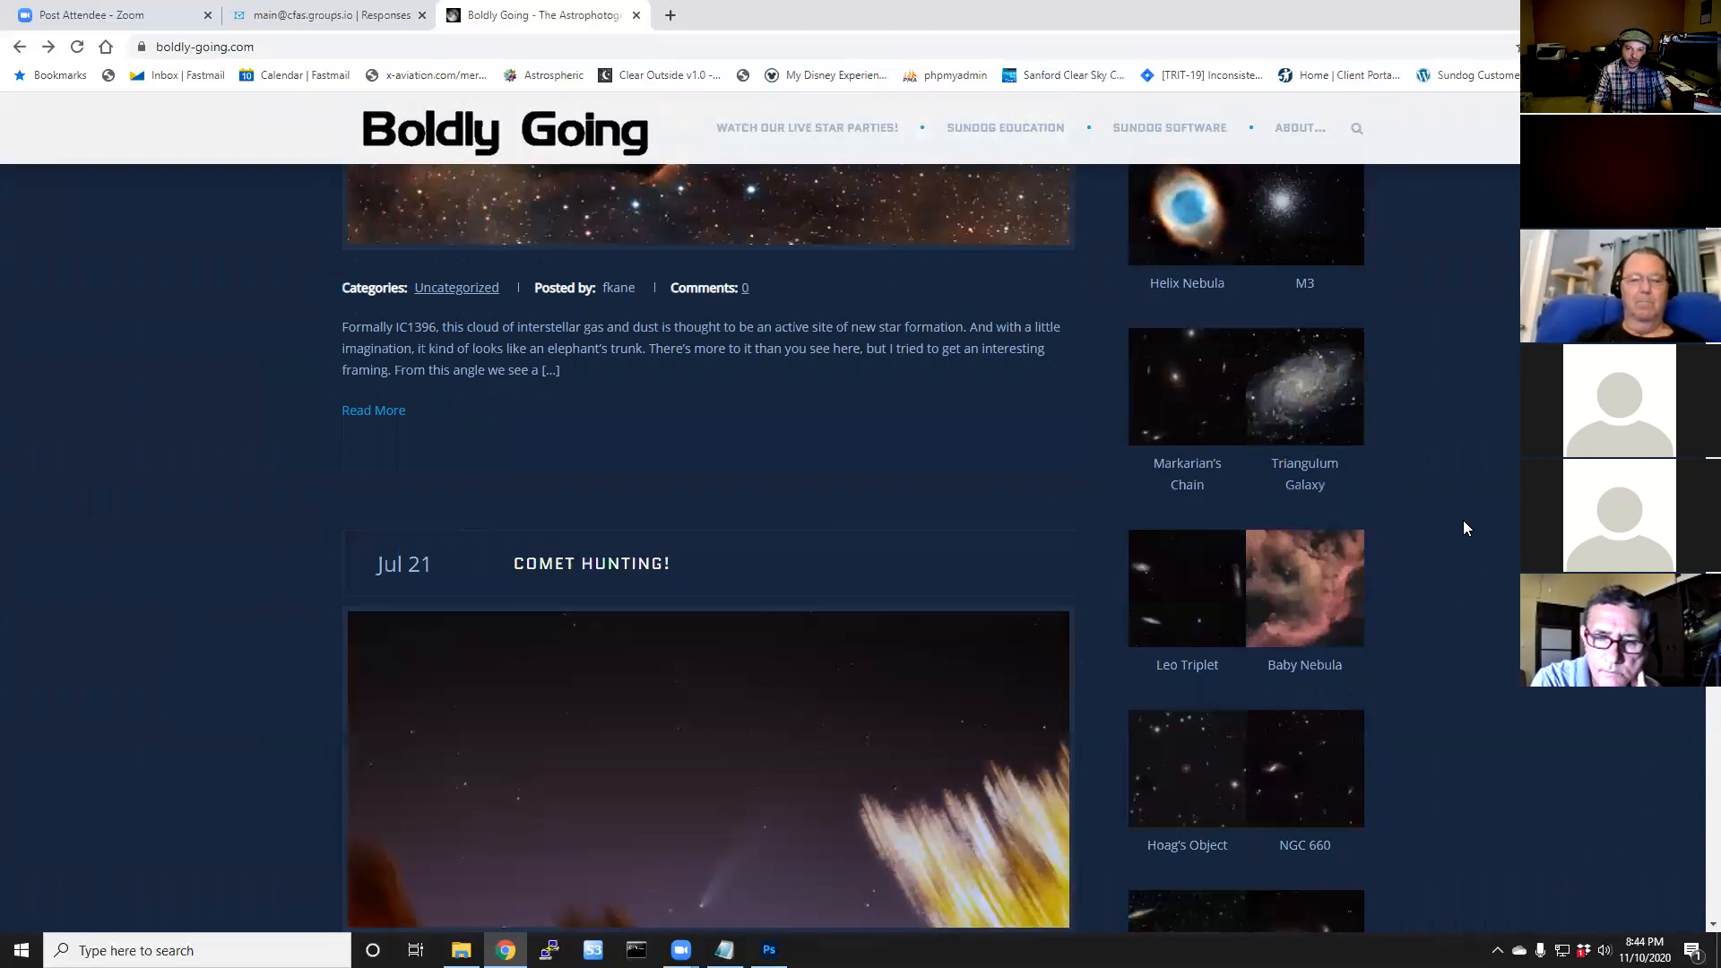
{"action": "scroll", "coordinate": [1463, 520], "scroll_direction": "down", "scroll_amount": 9}
{"action": "left_click", "coordinate": [1324, 609]}
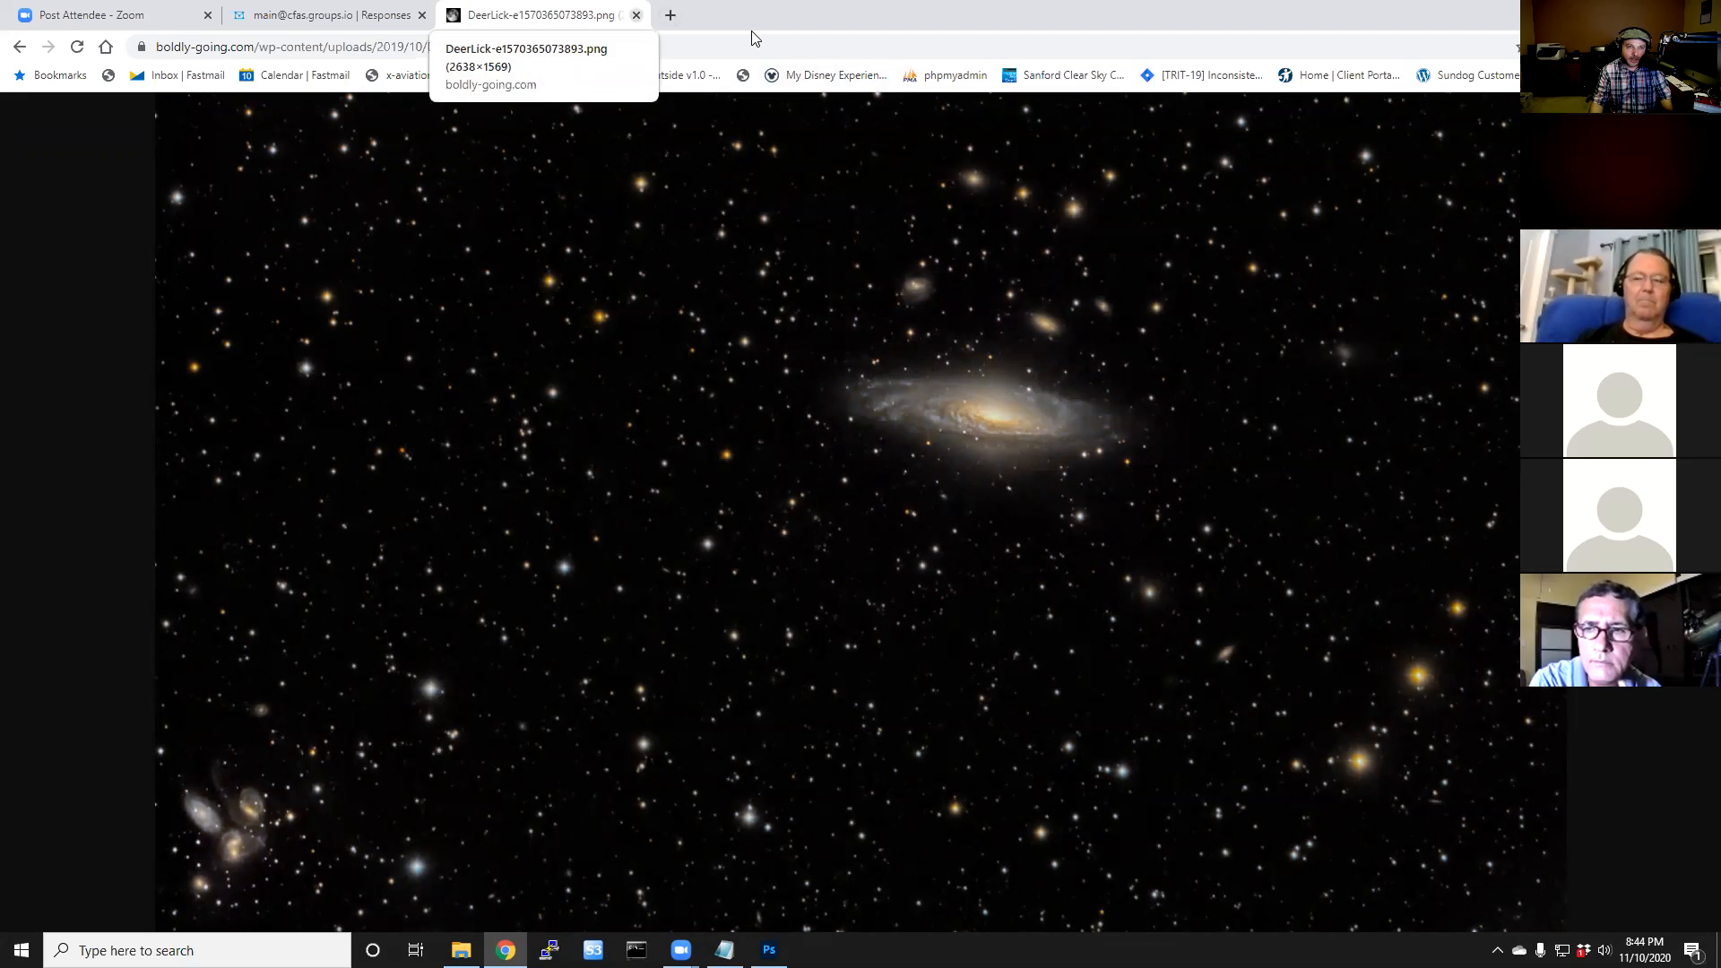
Step: Switch back to Photoshop to view the processed Pac-Man nebula image
{"action": "key", "text": "alt+Tab"}
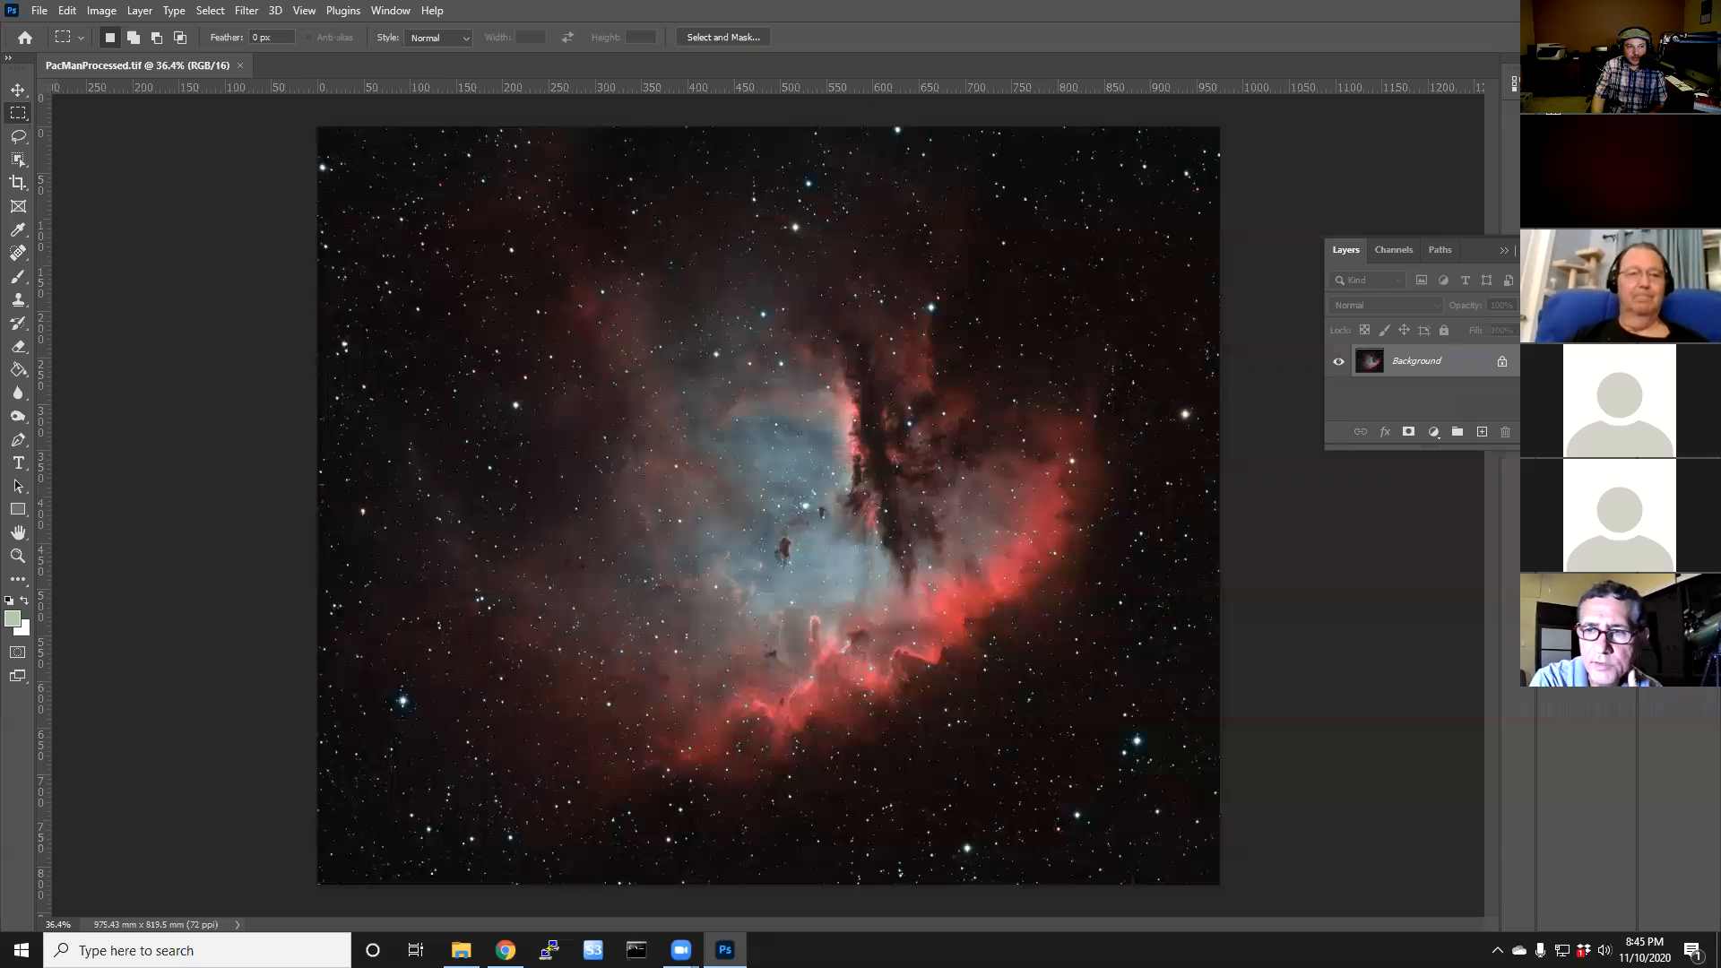
{"action": "key", "text": "alt+Tab"}
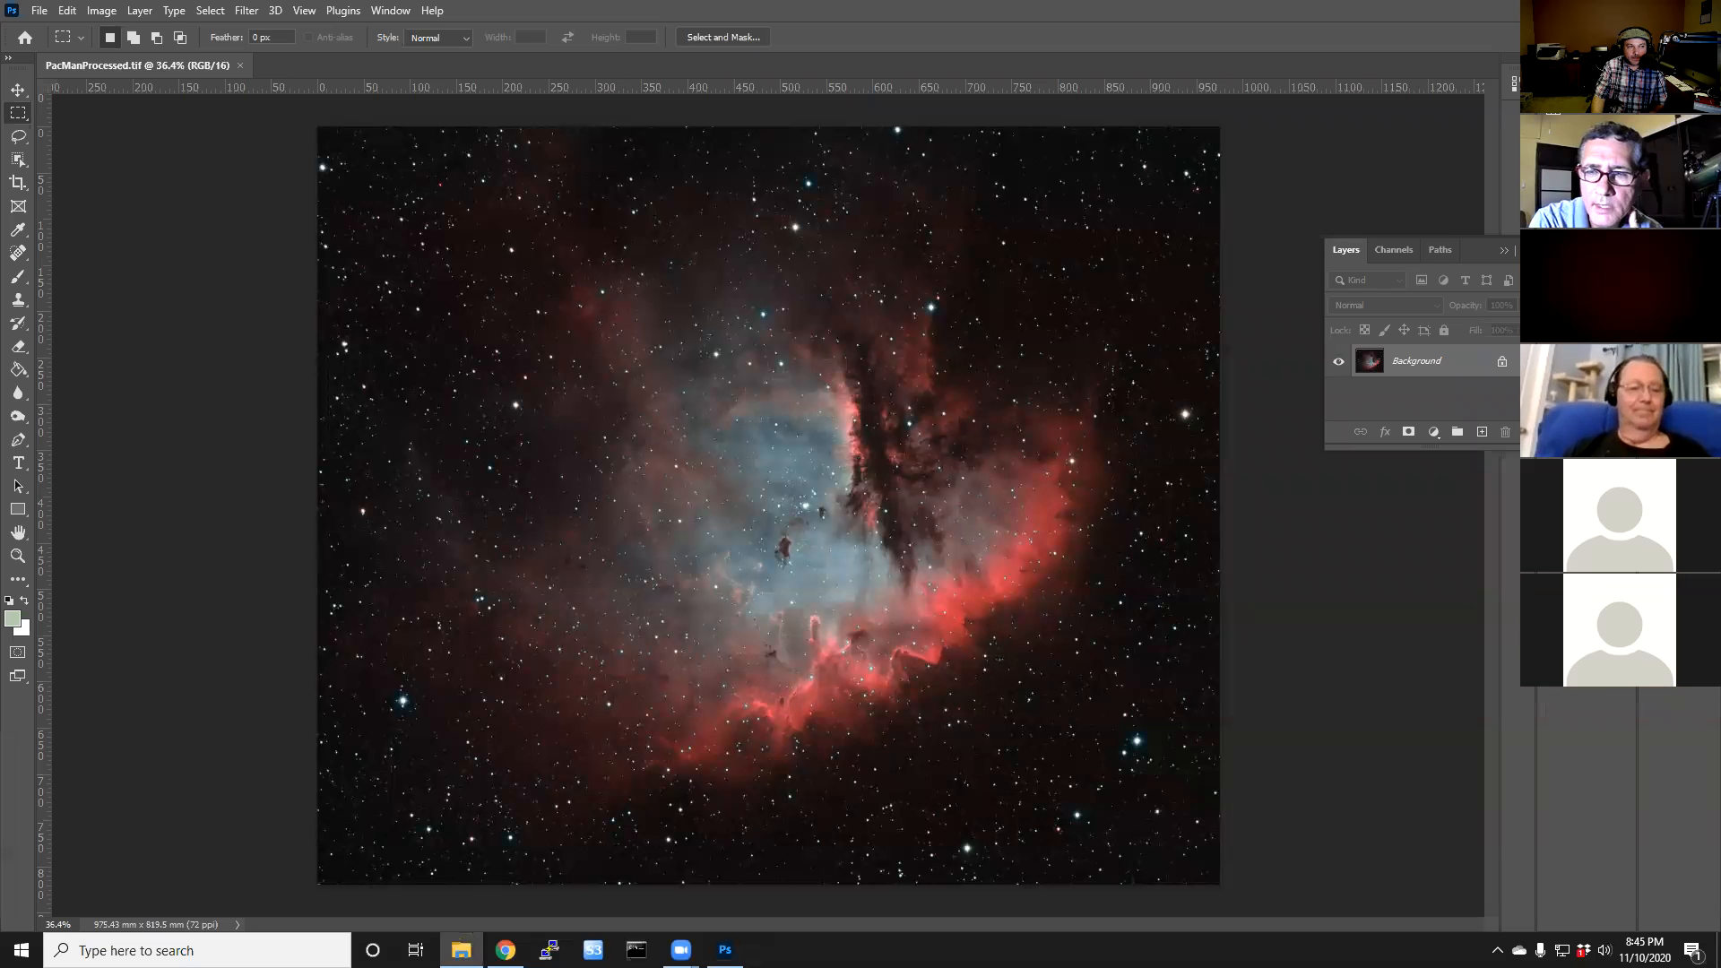